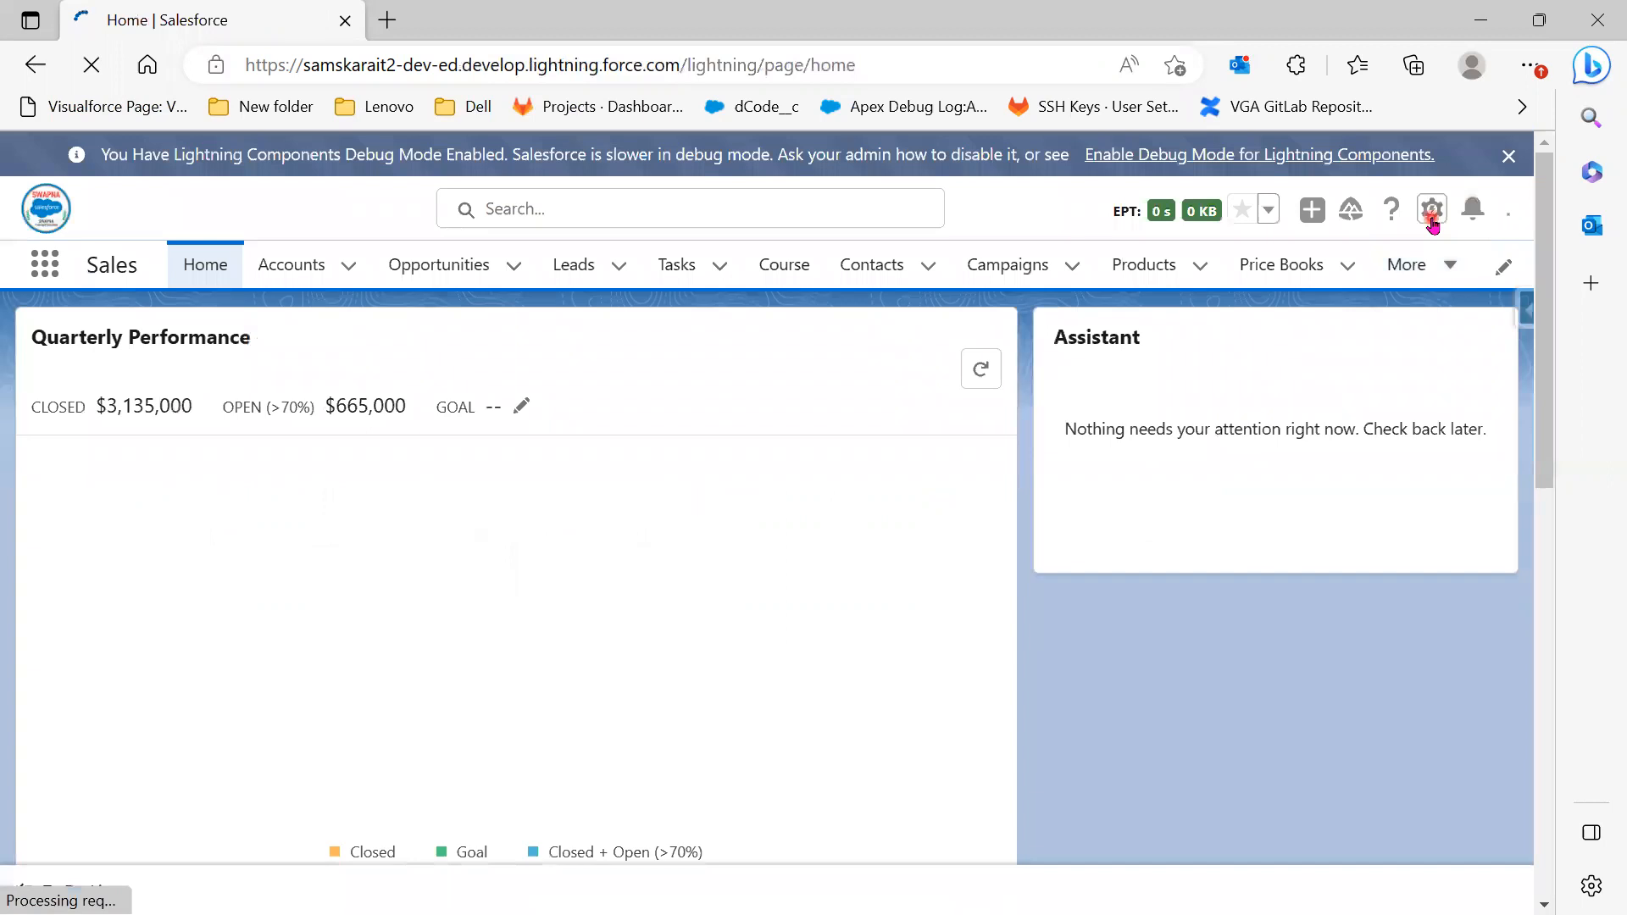
Open Setup Home in a new tab, then open developer tools and reload with an emptied cache
left_click(1431, 212)
left_click(1336, 278)
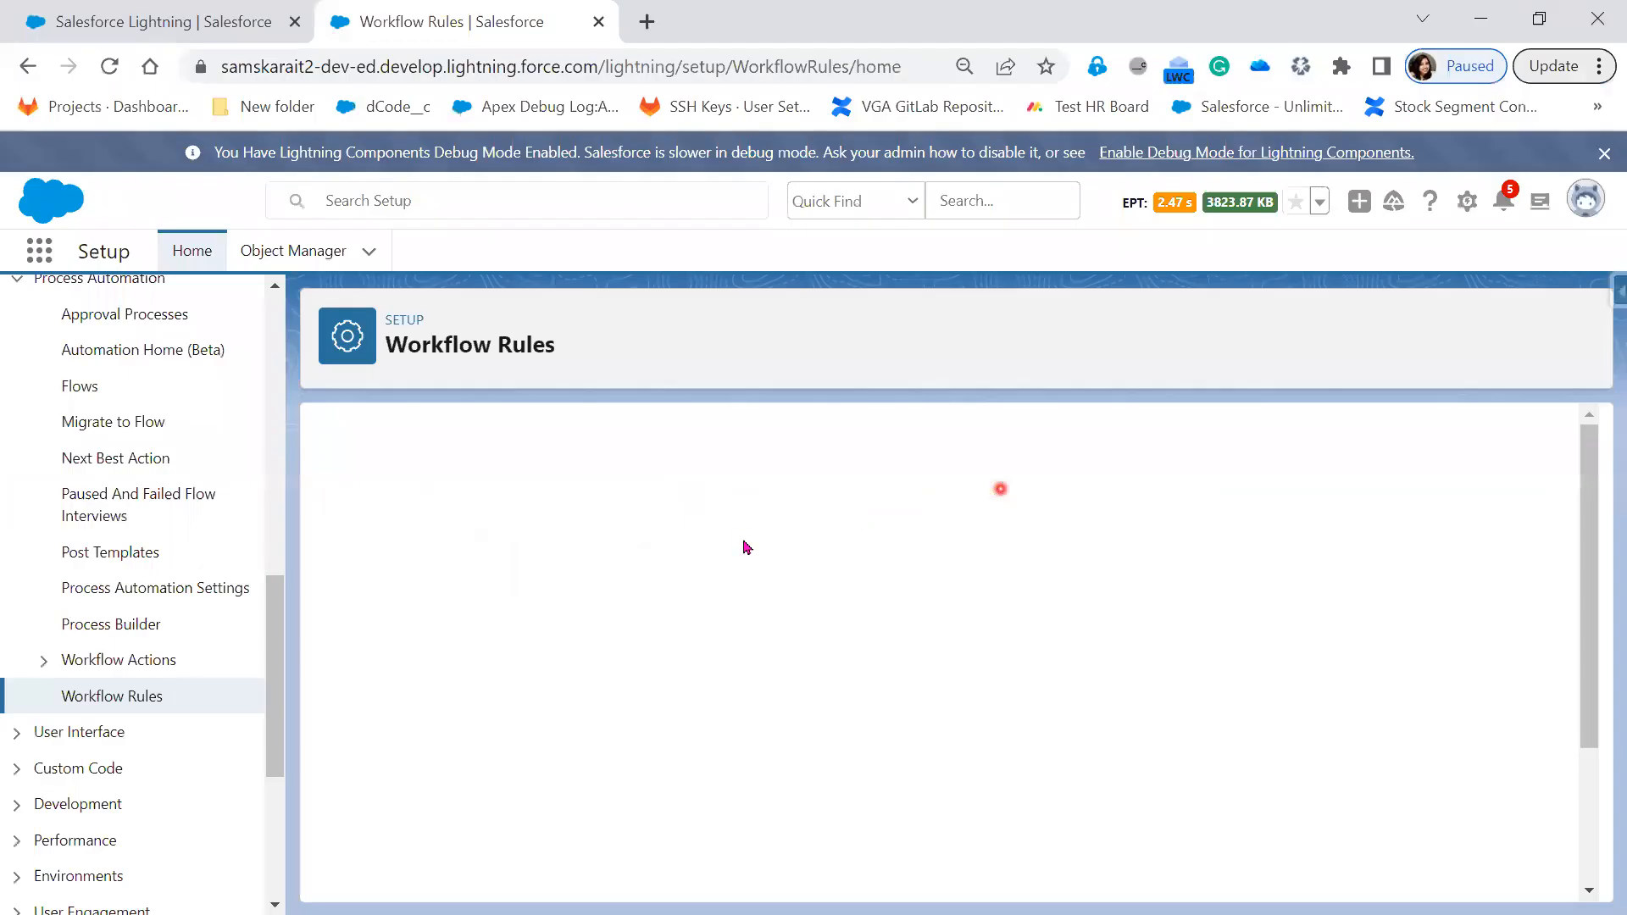
right_click(746, 547)
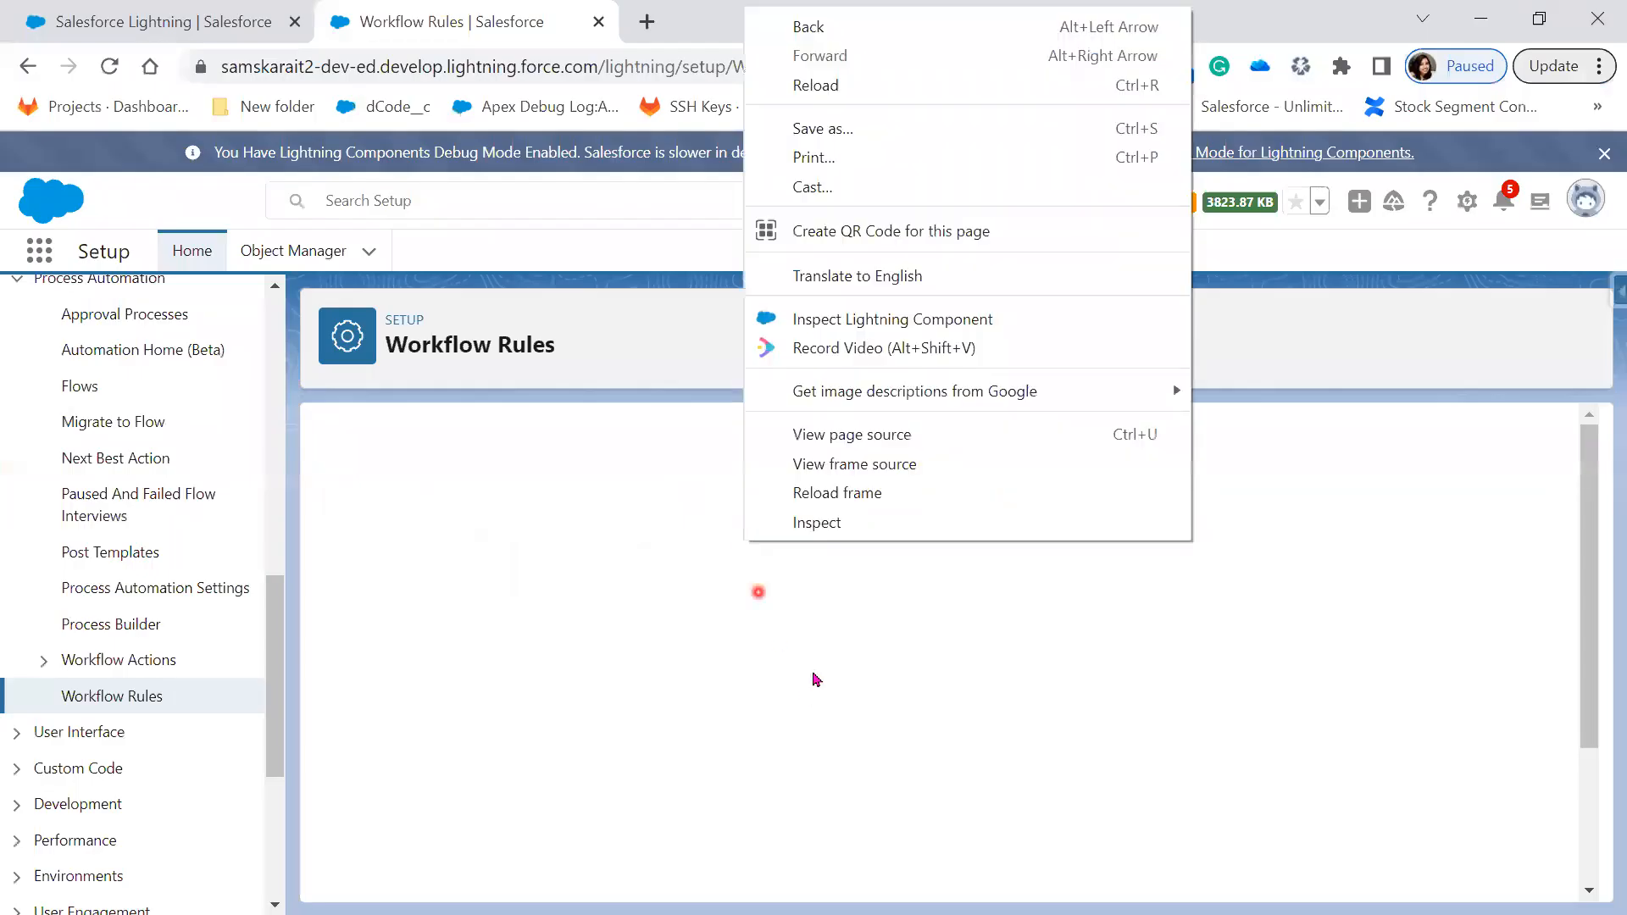
left_click(832, 522)
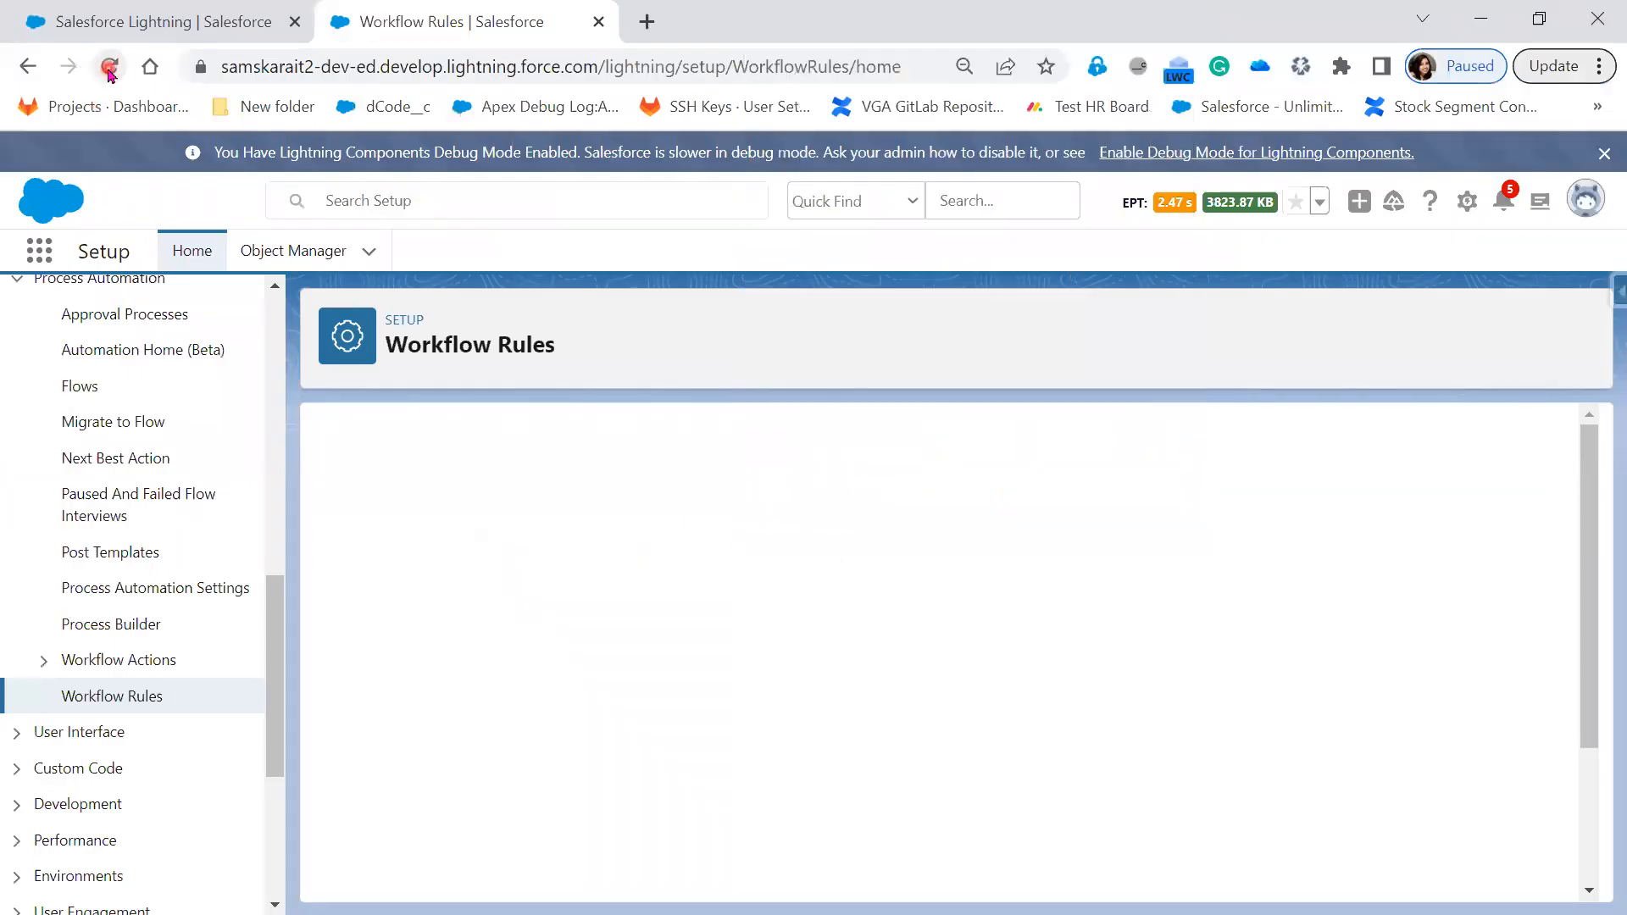
right_click(110, 68)
left_click(175, 168)
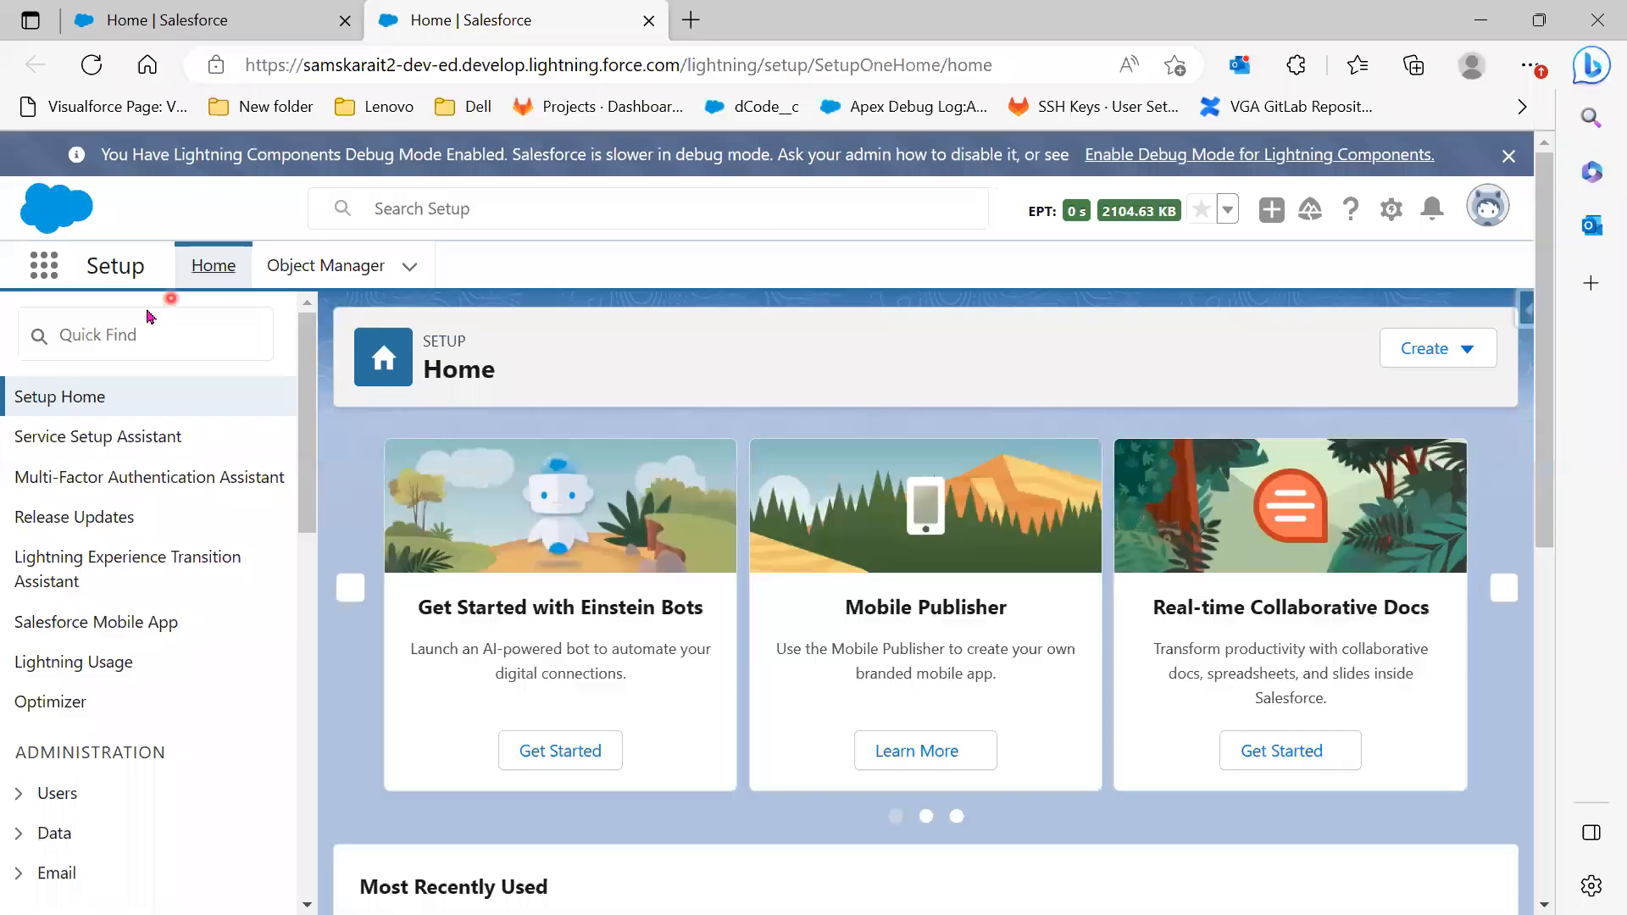
Filter the Setup menu for 'Workflo', glance at the Workflow Rules slide, and open Workflow Rules
left_click(146, 336)
type("Workflo")
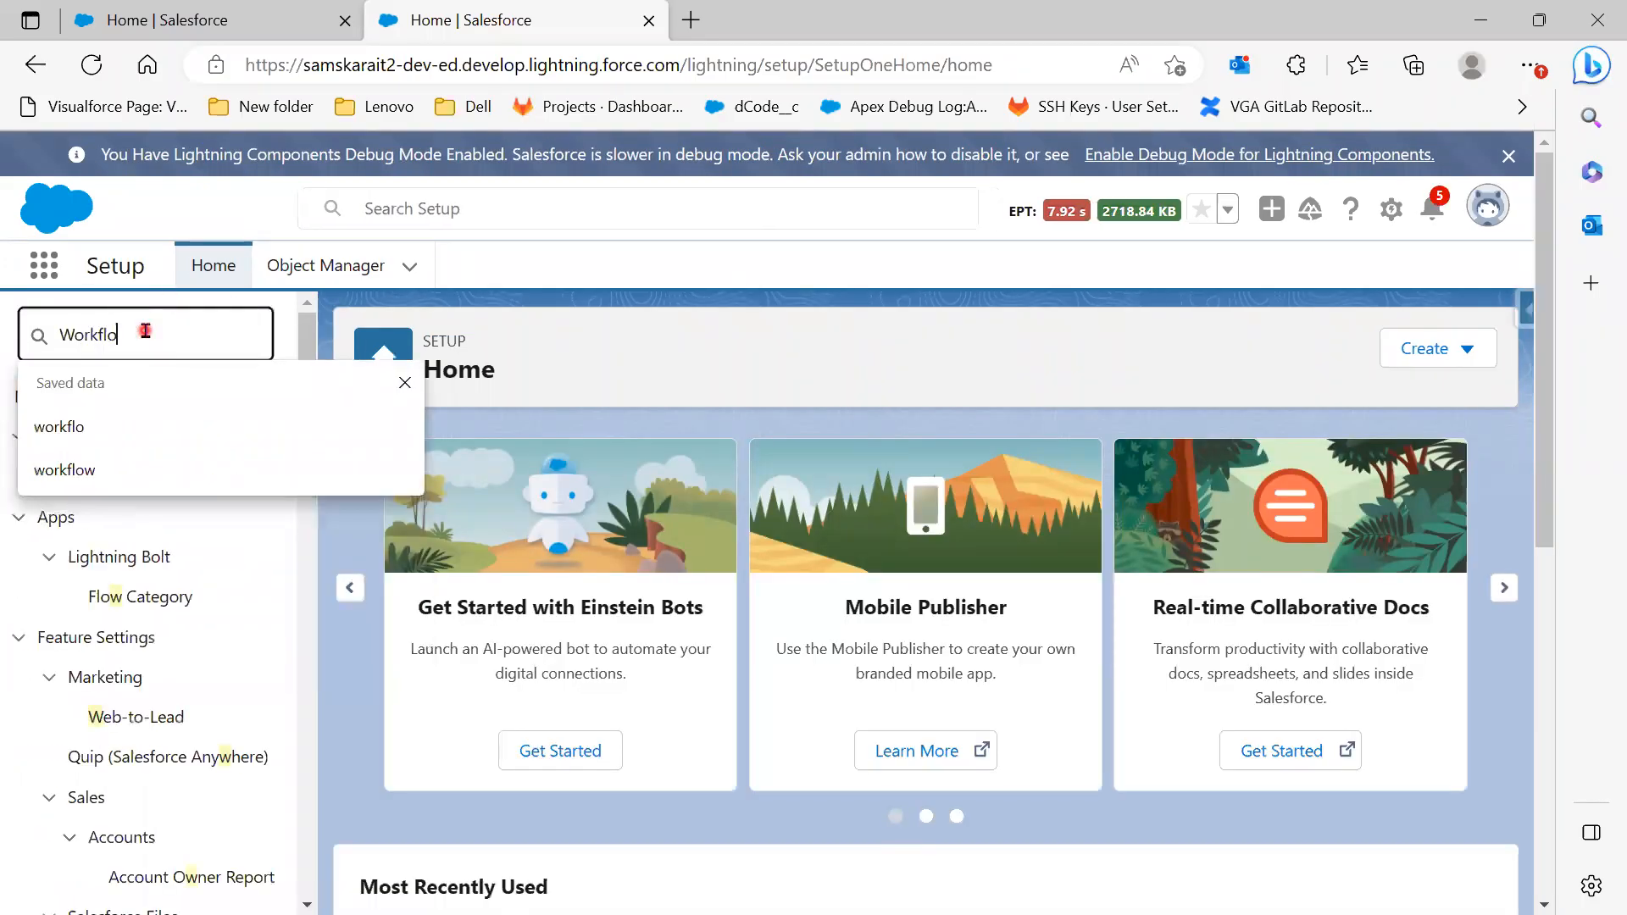
left_click(142, 693)
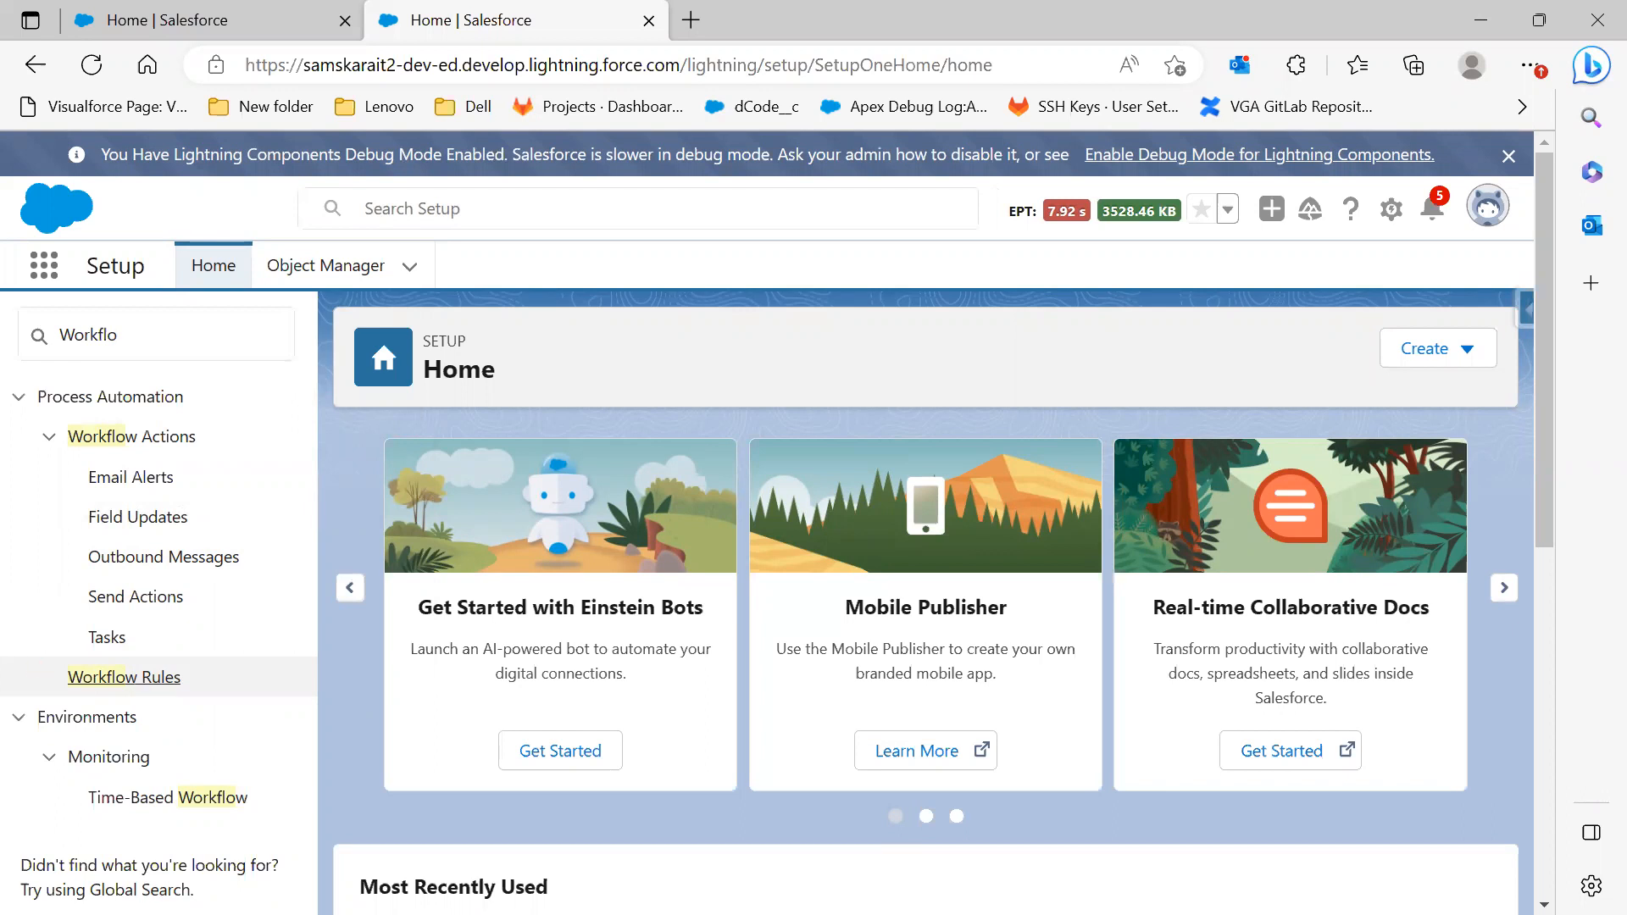
key("alt+Tab")
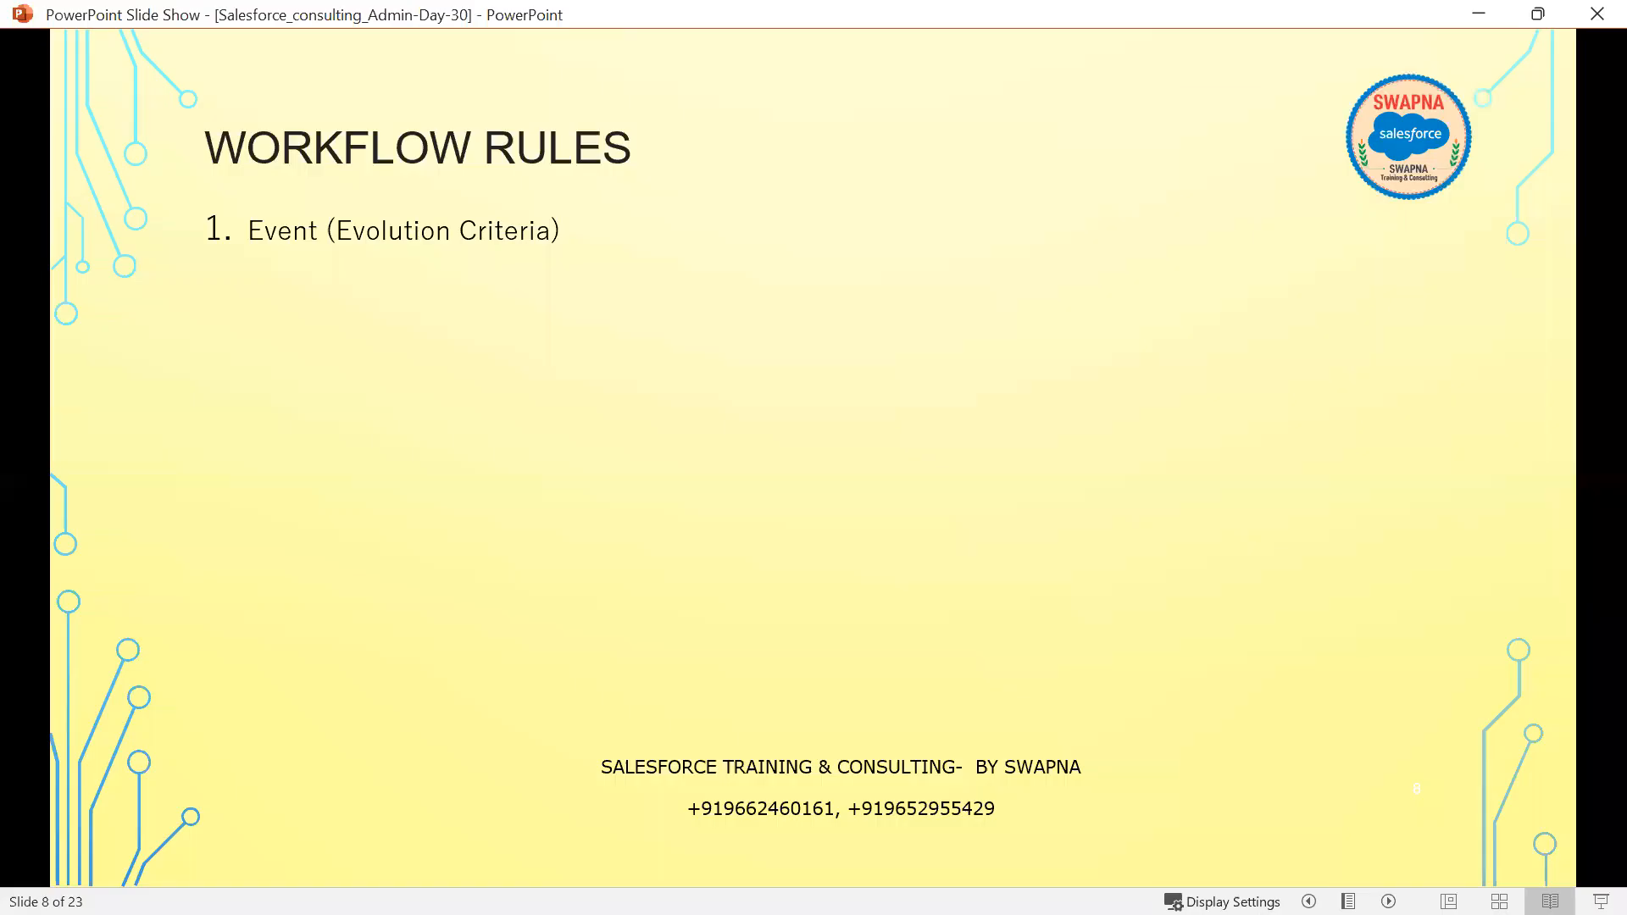
key("alt+Tab")
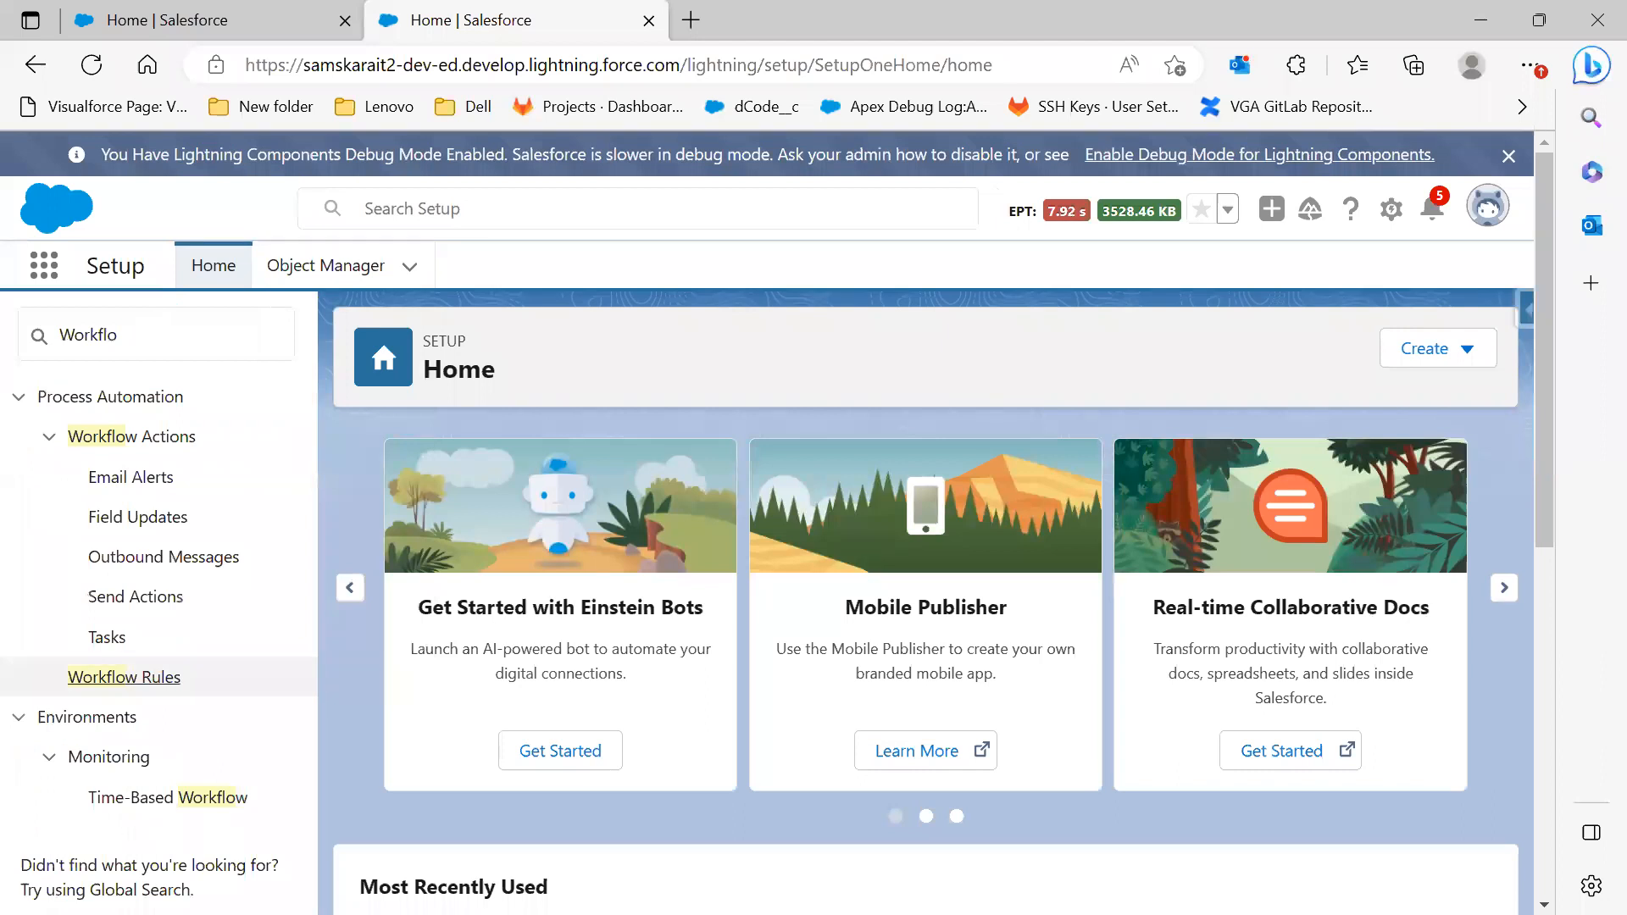
left_click(103, 676)
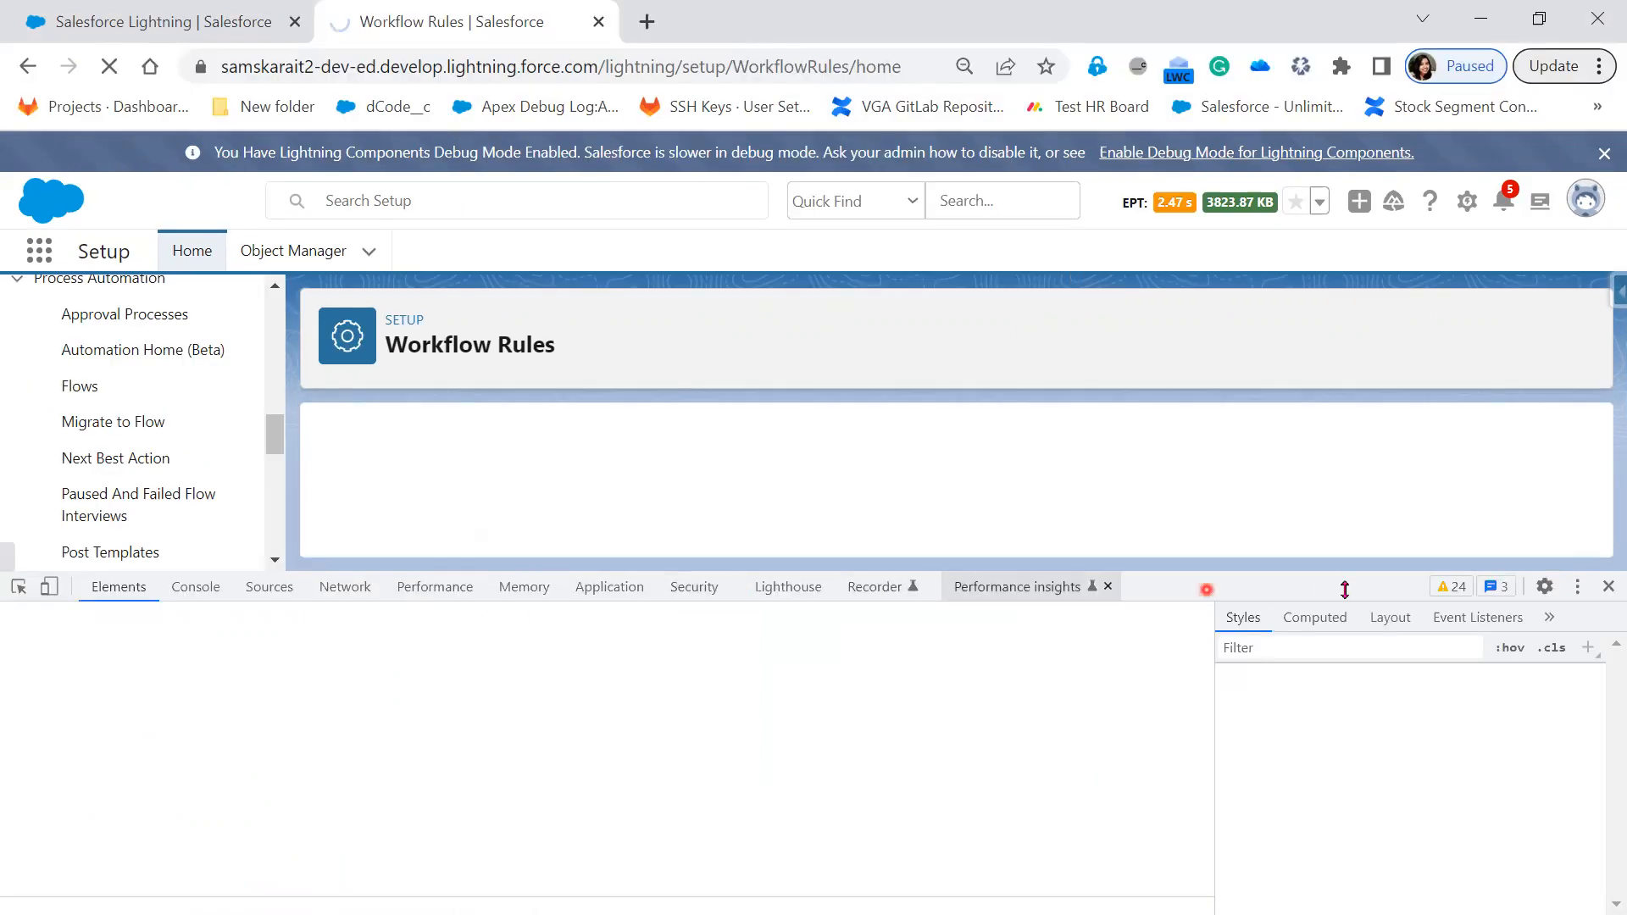
Close developer tools, reopen Workflow Rules, continue past the introduction, and start a new rule
left_click(1606, 588)
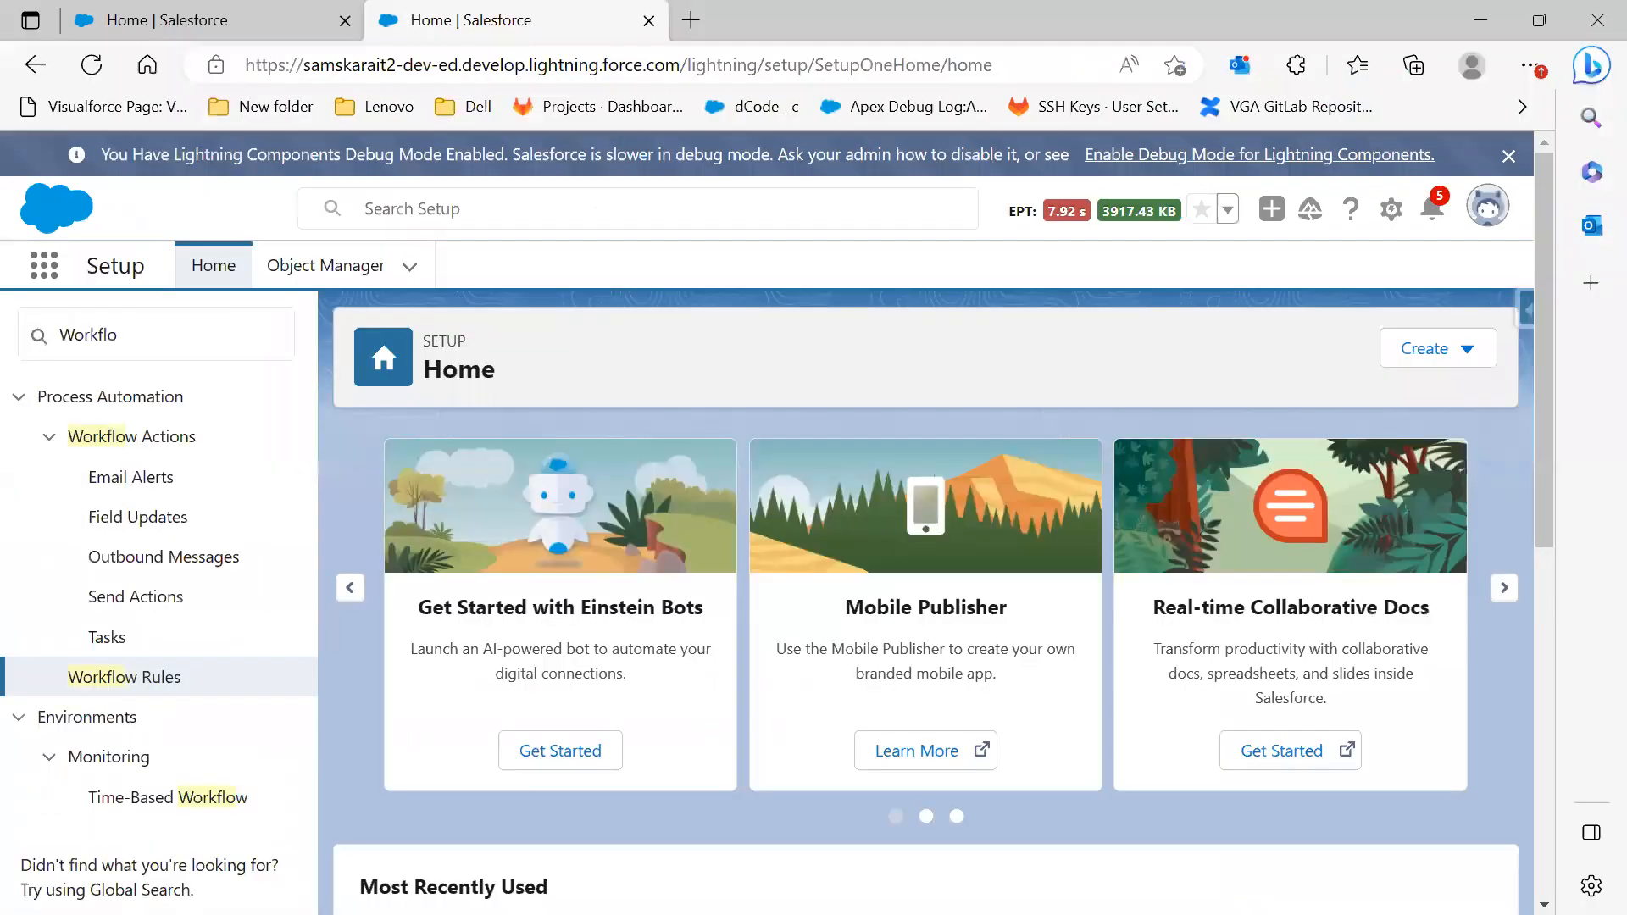
left_click(133, 677)
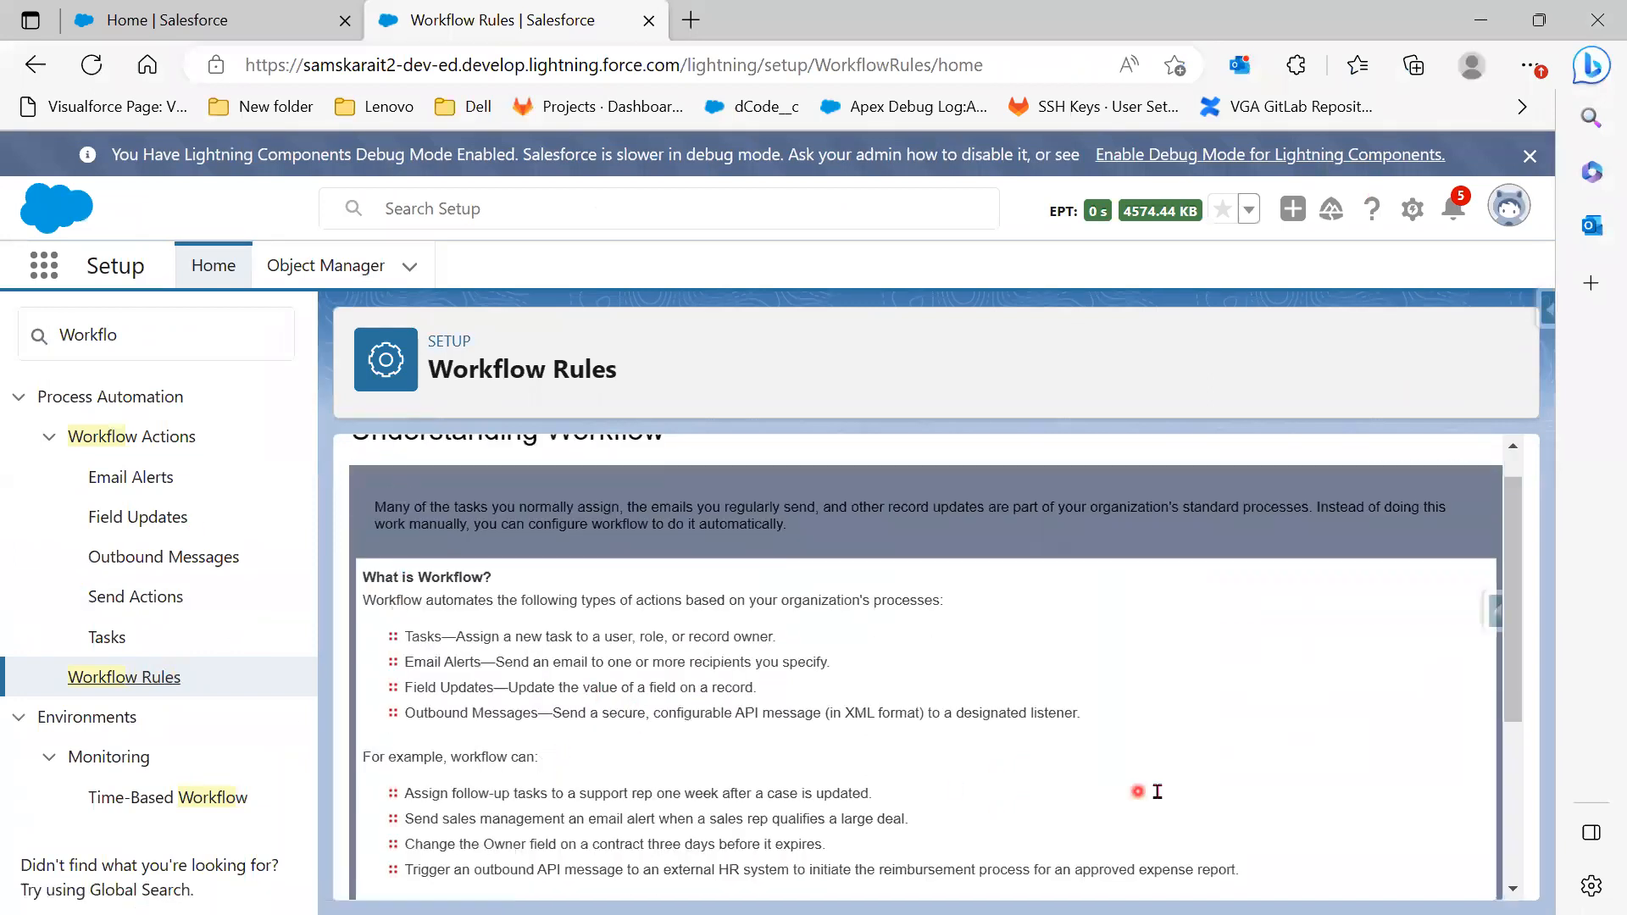
scroll(1155, 791, "down", 4)
left_click(398, 840)
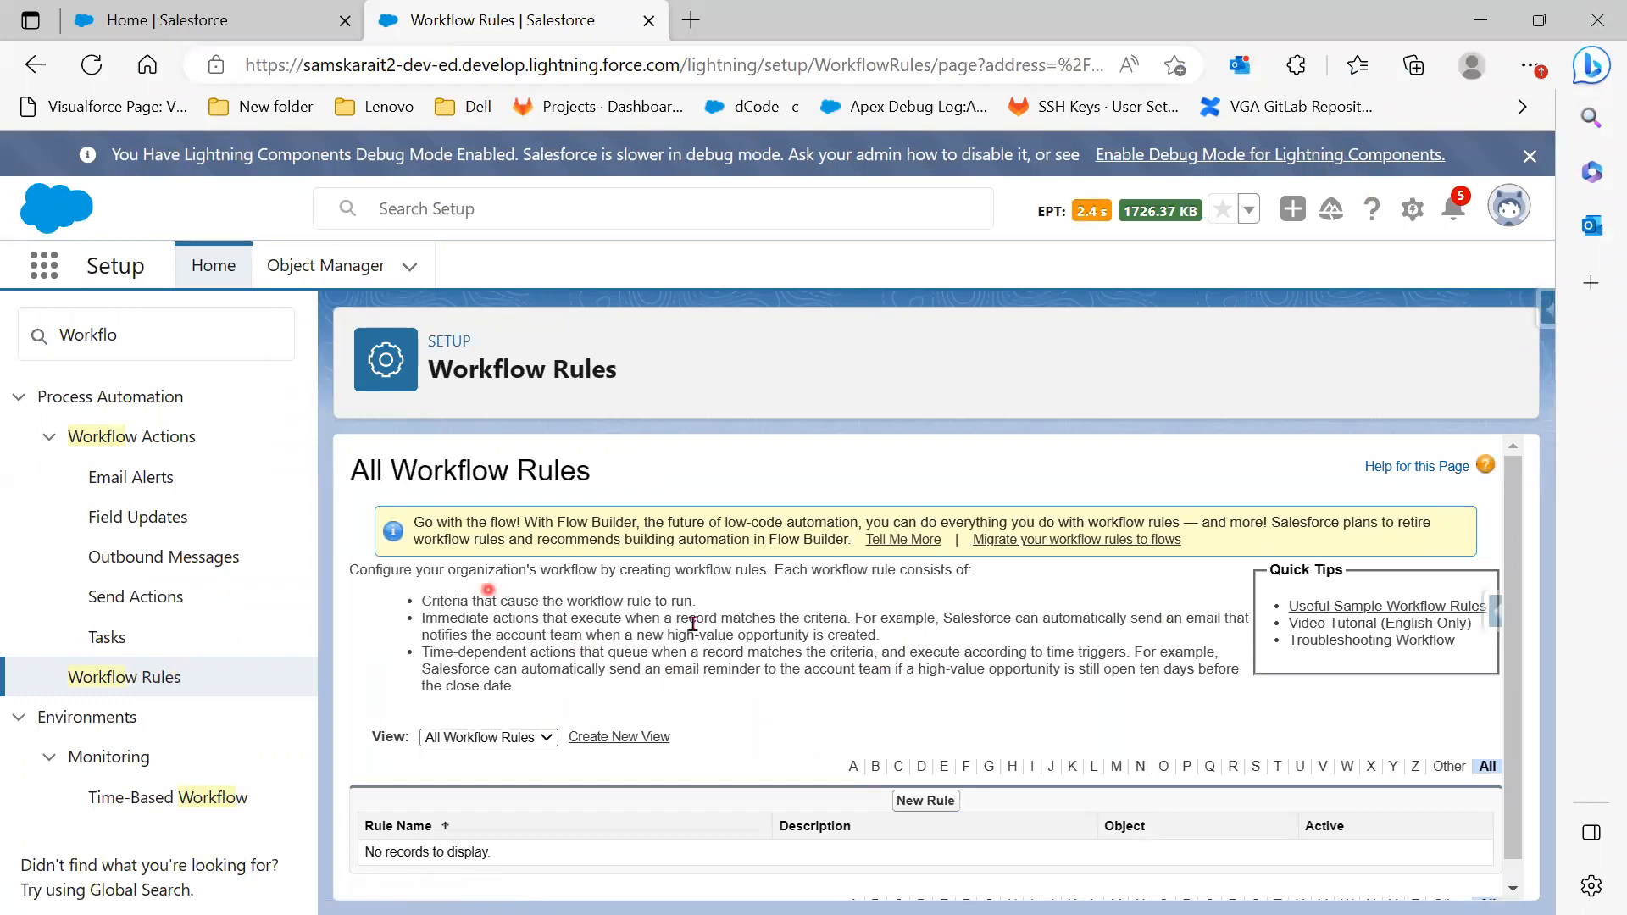
scroll(925, 714, "down", 1)
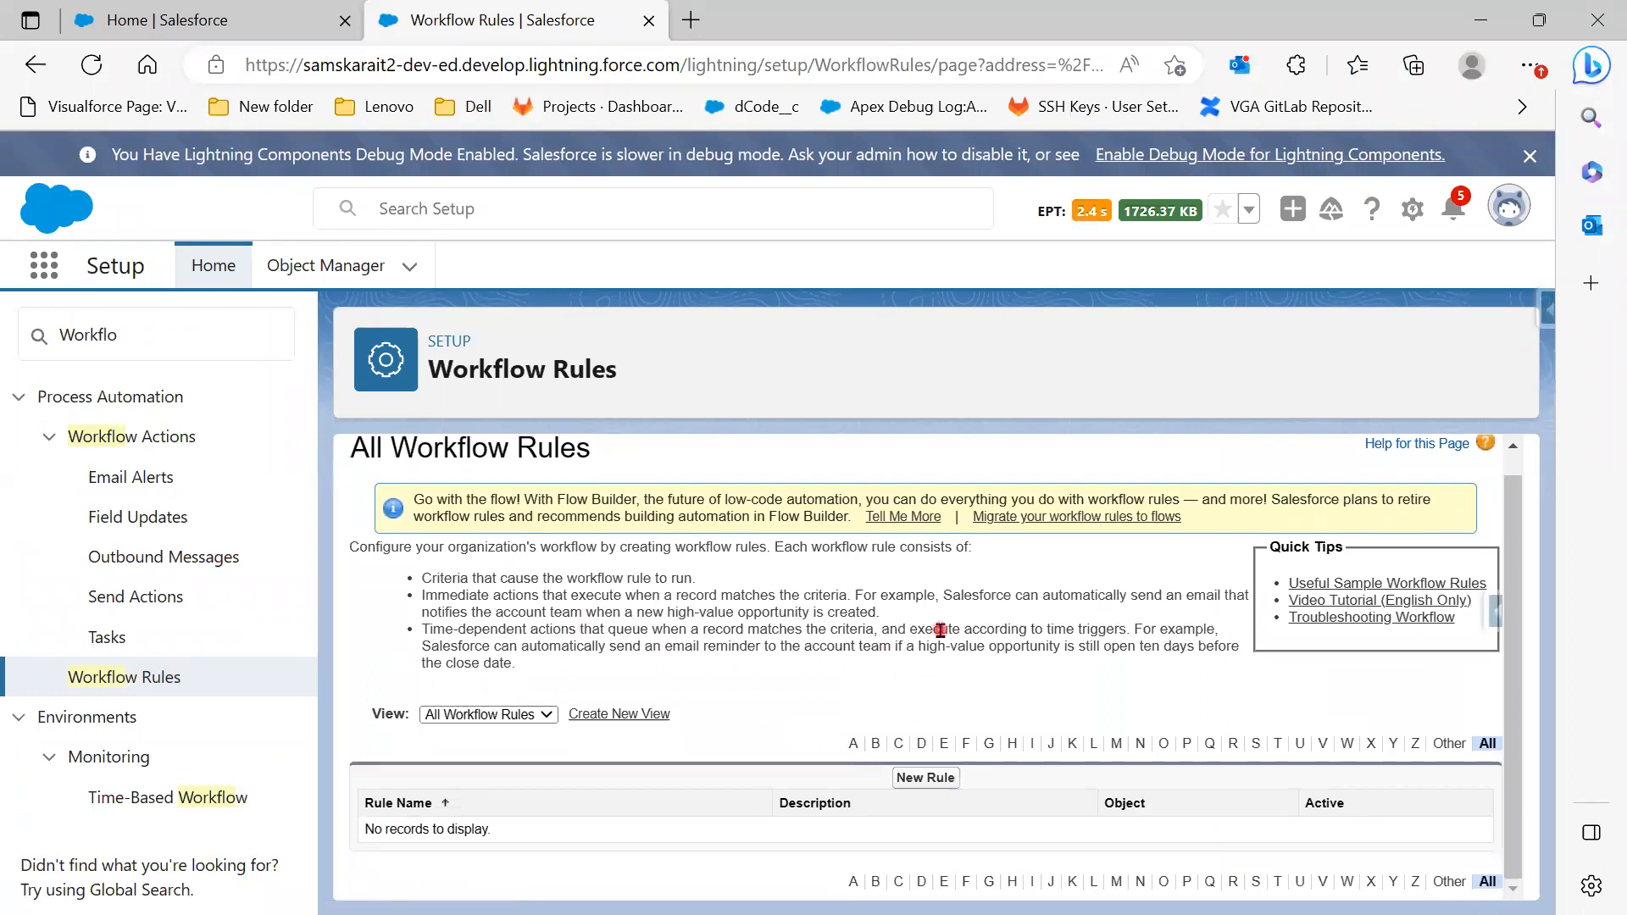
scroll(886, 690, "up", 1)
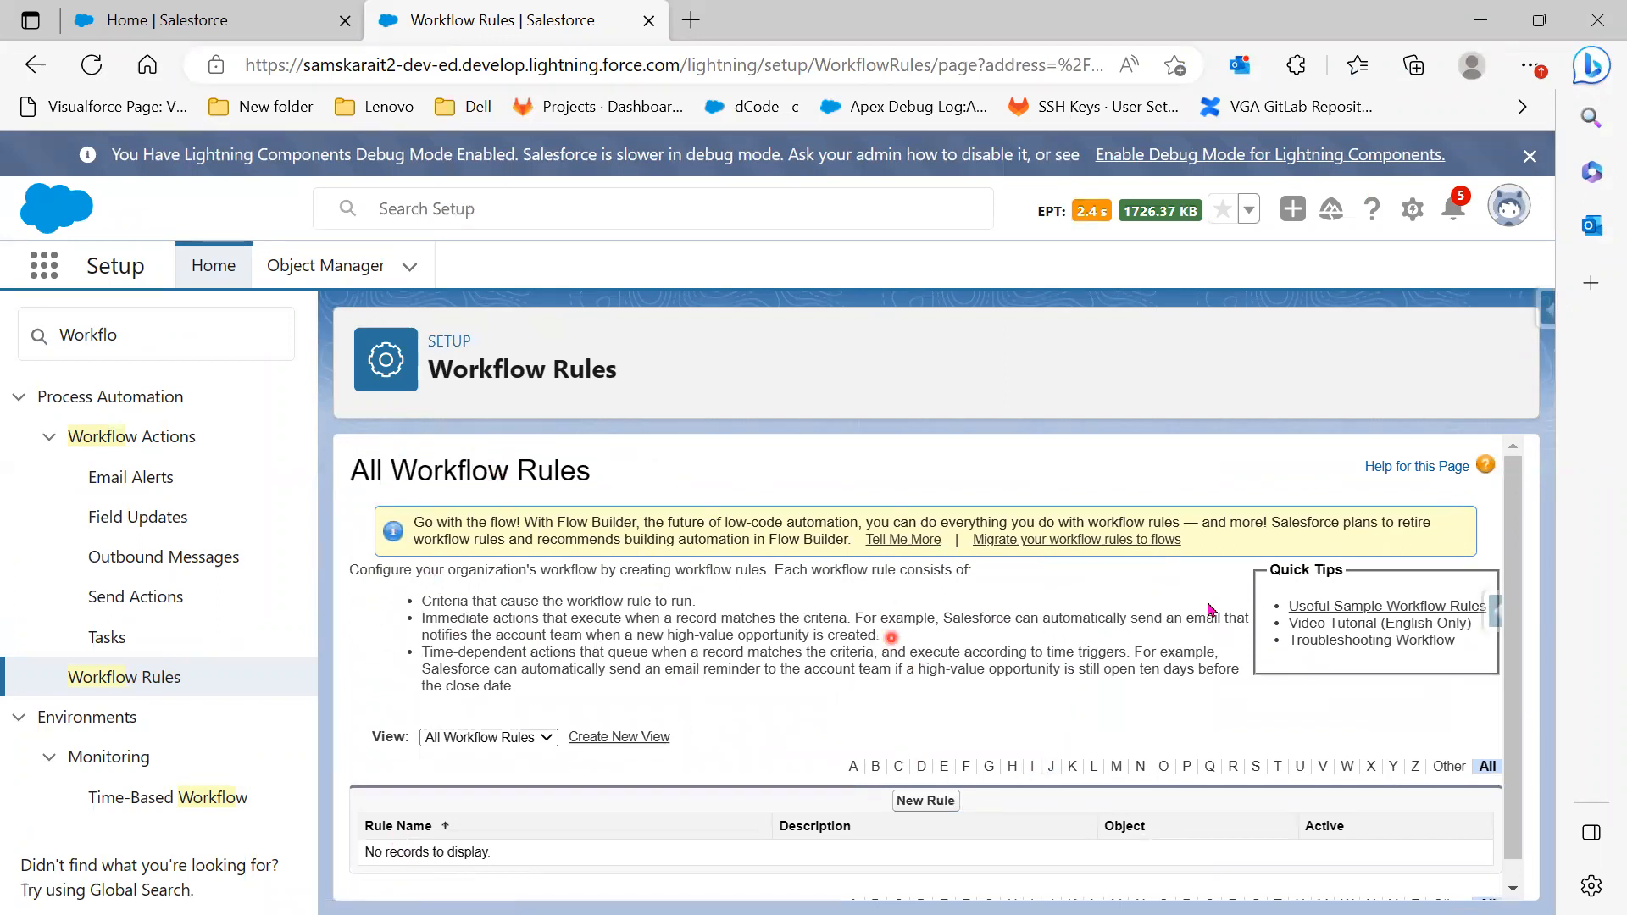
left_click(924, 808)
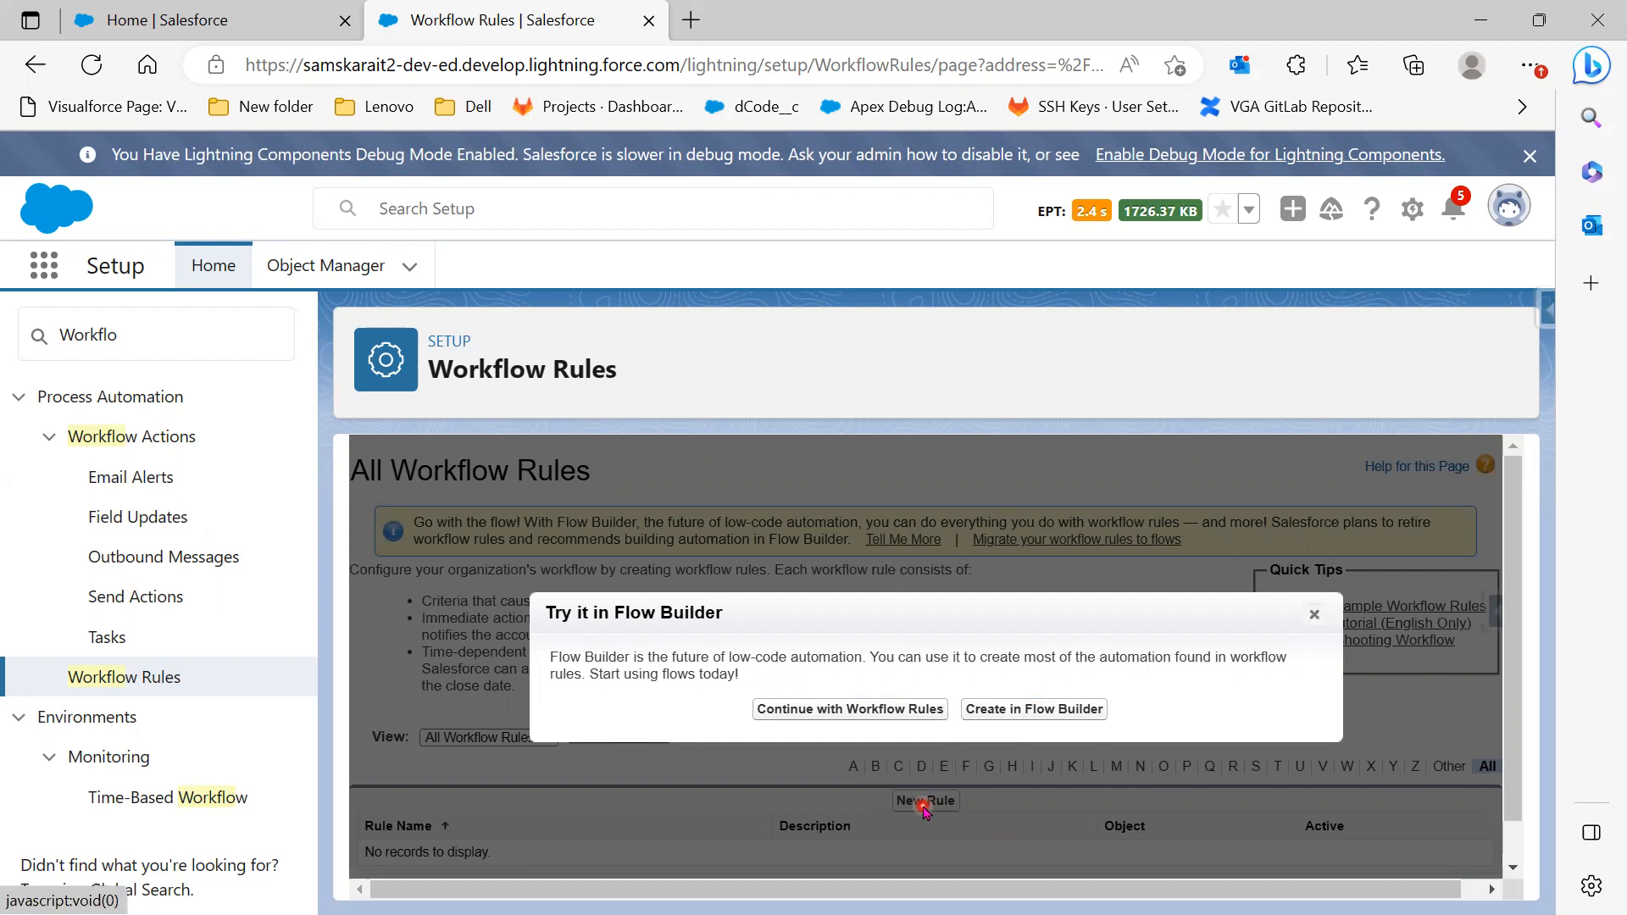
Choose to keep using Workflow Rules instead of Flow Builder
left_click(850, 716)
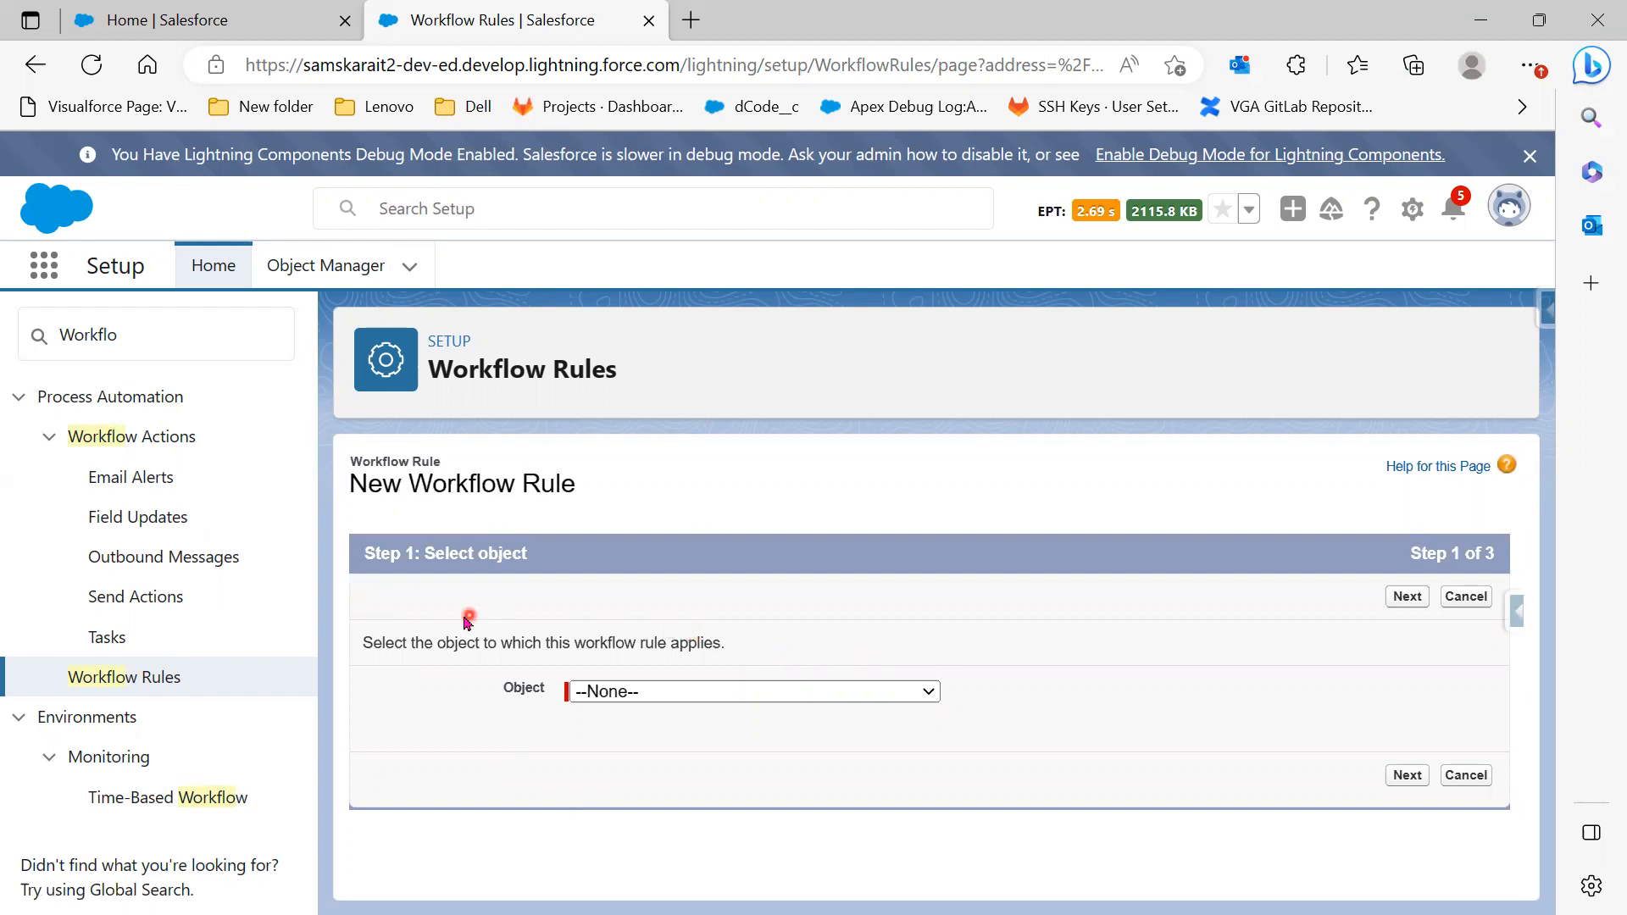
Select Position as the rule's object and continue to Step 2
left_click(719, 697)
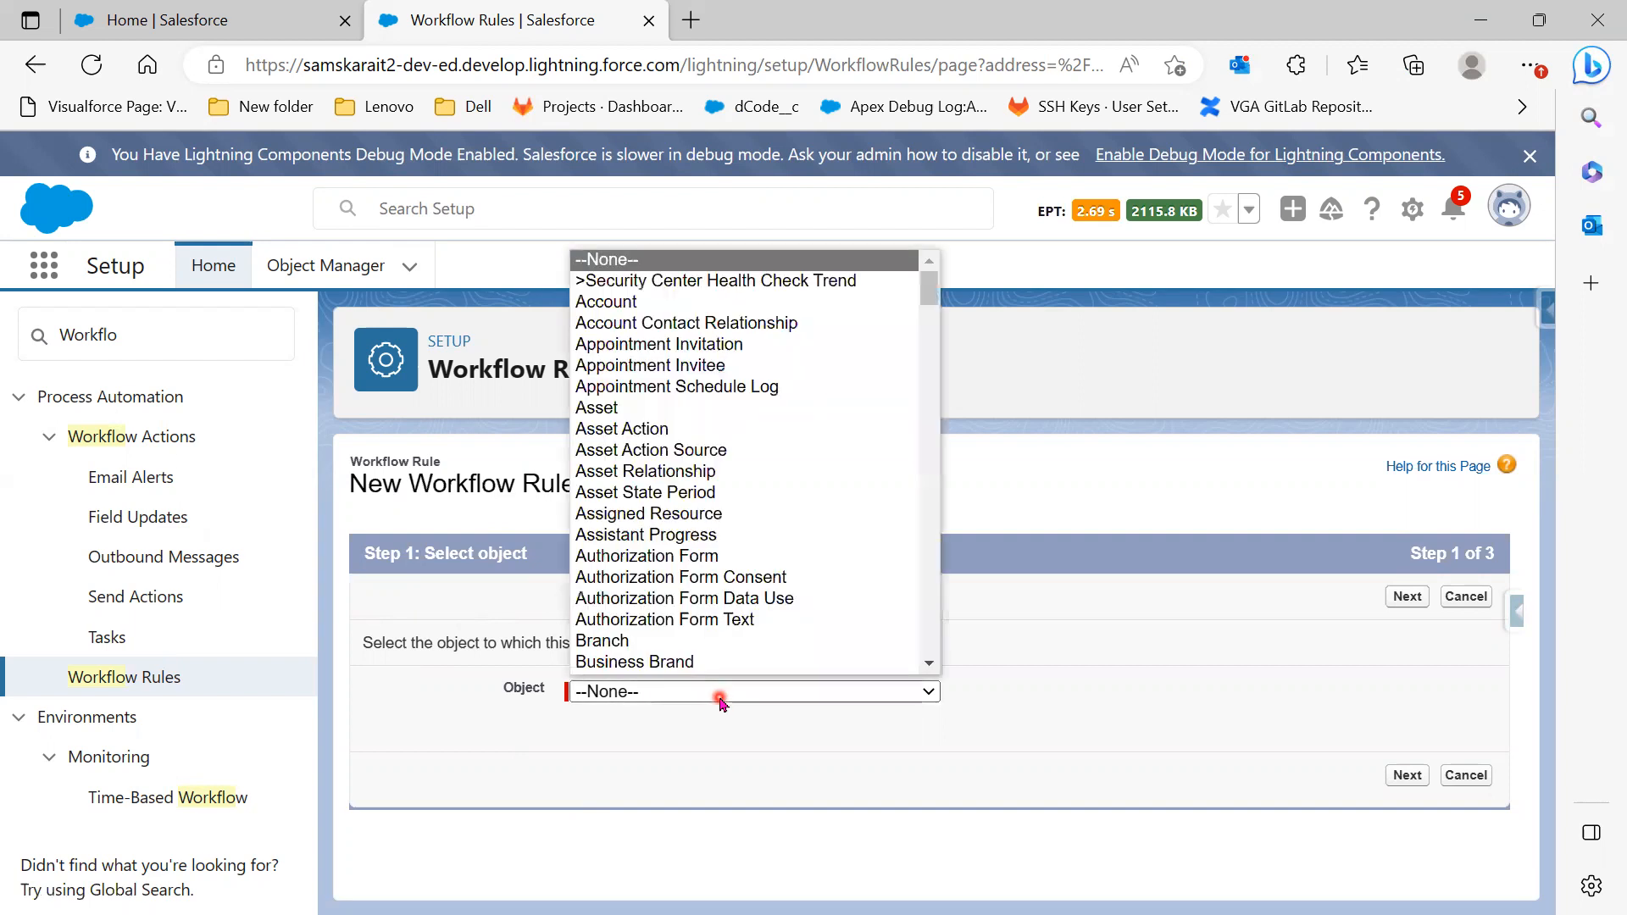
scroll(728, 575, "down", 6)
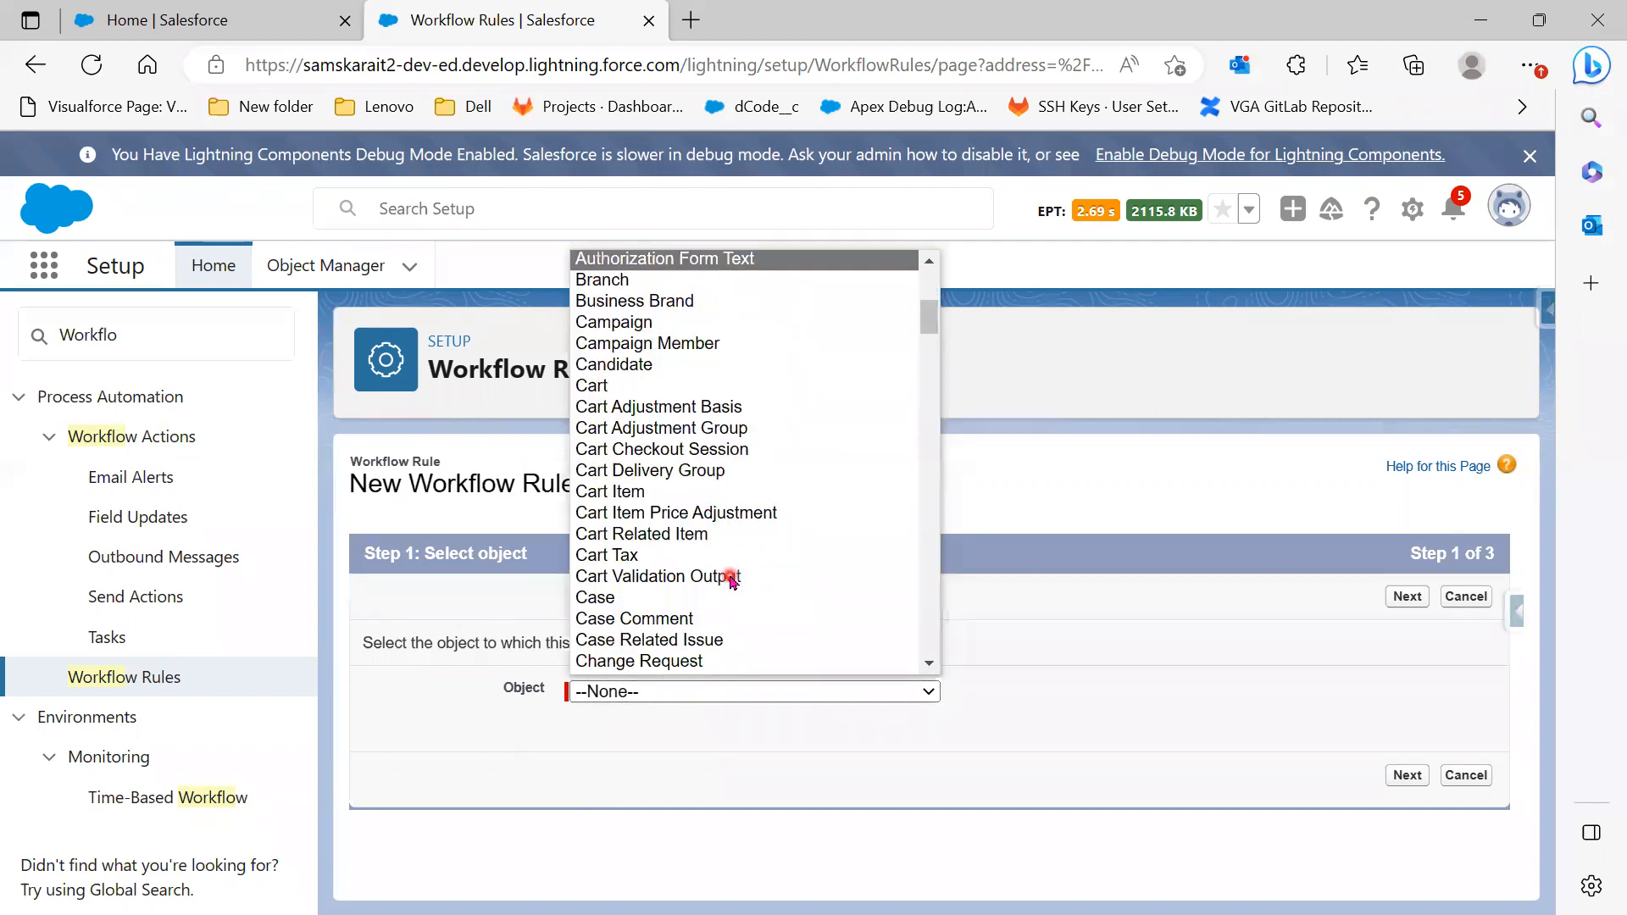
scroll(722, 614, "down", 12)
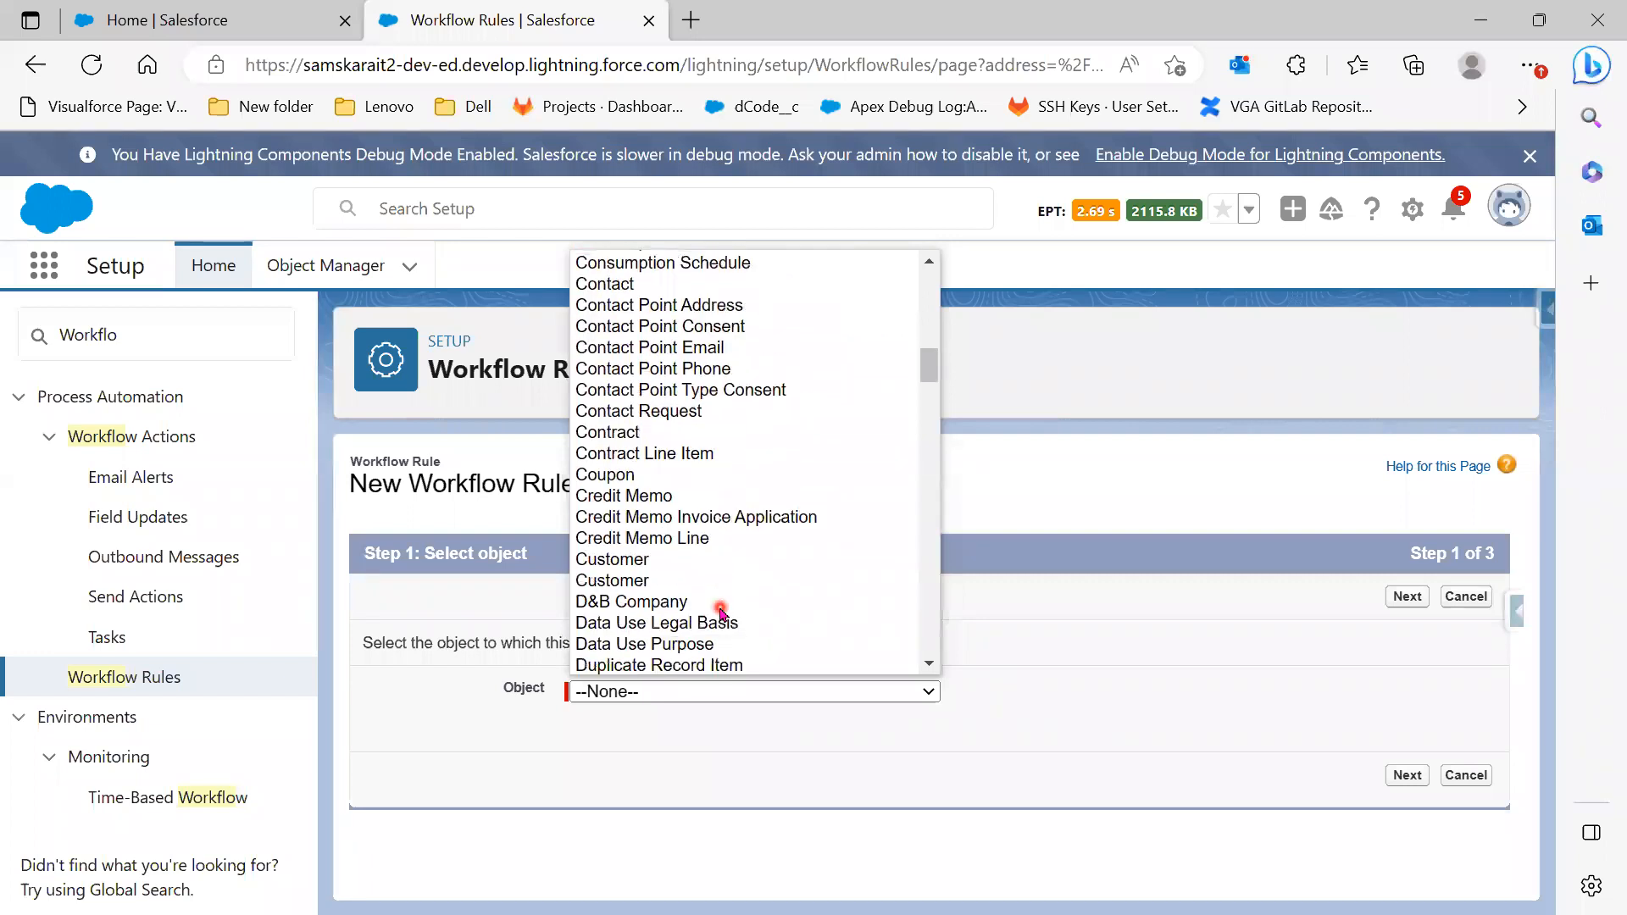
scroll(723, 612, "down", 7)
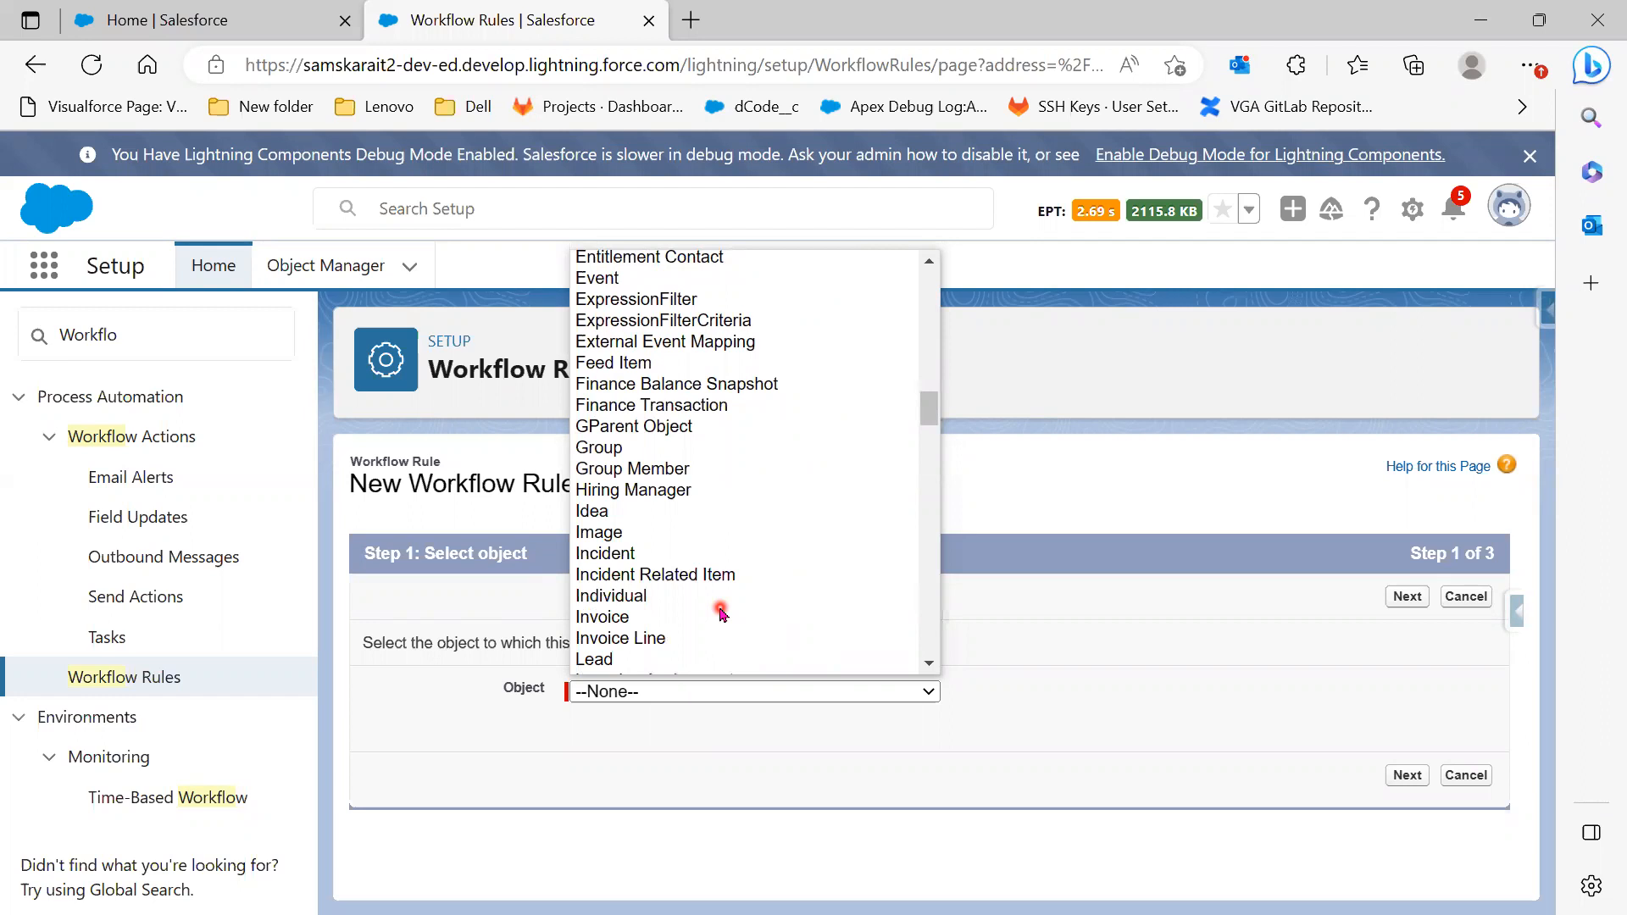
scroll(723, 614, "down", 2)
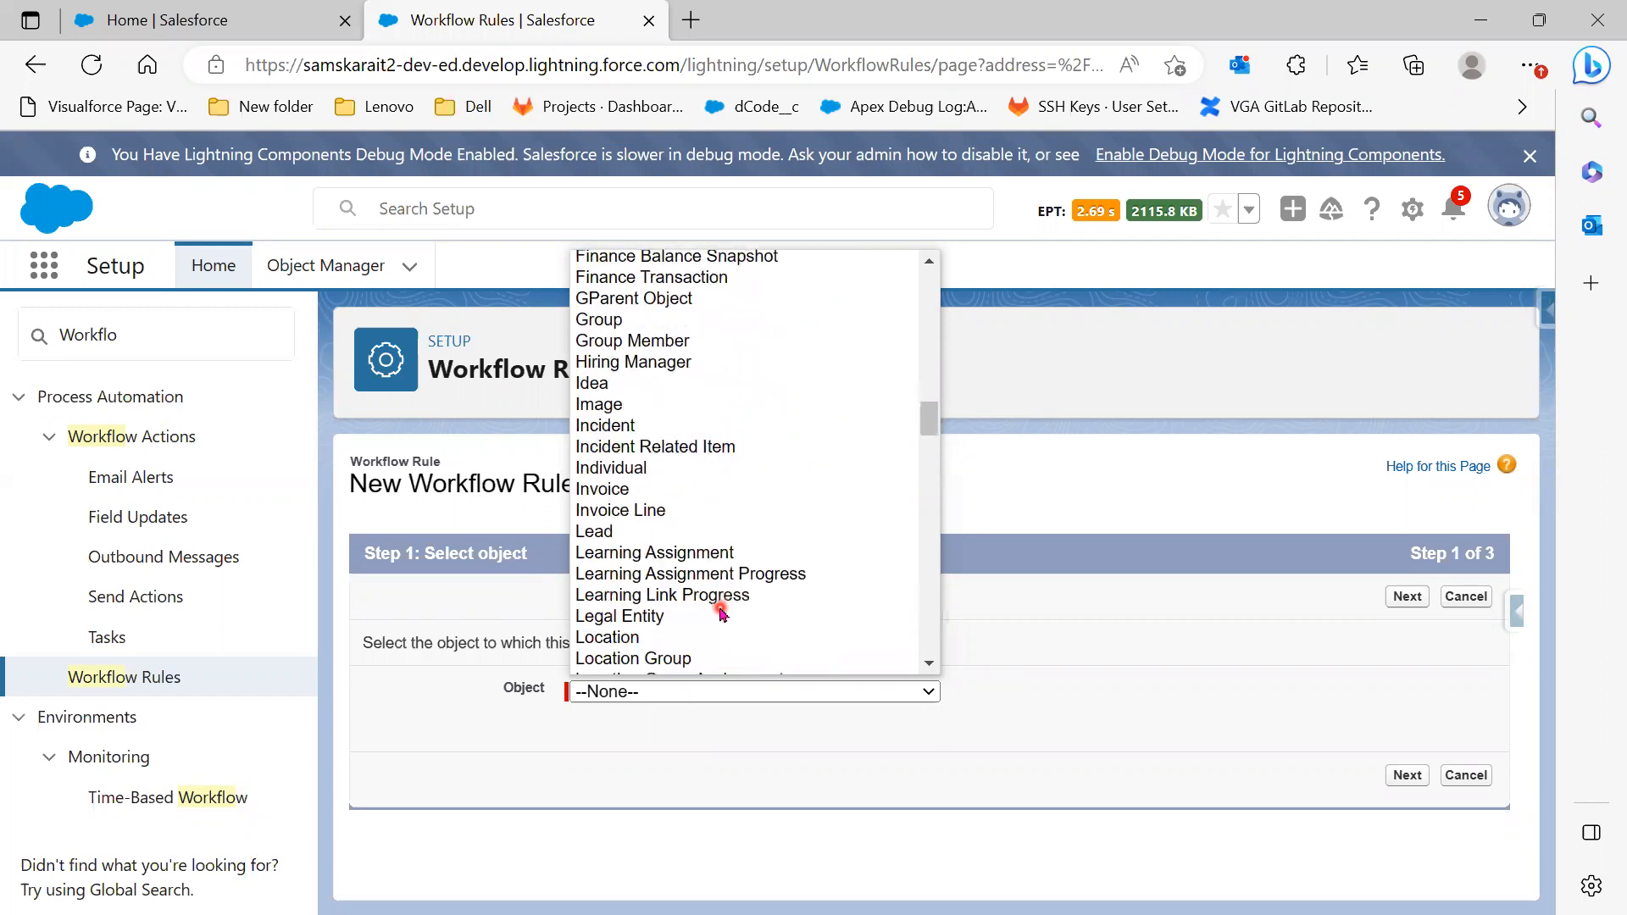
scroll(722, 613, "down", 4)
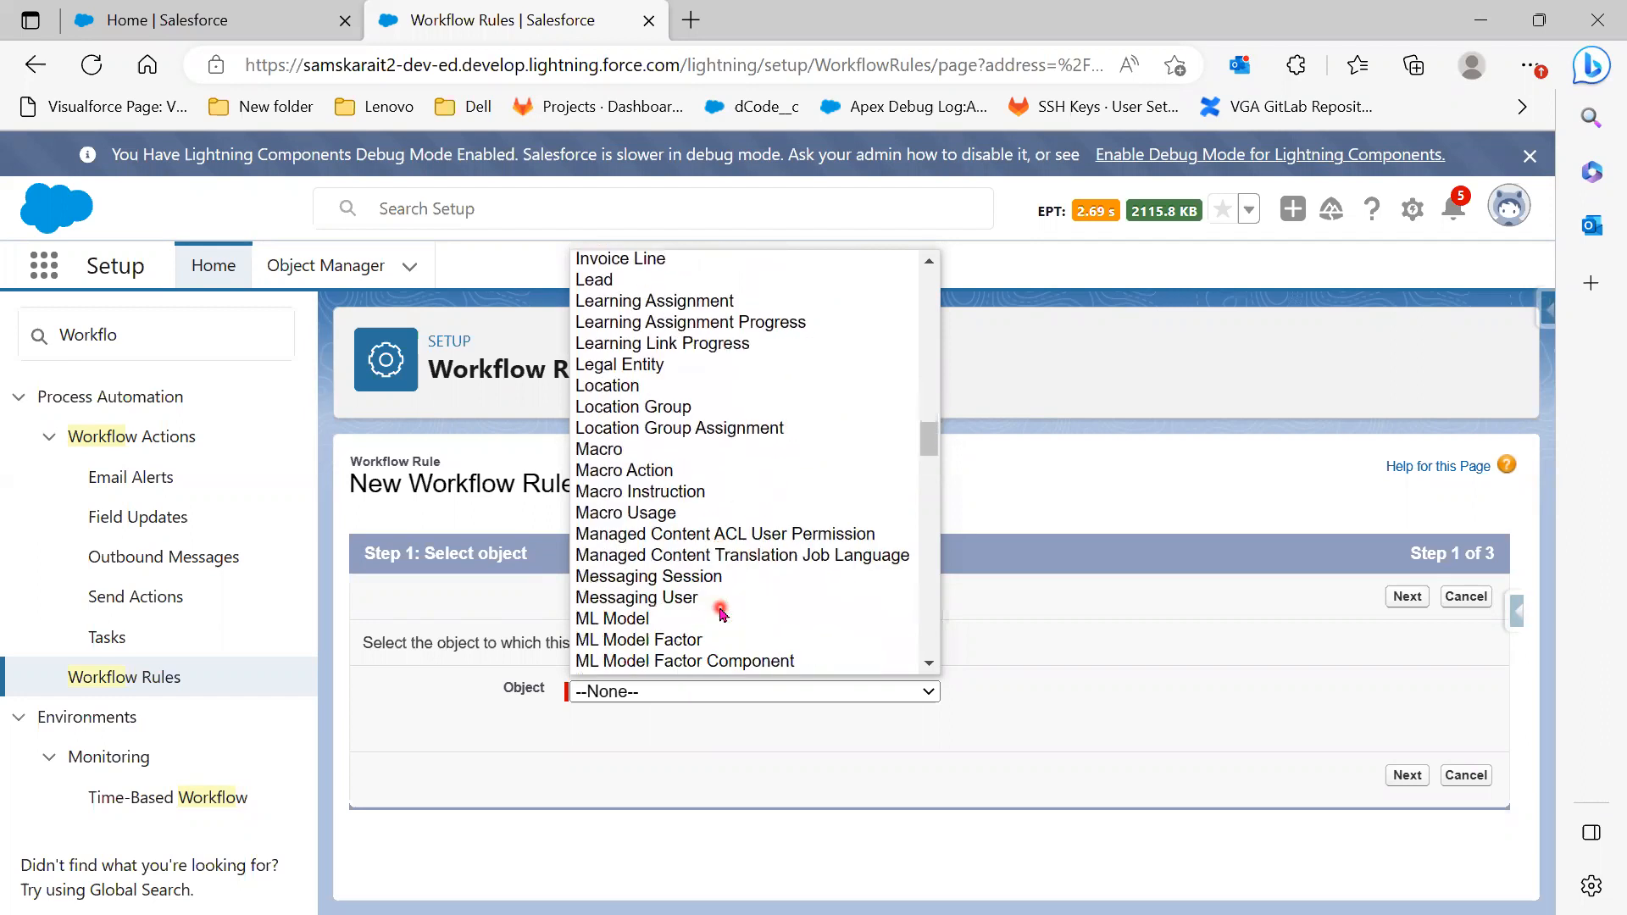
scroll(723, 612, "down", 6)
scroll(723, 614, "down", 3)
left_click(629, 621)
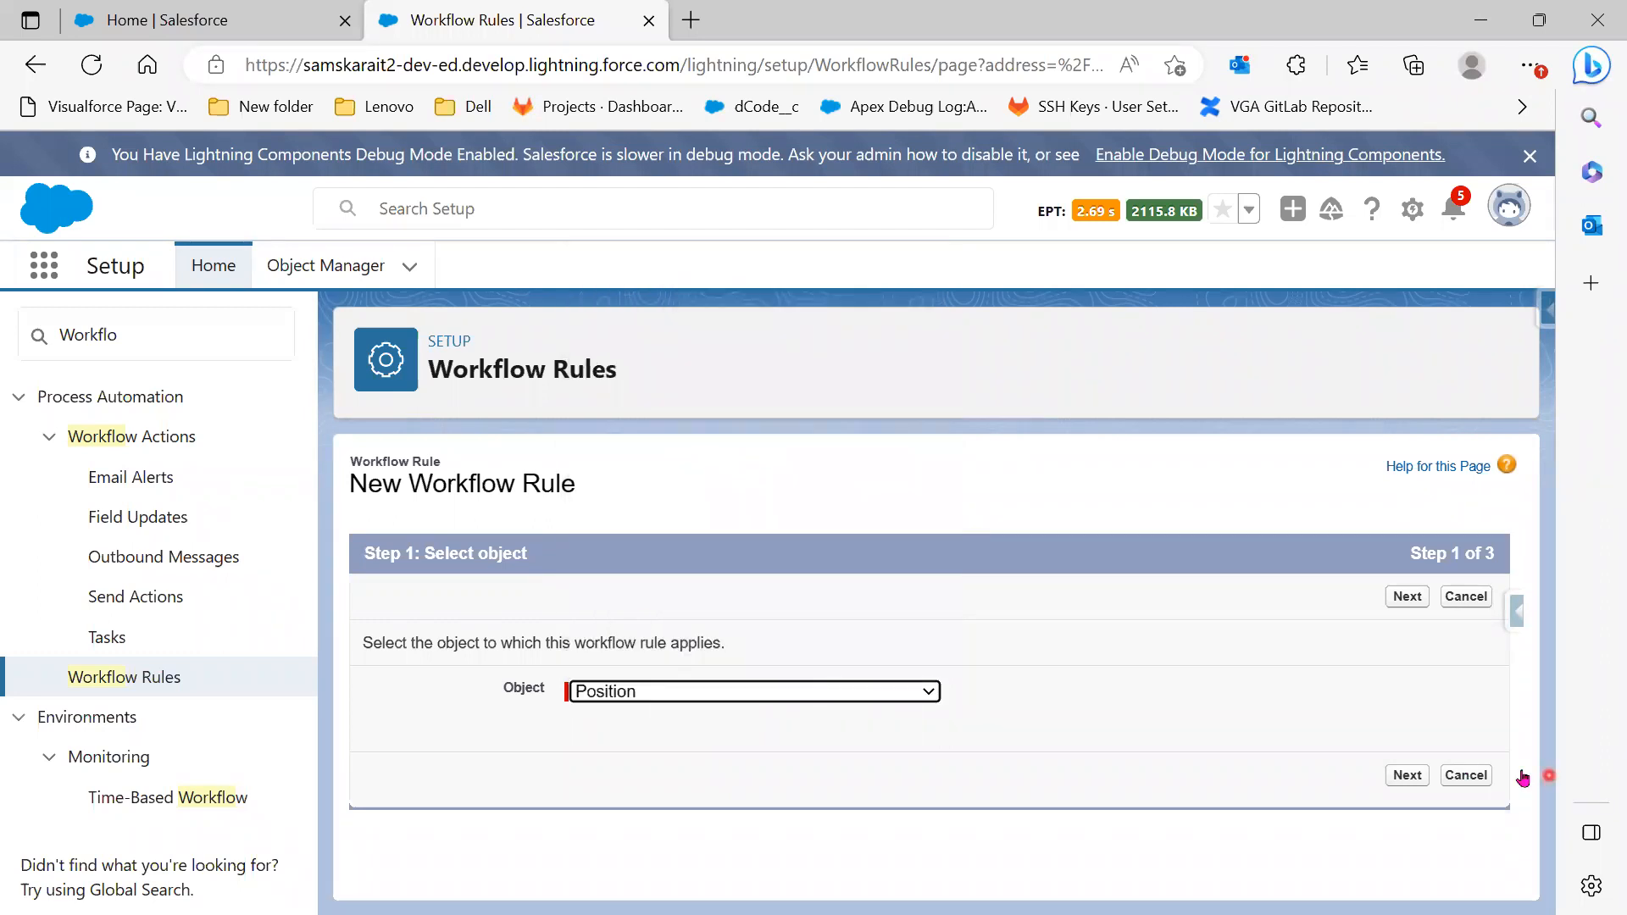
left_click(1408, 776)
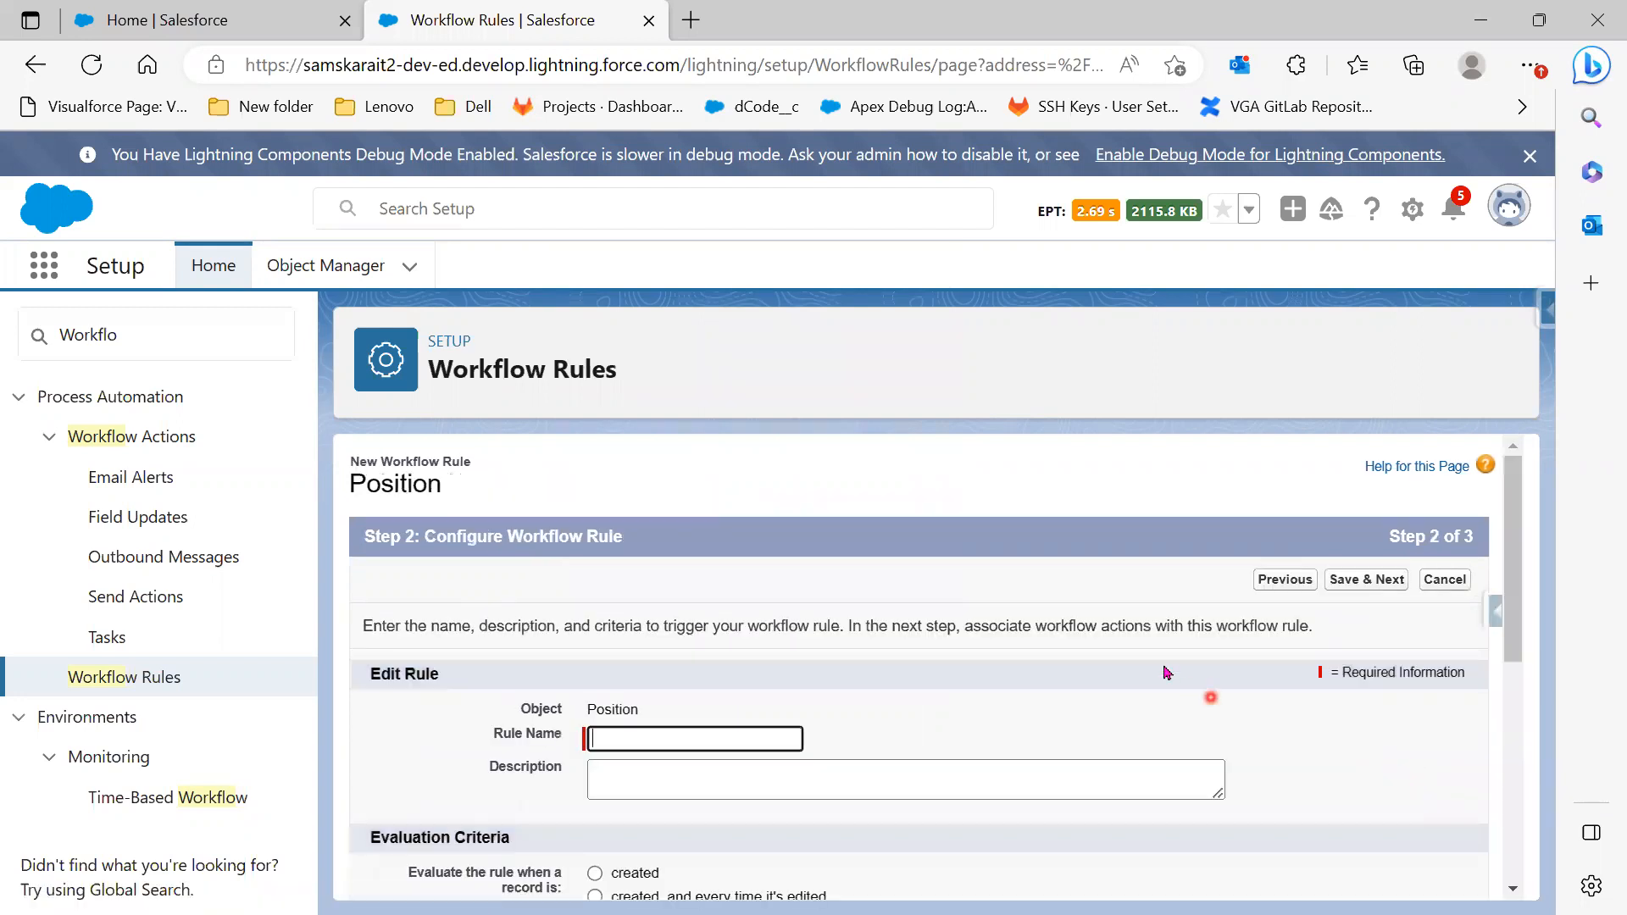
Switch to the PowerPoint slide show showing the WORKFLOW RULES slide
scroll(1140, 659, "down", 1)
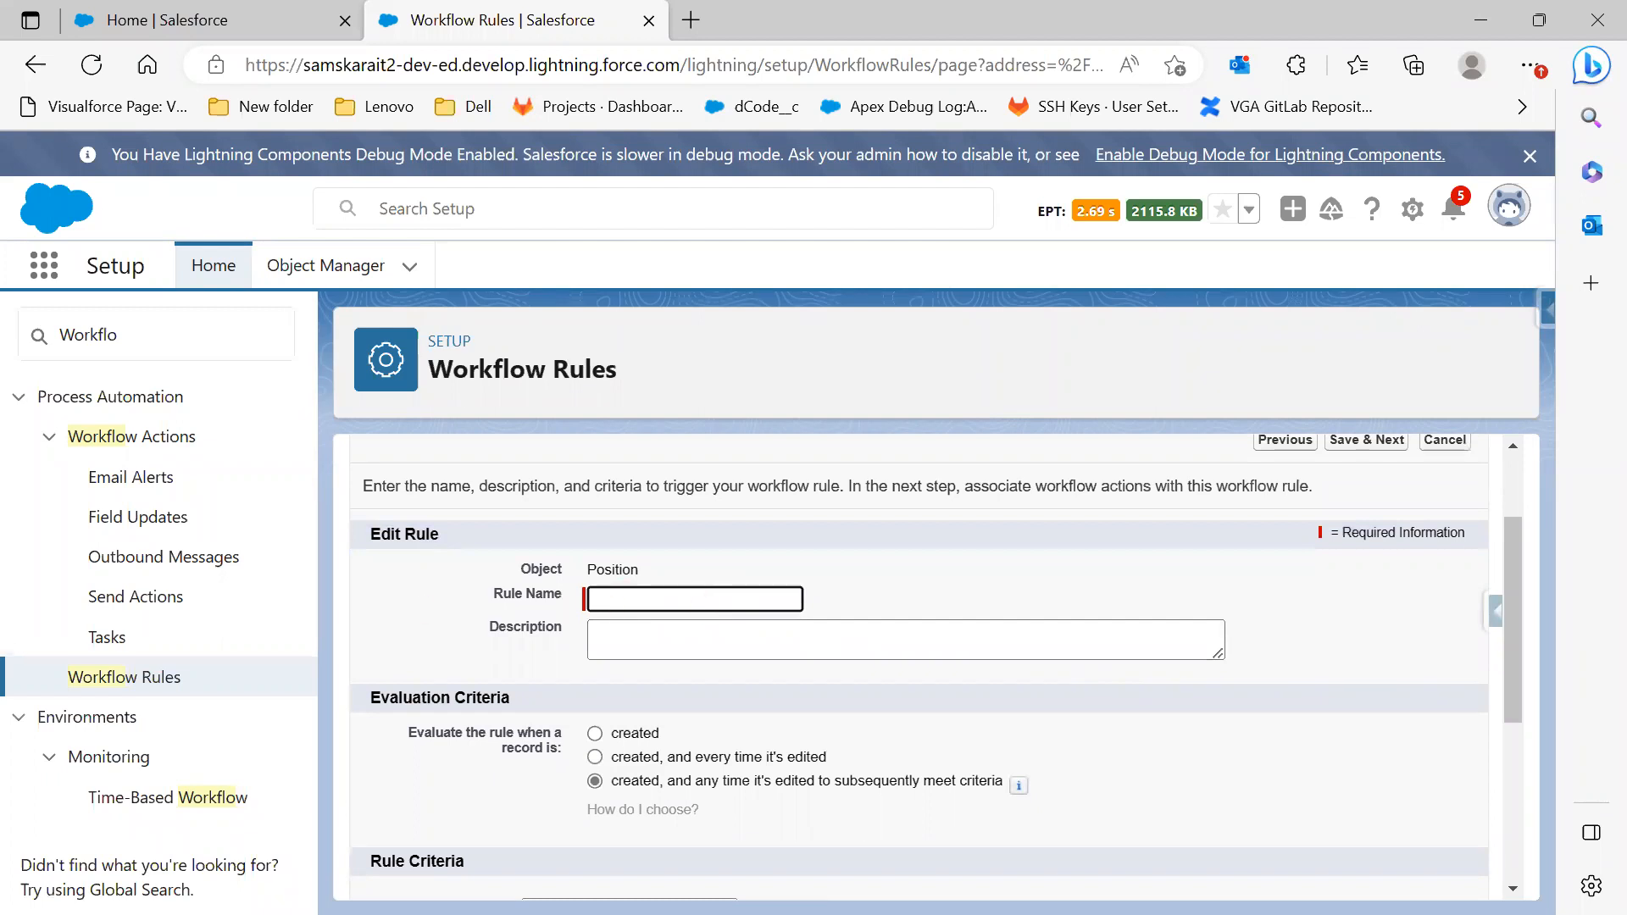
key("alt+Tab")
scroll(863, 705, "up", 1)
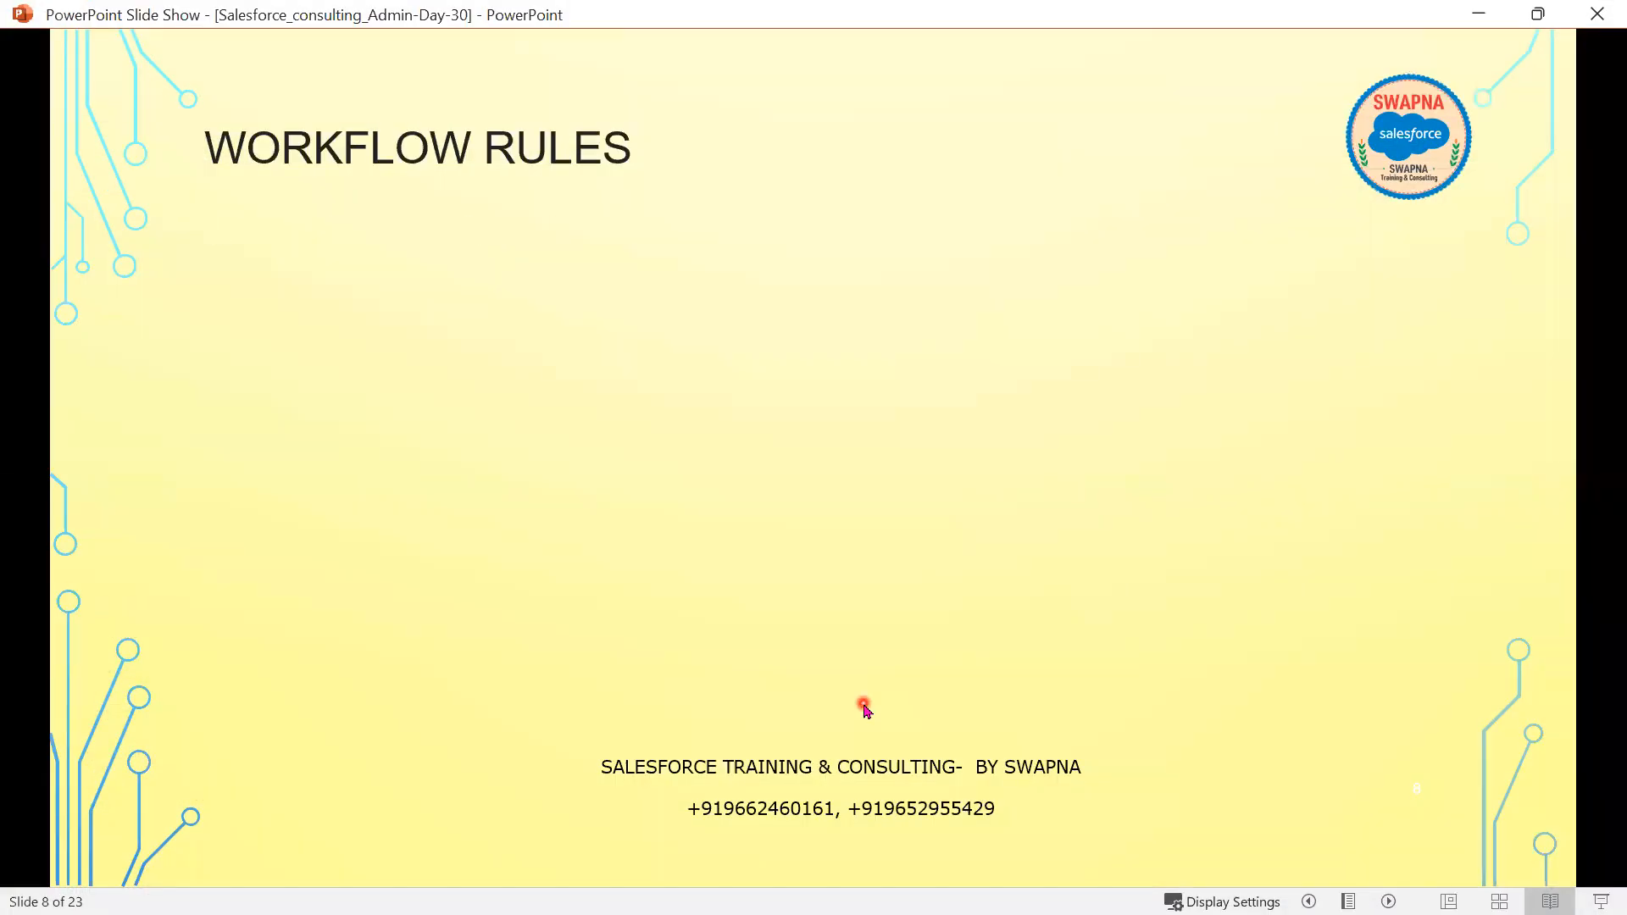
Review the Use Case slide, hide the slide show, and name the rule 'New Position Record'
scroll(864, 708, "up", 1)
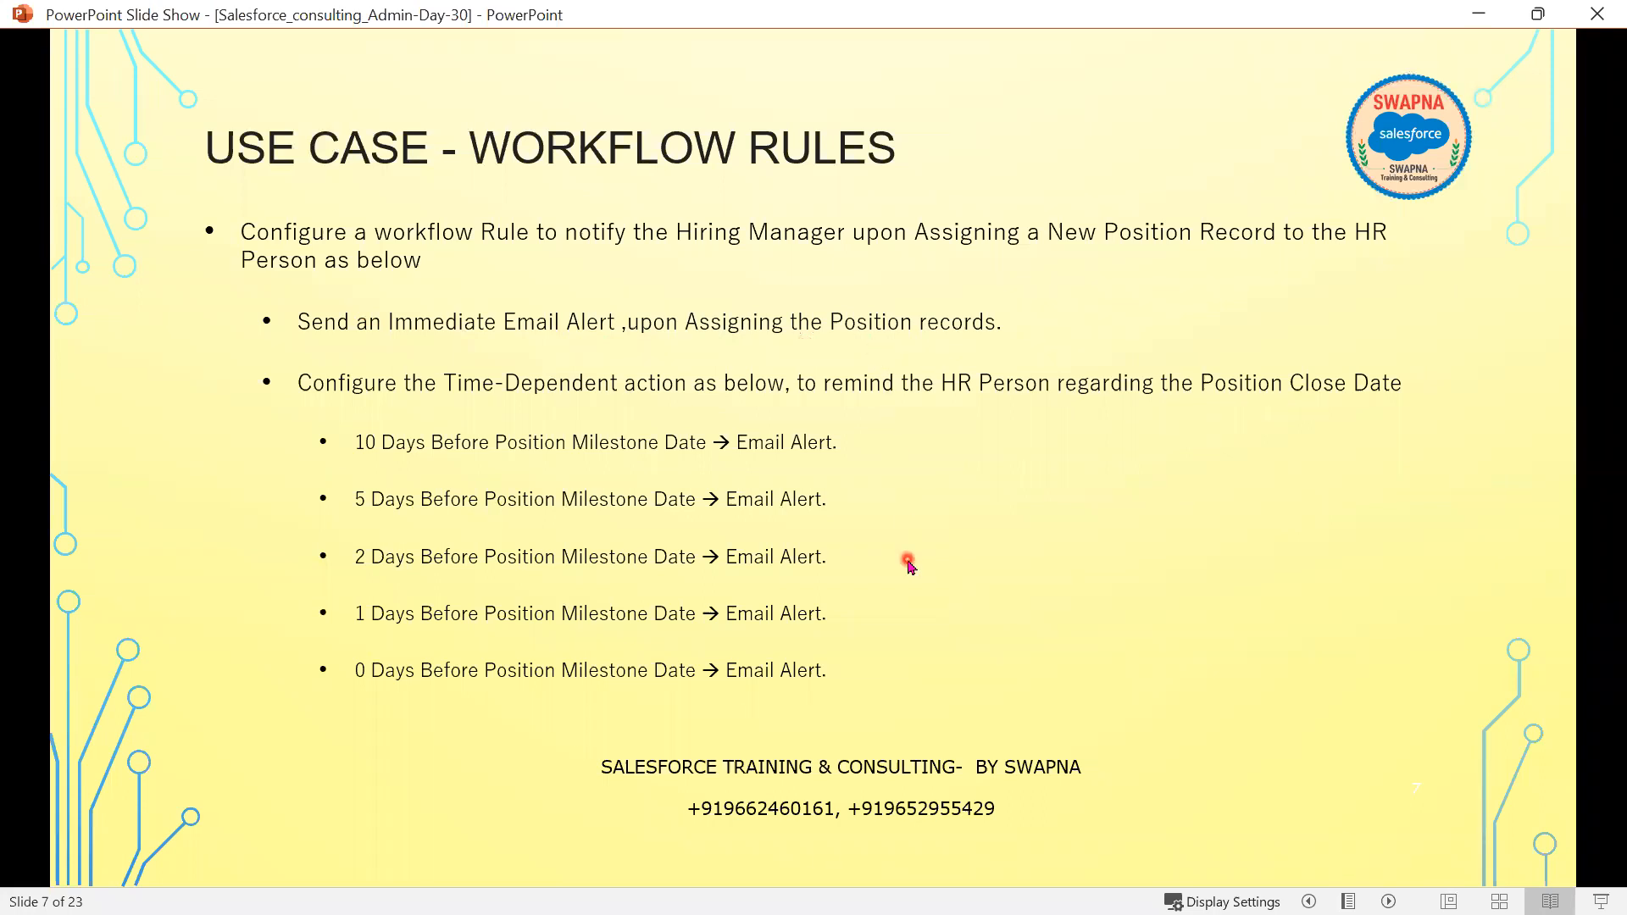
left_click(1479, 13)
left_click(703, 596)
type("N")
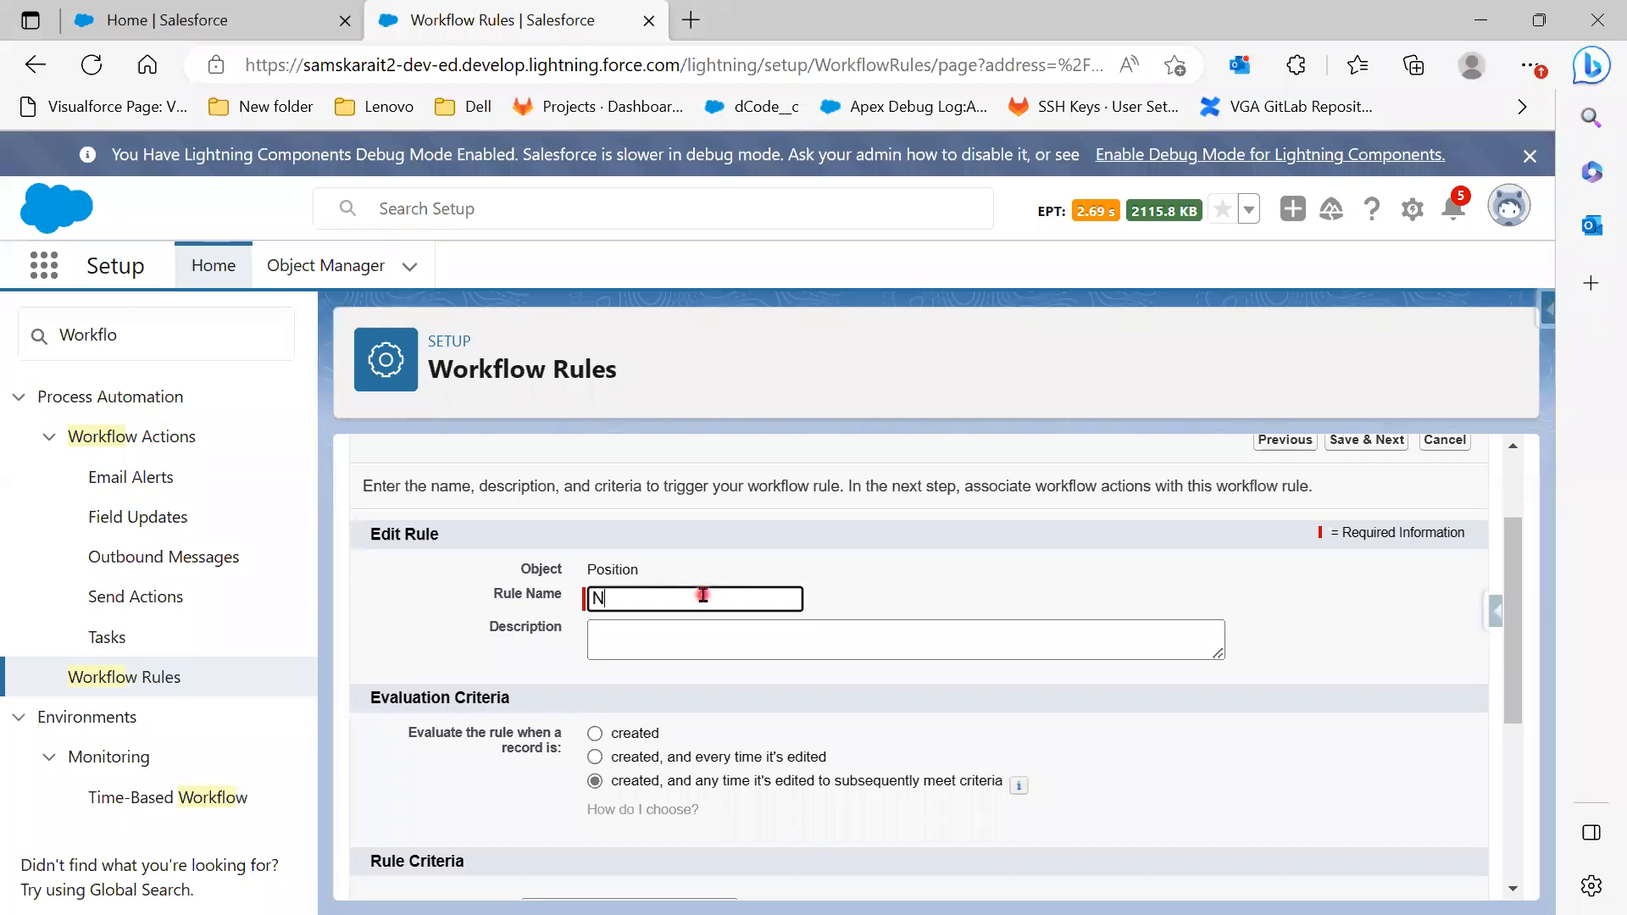
type("ew Position Record")
Move to the Description field and scroll down the rule form
key("Tab")
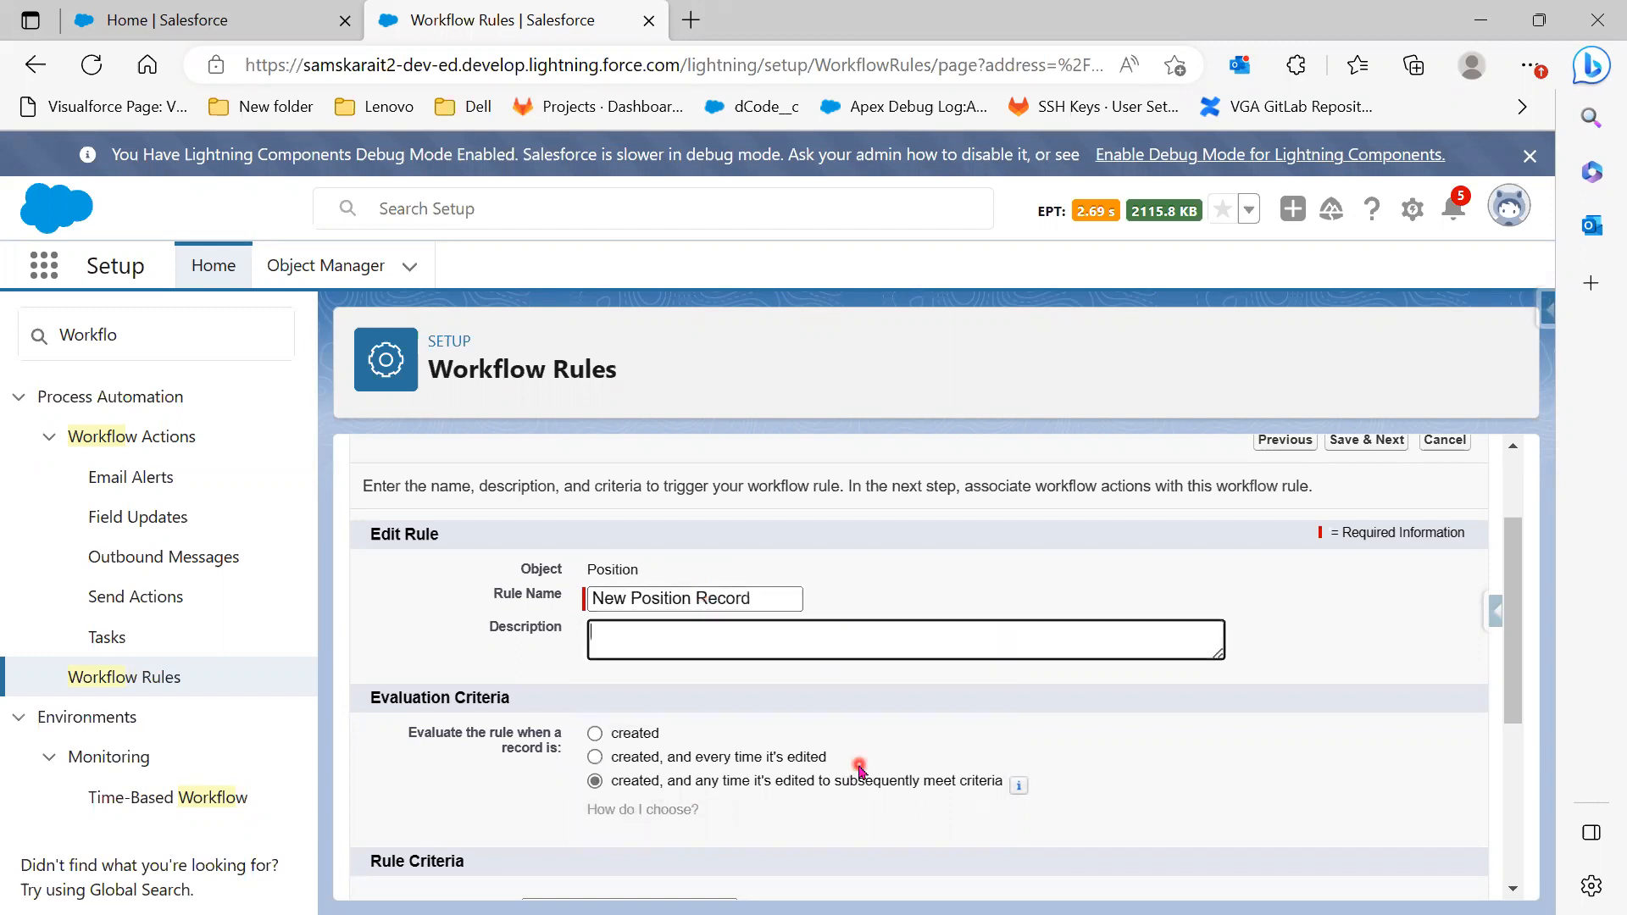
scroll(859, 767, "down", 2)
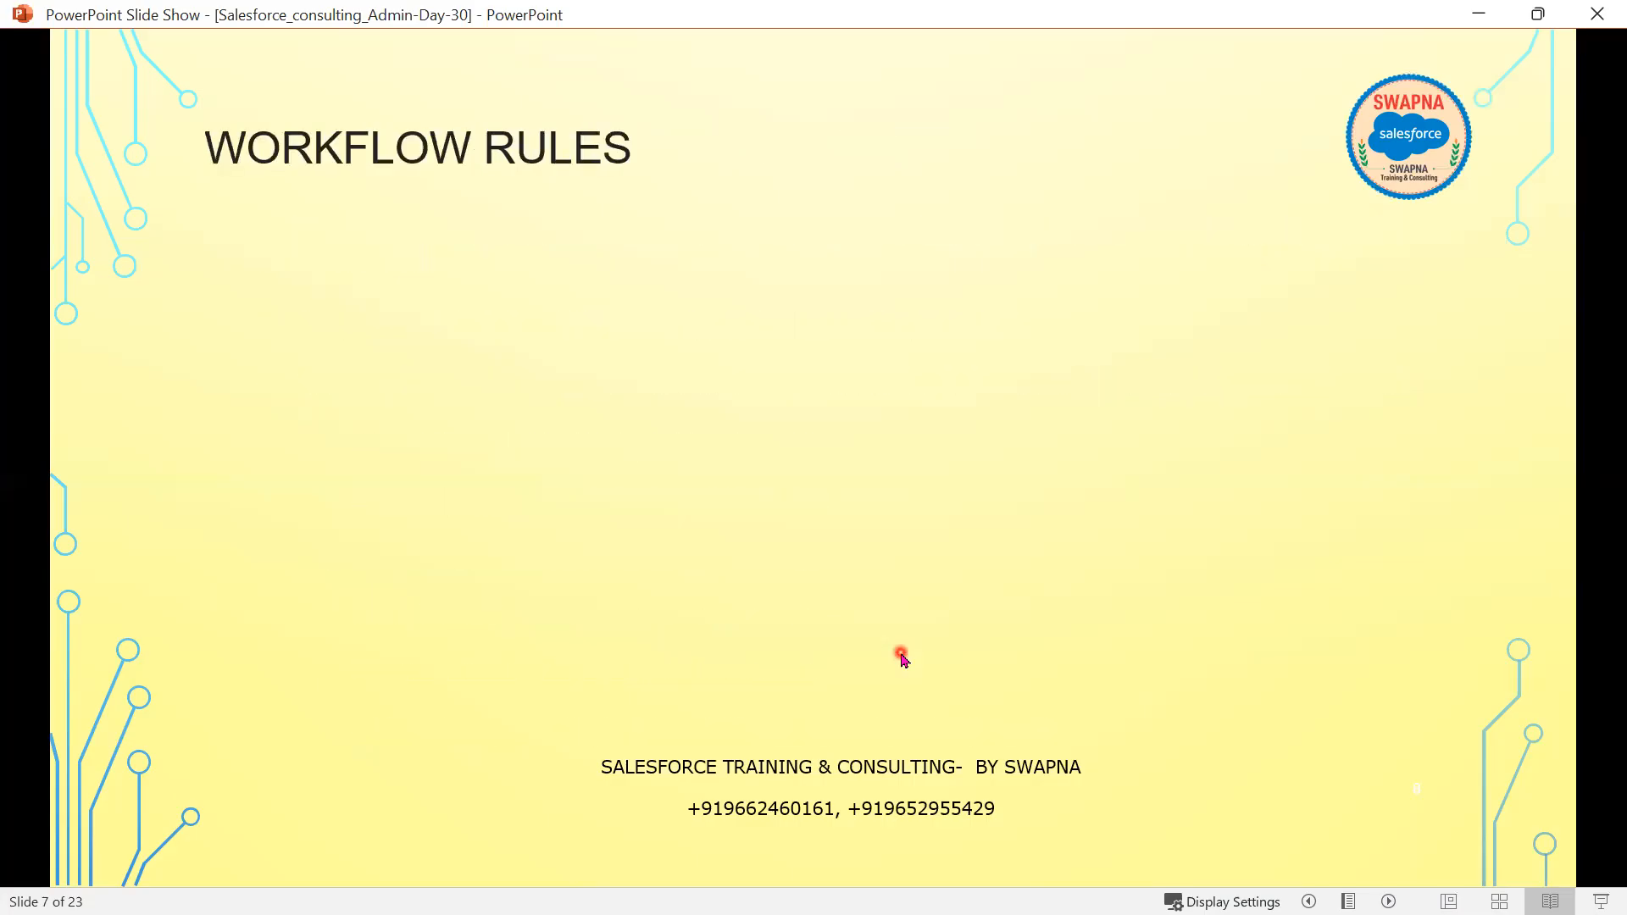
Advance to slide 8 and reveal its three evaluation-criteria events, starting with Created
key("Right")
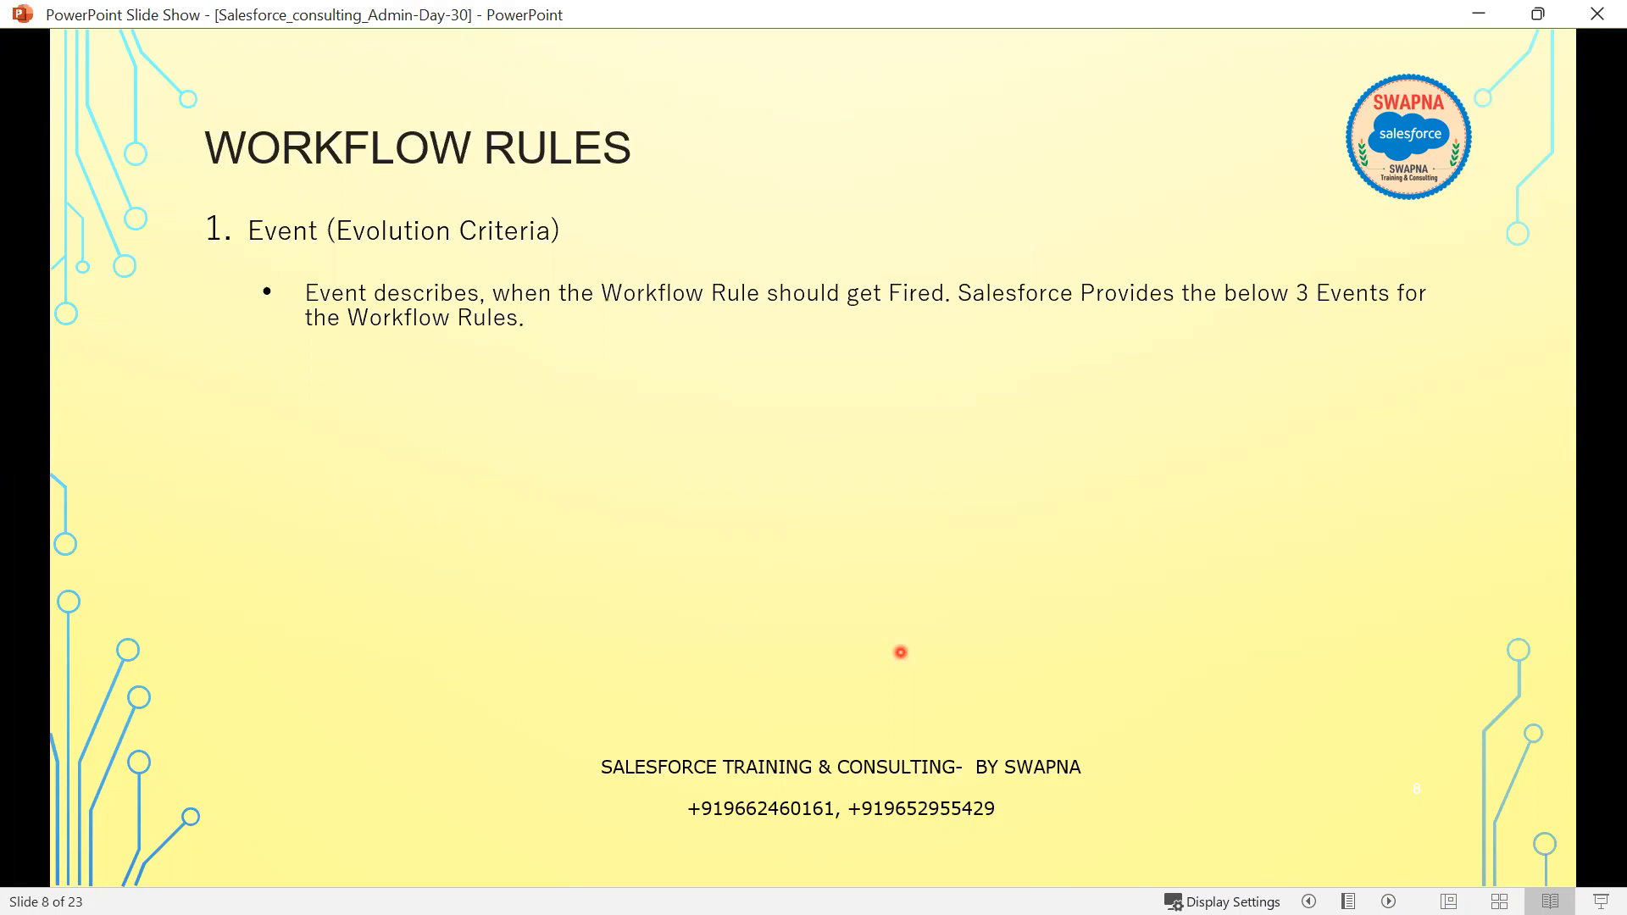
key("Right")
key("Right")
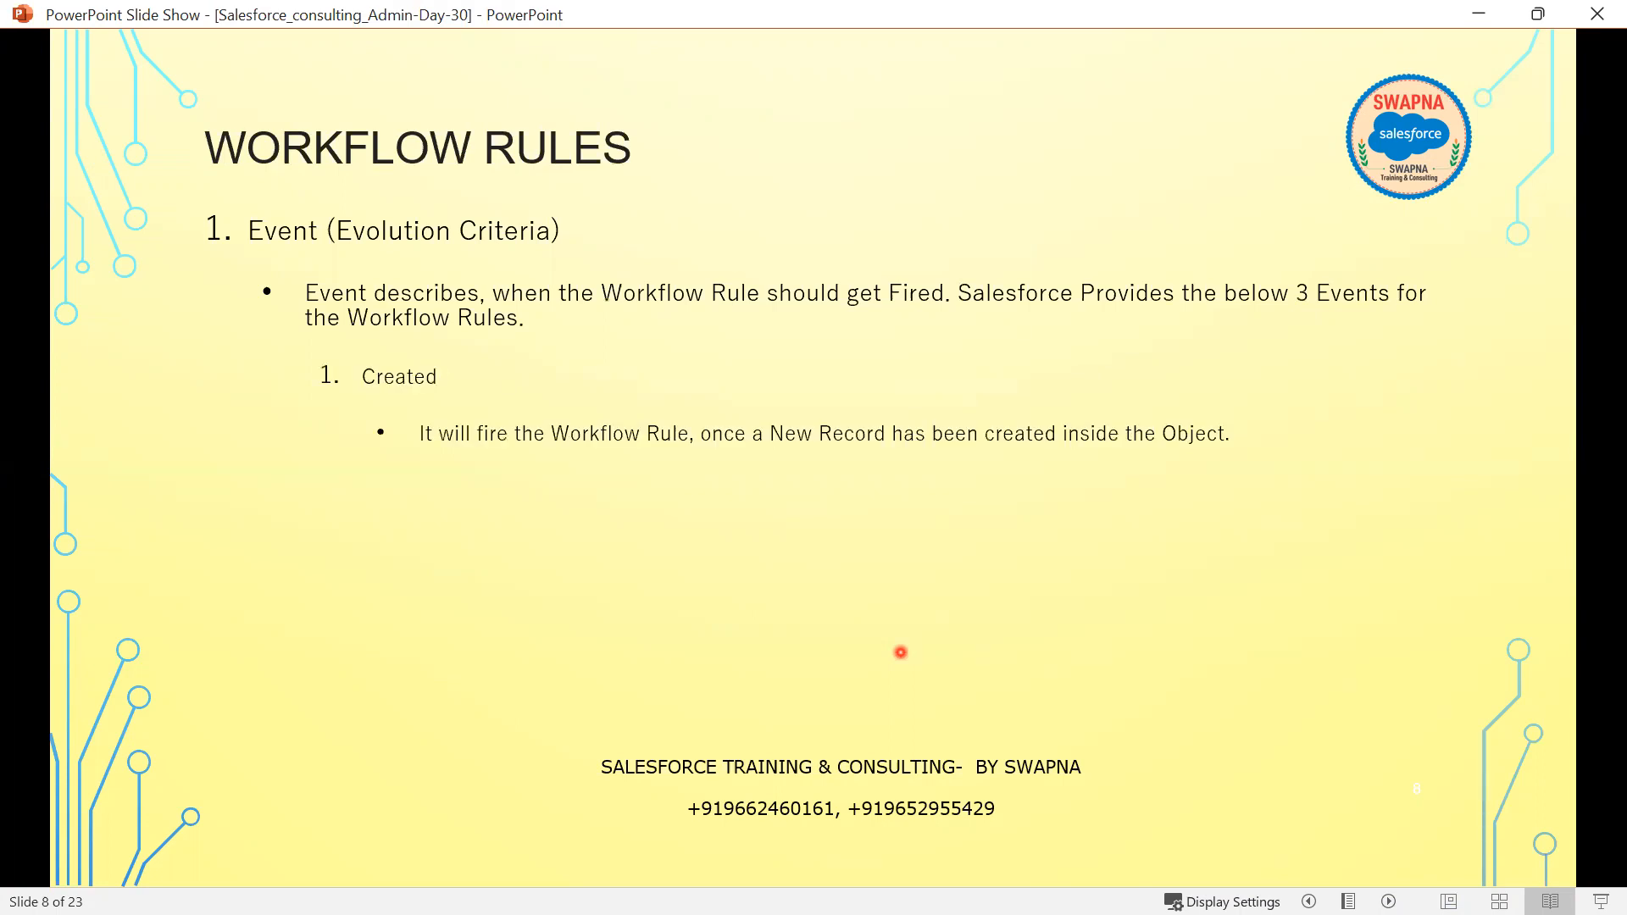
key("Right")
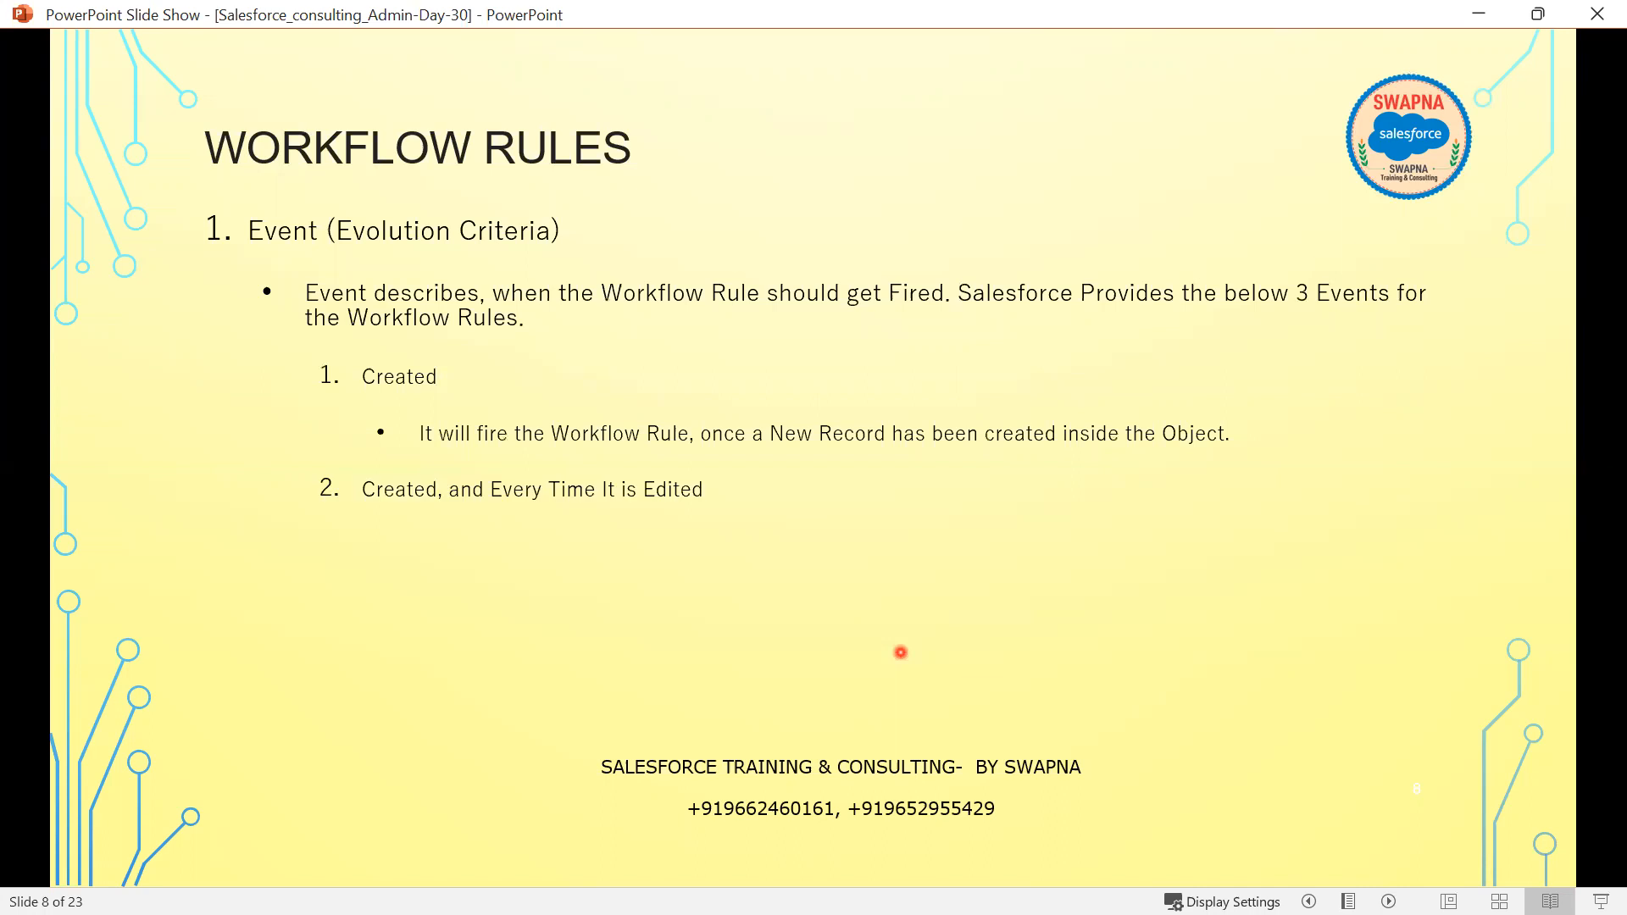
key("Right")
key("Right")
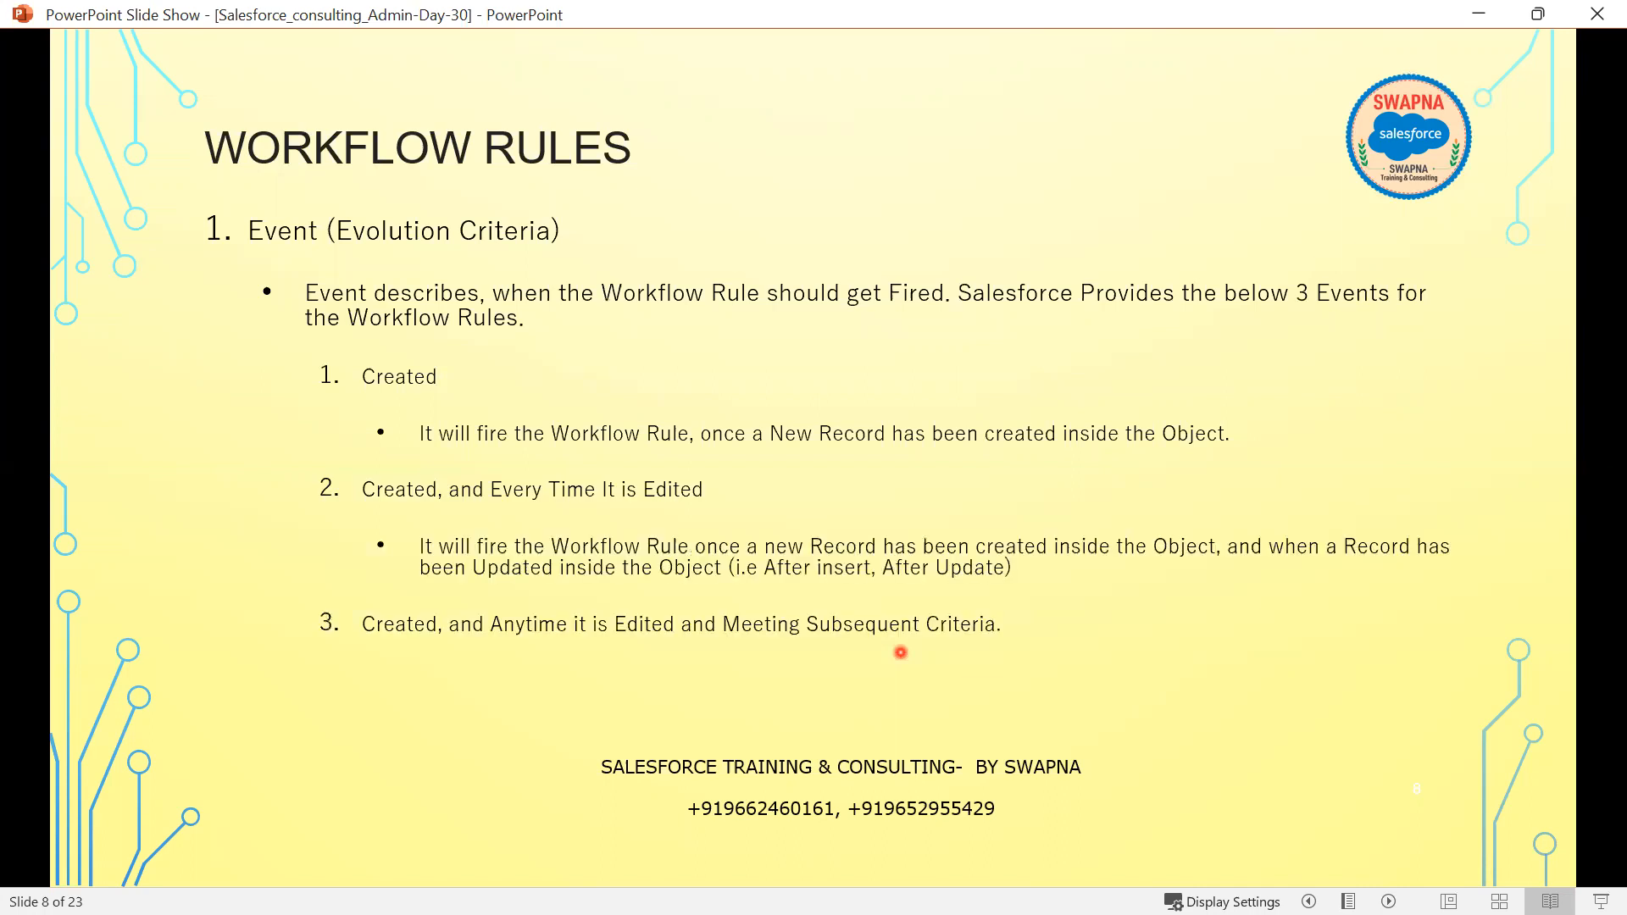
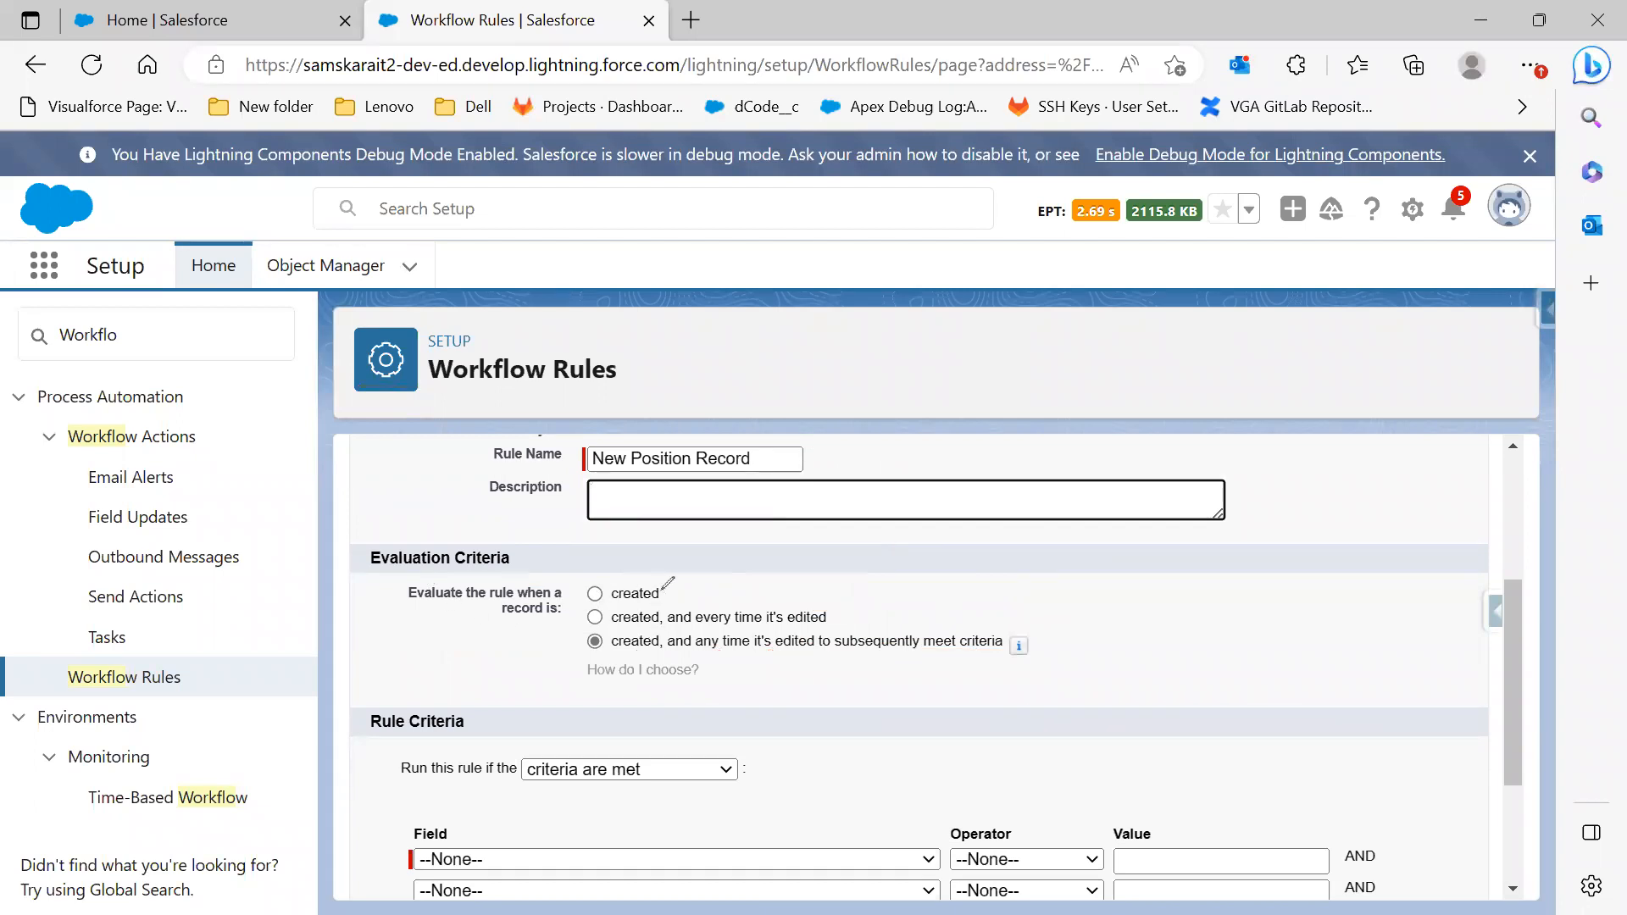
Set the rule's Evaluation Criteria to 'created' instead of the edited options
left_click_drag(661, 590, 743, 576)
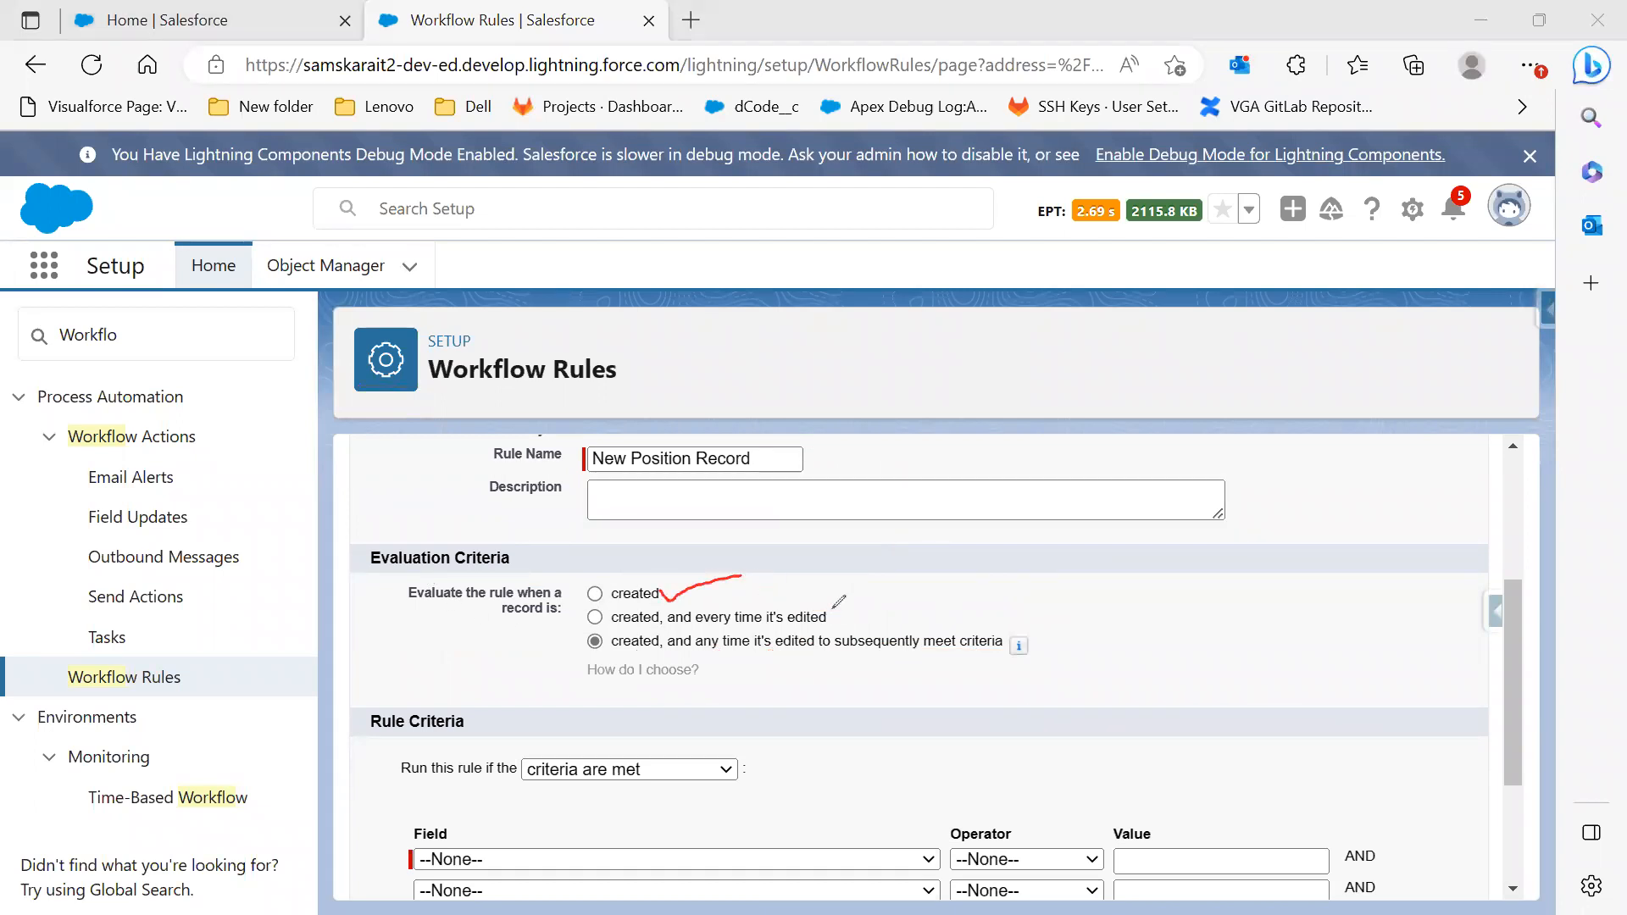
left_click_drag(854, 609, 909, 594)
left_click_drag(827, 651, 977, 656)
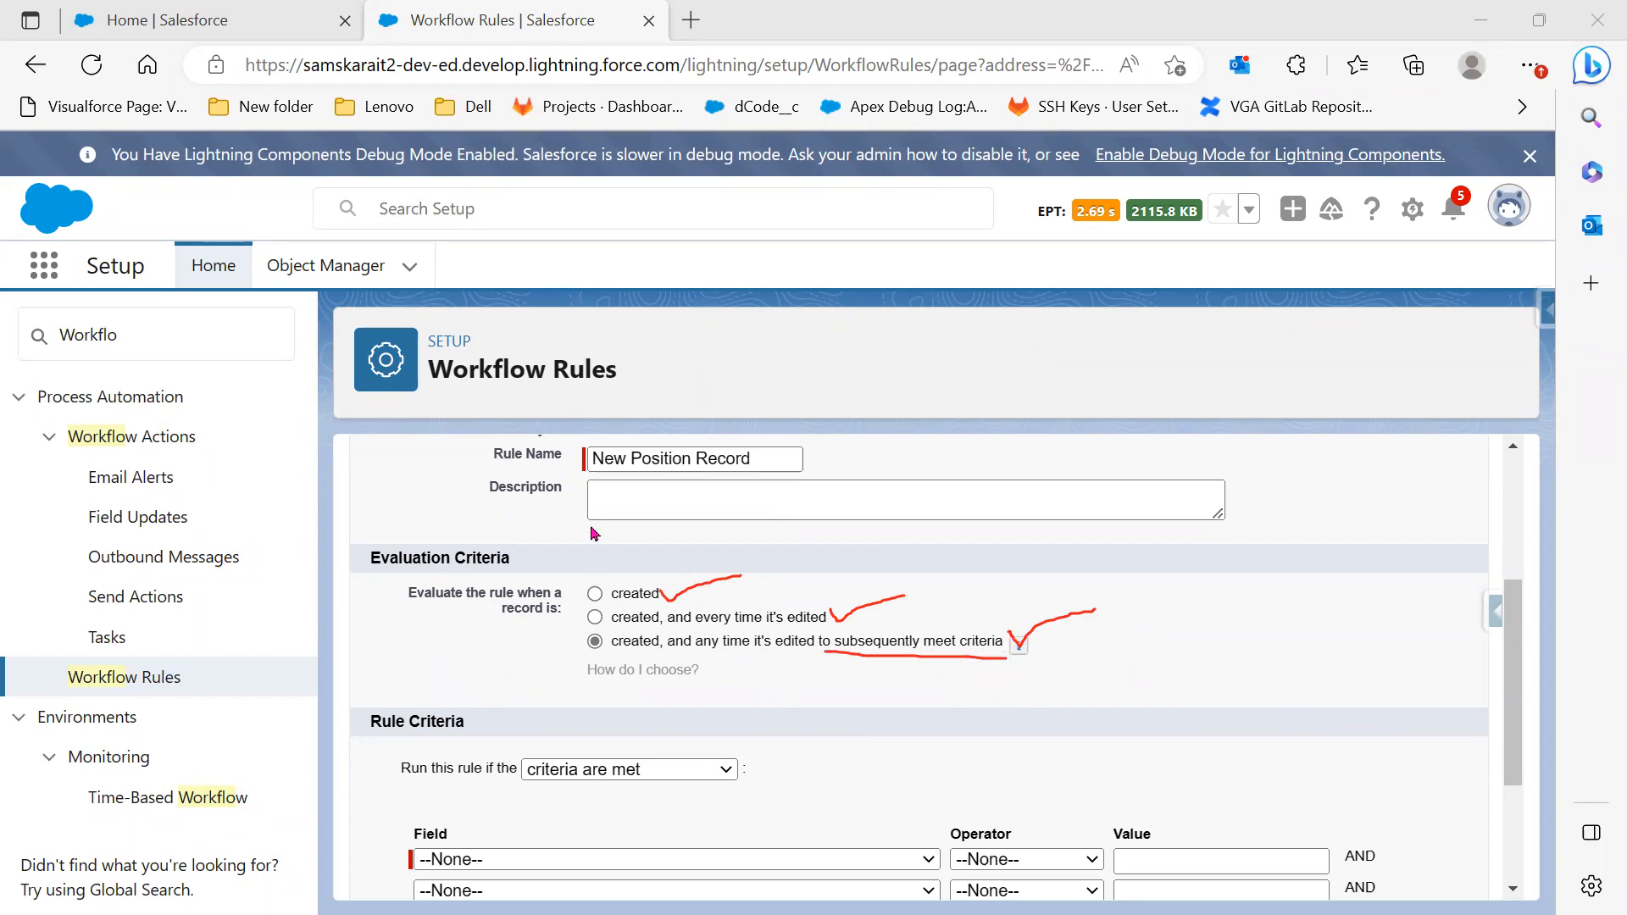
left_click(595, 593)
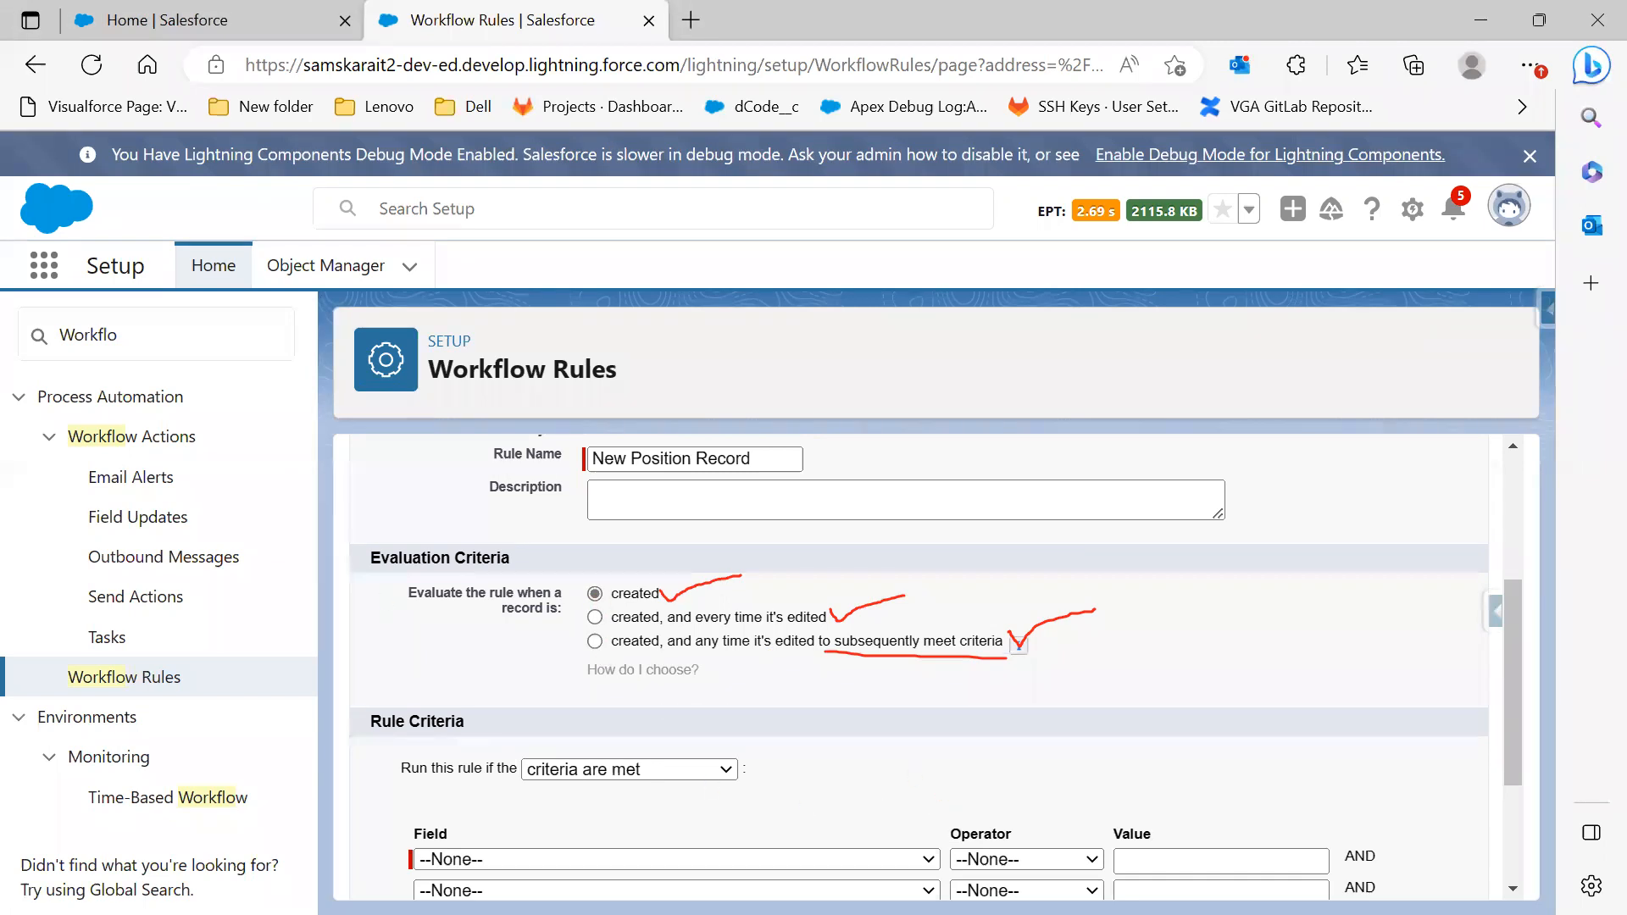
key("Escape")
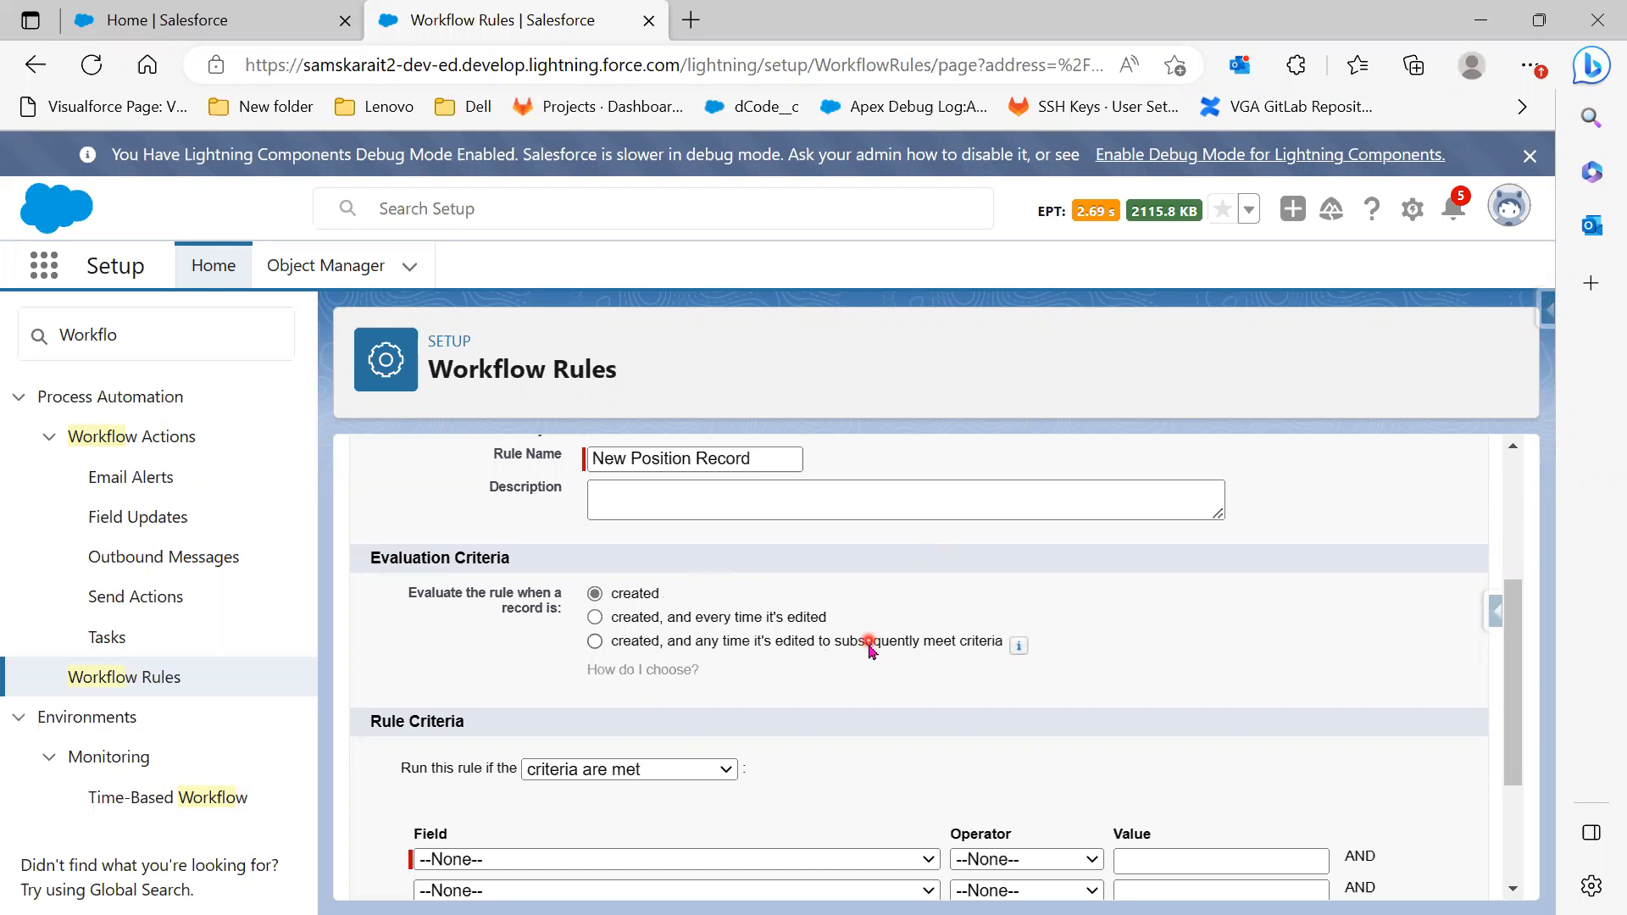
scroll(870, 651, "down", 2)
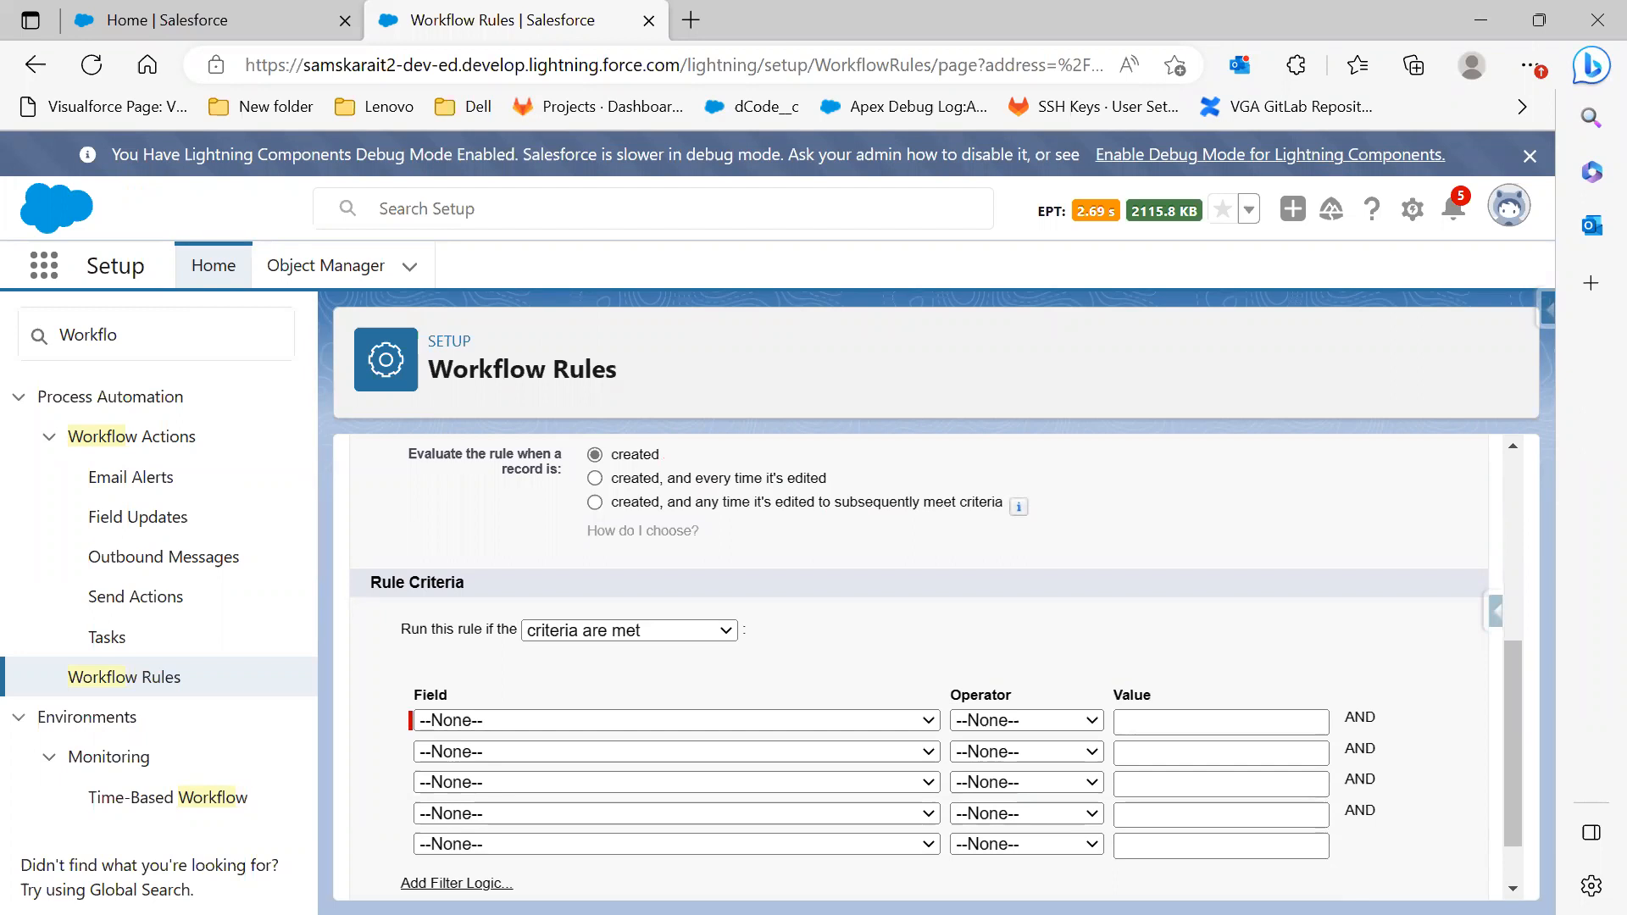
Check the Lightning Position record's fields, then bring up the first criterion's field list
left_click(210, 12)
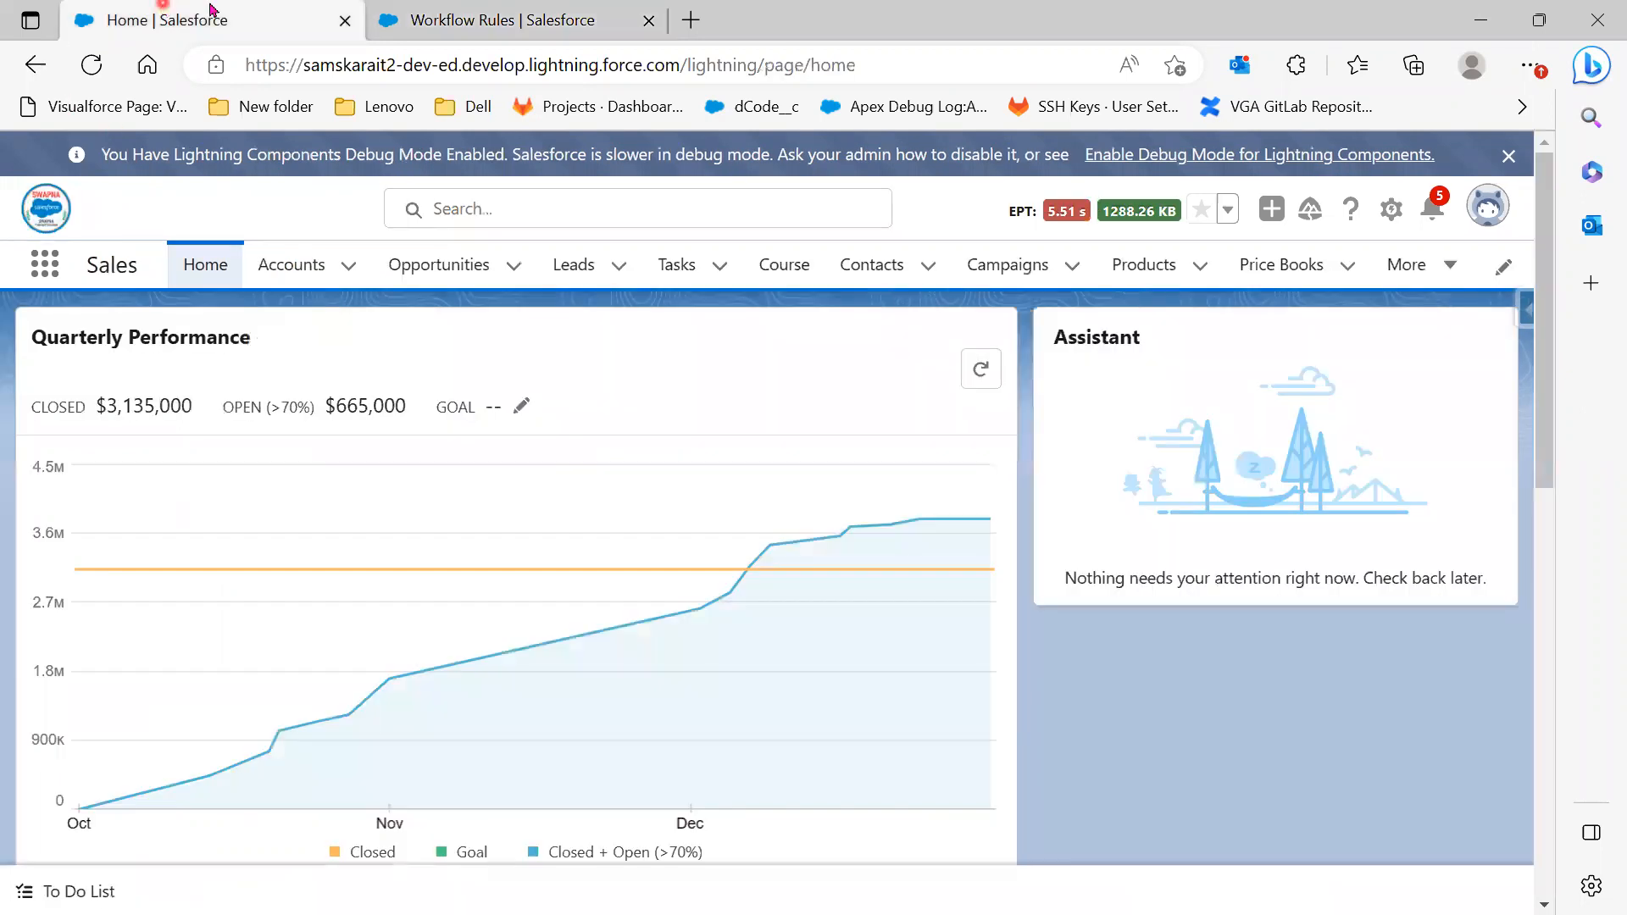
left_click(451, 12)
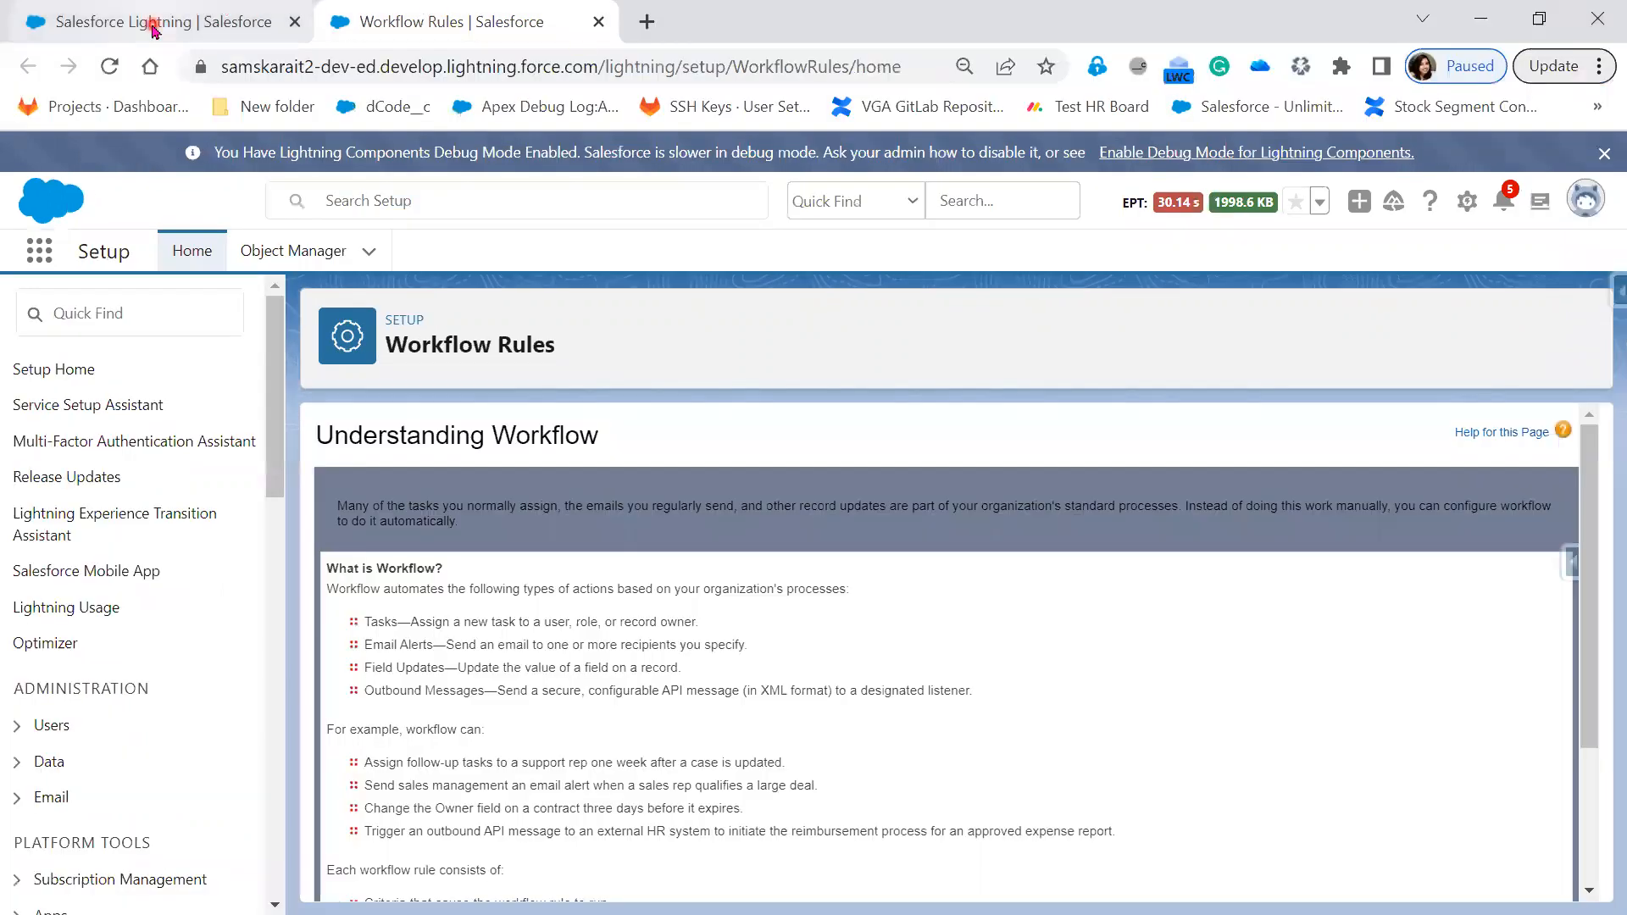
left_click(52, 17)
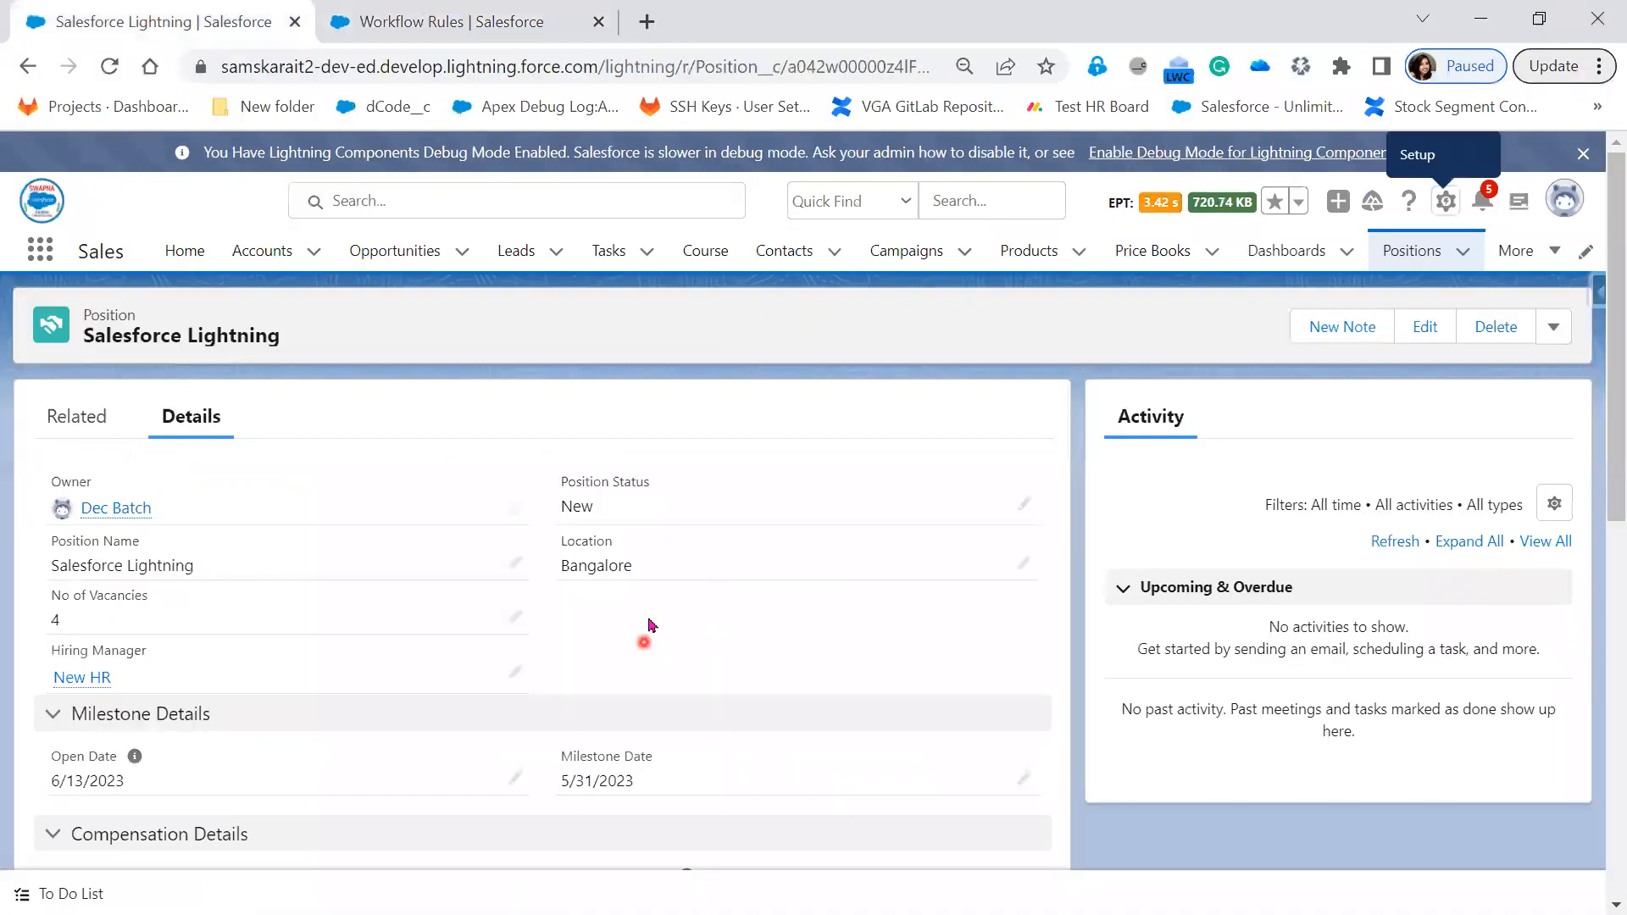
scroll(771, 822, "down", 3)
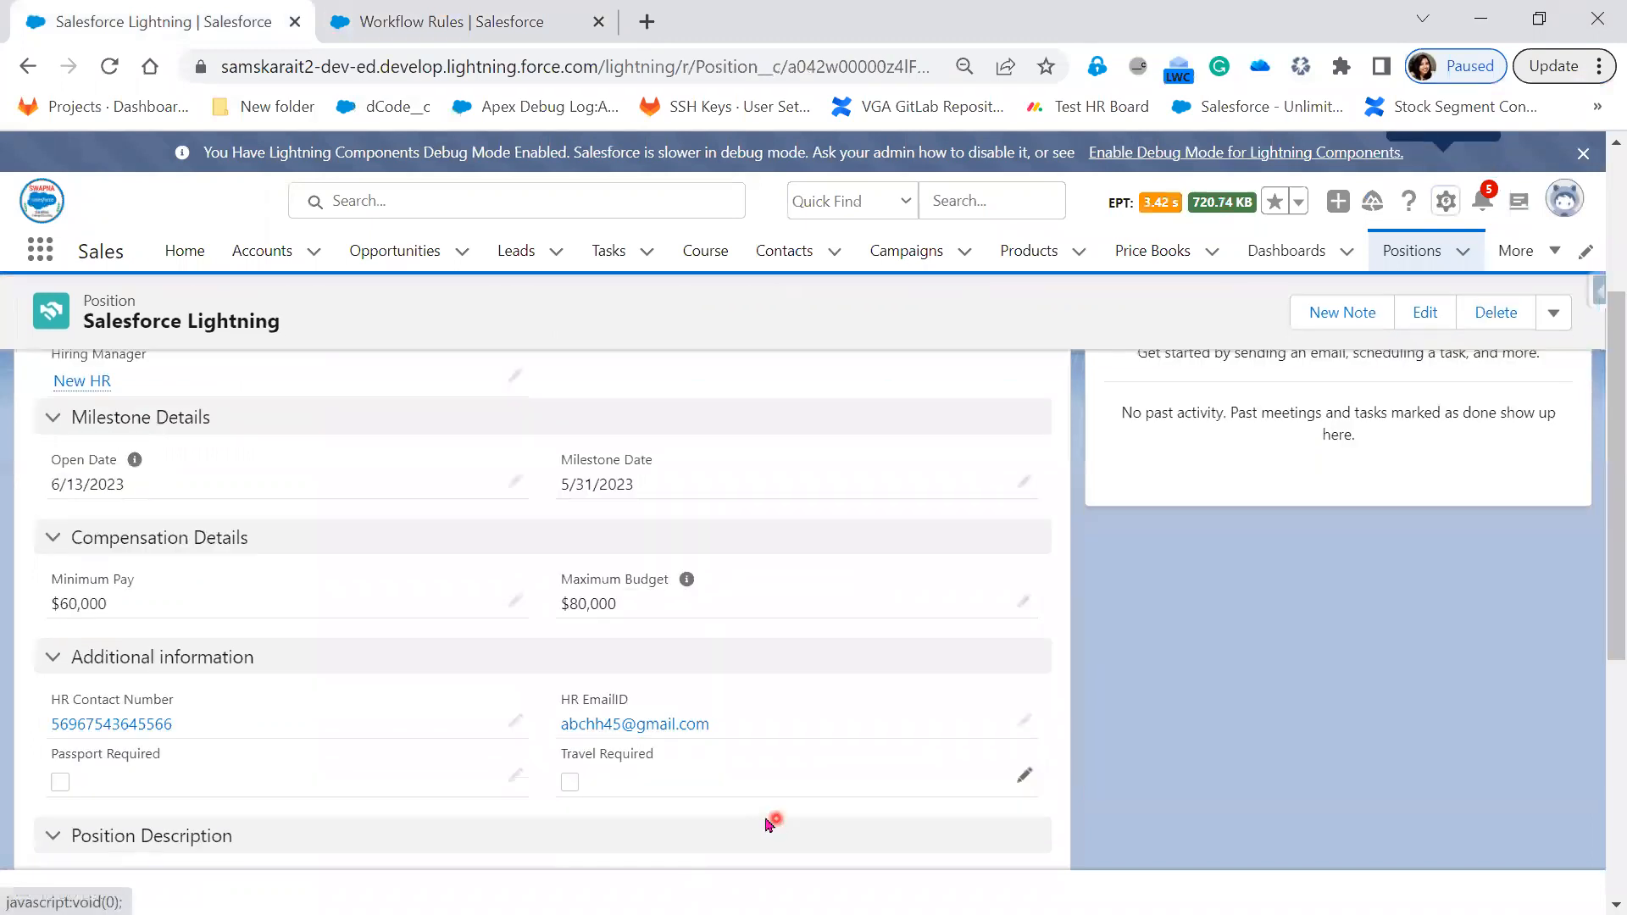
scroll(771, 821, "down", 1)
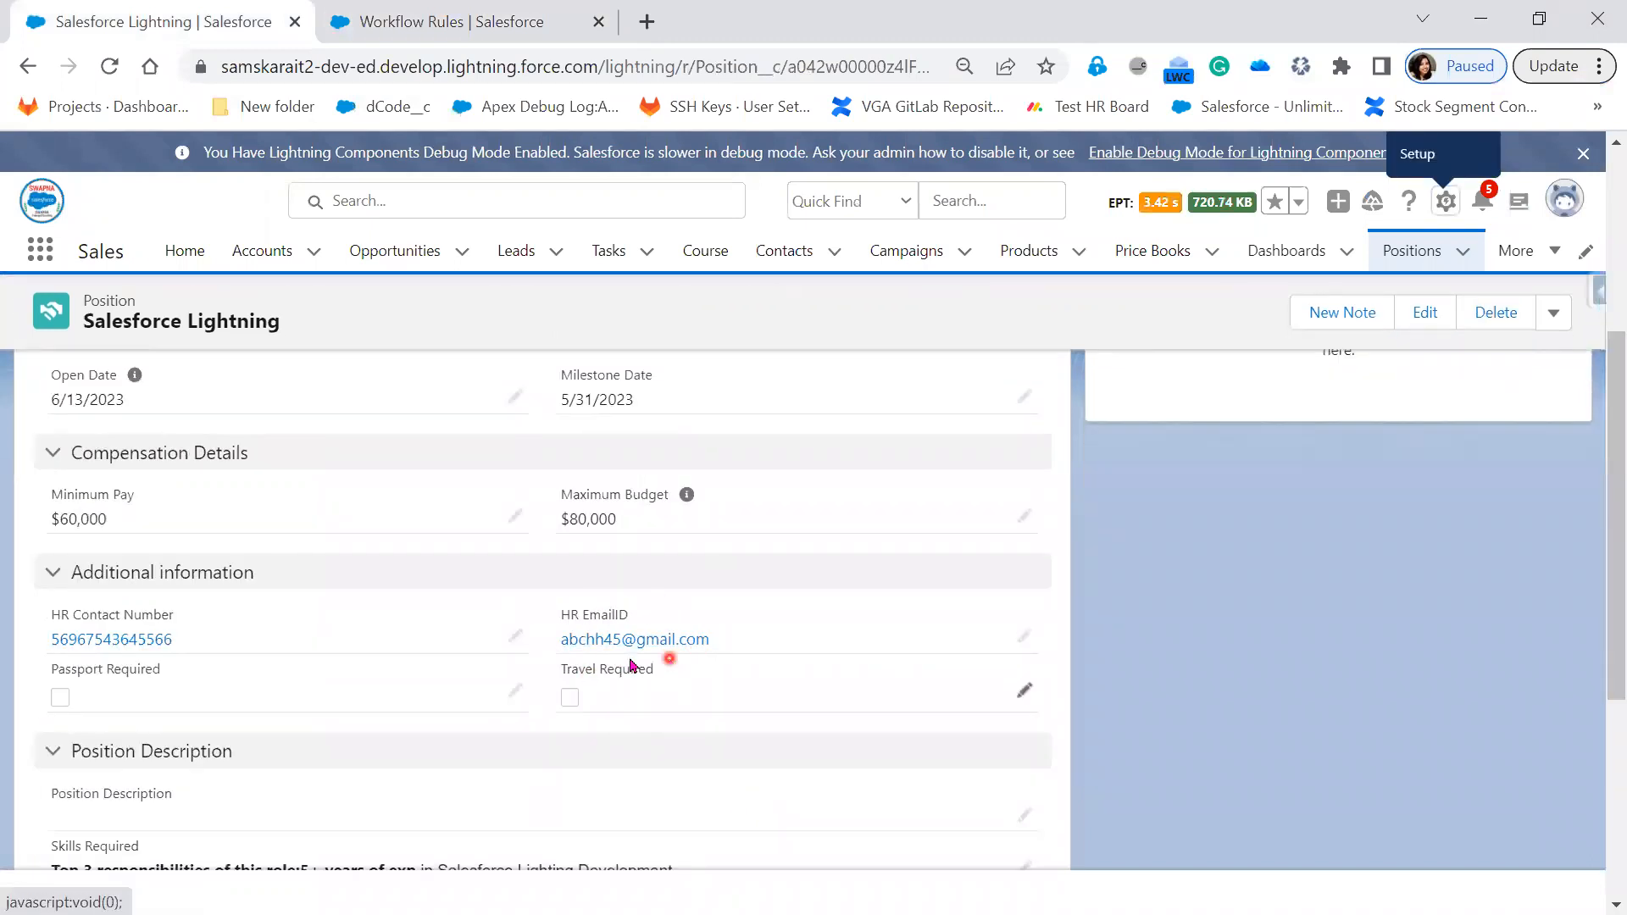
scroll(757, 772, "up", 3)
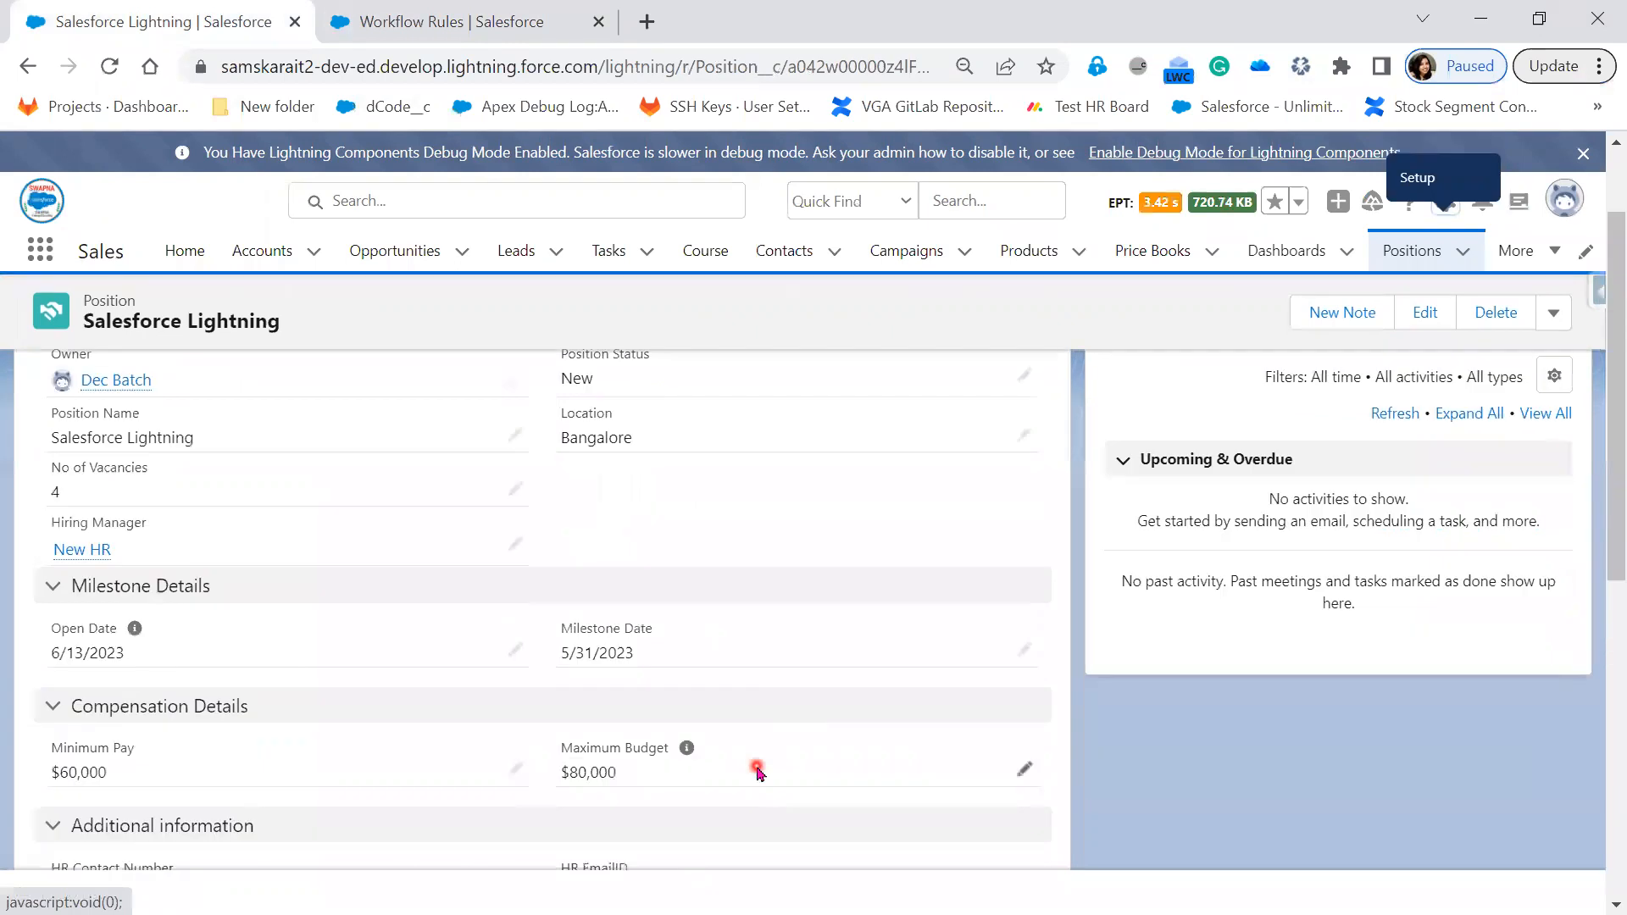
scroll(756, 771, "up", 2)
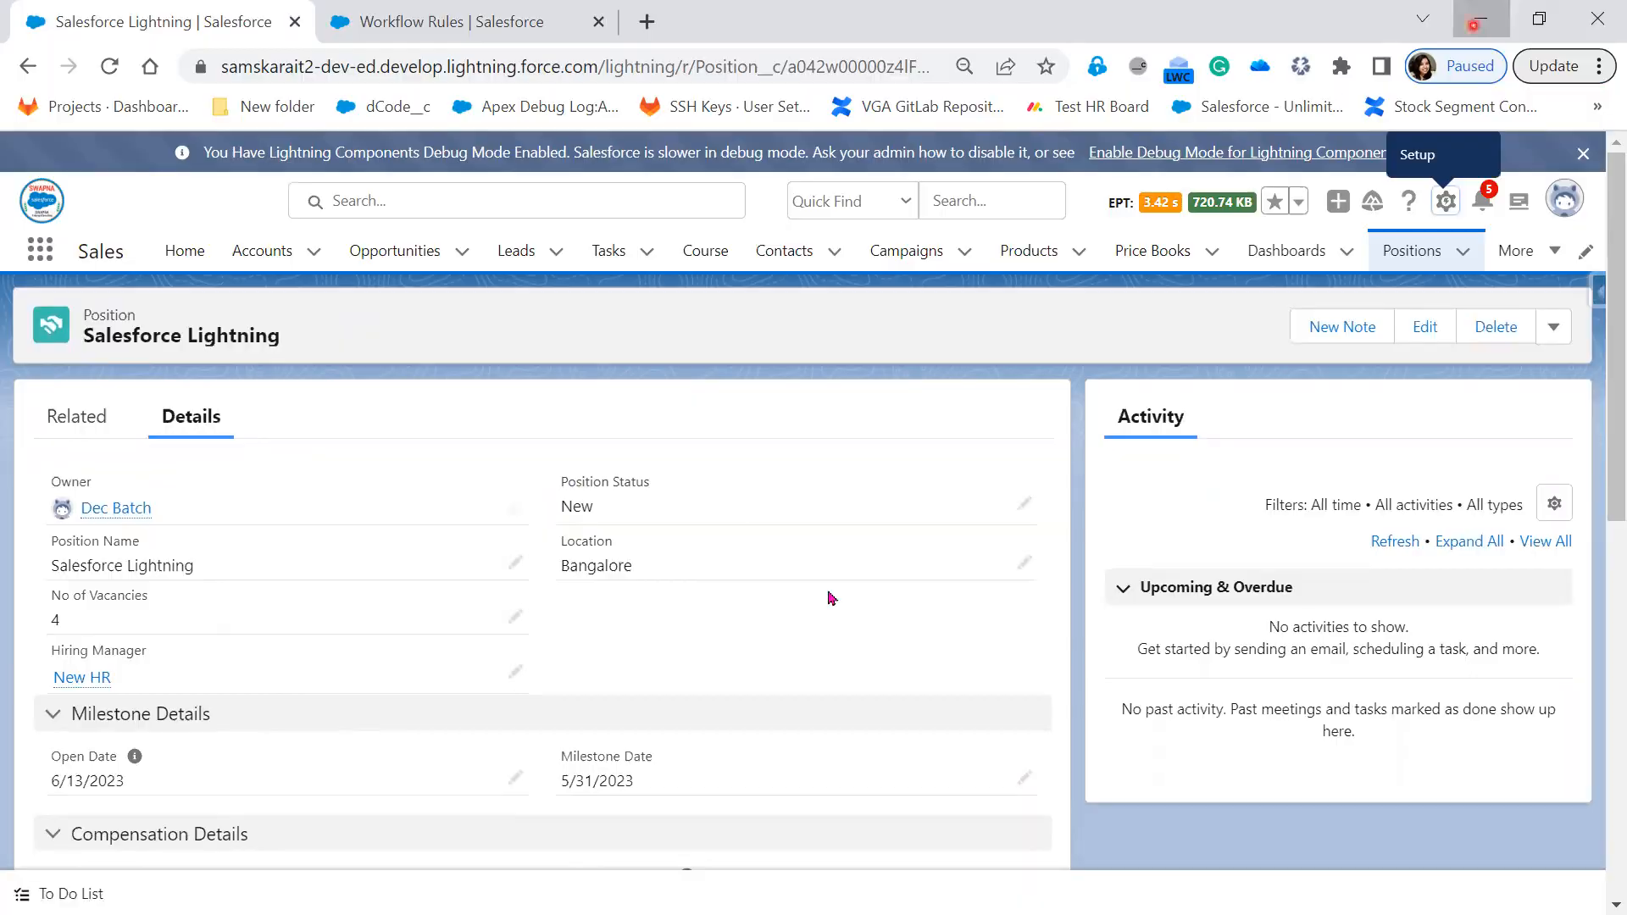
left_click(1479, 21)
left_click(636, 720)
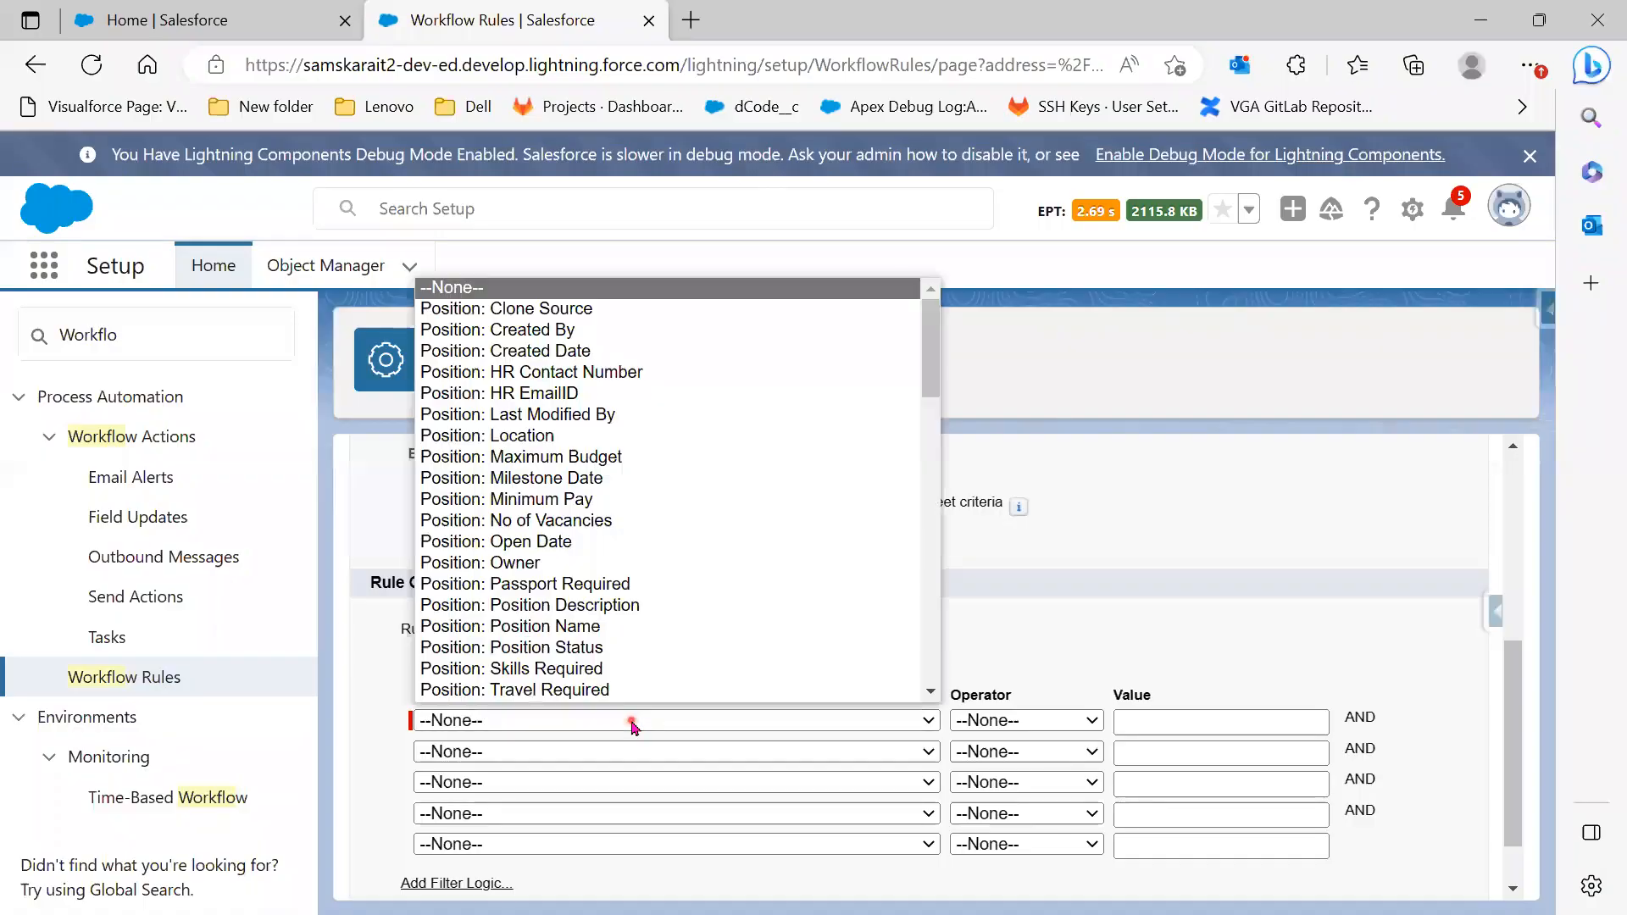
Set the first criterion to HR EmailID not equal to blank
left_click(624, 394)
left_click(1072, 722)
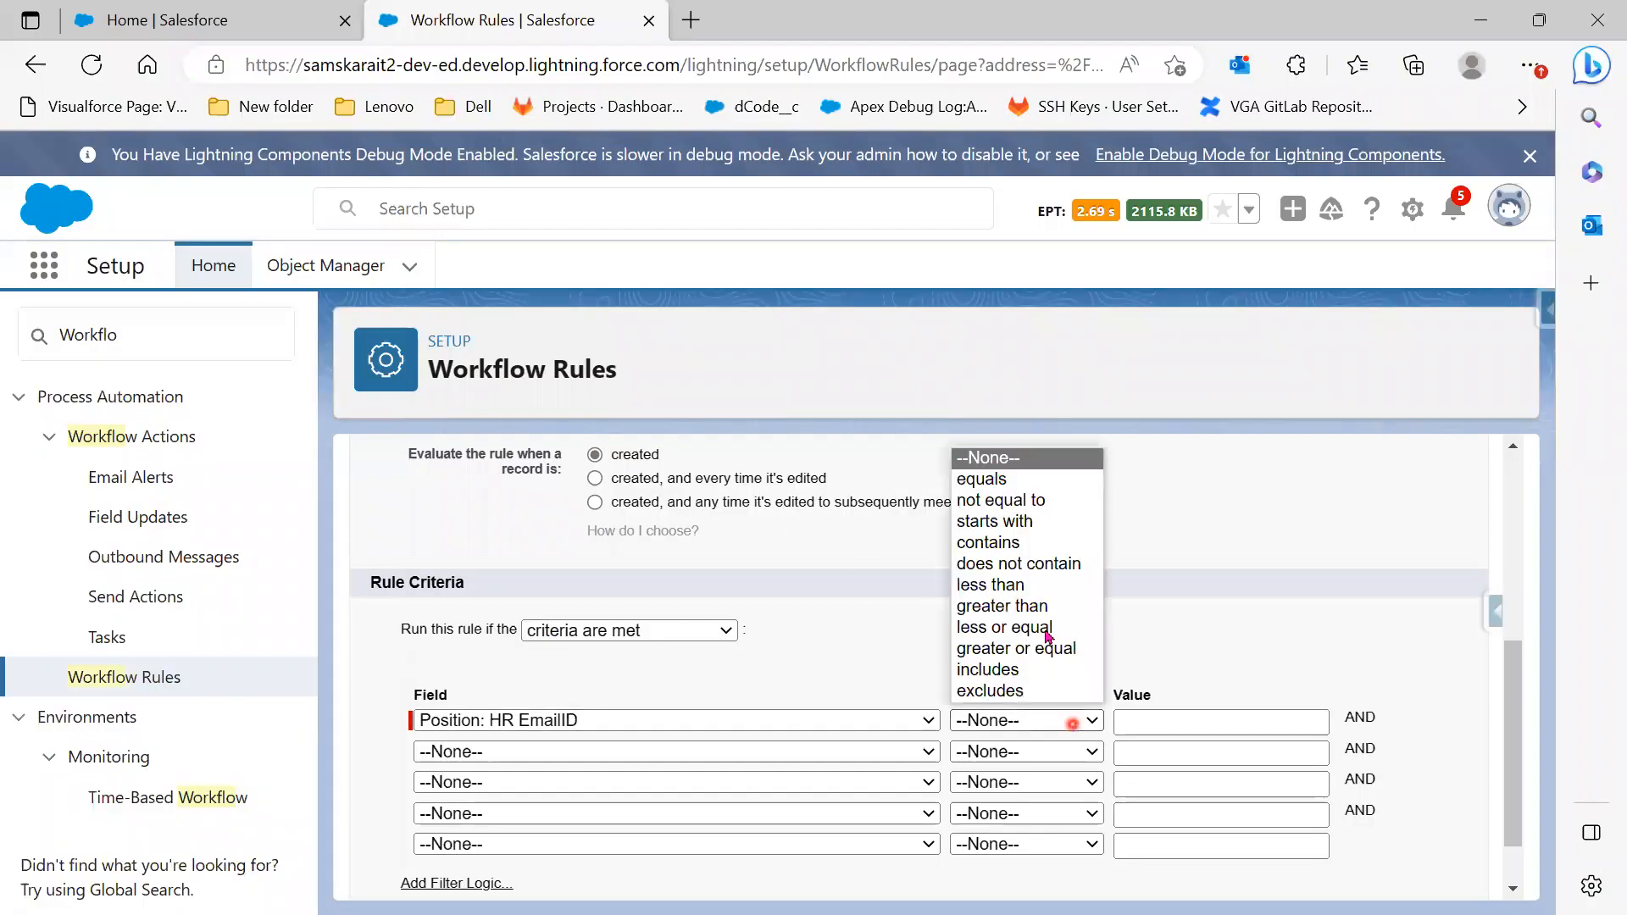
left_click(999, 500)
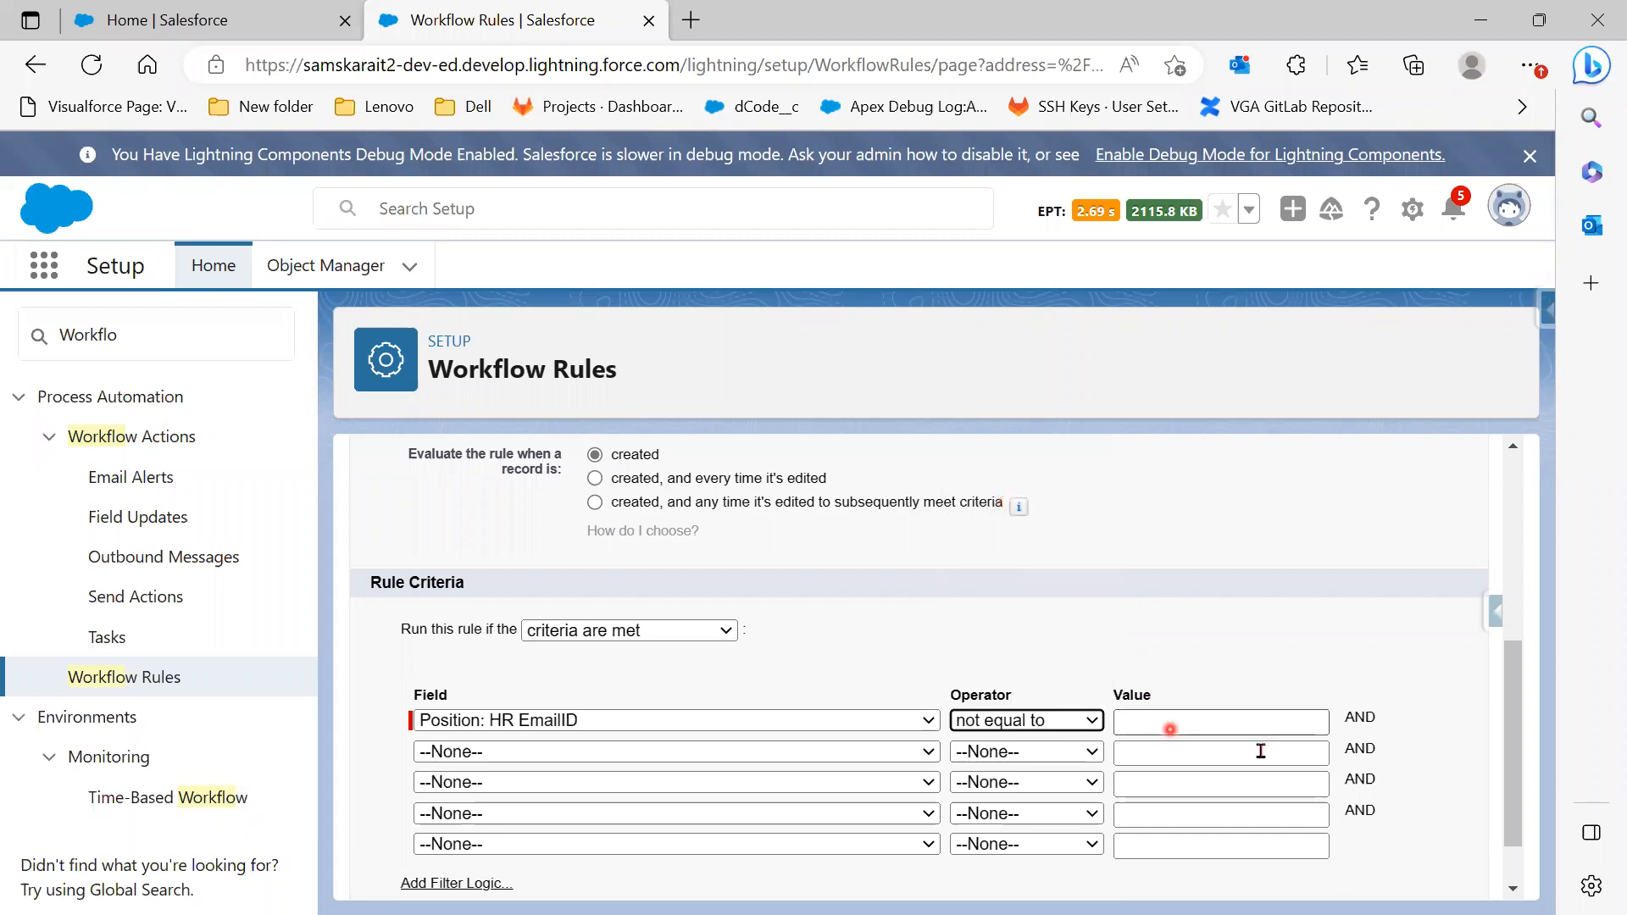
Set the second criterion to Position Status equals New
left_click(662, 757)
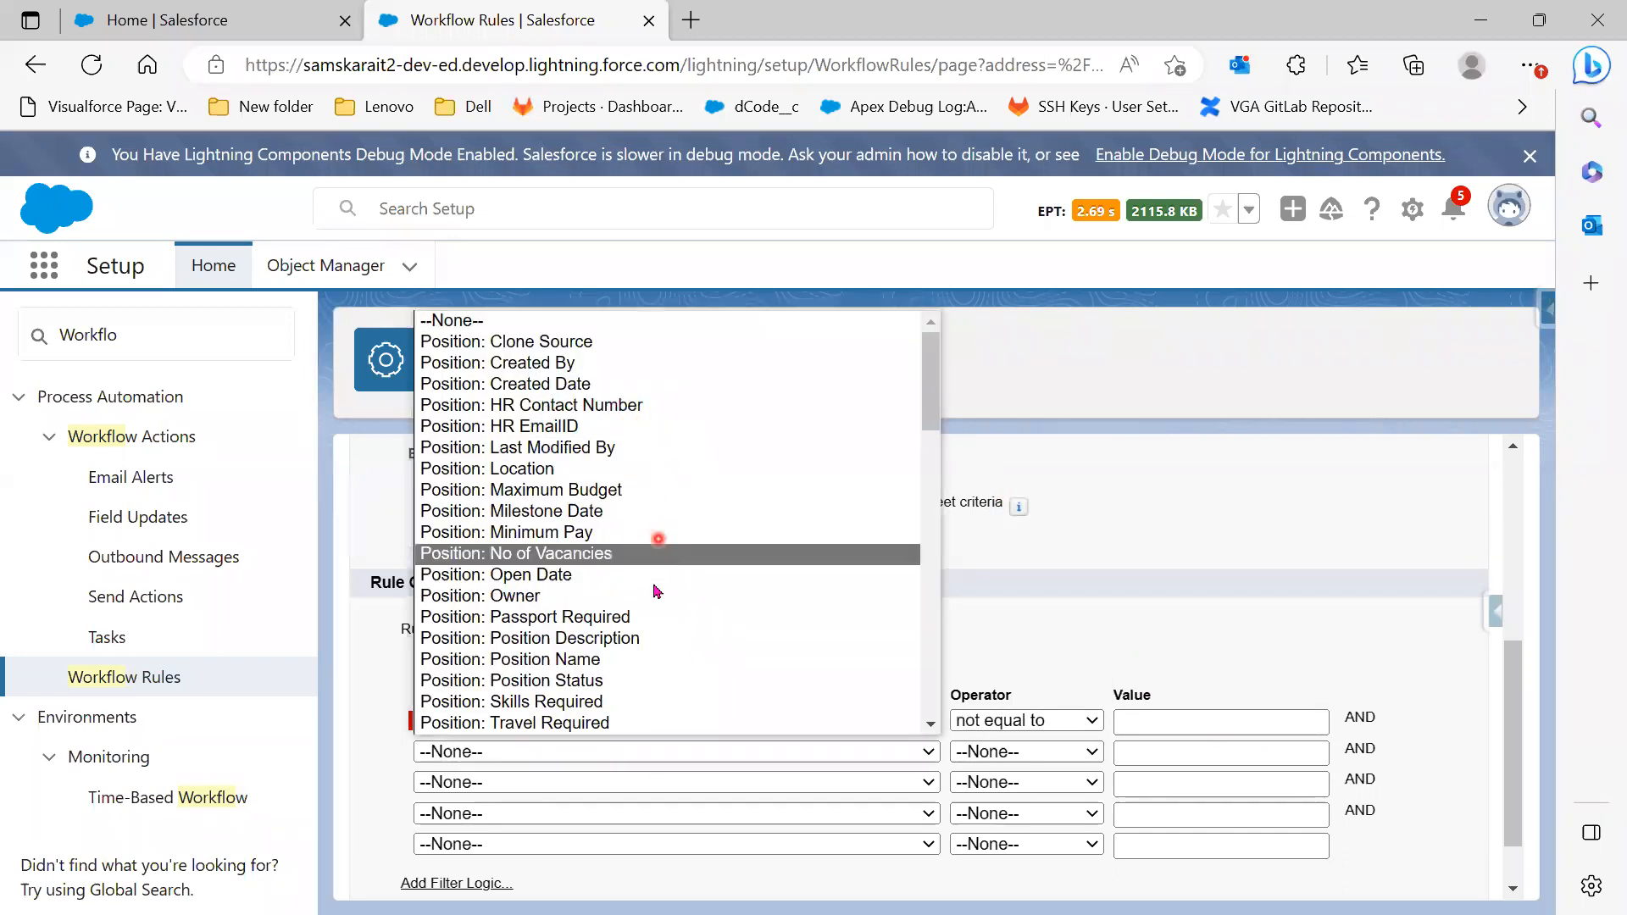
scroll(665, 648, "down", 3)
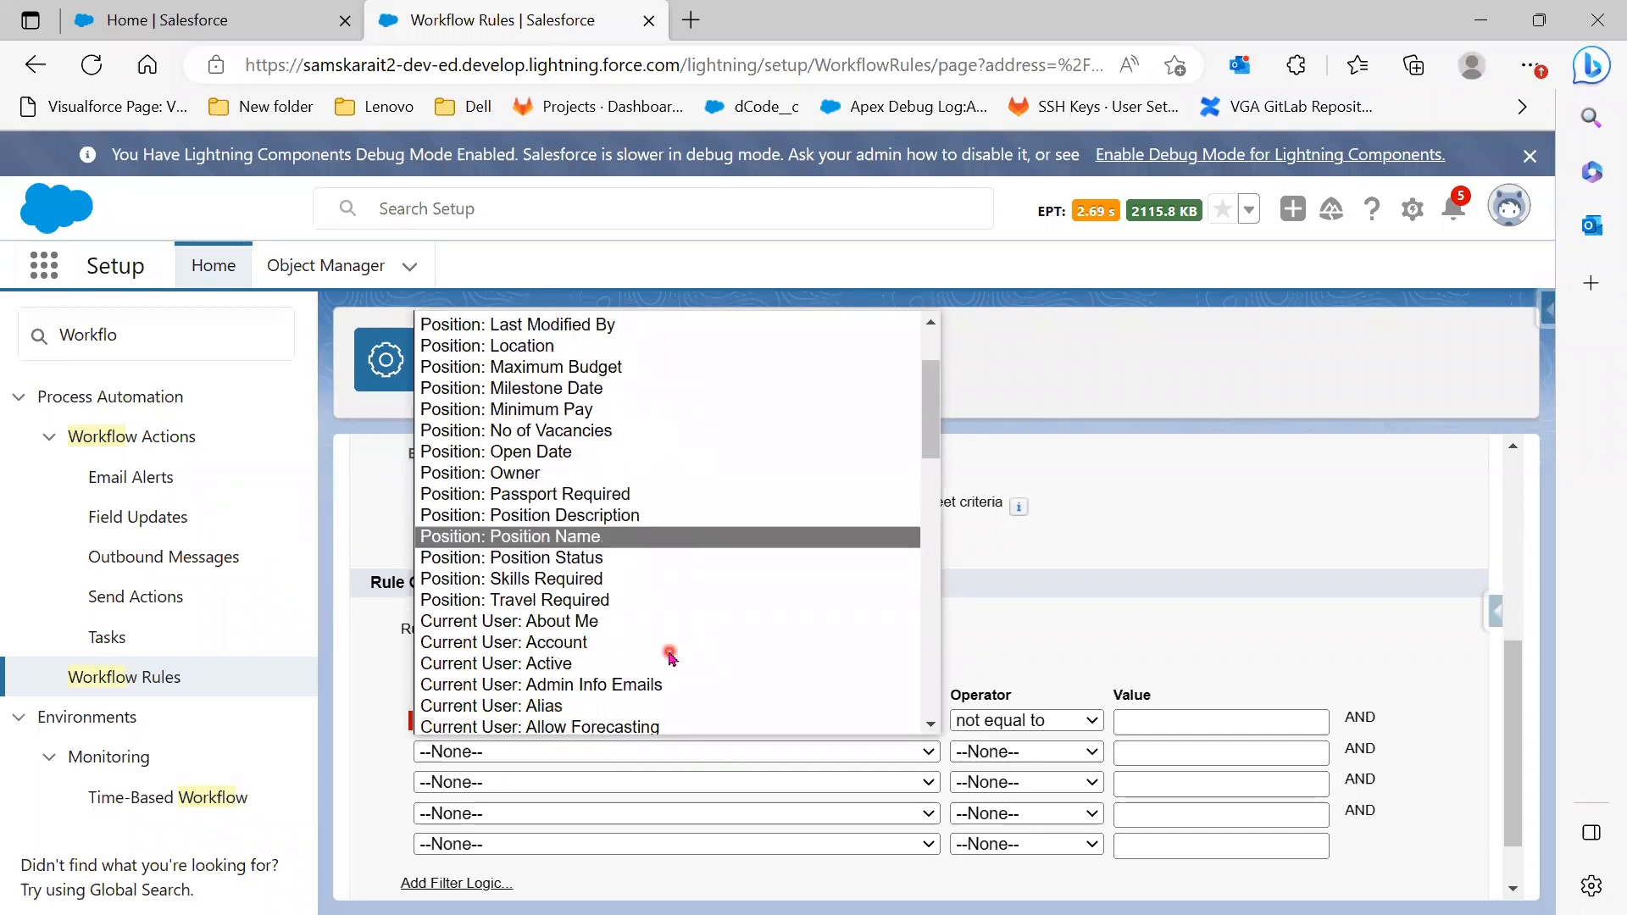
scroll(673, 661, "down", 1)
scroll(673, 661, "up", 4)
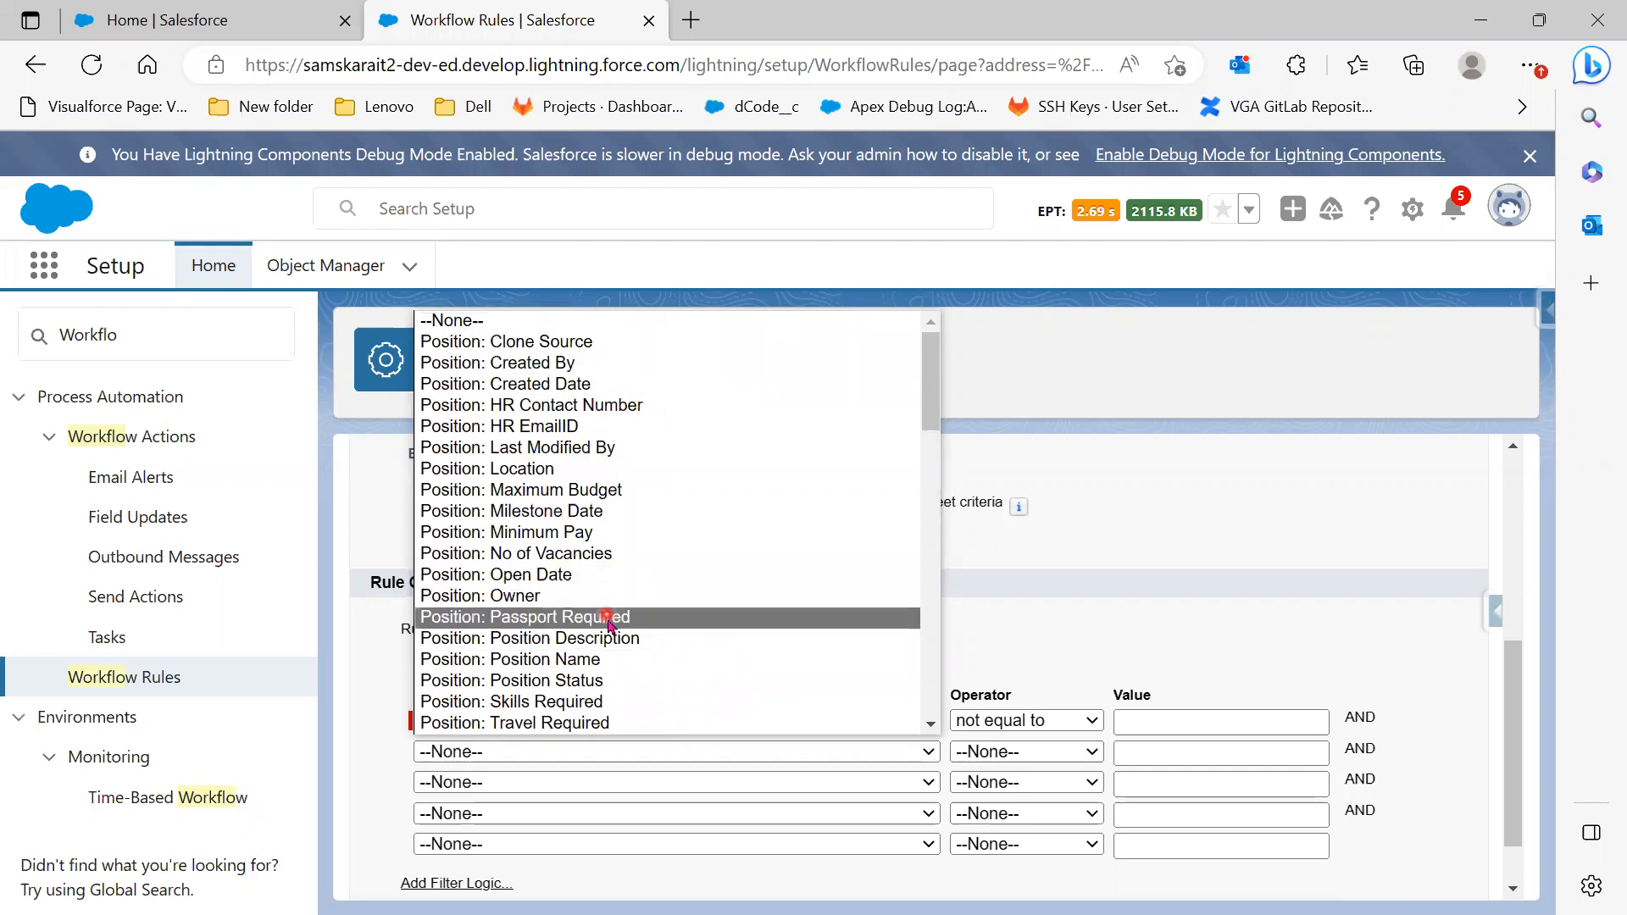
left_click(609, 682)
left_click(1055, 751)
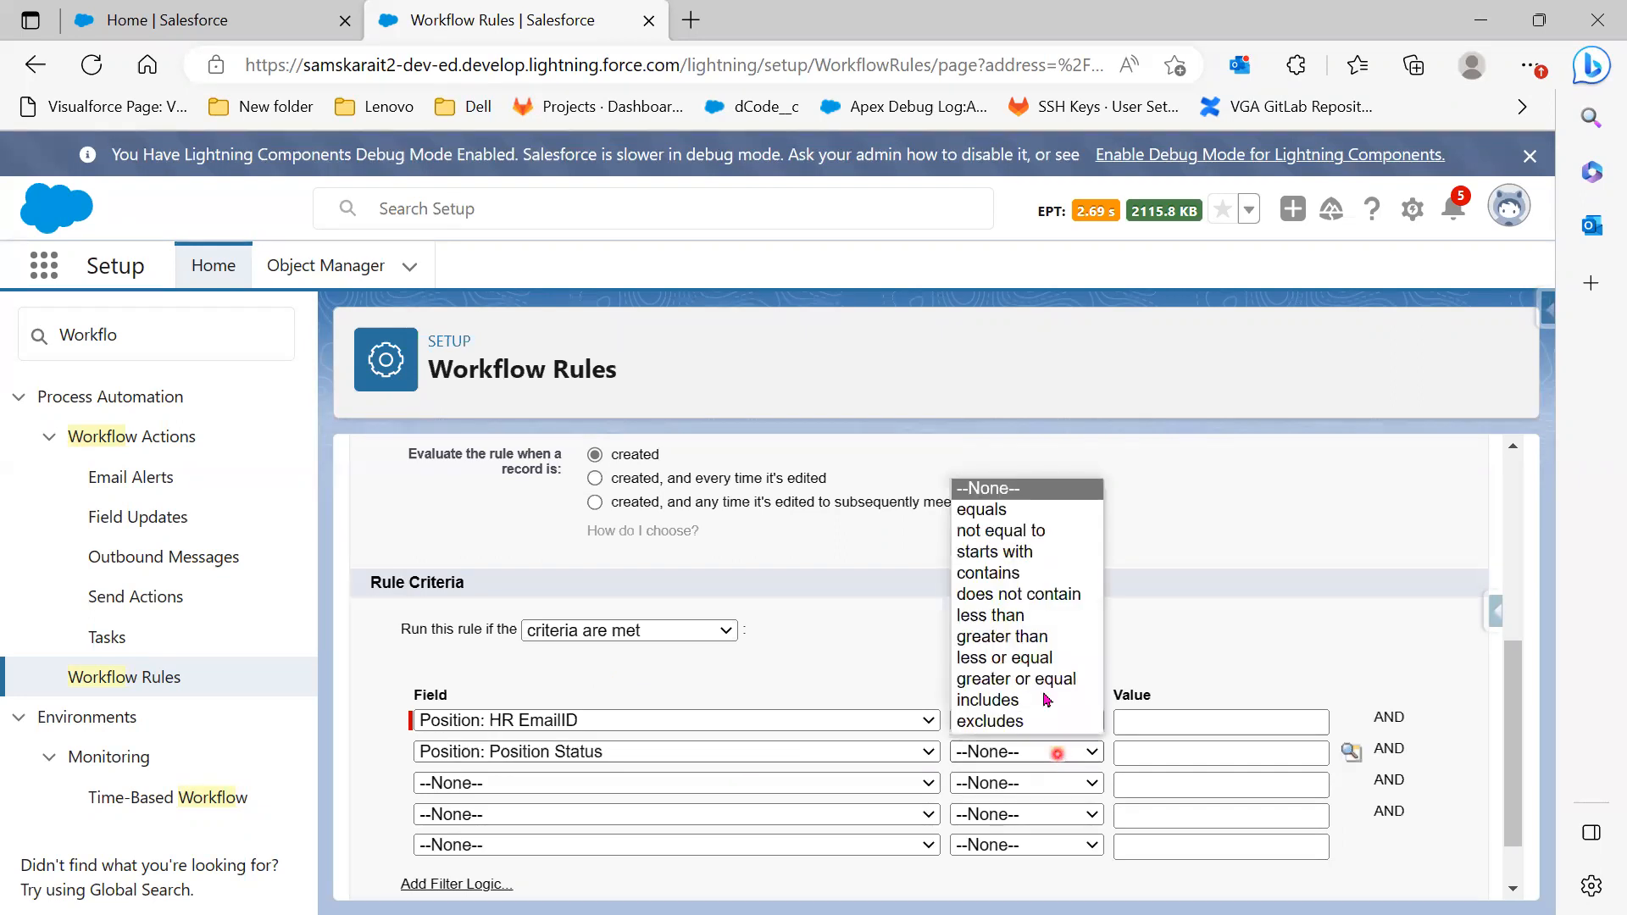
left_click(1009, 514)
left_click(1351, 751)
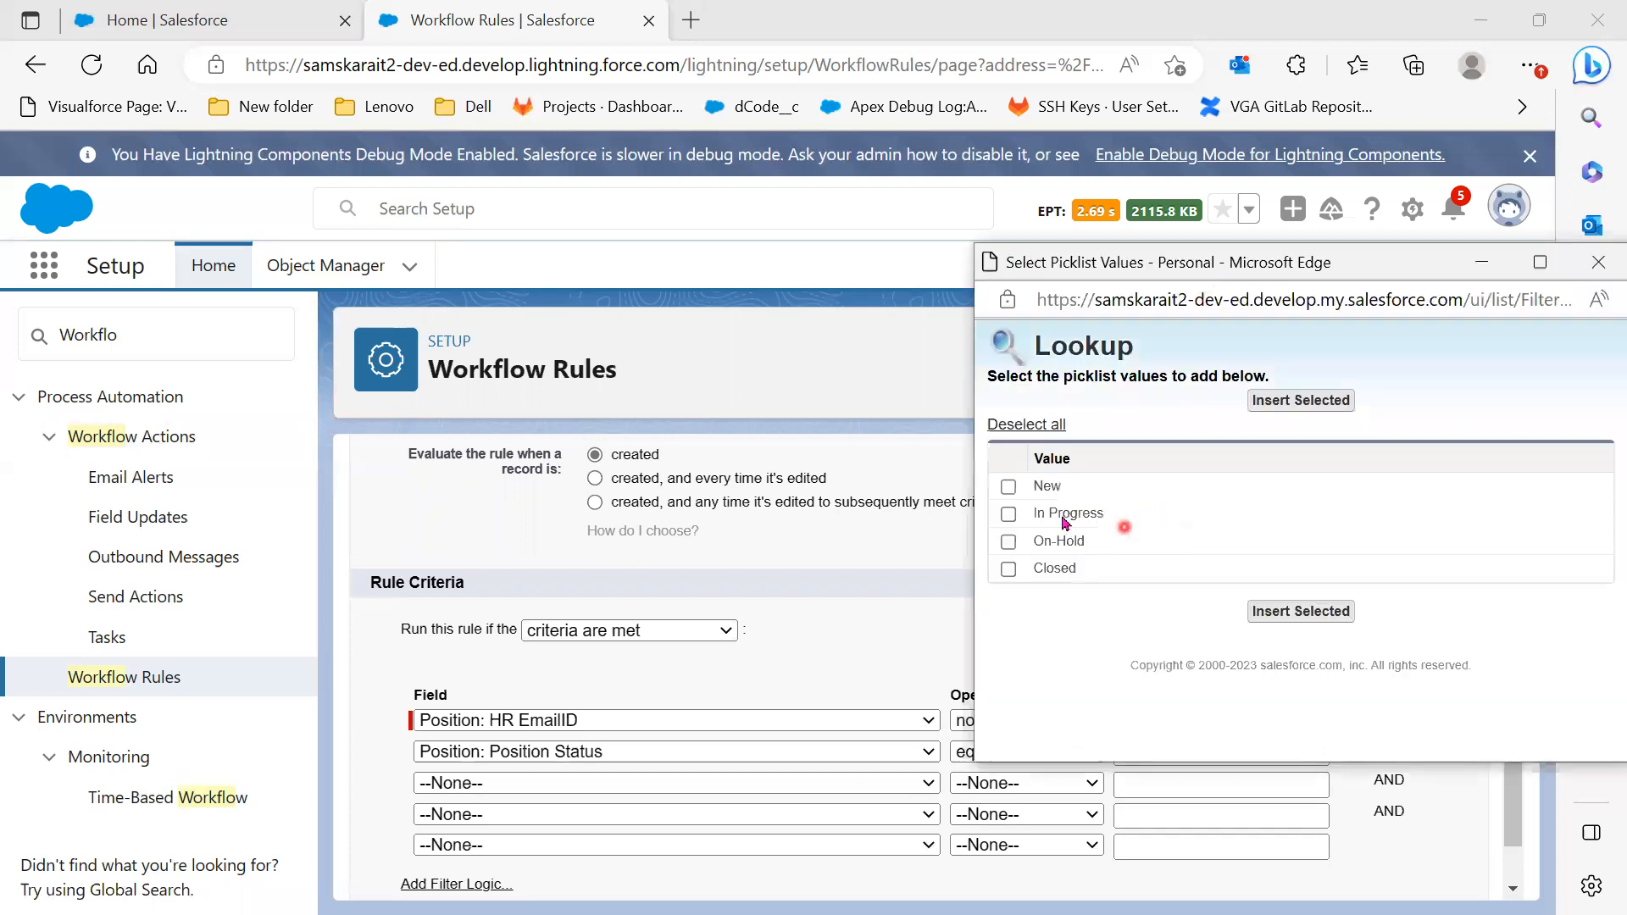
left_click(1008, 487)
left_click(1300, 402)
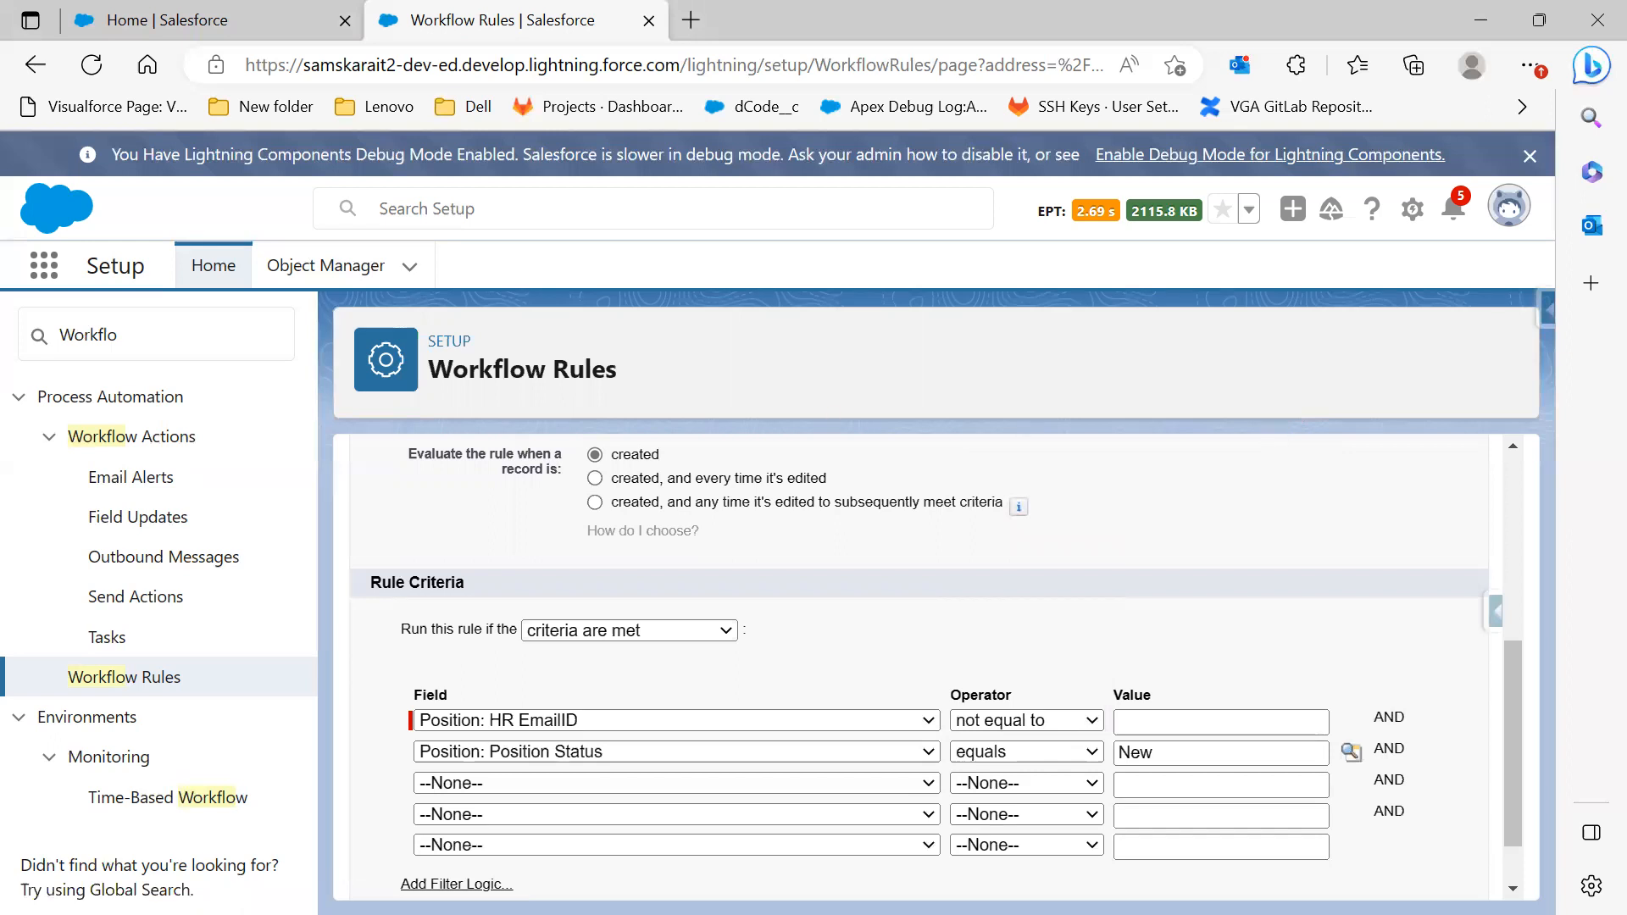
key("alt+Tab")
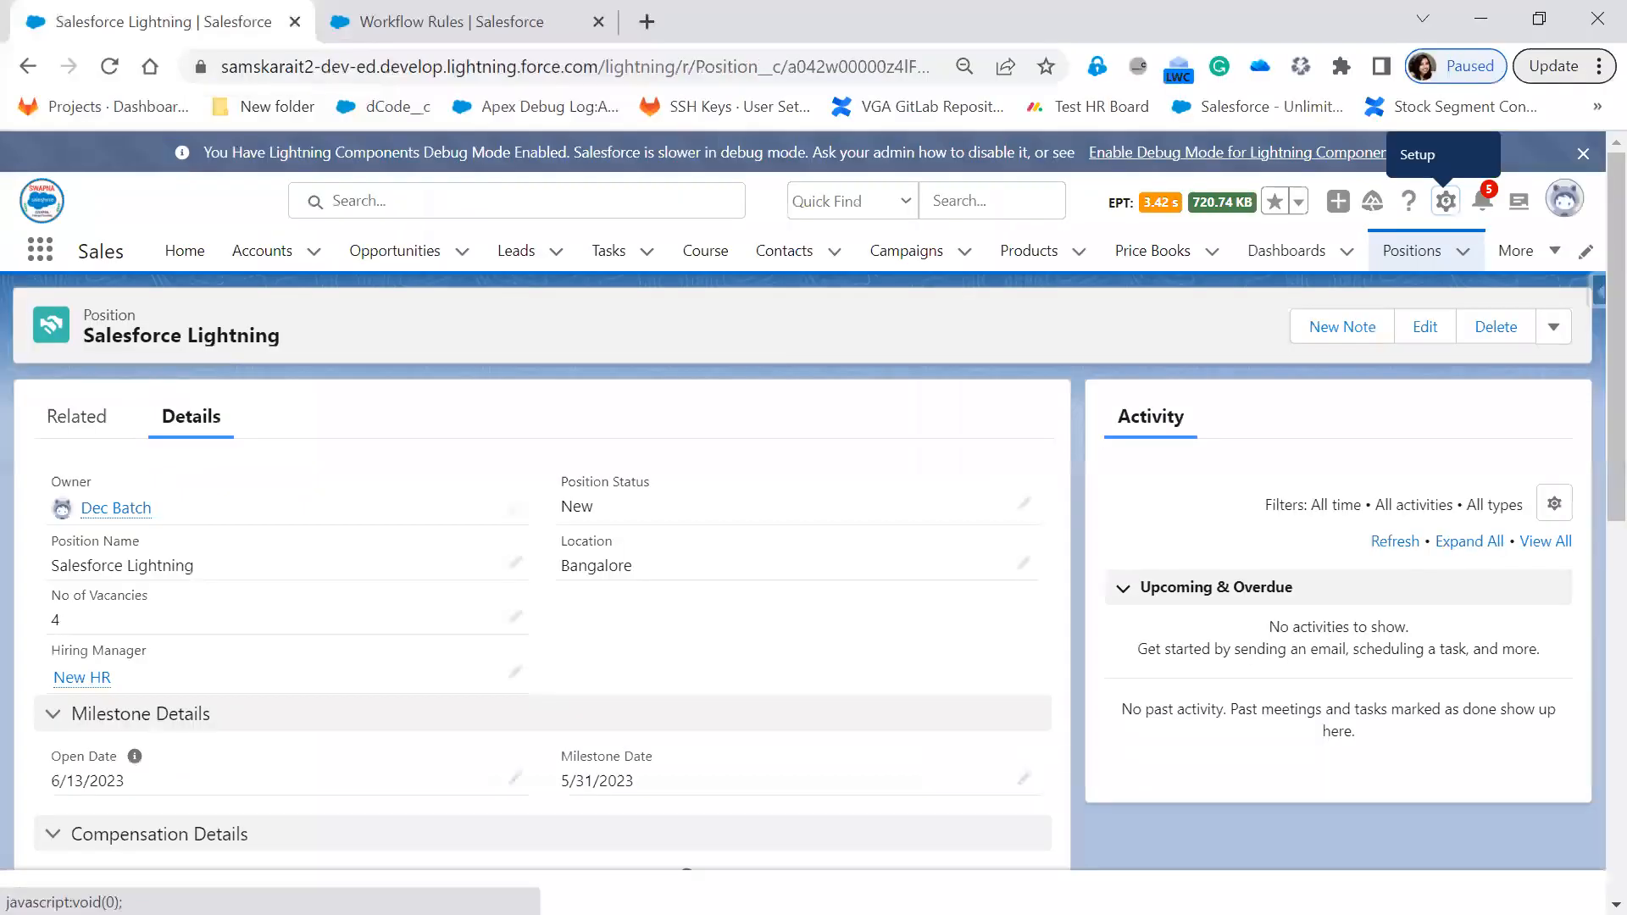
left_click(1481, 19)
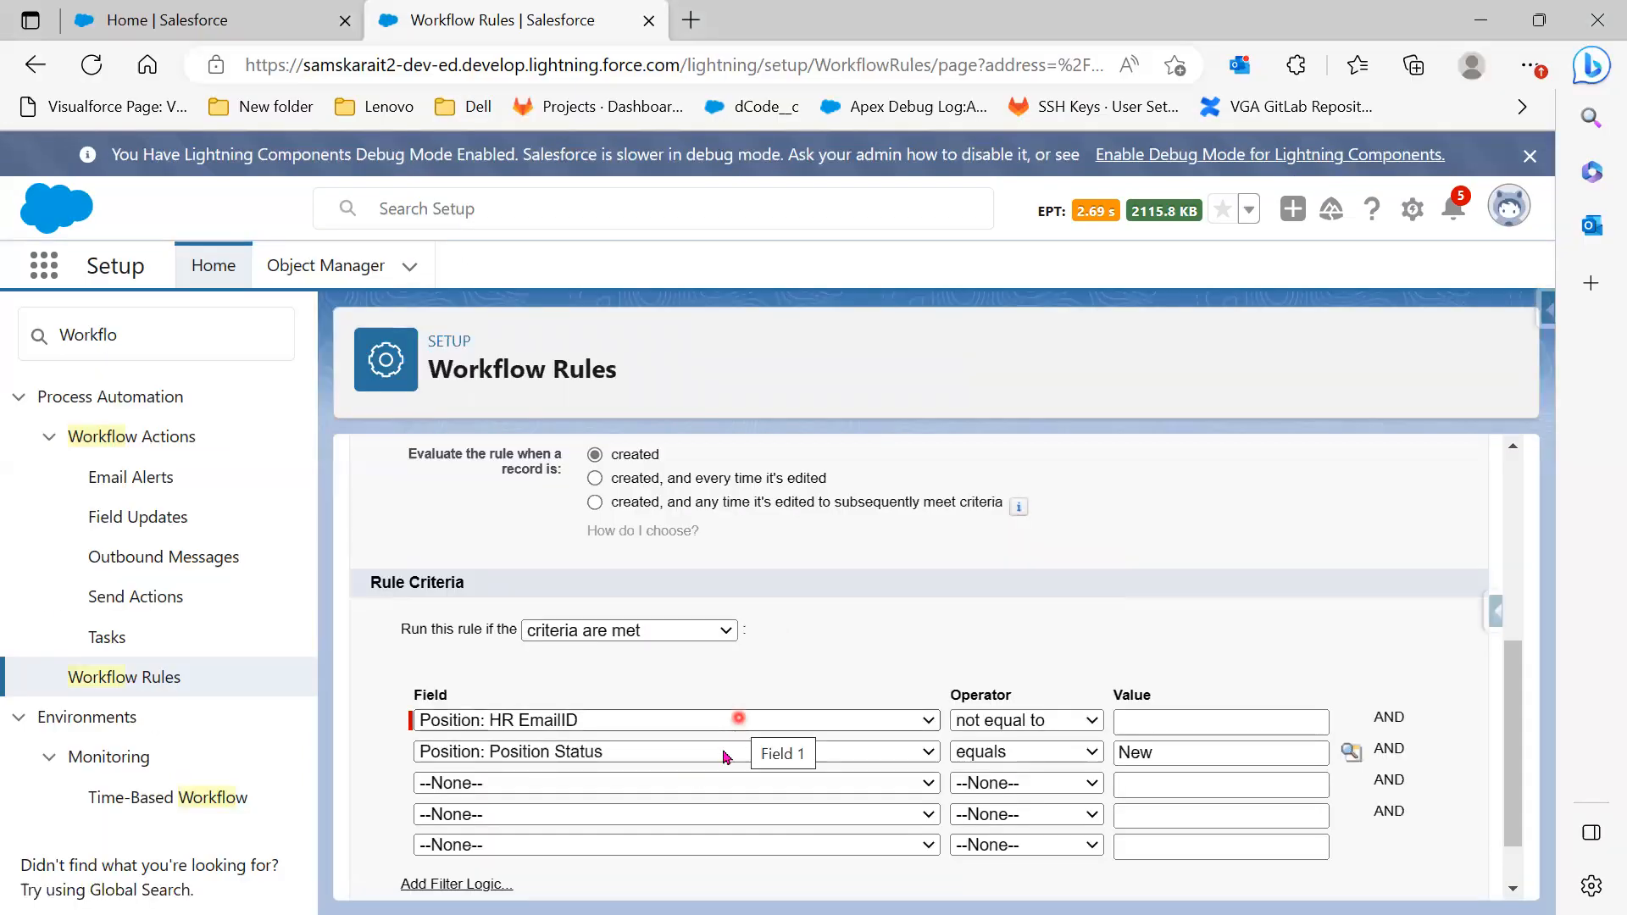
Set the third criterion to Milestone Date not equal to blank
left_click(705, 783)
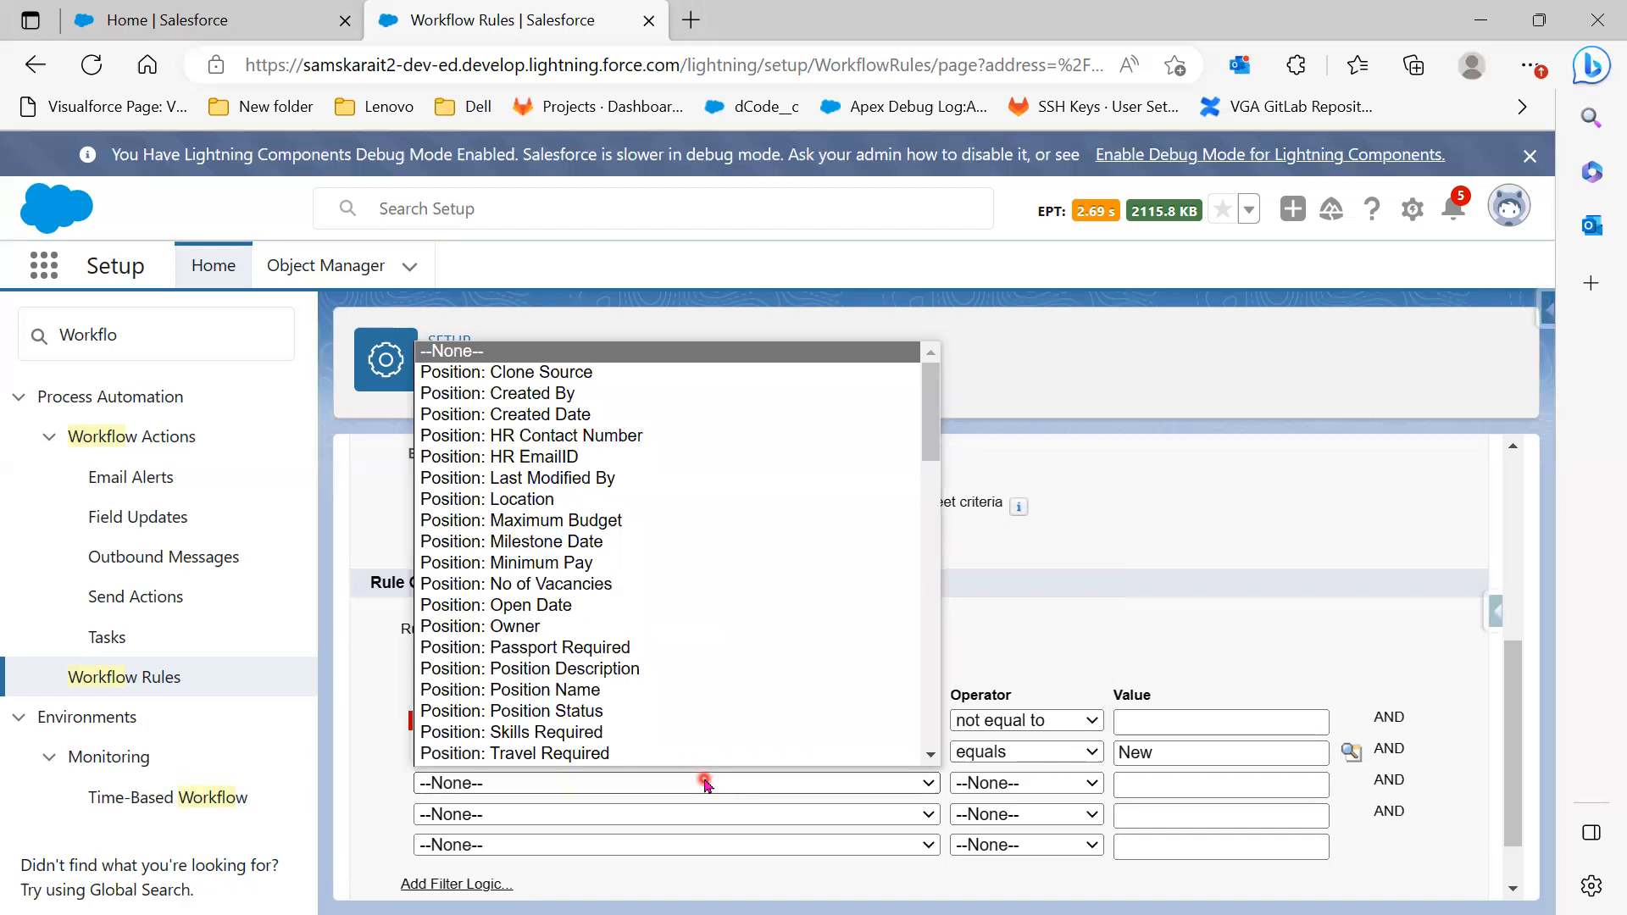
left_click(593, 542)
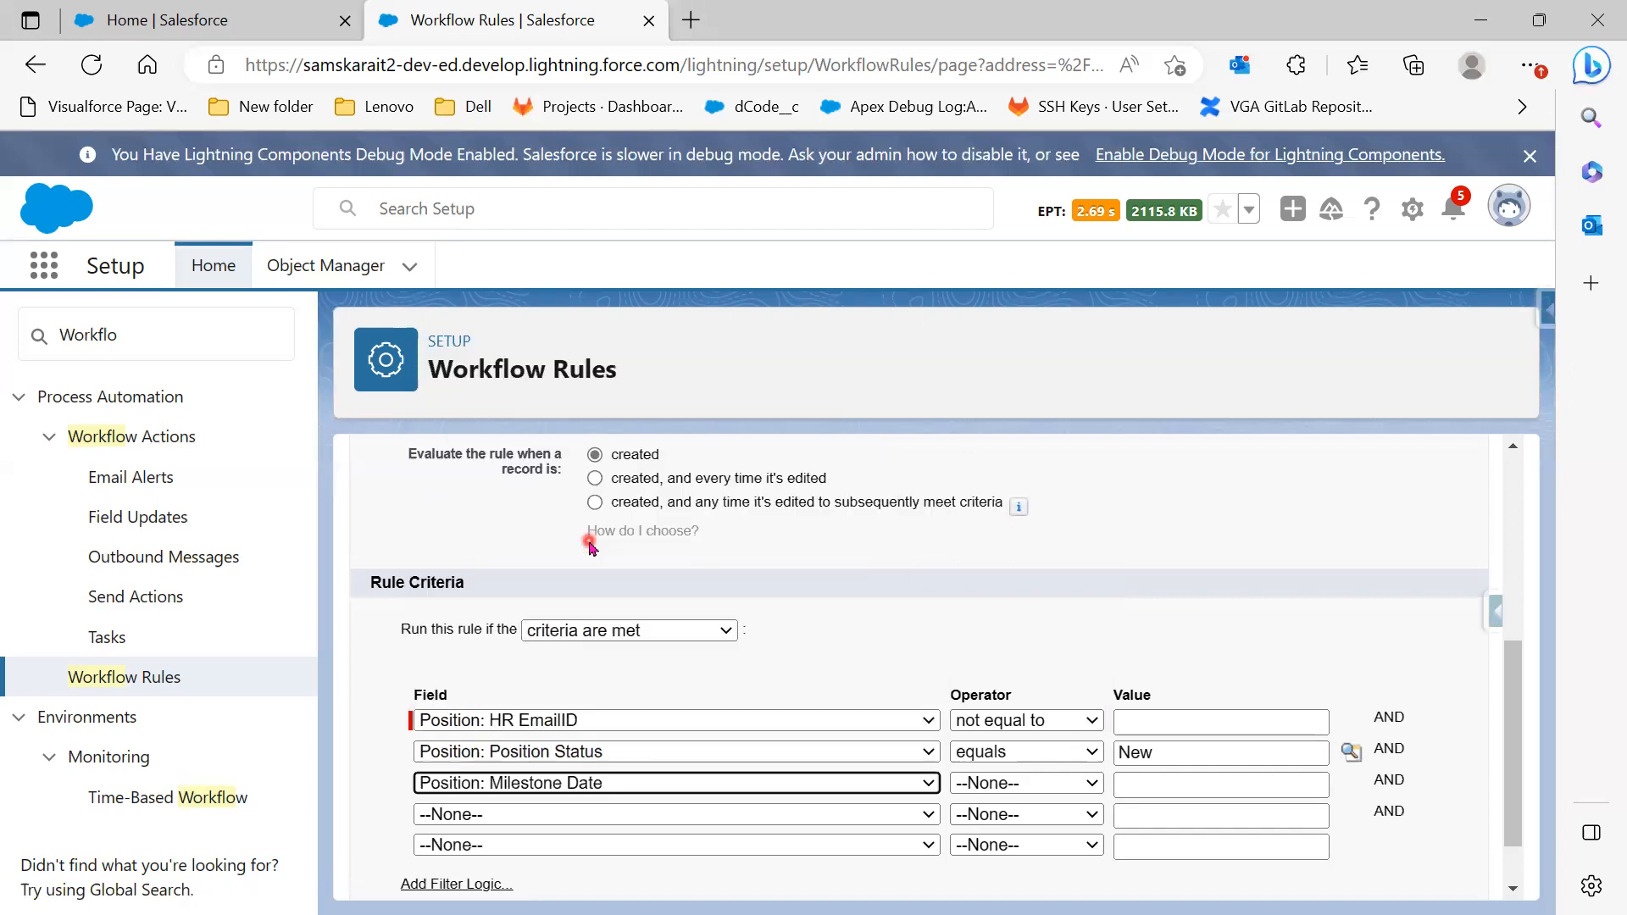
left_click(1079, 784)
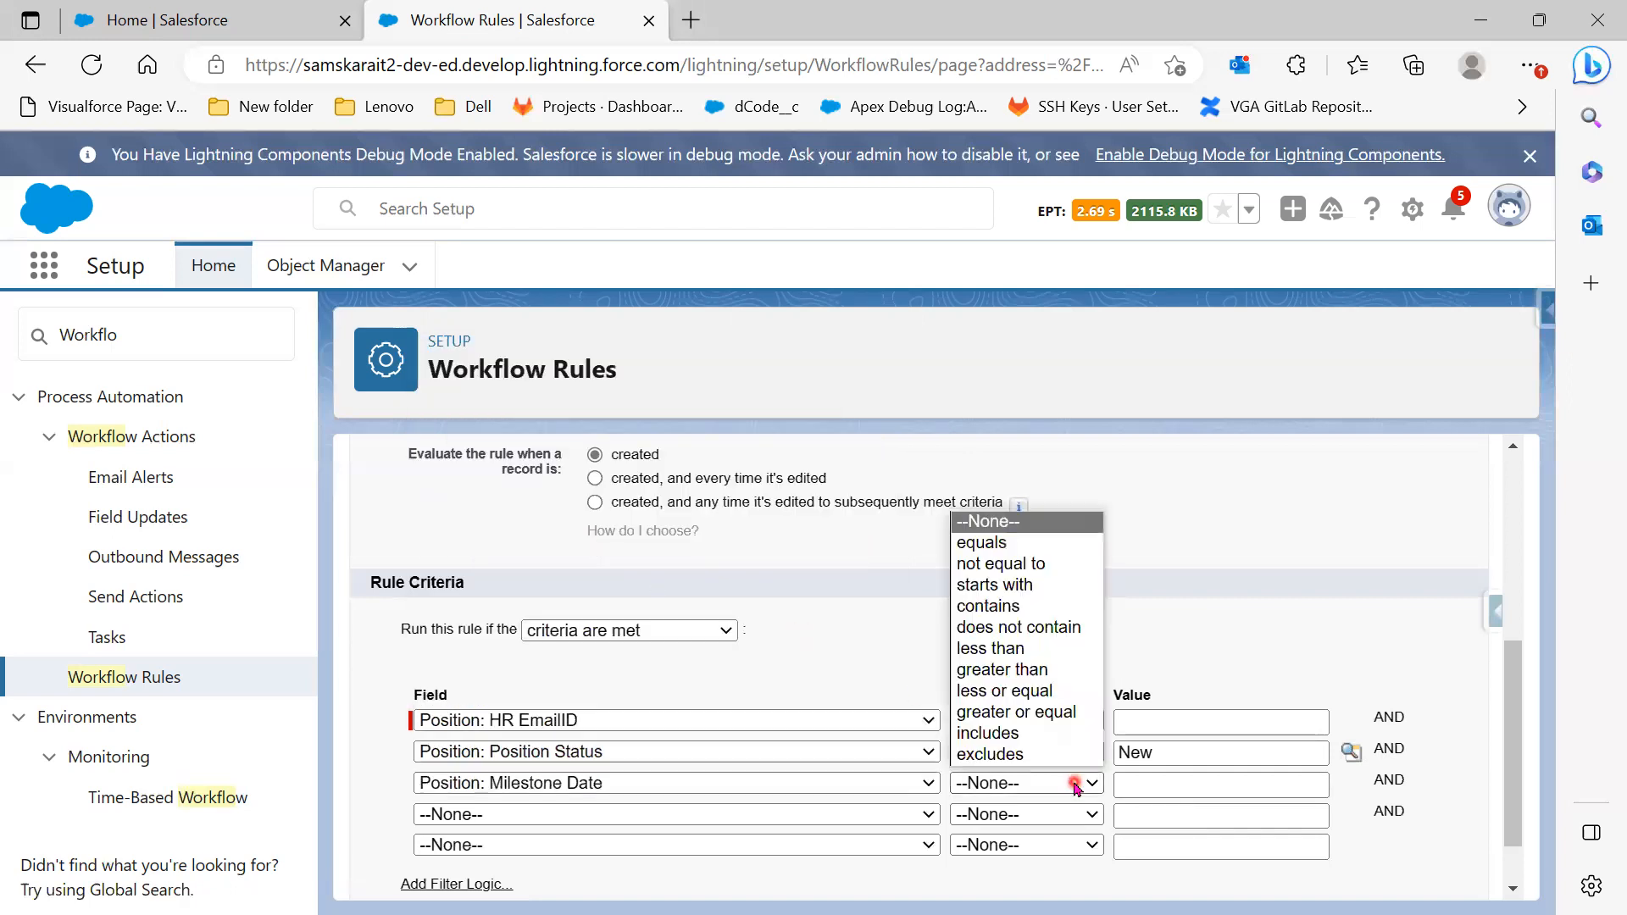
left_click(989, 546)
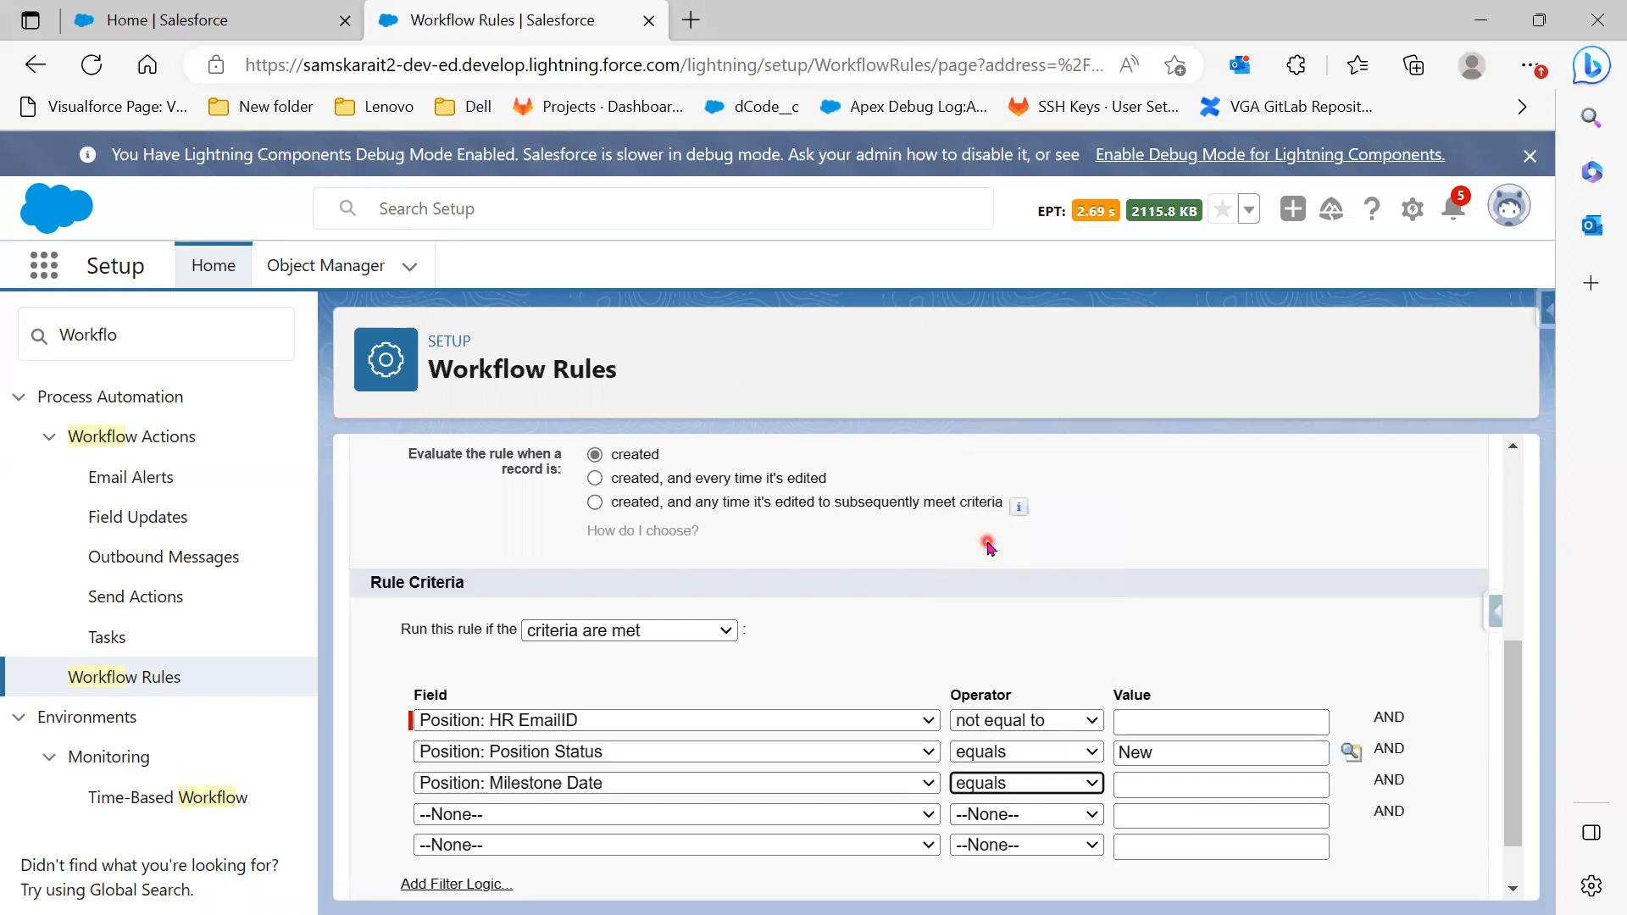
left_click(1023, 783)
left_click(1007, 564)
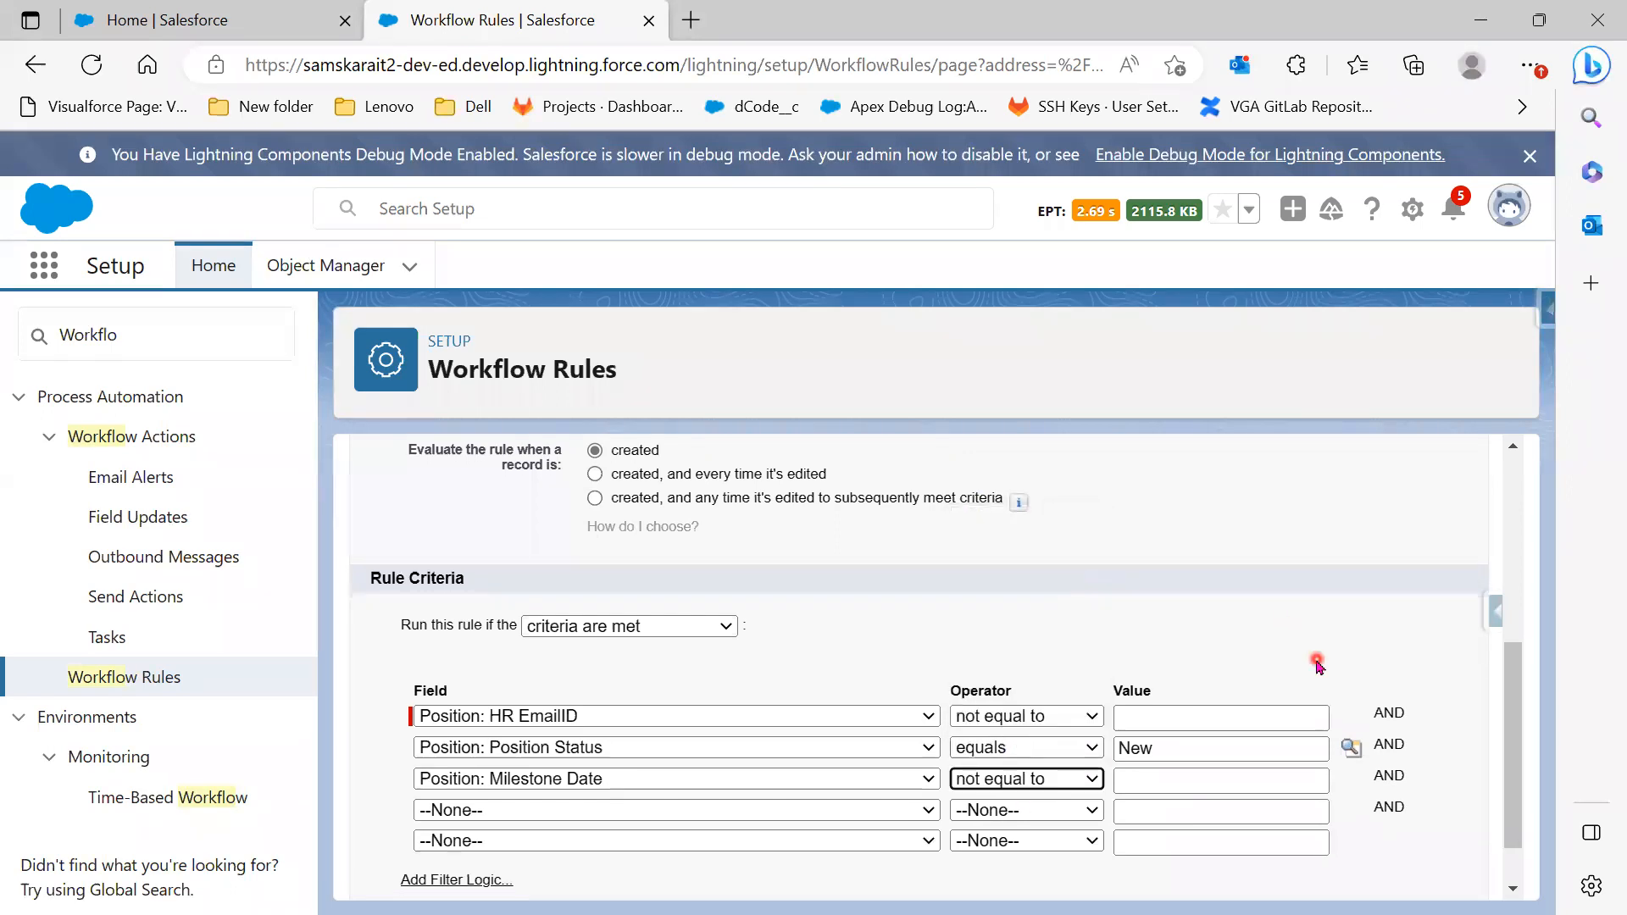
Add custom filter logic to the rule criteria
scroll(1305, 657, "down", 1)
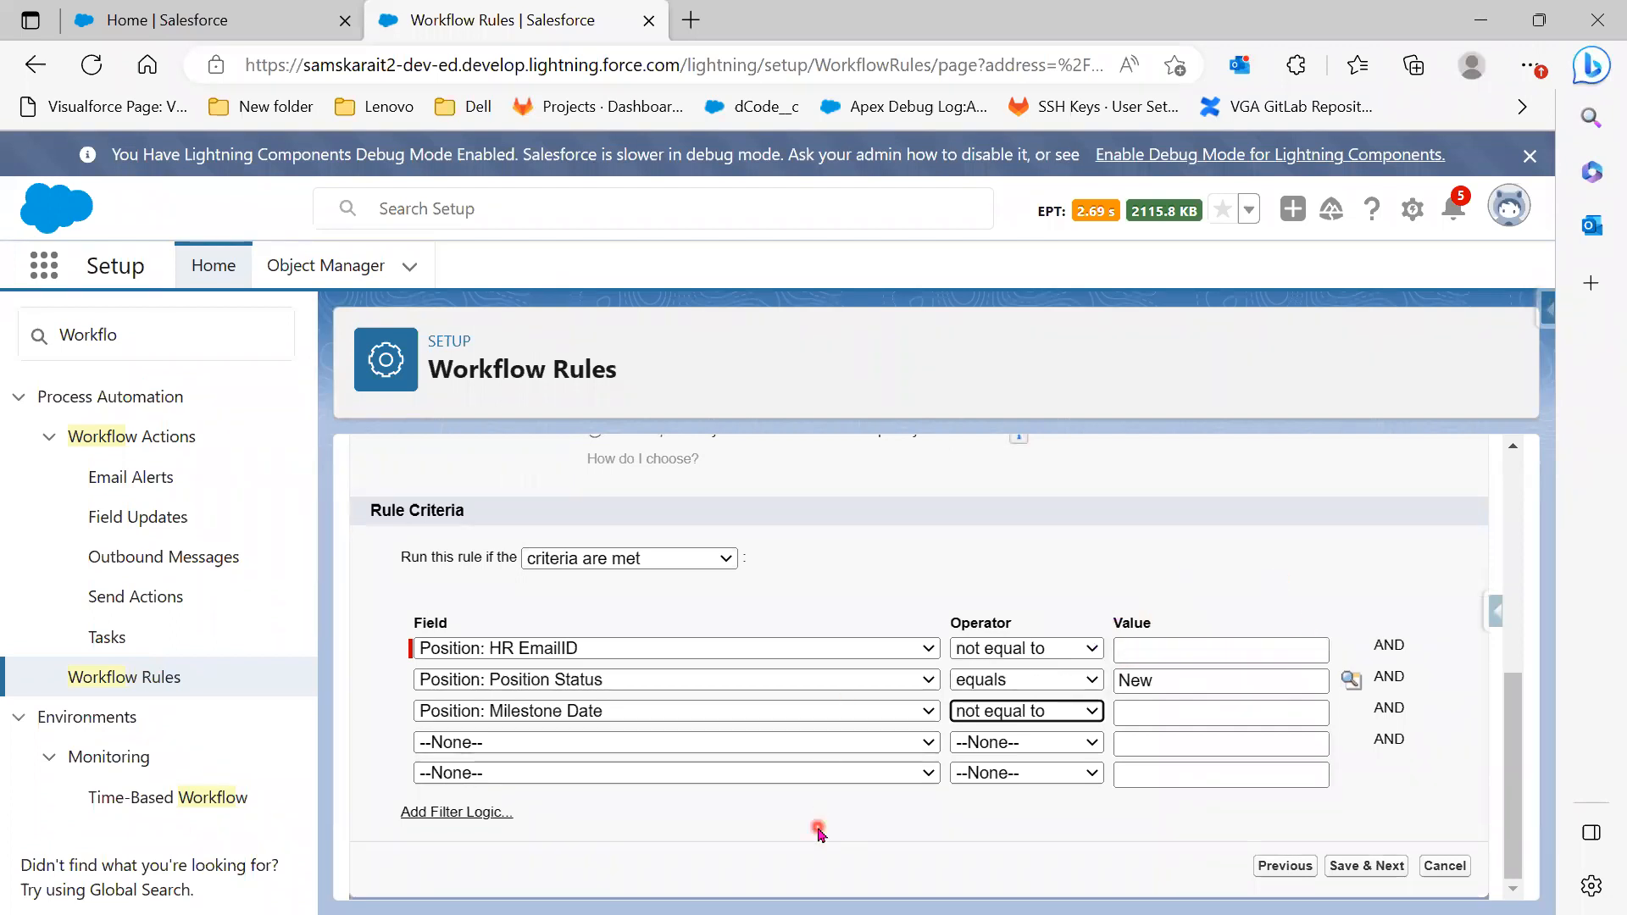
scroll(1065, 842, "up", 1)
scroll(1065, 841, "up", 1)
scroll(1069, 837, "down", 2)
left_click(412, 812)
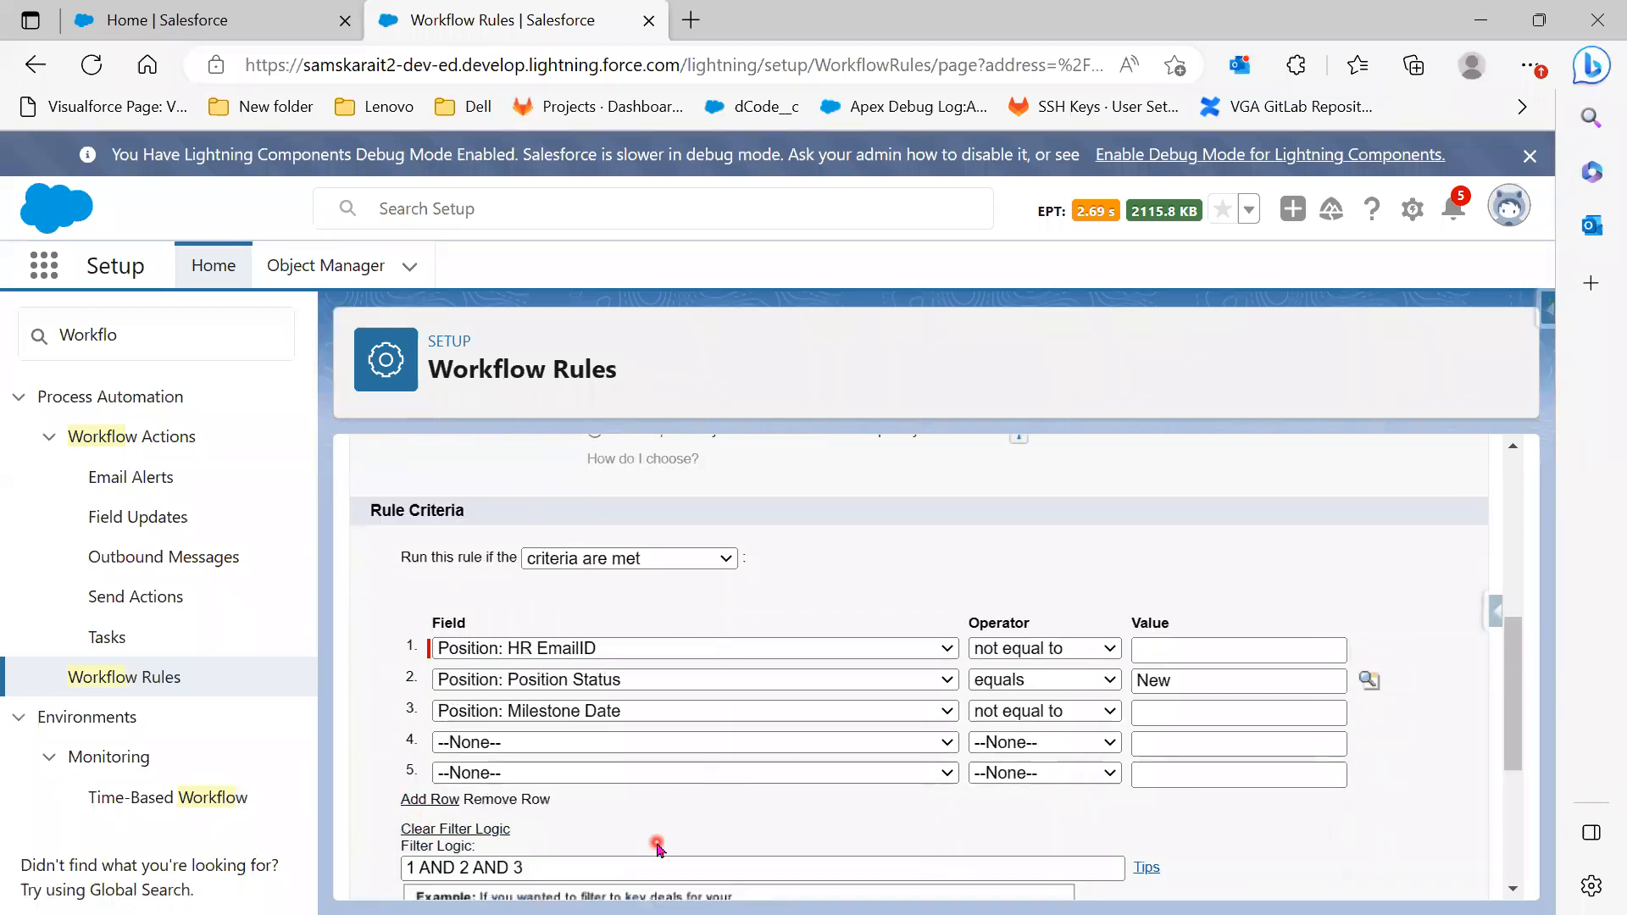
Keep the filter logic as '1 AND 2 AND 3' and Save & Next the criteria
scroll(657, 847, "down", 2)
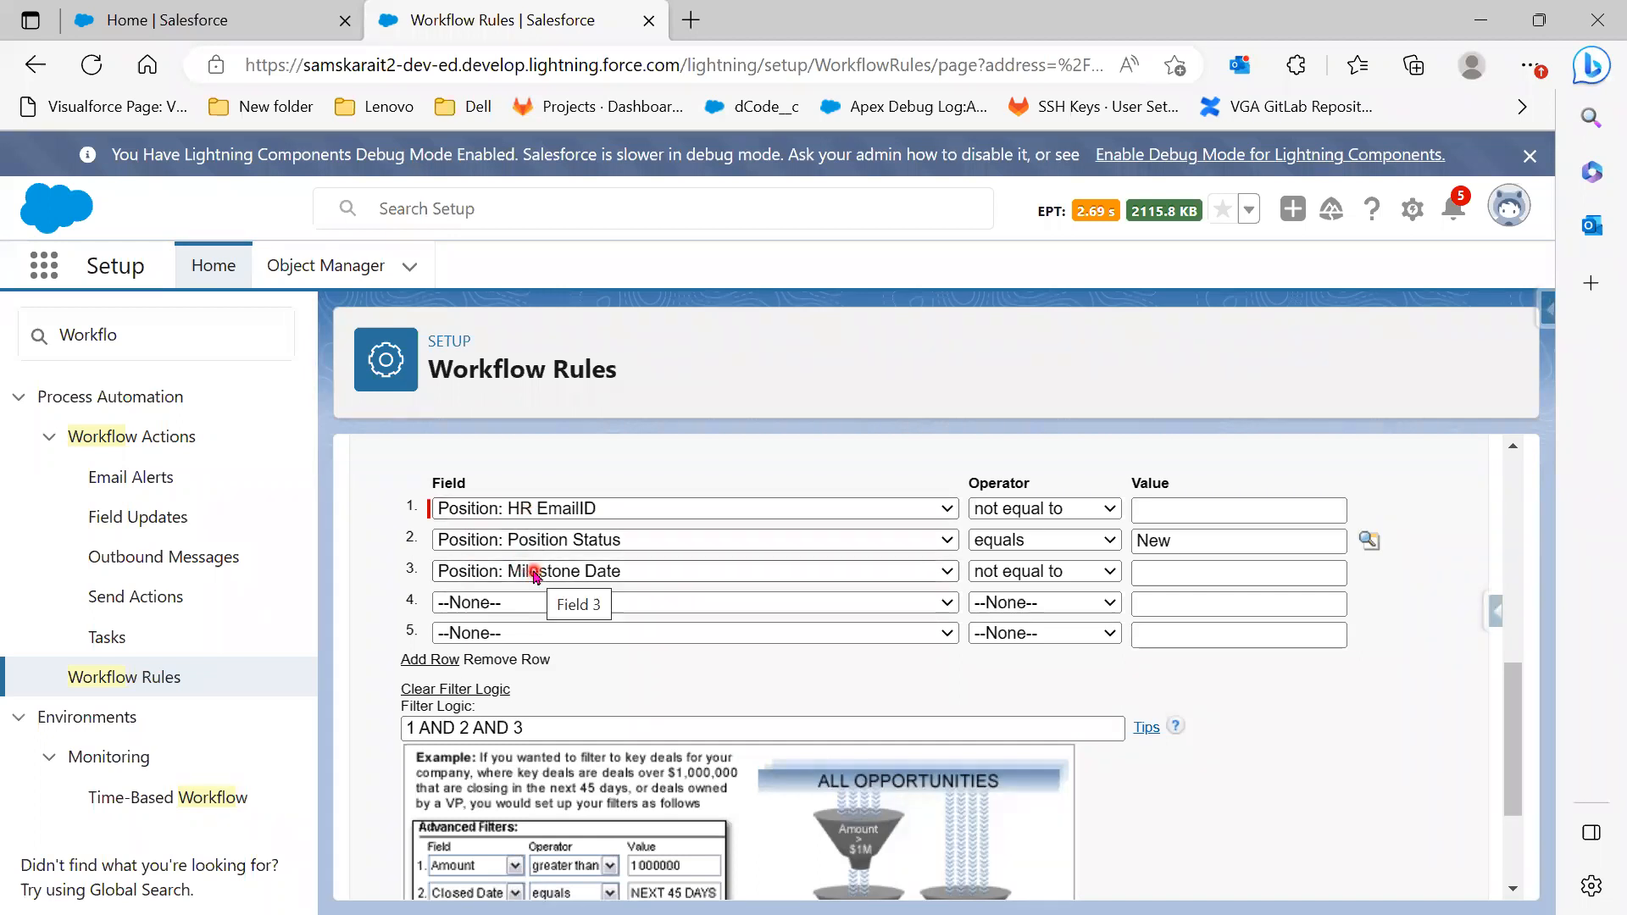
left_click(482, 726)
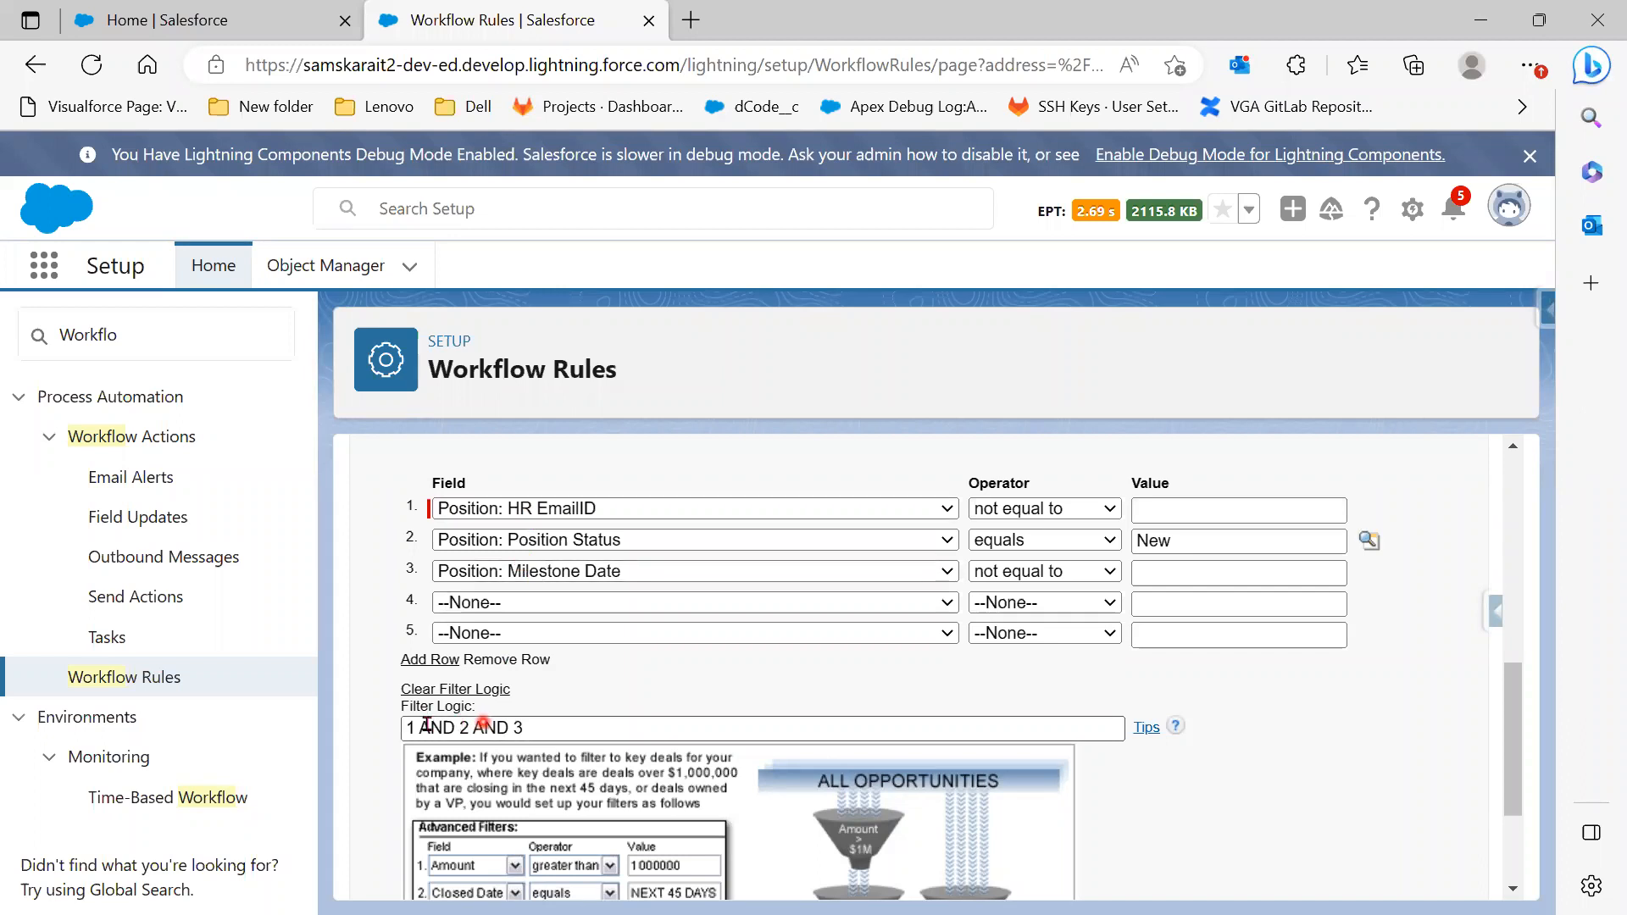
left_click_drag(405, 727, 470, 730)
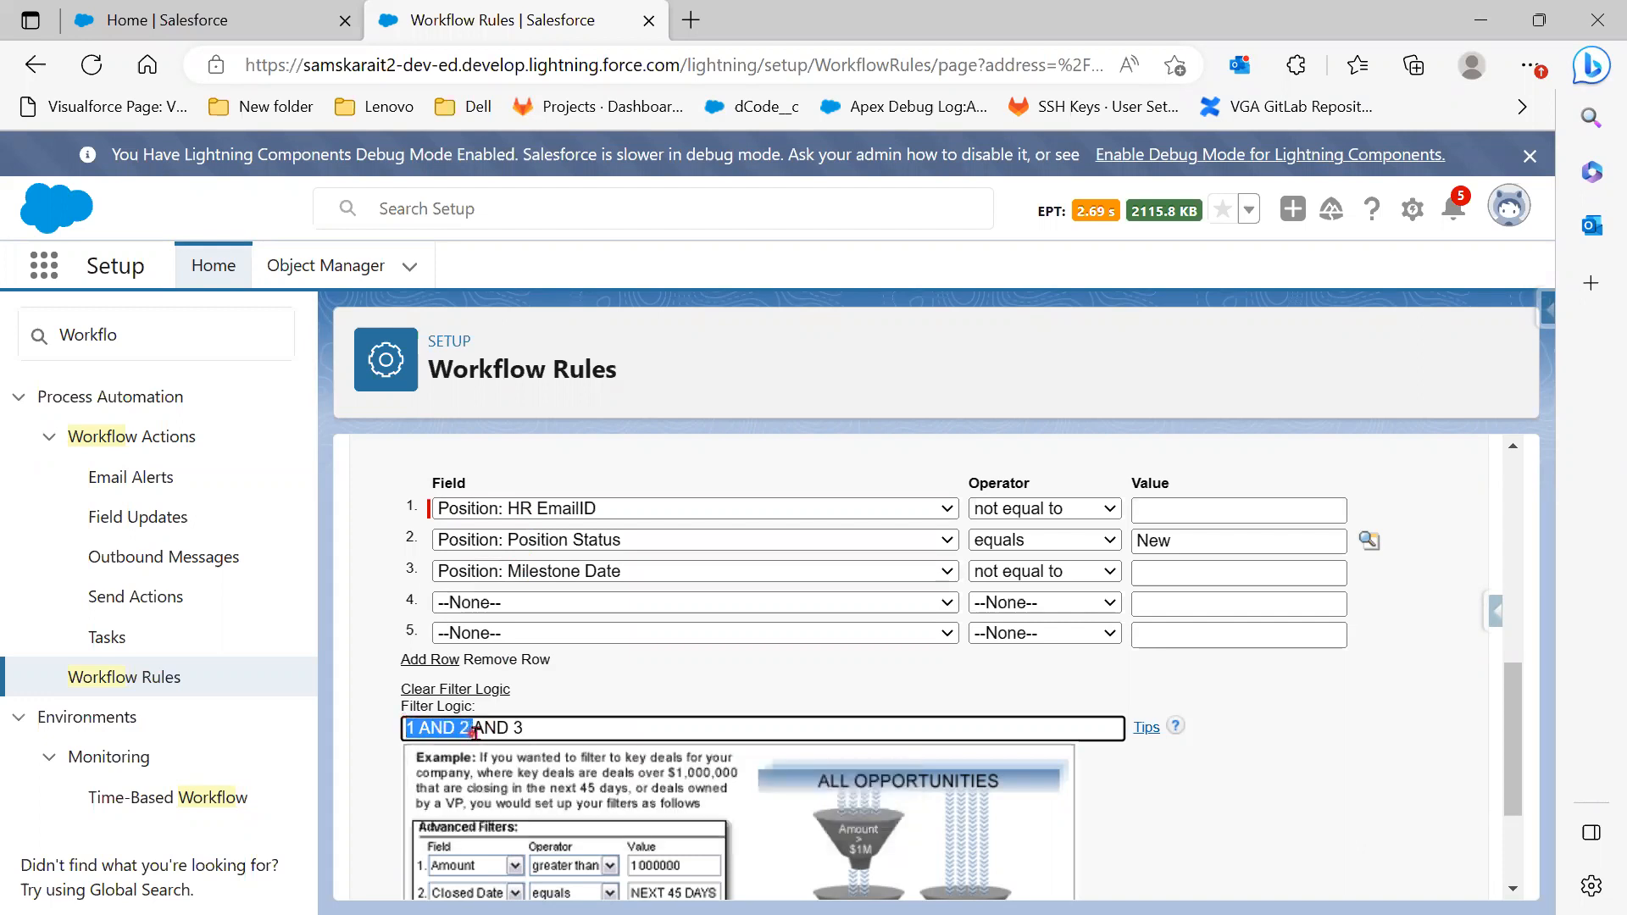
left_click(530, 727)
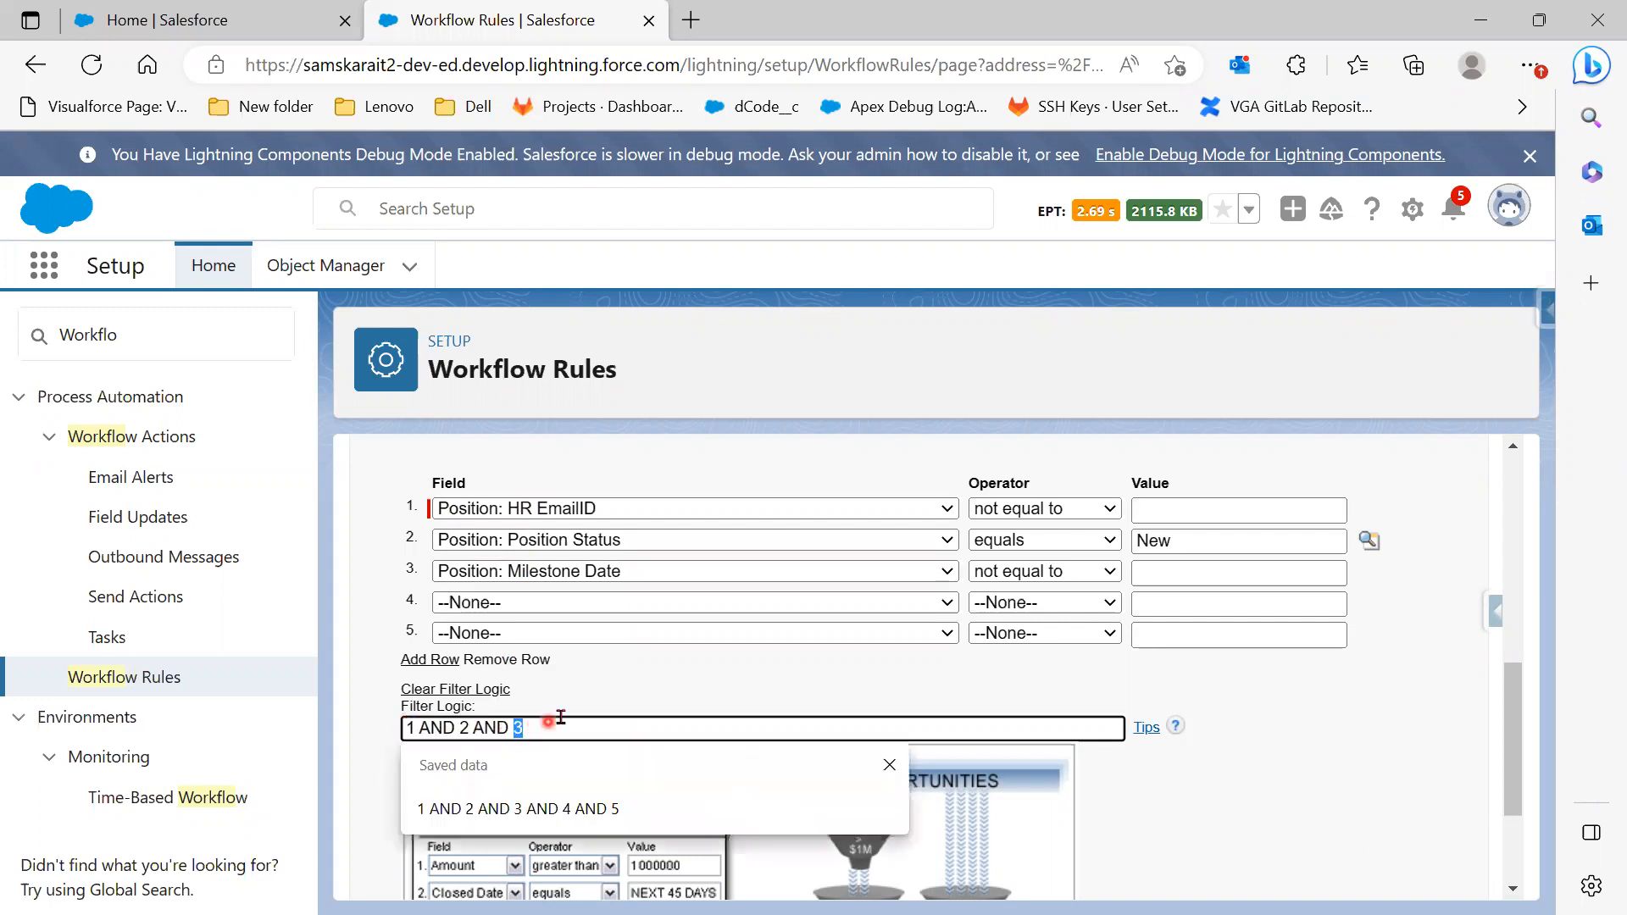
left_click(637, 696)
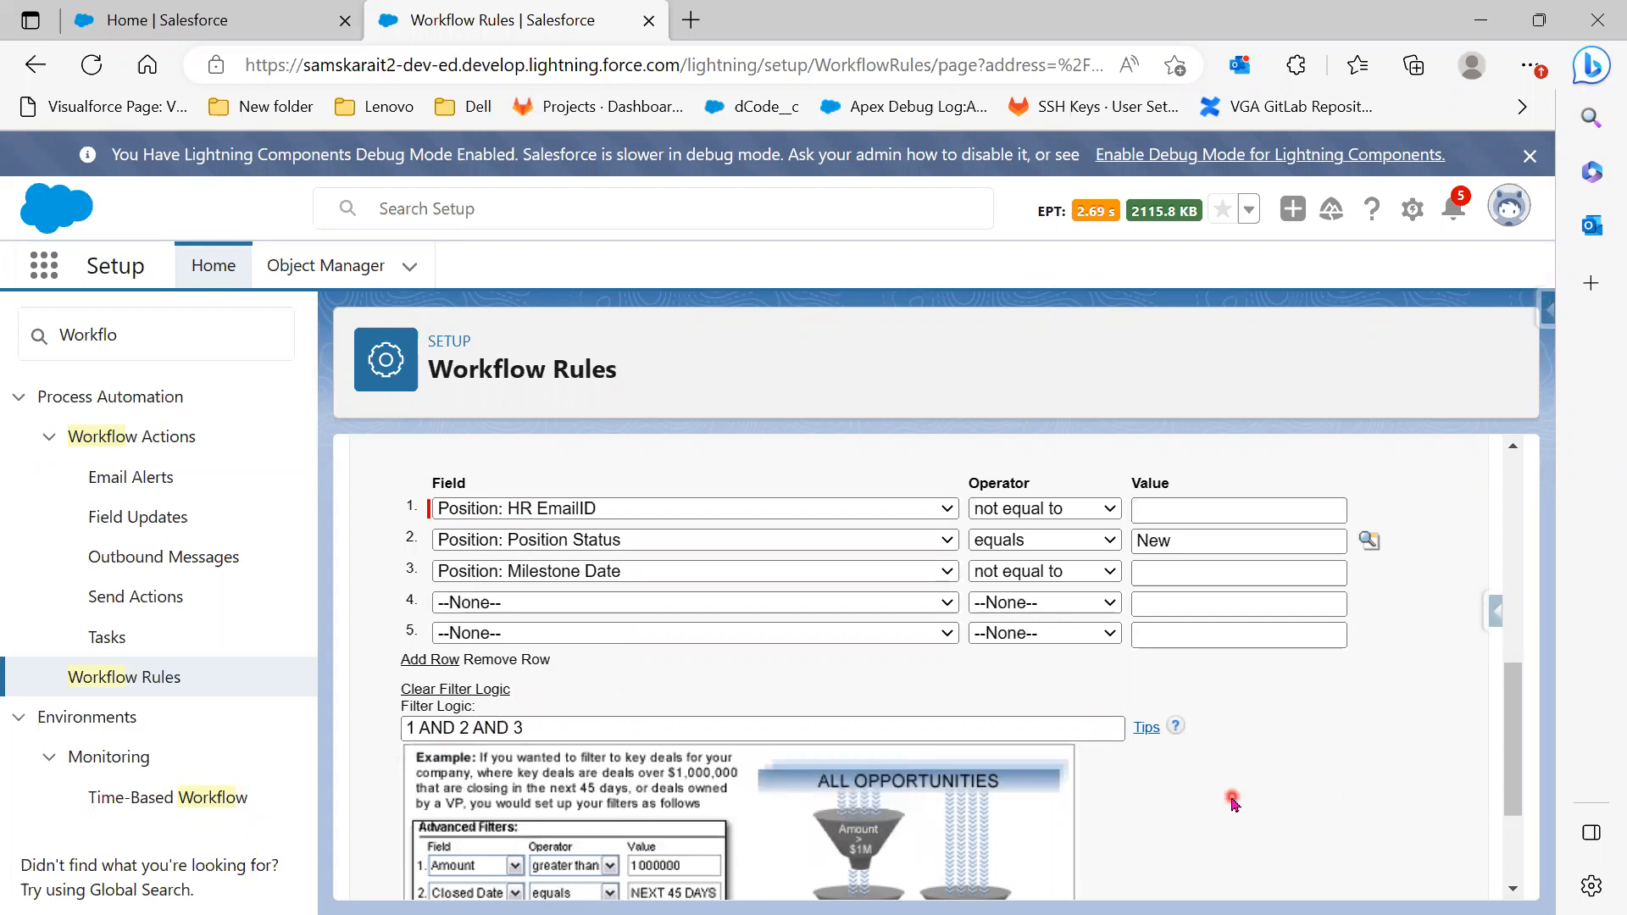
scroll(1233, 800, "down", 3)
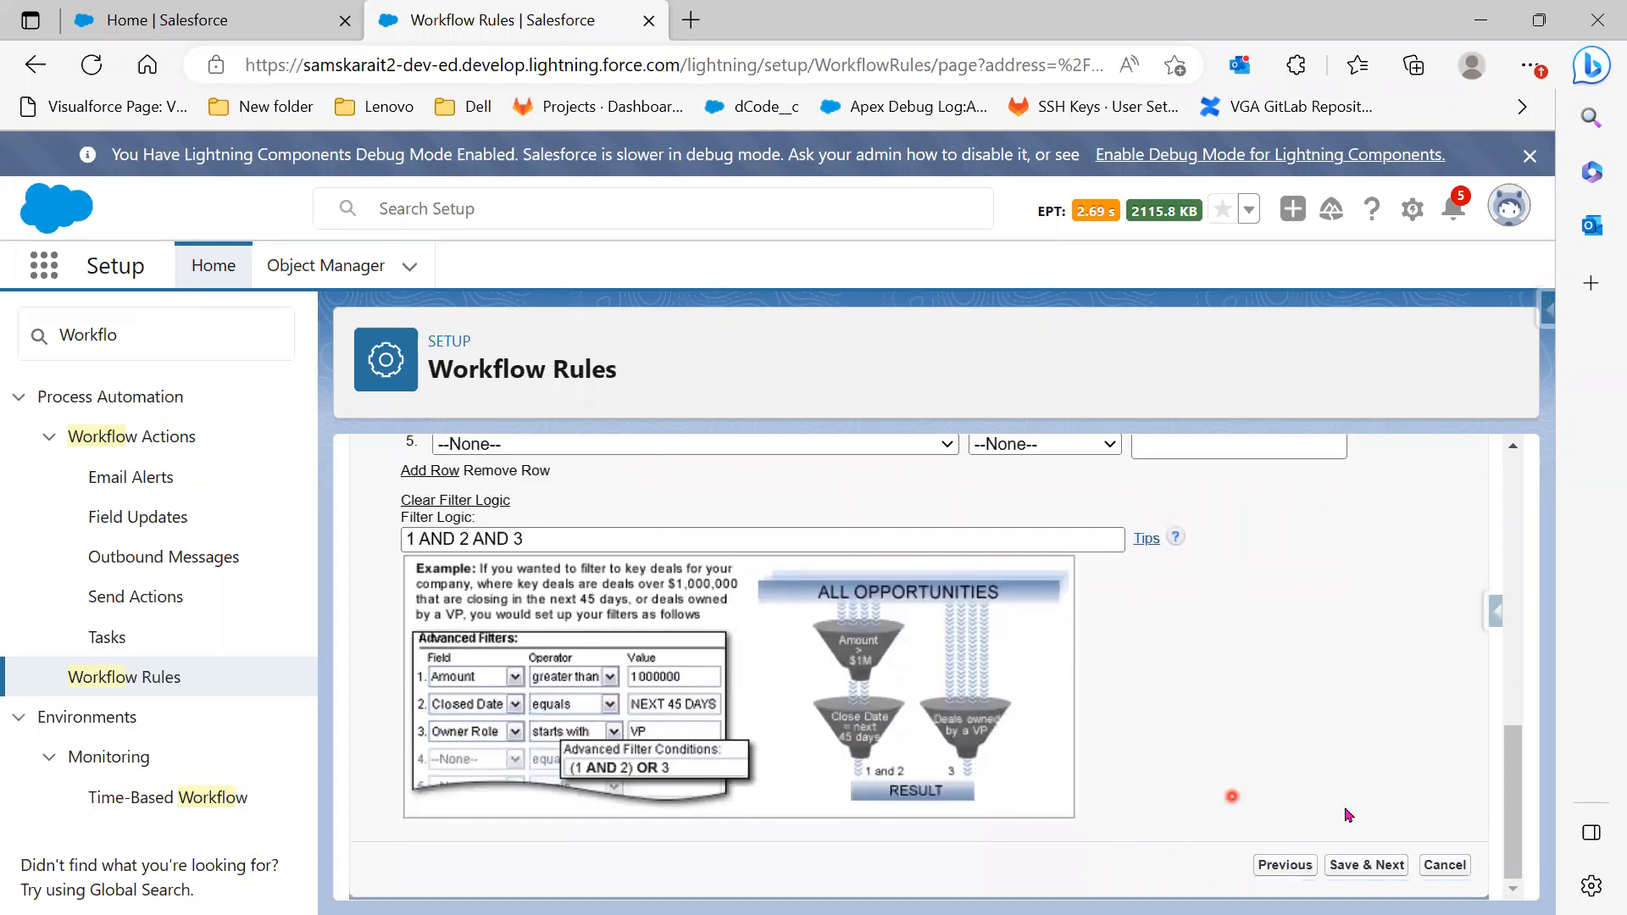
left_click(1356, 866)
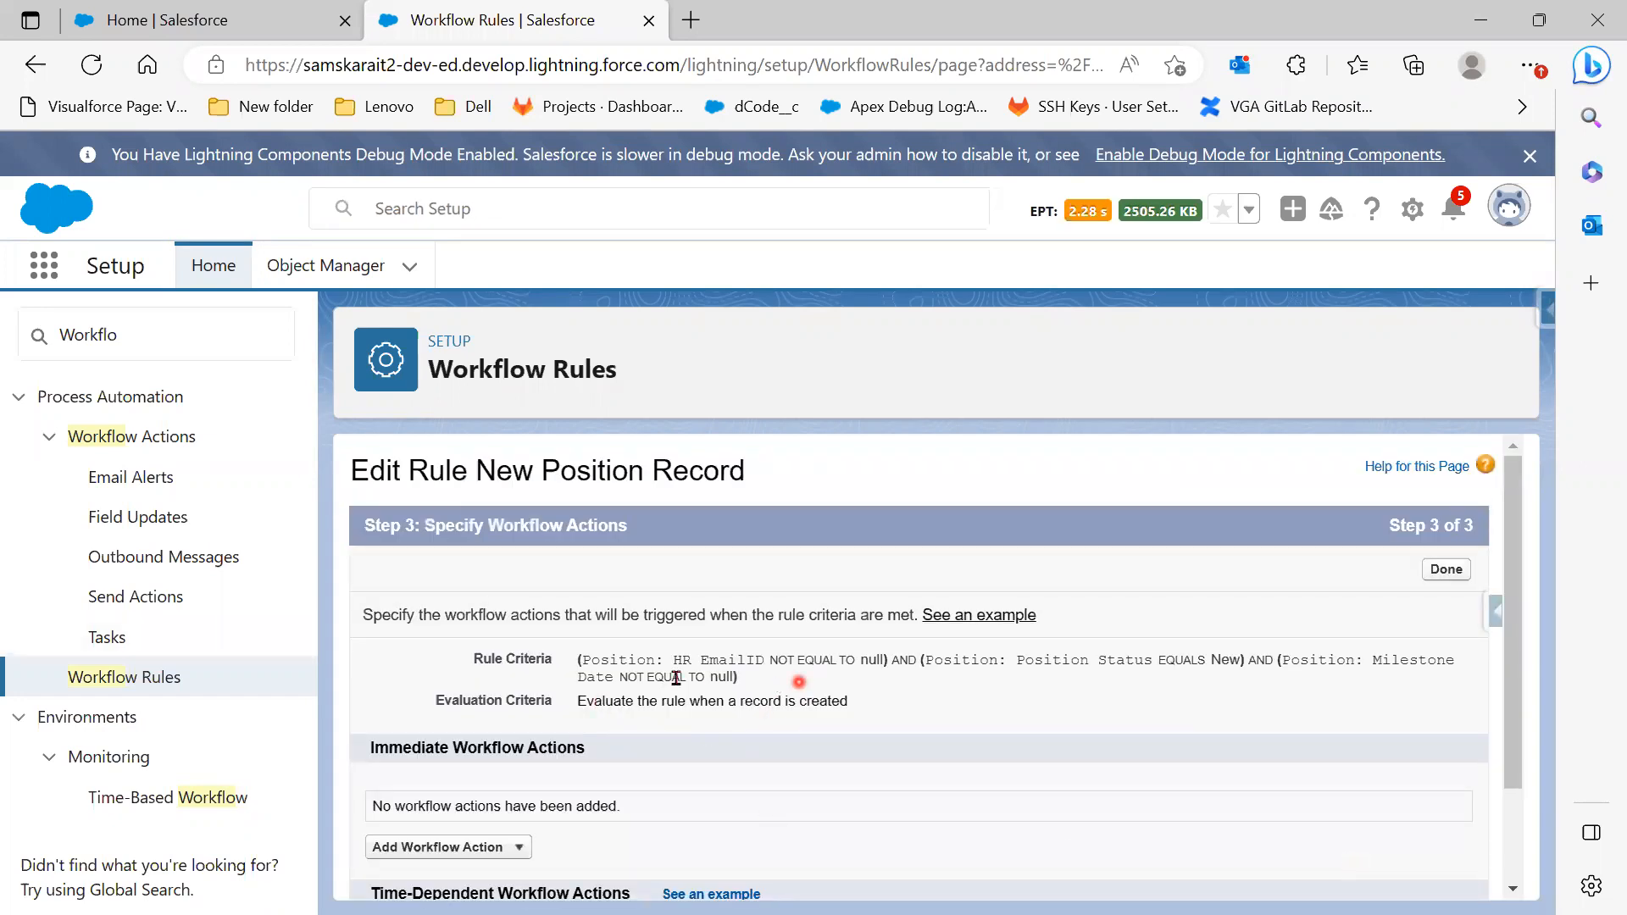
Review the saved criteria against the slides, then list the Immediate Workflow Action types
left_click_drag(580, 661, 854, 683)
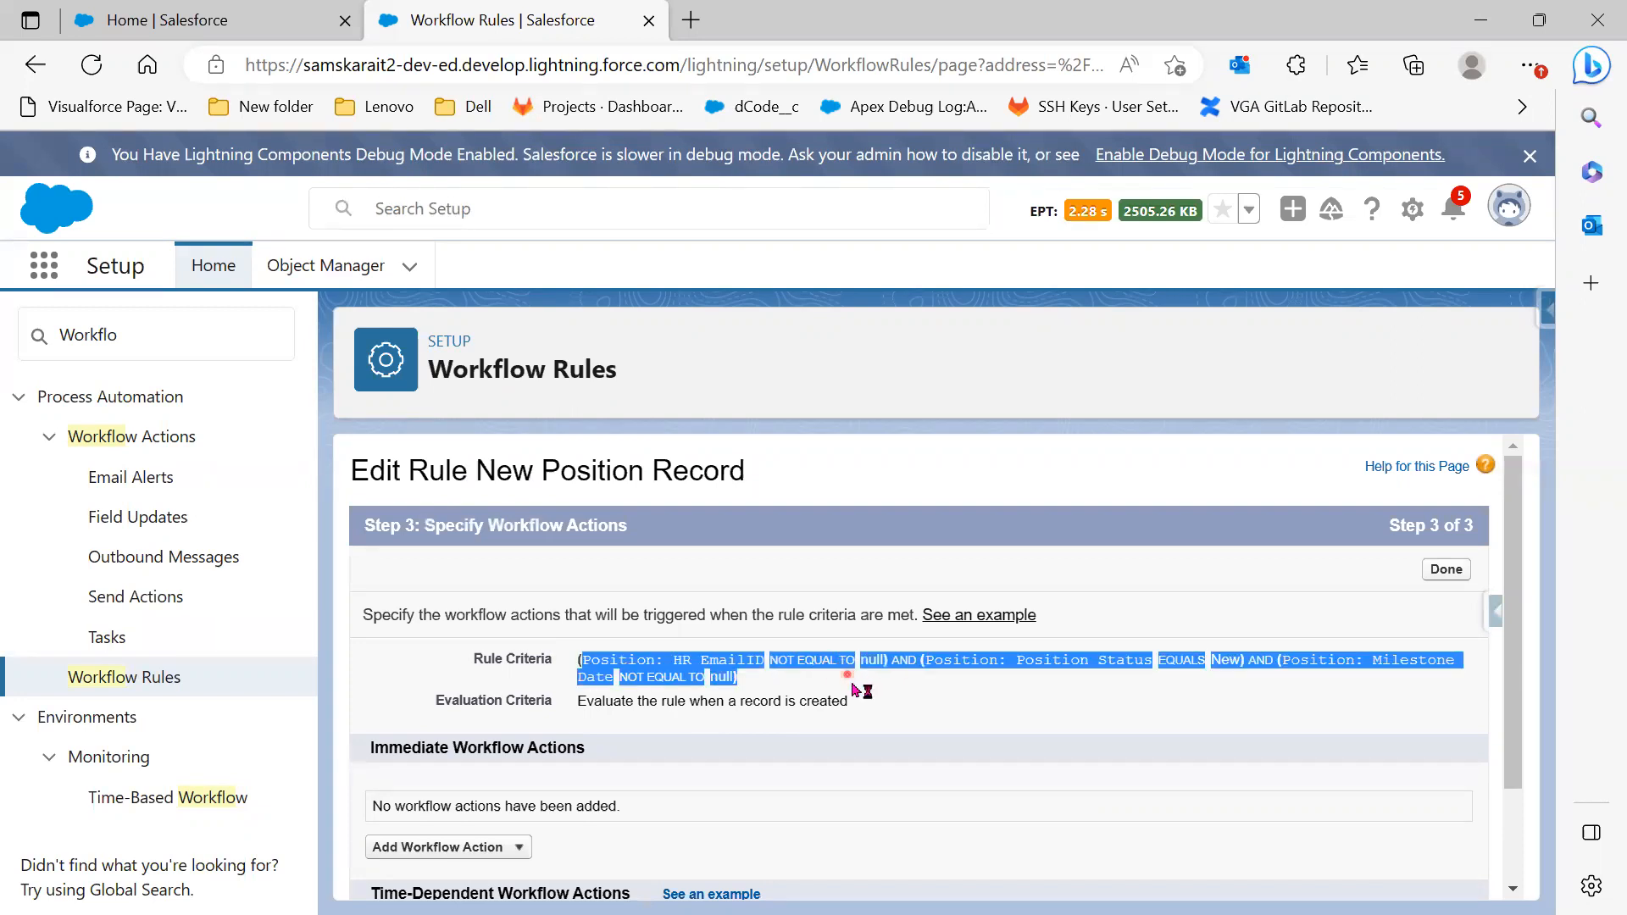
left_click(896, 688)
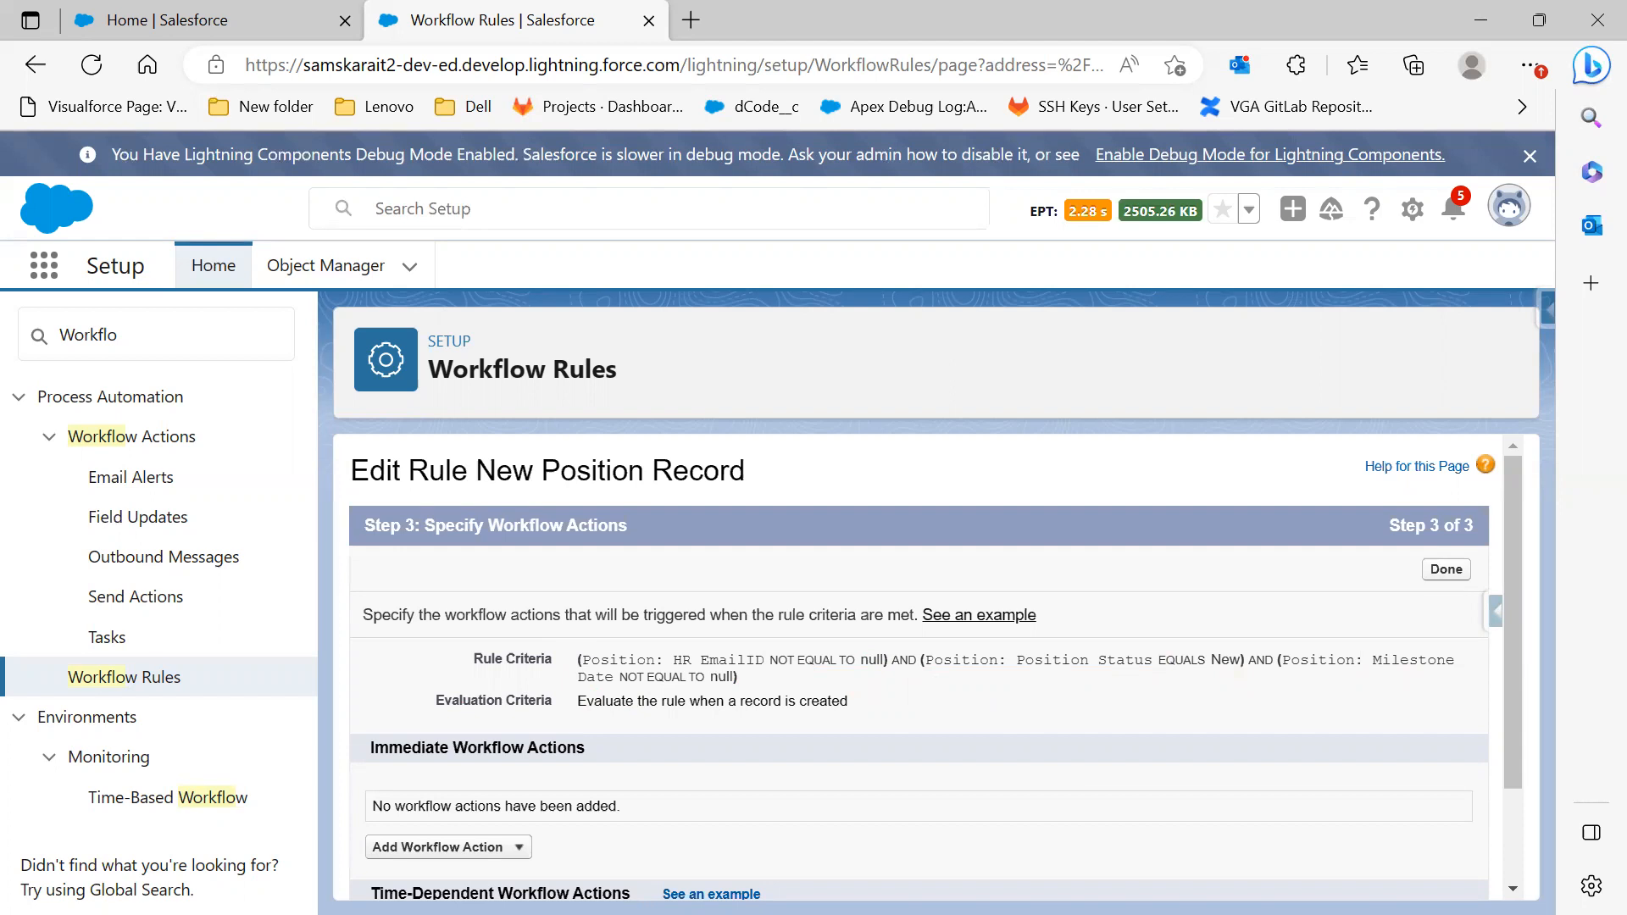
key("alt+Tab")
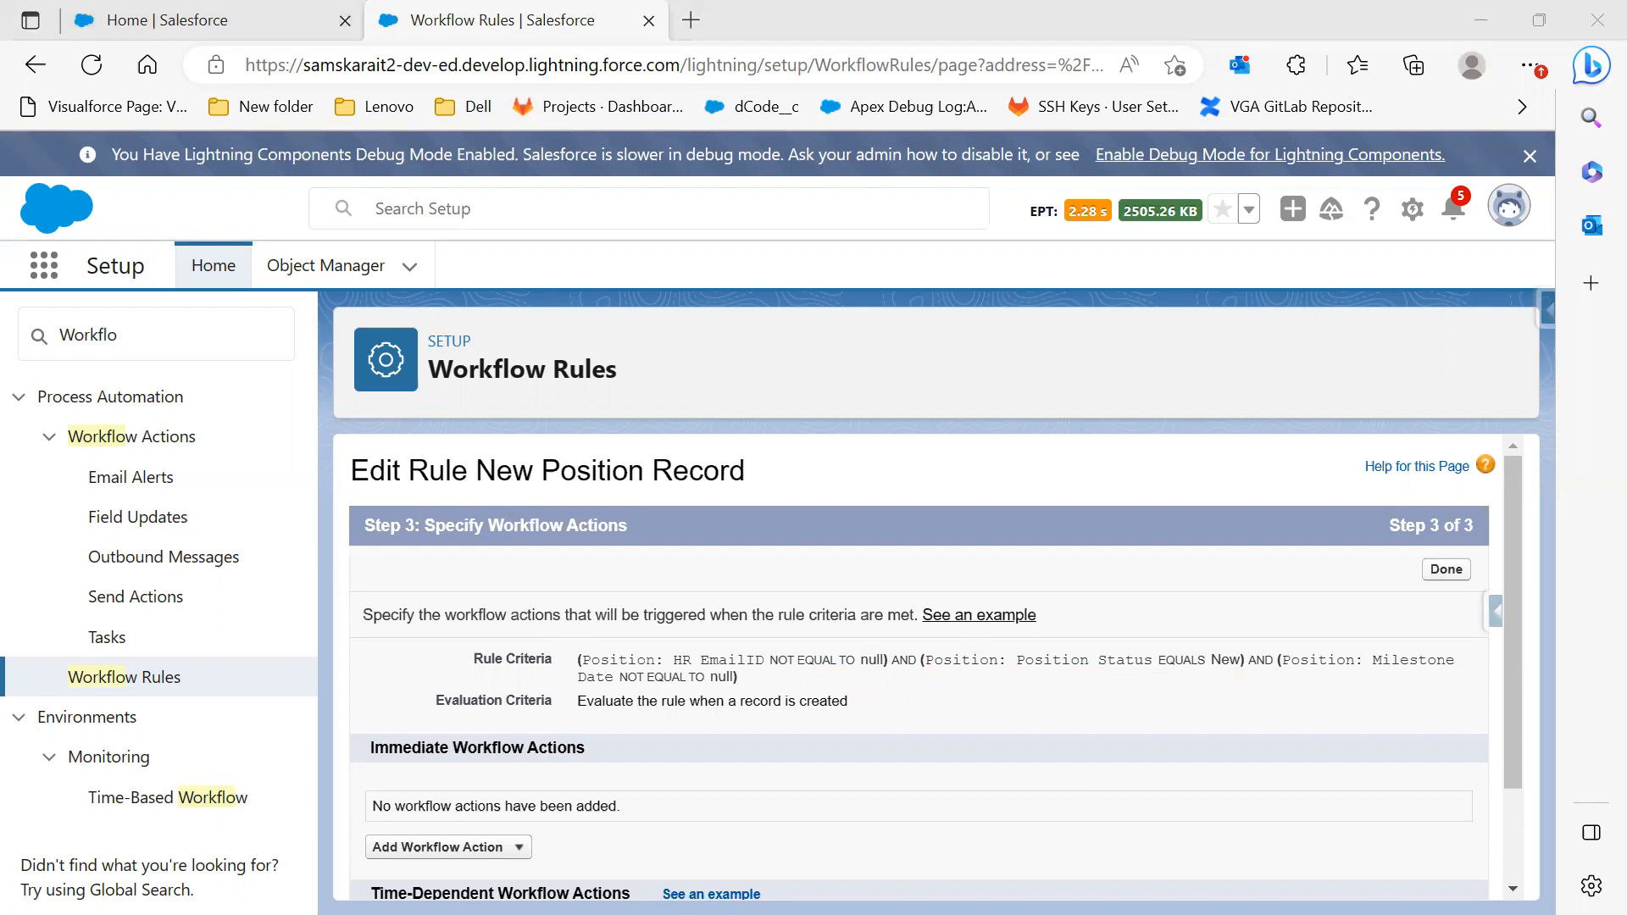
scroll(903, 720, "up", 7)
scroll(903, 720, "up", 1)
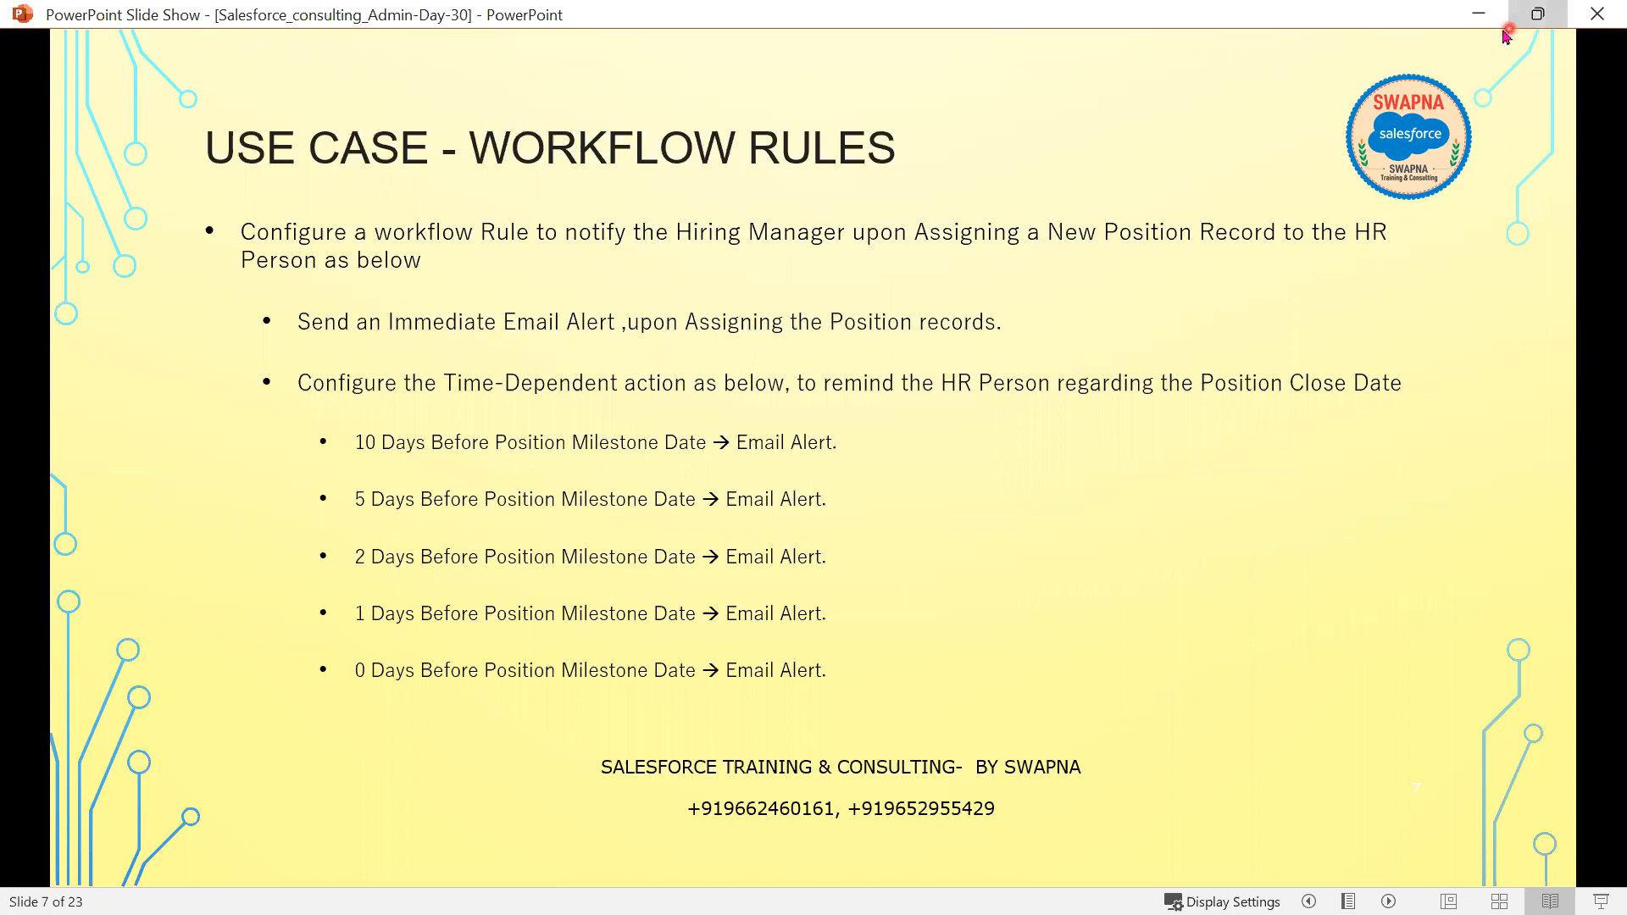
left_click(1497, 32)
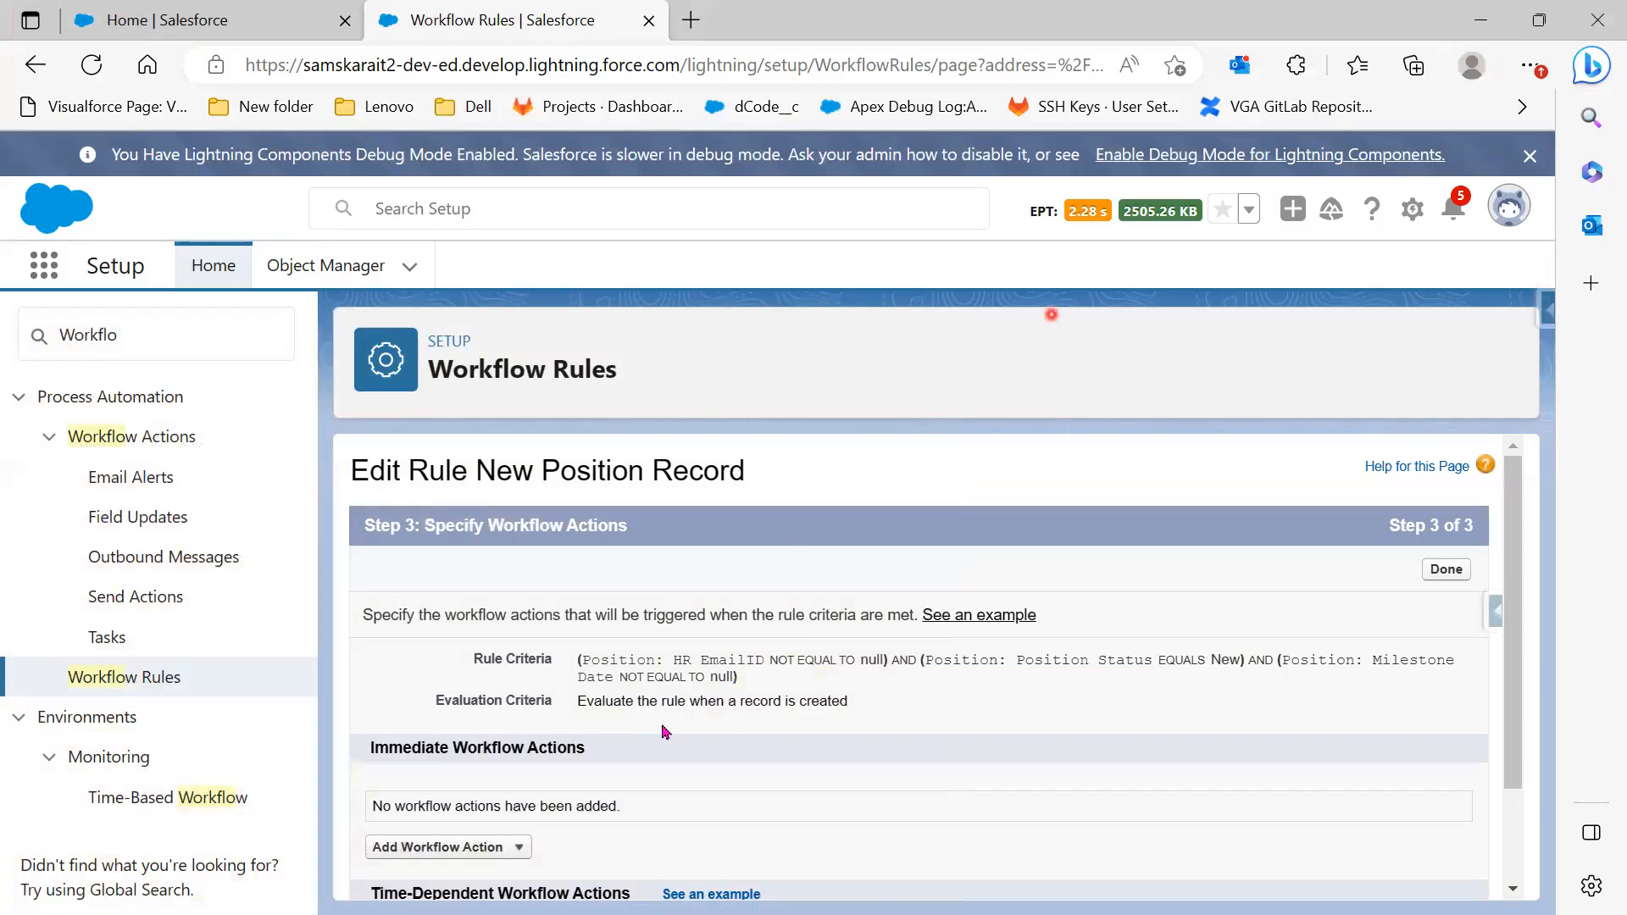
scroll(665, 733, "down", 2)
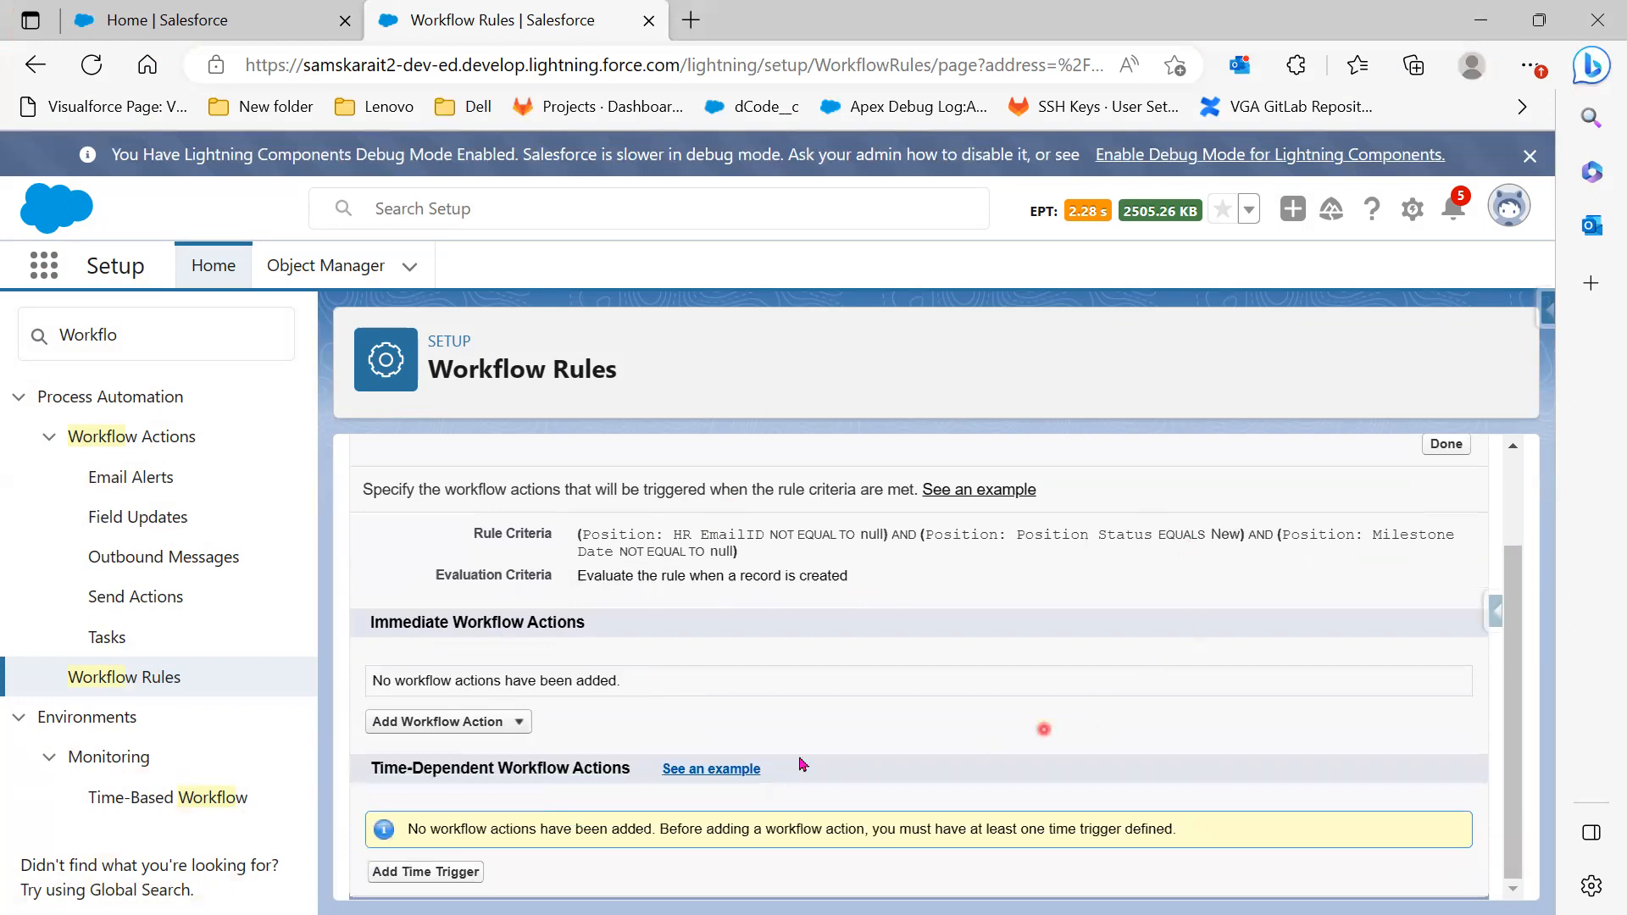
left_click(437, 724)
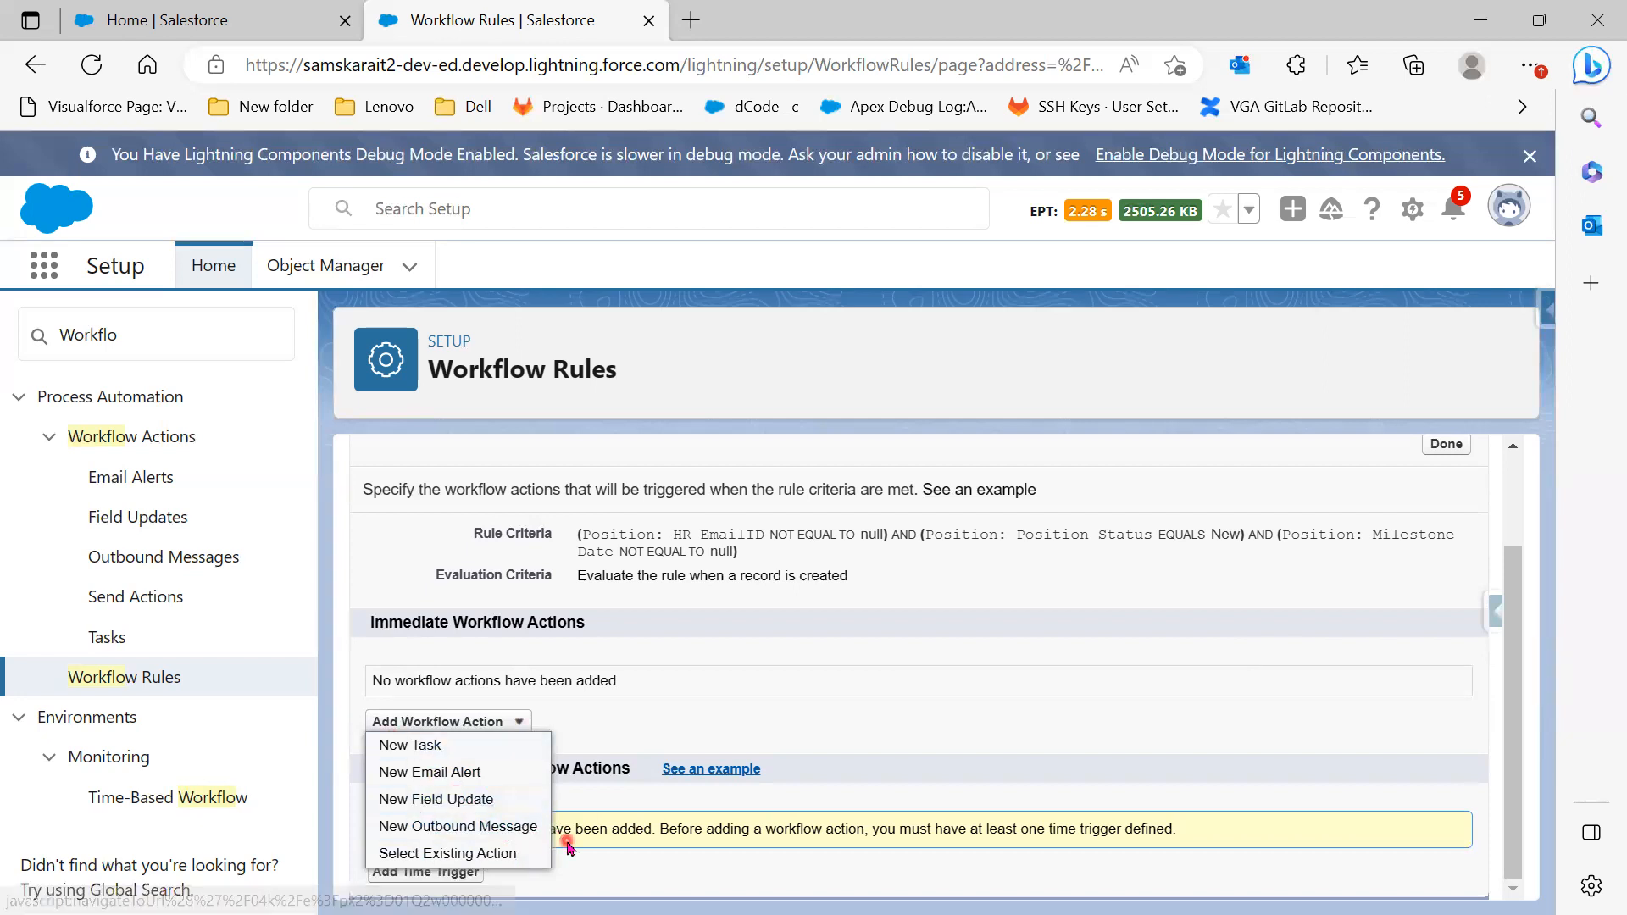
Create an email alert described 'New PositionRecord' with unique name New_PositionRecord
left_click(454, 772)
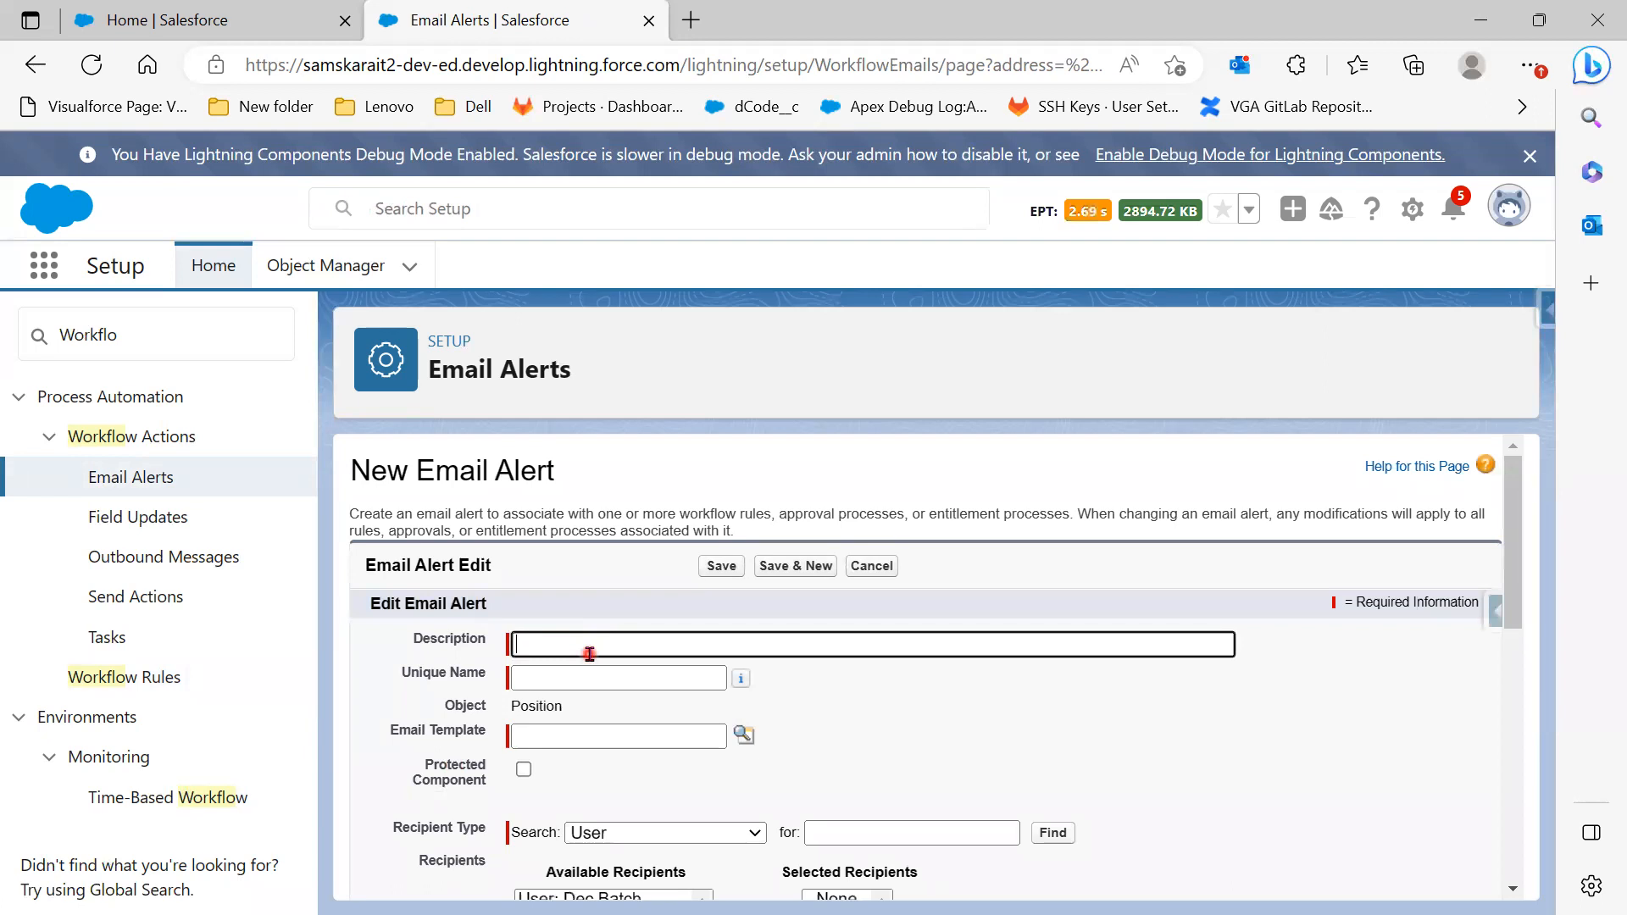
scroll(863, 756, "down", 1)
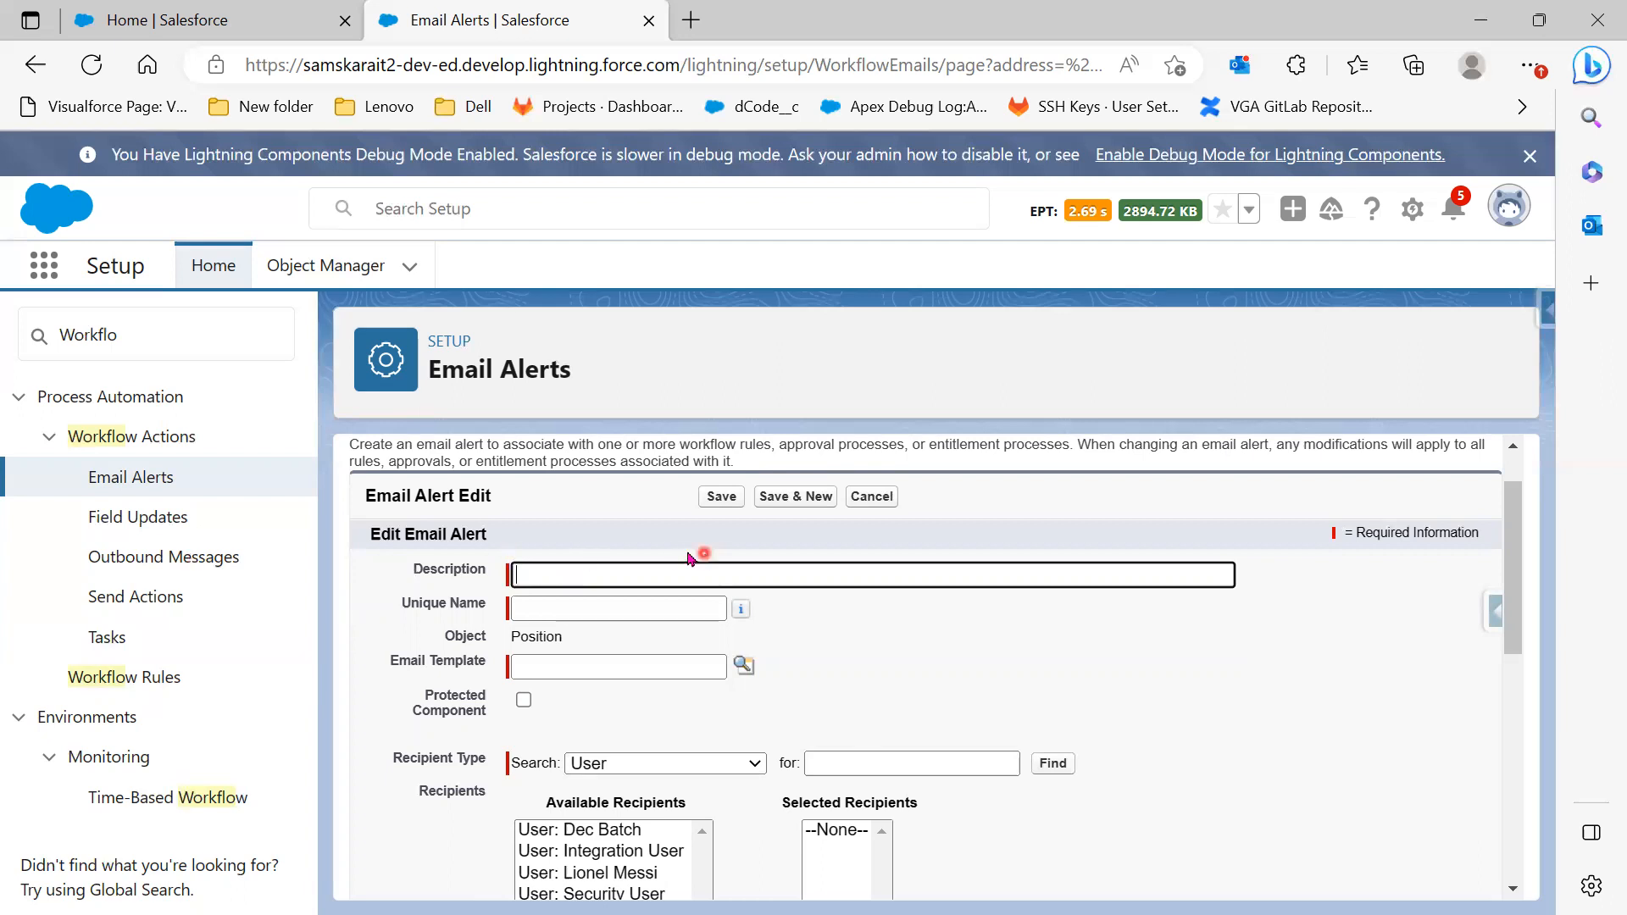
left_click(615, 584)
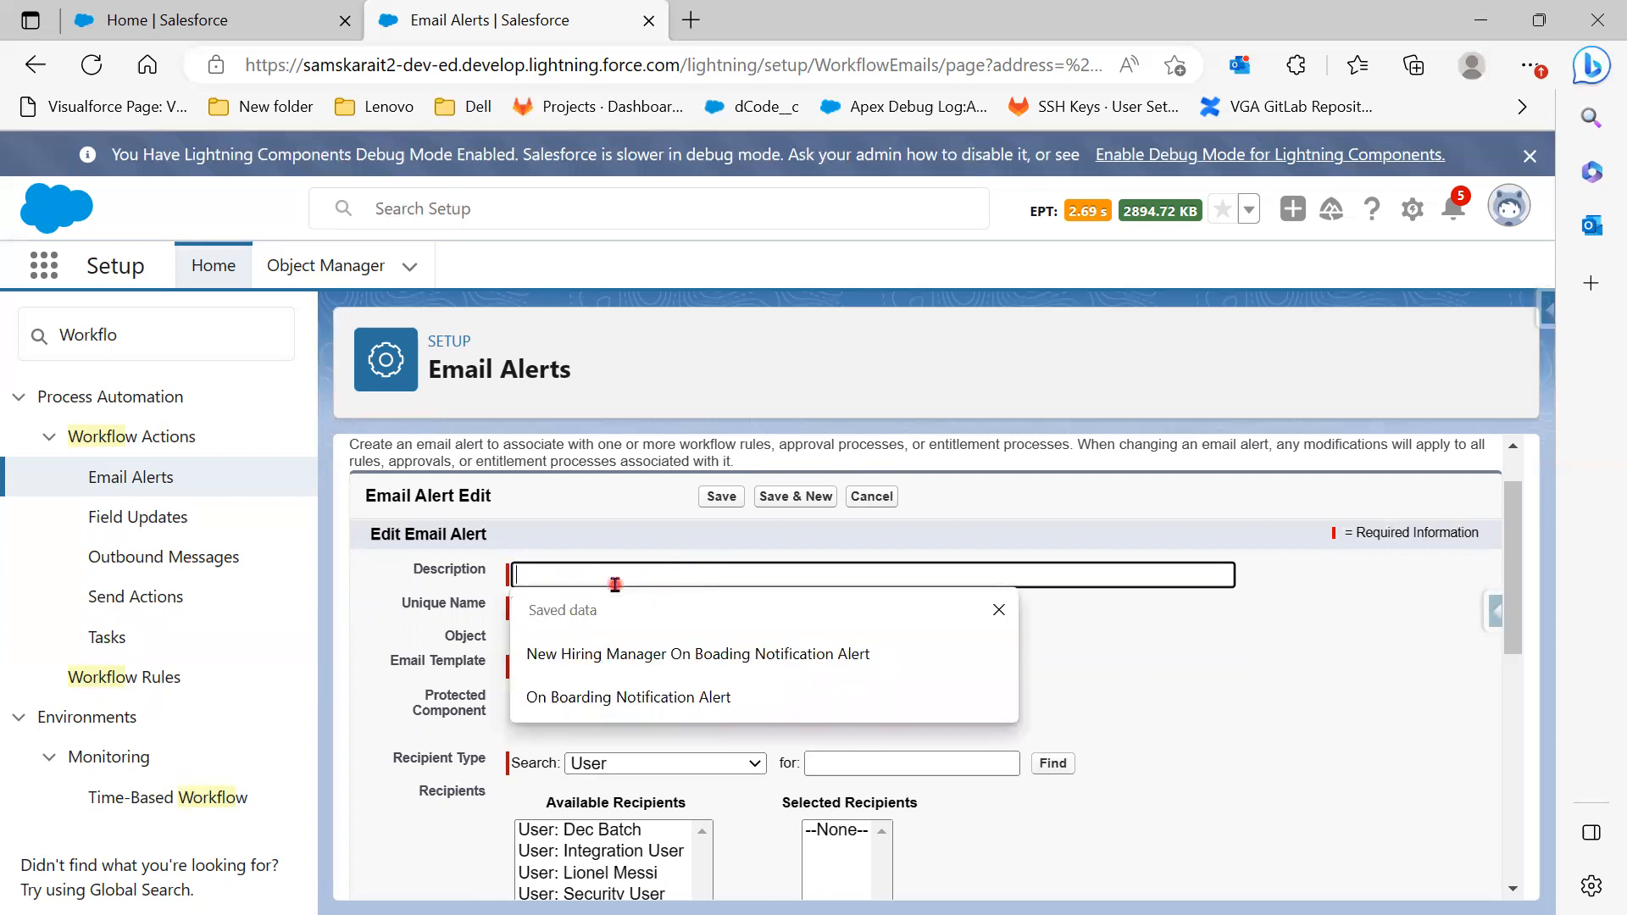
type("New ")
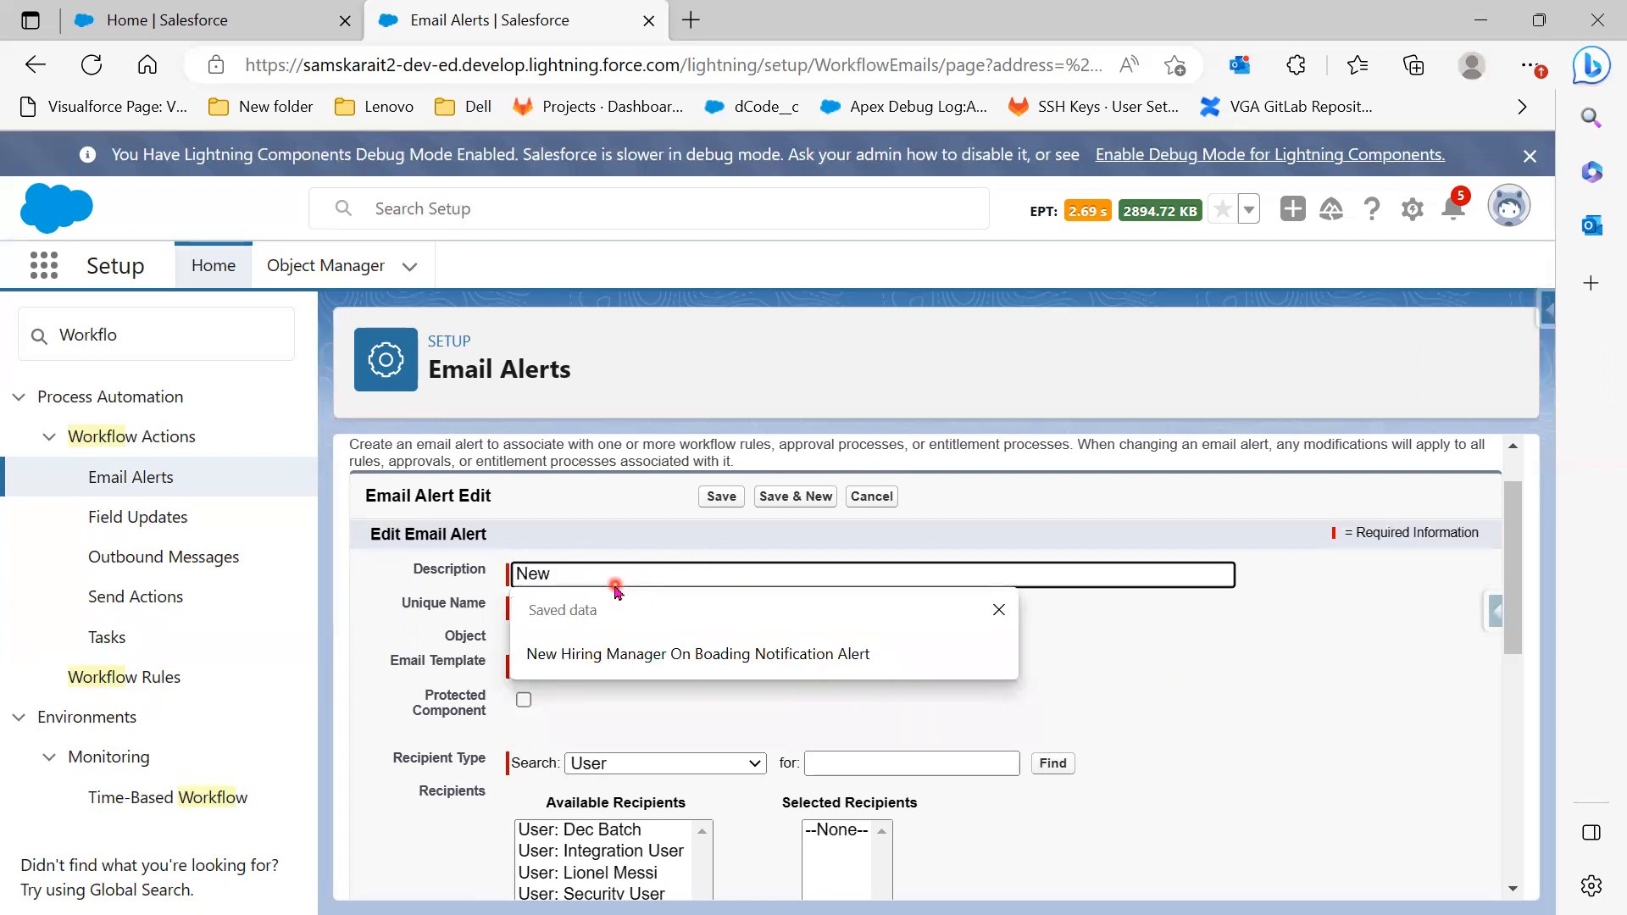
type("PositionRecord")
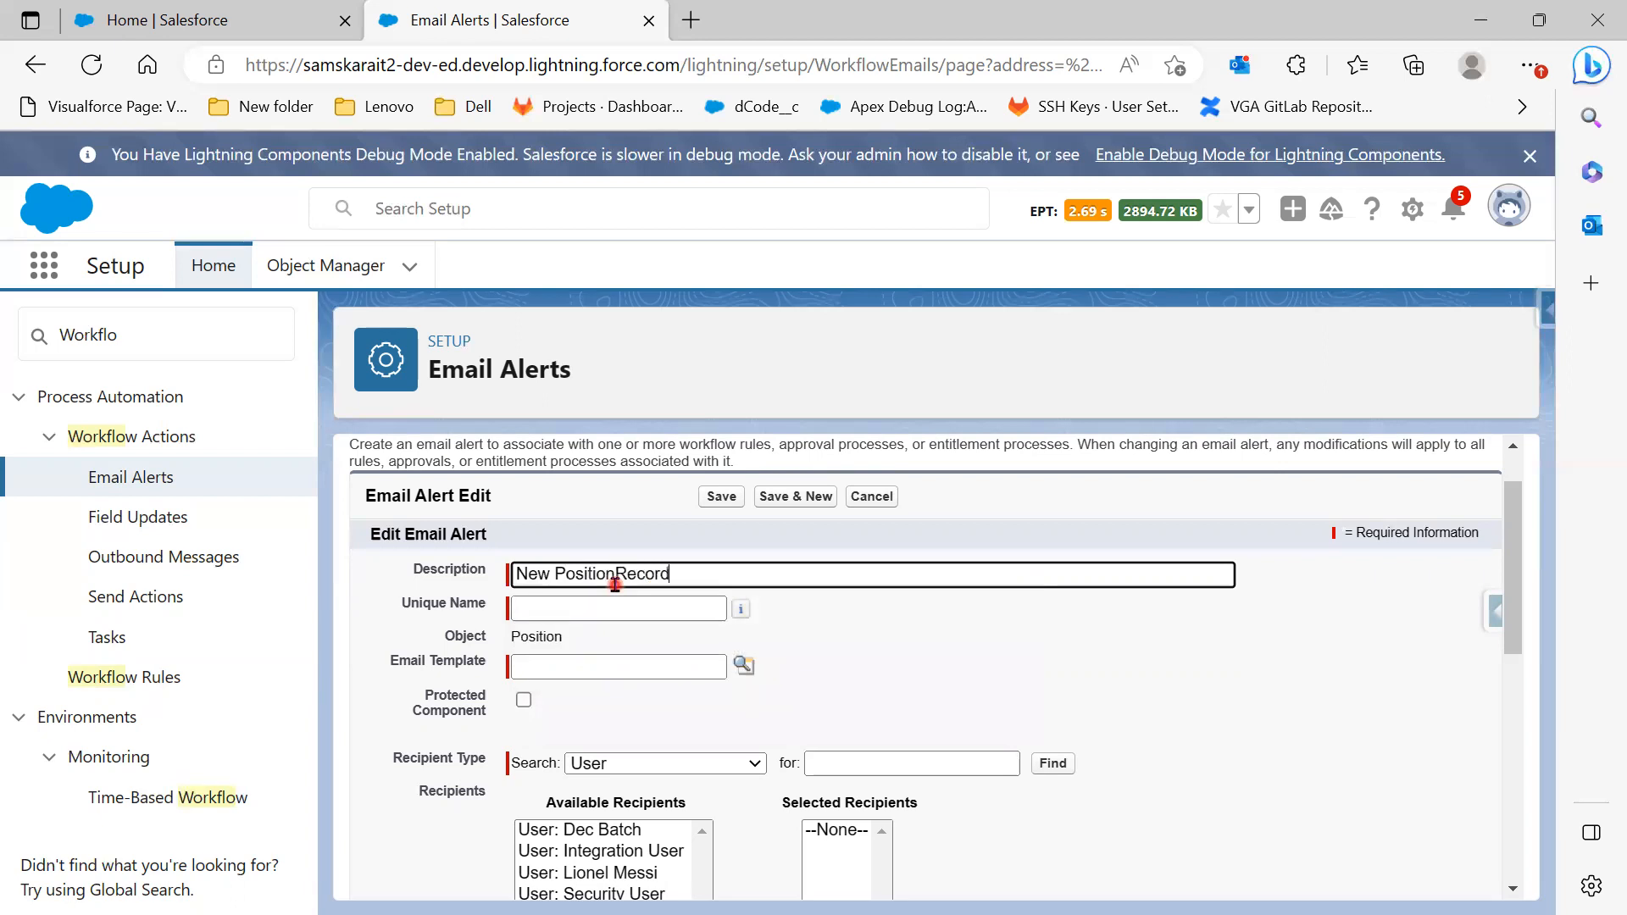
key("Tab")
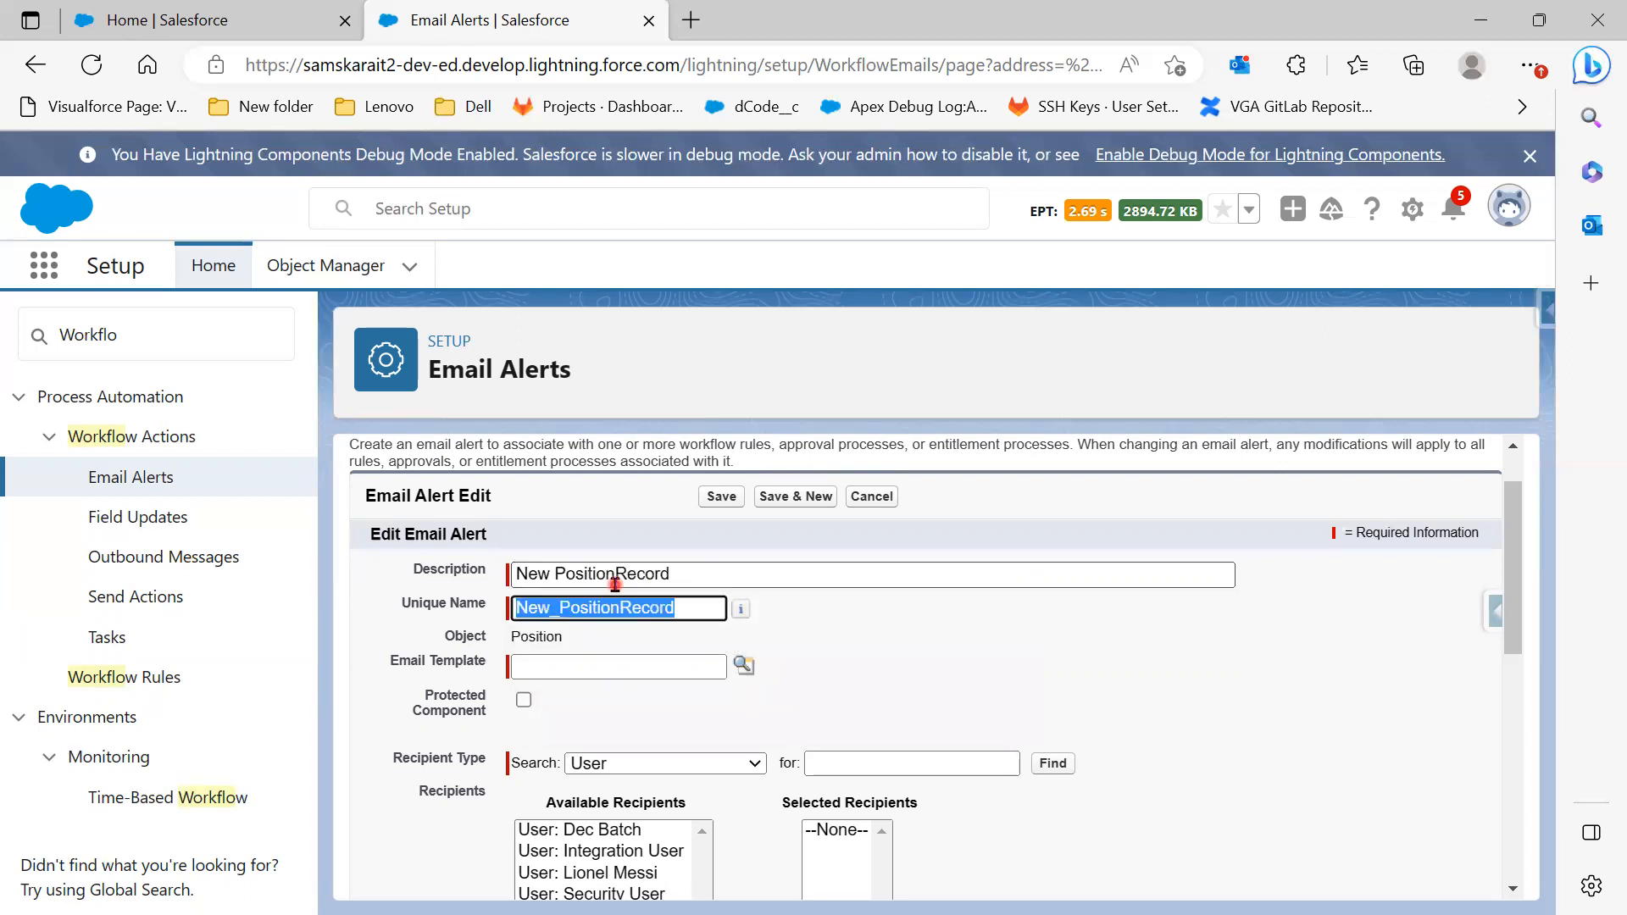
left_click(743, 665)
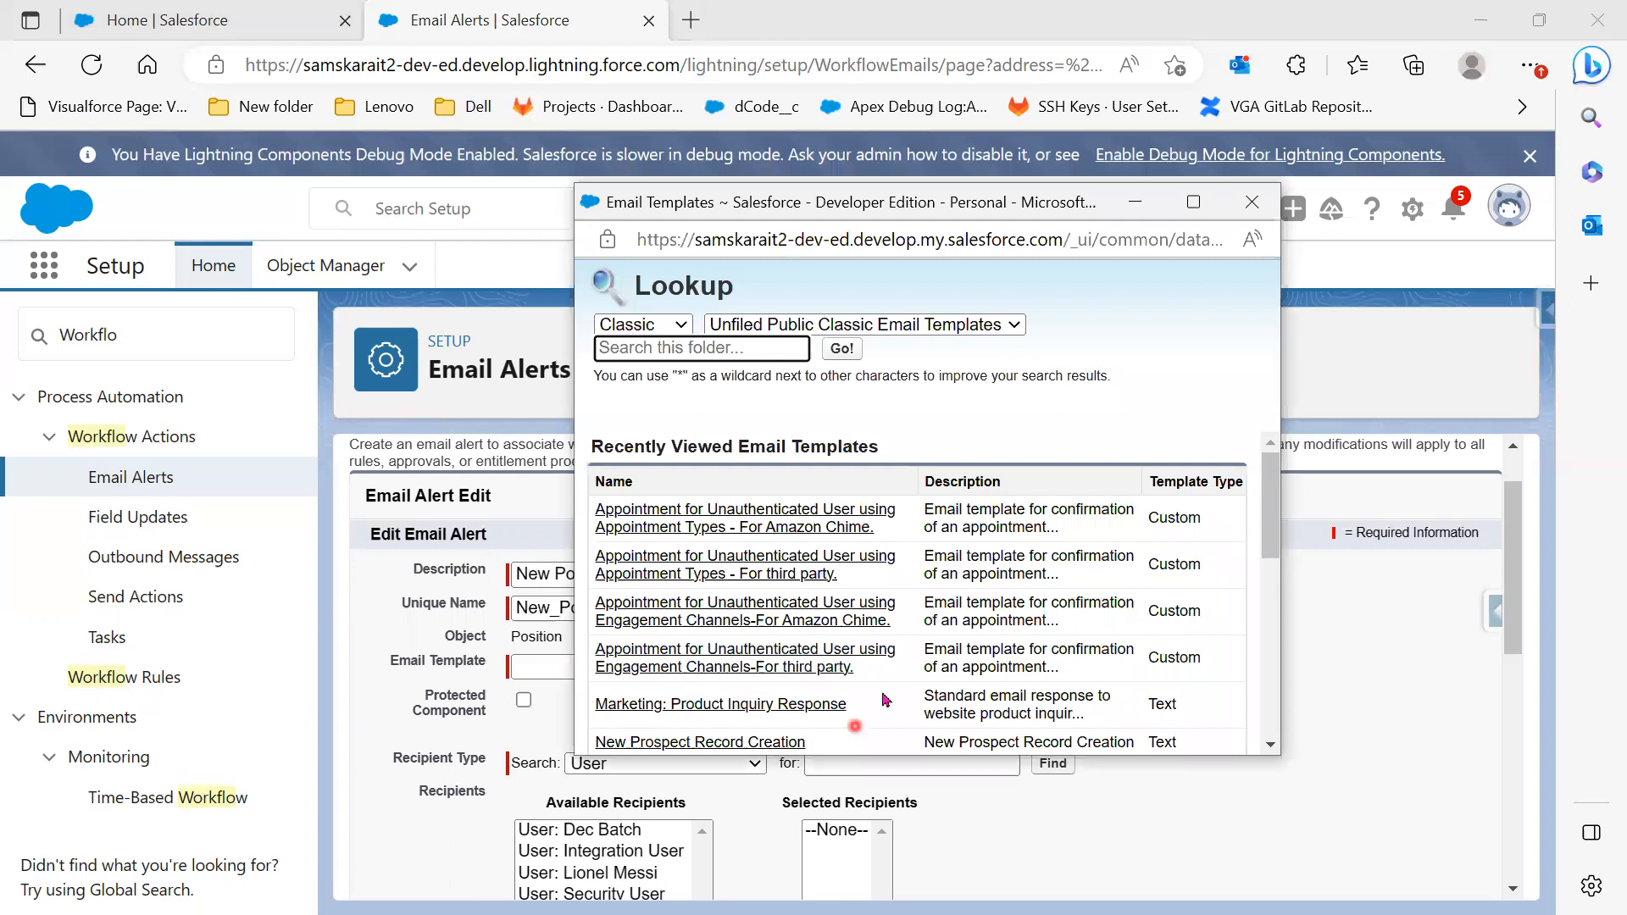
Search 'New' in the Salesforce Folder and choose the New Customer Record template
scroll(881, 688, "down", 1)
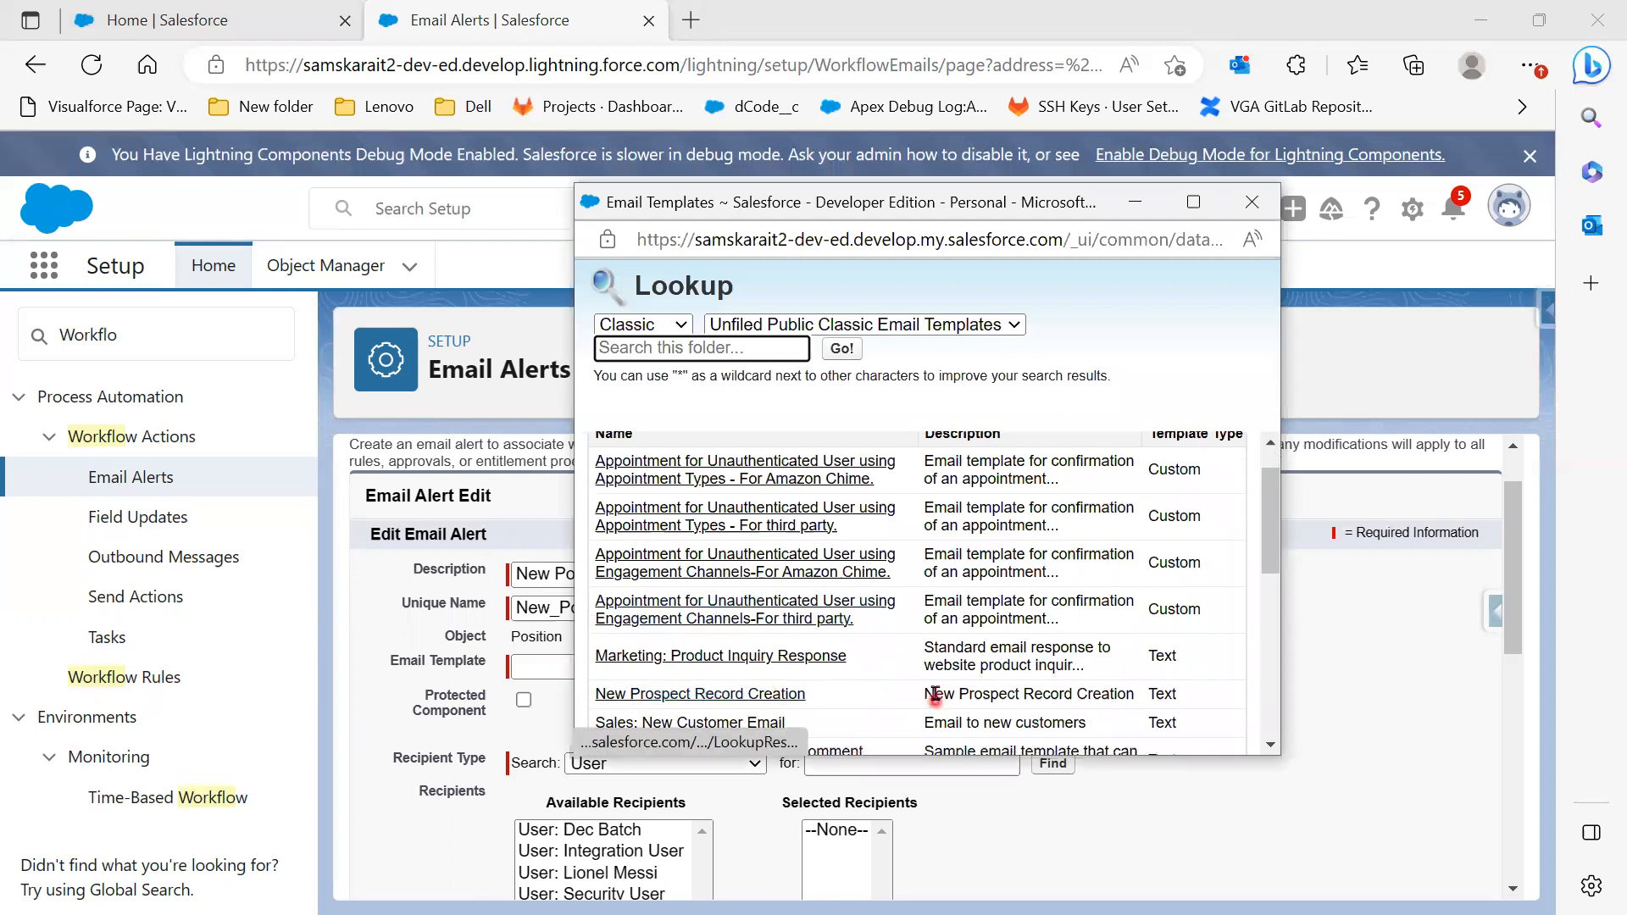
scroll(935, 693, "down", 2)
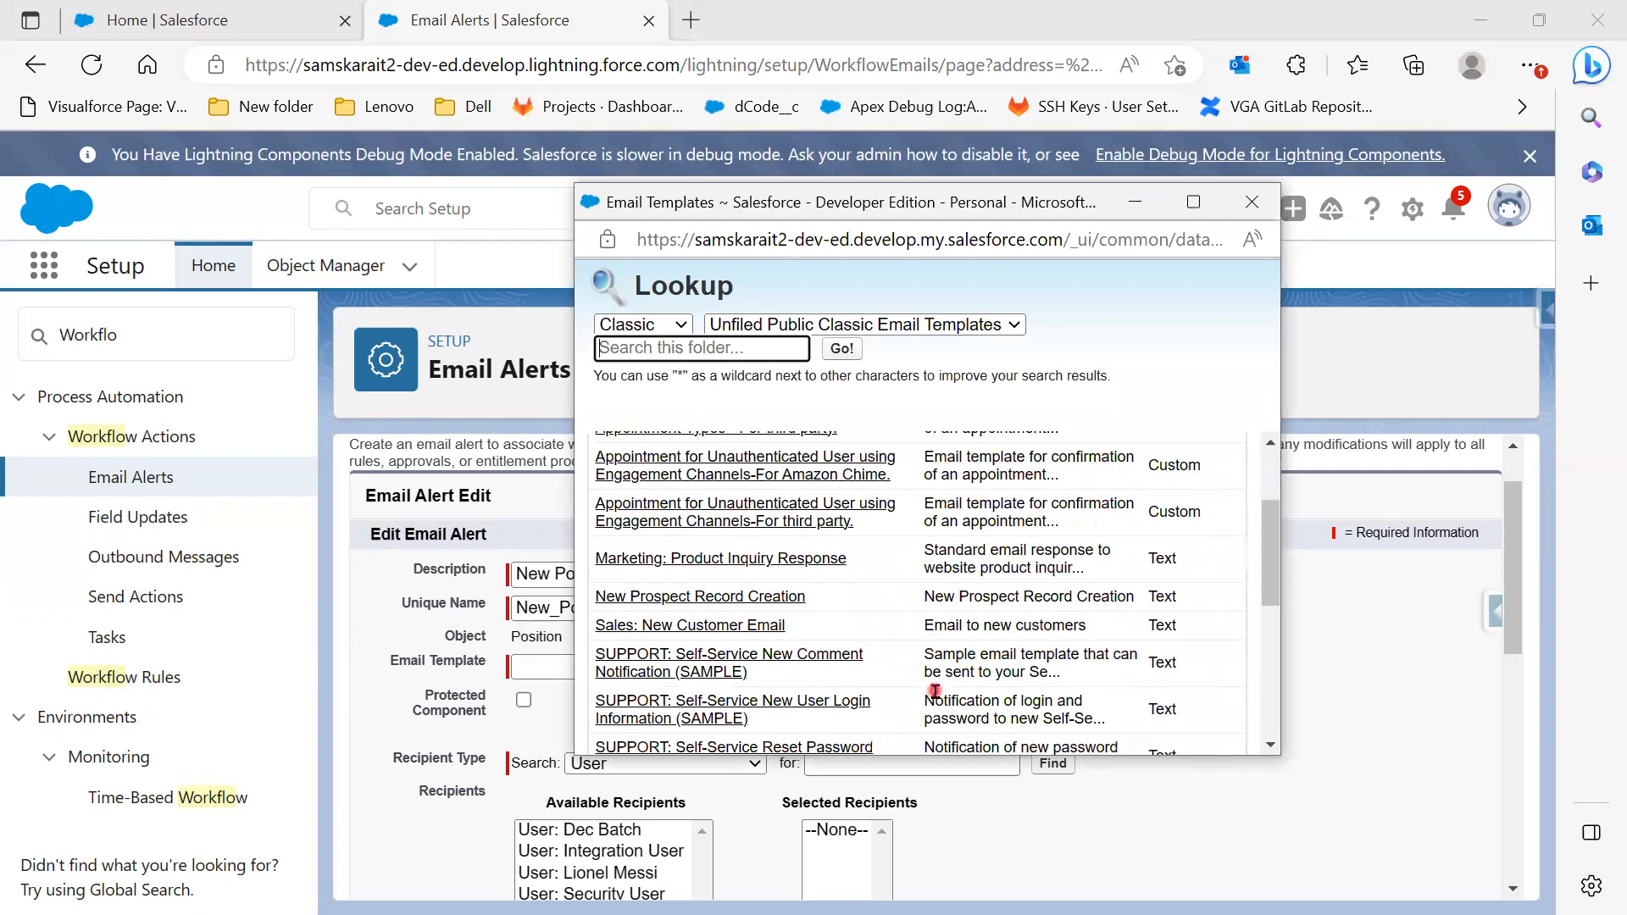
scroll(935, 692, "down", 4)
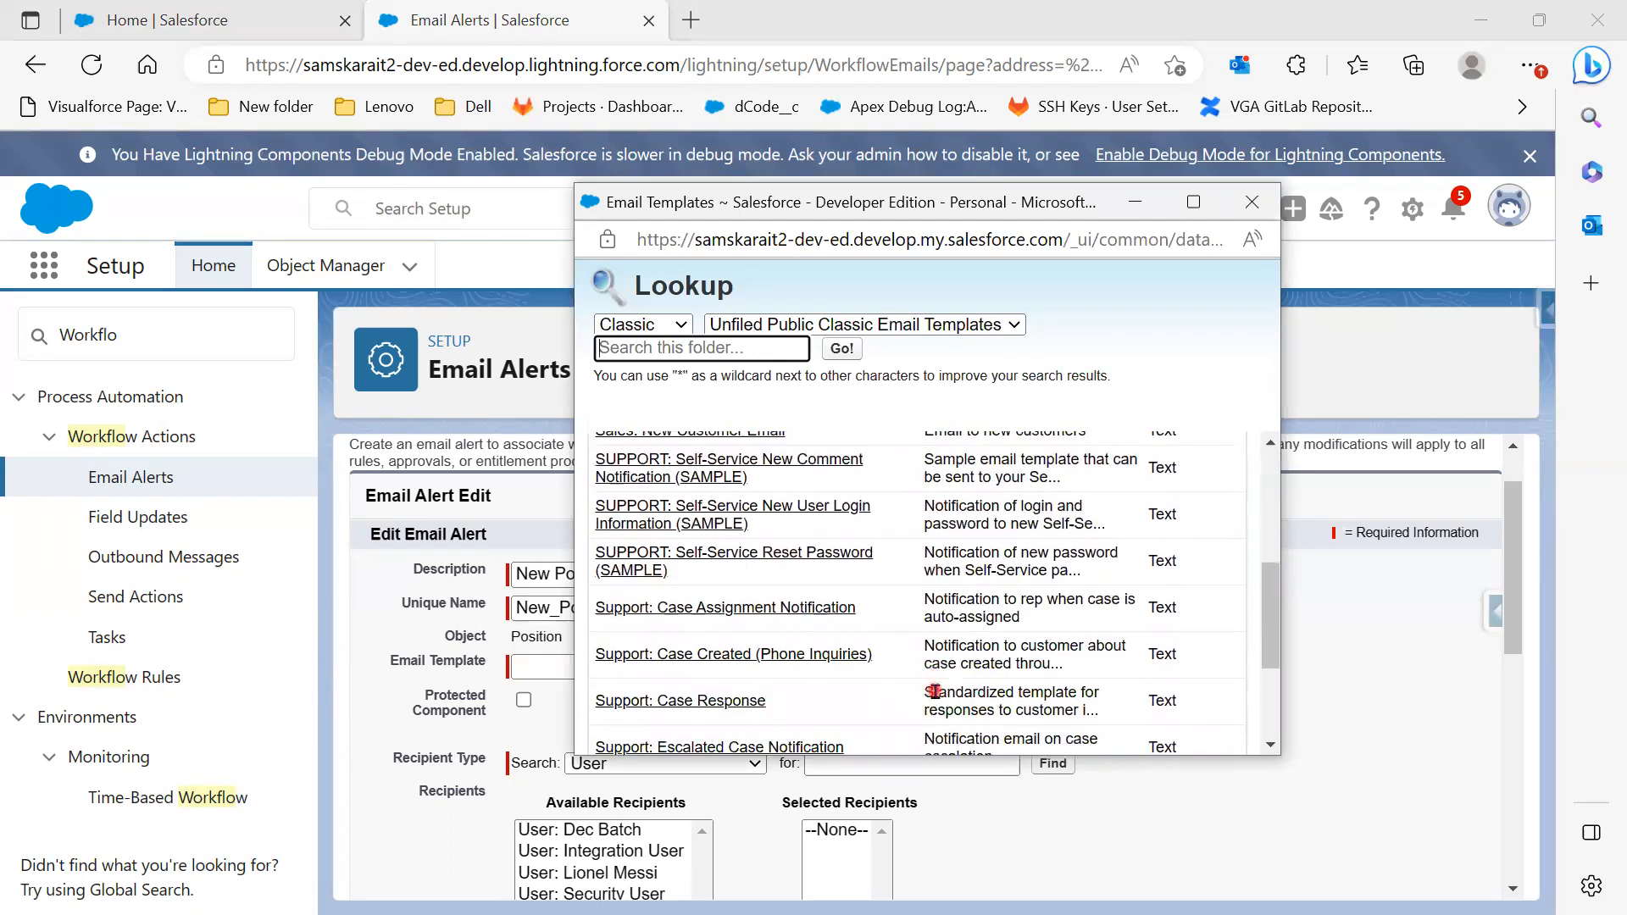
scroll(934, 692, "down", 4)
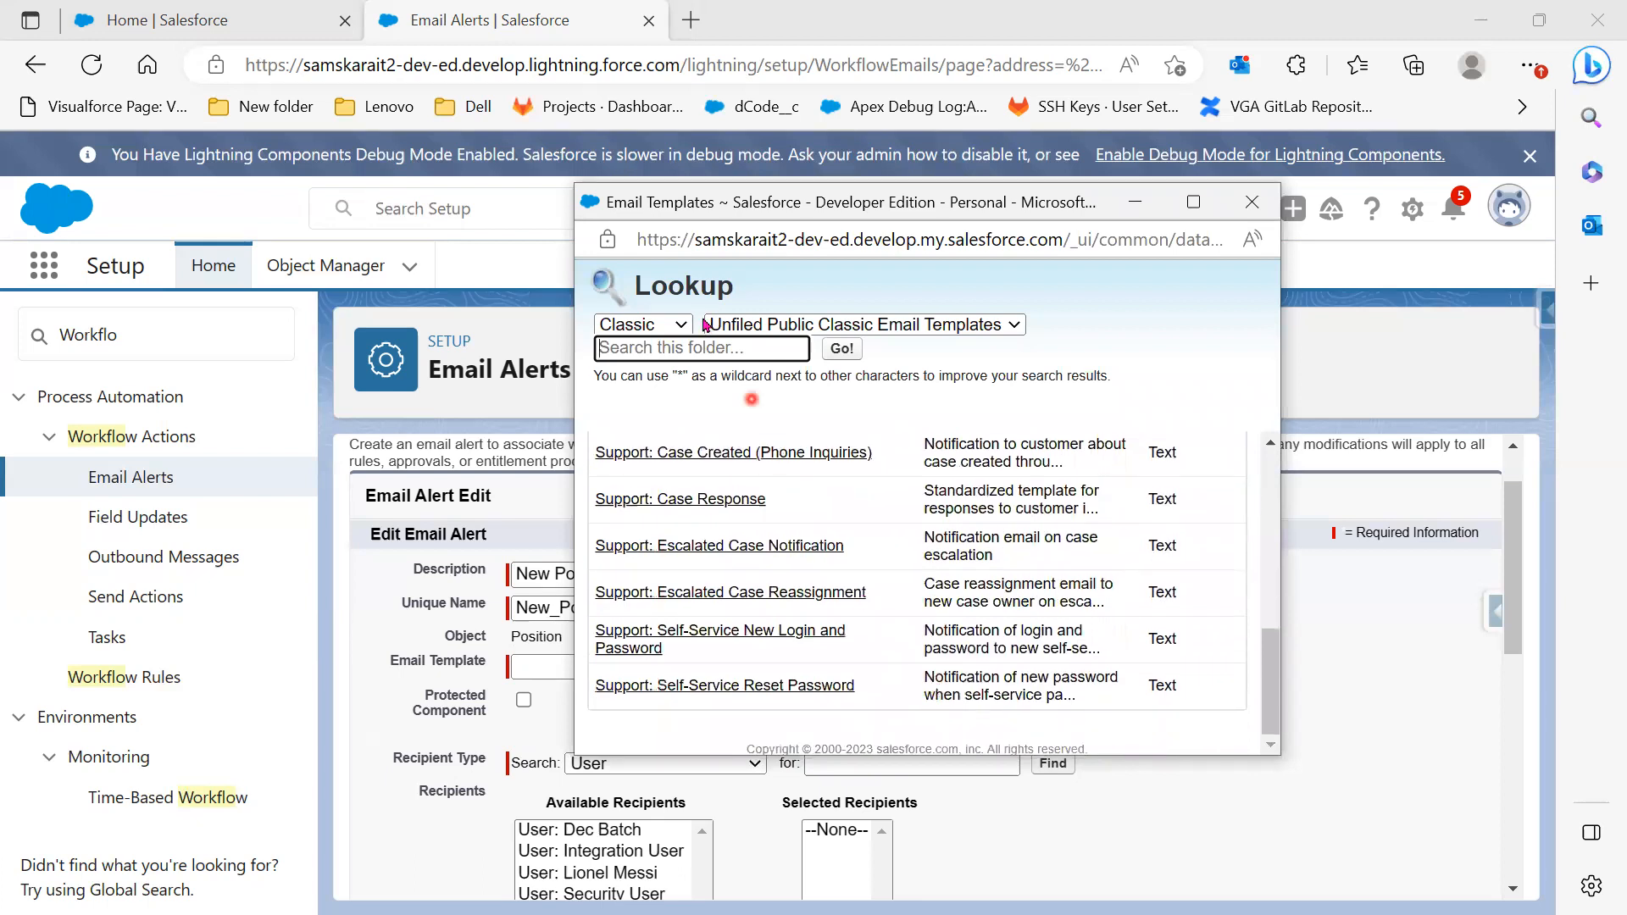
left_click(694, 347)
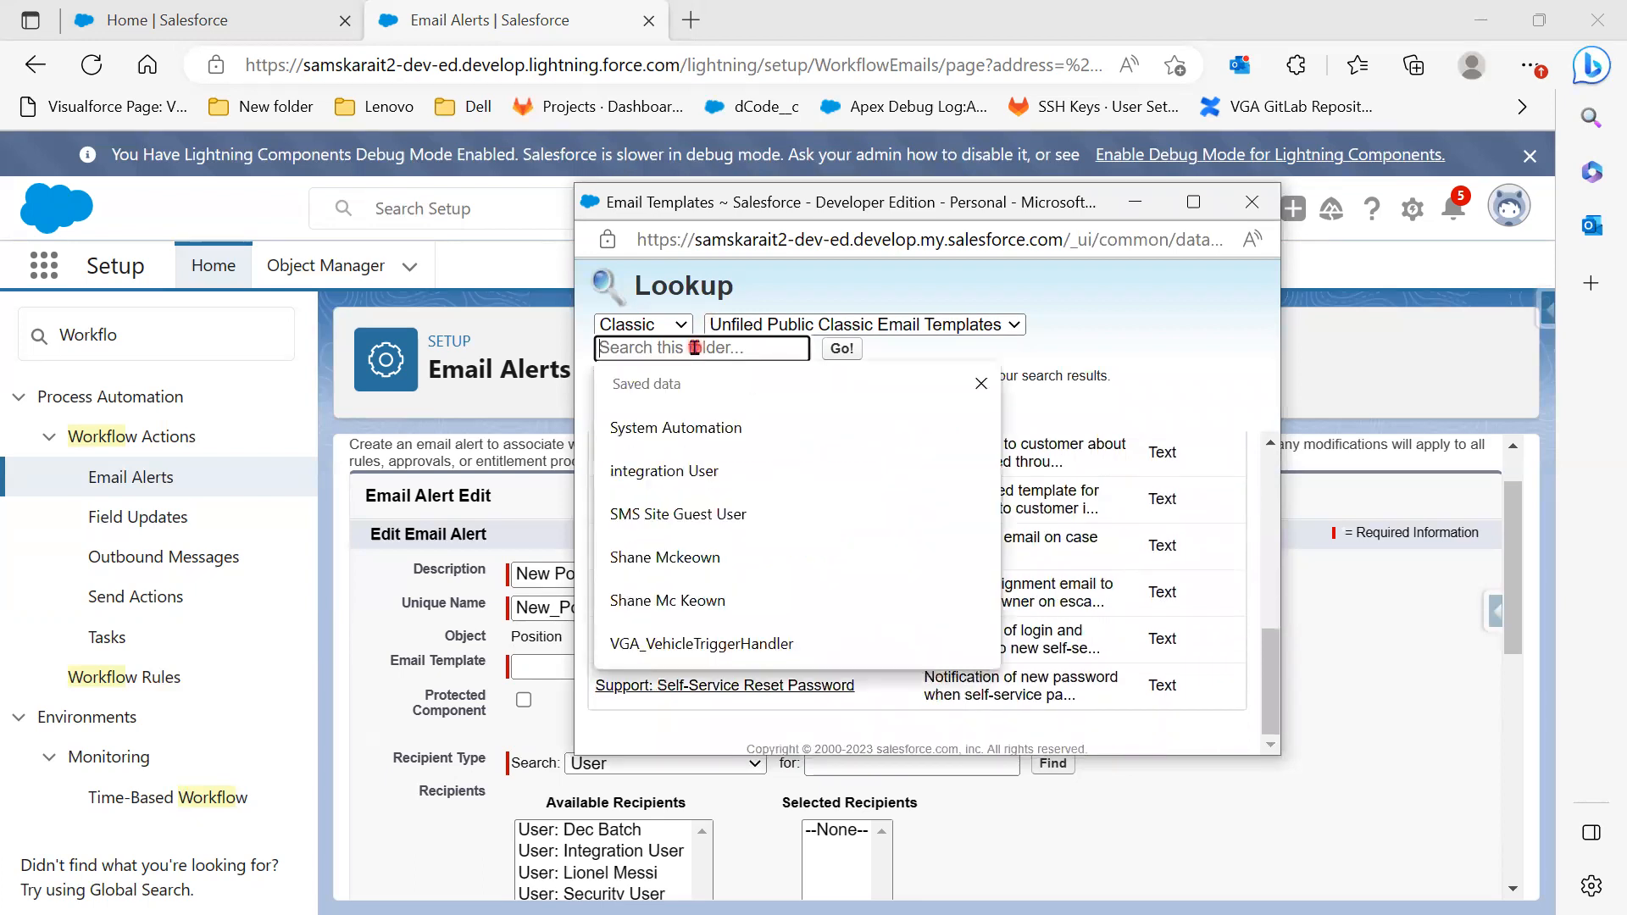
type("New")
left_click(976, 331)
left_click(928, 369)
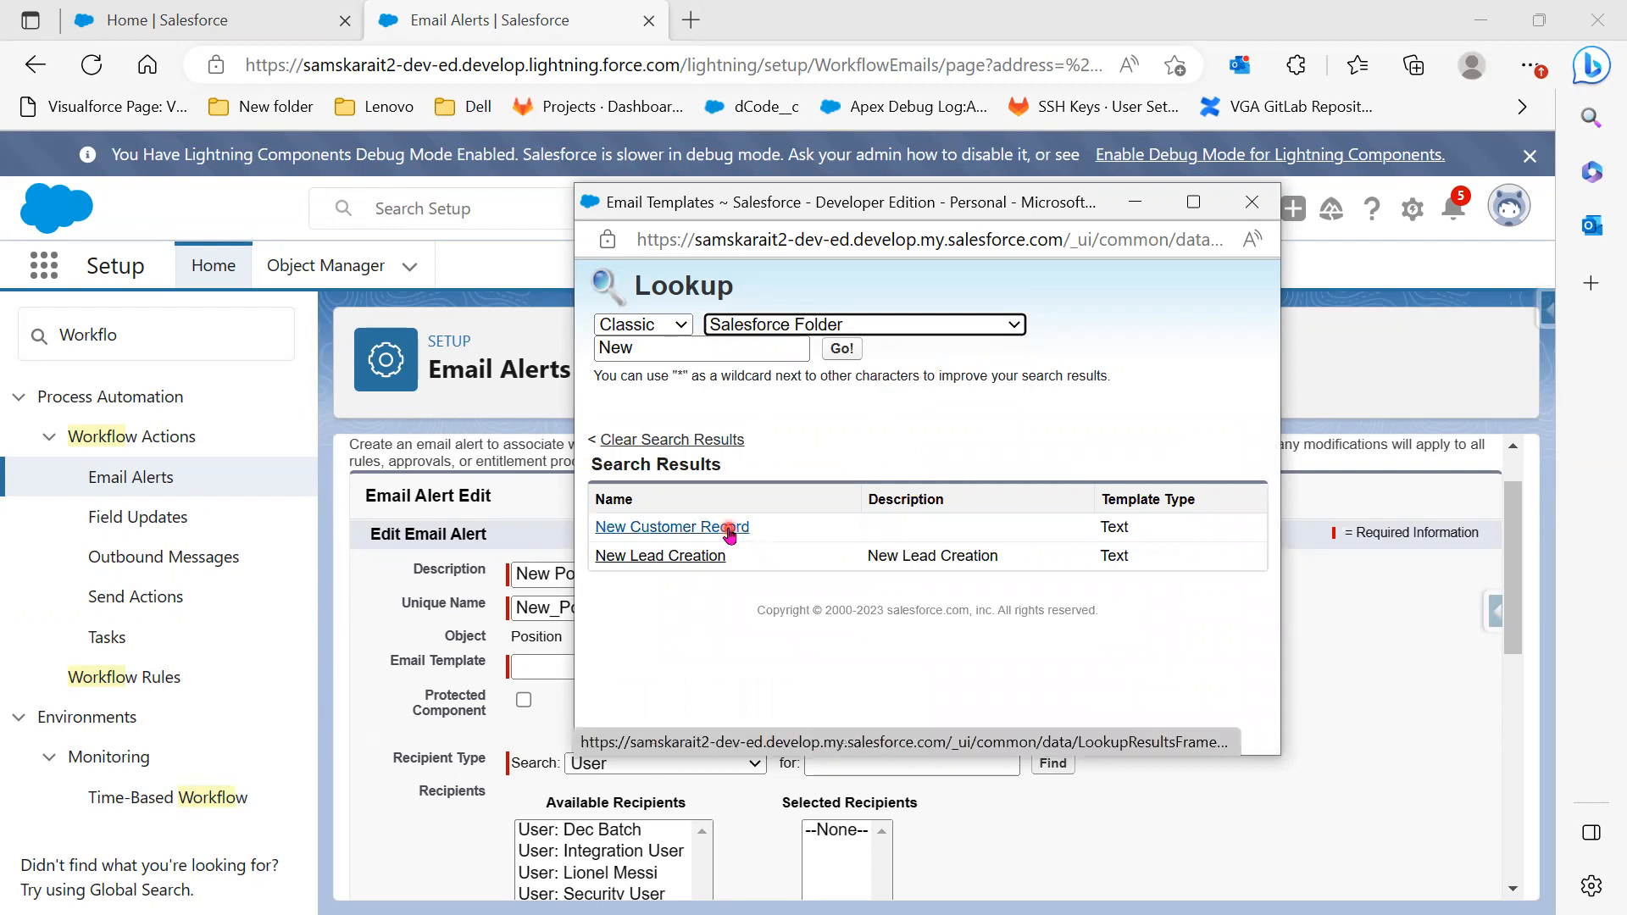
left_click(727, 528)
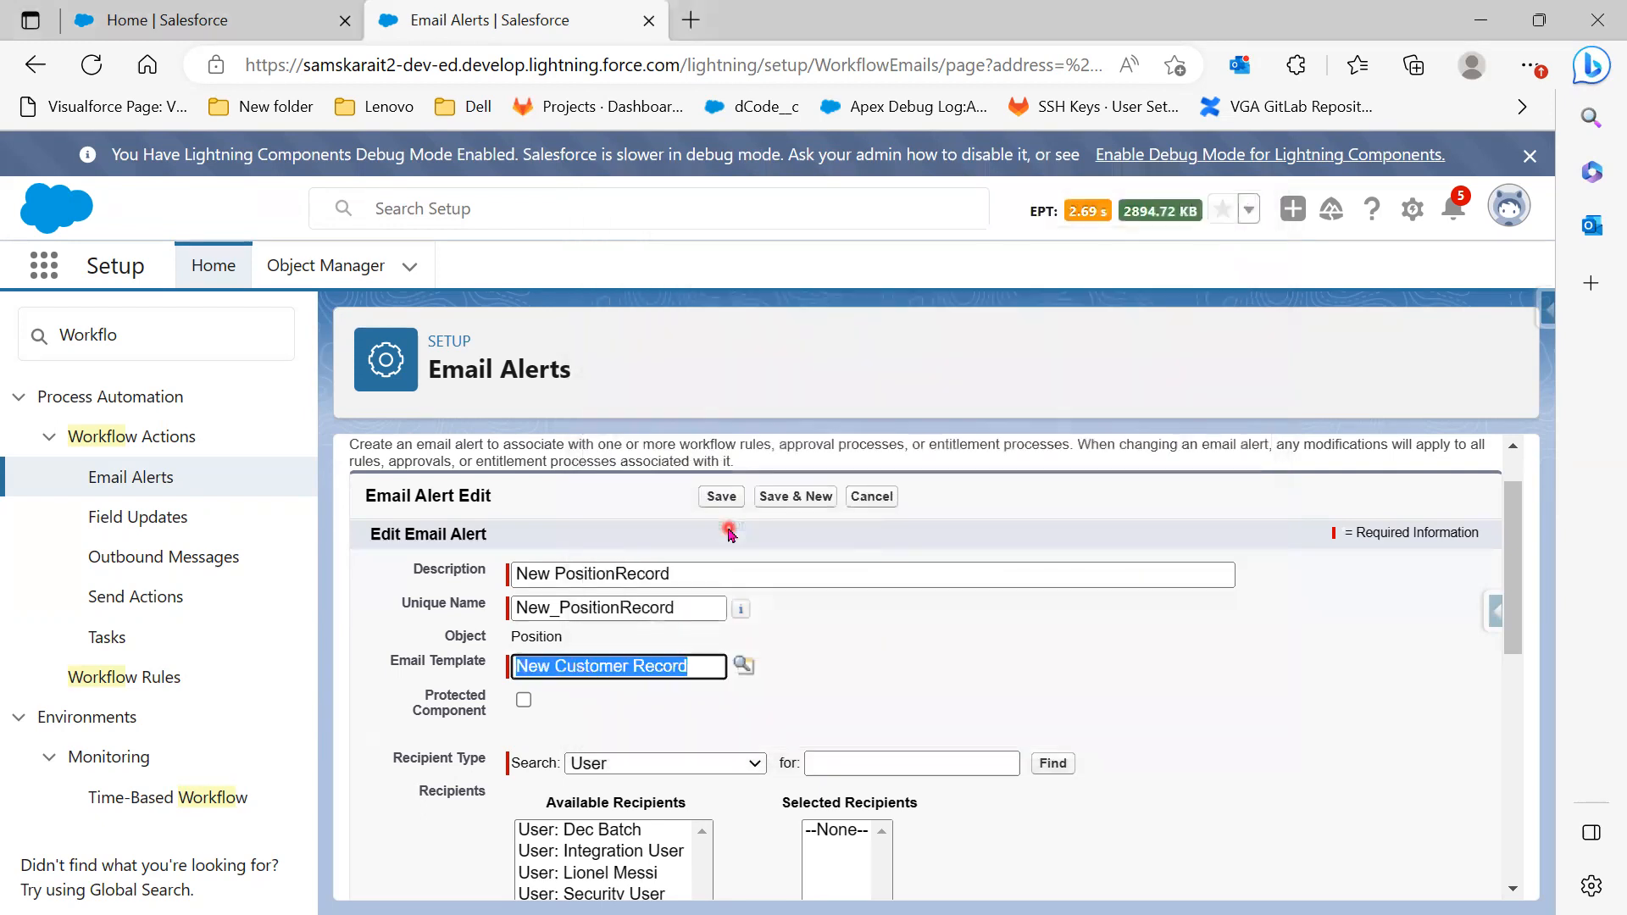
Find Classic Email Templates via Setup search 'Ema' and open it in a new tab
left_click(30, 343)
type("Email templ")
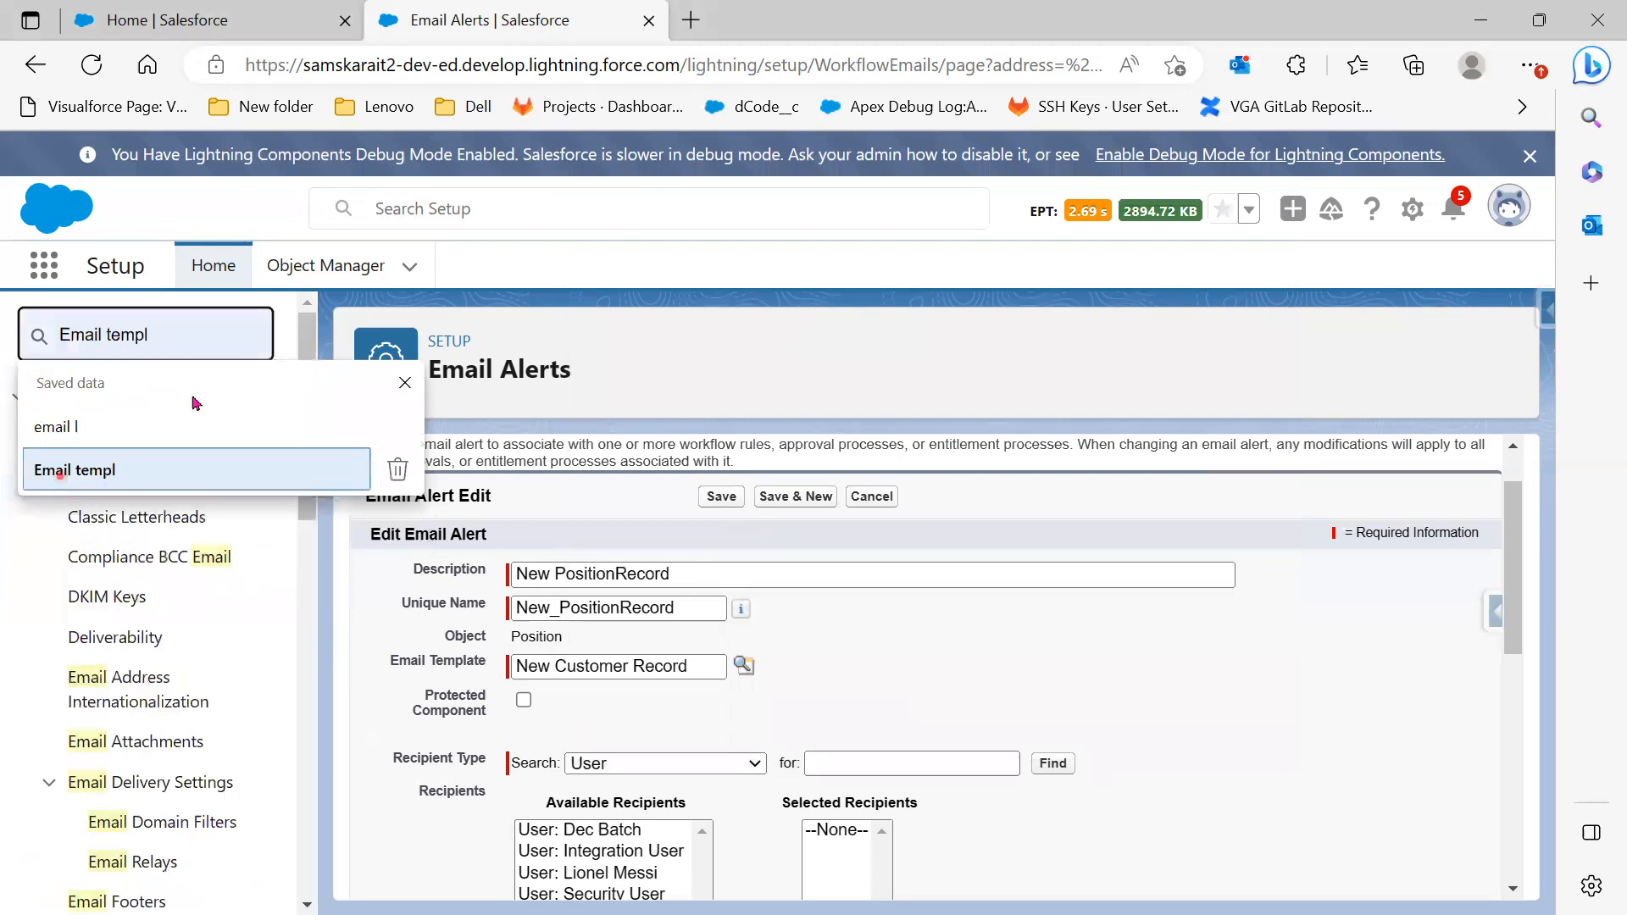
left_click(34, 479)
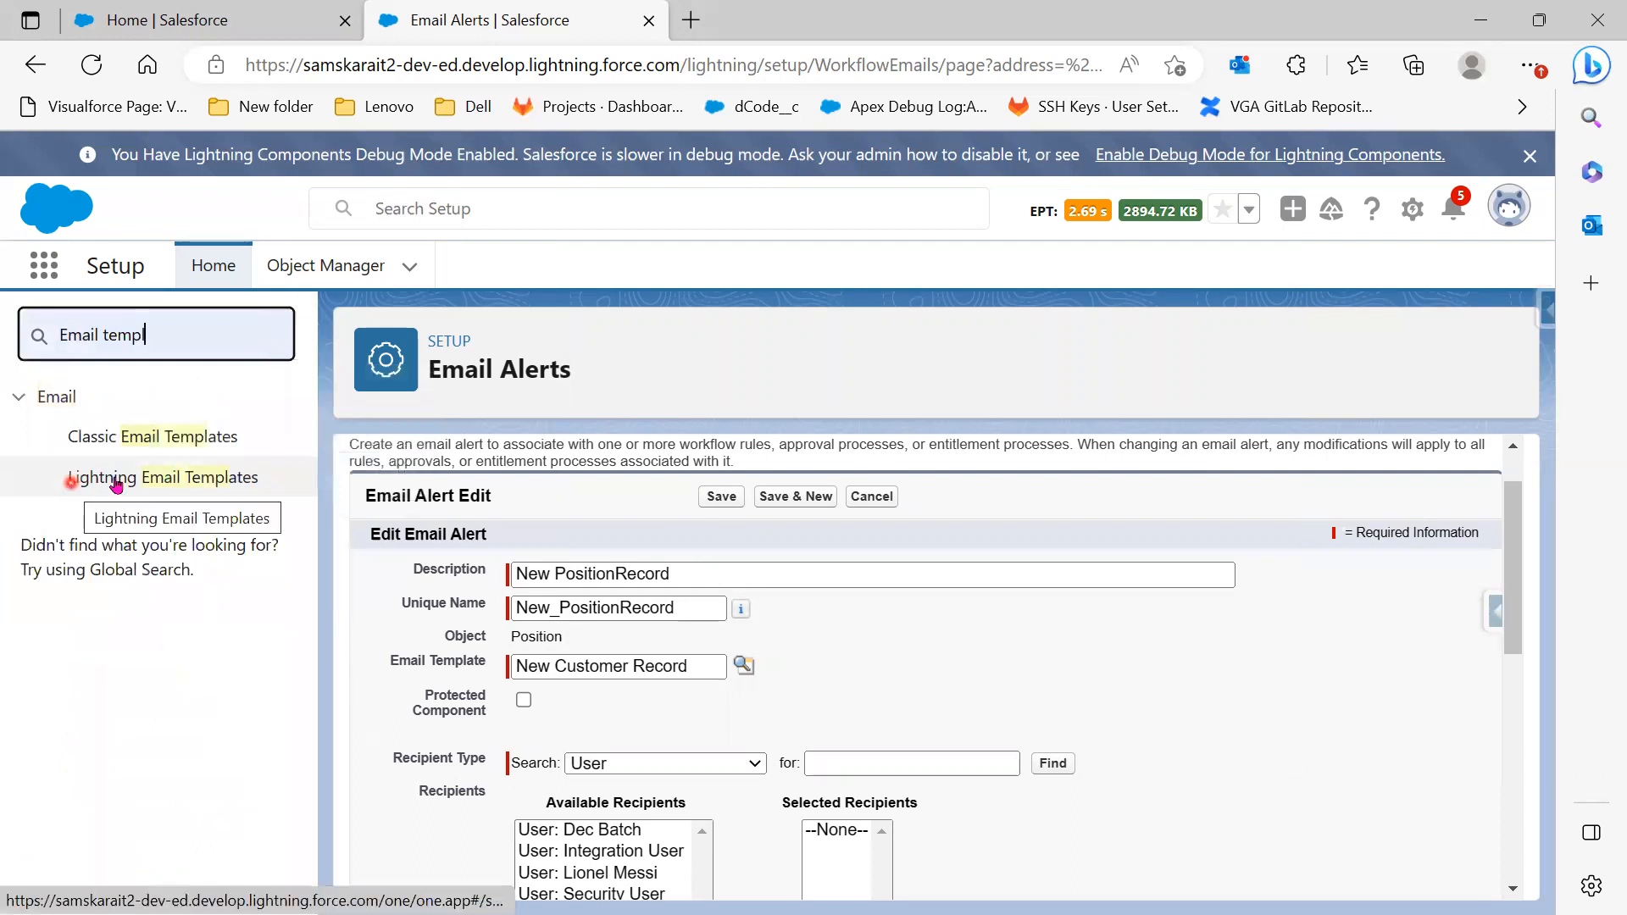
right_click(161, 438)
left_click(239, 462)
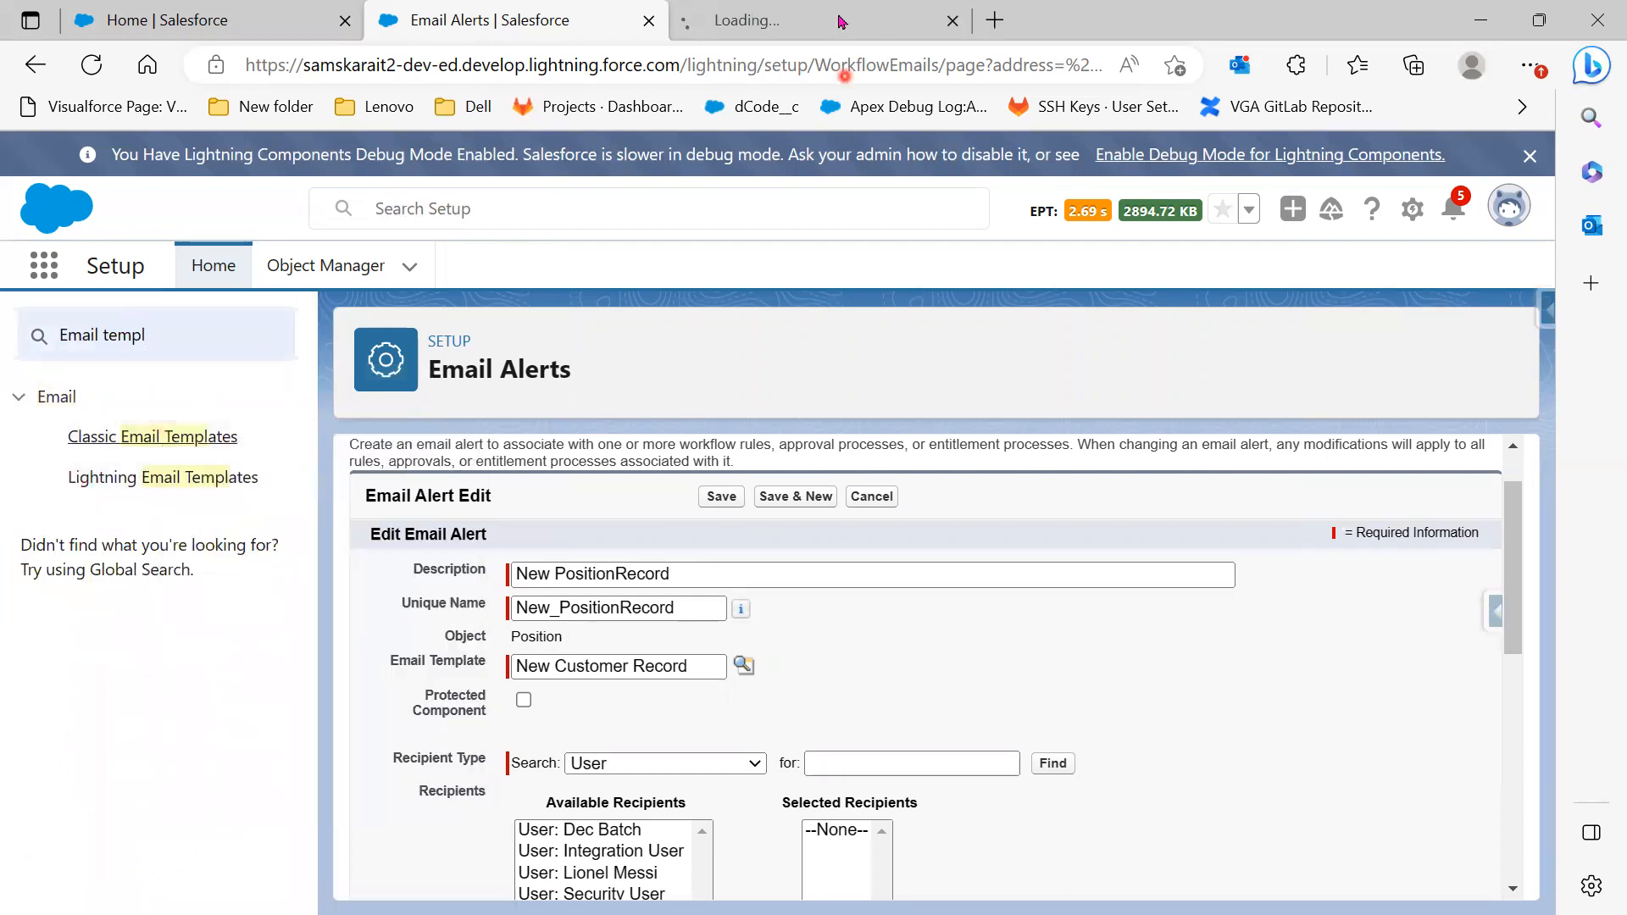
left_click(841, 21)
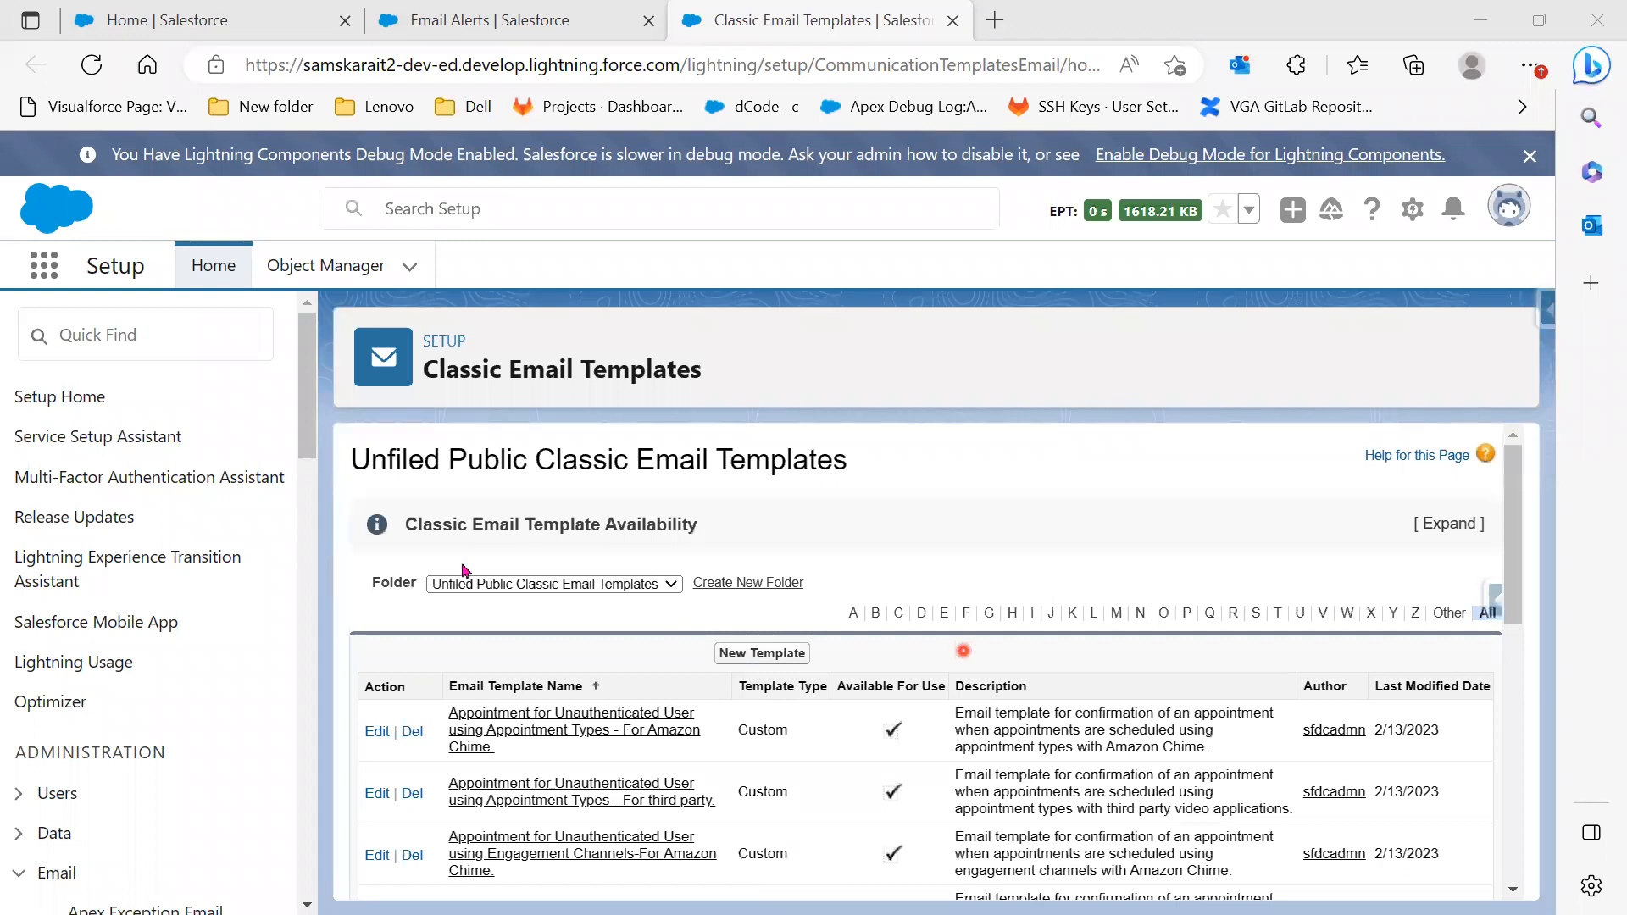
View the Creating Position Record template in the Salesforce Folder, then return to the alert
left_click(525, 583)
left_click(522, 635)
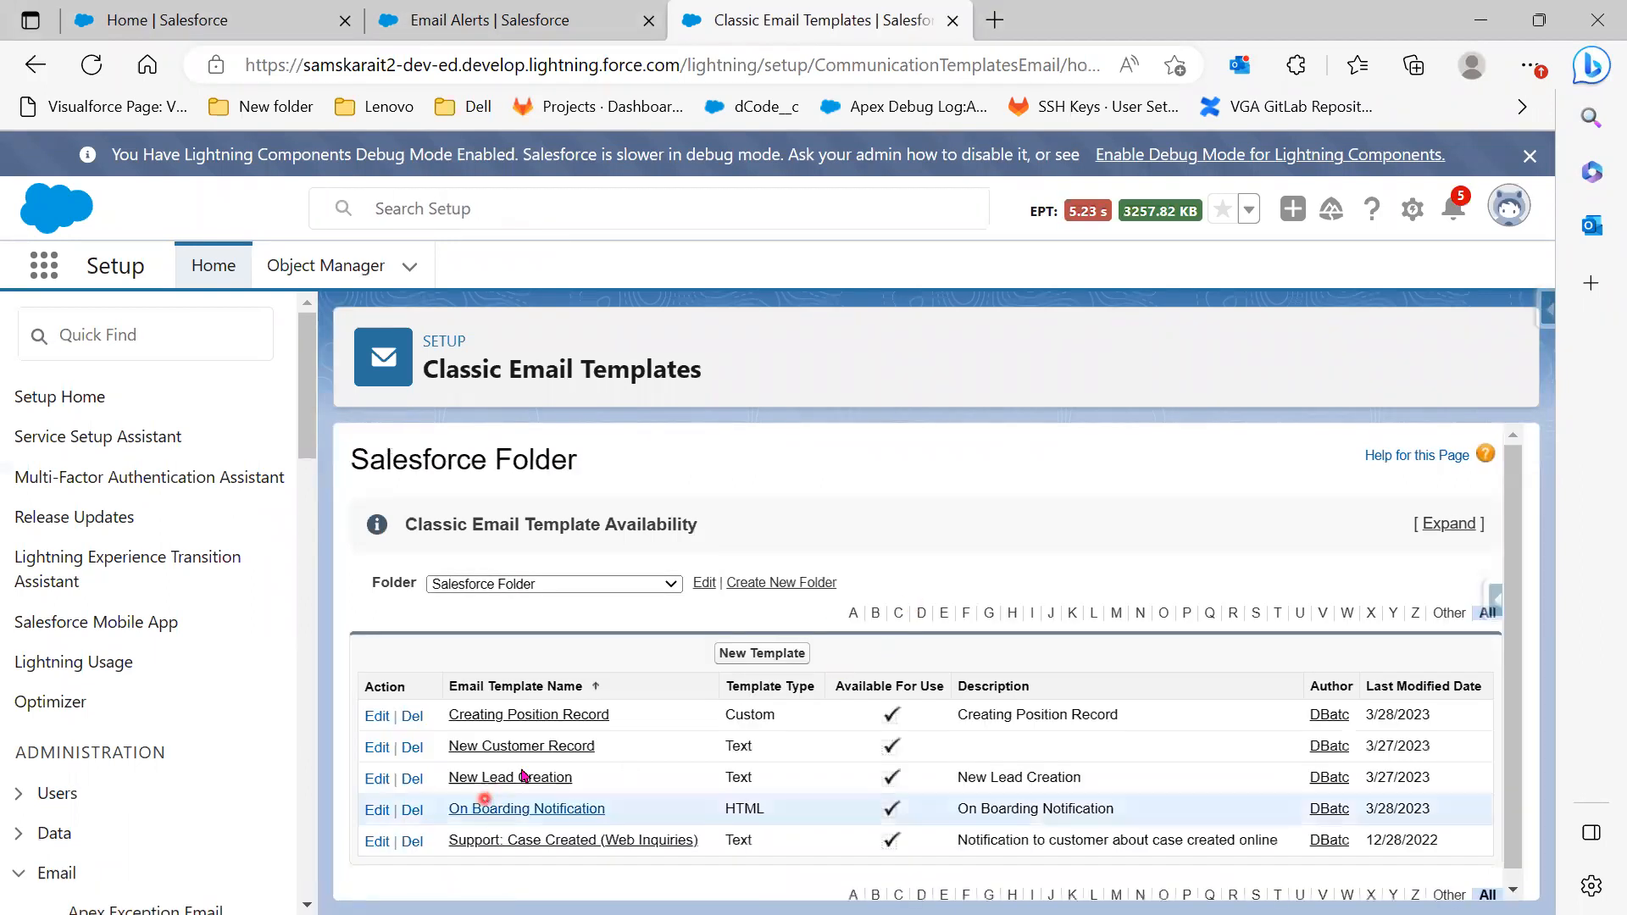
left_click(558, 716)
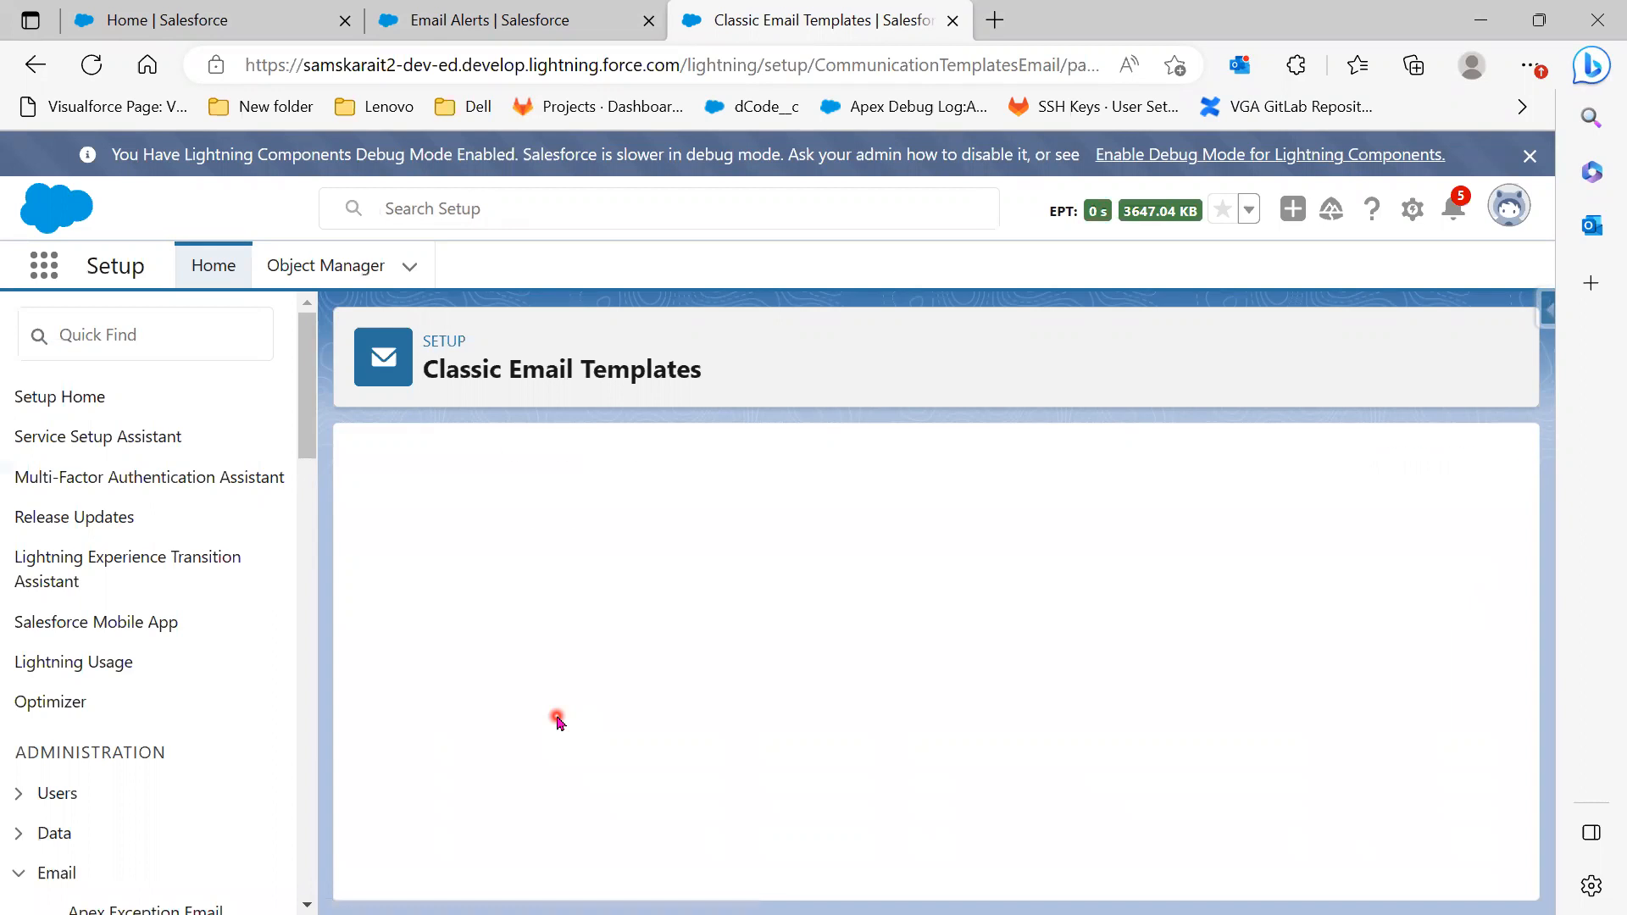
scroll(559, 721, "down", 3)
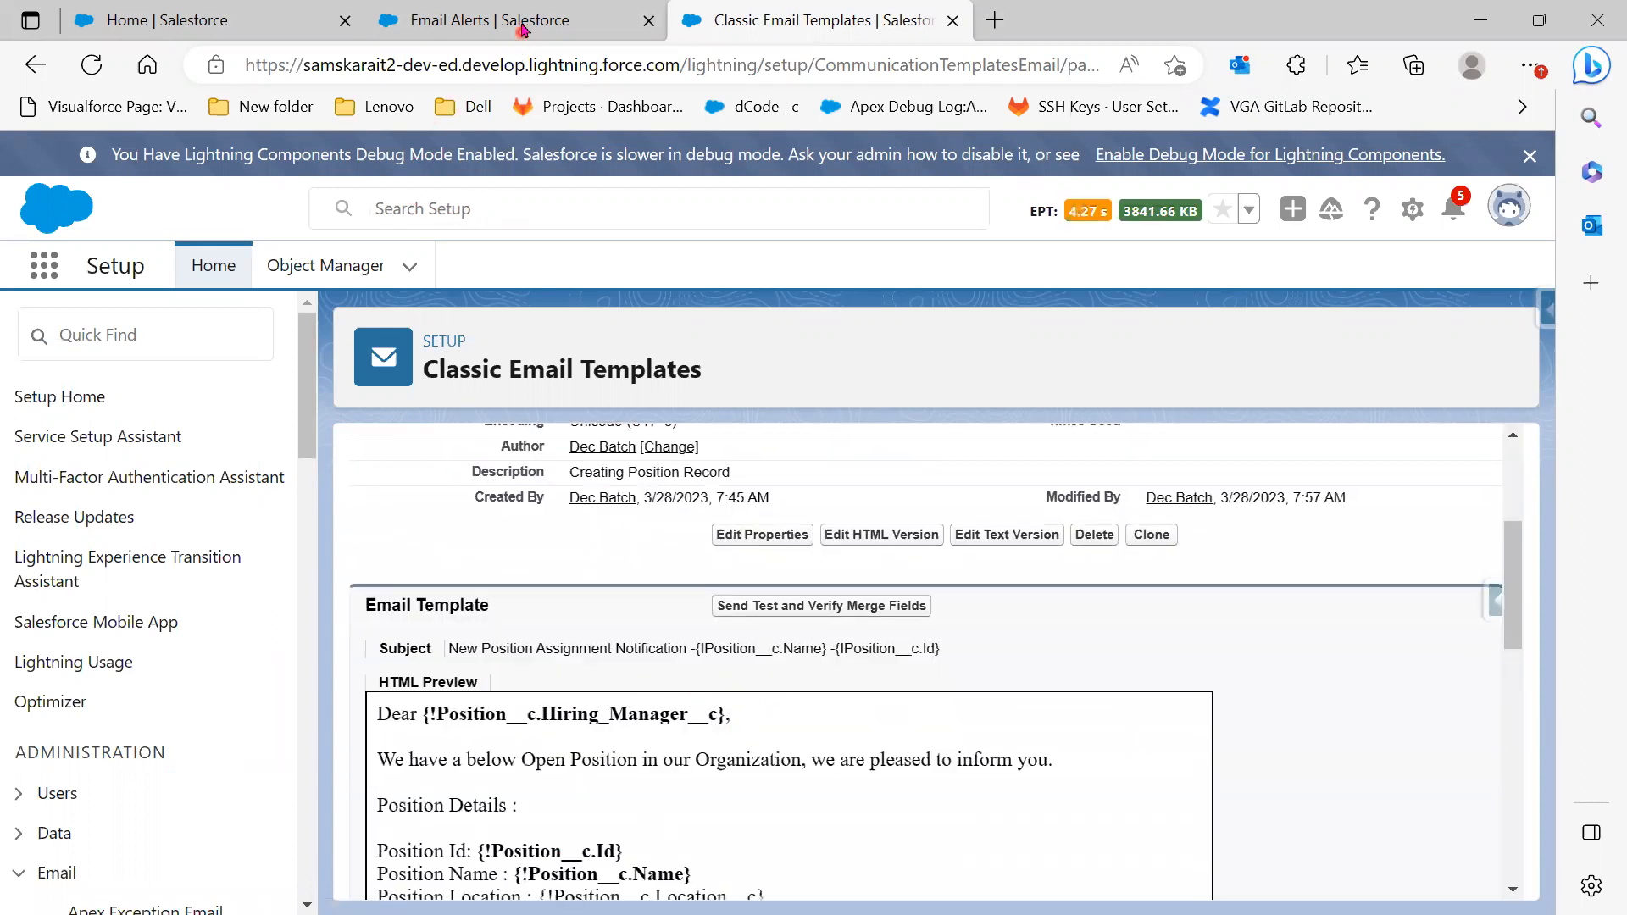
scroll(619, 699, "down", 1)
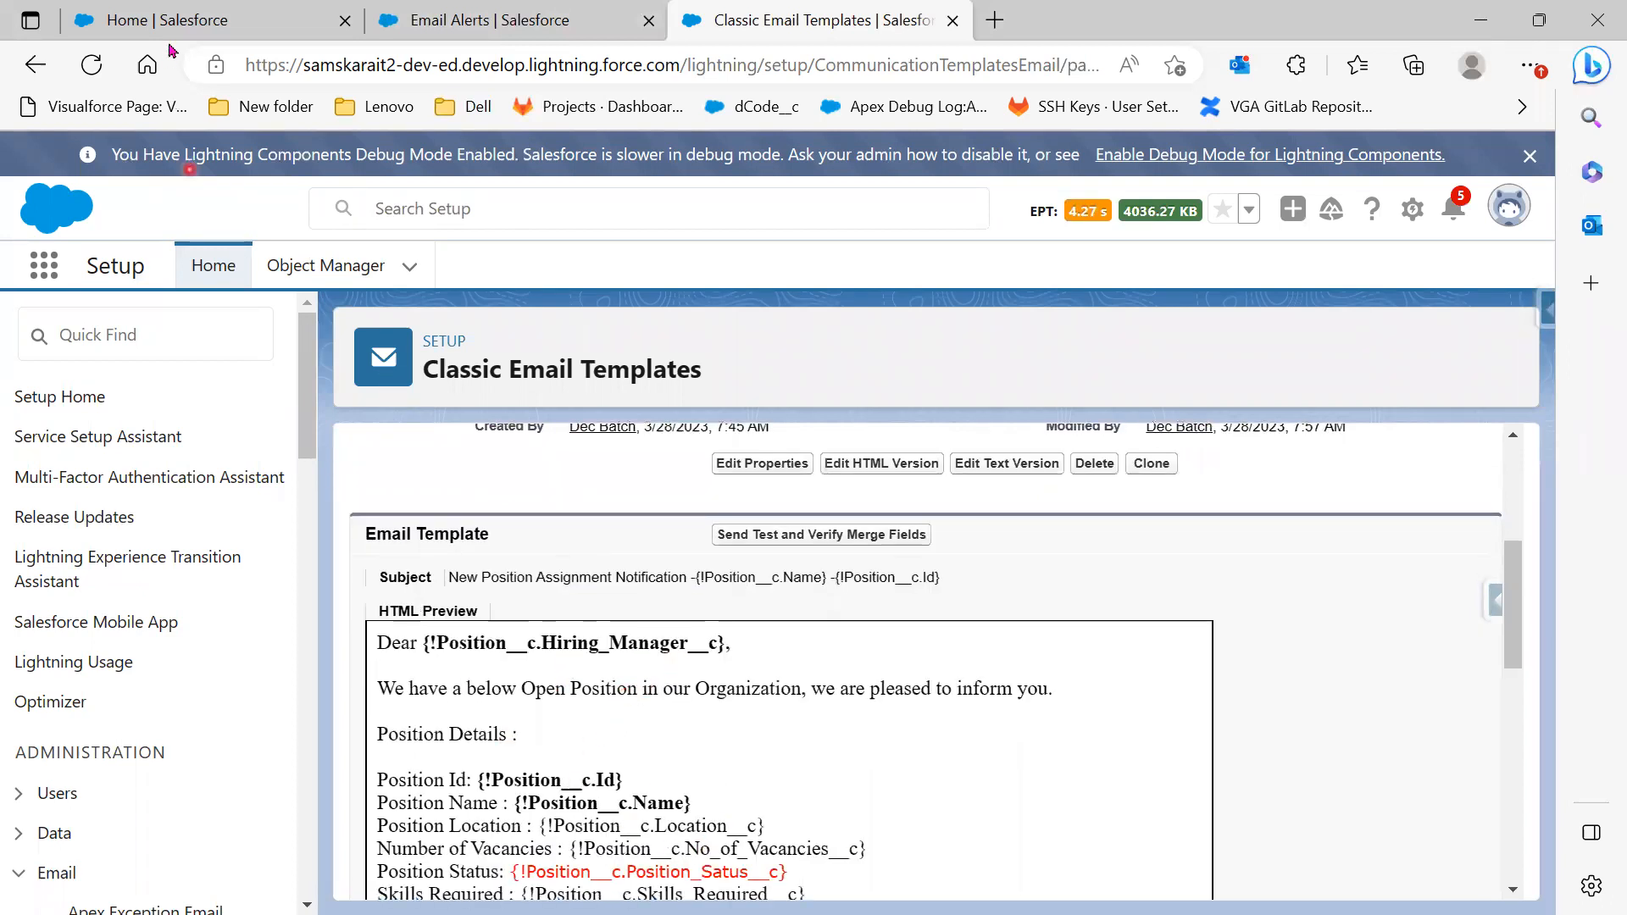
left_click(474, 20)
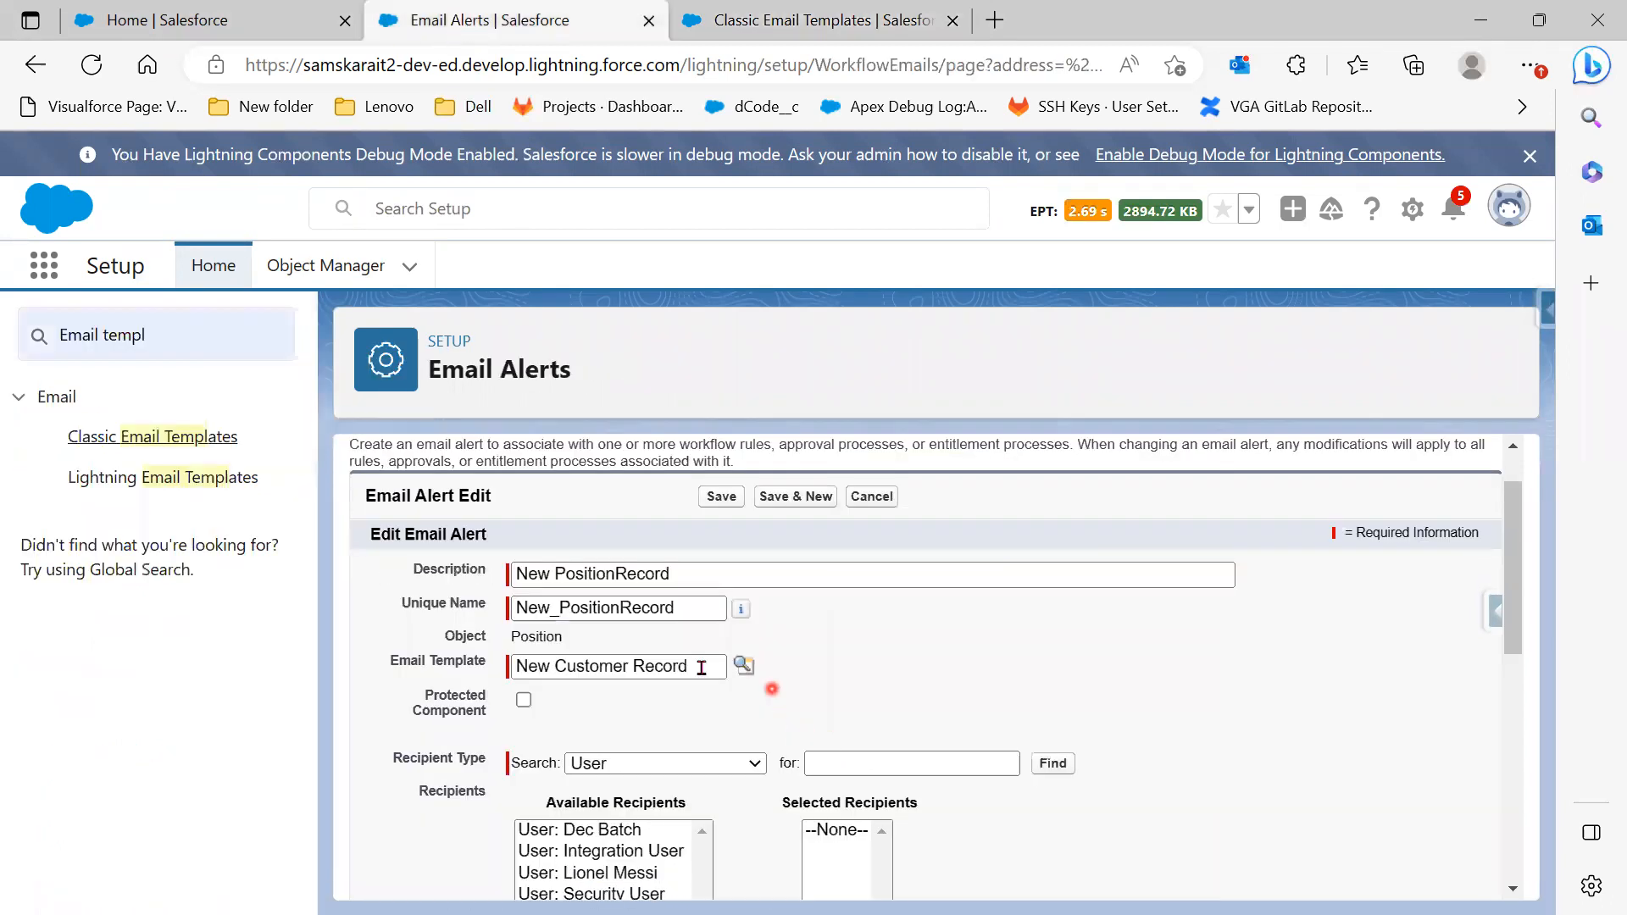
Clear the template field and pick Creating Position Record from the Salesforce Folder
triple_click(702, 667)
key("BackSpace")
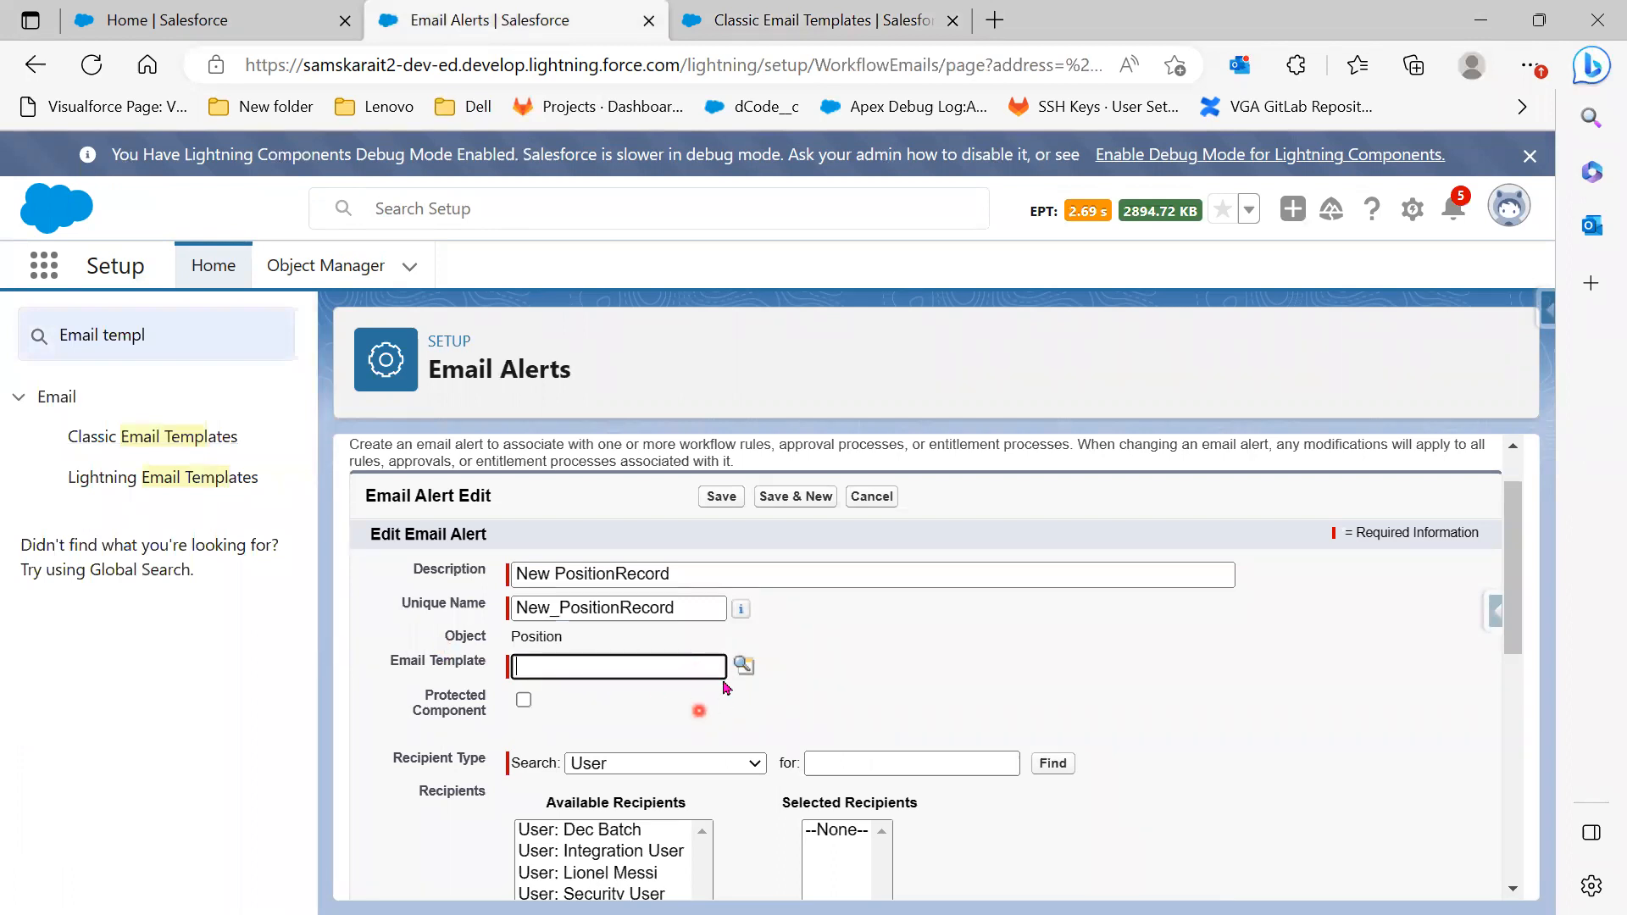
left_click(739, 664)
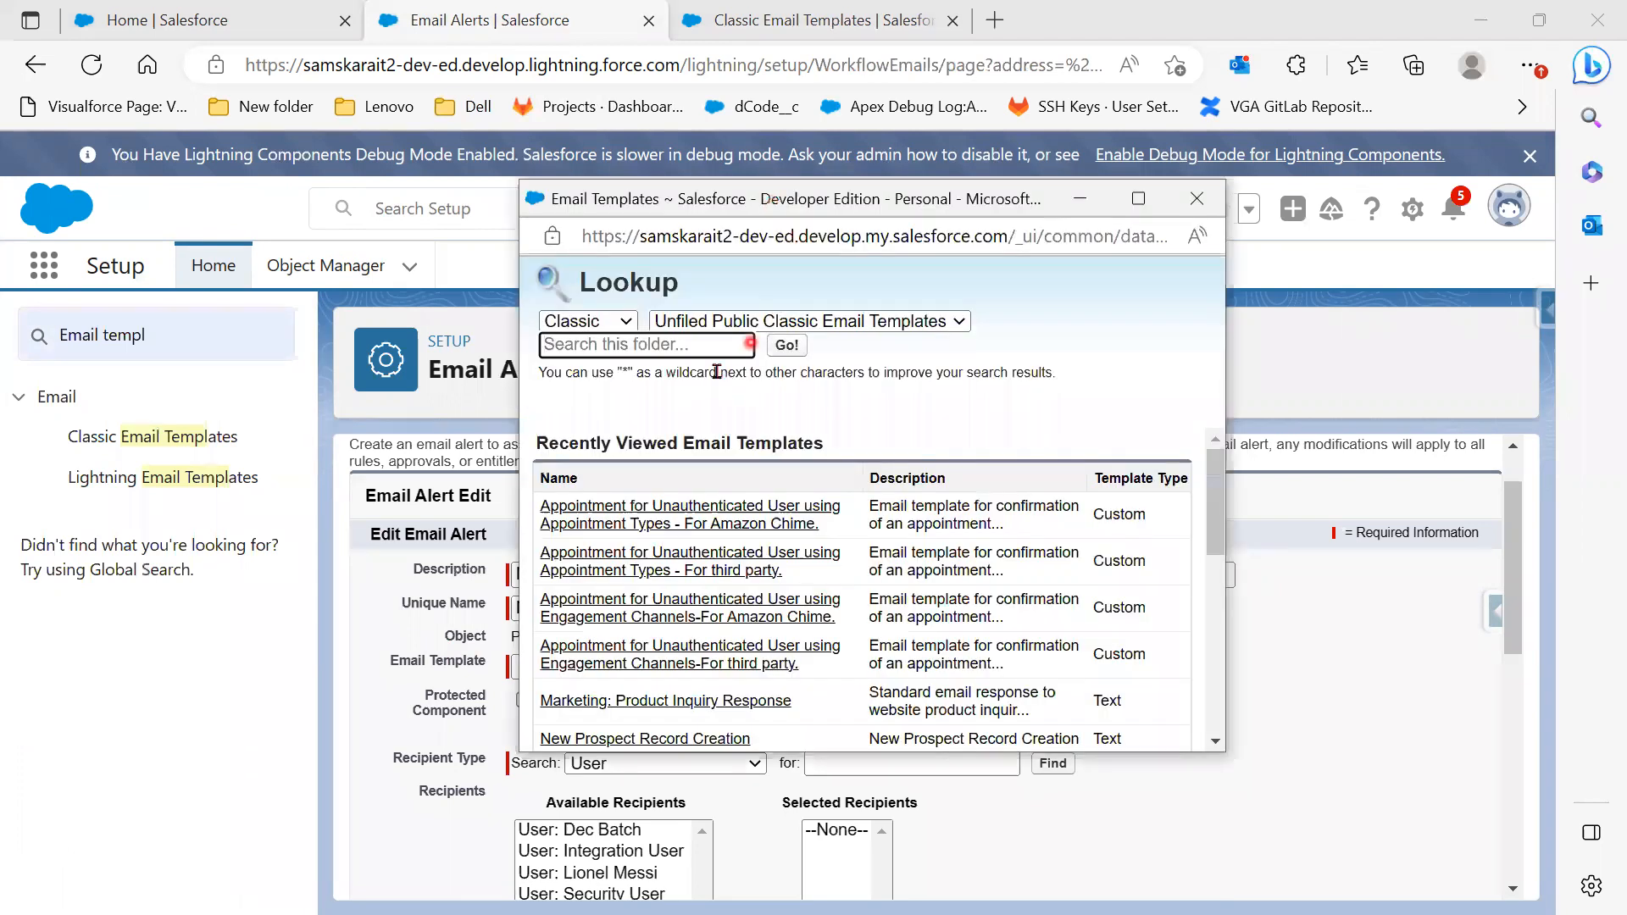
left_click(847, 320)
left_click(809, 366)
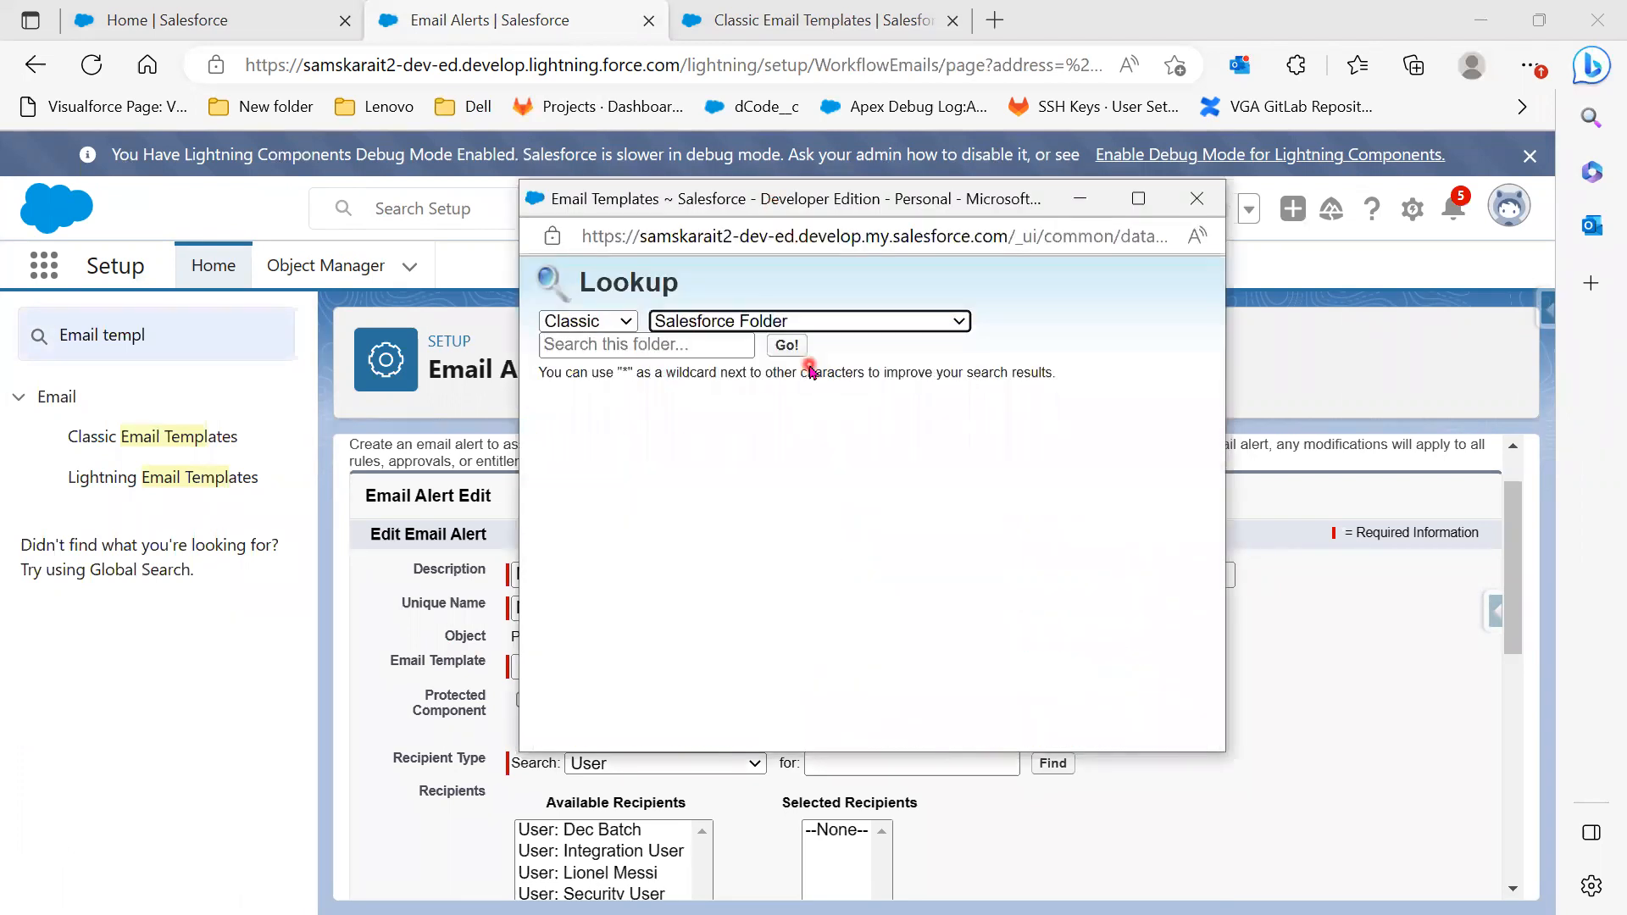
left_click(668, 511)
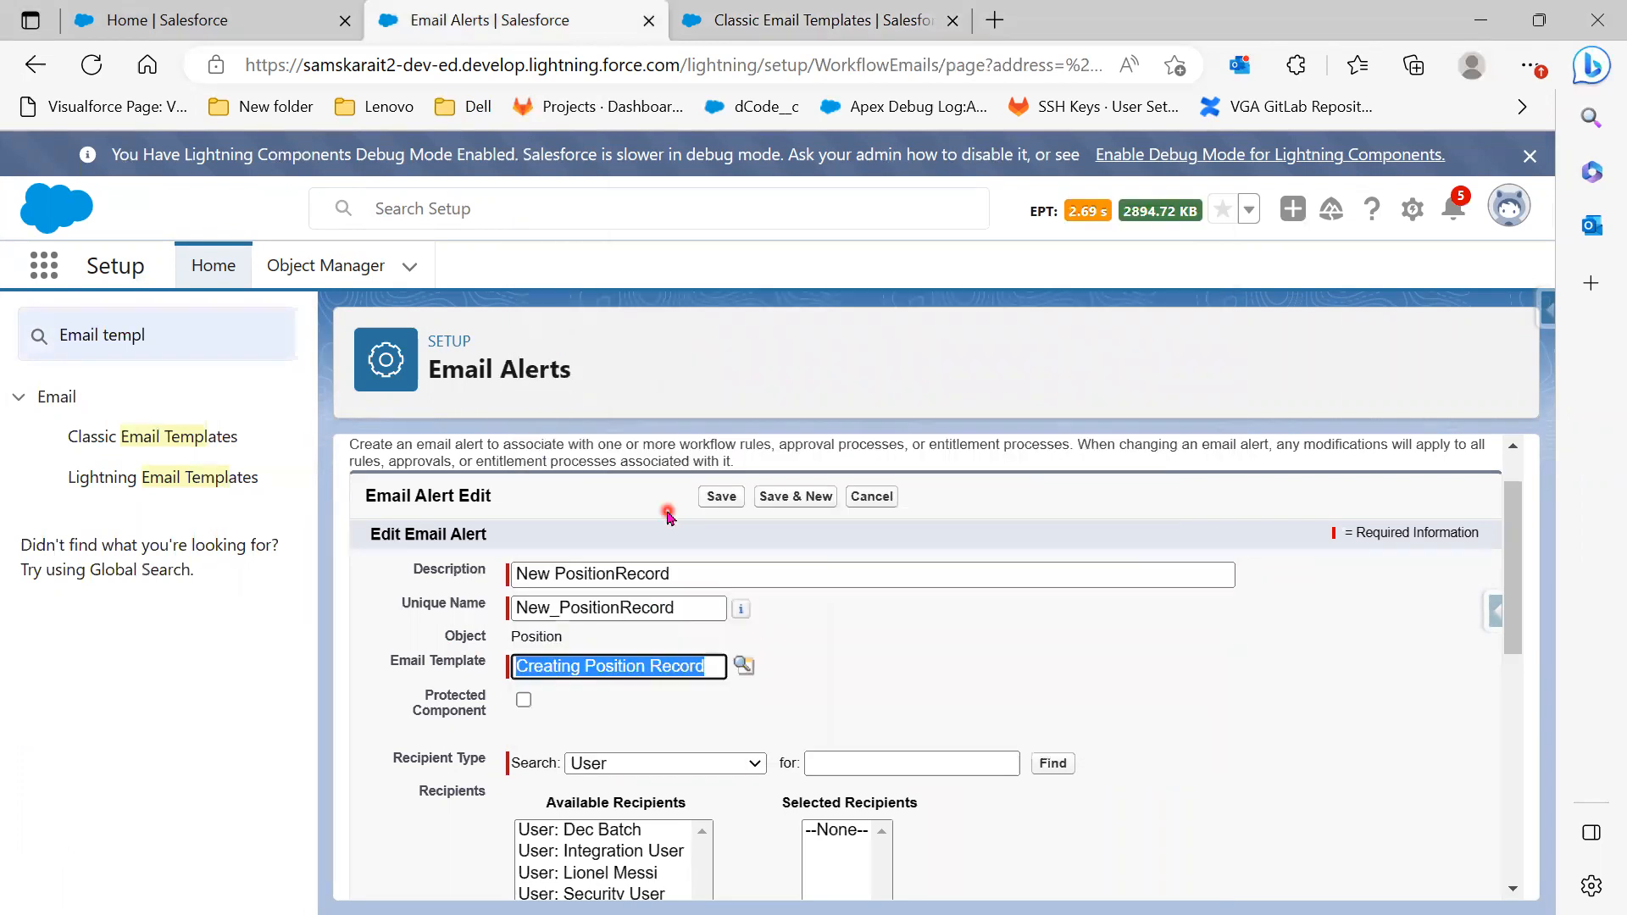
scroll(883, 714, "down", 2)
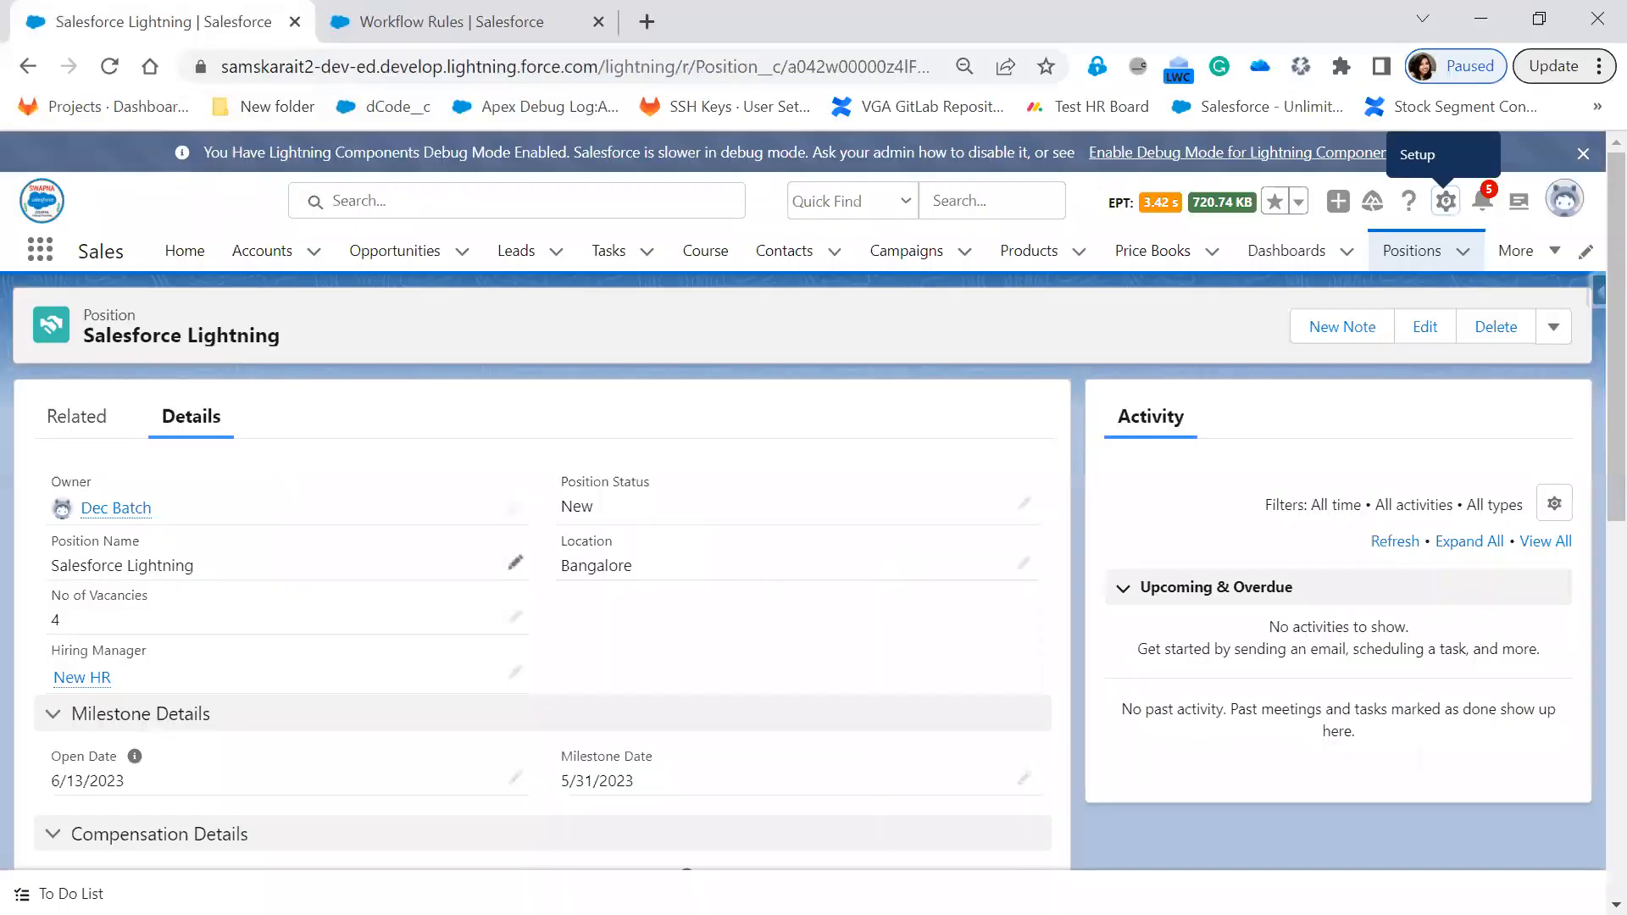
scroll(669, 733, "down", 5)
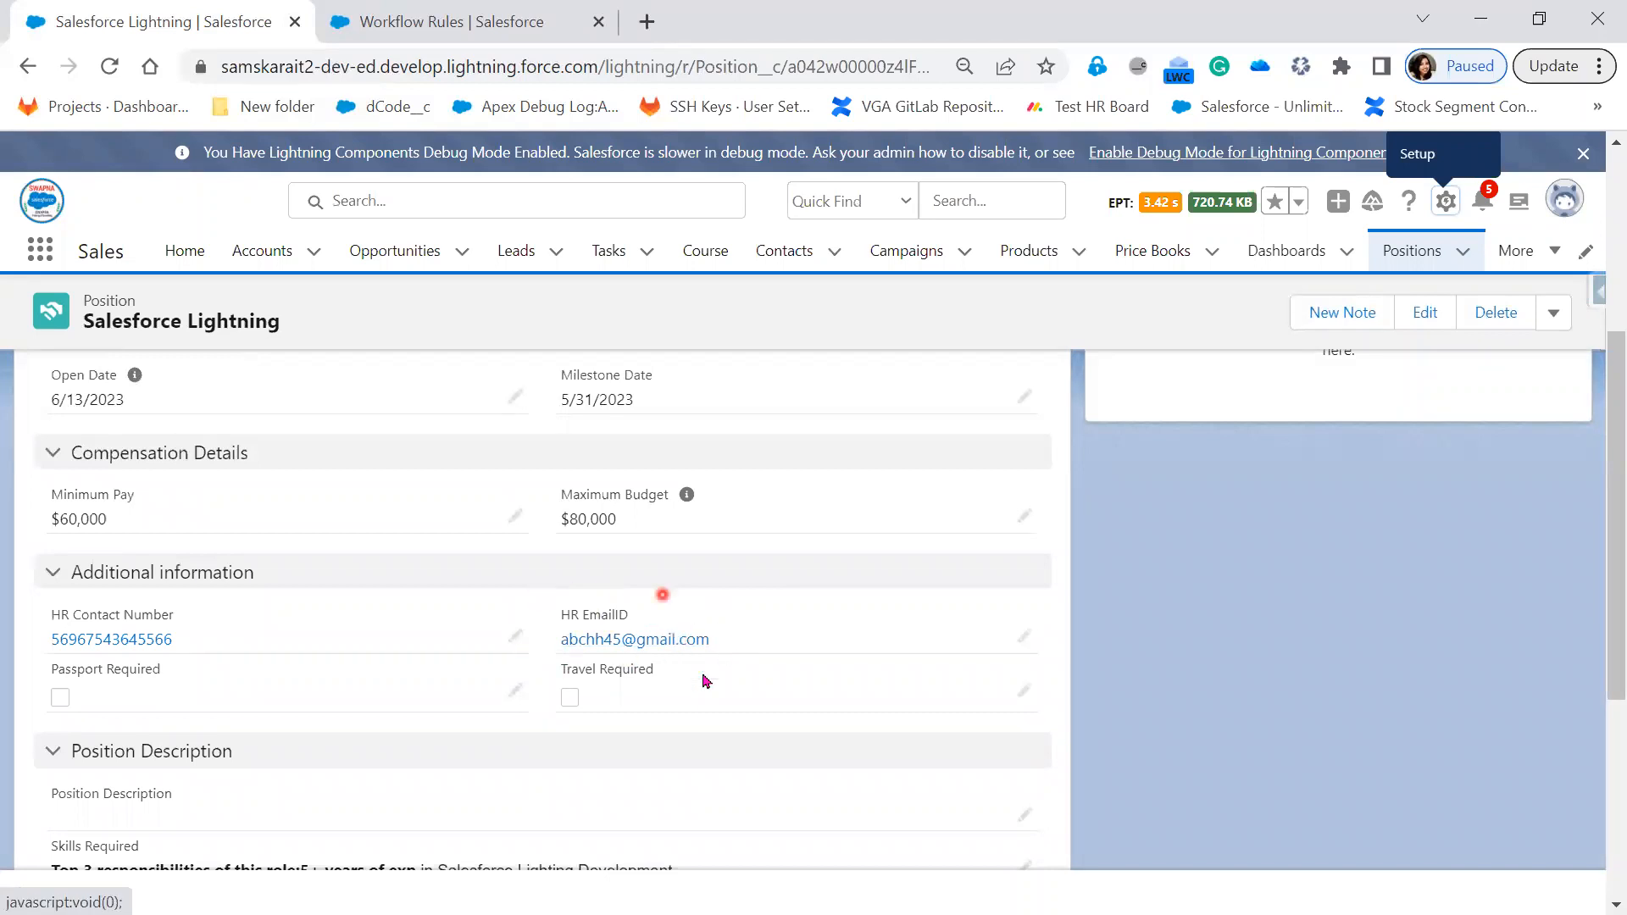
left_click(1481, 18)
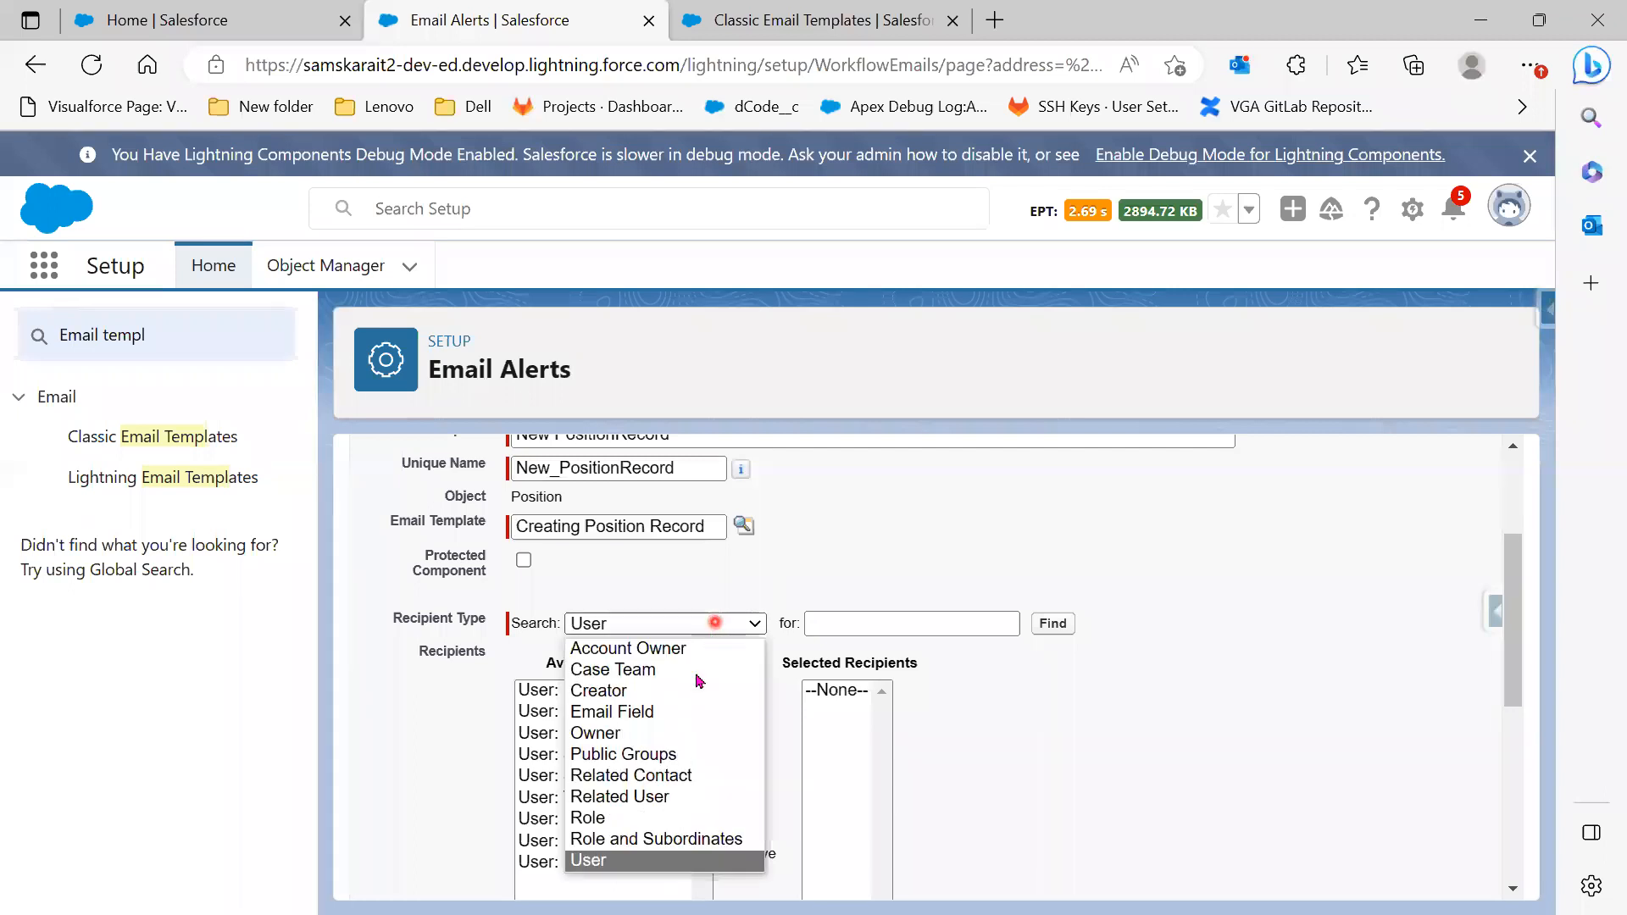
Send the alert to the HR EmailID field plus one additional email address, and save
left_click(683, 711)
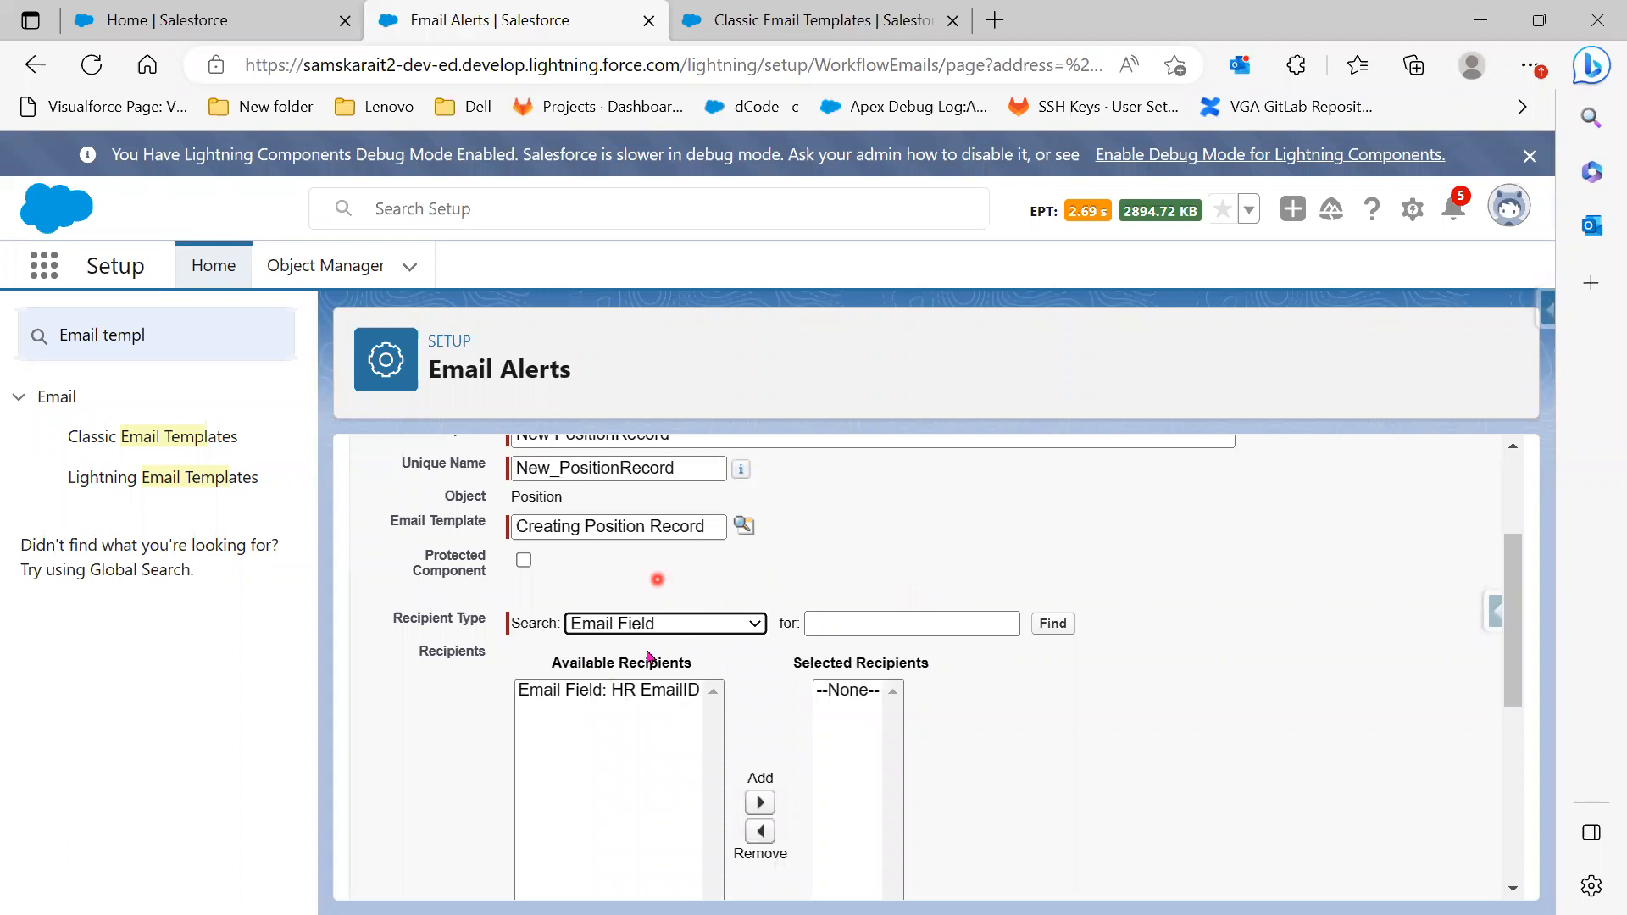
left_click(583, 689)
scroll(581, 686, "down", 1)
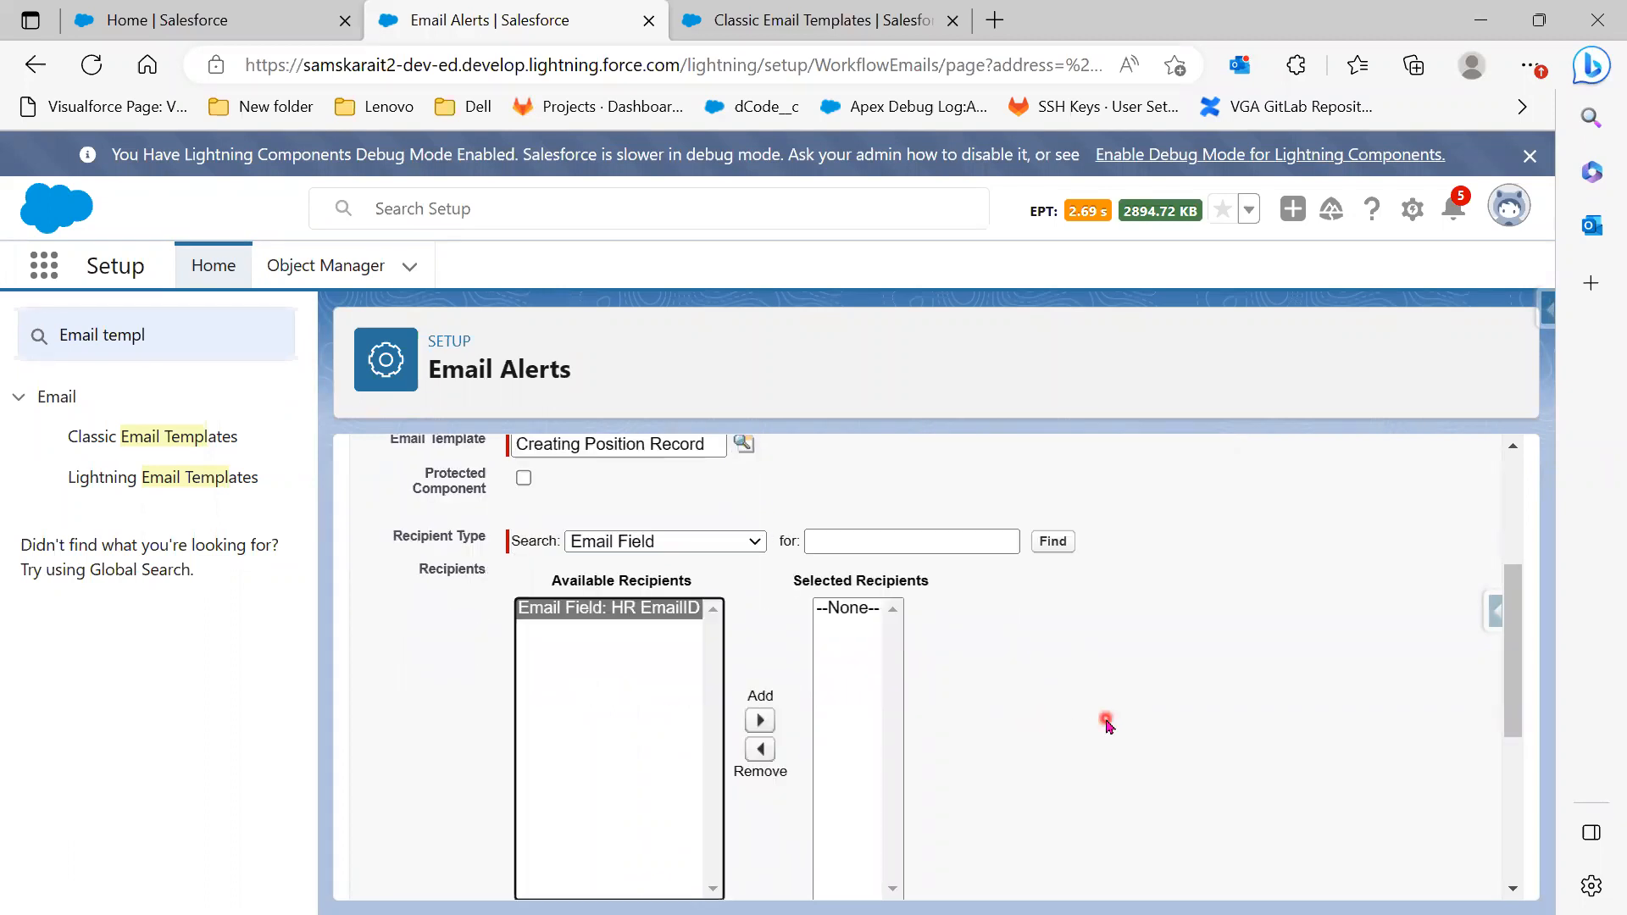
scroll(1106, 724, "down", 1)
left_click(761, 652)
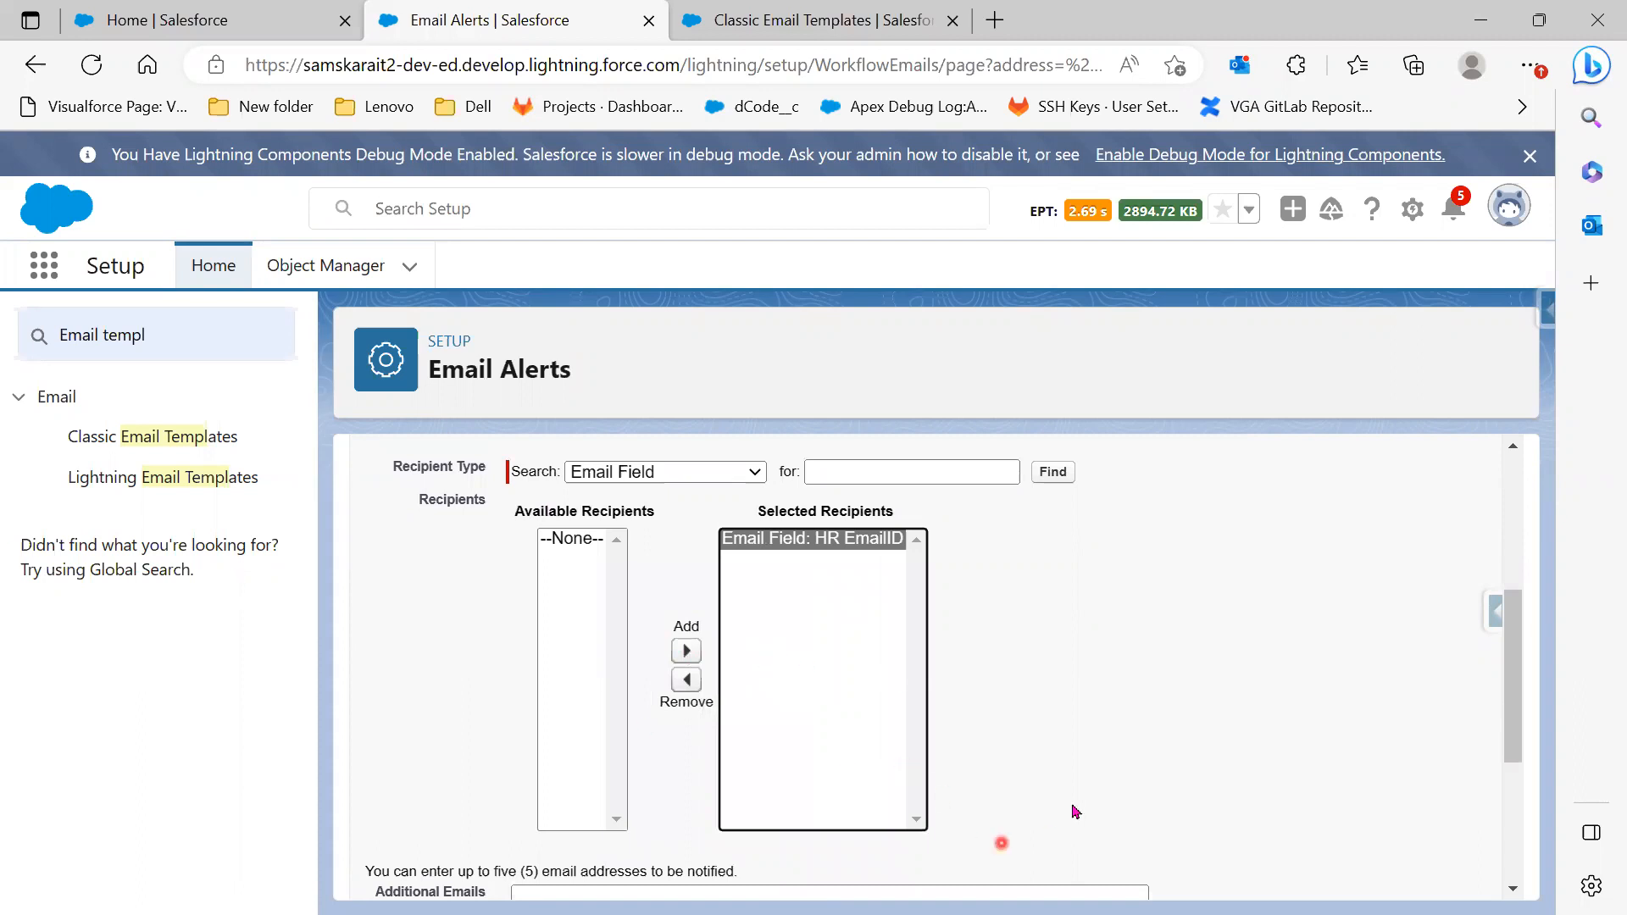
scroll(1075, 799, "up", 1)
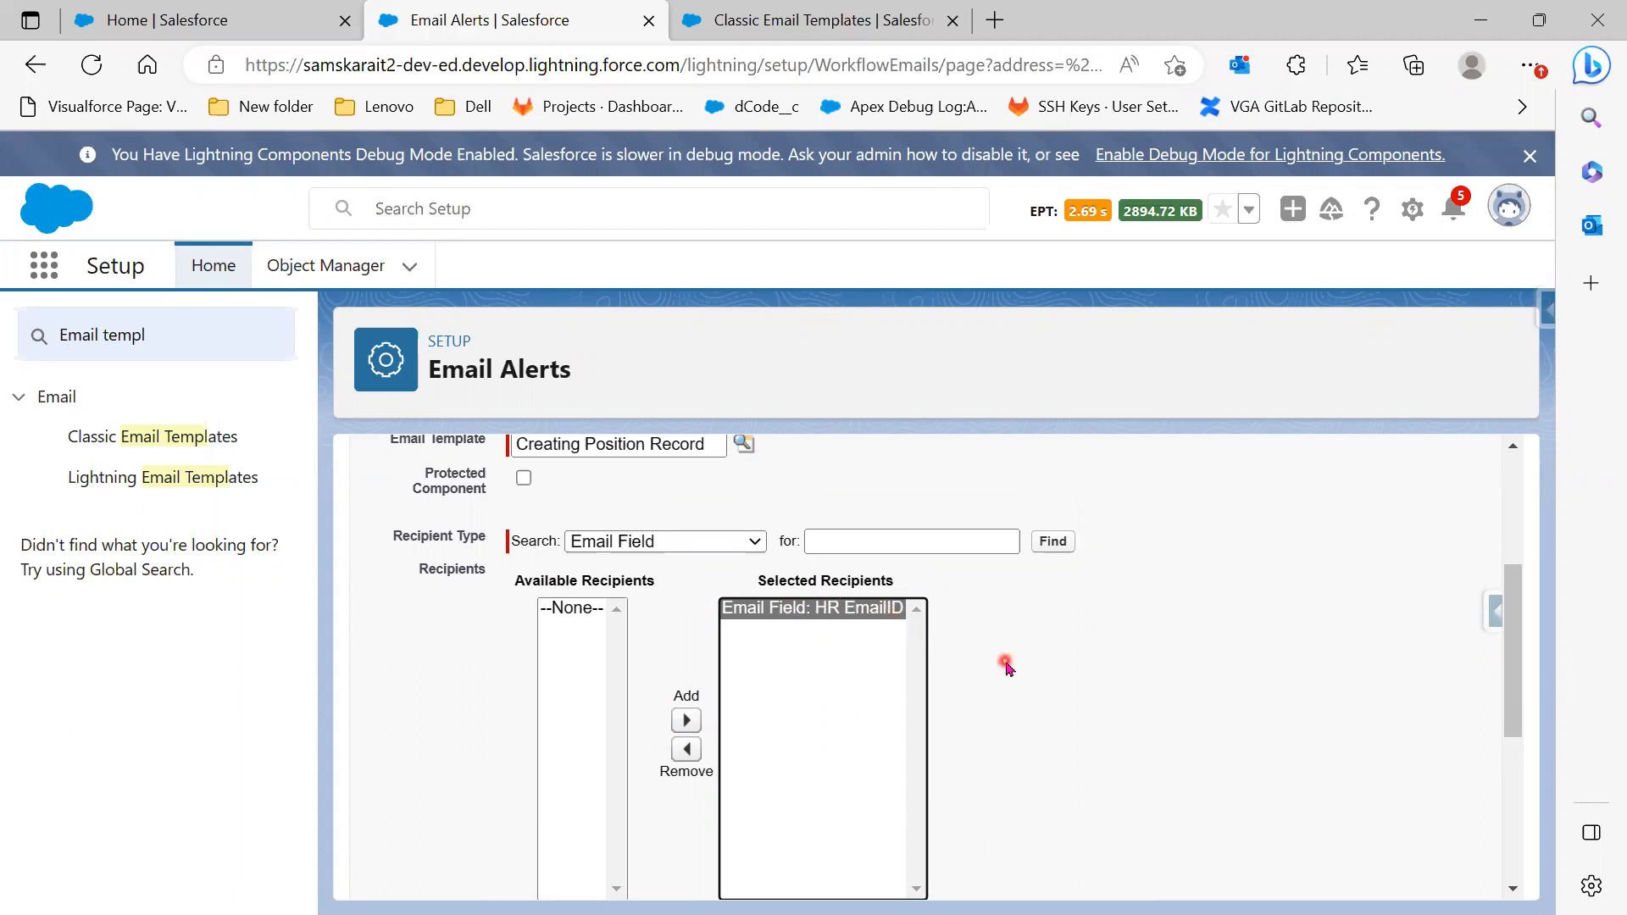
scroll(1006, 666, "down", 3)
scroll(1006, 666, "down", 2)
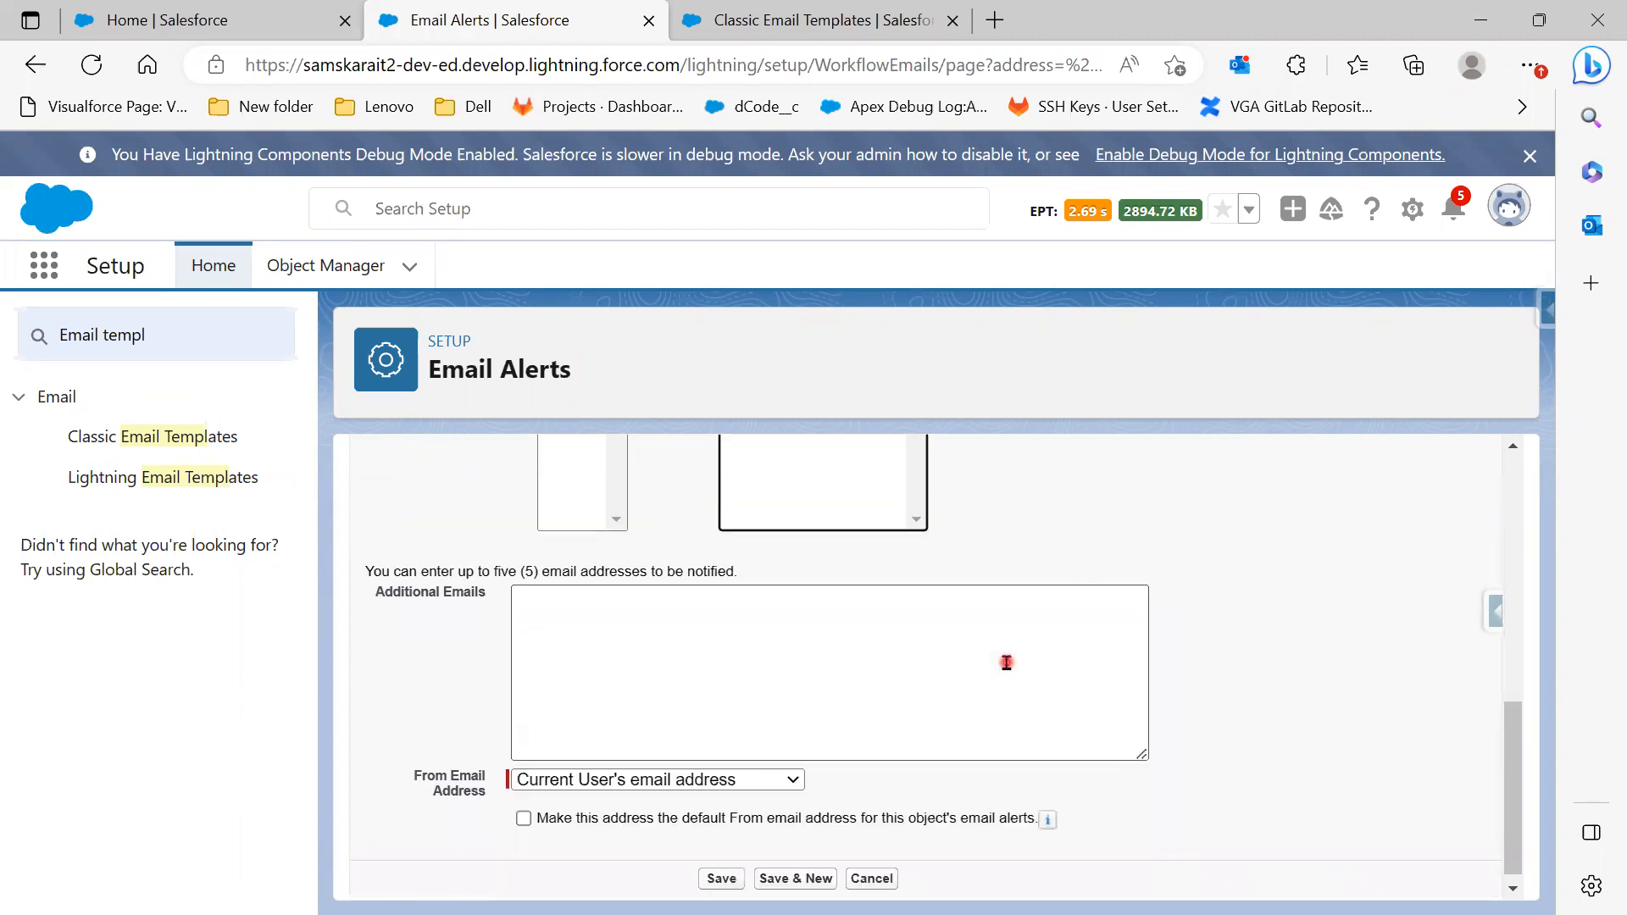
left_click(622, 606)
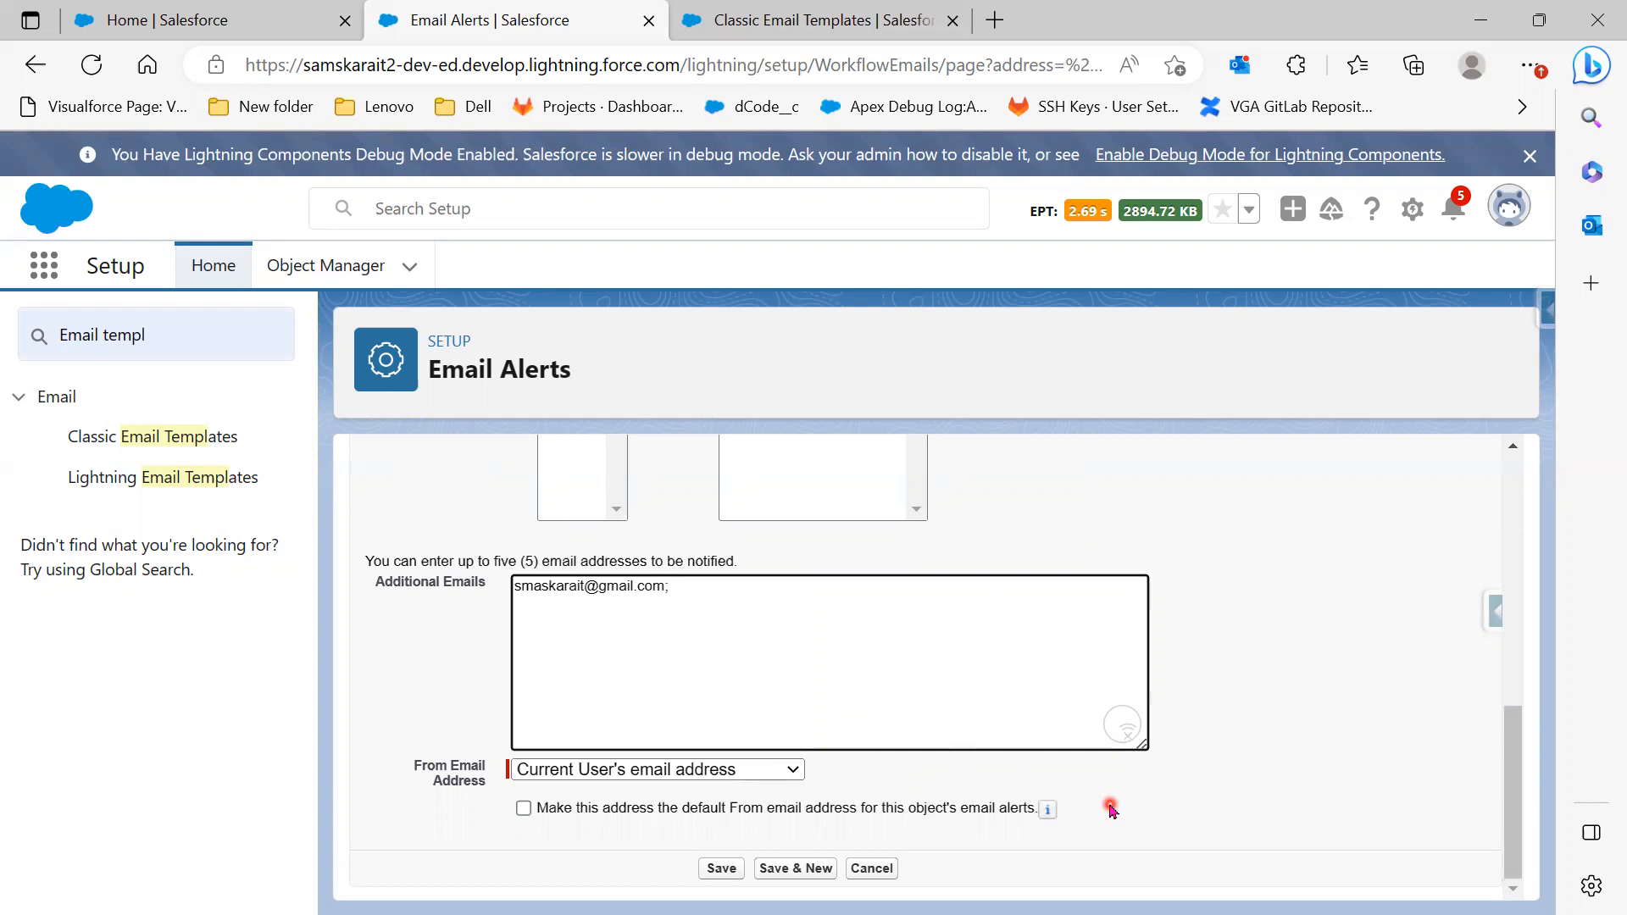
left_click(723, 870)
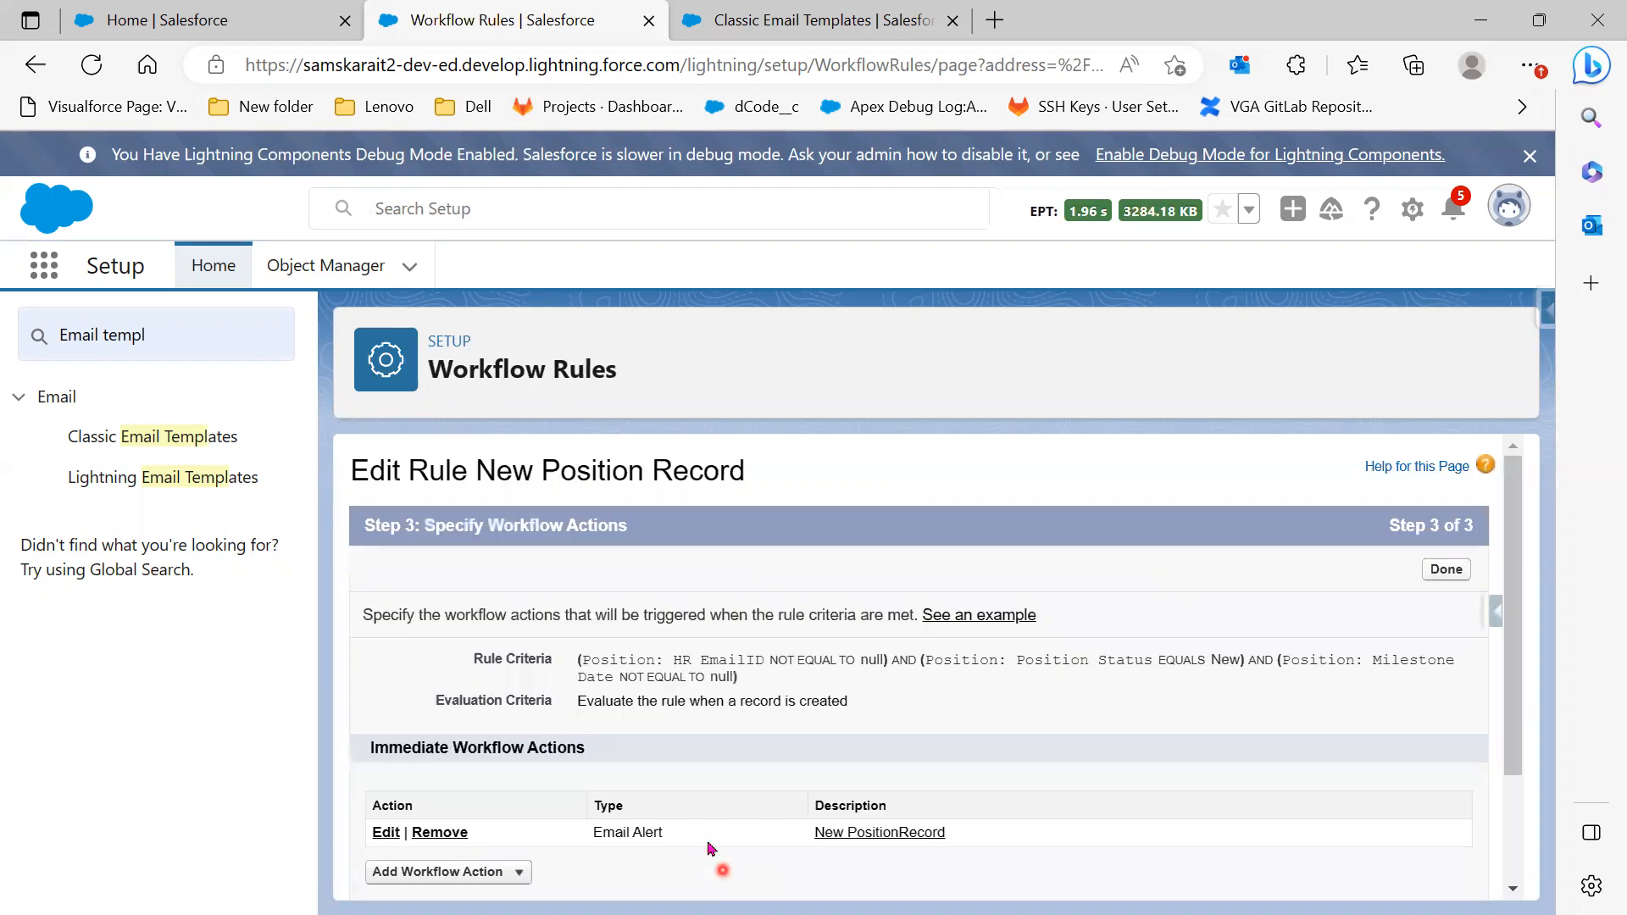
Highlight the existing Email Alert under Immediate Workflow Actions, then start a New Field Update action
scroll(859, 743, "down", 2)
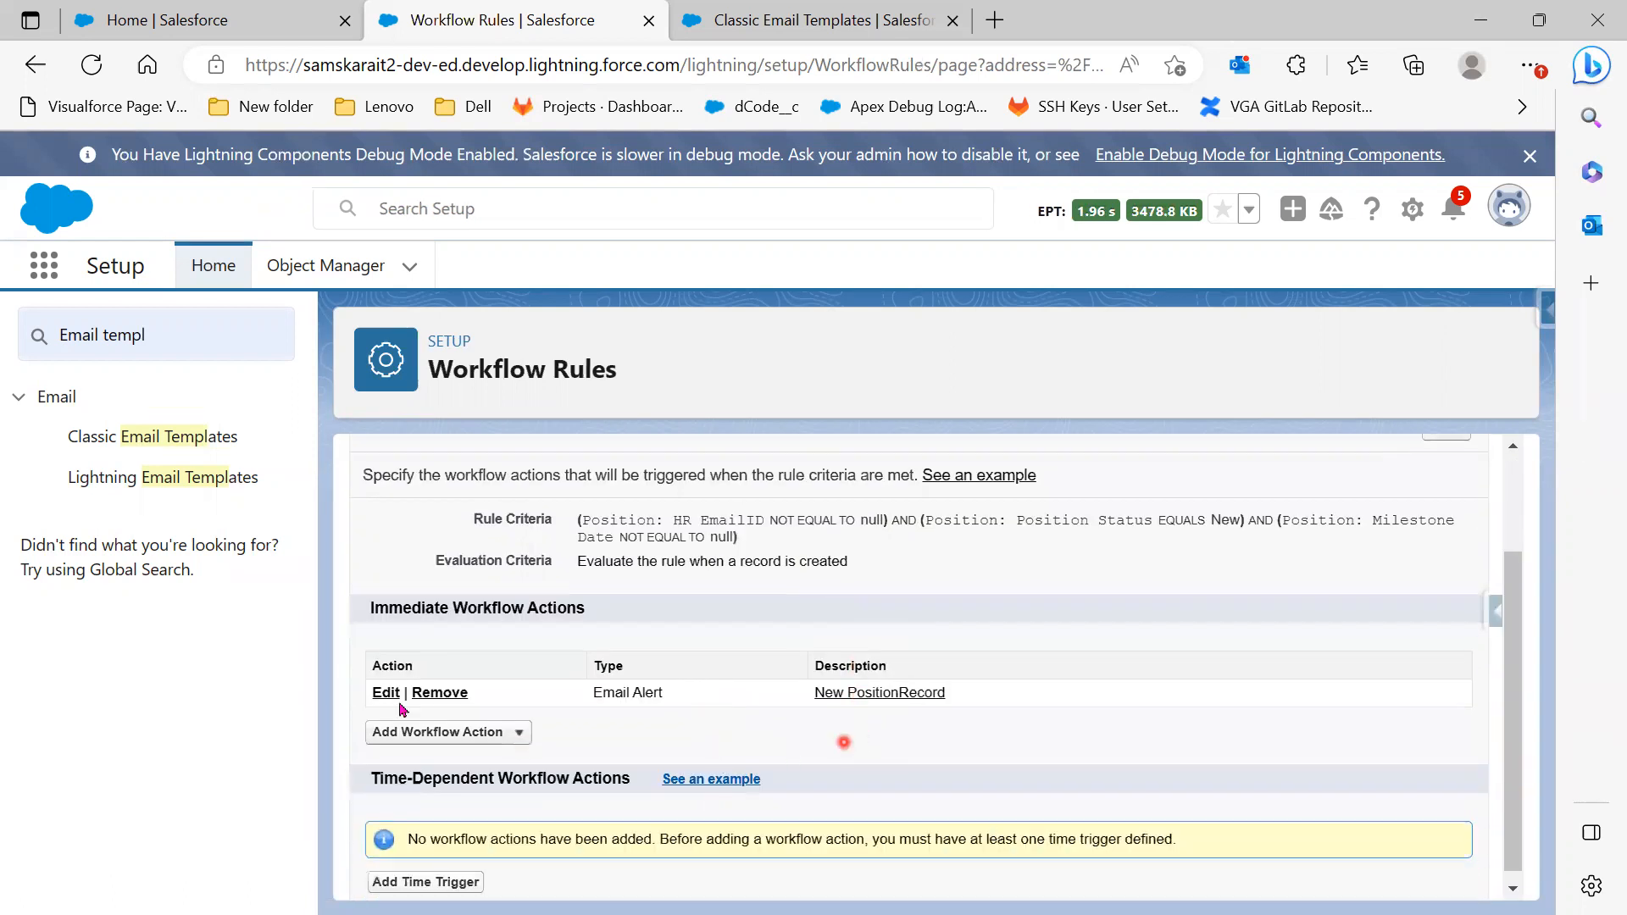
left_click_drag(361, 607, 627, 637)
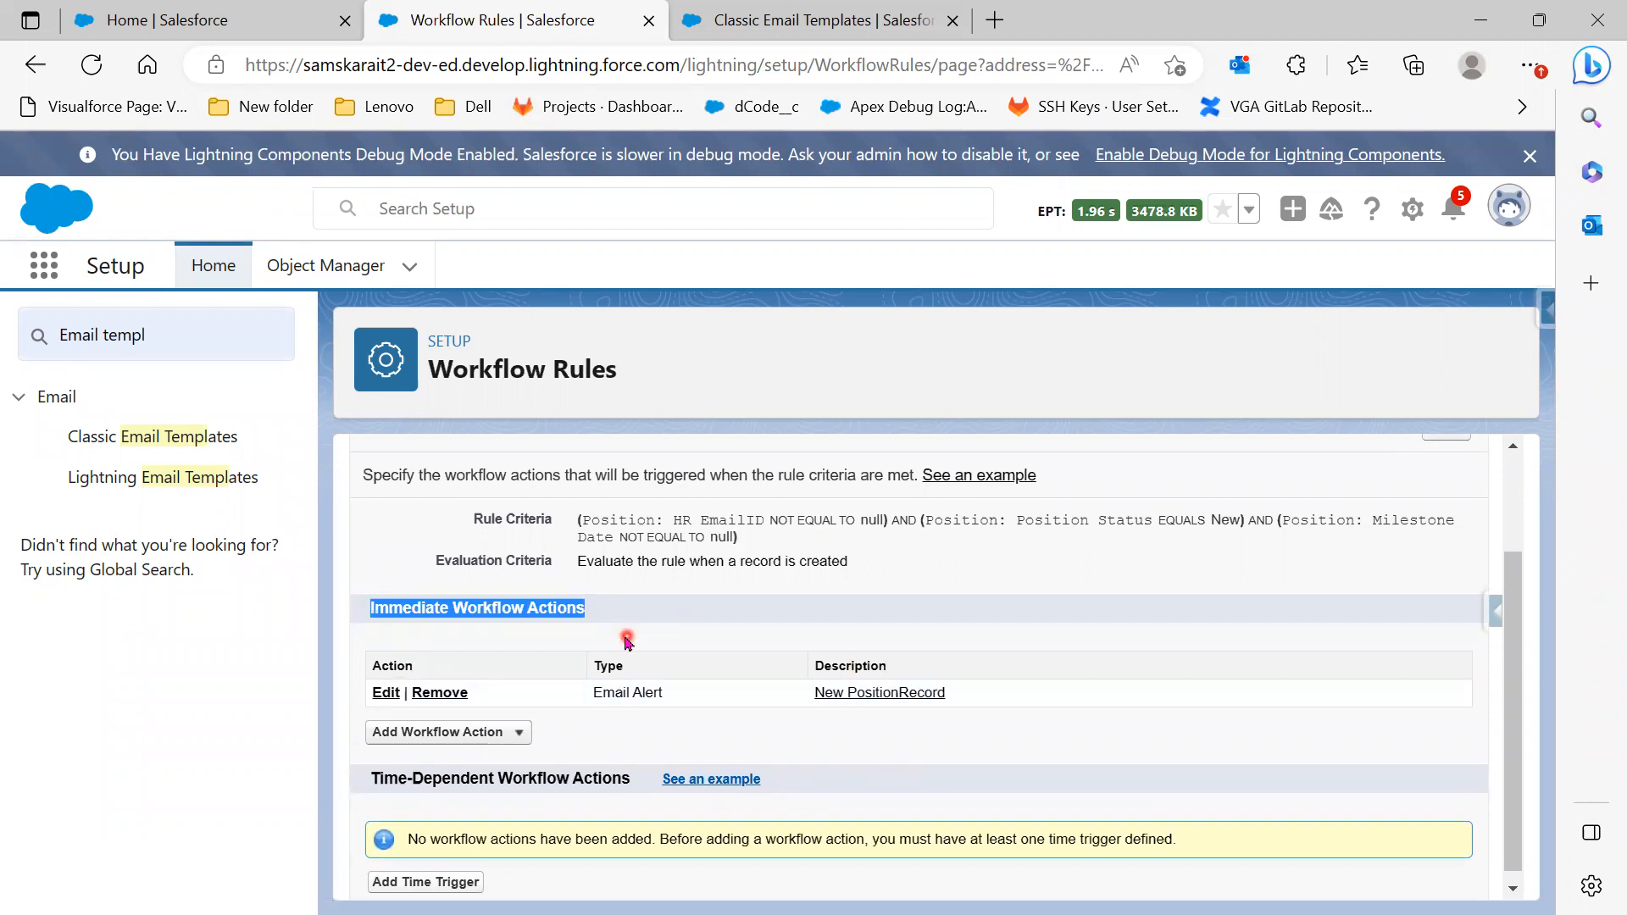
left_click_drag(580, 694, 680, 705)
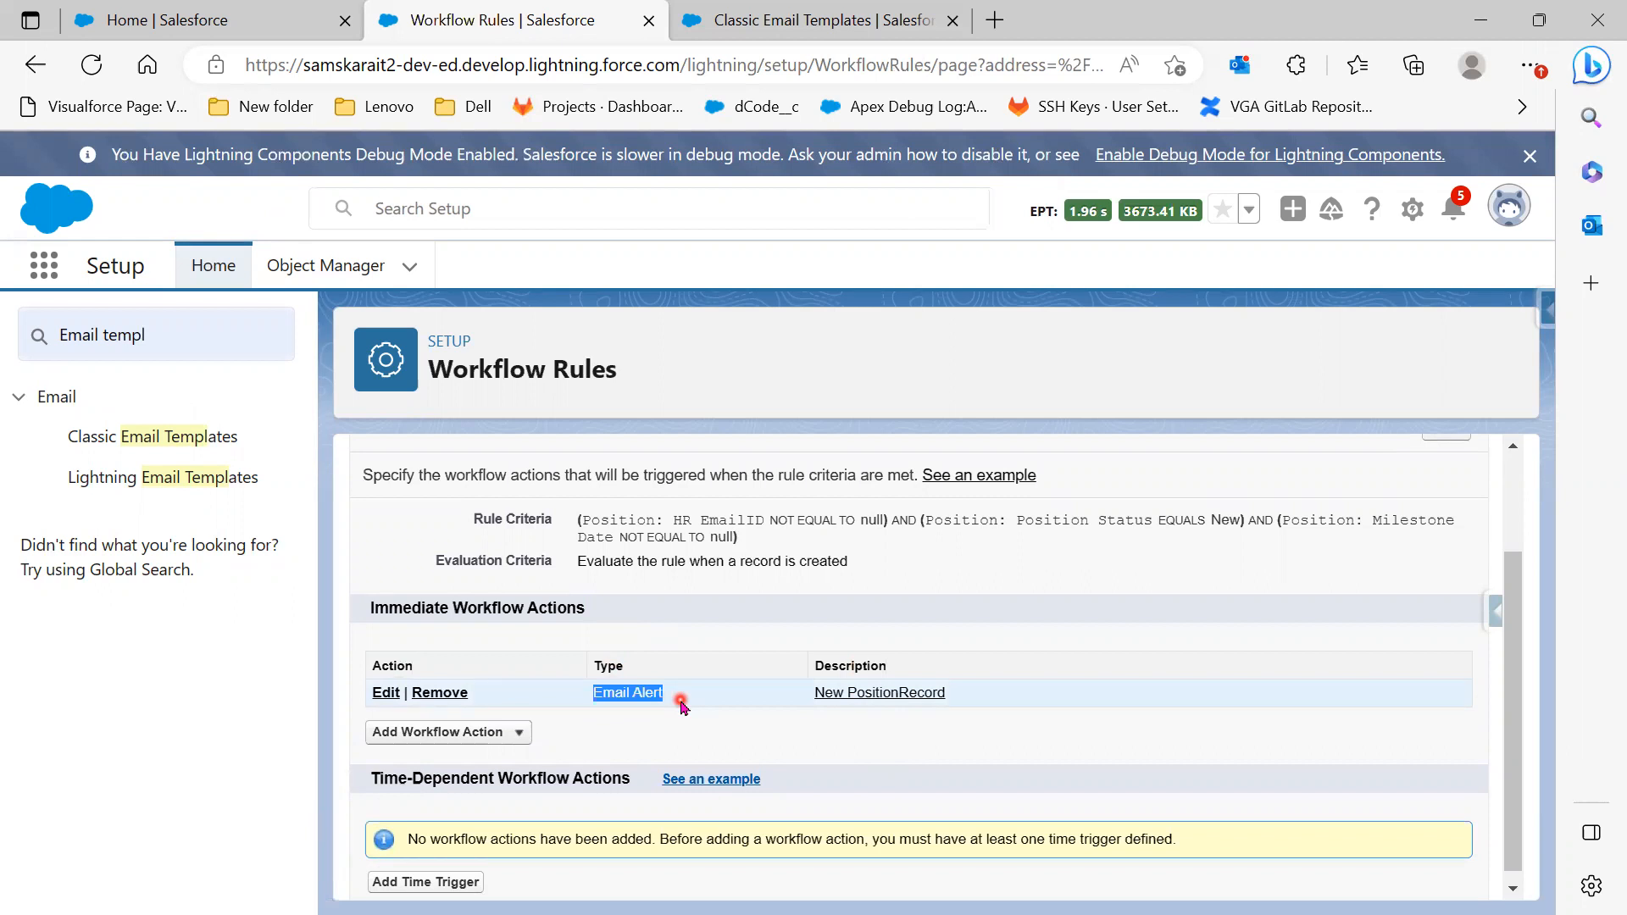
left_click(496, 737)
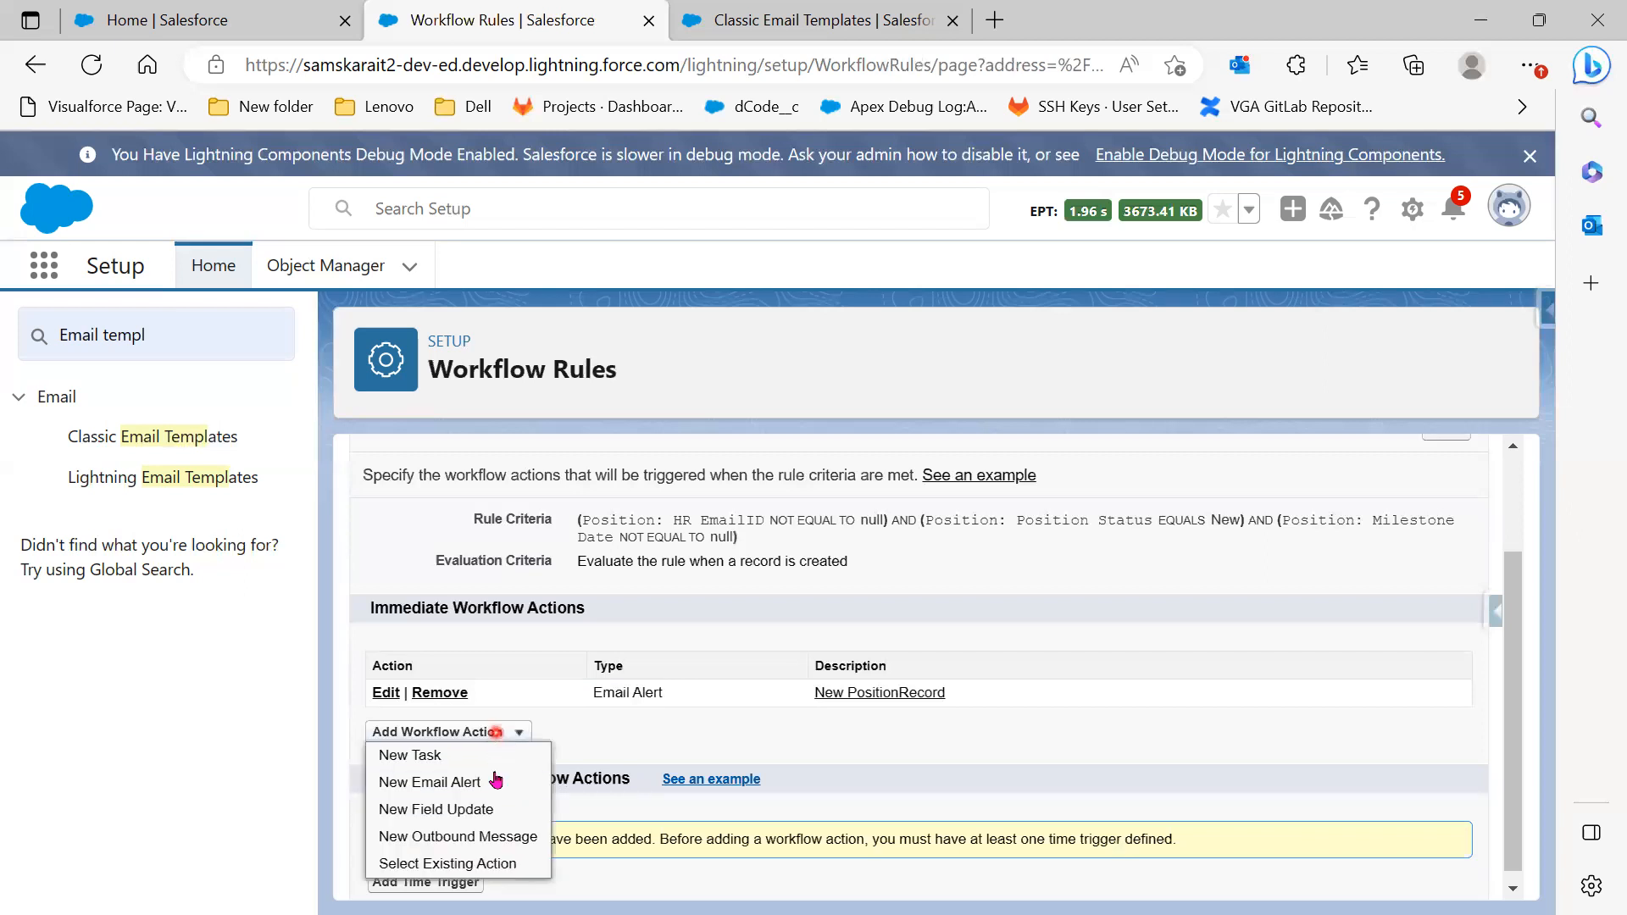
left_click(463, 811)
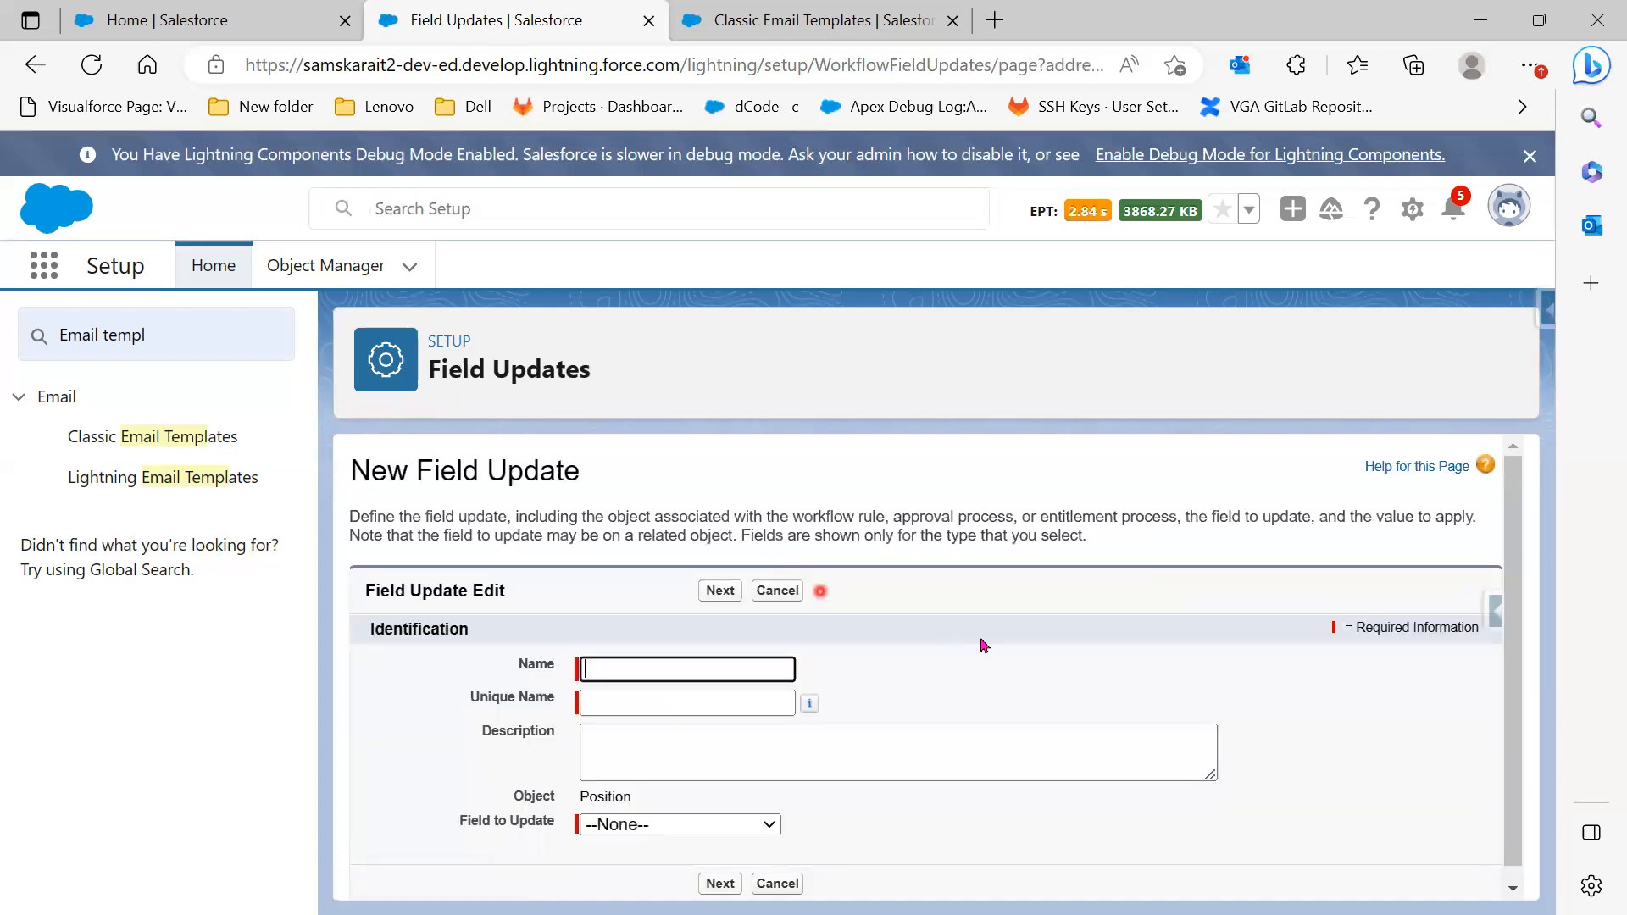
Name the field update 'update Position Status' so its unique name fills in
left_click(687, 657)
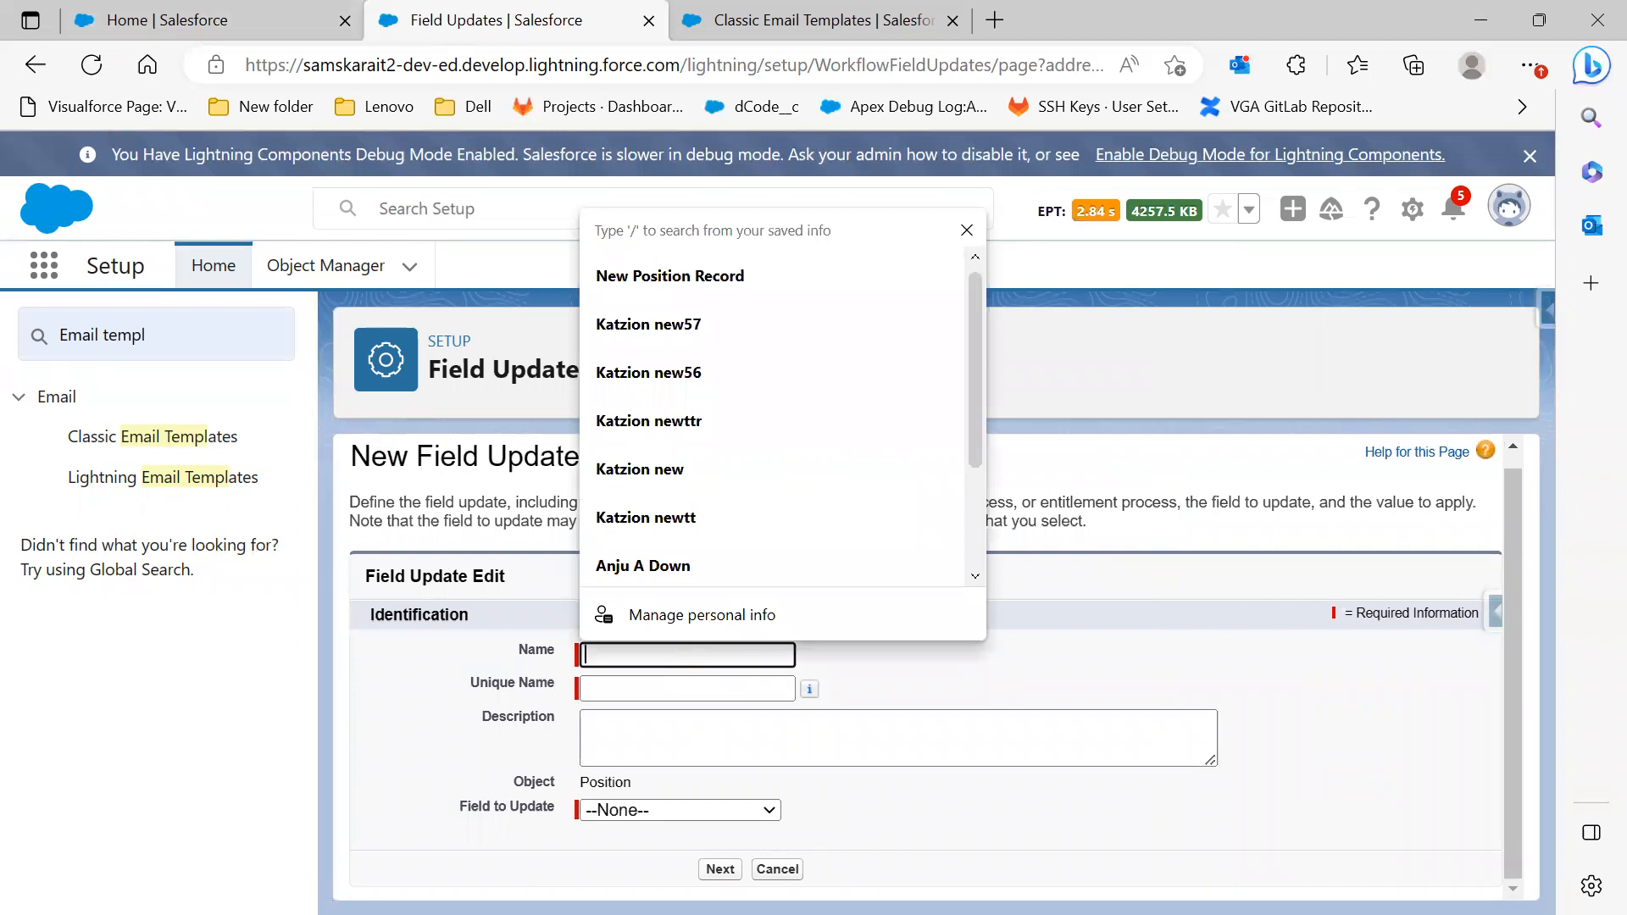
key("alt+Tab")
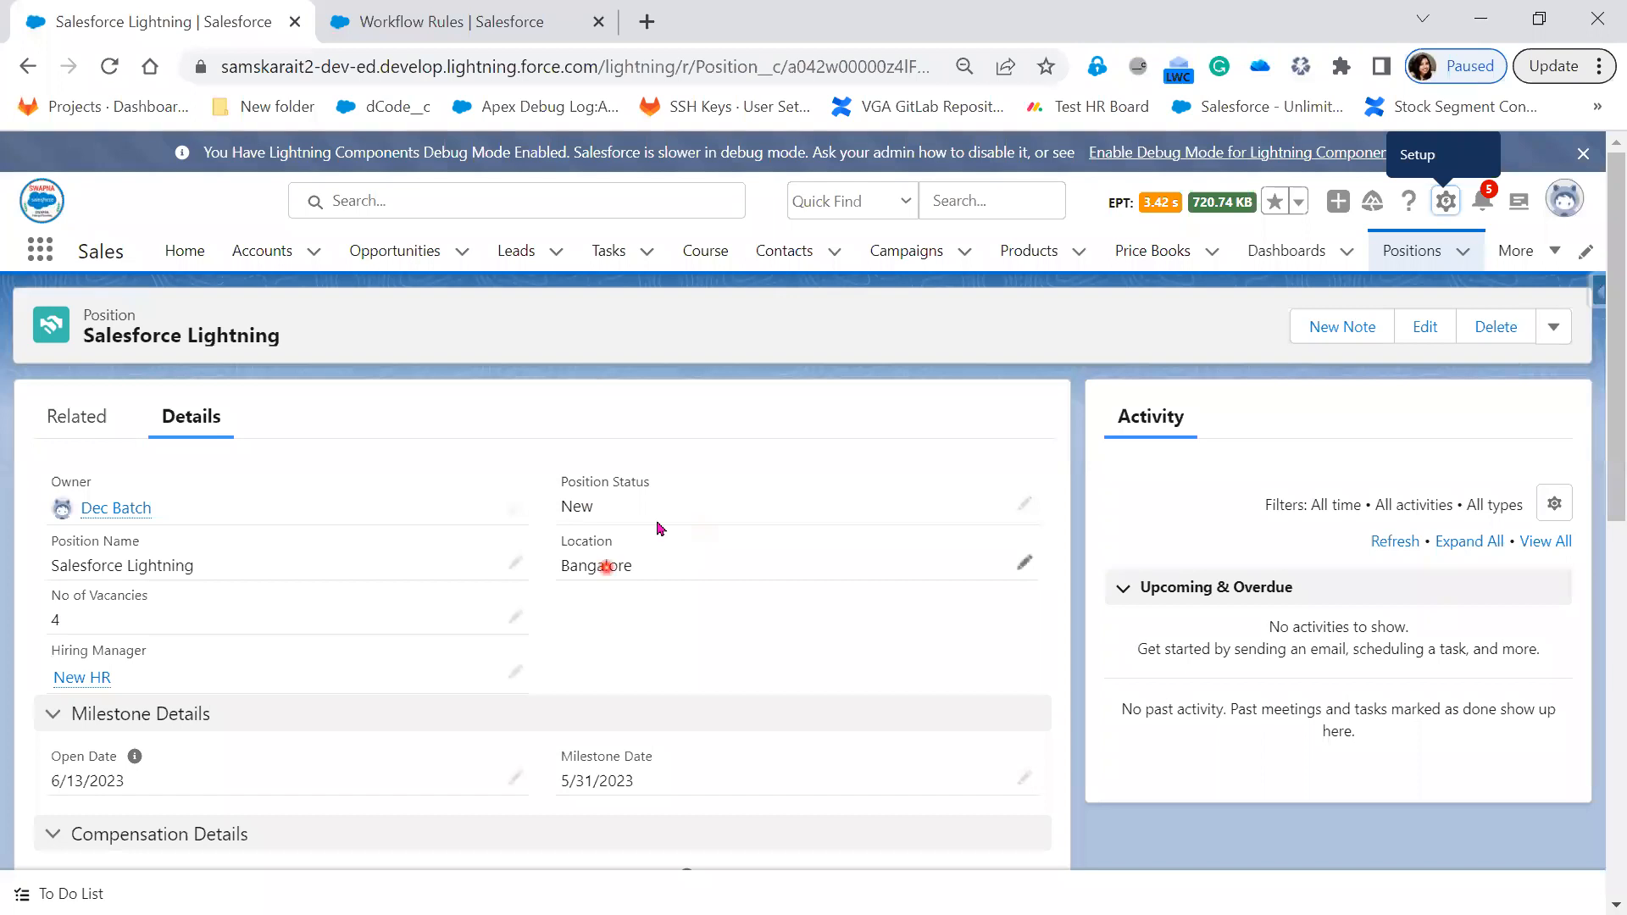
left_click(1481, 19)
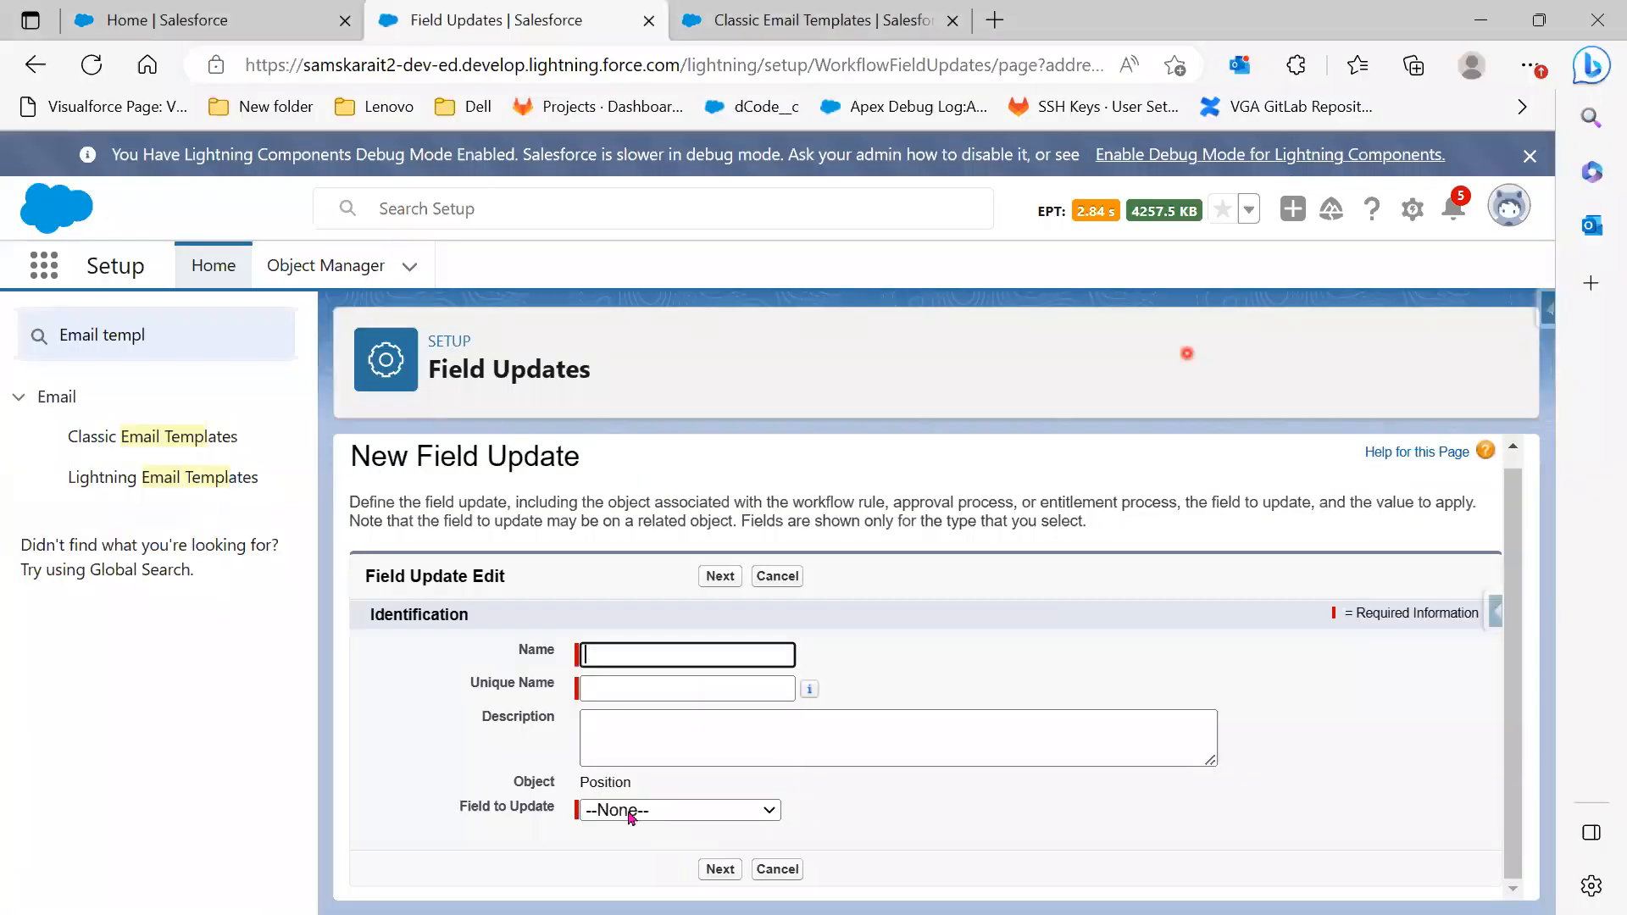
type("pdate Position Stat")
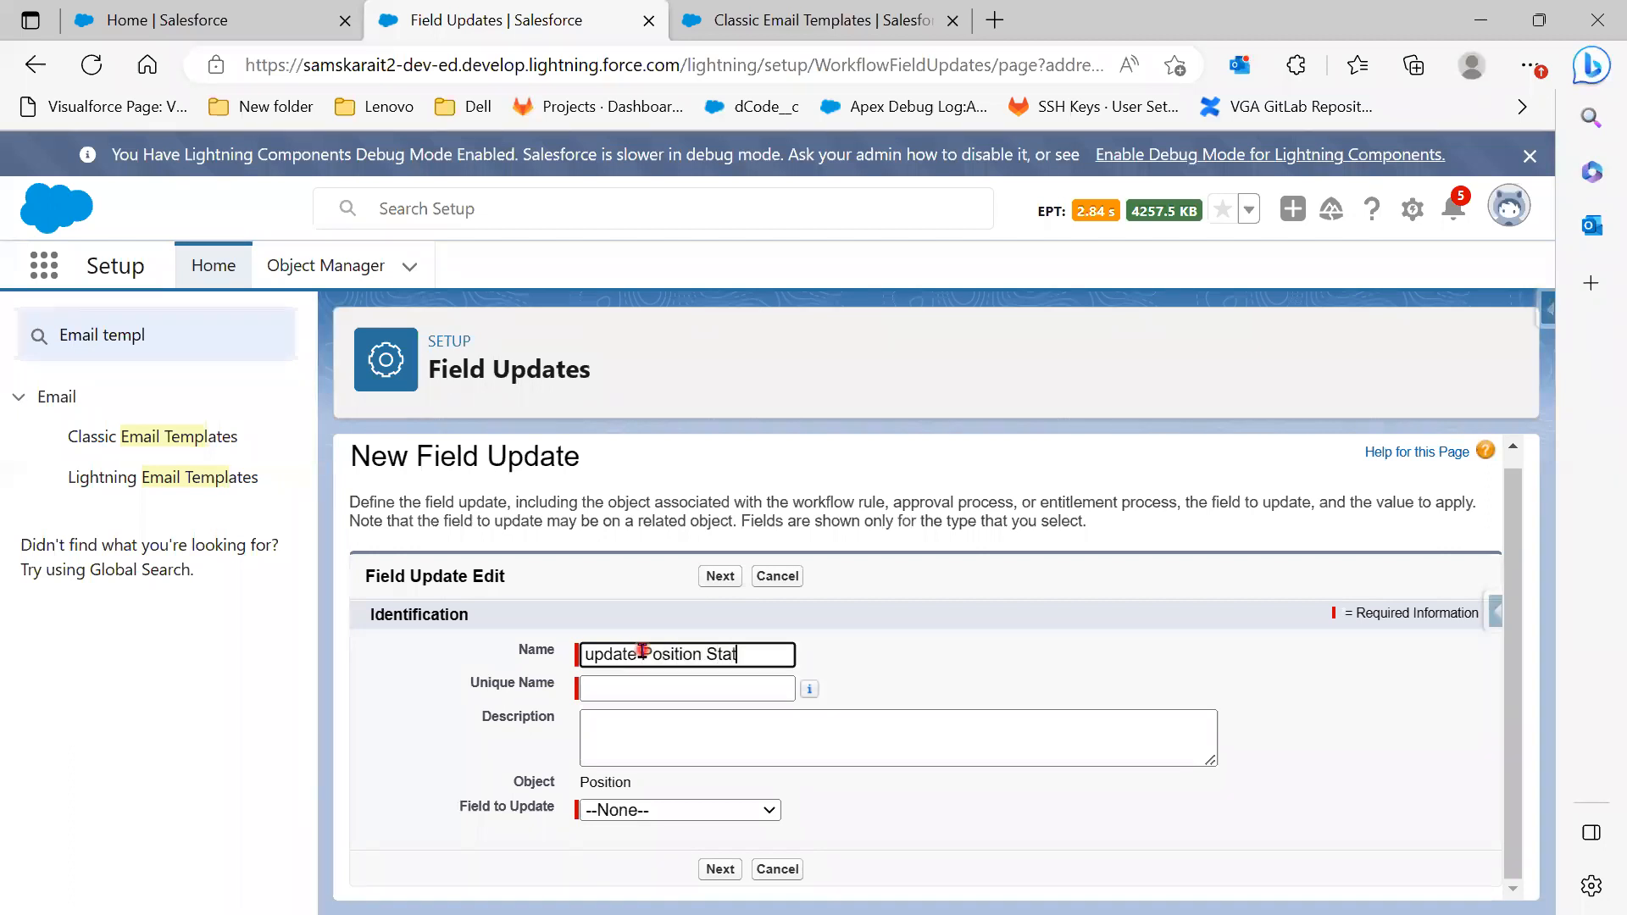
type("us")
left_click(656, 725)
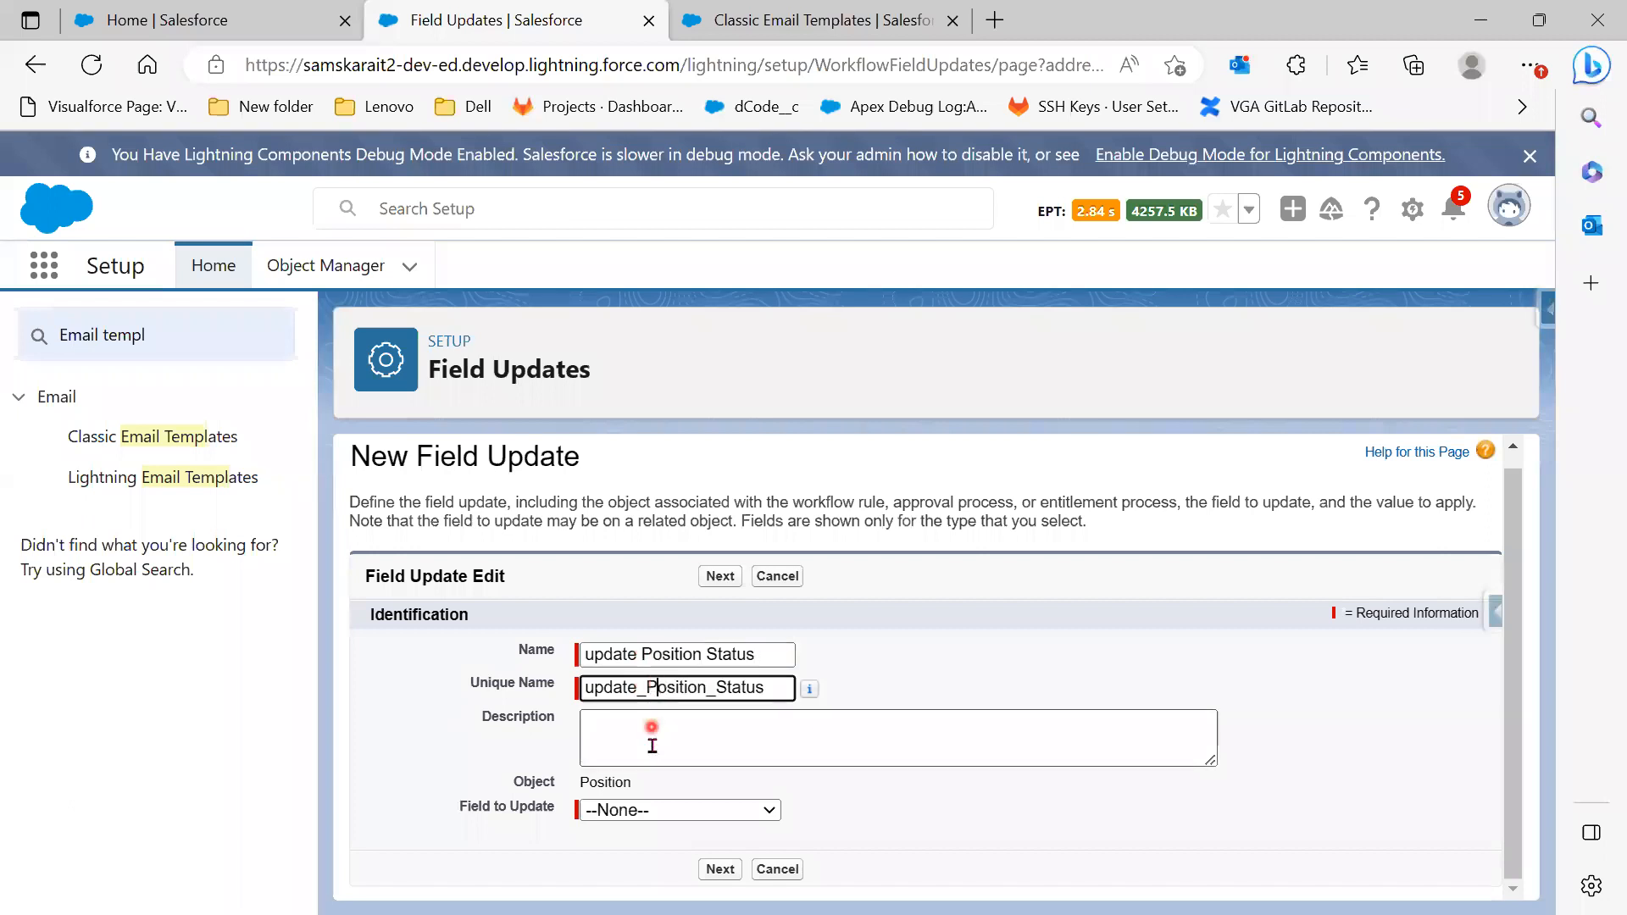
Choose Position Status as the field to update, with the new value In Progress
left_click(683, 815)
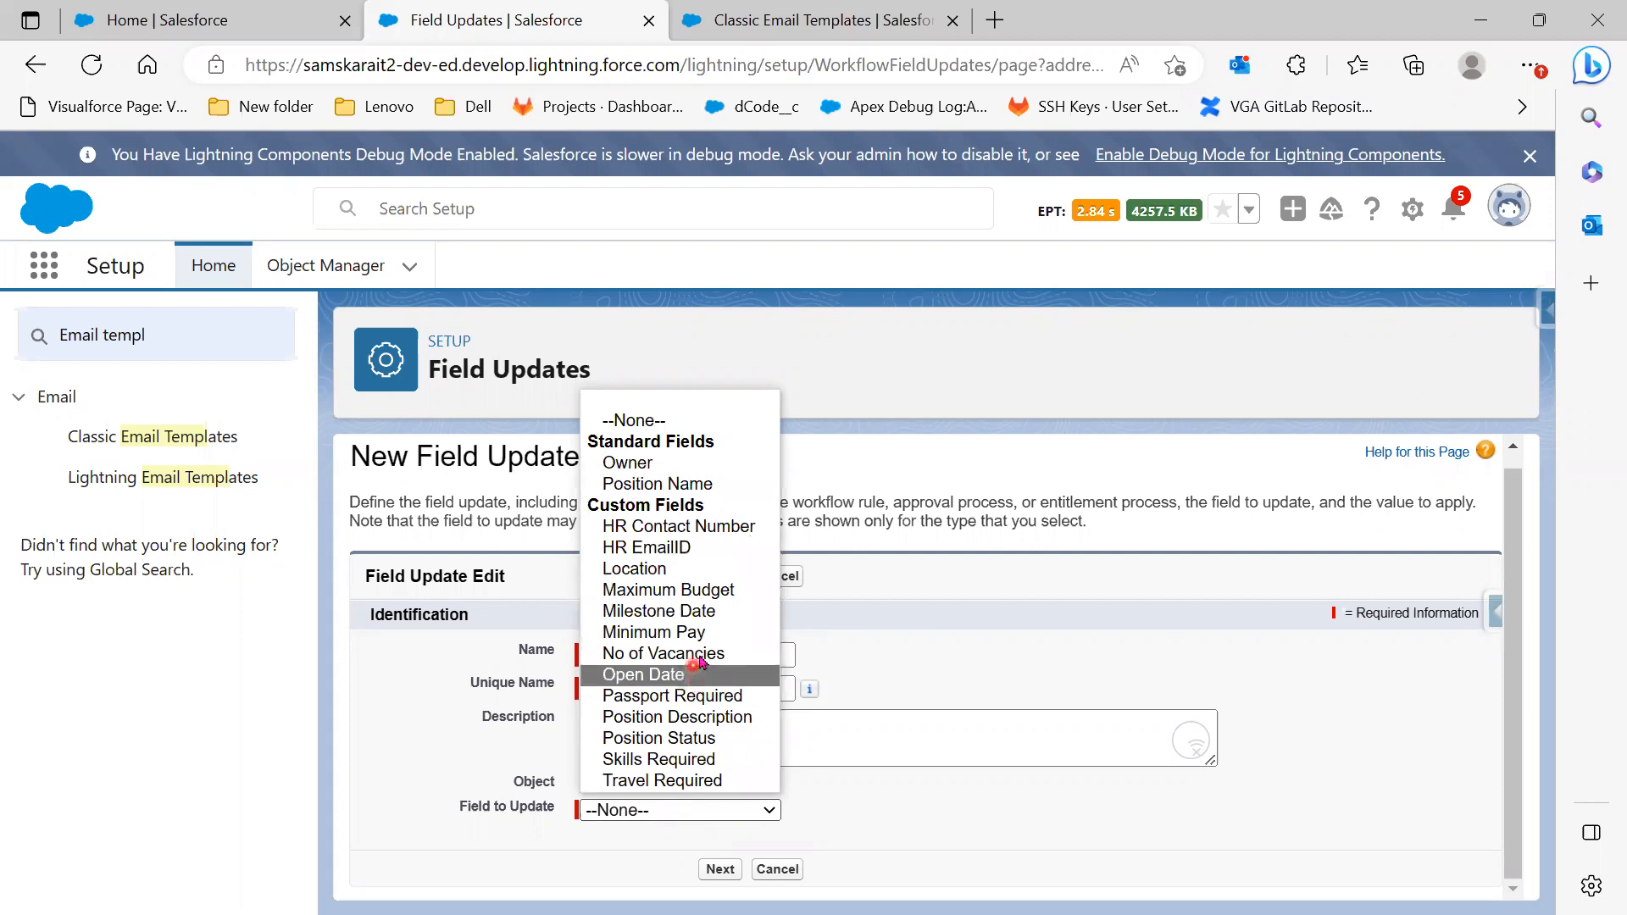
left_click(691, 738)
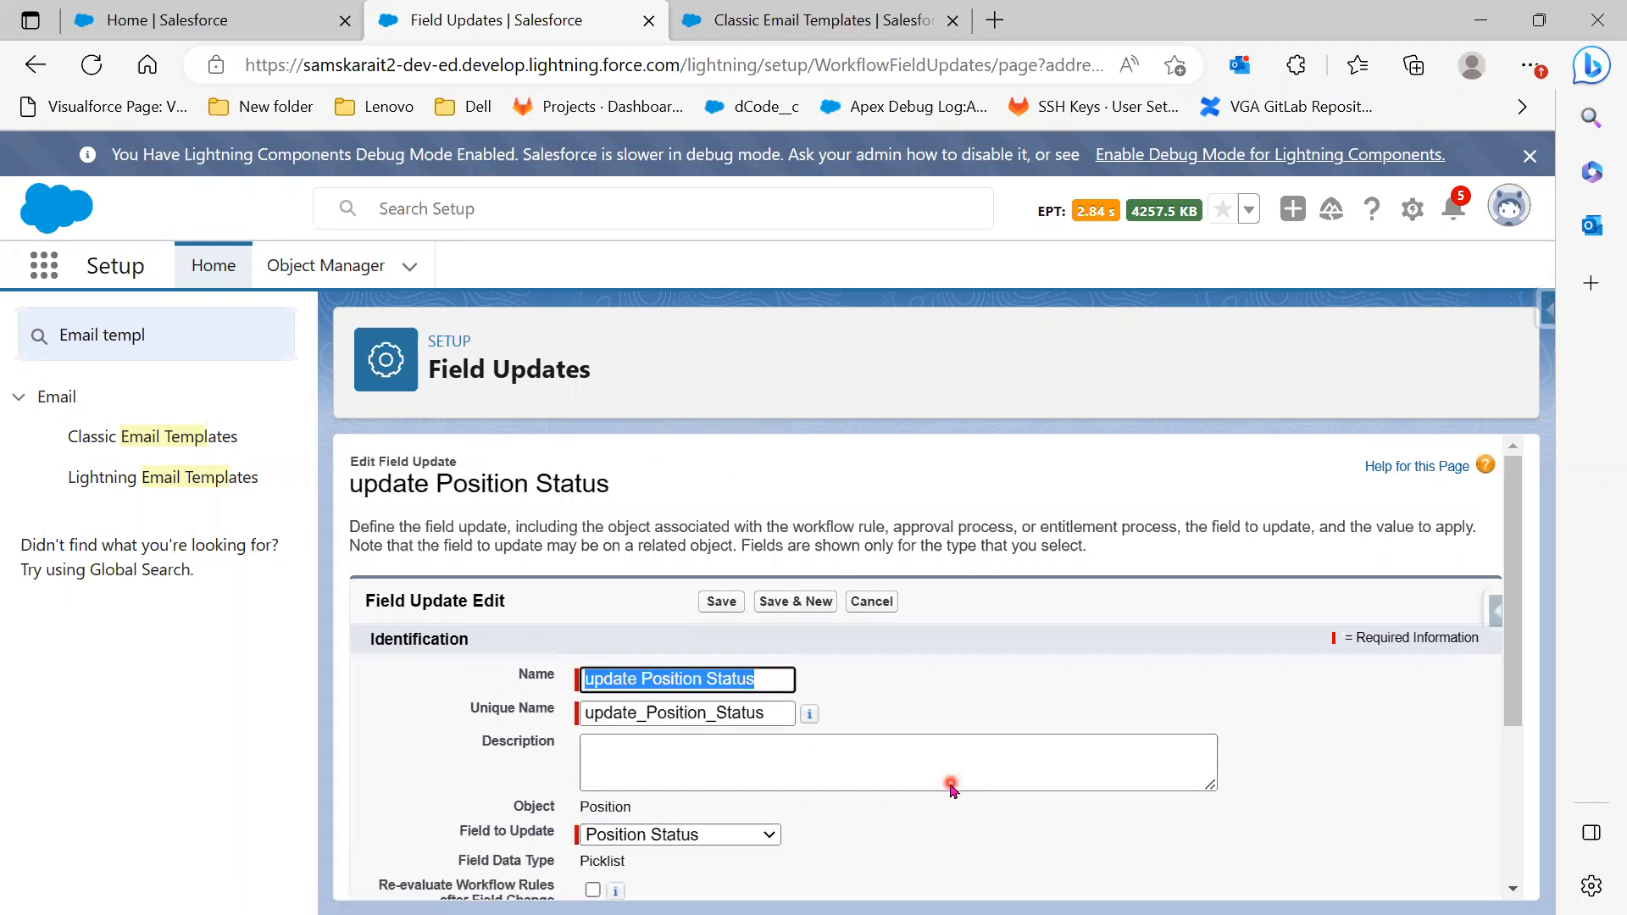
scroll(951, 783, "down", 2)
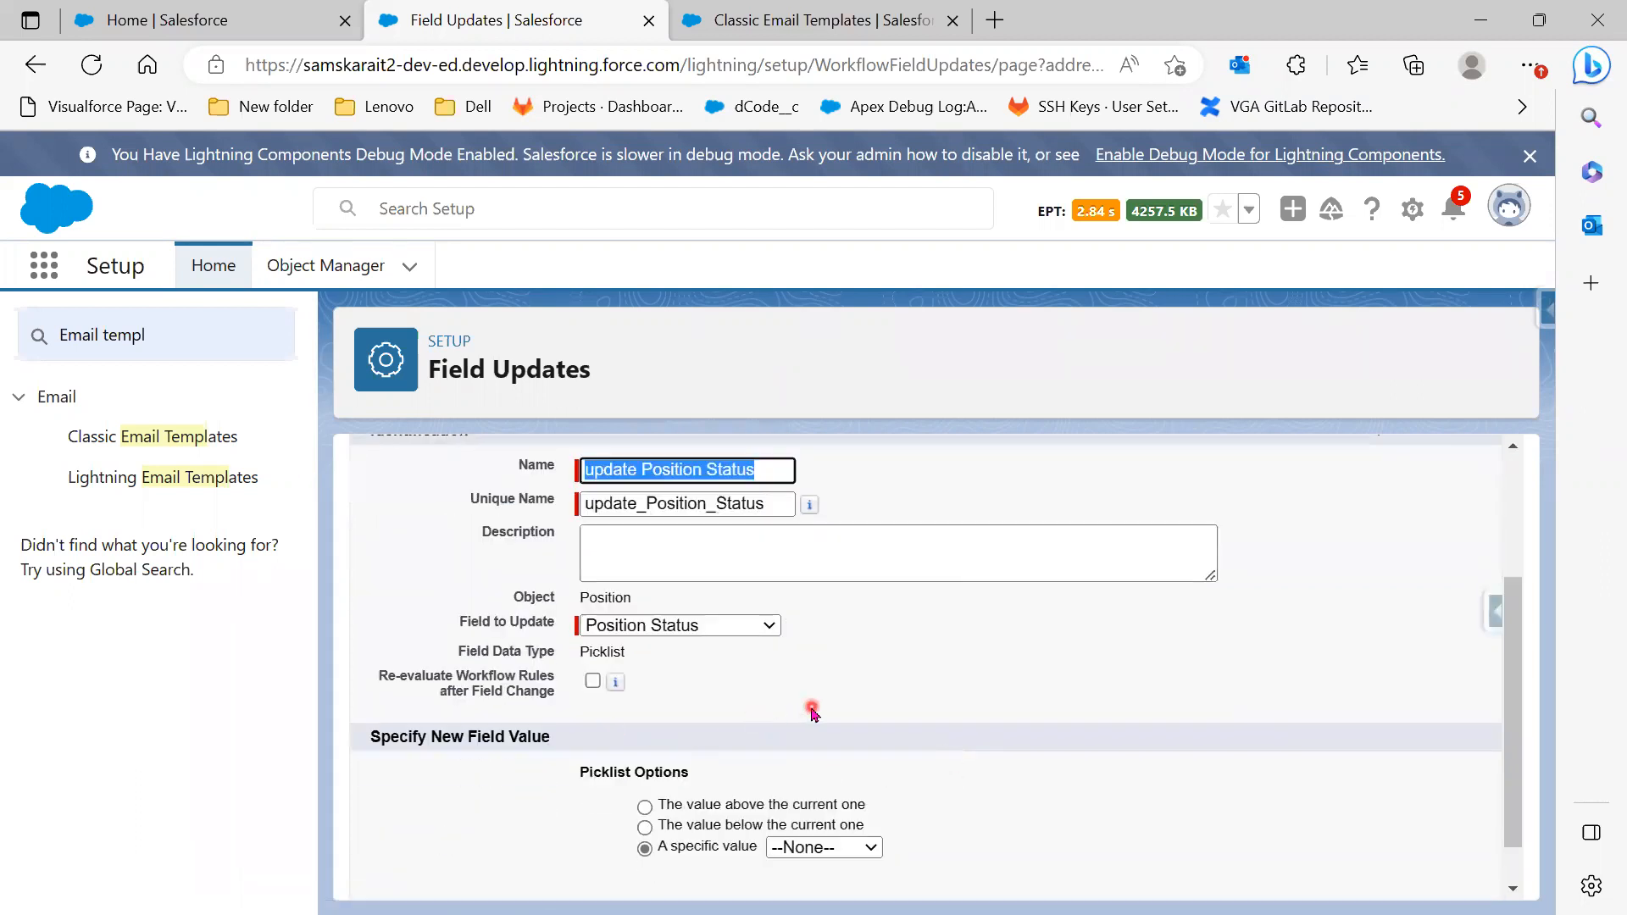
scroll(814, 710, "down", 1)
left_click(826, 794)
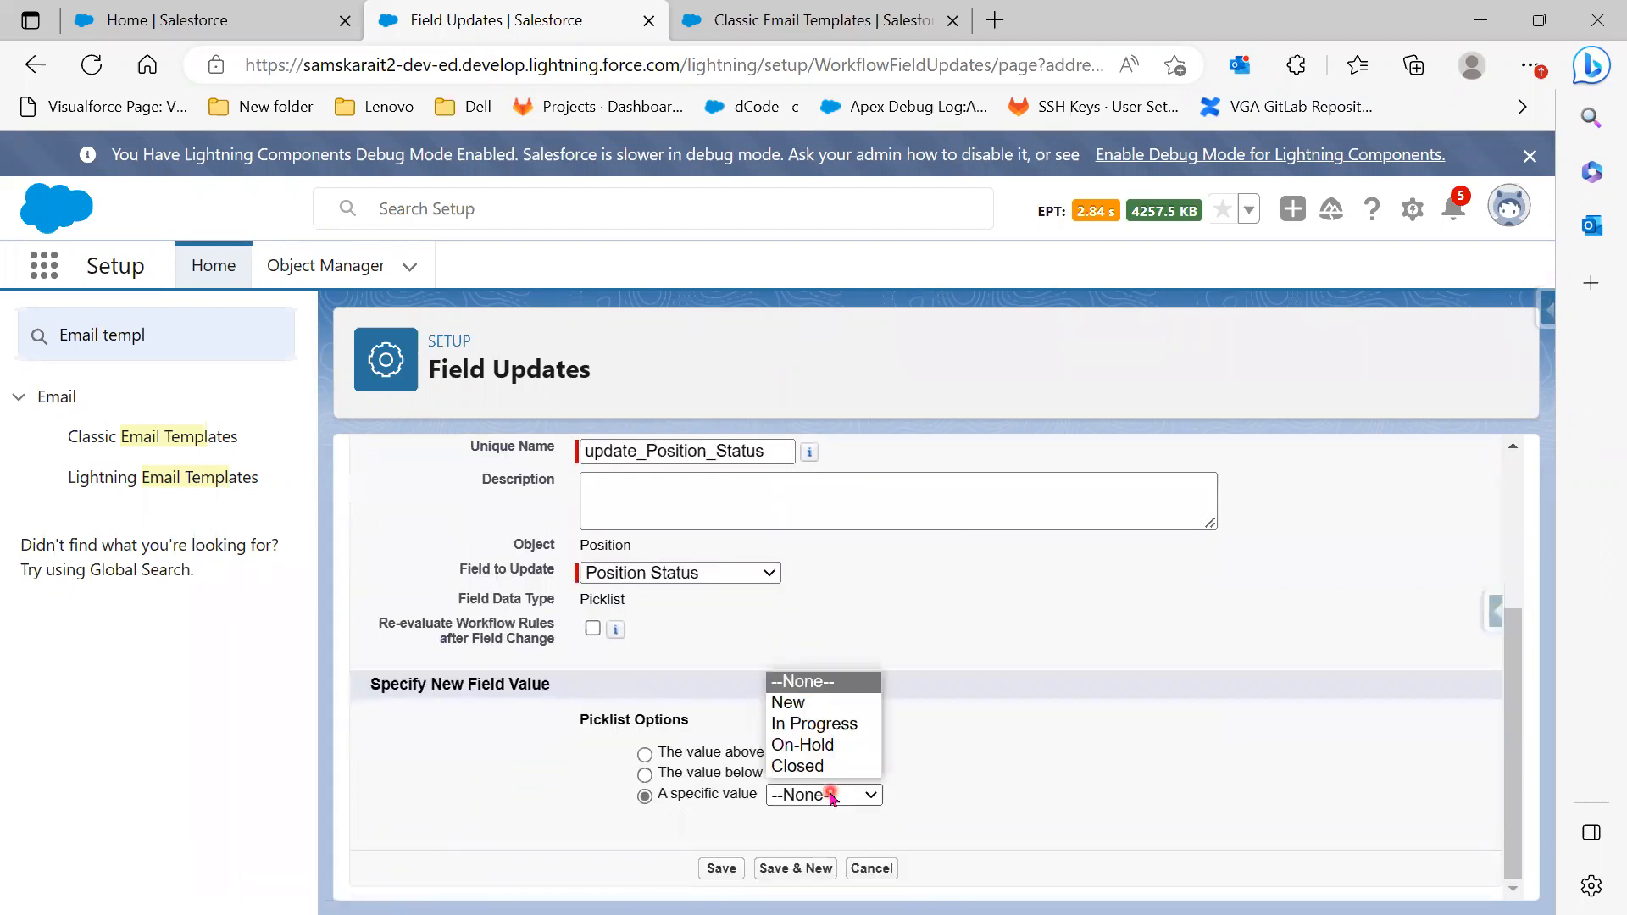
left_click(814, 722)
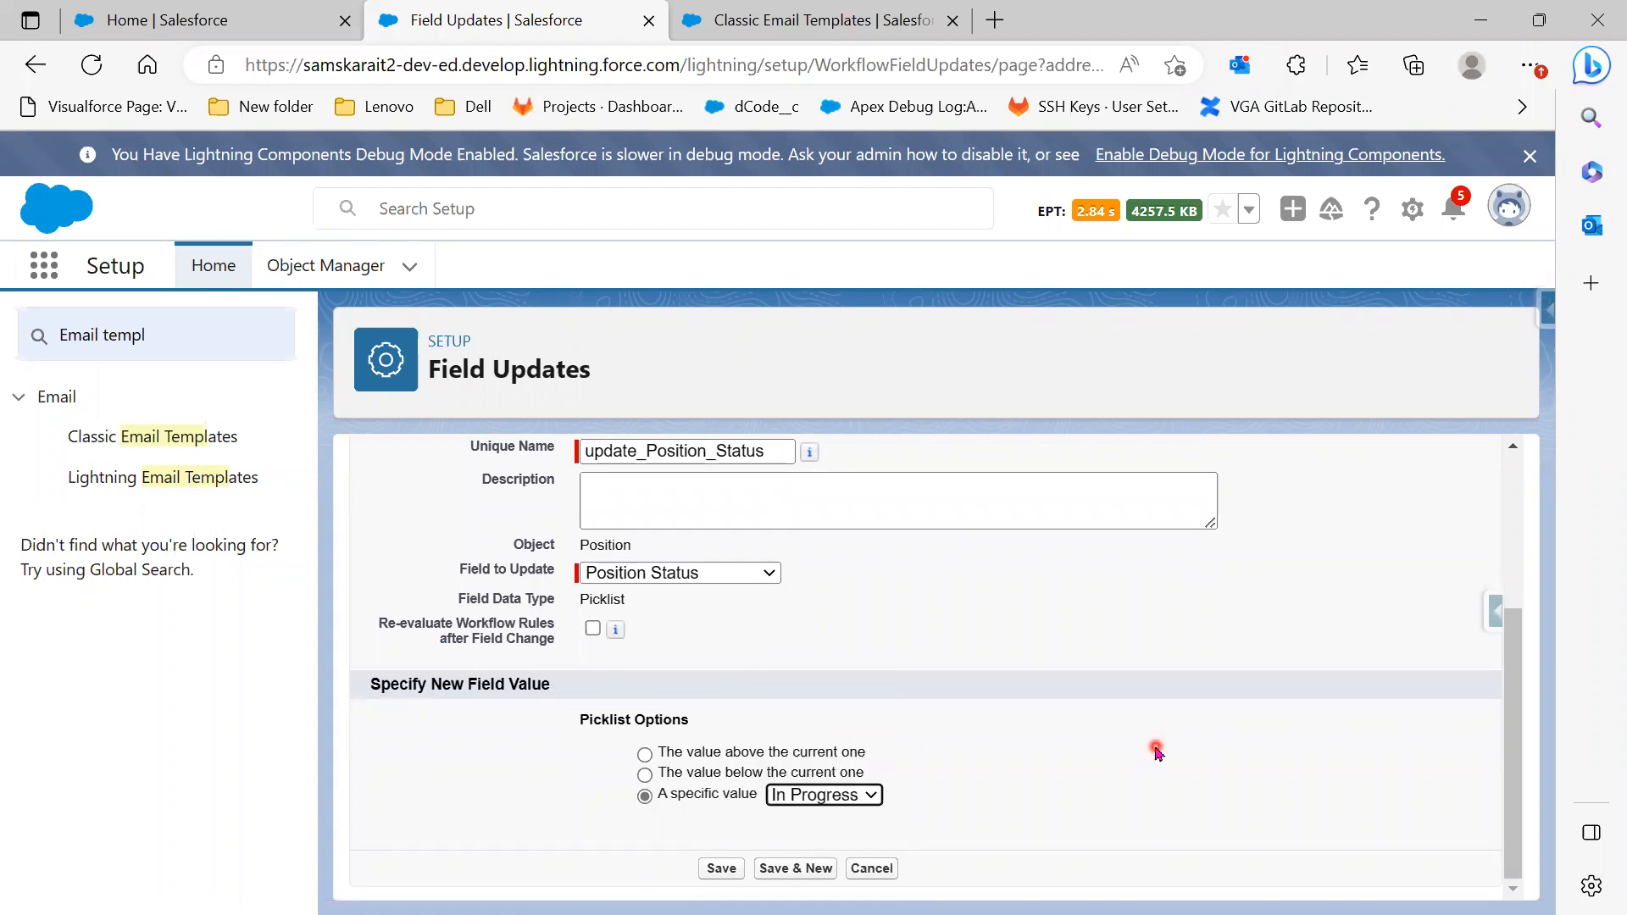
scroll(1157, 752, "up", 1)
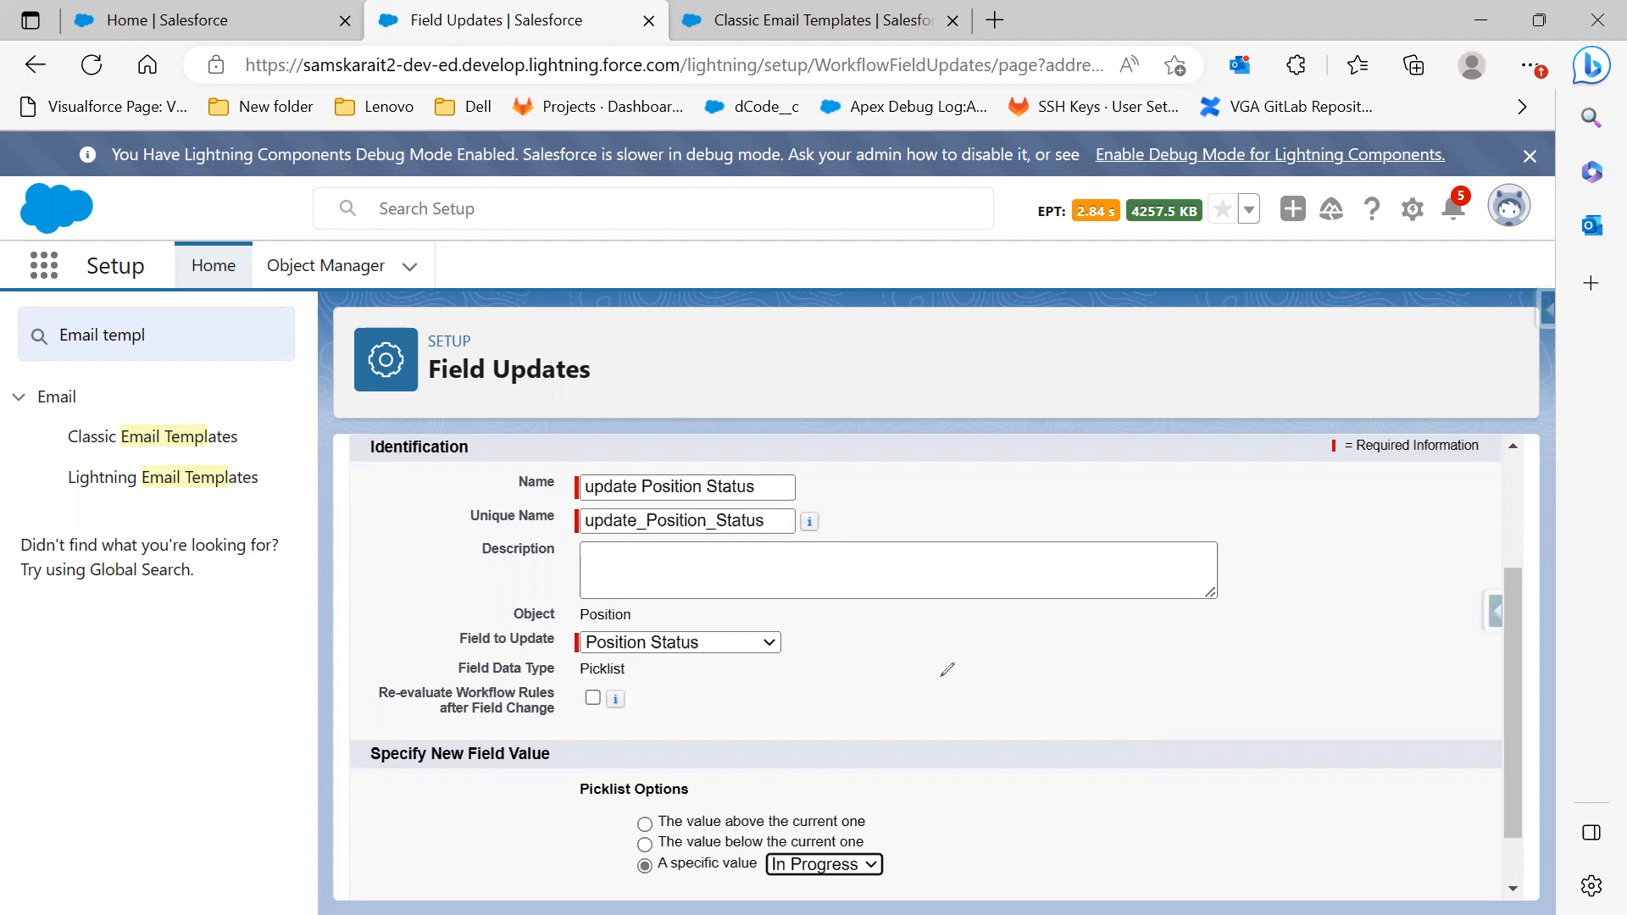
mouse_move(1086, 449)
left_mouse_down()
mouse_move(1065, 454)
mouse_move(1087, 470)
mouse_move(1048, 479)
mouse_move(1179, 451)
mouse_move(1191, 471)
mouse_move(1223, 472)
left_mouse_up()
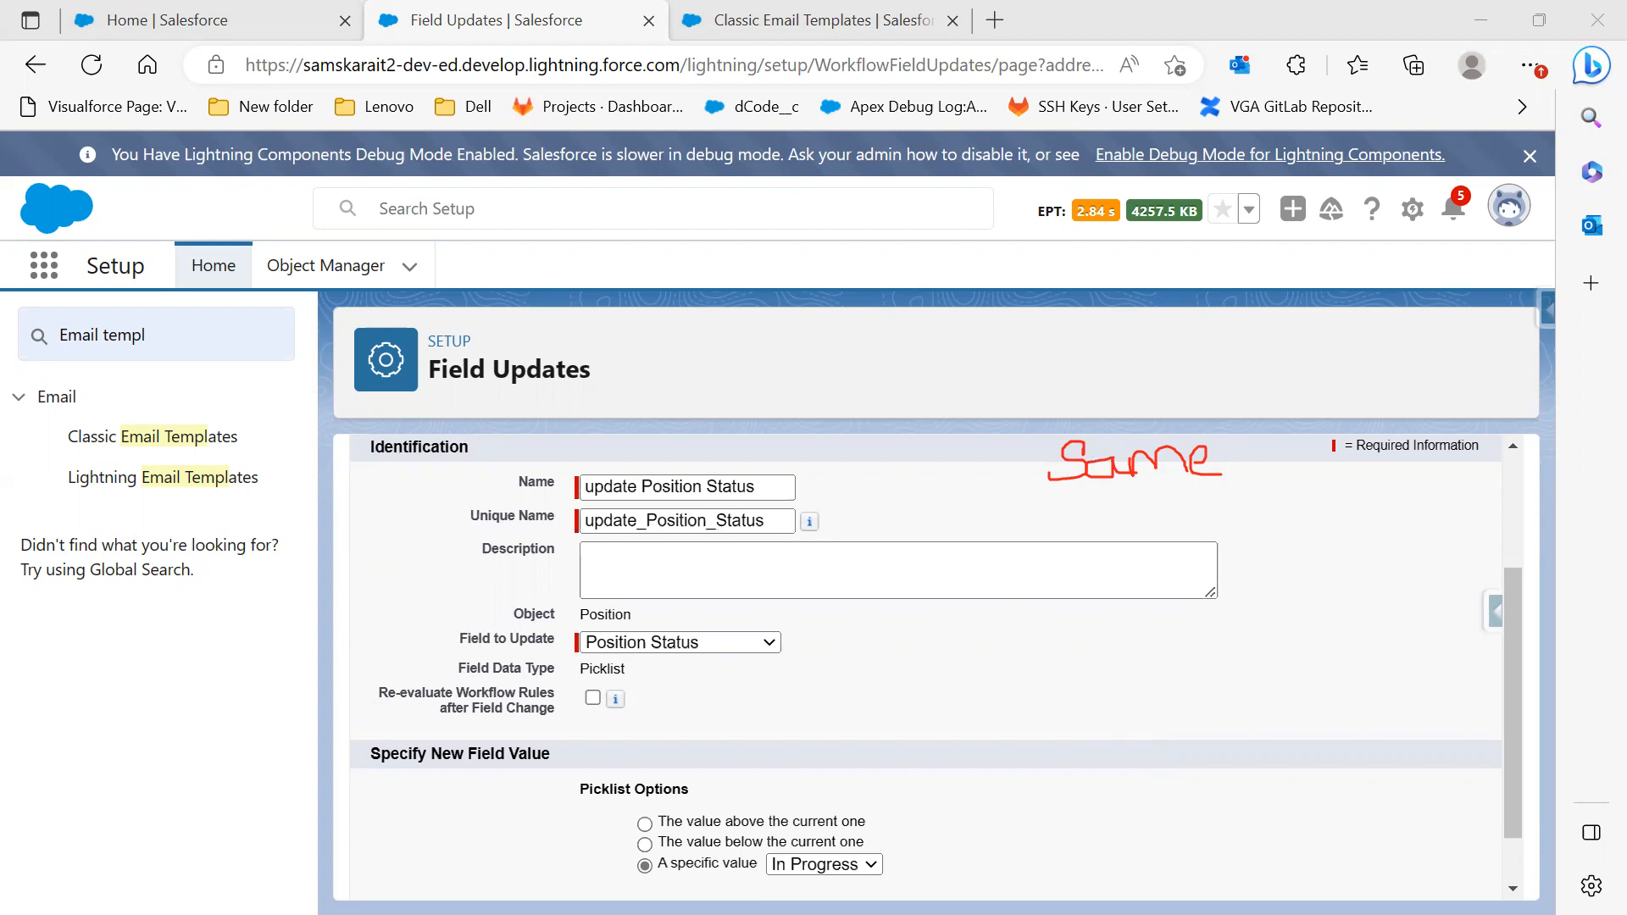
mouse_move(1069, 502)
left_mouse_down()
mouse_move(1083, 539)
mouse_move(1093, 521)
left_mouse_up()
mouse_move(1174, 491)
left_mouse_down()
mouse_move(1191, 537)
mouse_move(1199, 495)
mouse_move(1176, 507)
left_mouse_up()
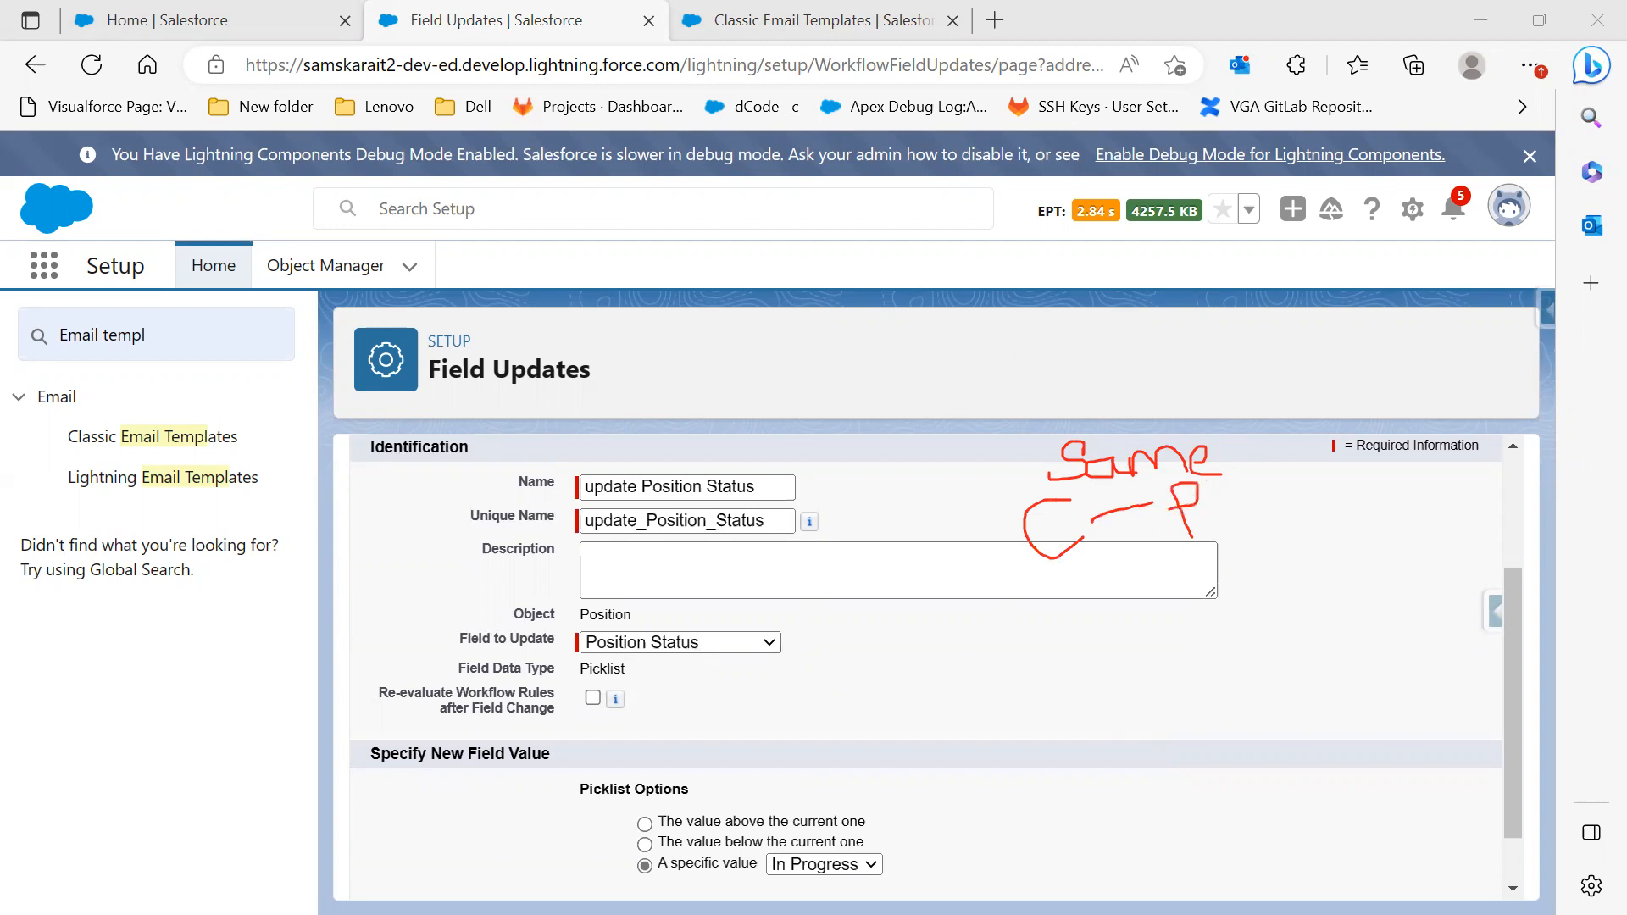
left_click(767, 641)
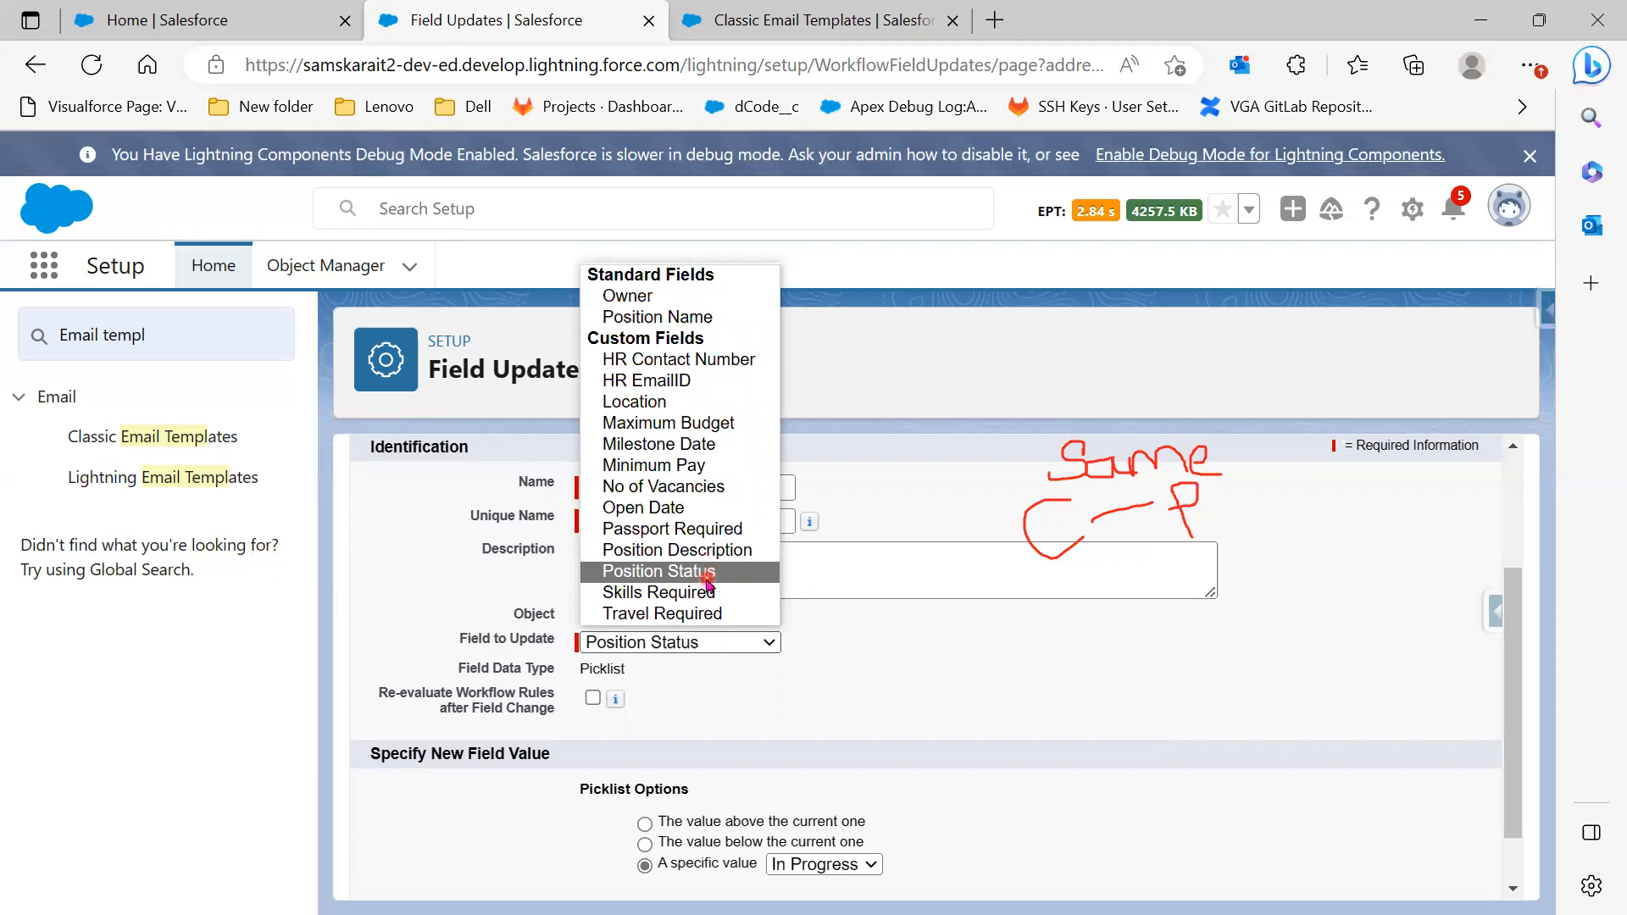
Try HR Contact Number and then Owner as the field to update, then dismiss the field list
left_click(704, 371)
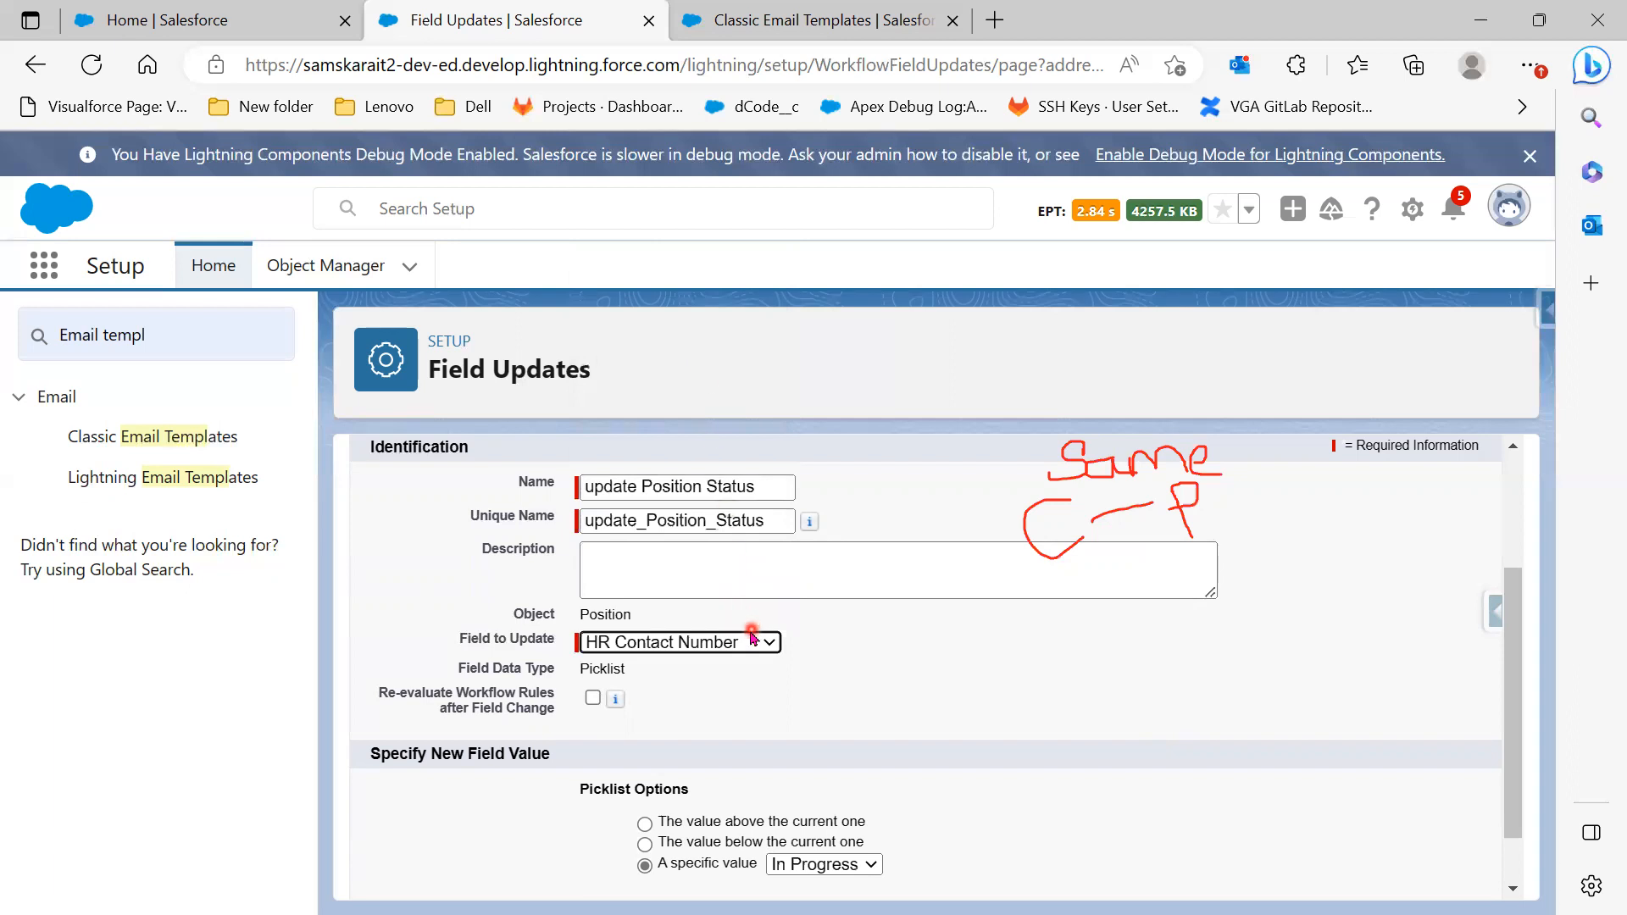
scroll(817, 769, "down", 3)
left_click(715, 629)
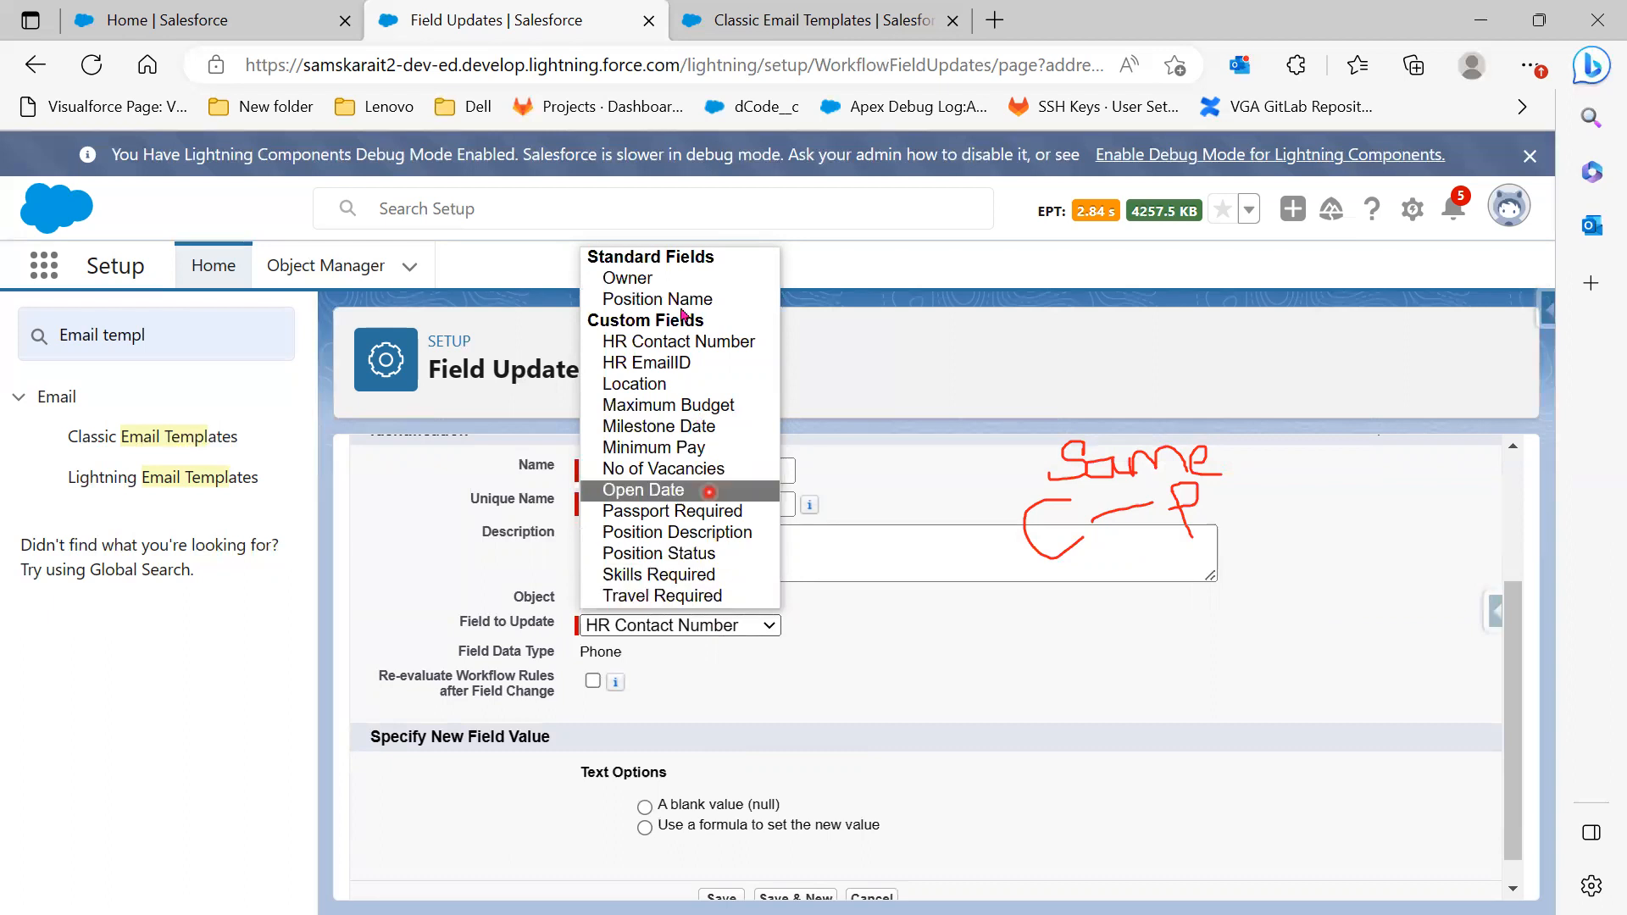
left_click(675, 280)
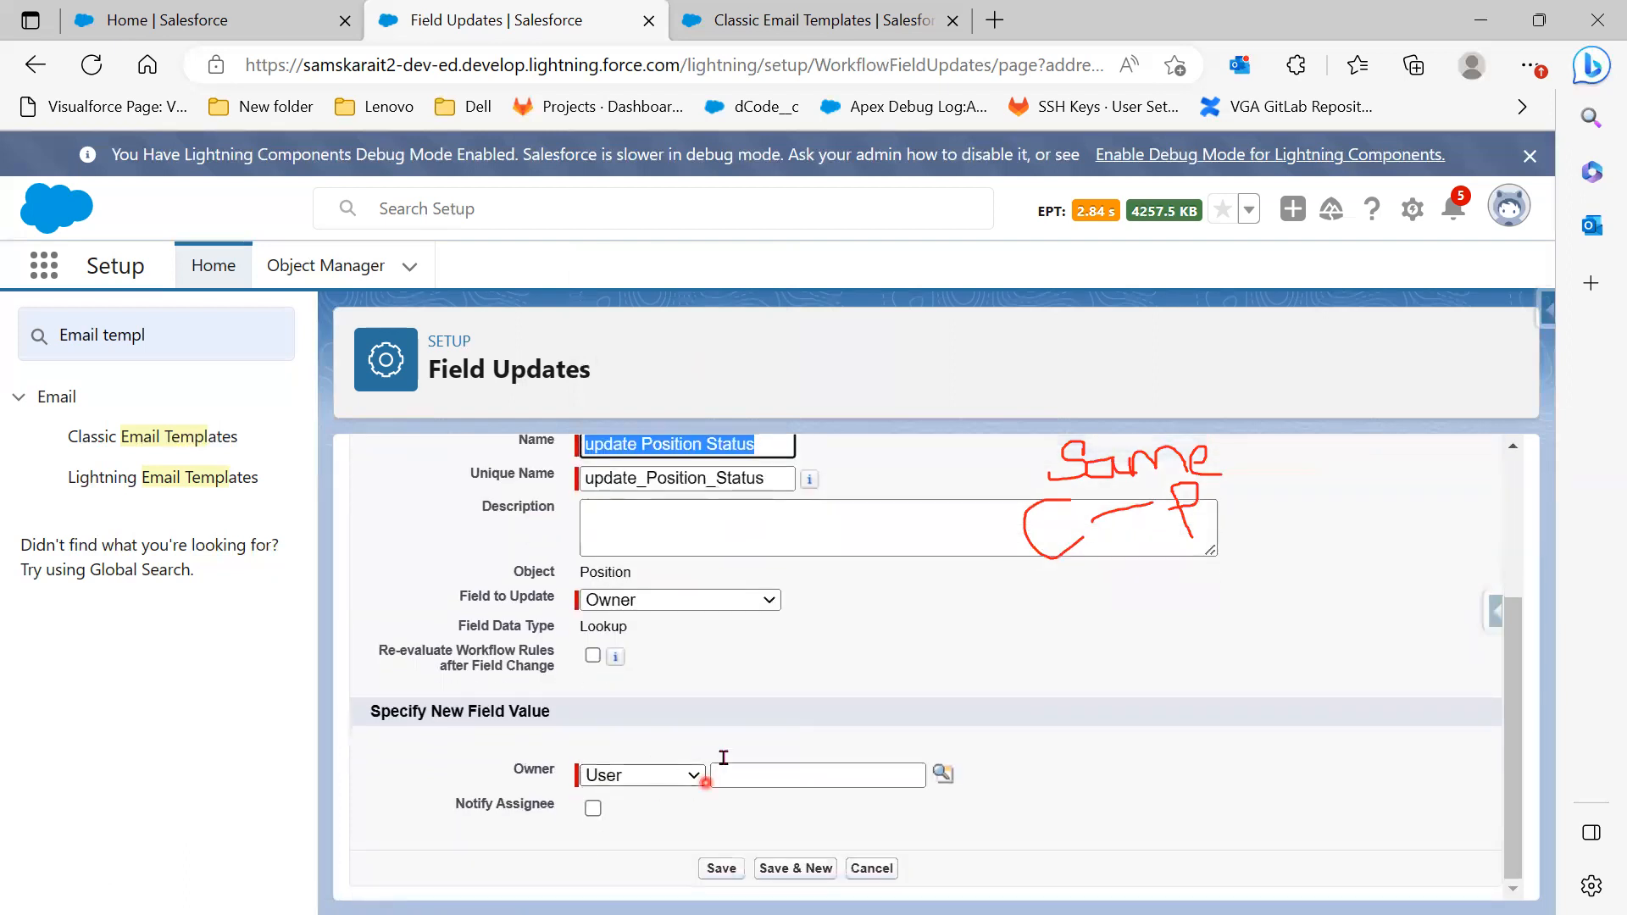
left_click(695, 602)
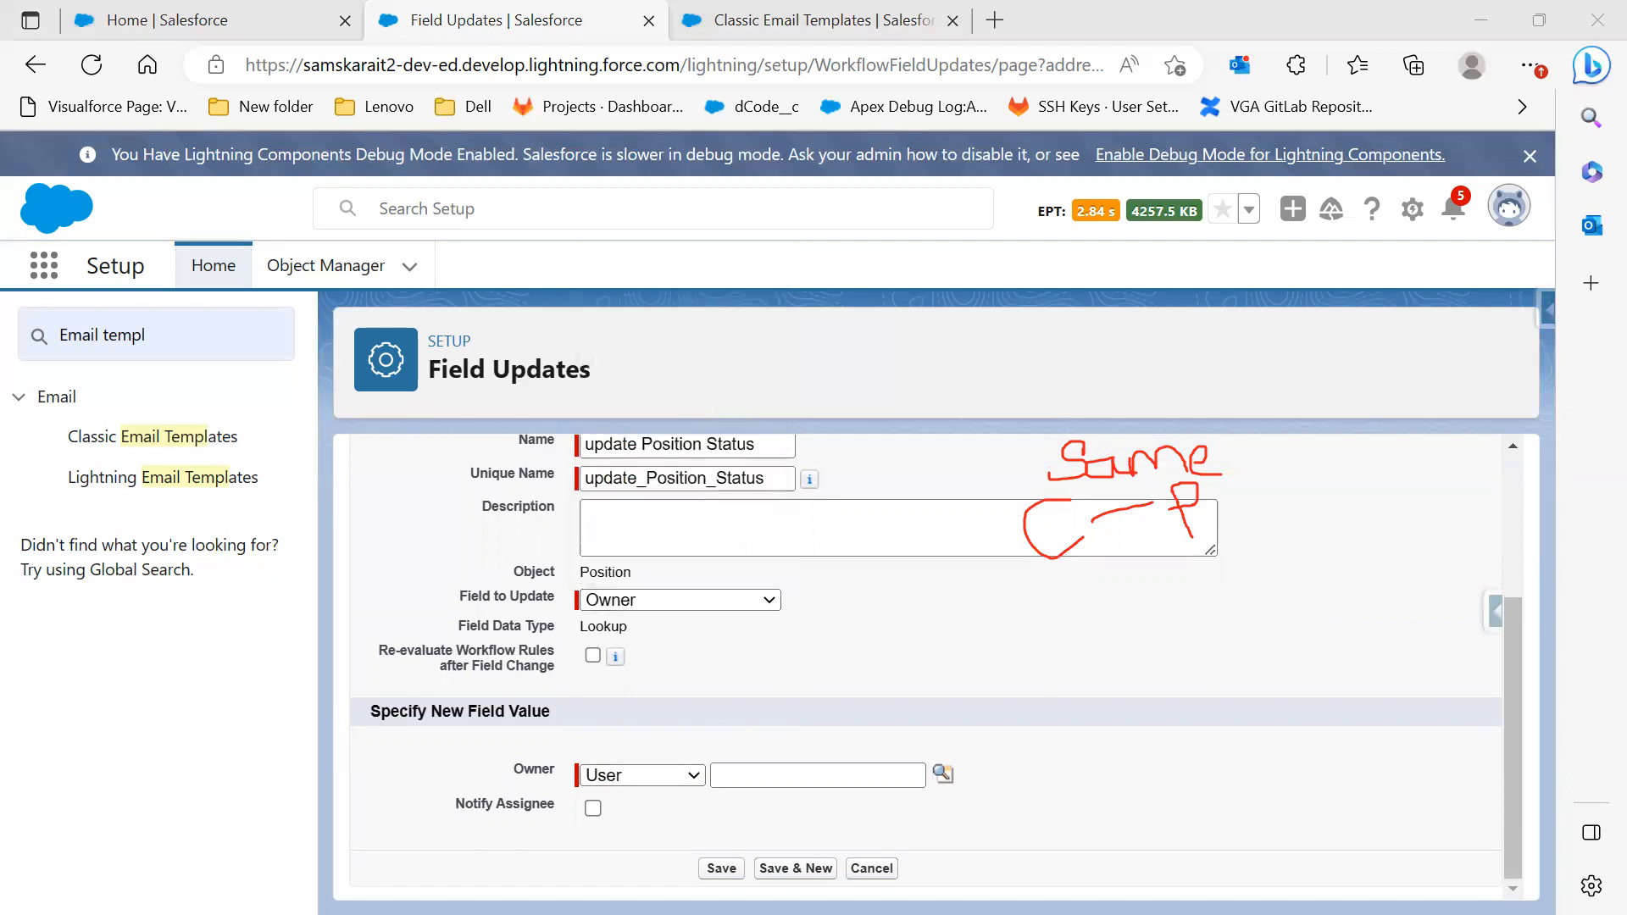
key("alt+Tab")
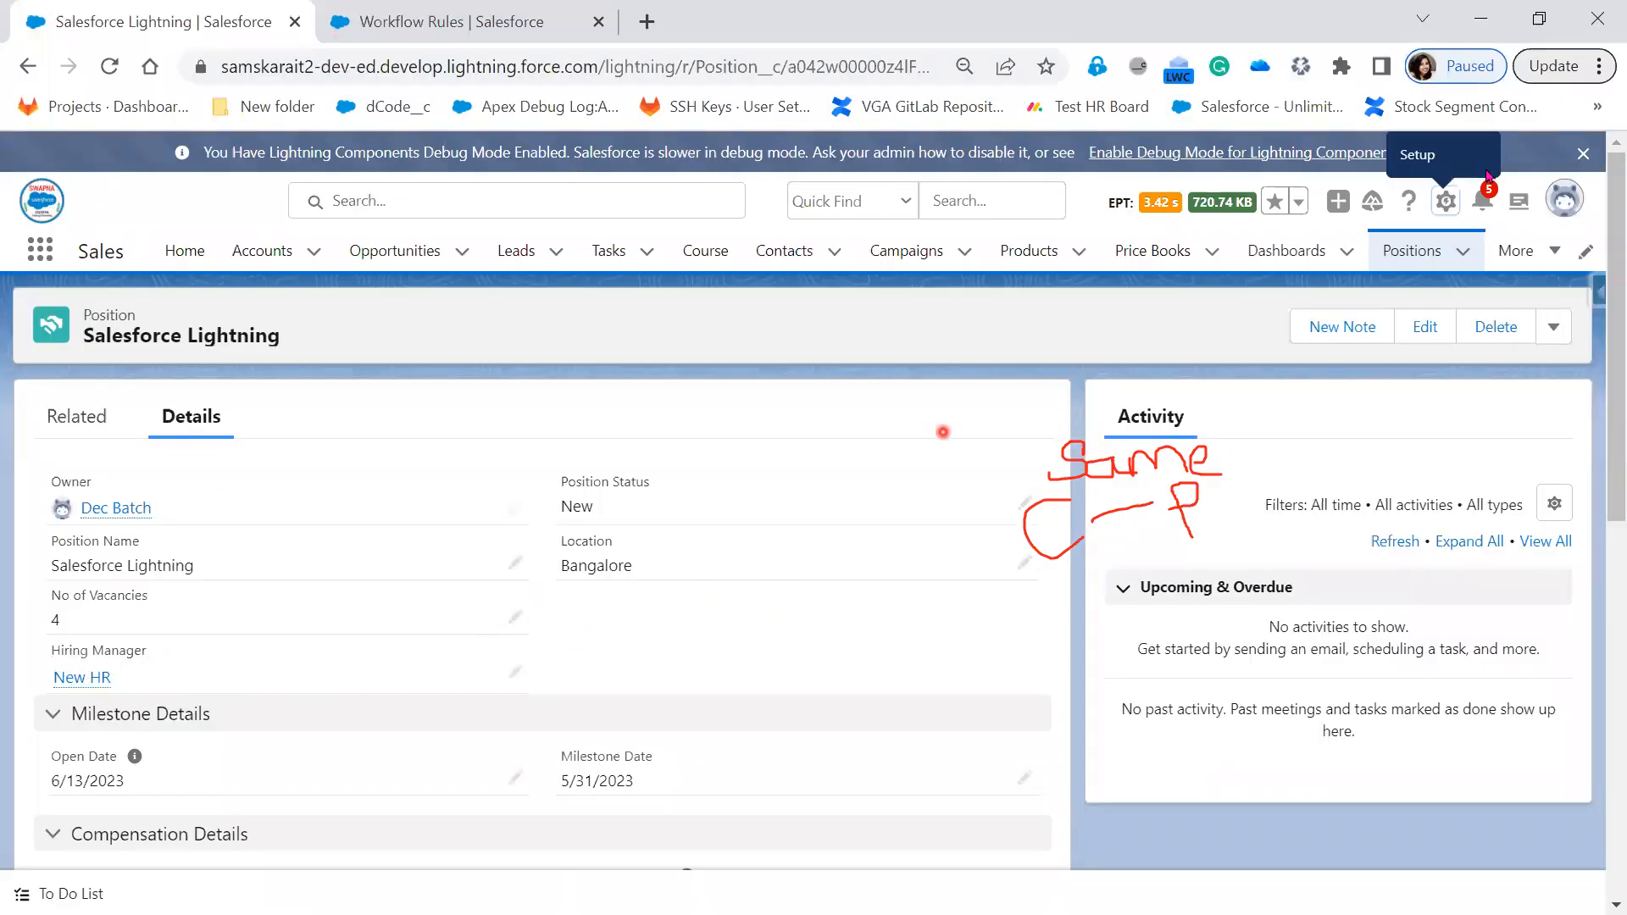
left_click(1479, 18)
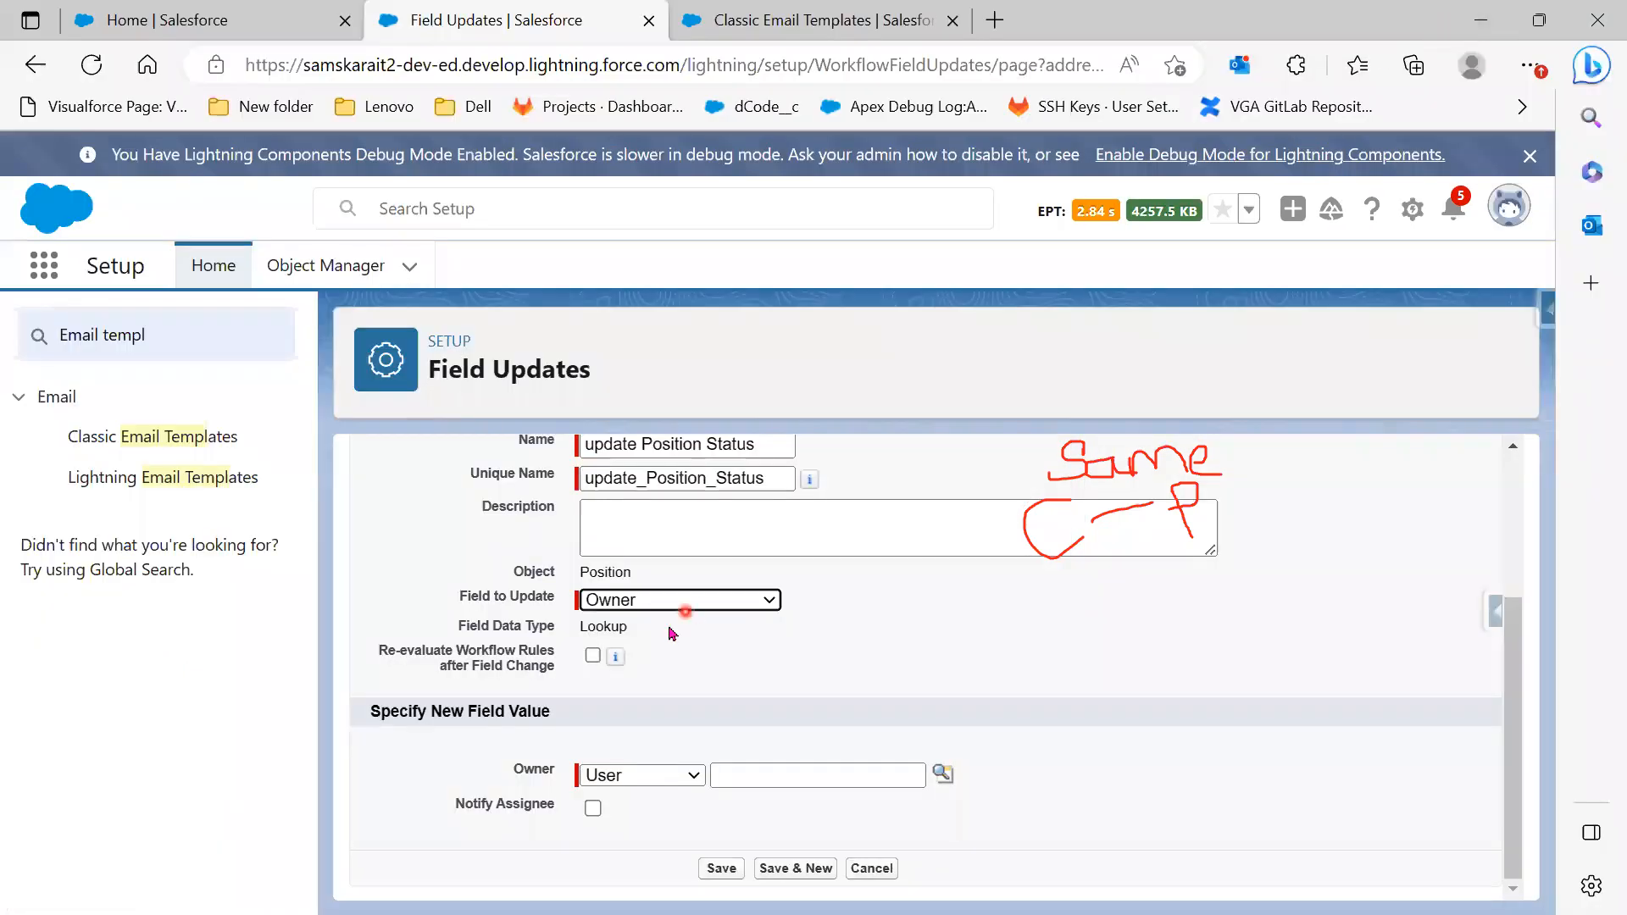
left_click(684, 599)
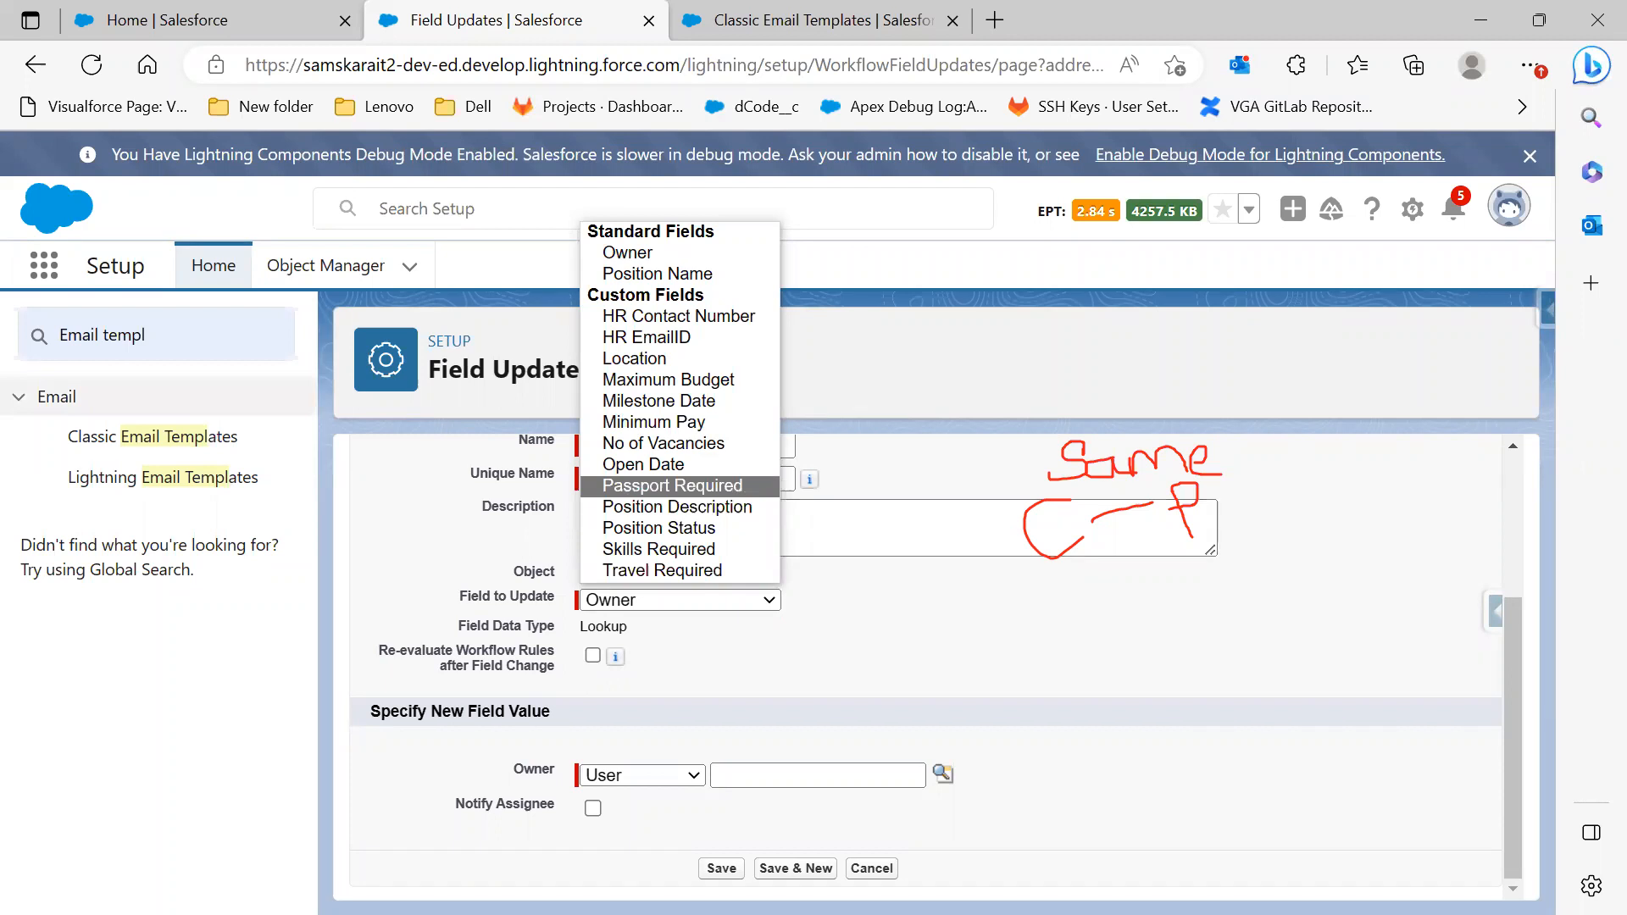
key("Escape")
left_click(1037, 680)
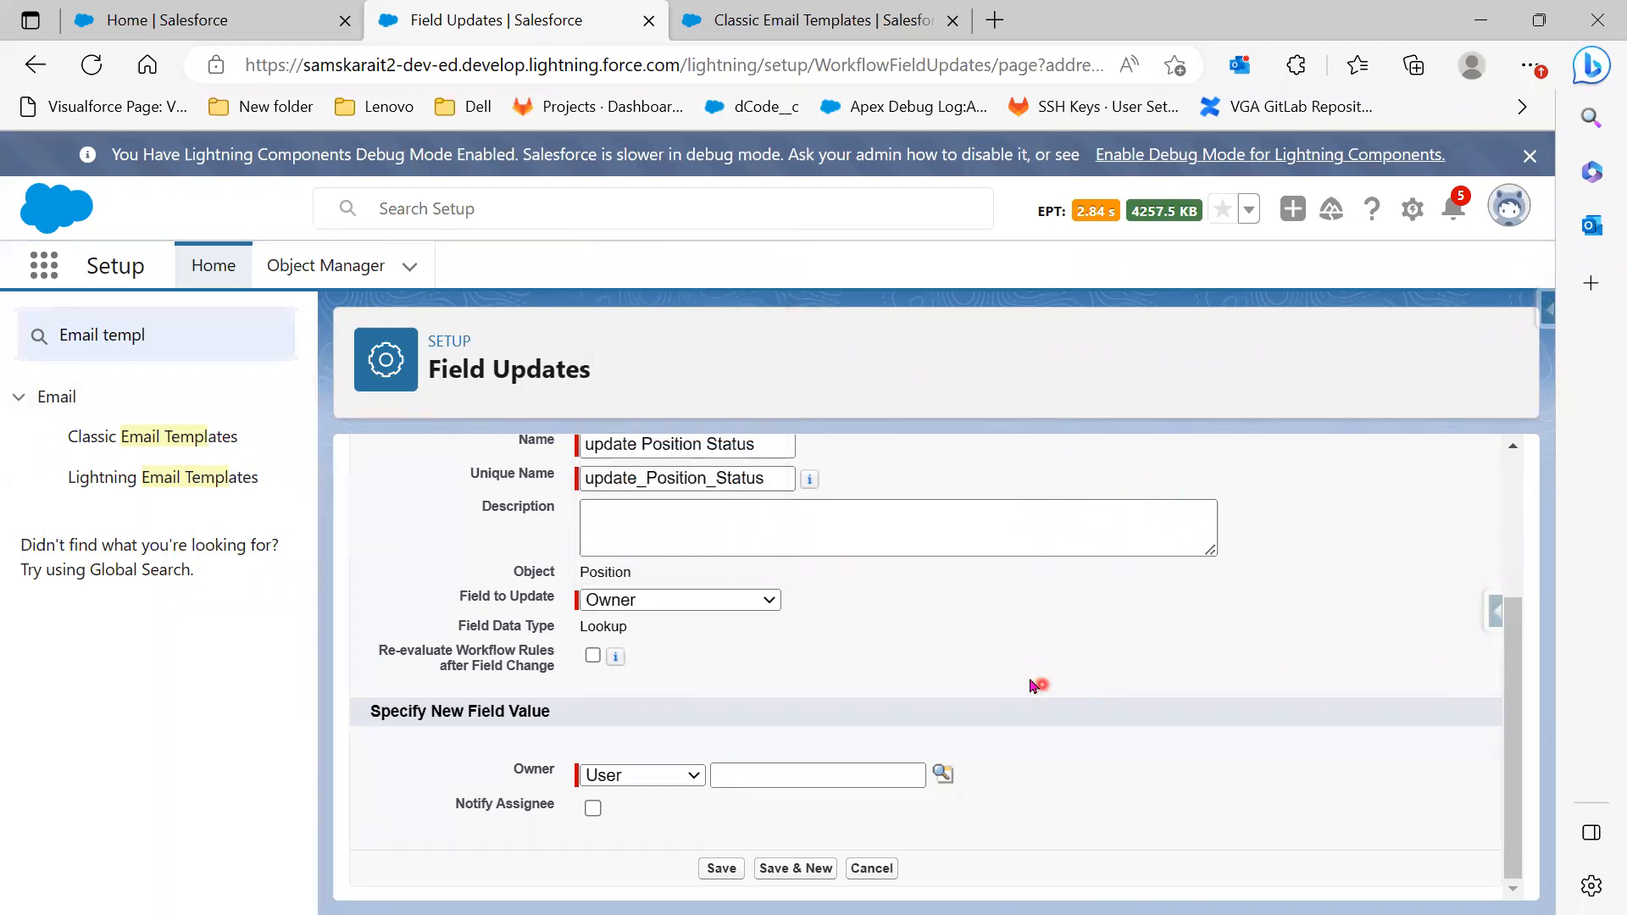
Reselect Position Status, set it to the specific value In Progress, and save the field update
left_click(593, 609)
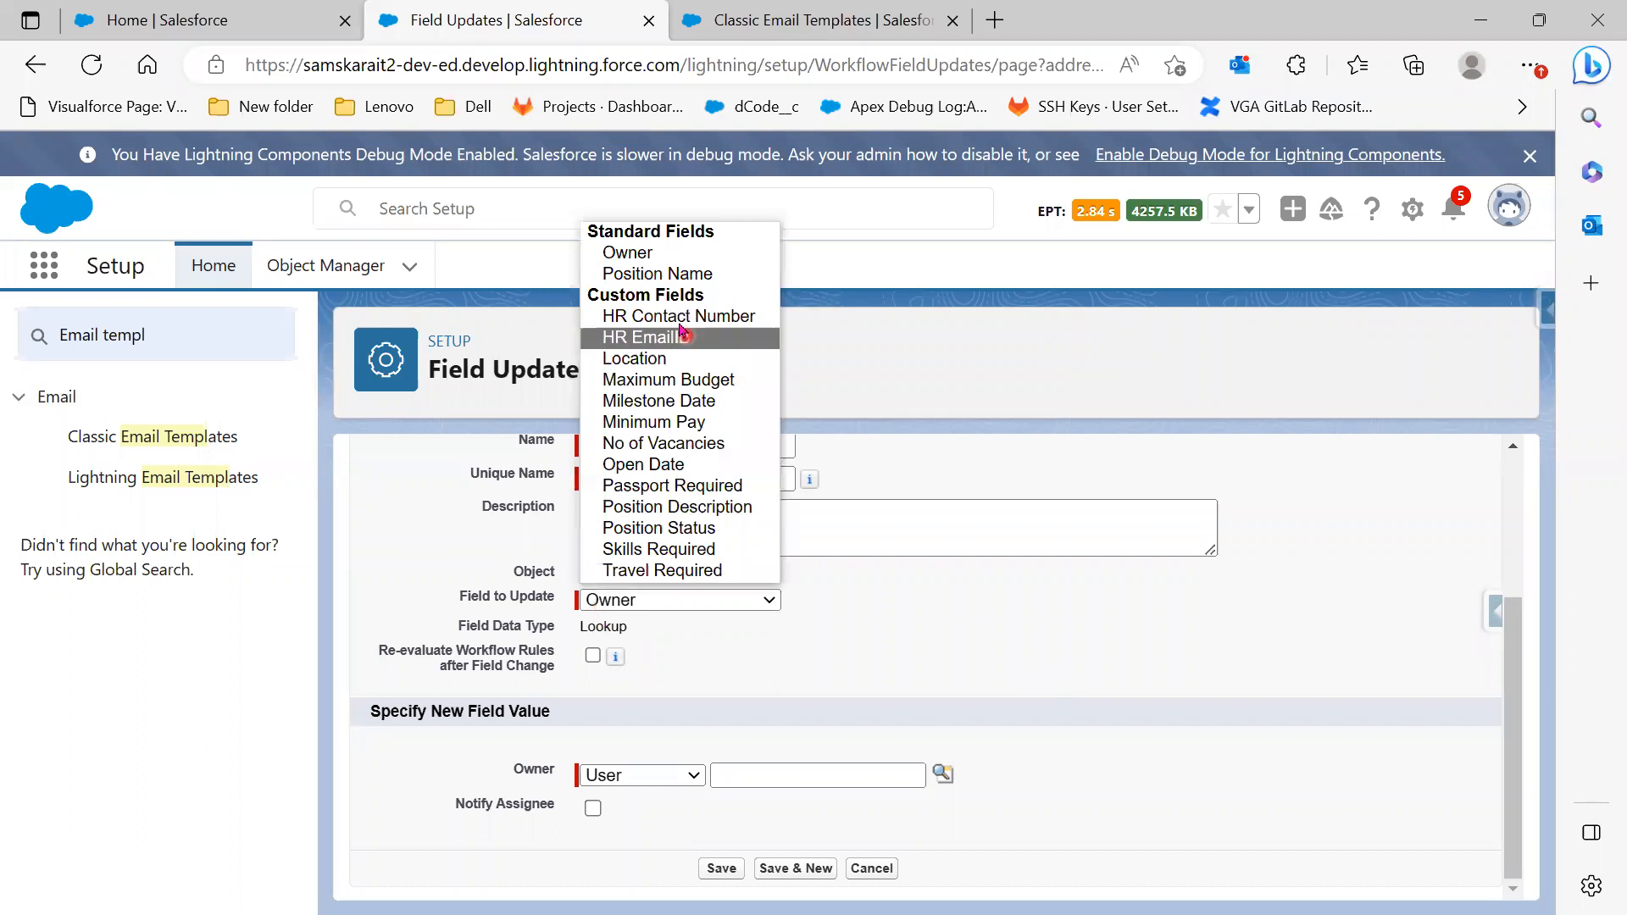
left_click(718, 536)
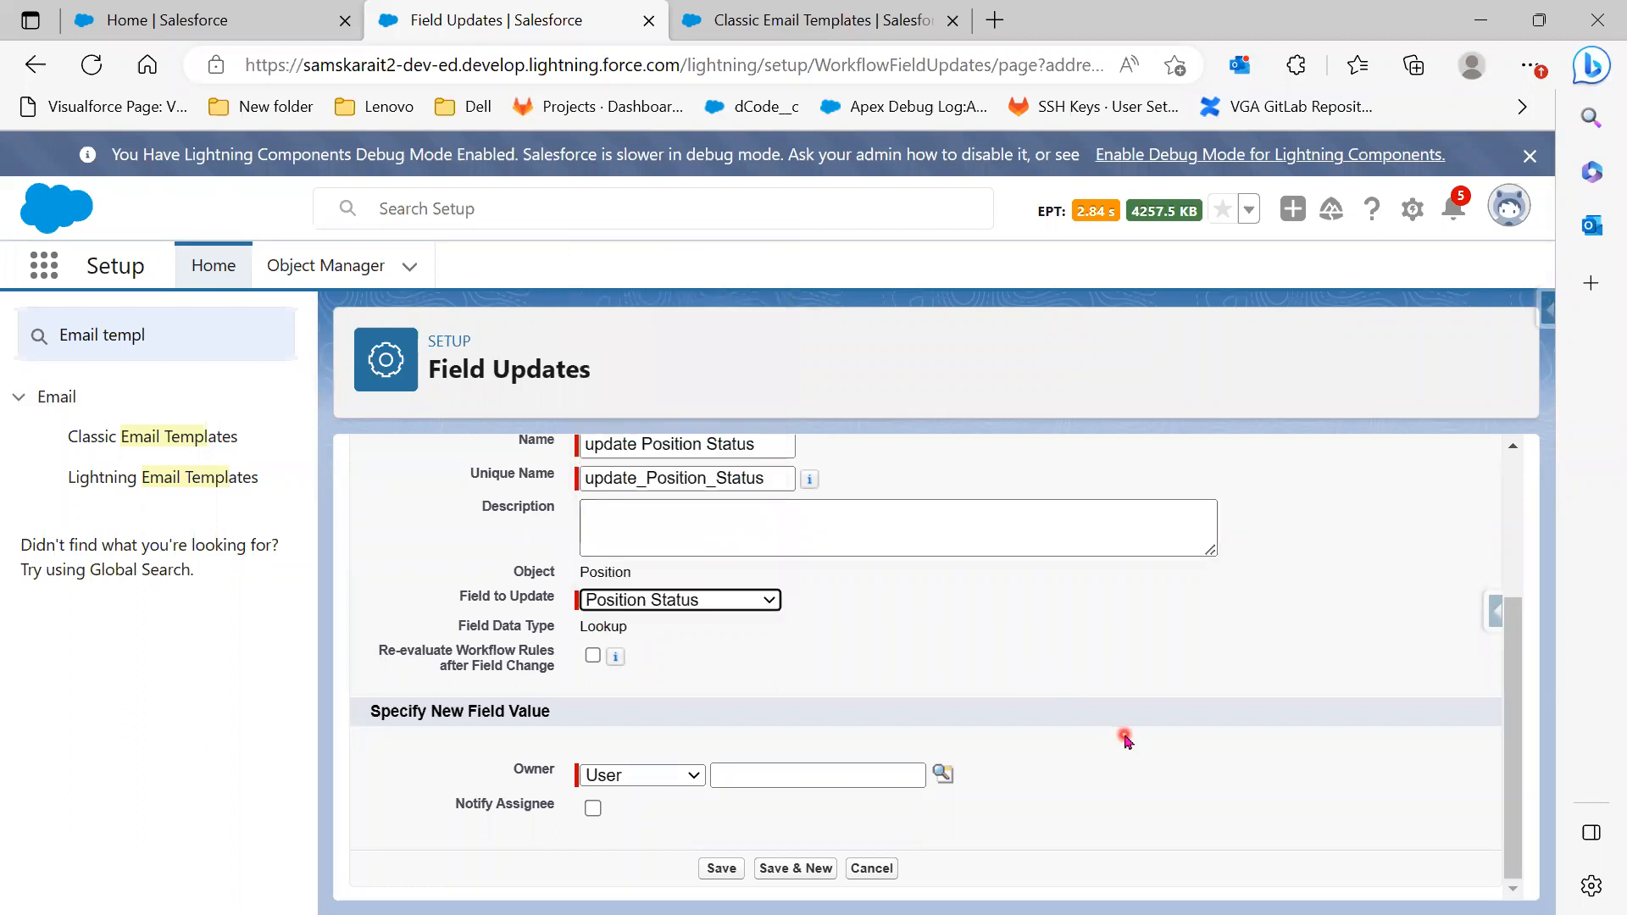
scroll(1124, 747, "down", 1)
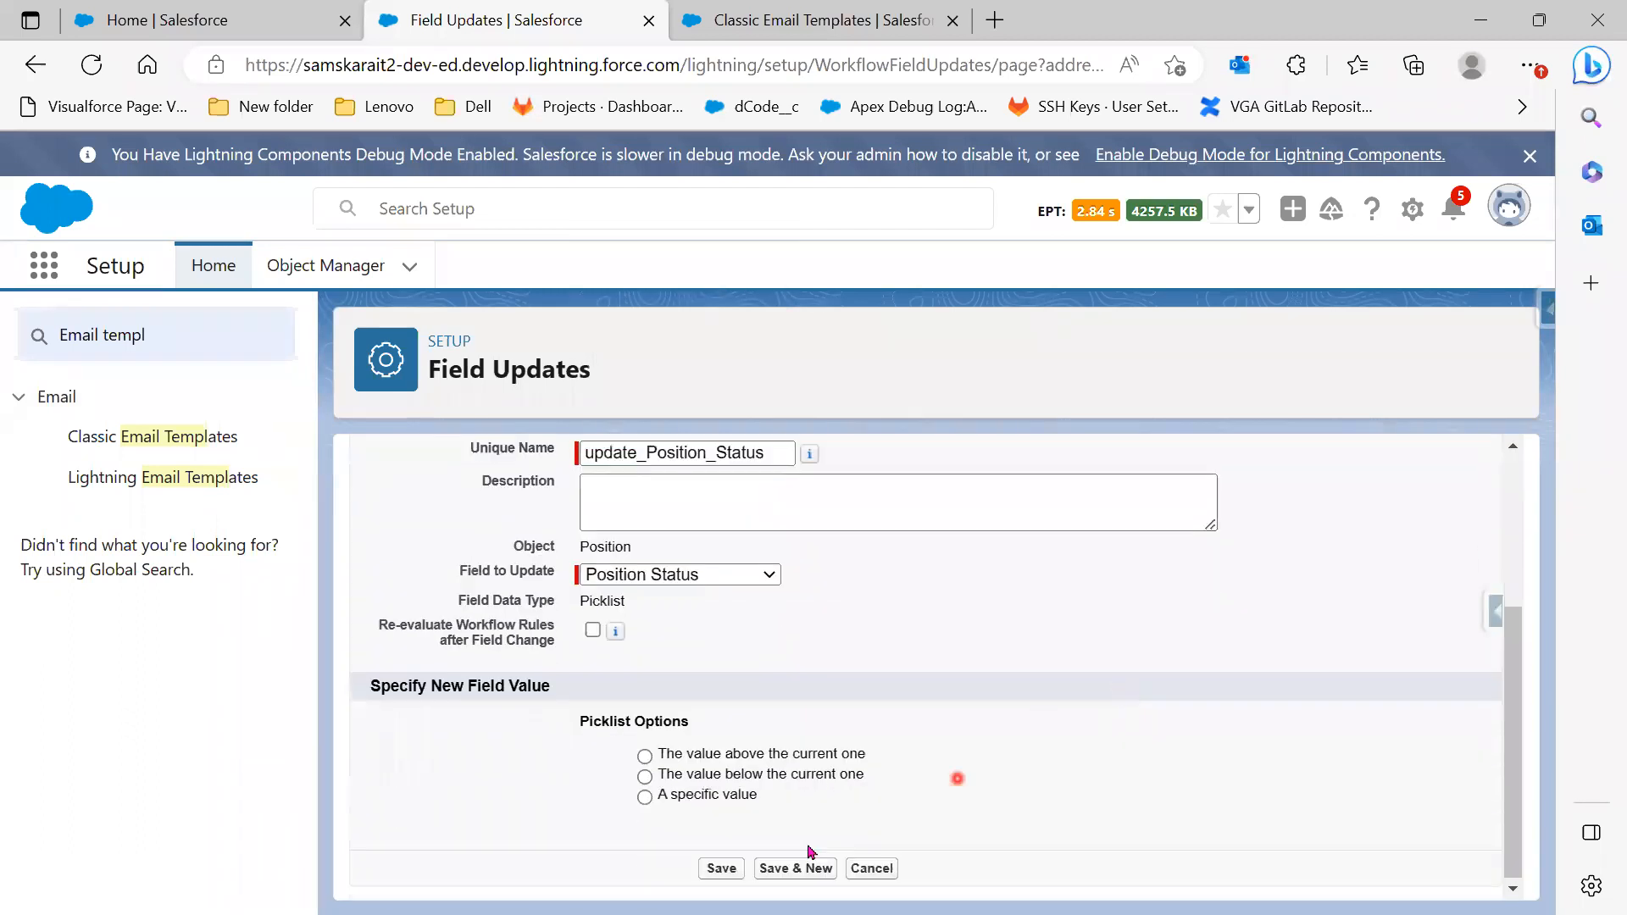
left_click(719, 794)
left_click(853, 805)
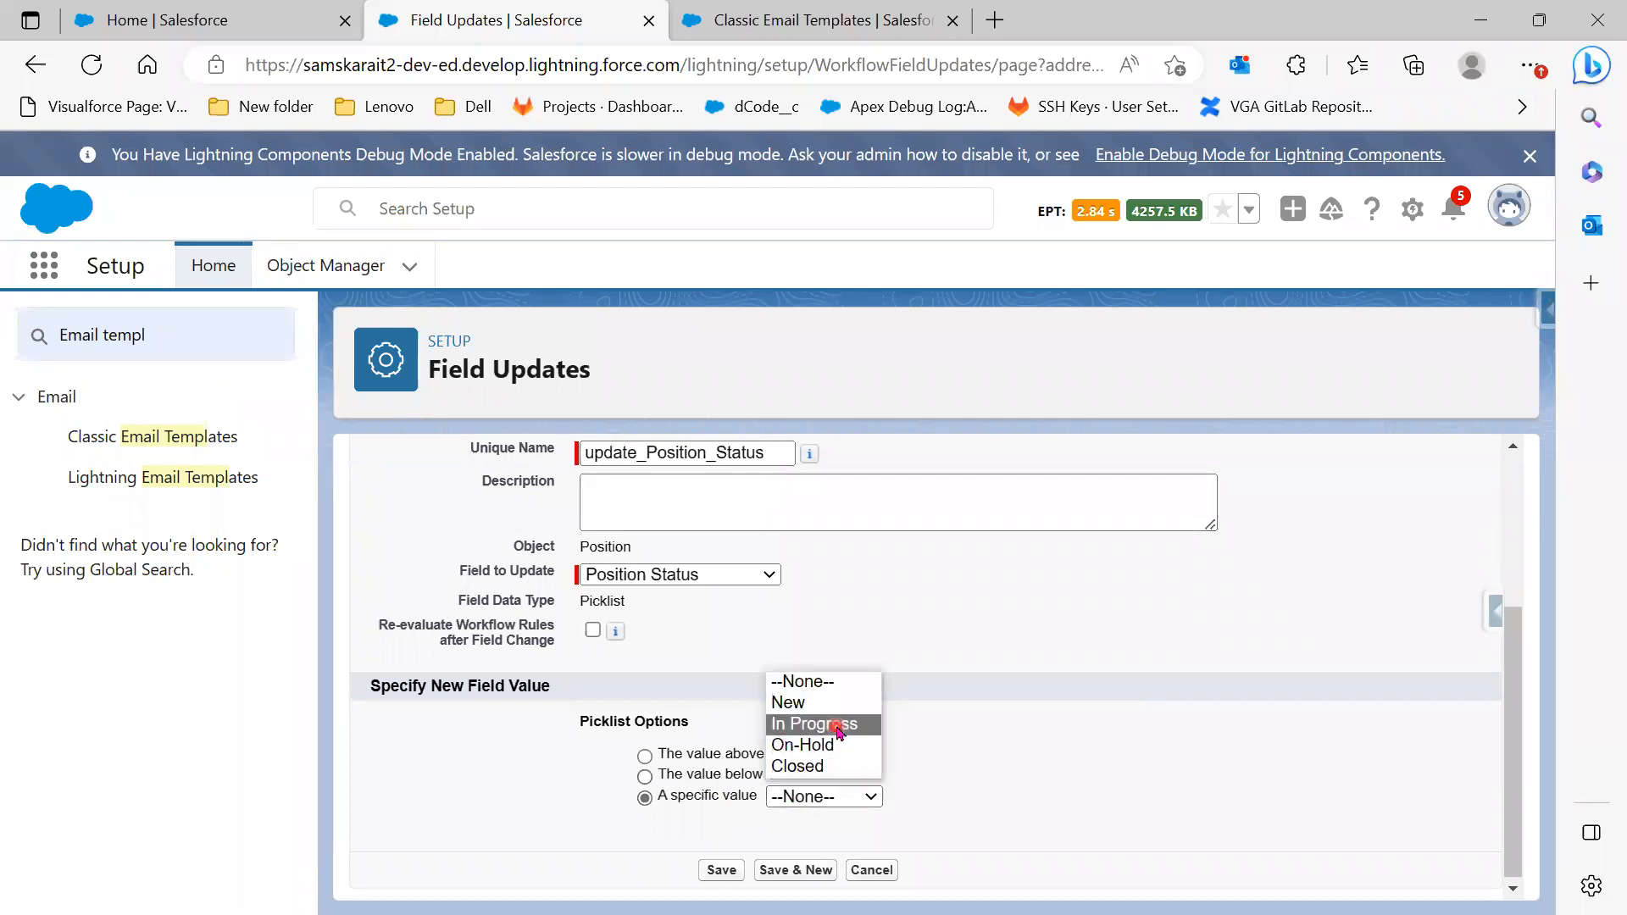
left_click(839, 725)
left_click(722, 868)
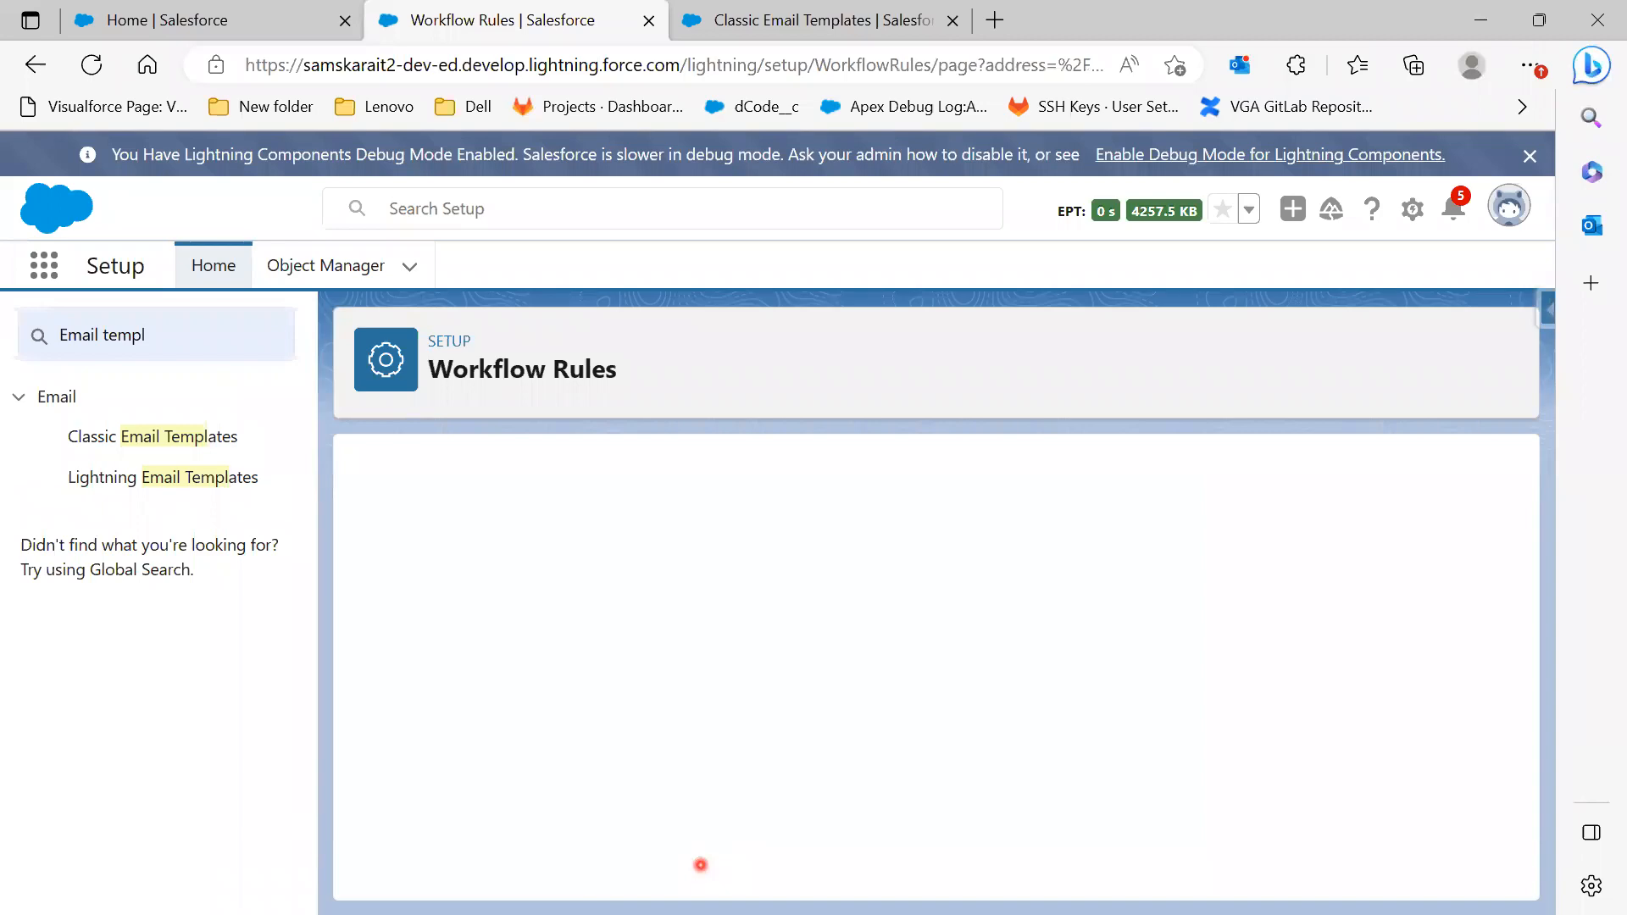
In the slide show, advance through the workflow event types on slide 8 to the Actions slide
key("alt+Tab")
left_click(1417, 789)
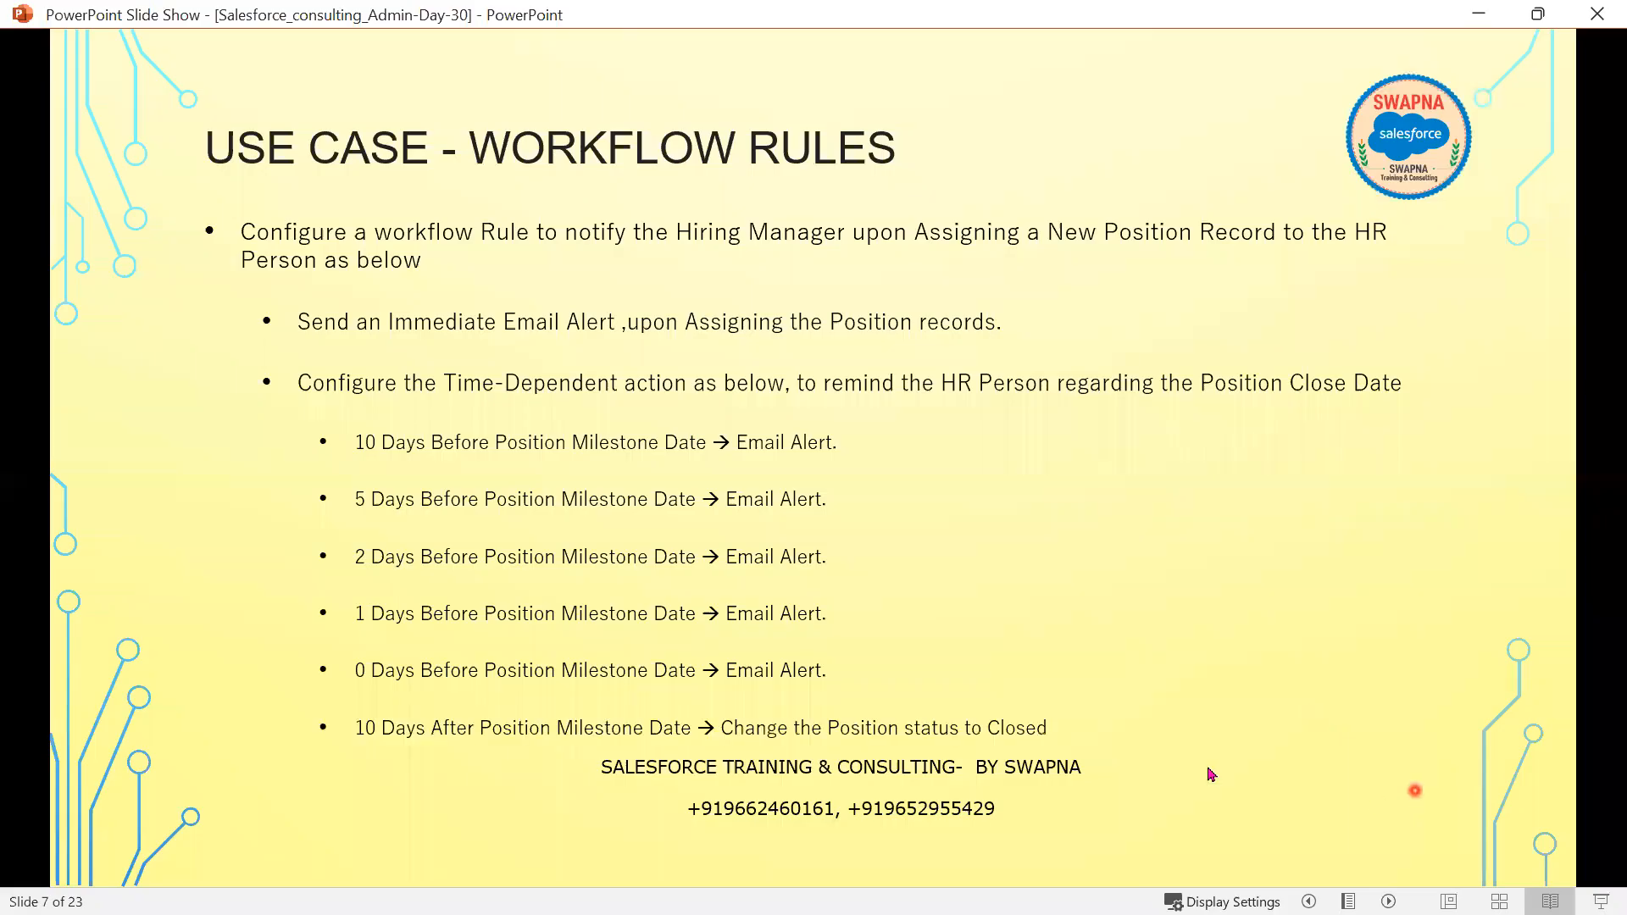
left_click(1208, 769)
left_click(1157, 770)
left_click(1152, 769)
left_click(1153, 773)
left_click(1153, 772)
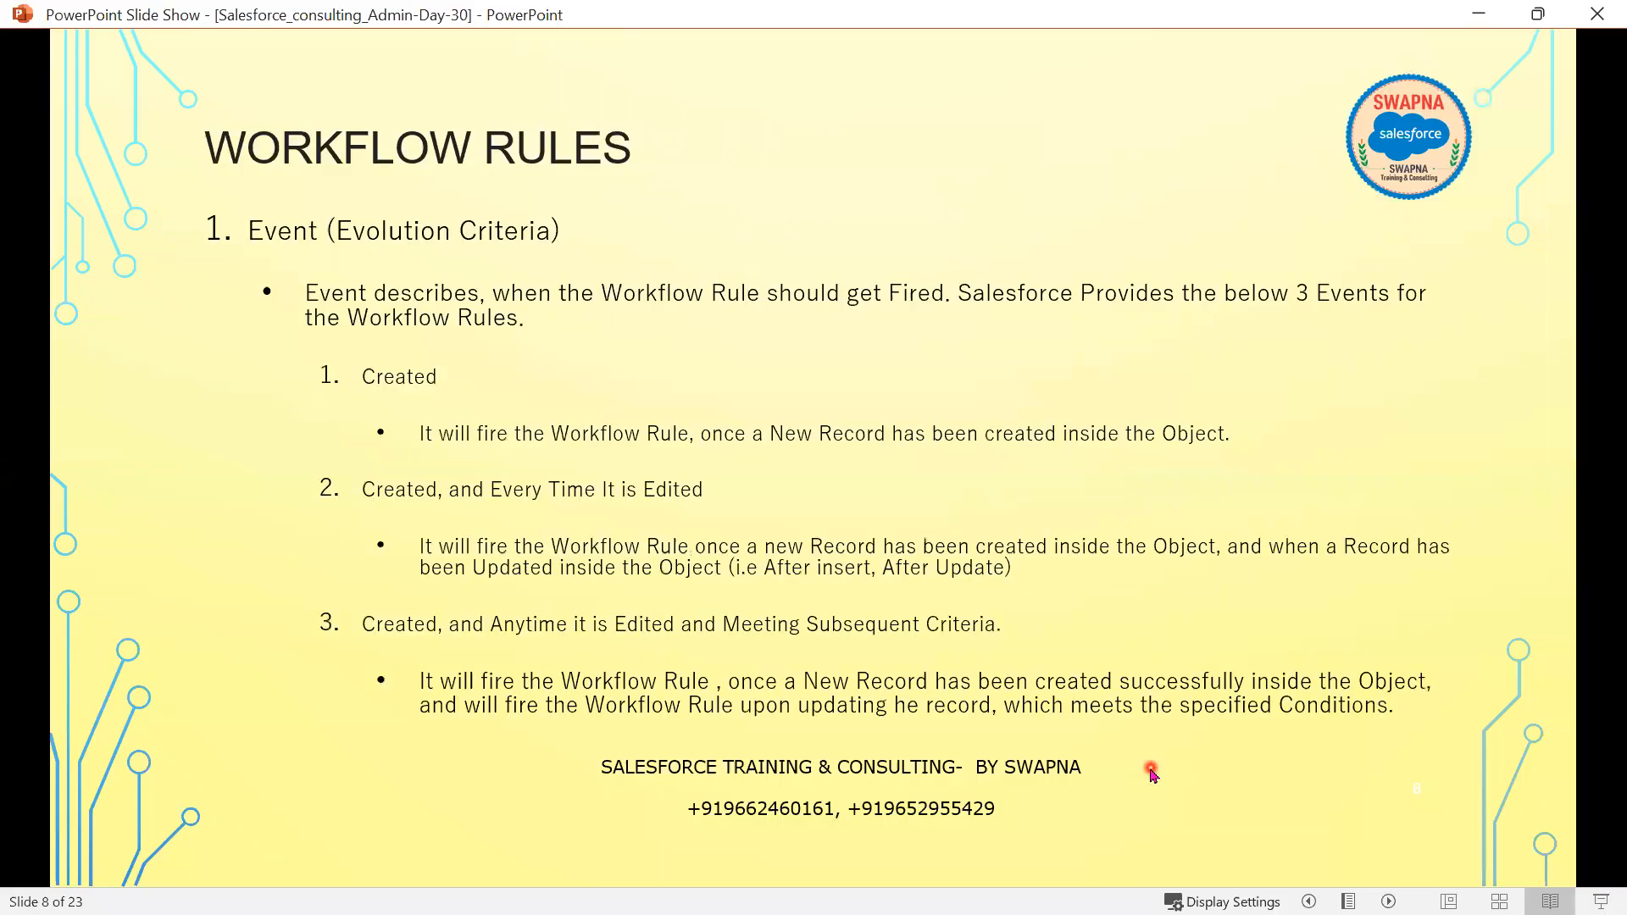
left_click(1153, 773)
left_click(1153, 773)
left_click(1152, 772)
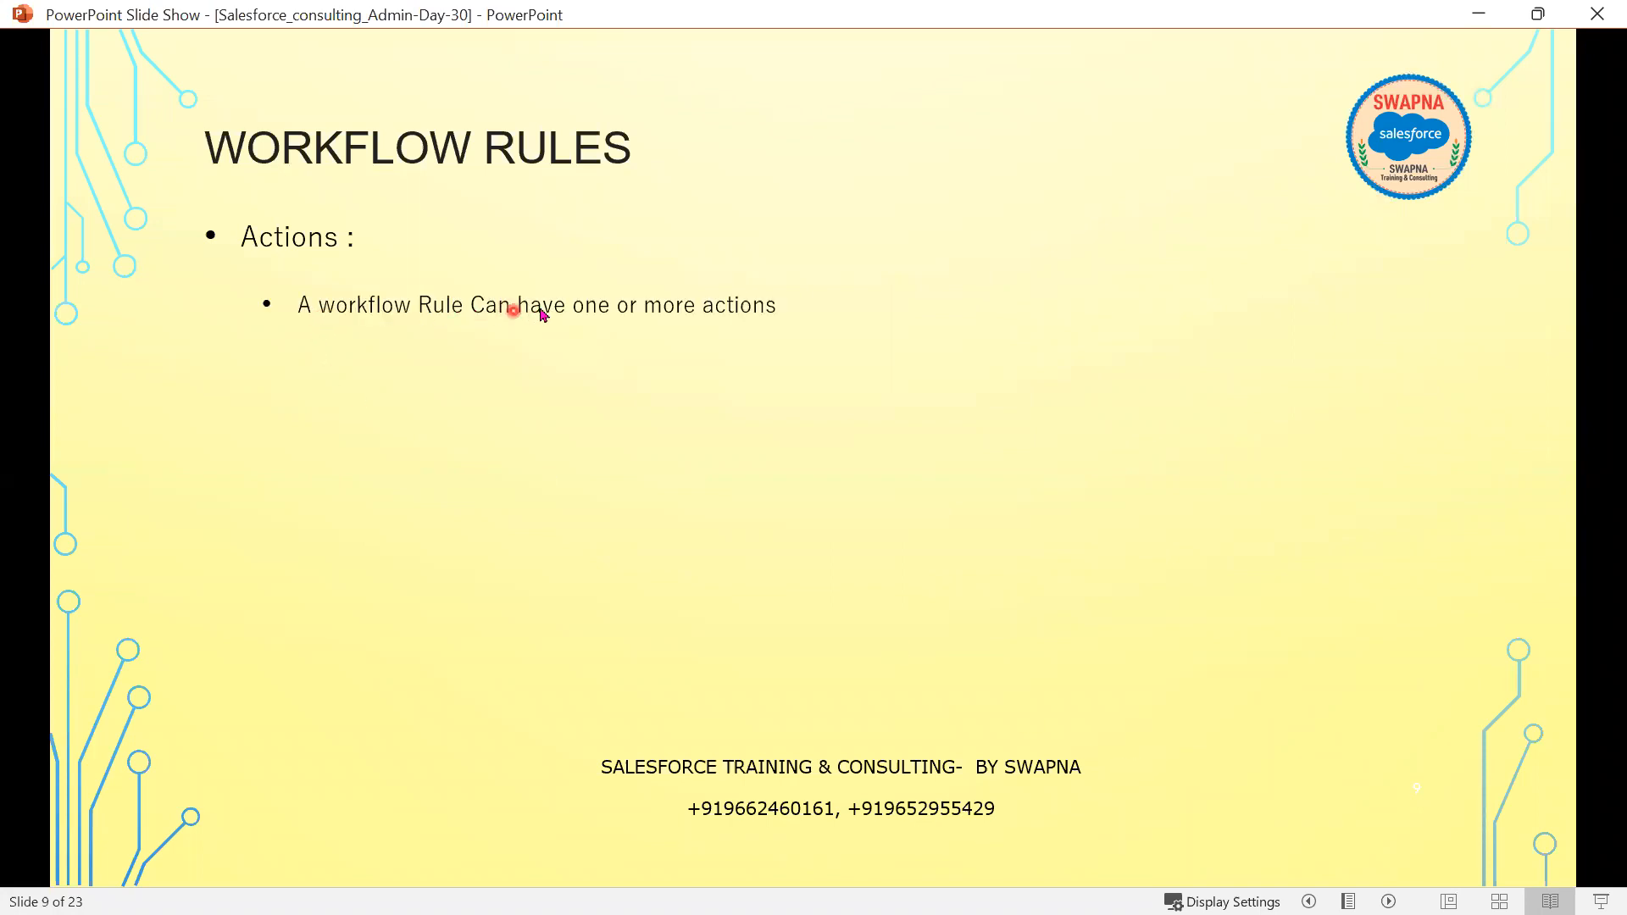
Reveal the automatable action types and slide 10's Email Alerts and email template points, then return to Salesforce
left_click(785, 614)
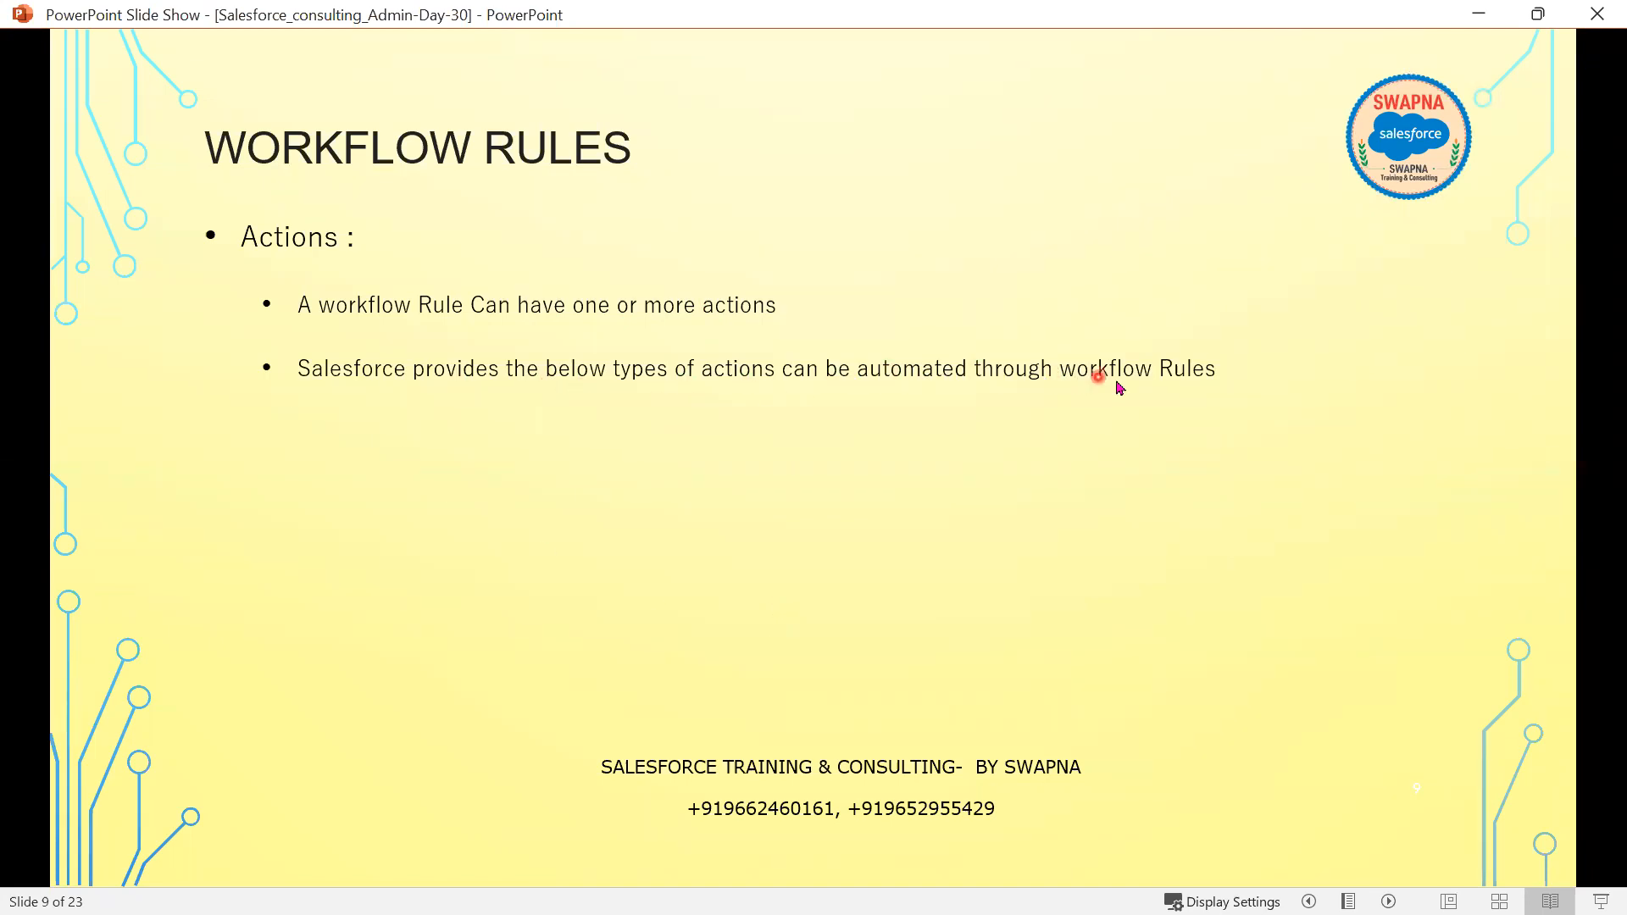
left_click(715, 650)
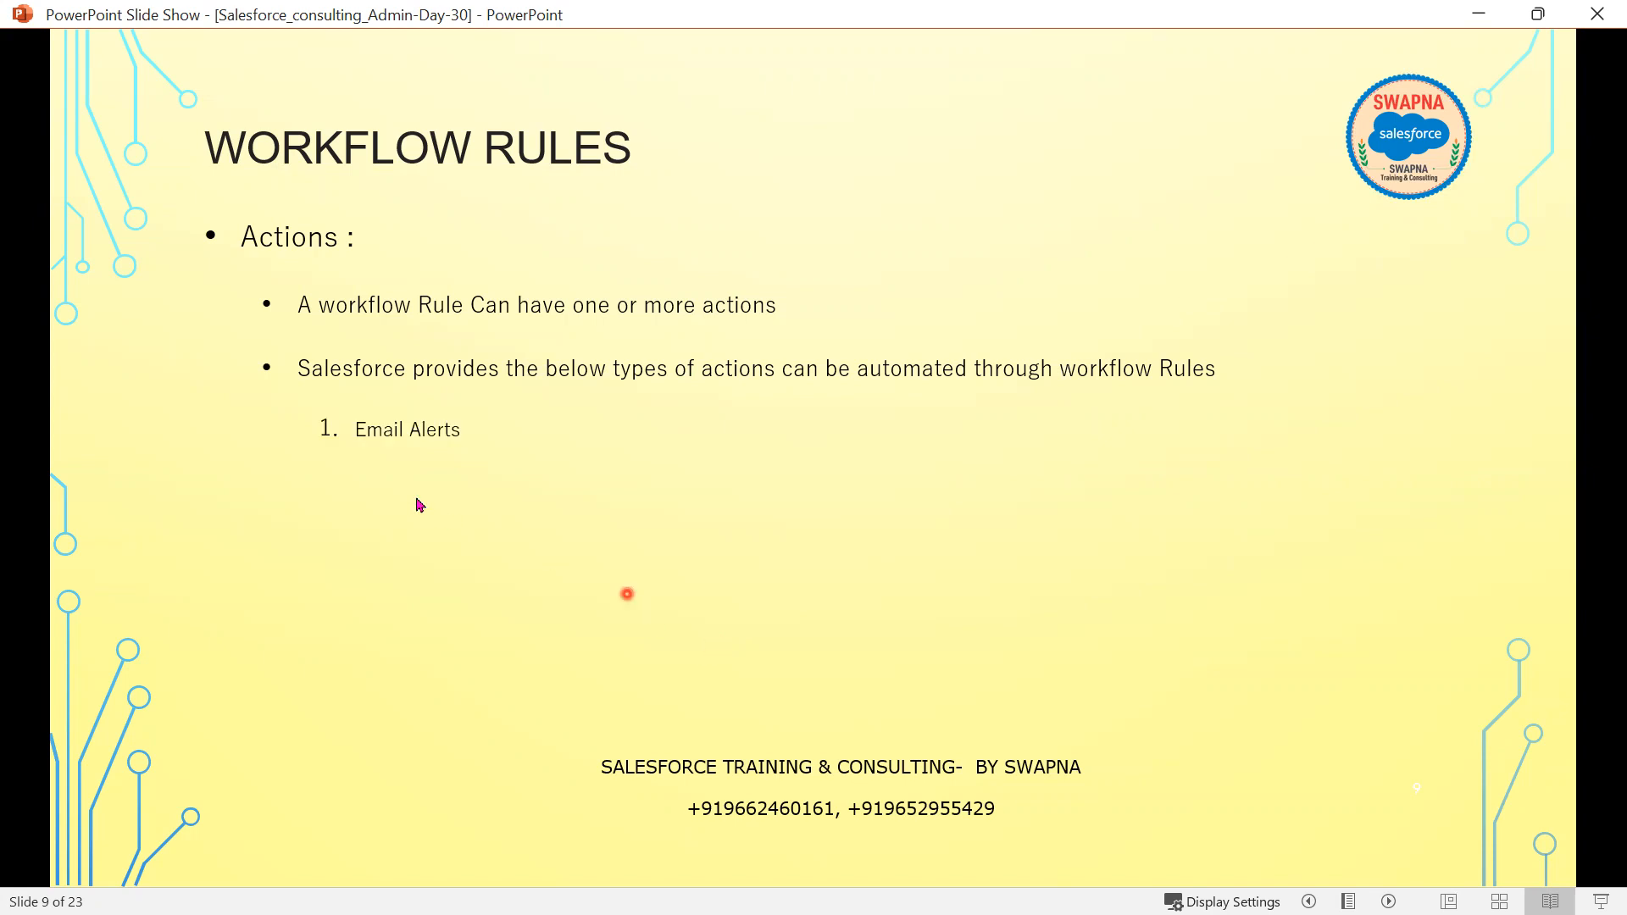
left_click(389, 488)
left_click(497, 560)
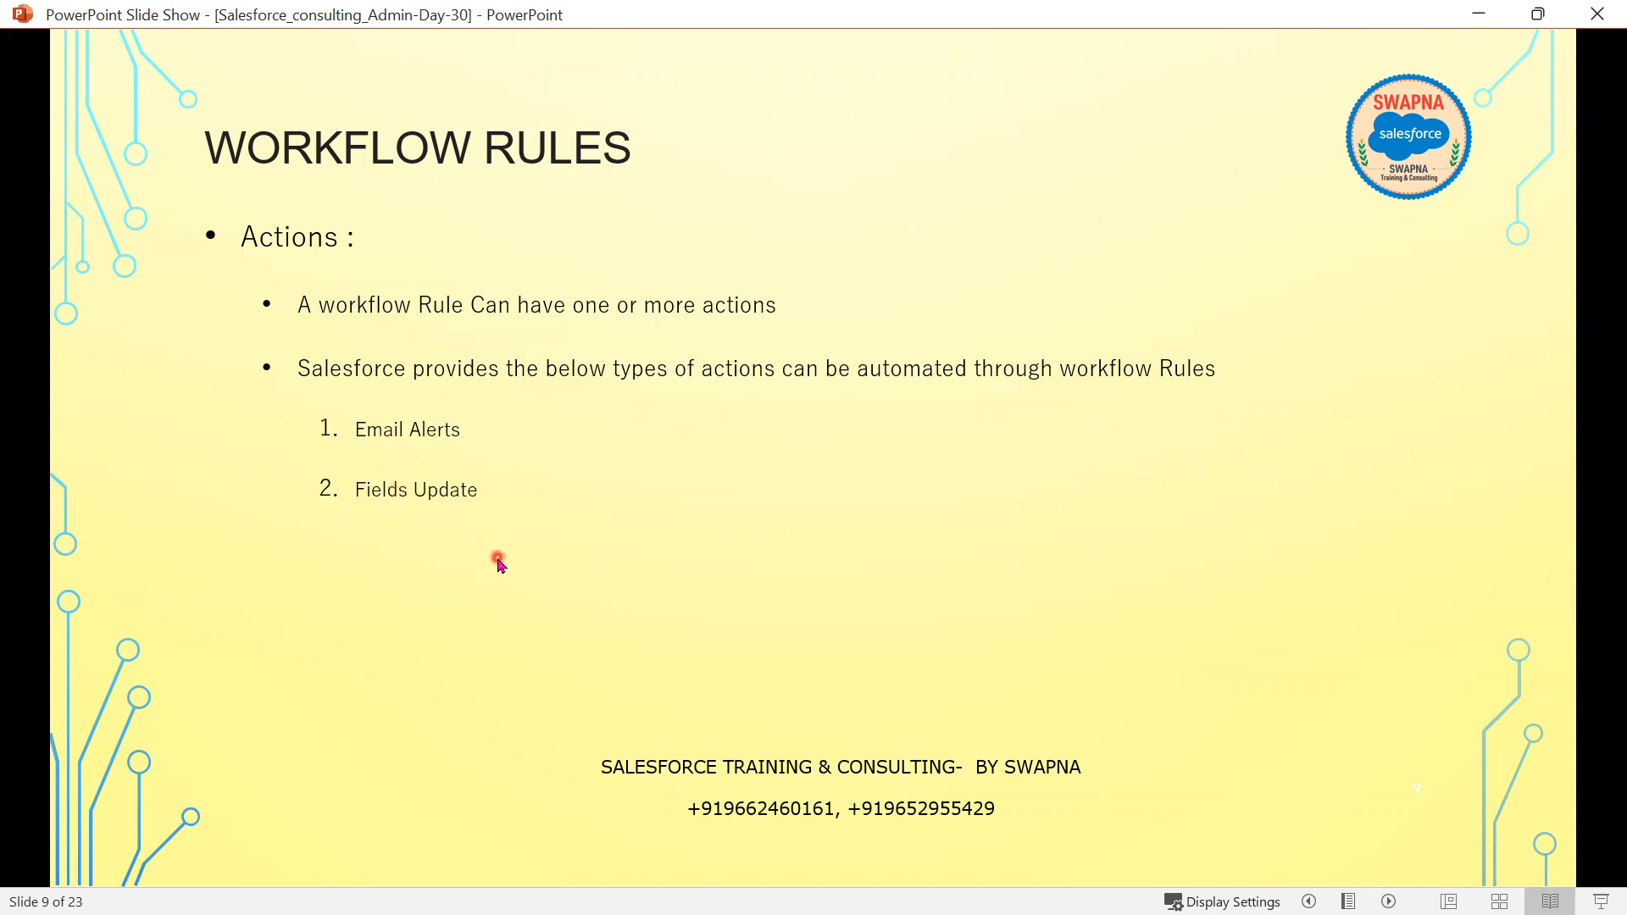
left_click(533, 598)
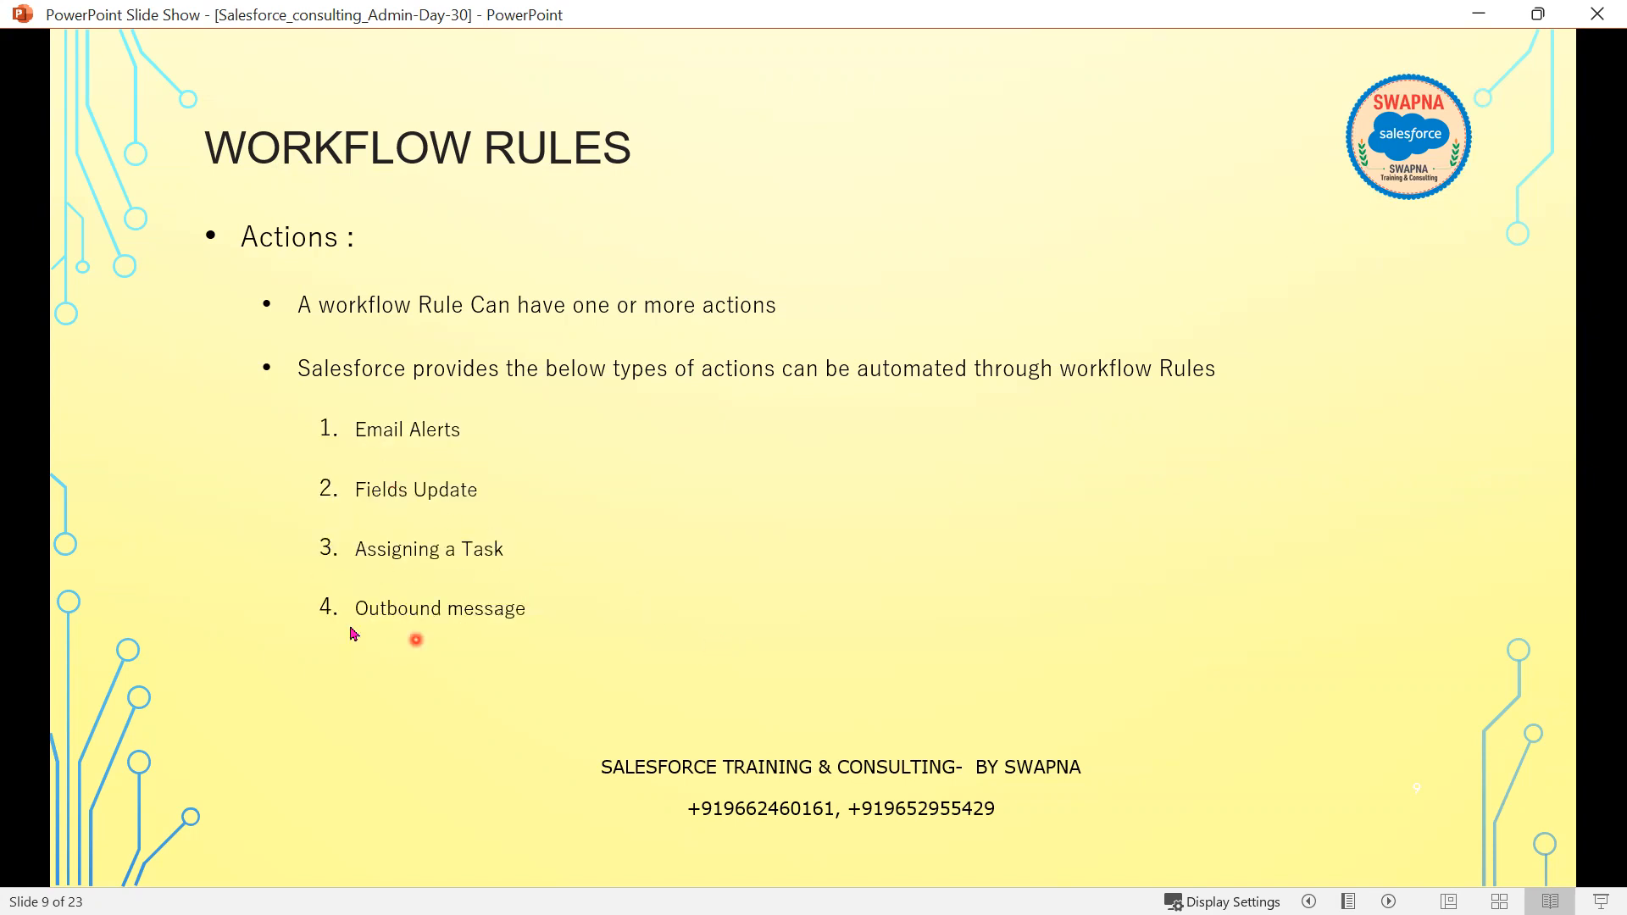
left_click(563, 657)
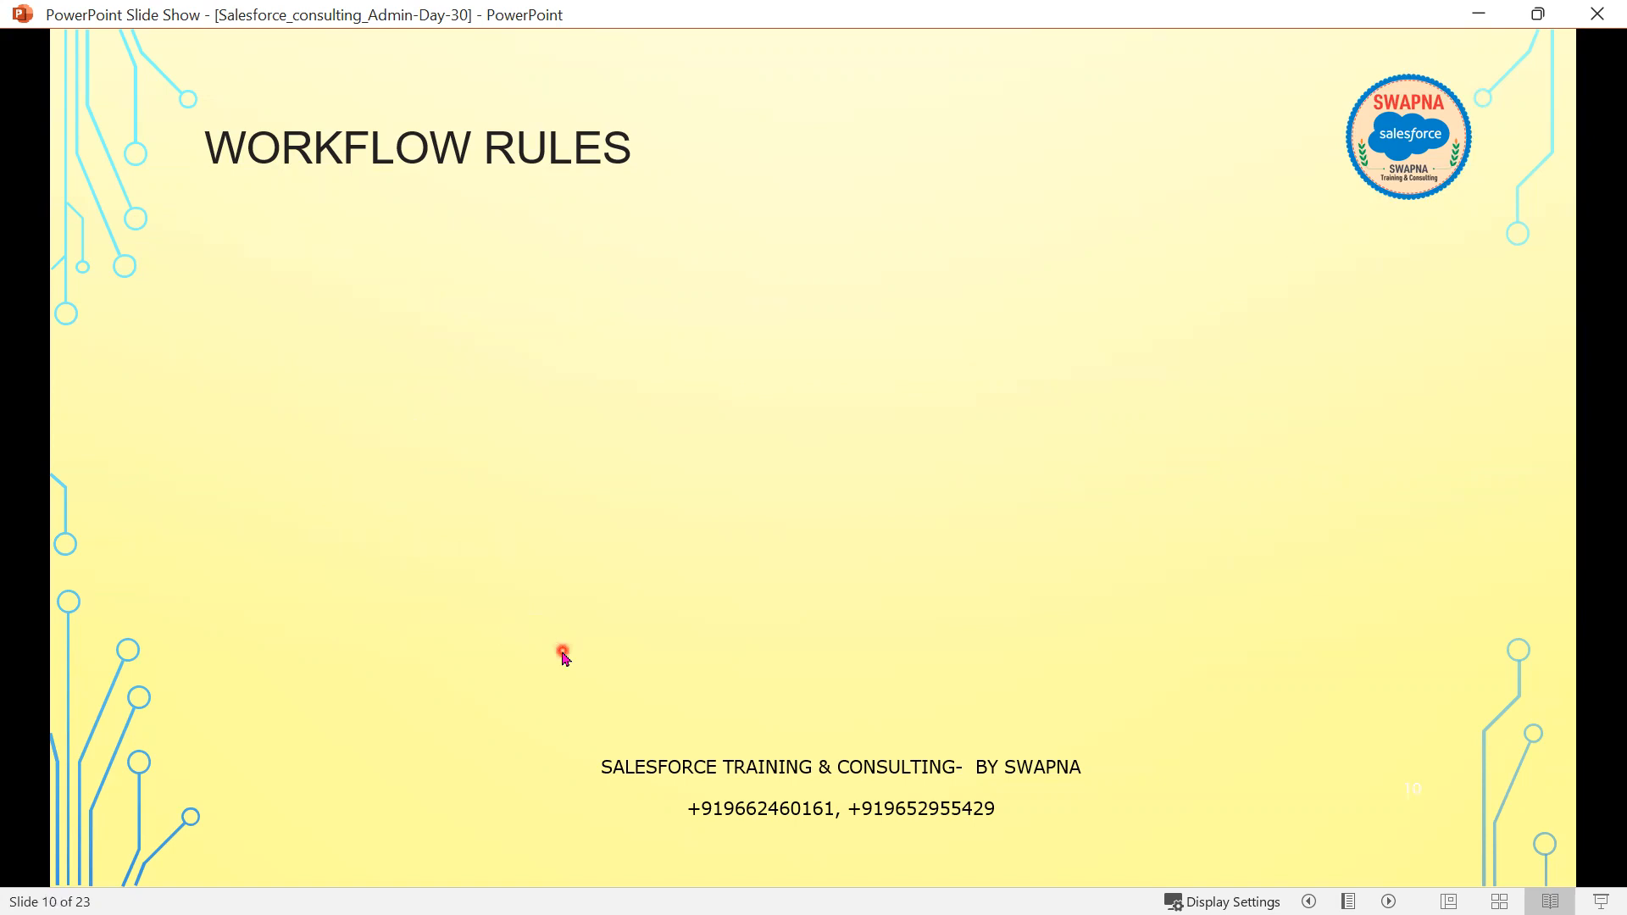
left_click(563, 657)
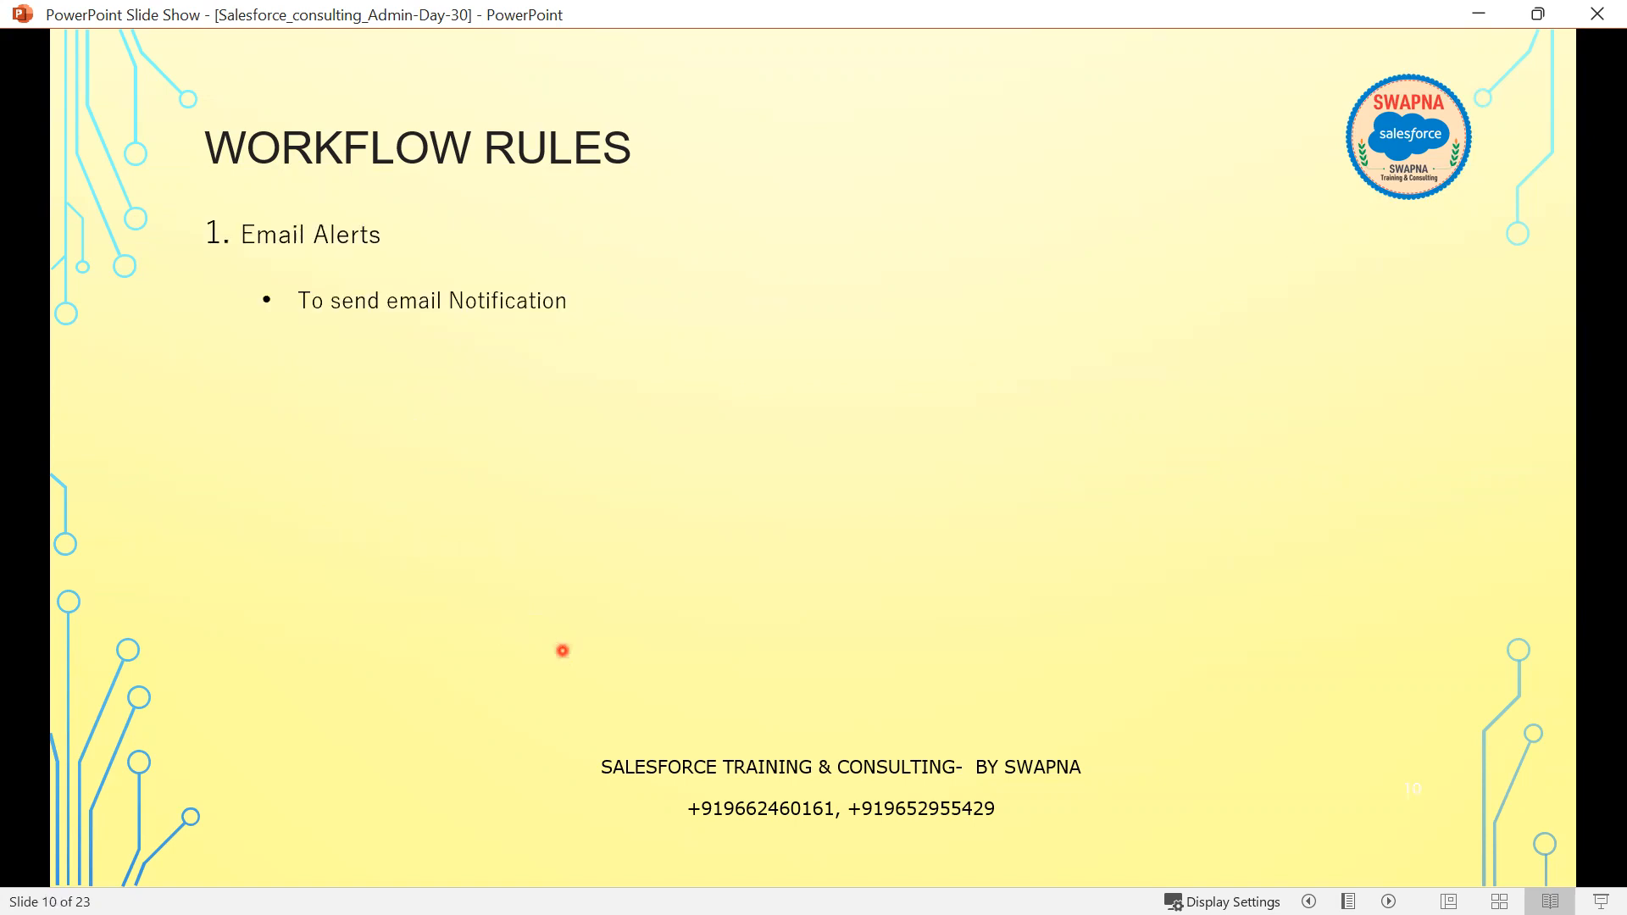
left_click(563, 651)
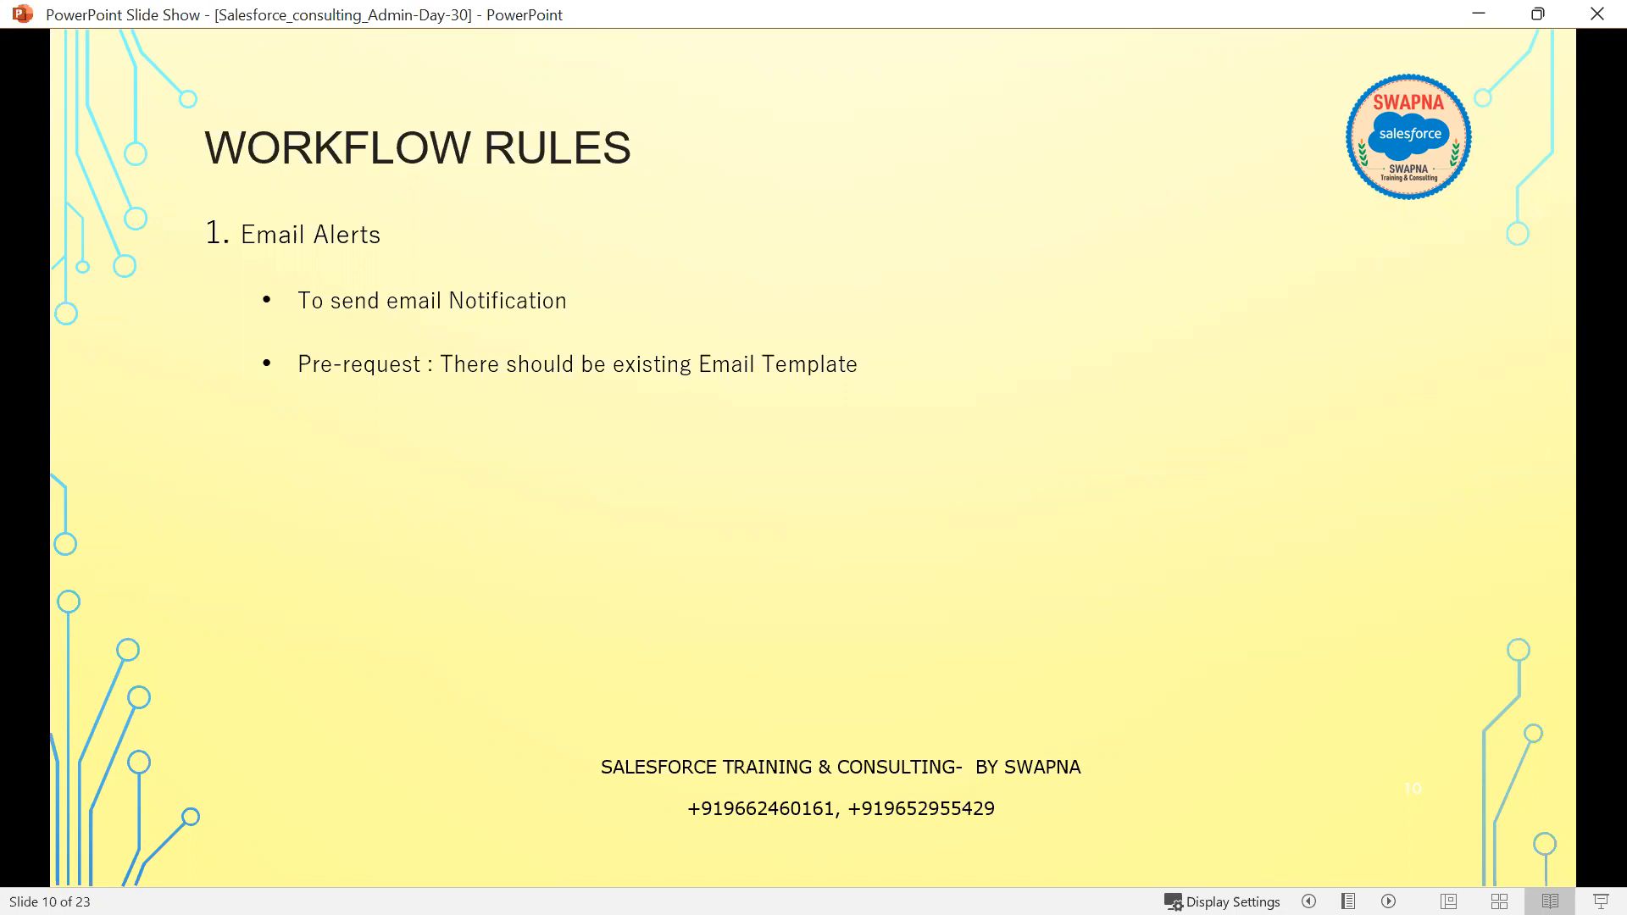
left_click(59, 545)
key("alt+Tab")
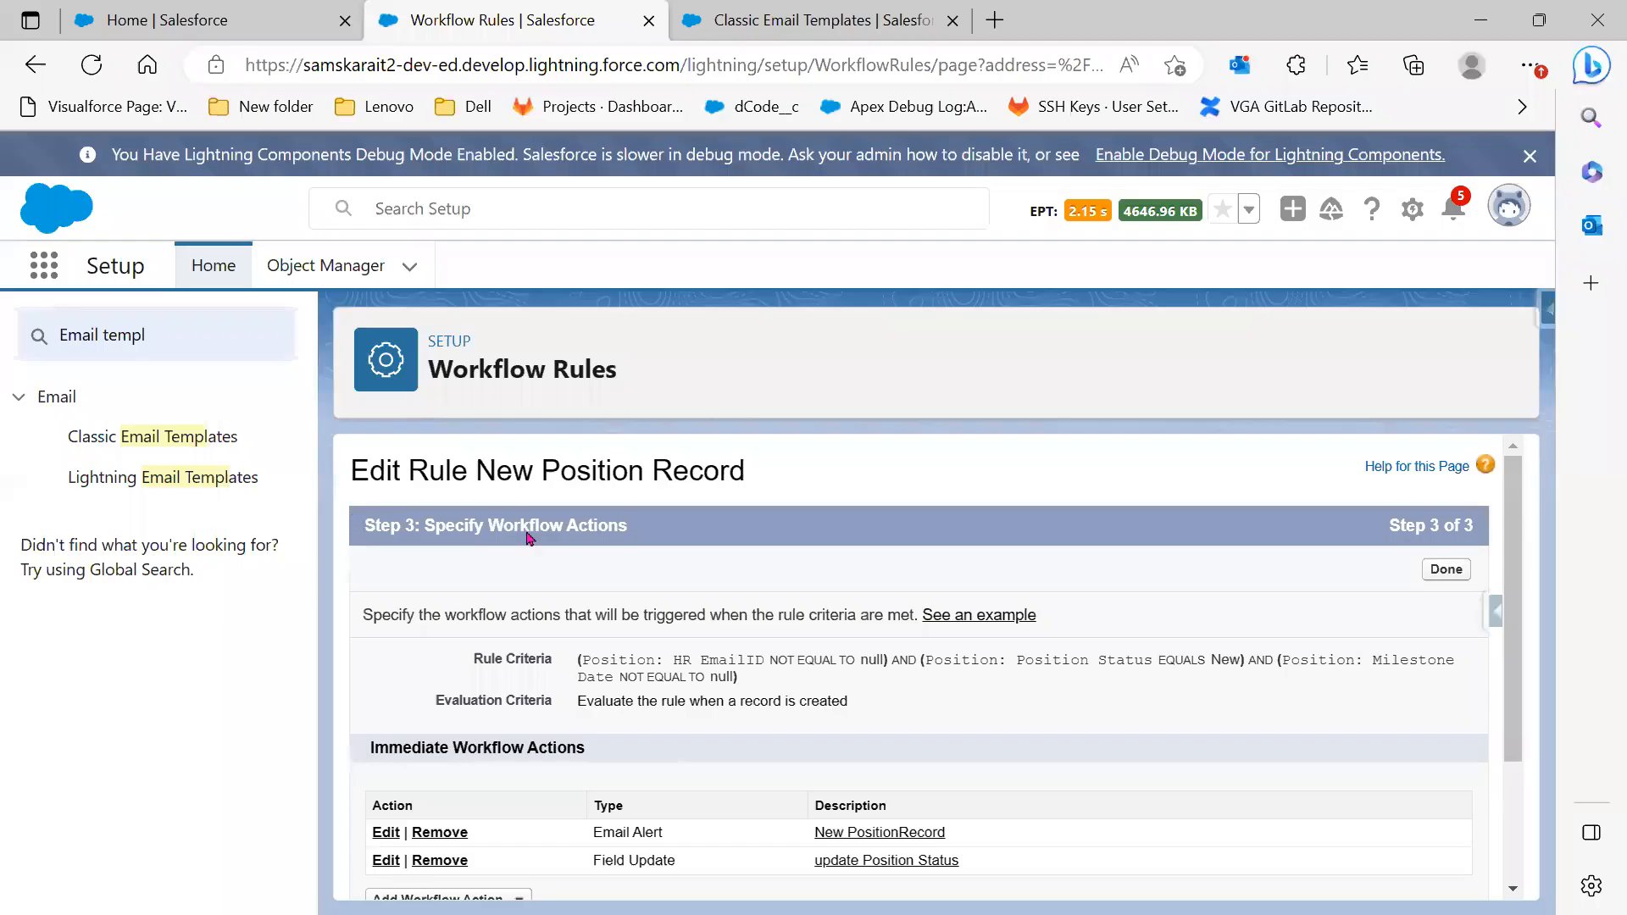
View the Email Alert and Field Update immediate actions, then minimize the browser and reveal the Fields Update point
scroll(856, 710, "down", 2)
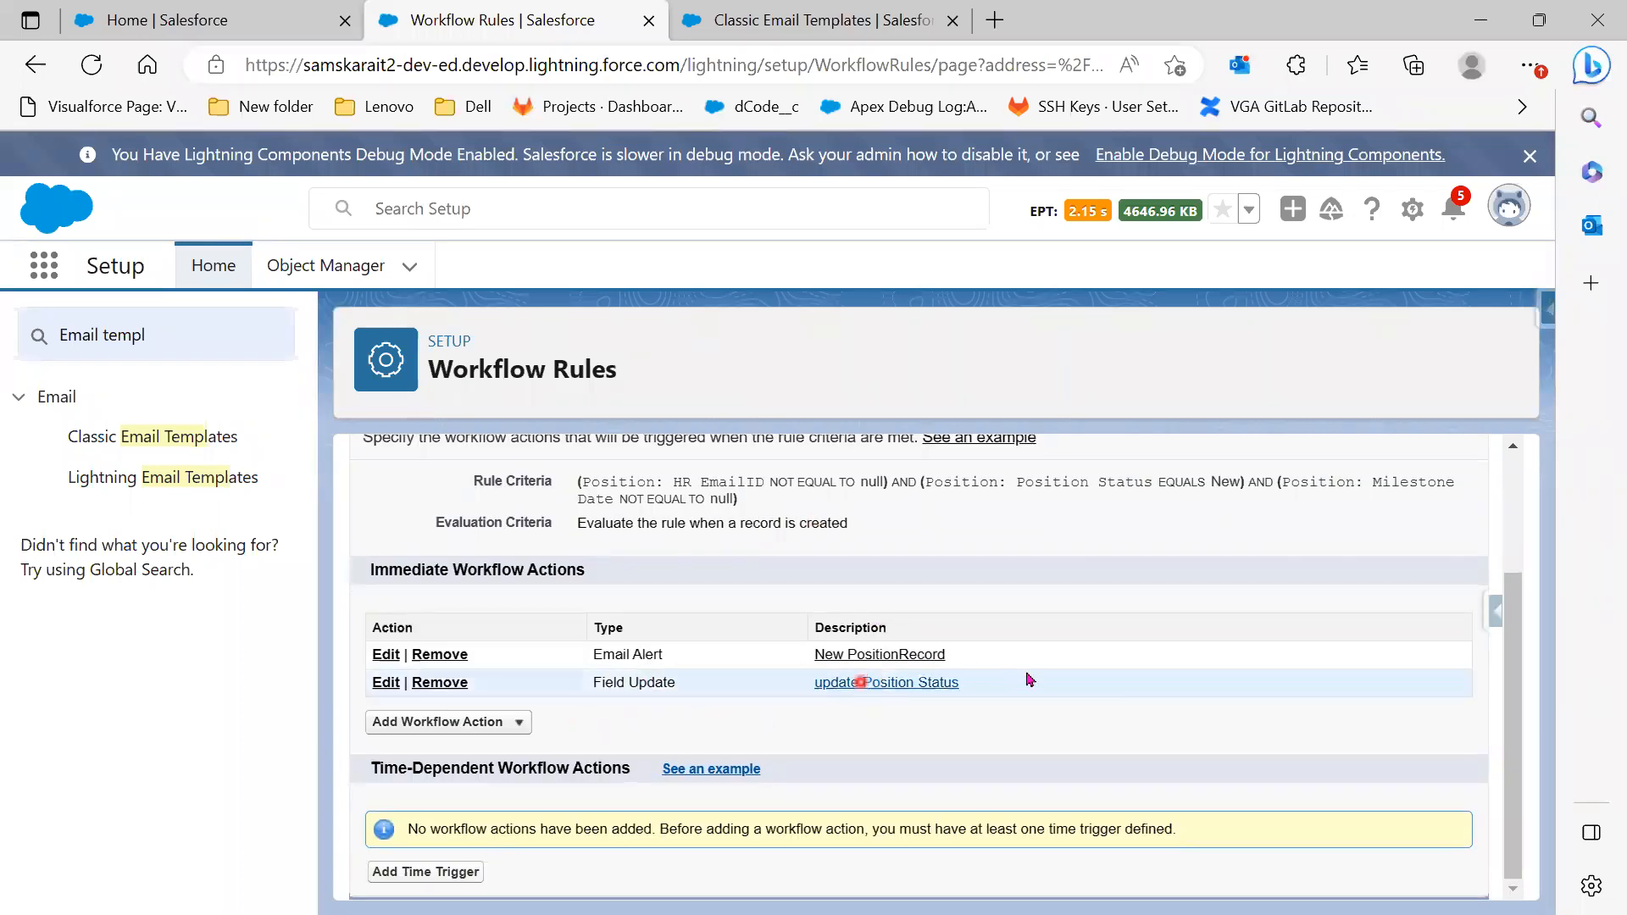
left_click(1481, 20)
left_click(631, 541)
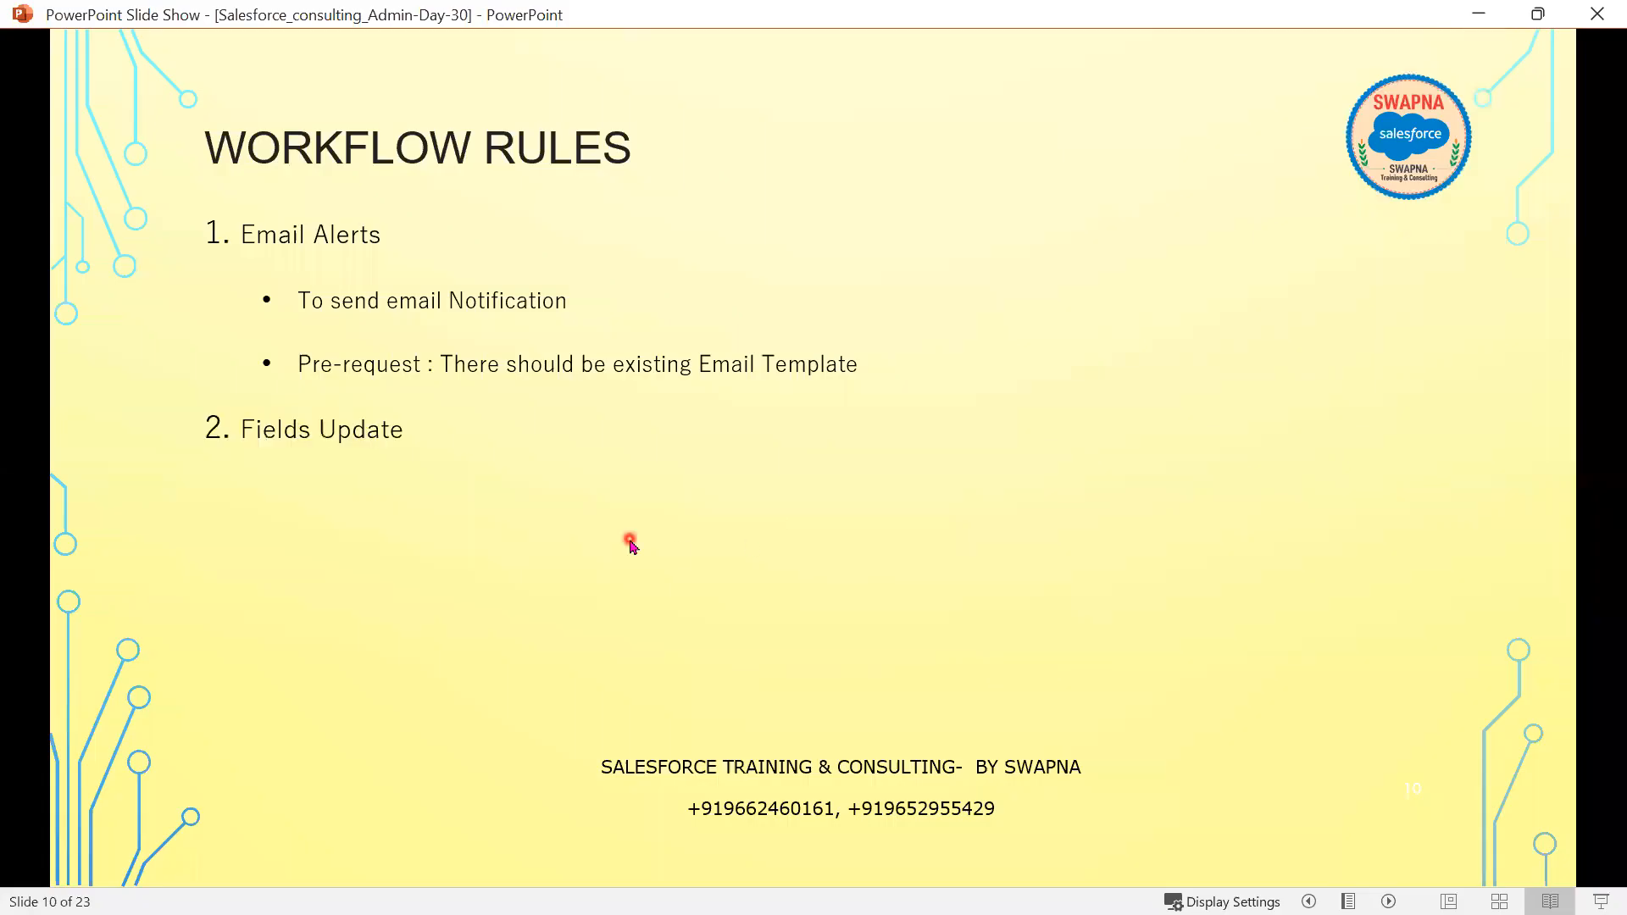
Reveal the Fields Update bullets, including one field per action, then return to the Salesforce Workflow Rules page
left_click(630, 541)
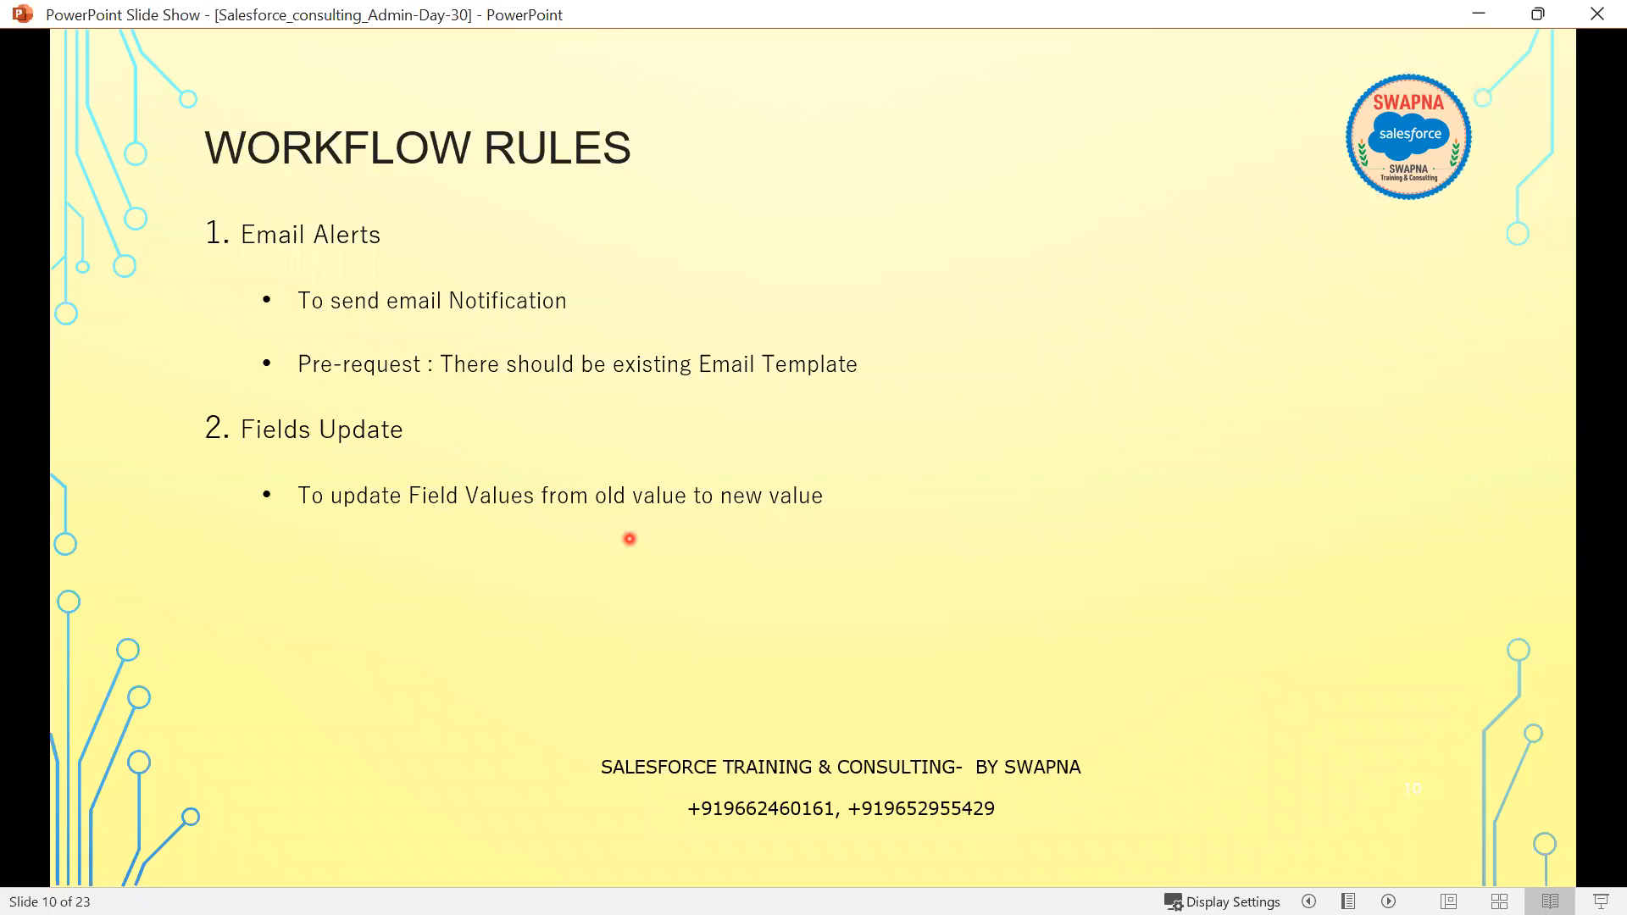
left_click(629, 539)
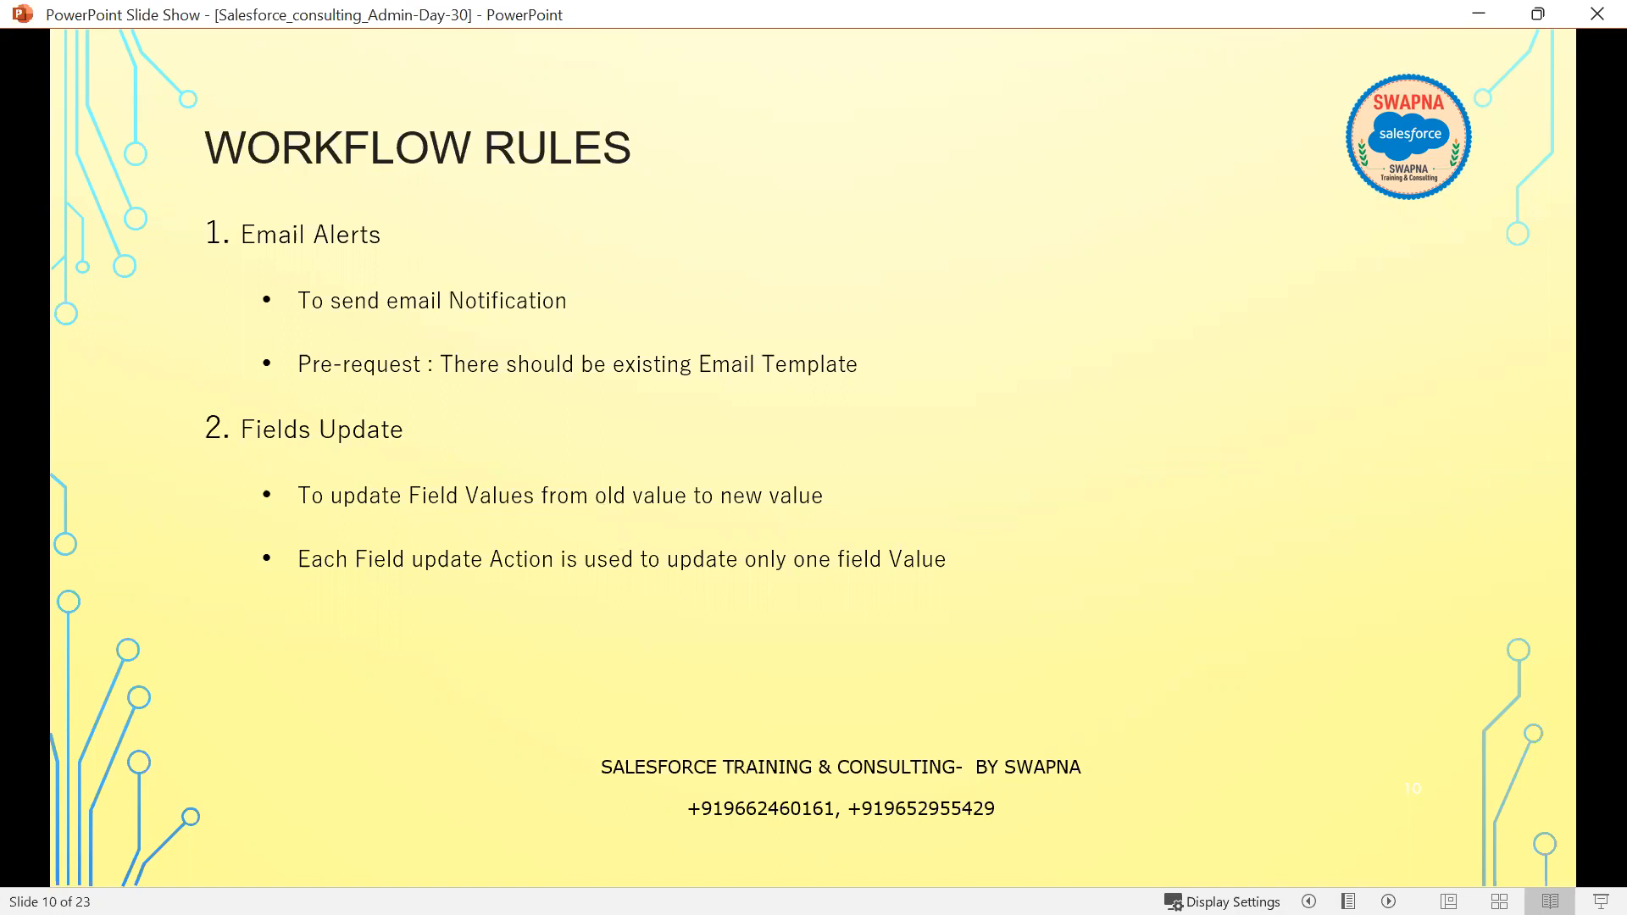
key("alt+Tab")
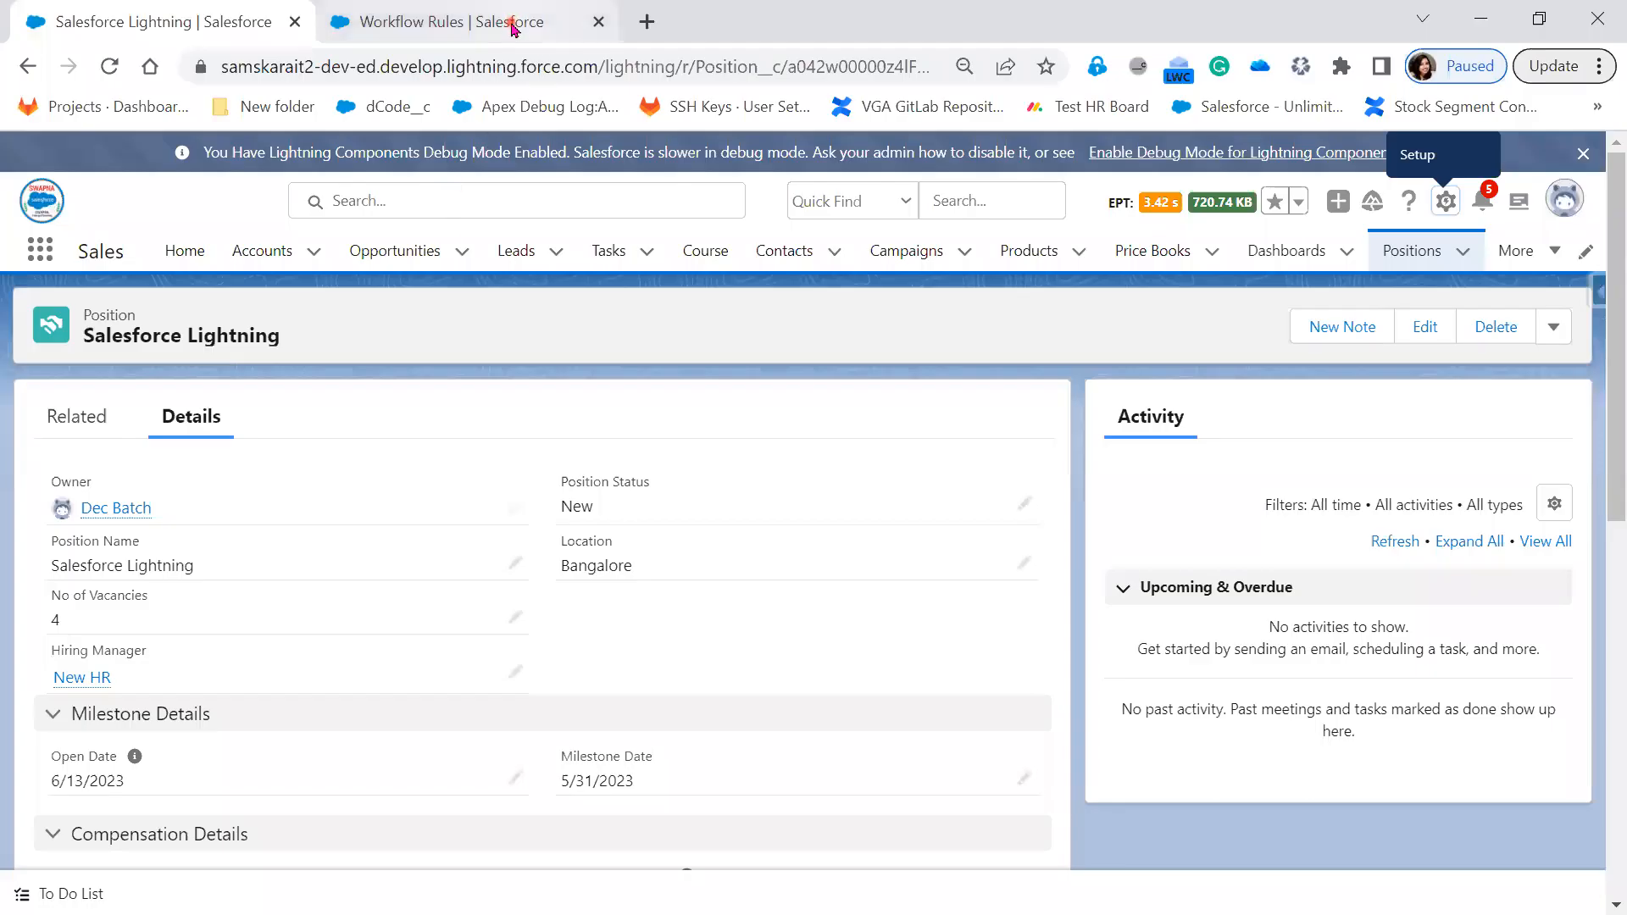
left_click(508, 24)
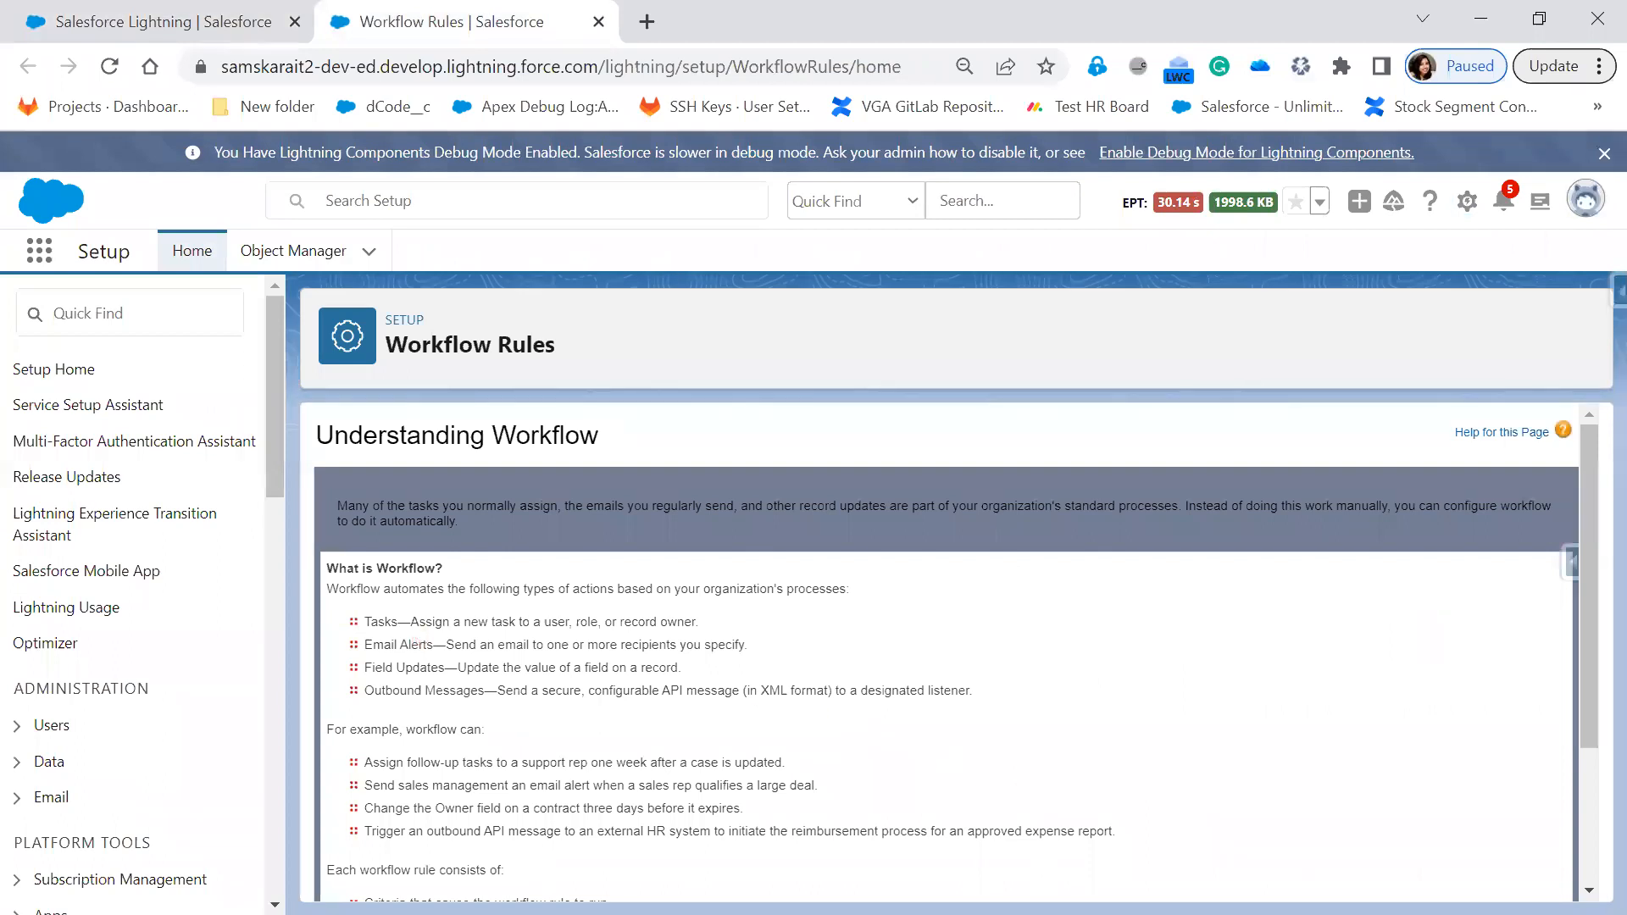
Open the update Position Status field update, view its re-evaluation help, cancel unchanged, and return to the slides
key("alt+Tab")
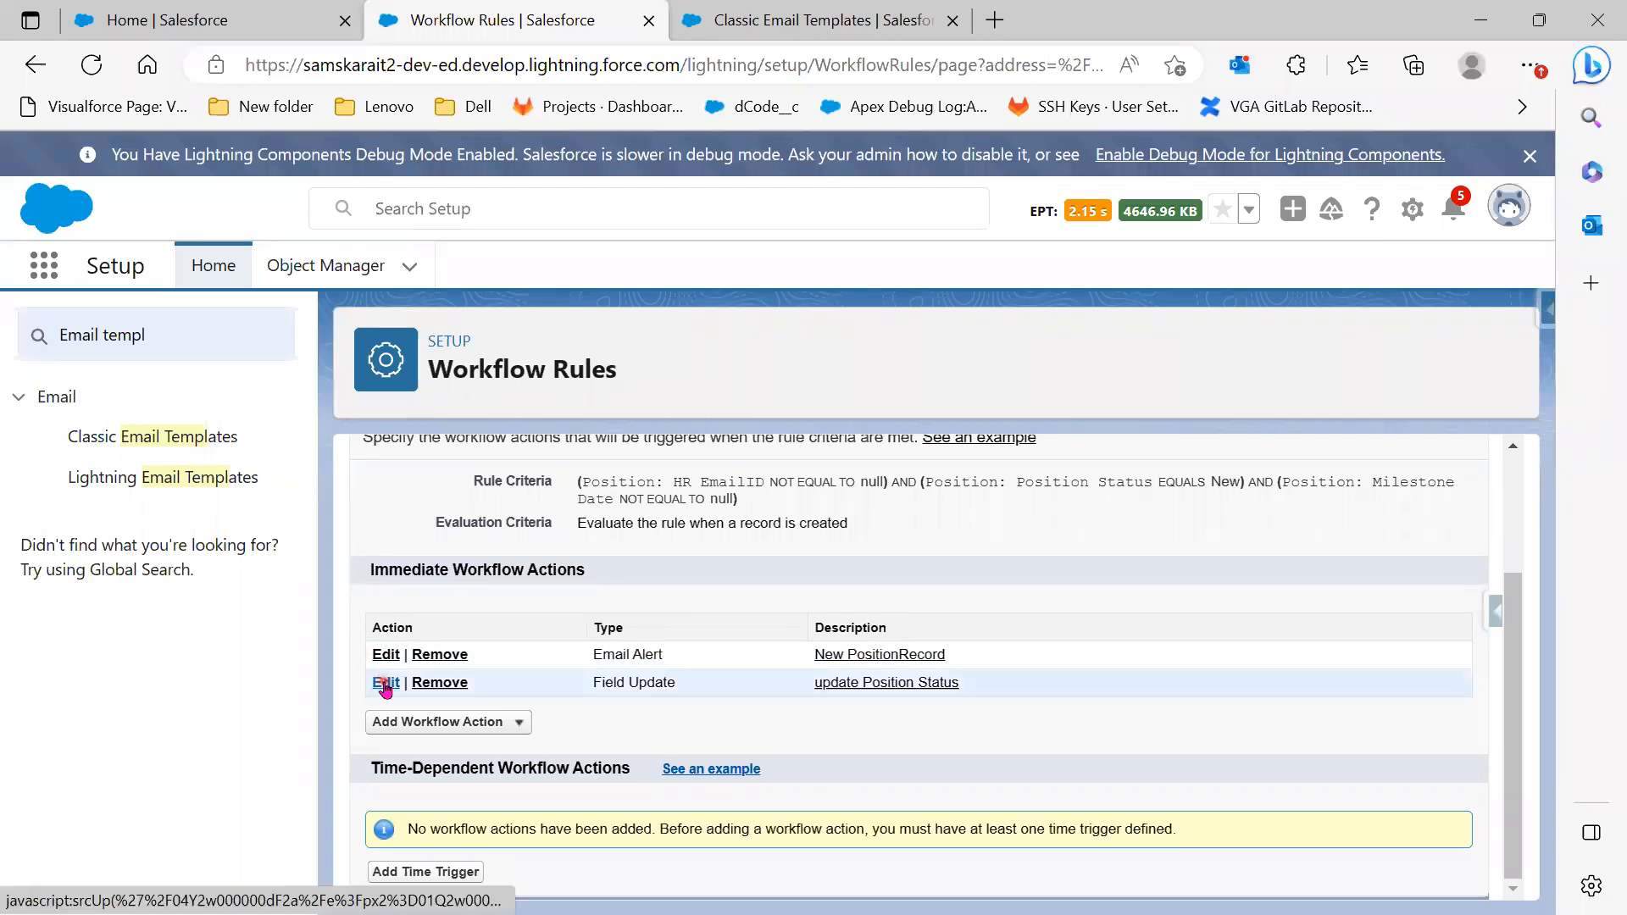
left_click(386, 683)
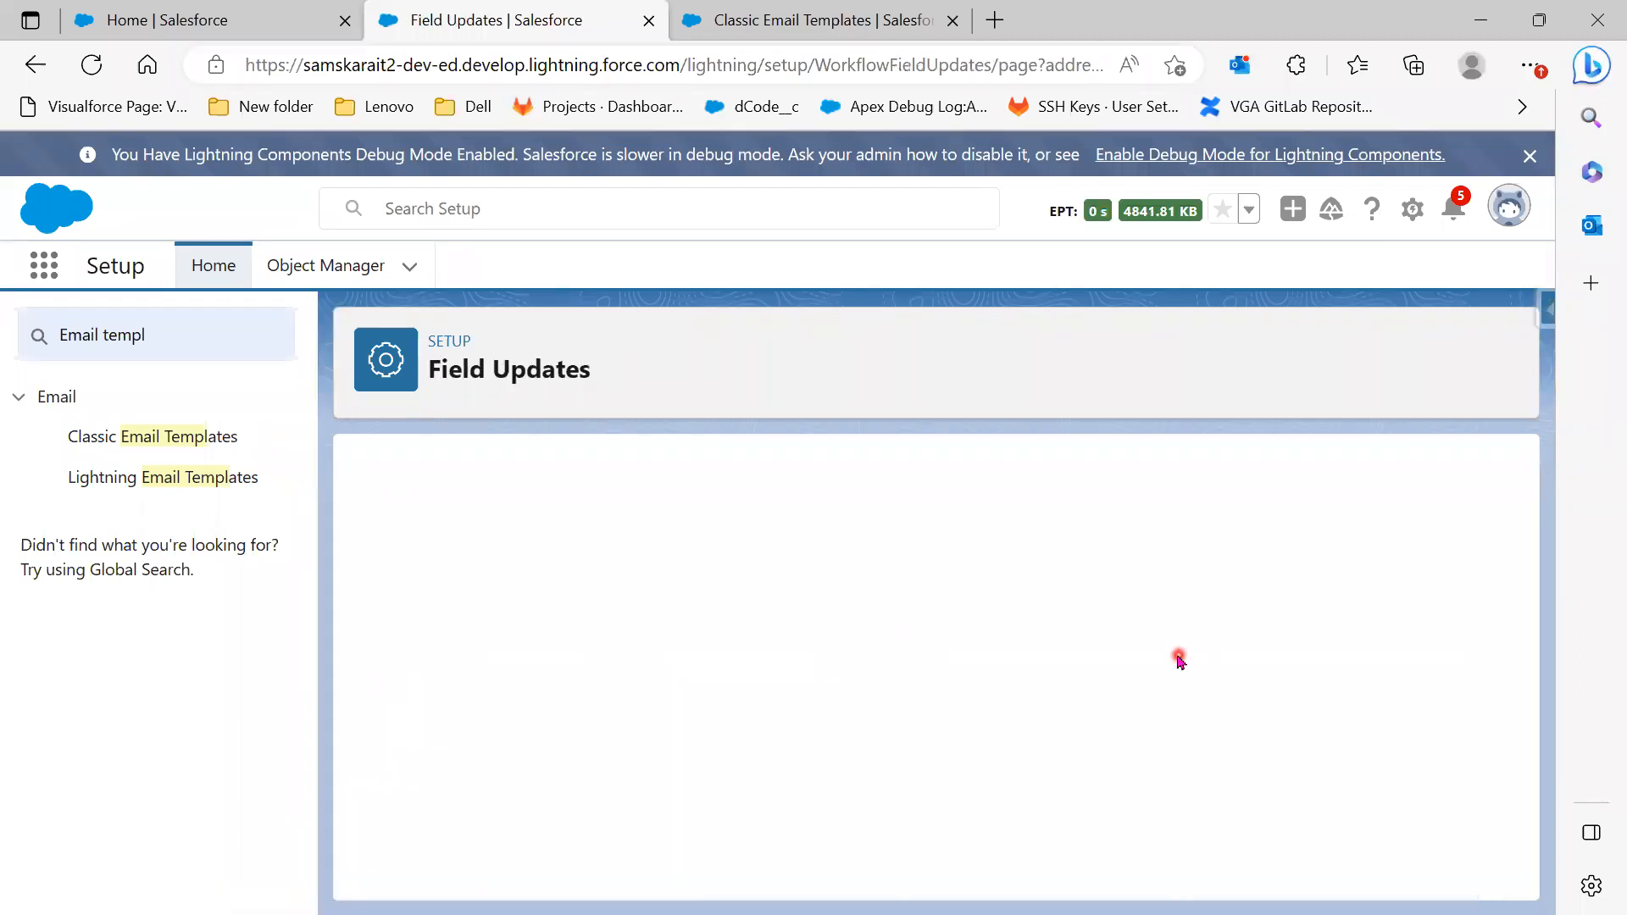
scroll(1166, 672, "down", 2)
left_click(672, 689)
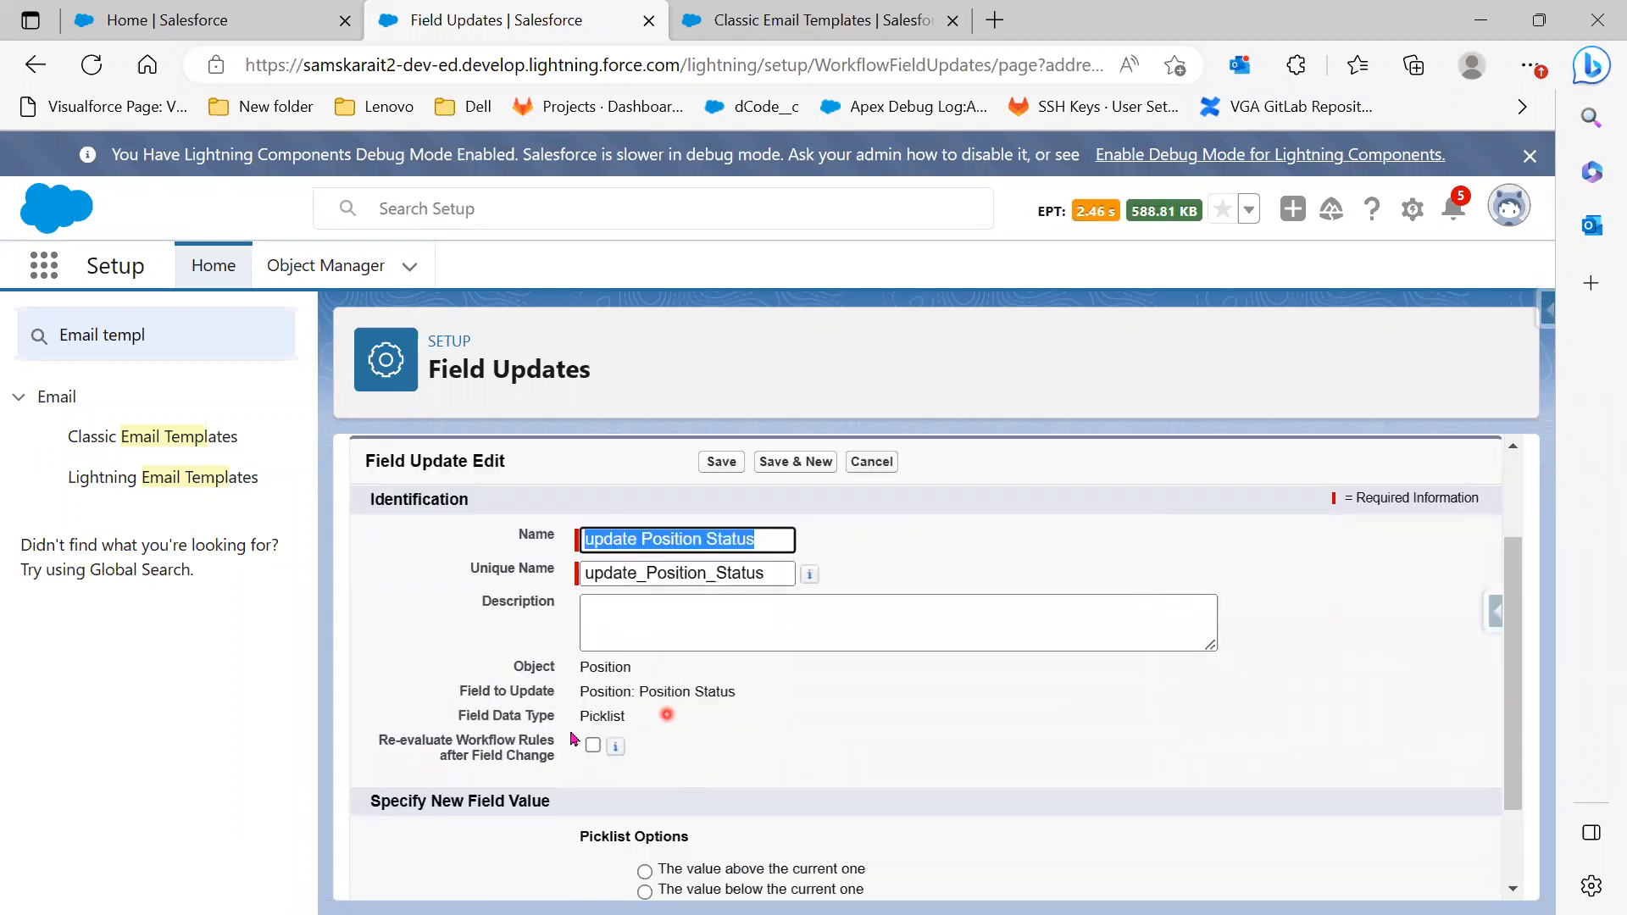
left_click(618, 747)
left_click(888, 465)
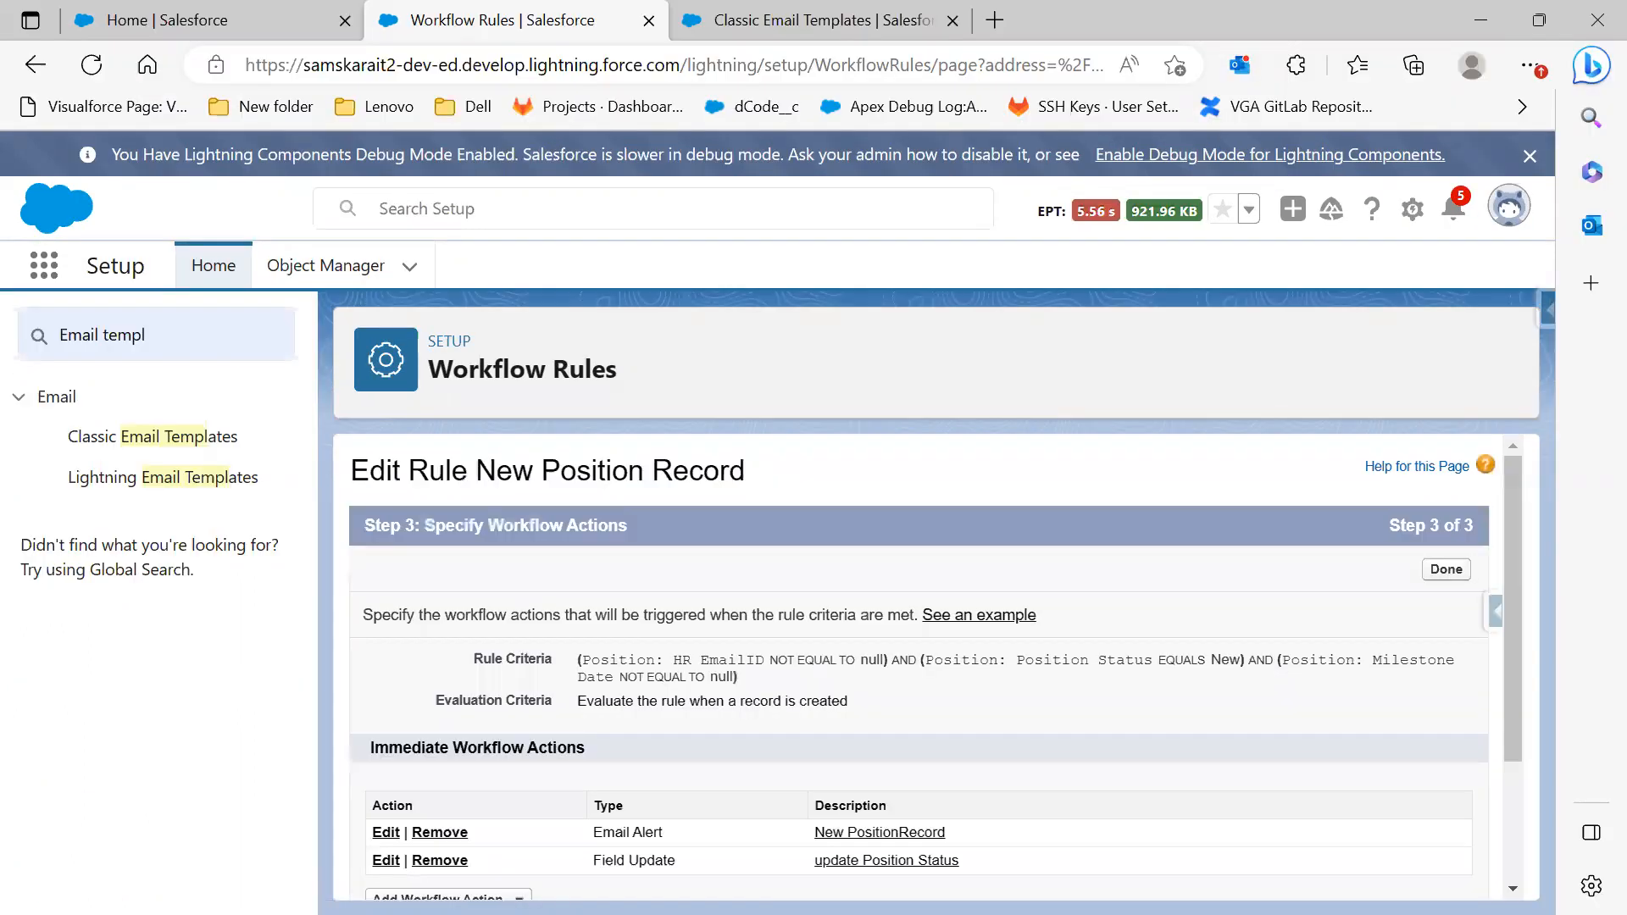
scroll(1009, 737, "down", 2)
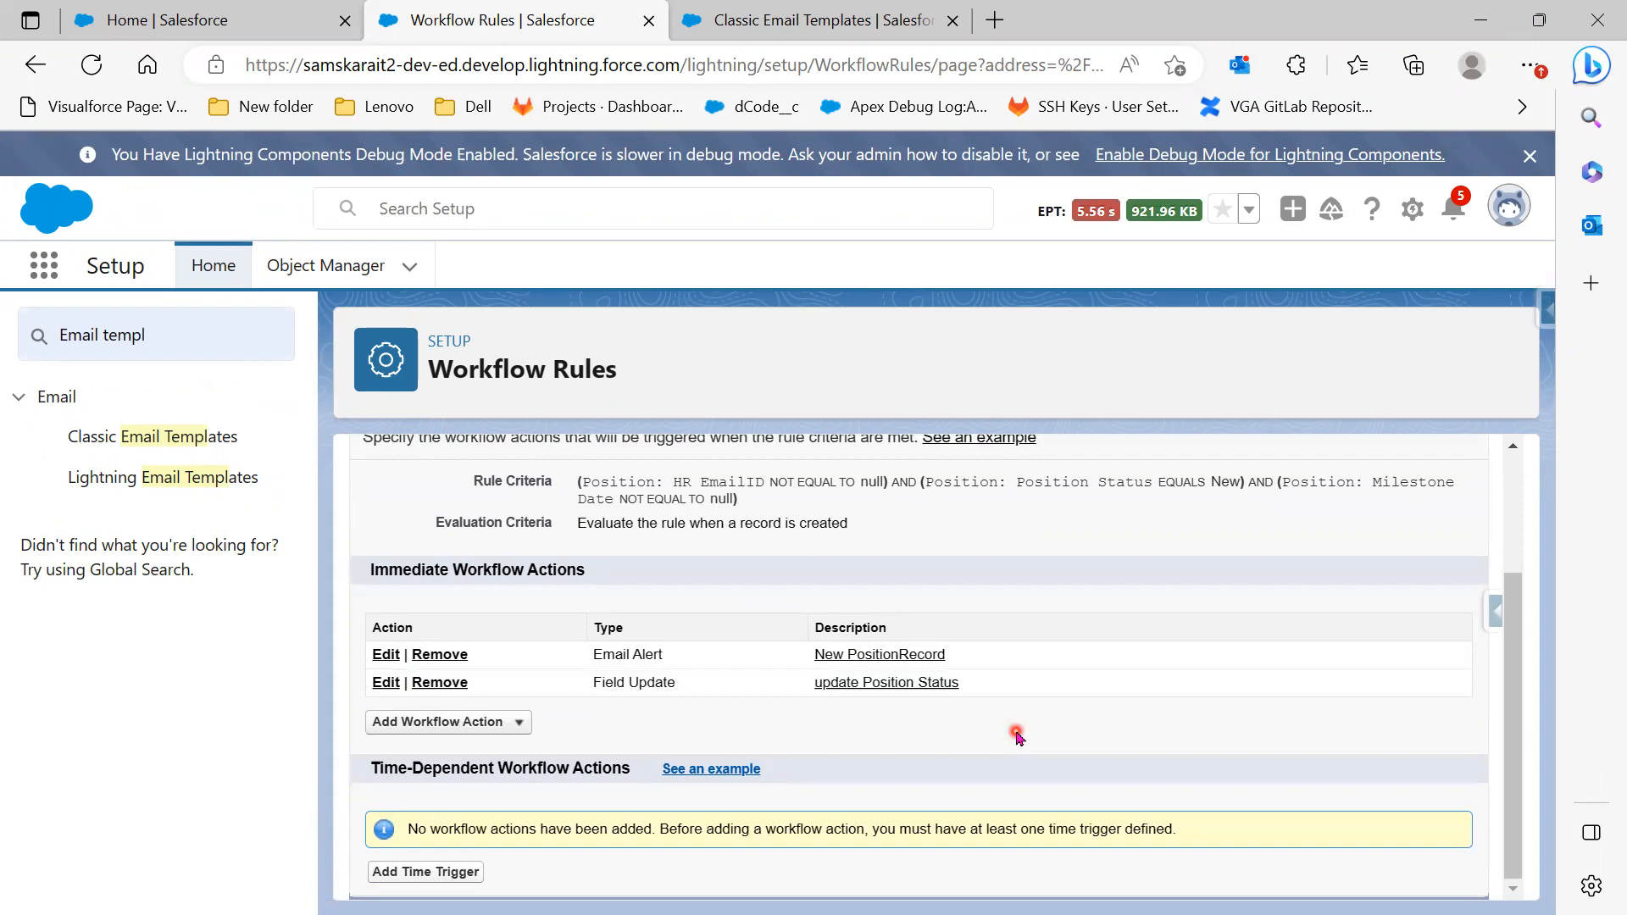
key("alt+Tab")
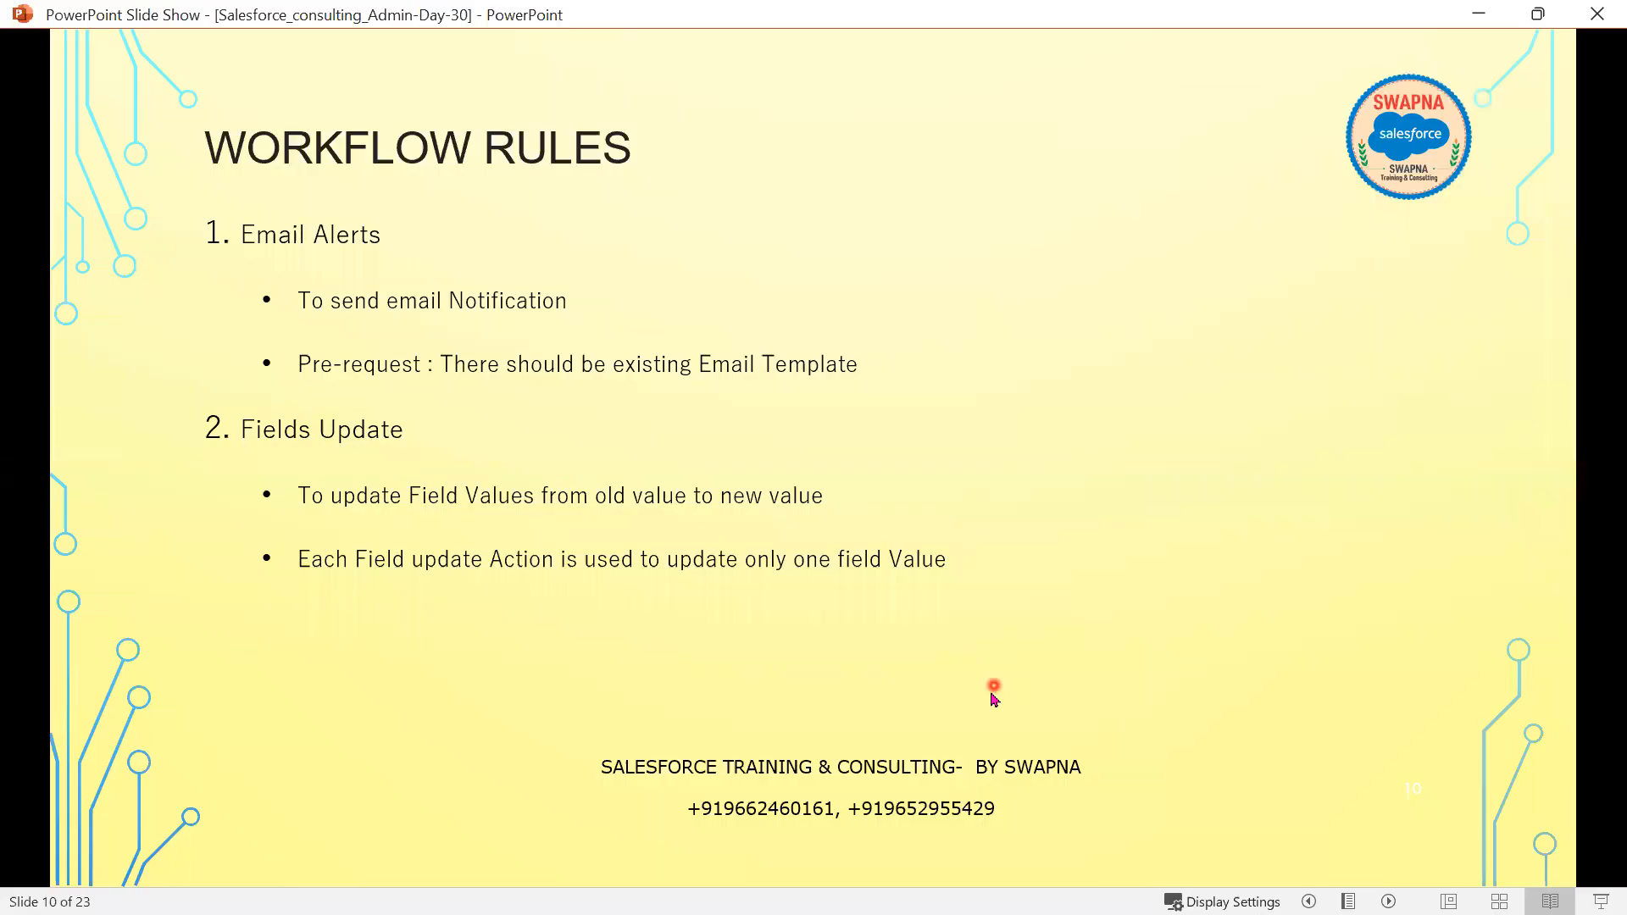
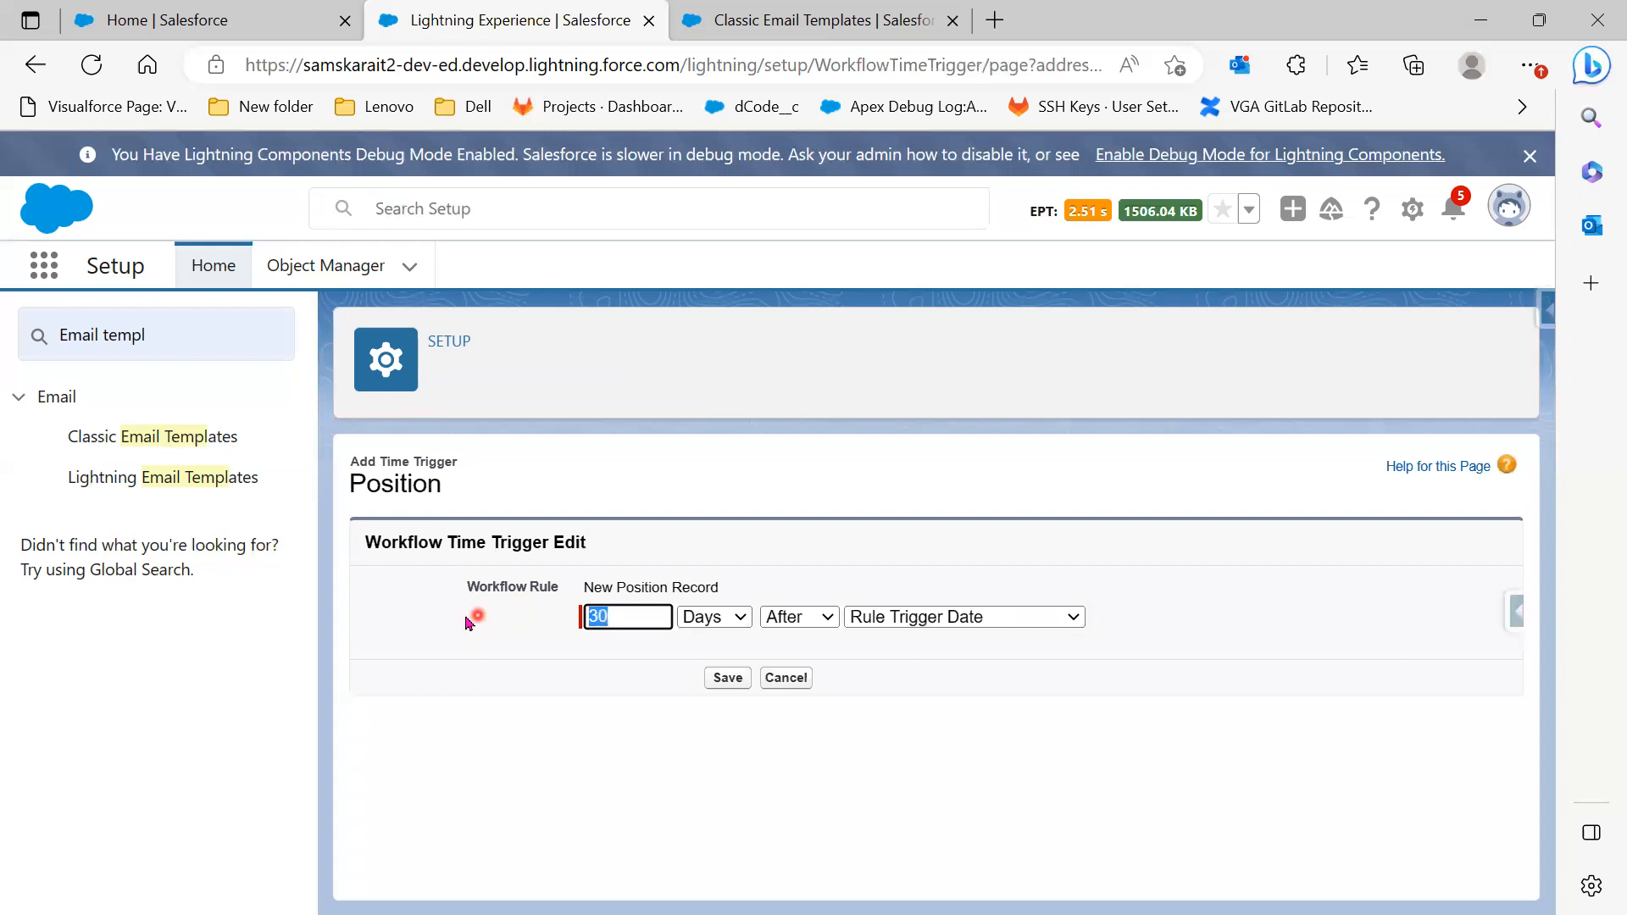
Browse the time unit, Before/After and date field options for the new time trigger
left_click(738, 623)
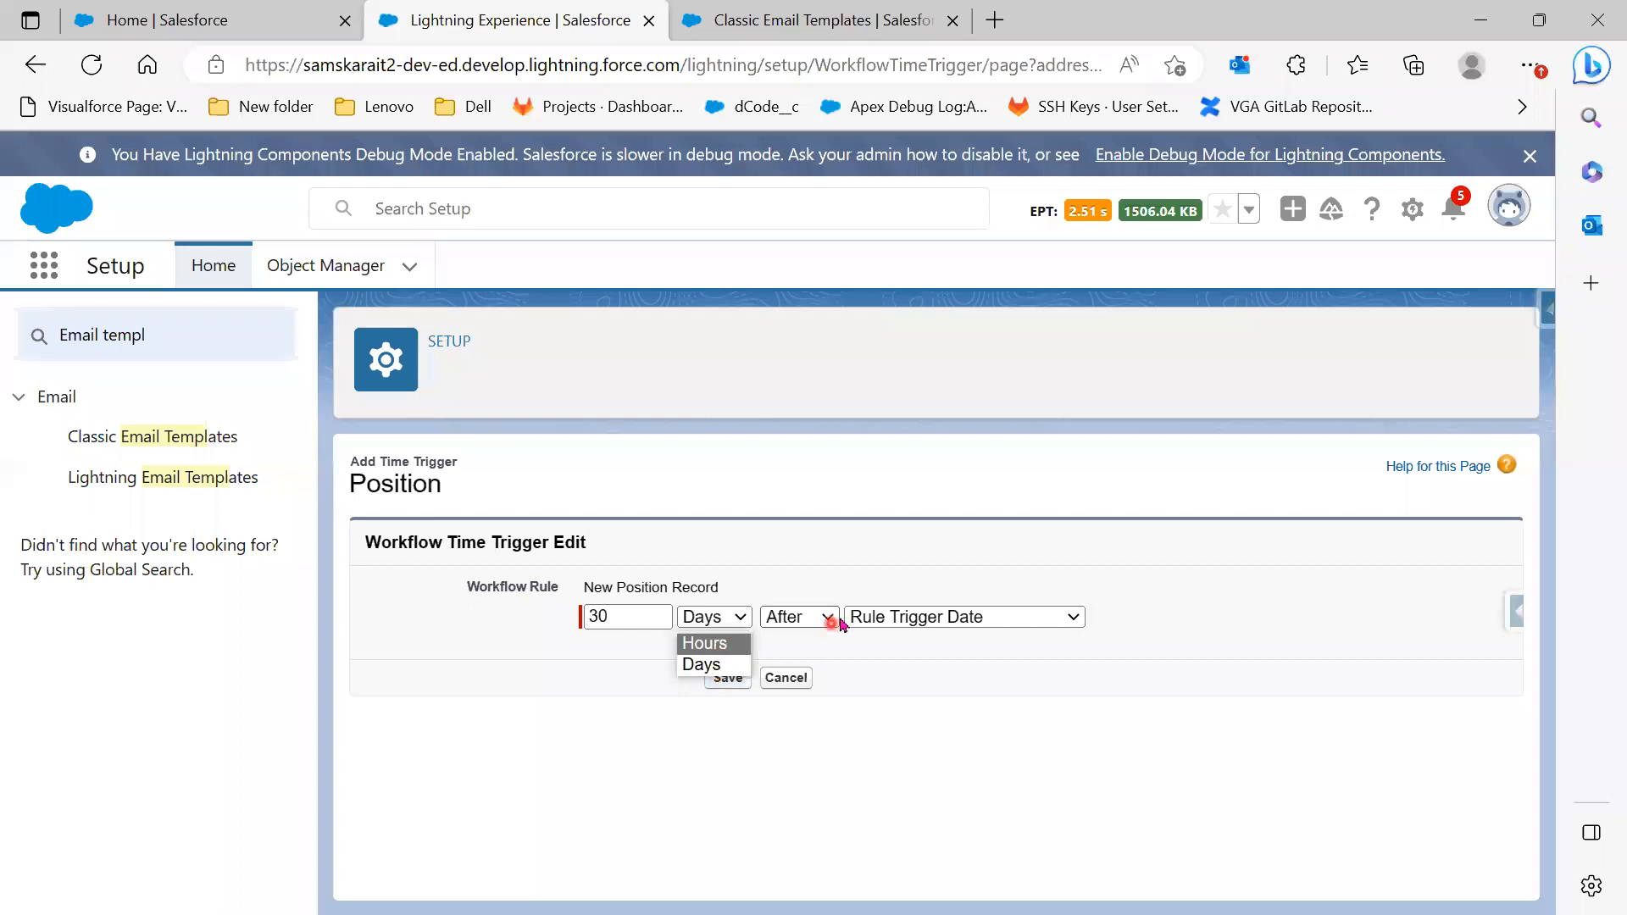
left_click(828, 618)
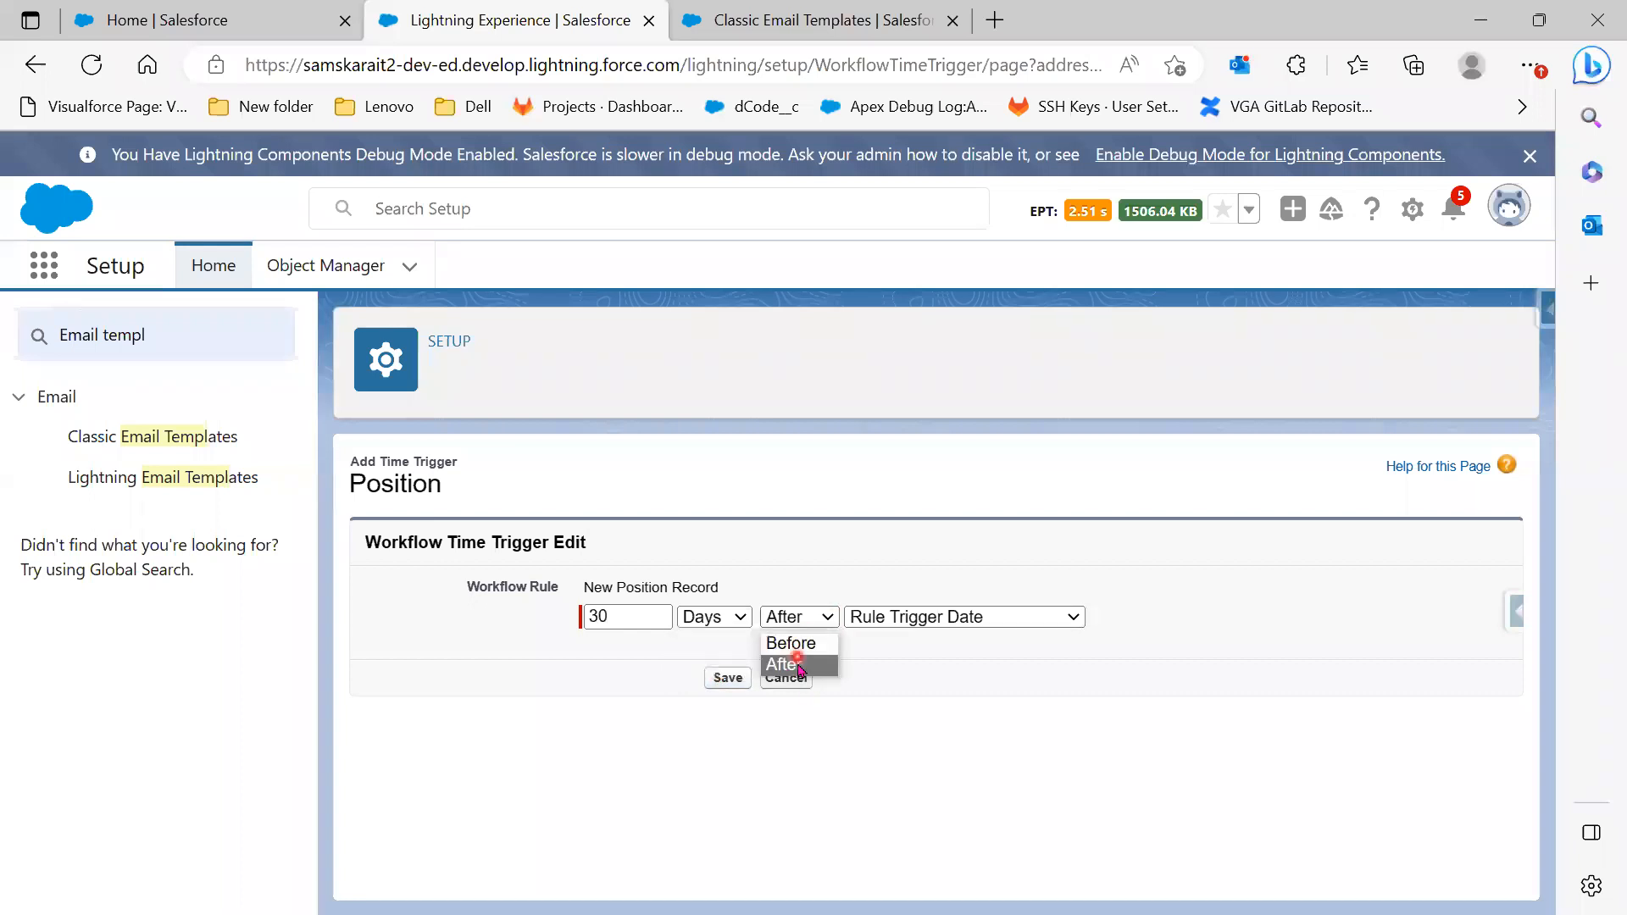
left_click(1072, 618)
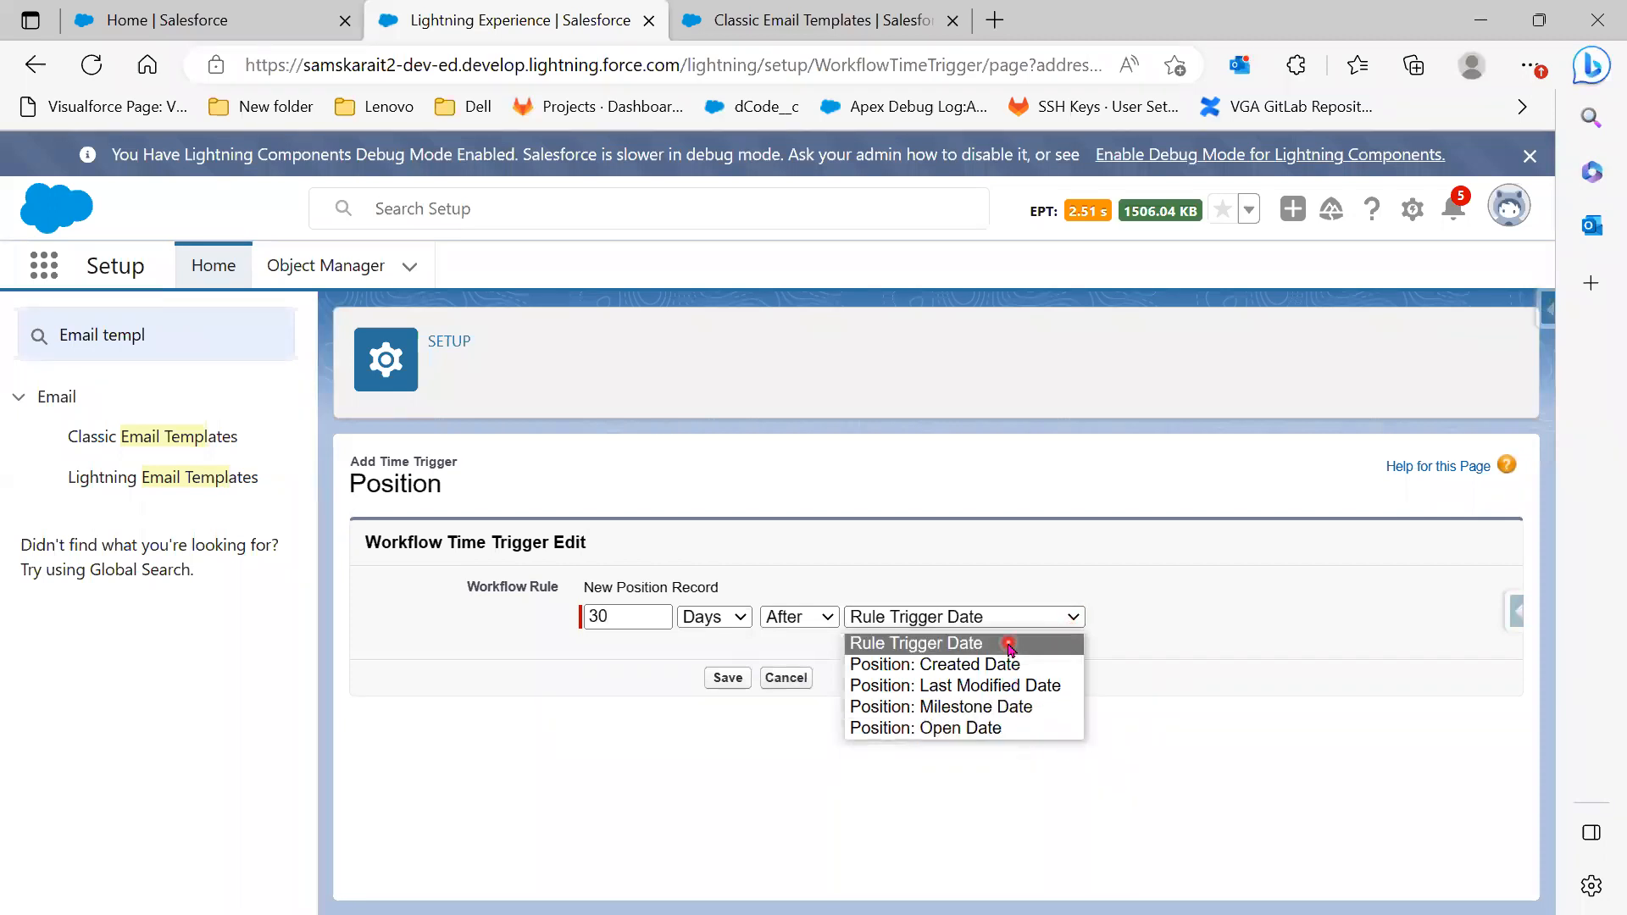
left_click(1202, 624)
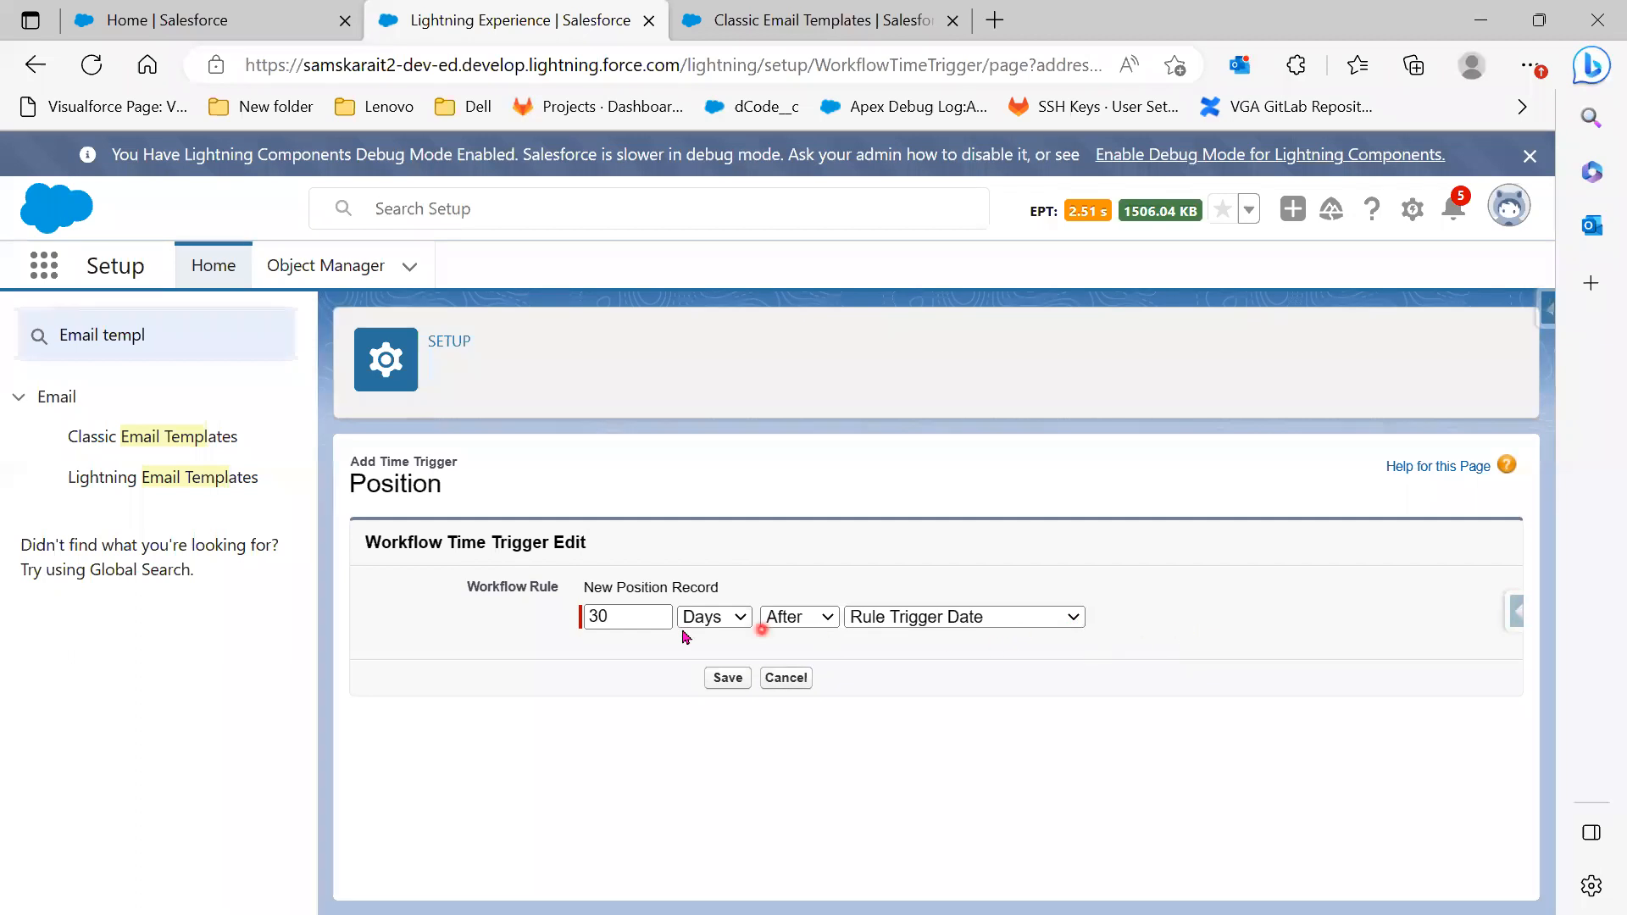
Save a time trigger of 5 Days Before Position: Milestone Date
left_click_drag(640, 617, 595, 611)
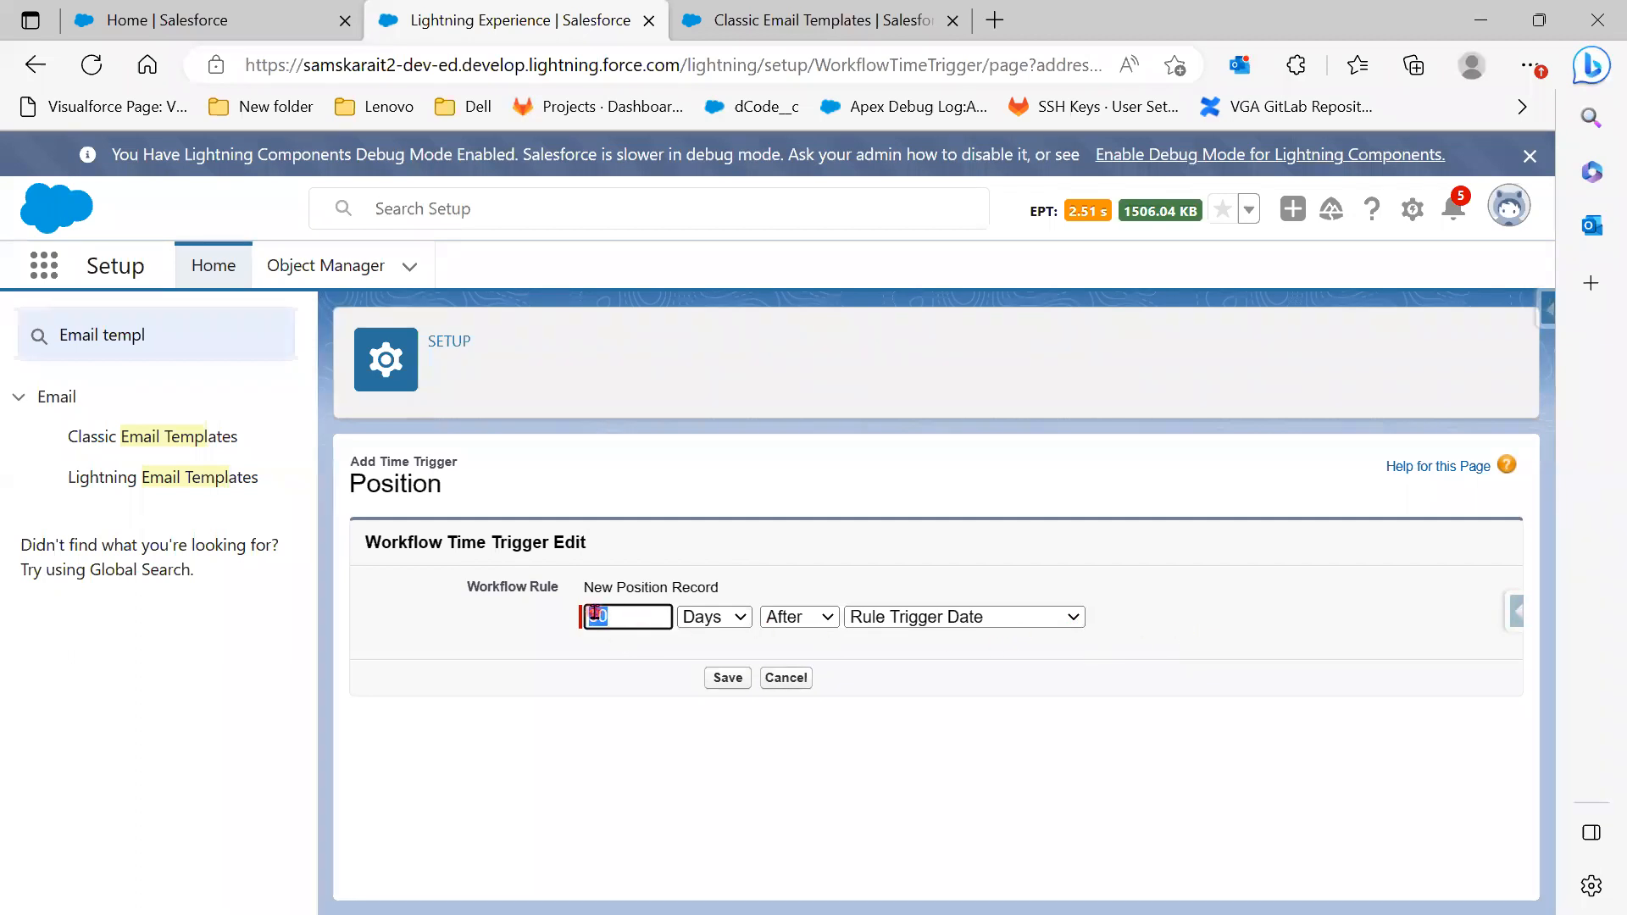
type("5")
left_click(792, 617)
left_click(797, 648)
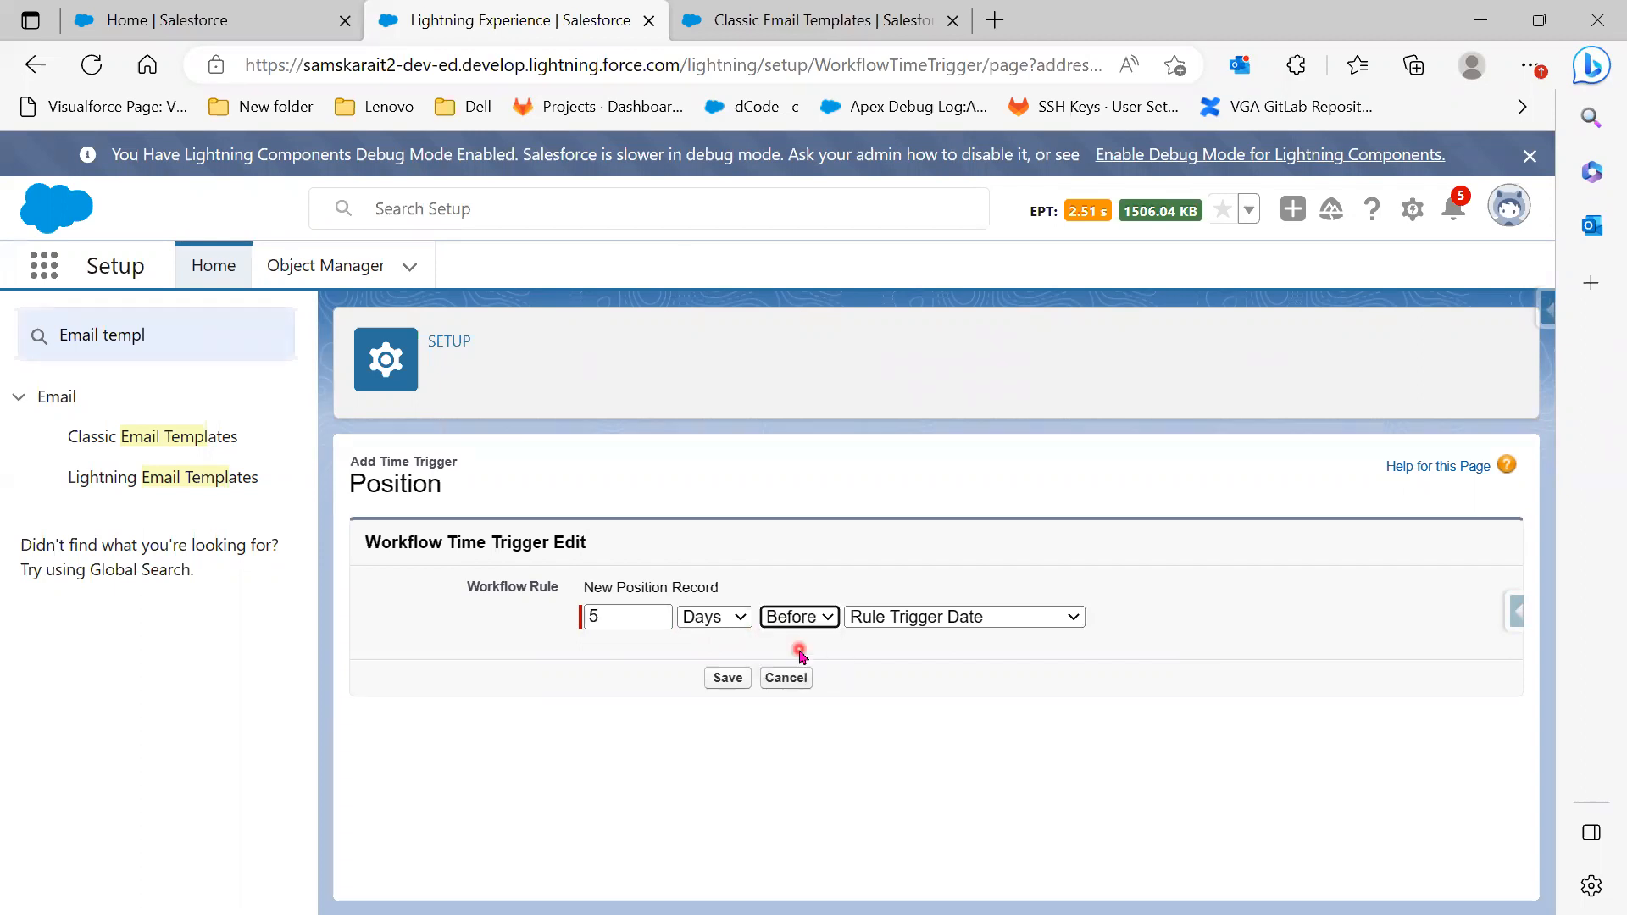
left_click(894, 617)
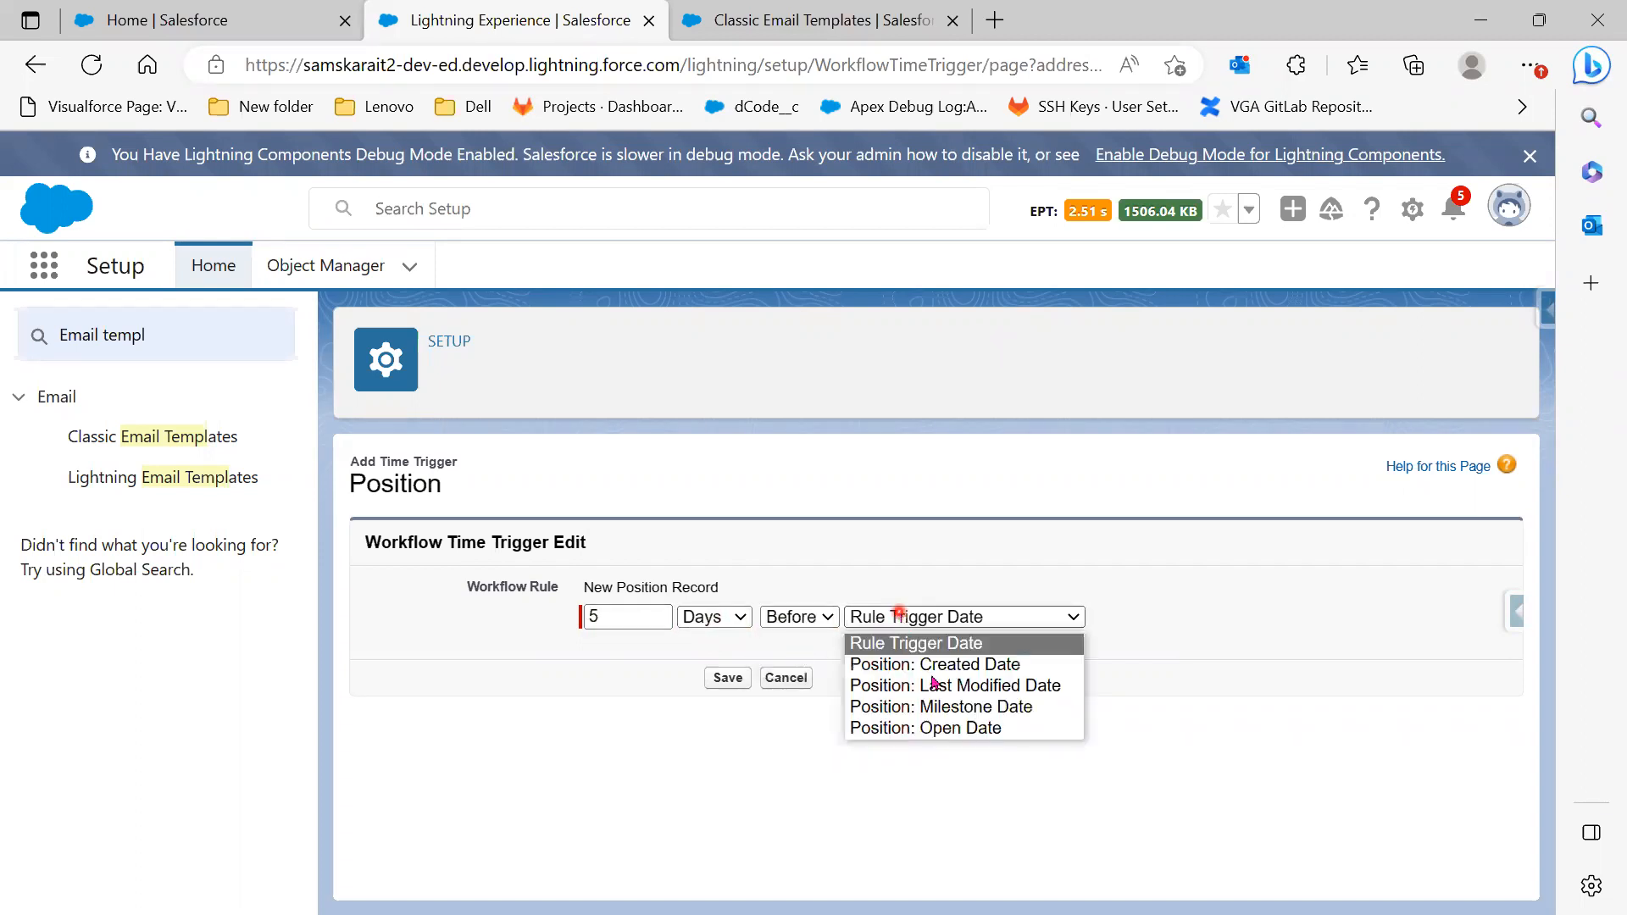
left_click(954, 707)
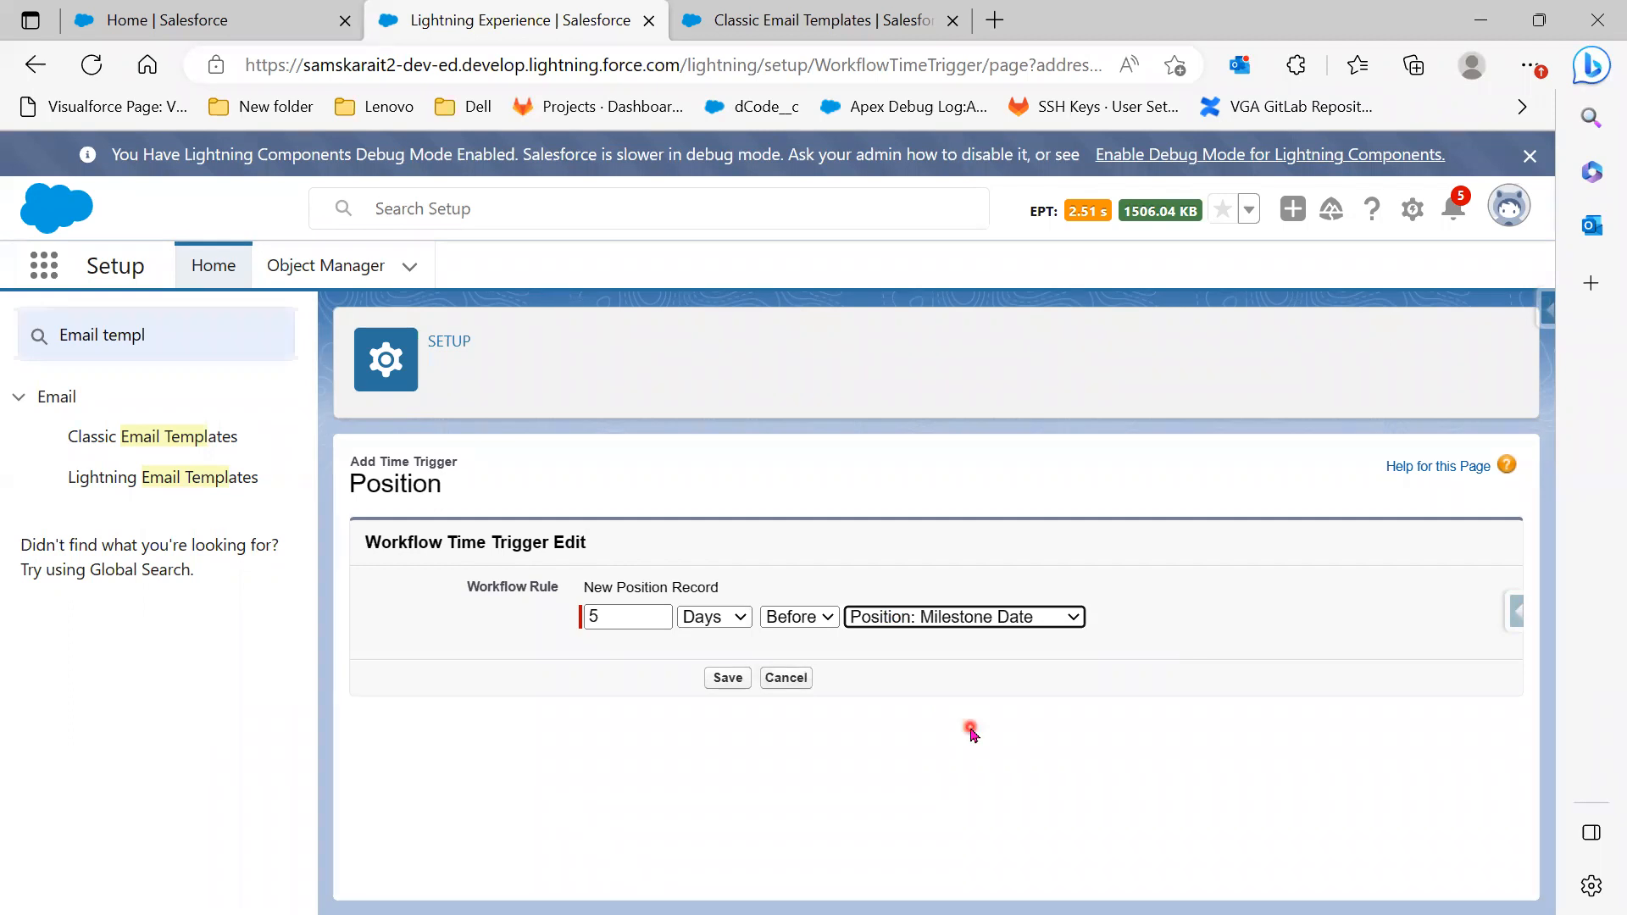
left_click(726, 677)
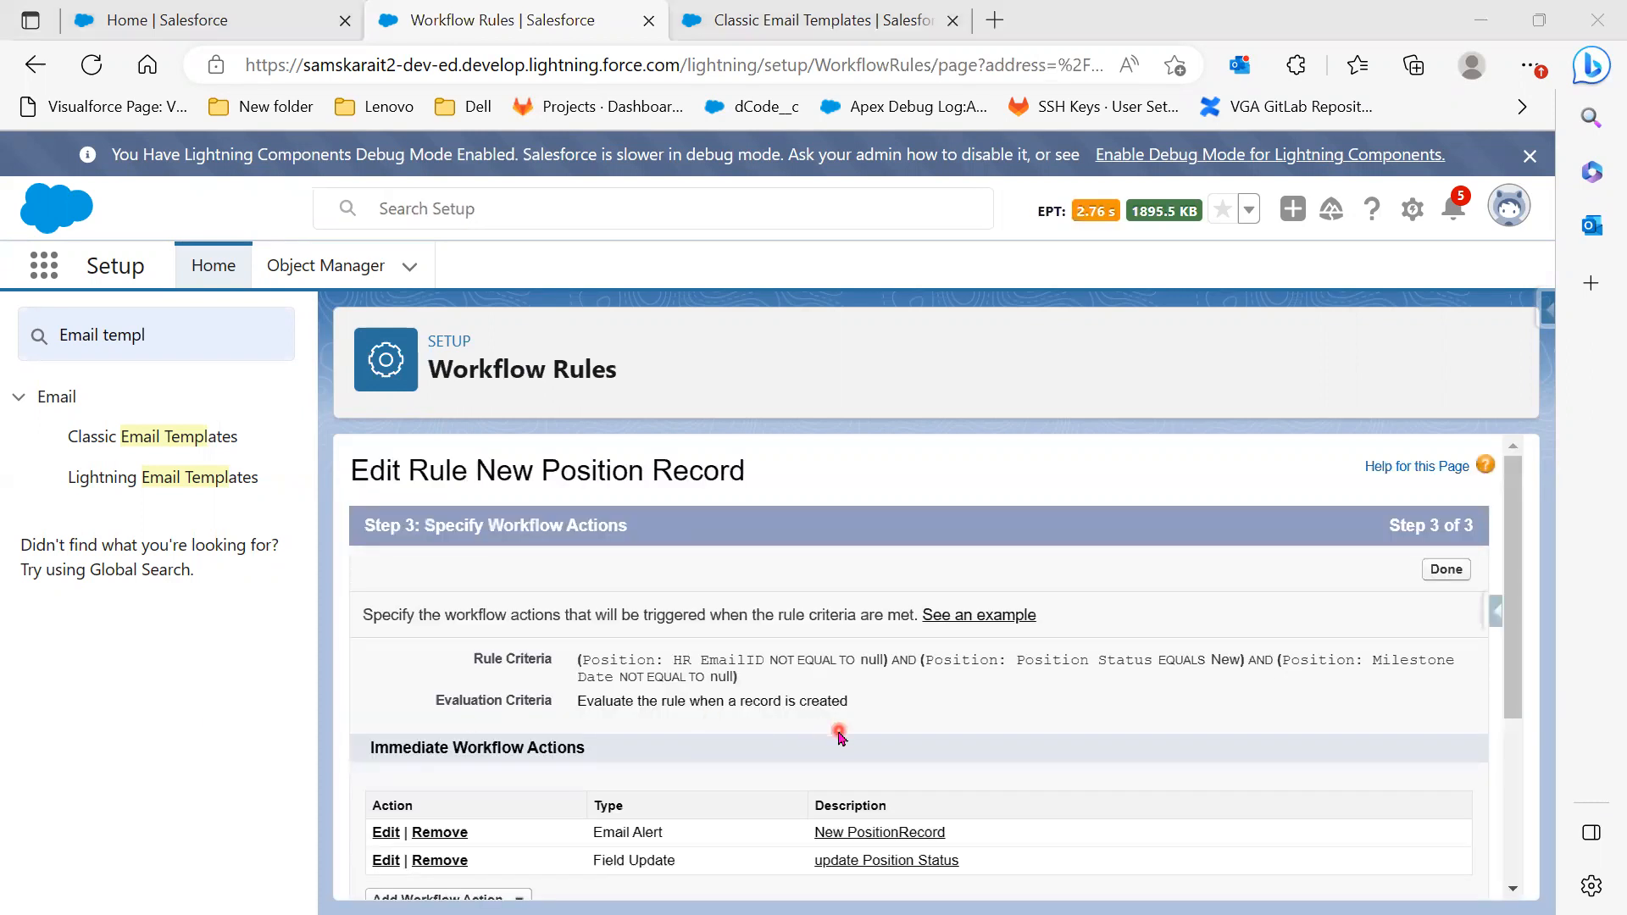
Add and save a second time trigger: 2 Days Before Position: Milestone Date
scroll(839, 730, "down", 3)
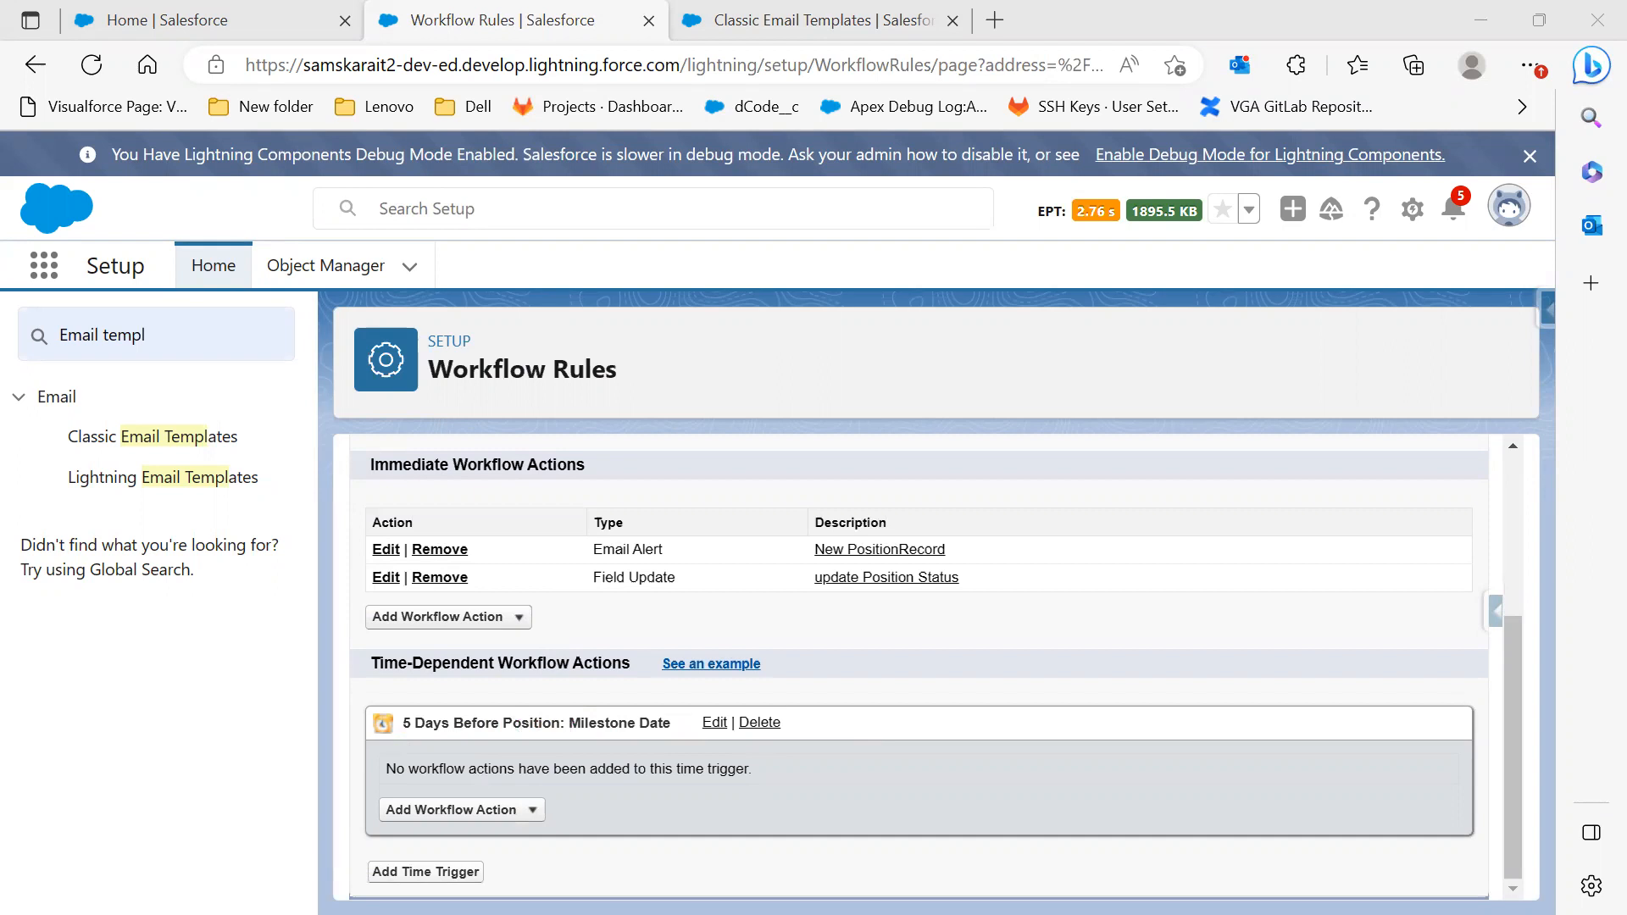
left_click(425, 873)
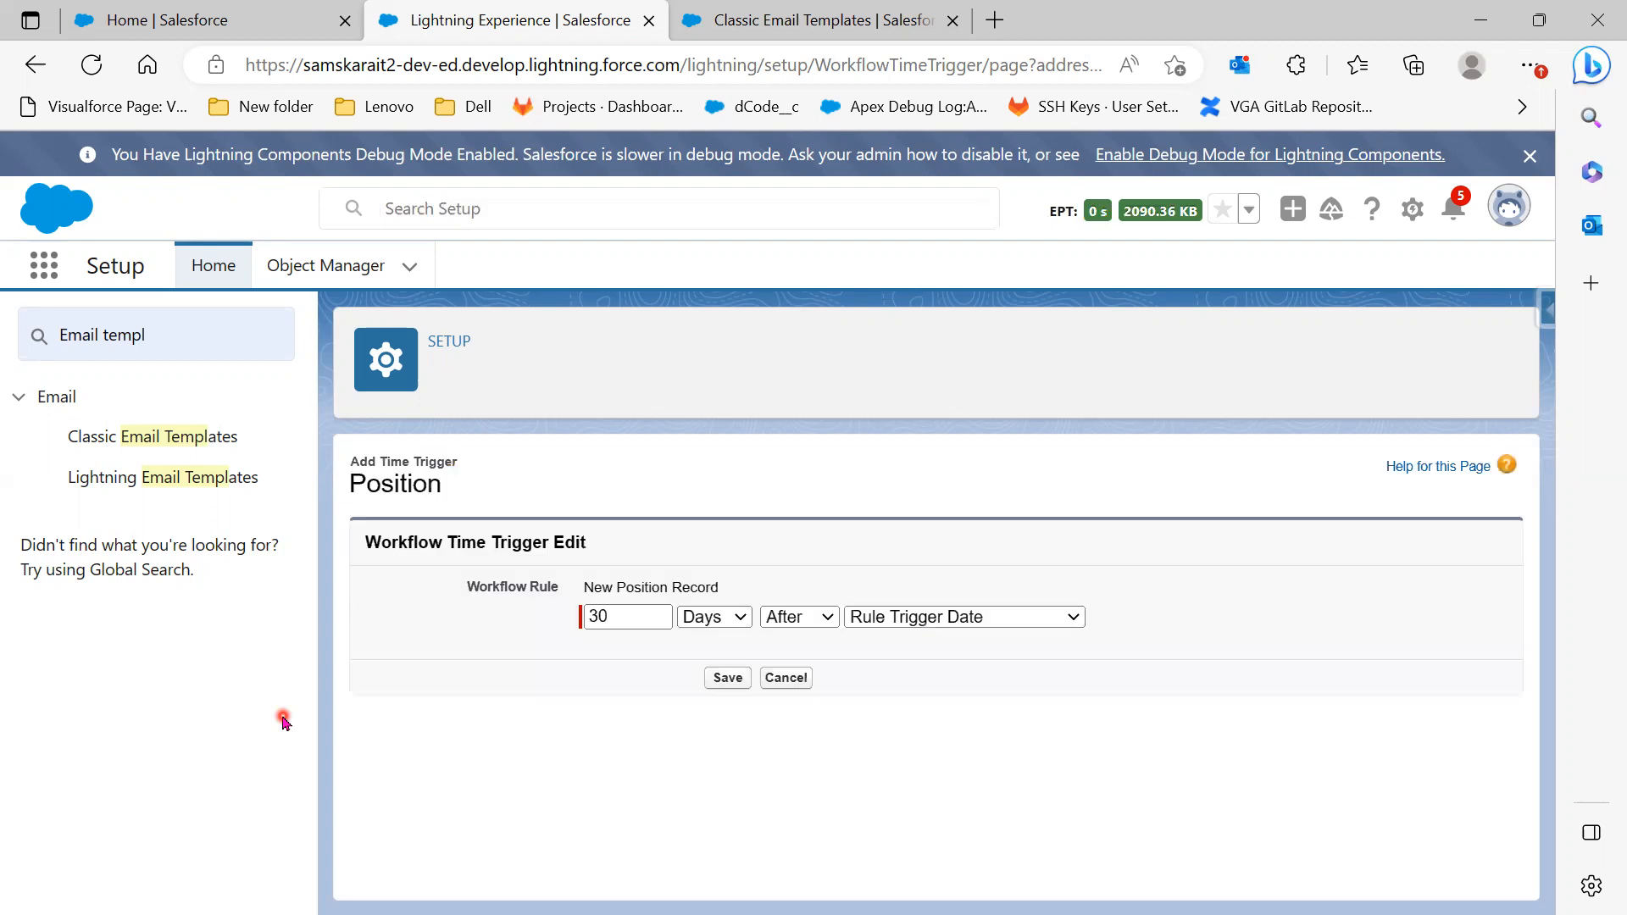
left_click_drag(629, 615, 512, 609)
type("2")
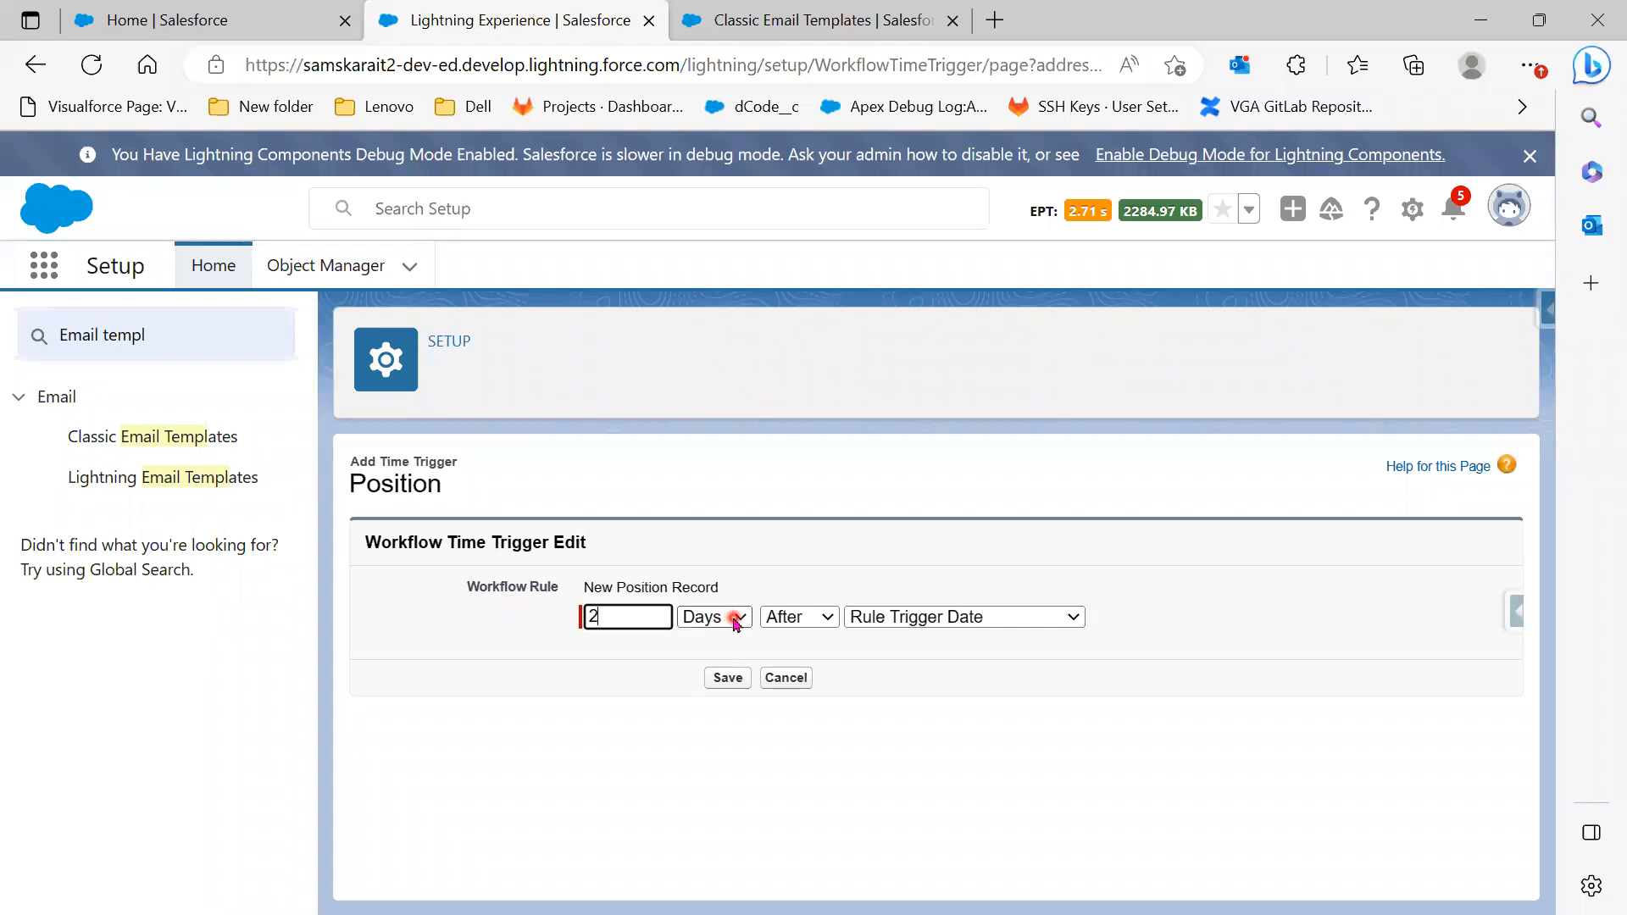
left_click(824, 619)
left_click(801, 640)
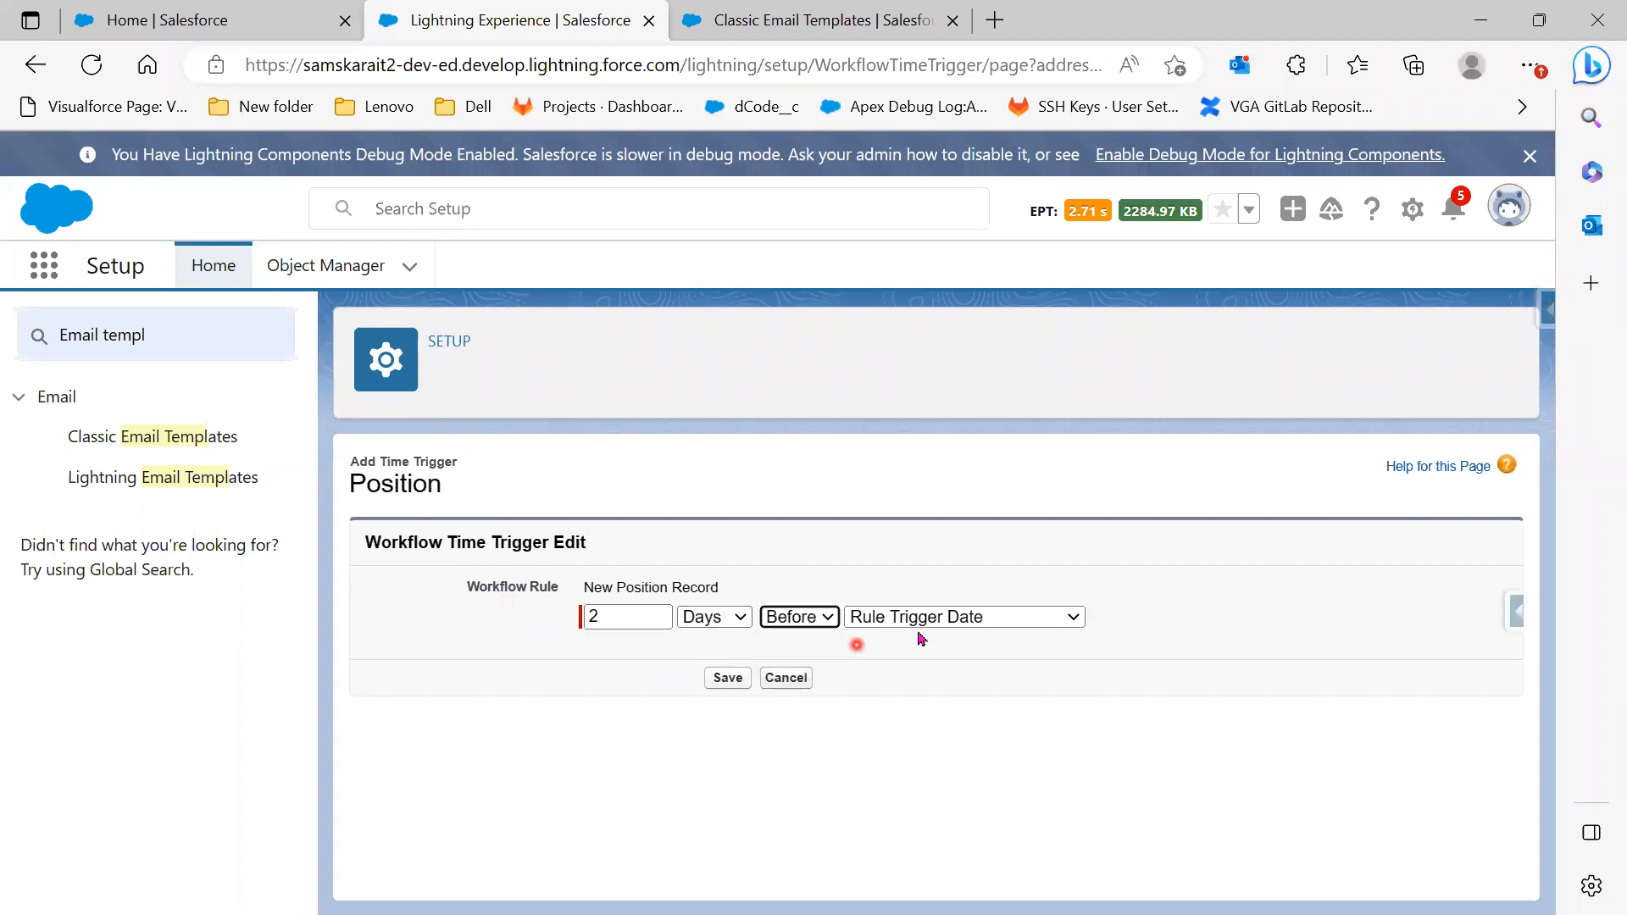
left_click(925, 619)
left_click(966, 703)
left_click(727, 678)
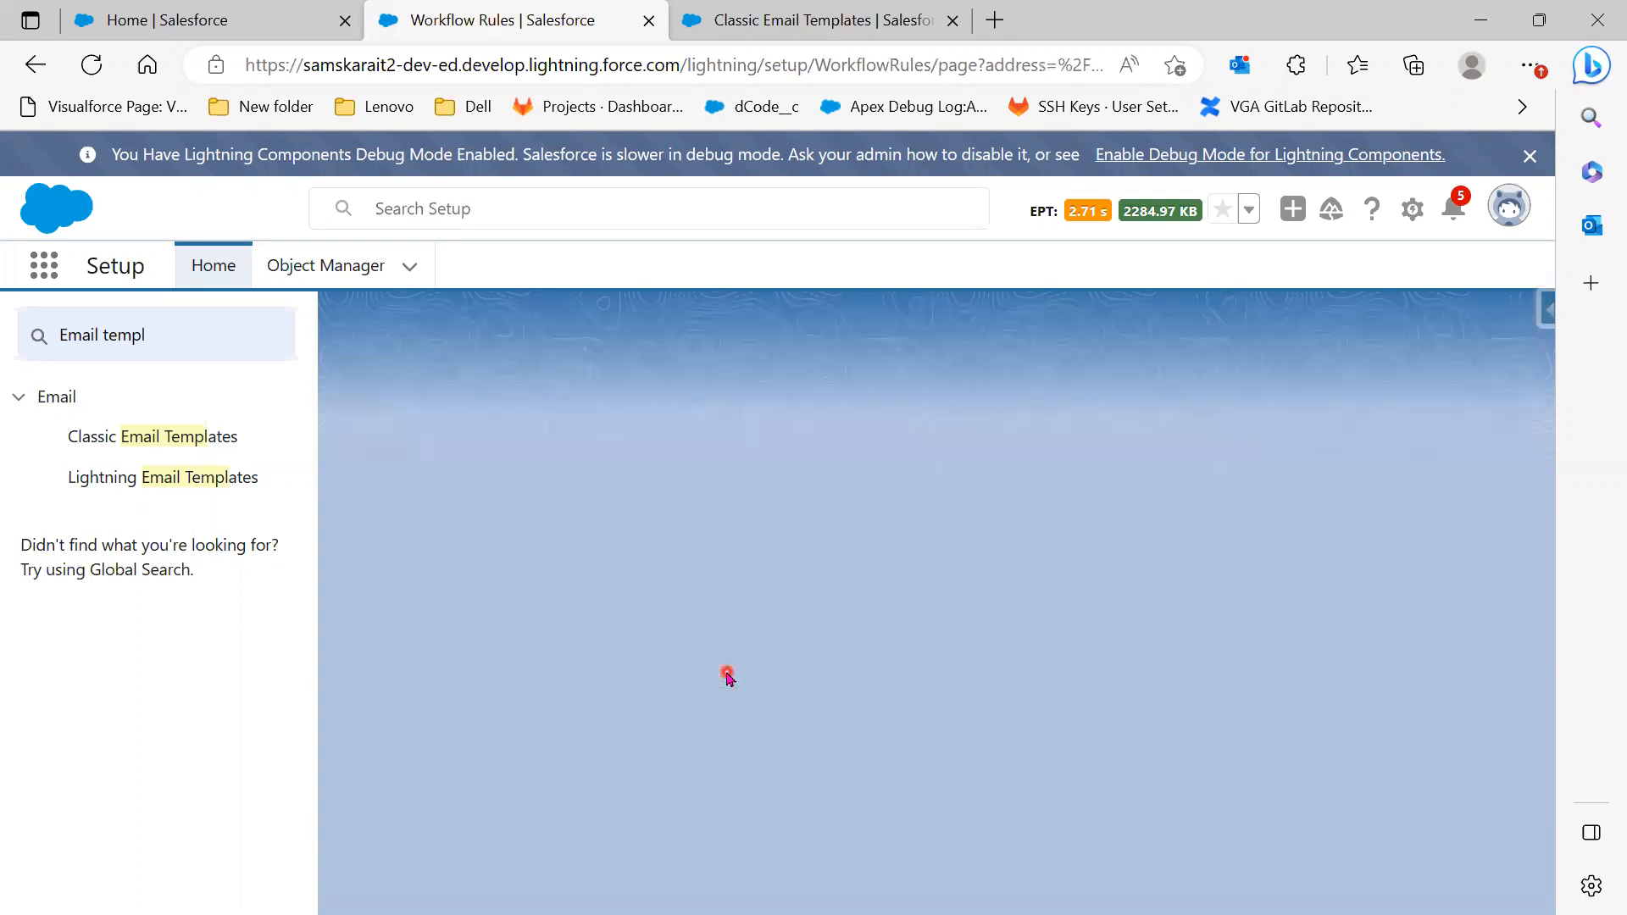
scroll(726, 686, "down", 5)
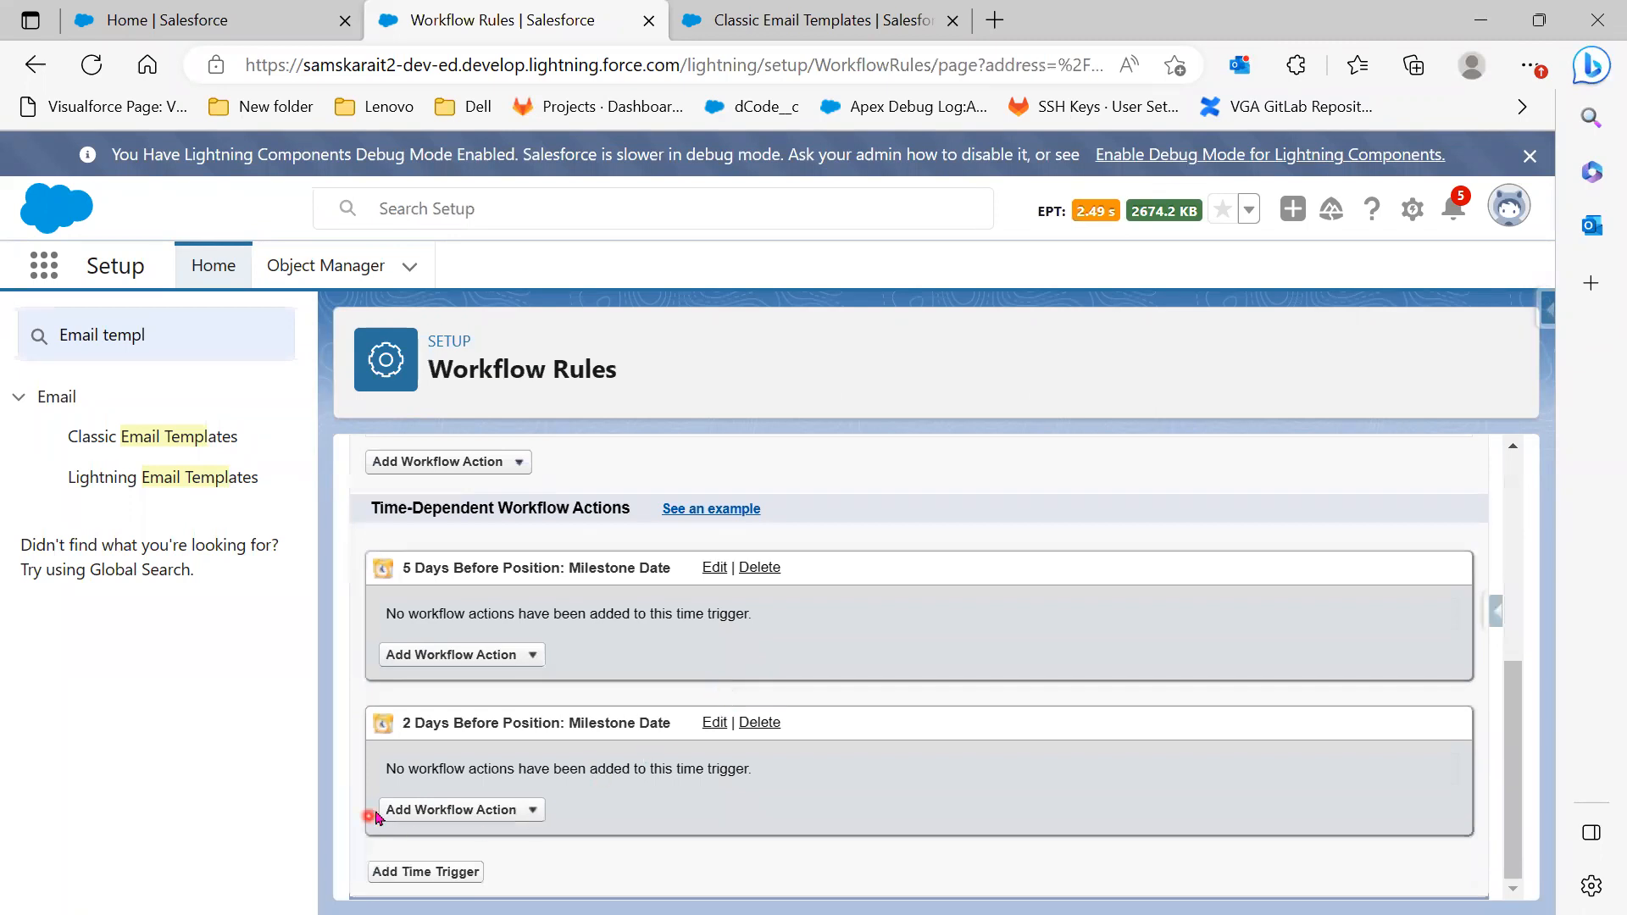
Add a third time trigger of 0 Days After Position: Milestone Date
left_click(409, 870)
left_click(910, 492)
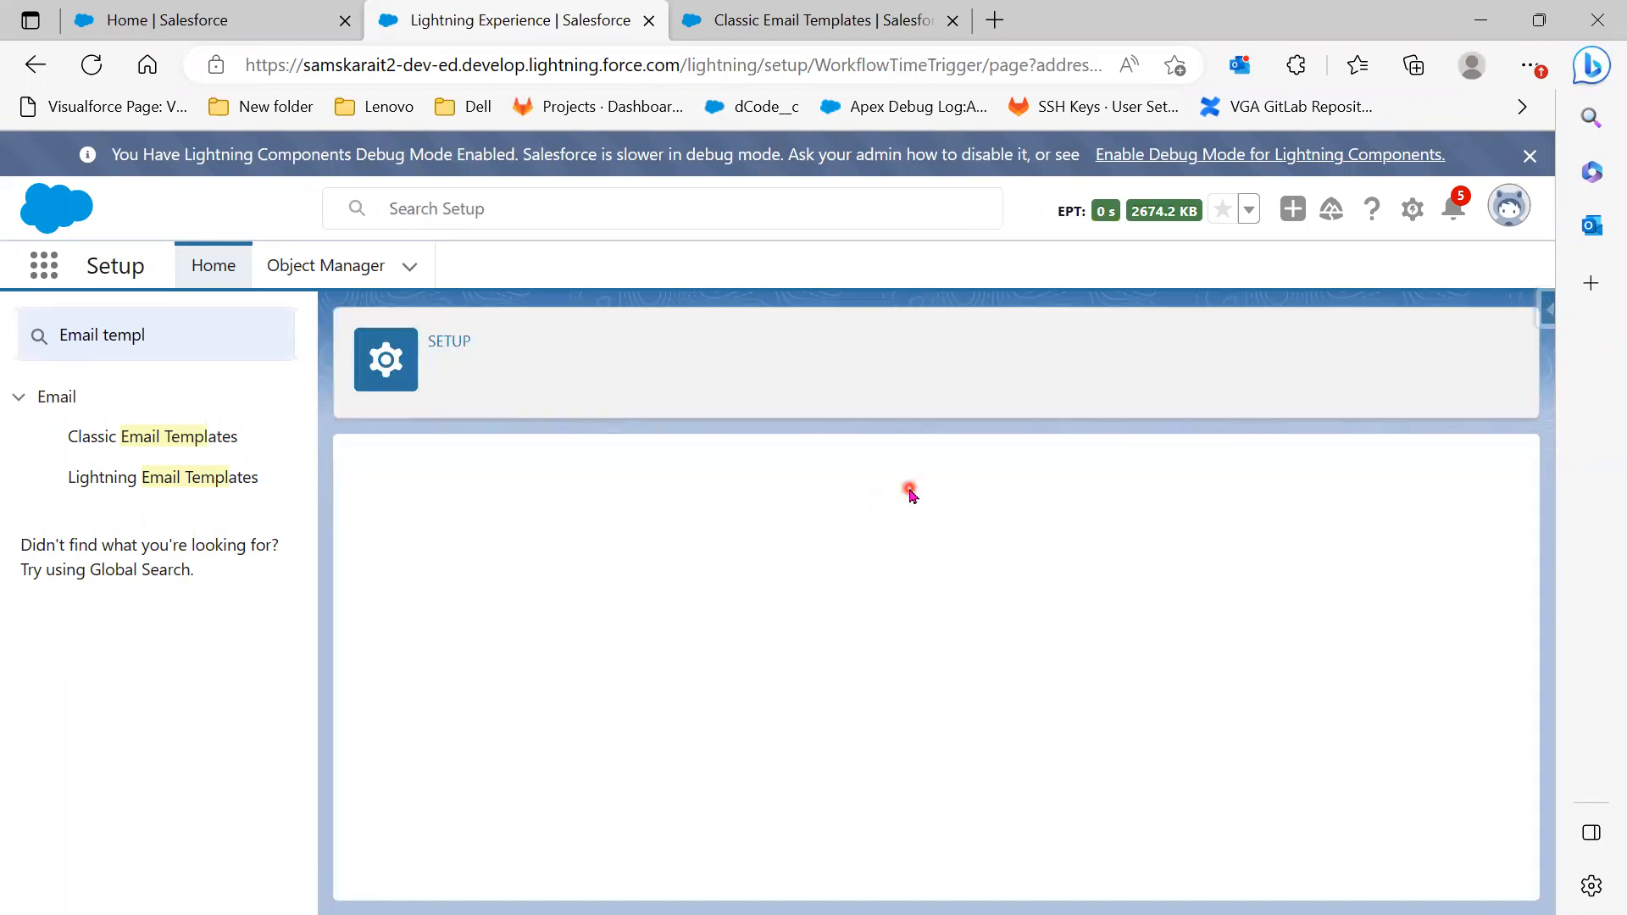
left_click(627, 616)
type("30")
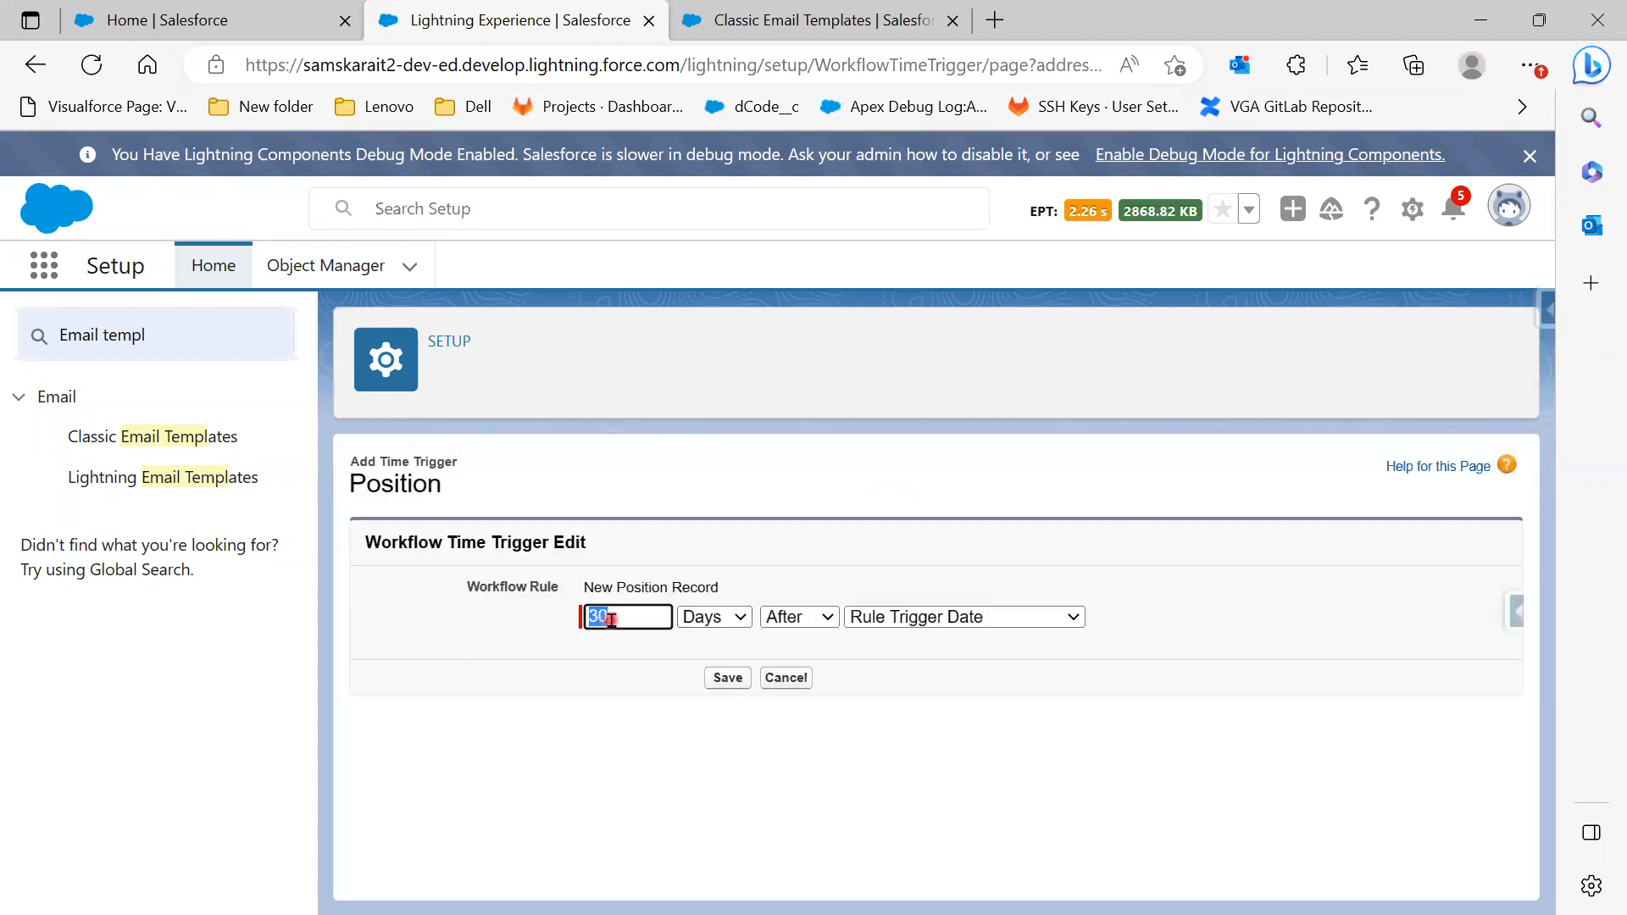
left_click_drag(625, 615, 497, 583)
type("0")
left_click(813, 626)
left_click(796, 643)
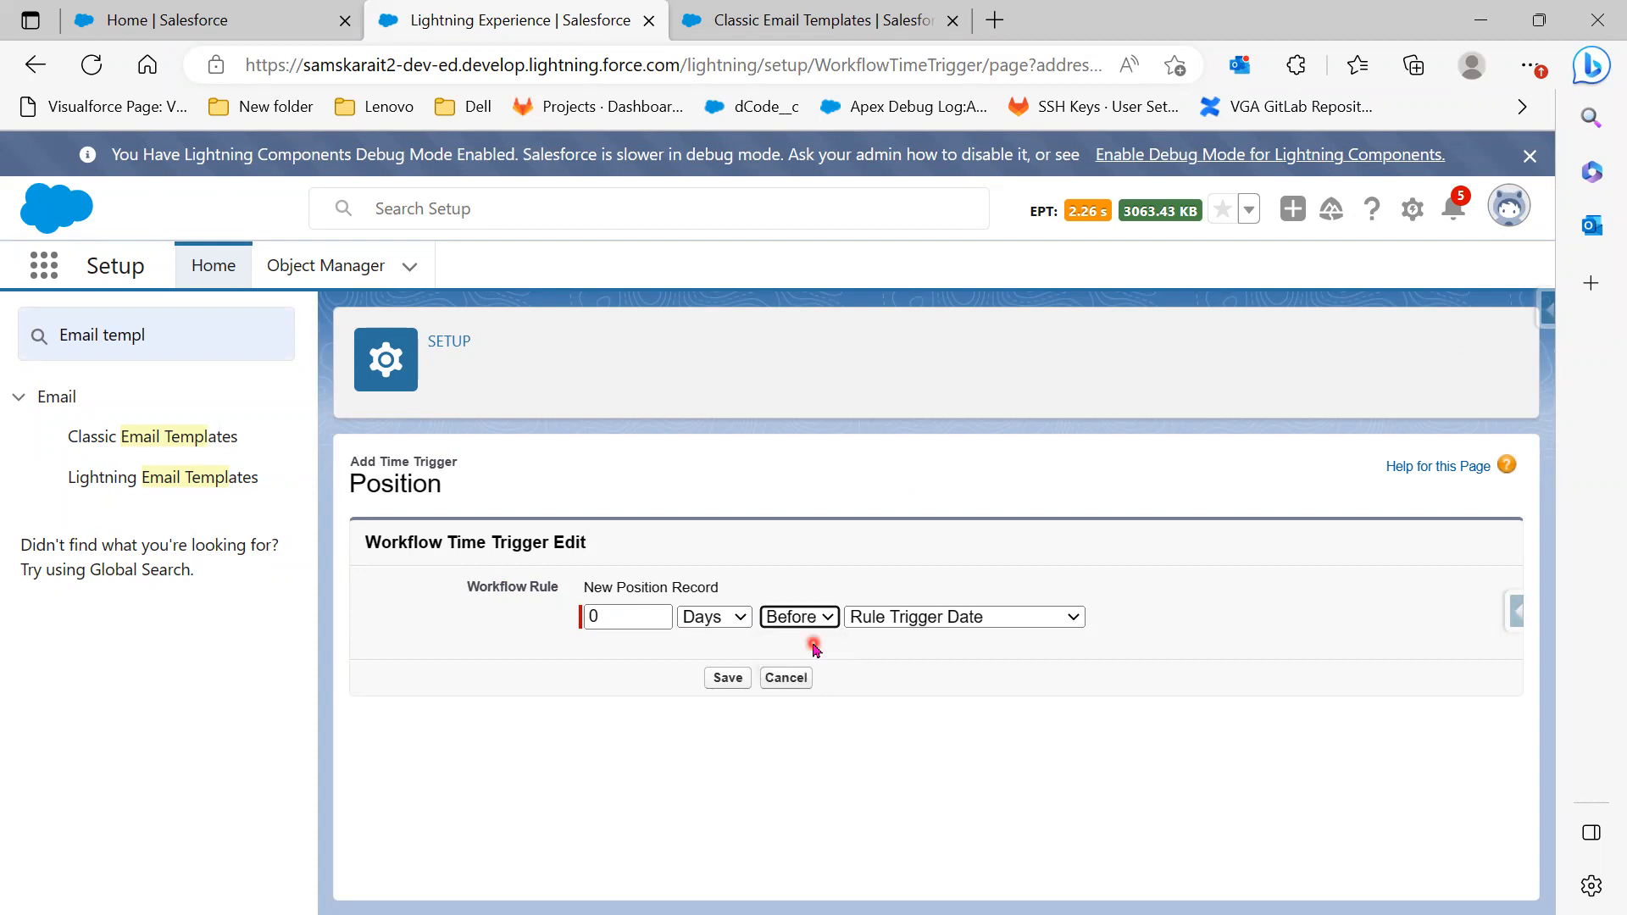
left_click(911, 633)
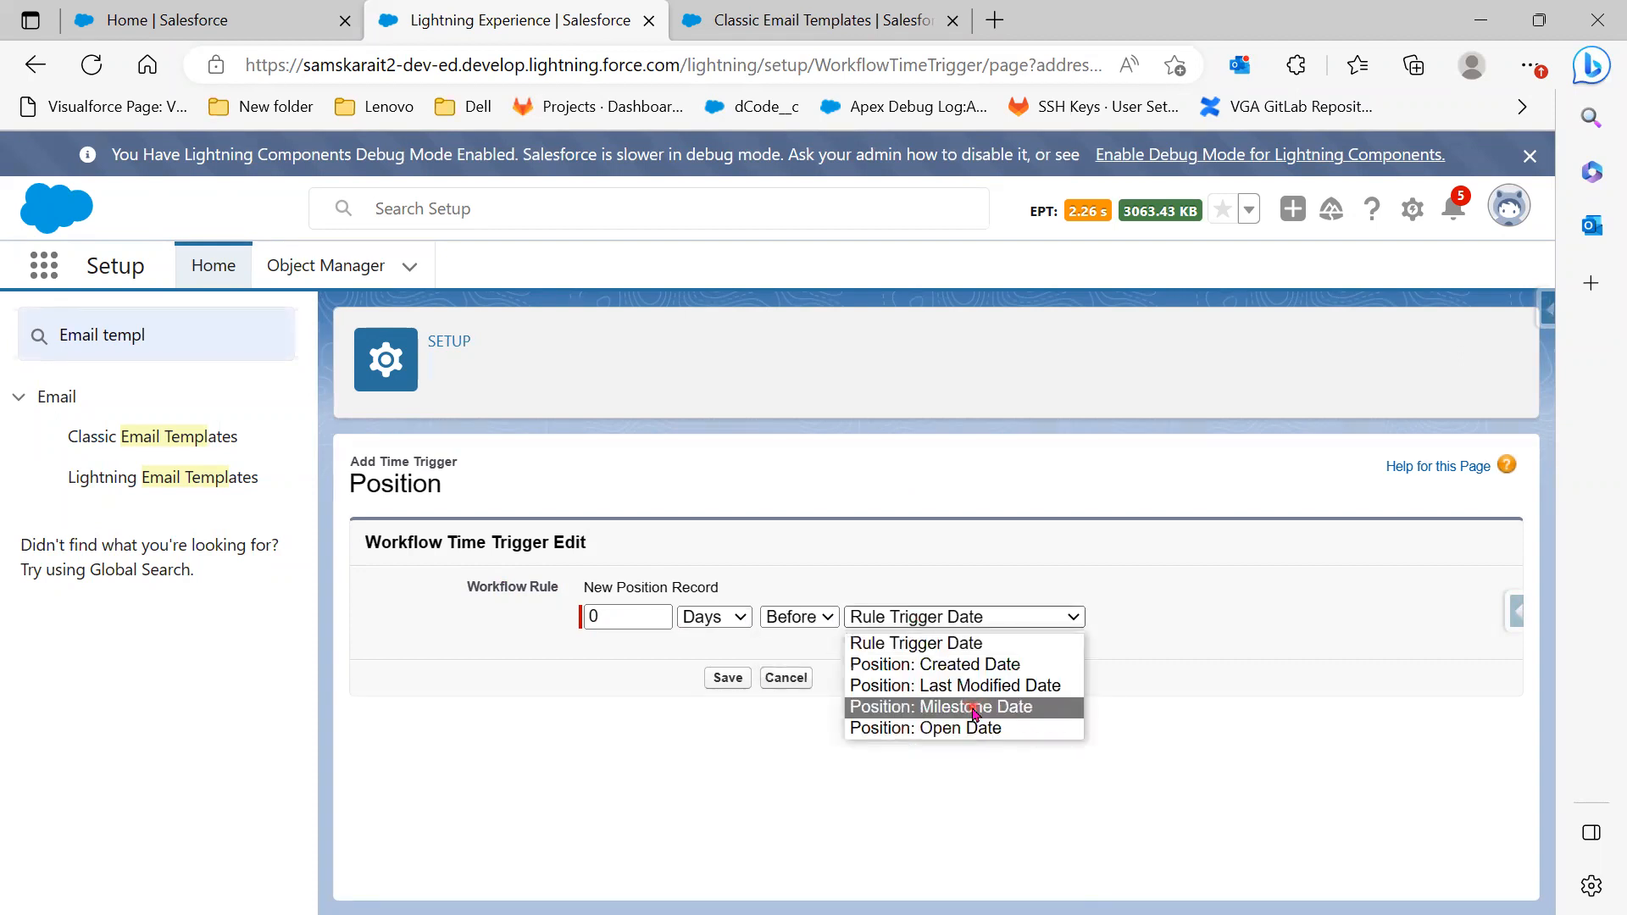
left_click(943, 708)
left_click(728, 678)
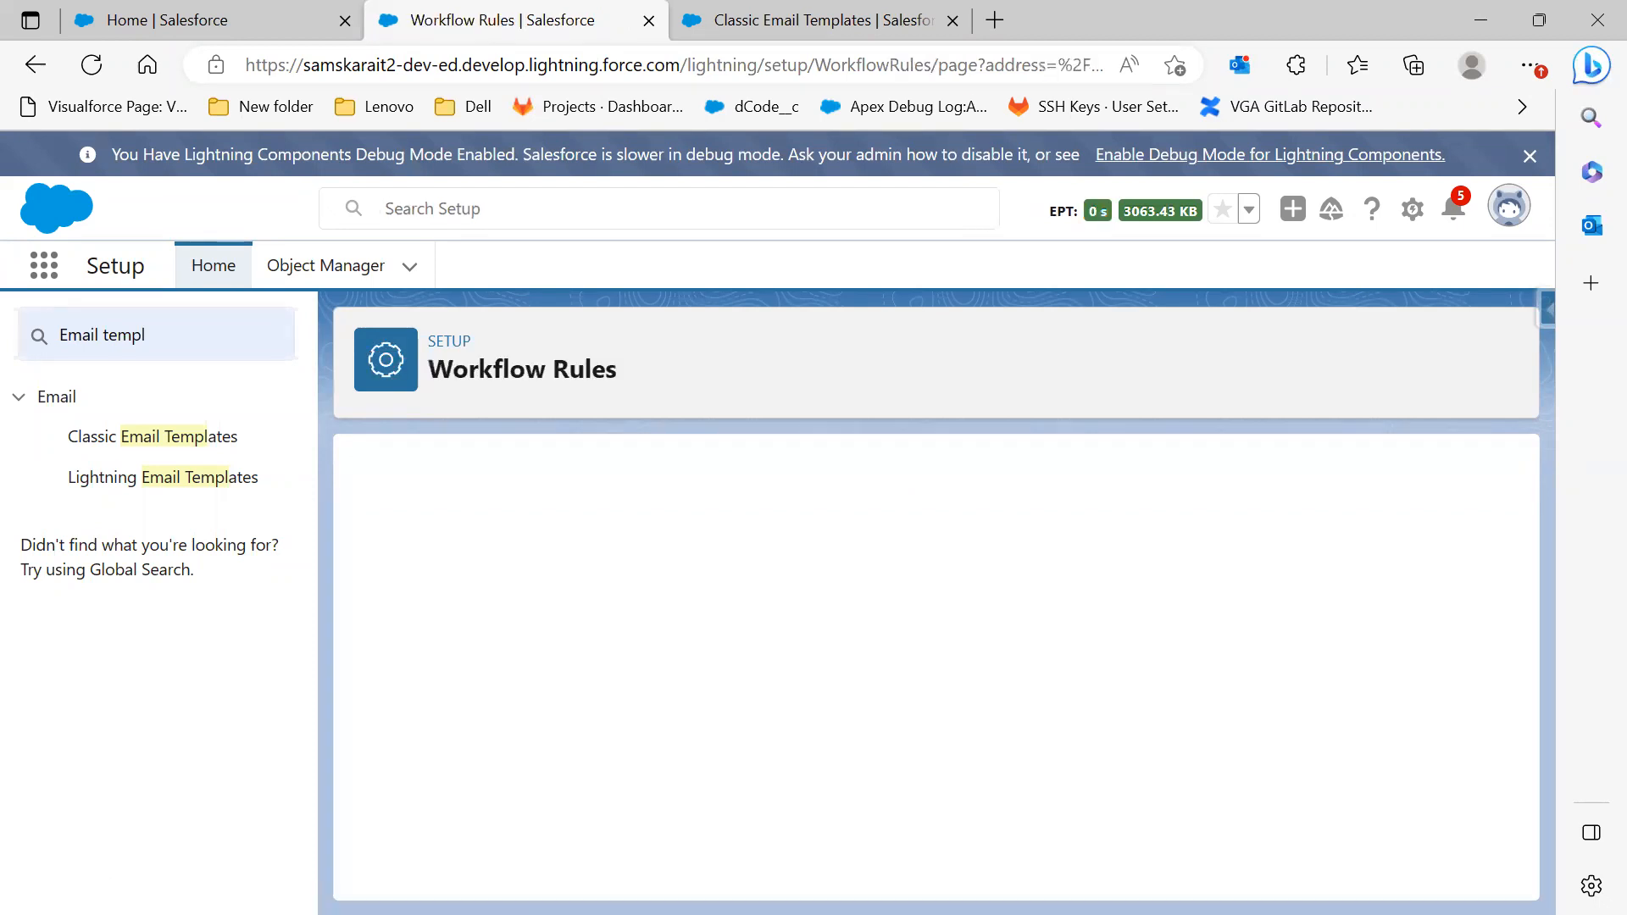
Add a fourth time trigger of 1 Day After Position: Milestone Date
scroll(627, 737, "down", 5)
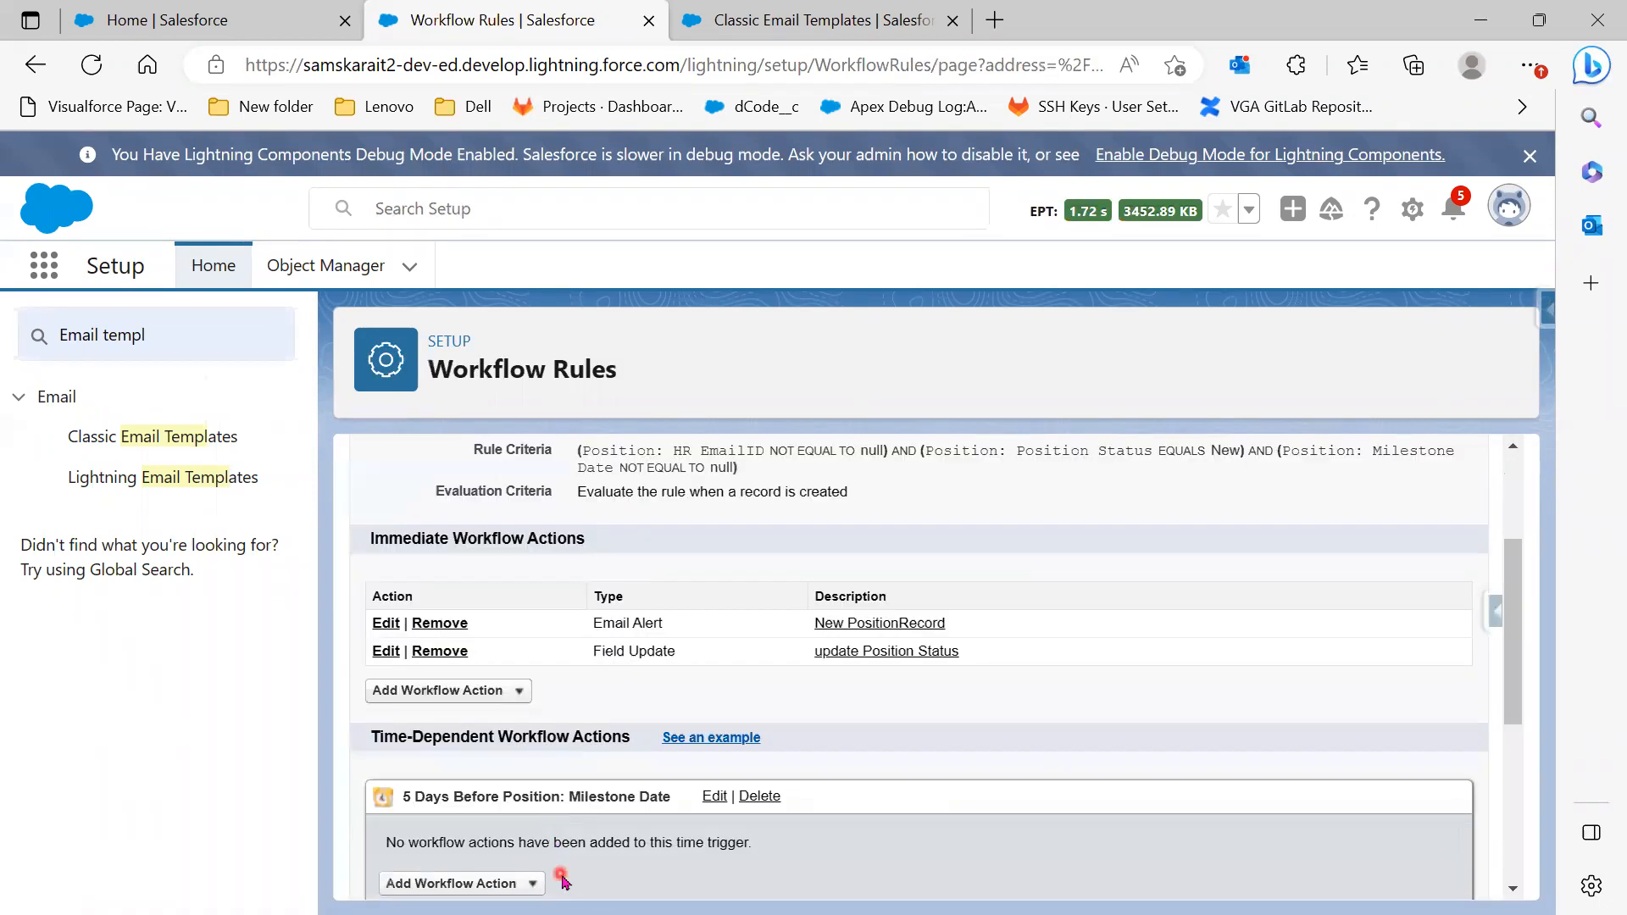
scroll(632, 822, "down", 2)
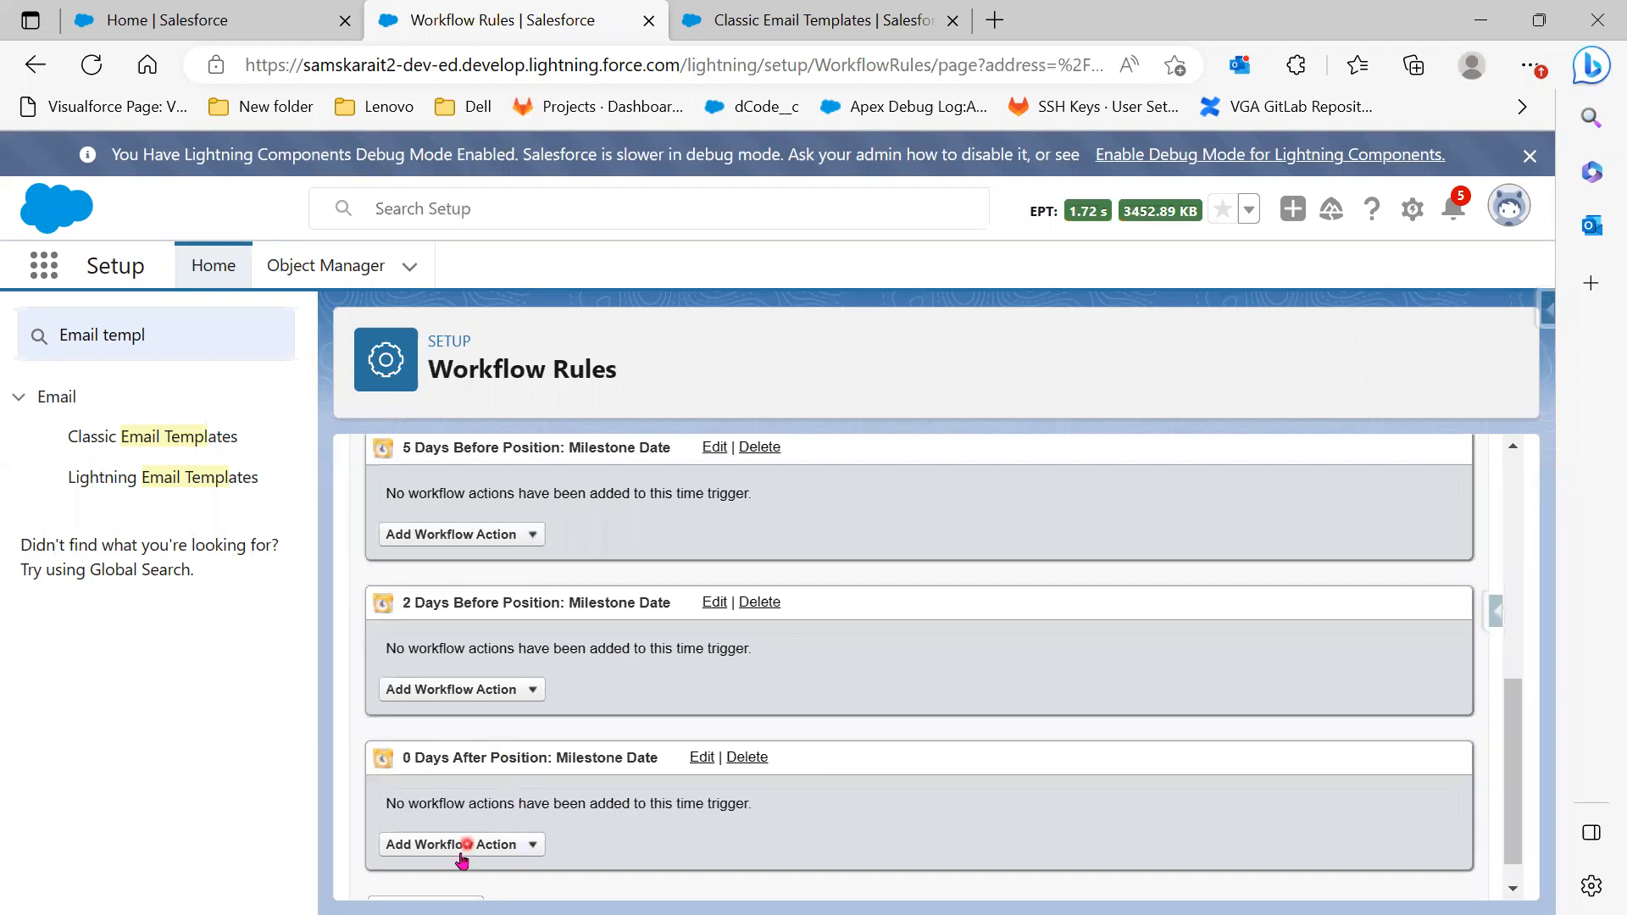
scroll(555, 817, "up", 2)
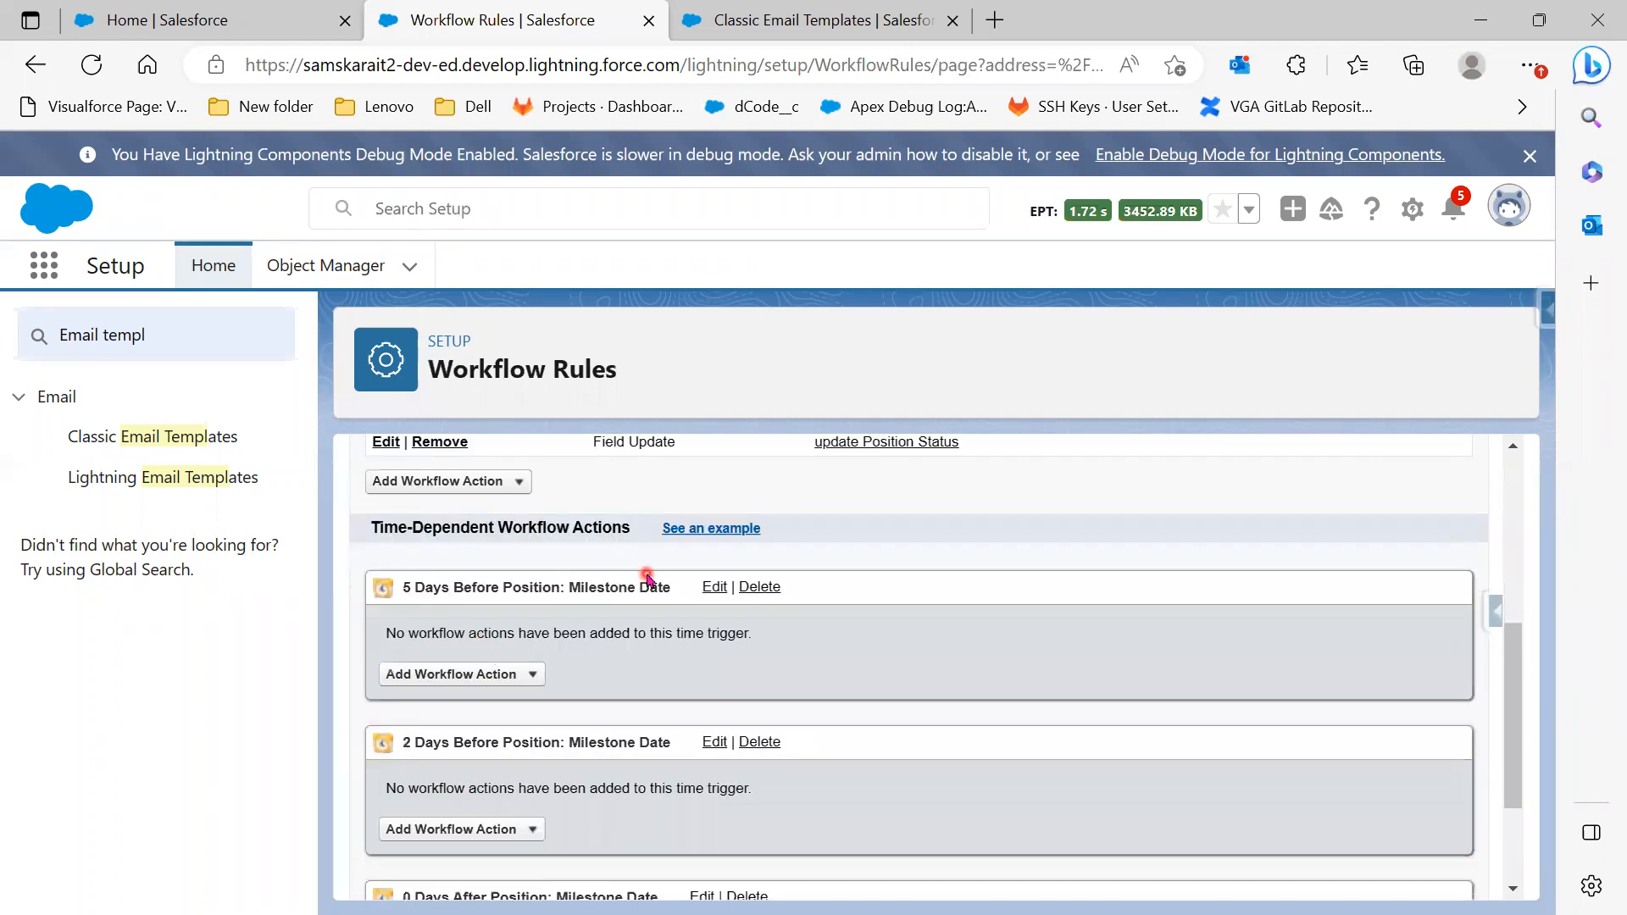
scroll(567, 763, "down", 2)
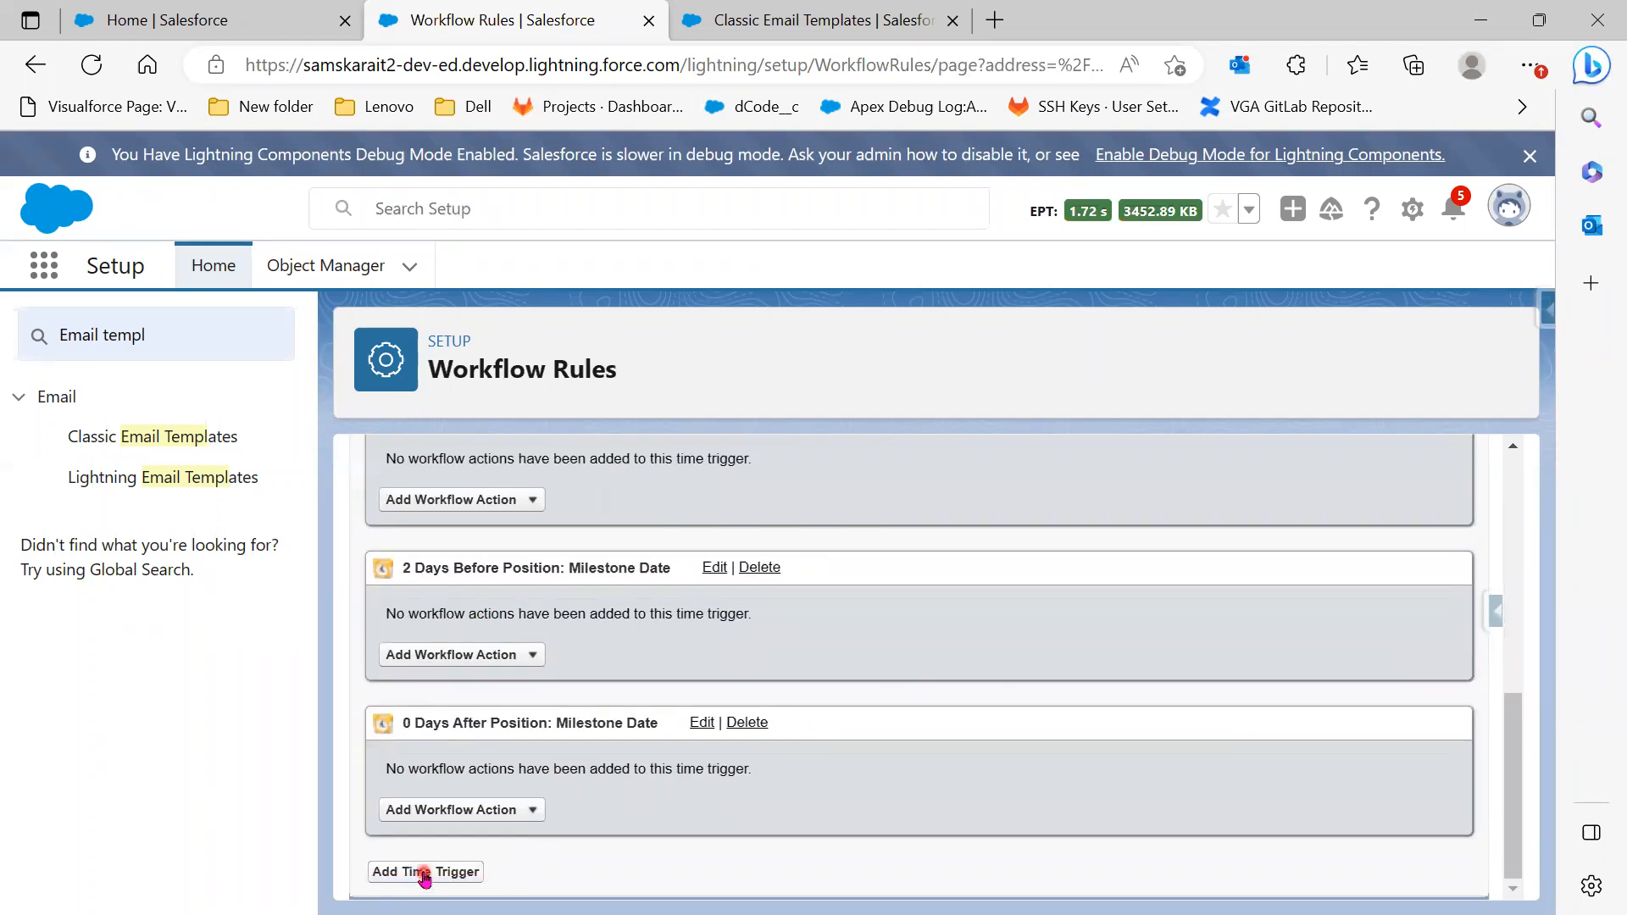
left_click(423, 873)
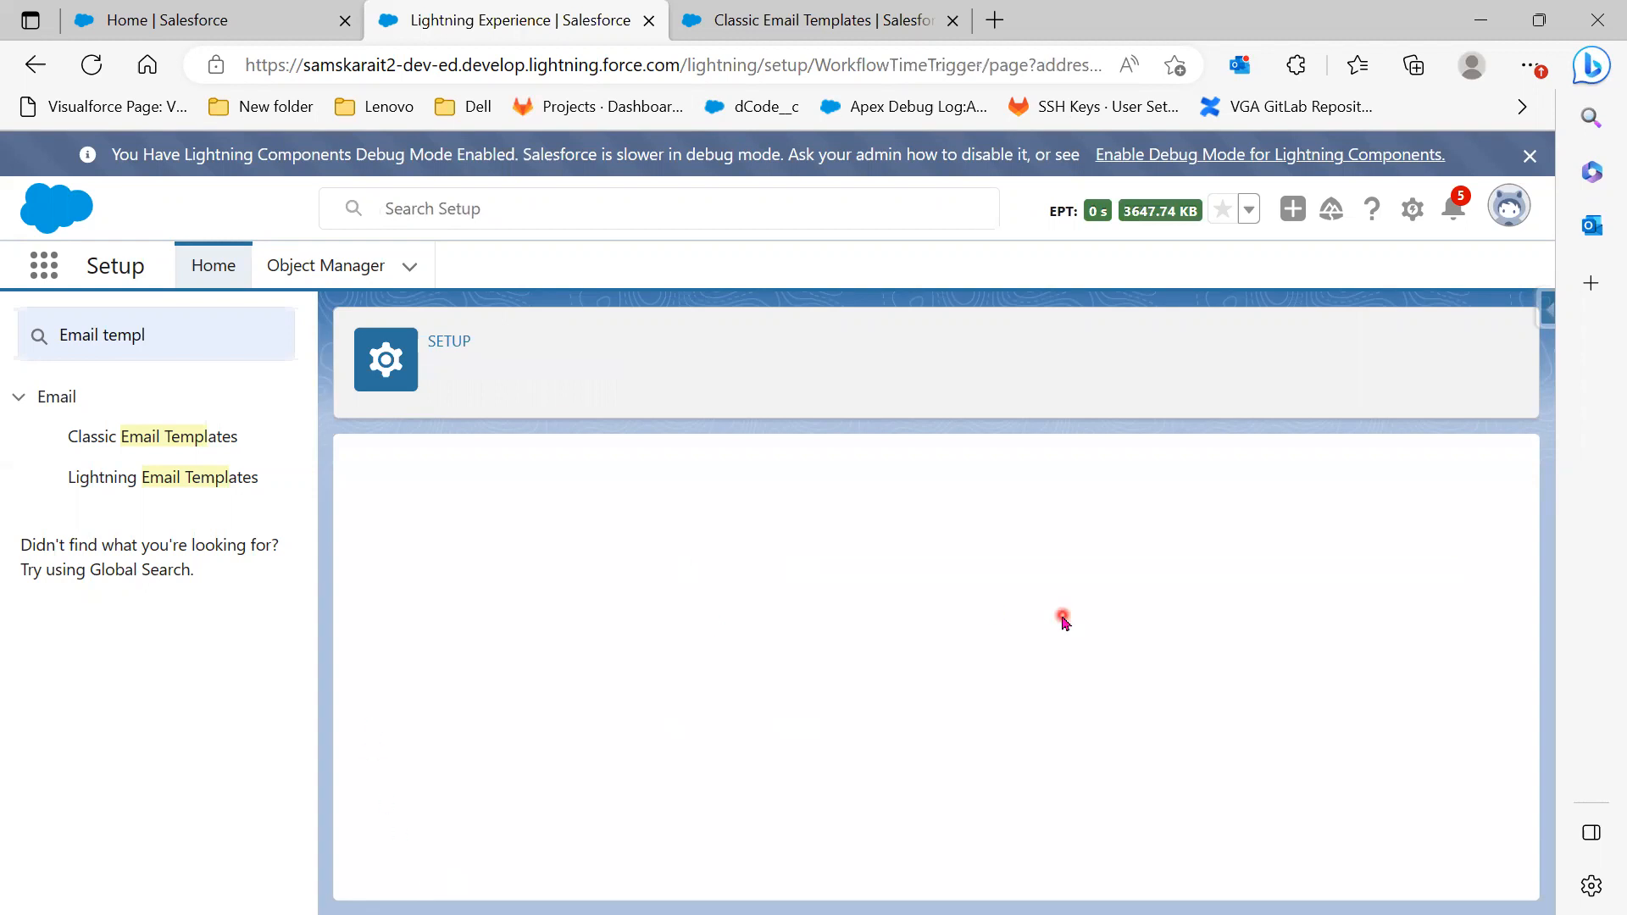
left_click_drag(620, 619, 531, 616)
type("1")
left_click(736, 617)
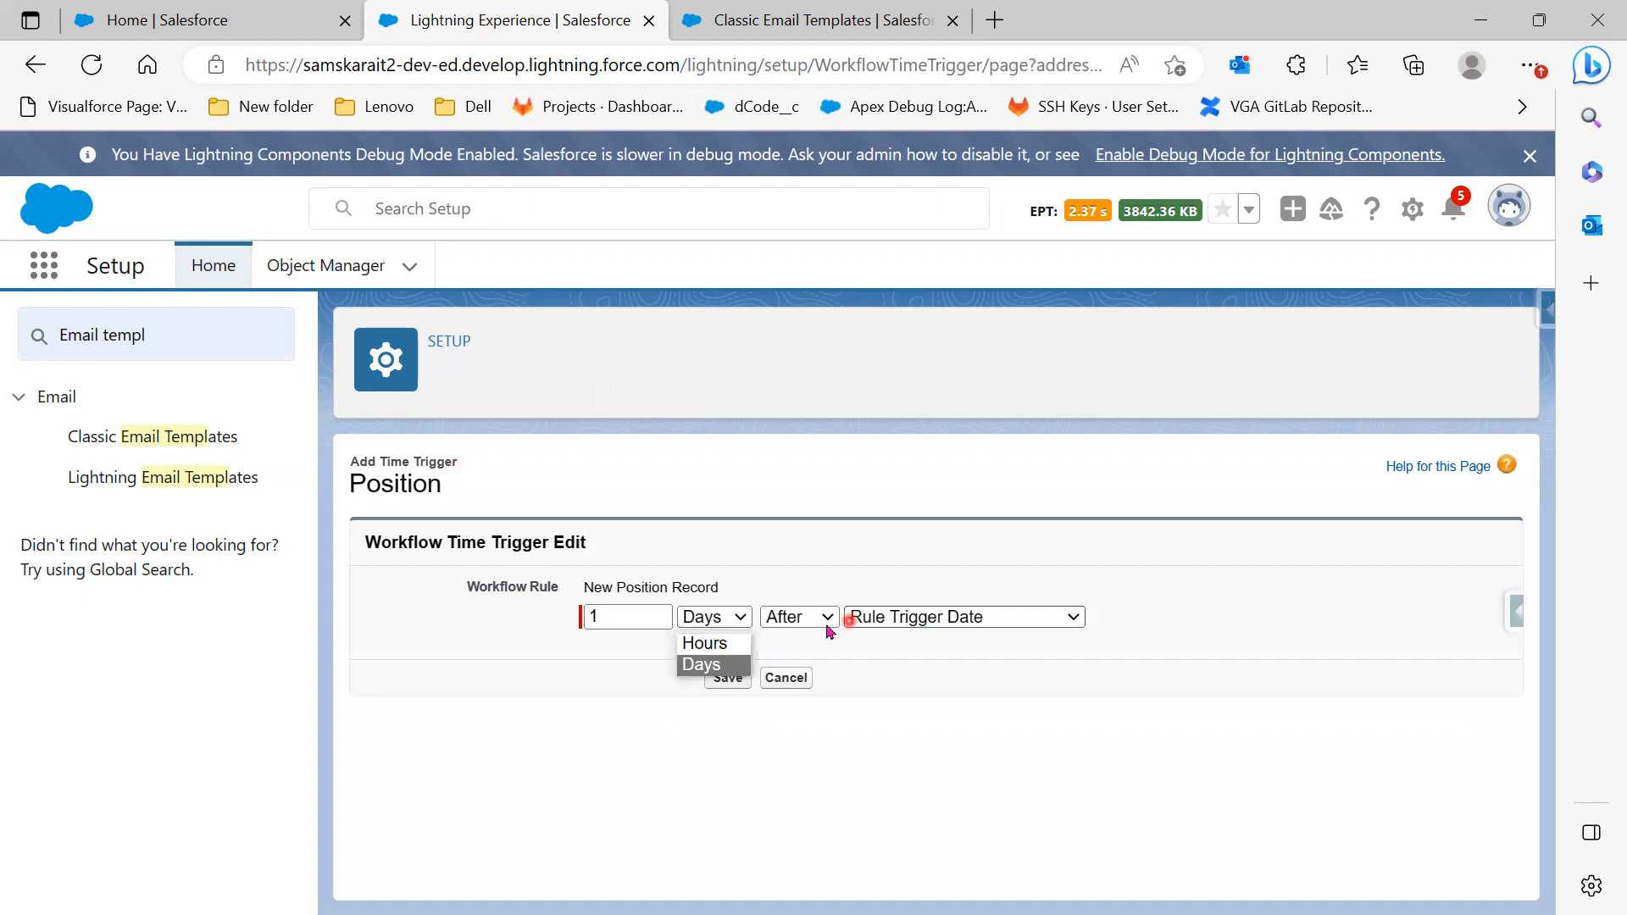
left_click(901, 627)
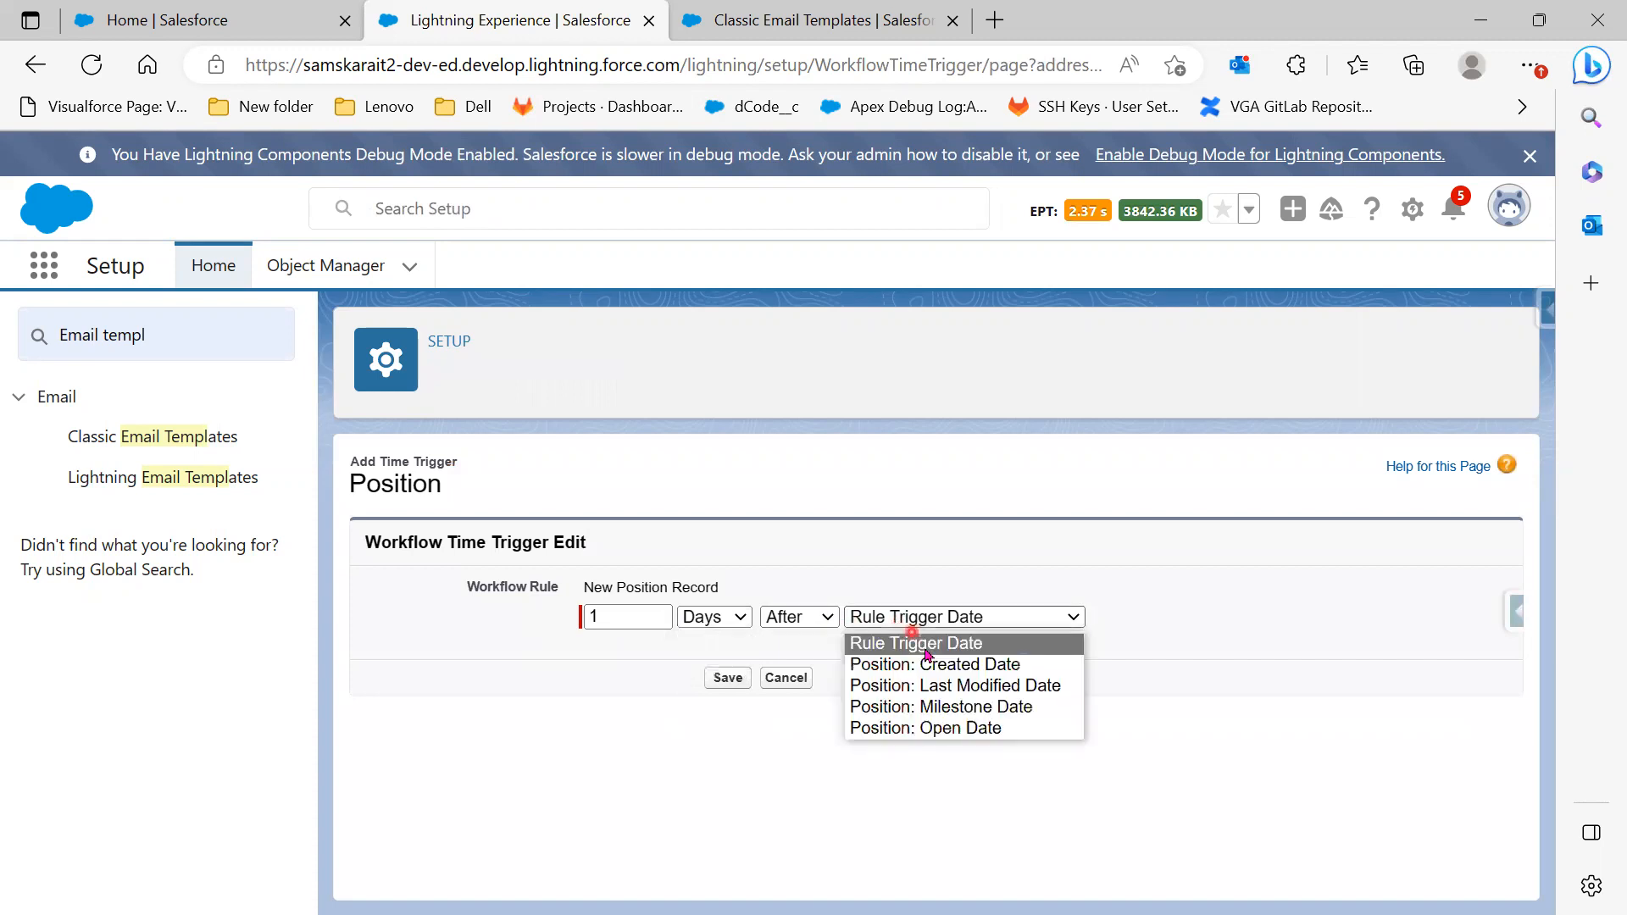
left_click(950, 708)
left_click(726, 678)
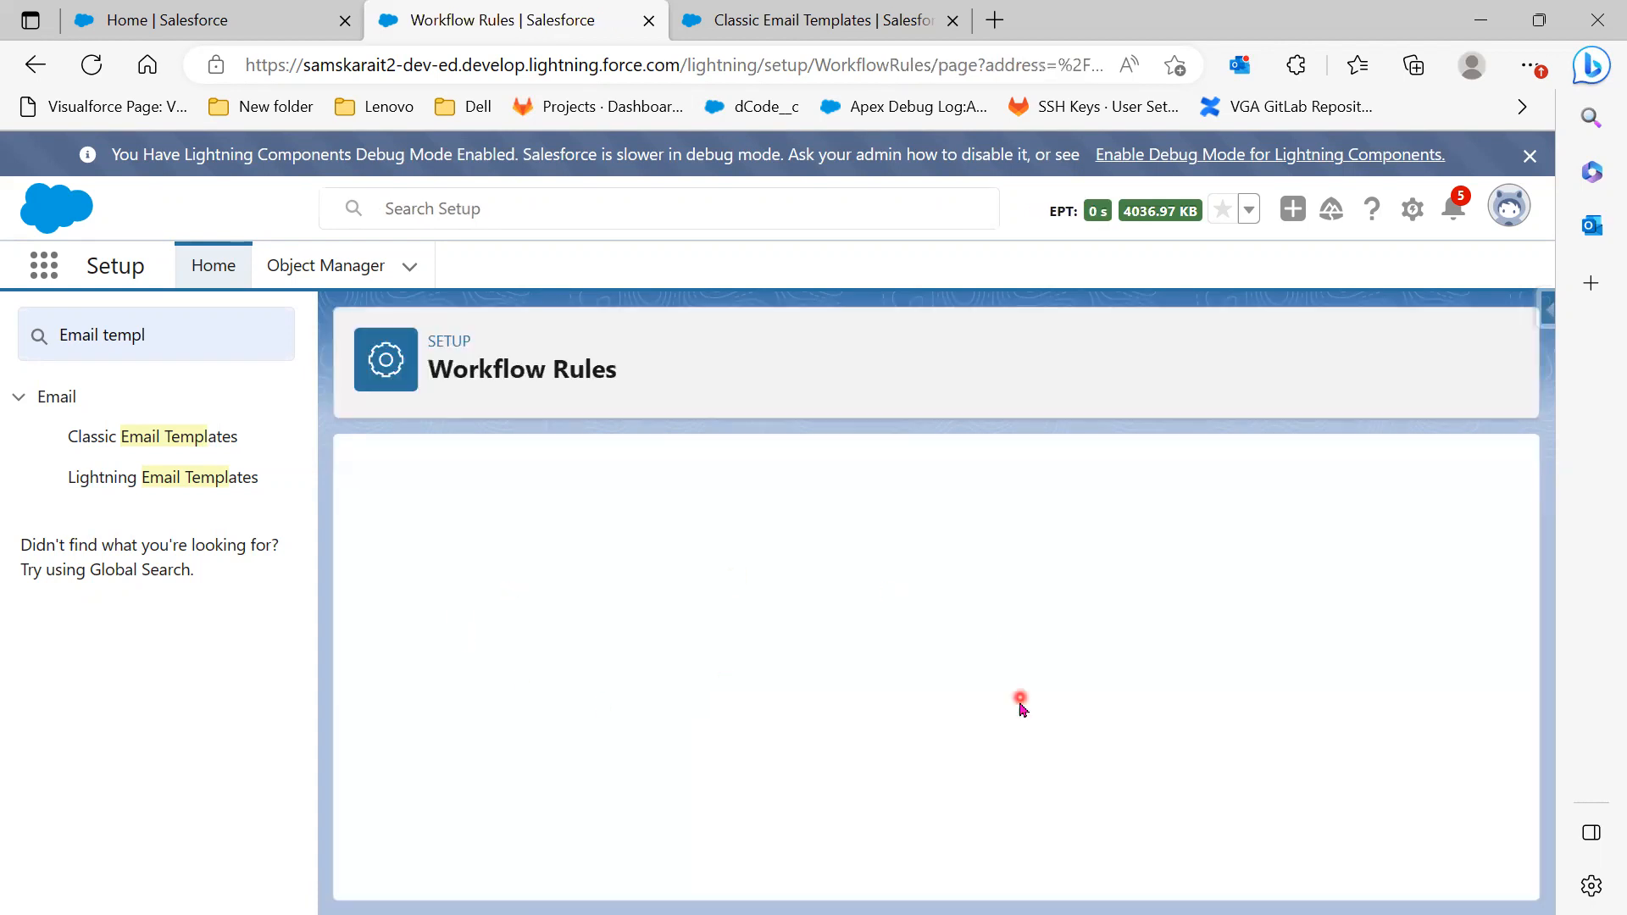
Start a New Field Update from the 1 Day After trigger's Add Workflow Action list
scroll(1021, 708, "down", 10)
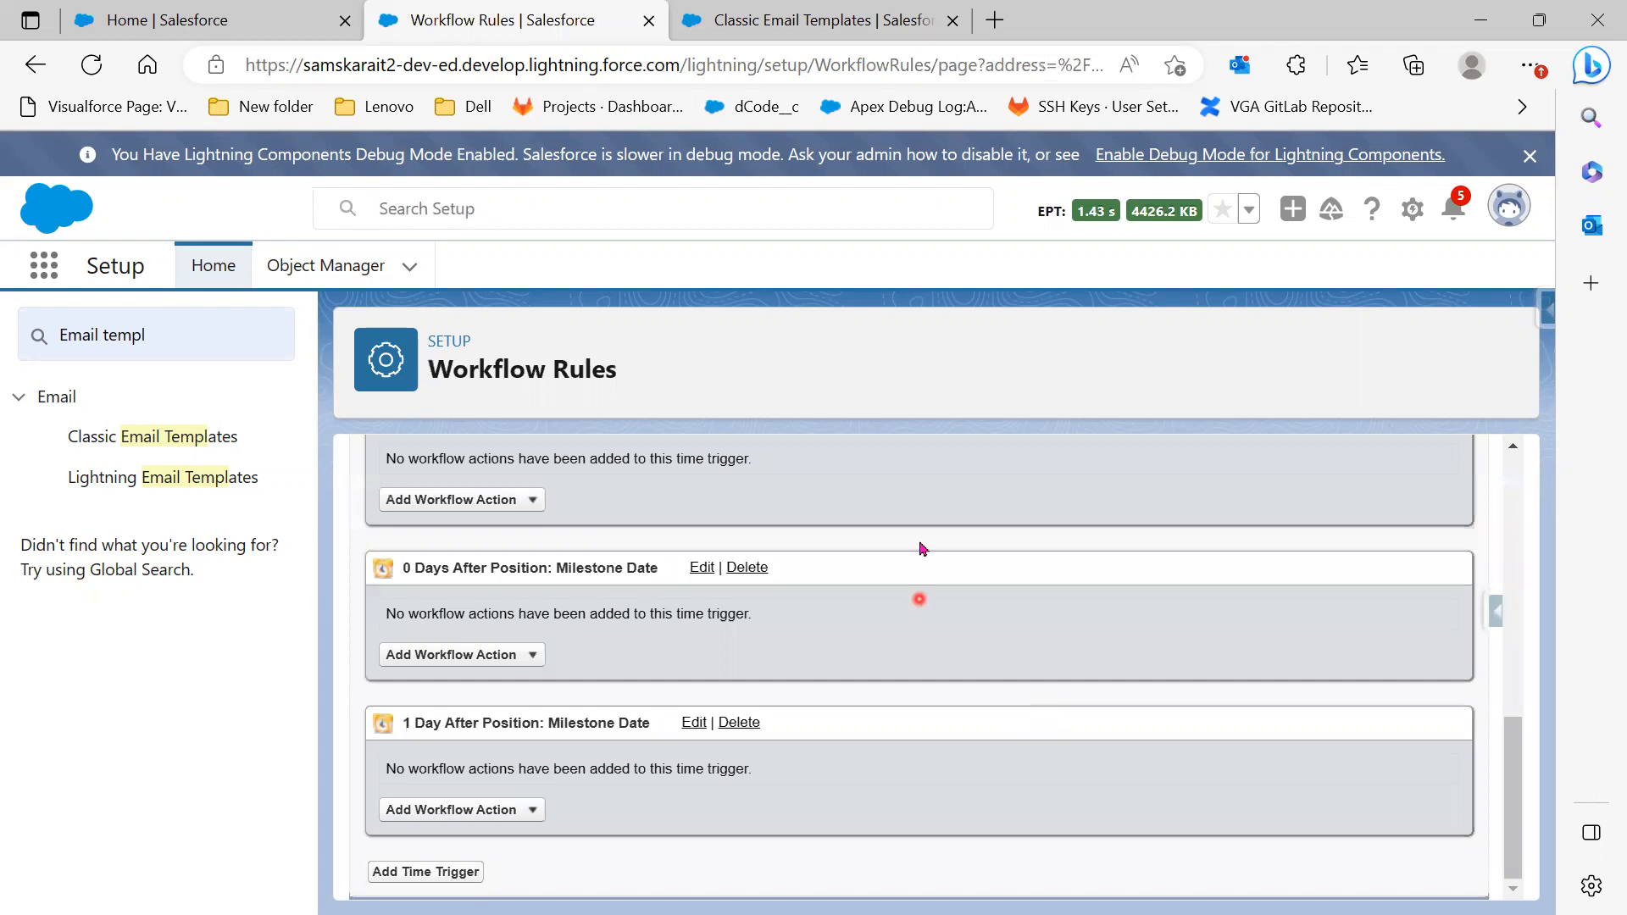
scroll(716, 725, "up", 2)
scroll(717, 725, "up", 1)
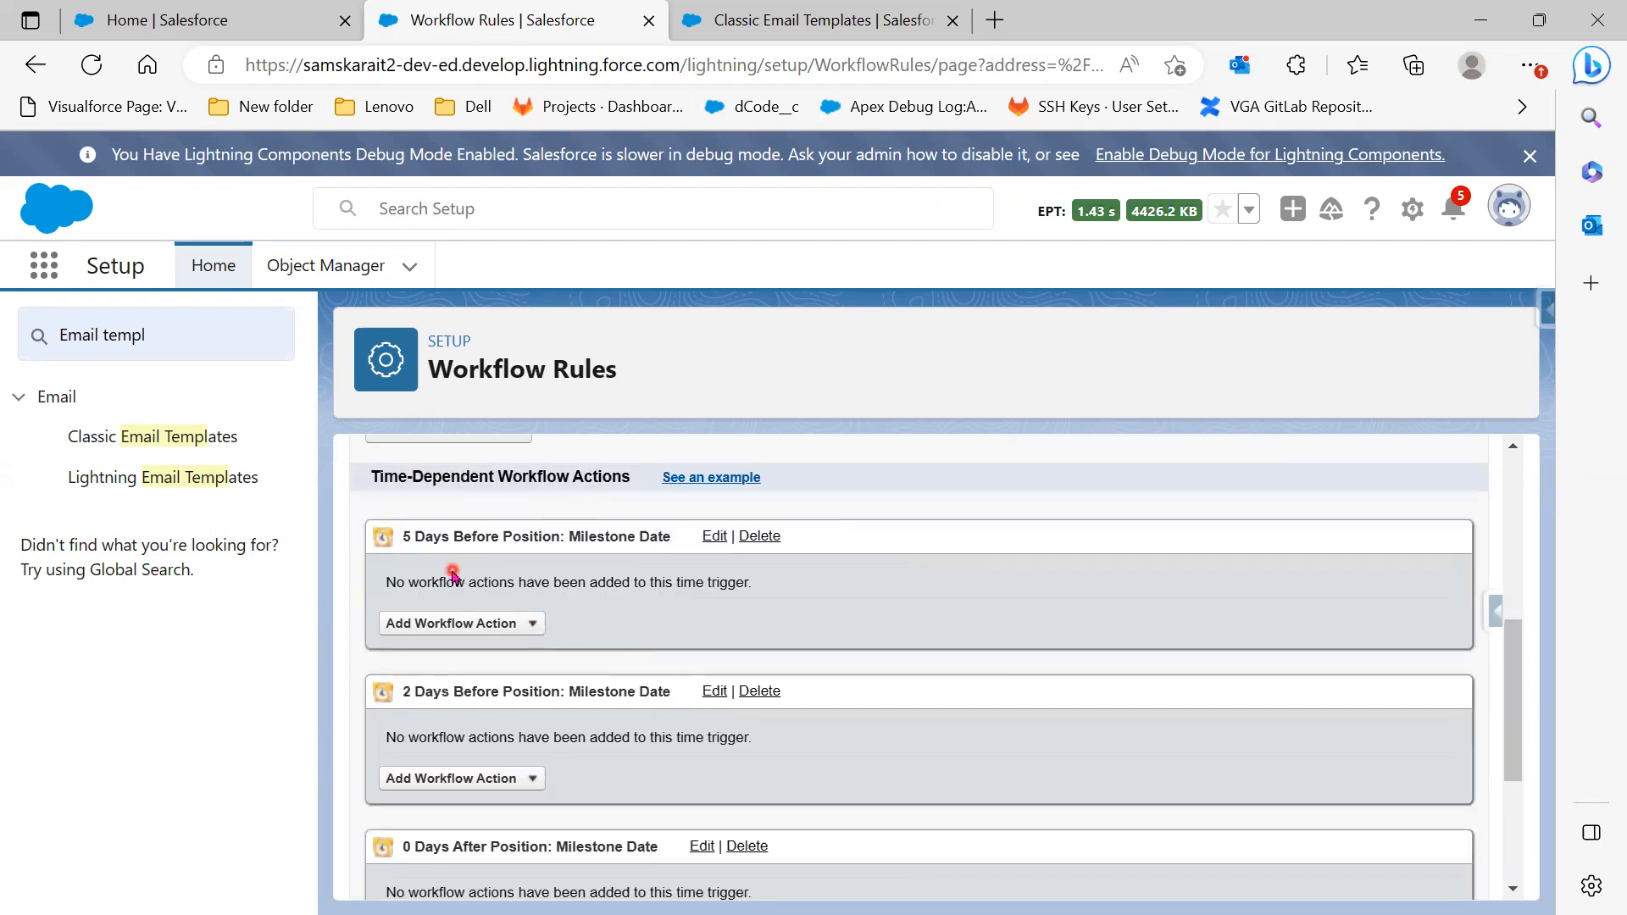
scroll(702, 809, "down", 2)
scroll(702, 809, "down", 1)
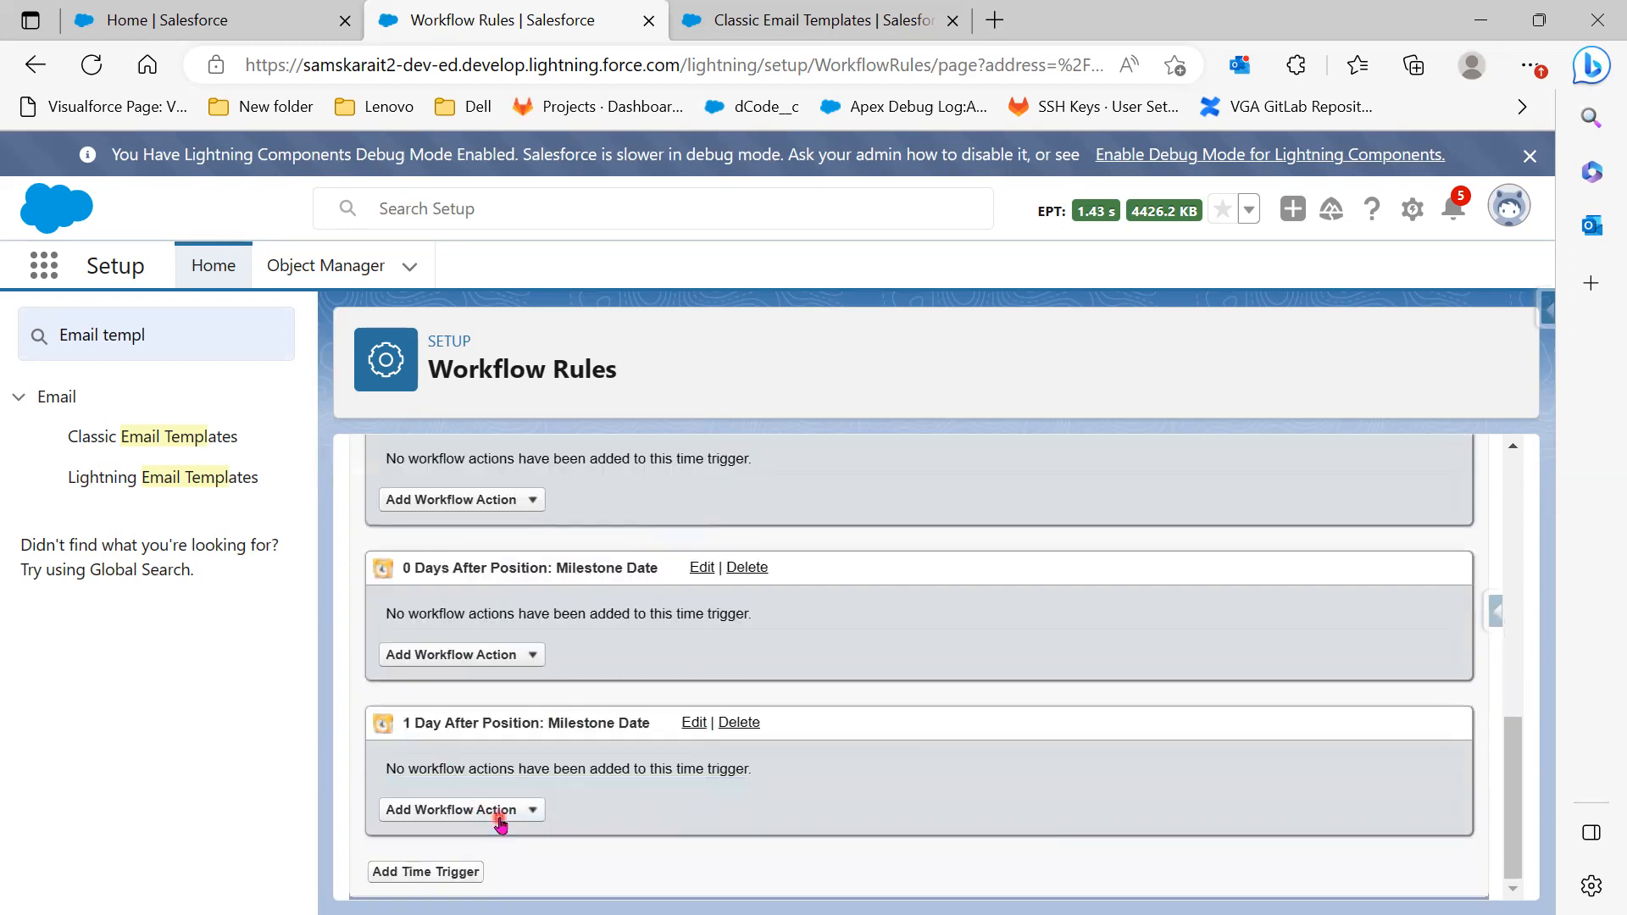
left_click(529, 812)
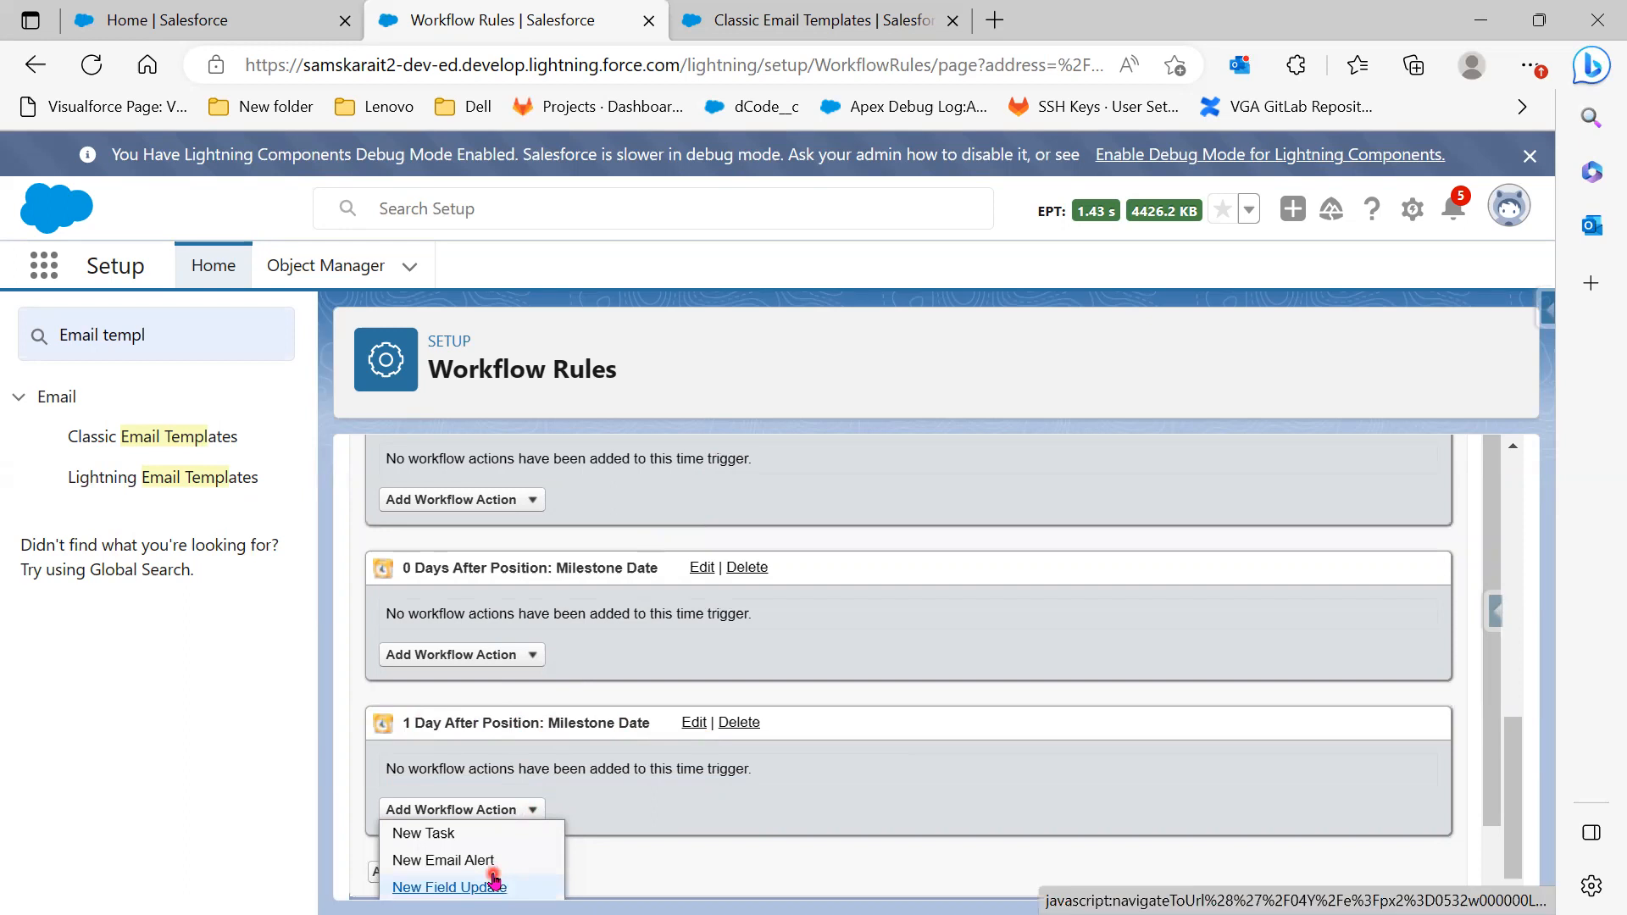
scroll(512, 858, "down", 1)
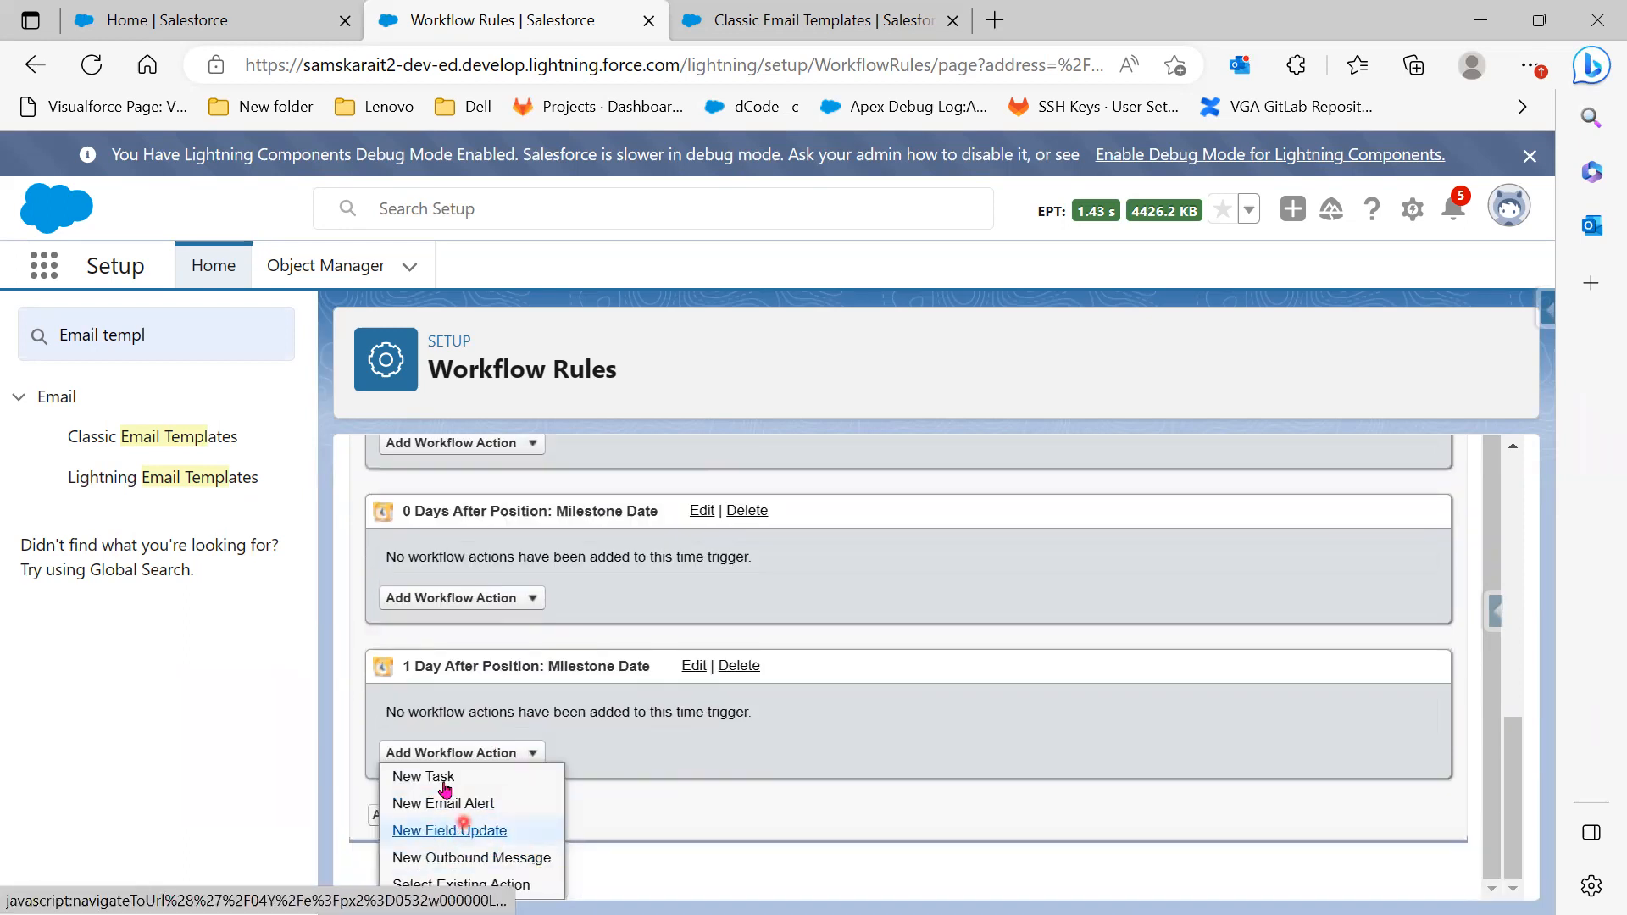
left_click(486, 826)
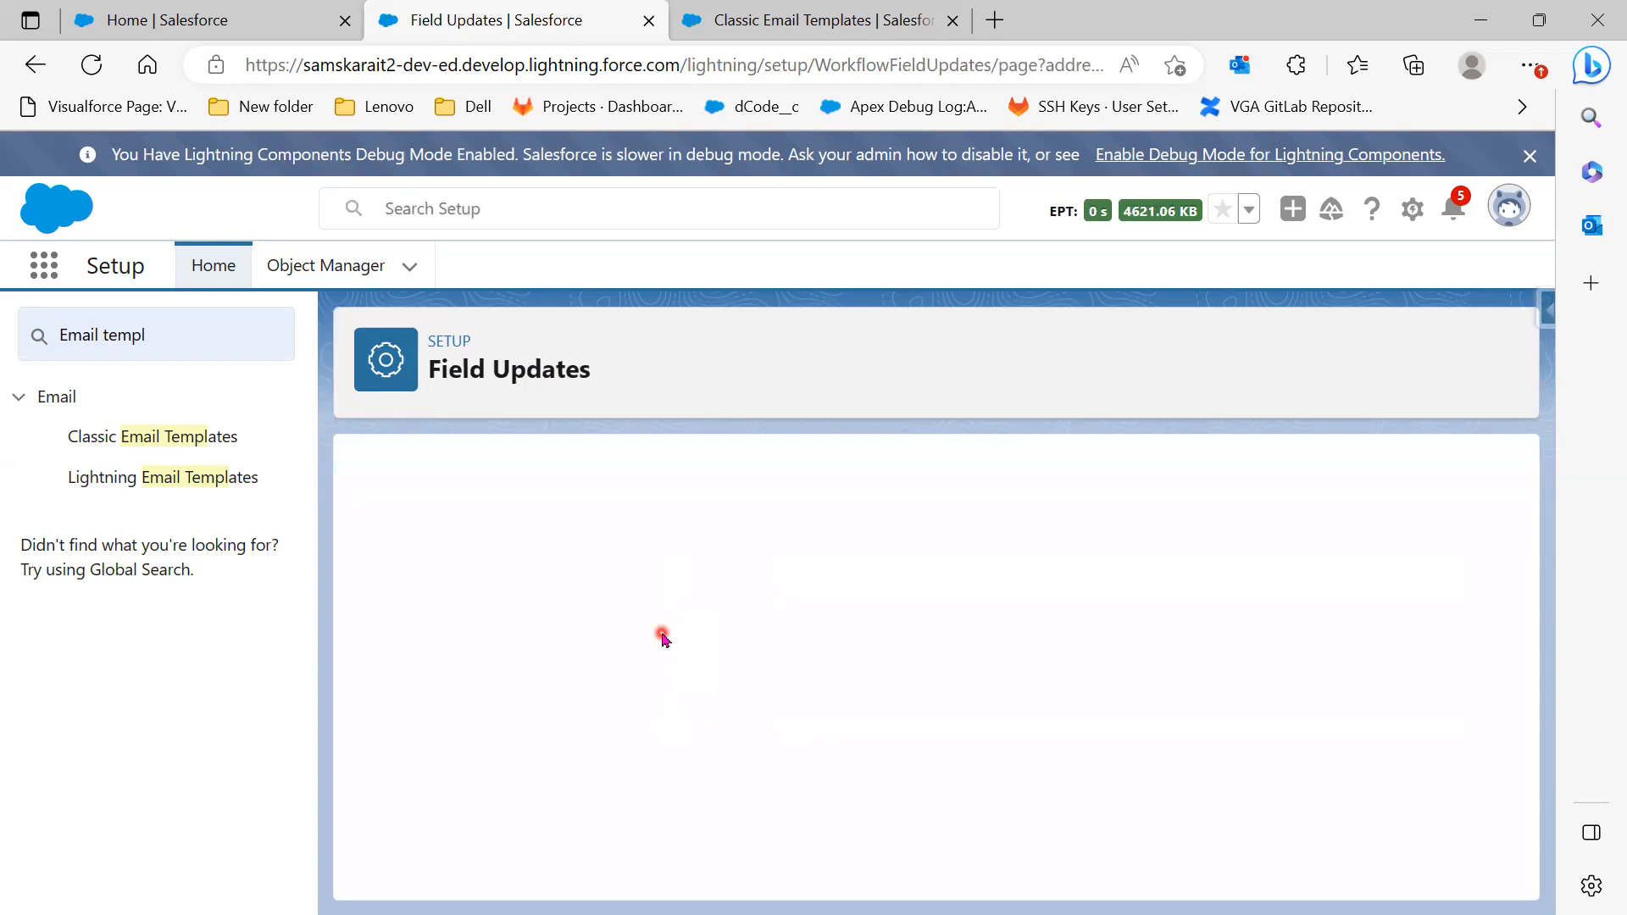
Name the field update 'Position status' (Position_status) and target the Position Status field
left_click(666, 667)
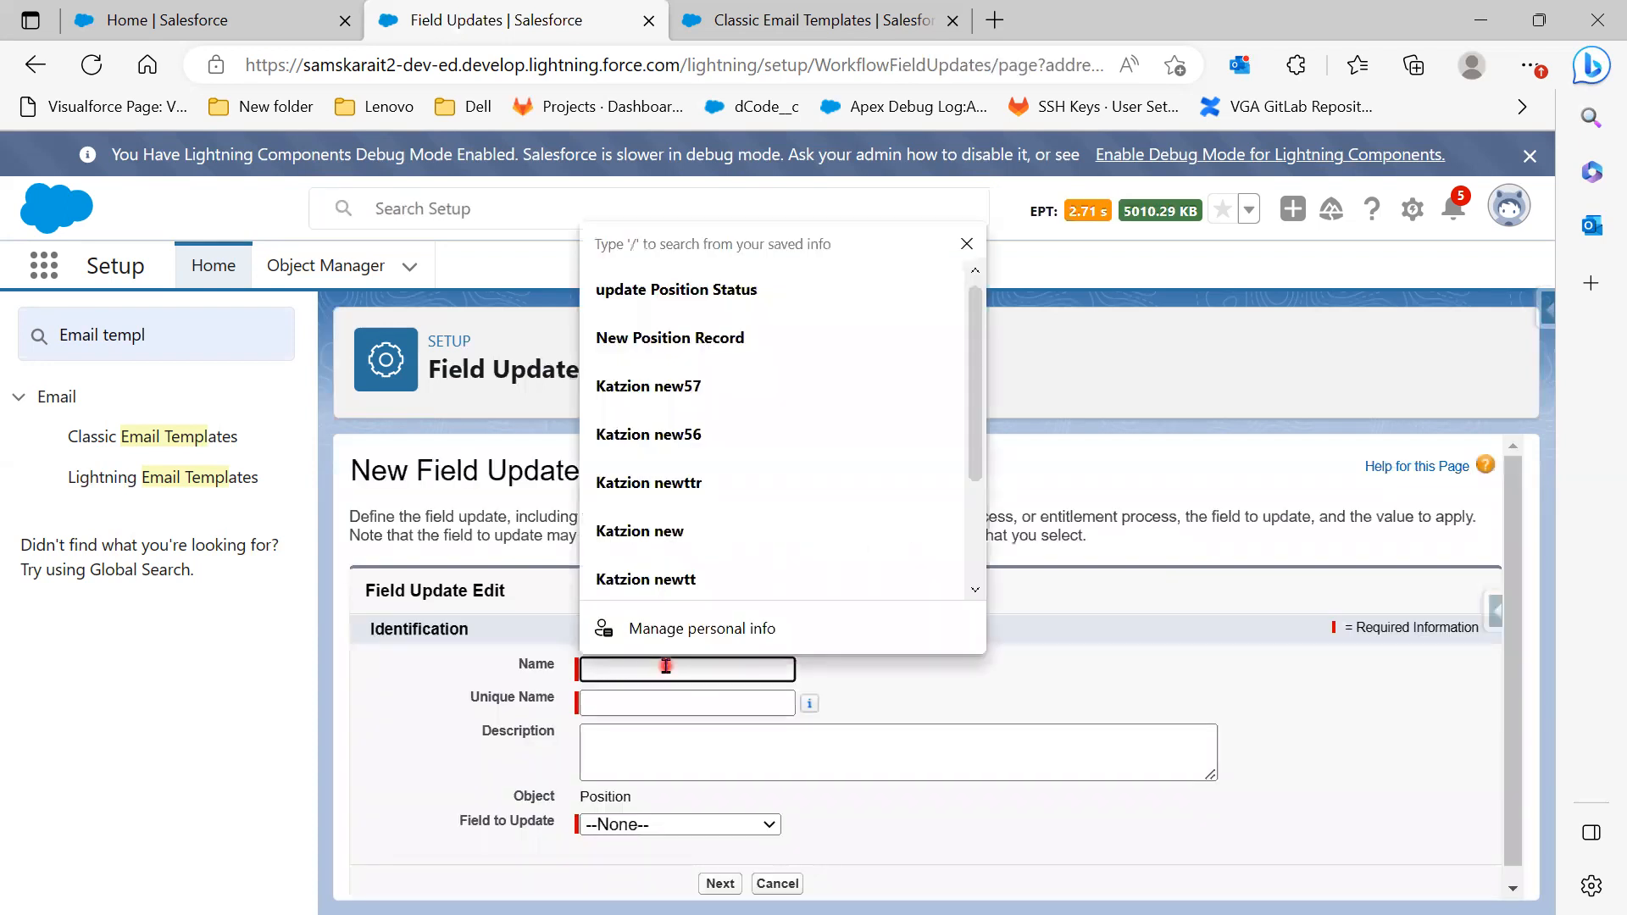
type("Posi")
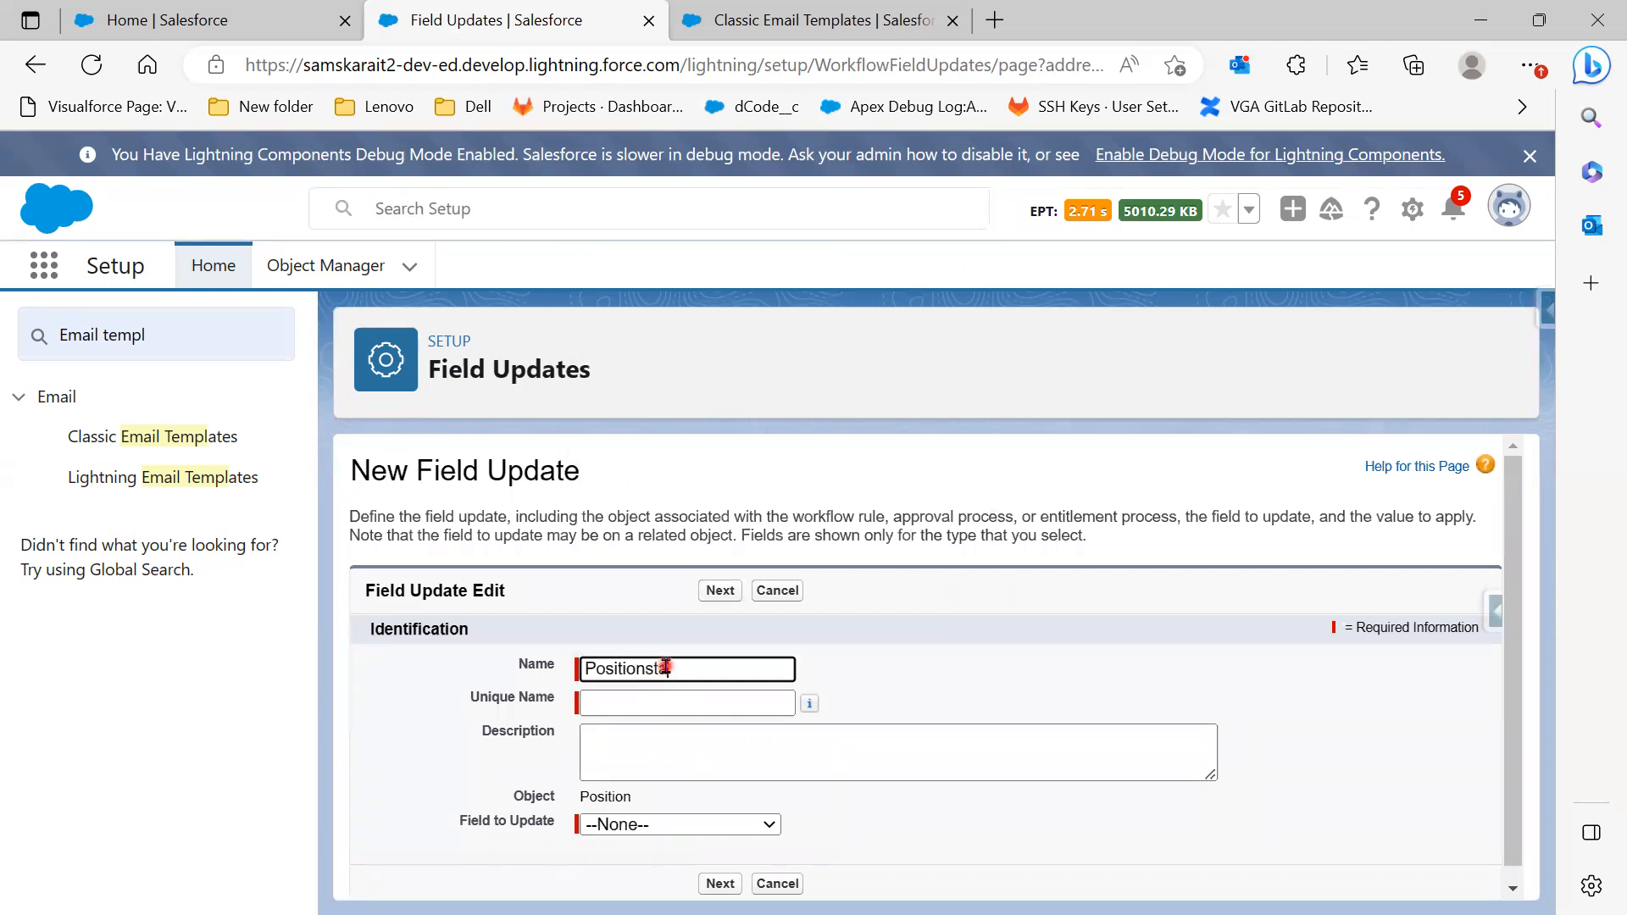
type("tion status")
left_click(653, 669)
left_click(668, 701)
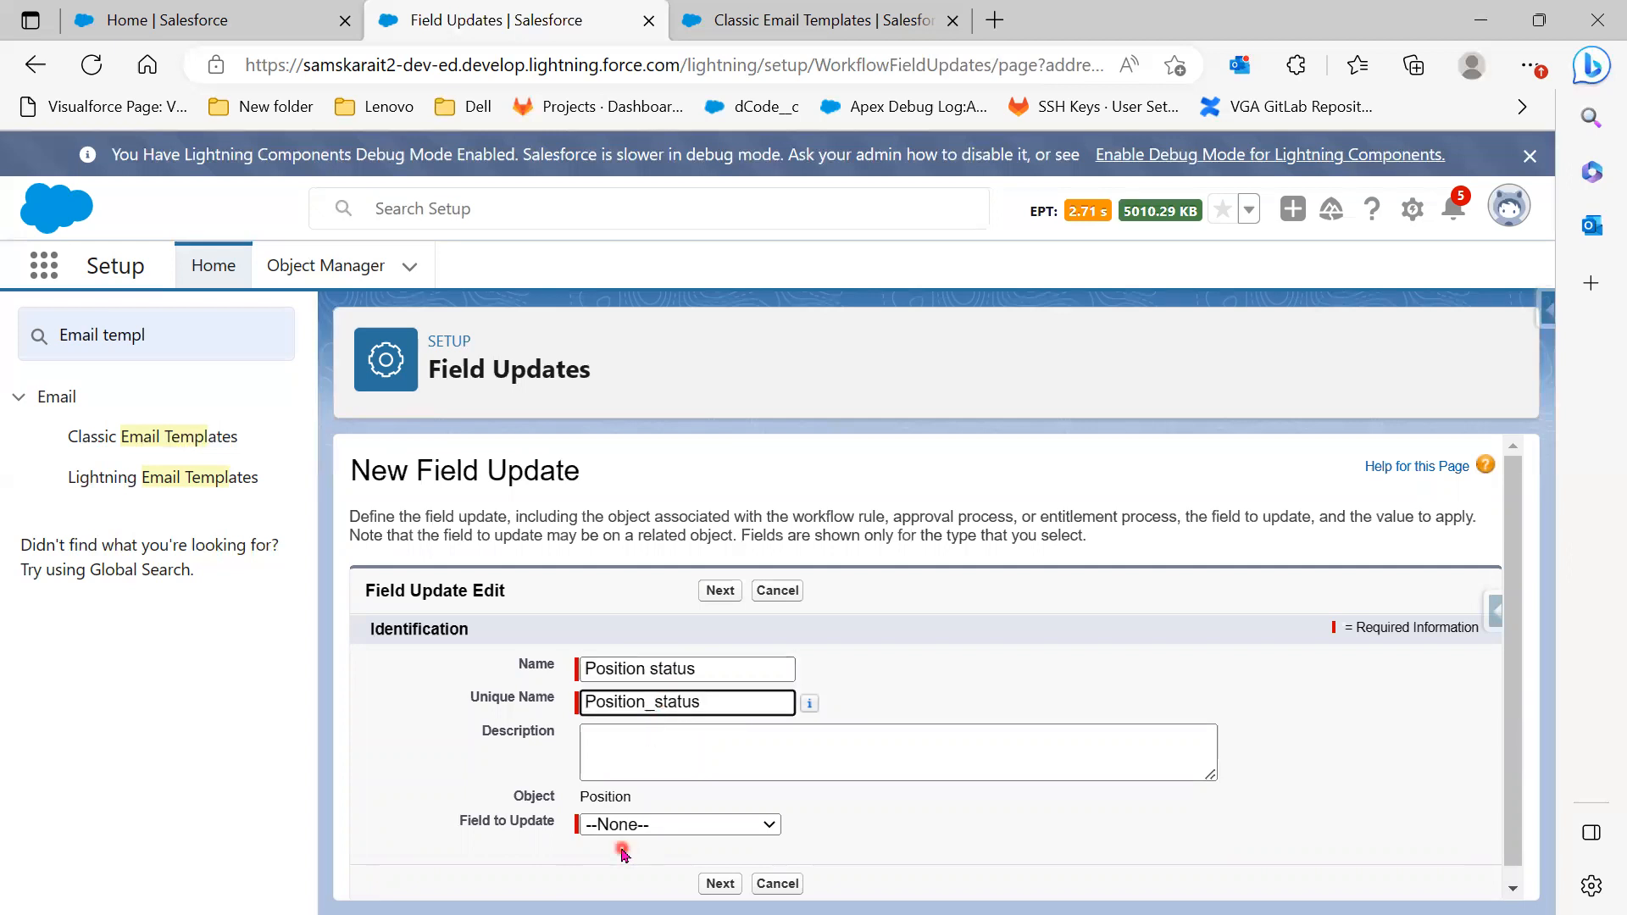
left_click(635, 827)
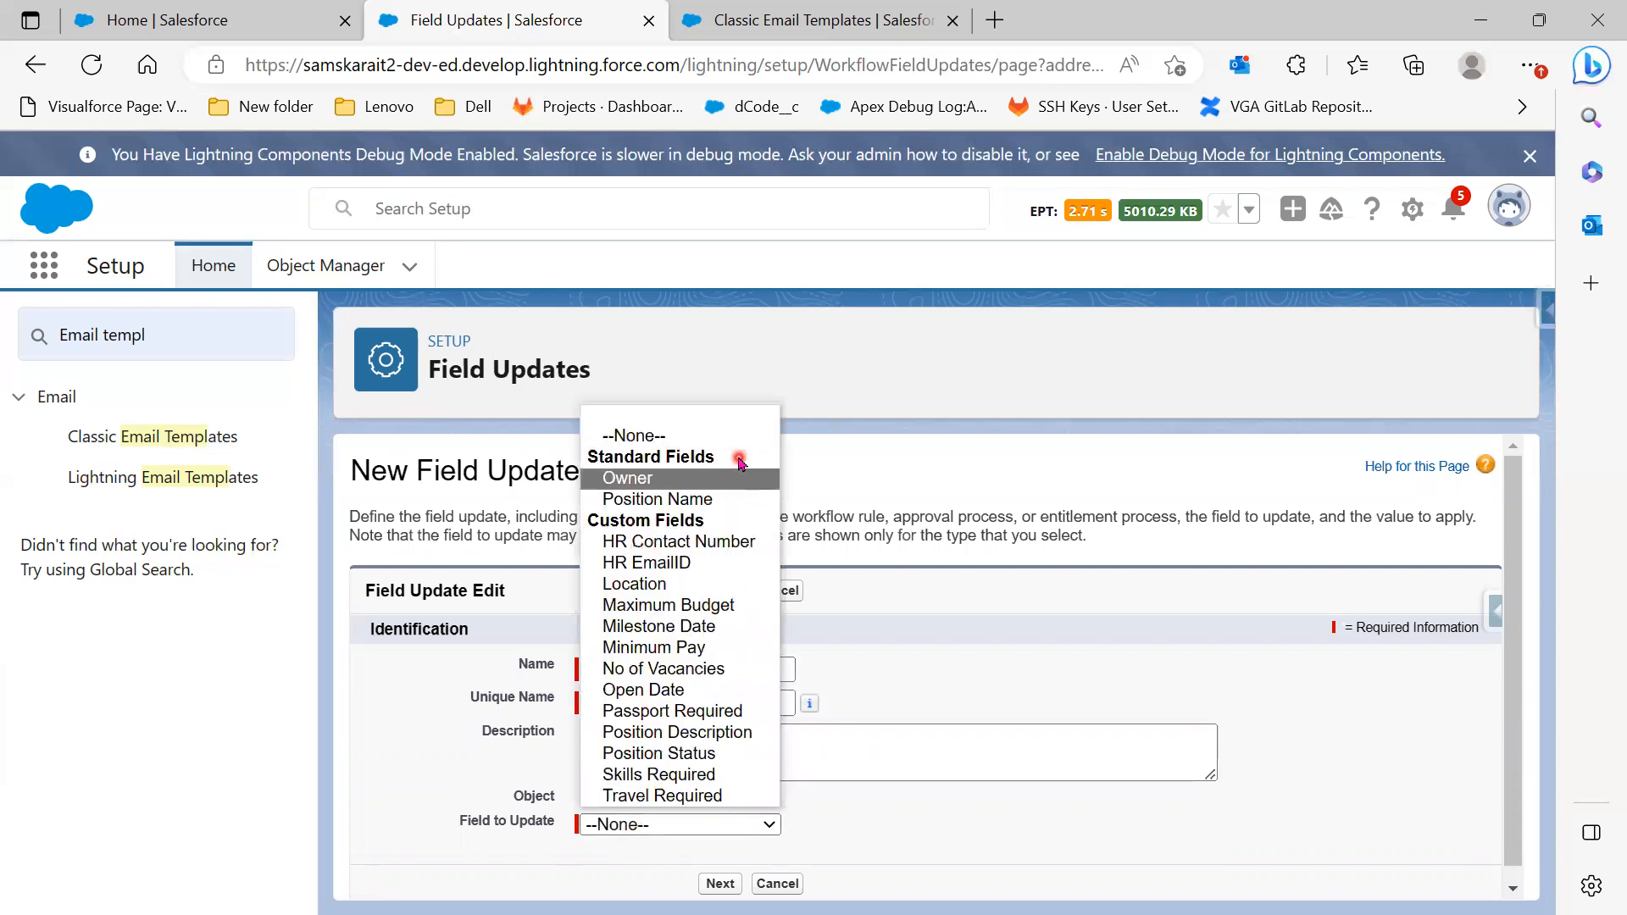
left_click(731, 753)
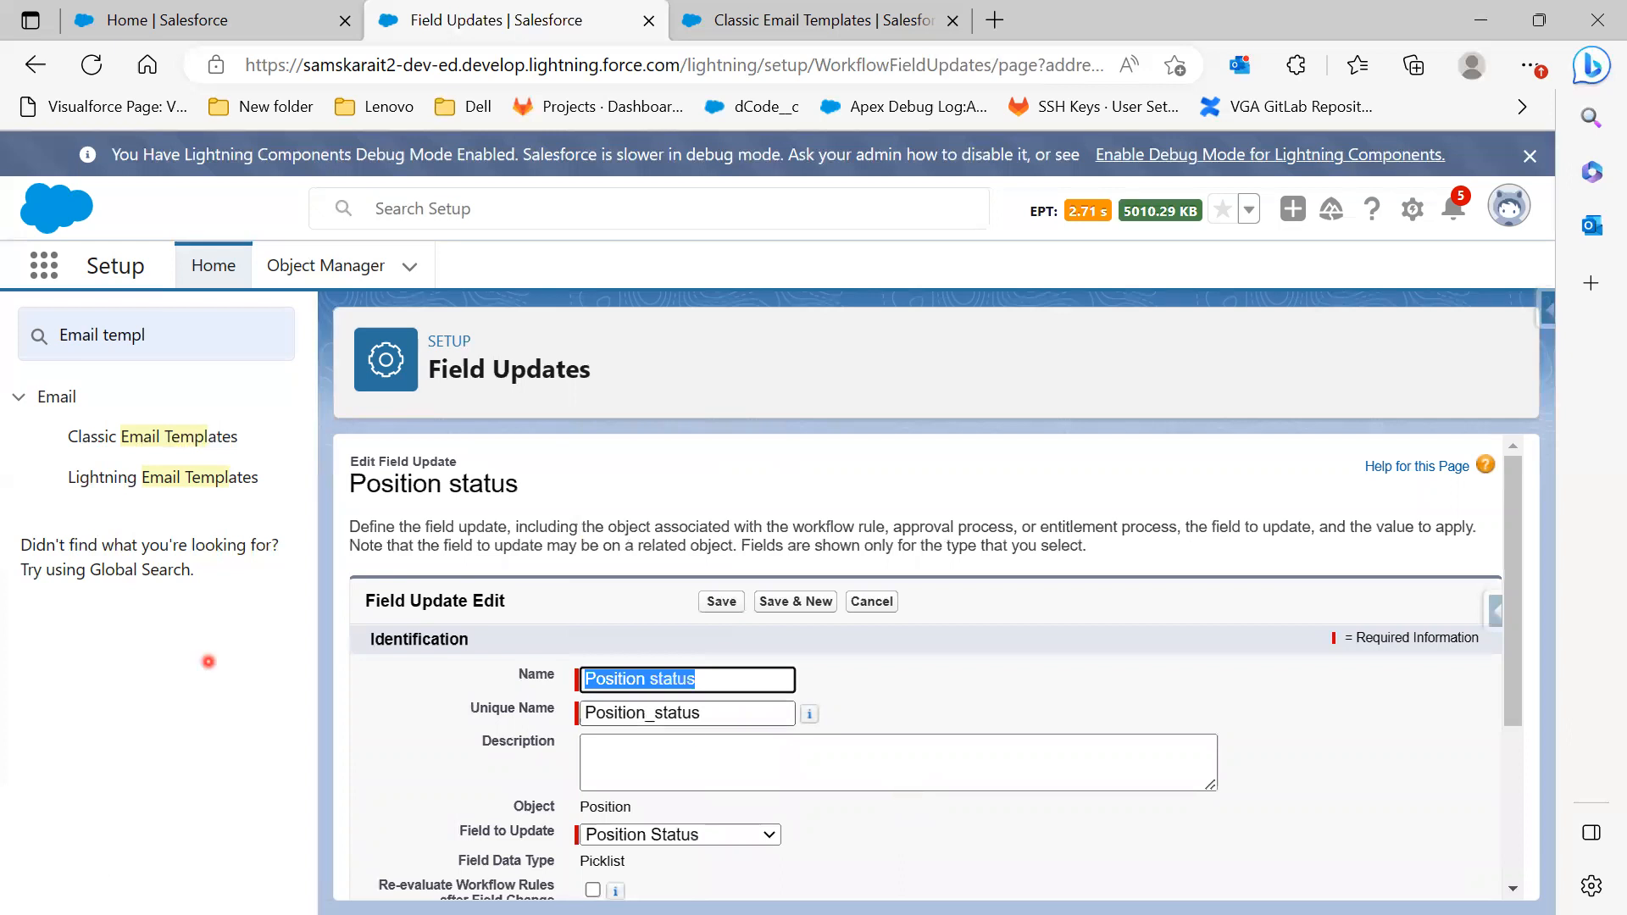
key("alt+Tab")
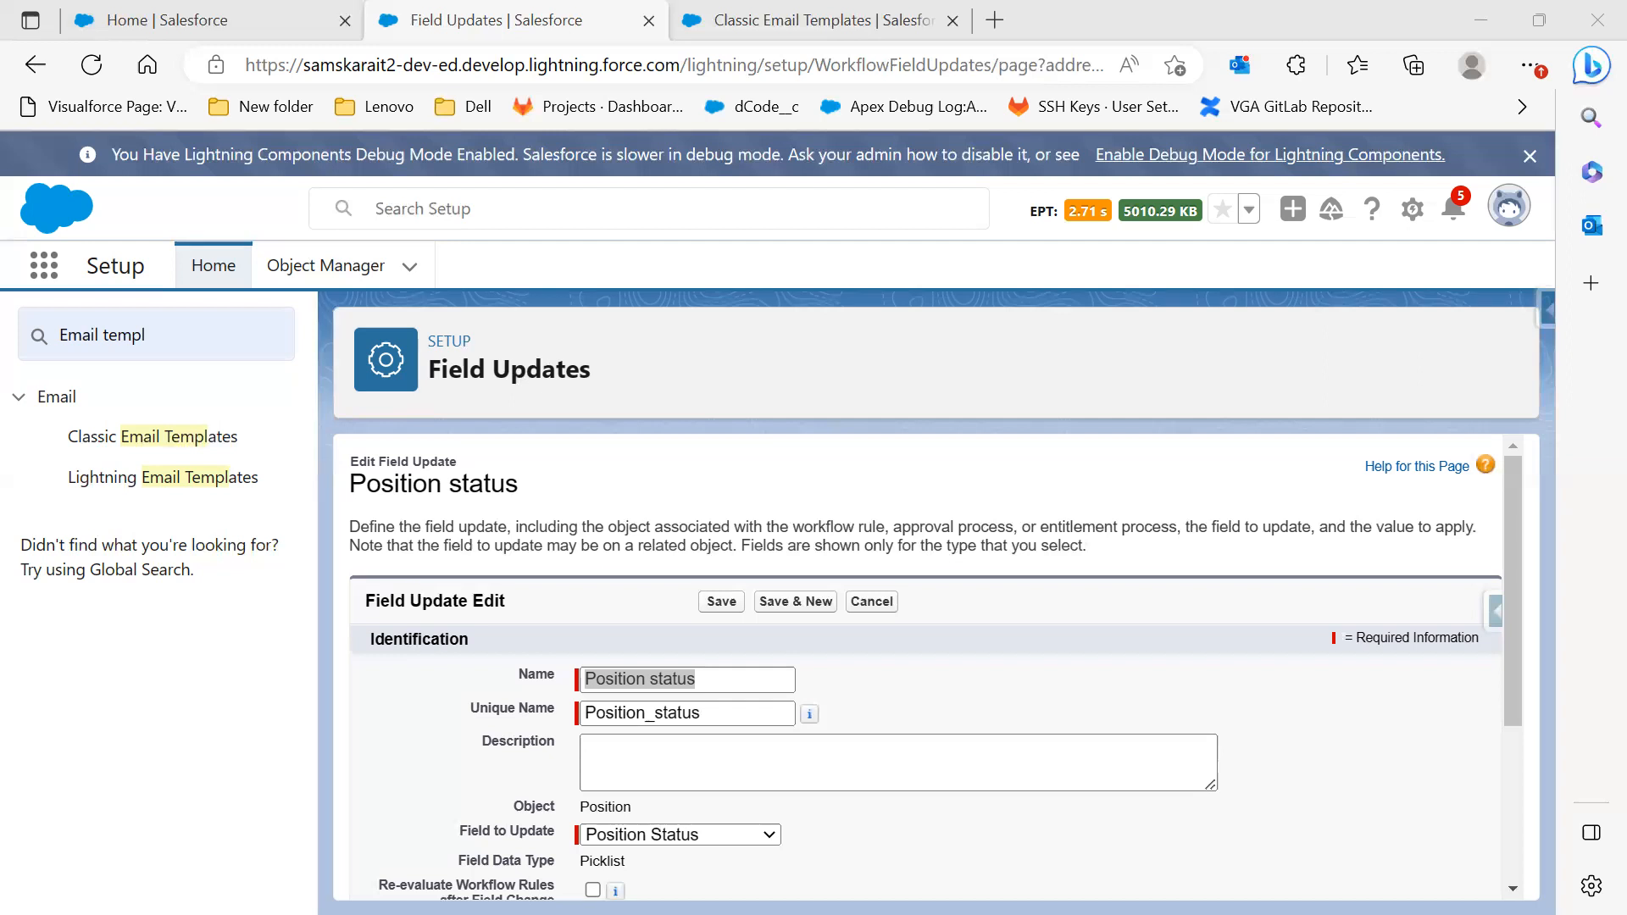
Set the new Position Status value to Closed and save the field update
scroll(801, 839, "down", 2)
scroll(805, 800, "down", 2)
left_click(805, 796)
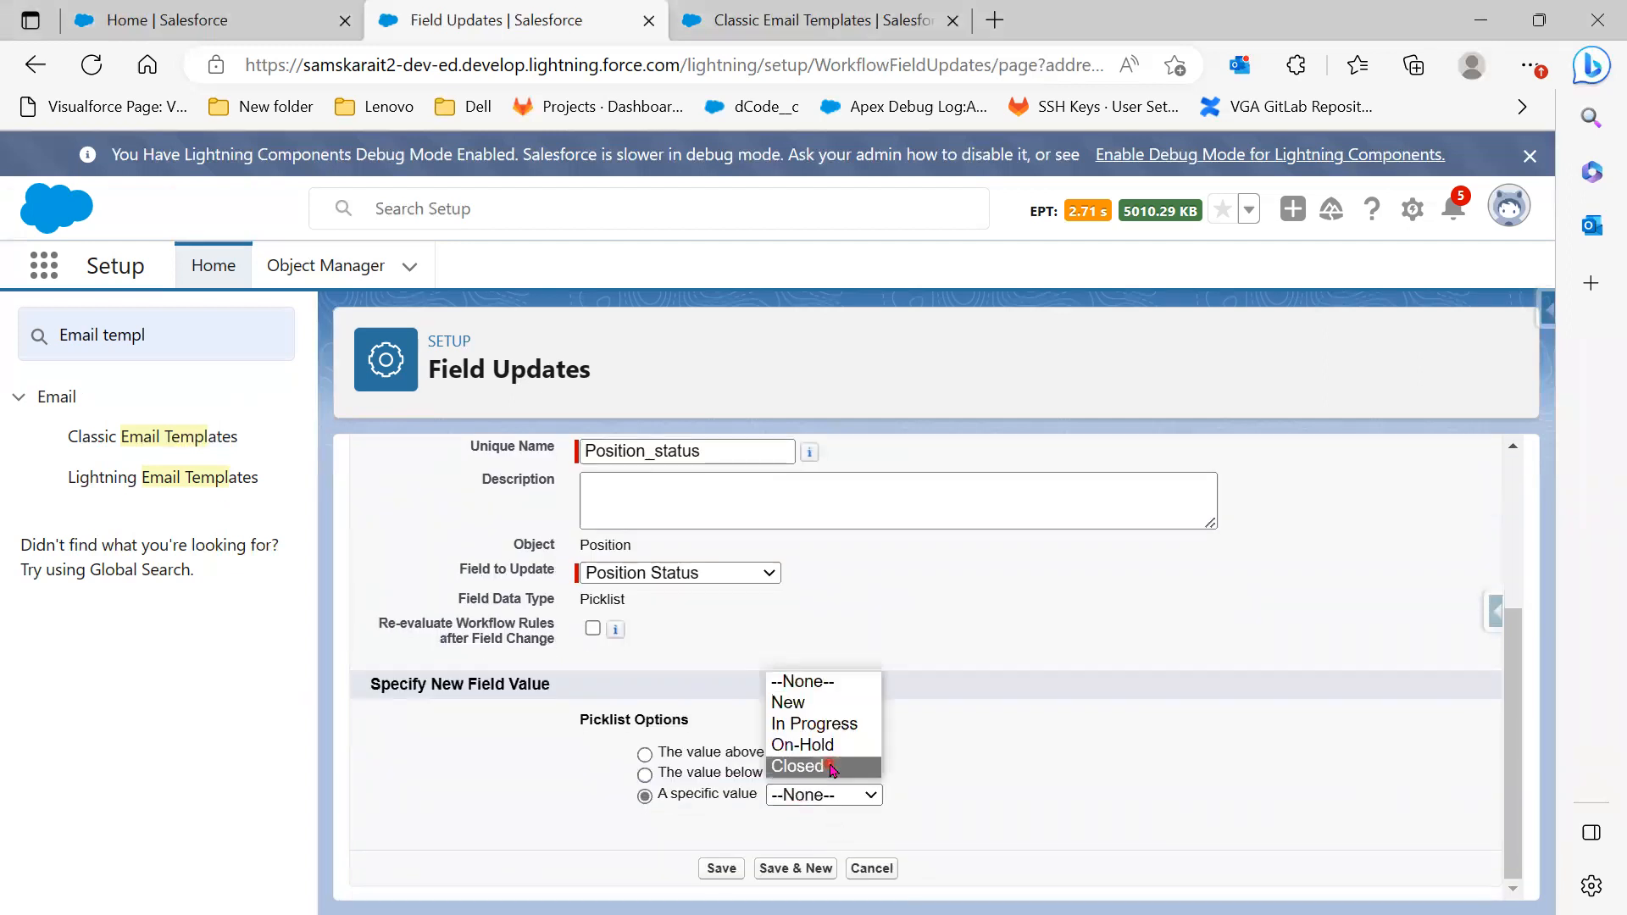
left_click(830, 767)
left_click(714, 870)
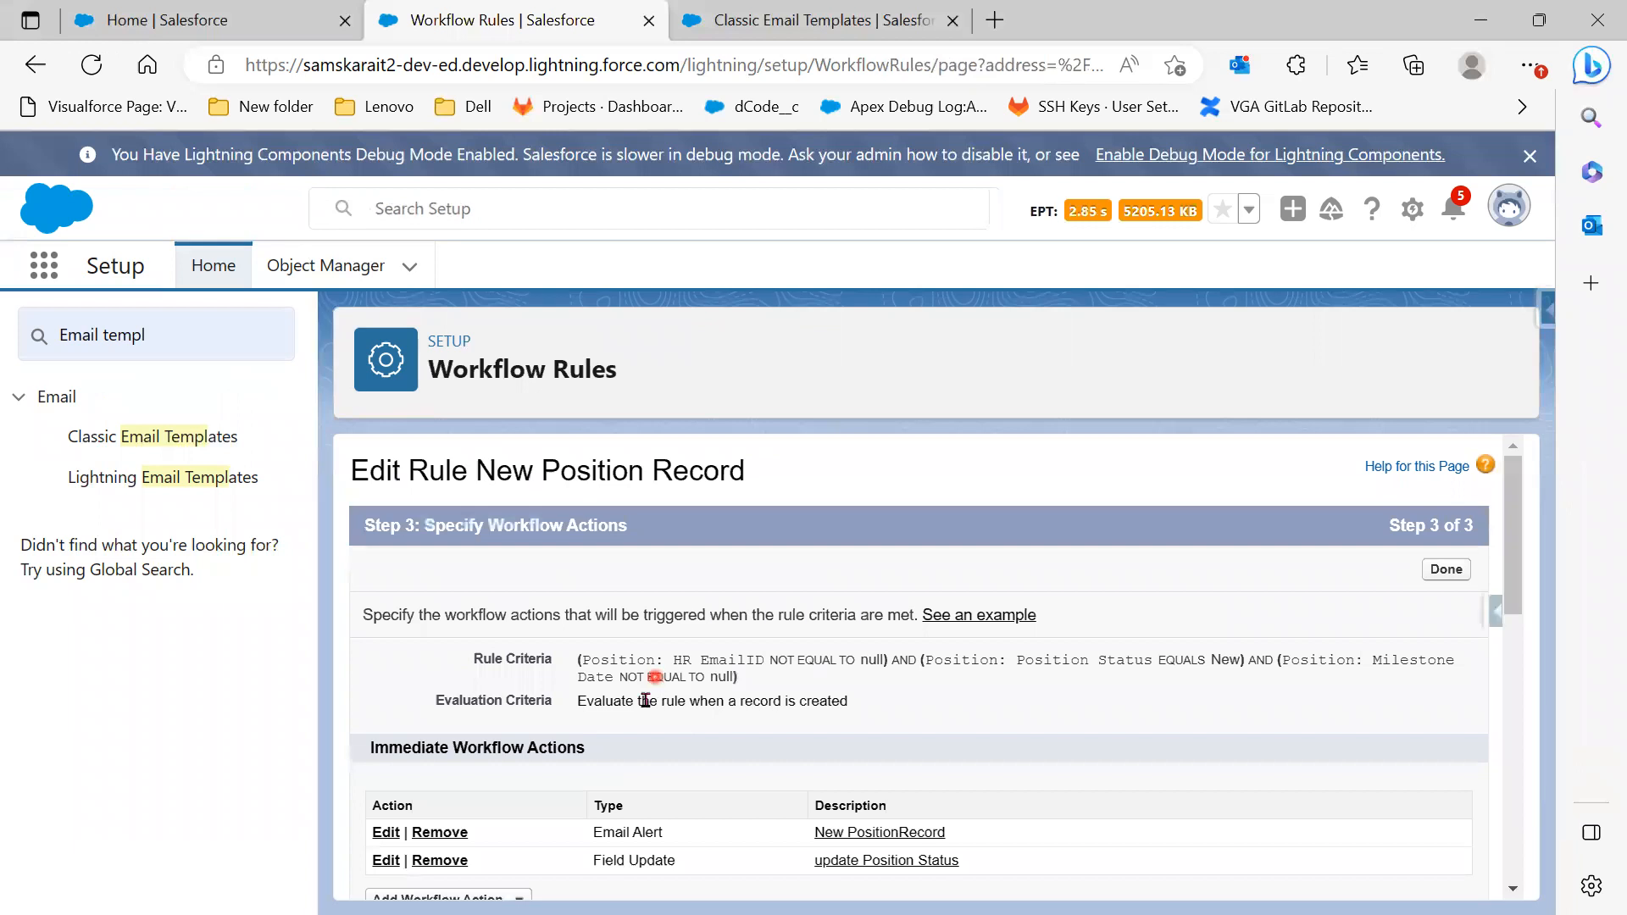
Check the Position status update under the 1 Day After trigger and reopen its action types
scroll(705, 759, "down", 1)
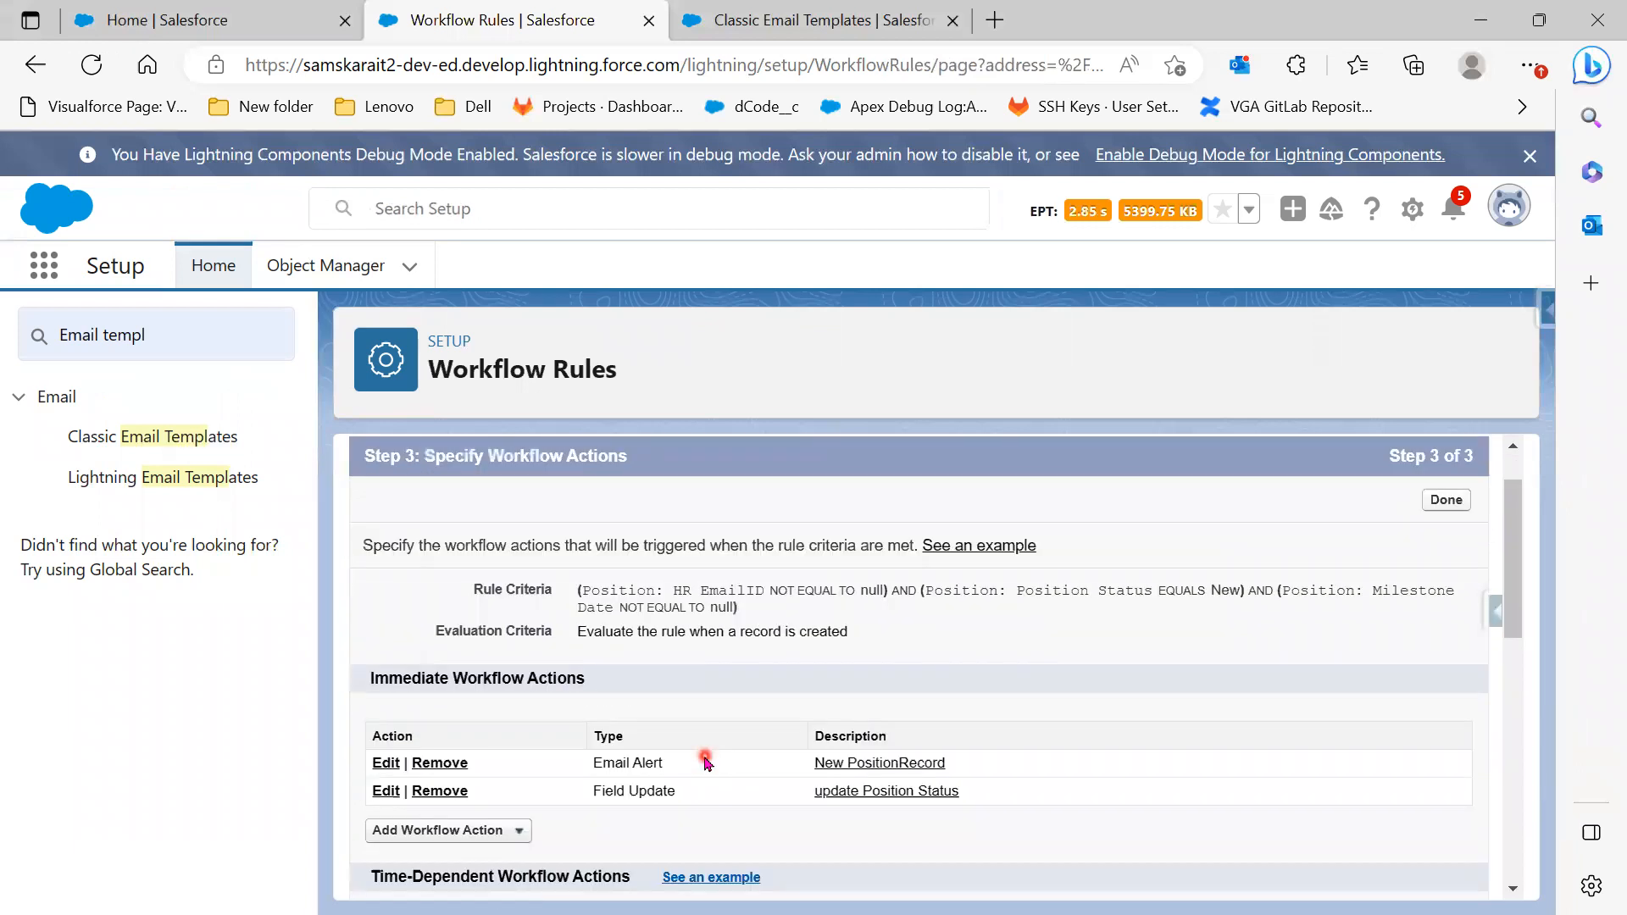
scroll(706, 761, "down", 5)
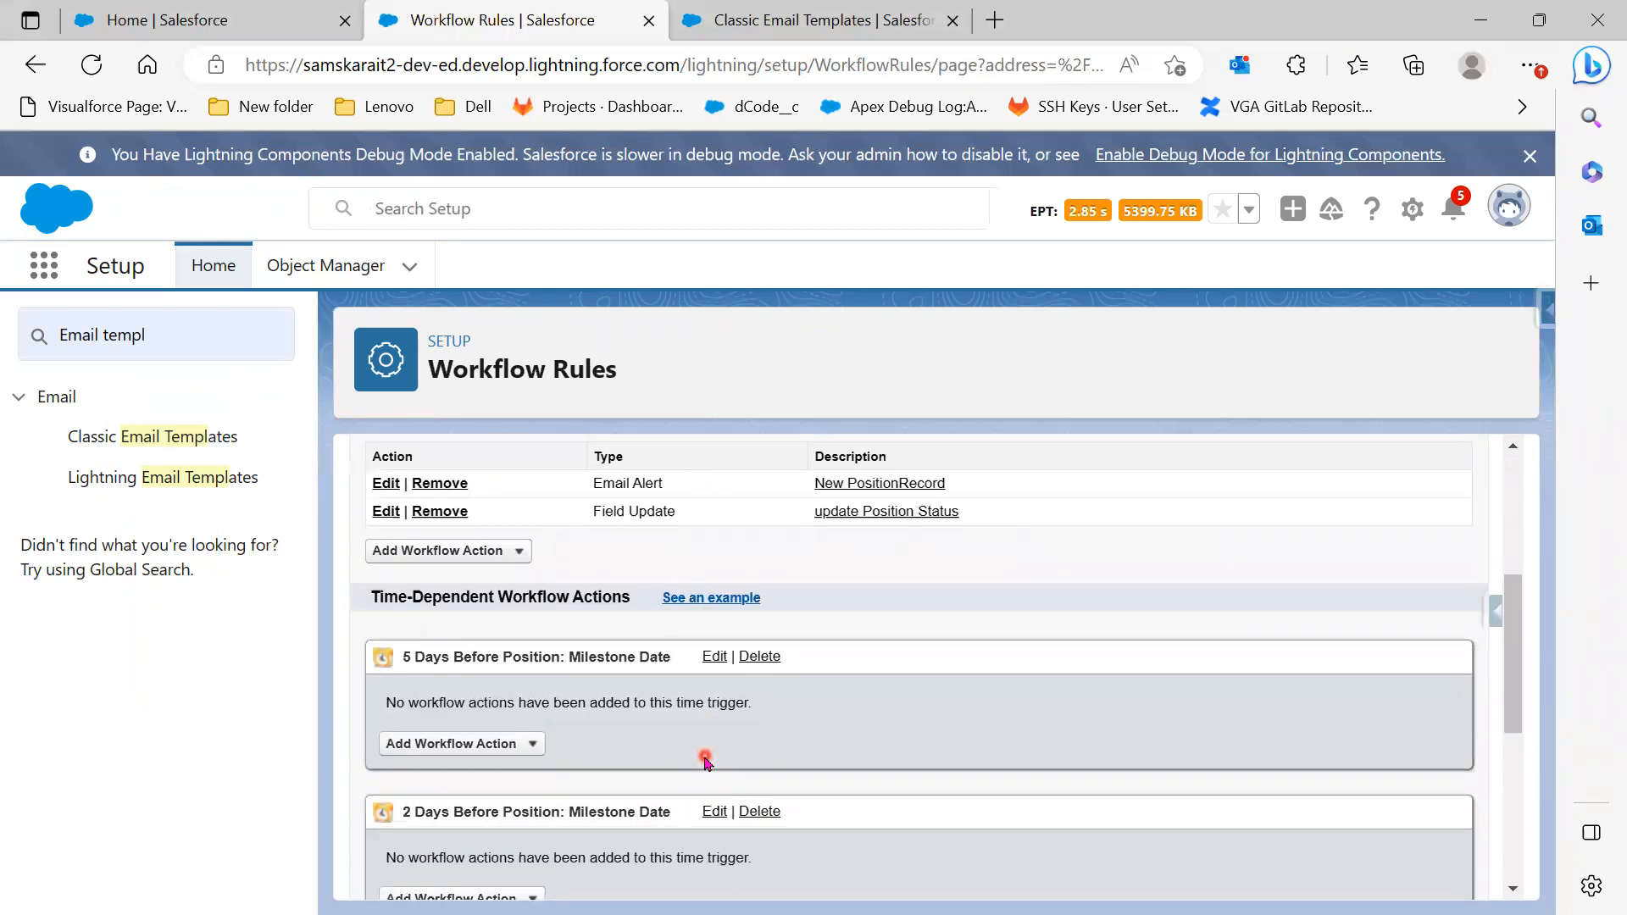
scroll(706, 760, "down", 5)
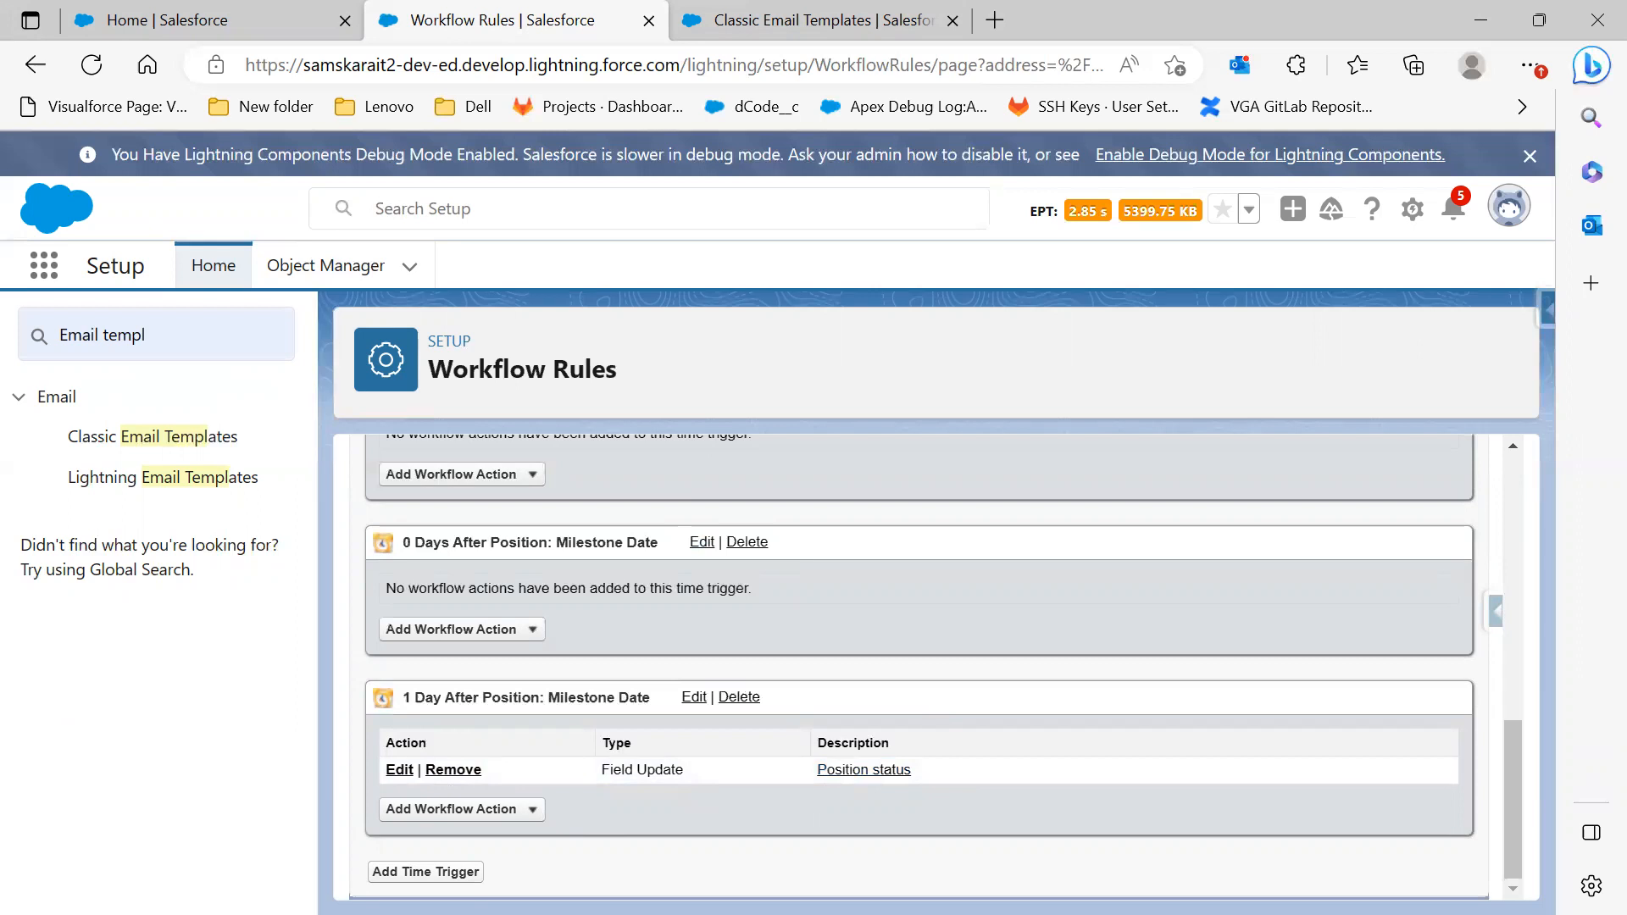
left_click(482, 810)
scroll(610, 813, "down", 1)
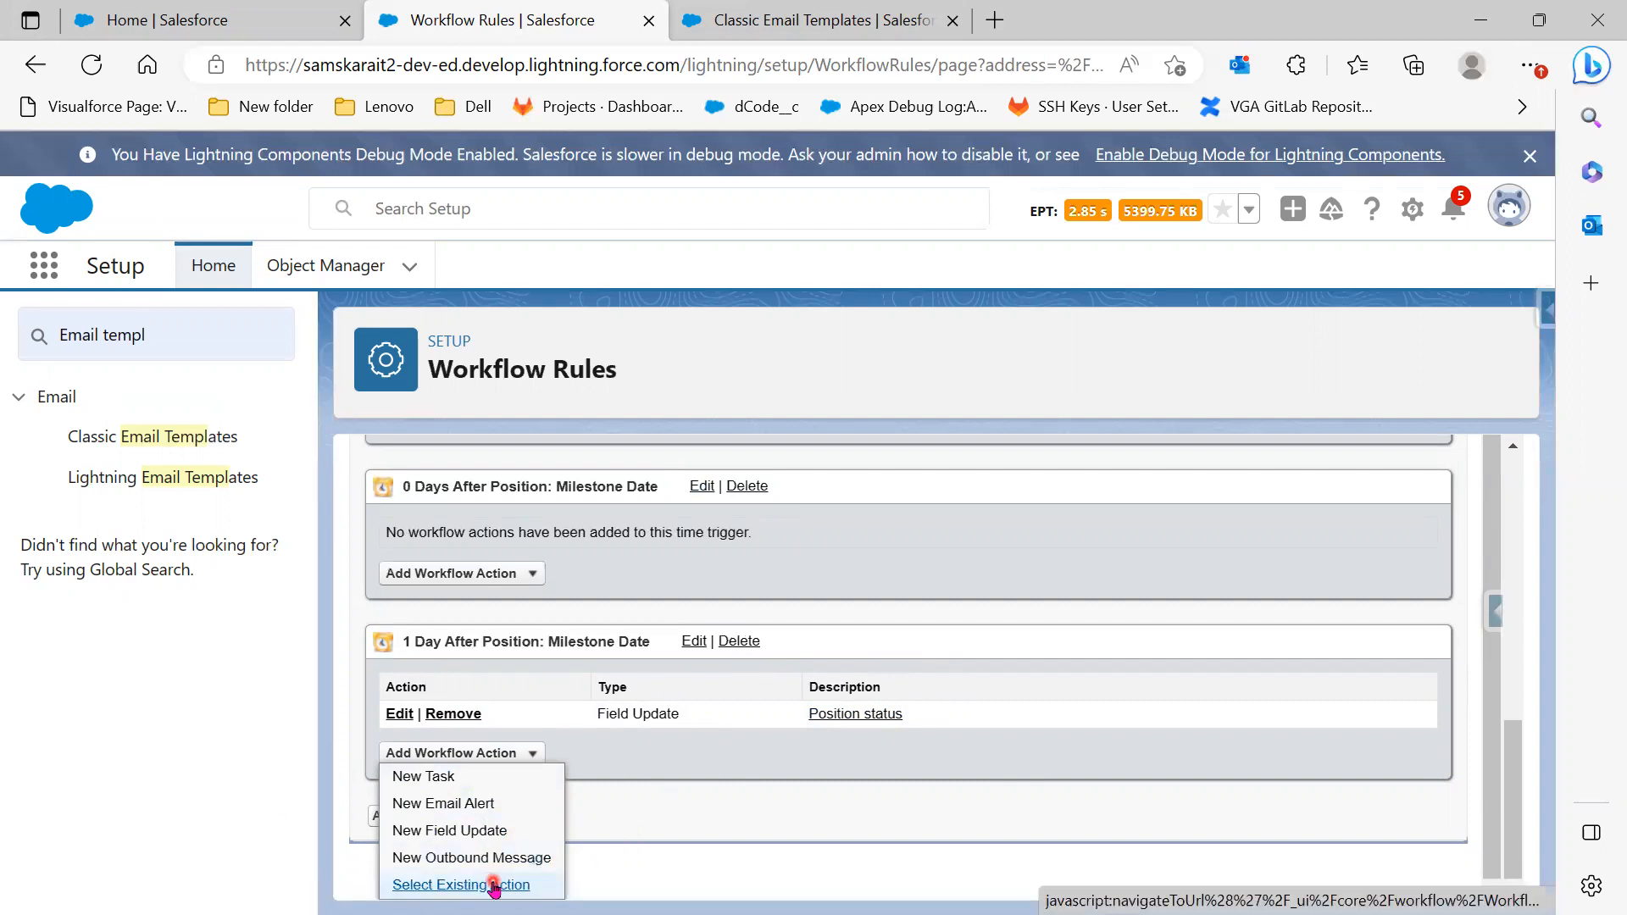
scroll(842, 621, "up", 1)
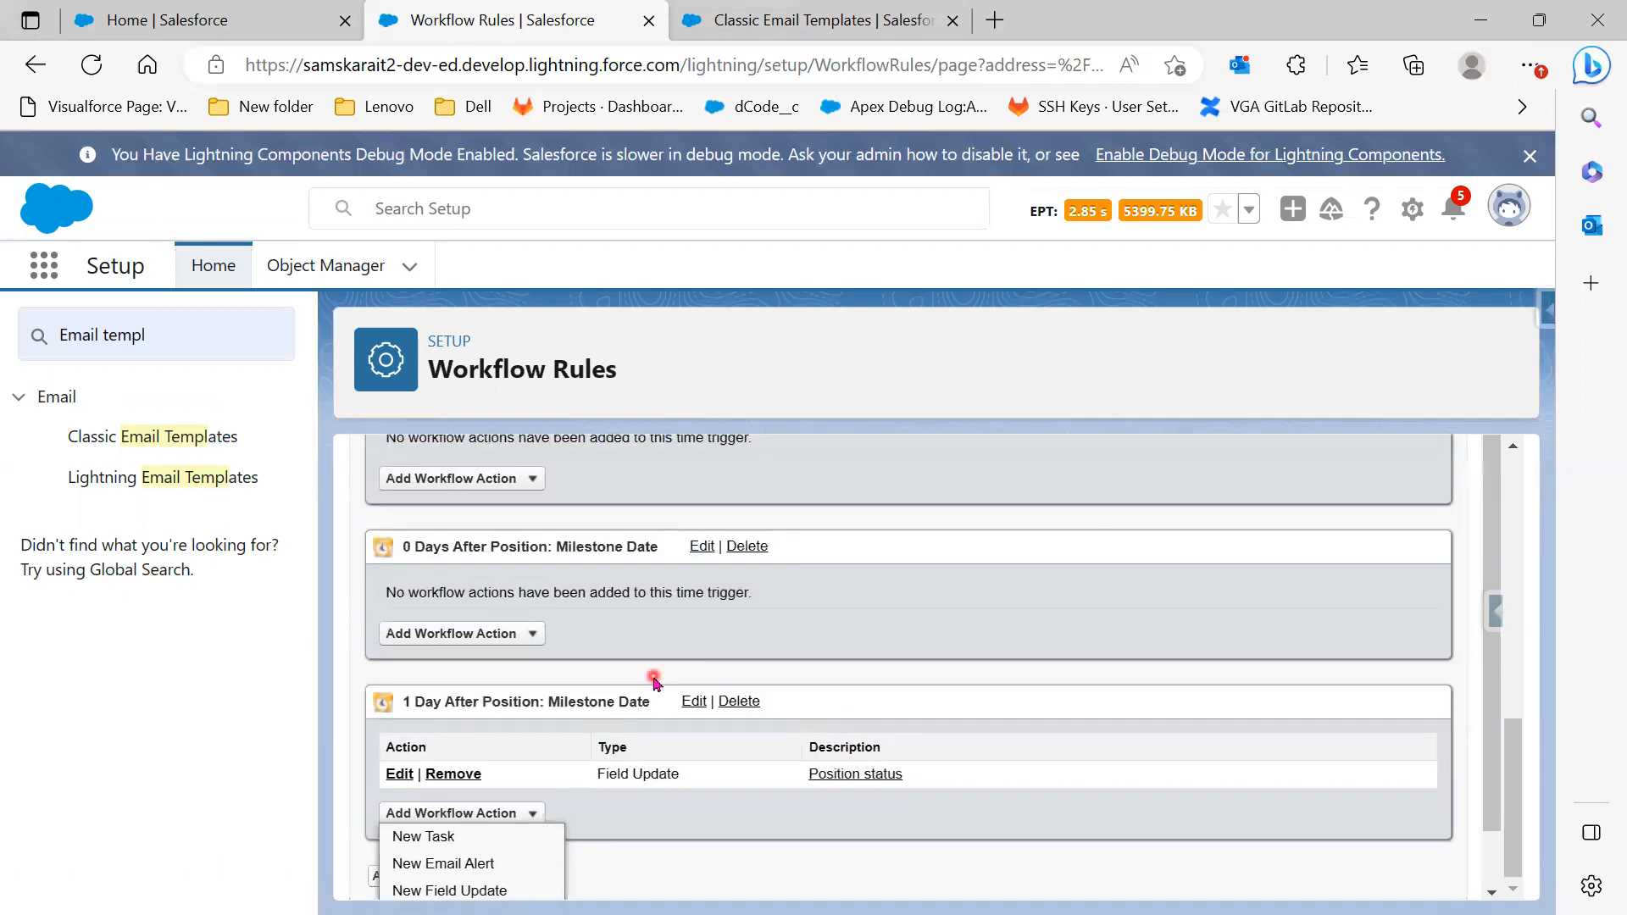
scroll(653, 682, "up", 6)
scroll(700, 774, "down", 3)
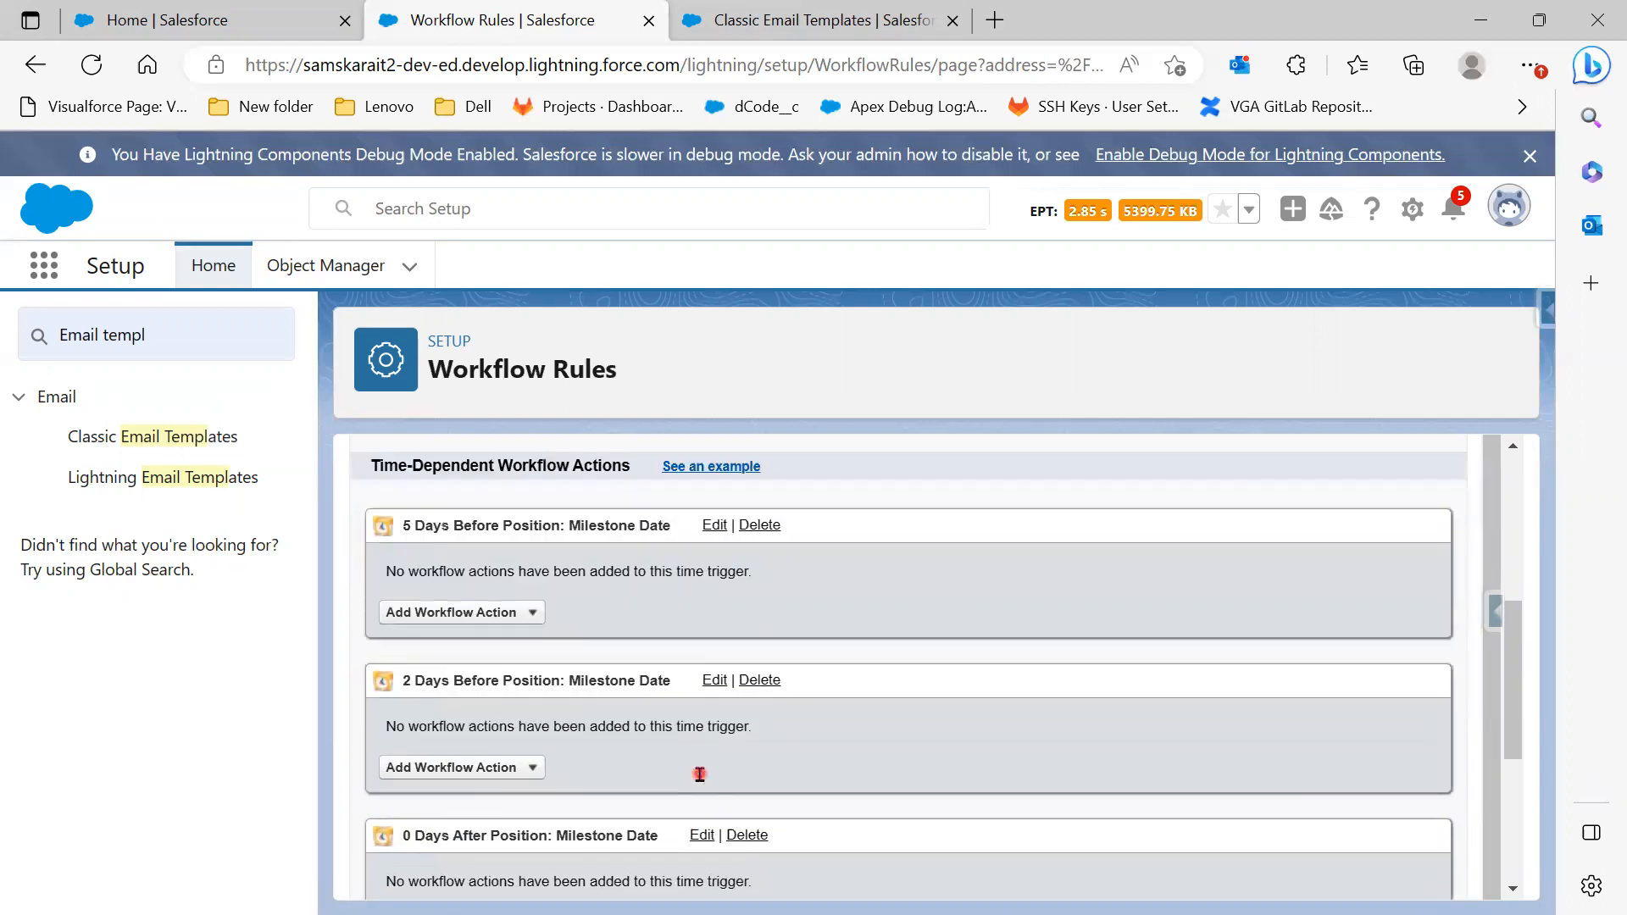
scroll(700, 774, "down", 5)
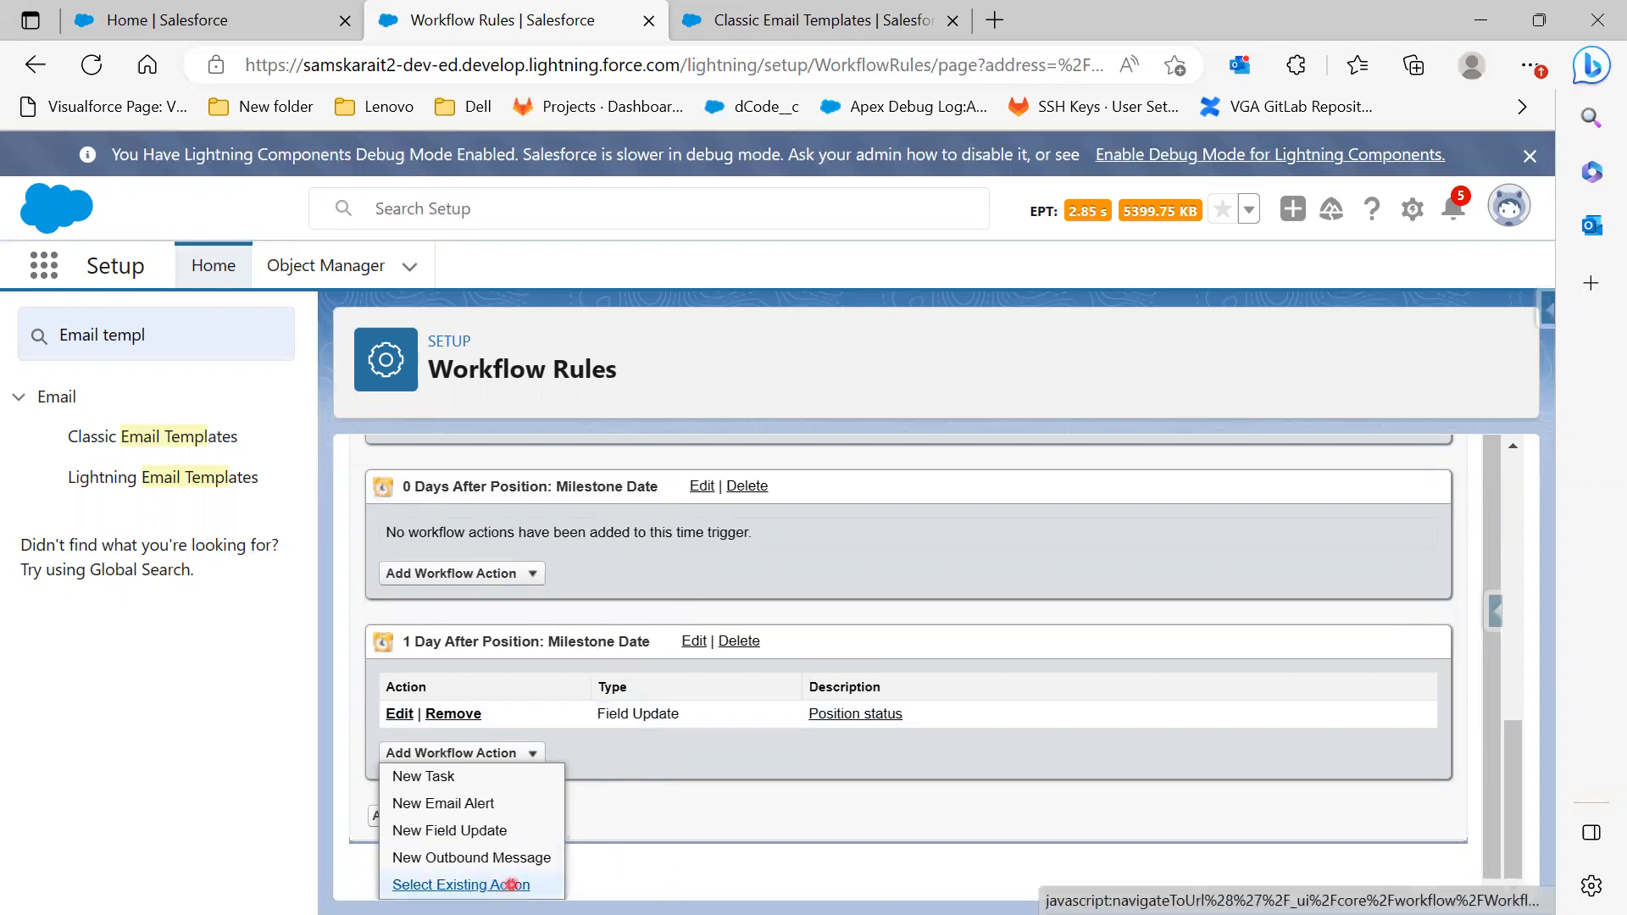
left_click(708, 834)
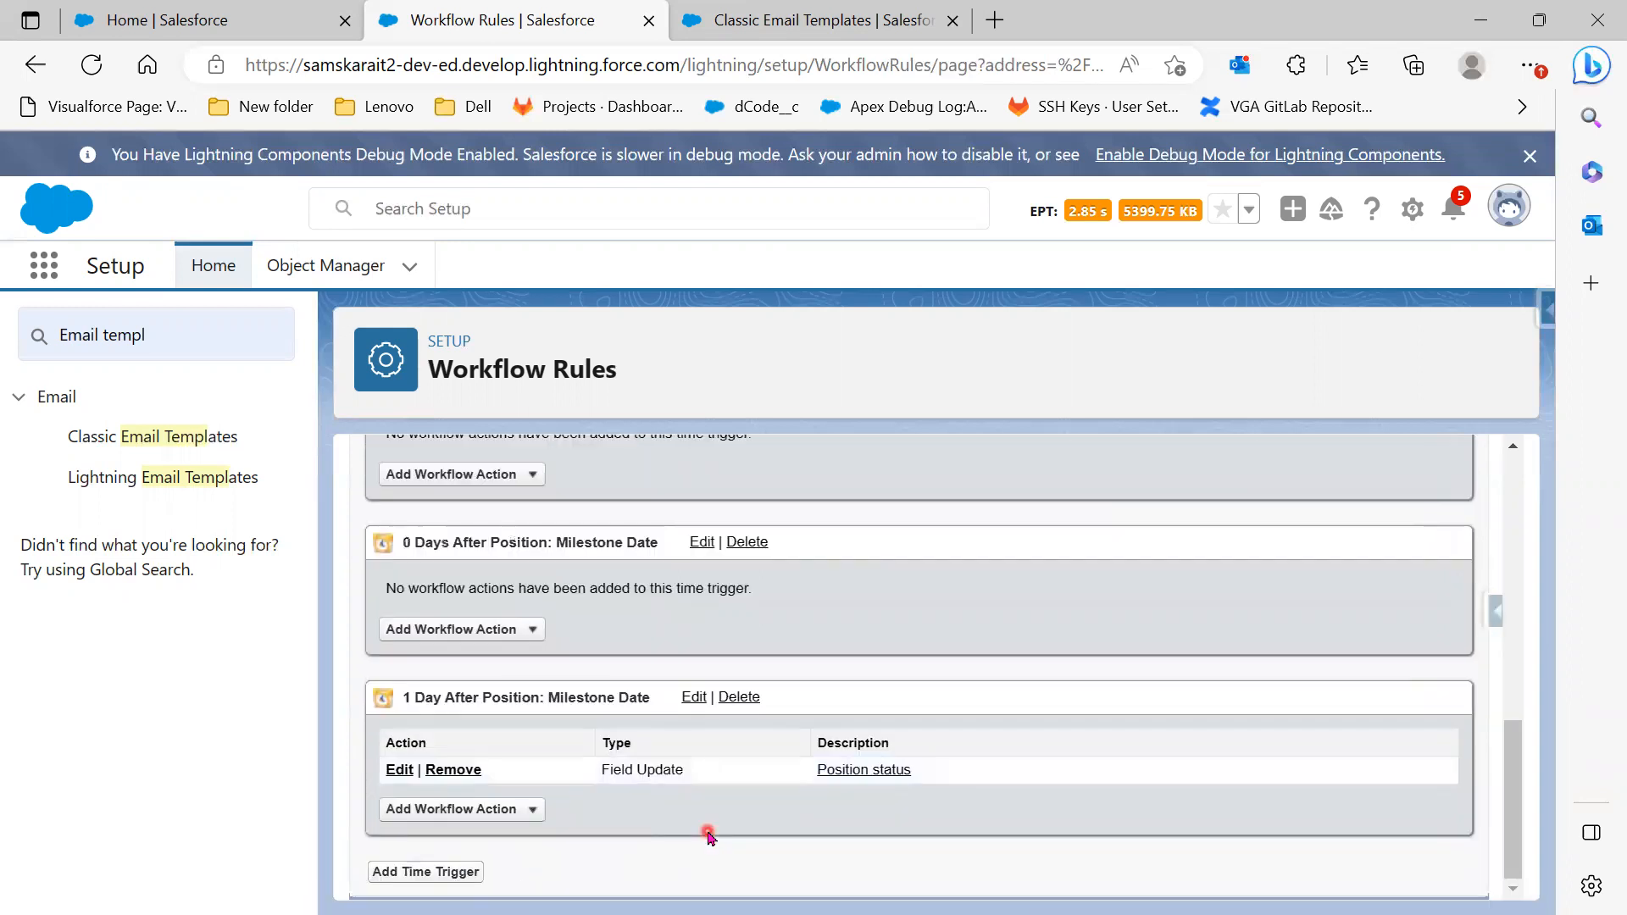
left_click(504, 820)
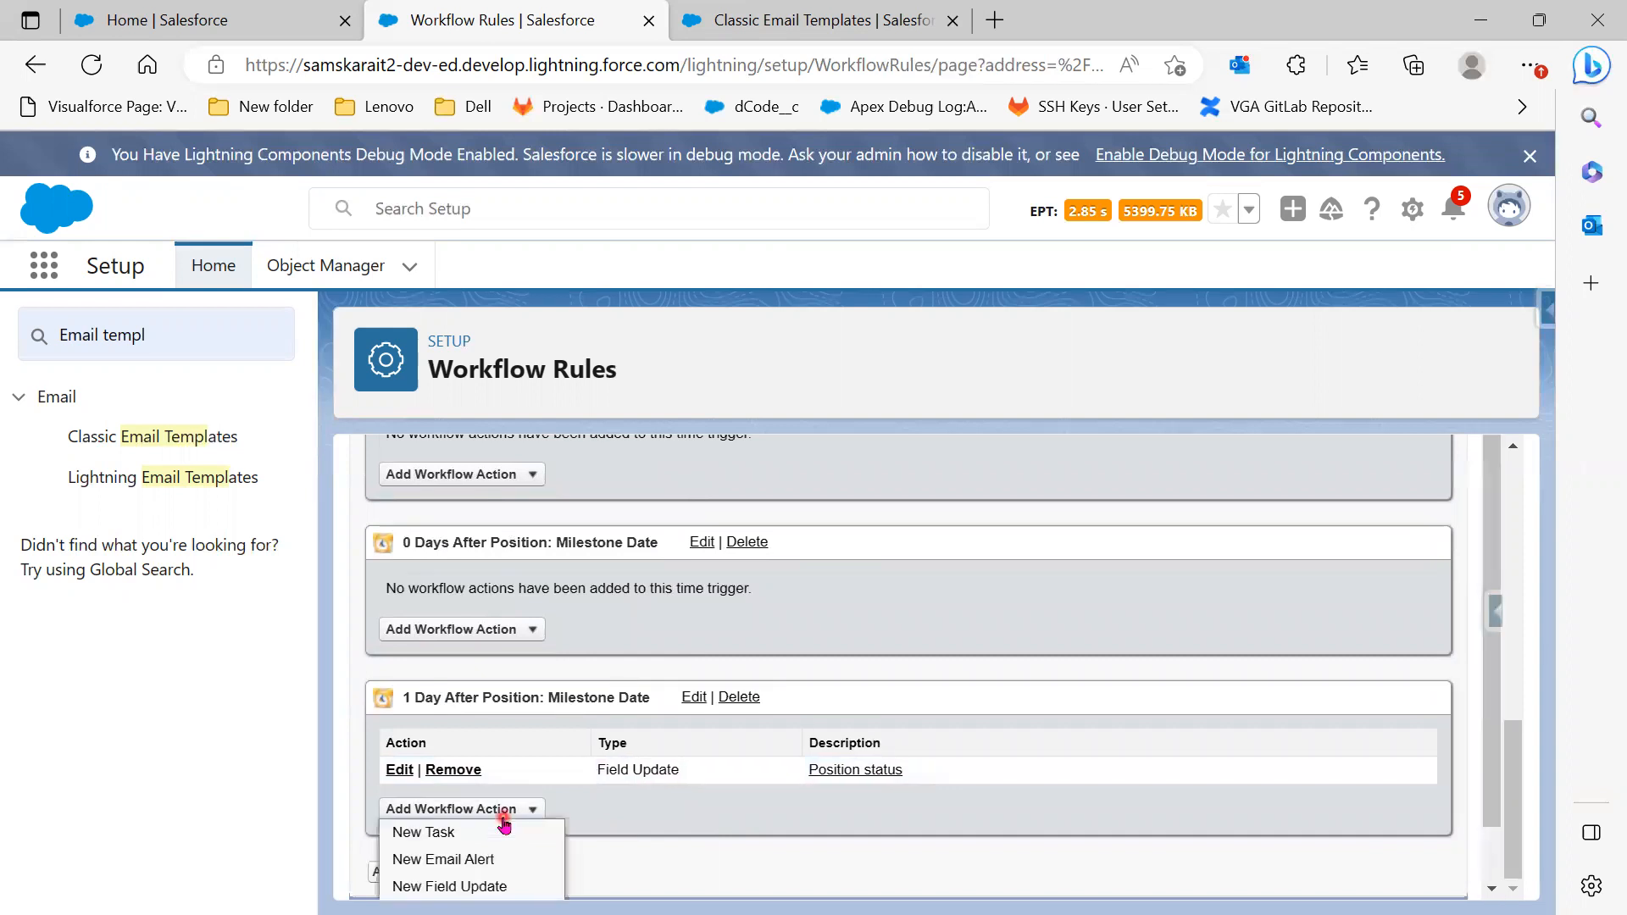
scroll(675, 860, "down", 1)
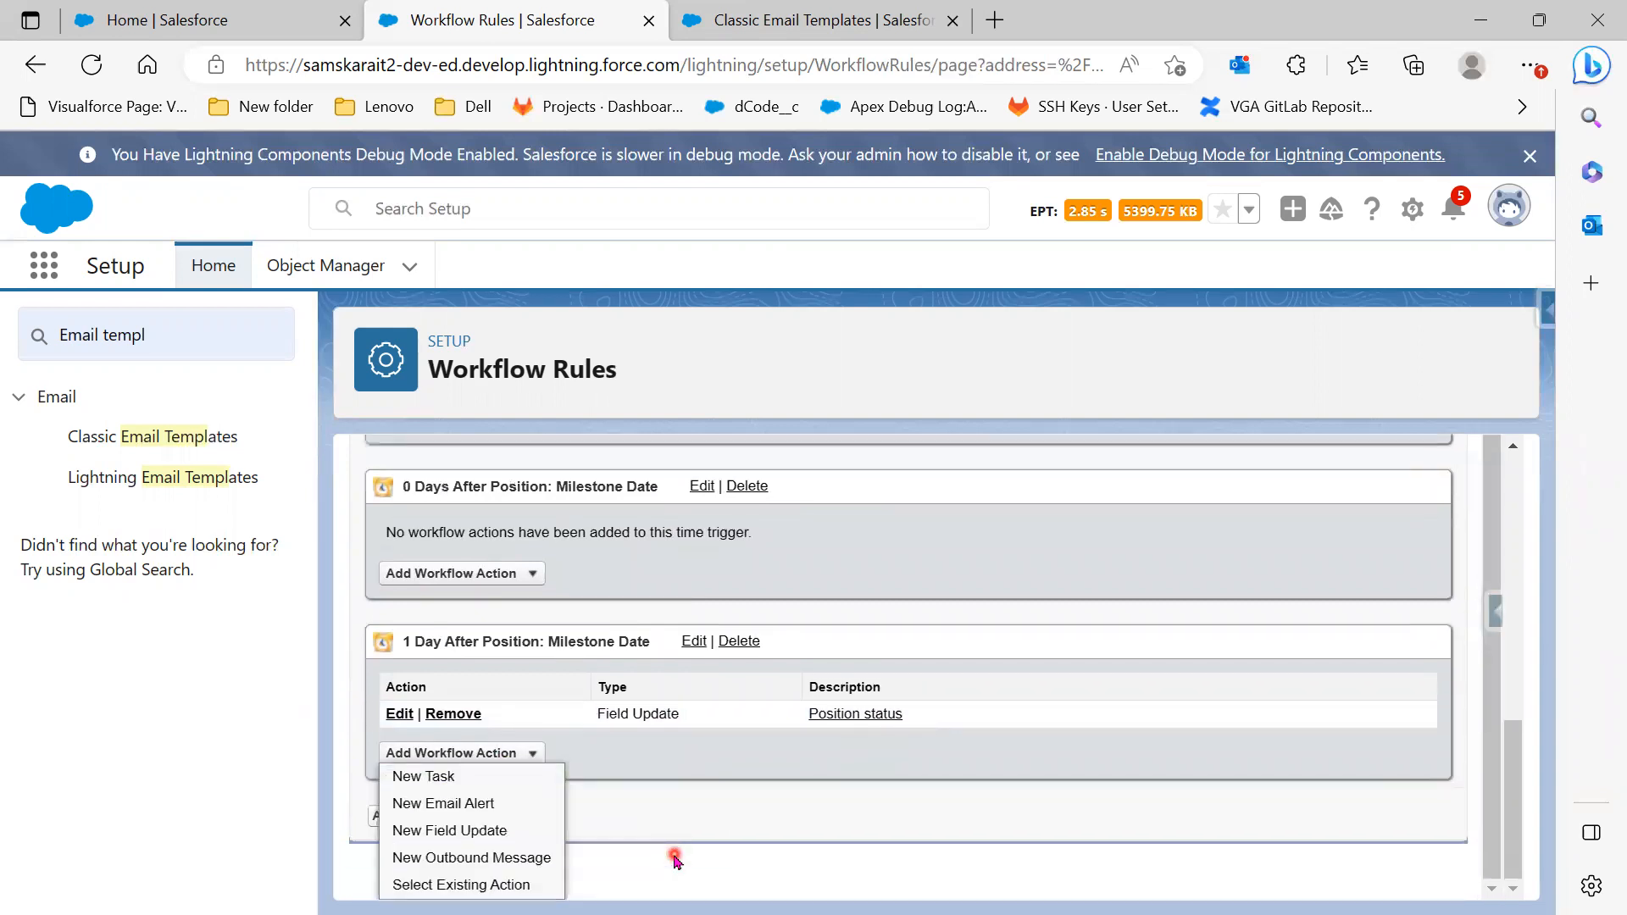
scroll(675, 860, "up", 1)
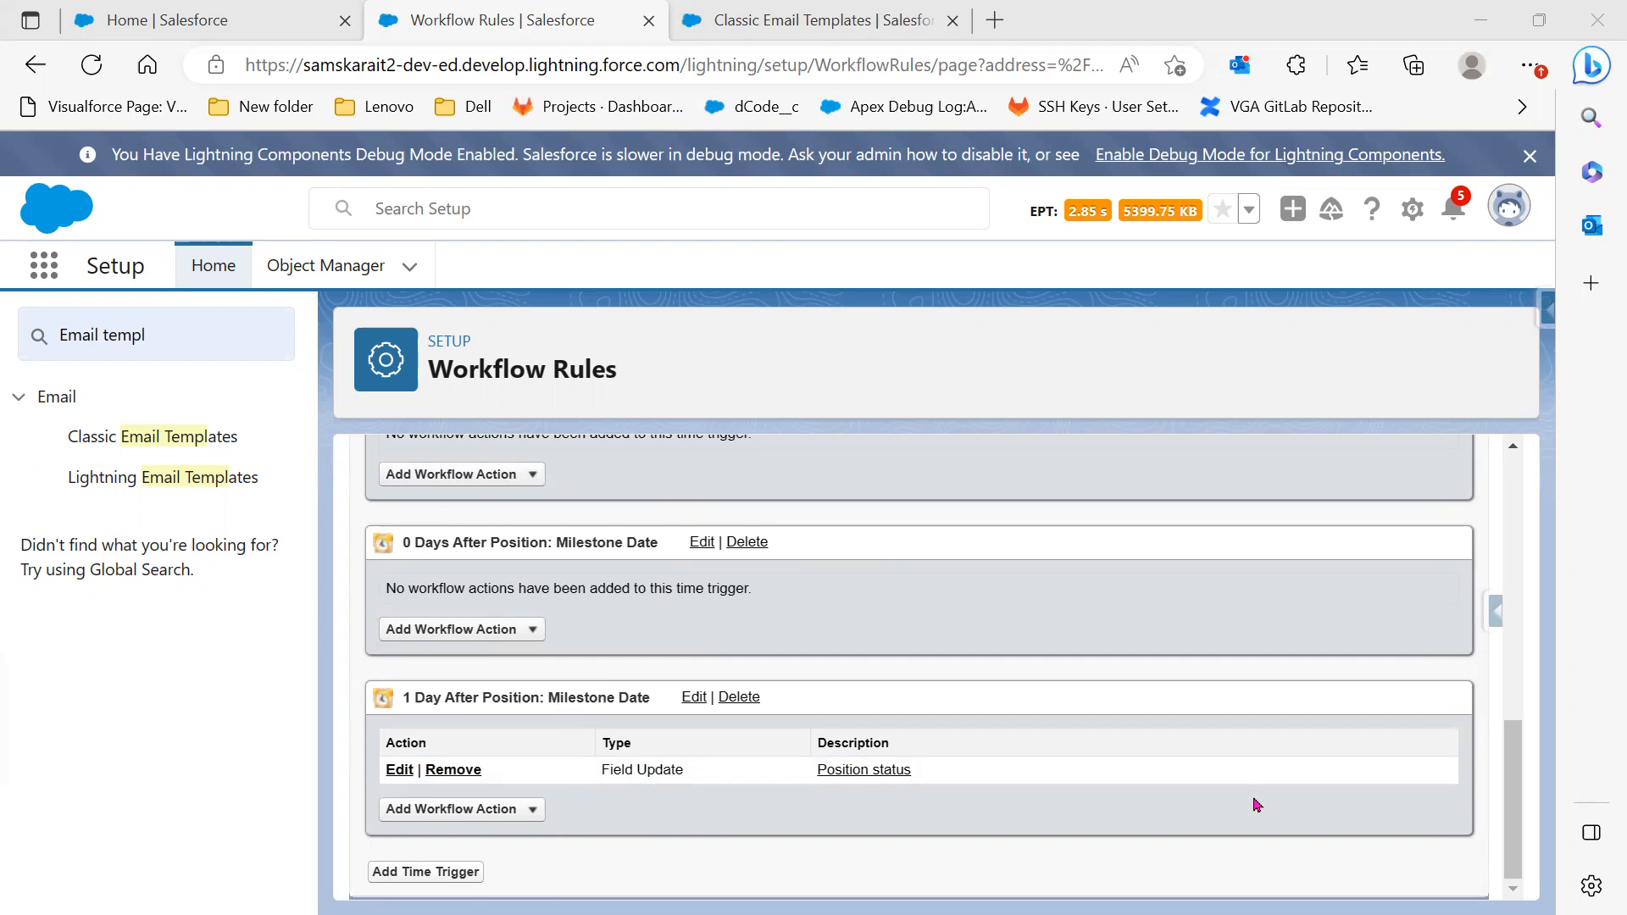
scroll(1257, 804, "up", 8)
scroll(1257, 805, "up", 1)
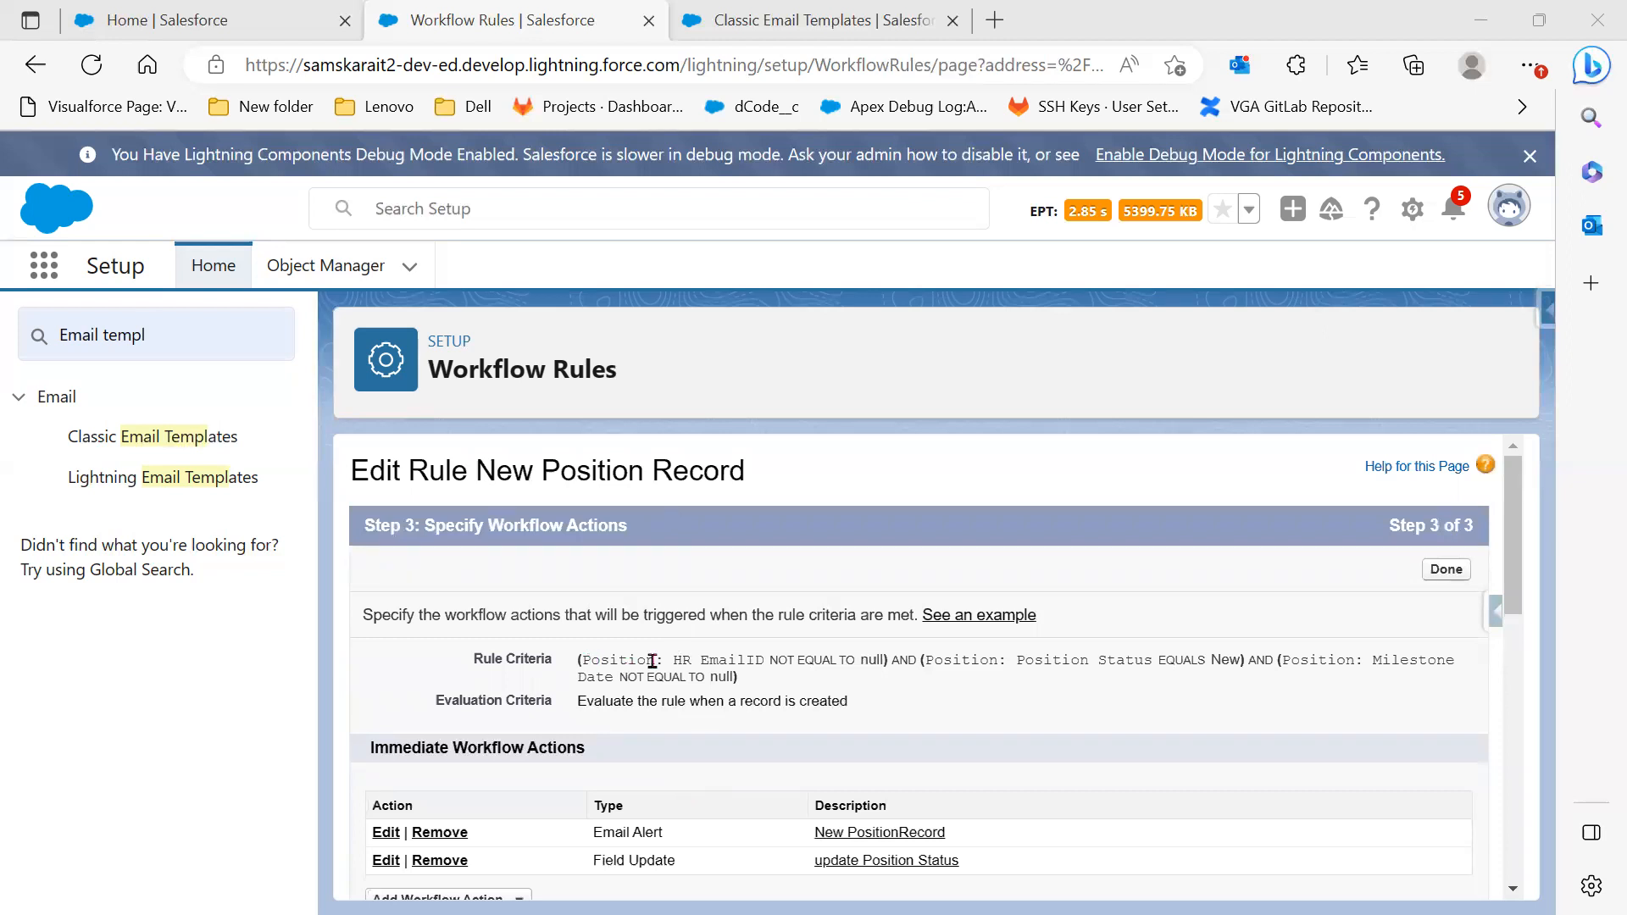
Highlight the rule criteria, including the HR EmailID not-null and Position Status conditions
left_click_drag(586, 660, 721, 660)
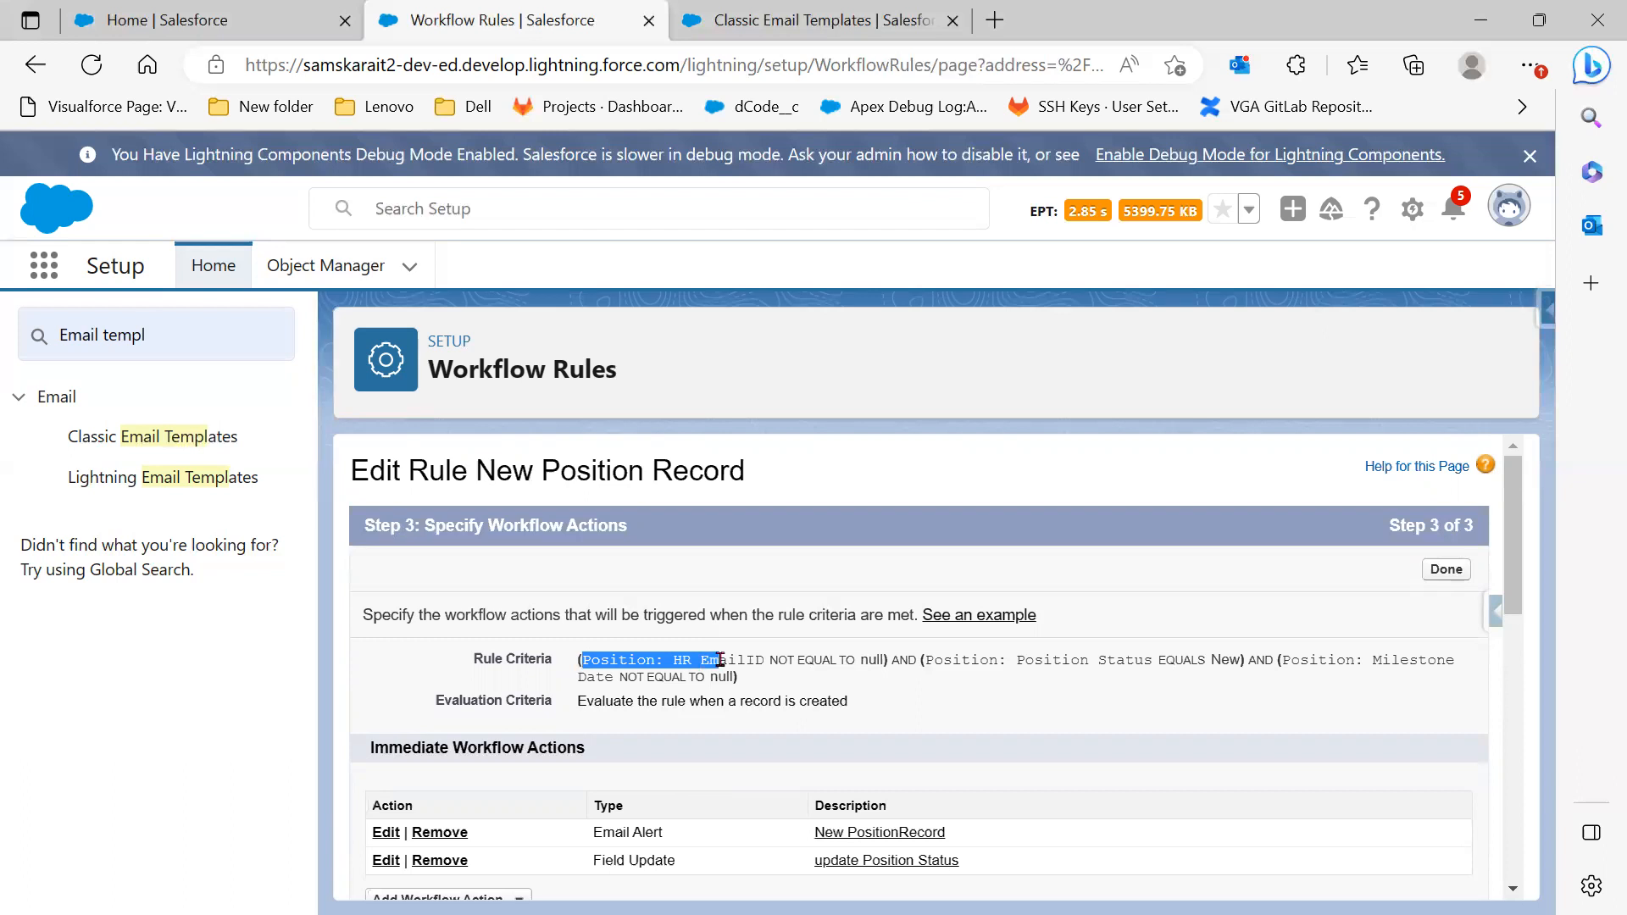
left_click_drag(847, 702, 568, 703)
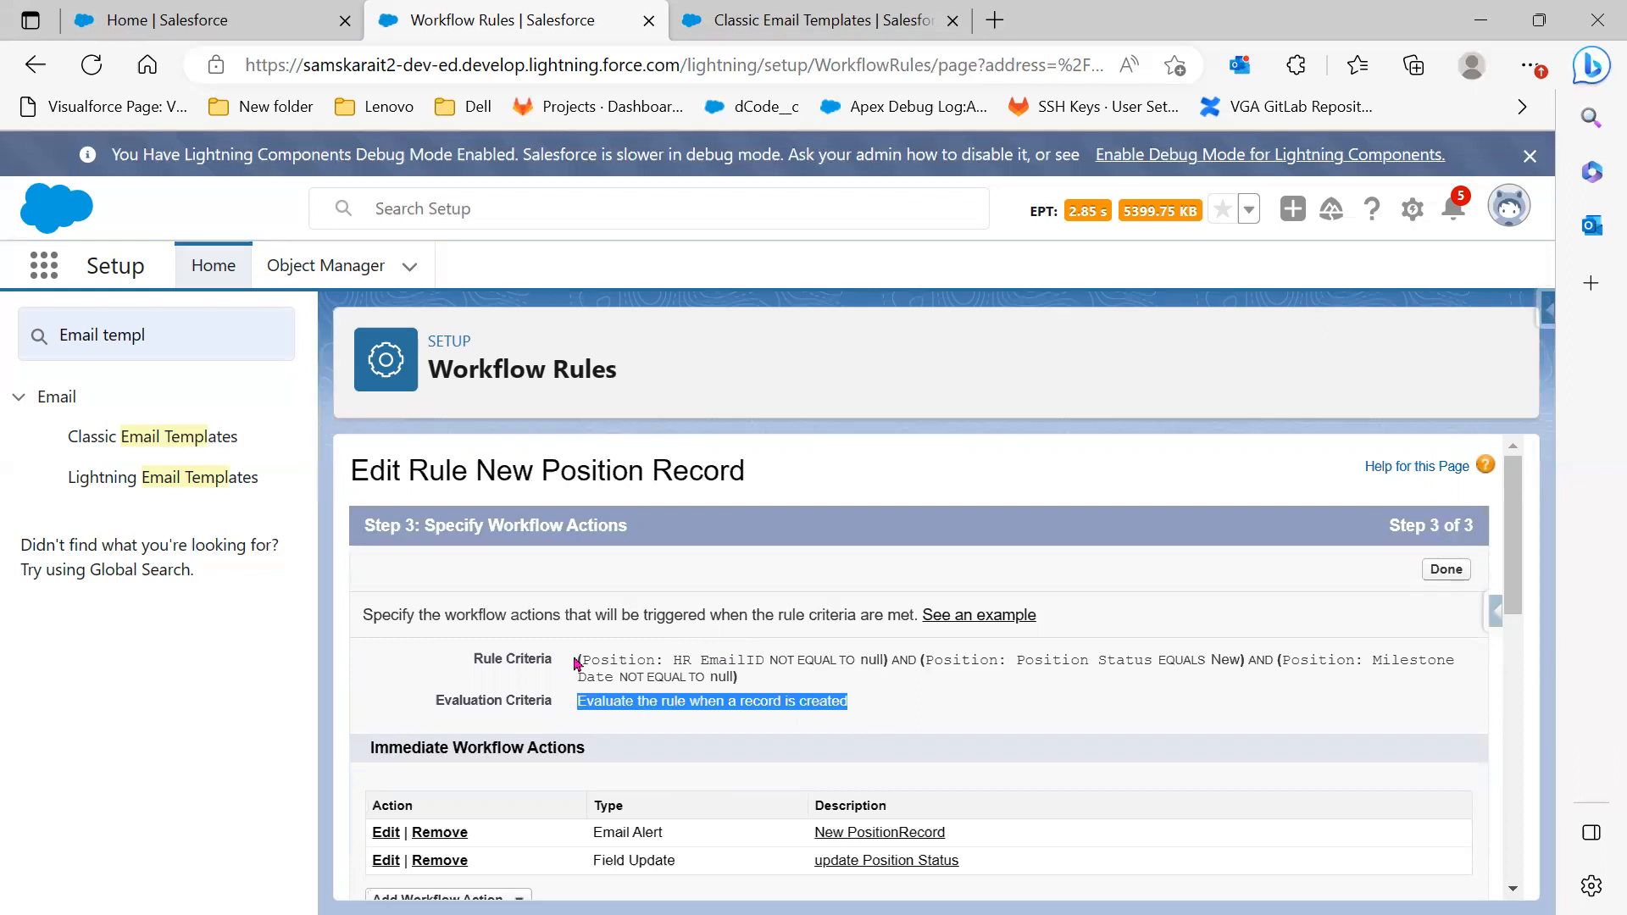
left_click_drag(674, 660, 866, 665)
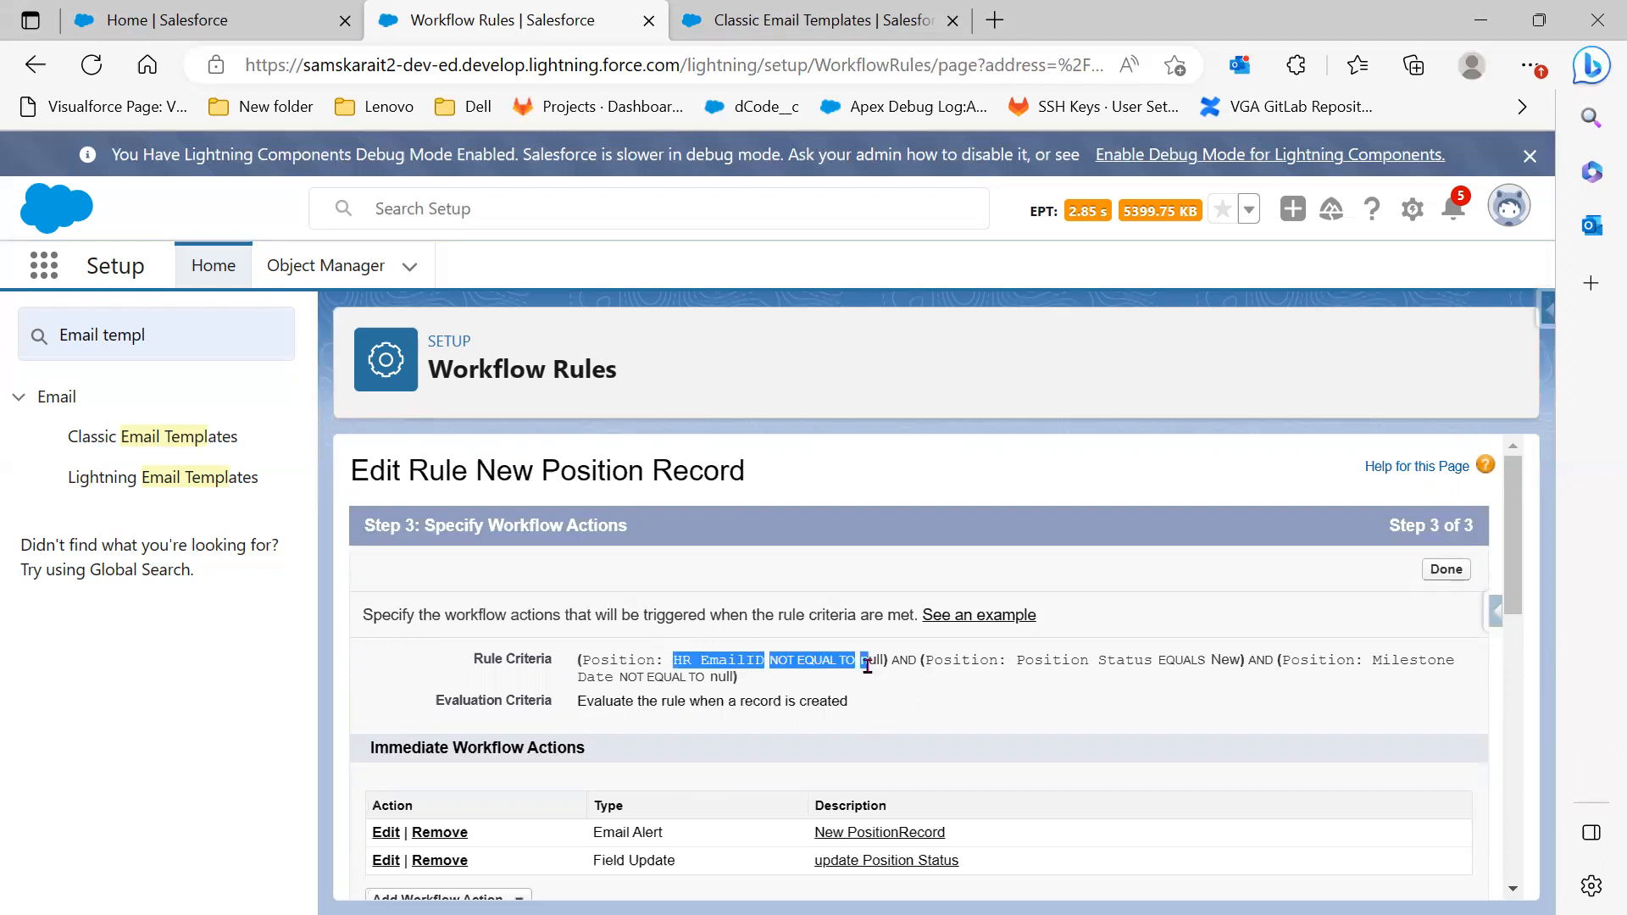
left_click_drag(1009, 659, 757, 686)
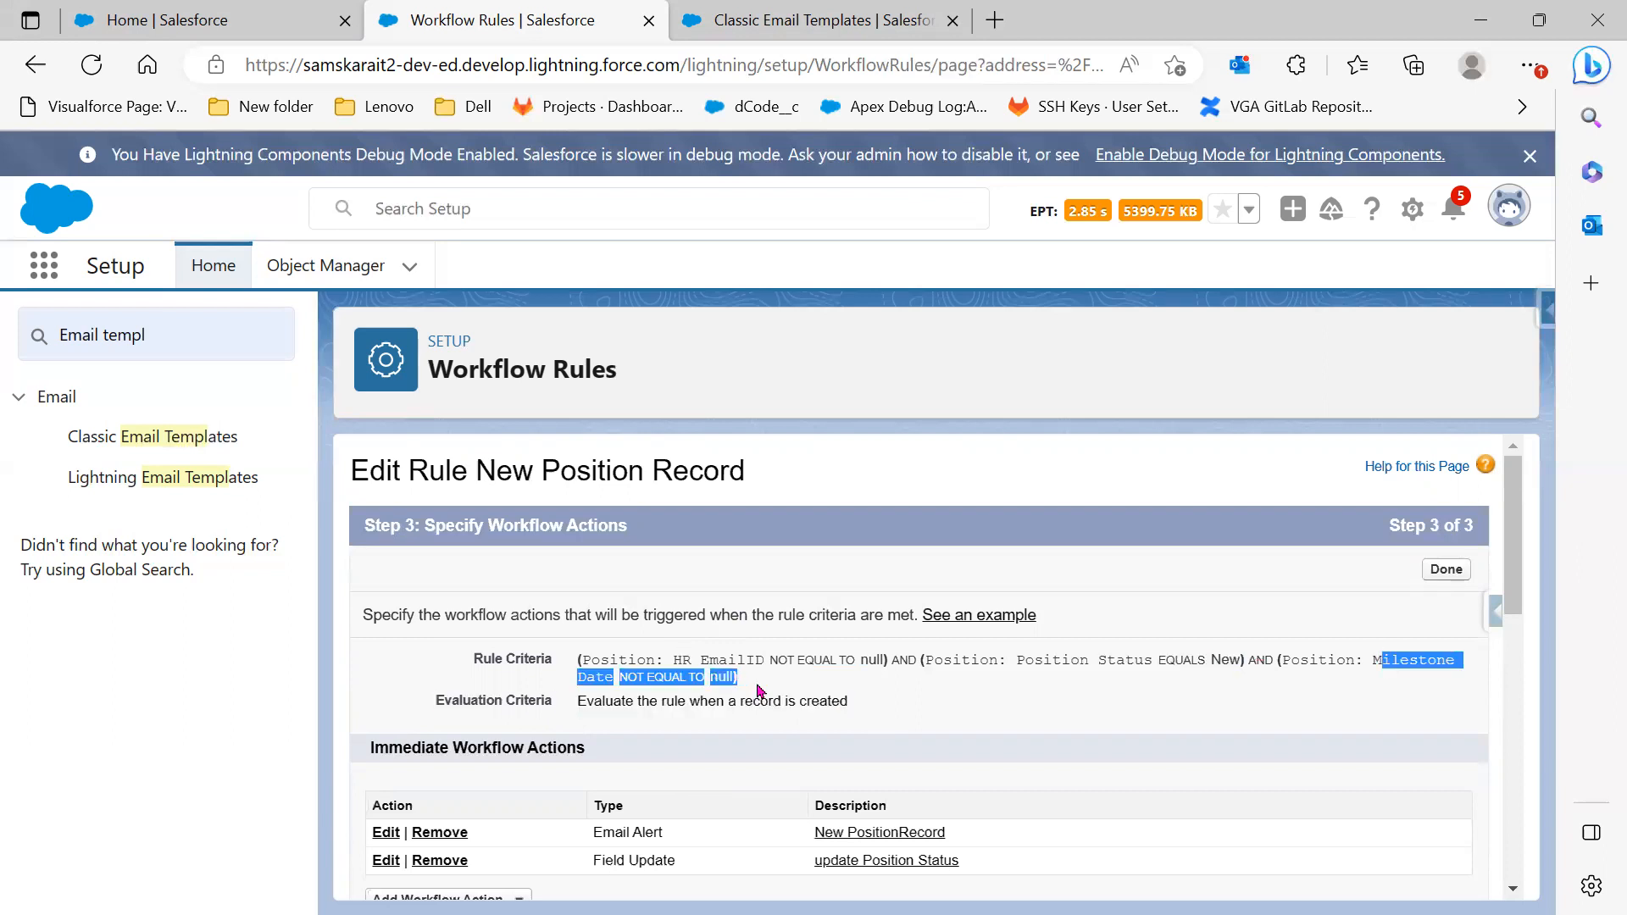
Show the workflow action types available for the 2 Days Before trigger
scroll(758, 689, "down", 10)
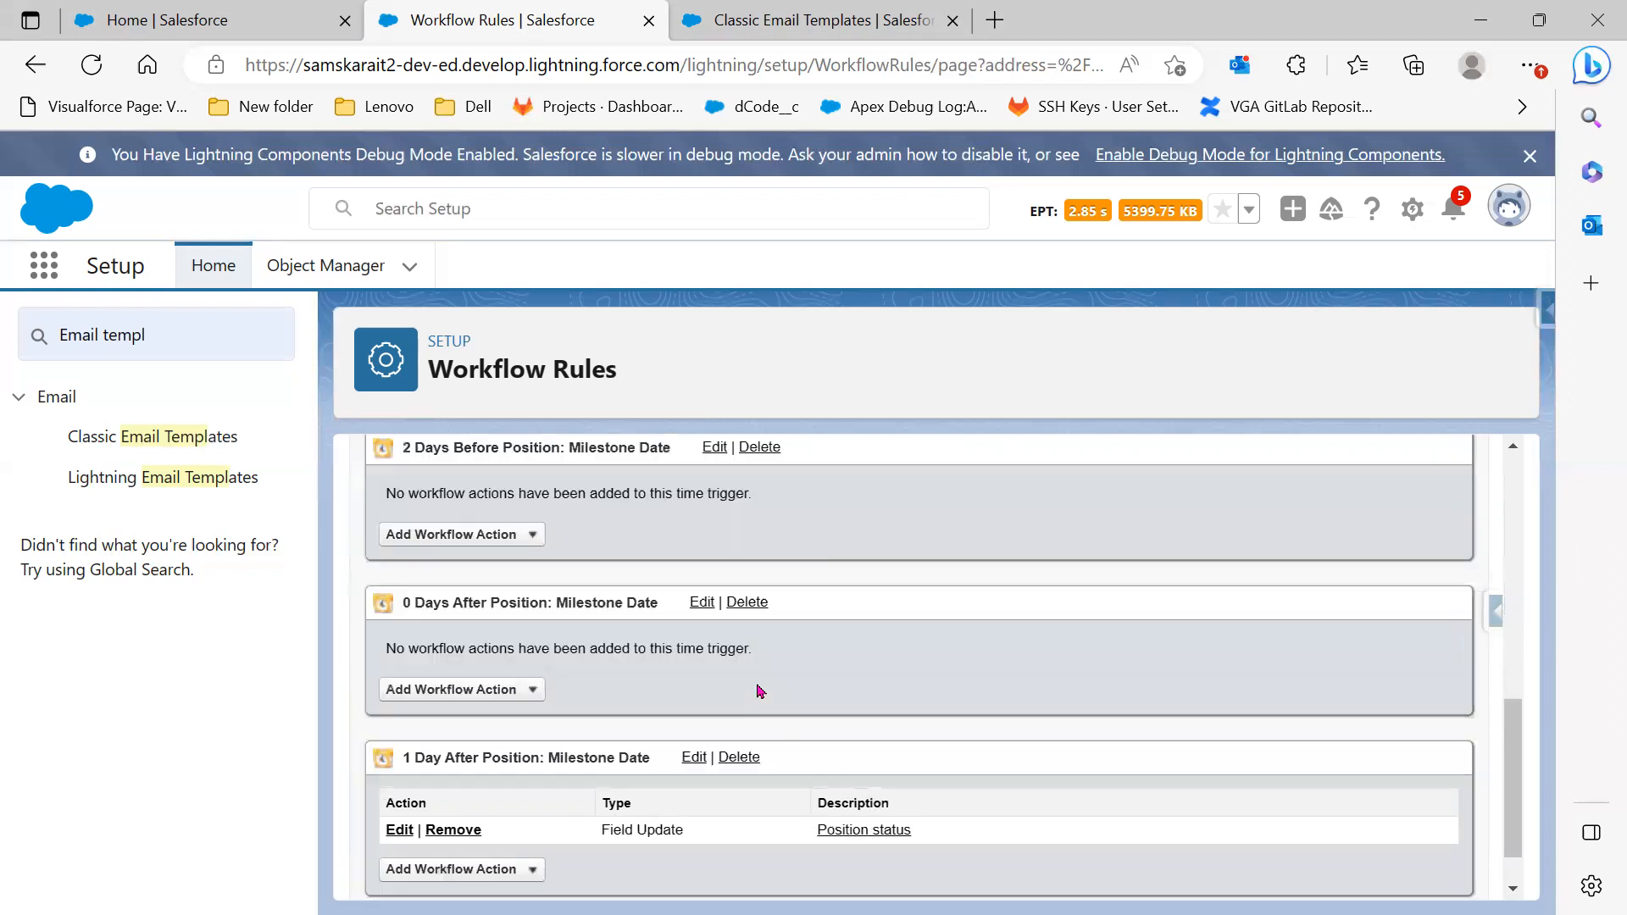
scroll(760, 691, "down", 2)
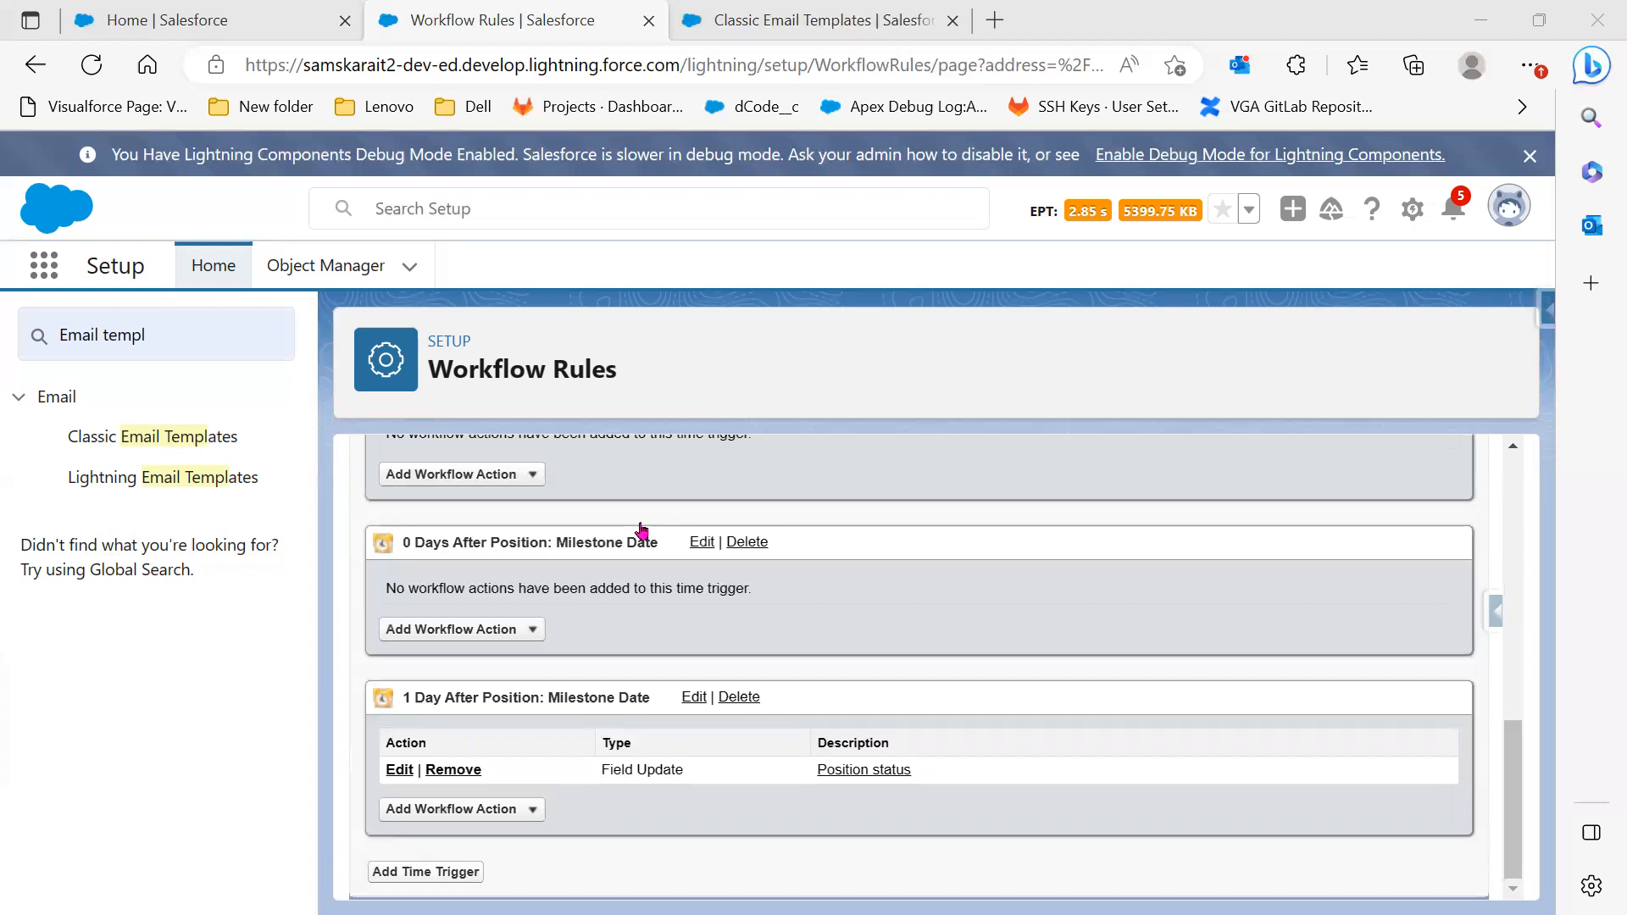
left_click(521, 481)
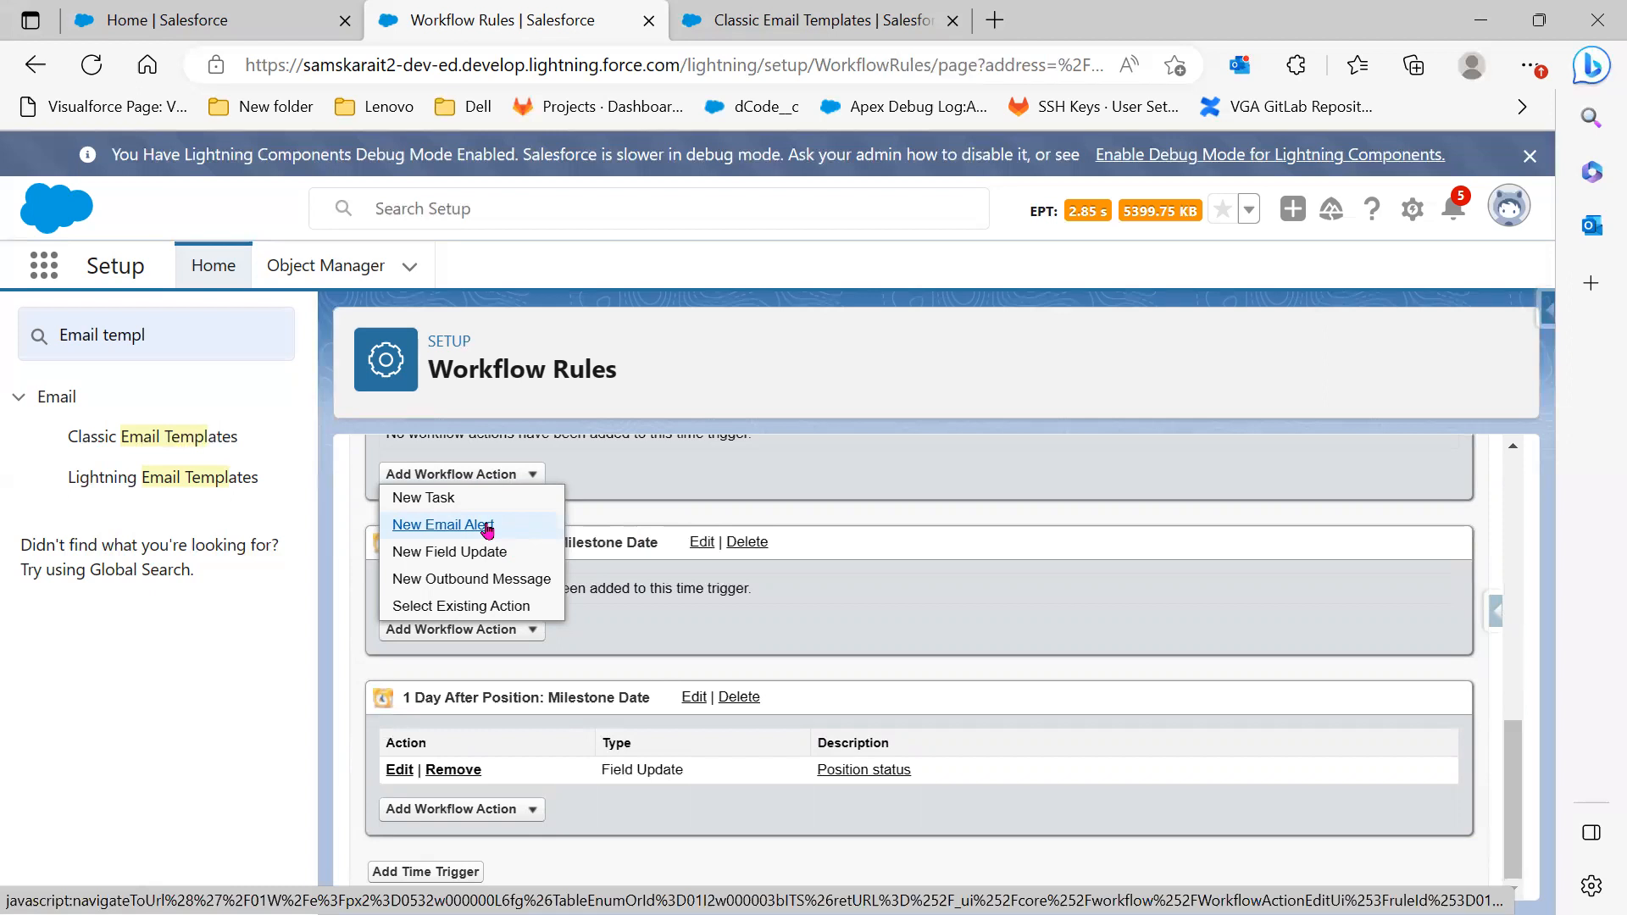
Scroll back up to Step 3's immediate email alert and status field update actions
scroll(492, 534, "up", 1)
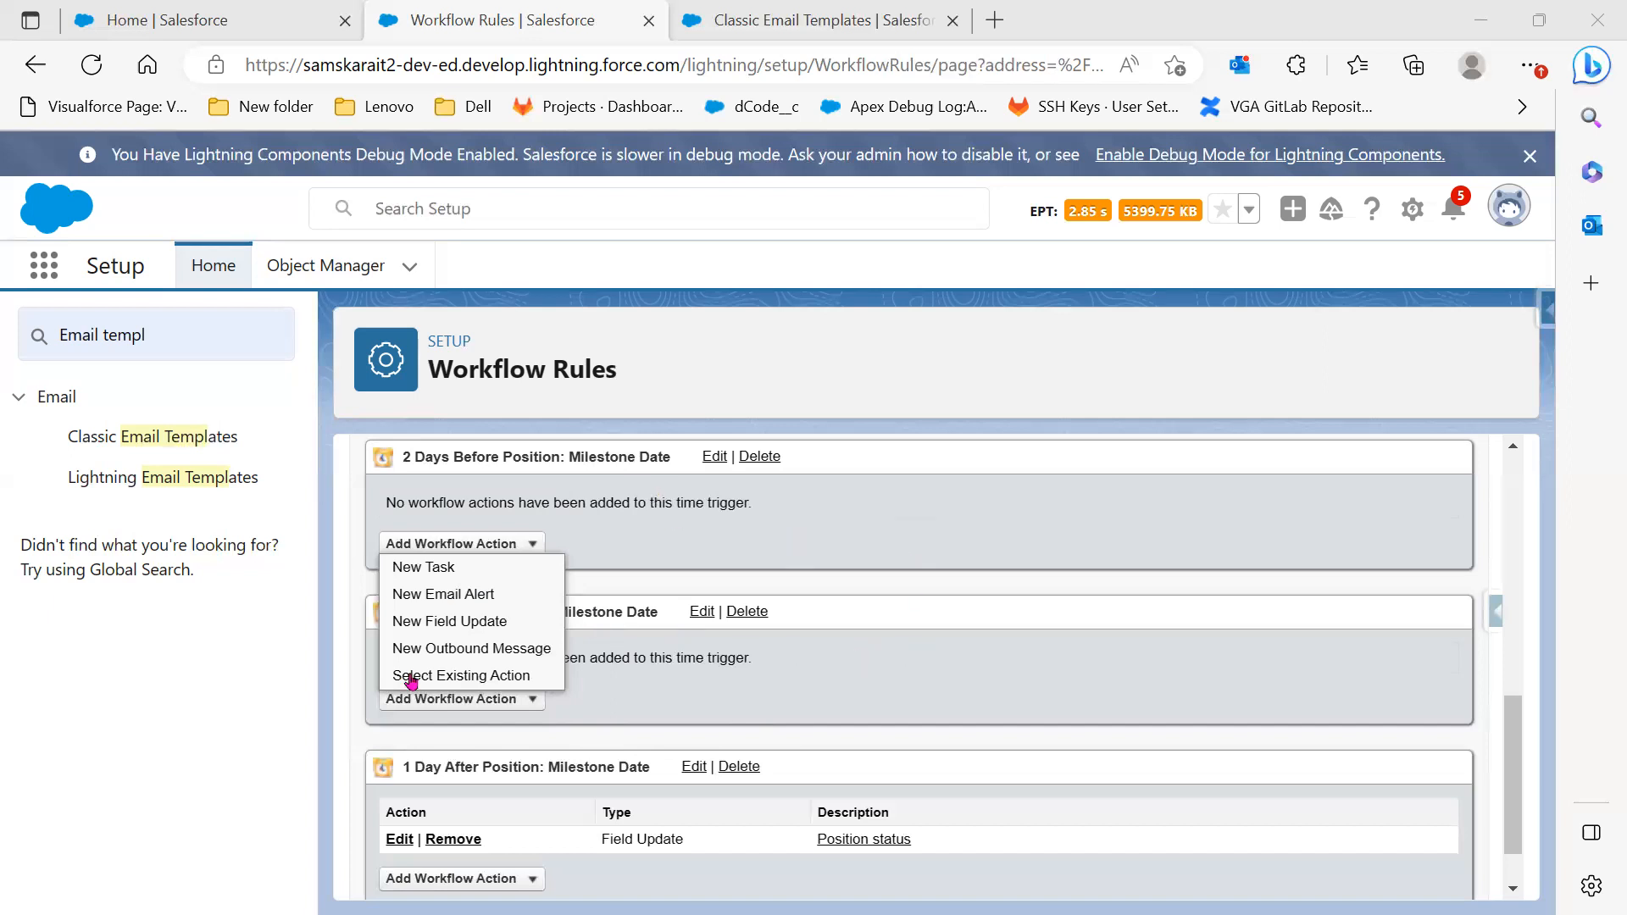
scroll(1267, 839, "up", 10)
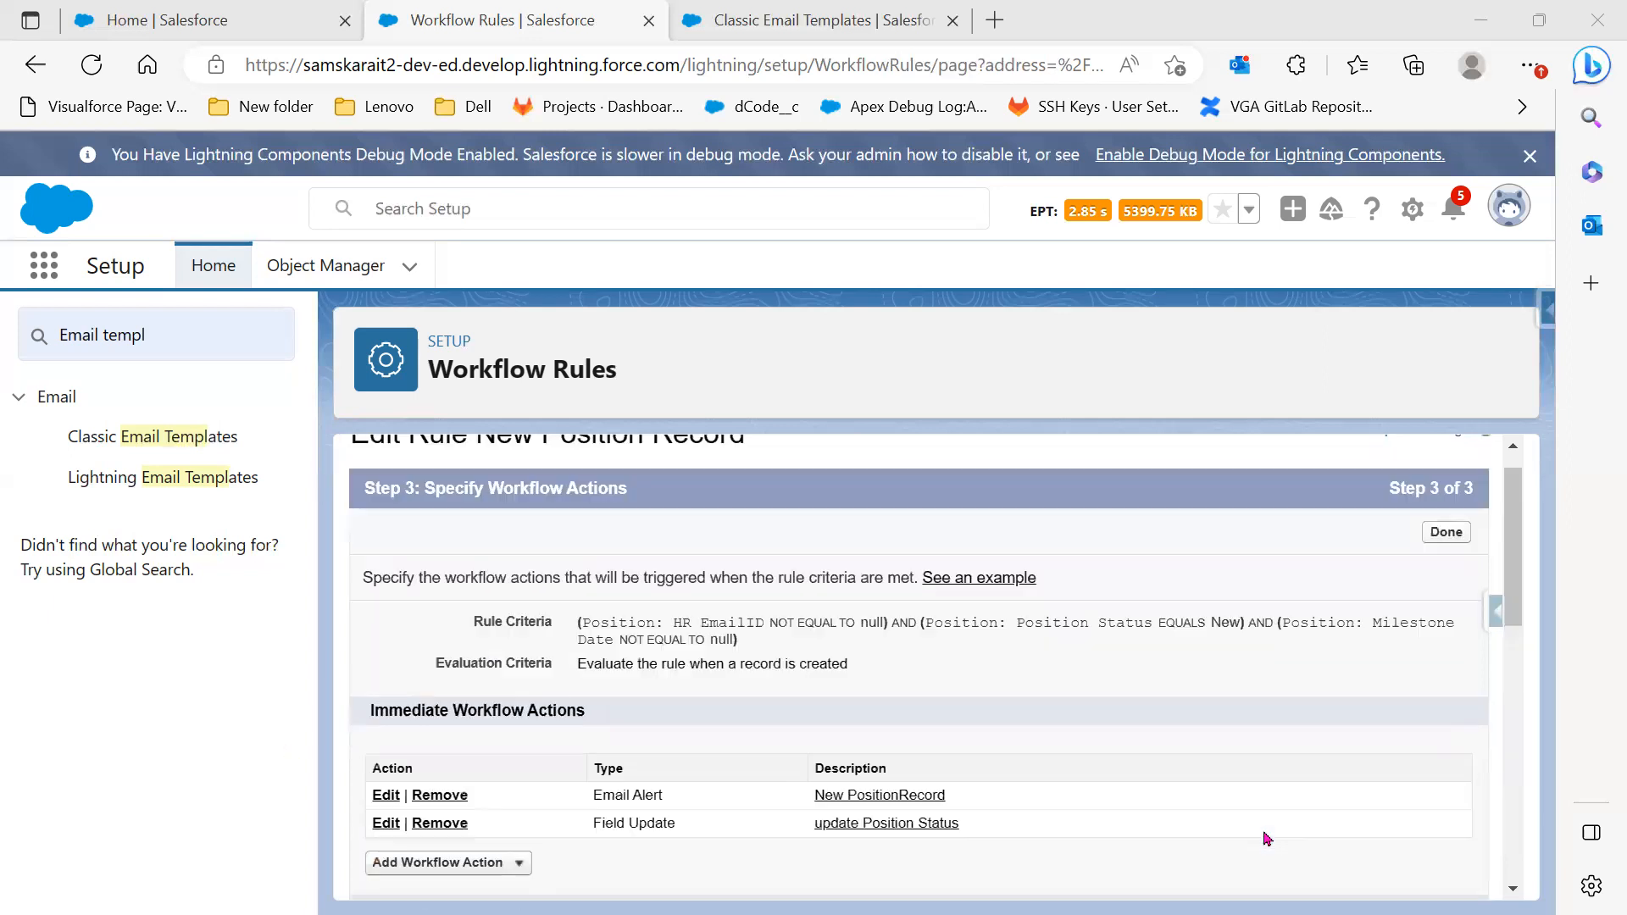
Finish the workflow actions and open the New Position Record rule's detail page
left_click(1444, 568)
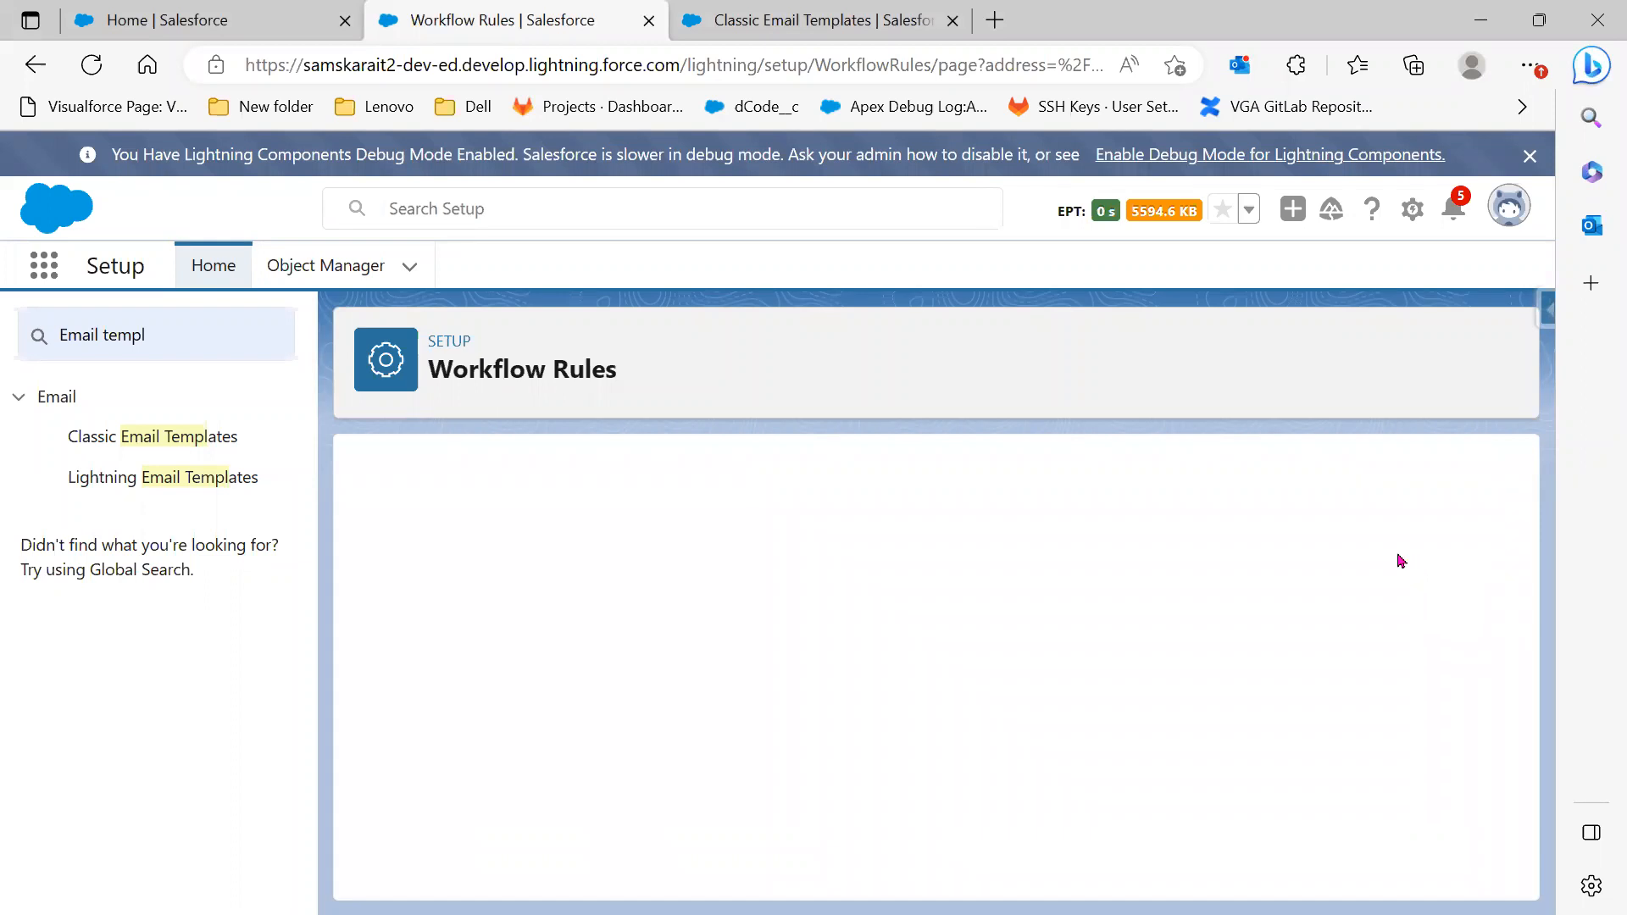
scroll(920, 746, "down", 3)
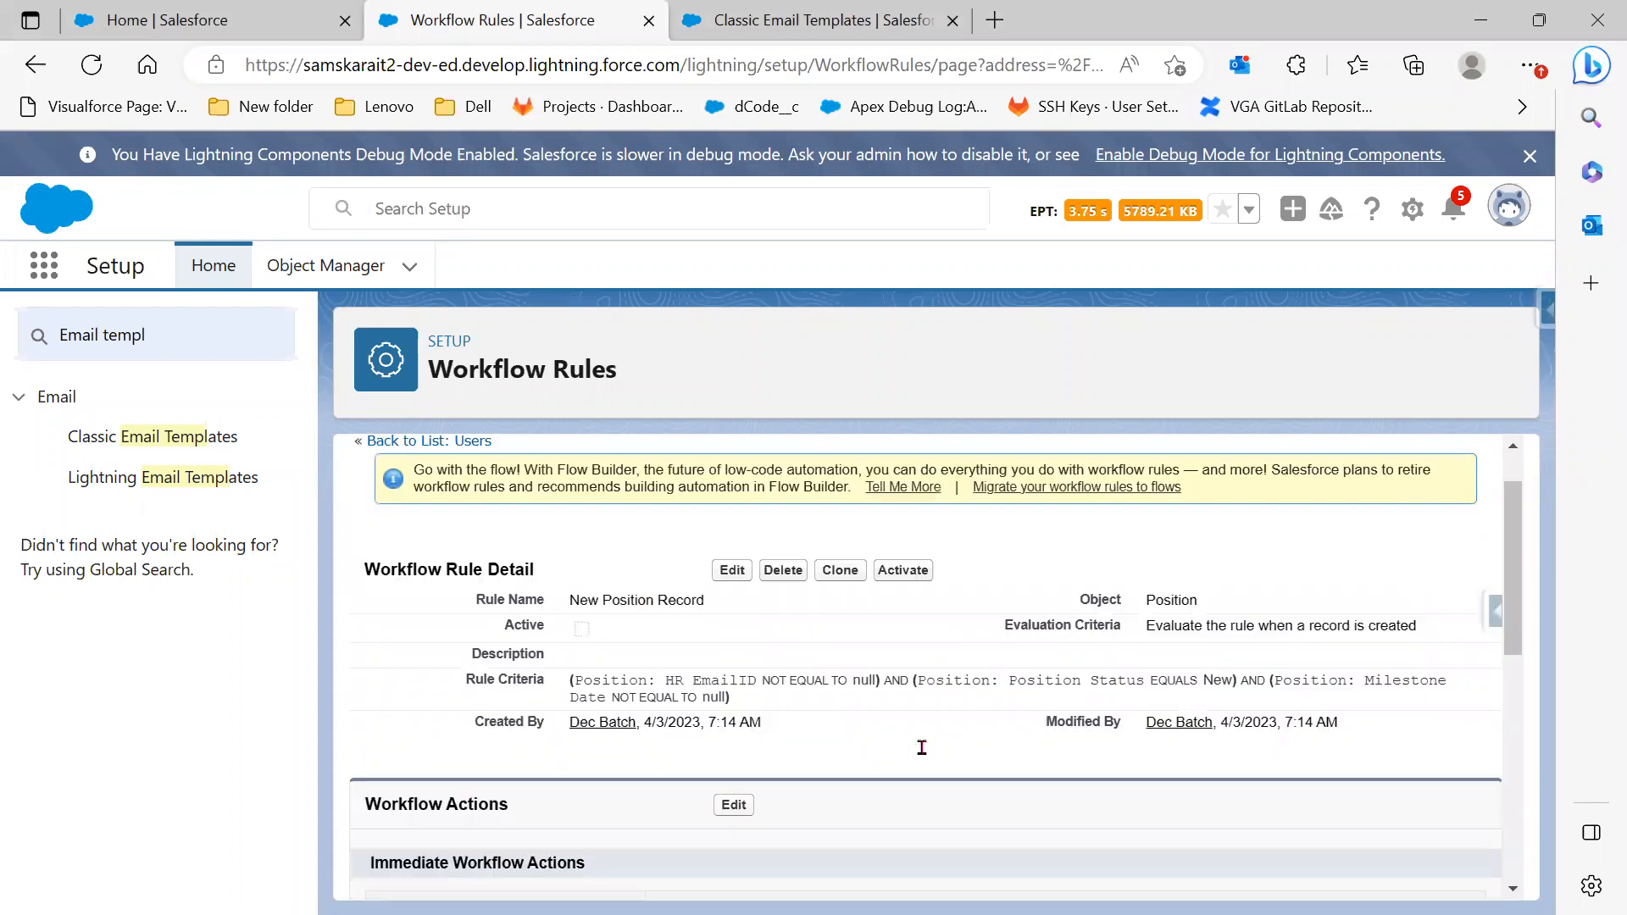
scroll(921, 747, "up", 2)
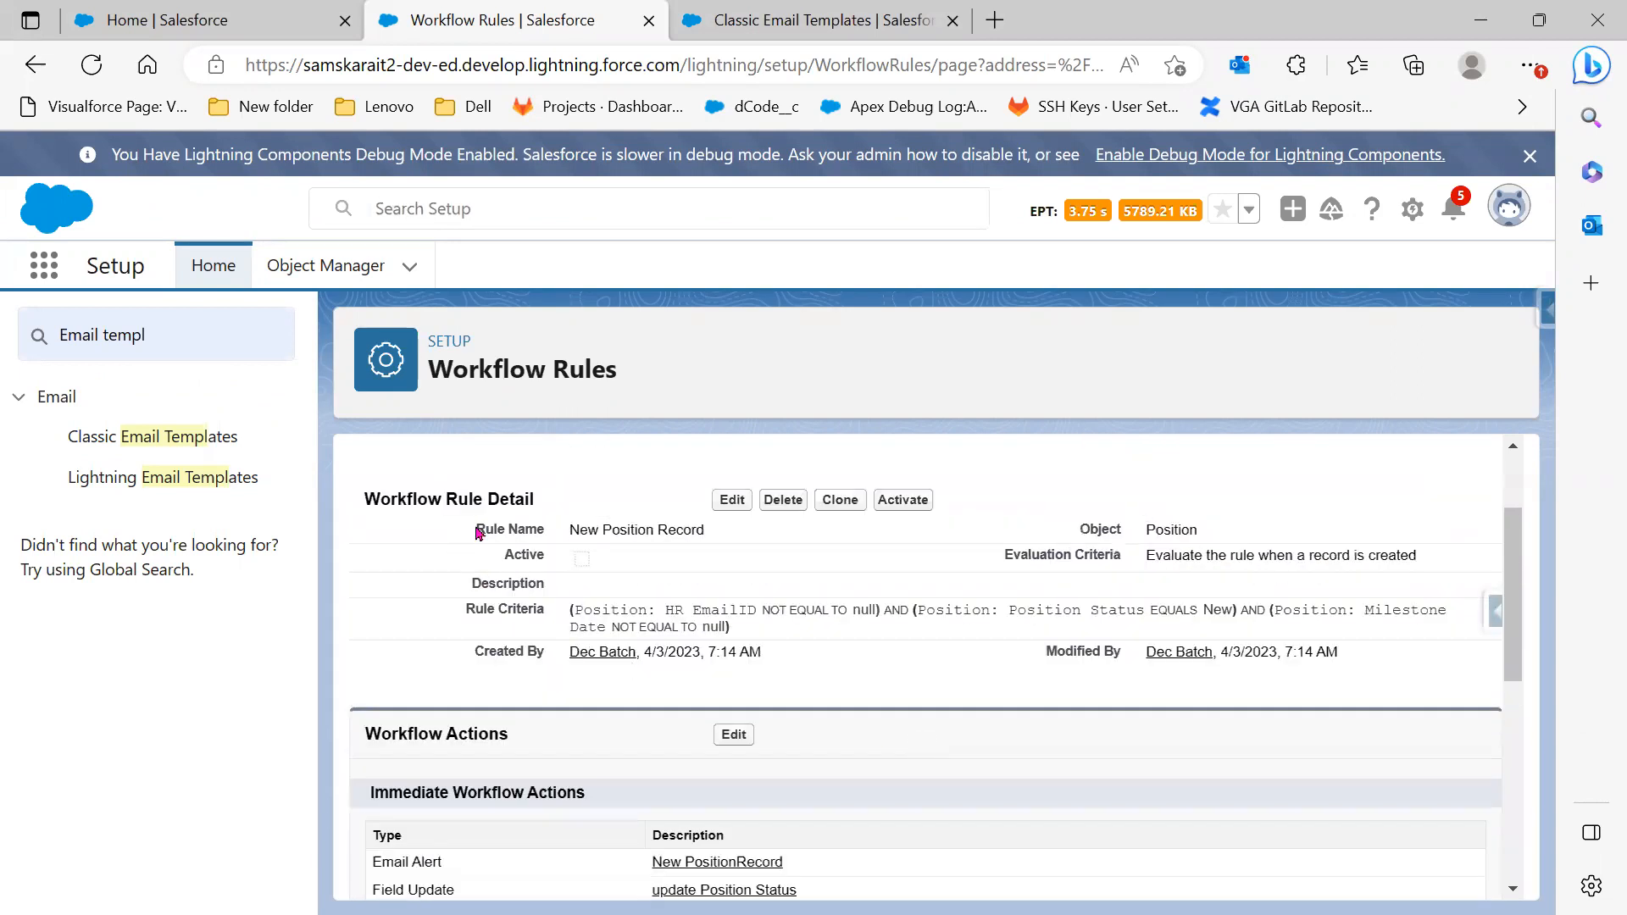
scroll(661, 652, "up", 2)
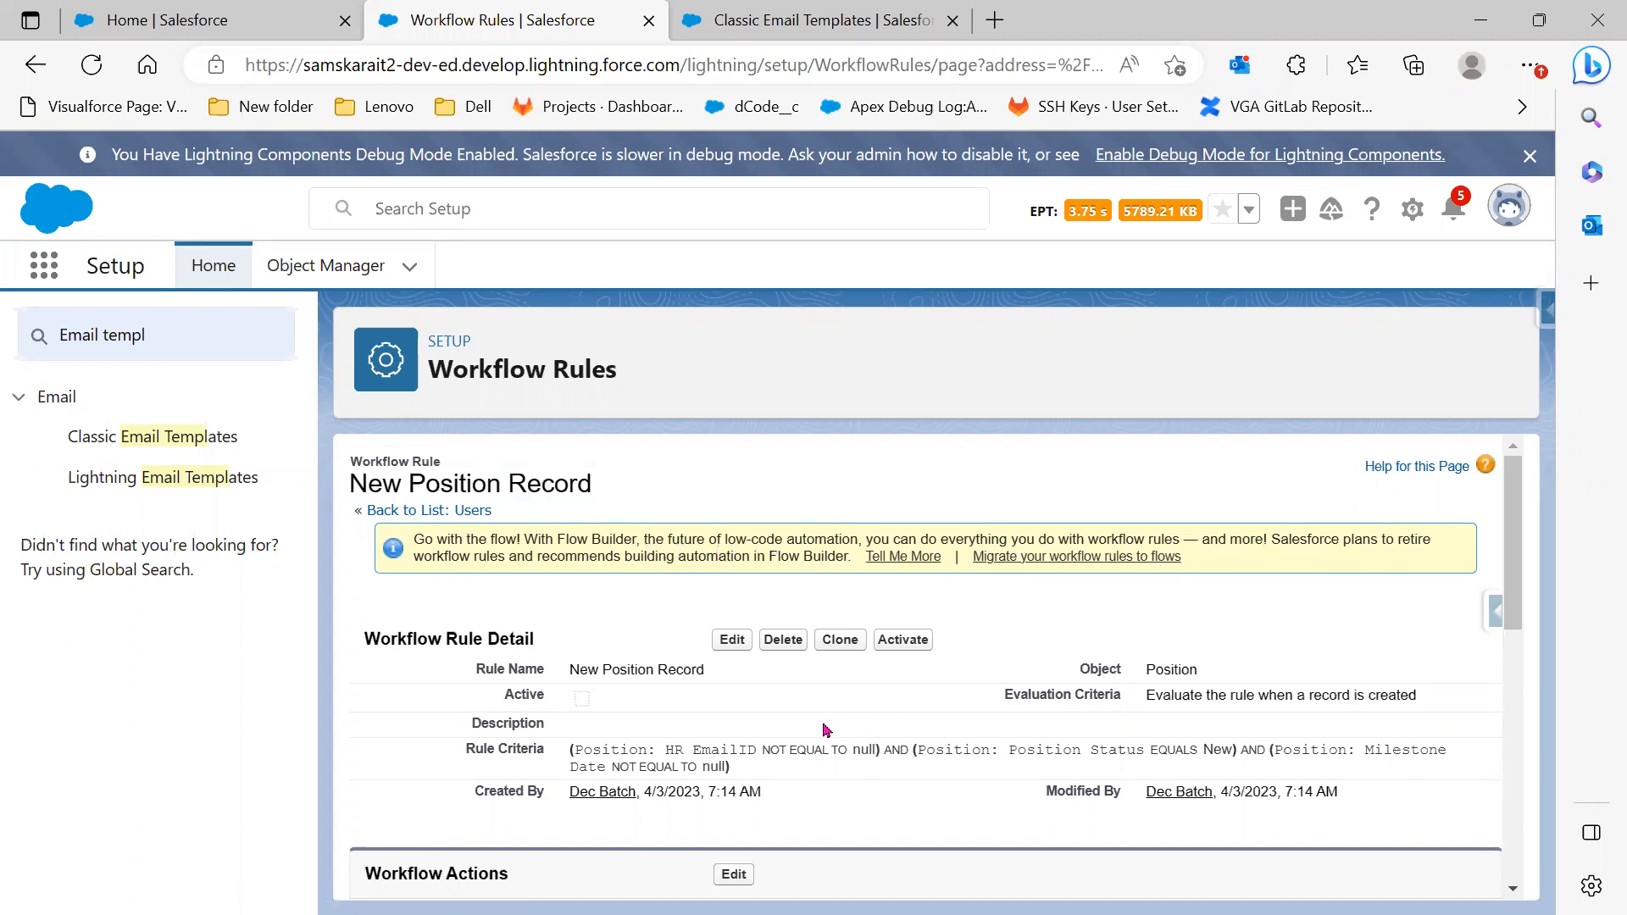
scroll(827, 729, "down", 1)
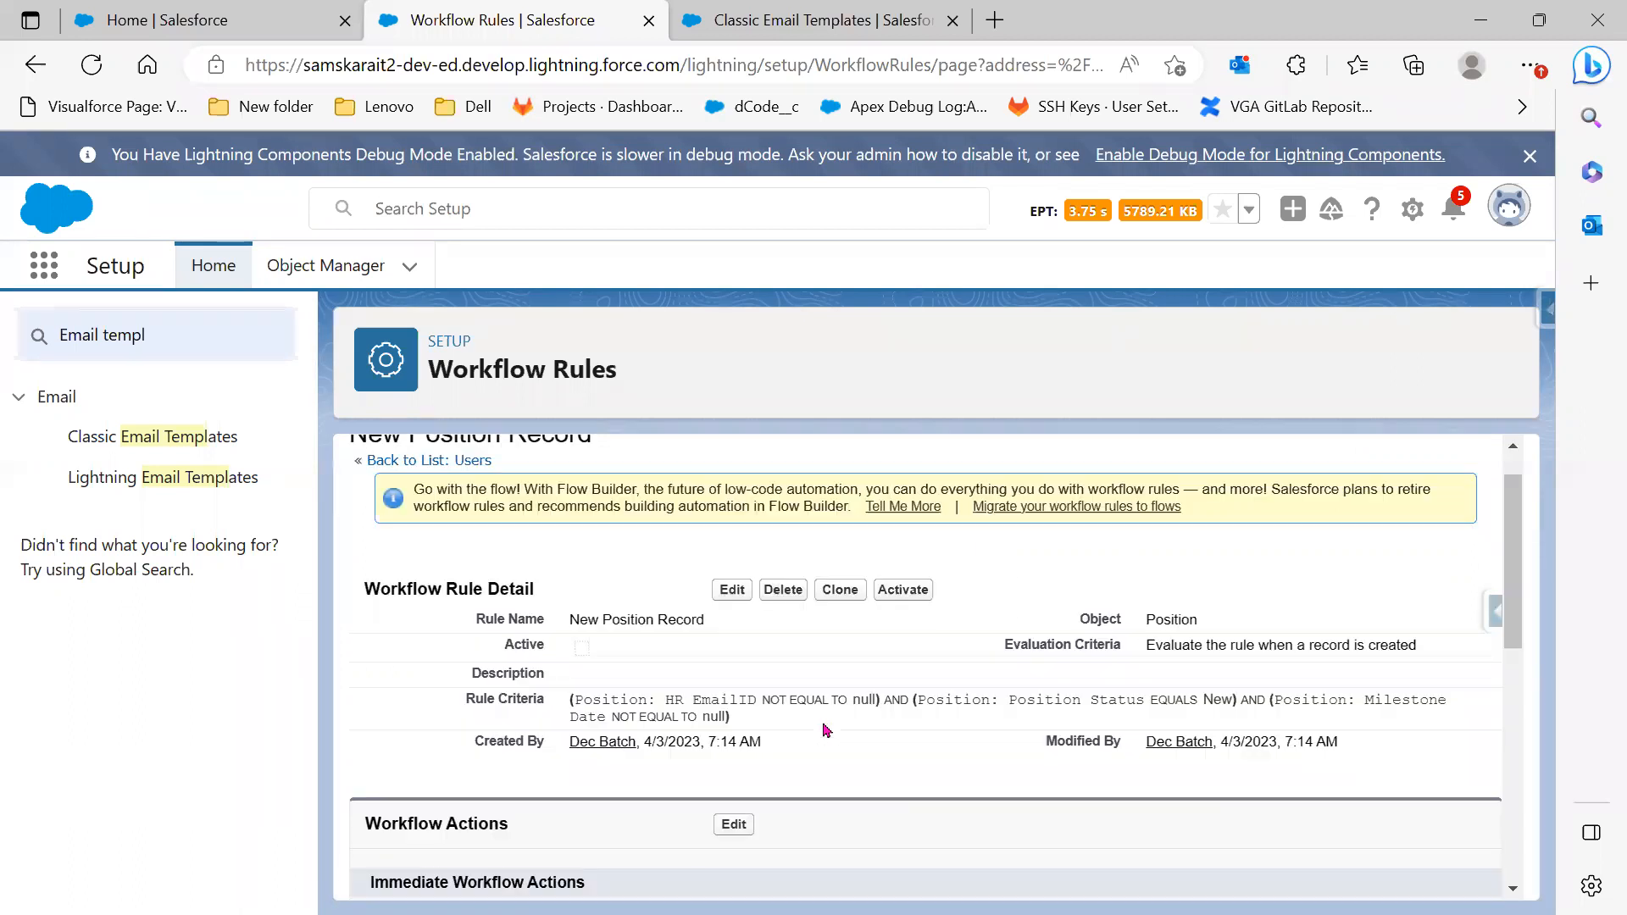
scroll(826, 729, "down", 1)
scroll(826, 730, "down", 1)
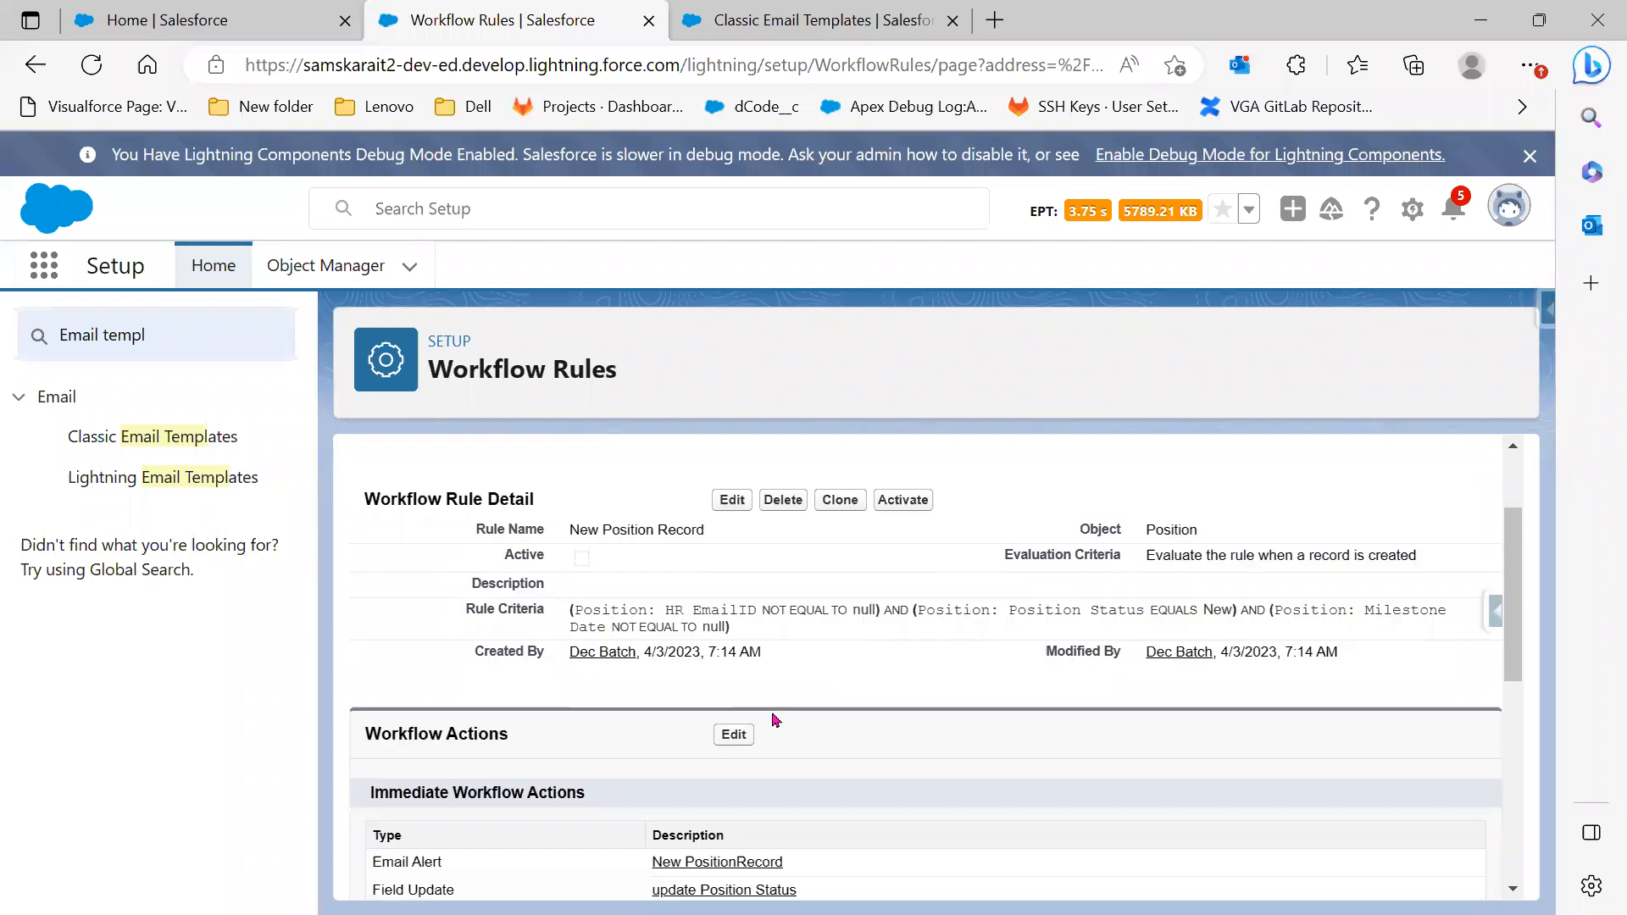
Review the rule's details, criteria, and its email alert and field update actions
left_click_drag(410, 503, 1275, 612)
left_click_drag(1420, 682, 1401, 687)
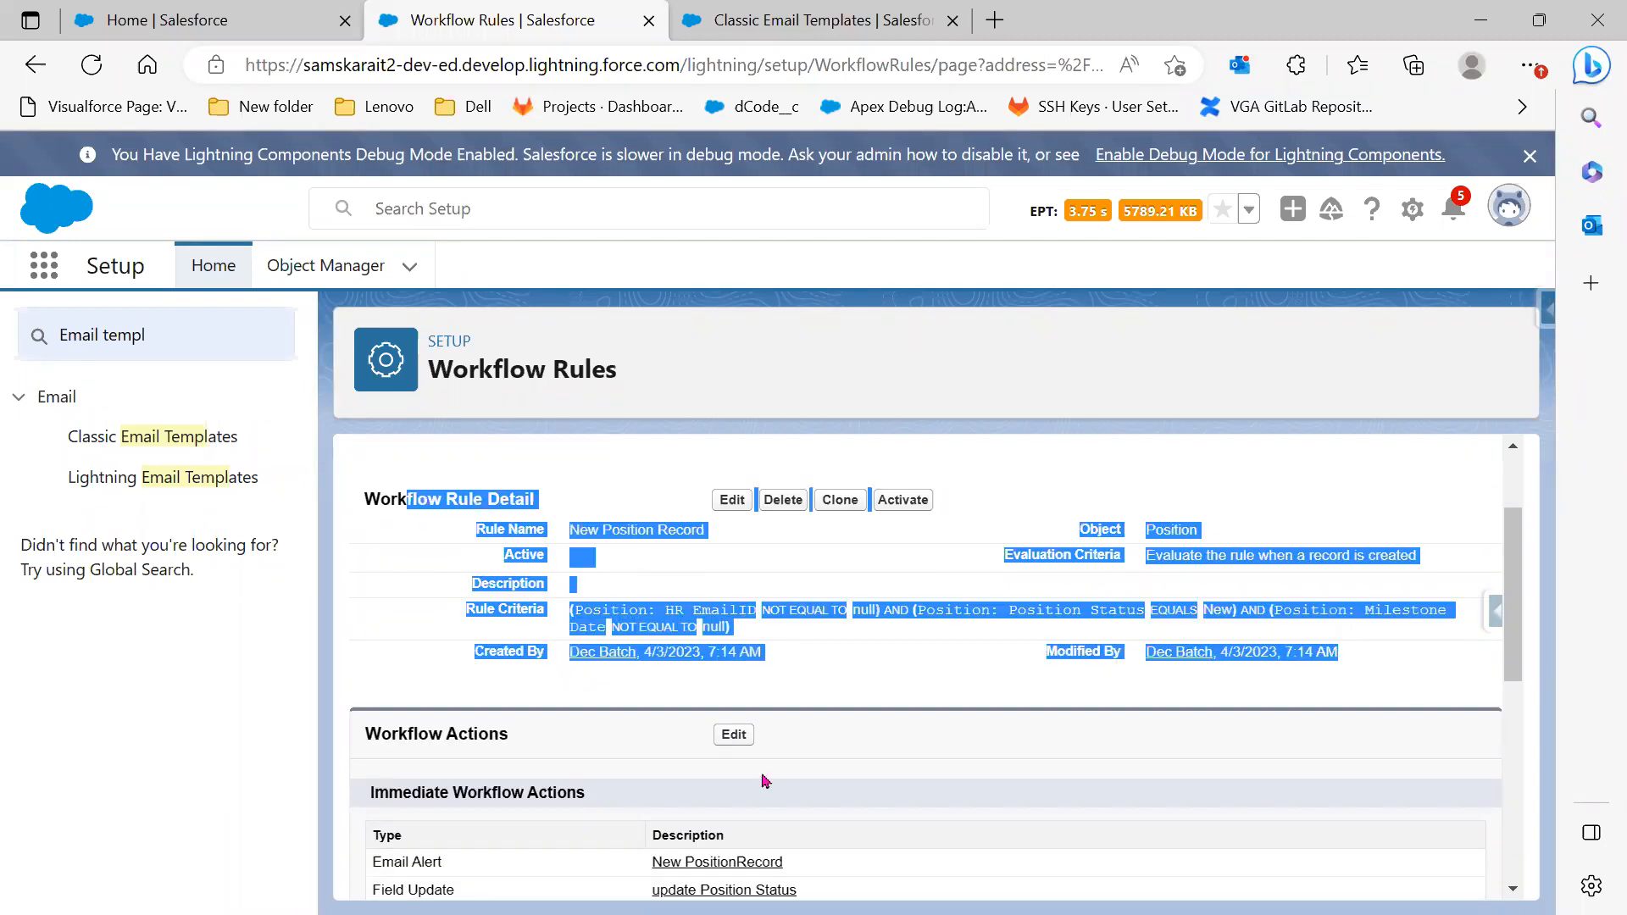
scroll(698, 763, "down", 2)
left_click(345, 638)
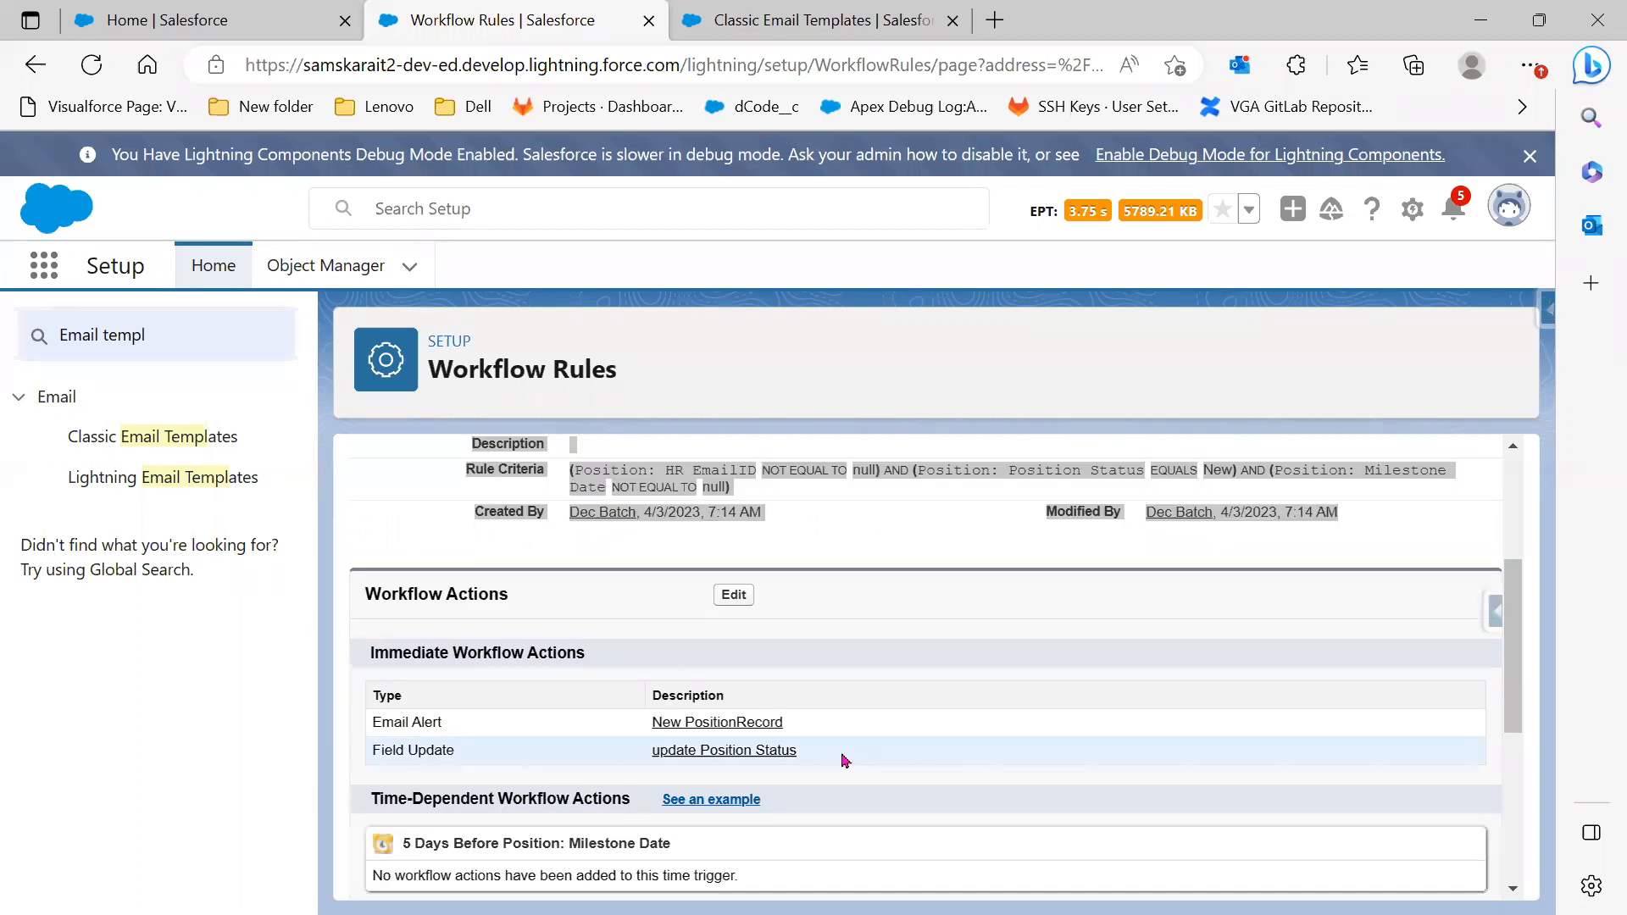
scroll(737, 805, "down", 2)
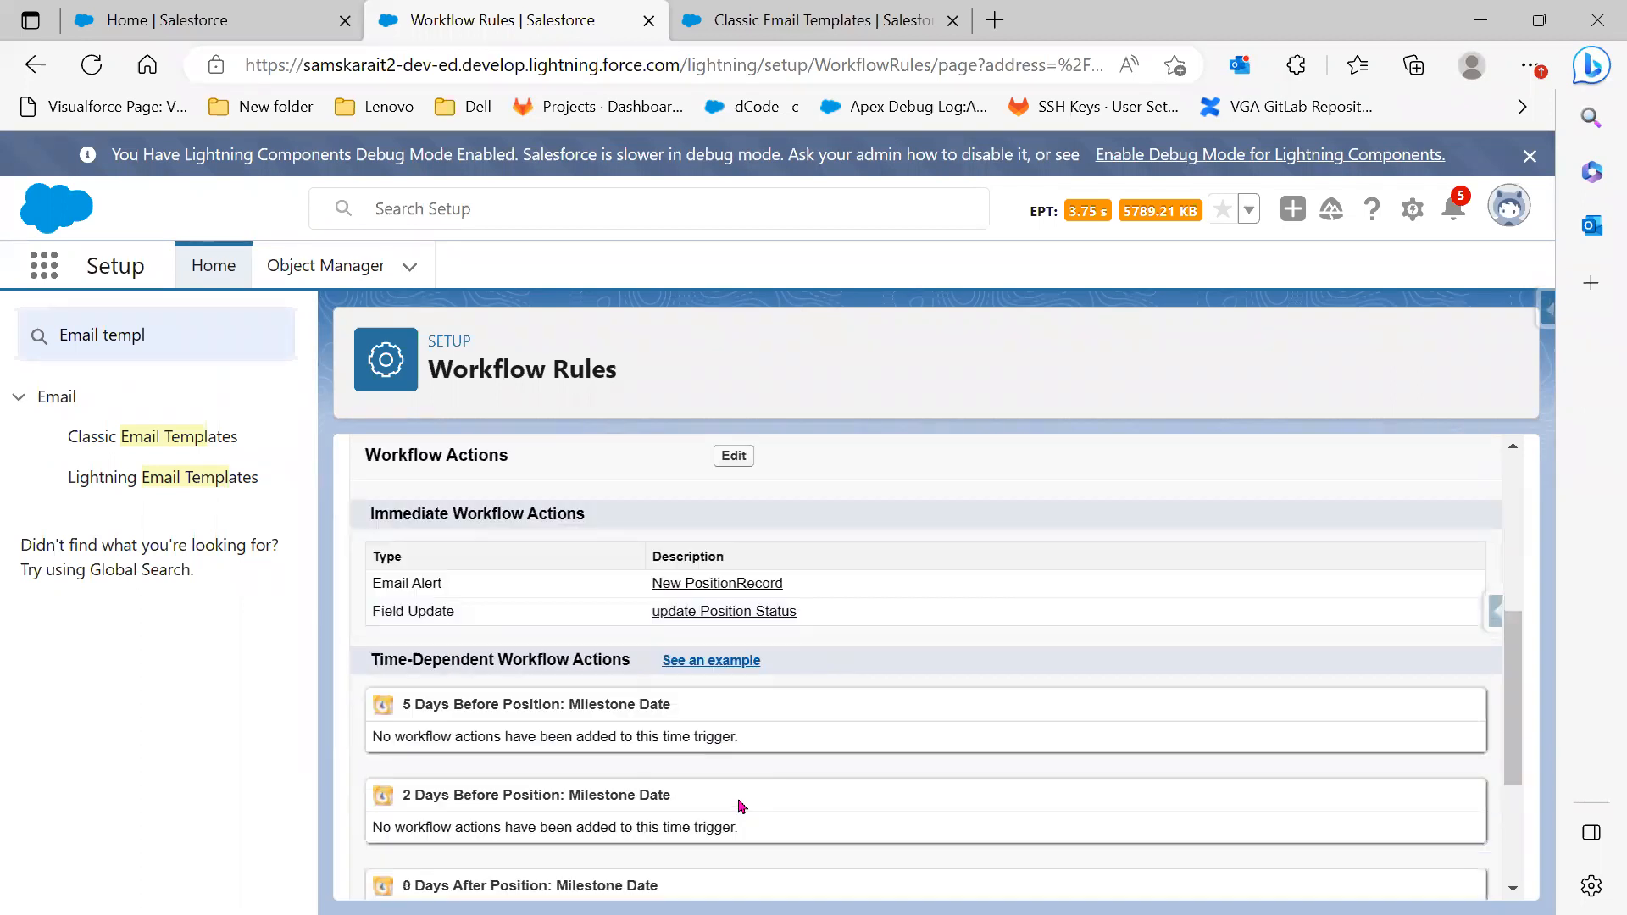
scroll(739, 839, "down", 4)
scroll(754, 814, "up", 2)
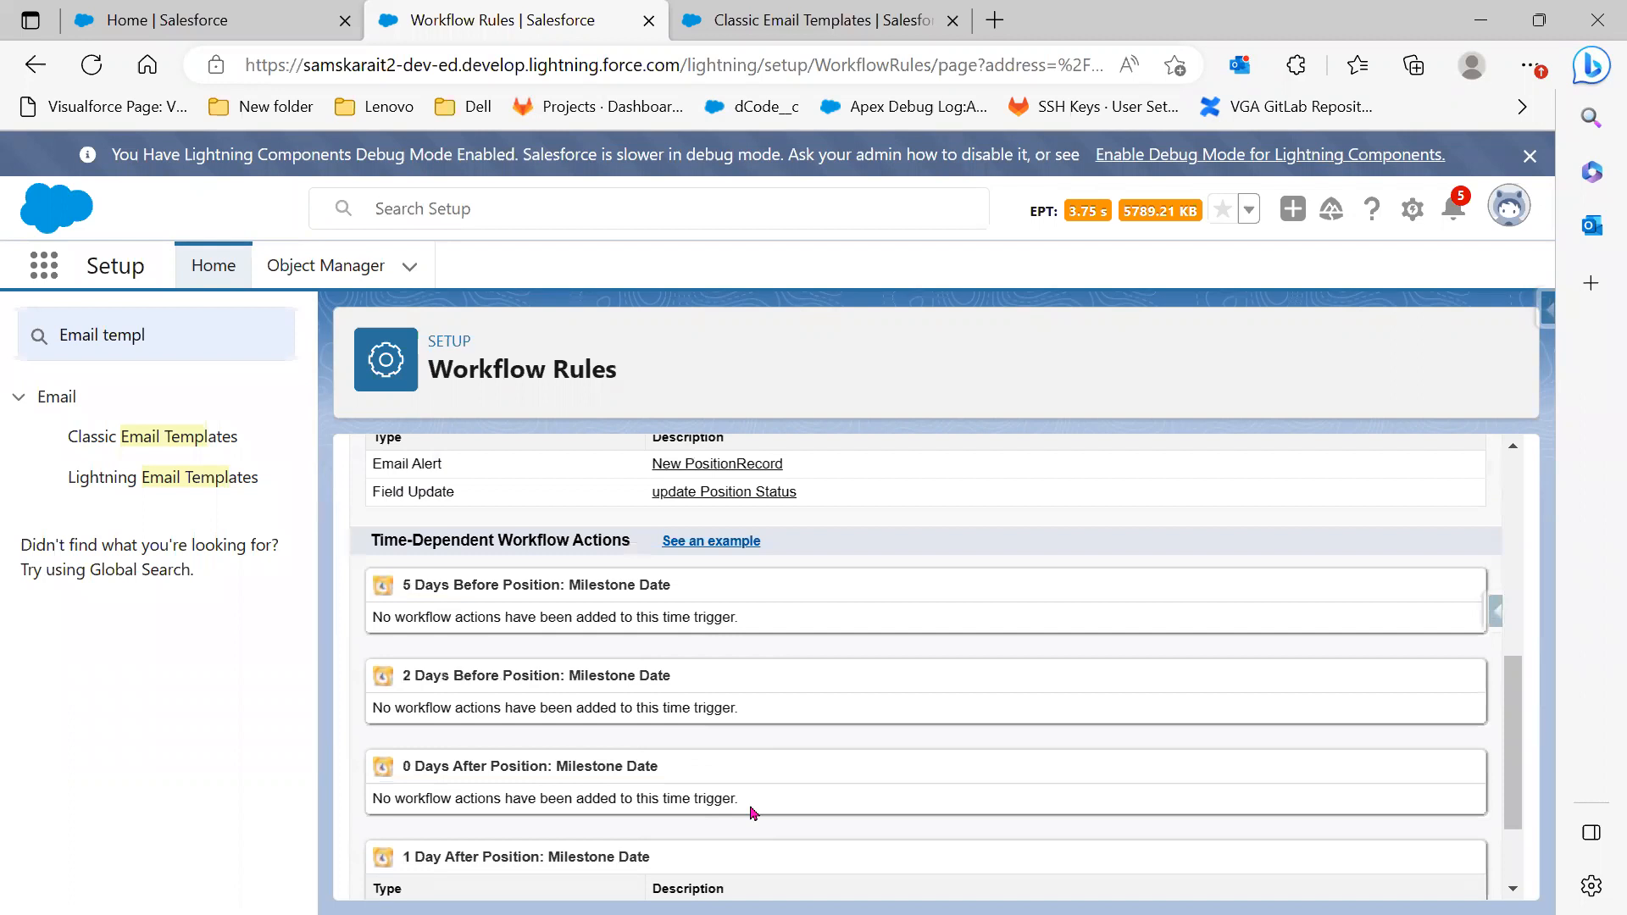
scroll(753, 813, "up", 4)
scroll(617, 586, "up", 3)
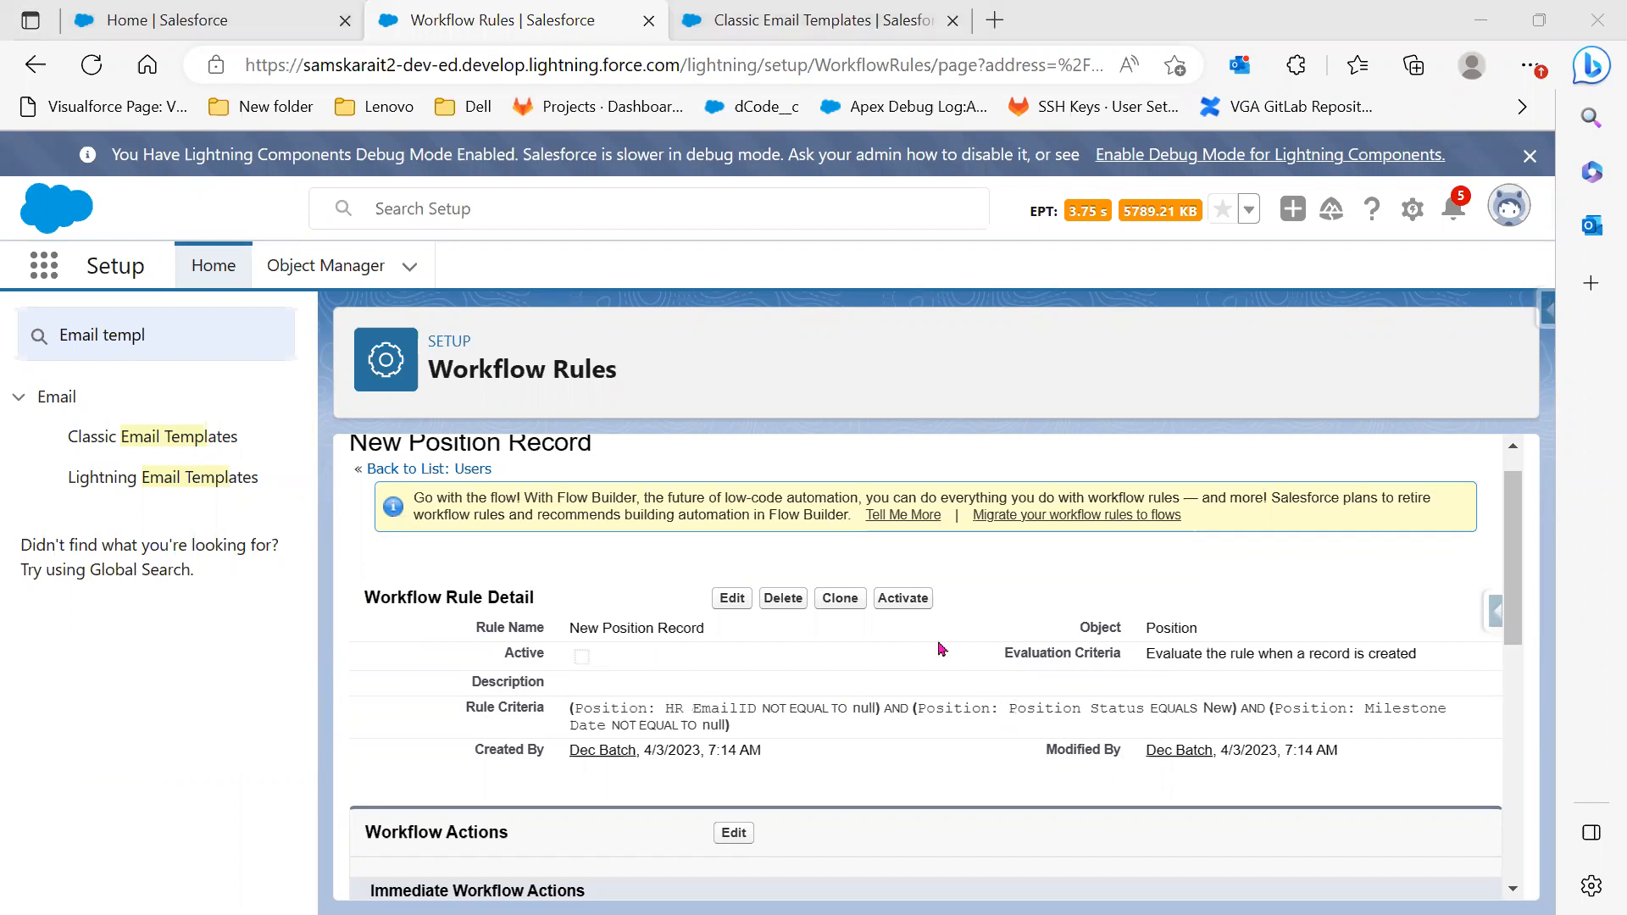
Activate the rule and accept the prompt to set a default workflow user
left_click(904, 601)
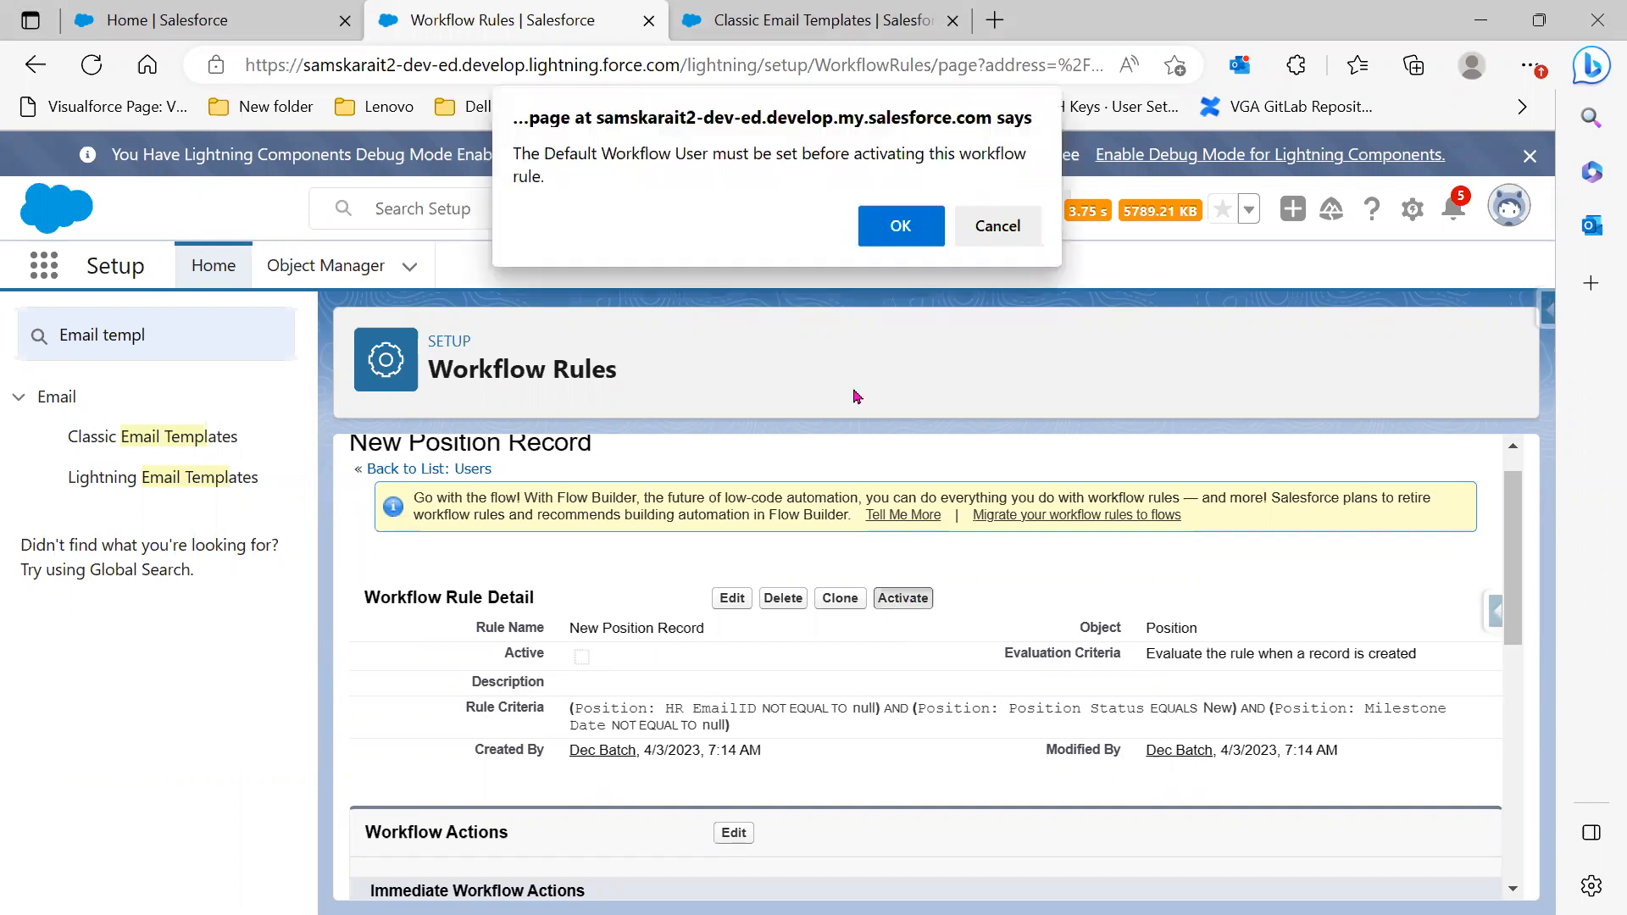
left_click(876, 227)
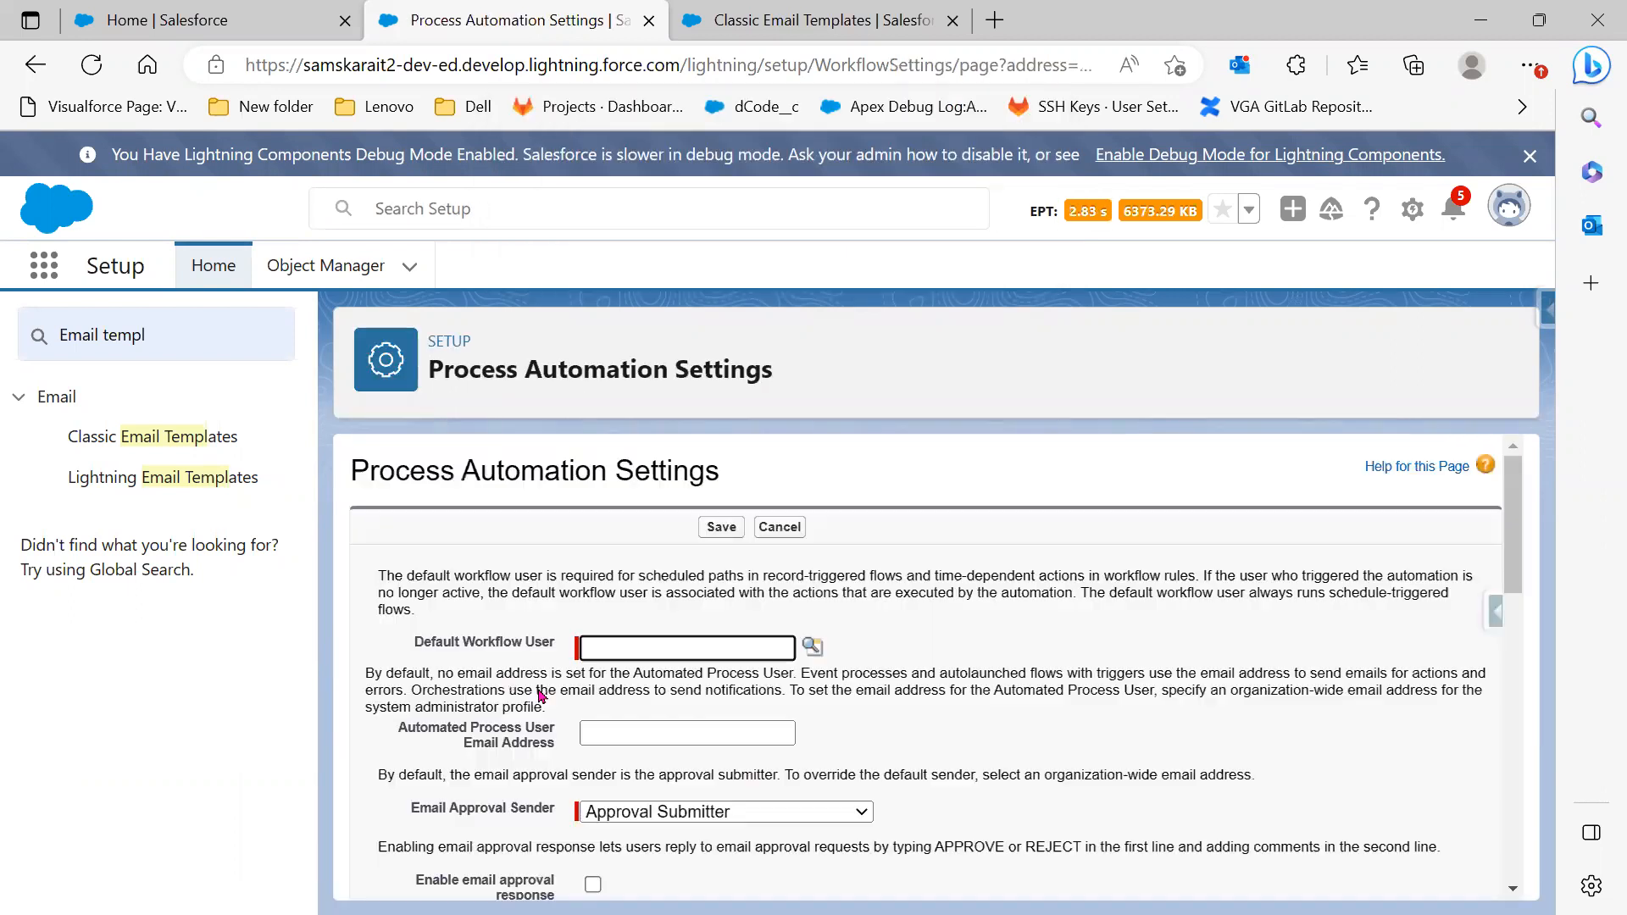
scroll(911, 708, "down", 2)
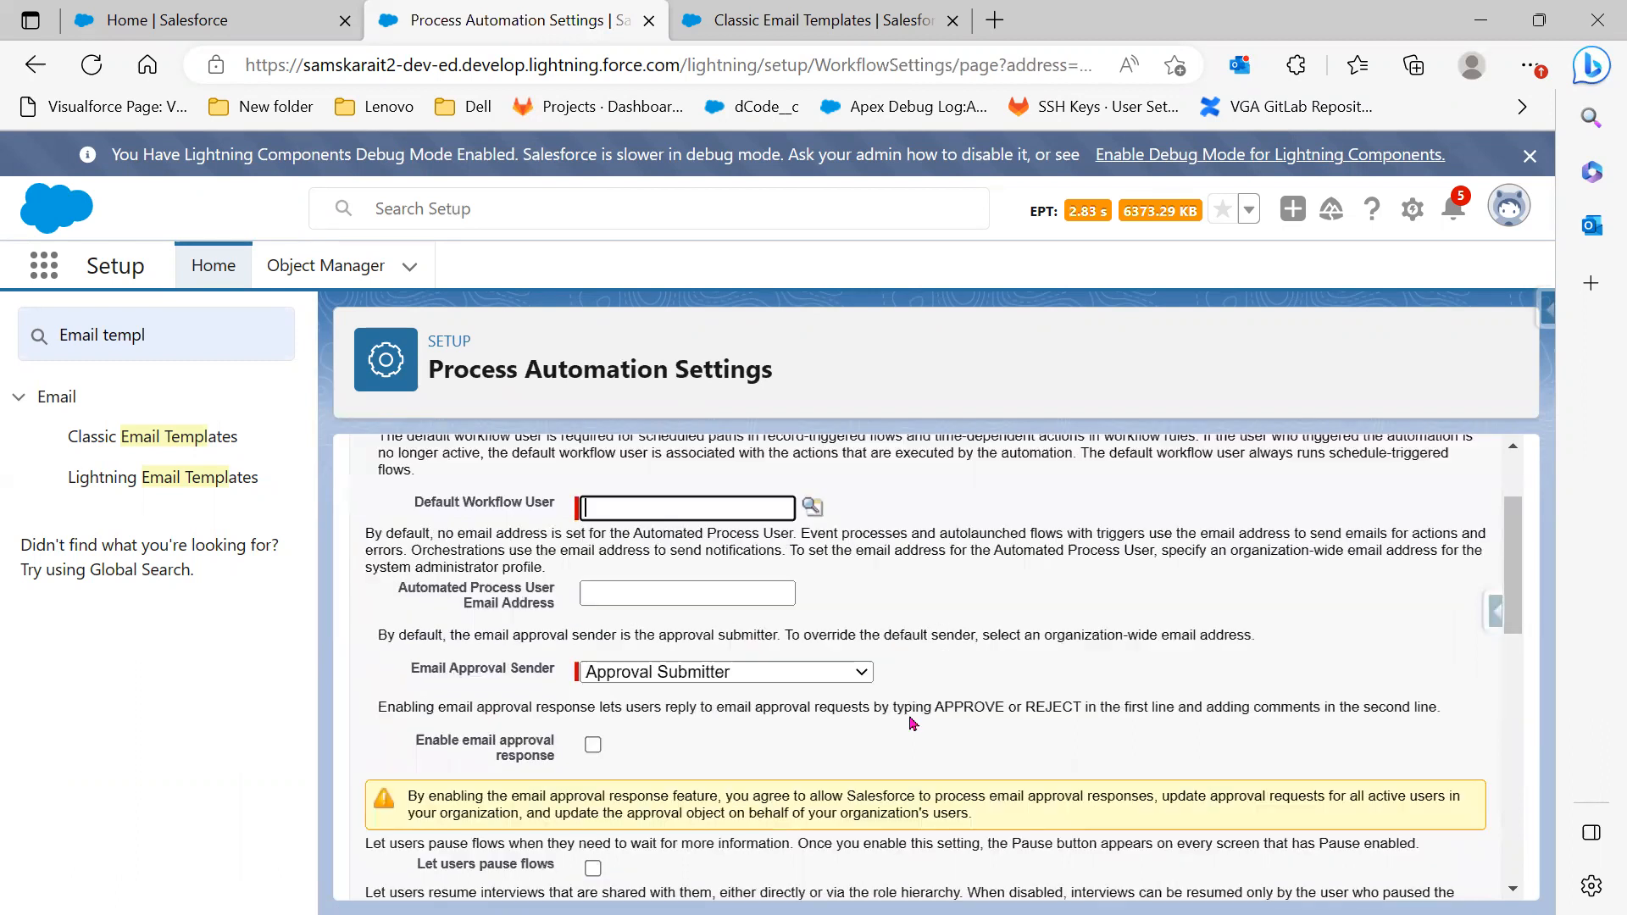
scroll(912, 722, "down", 5)
scroll(912, 722, "up", 4)
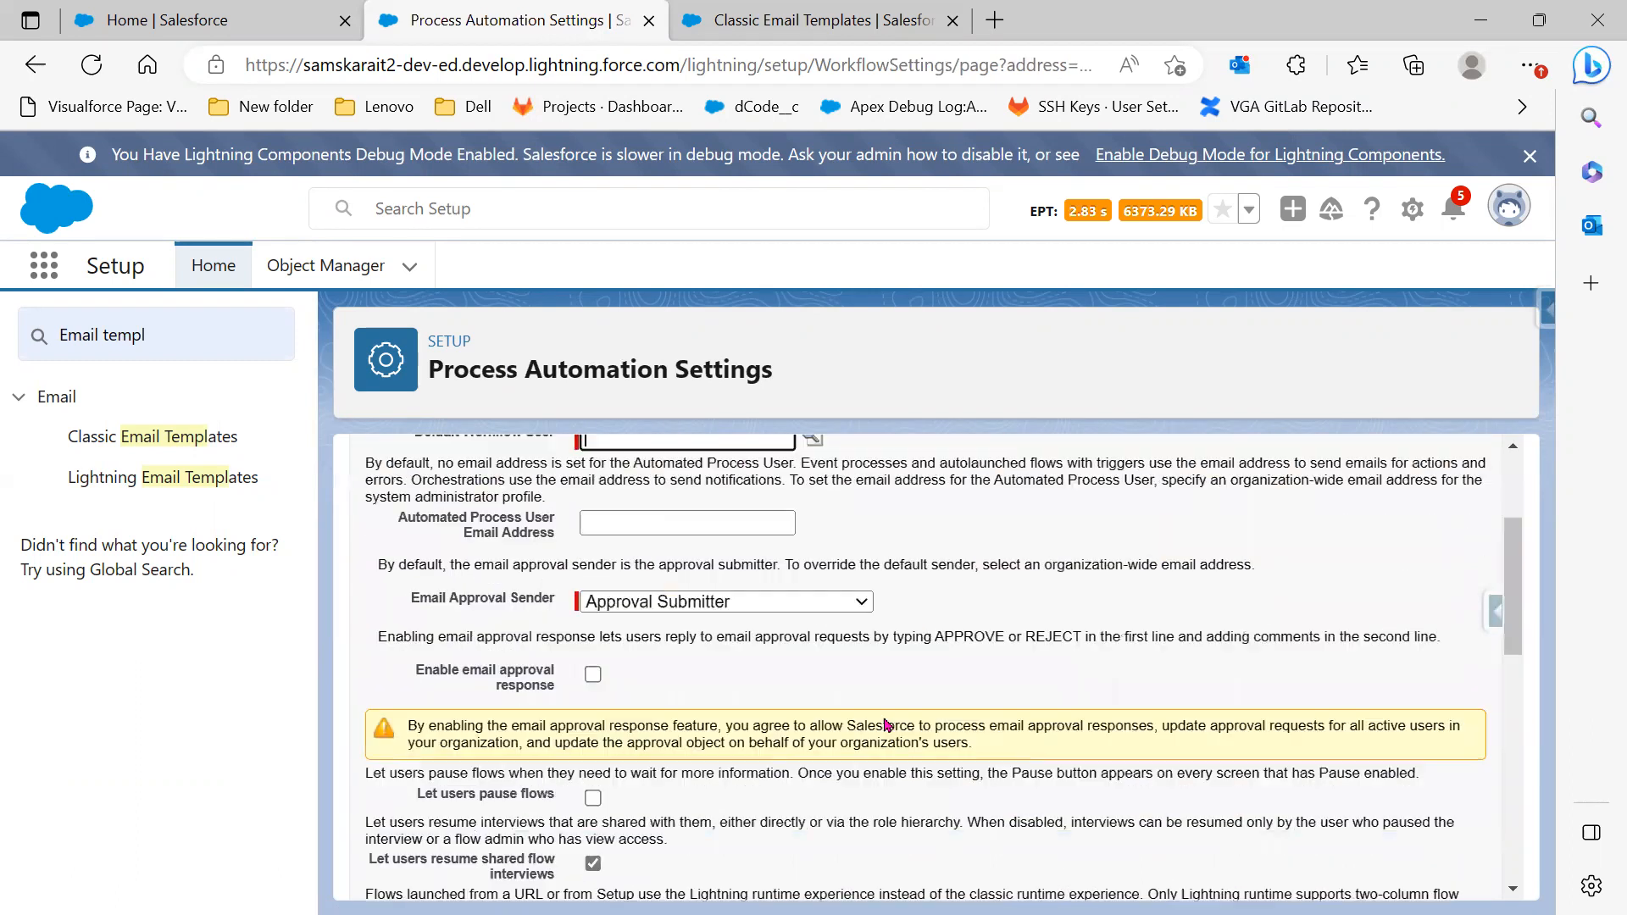
scroll(909, 746, "up", 2)
scroll(574, 625, "up", 1)
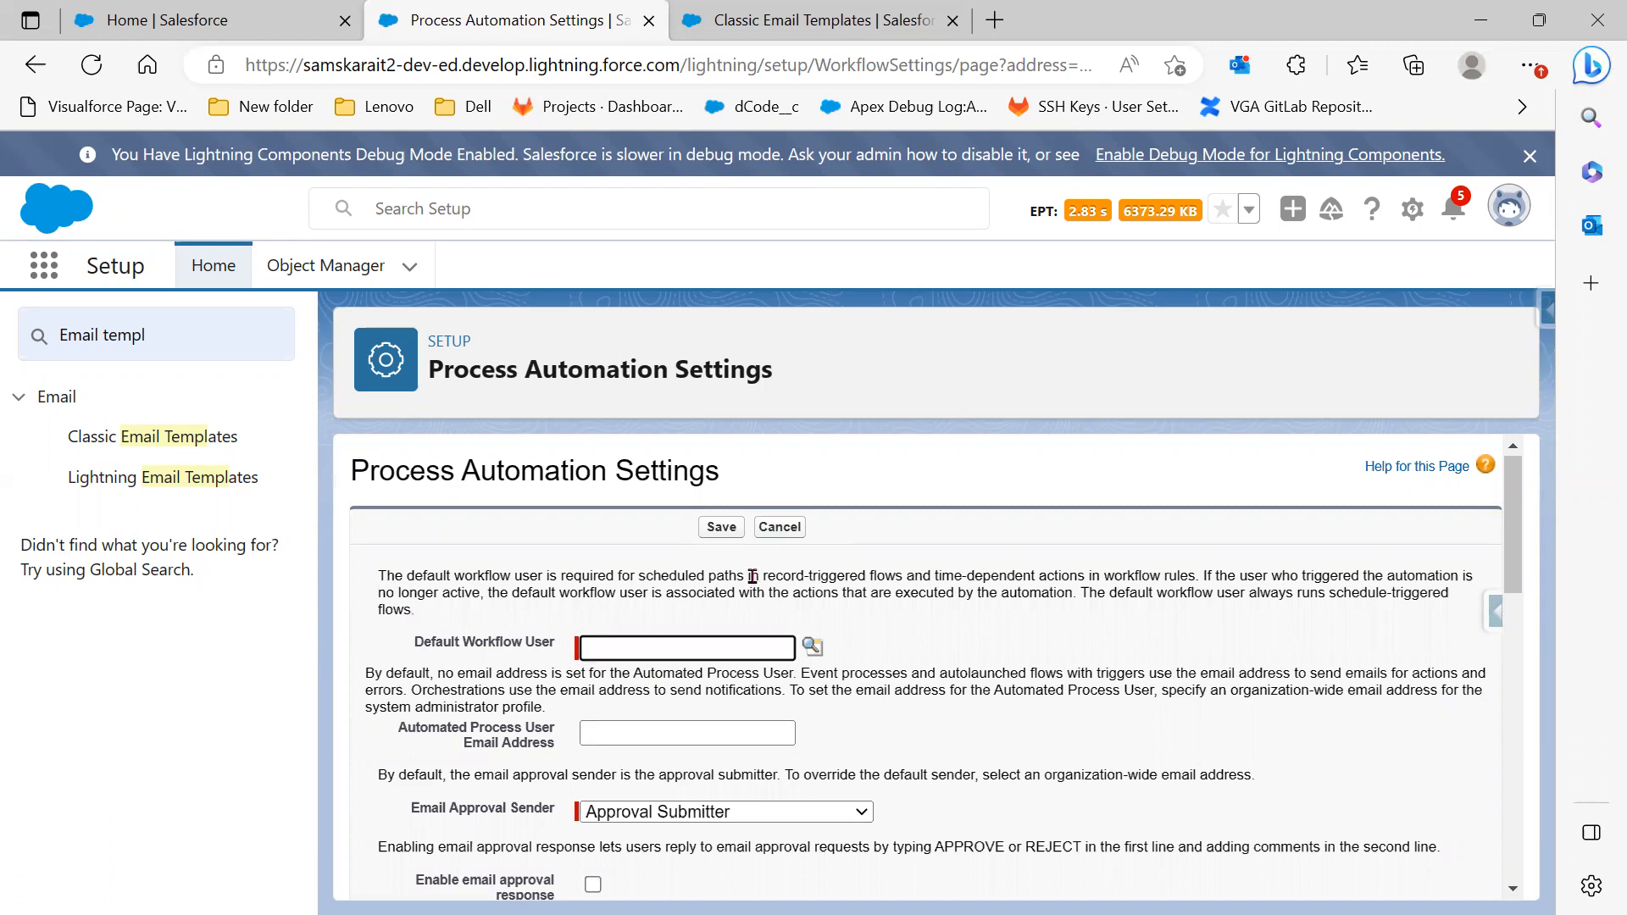
left_click_drag(751, 577, 812, 593)
Choose the admin user as Default Workflow User and save Process Automation Settings
left_click(812, 652)
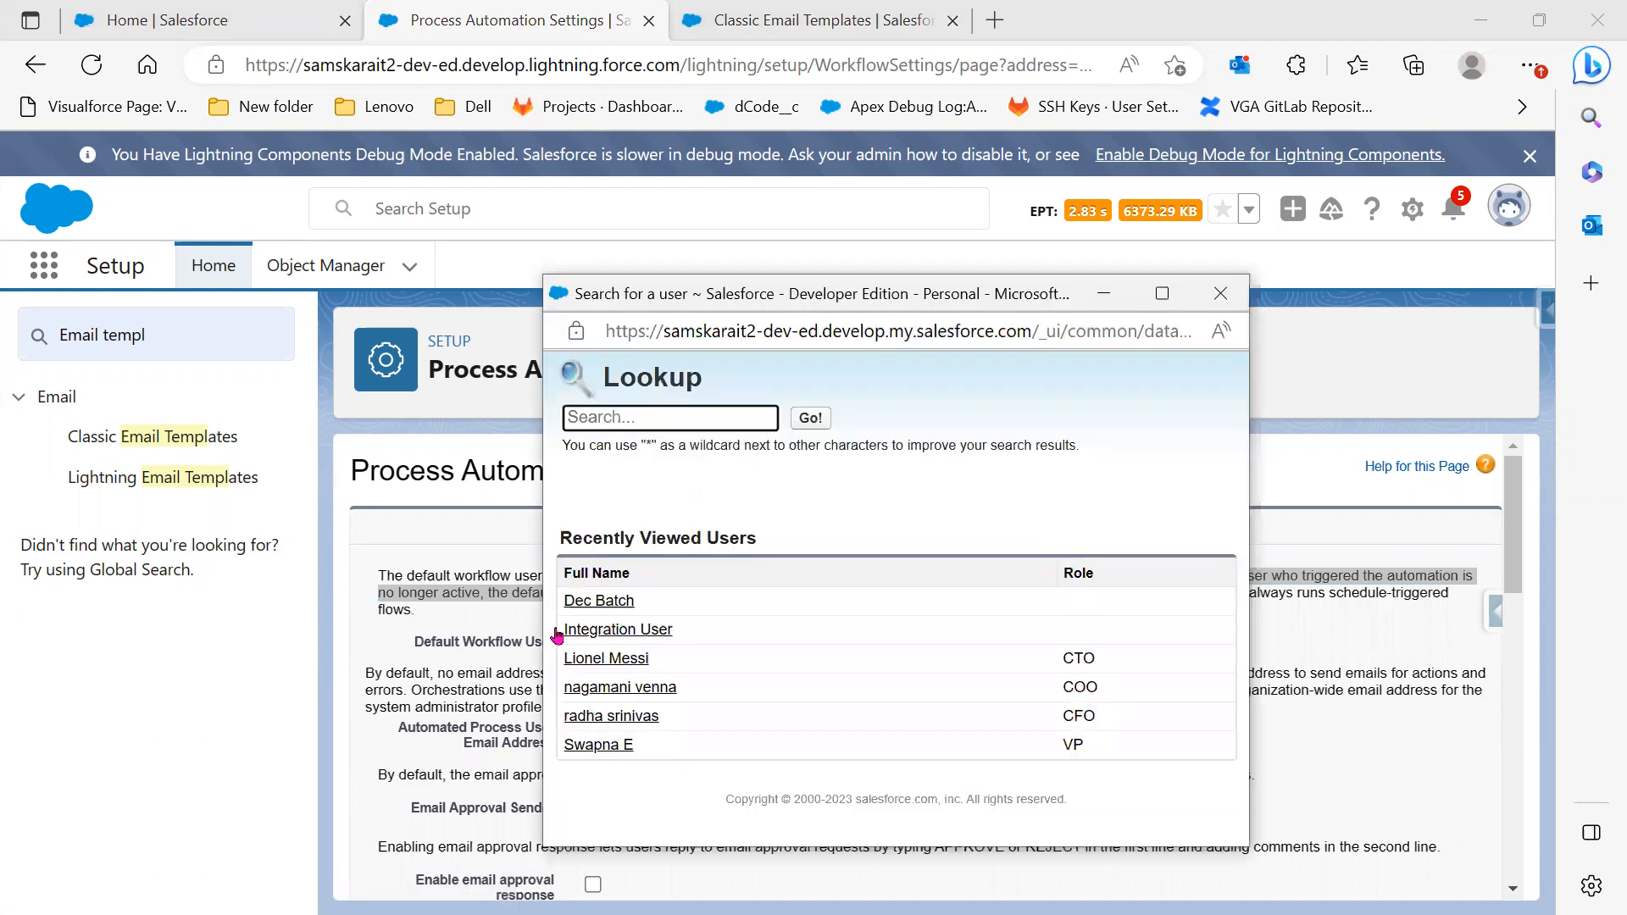
left_click(584, 603)
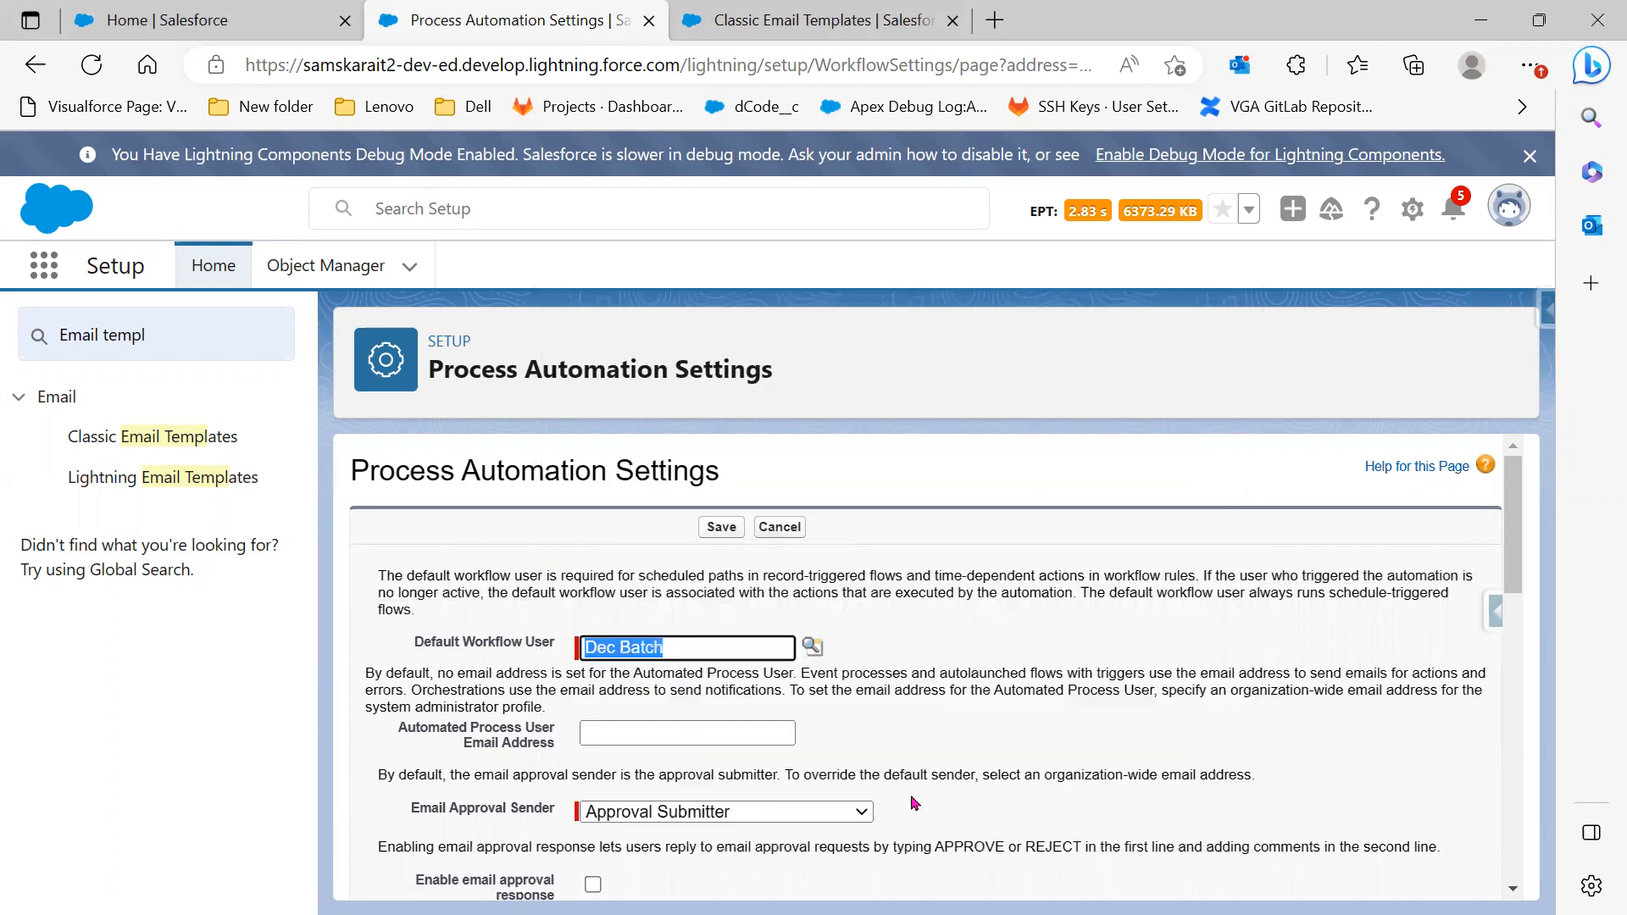
scroll(915, 802, "down", 2)
scroll(909, 800, "down", 2)
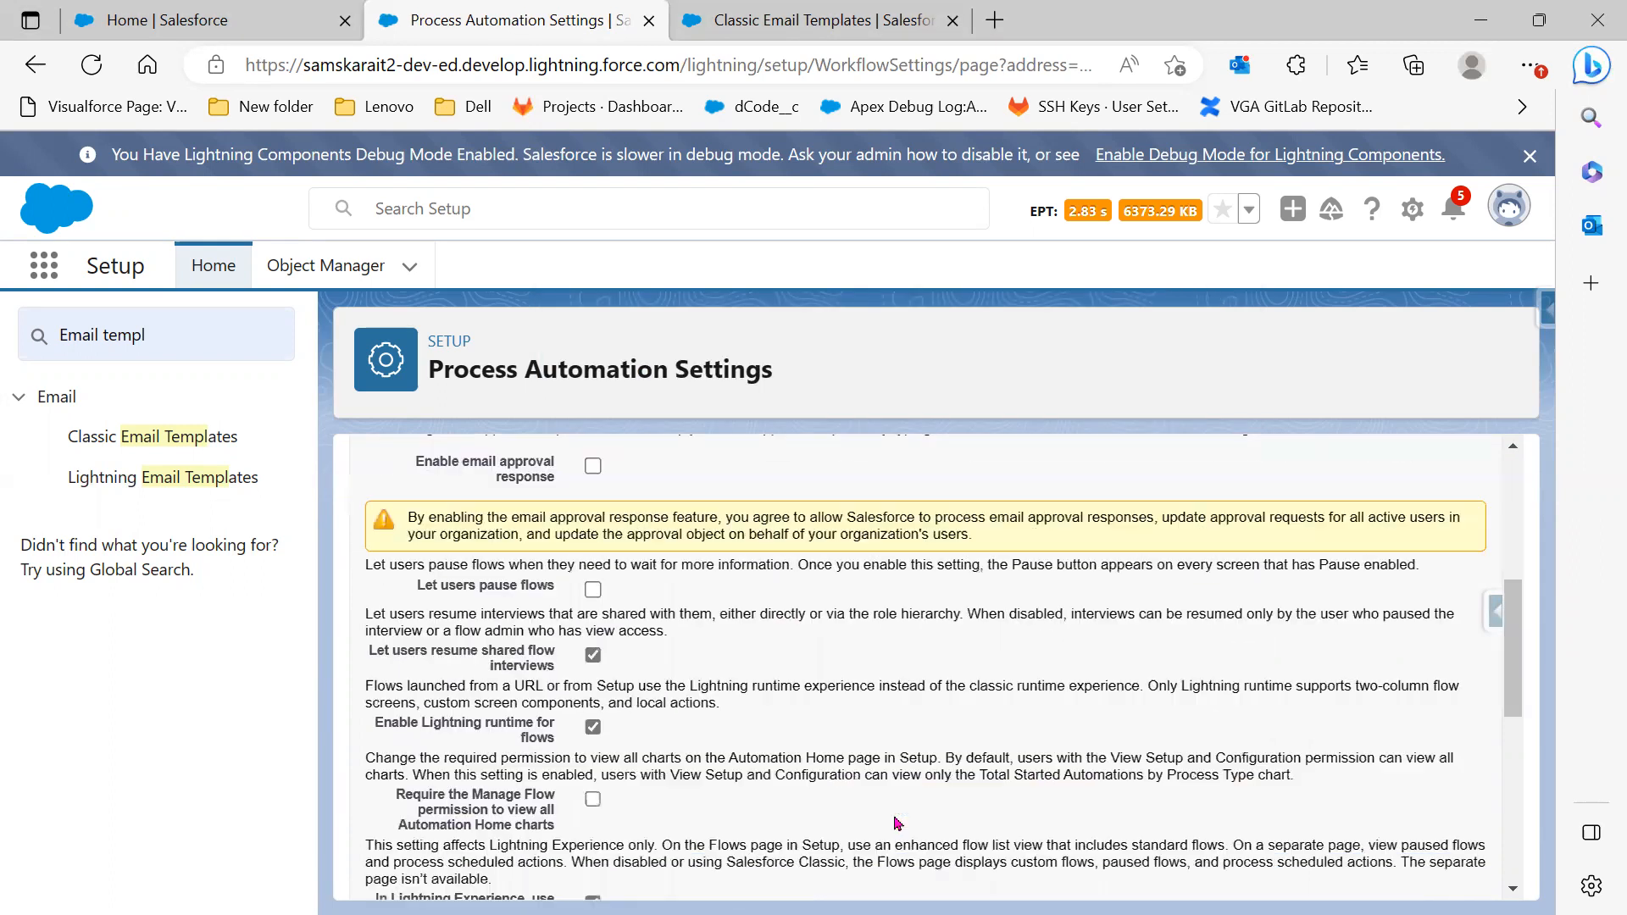
scroll(881, 857, "down", 5)
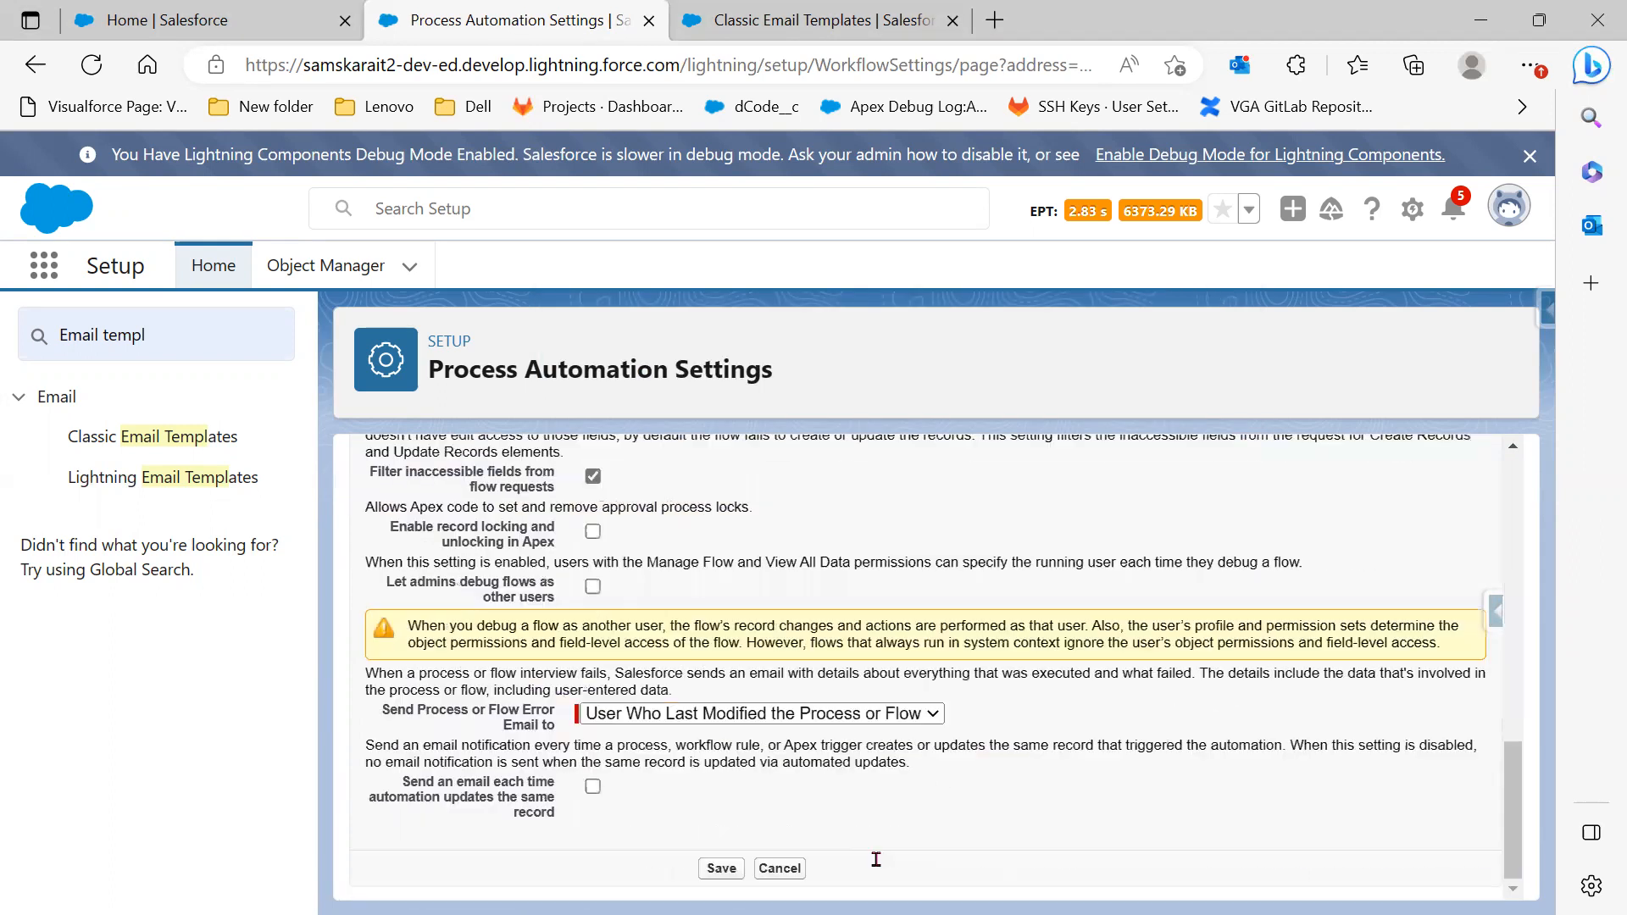
left_click(721, 869)
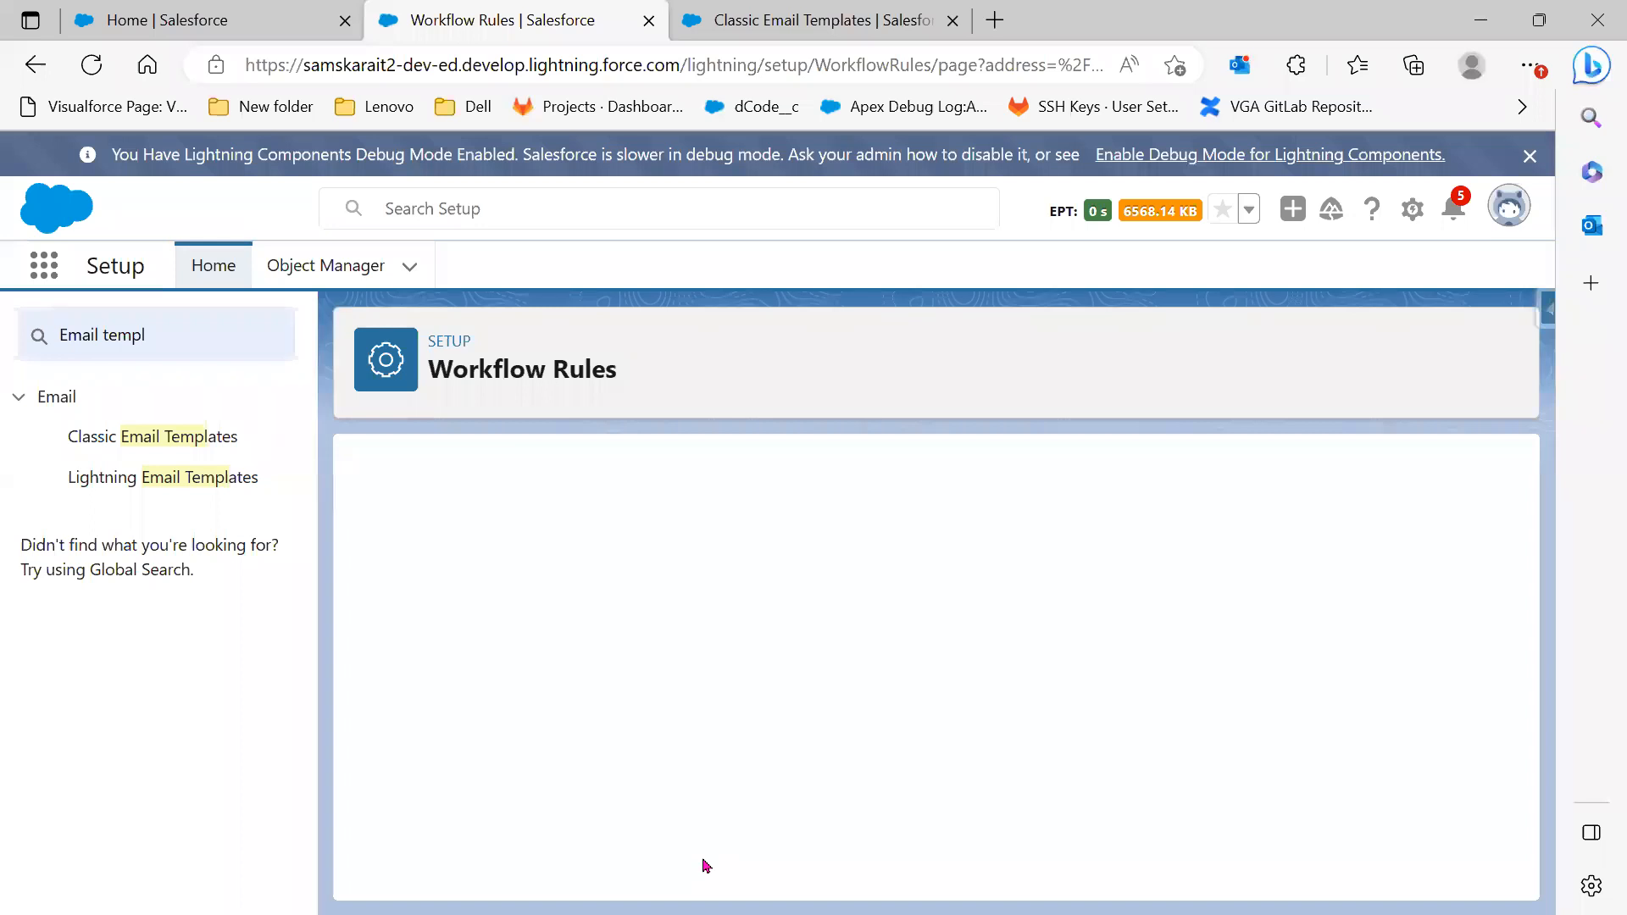
scroll(817, 701, "down", 1)
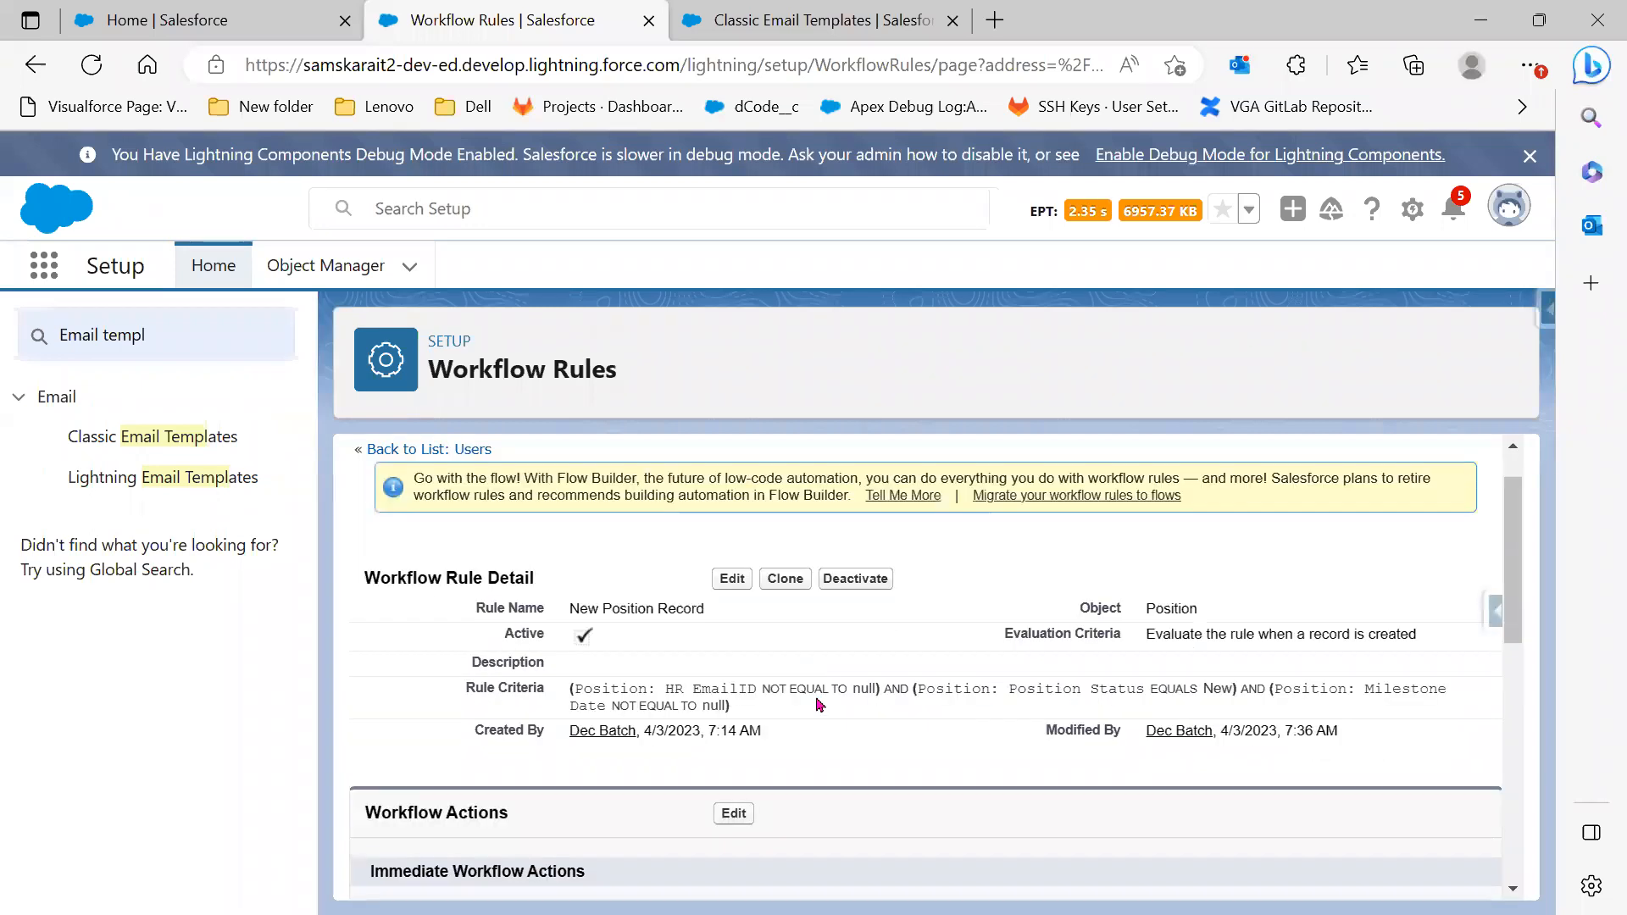
left_click(1480, 20)
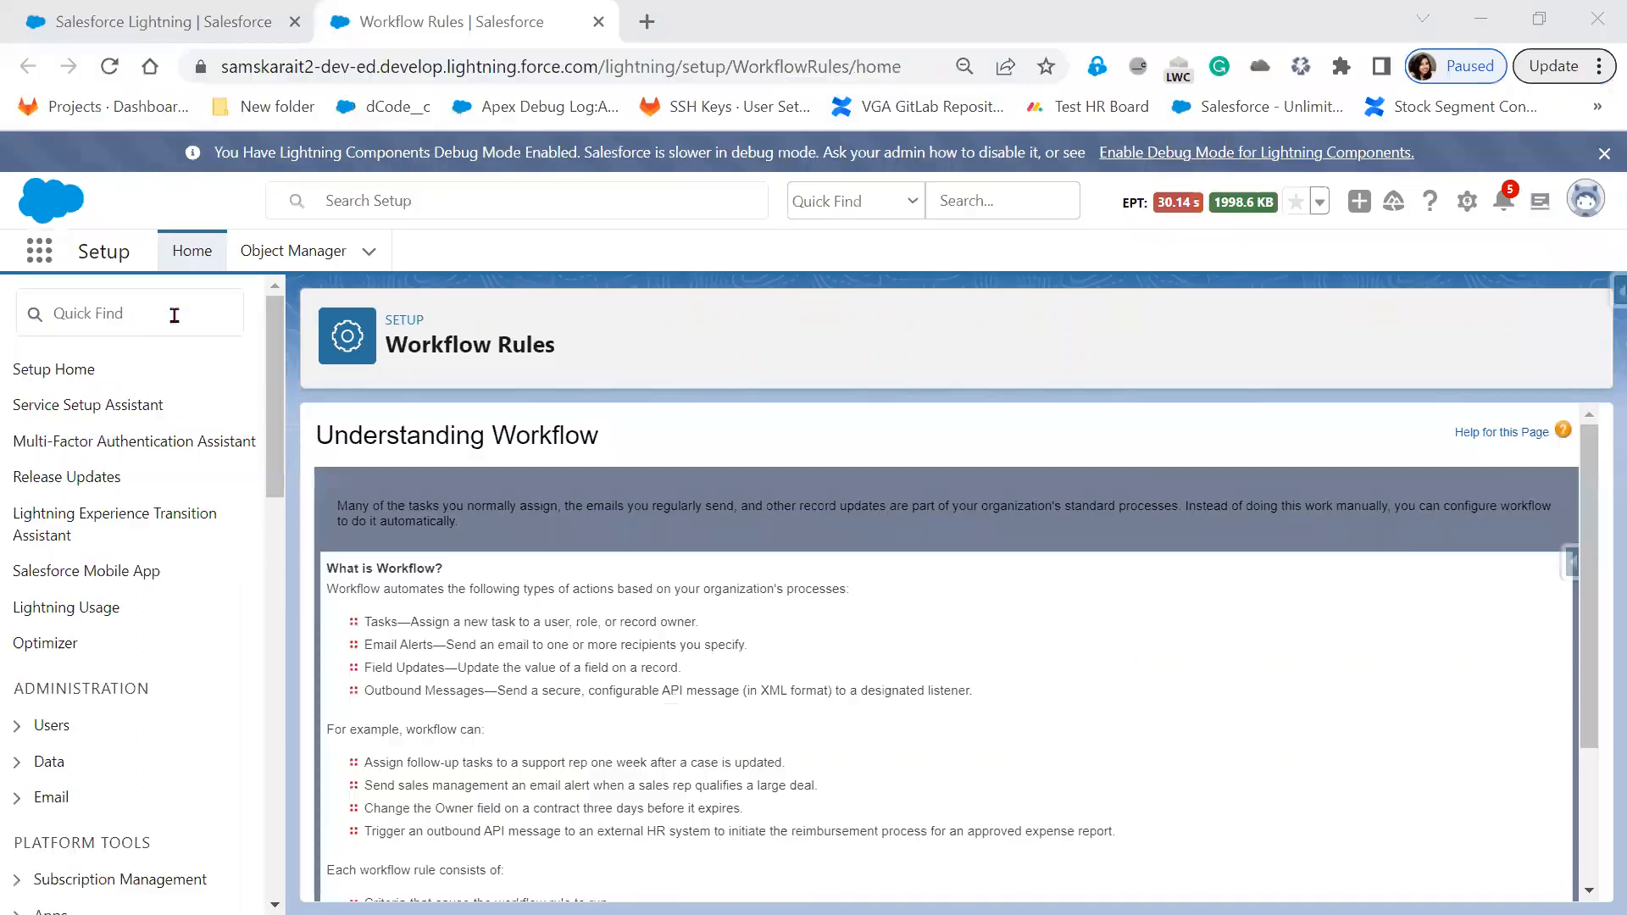
Clone the Salesforce Lightning position as 'JavaScript' with location Hyderabad
left_click(202, 23)
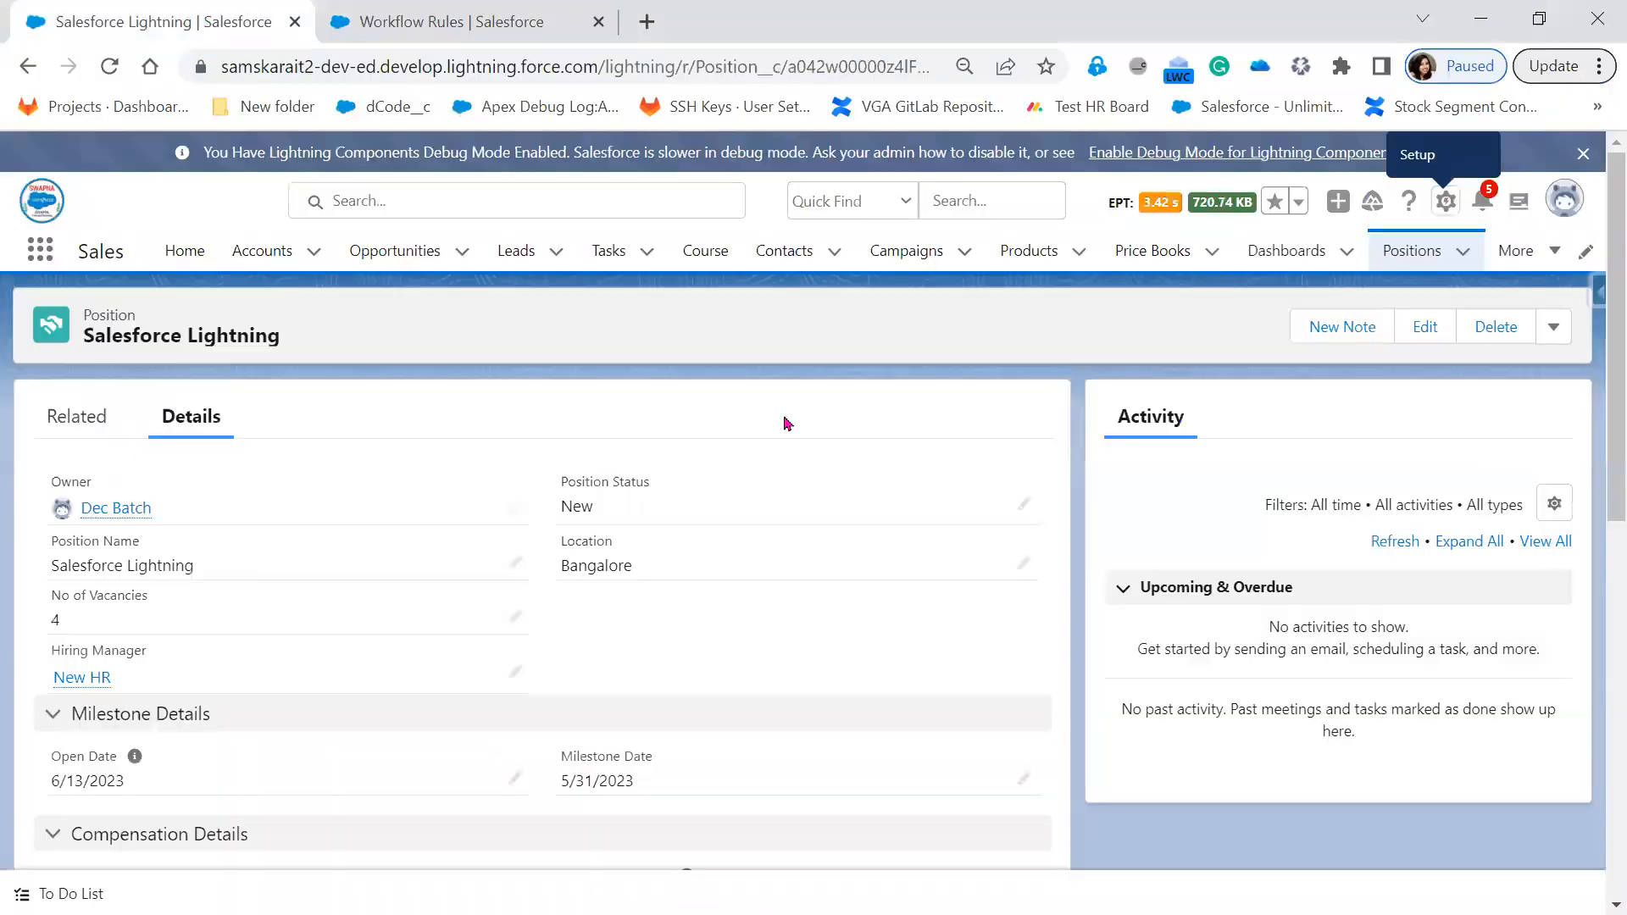
left_click(1554, 332)
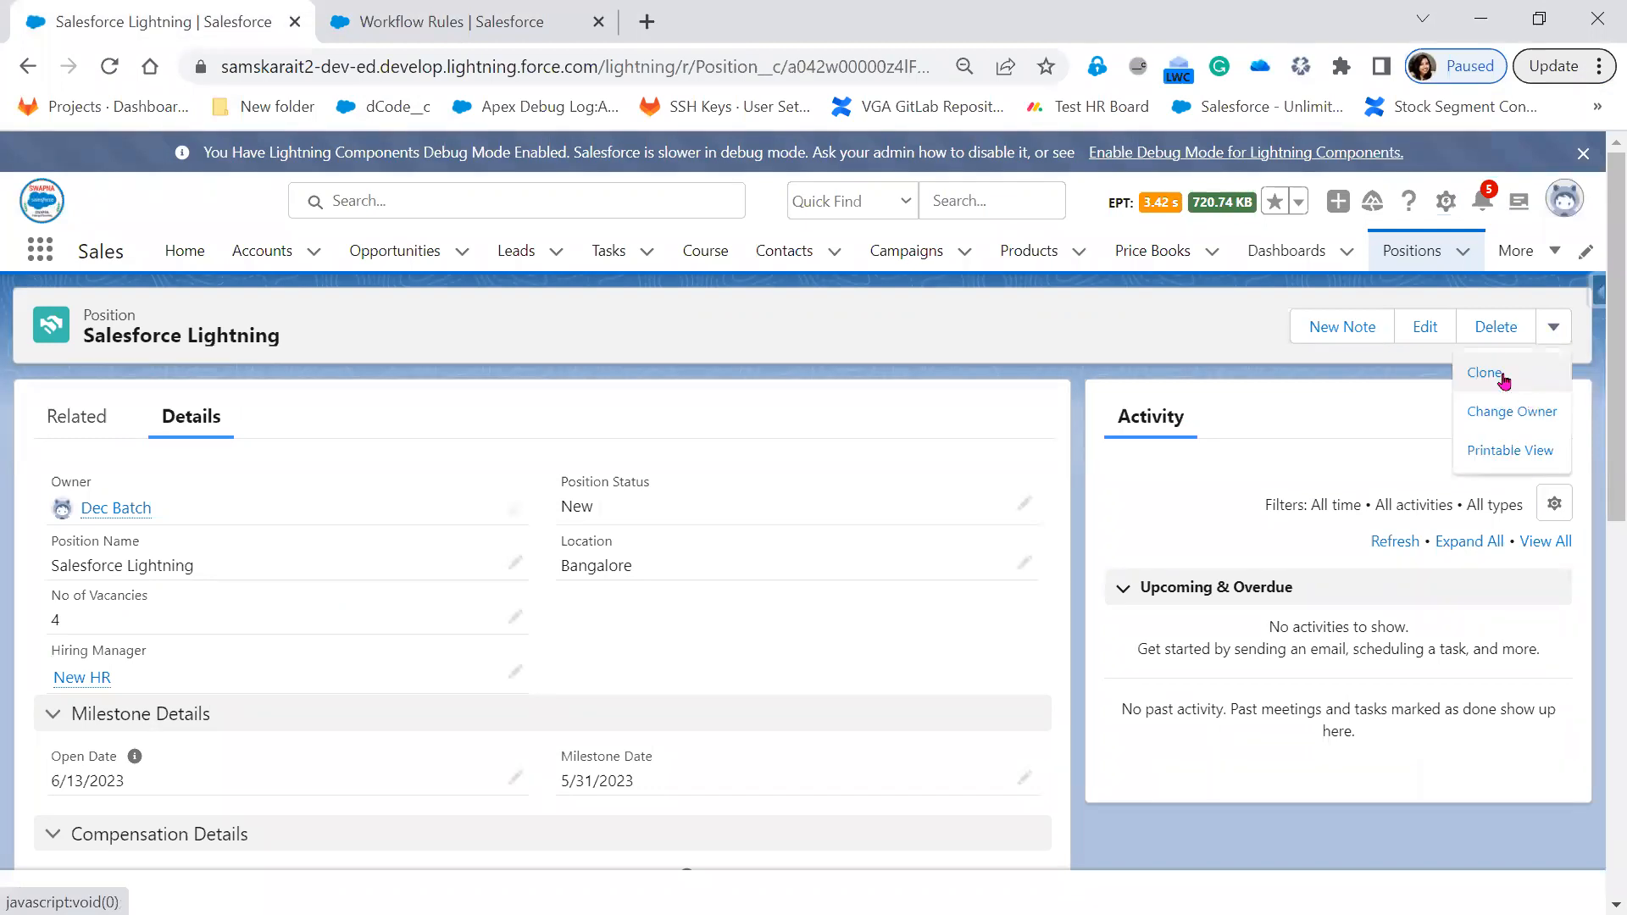
left_click(1495, 381)
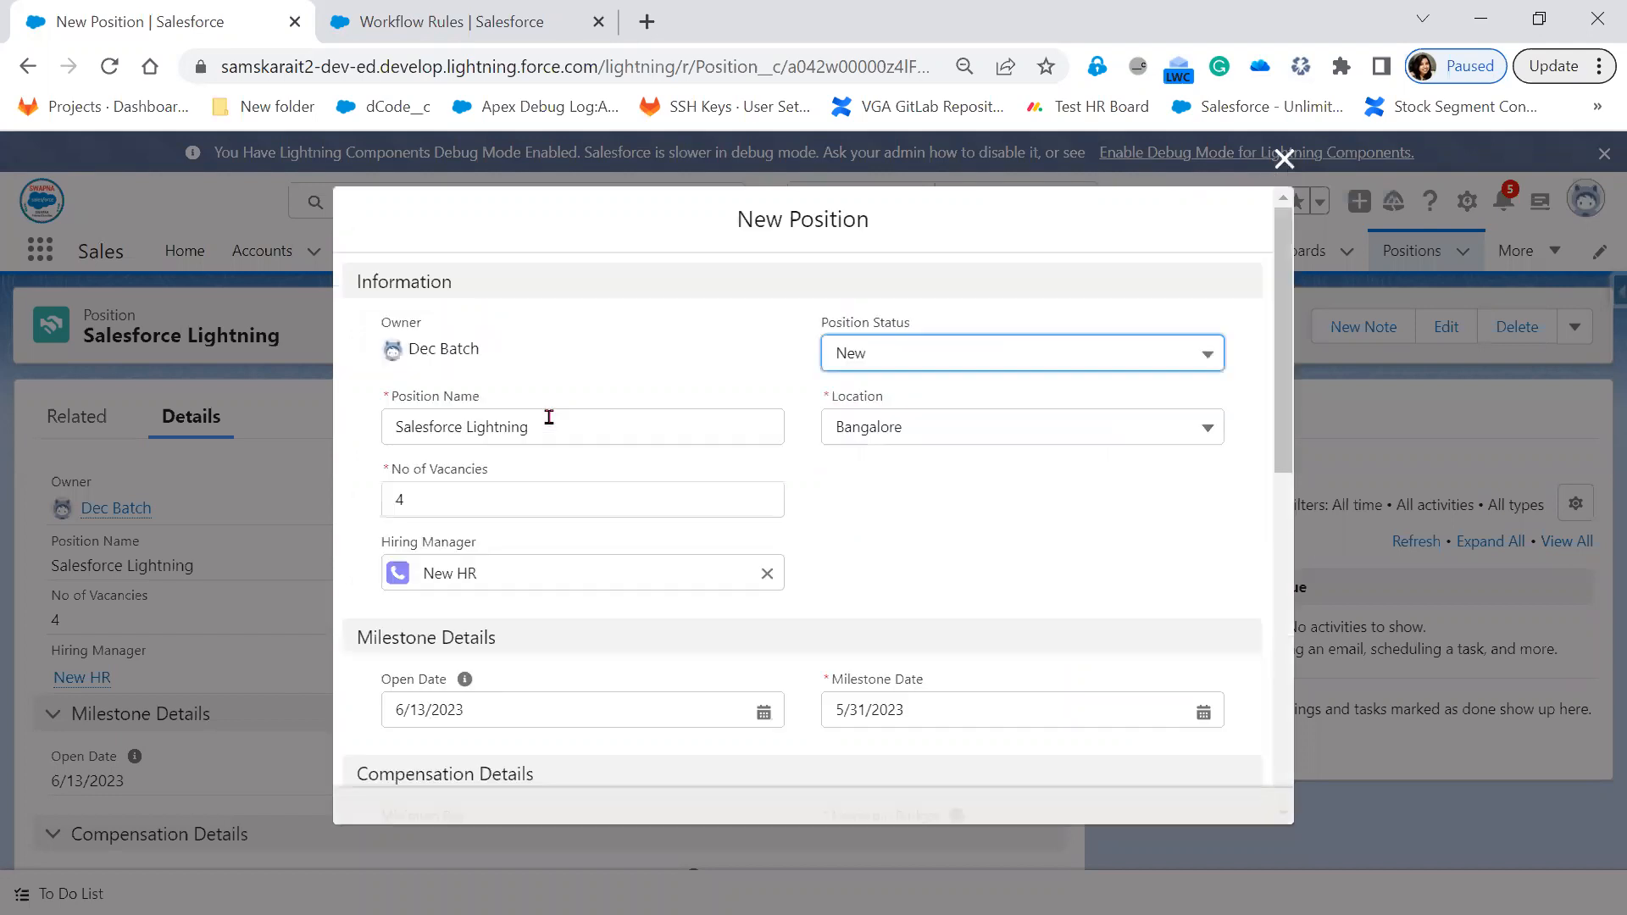
type("Ja")
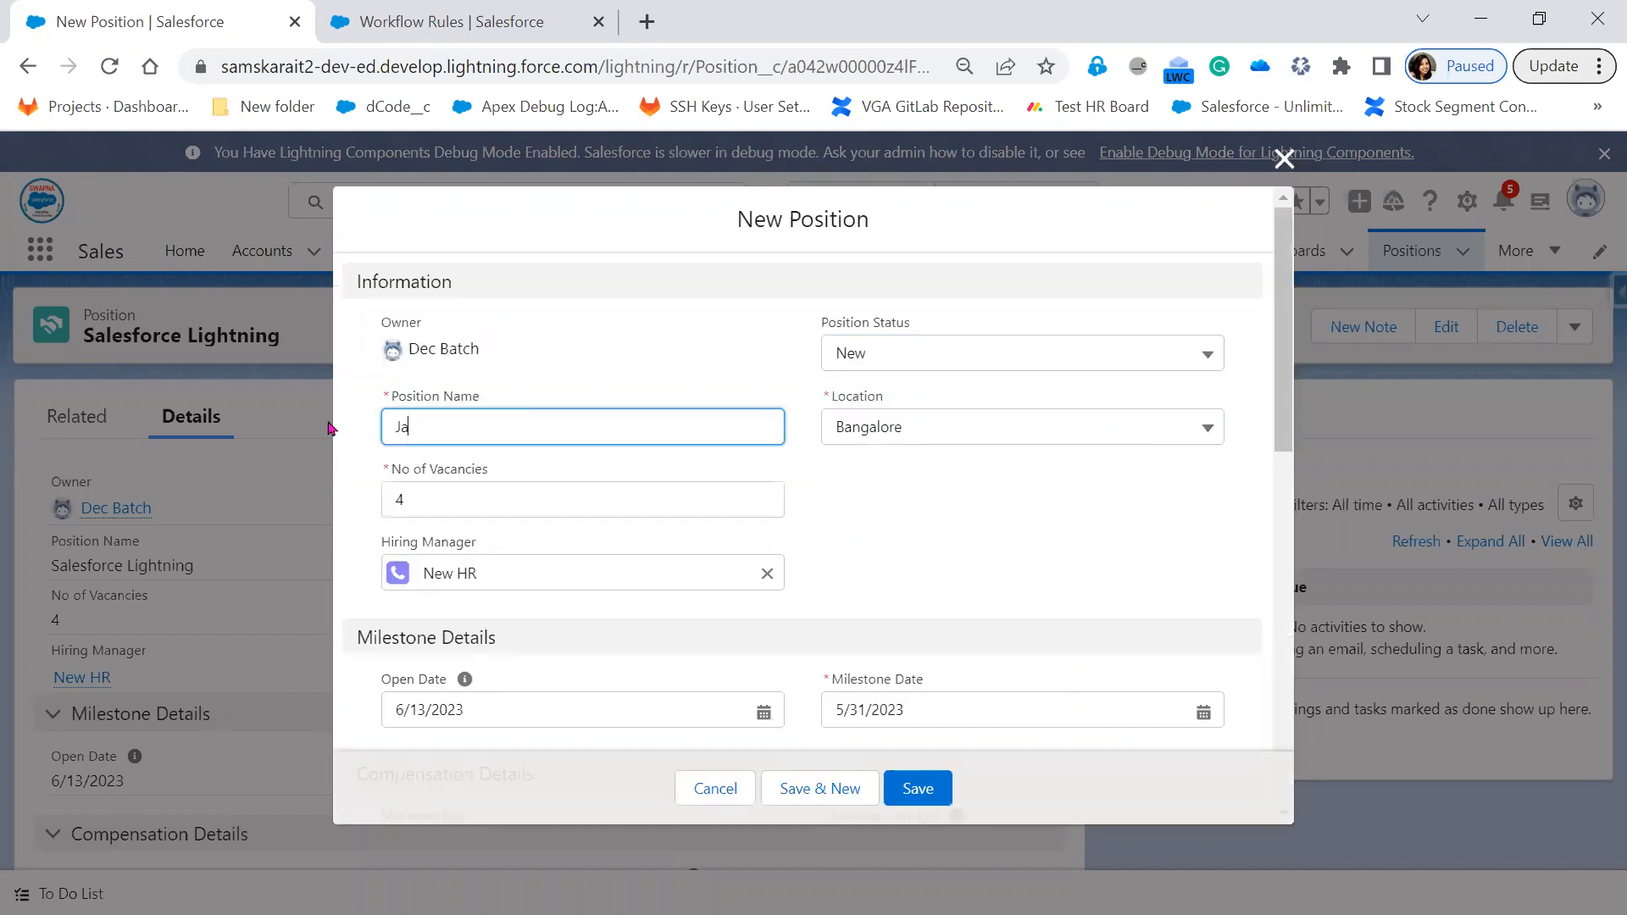
type("vaScript")
left_click(950, 449)
left_click(935, 555)
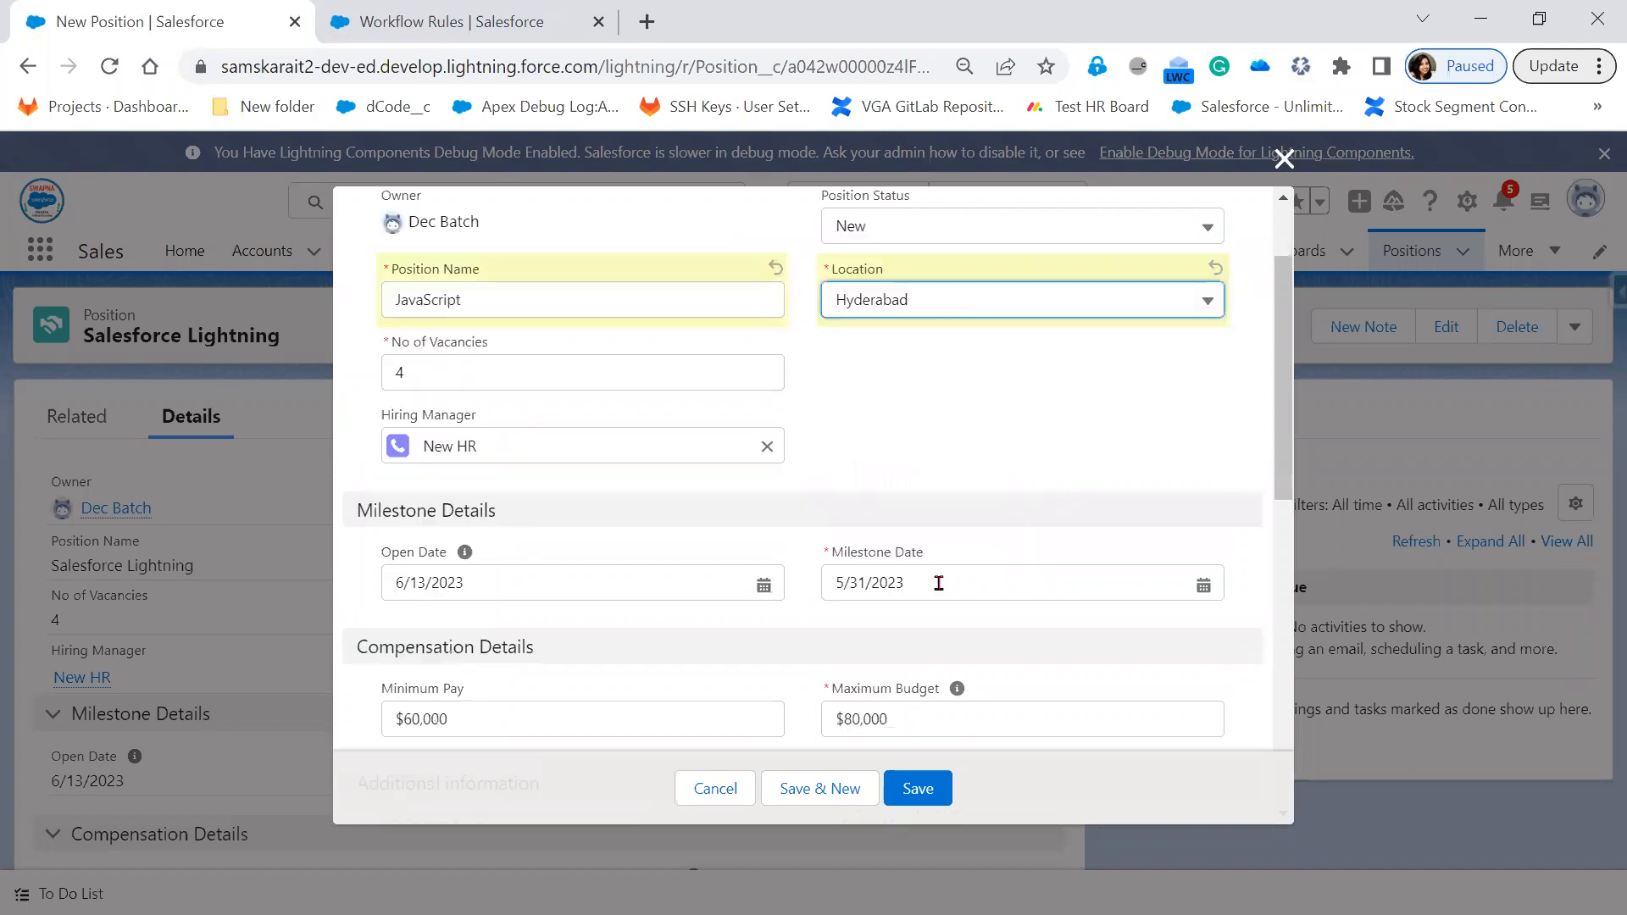
Clear the old Open Date and set it to 4/3/2023
key("Tab")
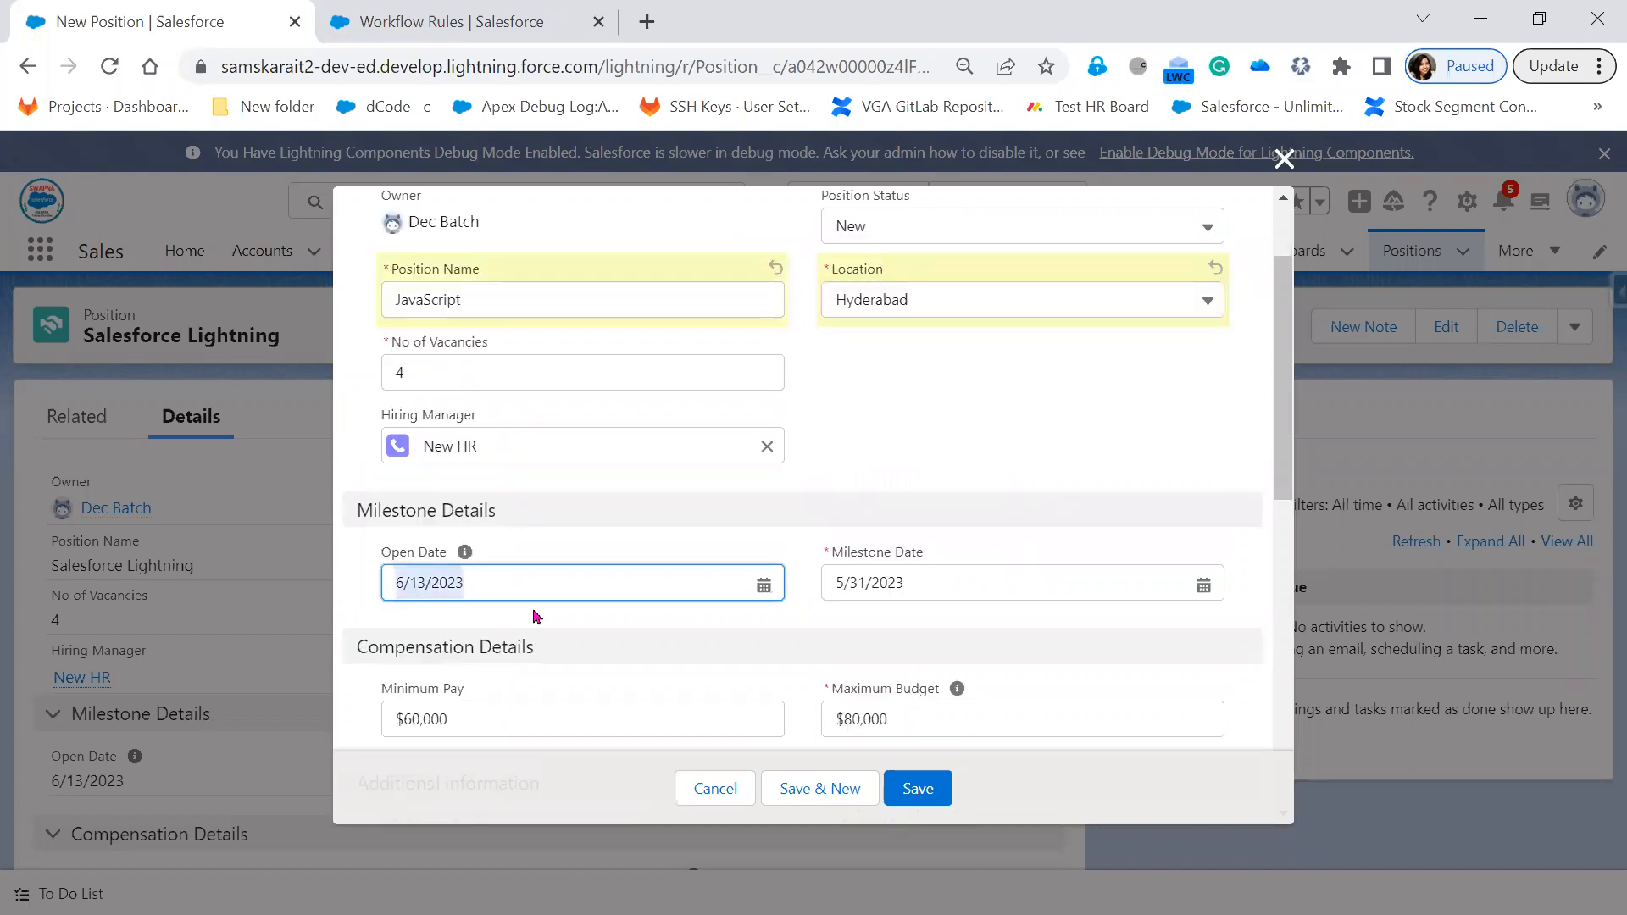
key("BackSpace")
left_click(757, 587)
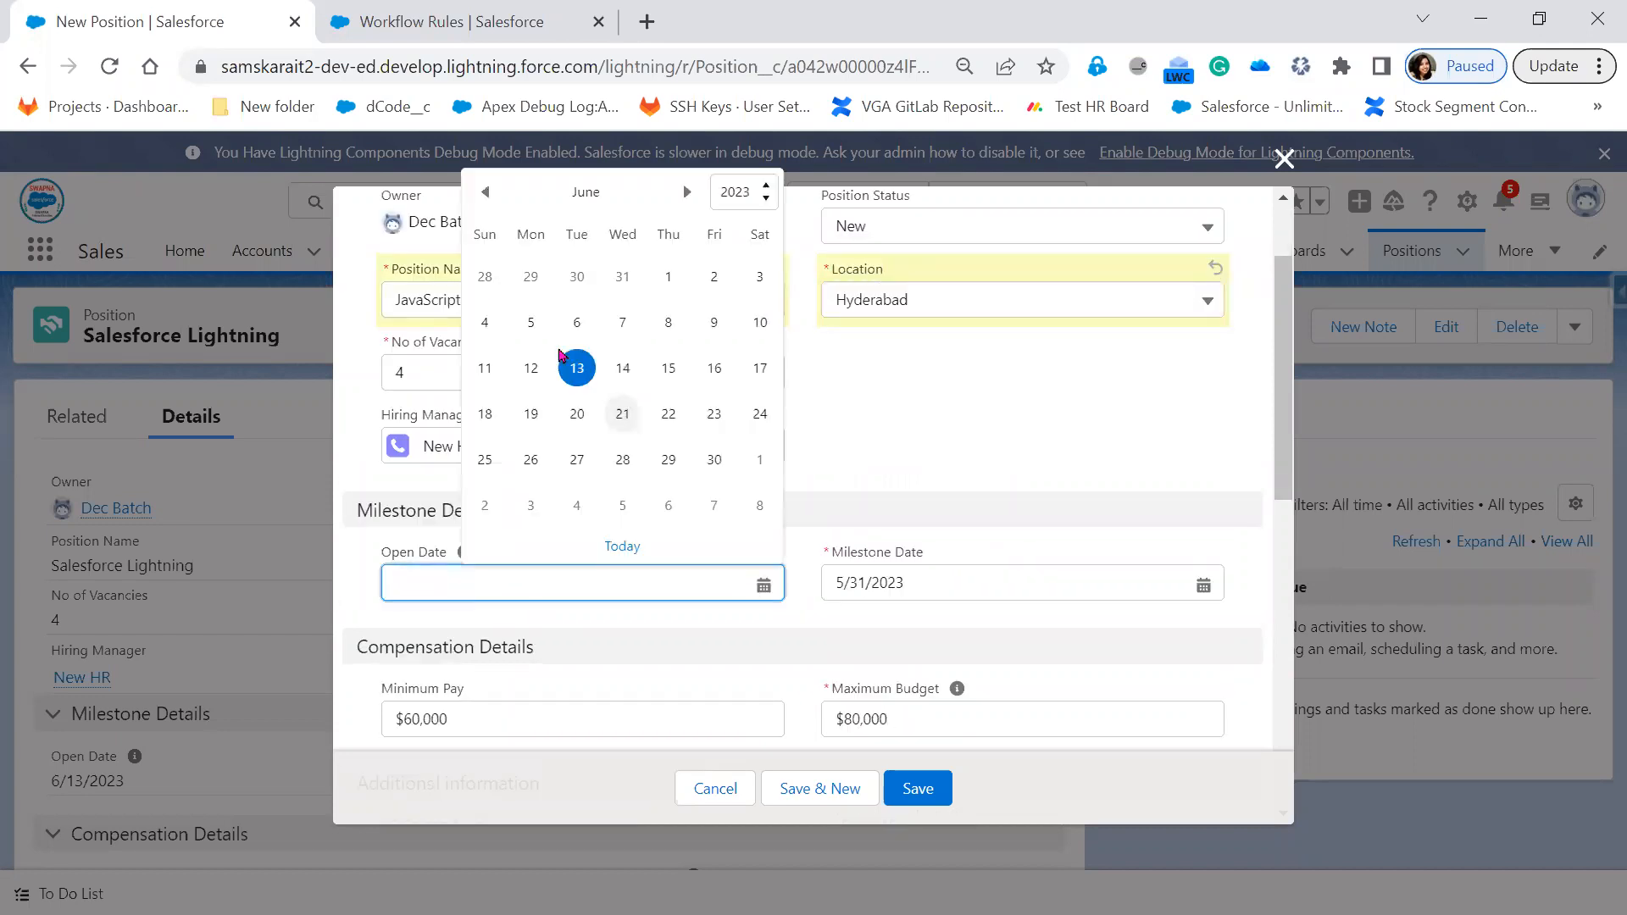
left_click(578, 368)
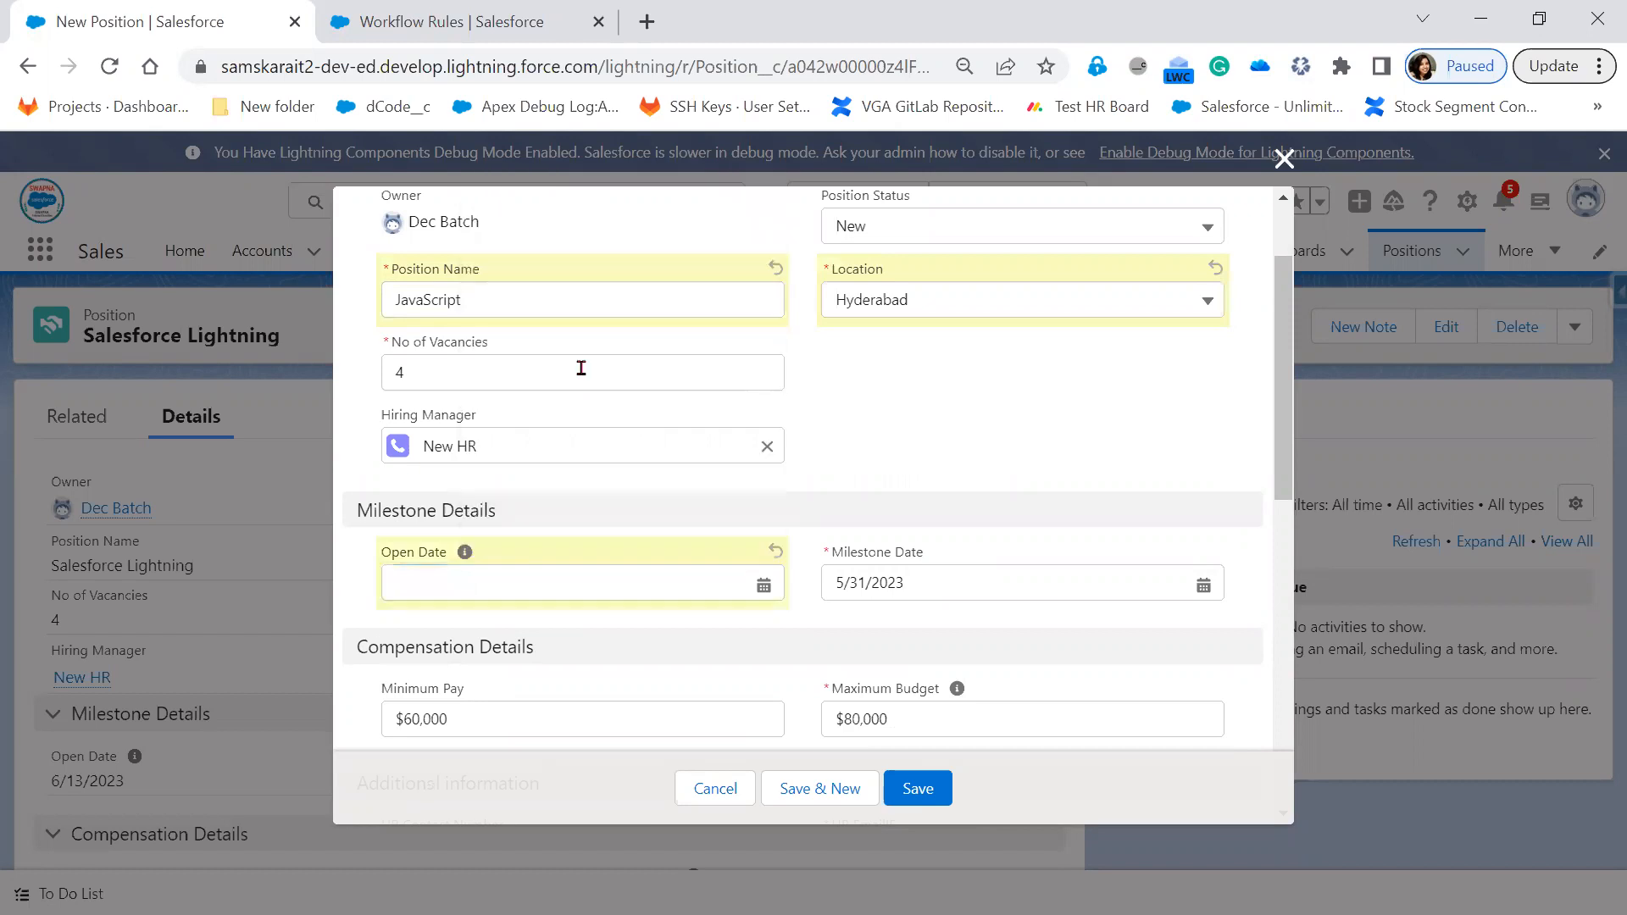
left_click(756, 586)
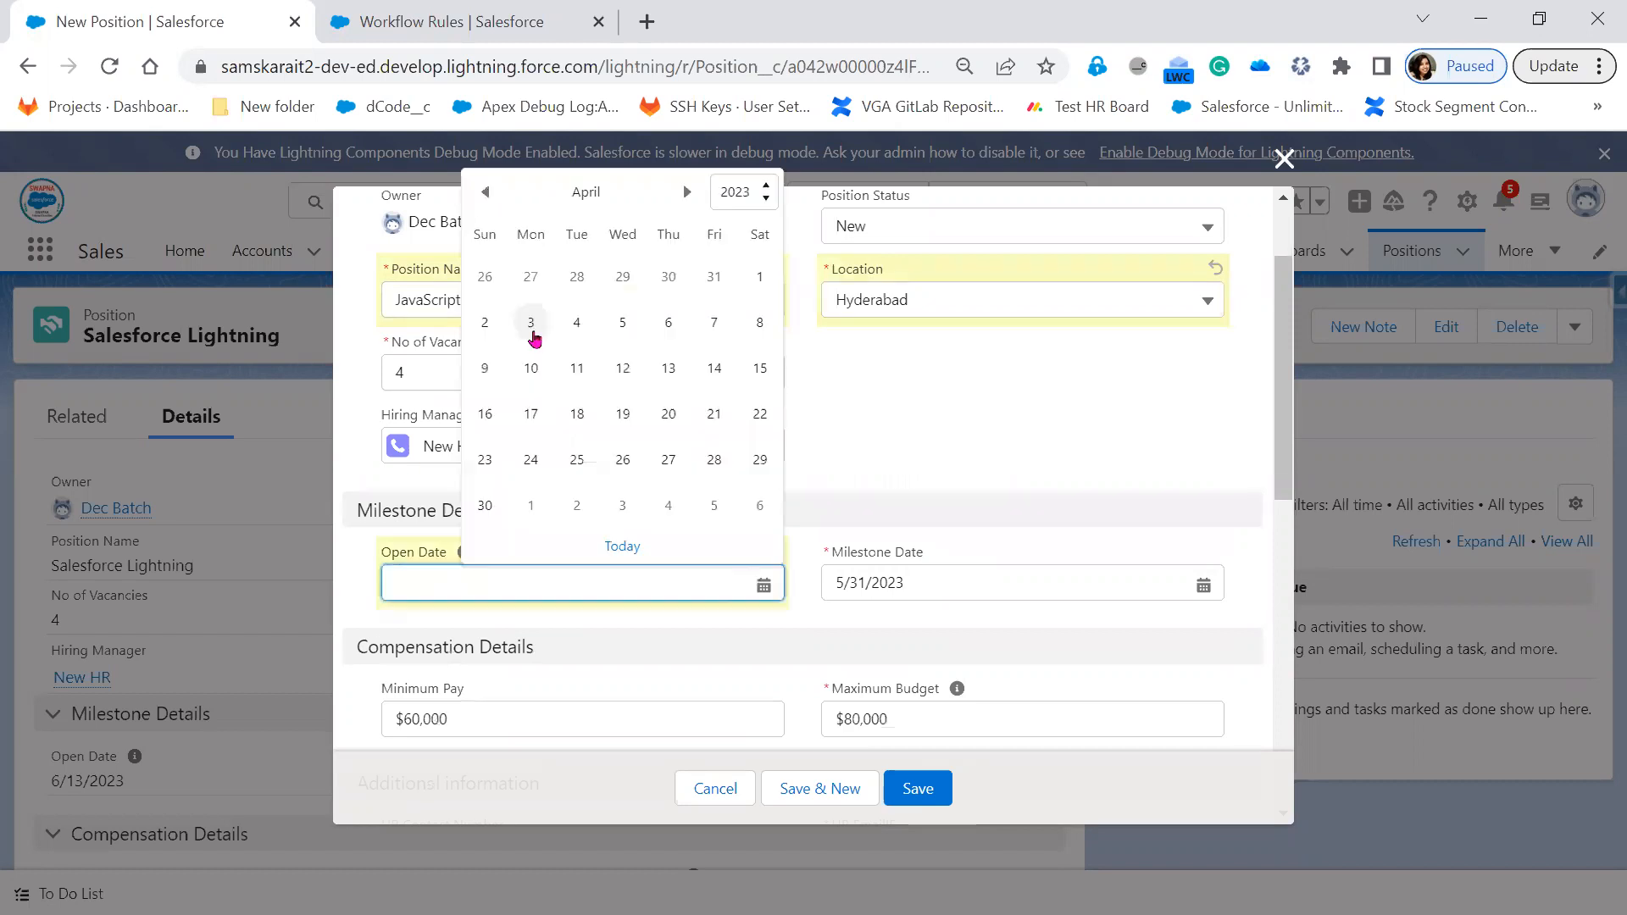
left_click(531, 323)
Replace the Milestone Date with 4/30/2023
left_click(978, 582)
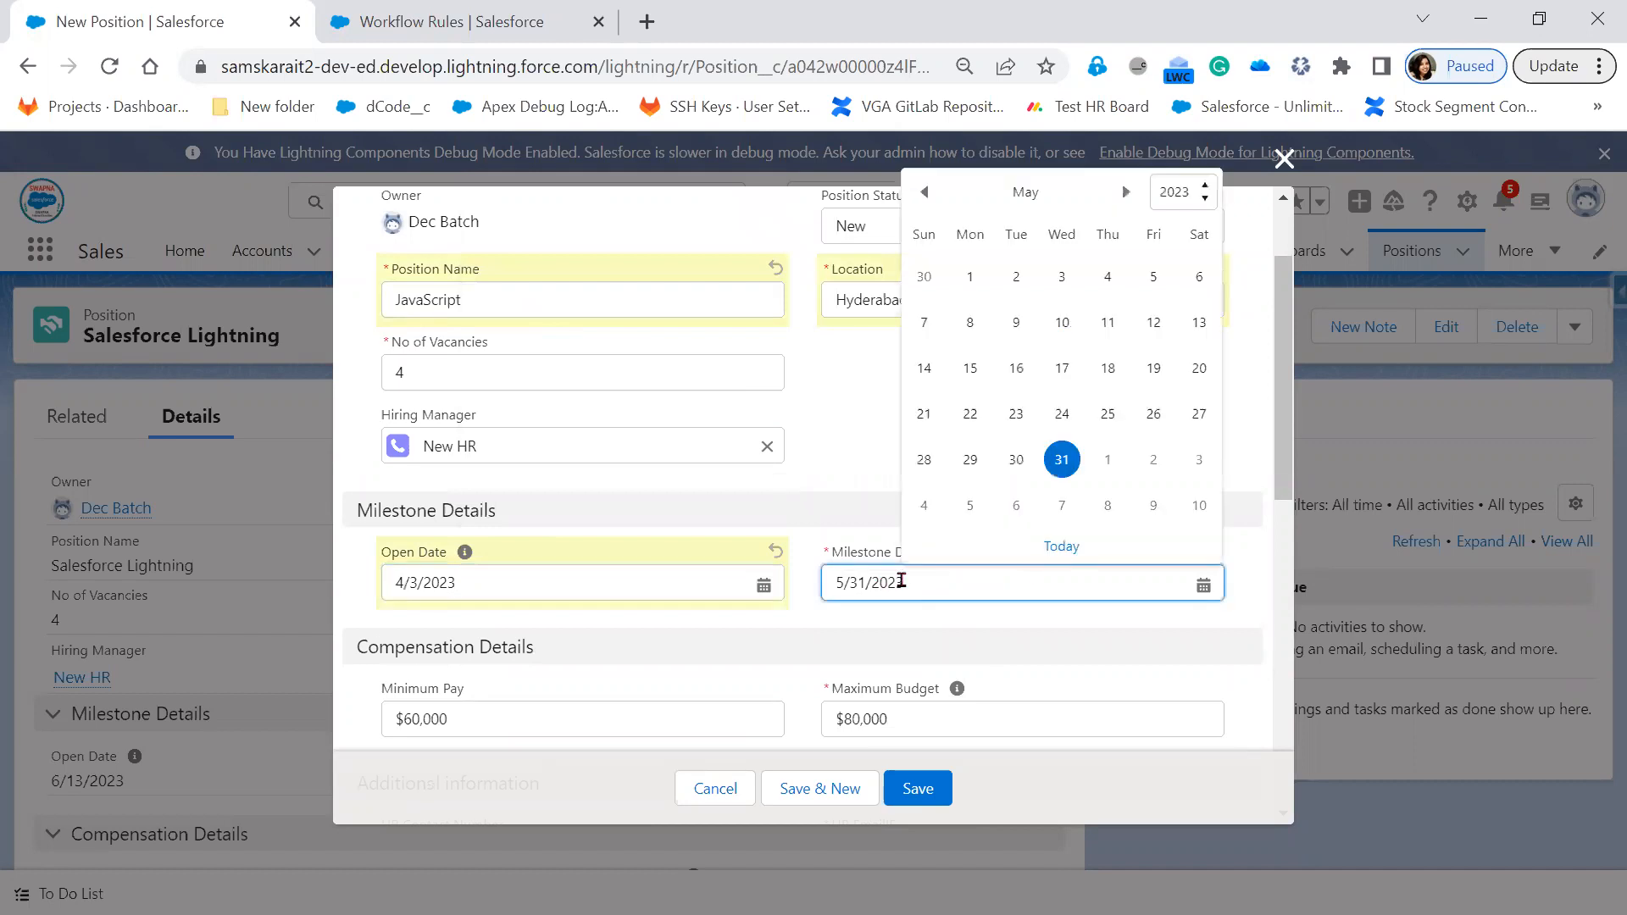
key("ctrl+a")
key("BackSpace")
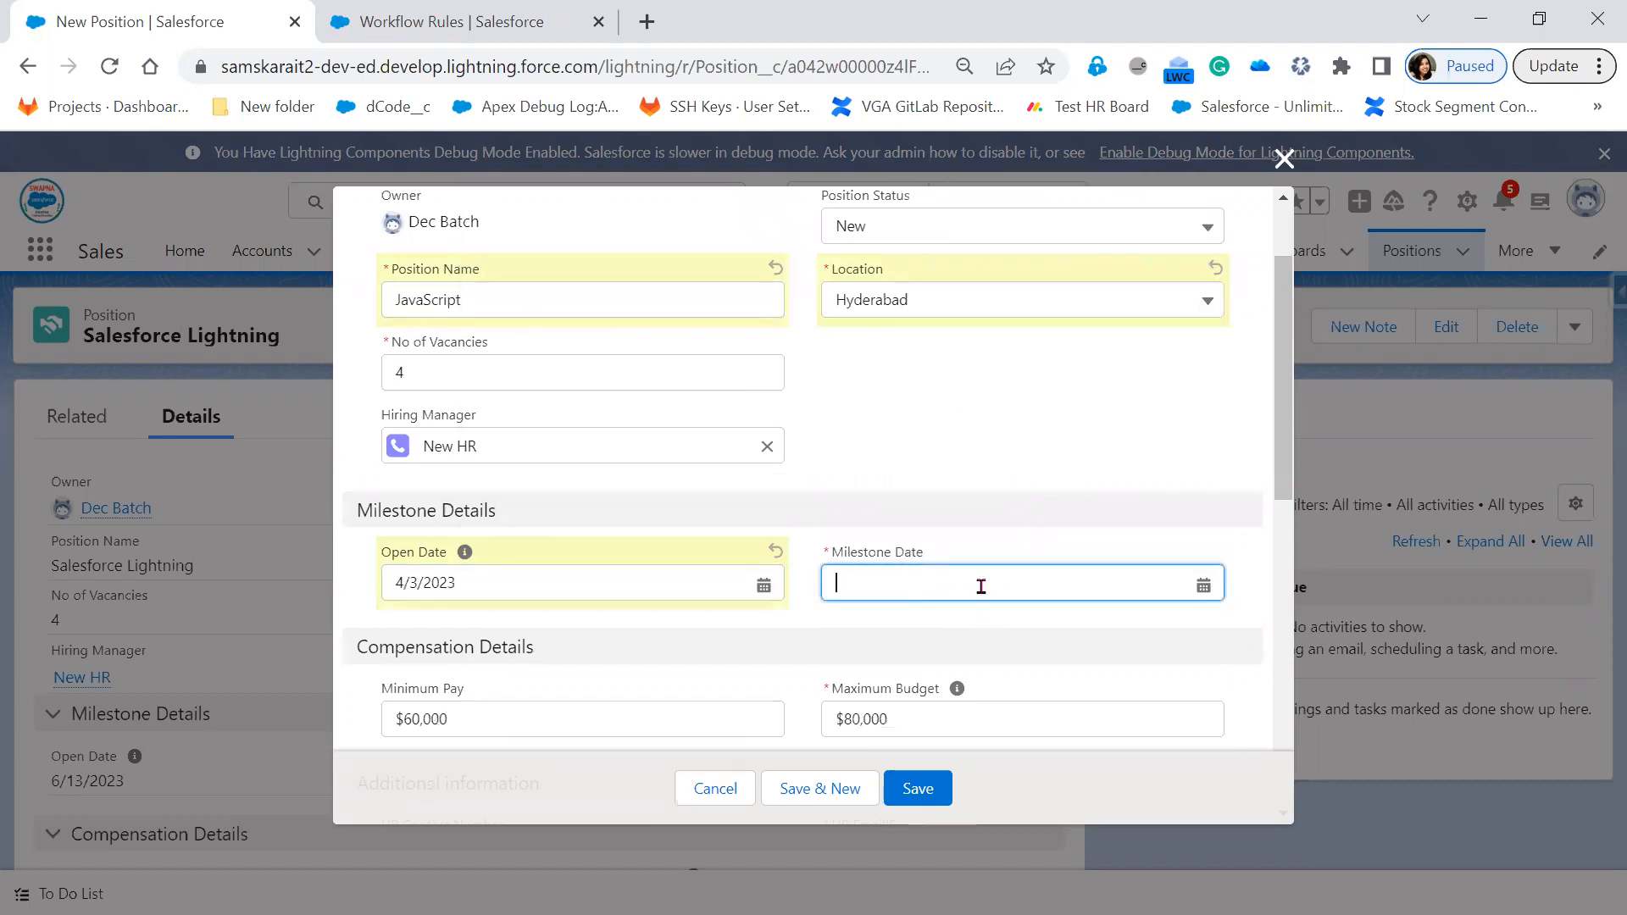
left_click(981, 587)
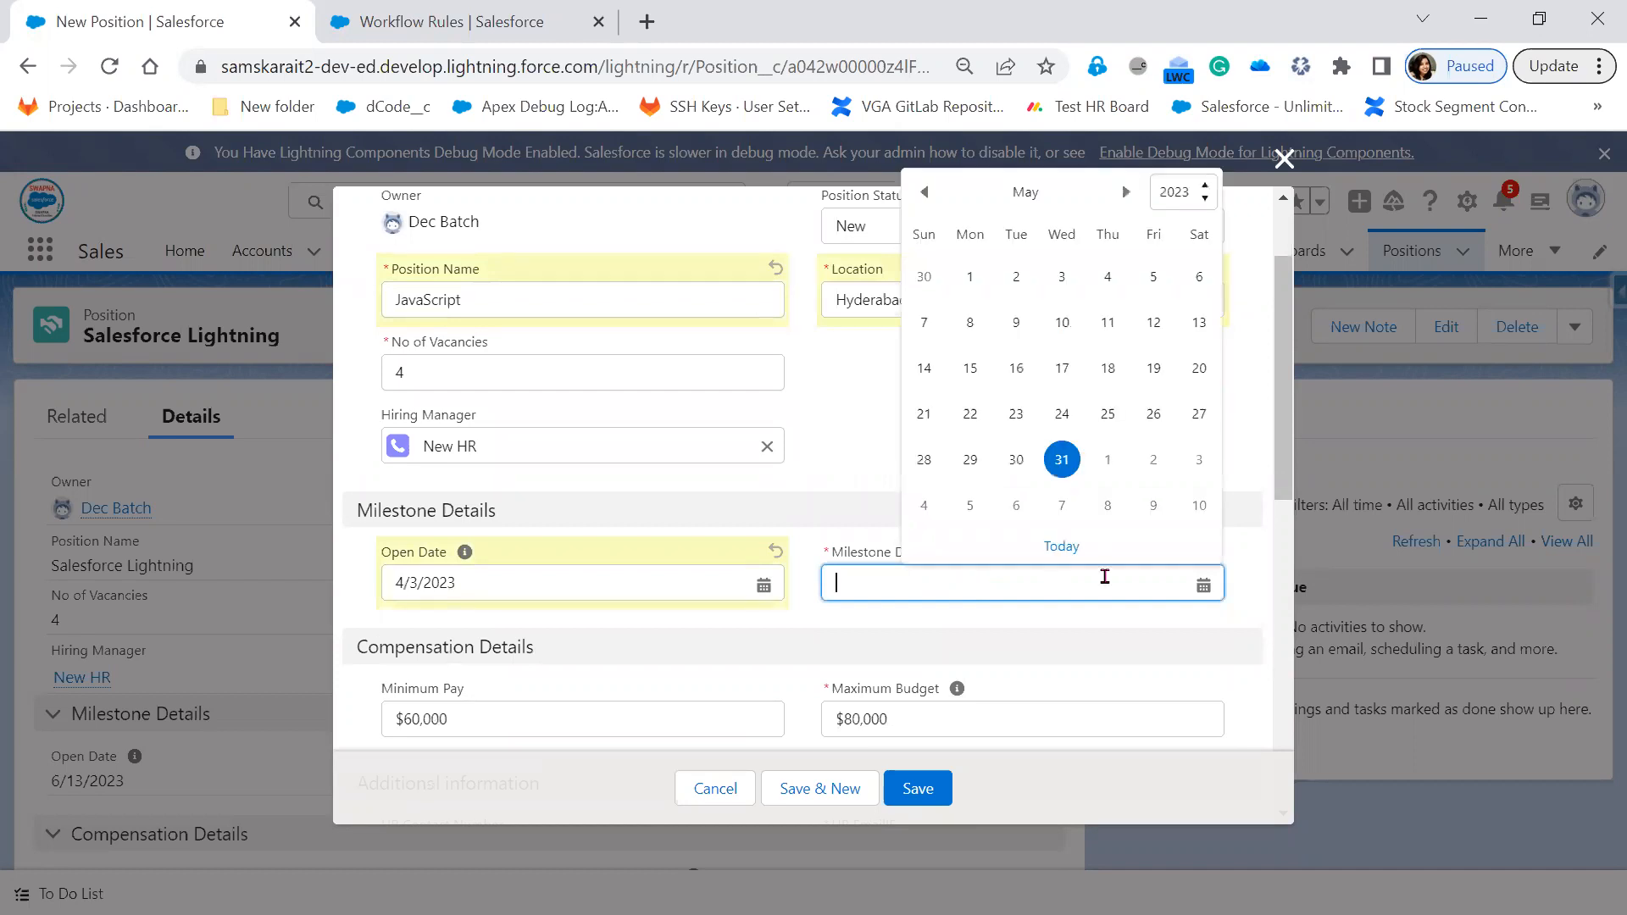
type("4/3/2023")
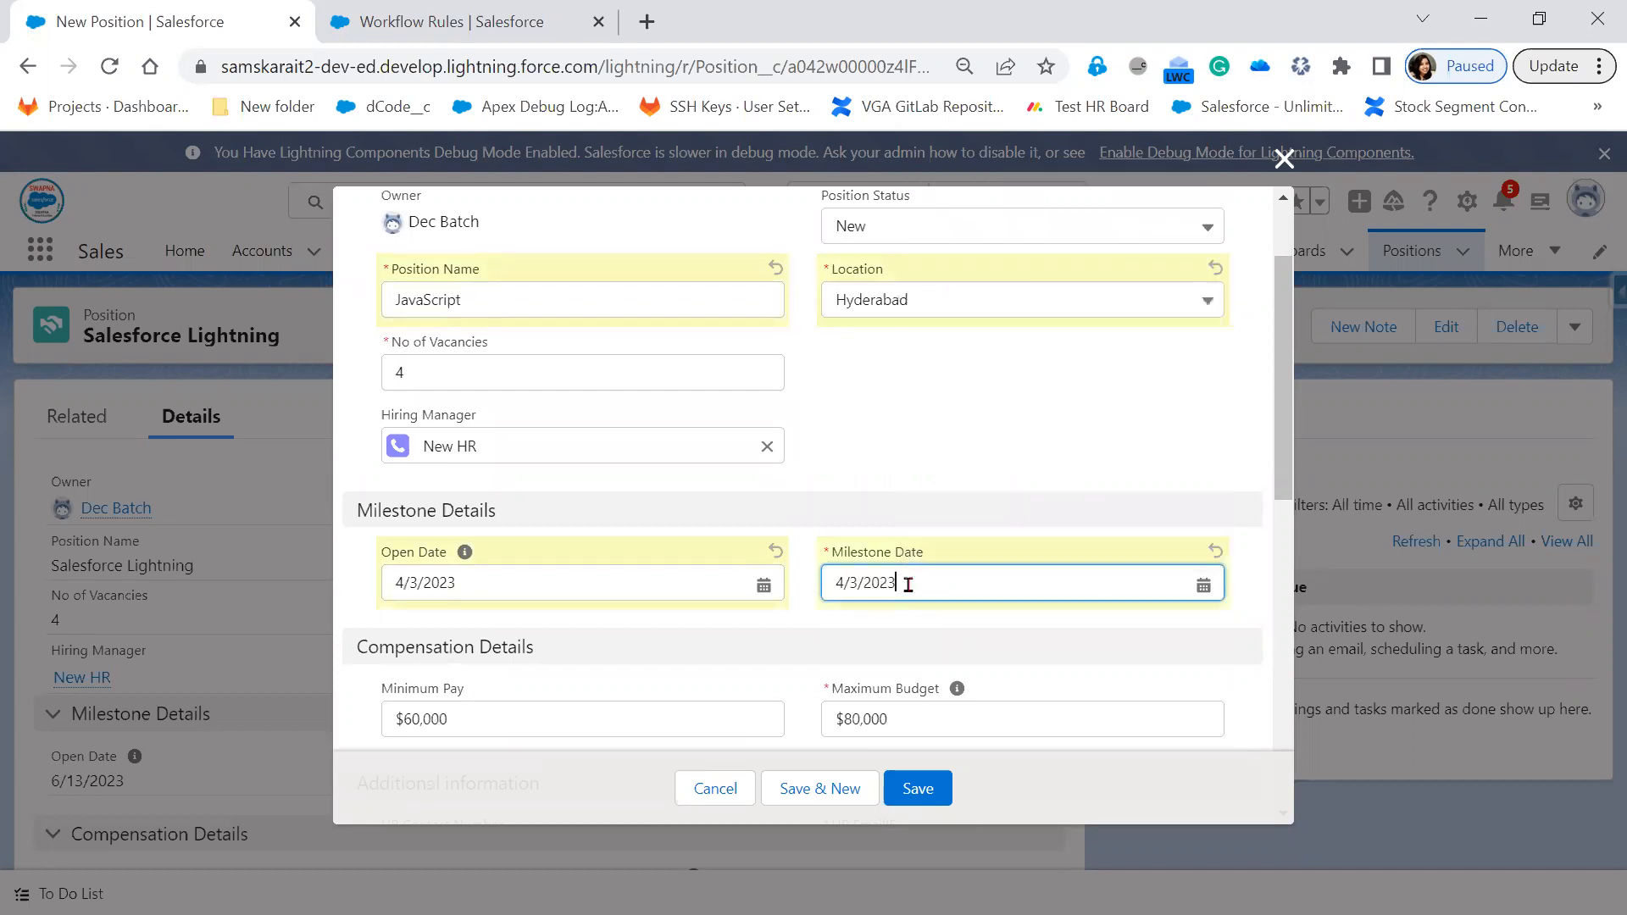
left_click(908, 585)
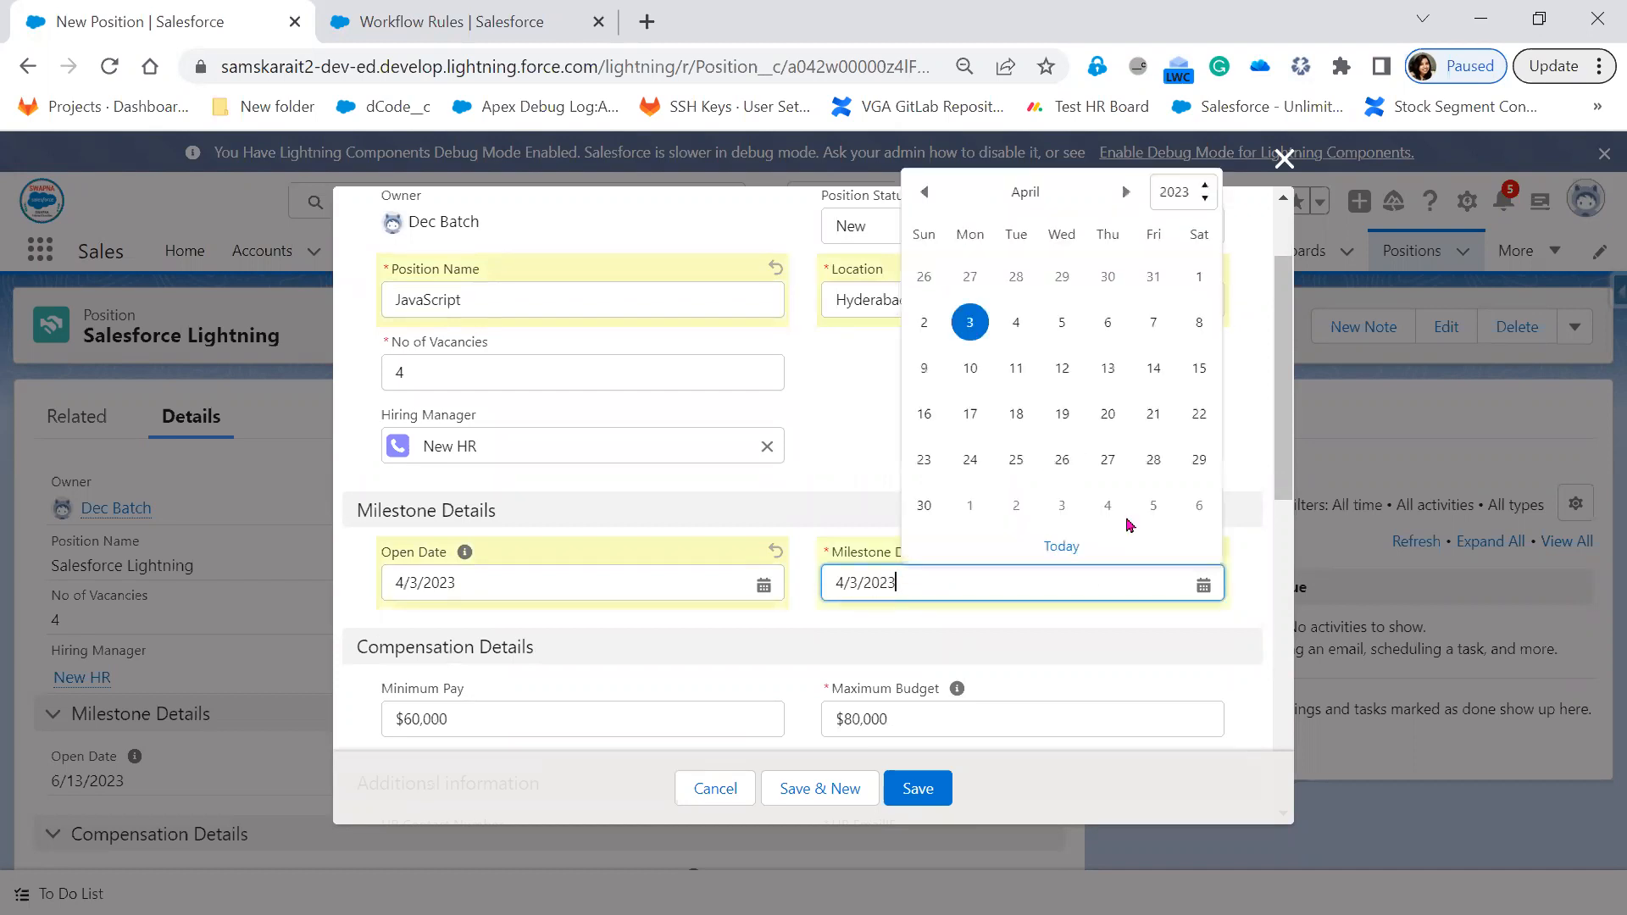
left_click(928, 513)
scroll(975, 665, "down", 1)
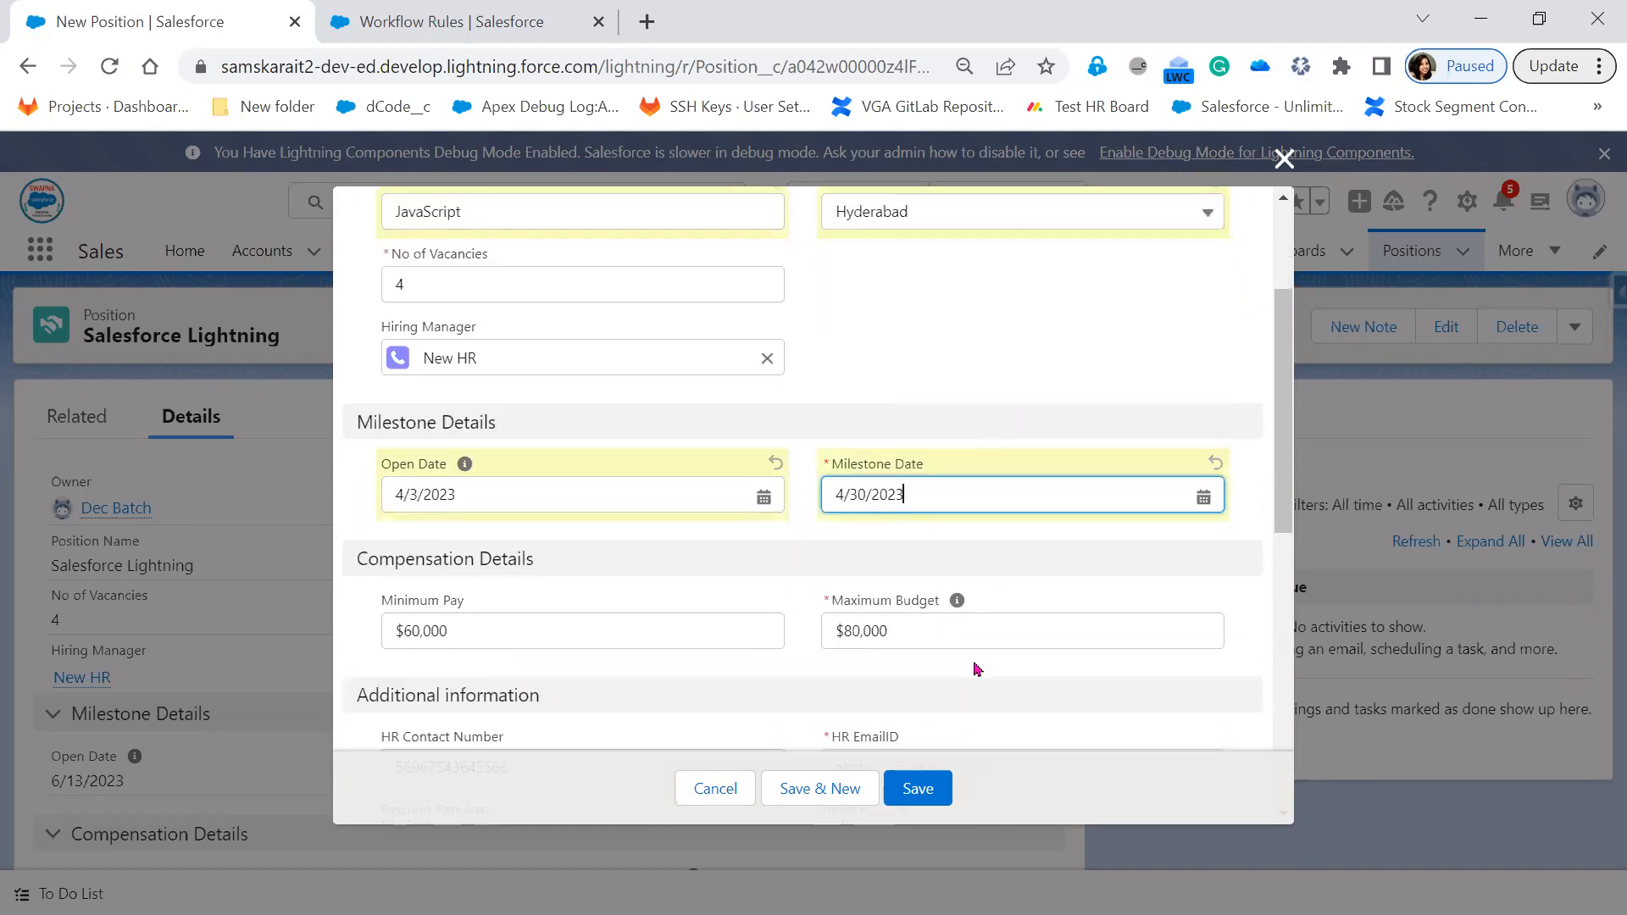
Replace the HR EmailID with a new e-mail address and tick Travel Required
scroll(820, 560, "down", 3)
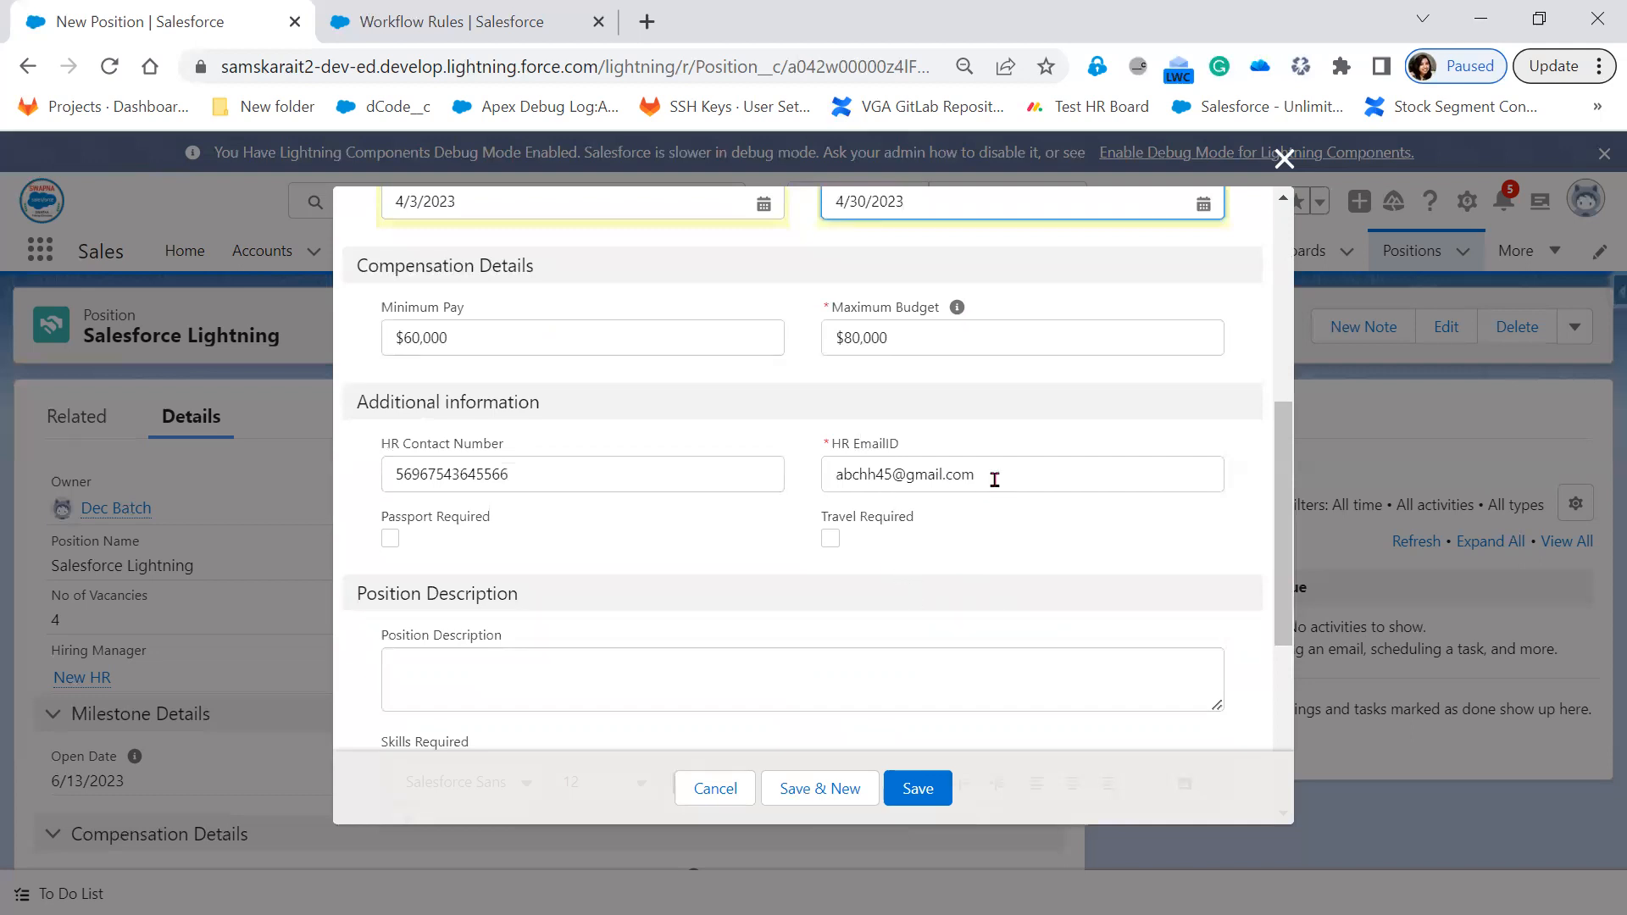
left_click_drag(988, 475, 772, 472)
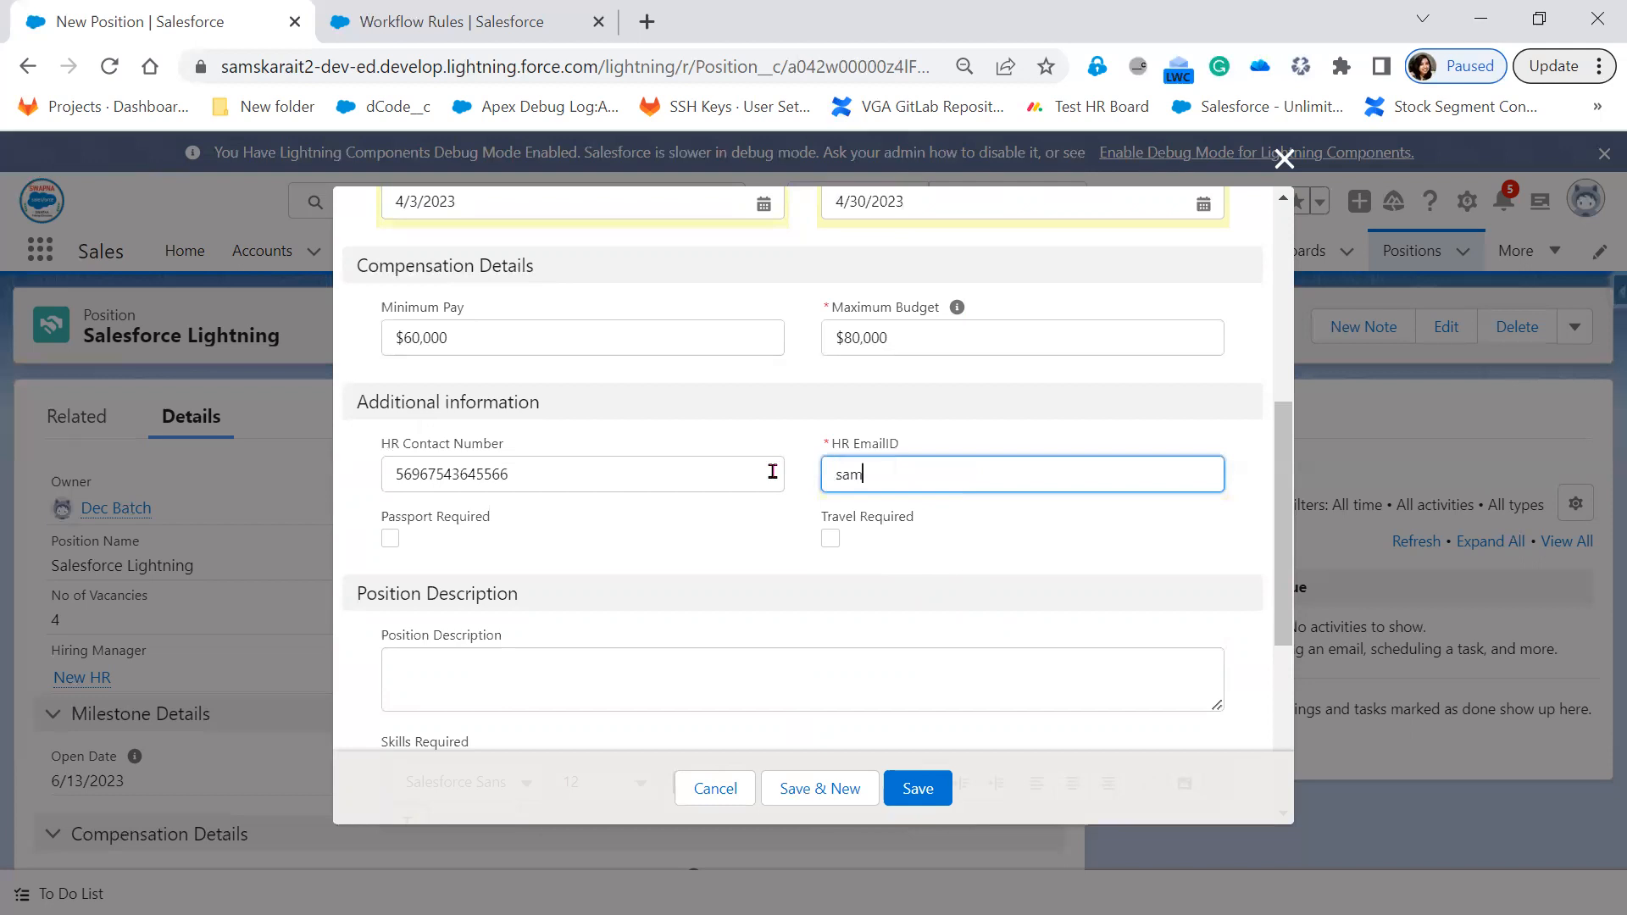
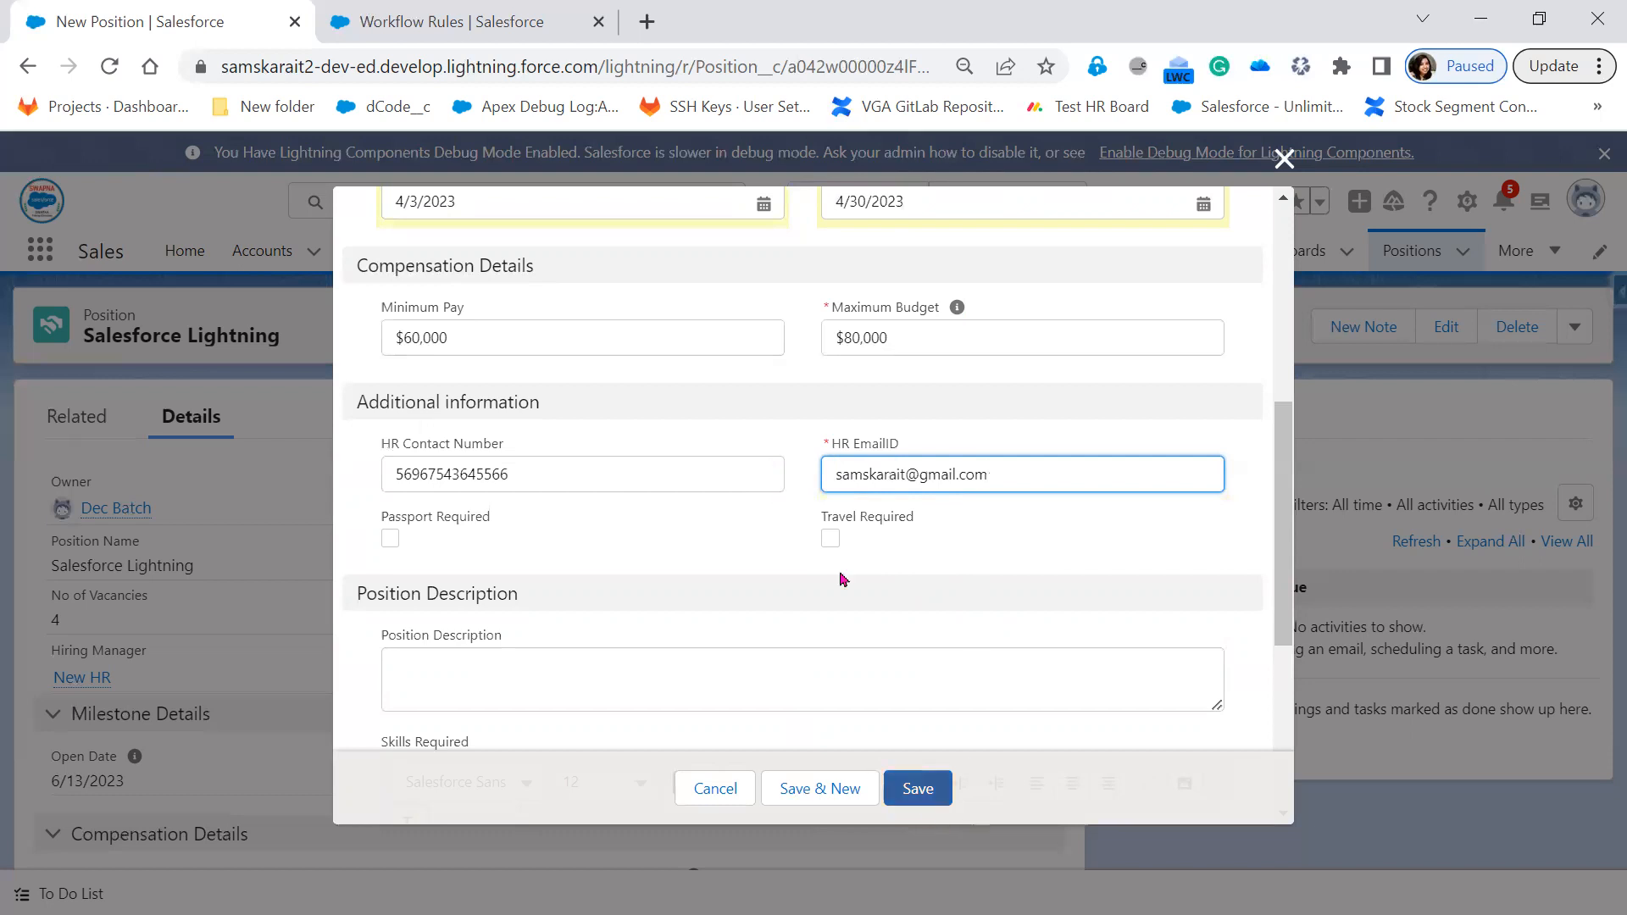
left_click(391, 538)
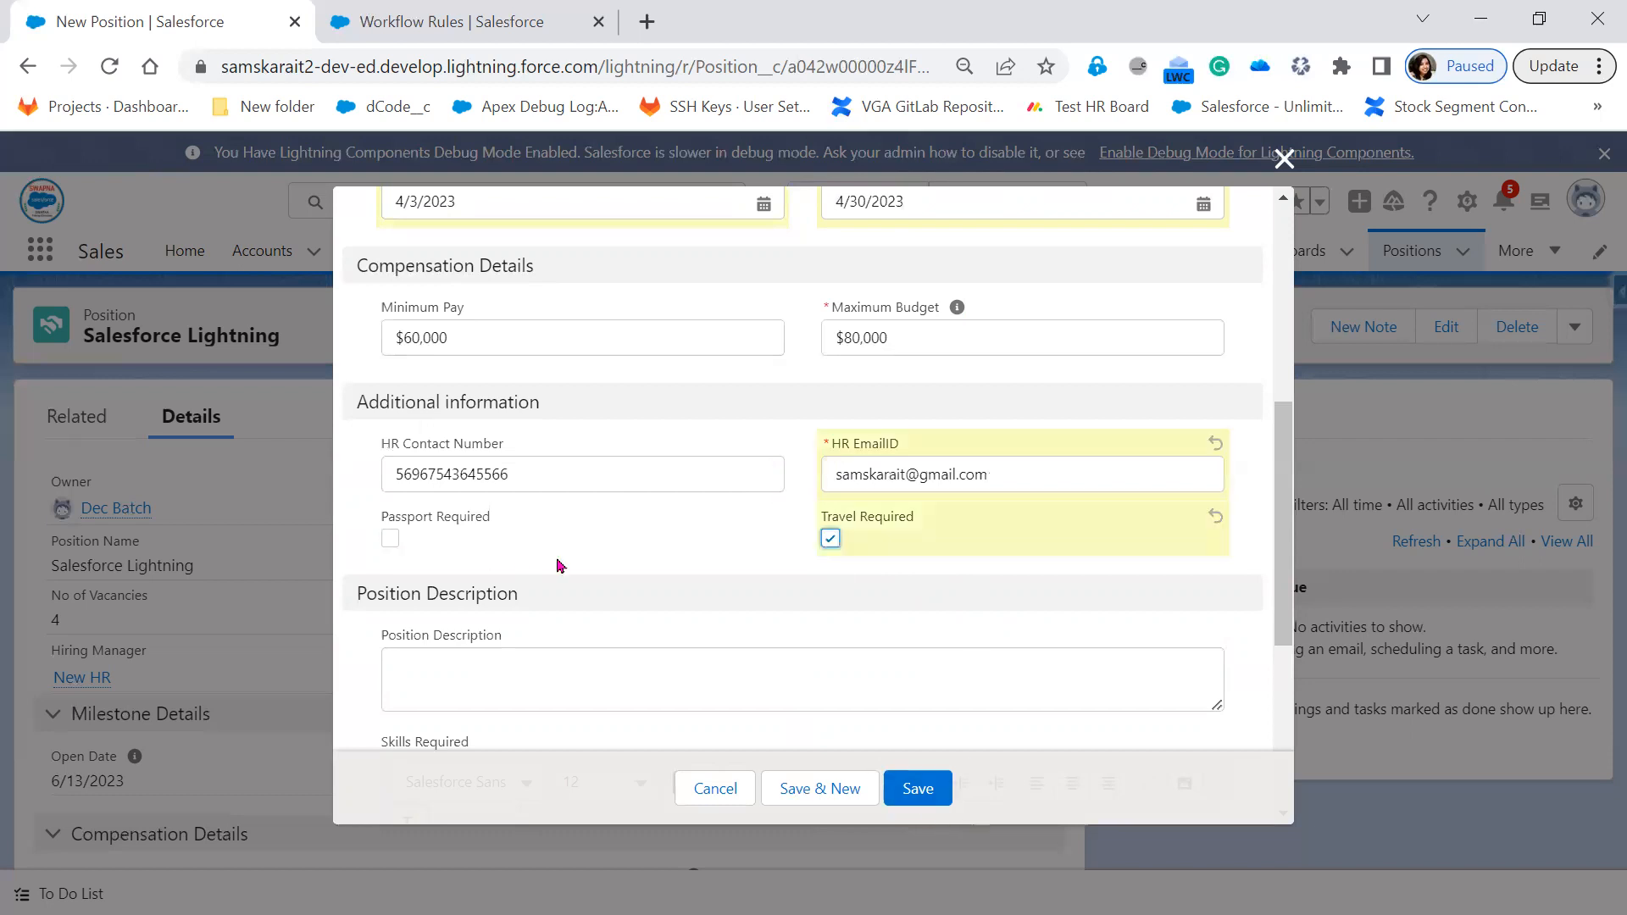
Enter the description 'Require 4+ years of experience in JavaScript', fixing the misspelling
scroll(703, 635, "down", 4)
scroll(578, 539, "up", 3)
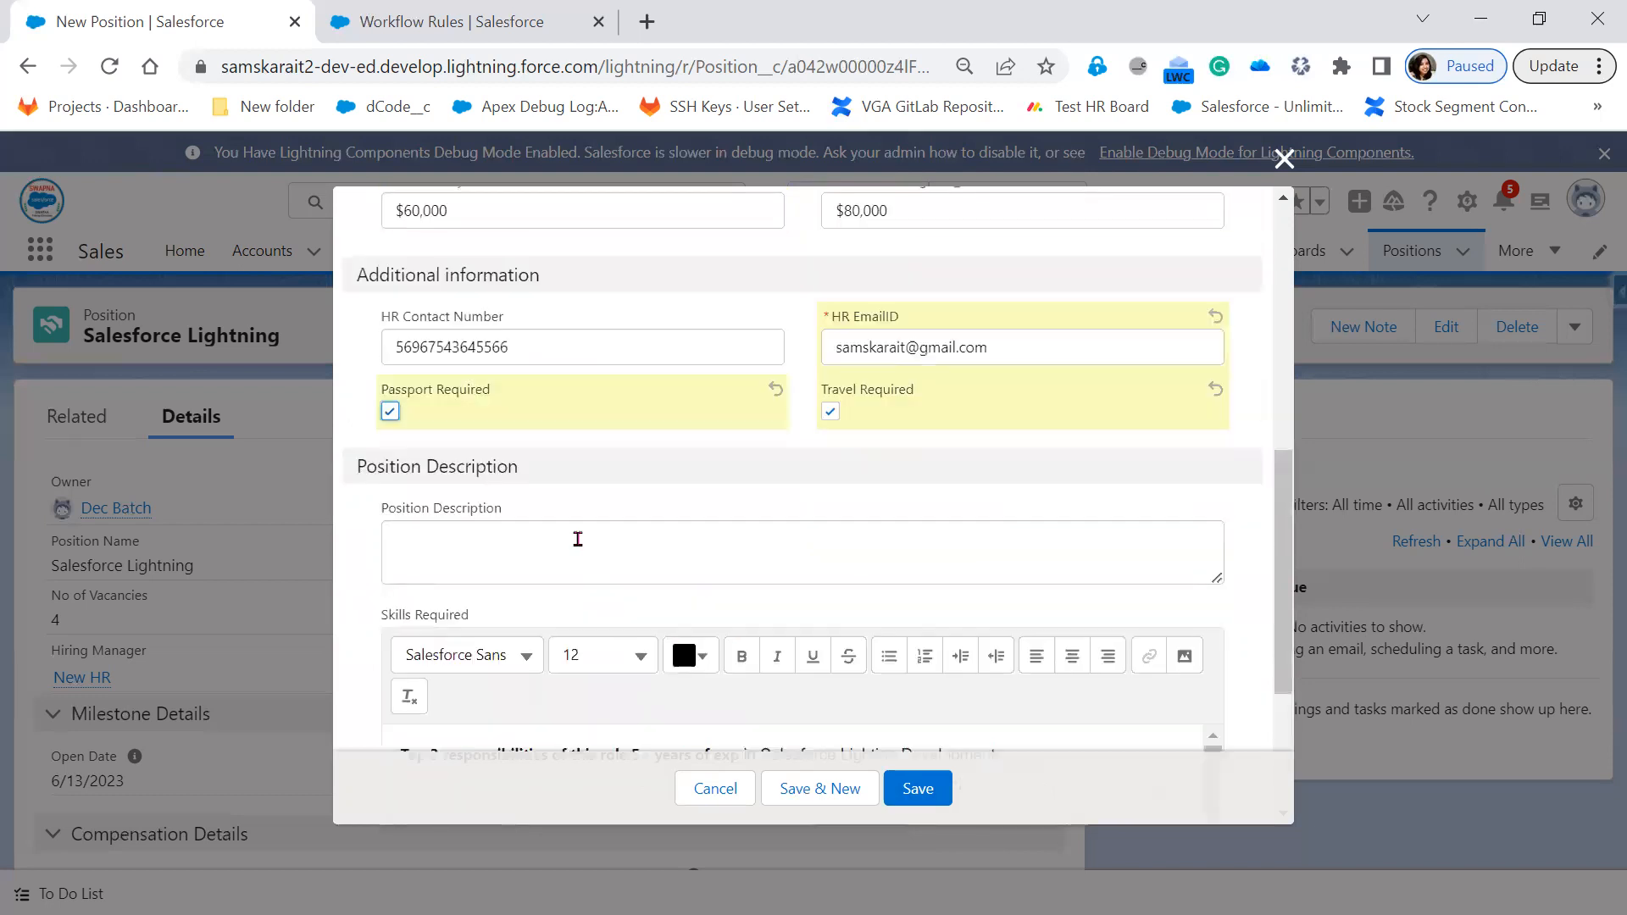
left_click(578, 539)
type("Requi")
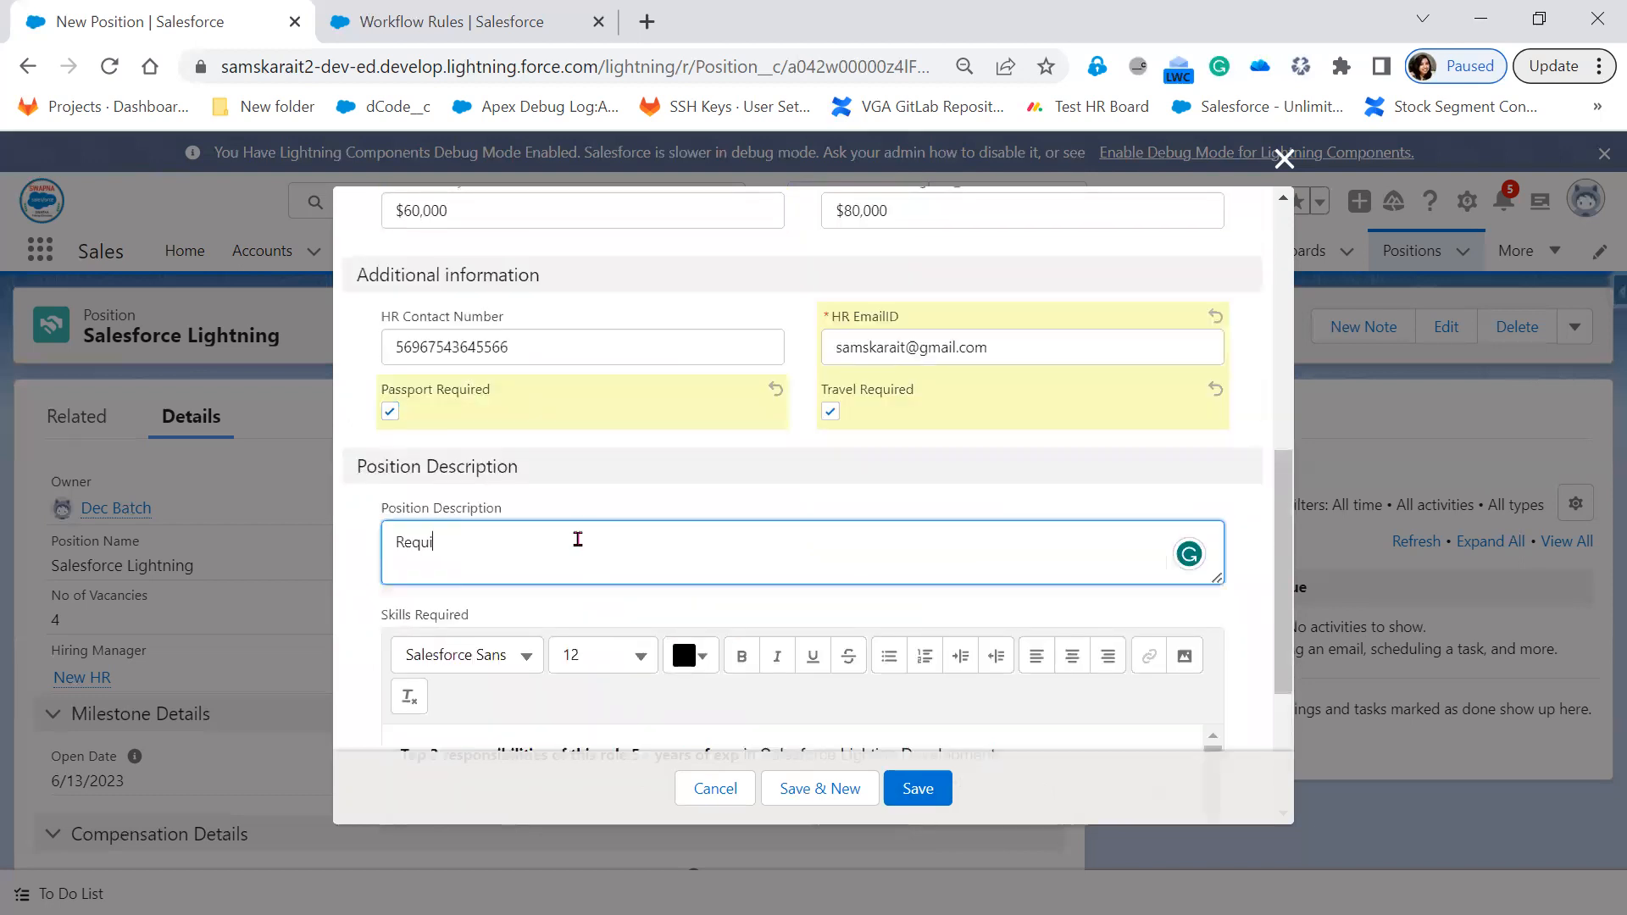
type("re 4+ years of experiancence")
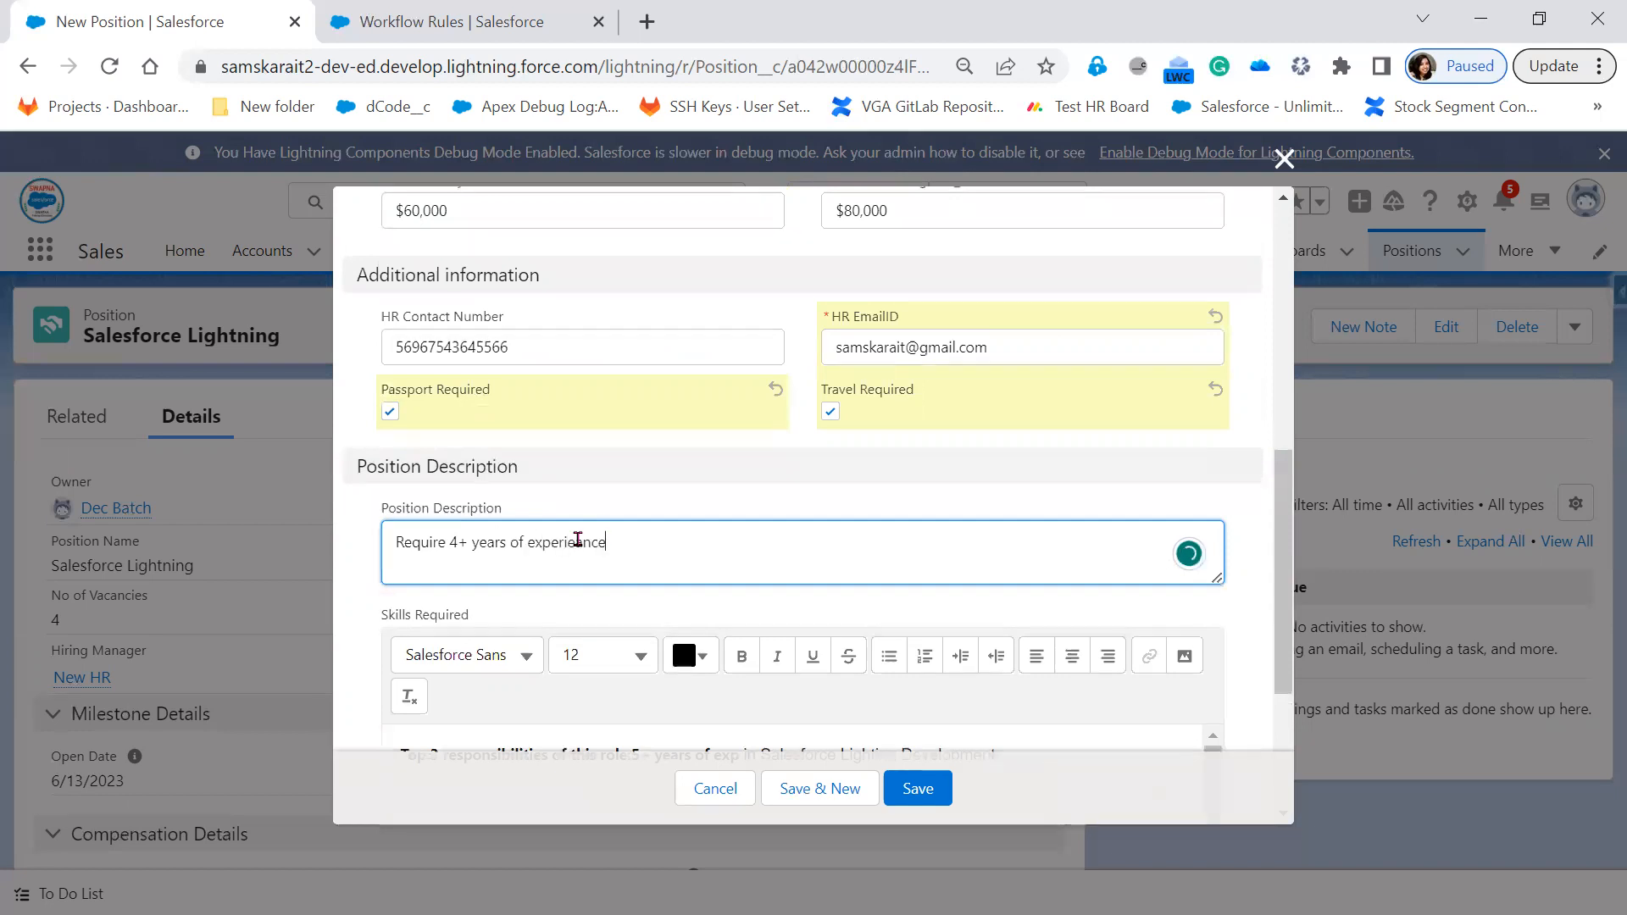
type(" in JavaScript")
left_click(577, 540)
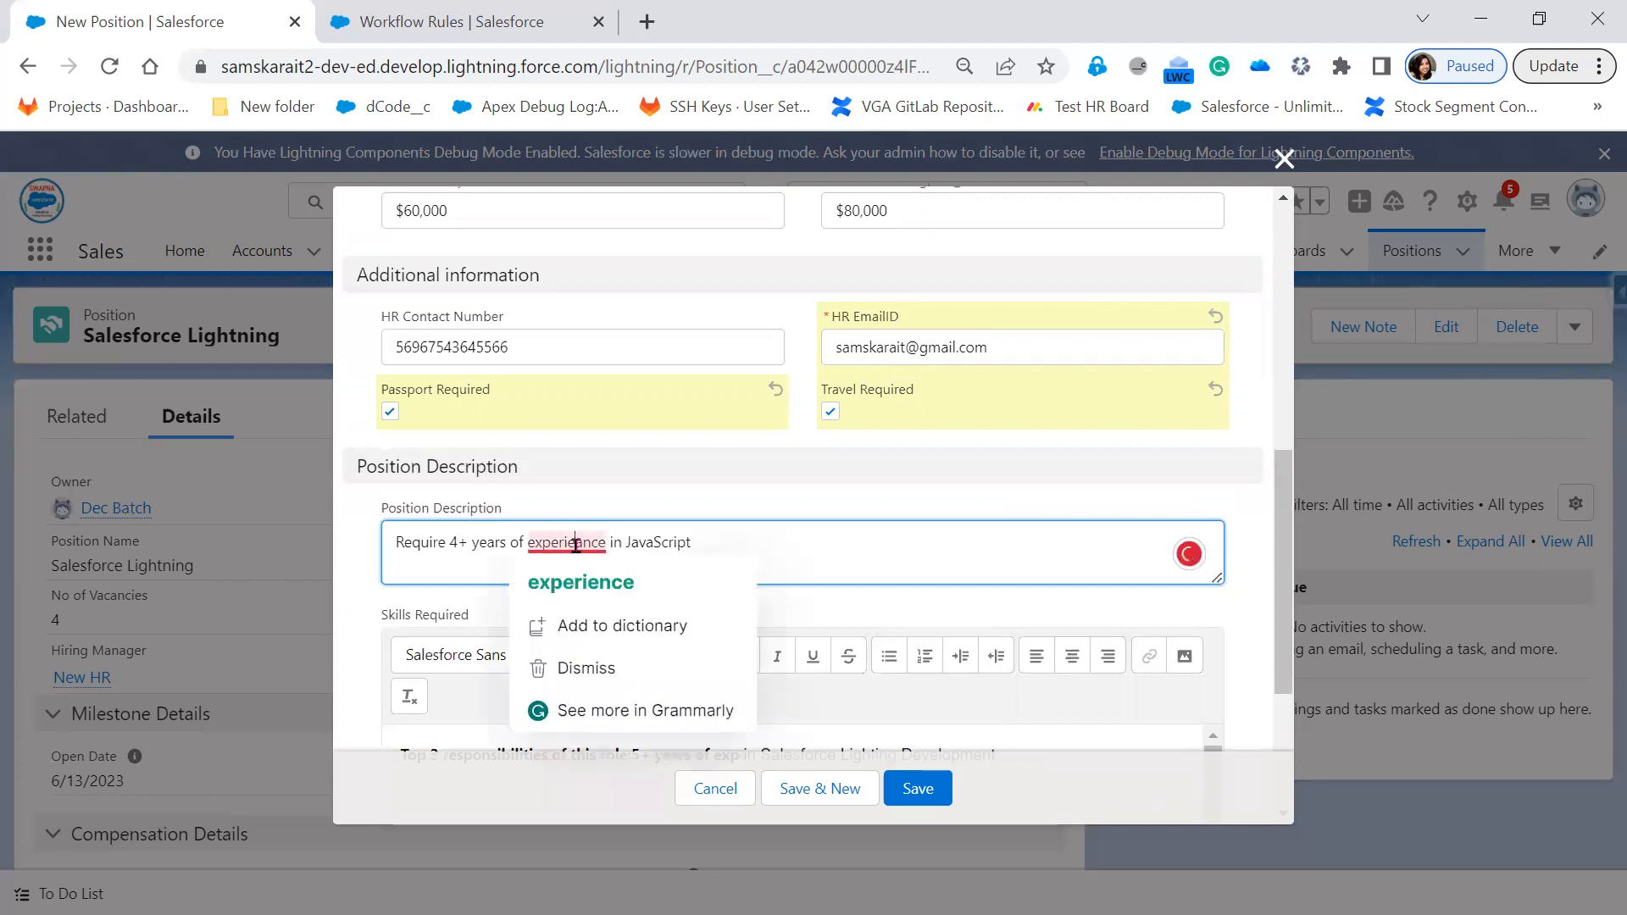
left_click(581, 582)
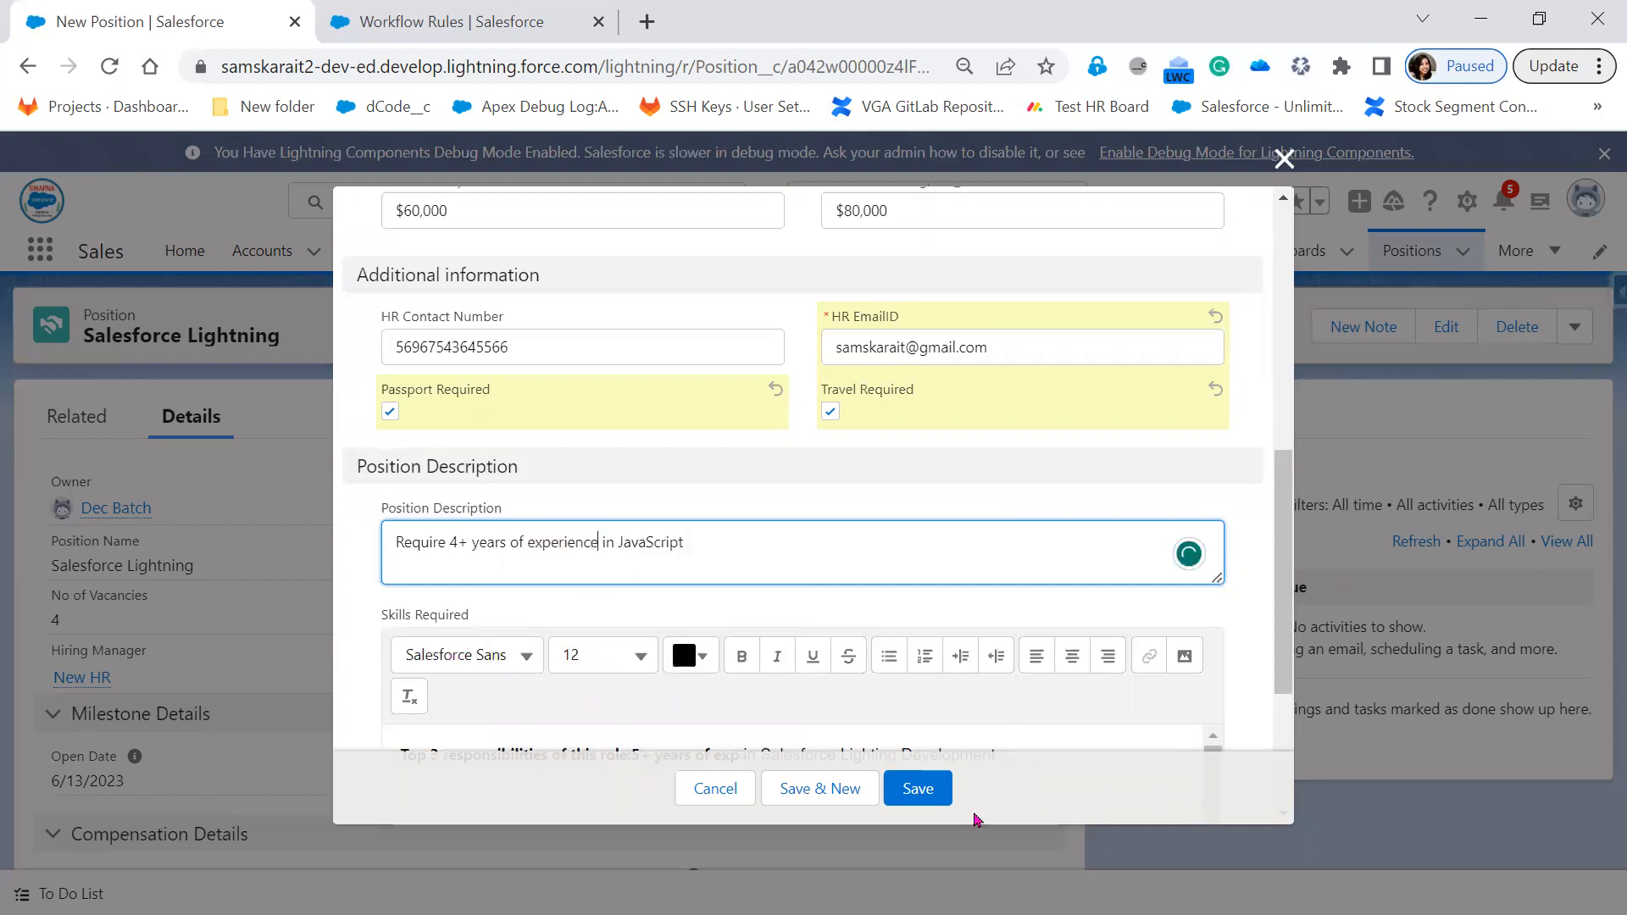
Save the new JavaScript position record and switch to the Gmail window
left_click(930, 792)
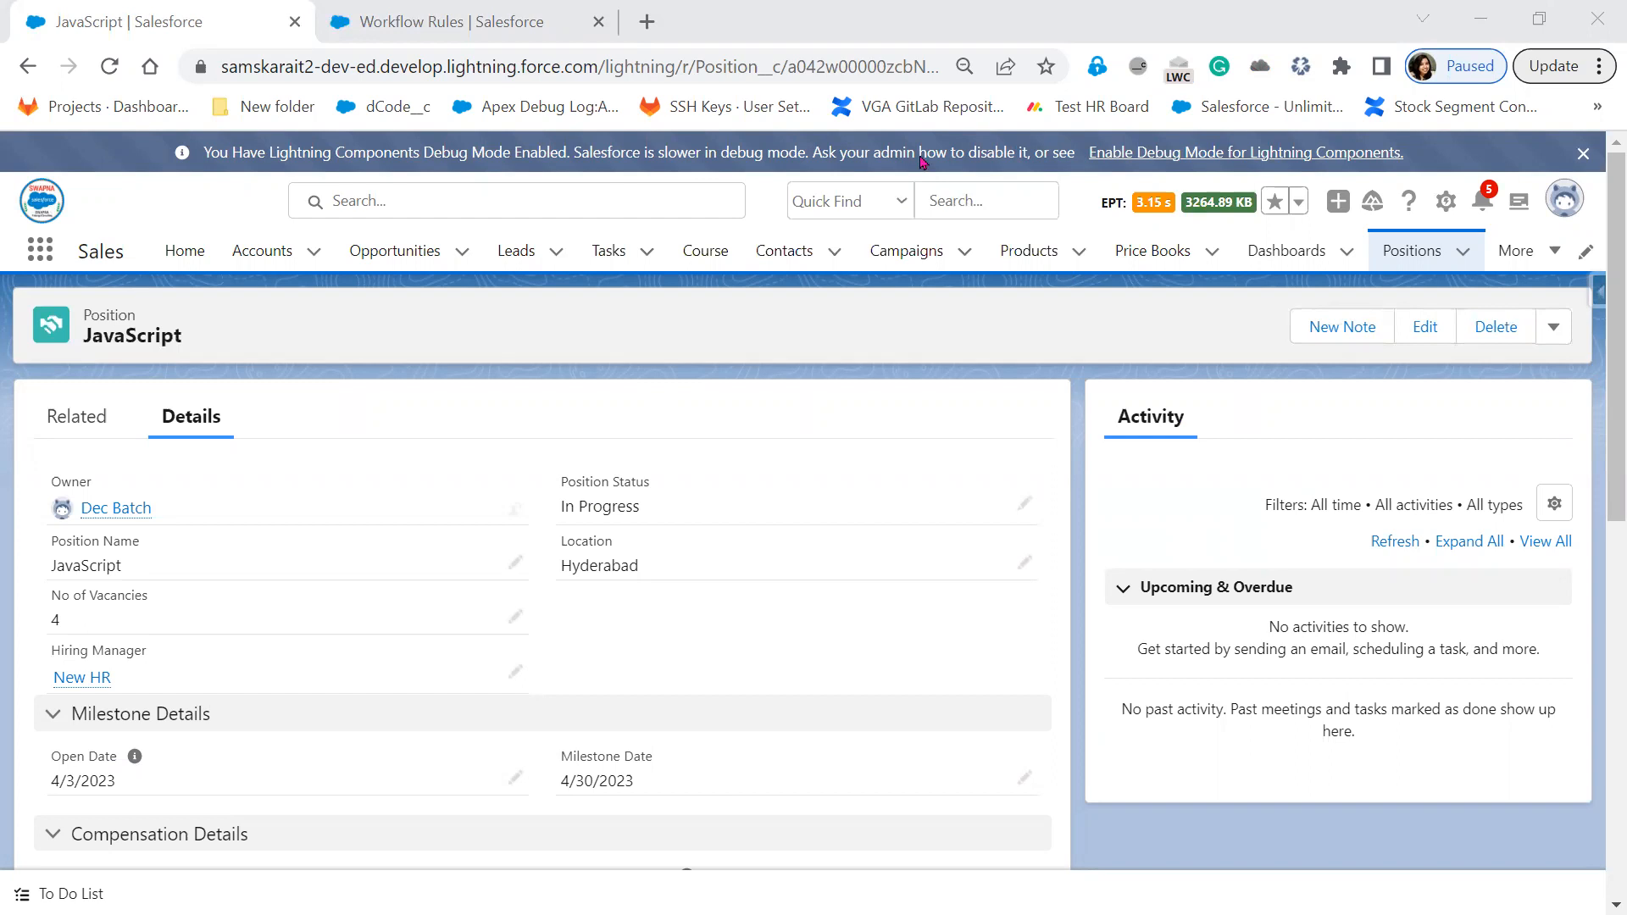
key("alt+Tab")
Maximize Gmail, open the New Position Assignment Notification email and mark it safe
key("super+Up")
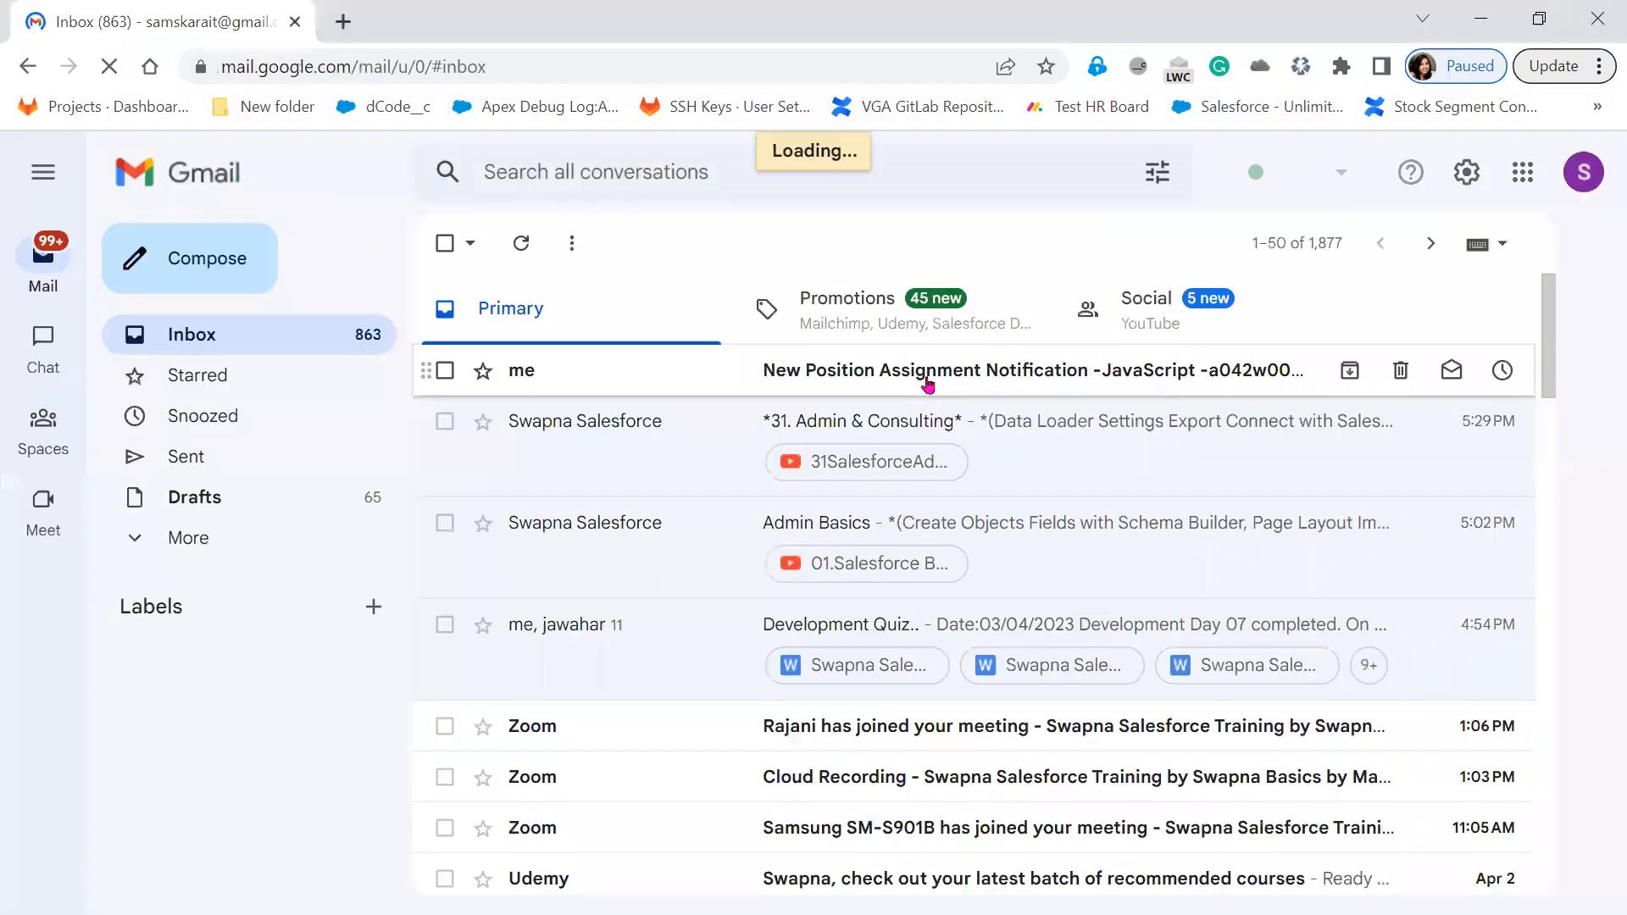
left_click(928, 382)
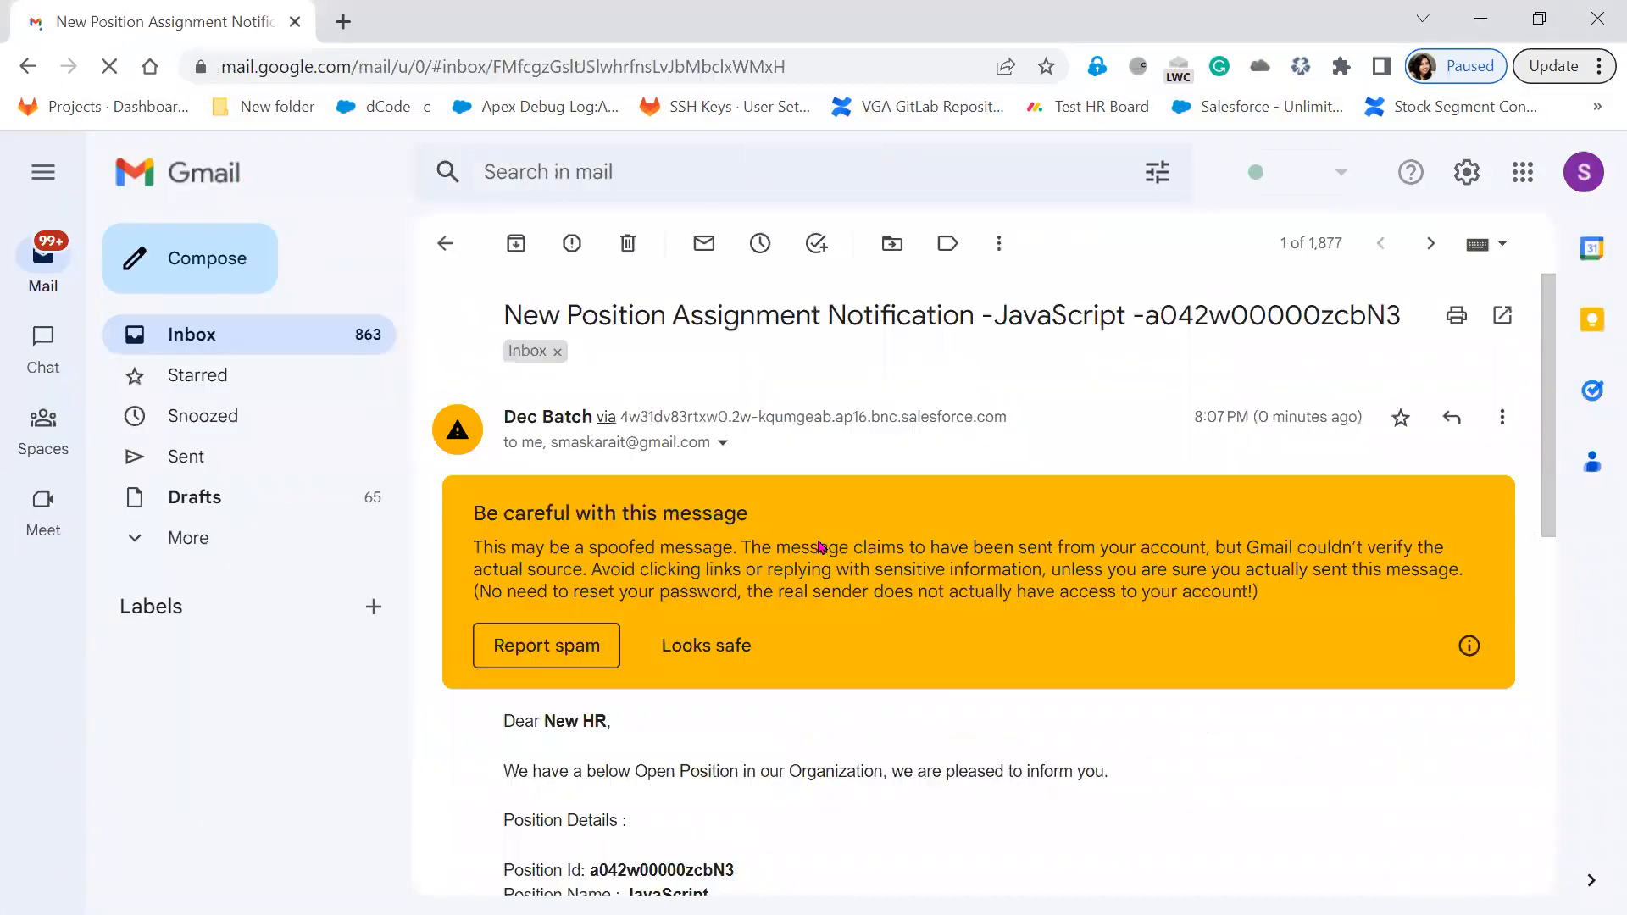
scroll(722, 408, "down", 3)
left_click(719, 394)
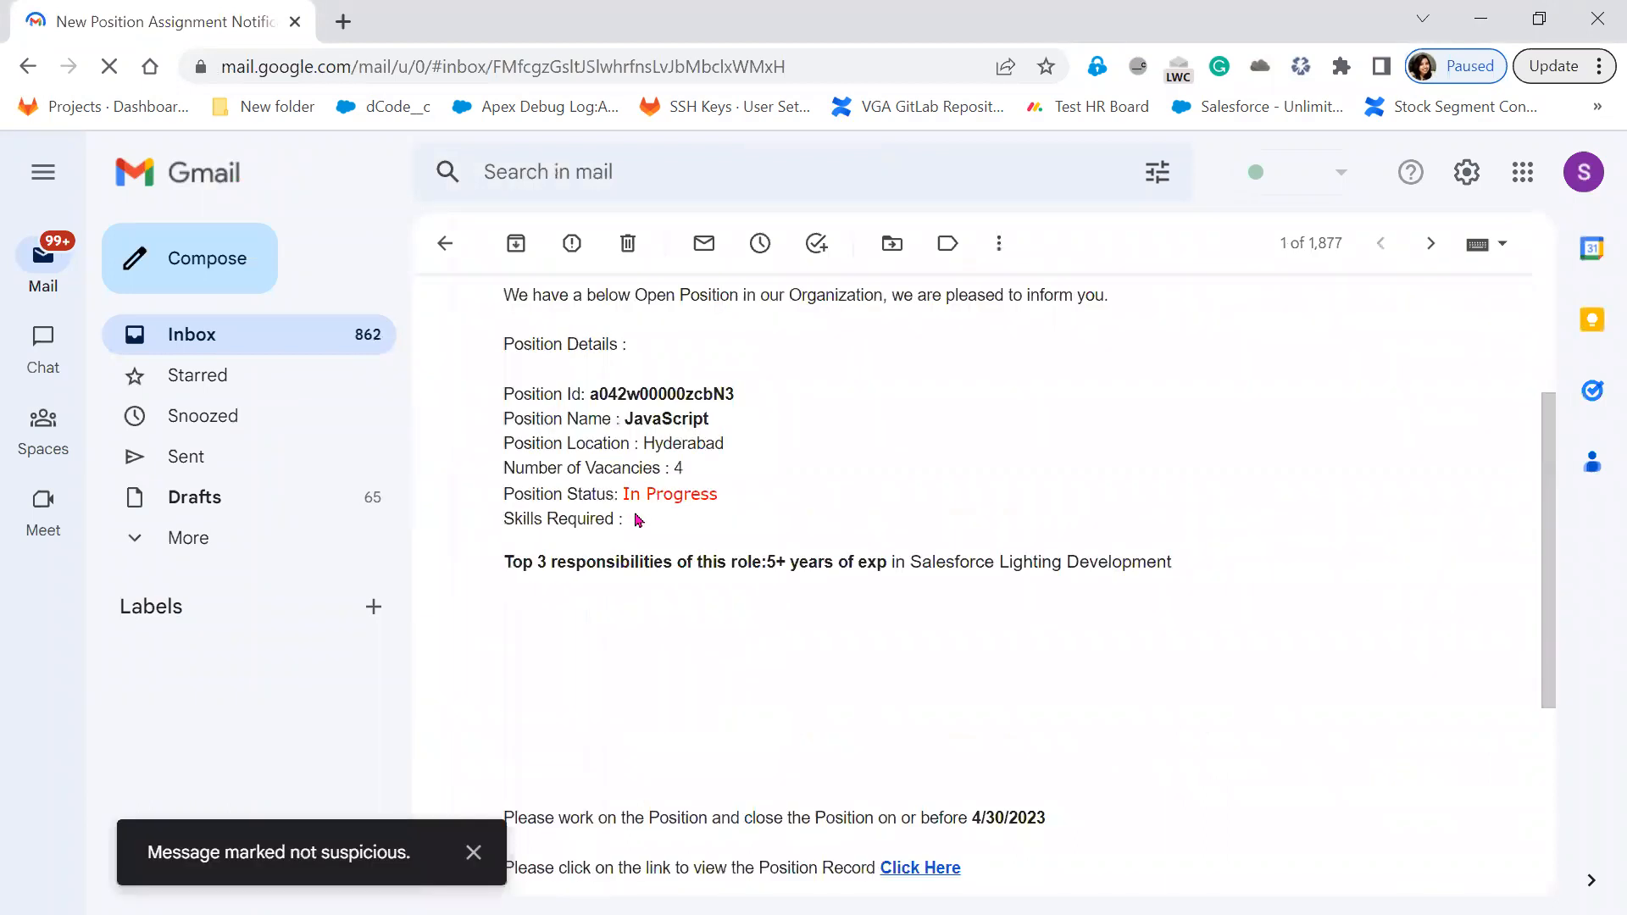
Highlight the email's Position Status: In Progress, name JavaScript and Position Id
left_click_drag(498, 500, 738, 503)
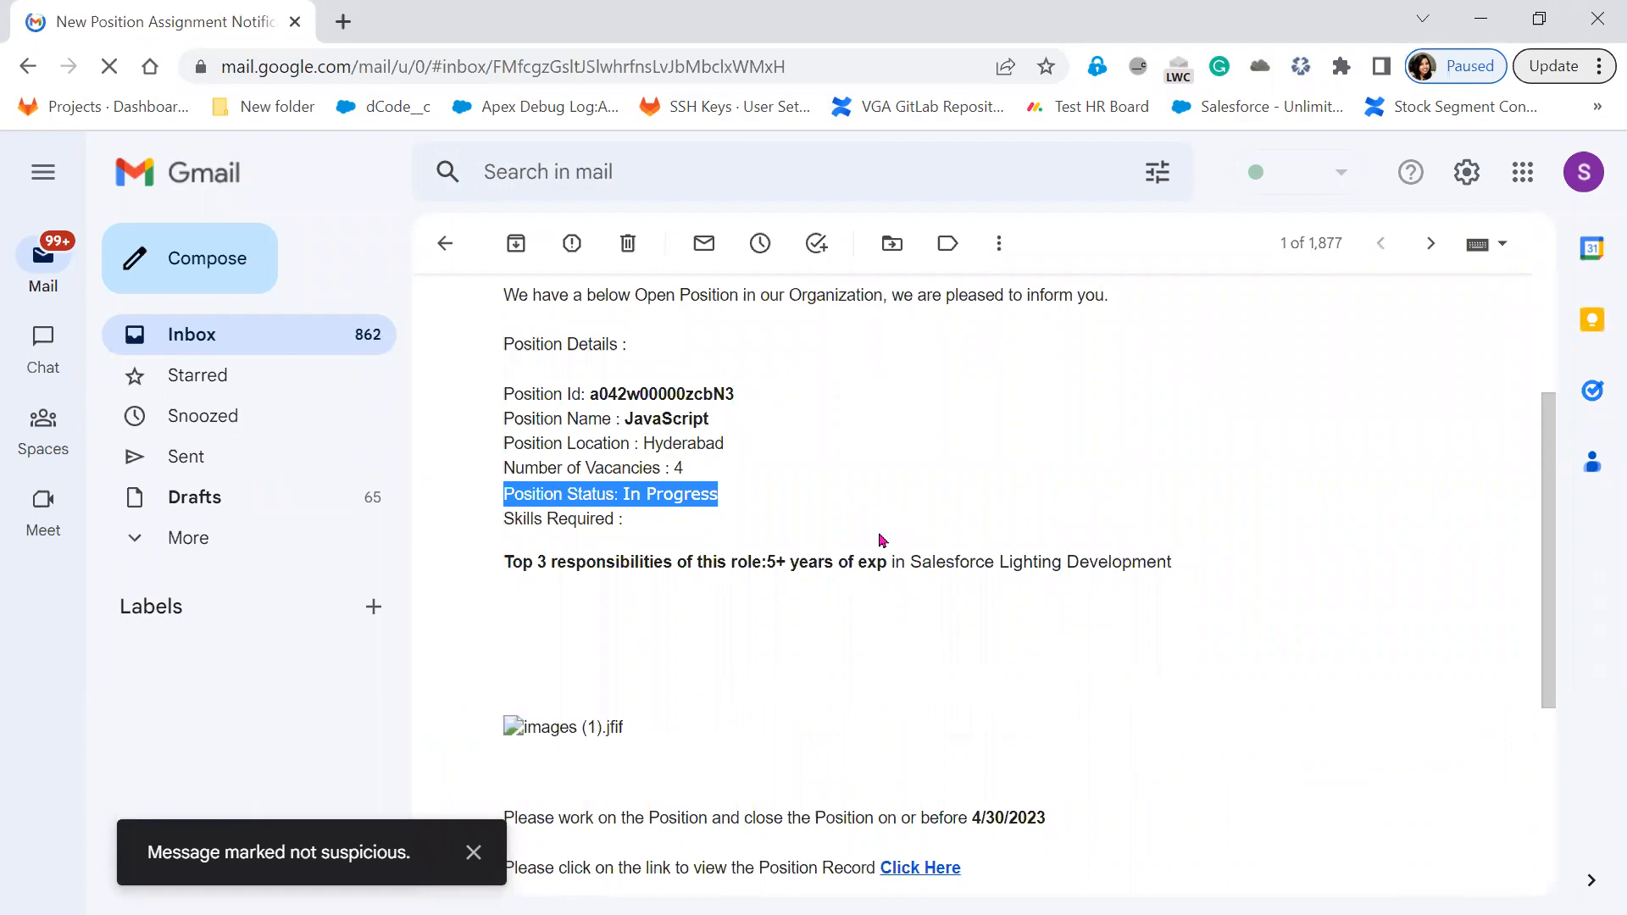
scroll(881, 540, "down", 3)
scroll(880, 540, "up", 2)
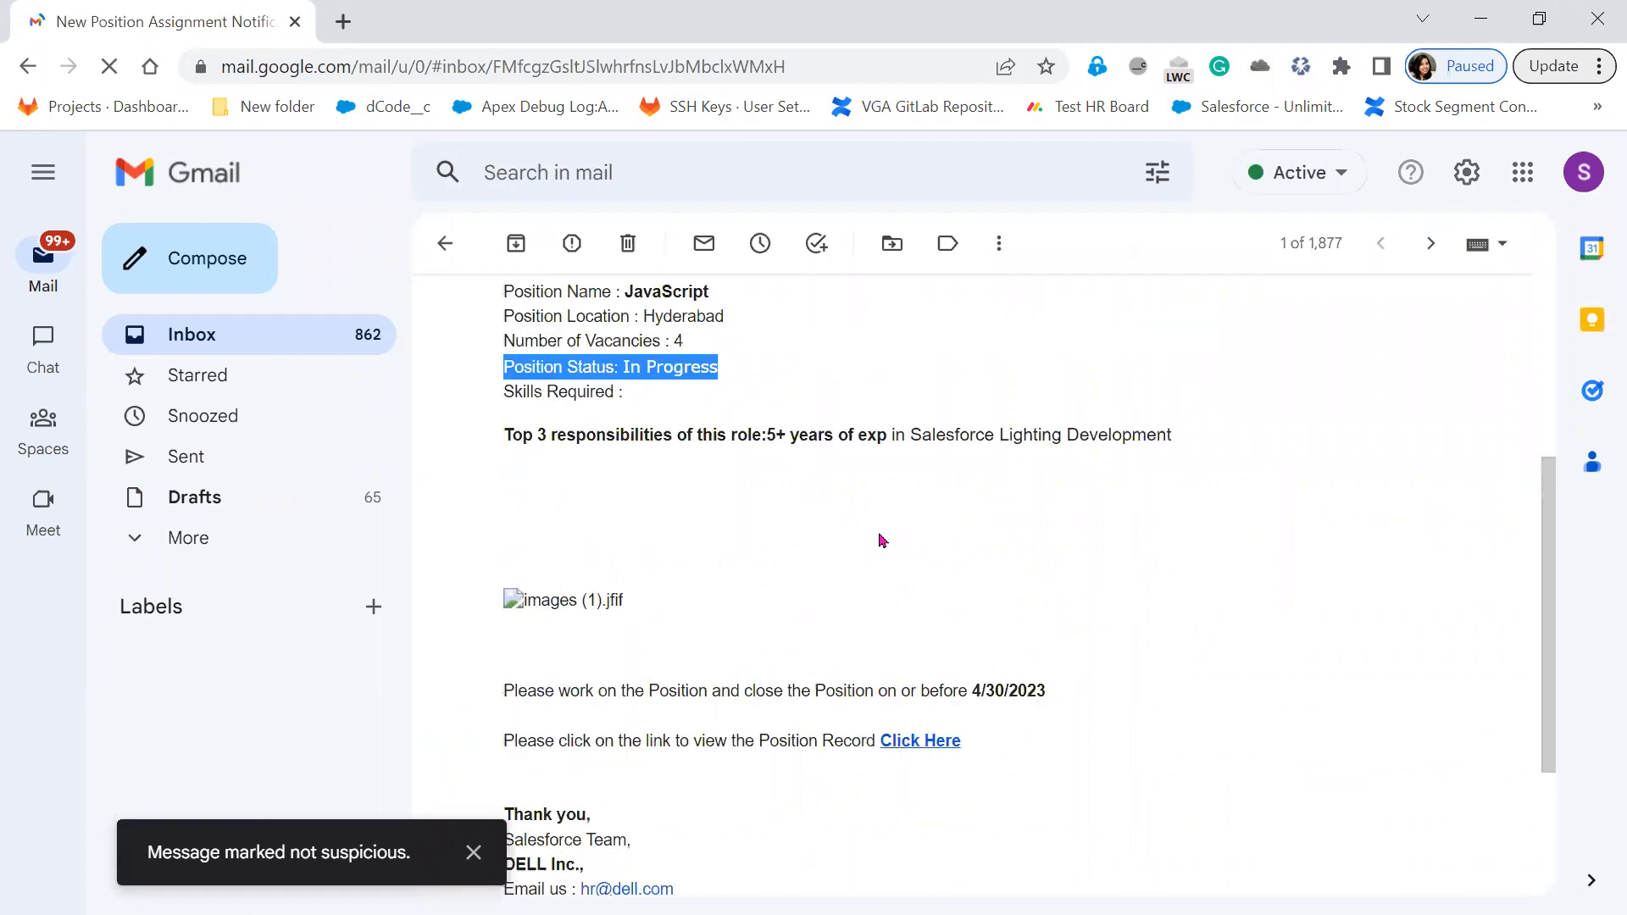
scroll(881, 540, "up", 3)
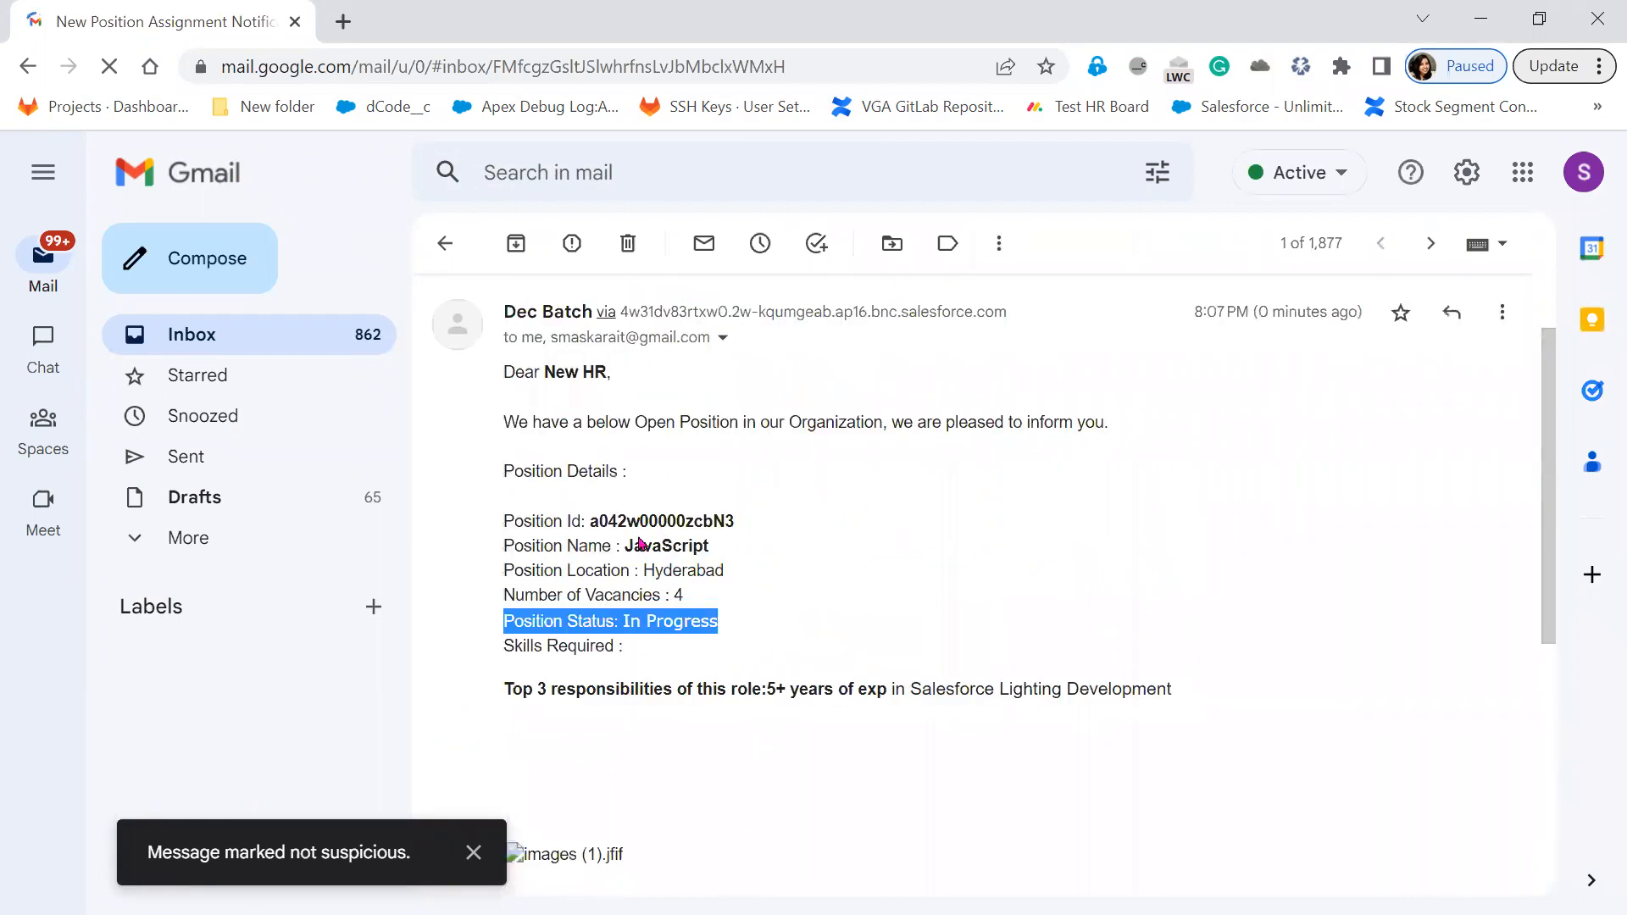
double_click(667, 546)
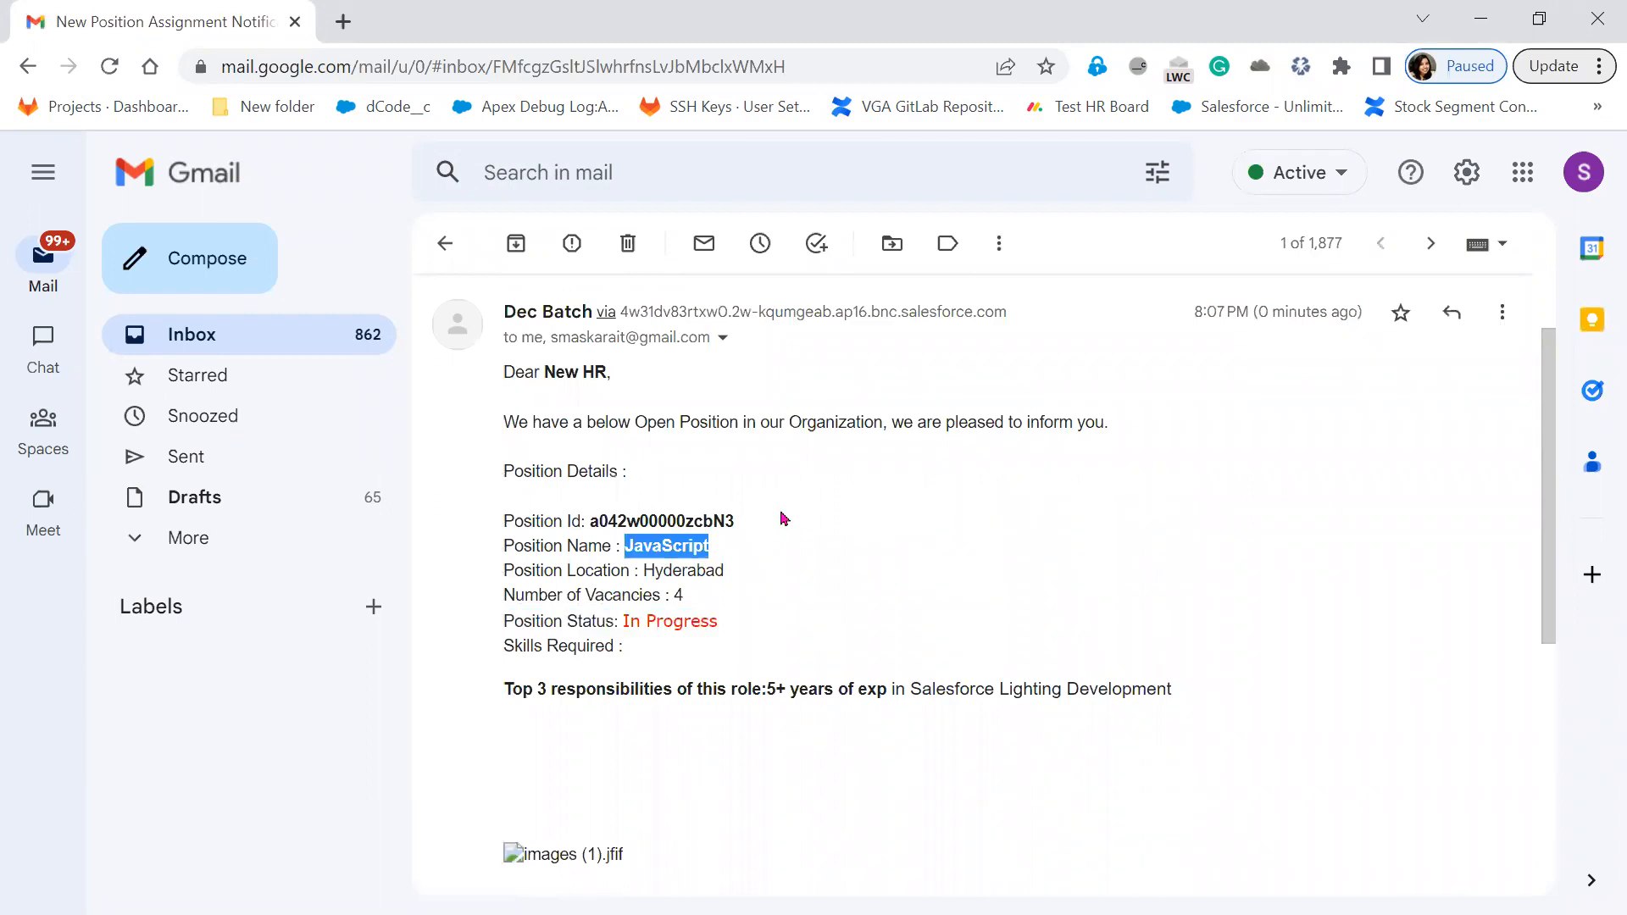
left_click_drag(601, 520, 734, 522)
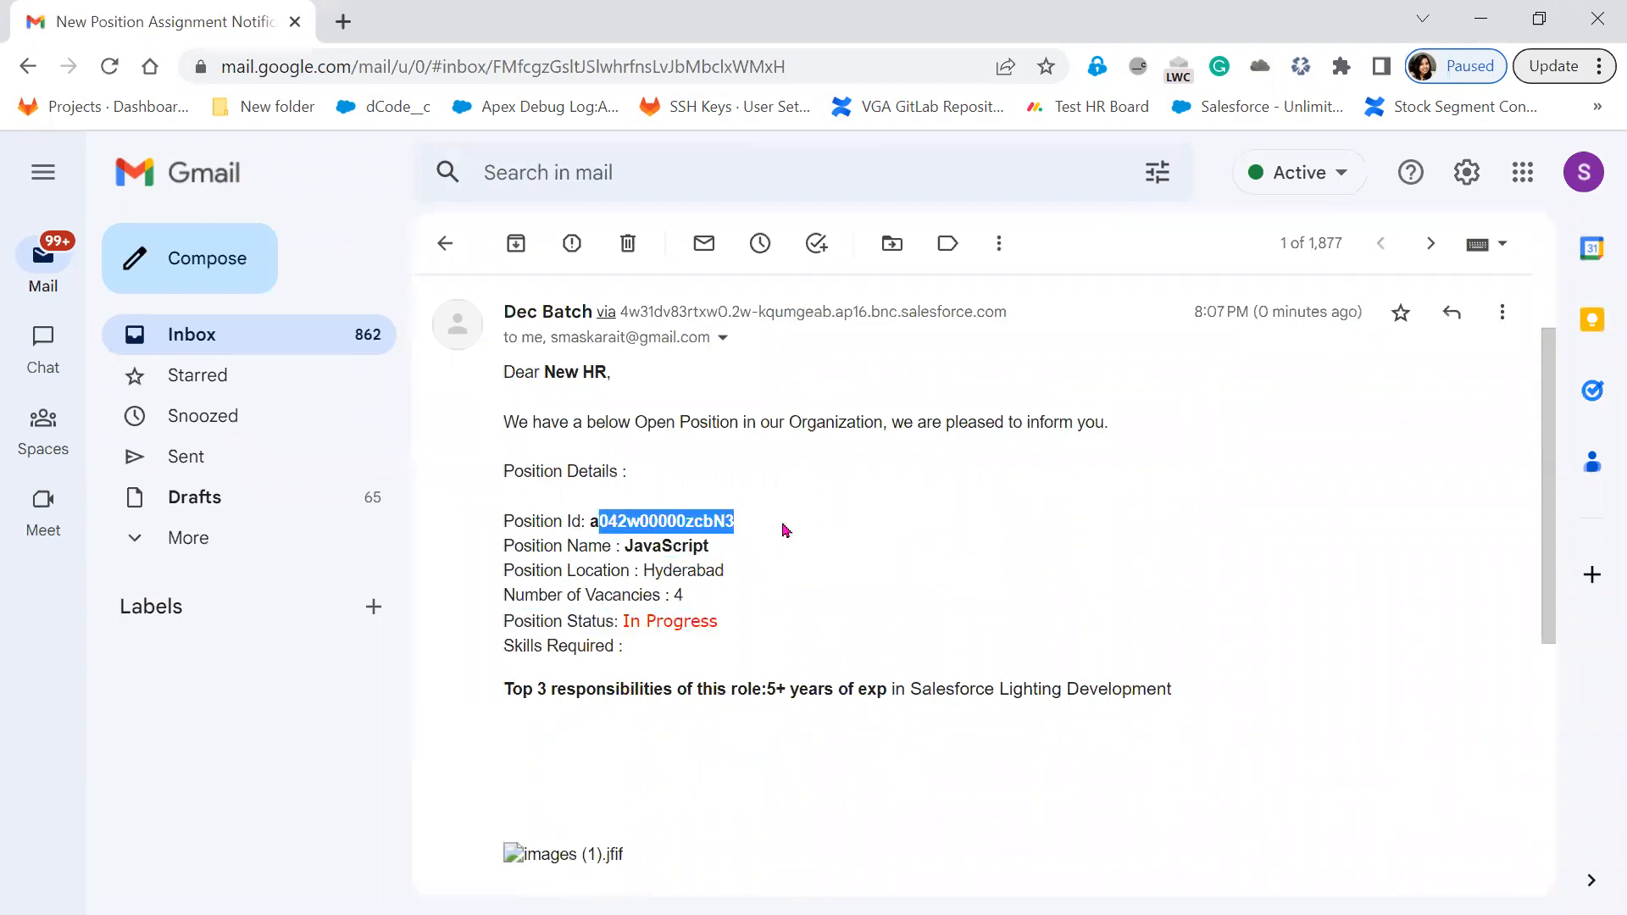
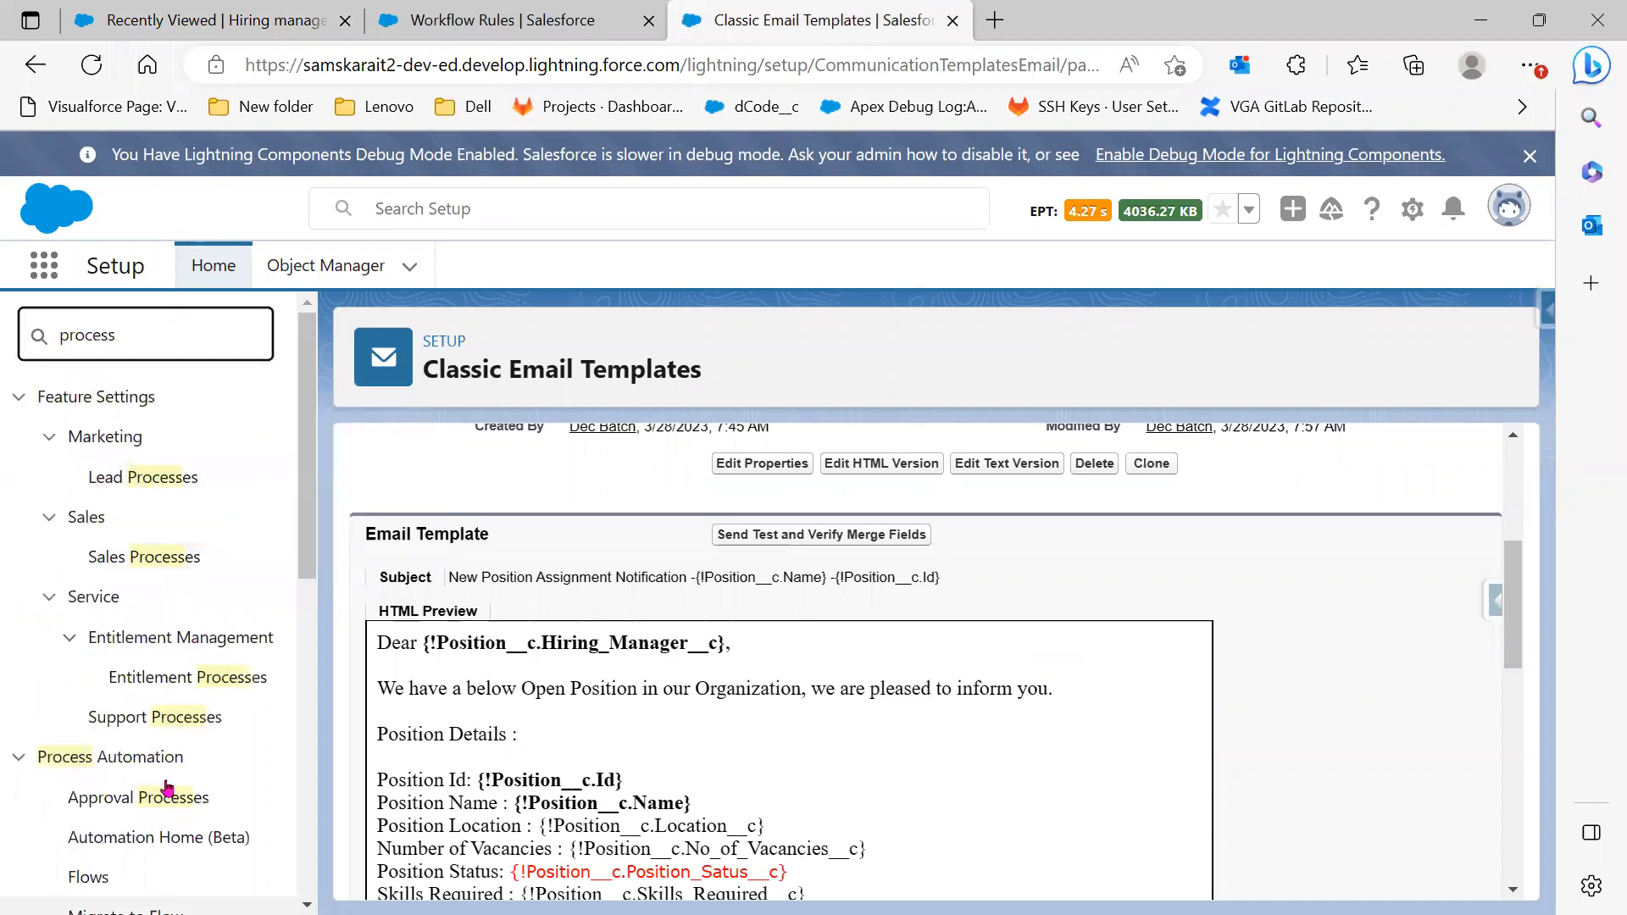
Replace the Setup Quick Find text with 'email' and scroll to Logs > Email Log Files
left_click(151, 675)
type("b")
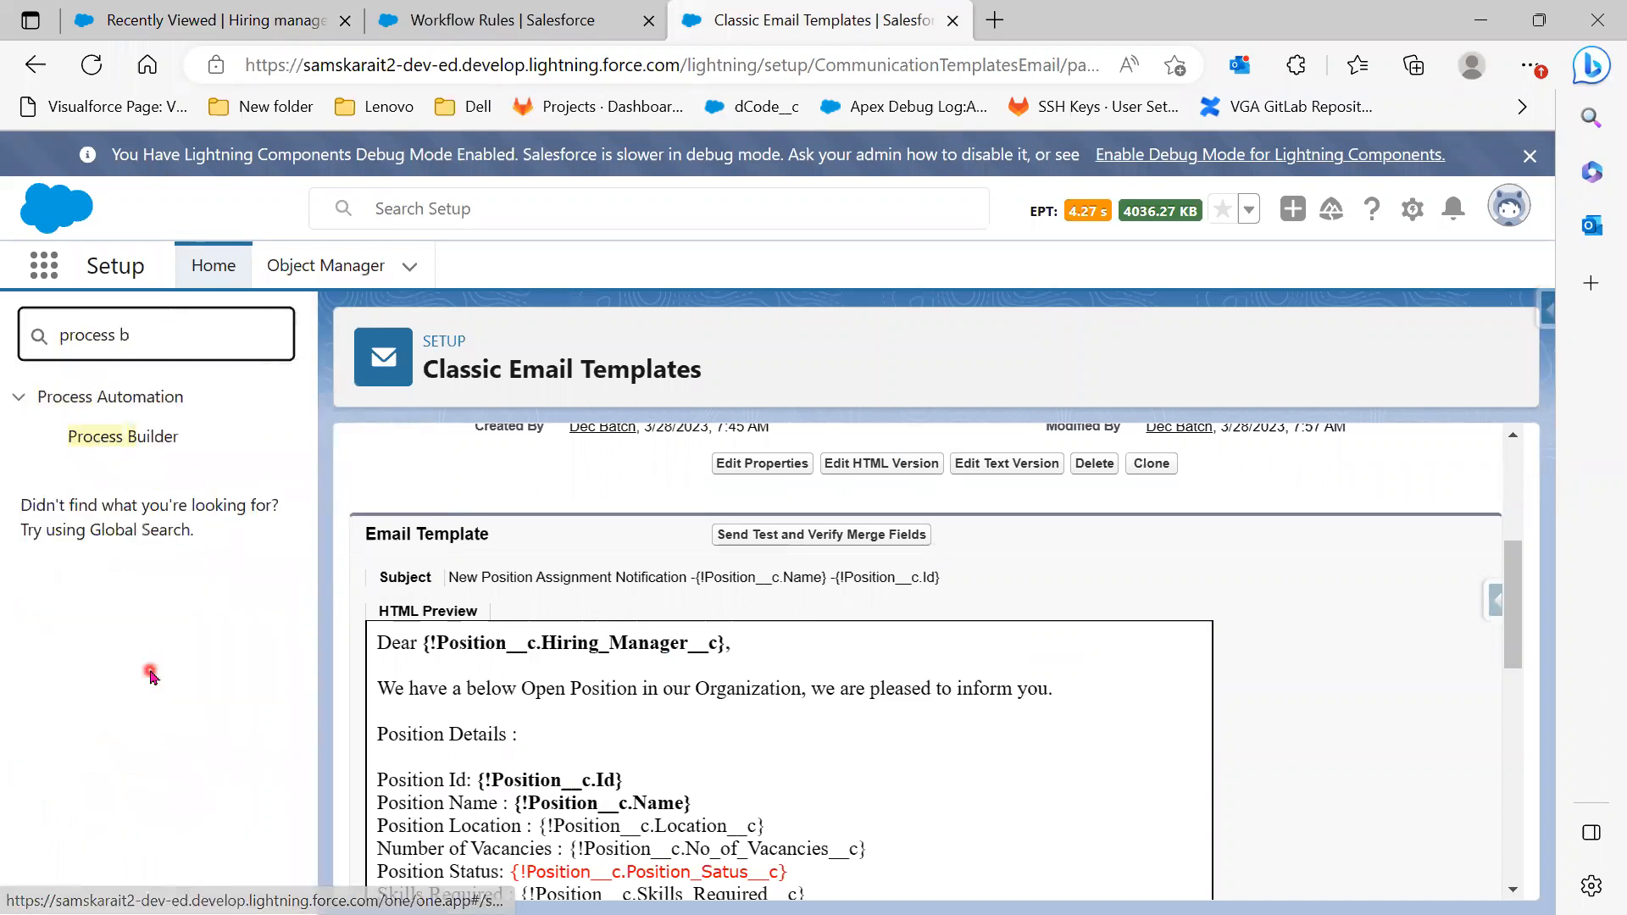
left_click_drag(180, 346, 21, 339)
key("BackSpace")
type("e")
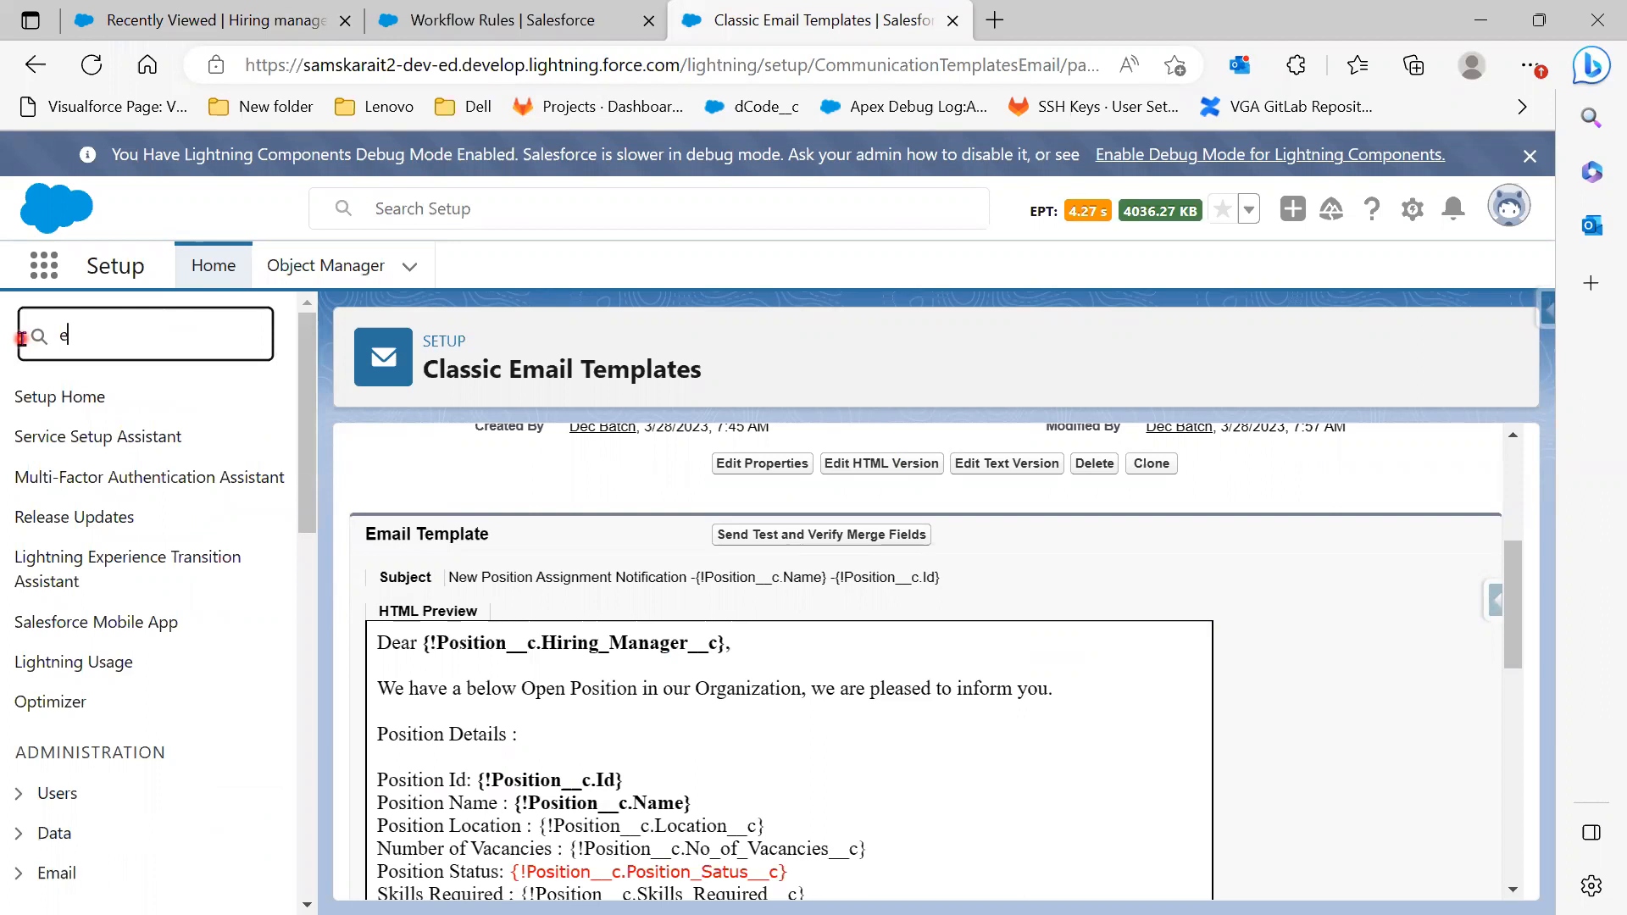
type("mail")
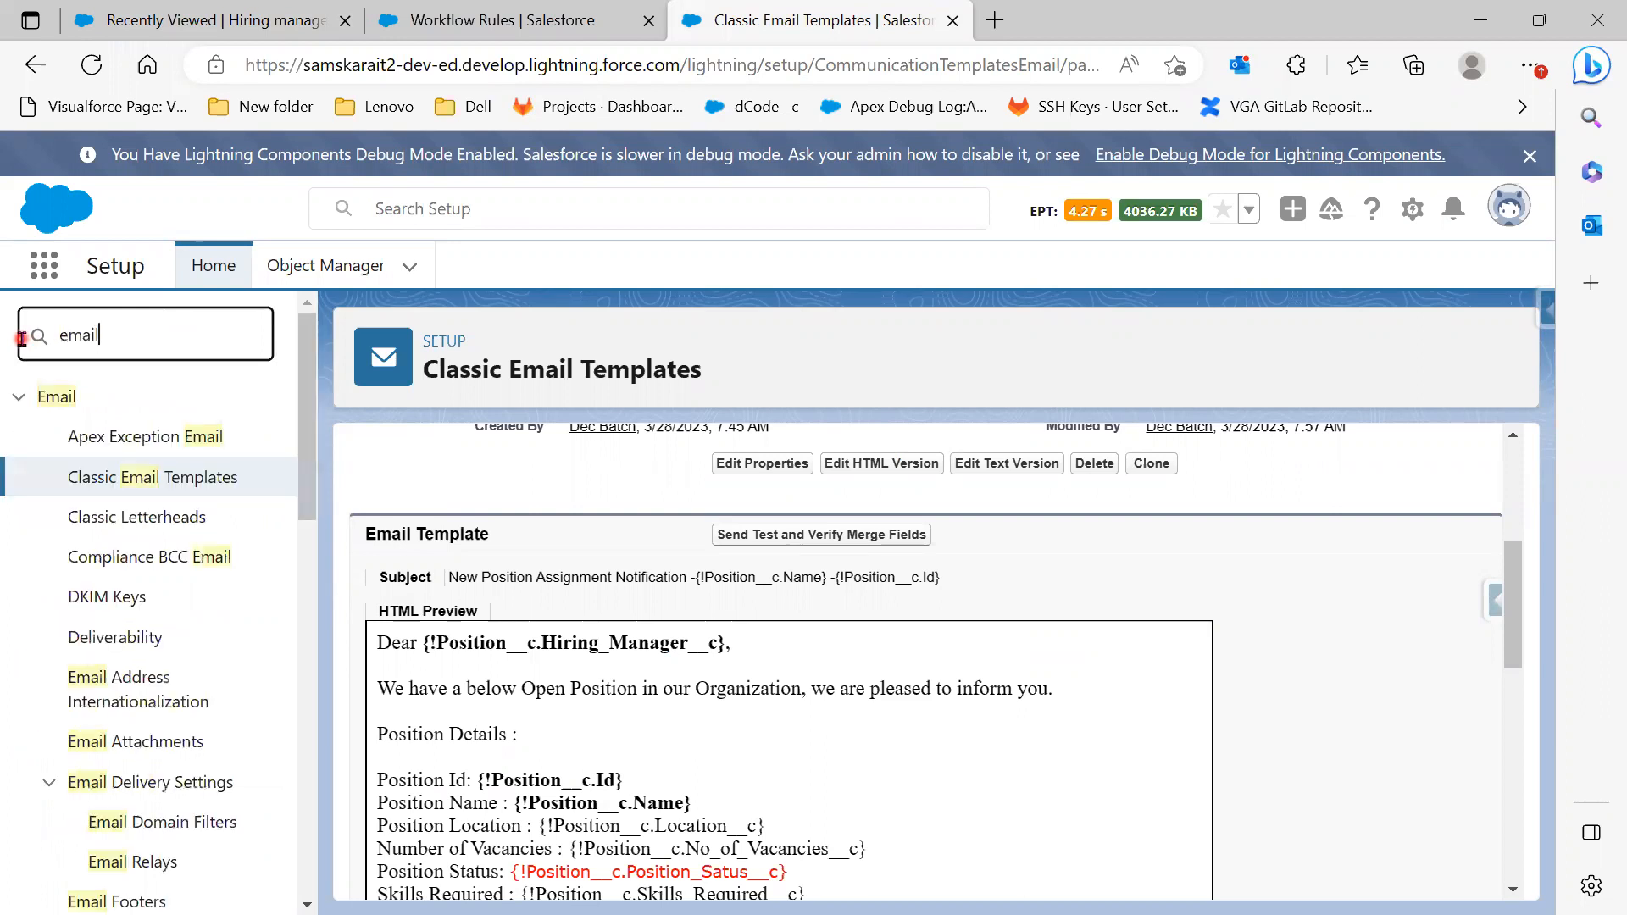
scroll(232, 792, "down", 1)
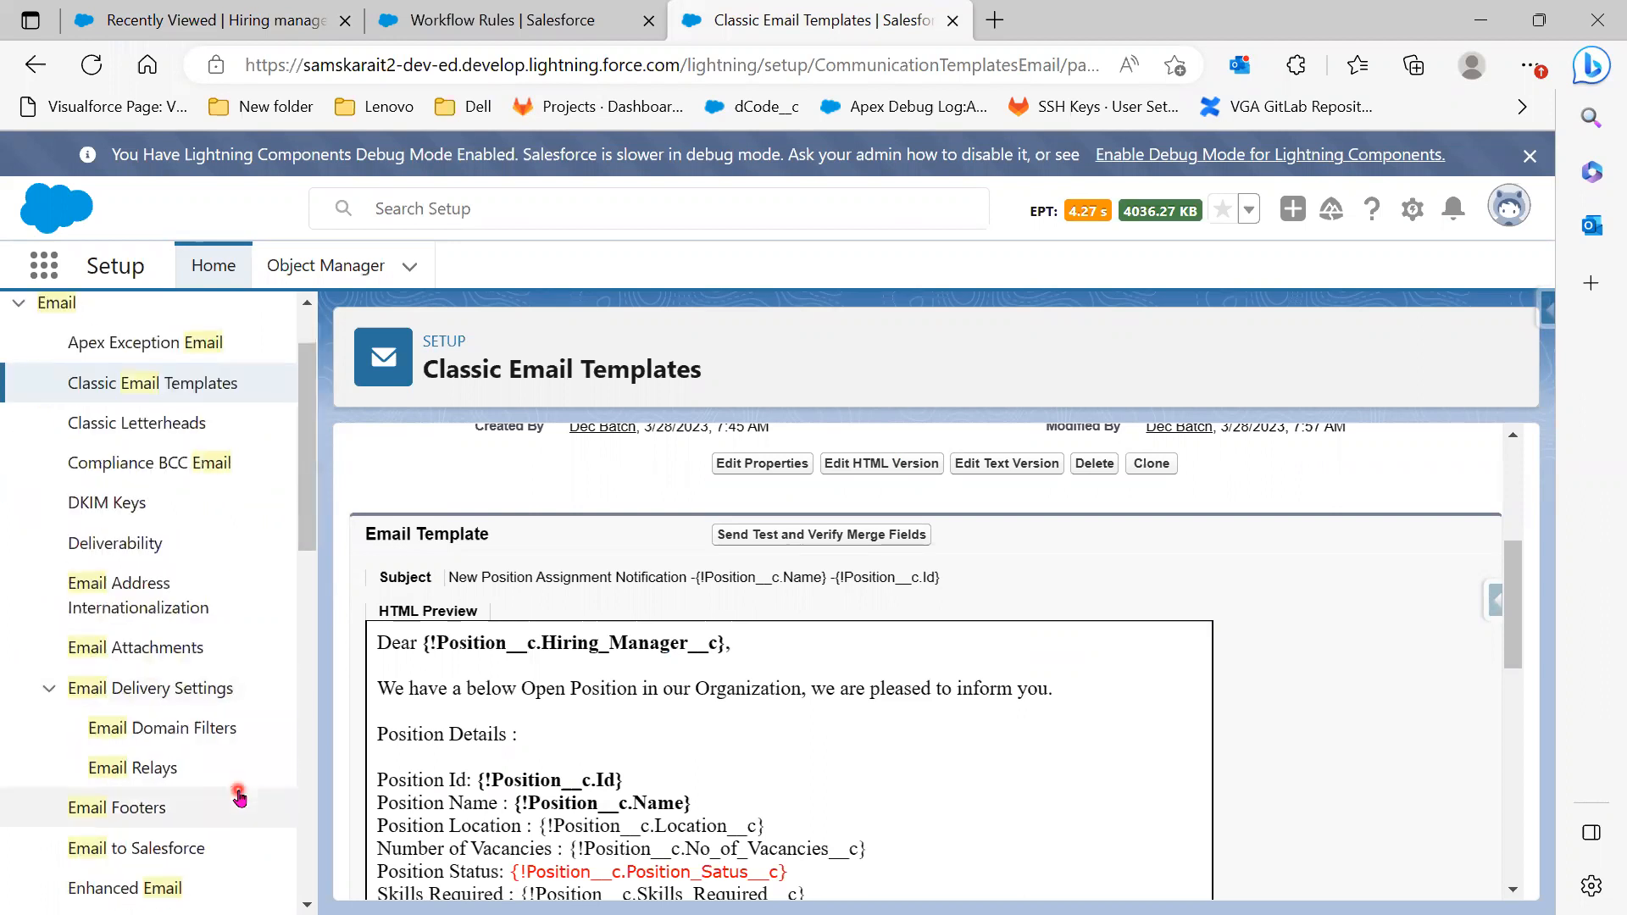
scroll(240, 796, "down", 1)
scroll(240, 796, "down", 1)
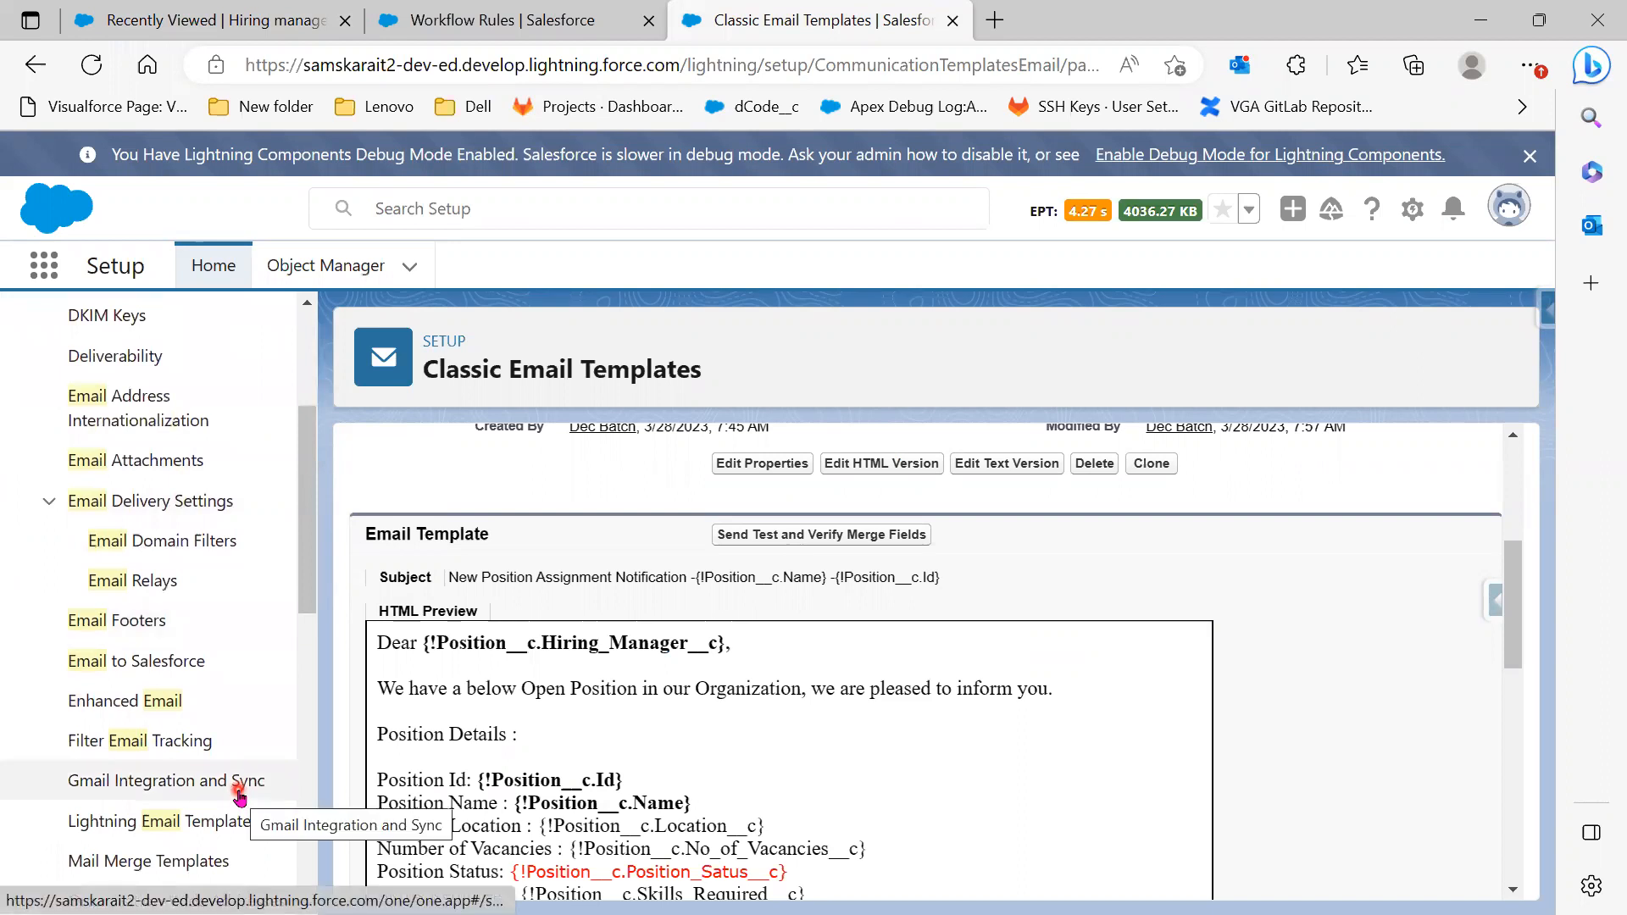
scroll(240, 796, "down", 5)
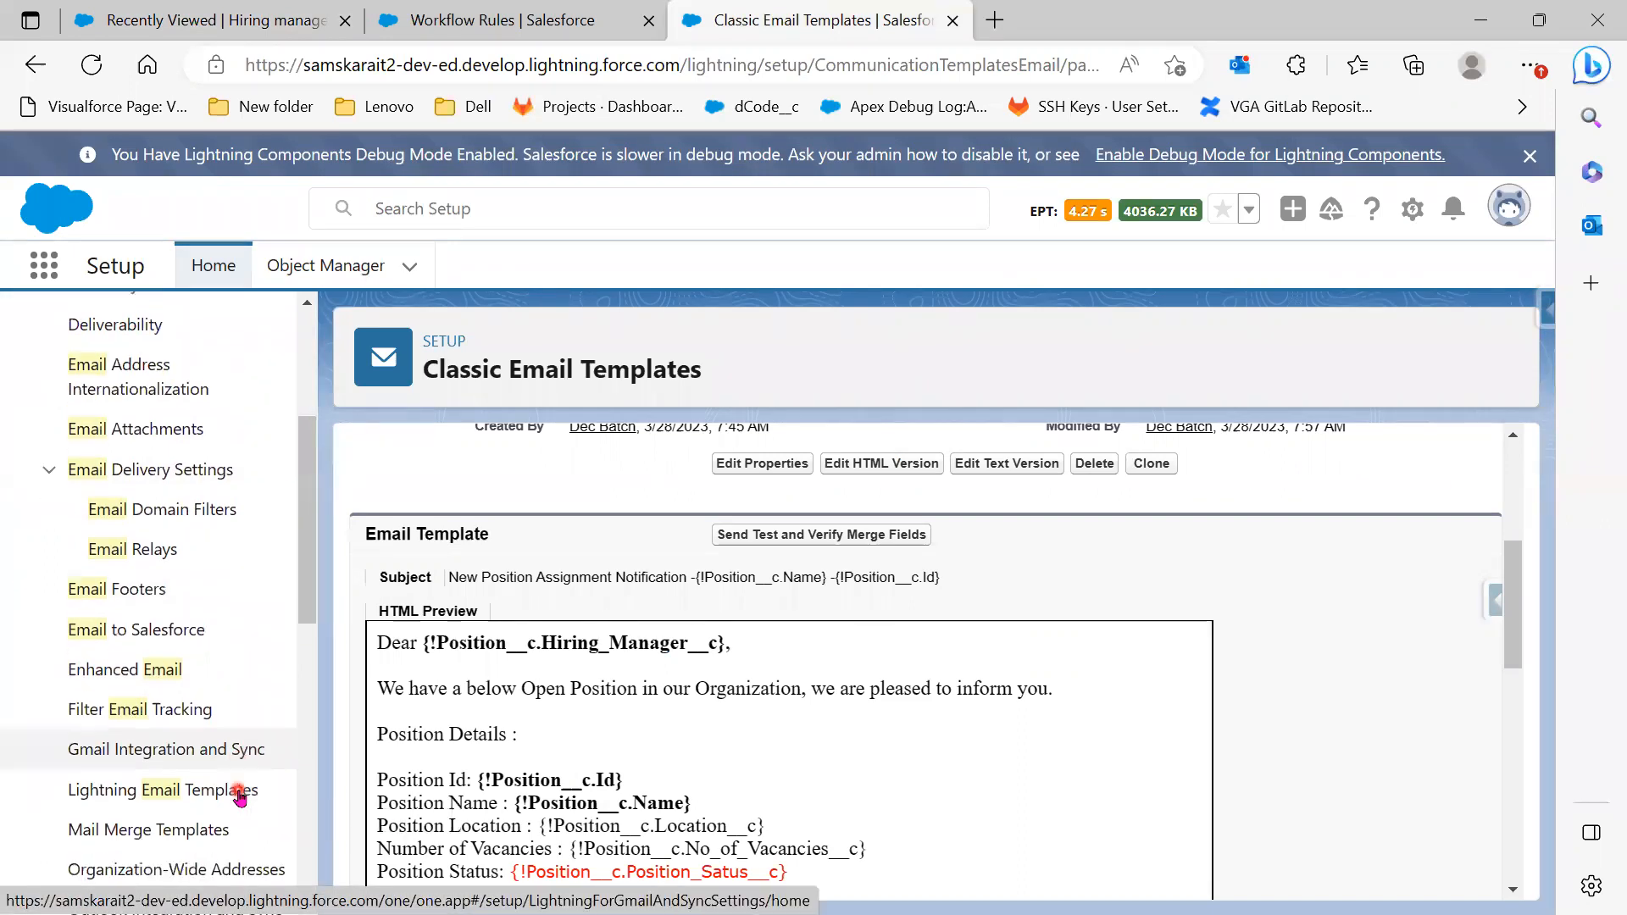
scroll(239, 796, "down", 3)
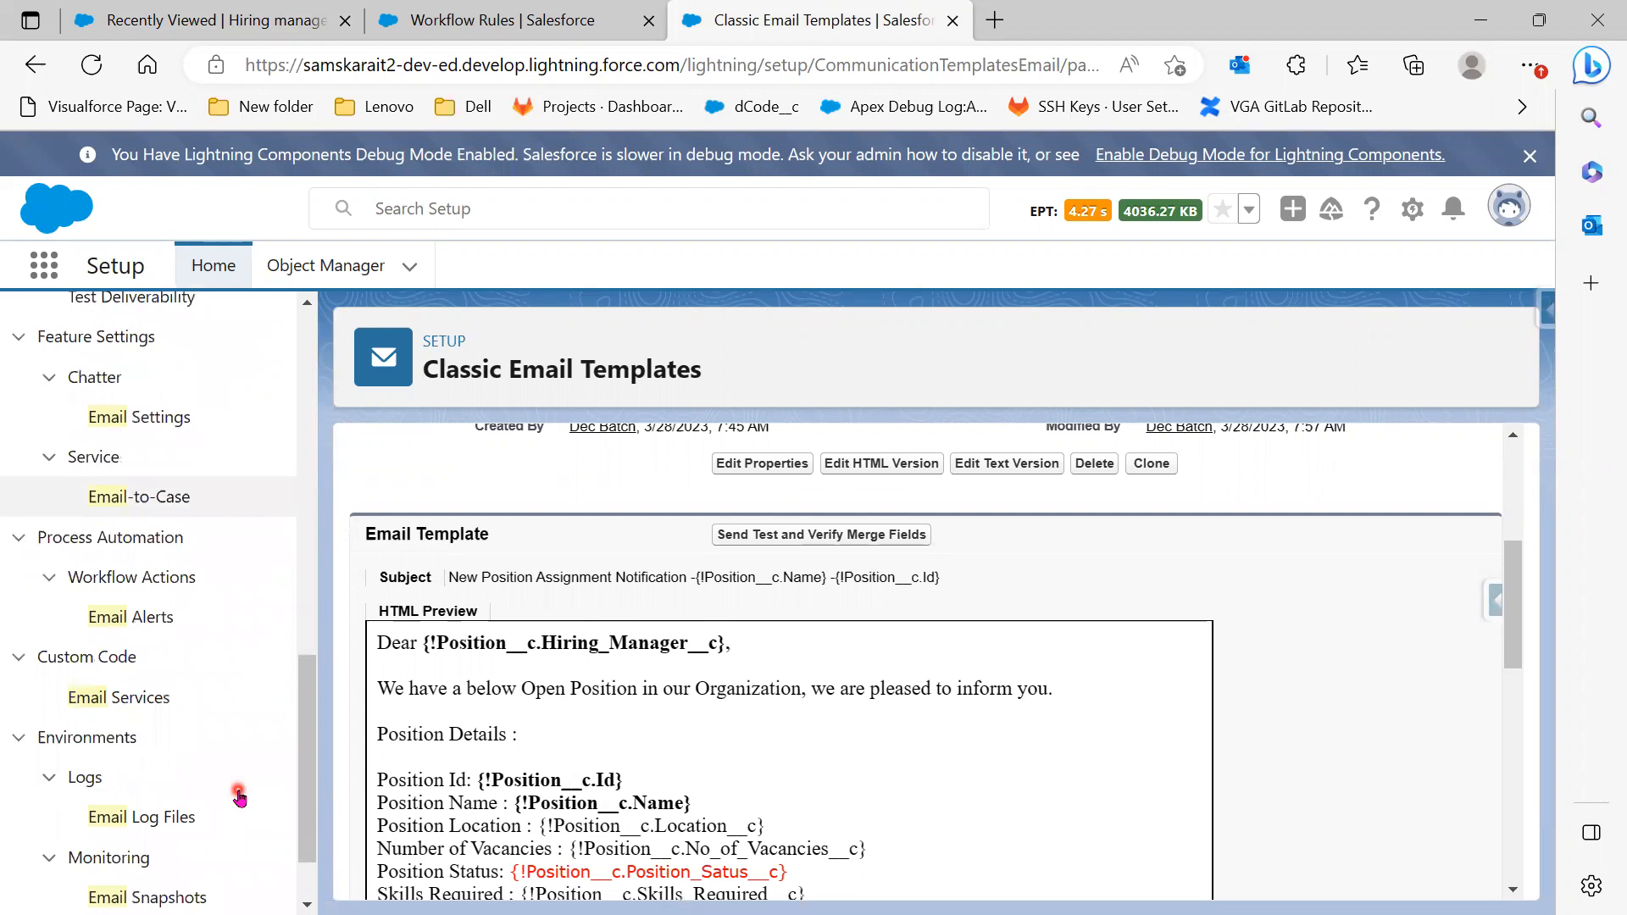
Open Email Log Files and start a new email log request for 3/27/2023–4/3/2023
left_click(160, 821)
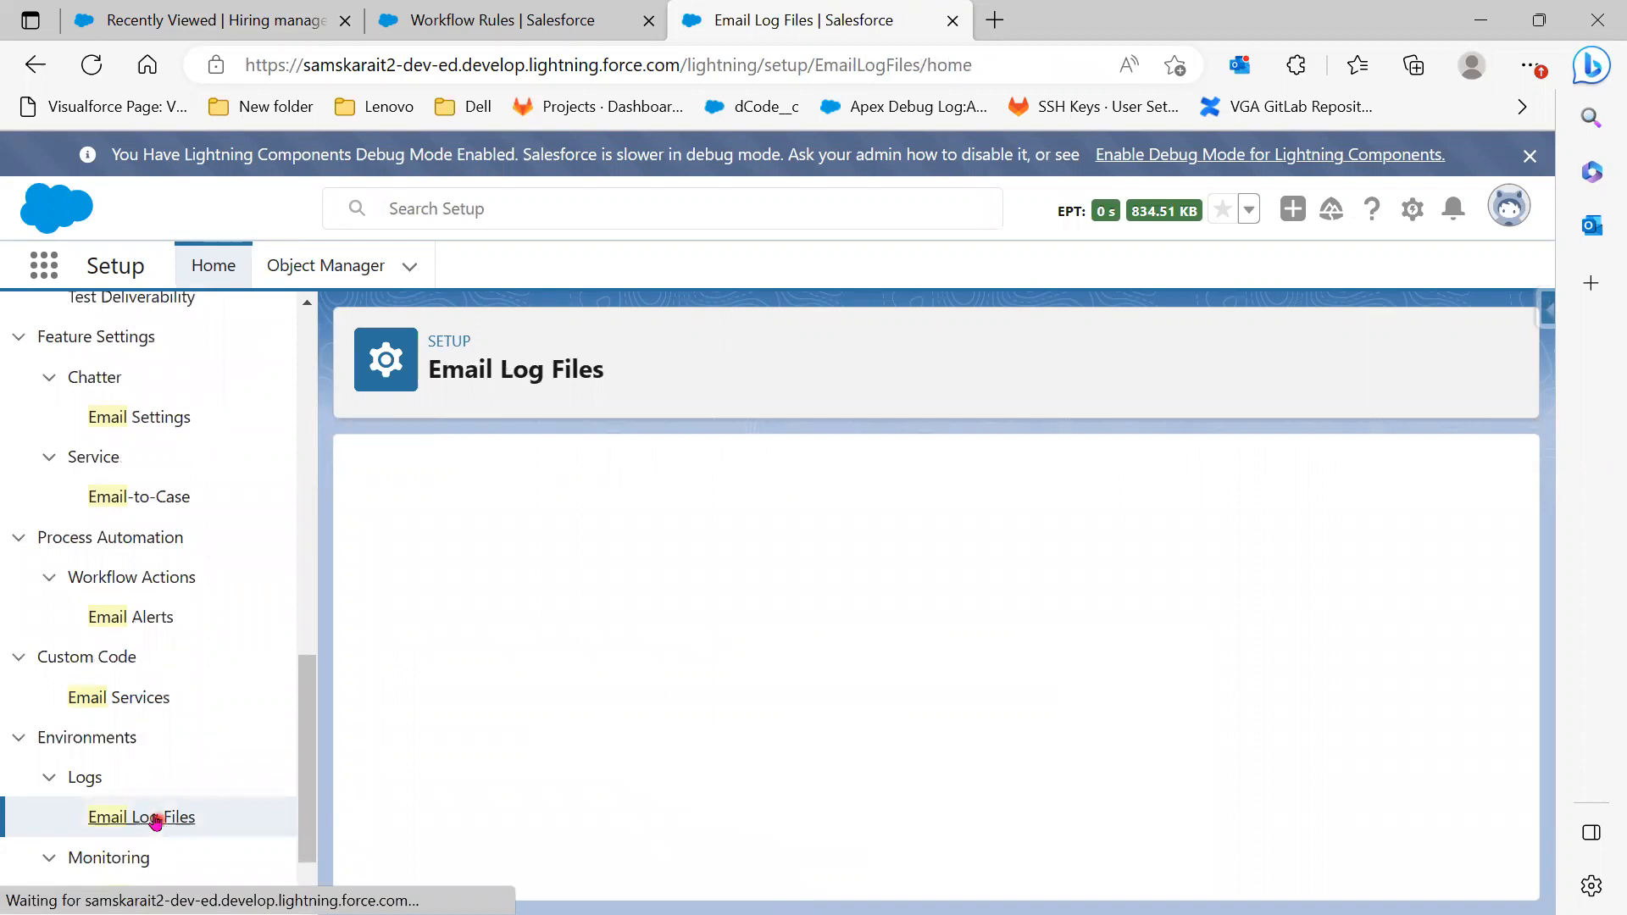
scroll(153, 784, "down", 1)
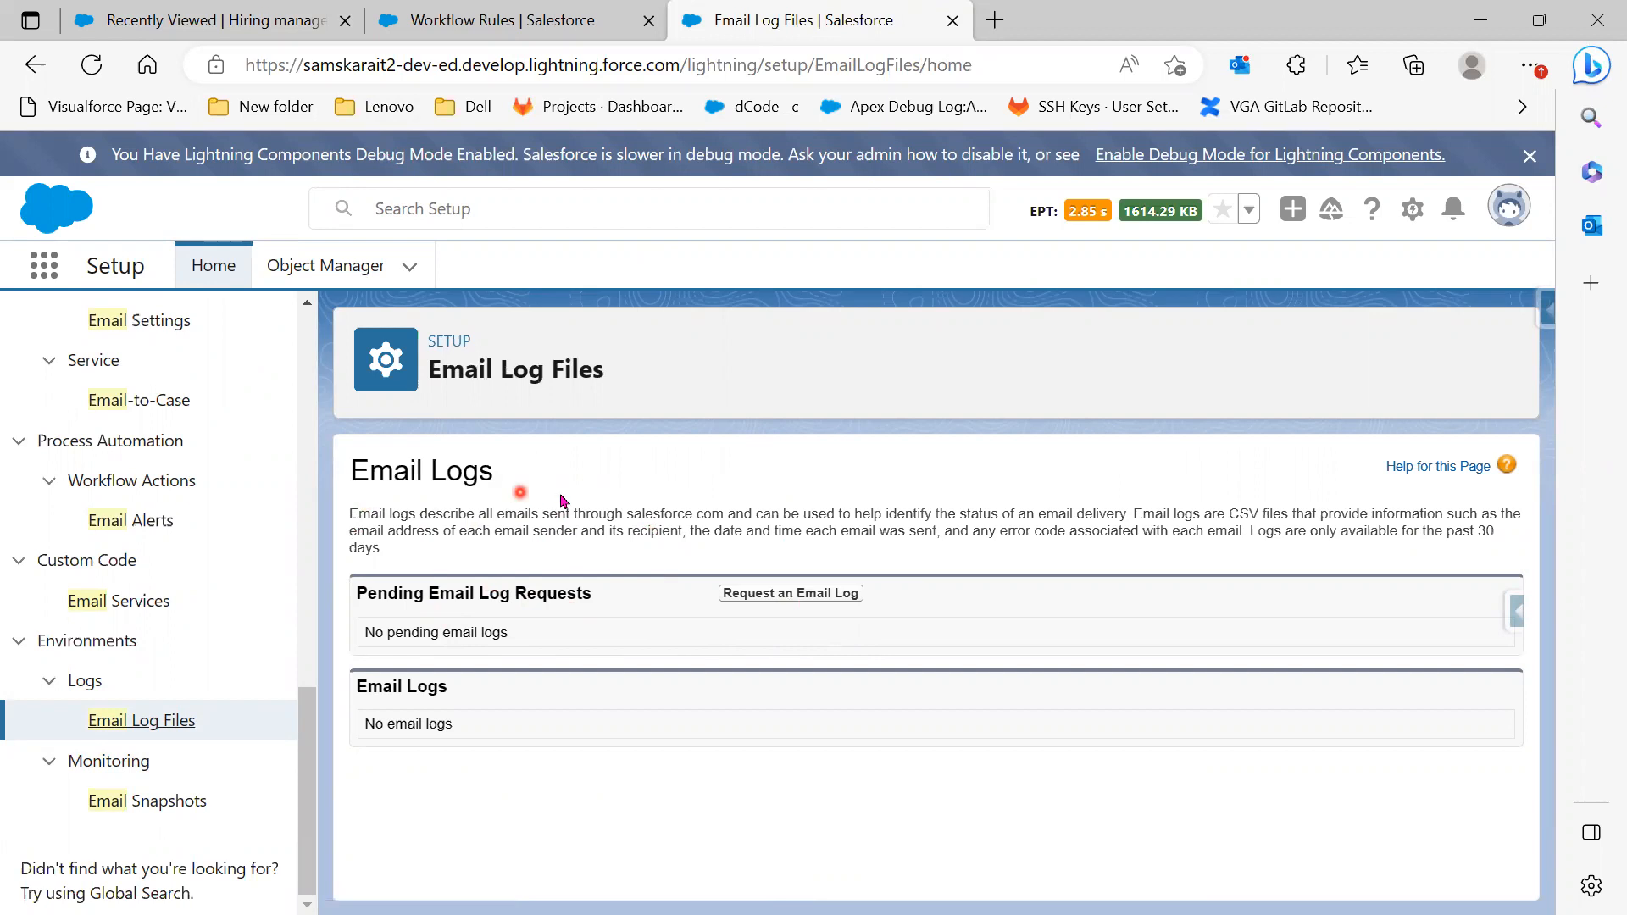
left_click(782, 602)
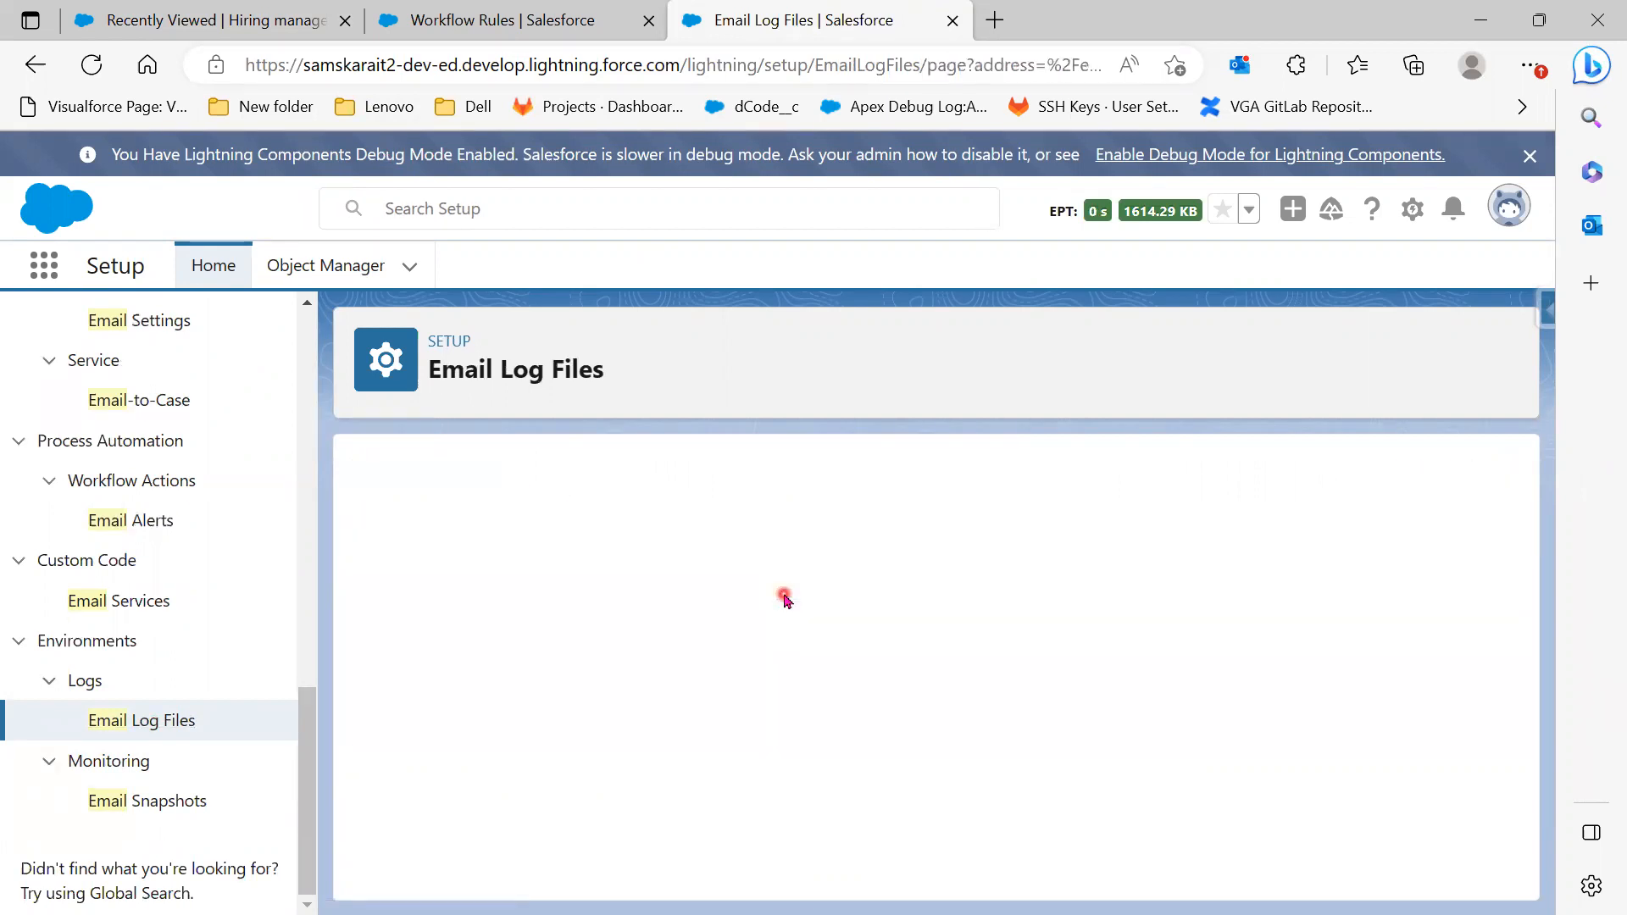
scroll(784, 596, "down", 1)
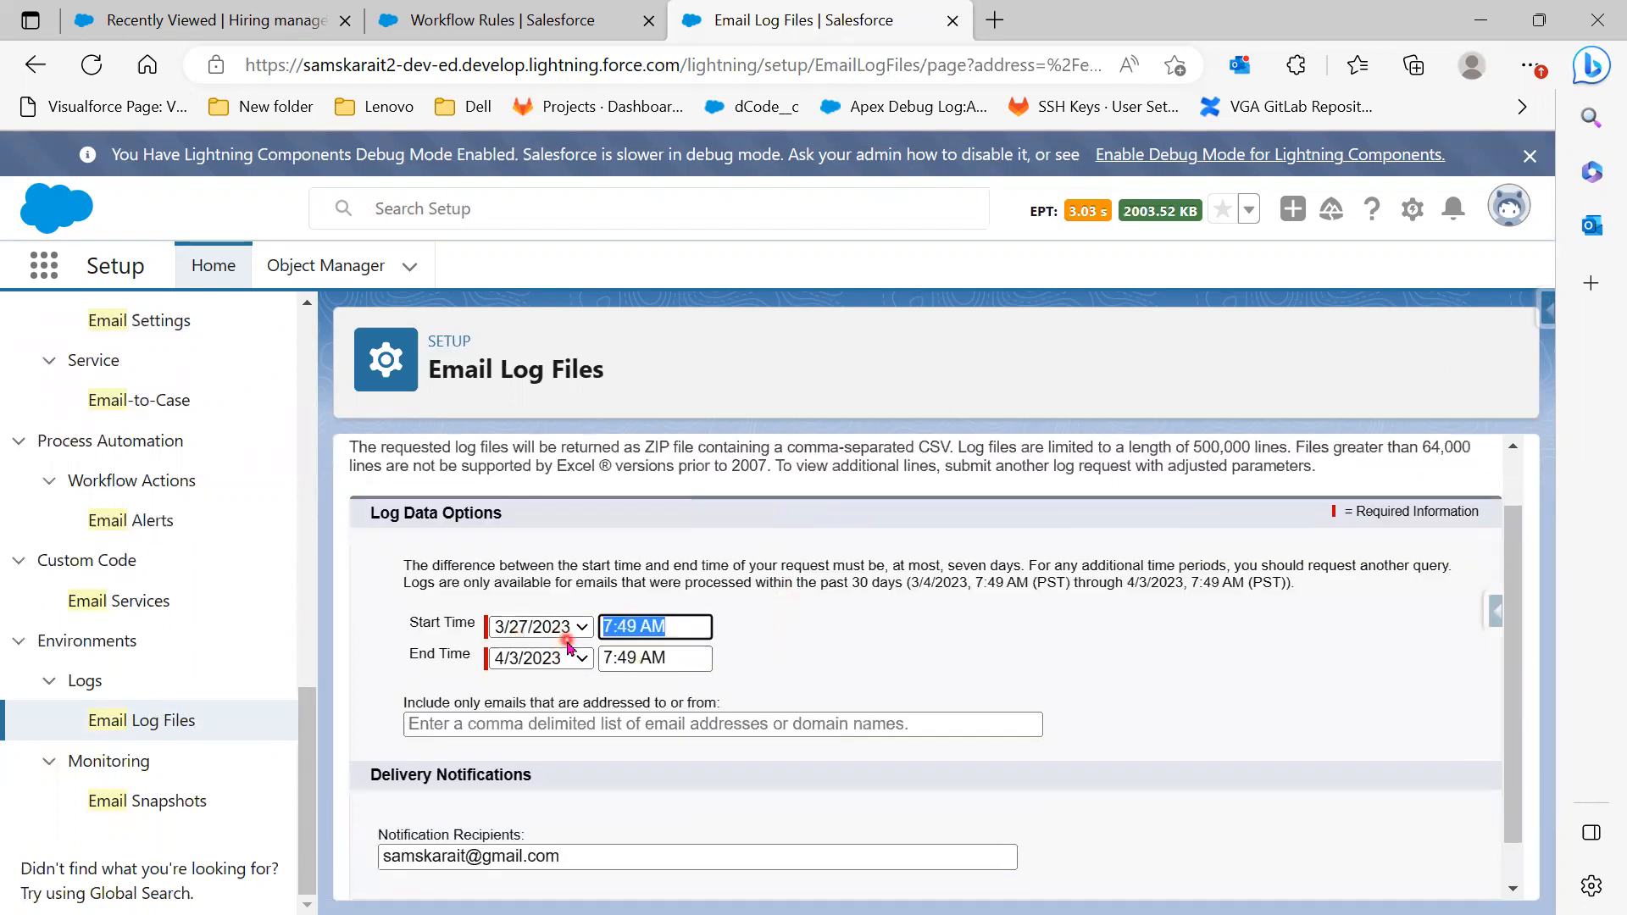
Try submitting the email log request with a 3/26/2023 start date
left_click(564, 634)
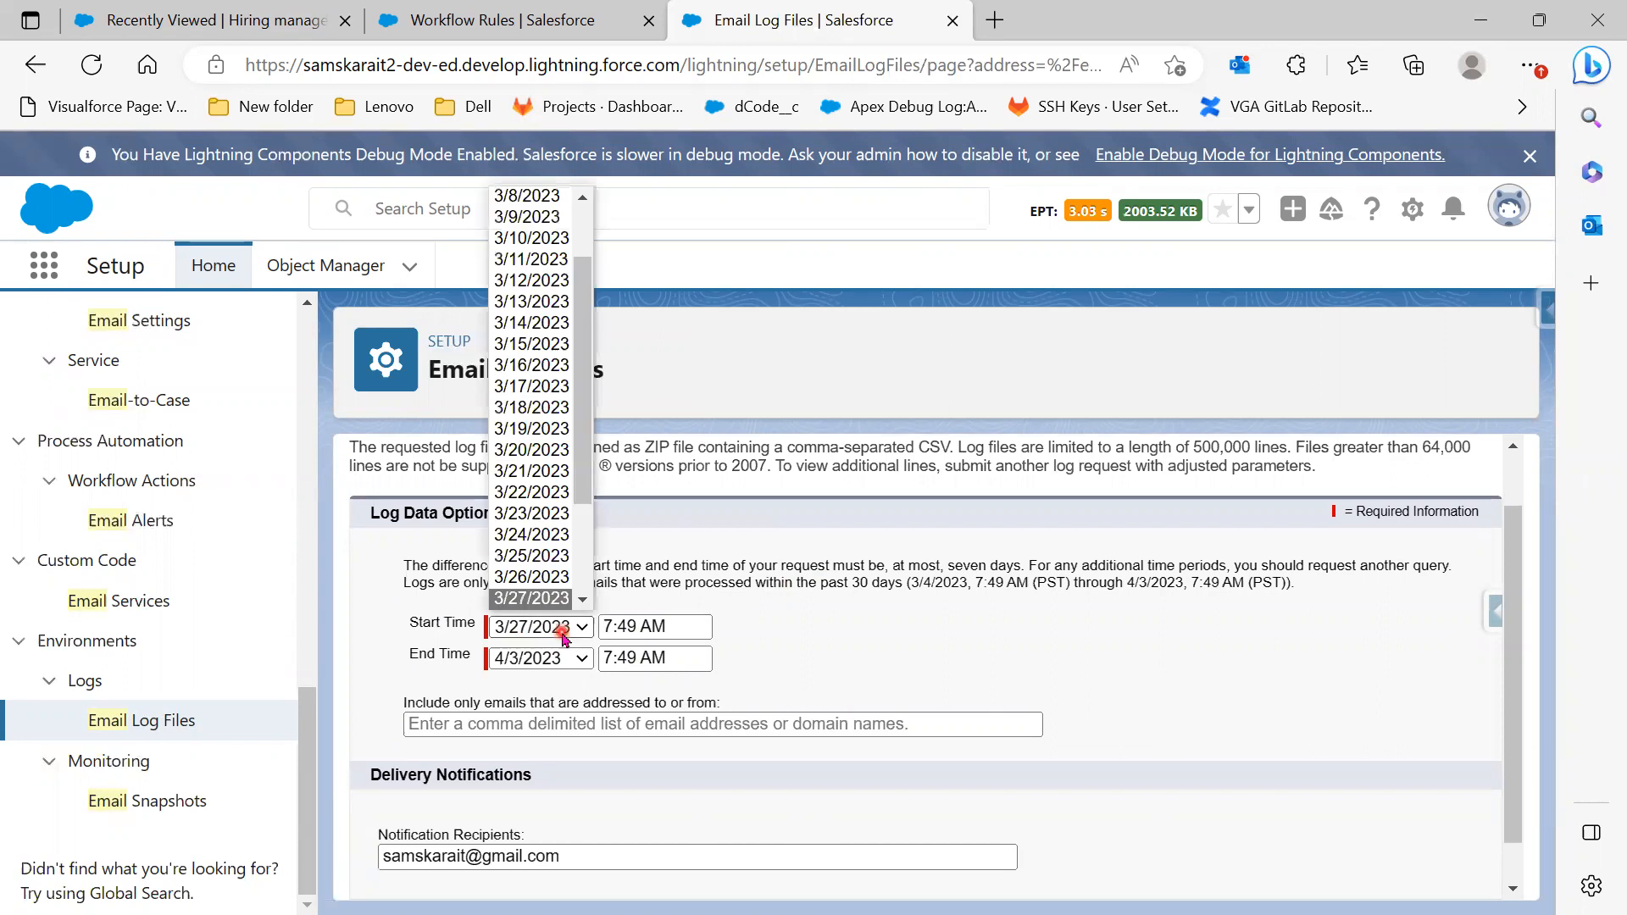
left_click(1, 680)
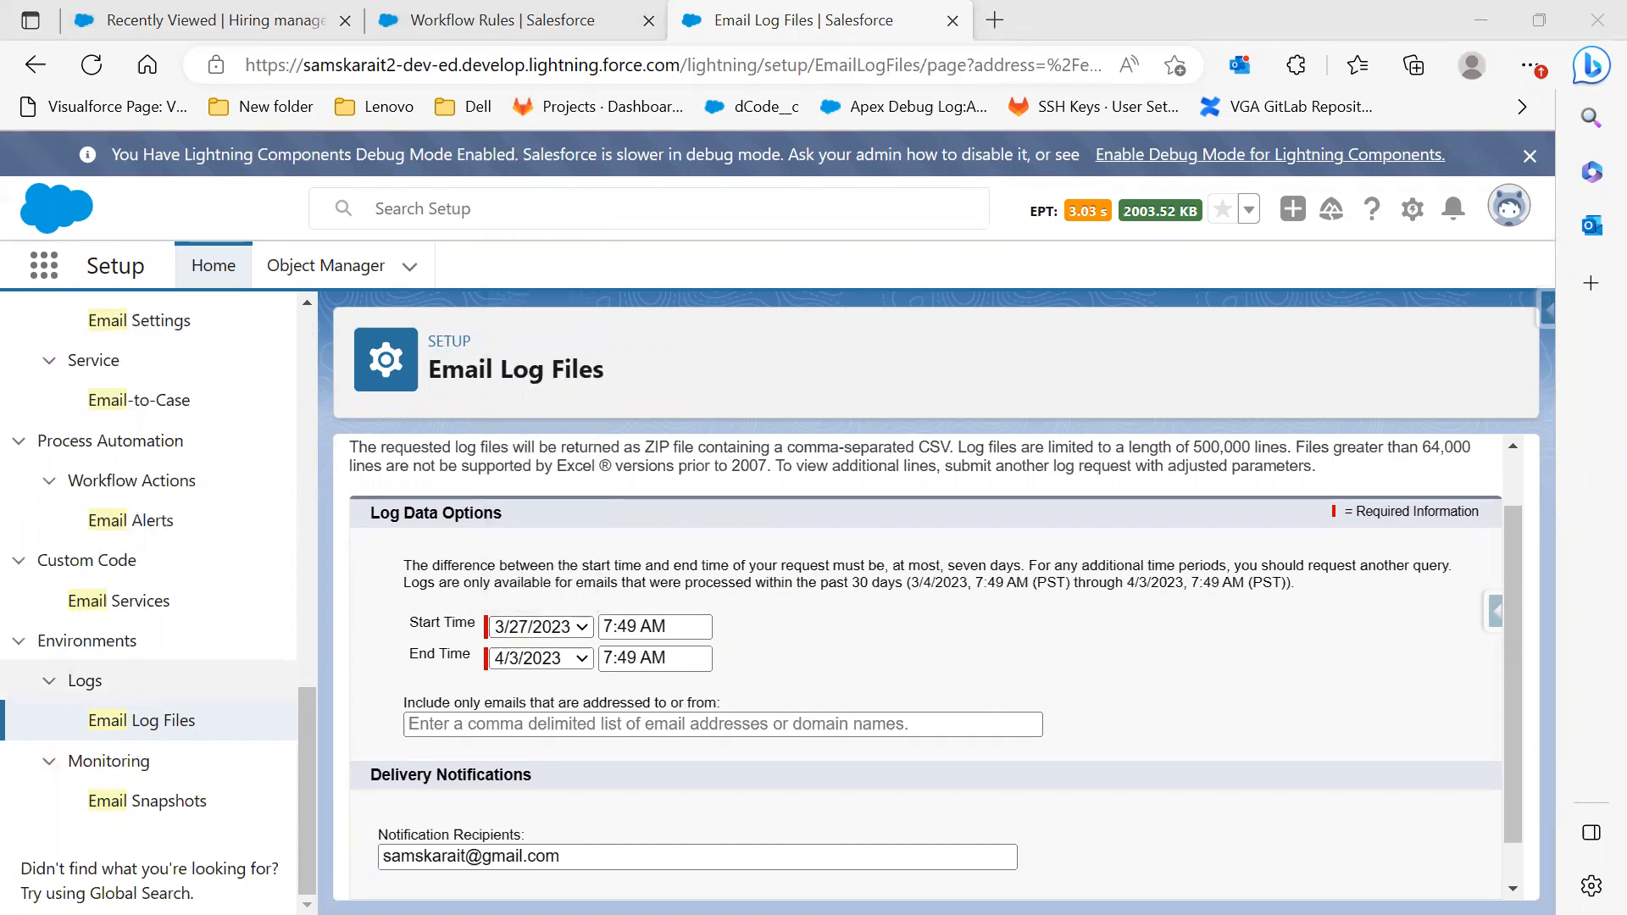
left_click(560, 630)
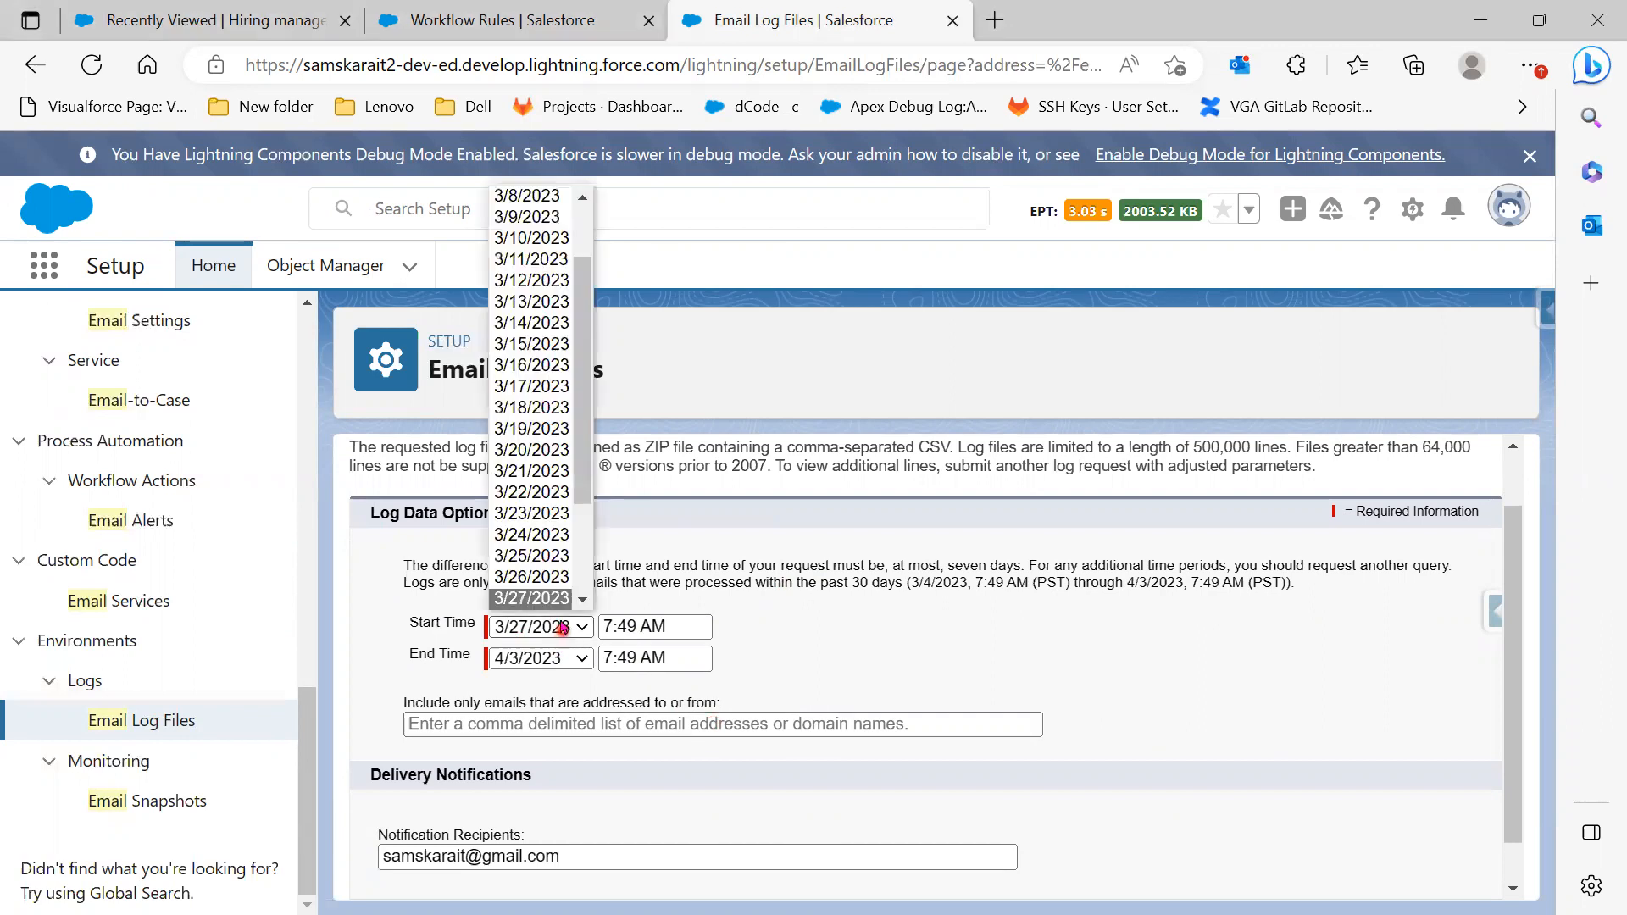
left_click(539, 578)
scroll(873, 673, "down", 1)
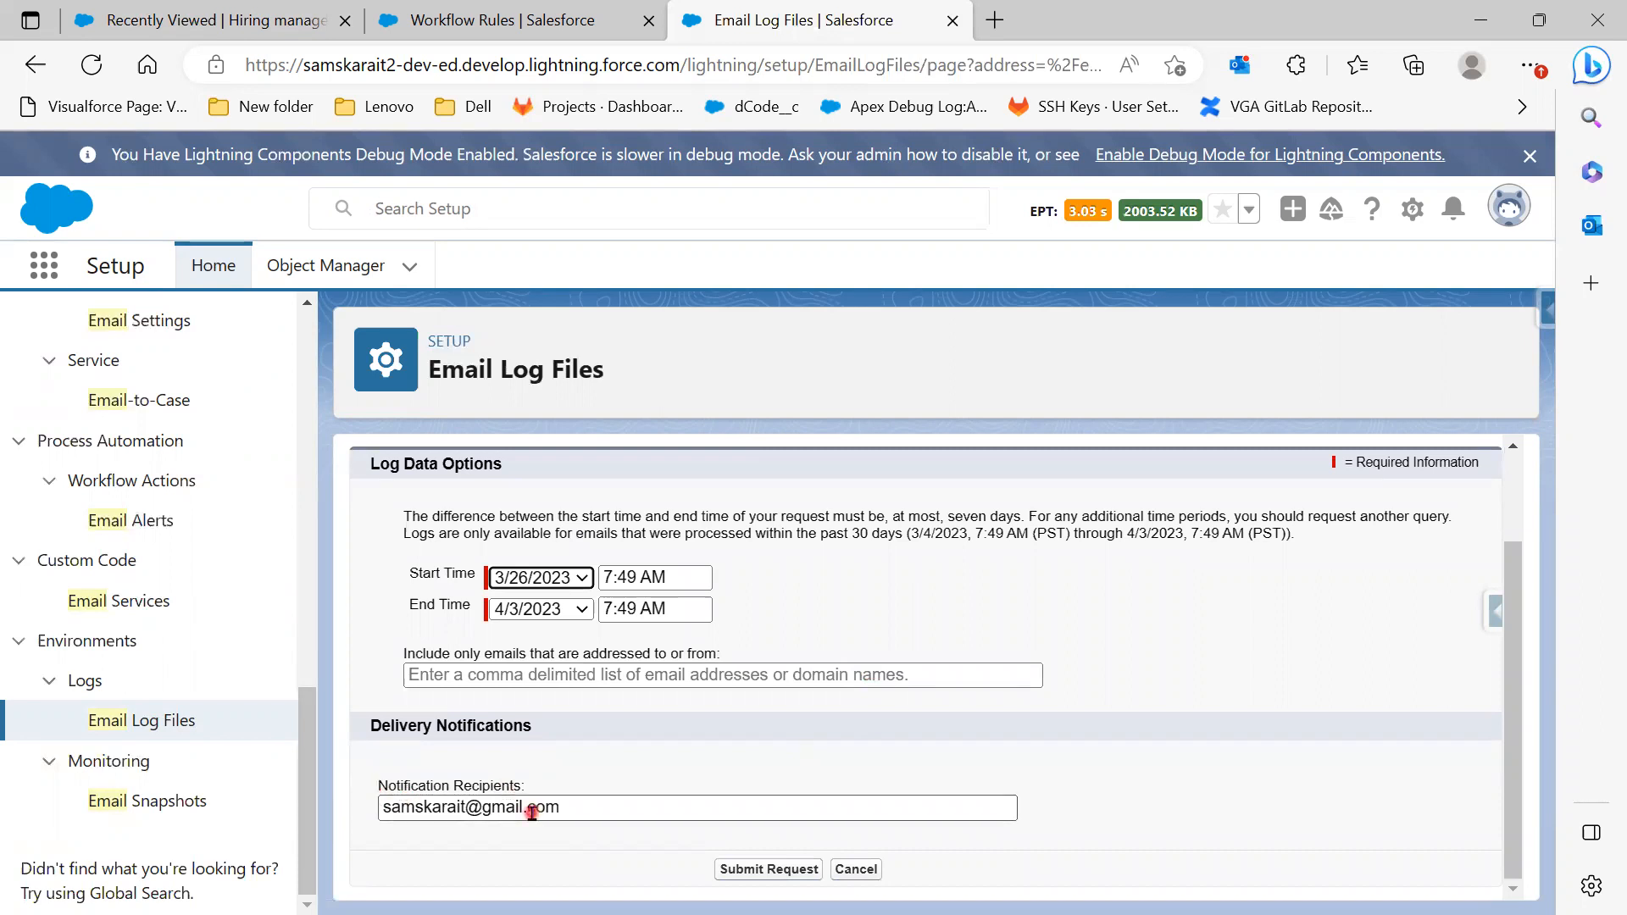
left_click(778, 871)
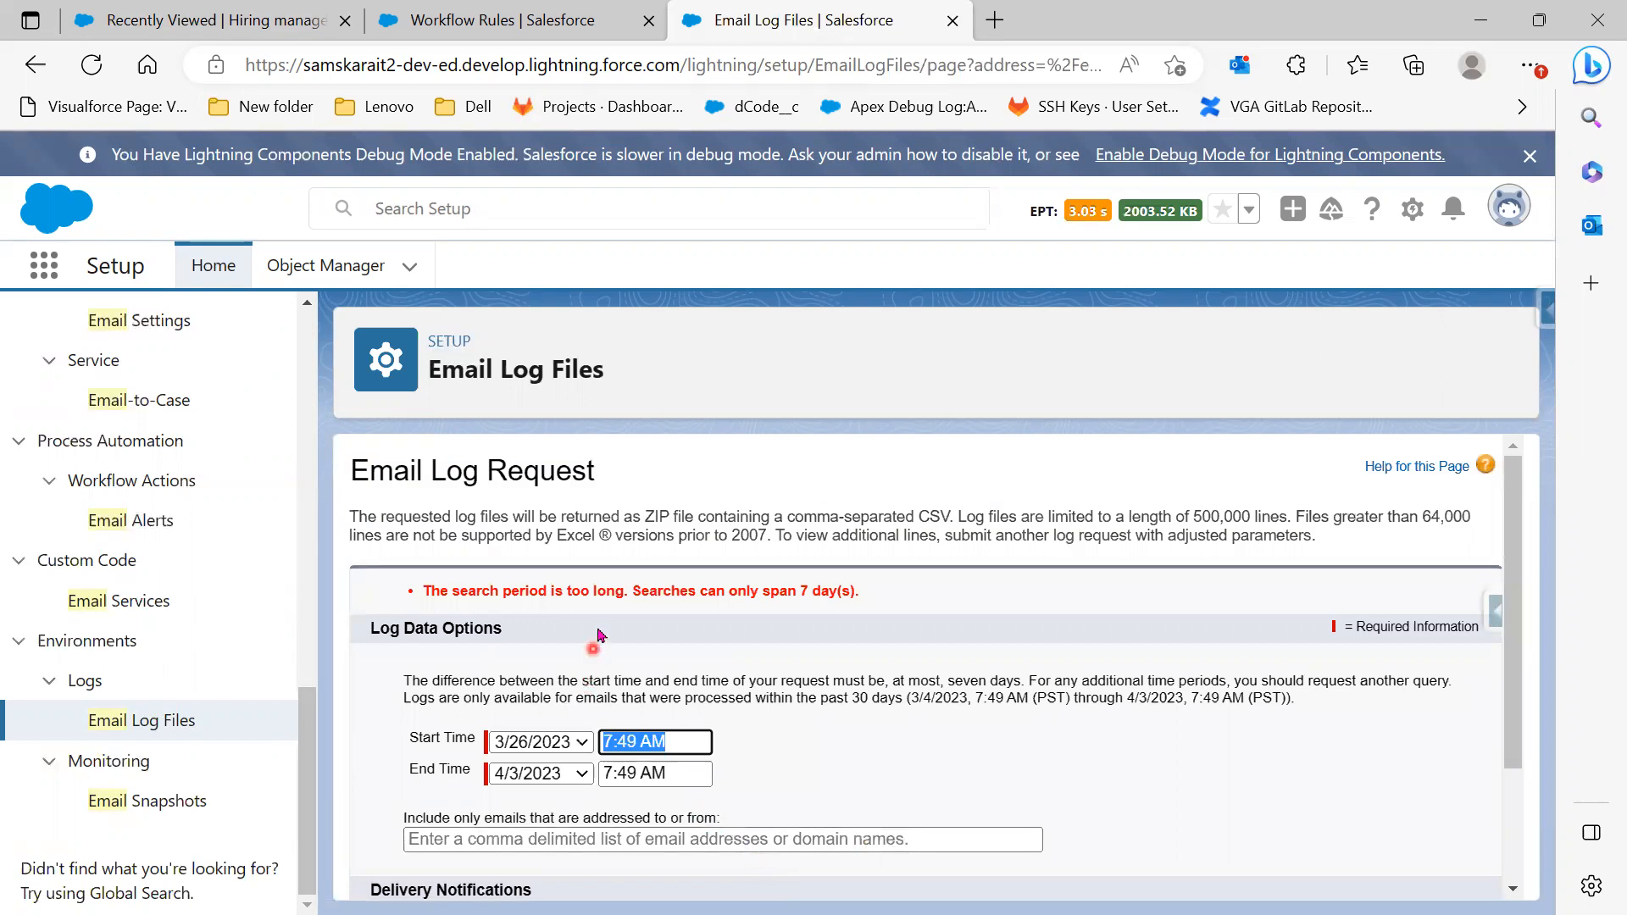
After the seven-day limit error, reset the start date to 3/27/2023 and submit the request
left_click(552, 746)
scroll(568, 678, "down", 2)
left_click(570, 670)
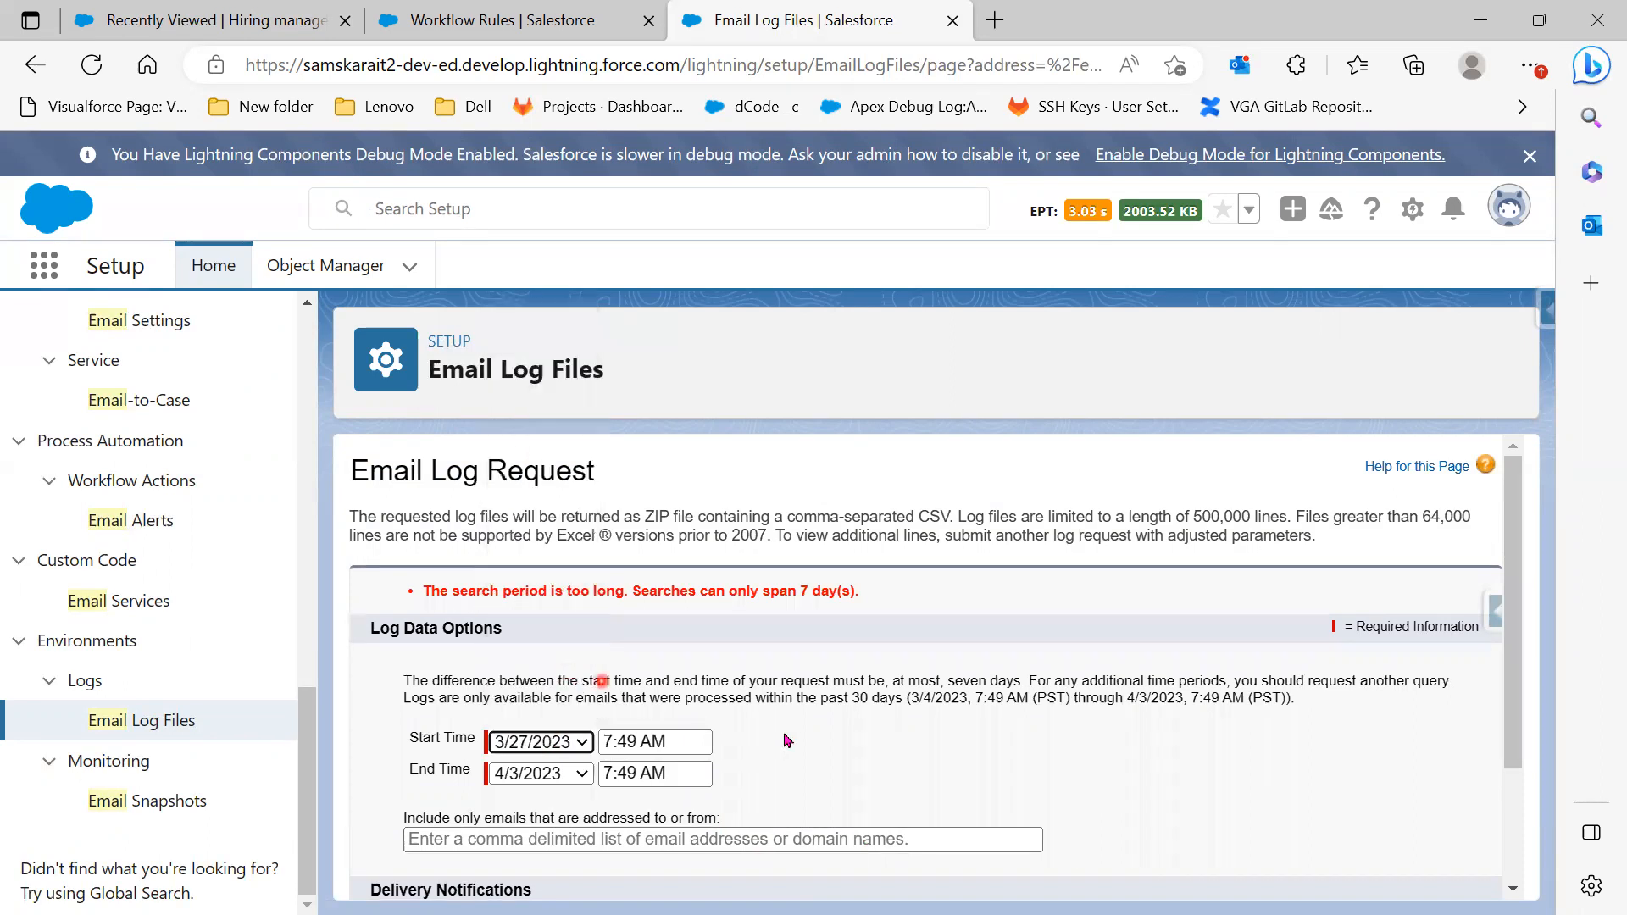
scroll(784, 734, "down", 2)
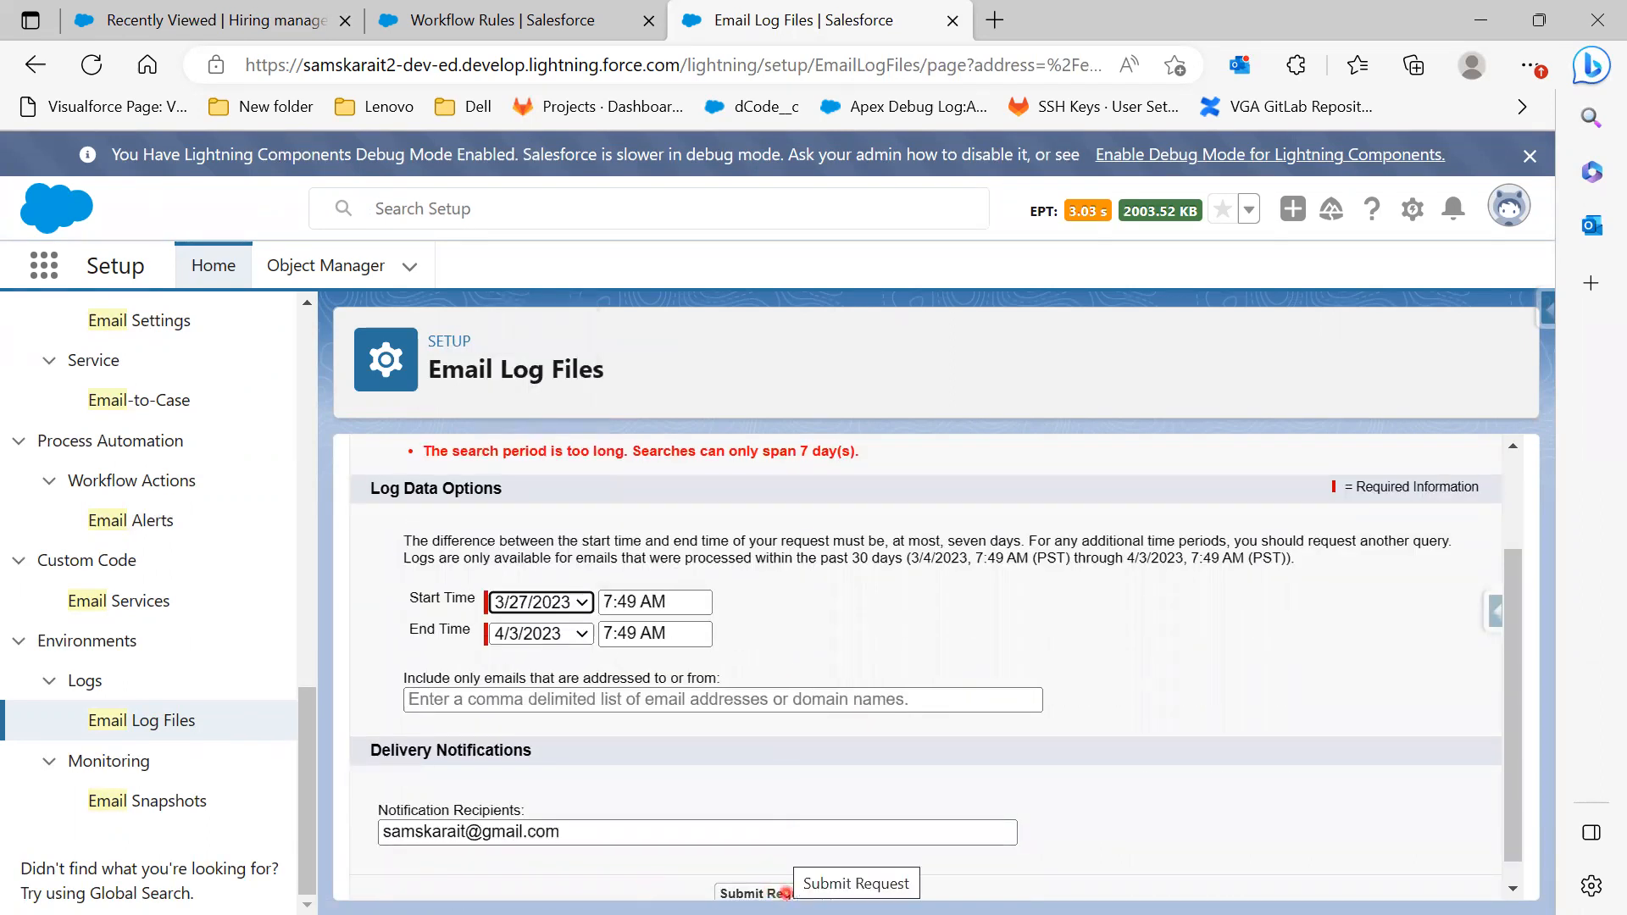
left_click(784, 893)
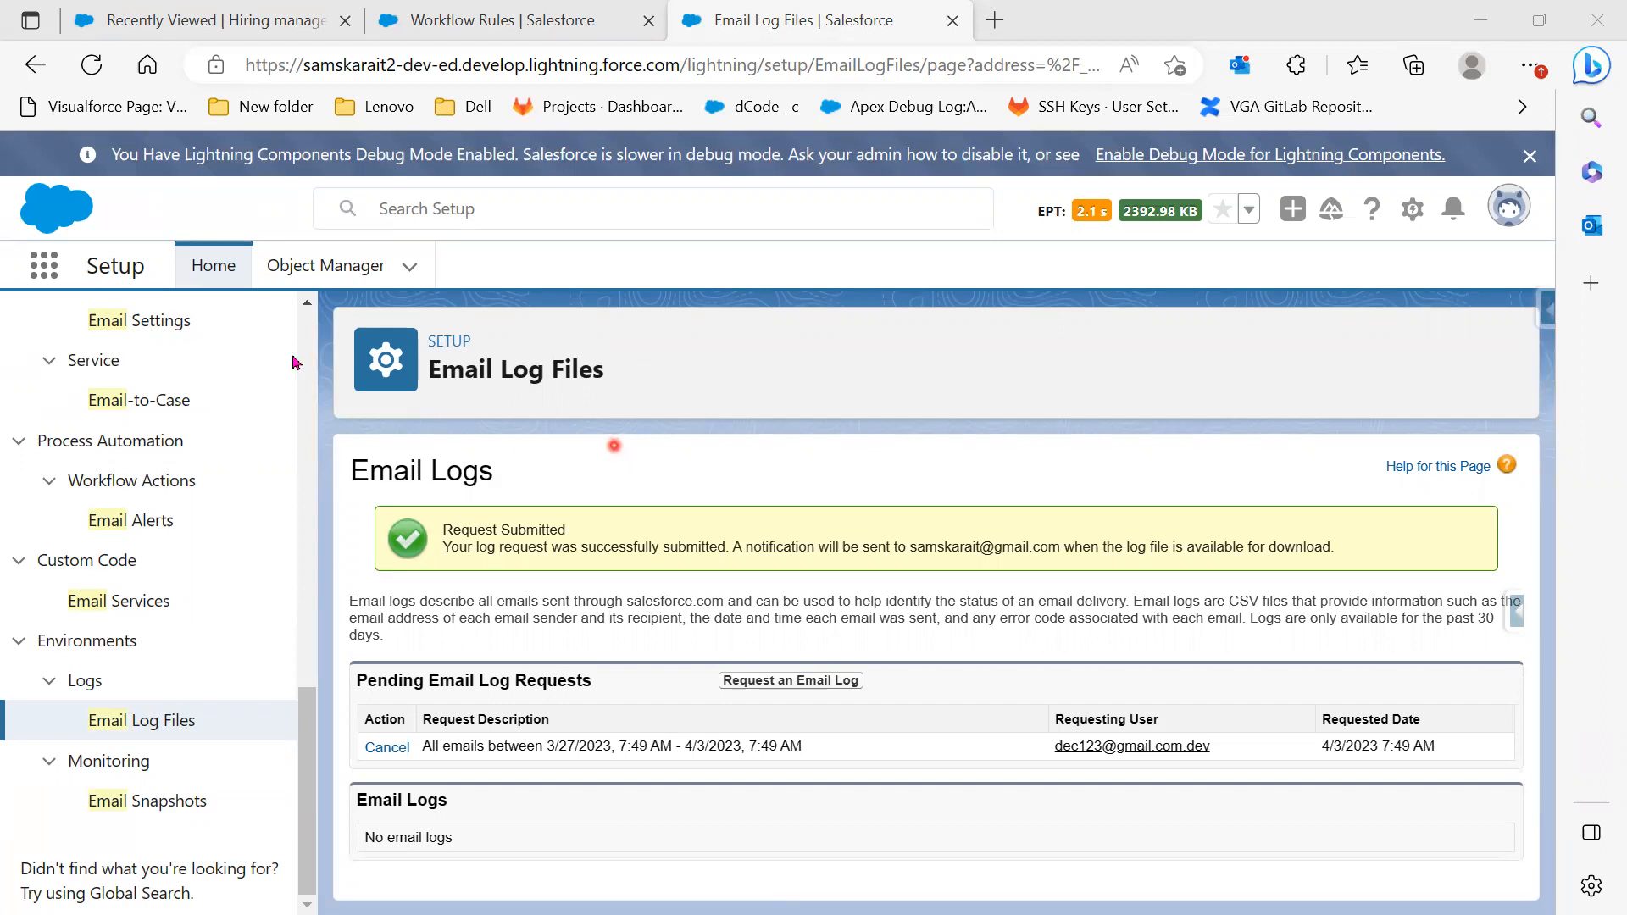
Reload Email Logs, review the still-pending request row, and bring the Gmail window over Salesforce
left_click(93, 67)
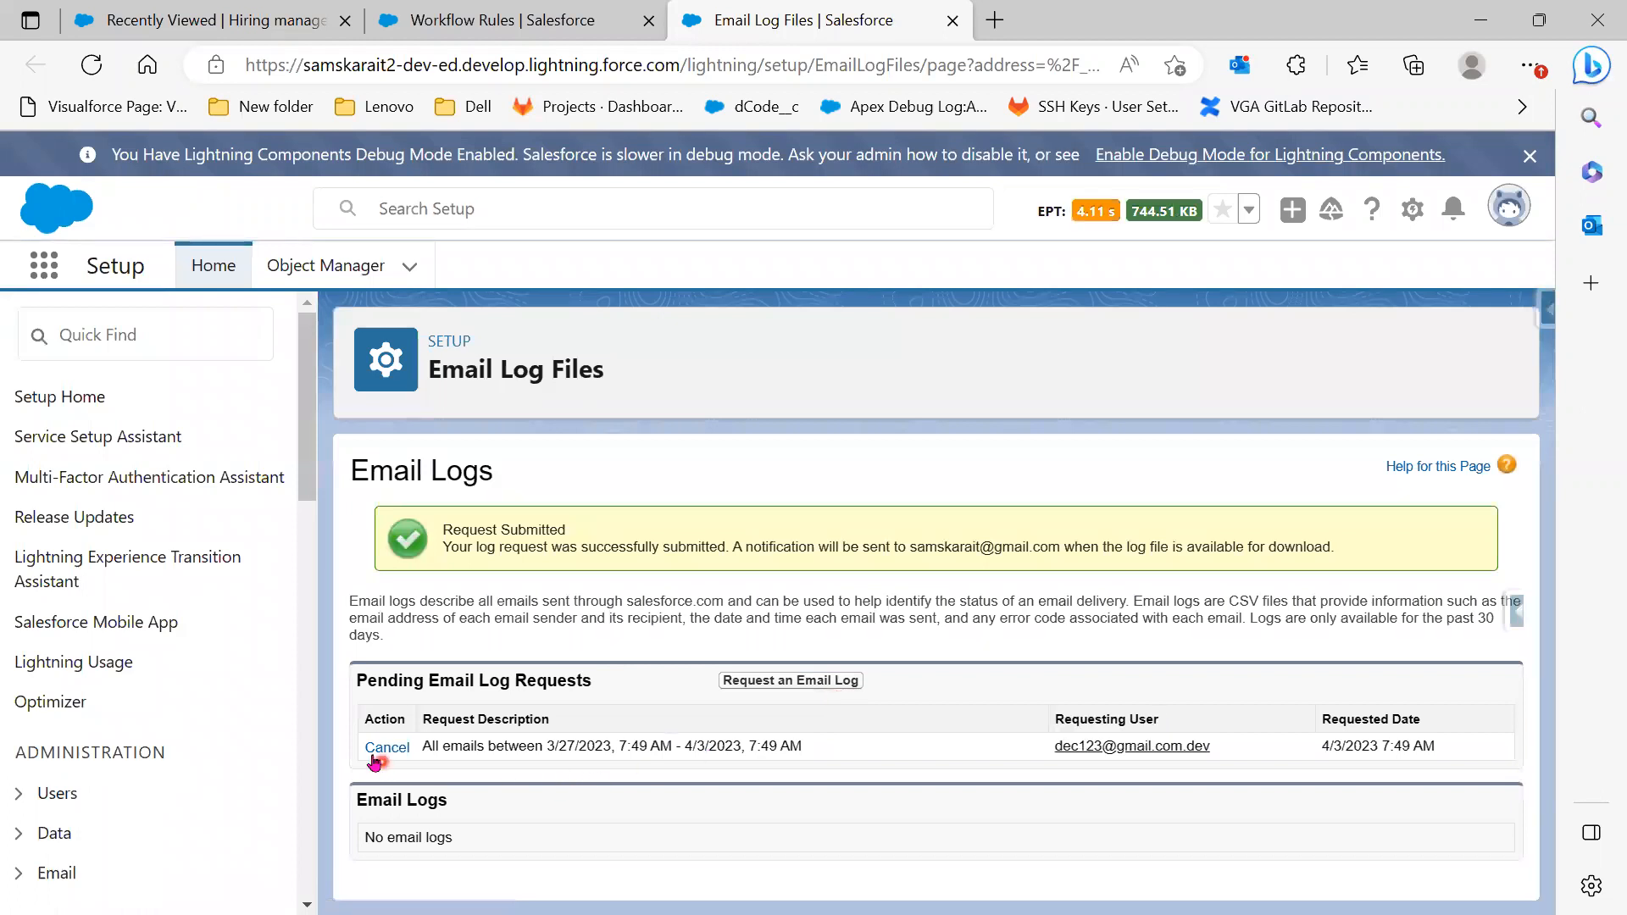
left_click(379, 750)
left_click(679, 815)
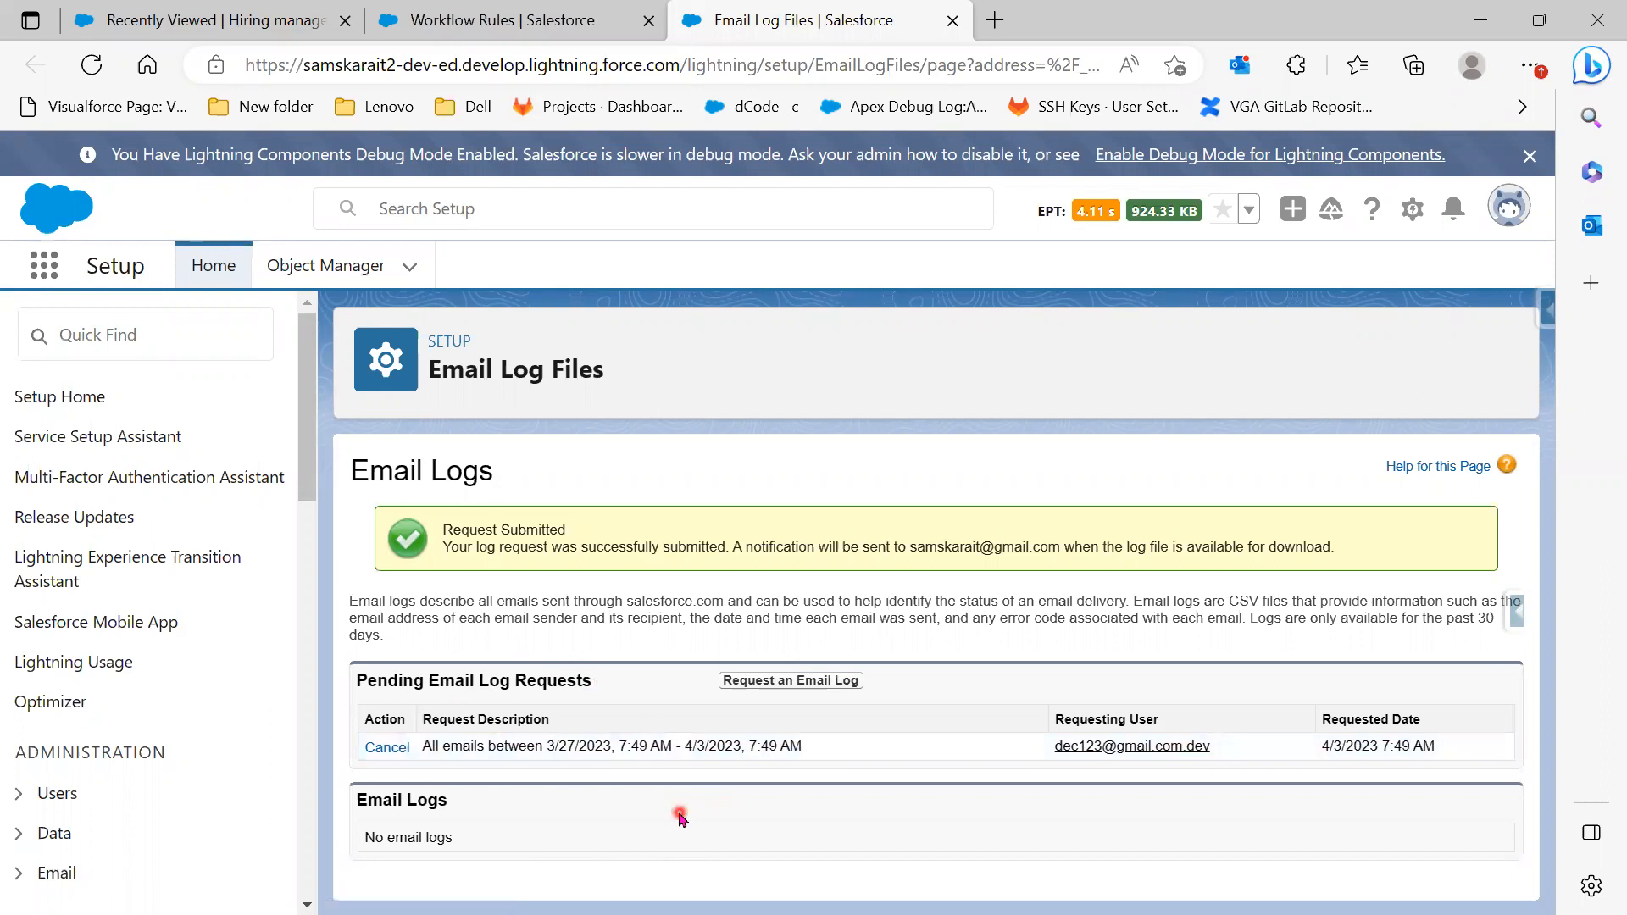
double_click(522, 749)
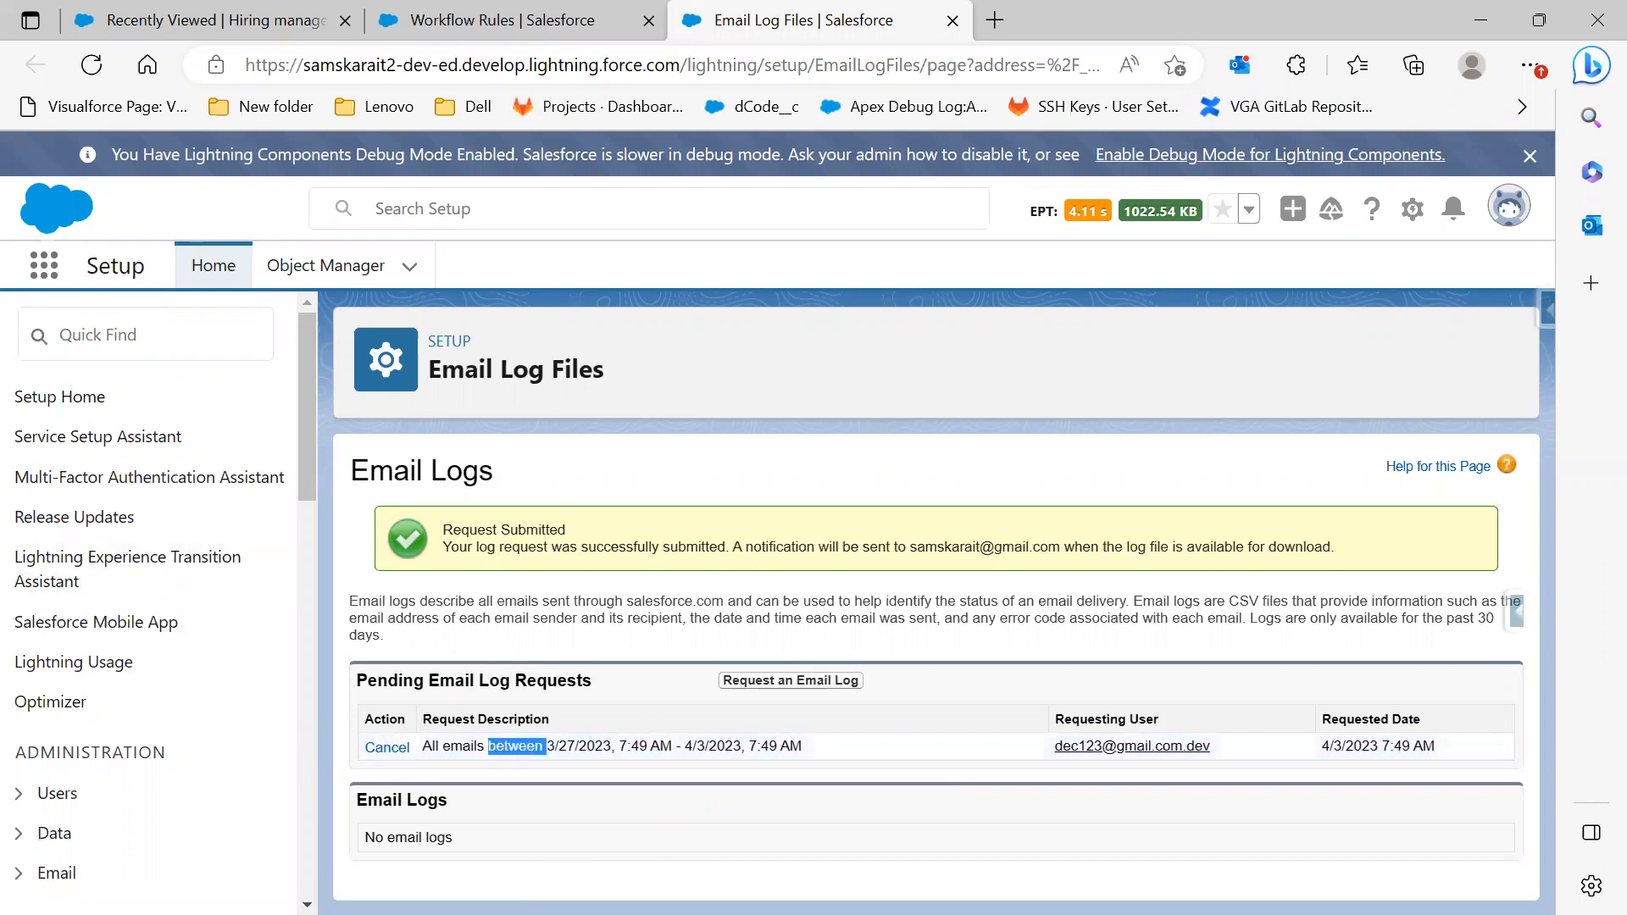
left_click_drag(0, 357, 1045, 359)
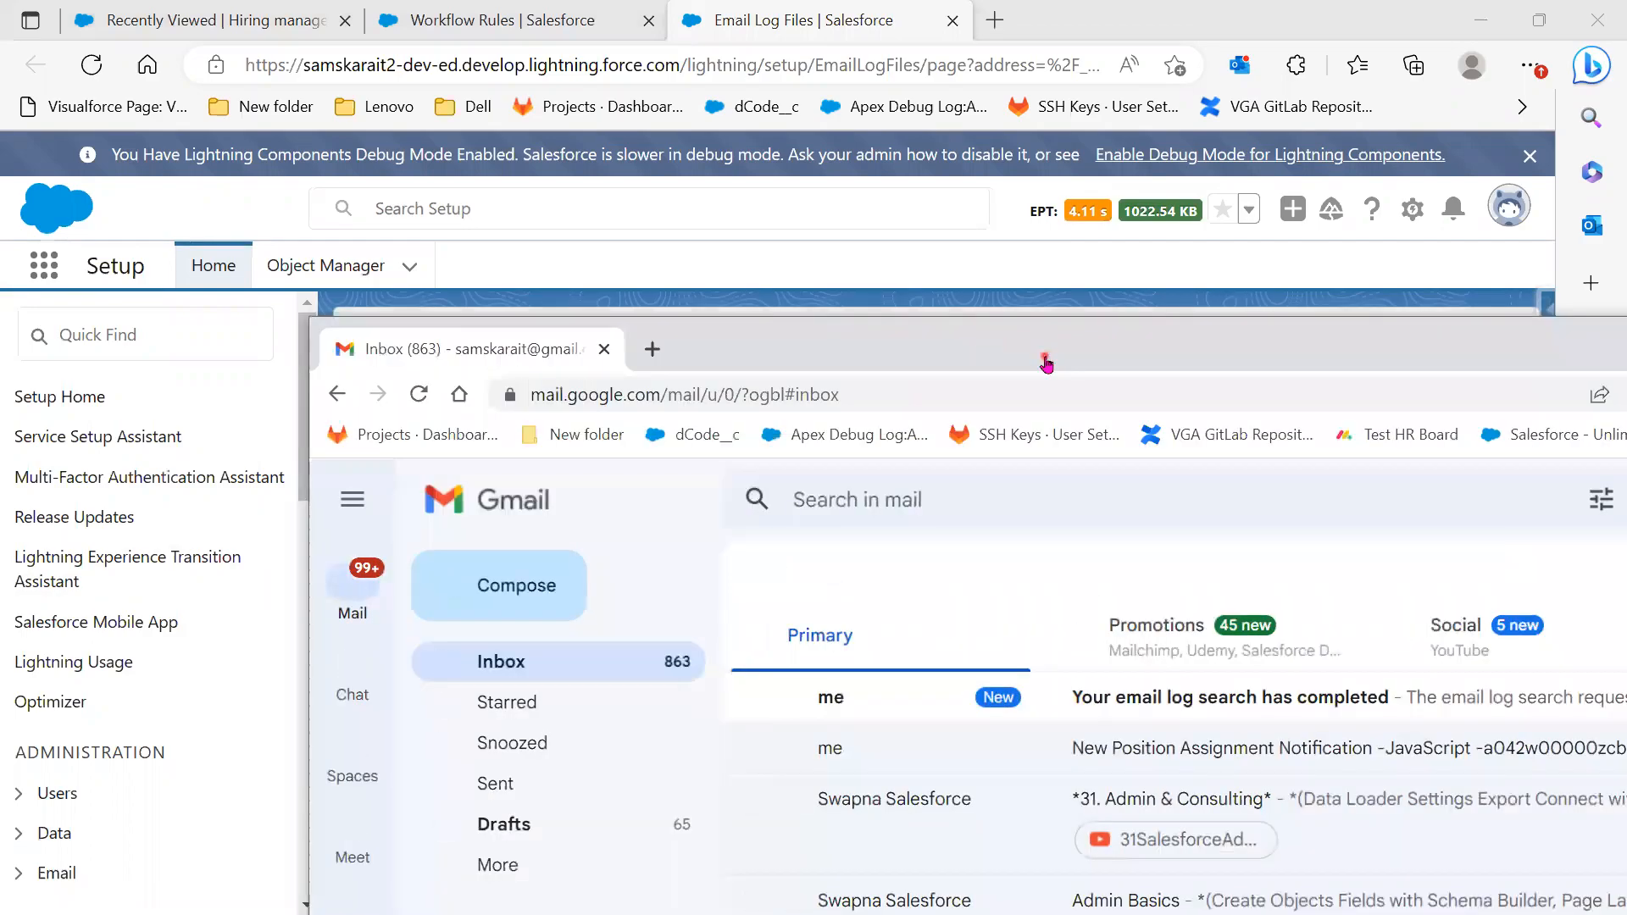
Open the 'Your email log search has completed' email and follow its link to Salesforce Email Logs
double_click(1045, 359)
left_click(988, 383)
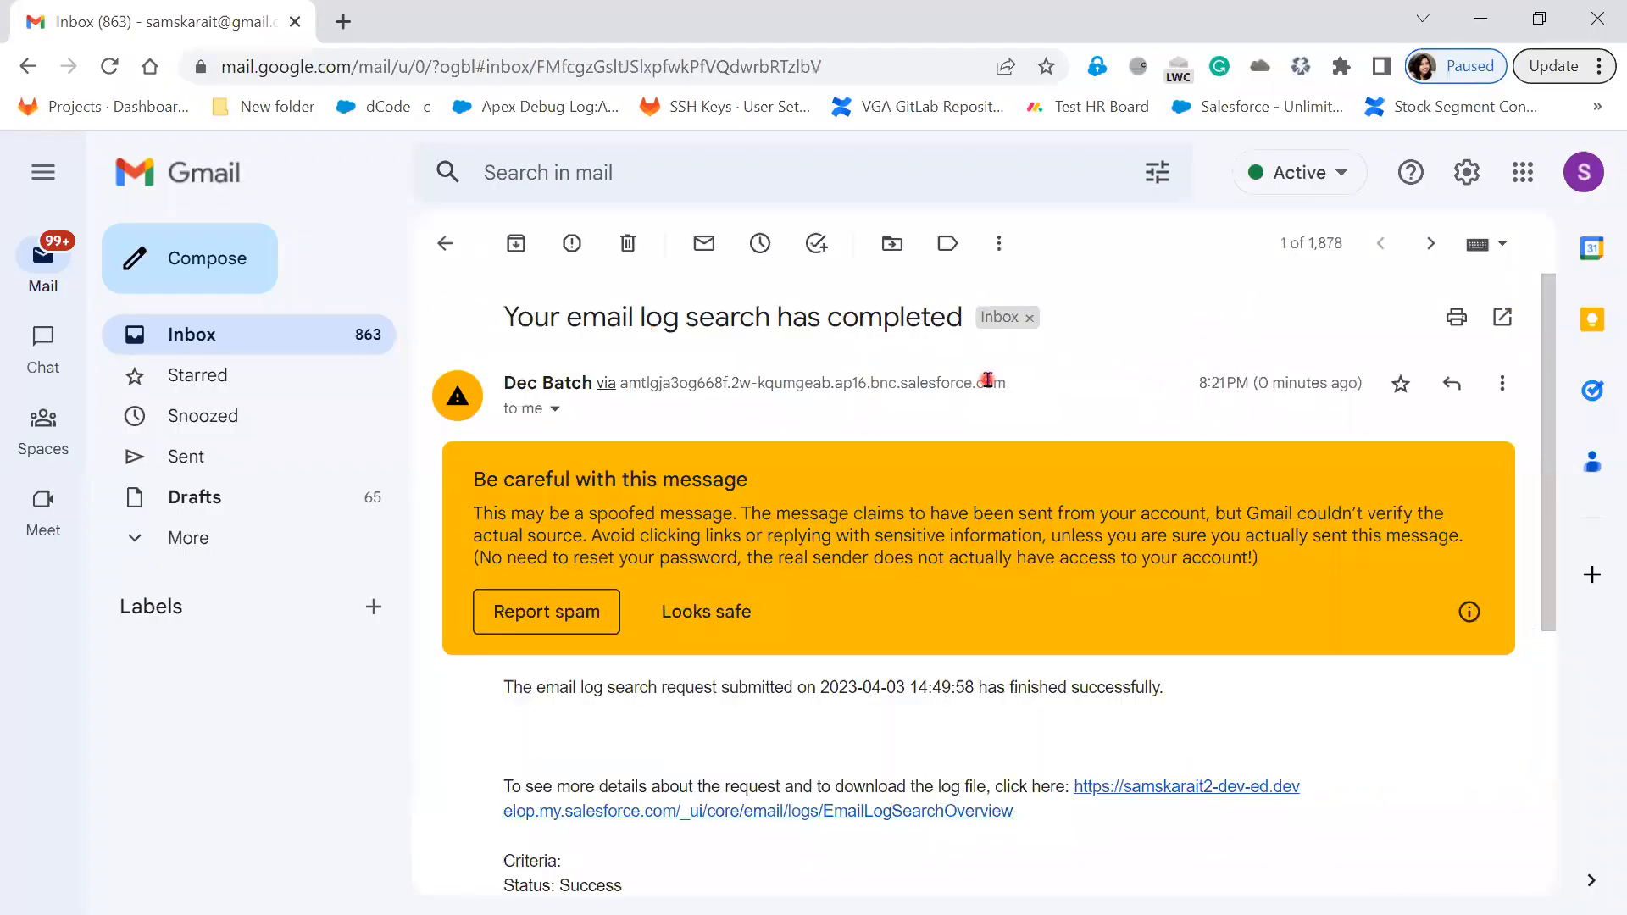
scroll(907, 648, "down", 3)
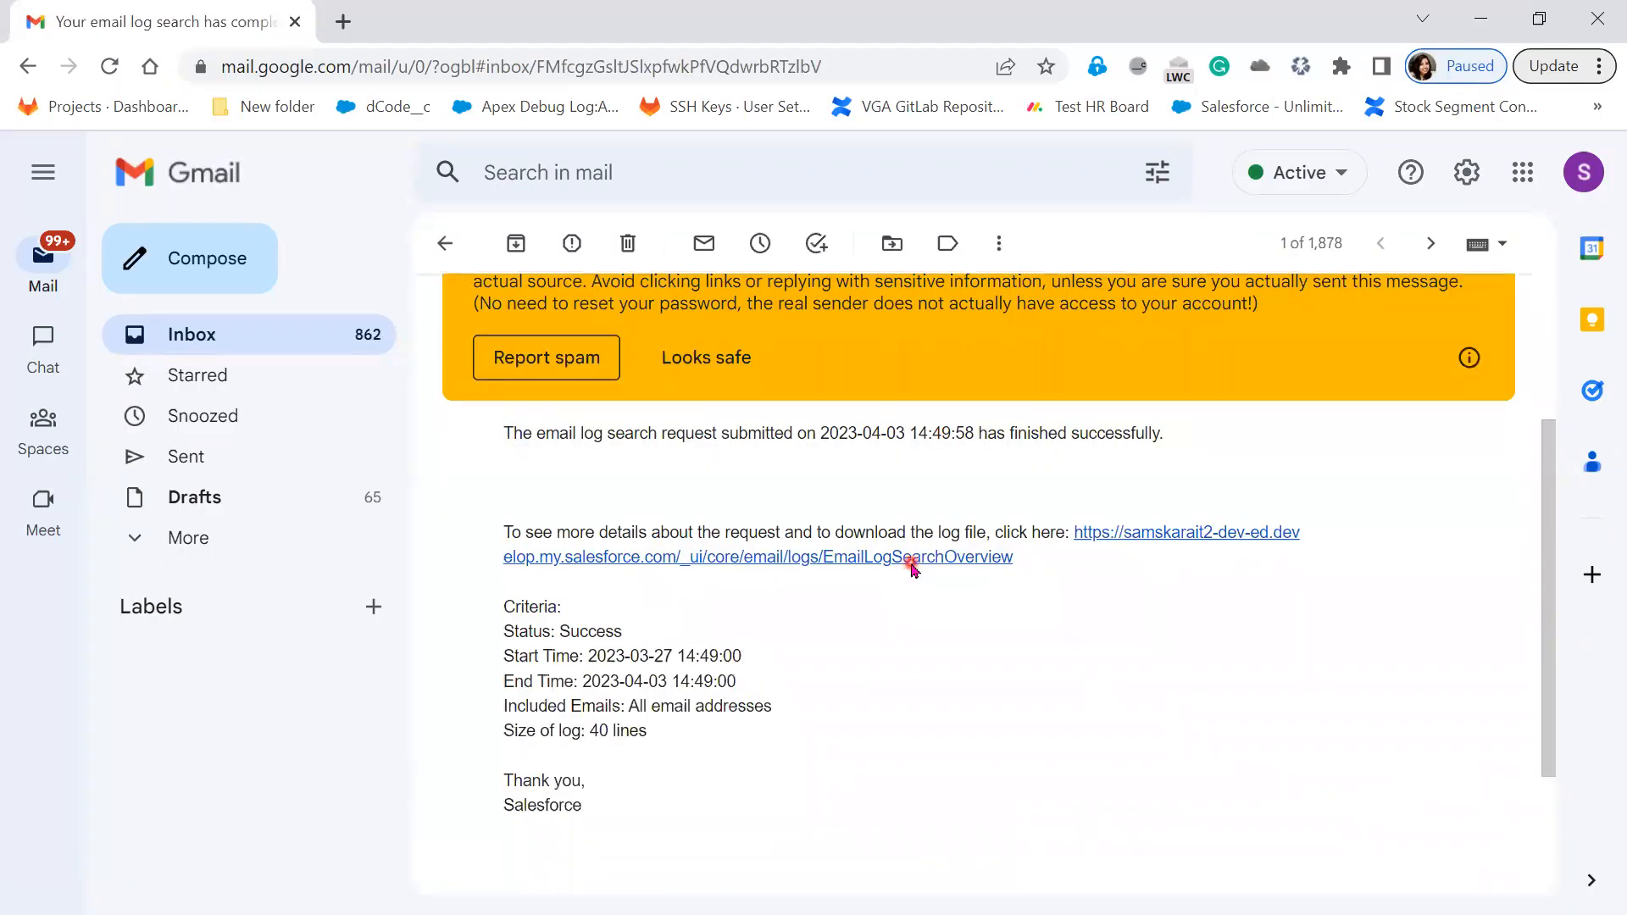
left_click(910, 561)
left_click(216, 24)
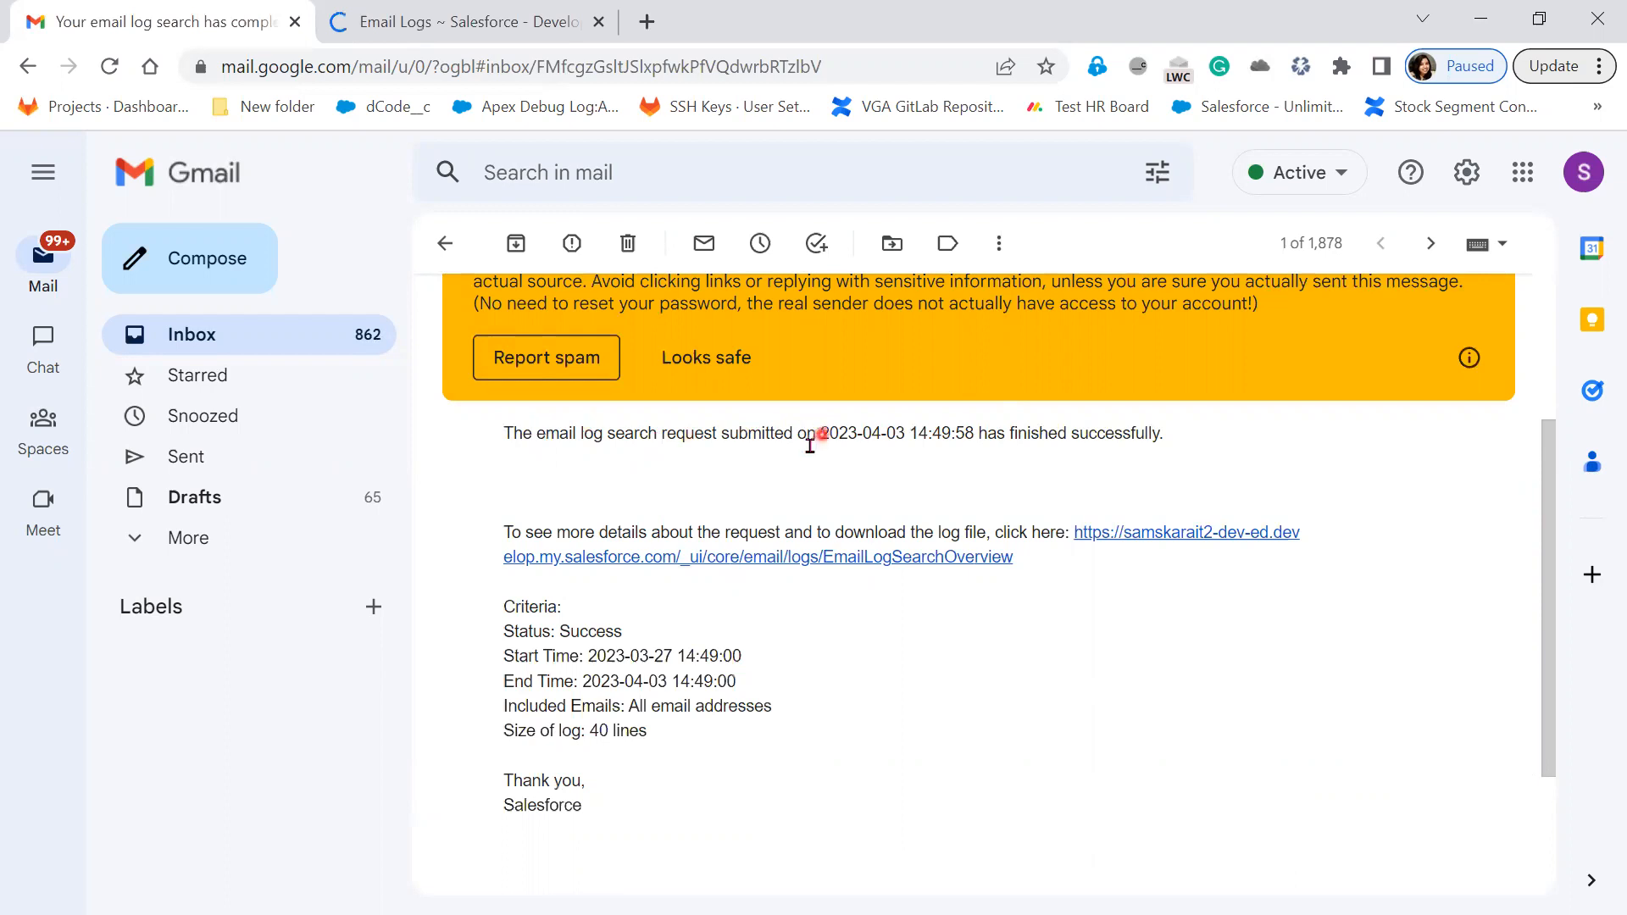
left_click_drag(821, 433, 545, 433)
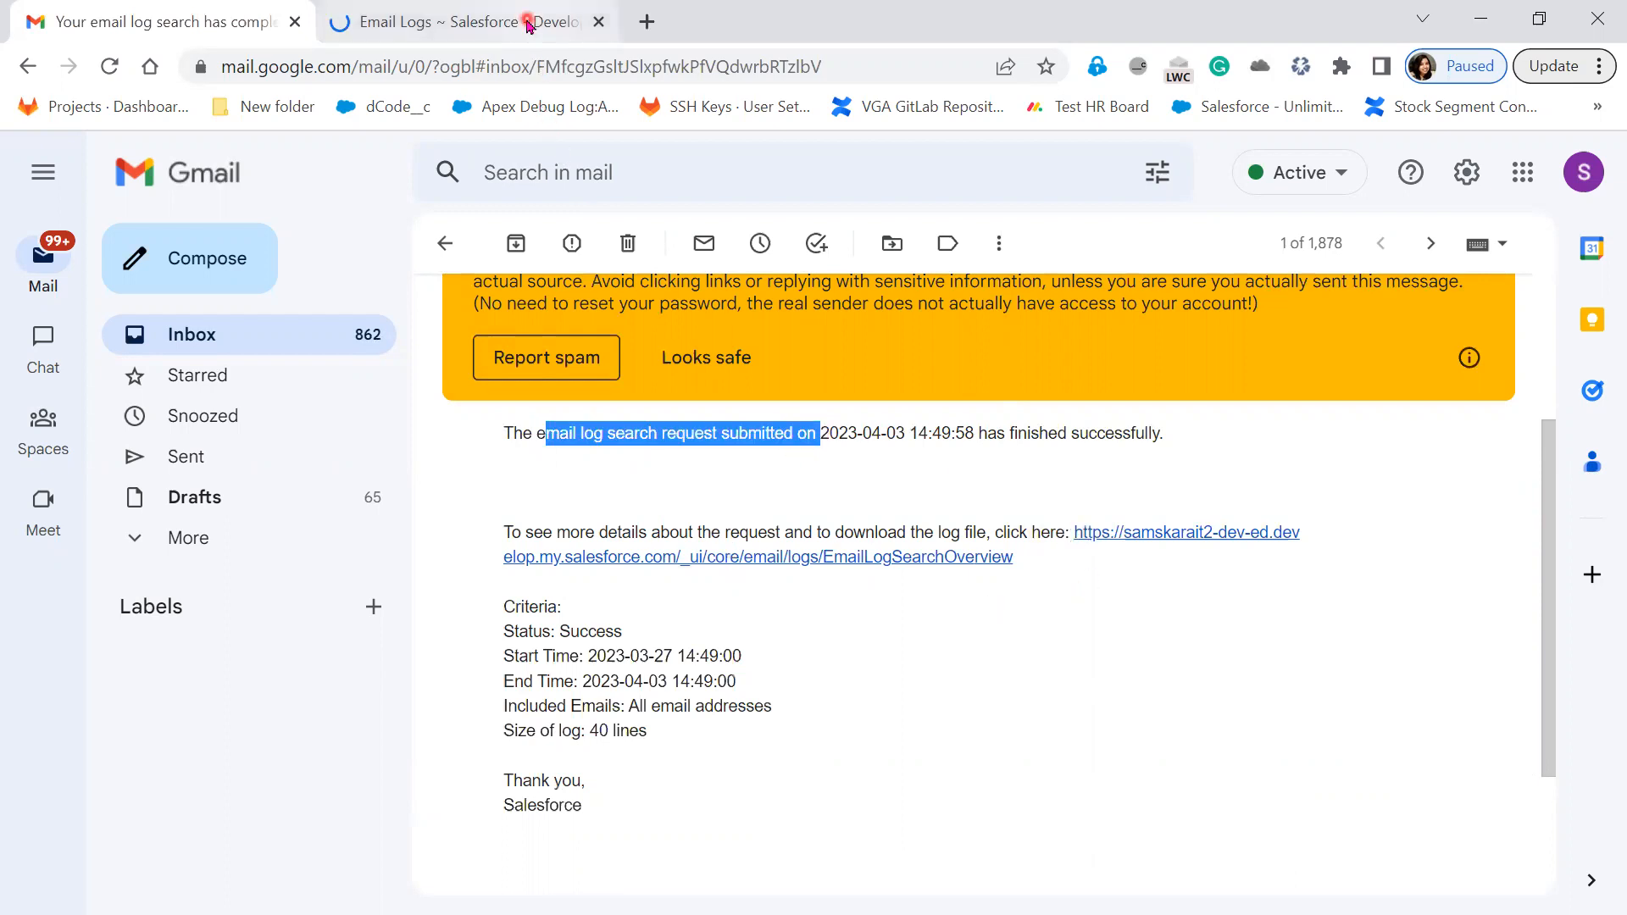
left_click(527, 24)
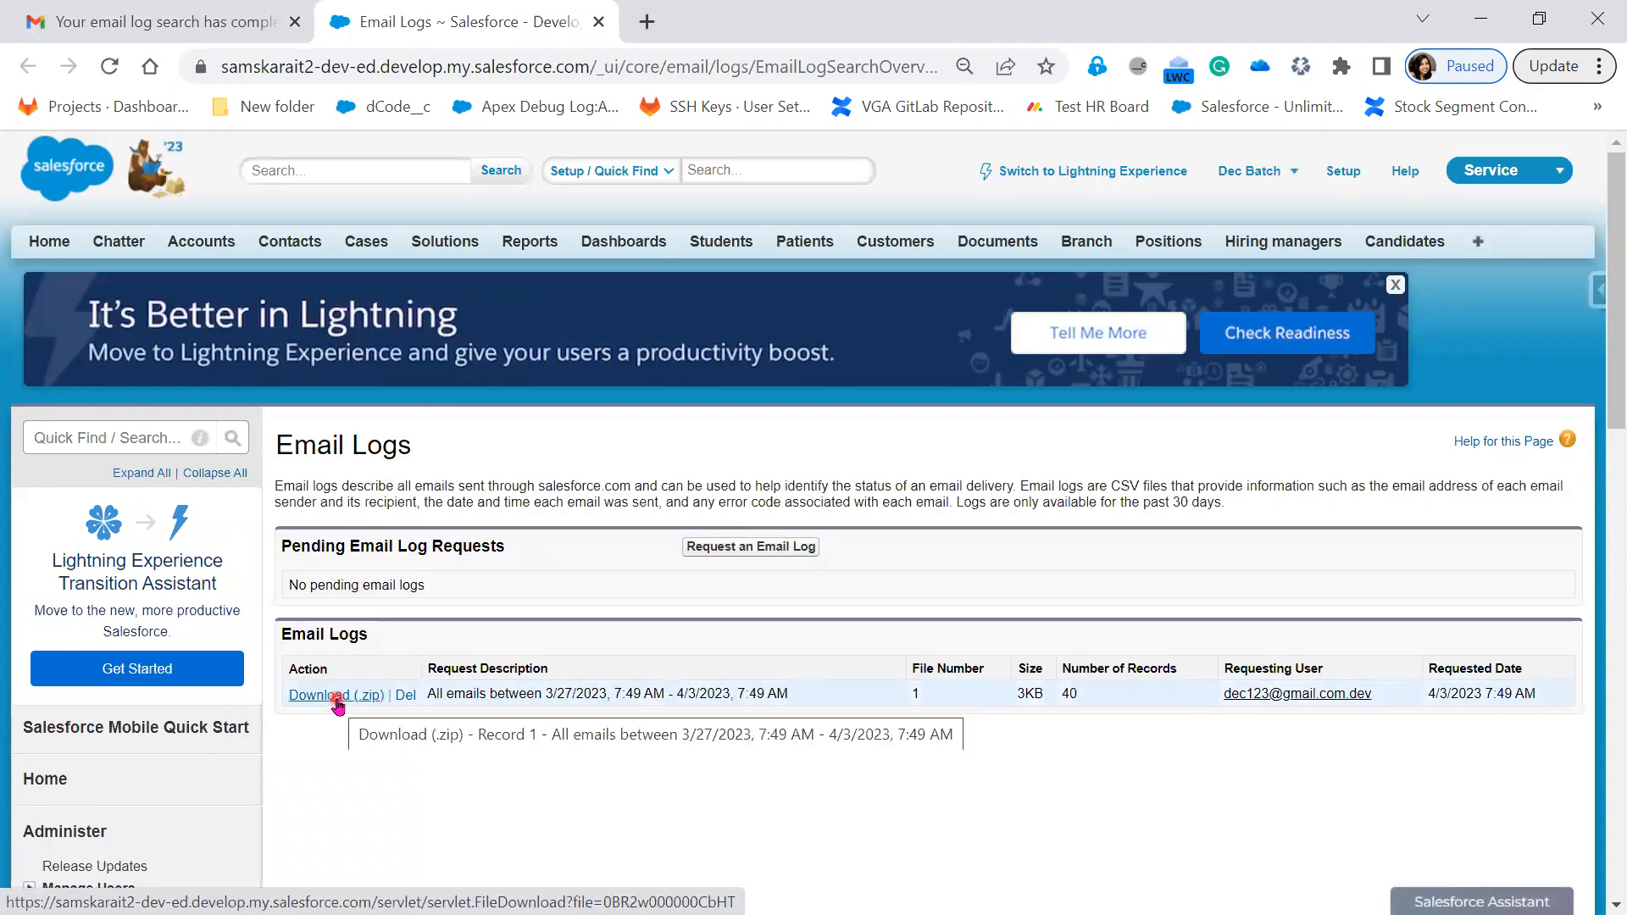
Download the completed email log as a .zip and minimize Chrome
left_click(338, 704)
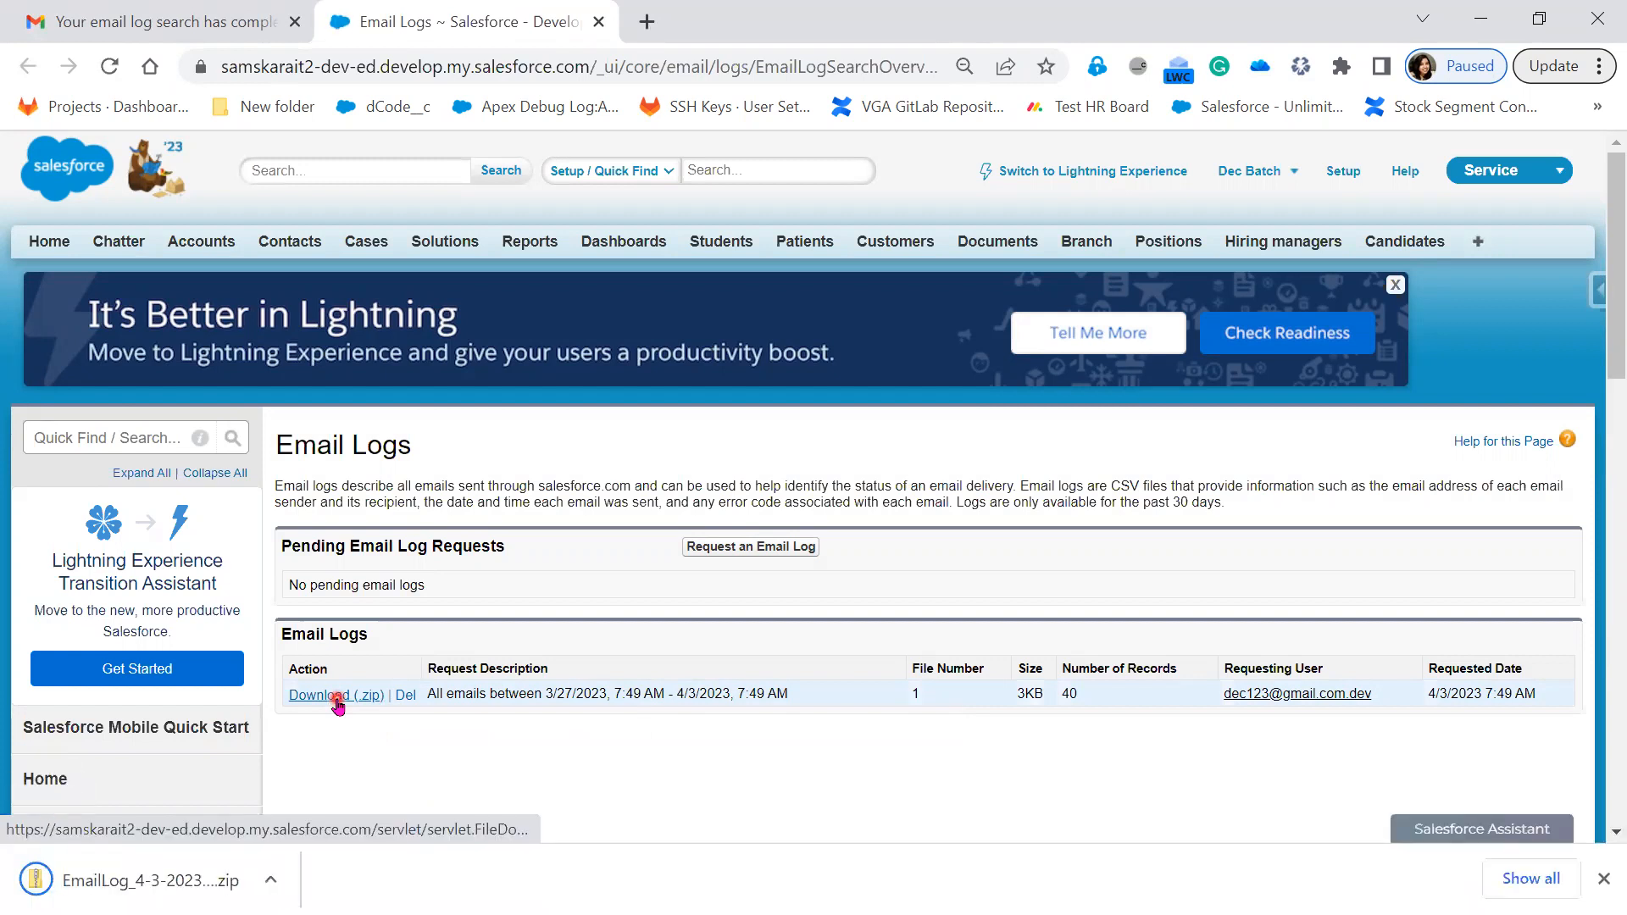
left_click(1505, 19)
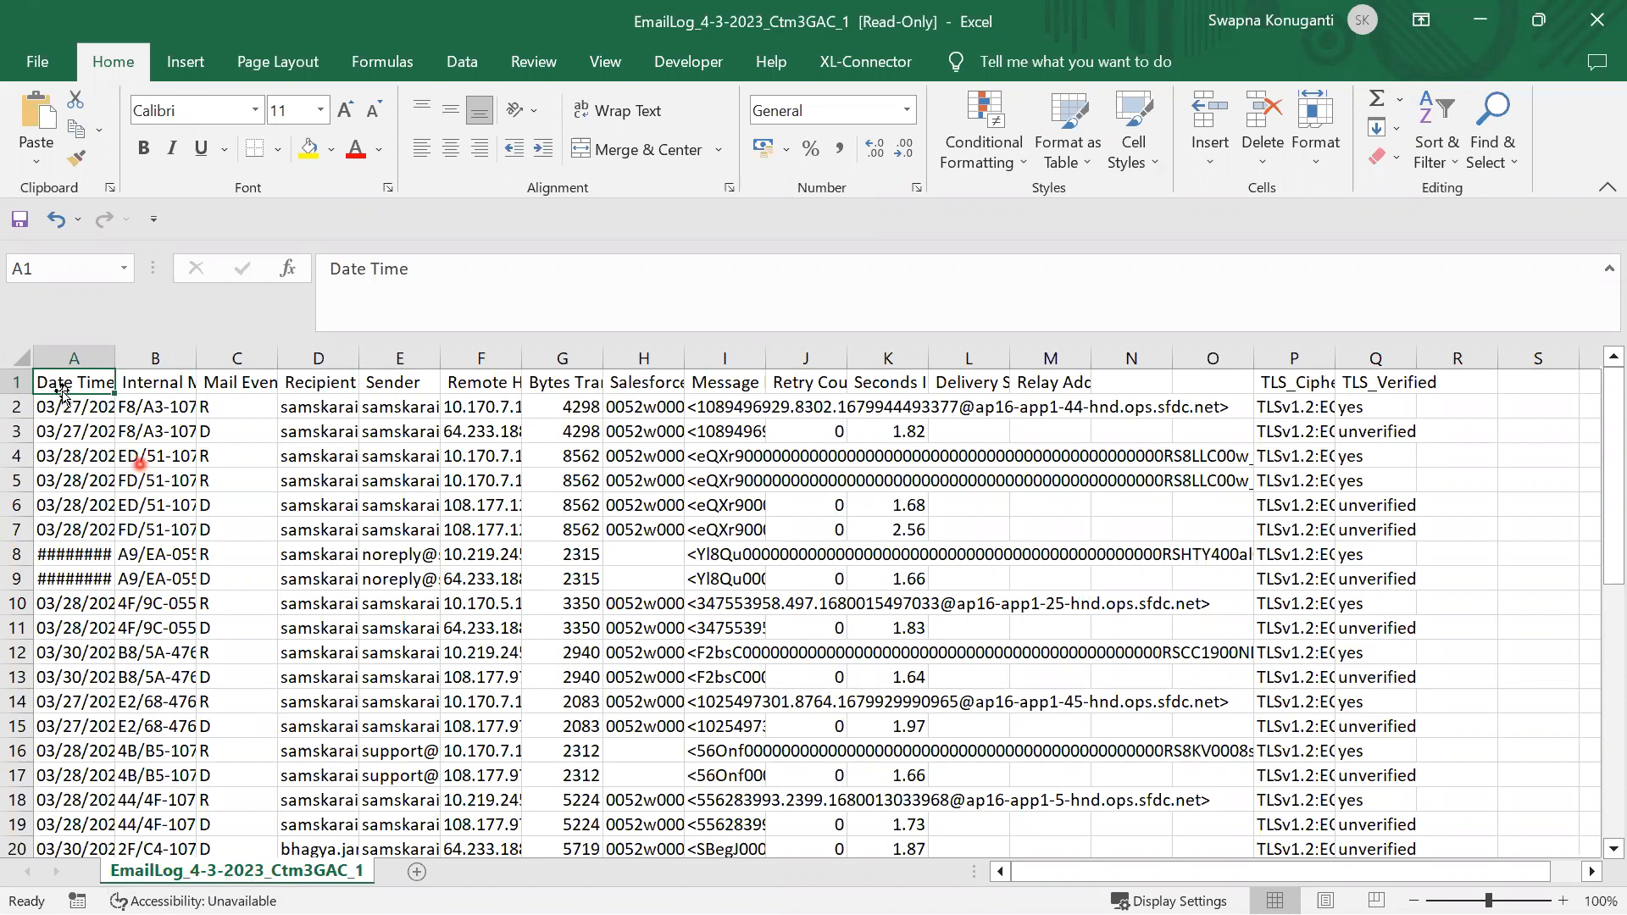
Autofit all email log columns and check the first email's sender and recipients
left_click(23, 357)
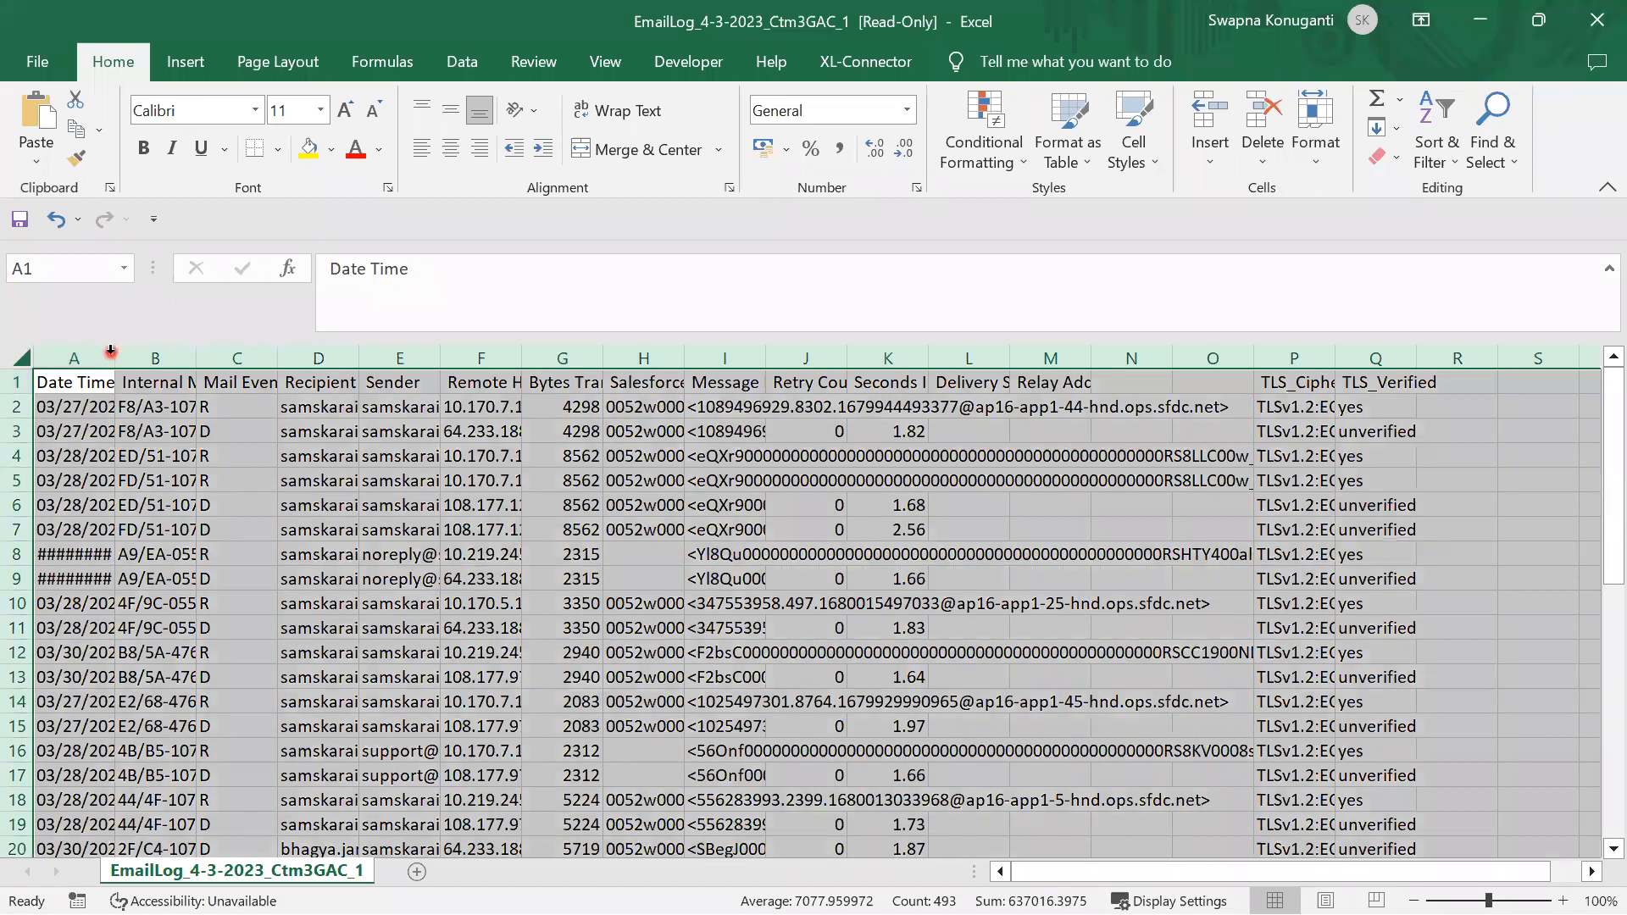
double_click(113, 357)
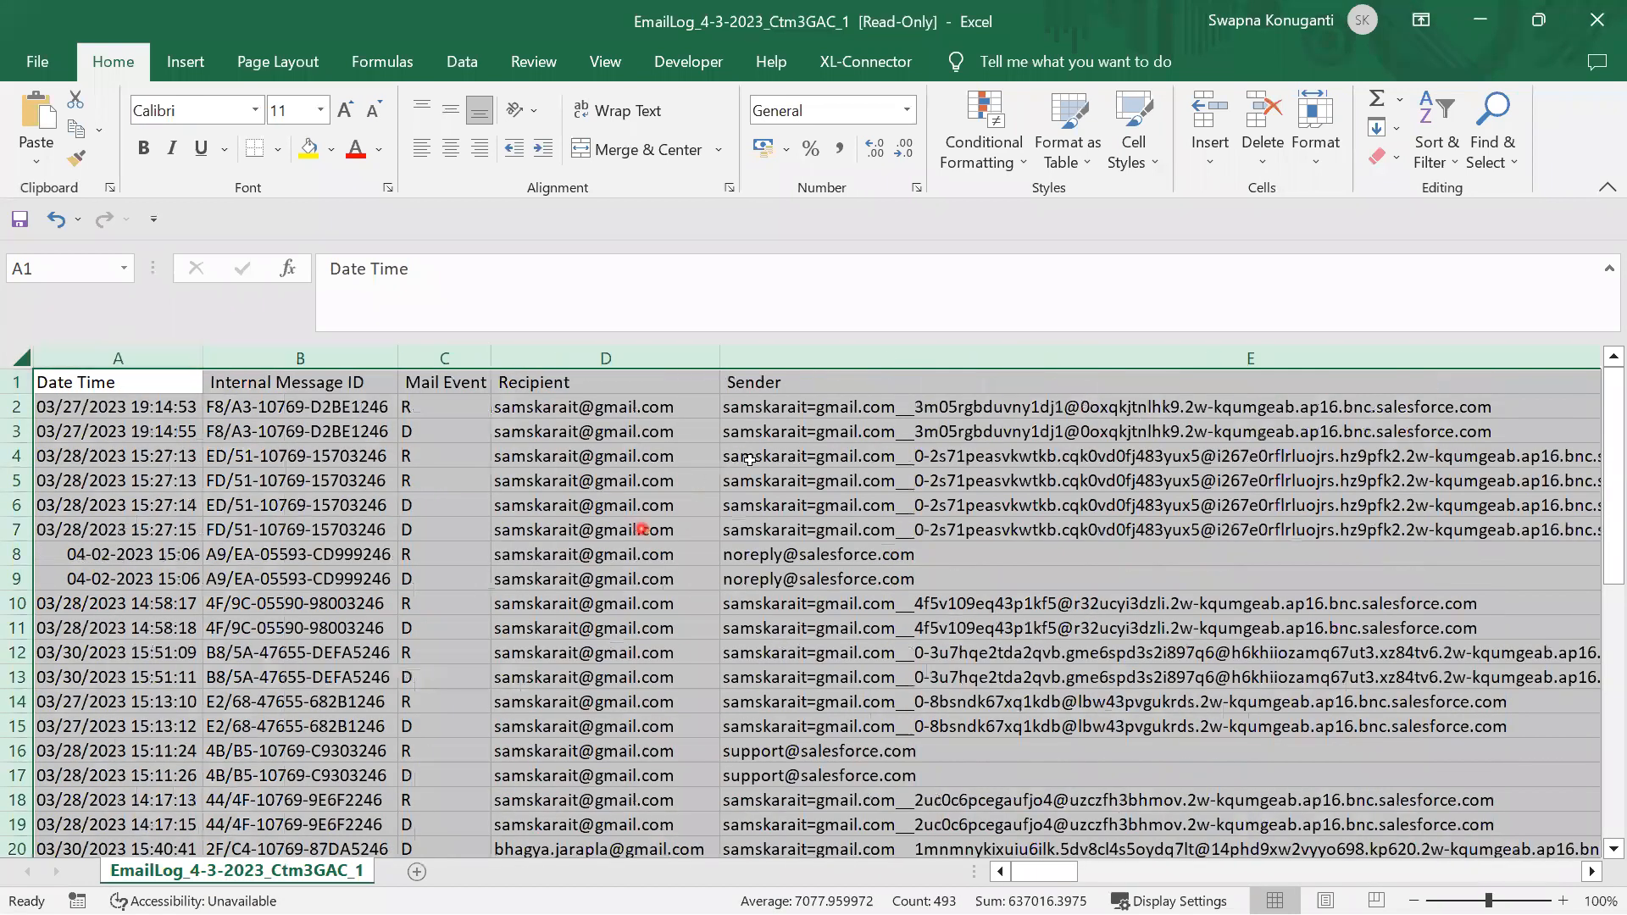
left_click(854, 408)
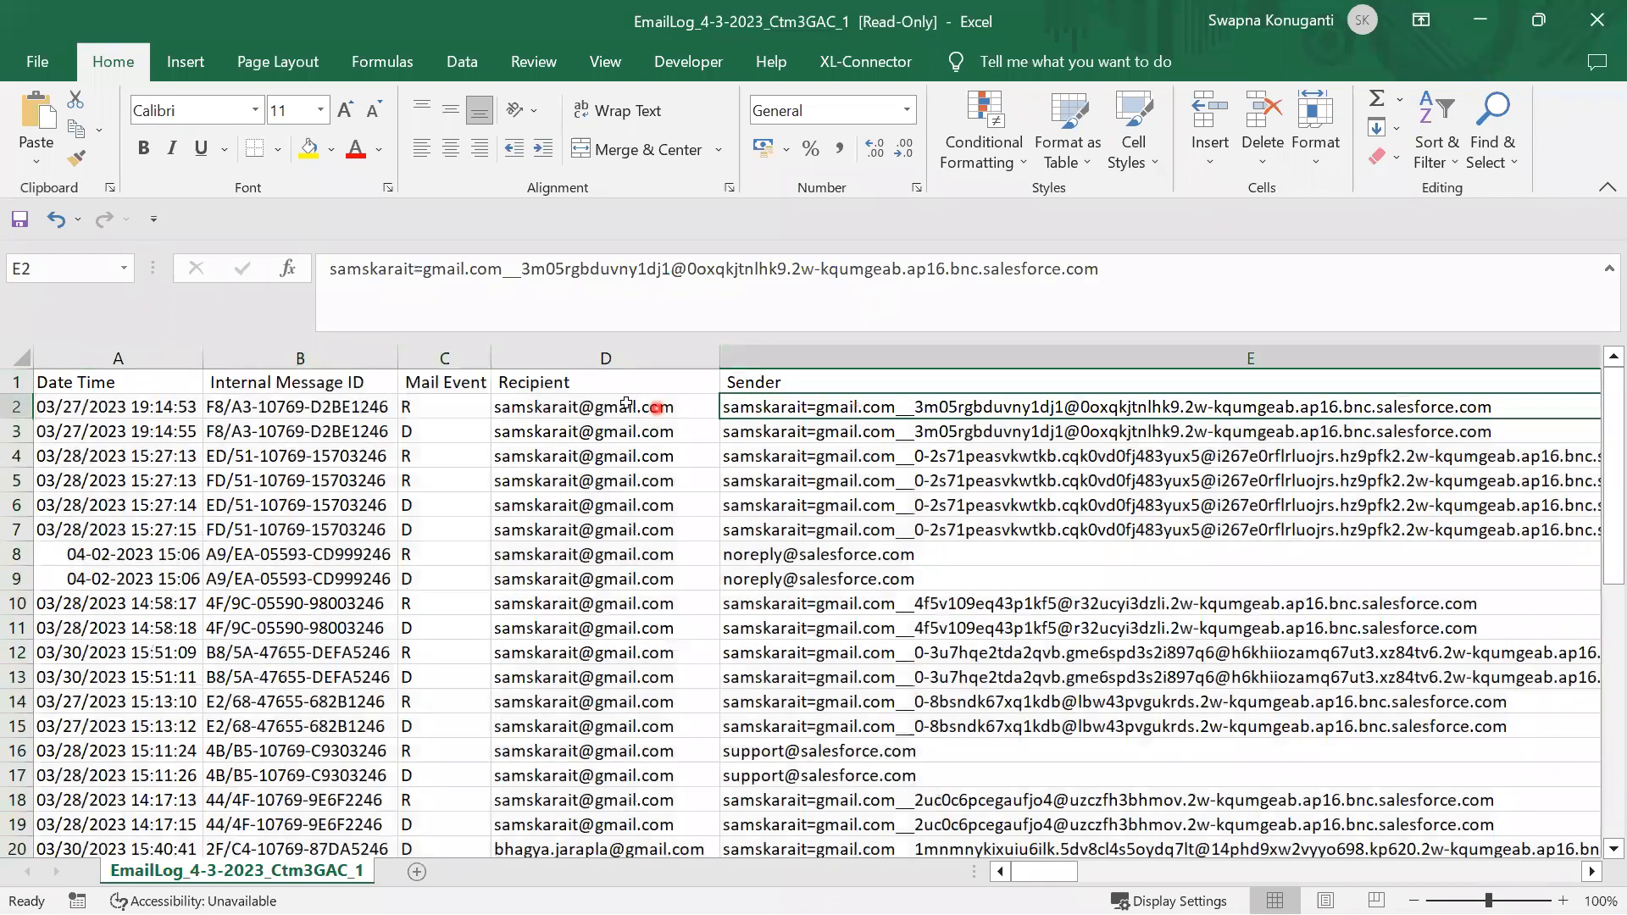
left_click(627, 405)
scroll(574, 811, "down", 2)
left_click(579, 729)
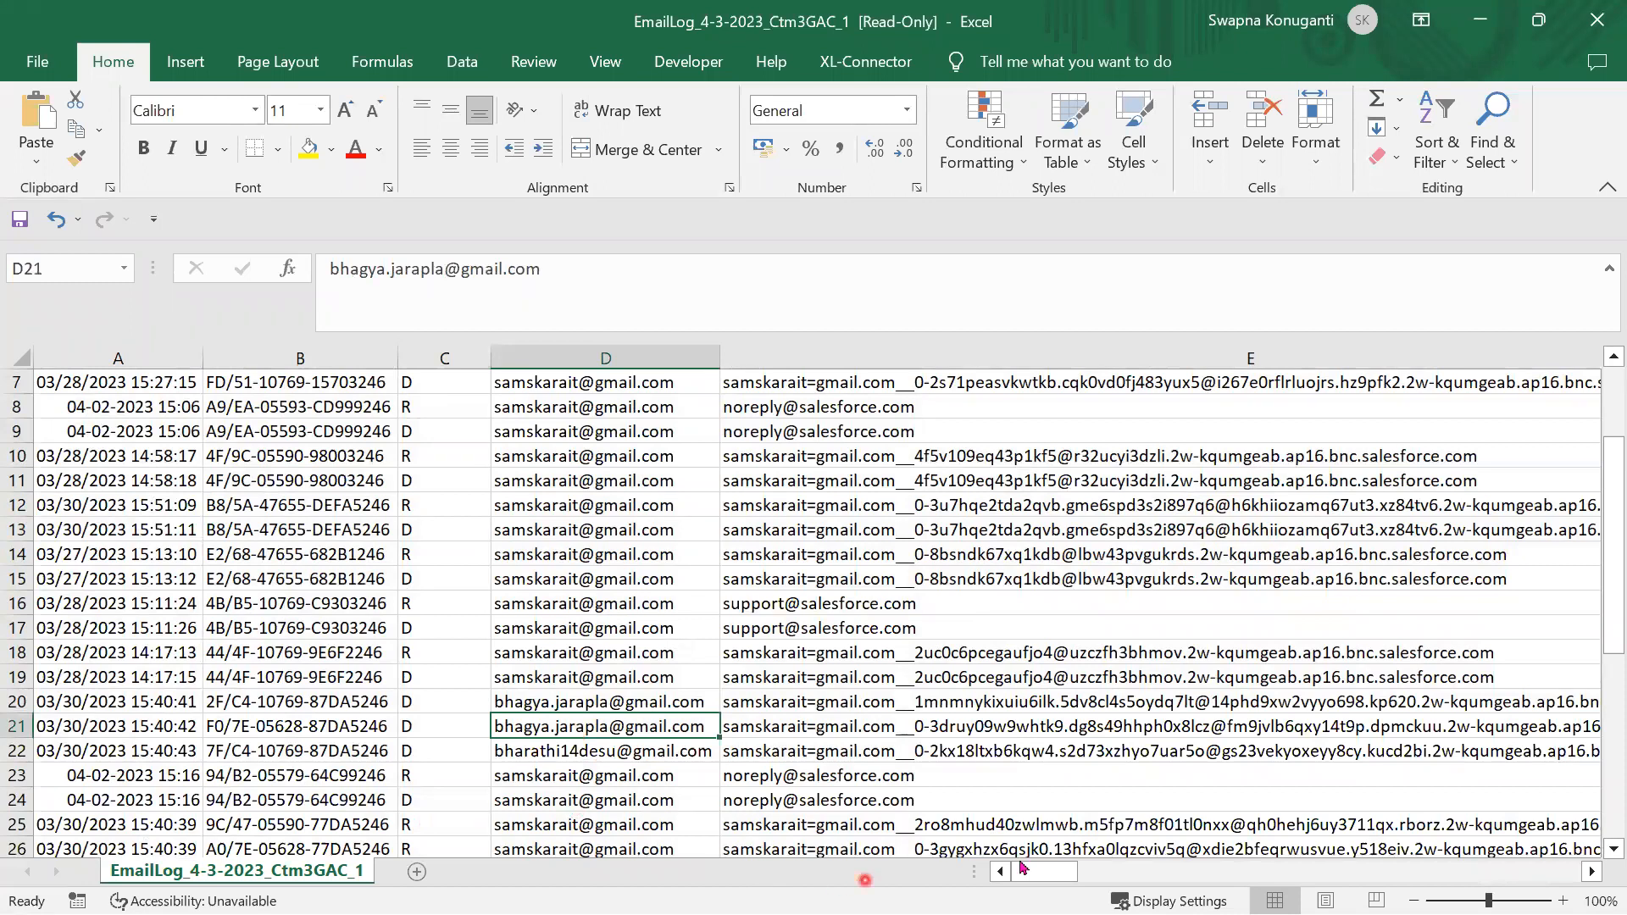
Inspect the remote host, bytes transferred, Salesforce.com User id and message ID values
left_click_drag(1054, 877, 1186, 871)
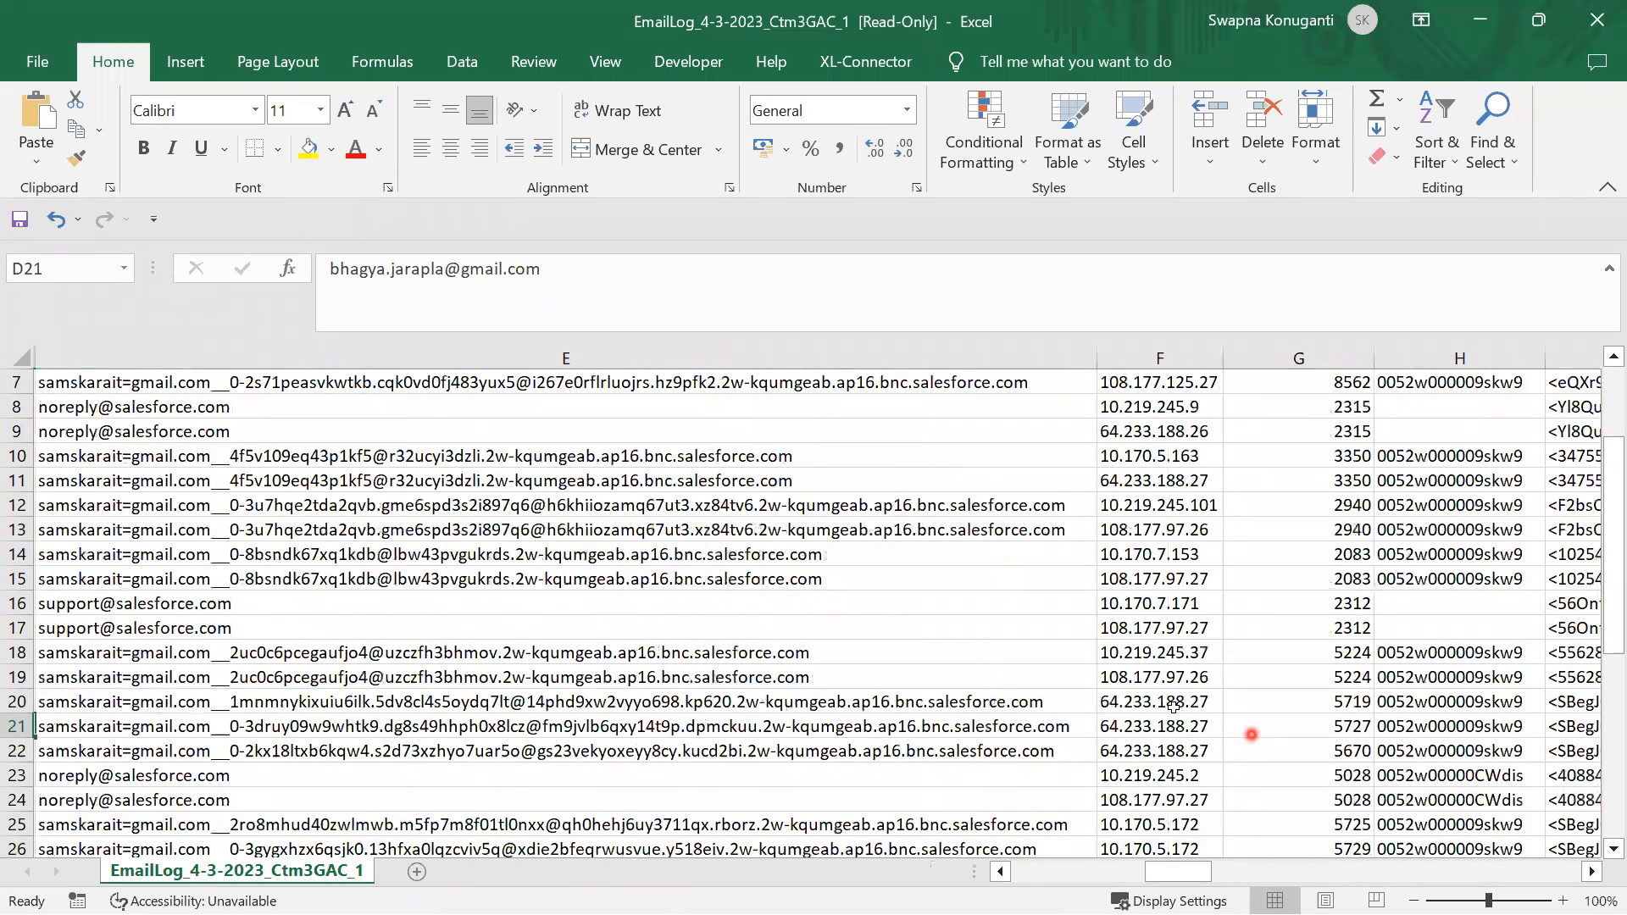
left_click(1173, 704)
scroll(1191, 788, "up", 2)
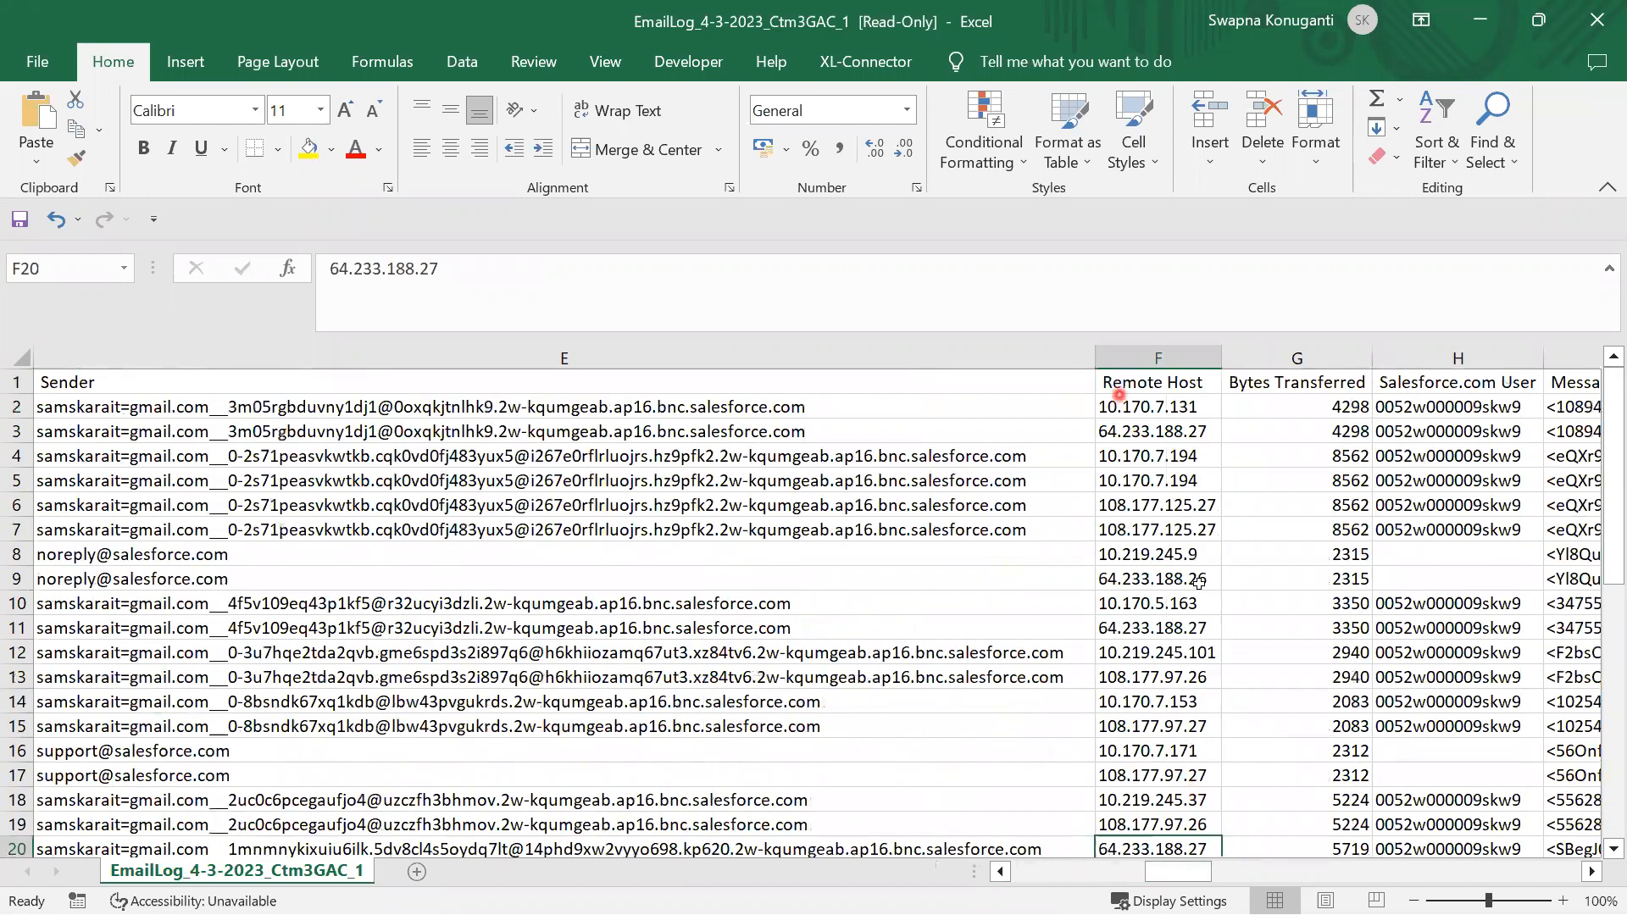
left_click(1170, 871)
left_click_drag(1176, 879, 1236, 877)
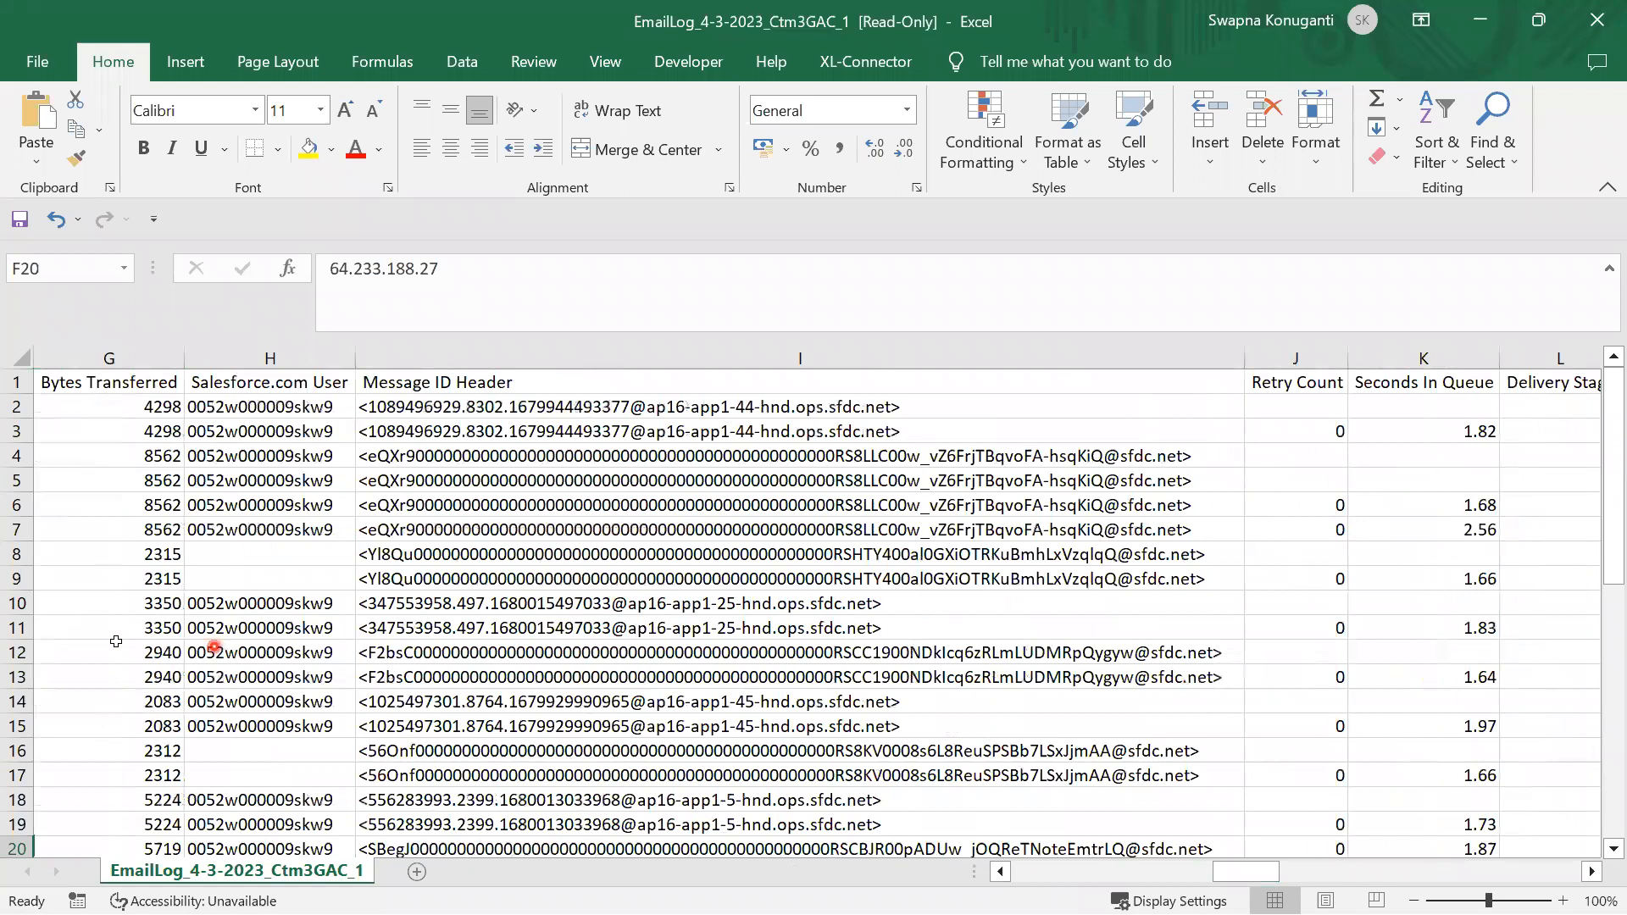
left_click(124, 644)
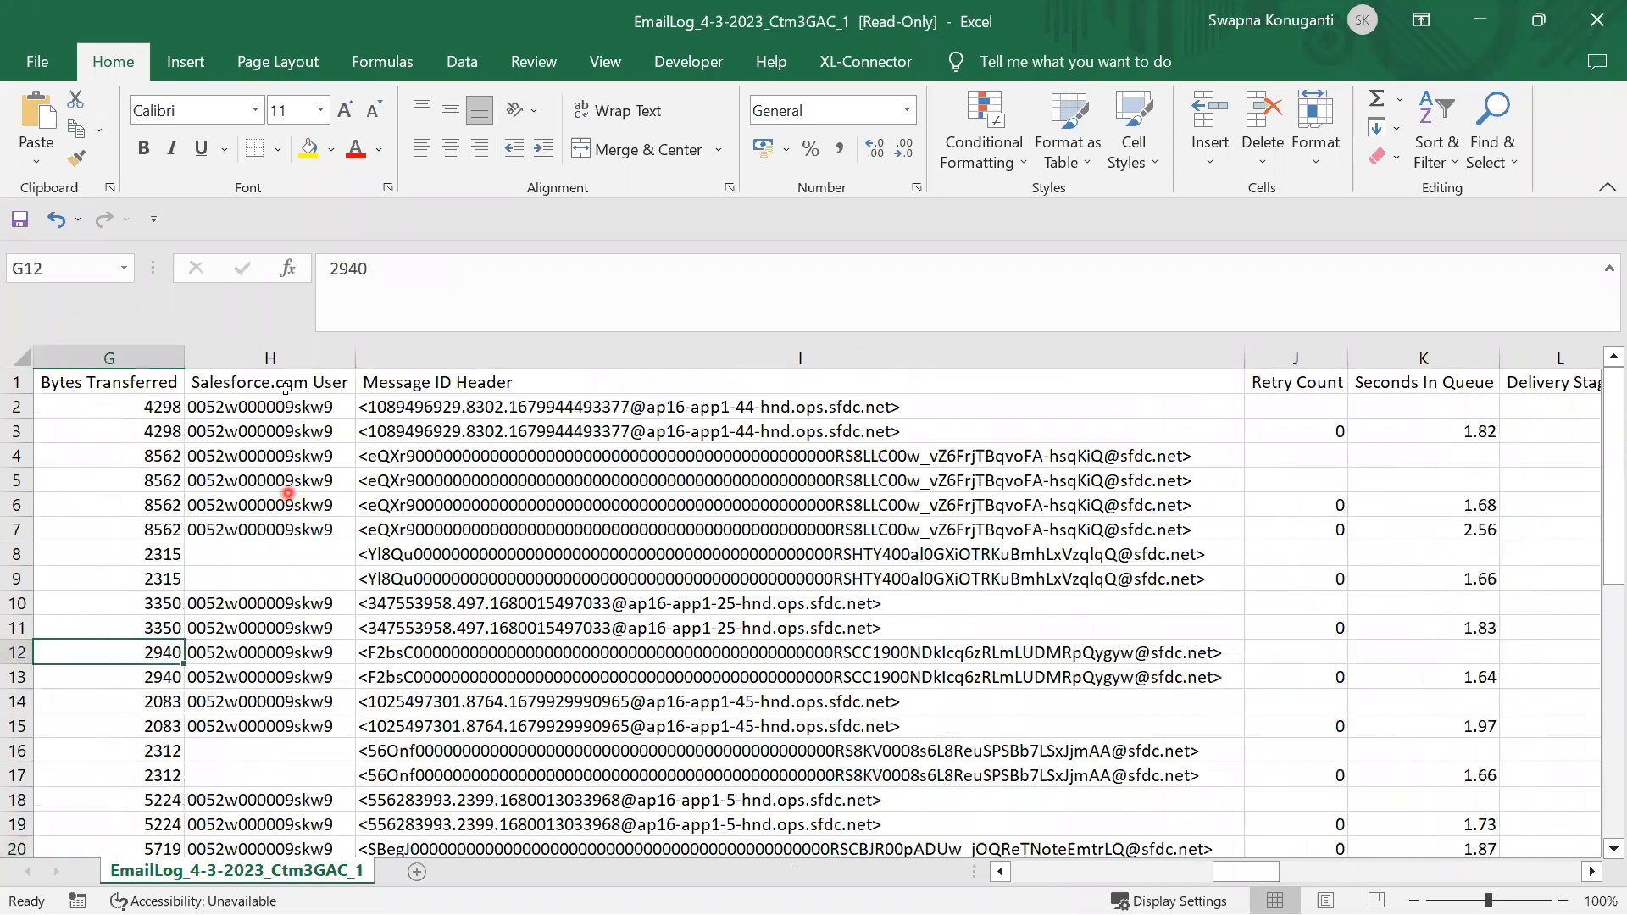
left_click(250, 721)
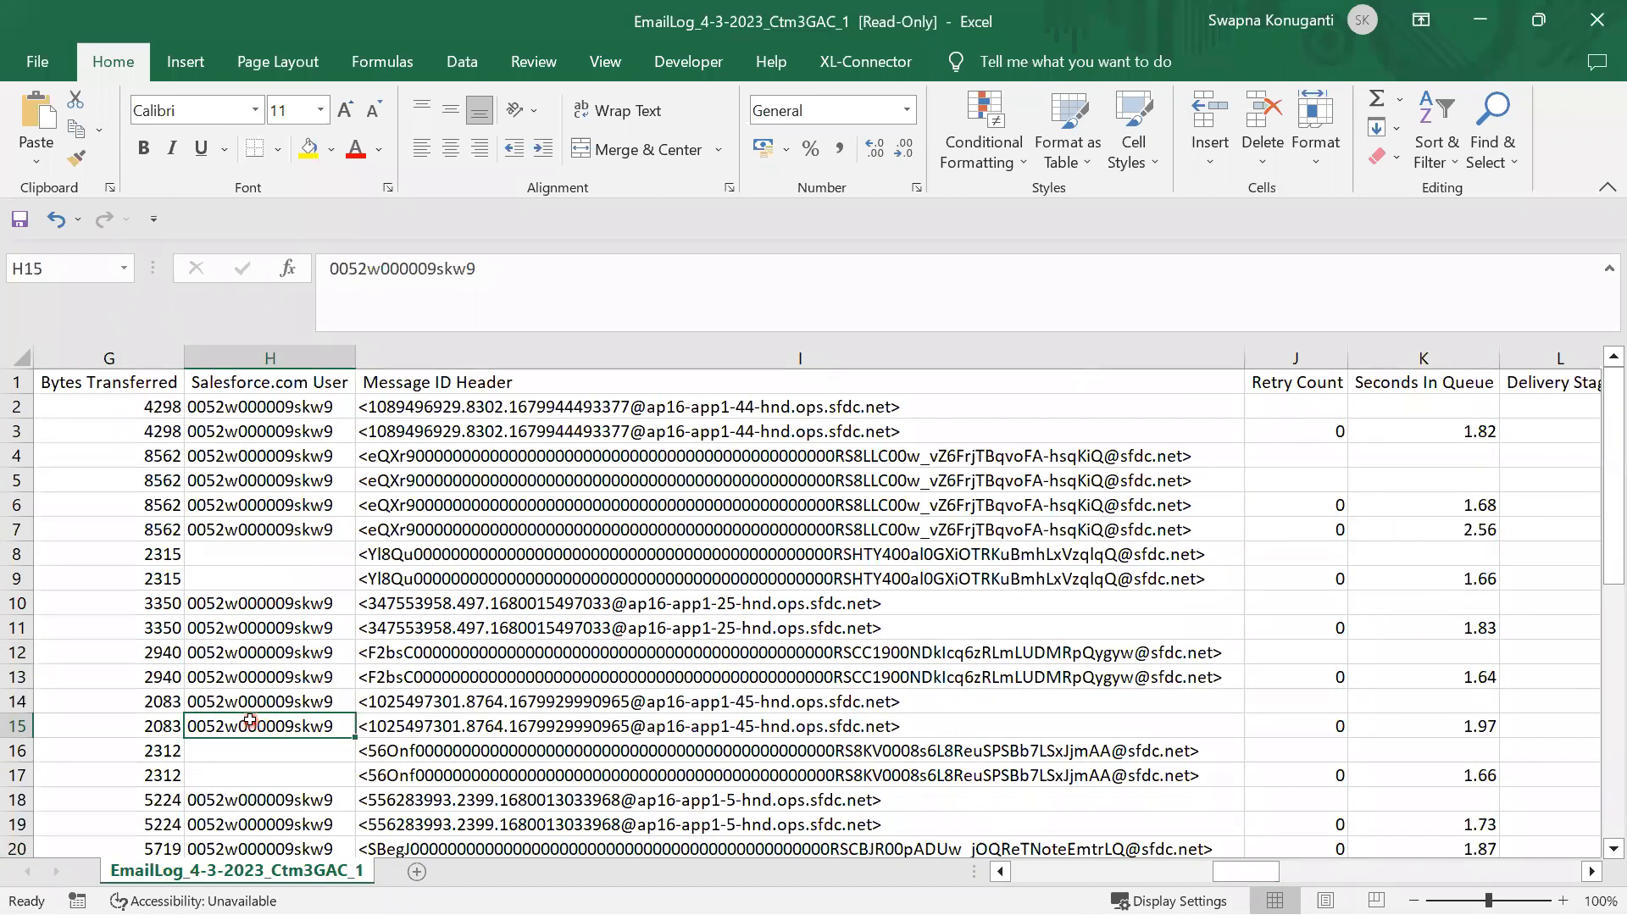
left_click(469, 723)
left_click_drag(1258, 871, 1322, 875)
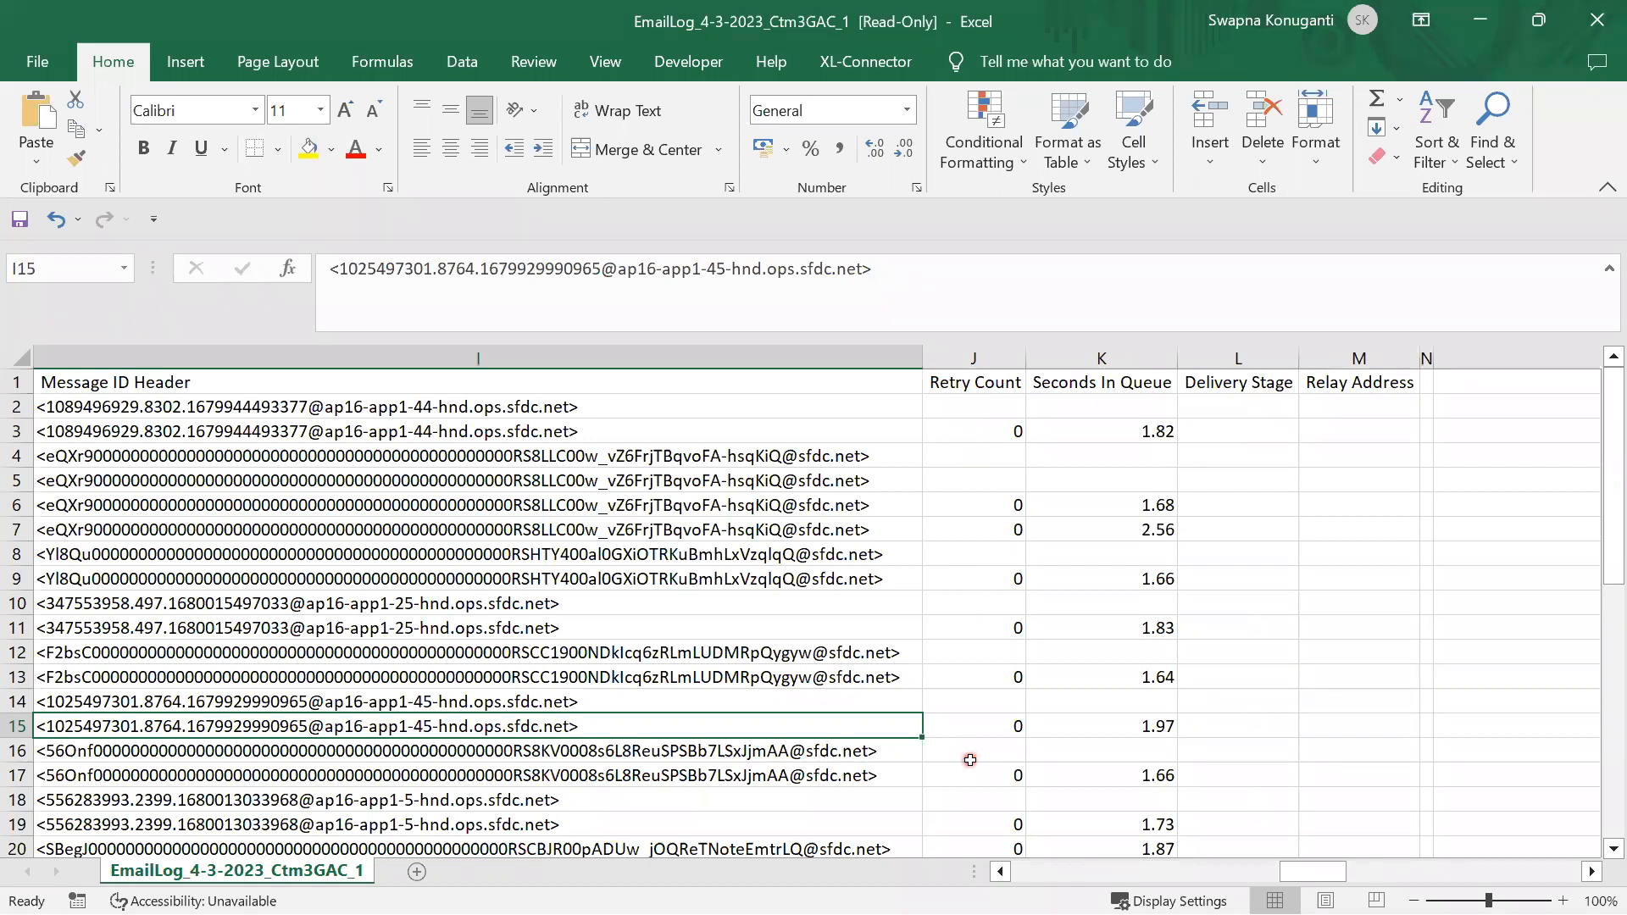
Scroll through the email log's remaining rows and columns
scroll(971, 760, "down", 7)
scroll(970, 760, "down", 3)
scroll(970, 760, "up", 10)
left_click_drag(1336, 872, 1370, 873)
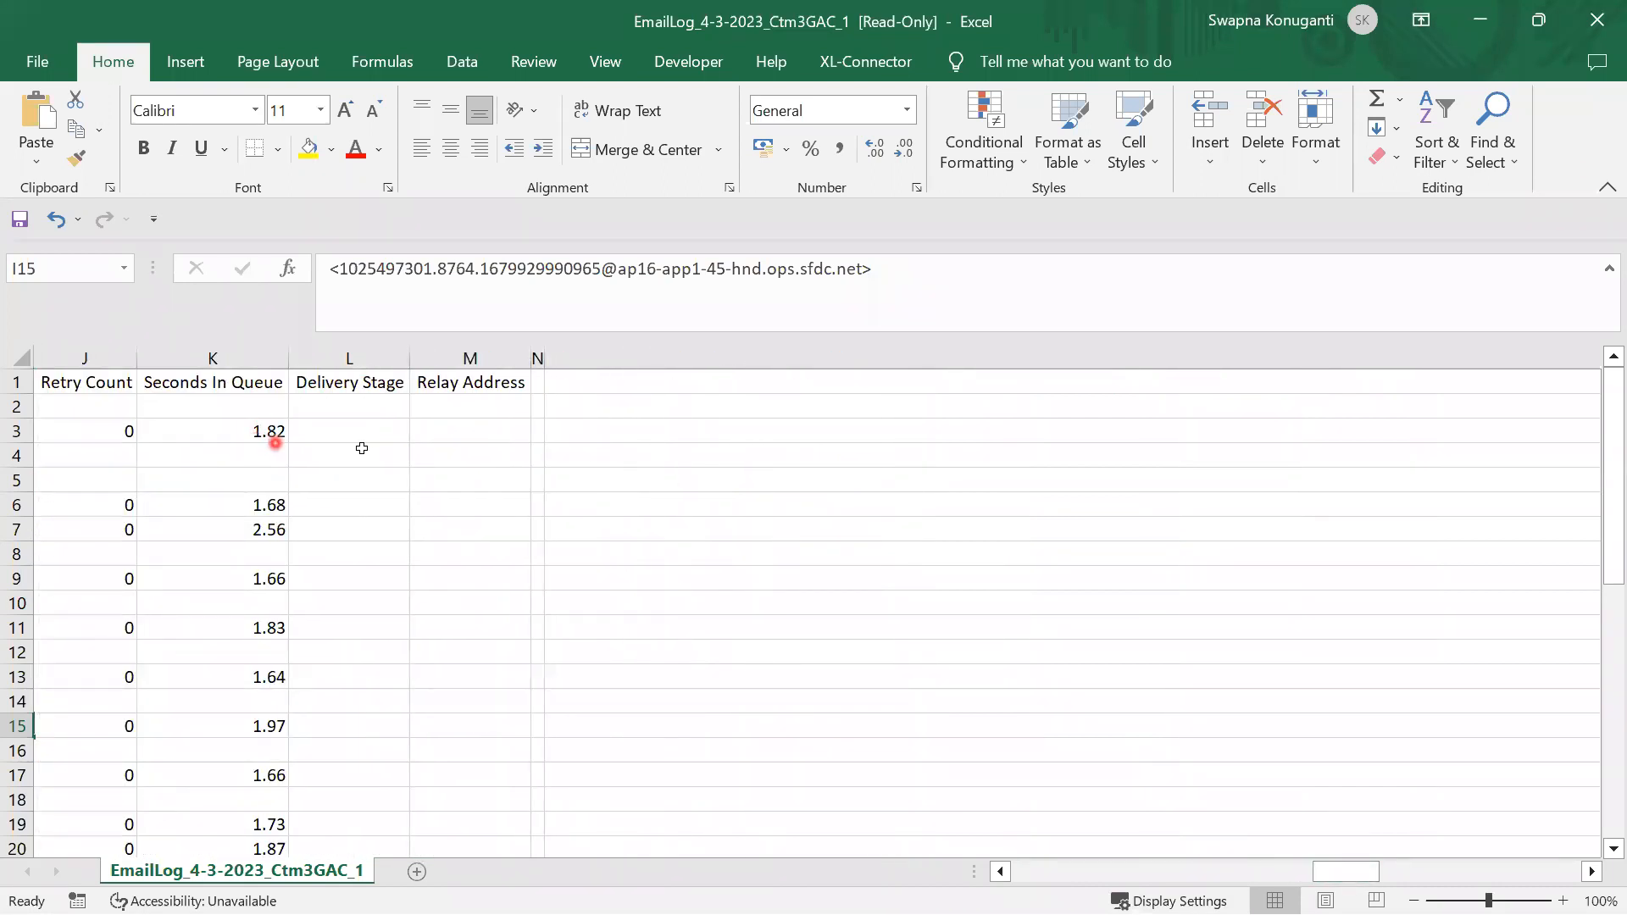
scroll(373, 500, "down", 6)
scroll(381, 548, "down", 2)
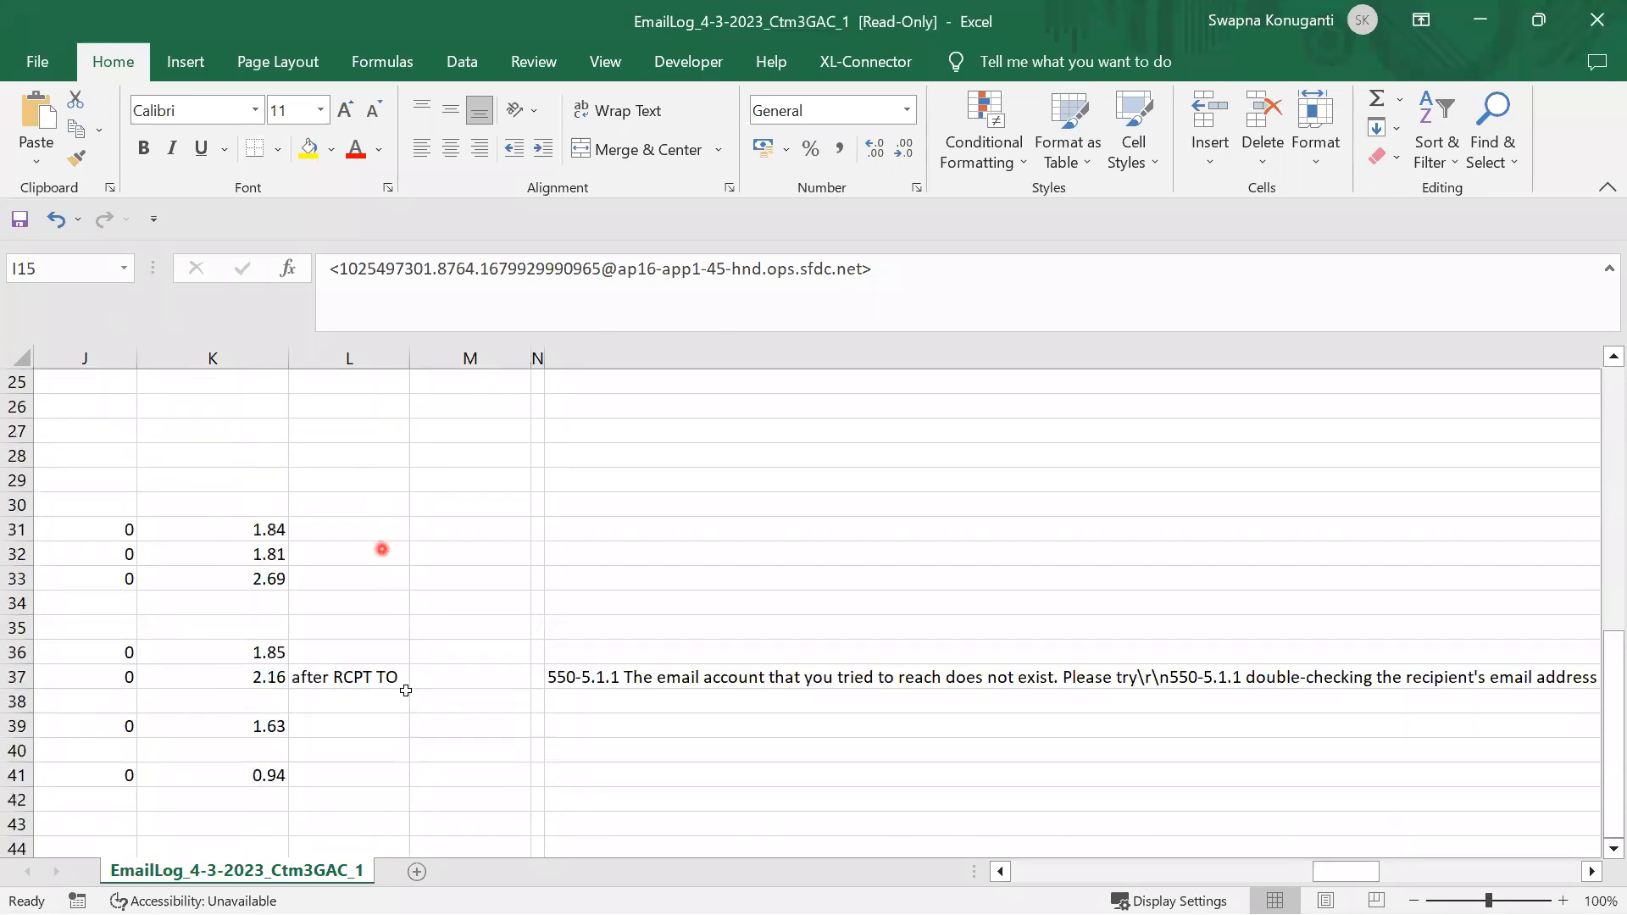
scroll(382, 685, "down", 3)
scroll(382, 685, "down", 2)
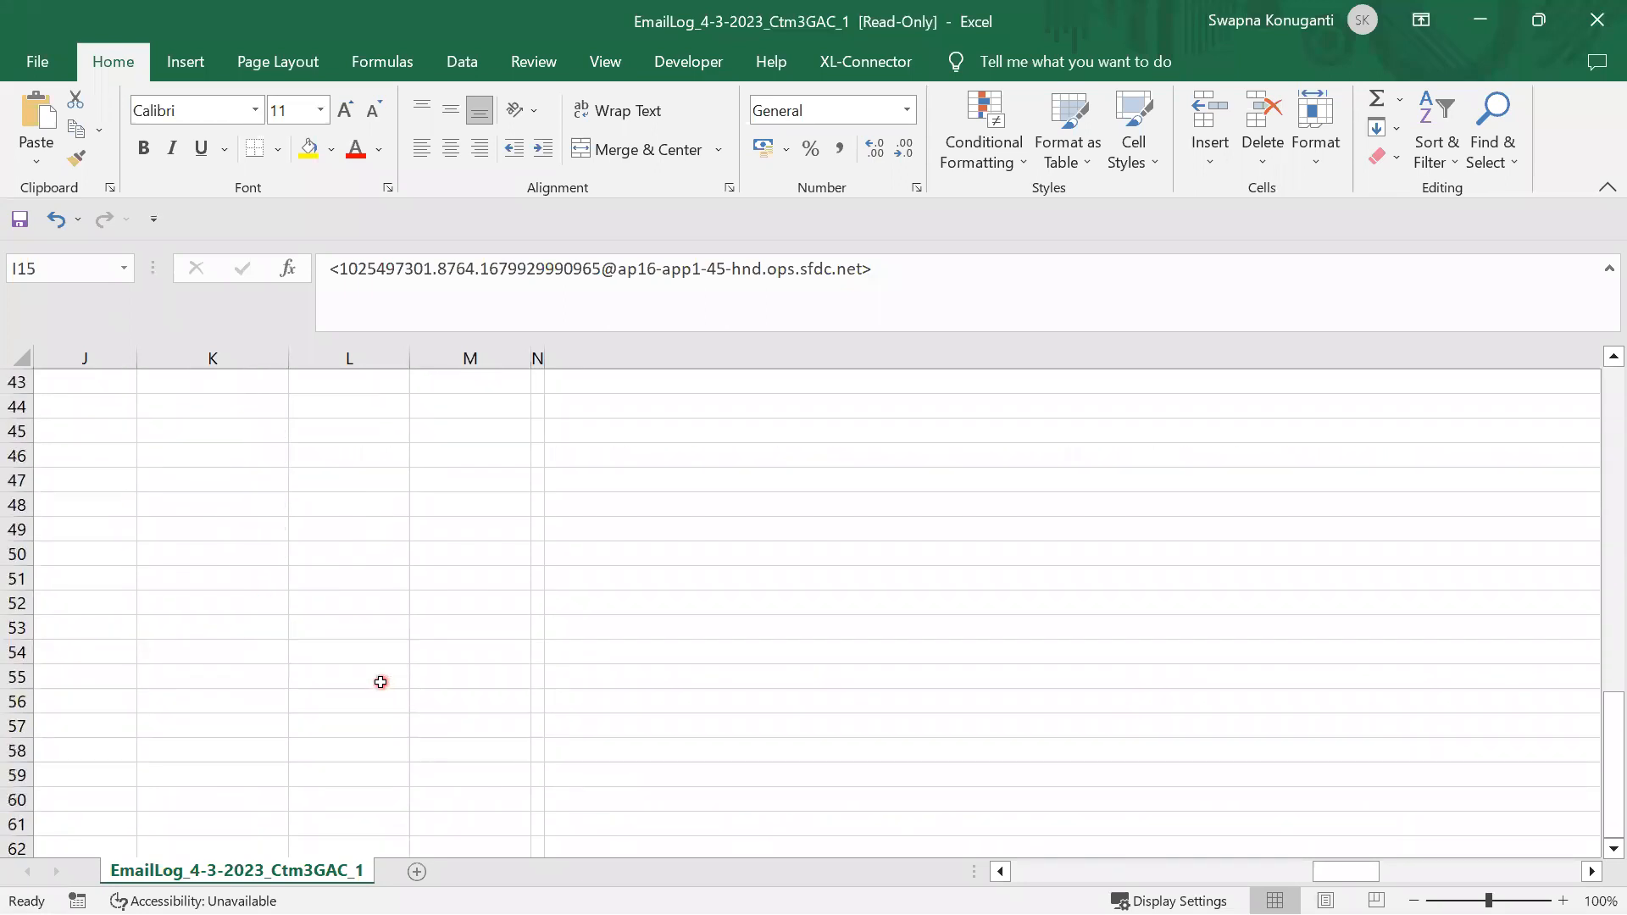
scroll(382, 685, "up", 13)
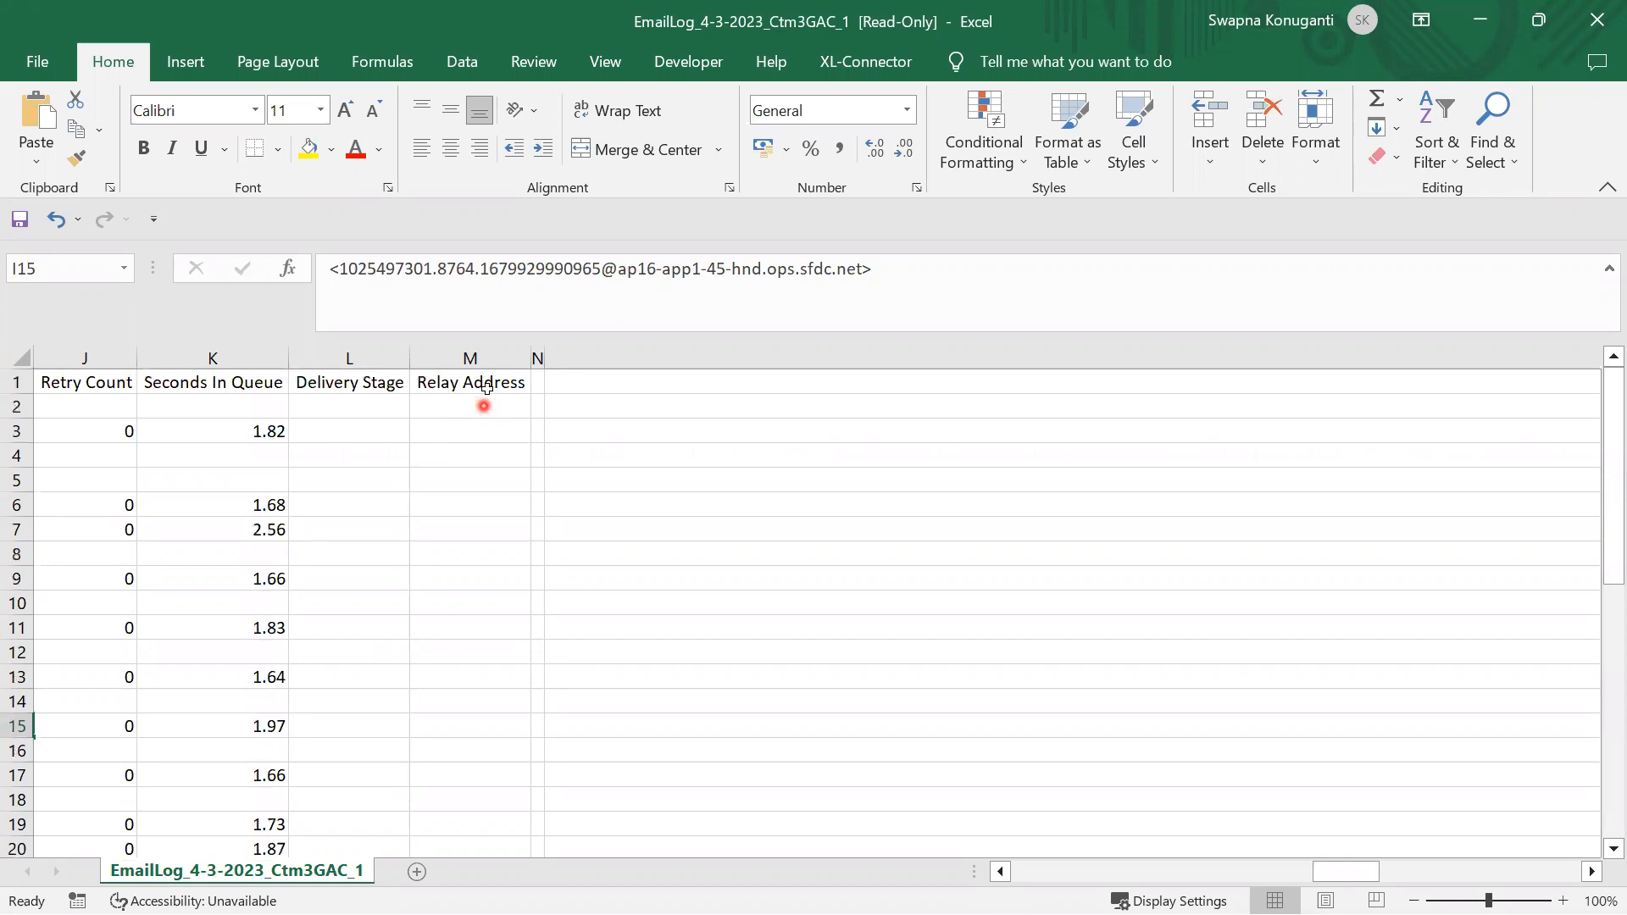
scroll(477, 661, "down", 8)
scroll(477, 671, "down", 1)
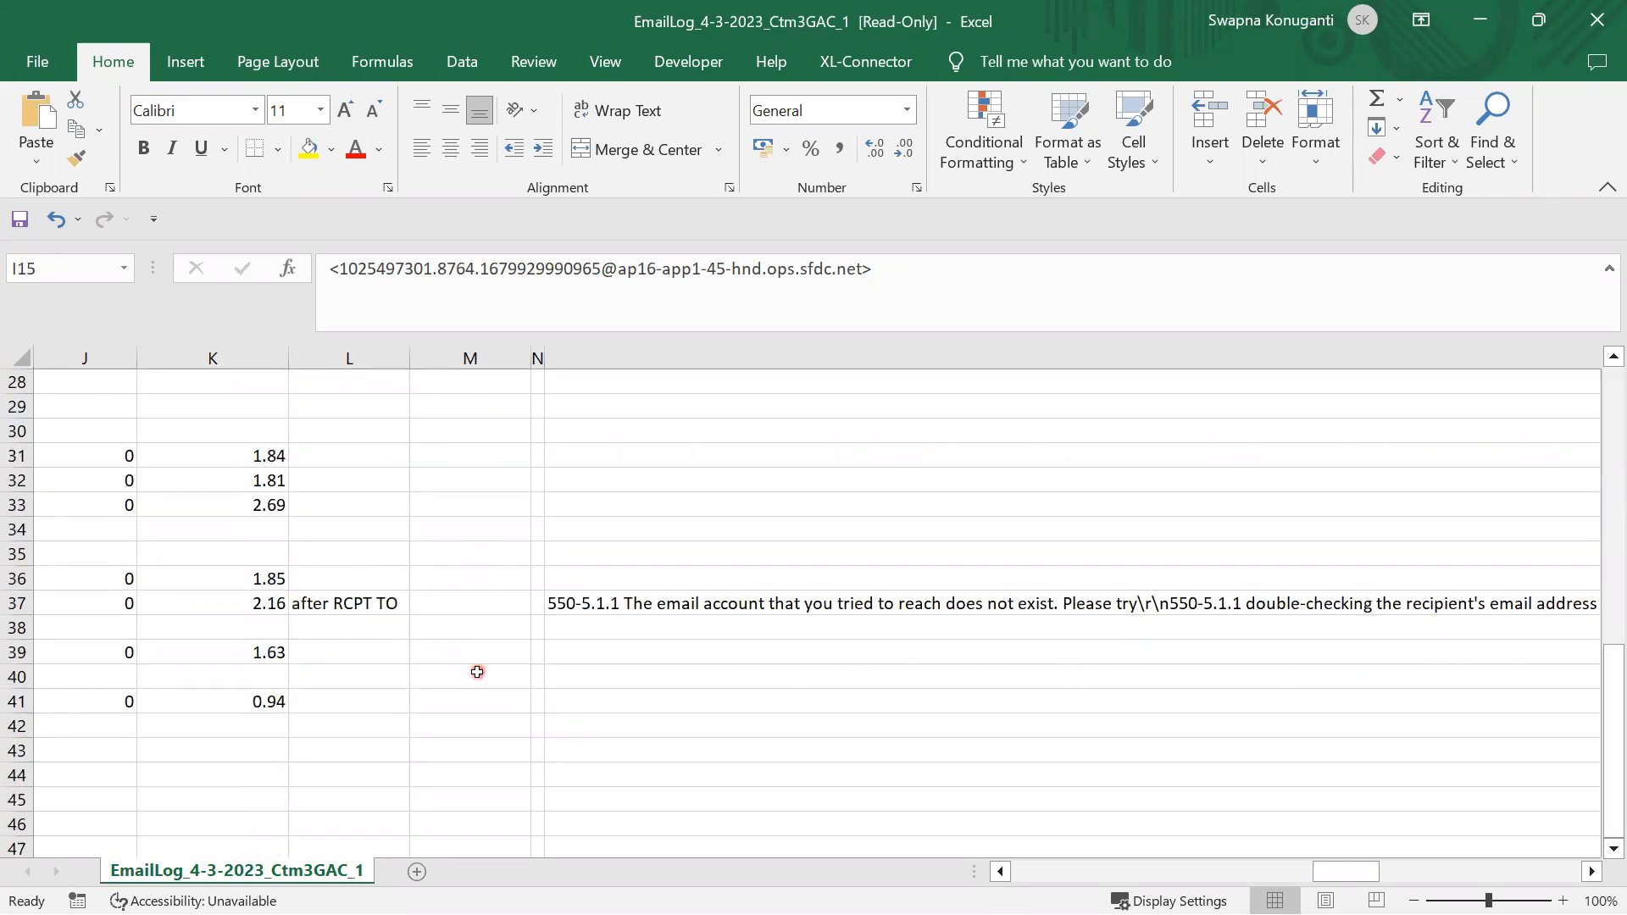
left_click_drag(1344, 872, 860, 872)
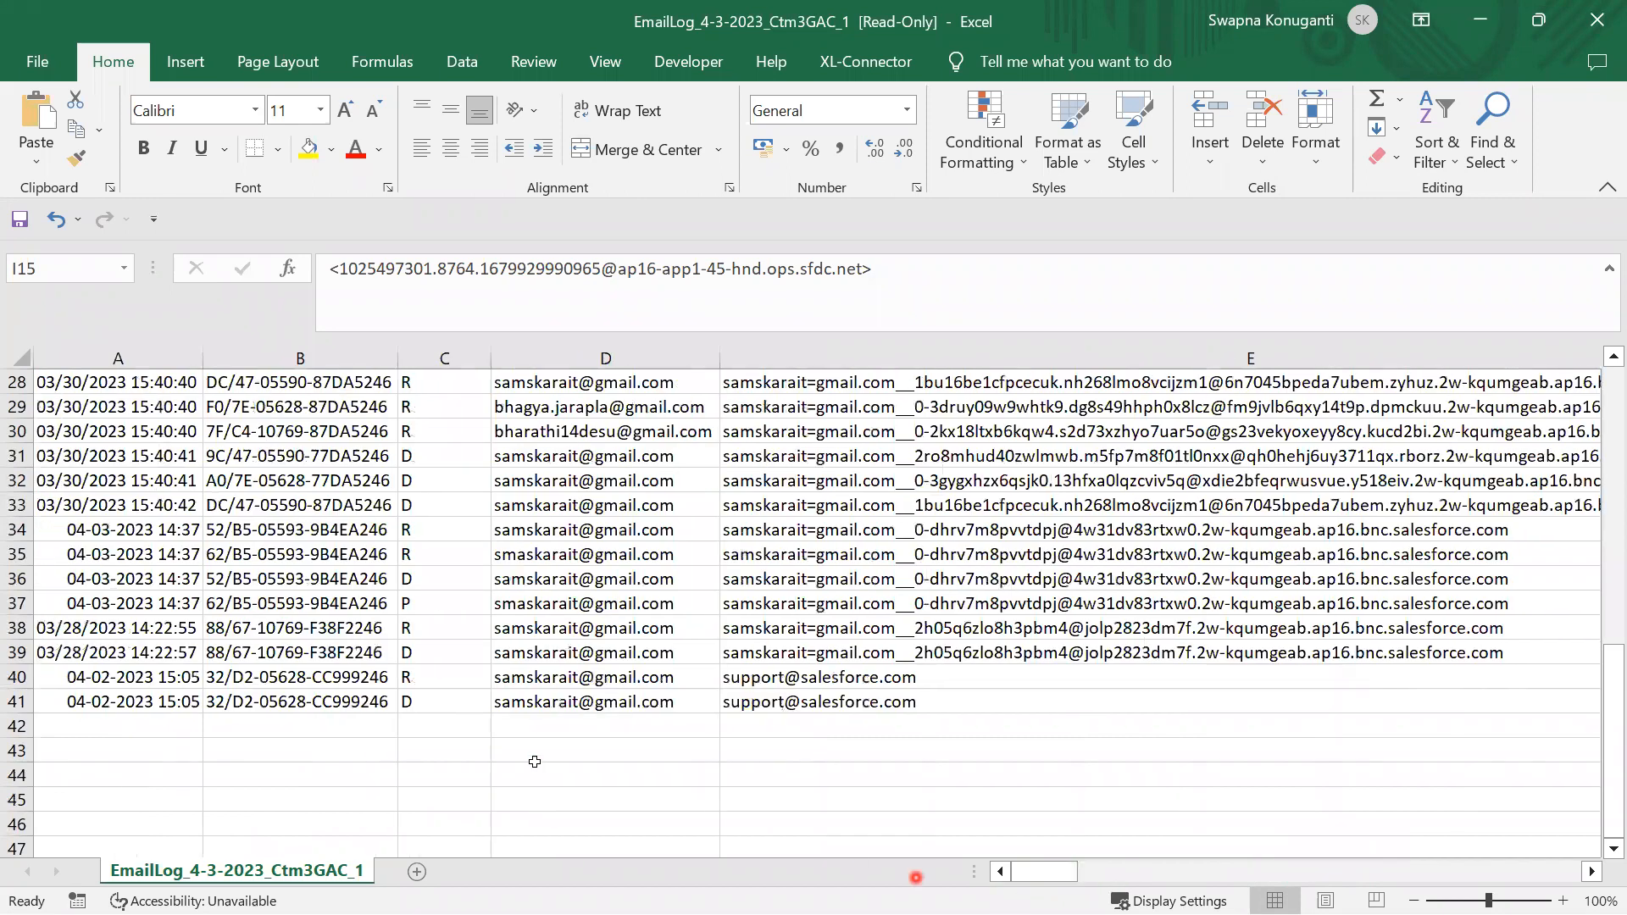
scroll(478, 712, "up", 9)
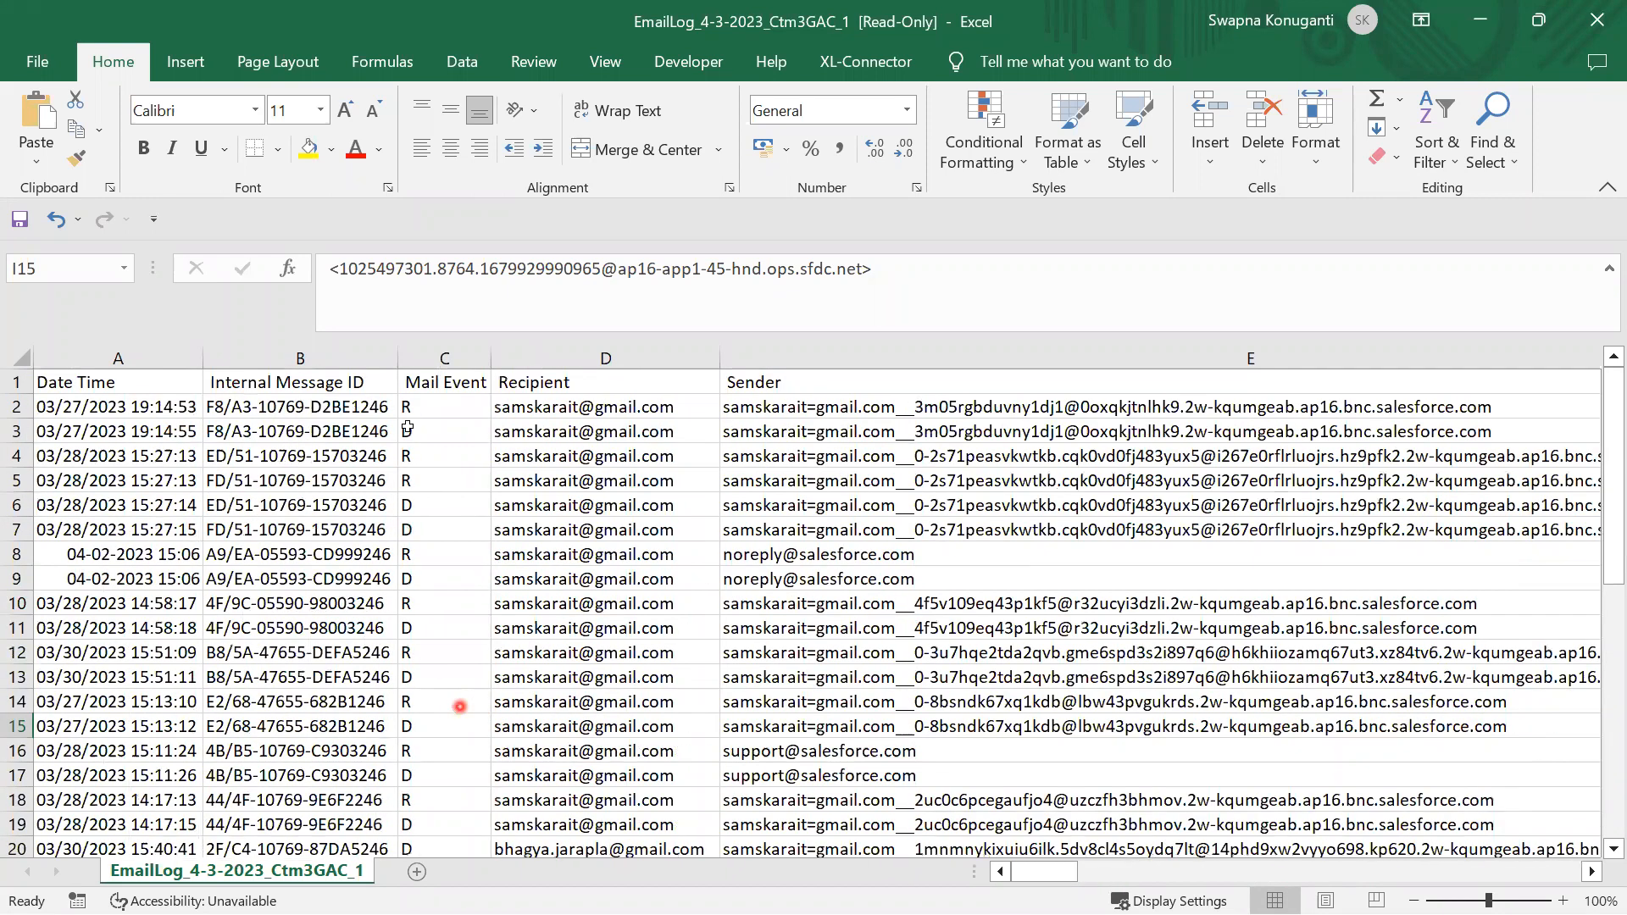
Check Mail Event codes and internal message IDs, mark rows 33–34, then close Excel without saving
left_click(430, 408)
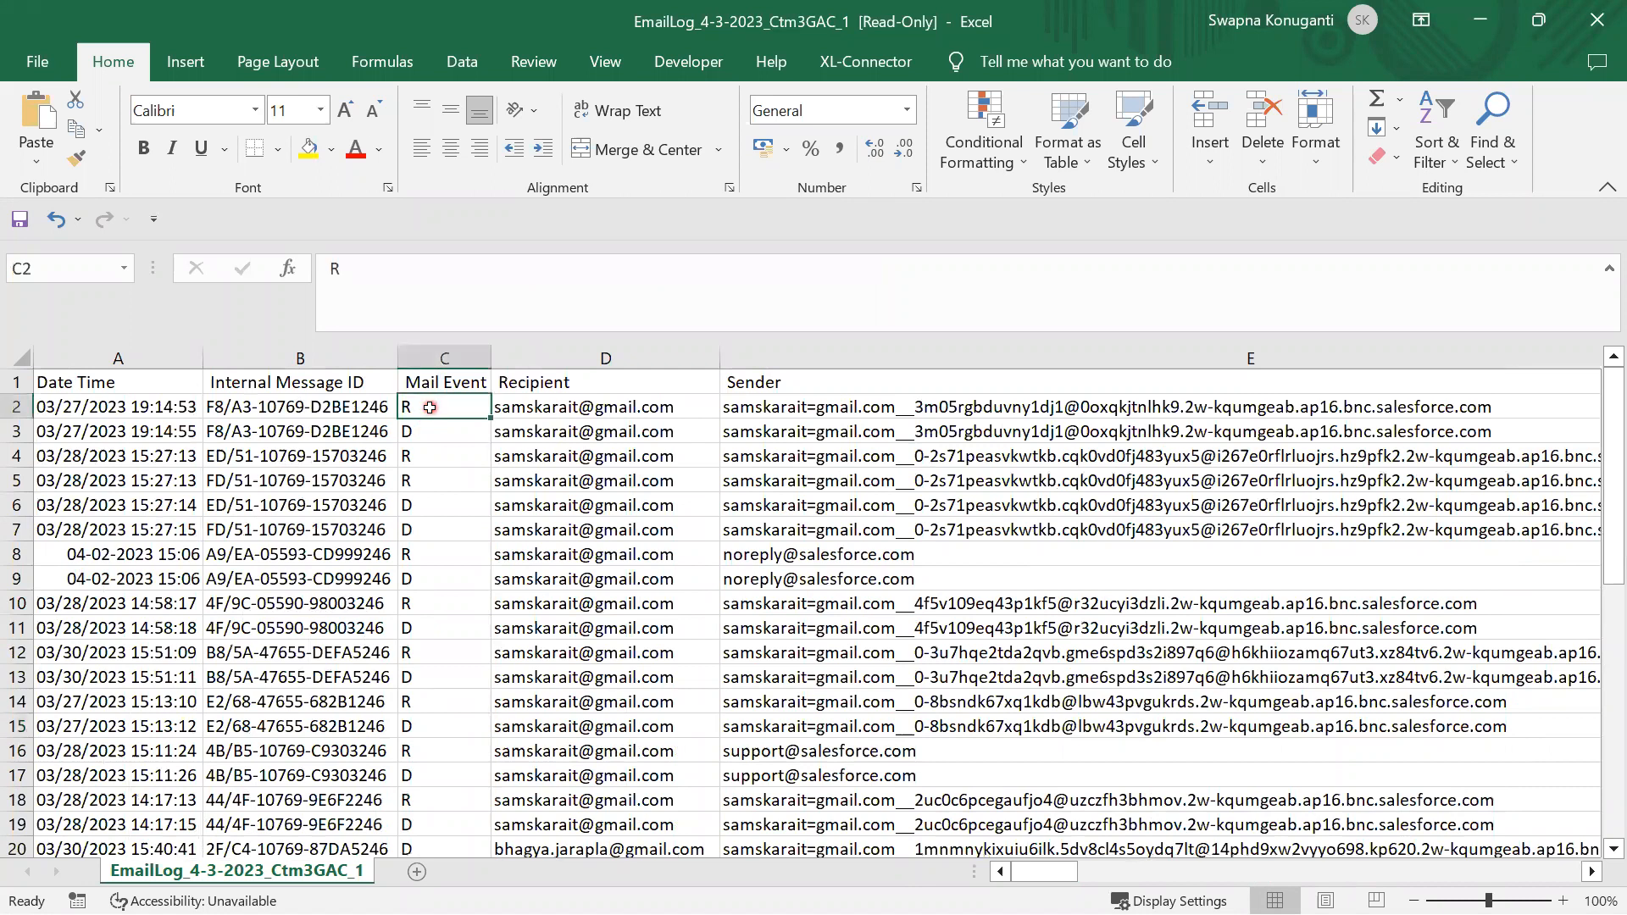
left_click(421, 435)
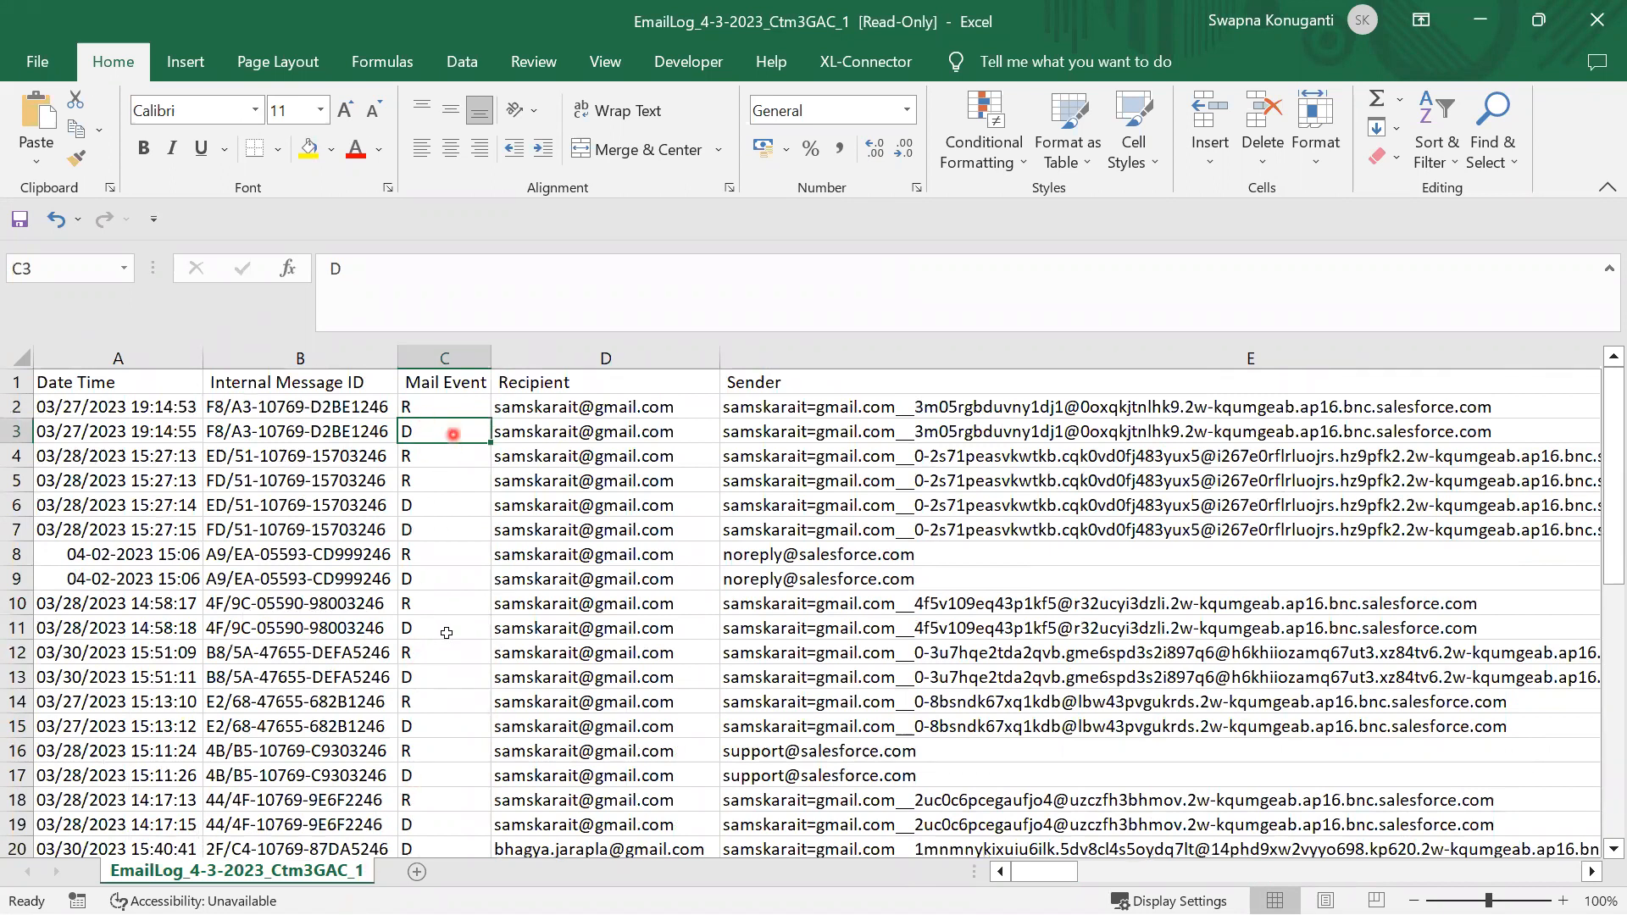
left_click(317, 771)
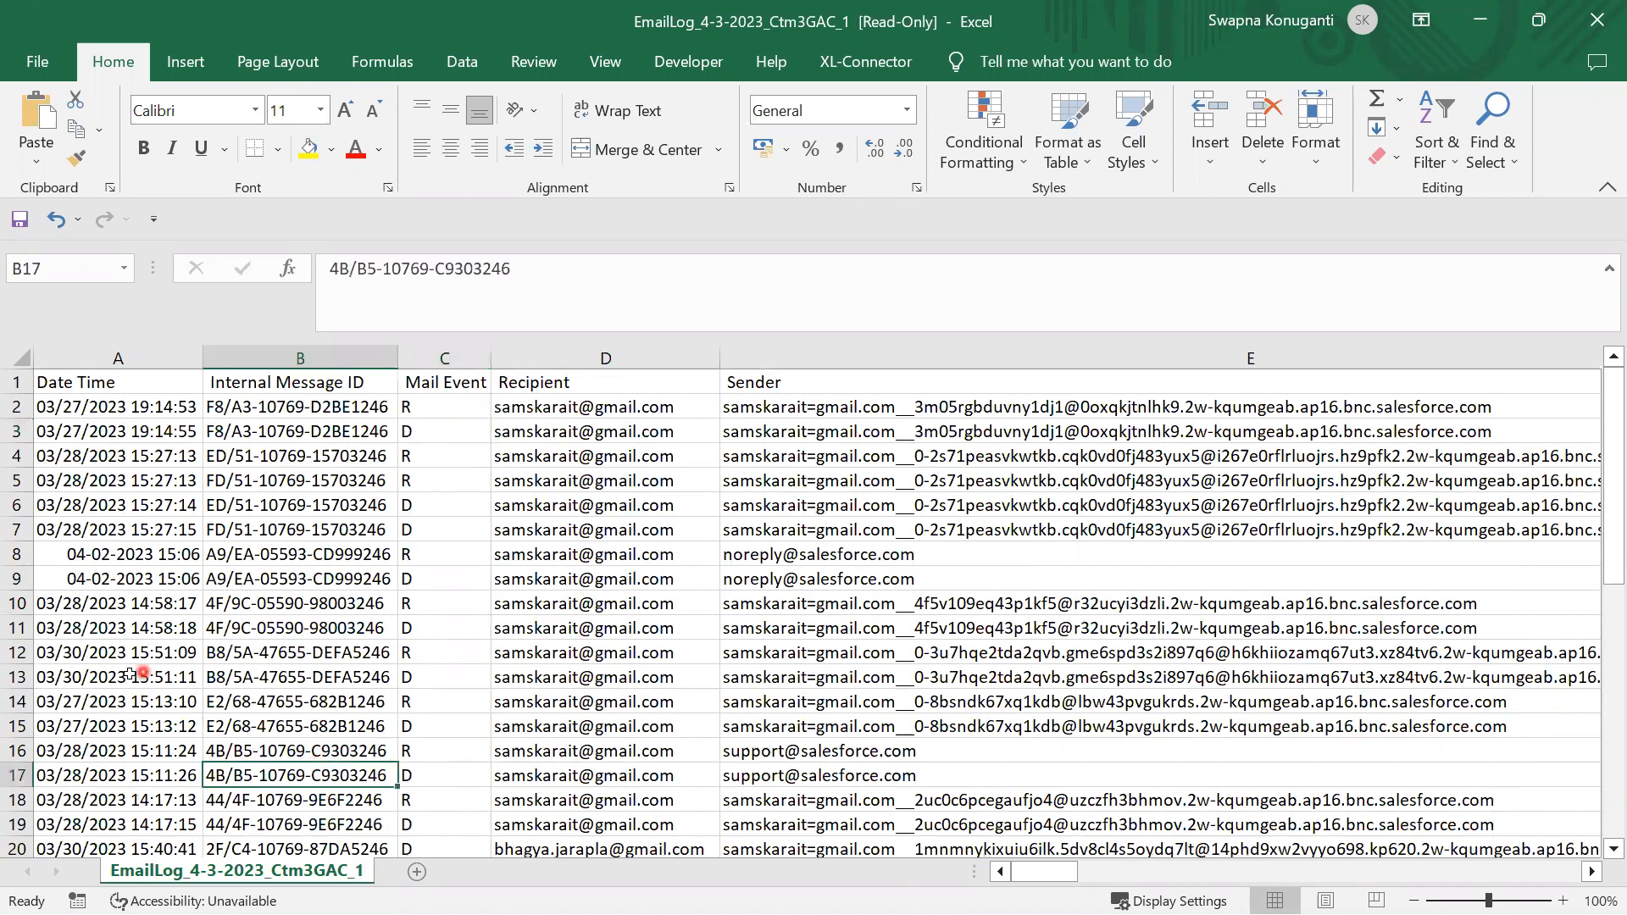
scroll(326, 815, "down", 5)
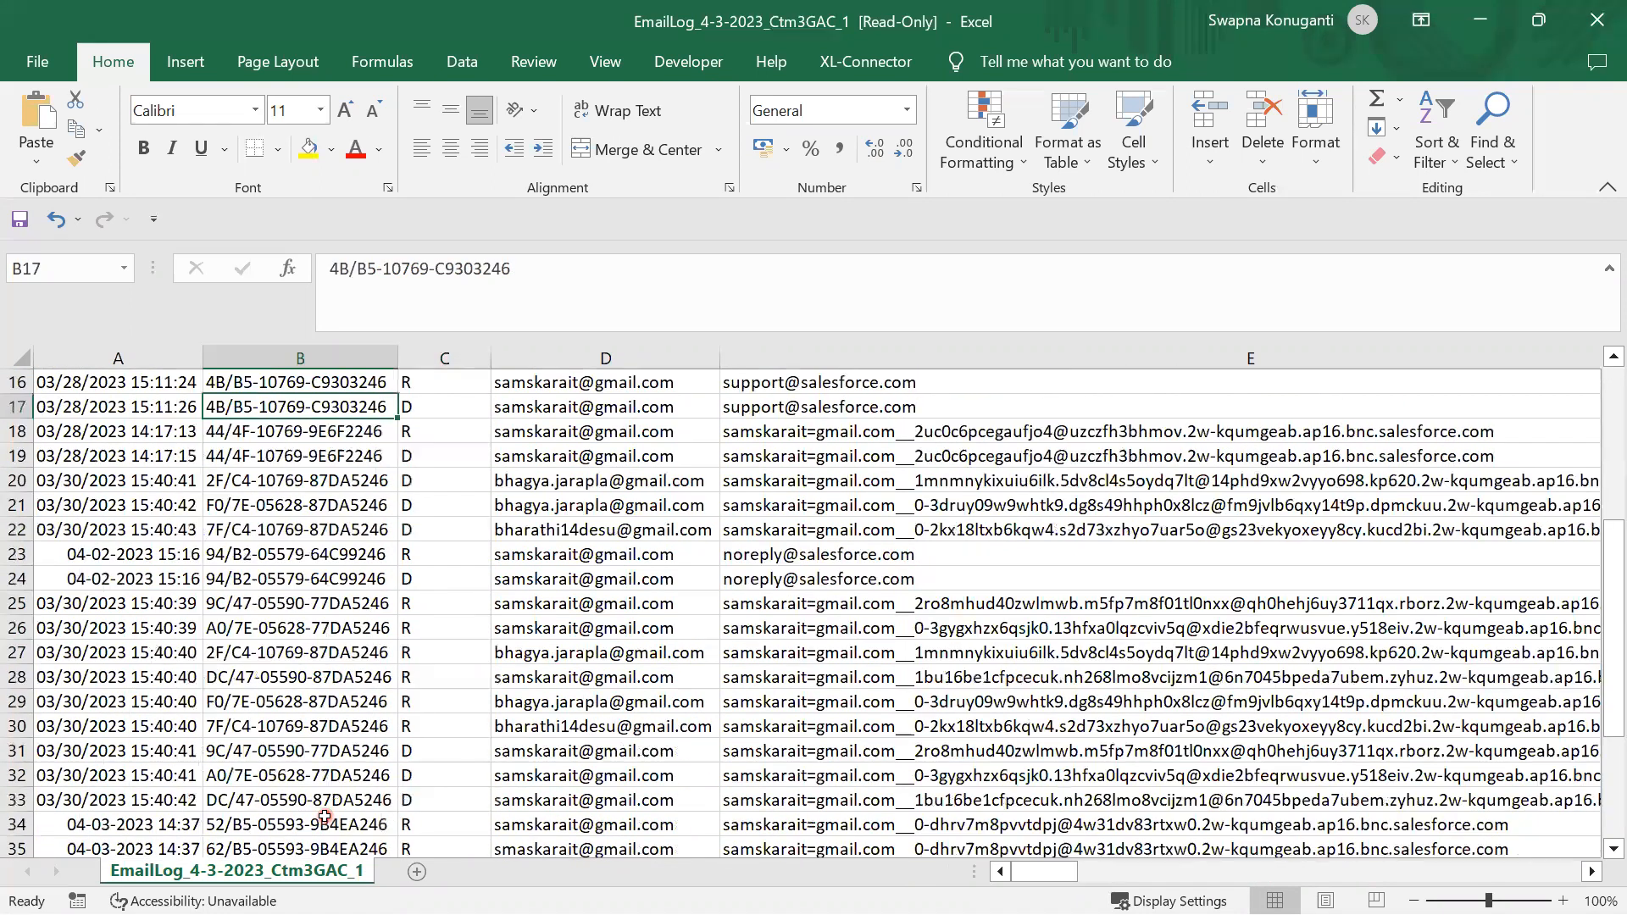
left_click_drag(351, 801, 847, 801)
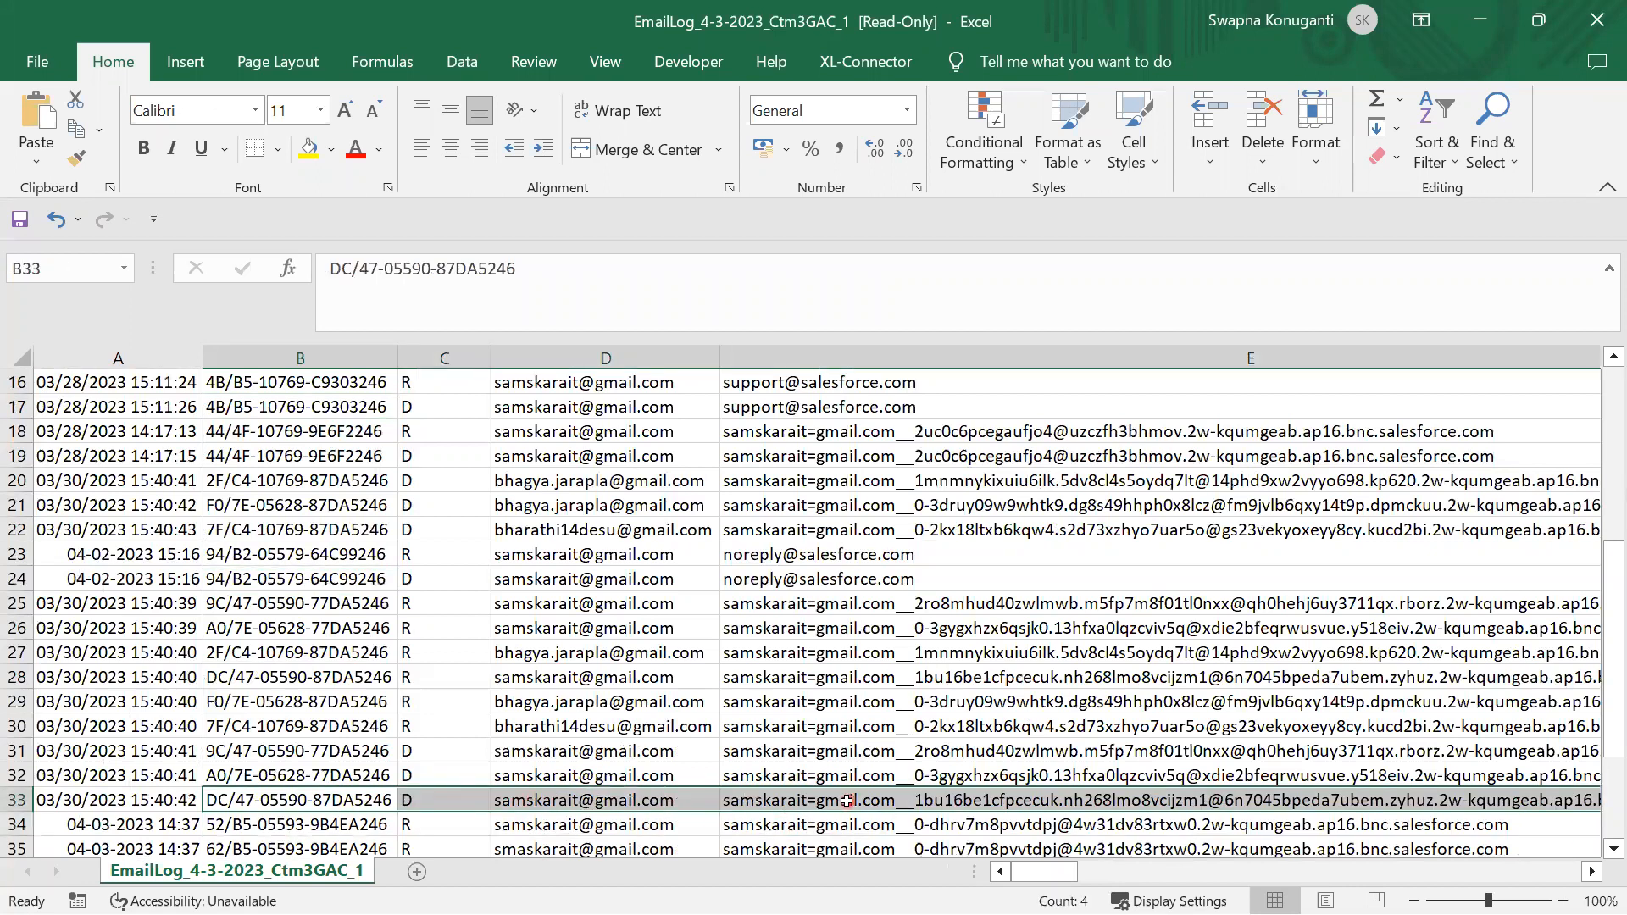
left_click_drag(241, 822, 642, 826)
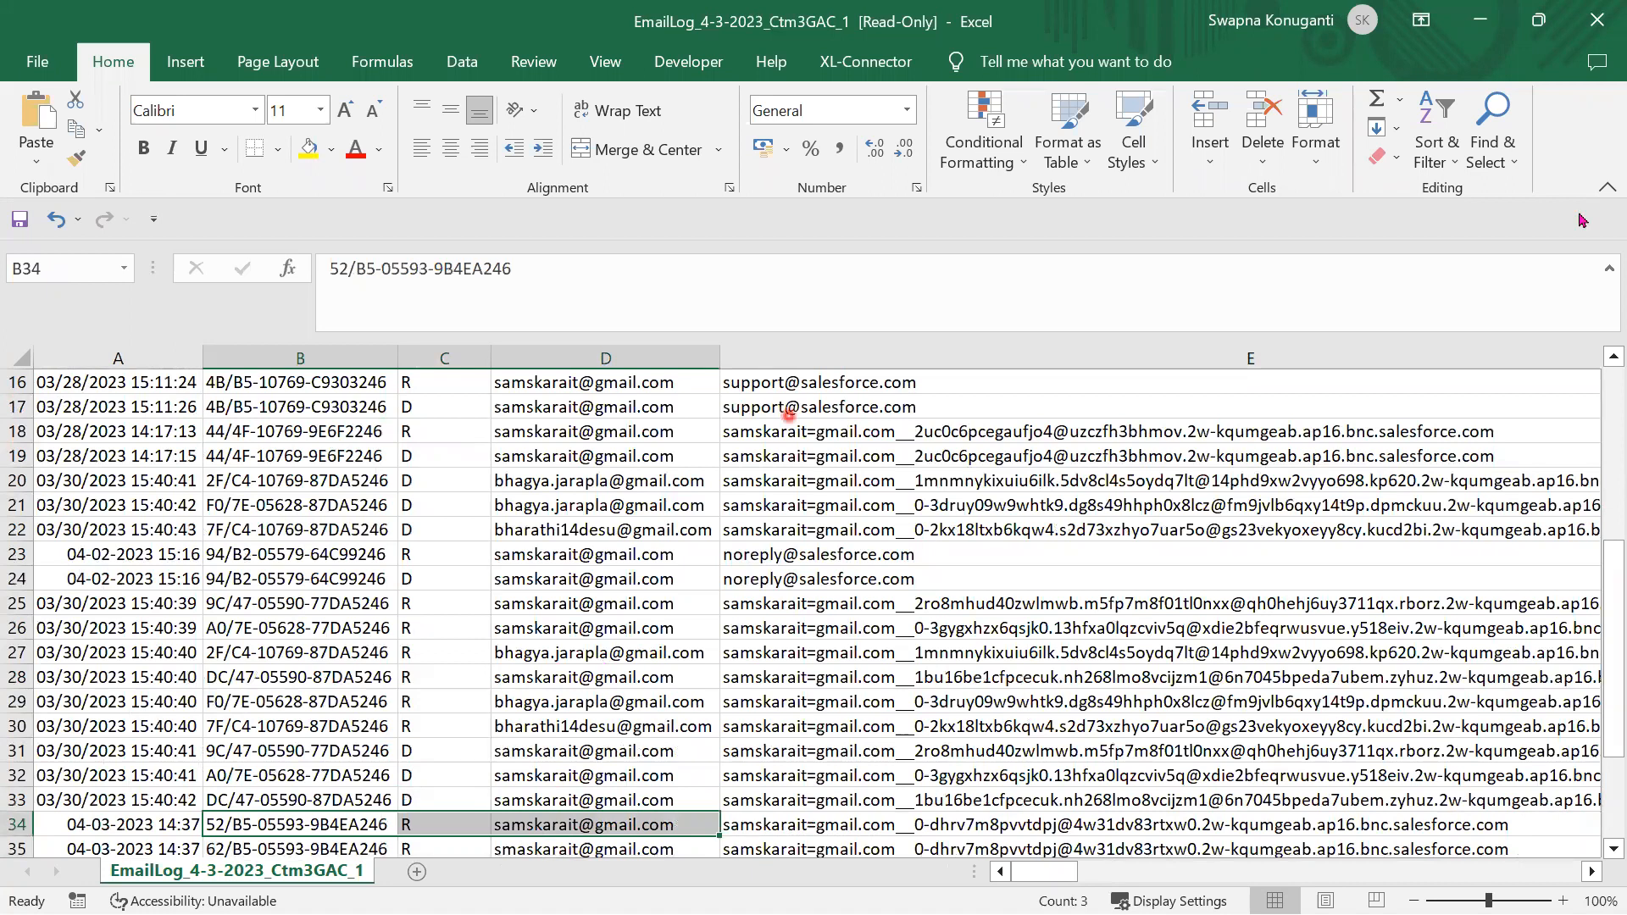
left_click(1596, 20)
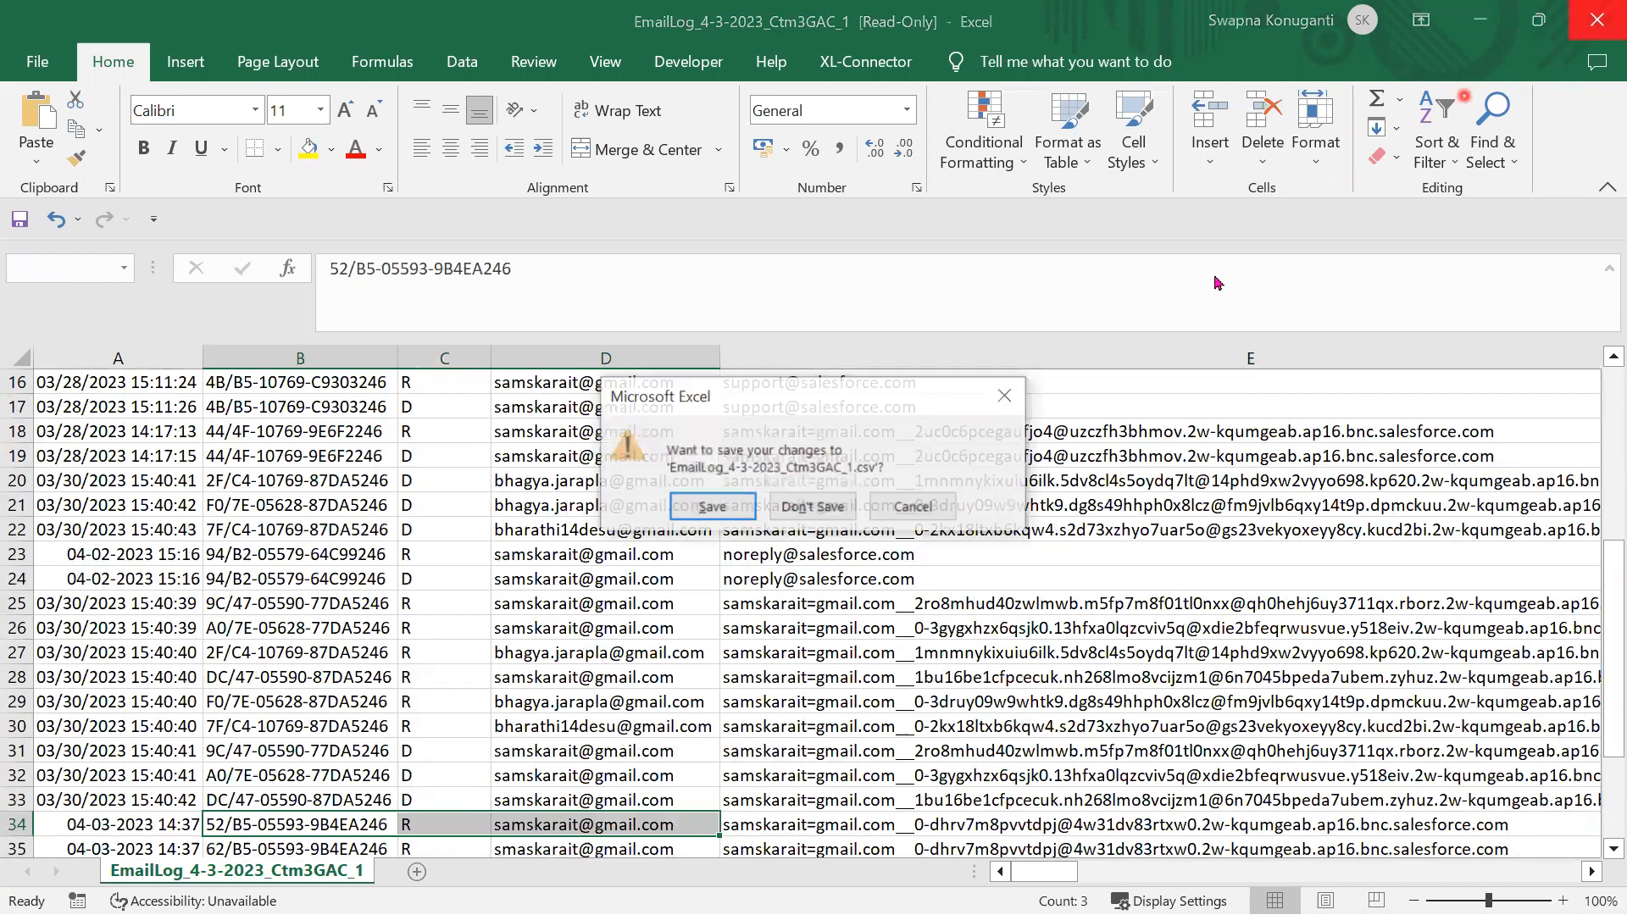
left_click(815, 507)
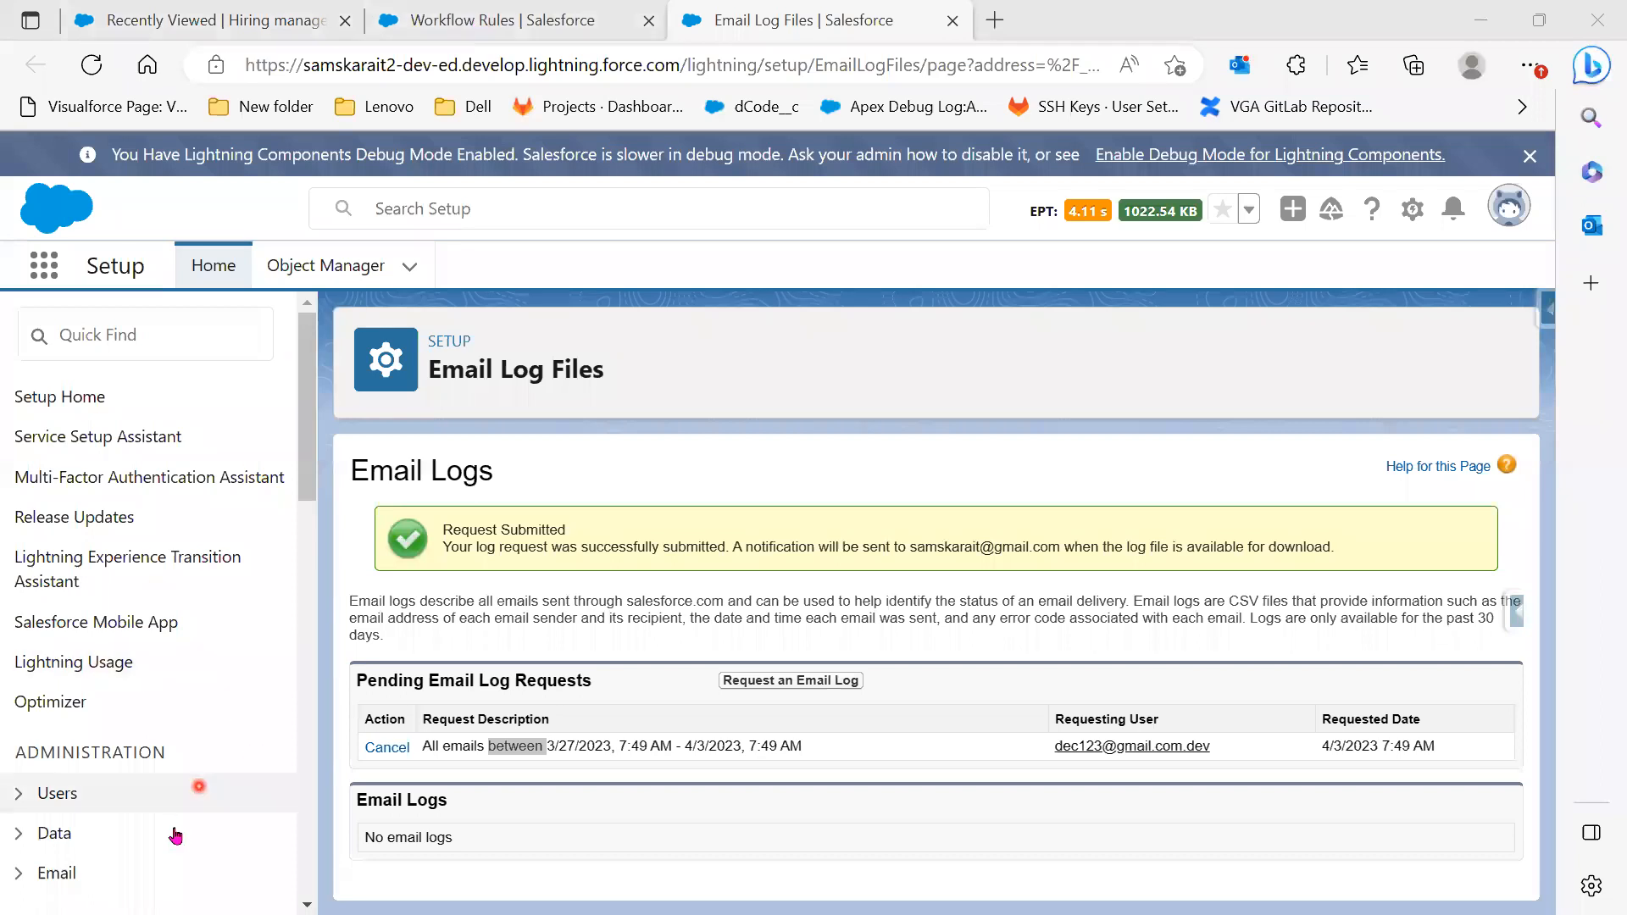
Open Environments > Logs > Debug Logs to view the user trace flags
scroll(174, 835, "down", 10)
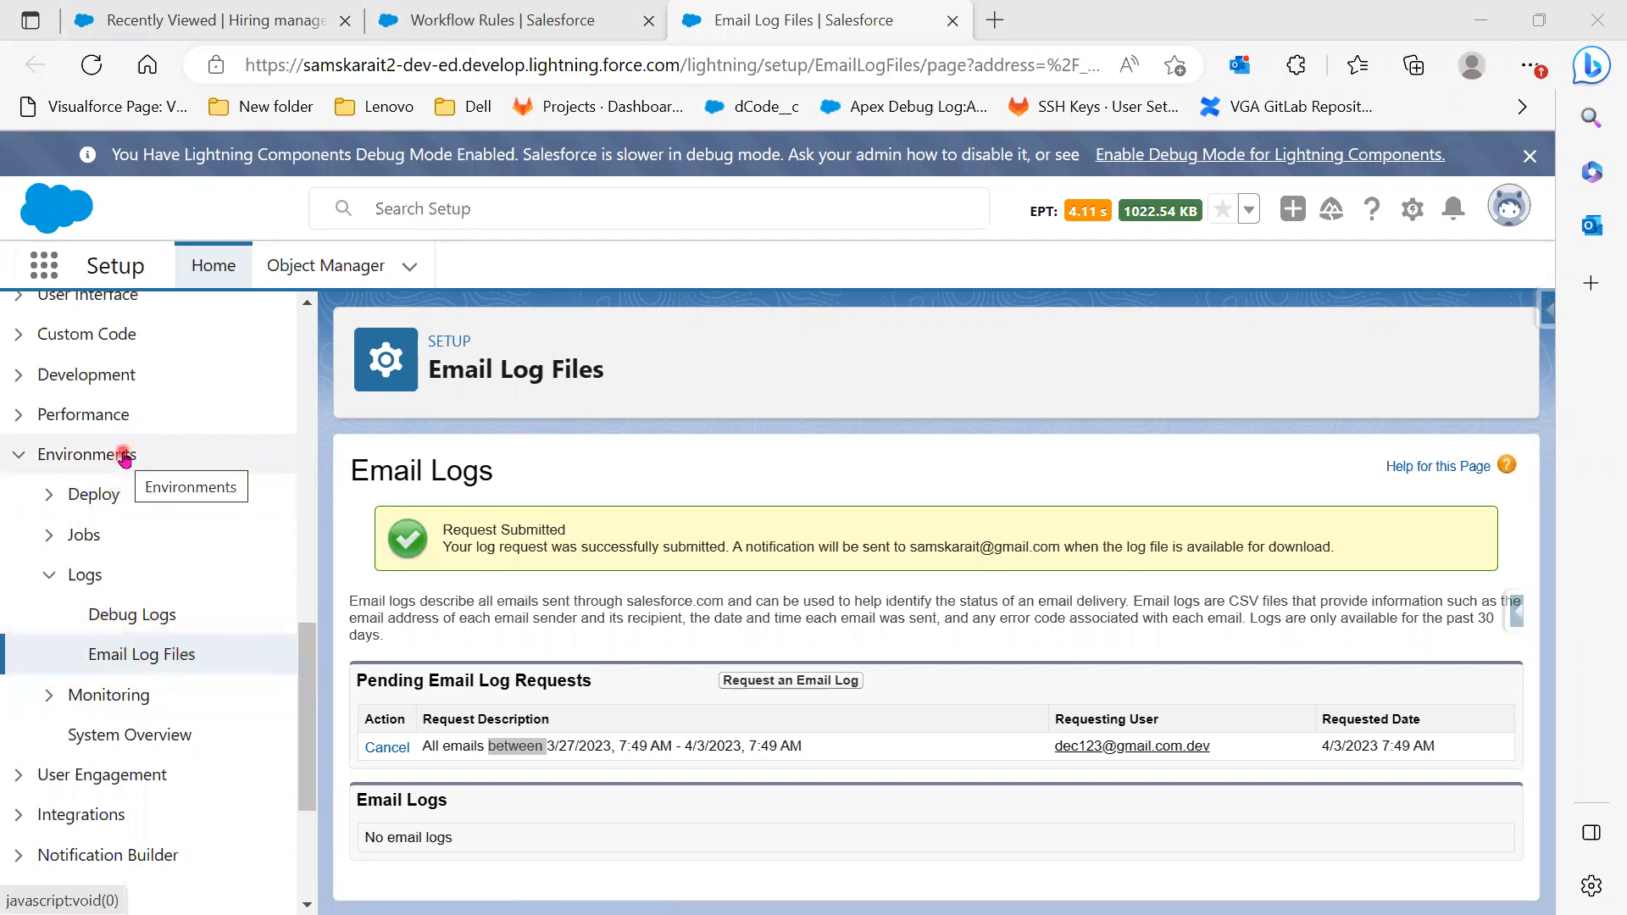
left_click(161, 627)
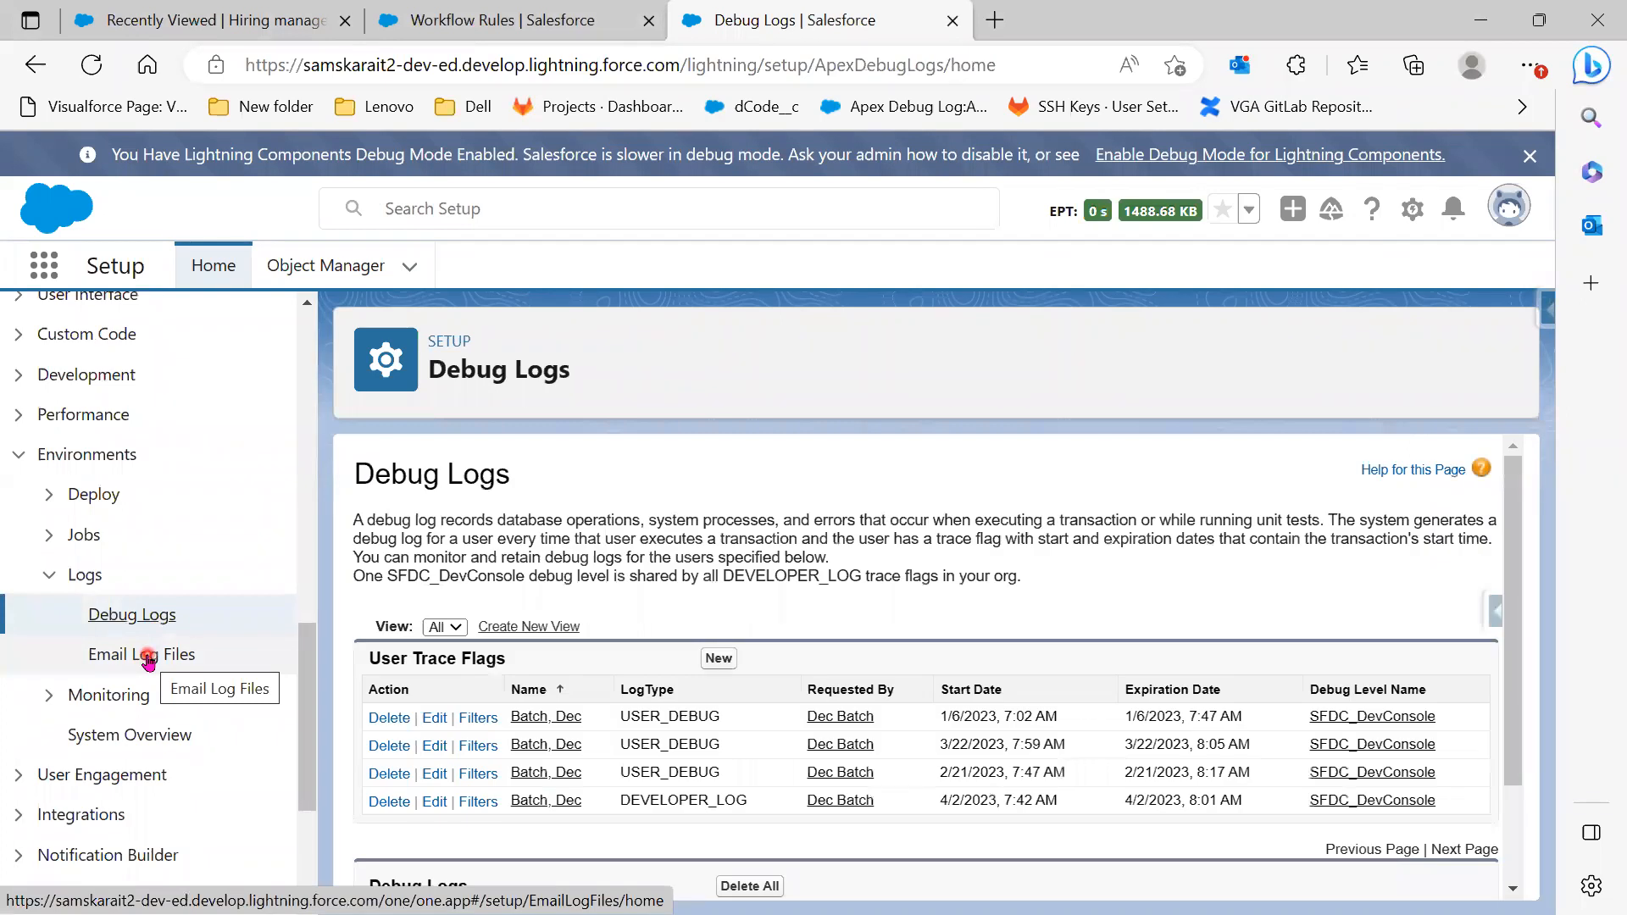
left_click(572, 14)
Search Setup for 'process' and open Process Builder under Process Automation
left_click(93, 342)
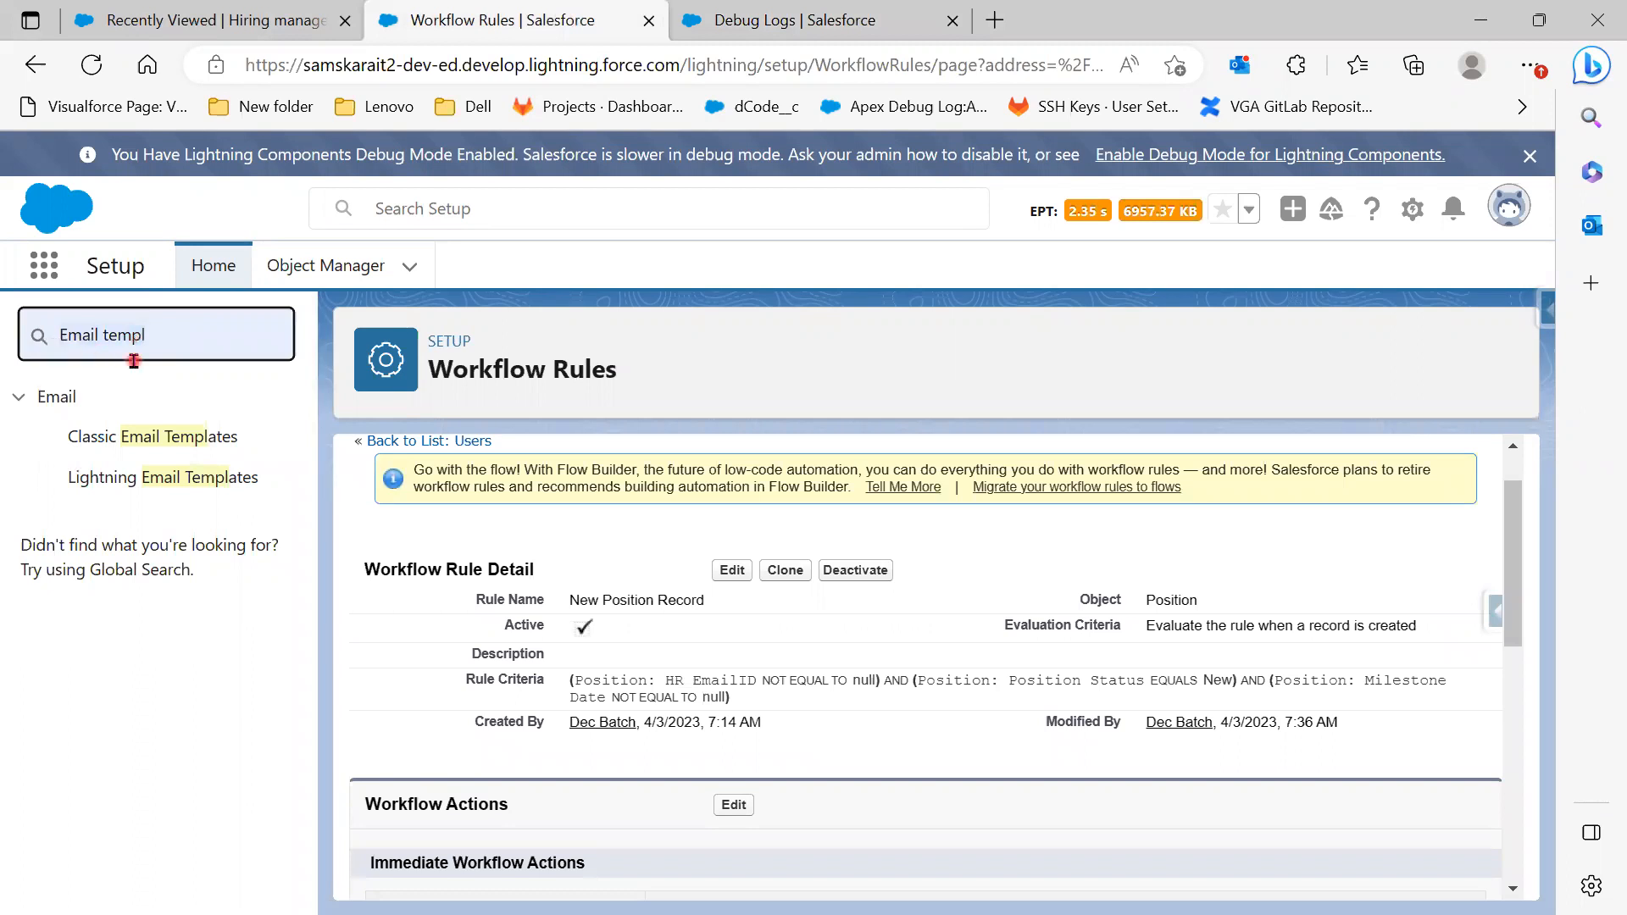
key("ctrl+a")
type("p")
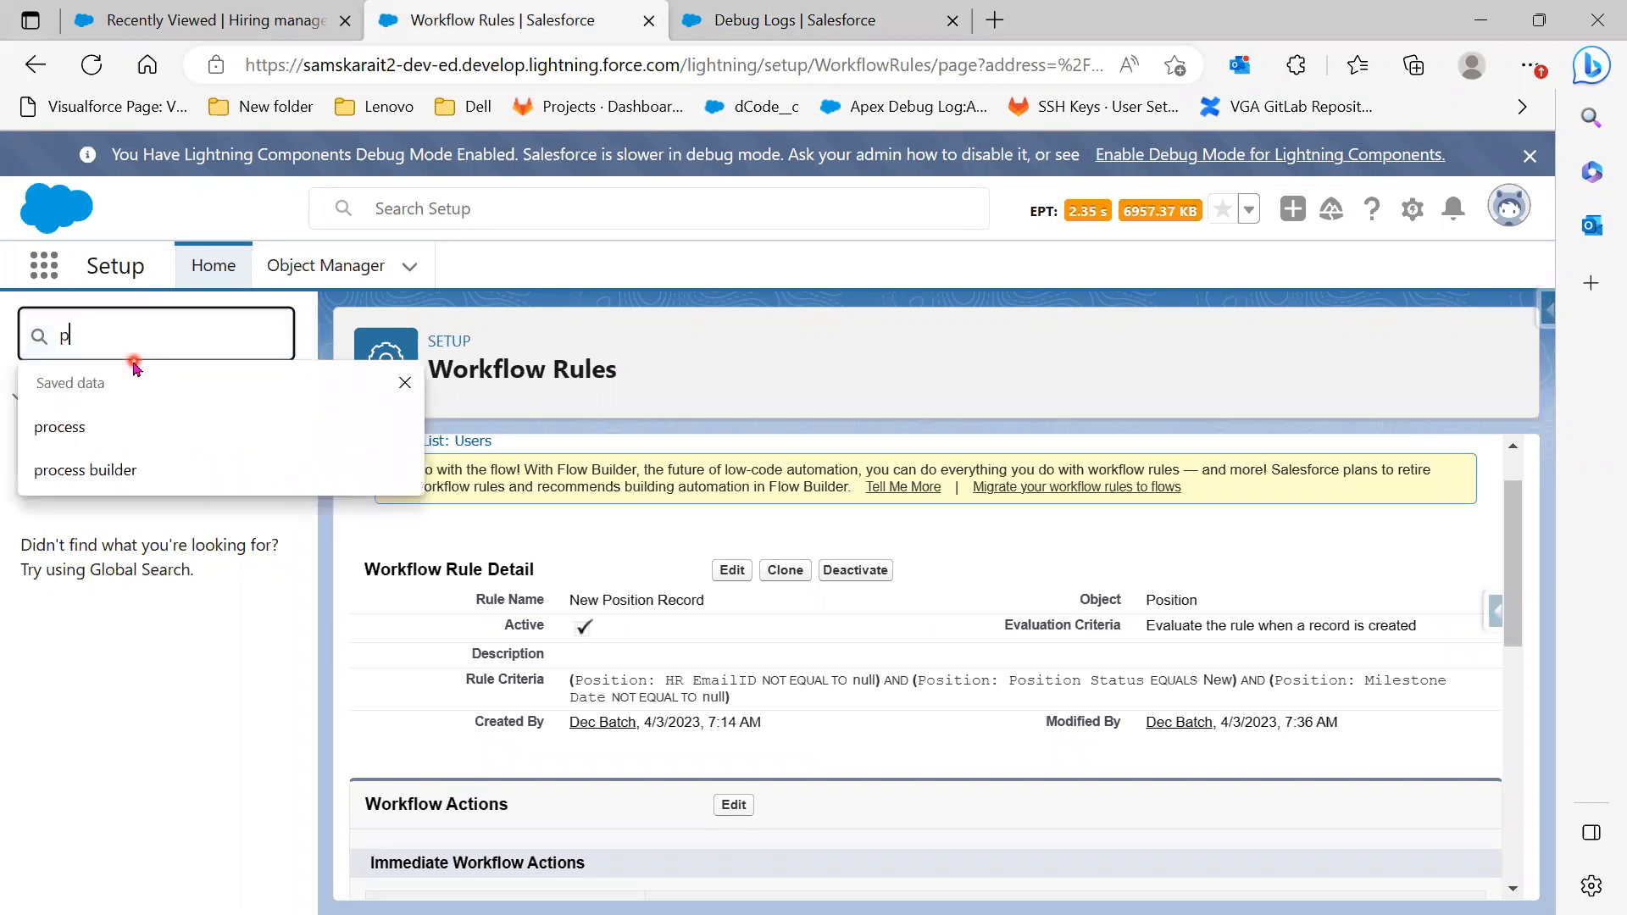
type("rocess")
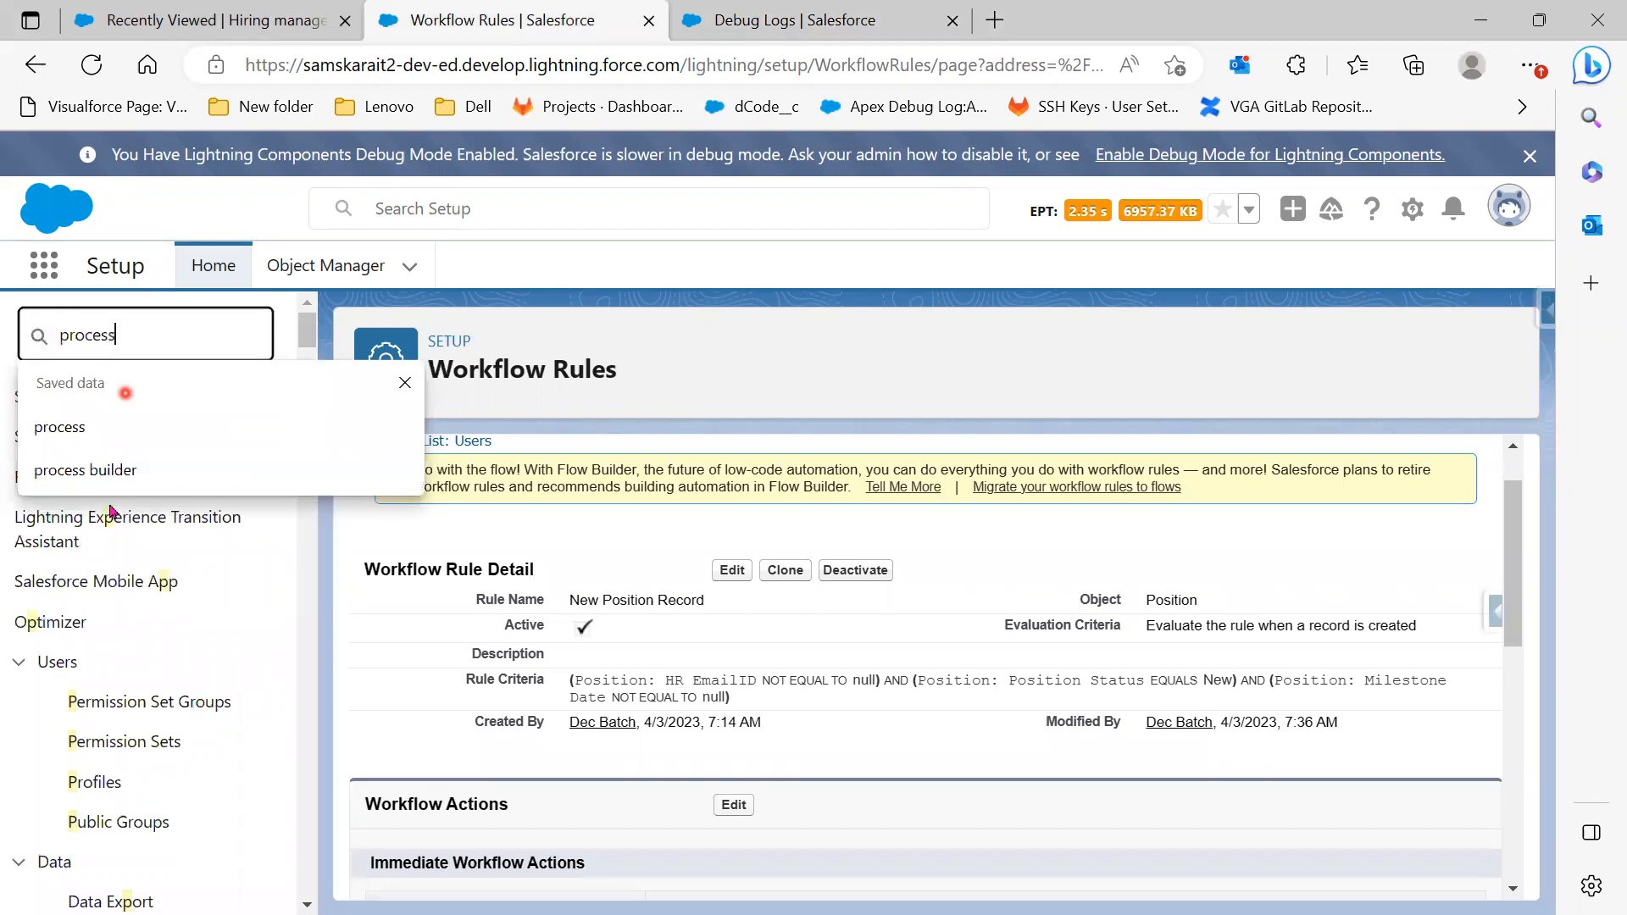
left_click(116, 476)
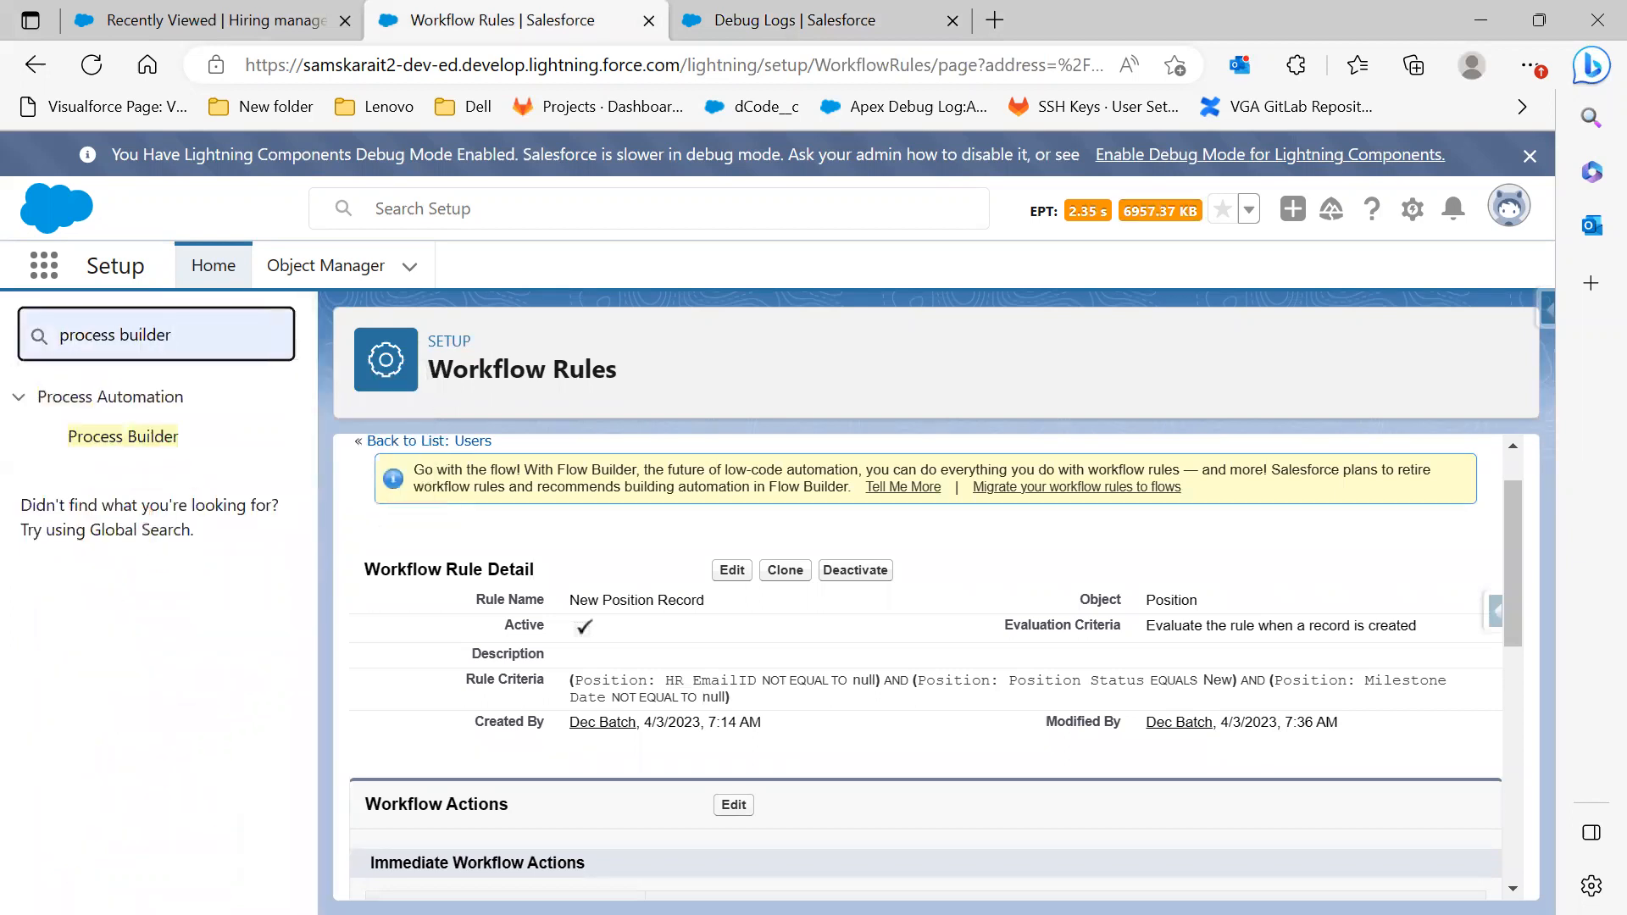
left_click(113, 428)
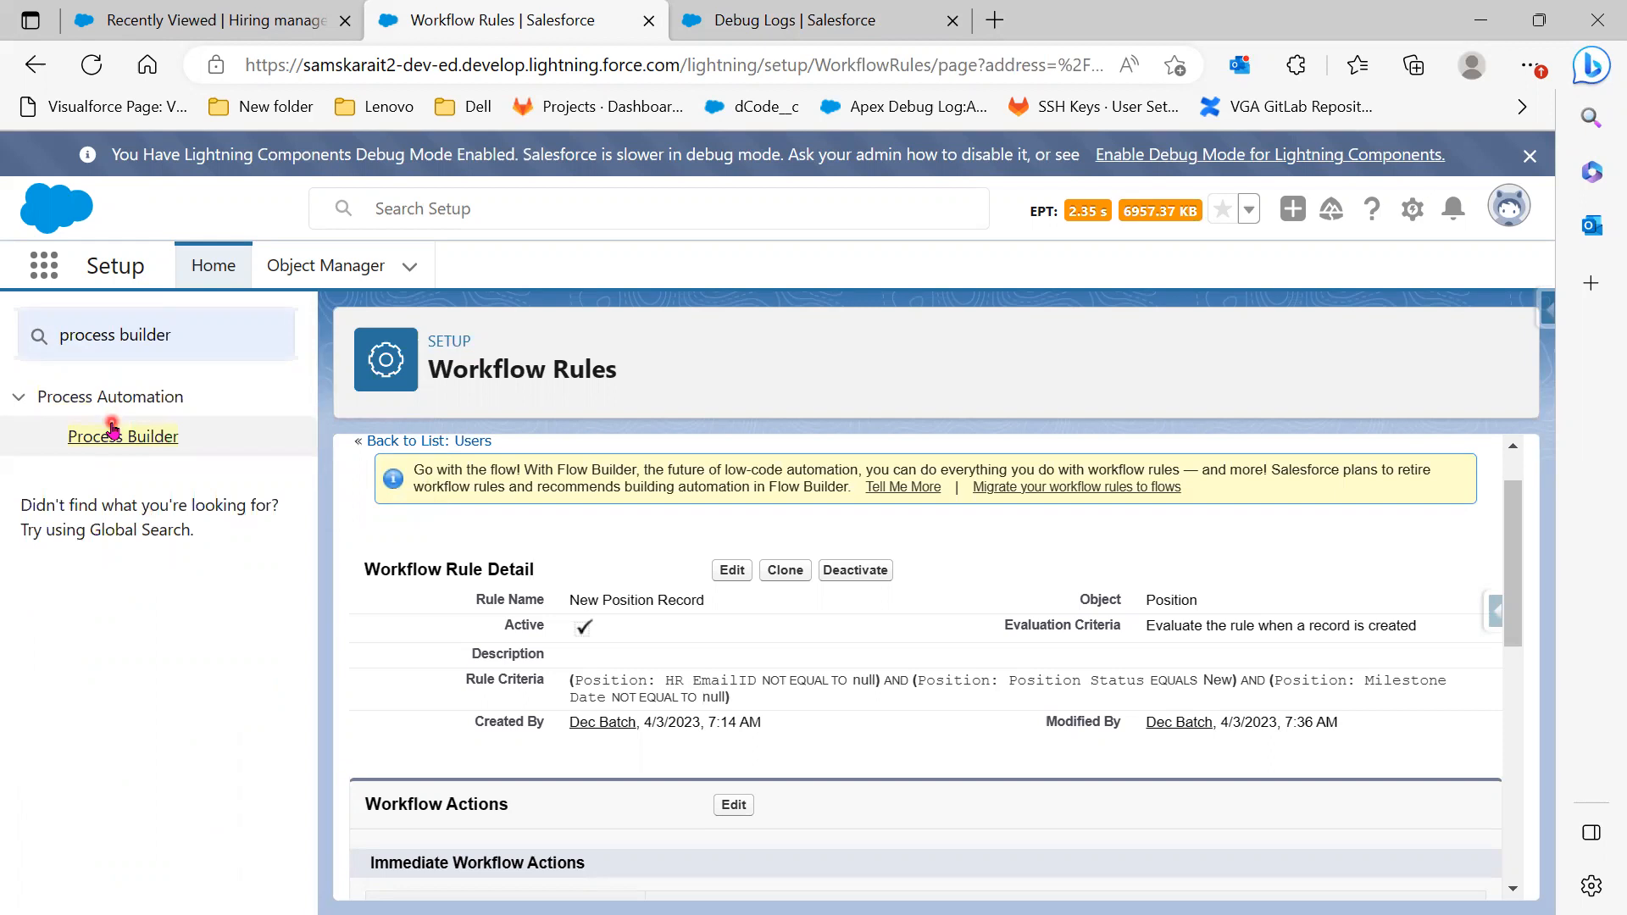
left_click(129, 435)
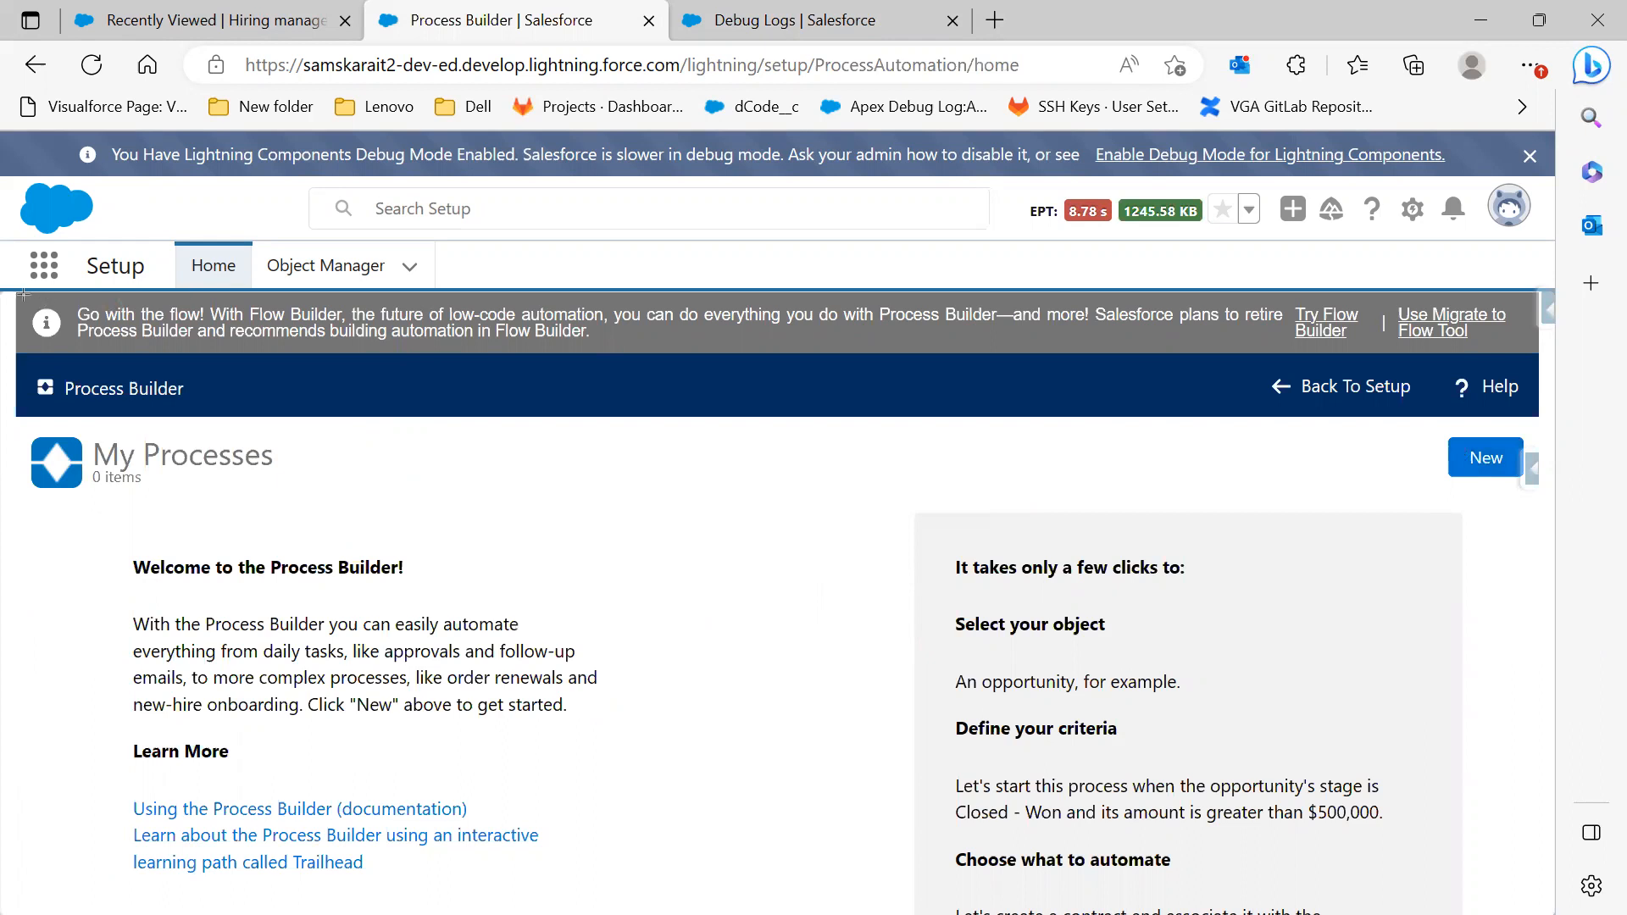
Create a new process and pick Continue in Process Builder over Flow Builder
mouse_move(23, 294)
left_mouse_down()
mouse_move(1377, 360)
mouse_move(1536, 352)
left_mouse_up()
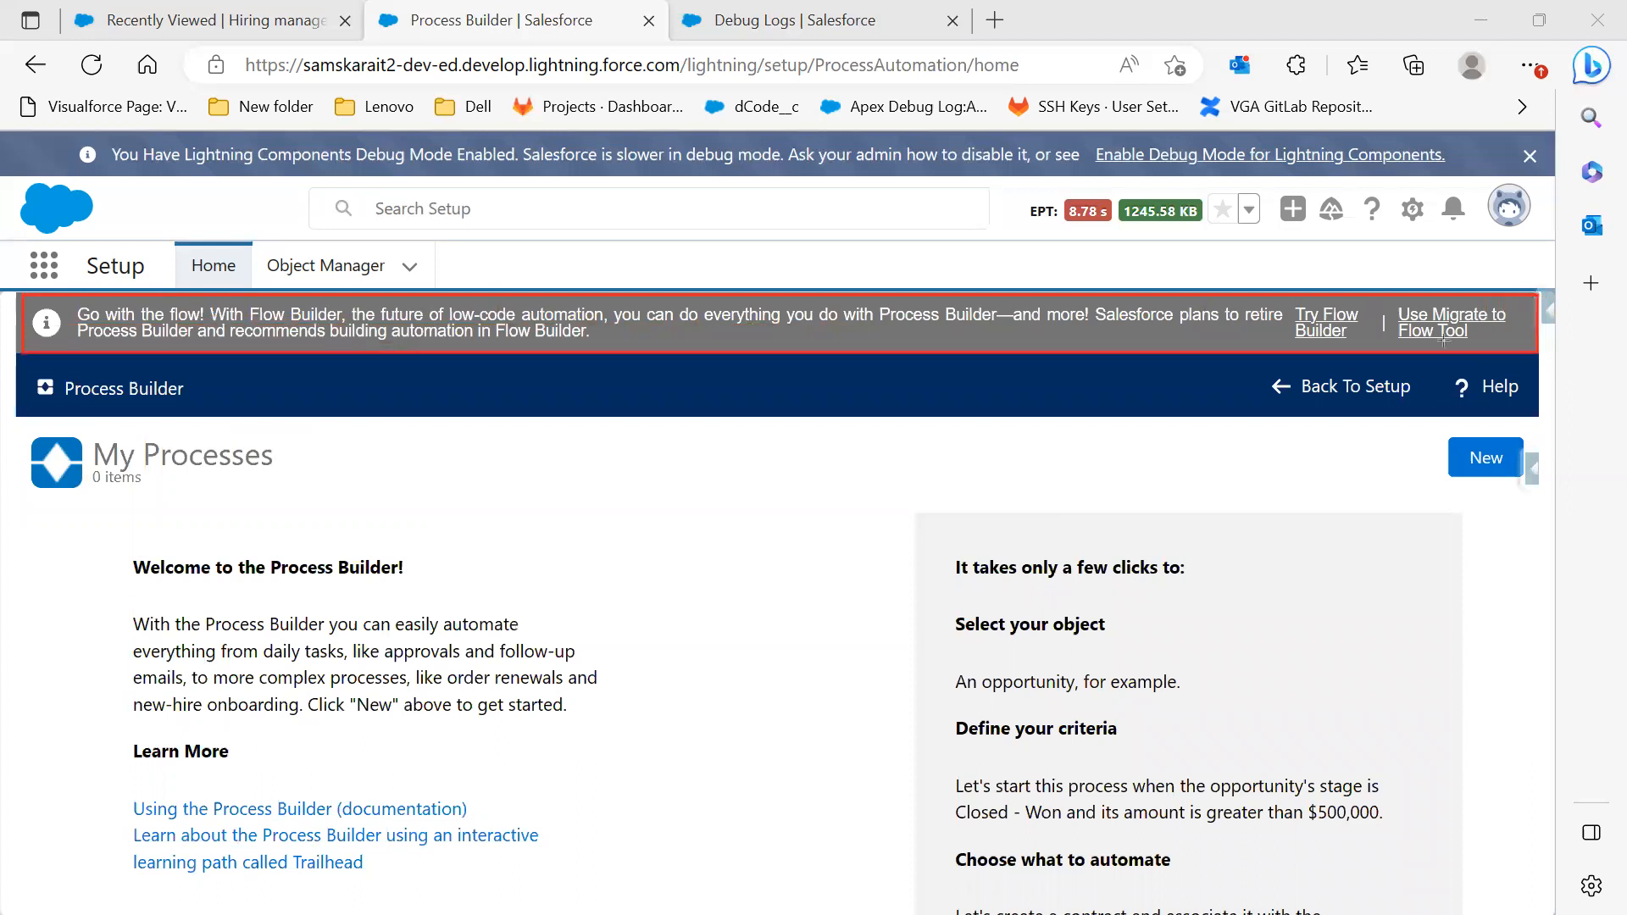
key("ctrl+z")
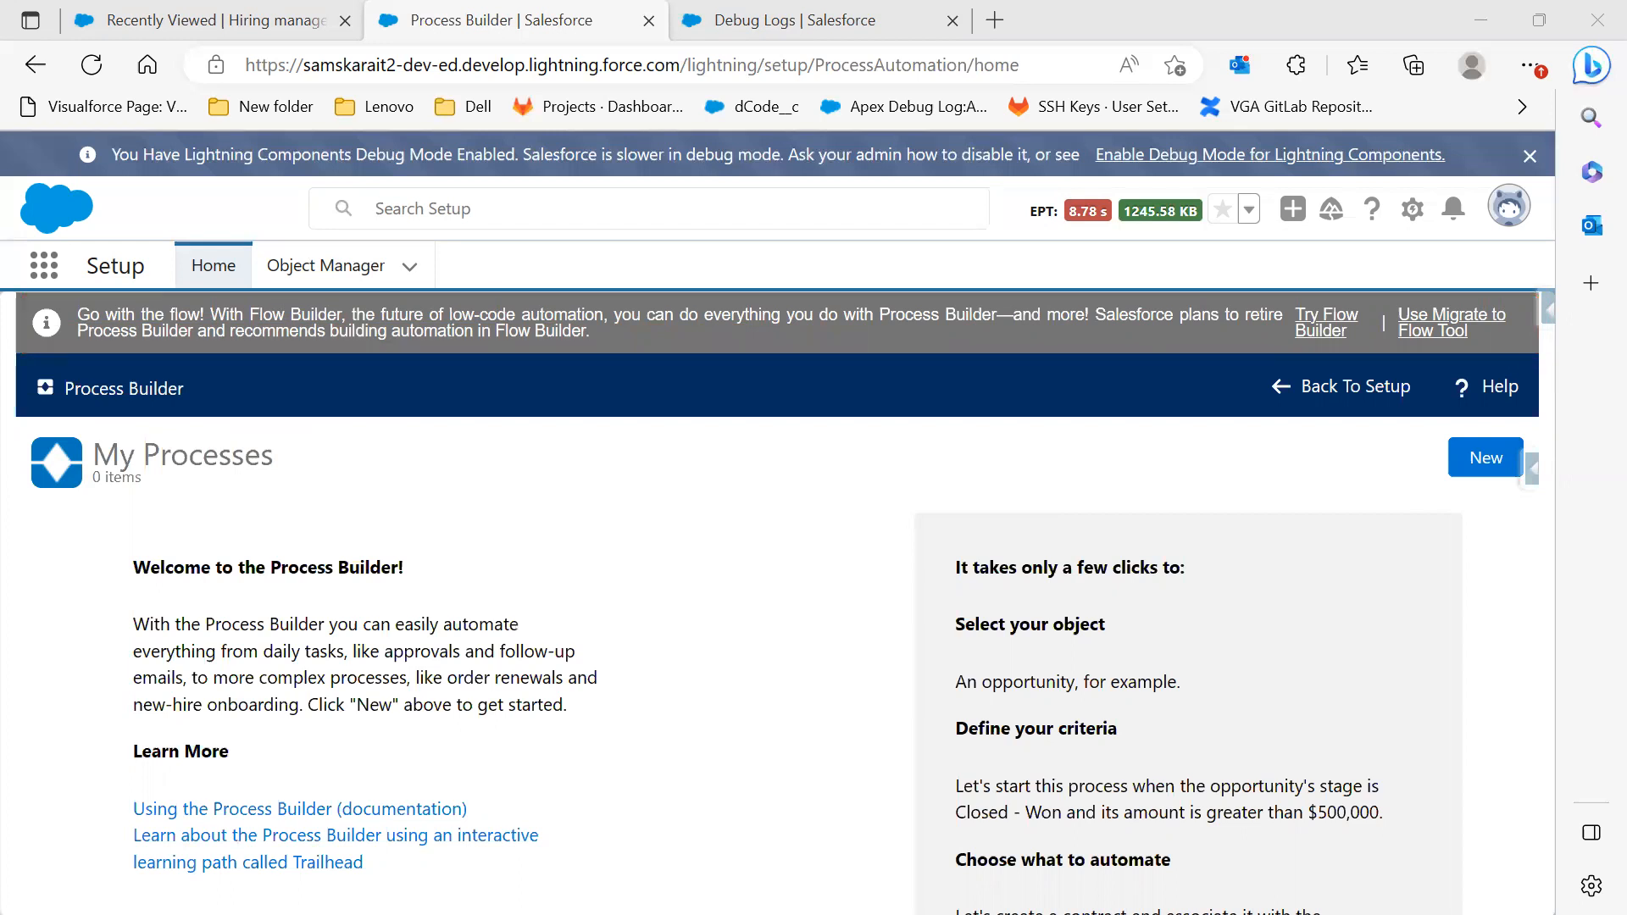
left_click(1498, 475)
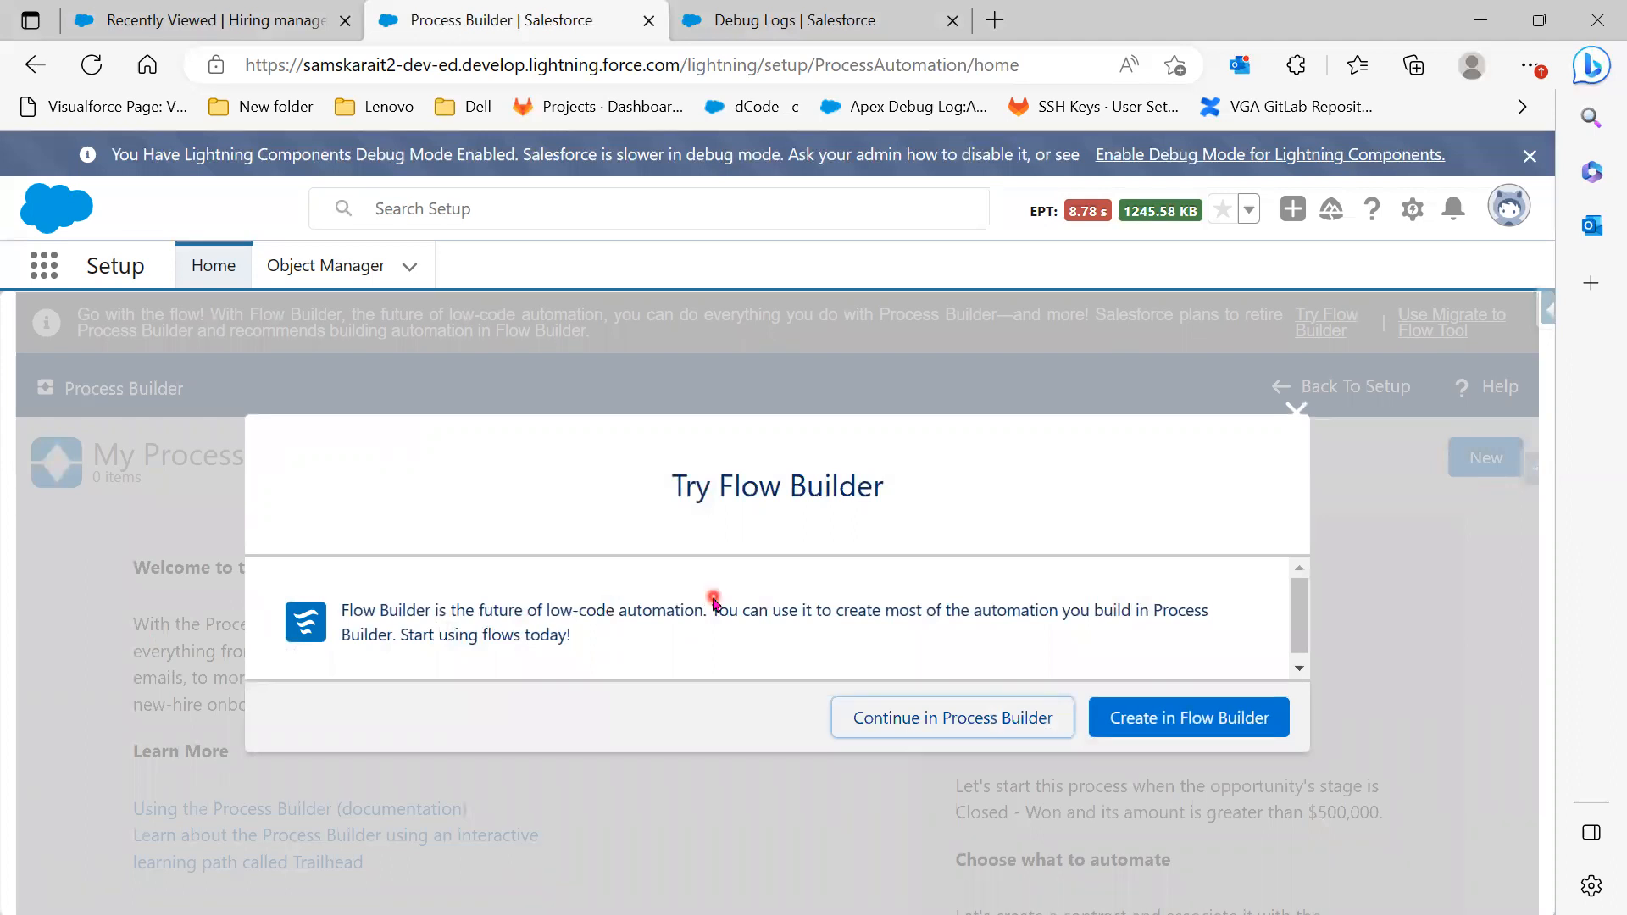
left_click(906, 722)
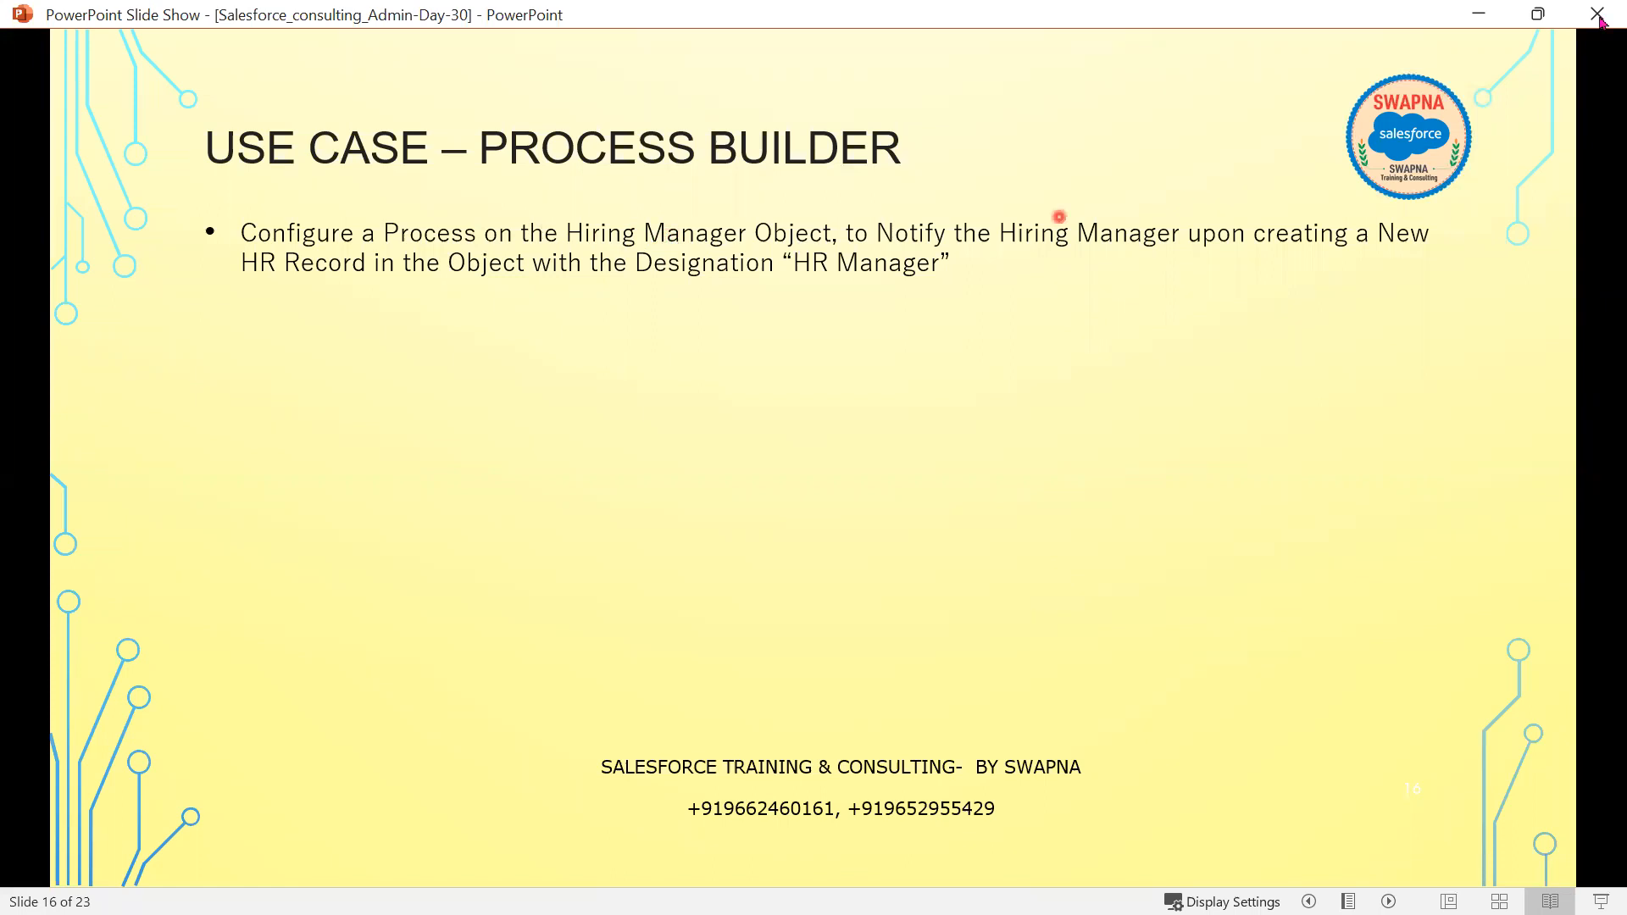
Minimize the PowerPoint use-case slide show to bring back the New Process form
left_click(1480, 13)
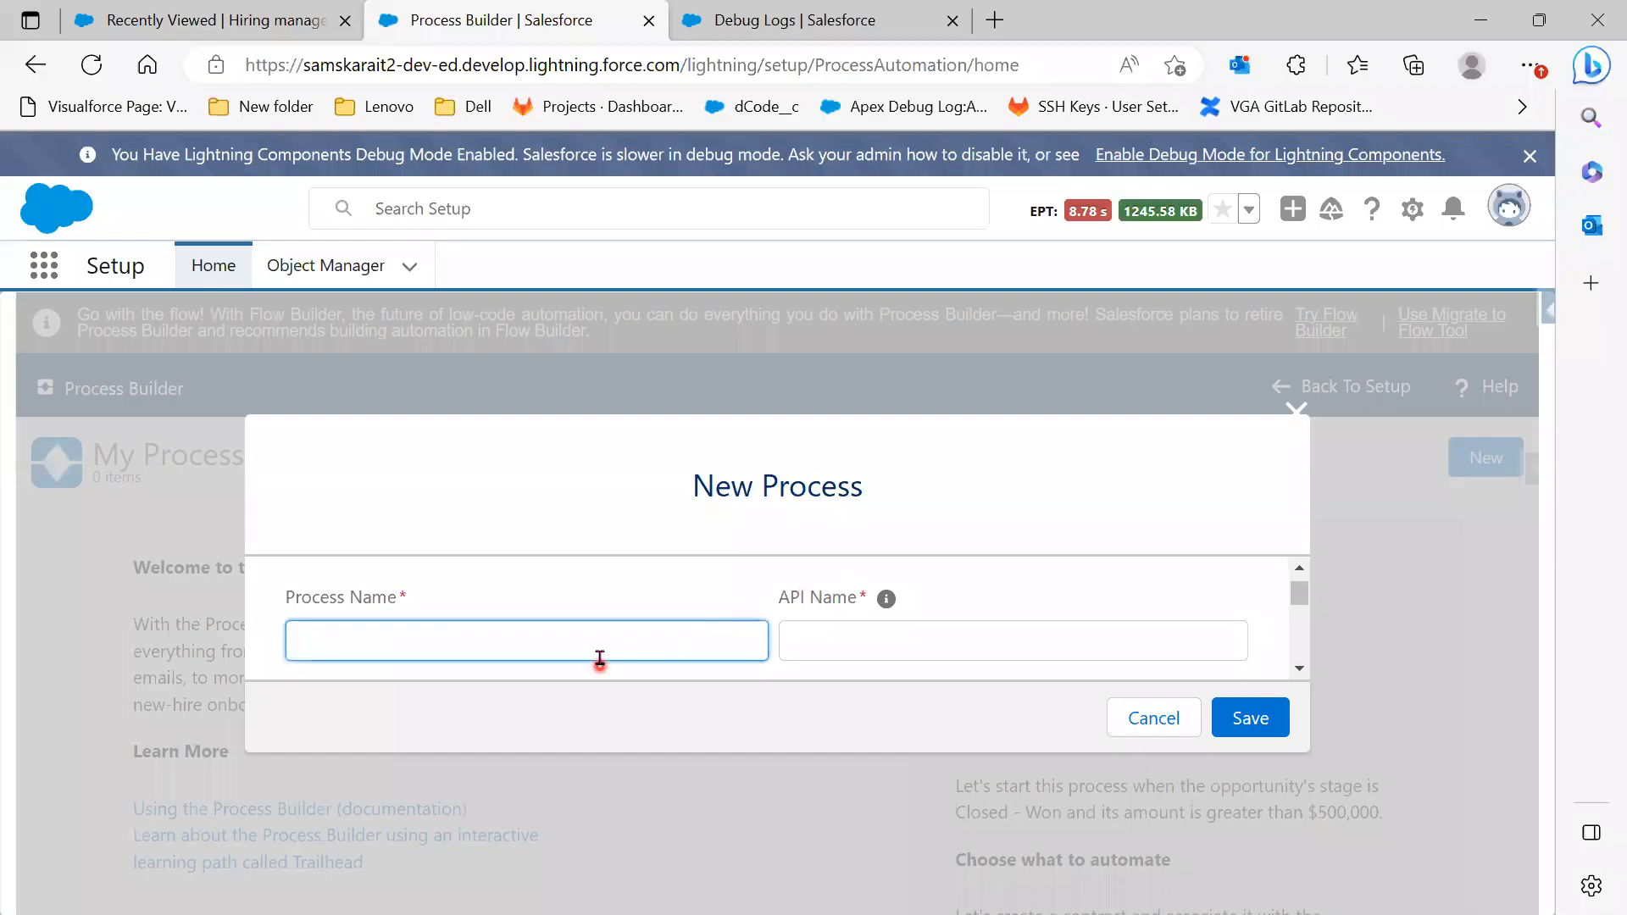
Enter the process name New Hiring Manager Record and paste it as the description
type("New Hiring Manager Reo")
type("ord")
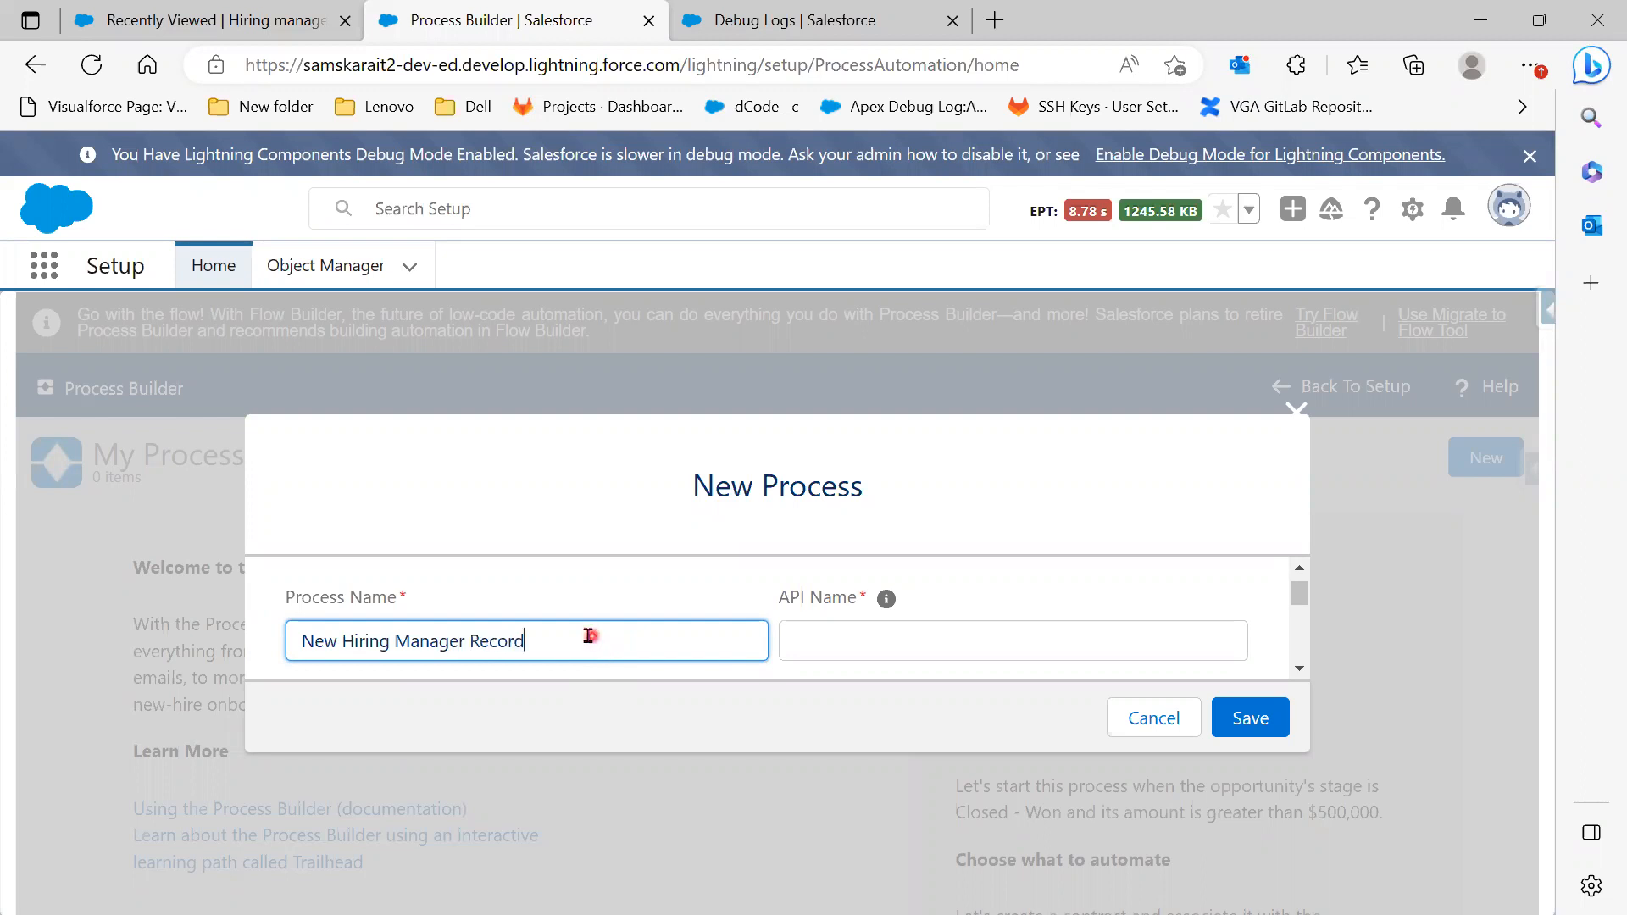
left_click_drag(585, 640, 200, 658)
key("ctrl+c")
left_click(1051, 640)
key("ctrl+v")
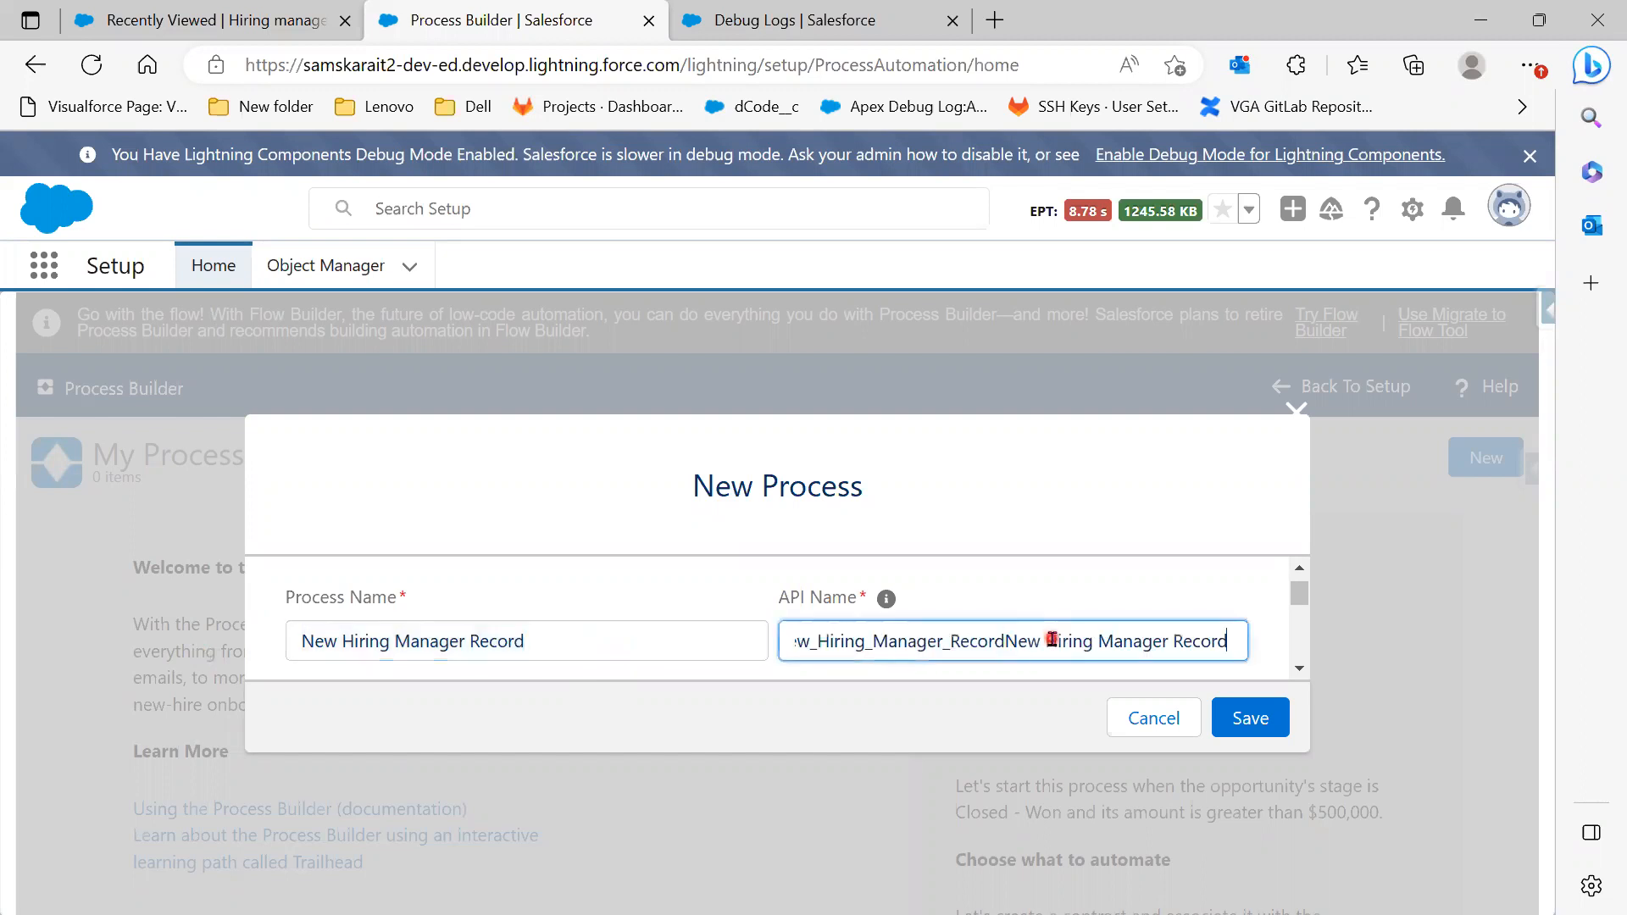
key("ctrl+z")
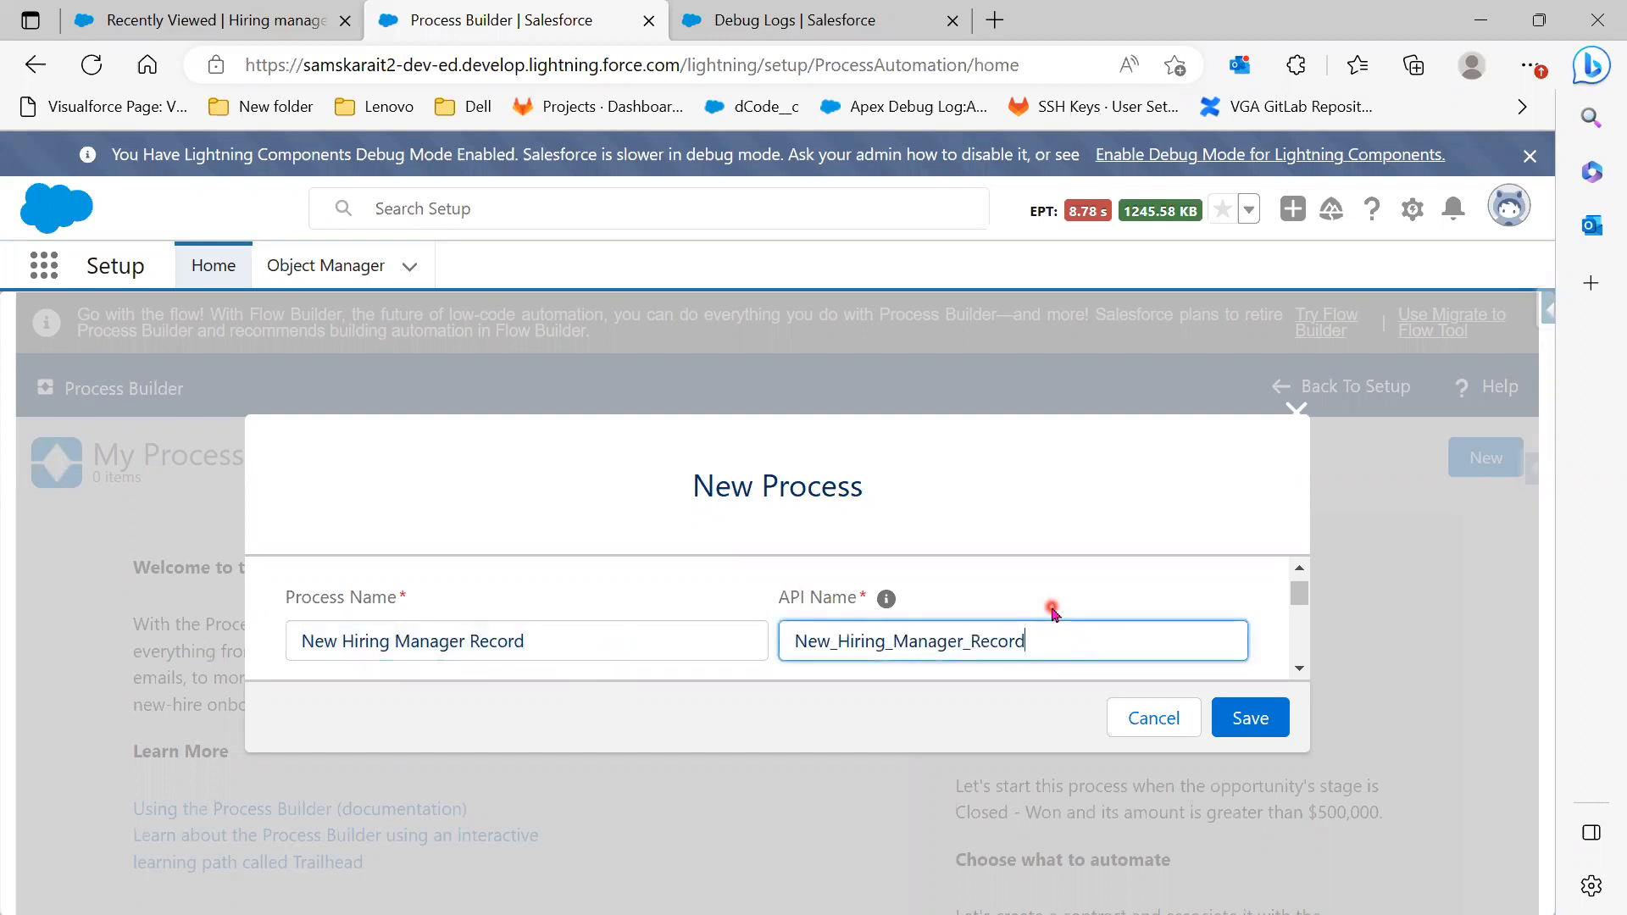
scroll(1053, 613, "down", 1)
scroll(1102, 627, "down", 3)
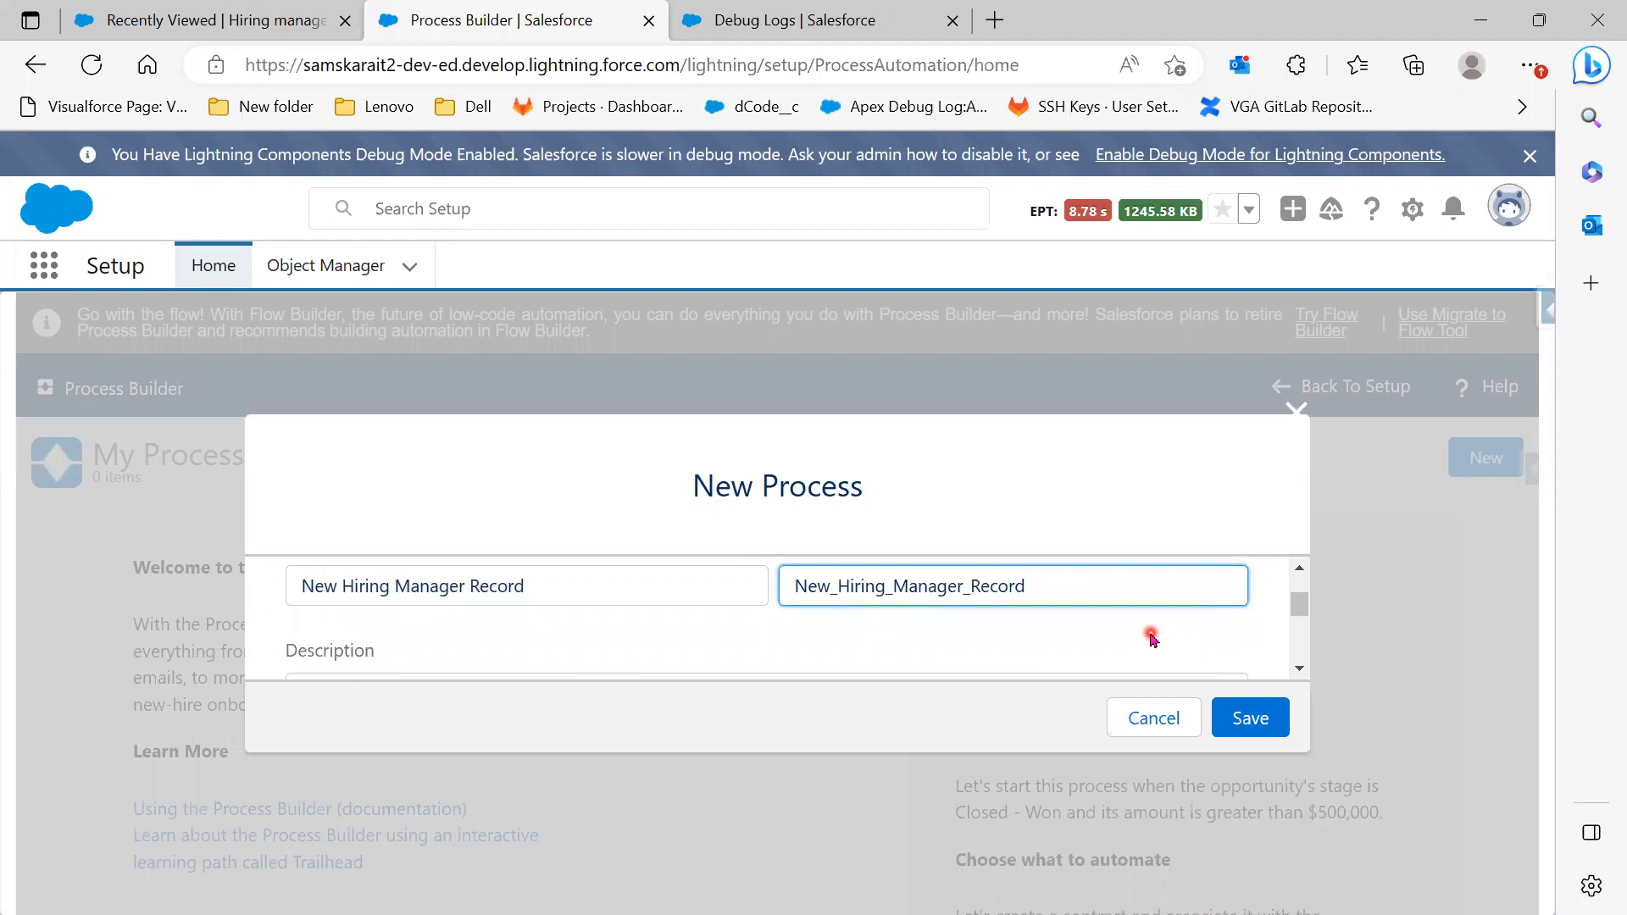
scroll(841, 657, "down", 1)
left_click(841, 657)
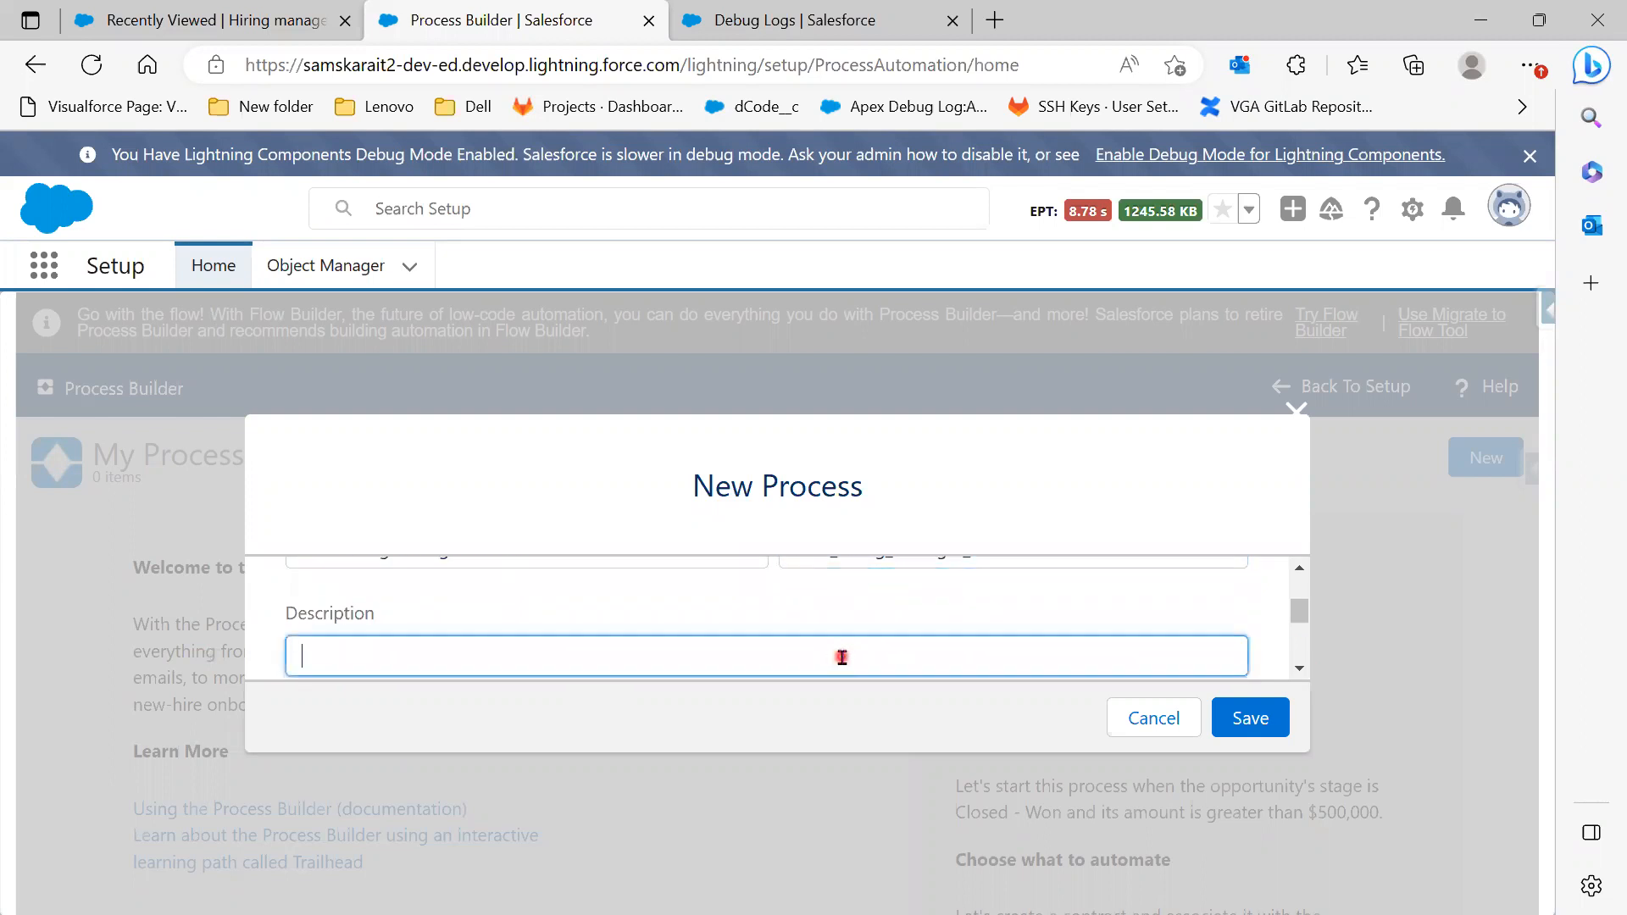
key("ctrl+v")
scroll(841, 658, "down", 5)
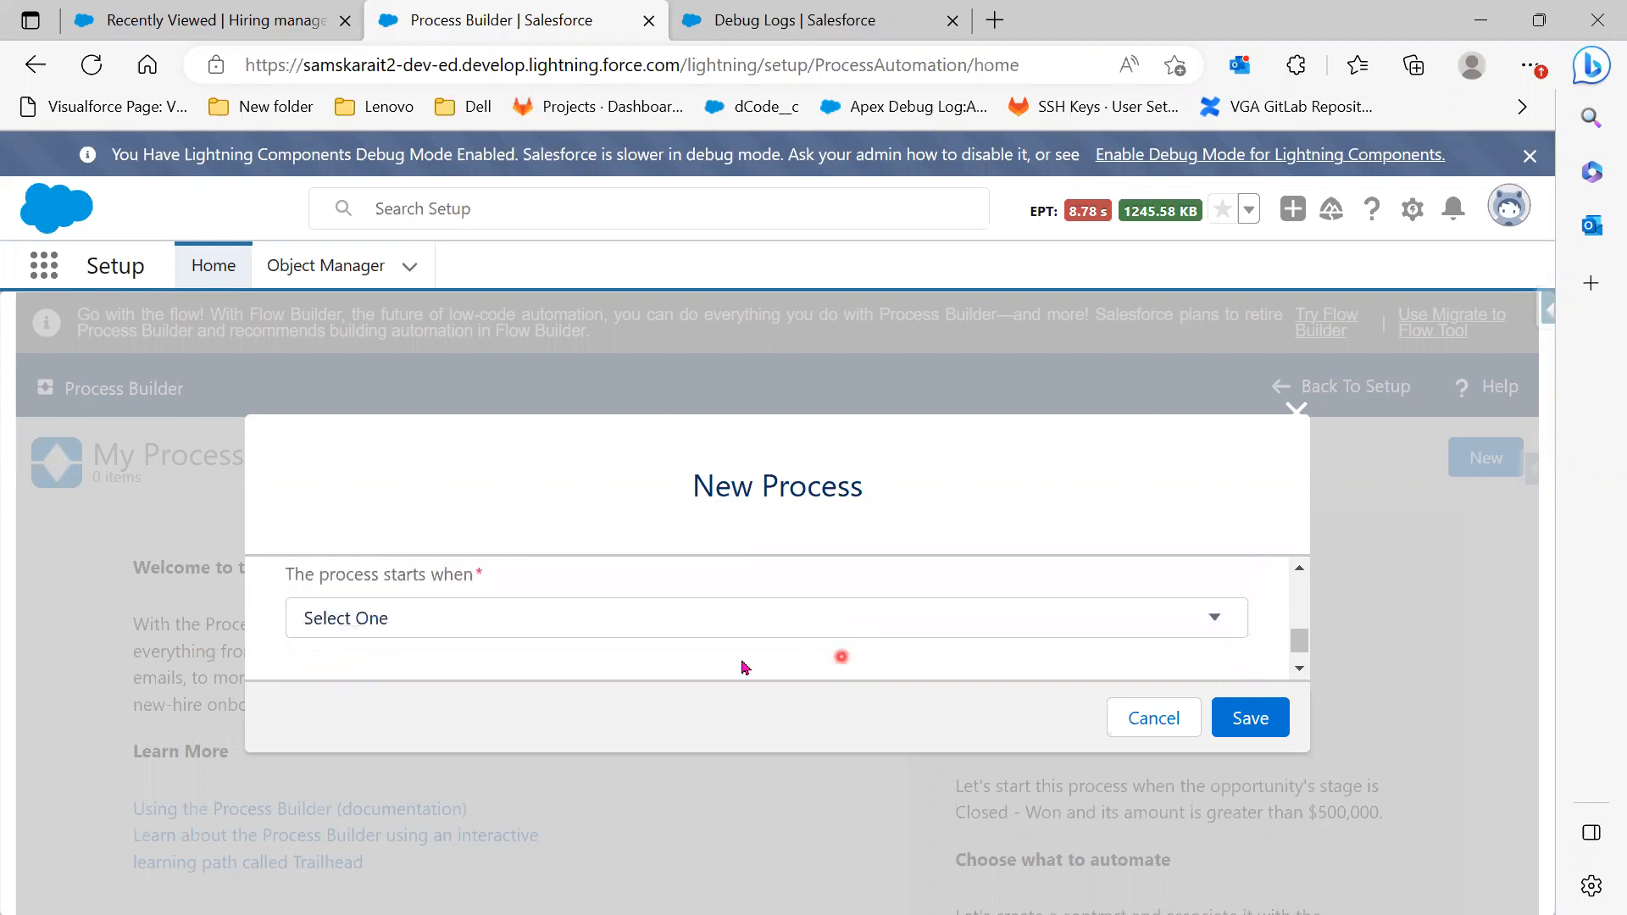
Set the process to start when a record changes and save it
left_click(618, 625)
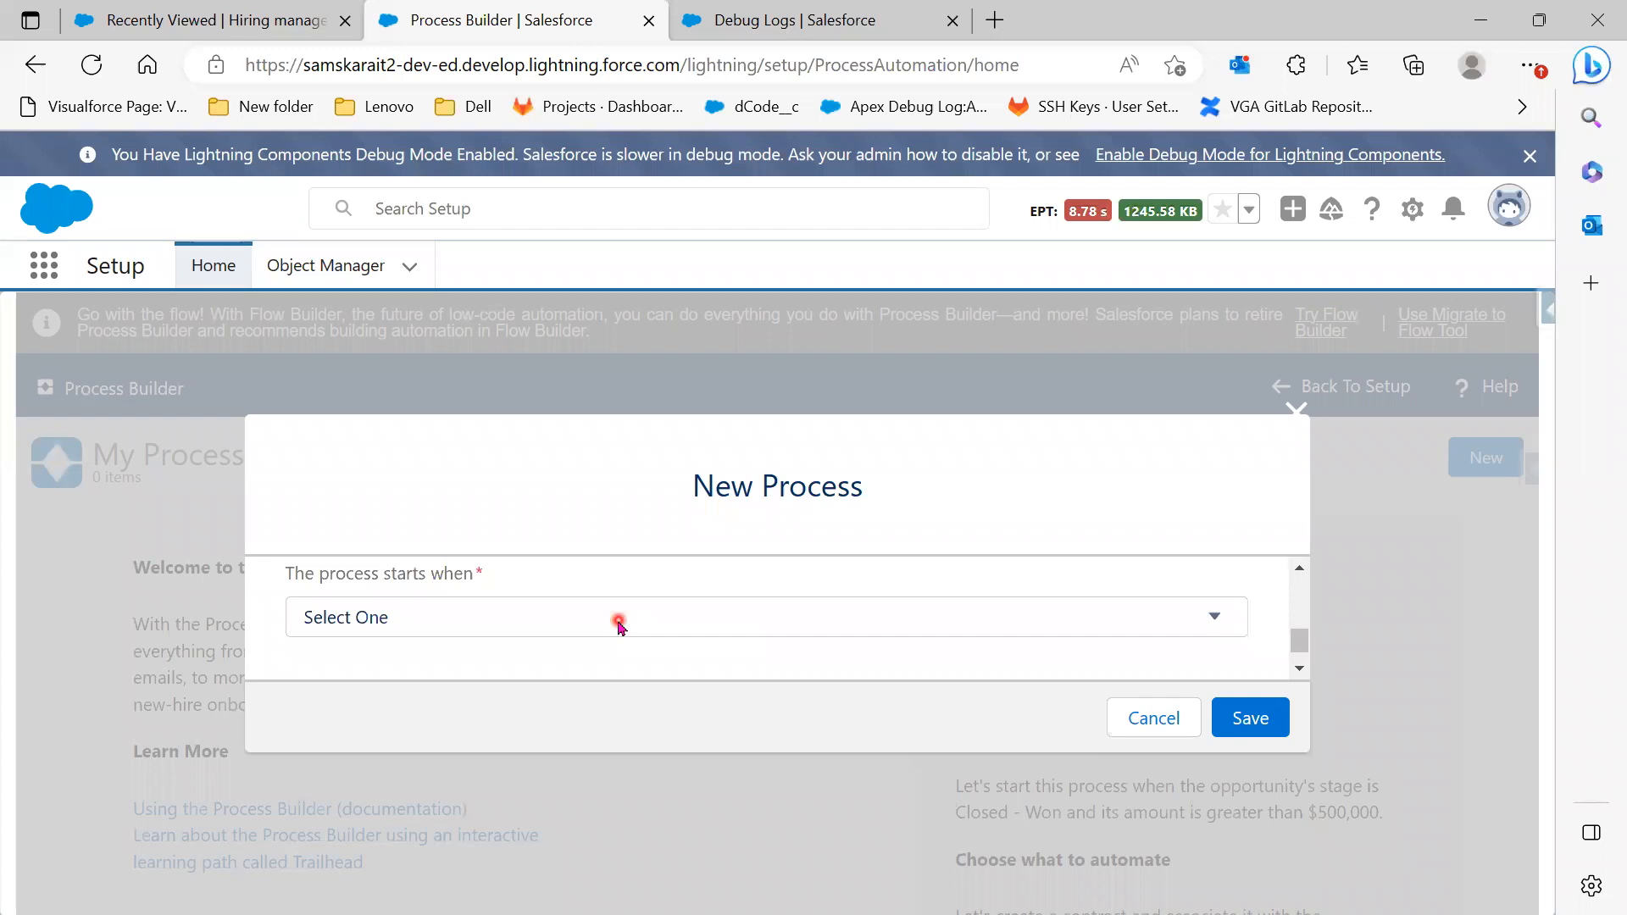
left_click(619, 625)
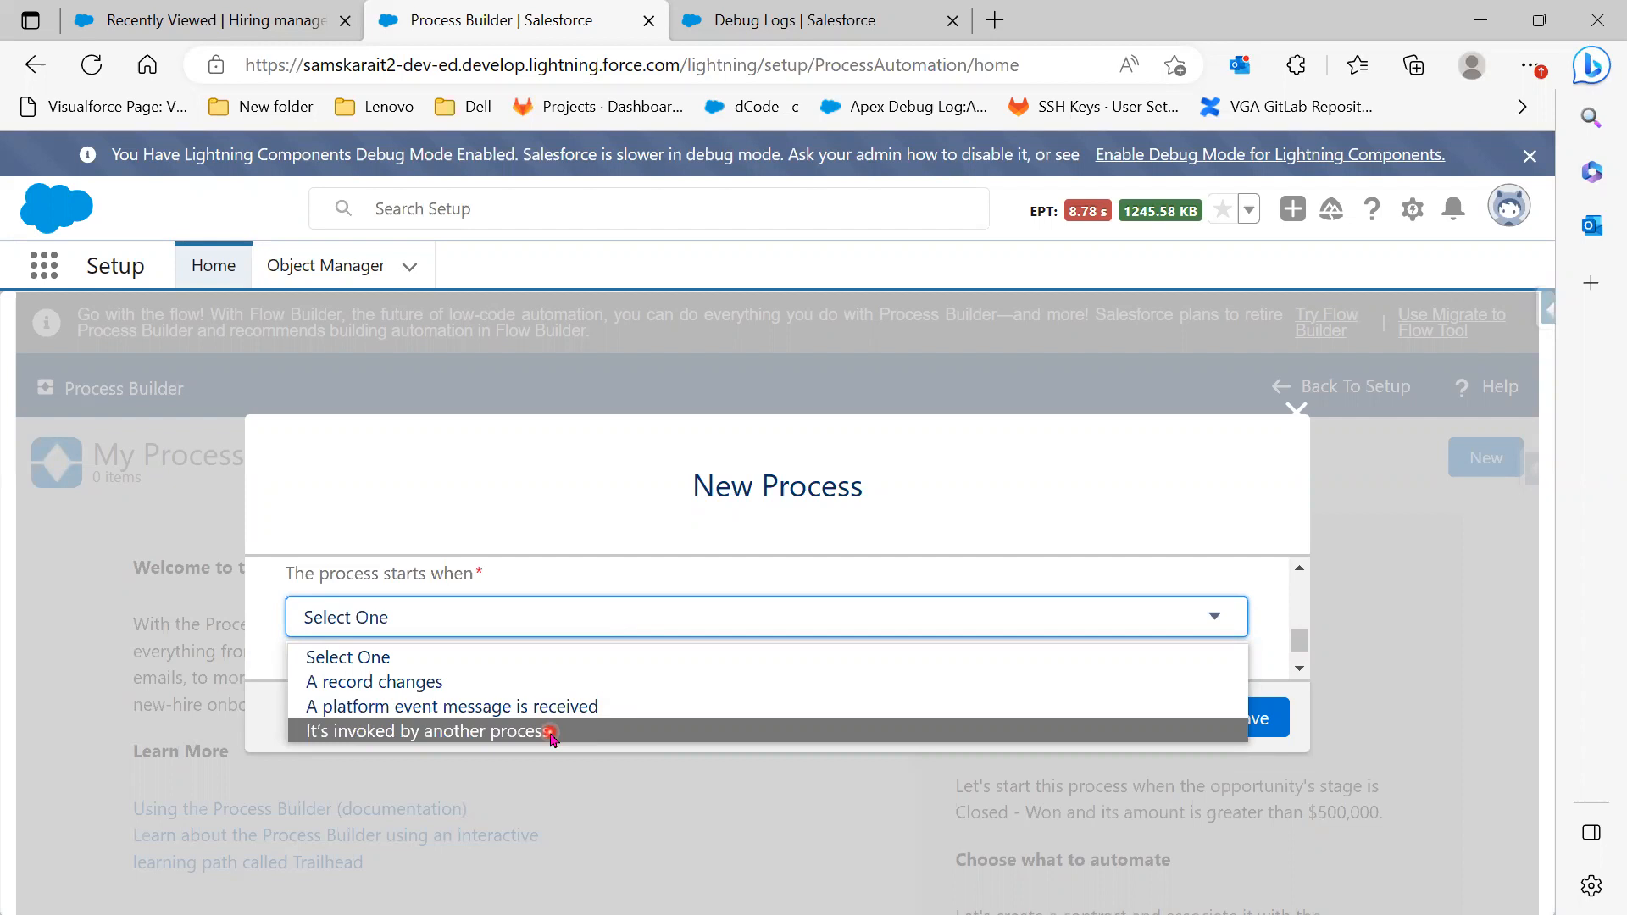
left_click(533, 682)
left_click(1252, 720)
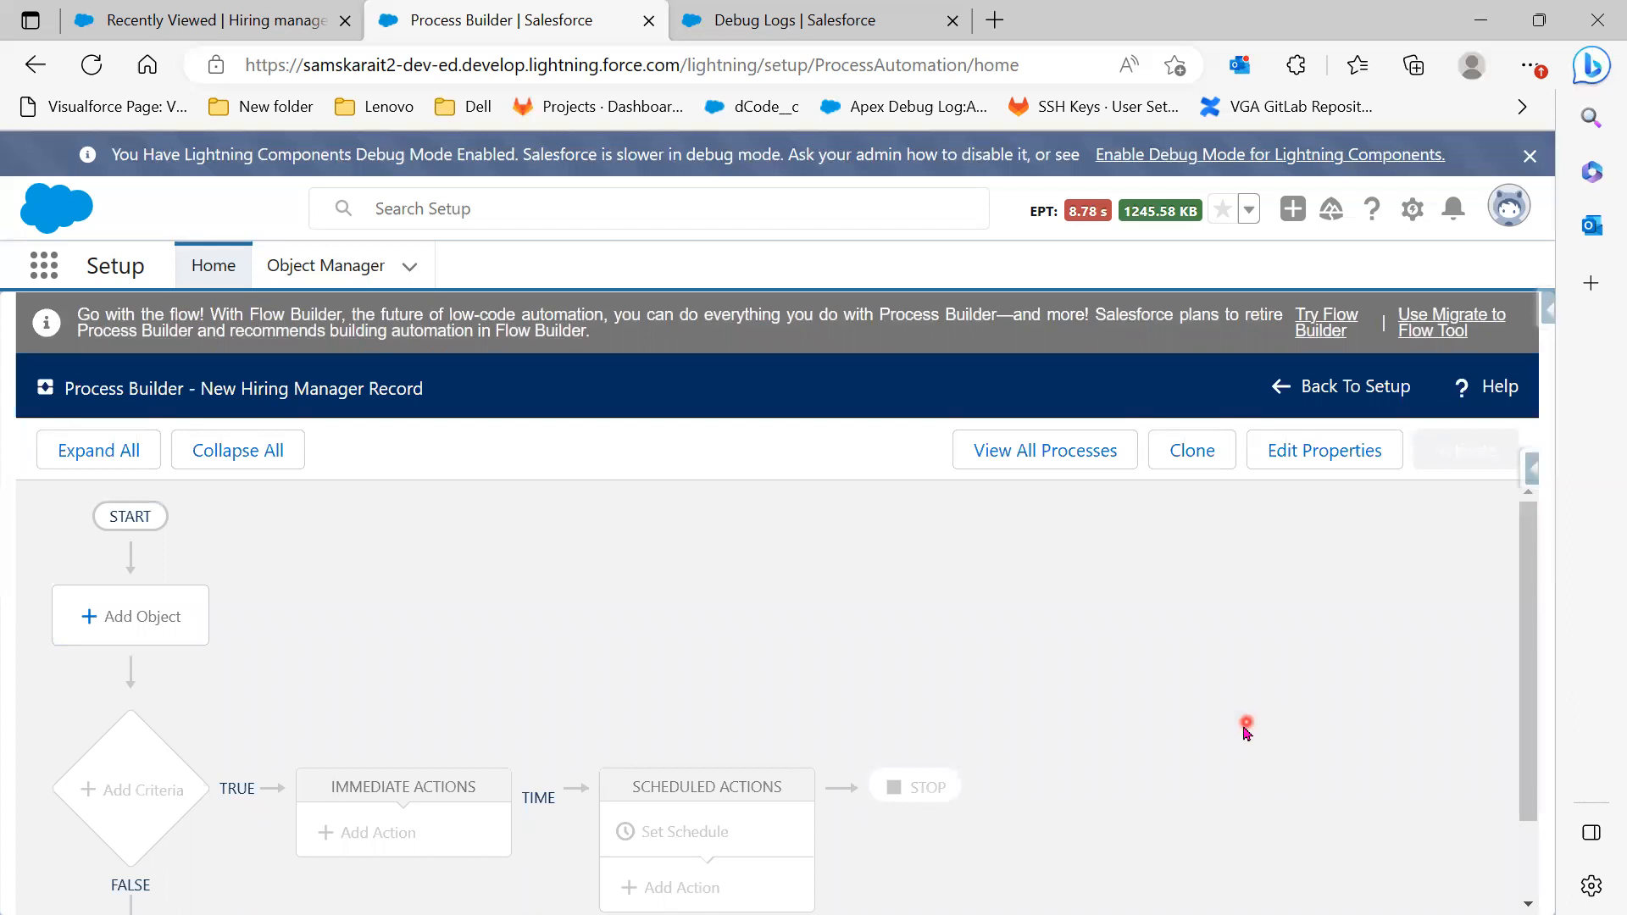
Review the empty process canvas, then start adding the object the process runs on
scroll(1241, 729, "down", 1)
scroll(1240, 730, "up", 1)
scroll(816, 843, "down", 1)
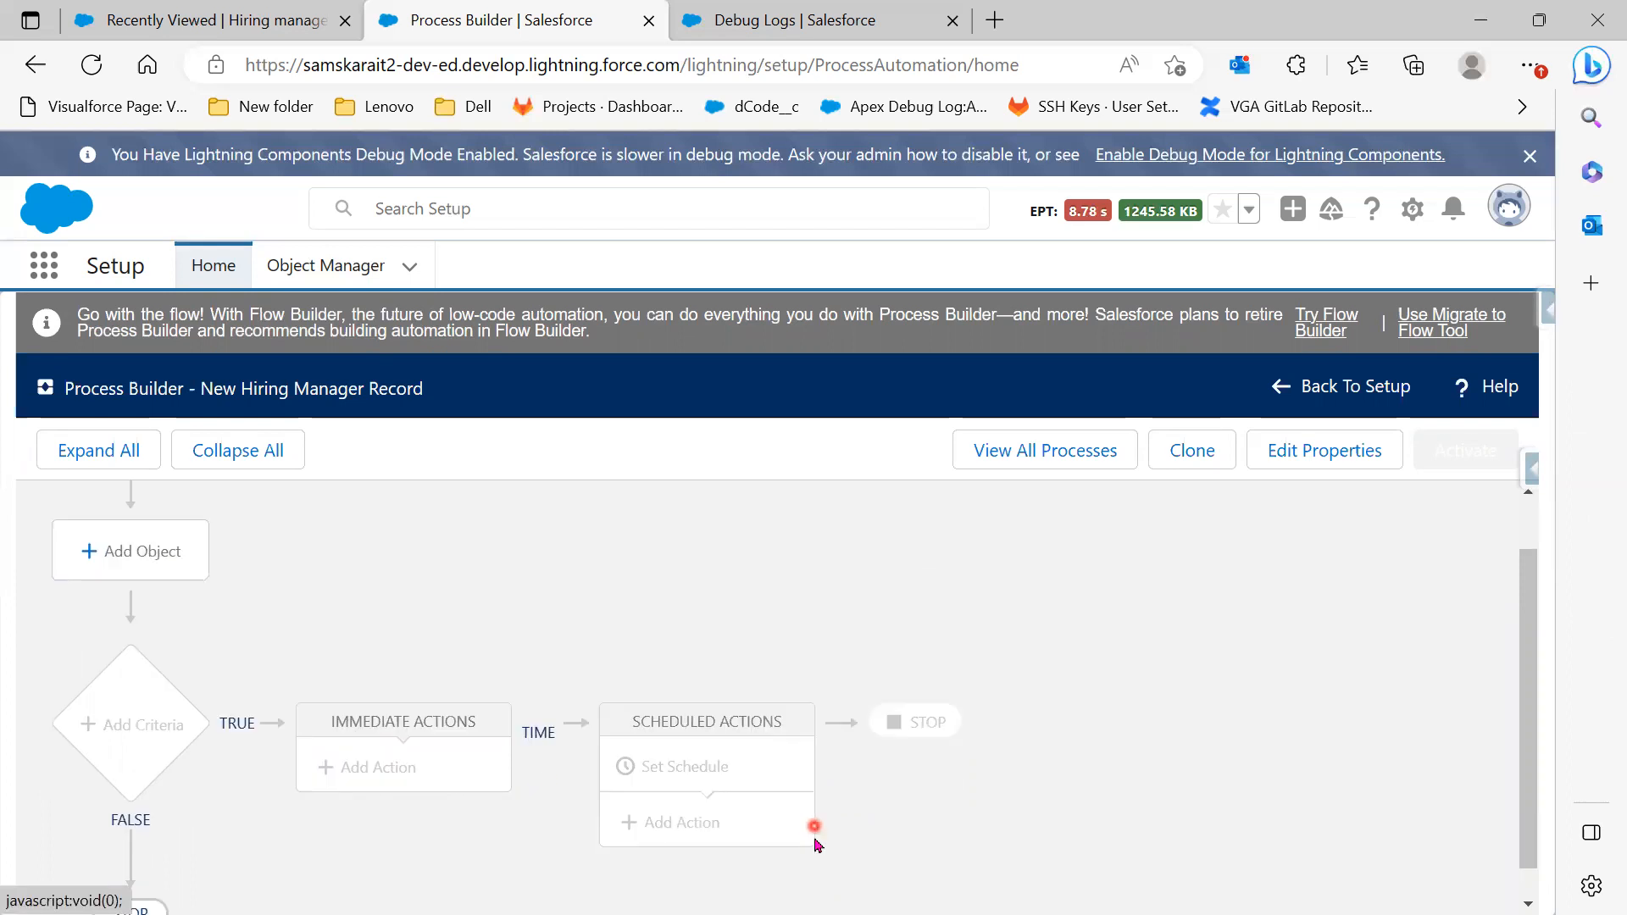
scroll(816, 843, "down", 1)
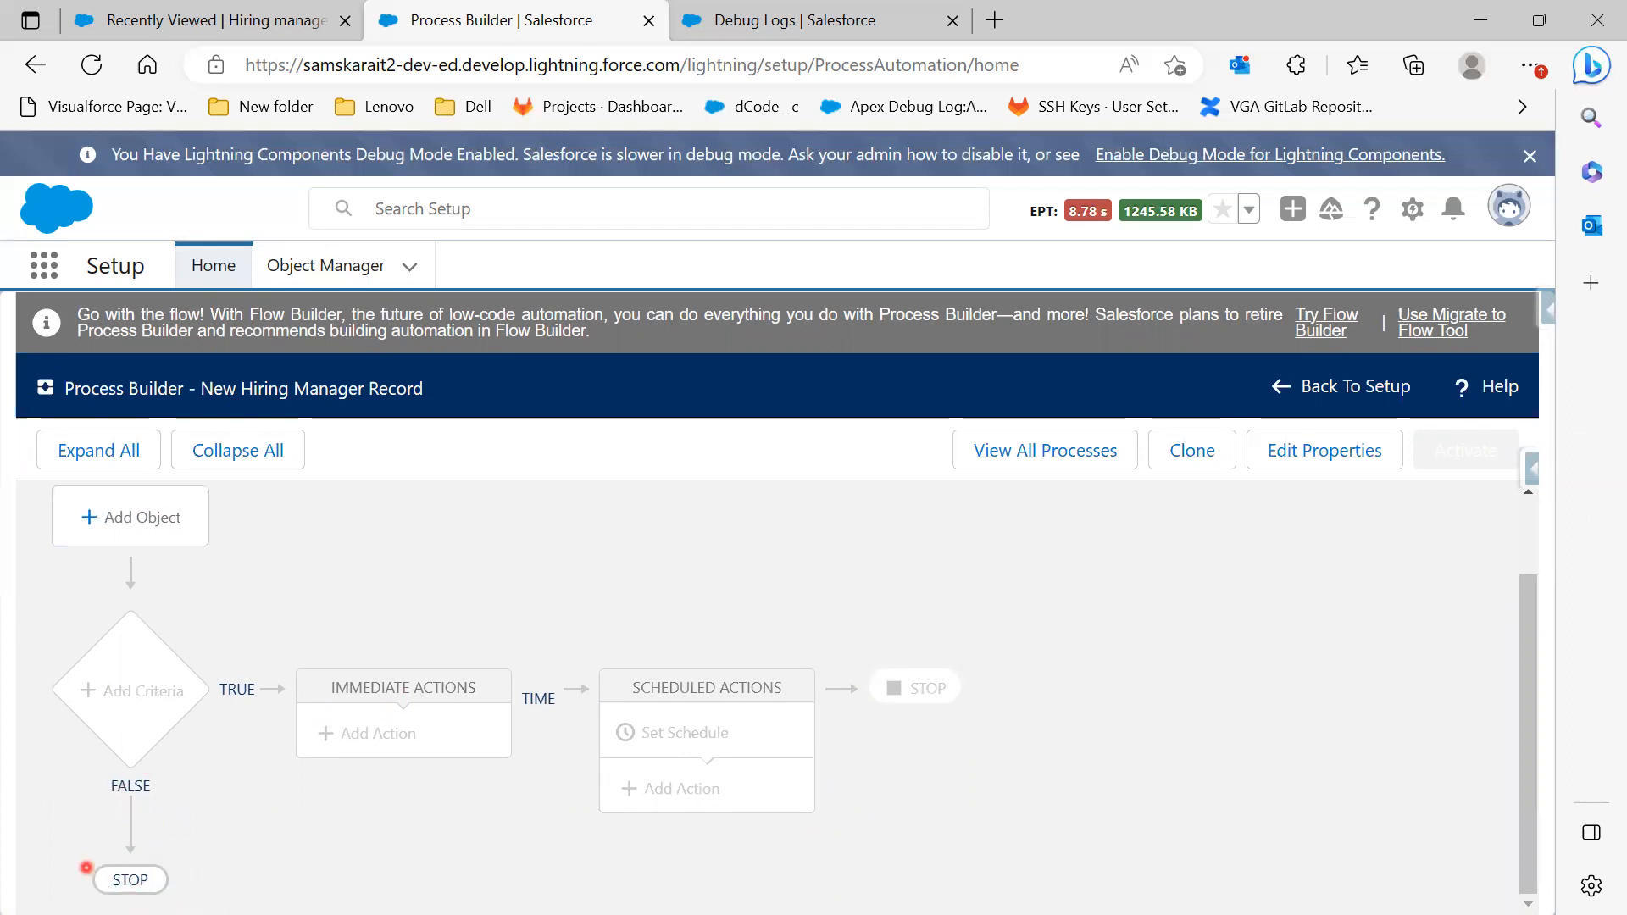
scroll(315, 875, "up", 2)
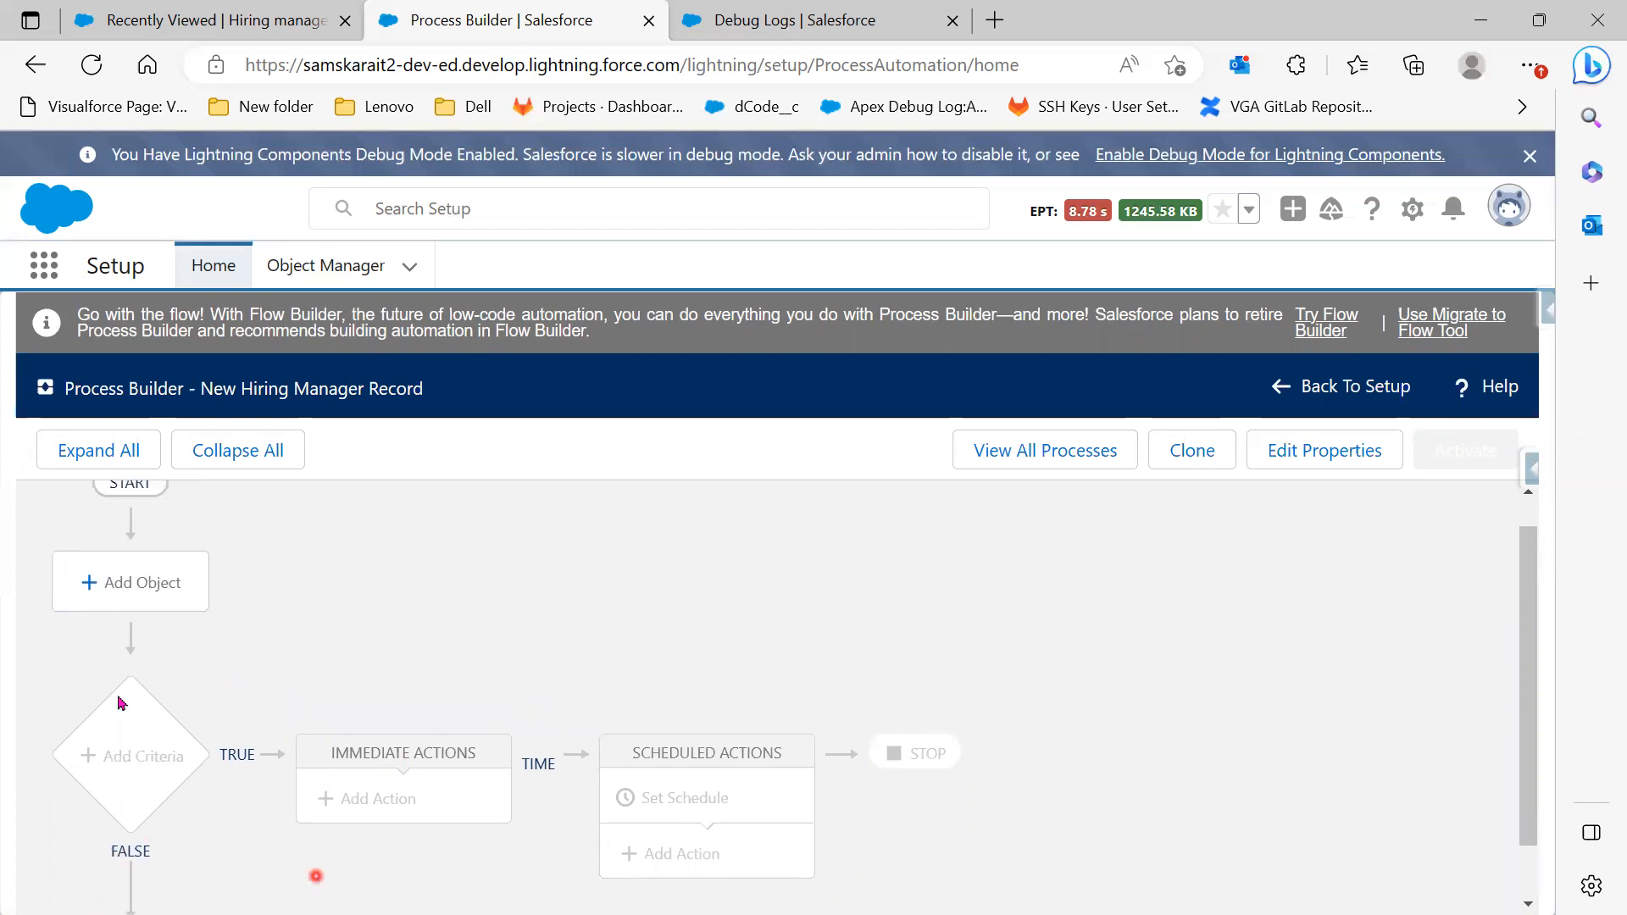
scroll(135, 708, "up", 1)
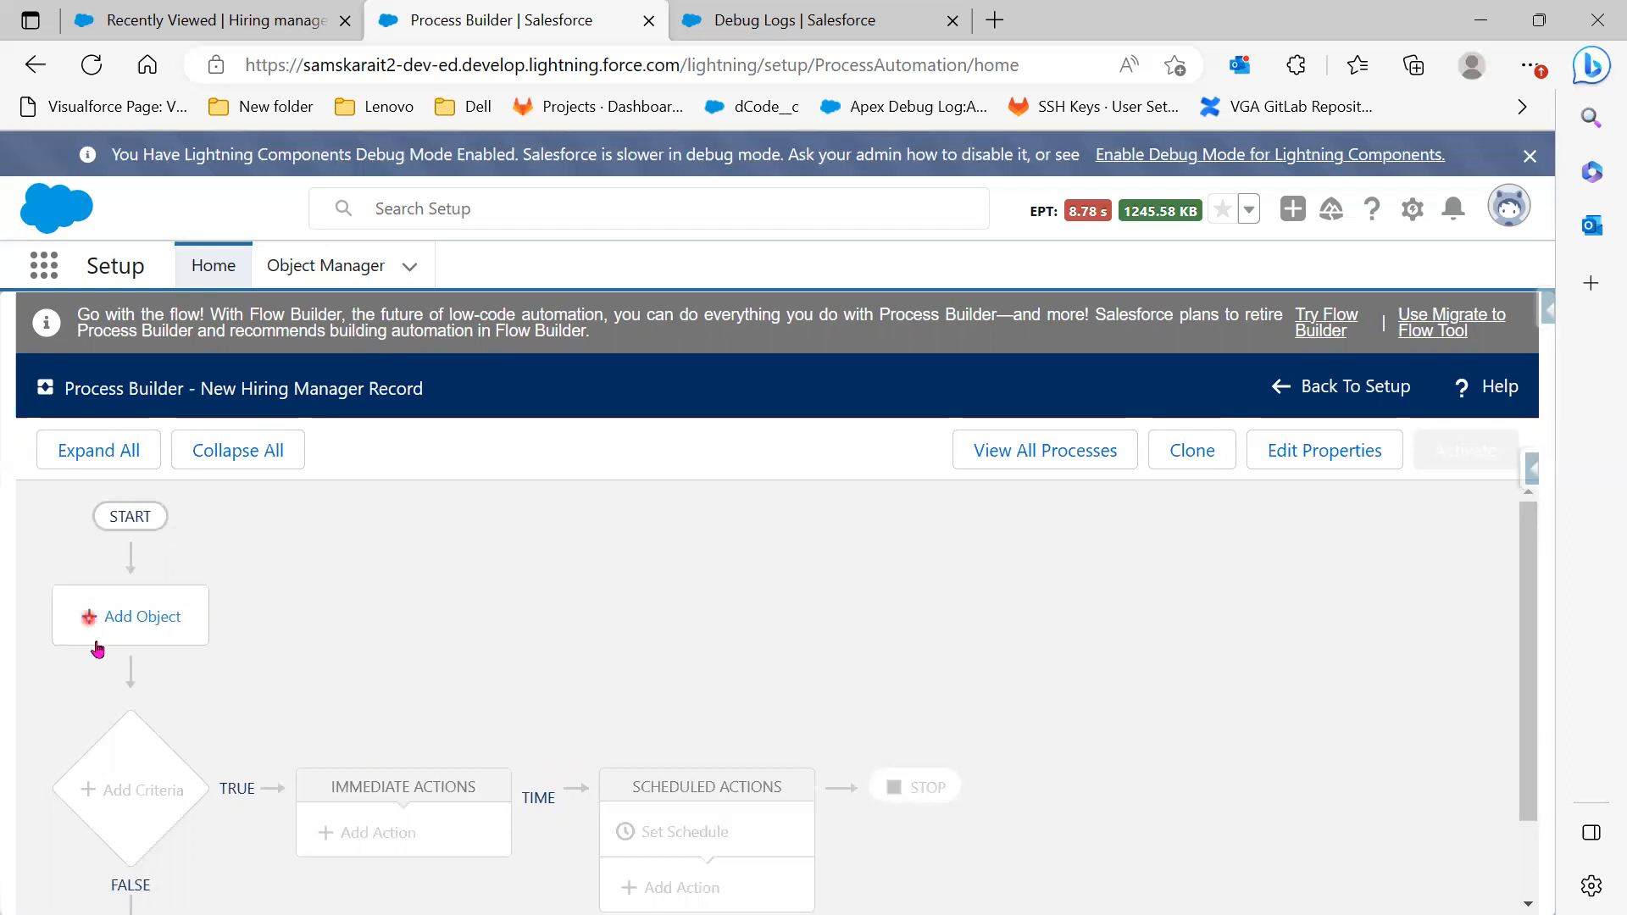
left_click(119, 631)
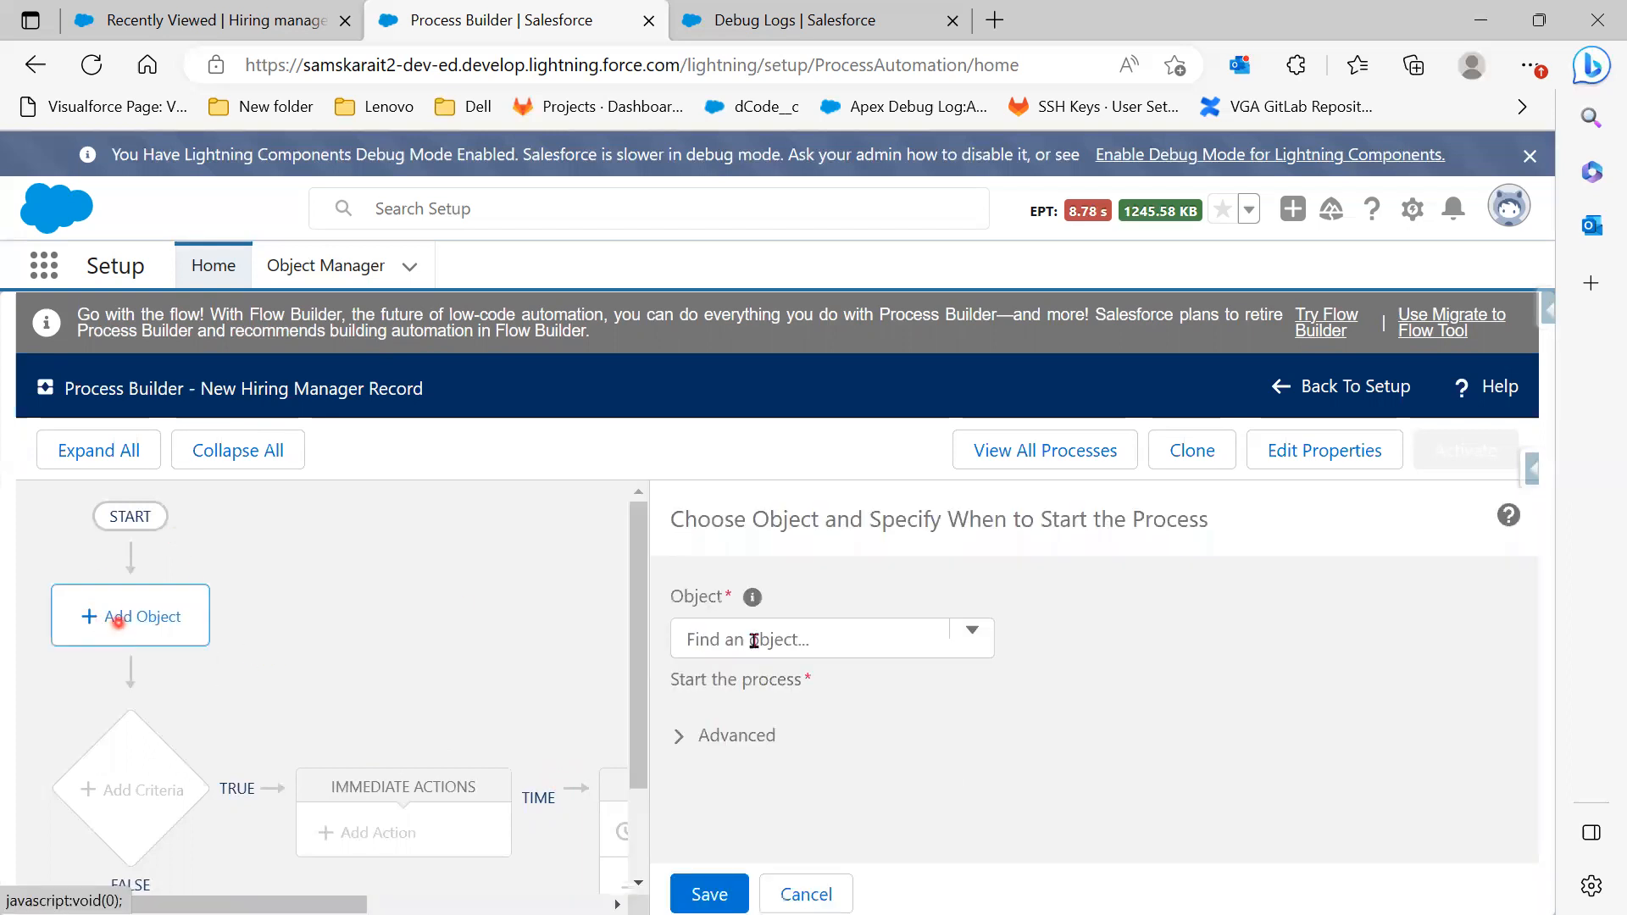
Zoom the browser page out two levels to see more of the canvas
left_click(1528, 65)
left_click(1320, 201)
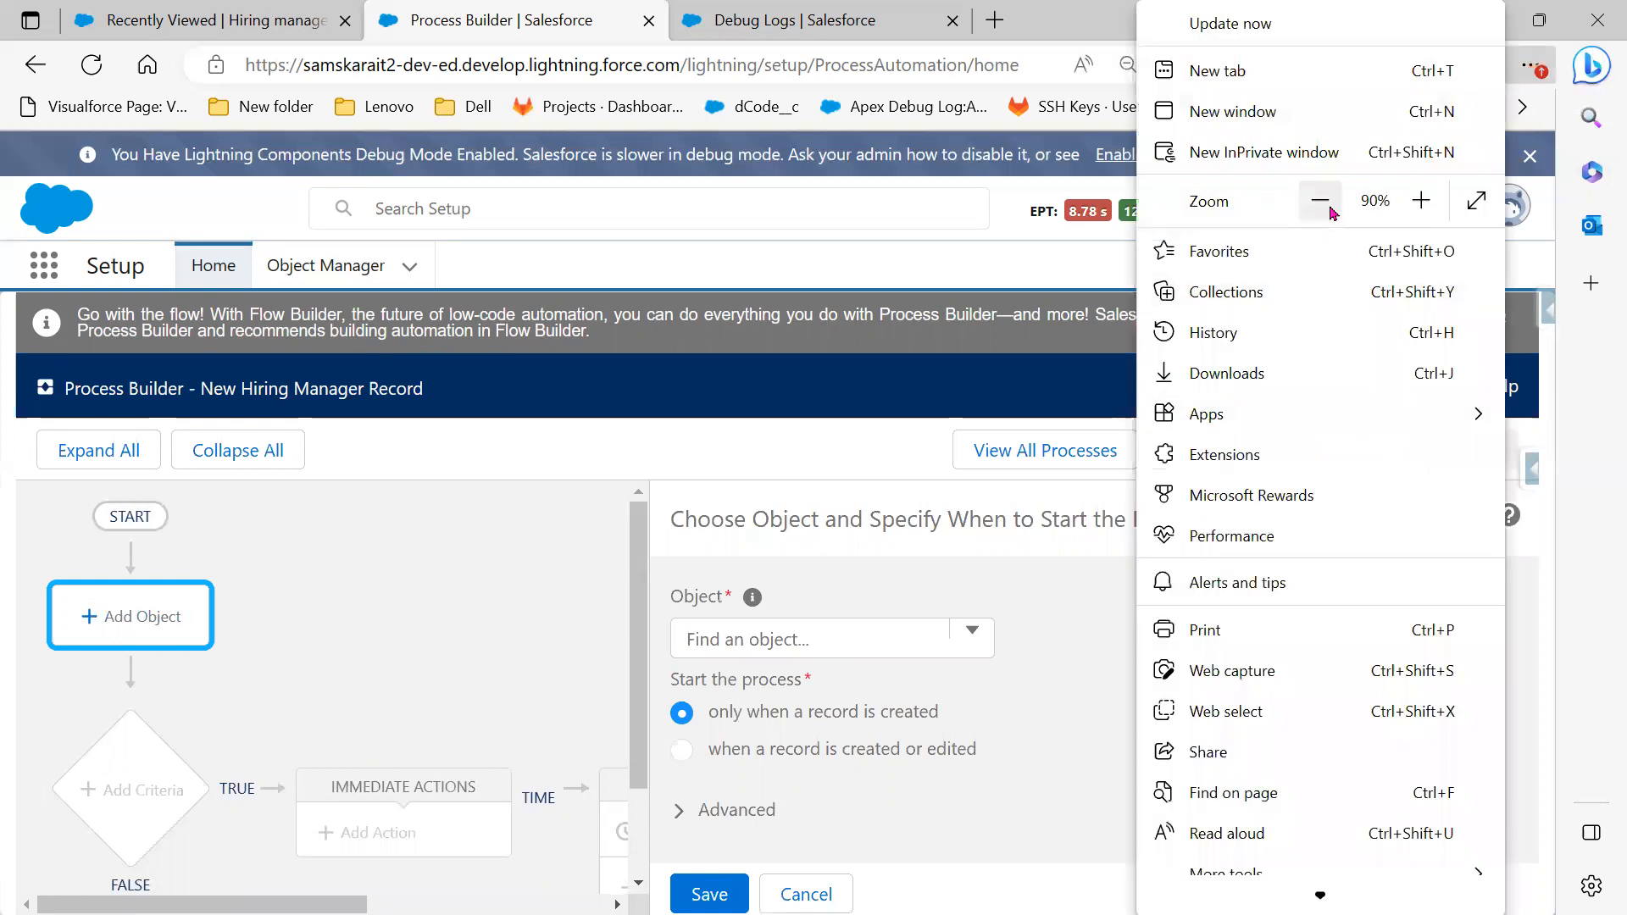
left_click(1321, 201)
left_click(1320, 201)
left_click(760, 733)
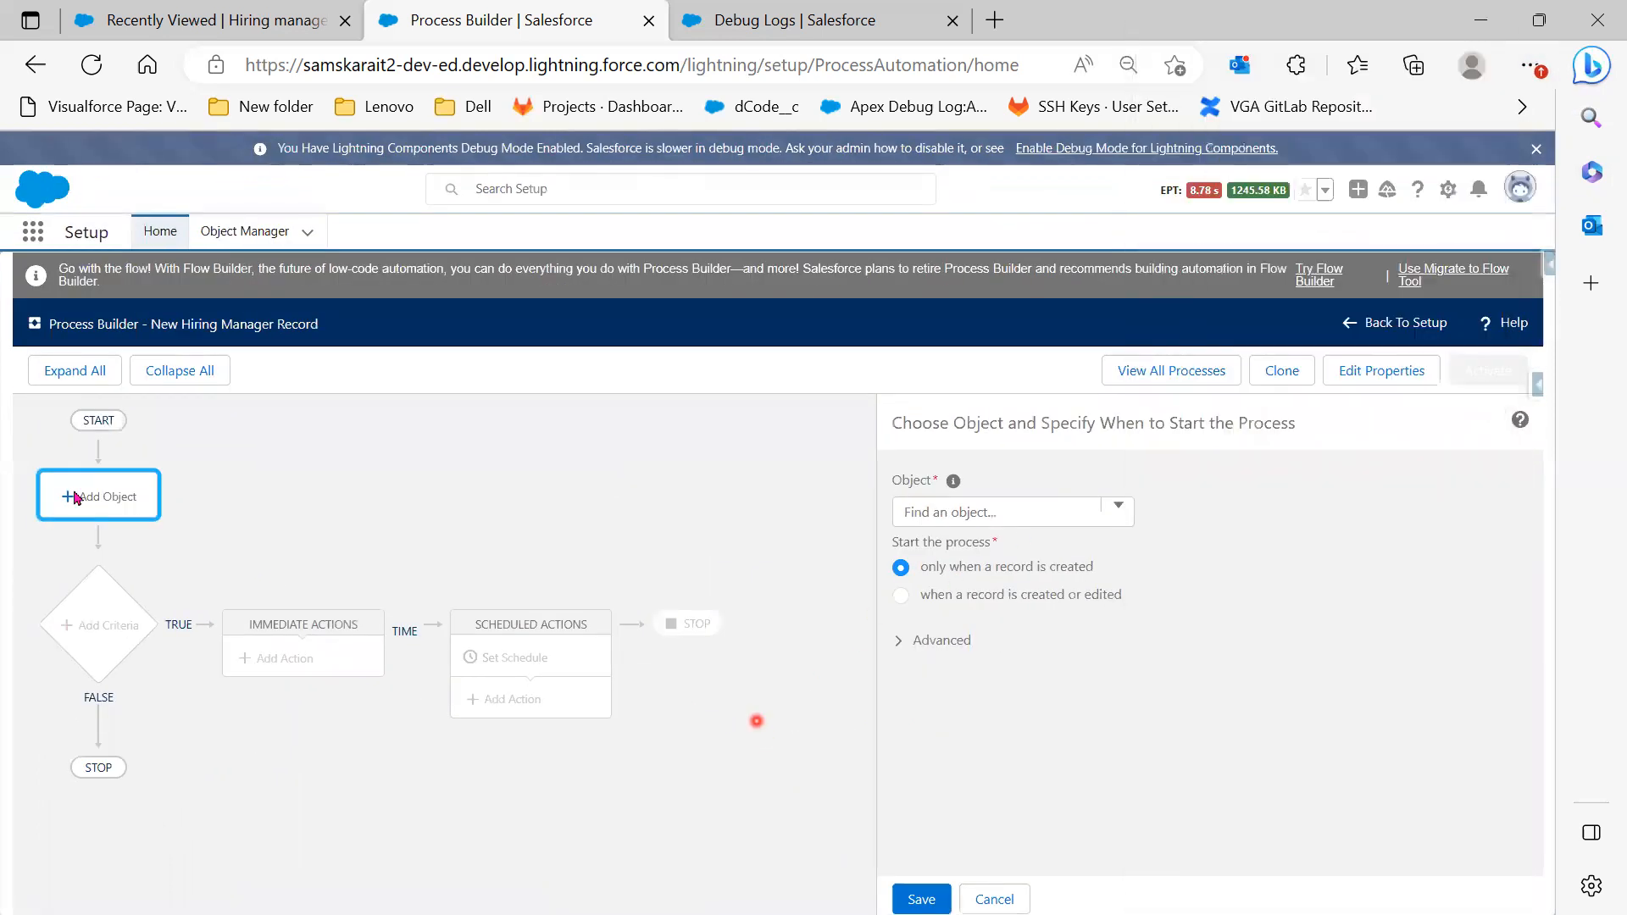
Set Hiring Manager as the object, starting only when a record is created, and save
left_click(71, 500)
left_click(964, 513)
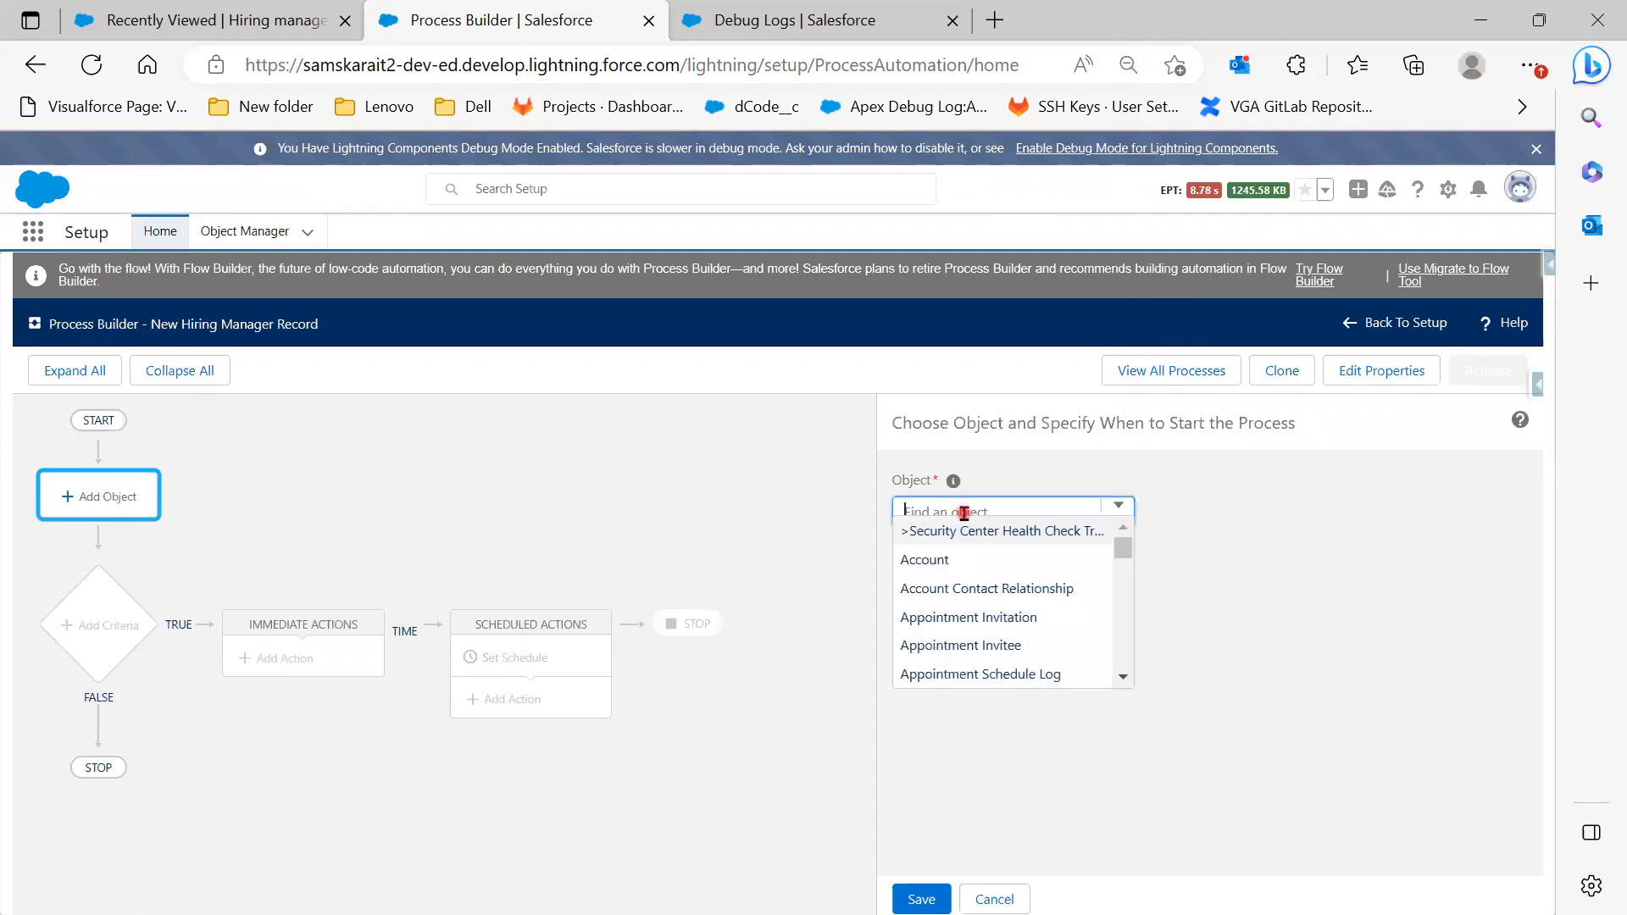
type("Hir")
left_click(969, 529)
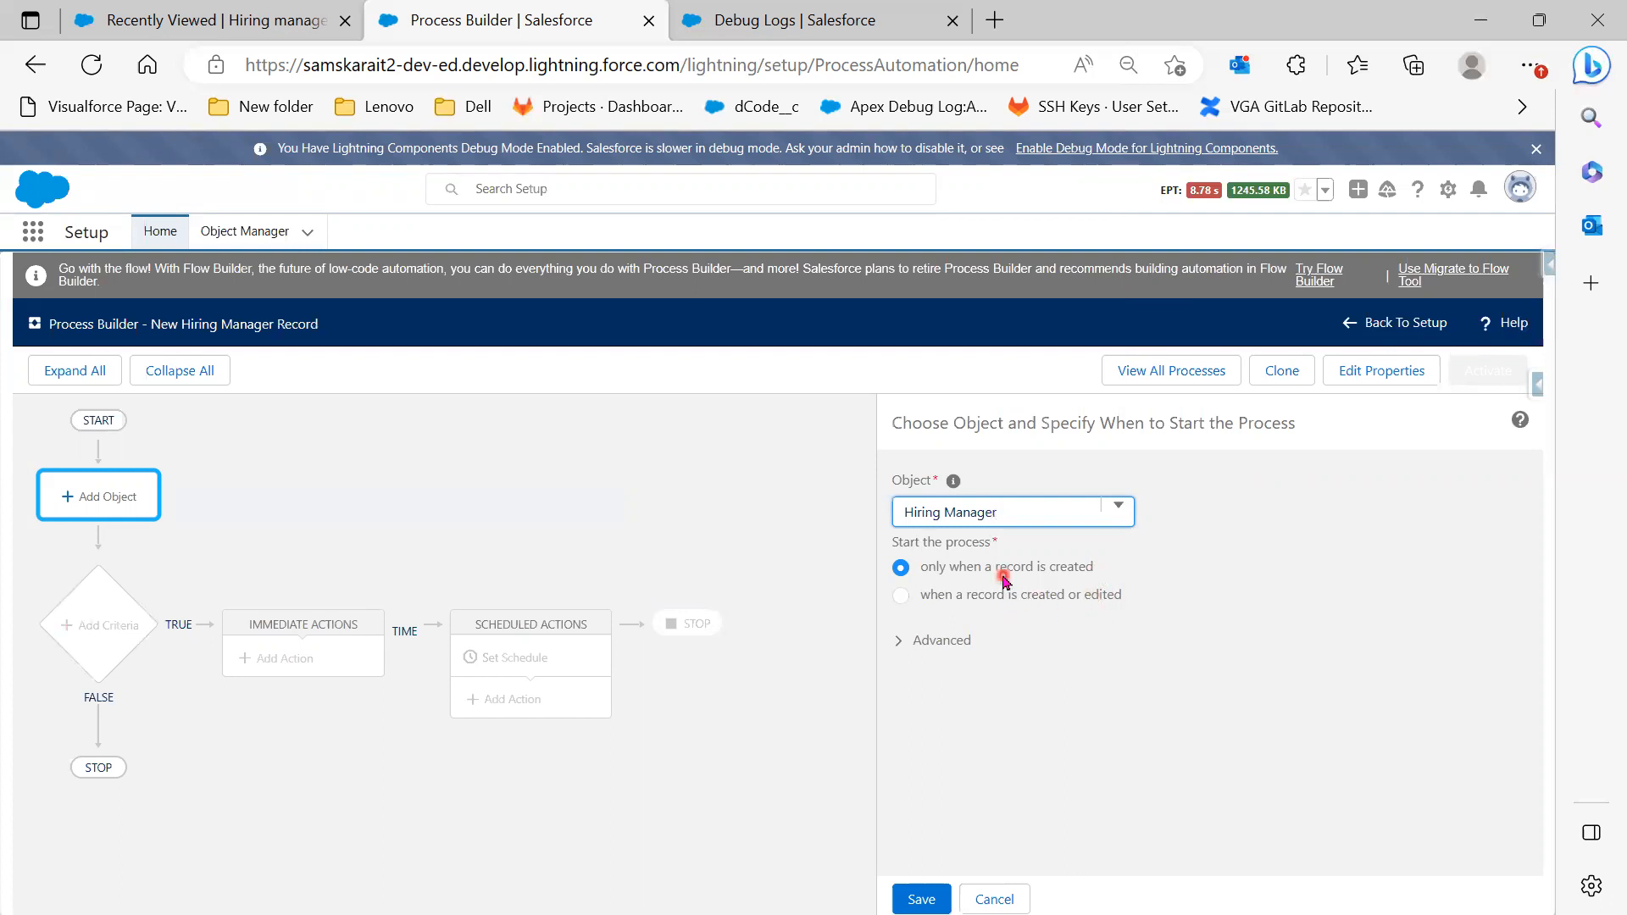
left_click(915, 642)
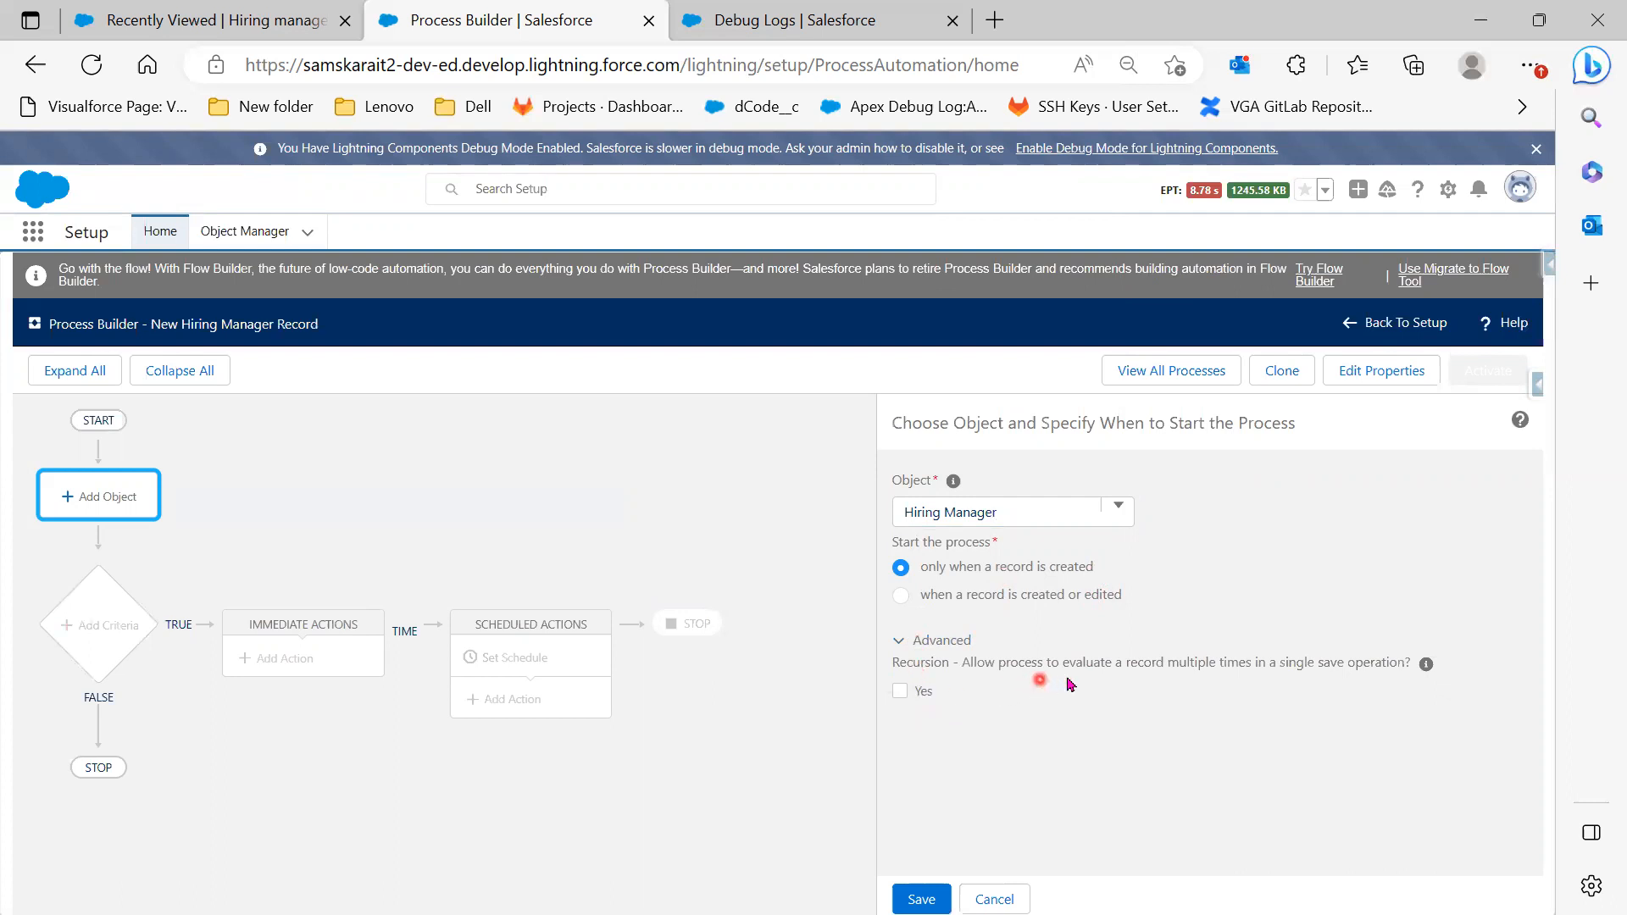
left_click(903, 641)
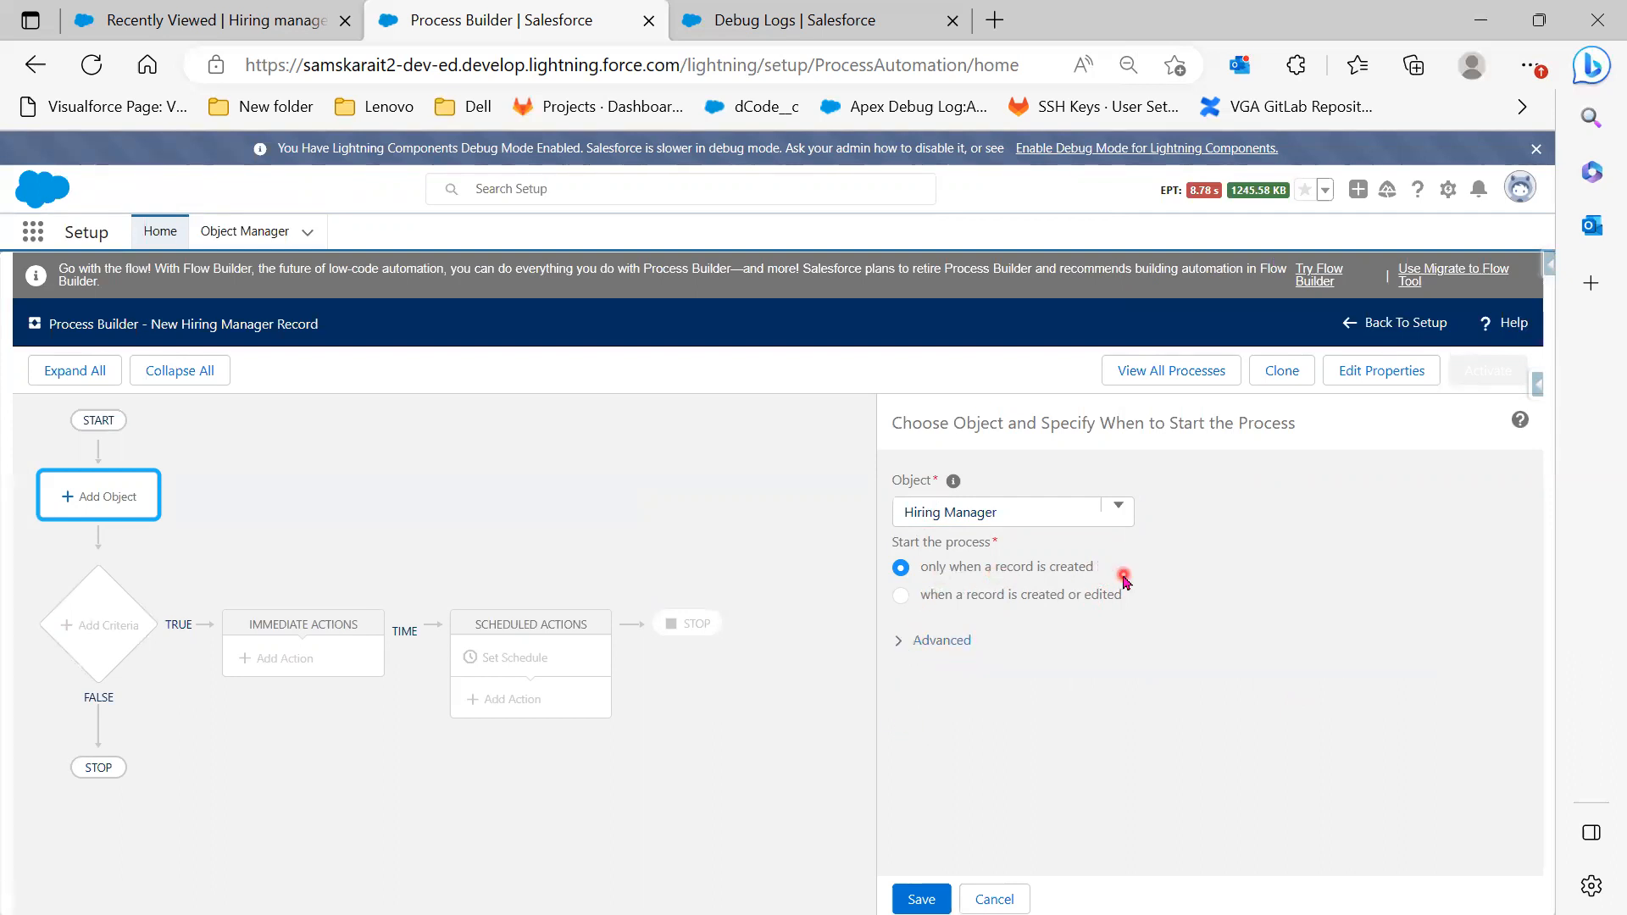
left_click(909, 901)
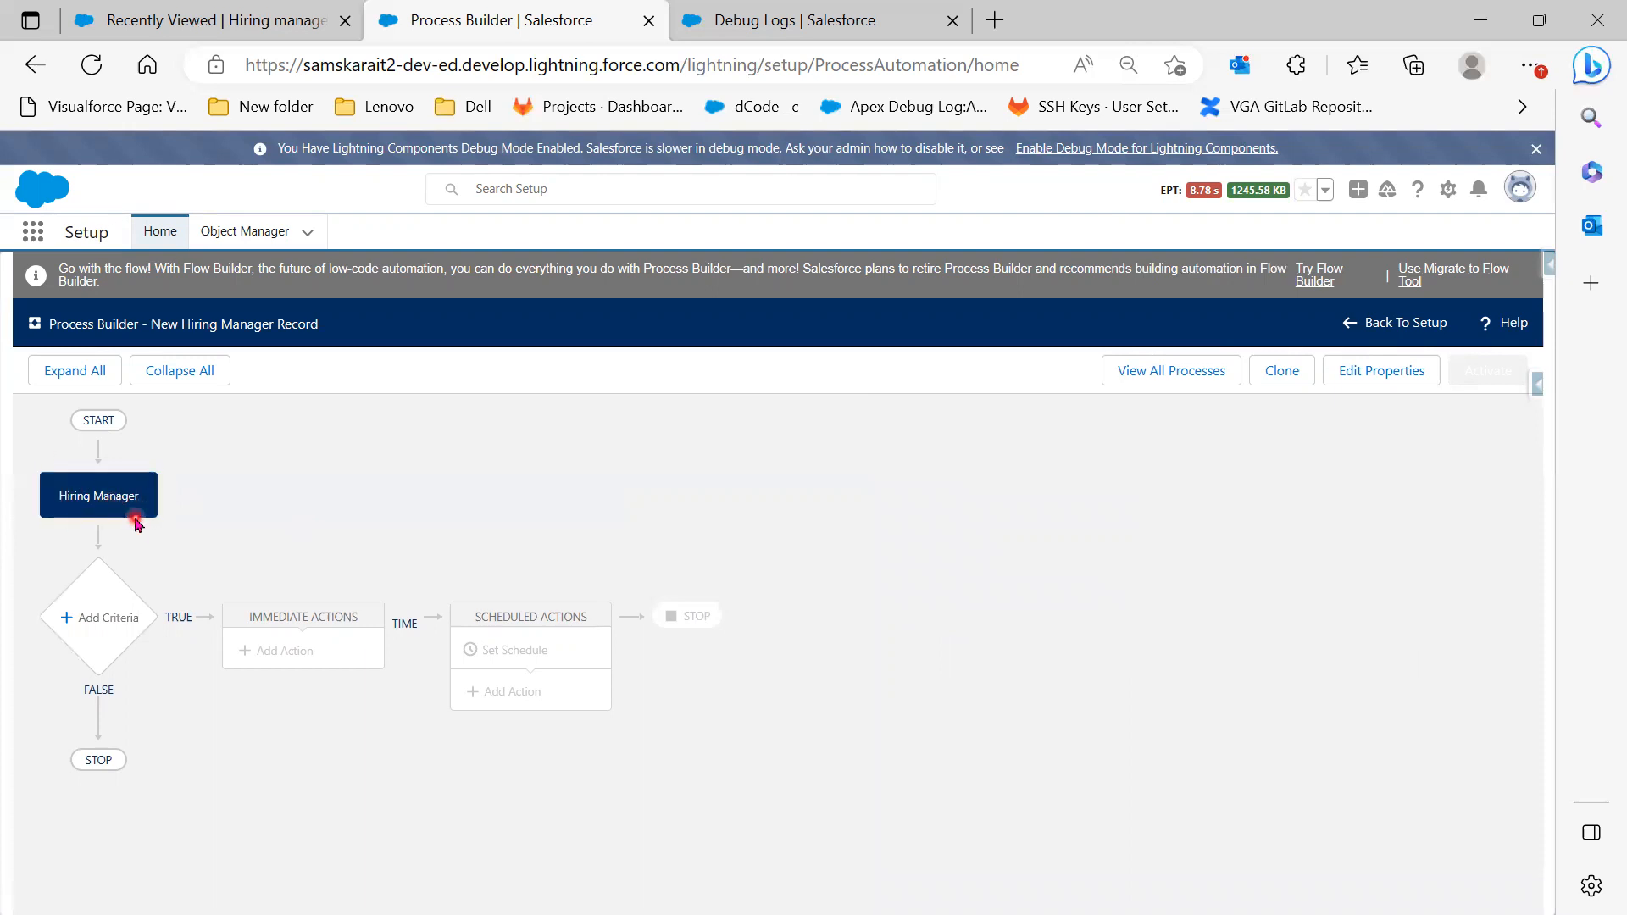
left_click(109, 645)
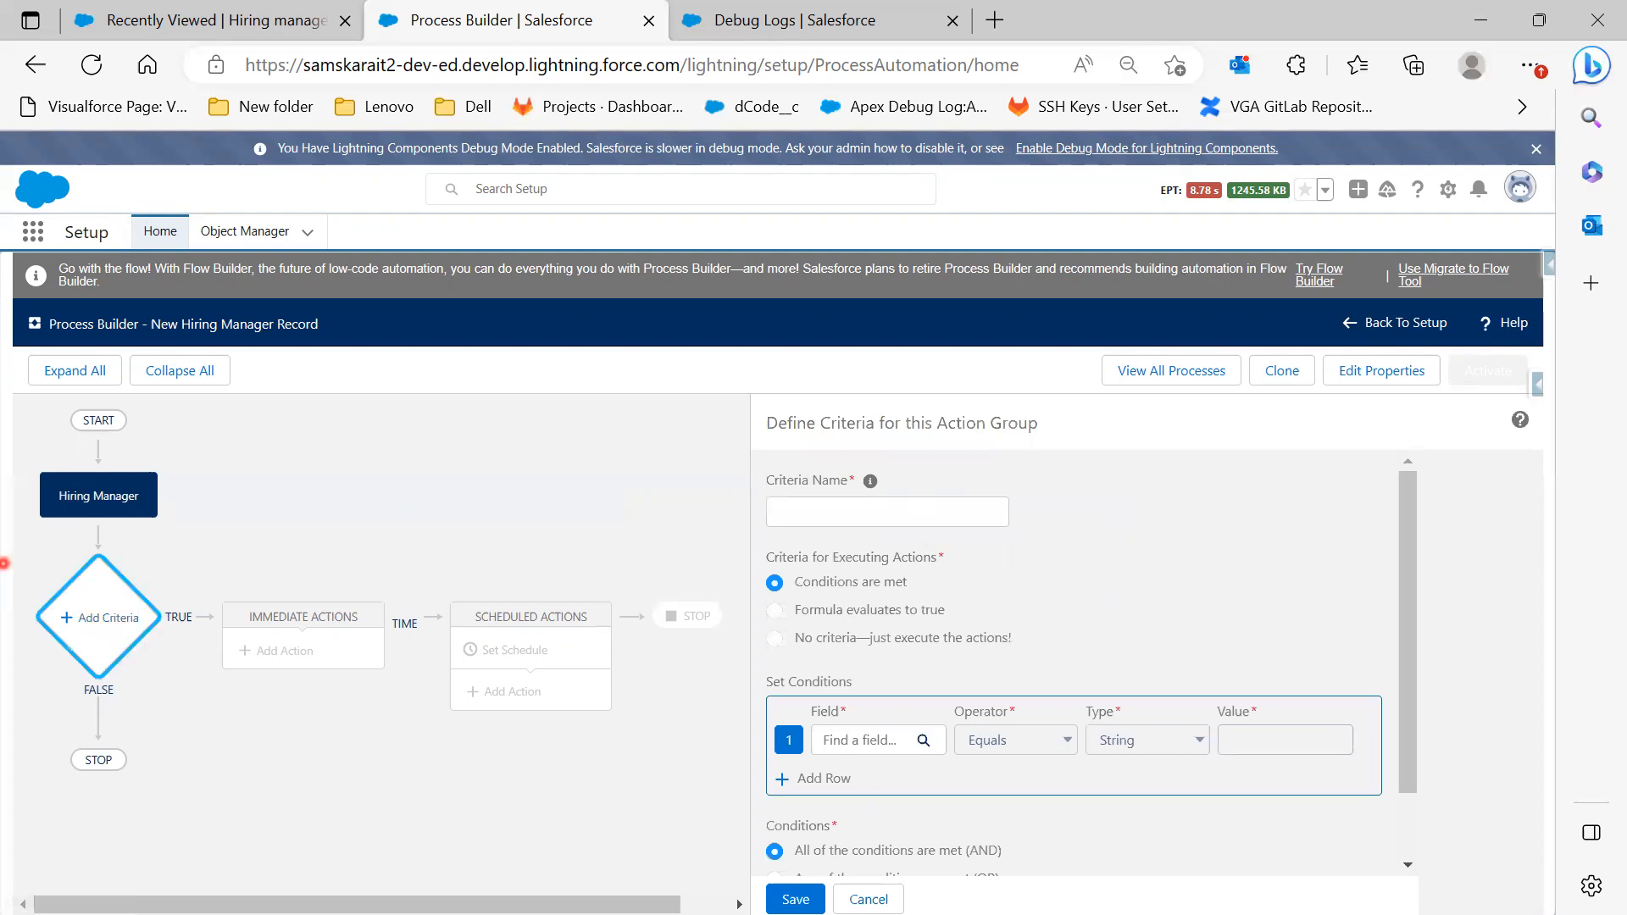
Name the criteria 'Check HM' and keep conditions required, after checking the use-case slides
key("alt+Tab")
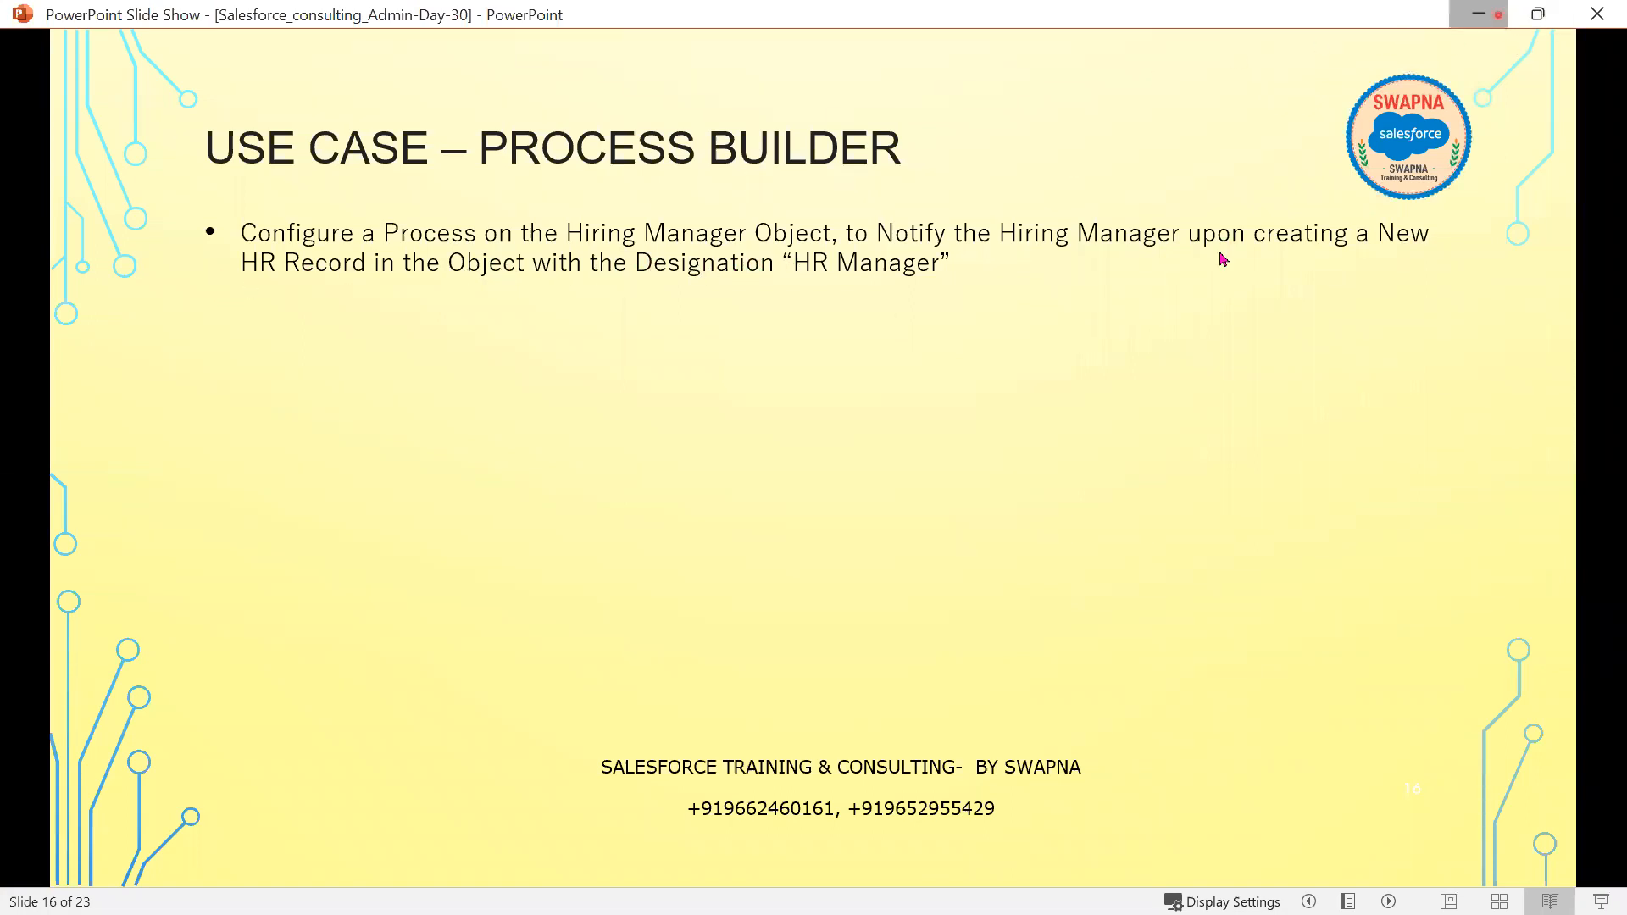
key("alt+Tab")
left_click(827, 501)
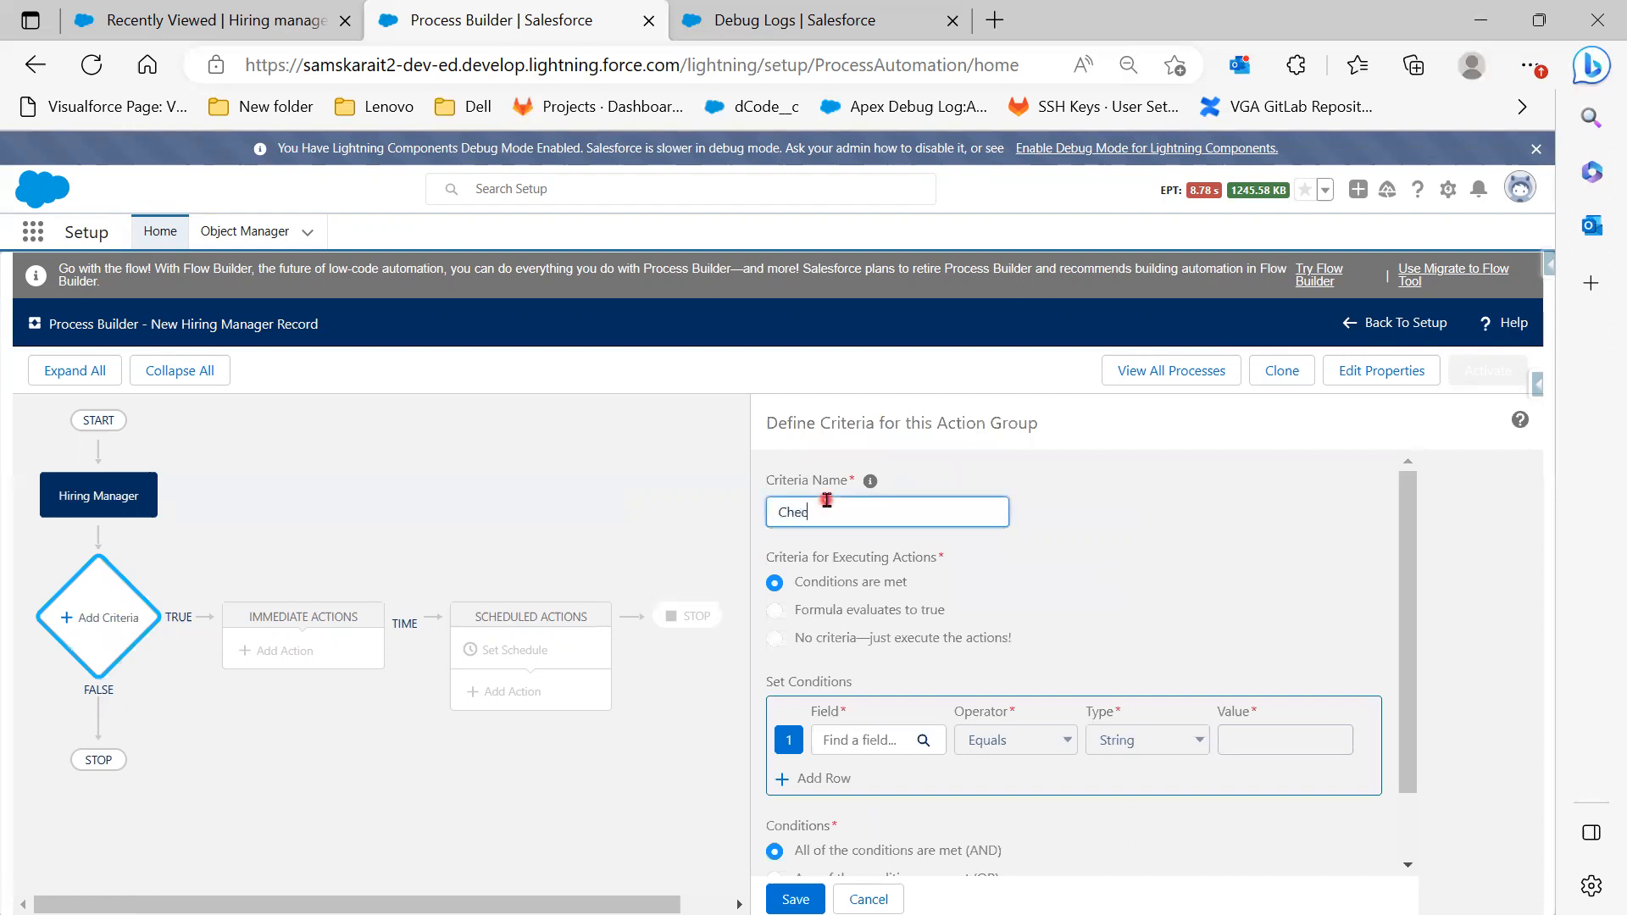
type("Check HM Details")
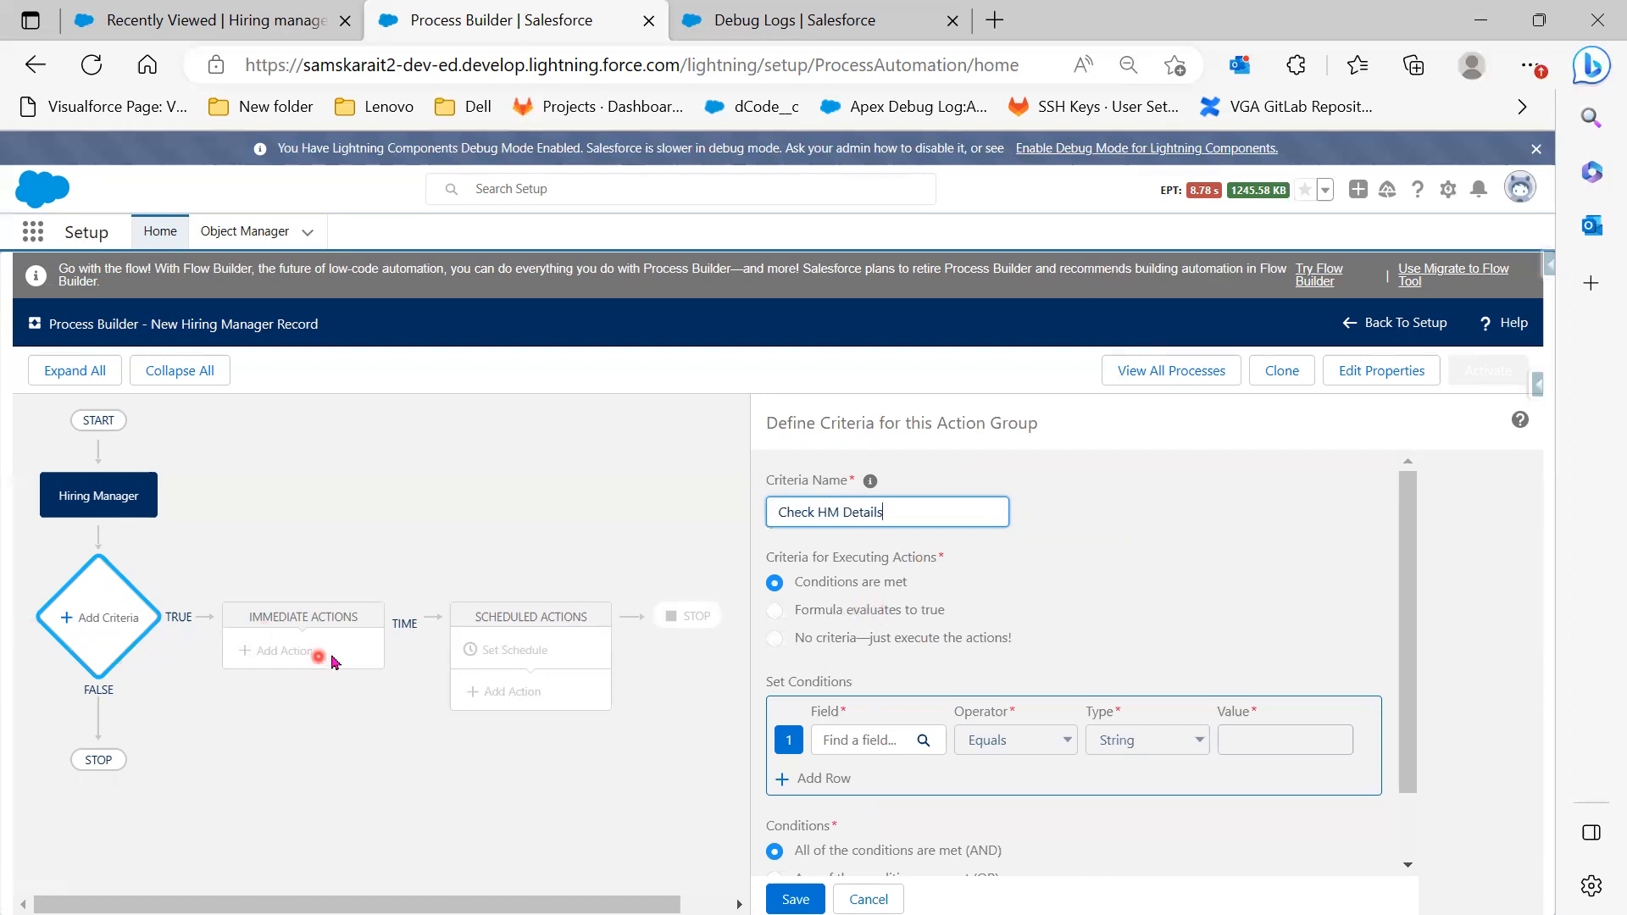
left_click(854, 640)
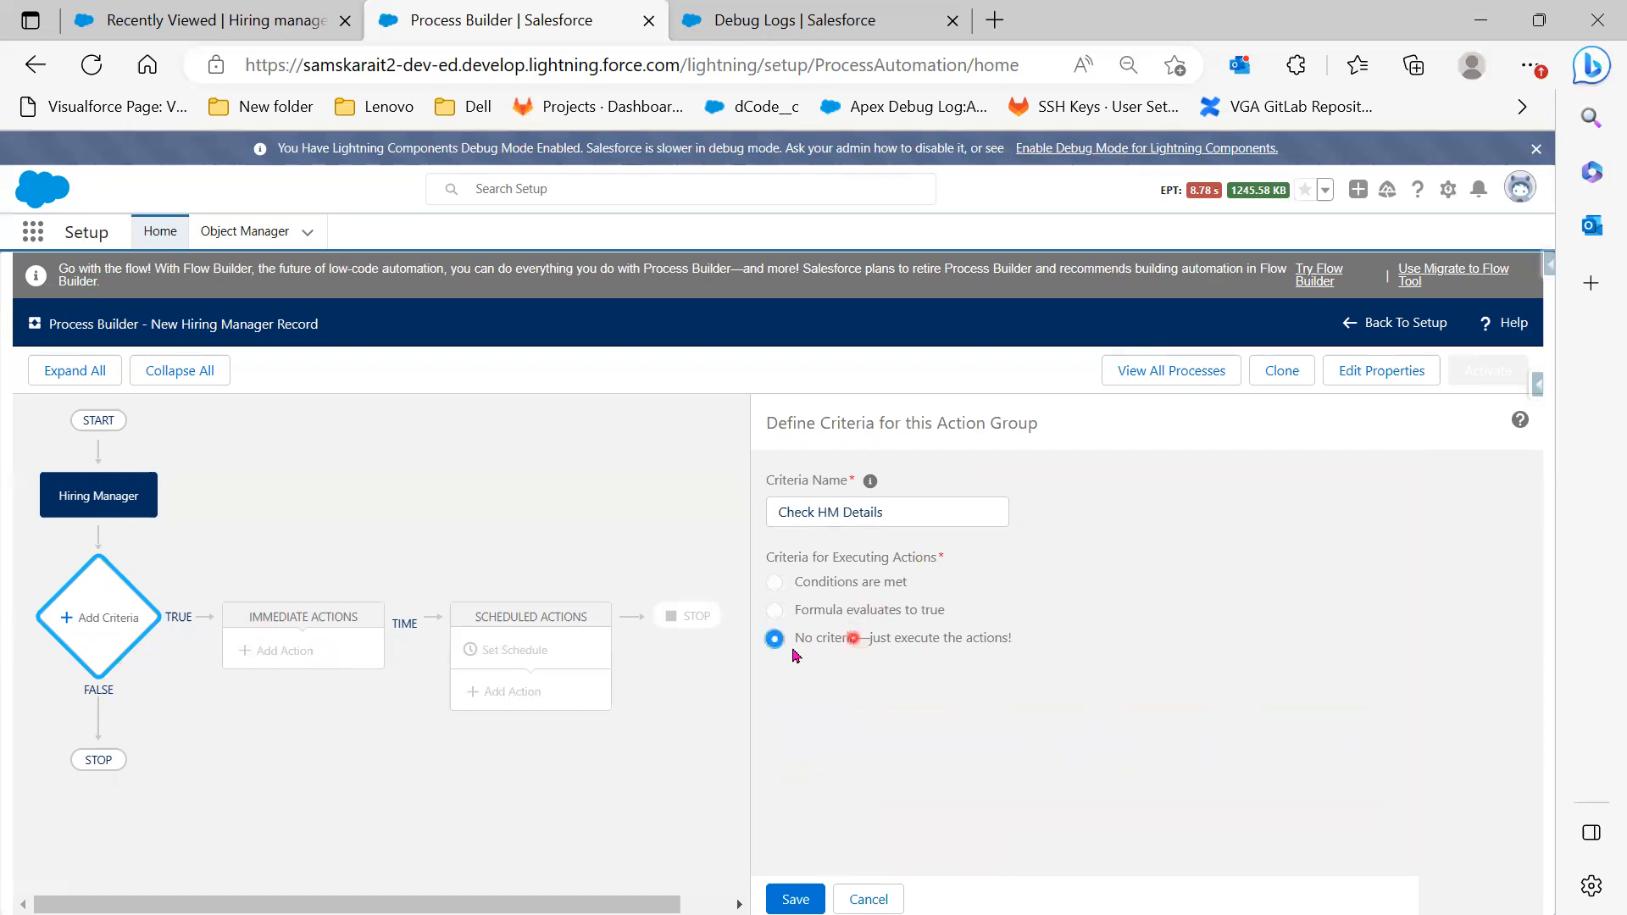
left_click(301, 642)
left_click(885, 585)
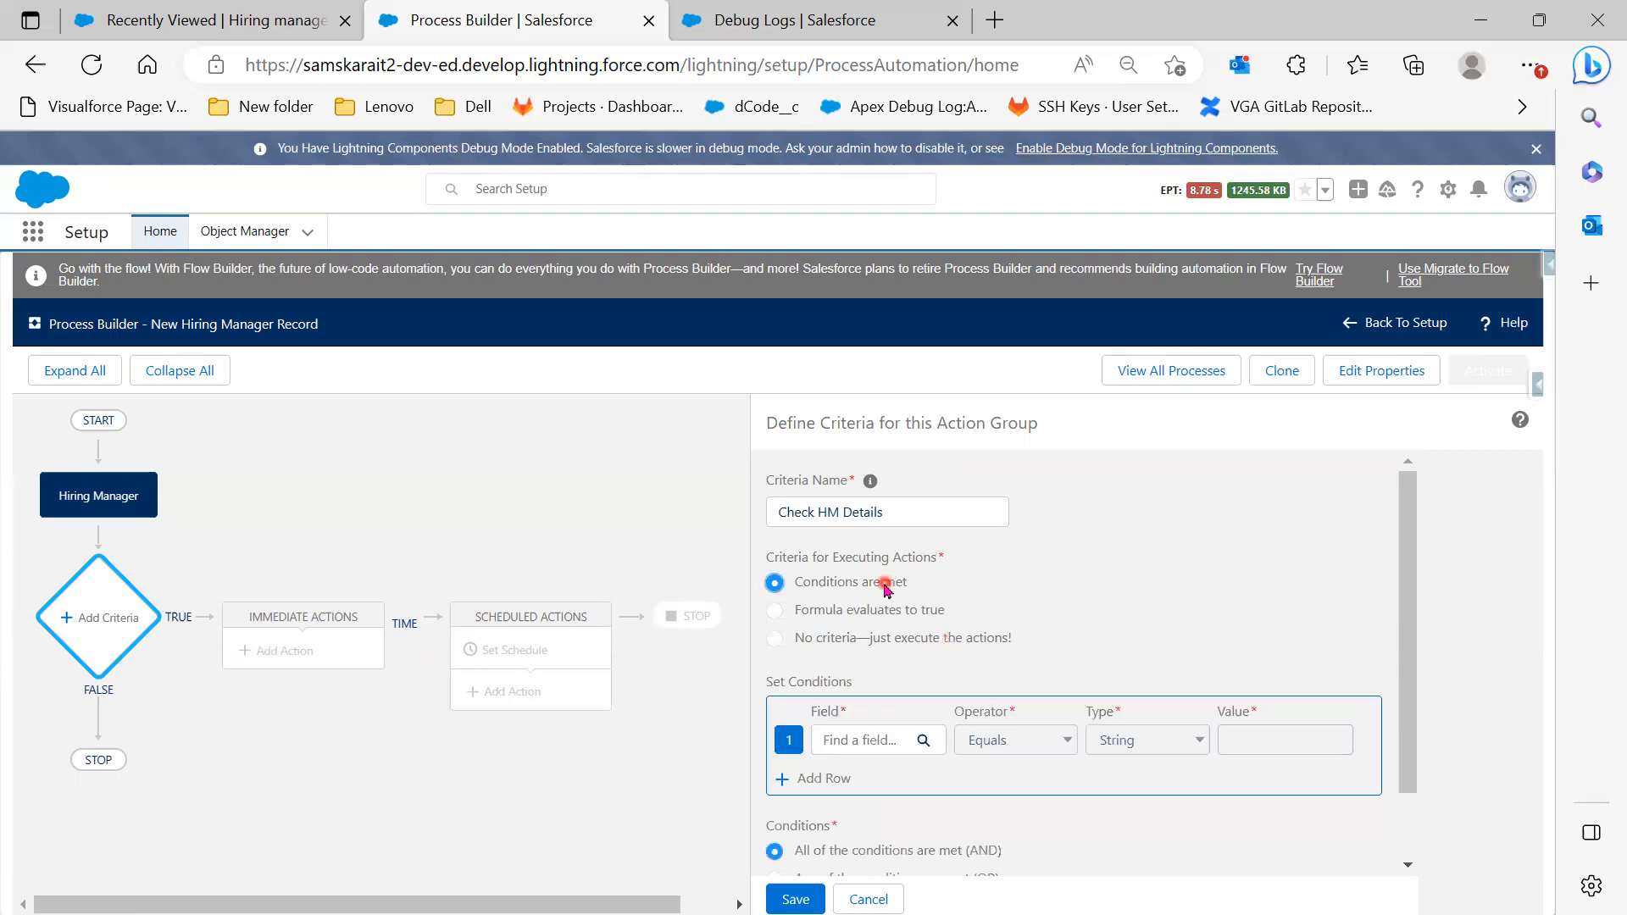
Set the first condition to Designation equals HR Manager, then start a new Hiring Manager record in the other tab
left_click(858, 742)
type("Des")
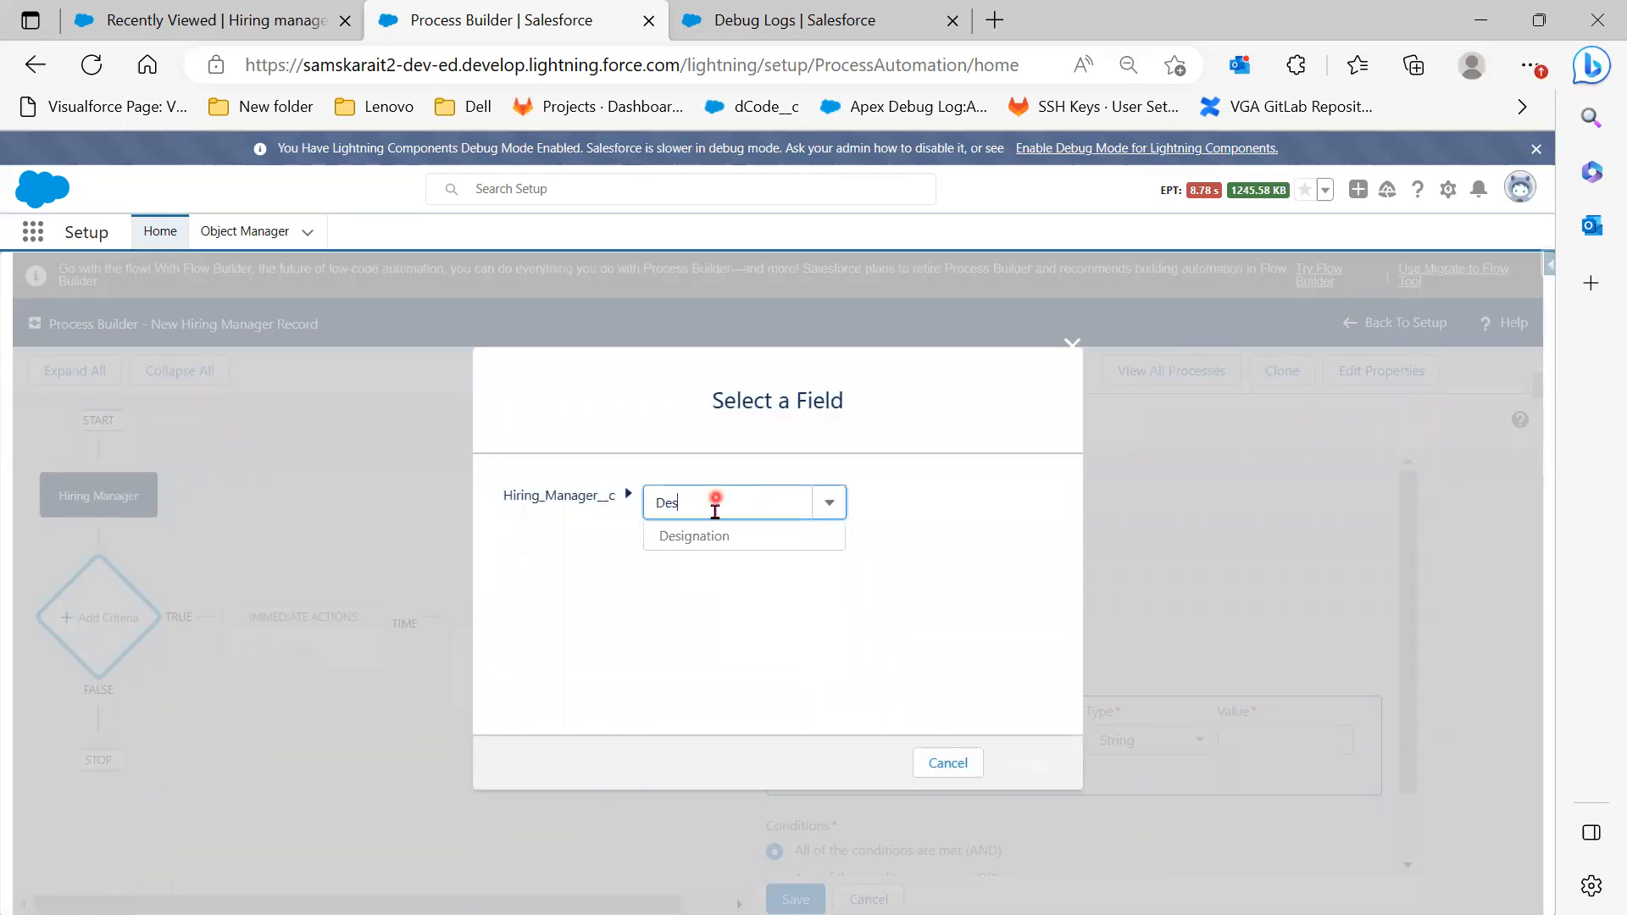
left_click(710, 540)
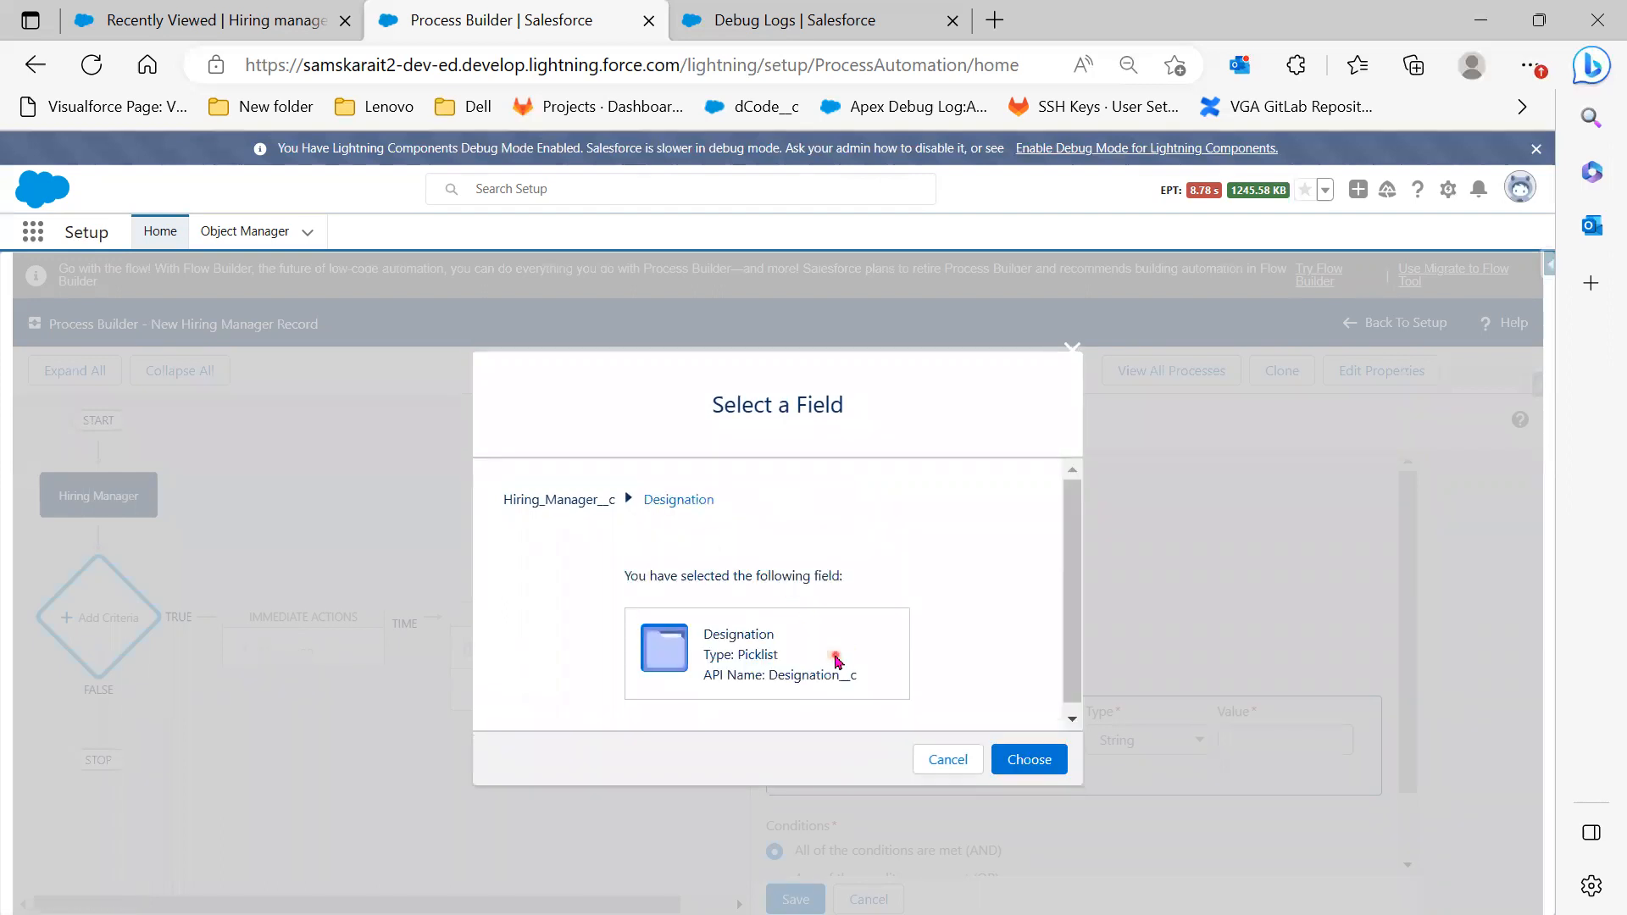
left_click(1021, 758)
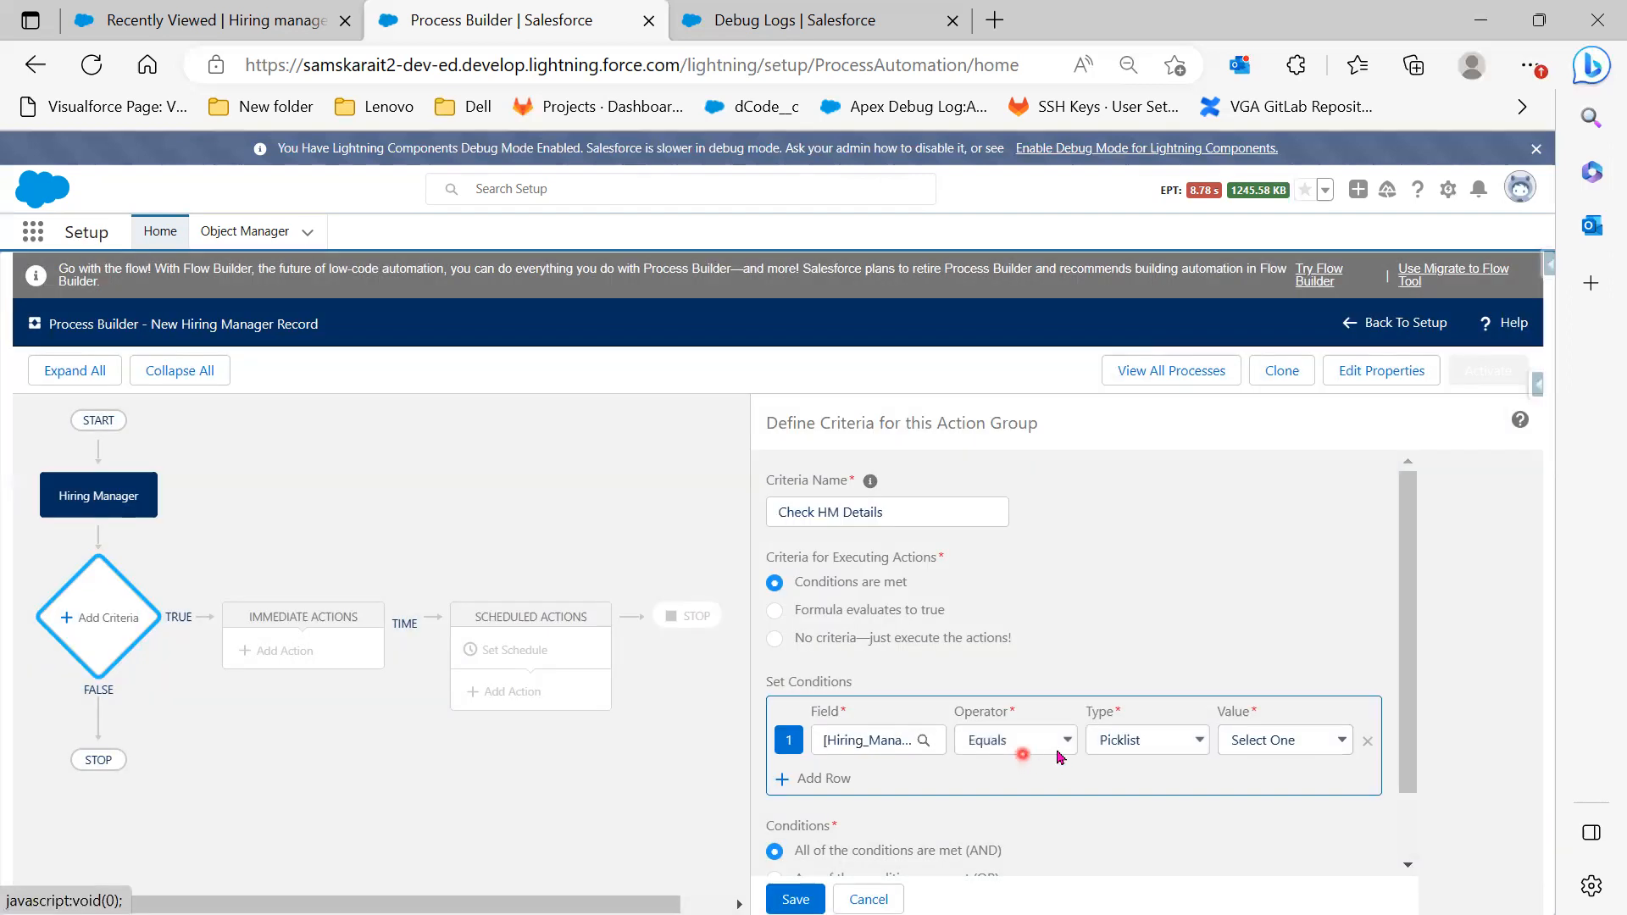
left_click(1316, 747)
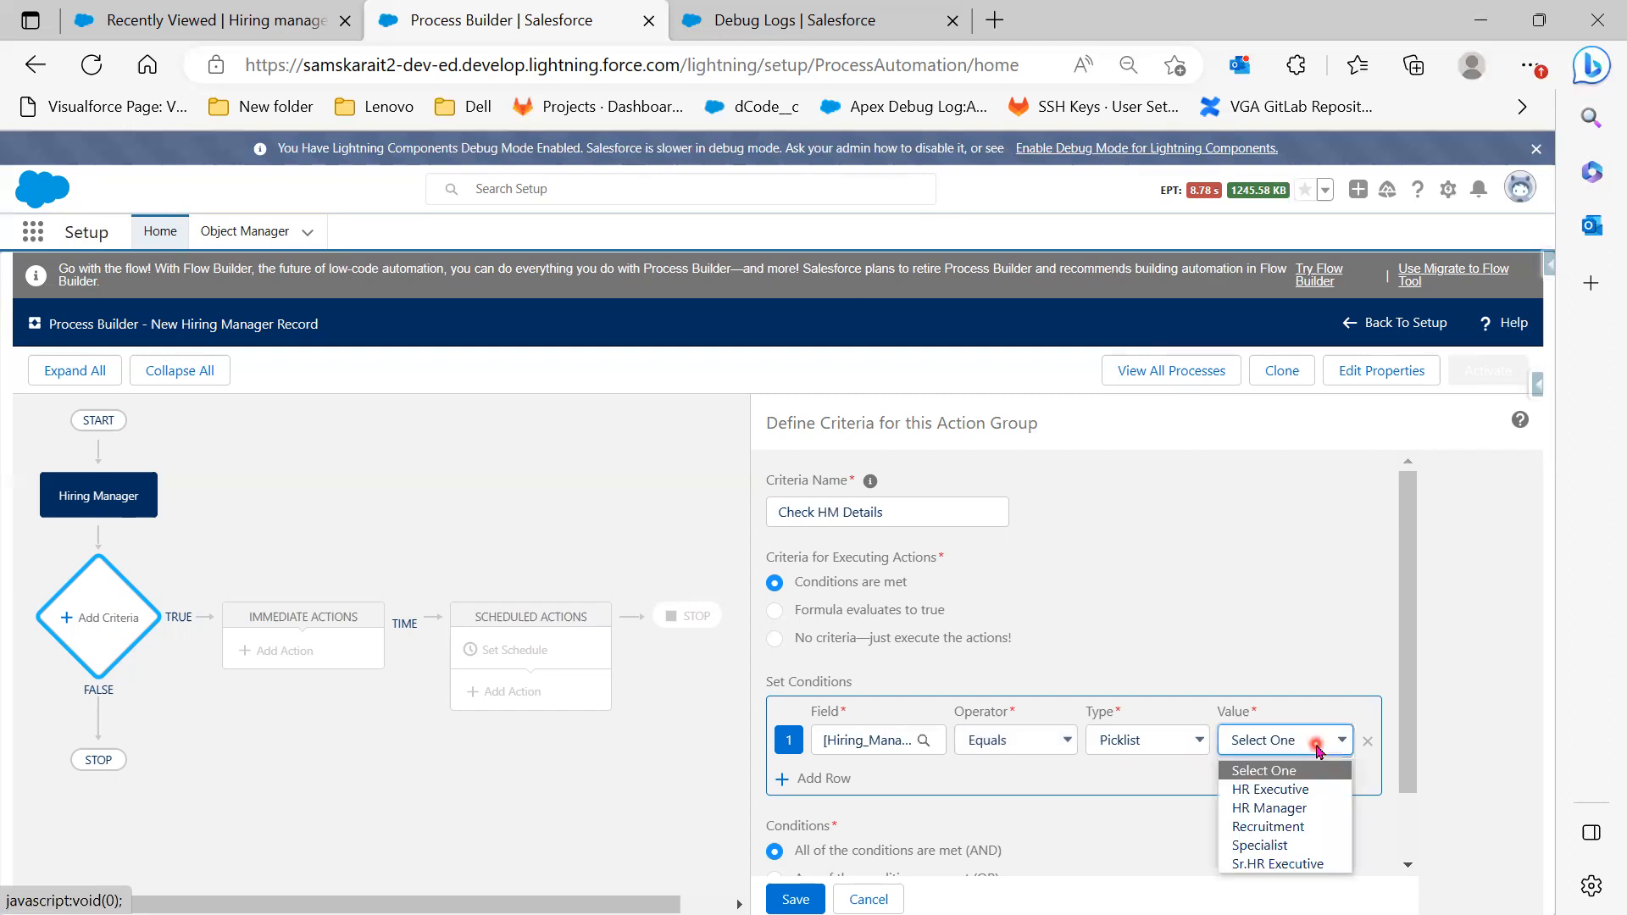
left_click(1319, 812)
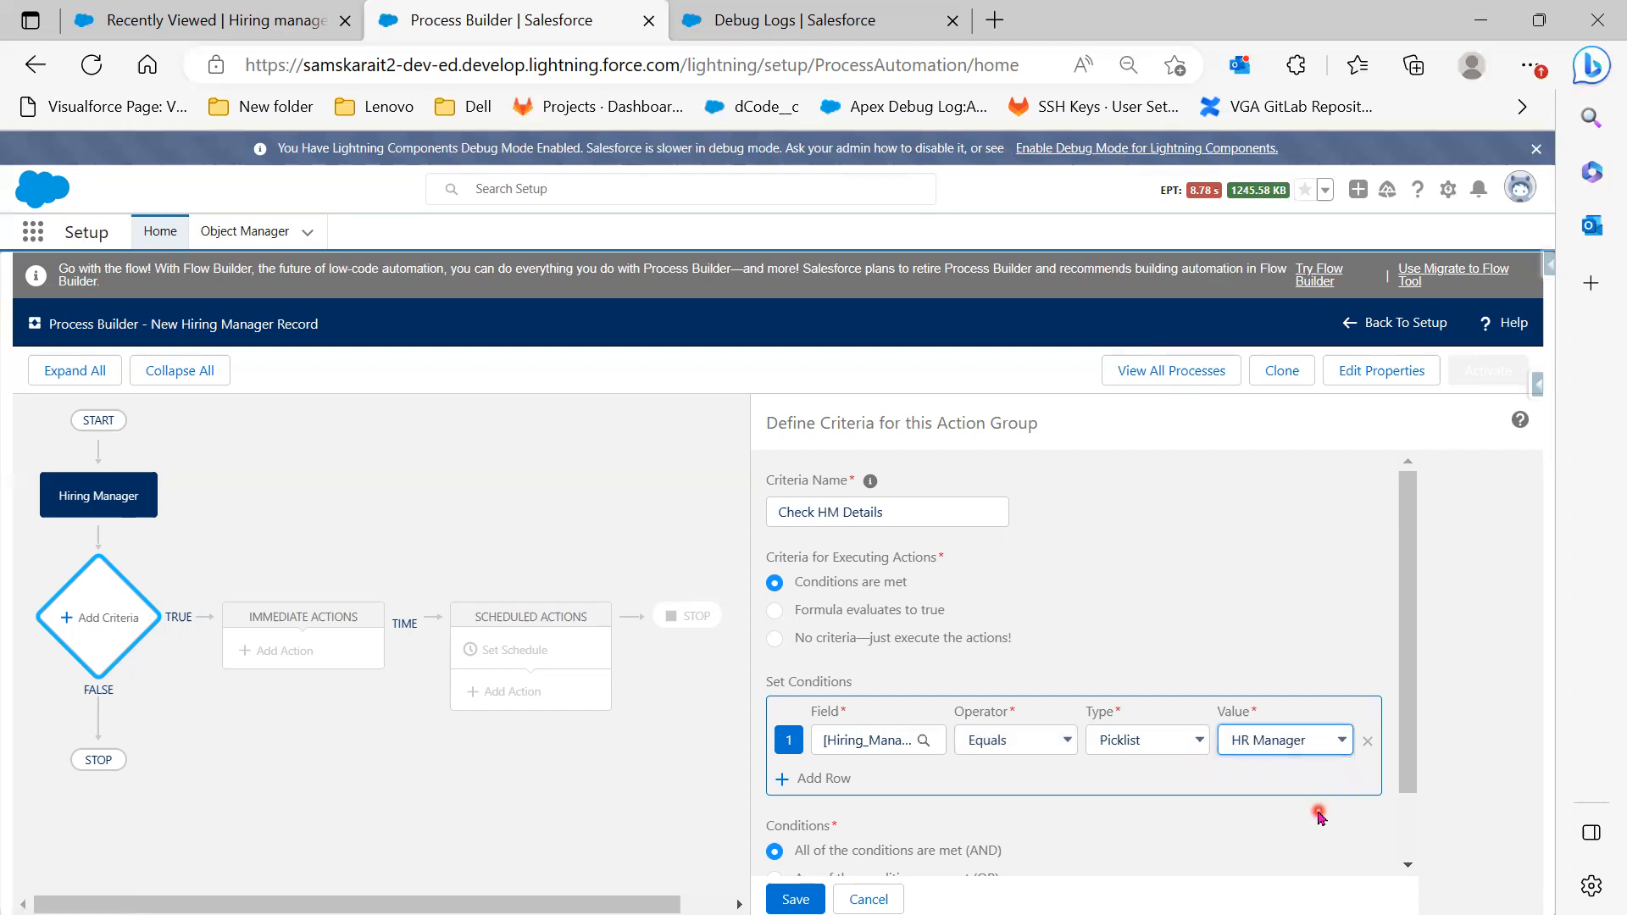
scroll(1319, 815, "down", 2)
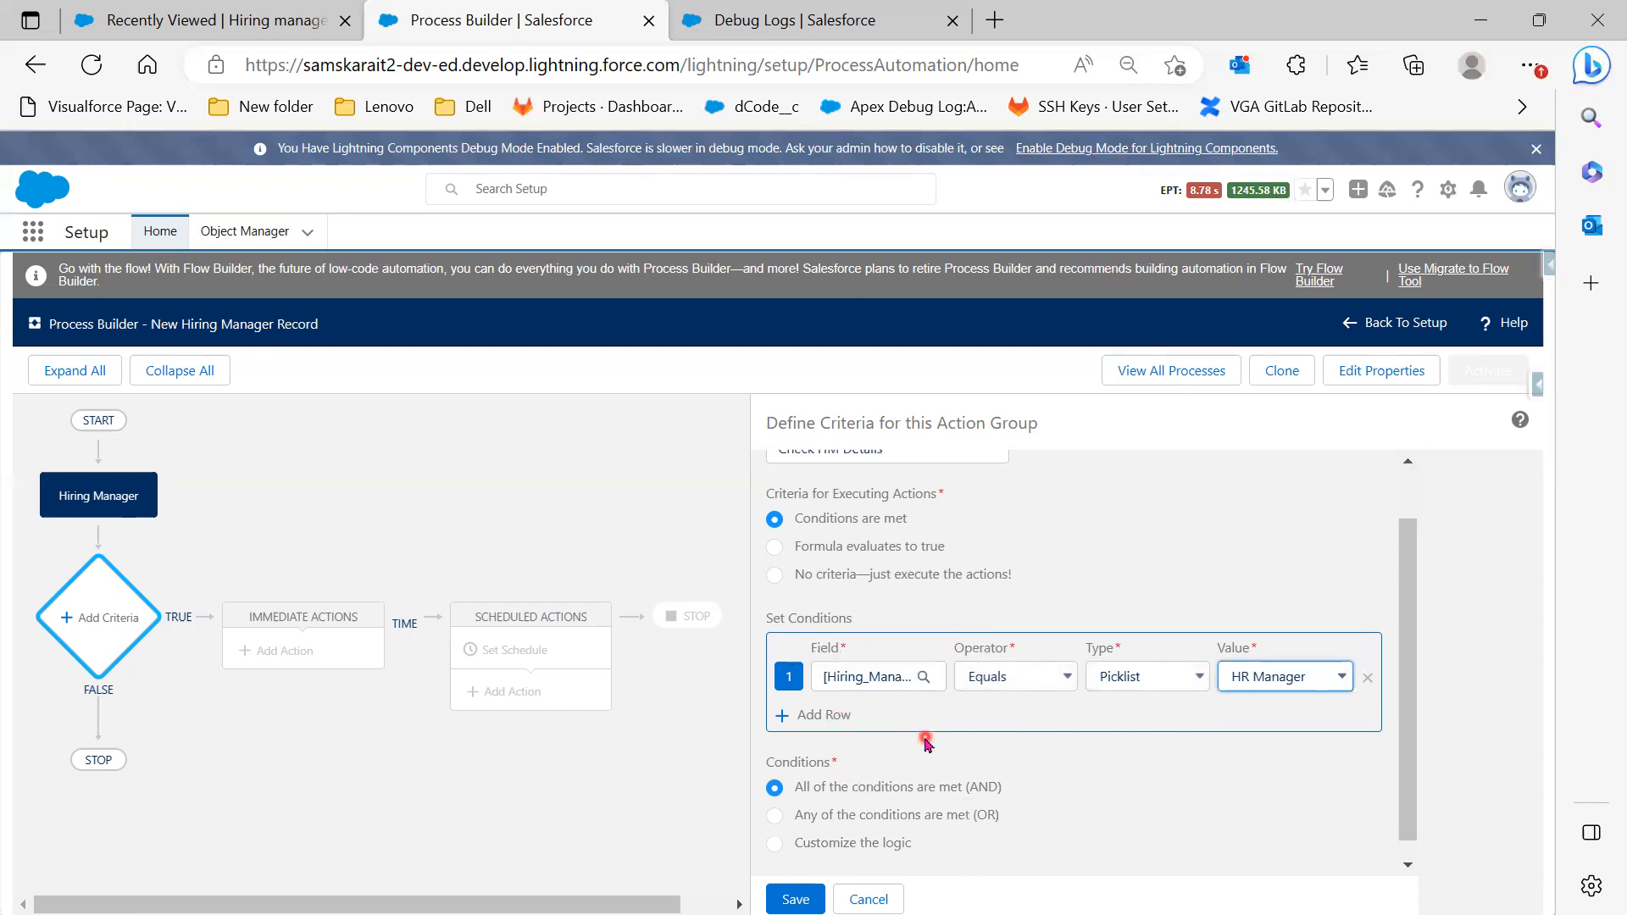
left_click(265, 22)
left_click(1321, 296)
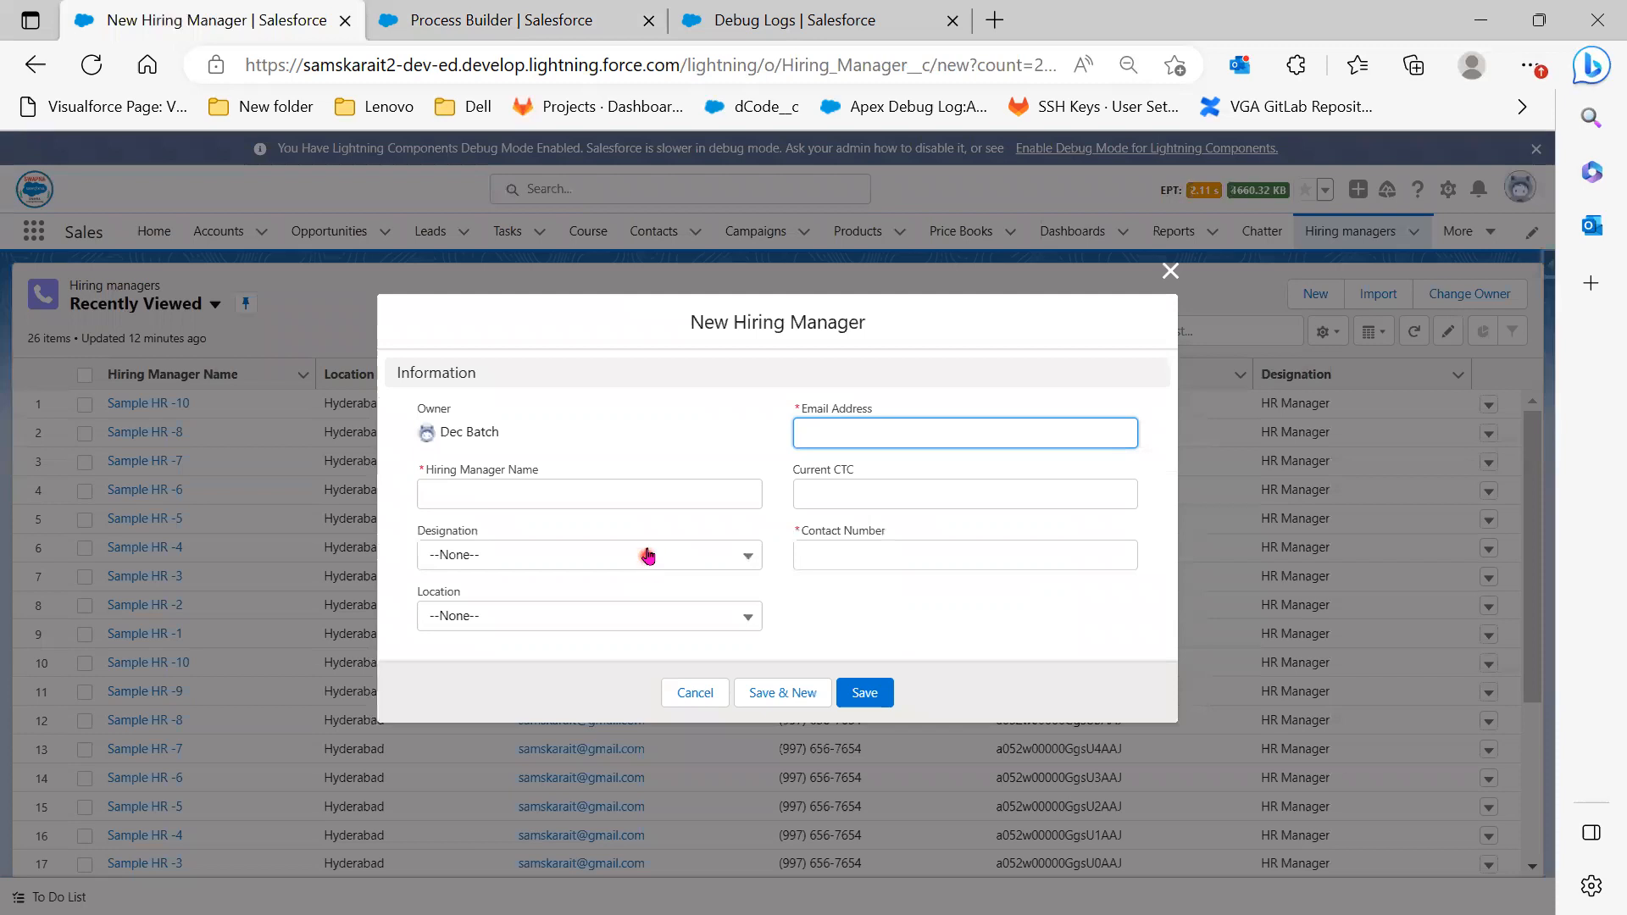
Add a second condition row on the Hiring Manager's Email Address field
left_click(908, 436)
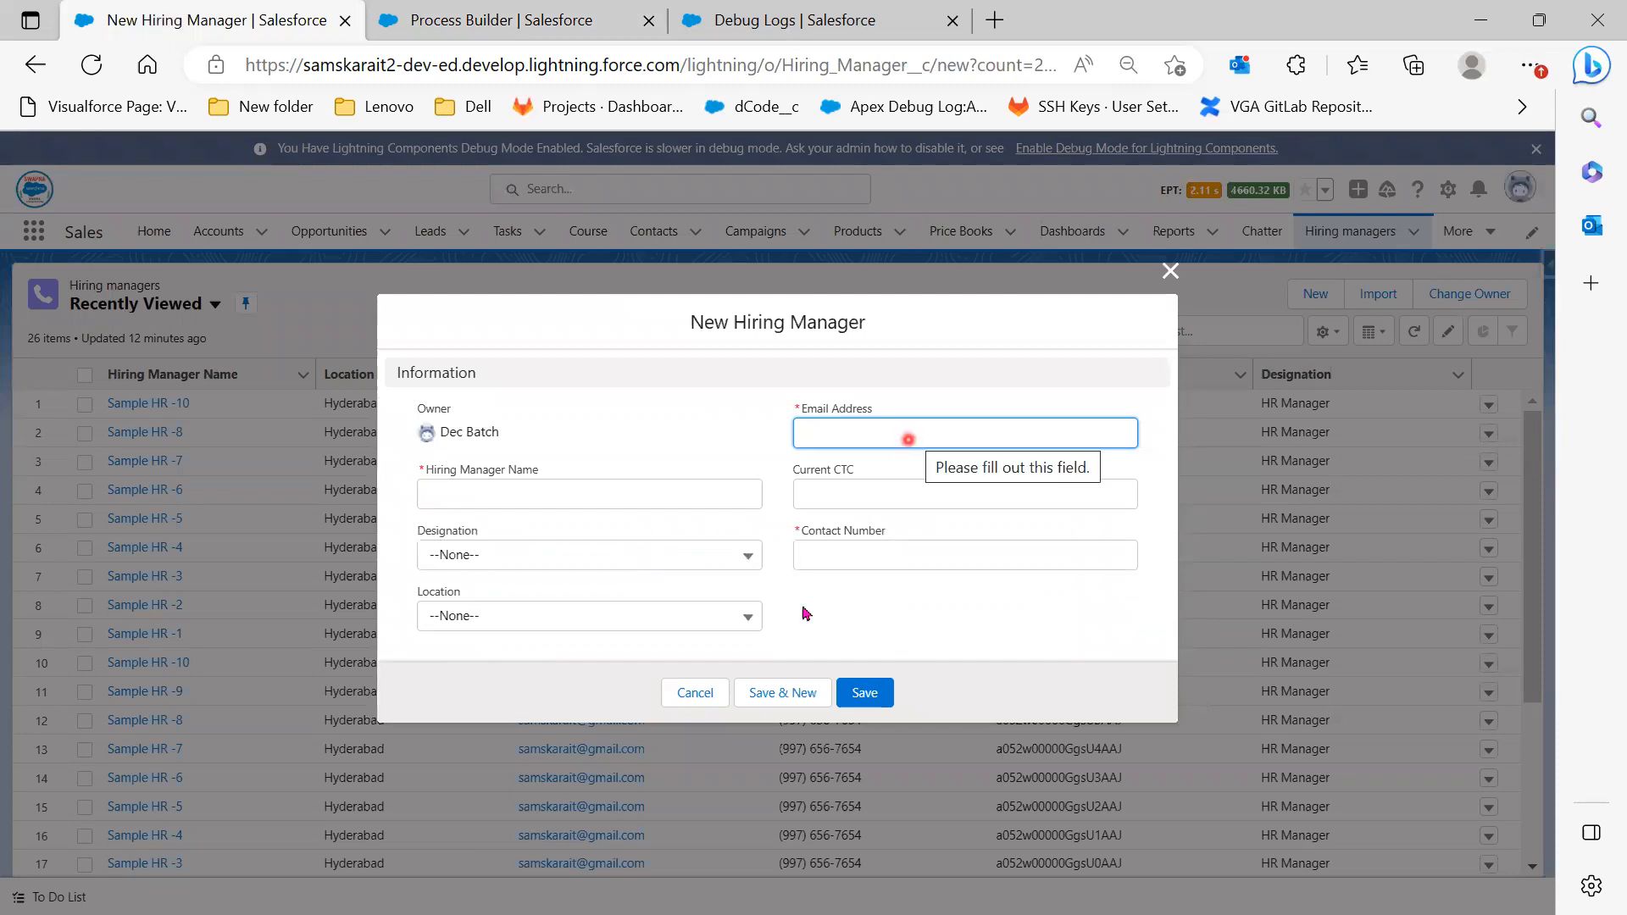
left_click(521, 28)
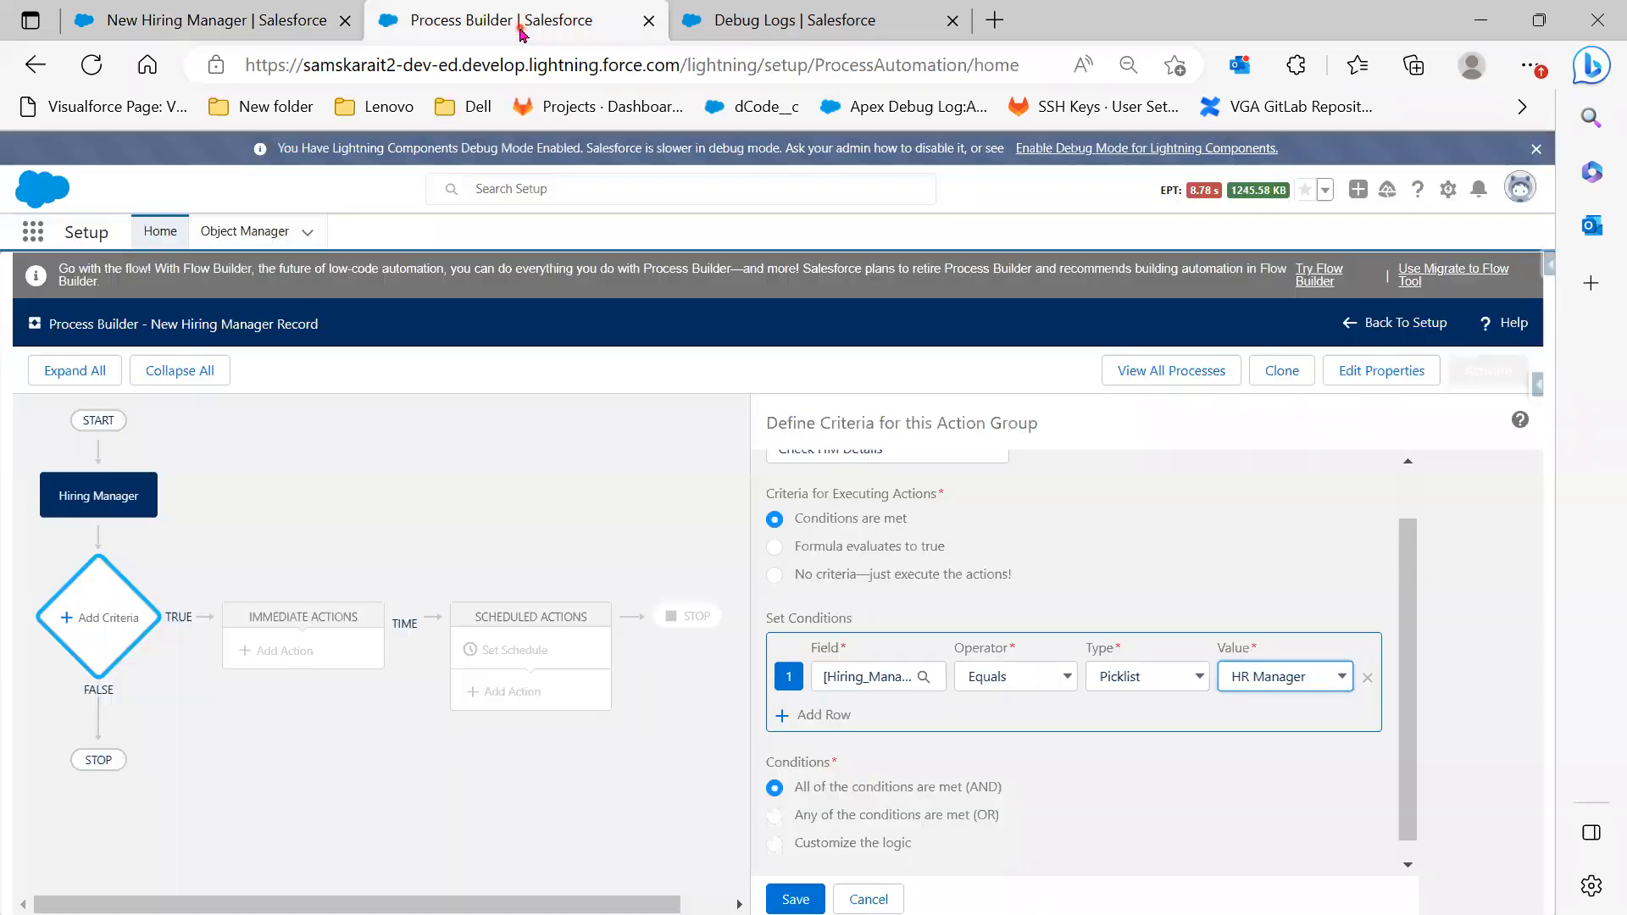
left_click(816, 714)
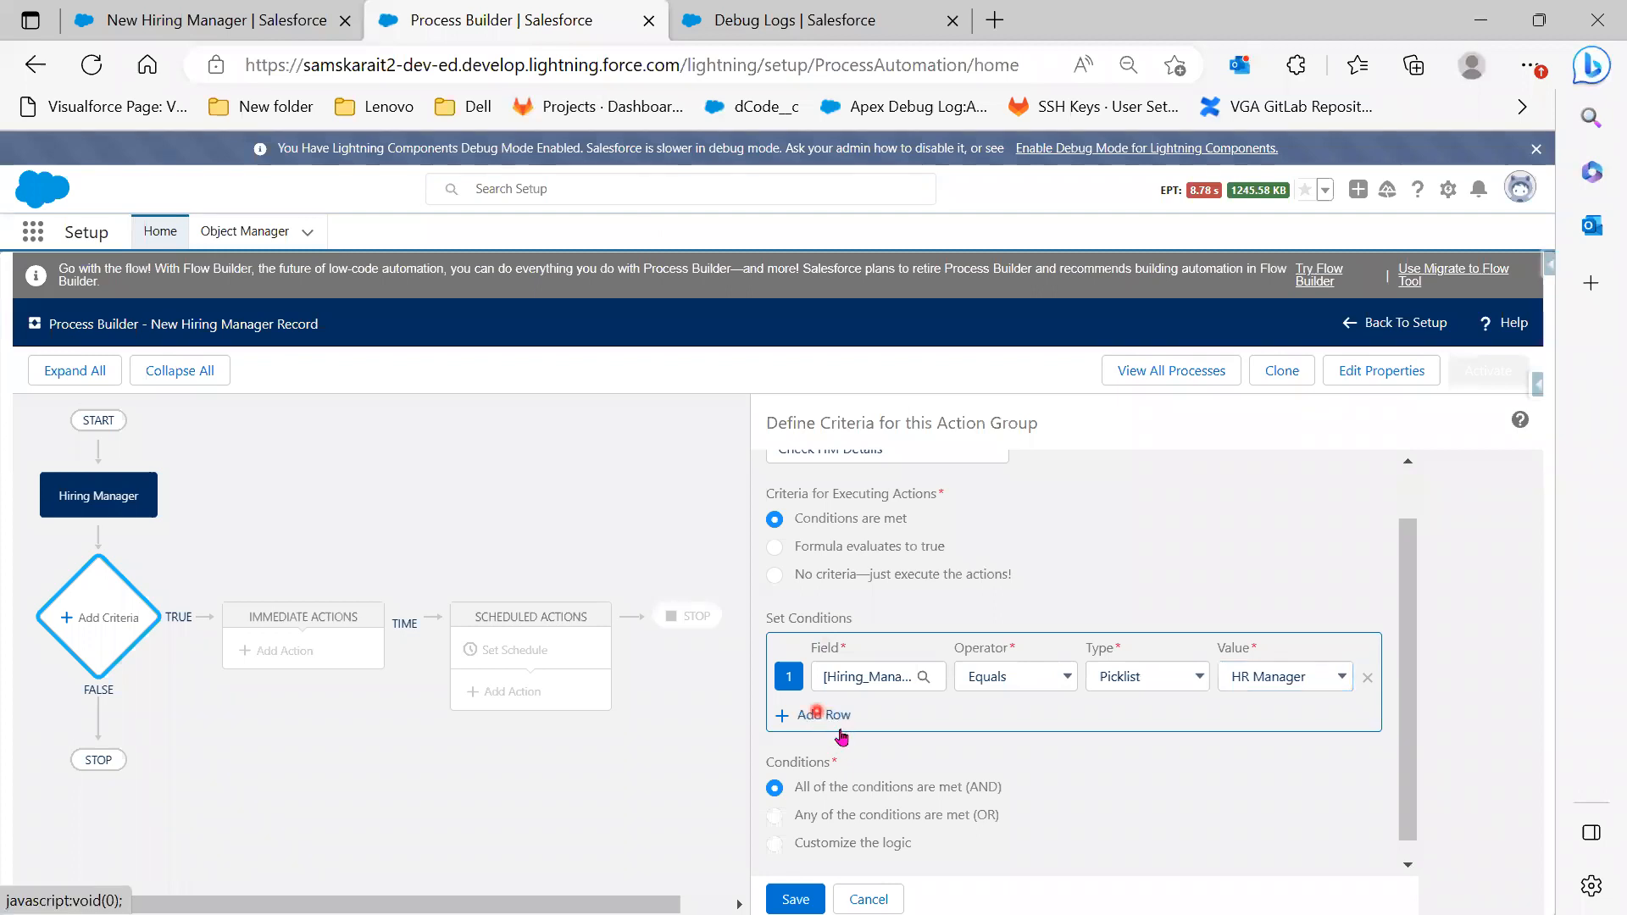
left_click(874, 714)
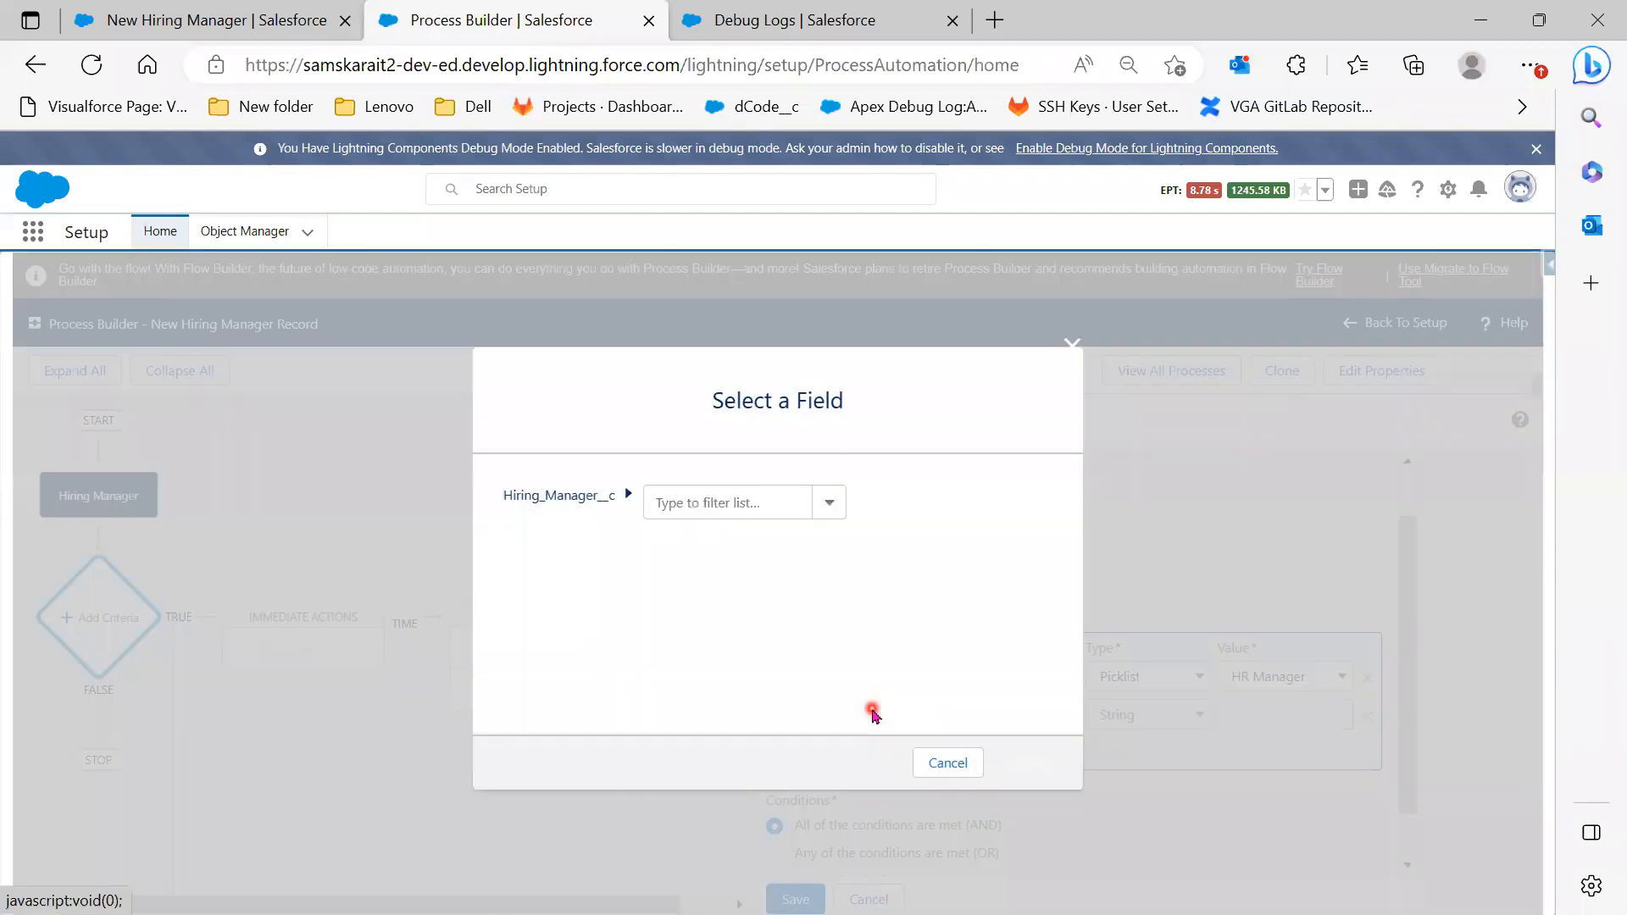
left_click(750, 505)
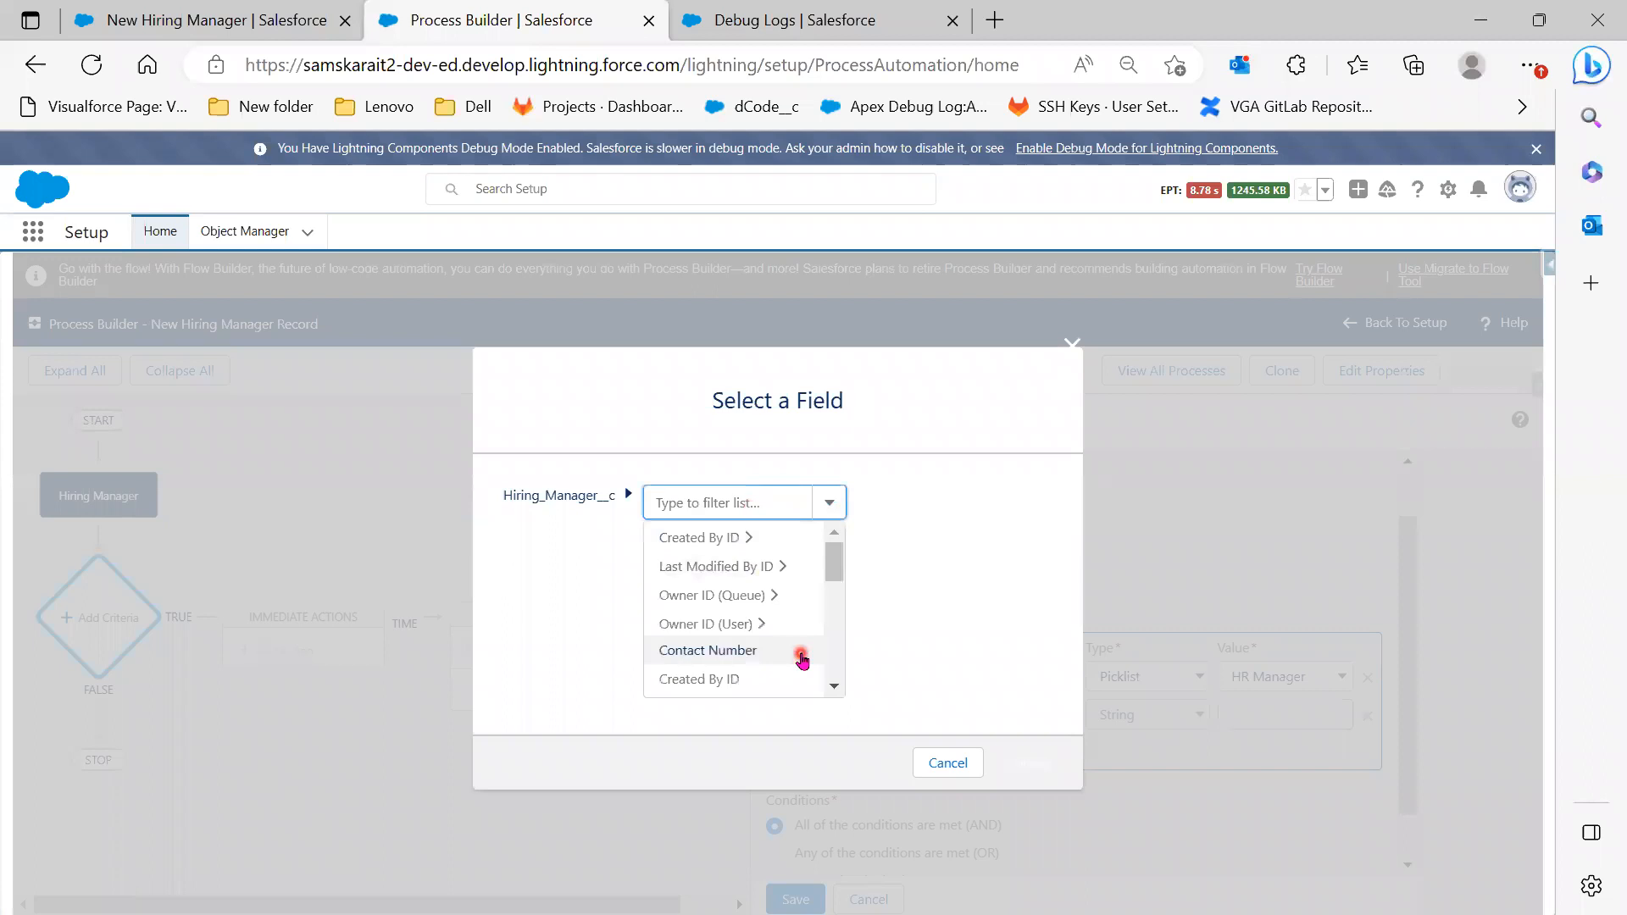
scroll(801, 658, "down", 2)
scroll(800, 658, "down", 3)
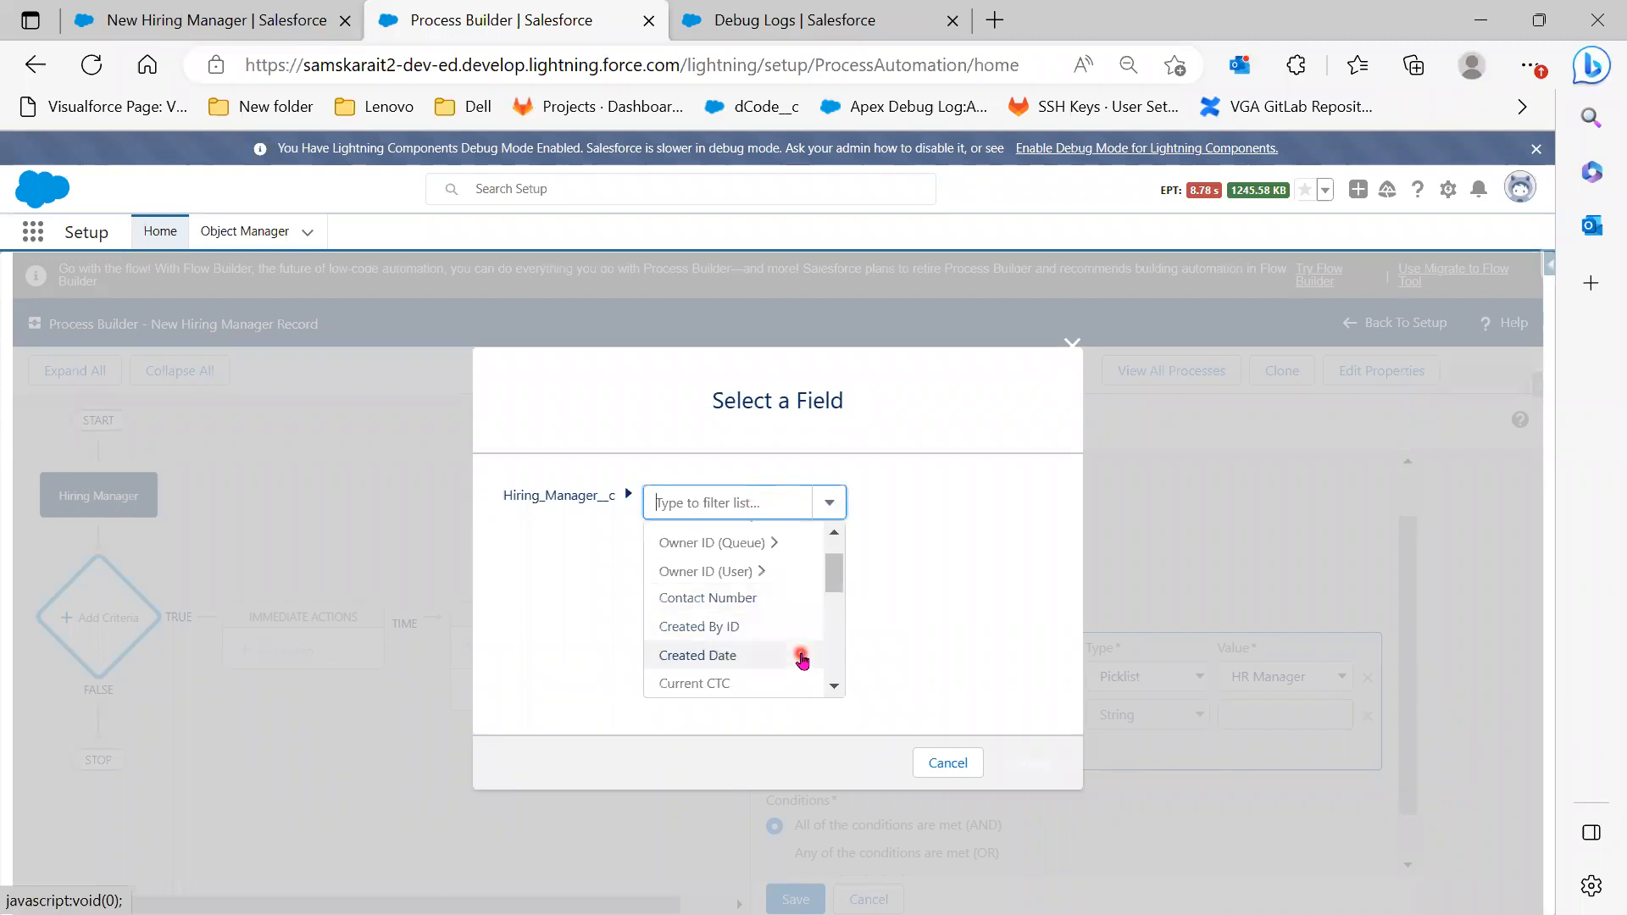
scroll(800, 659, "down", 2)
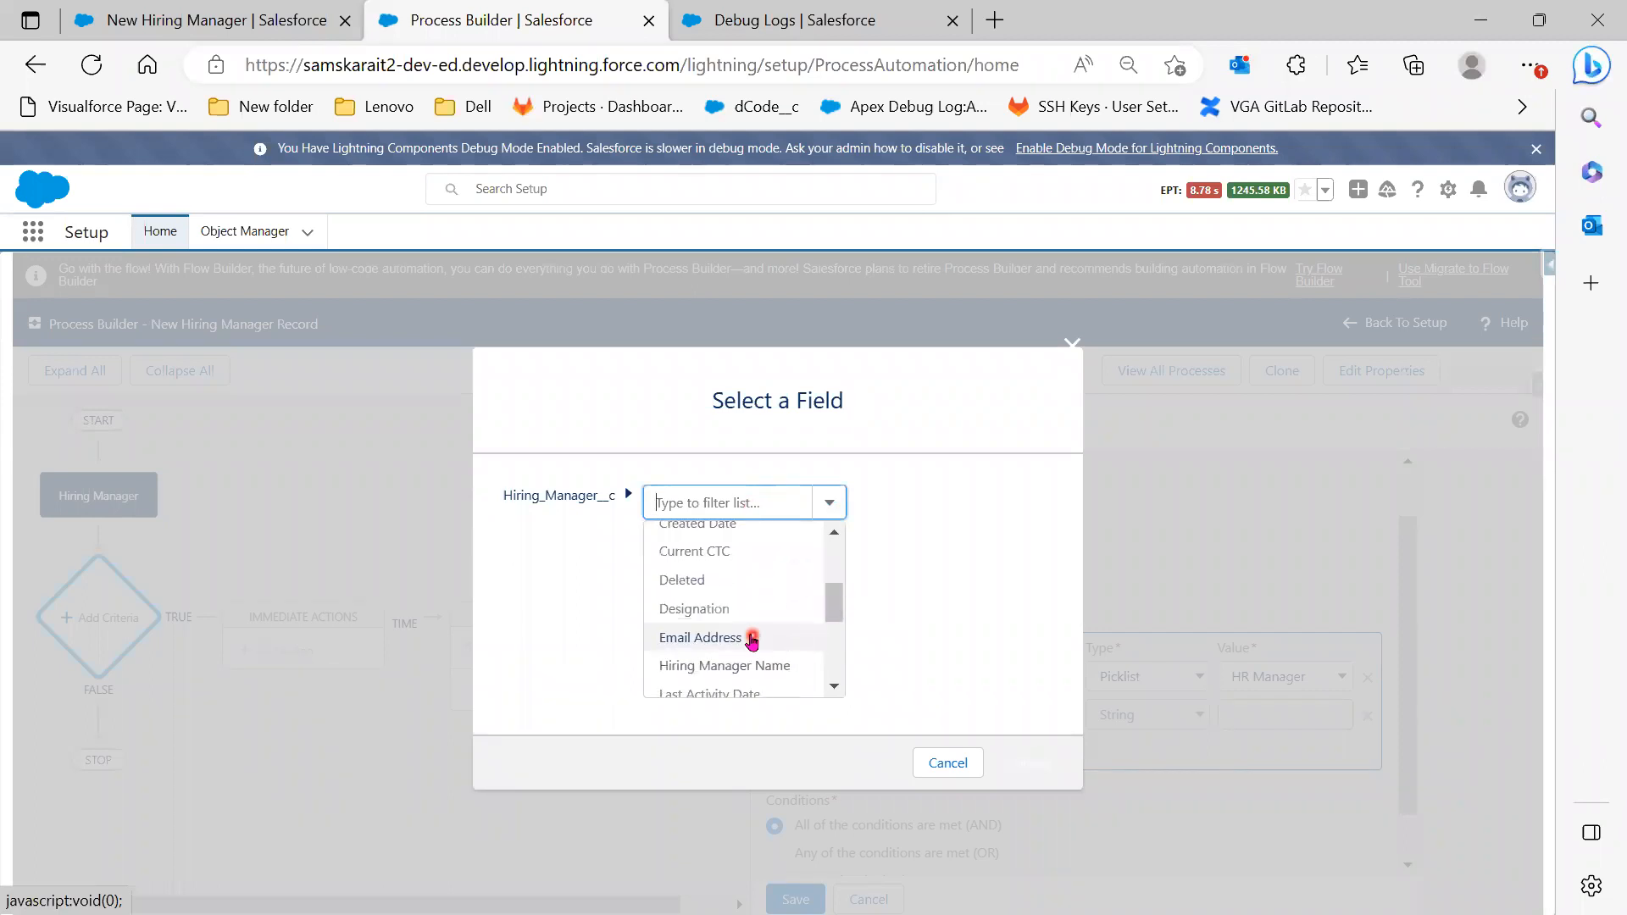
left_click(801, 651)
left_click(1032, 759)
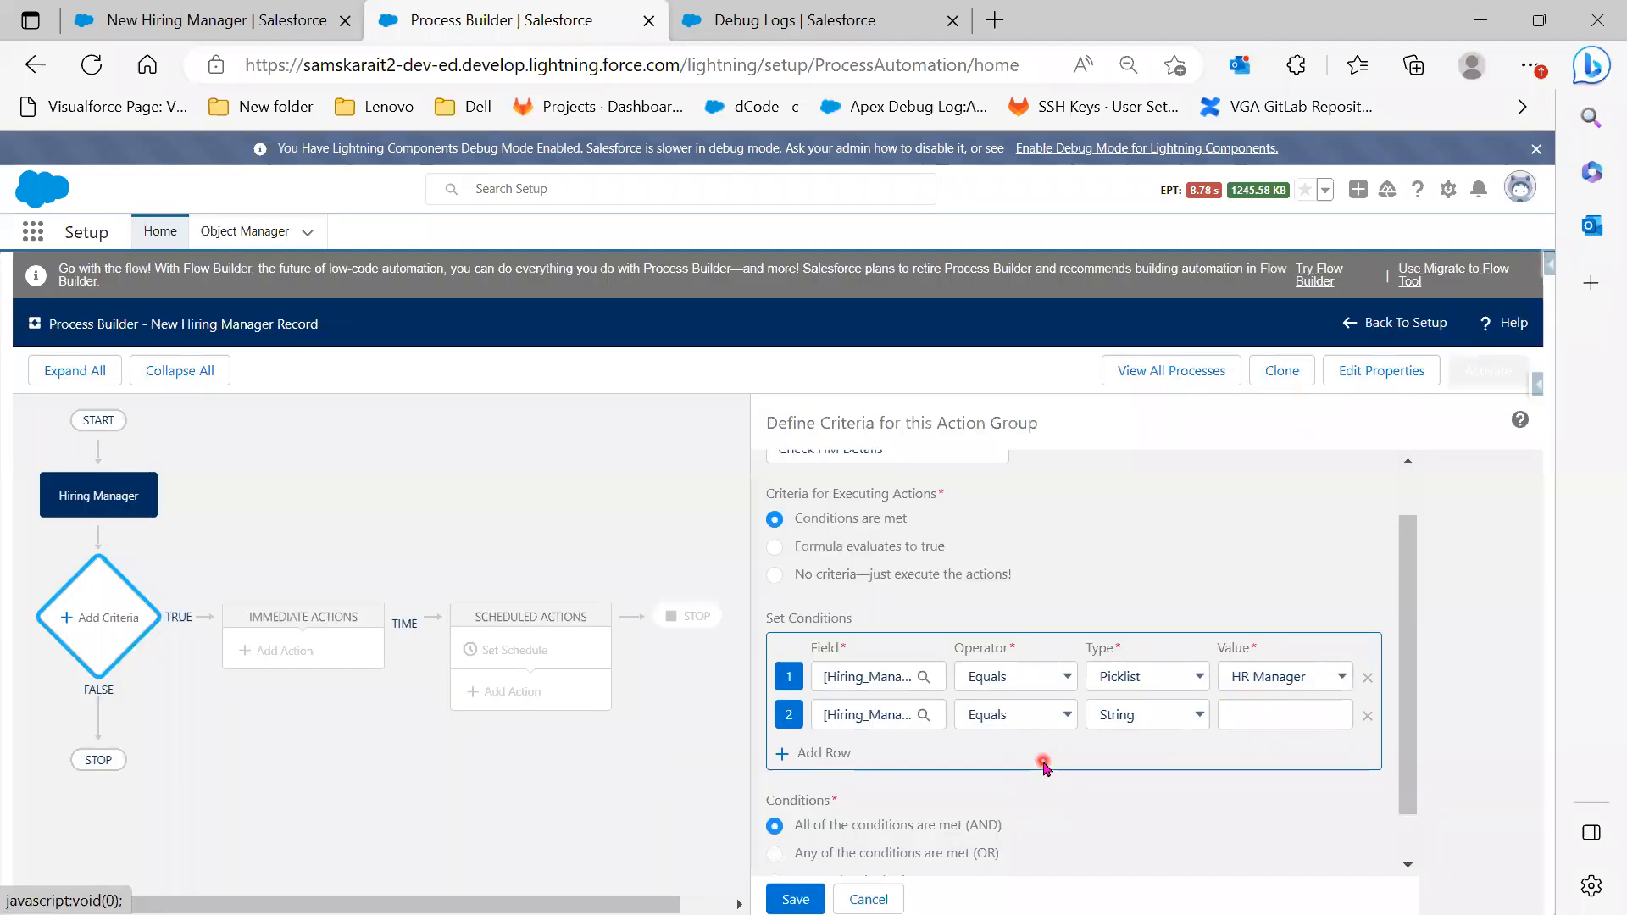
Make row 2 test Does not equal the Global Constant $GlobalConstant.Null
left_click(1028, 716)
left_click(1035, 762)
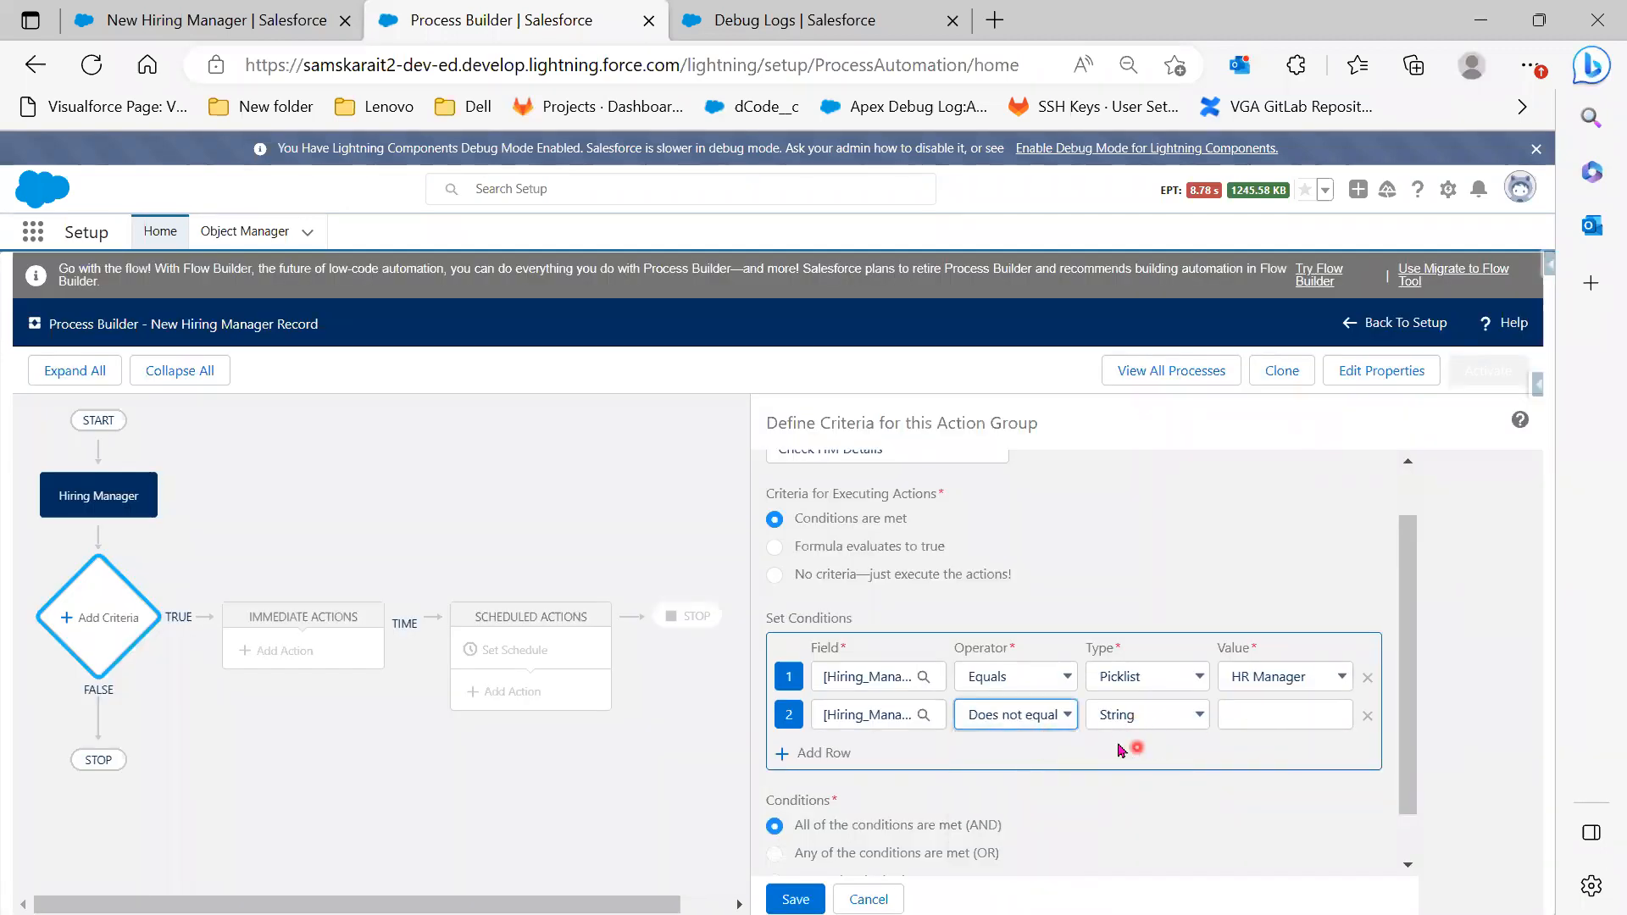
left_click(1077, 811)
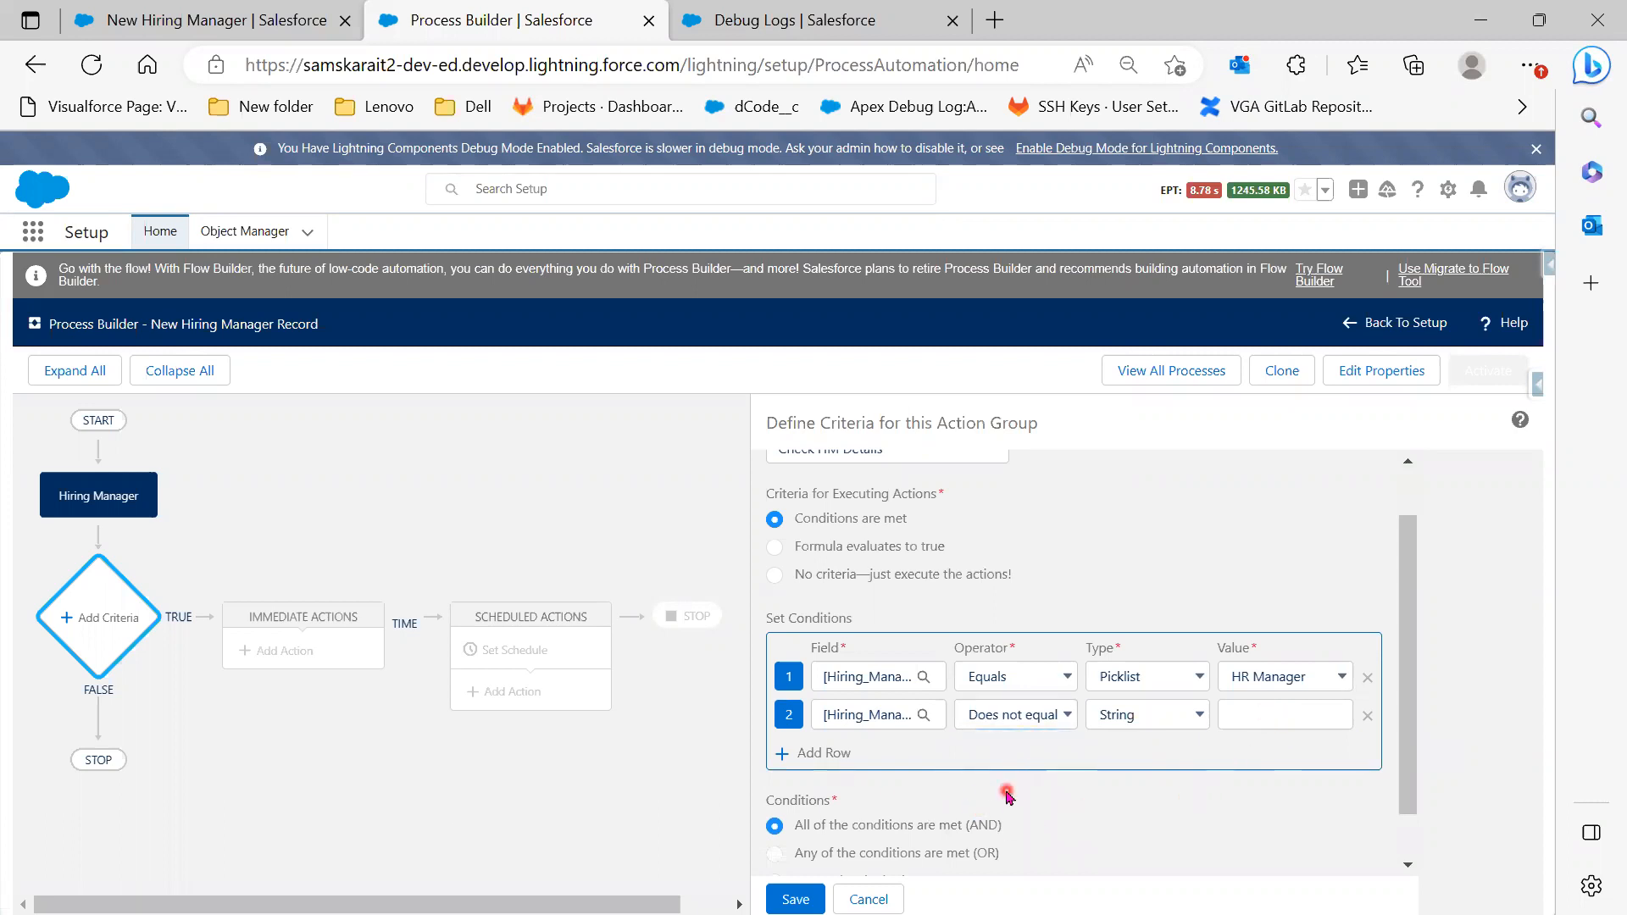
left_click(787, 899)
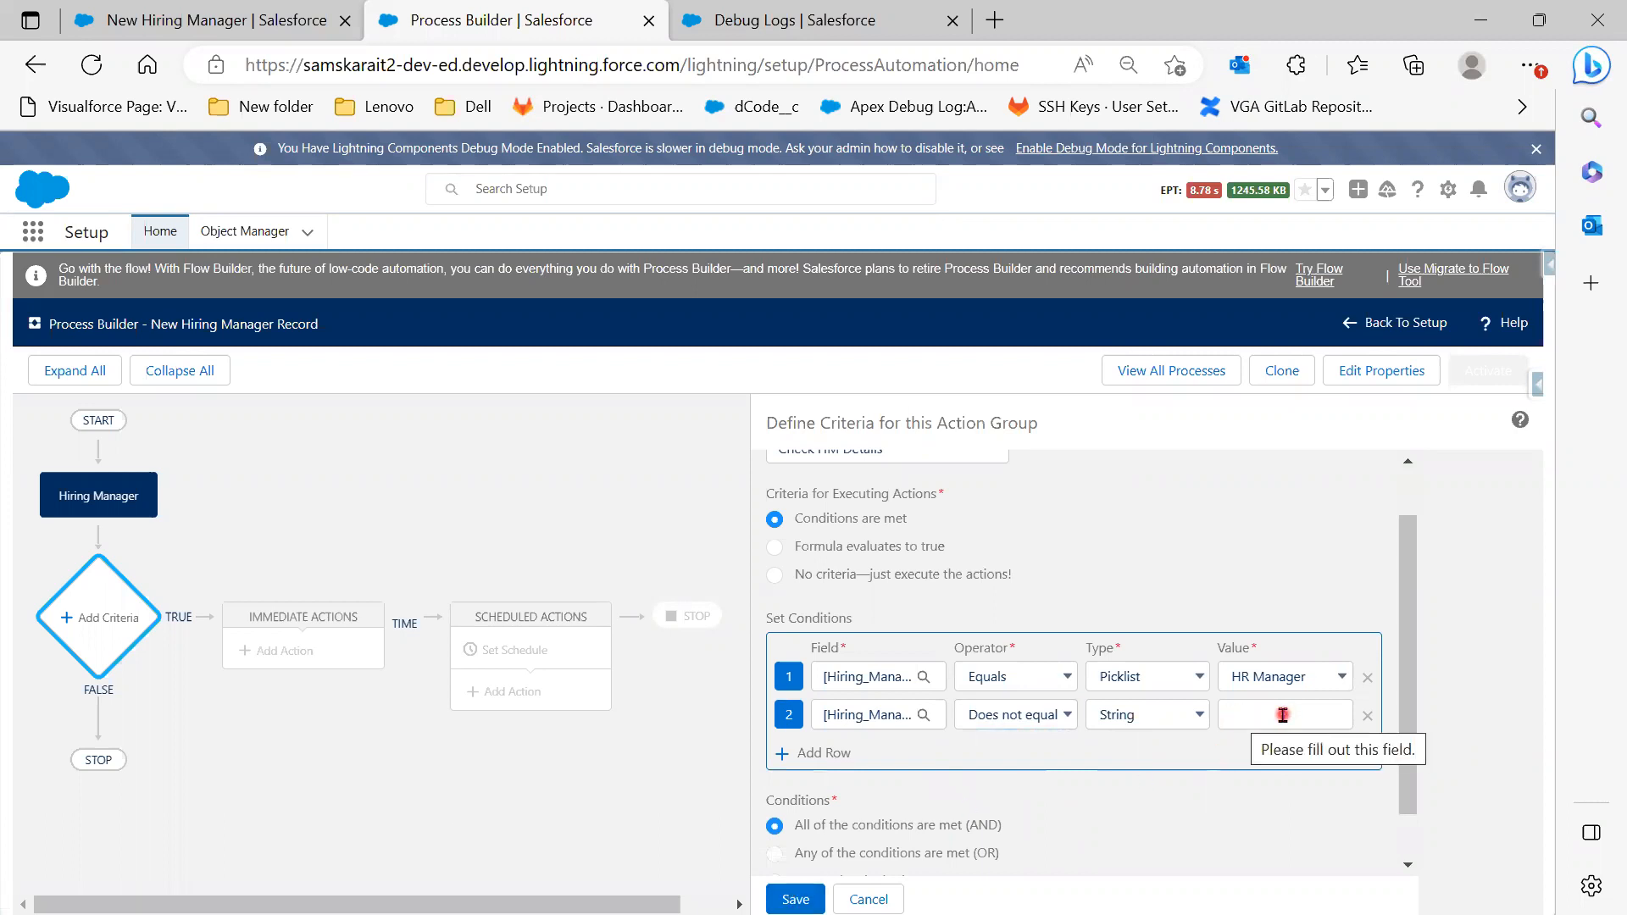
left_click(1129, 714)
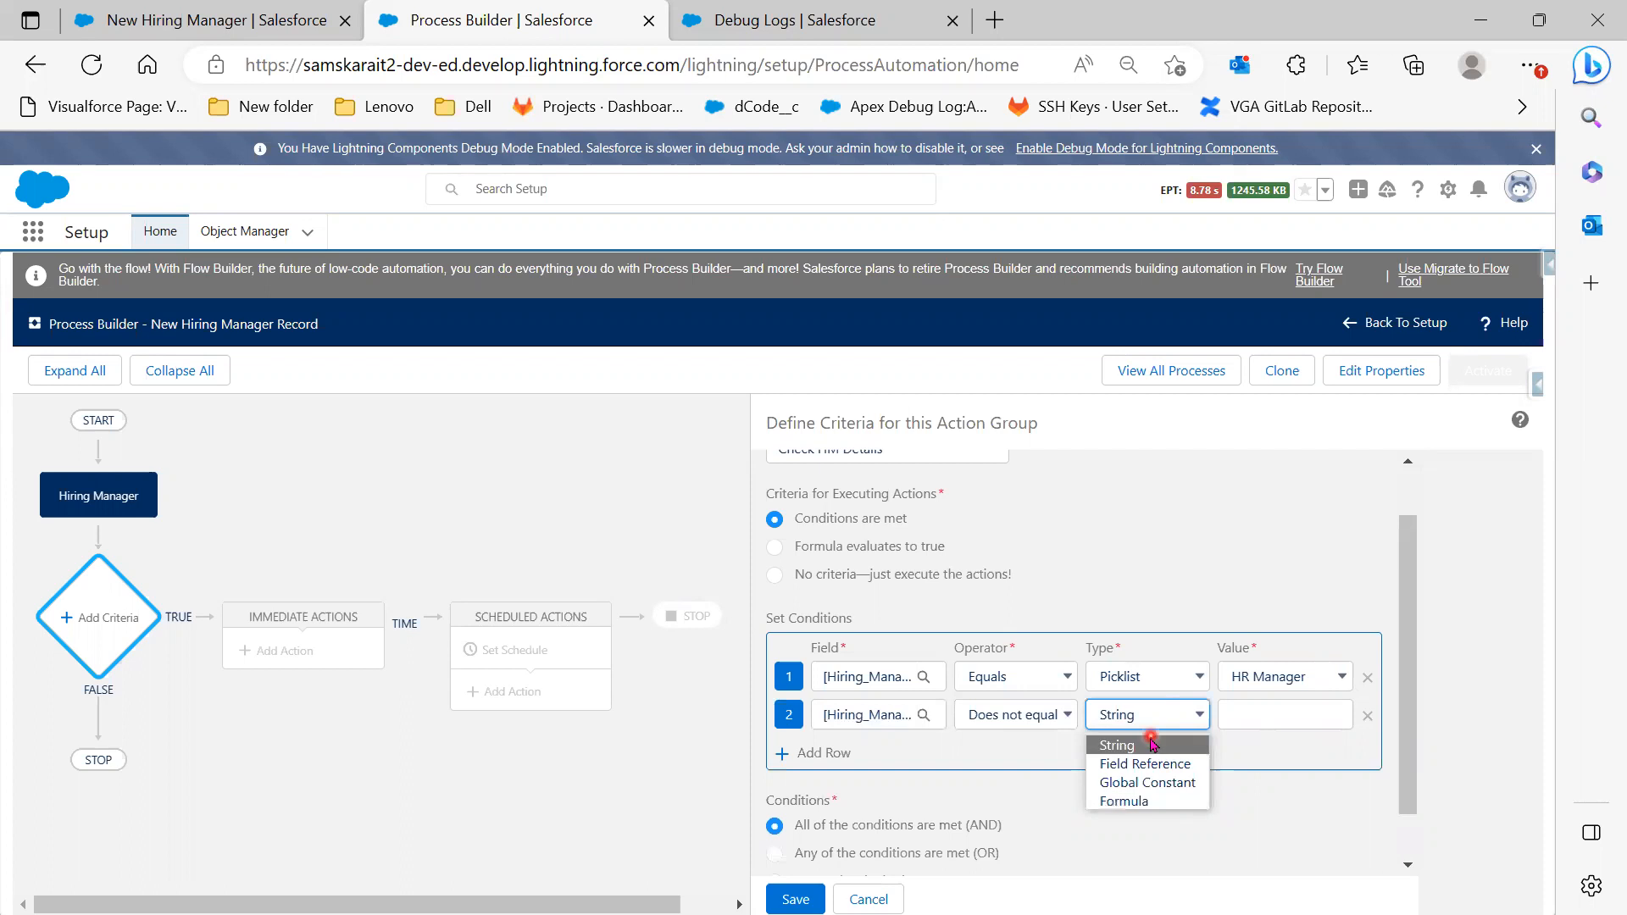
left_click(1183, 782)
left_click(1336, 720)
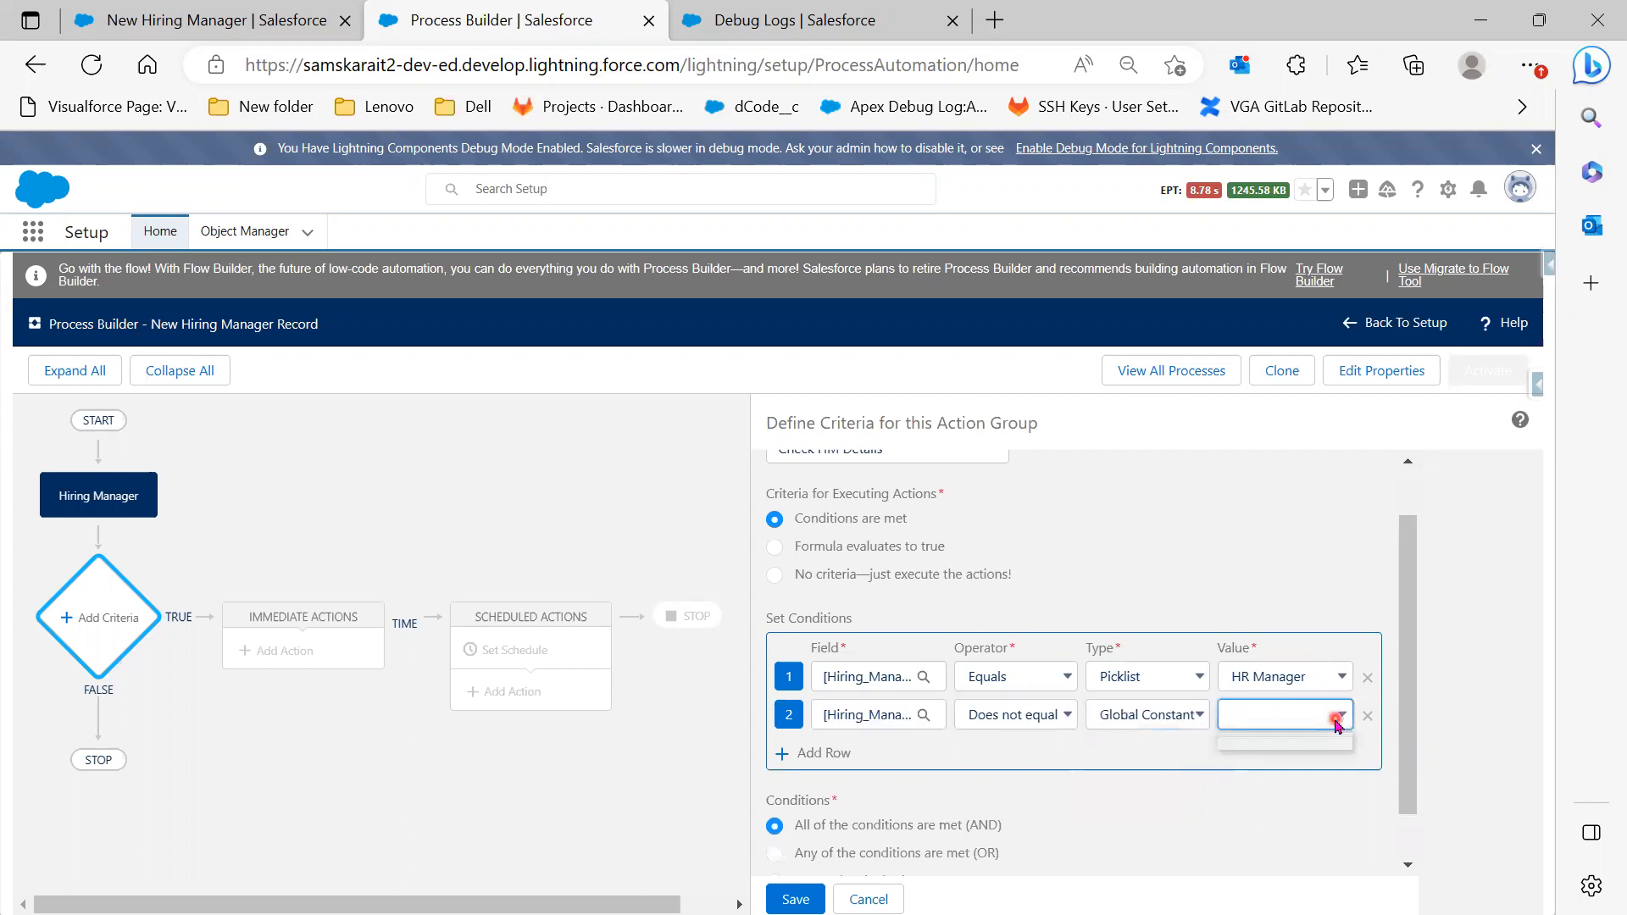
left_click(1337, 719)
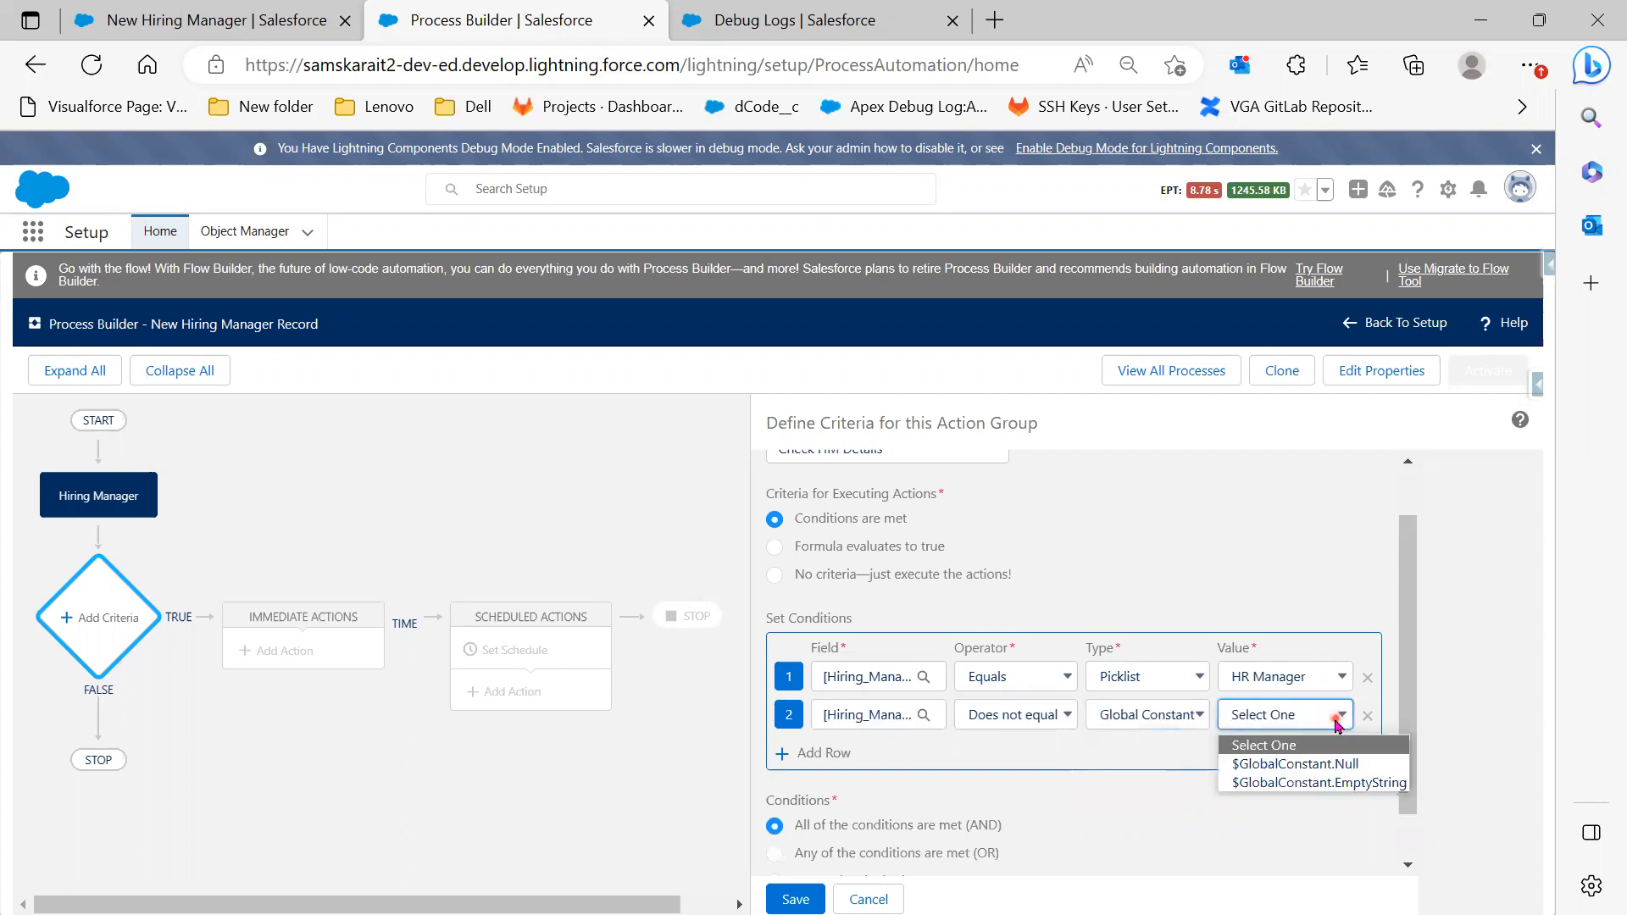
left_click(1365, 763)
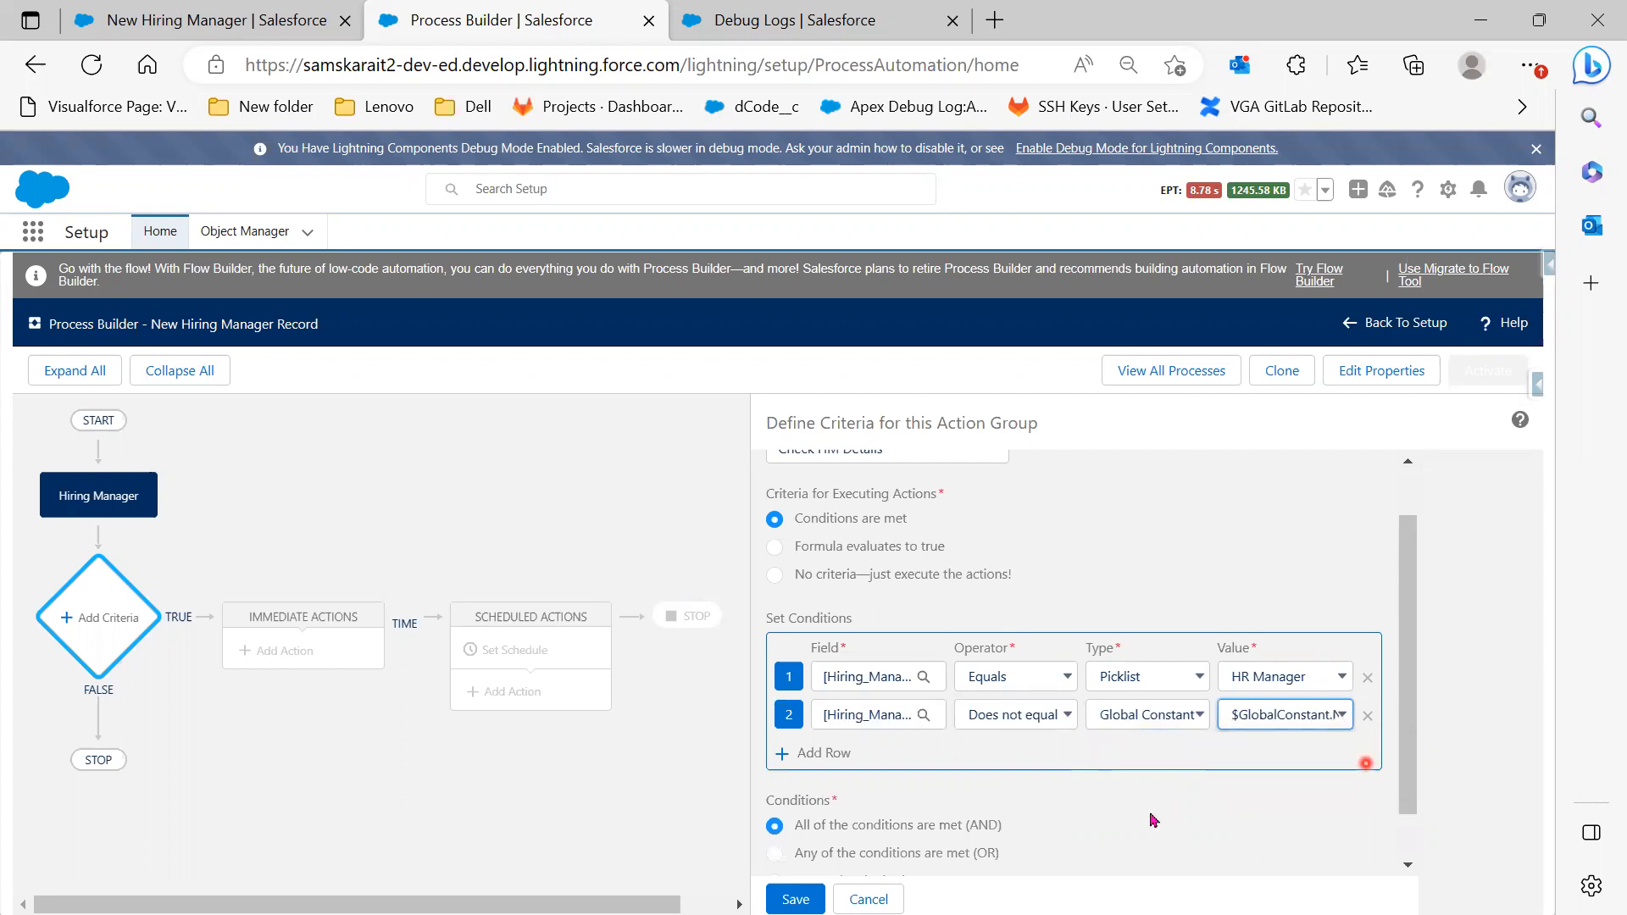
left_click(1147, 710)
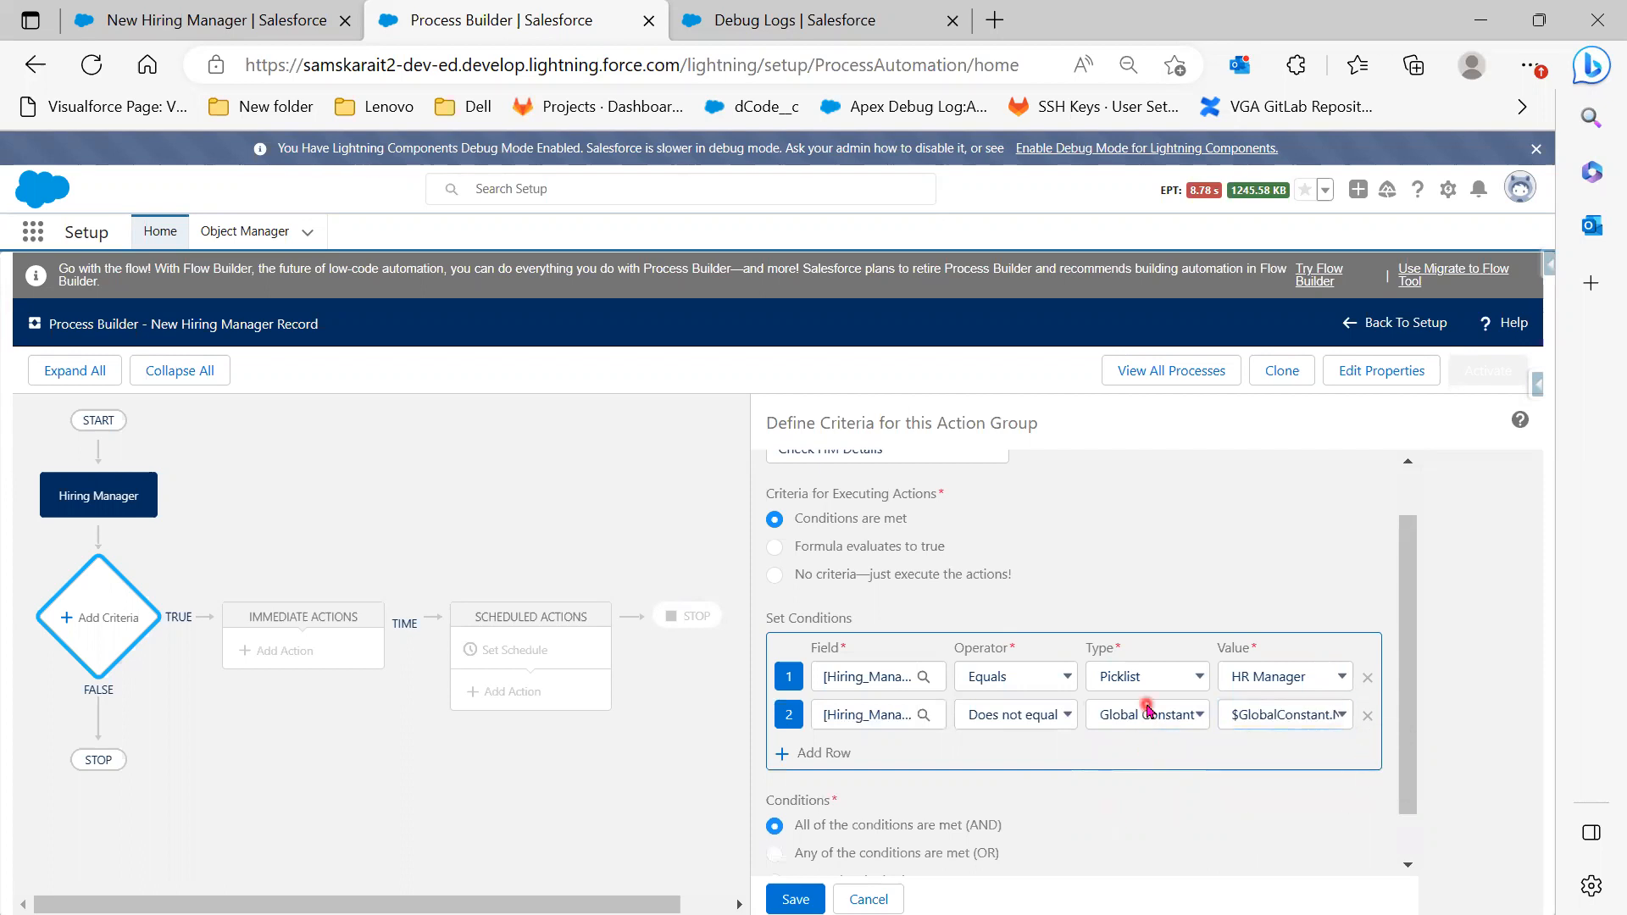
left_click(1334, 716)
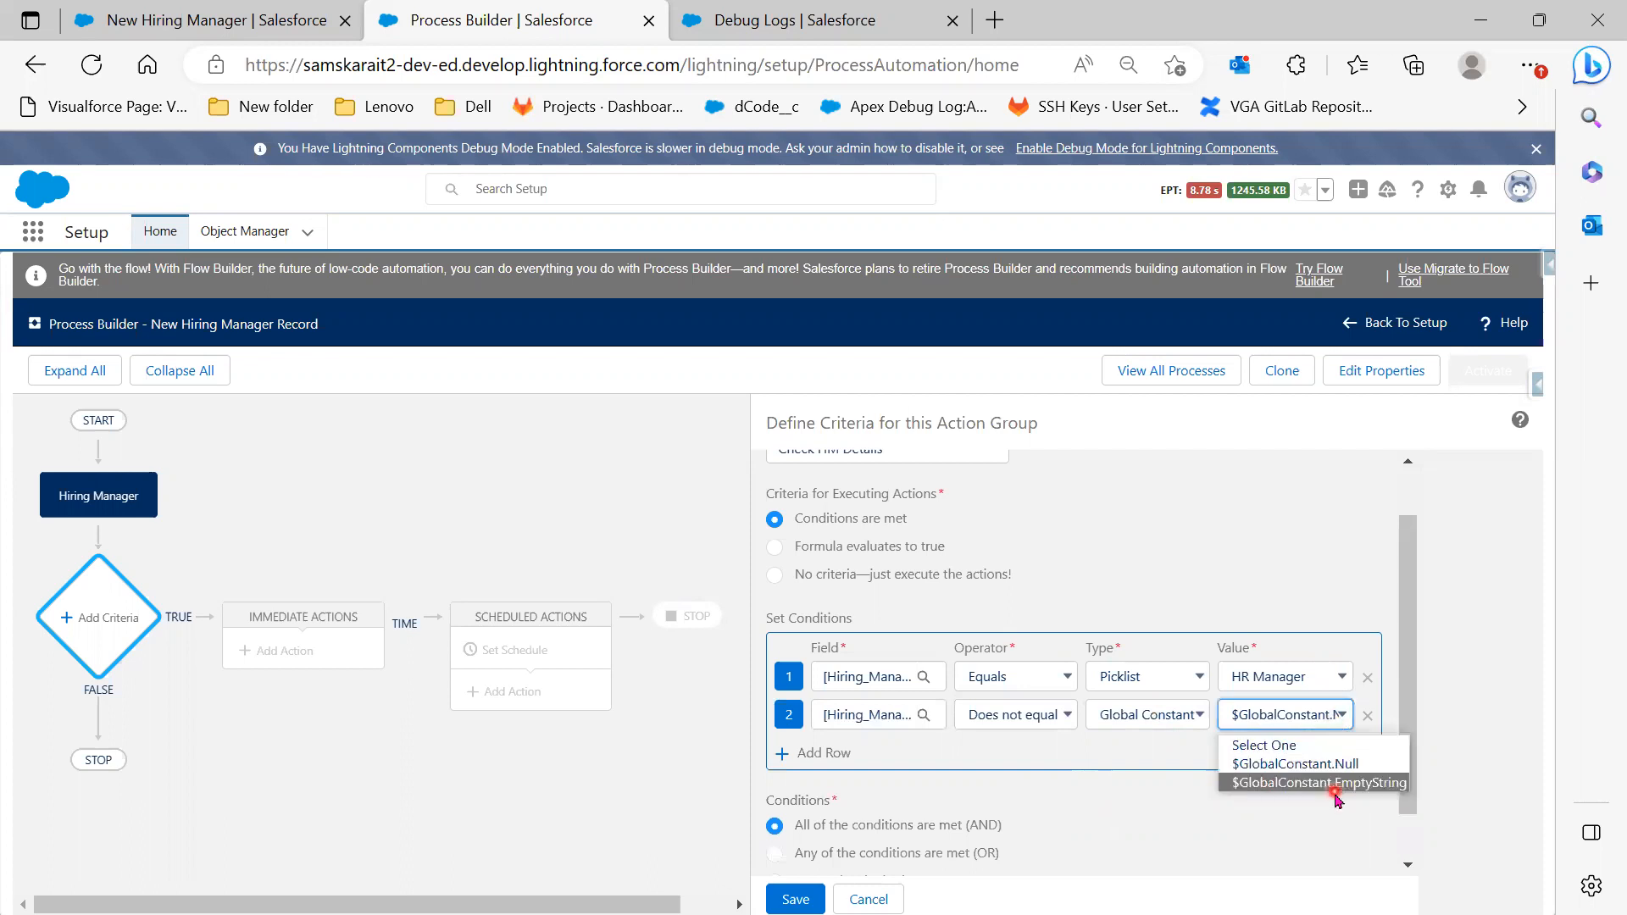
left_click(1111, 811)
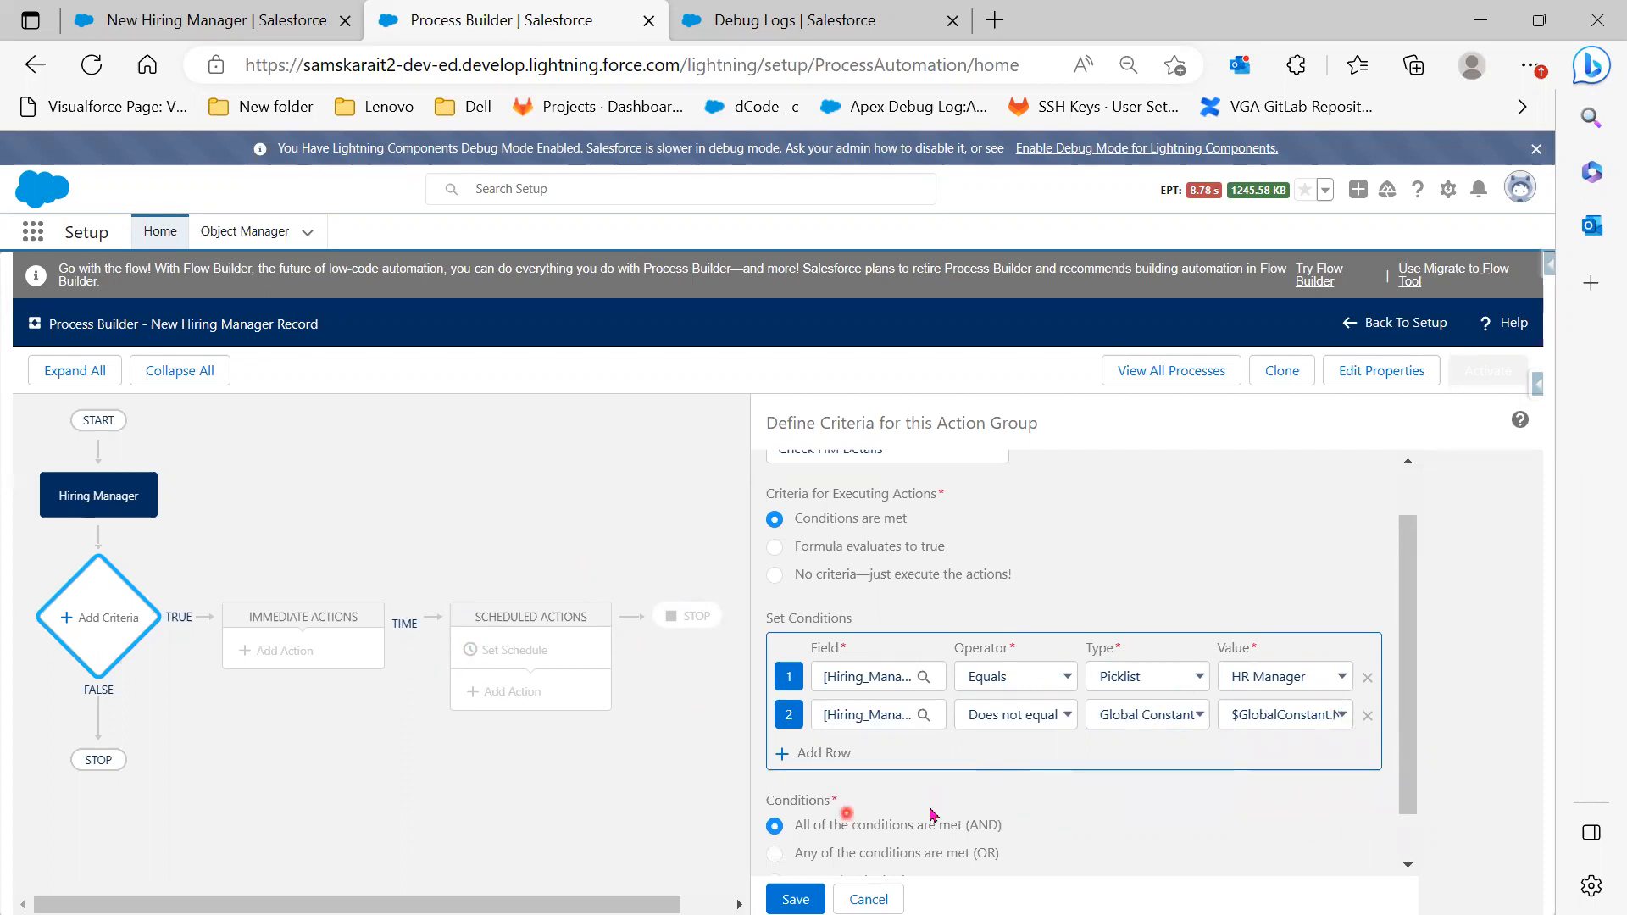
left_click(1175, 720)
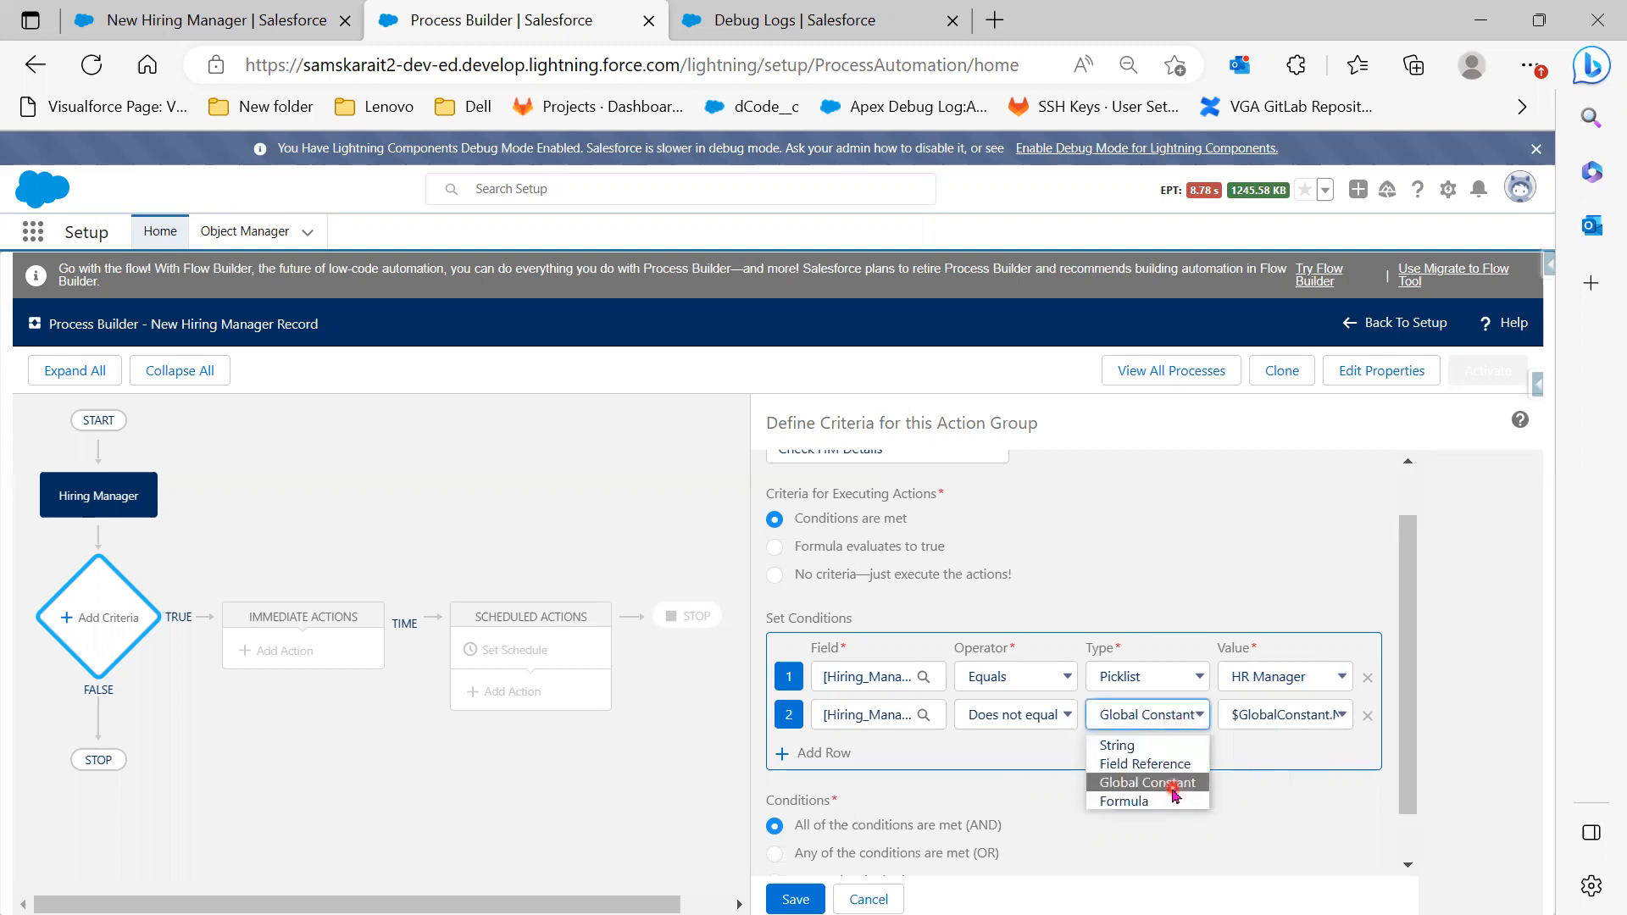
left_click(1013, 794)
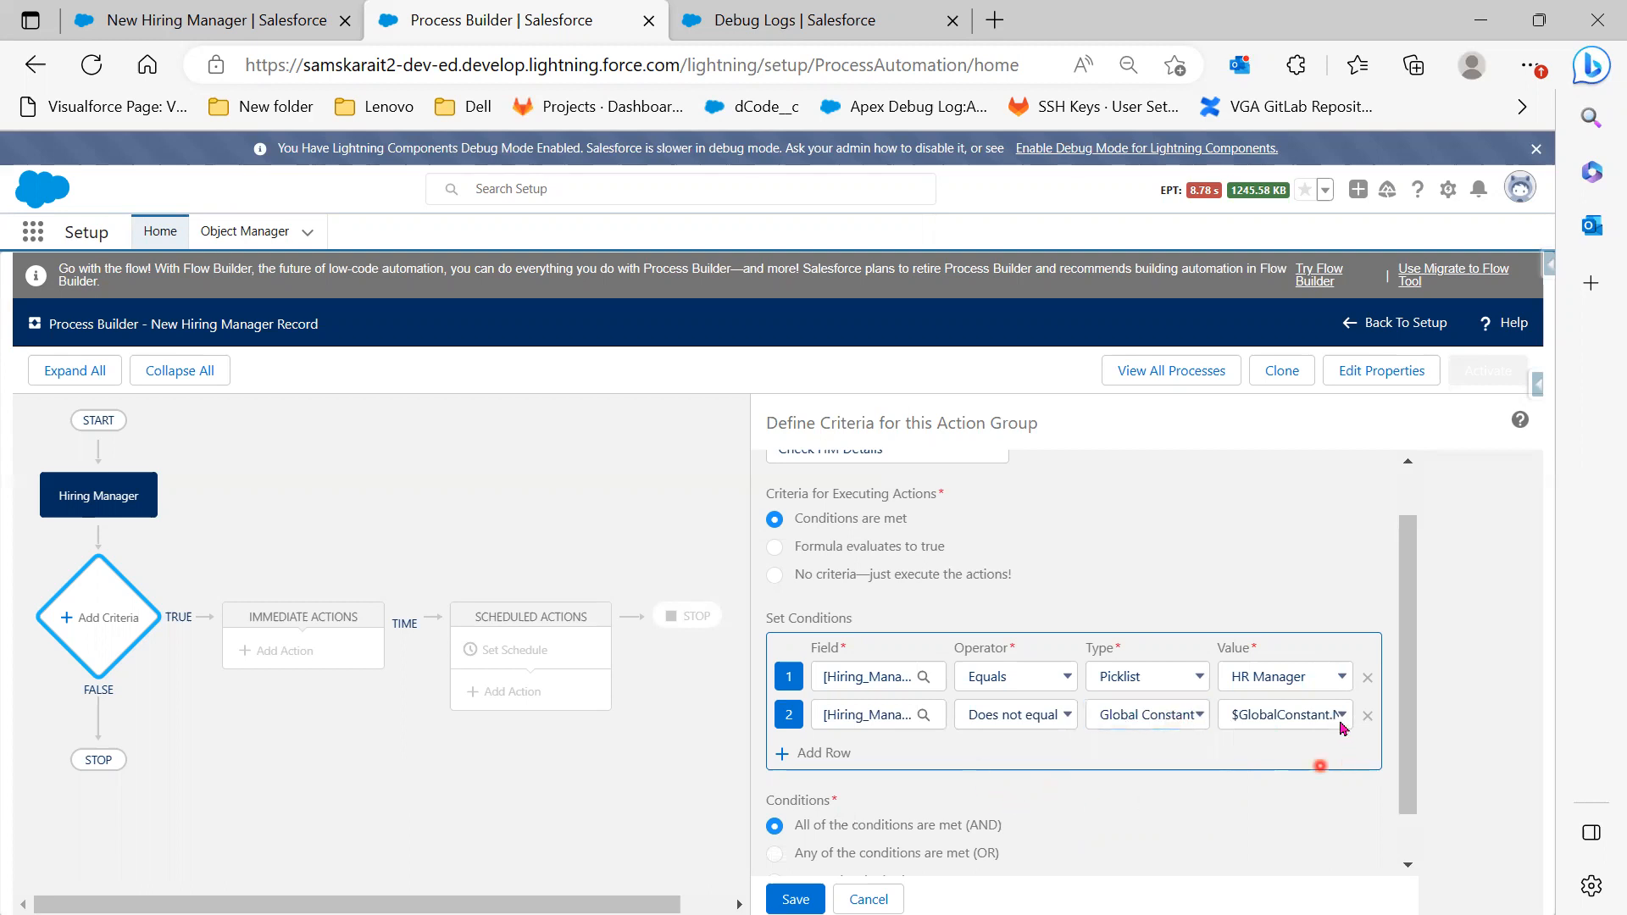
scroll(1137, 860, "down", 1)
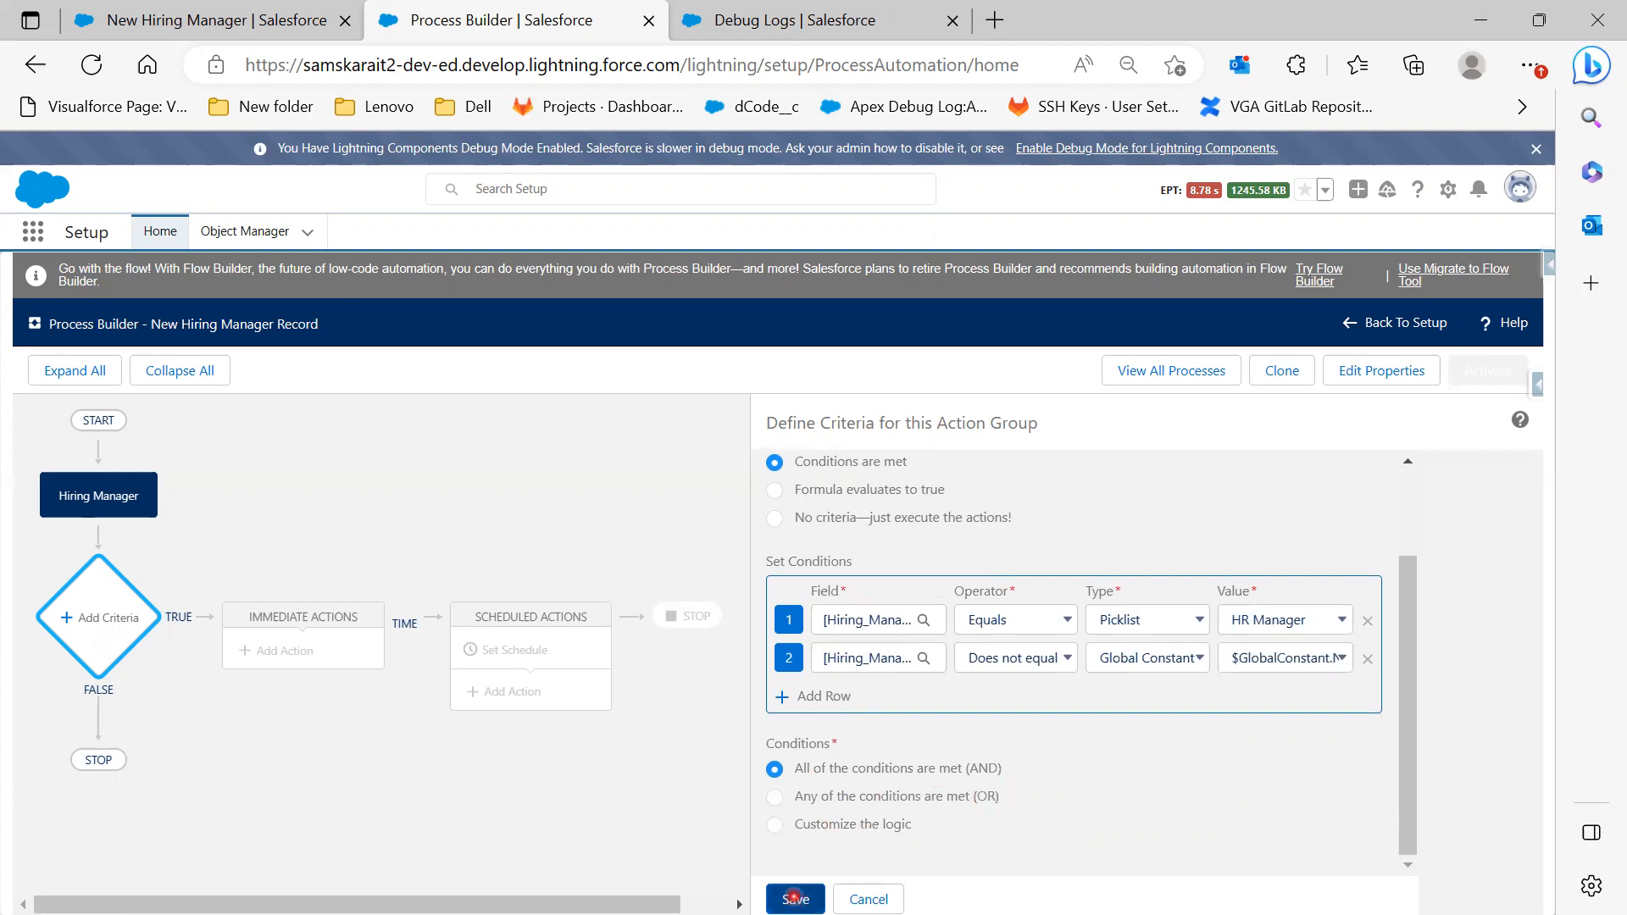
Save the Check HM Details criteria and add an Email Alerts action named HM Email Alert
left_click(794, 898)
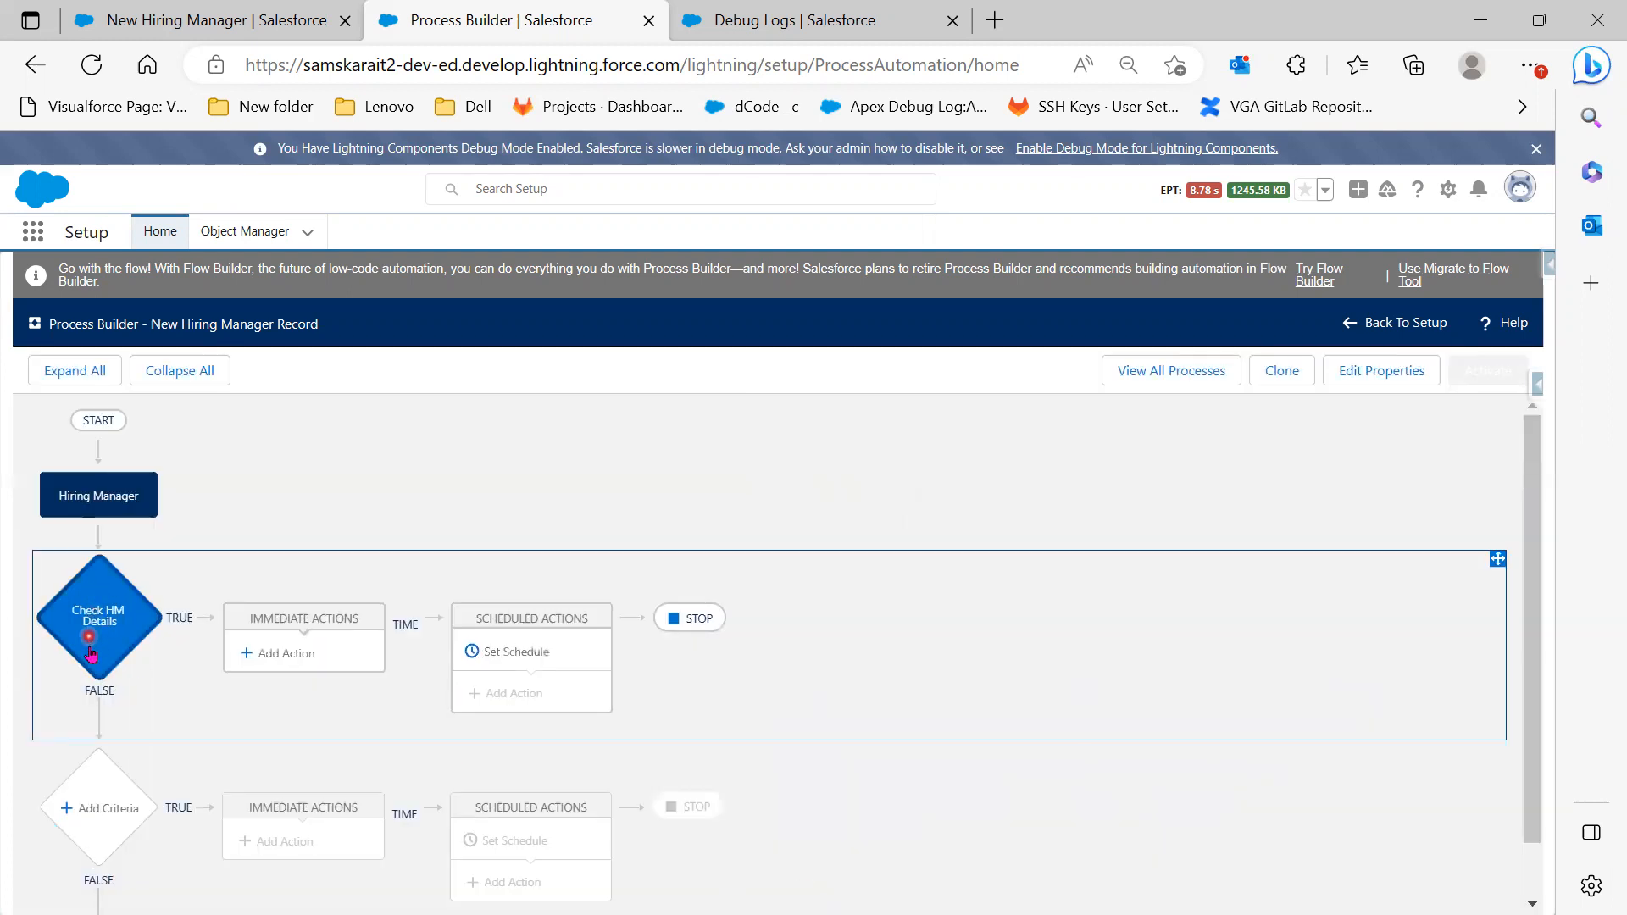
left_click(305, 654)
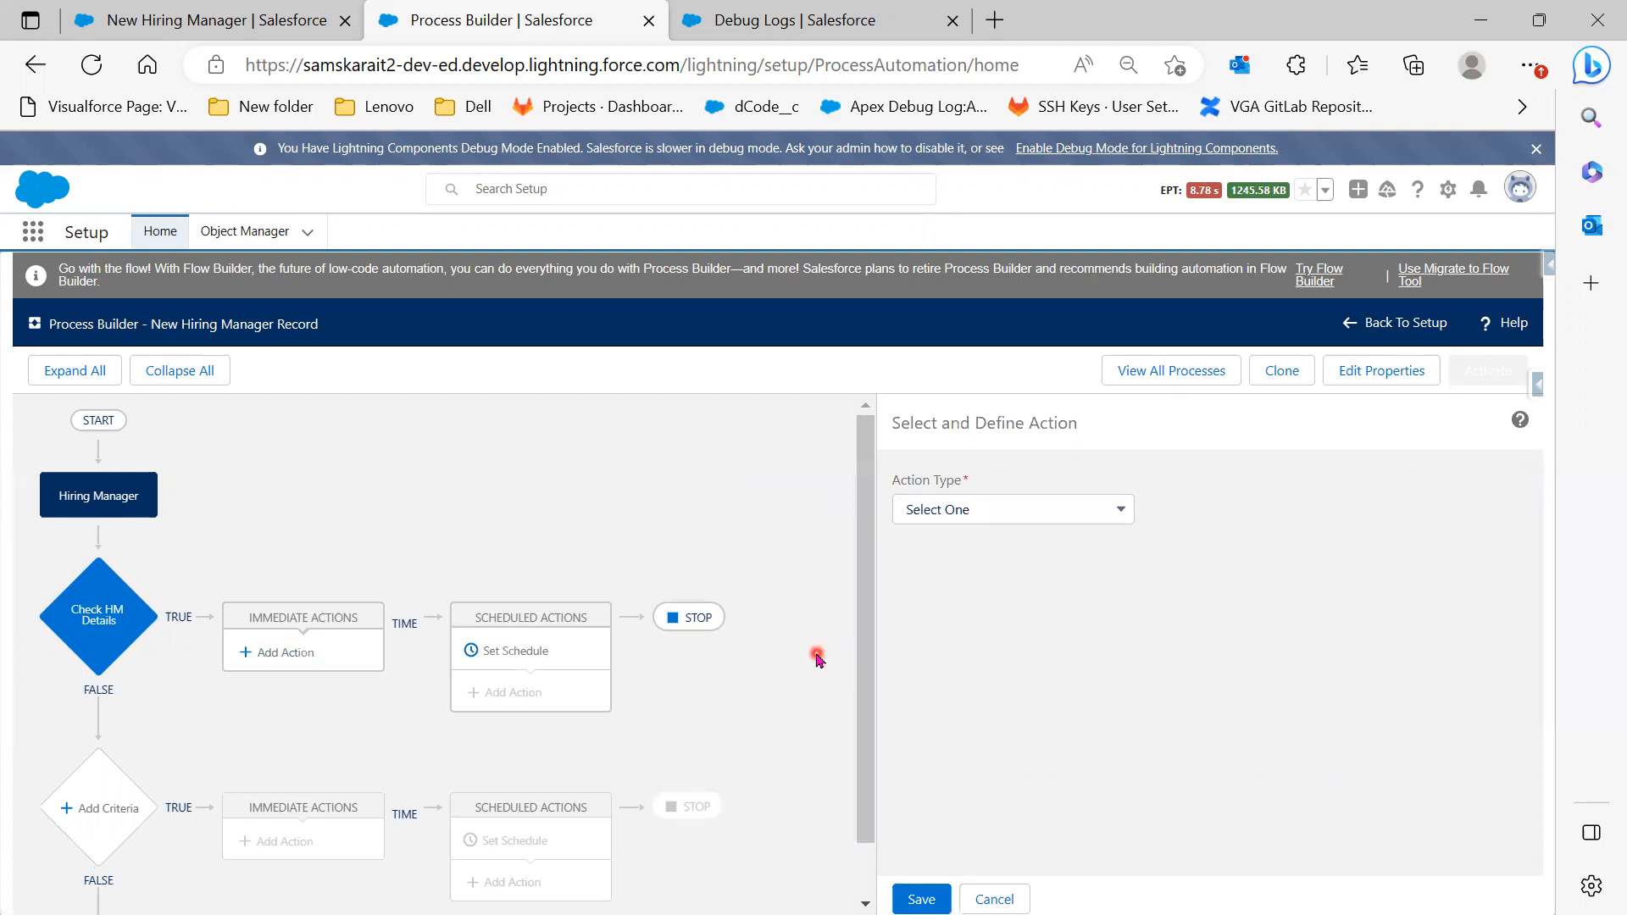
left_click(1038, 522)
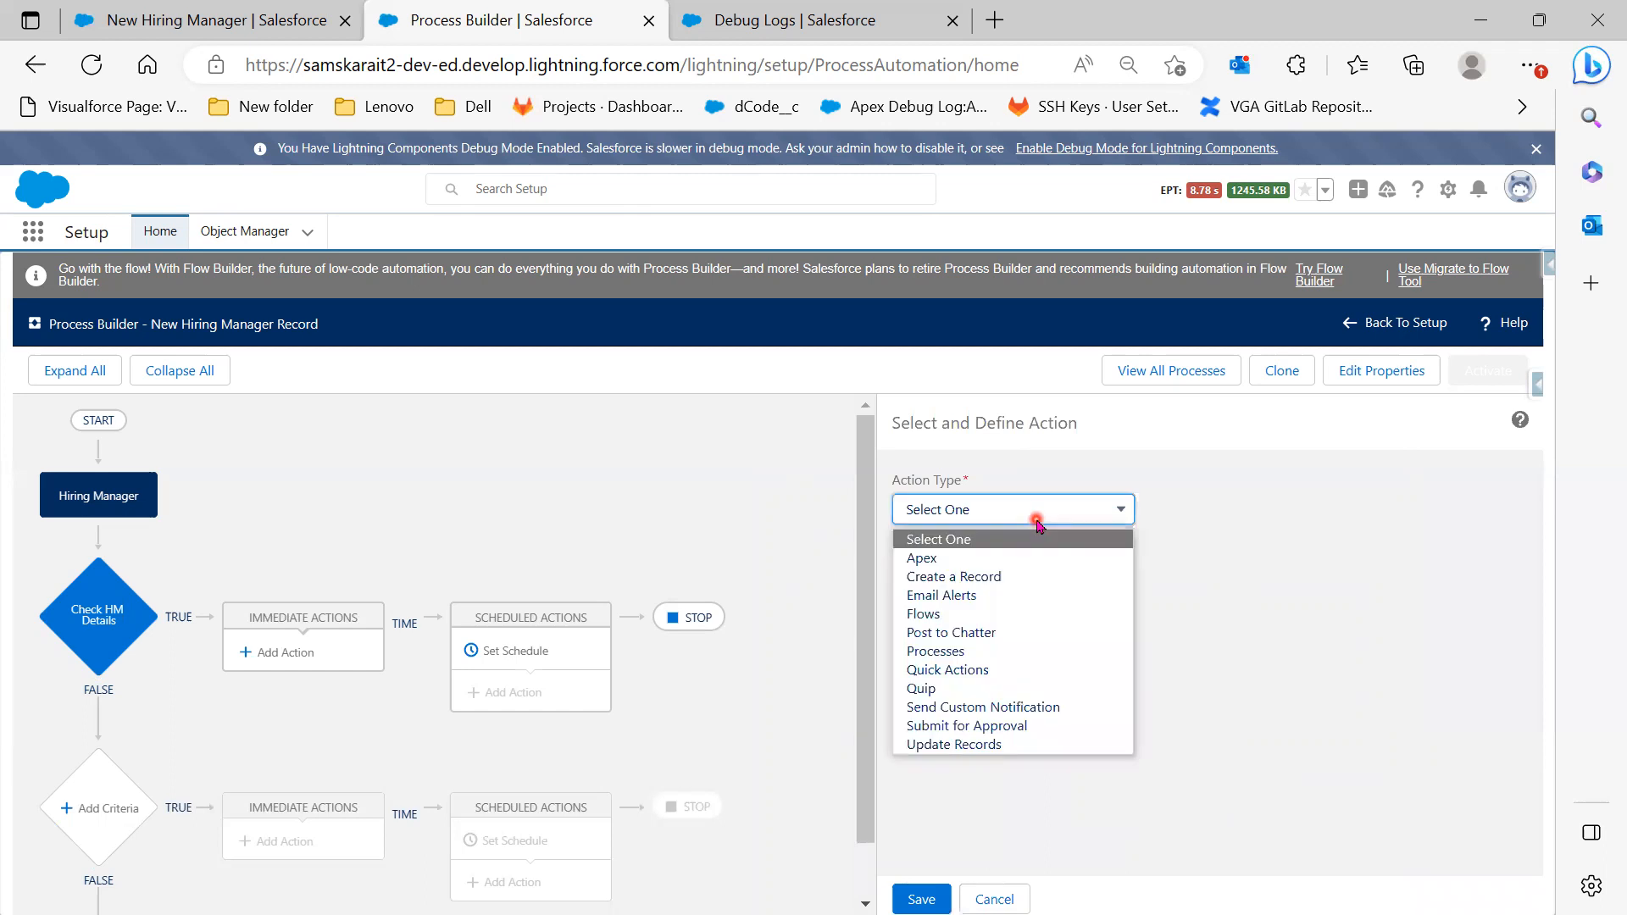
left_click(1025, 598)
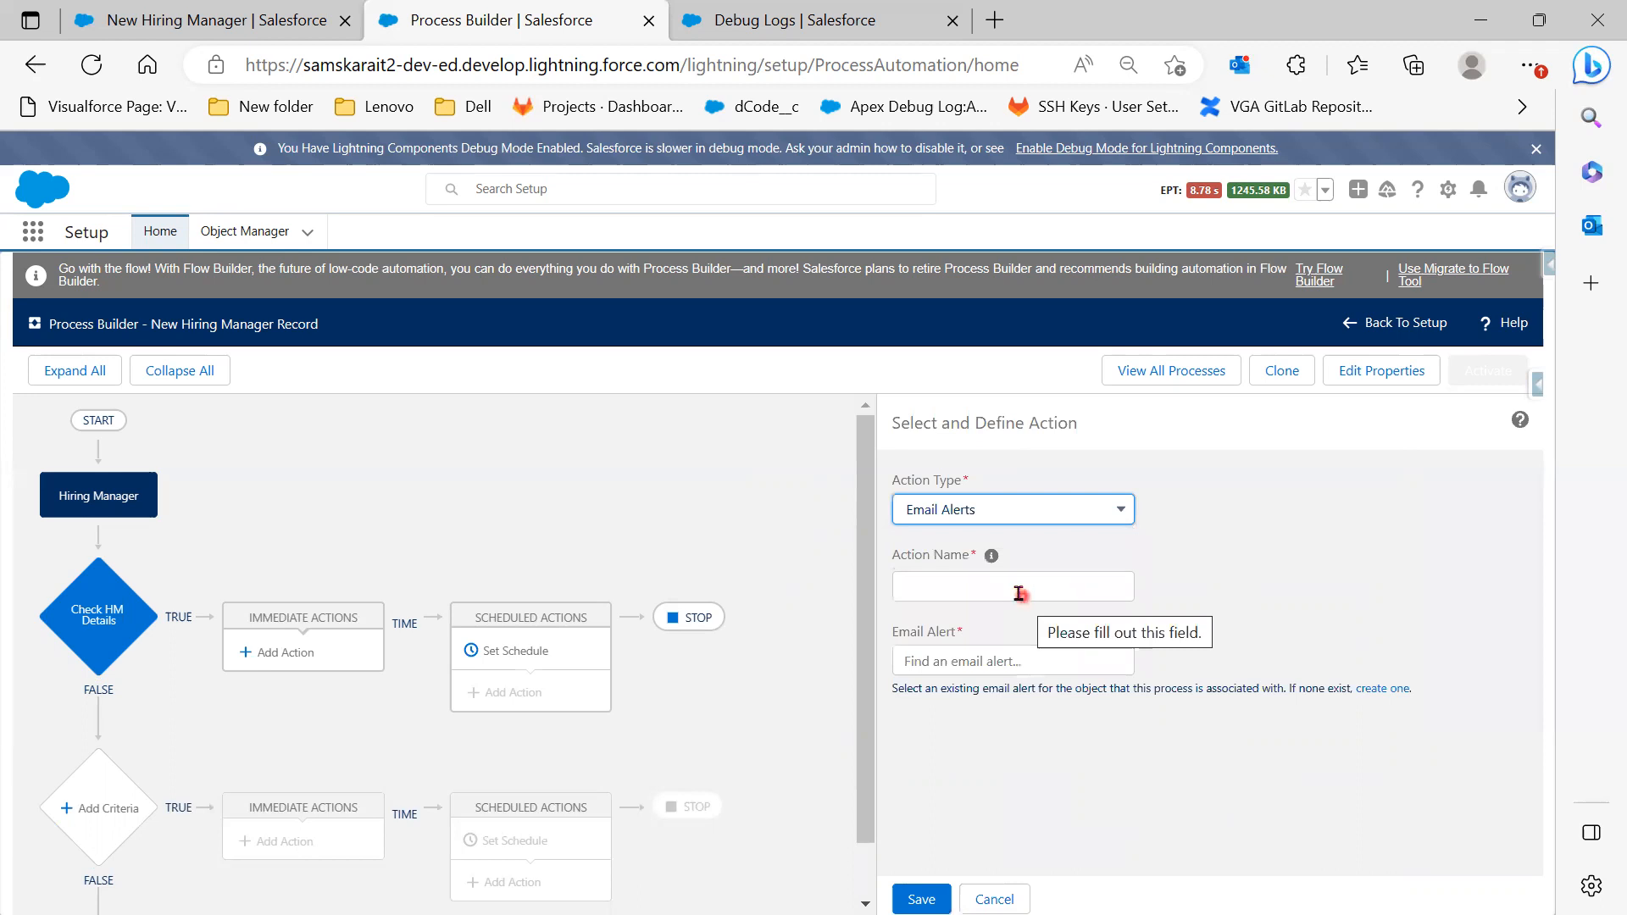
left_click(993, 587)
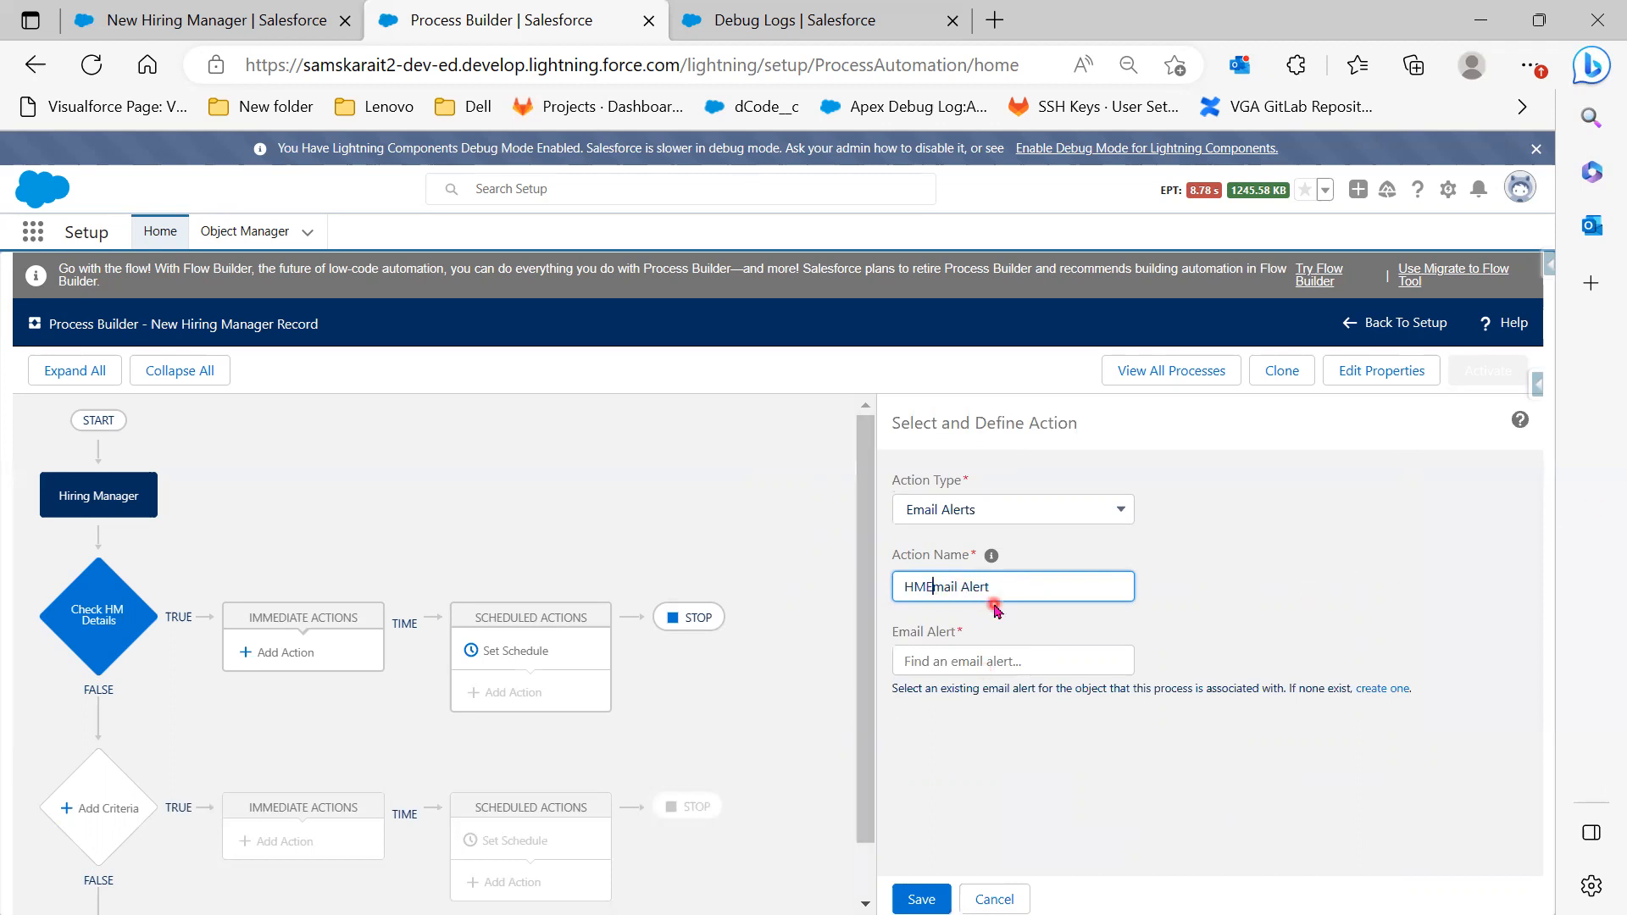
left_click(996, 659)
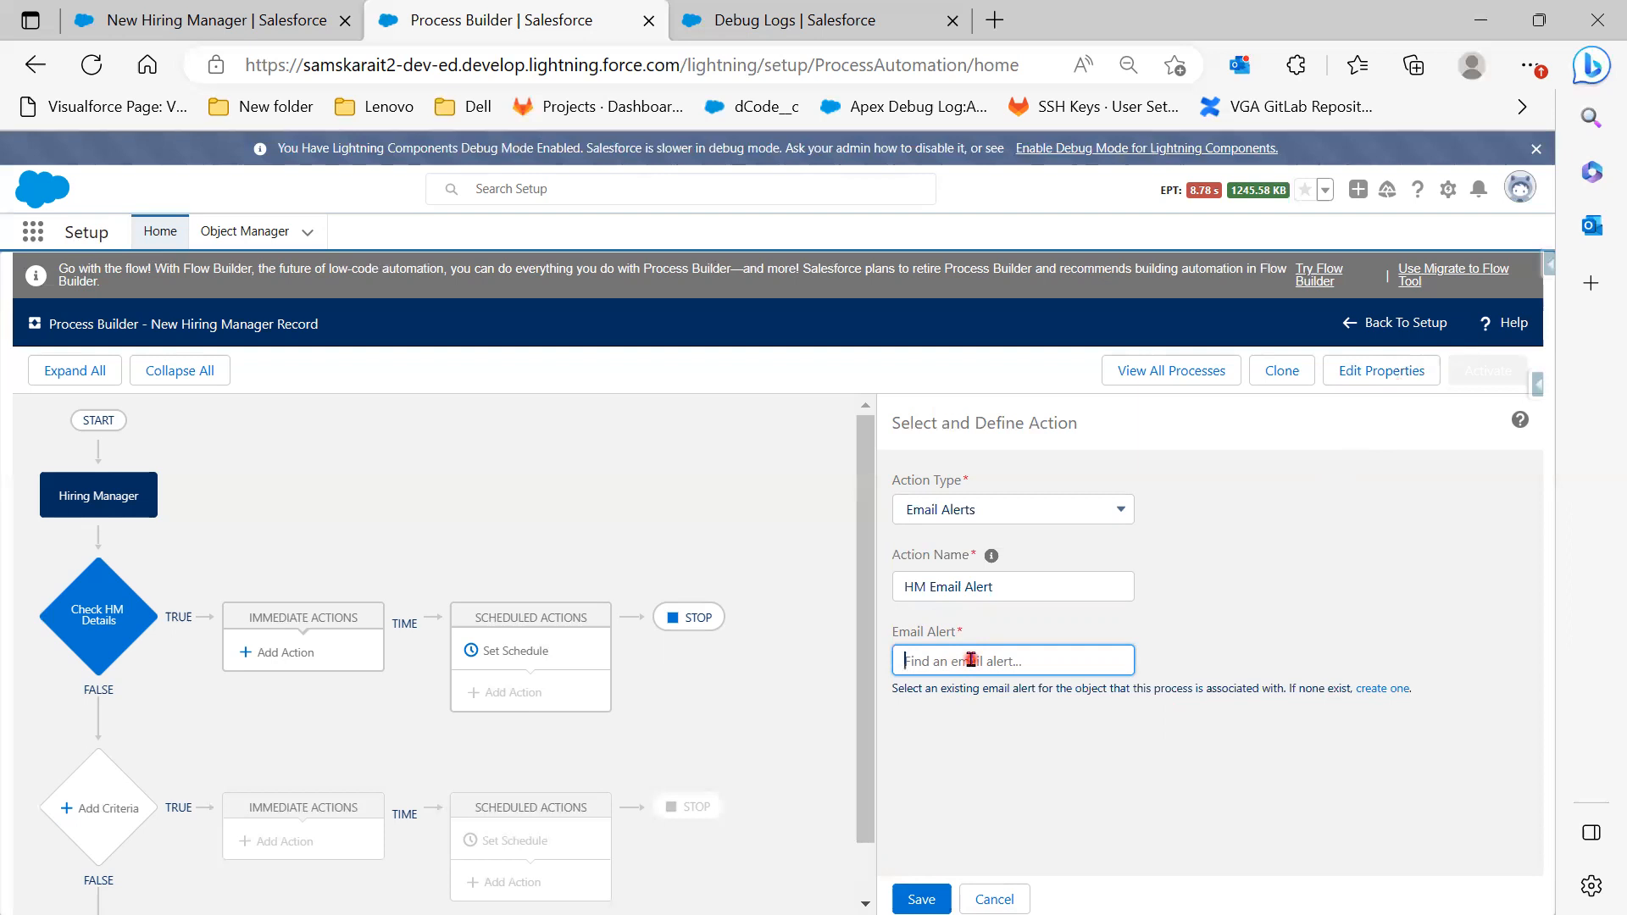
Close the unsaved New Hiring Manager form and start a Quick Find search on the Debug Logs page
left_click(208, 20)
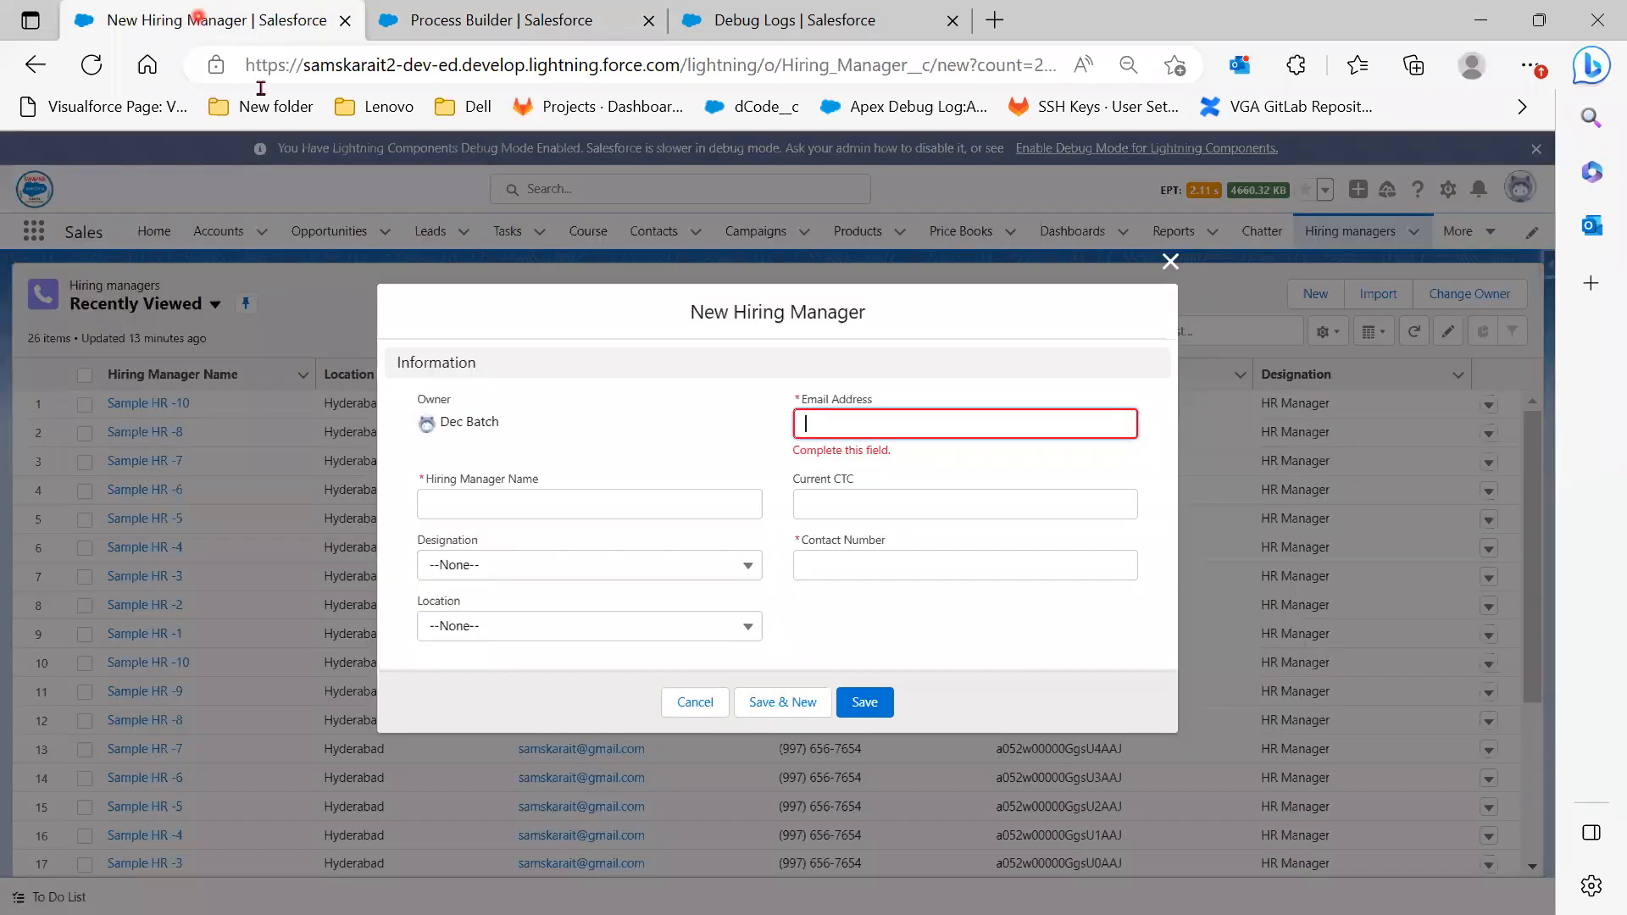
left_click(1170, 261)
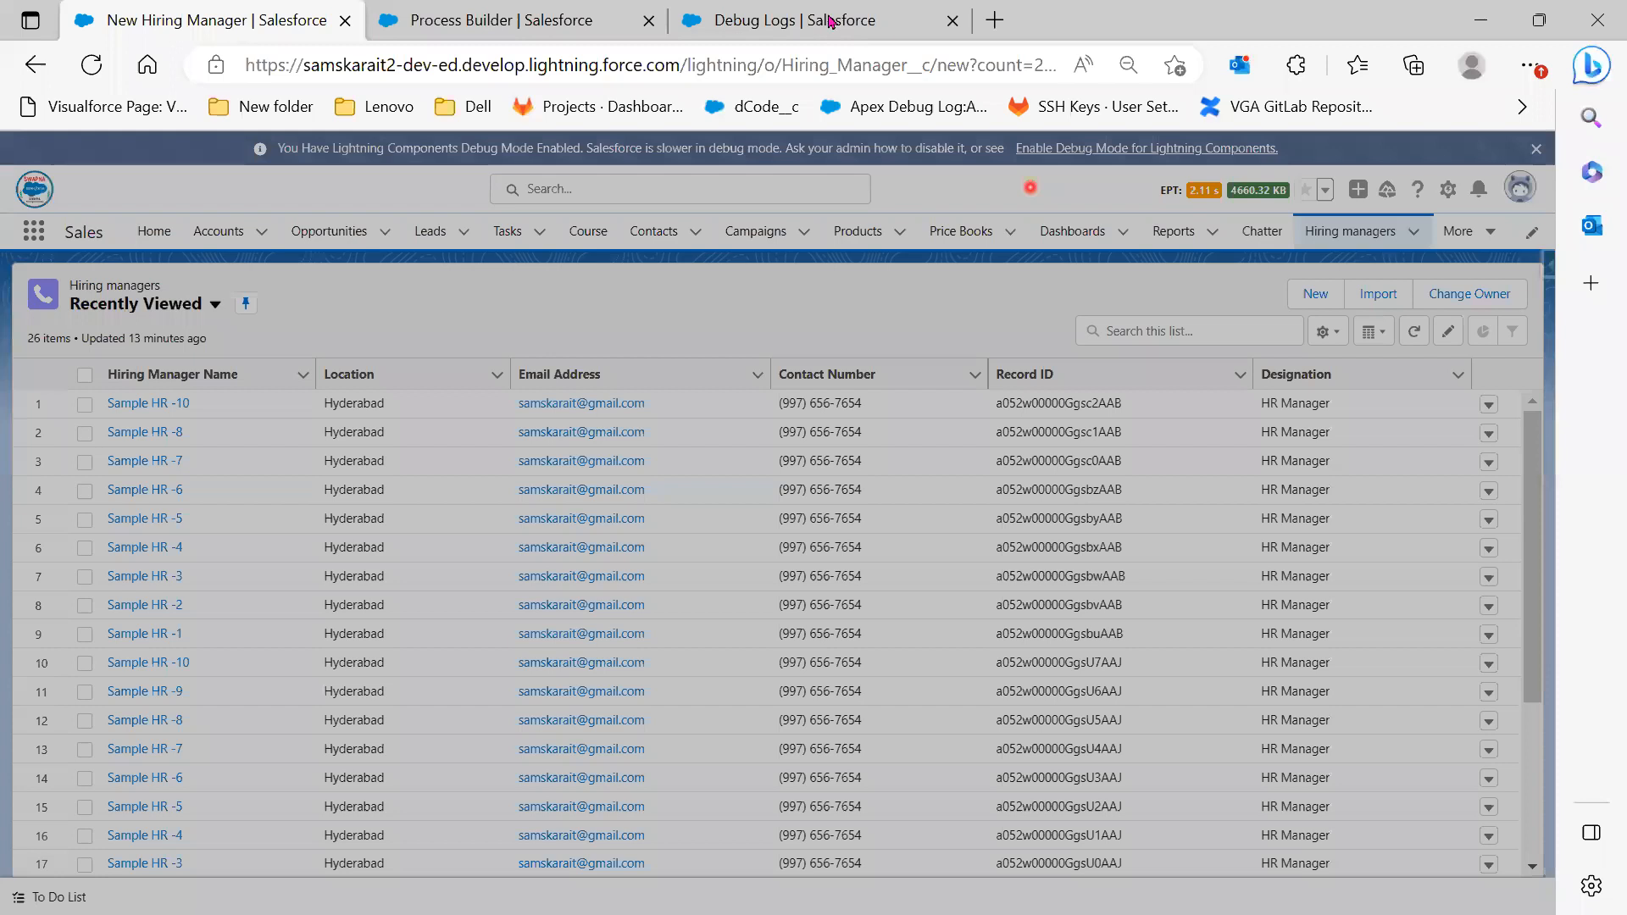
left_click(830, 20)
scroll(218, 377, "up", 10)
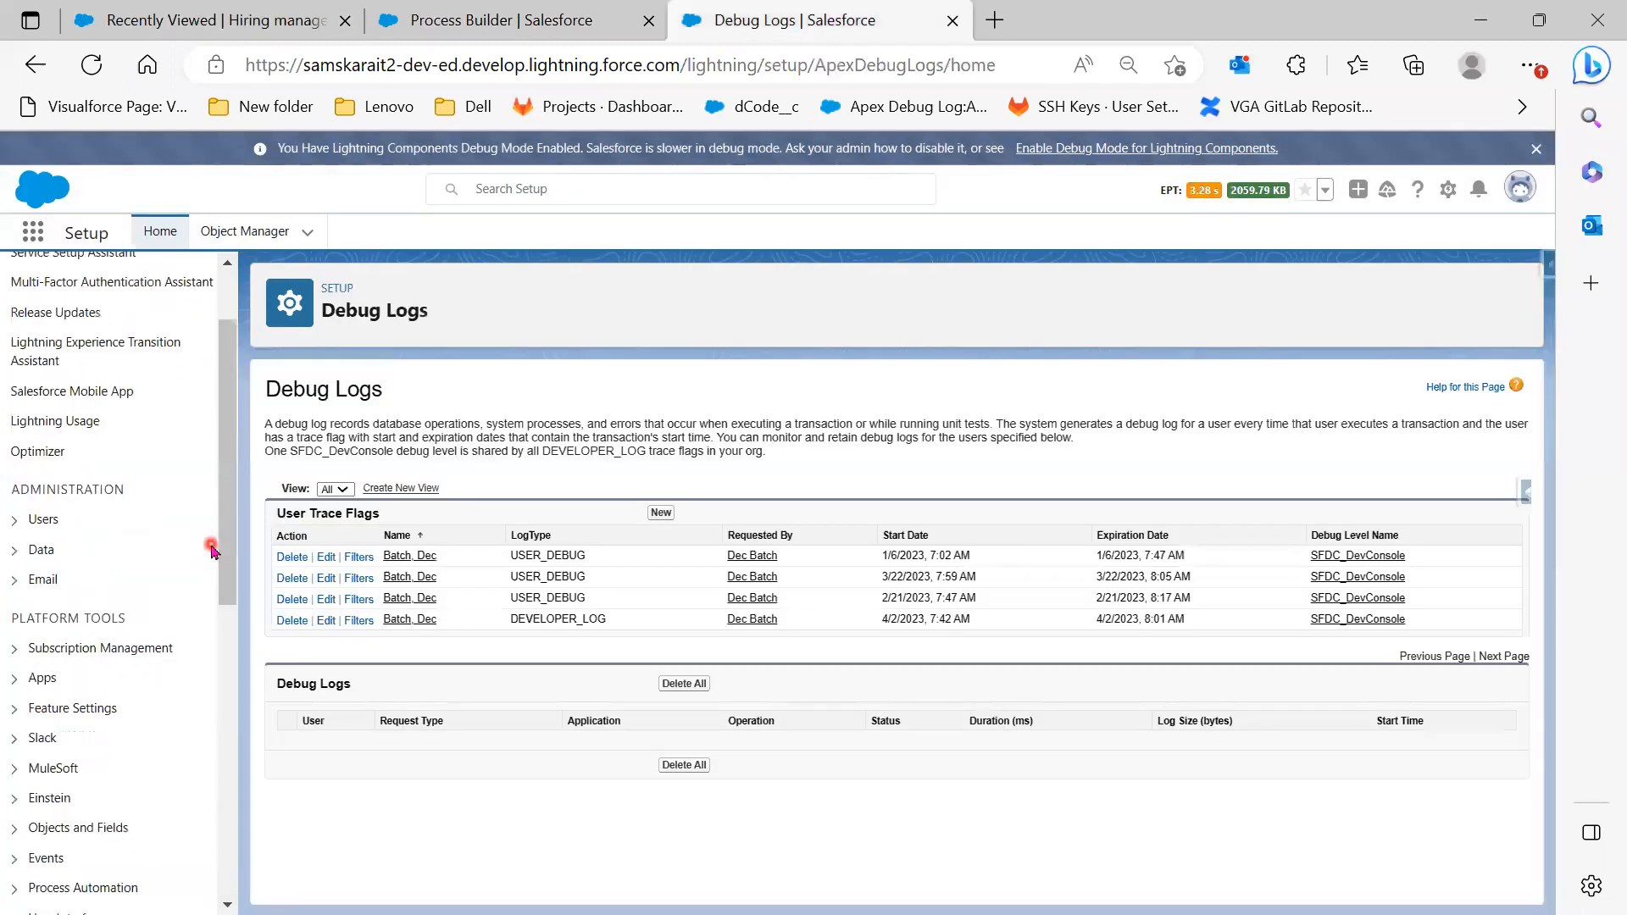
left_click(100, 291)
type("E")
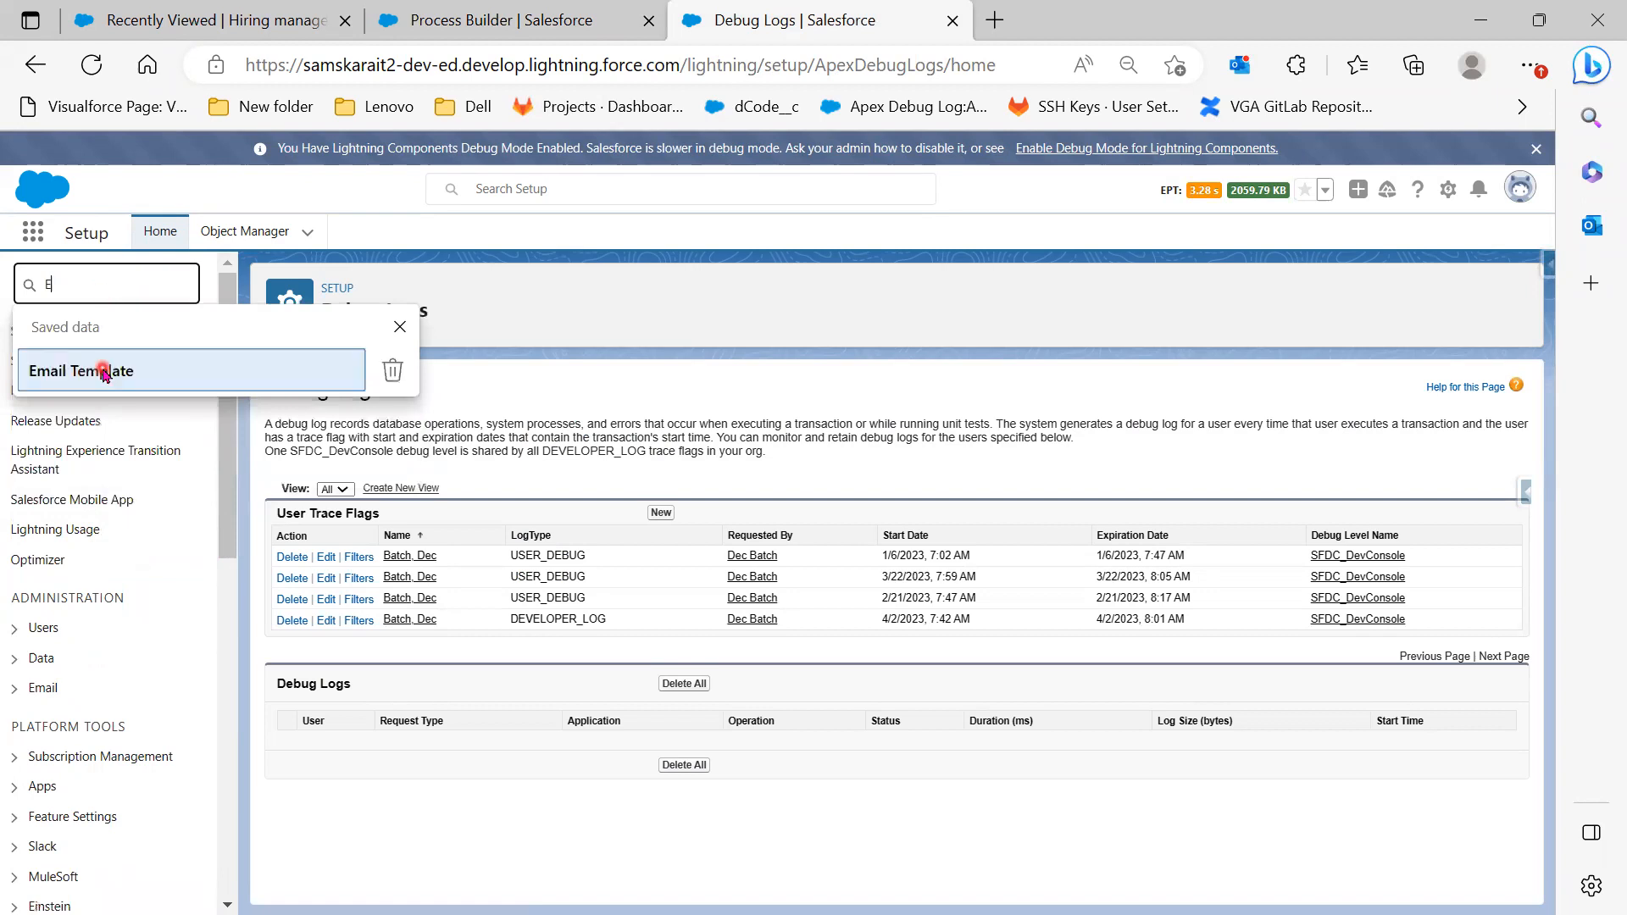
Find the On Boarding Notification template in Salesforce Folder via Quick Find 'Email Template' and copy its name
left_click(103, 367)
type("mail Template")
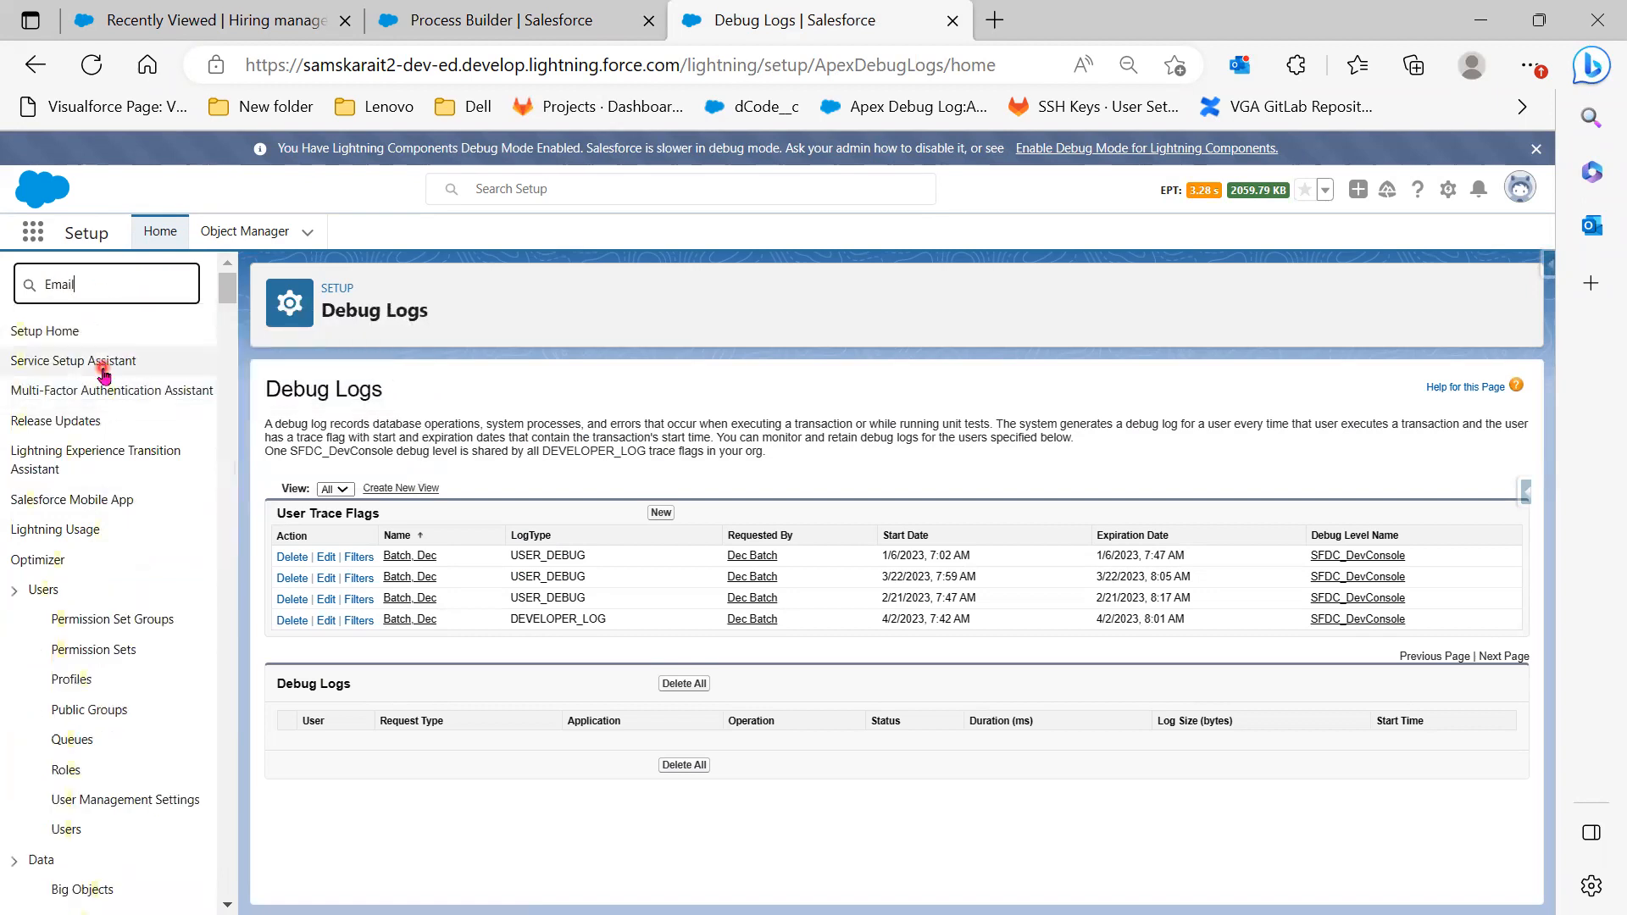
left_click(100, 365)
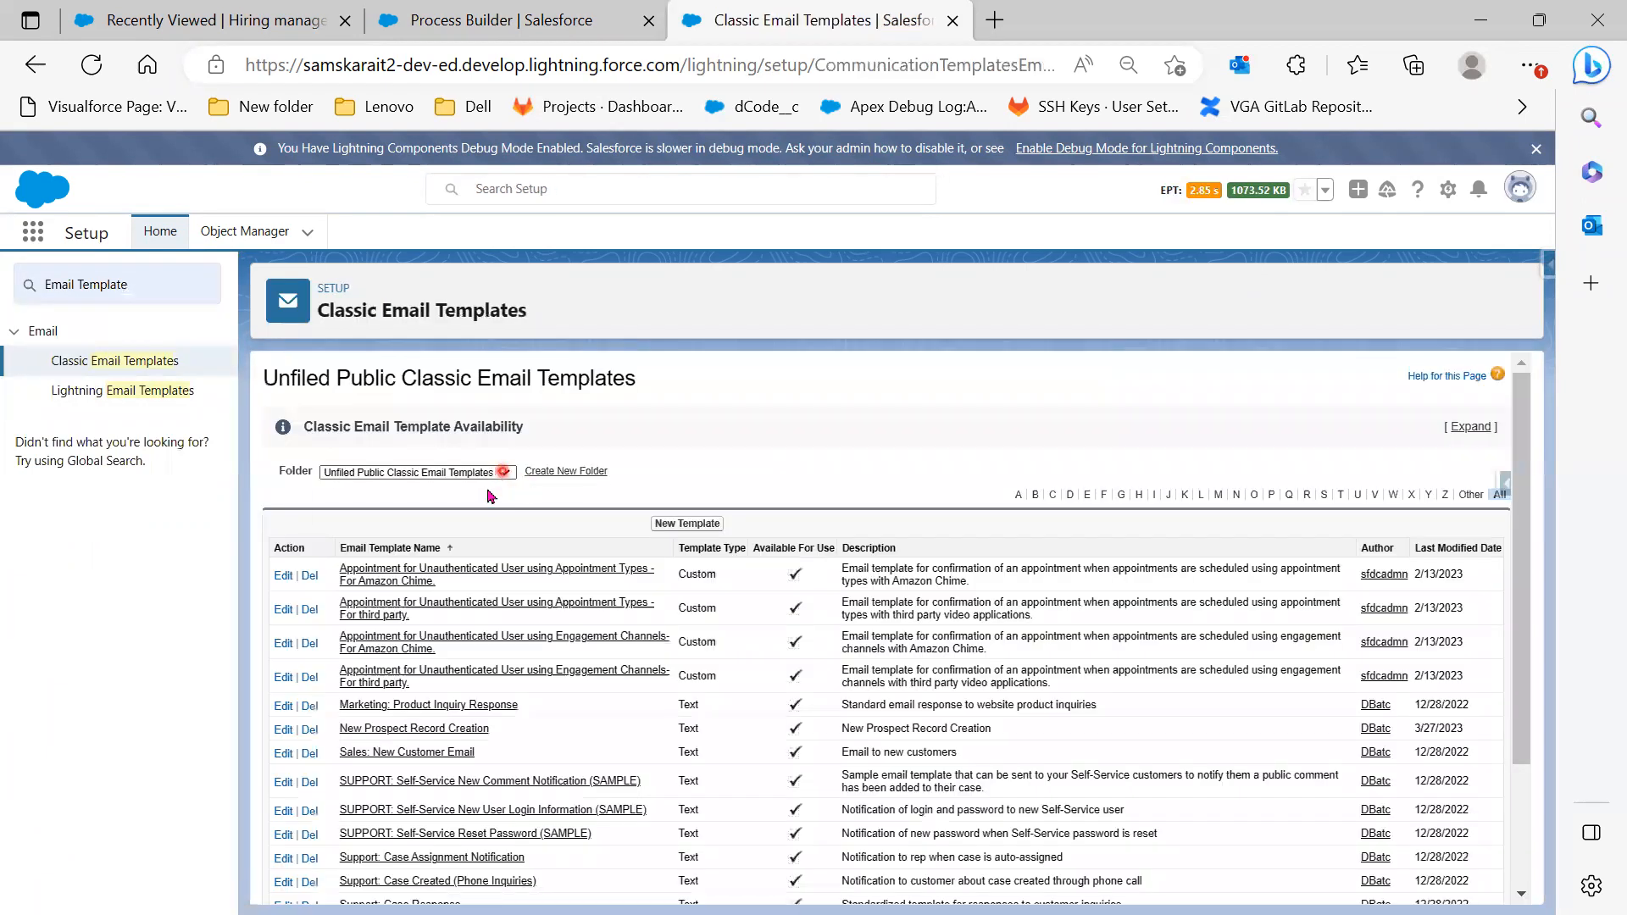
left_click(504, 472)
left_click(466, 525)
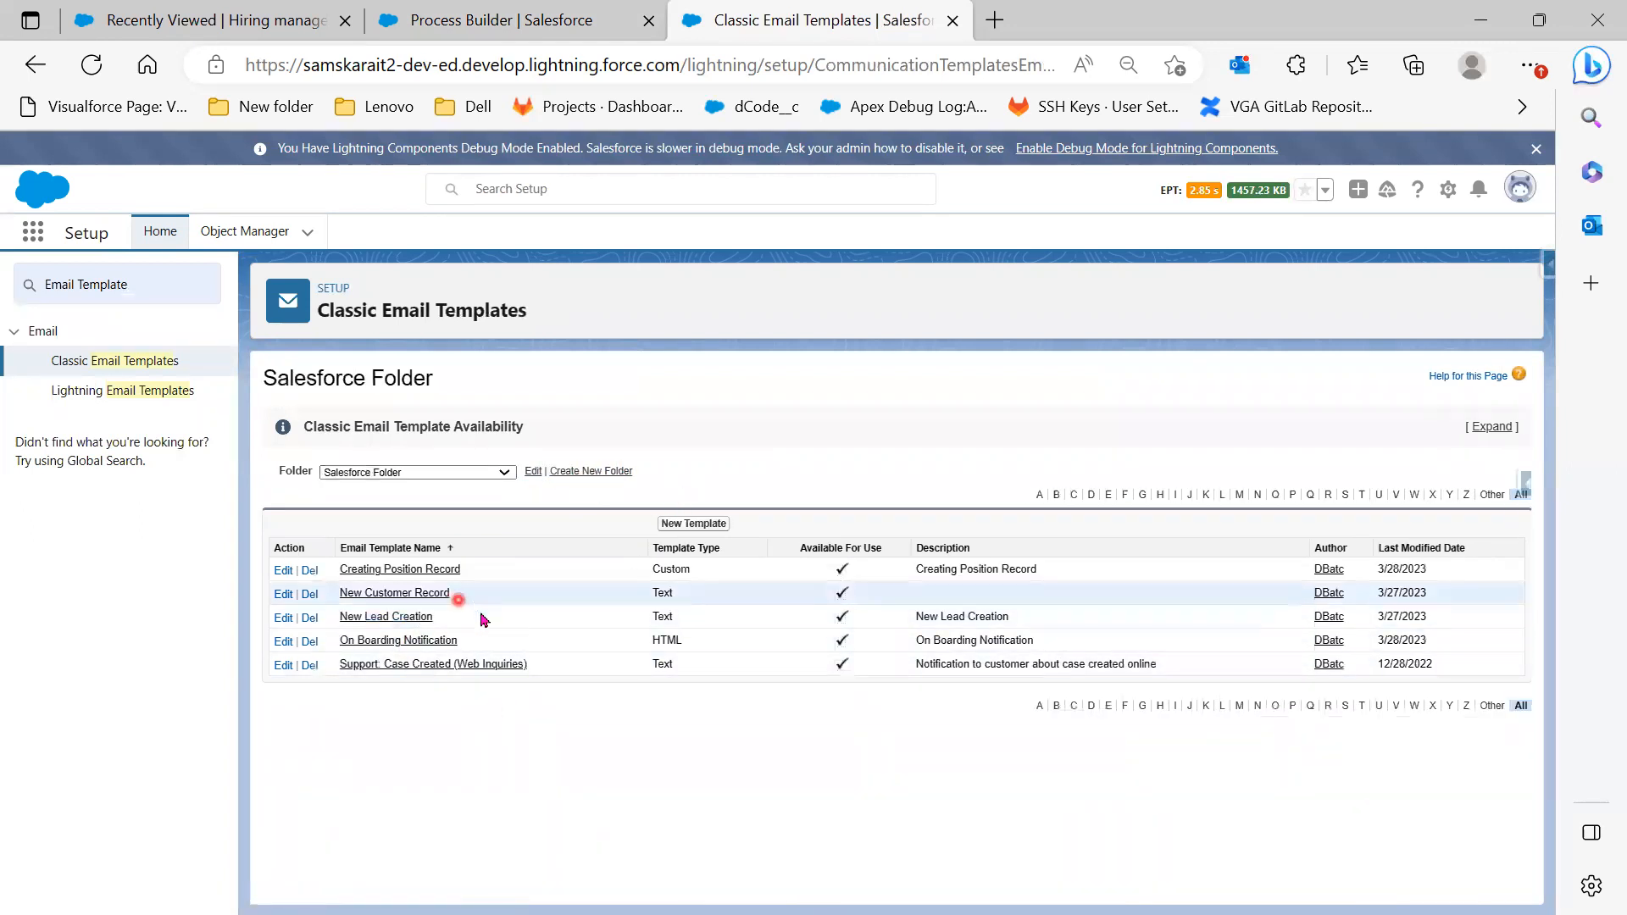
left_click(435, 644)
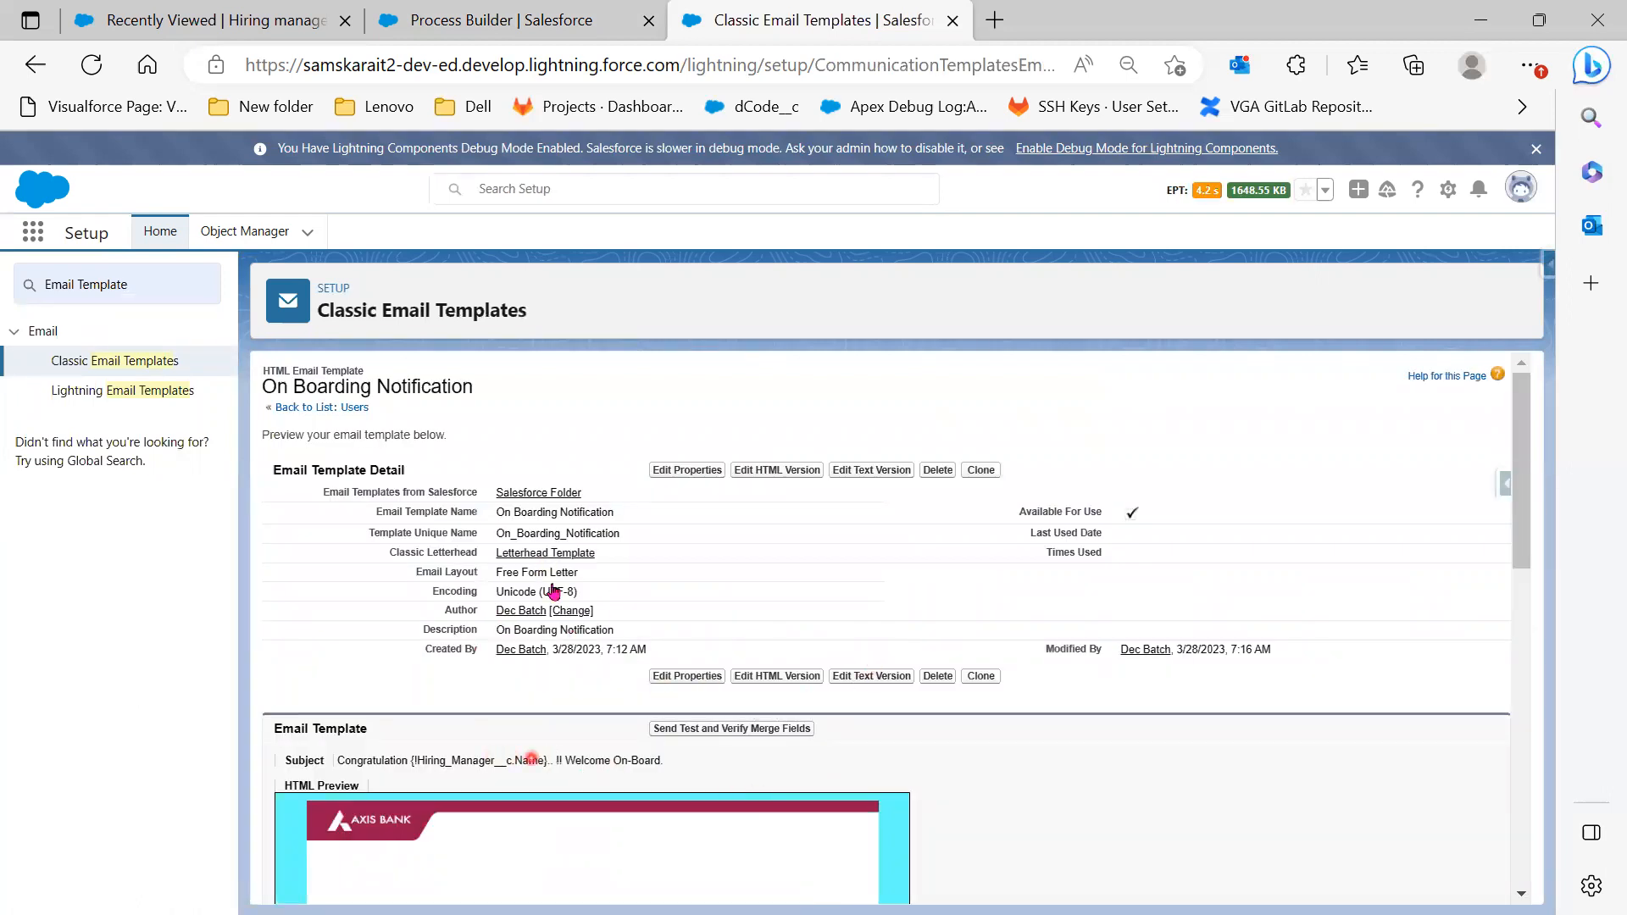
left_click_drag(632, 518, 501, 526)
key("ctrl+c")
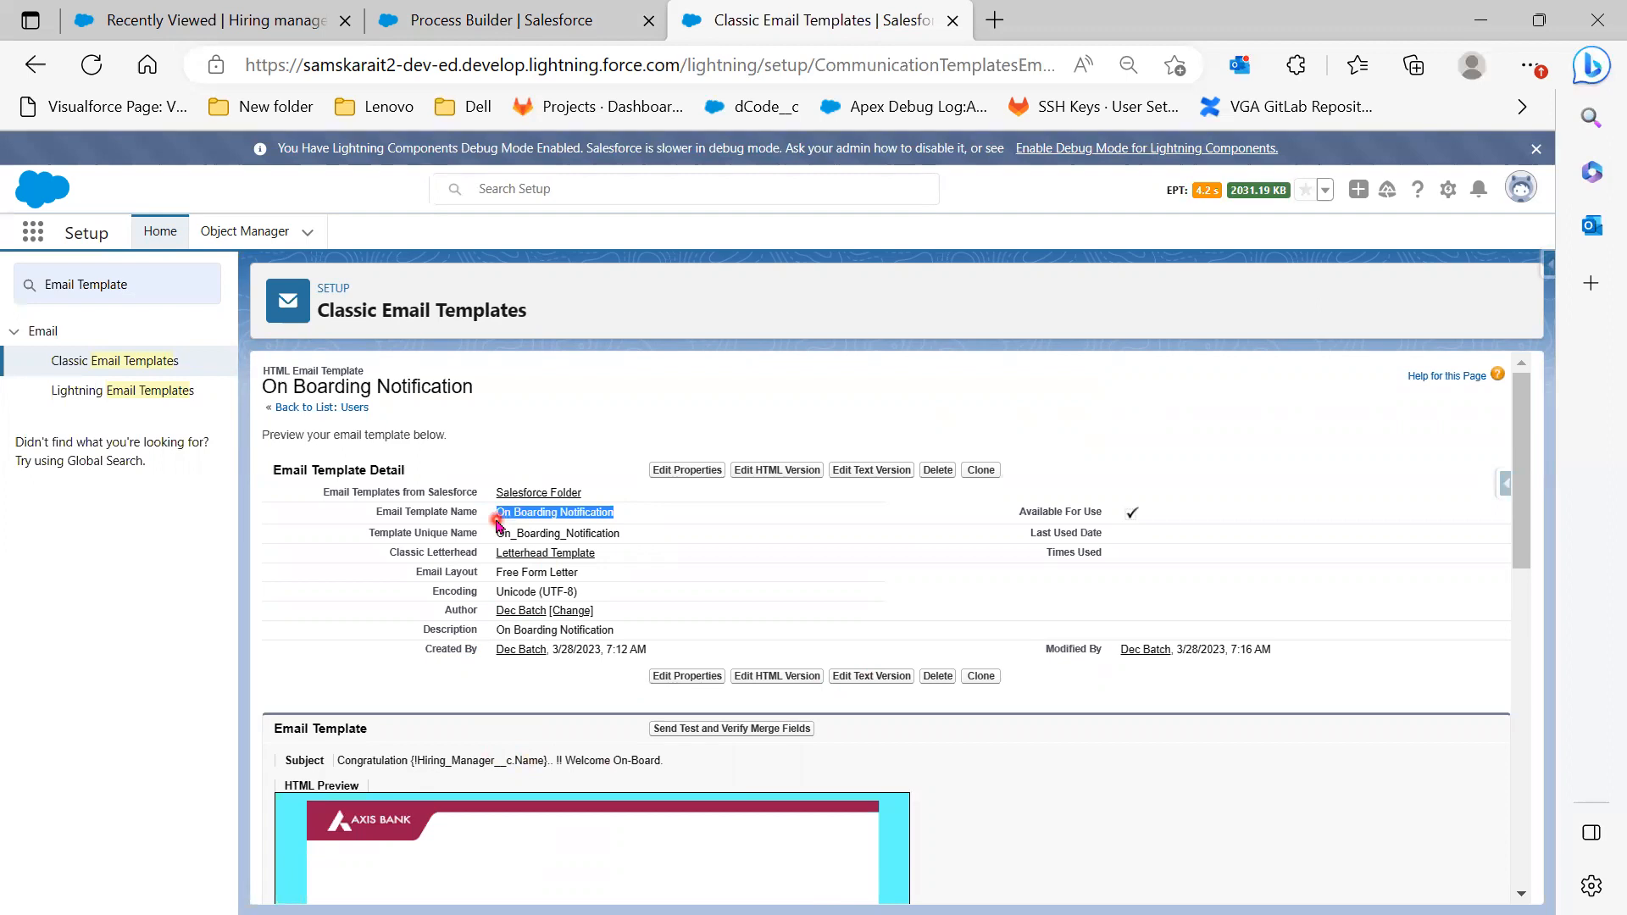
Paste the template name into the Email Alert field, then narrow the Setup search to Email Alerts
left_click(467, 13)
left_click(1064, 670)
key("ctrl+v")
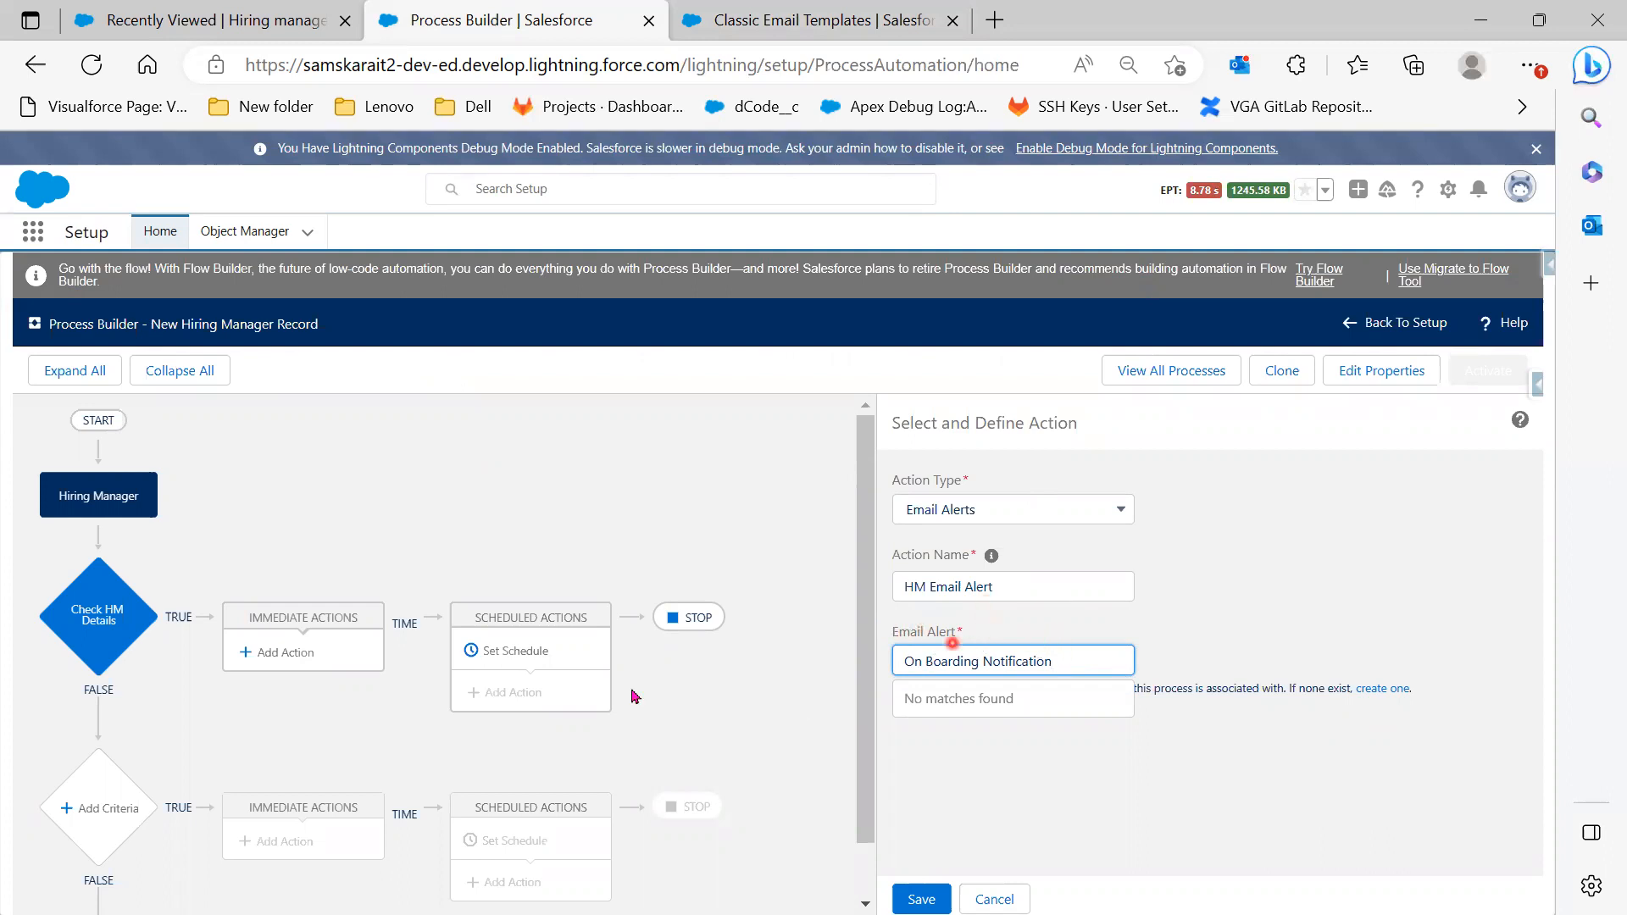
left_click(820, 22)
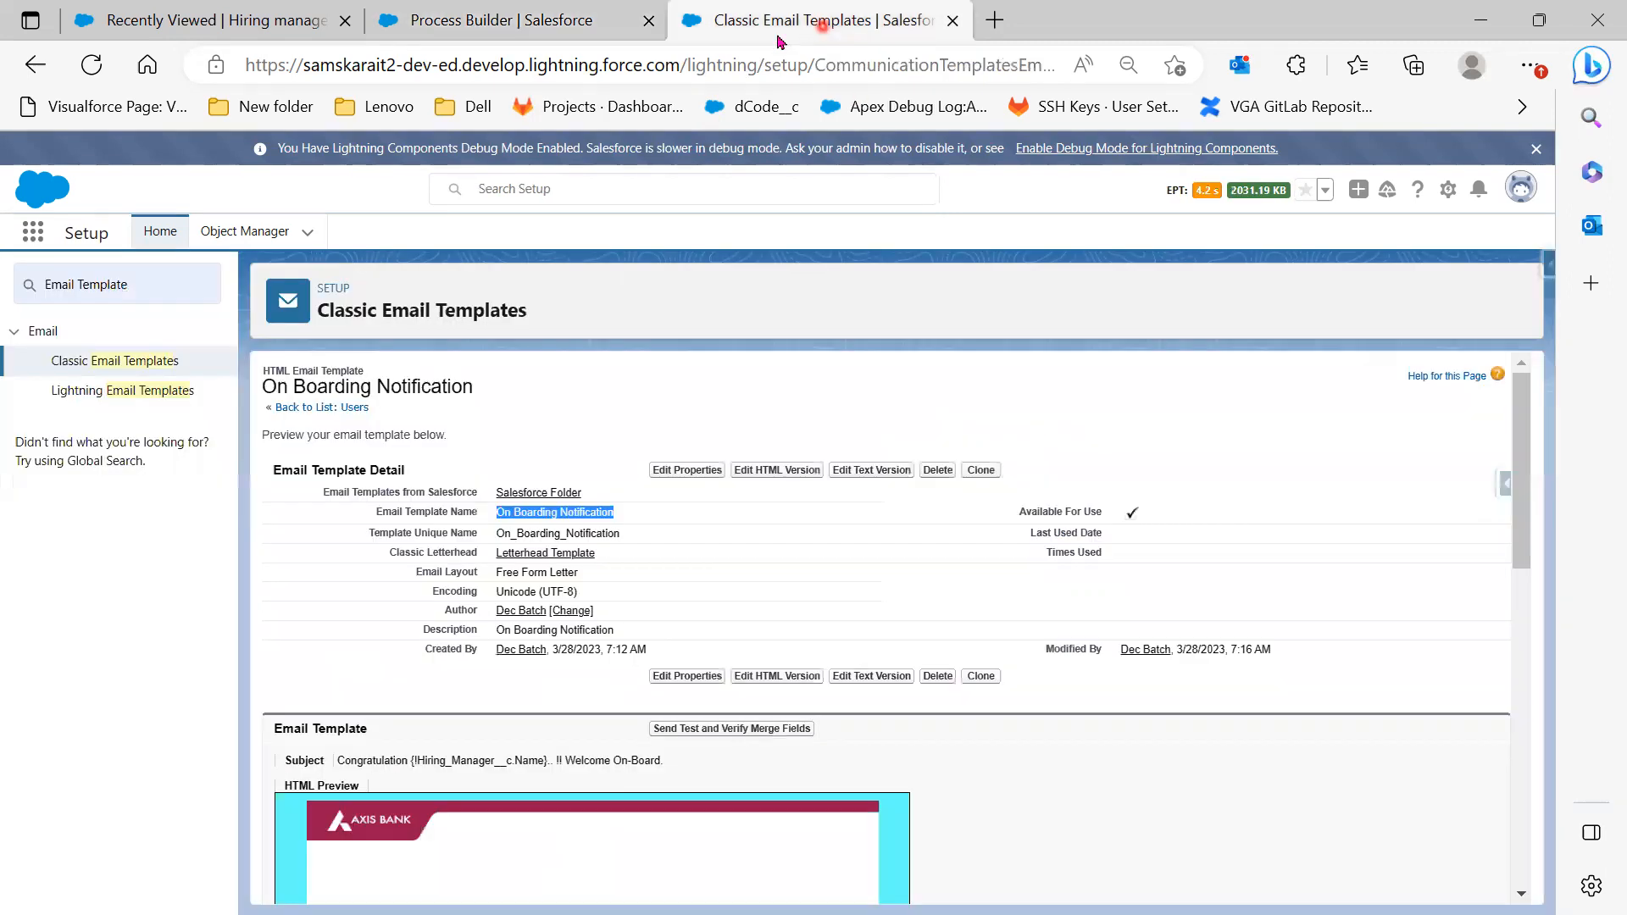
left_click(154, 283)
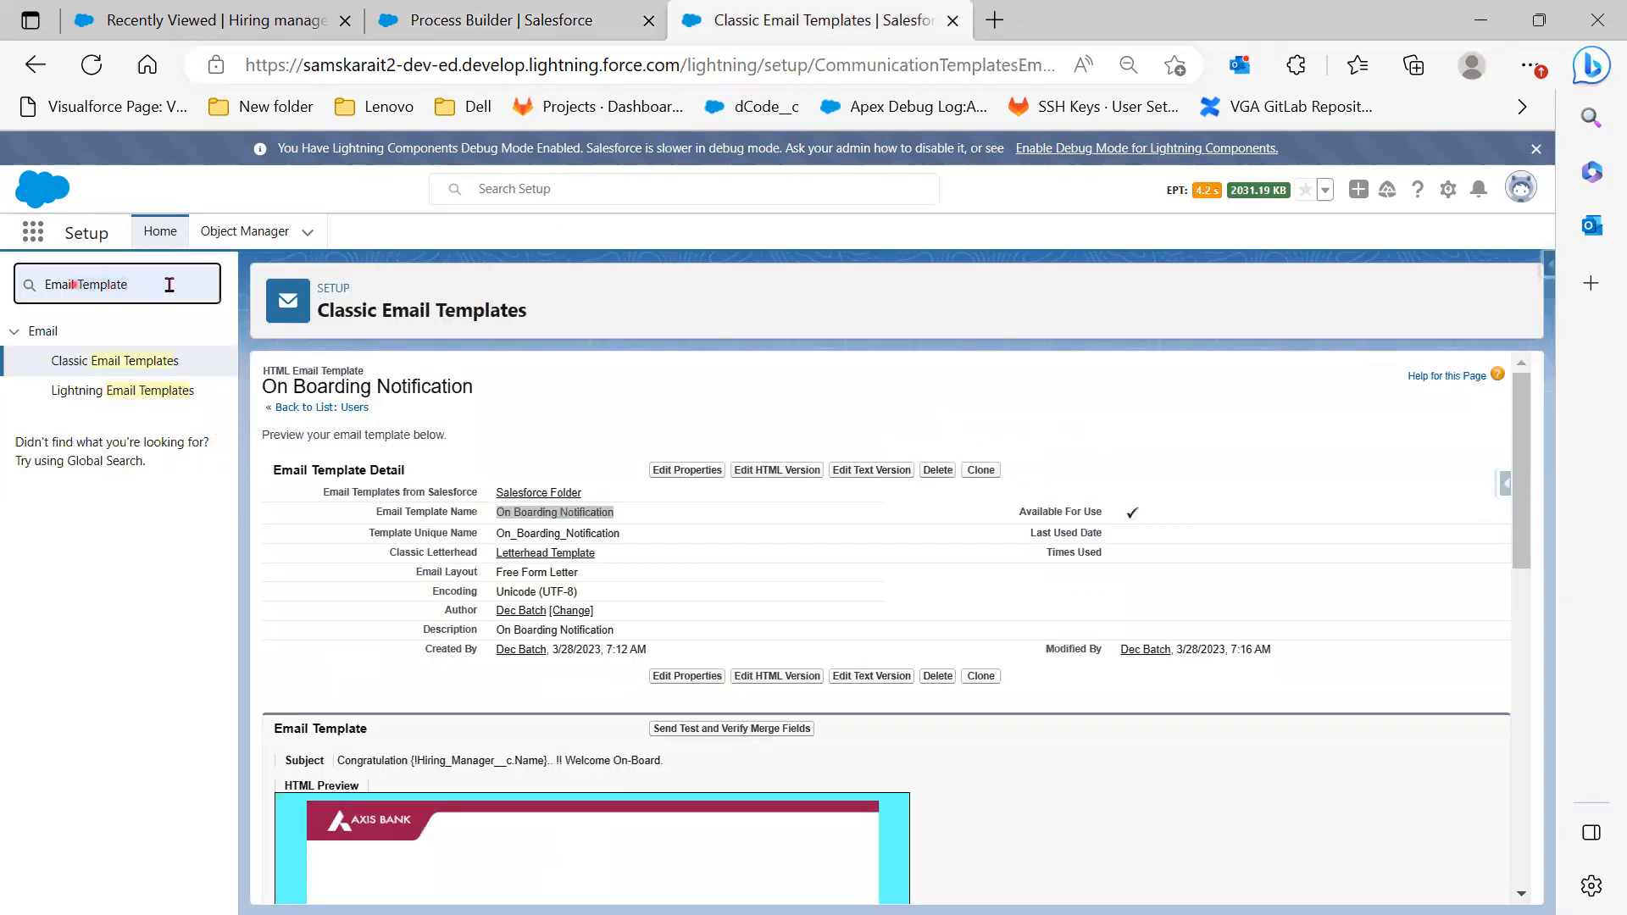
key("BackSpace")
key("BackSpace")
key("BackSpace")
key("BackSpace")
key("BackSpace")
key("BackSpace")
key("BackSpace")
key("BackSpace")
type("Aler")
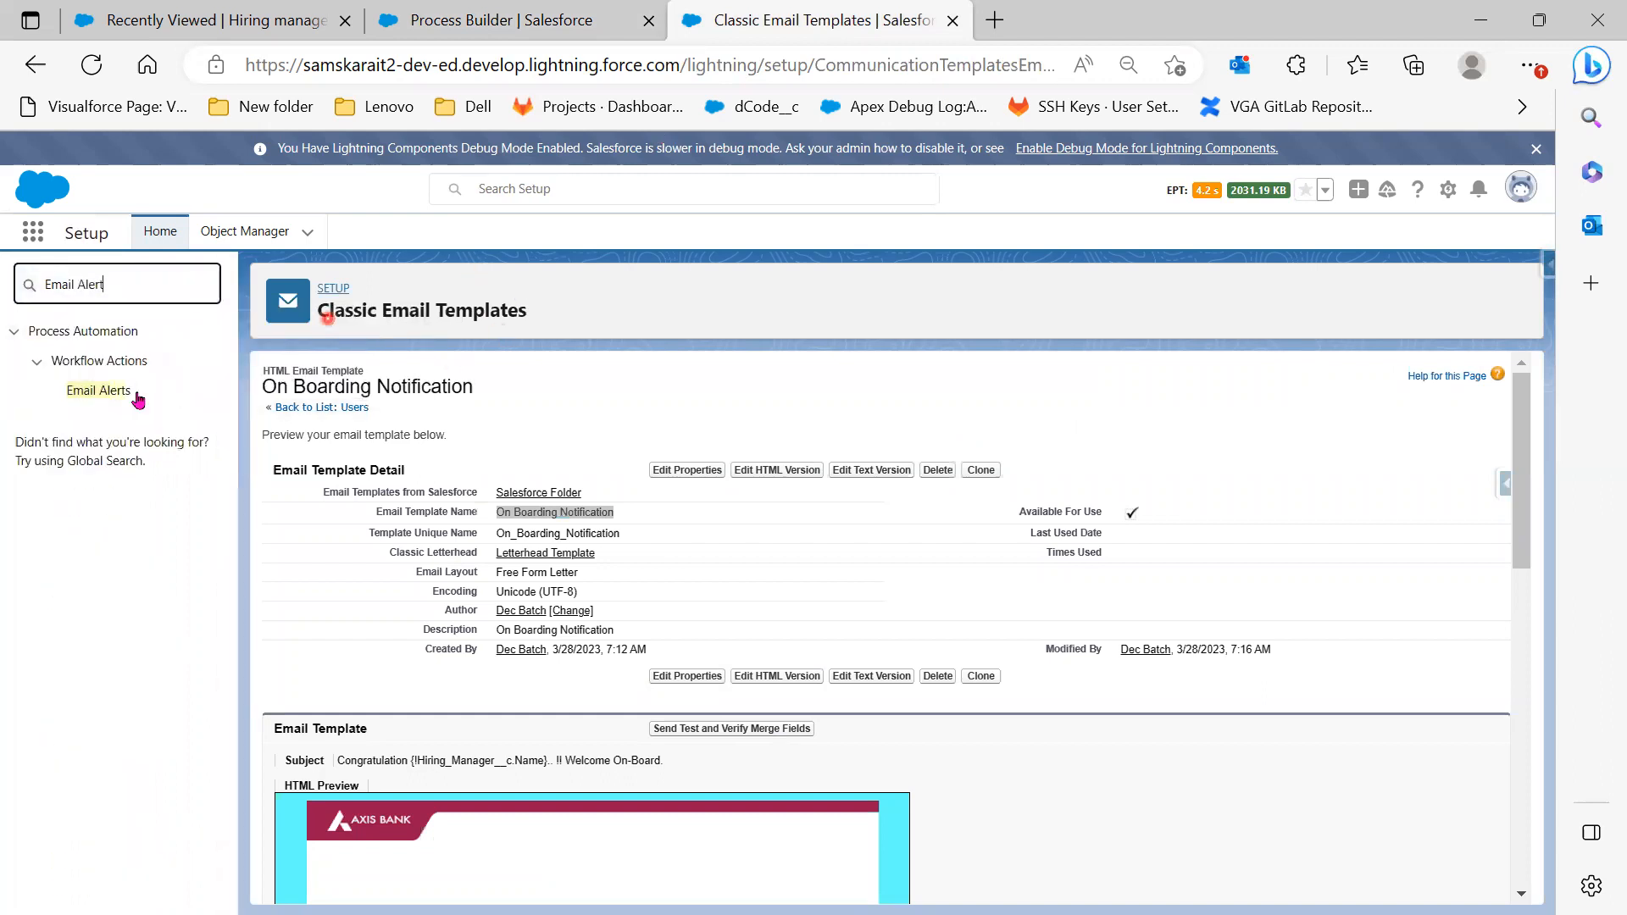
Start a new email alert described as On Boarding Notification Alert
left_click(85, 395)
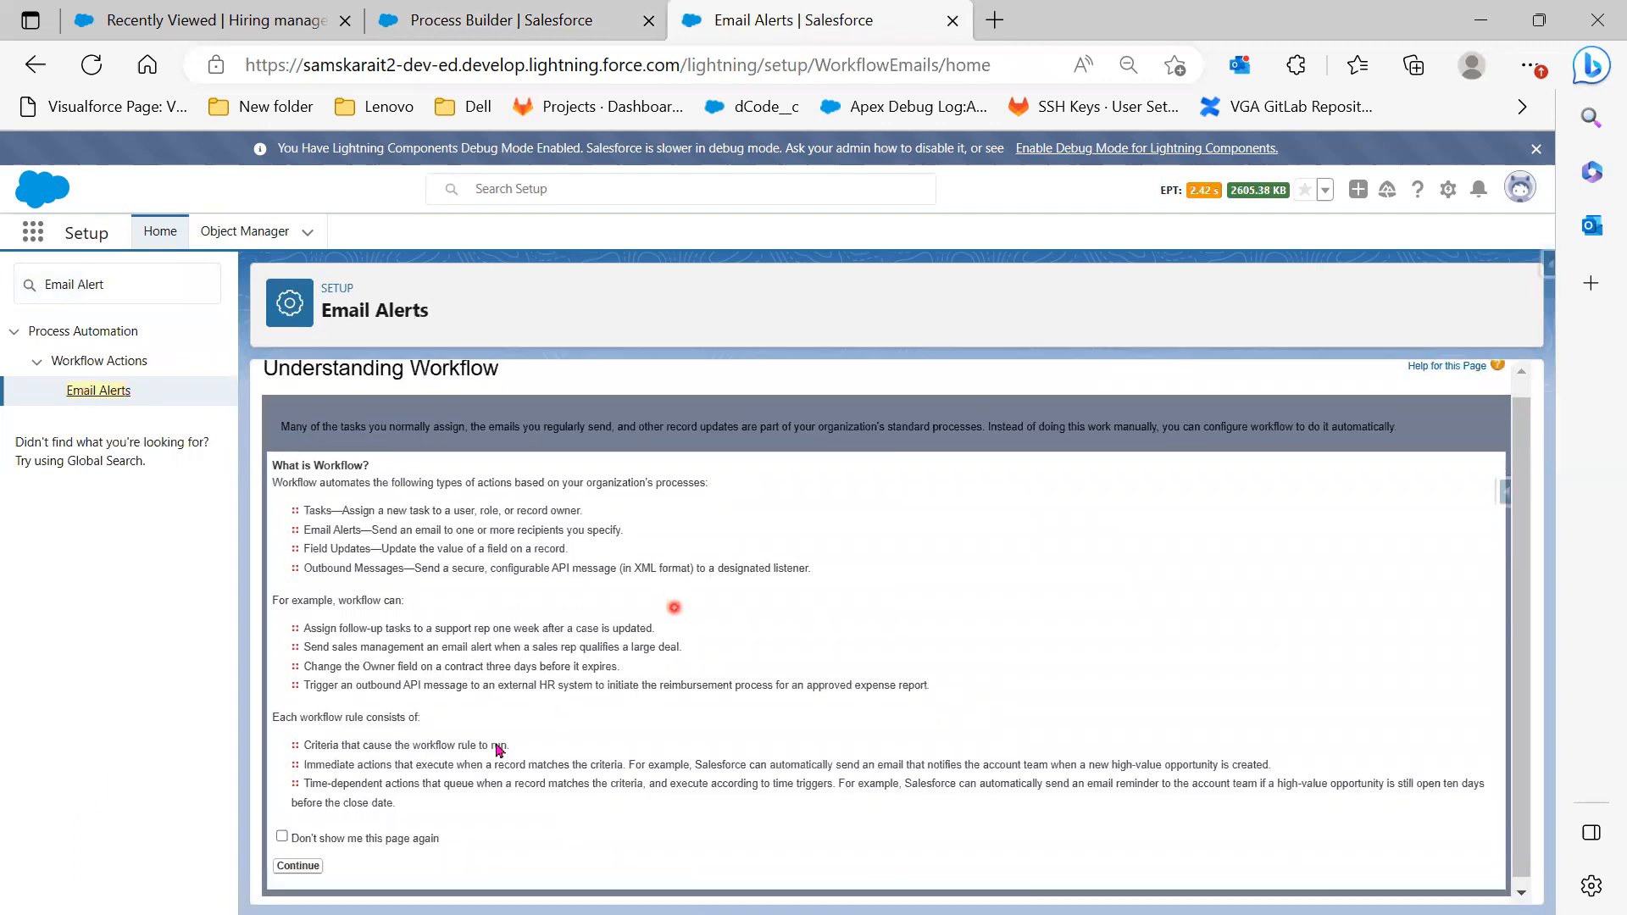
left_click(303, 861)
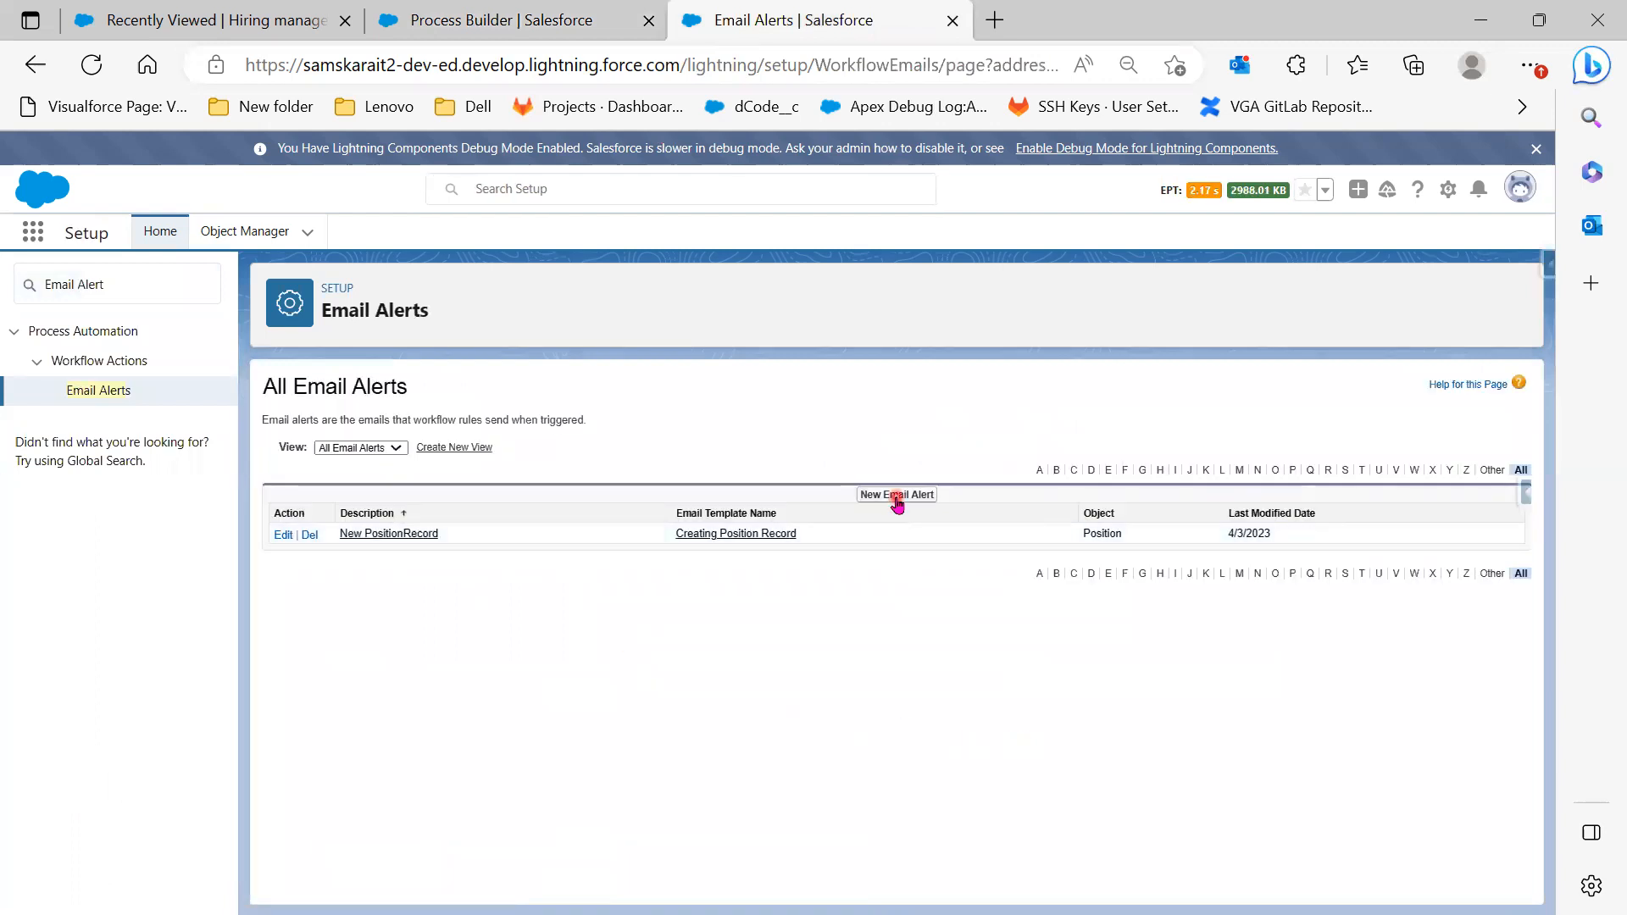
left_click(898, 496)
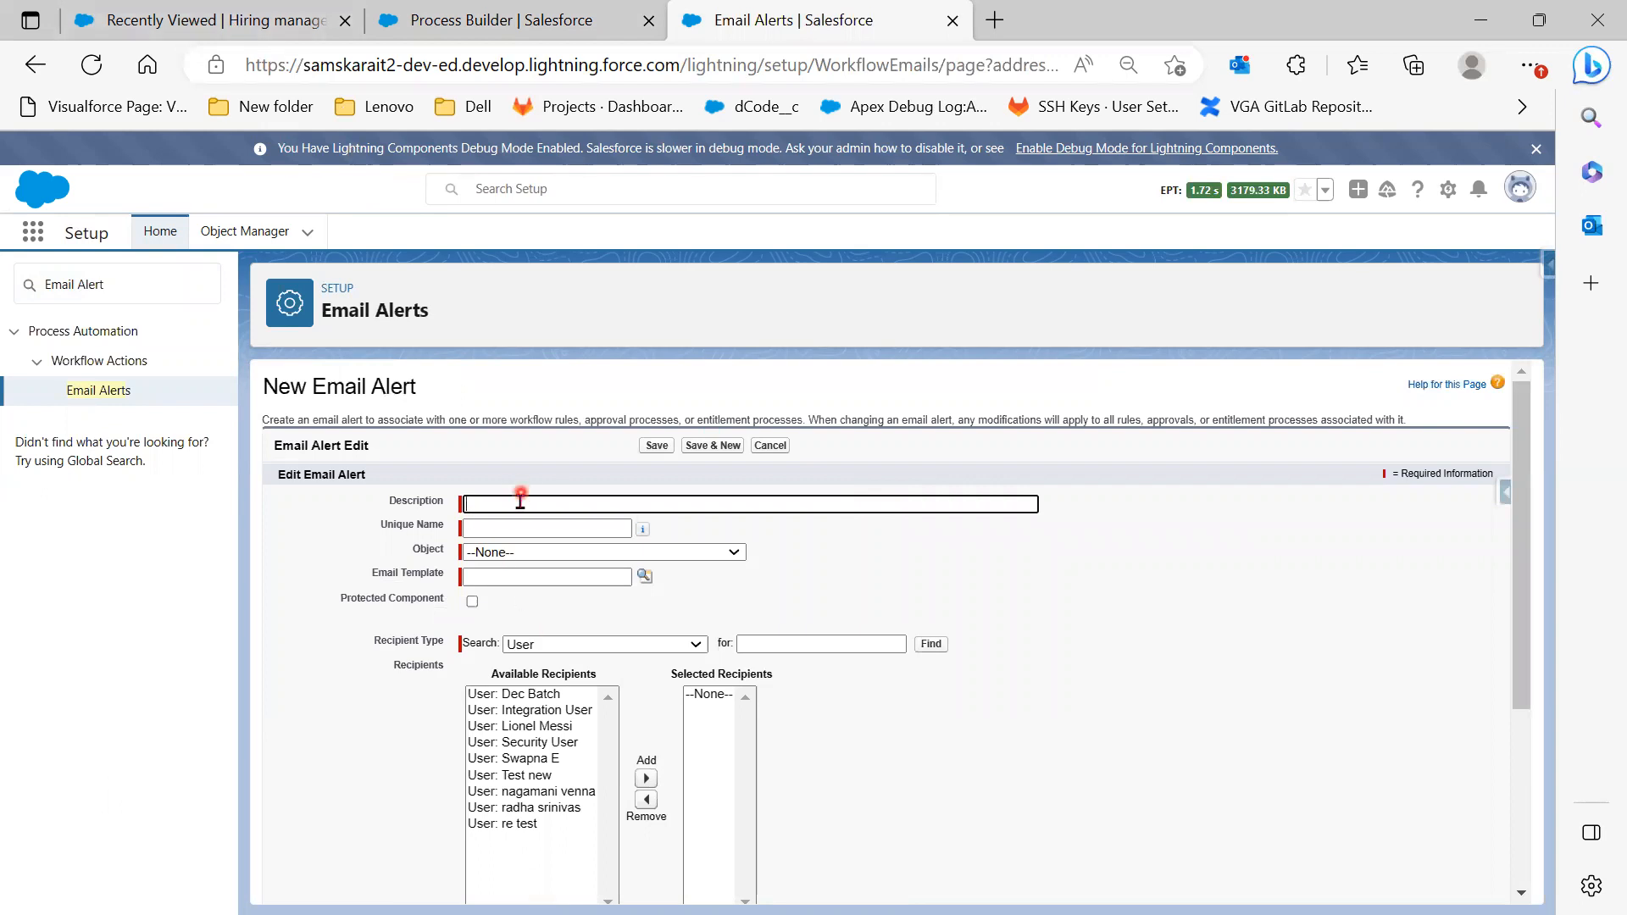
left_click(520, 502)
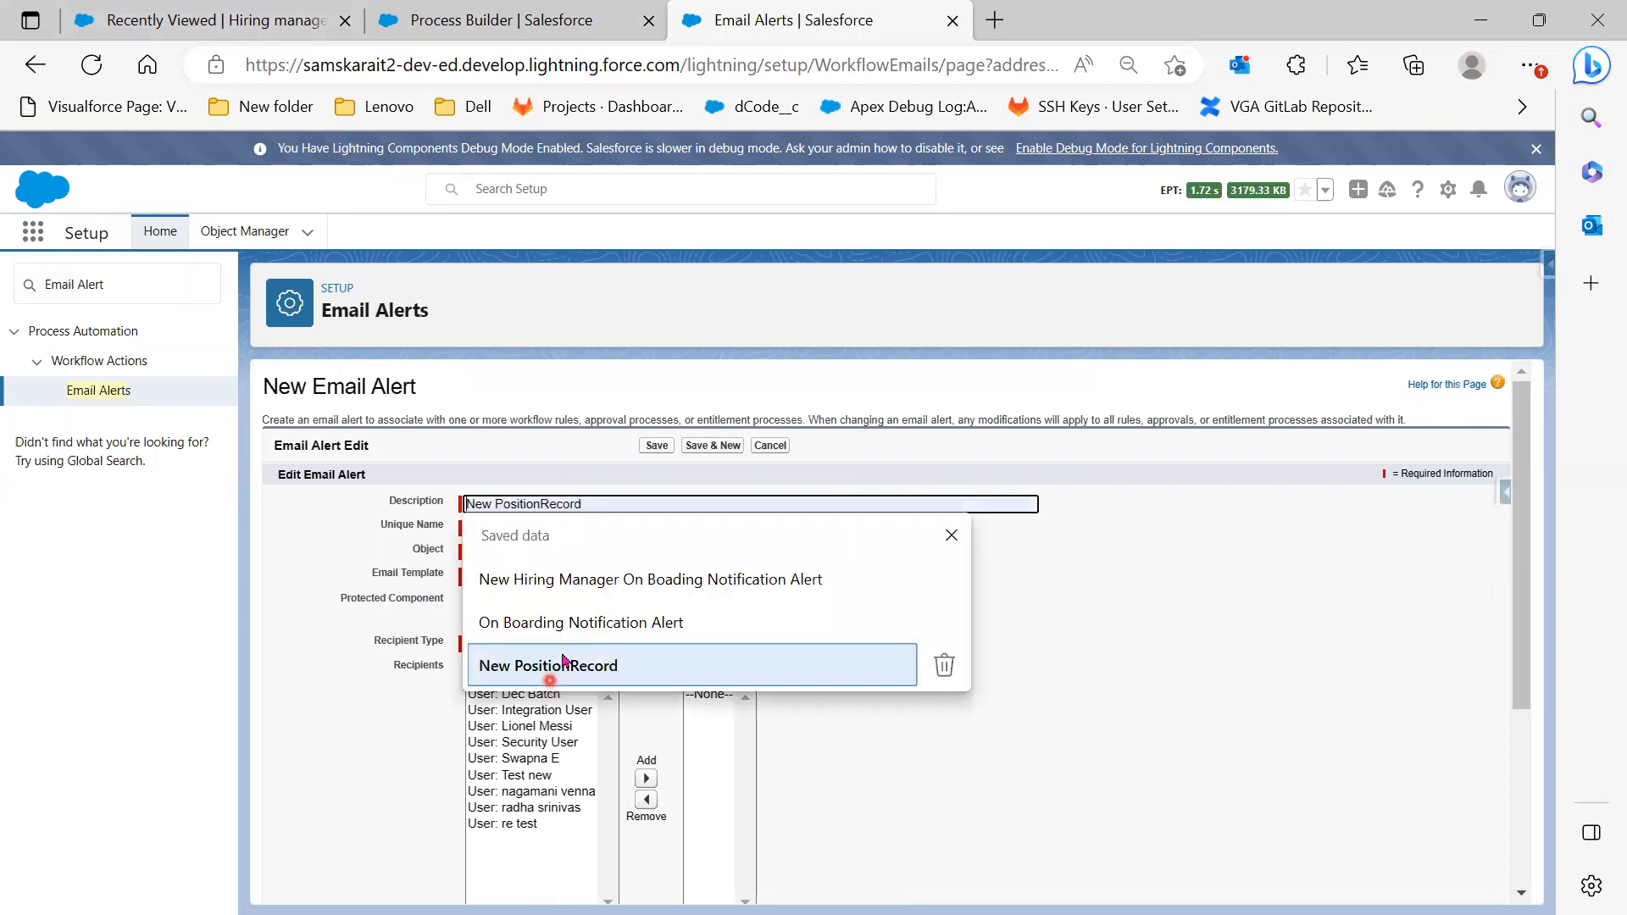
left_click(576, 623)
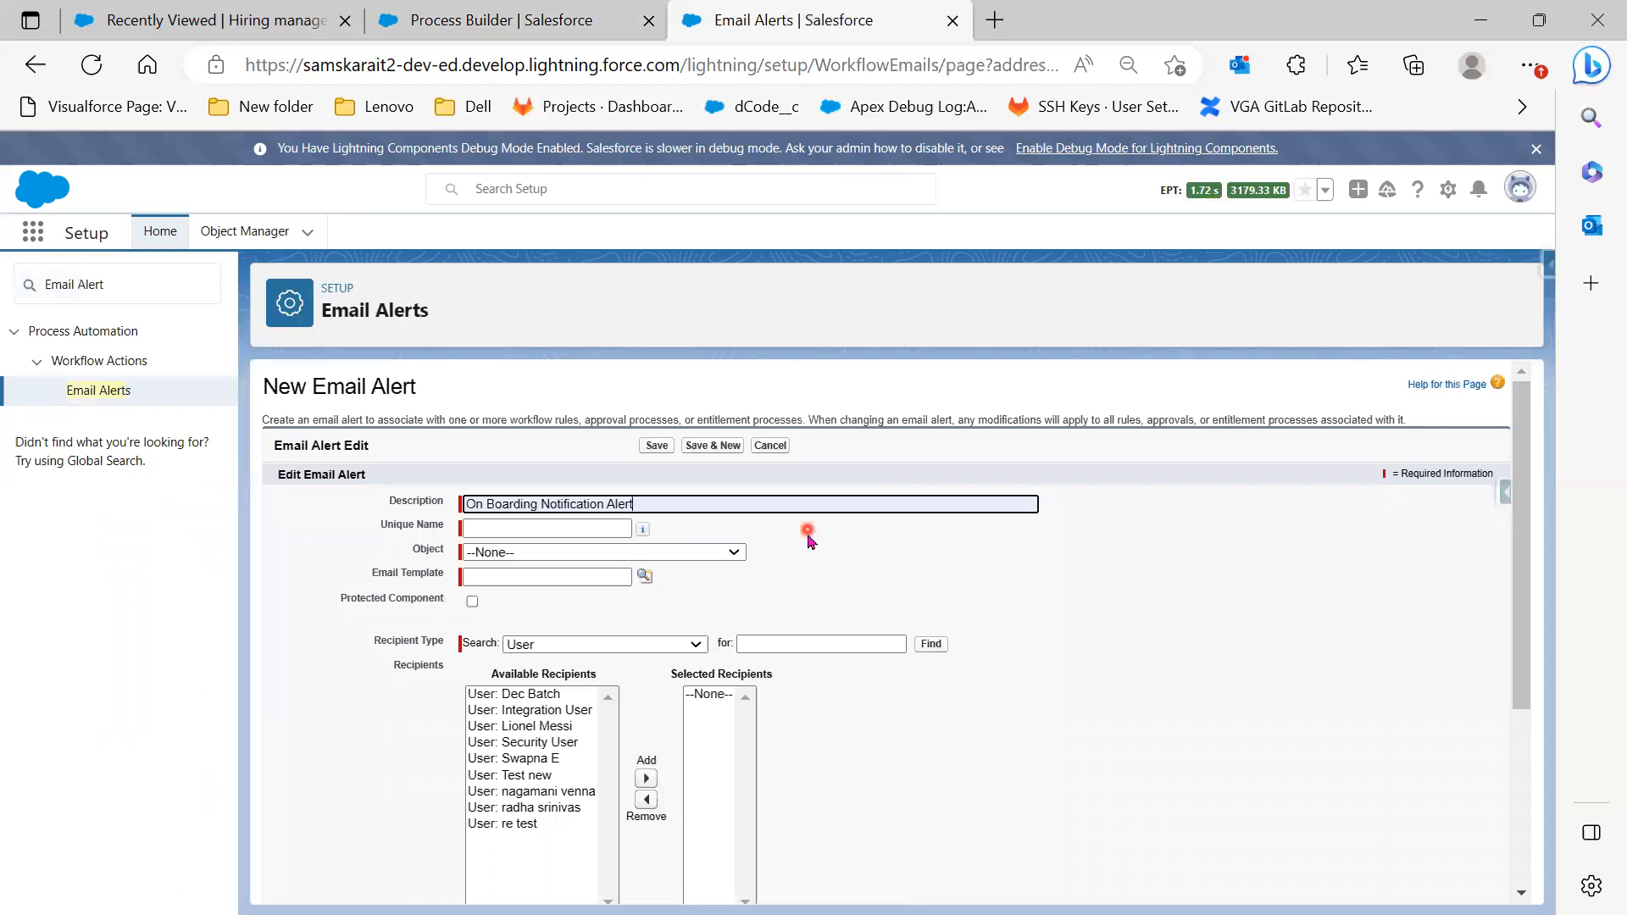
key("Tab")
Set the alert's object to Hiring Manager and its template to On Boarding Notification
left_click(716, 552)
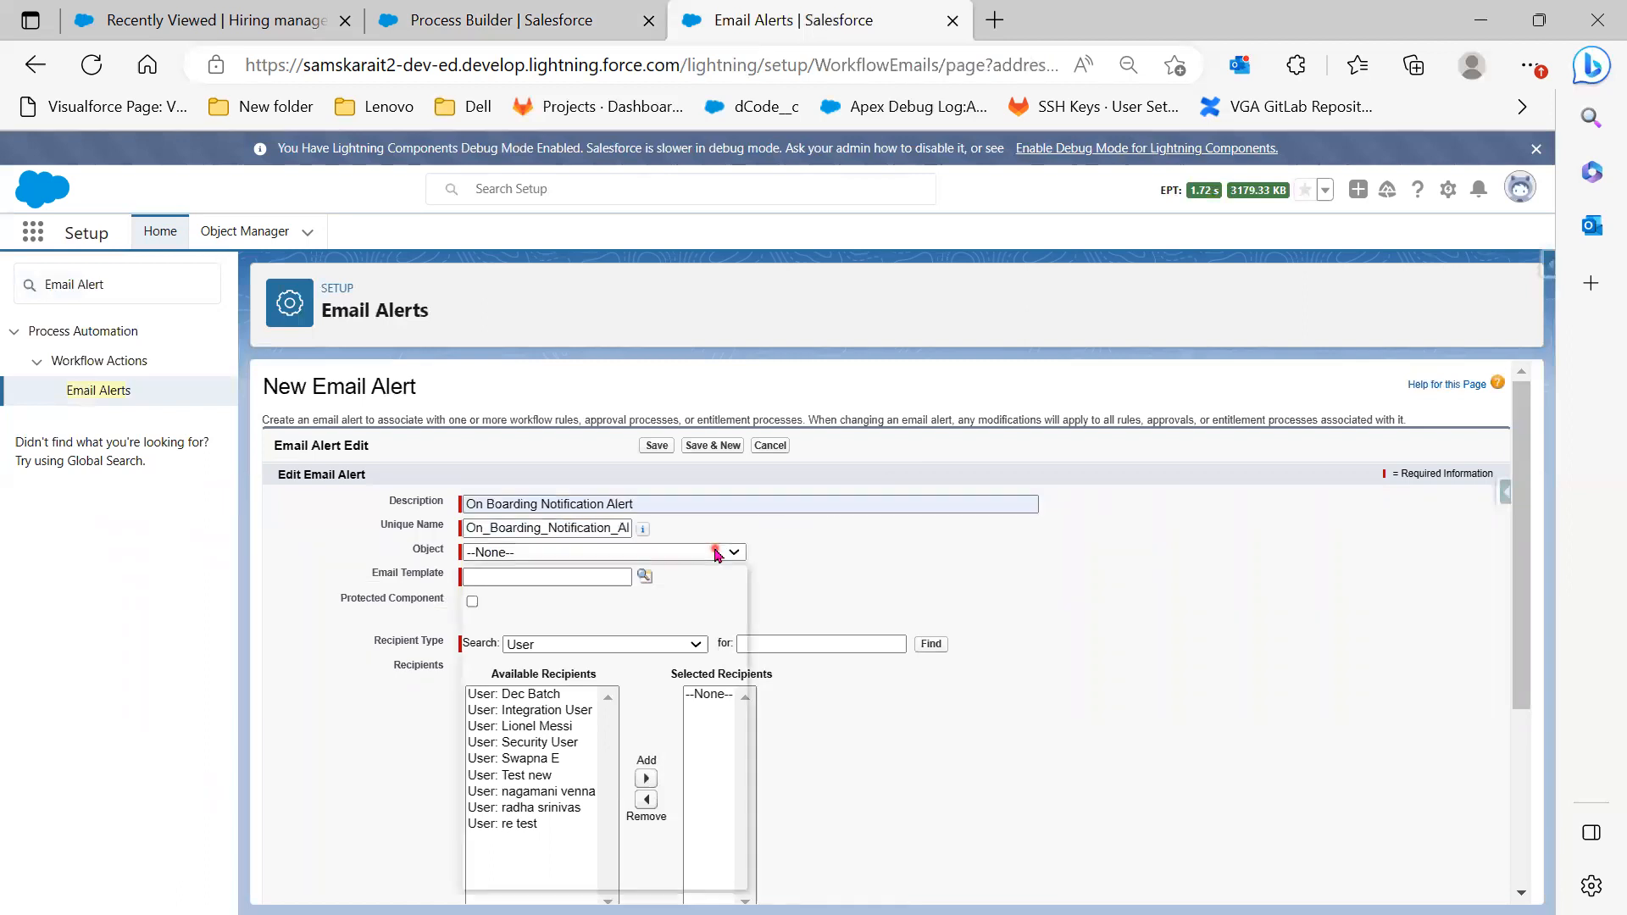
scroll(691, 828, "down", 2)
scroll(693, 830, "down", 6)
scroll(656, 779, "down", 3)
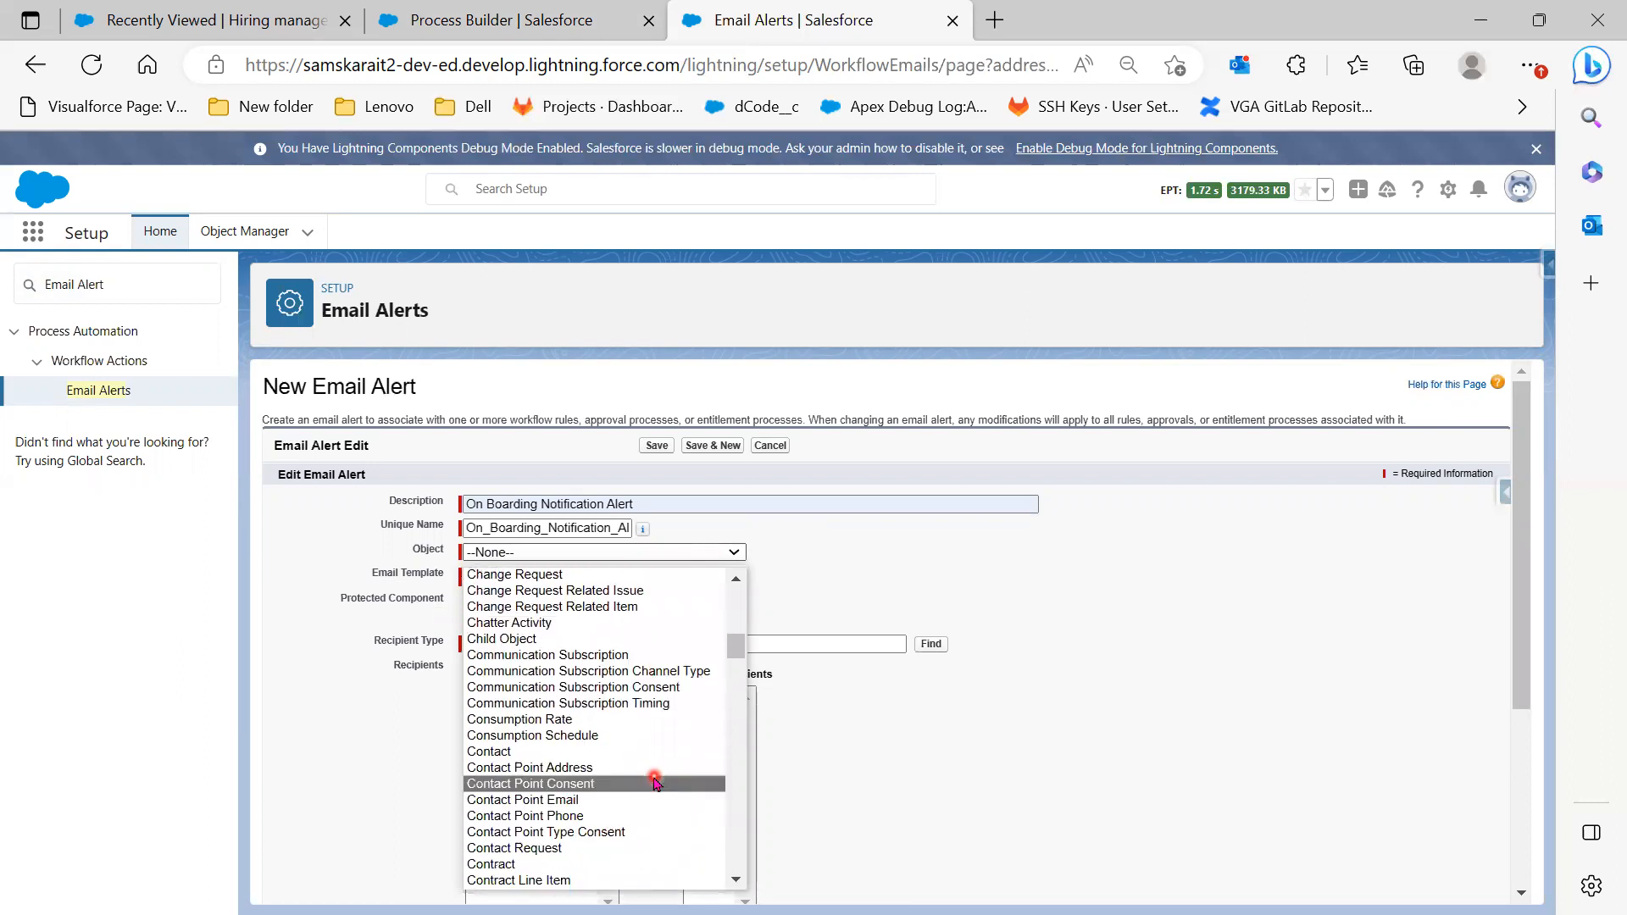
scroll(650, 780, "down", 10)
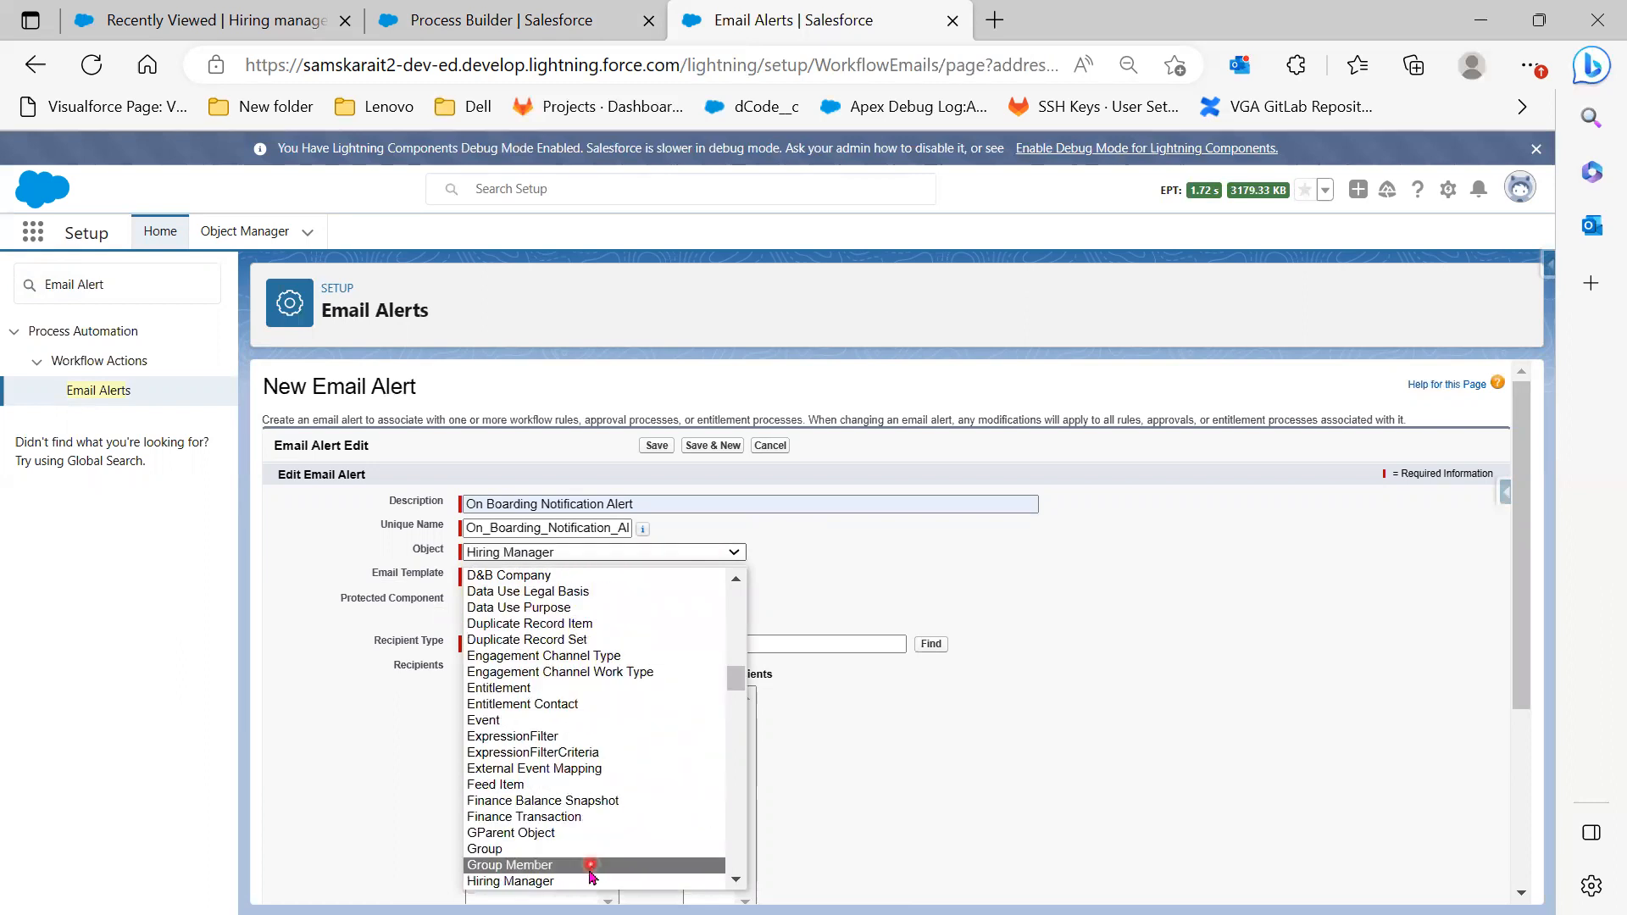
left_click(586, 879)
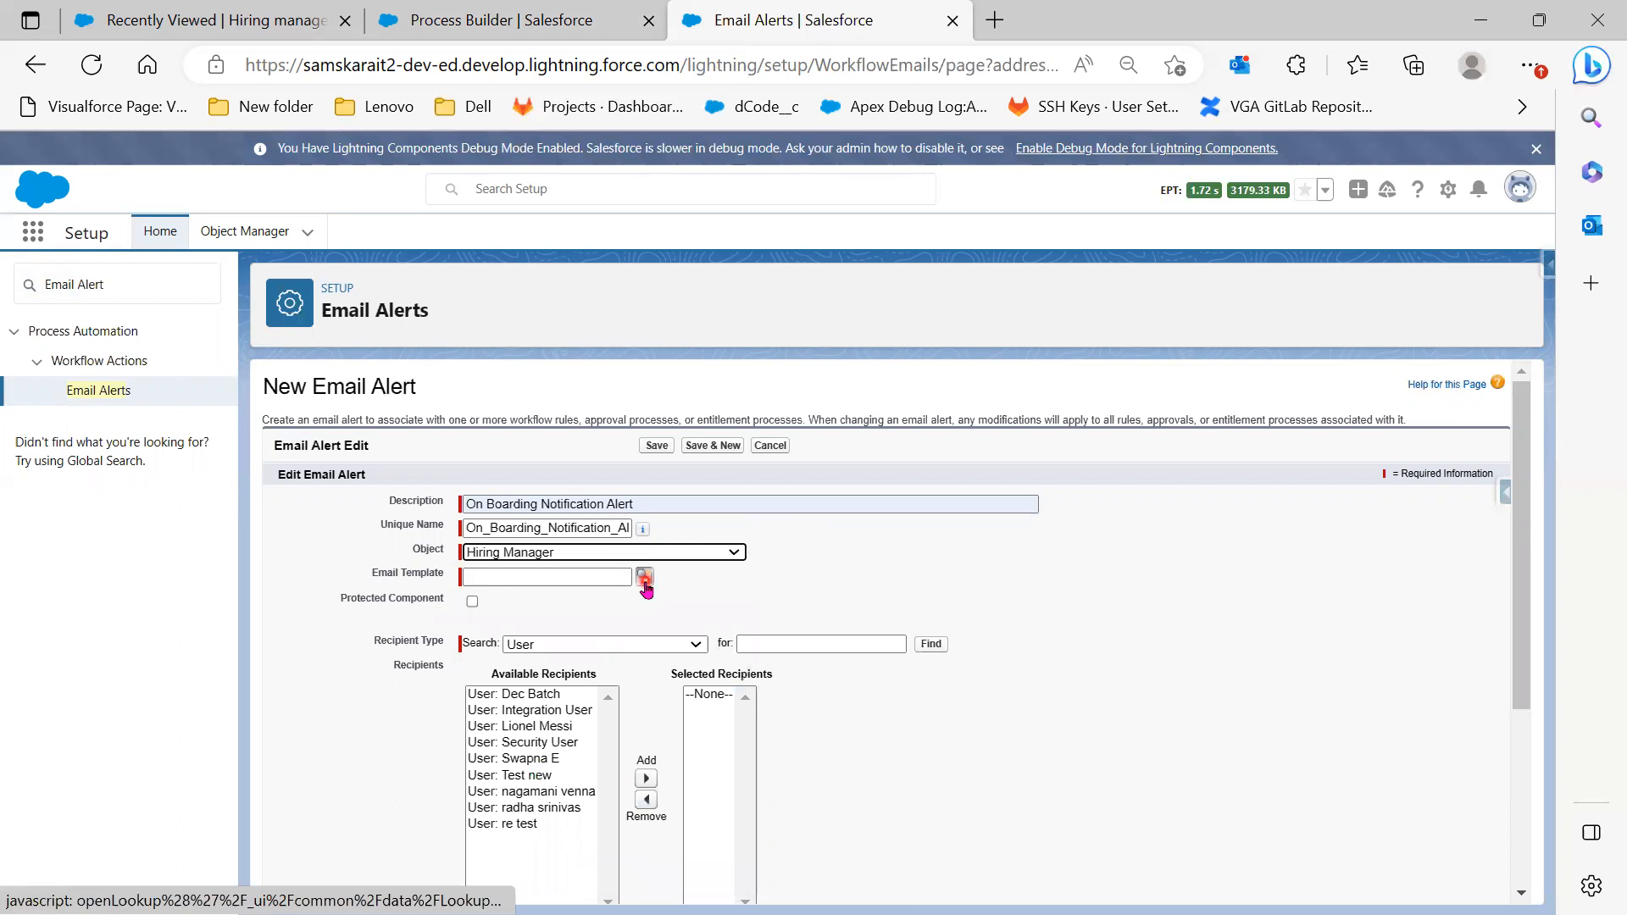
left_click_drag(355, 579, 445, 583)
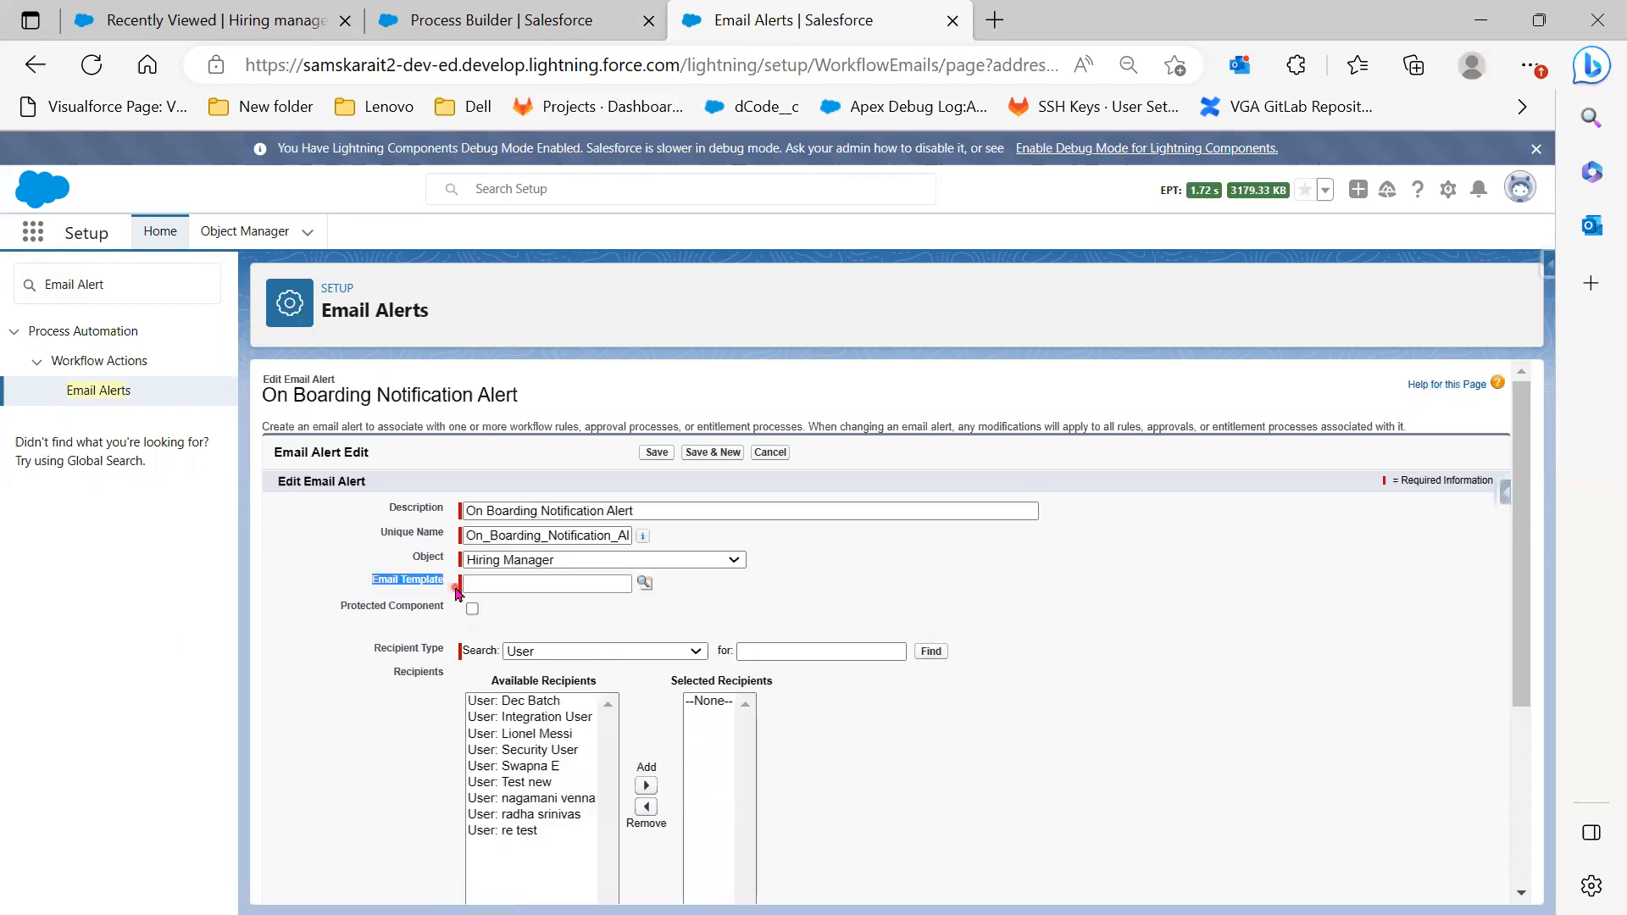
left_click(646, 592)
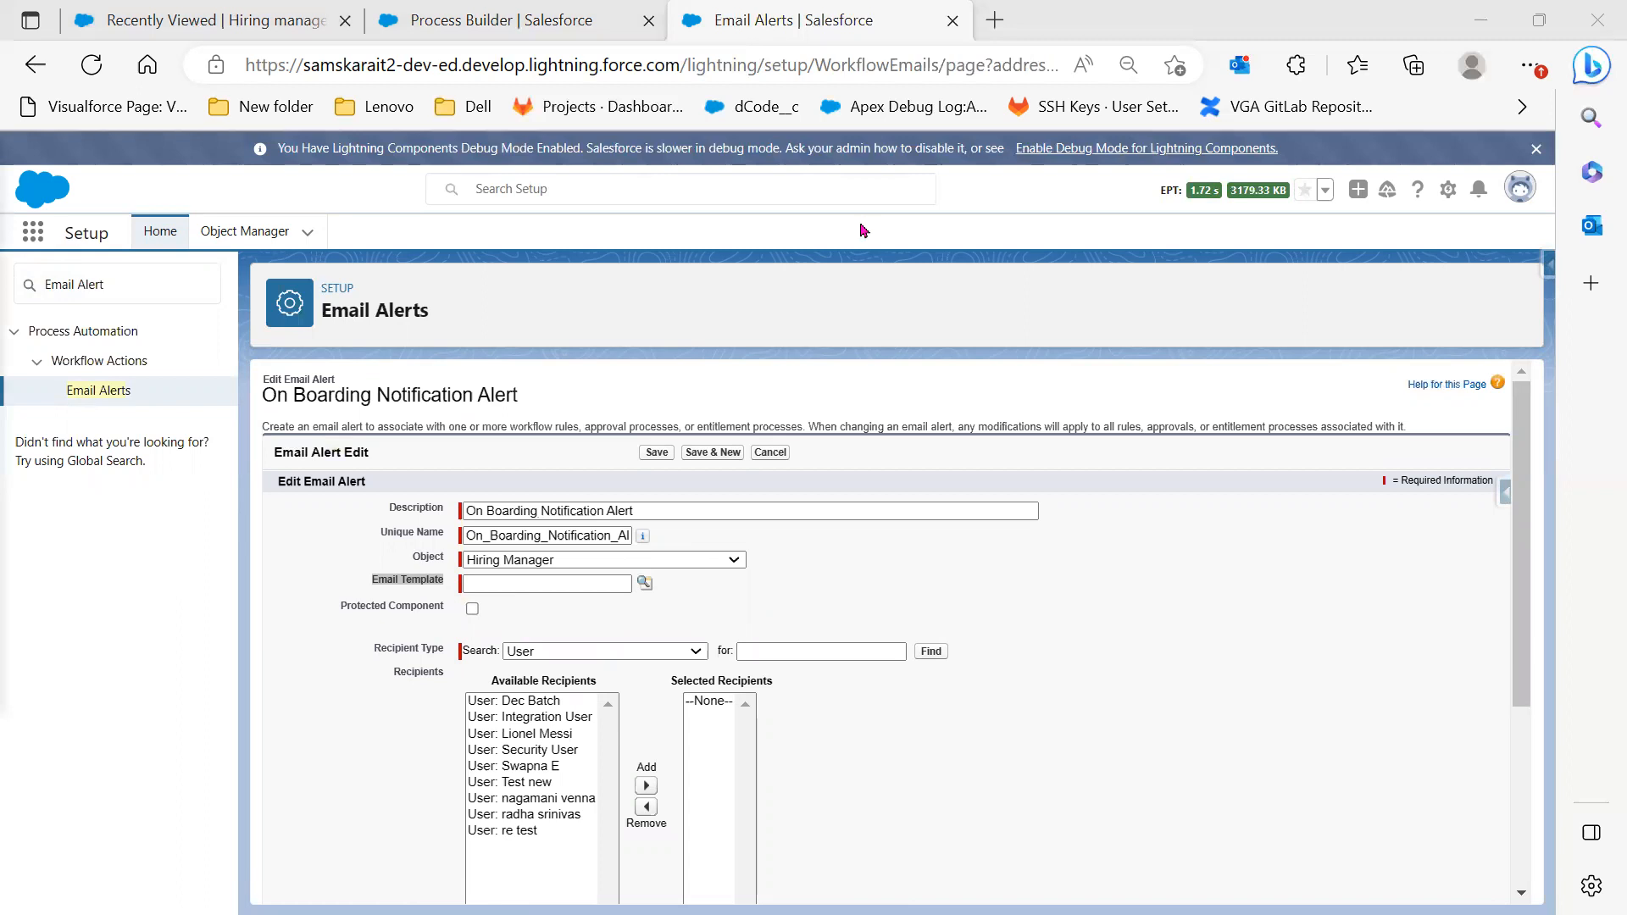
left_click(836, 343)
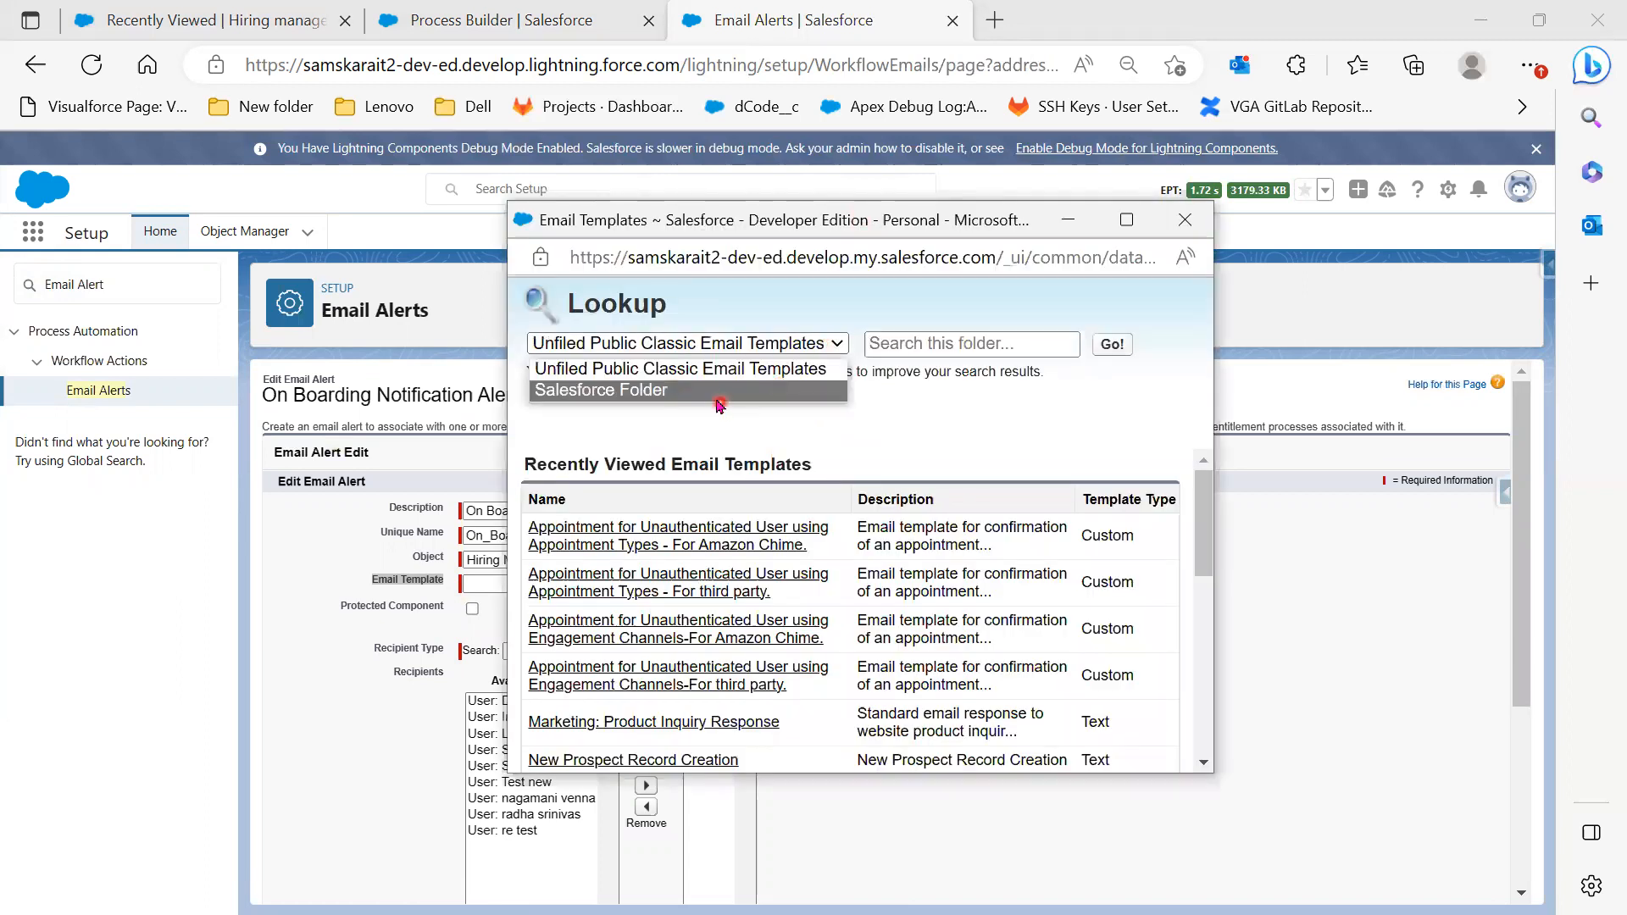
left_click(717, 395)
left_click(644, 613)
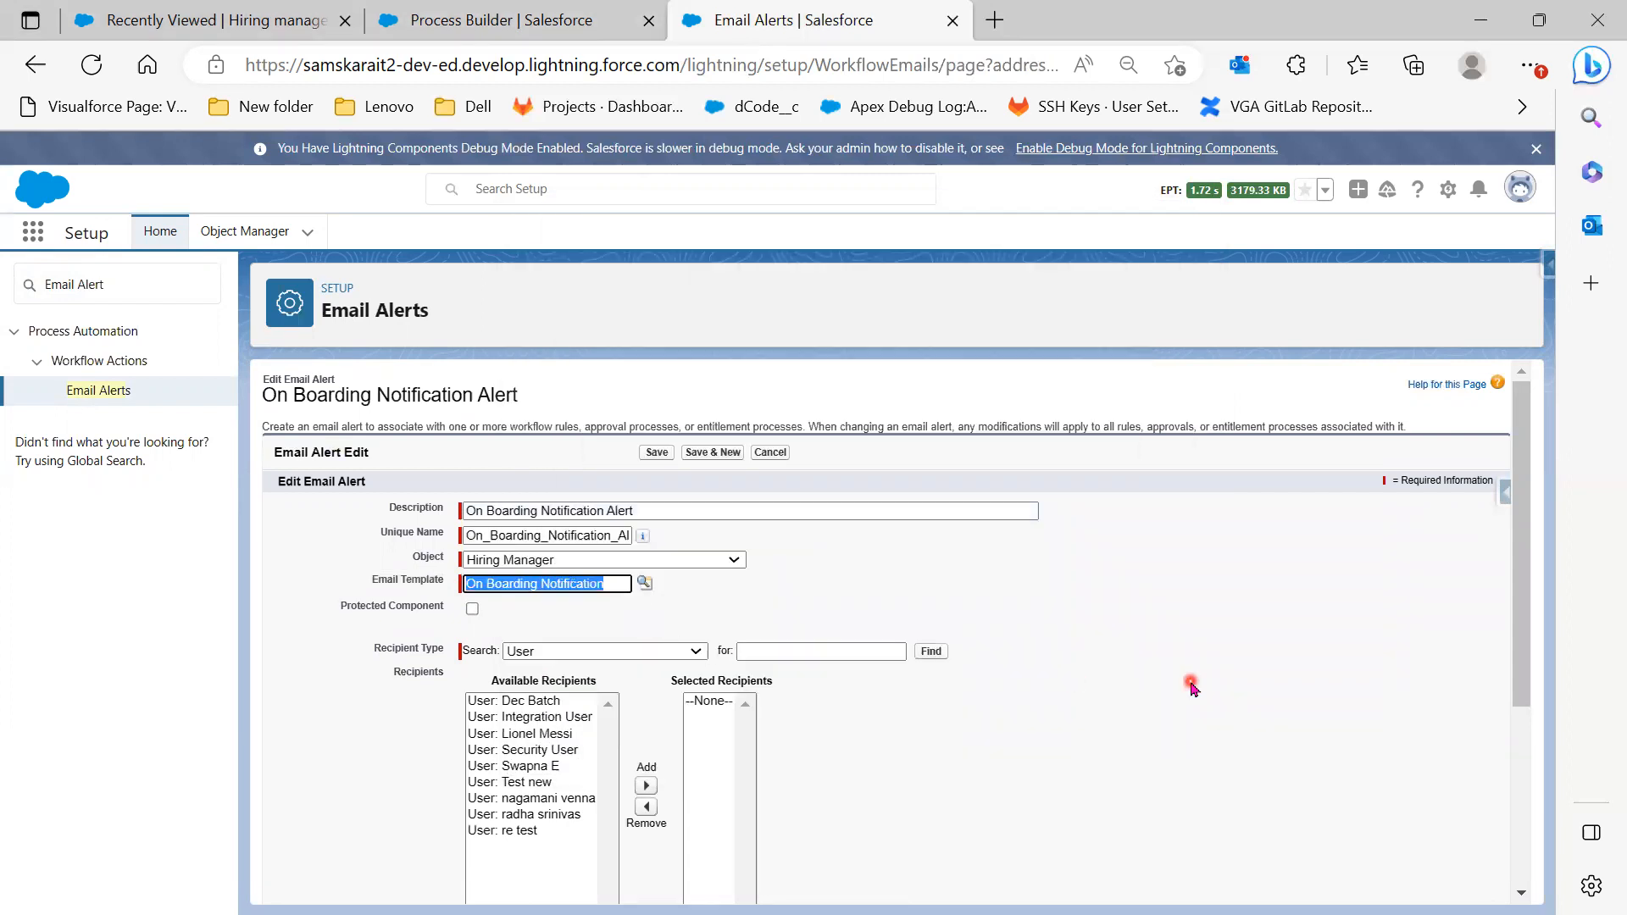
Add the Email Address field as recipient, fill in an additional email address, and save the alert
scroll(1191, 686, "down", 2)
left_click(563, 487)
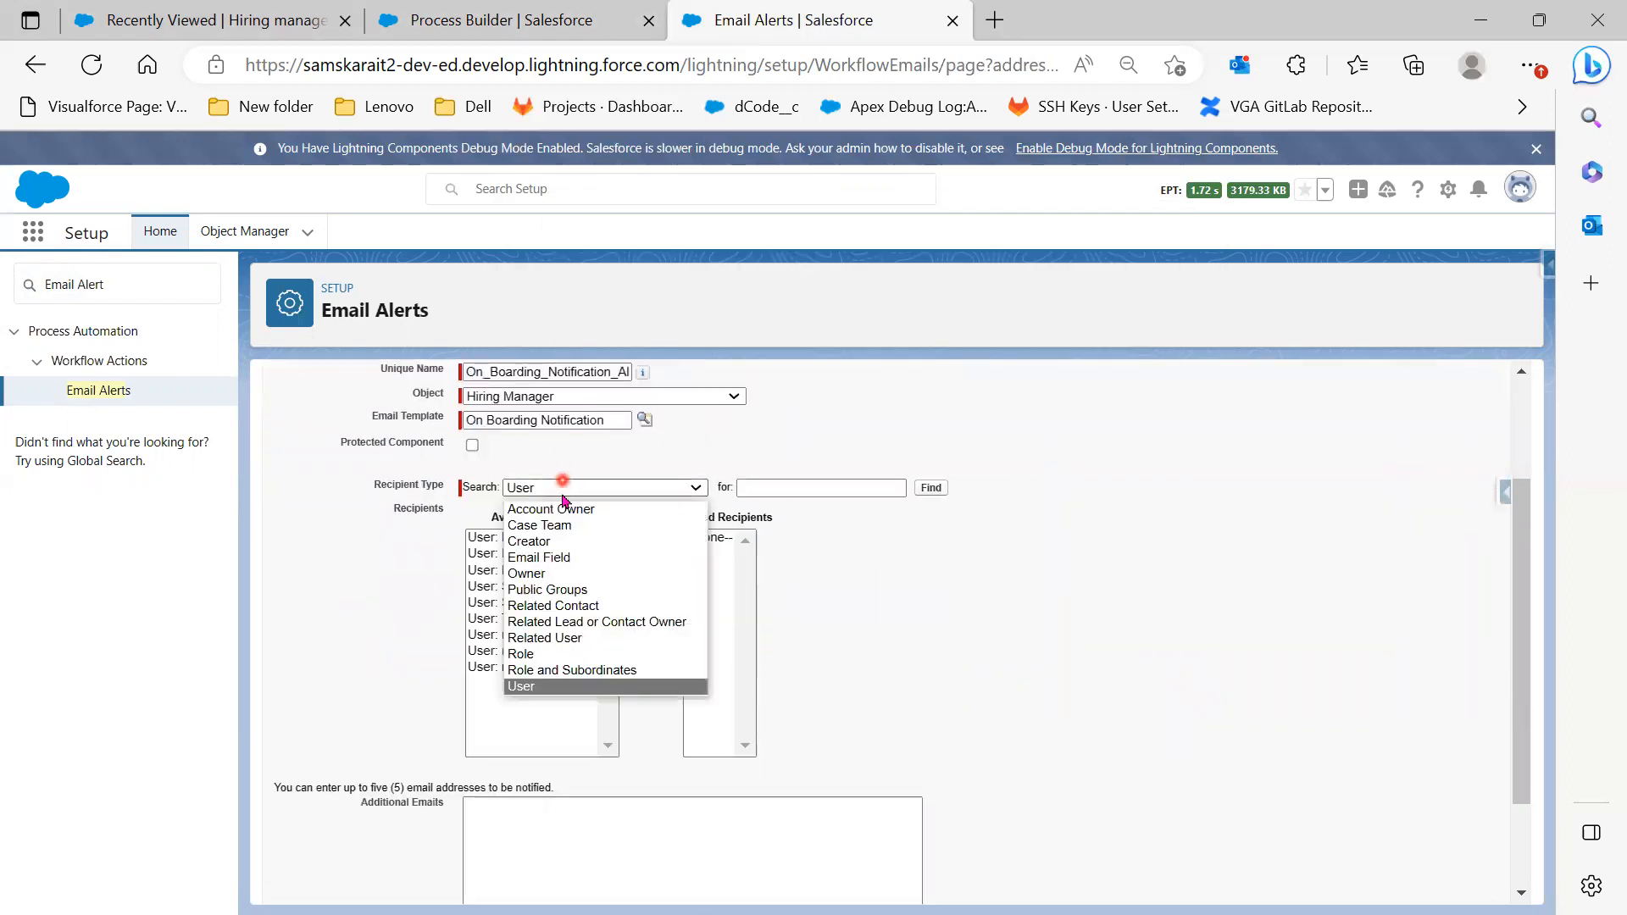
left_click(569, 556)
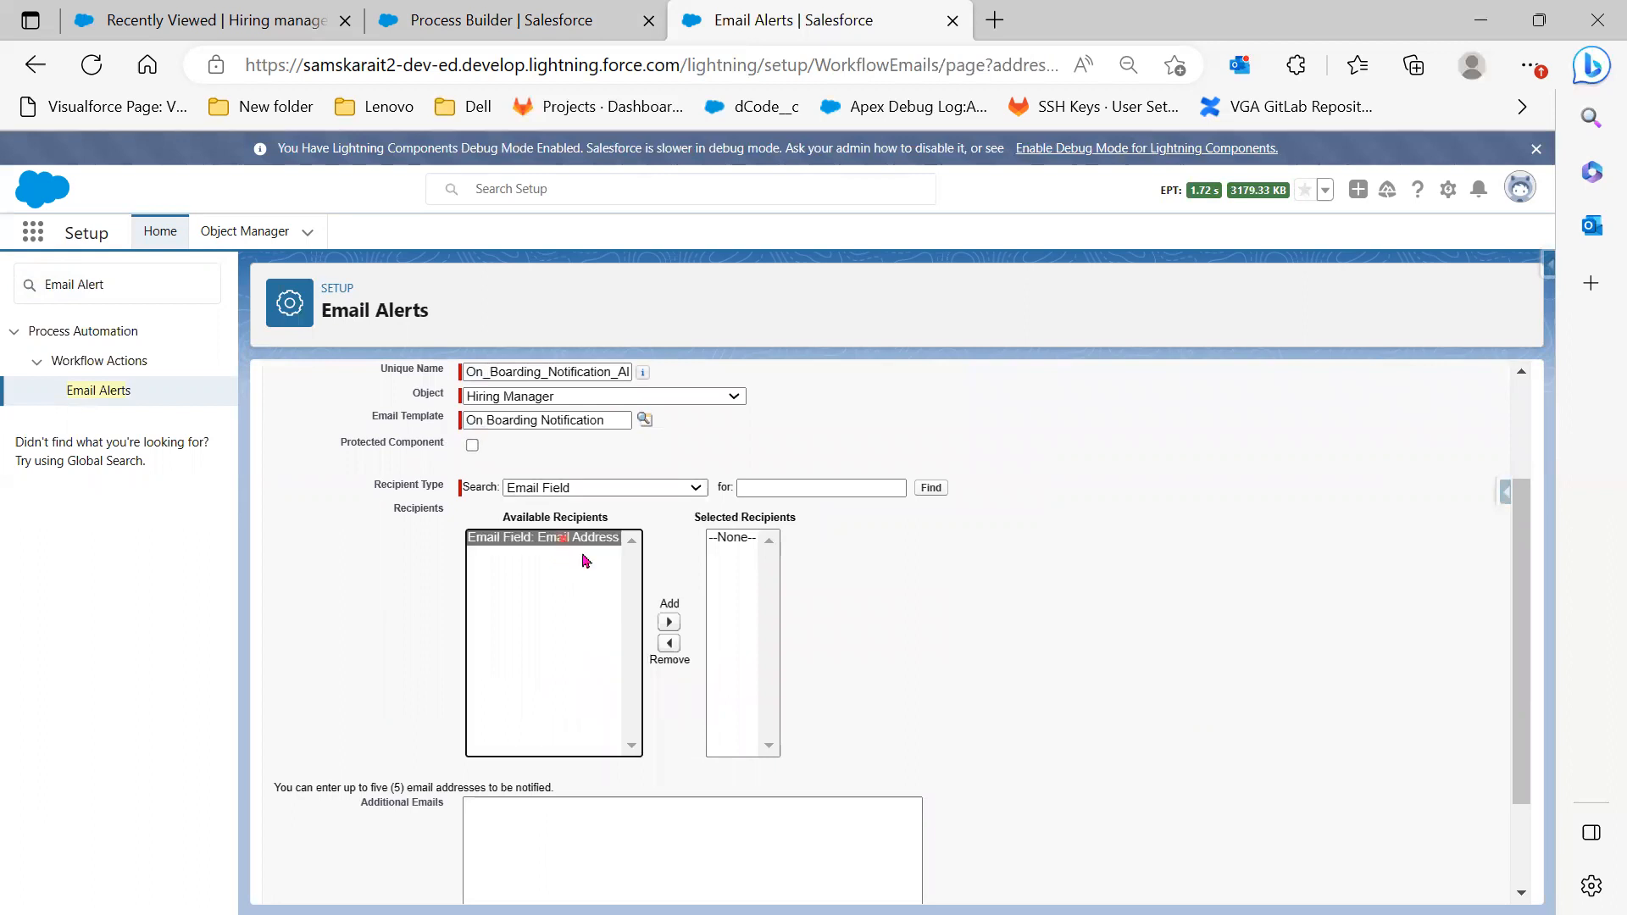
left_click(668, 623)
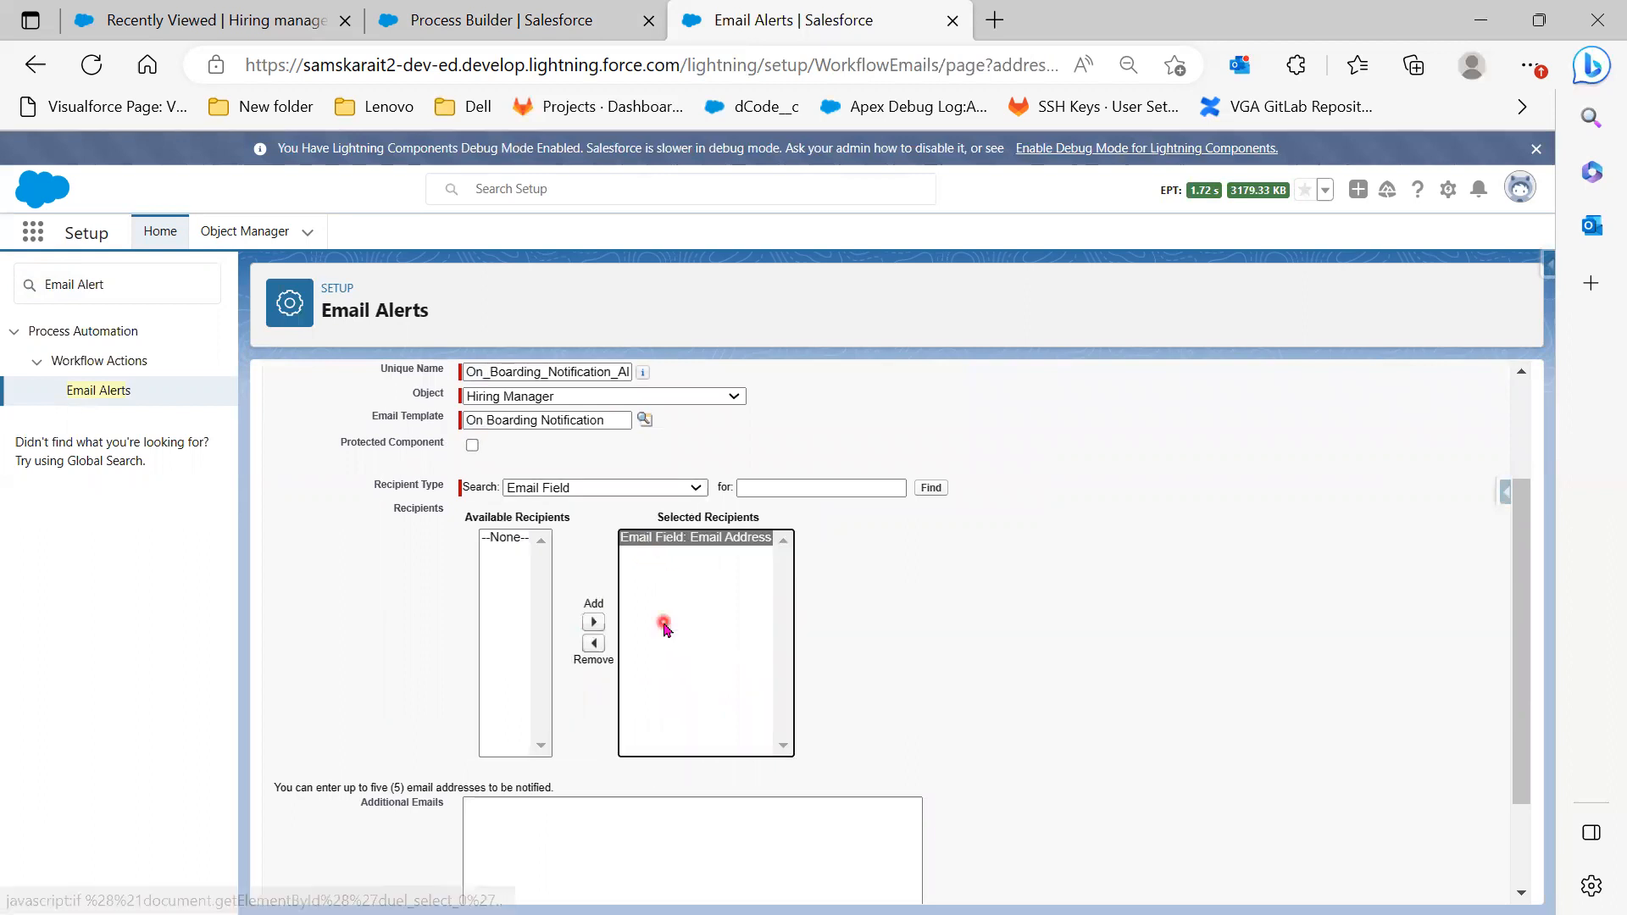
left_click(184, 20)
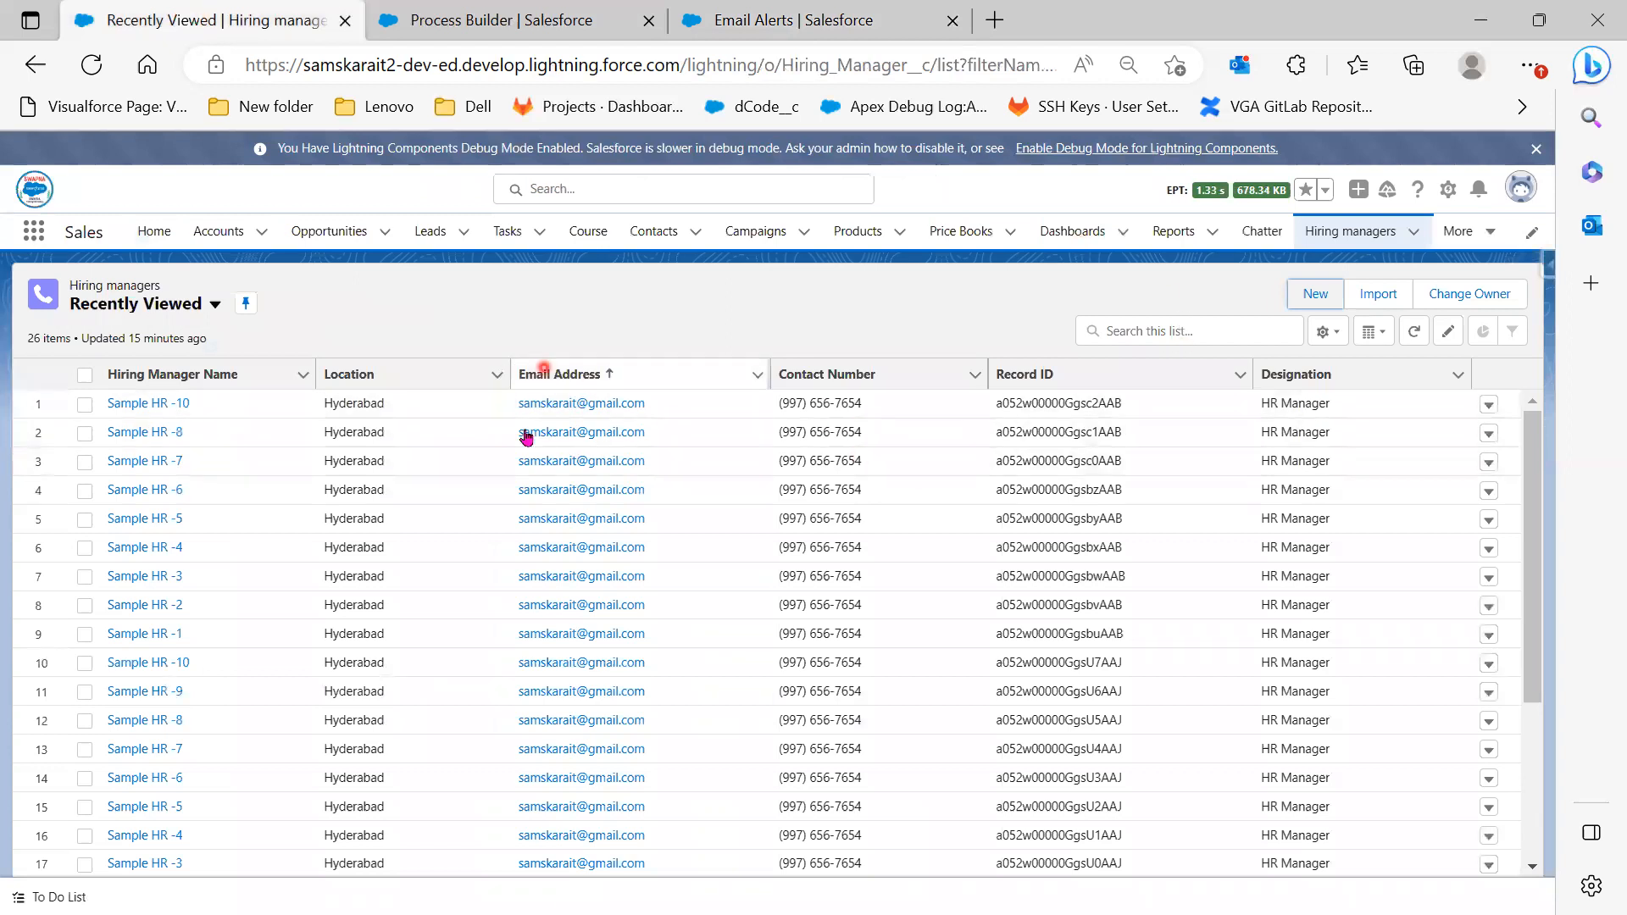
left_click(793, 9)
scroll(400, 697, "down", 2)
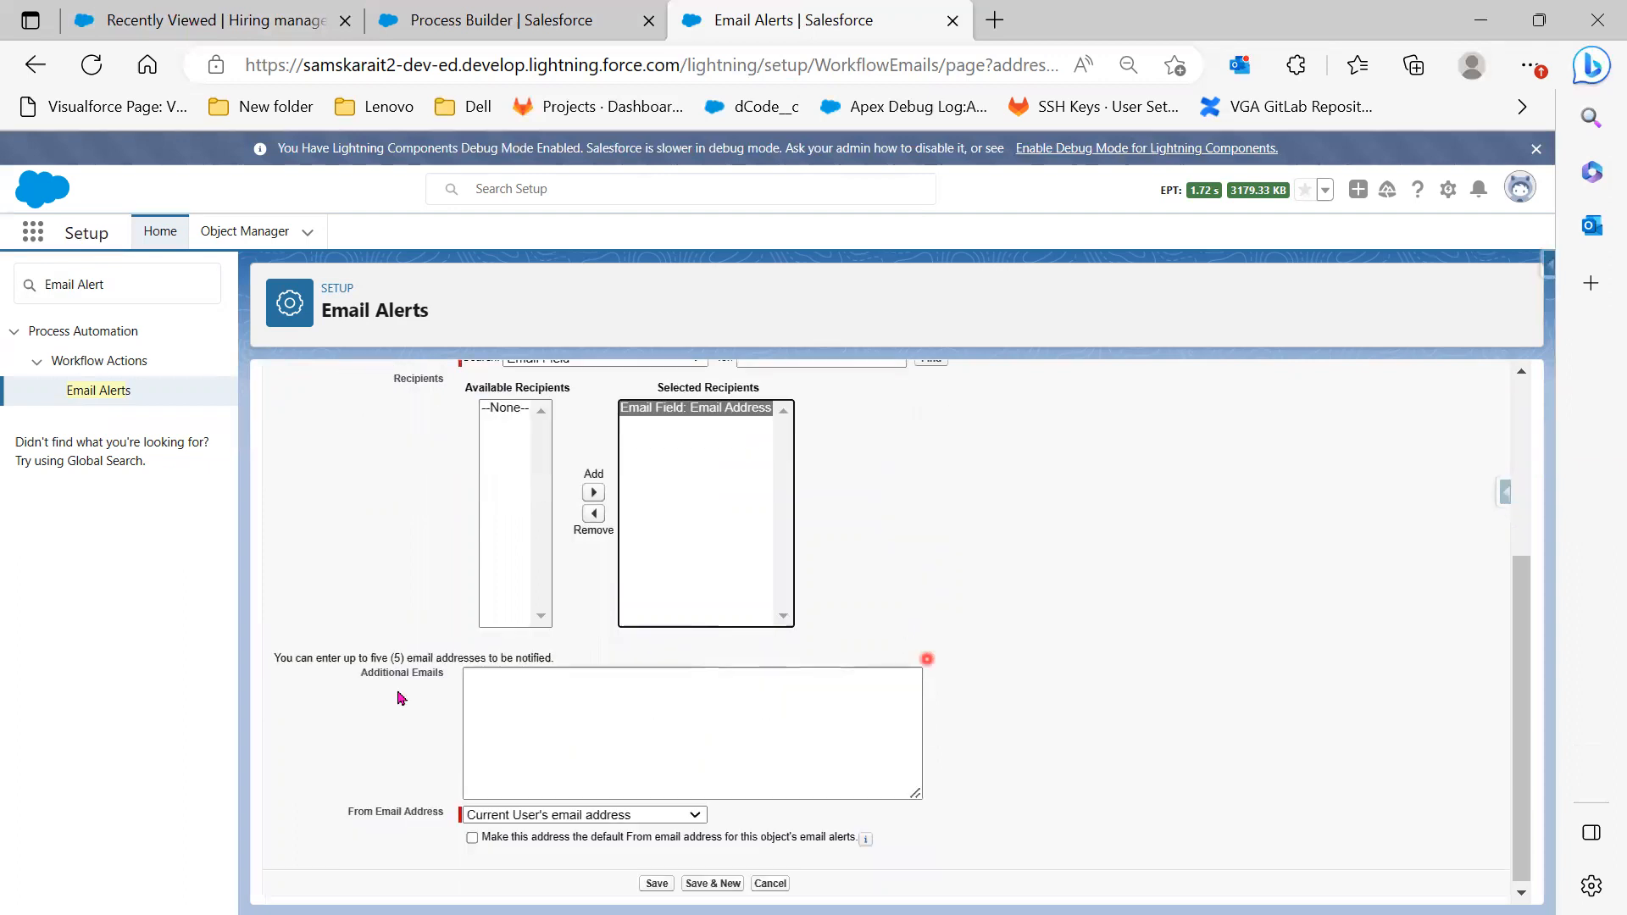
left_click_drag(286, 655, 494, 683)
left_click(497, 683)
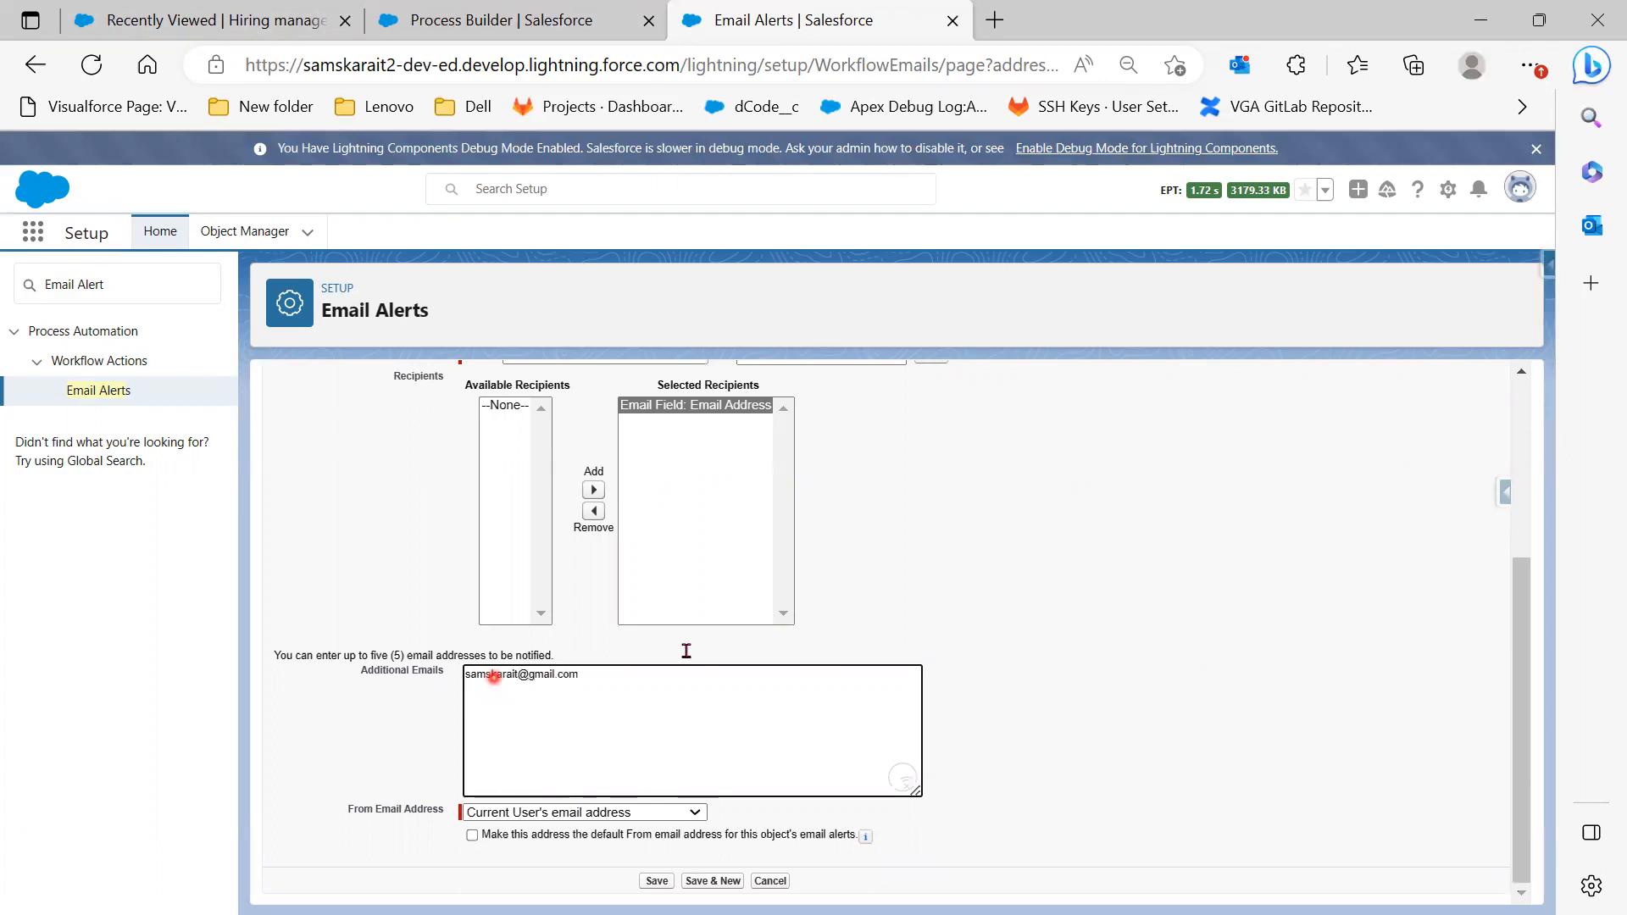
left_click(657, 881)
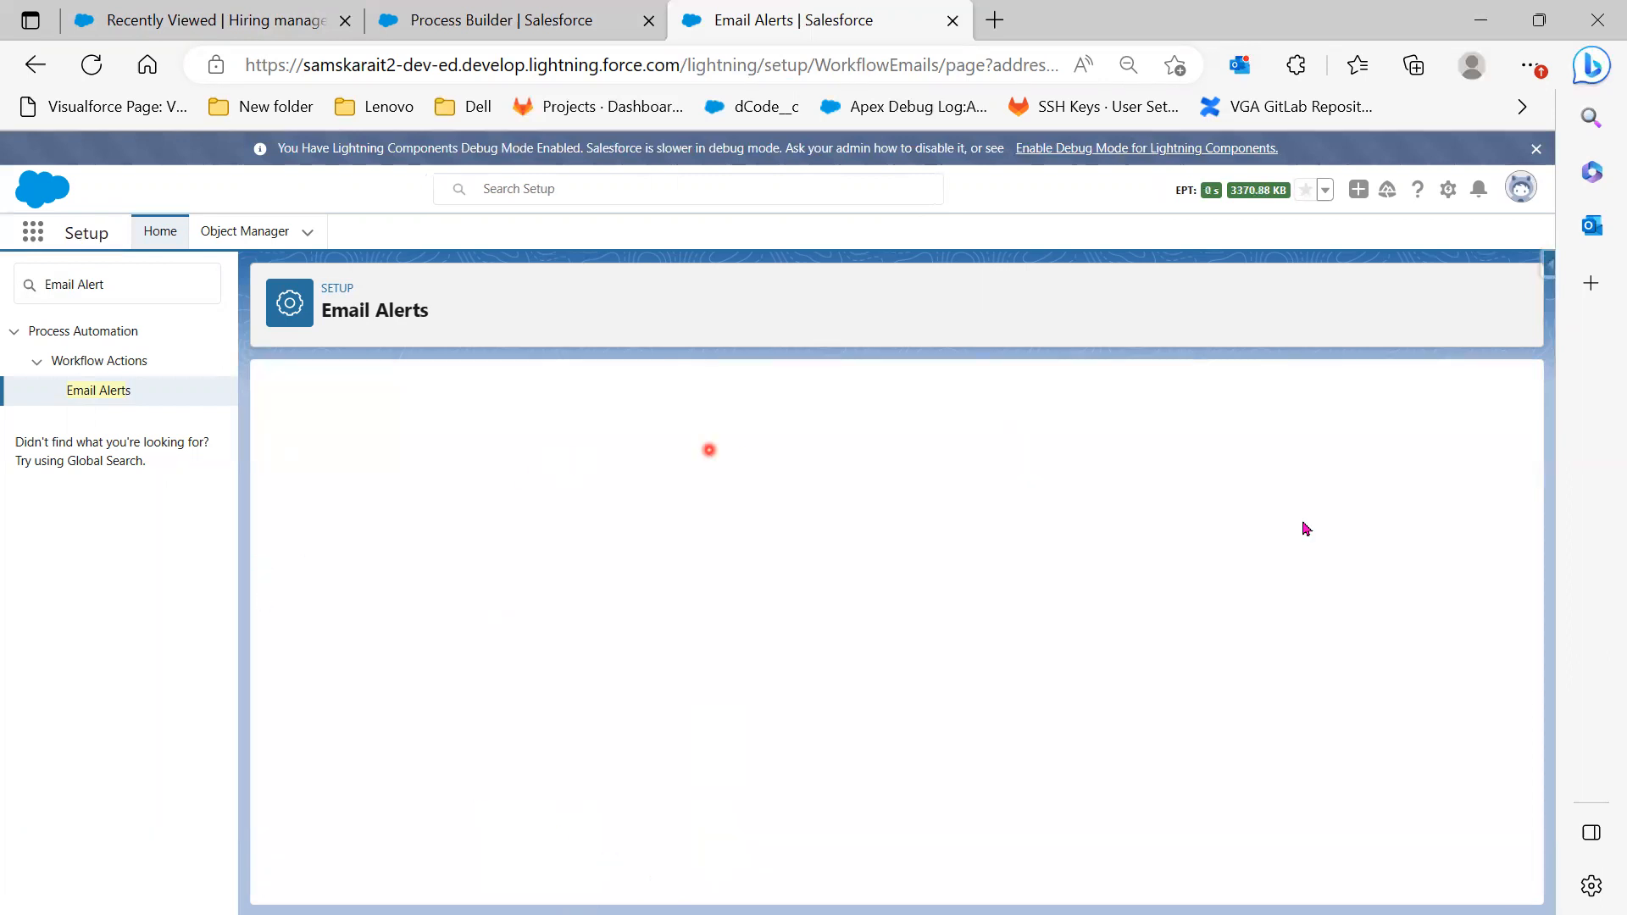
Paste 'On Boarding Notification Alert' into the Email Alert field and reload the page
left_click_drag(652, 494, 502, 492)
key("ctrl+c")
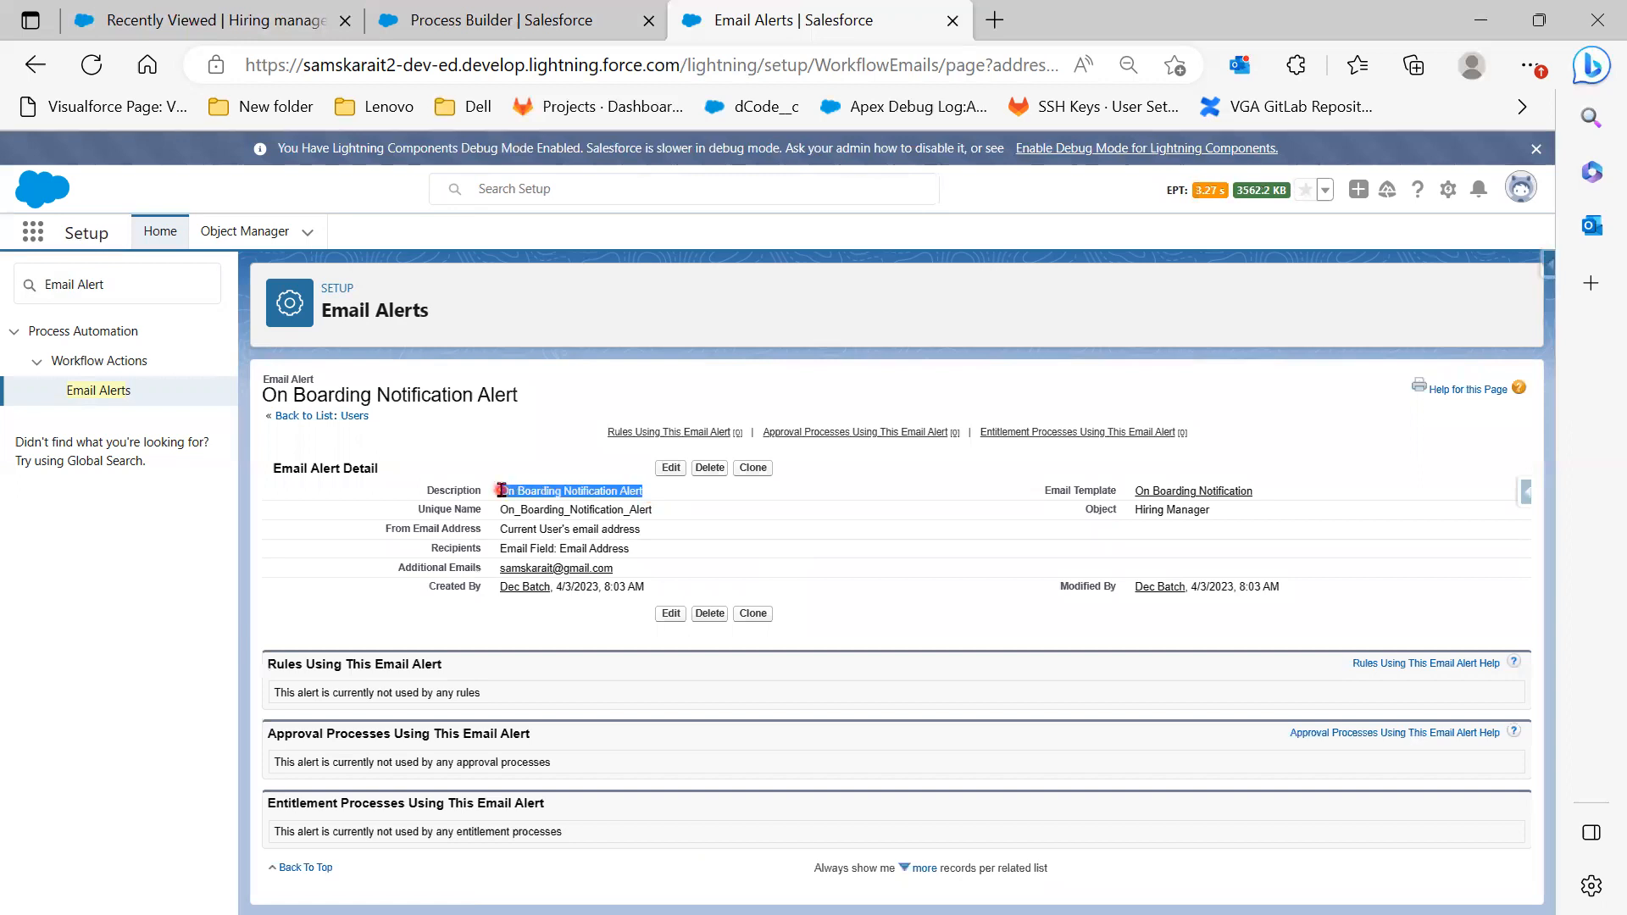
left_click(518, 25)
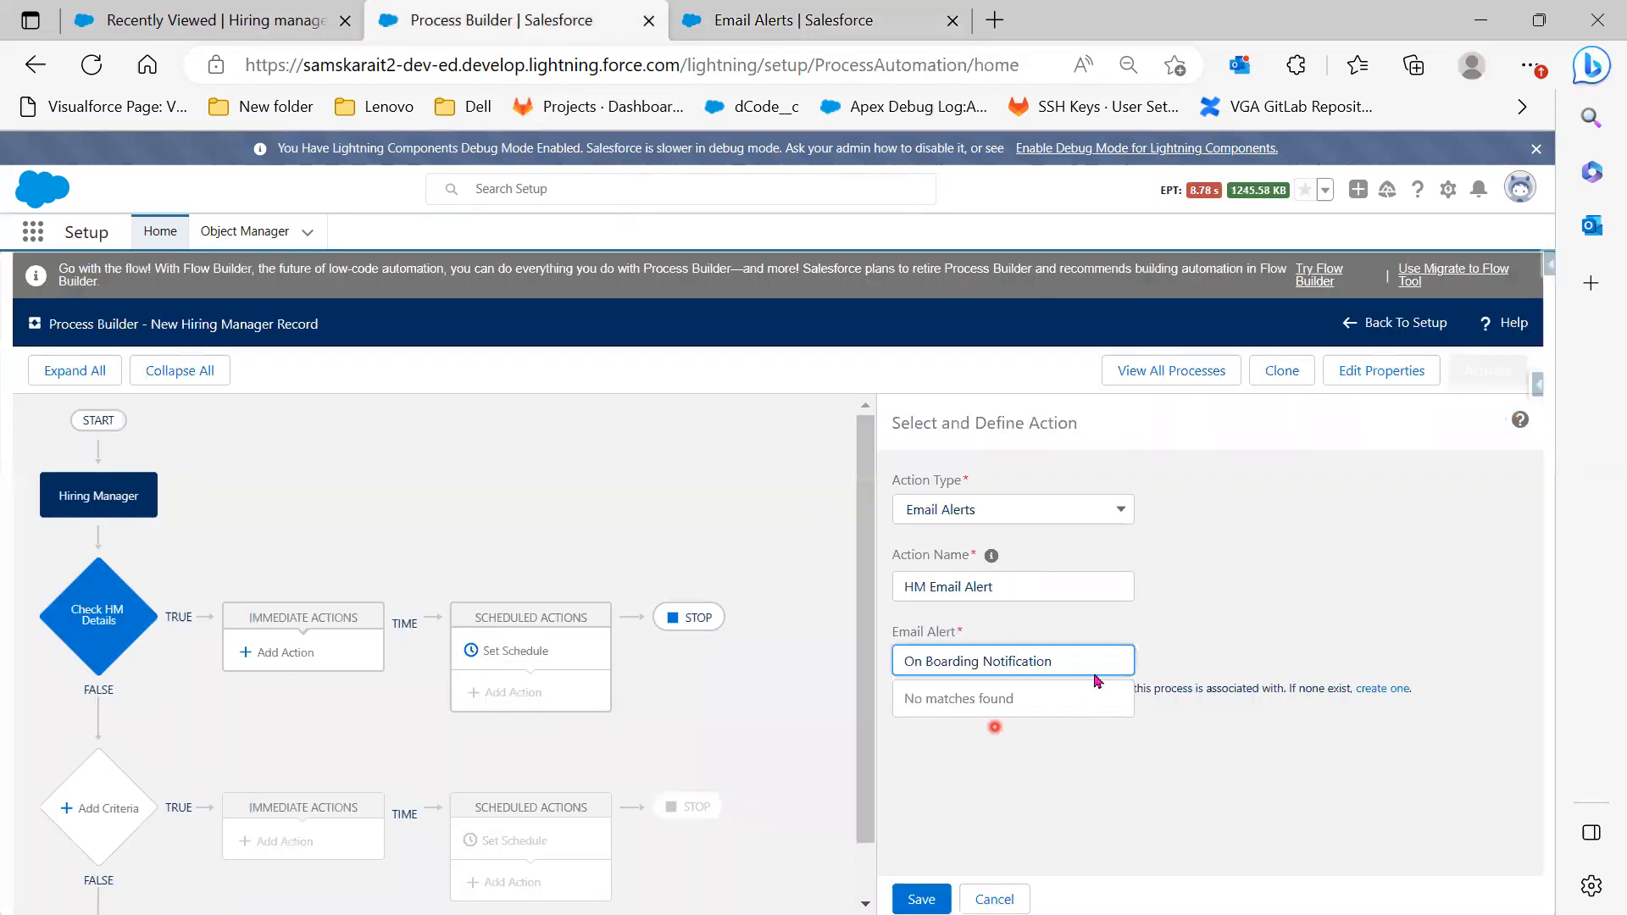
left_click_drag(1049, 662, 806, 675)
key("ctrl+v")
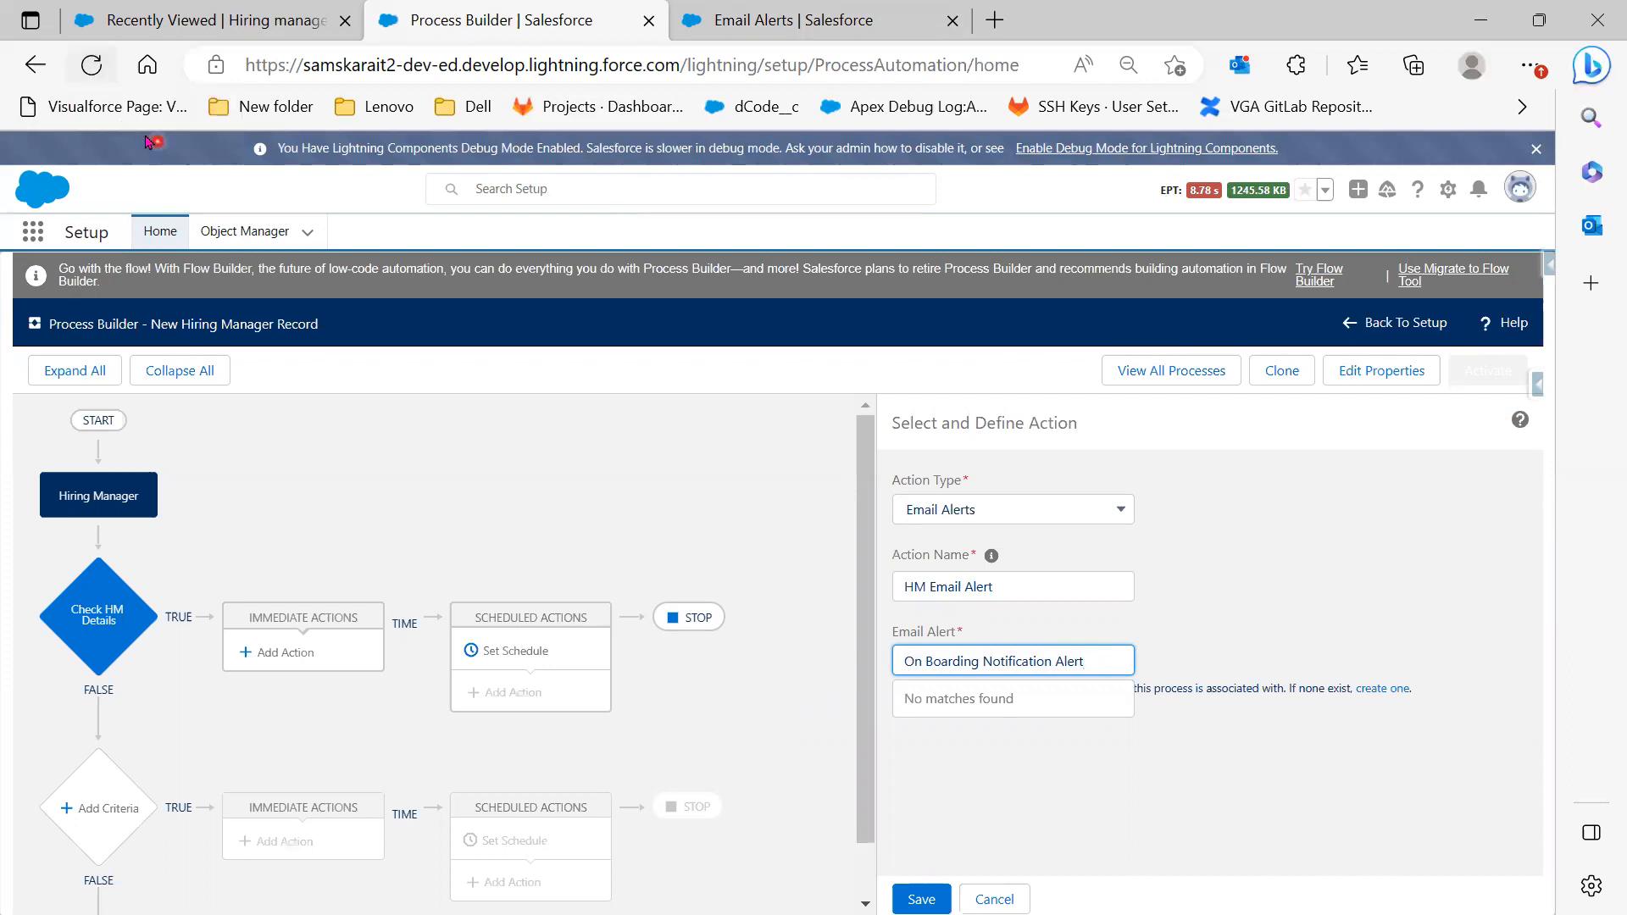
left_click(91, 68)
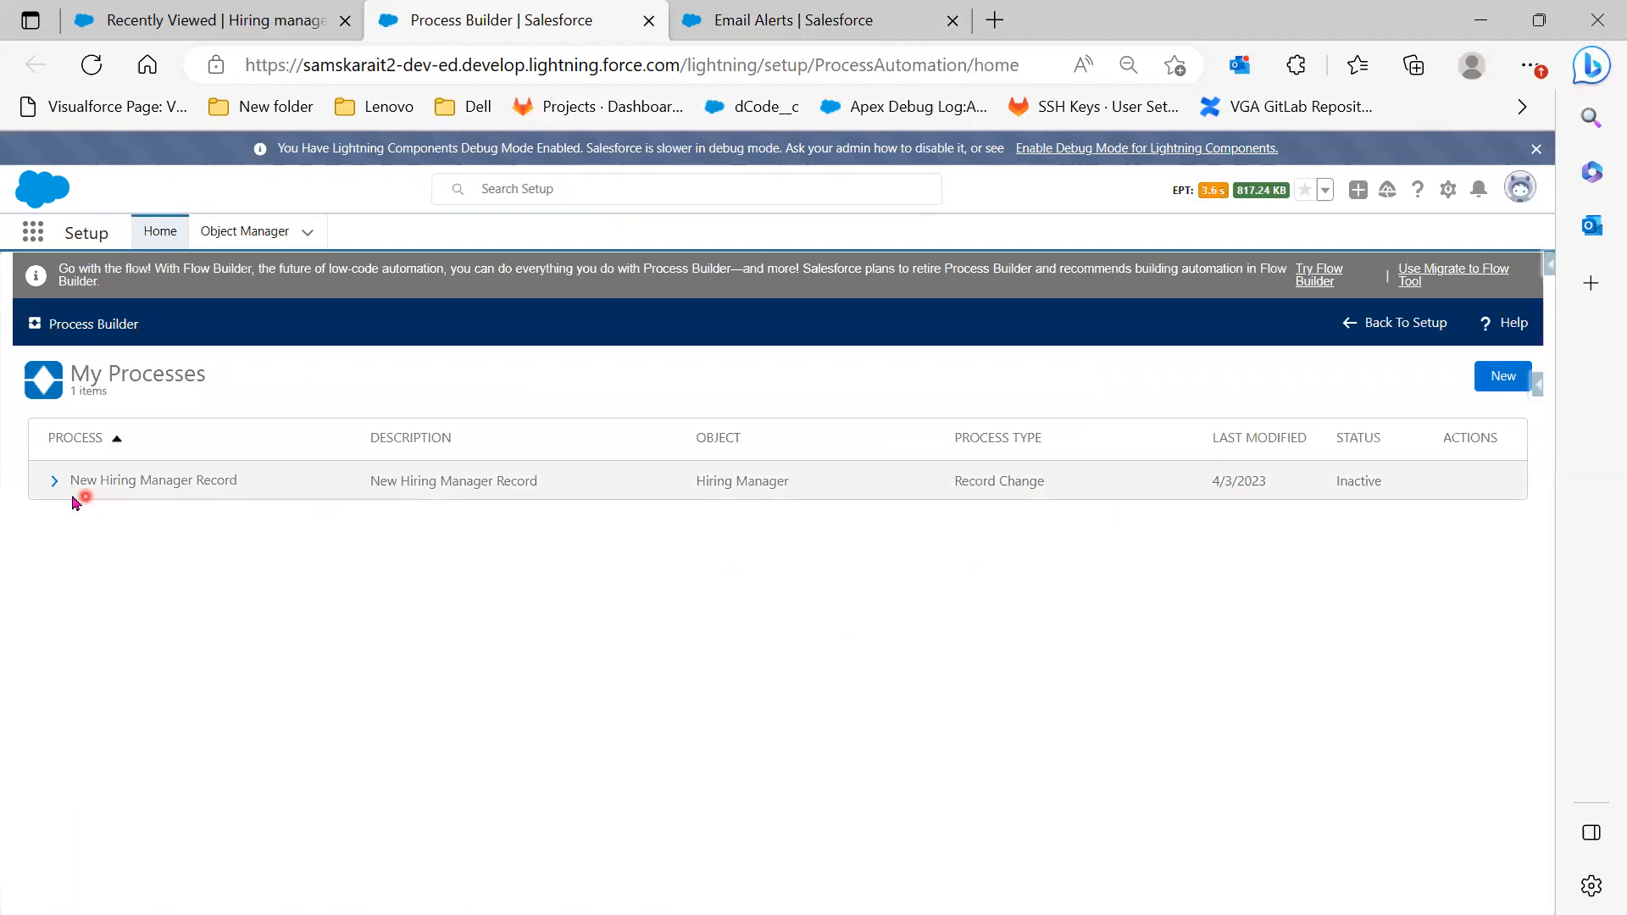
Open Version 1 of New Hiring Manager Record and add an Email Alerts action under Check HM Details
left_click(56, 482)
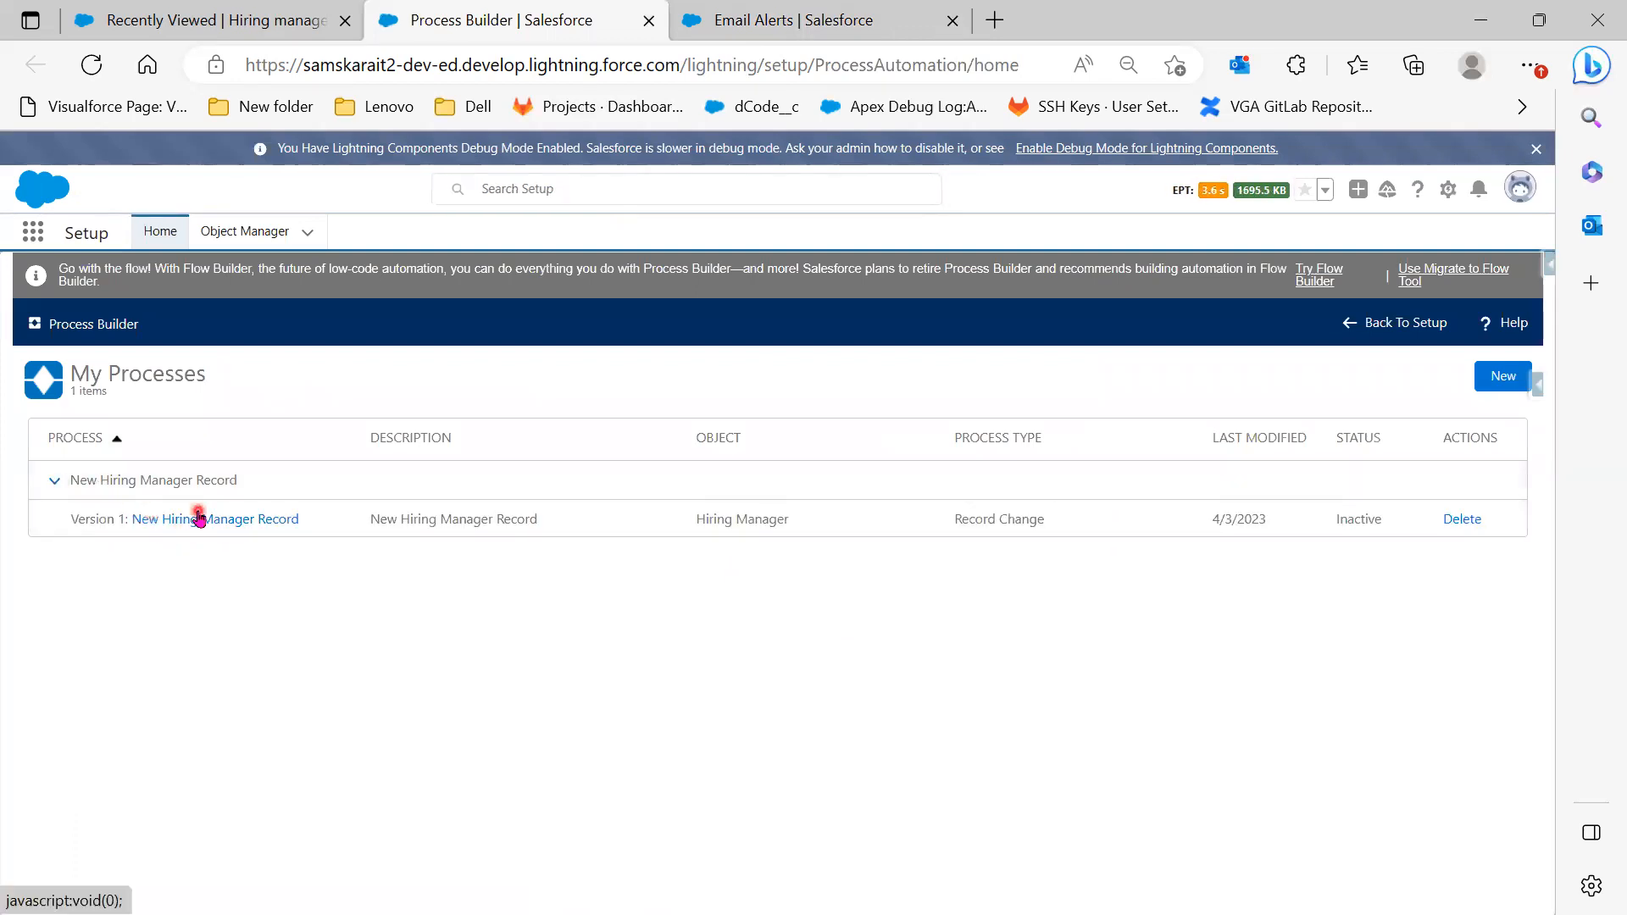
left_click(198, 518)
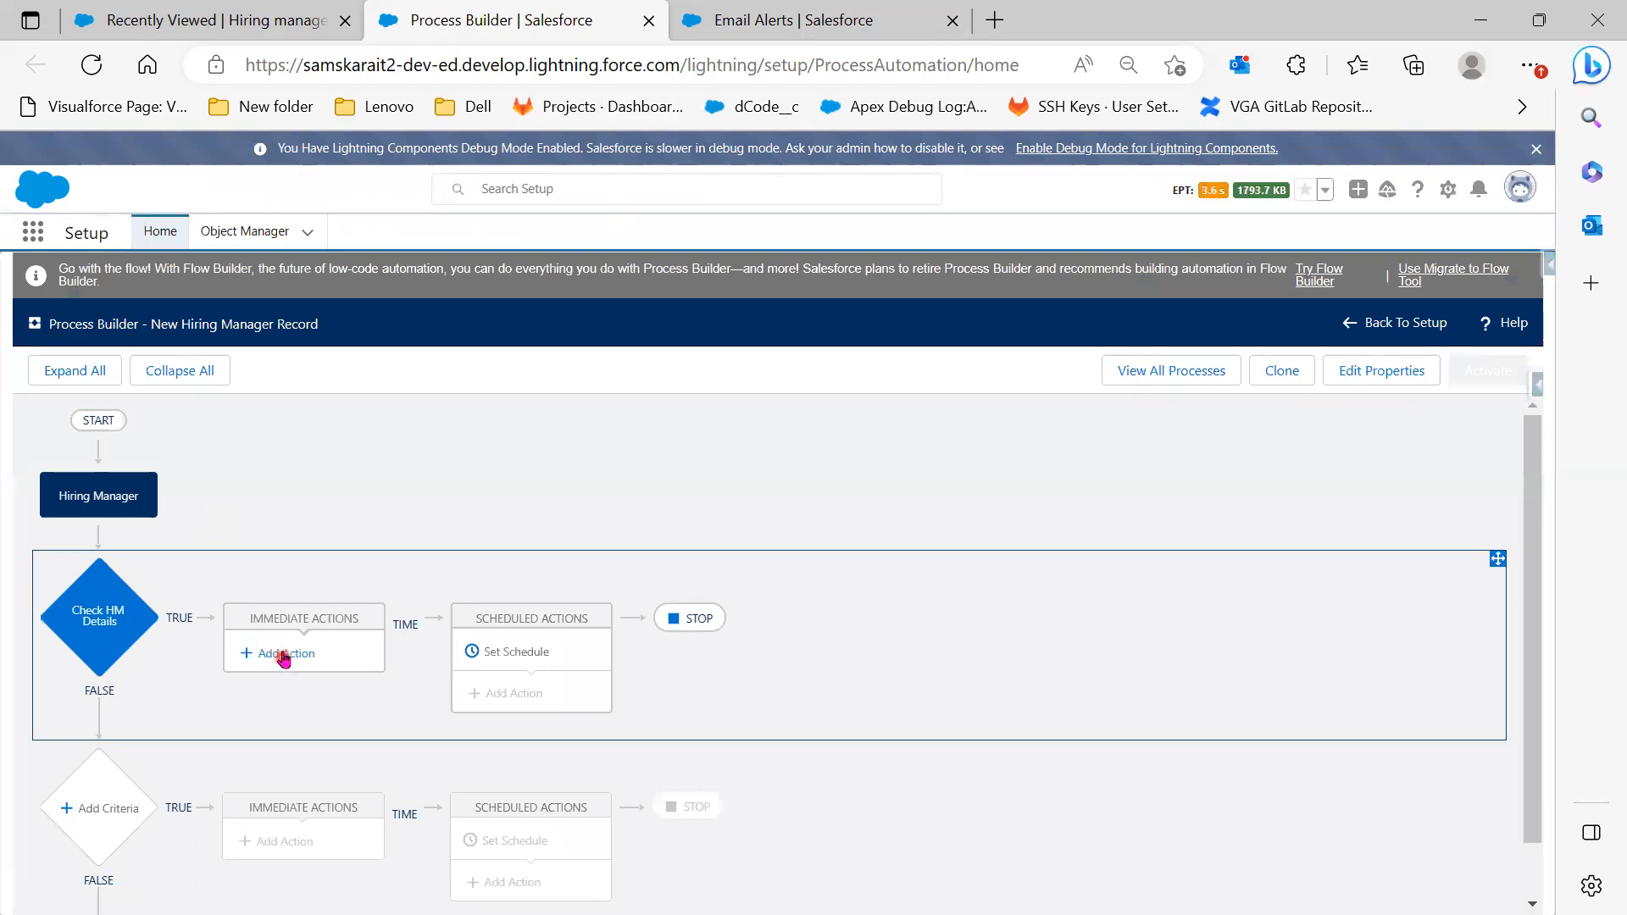
left_click(284, 655)
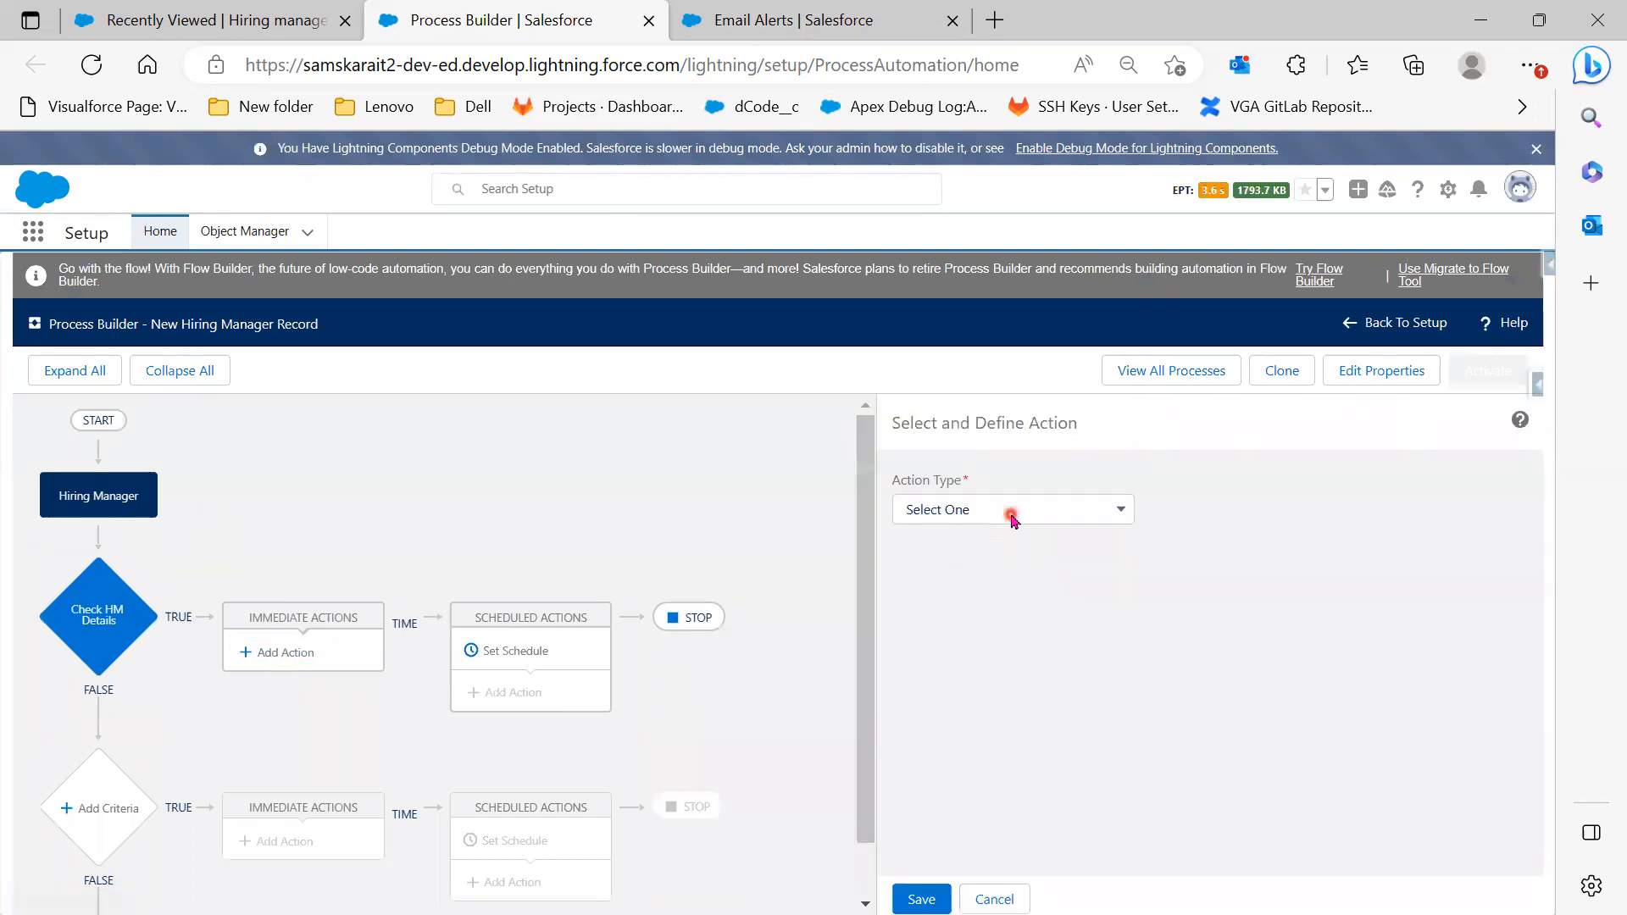
left_click(1011, 515)
left_click(1001, 600)
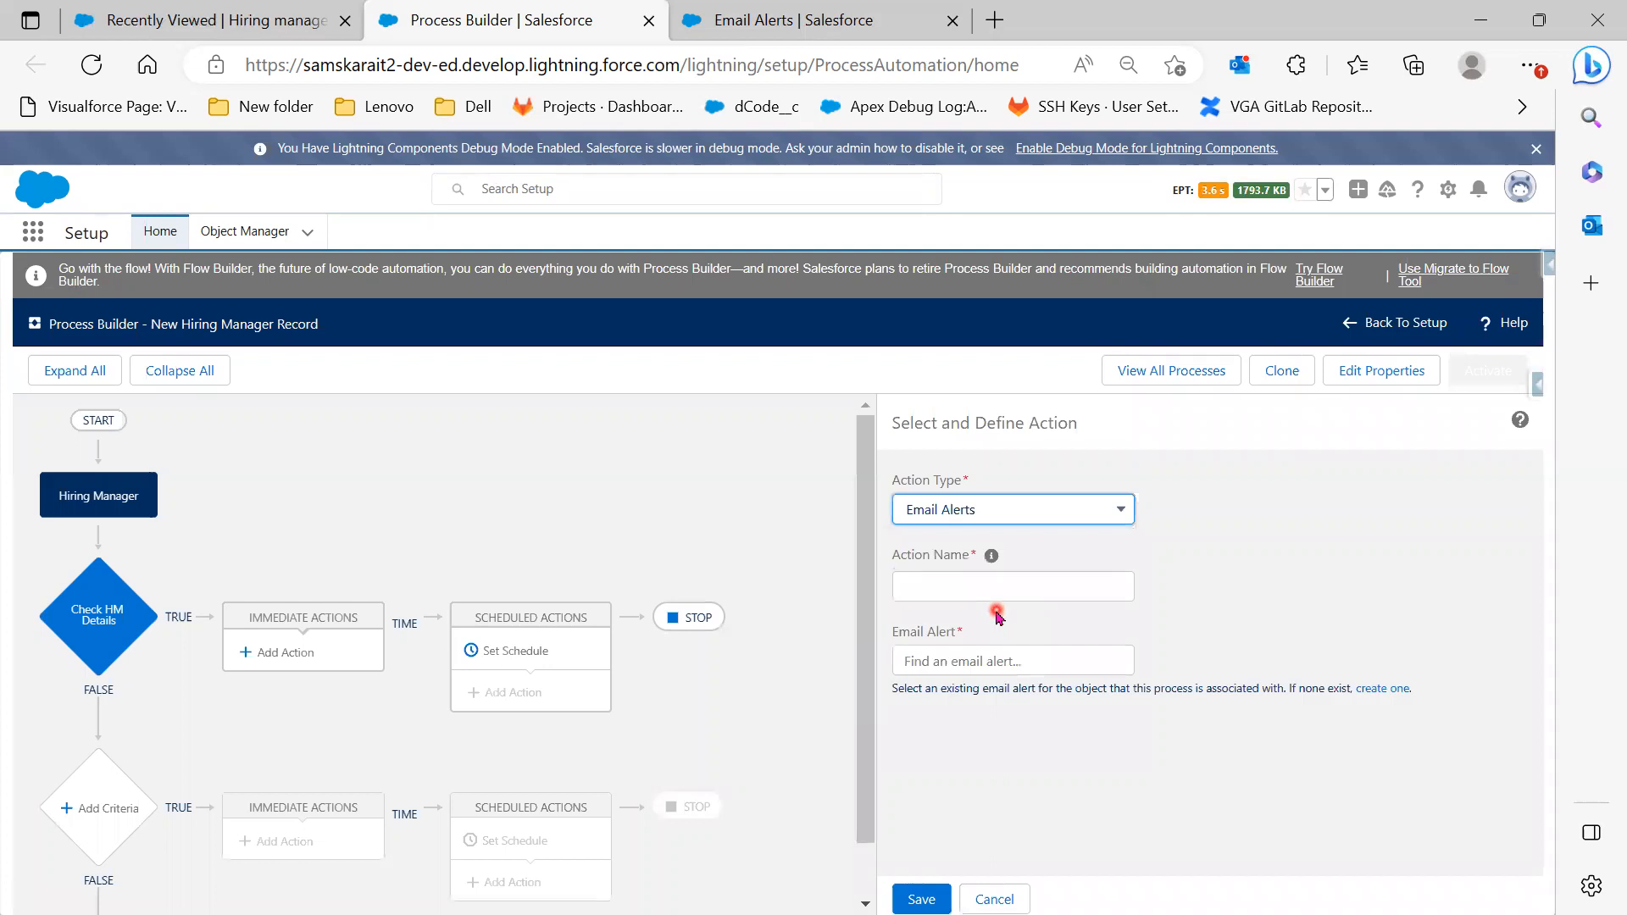
Name the action HM EmailAlert, select On_Boarding_Notification_Alert, save, and show the use-case slide
left_click(996, 590)
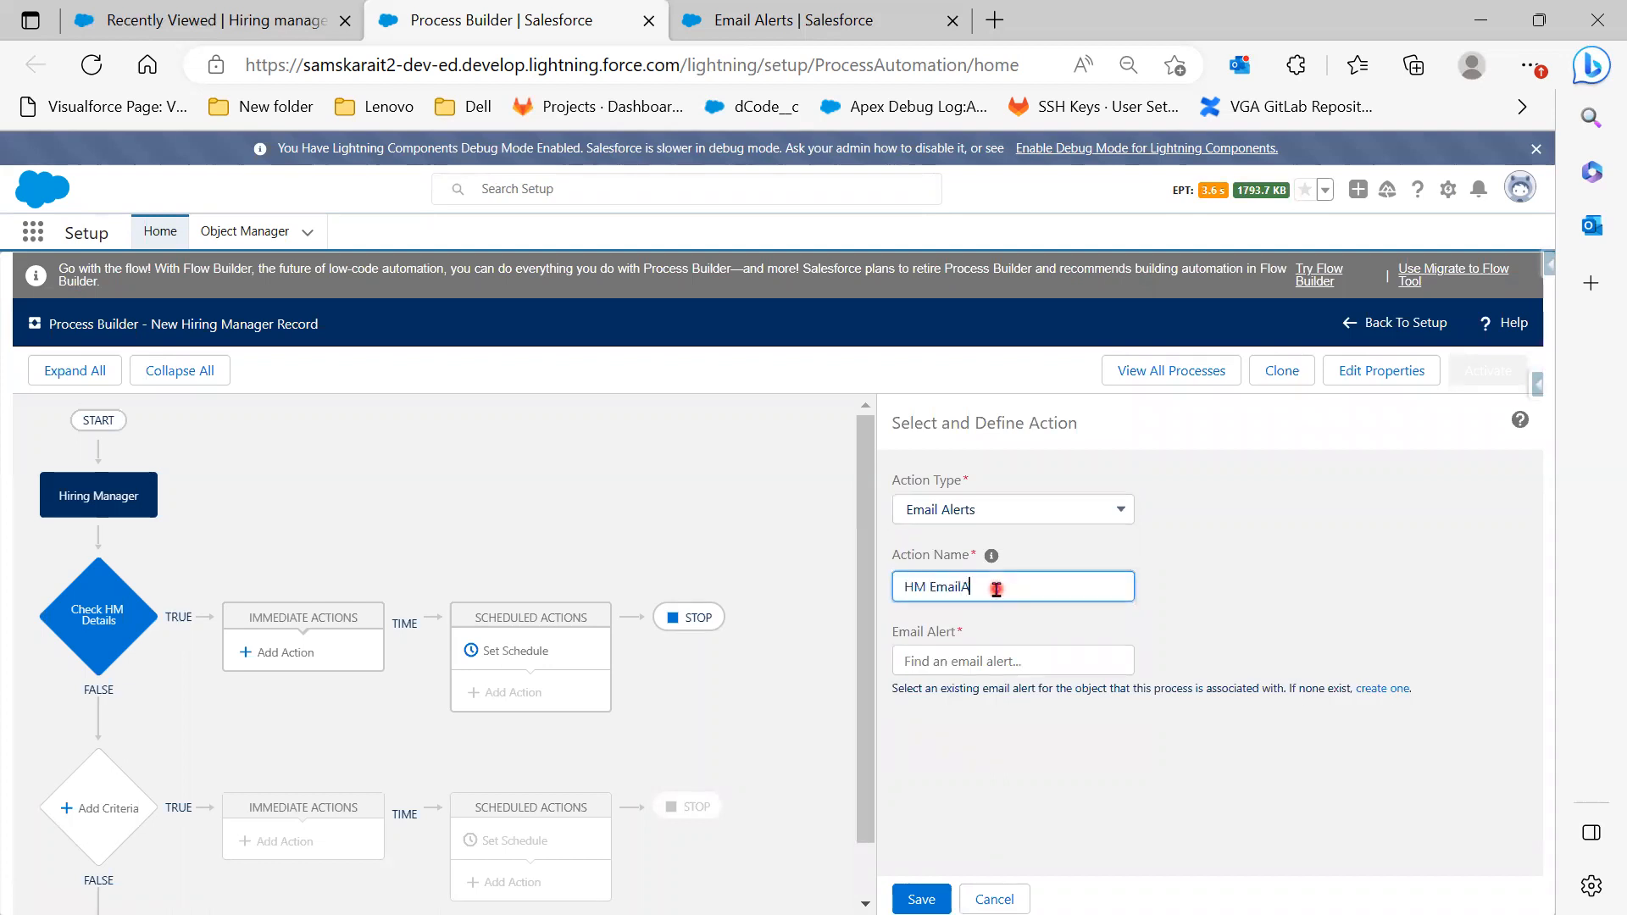
left_click(1002, 659)
key("ctrl+v")
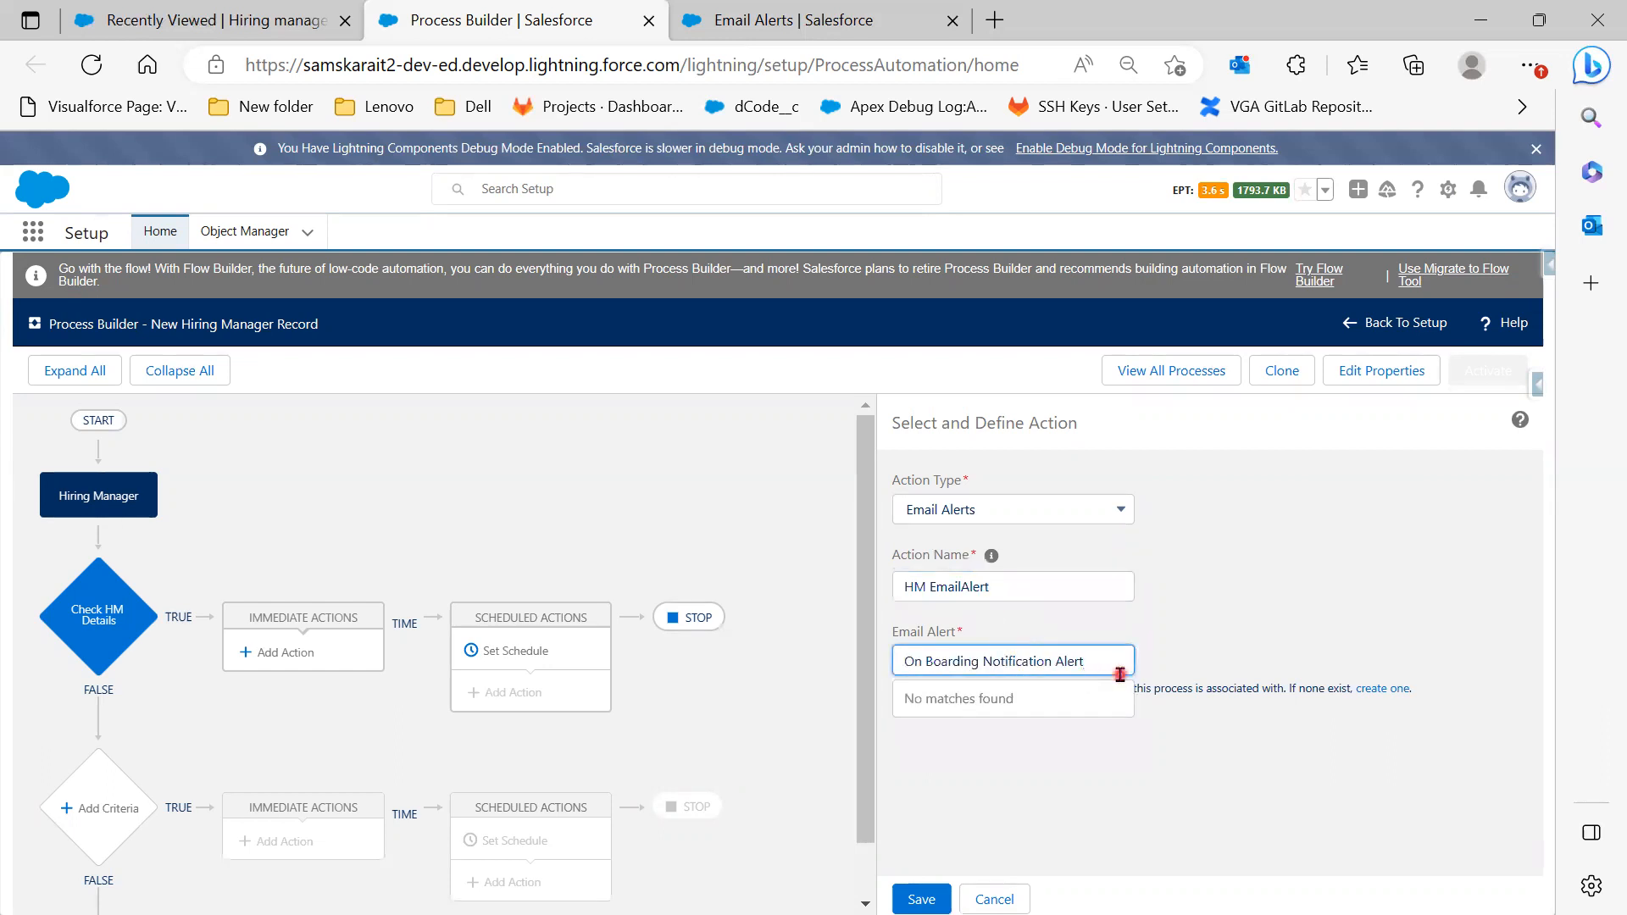
left_click_drag(1096, 666, 918, 671)
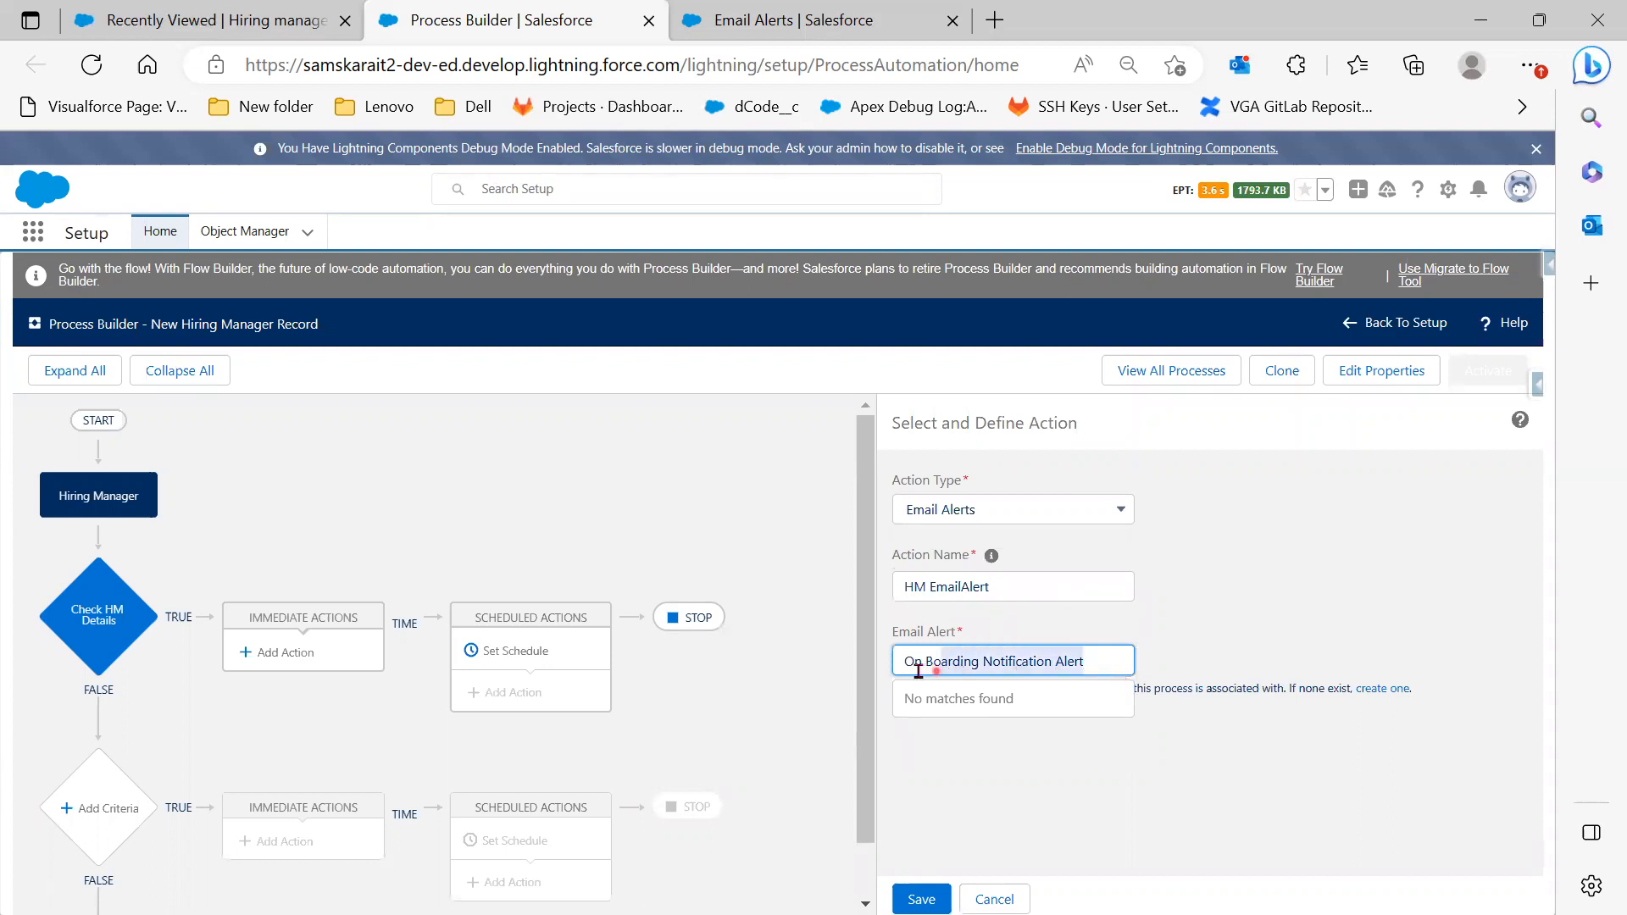
key("BackSpace")
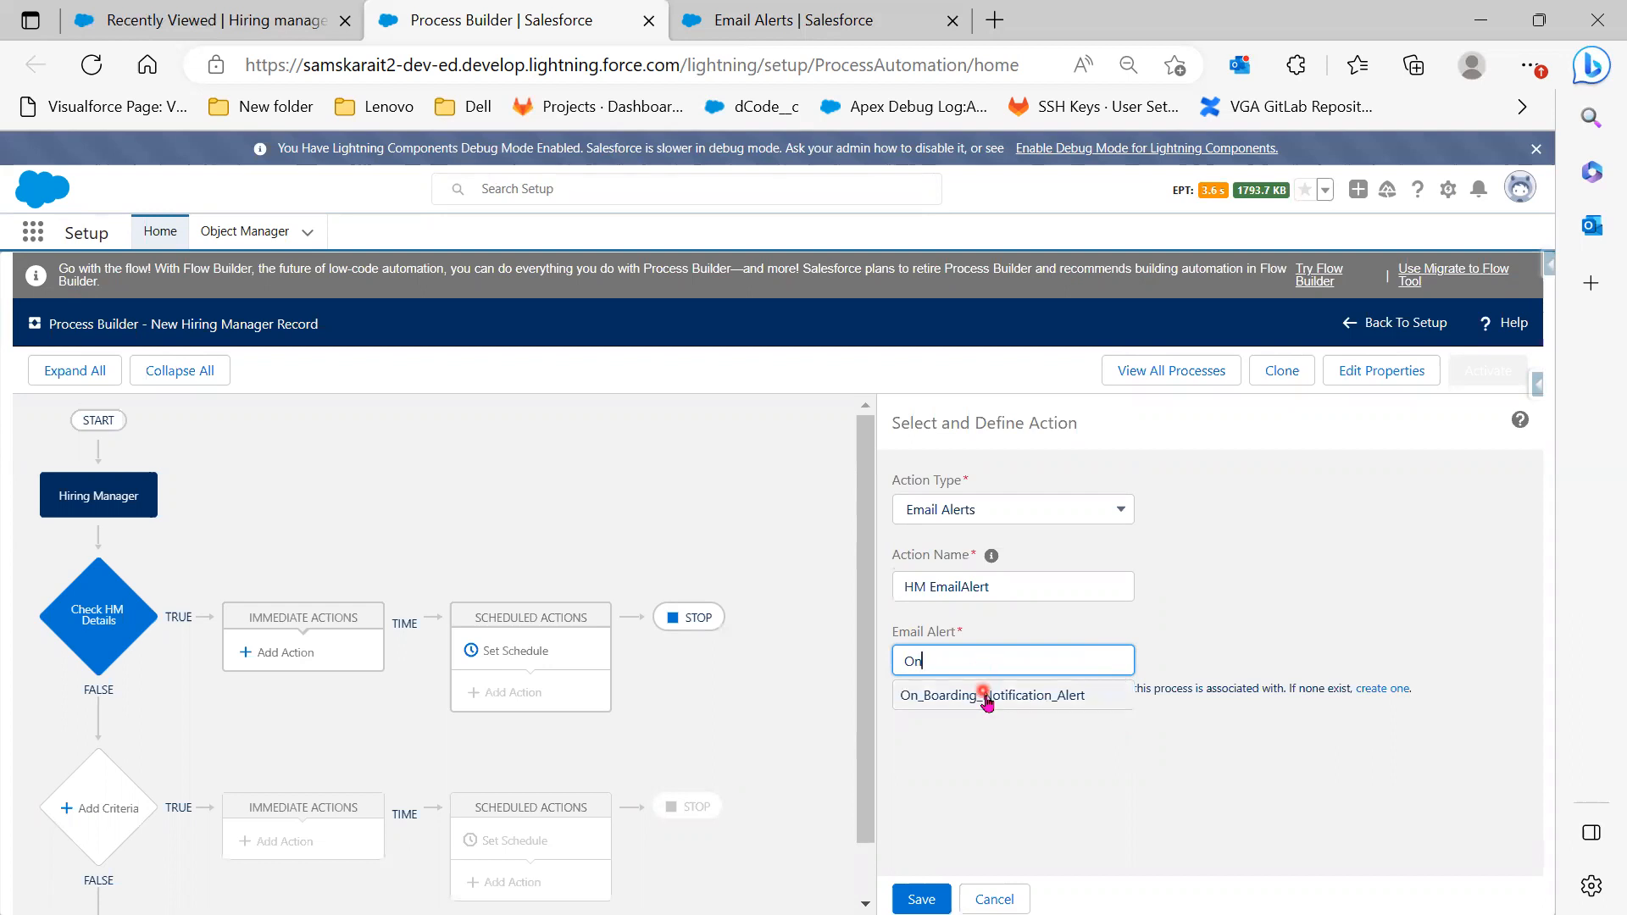
left_click(986, 695)
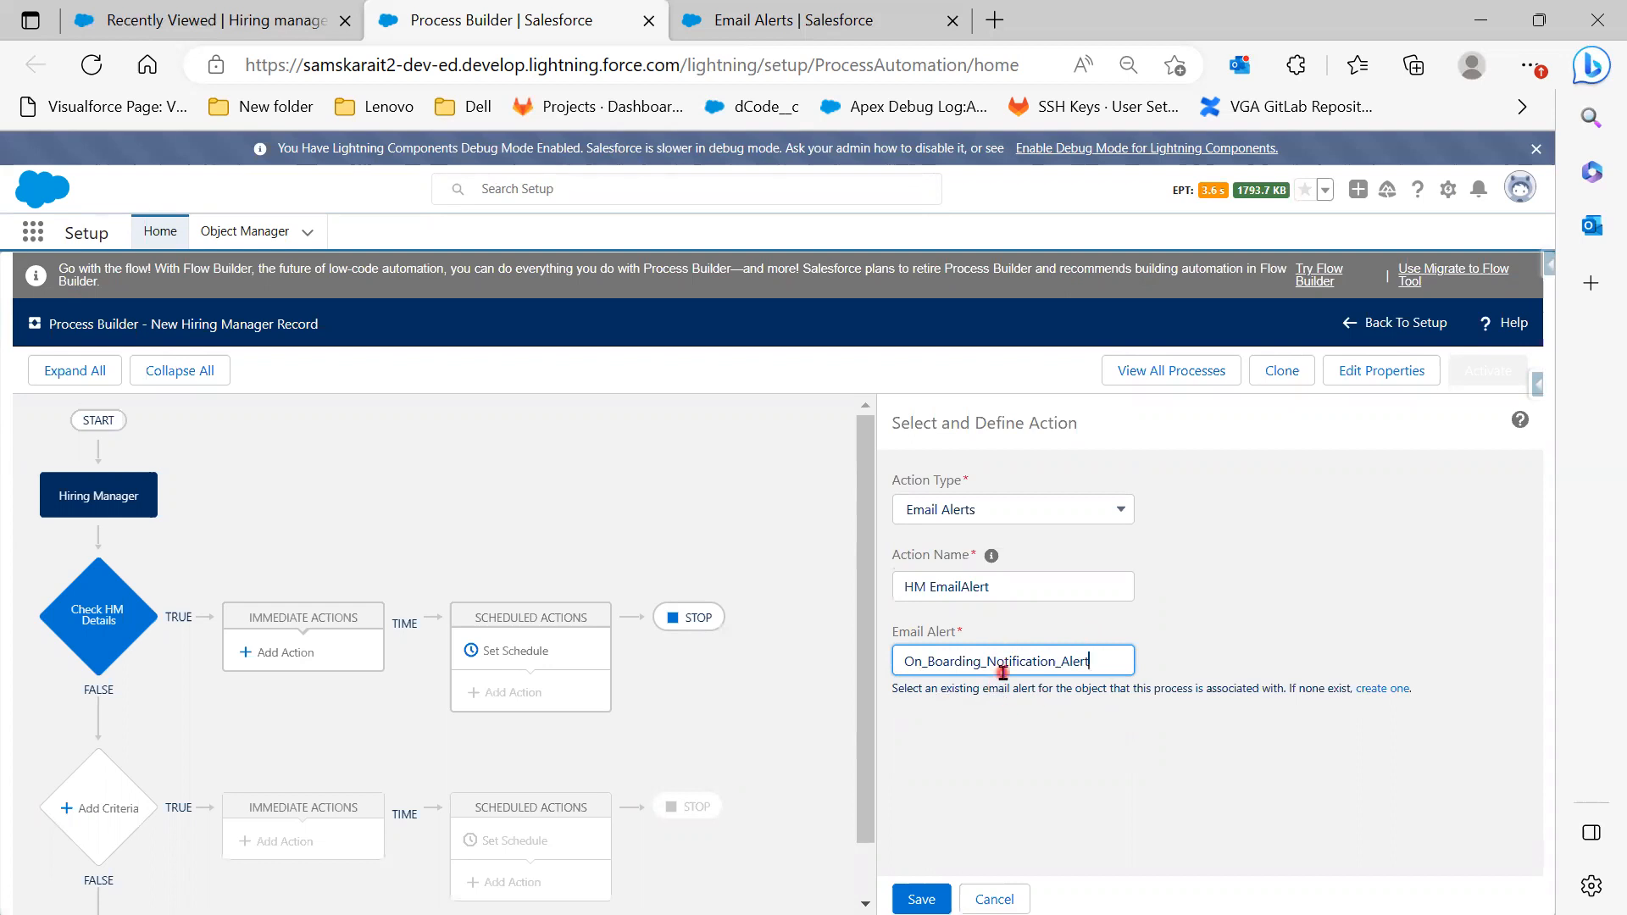
left_click(919, 898)
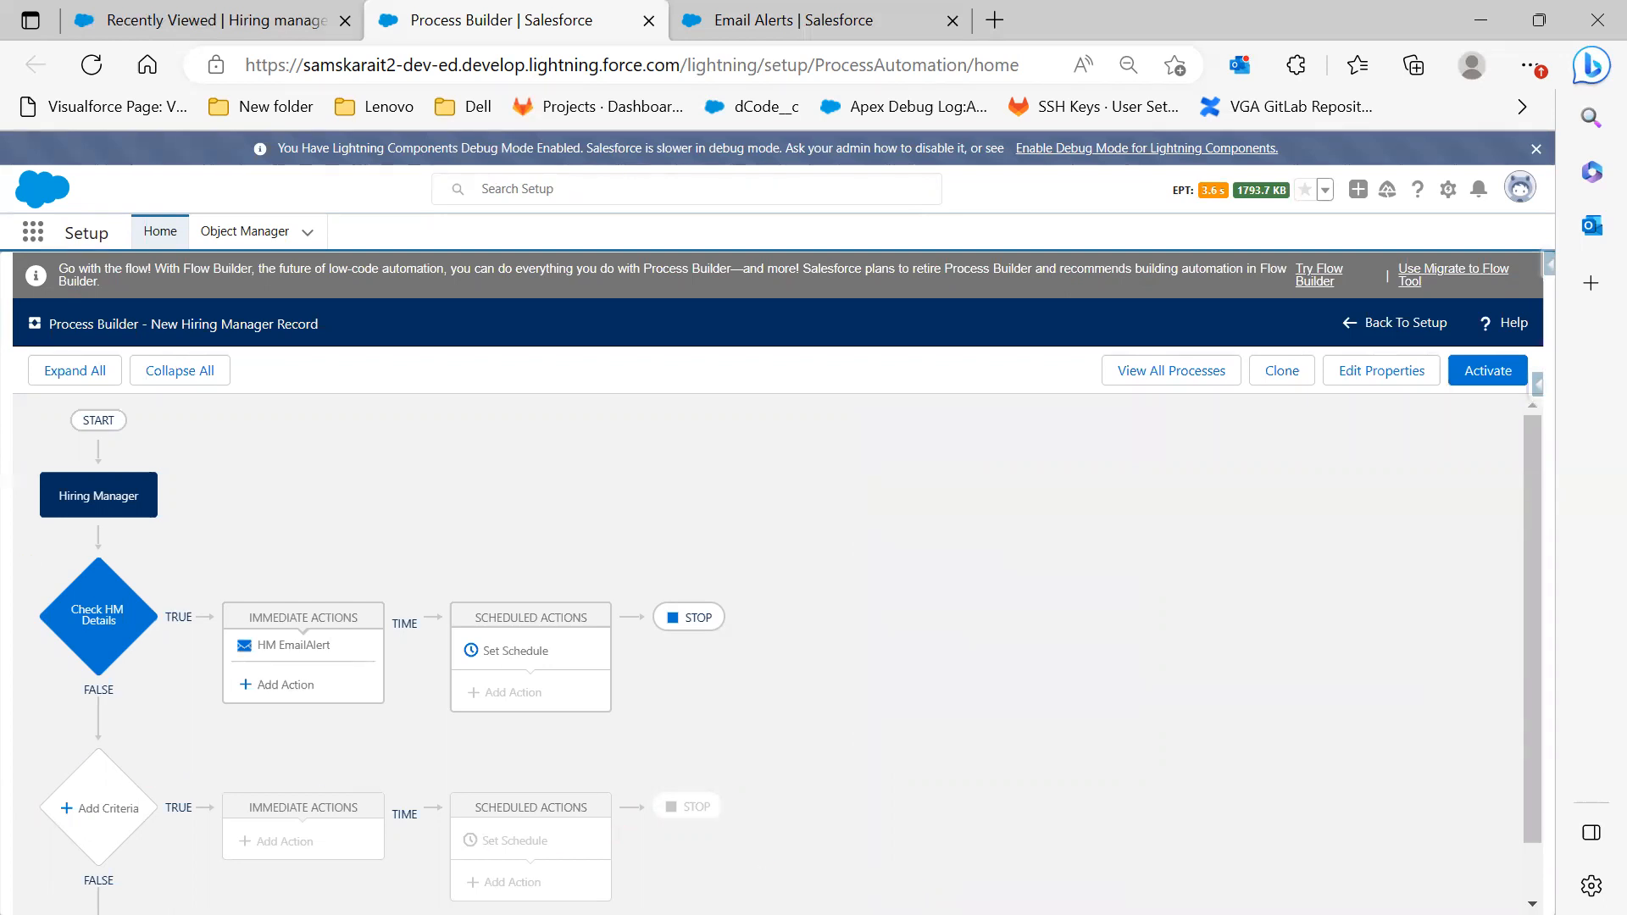
key("alt+Tab")
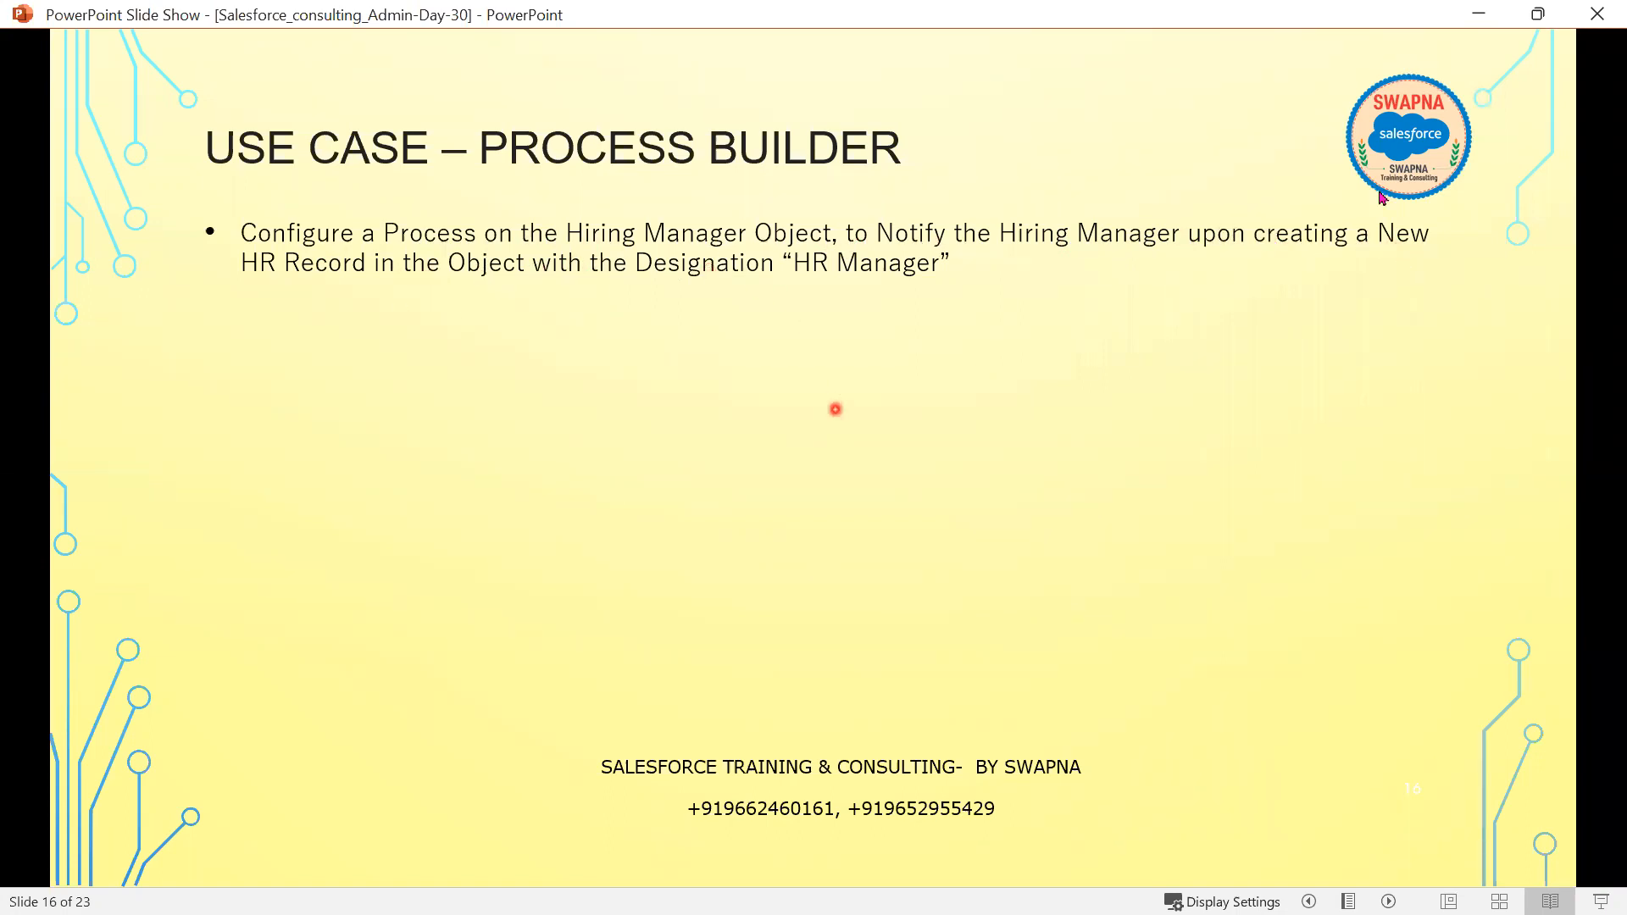
Minimize the PowerPoint slide show to get back to the Process Builder canvas
left_click(1479, 14)
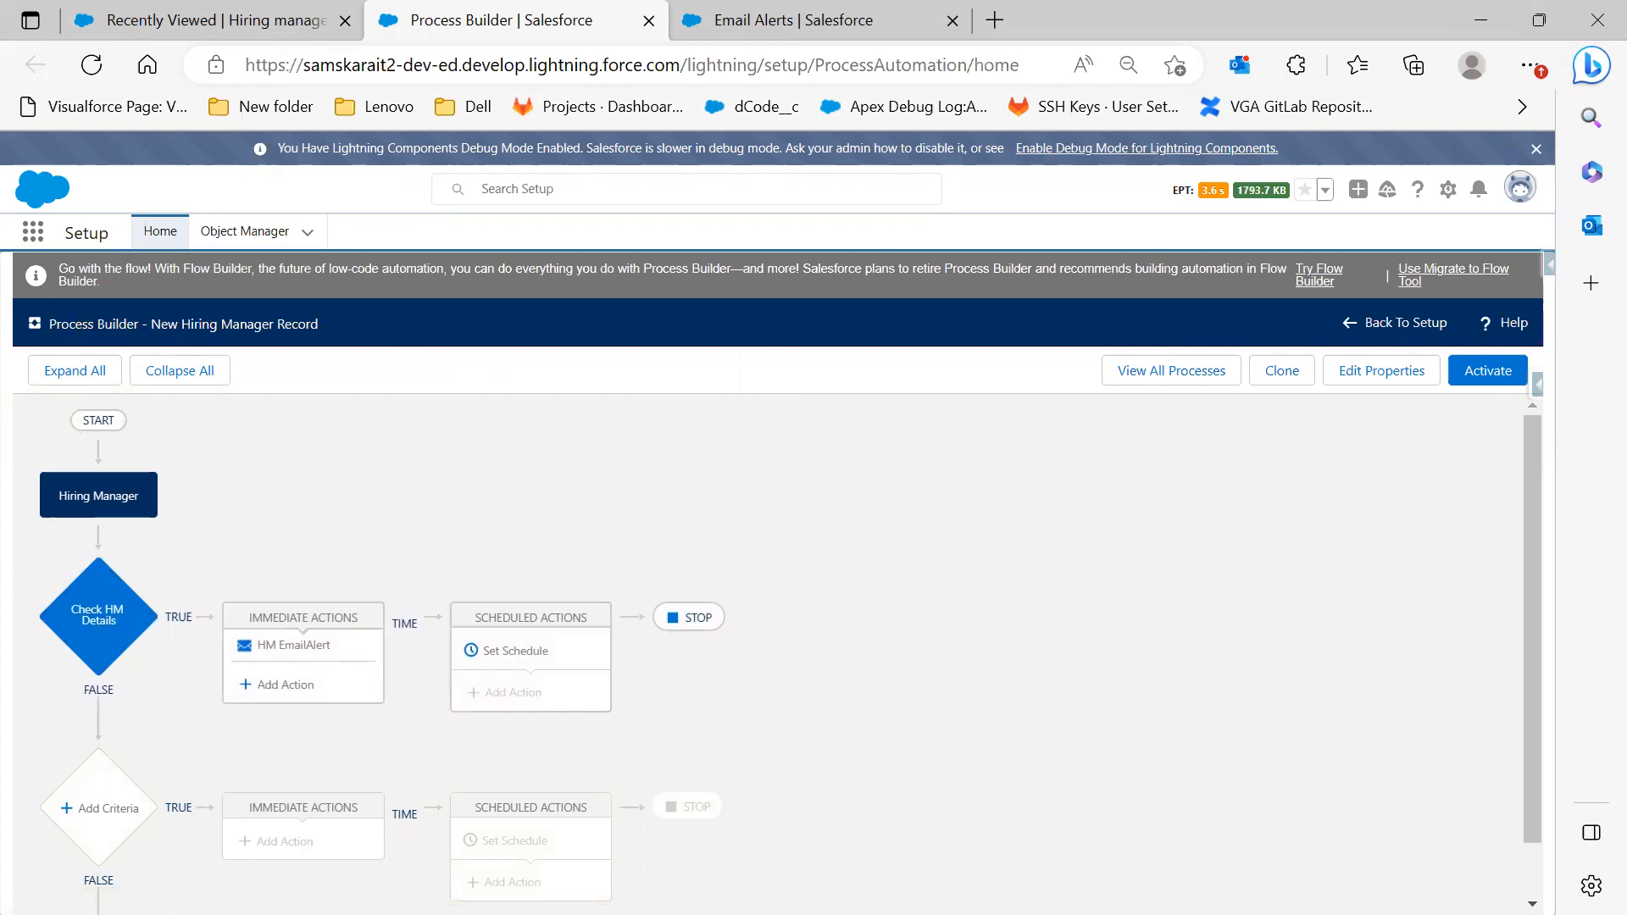
Activate and confirm Version 1 of New Hiring Manager Record, then verify it shows Active
left_click(1498, 377)
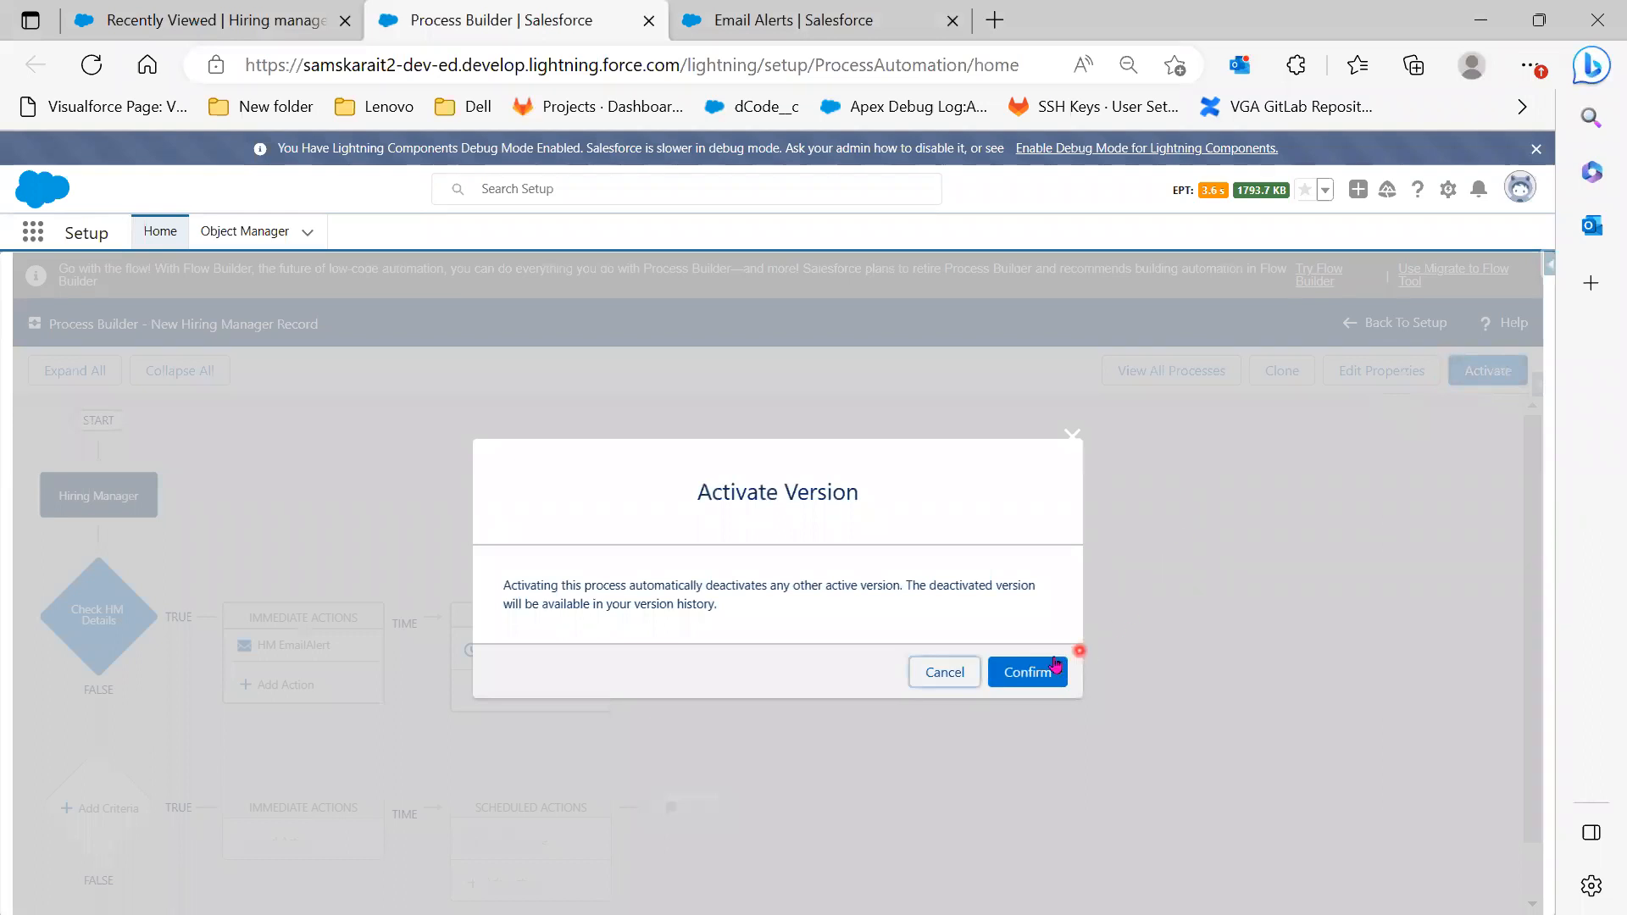
left_click(1010, 670)
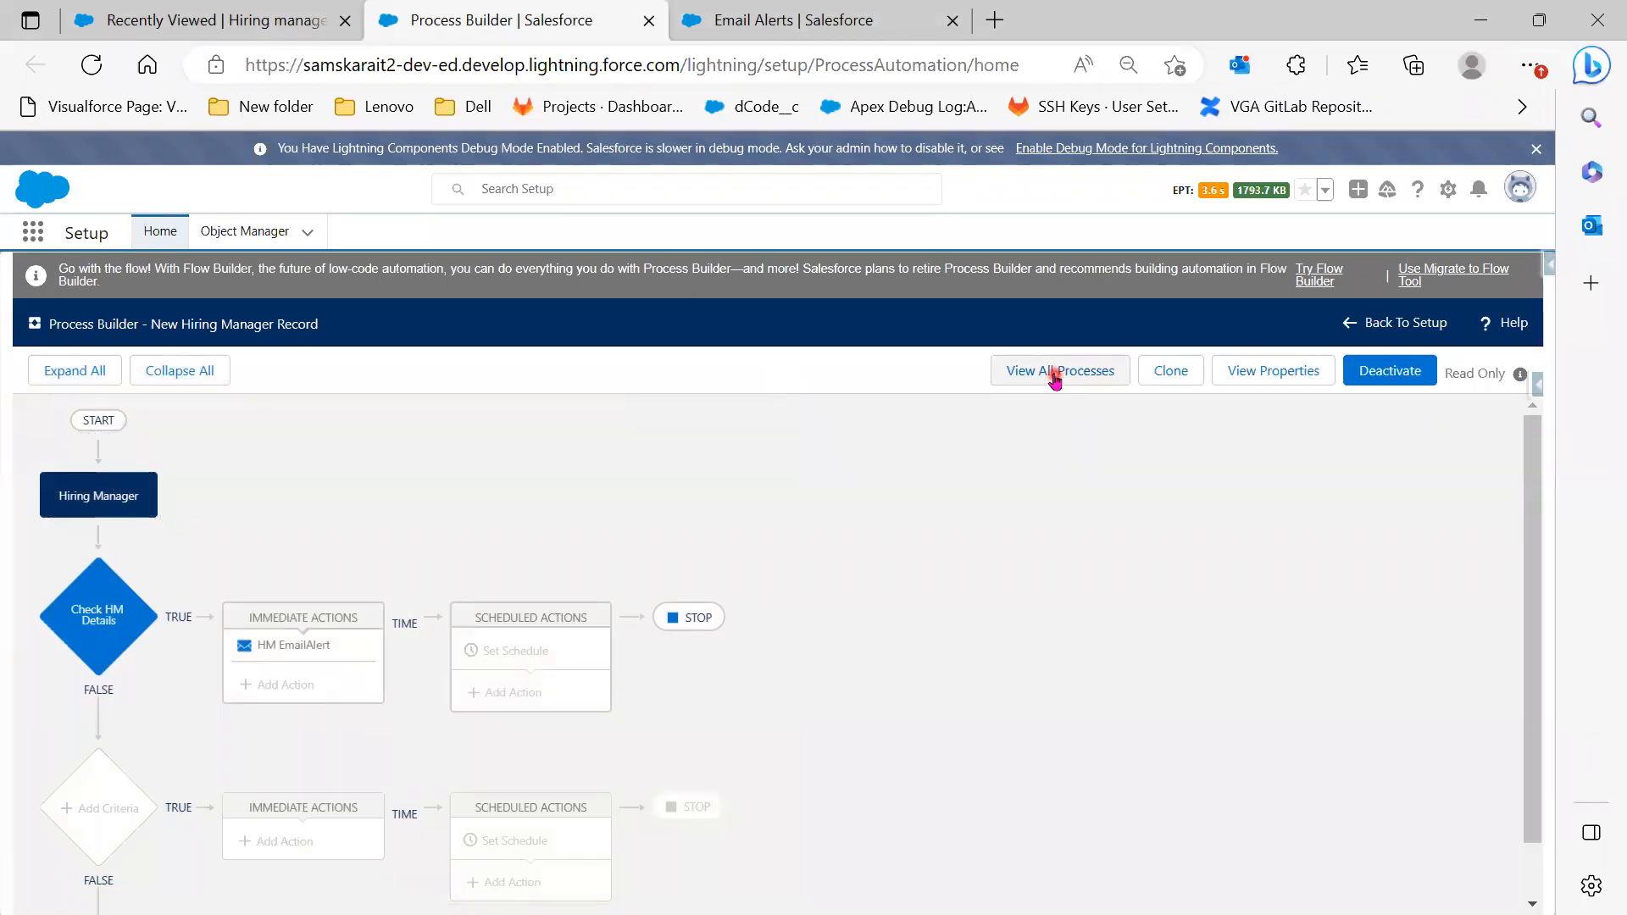
left_click(1054, 372)
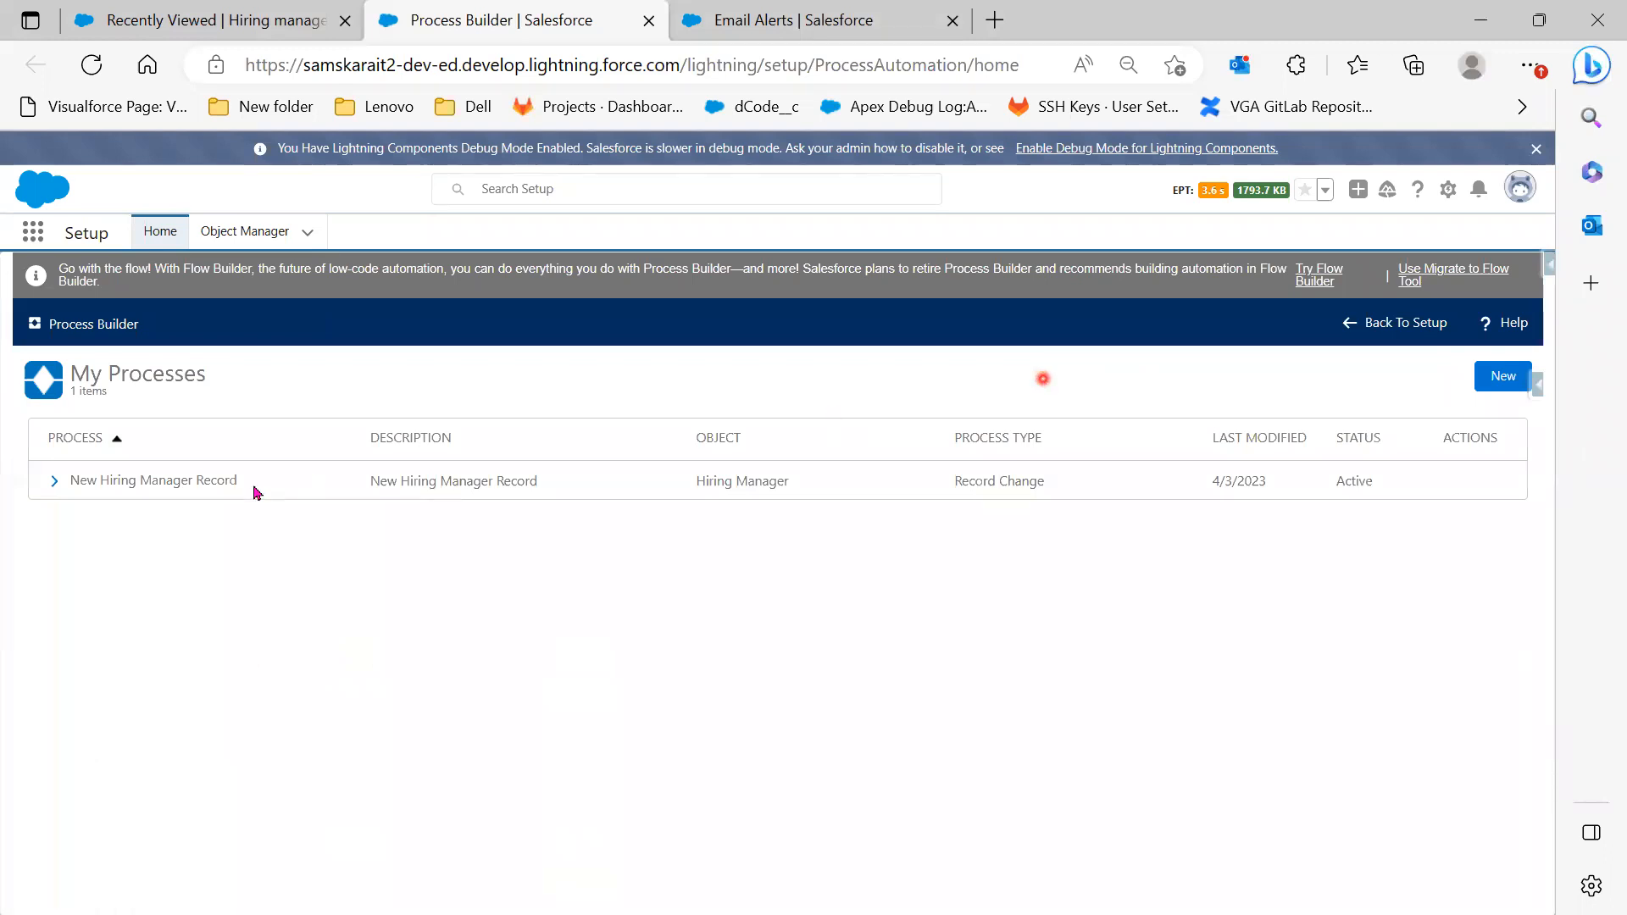
left_click(74, 483)
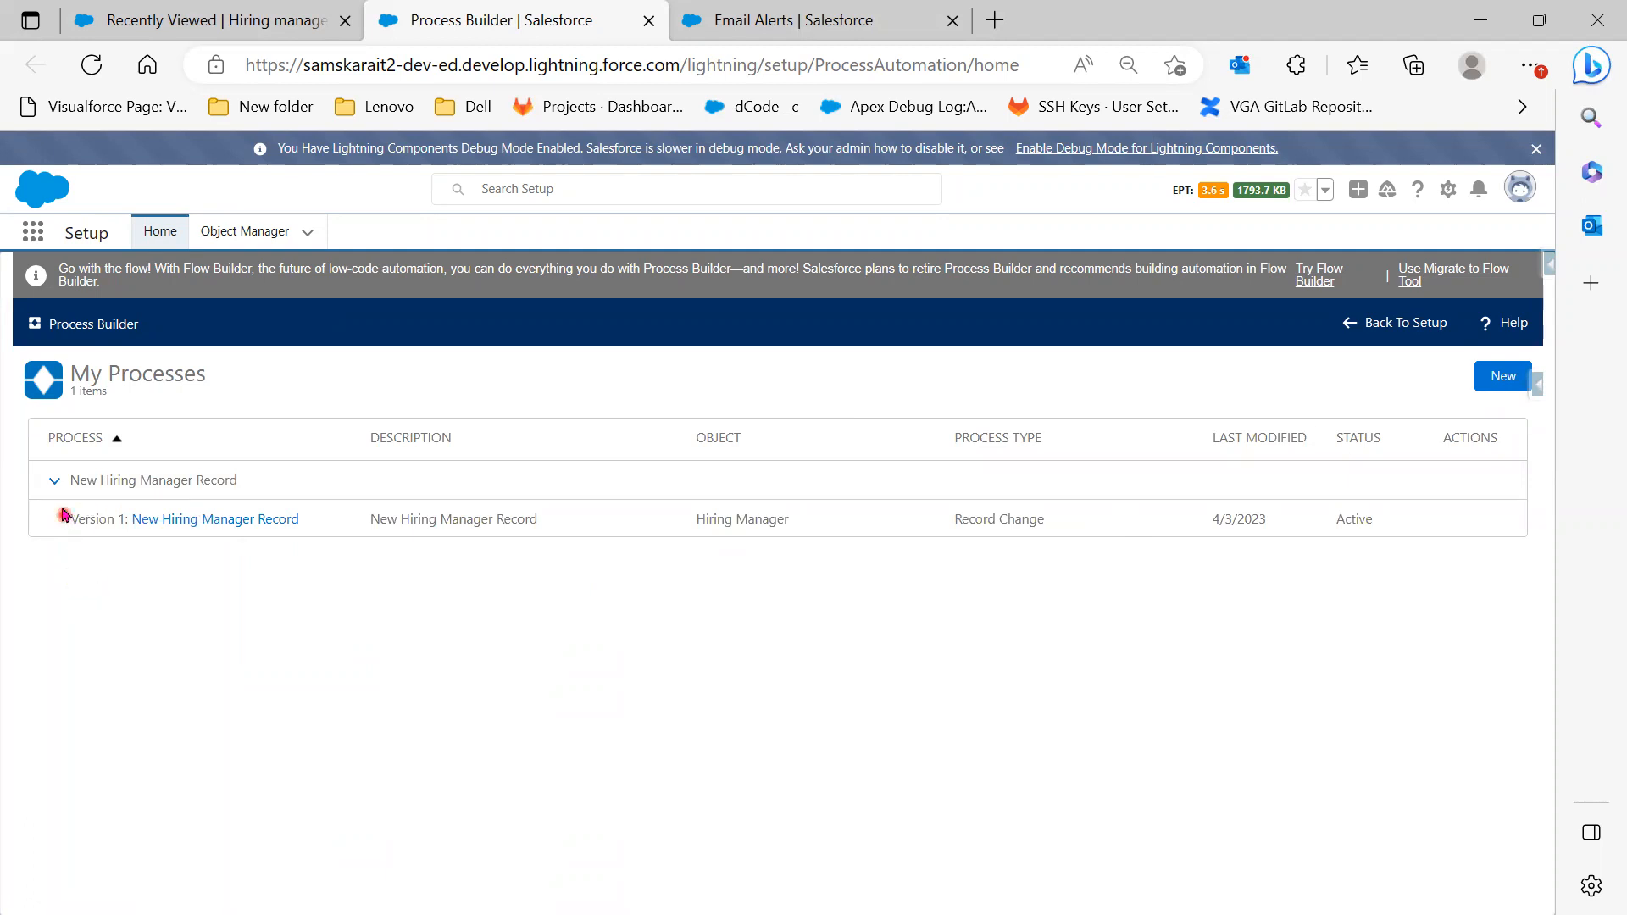
left_click_drag(62, 513, 141, 519)
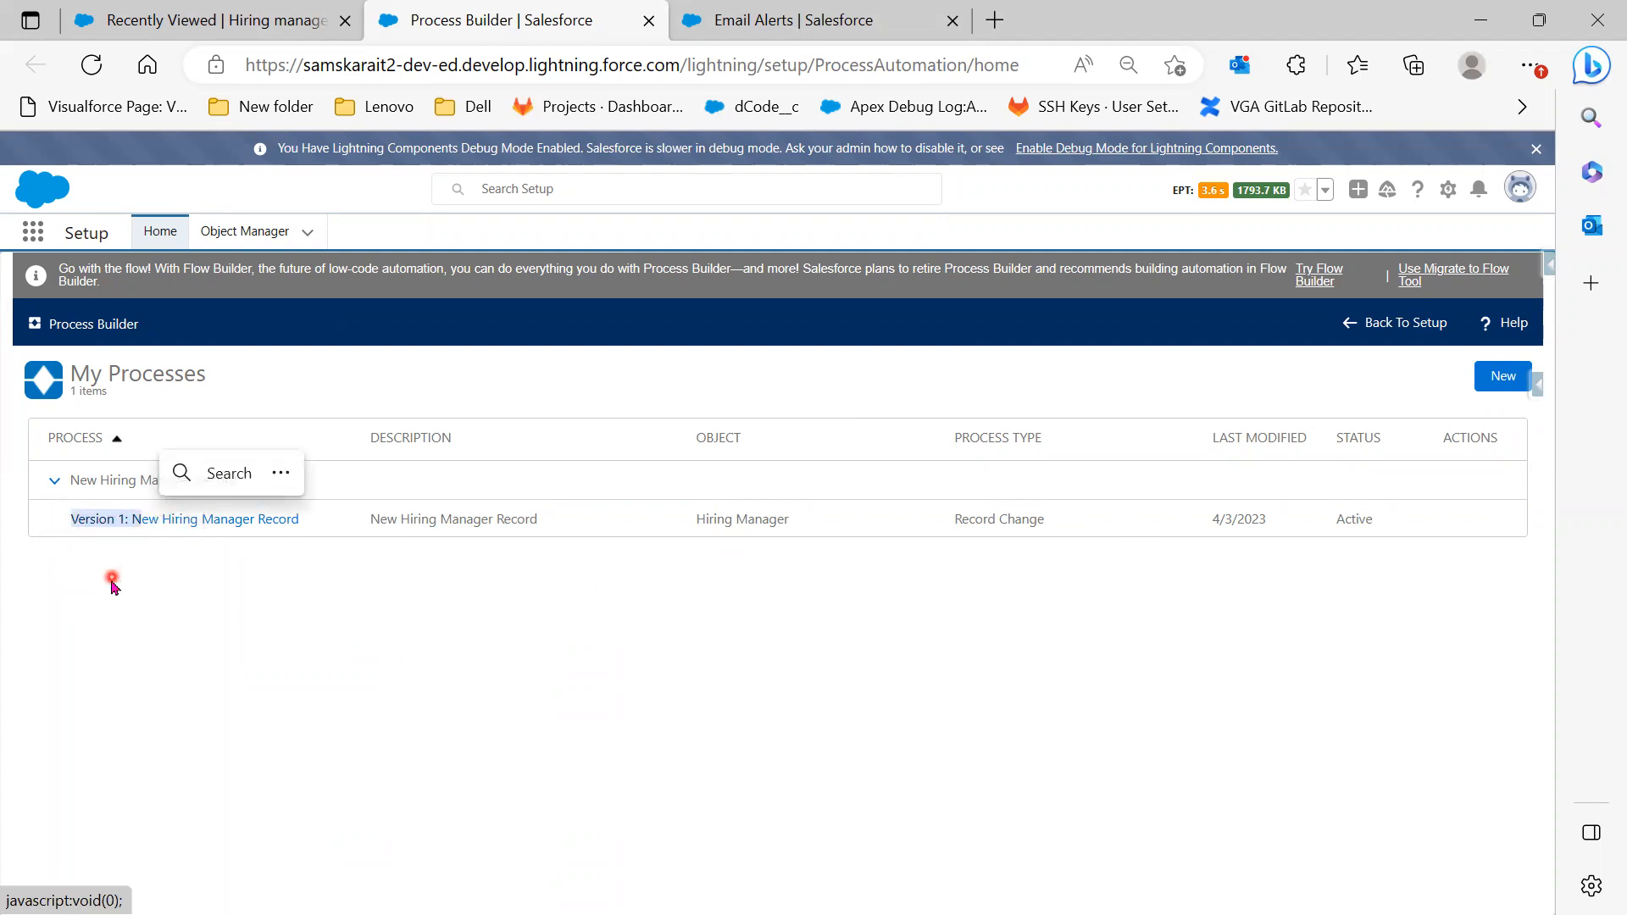
Open All Workflow Rules via a Setup search for 'Work', then return to Process Builder
left_click(792, 21)
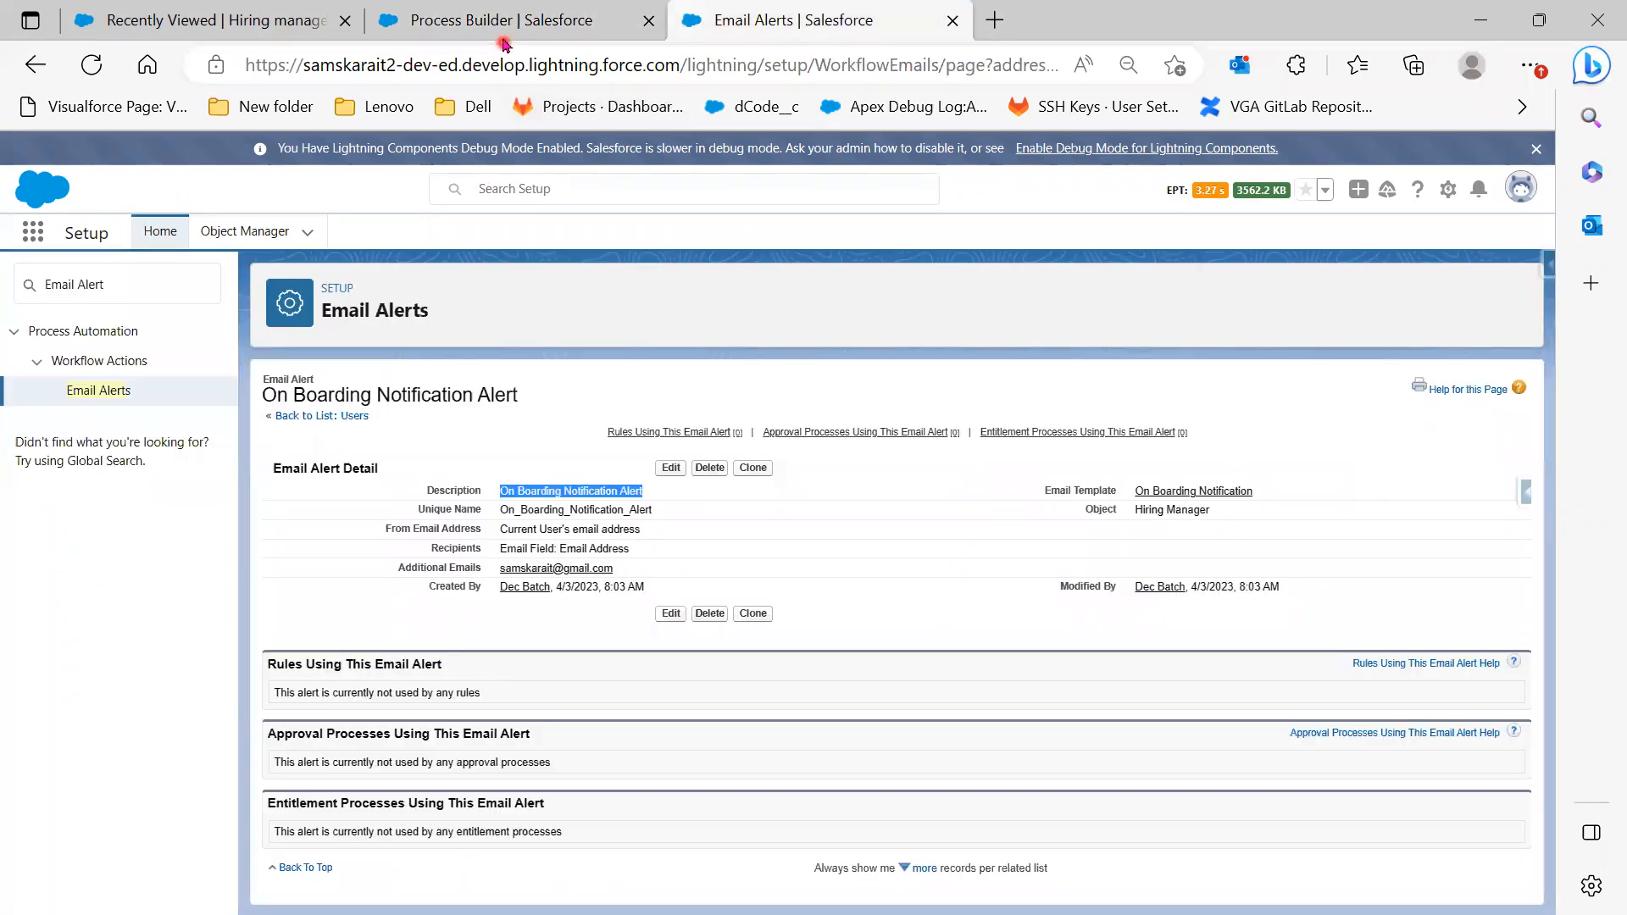
left_click(151, 289)
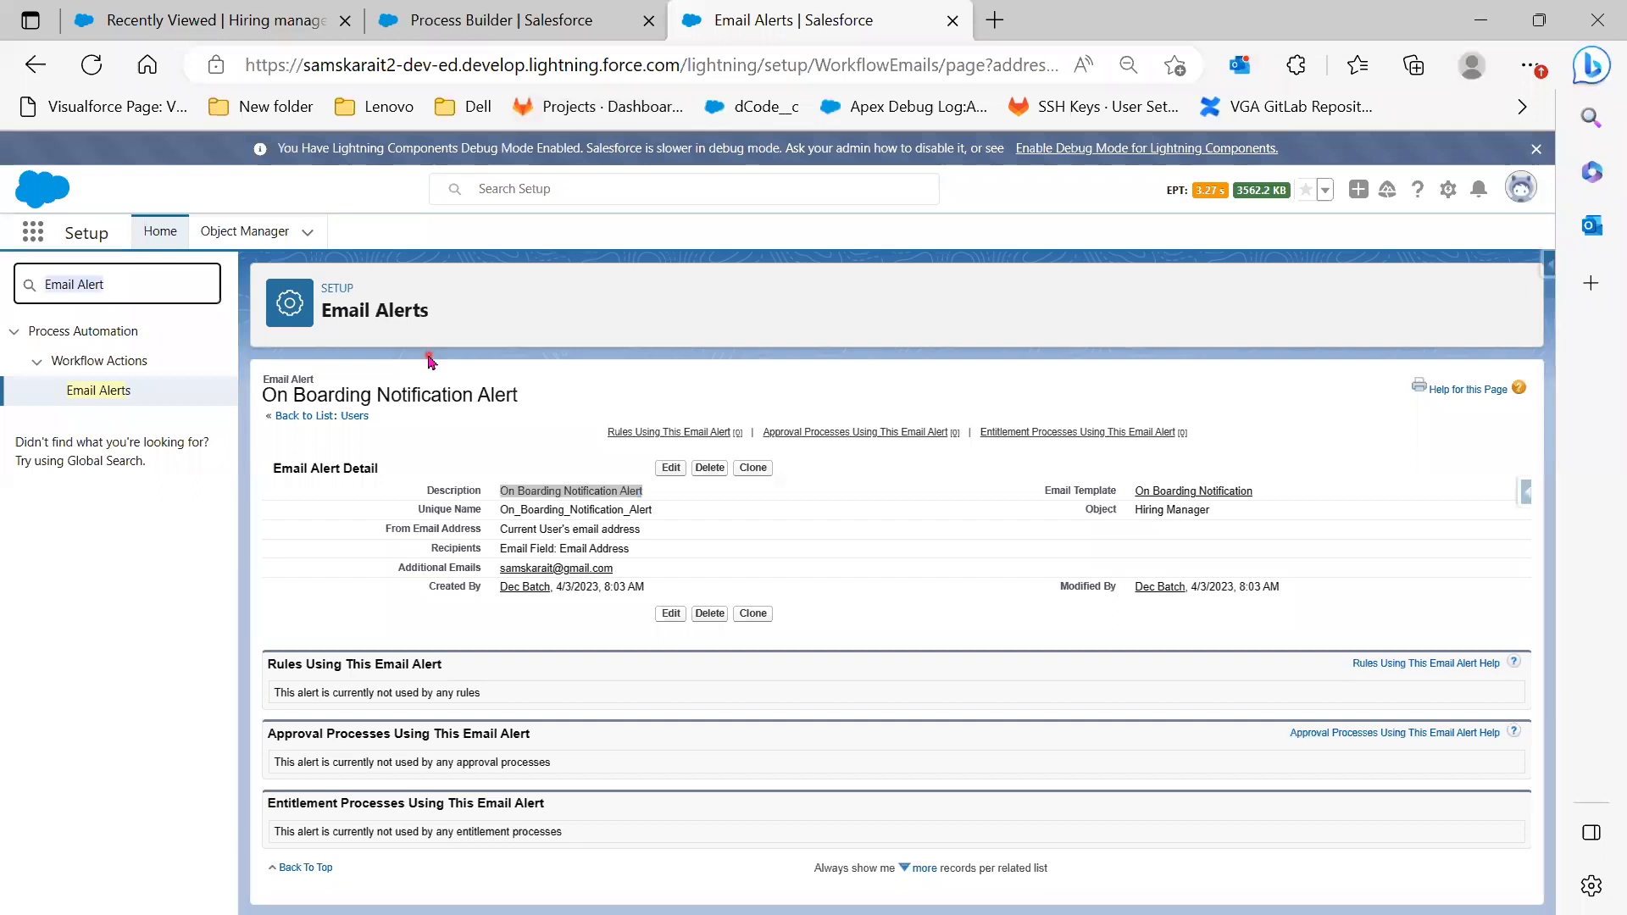
type("Work")
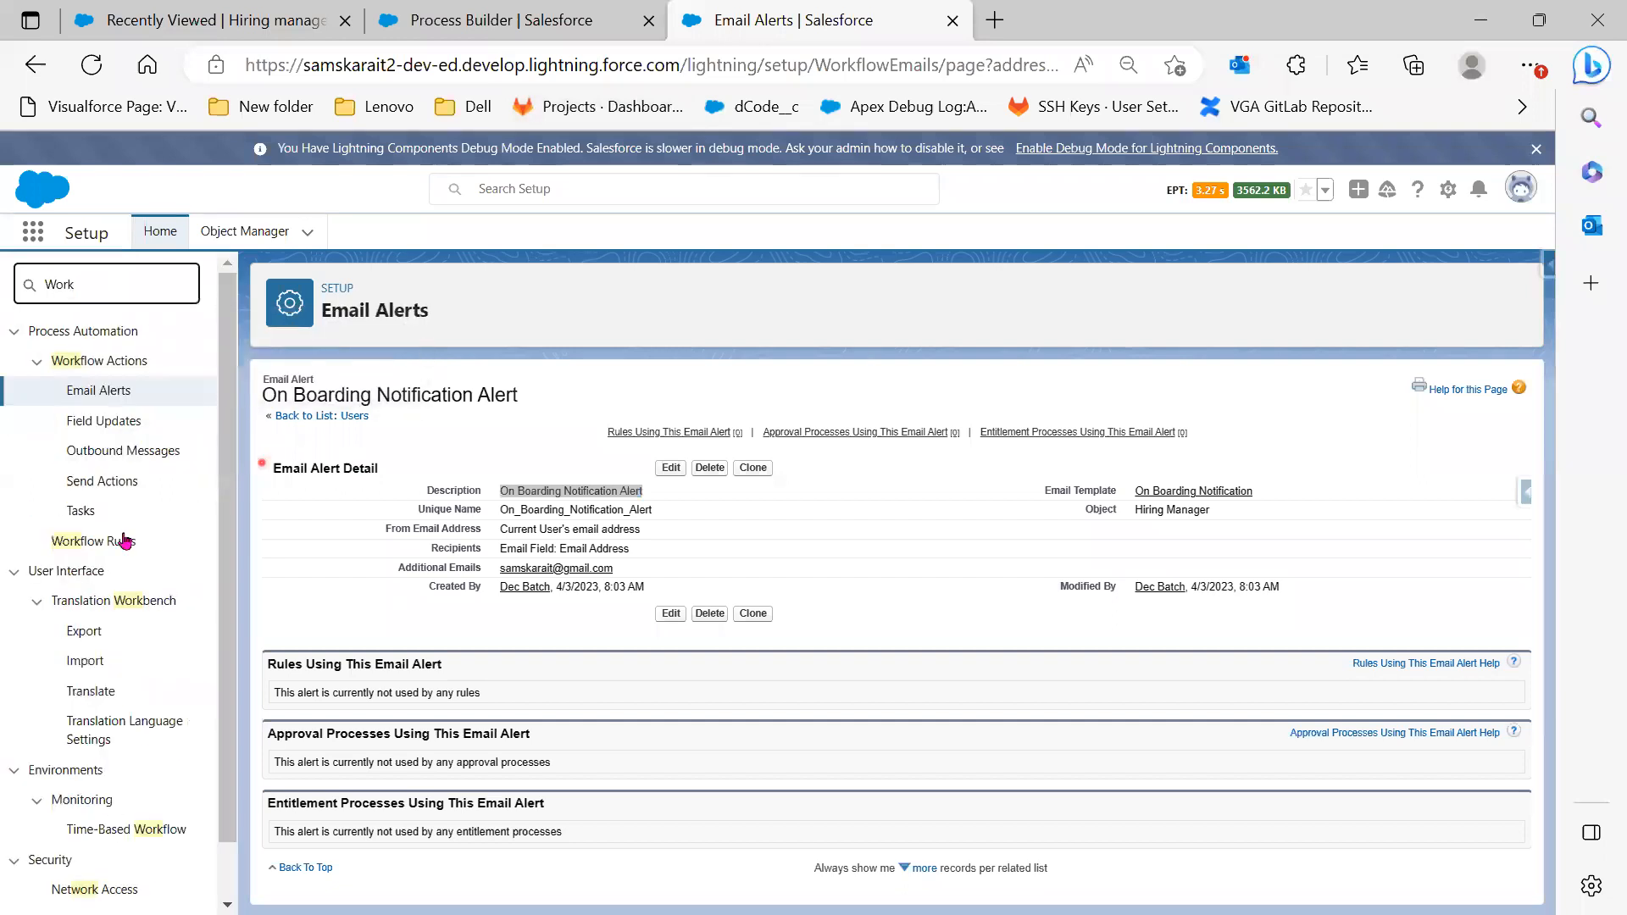
left_click(85, 543)
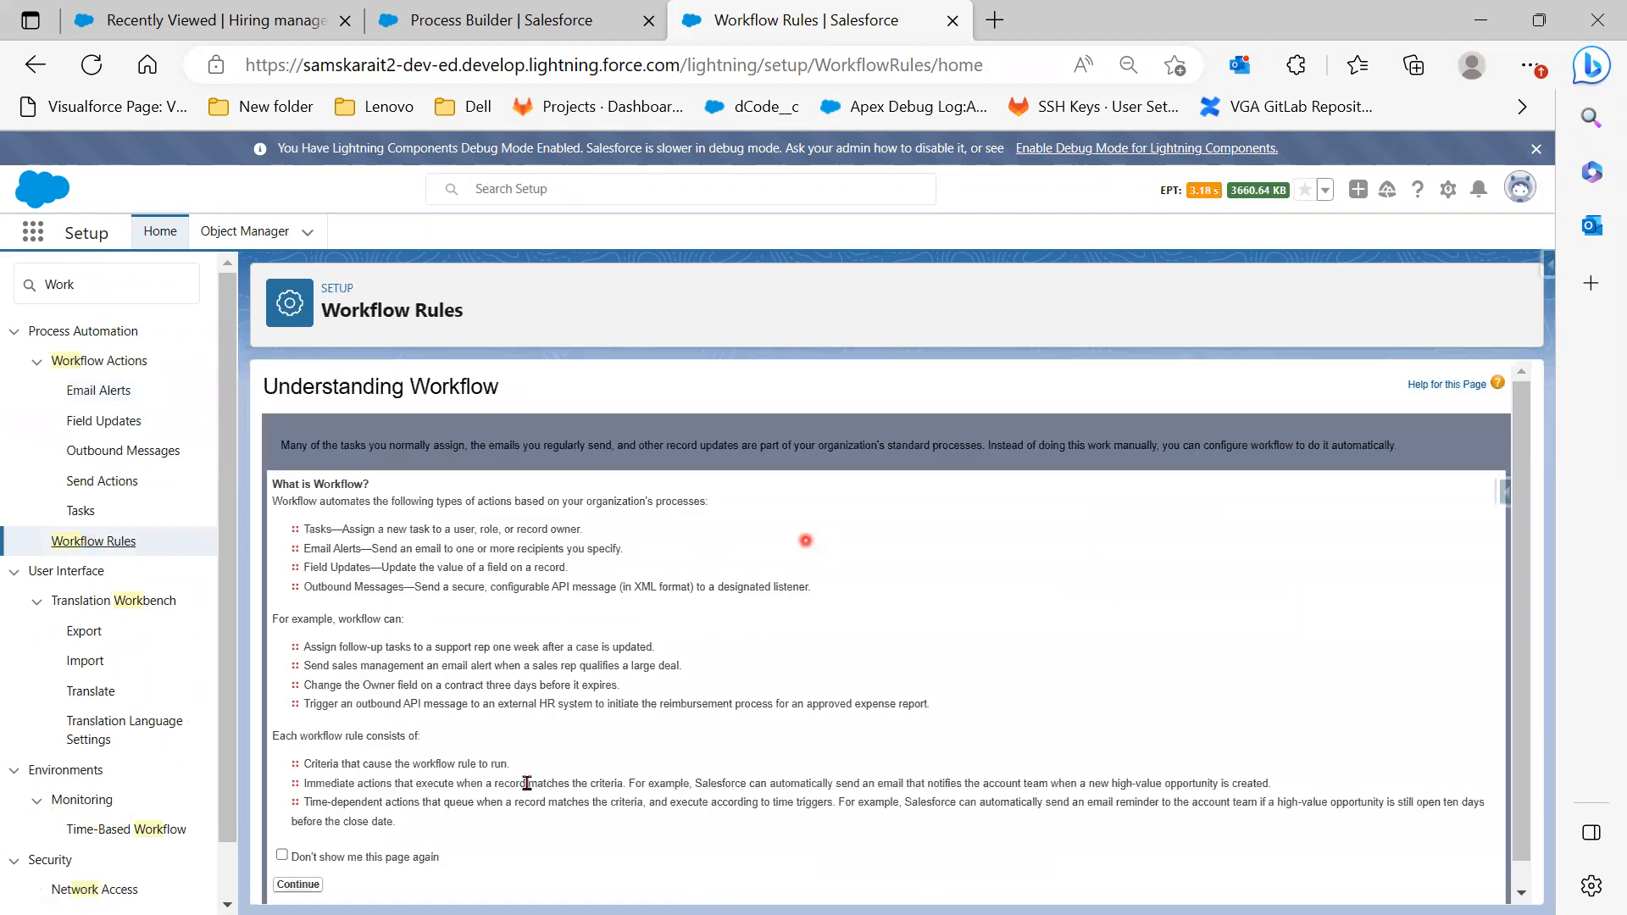
scroll(519, 780, "down", 1)
left_click(288, 861)
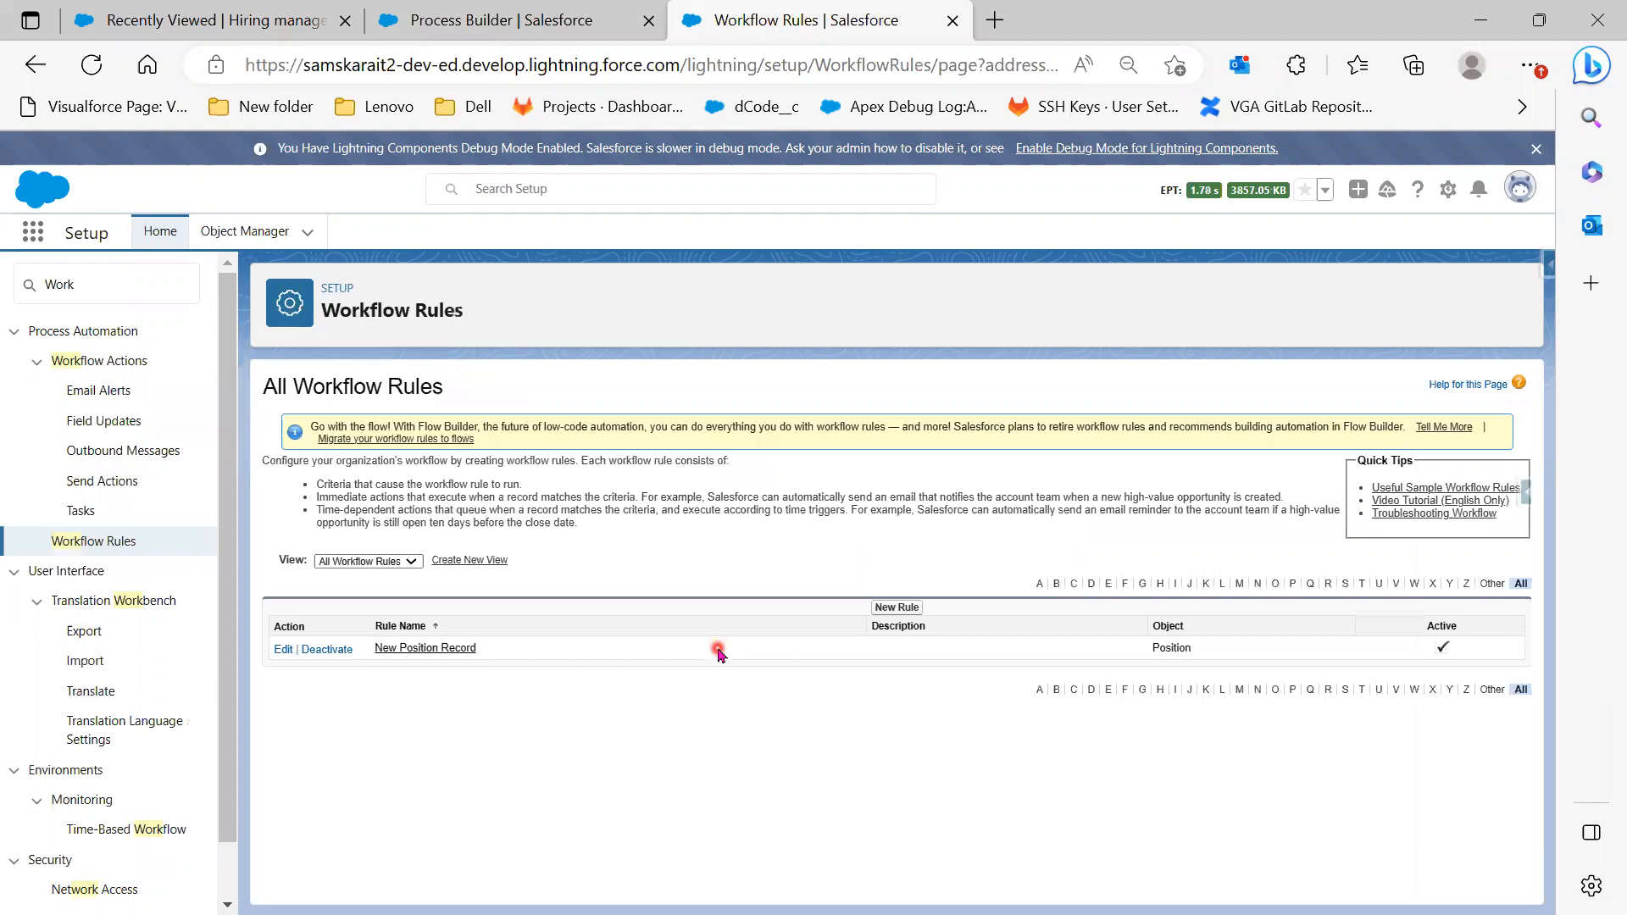
left_click(490, 31)
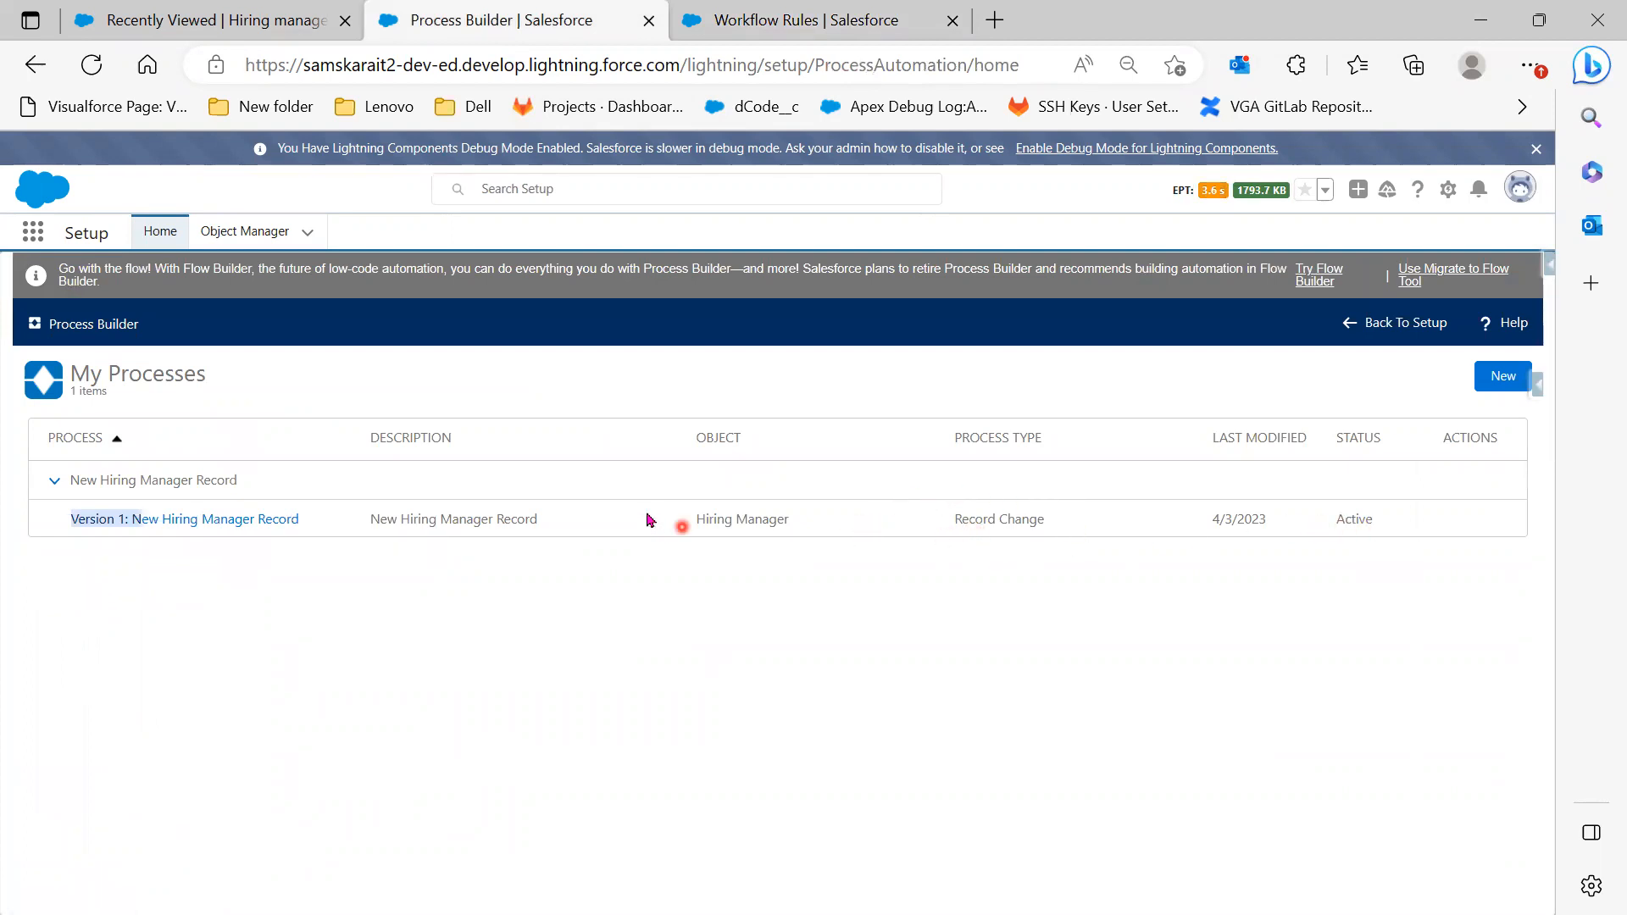
Start a new Hiring Manager record and enter the manager's name
left_click(145, 23)
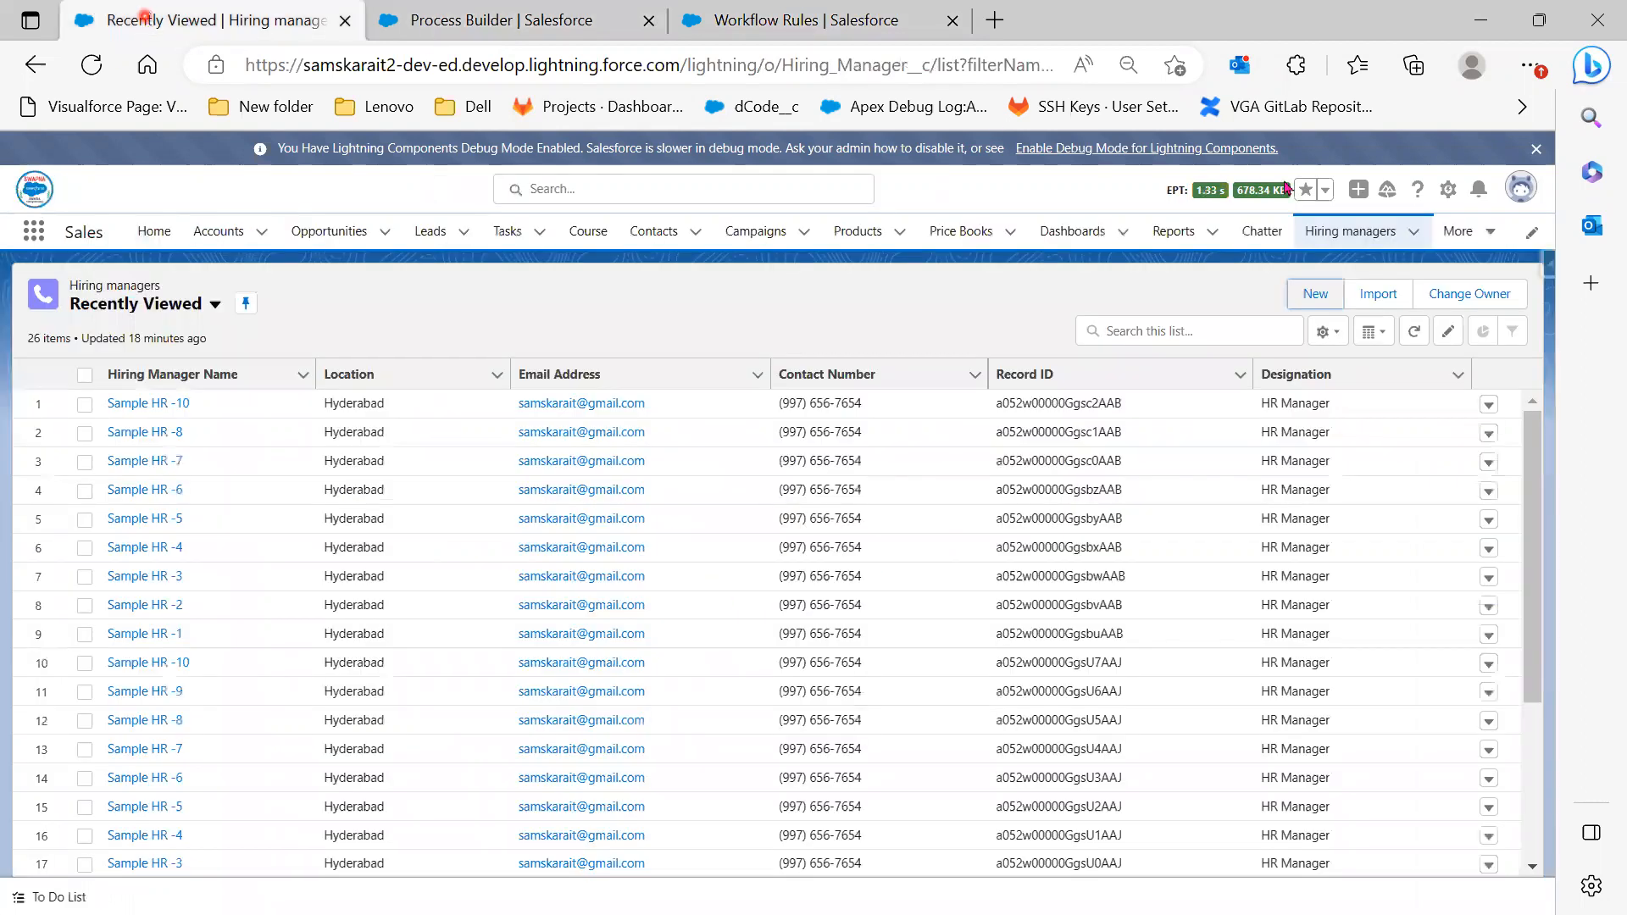
left_click(1327, 296)
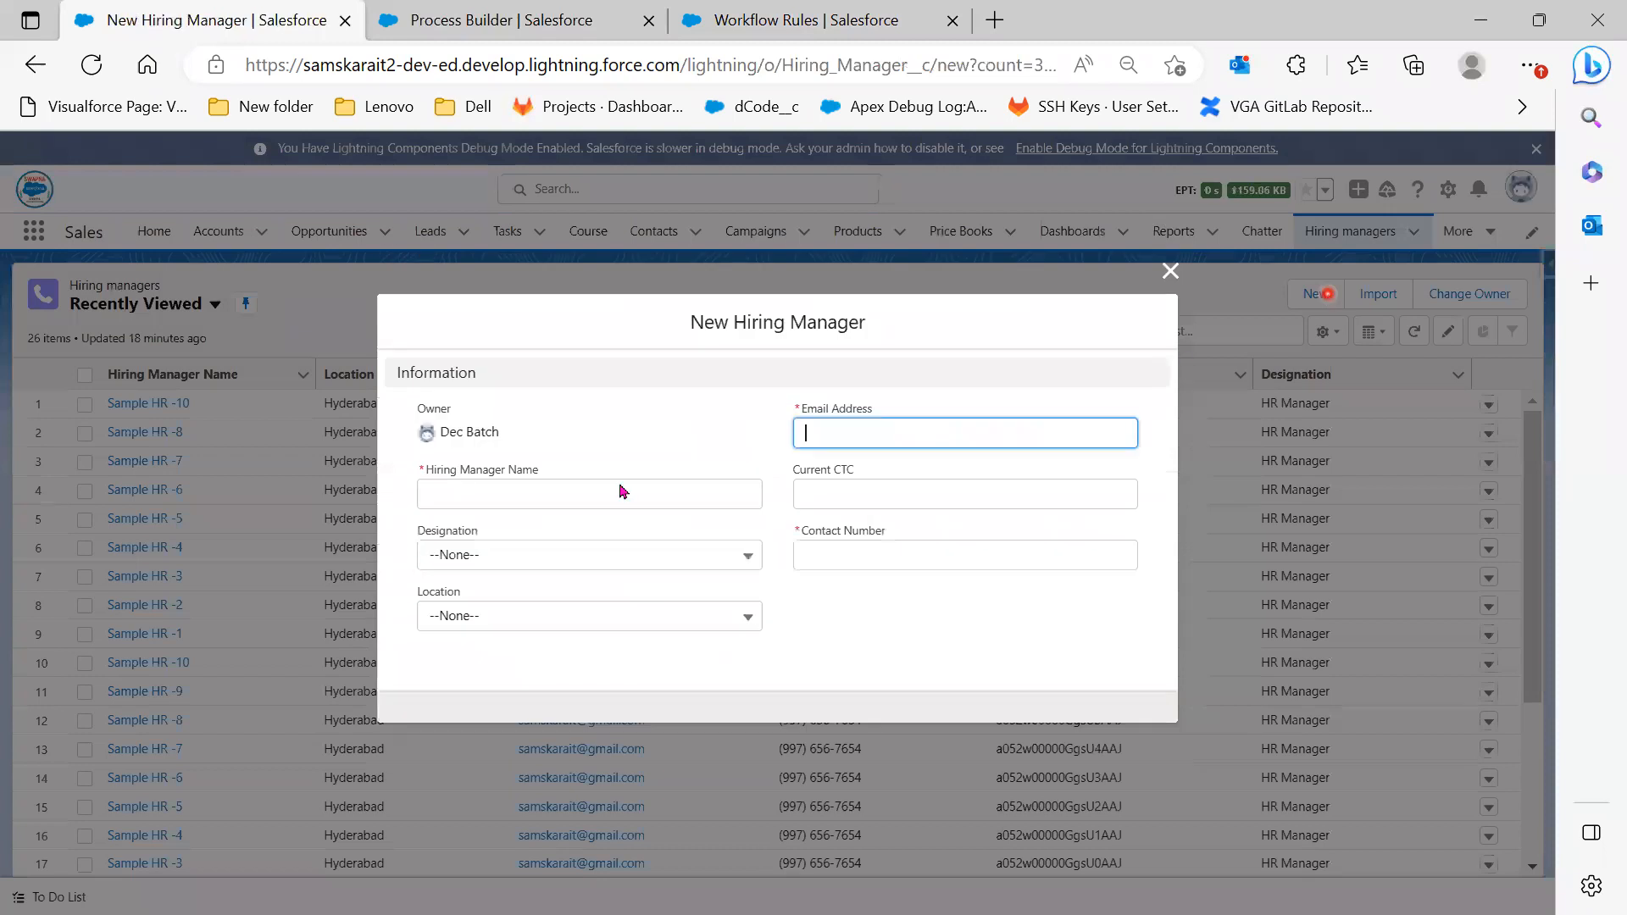
left_click(576, 496)
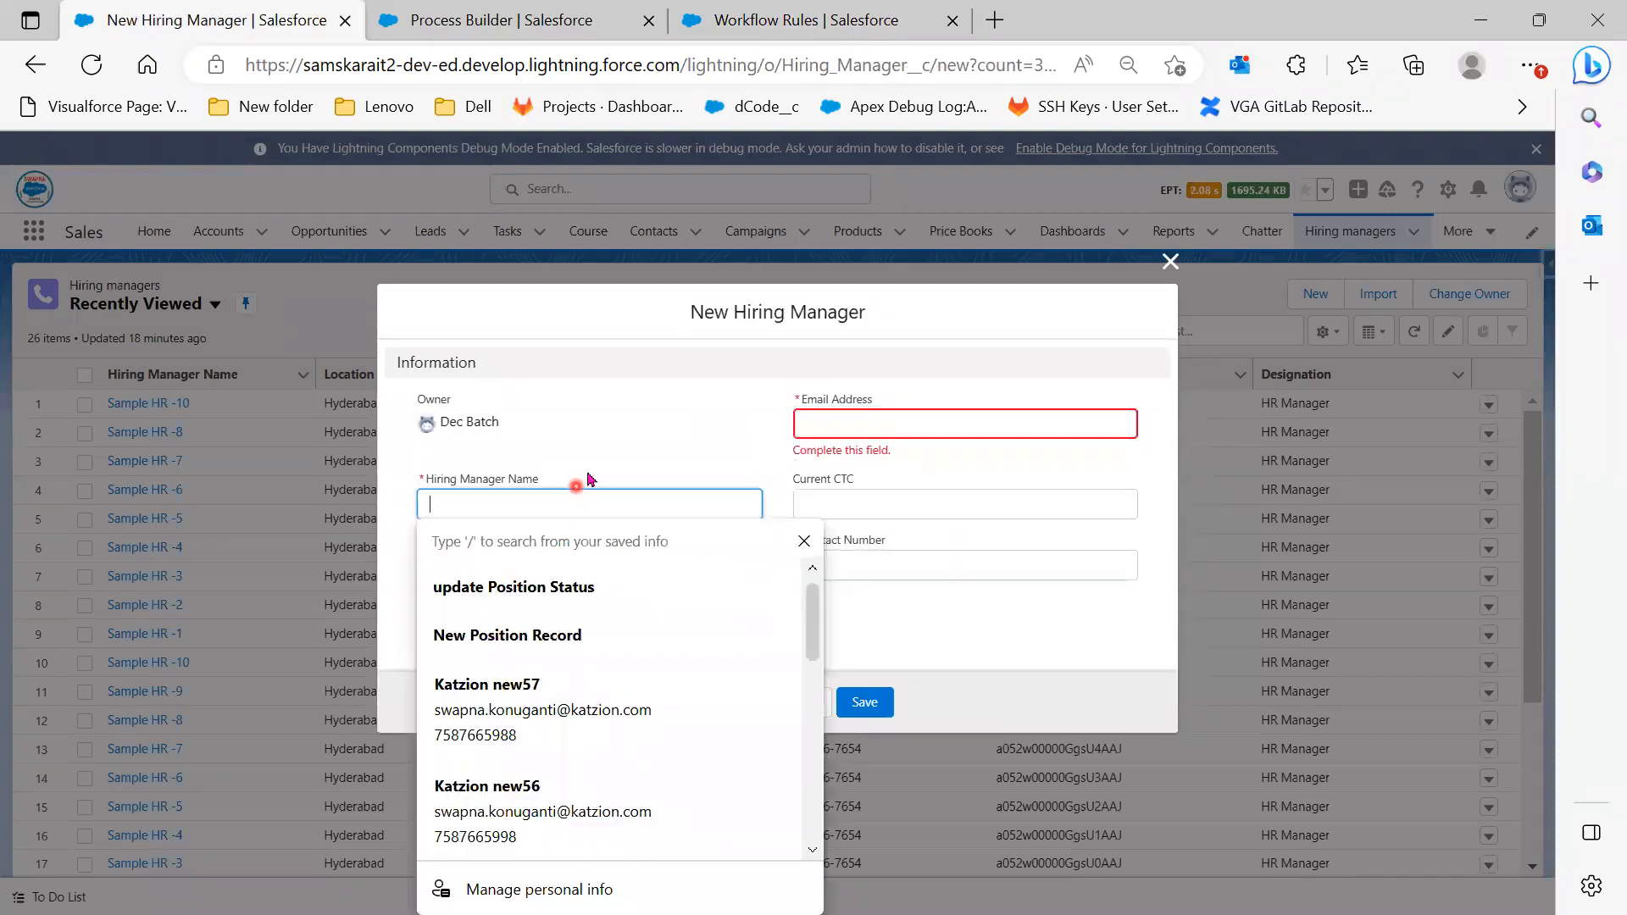
left_click(628, 434)
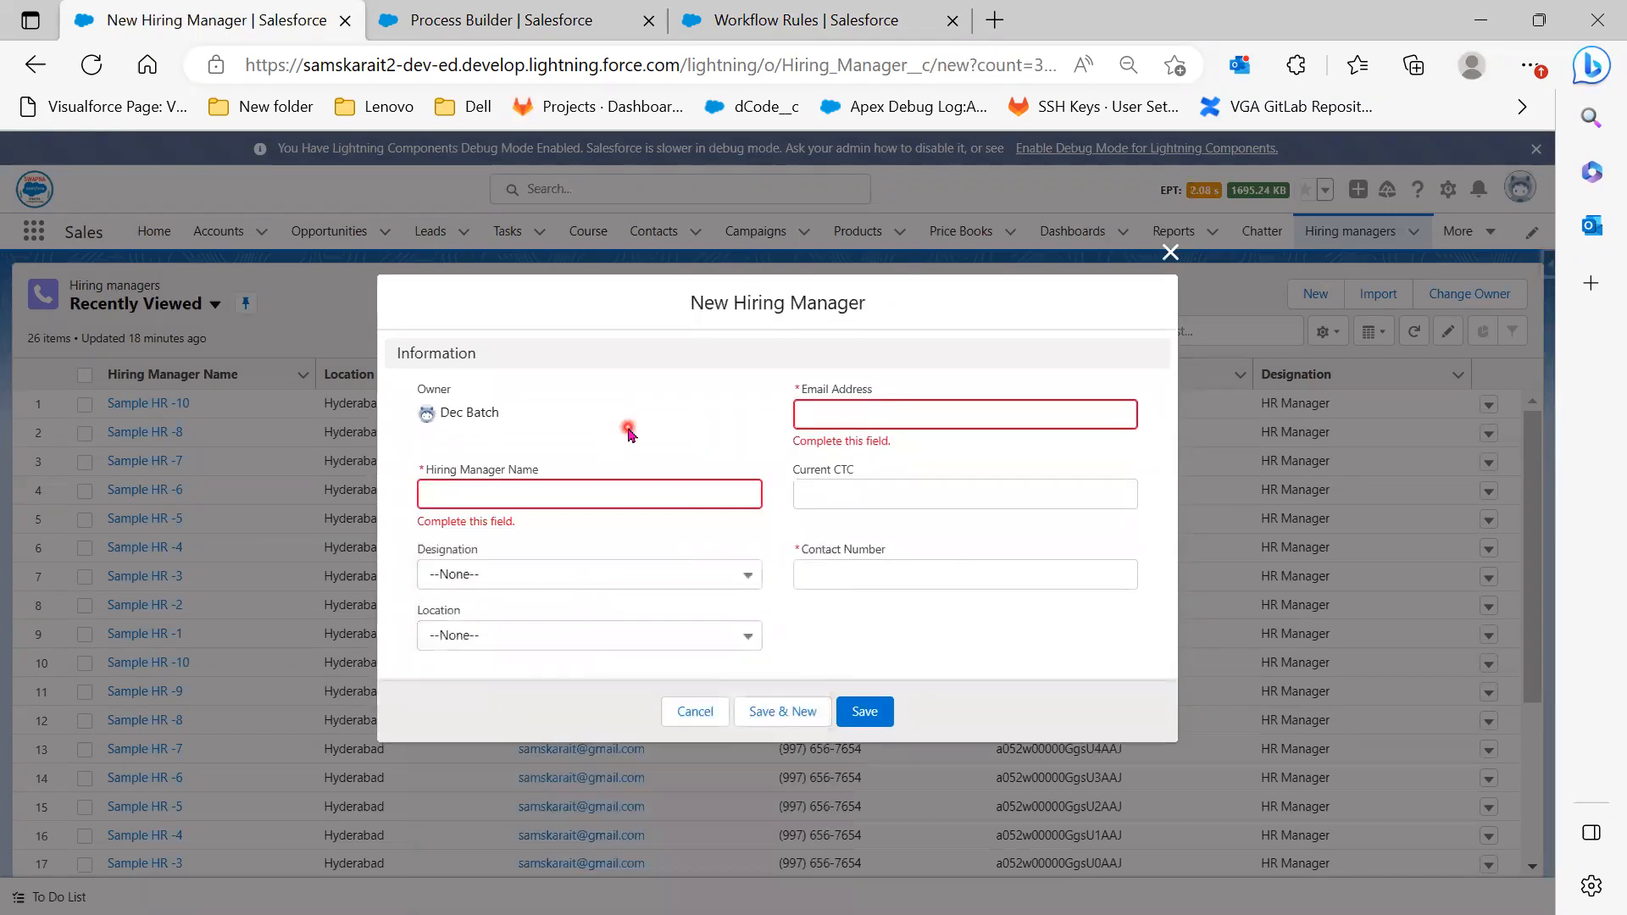
left_click(739, 491)
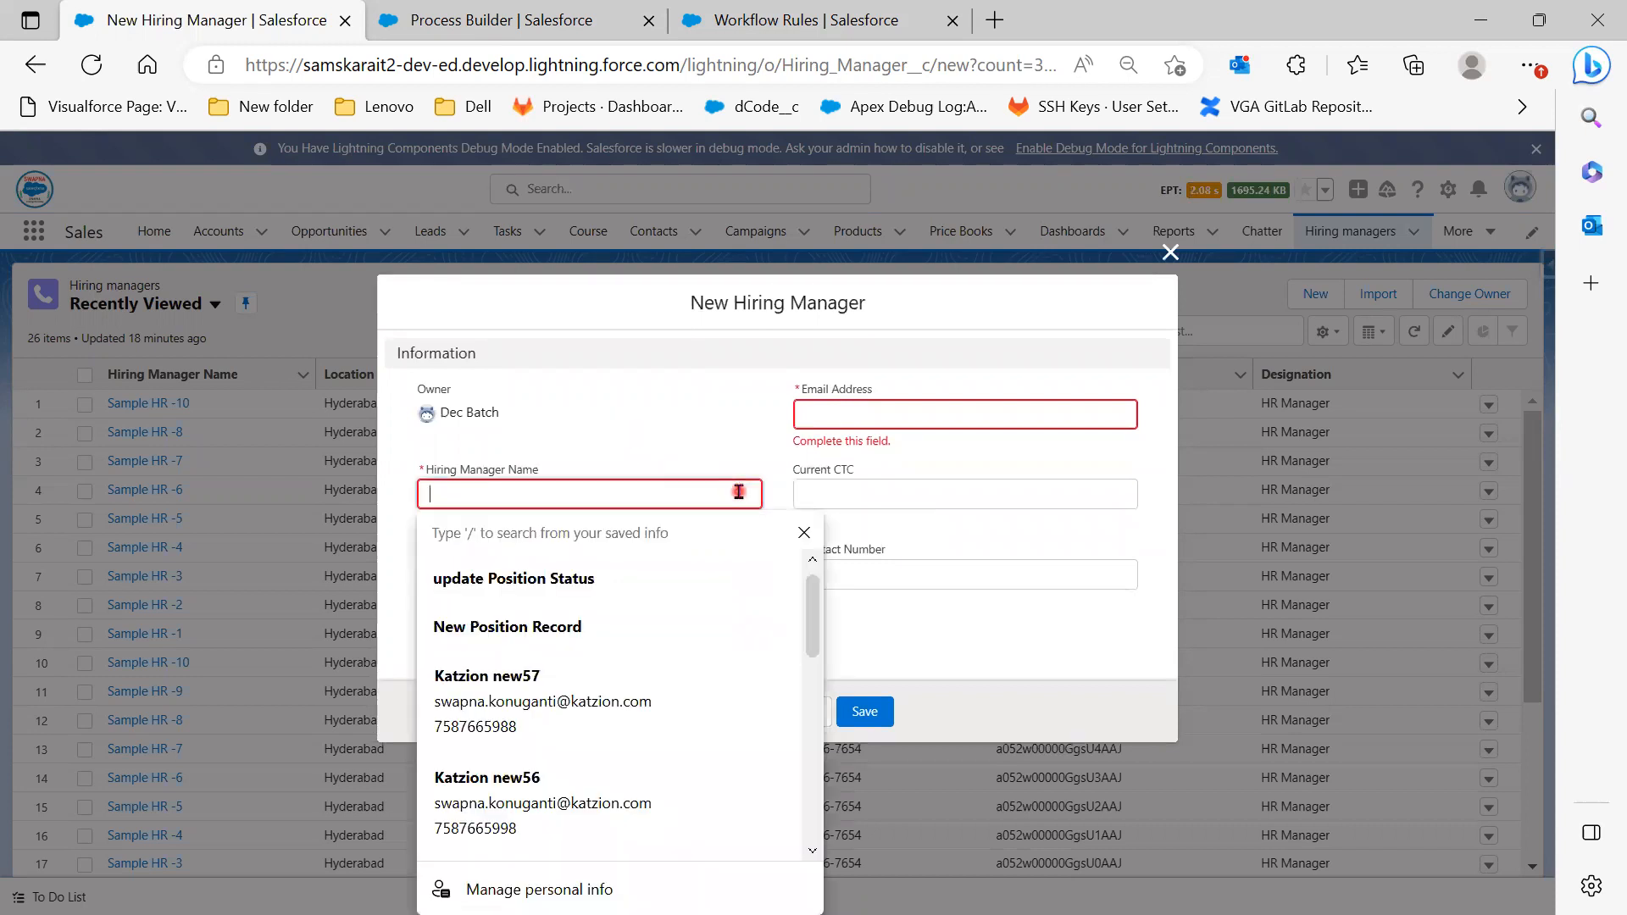
type("Swa")
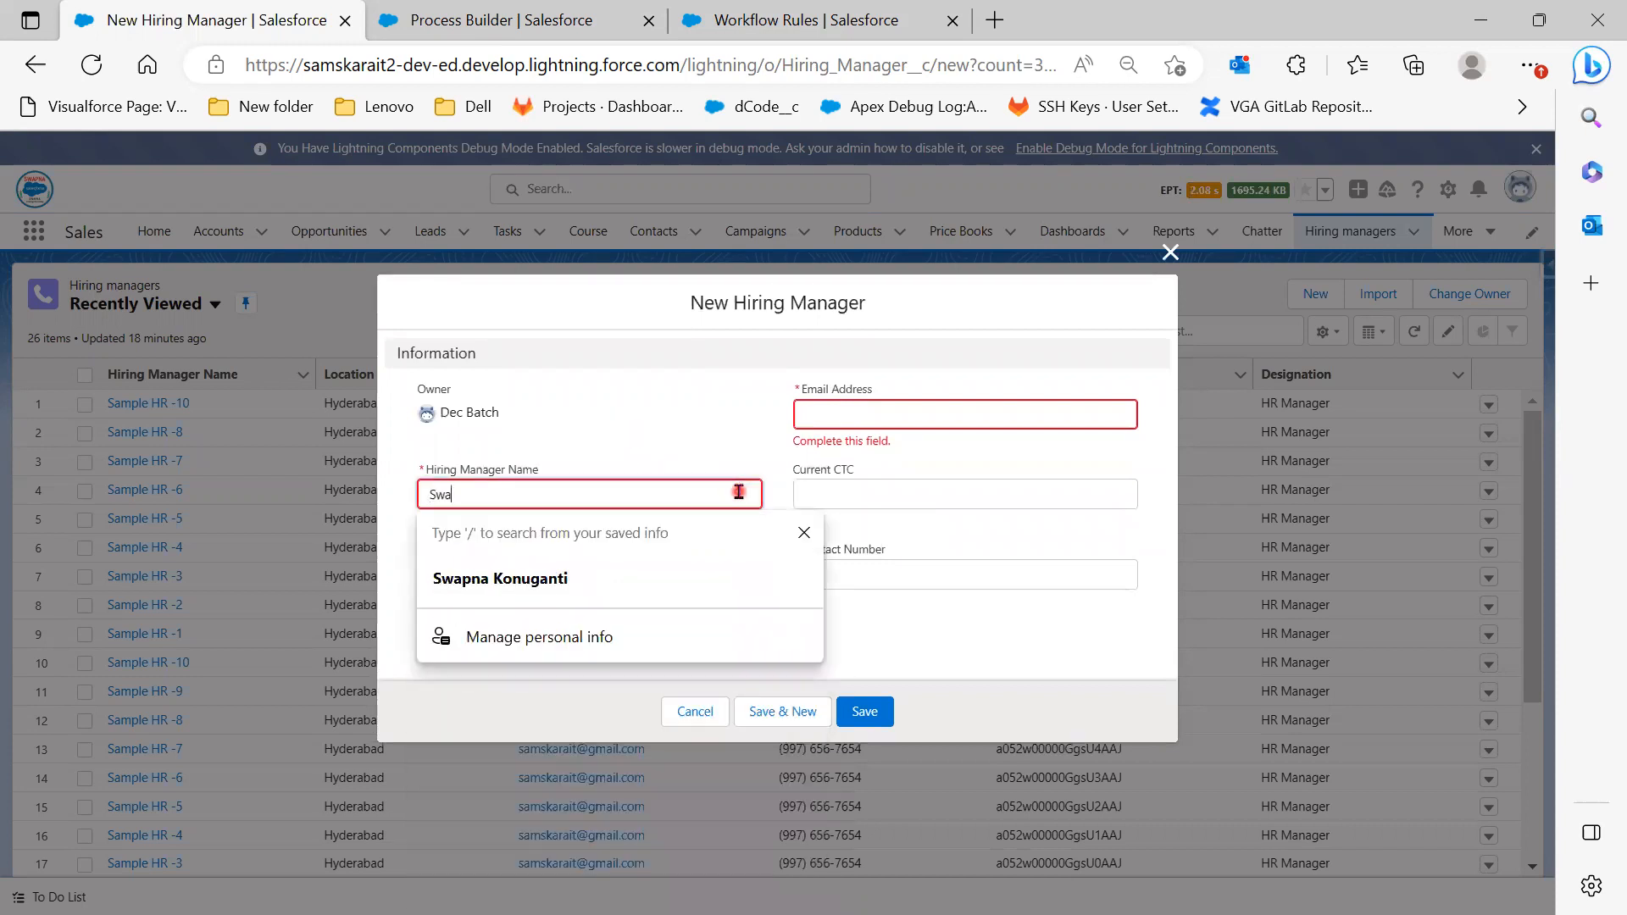
type("pna Salesforce")
key("Tab")
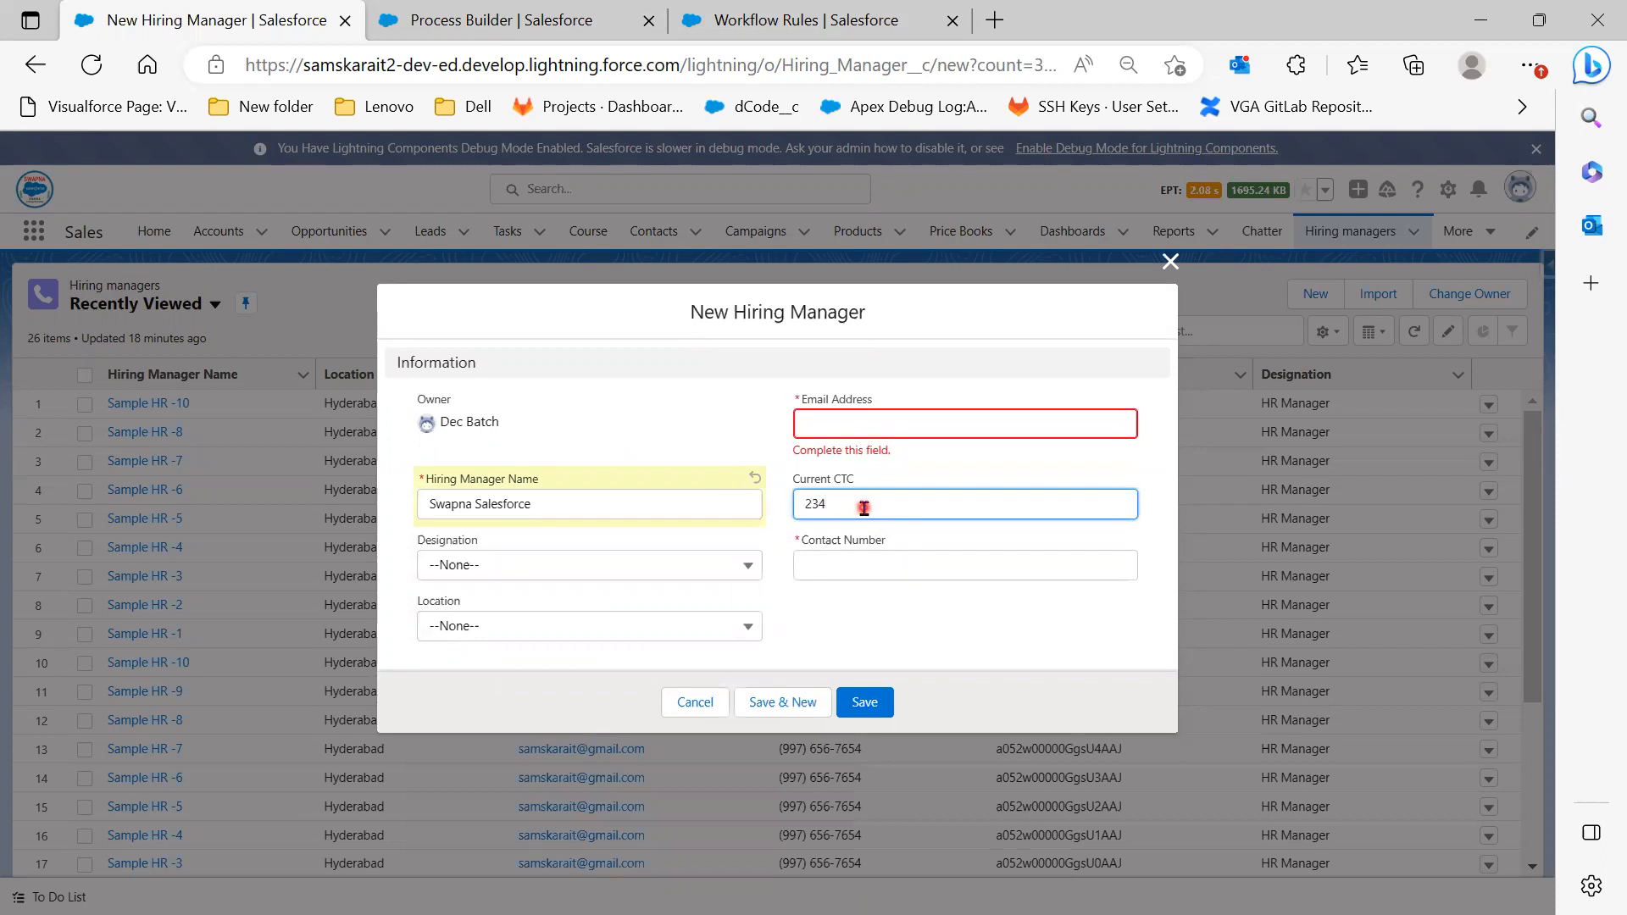
Set Designation to HR Manager and Location to Hyderabad
left_click(563, 564)
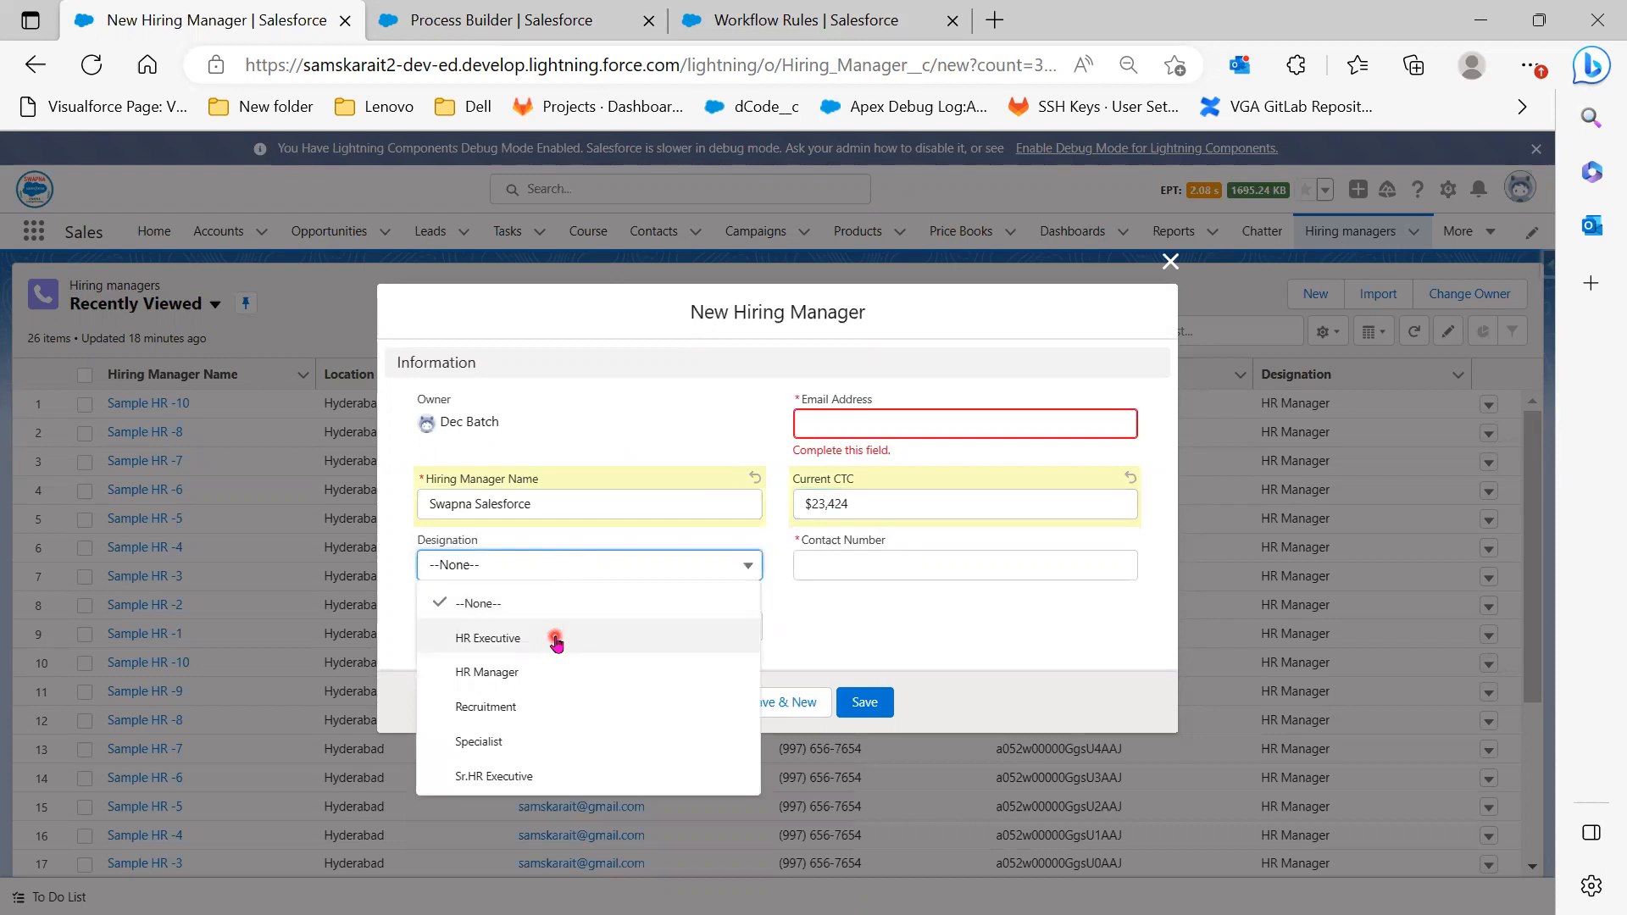
left_click(556, 672)
left_click(555, 631)
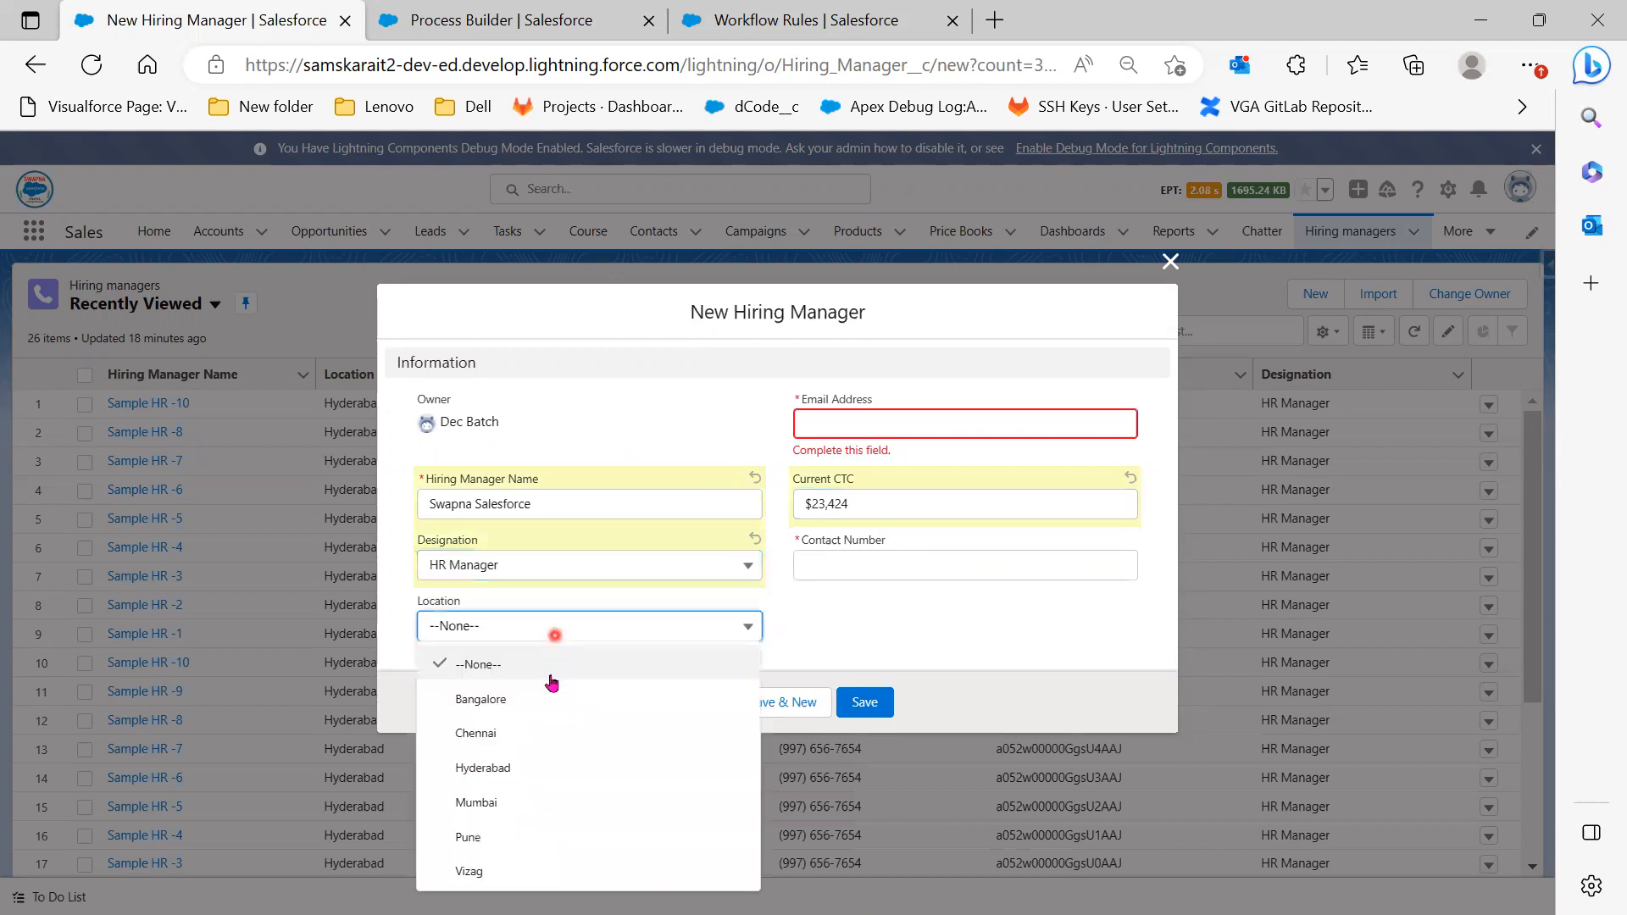
left_click(549, 698)
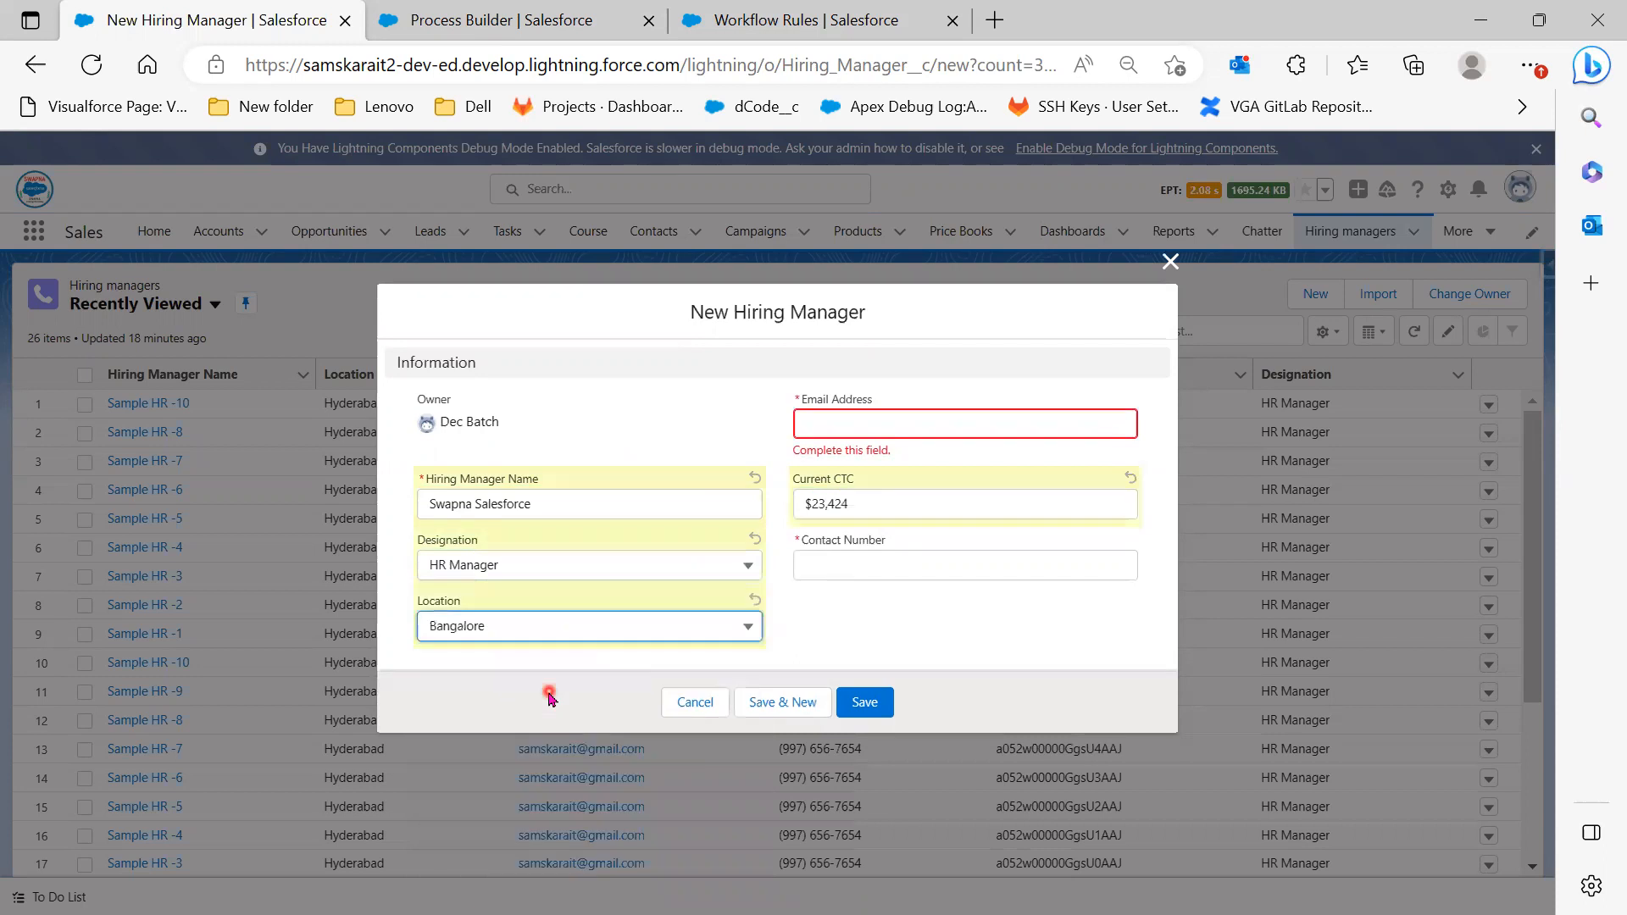
left_click(850, 564)
left_click(497, 629)
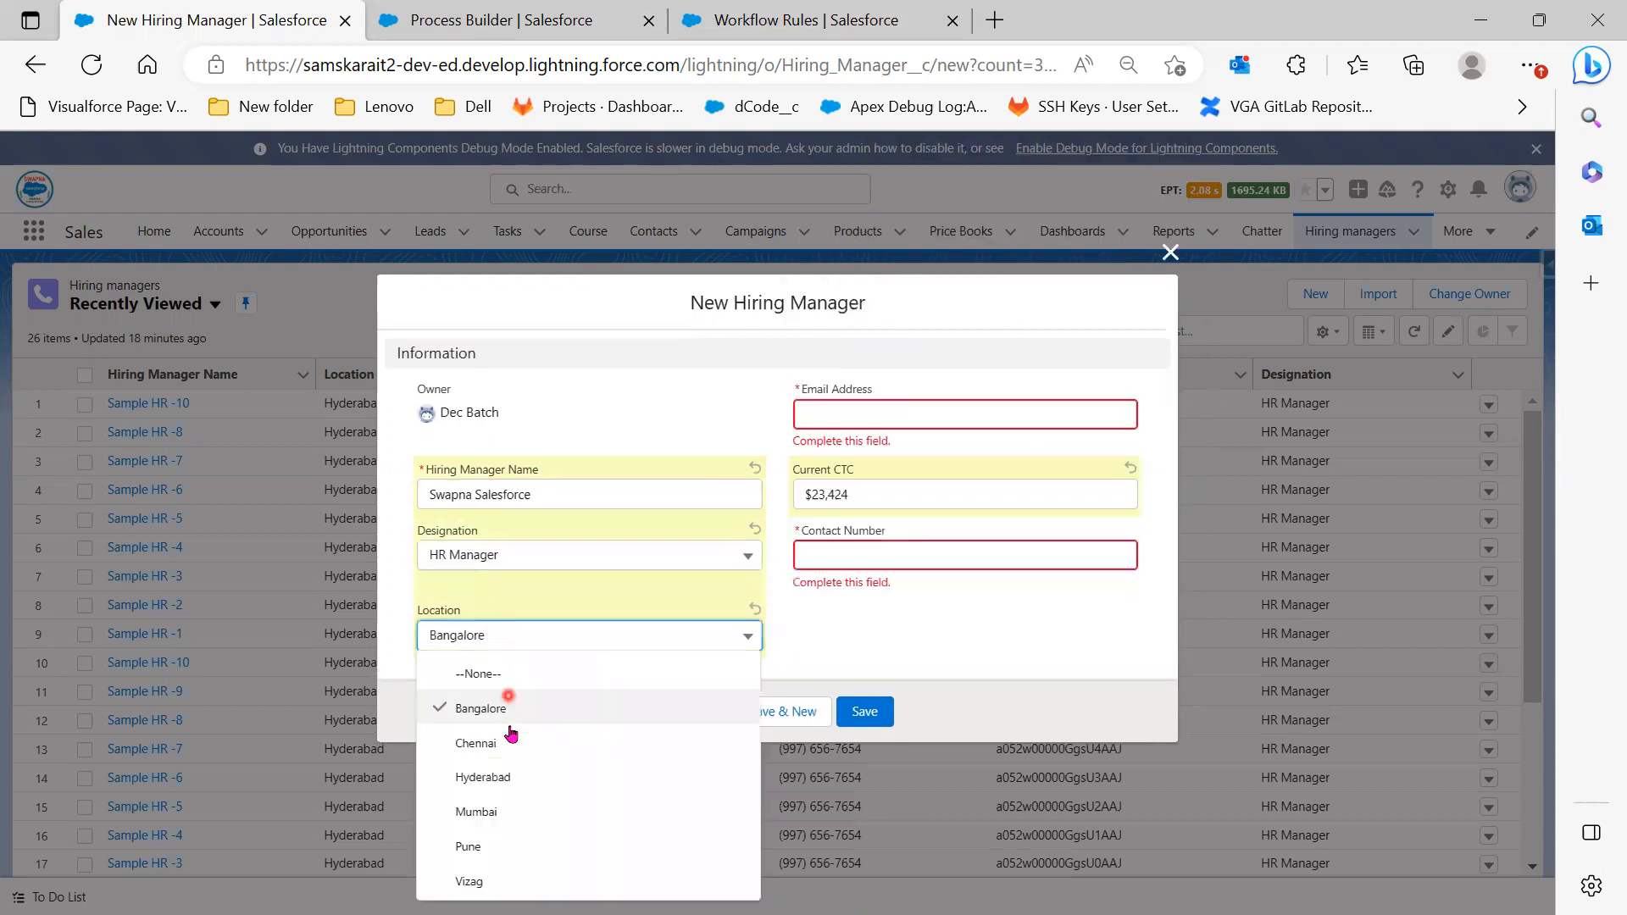
left_click(511, 777)
Enter the contact number and email address, then save the record
left_click(924, 556)
type("we")
type("45678943")
left_click(873, 411)
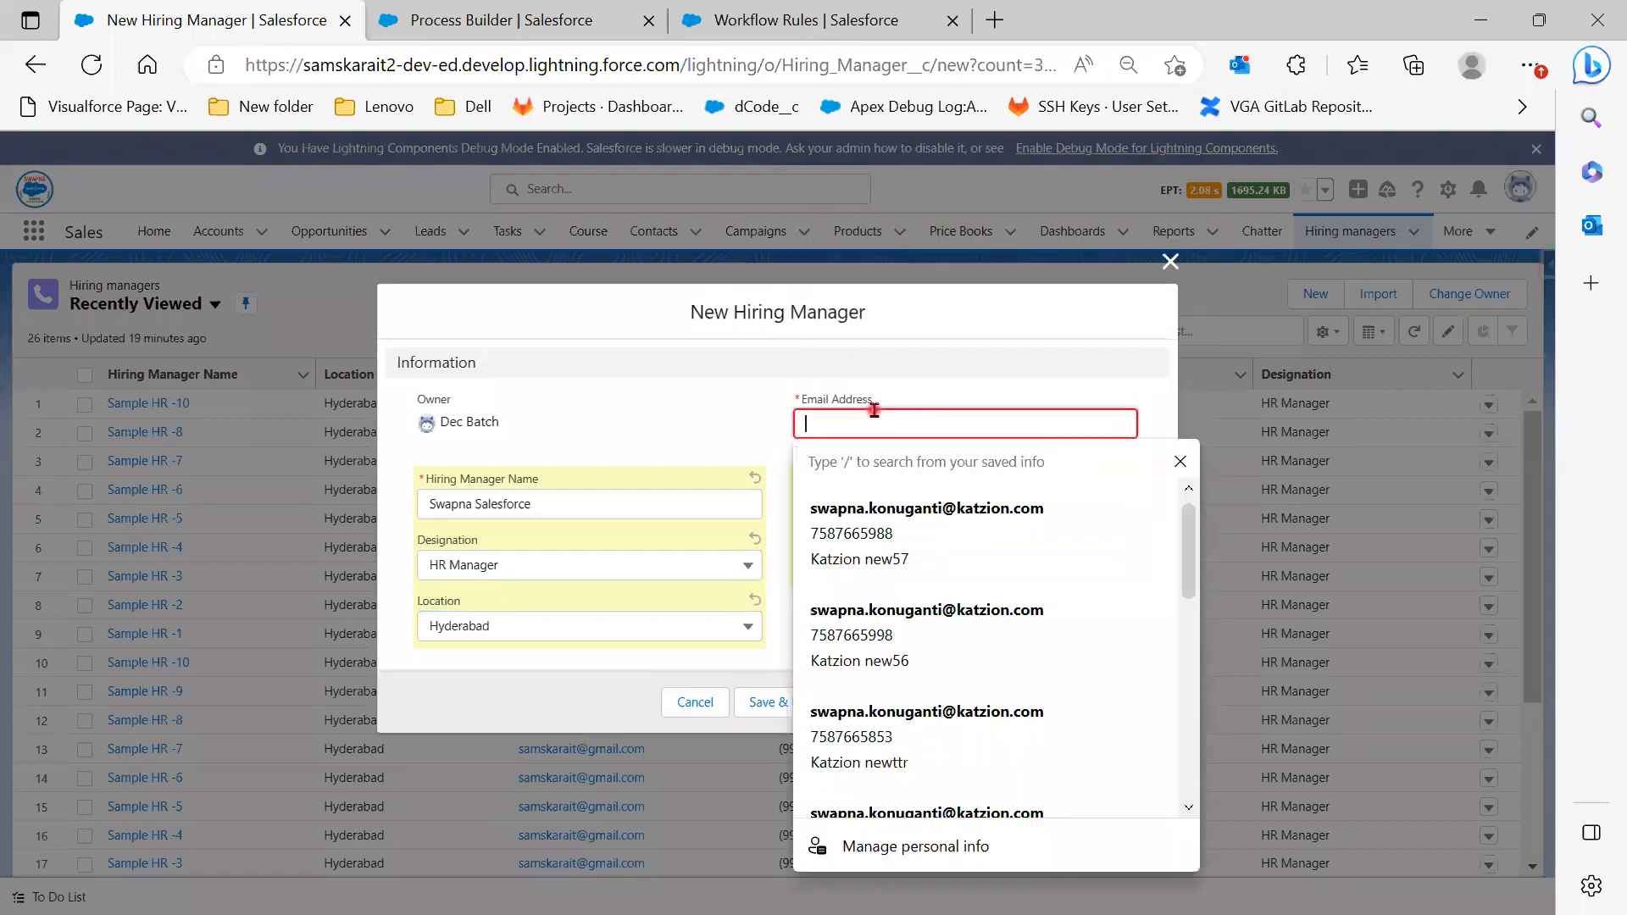
left_click(873, 394)
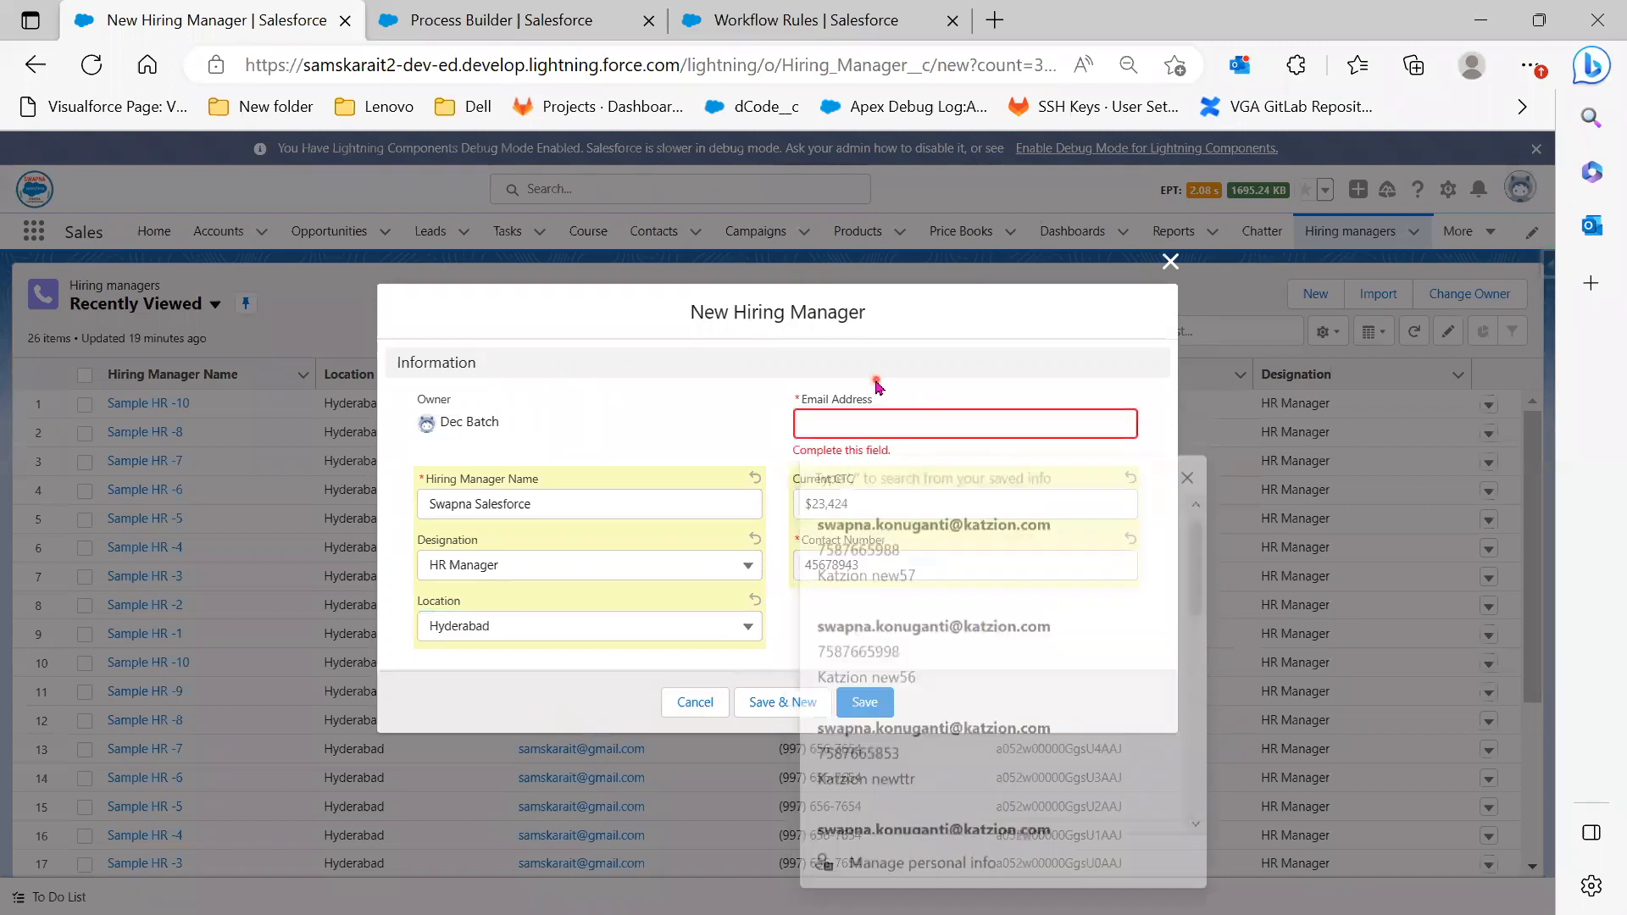
left_click(877, 424)
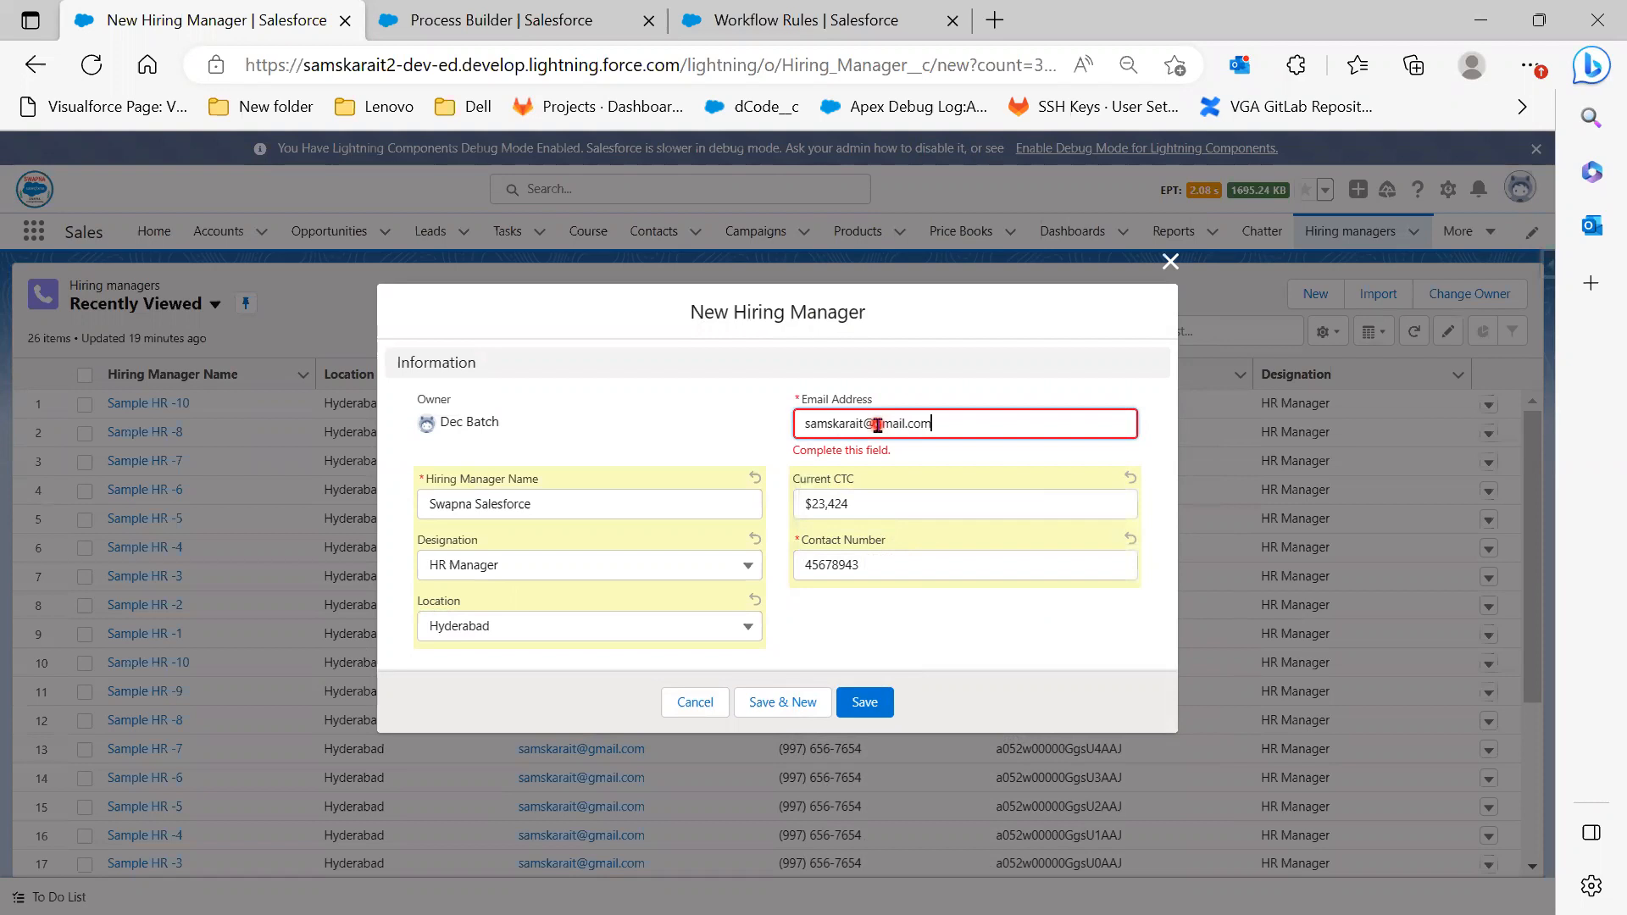
left_click(926, 650)
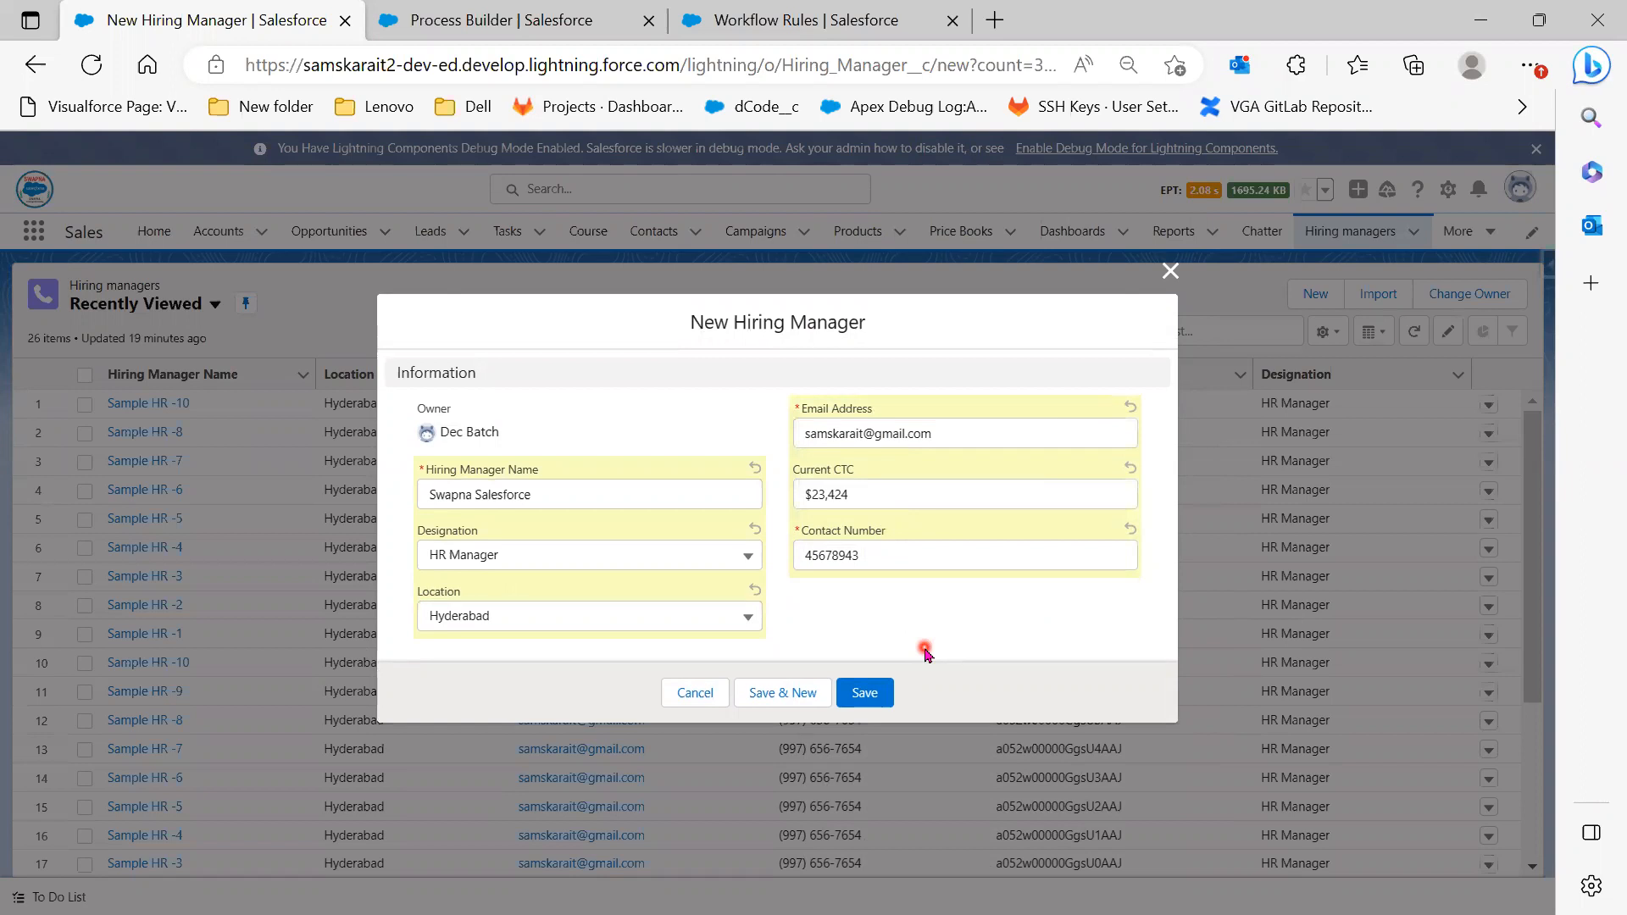
left_click(881, 695)
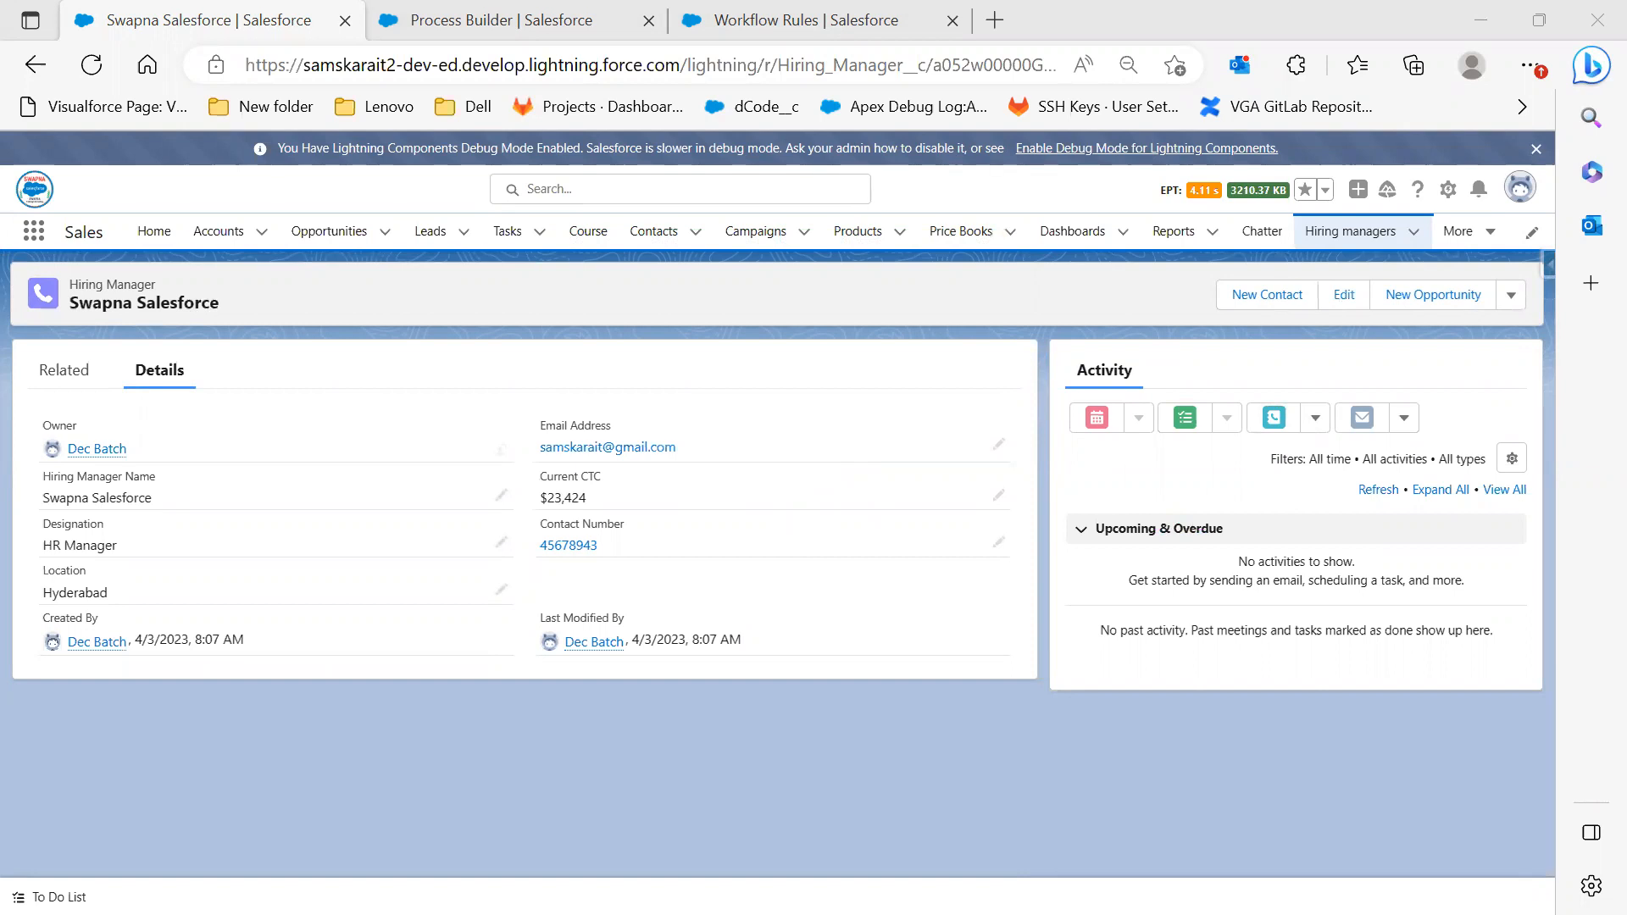
Switch to the Gmail window to look for the onboarding email
key("alt+Tab")
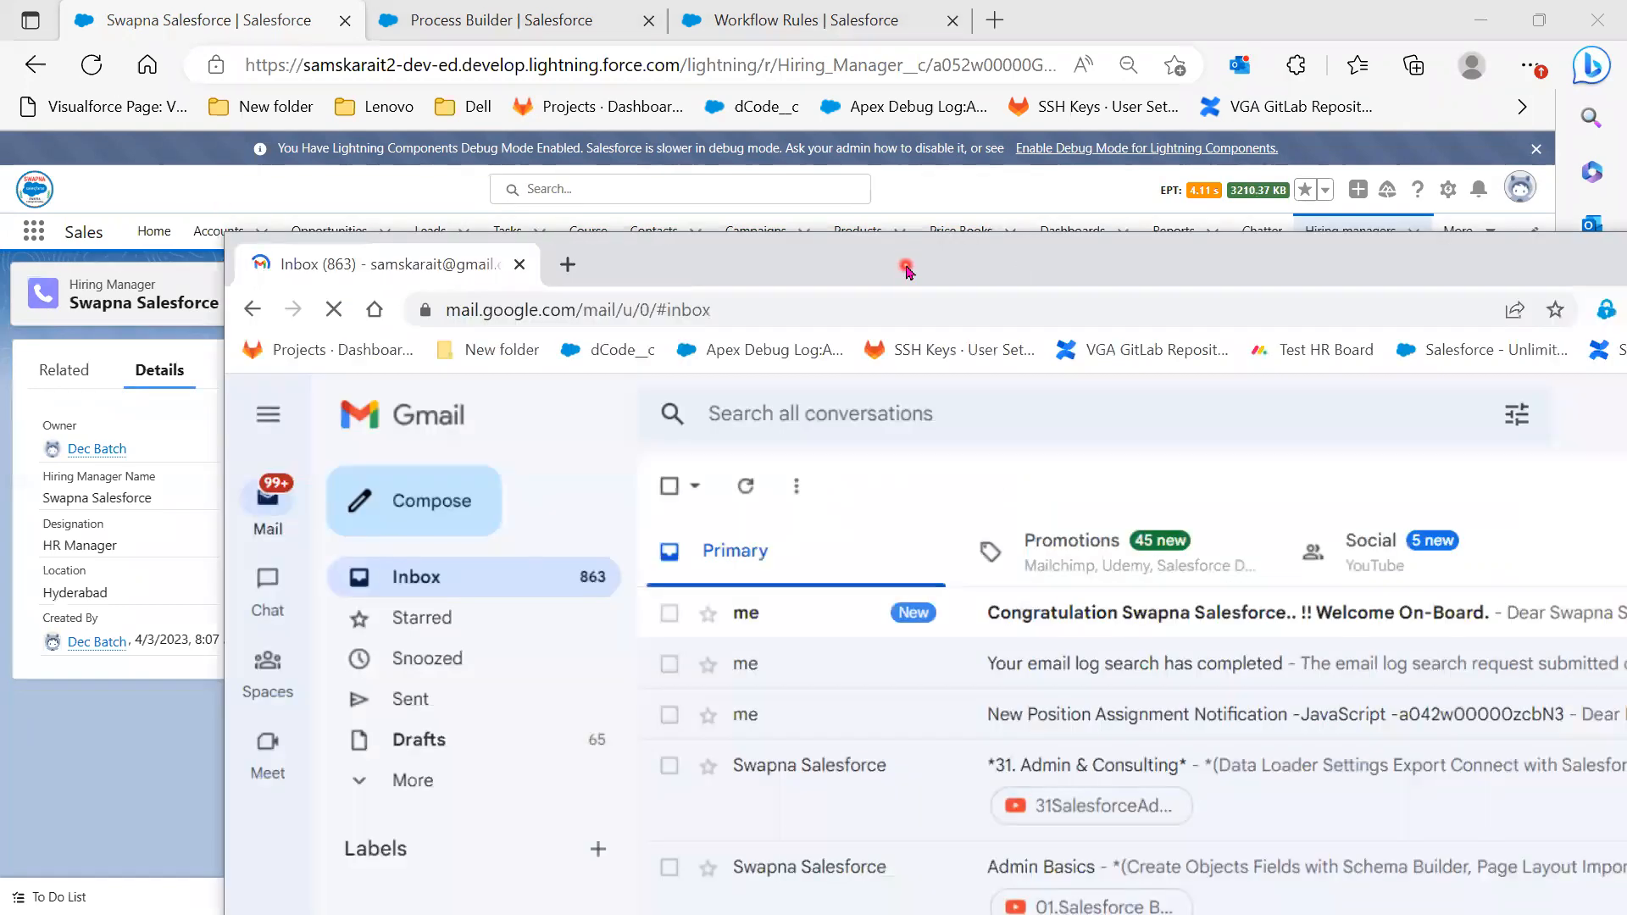
Maximize Gmail and open the 'Welcome On-Board' congratulation email
double_click(904, 262)
left_click(872, 374)
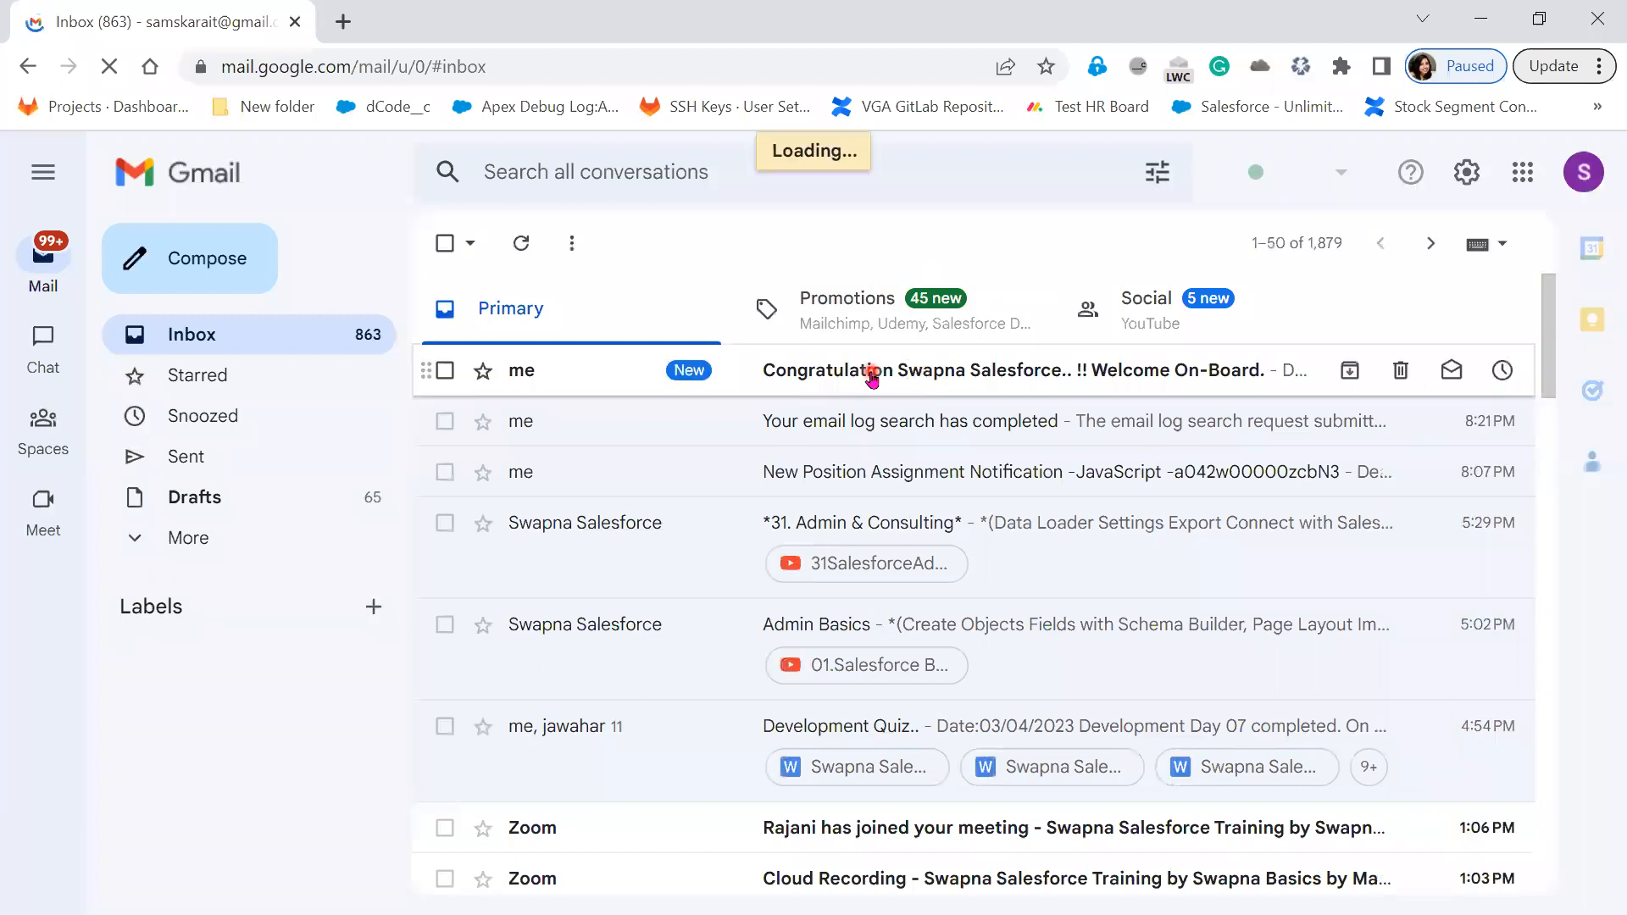
scroll(971, 769, "down", 3)
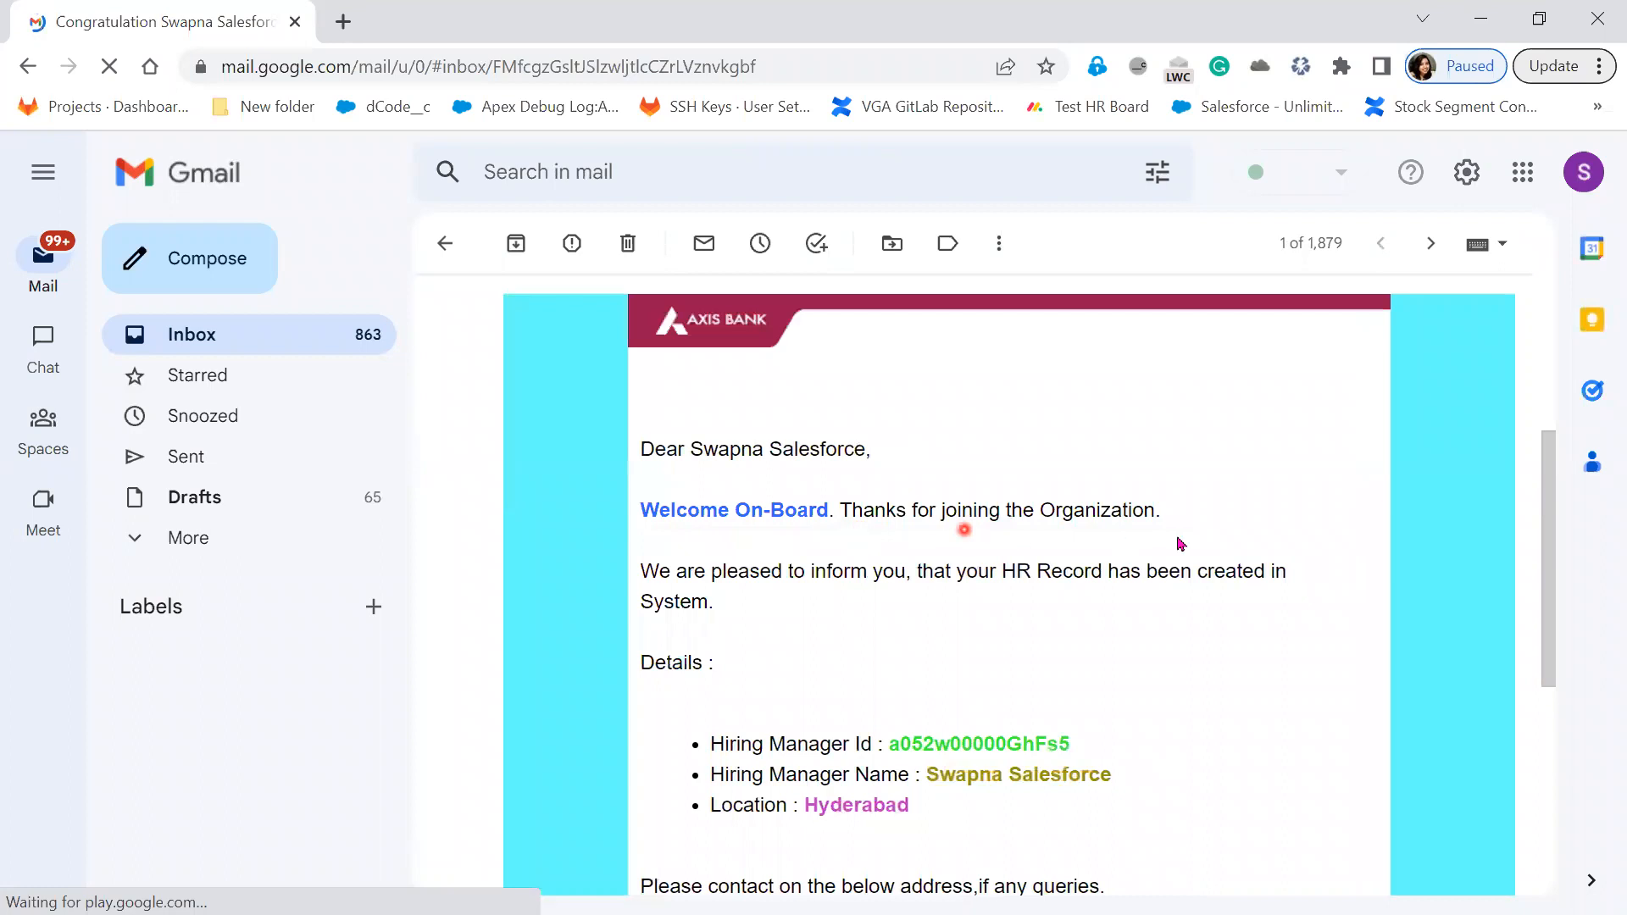
scroll(1138, 728, "down", 3)
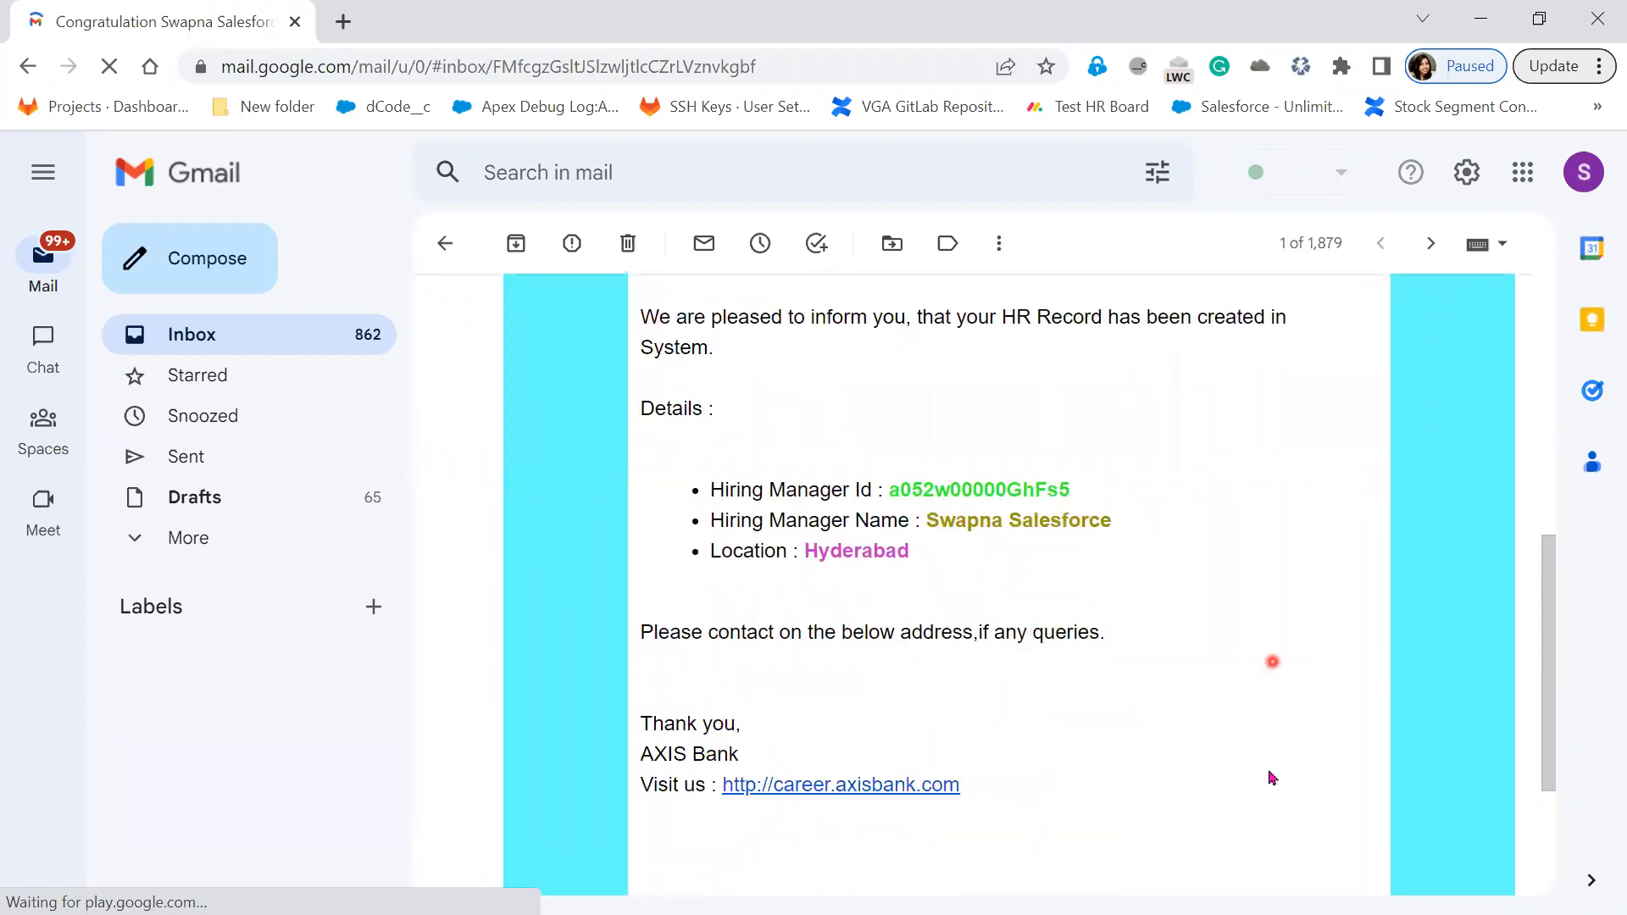
scroll(1271, 771, "down", 2)
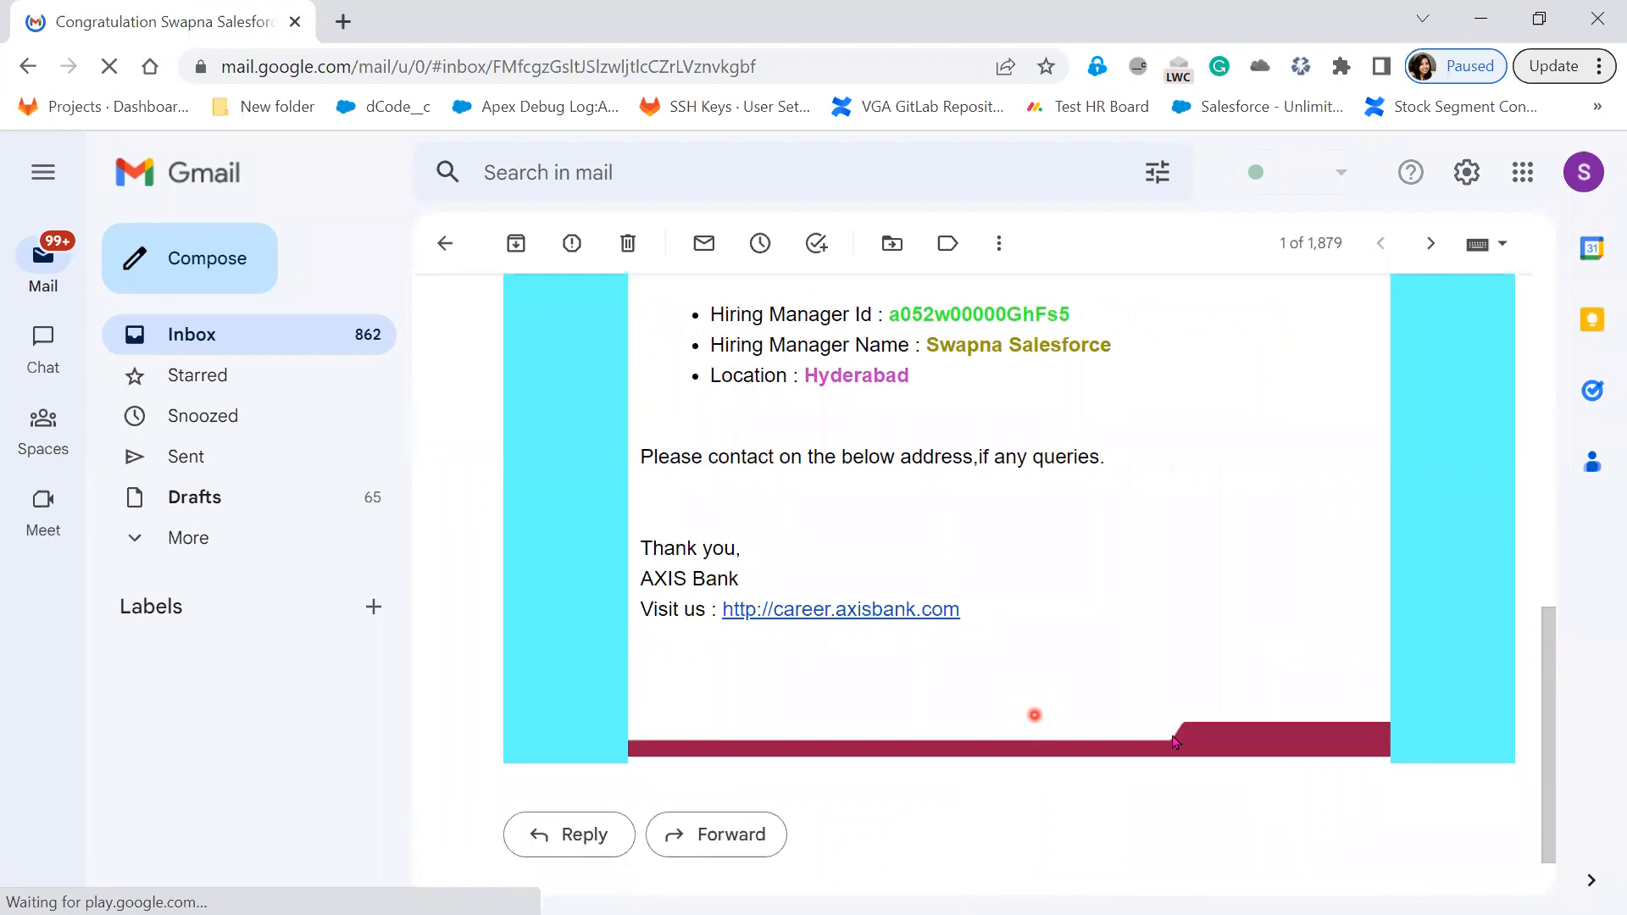
scroll(1034, 715, "up", 10)
Mark the email as safe, read through it, and return to Salesforce
left_click(733, 625)
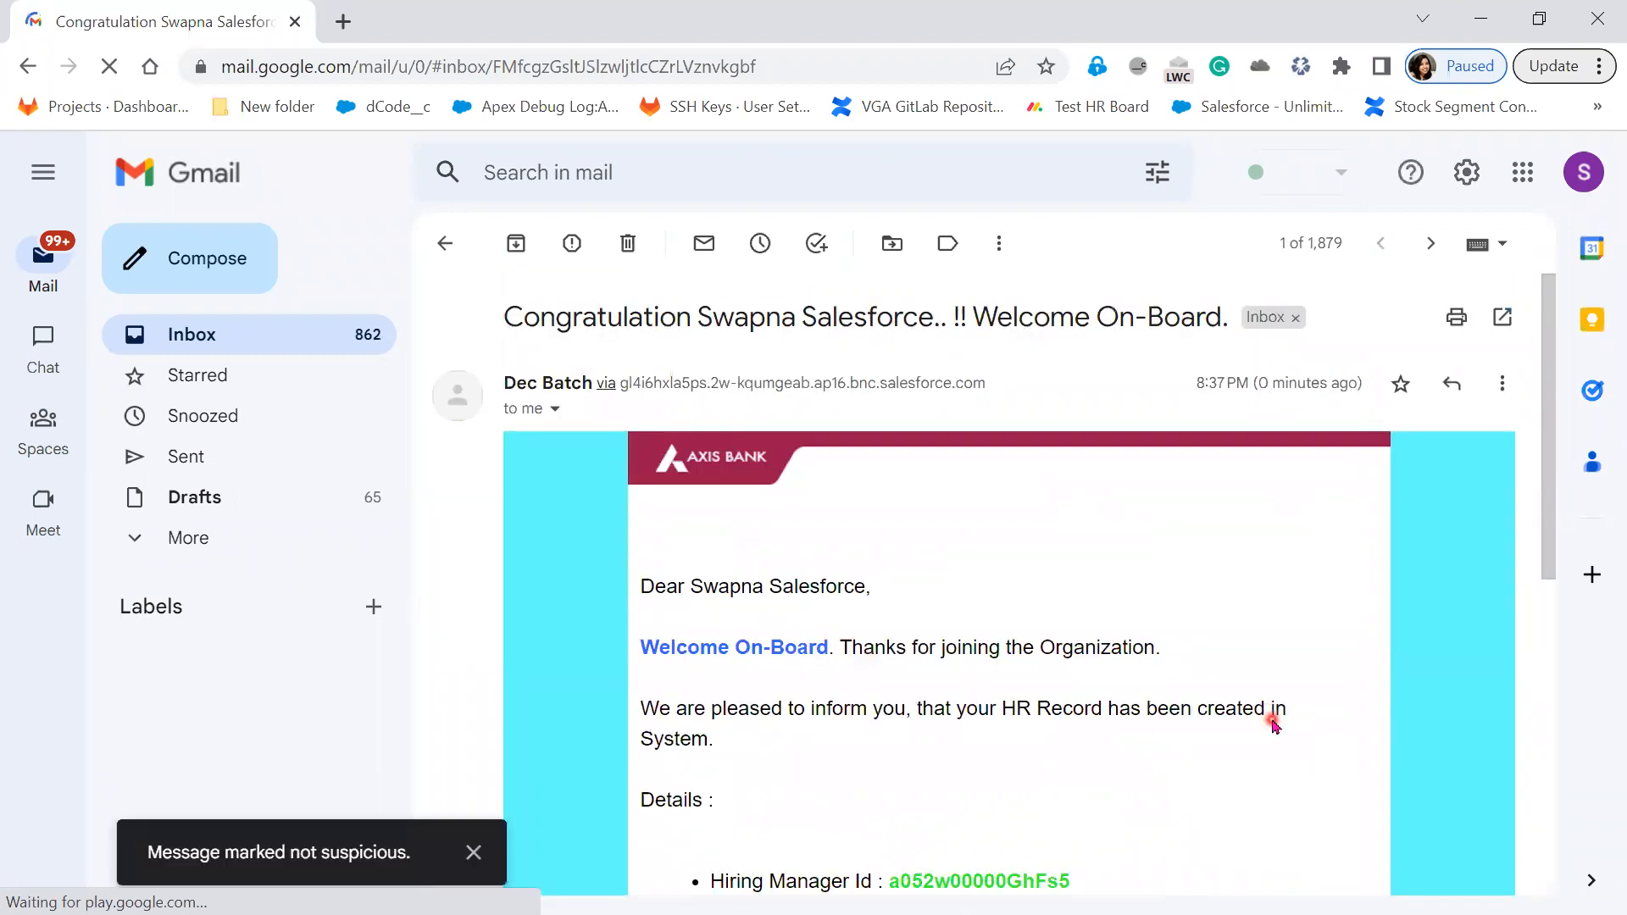
scroll(1267, 737, "down", 7)
scroll(1263, 737, "up", 7)
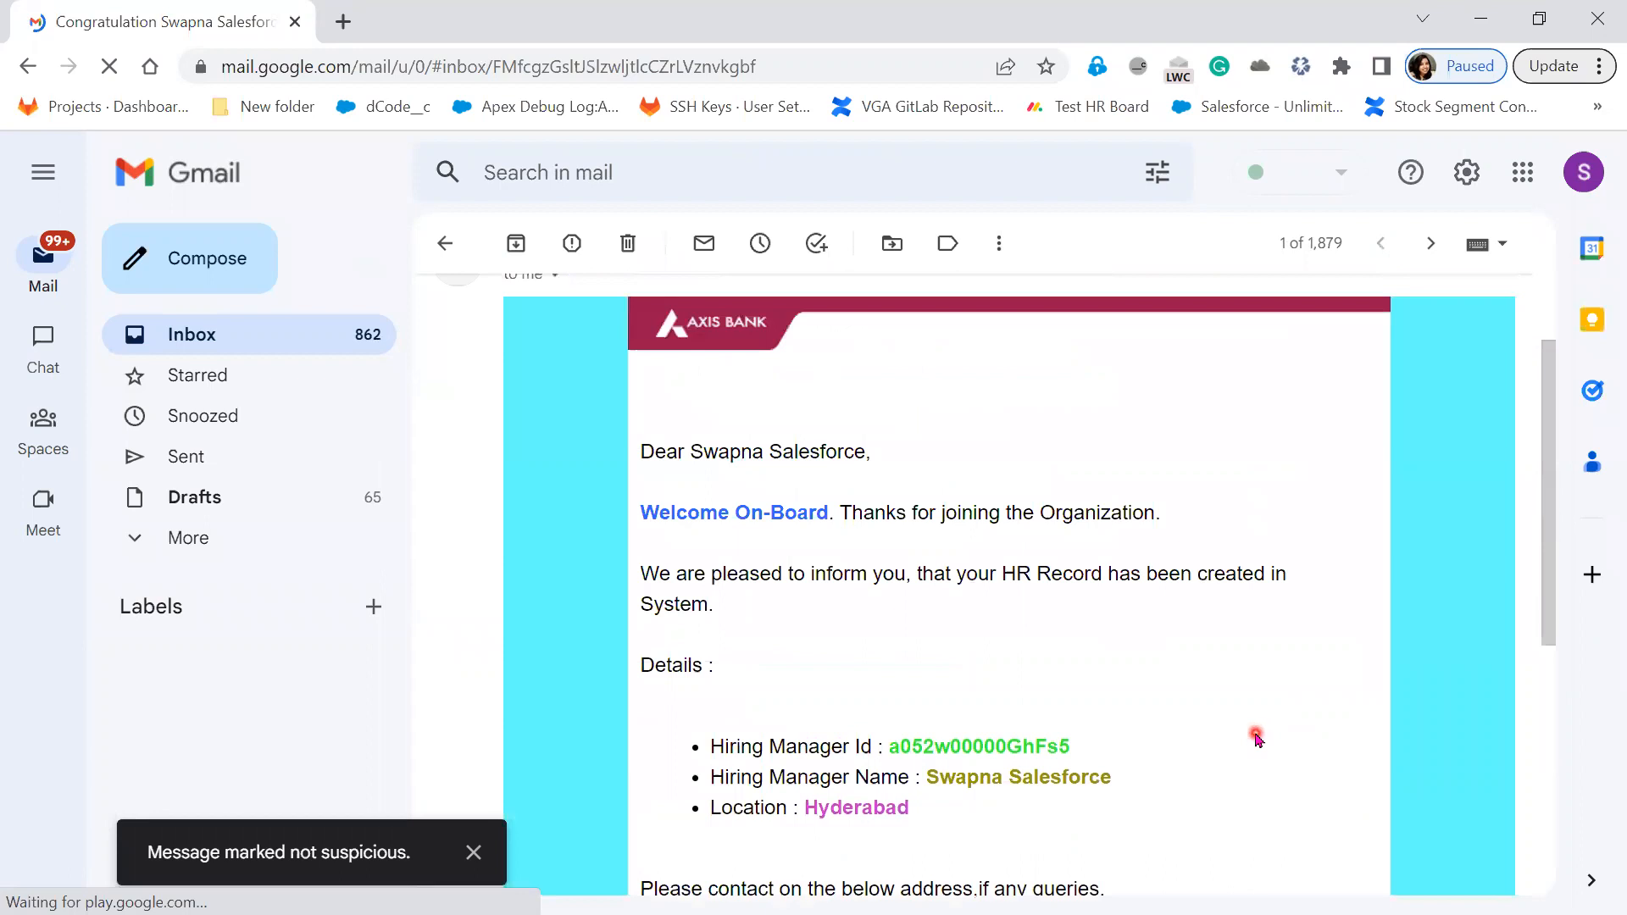
scroll(1257, 740, "down", 7)
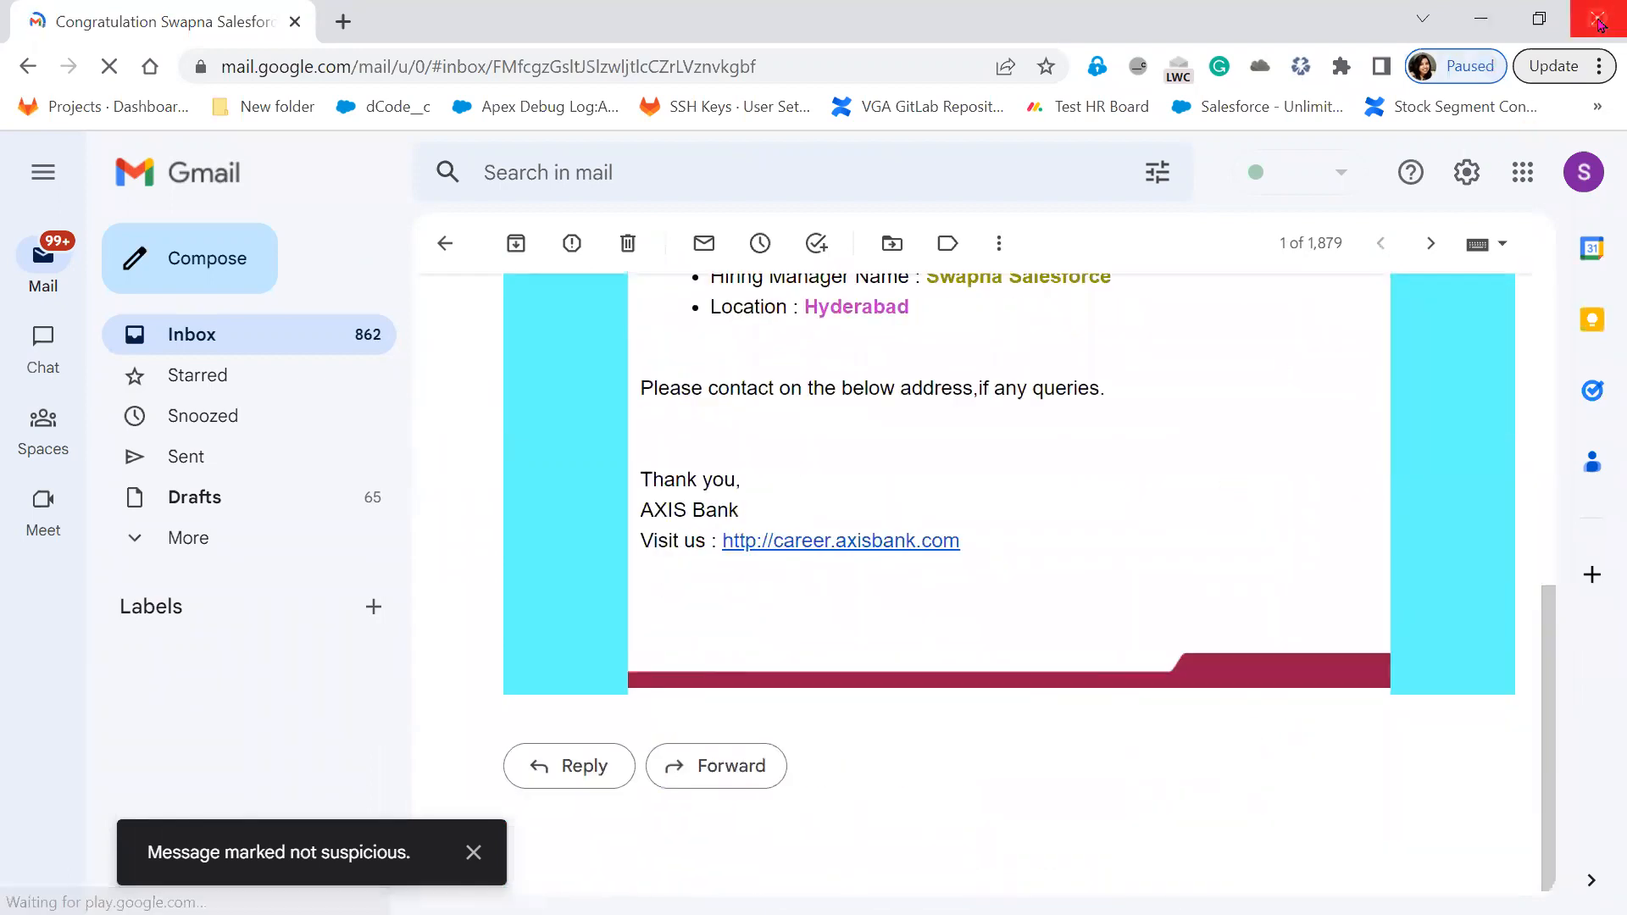
key("alt+Tab")
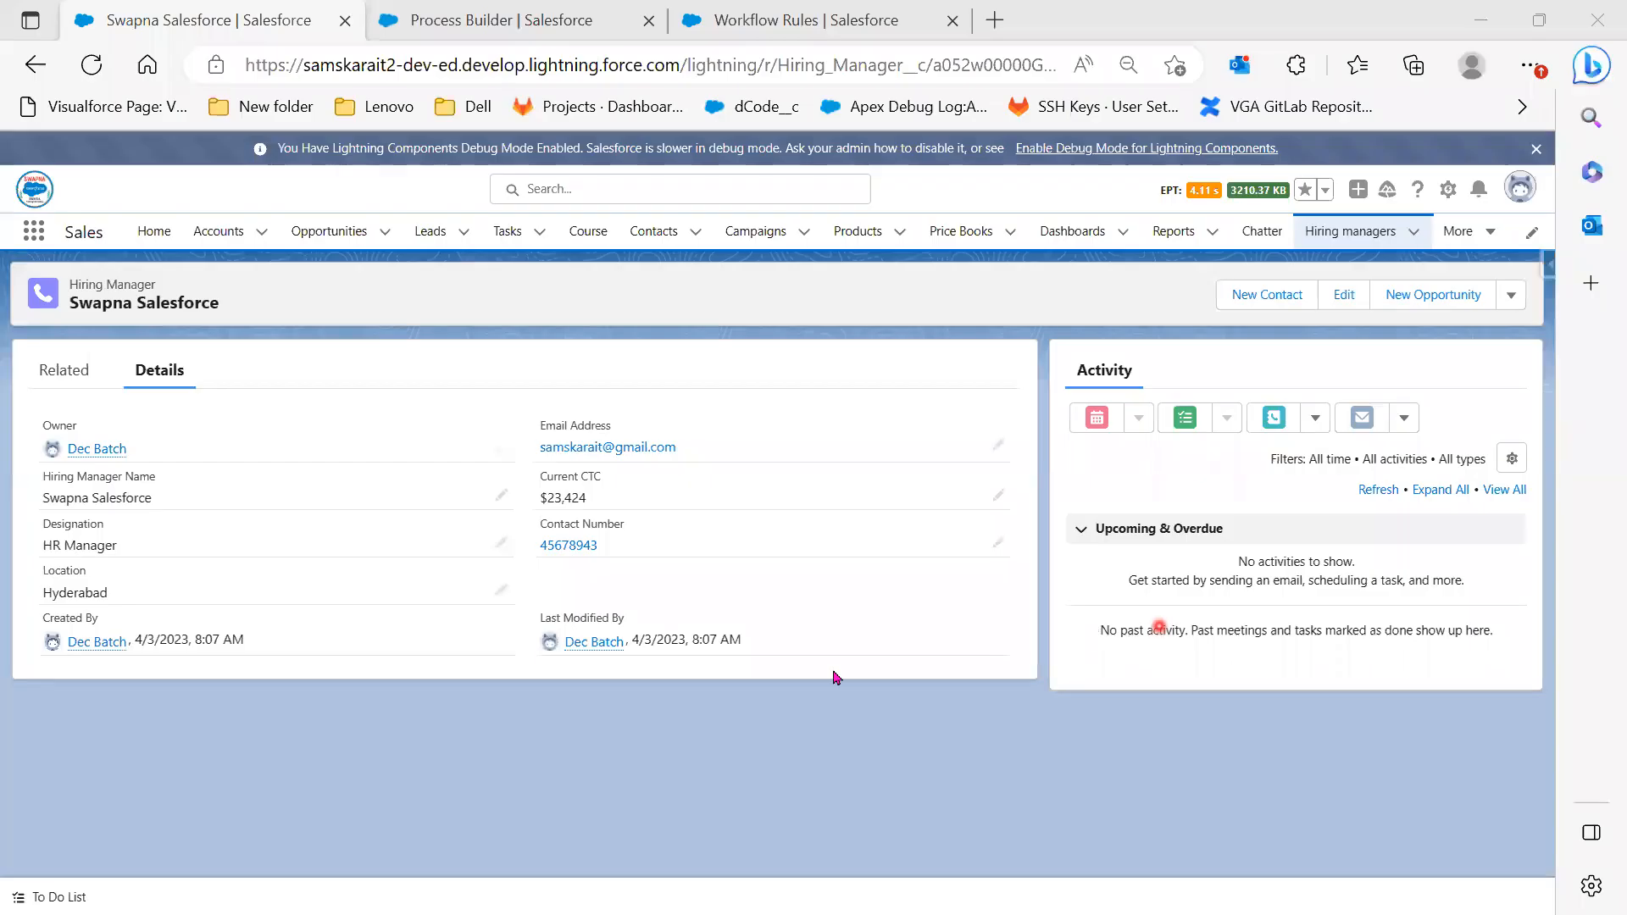
Reveal the Account-to-Contact use case and its Account Industry==Banking condition on the slide
left_click(502, 26)
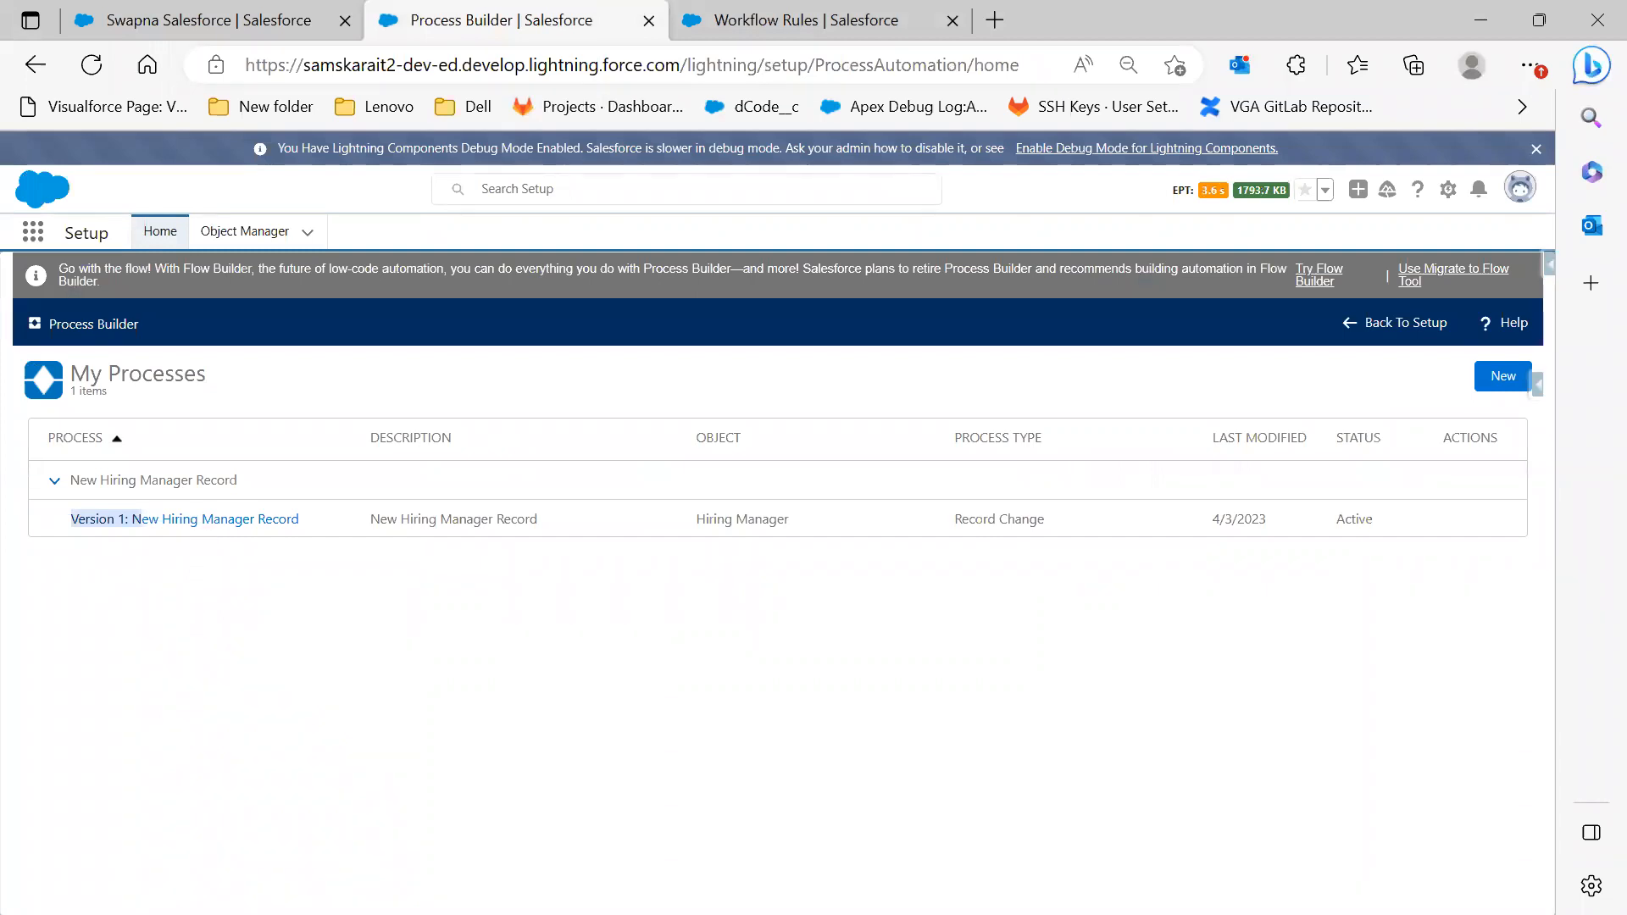
key("alt+Tab")
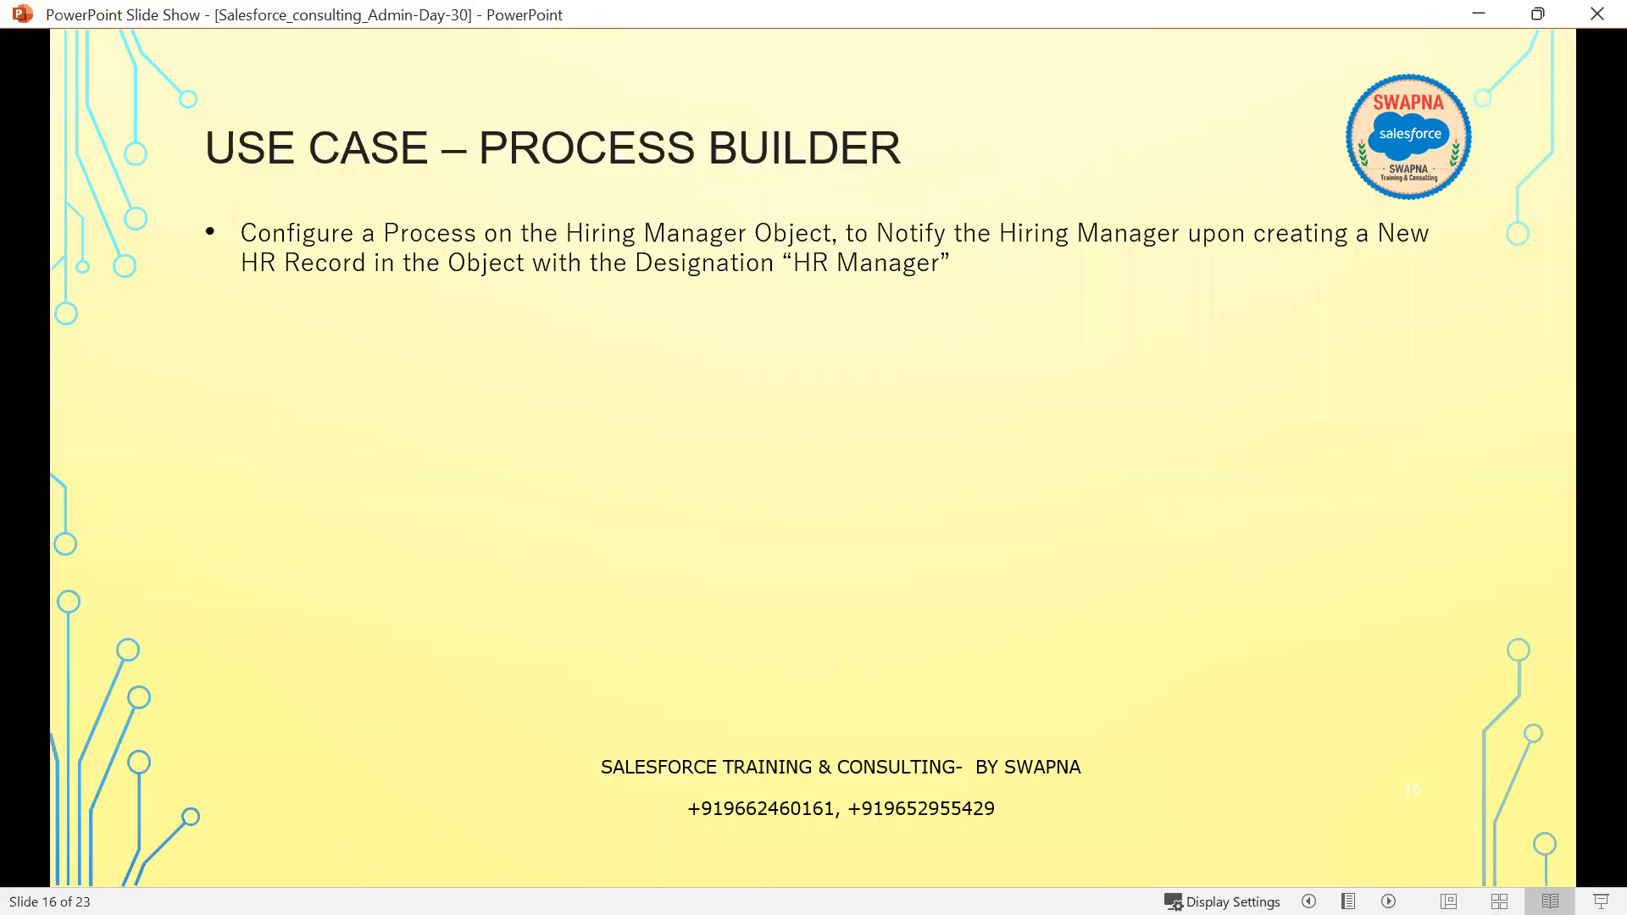
left_click(801, 691)
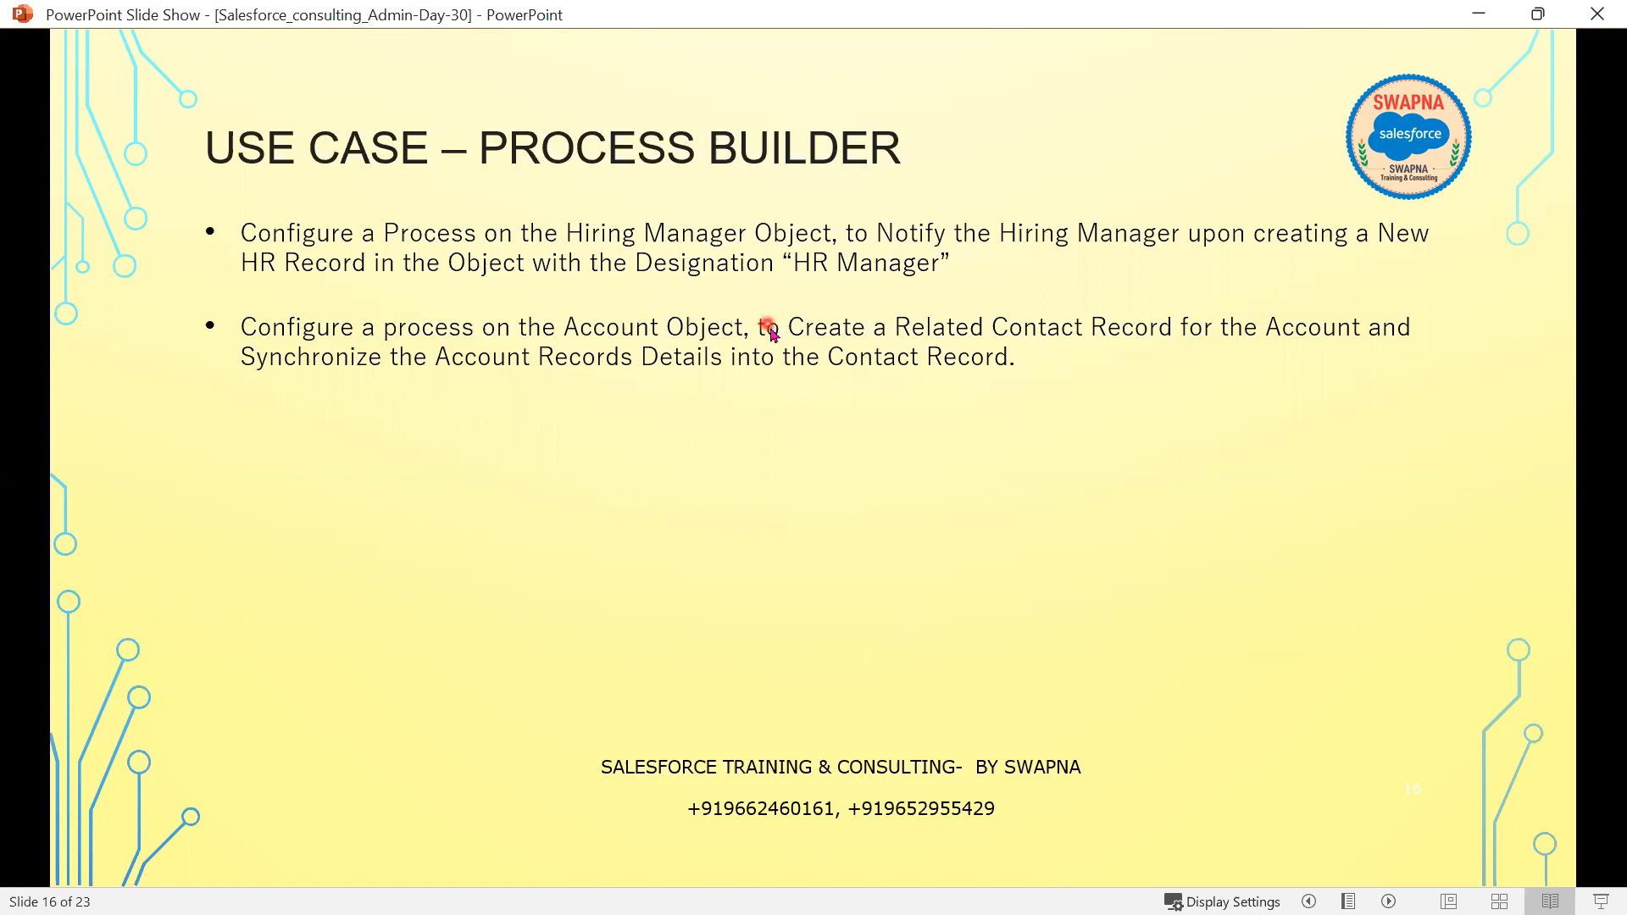
left_click(716, 651)
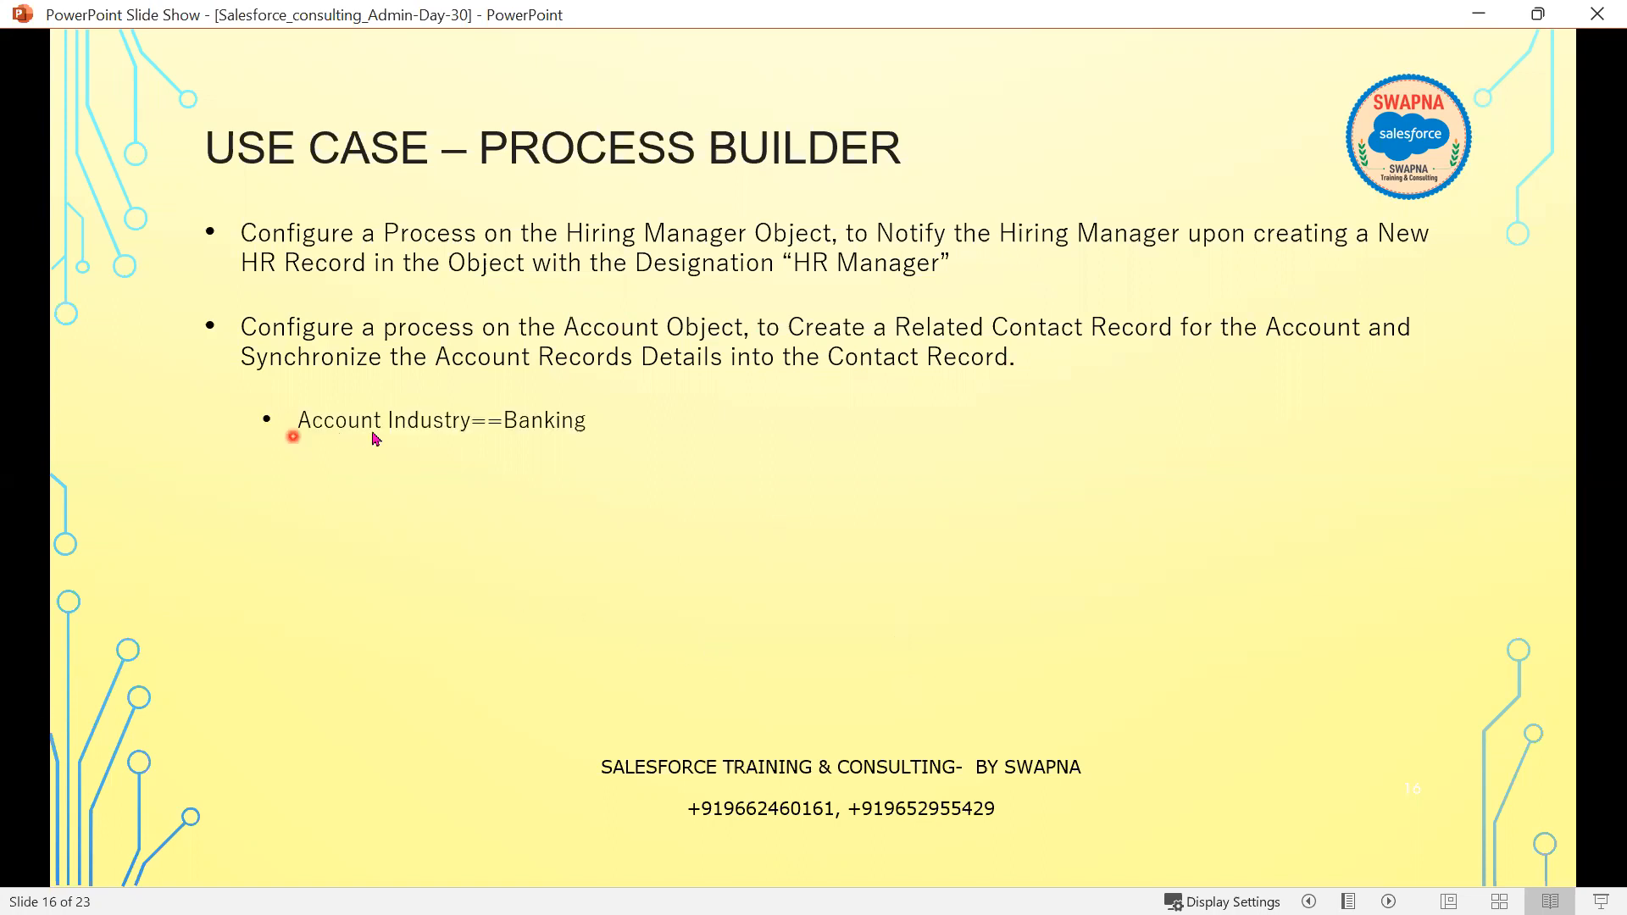
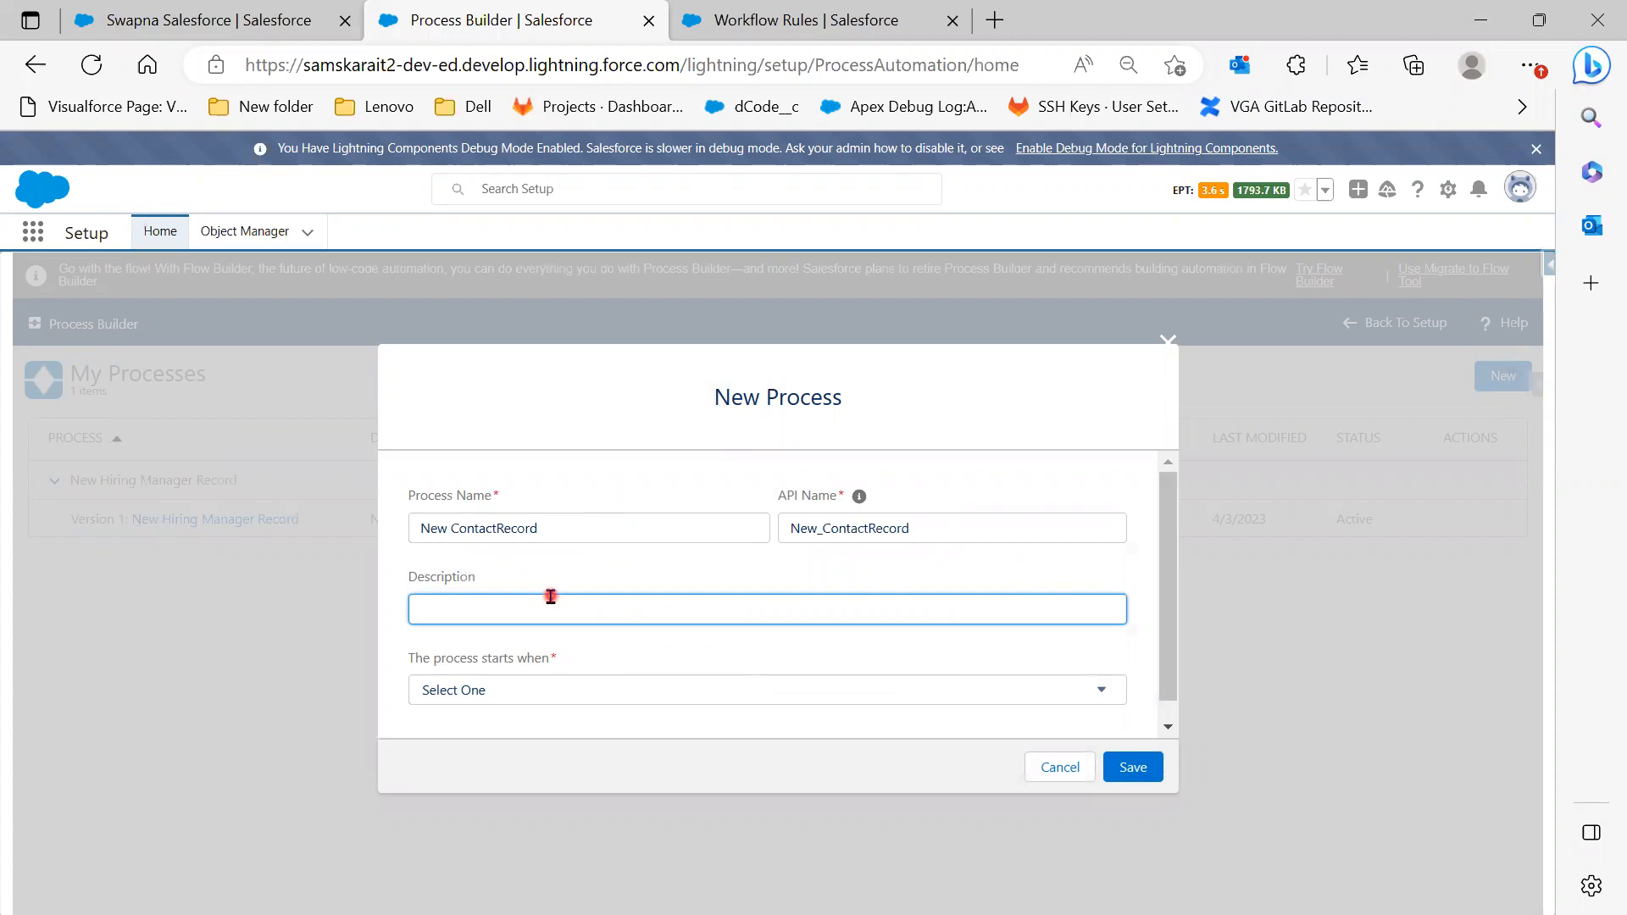
Describe the process as 'New Contact Record', have it start when a record changes, and save
type("ew")
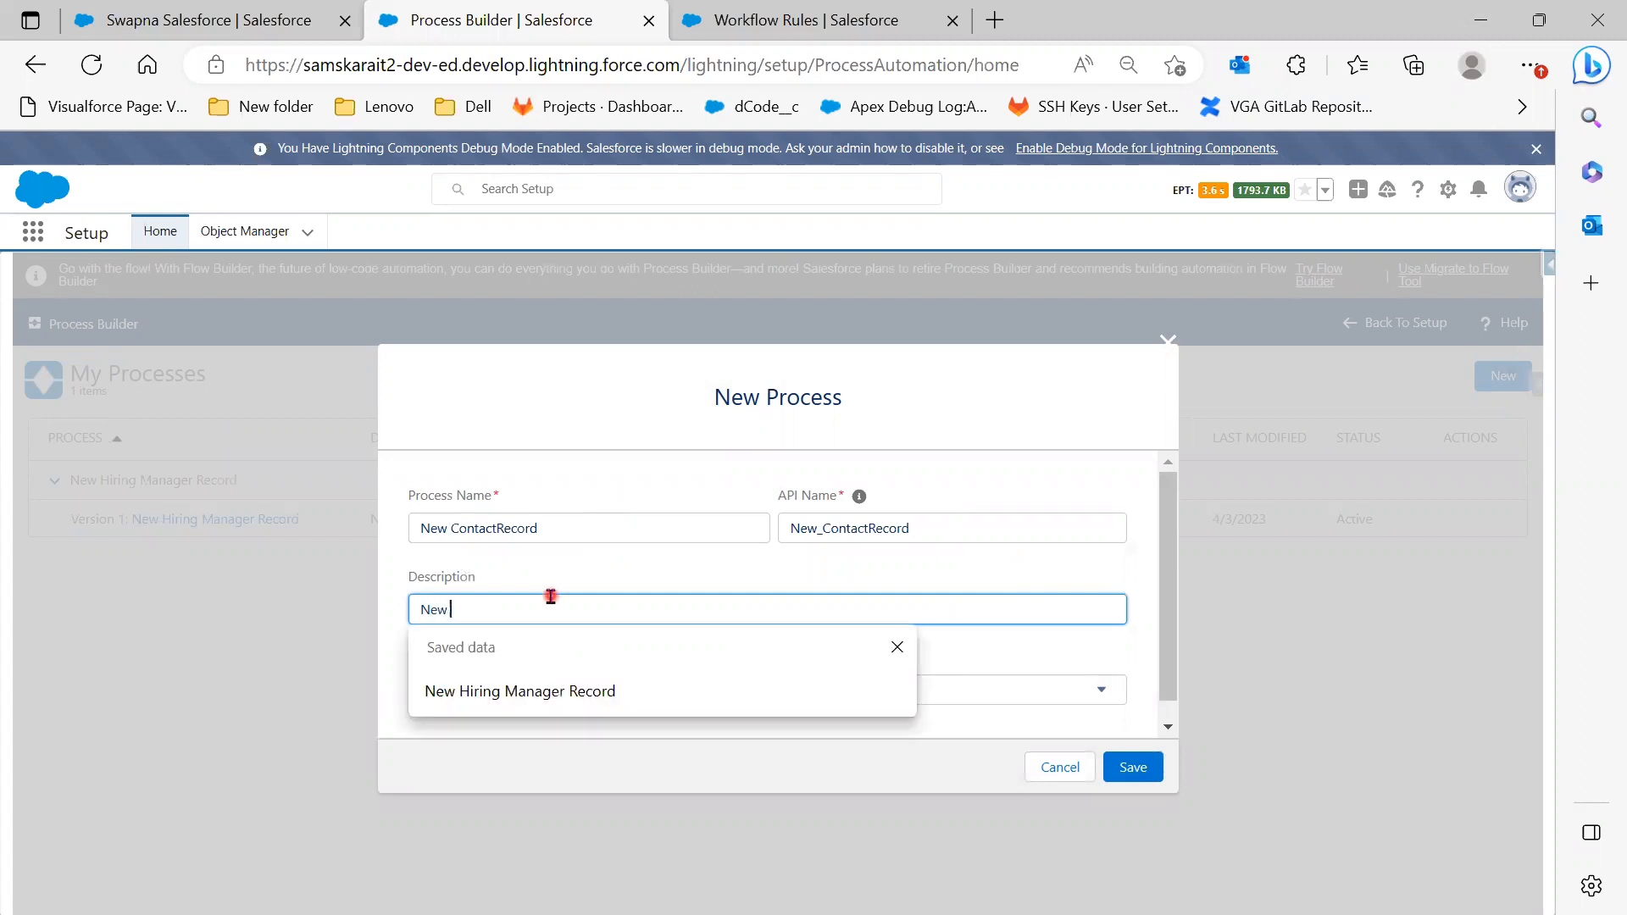
type(" Contact")
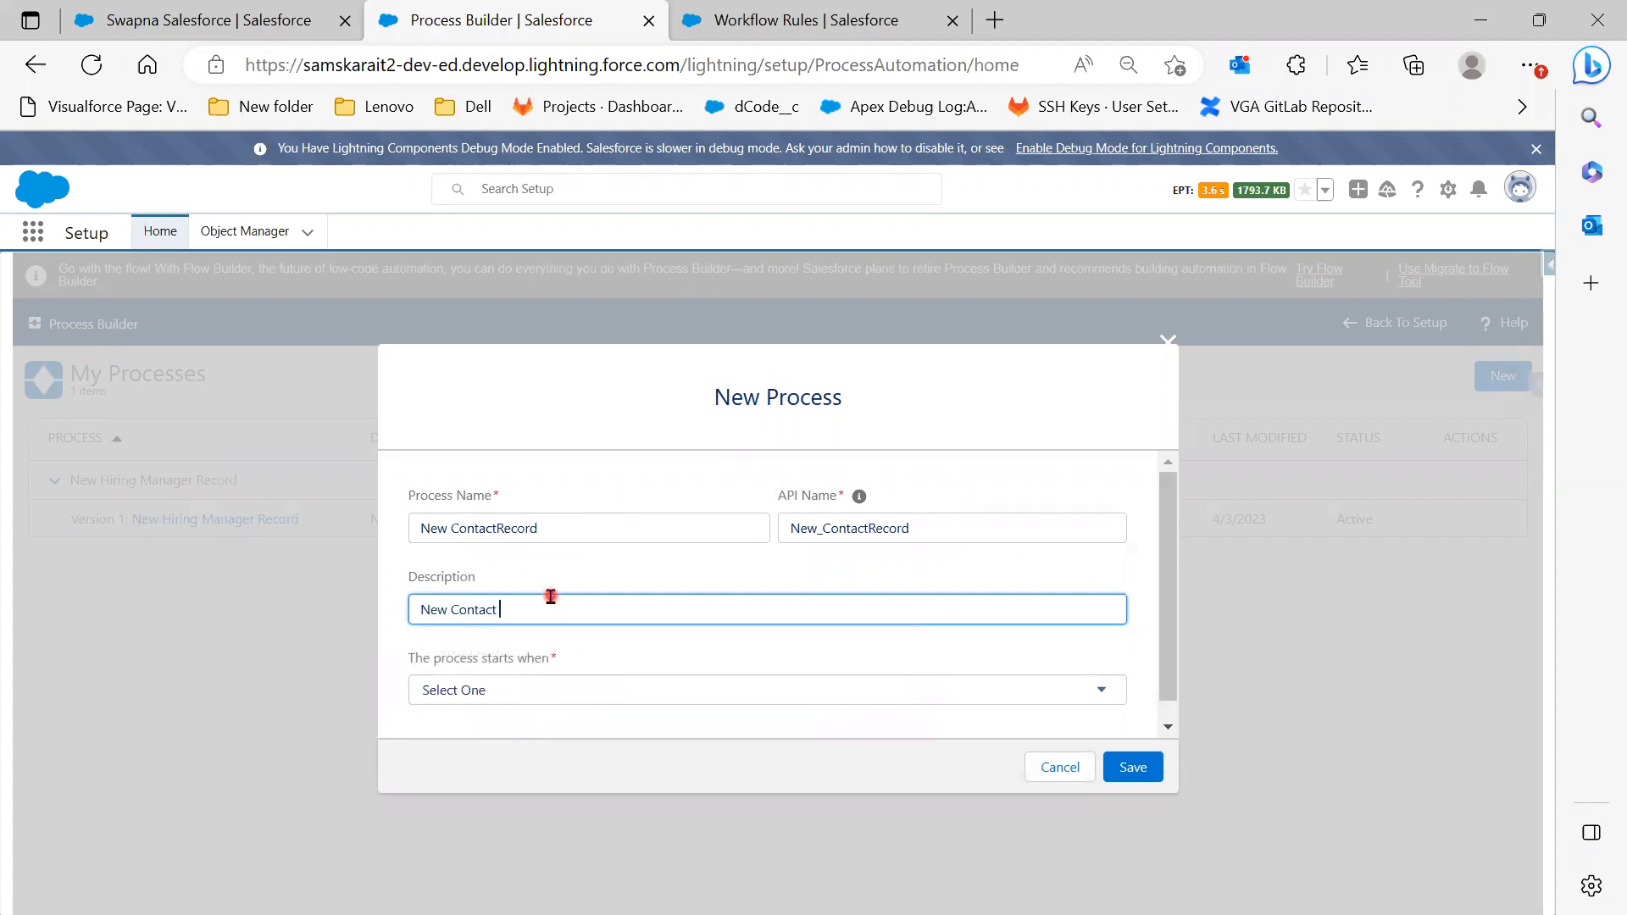
type(" Recor")
left_click(600, 690)
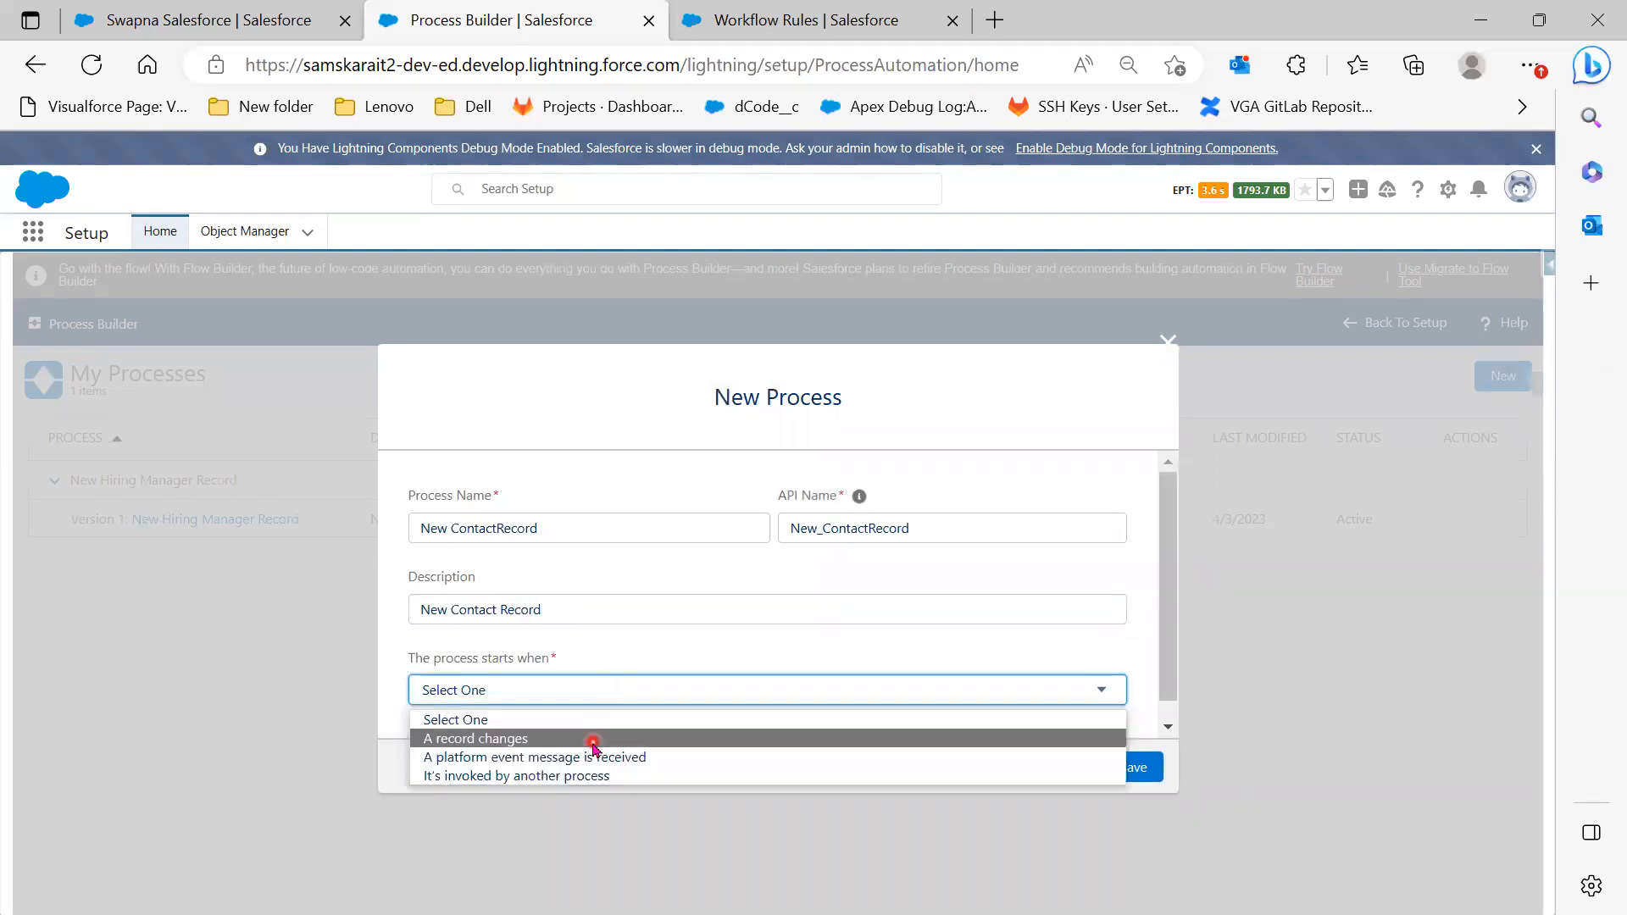
left_click(593, 739)
left_click(1157, 767)
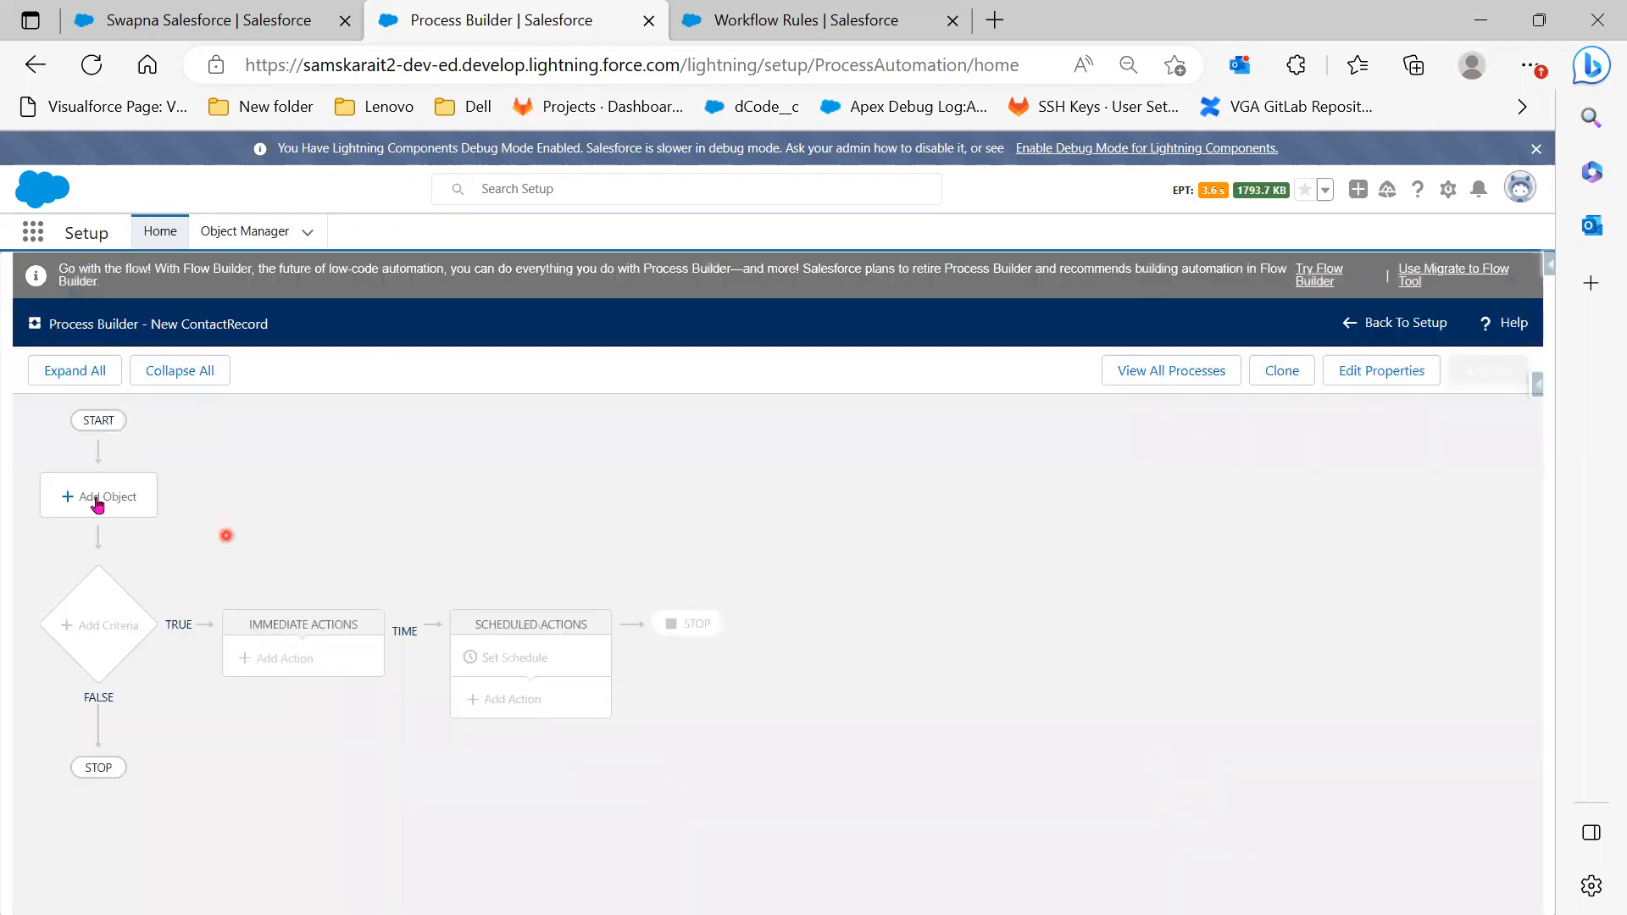
Set the process object to Account, starting only when a record is created, and save it
left_click(102, 500)
left_click(1082, 516)
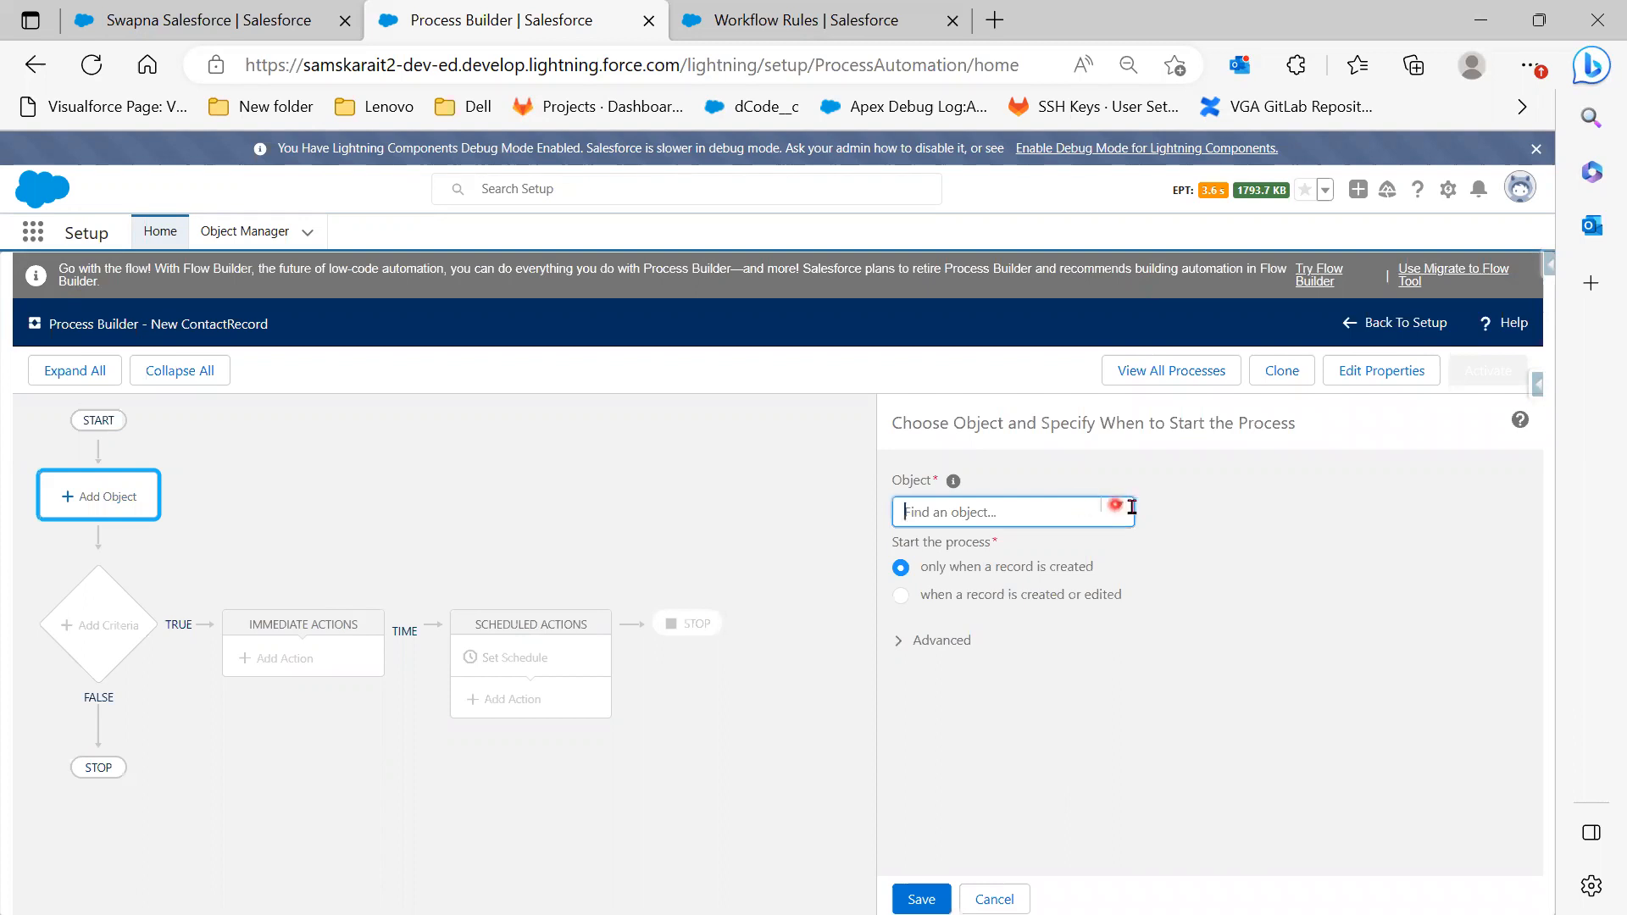
left_click(1129, 514)
left_click(970, 560)
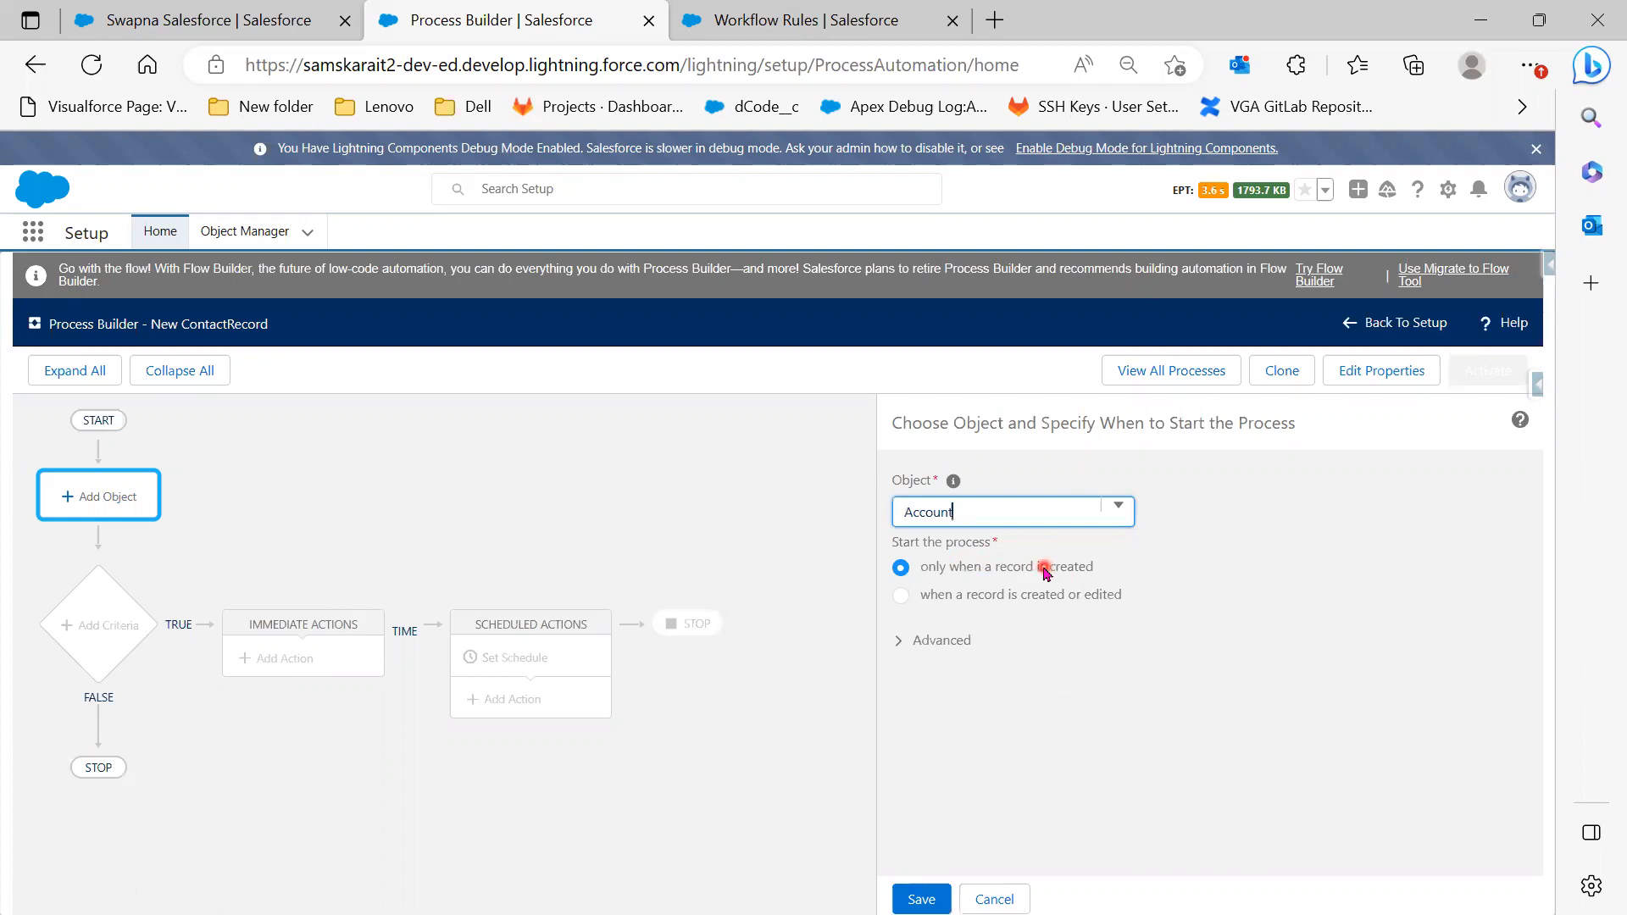
left_click(925, 902)
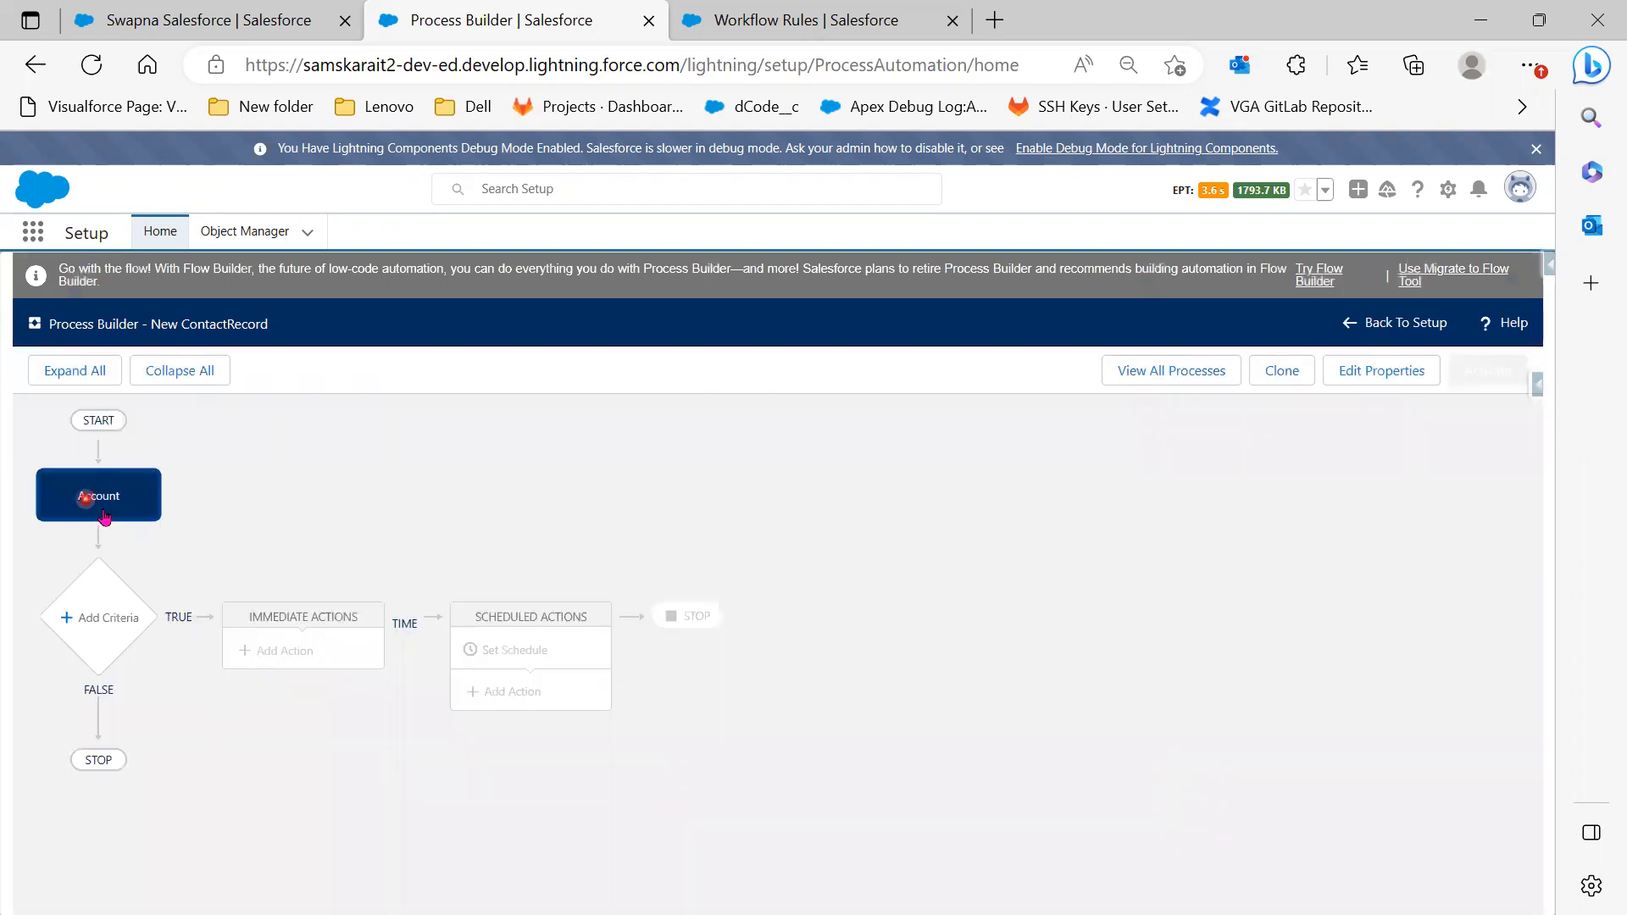
left_click(121, 639)
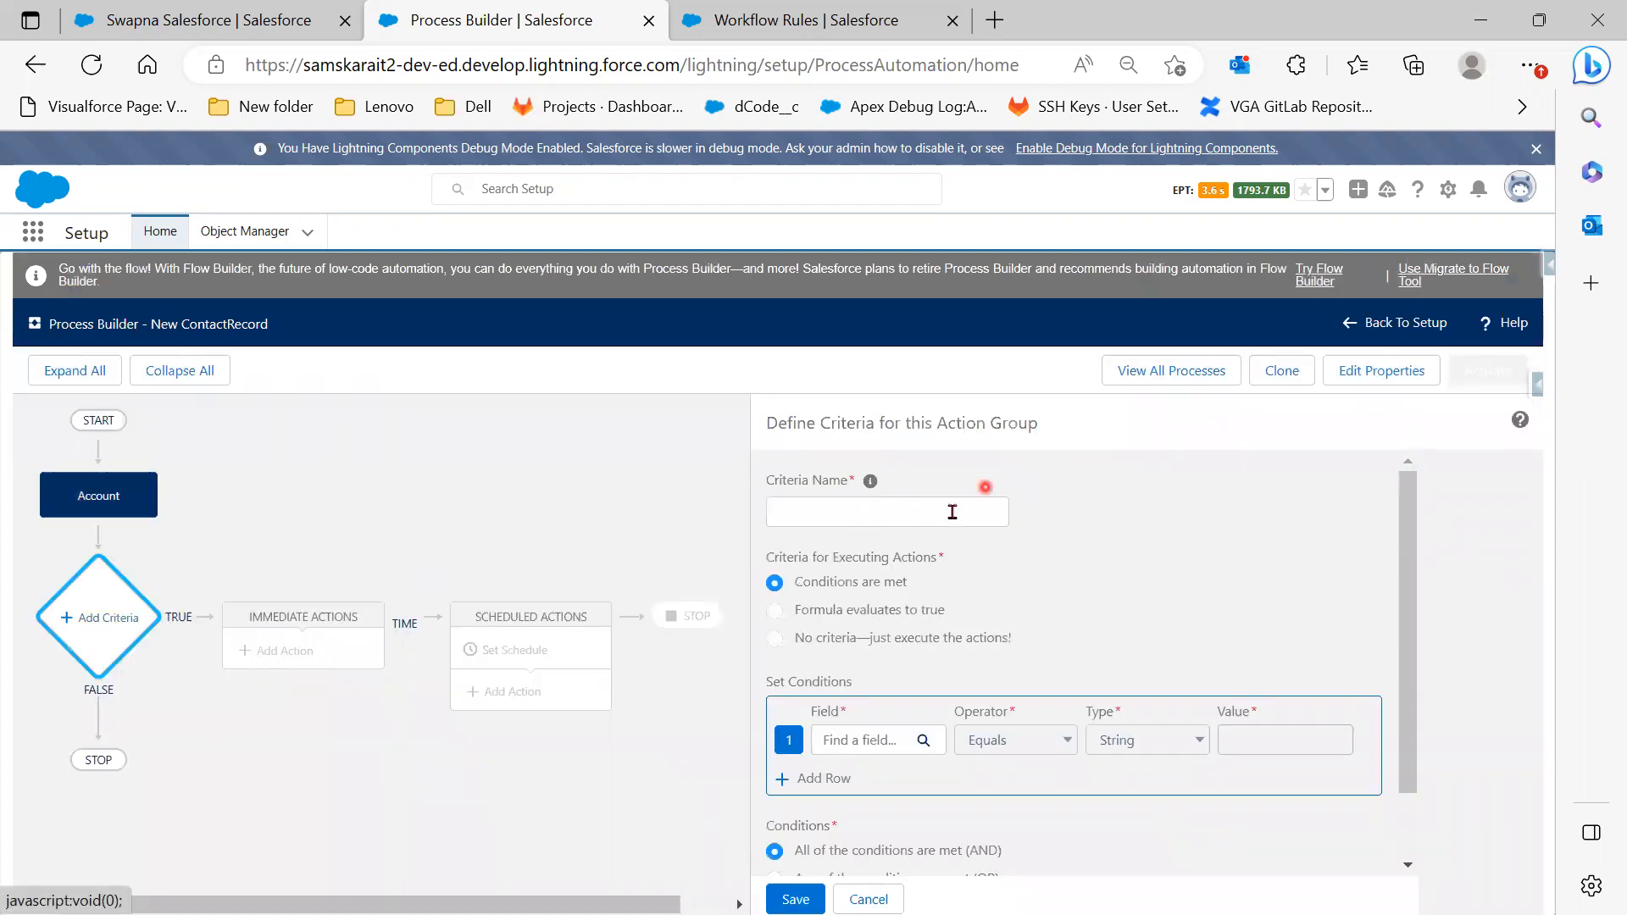
Name the criteria 'check Account status' and choose the Account Industry field for its condition
left_click(943, 519)
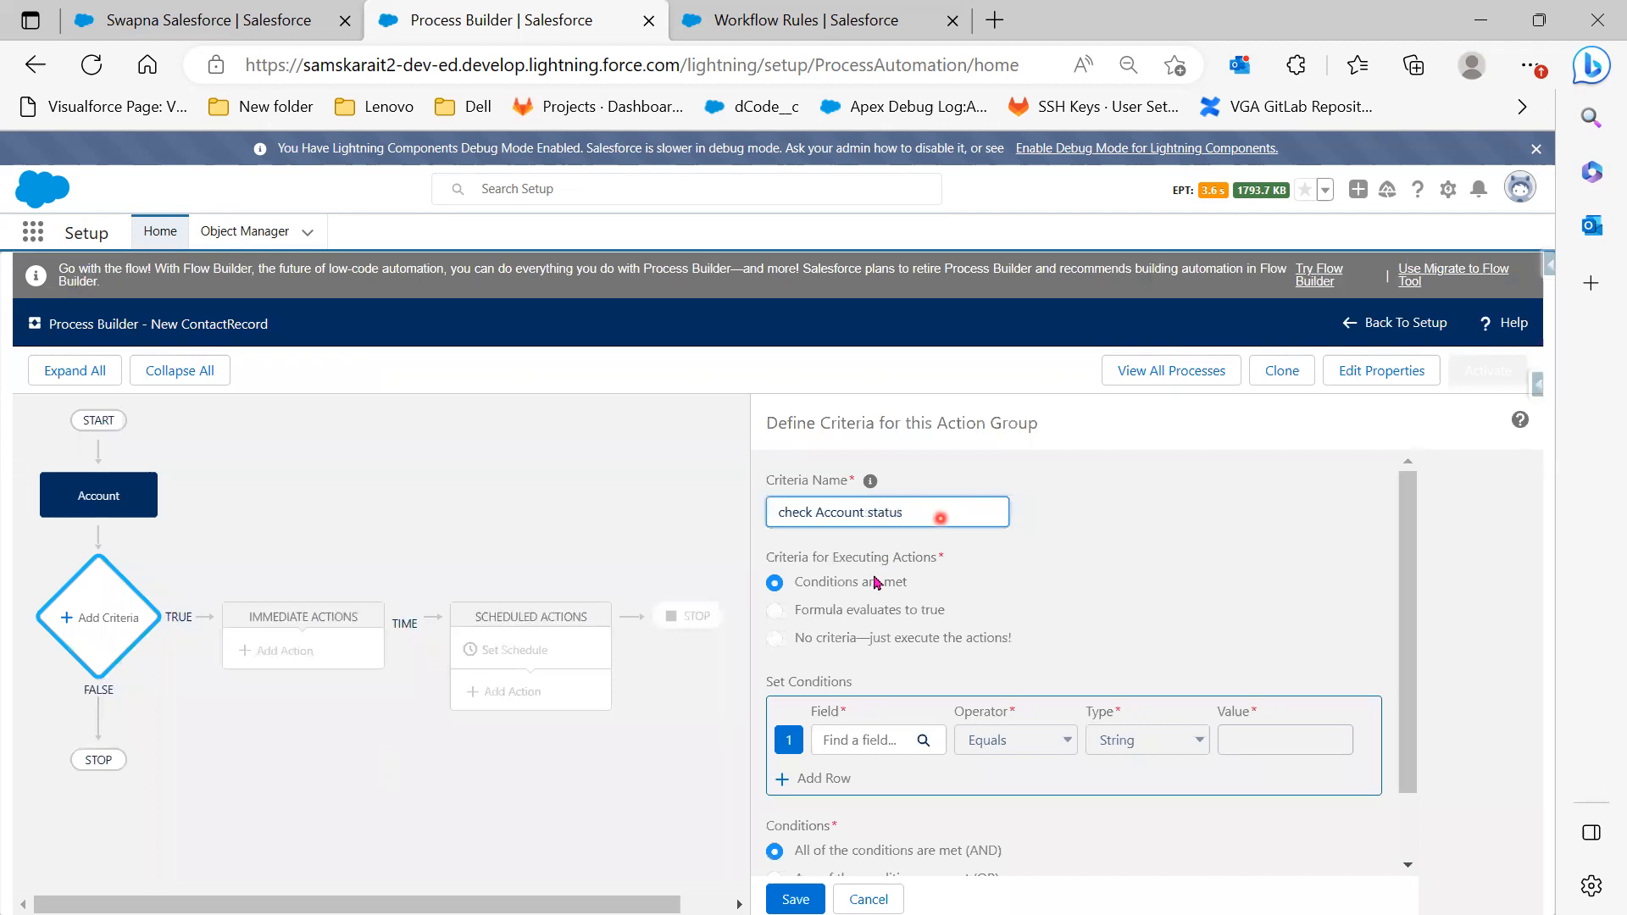
left_click(864, 752)
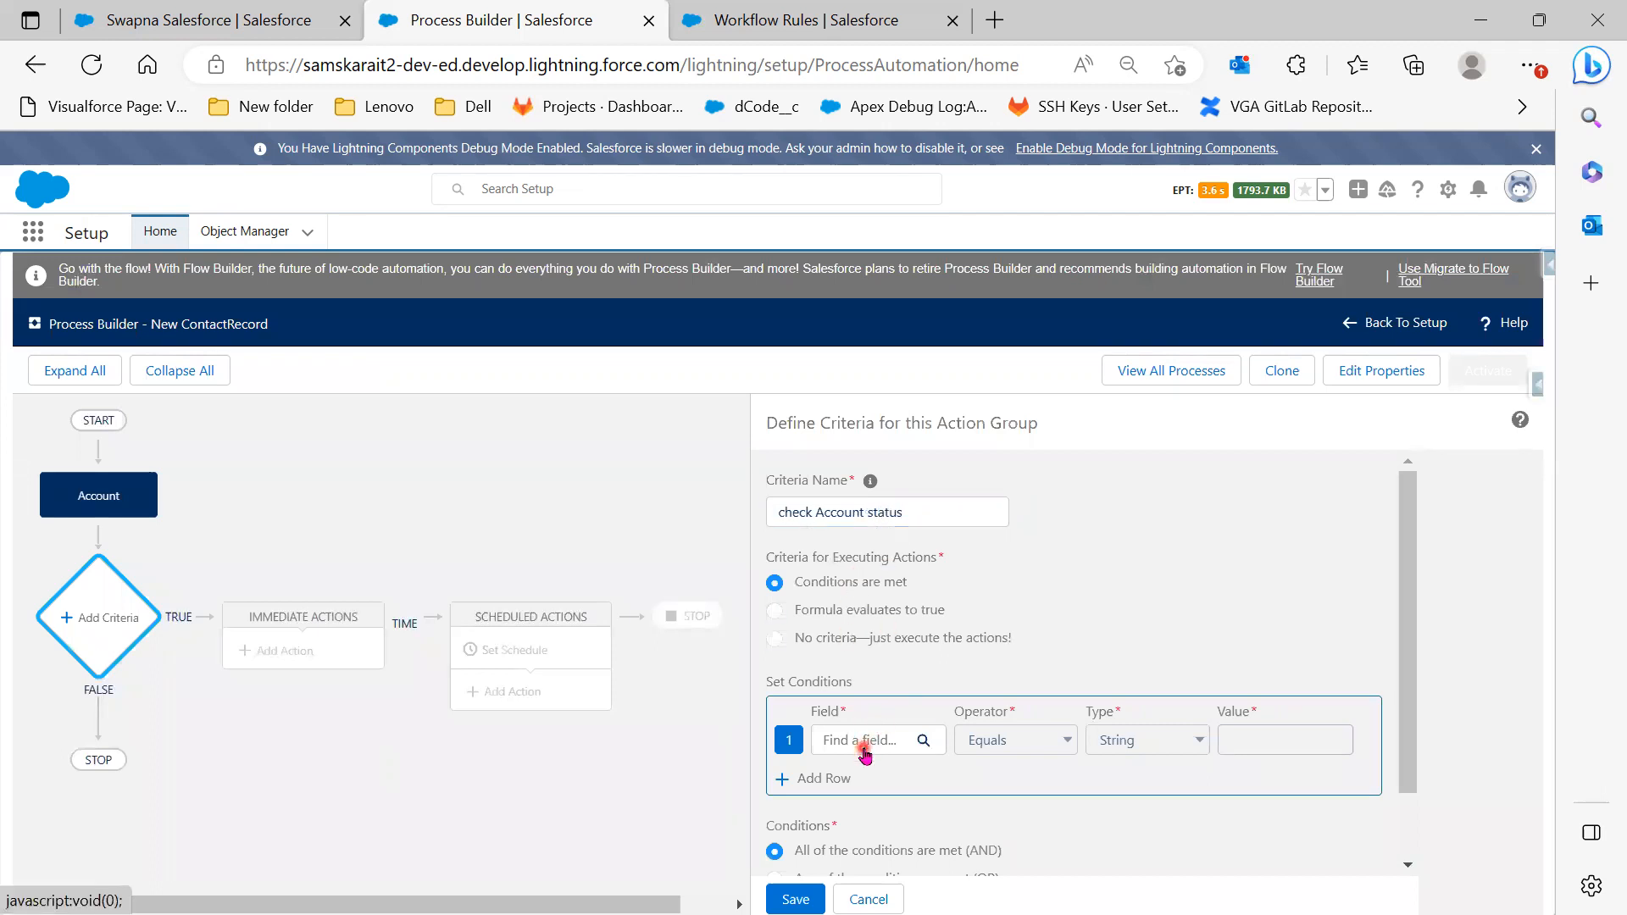
left_click(665, 503)
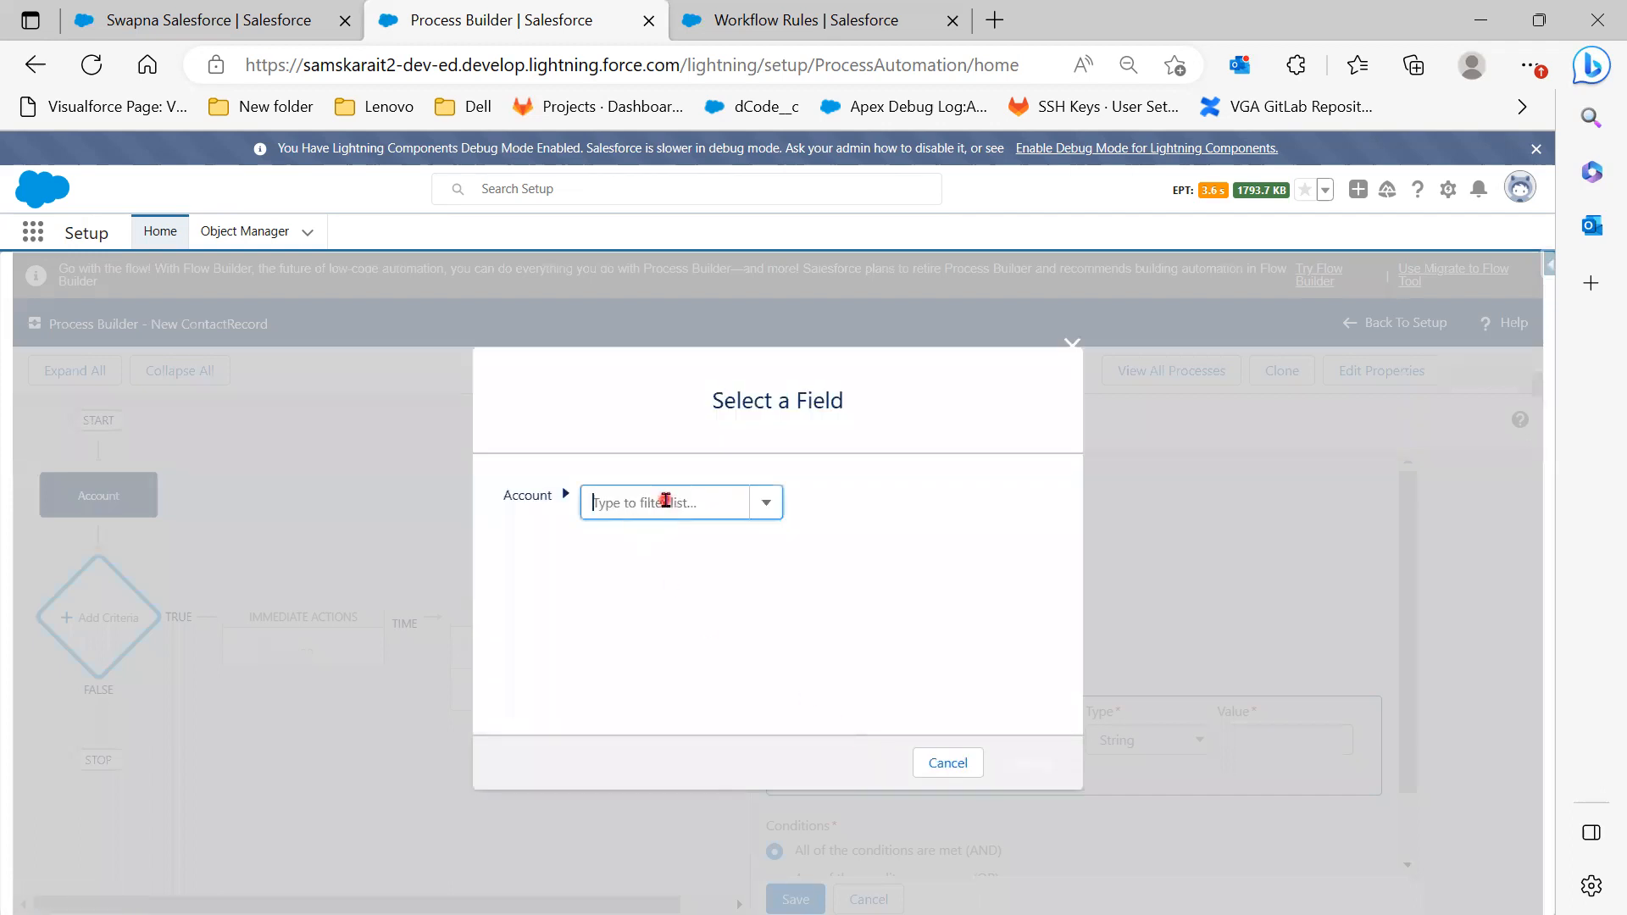
type("indu")
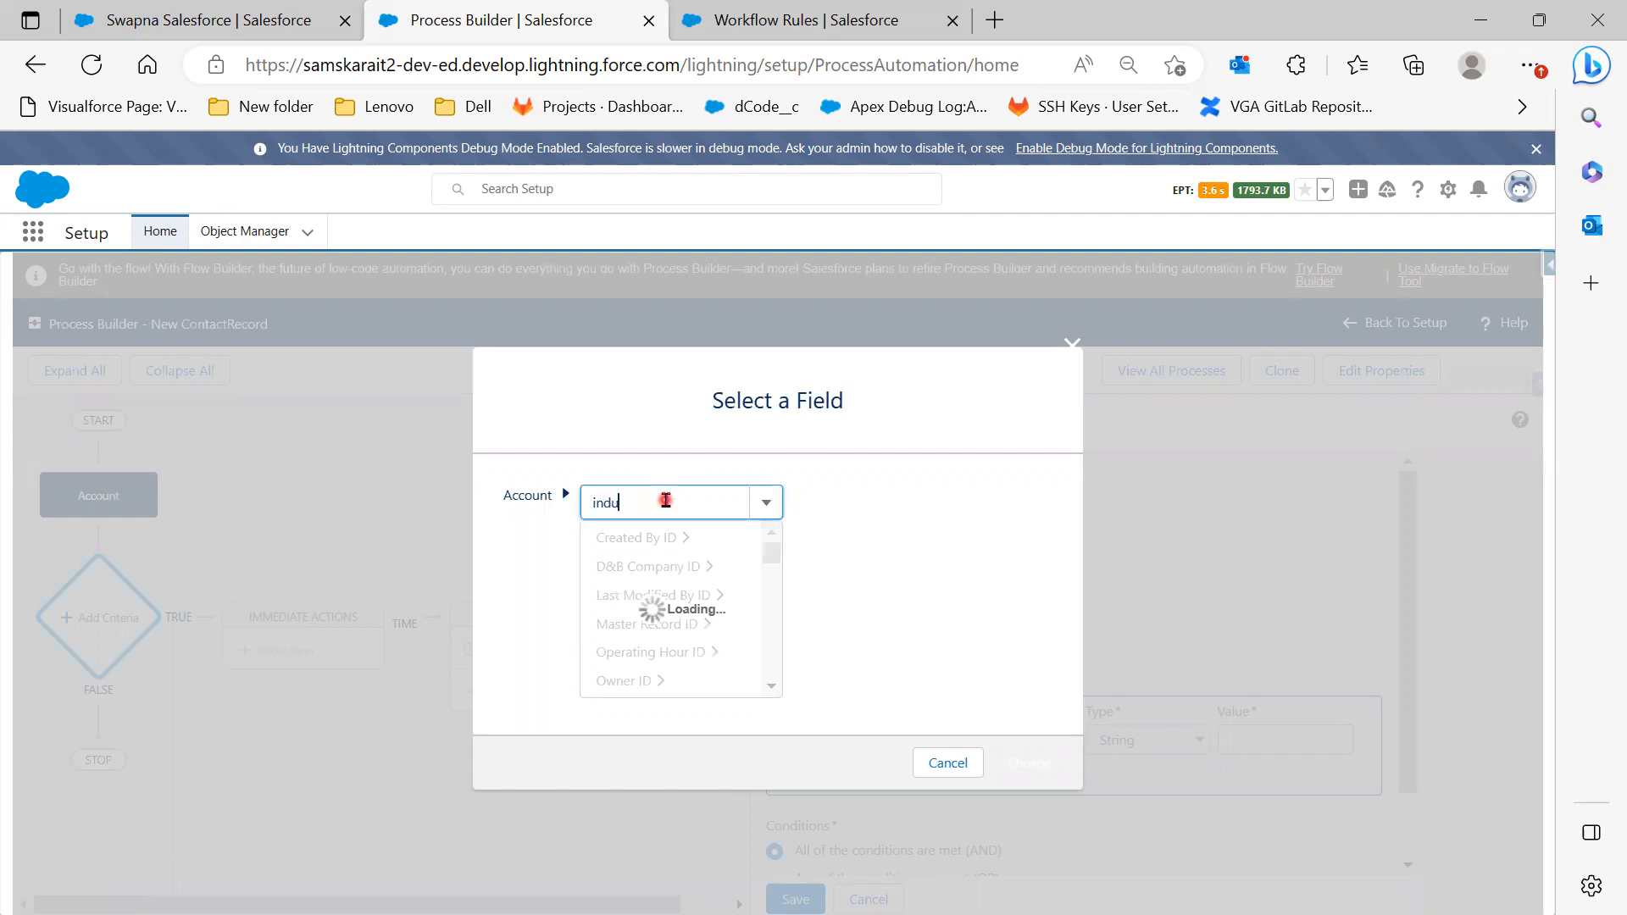
left_click(682, 536)
left_click(1028, 761)
Keep the Picklist value type and set the Industry condition value to Banking
left_click(1157, 743)
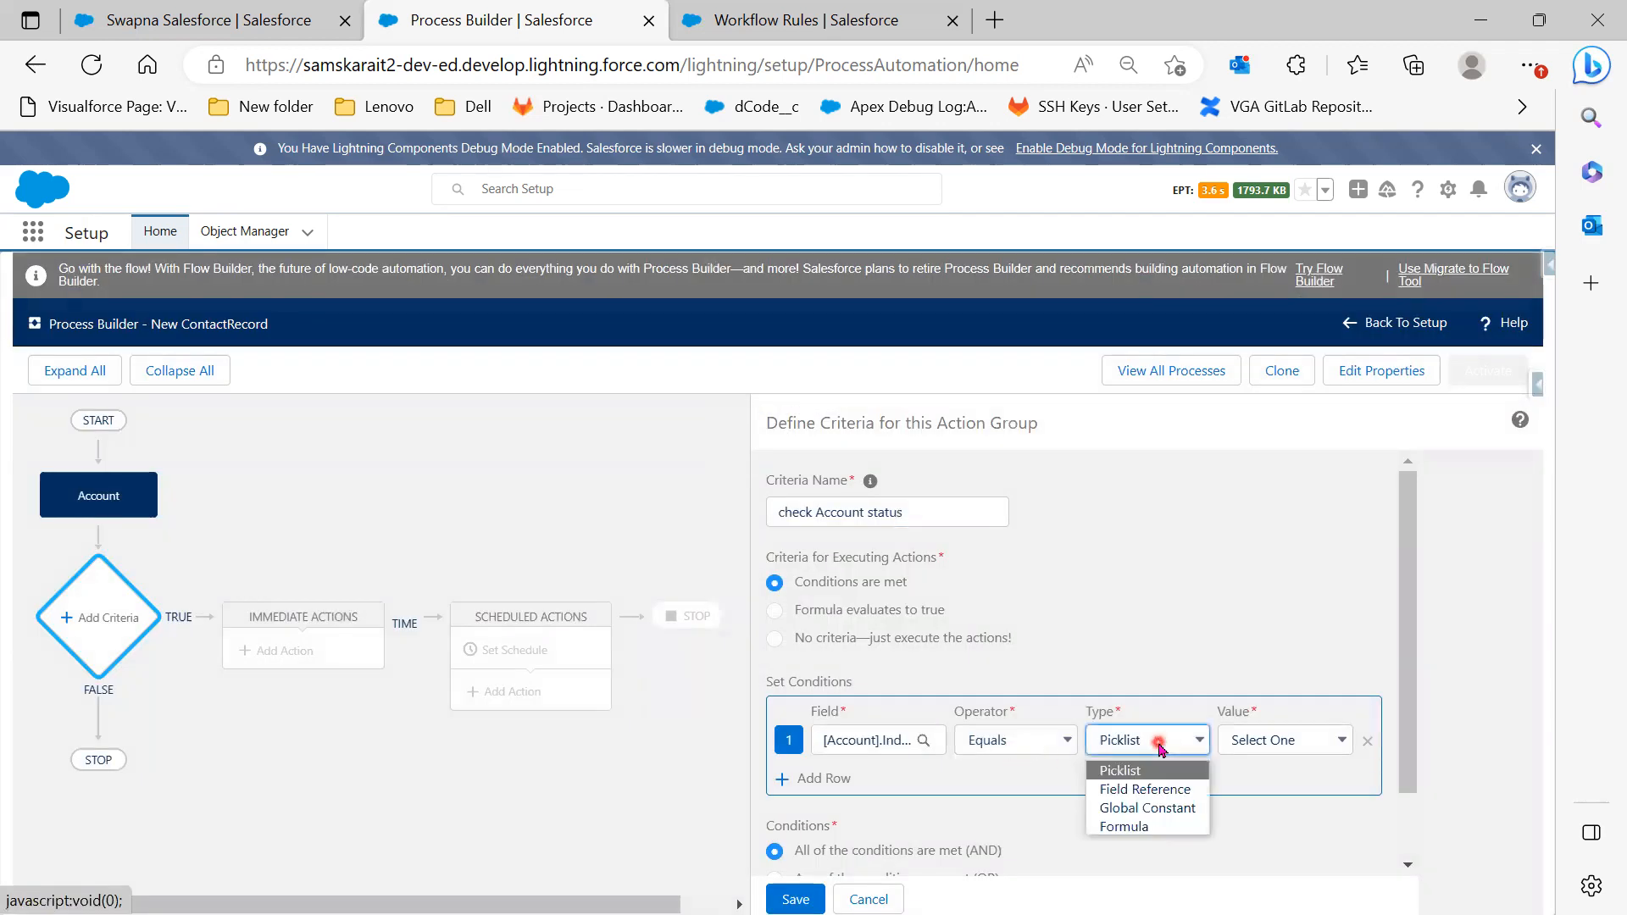
left_click(1304, 744)
left_click(1304, 743)
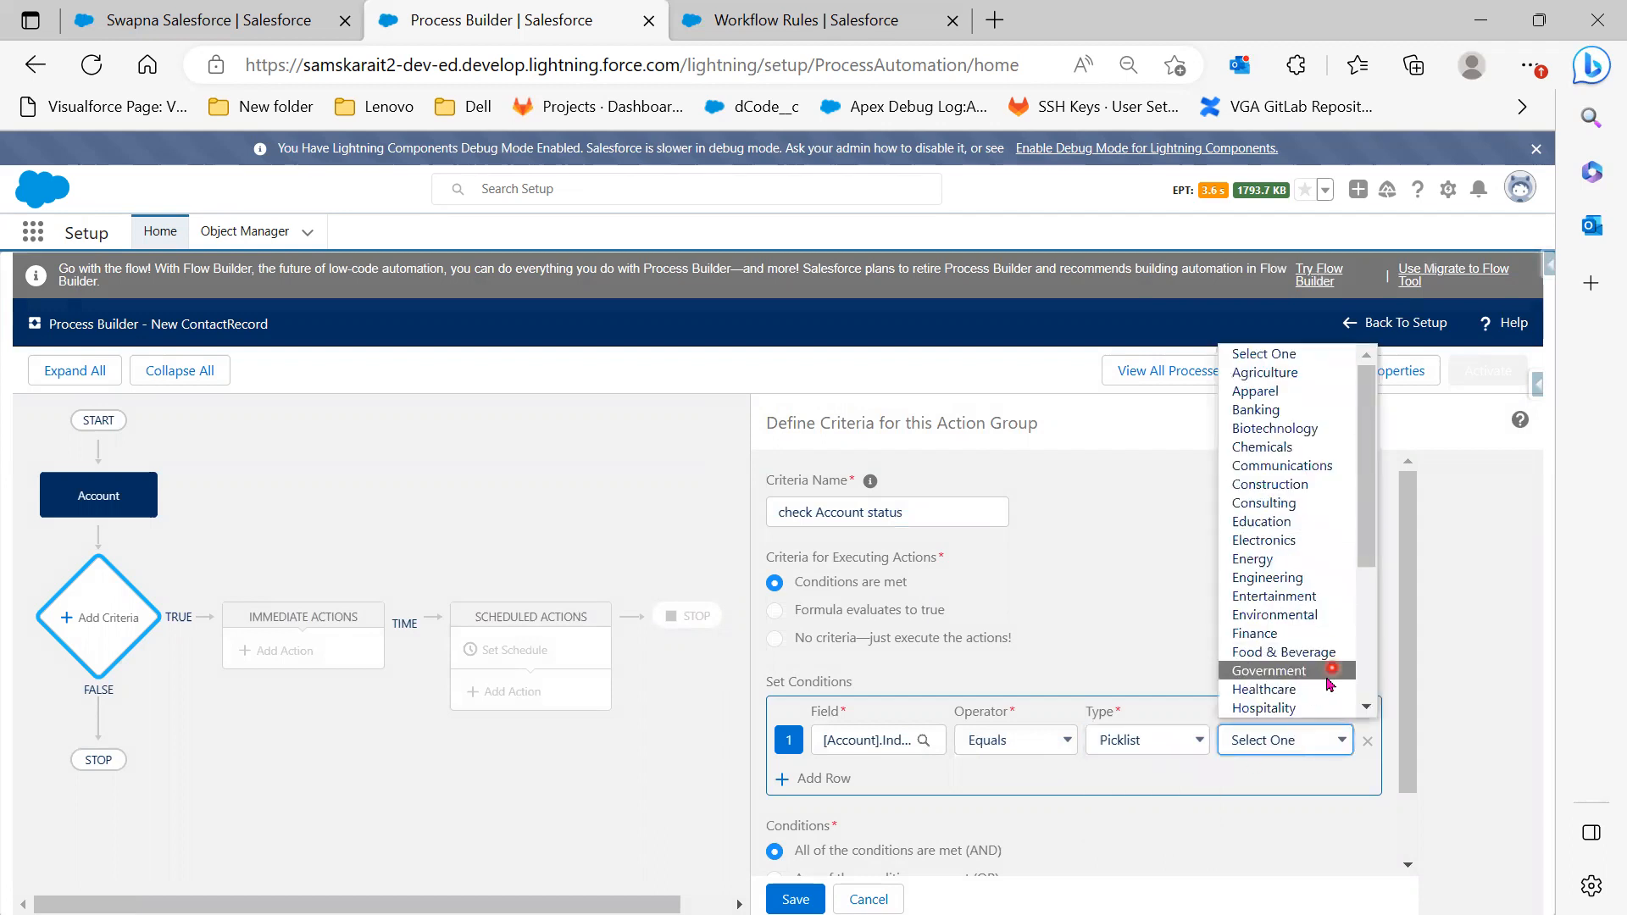
scroll(1330, 678, "down", 1)
scroll(1306, 695, "down", 1)
scroll(1306, 694, "down", 1)
scroll(1306, 694, "down", 1)
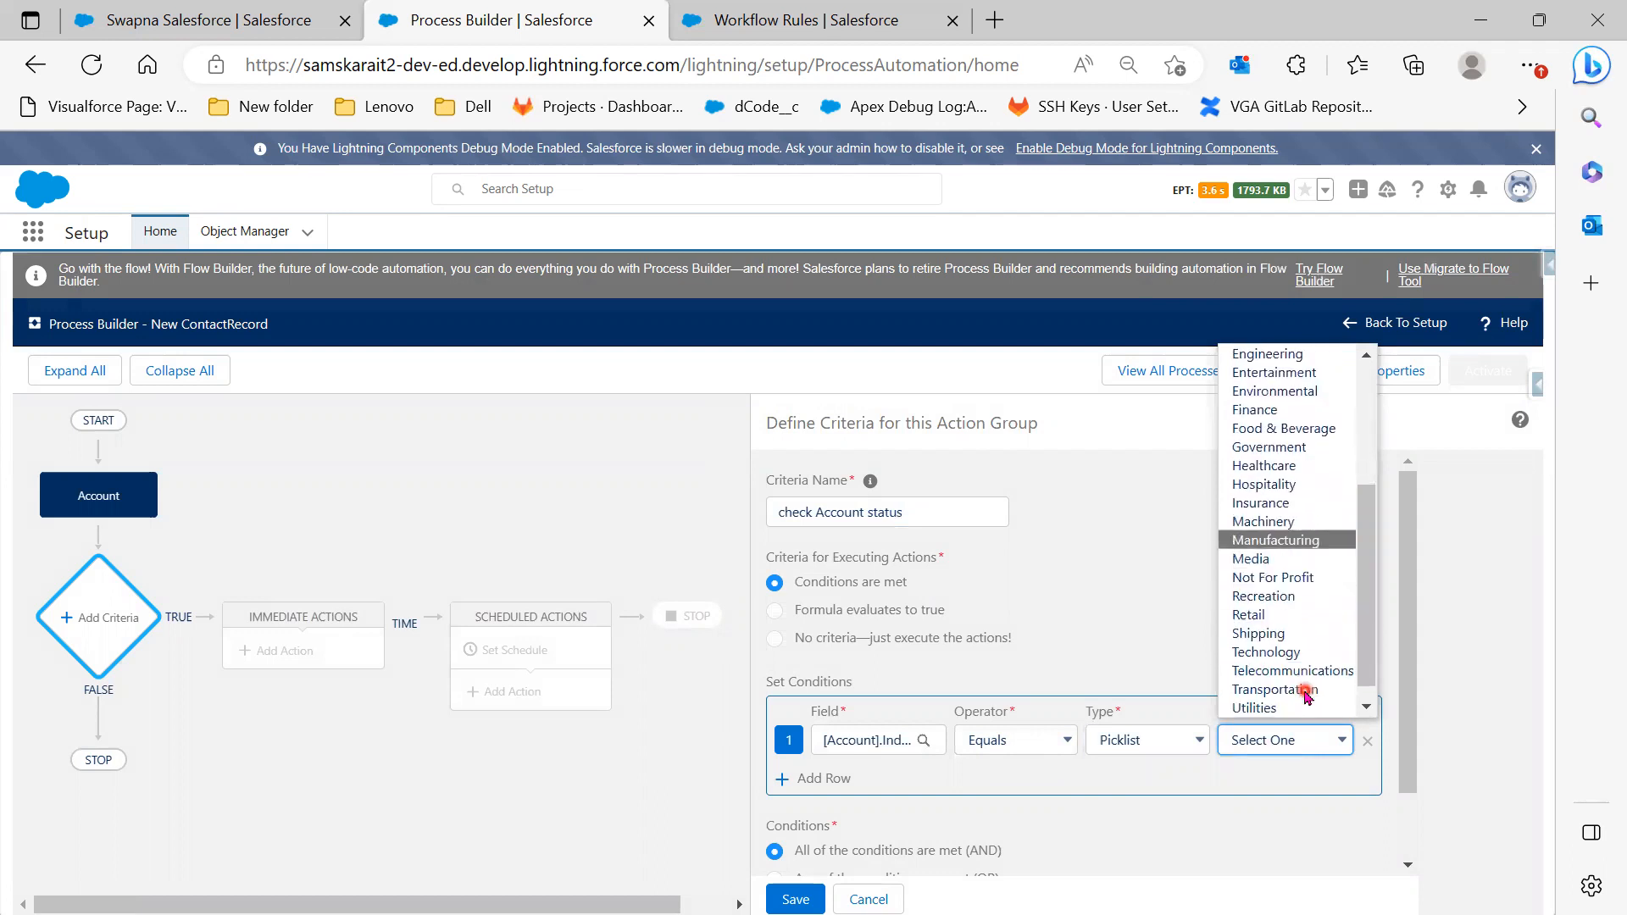
scroll(1305, 695, "up", 3)
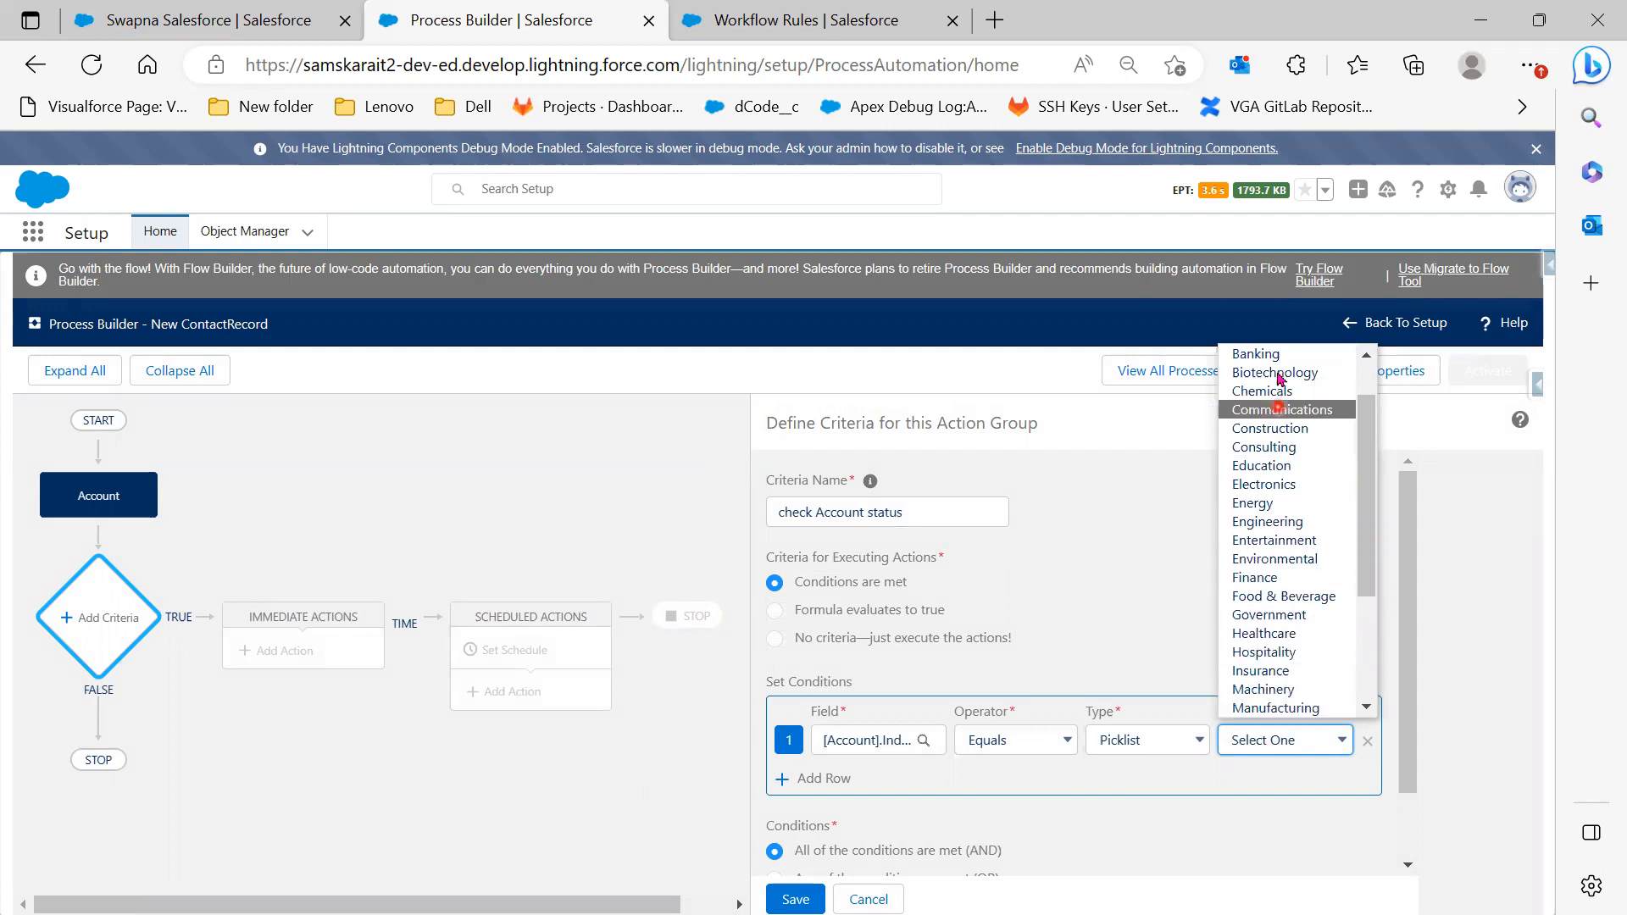
left_click(1282, 356)
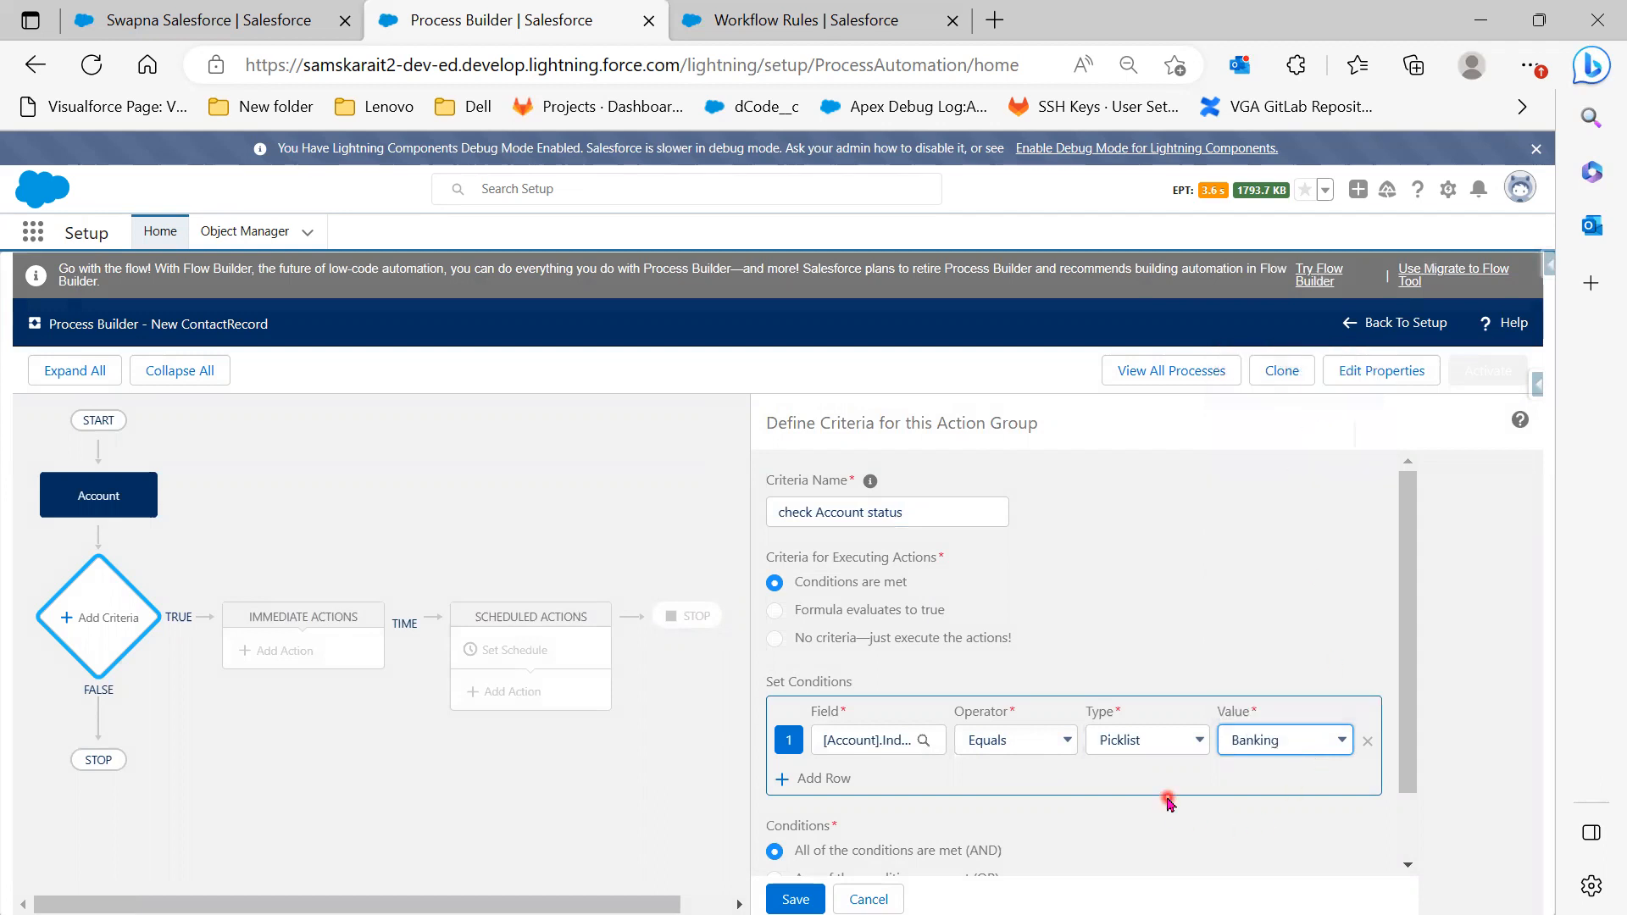
scroll(1167, 804, "down", 1)
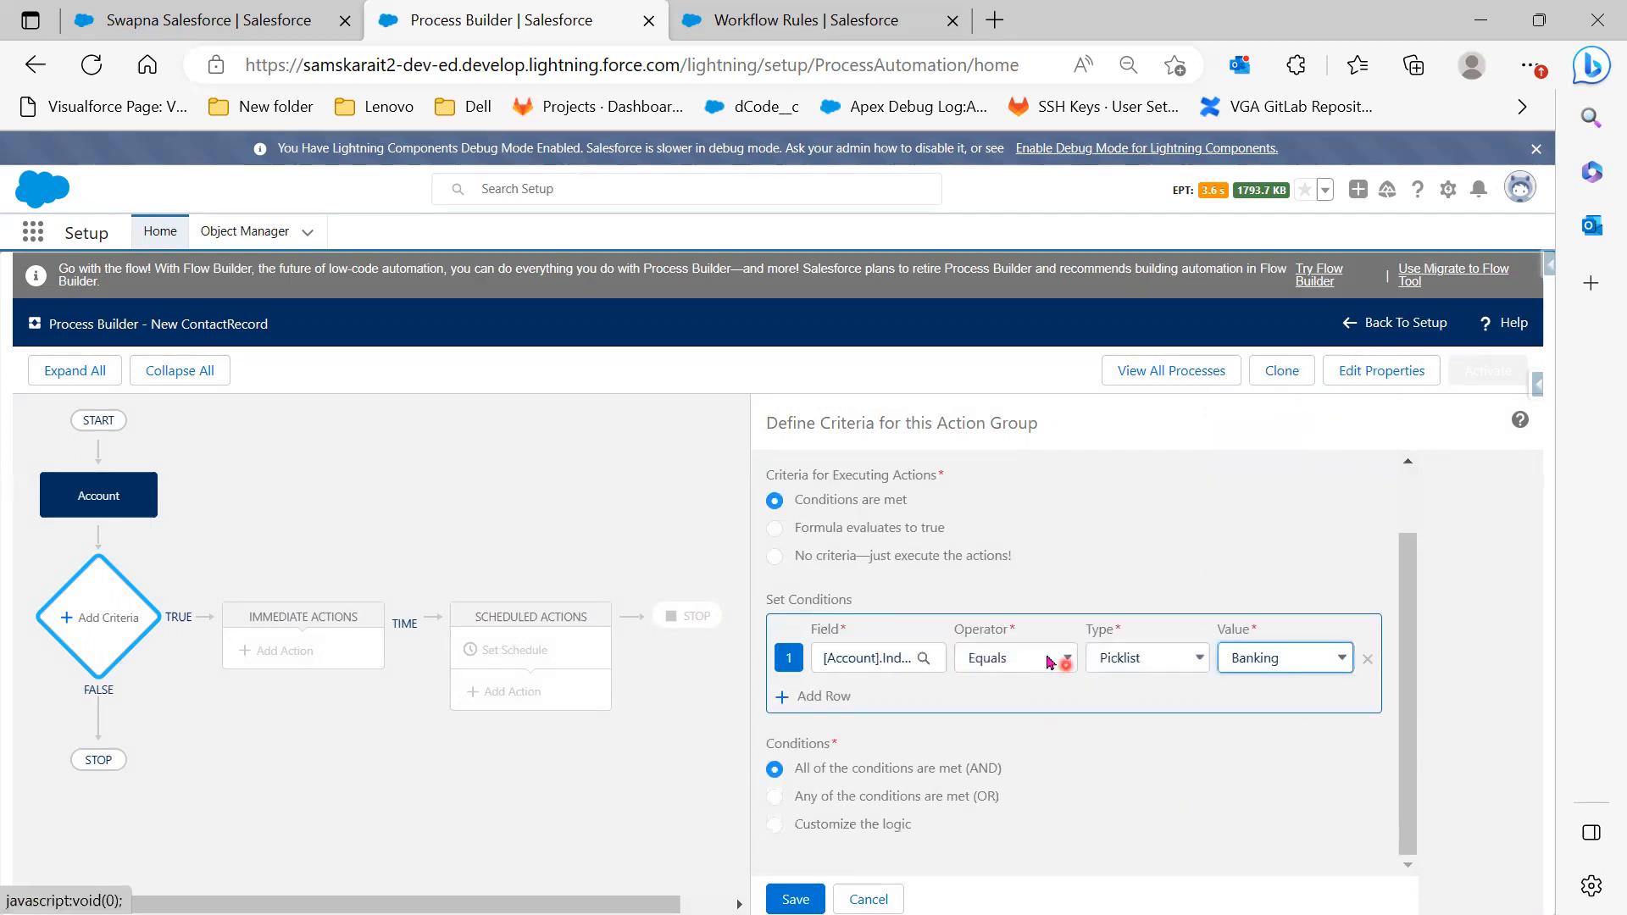
left_click(1189, 666)
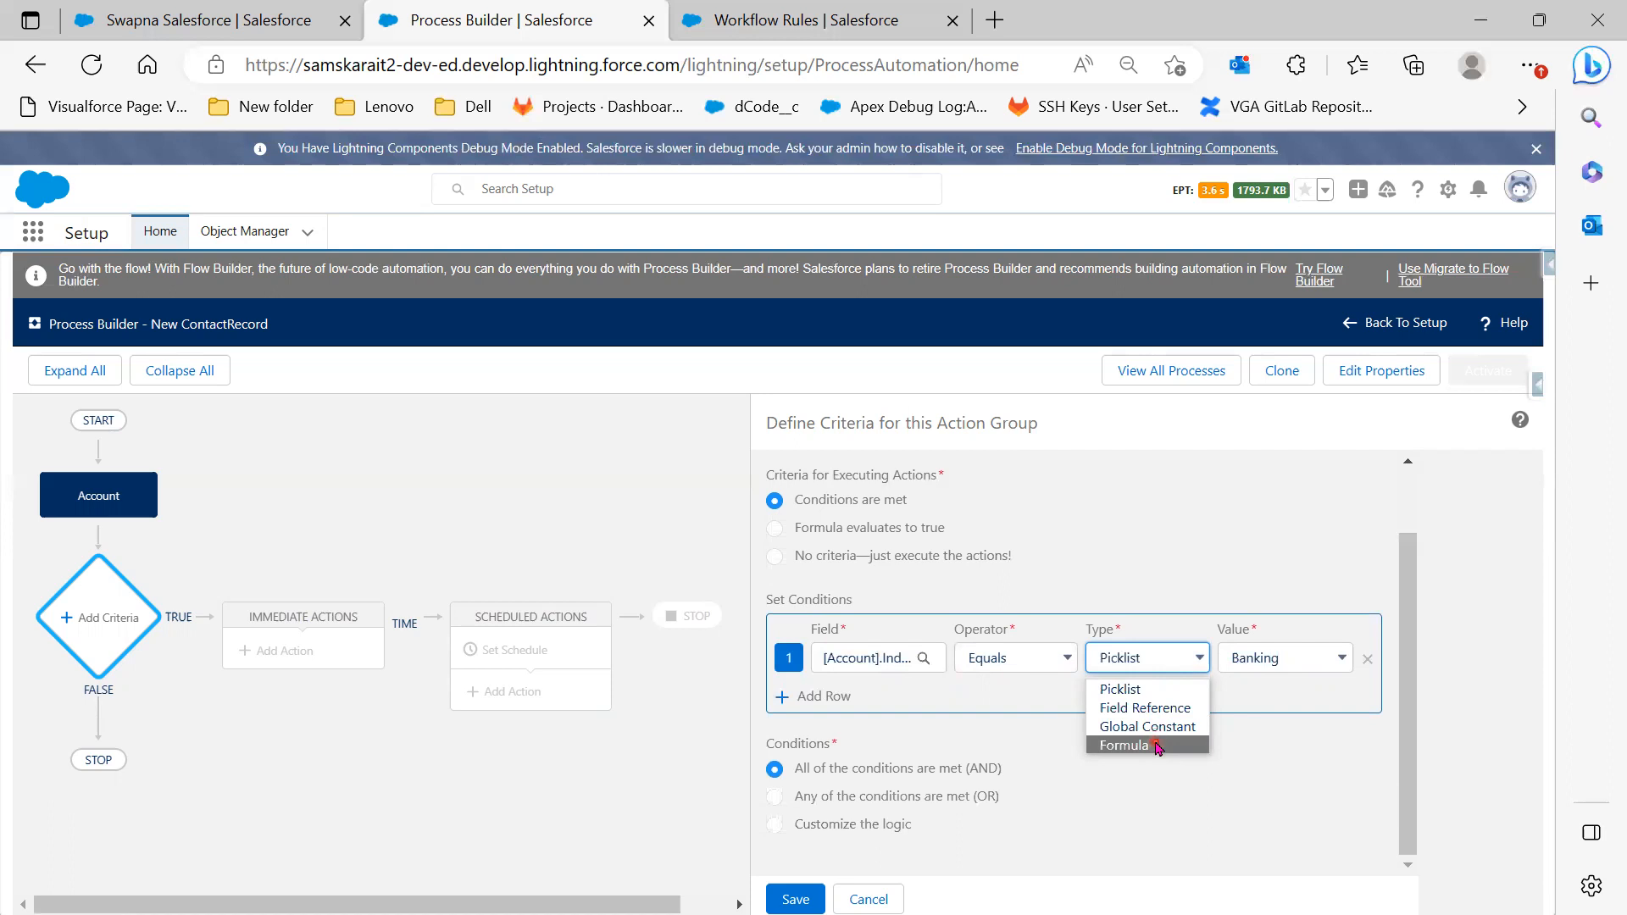
Switch the condition value type to Formula and insert [Account].Industry into the formula
left_click(1158, 746)
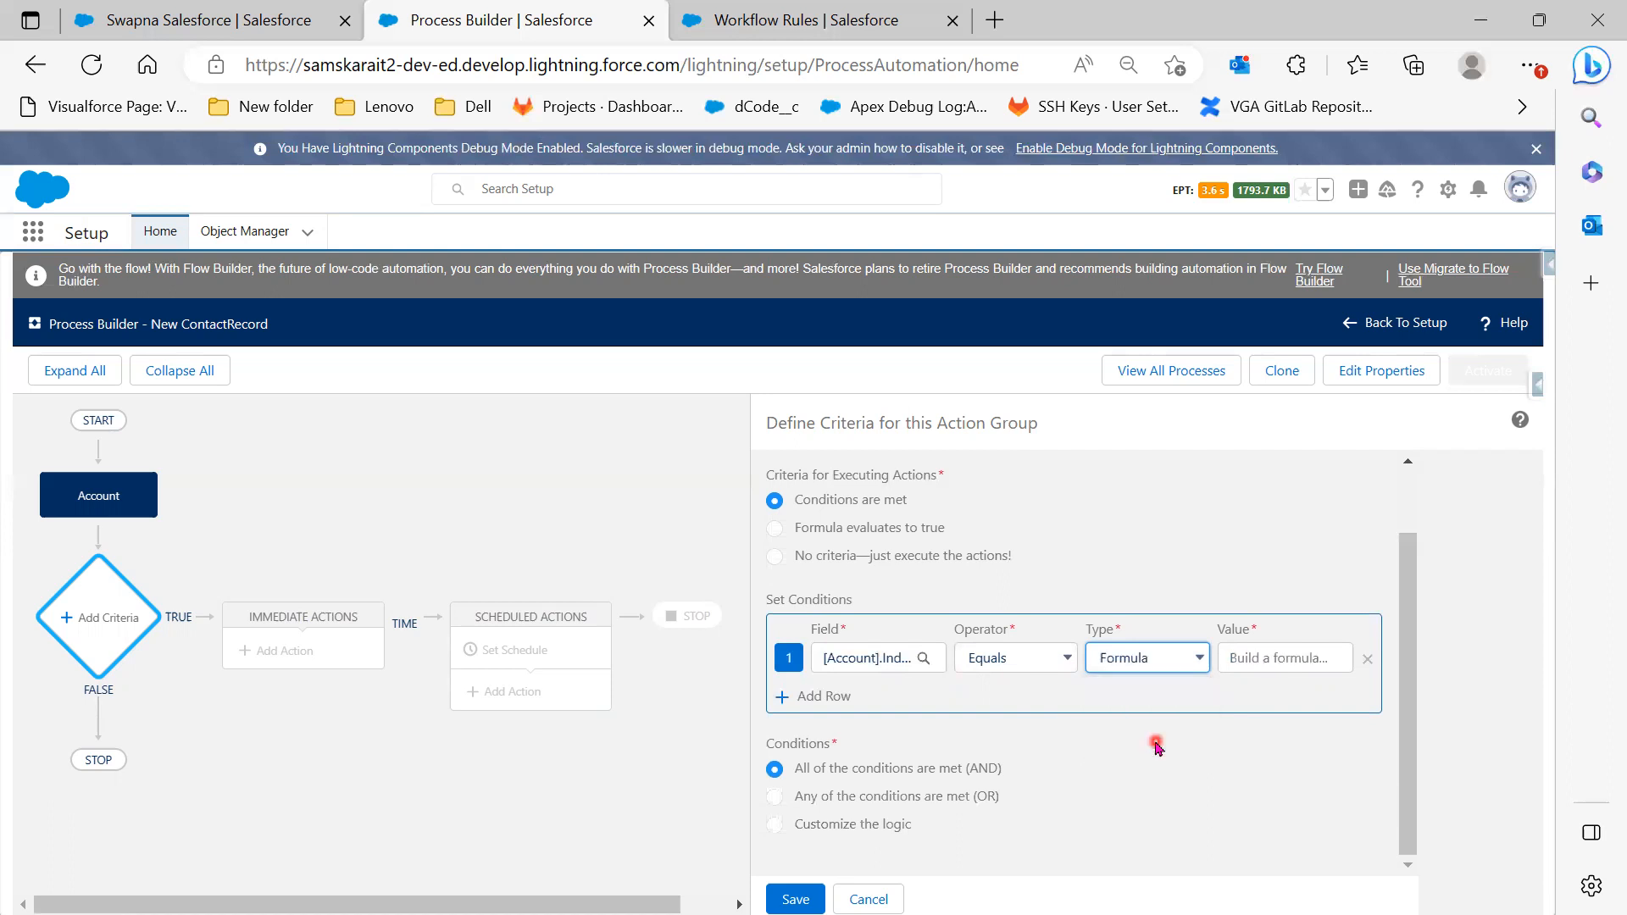
left_click(1275, 667)
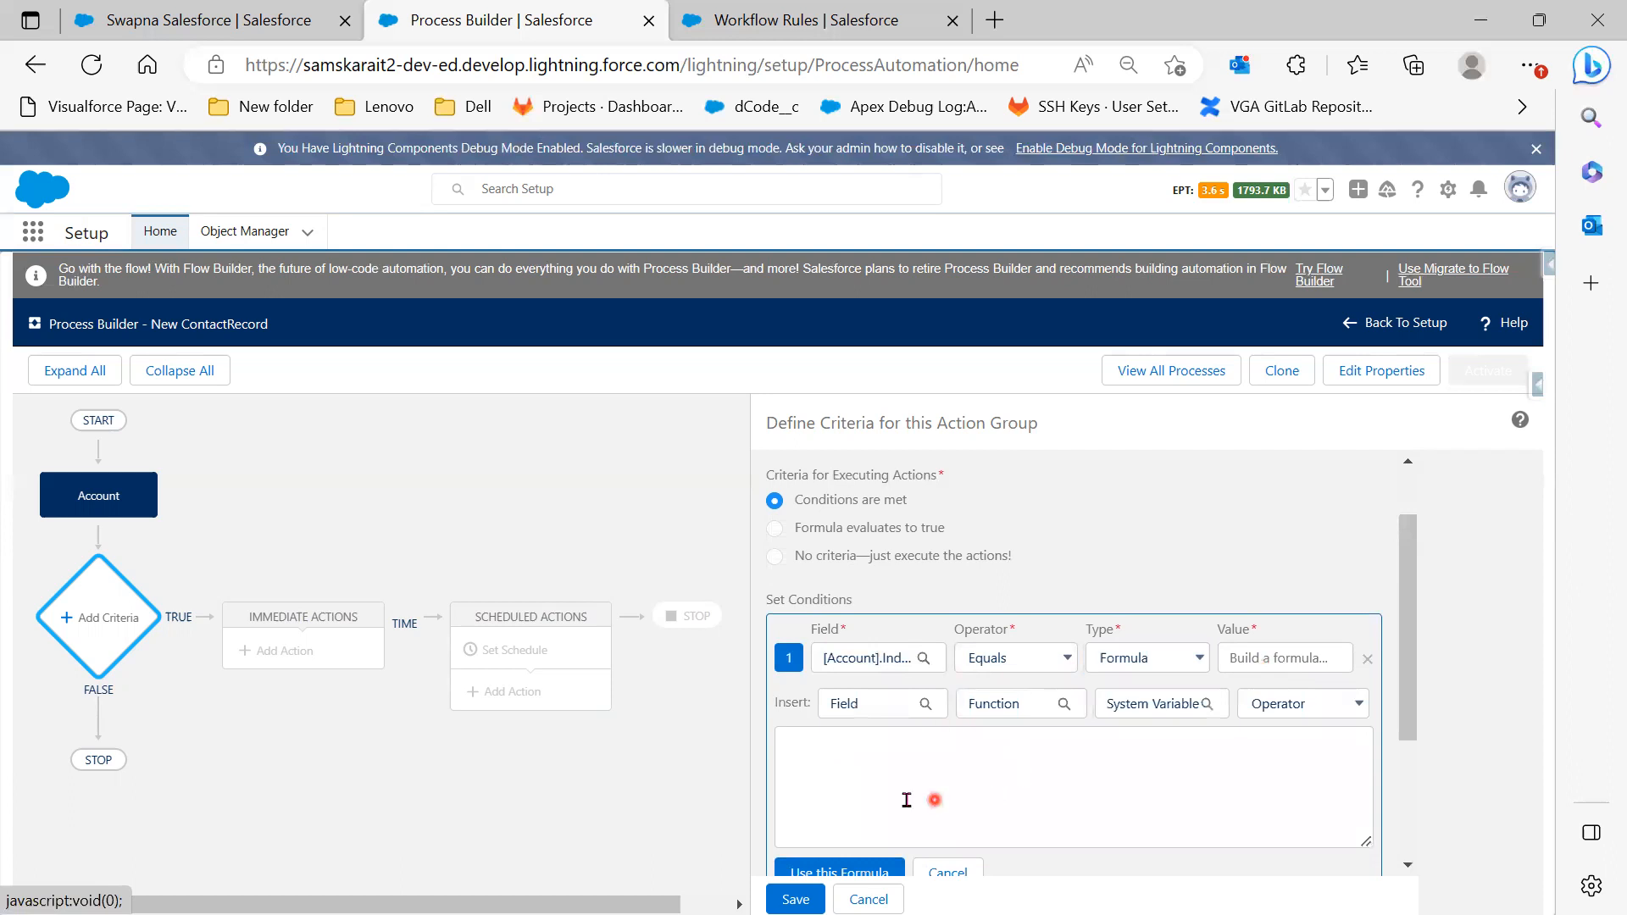
left_click(894, 703)
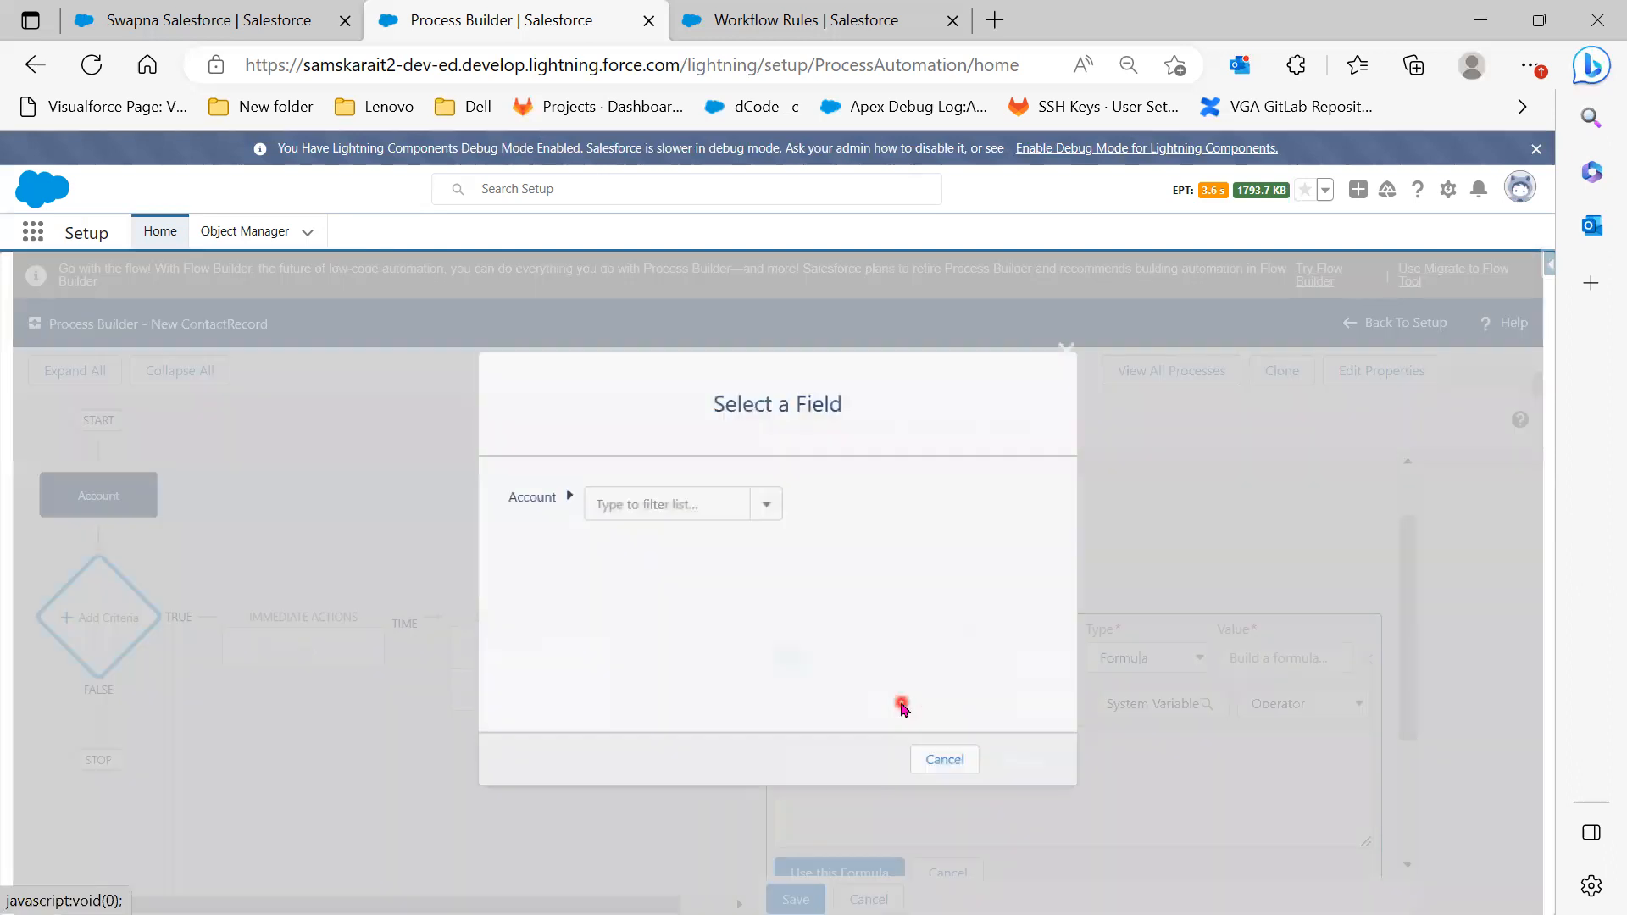
left_click(651, 509)
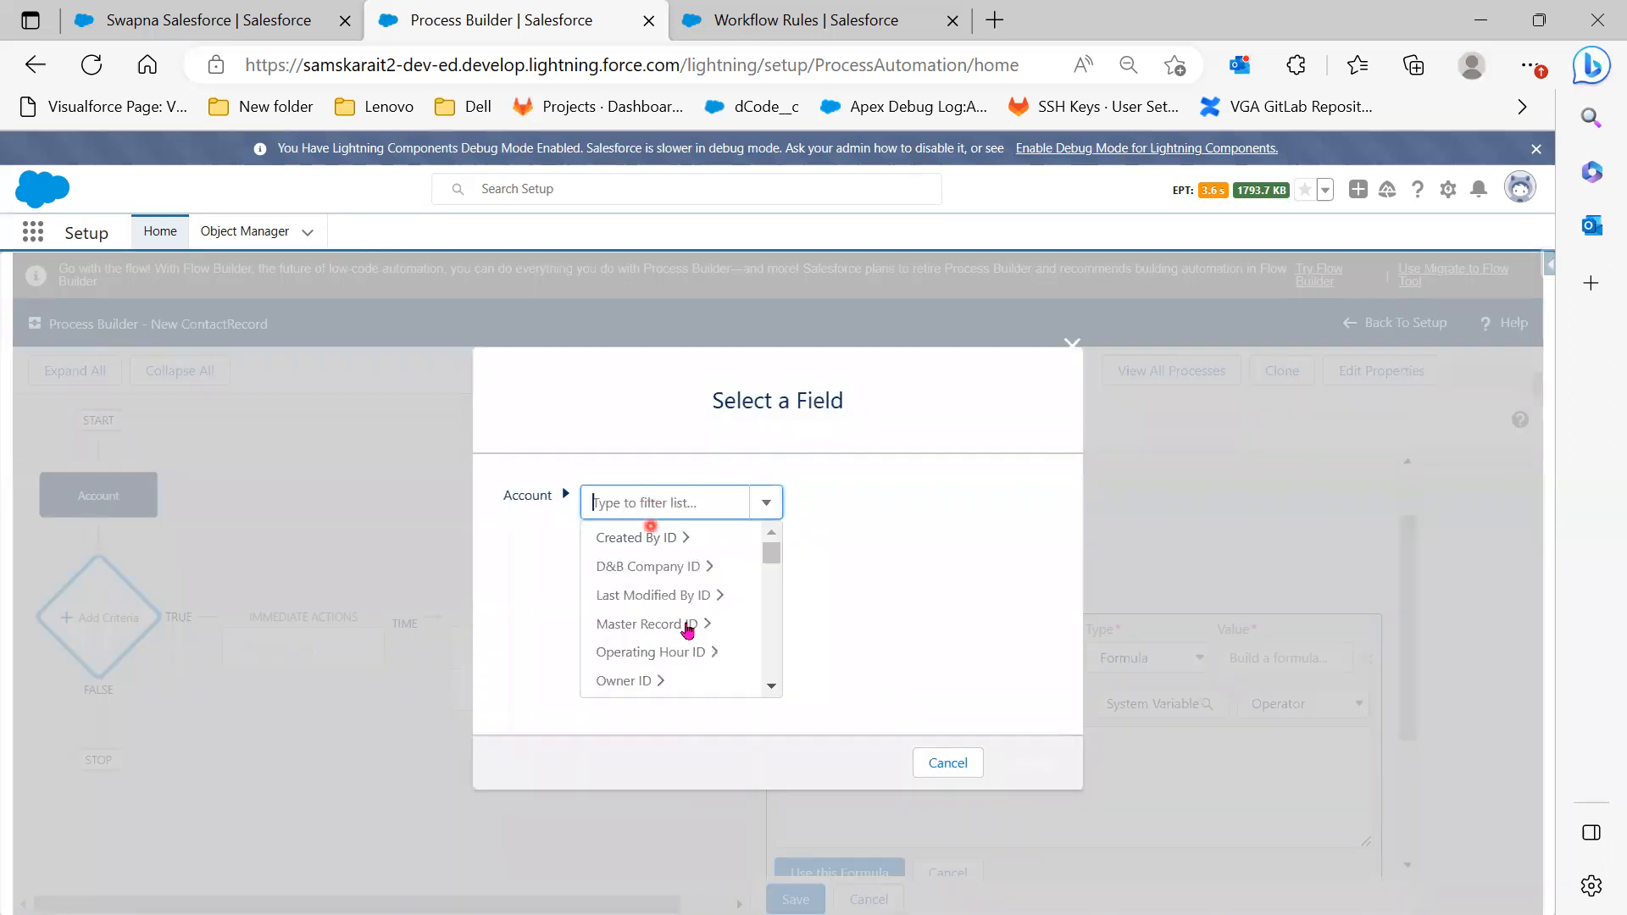
scroll(763, 665, "down", 3)
scroll(754, 665, "down", 3)
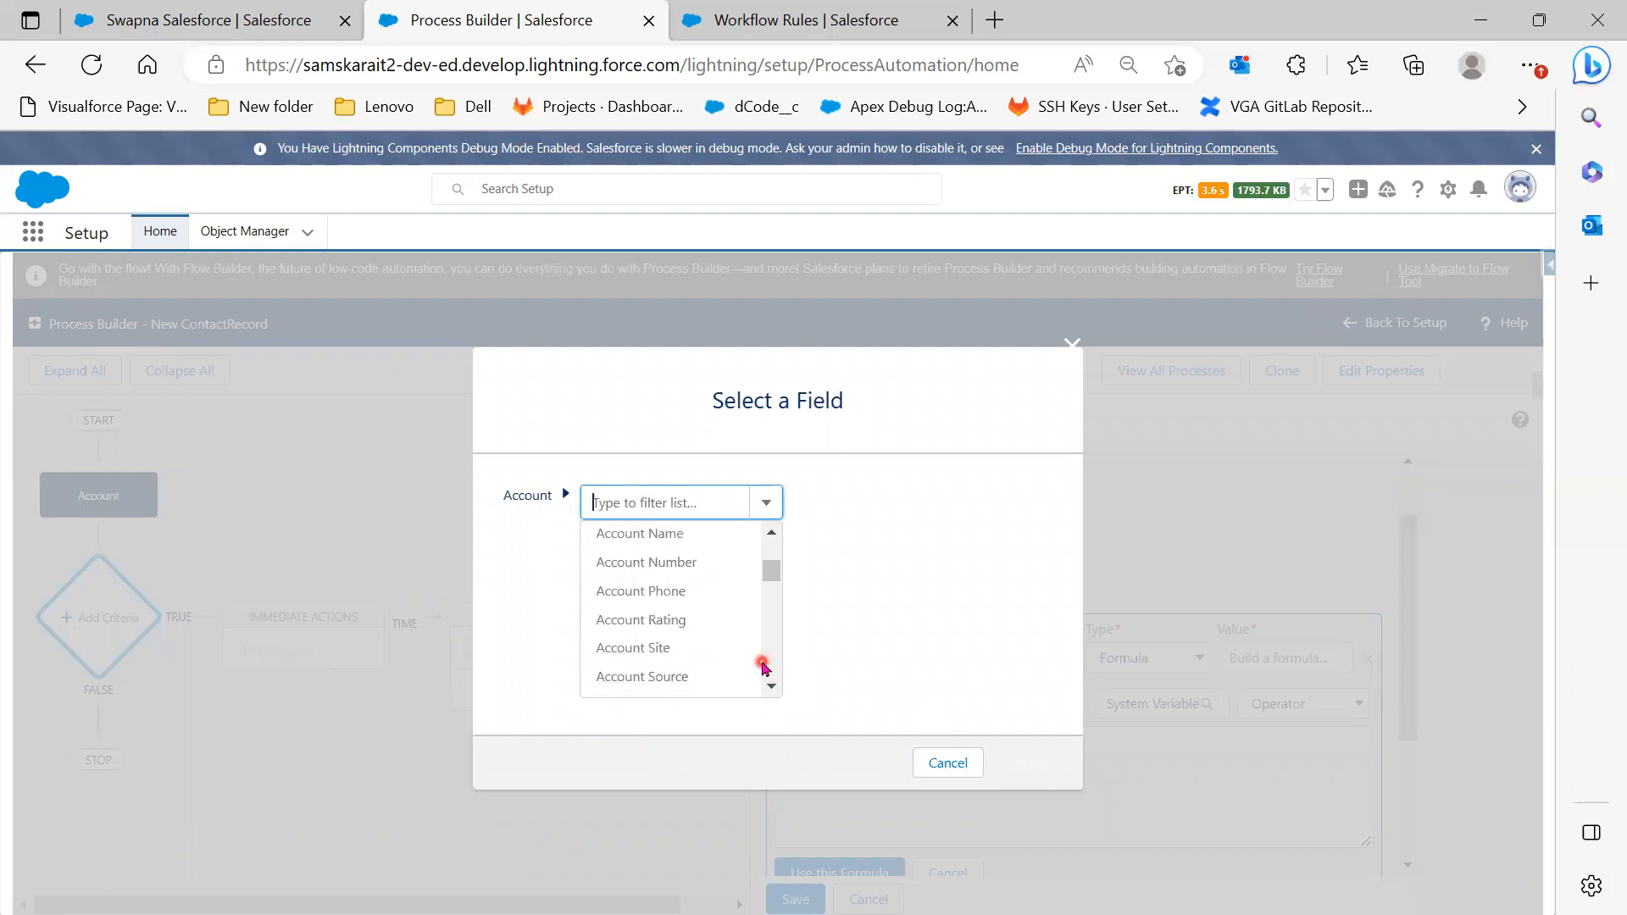
scroll(697, 656, "down", 1)
scroll(702, 664, "down", 4)
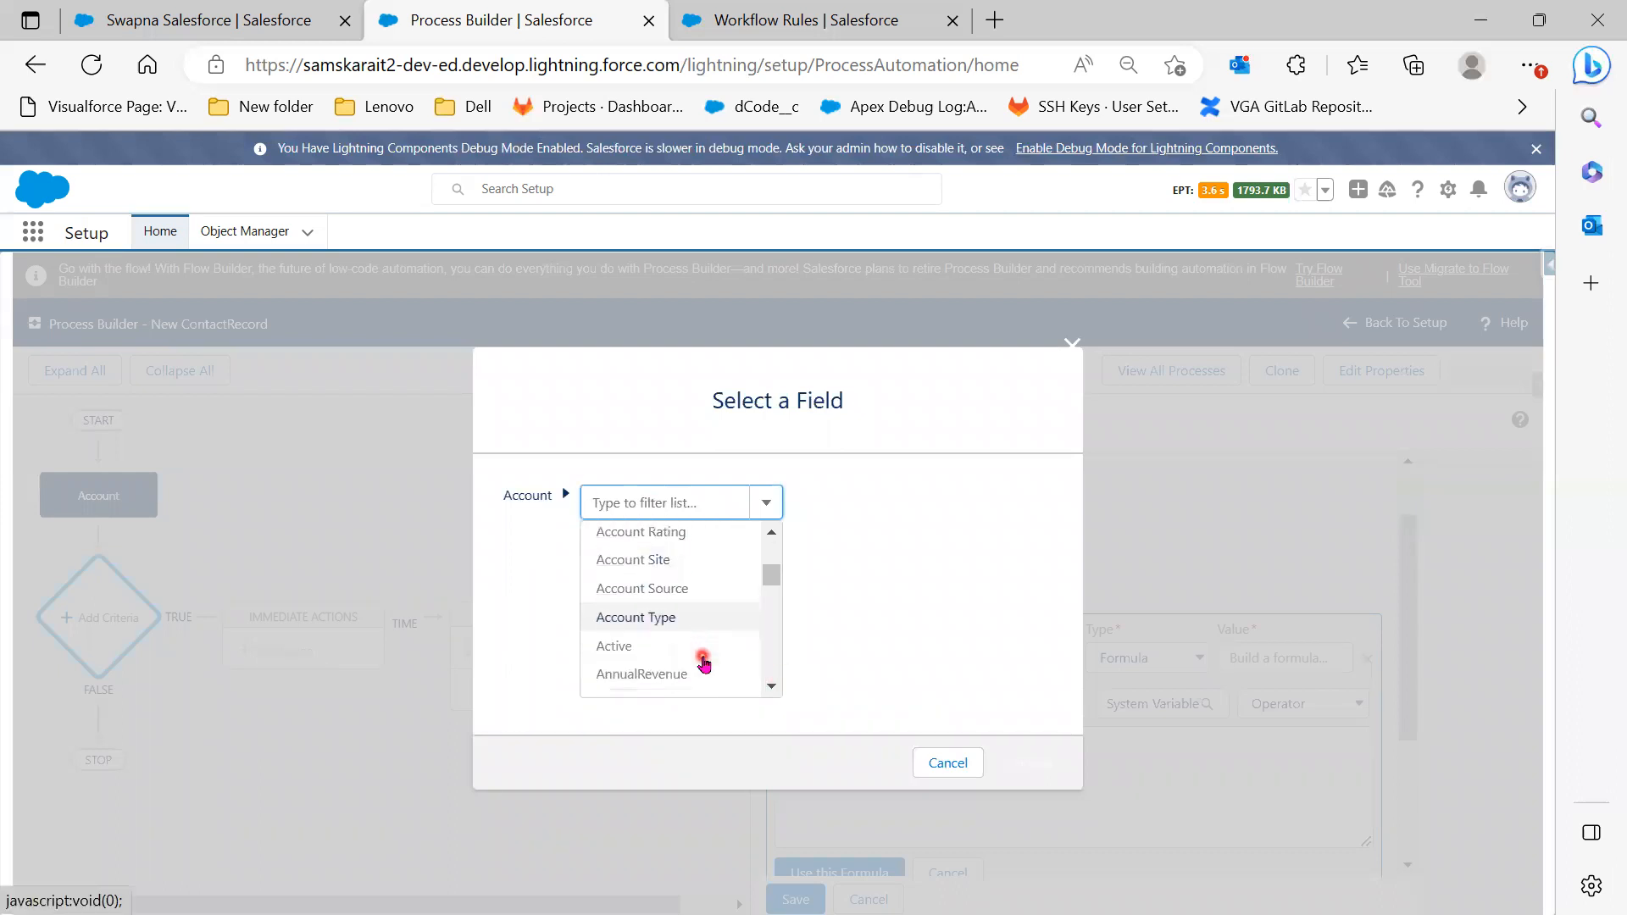
scroll(703, 664, "down", 1)
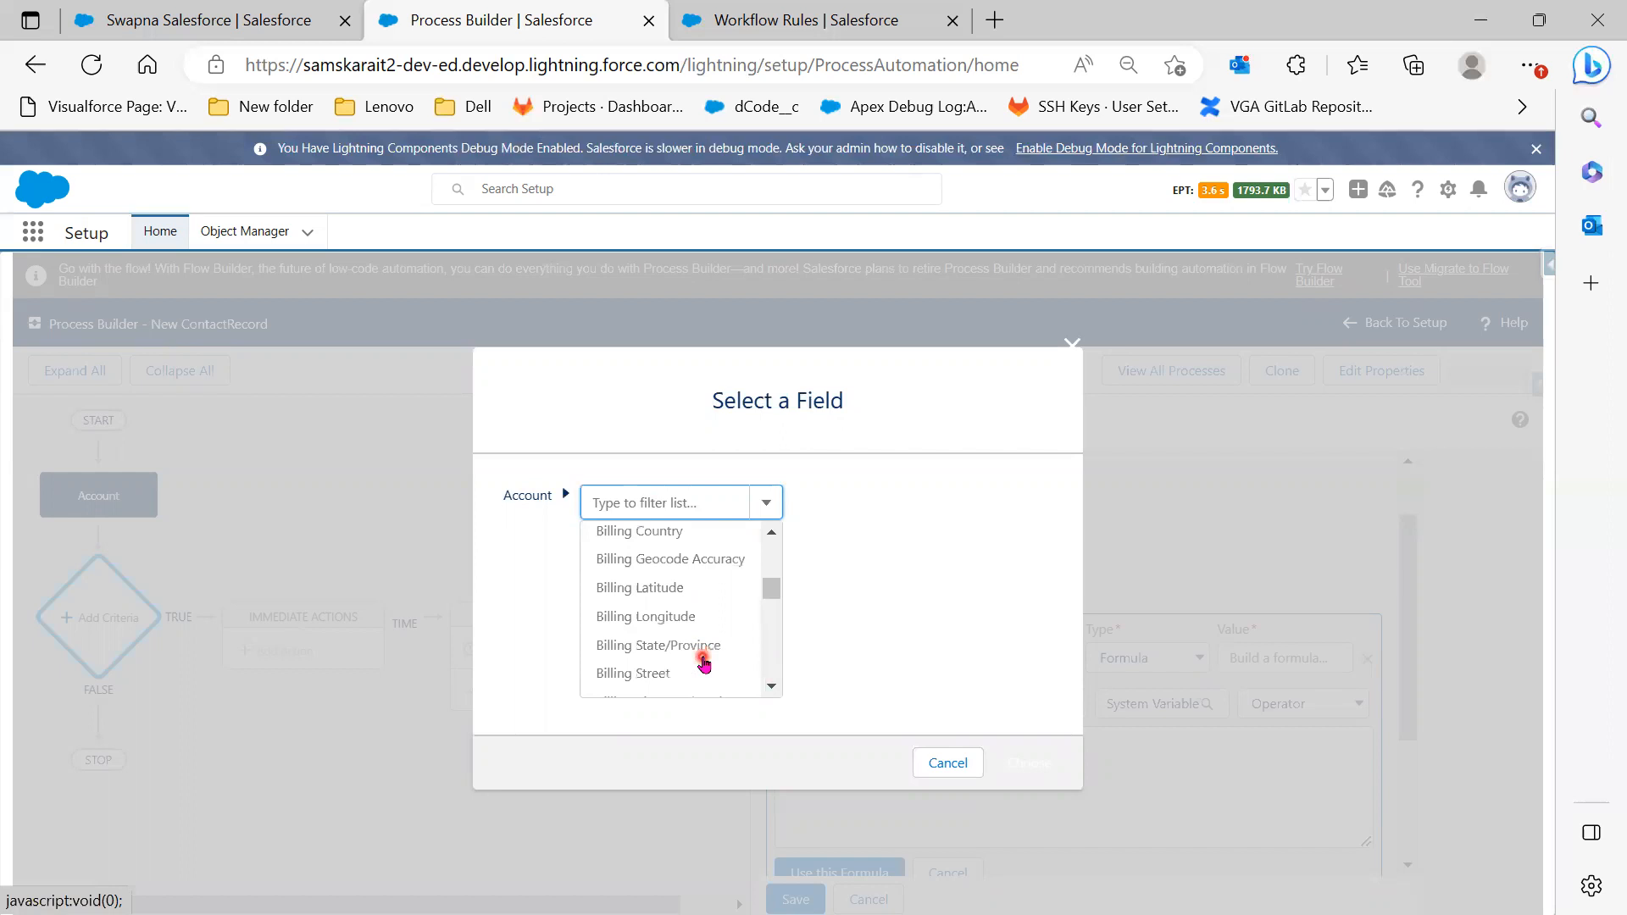
scroll(706, 657, "up", 5)
scroll(708, 651, "up", 4)
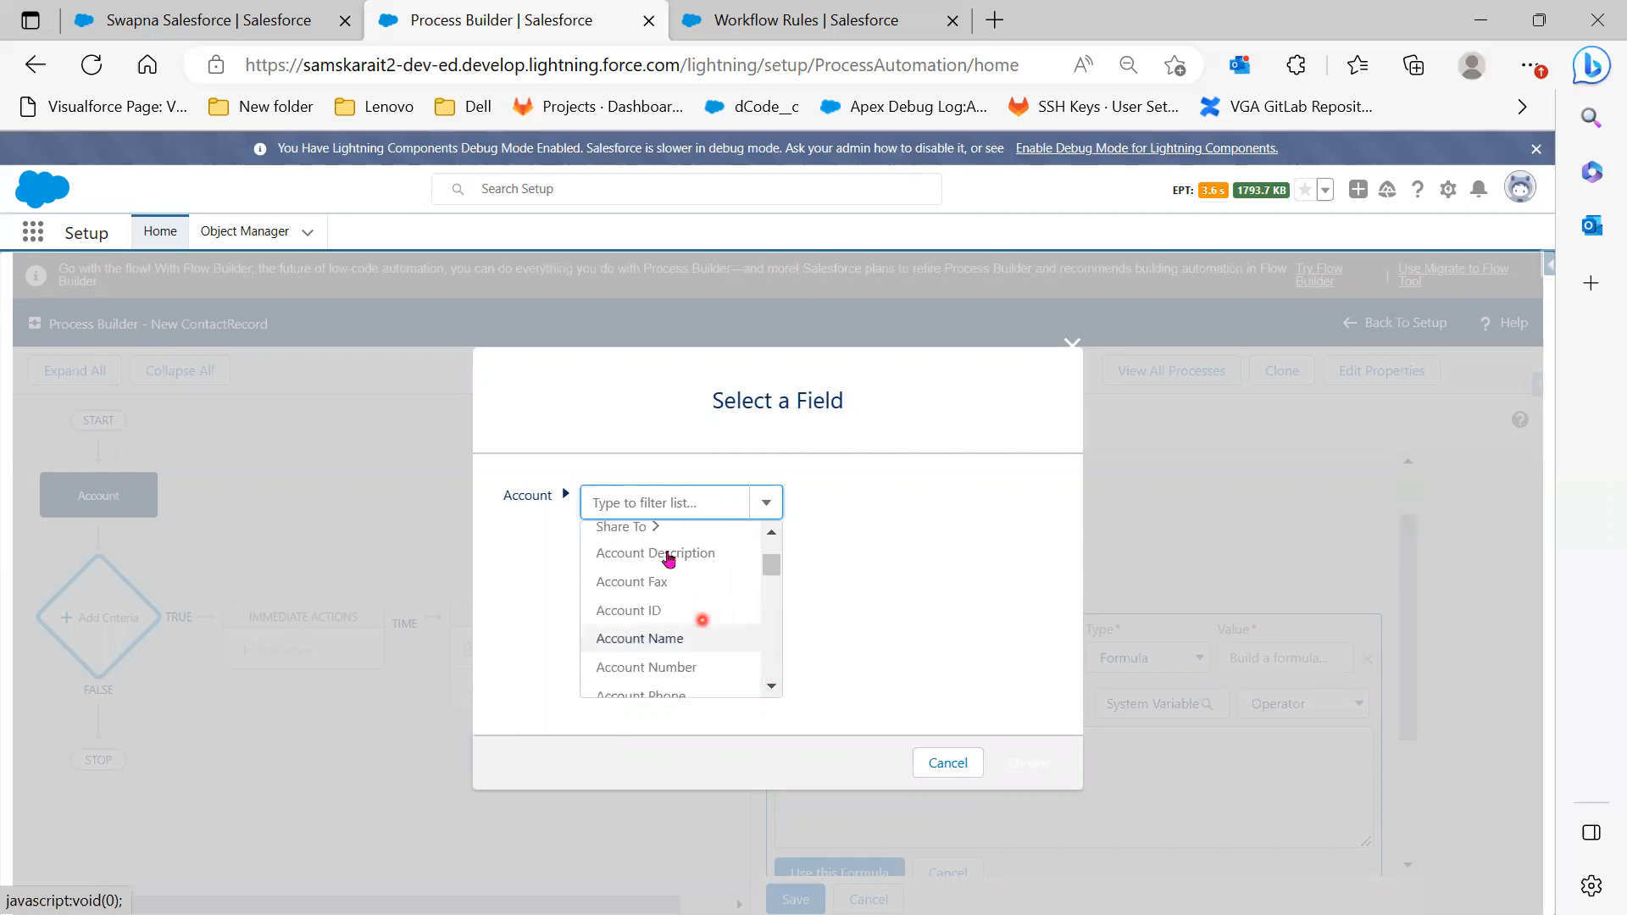
left_click(654, 498)
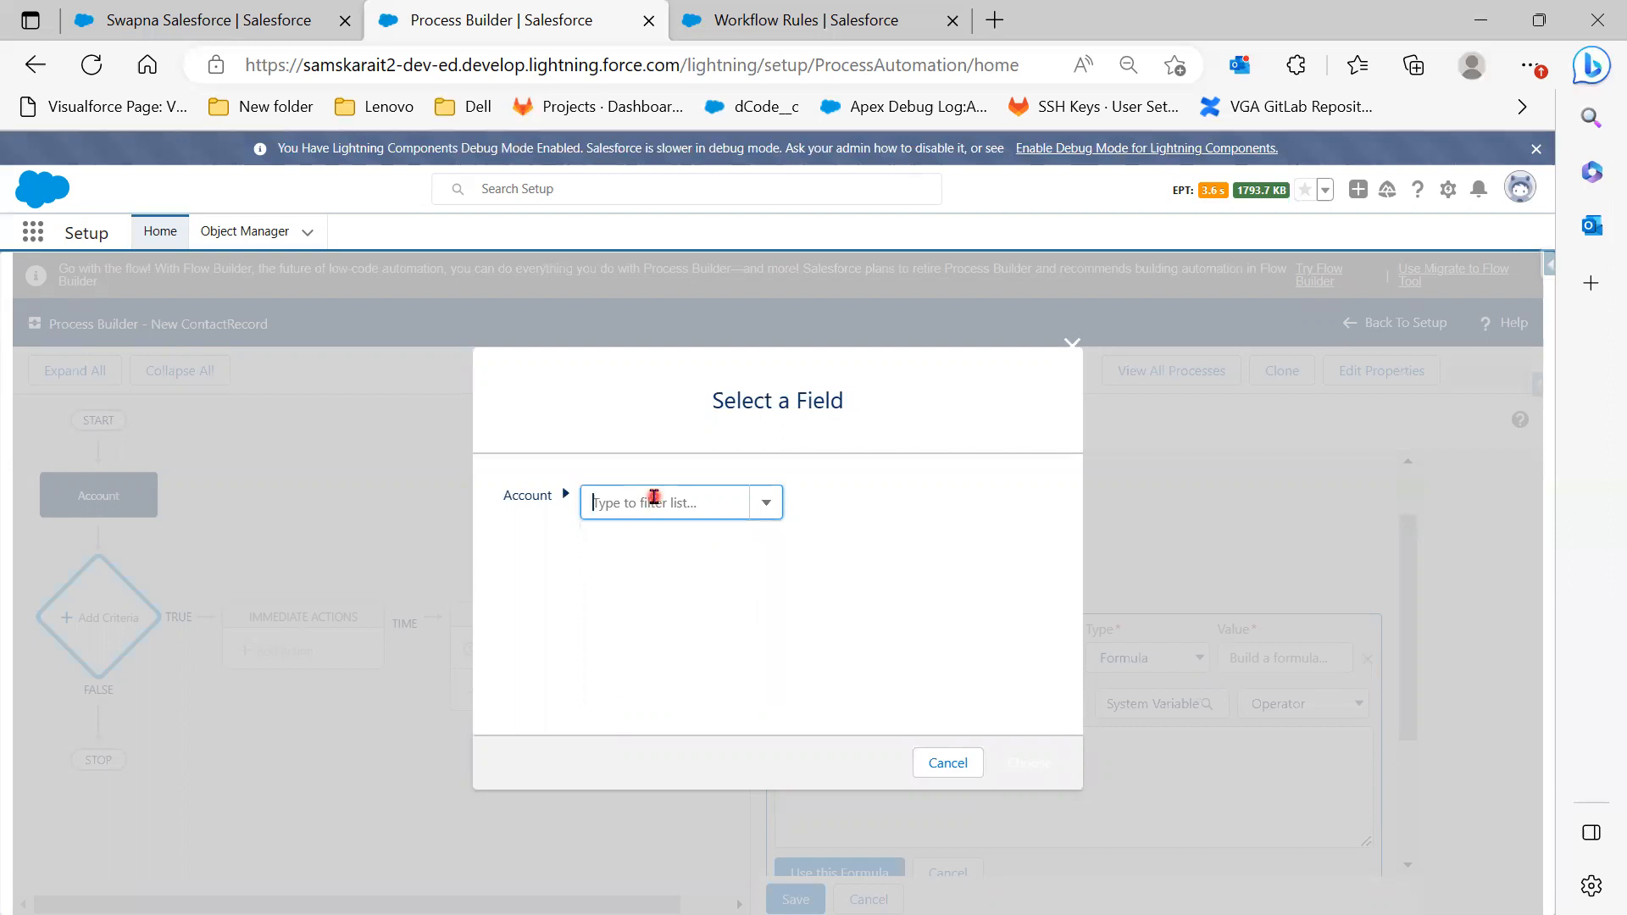
left_click(654, 498)
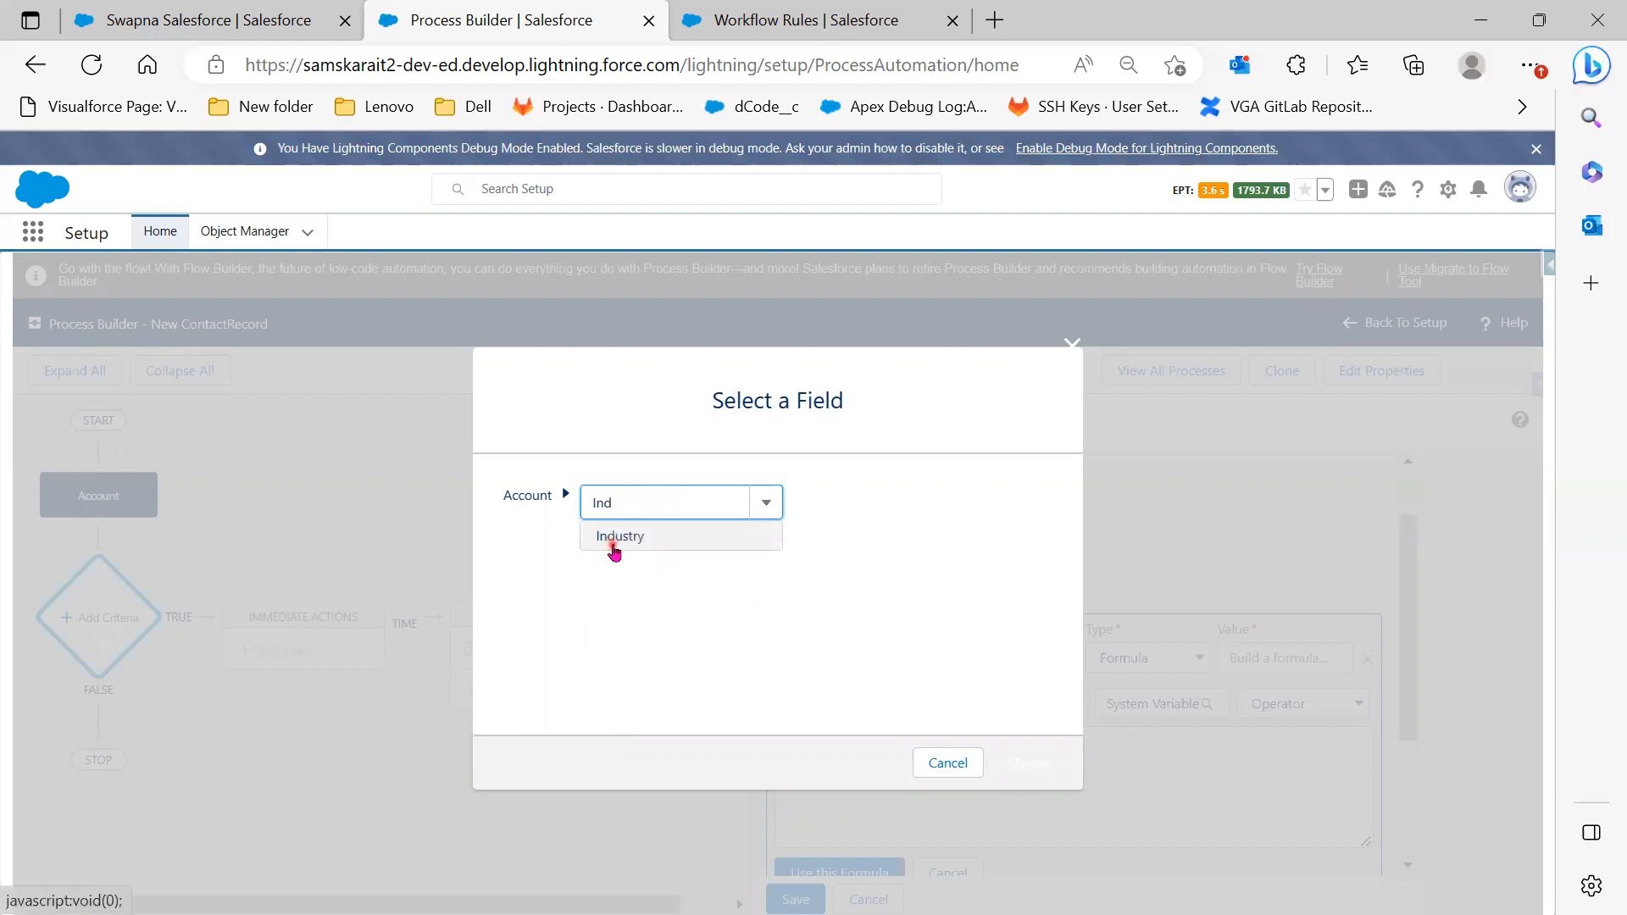
left_click(614, 544)
left_click(1041, 759)
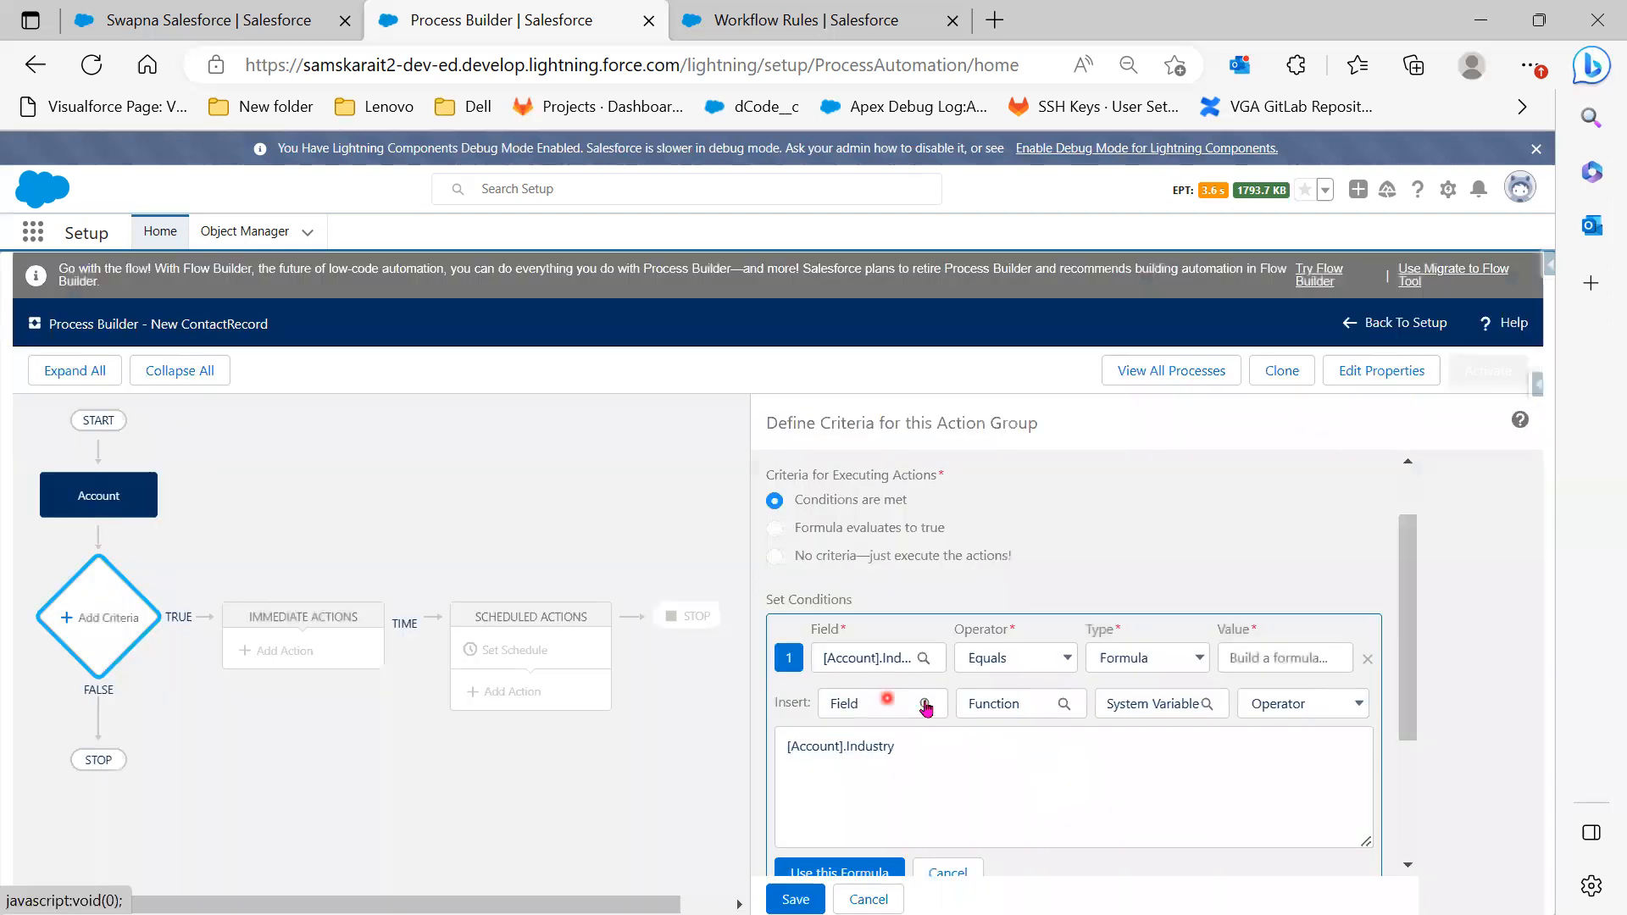
Browse the Function and System Variable pickers without choosing, then view the formula operators
left_click(1040, 703)
left_click(620, 510)
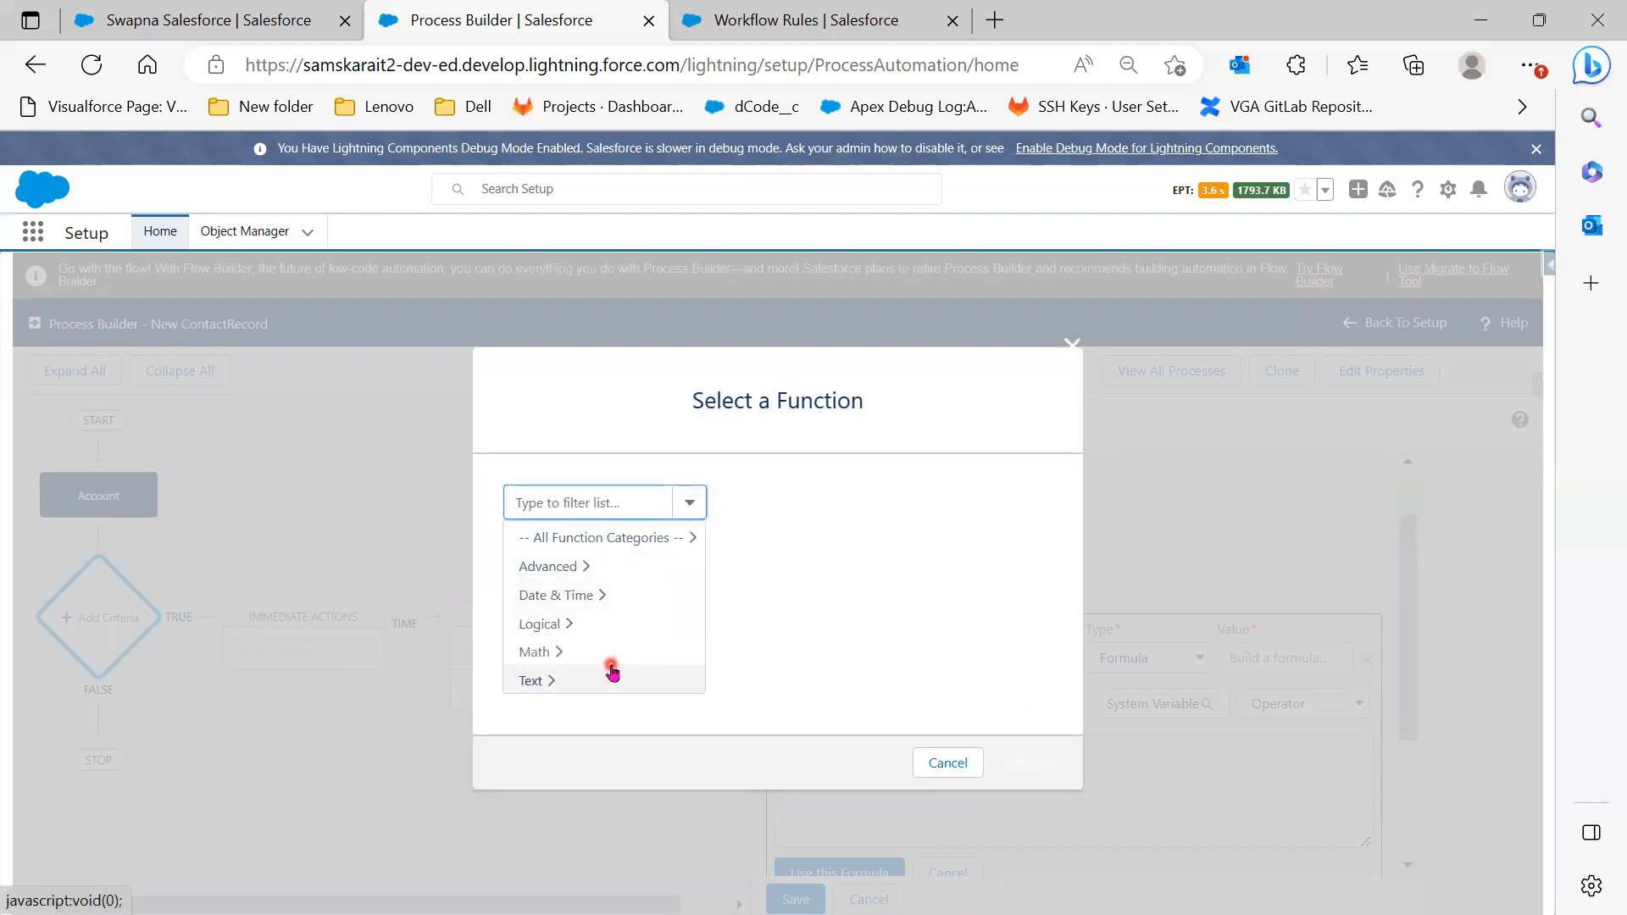
left_click(1236, 788)
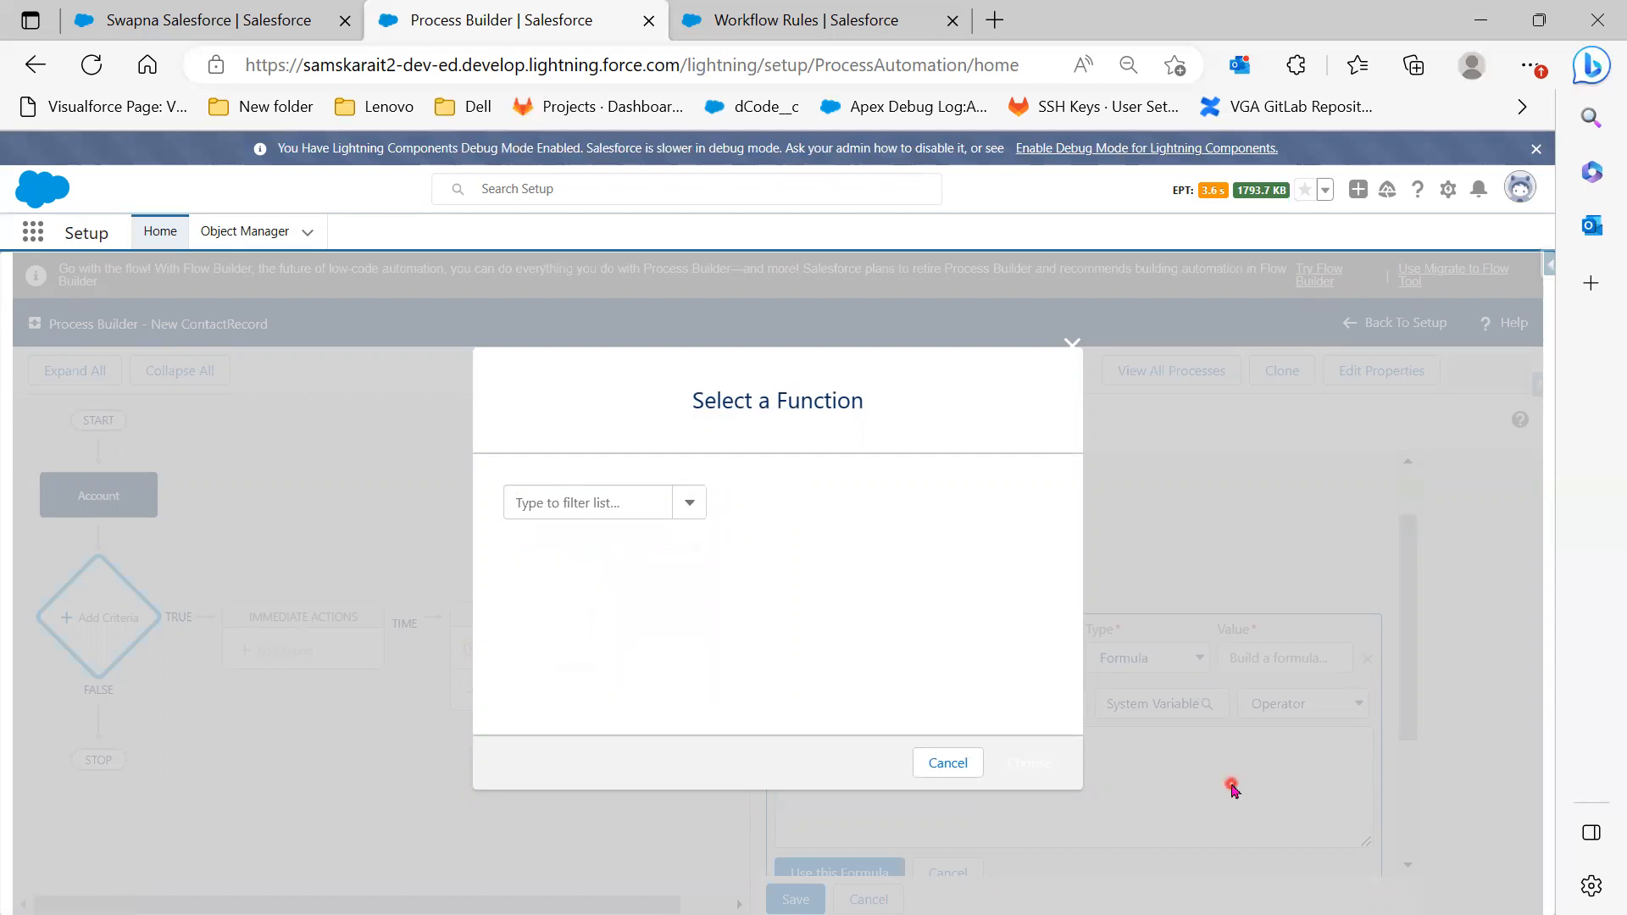
left_click(930, 766)
left_click(1170, 705)
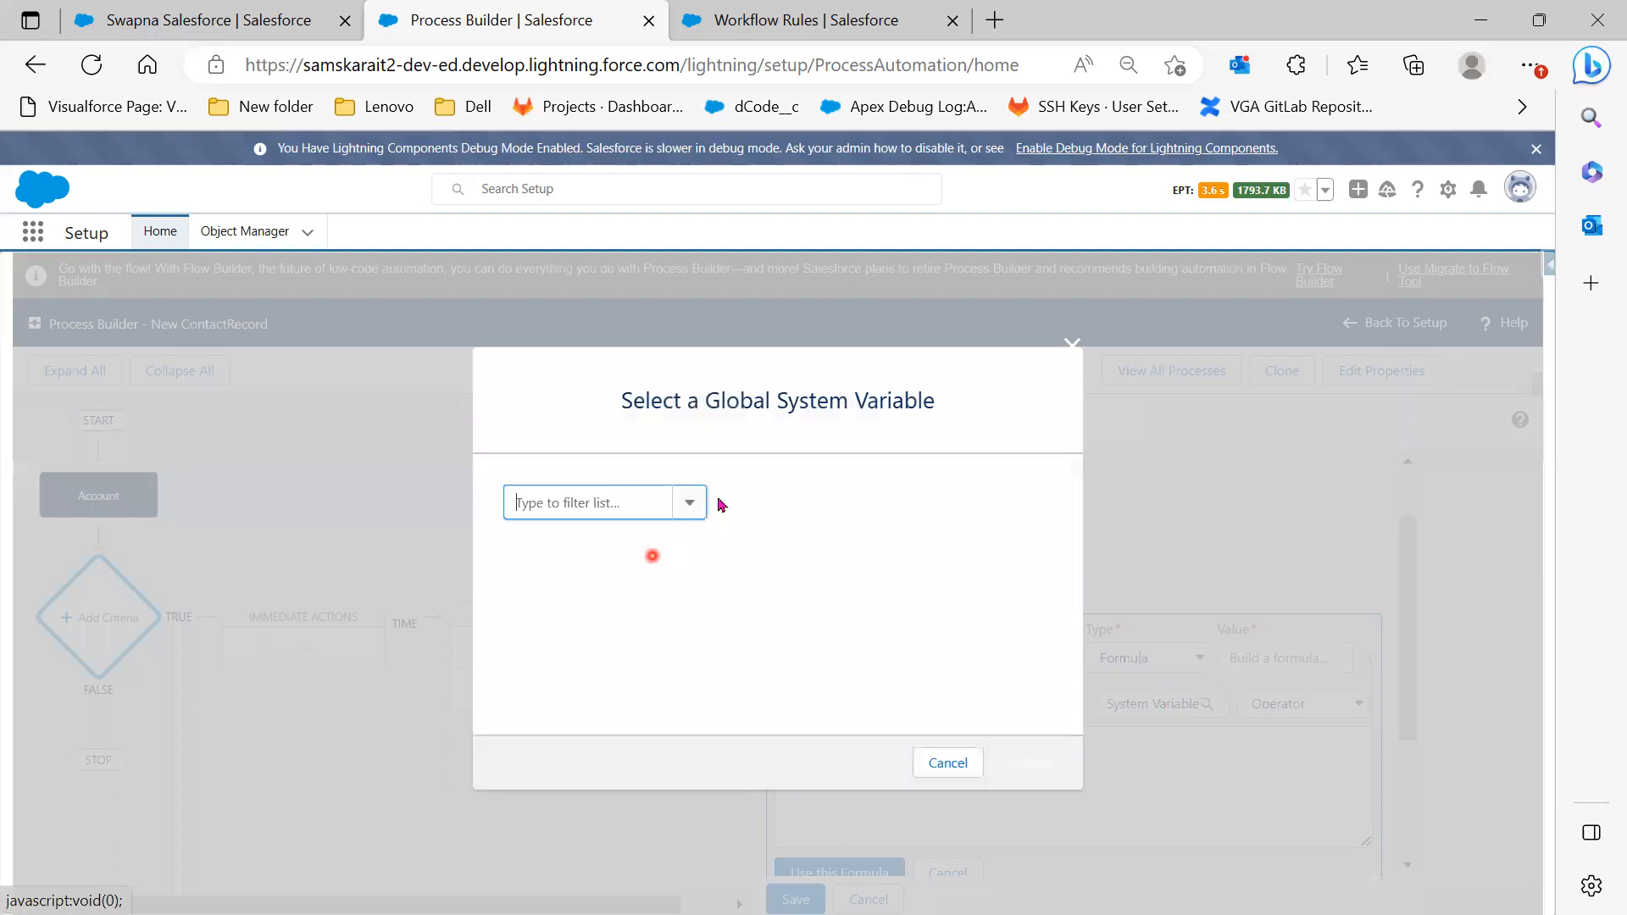
left_click(685, 504)
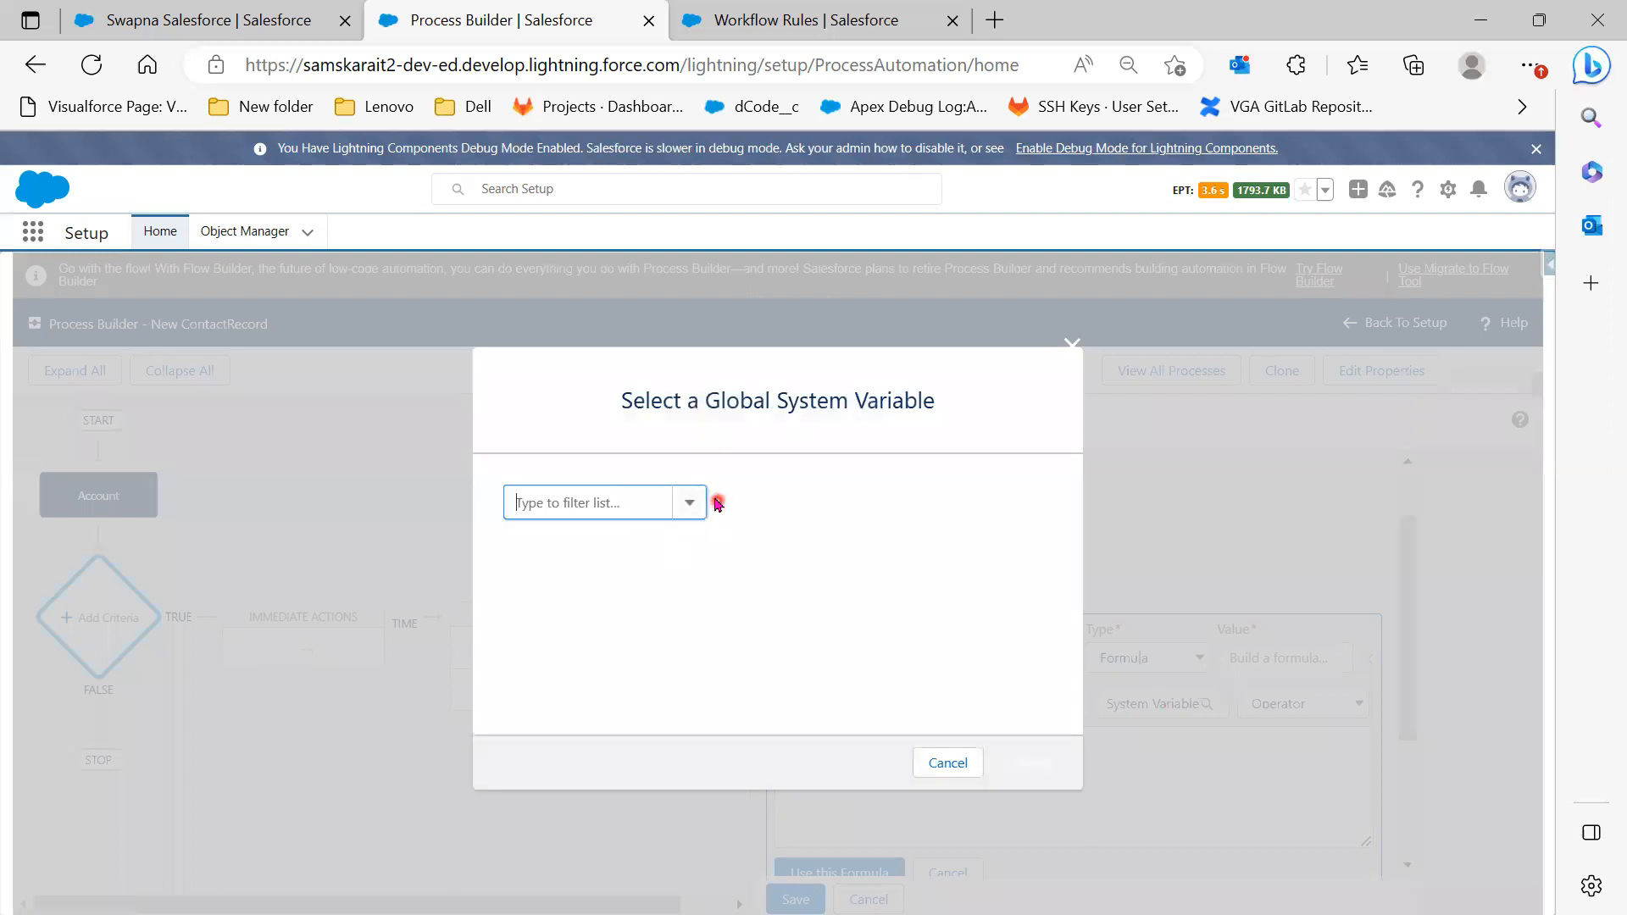
left_click(674, 561)
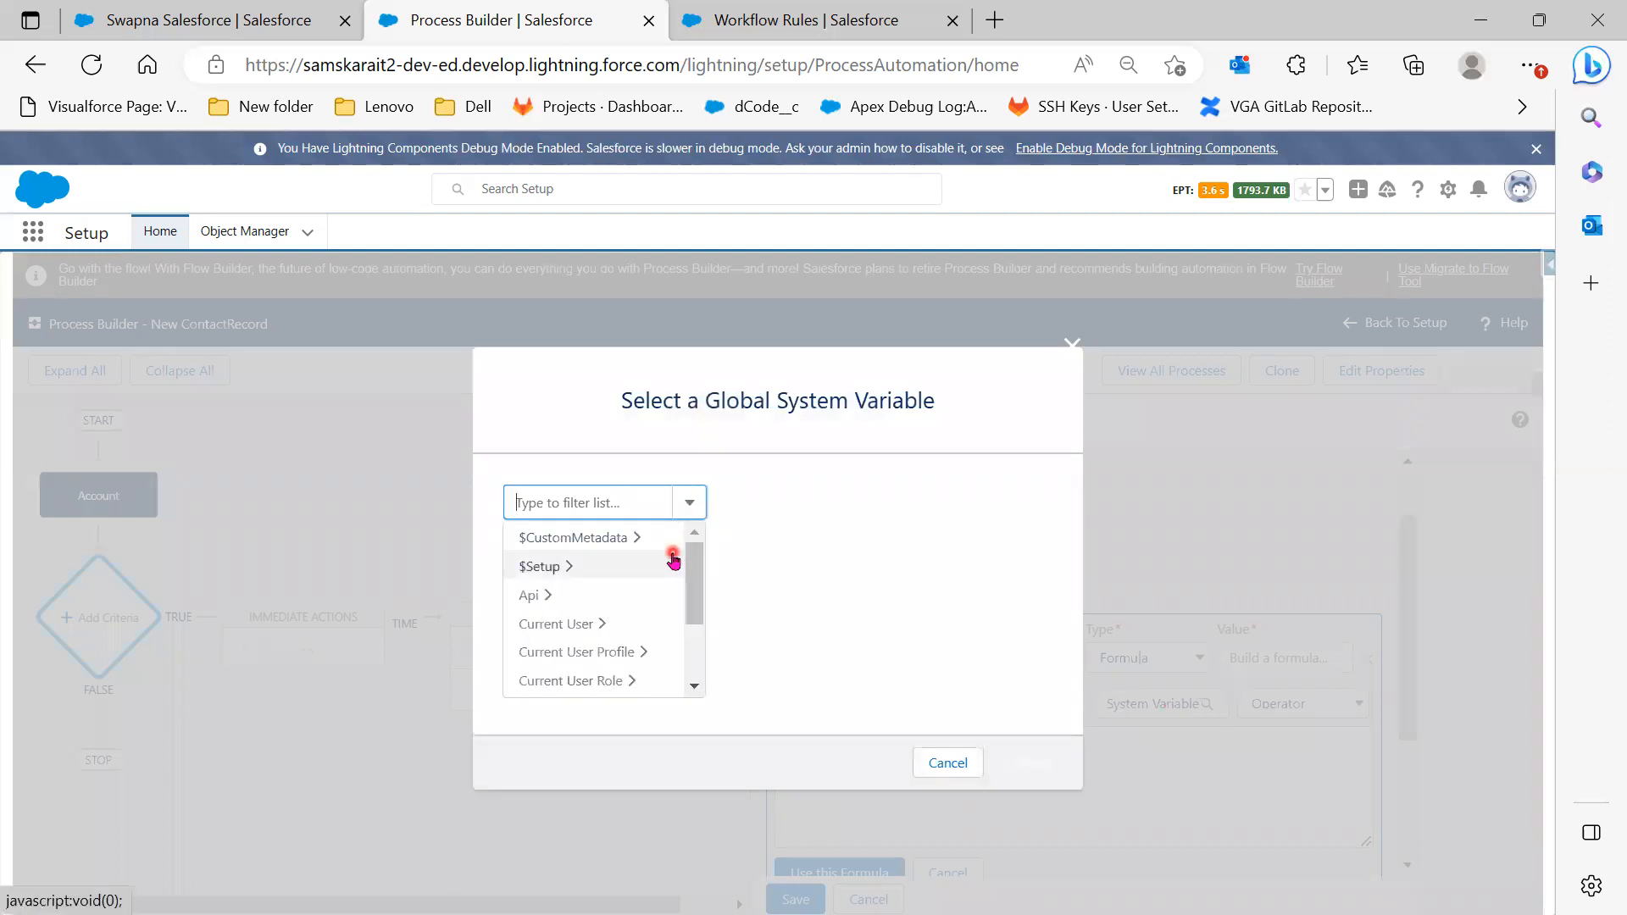
scroll(694, 616, "down", 2)
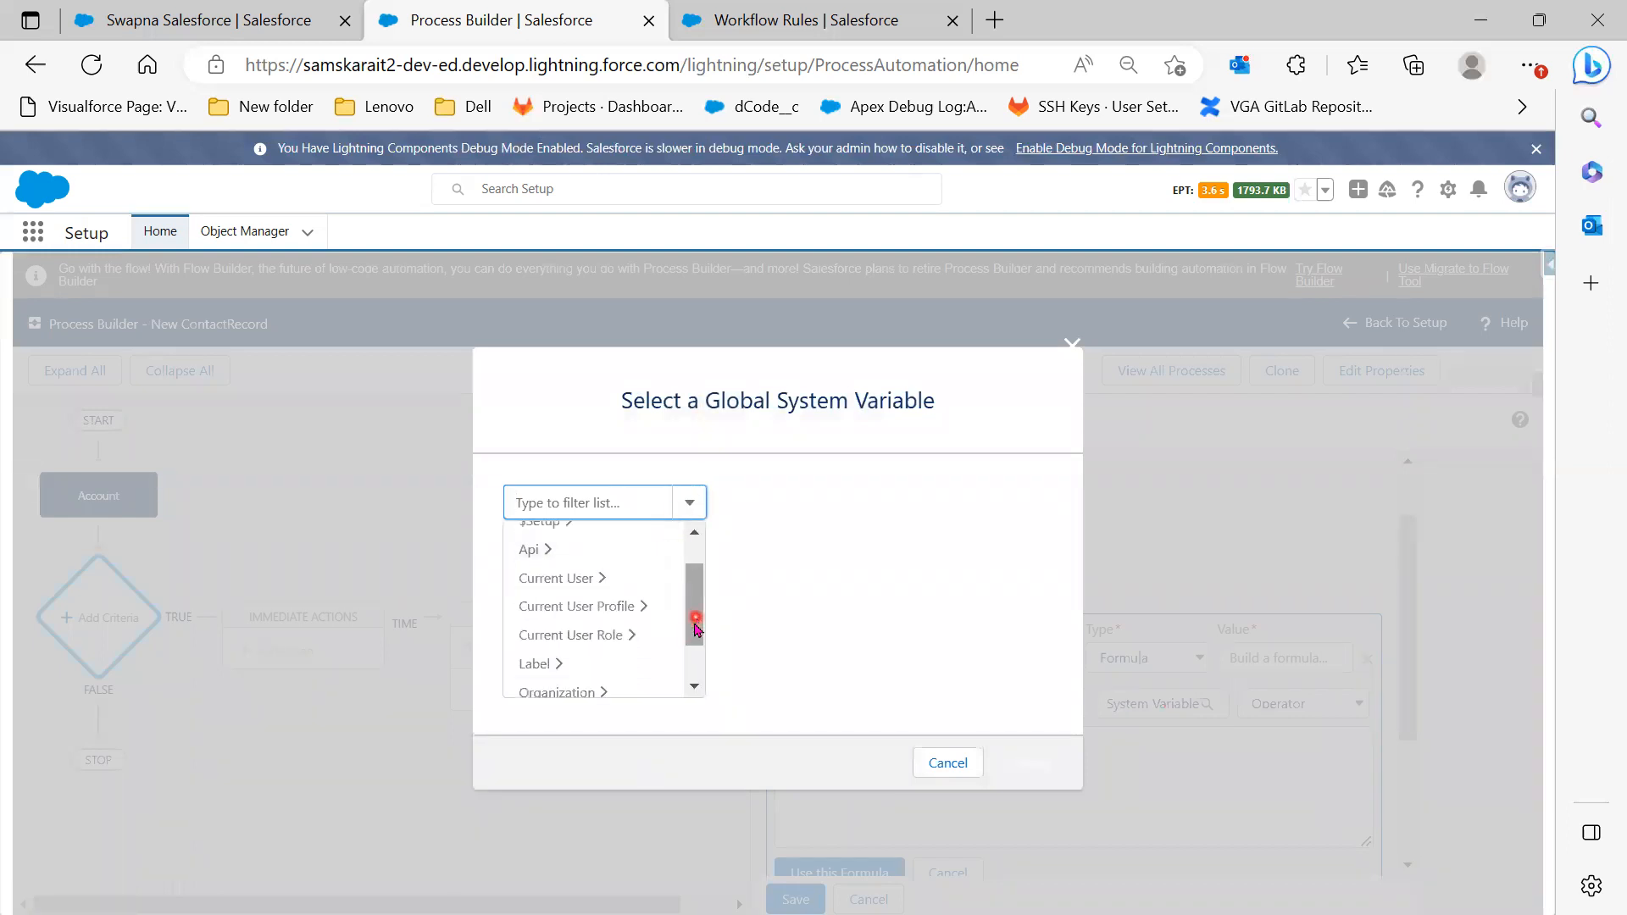
scroll(640, 678, "down", 1)
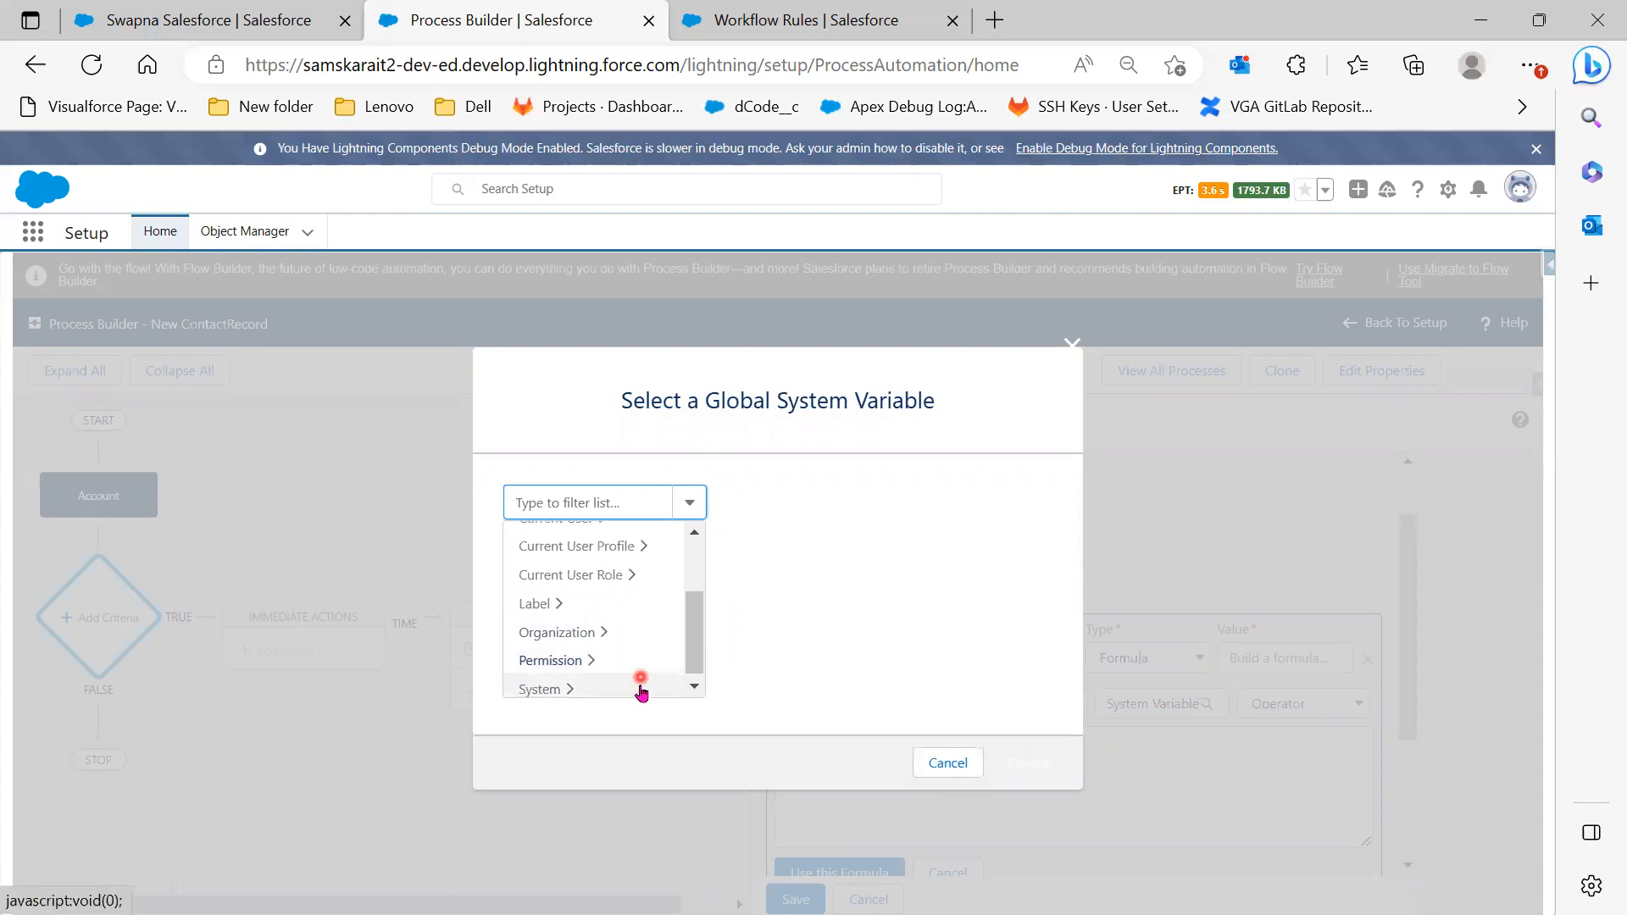
left_click(1261, 742)
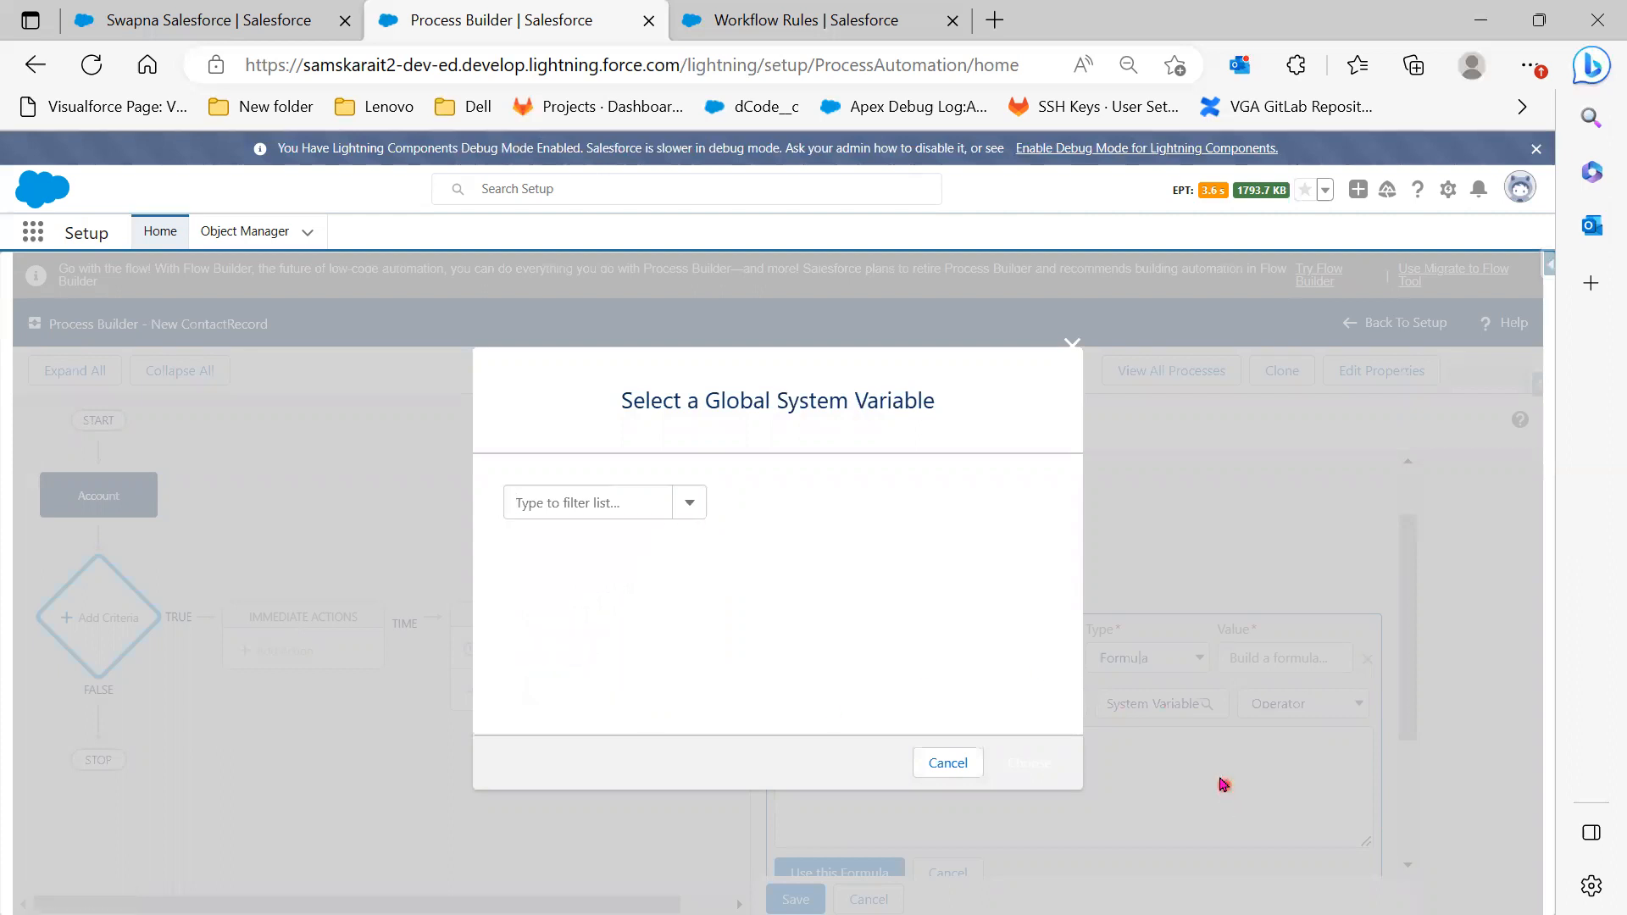
left_click(945, 762)
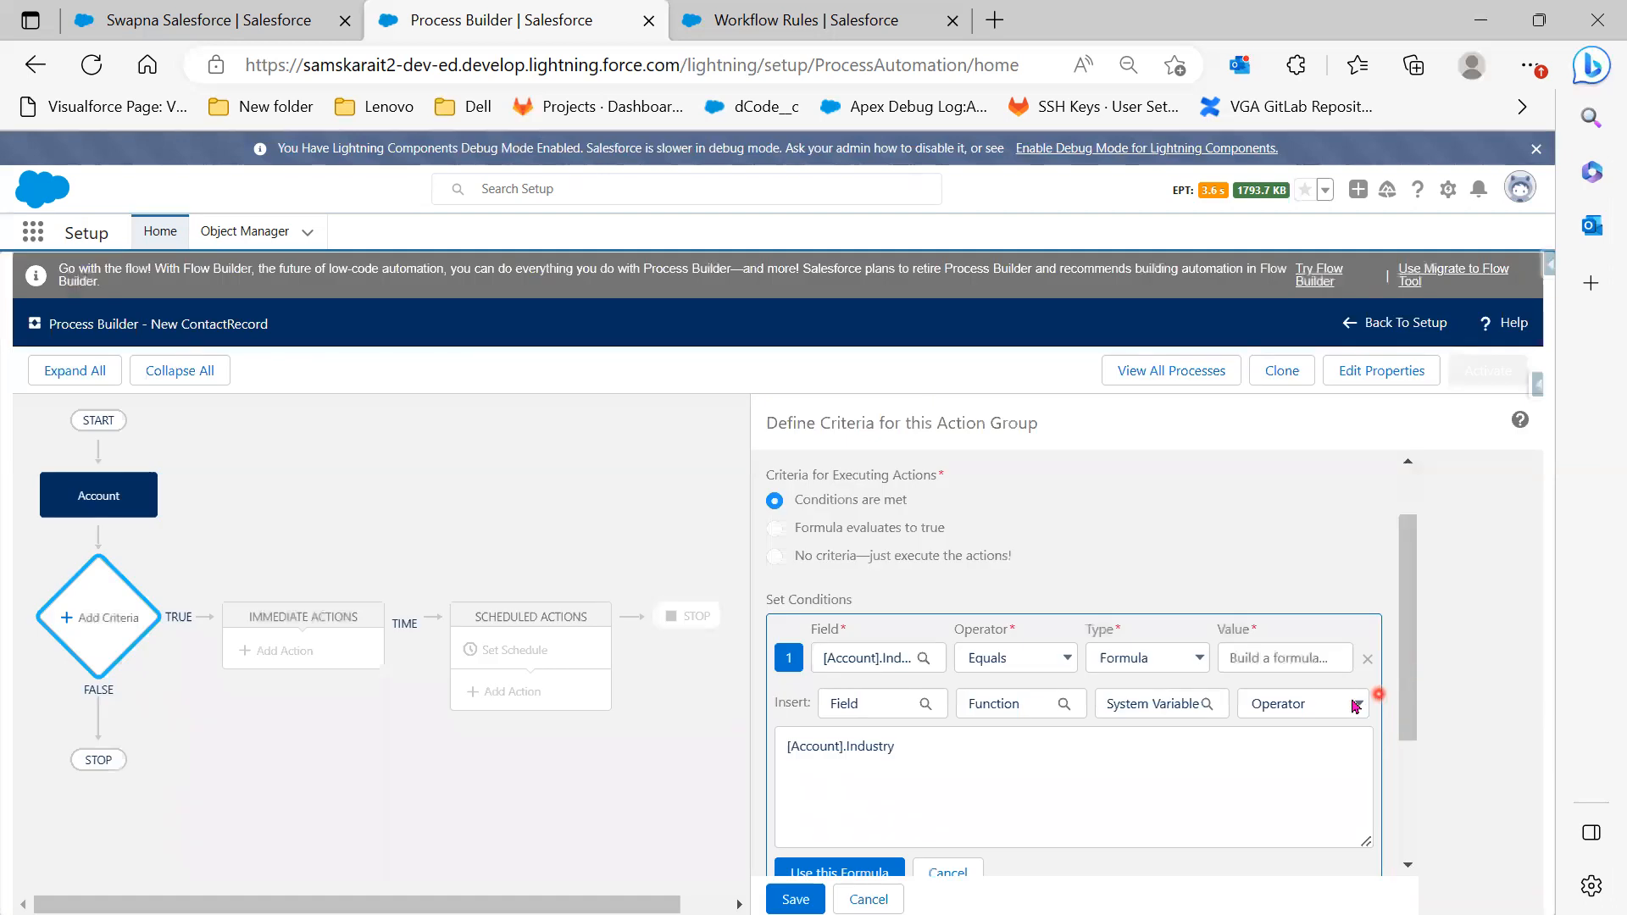
left_click(1319, 709)
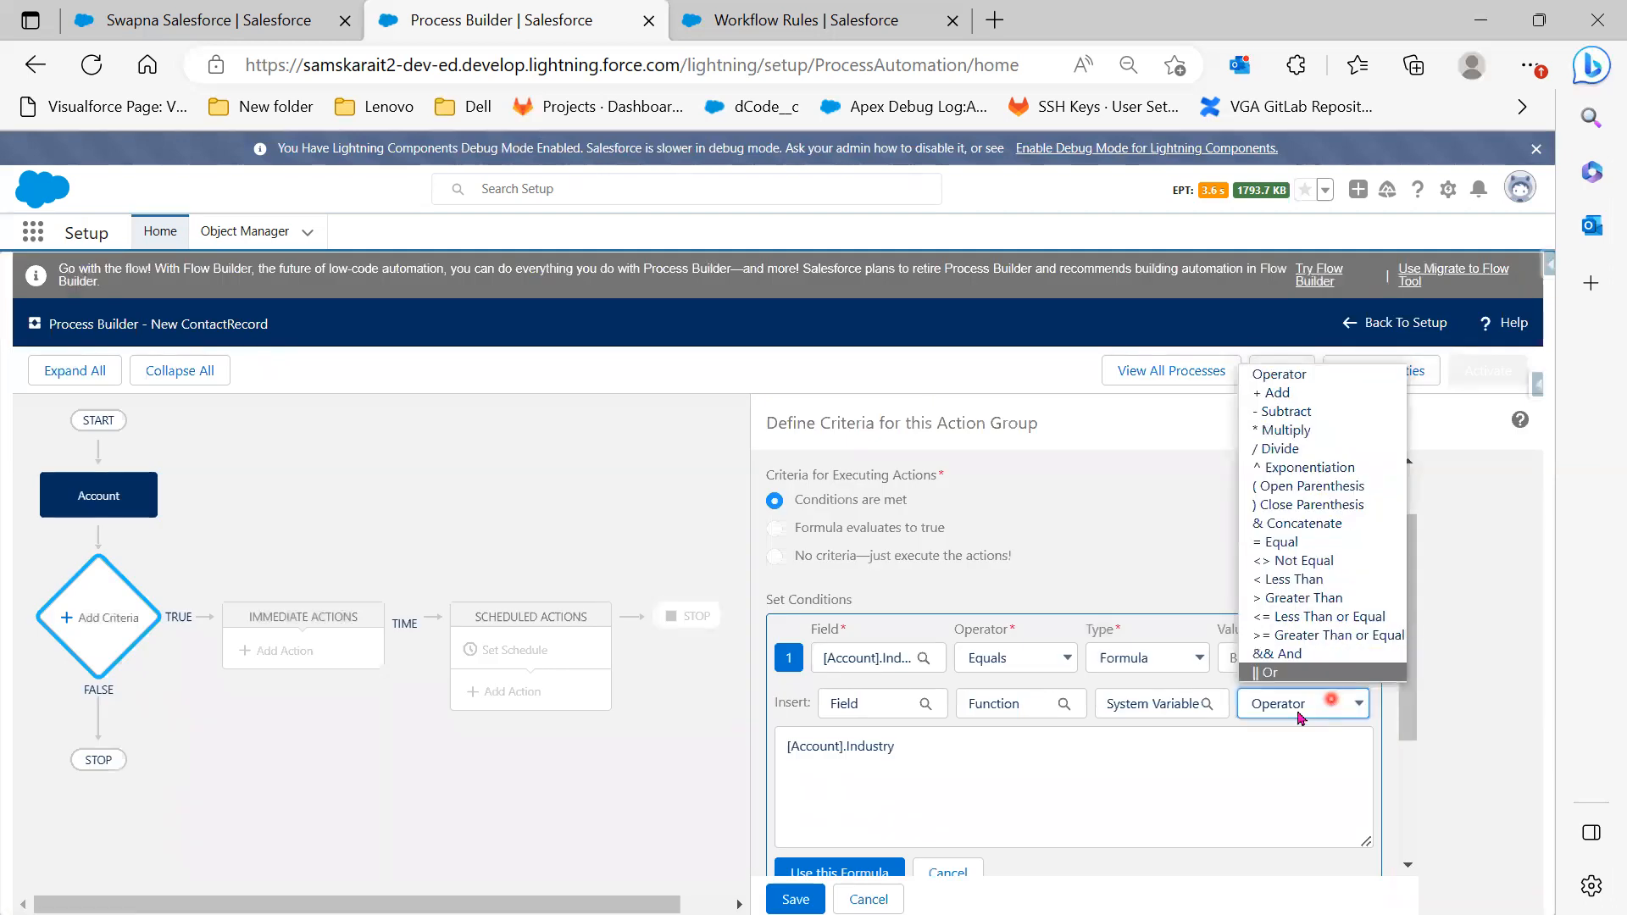
left_click_drag(1104, 754, 725, 771)
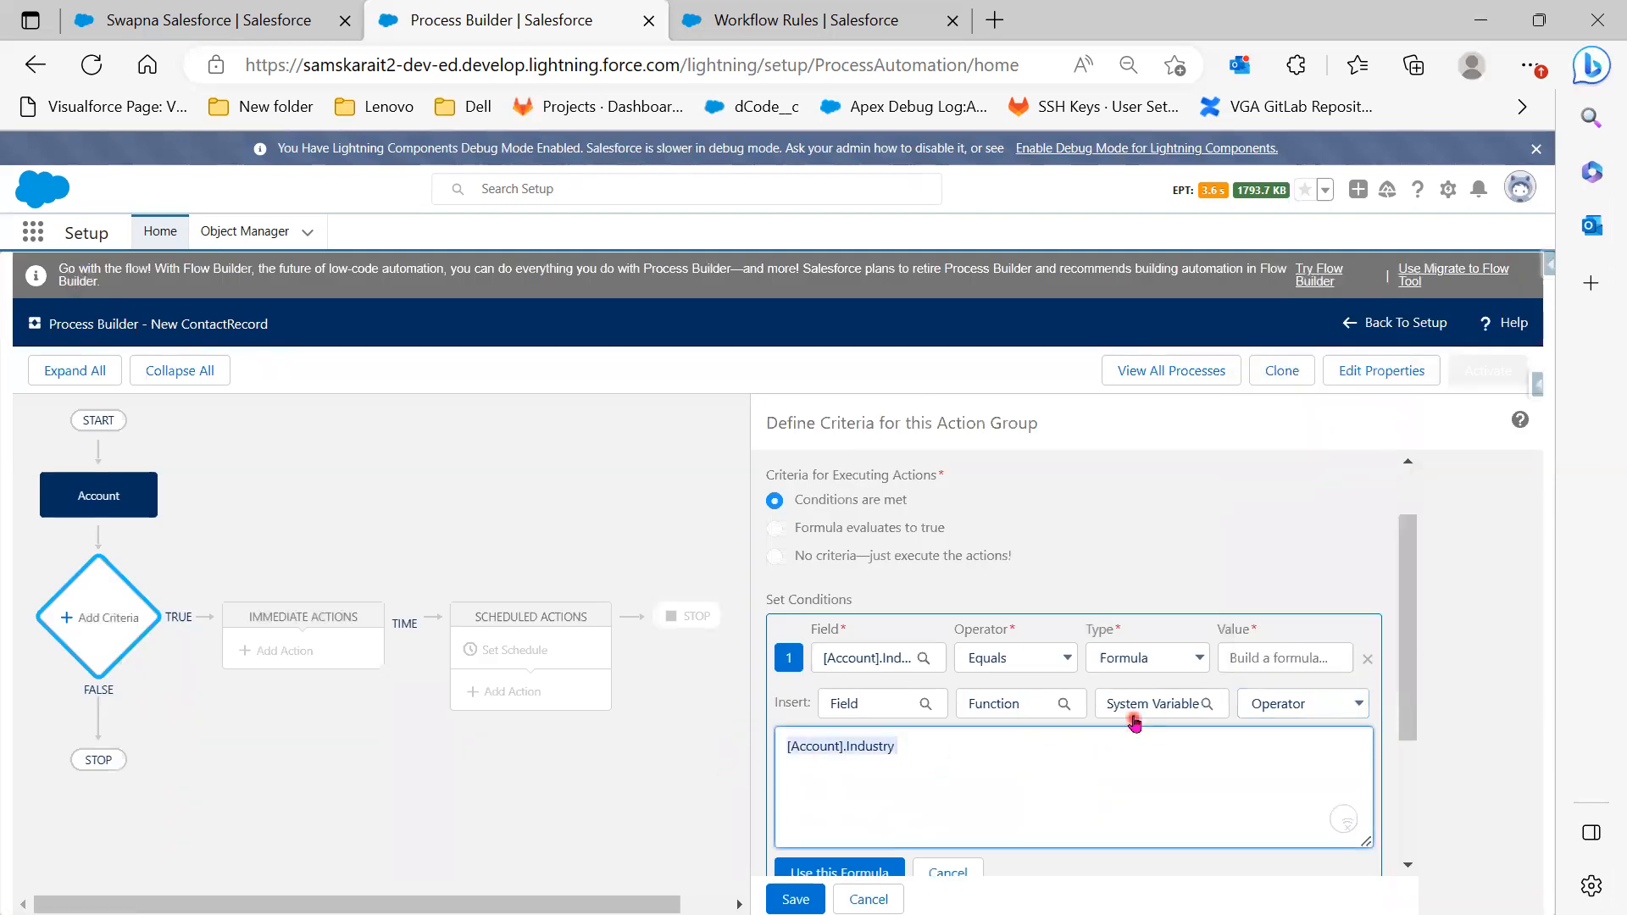
Clear the formula and set the Industry condition back to Picklist value Banking
key("BackSpace")
left_click(1173, 659)
left_click(1173, 690)
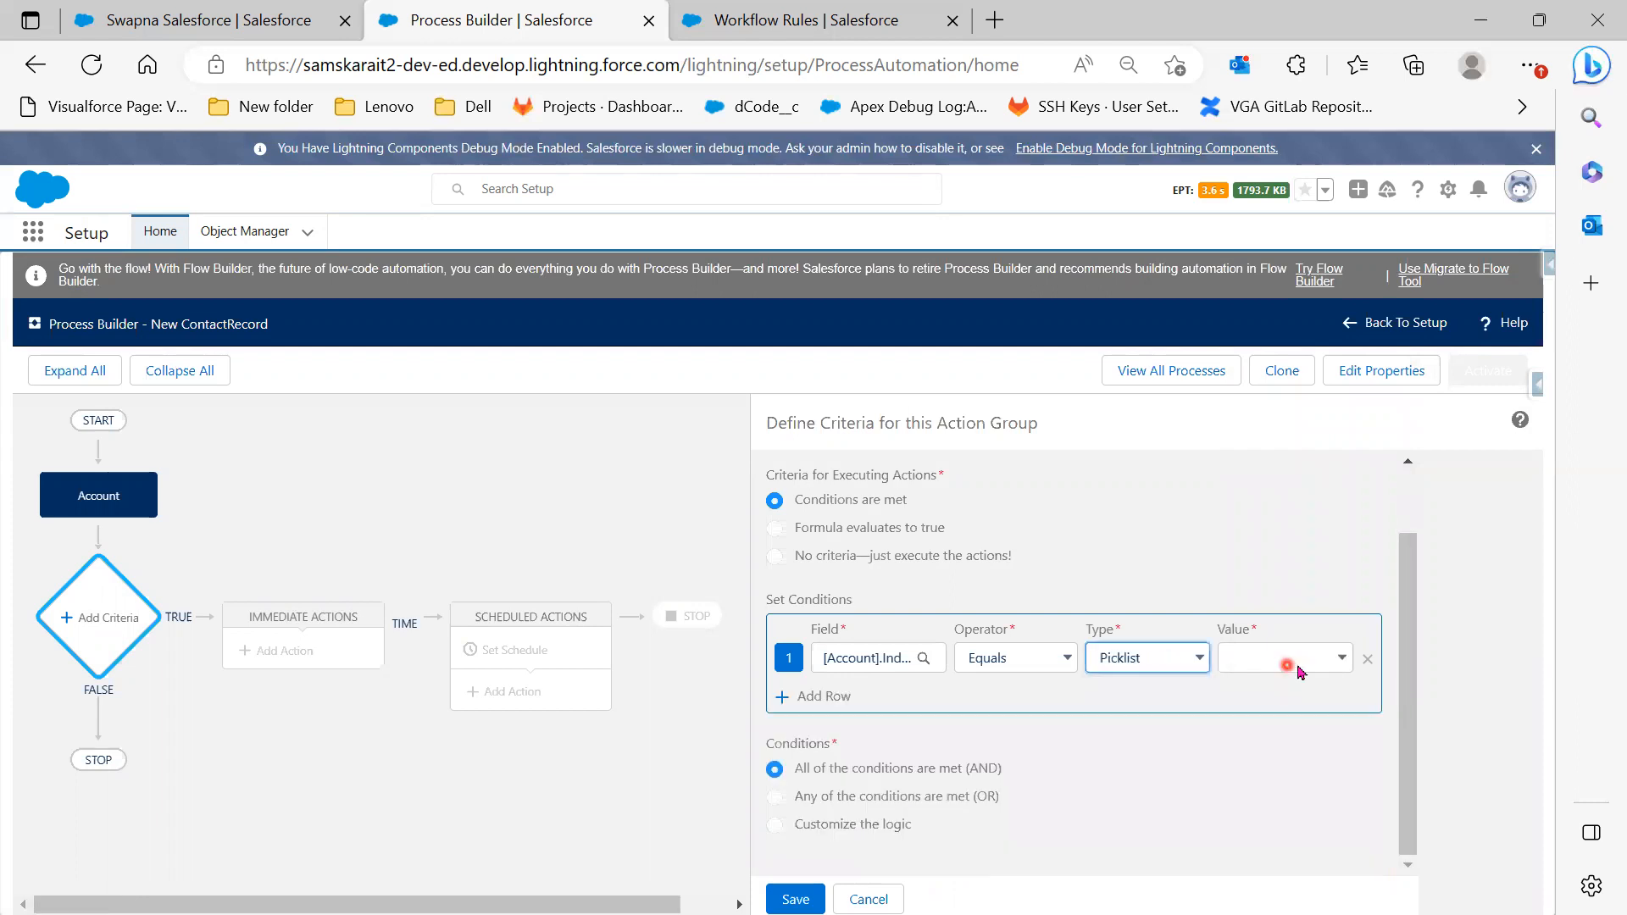
left_click(1288, 659)
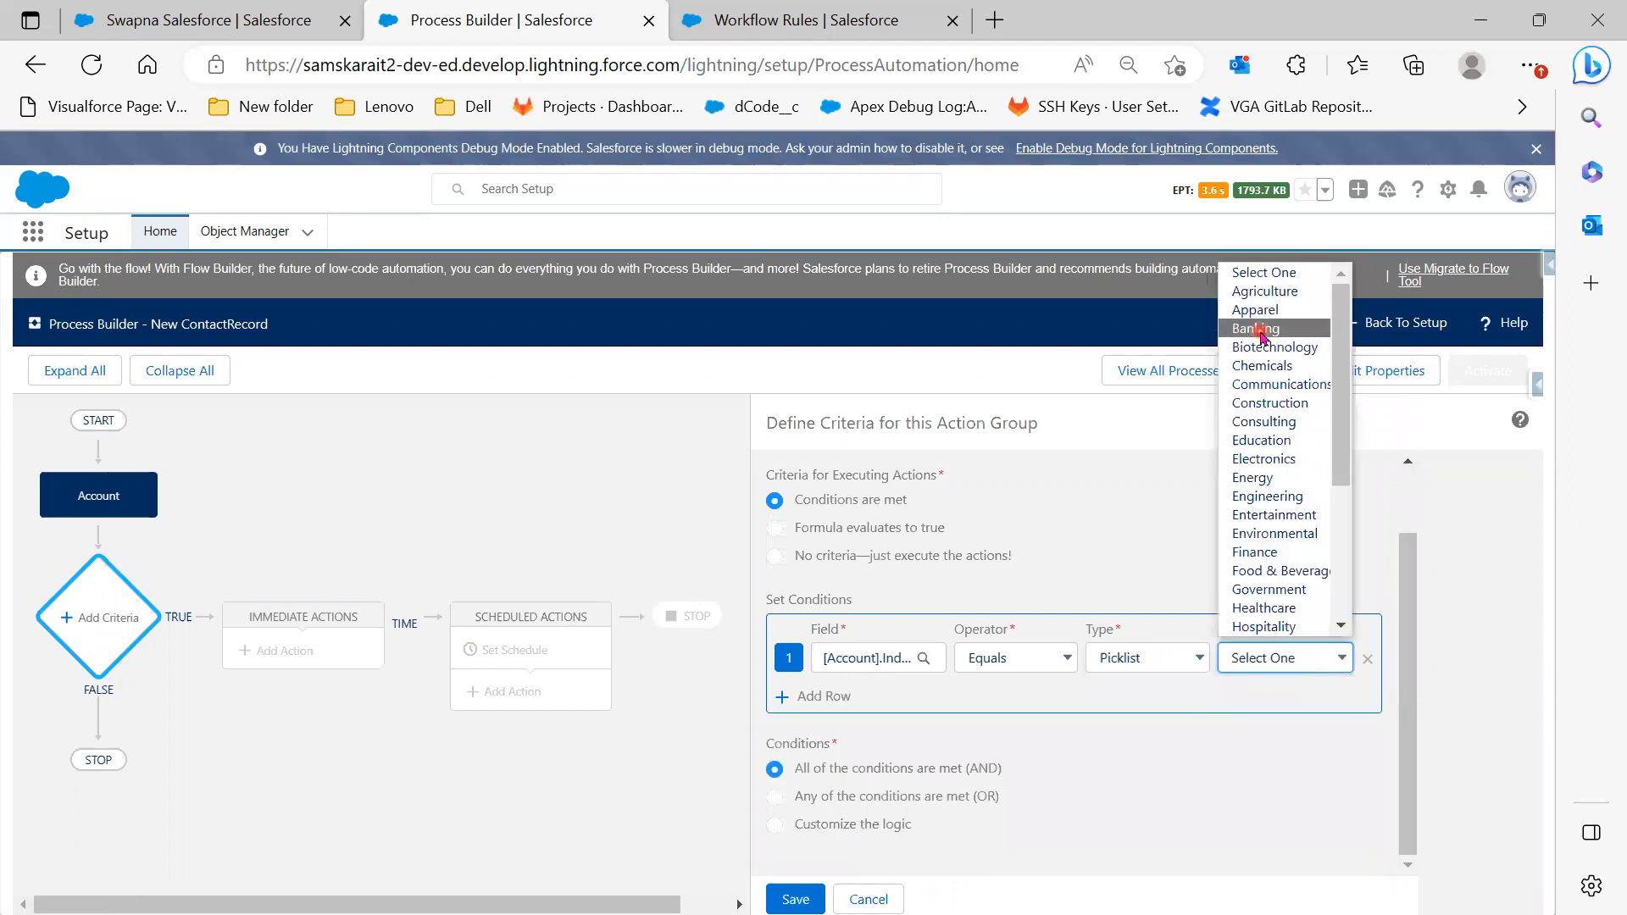
left_click(1261, 330)
Add a second condition requiring Account Active to equal Yes, and save the criteria
left_click(817, 696)
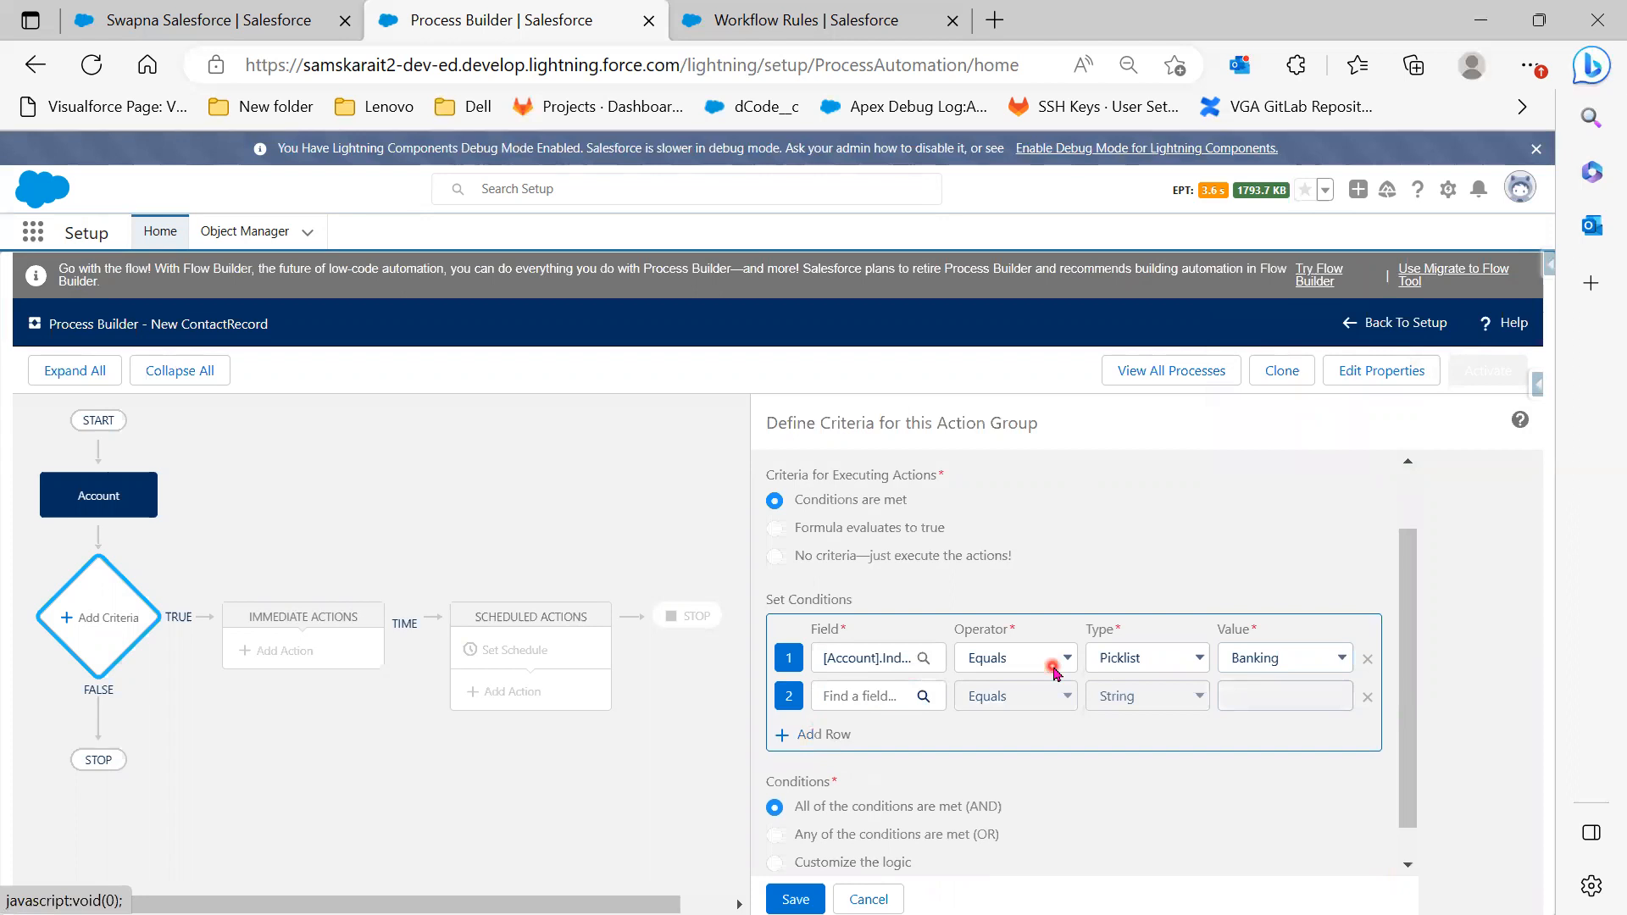
left_click(873, 708)
left_click(690, 502)
type("Acti")
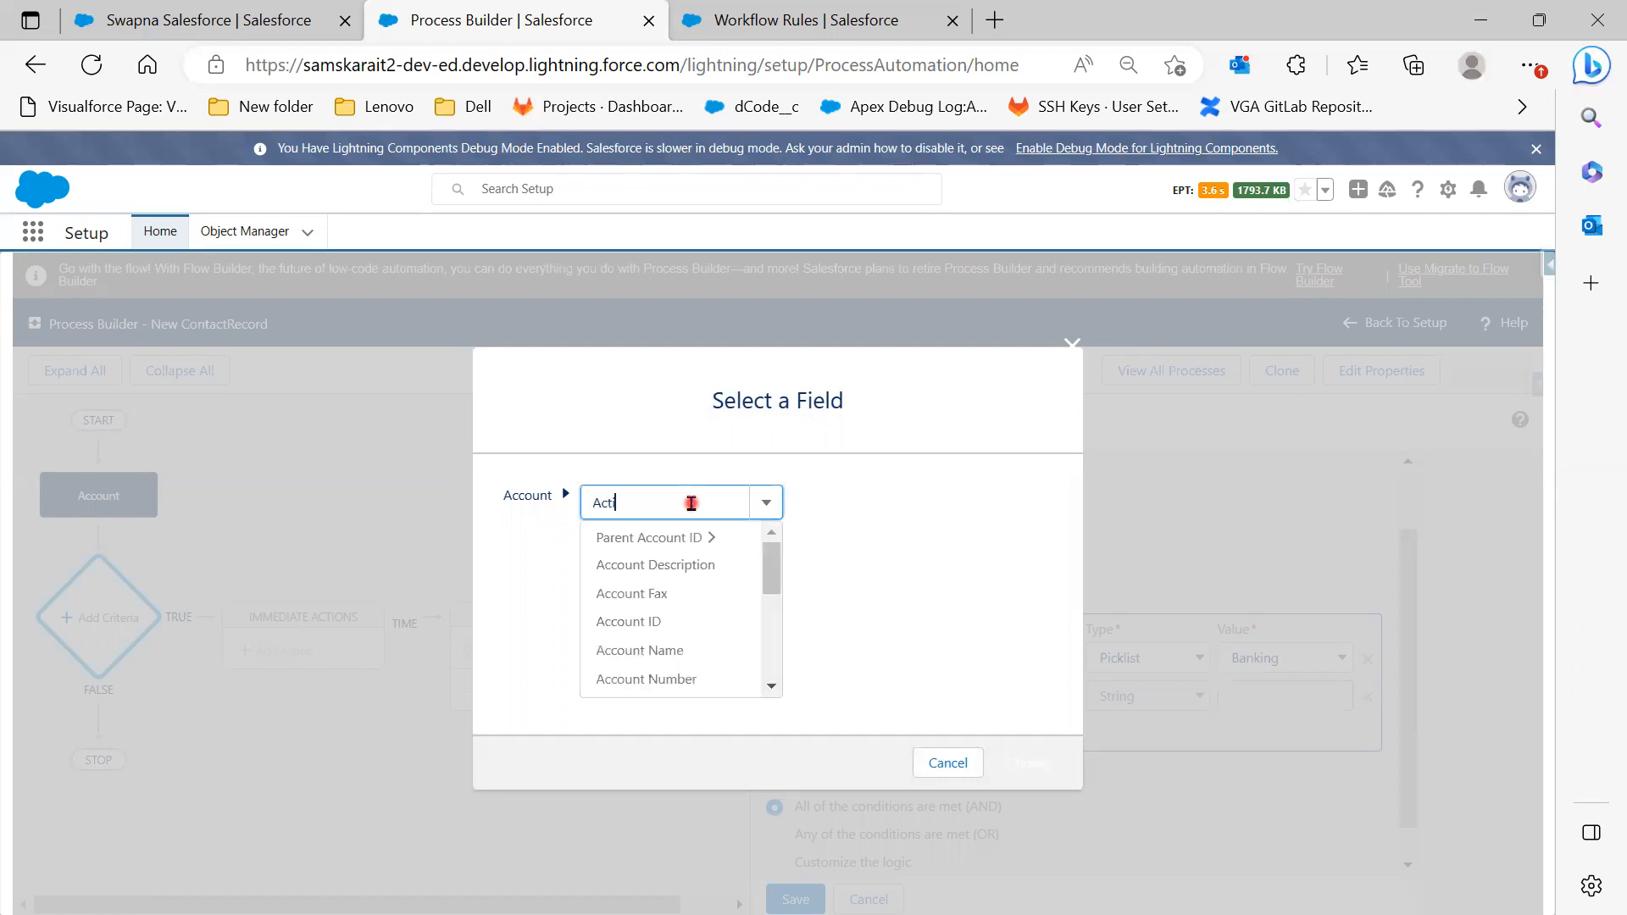
left_click(672, 538)
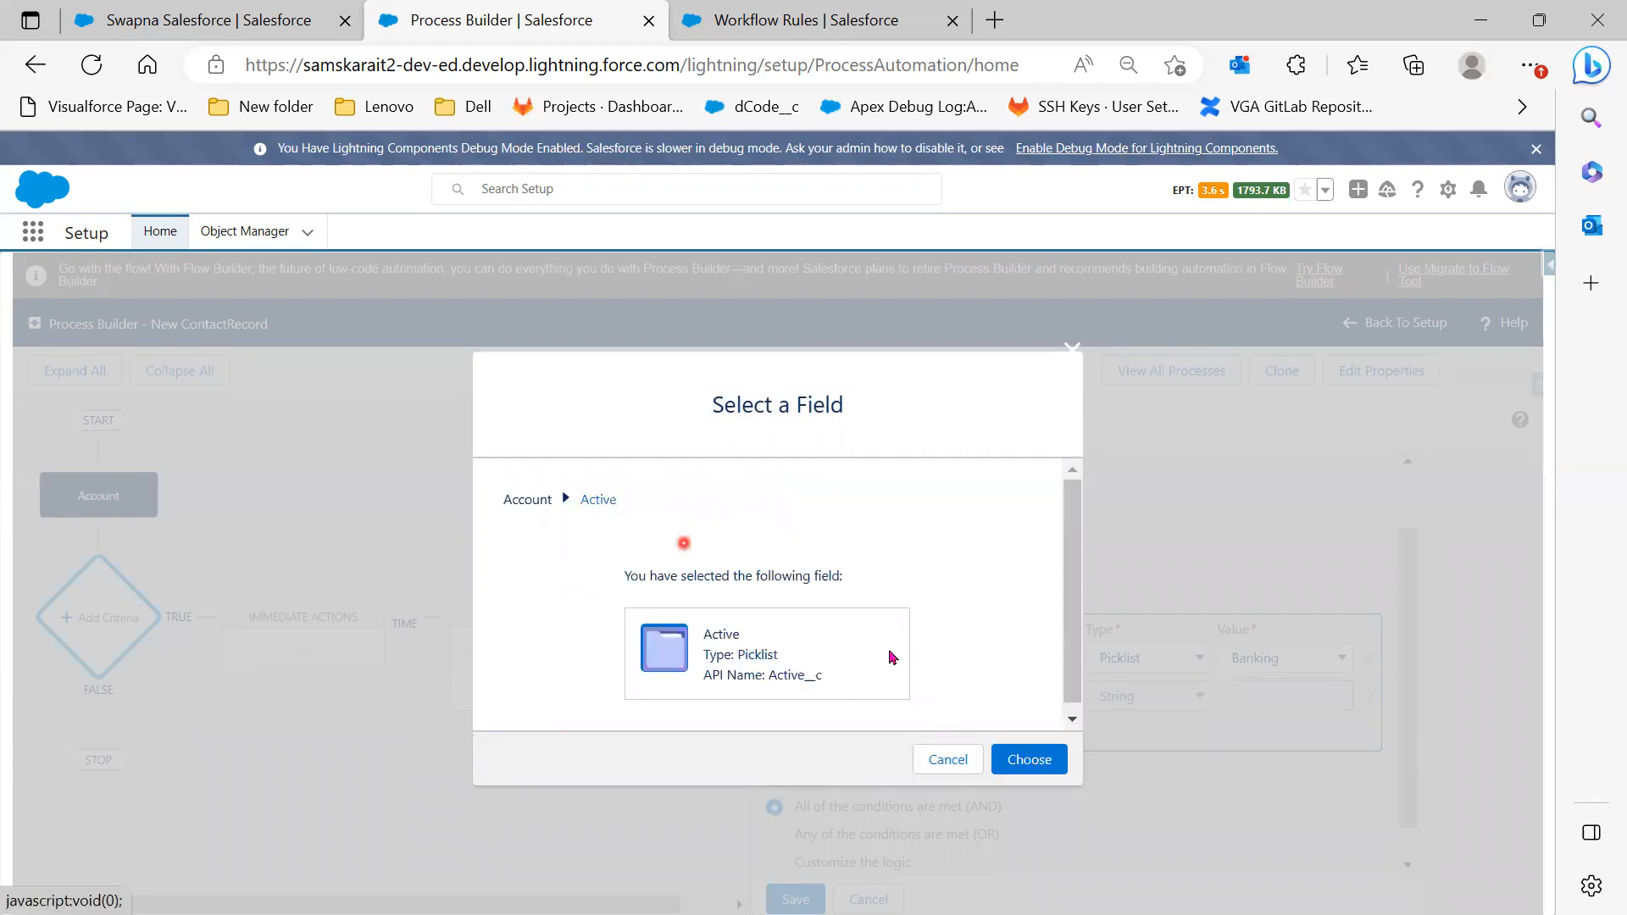
left_click(1045, 762)
left_click(1282, 697)
left_click(1282, 765)
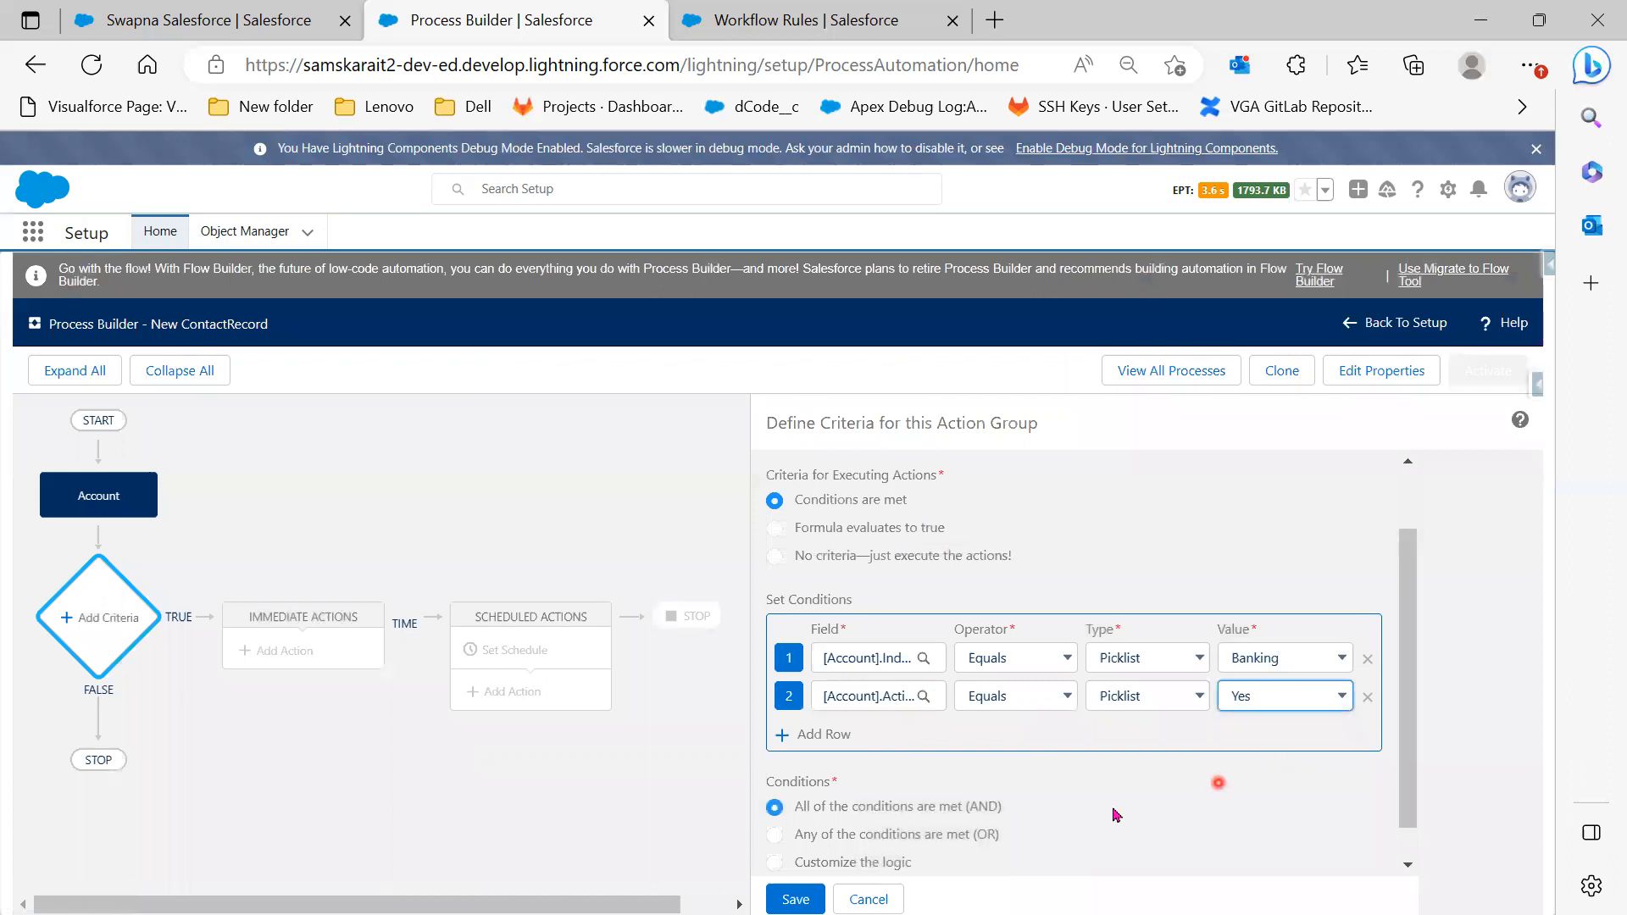
scroll(1071, 814, "down", 1)
left_click(795, 901)
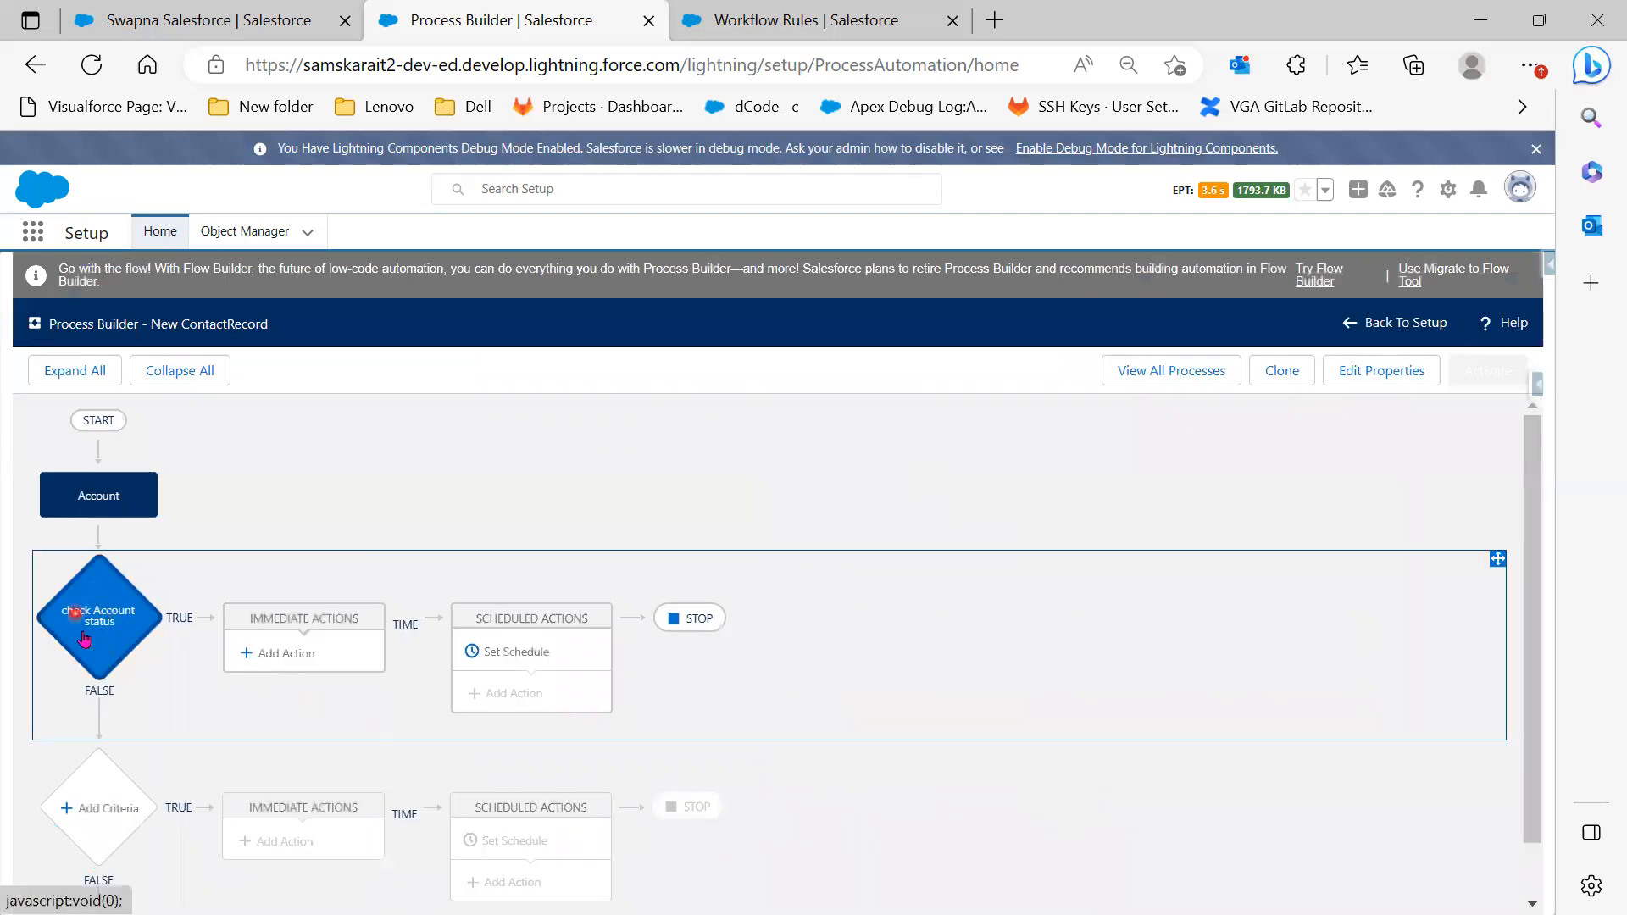
Add an immediate Create a Record action named 'New Contact Record'
left_click(338, 653)
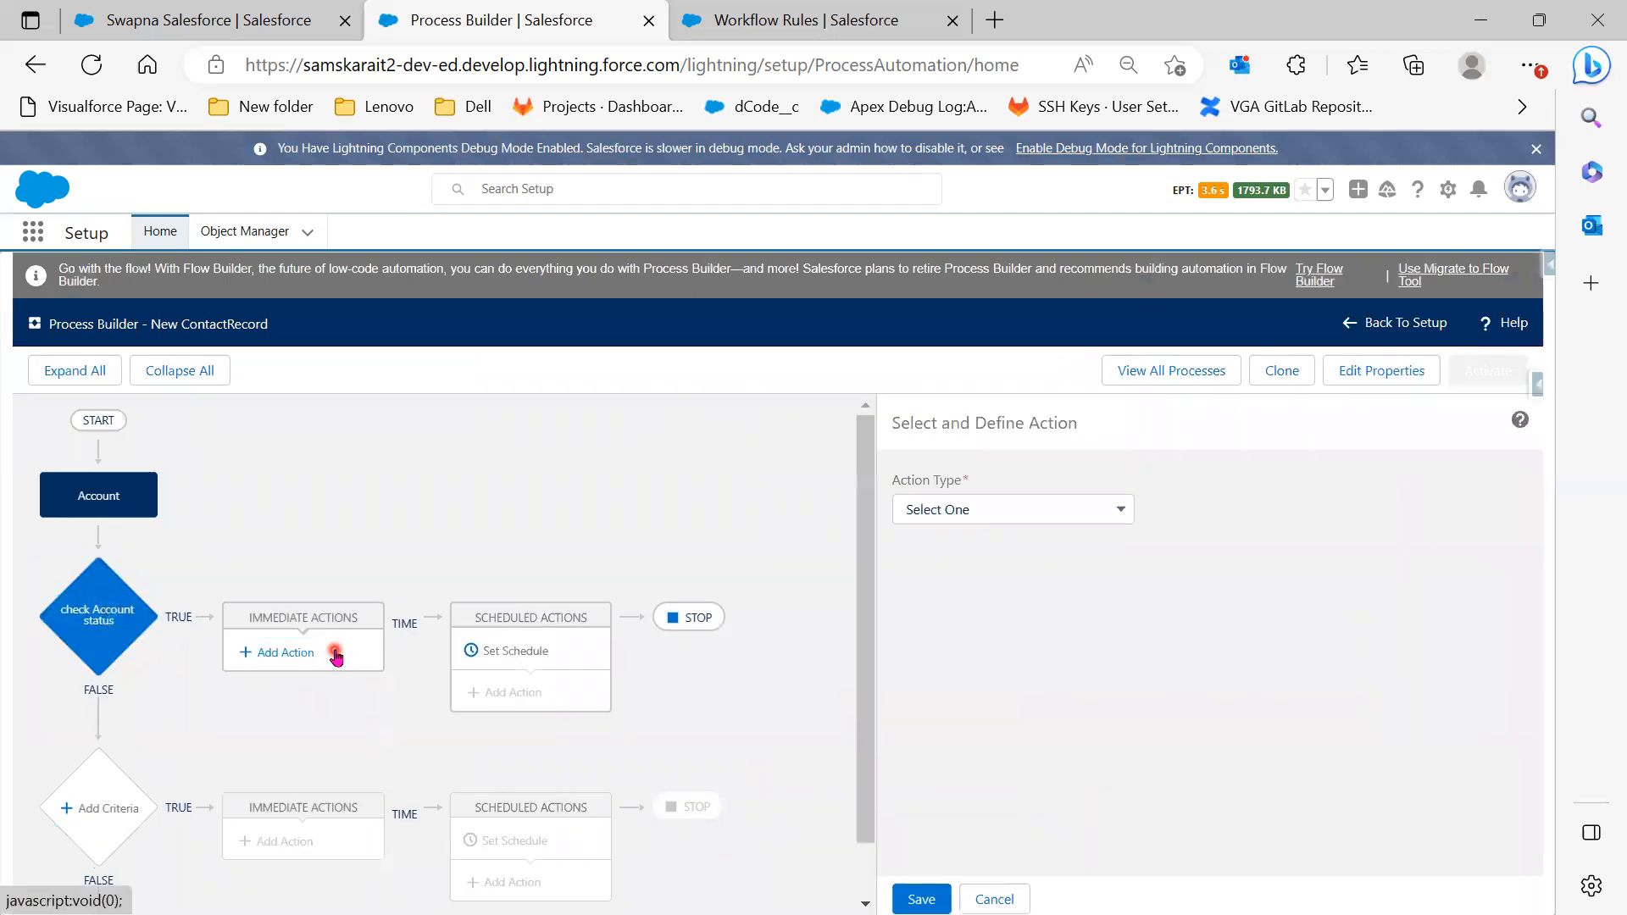
left_click(1122, 511)
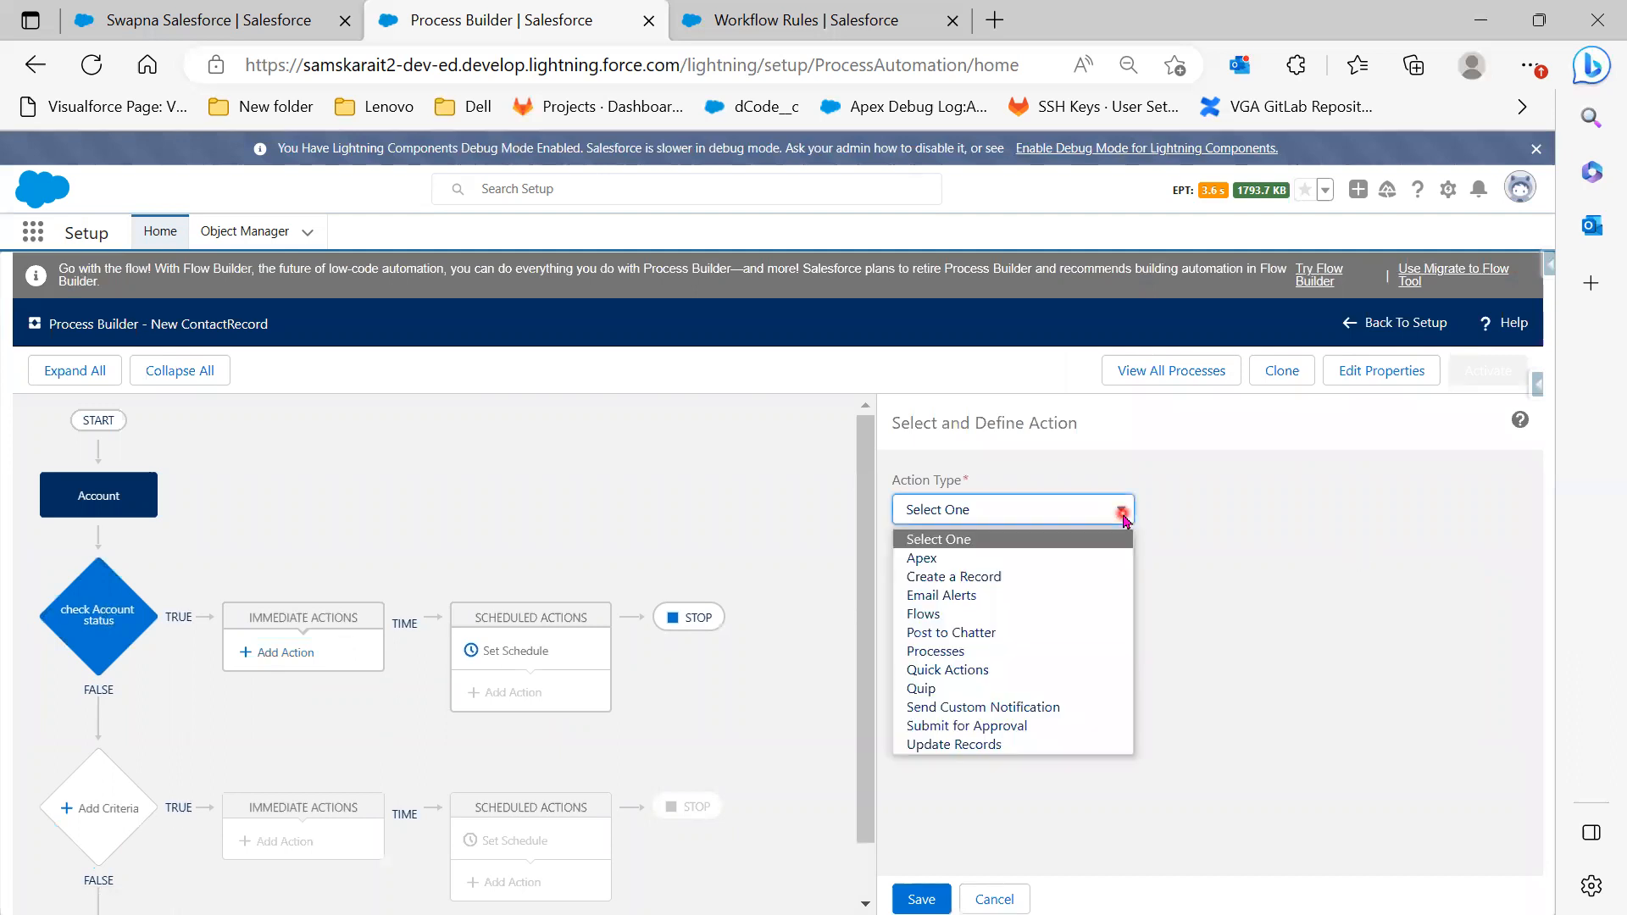
left_click(1075, 571)
left_click(1075, 581)
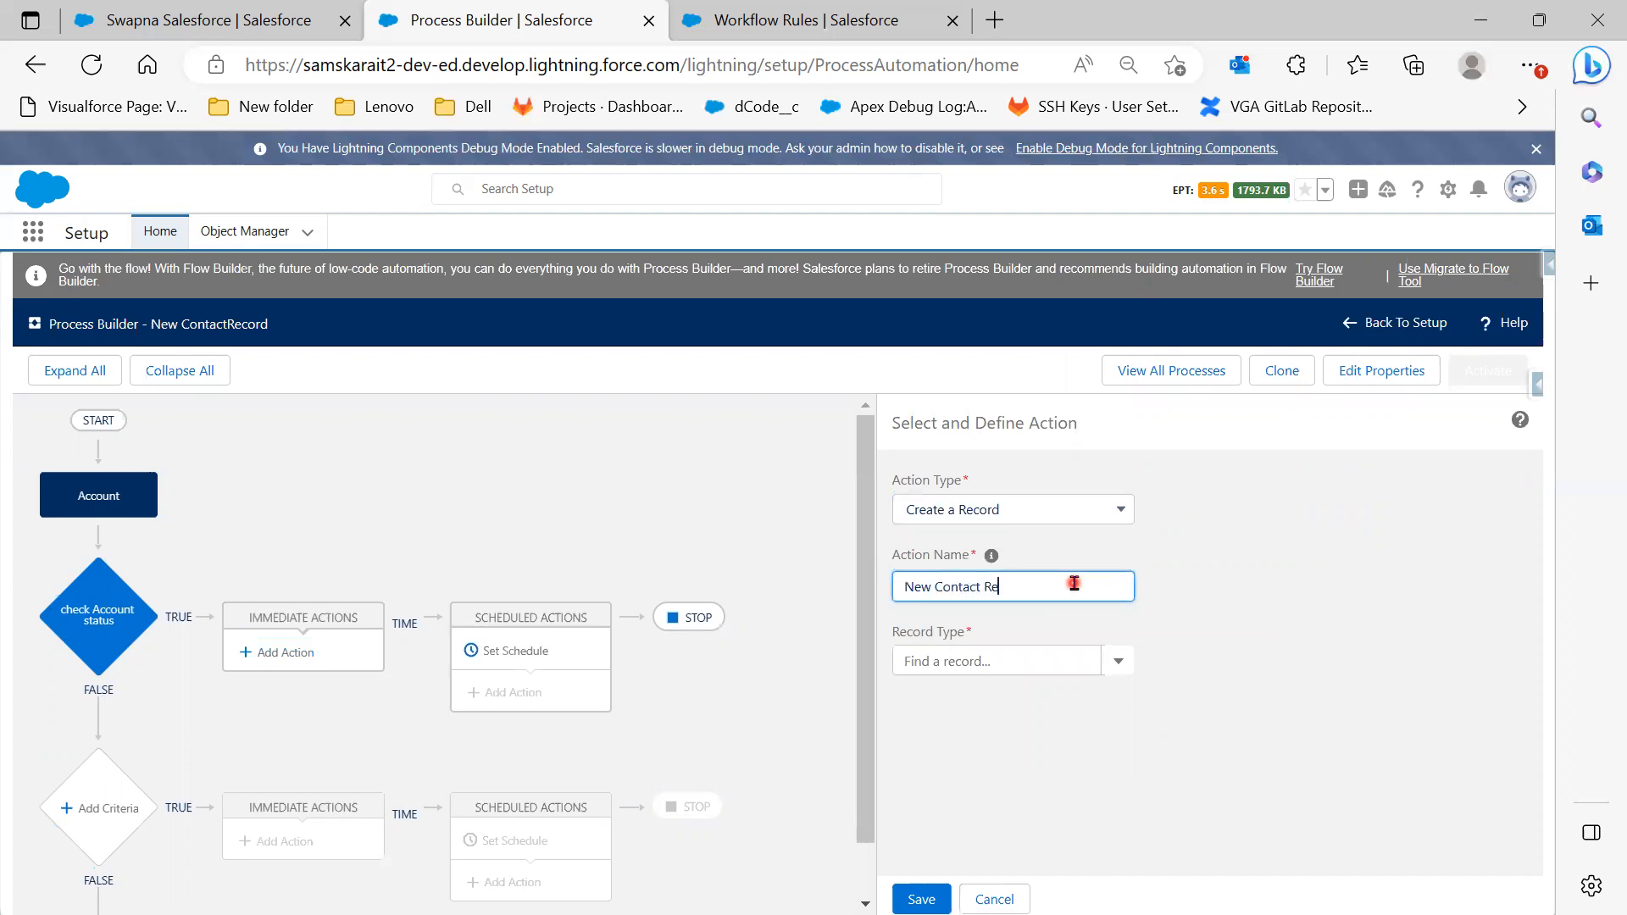
left_click(1406, 683)
Choose Contact as the action's record type, then clear that selection
left_click(1017, 654)
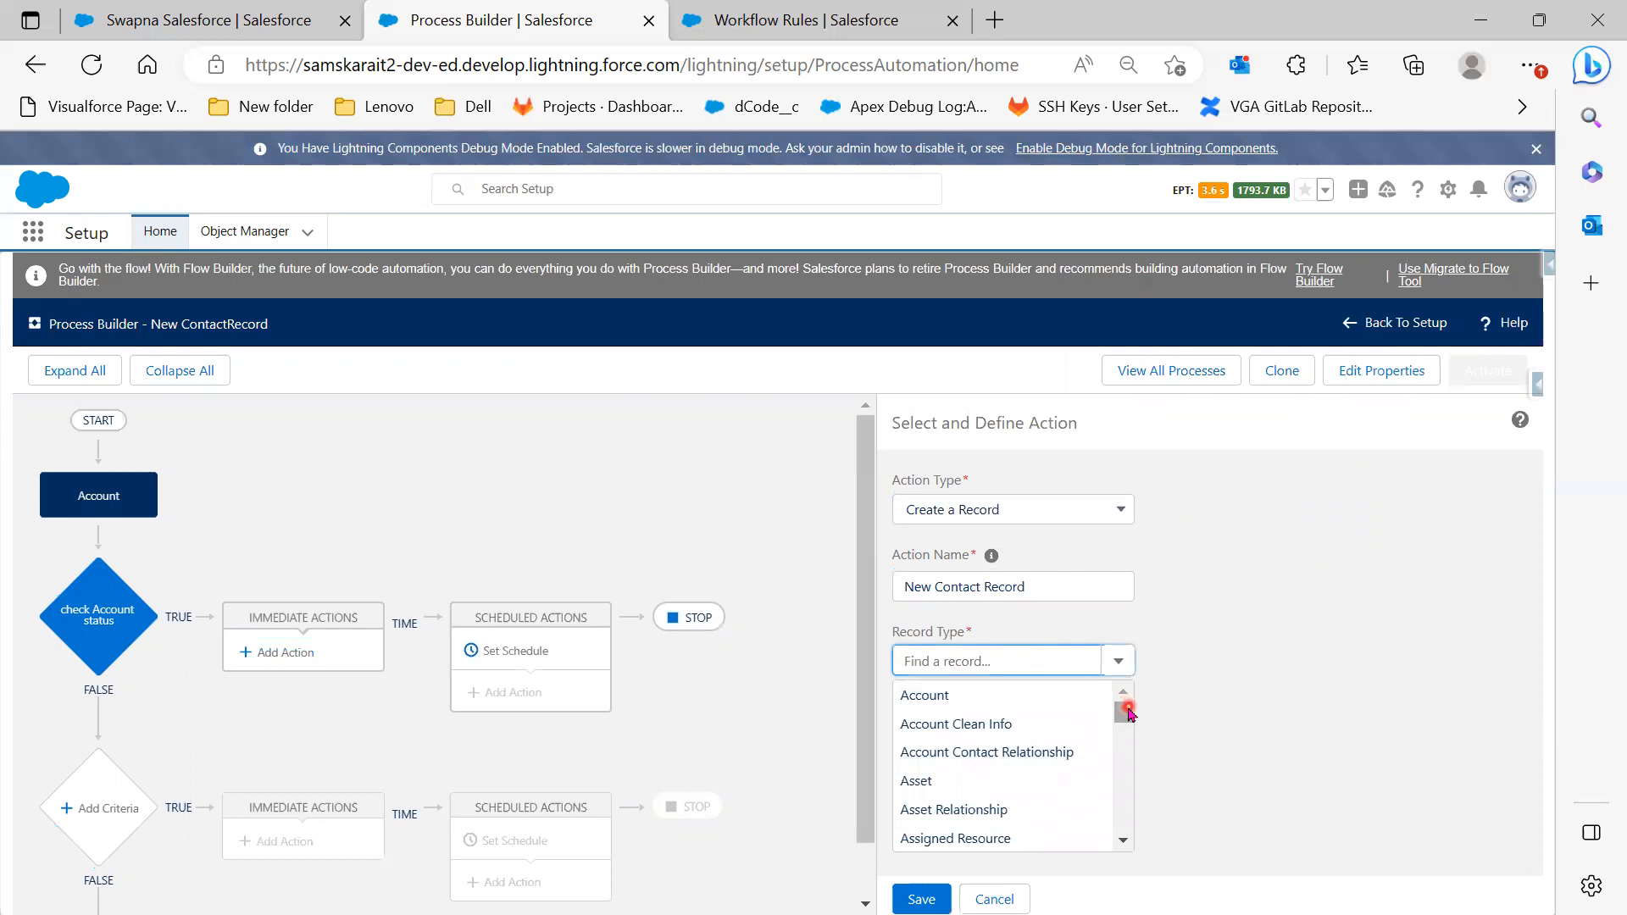
left_click_drag(1129, 712, 1129, 725)
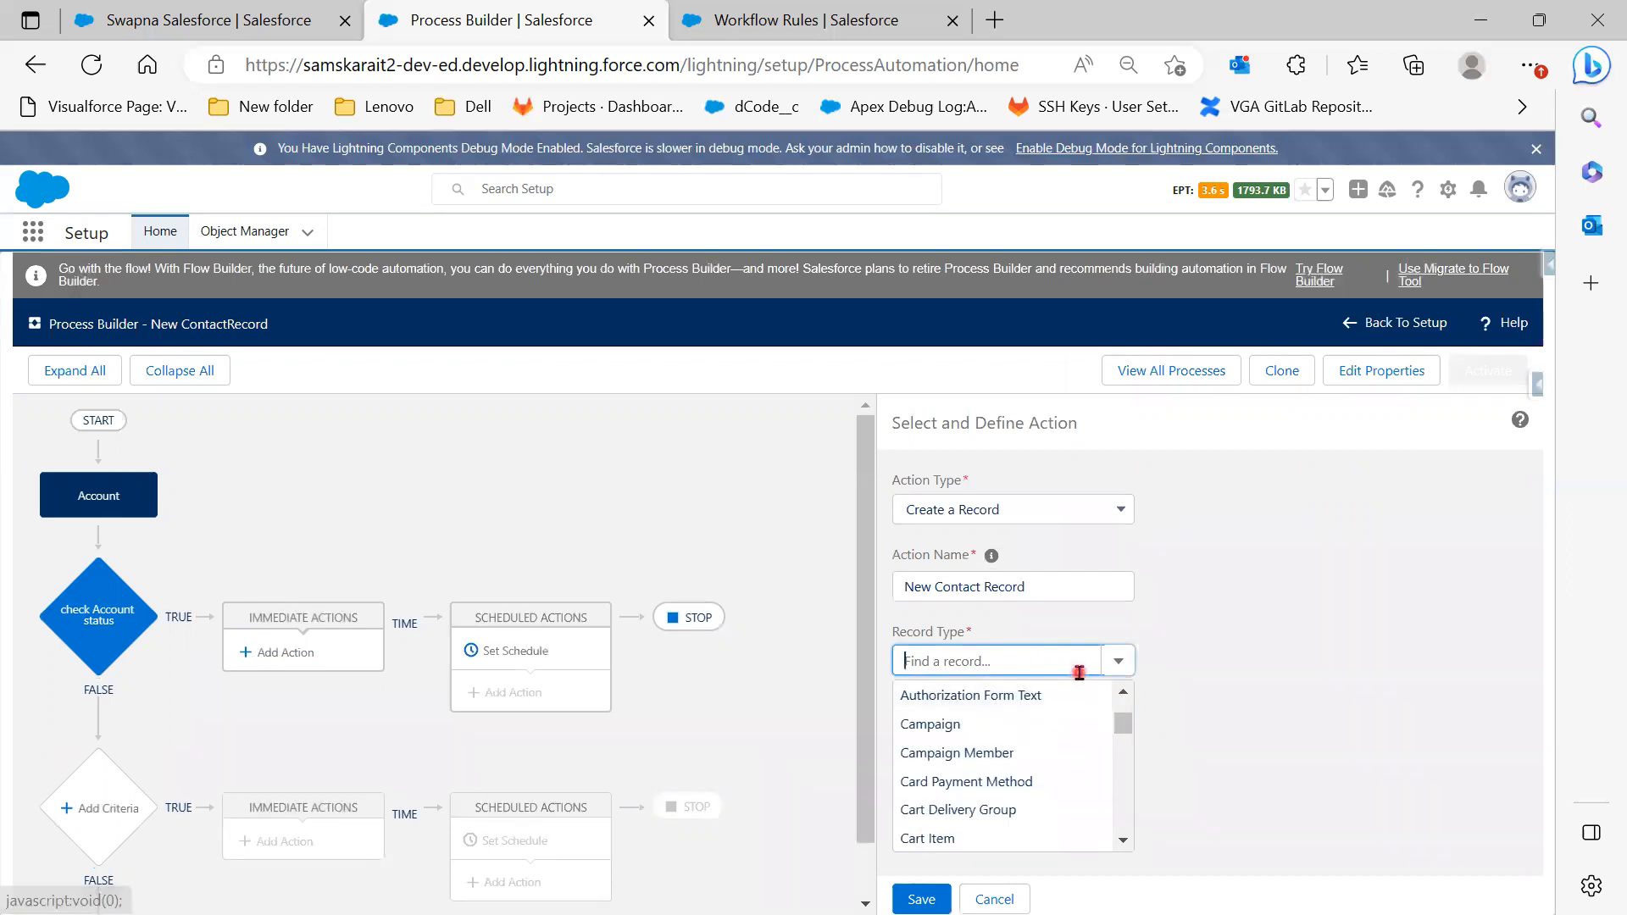
type("co")
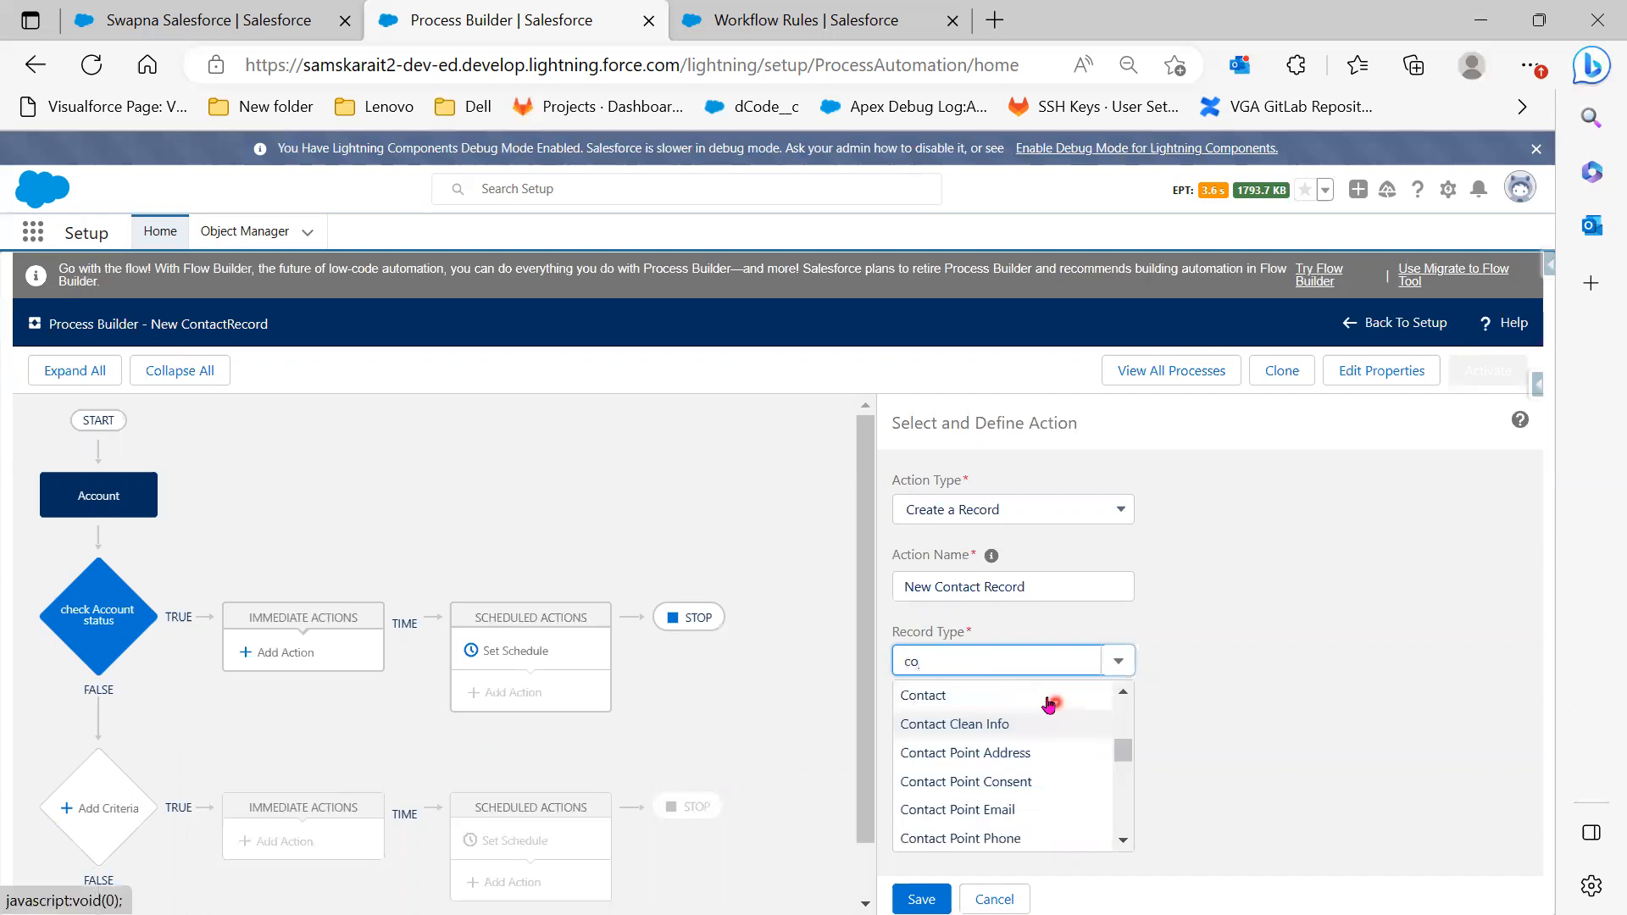
left_click(1040, 696)
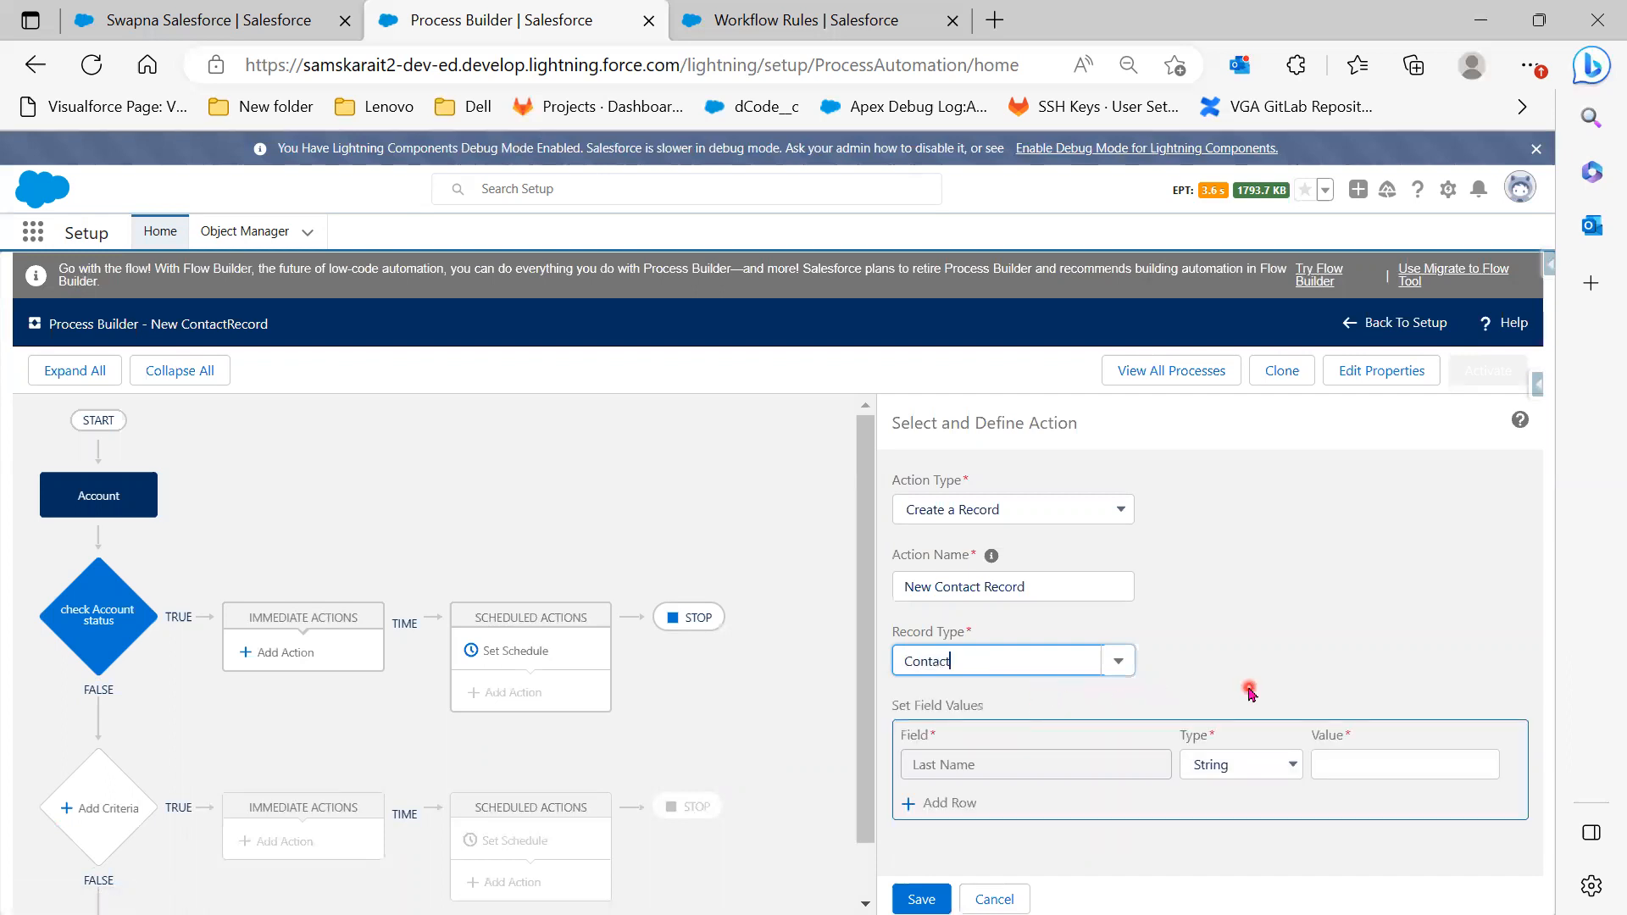
left_click(999, 773)
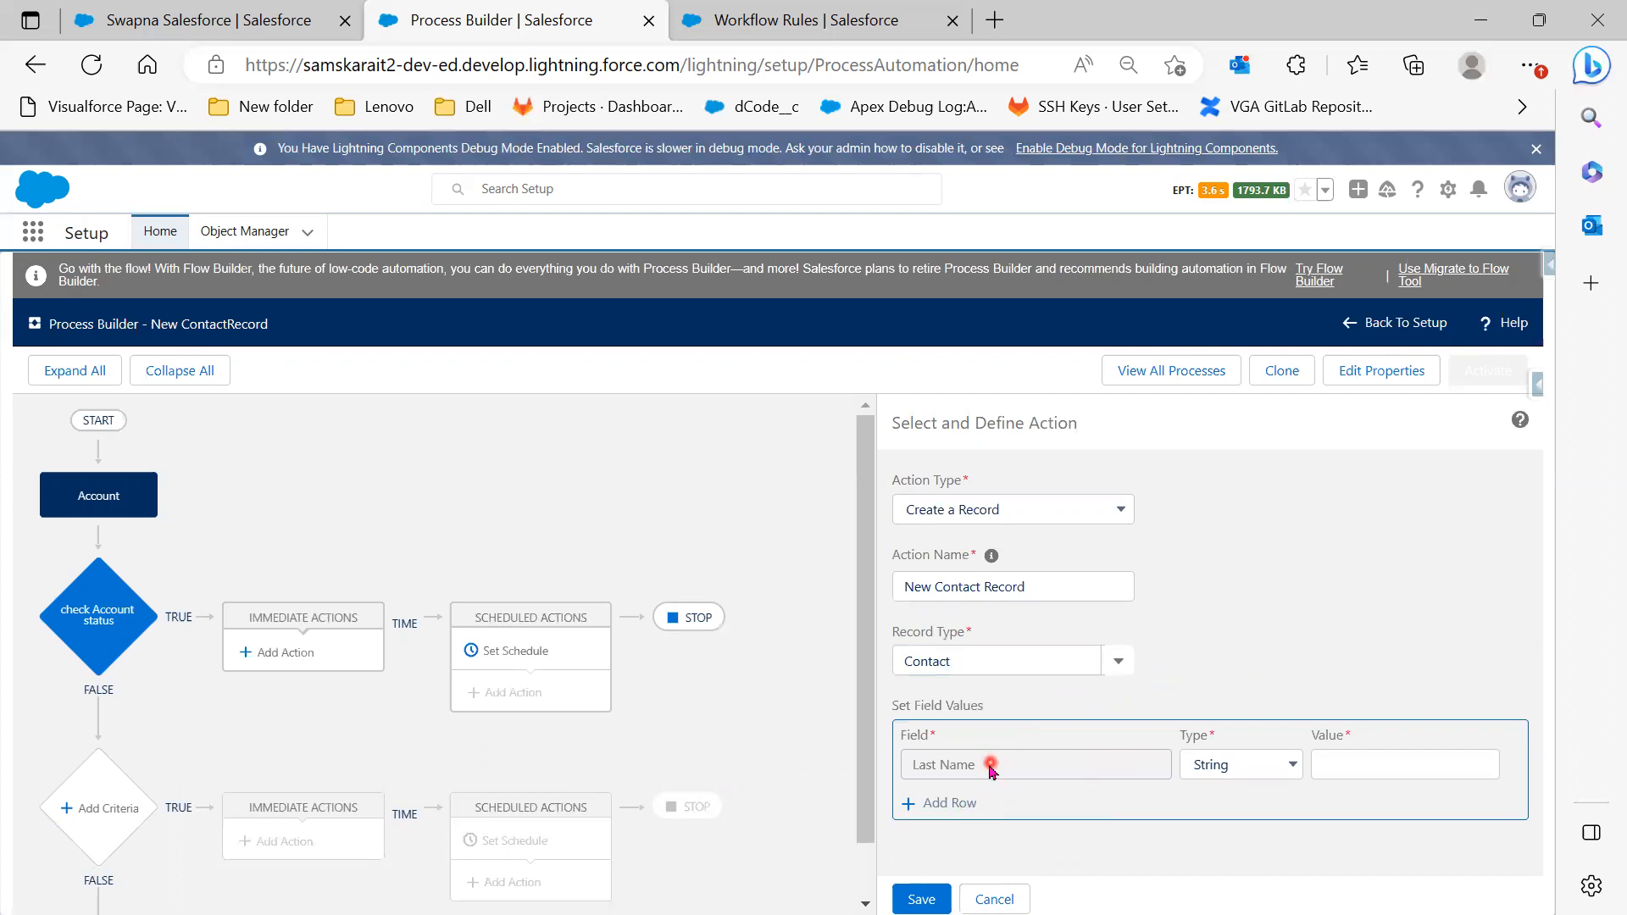
left_click(1122, 664)
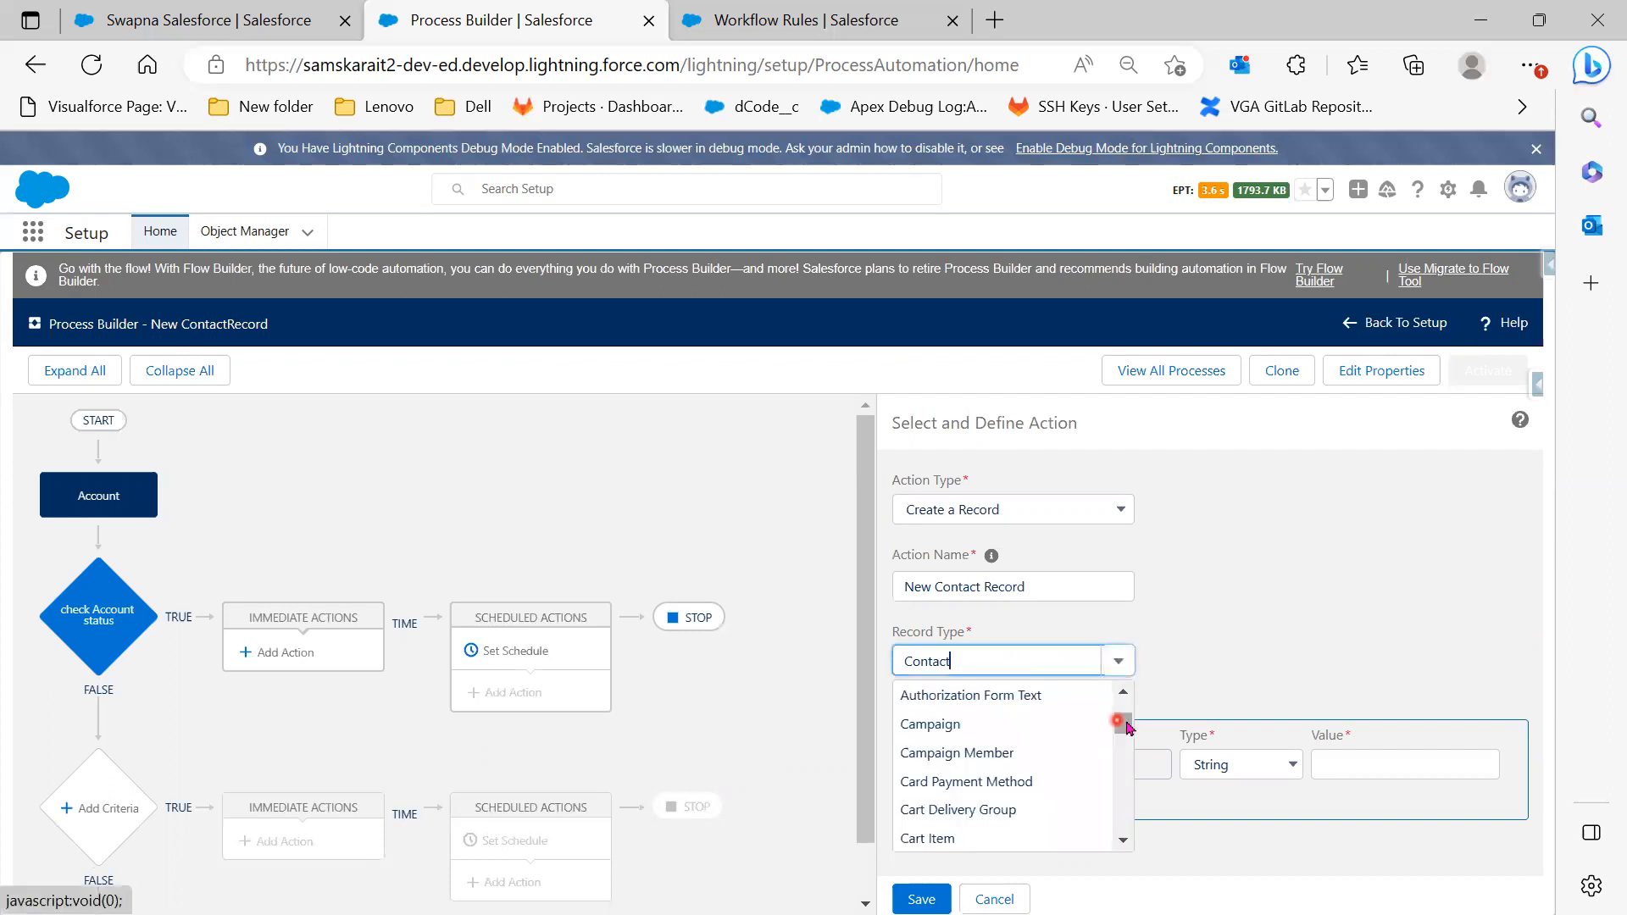
left_click(1129, 698)
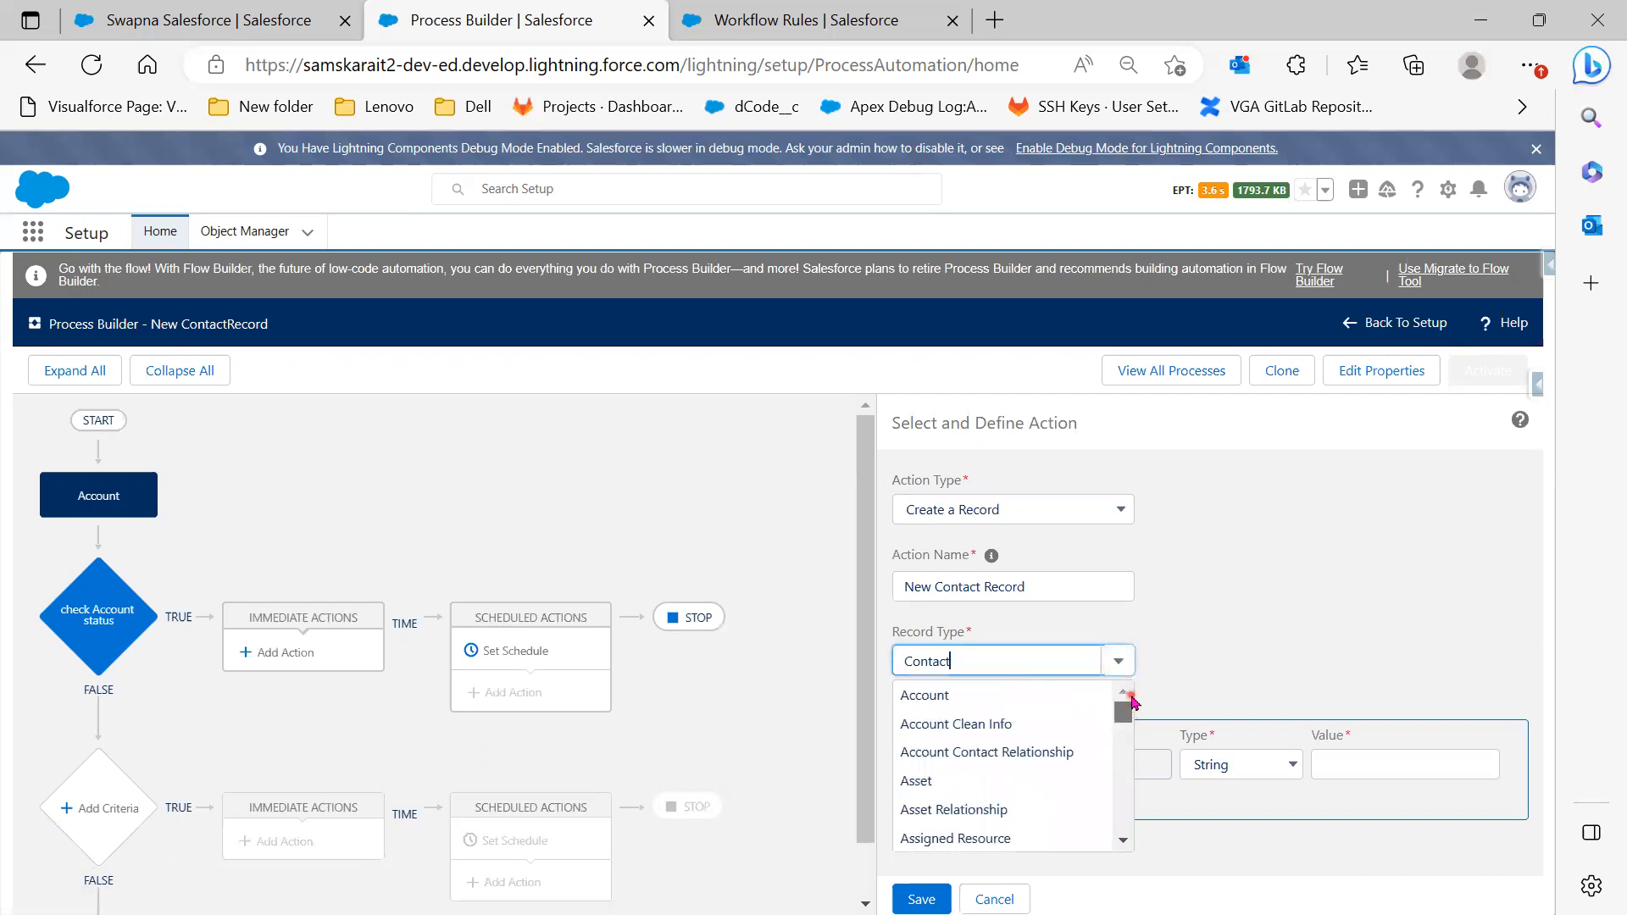
left_click_drag(1132, 700, 1132, 756)
scroll(1133, 760, "down", 5)
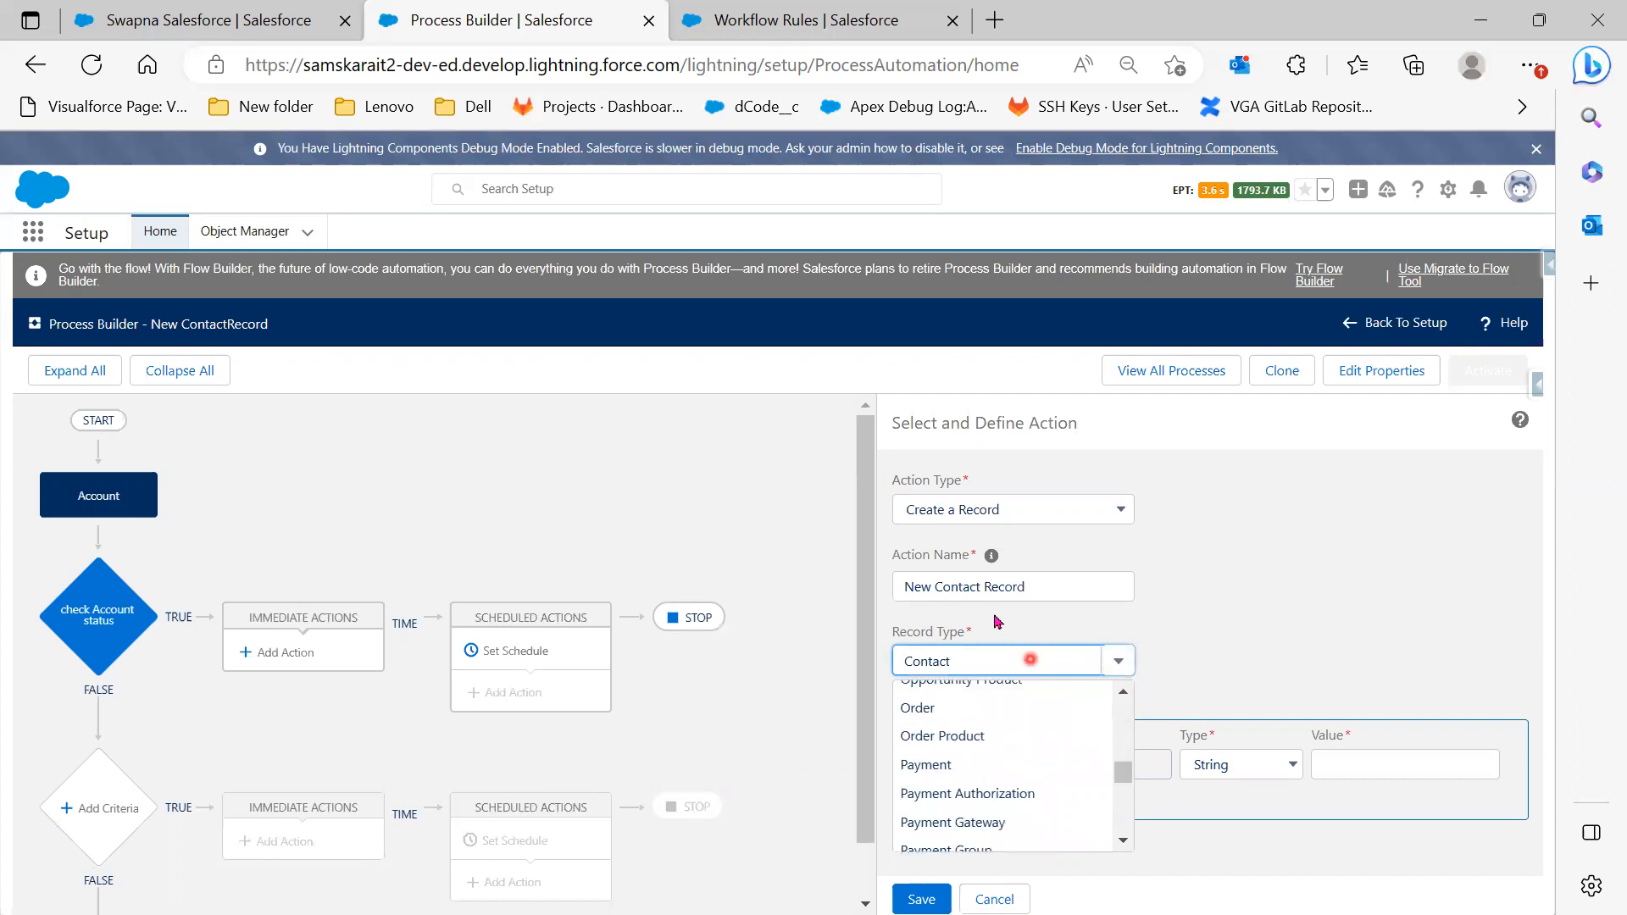
left_click(1004, 664)
left_click_drag(1004, 664, 913, 661)
key("BackSpace")
left_click_drag(1126, 771, 1129, 691)
left_click(1246, 602)
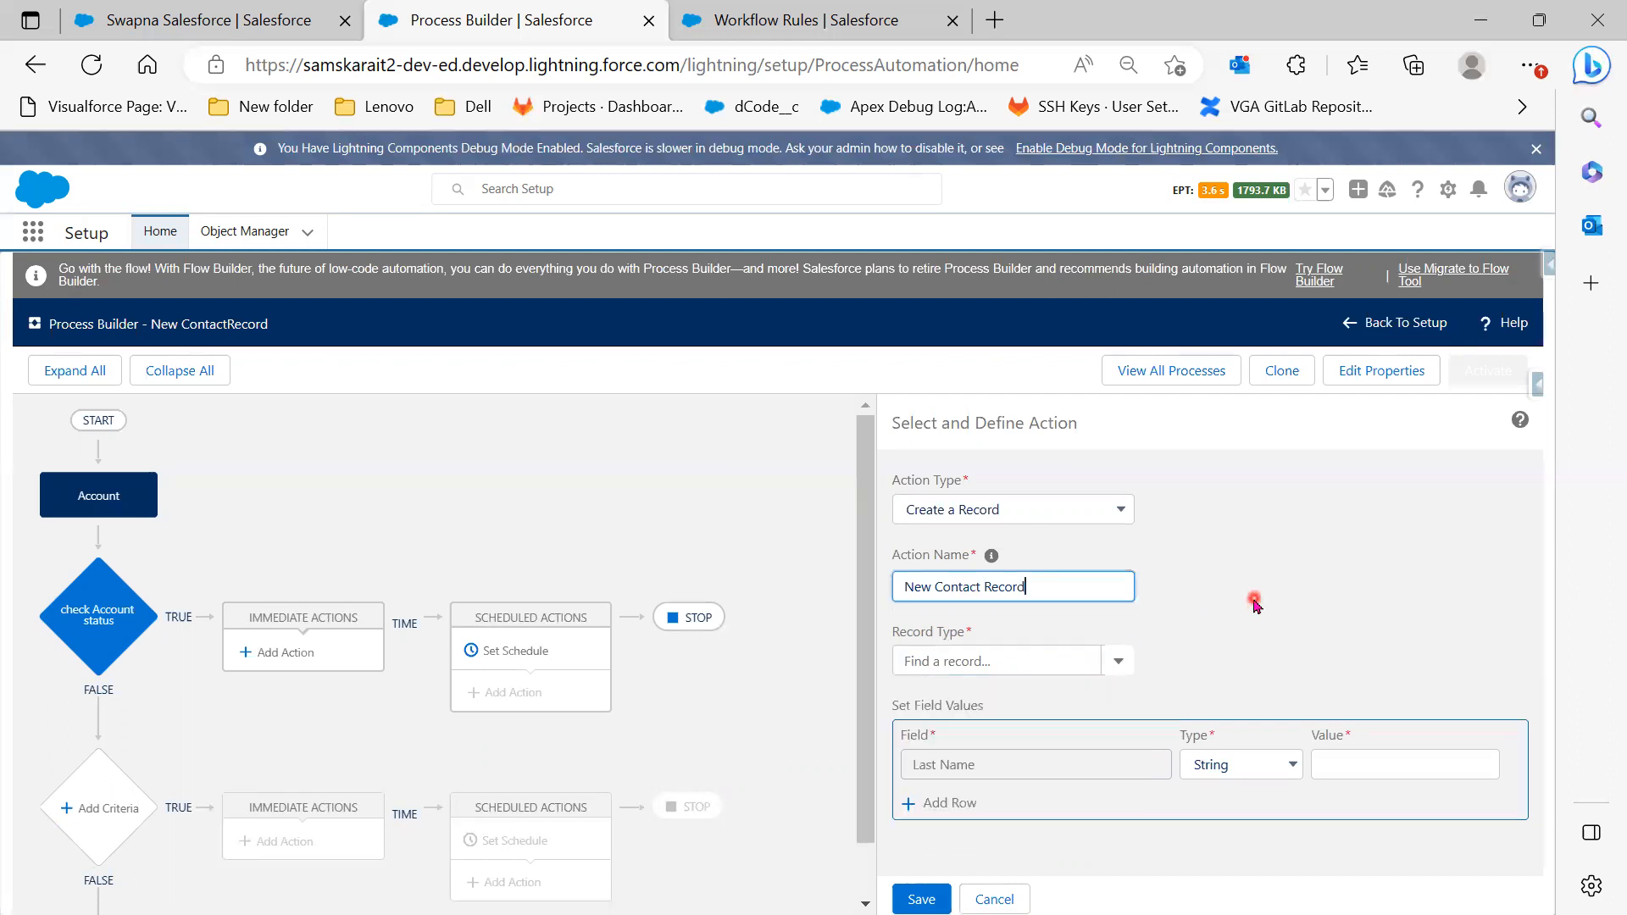
Reselect Contact as the record type so the Last Name field row appears
left_click(1120, 665)
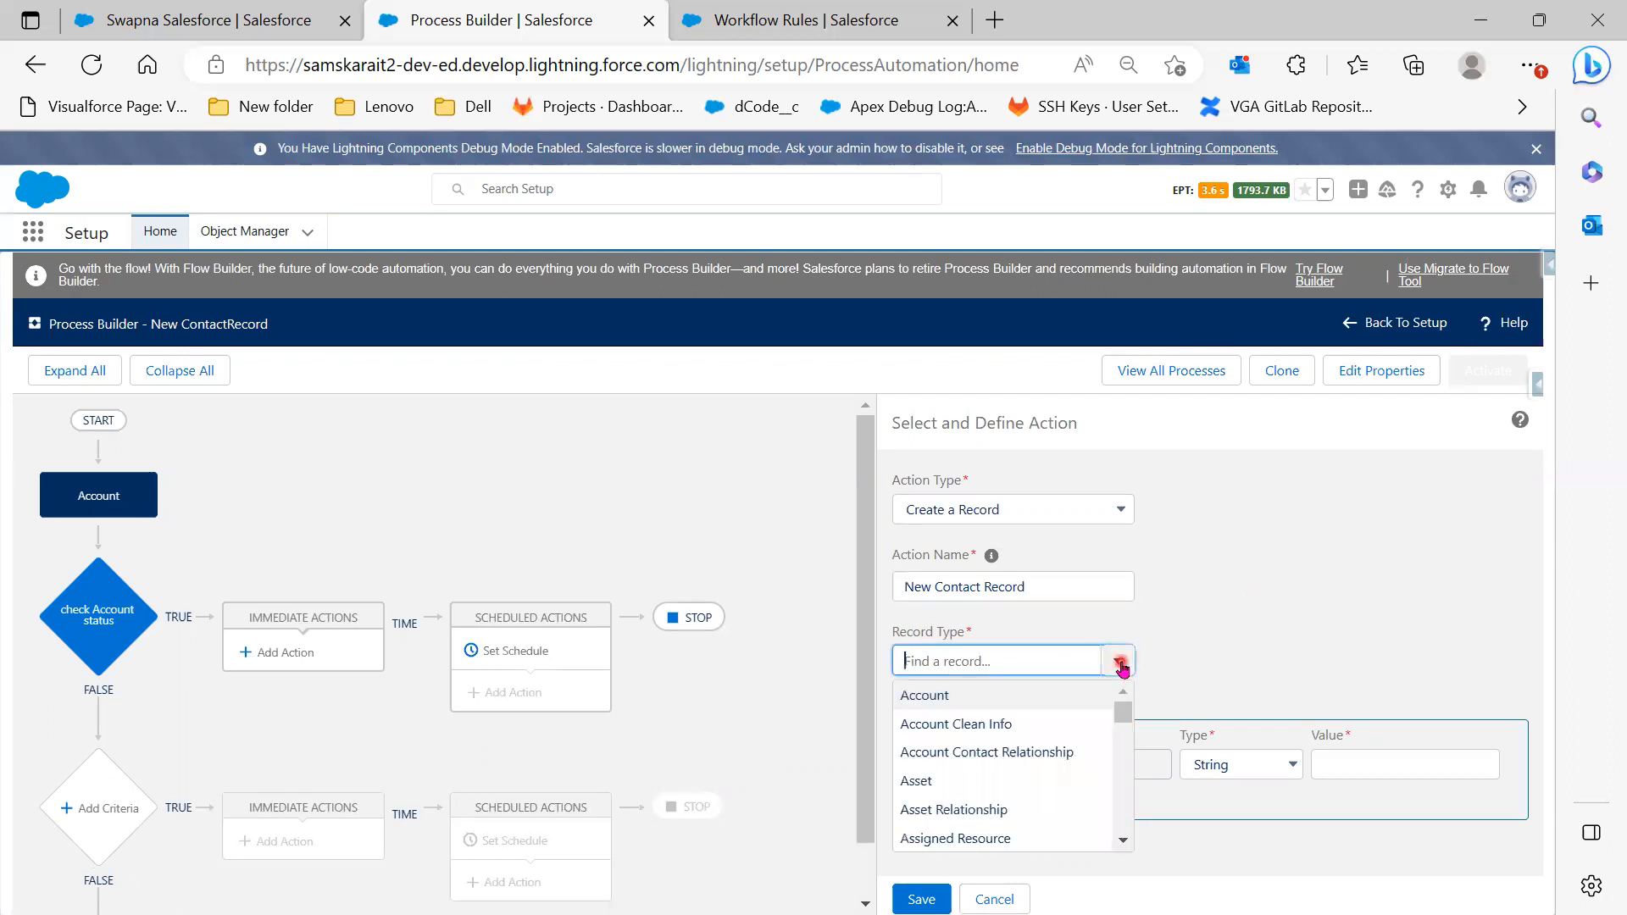
left_click(1034, 690)
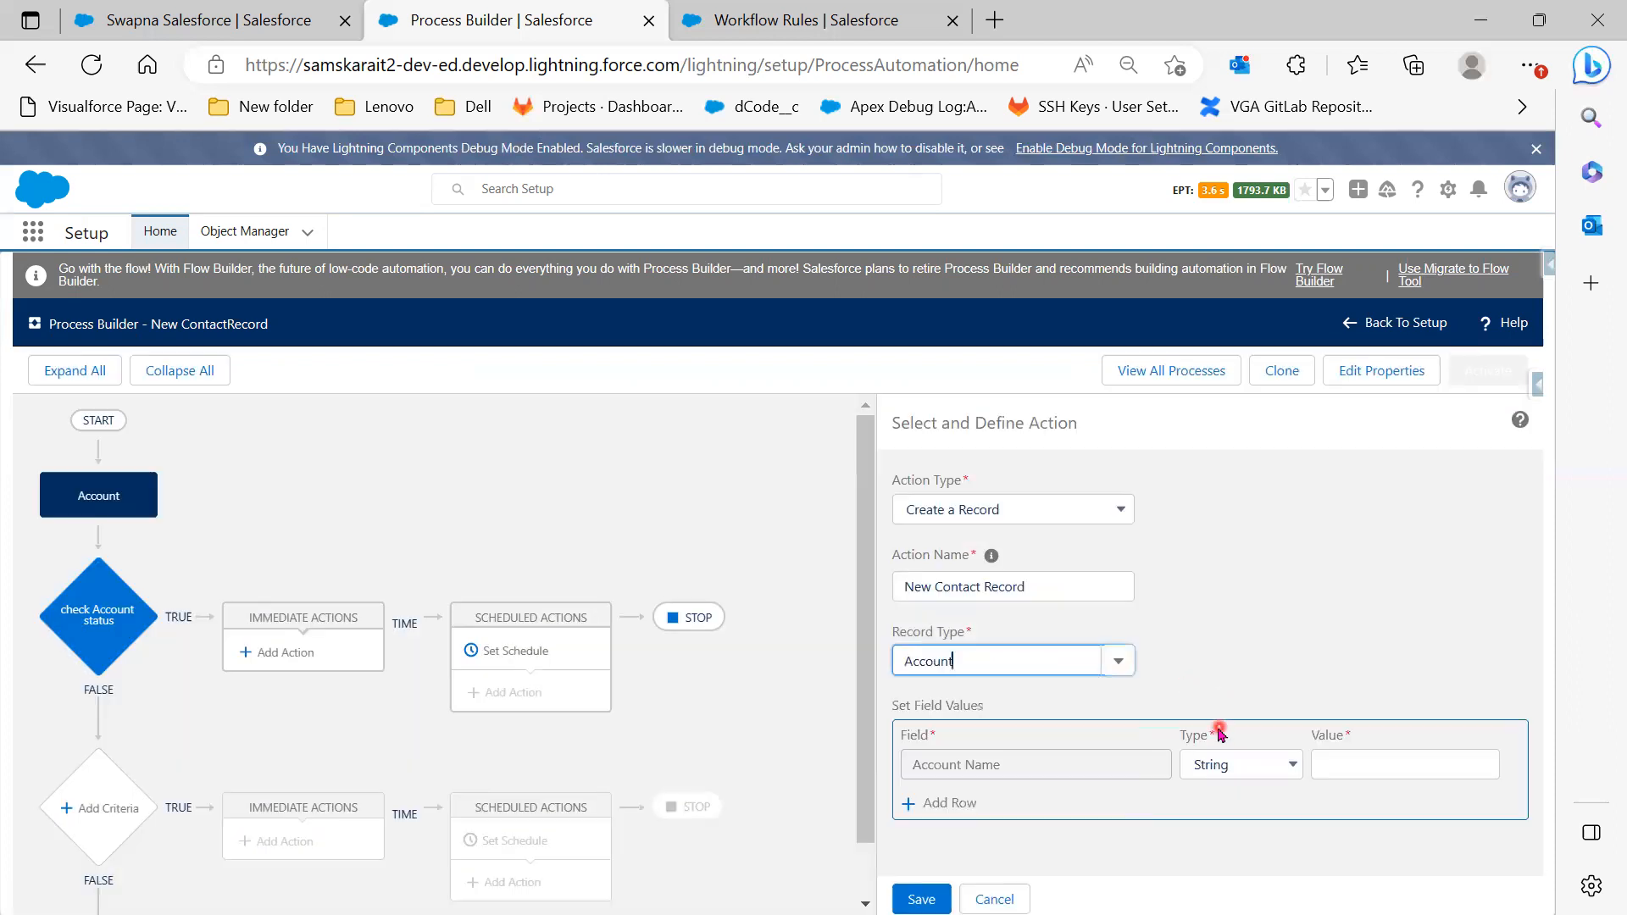
left_click(1118, 665)
scroll(1074, 799, "down", 2)
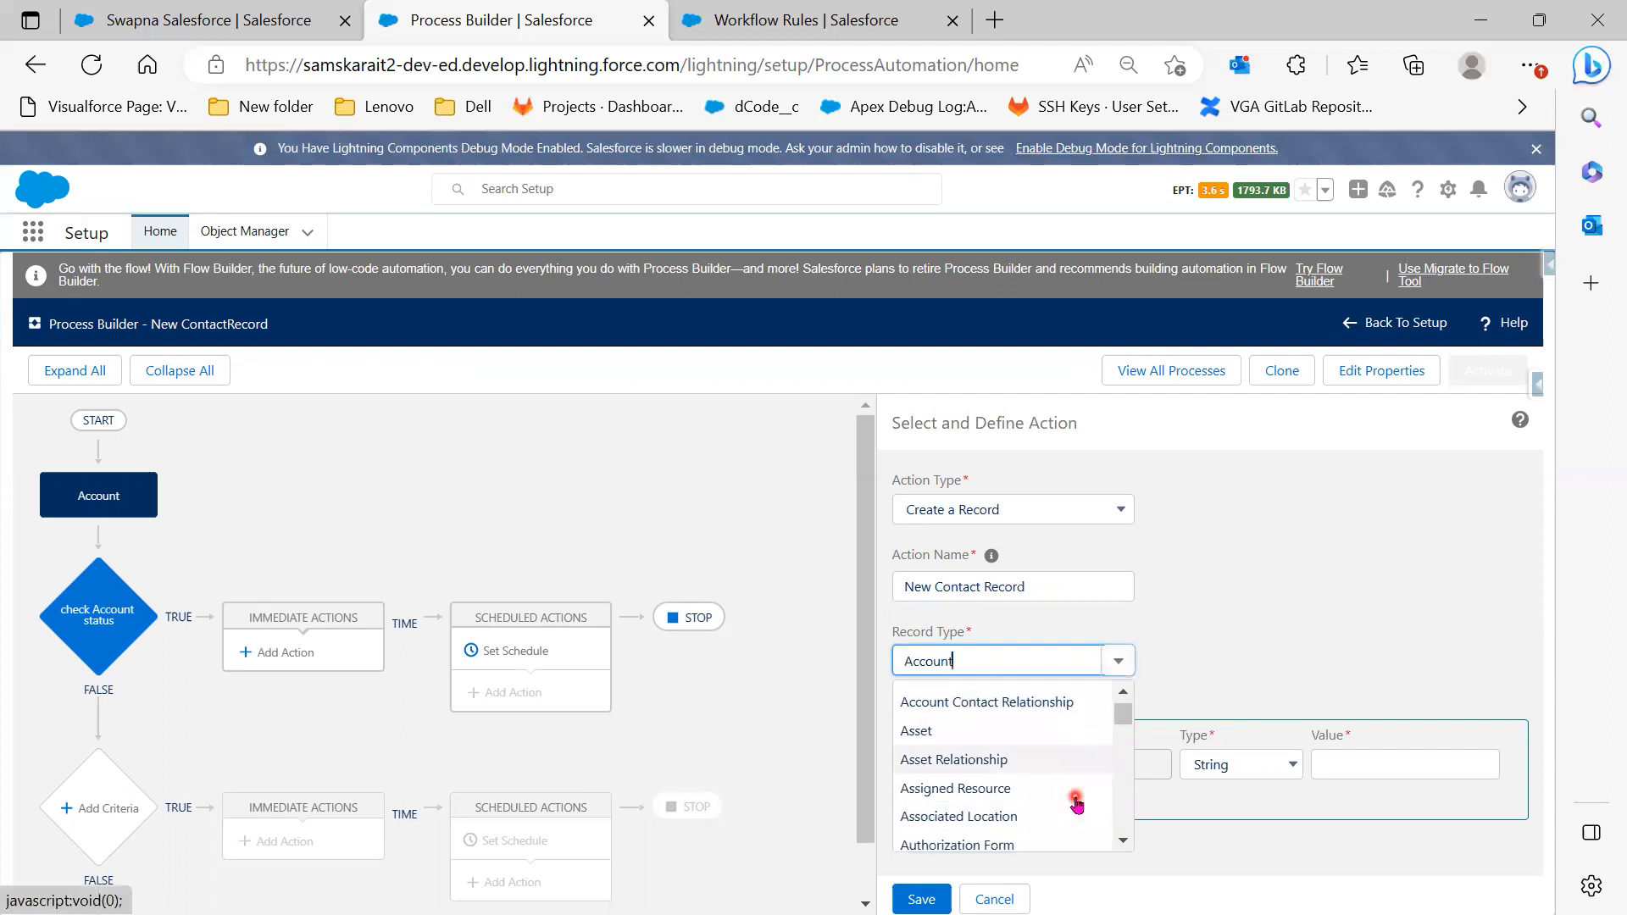
scroll(1074, 800, "down", 5)
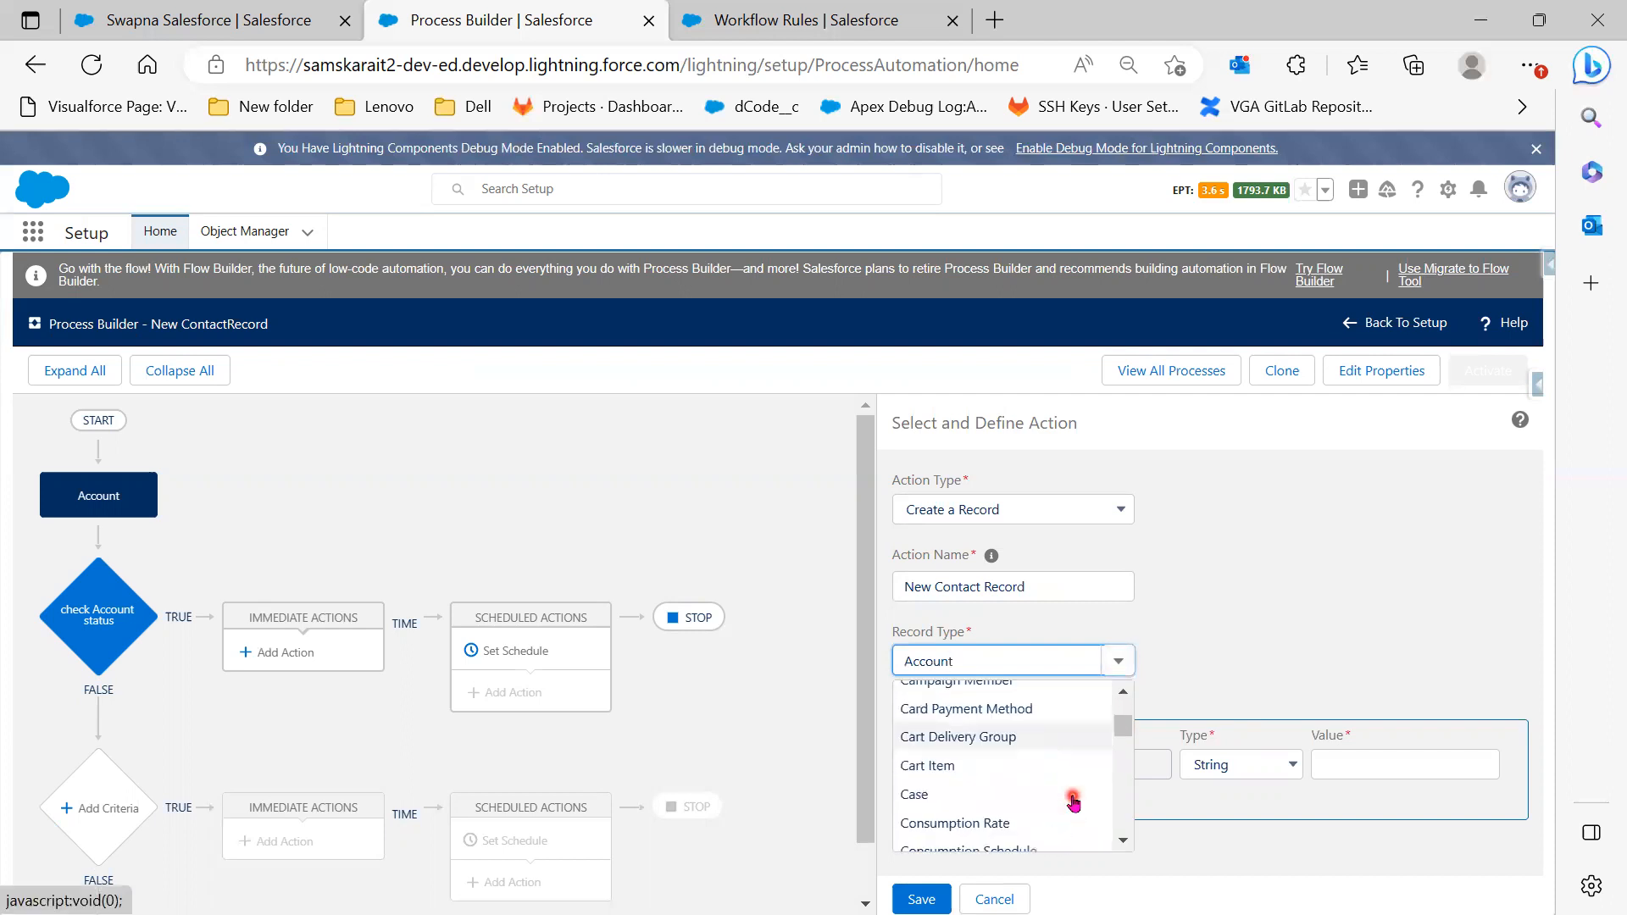
scroll(1075, 801, "down", 1)
left_click(907, 772)
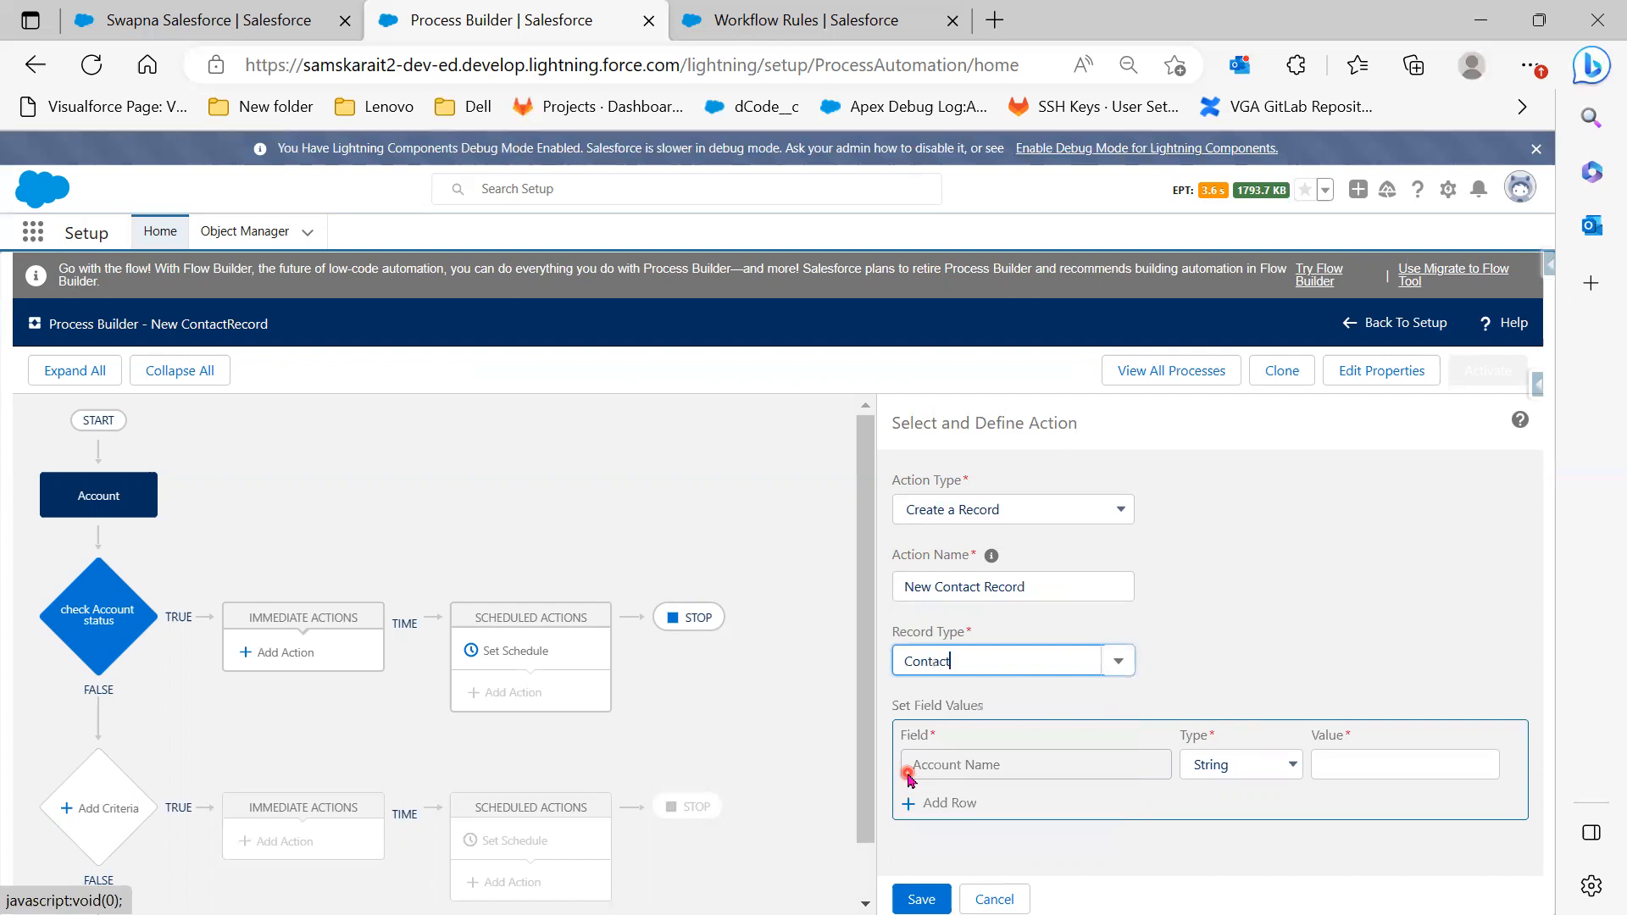
left_click(1123, 658)
left_click_drag(1123, 732, 1123, 744)
left_click(1266, 629)
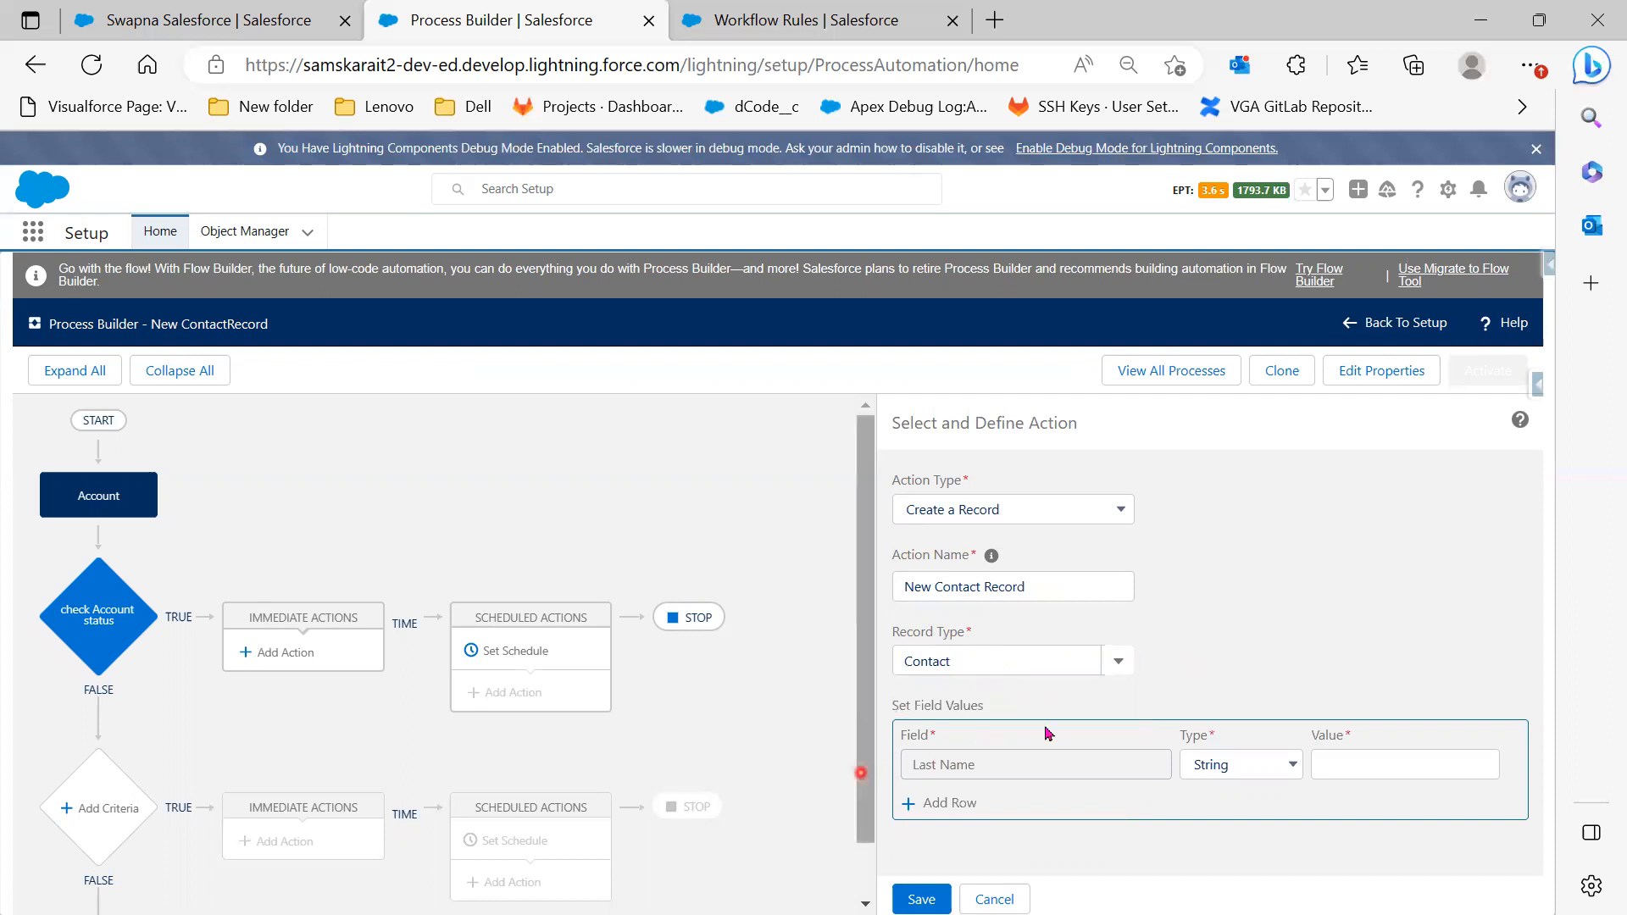
Map the contact's Last Name to the field reference [Account].Name
left_click(1254, 775)
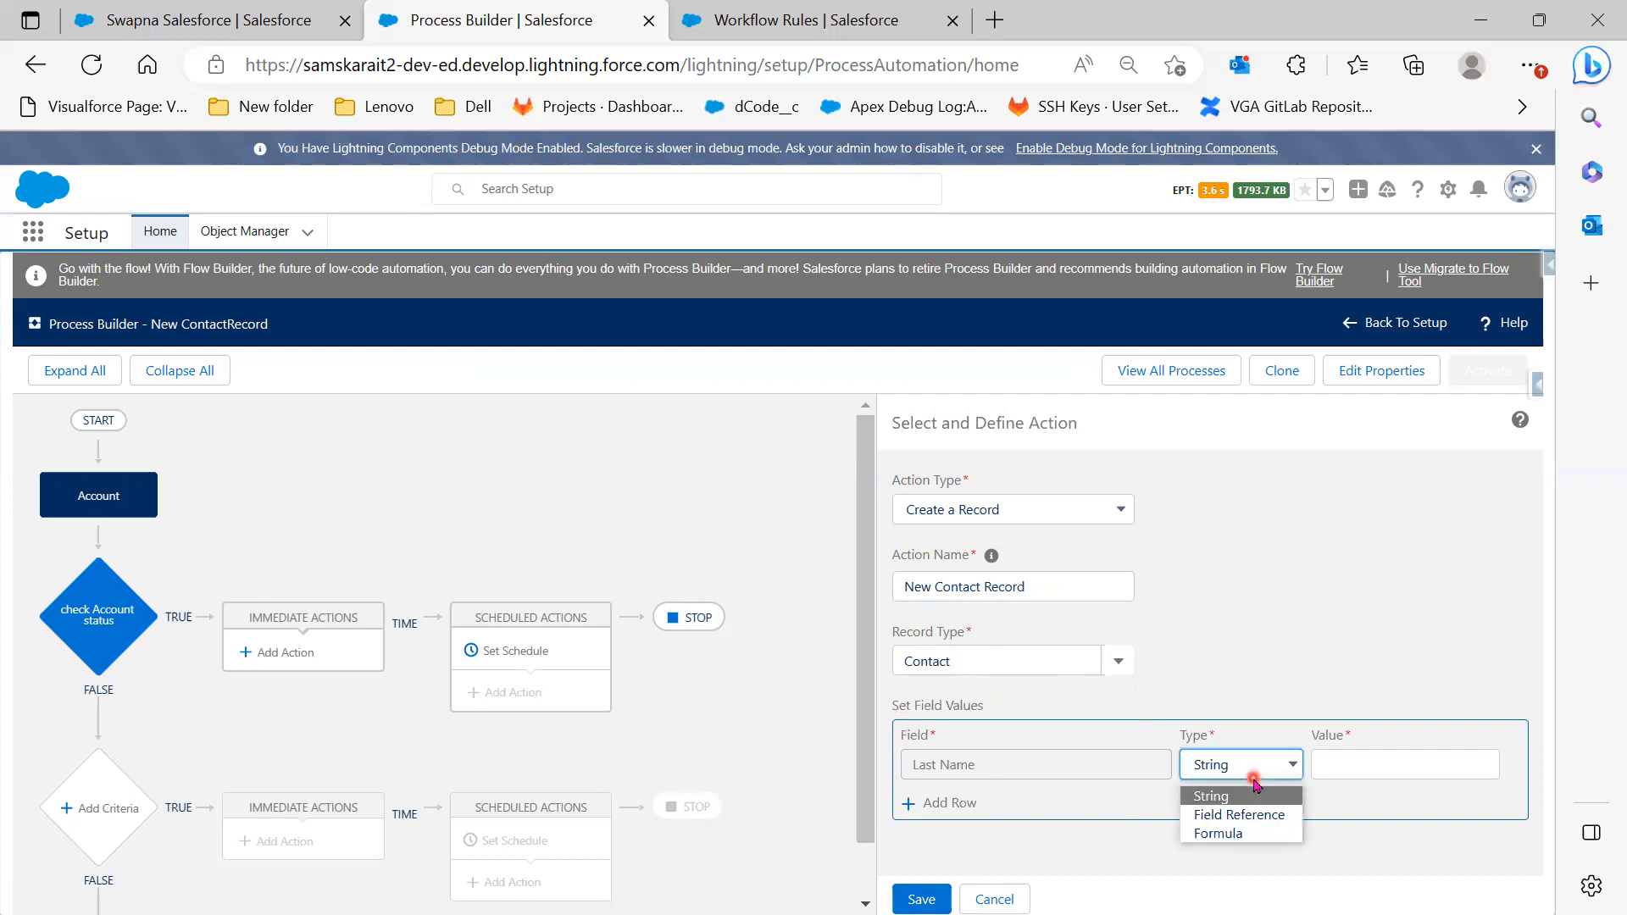
left_click(1396, 755)
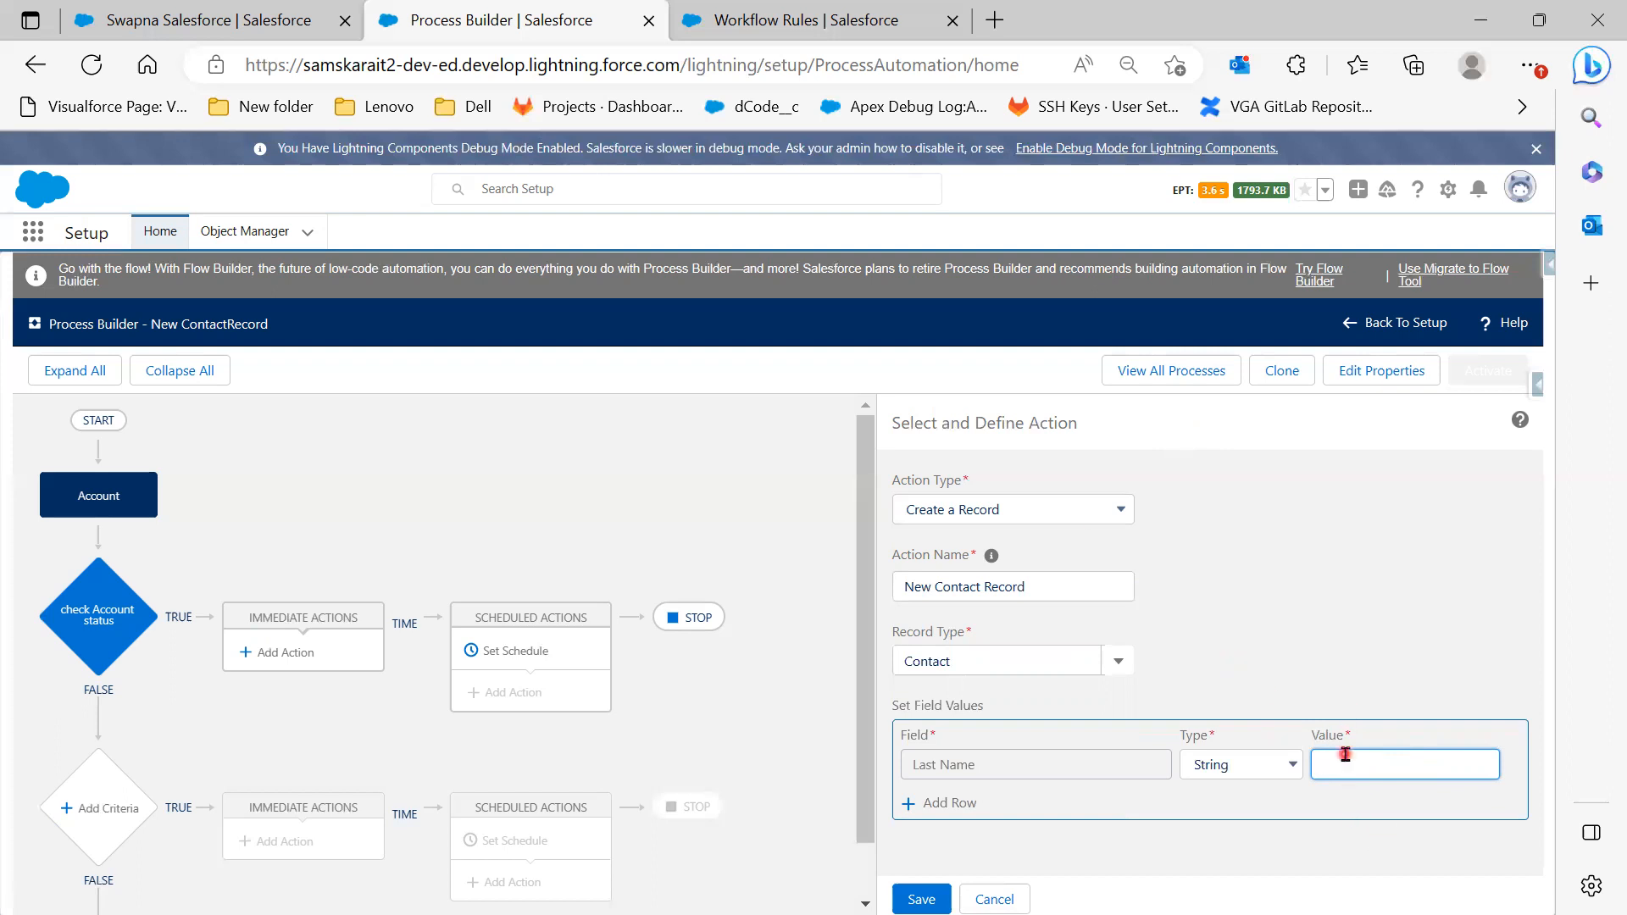
left_click(1288, 768)
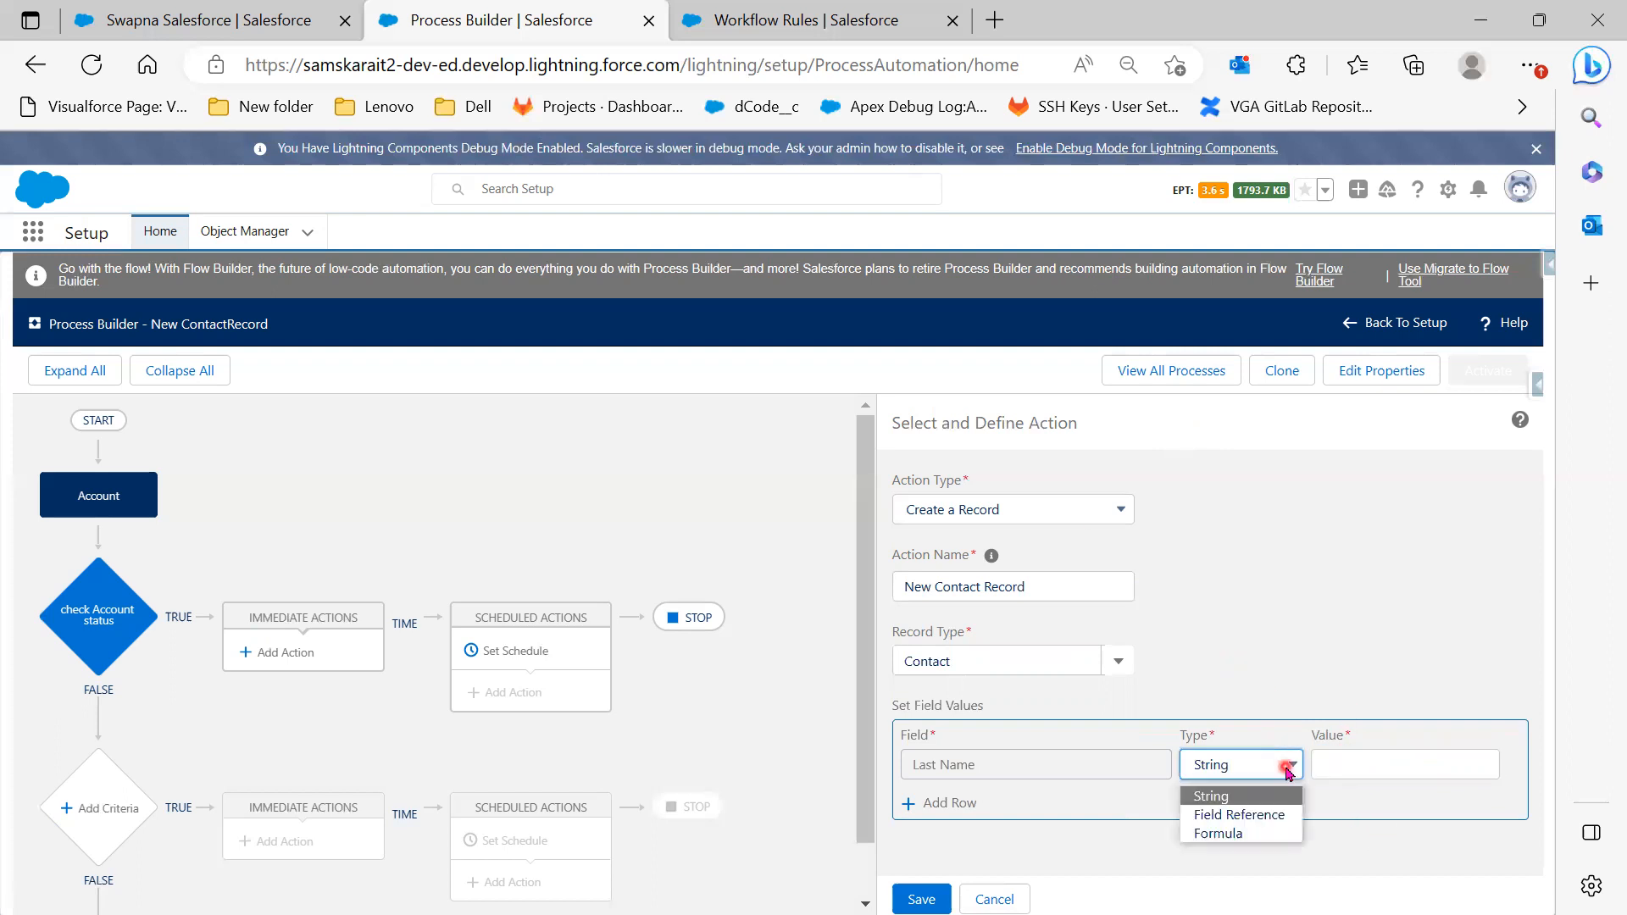
left_click(1276, 816)
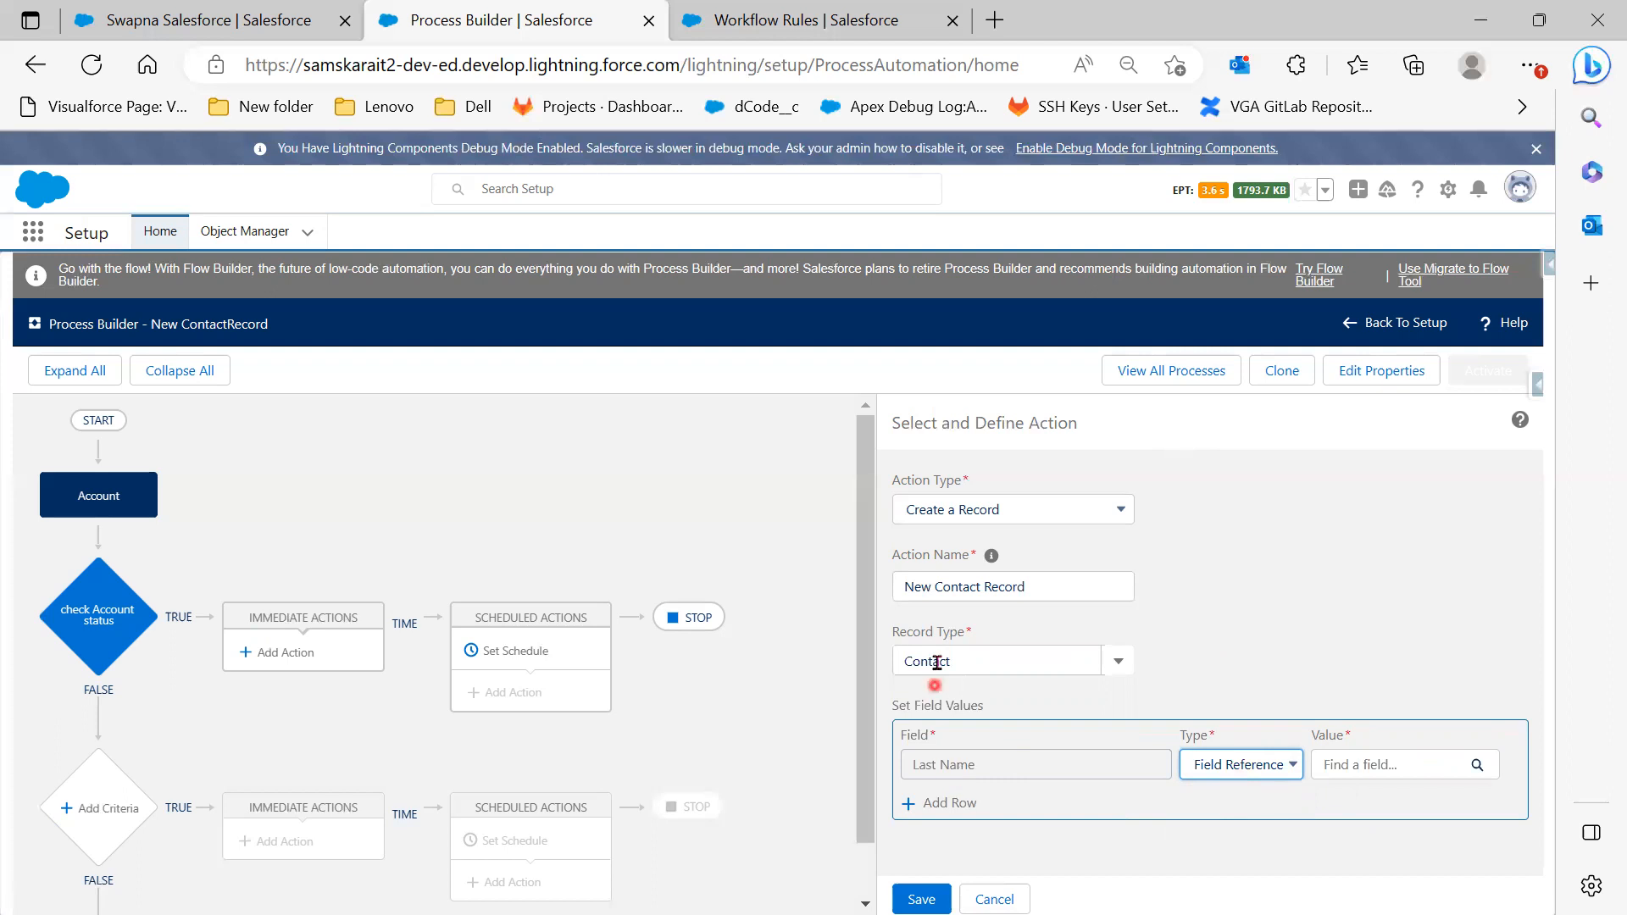
left_click(1408, 774)
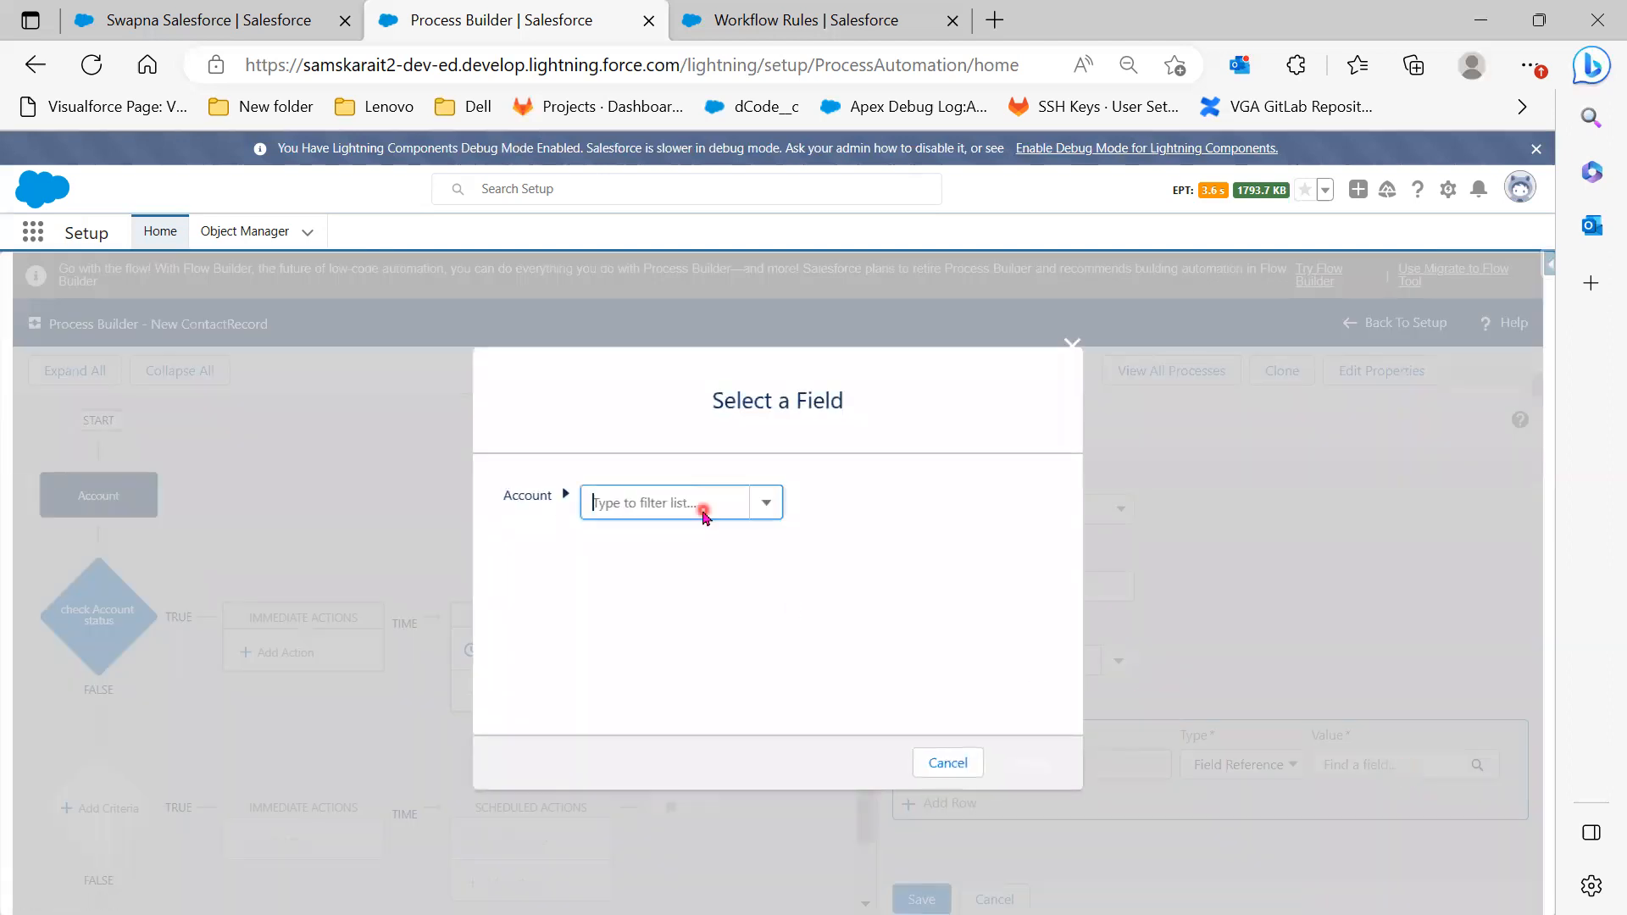
left_click(703, 509)
type("Name")
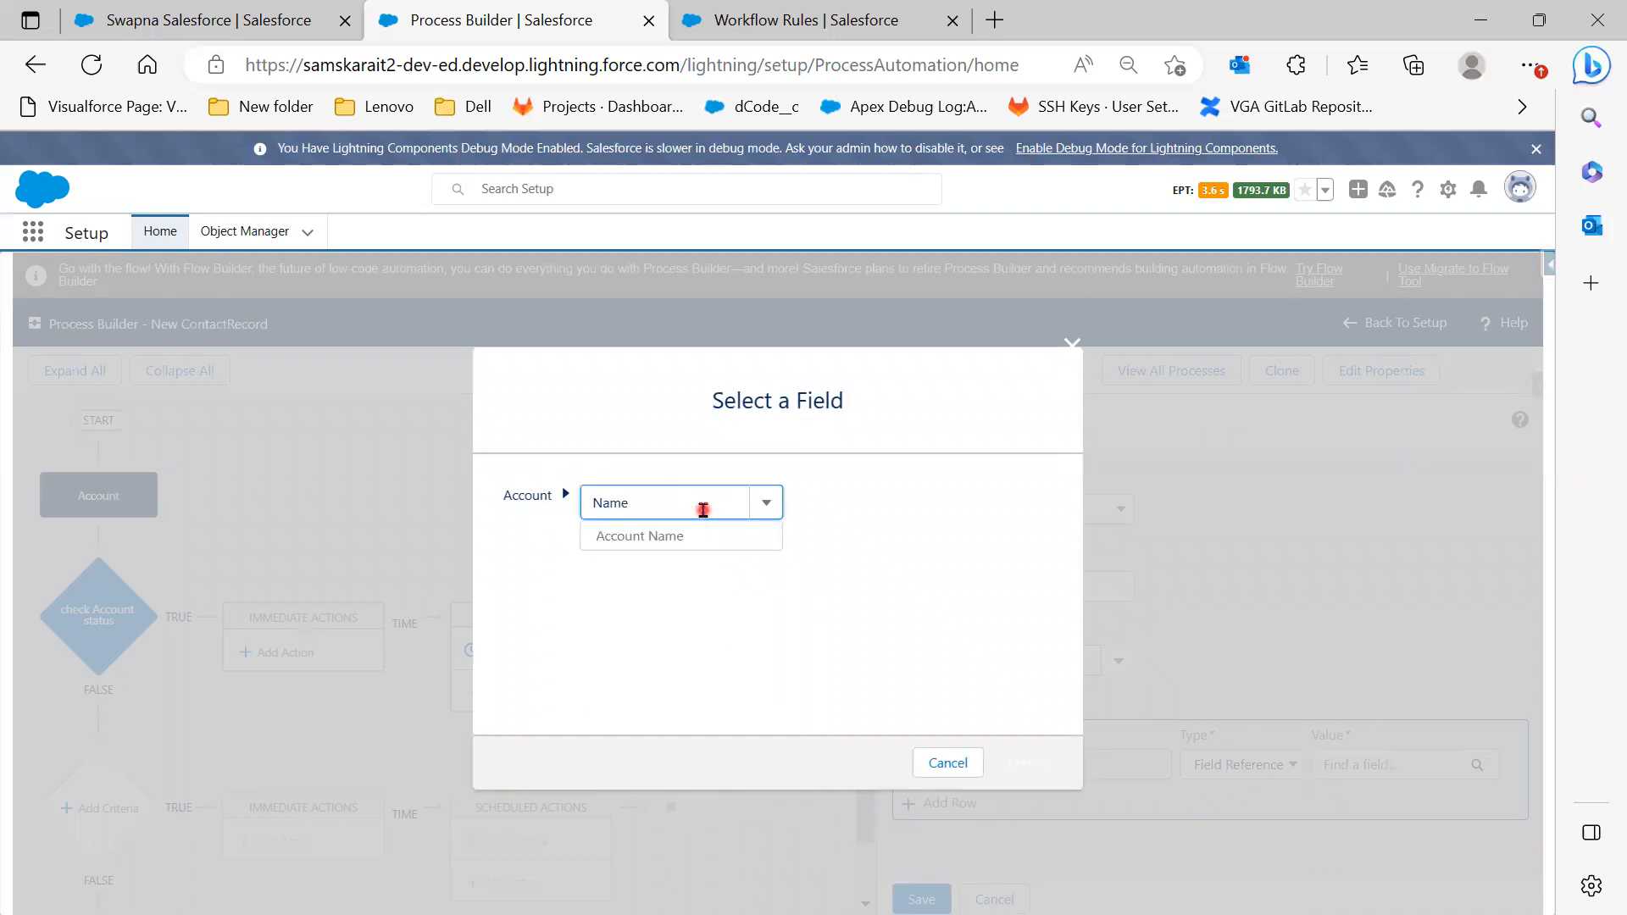
left_click(687, 545)
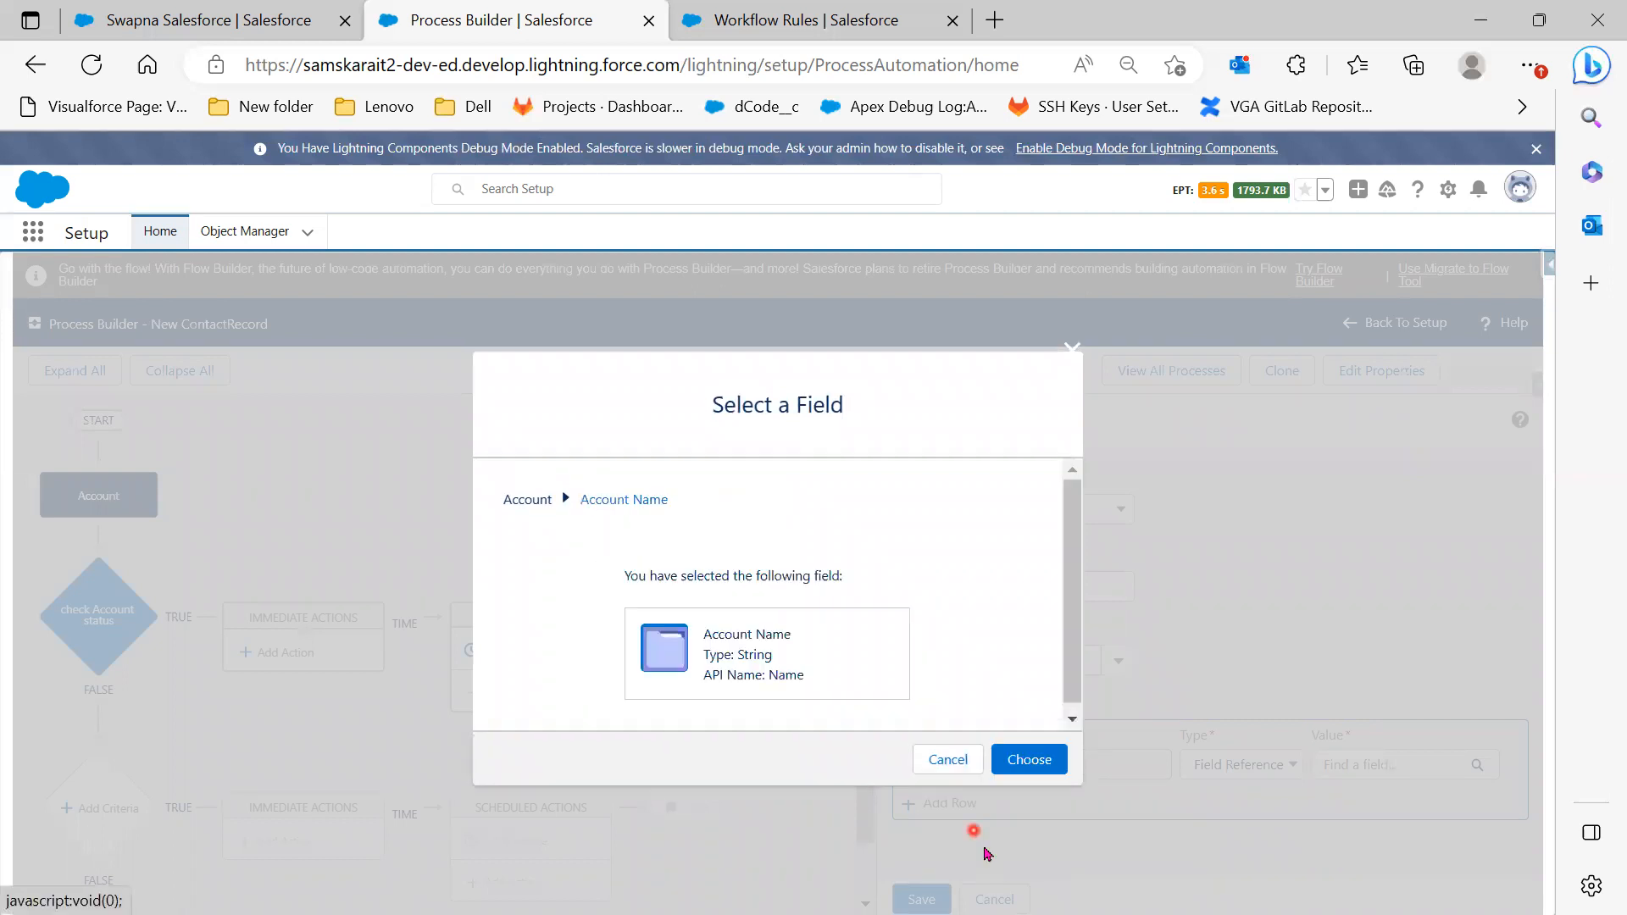
left_click(1036, 762)
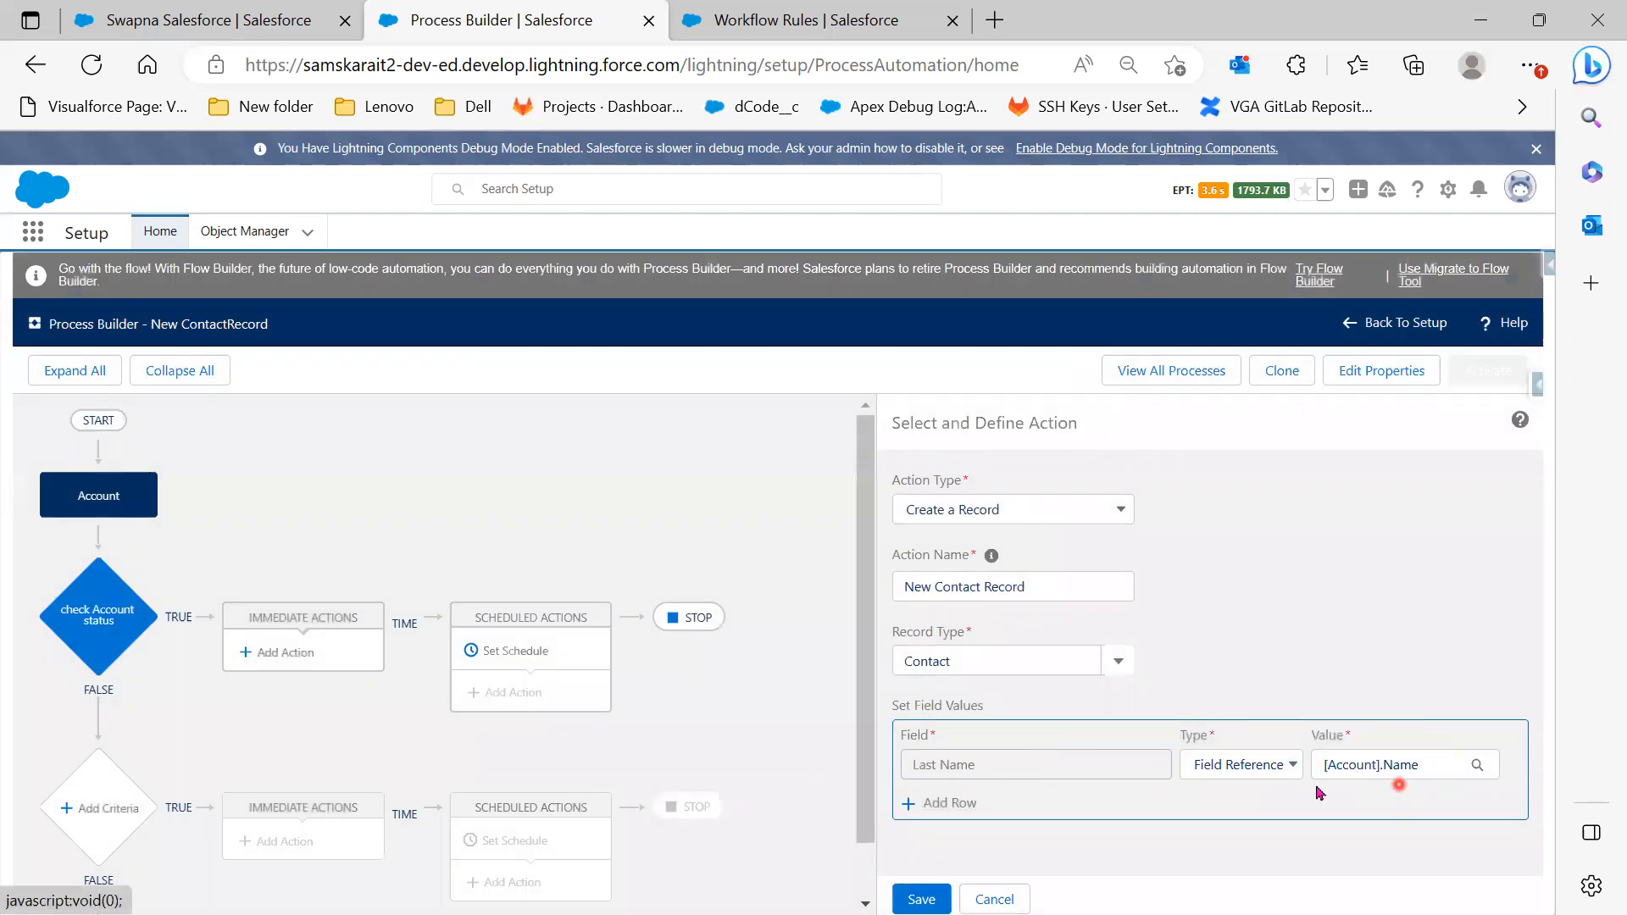
Add a Business Phone row mapped to the field reference [Account].Phone
left_click(934, 804)
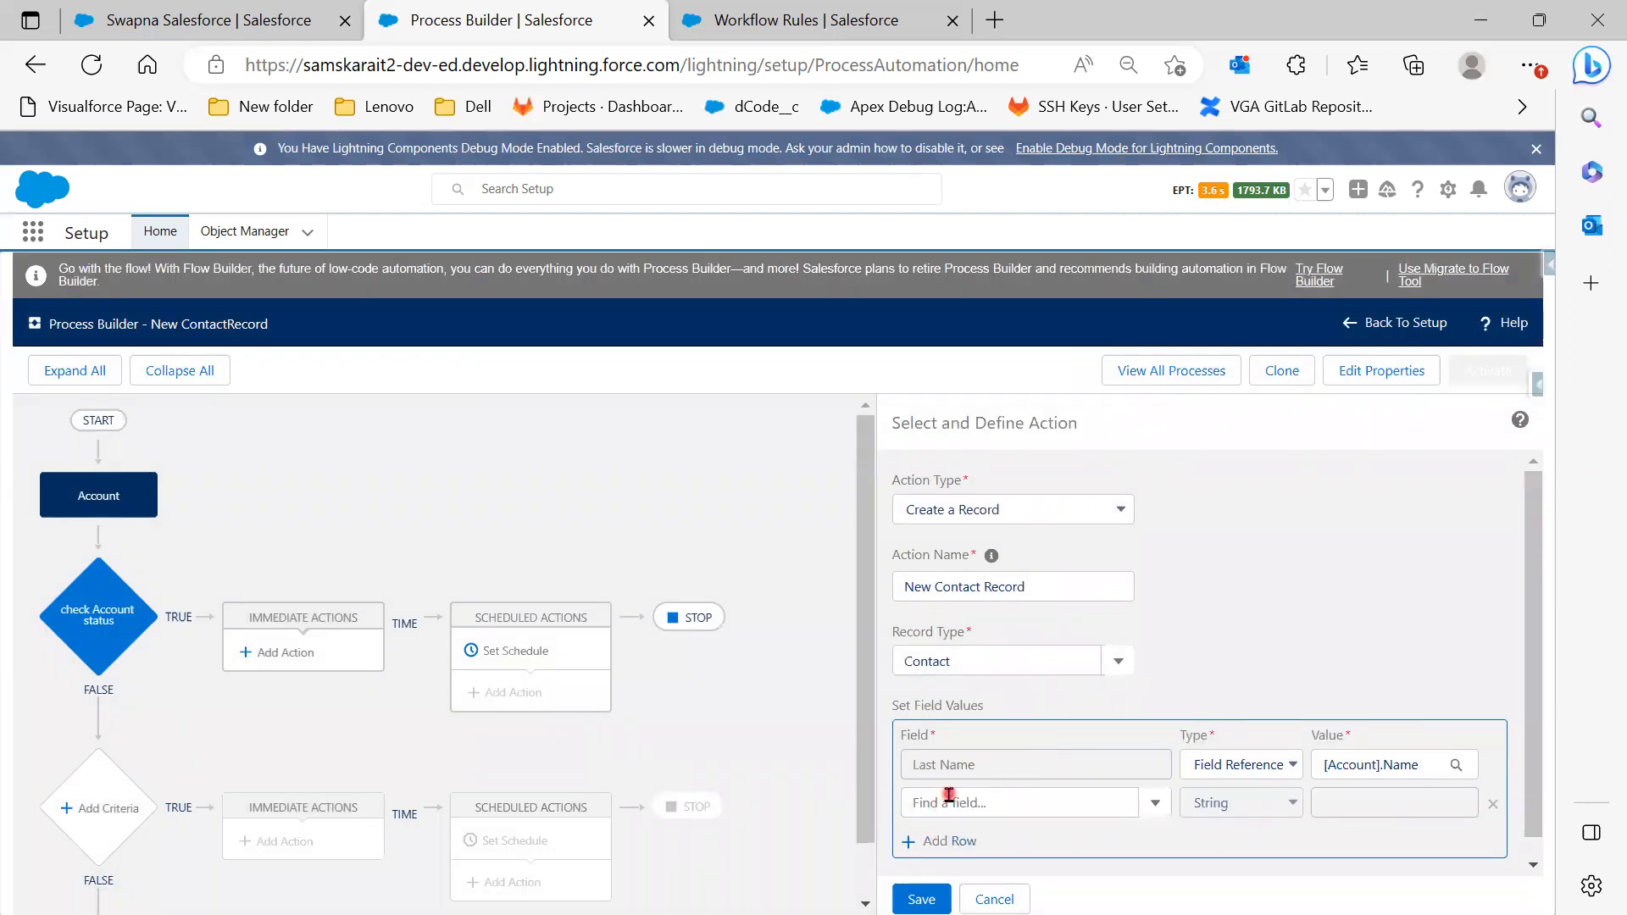
left_click(949, 795)
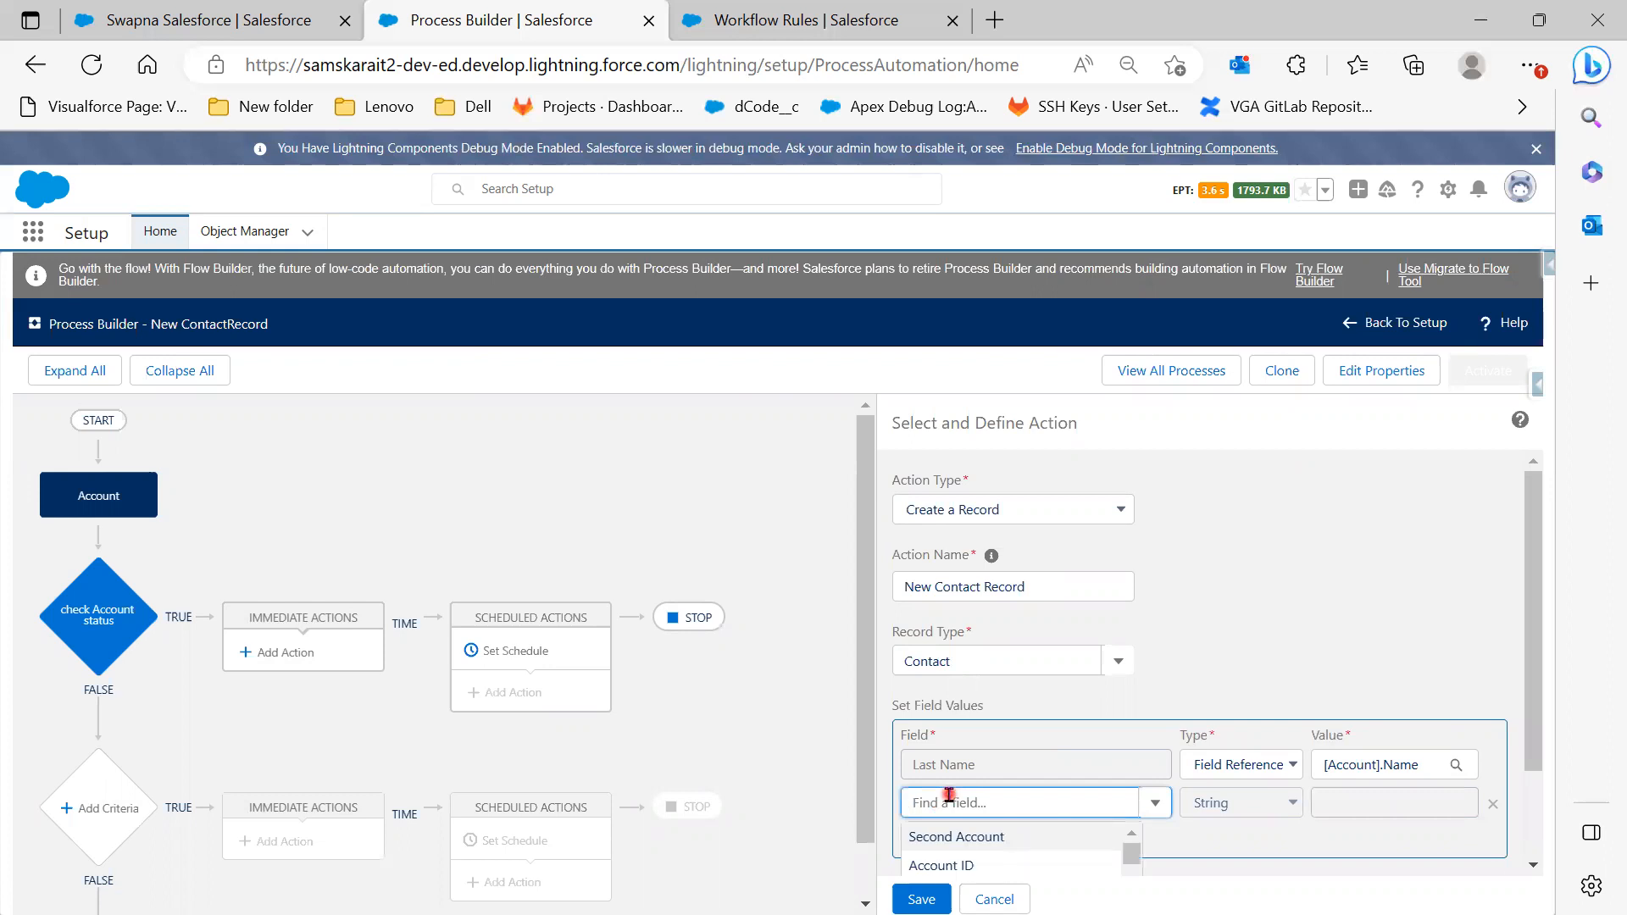
type("Bus")
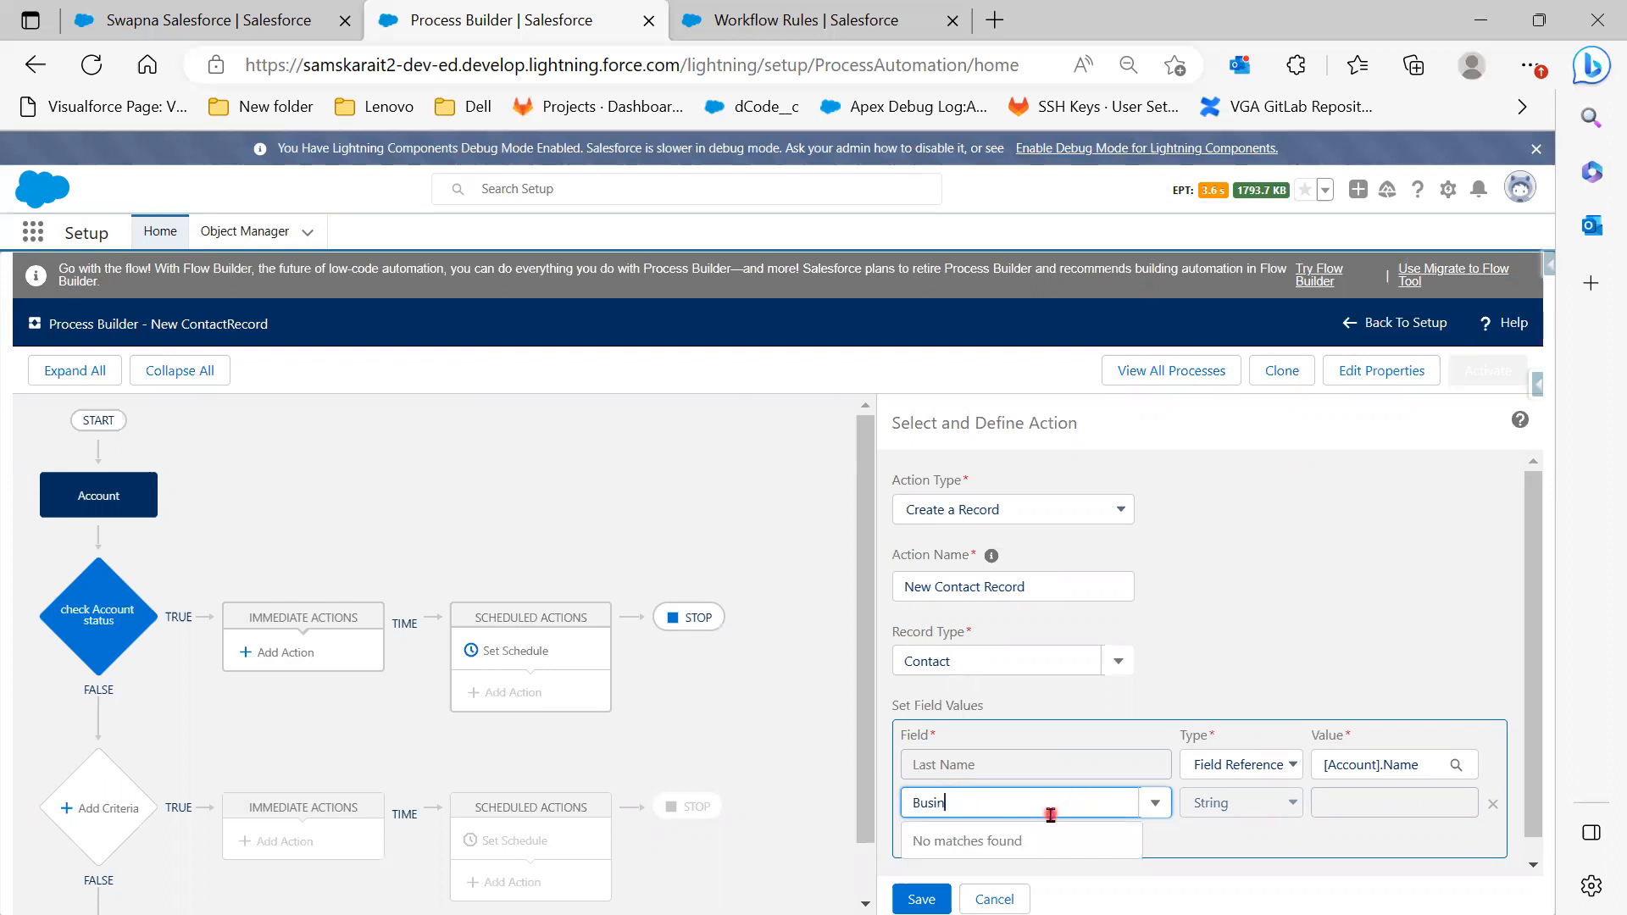
type("in")
left_click(1033, 862)
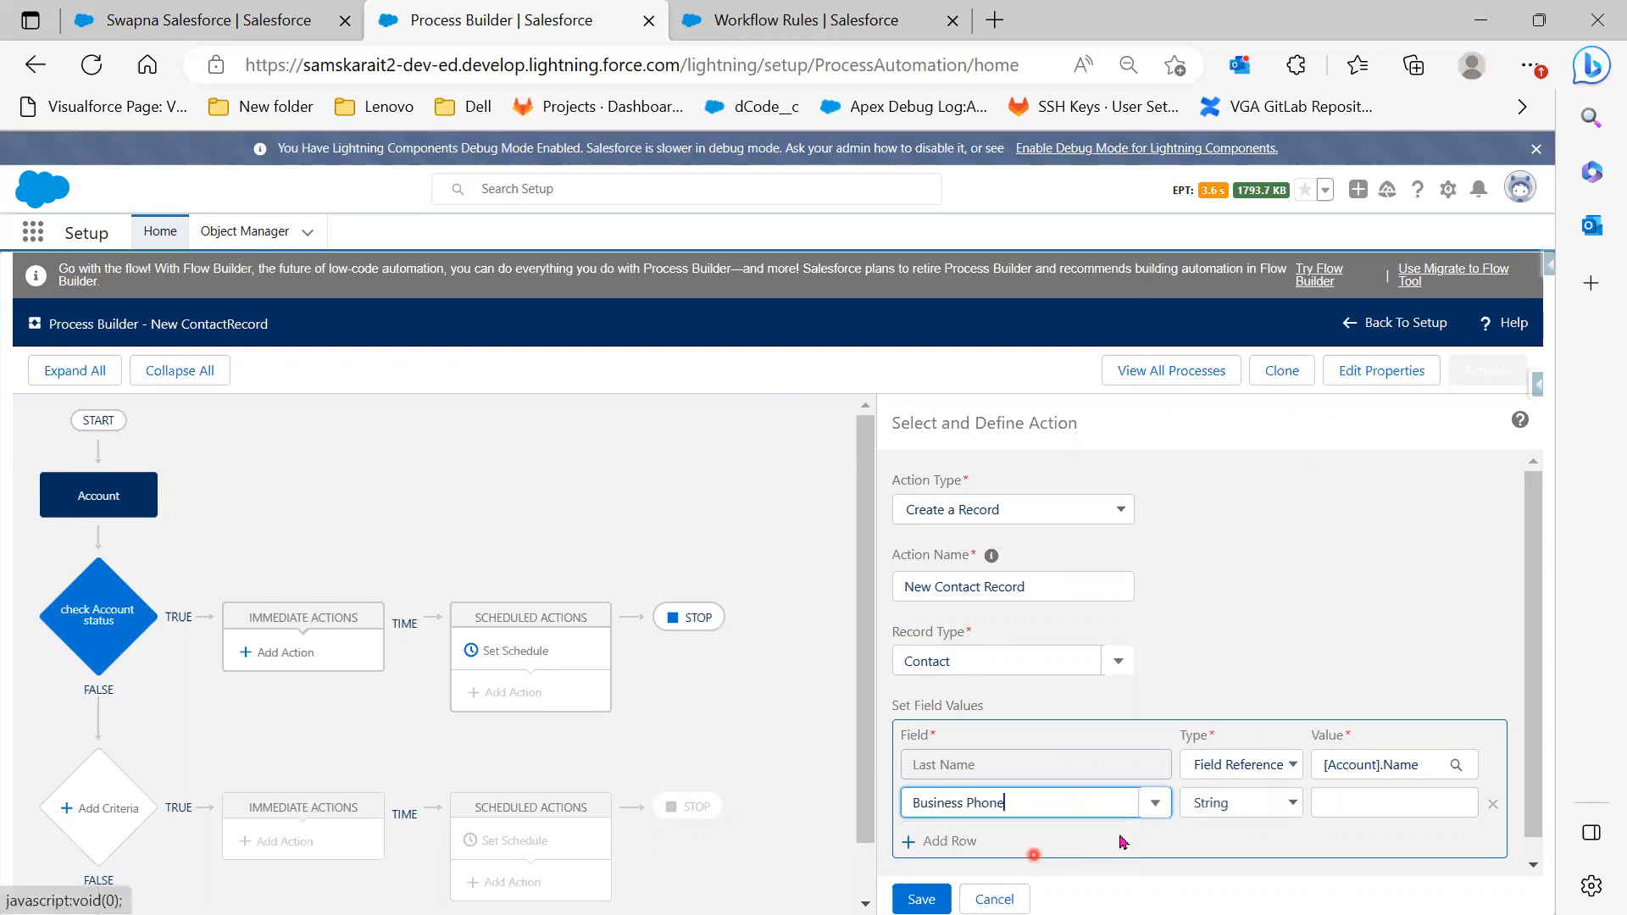
left_click(1271, 804)
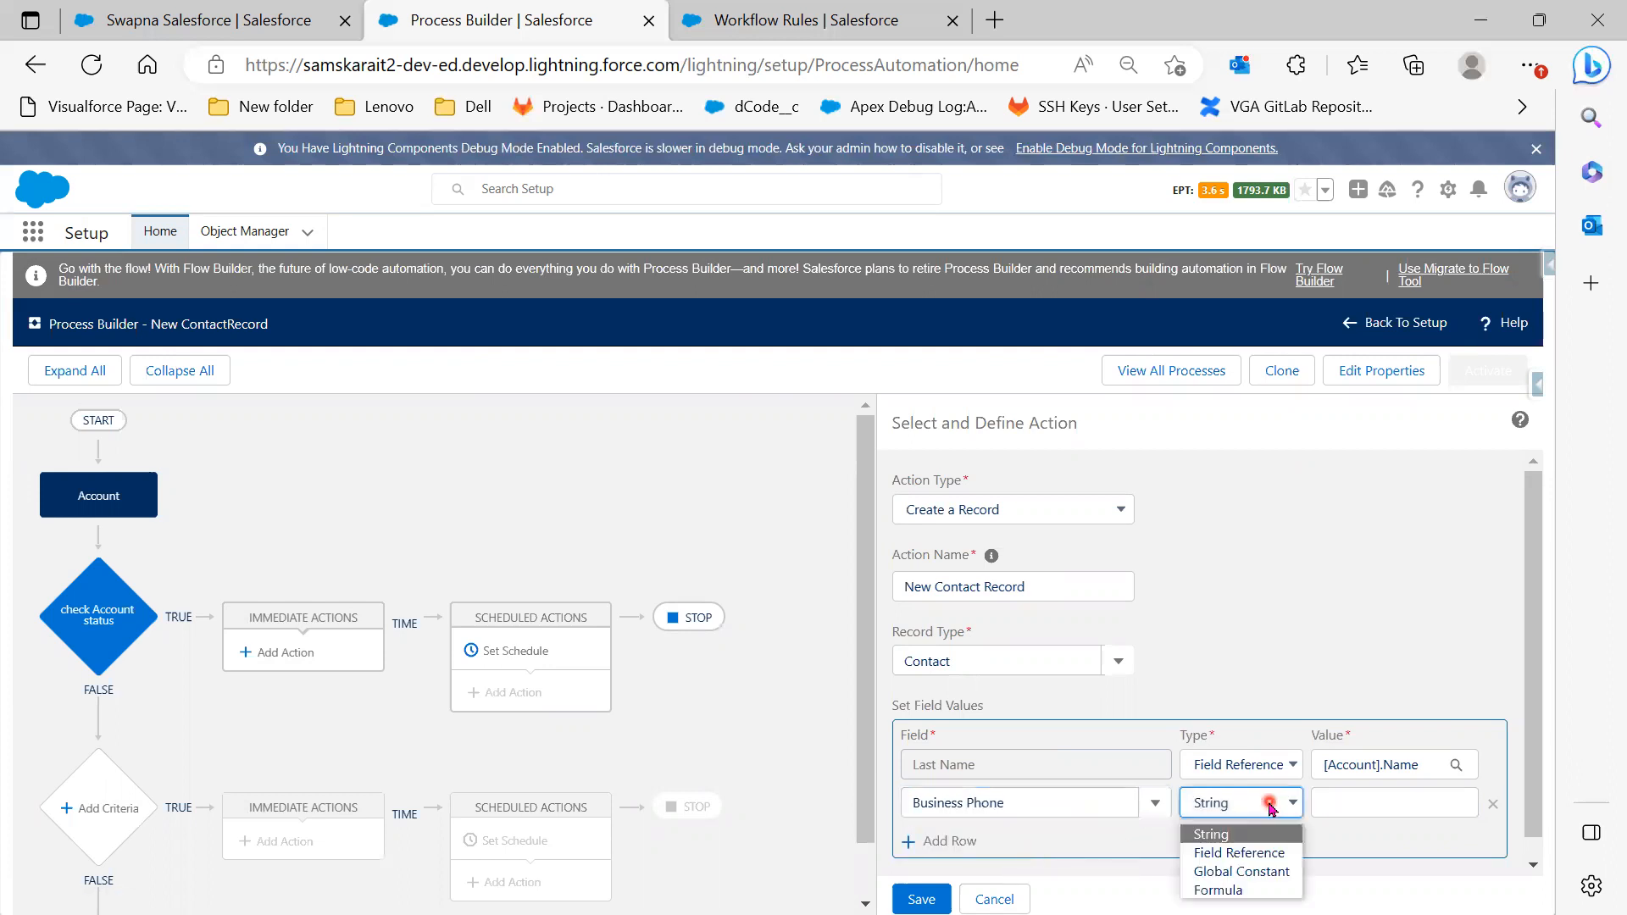
left_click(1260, 854)
left_click(1350, 803)
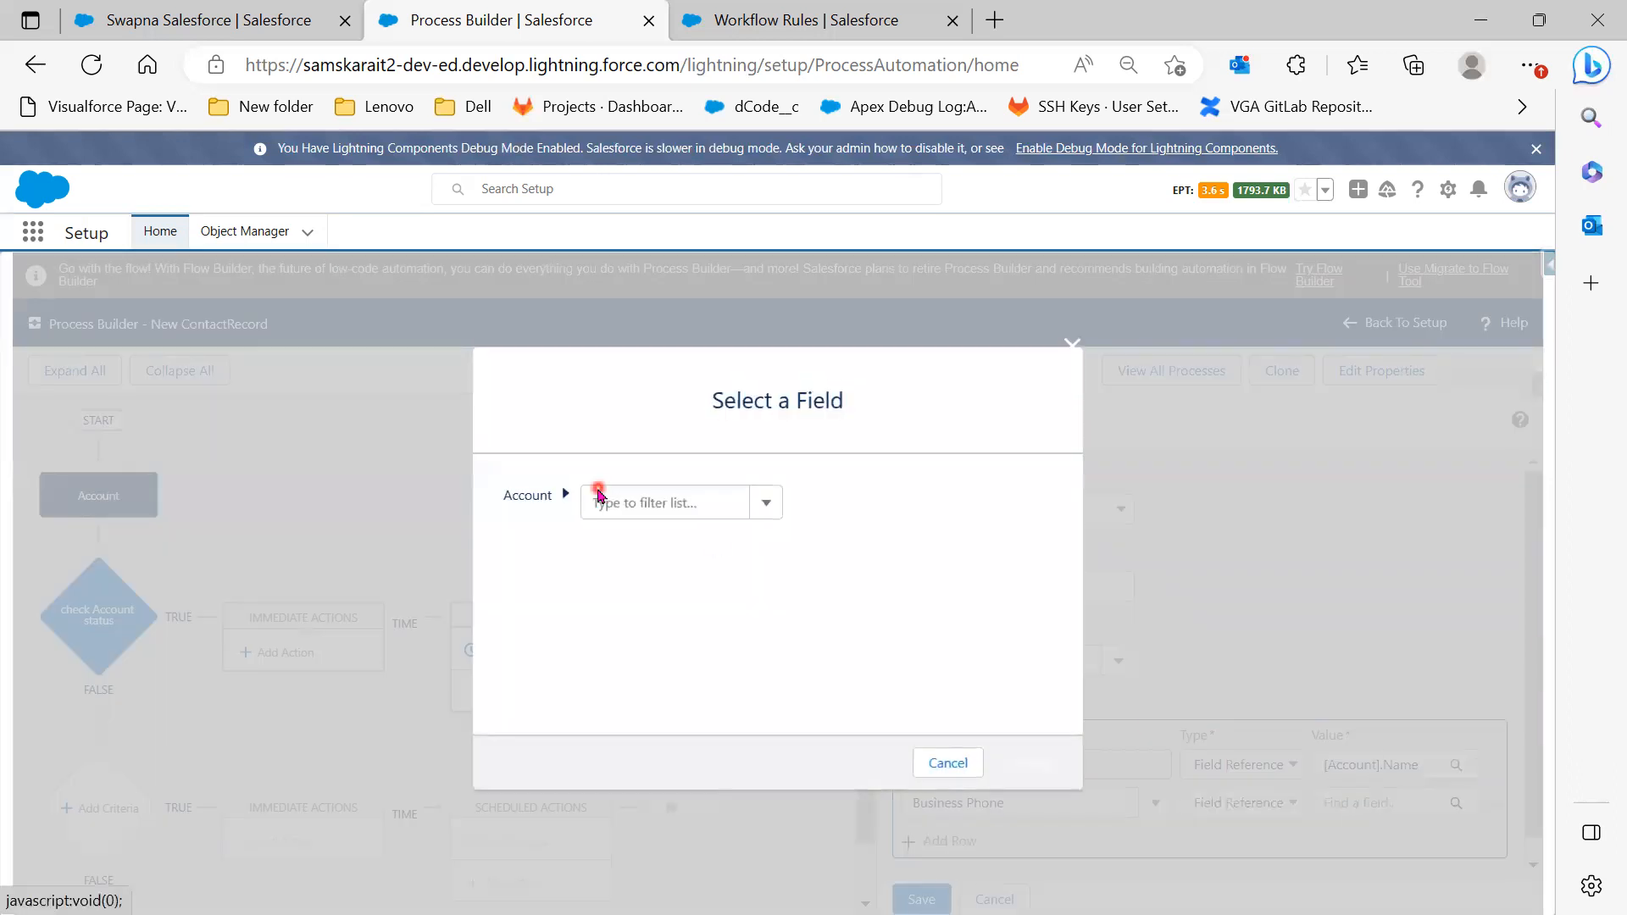
left_click(611, 505)
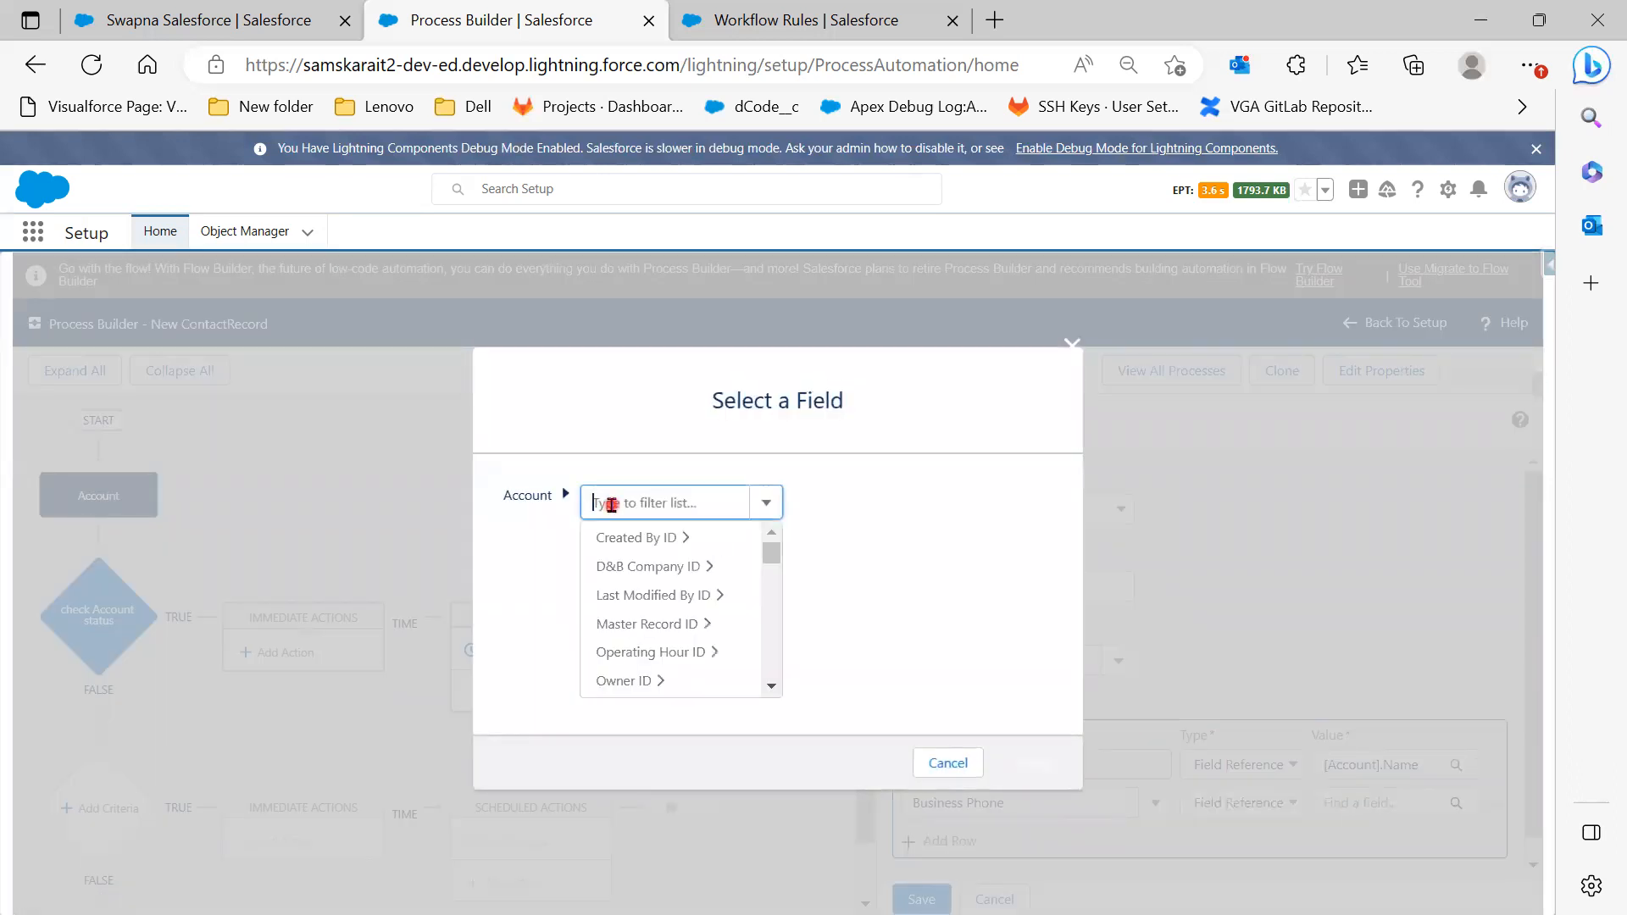
type("Phone")
left_click(642, 545)
left_click(1049, 769)
Add a third row for Email with a Field Reference type, leaving its value empty
left_click(974, 821)
left_click(982, 821)
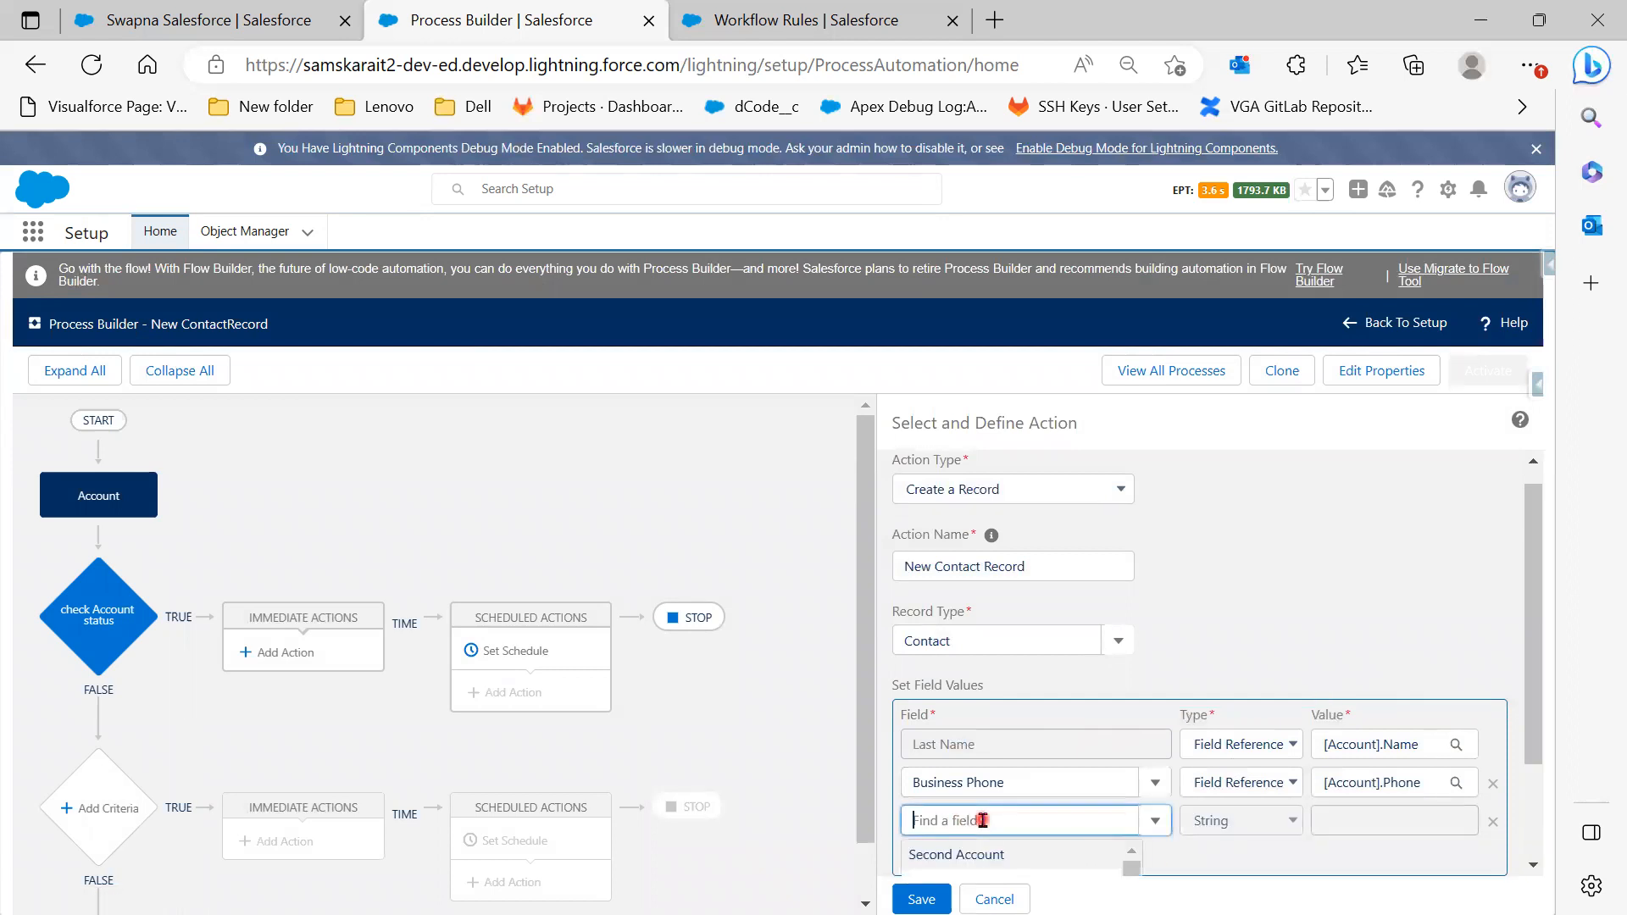
type("Emai")
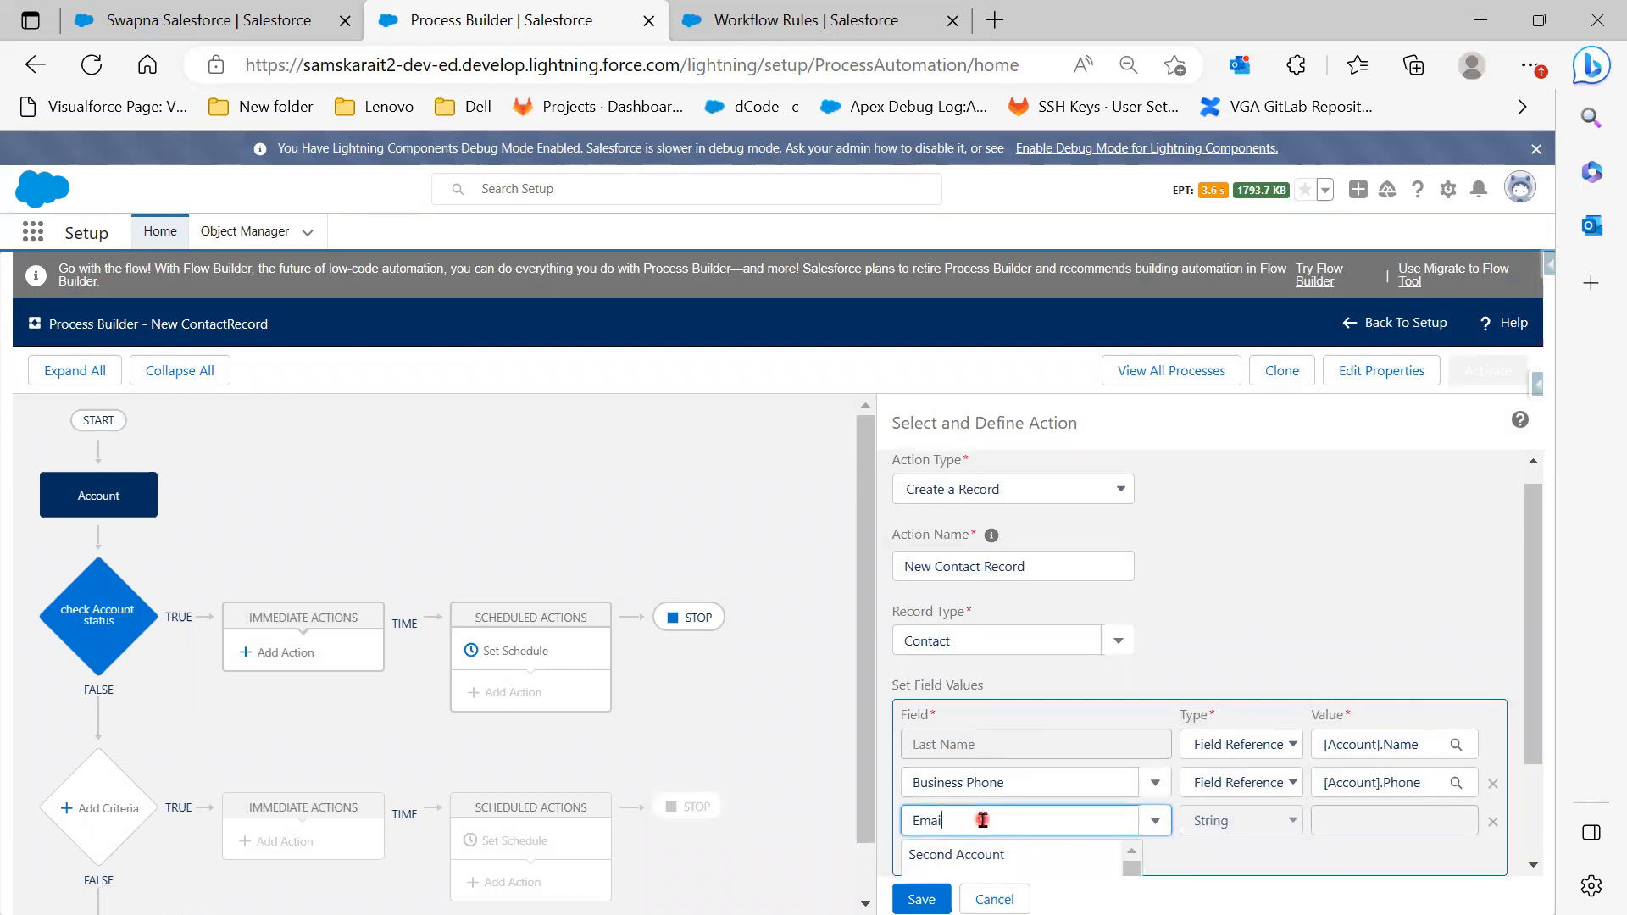
type("l")
left_click(966, 860)
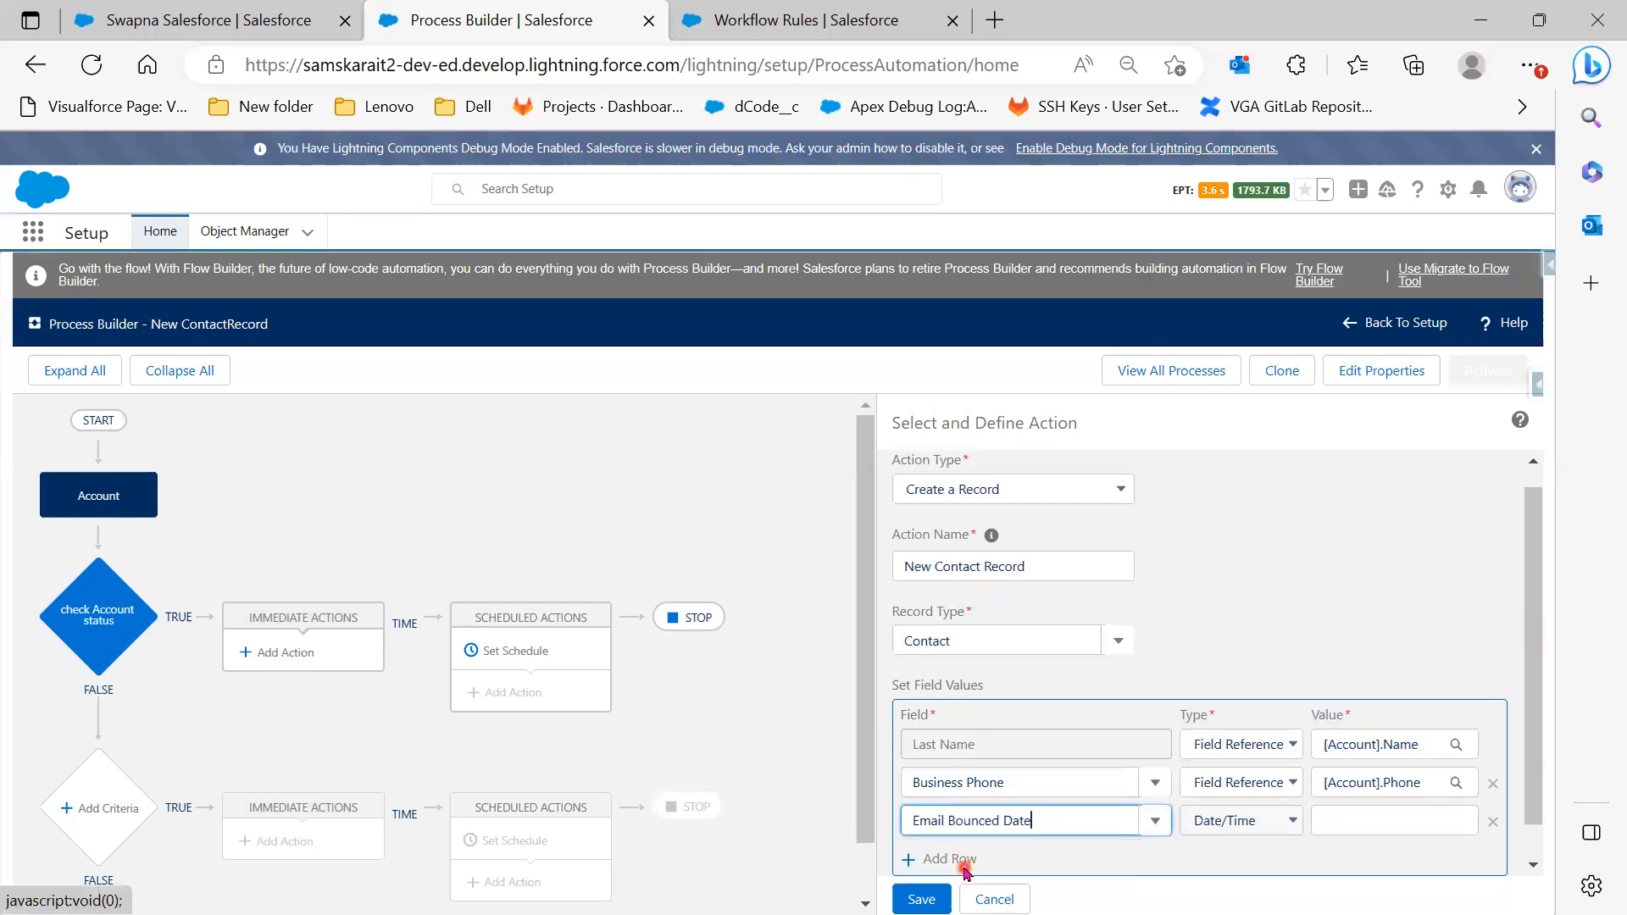
left_click_drag(1043, 821, 952, 806)
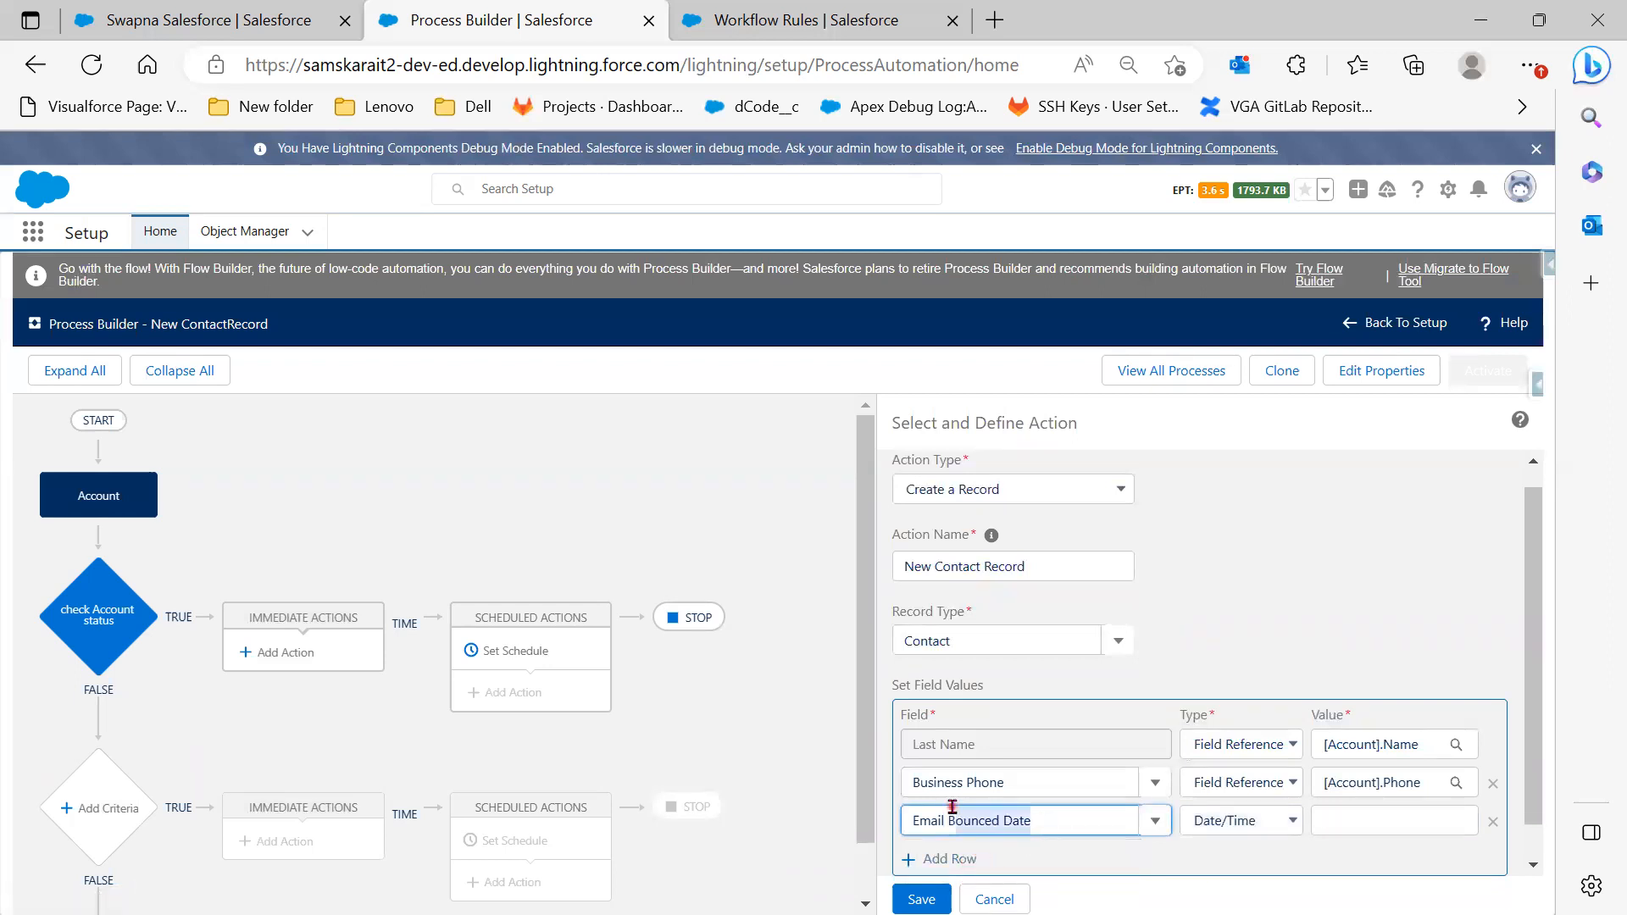
key("BackSpace")
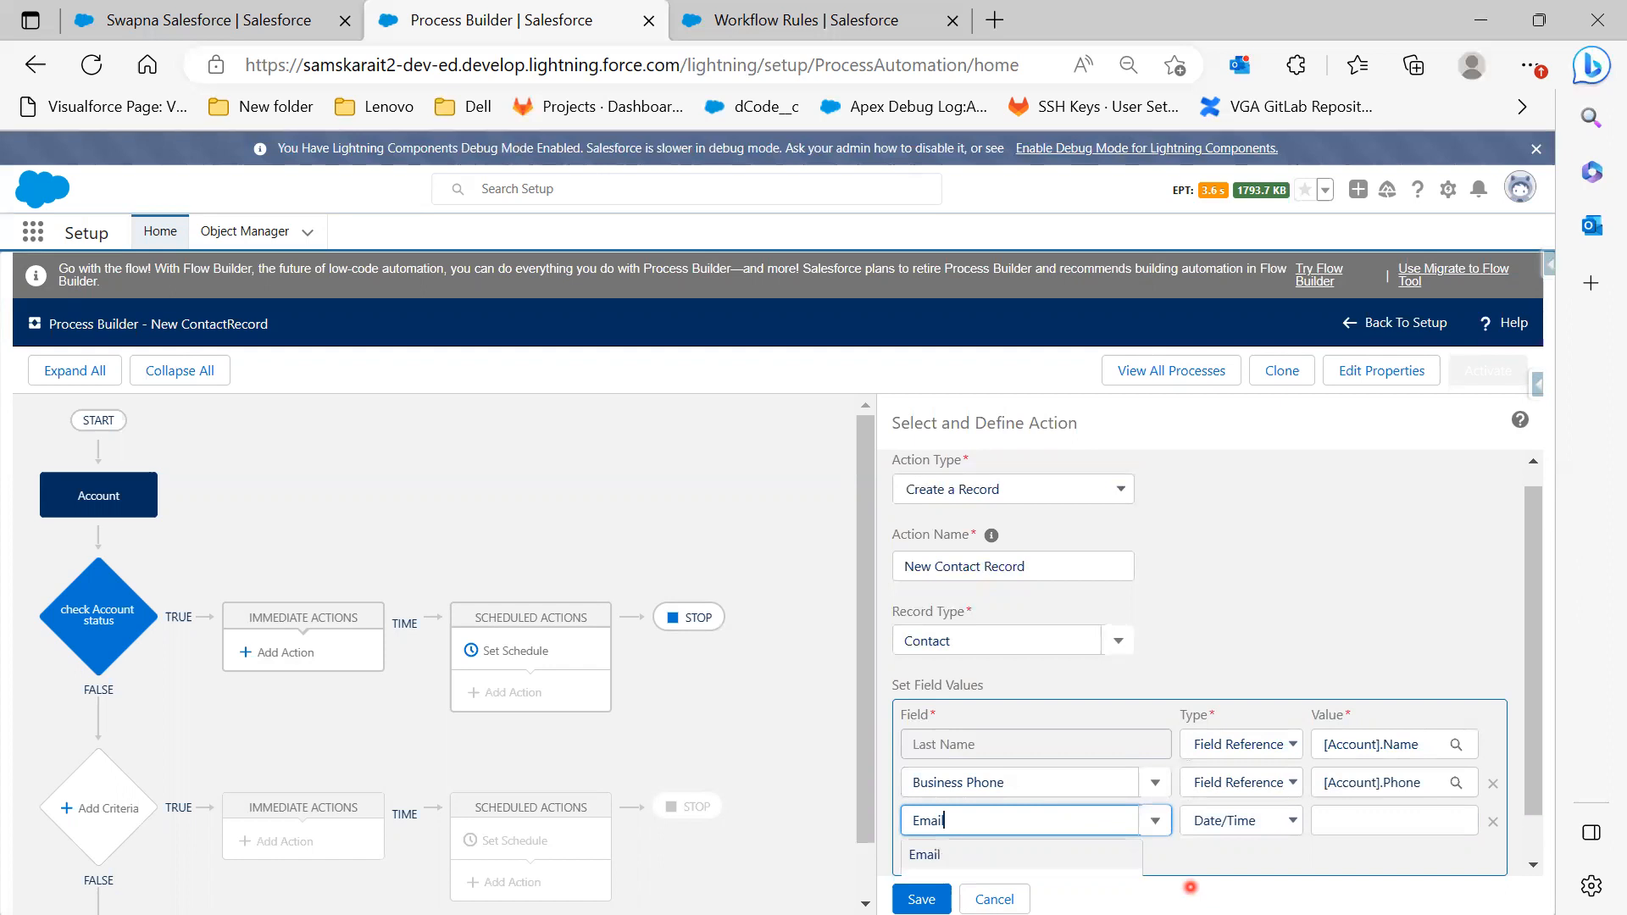
left_click(948, 851)
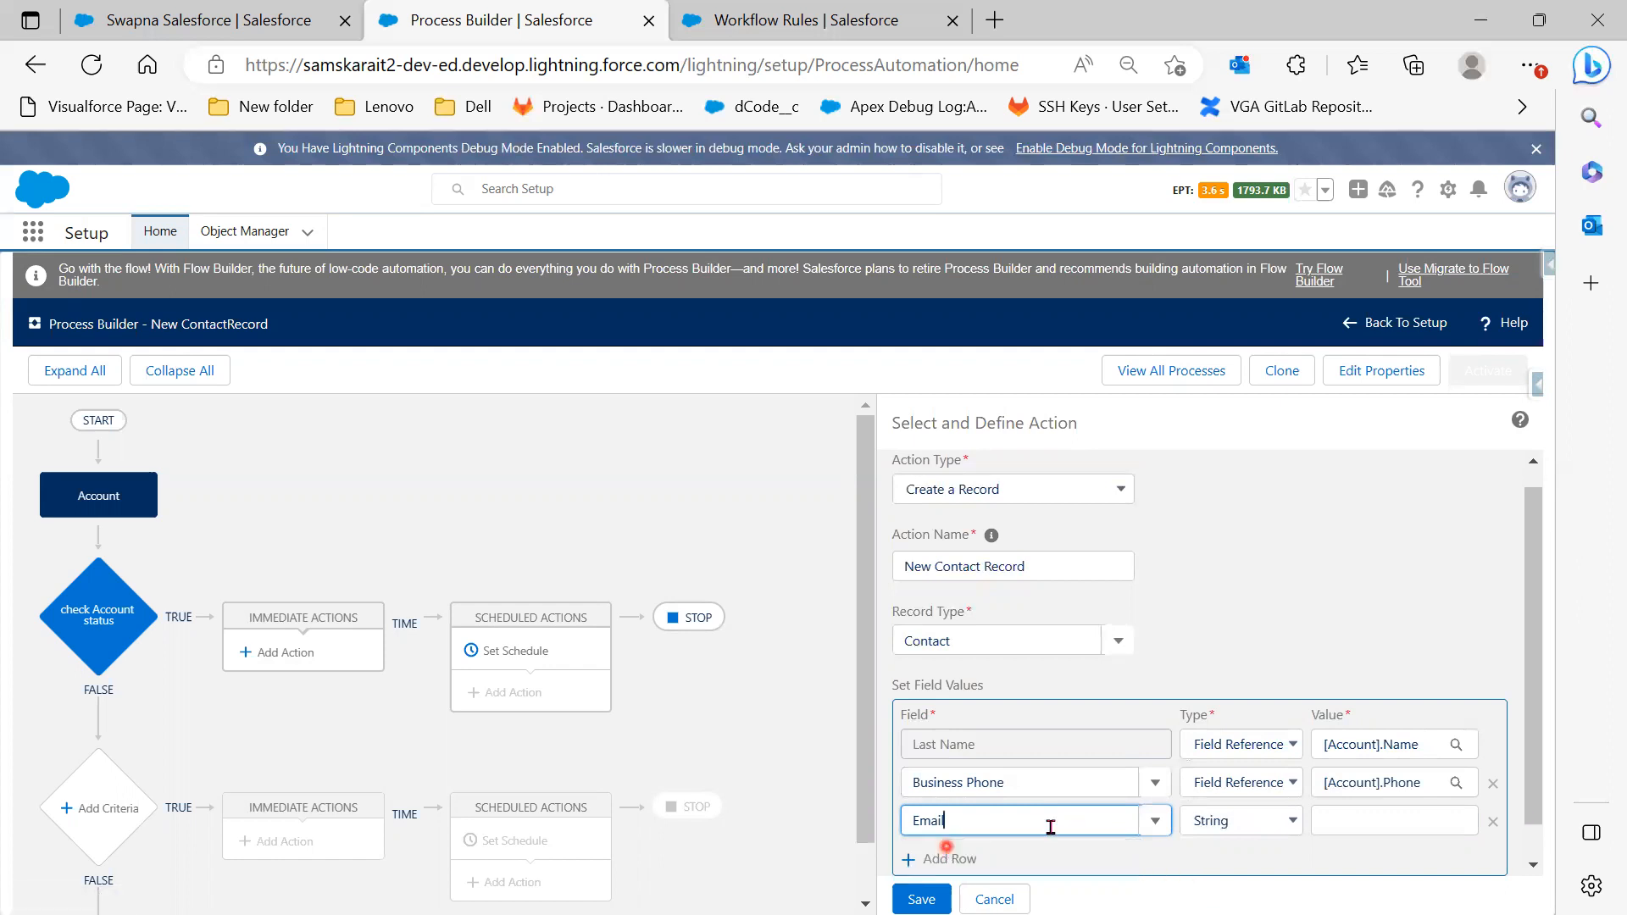
left_click(1292, 820)
left_click(1245, 870)
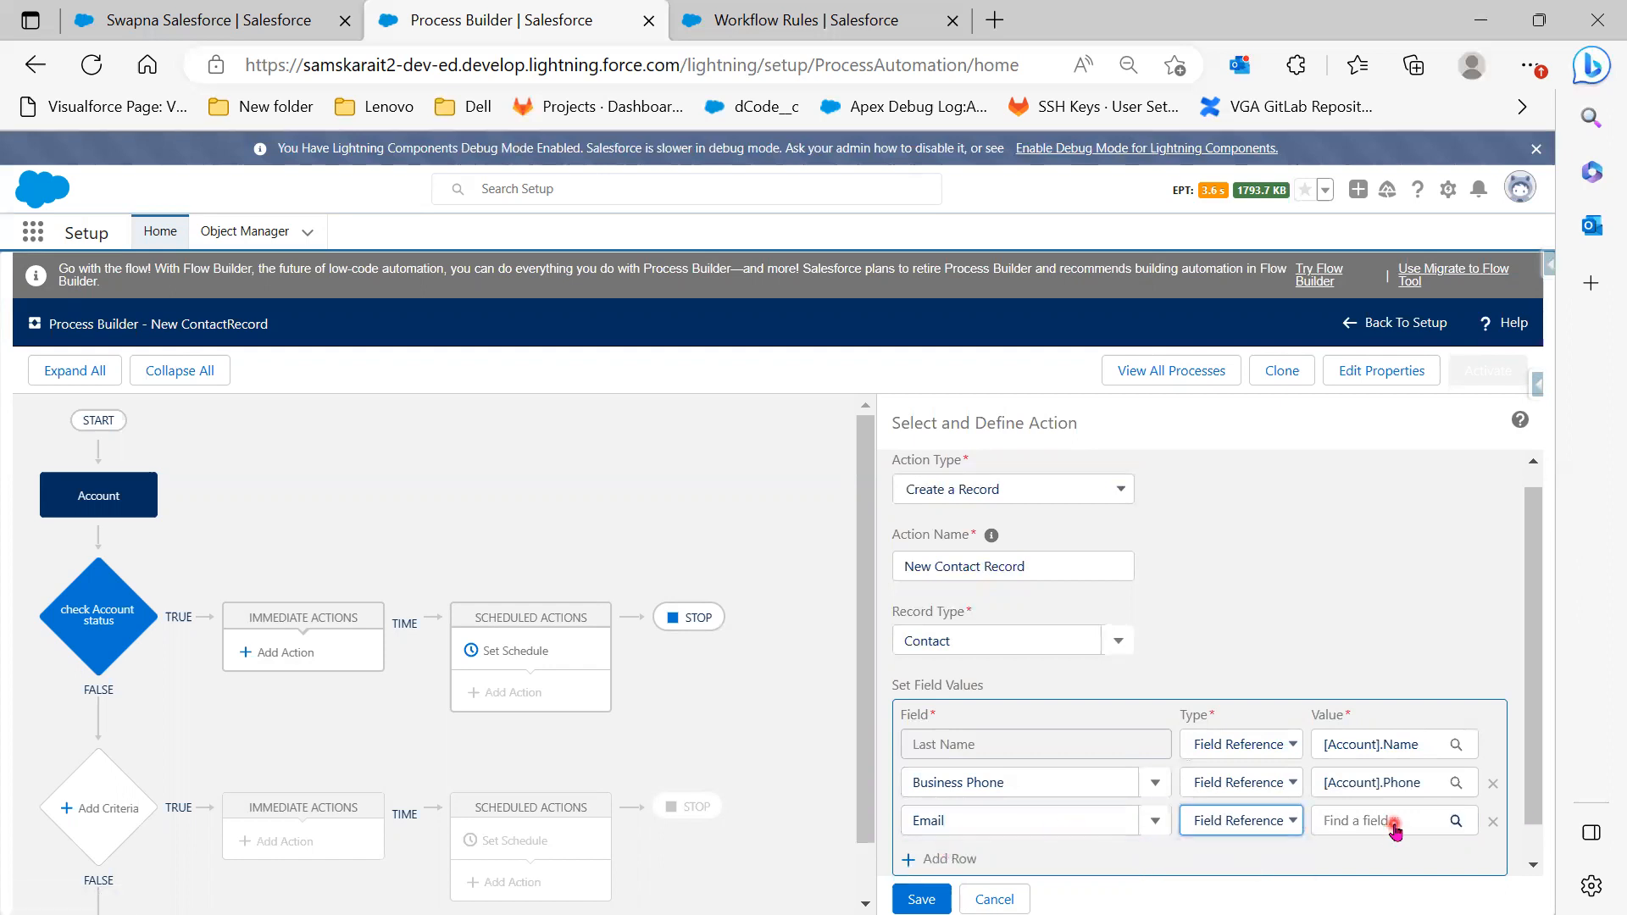
left_click(1389, 822)
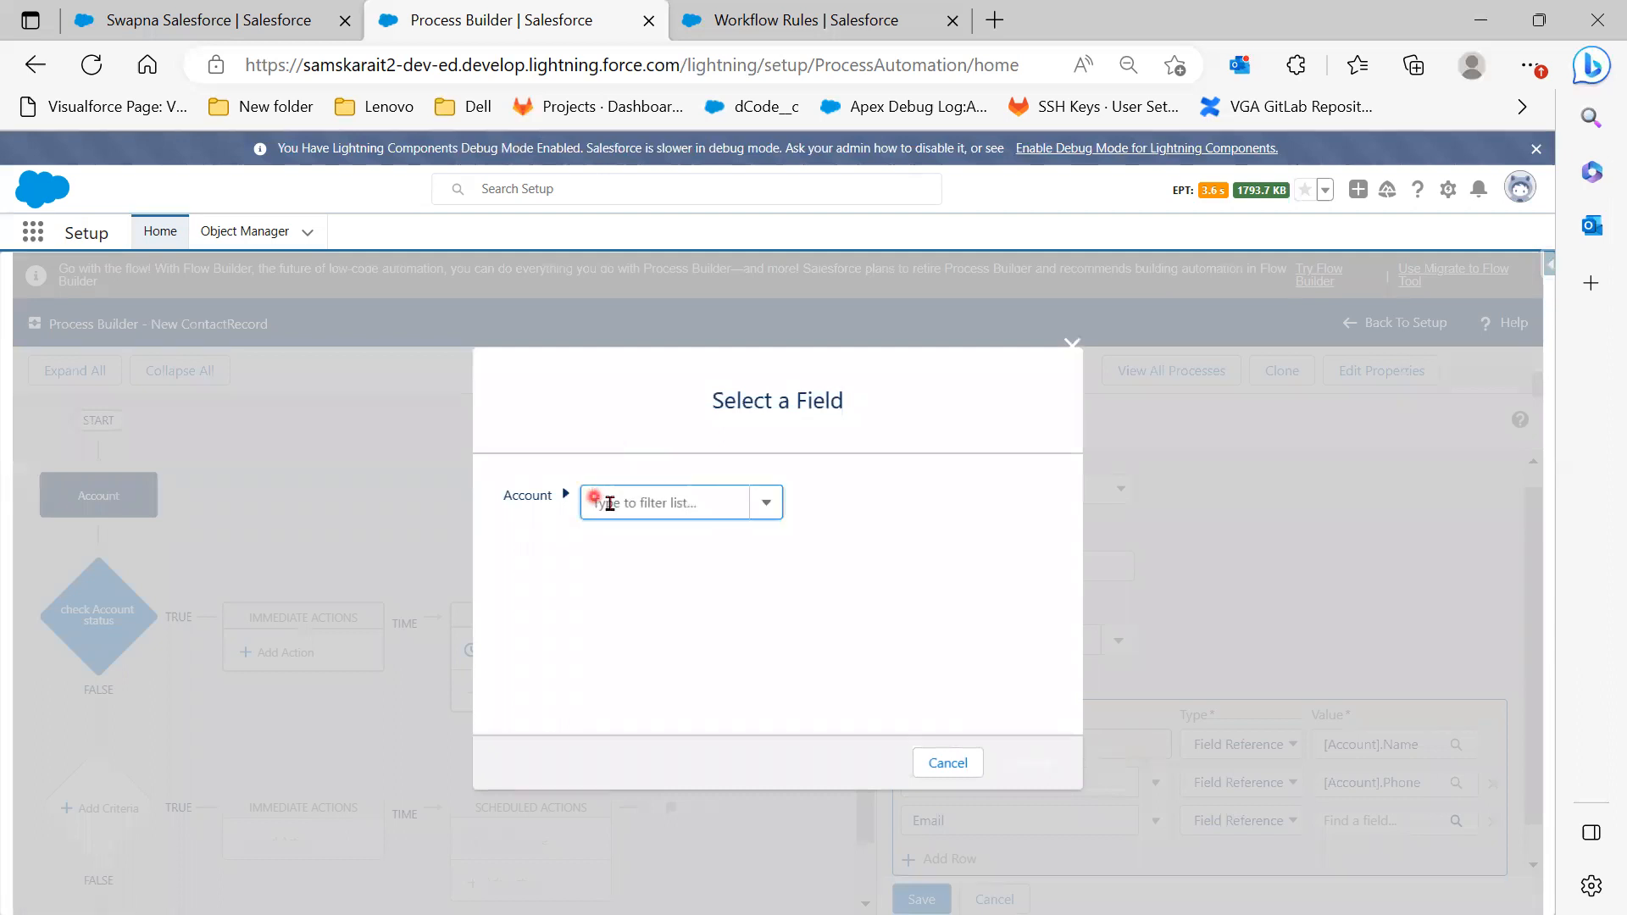
type("E")
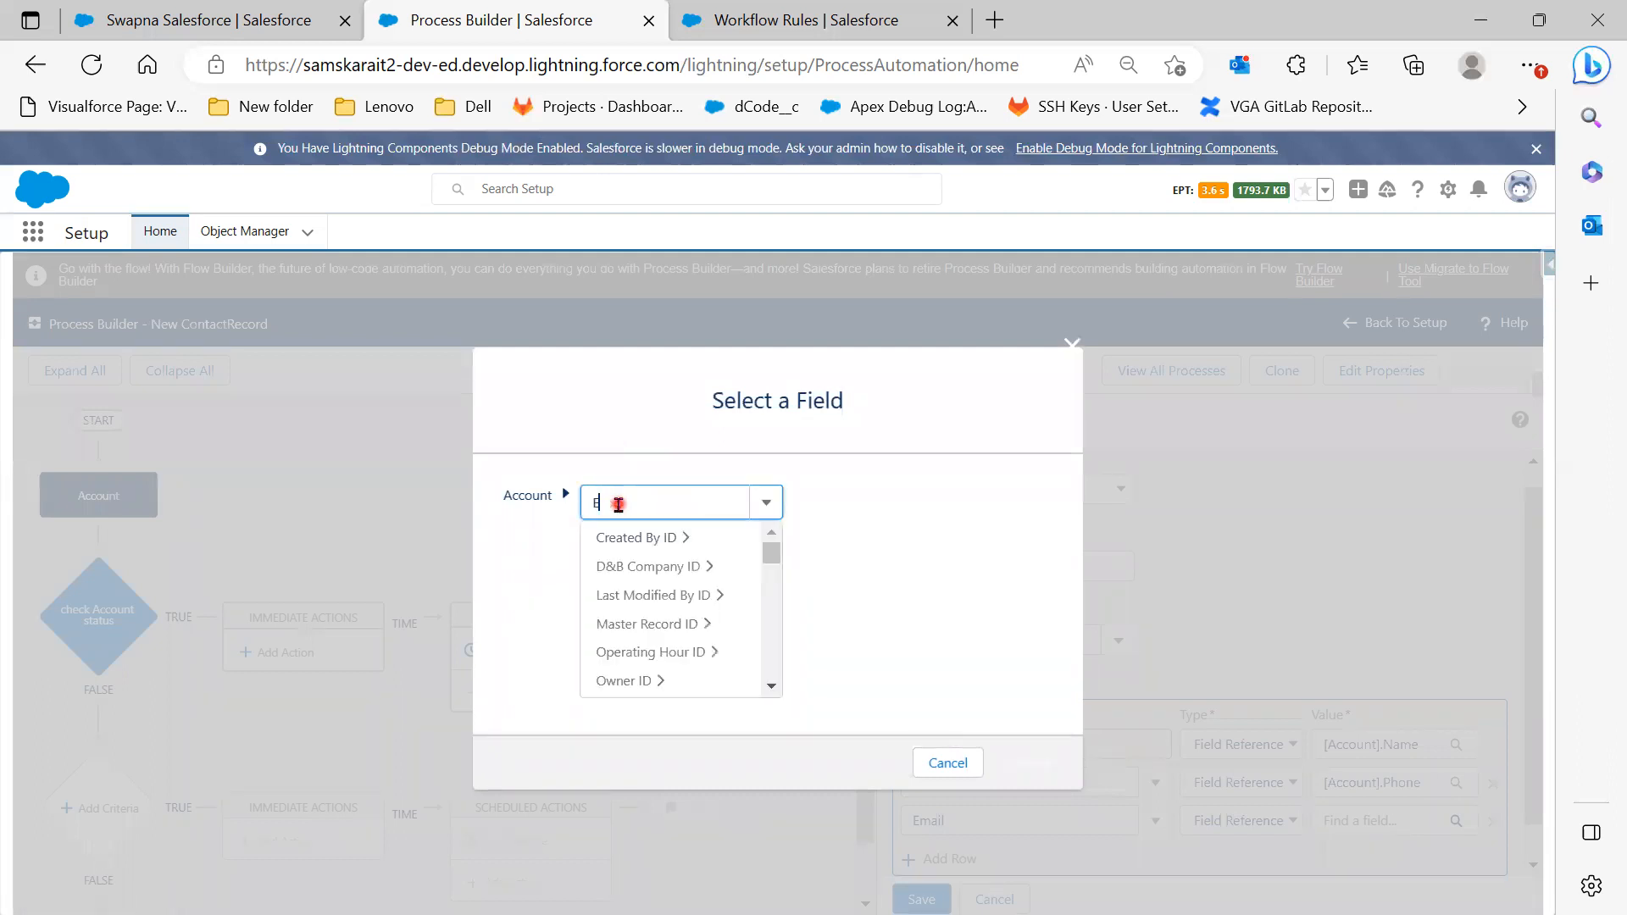
type("ma")
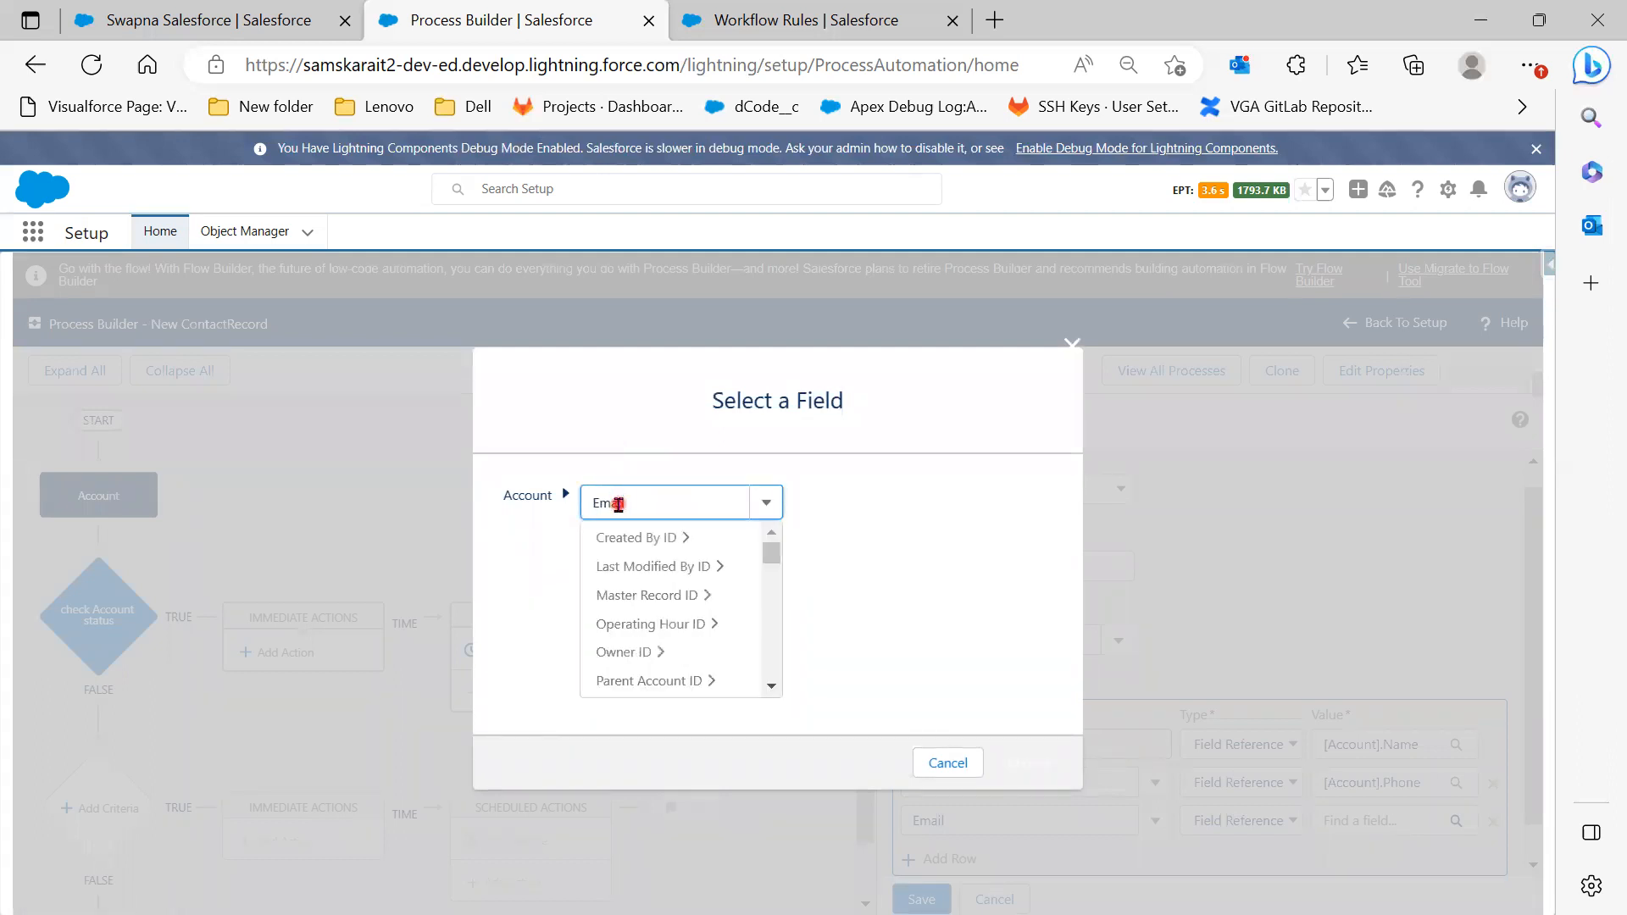
type("il")
left_click(640, 549)
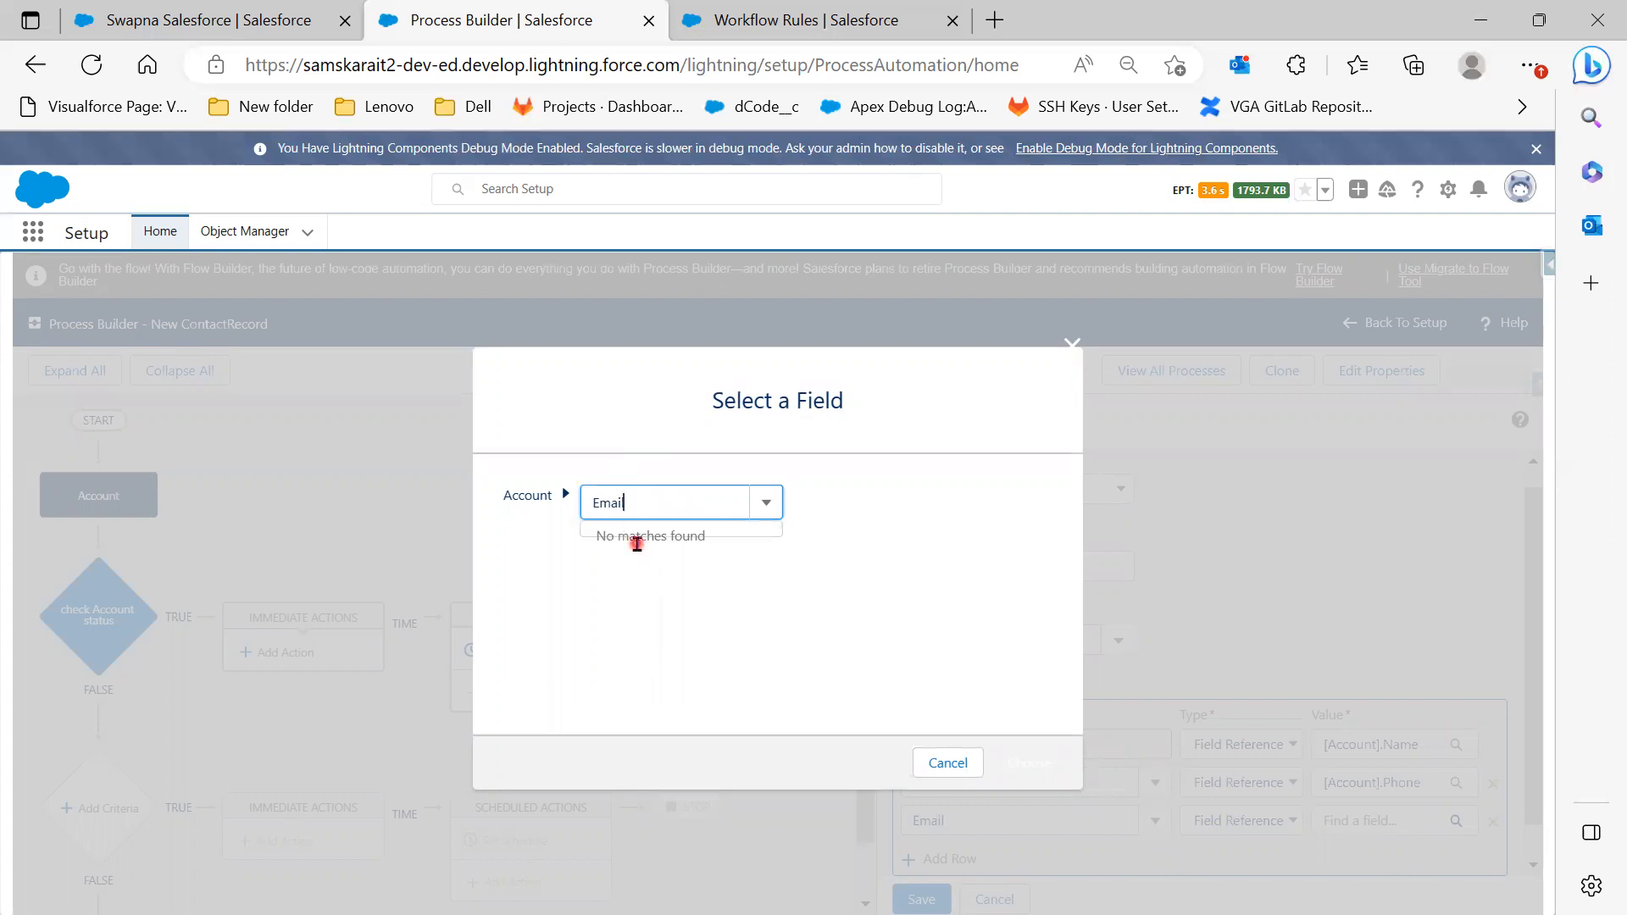
left_click_drag(648, 506, 538, 508)
left_click(1059, 322)
left_click(1071, 338)
scroll(968, 783, "down", 1)
left_click(969, 784)
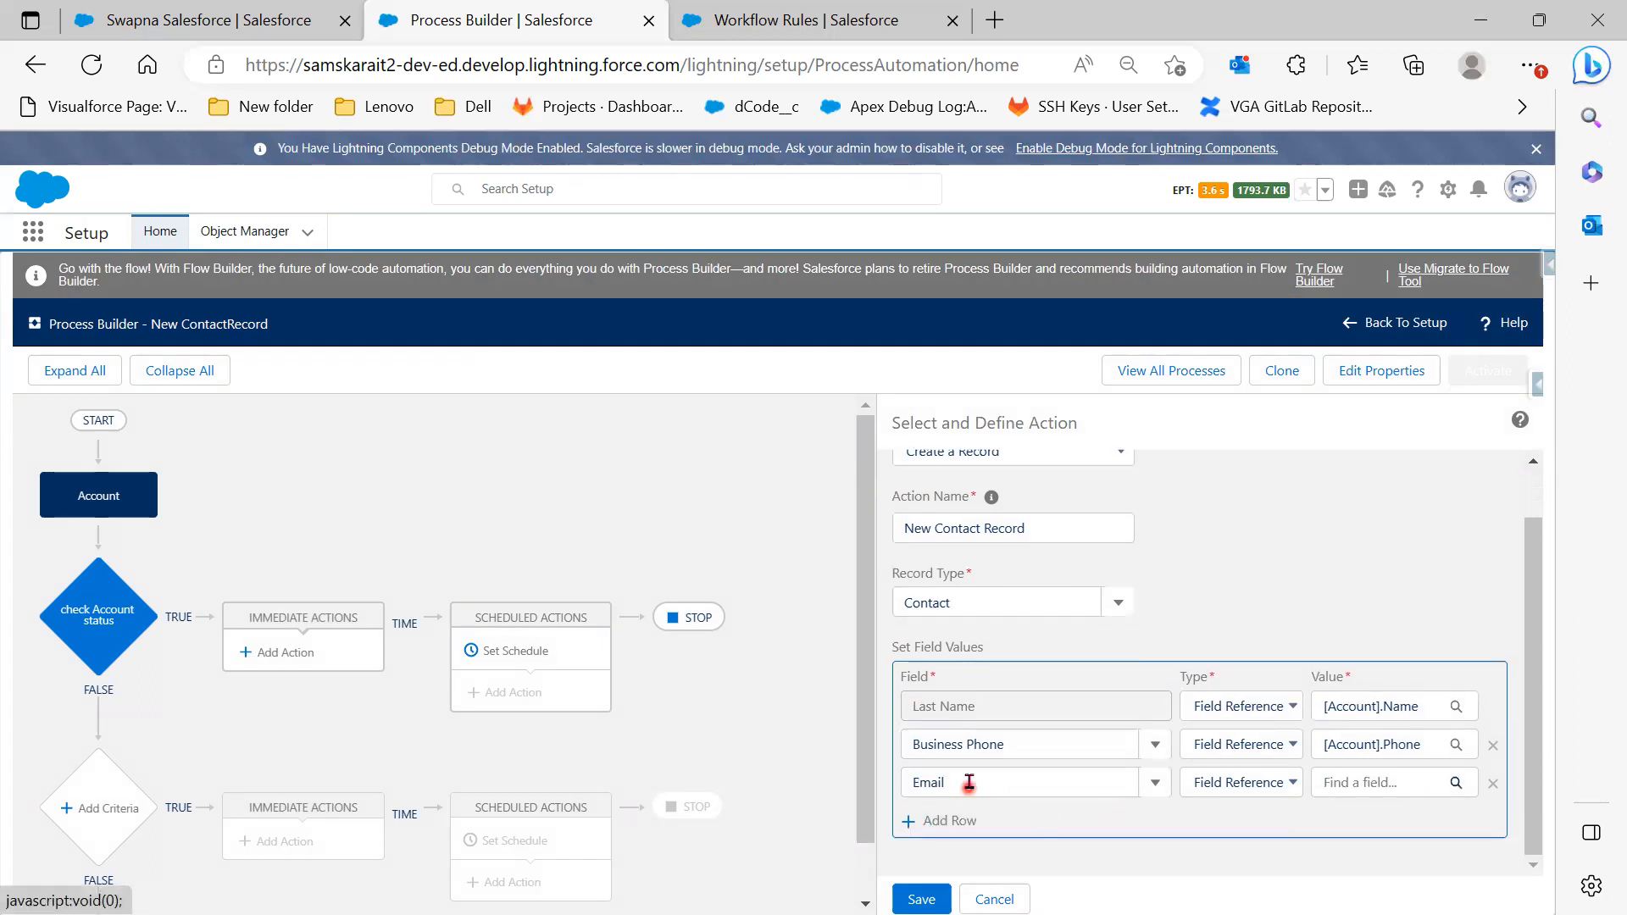
Replace the third row's Email field with Account ID, referencing the account's Account ID field
left_click_drag(959, 781, 873, 781)
key("BackSpace")
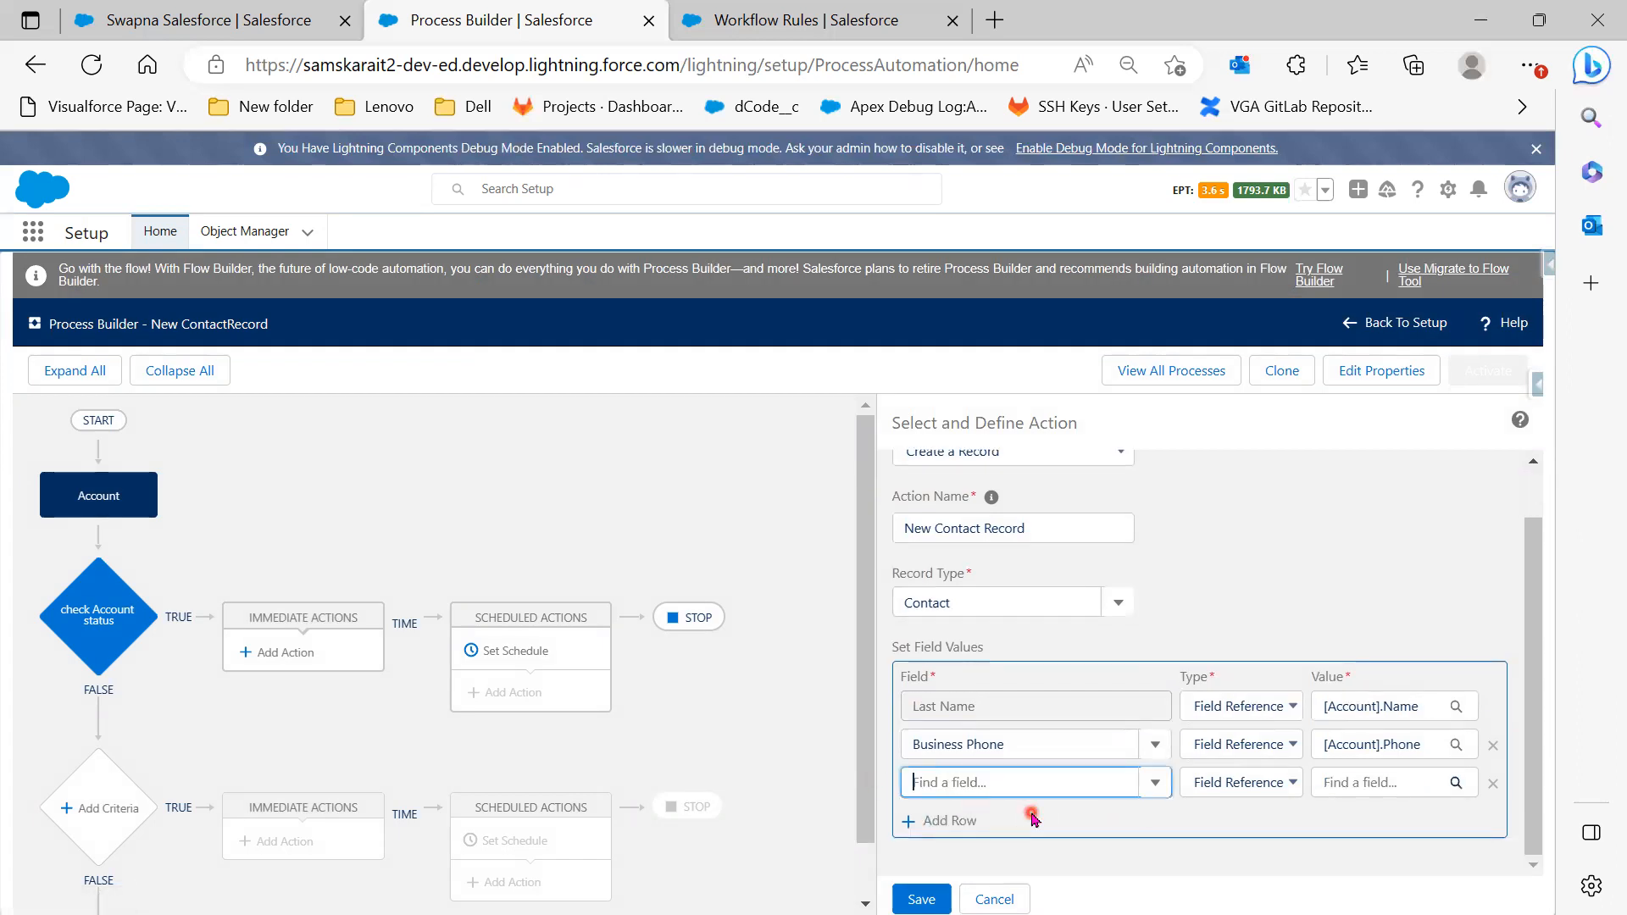
type("A")
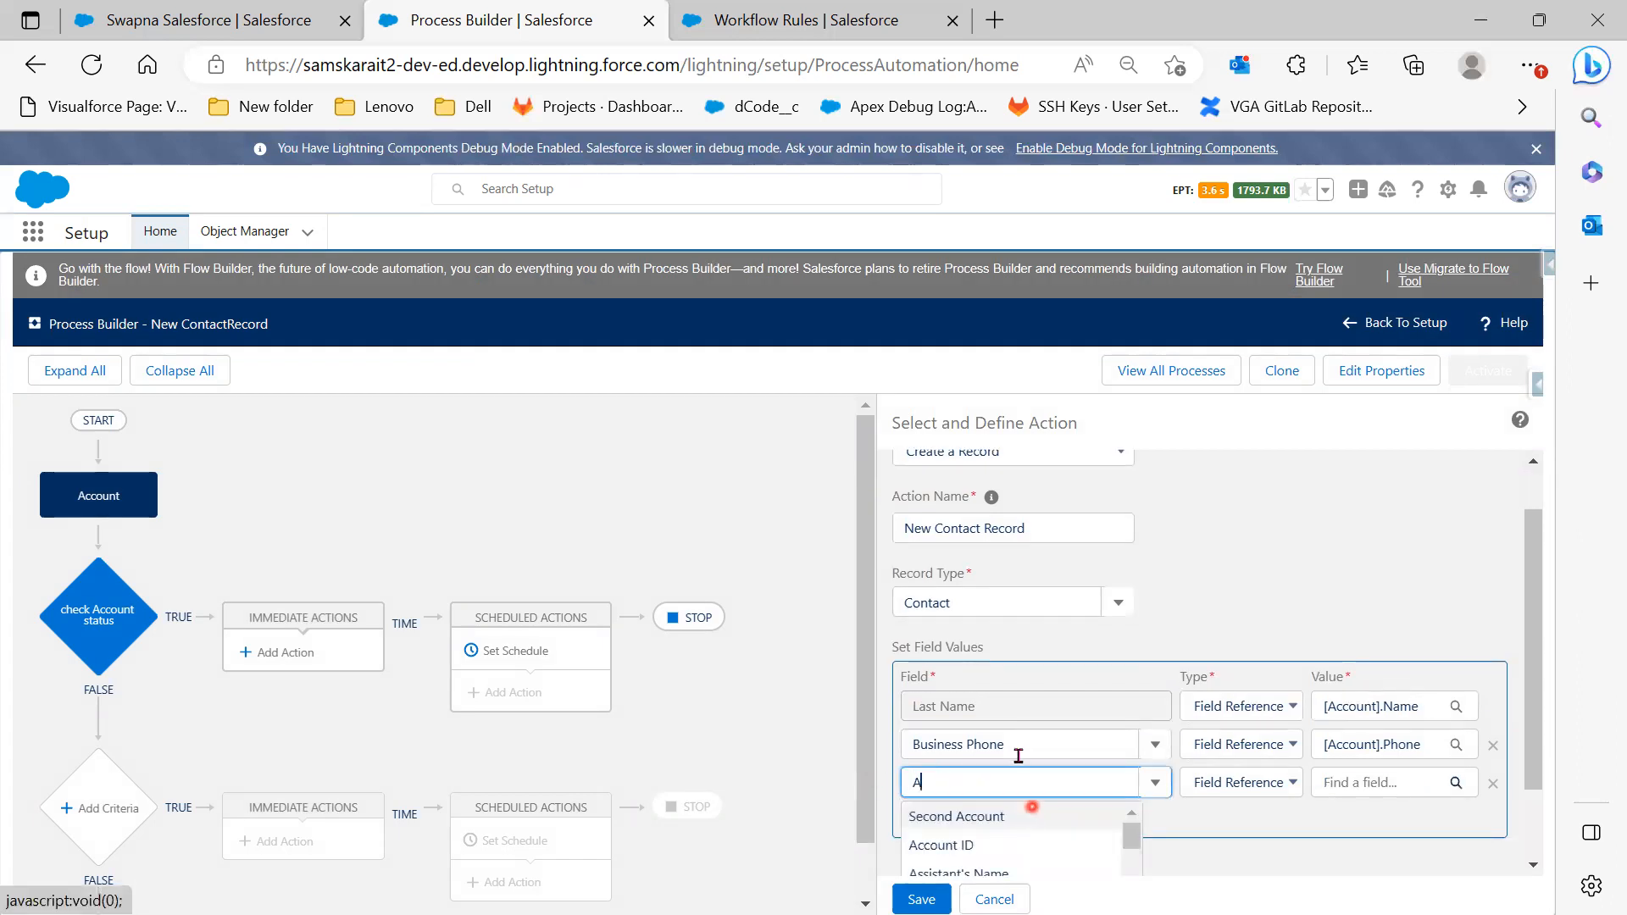
left_click(1009, 849)
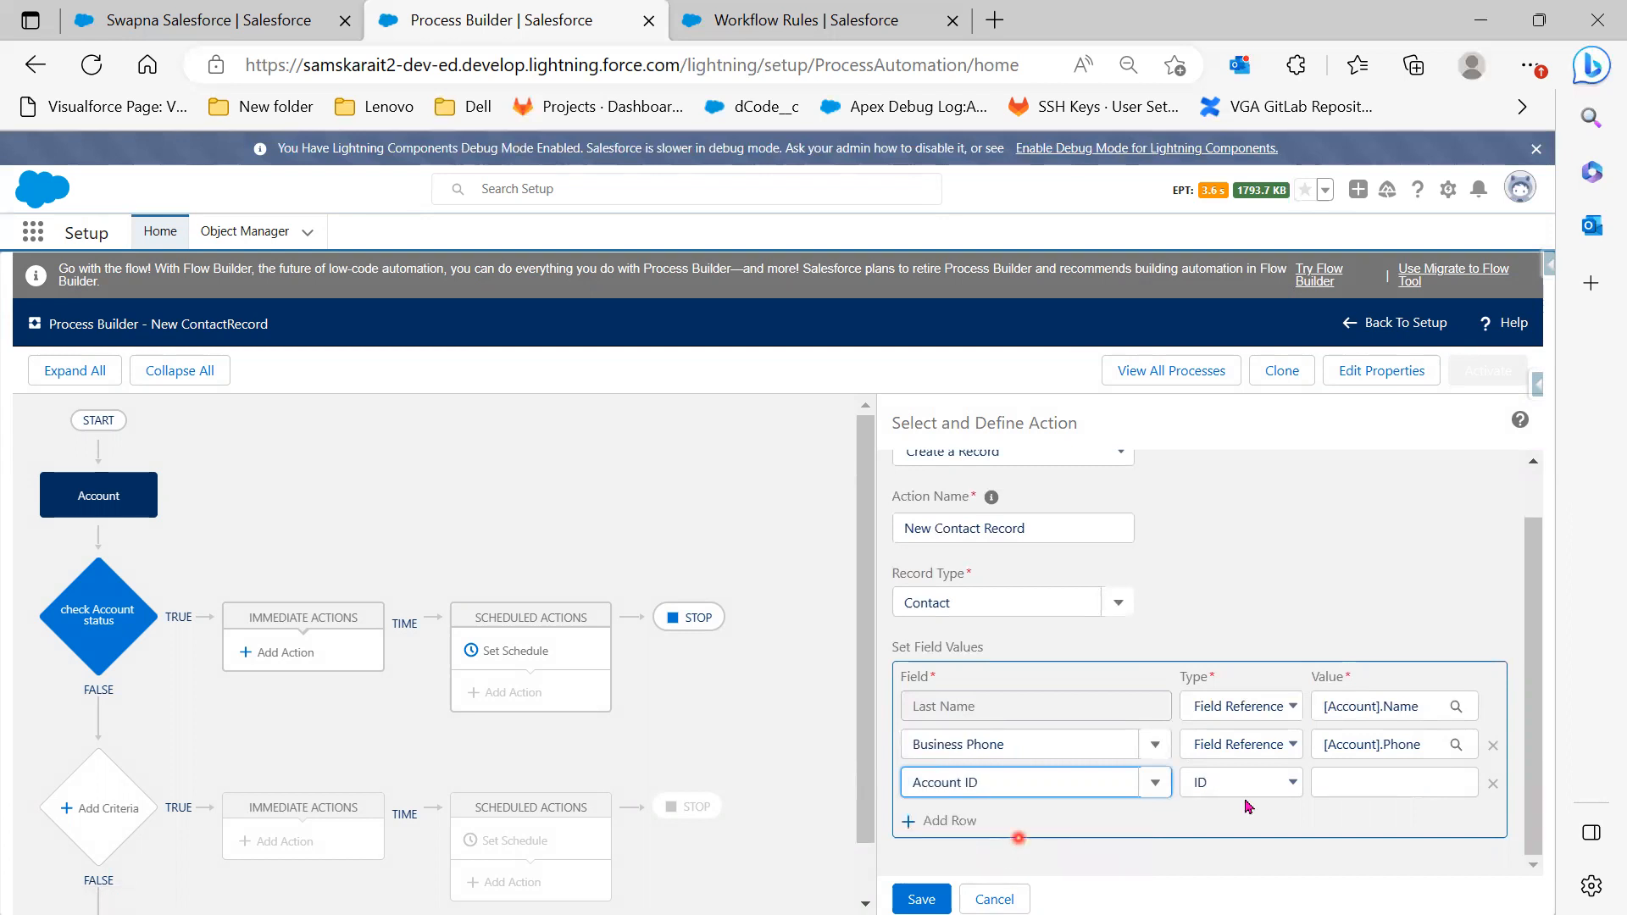
left_click(1343, 786)
left_click(1288, 781)
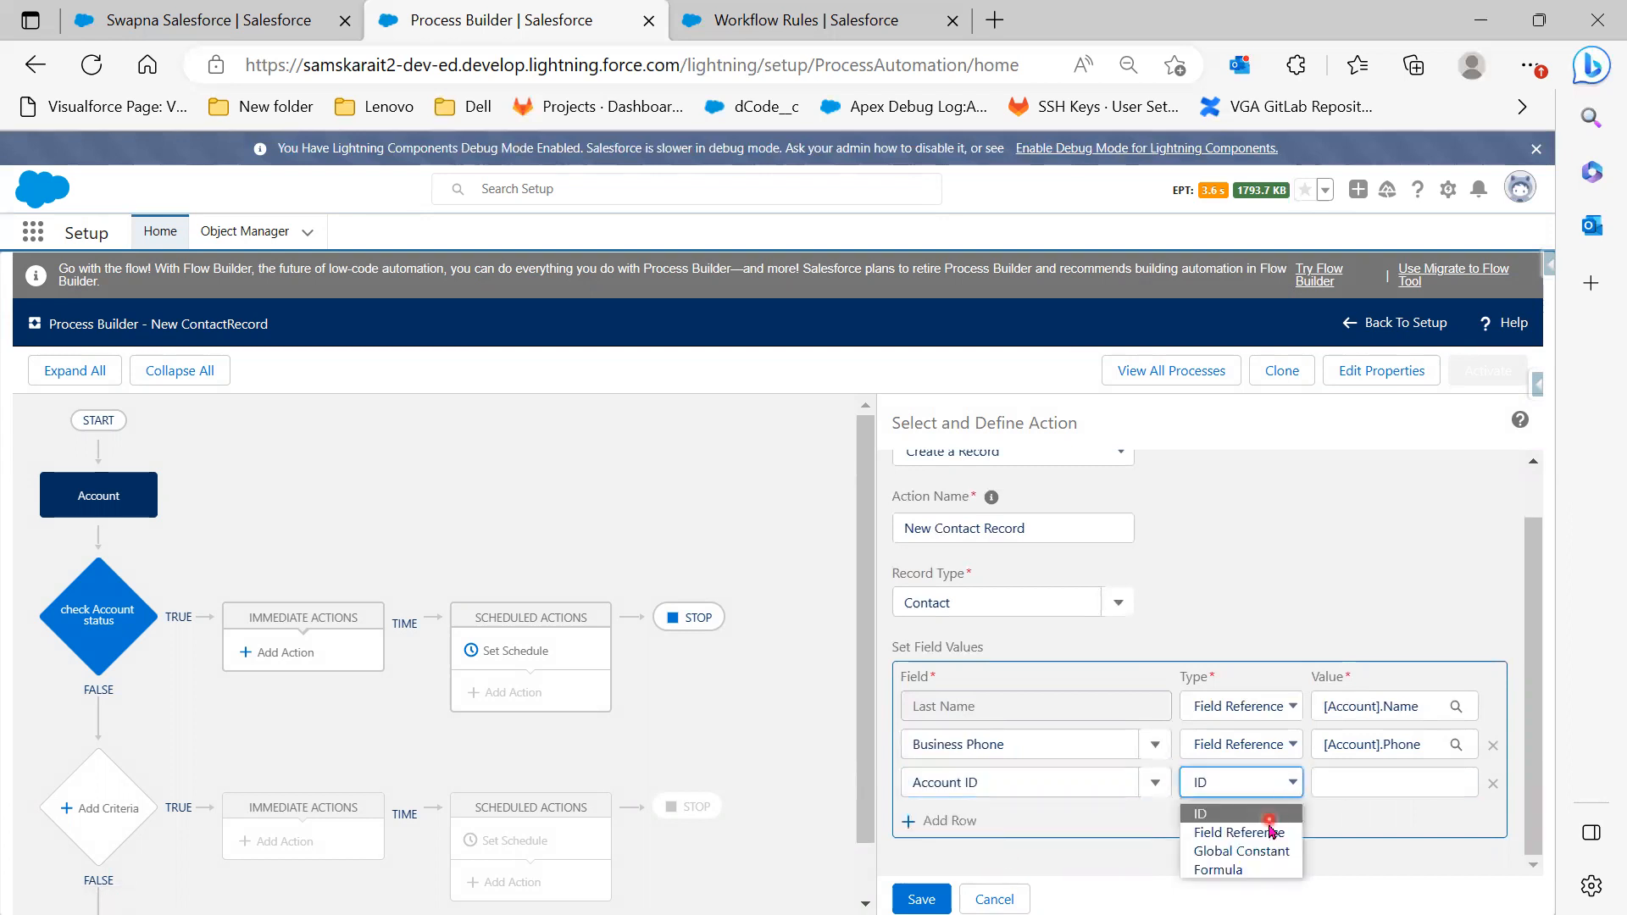
left_click(1267, 838)
left_click(1332, 784)
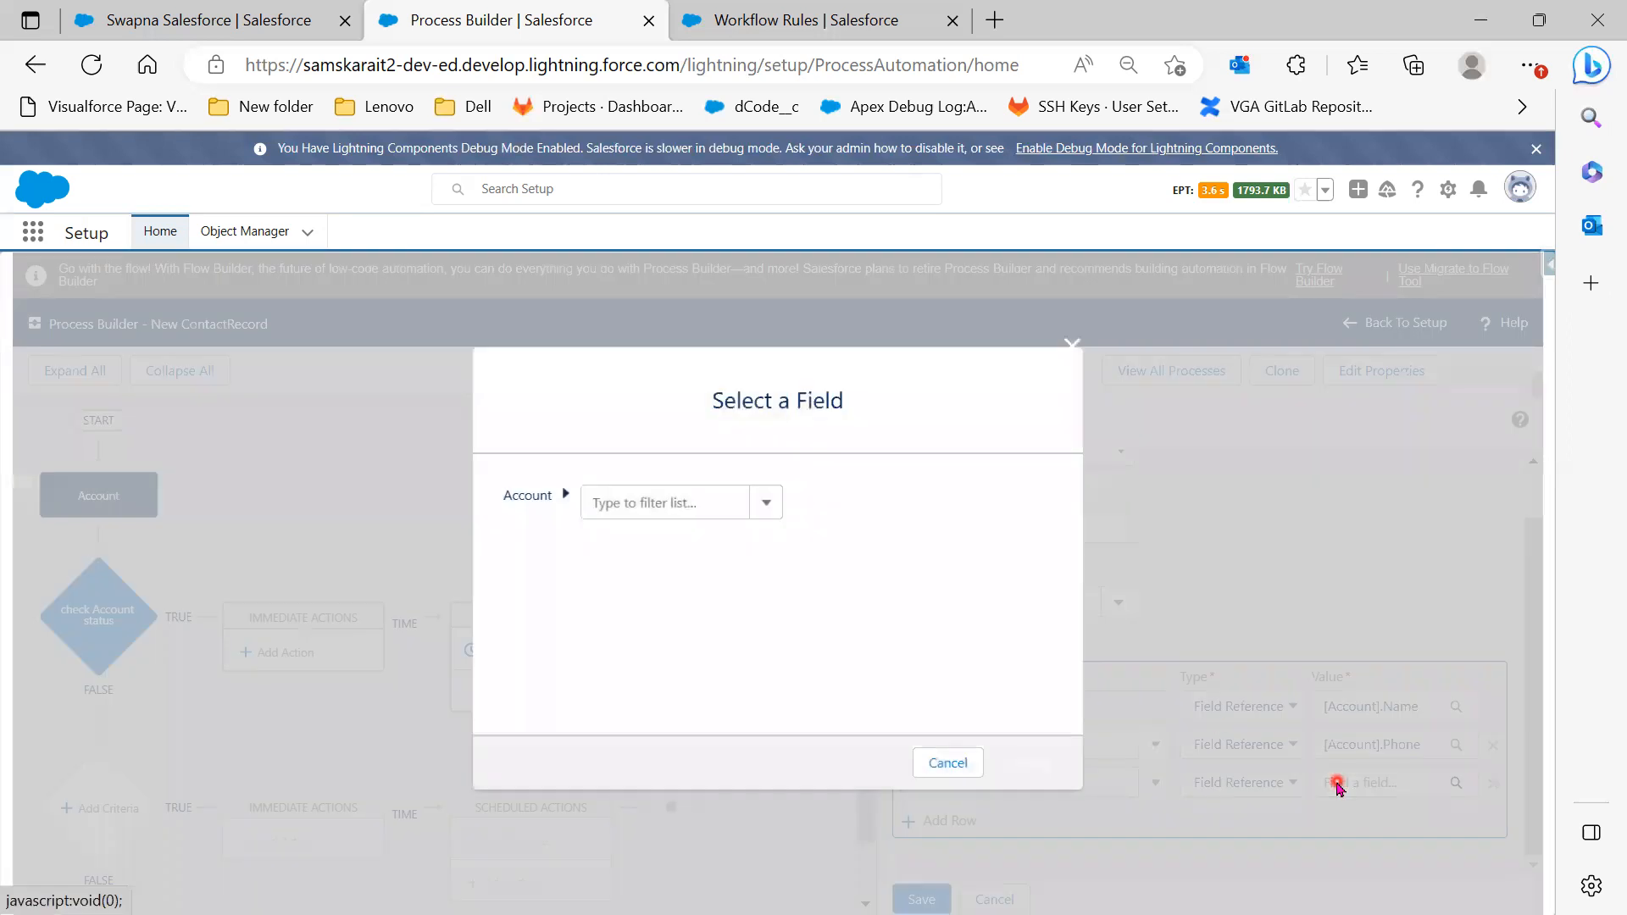
type("i")
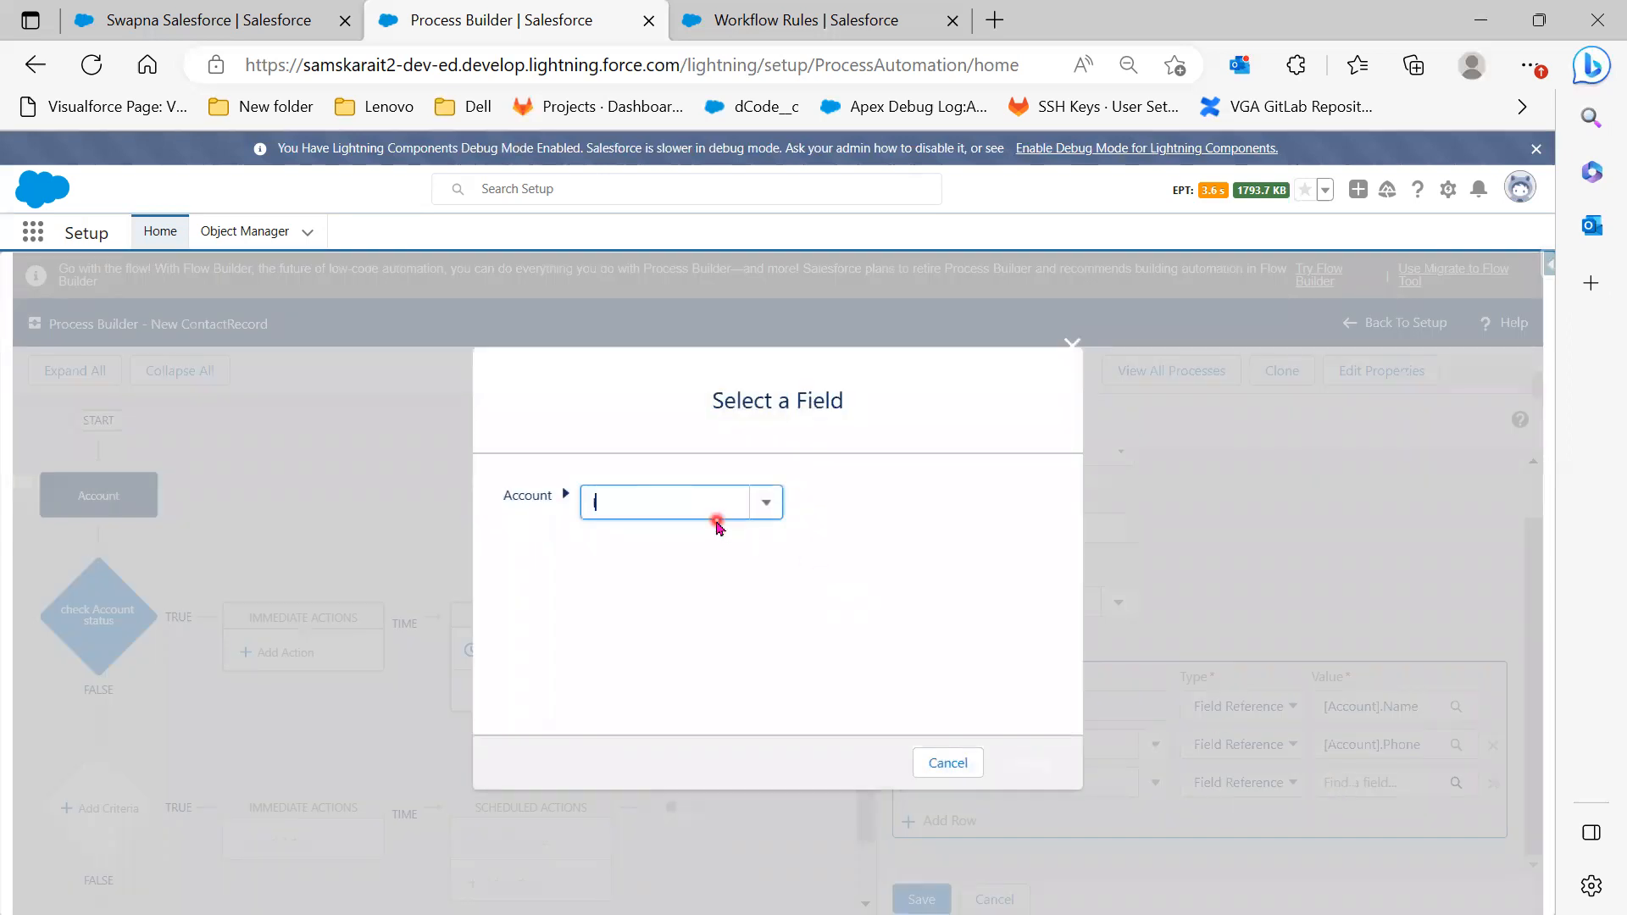
type("d")
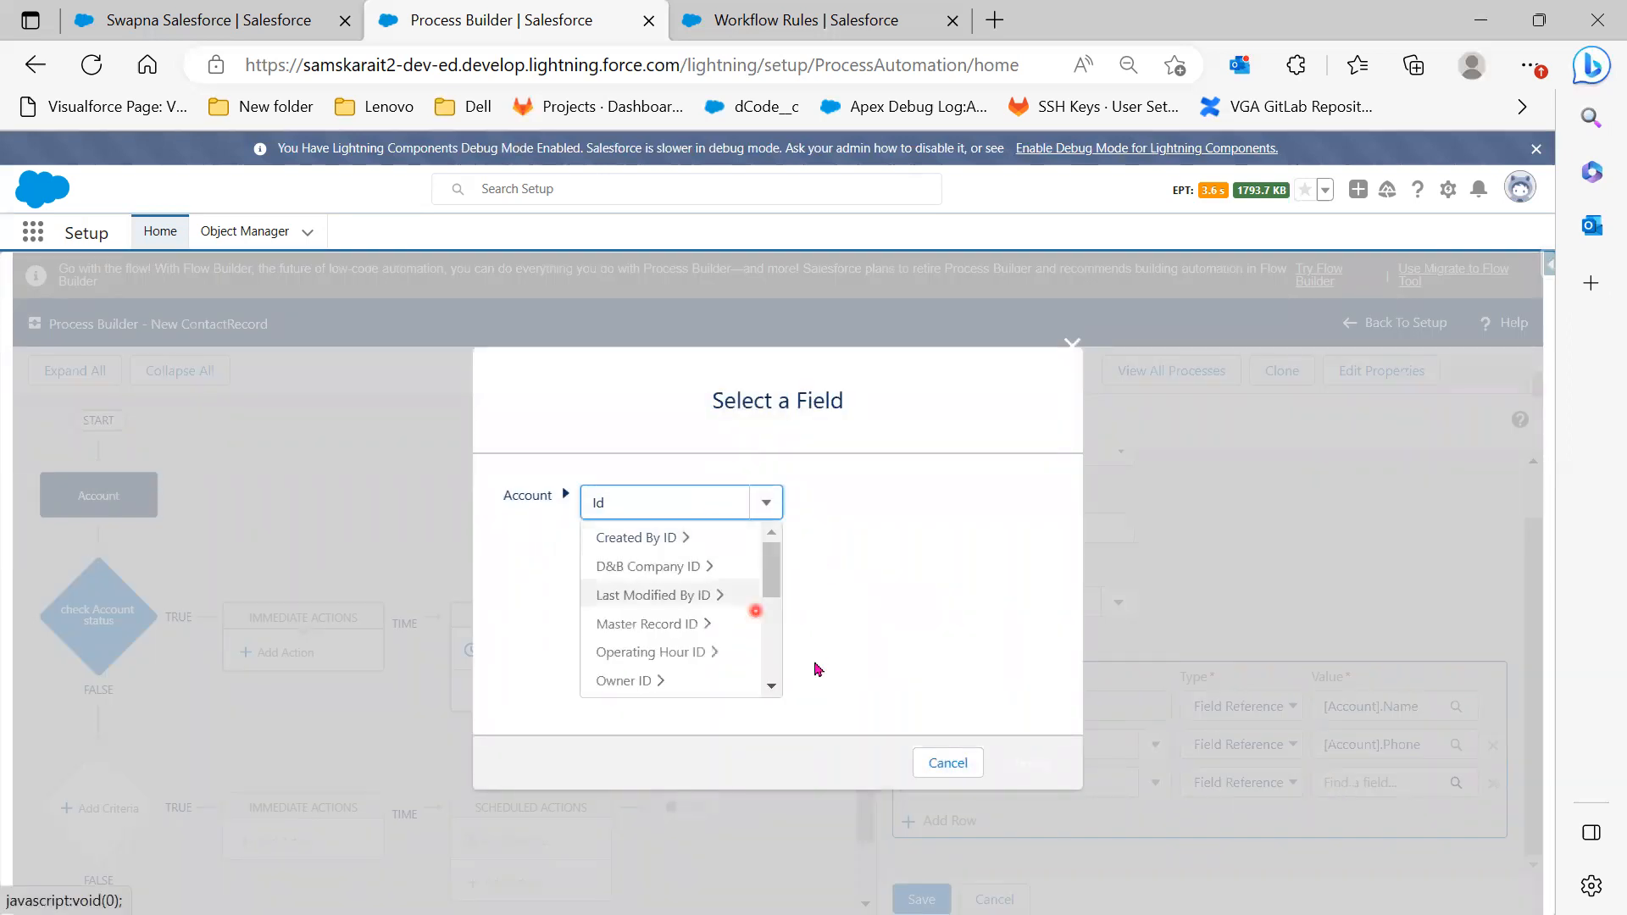
scroll(718, 663, "down", 3)
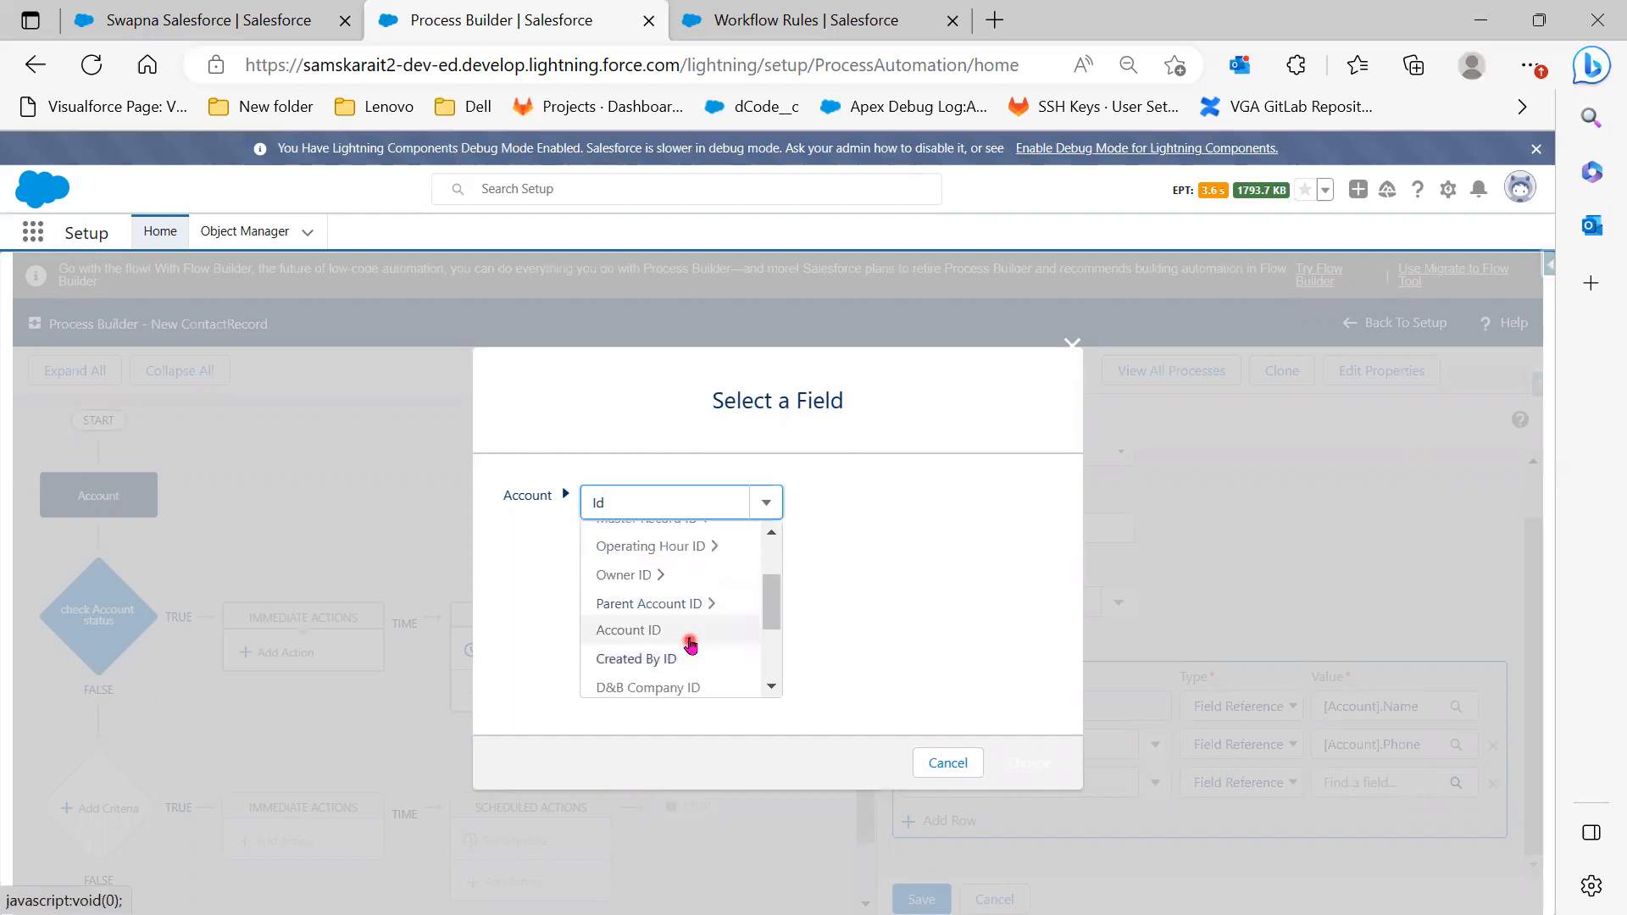
left_click(637, 629)
left_click(1029, 763)
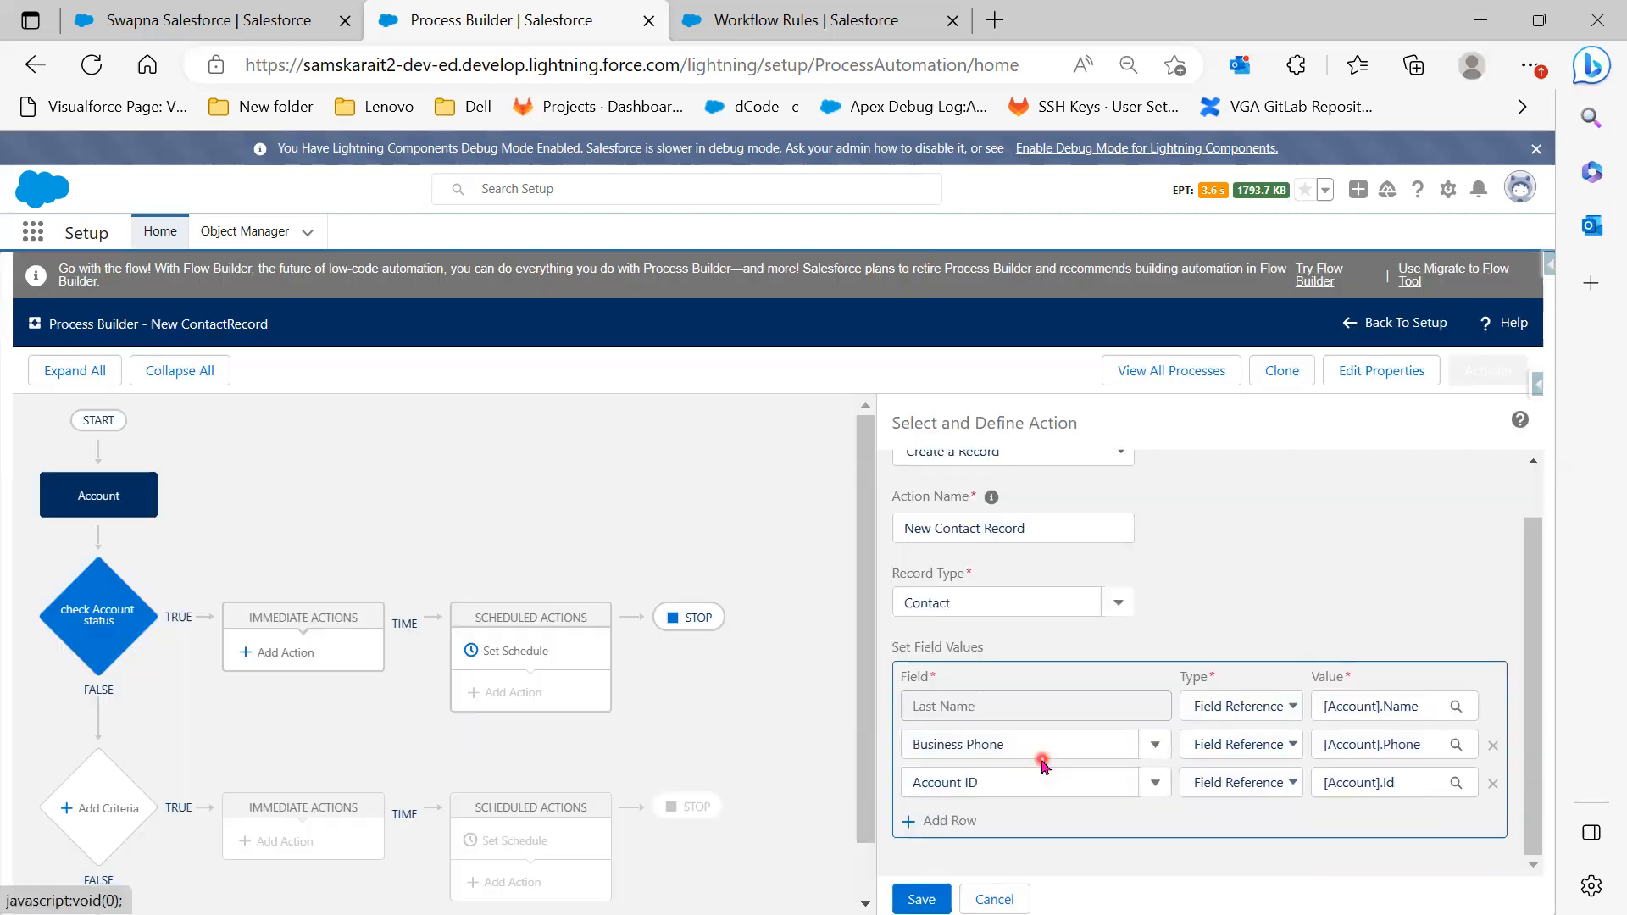
Change the third row's field to Second Account as a field reference to [Account].Id
left_click(1033, 777)
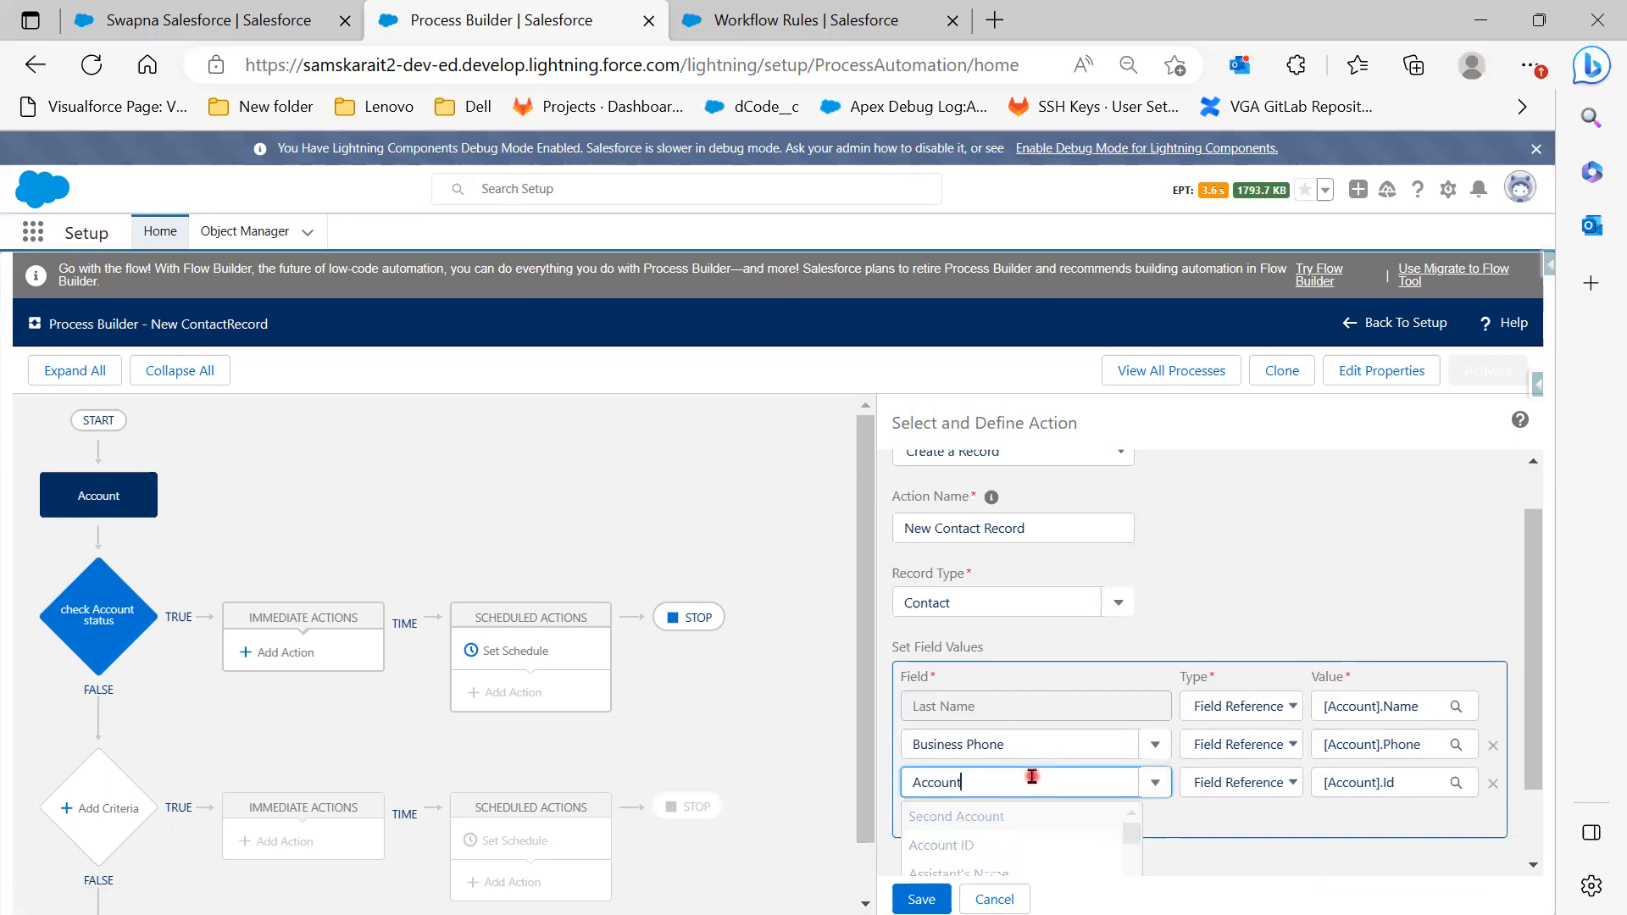
left_click(1020, 816)
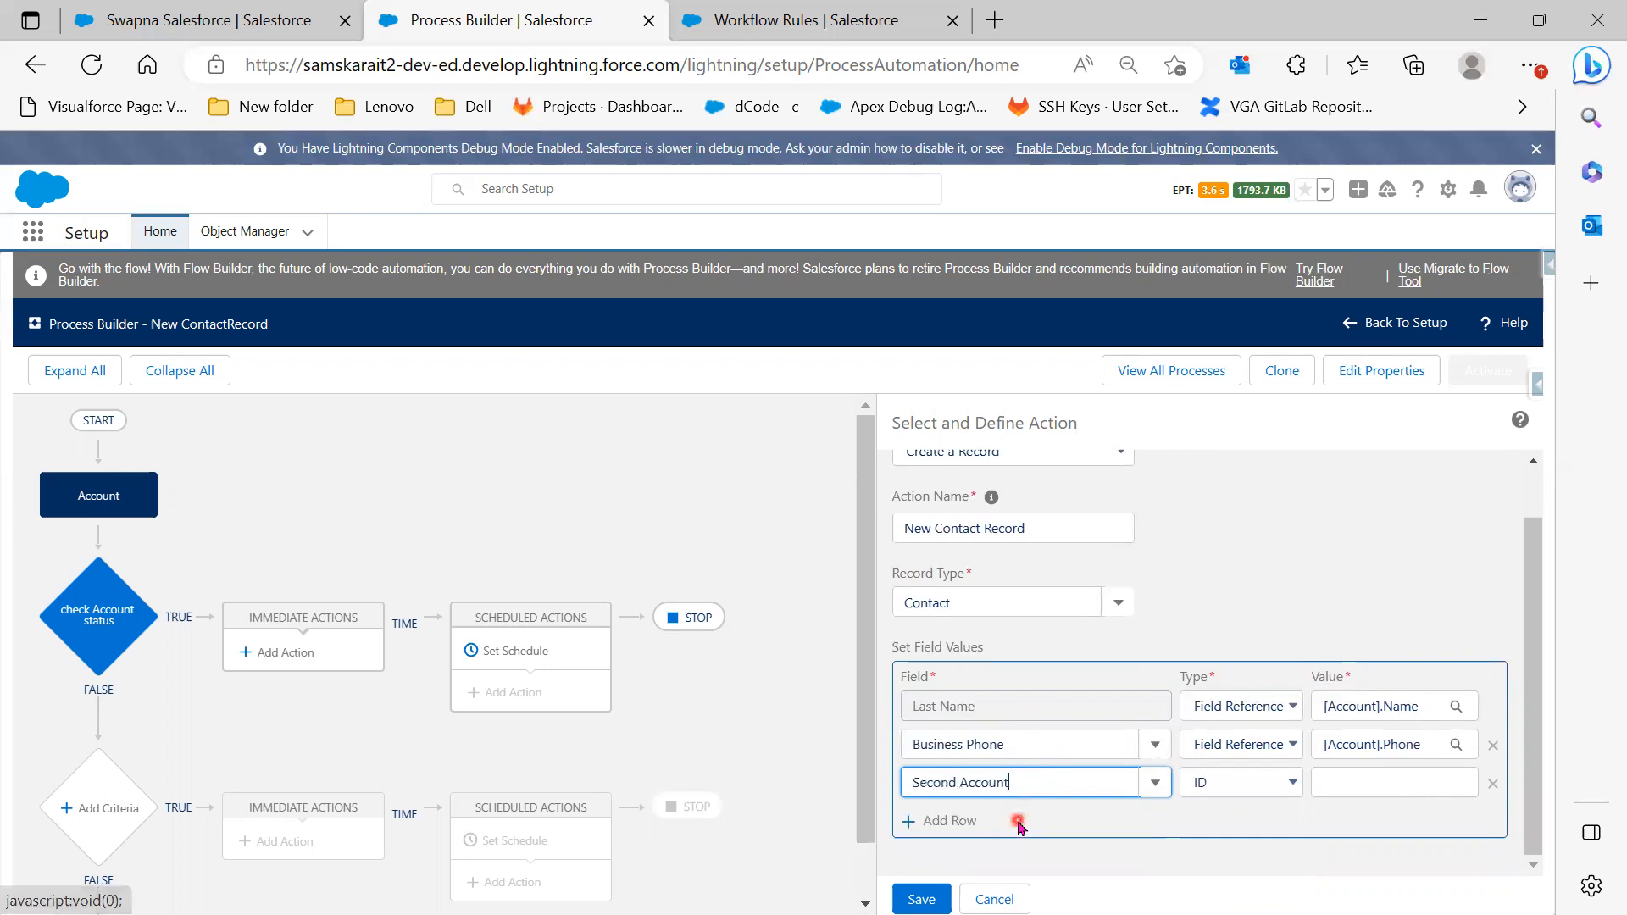
left_click(1279, 783)
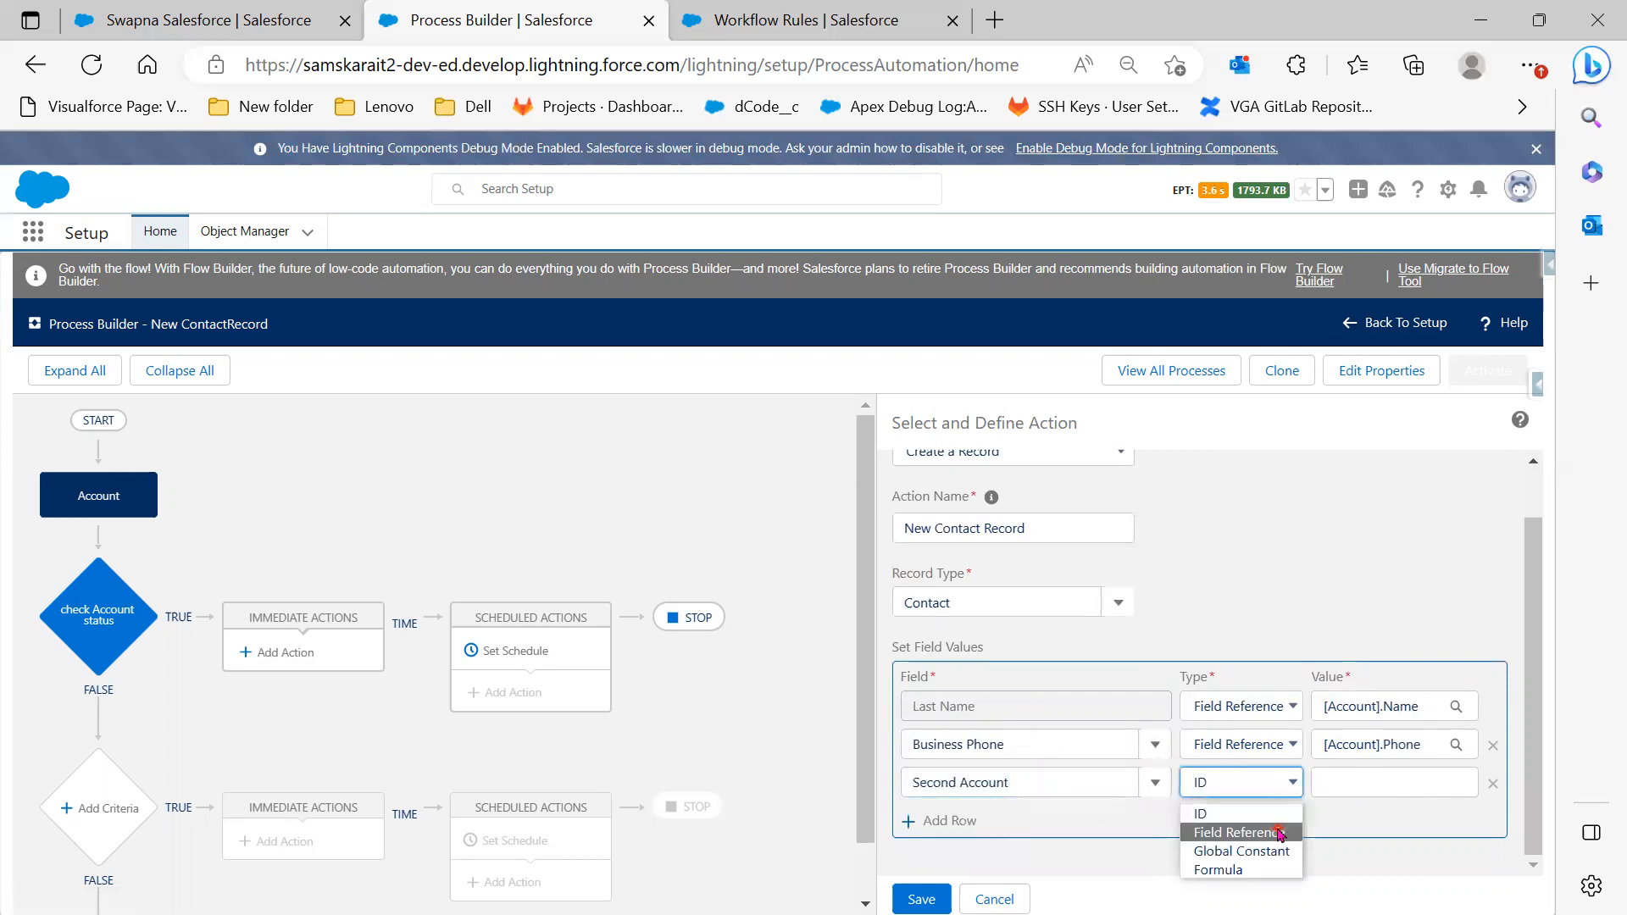
left_click(1270, 831)
left_click(1345, 781)
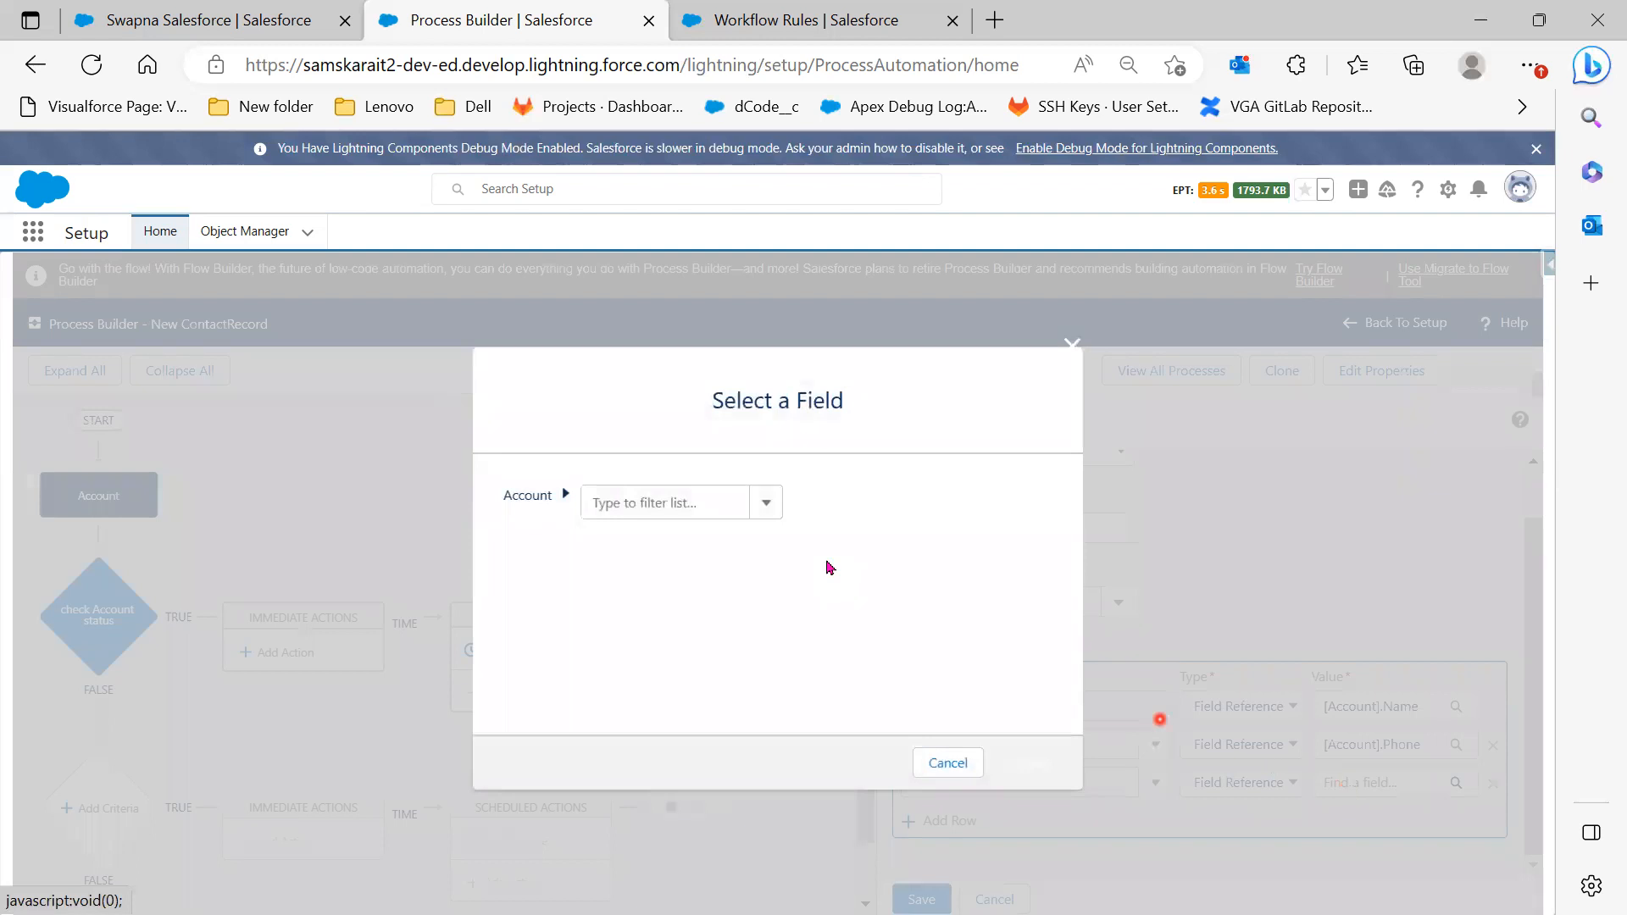
left_click(693, 503)
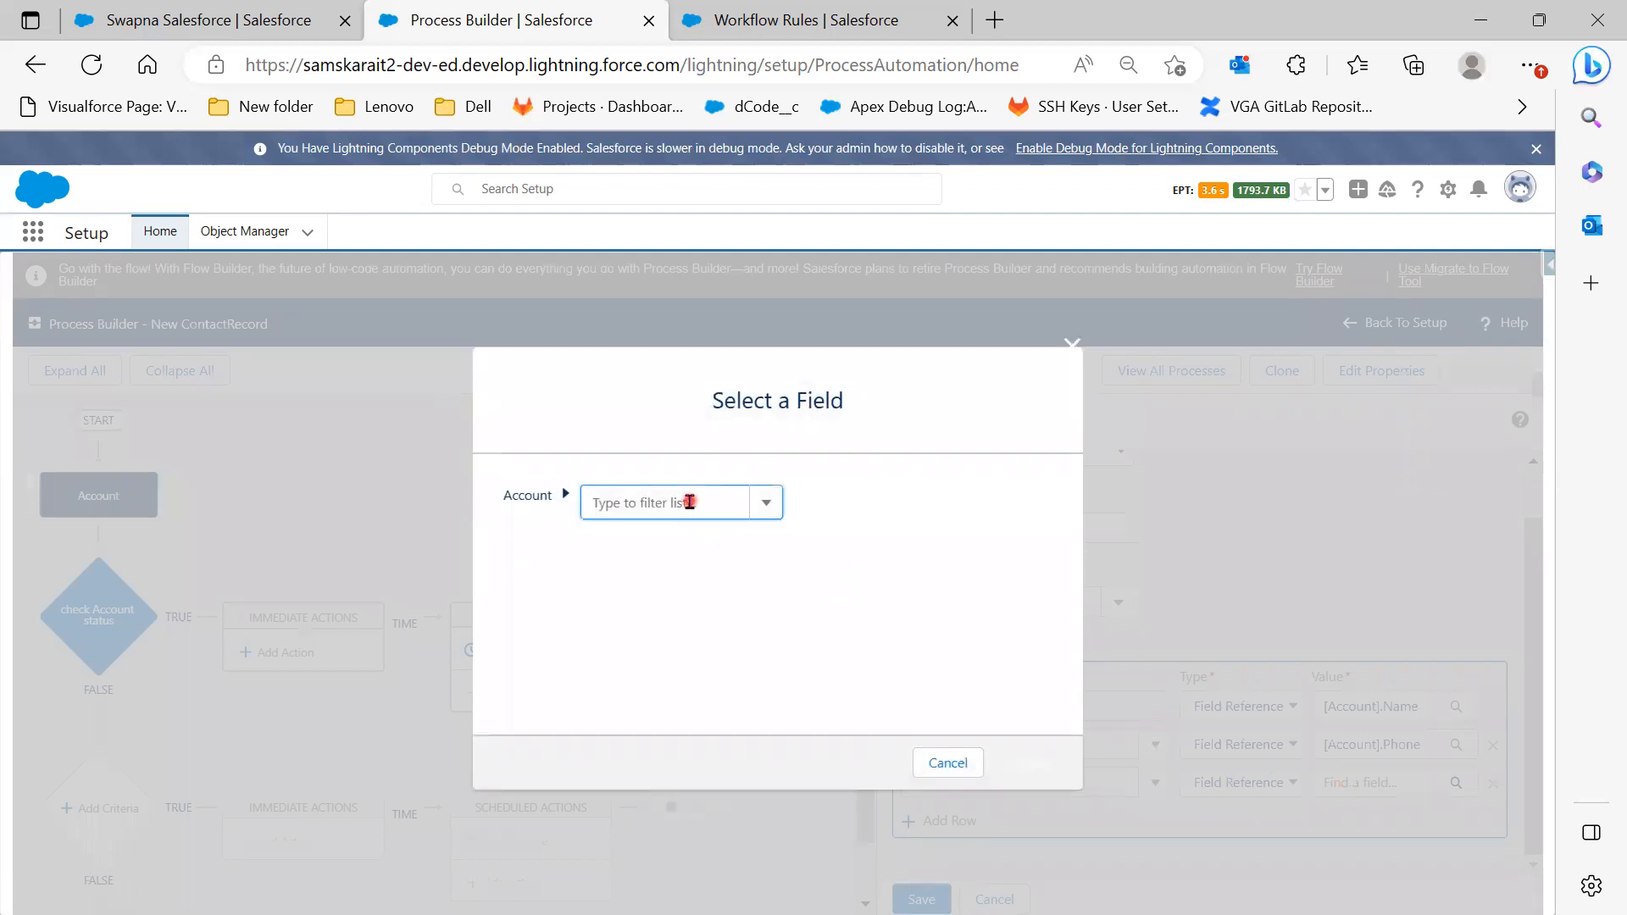
type("i")
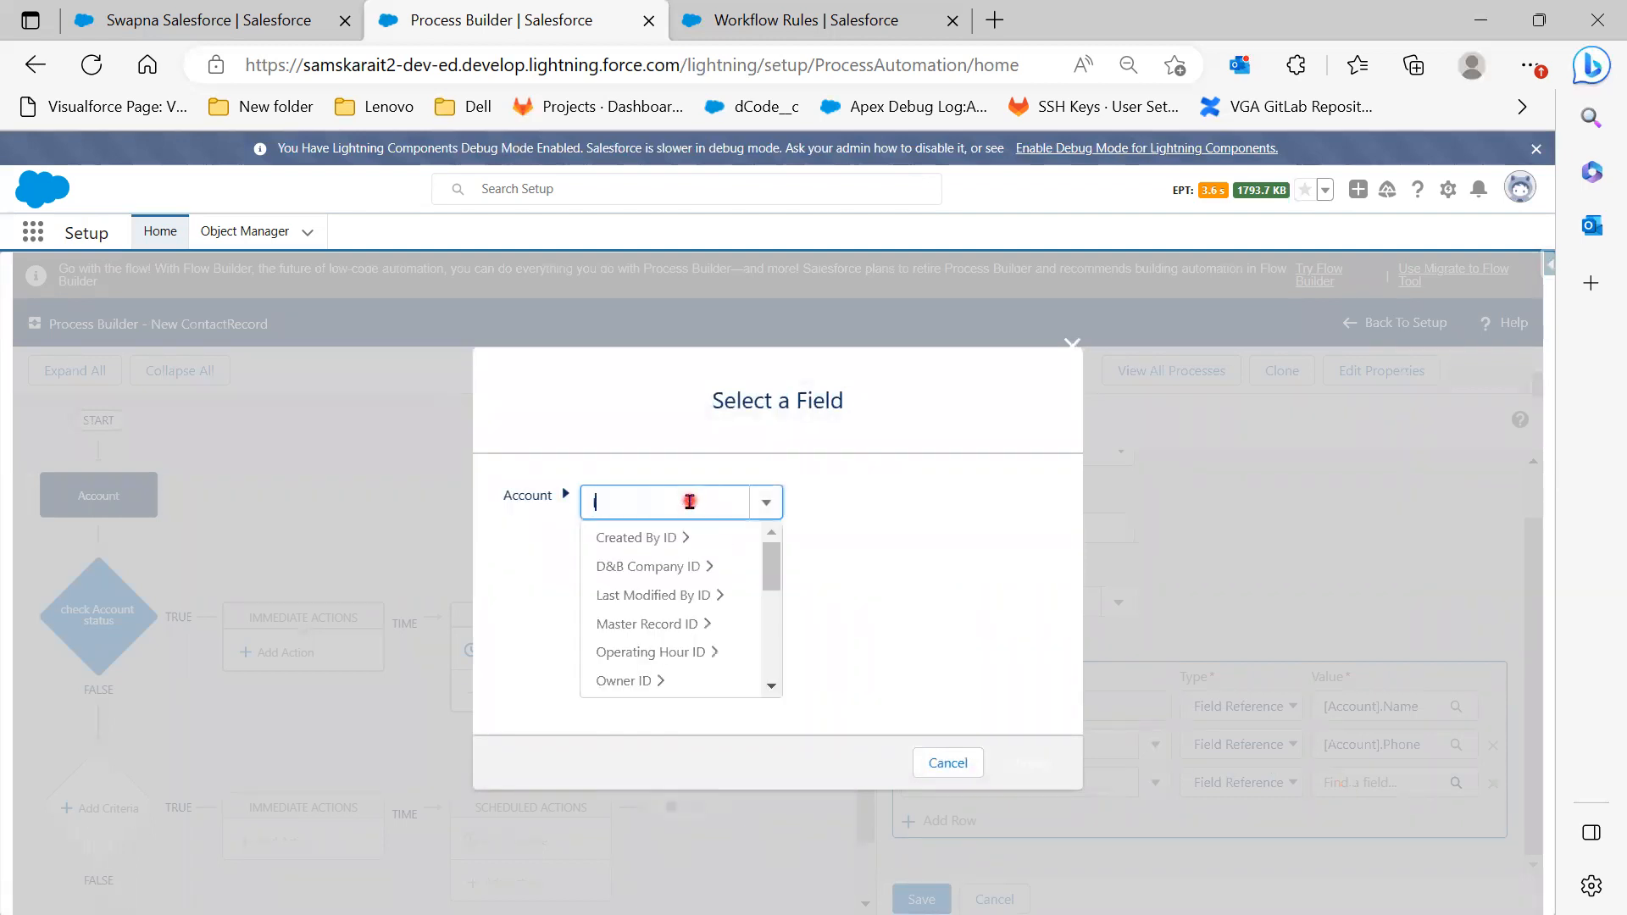
scroll(723, 643, "down", 1)
left_click(699, 684)
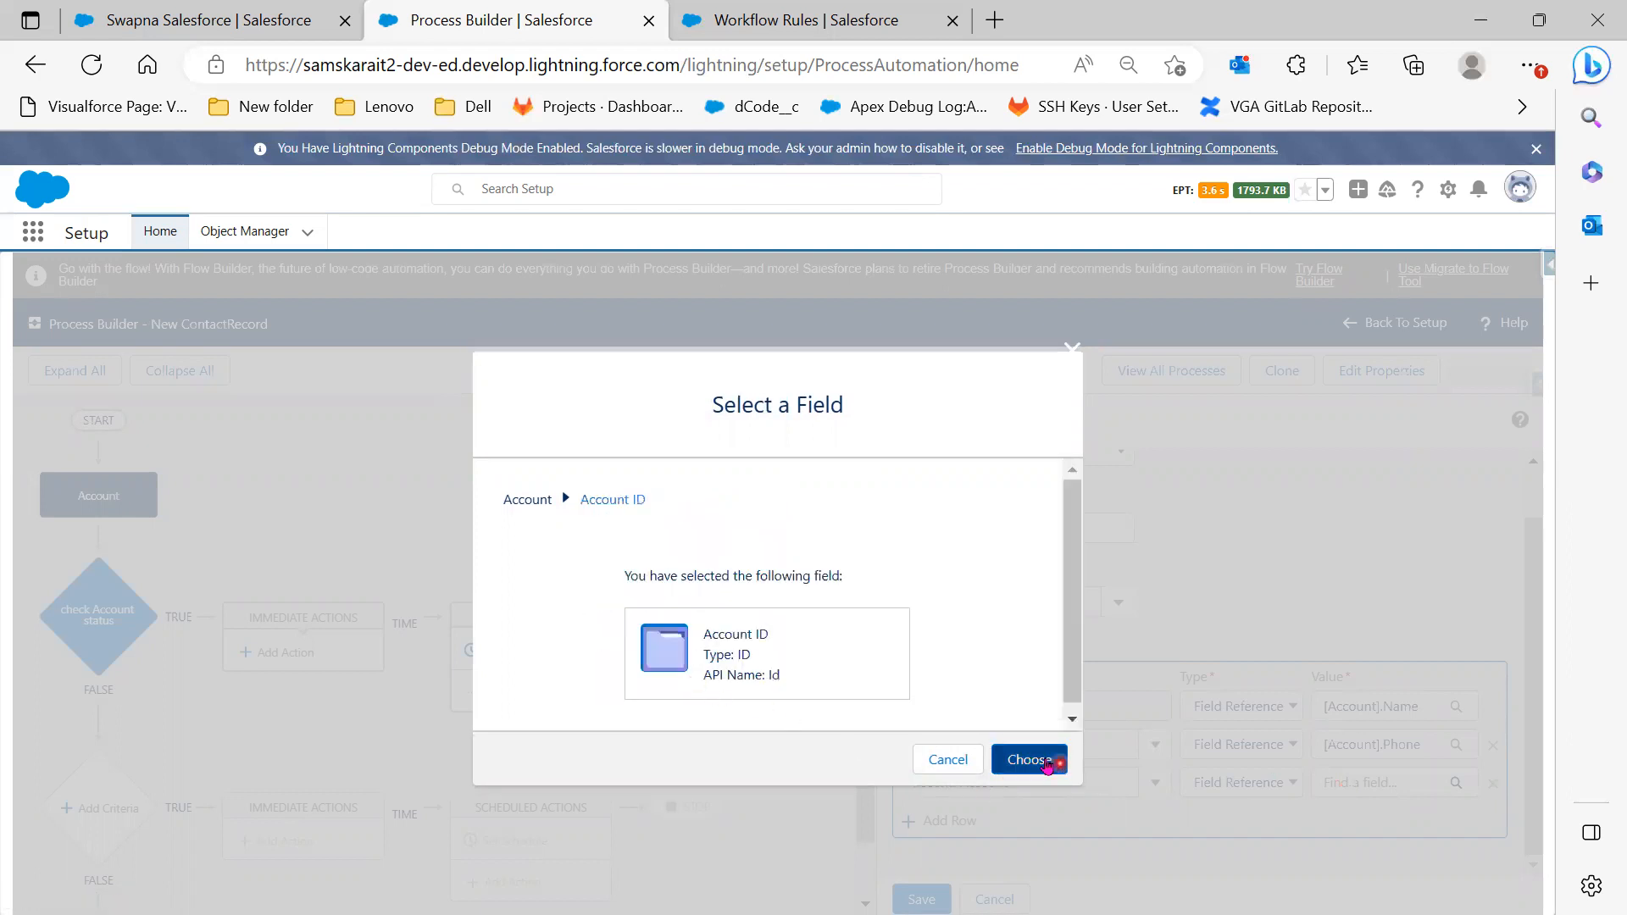
left_click(1035, 761)
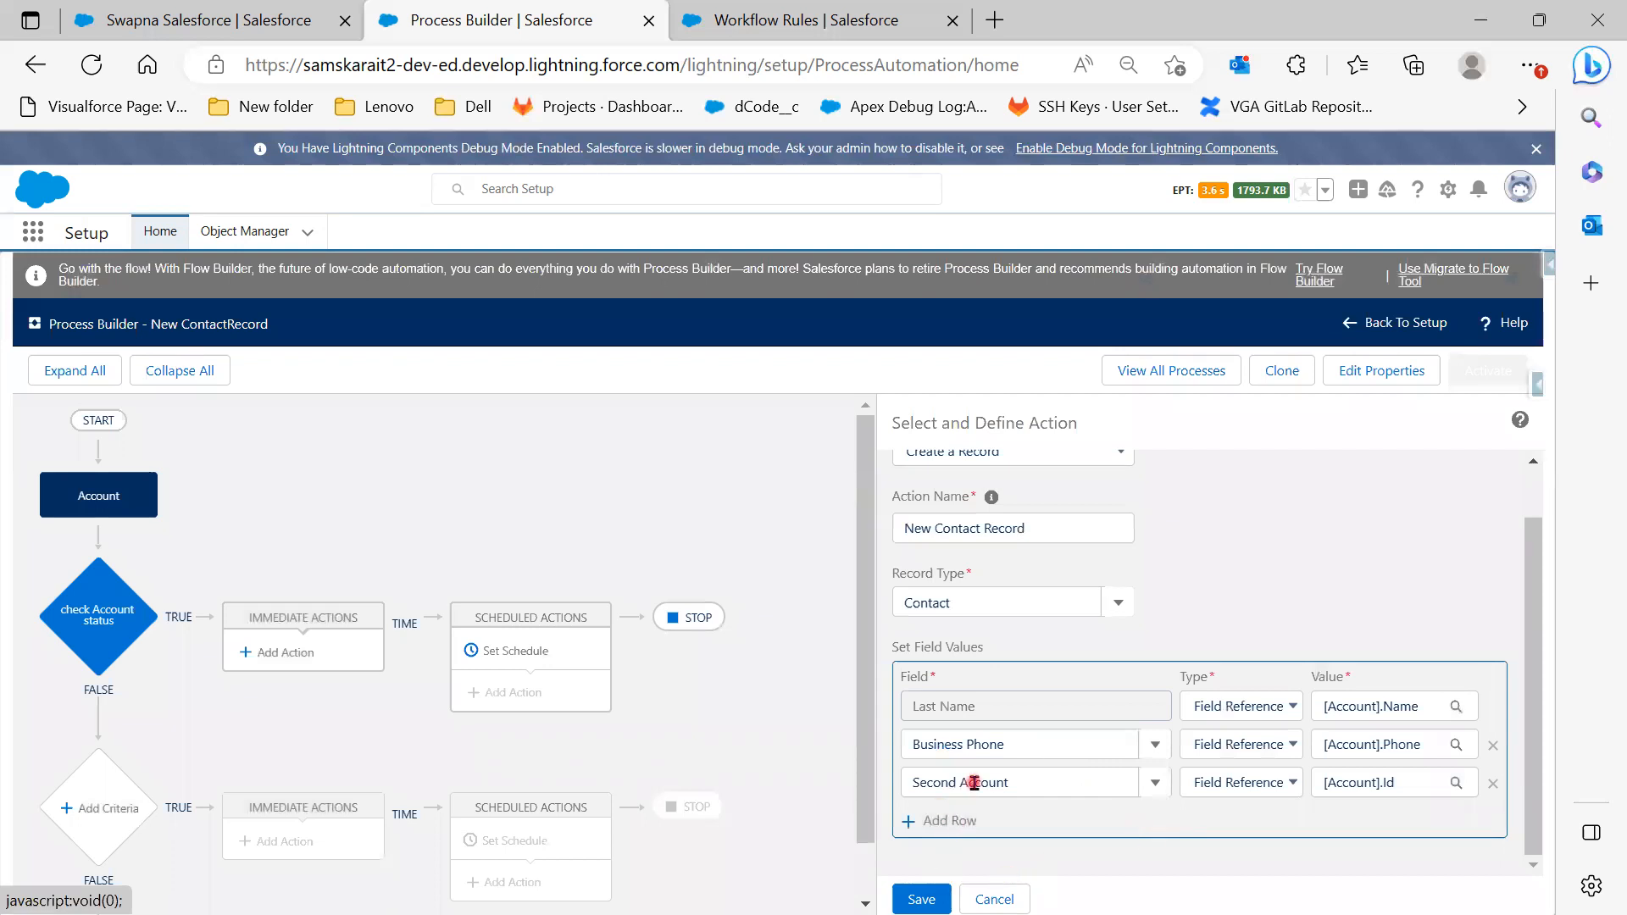
Save the New Contact Record action and confirm activation of the New ContactRecord process
left_click(921, 900)
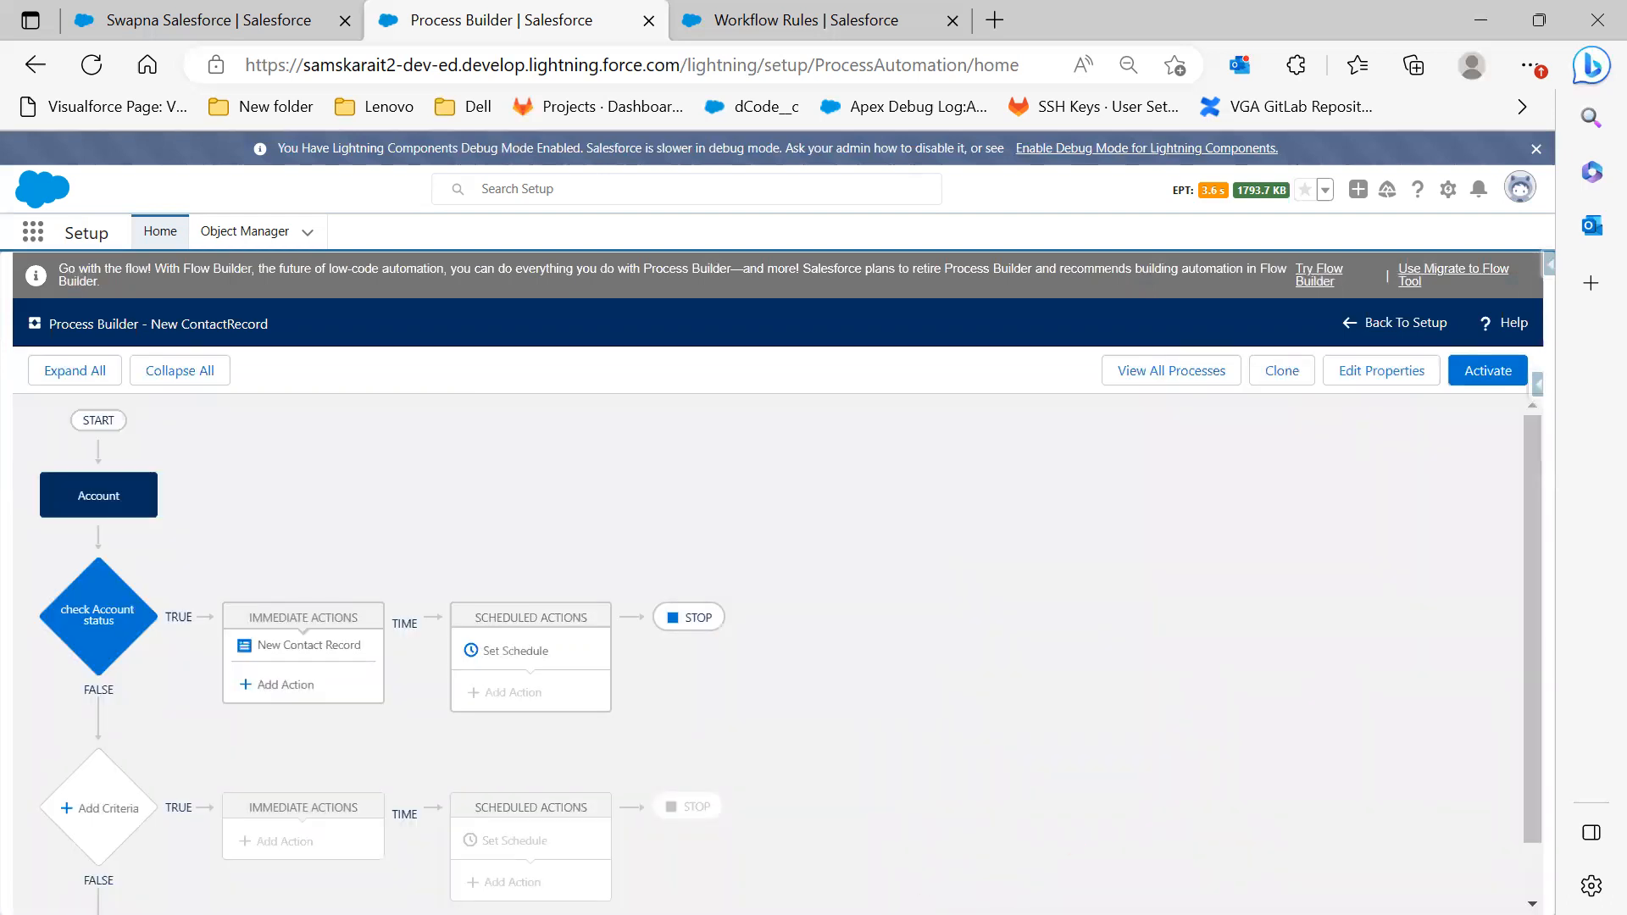
key("alt+Tab")
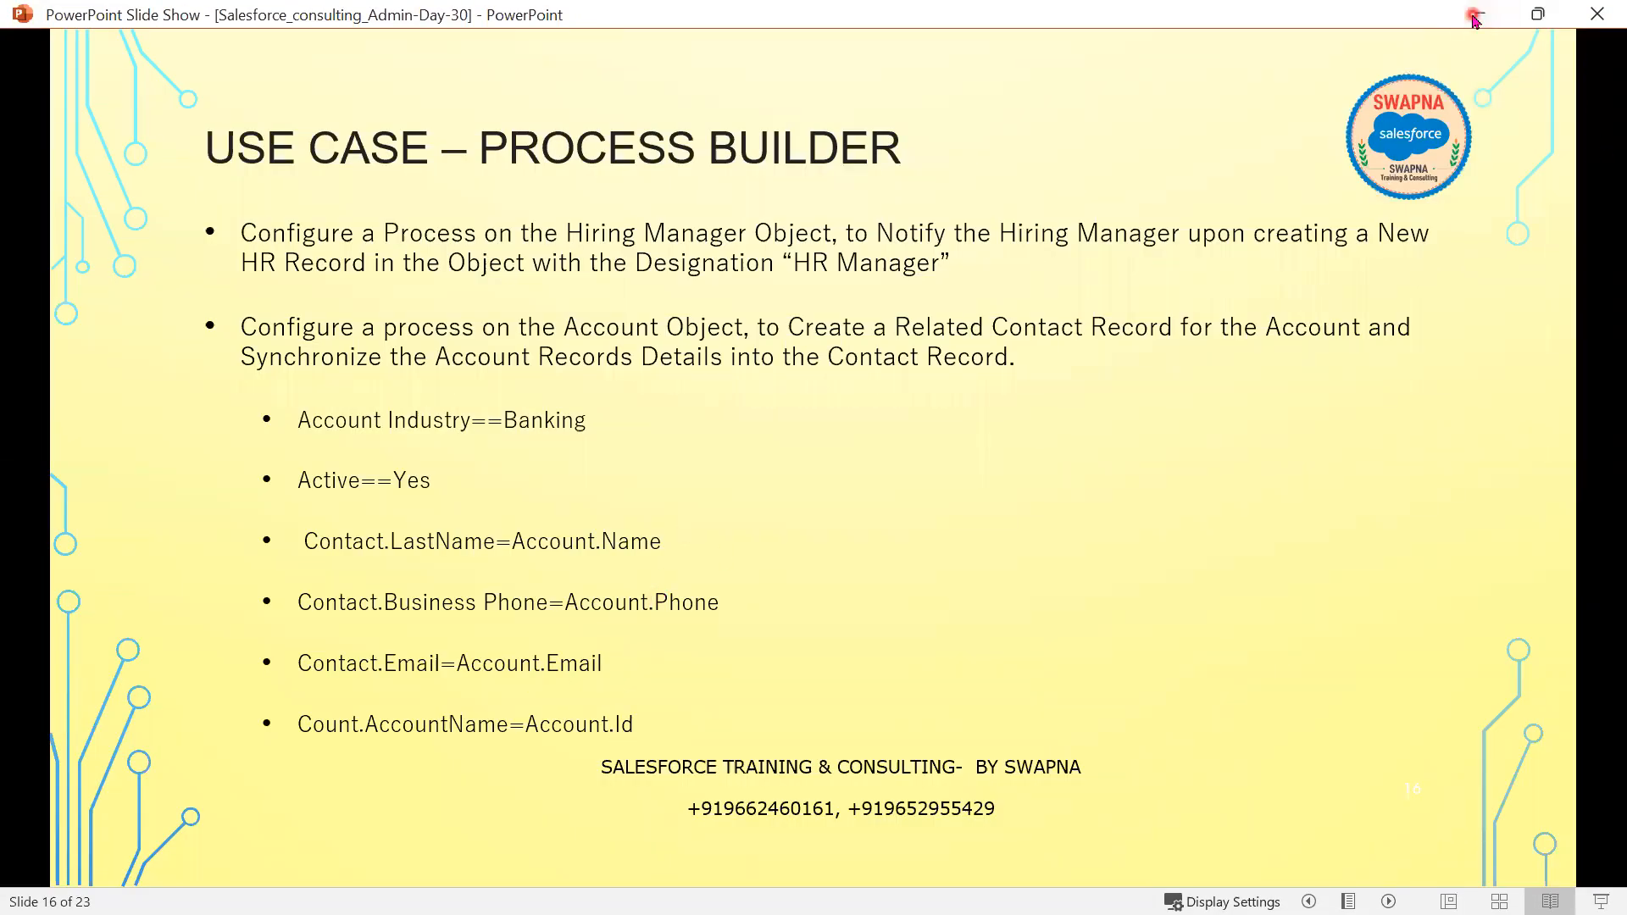
left_click(1474, 15)
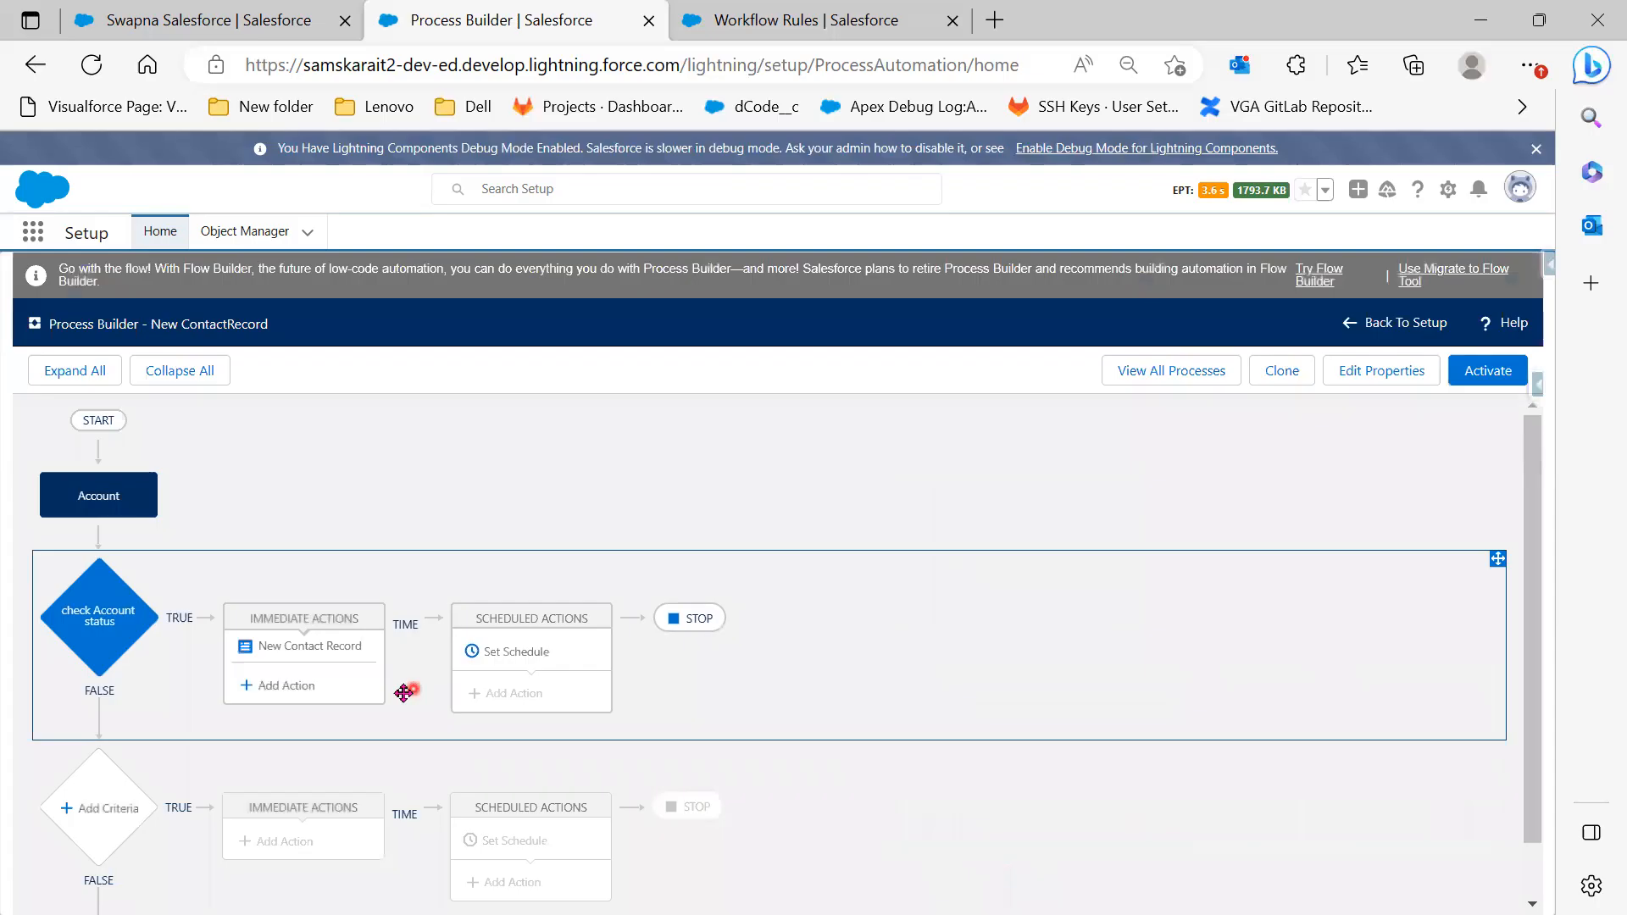
left_click(1488, 378)
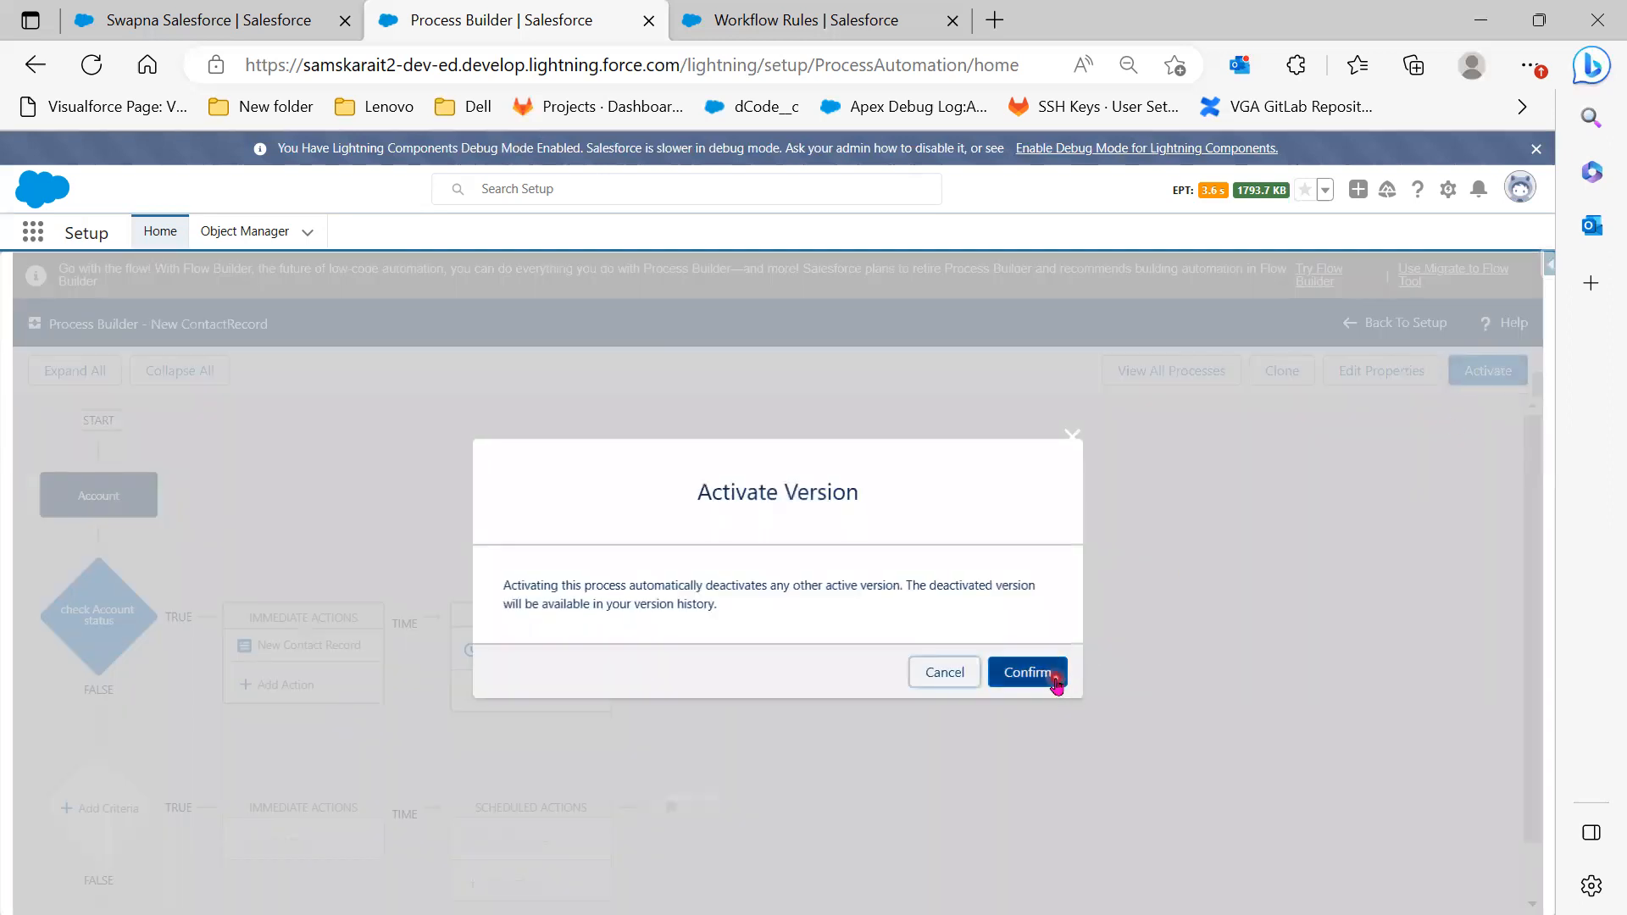
left_click(1055, 678)
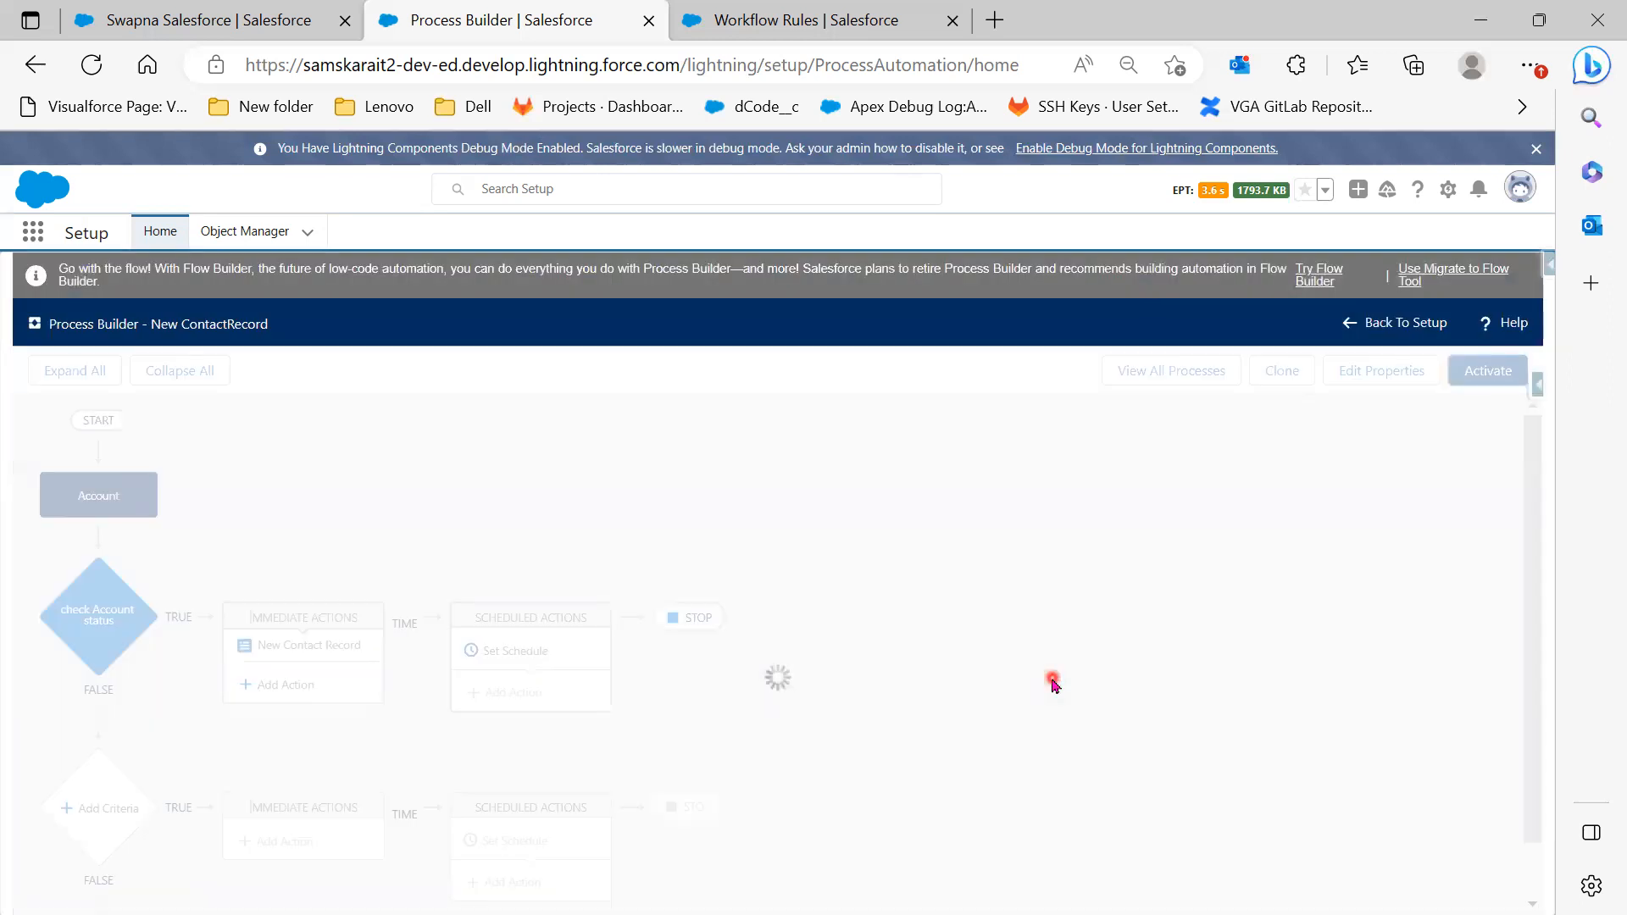
left_click(1049, 368)
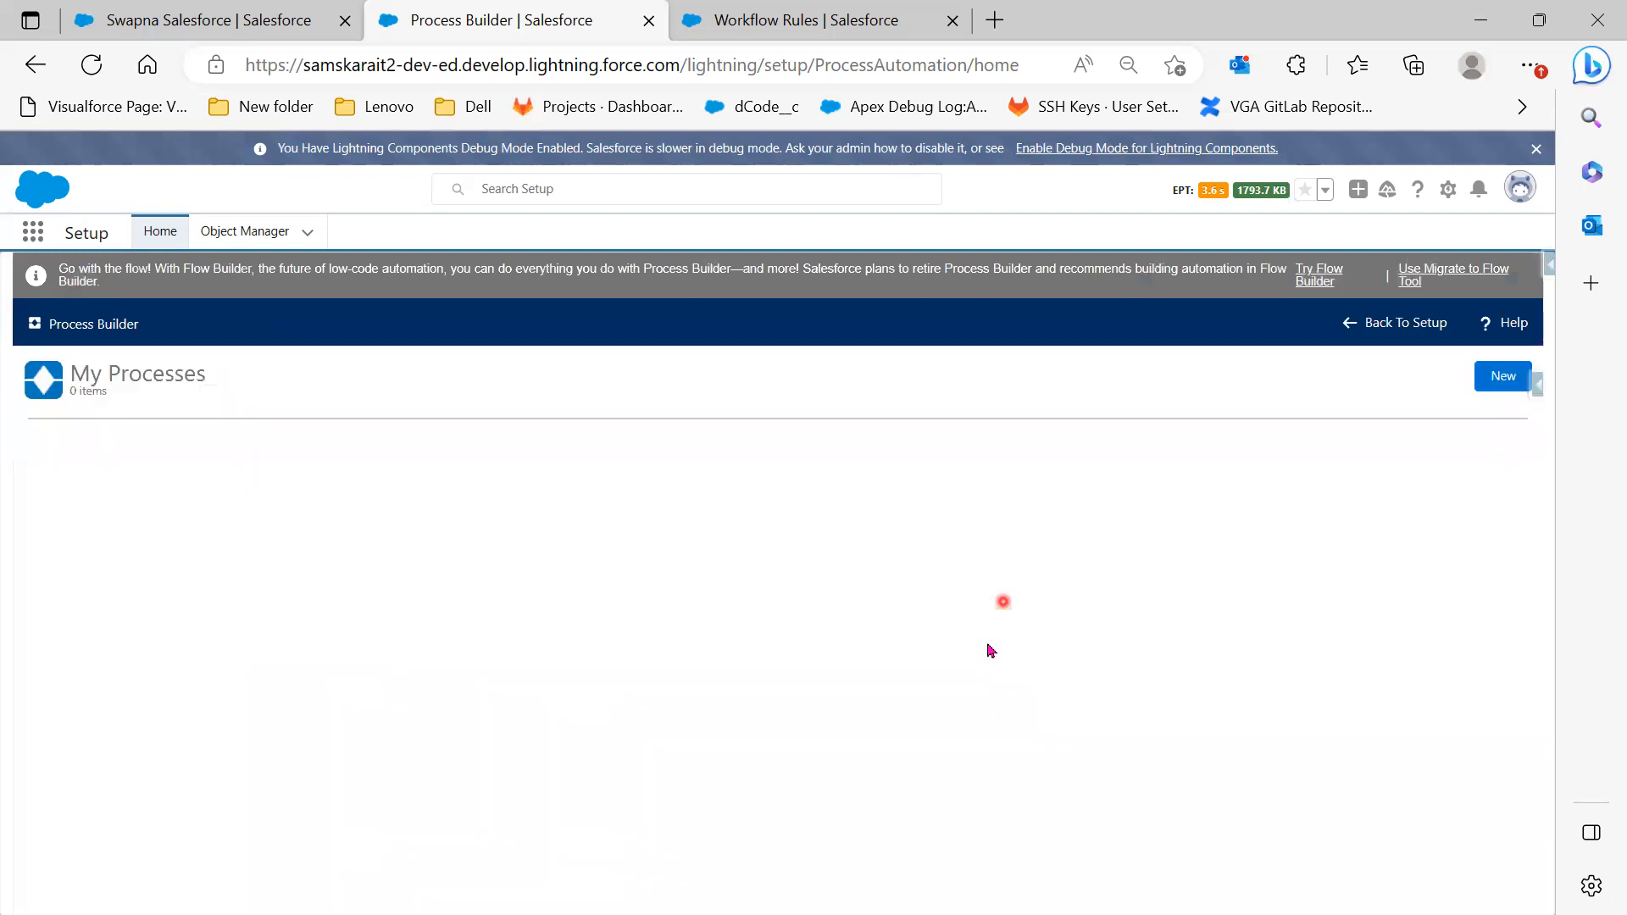
Open Version 1 of New ContactRecord and save its clone as a version of the current process
left_click(54, 480)
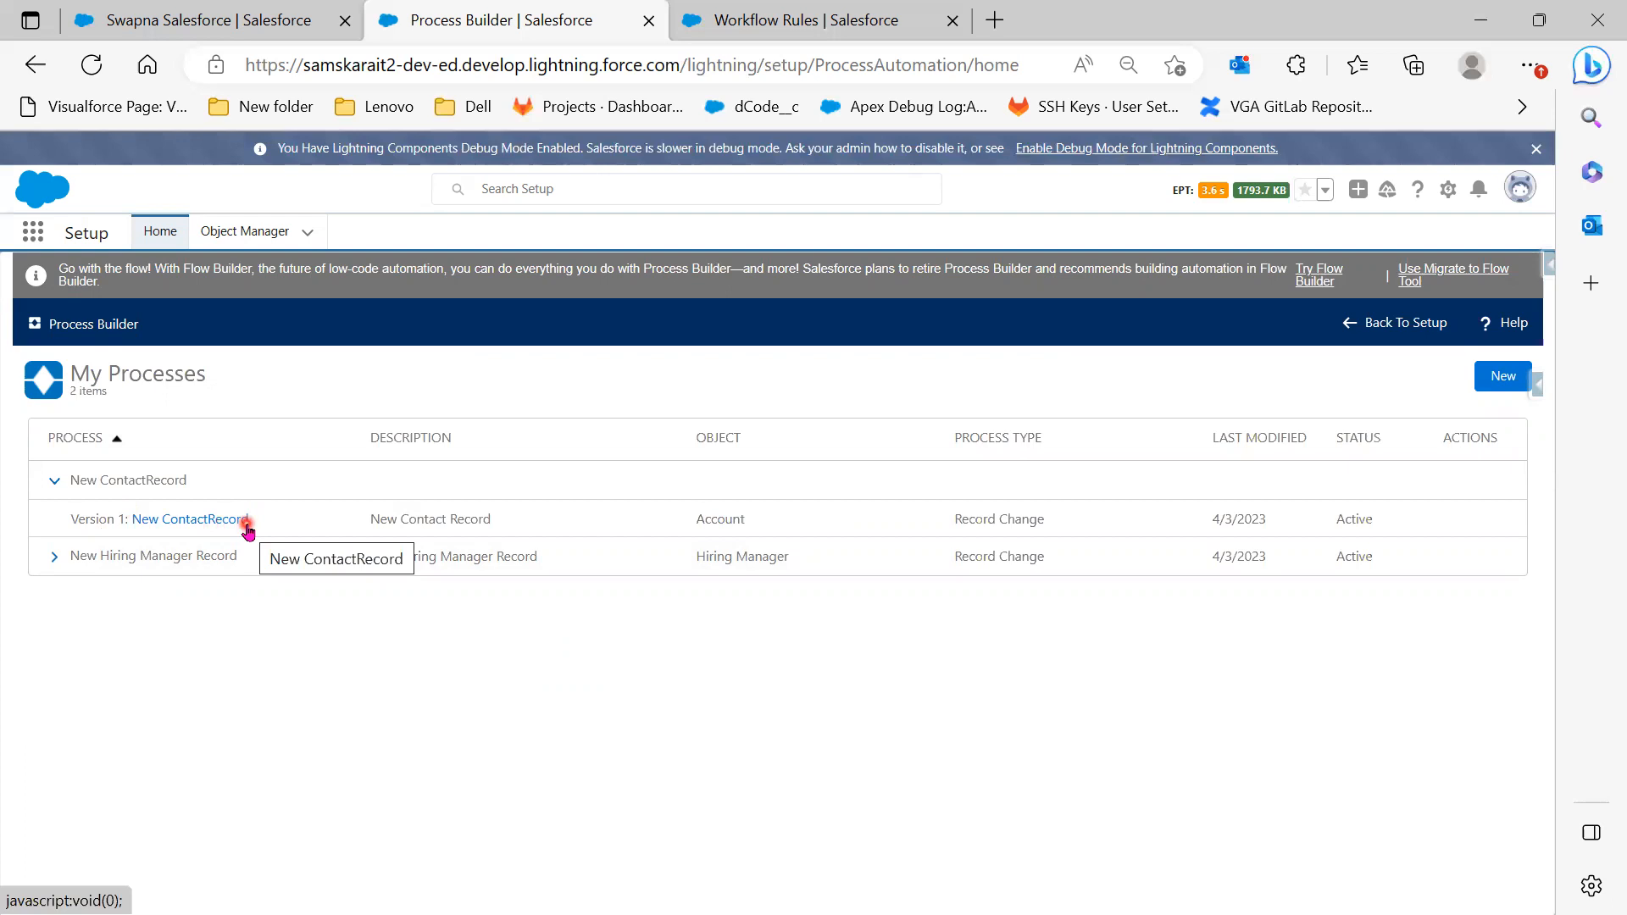
left_click(187, 519)
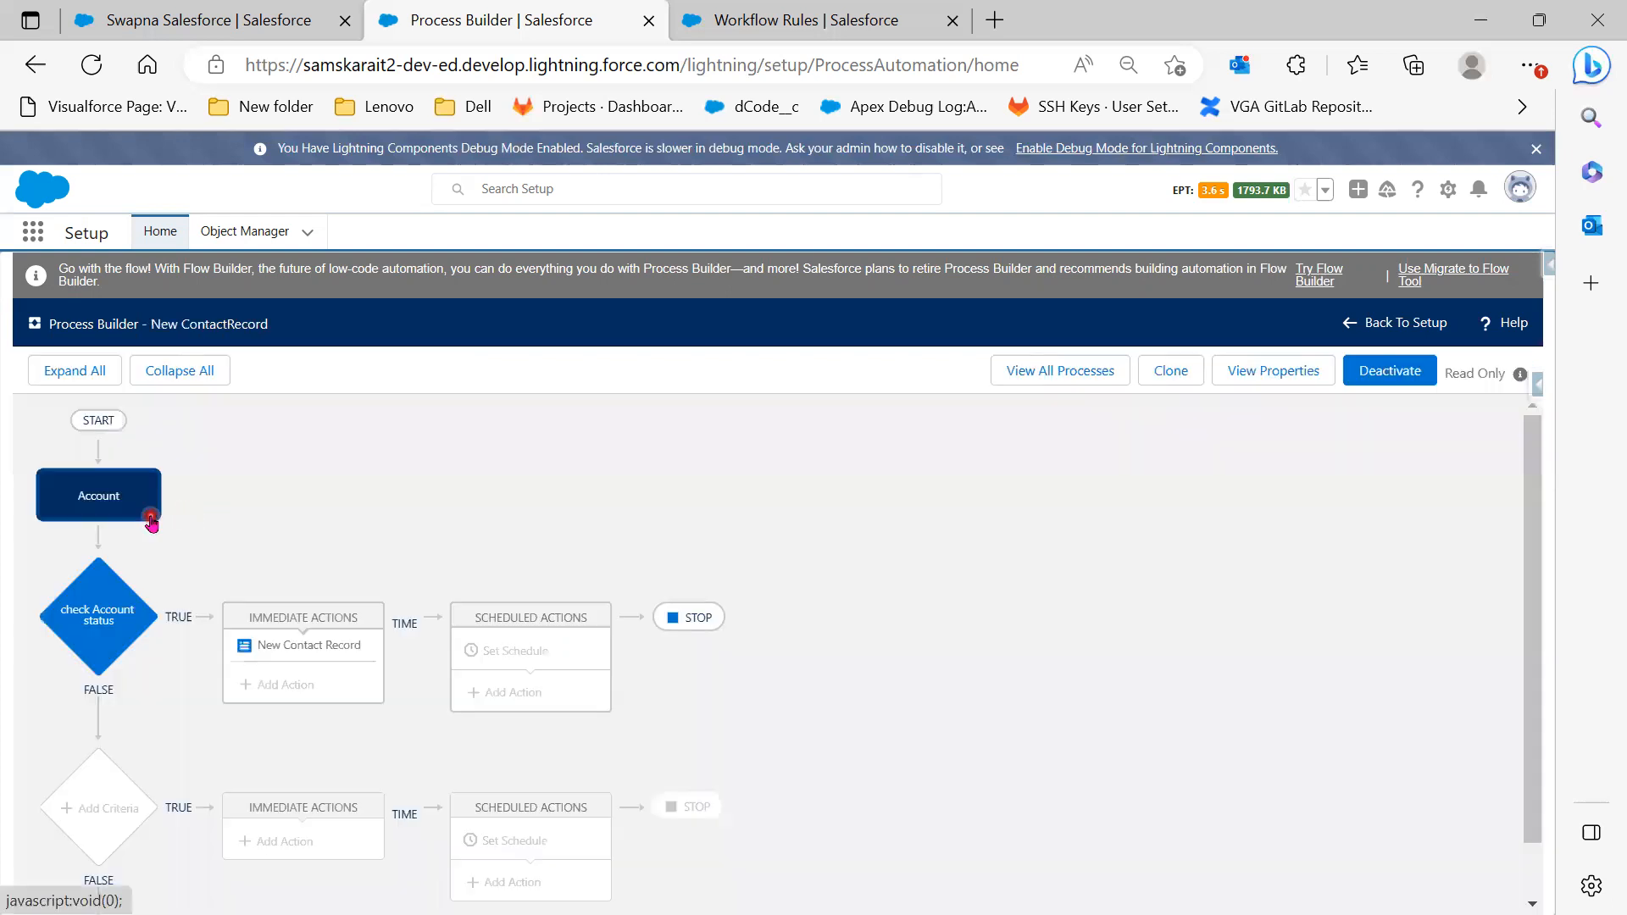
left_click(1179, 375)
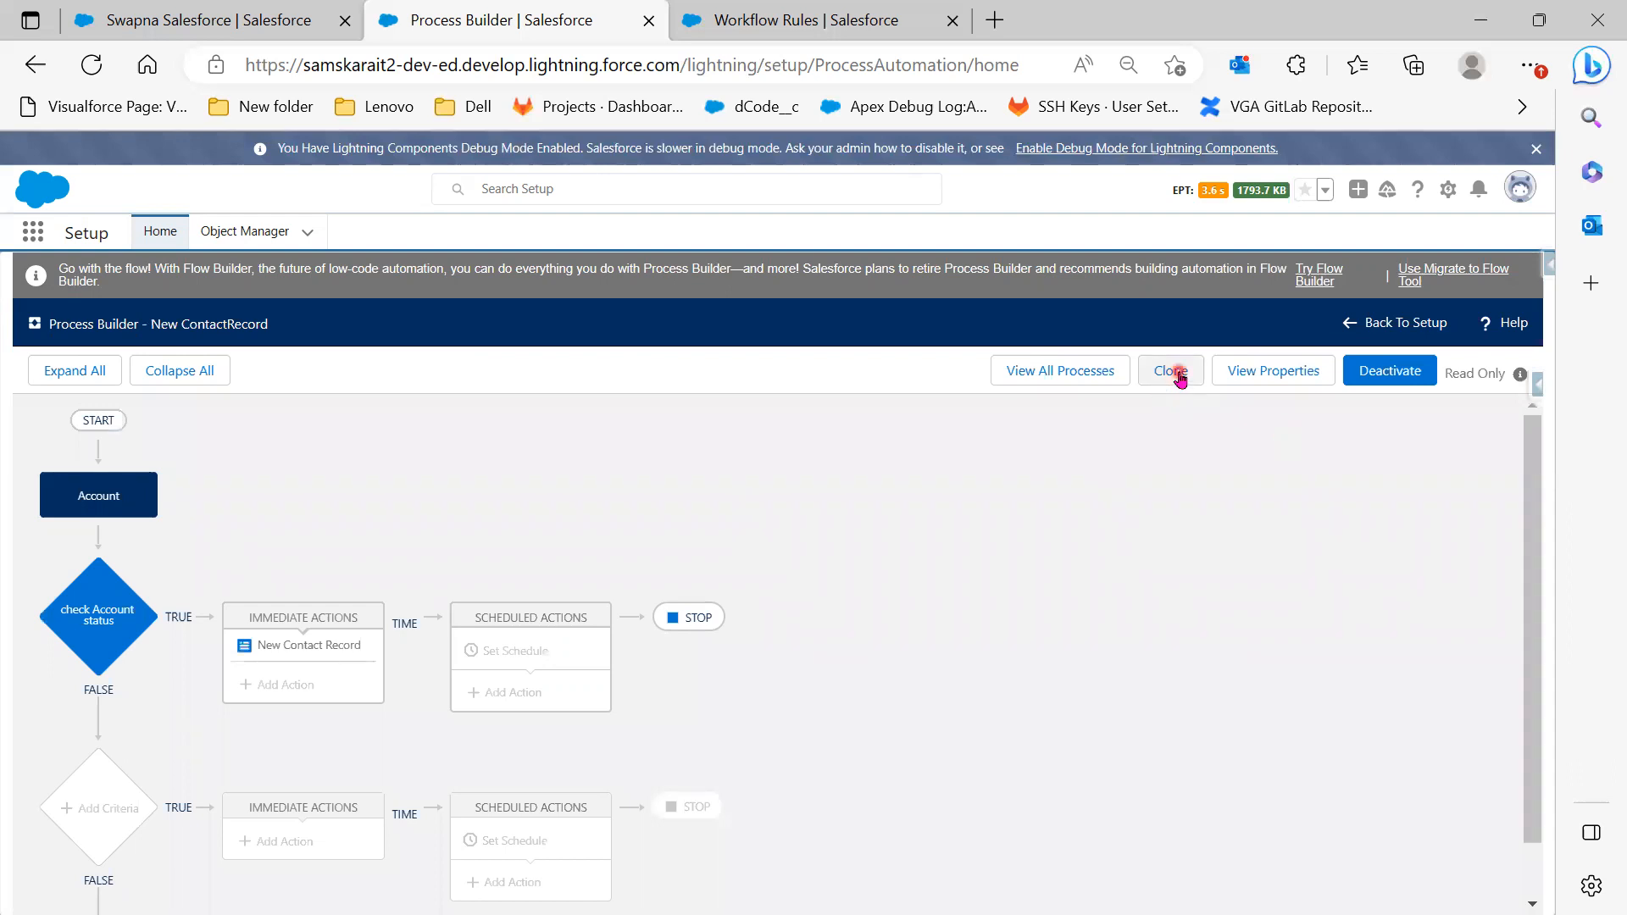
left_click(273, 651)
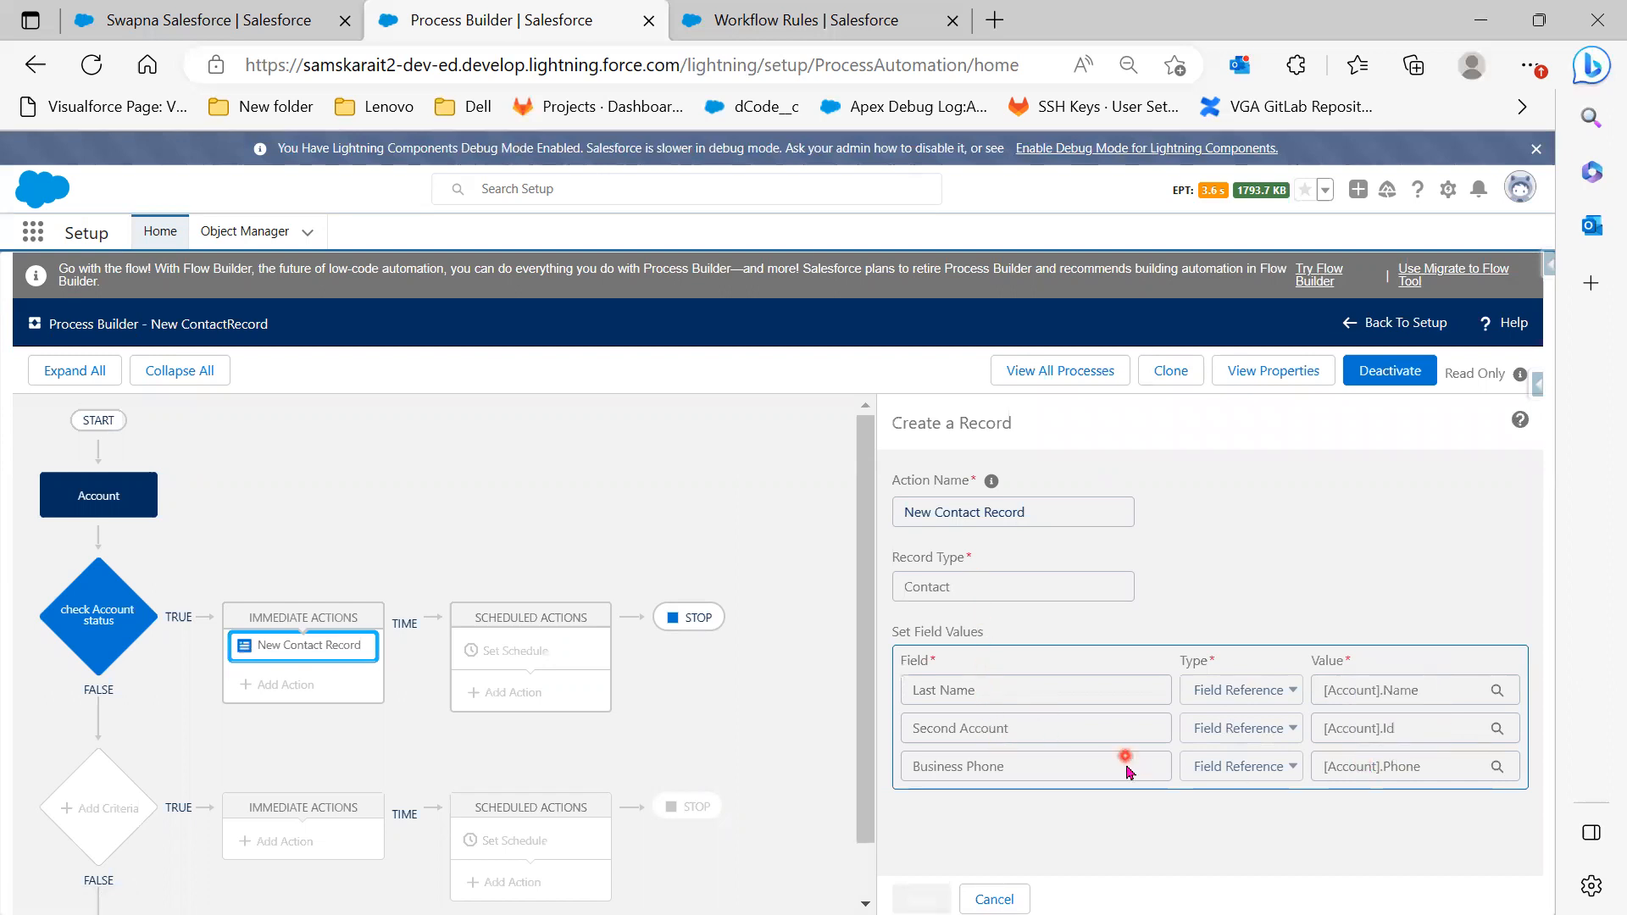
left_click(1175, 378)
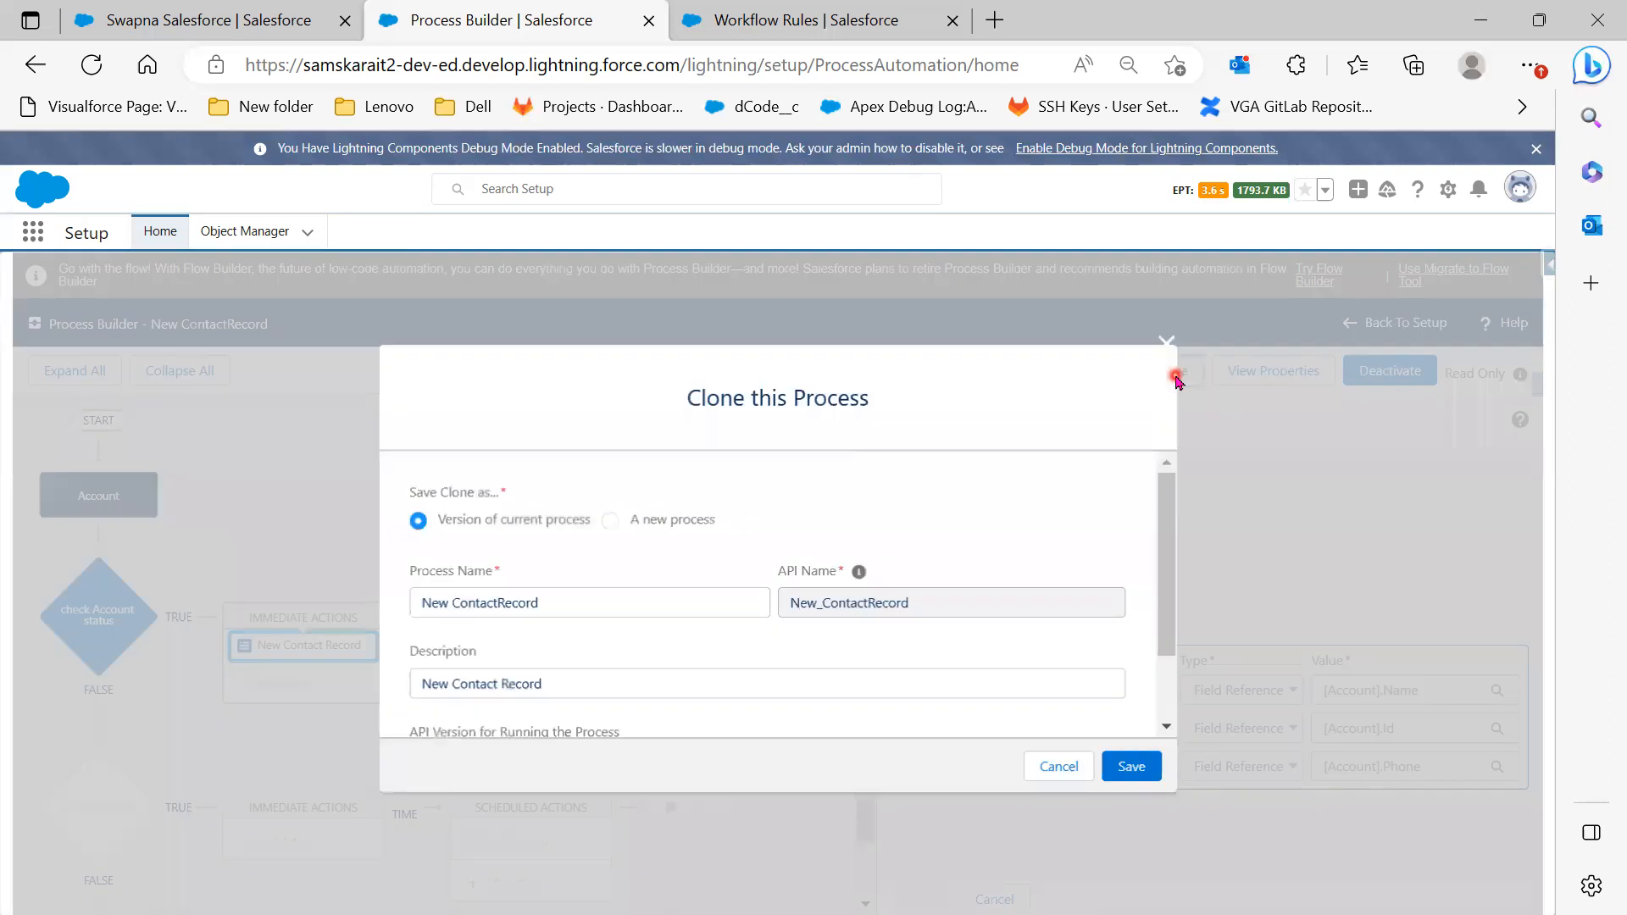
scroll(904, 650, "down", 2)
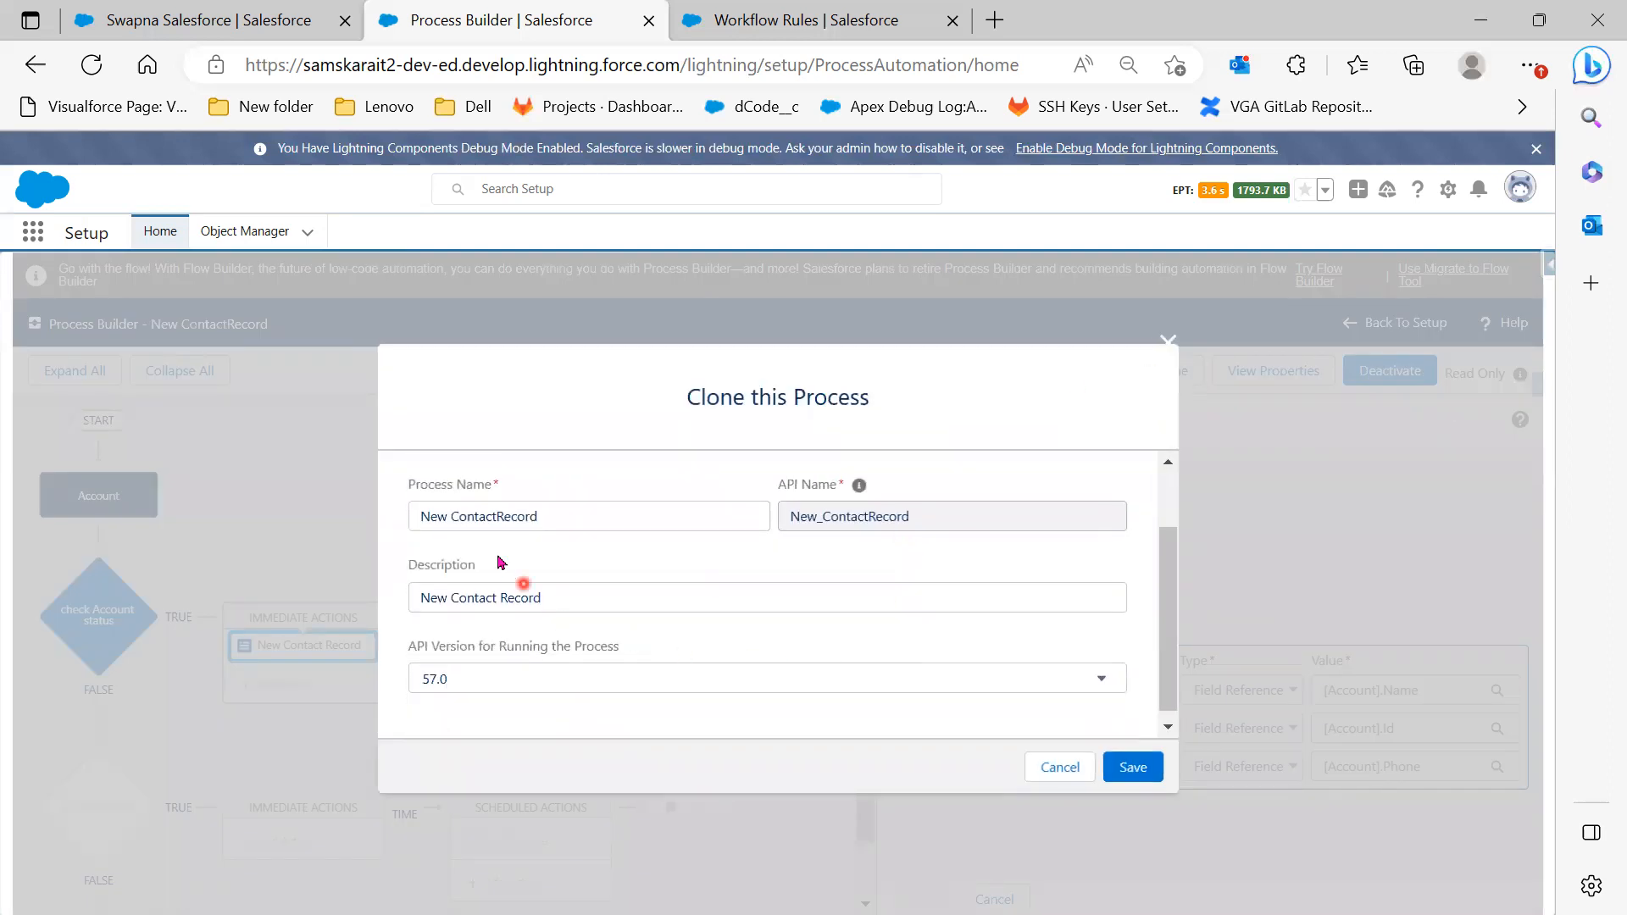
left_click(1134, 768)
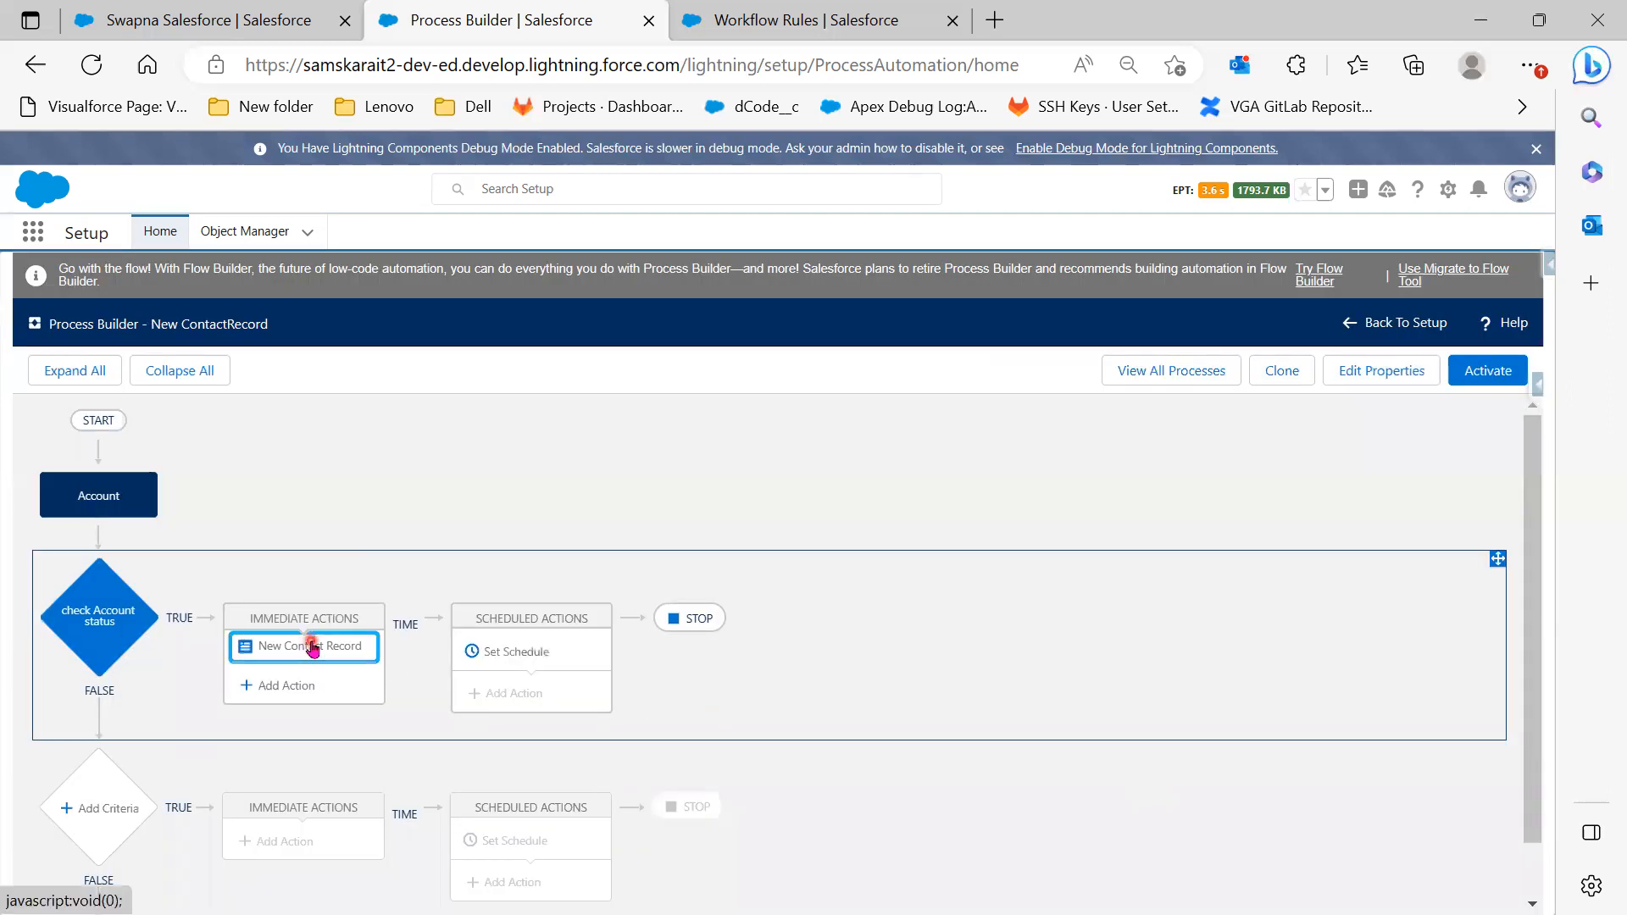
Remap the action's second row to Account ID as a field reference to [Account].Id, then save
left_click(313, 648)
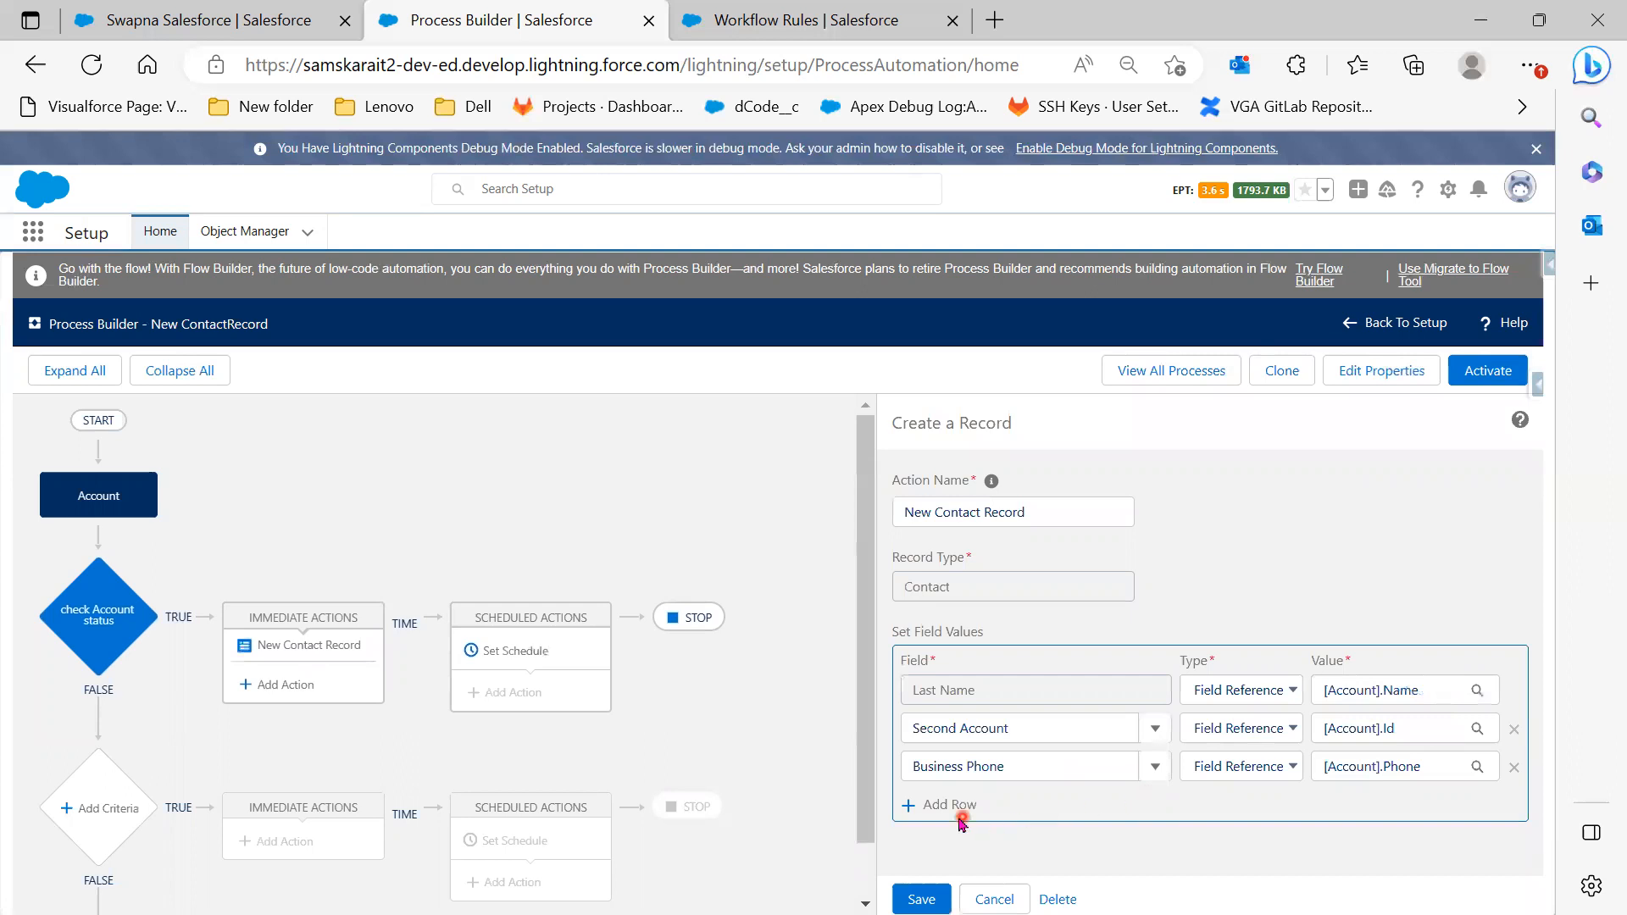
left_click(1040, 733)
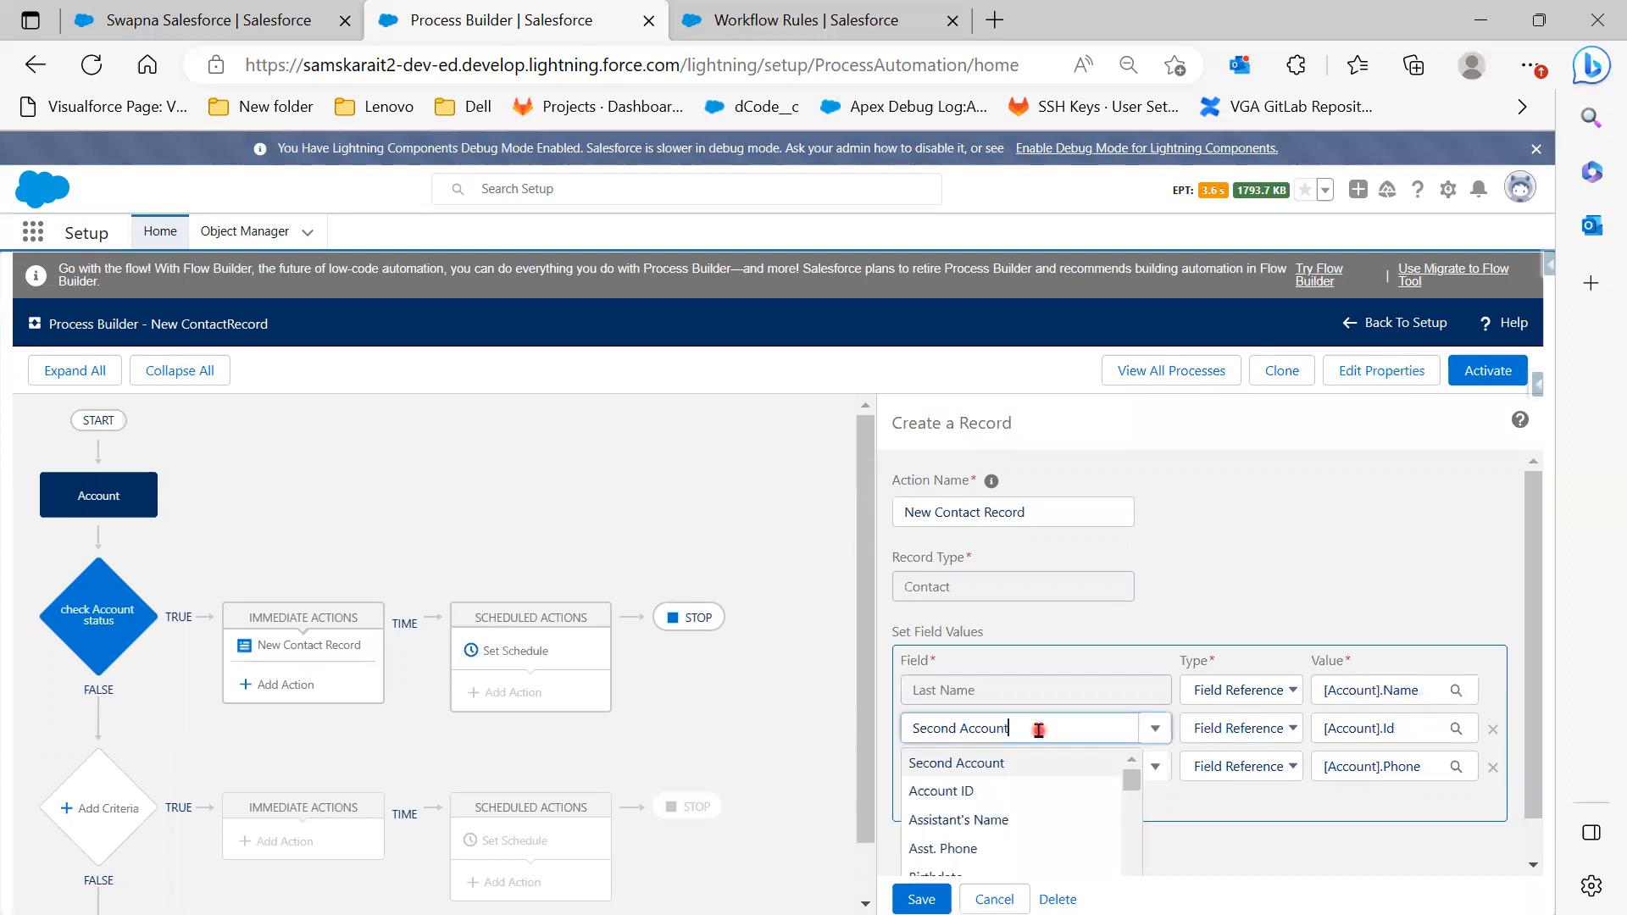
left_click(991, 794)
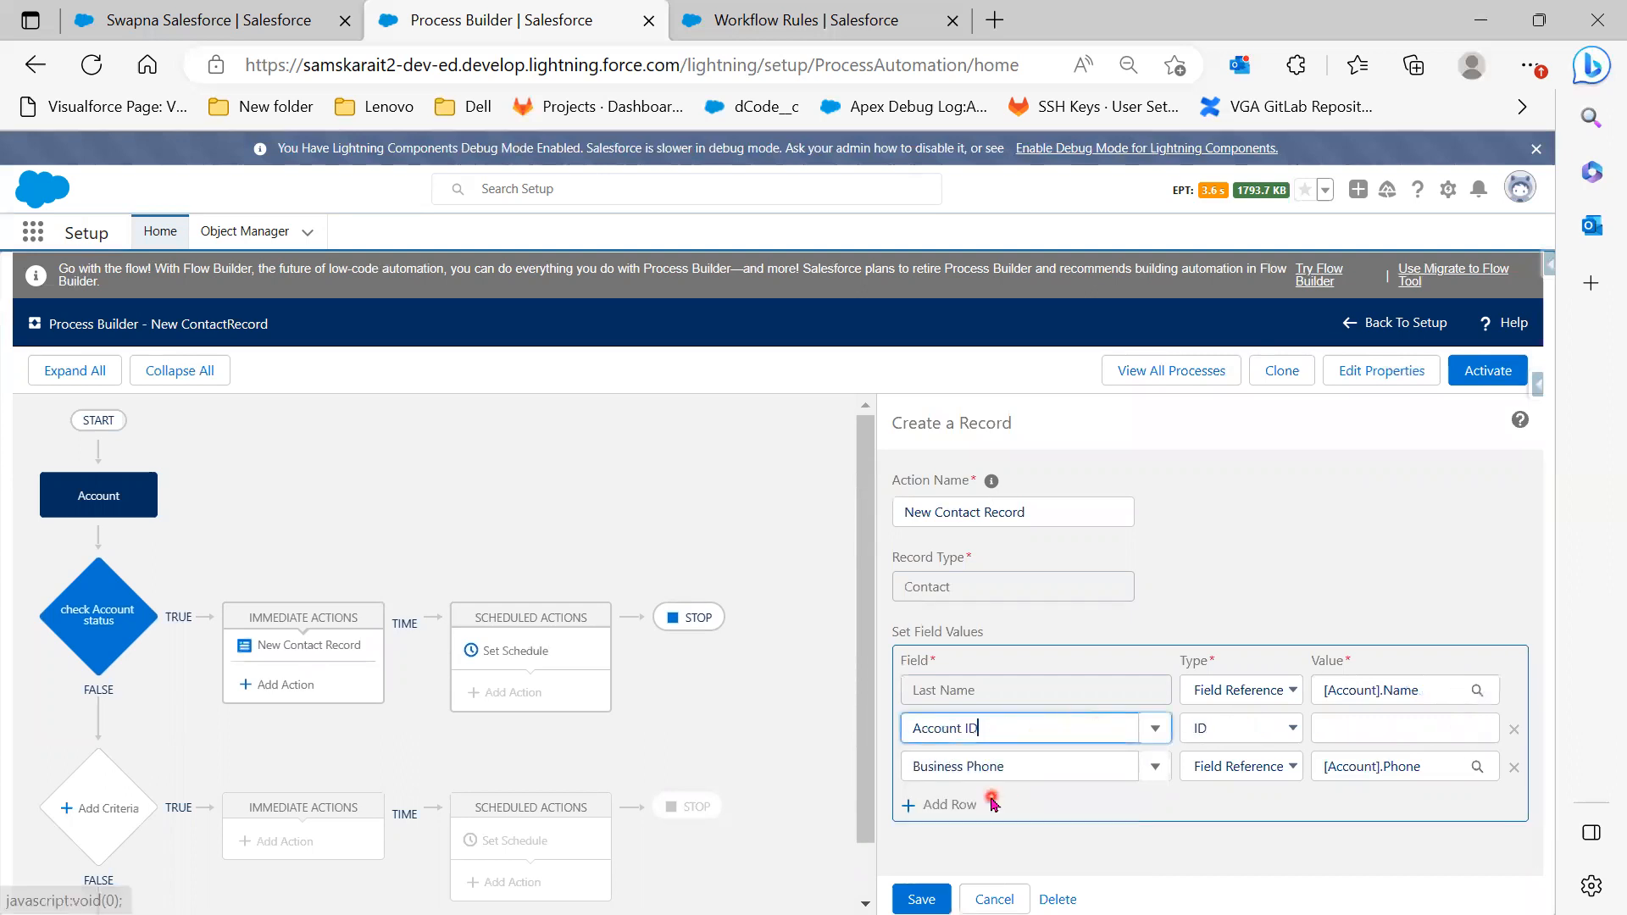
left_click(1288, 728)
left_click(1267, 774)
left_click(1352, 740)
left_click(657, 503)
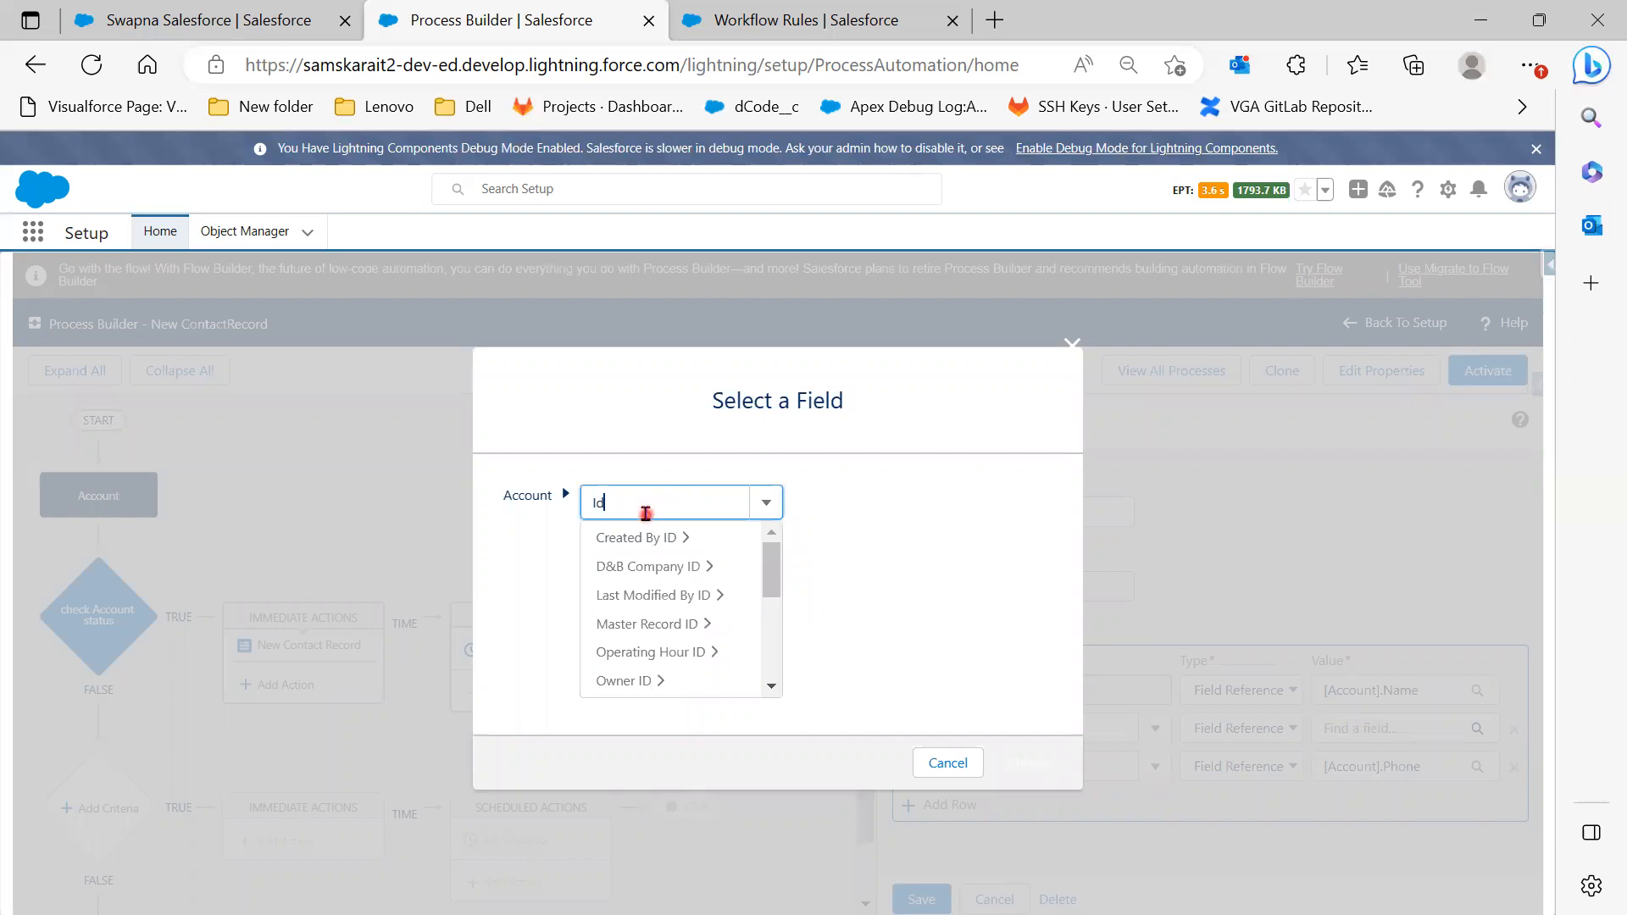
scroll(679, 657, "down", 2)
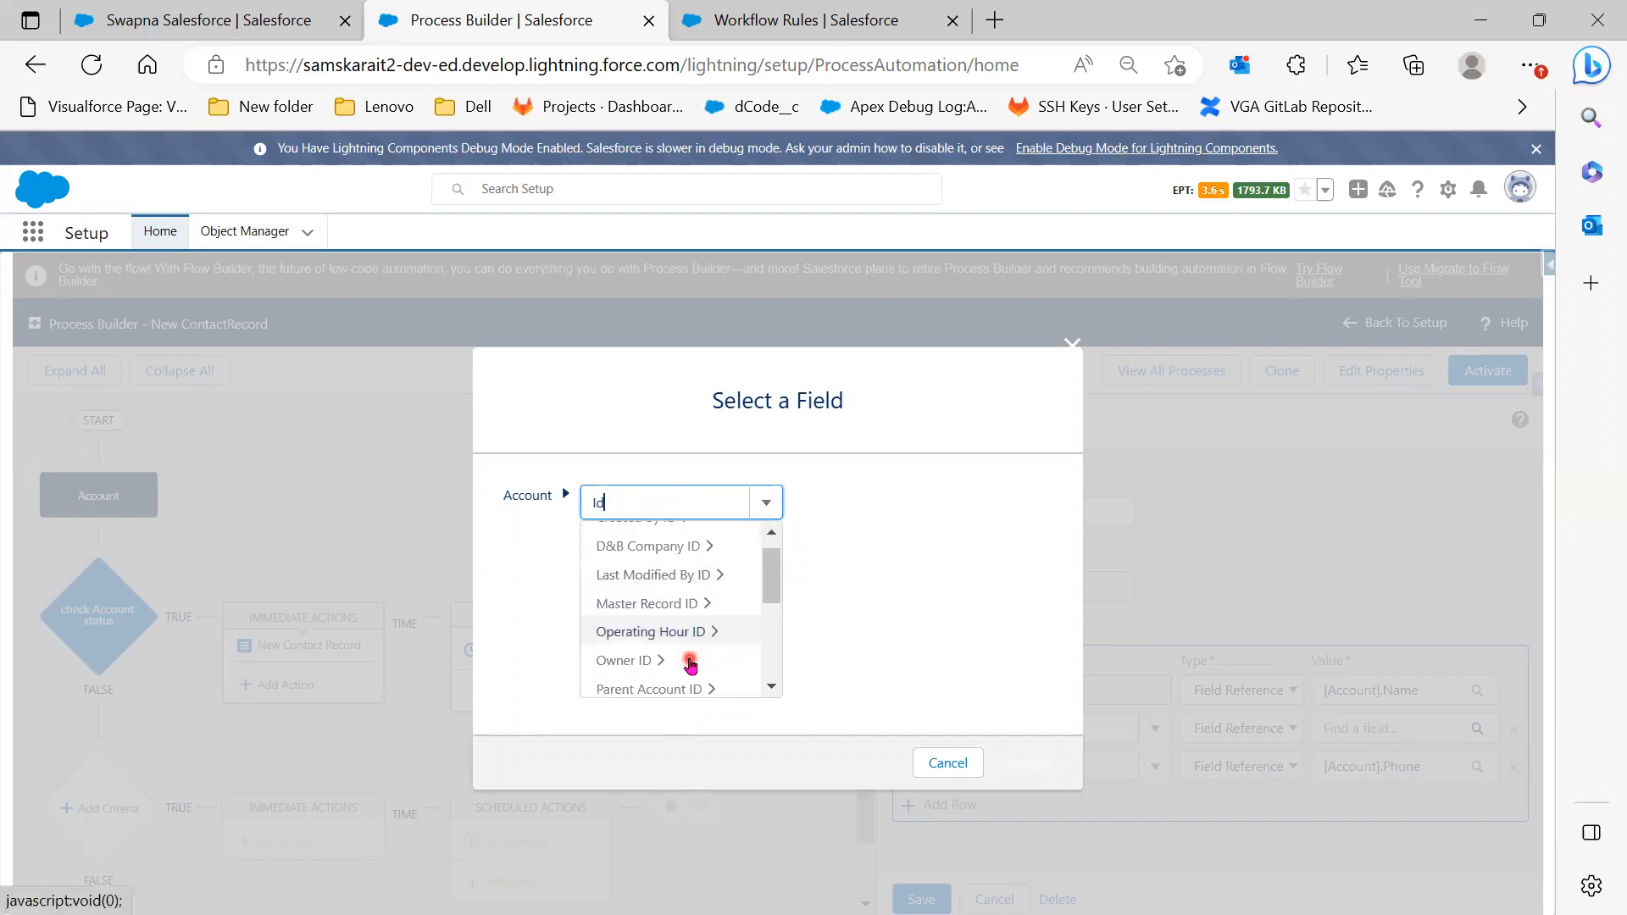
left_click(678, 659)
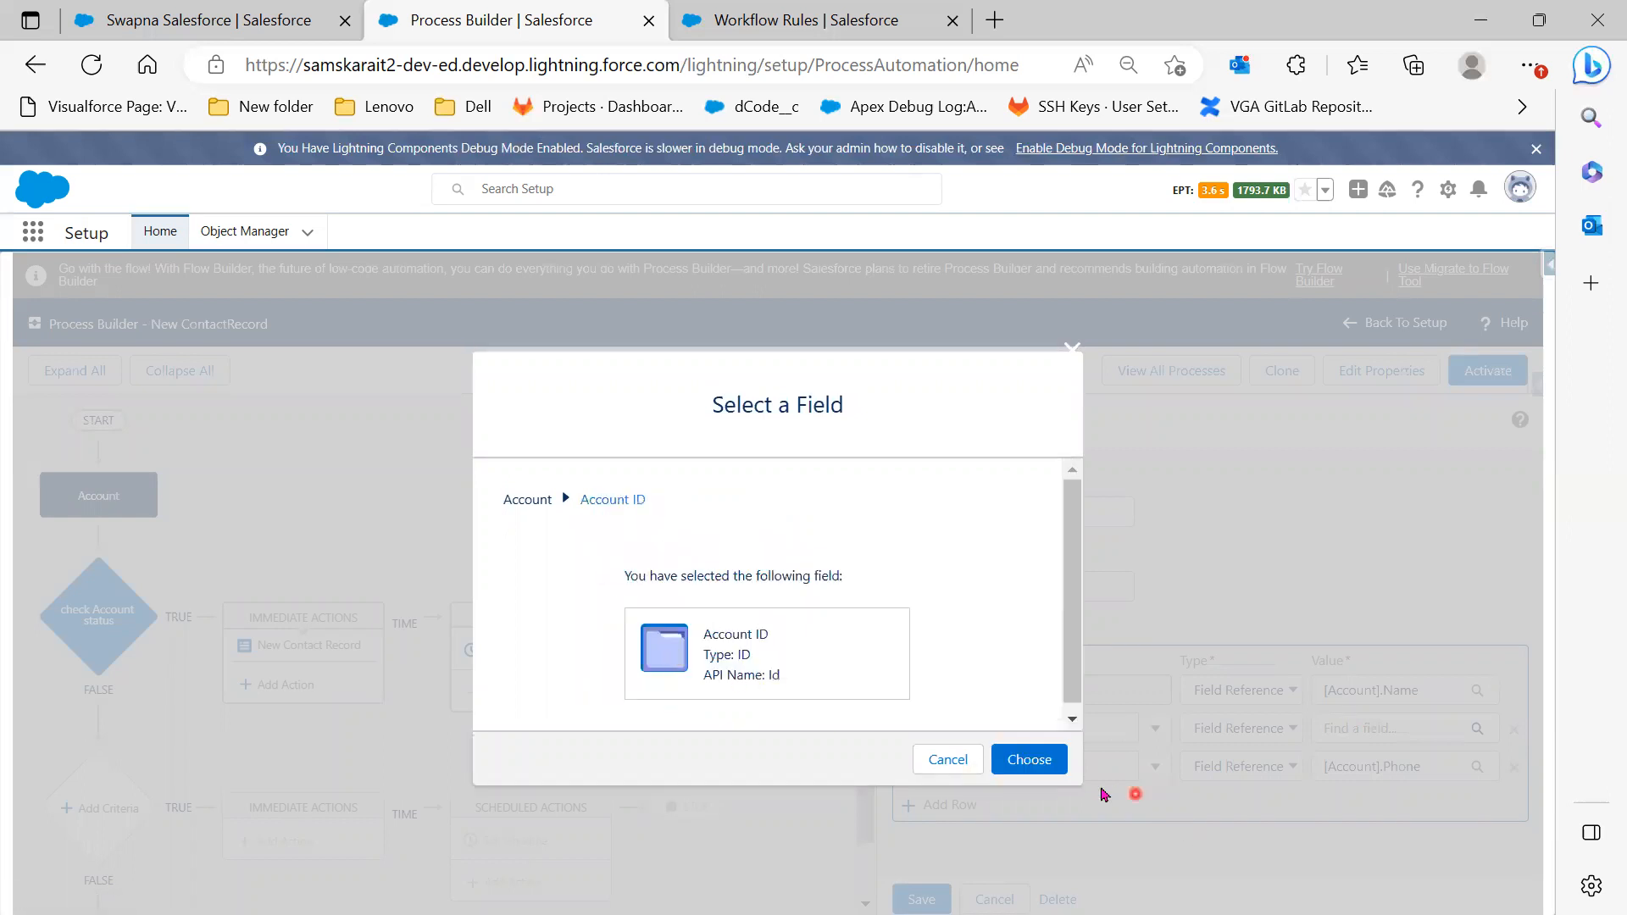
left_click(1032, 761)
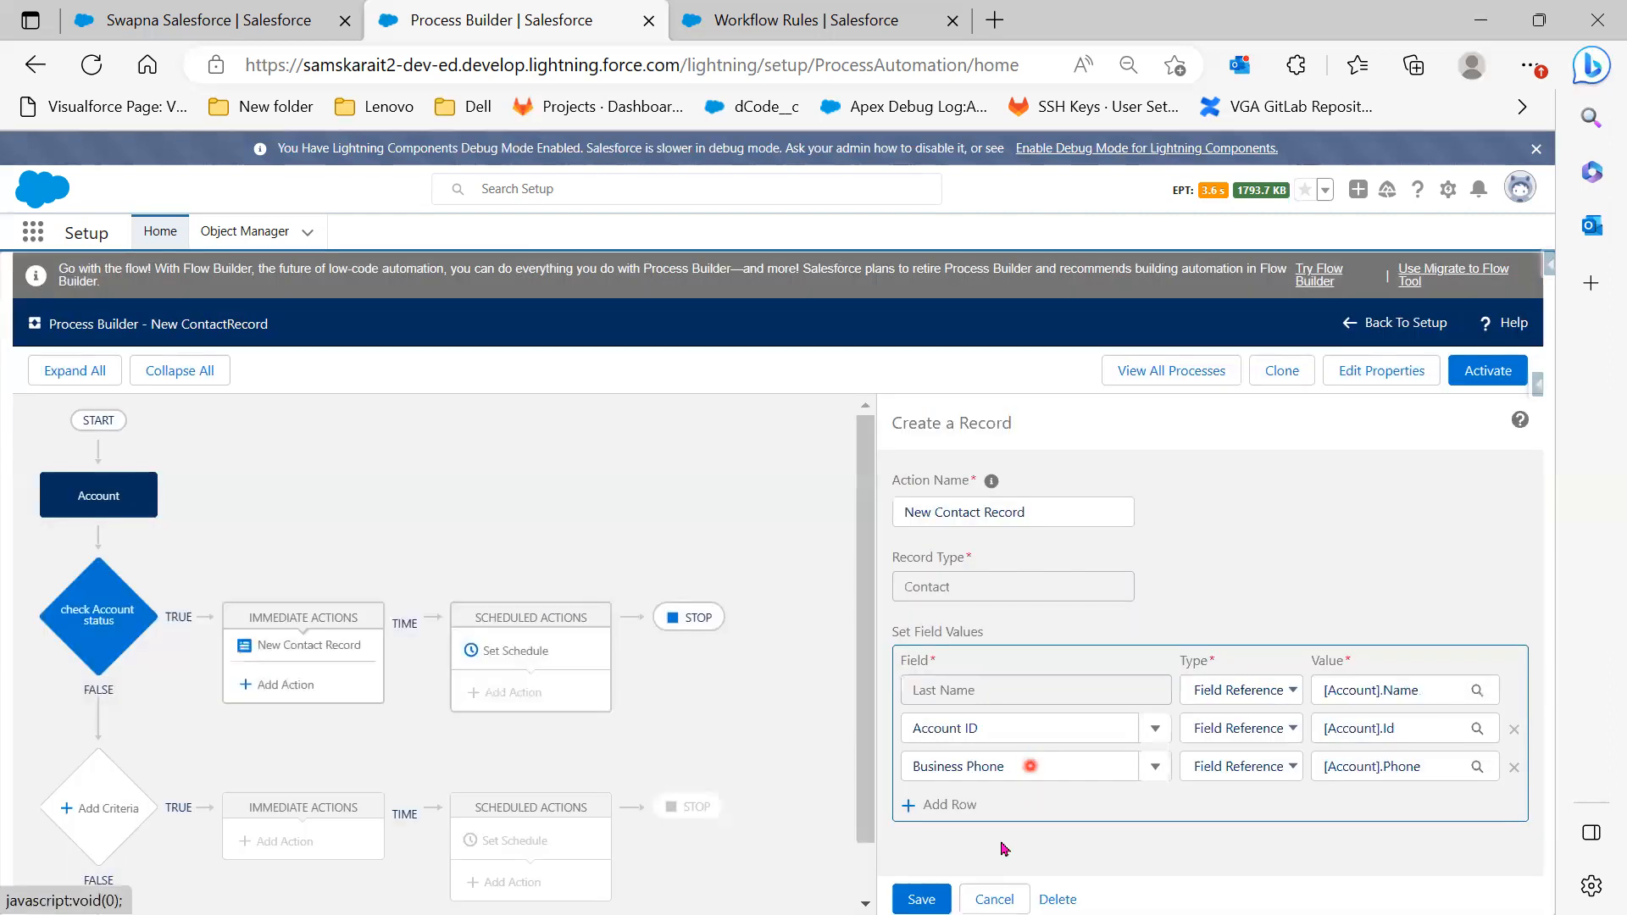
left_click(919, 900)
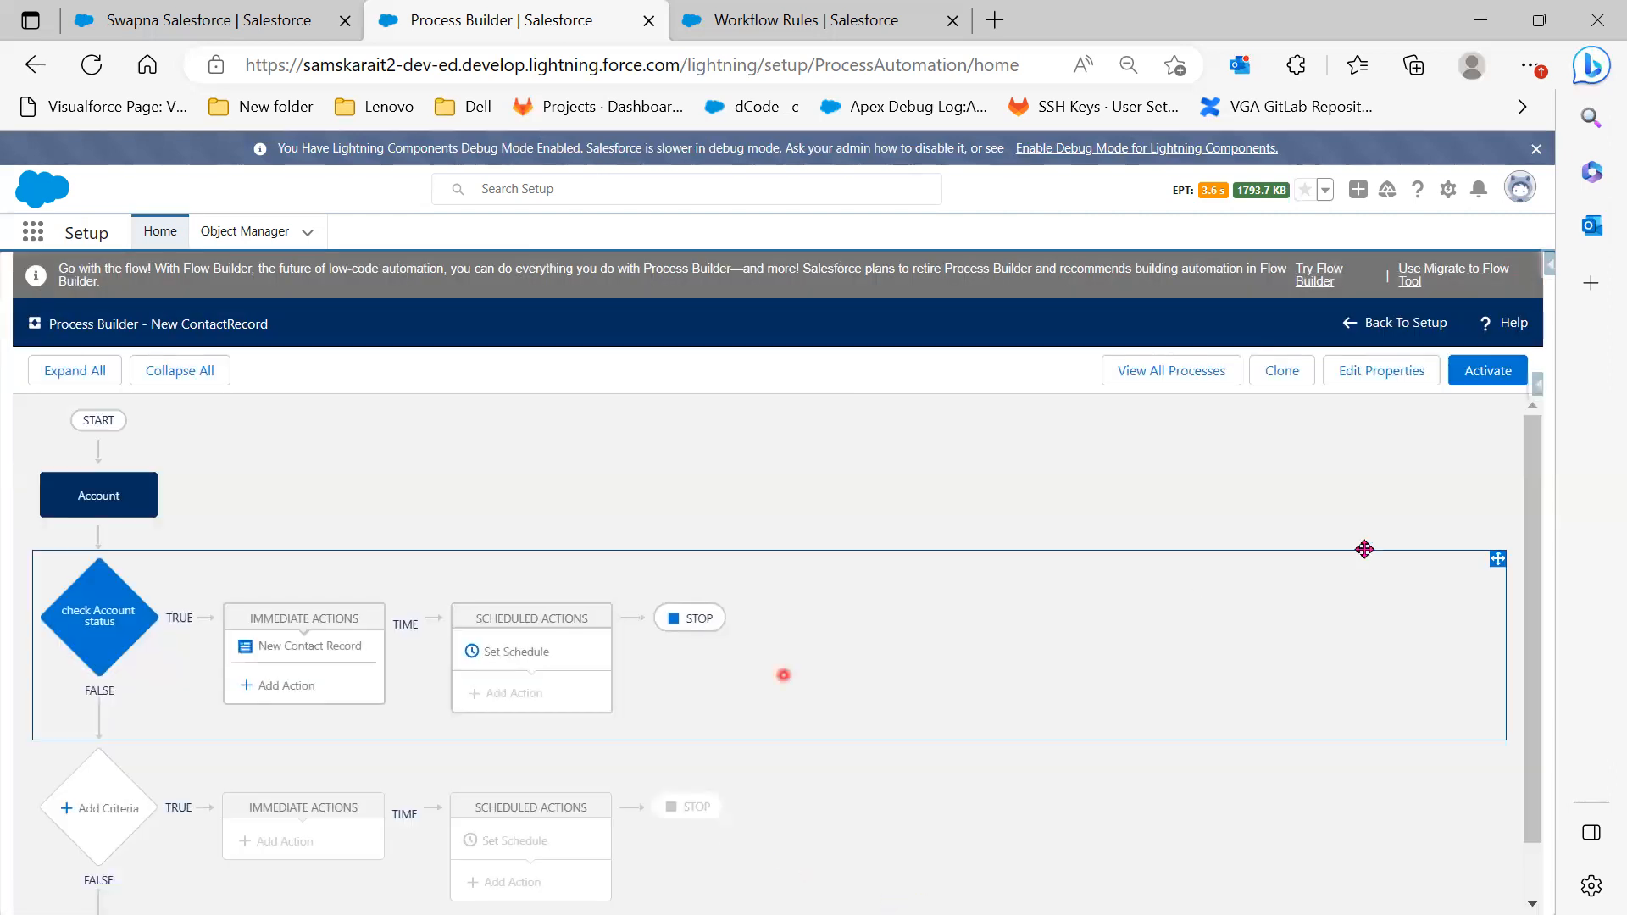
Activate the new version and expand New ContactRecord in the processes list
left_click(1513, 372)
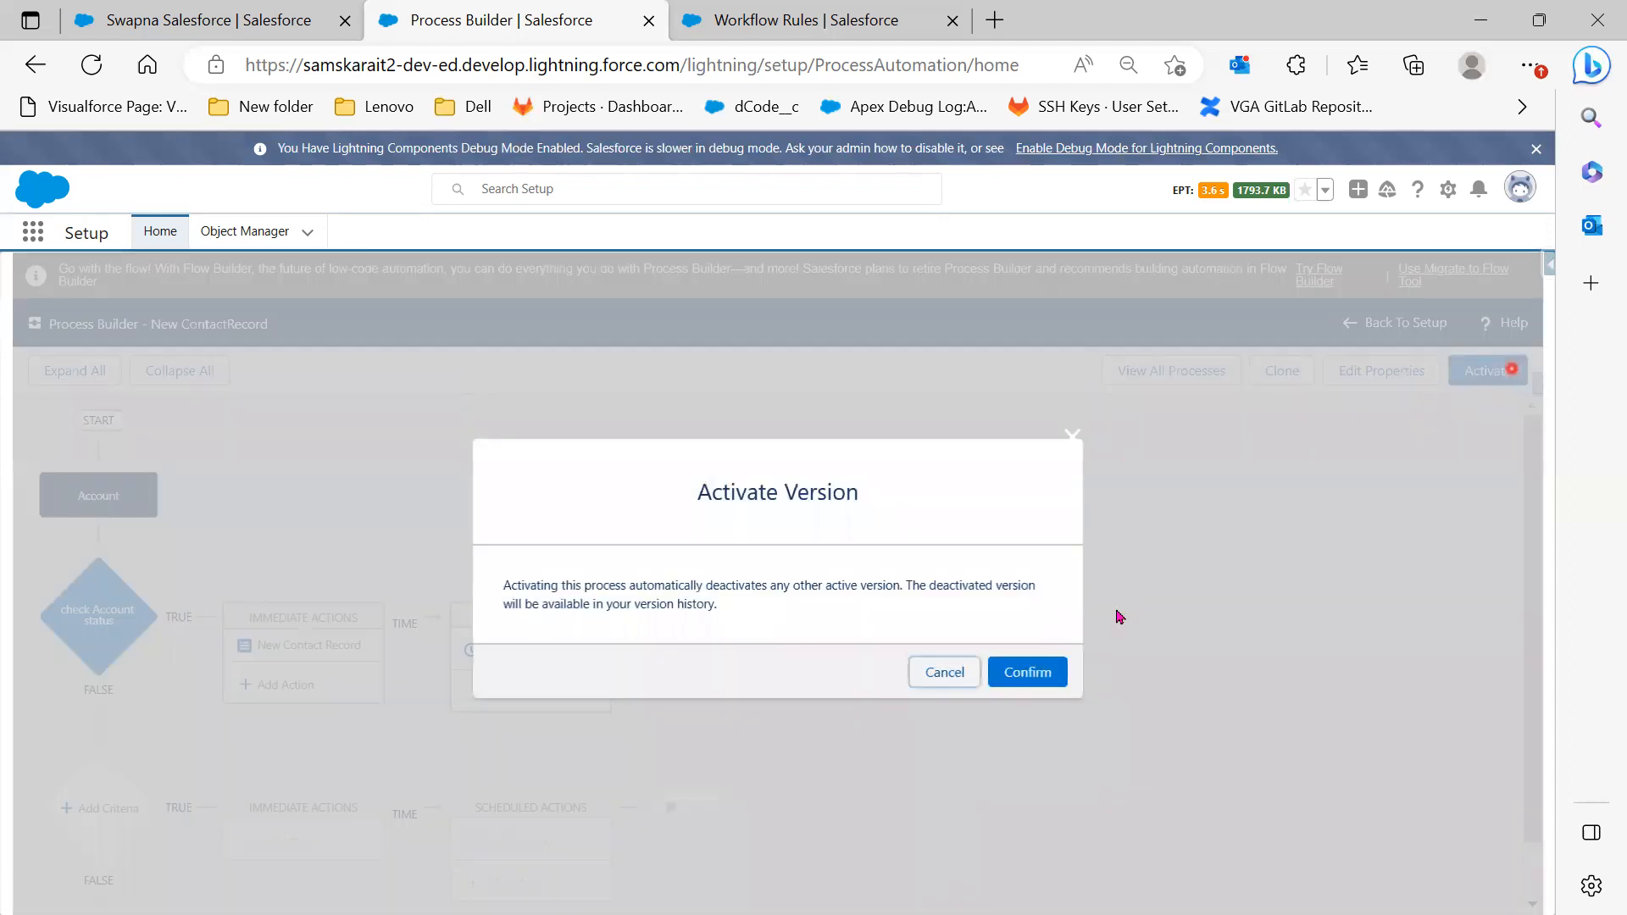
left_click(1035, 675)
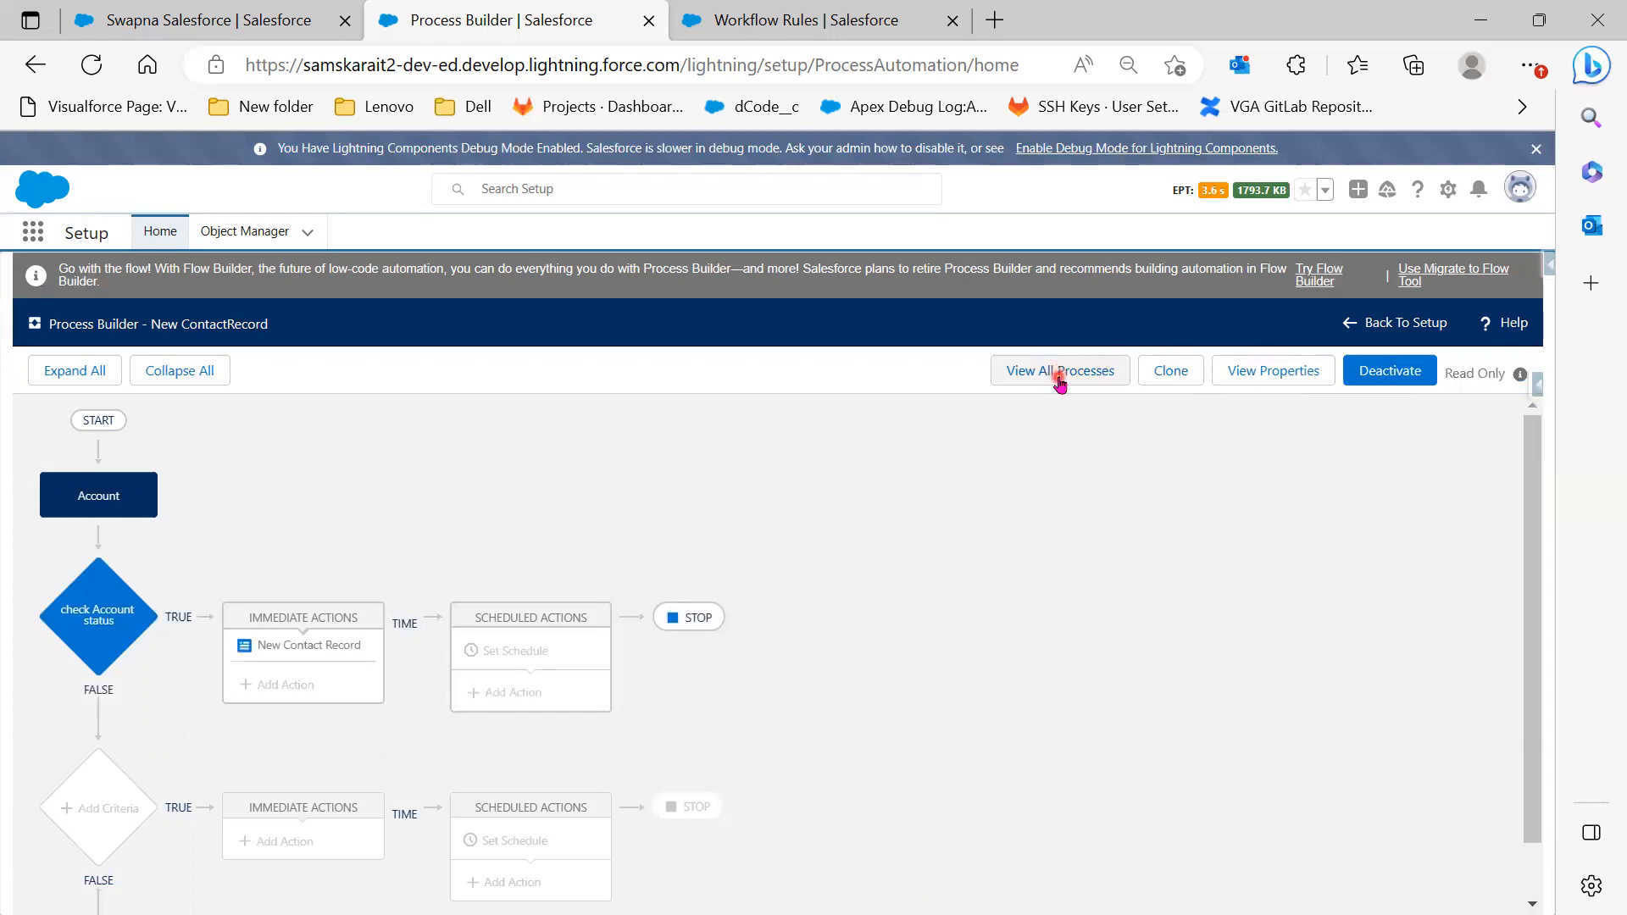
left_click(1060, 372)
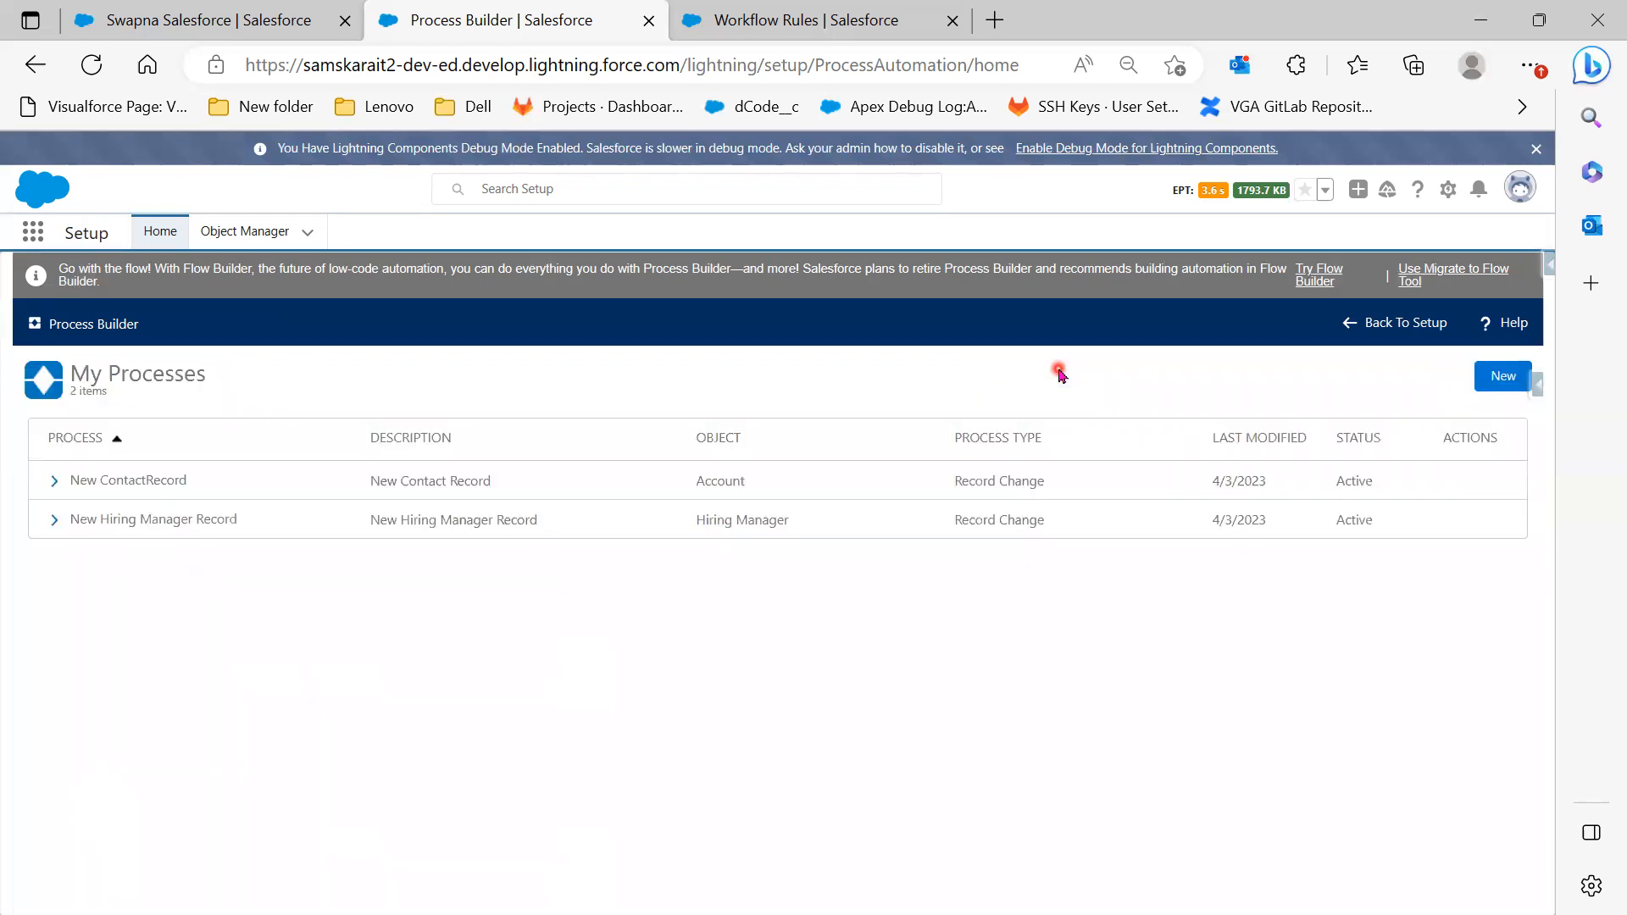
left_click(57, 481)
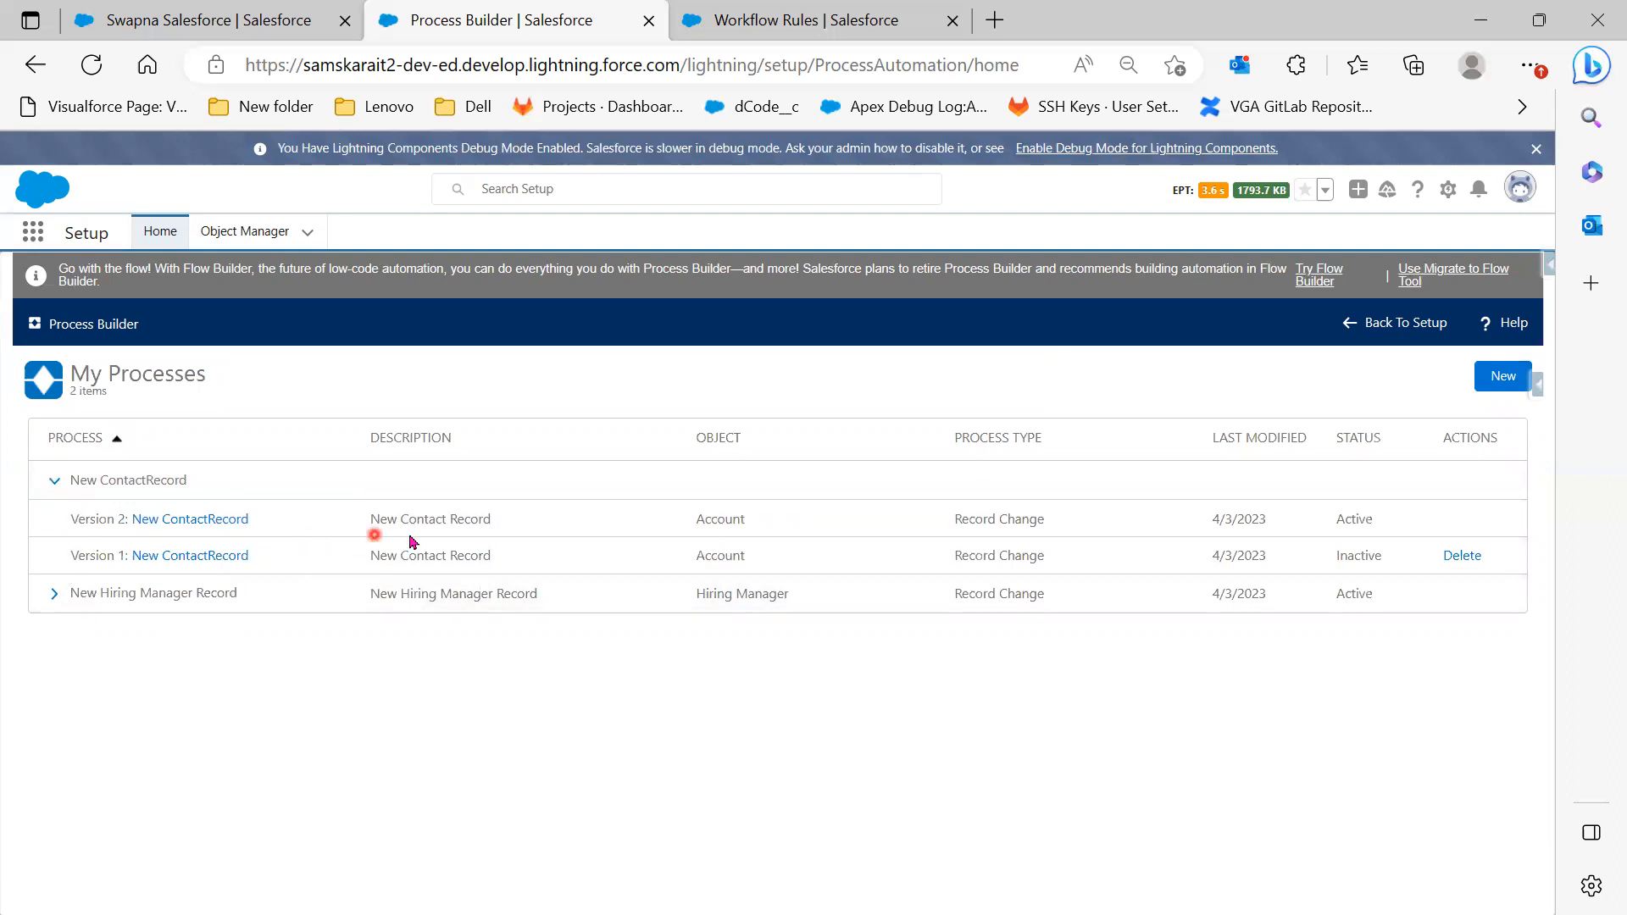
Point out Version 2 as Active and Version 1 as Inactive, then switch to the Hiring Manager tab
left_click_drag(1390, 518, 1331, 518)
left_click(1322, 560)
left_click_drag(1348, 557, 1390, 565)
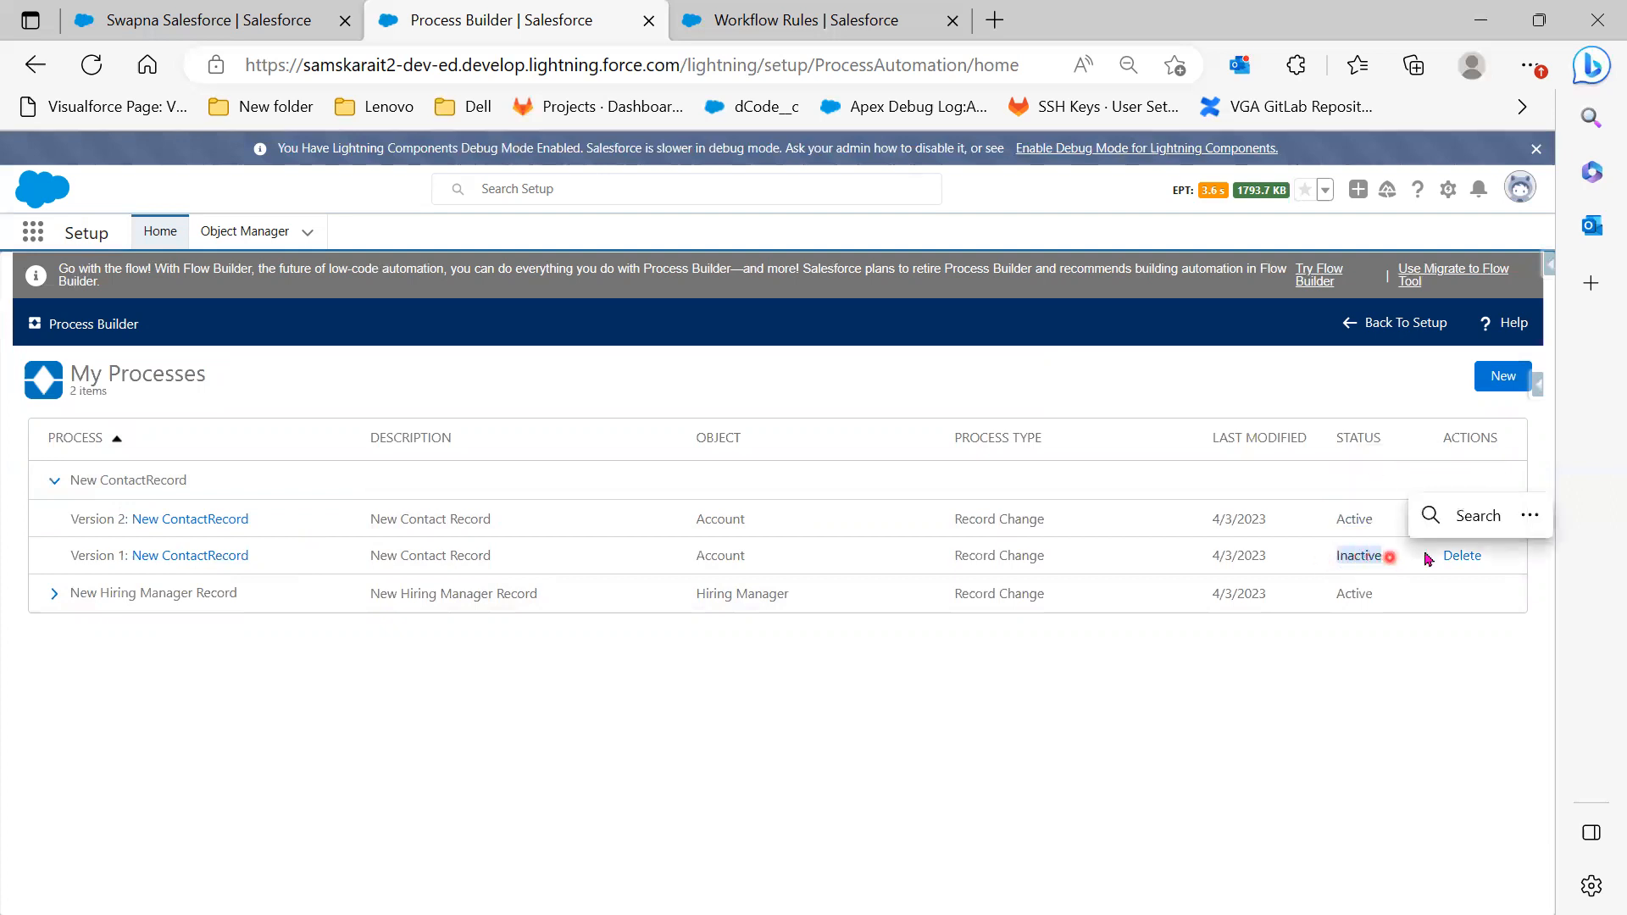
left_click_drag(1500, 559, 1445, 559)
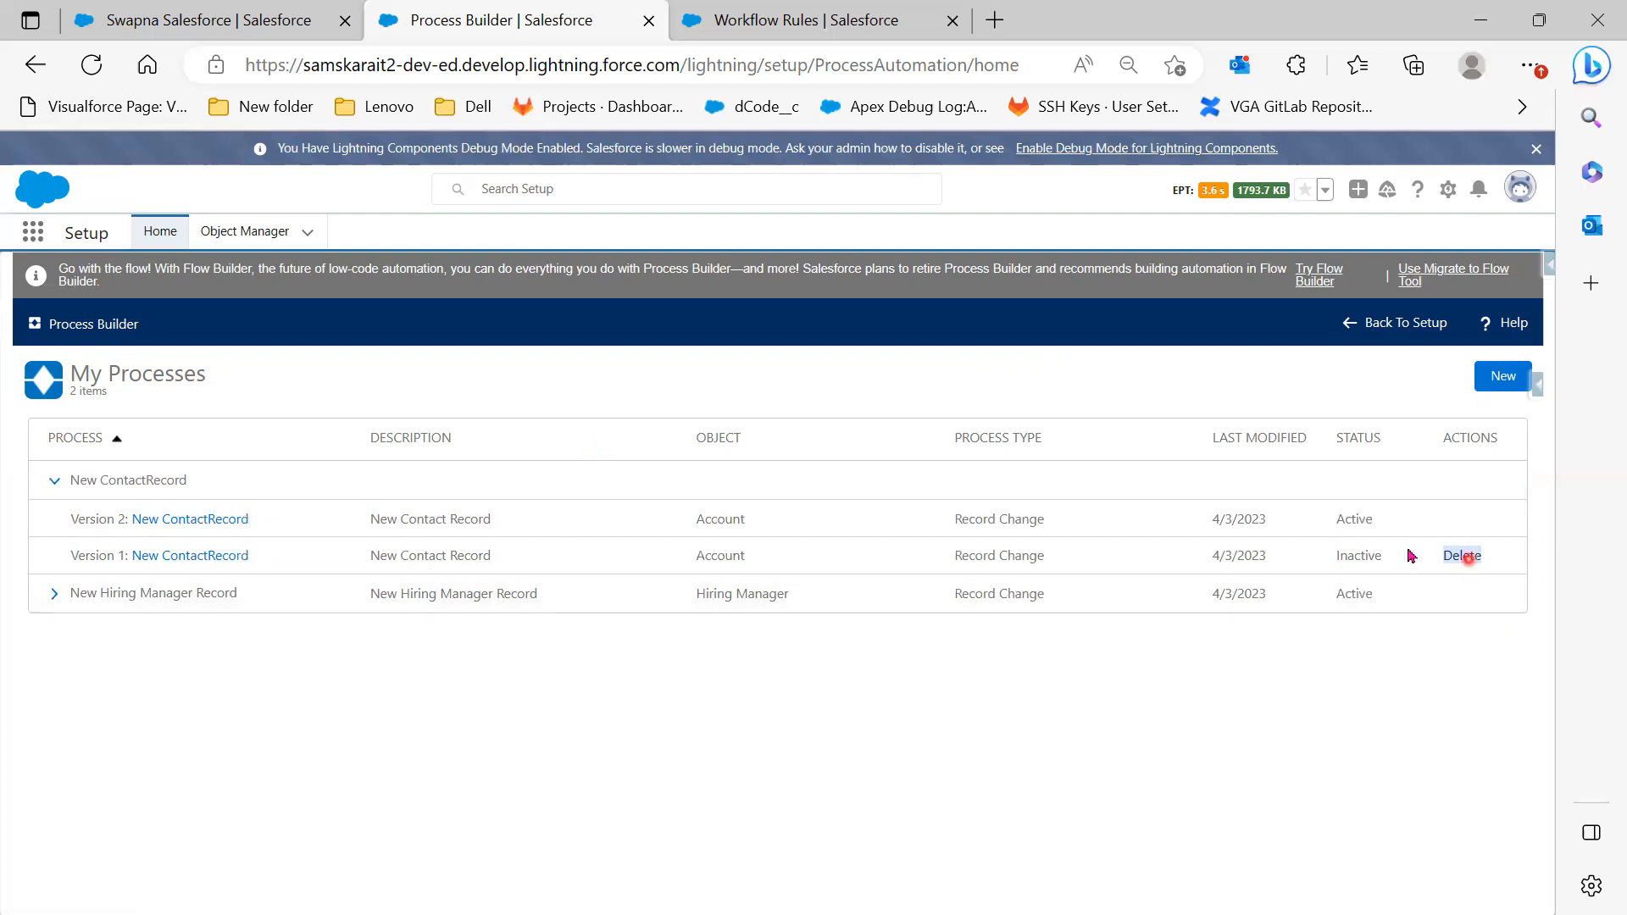
left_click(244, 26)
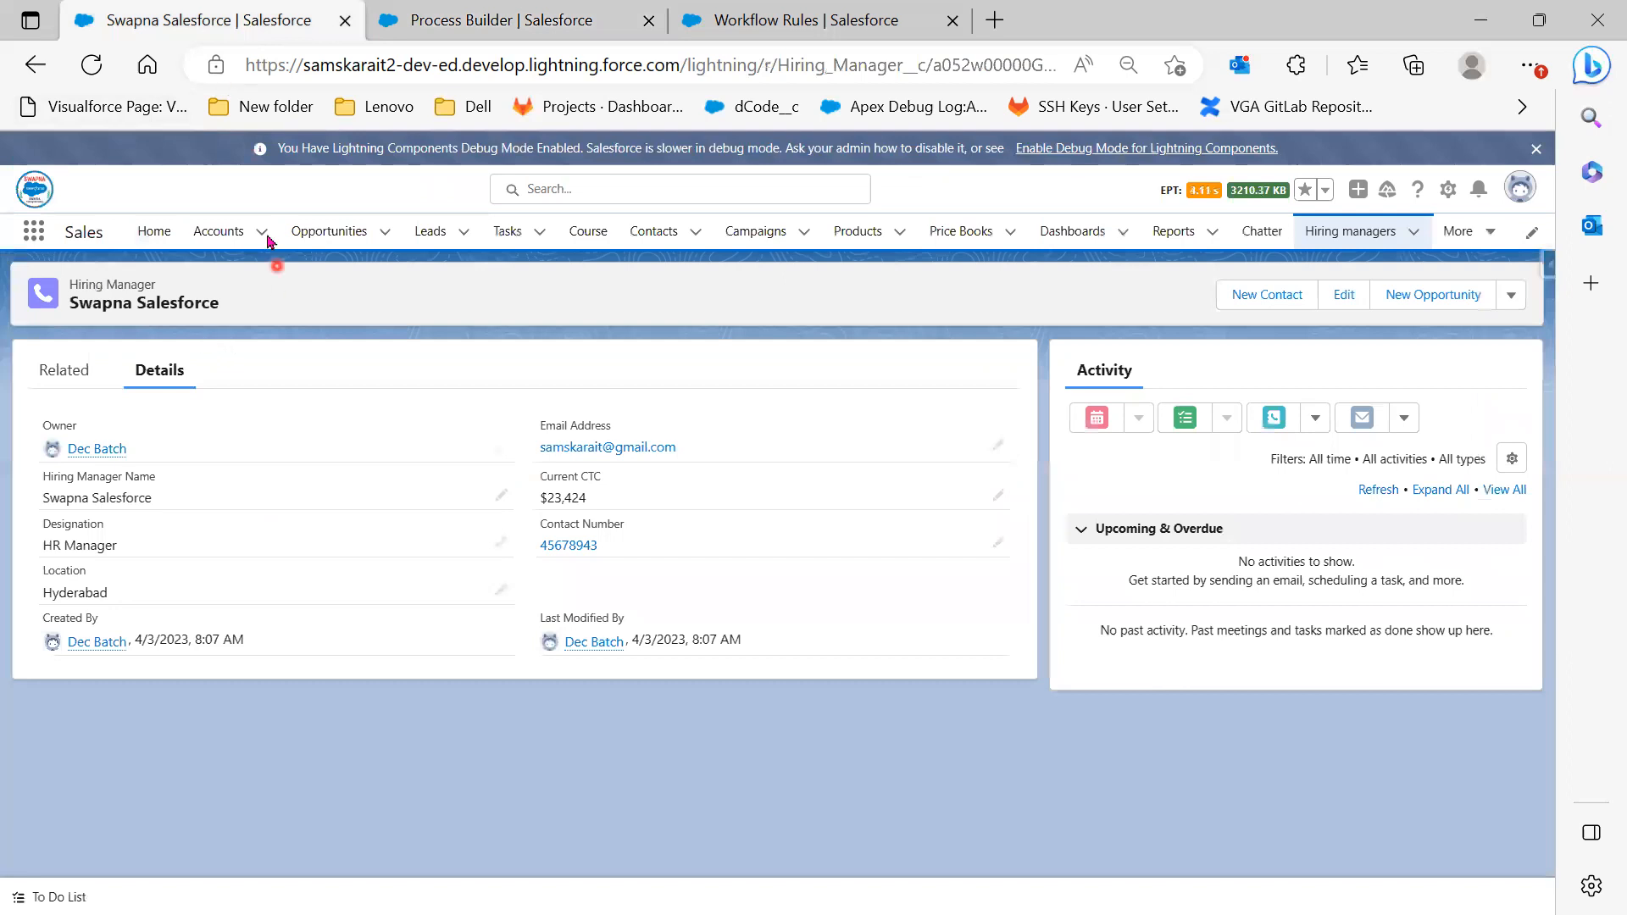
Start a new account from the Accounts list named Dubai and enter a phone value
left_click(217, 231)
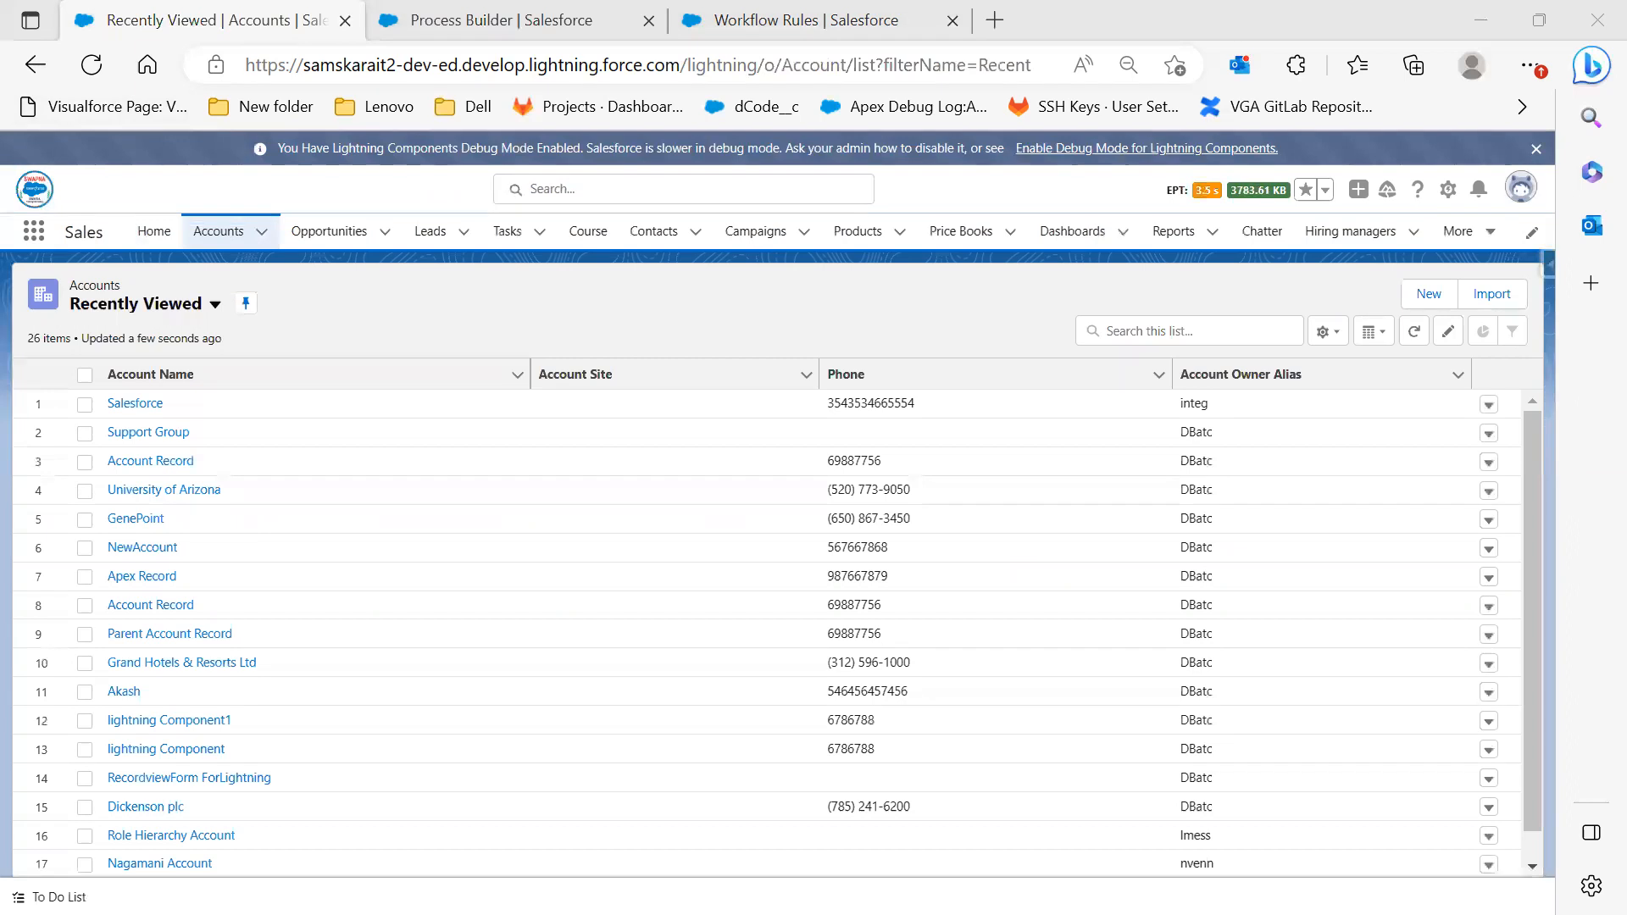
left_click(1429, 295)
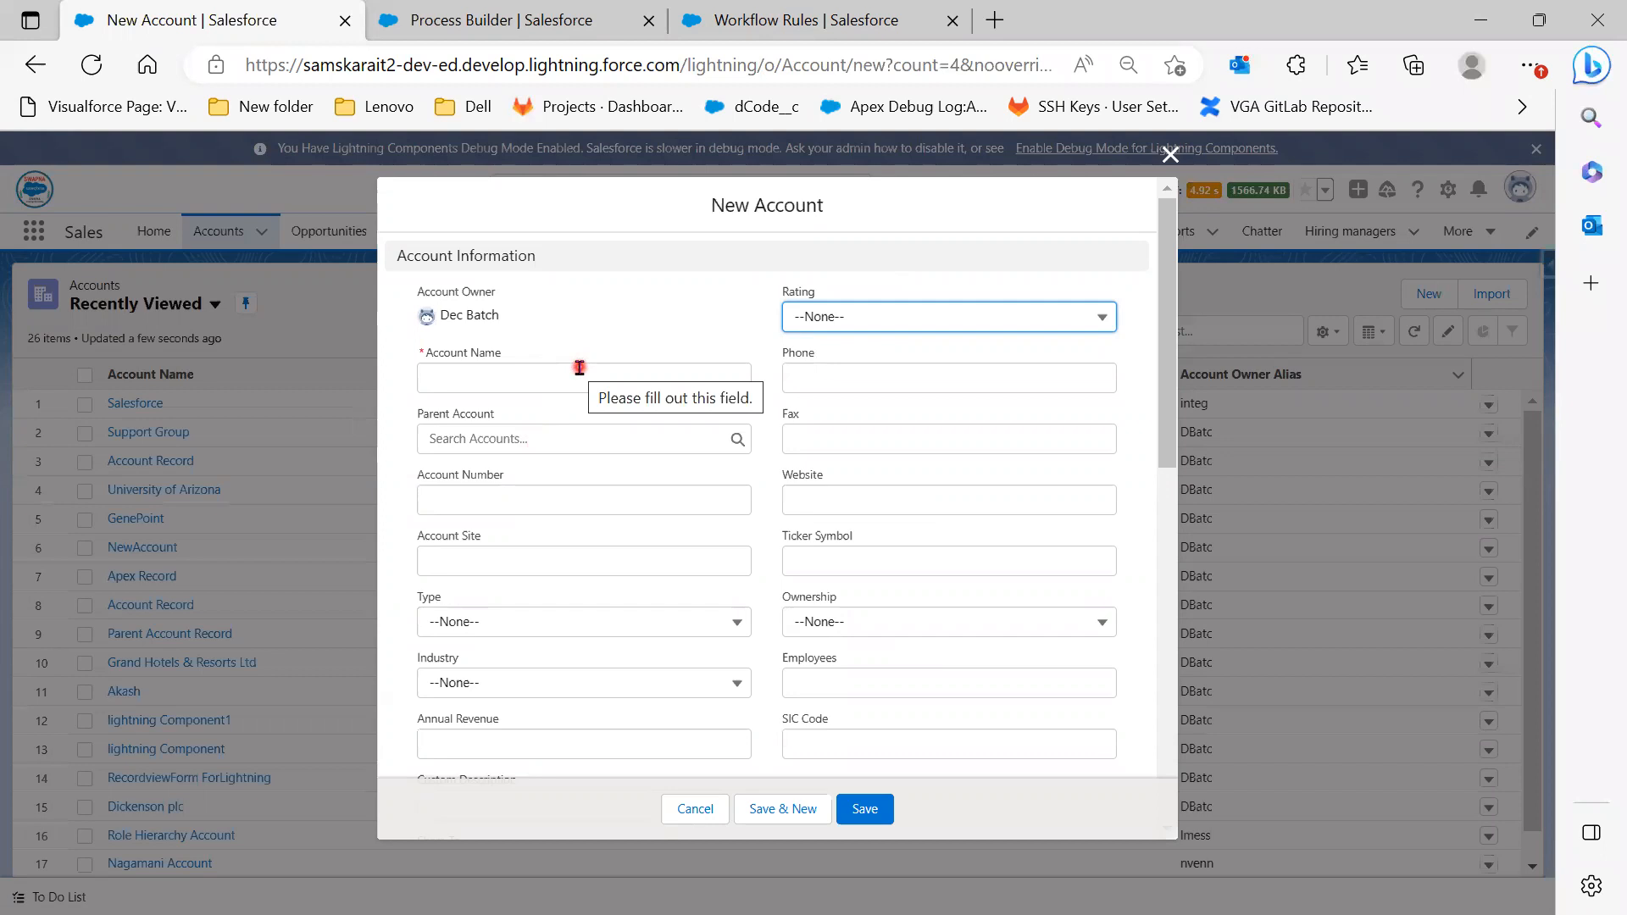
left_click(579, 368)
type("Dubai")
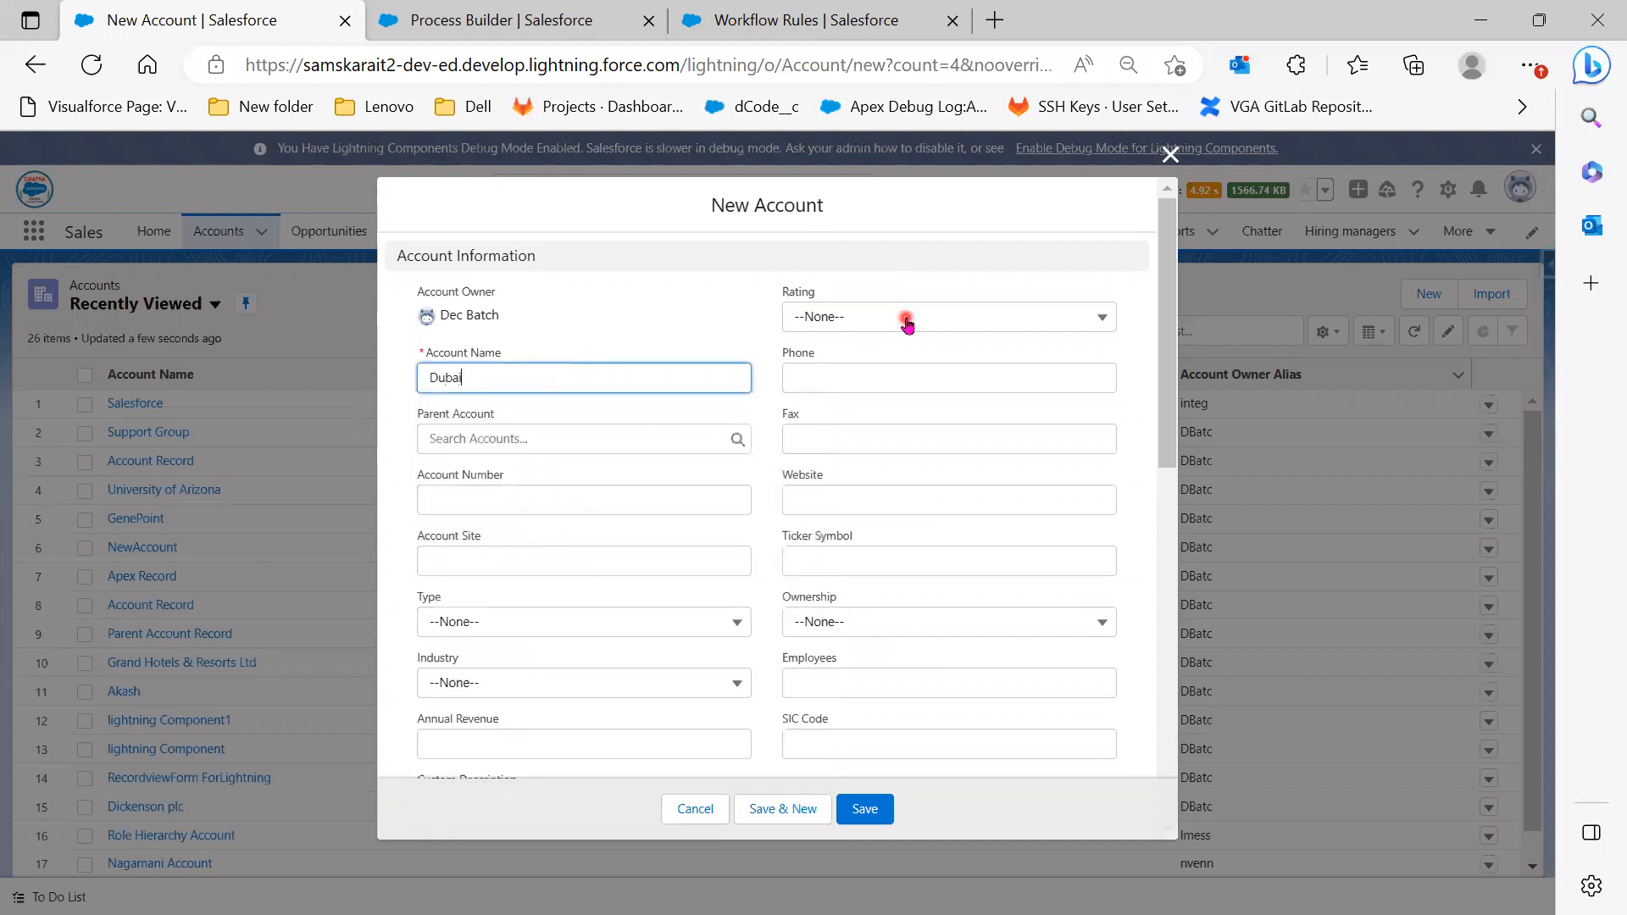
left_click(879, 386)
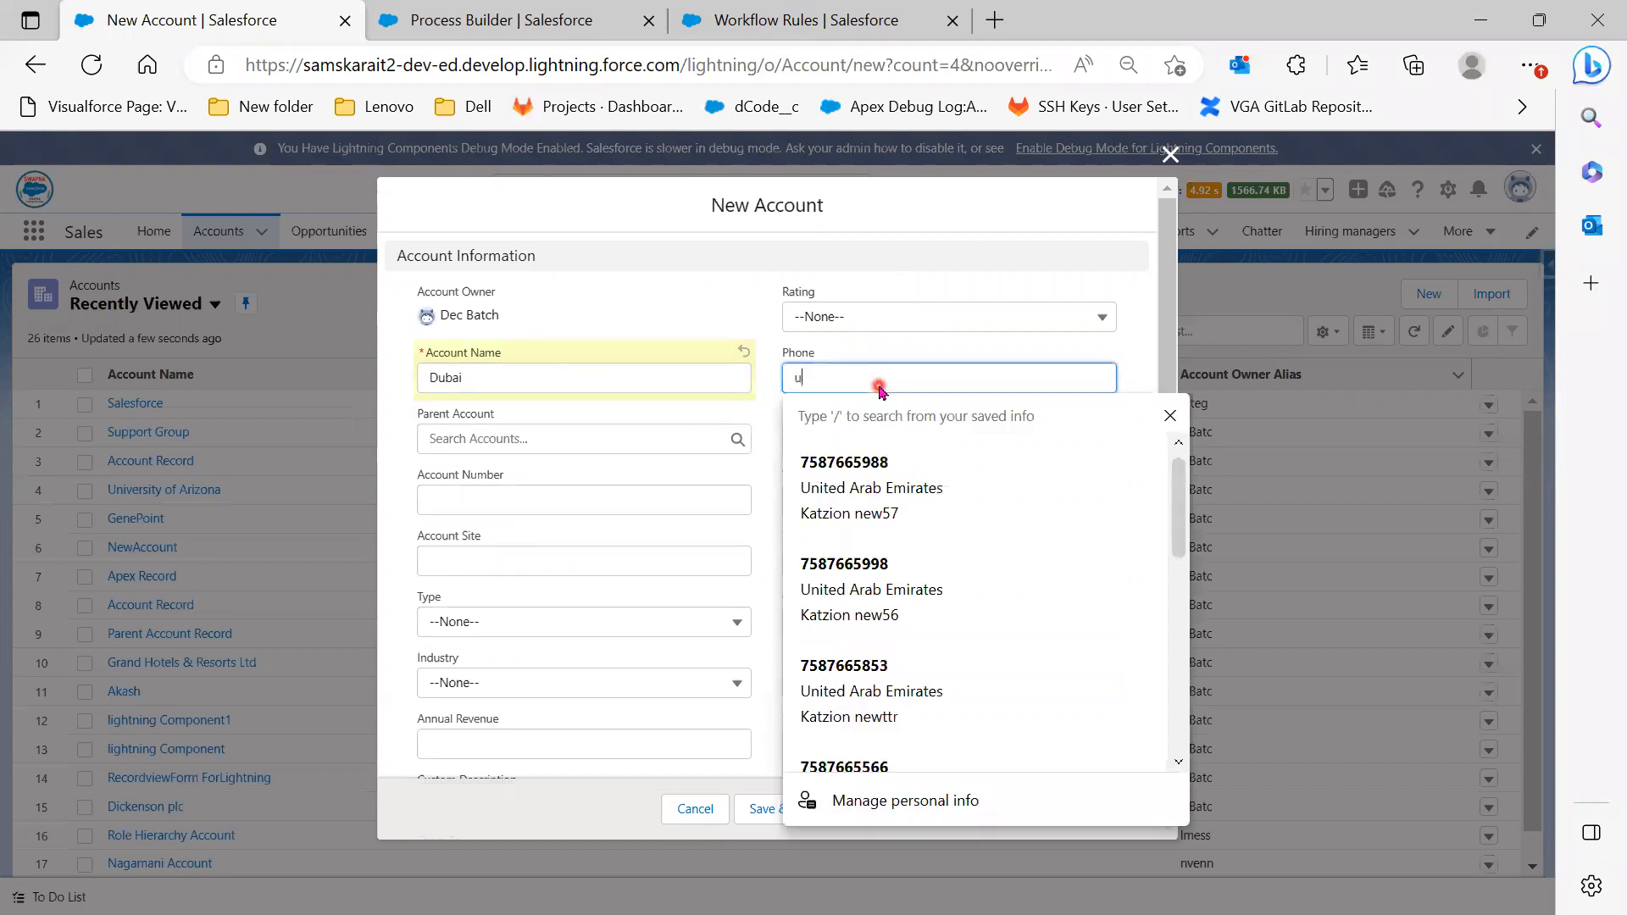
type("uyrty")
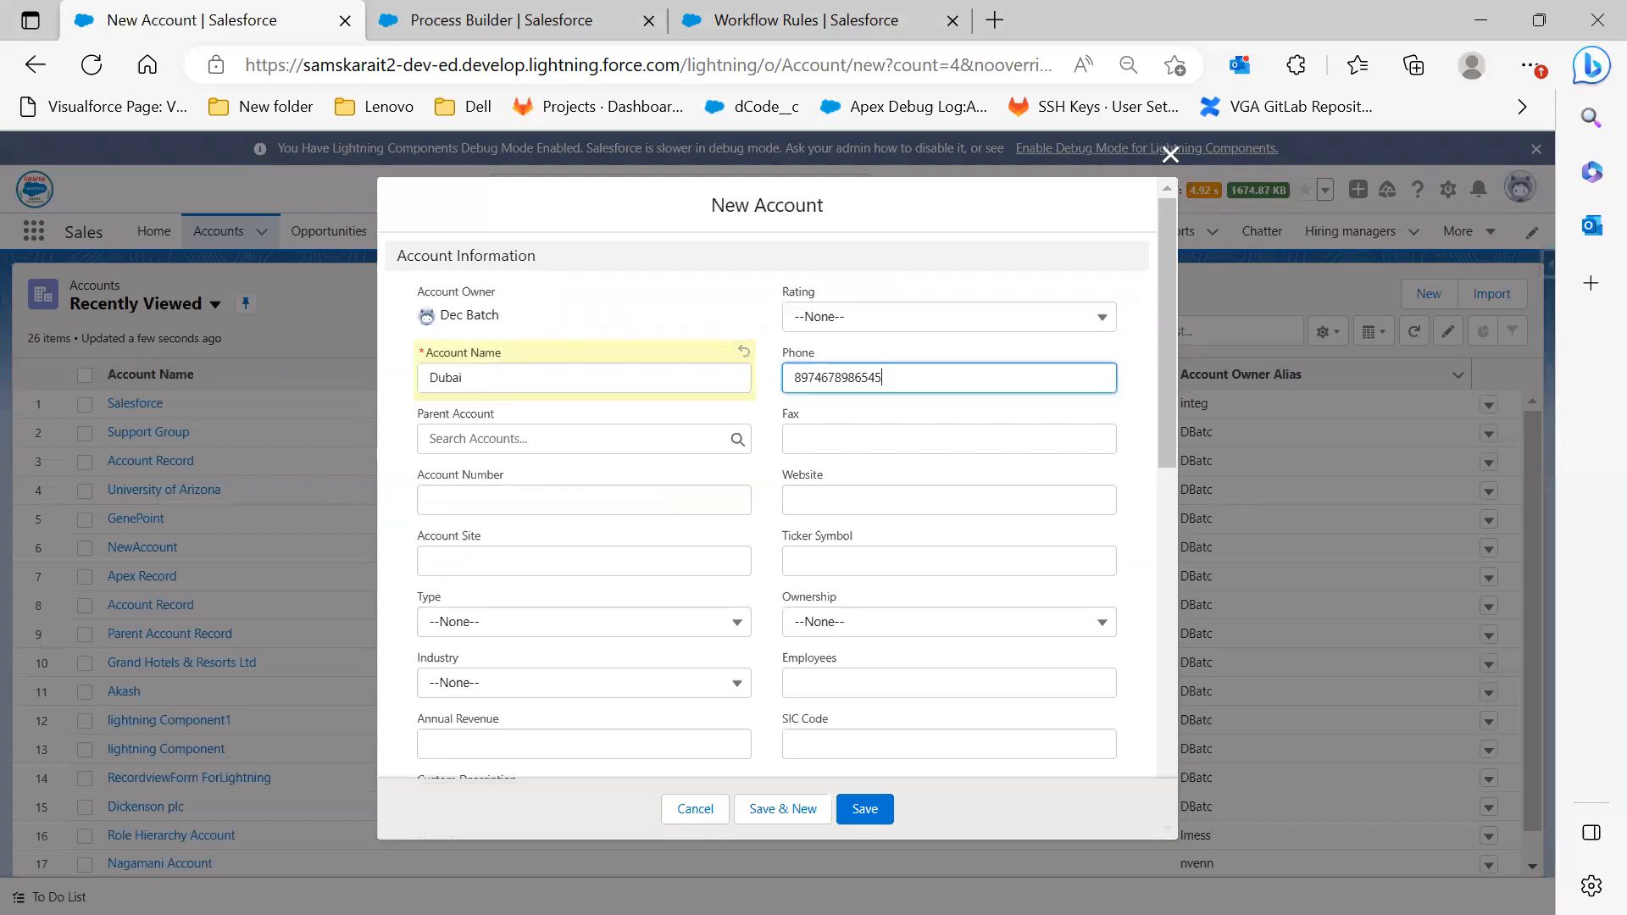
key("alt+Tab")
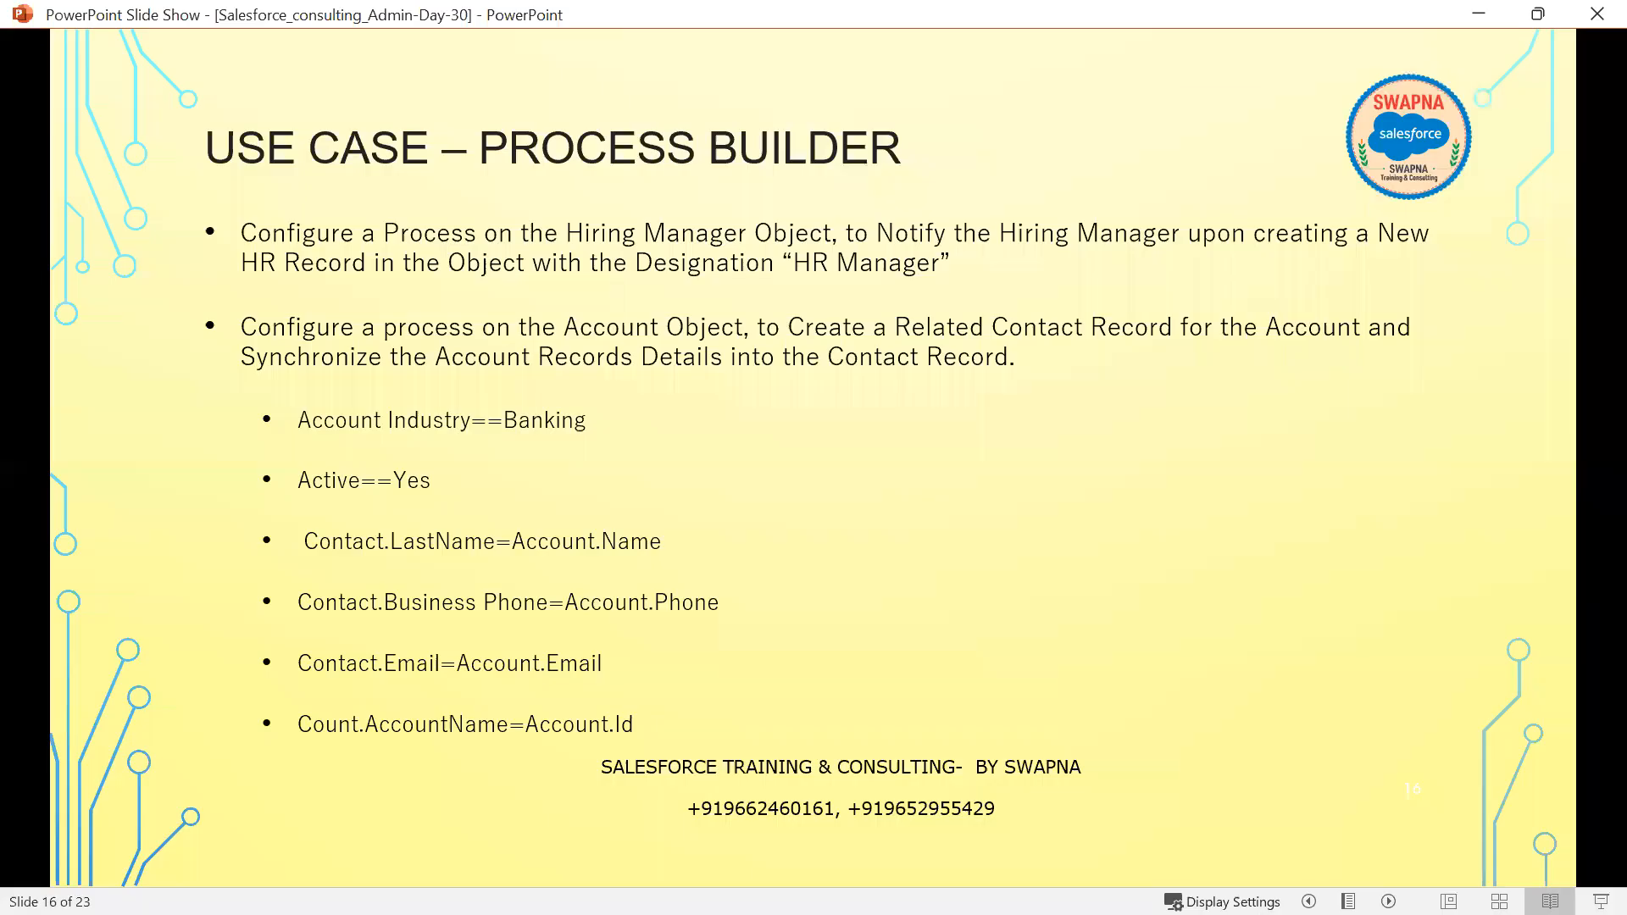
key("alt+Tab")
Set Industry to Banking and Active to Yes, then save the Dubai account
left_click(593, 691)
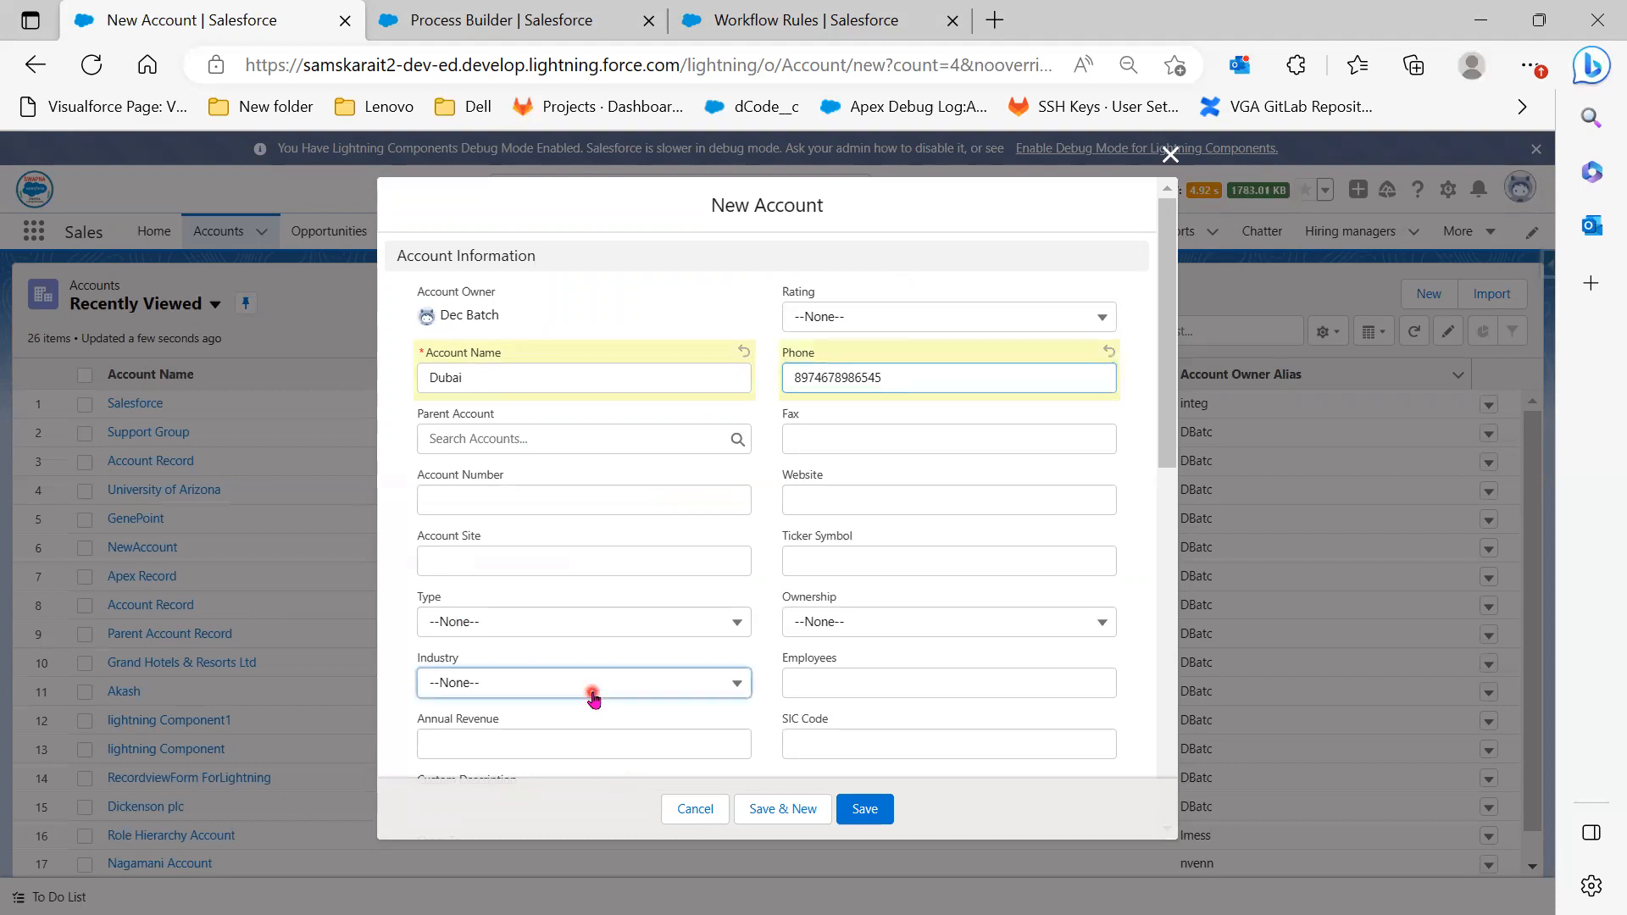
left_click(582, 557)
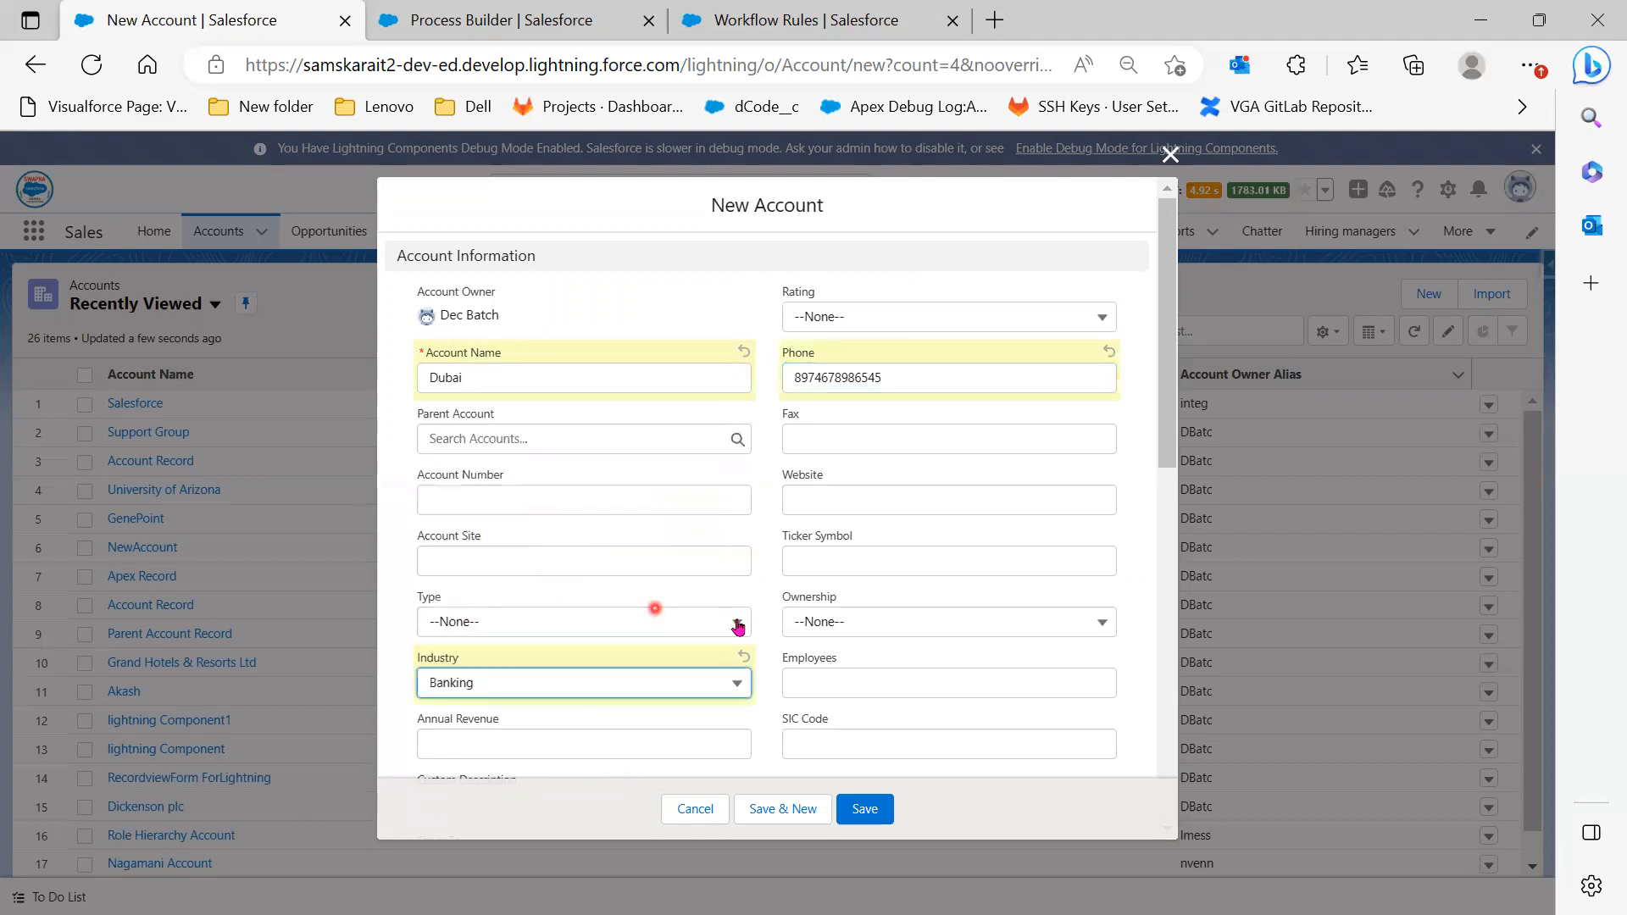
scroll(1021, 665, "down", 5)
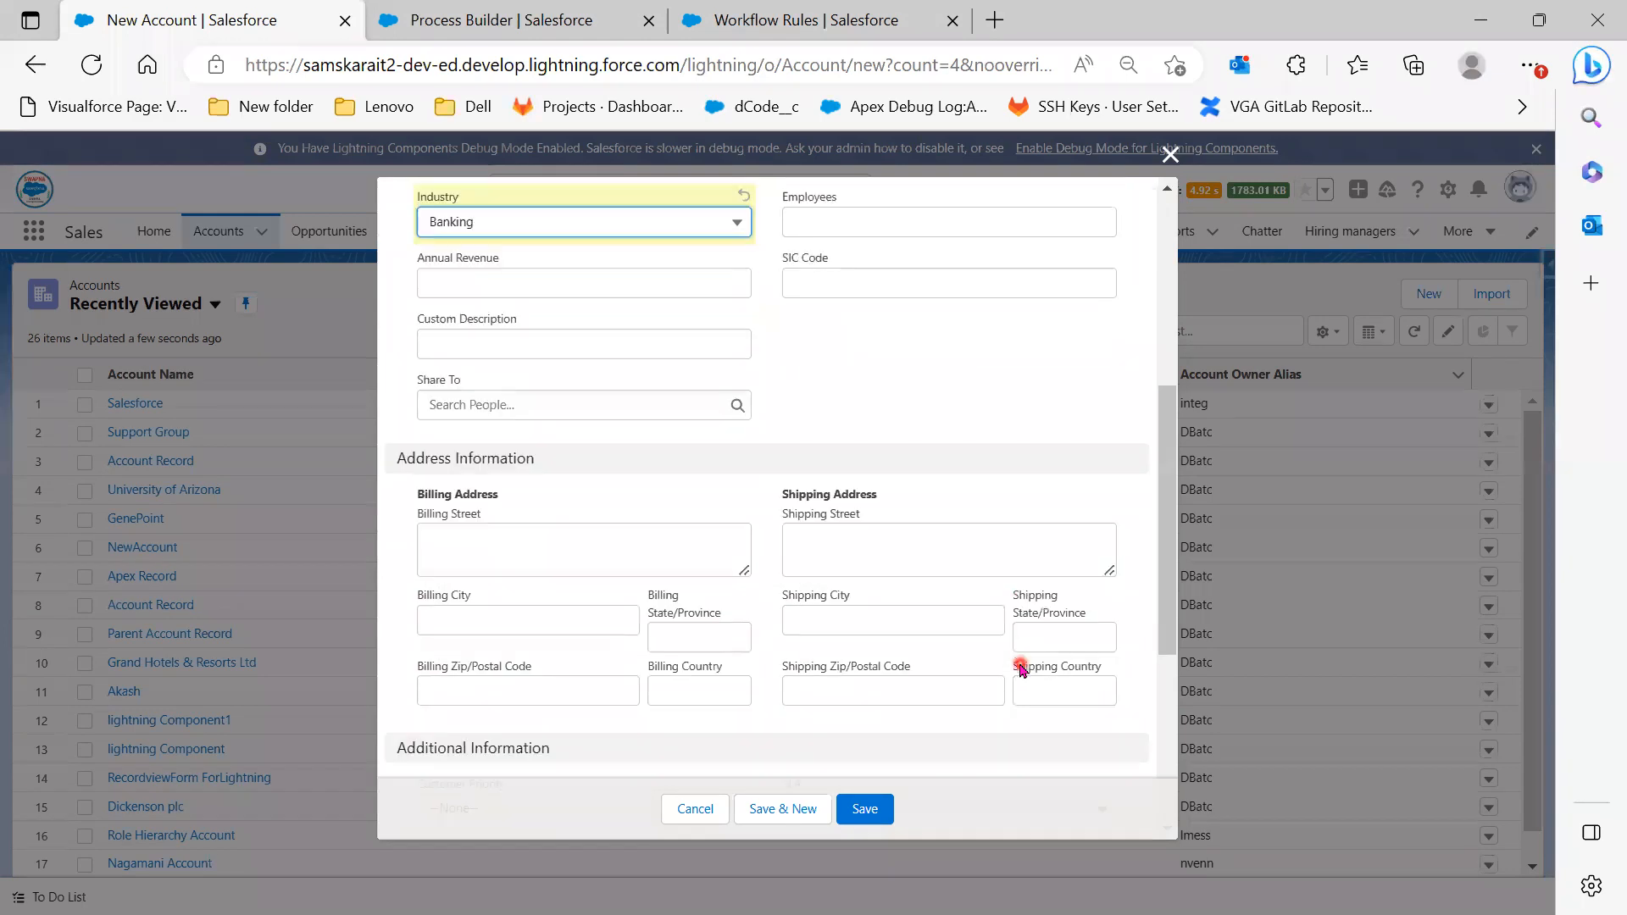
scroll(1020, 668, "down", 4)
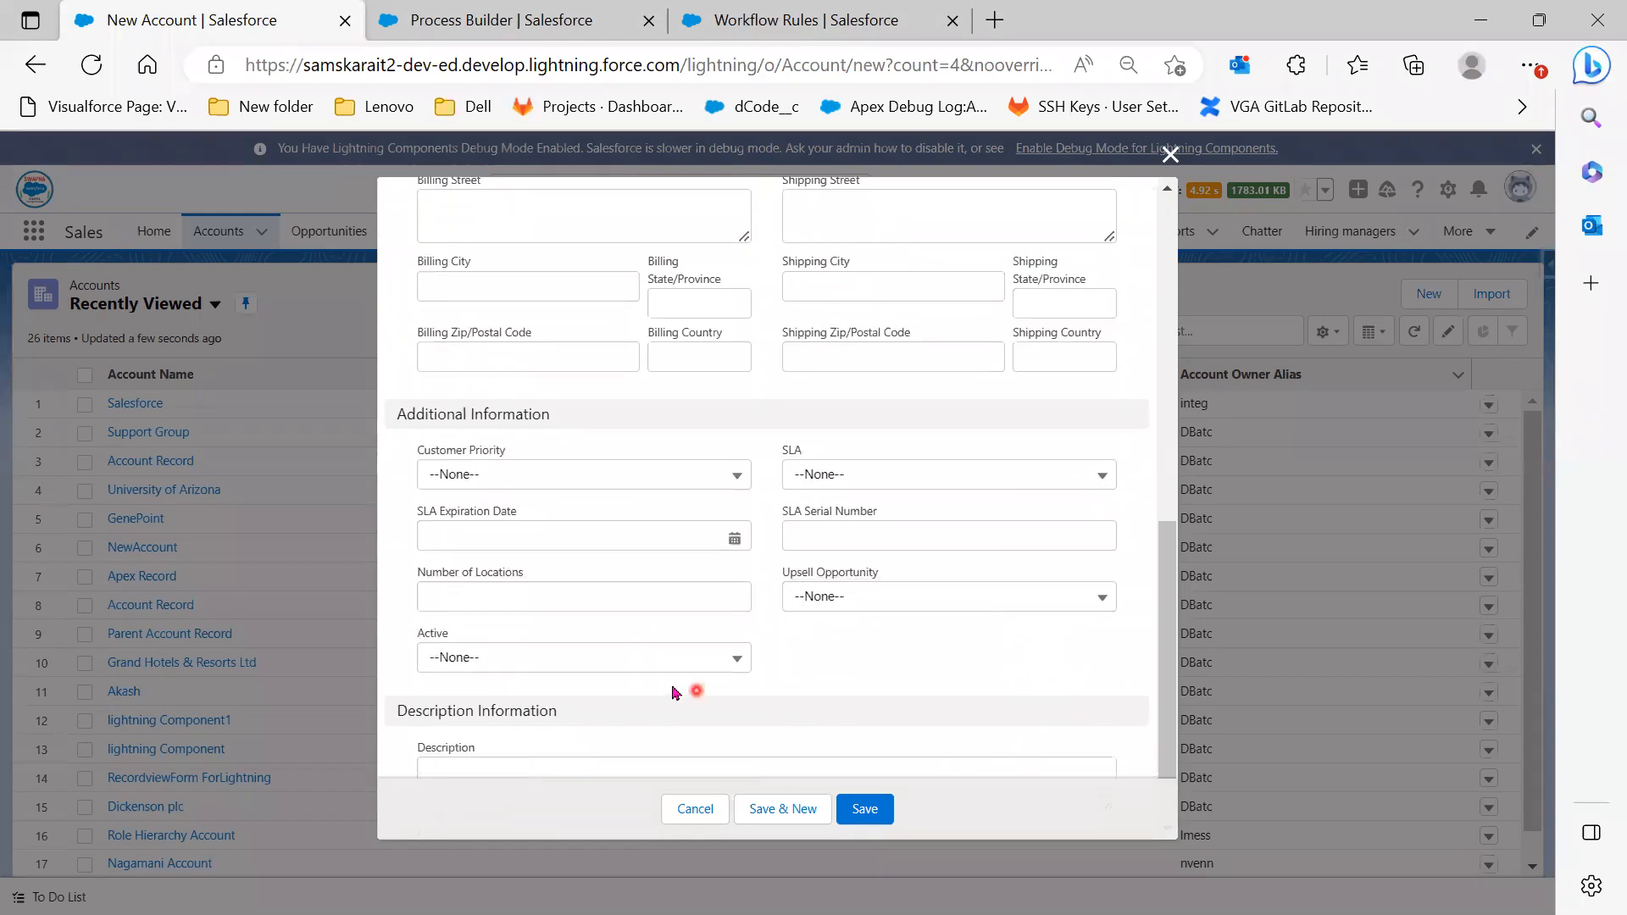
left_click(675, 658)
left_click(647, 764)
scroll(1017, 678, "up", 9)
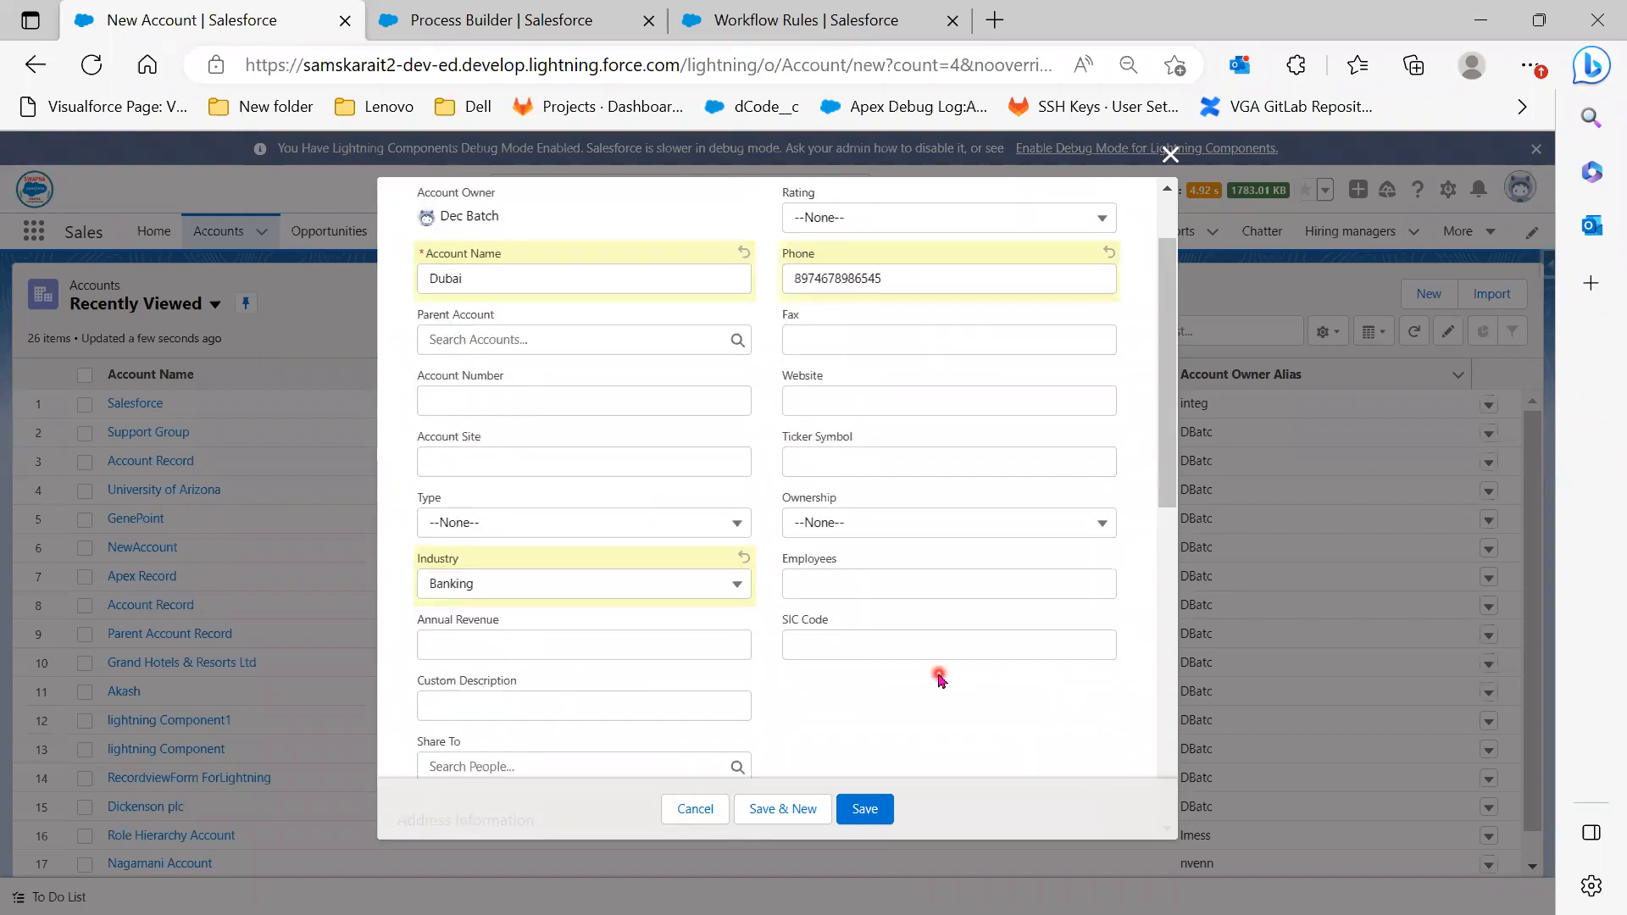
scroll(939, 678, "up", 1)
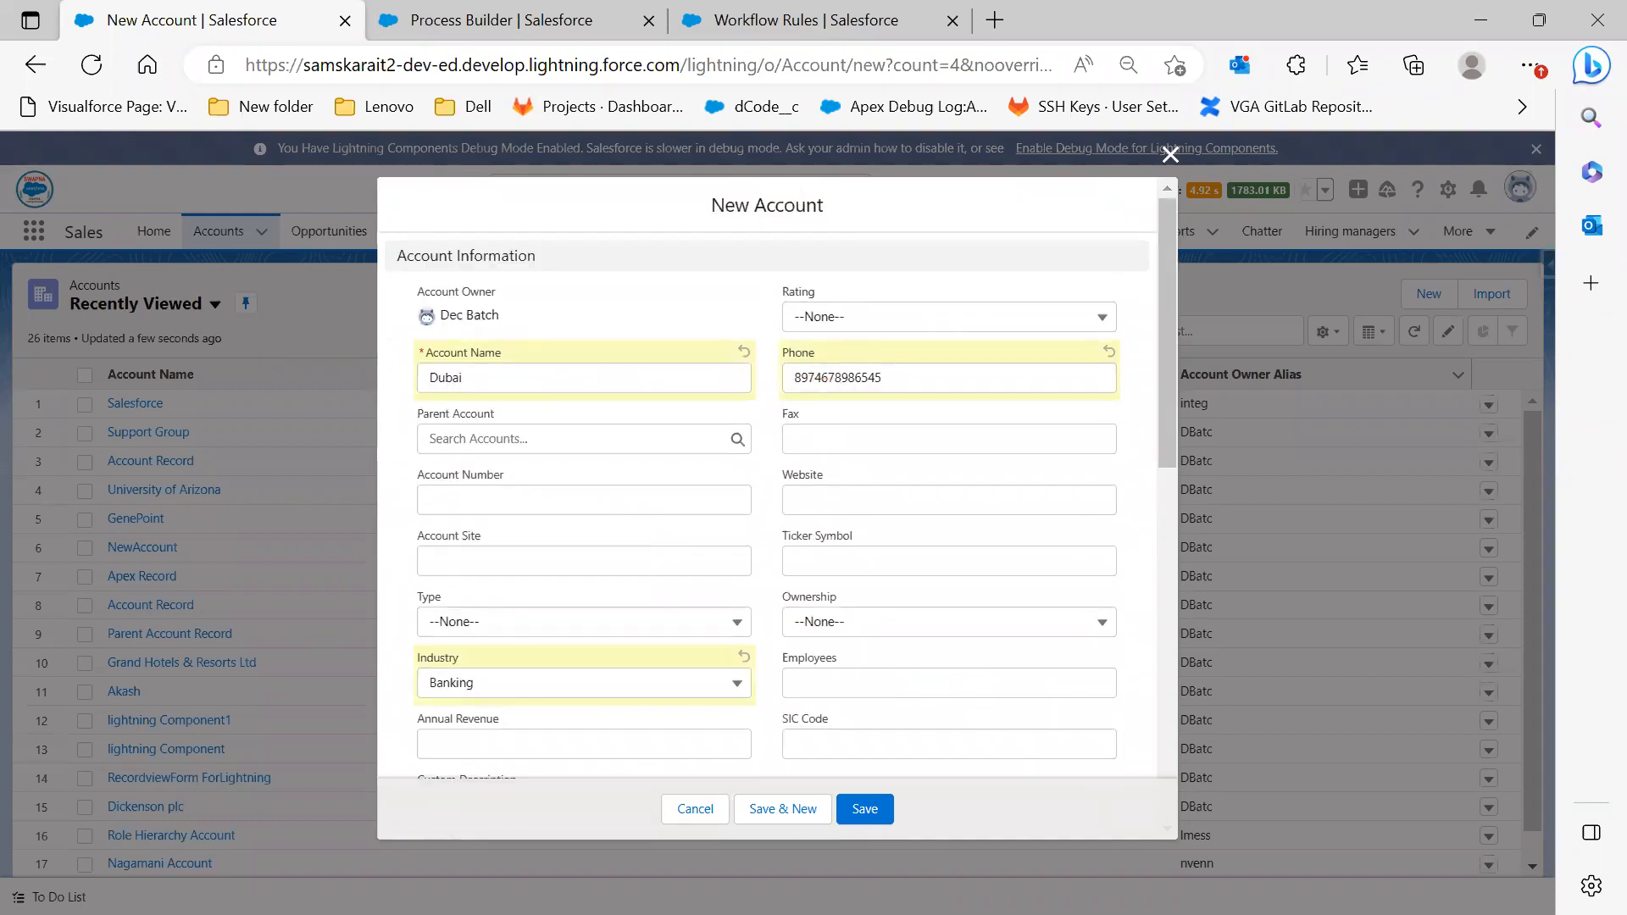
key("alt+Tab")
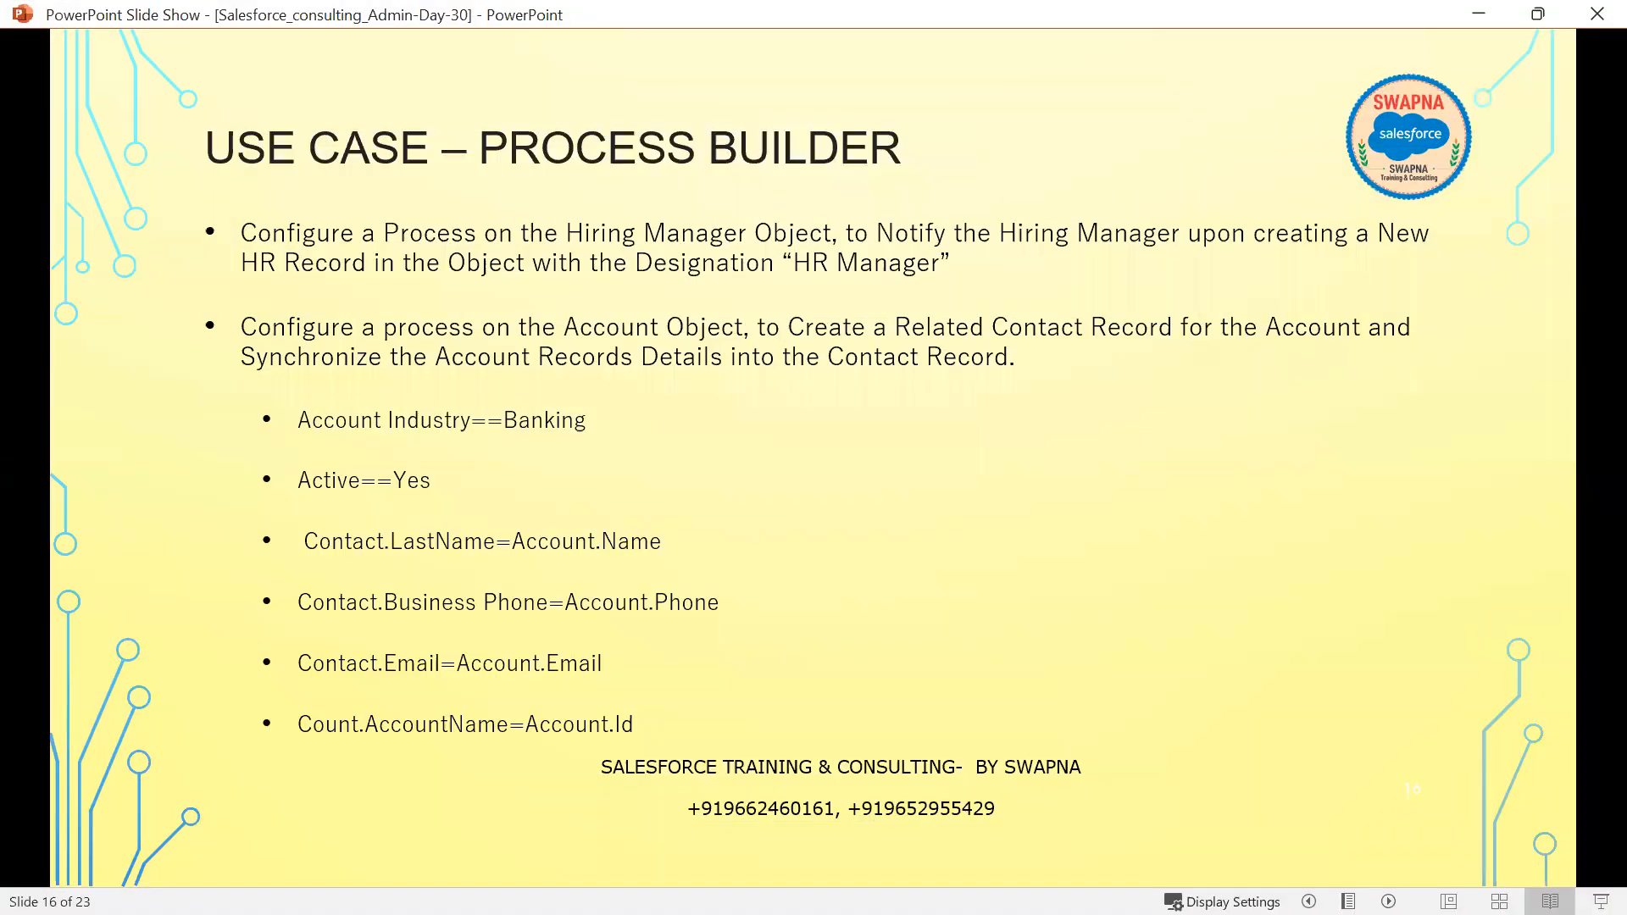
key("alt+Tab")
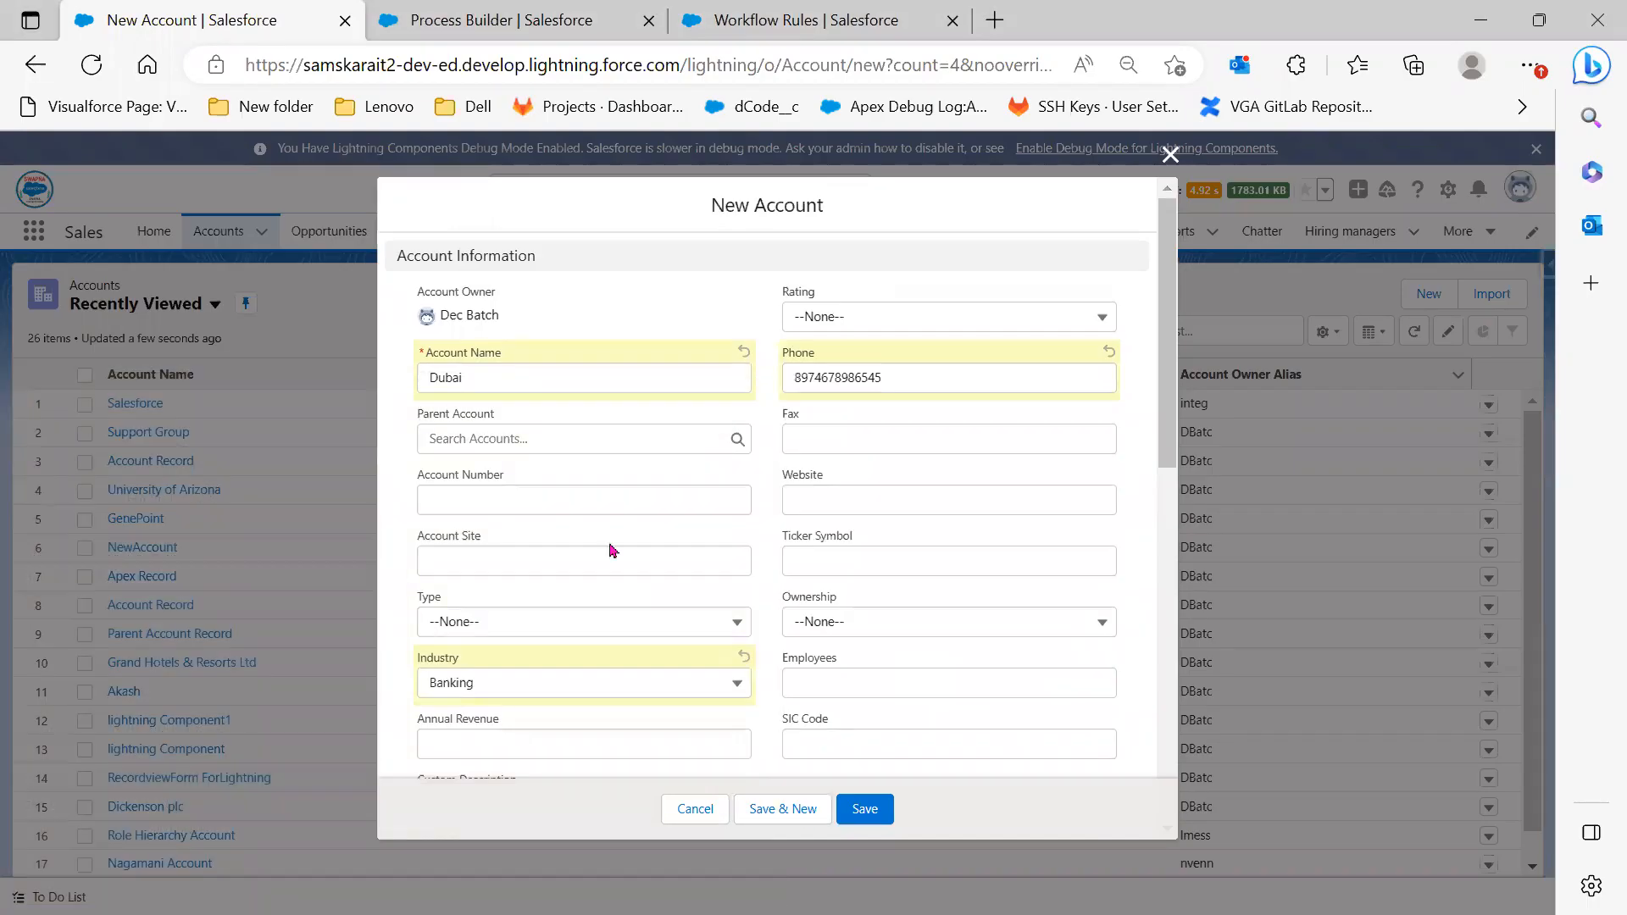
left_click(872, 822)
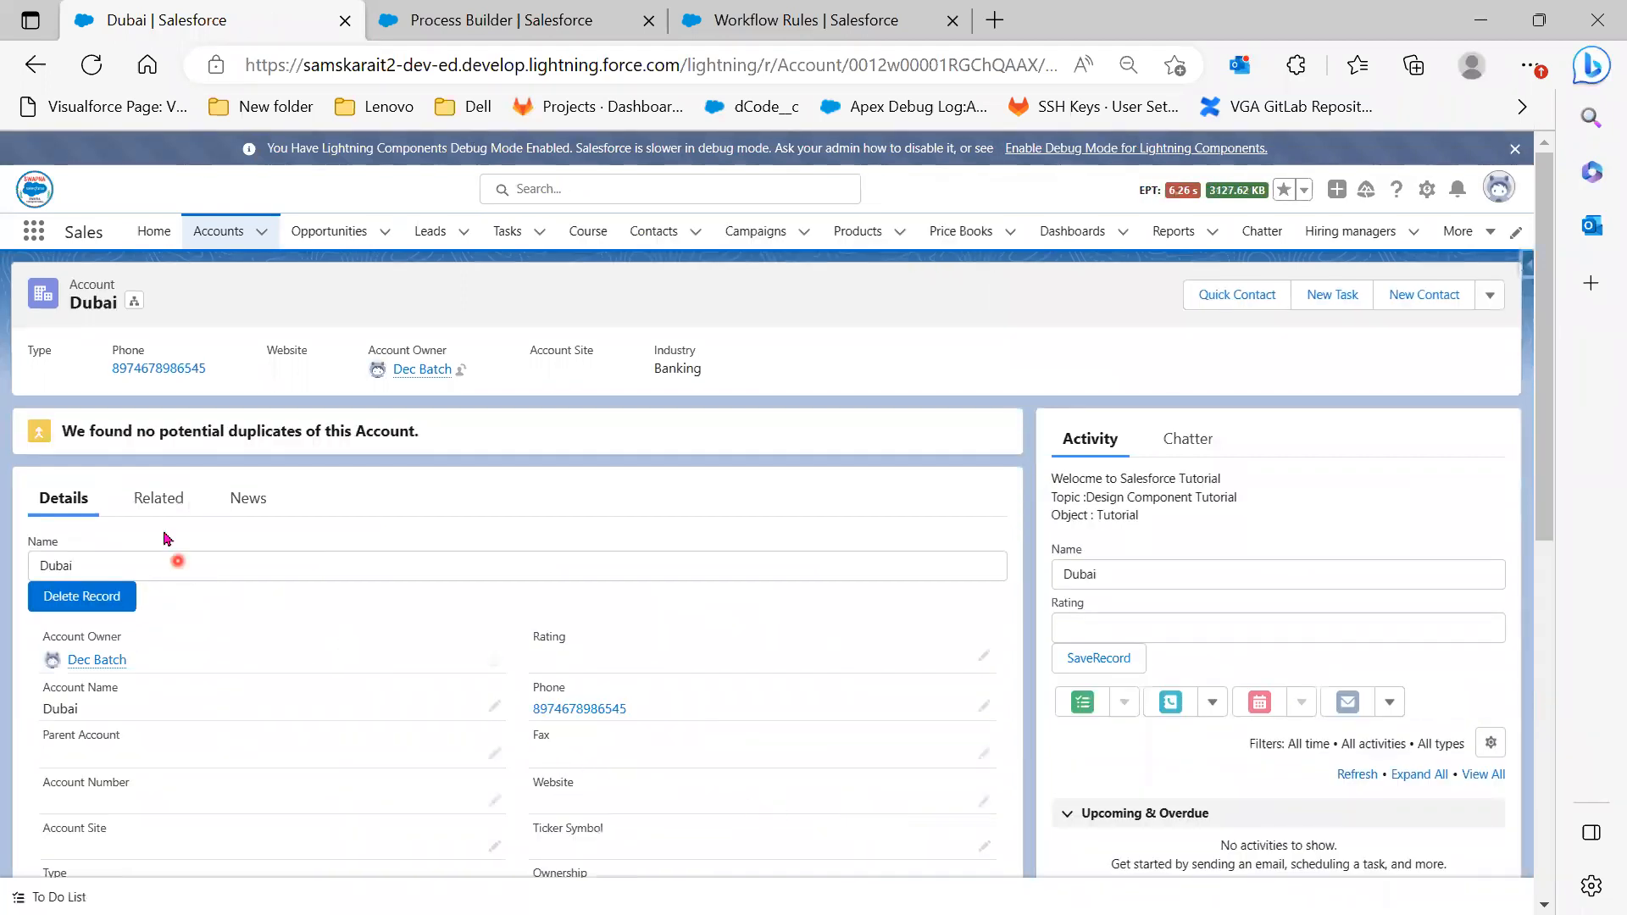
Open the auto-created Dubai contact from the account's Related list and view its Details
left_click(152, 507)
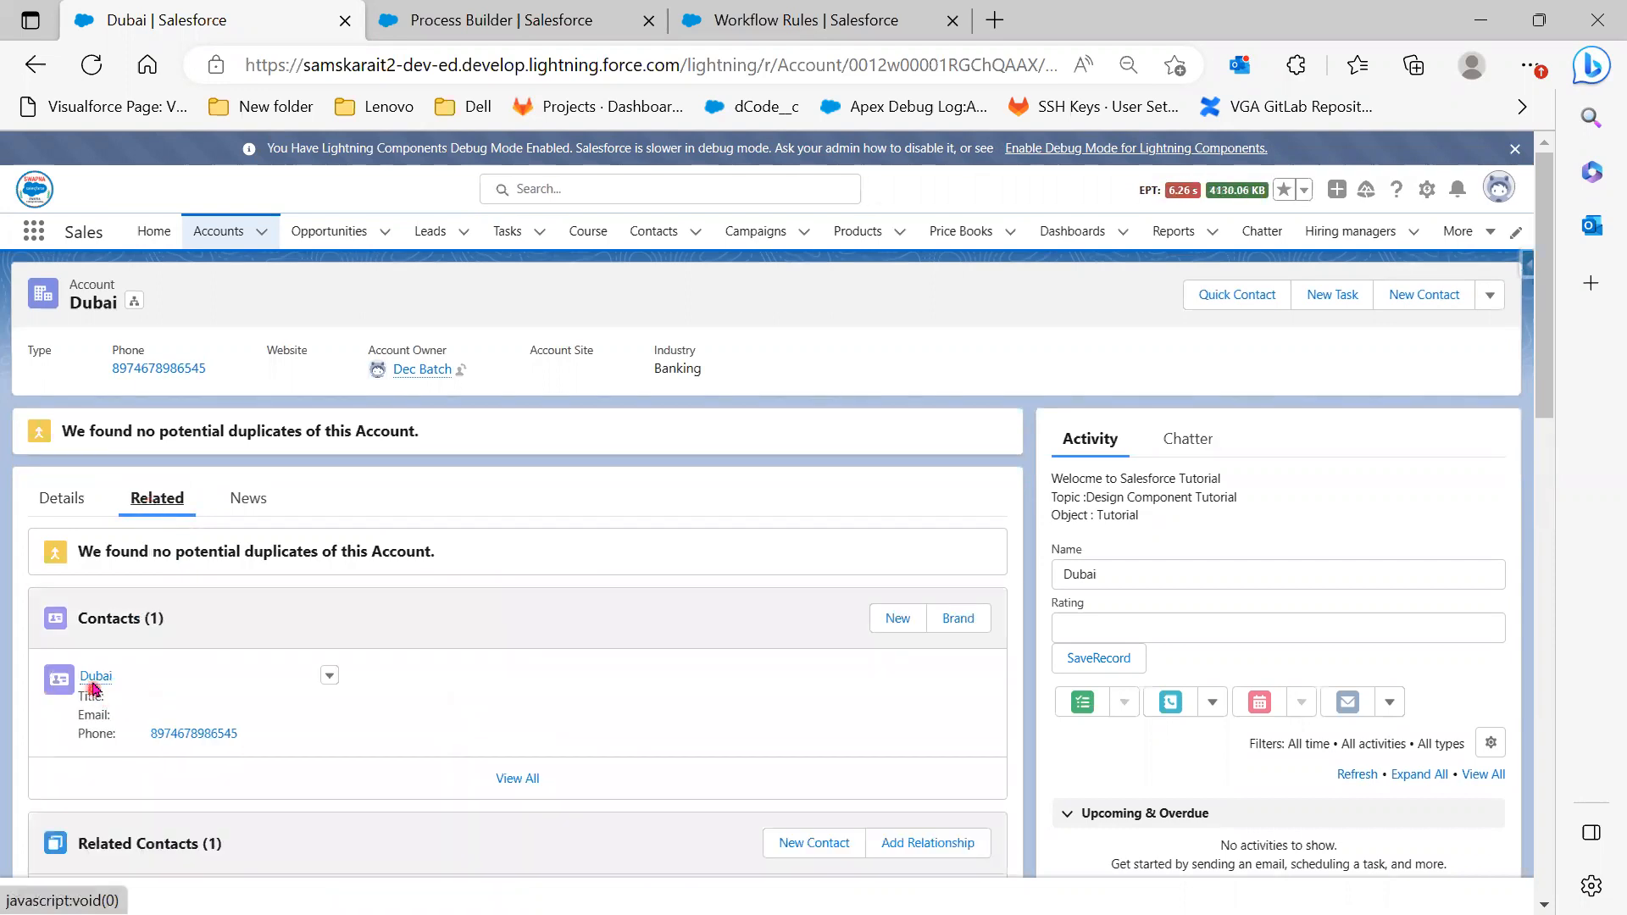
left_click(94, 678)
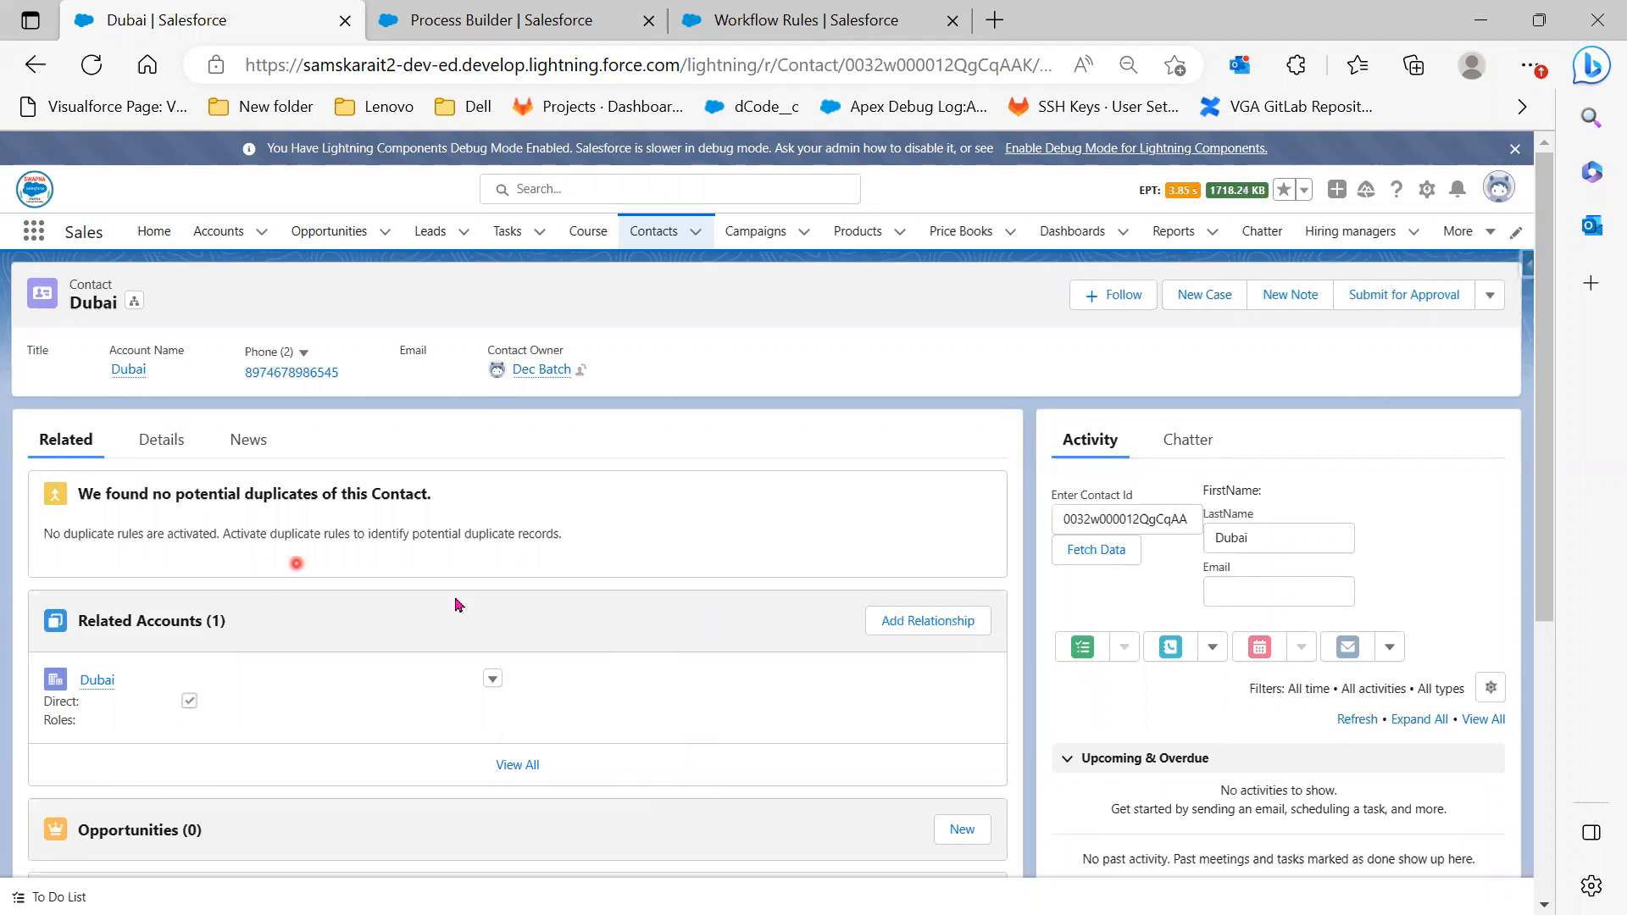
left_click(99, 688)
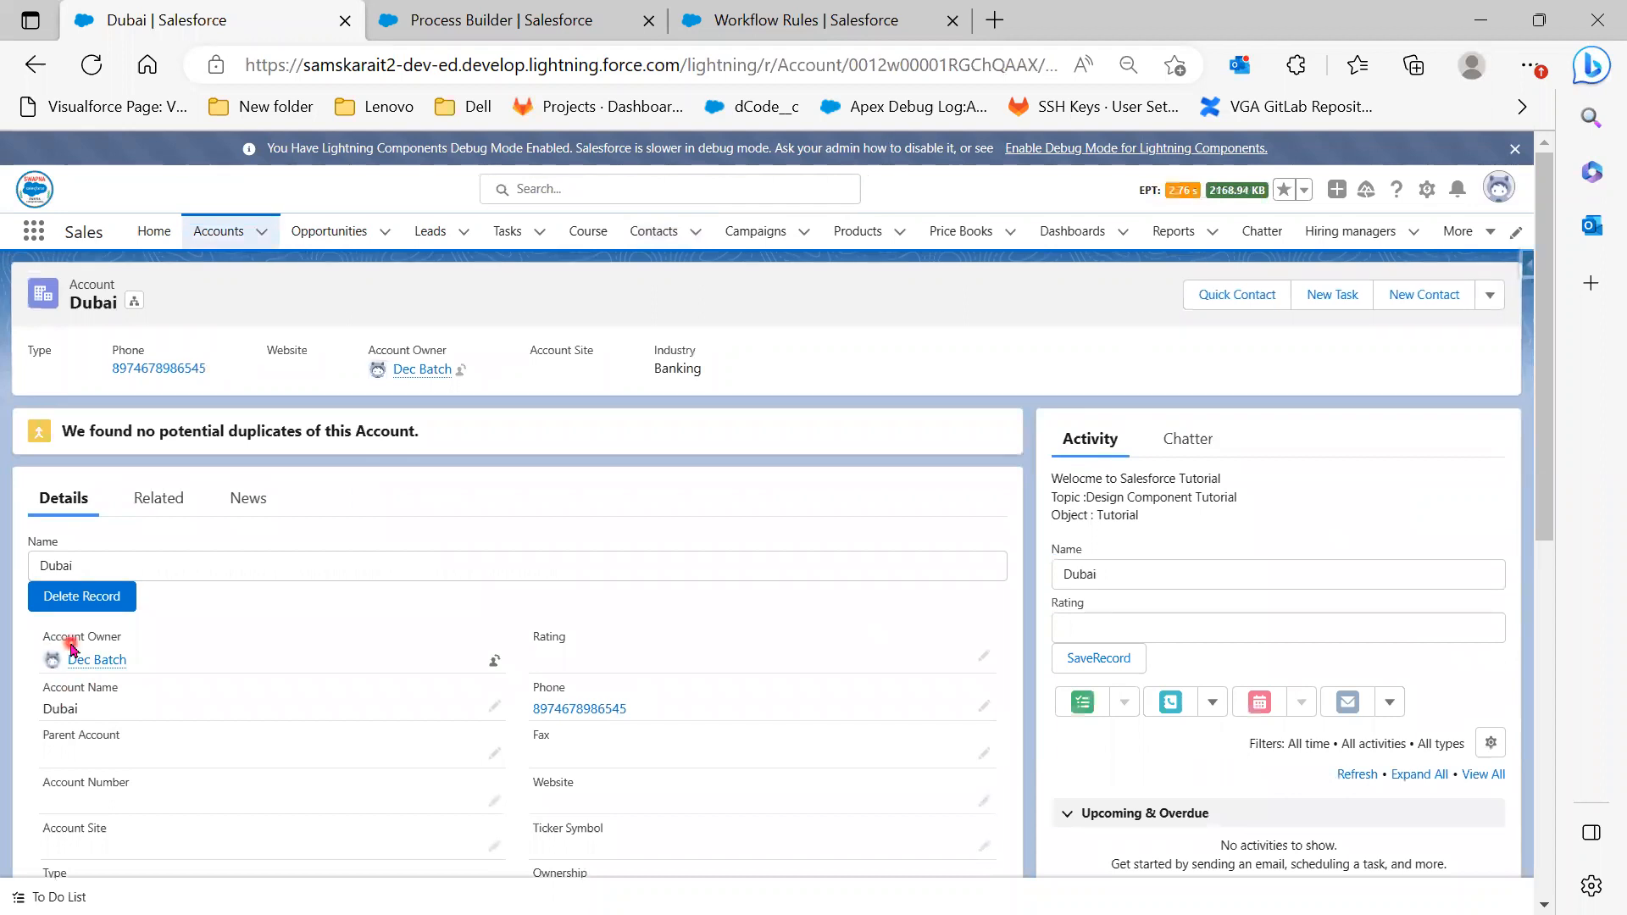
left_click(148, 504)
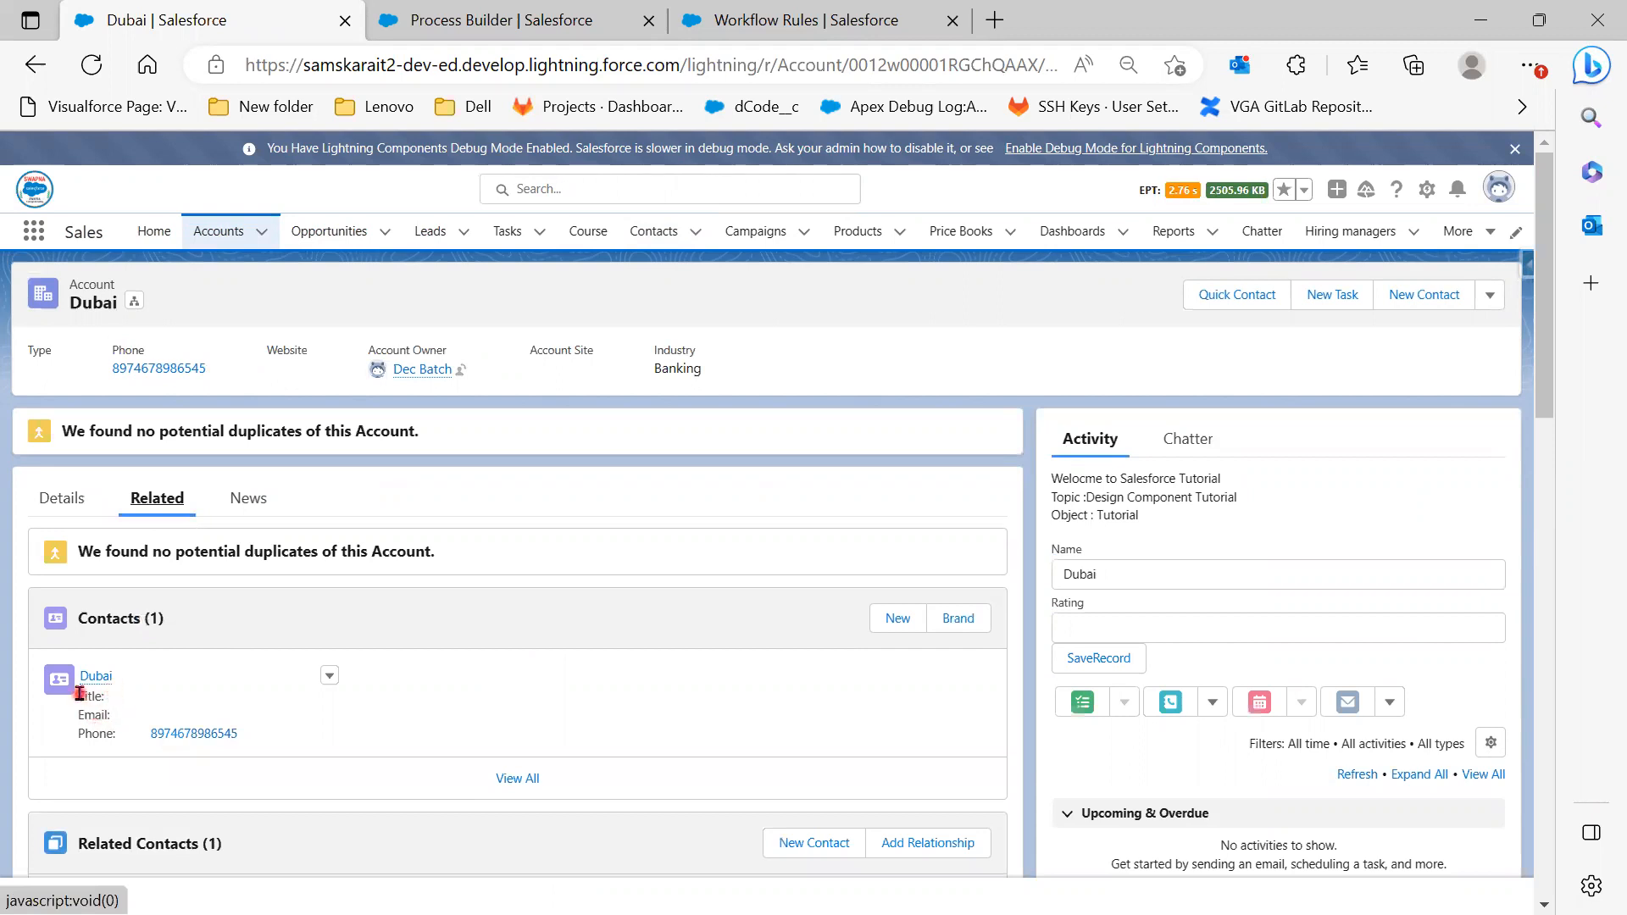
left_click(93, 683)
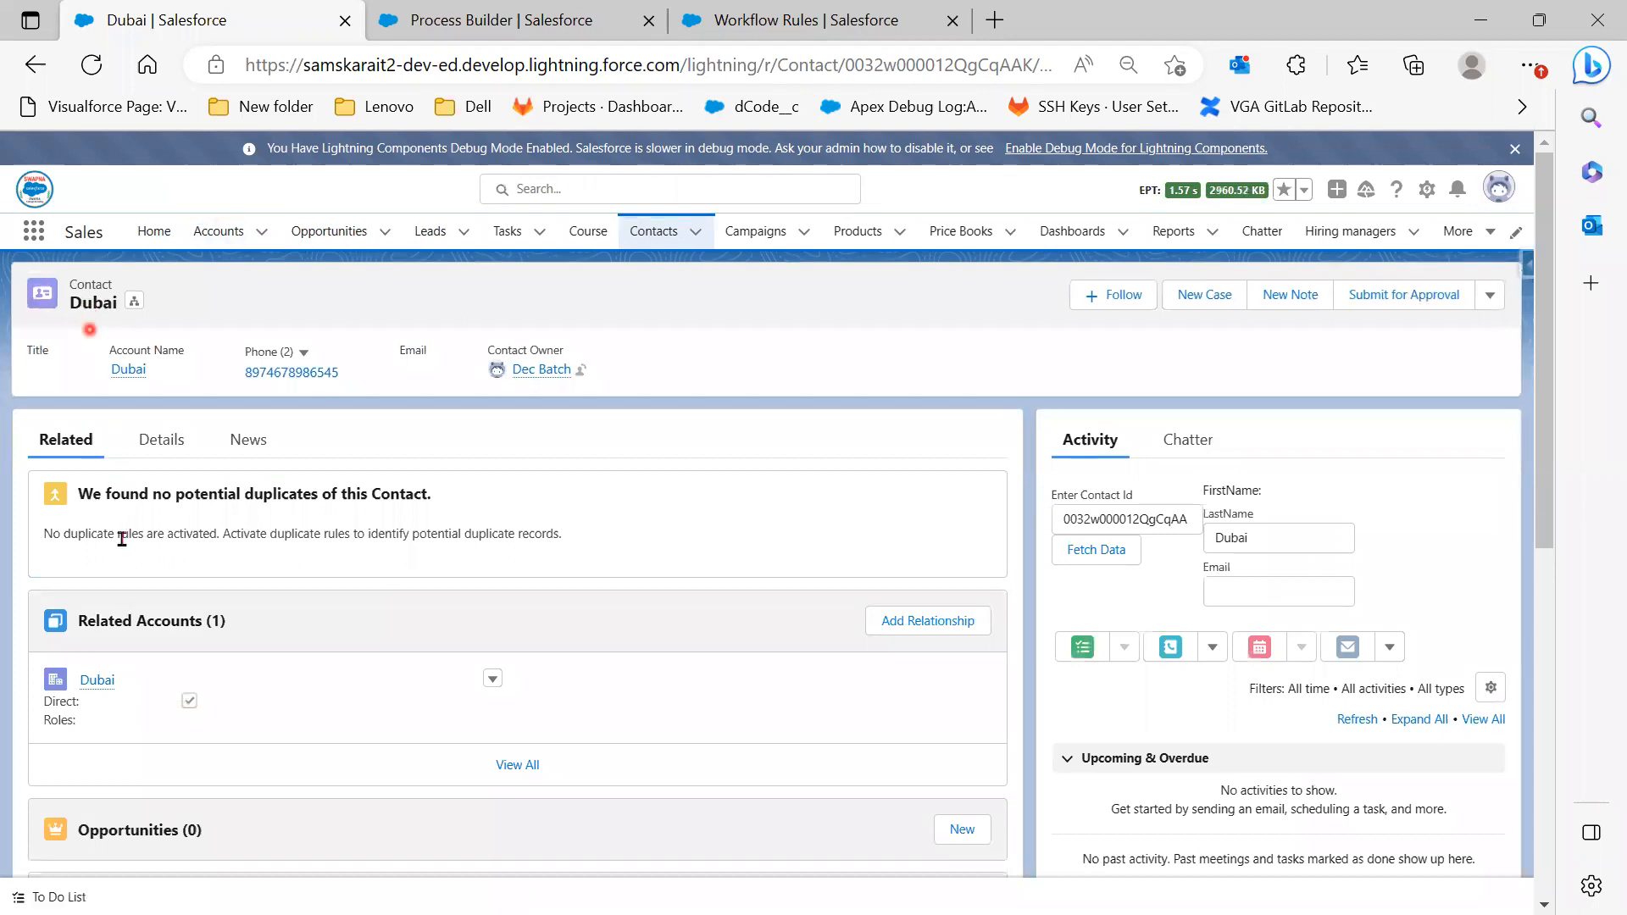
left_click(136, 458)
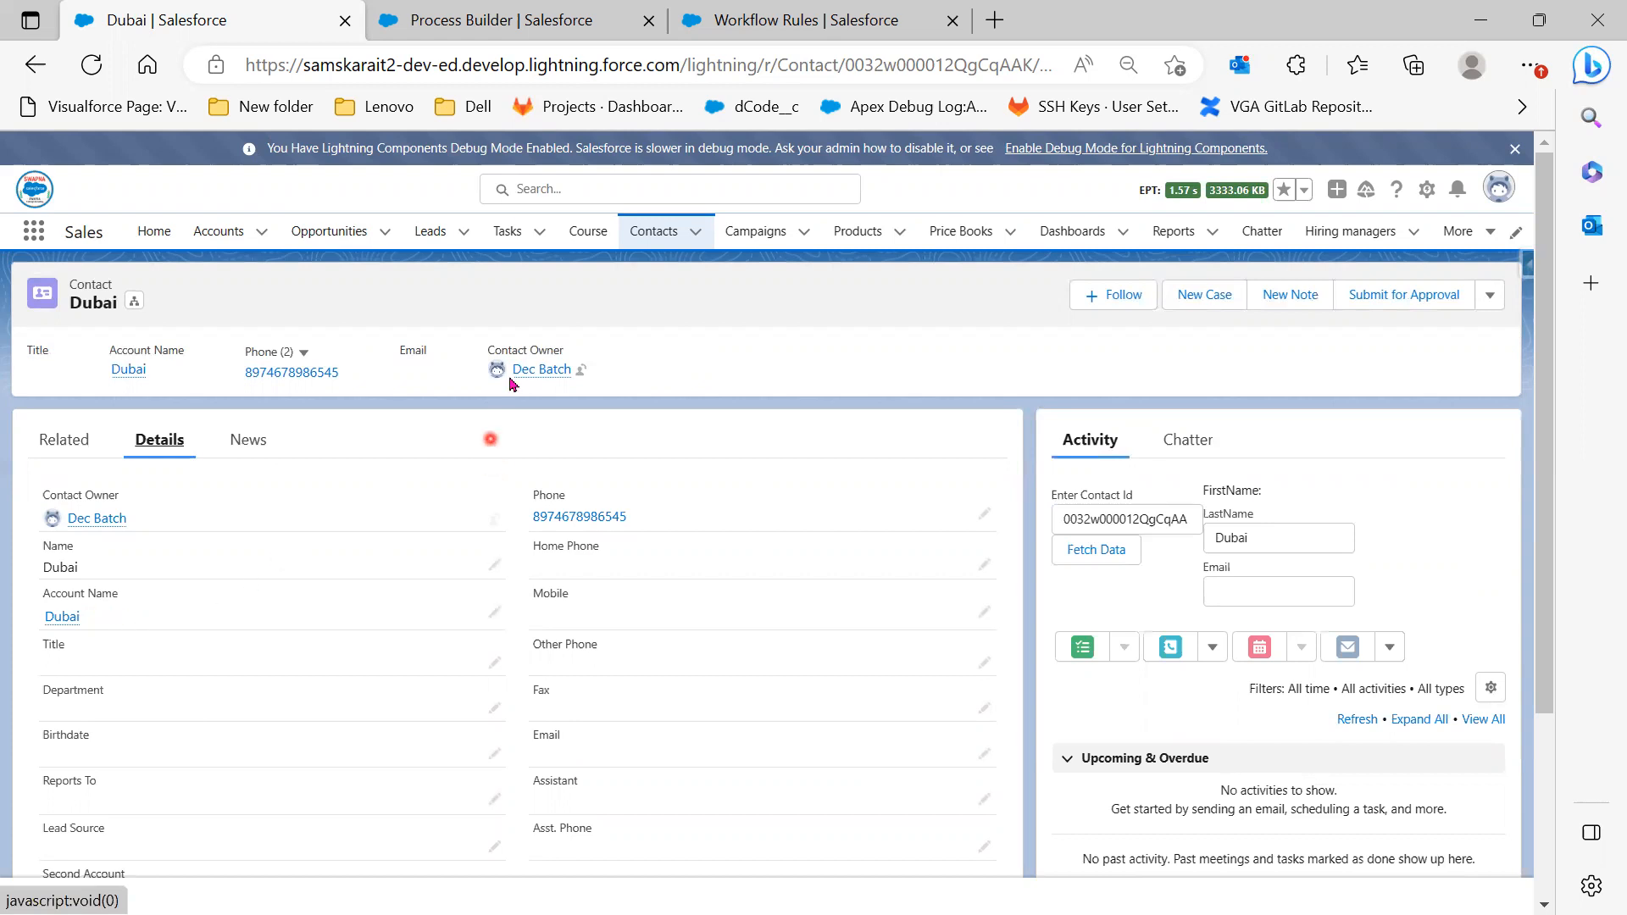
Switch to the Workflow Rules page showing the New Position Record rule and focus Quick Find
left_click(517, 25)
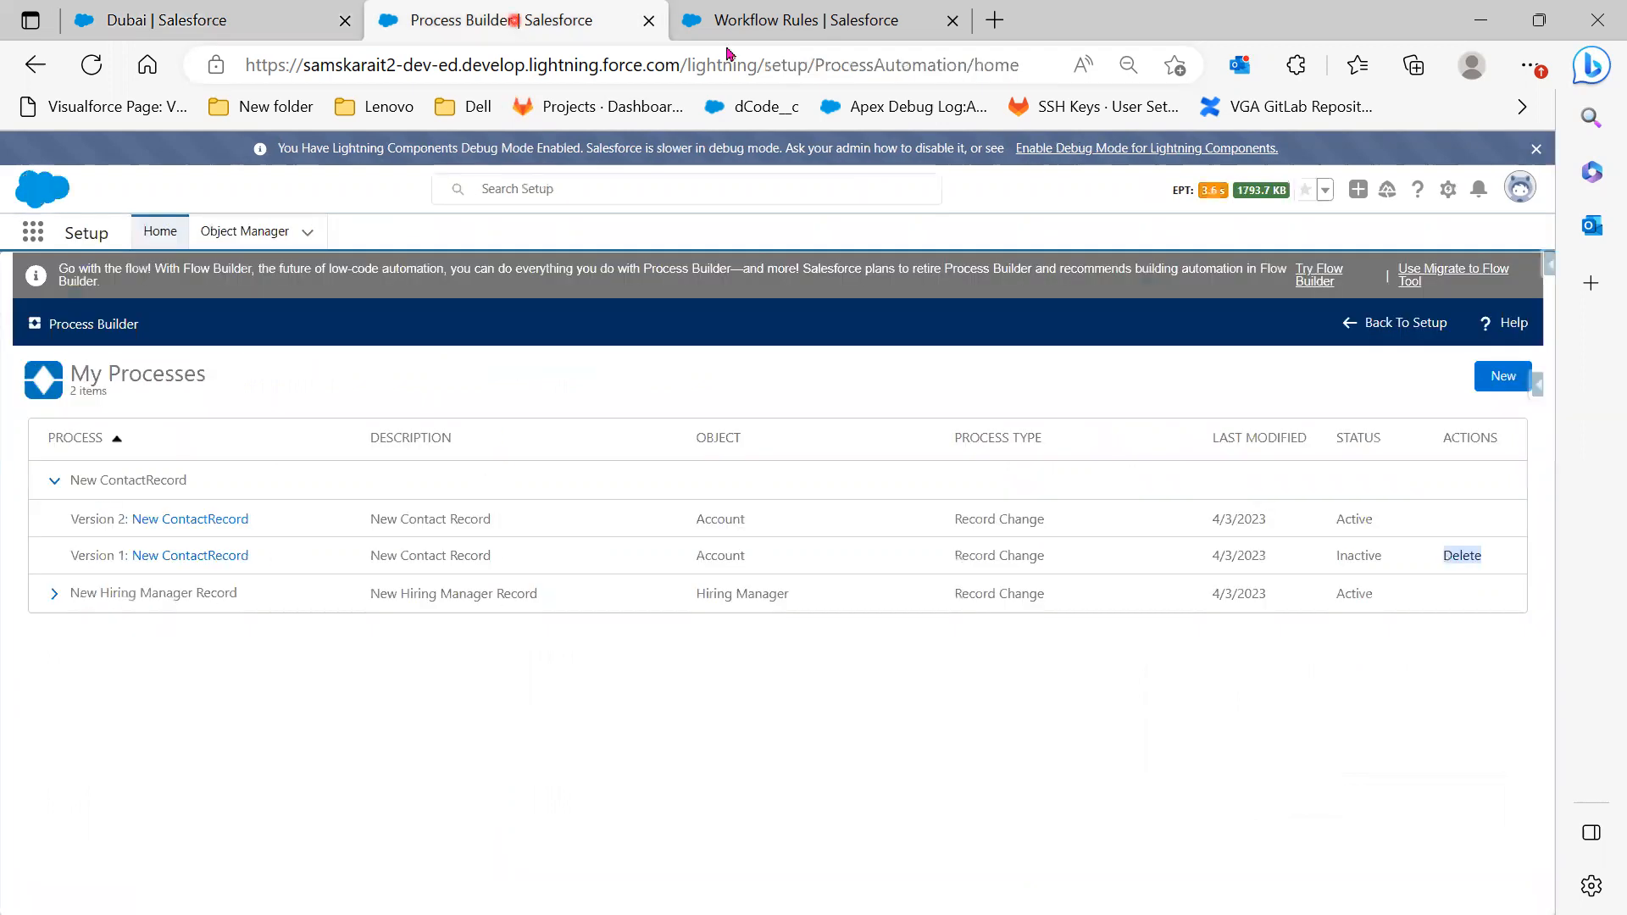
left_click(791, 27)
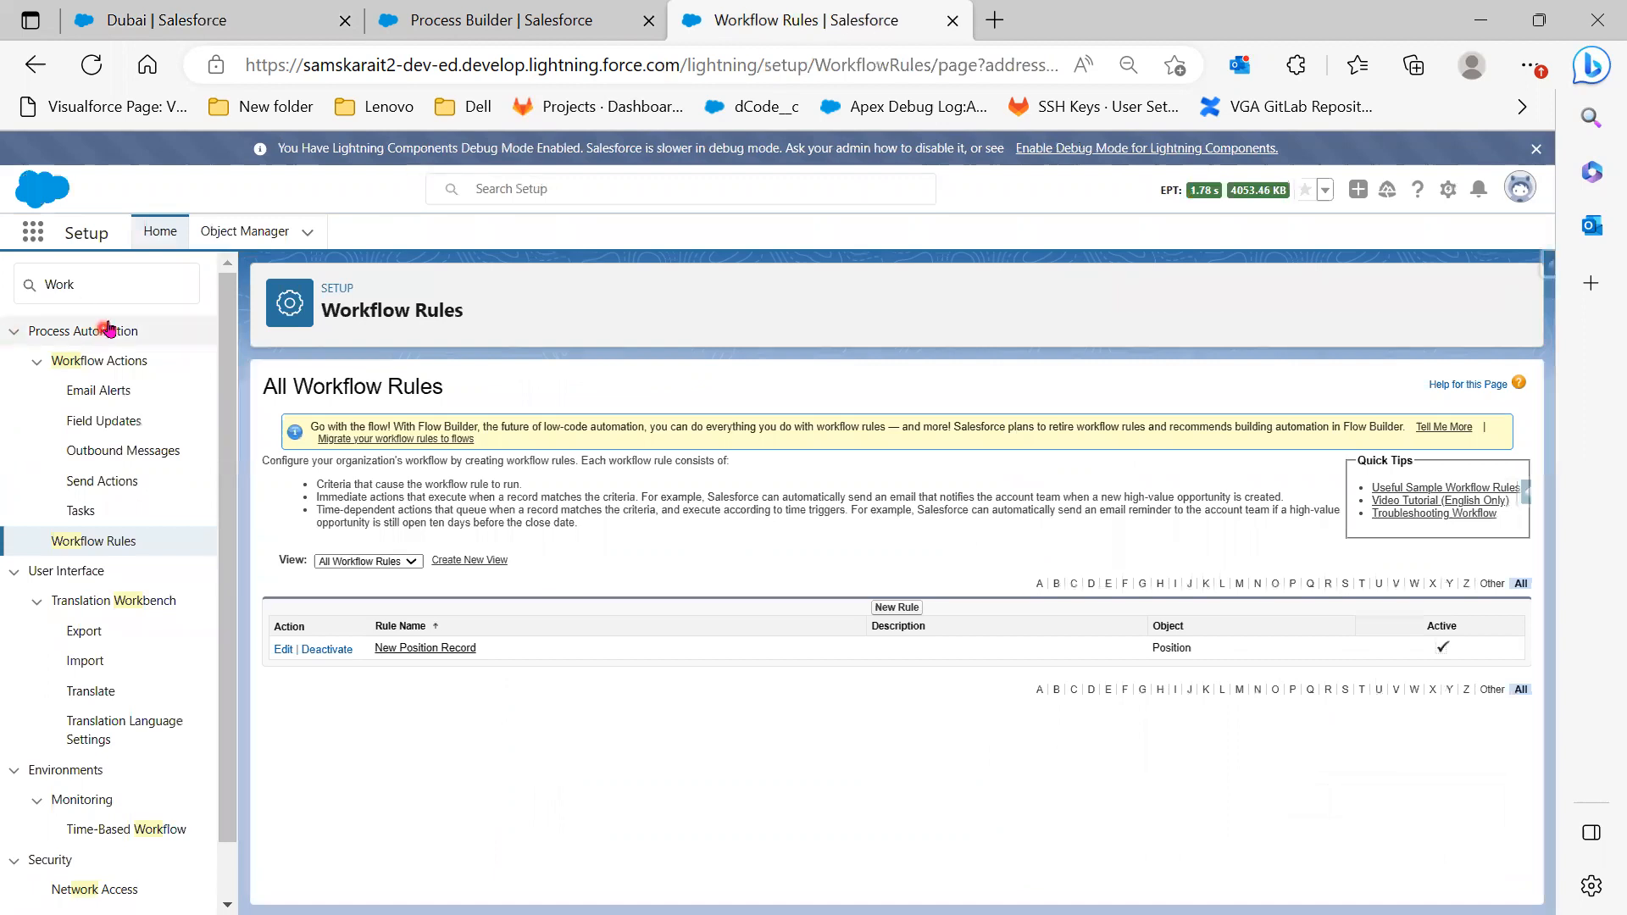
left_click(47, 287)
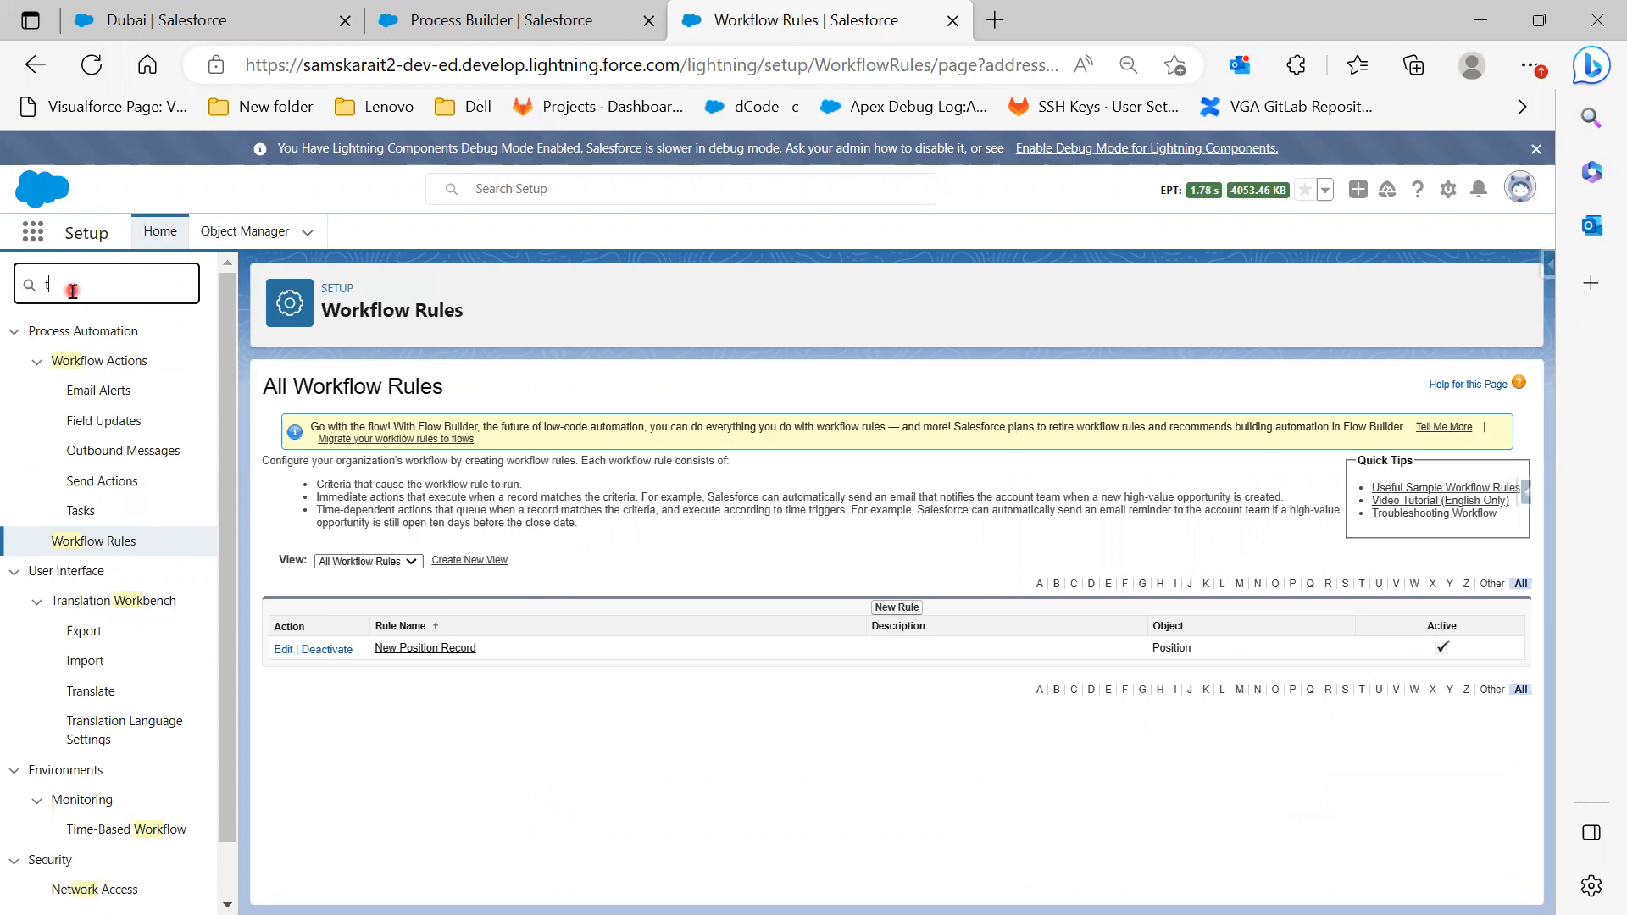
Find 'time' in Quick Find, open Time-Based Workflow, and leave the filter criteria at --None--
type("time")
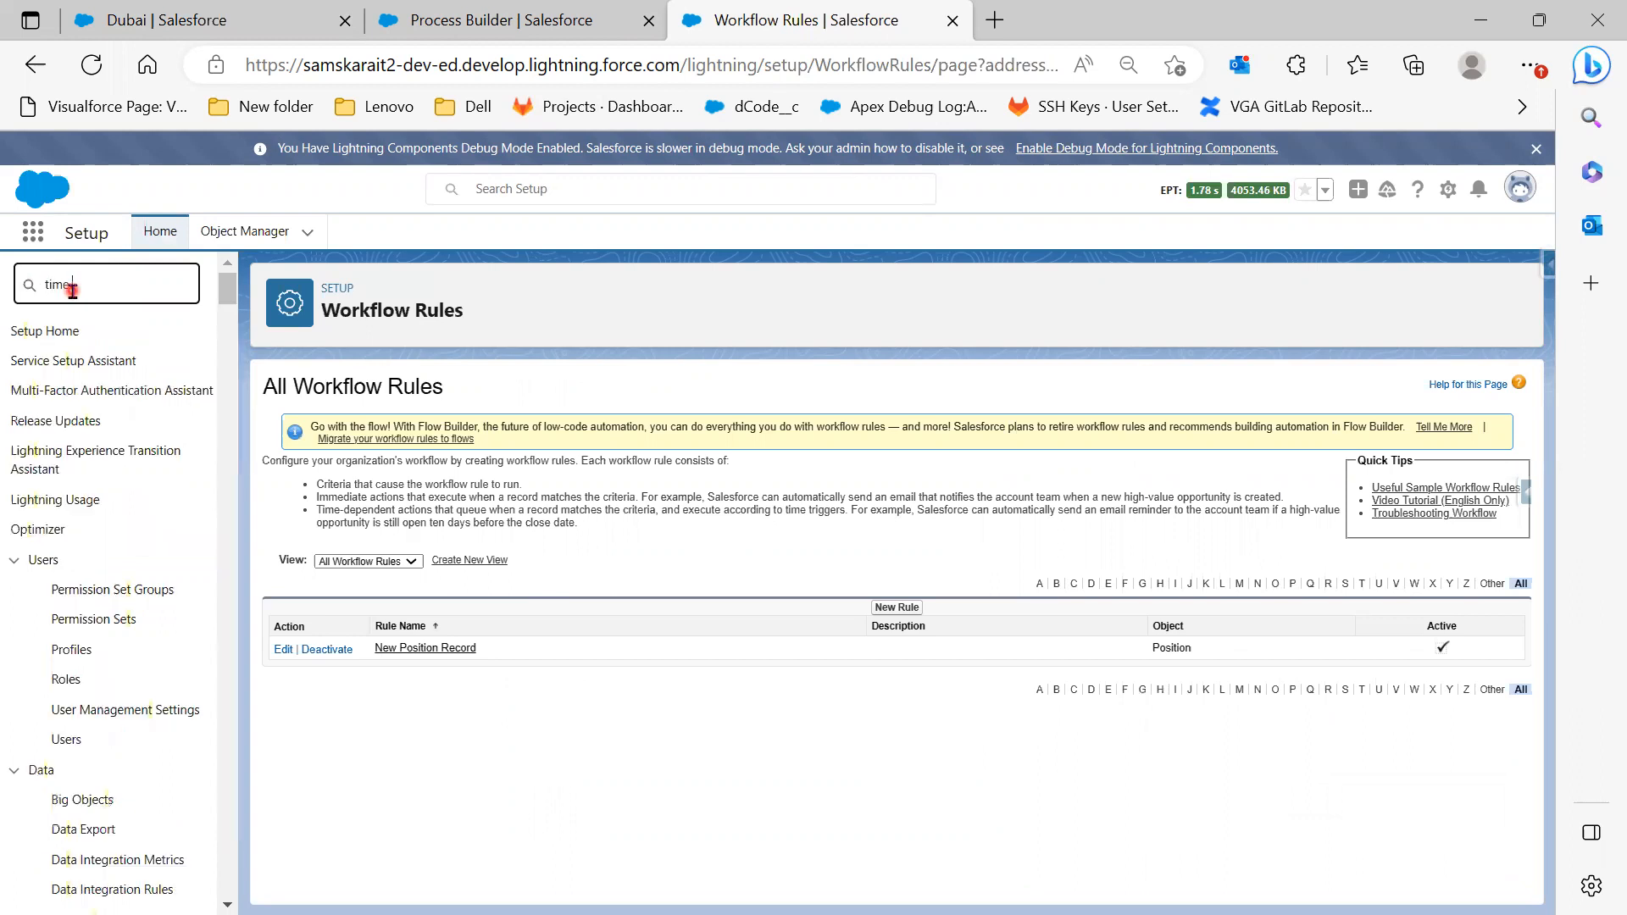
left_click(140, 394)
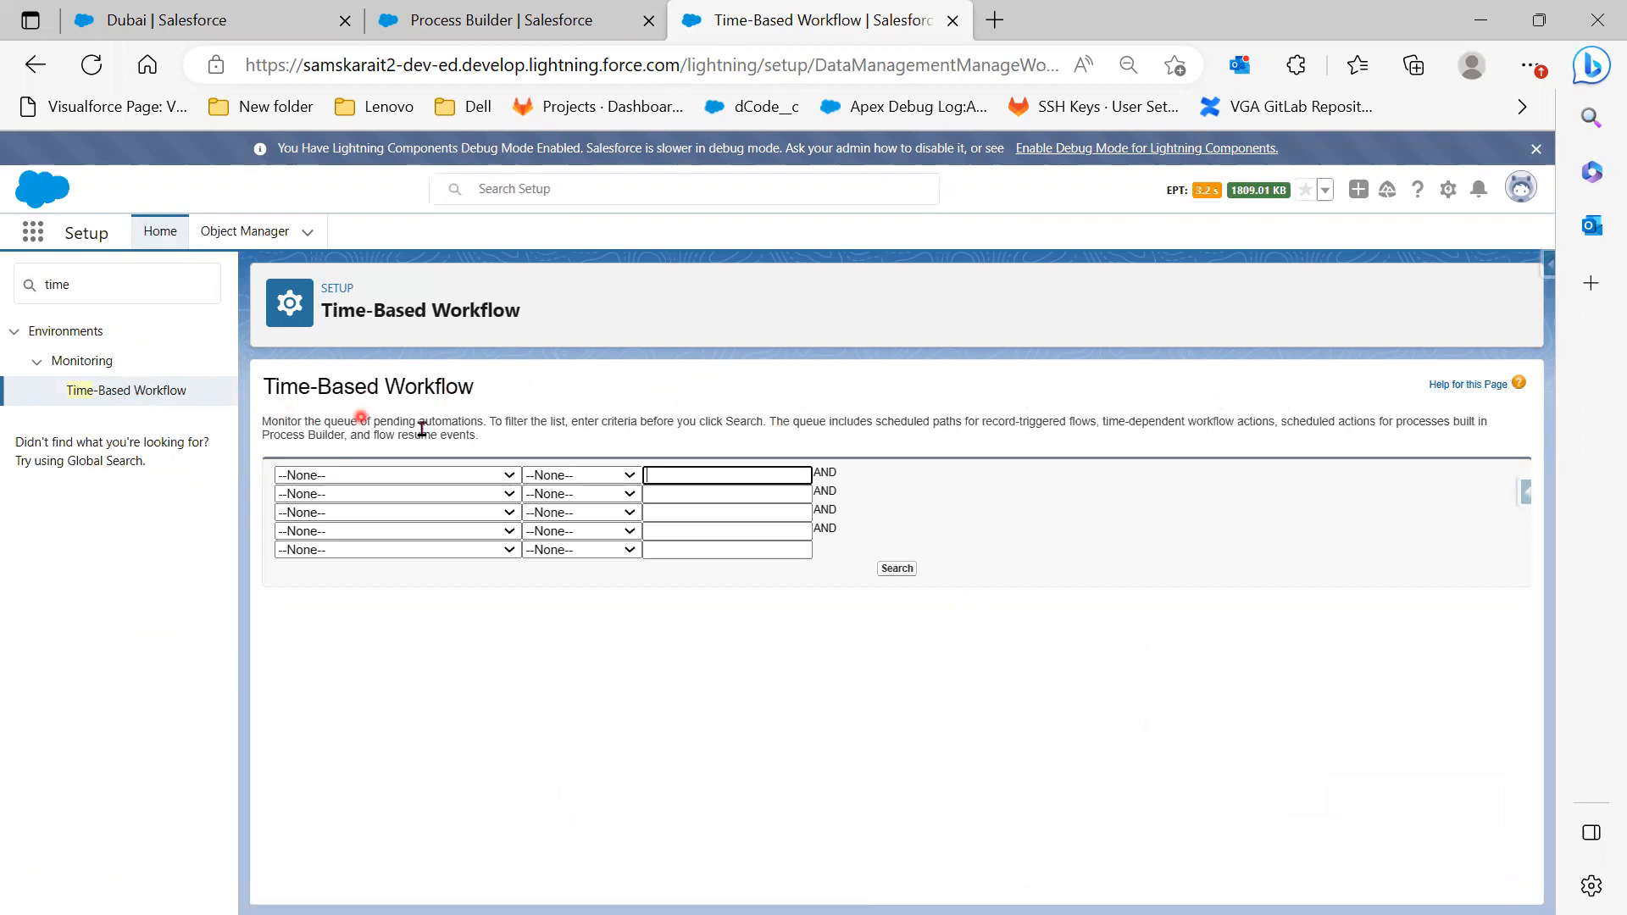
left_click_drag(374, 433, 588, 426)
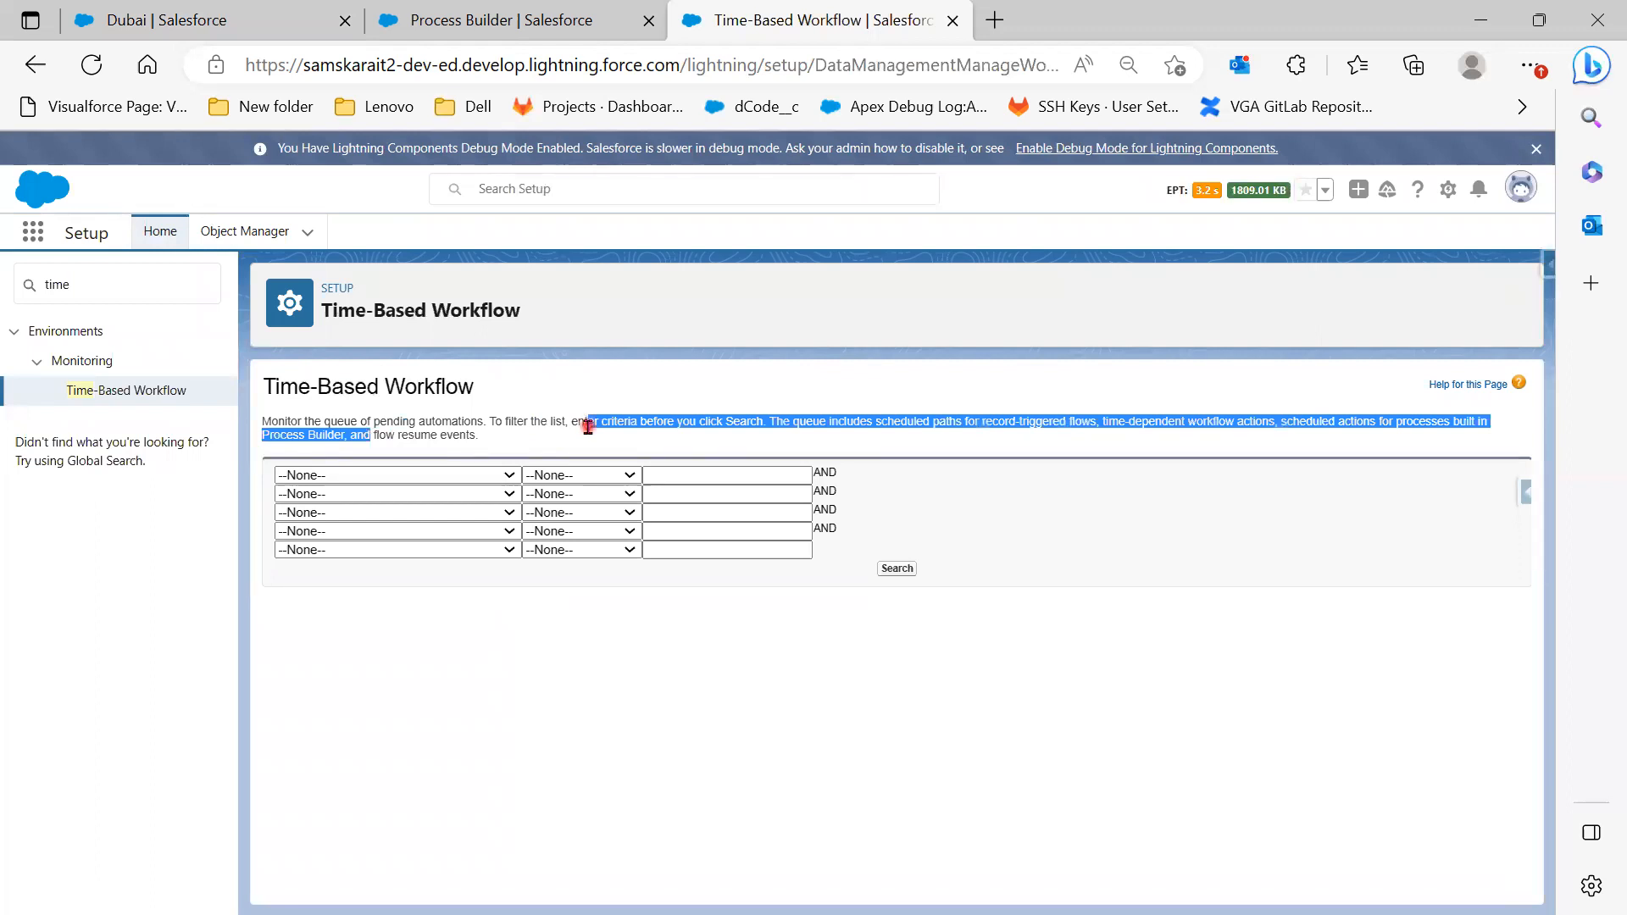
left_click(477, 476)
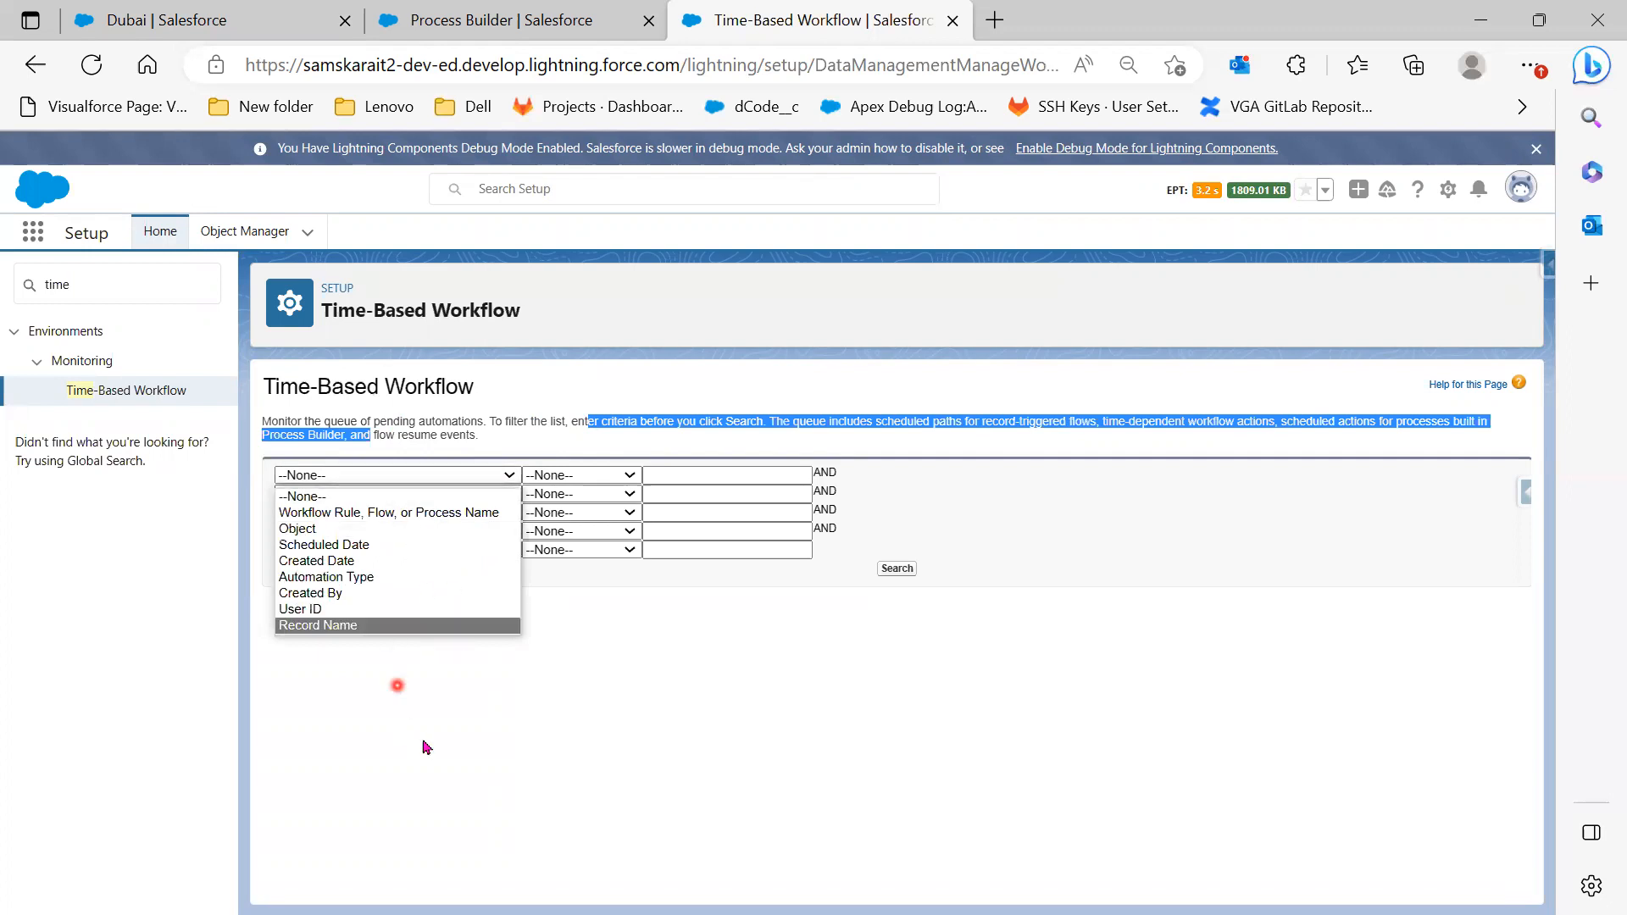
left_click(733, 722)
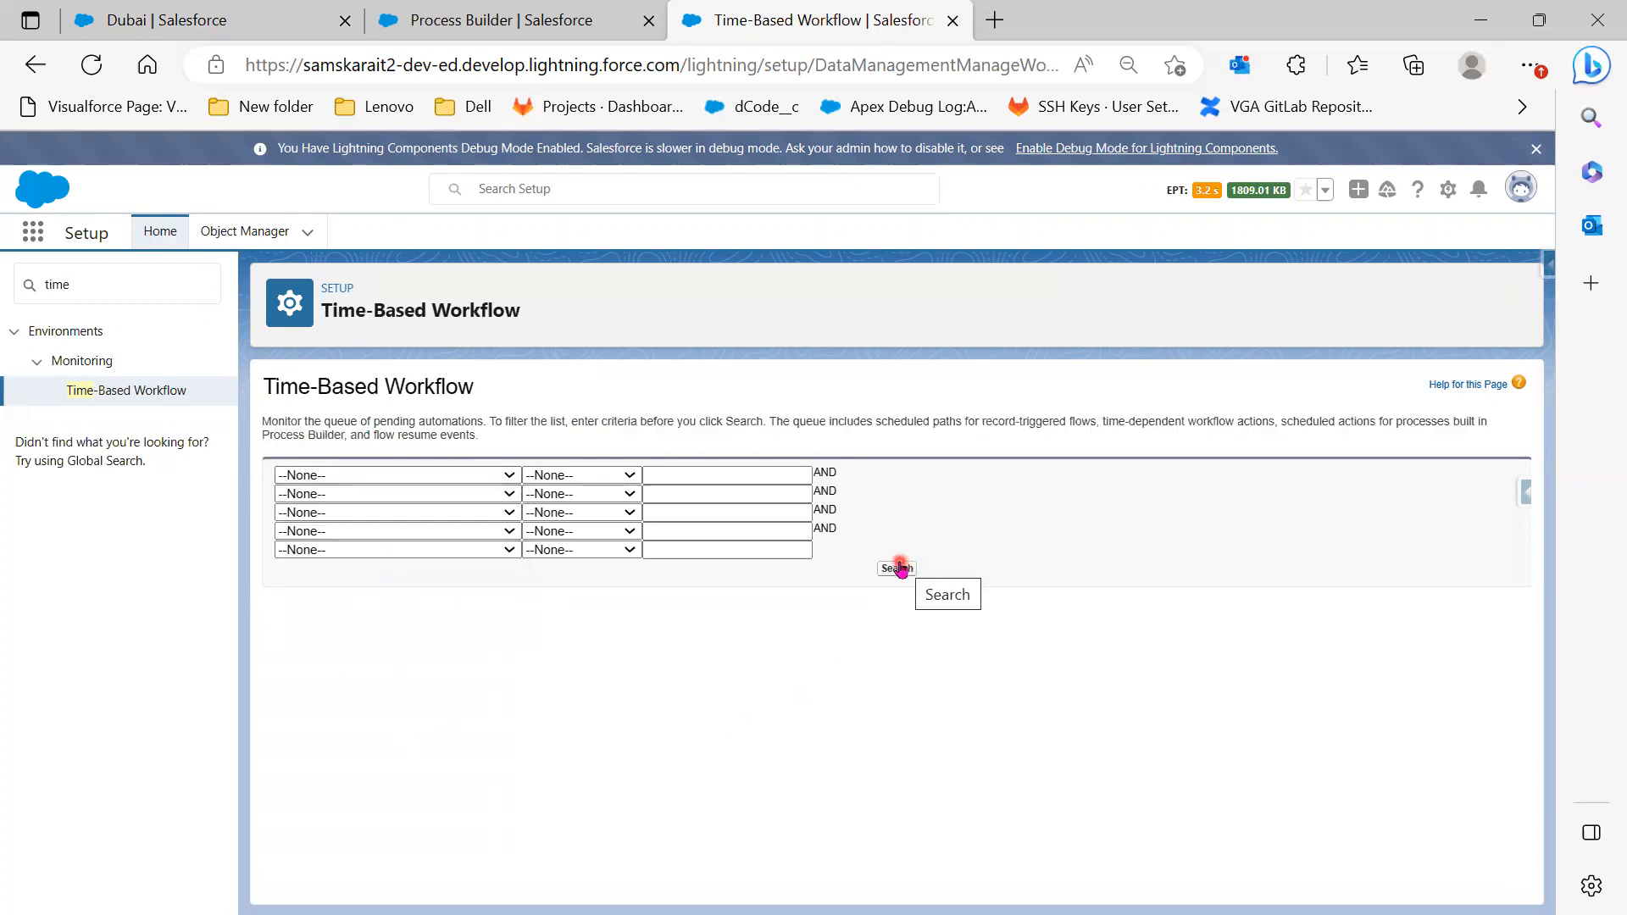
Search the queue unfiltered and highlight the four actions' scheduled dates, 4/25 to 5/1/2023
left_click(900, 568)
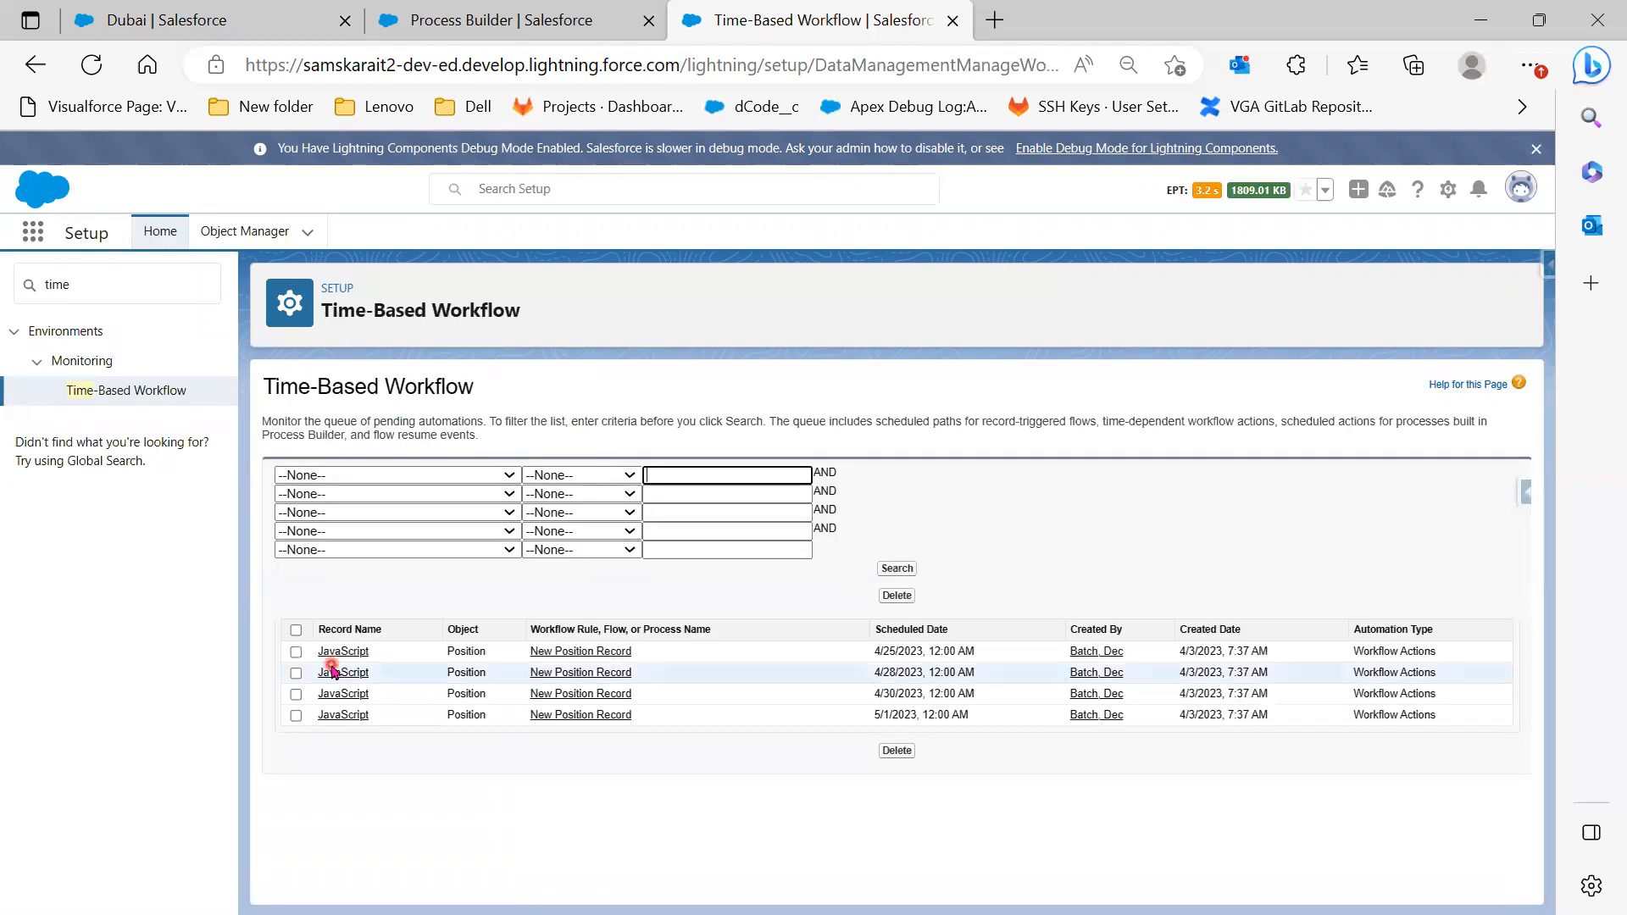
left_click(815, 653)
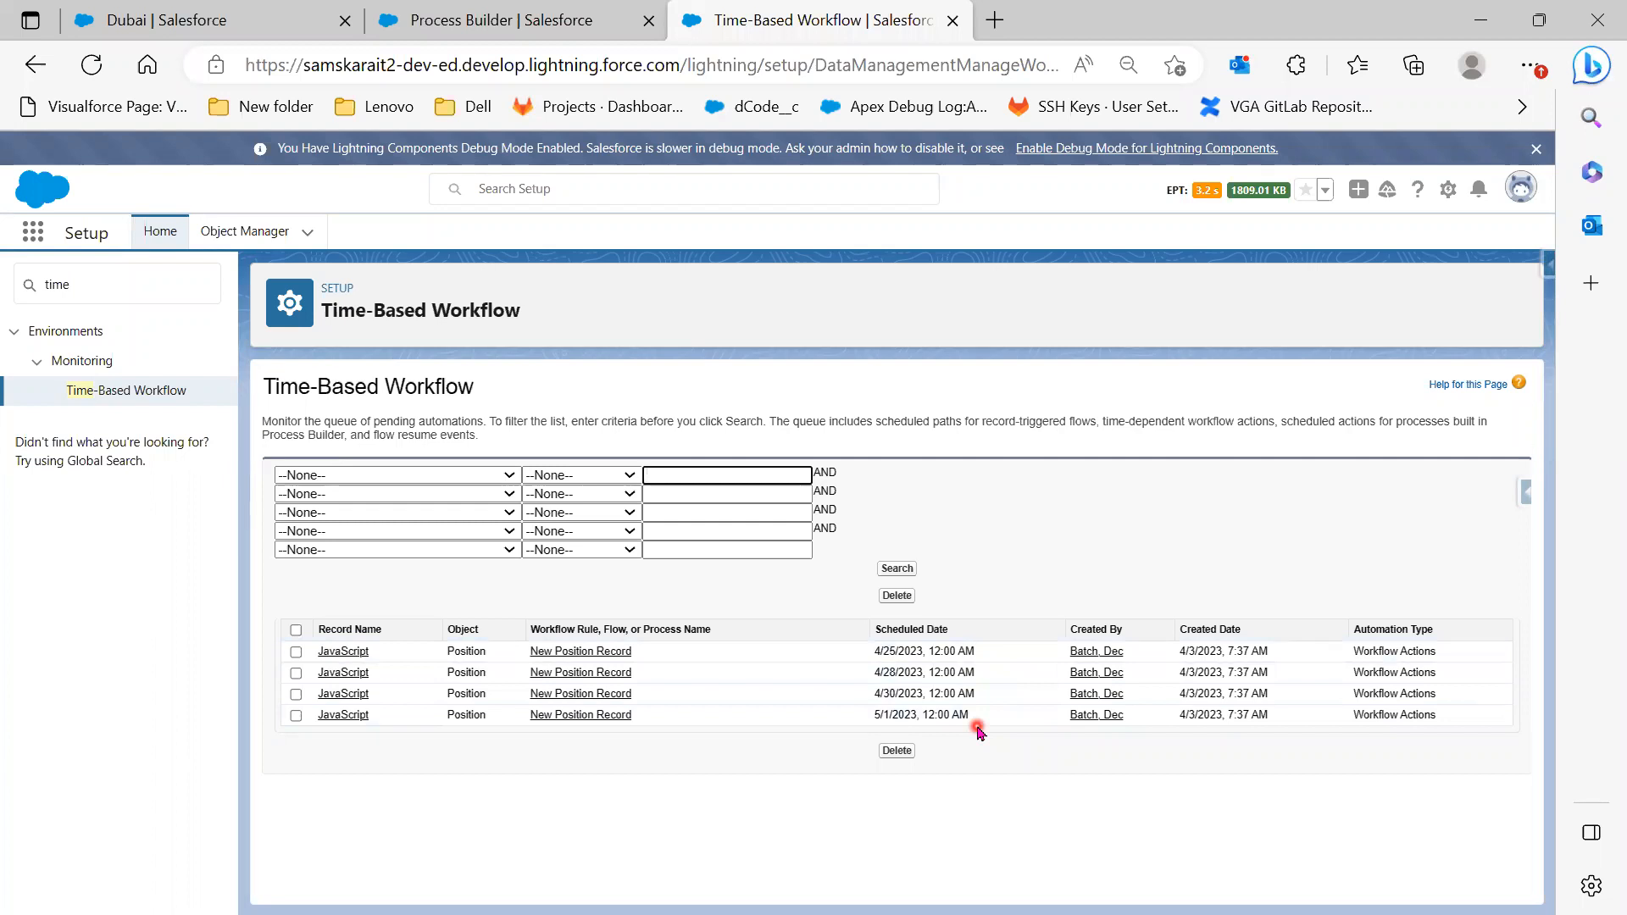
left_click(987, 651)
left_click_drag(987, 651, 927, 649)
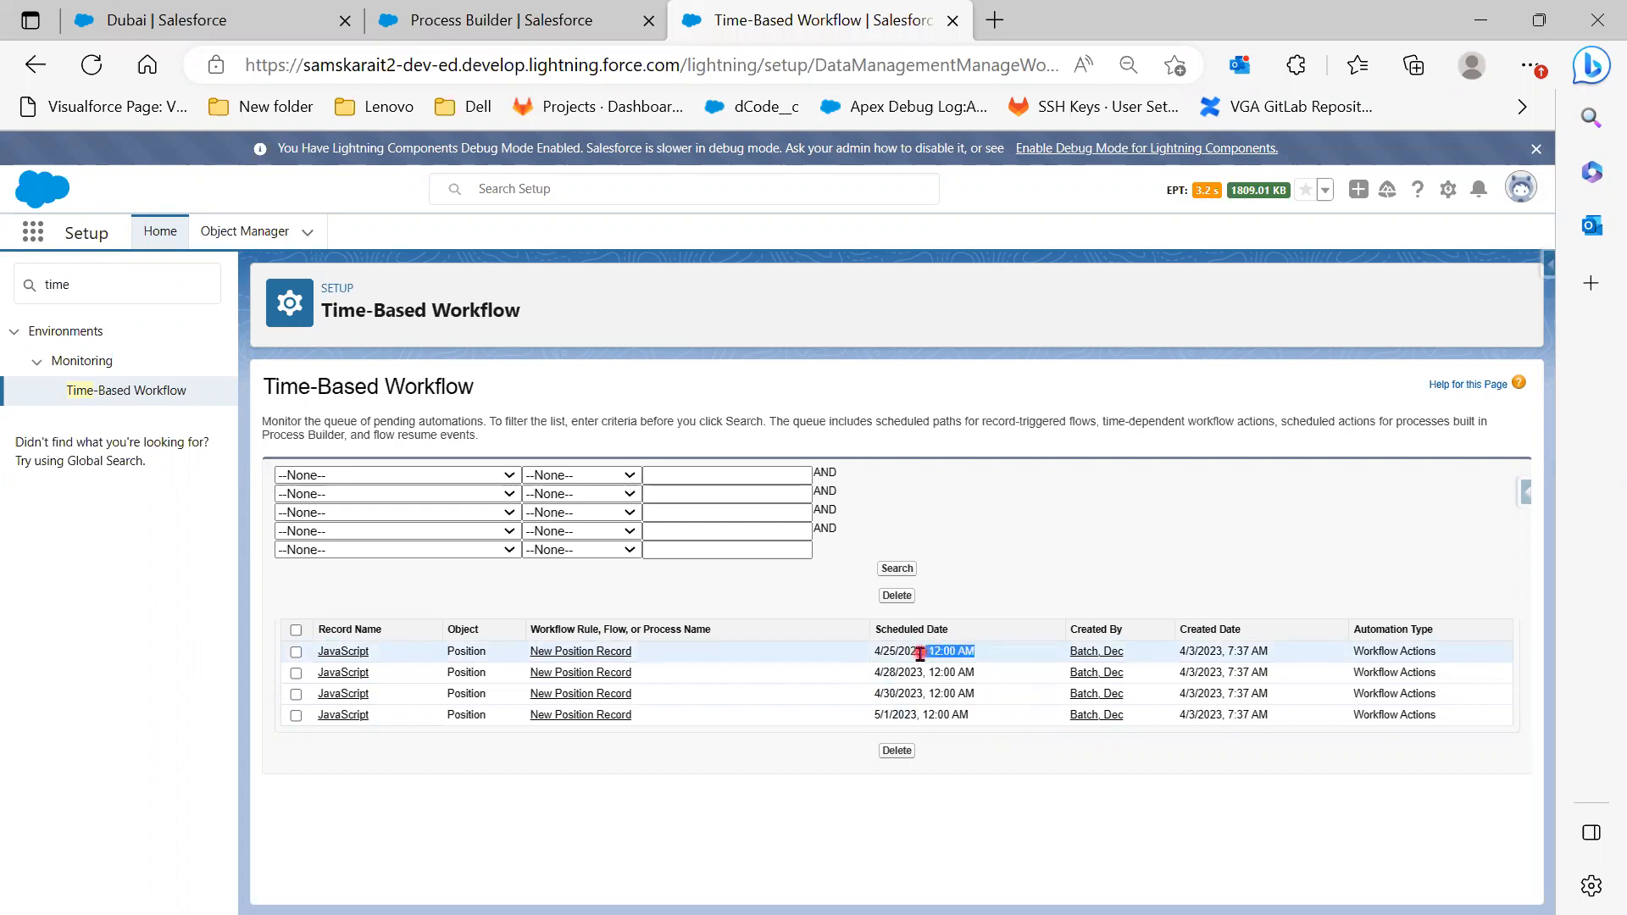
left_click(996, 591)
left_click_drag(984, 655, 871, 655)
left_click_drag(983, 672, 873, 676)
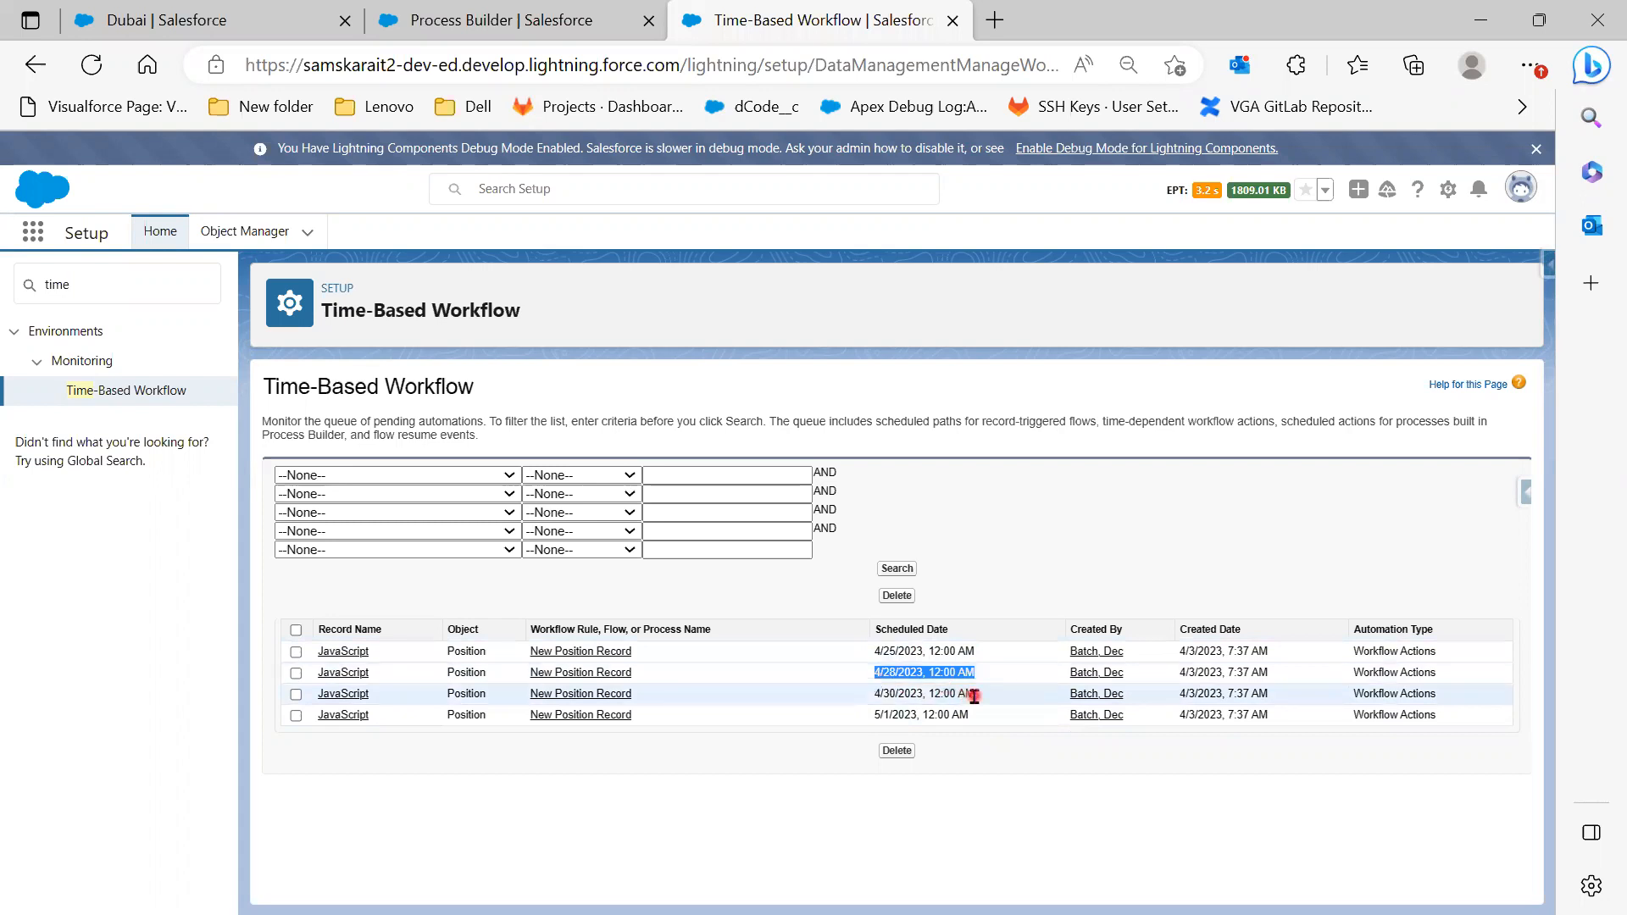
left_click_drag(974, 696, 881, 690)
left_click_drag(980, 720, 866, 718)
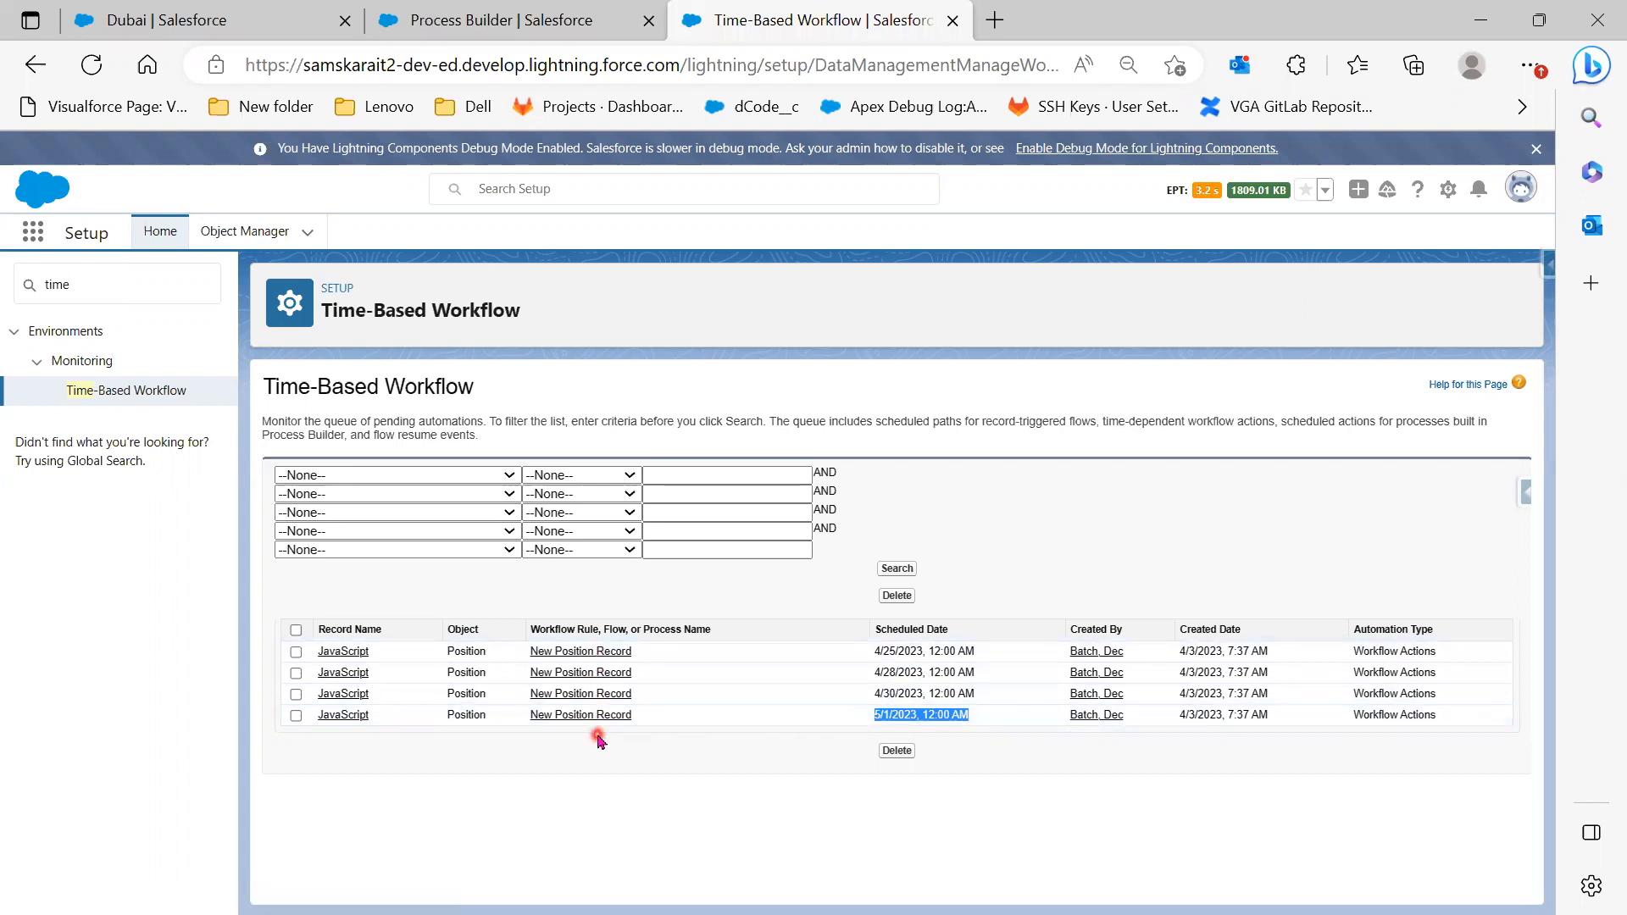
Open the New Position Record rule and the JavaScript position record in new browser tabs
right_click(577, 653)
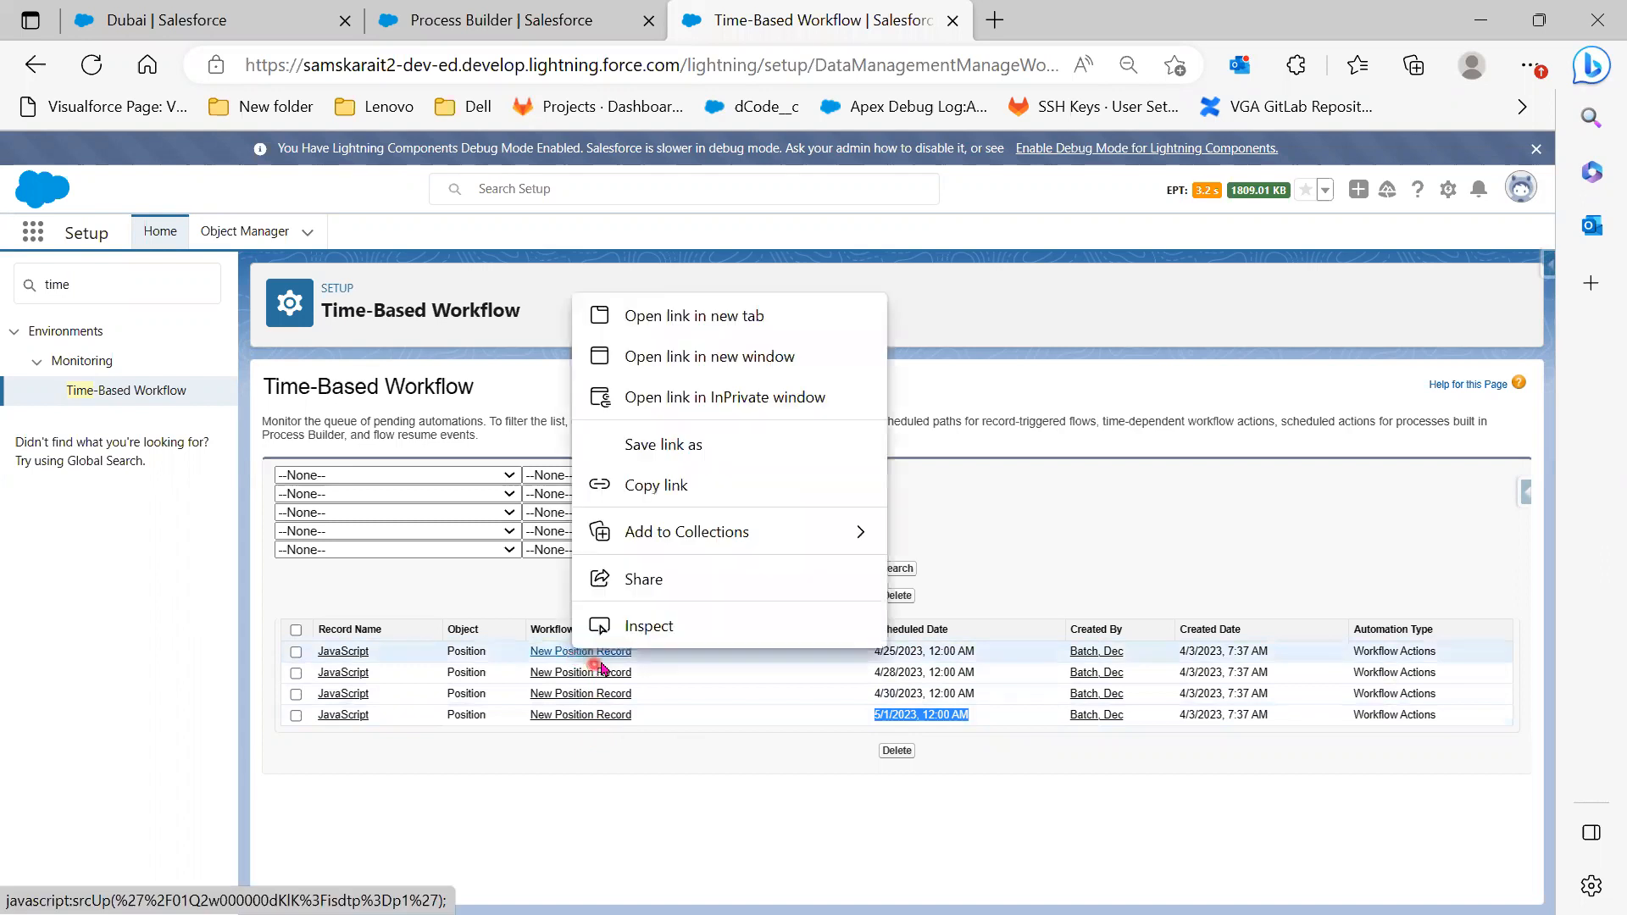
left_click(677, 316)
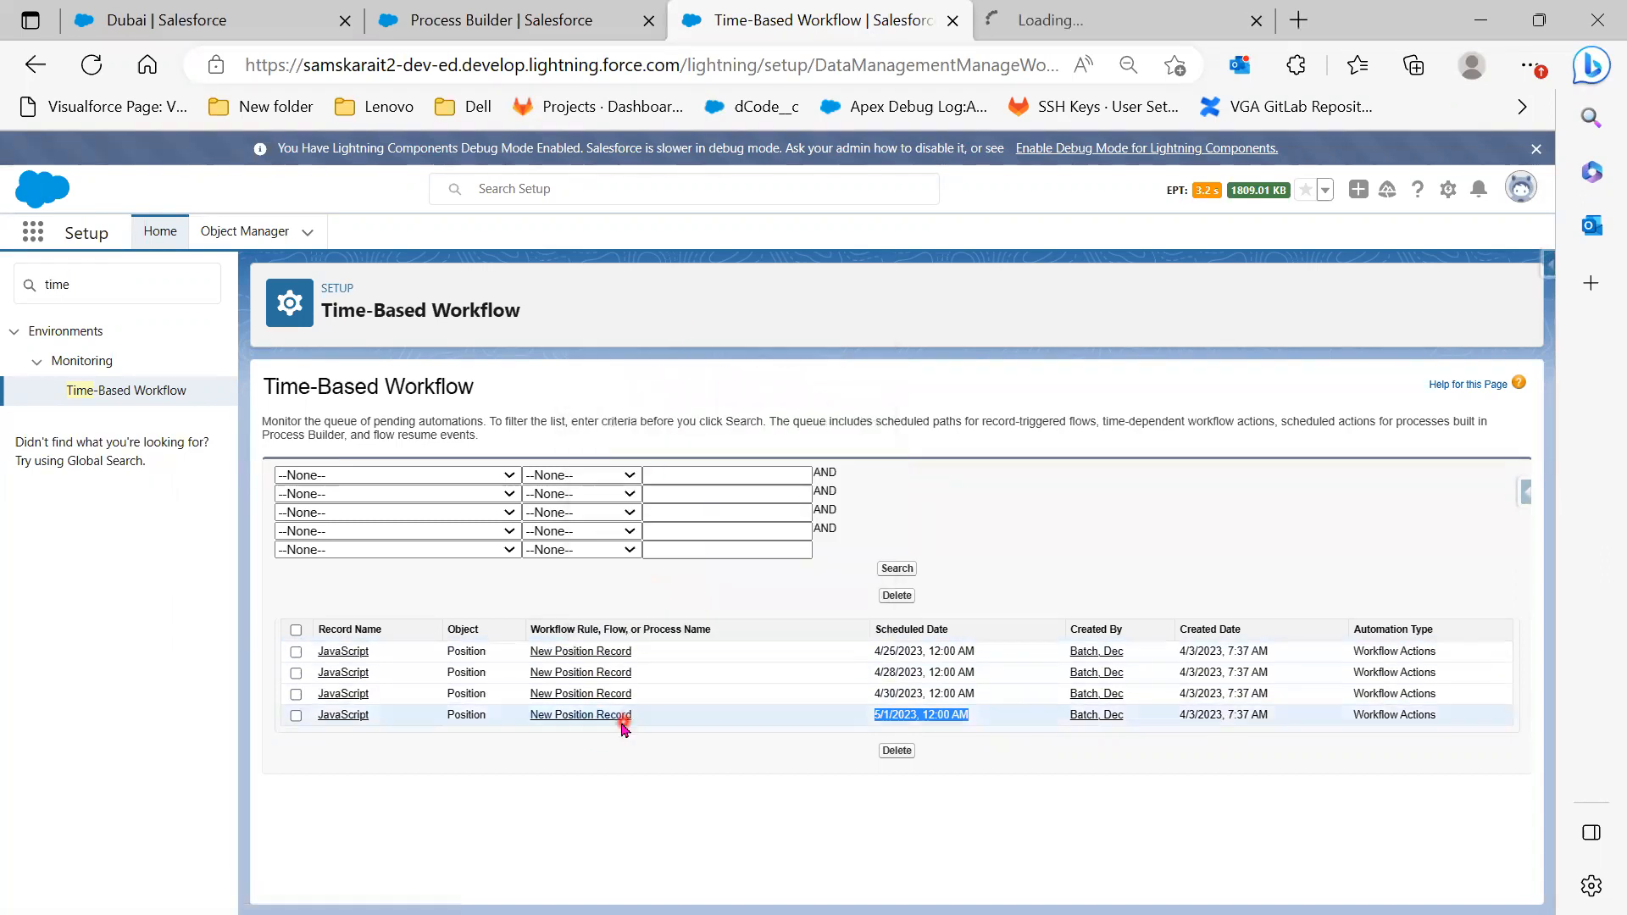
right_click(343, 650)
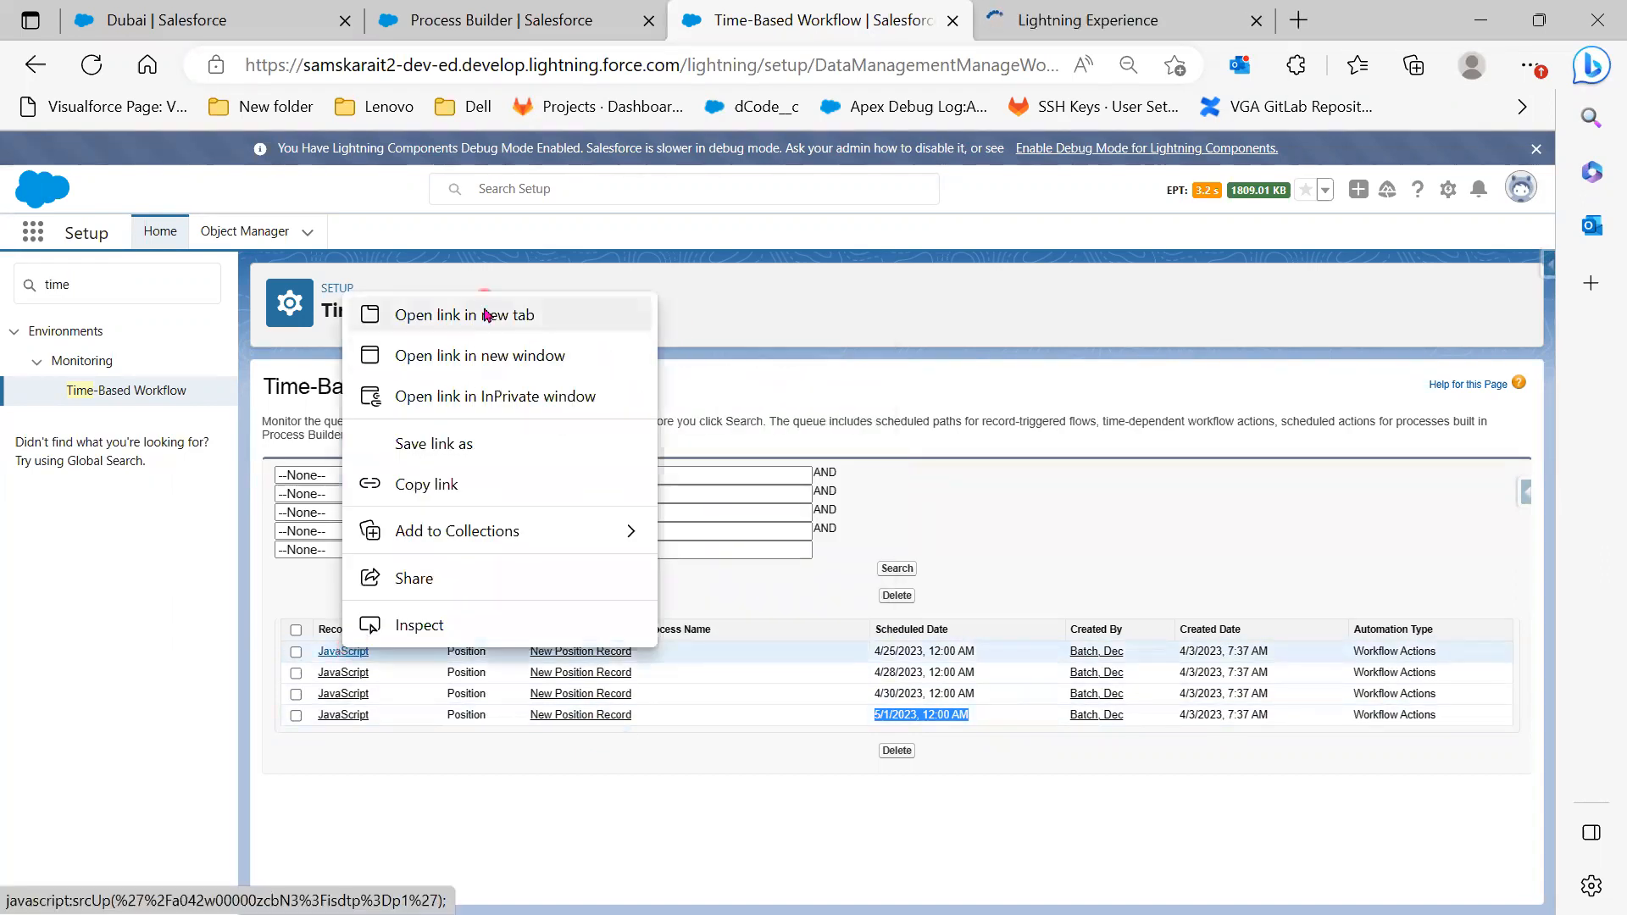
left_click(487, 316)
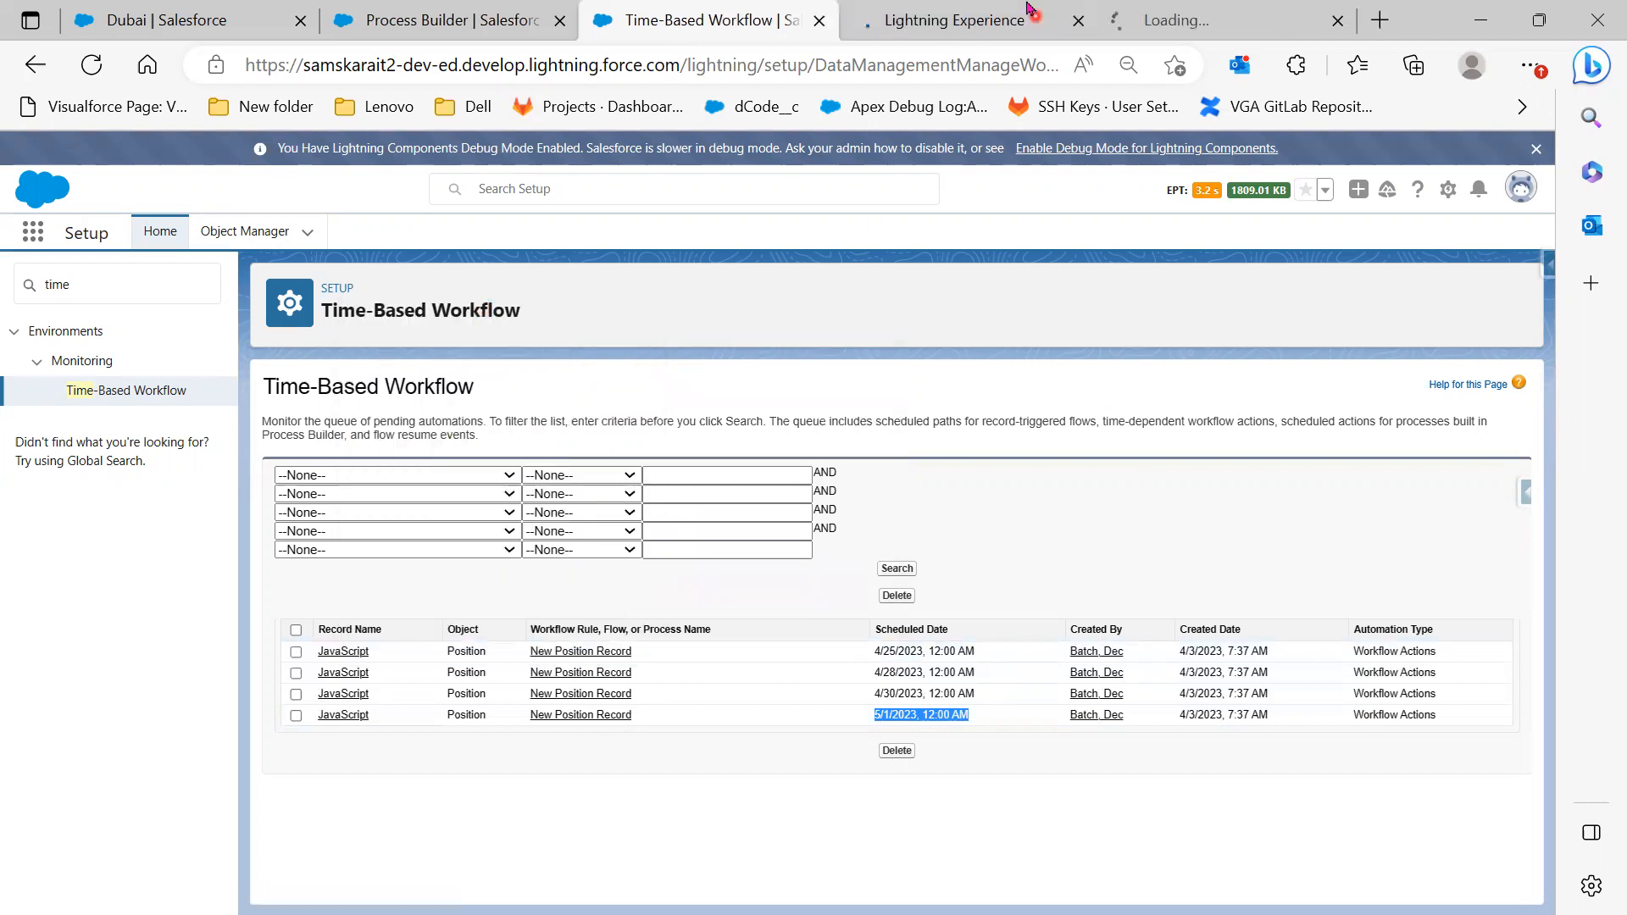
Review the workflow rule page and the JavaScript record, then return to the Time-Based Workflow queue
left_click(979, 19)
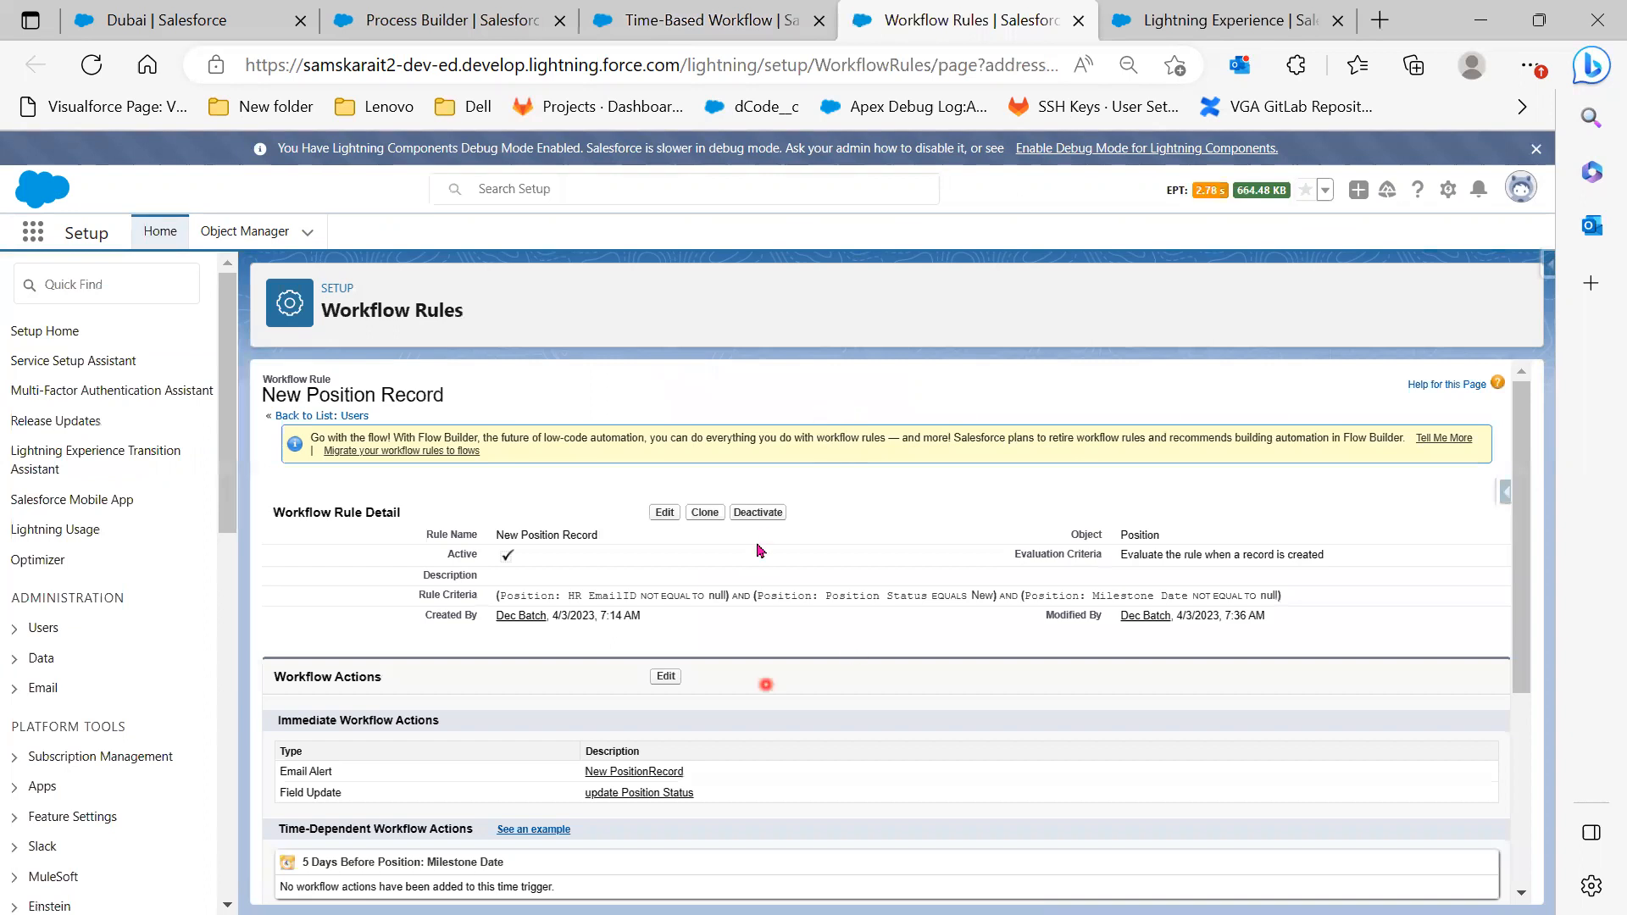
scroll(803, 835, "down", 3)
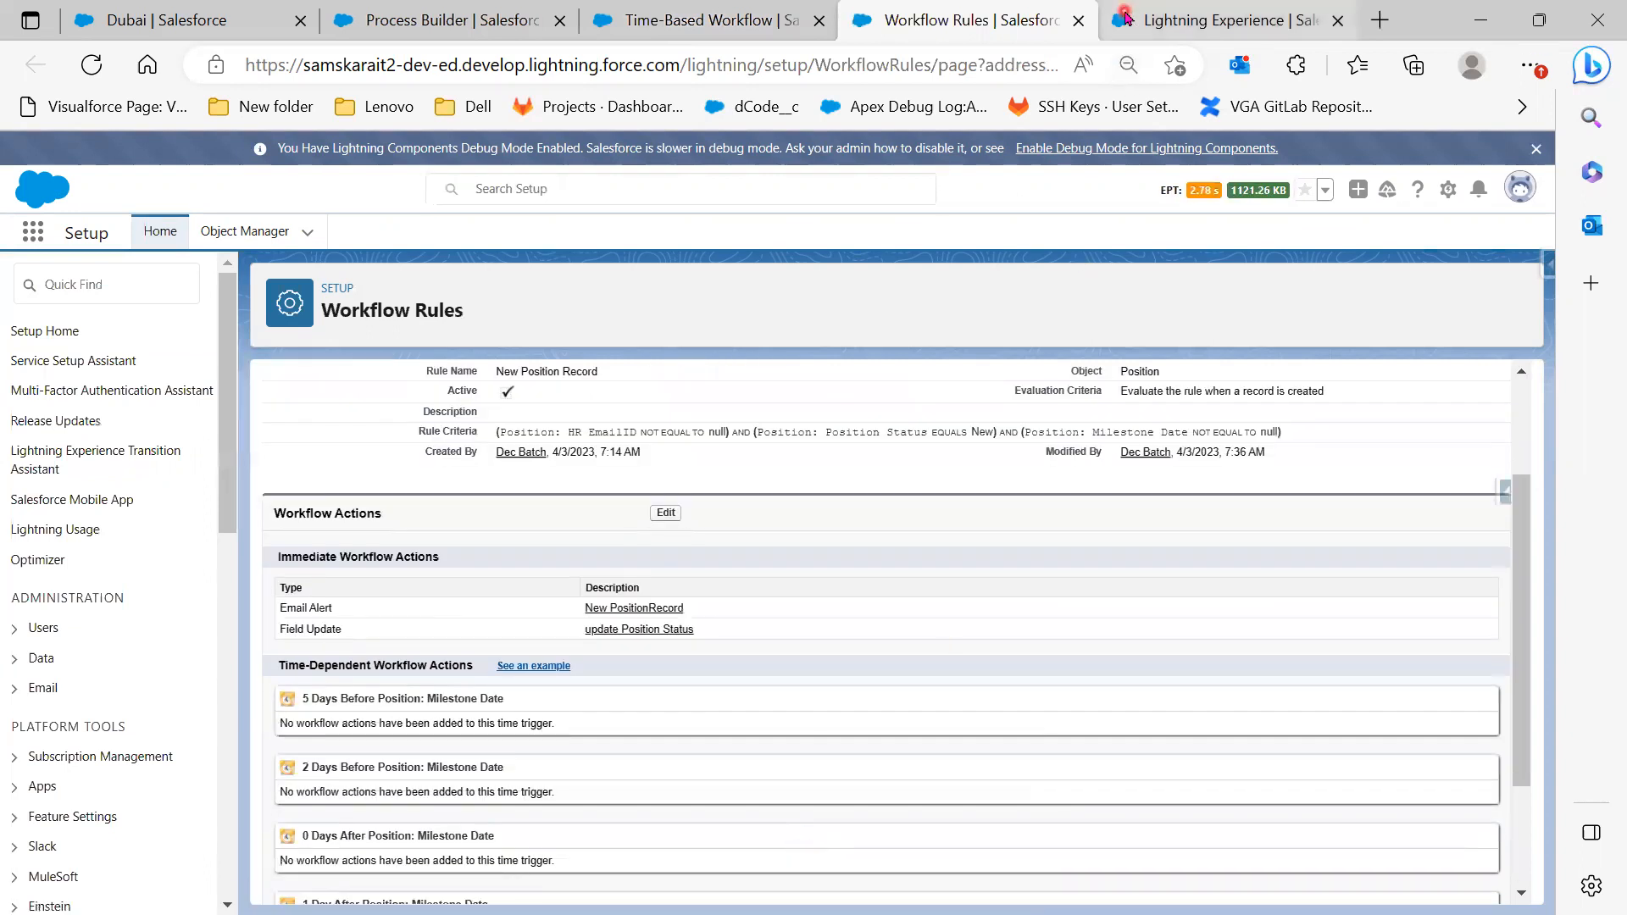
left_click(1220, 20)
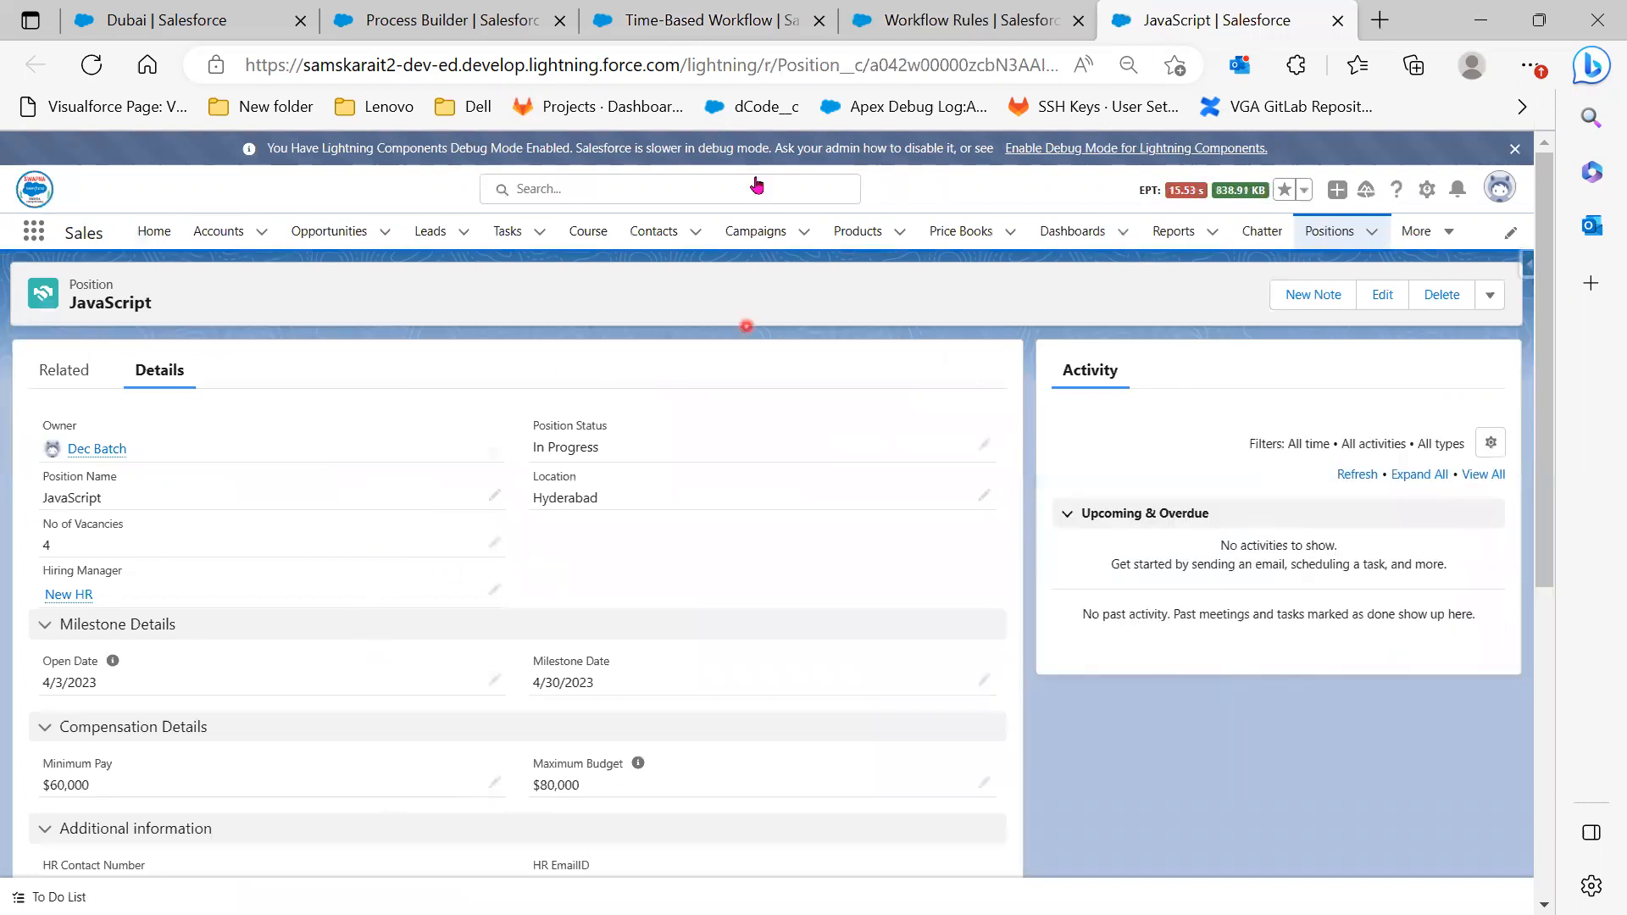
left_click(704, 23)
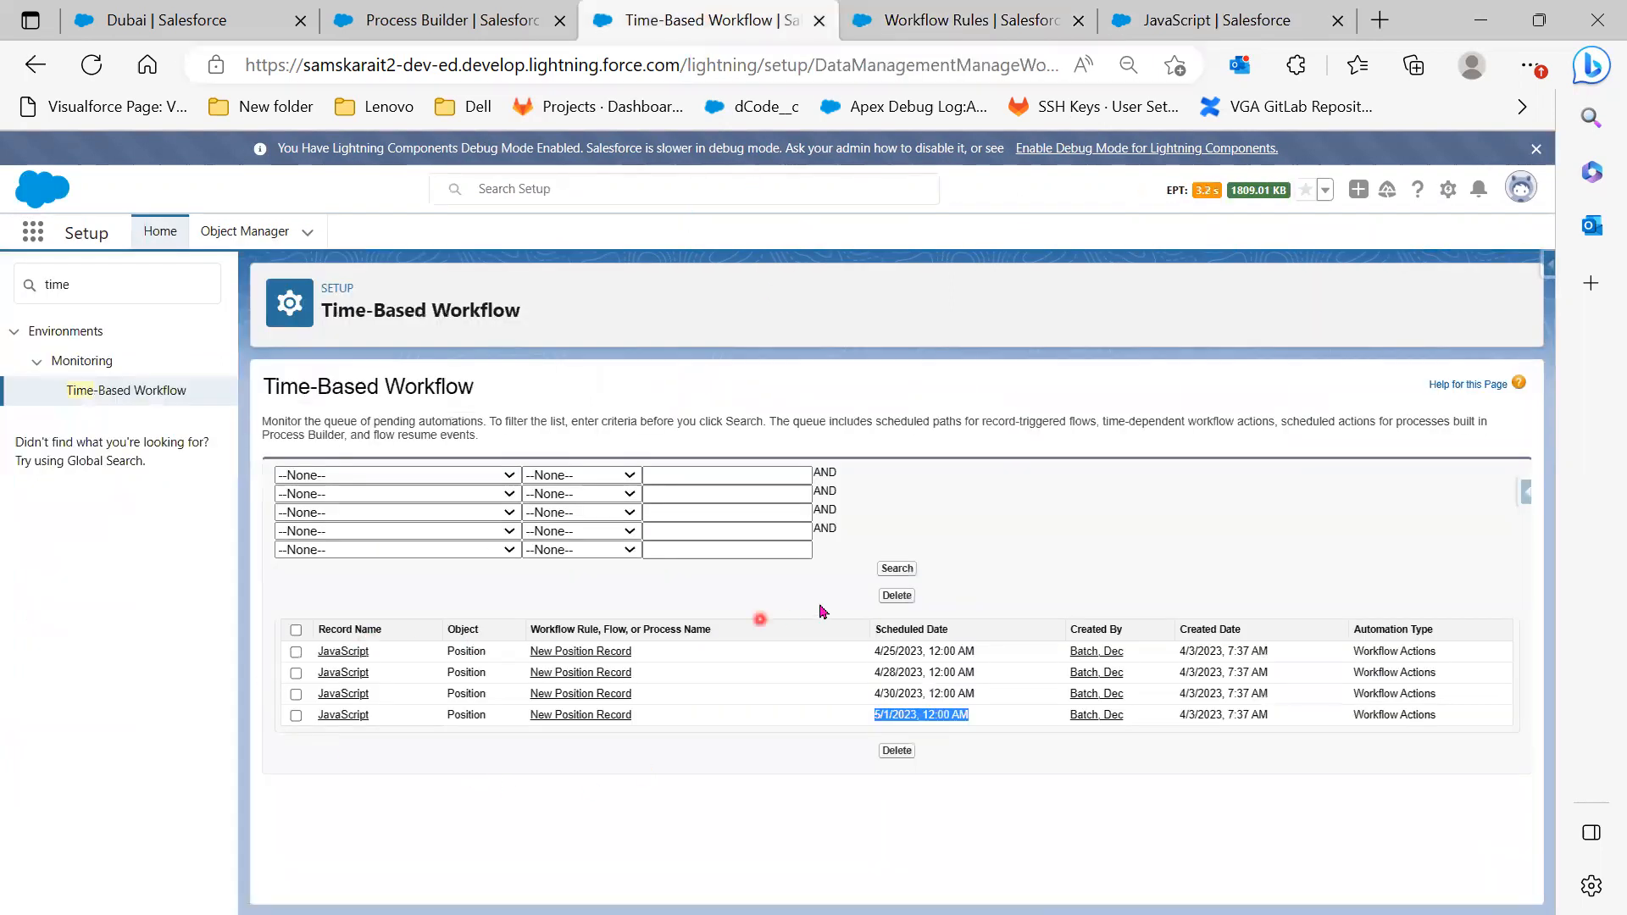
Delete the JavaScript position and reload the Time-Based Workflow queue, which now returns no records
left_click(1251, 23)
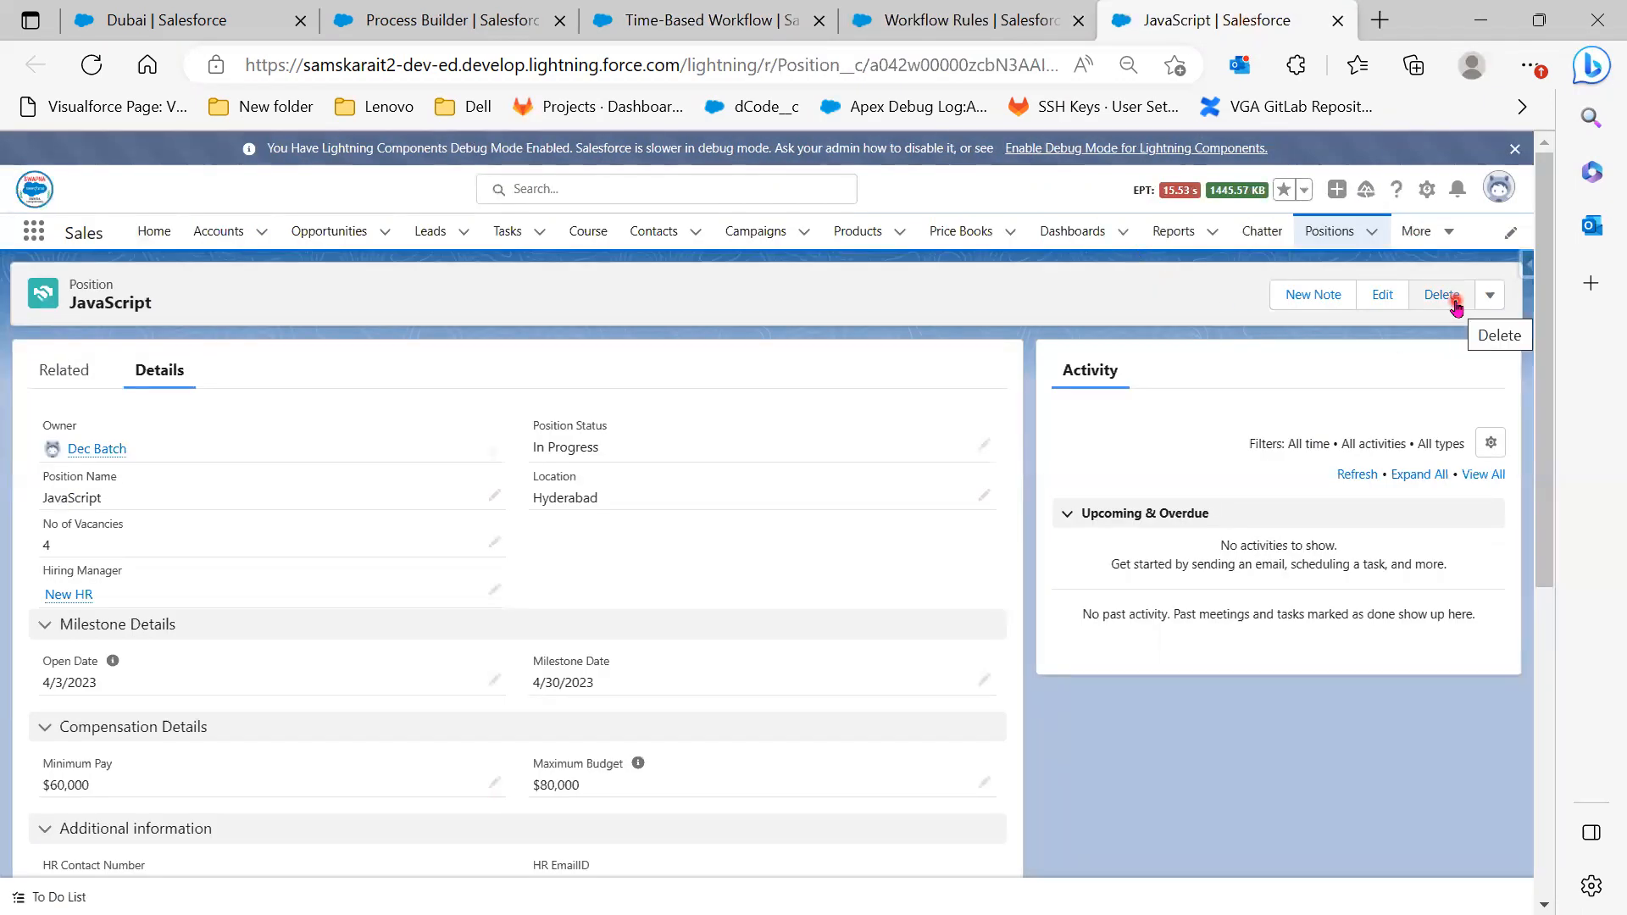
left_click(701, 23)
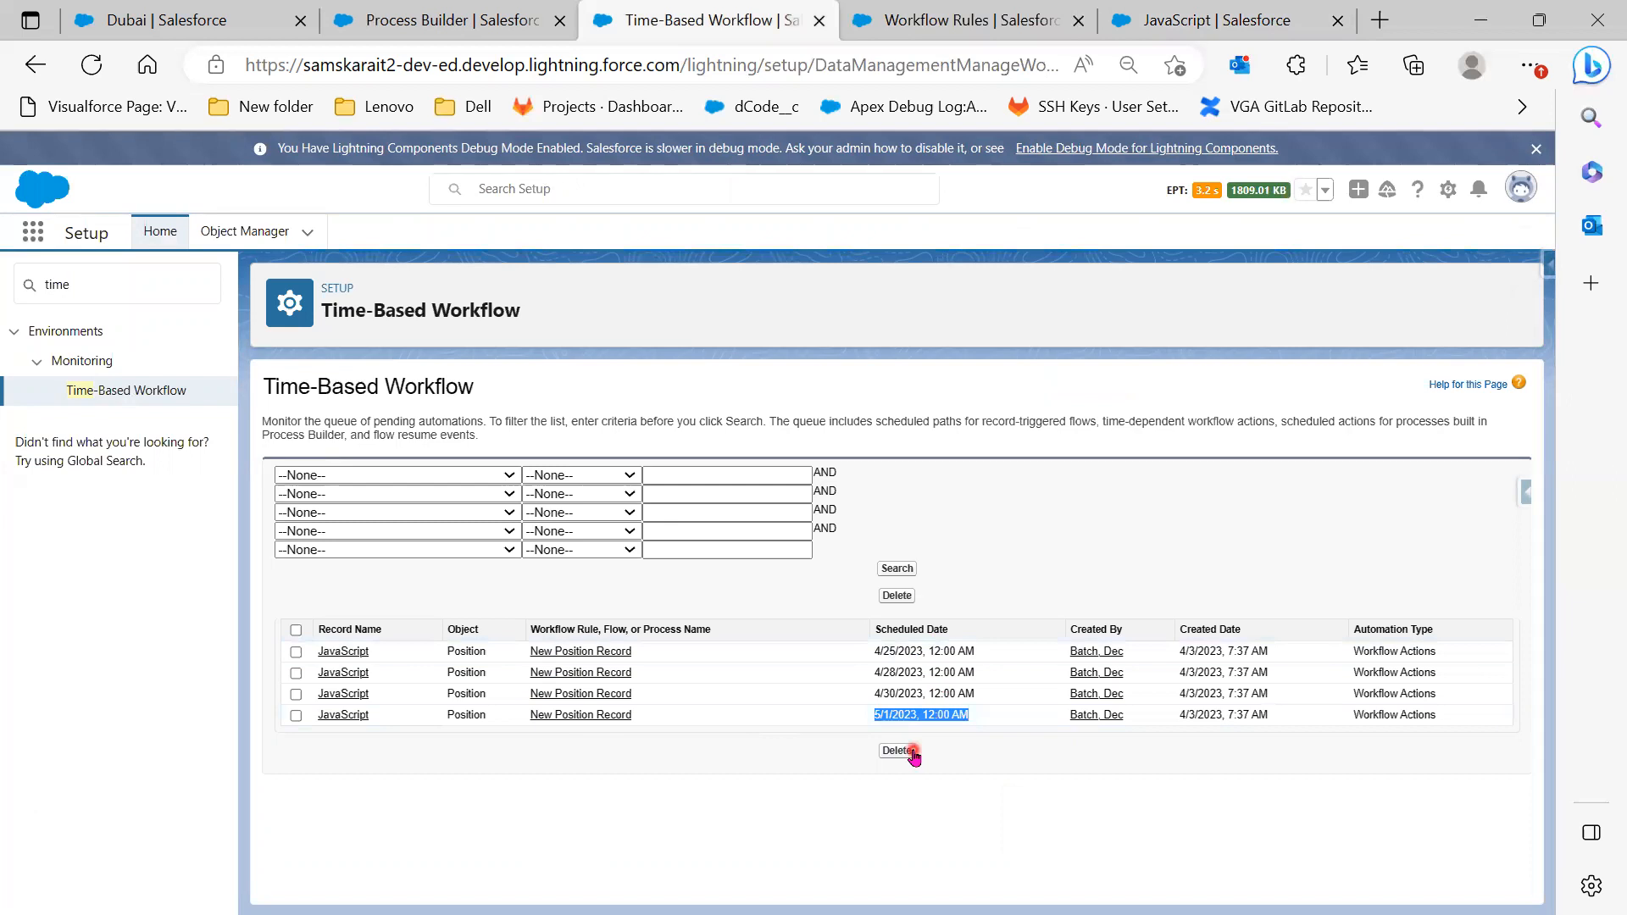
left_click(1186, 24)
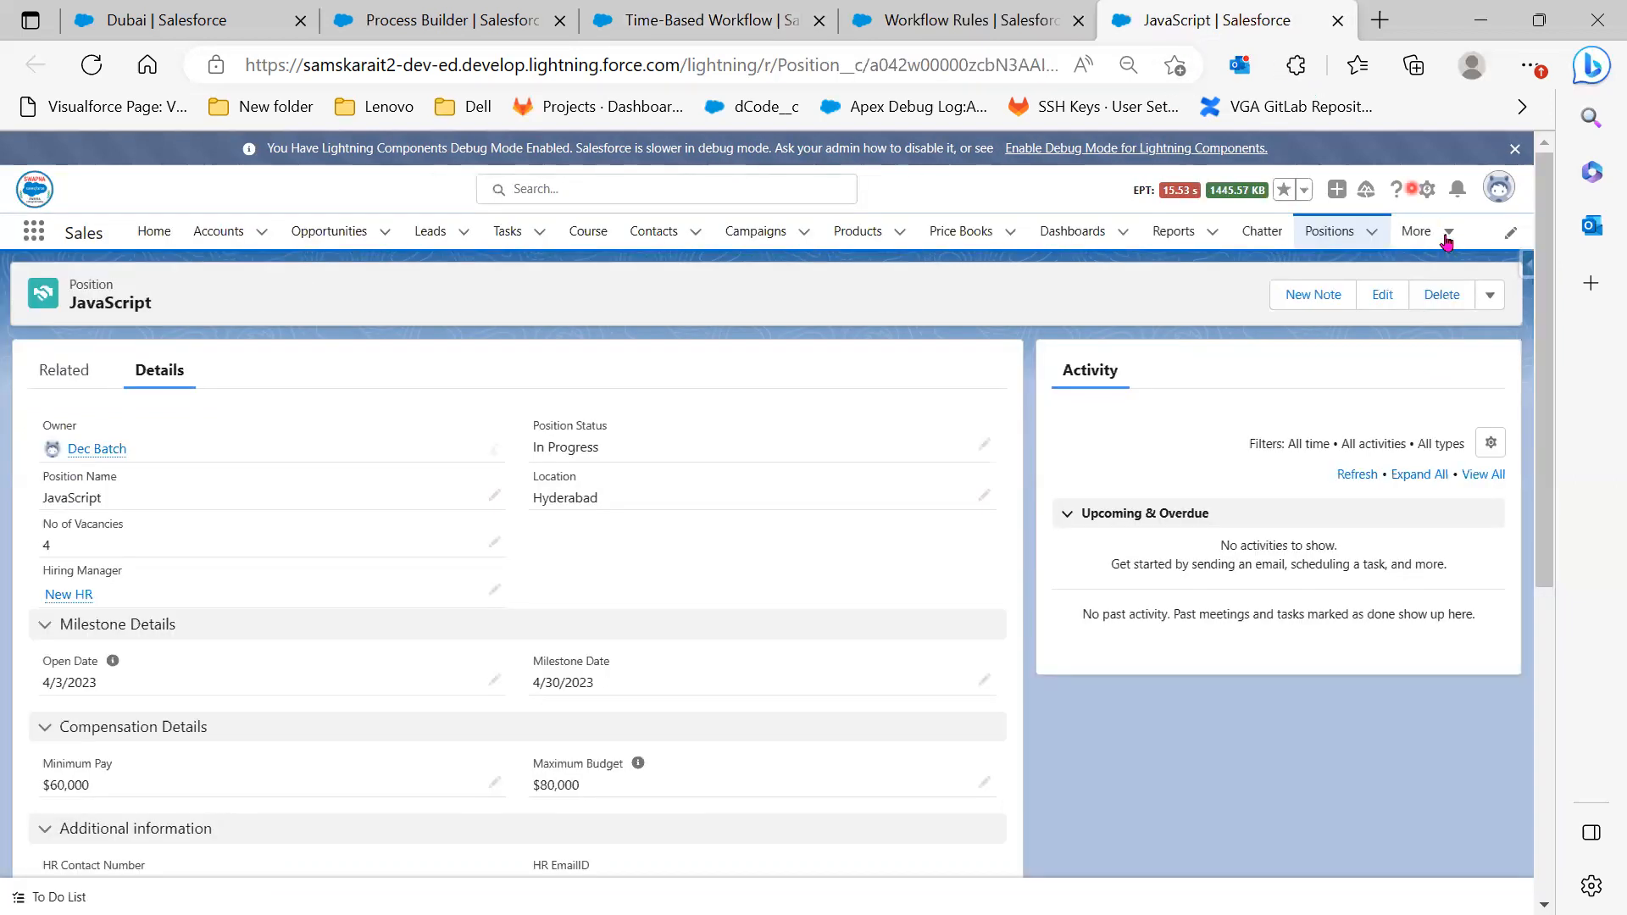
left_click(1449, 305)
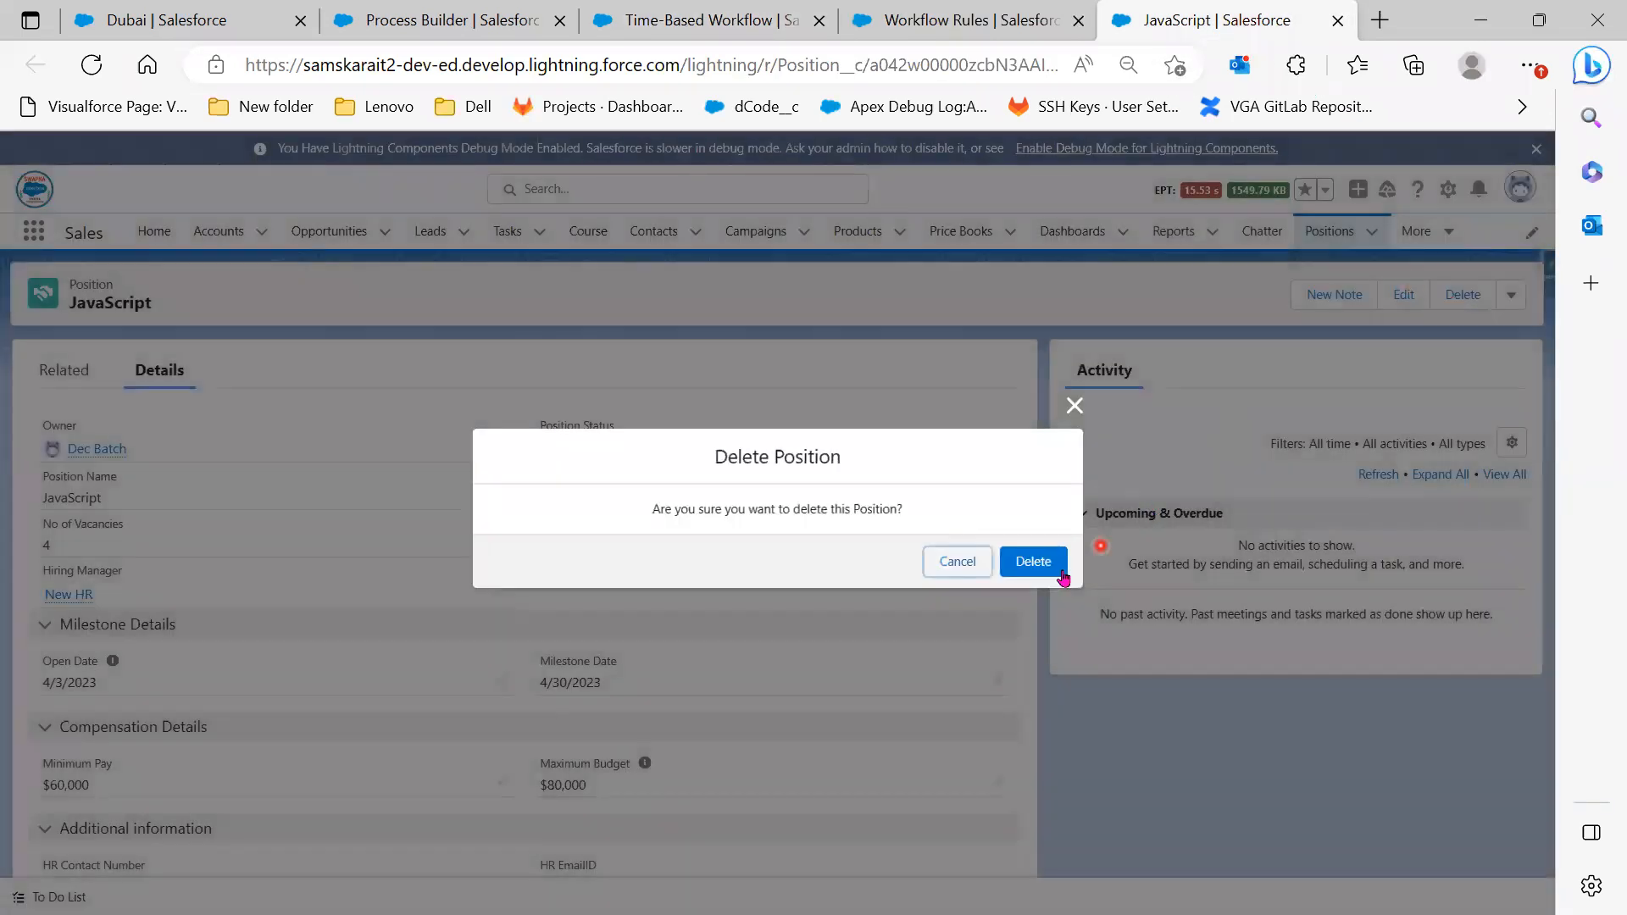
left_click(1035, 561)
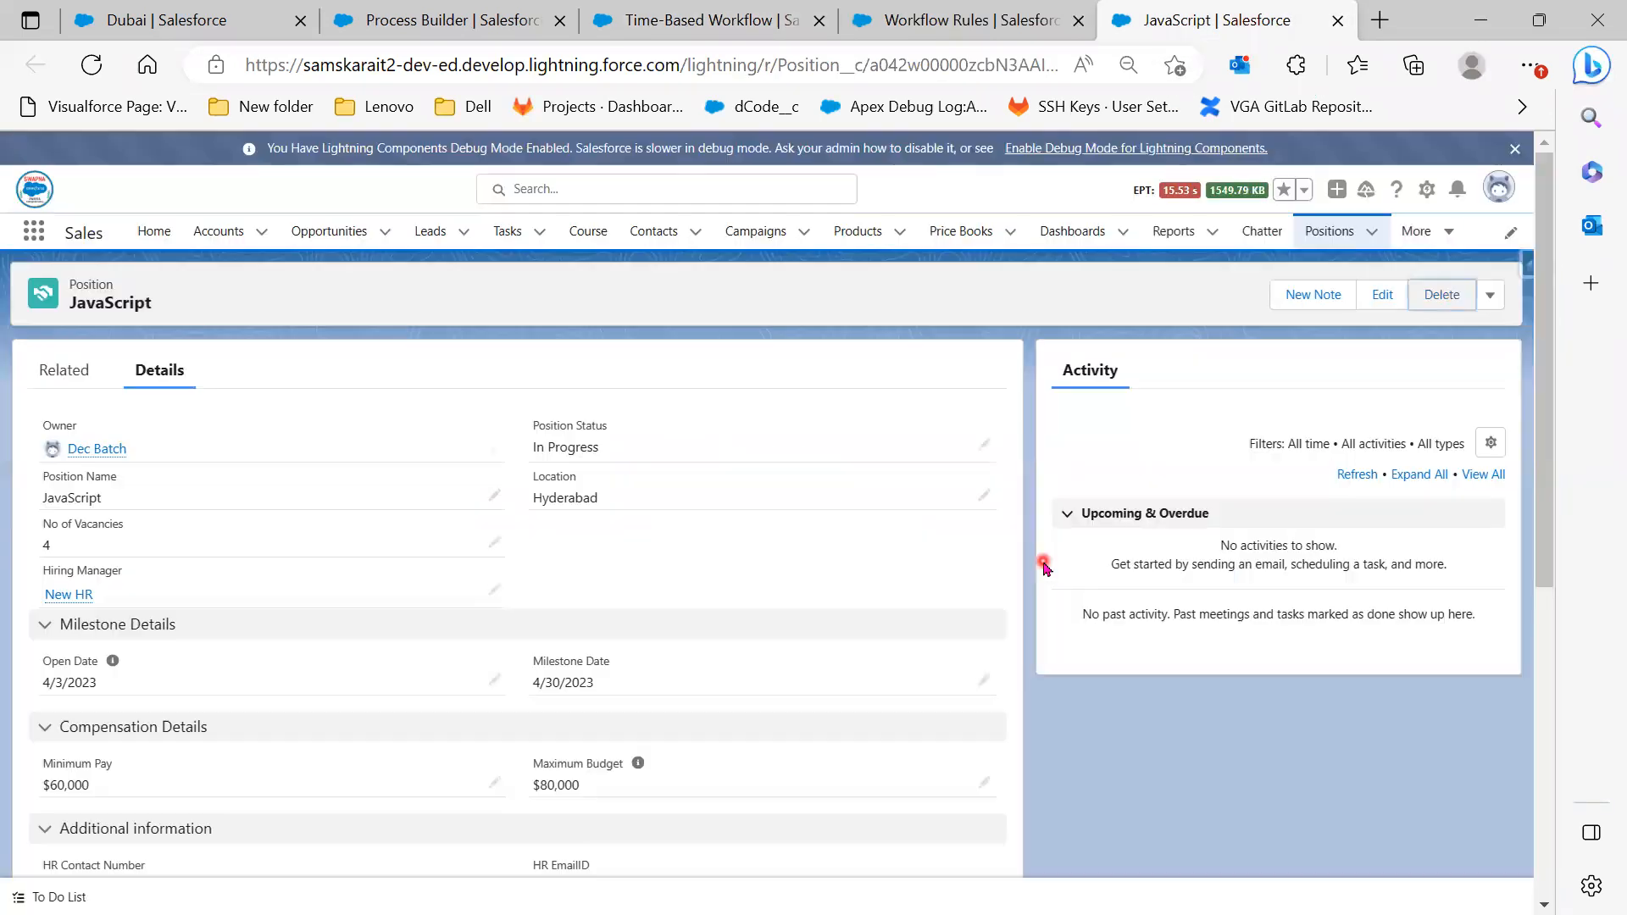
left_click(704, 25)
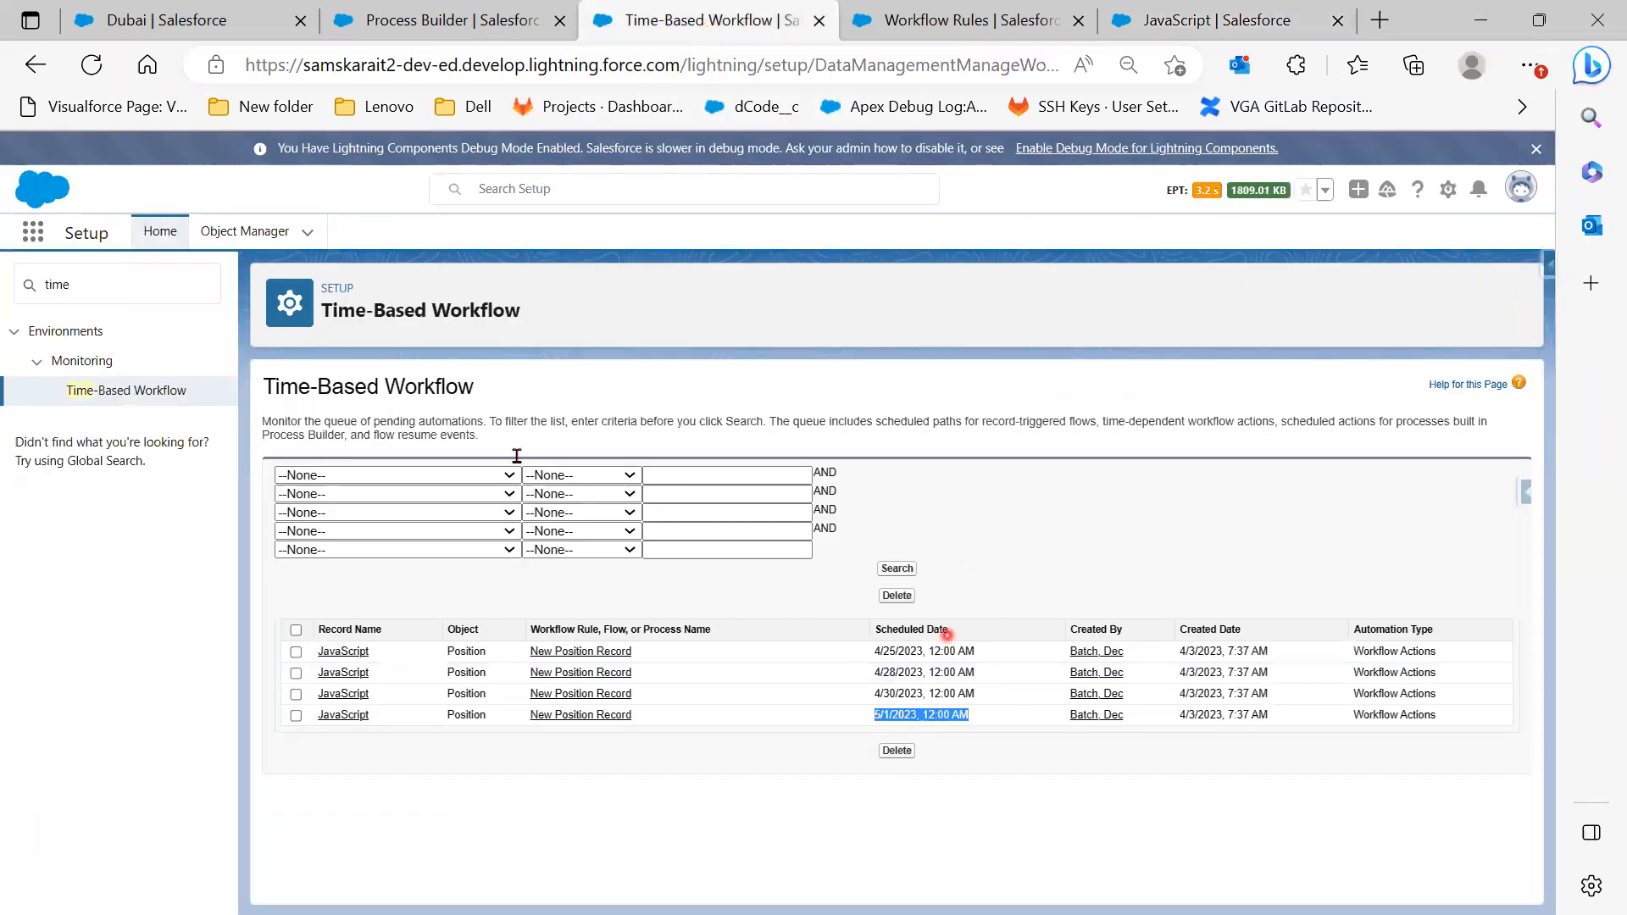
left_click(91, 65)
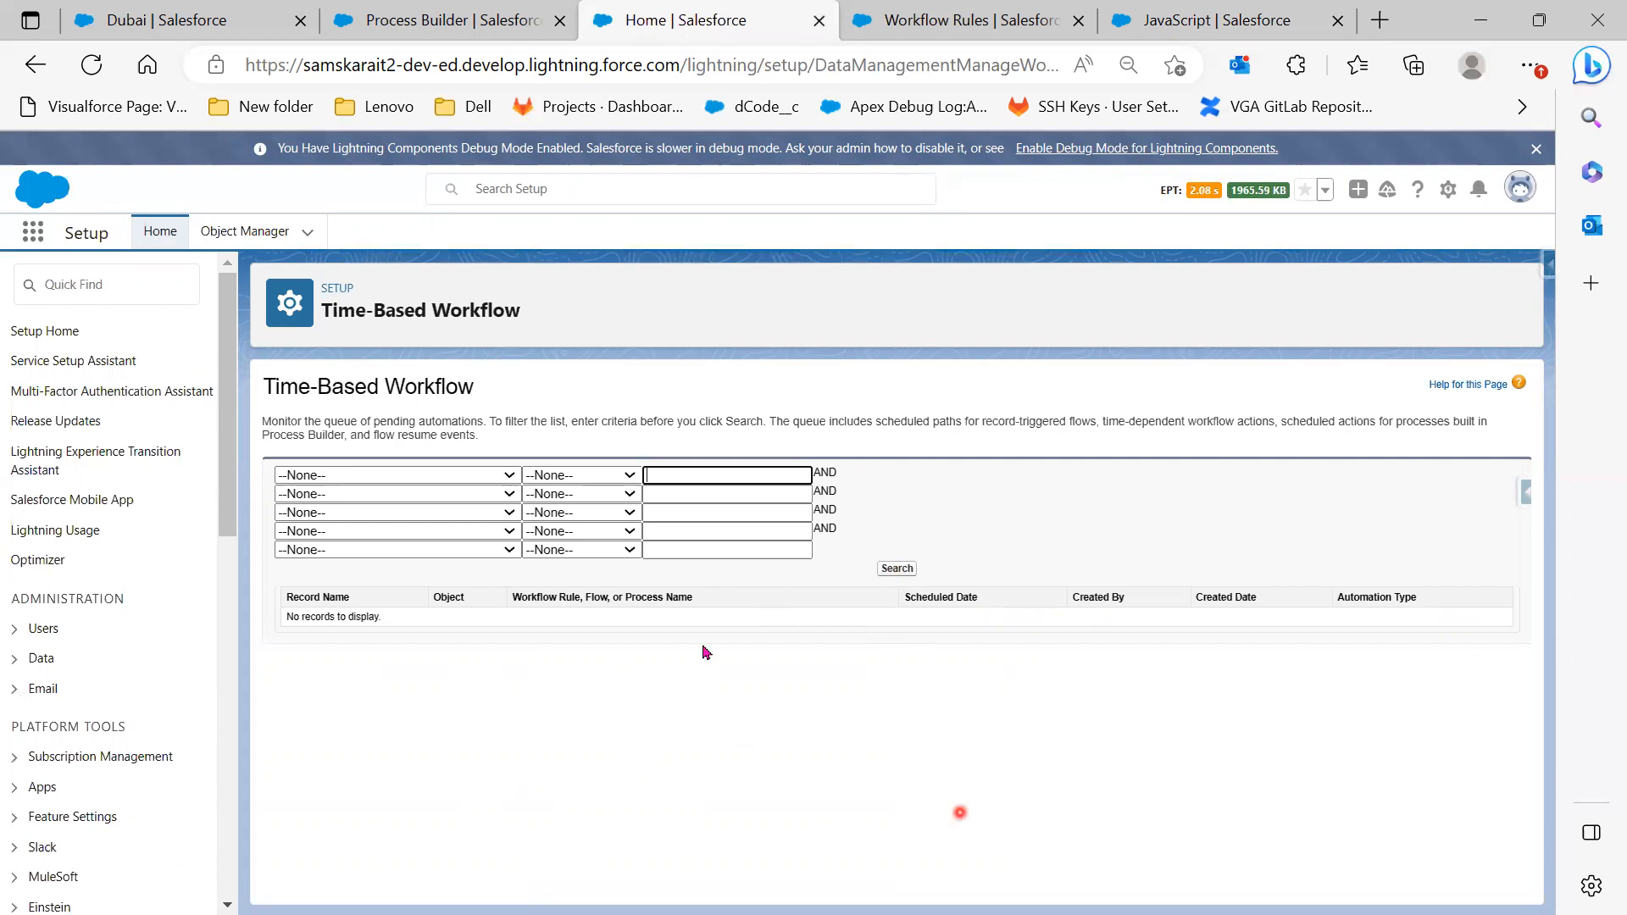
Restore the deleted JavaScript position from the Recycle Bin found through the App Launcher search 'rec'
left_click(1215, 24)
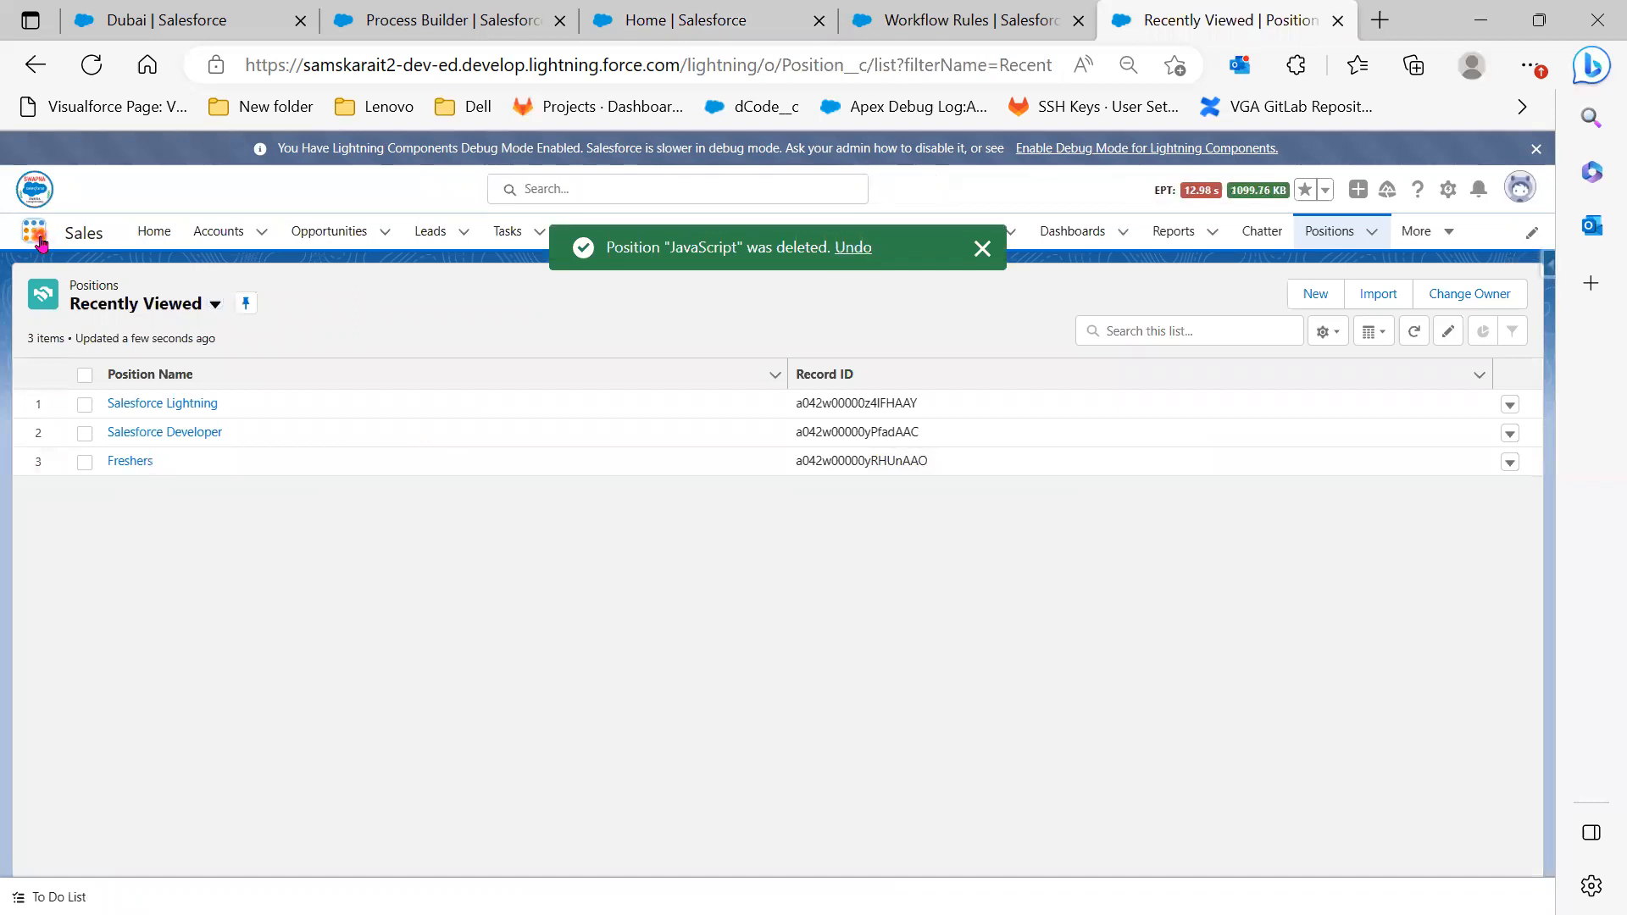
left_click(36, 237)
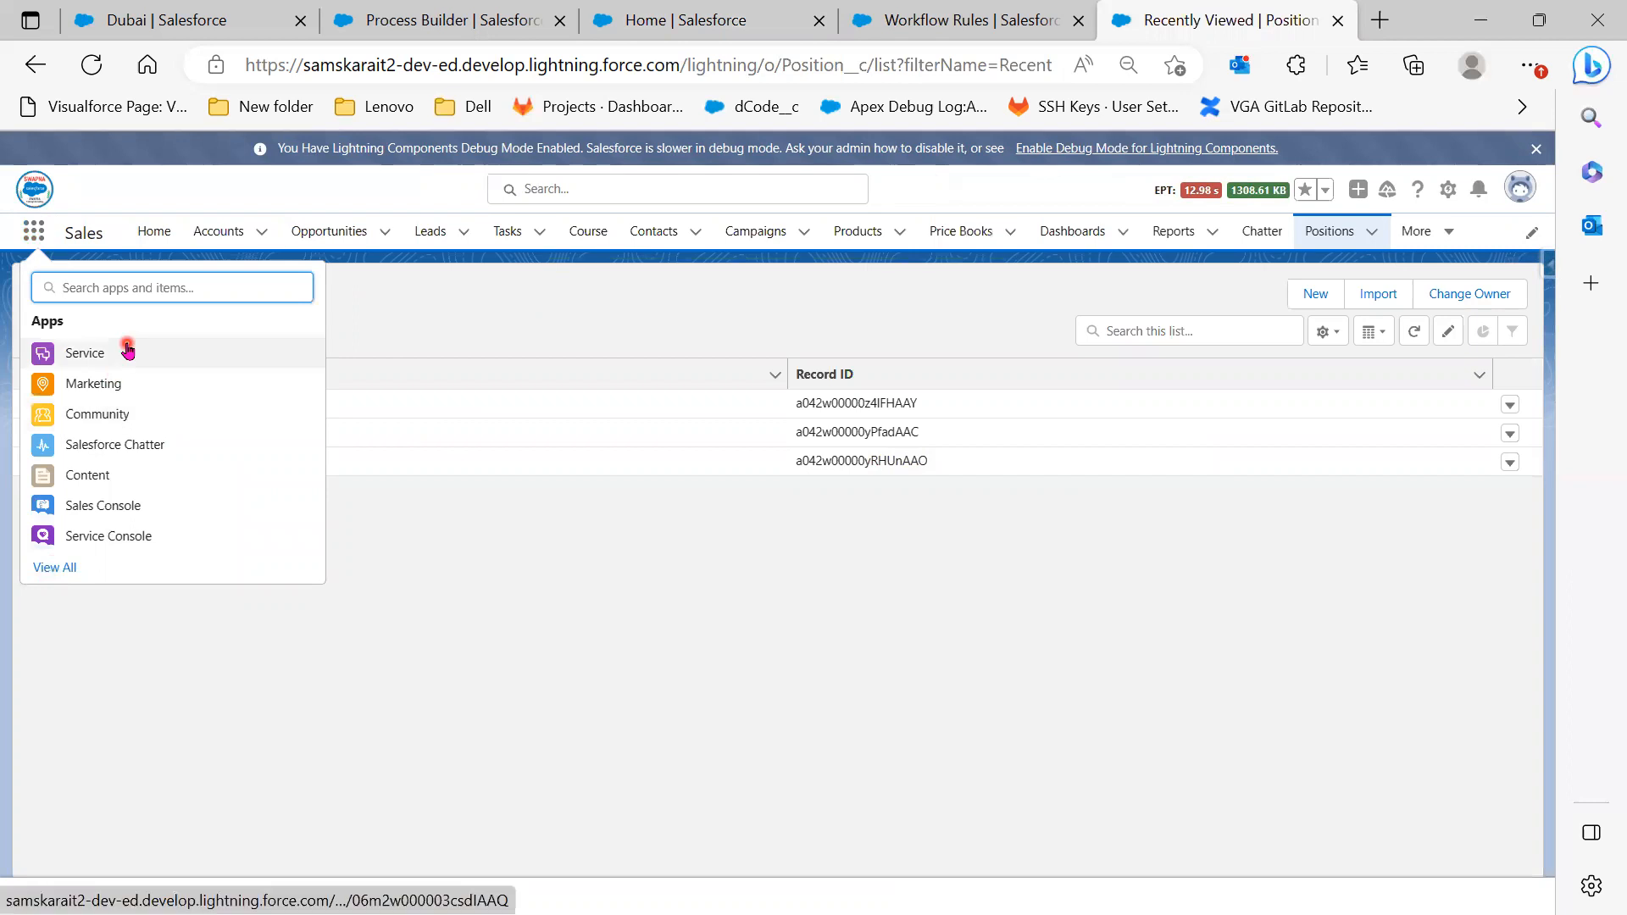
type("rec")
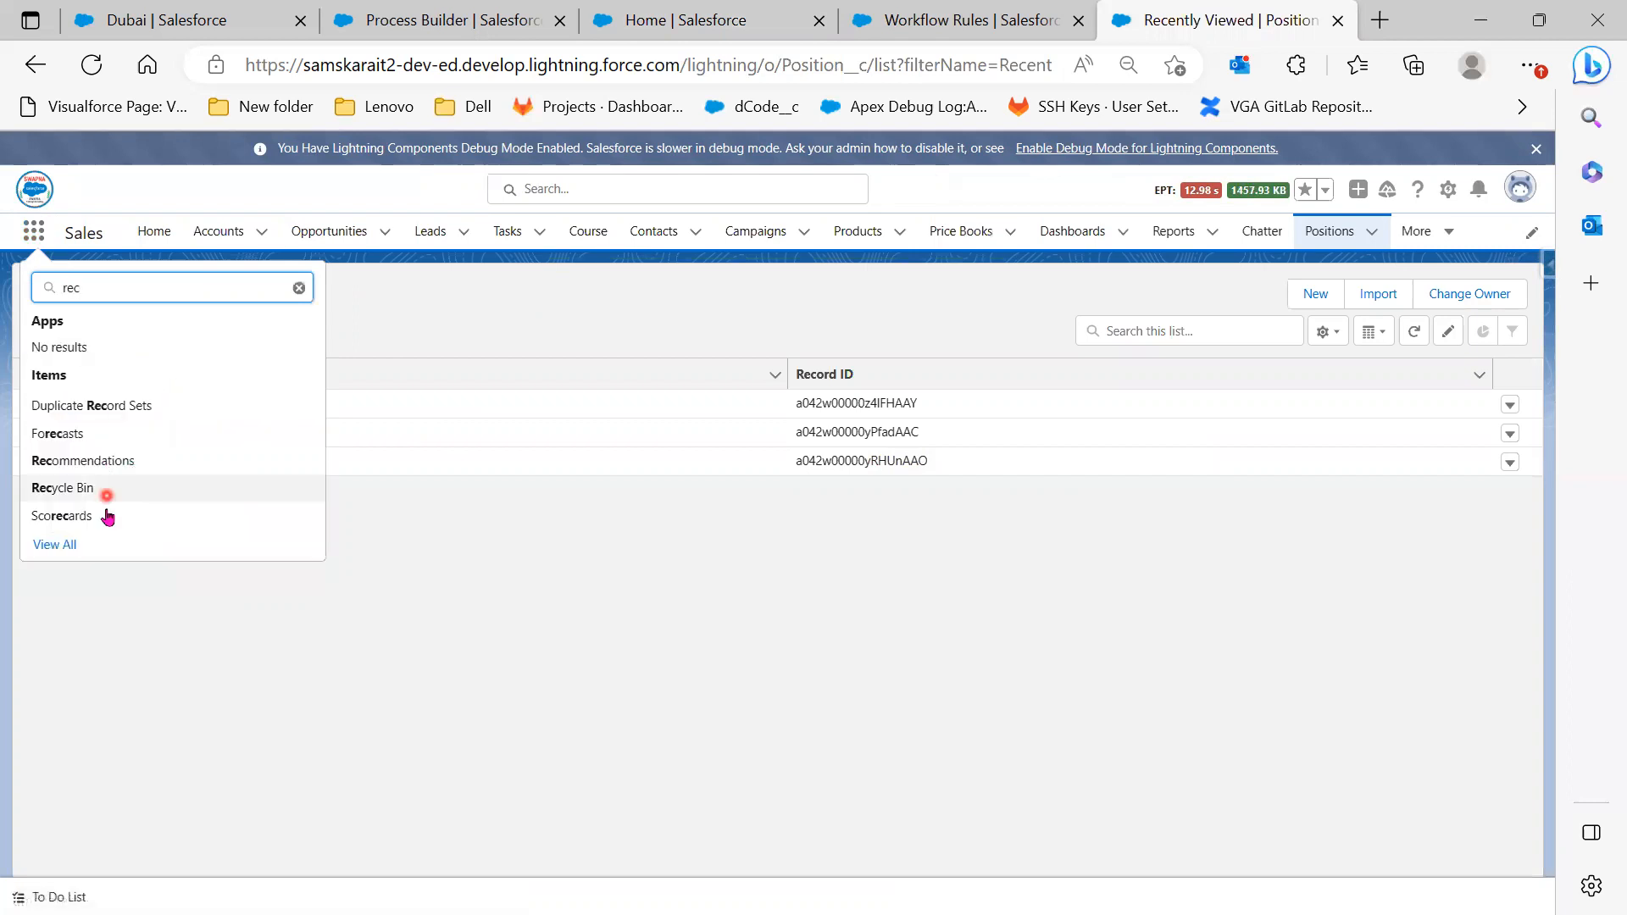
left_click(67, 496)
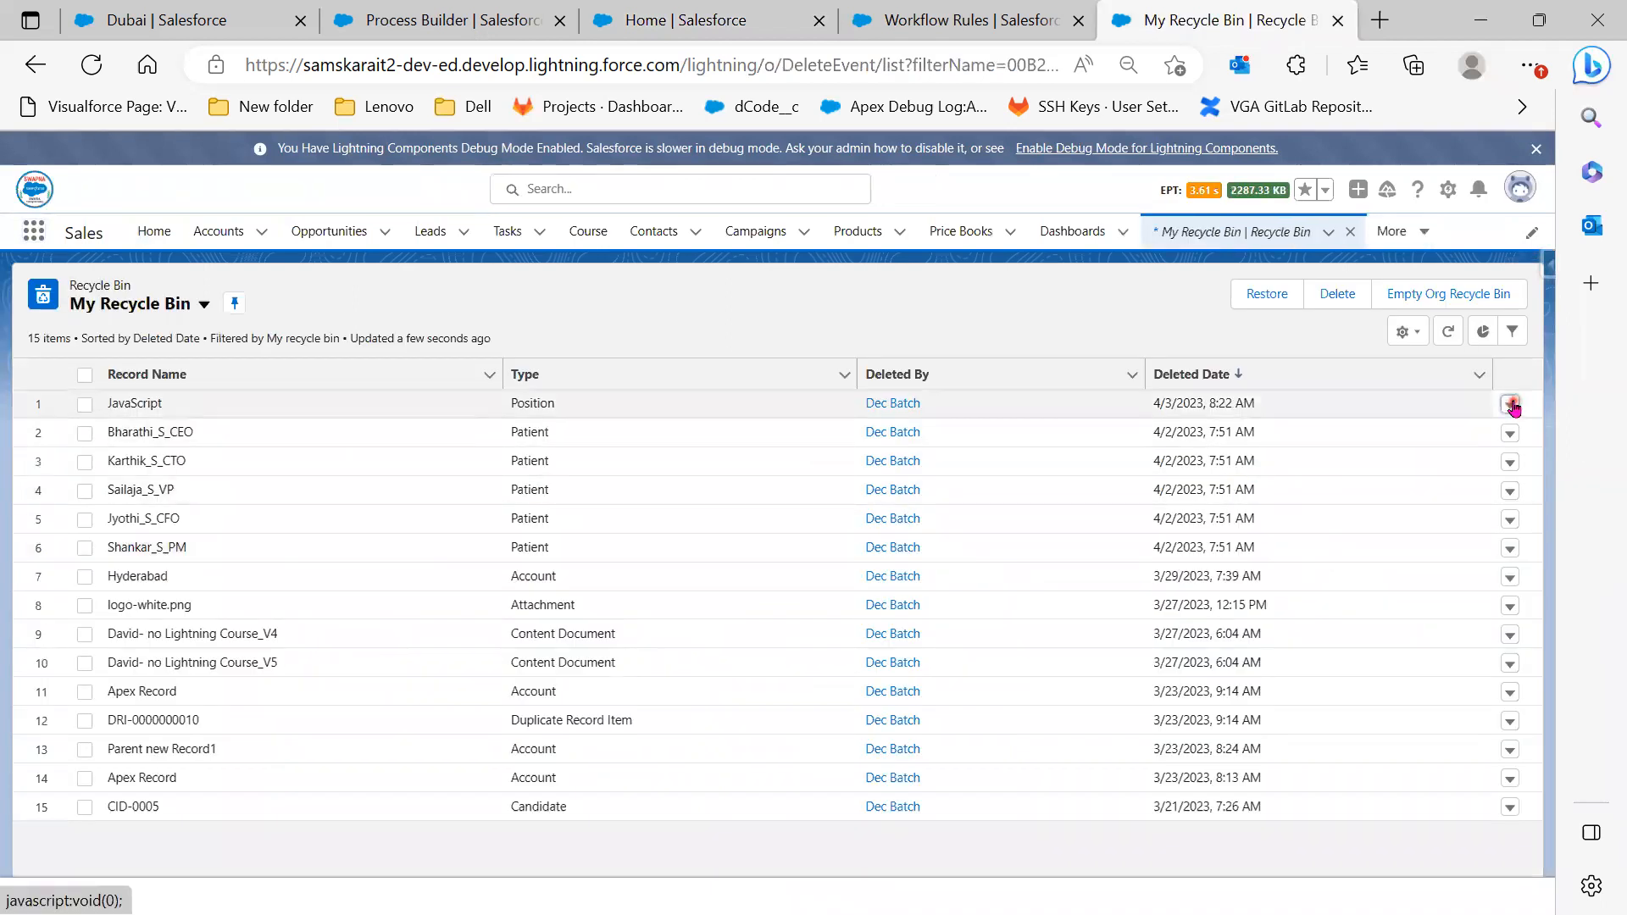
left_click(1511, 405)
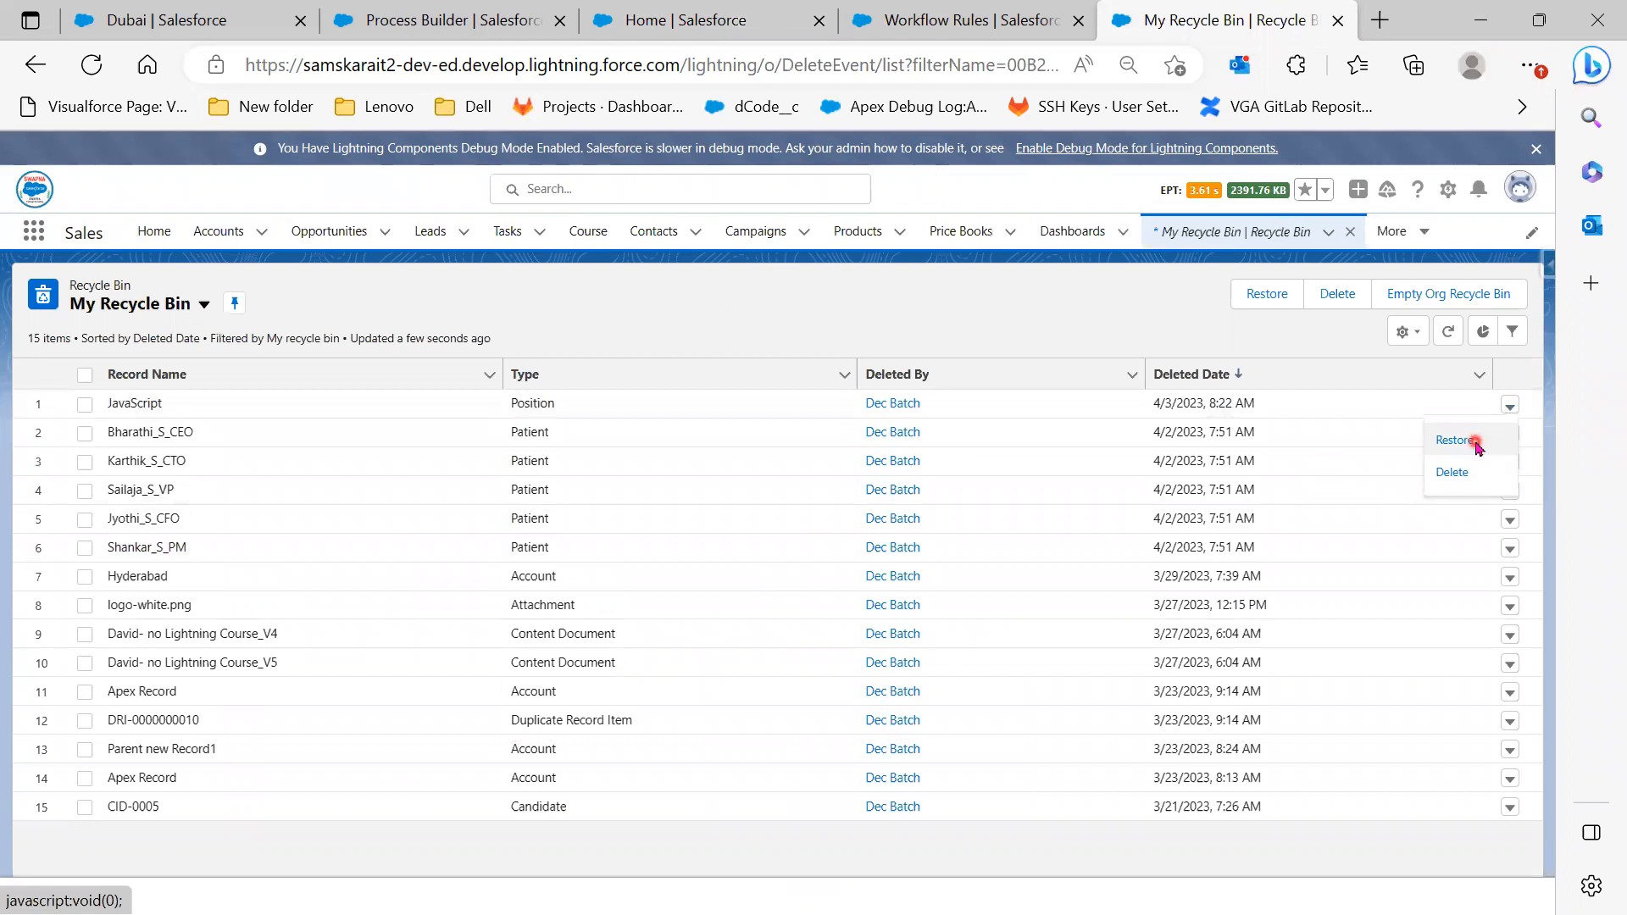
left_click(1475, 441)
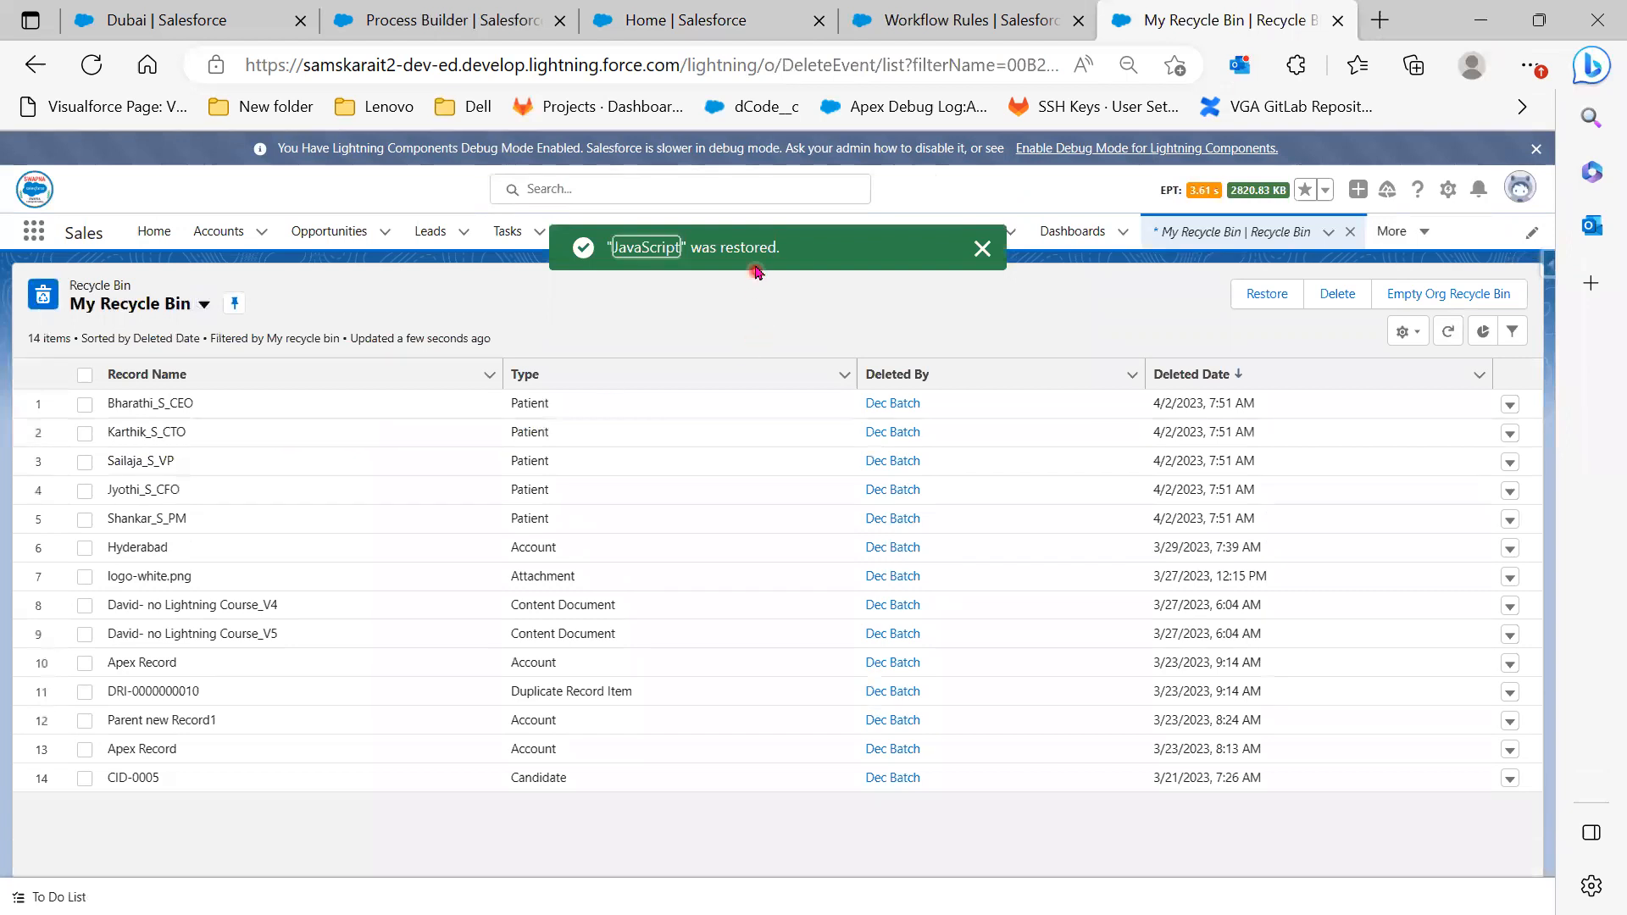
Reopen the restored JavaScript record from the Positions list
left_click(1399, 231)
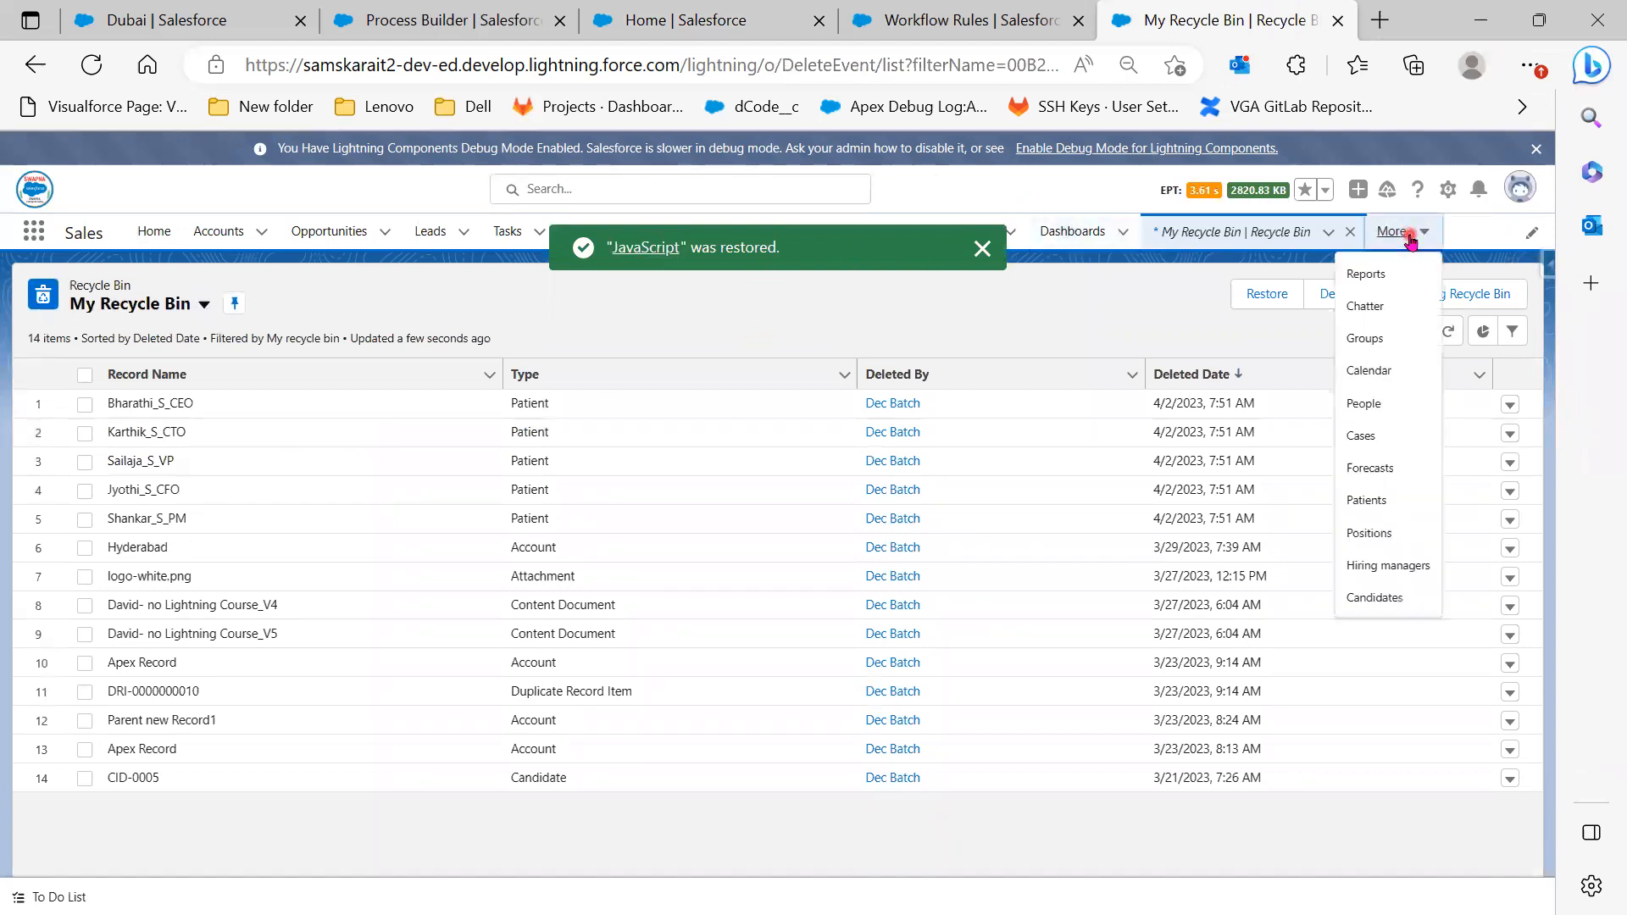
left_click(1353, 534)
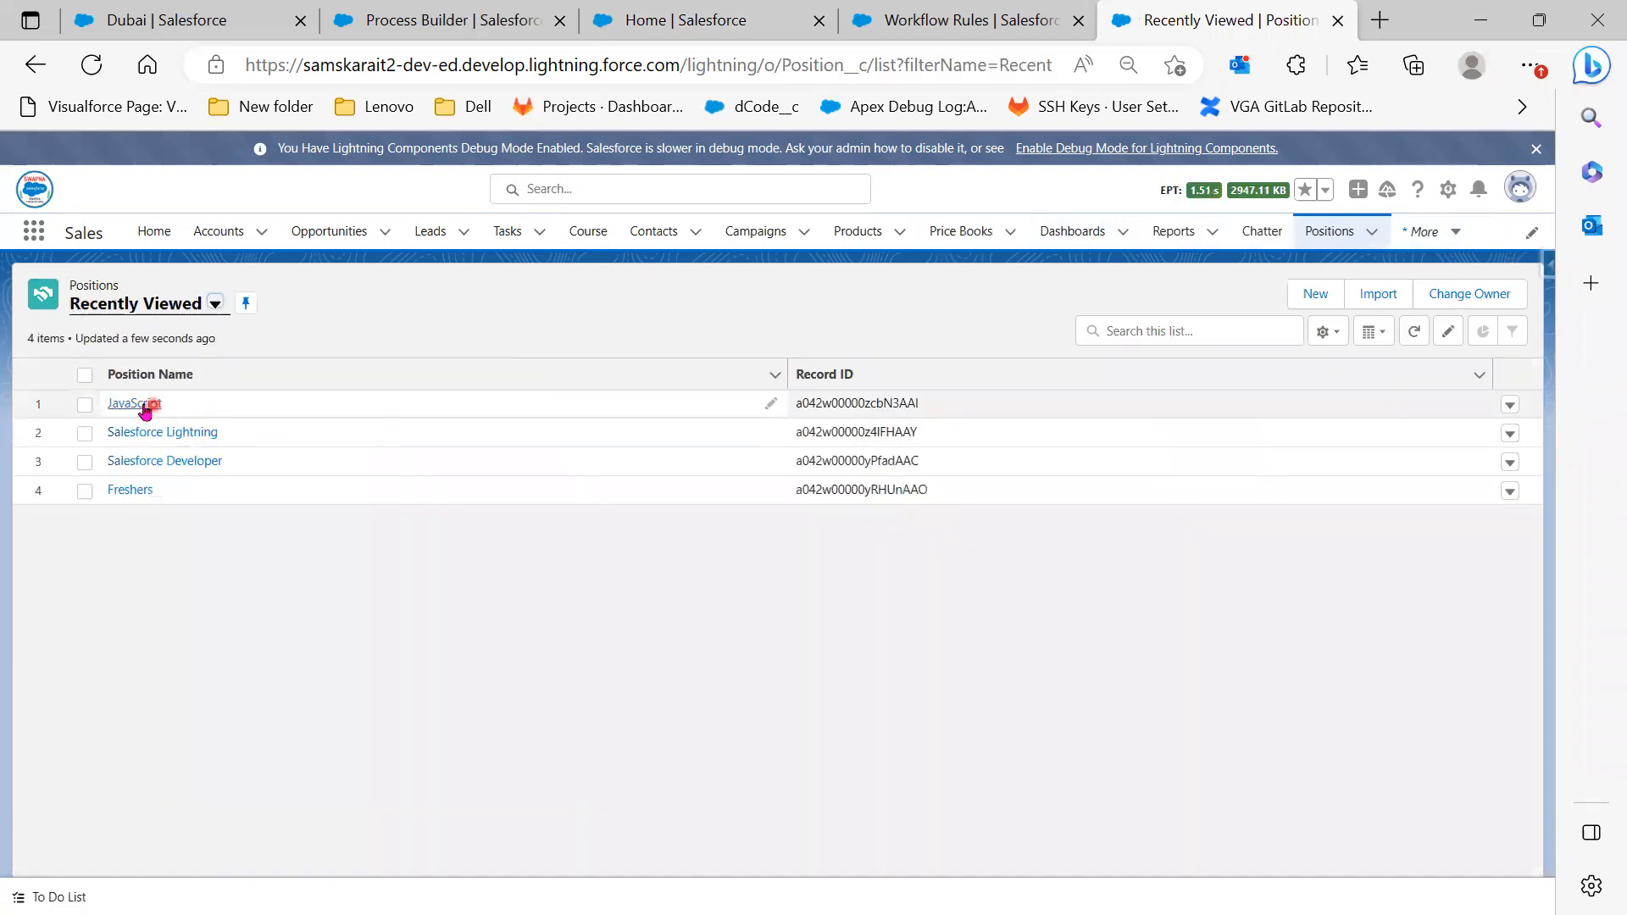
left_click(140, 404)
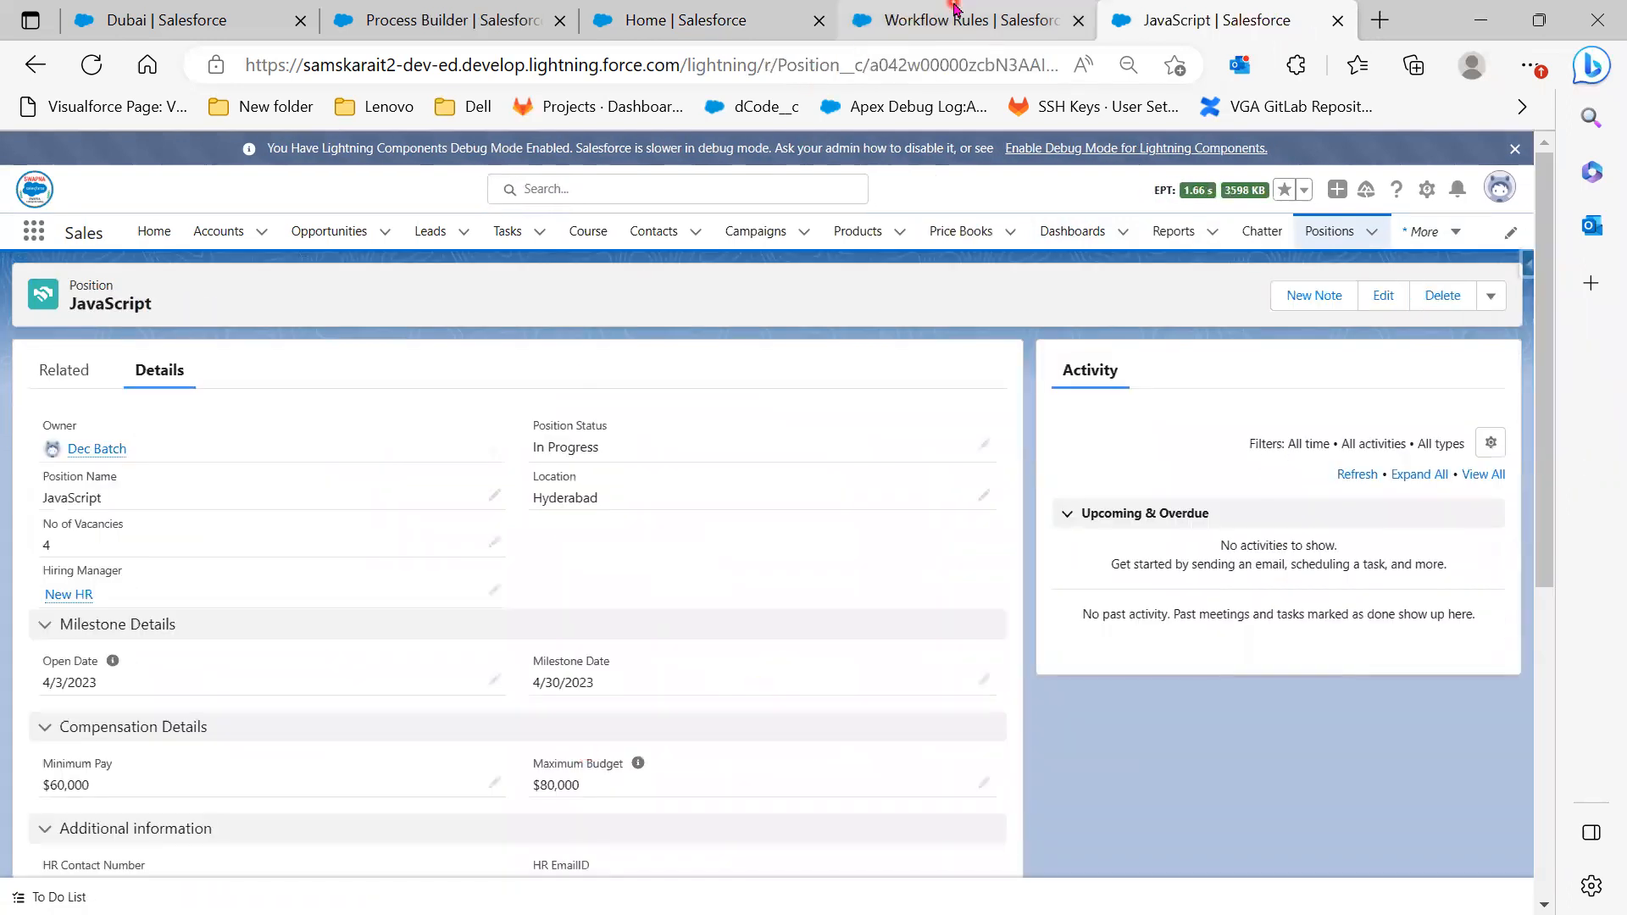
left_click(958, 21)
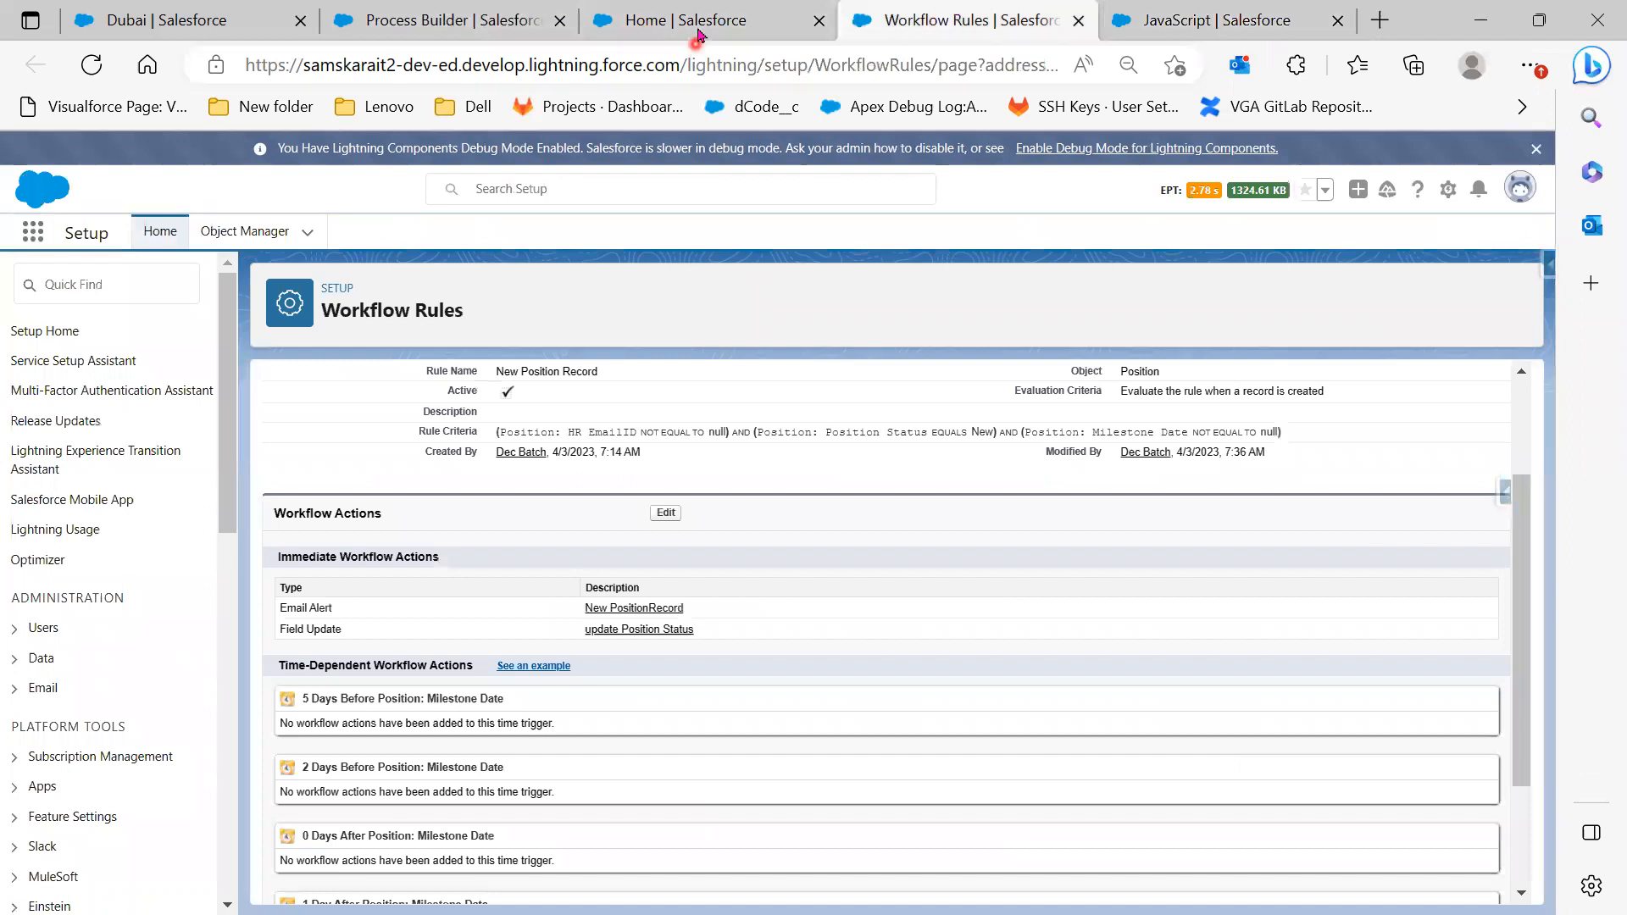
left_click(700, 26)
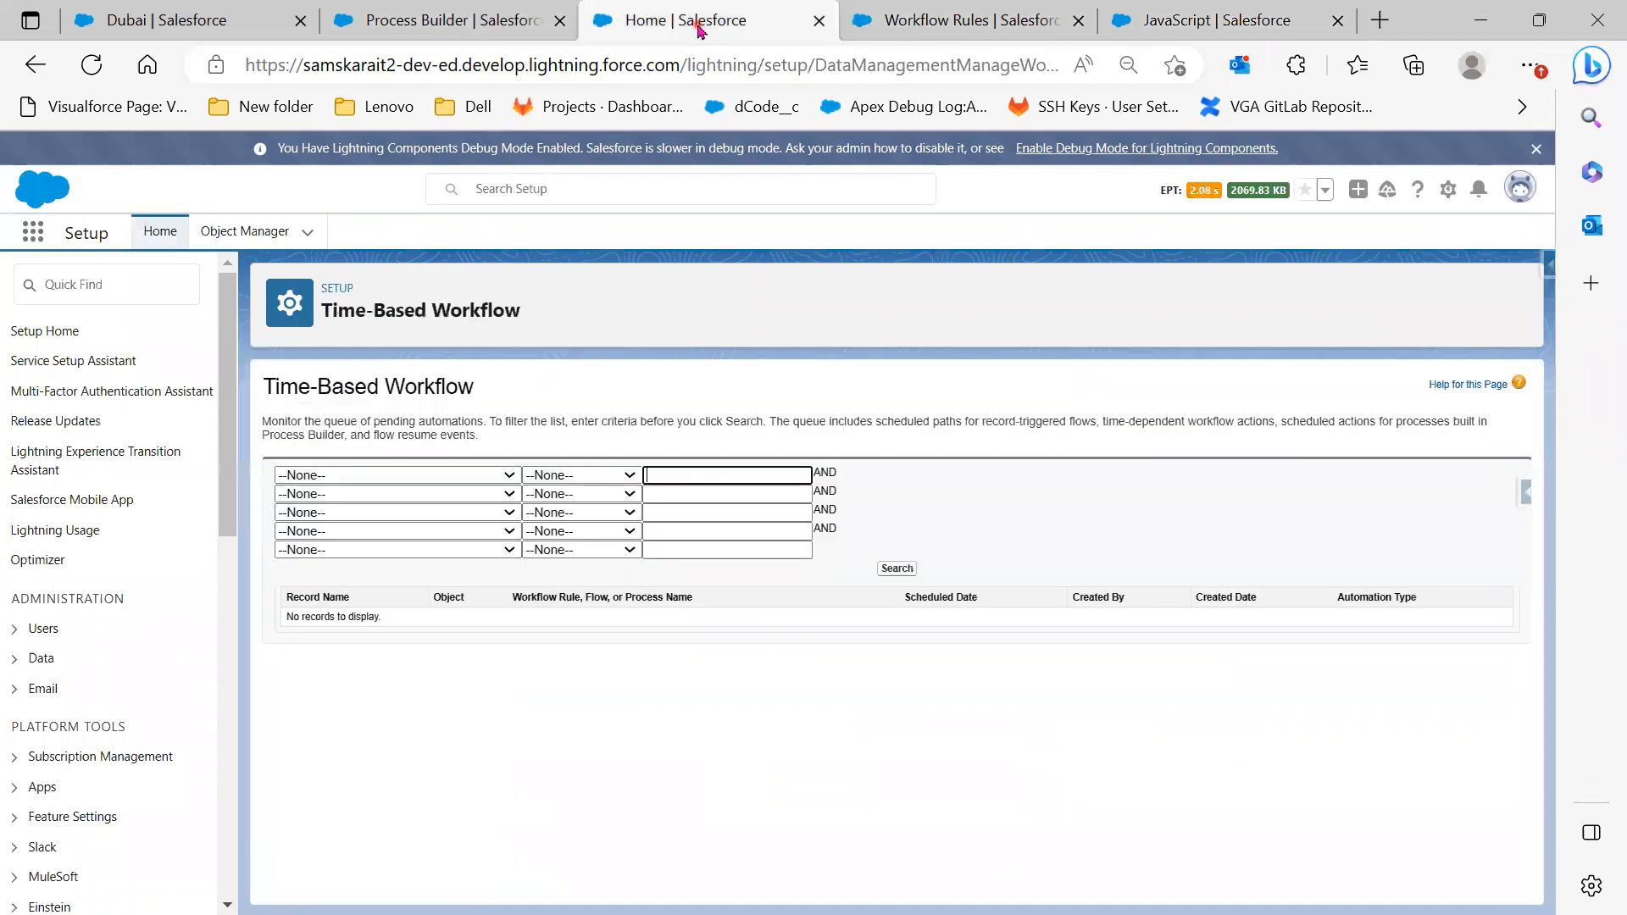
left_click(92, 64)
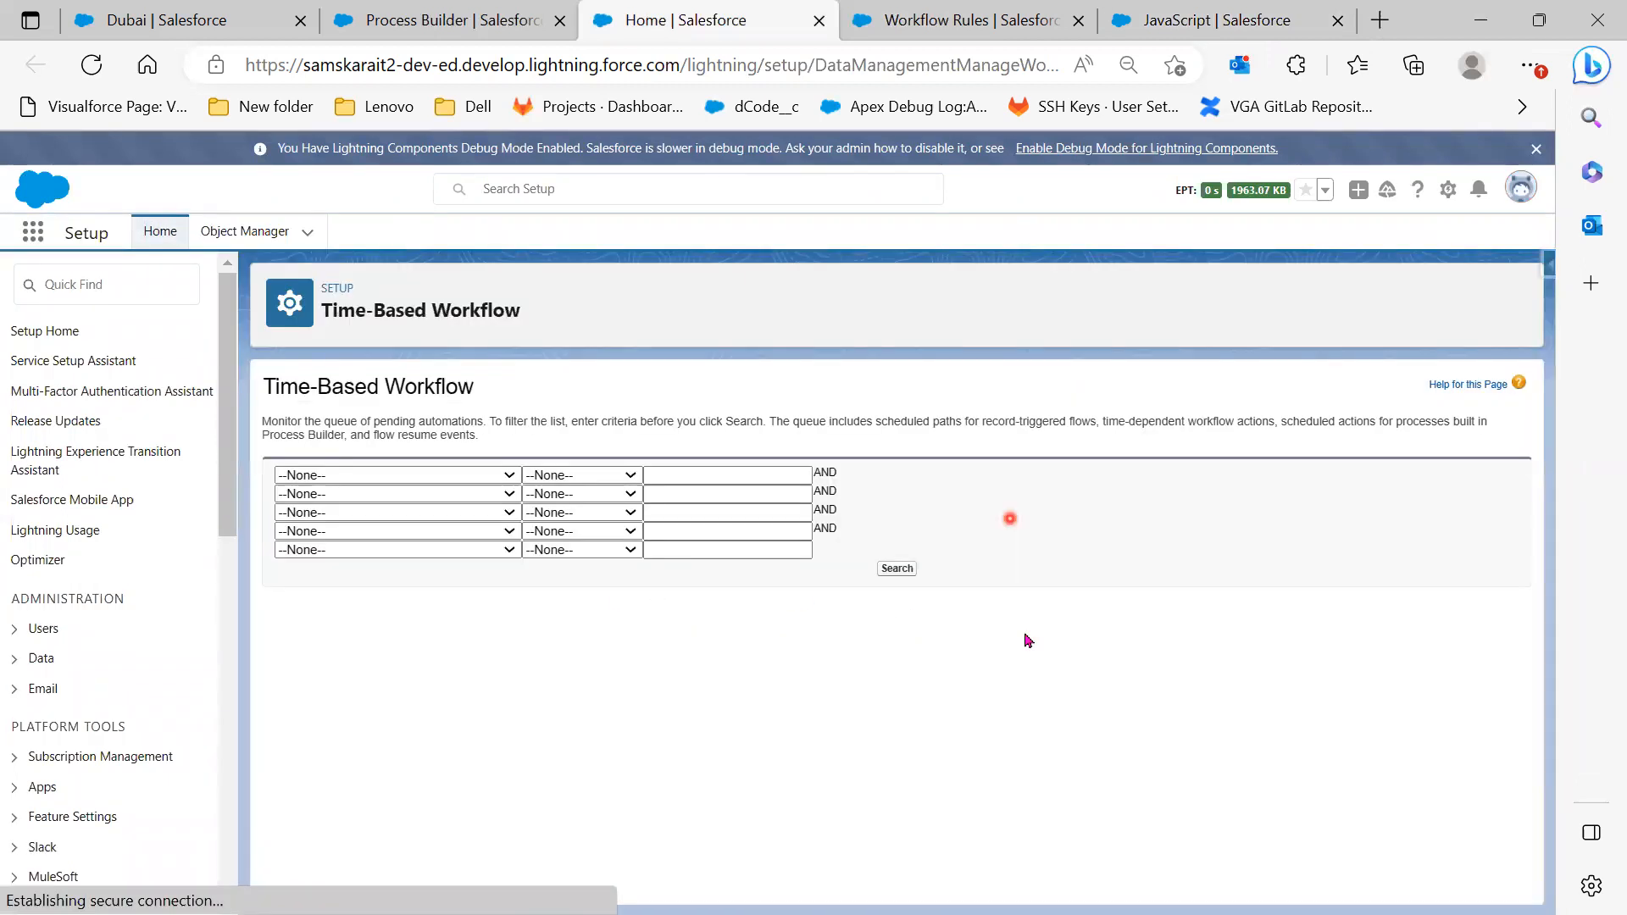
left_click(897, 568)
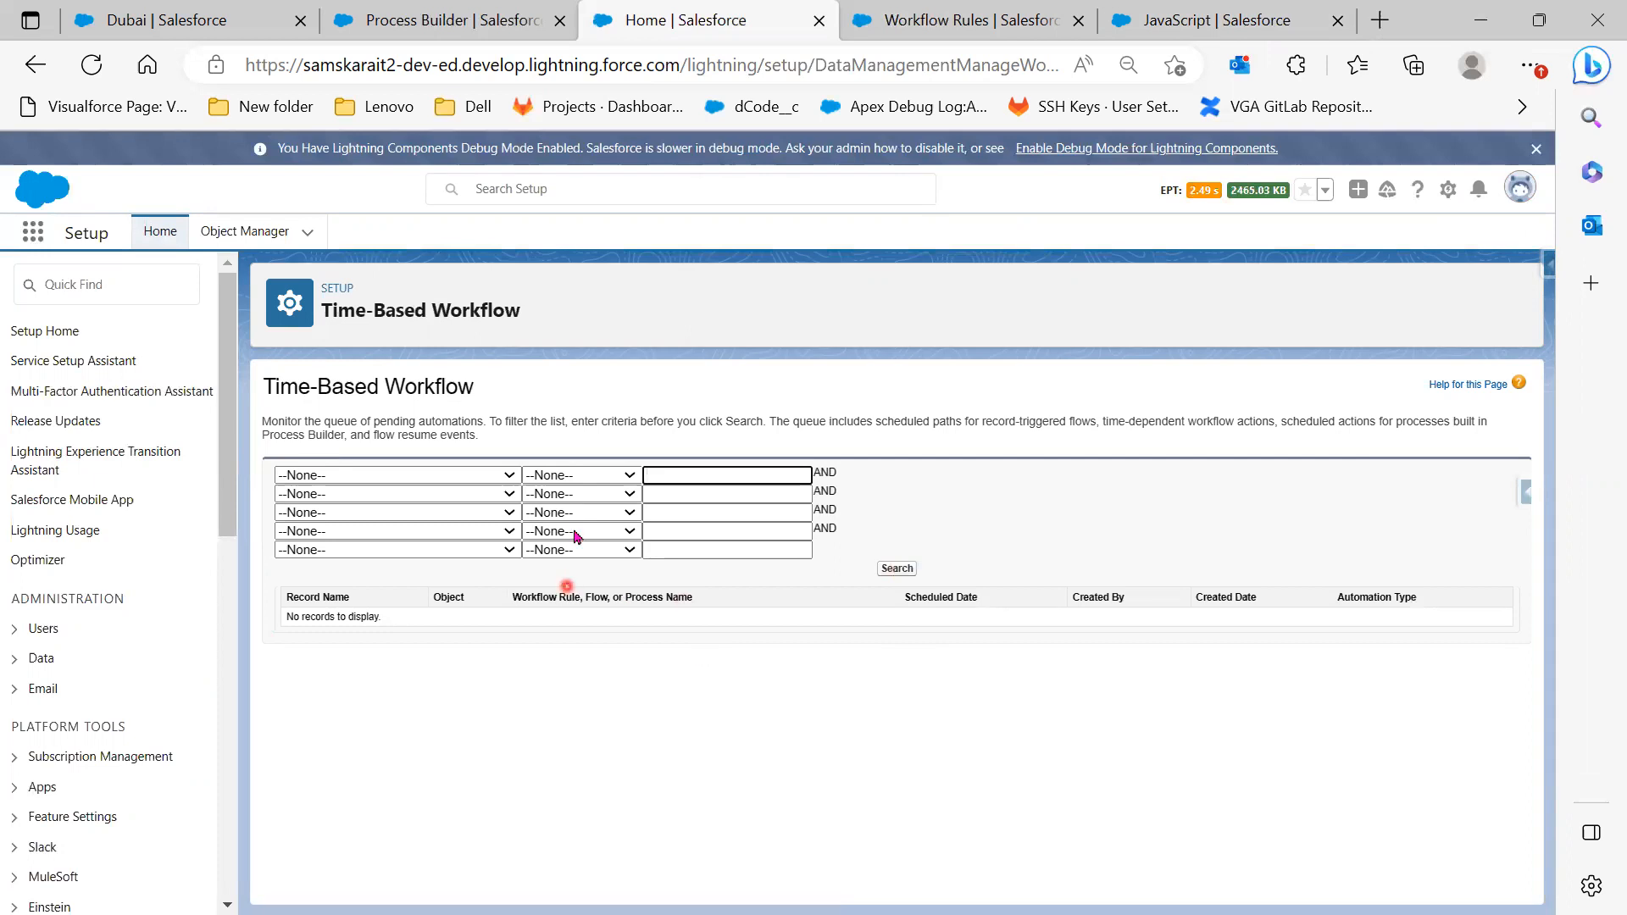
left_click(1228, 12)
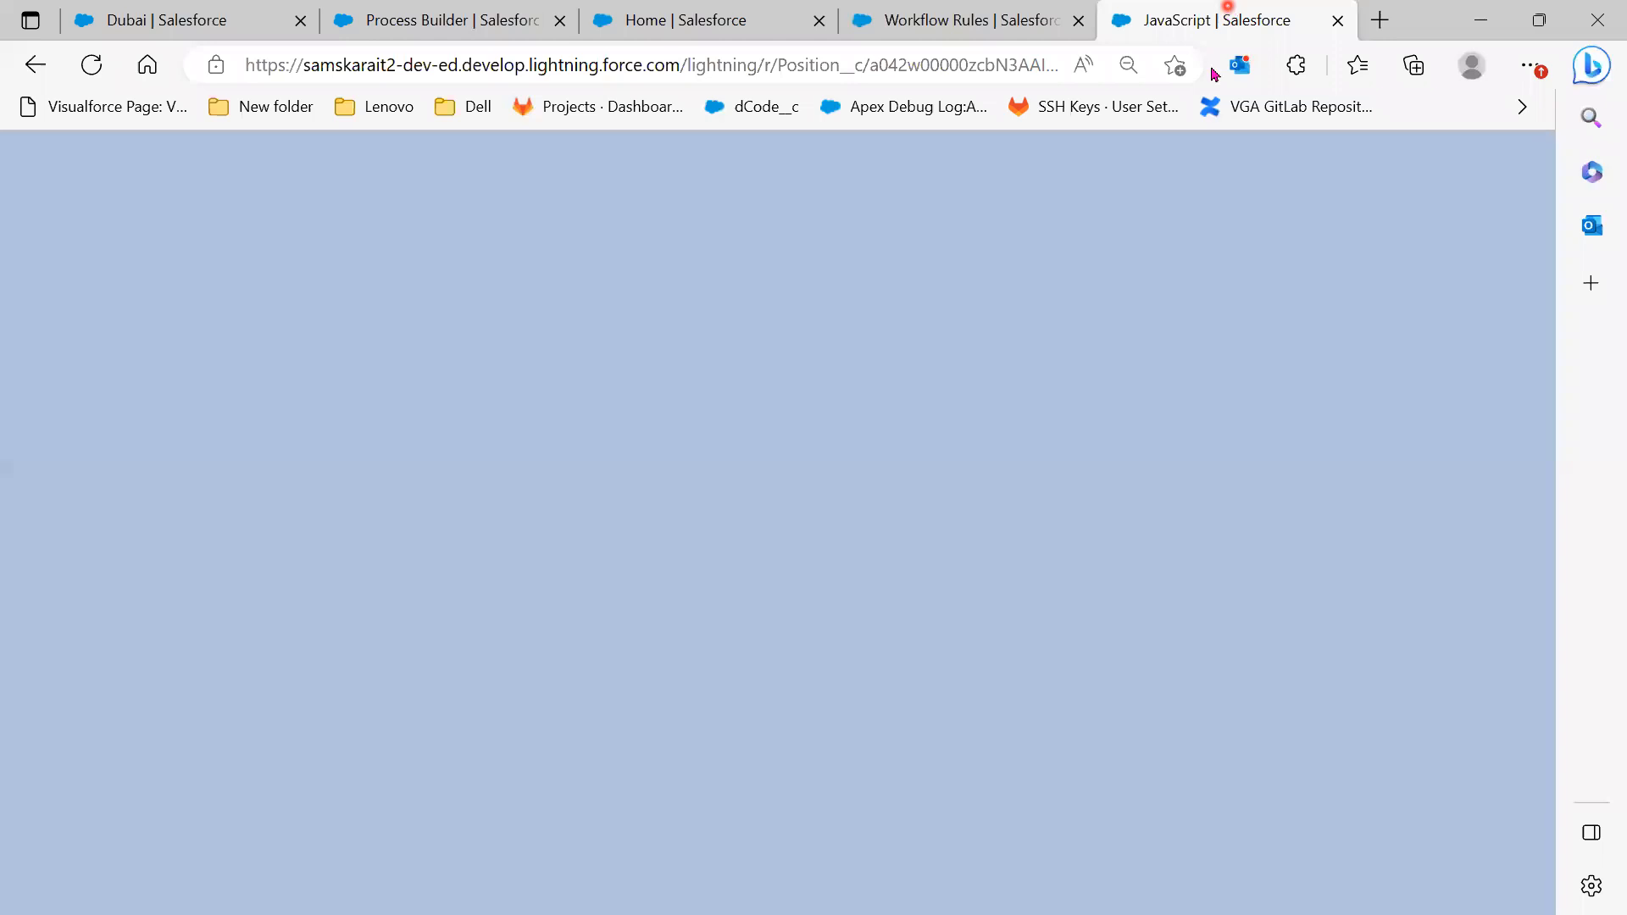
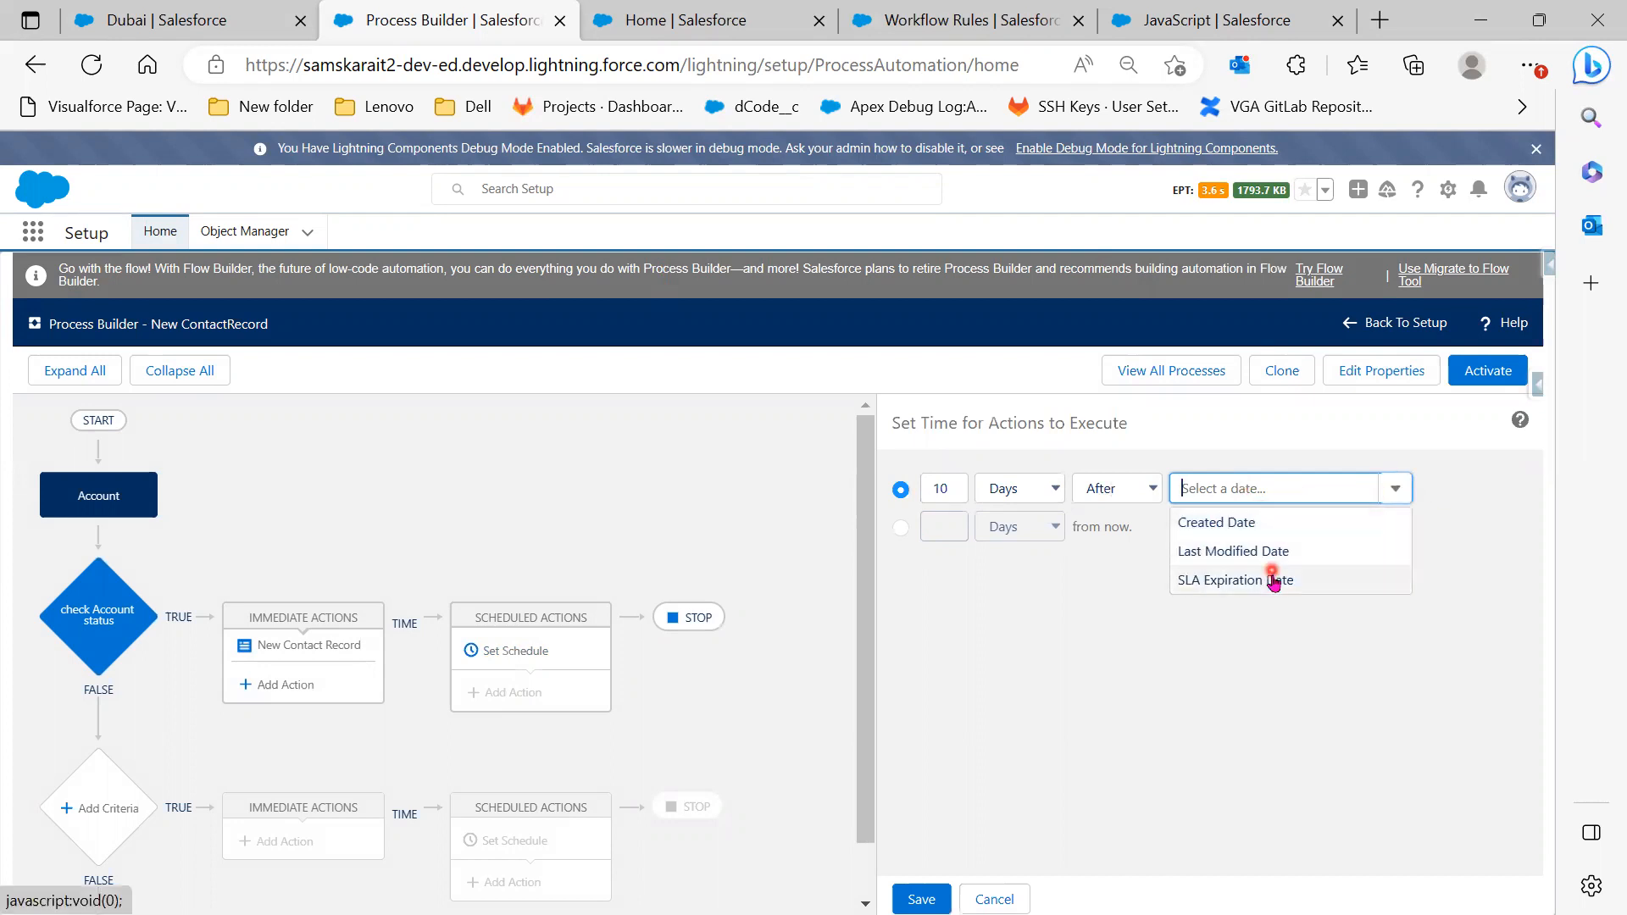
Base the schedule on Created Date and save it as 10 Days After
left_click(1275, 534)
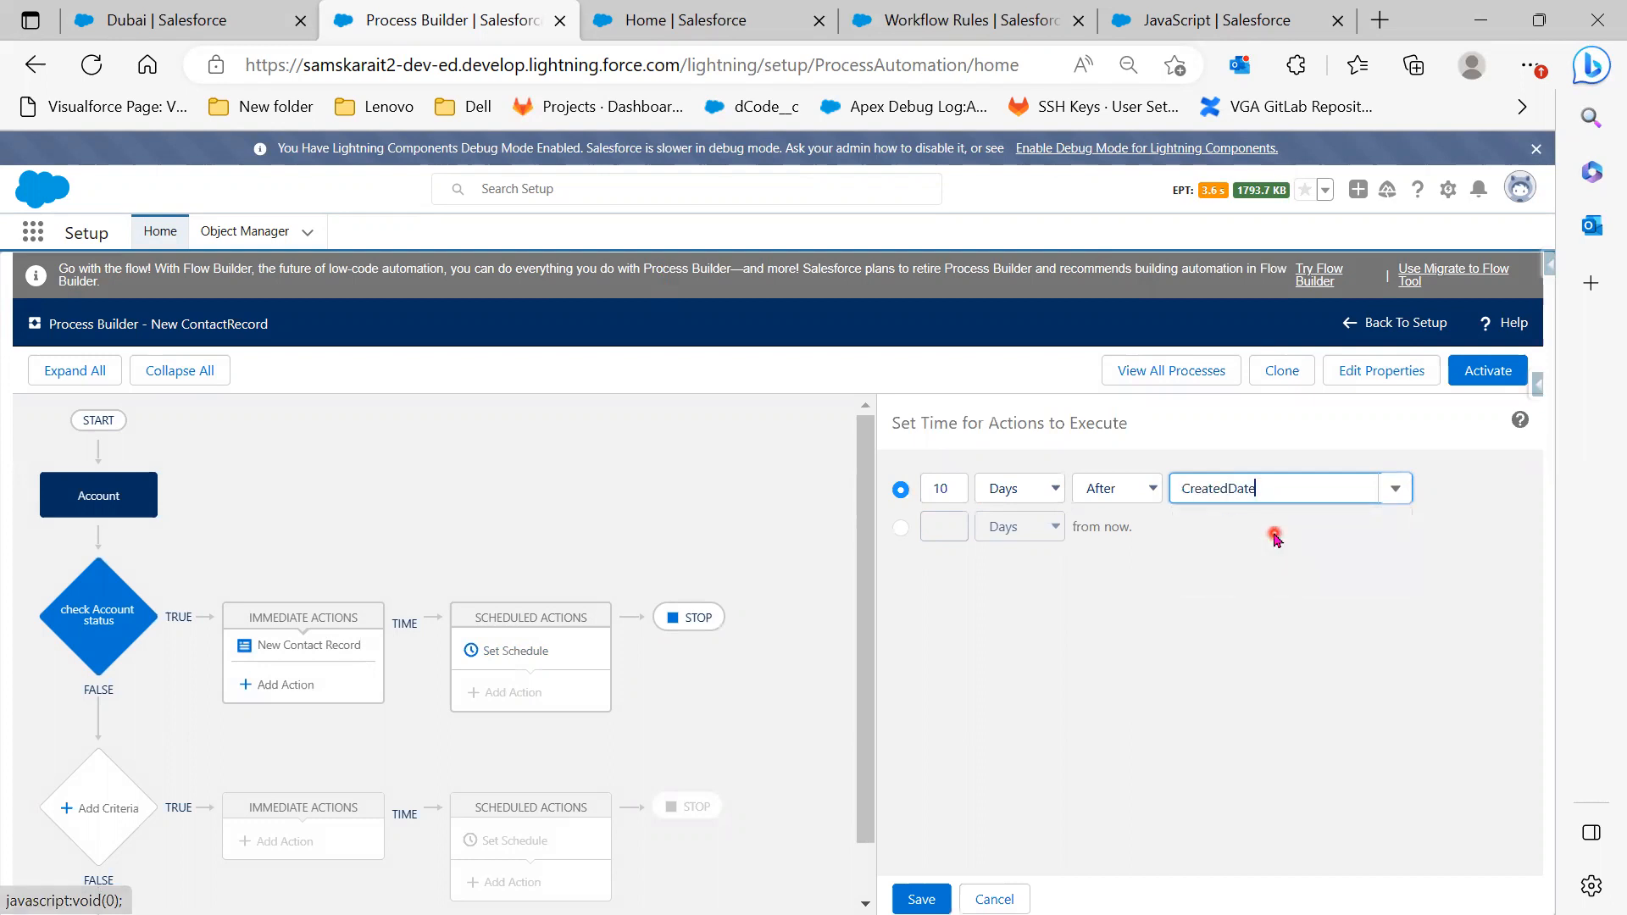
left_click(922, 898)
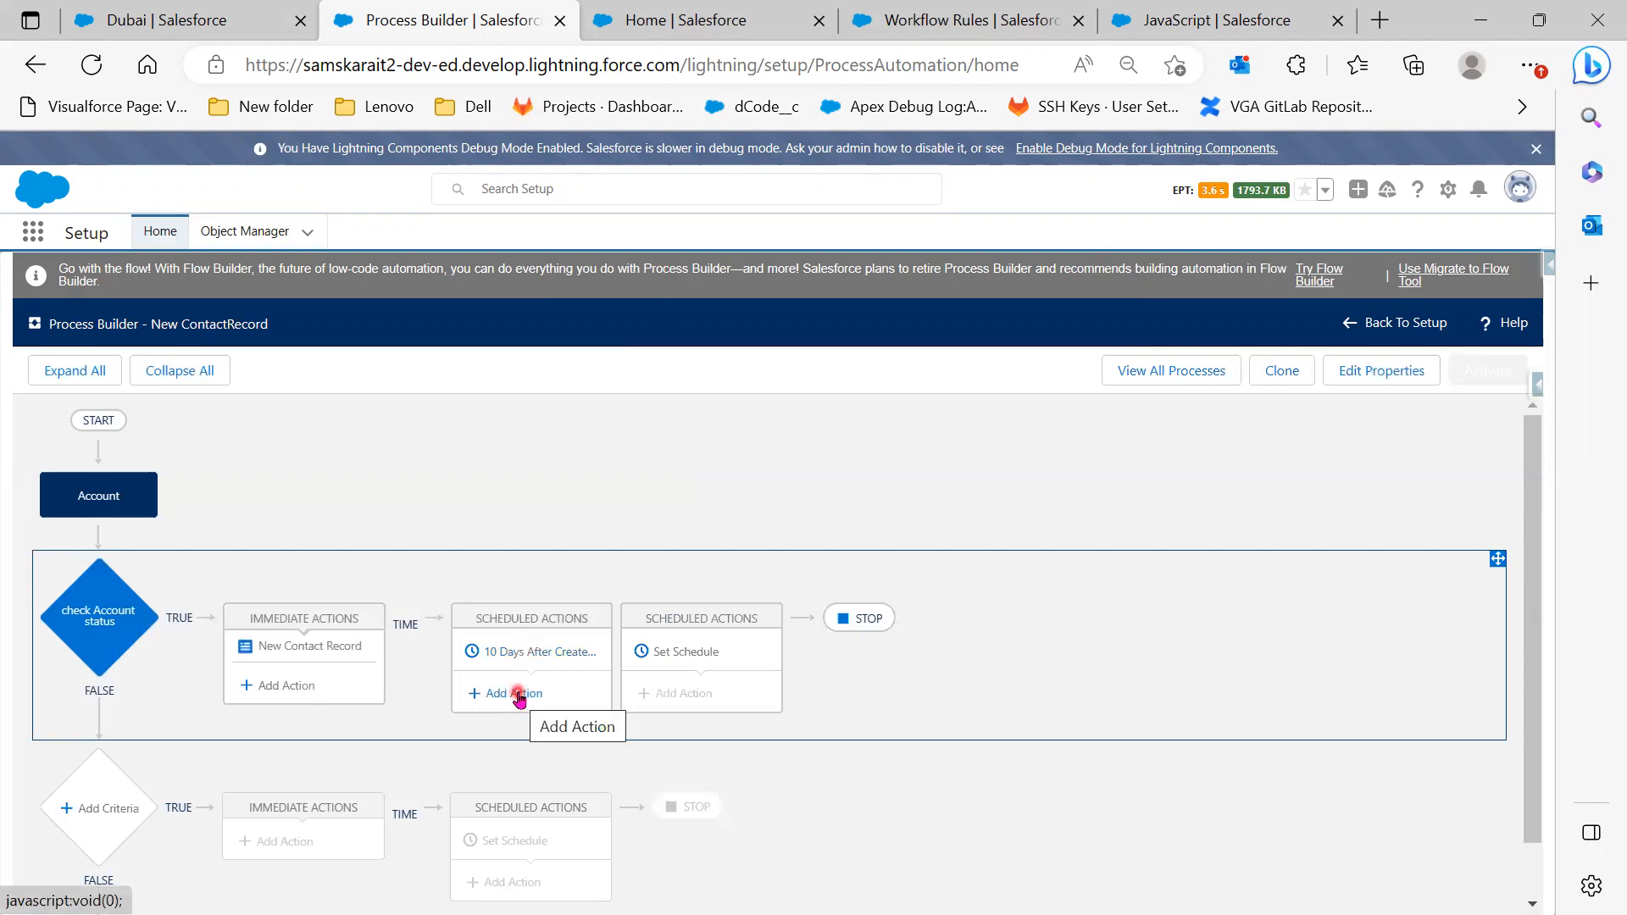
Browse the action types for the scheduled group without adding an action
left_click(519, 695)
left_click(1064, 510)
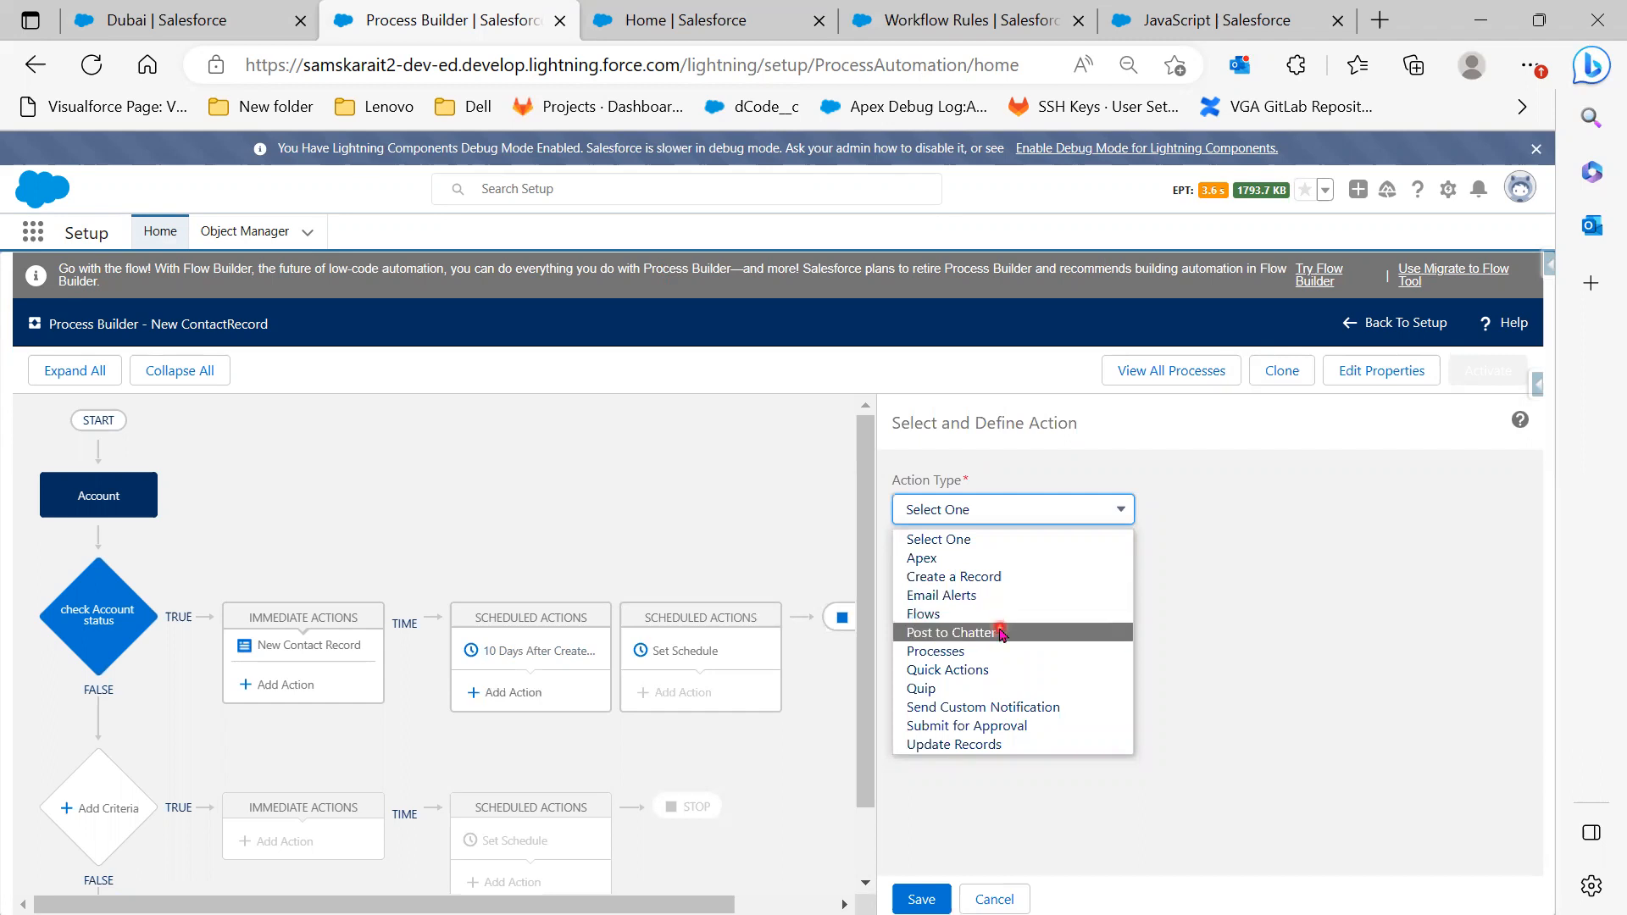
left_click(1244, 582)
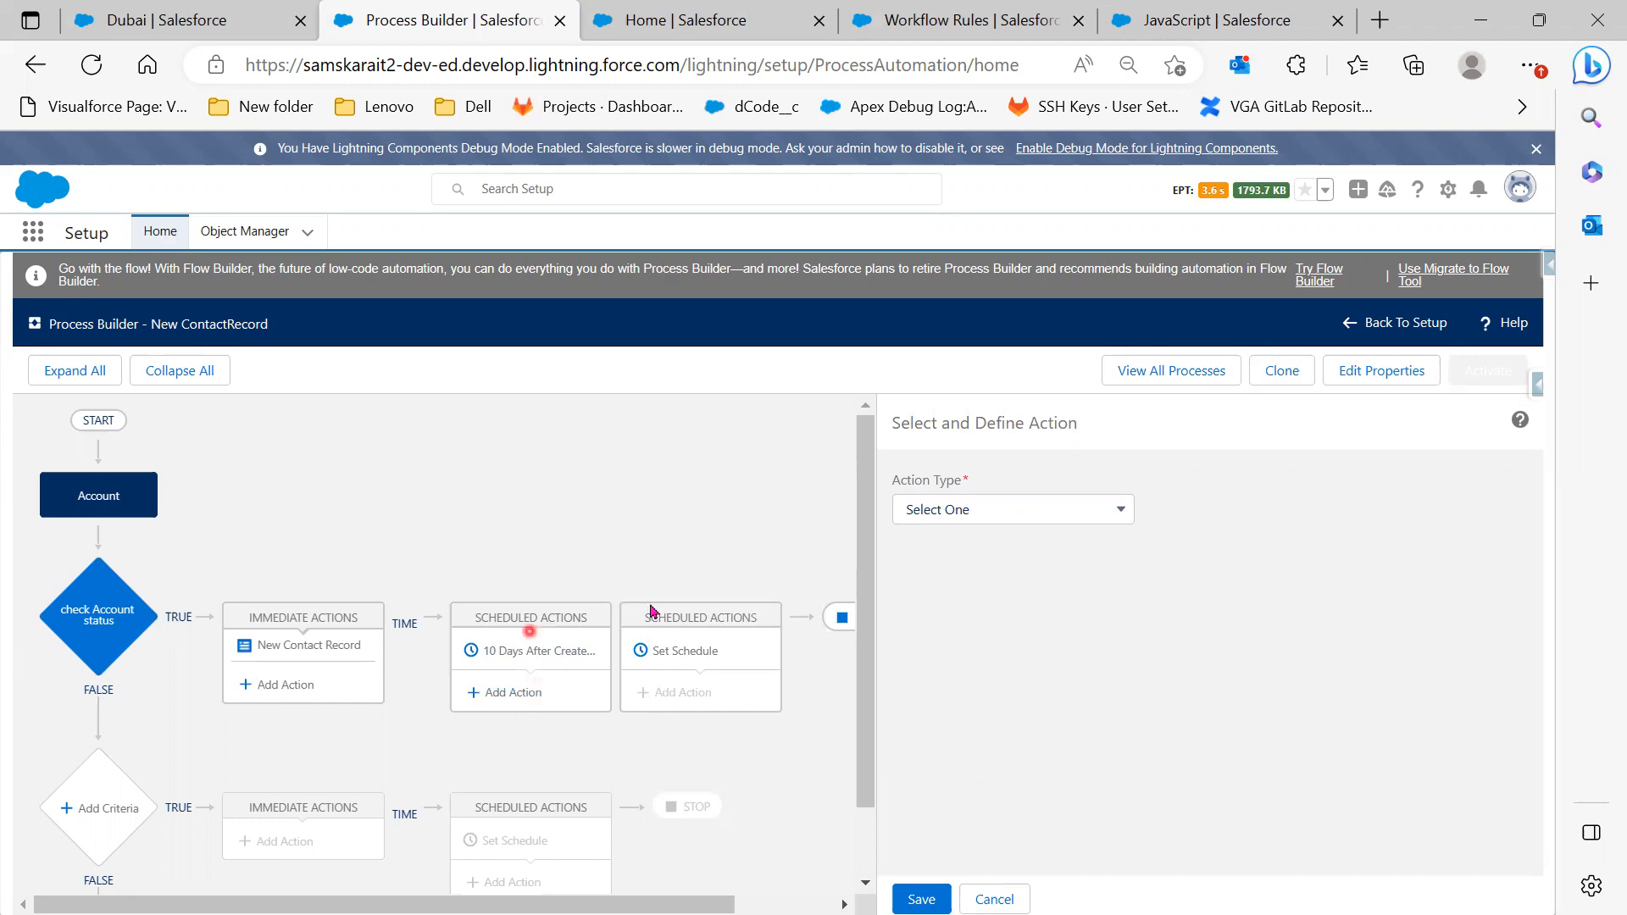
left_click(717, 676)
Change the 10-day schedule from After to Before Created Date and save it
left_click(534, 650)
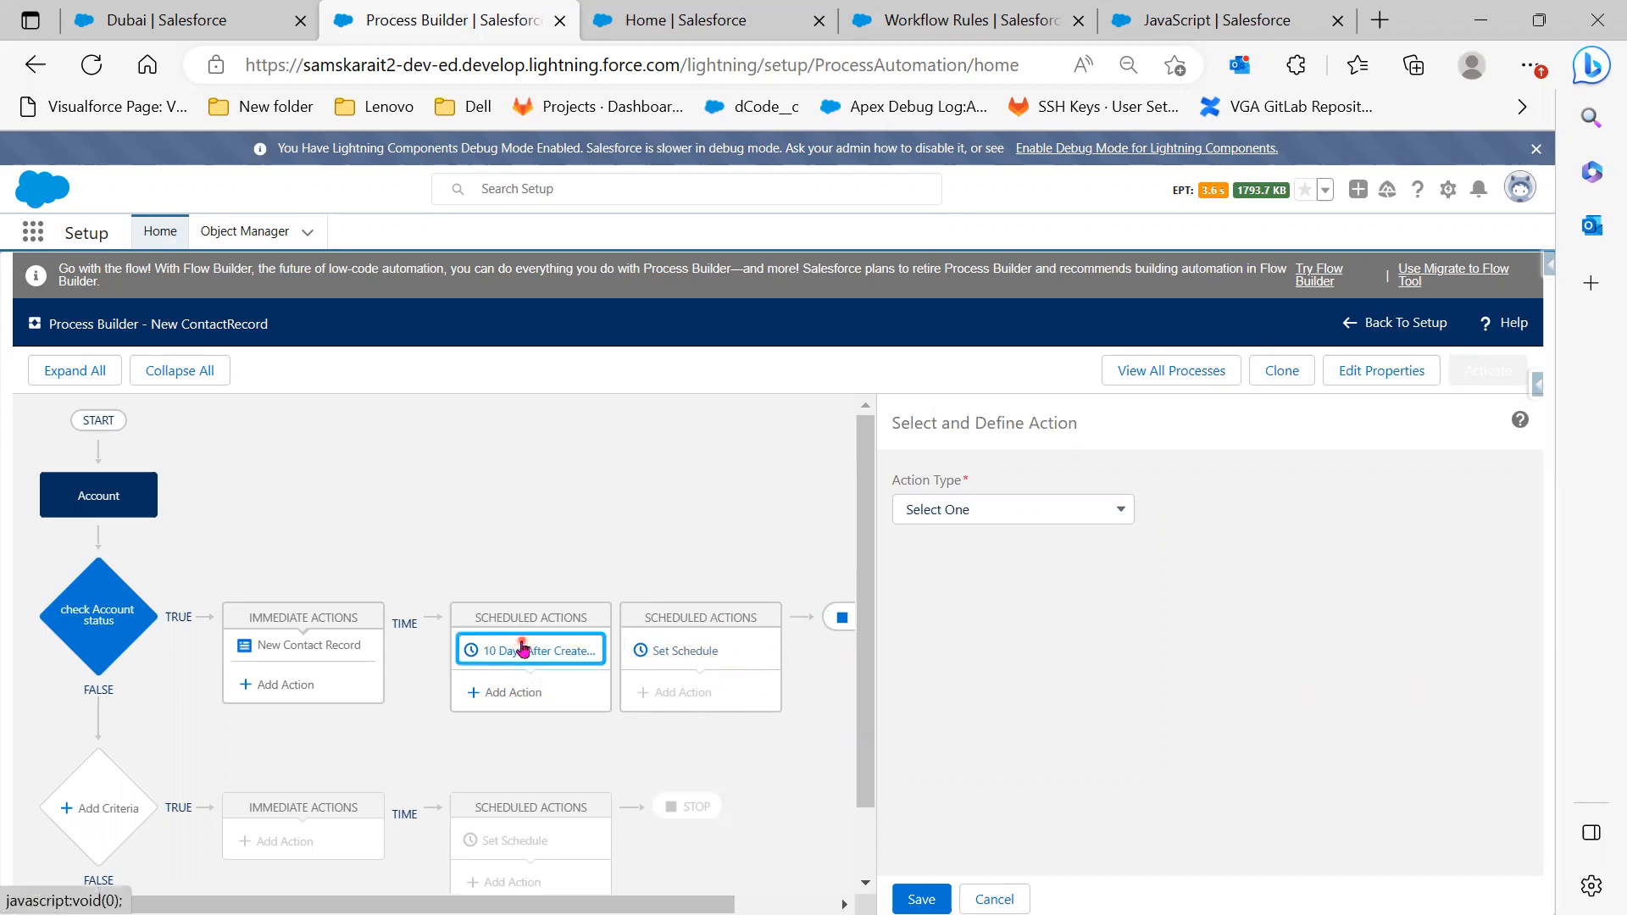
left_click(1118, 497)
left_click(1126, 535)
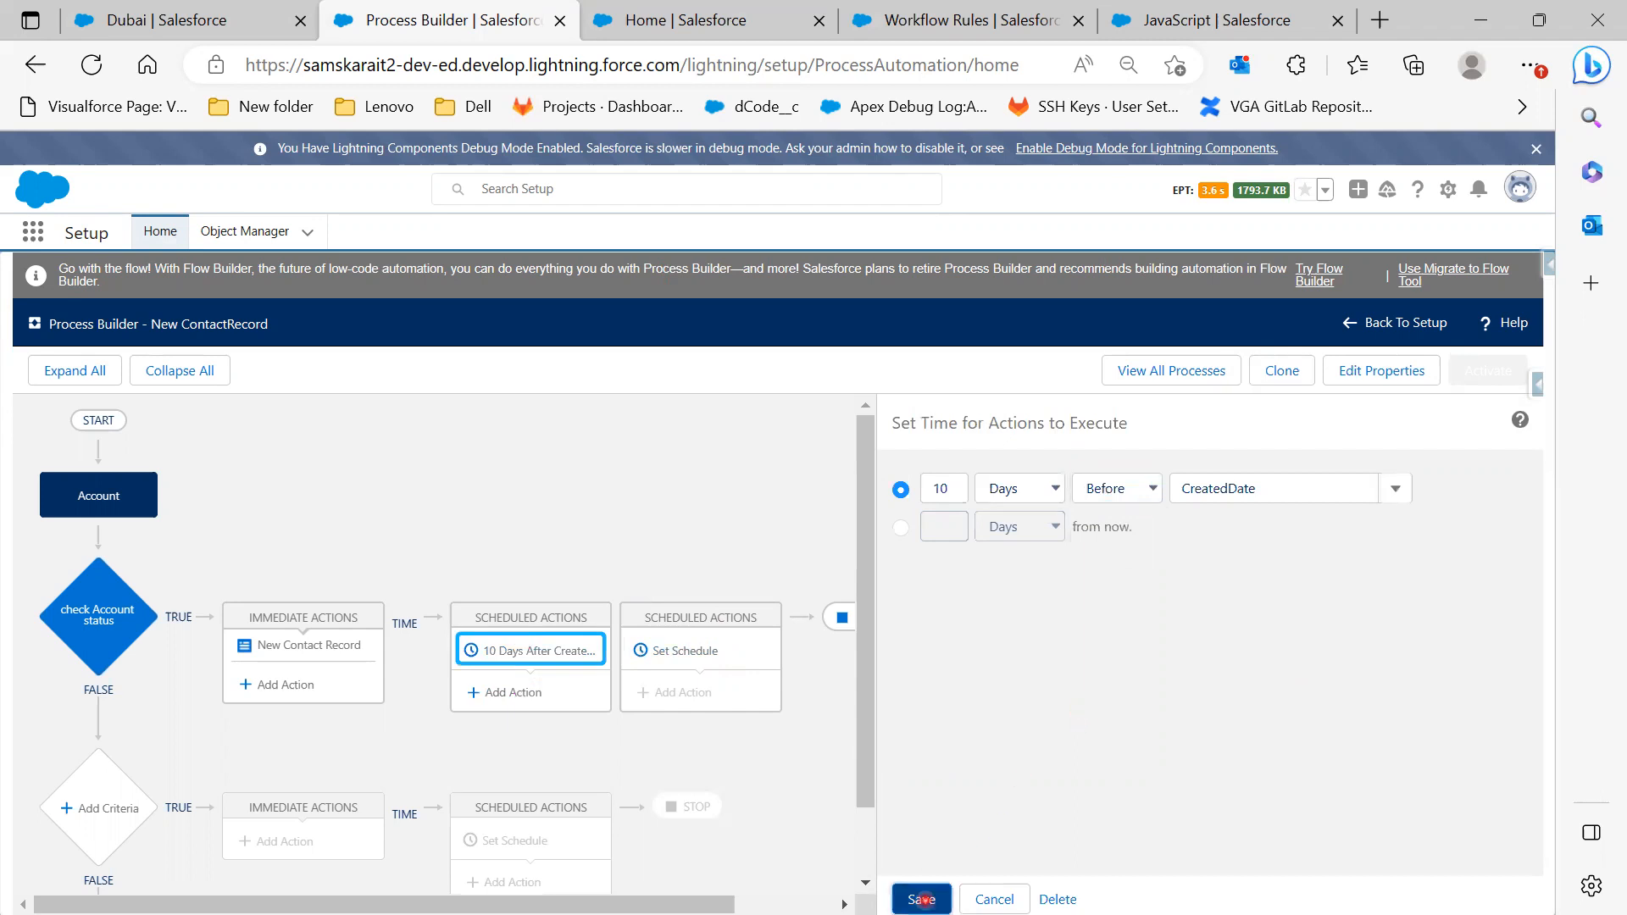
left_click(922, 899)
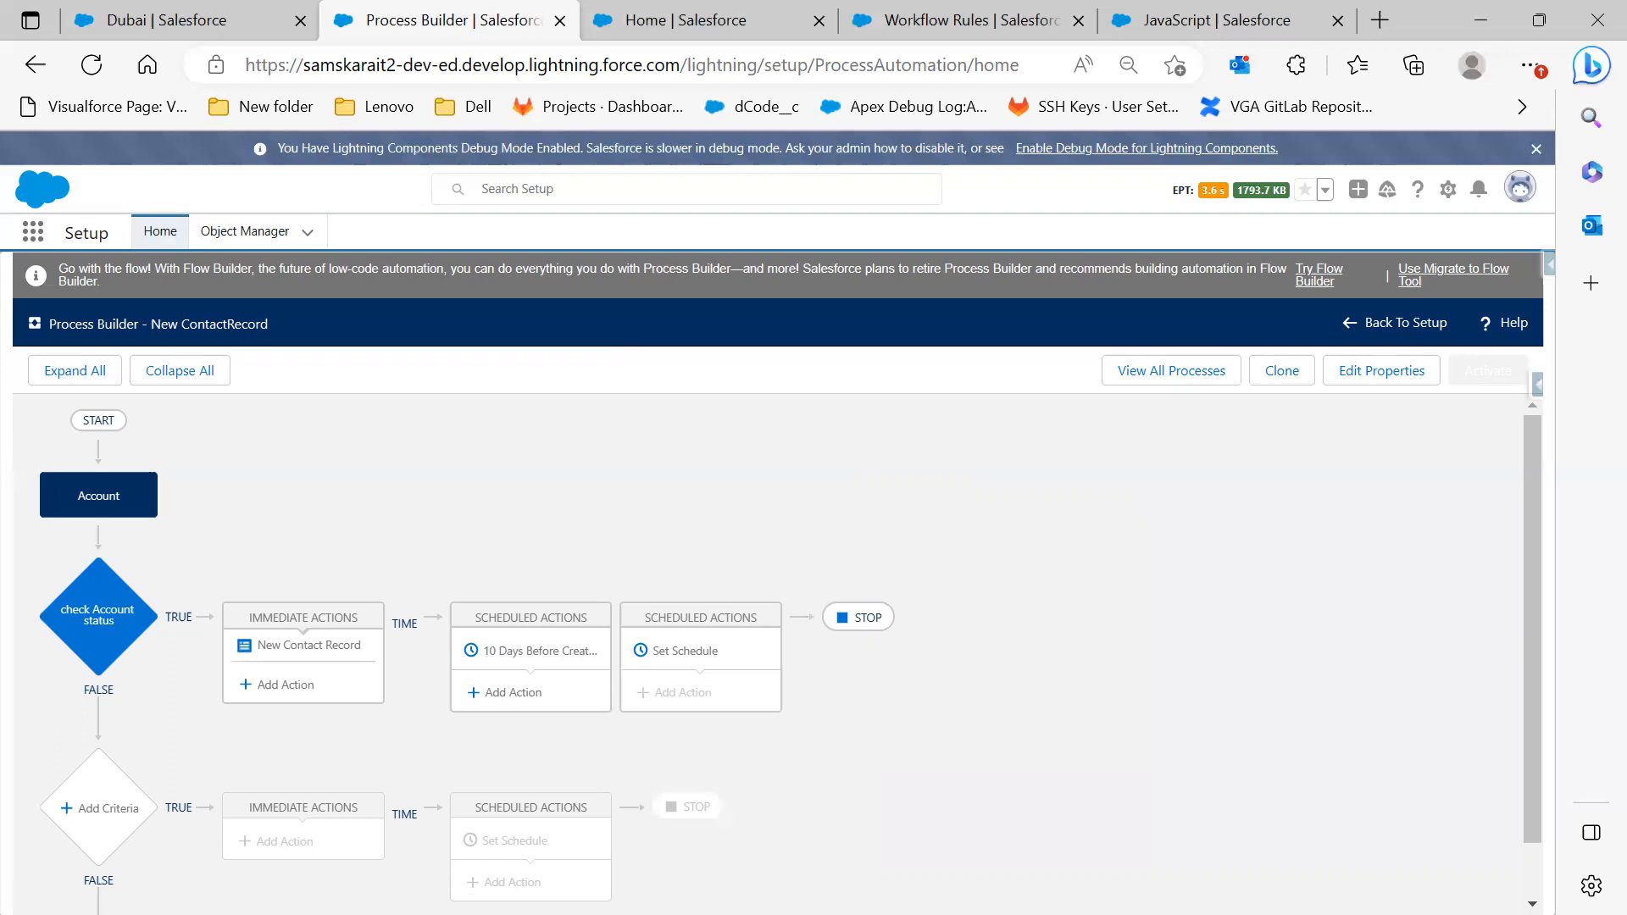
mouse_move(823, 413)
left_mouse_down()
mouse_move(827, 364)
mouse_move(859, 411)
mouse_move(926, 378)
mouse_move(934, 395)
mouse_move(913, 400)
mouse_move(836, 565)
mouse_move(946, 529)
mouse_move(993, 490)
left_mouse_up()
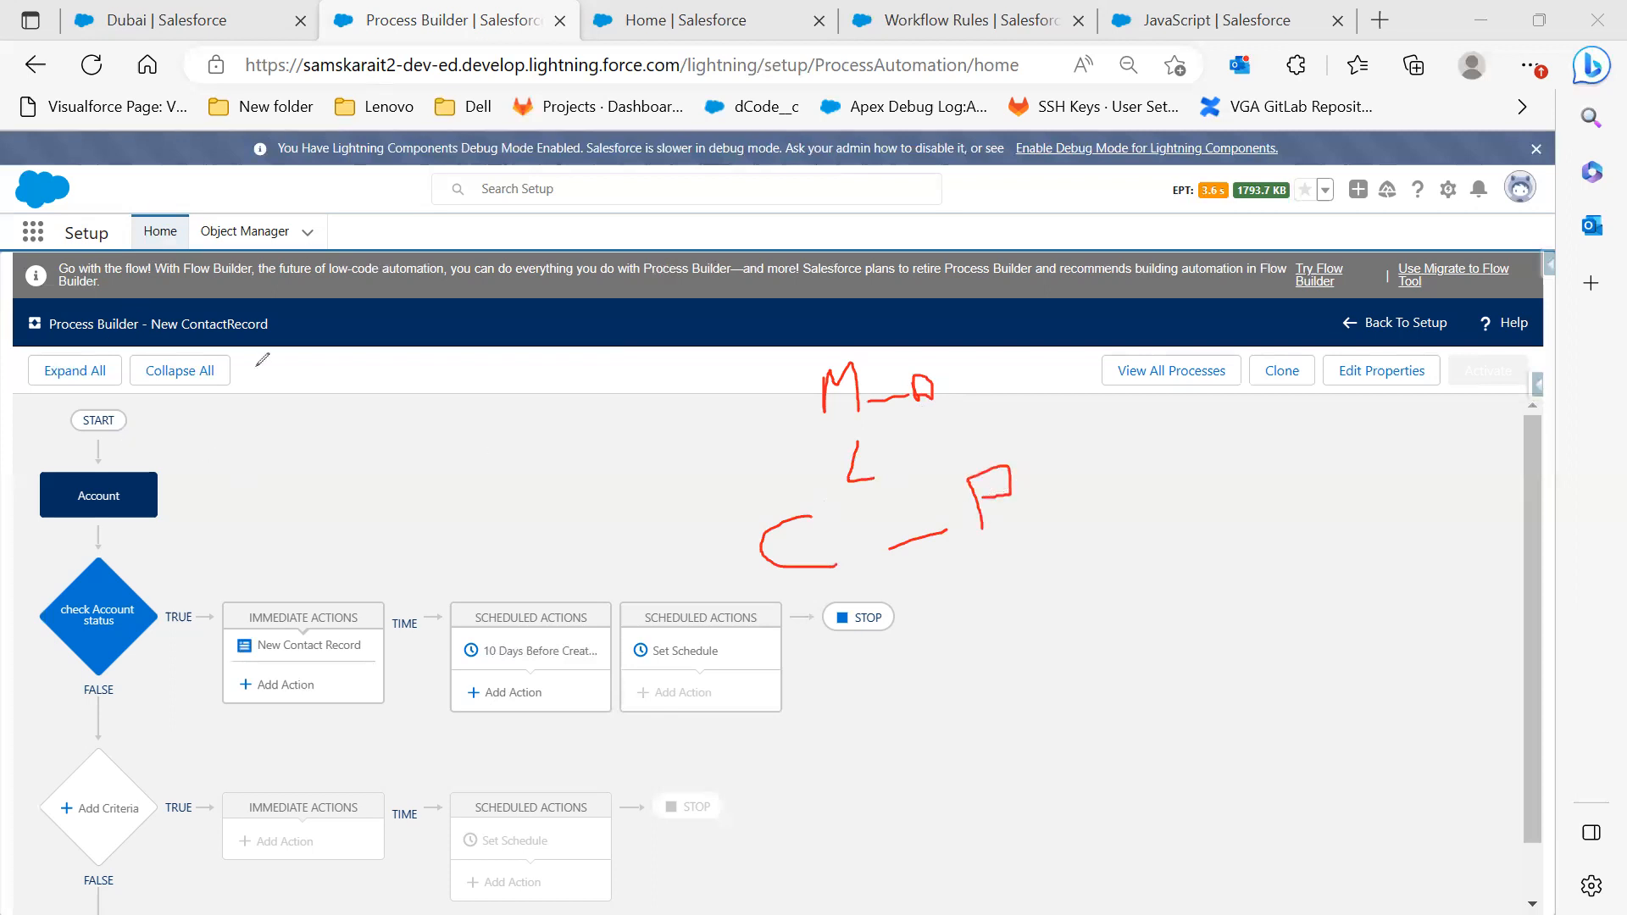
mouse_move(268, 448)
left_mouse_down()
mouse_move(292, 411)
mouse_move(315, 462)
left_mouse_up()
mouse_move(327, 440)
left_mouse_down()
mouse_move(388, 436)
mouse_move(393, 475)
left_mouse_up()
mouse_move(393, 415)
left_mouse_down()
mouse_move(430, 428)
mouse_move(301, 538)
left_mouse_up()
mouse_move(417, 585)
left_mouse_down()
mouse_move(415, 509)
mouse_move(445, 525)
mouse_move(408, 538)
left_mouse_up()
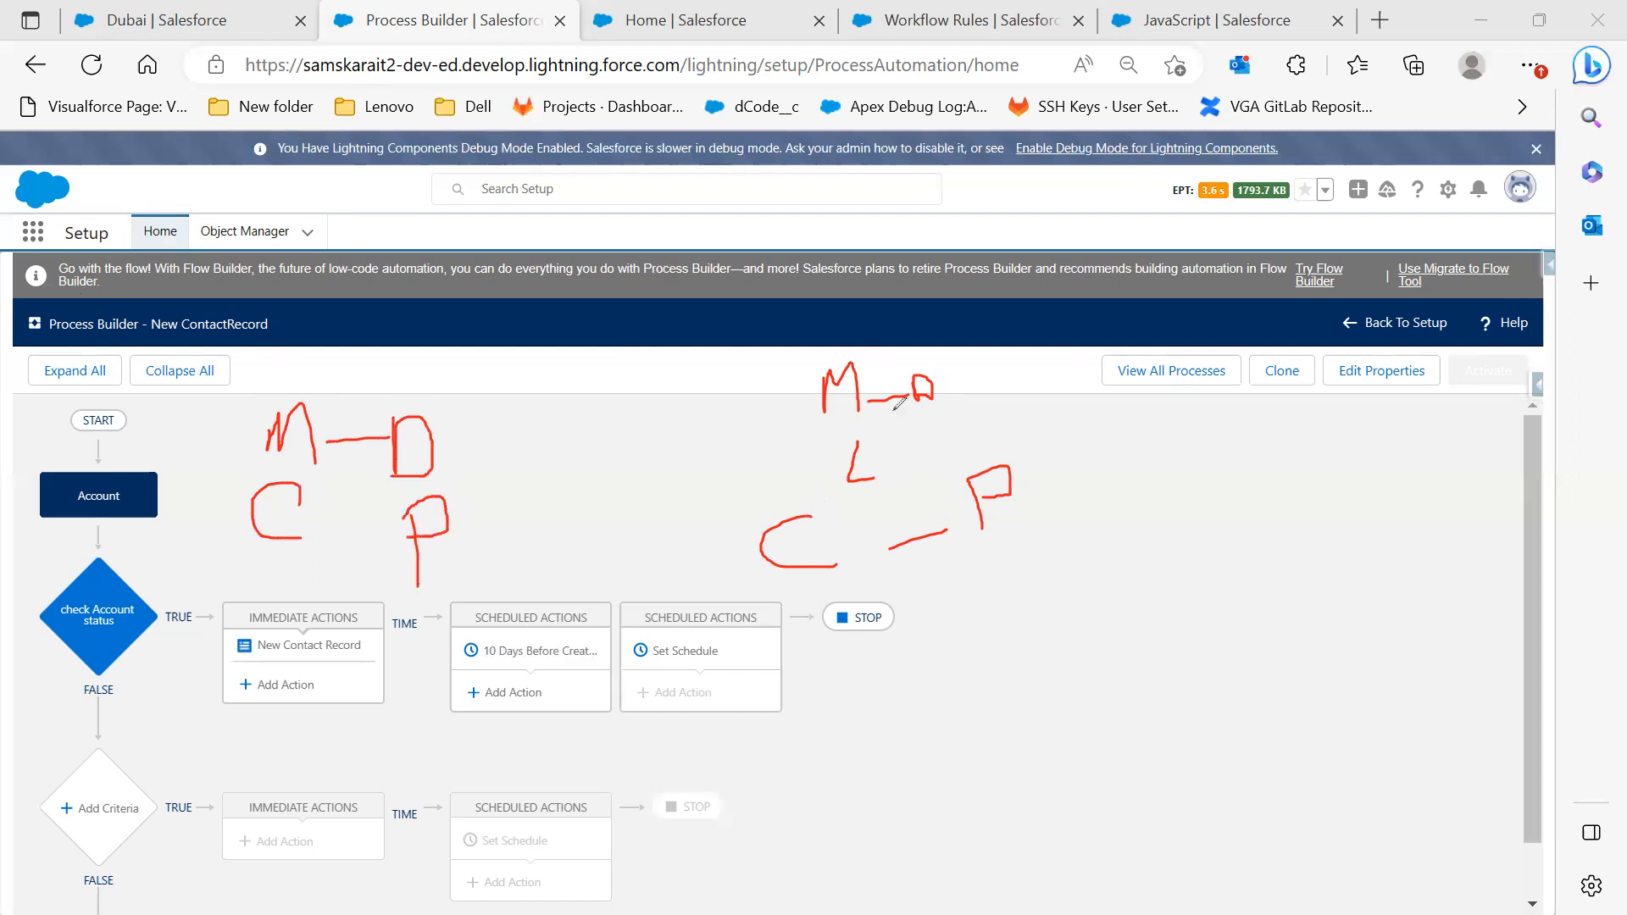
mouse_move(796, 351)
left_mouse_down()
mouse_move(812, 513)
mouse_move(985, 417)
mouse_move(932, 337)
mouse_move(796, 373)
left_mouse_up()
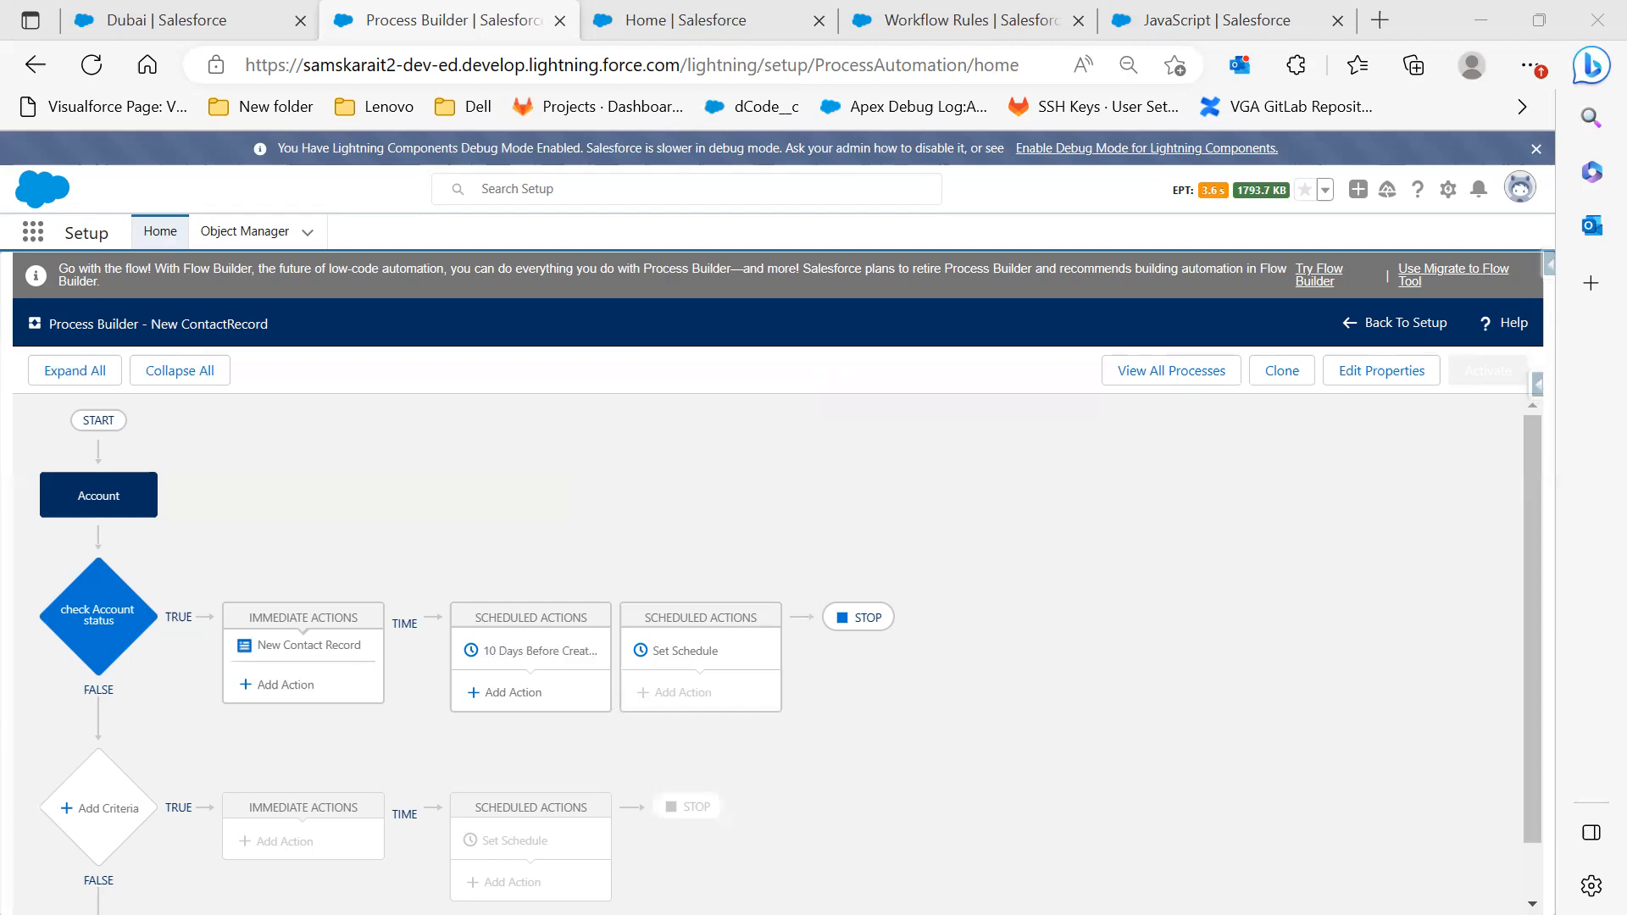
key("alt+Tab")
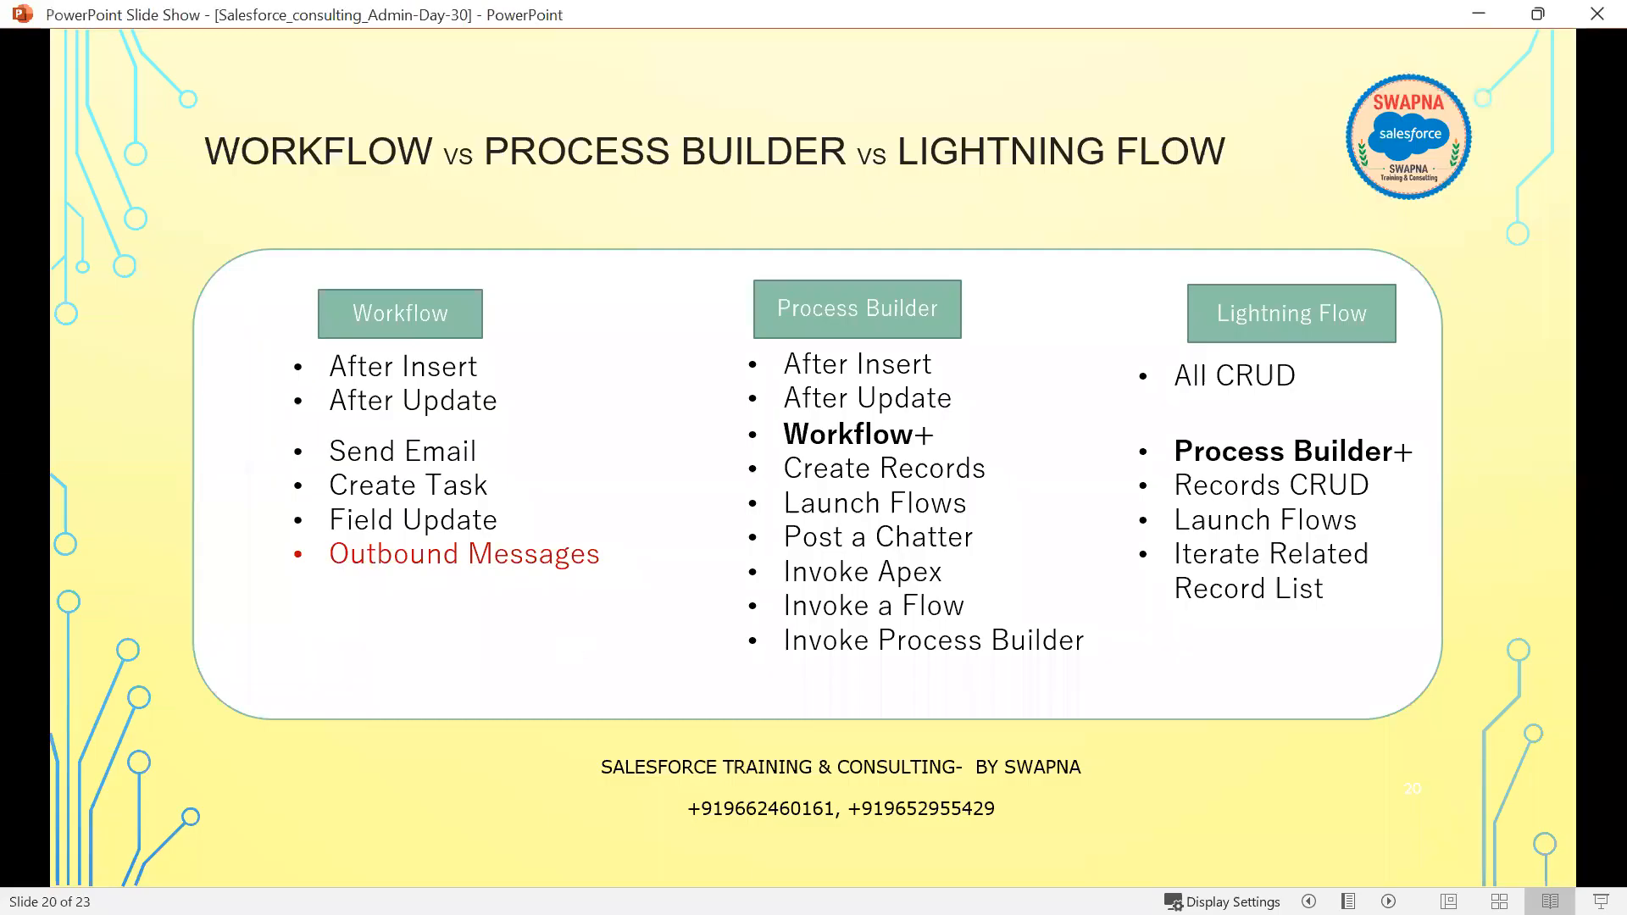
Advance the slide show to the Conclusion slide 21, then minimise it
left_click(622, 681)
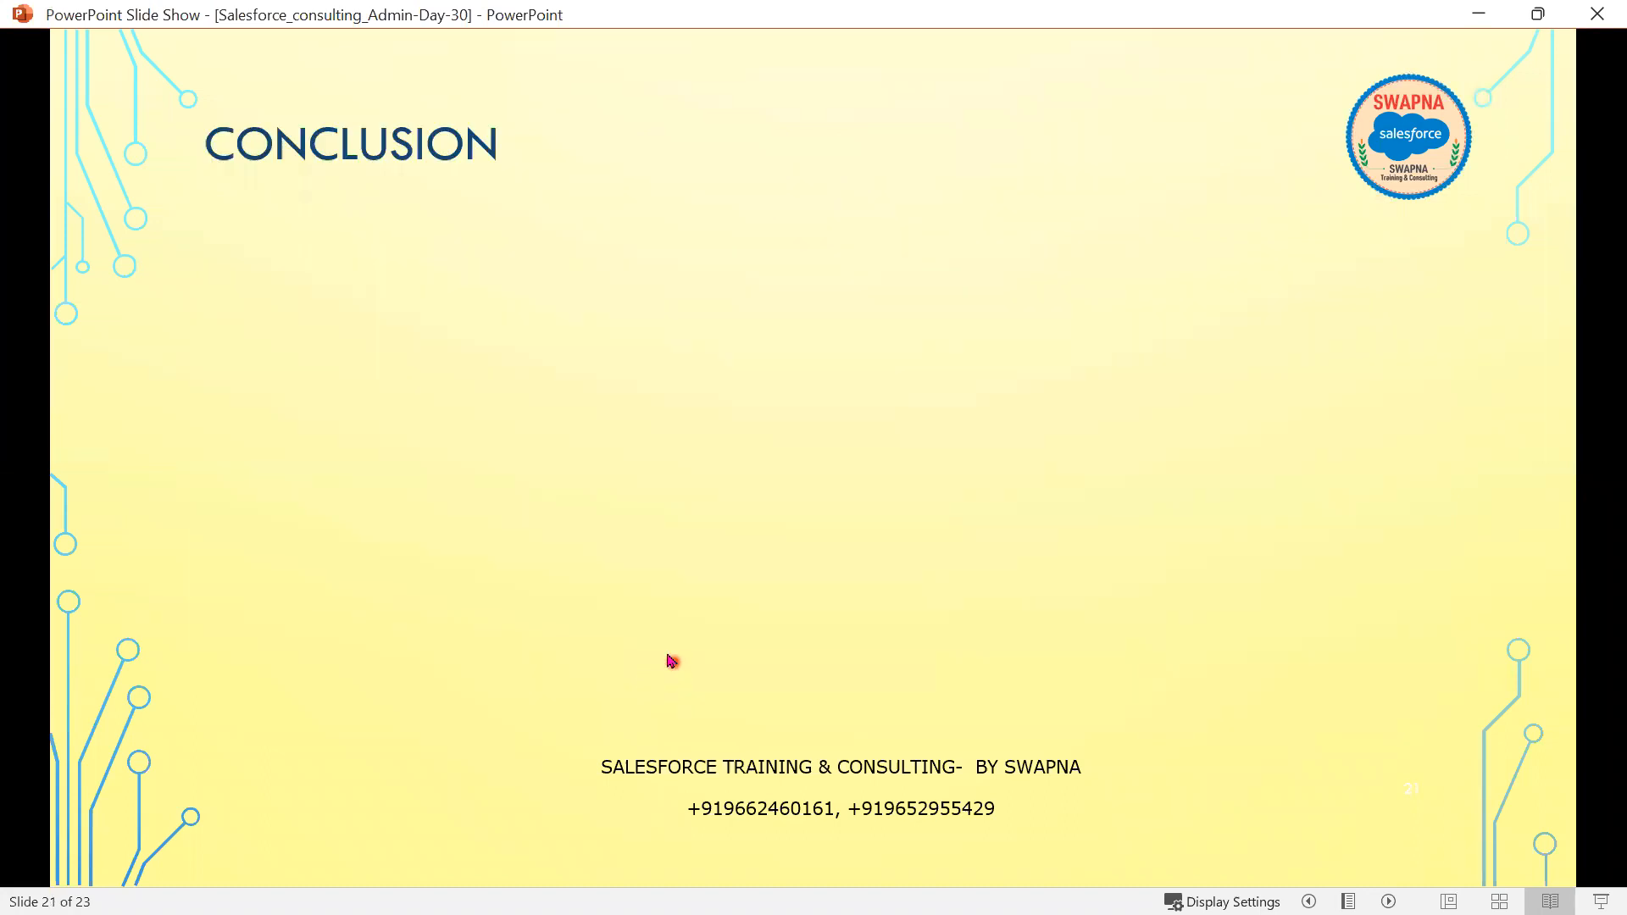
left_click(1479, 14)
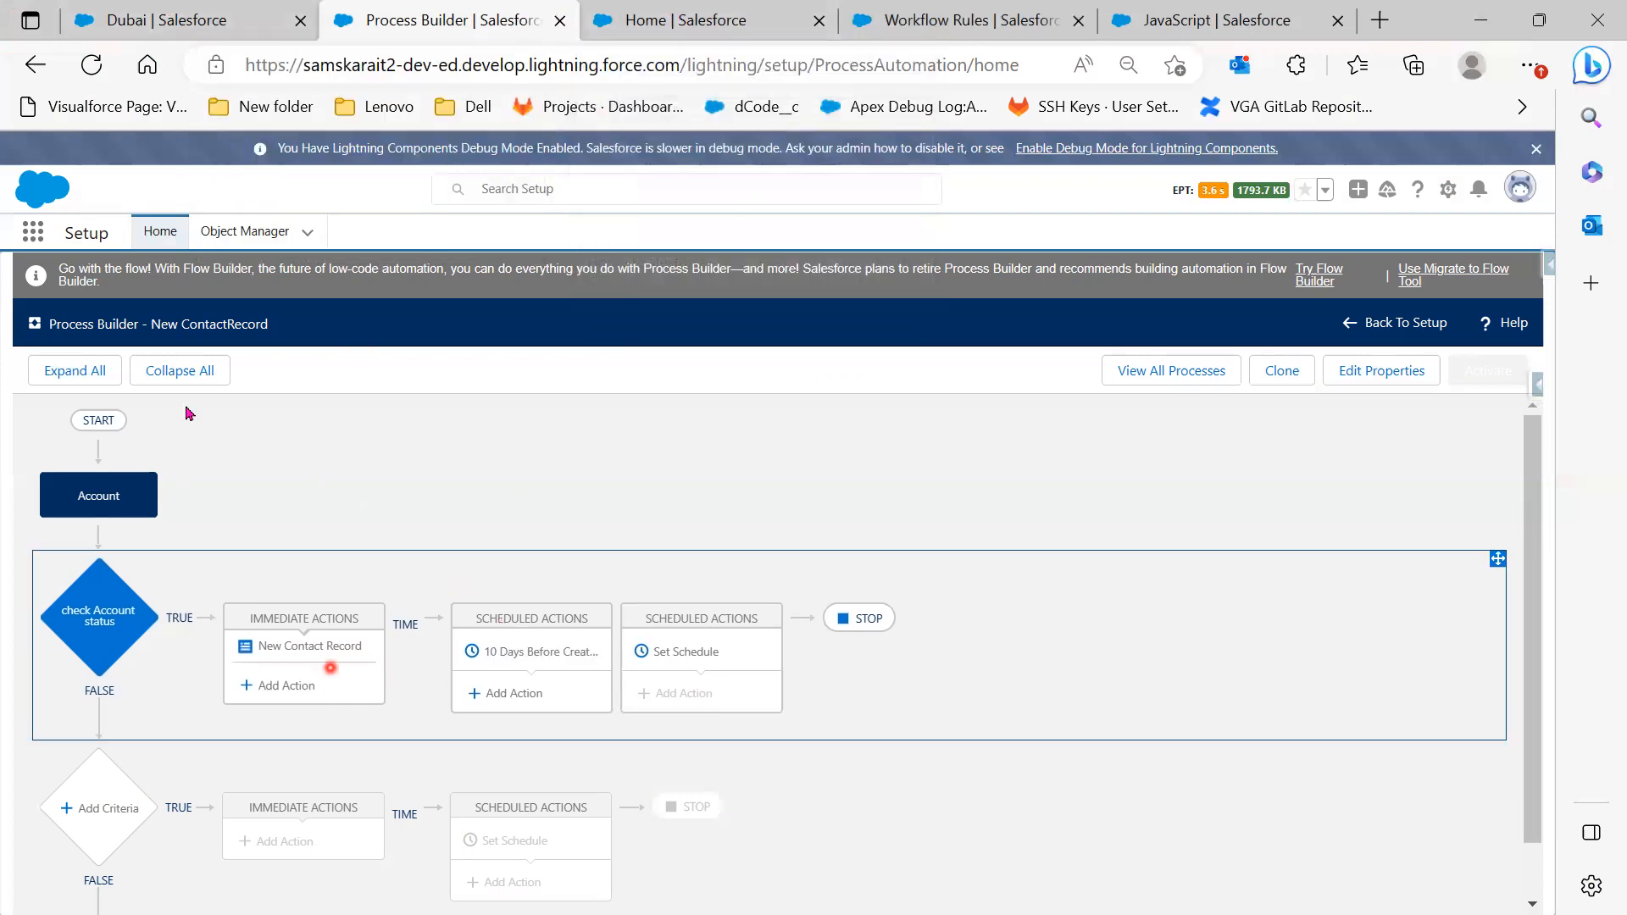
Search 'migr' in Setup Quick Find and open the Migrate to Flow page
left_click(670, 23)
left_click(100, 280)
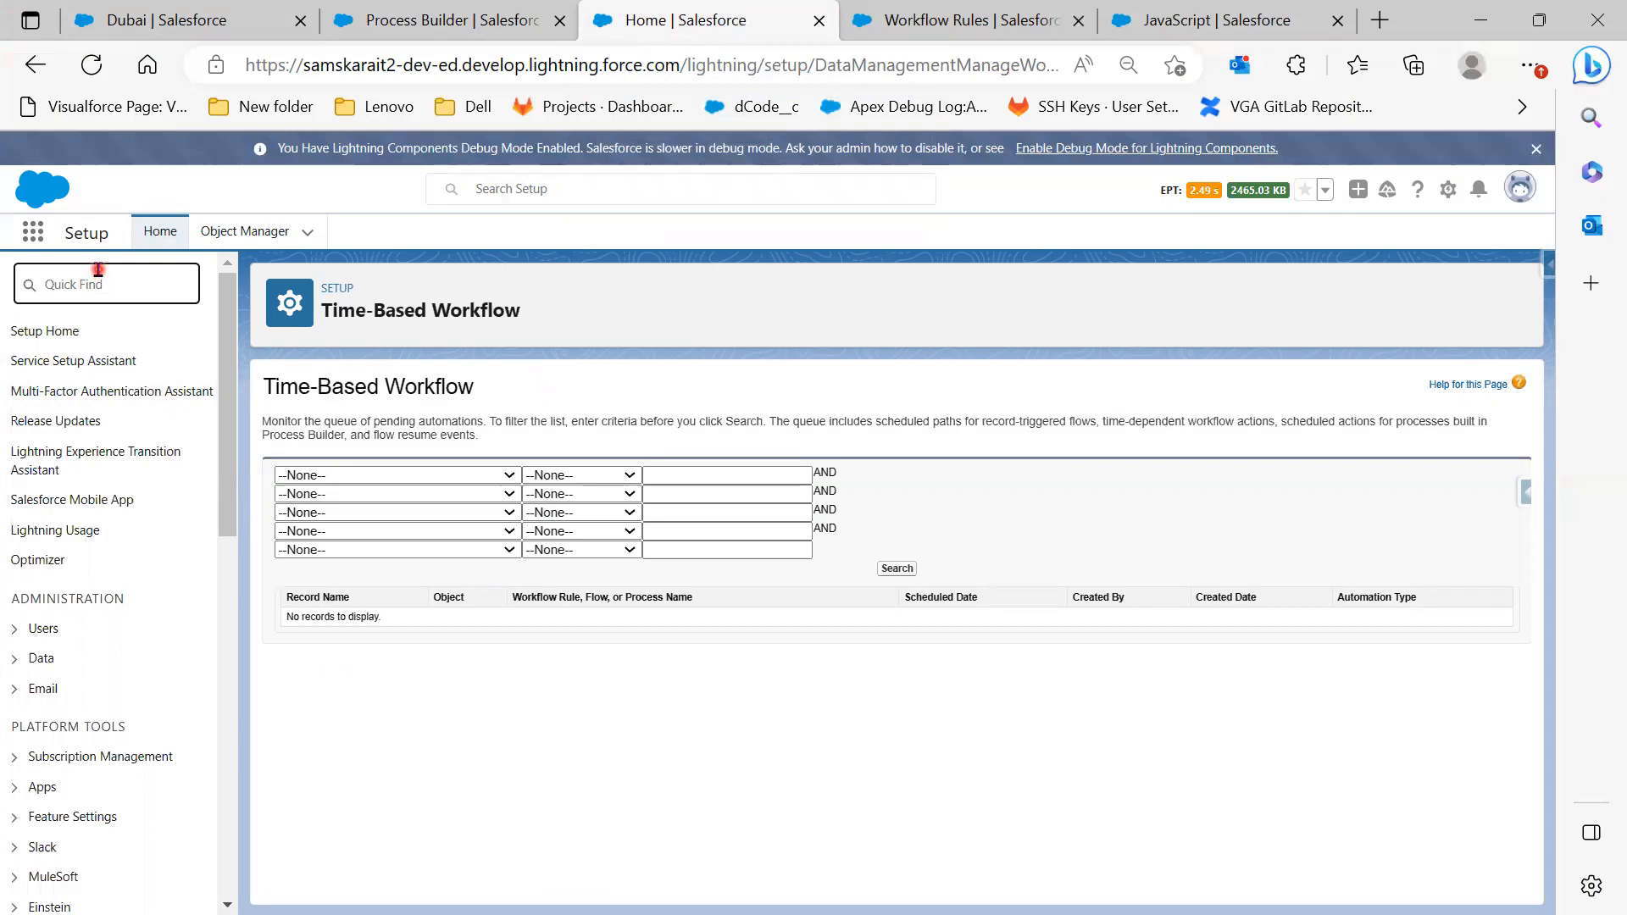
type("migr")
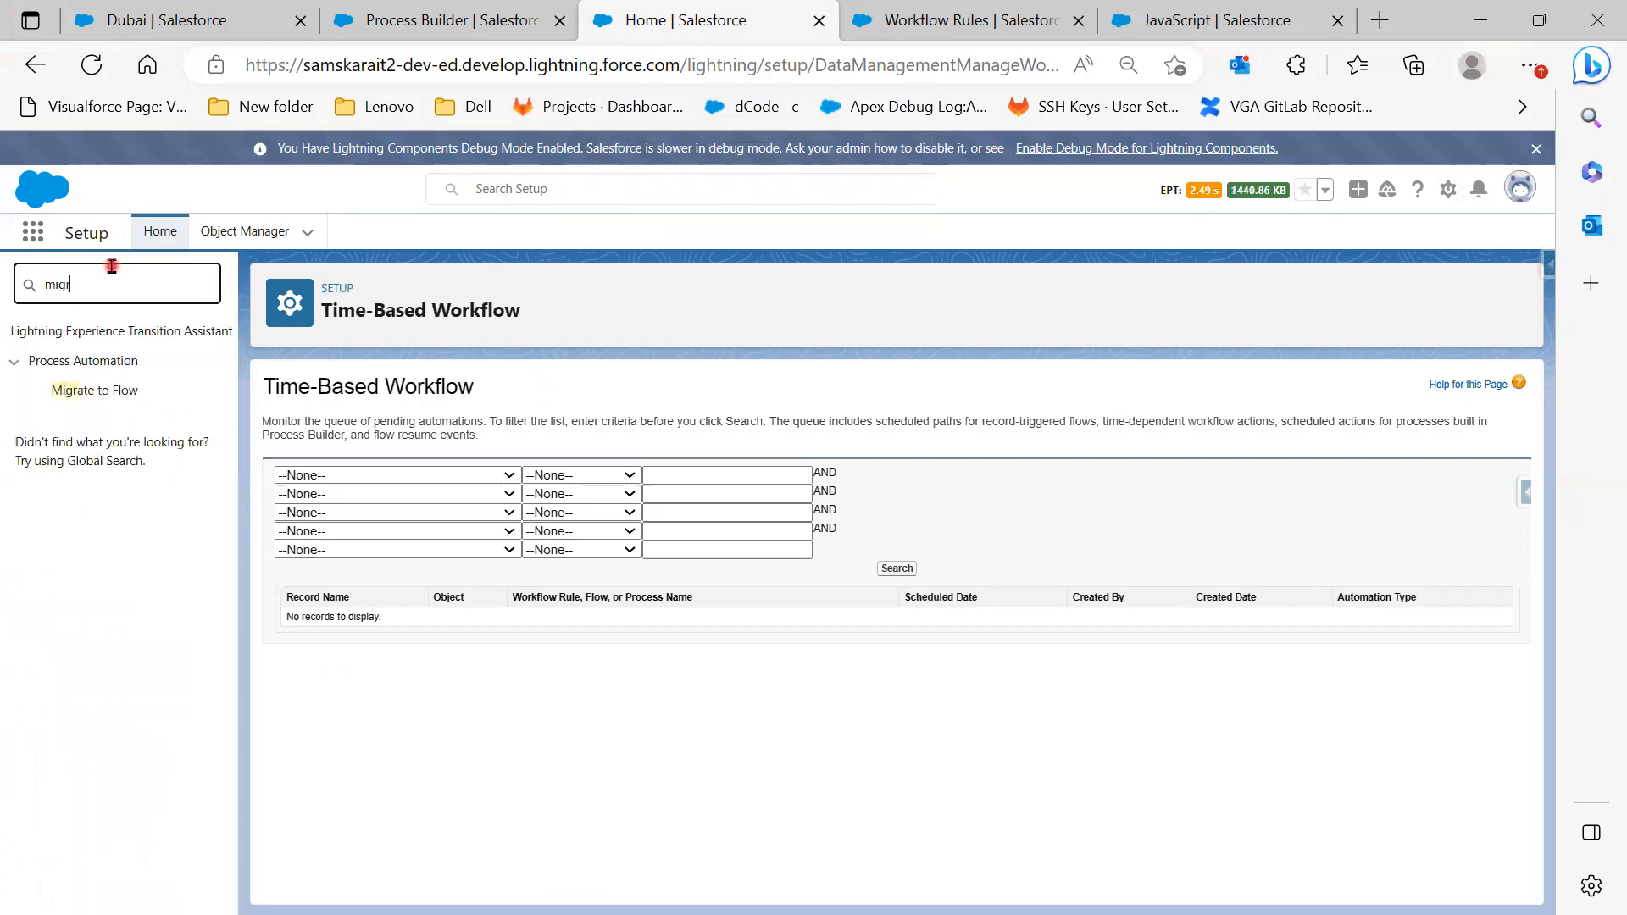
left_click(116, 400)
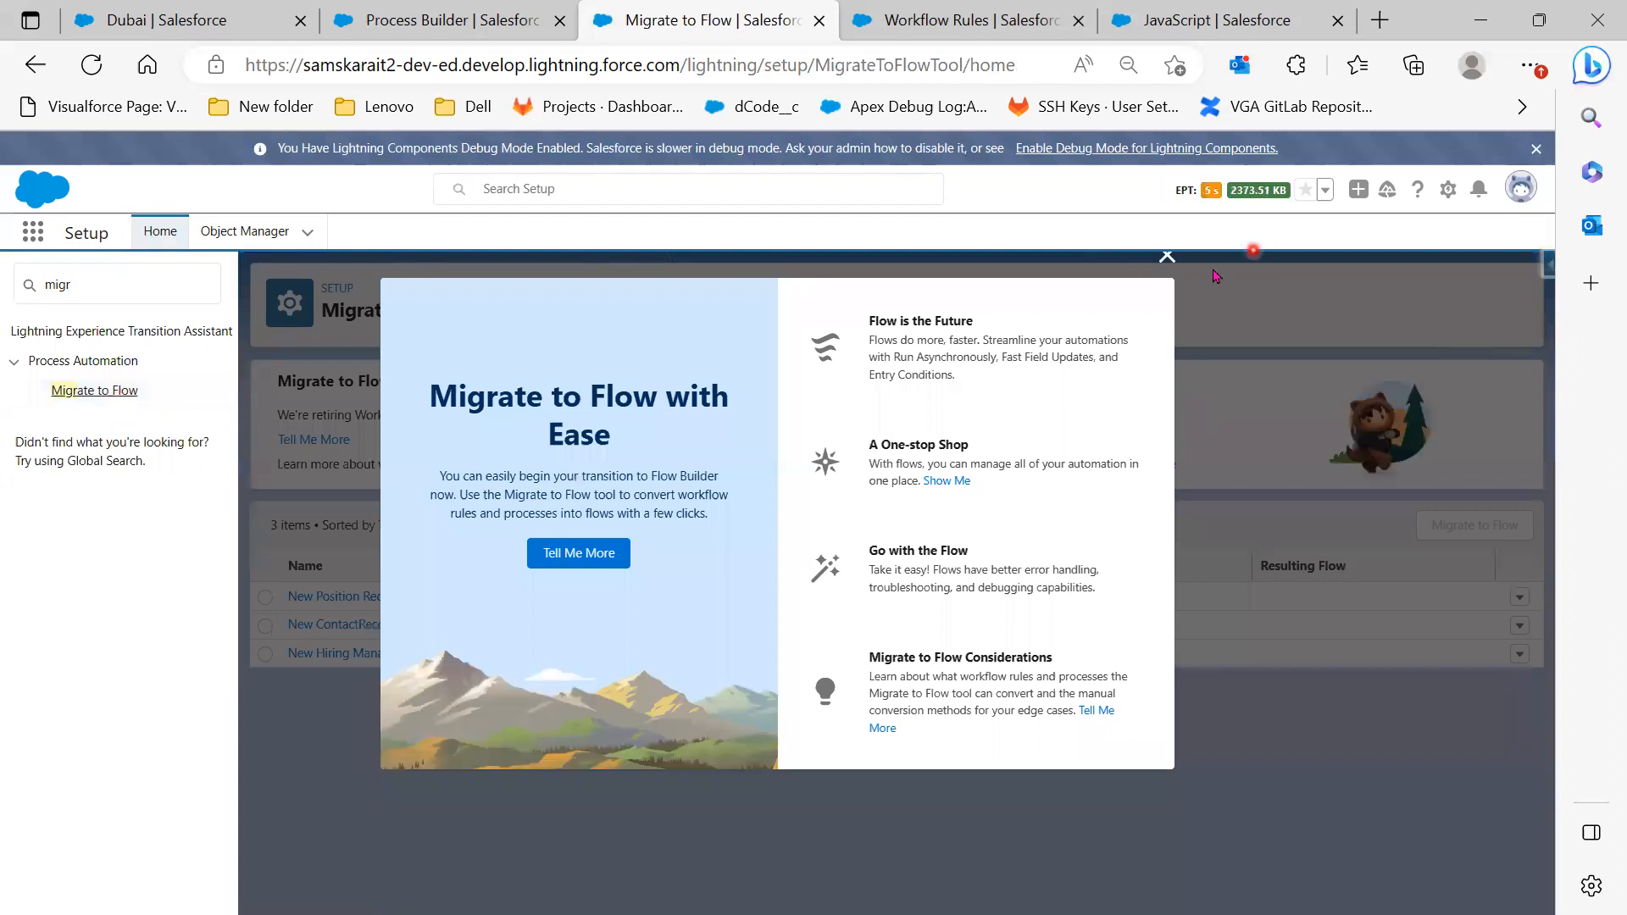
Migrate the New Position Record workflow rule to a flow
left_click(1167, 256)
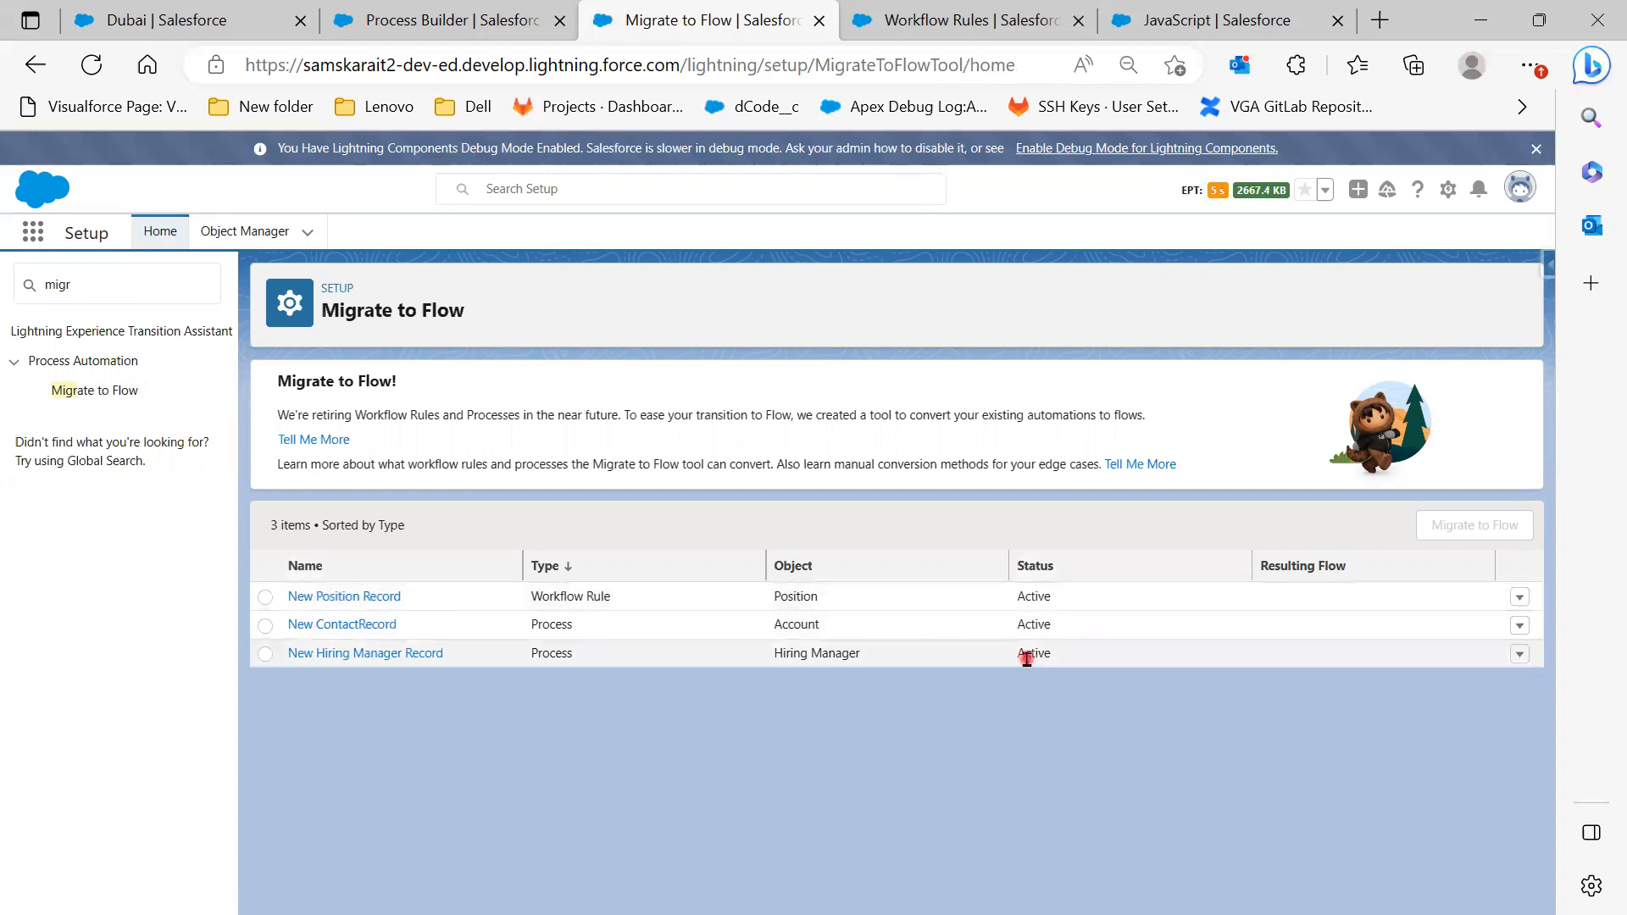
left_click(265, 596)
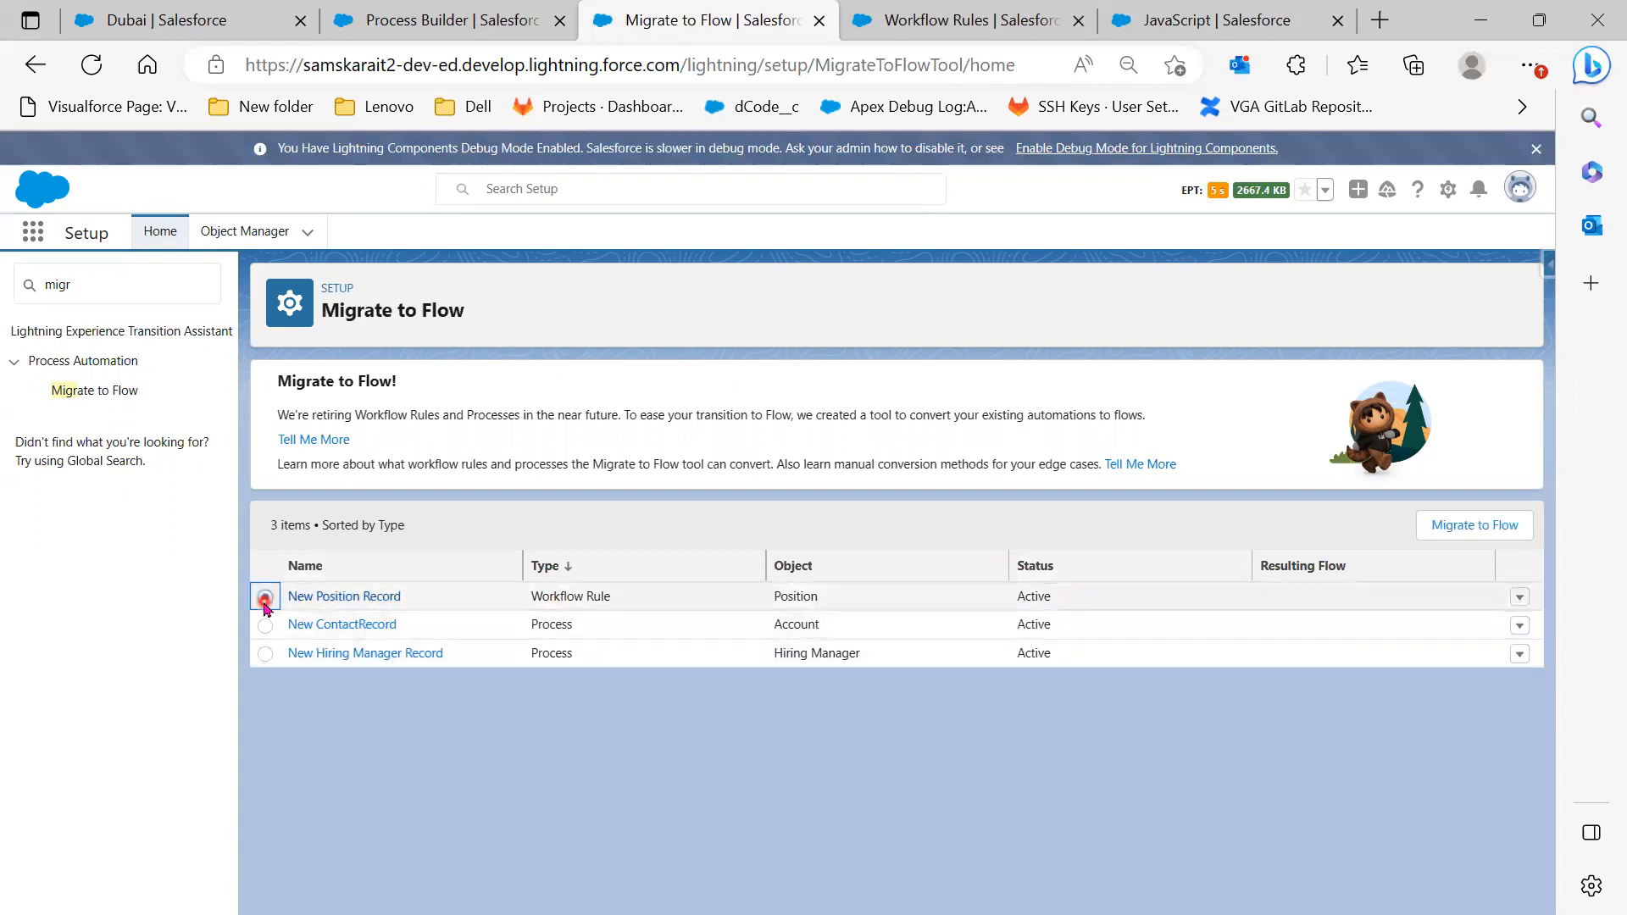
left_click(1500, 531)
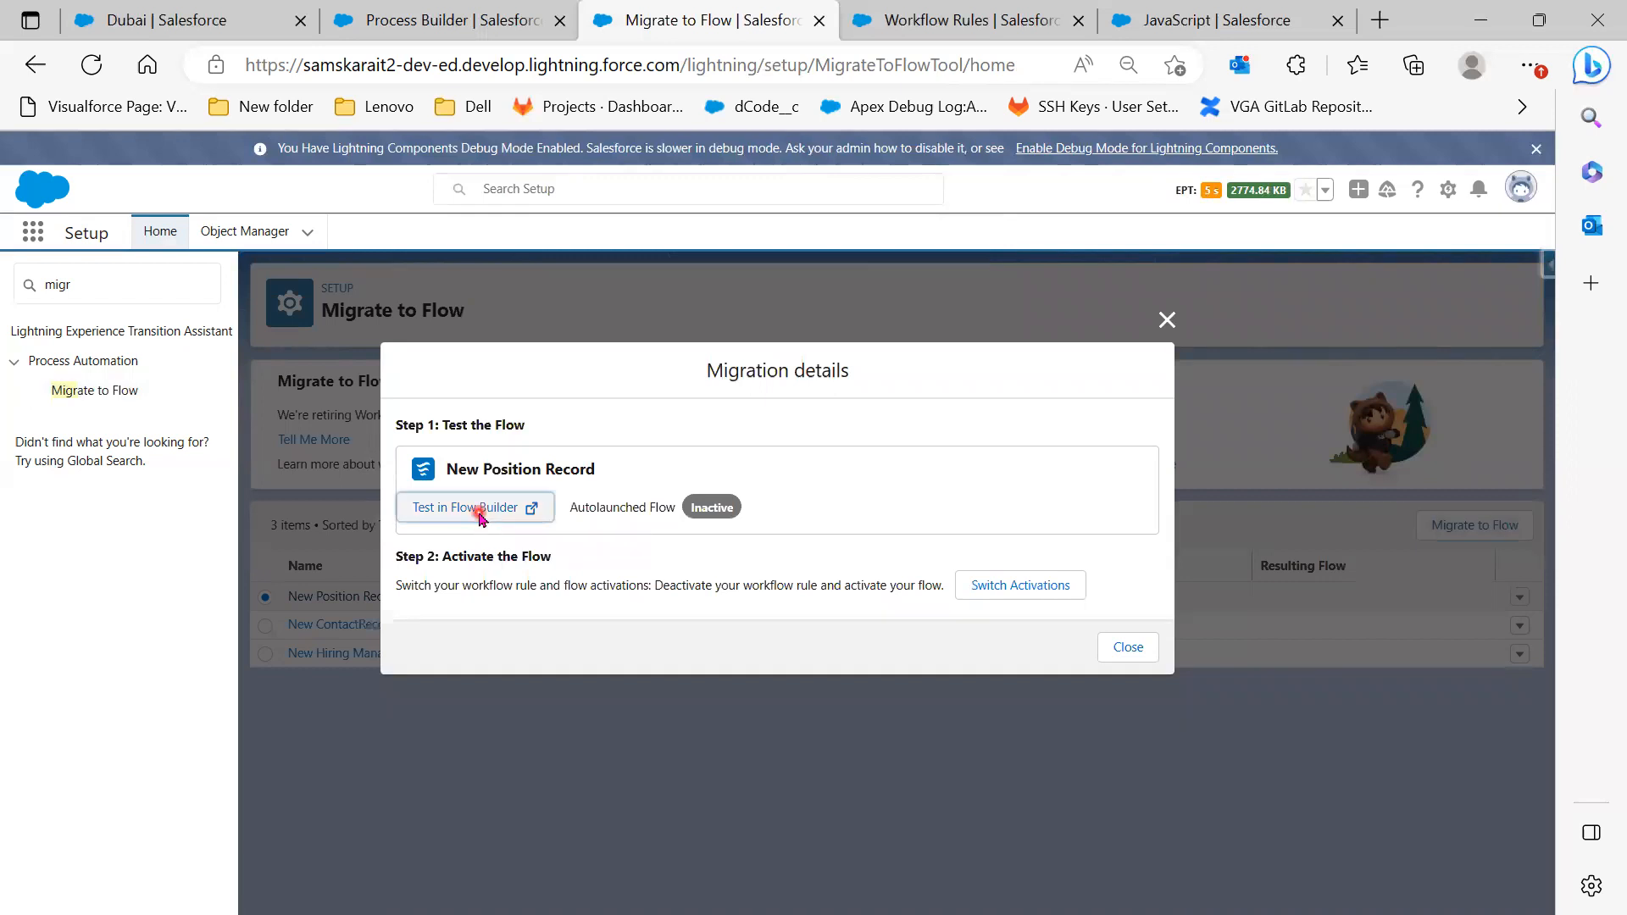
Open the migrated flow in Flow Builder, then go back to the workflow rule
right_click(472, 516)
left_click(458, 519)
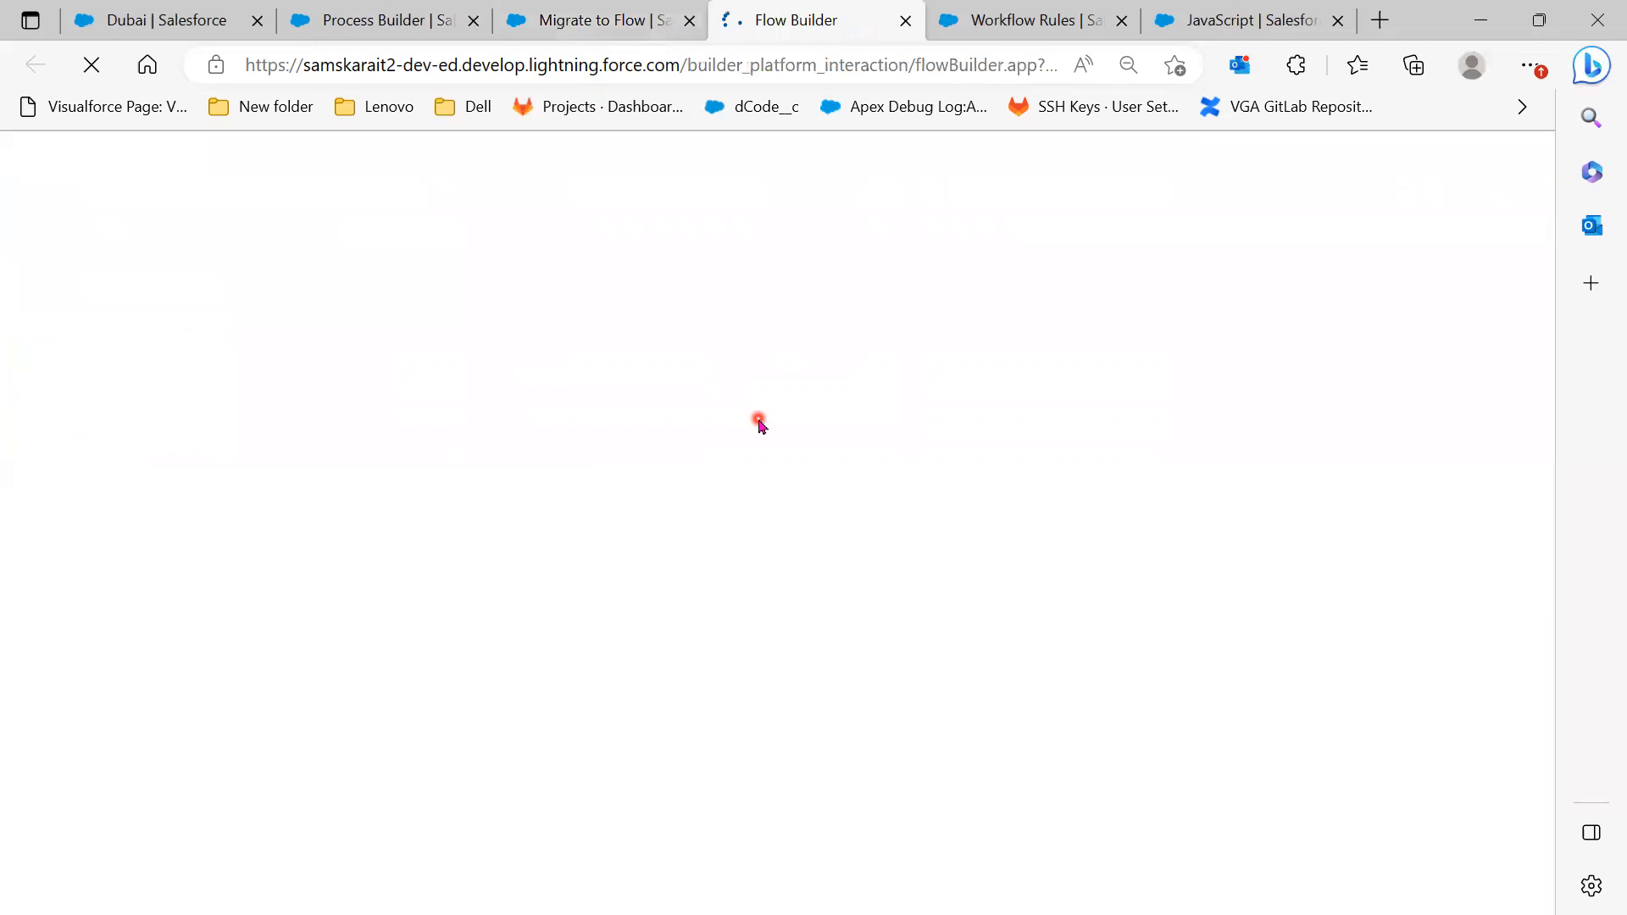
left_click(622, 34)
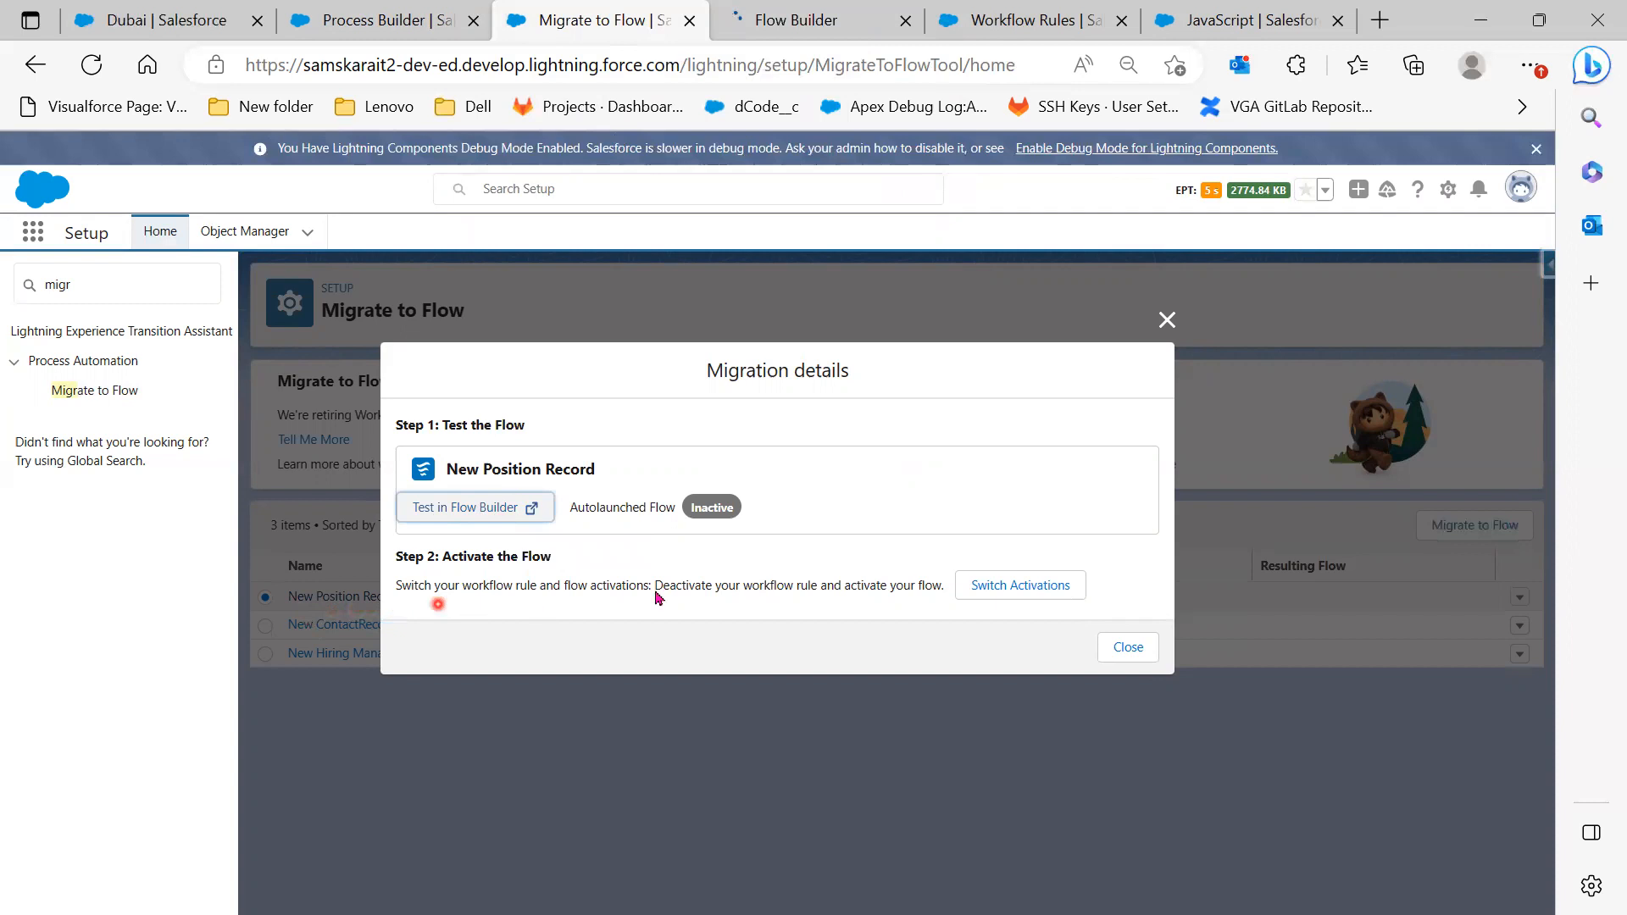
left_click(803, 26)
Scroll through the rule's time-dependent actions, then switch to the migrated New Position Record flow
left_click(1006, 18)
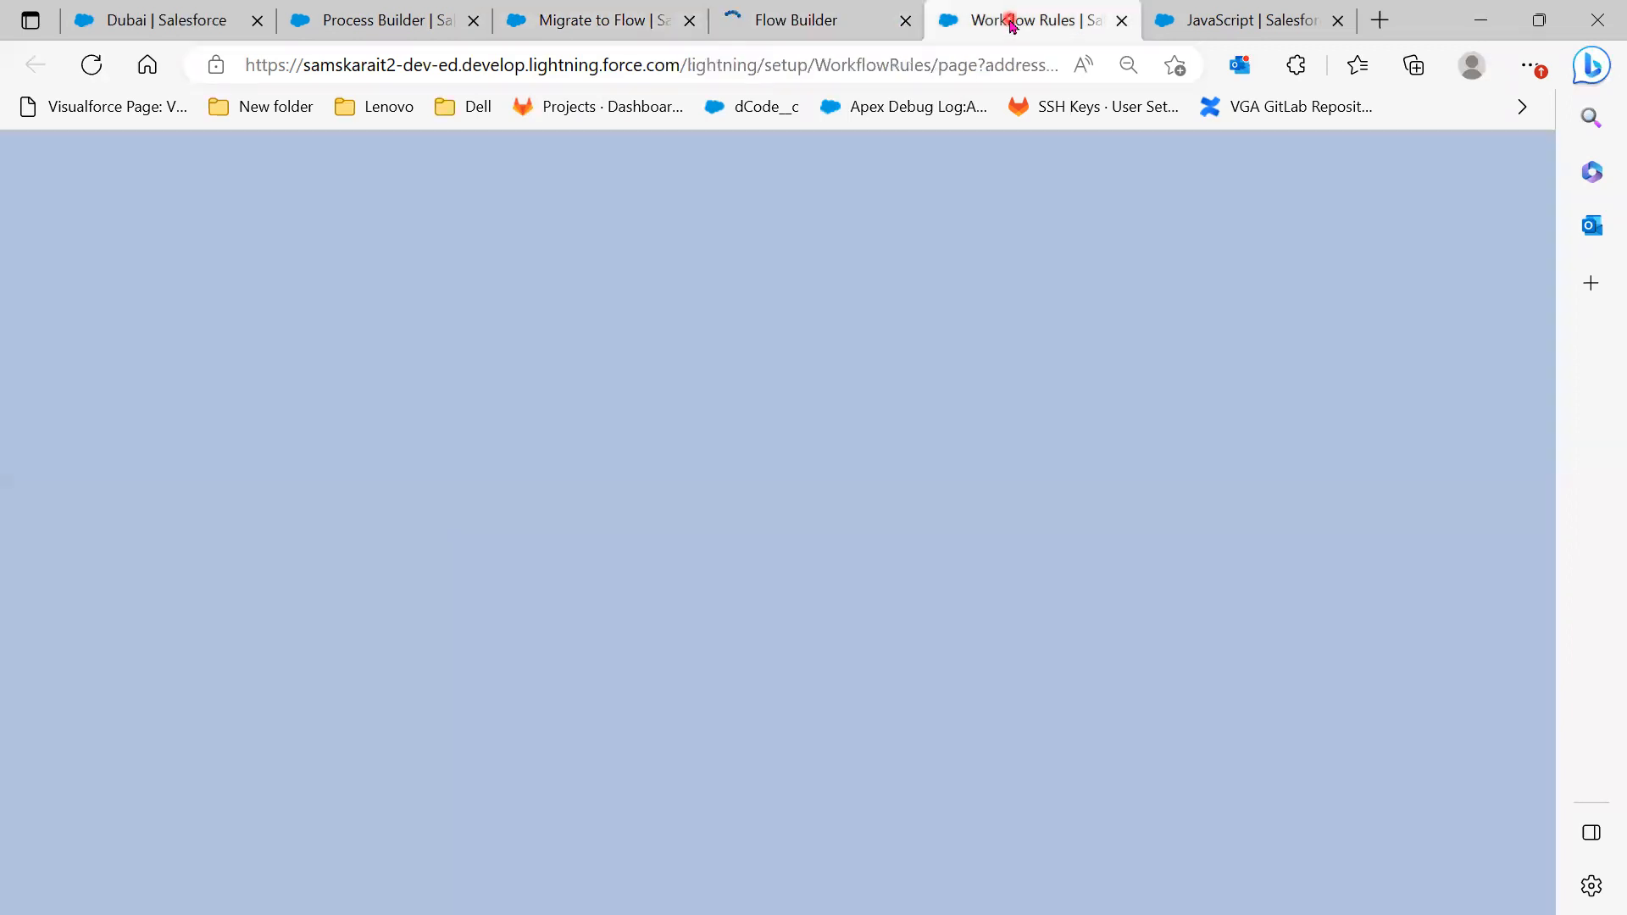
scroll(889, 690, "up", 2)
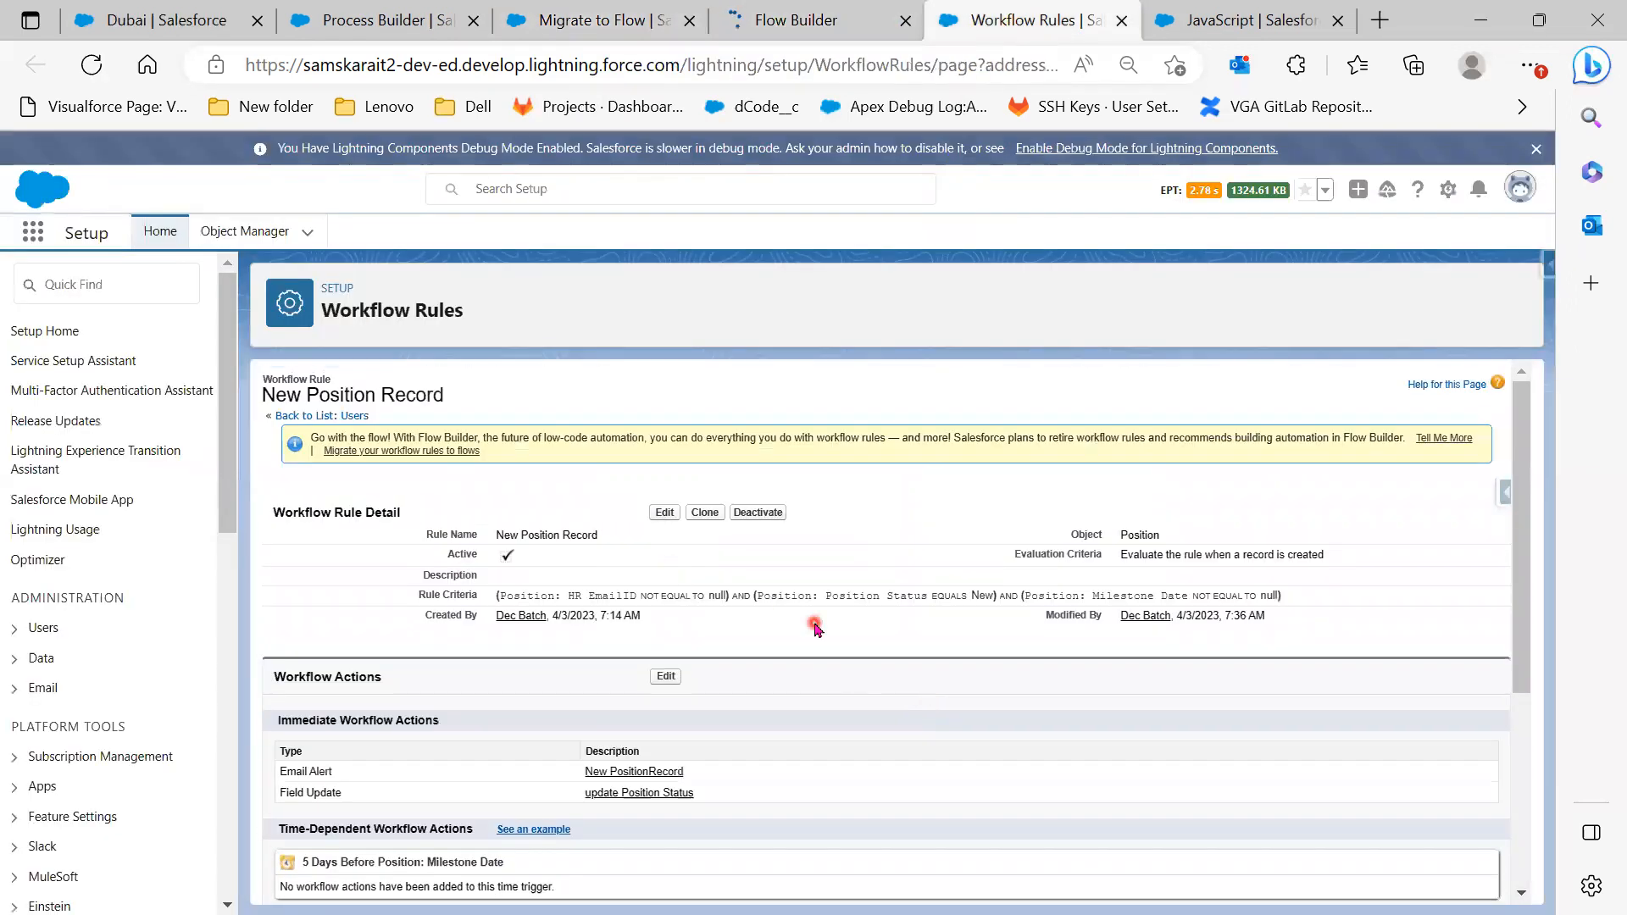
scroll(779, 617, "down", 1)
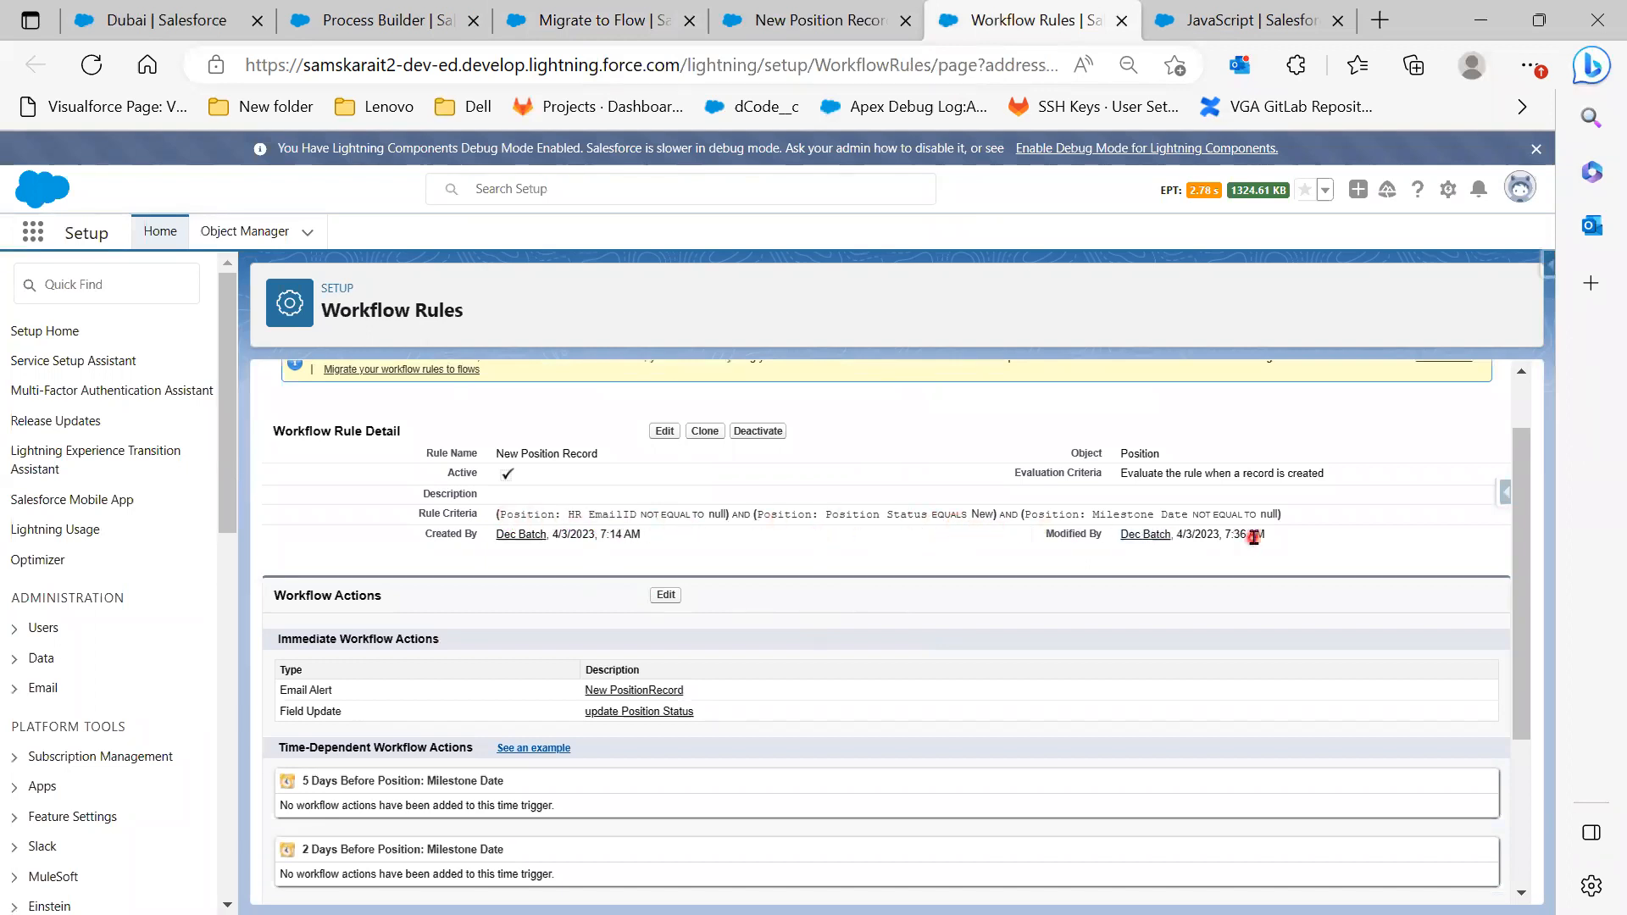
scroll(1269, 579, "down", 3)
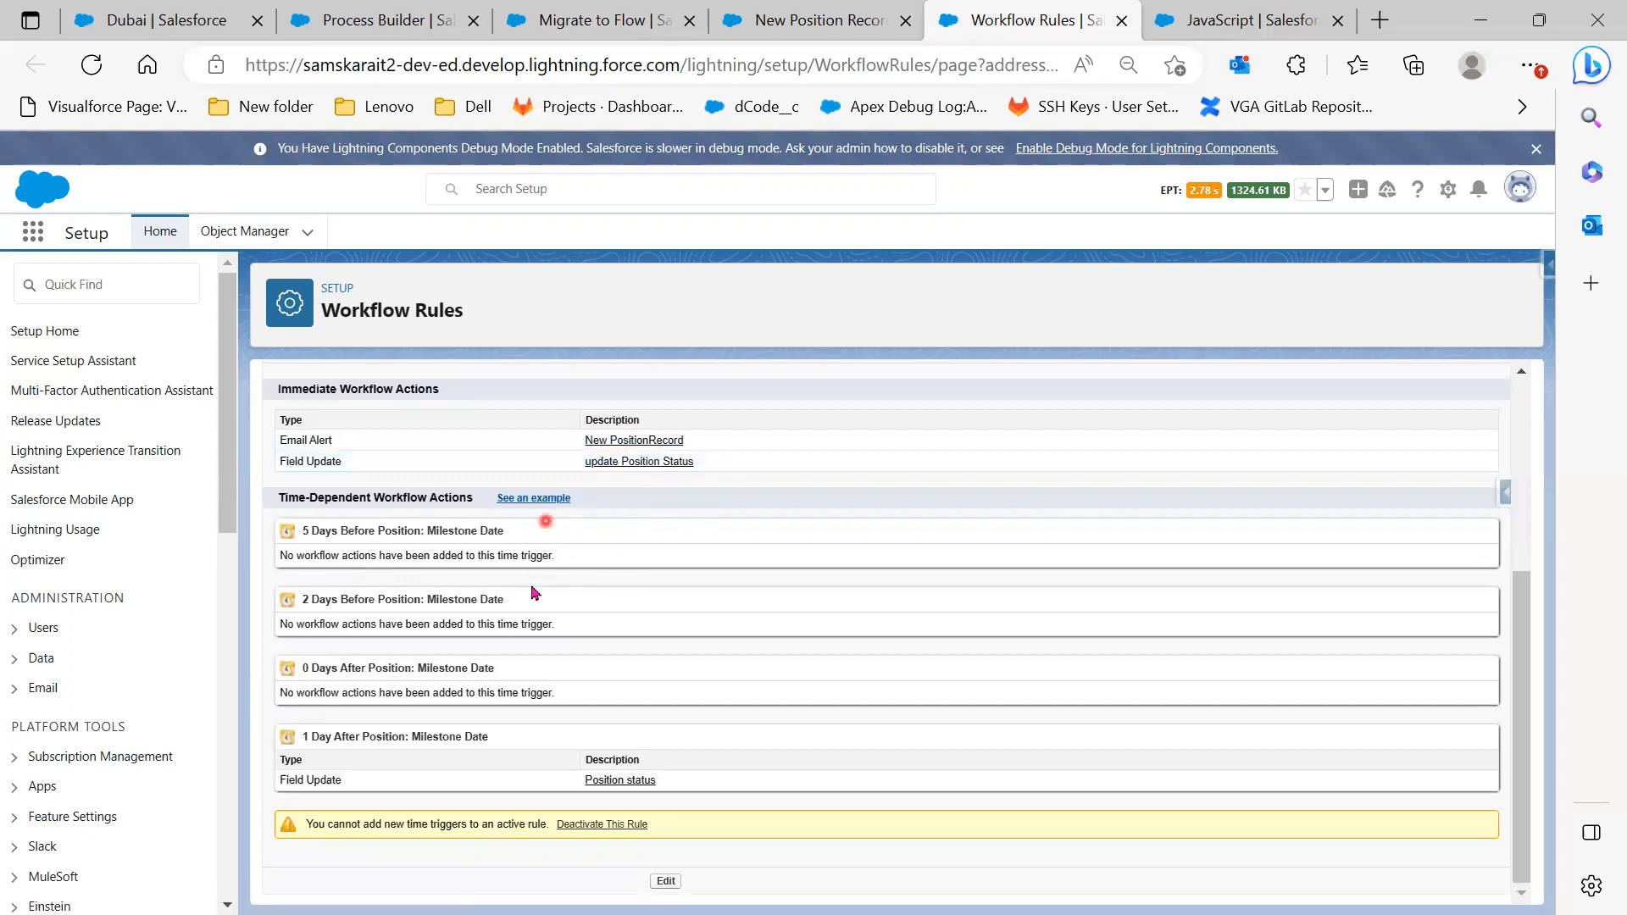
left_click(816, 19)
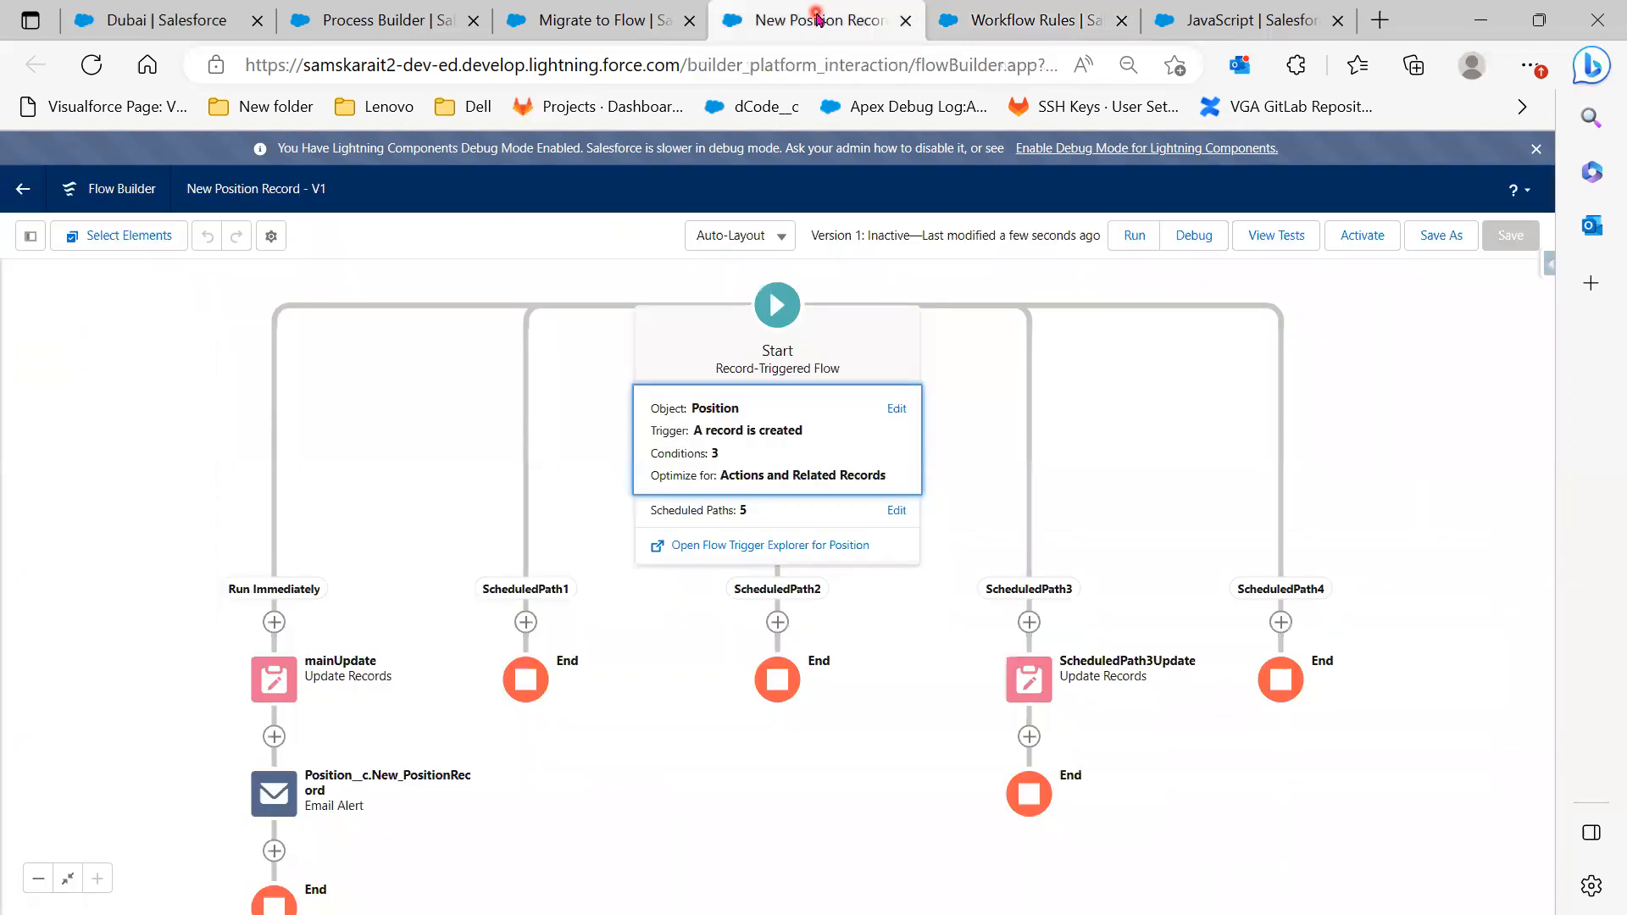
Expand the flow's Start element and open Configure Start for object Position
left_click(787, 320)
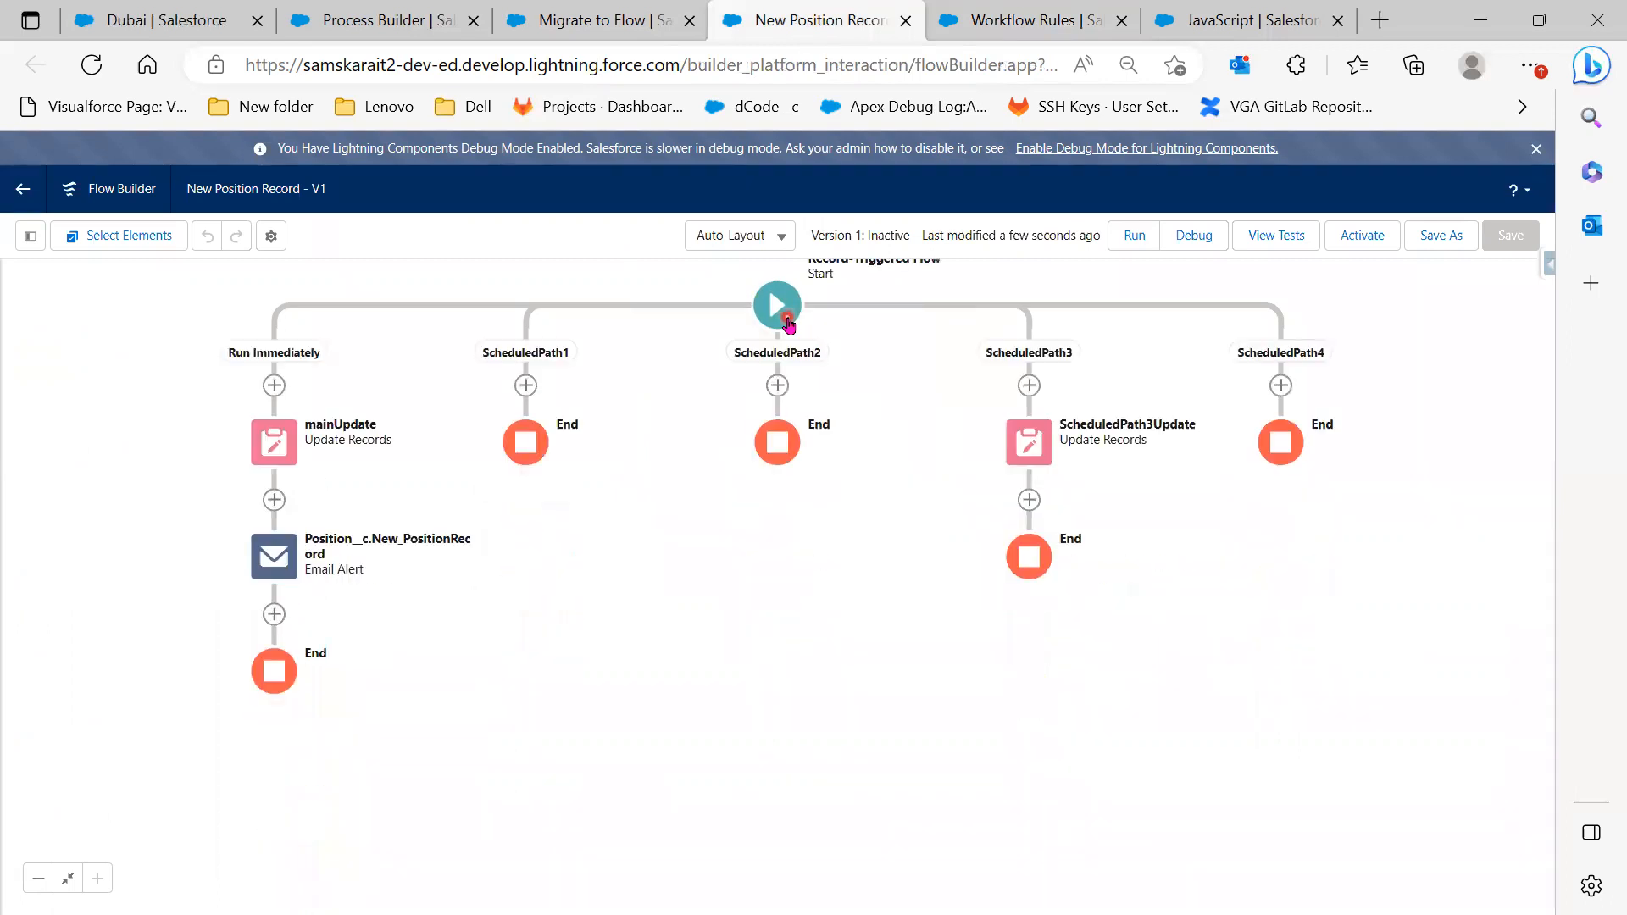
left_click(787, 321)
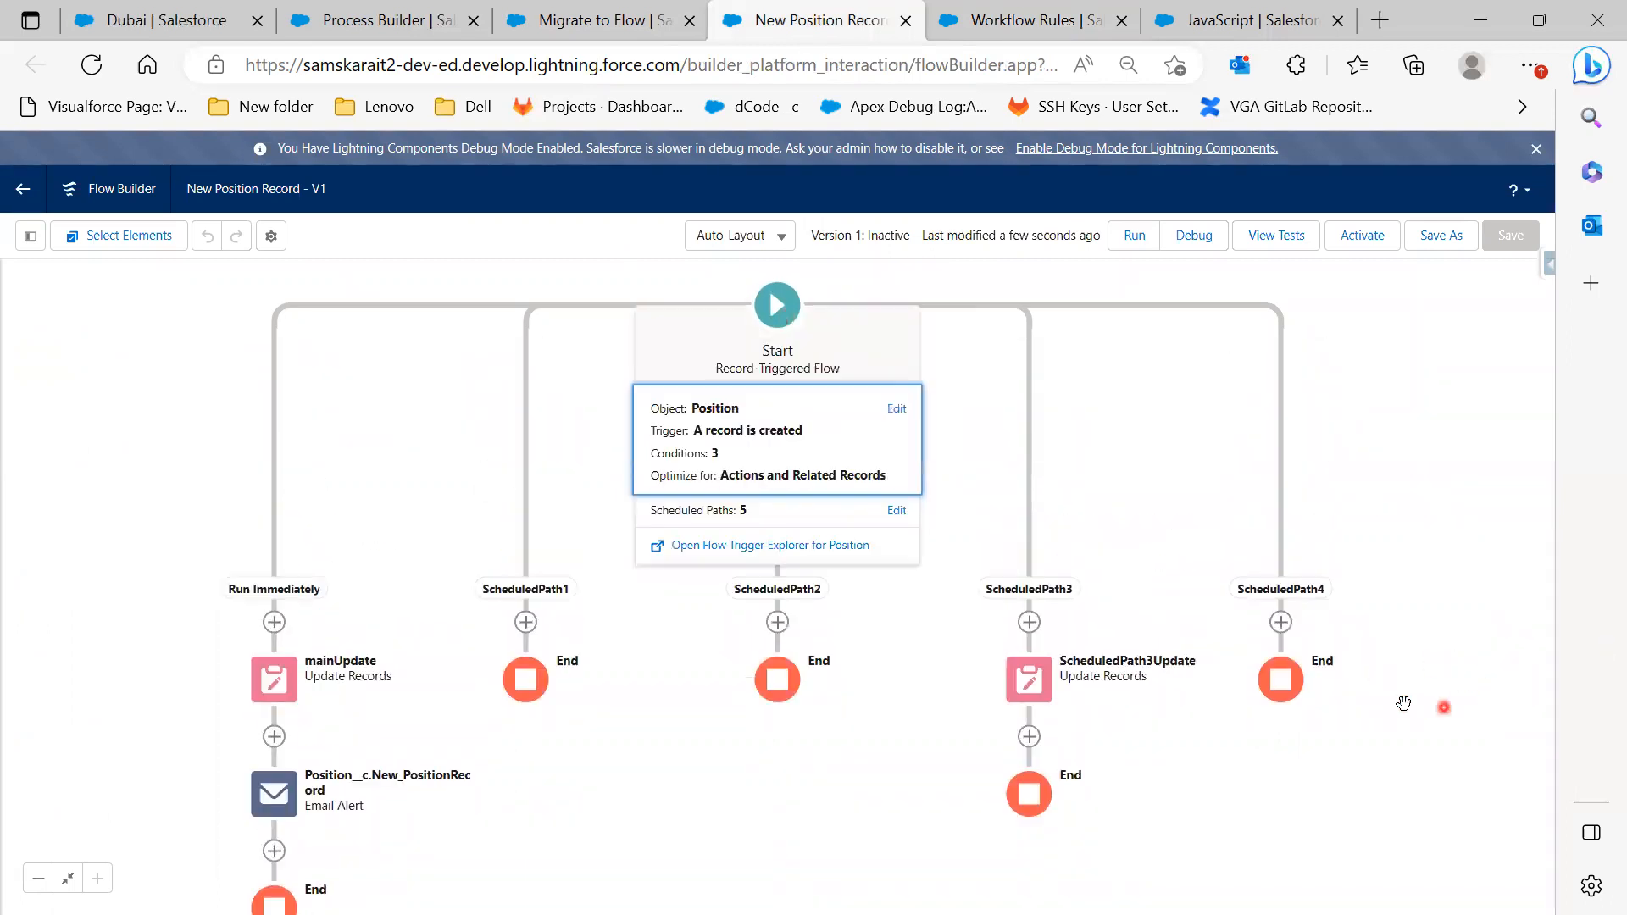
left_click_drag(1416, 370, 1406, 537)
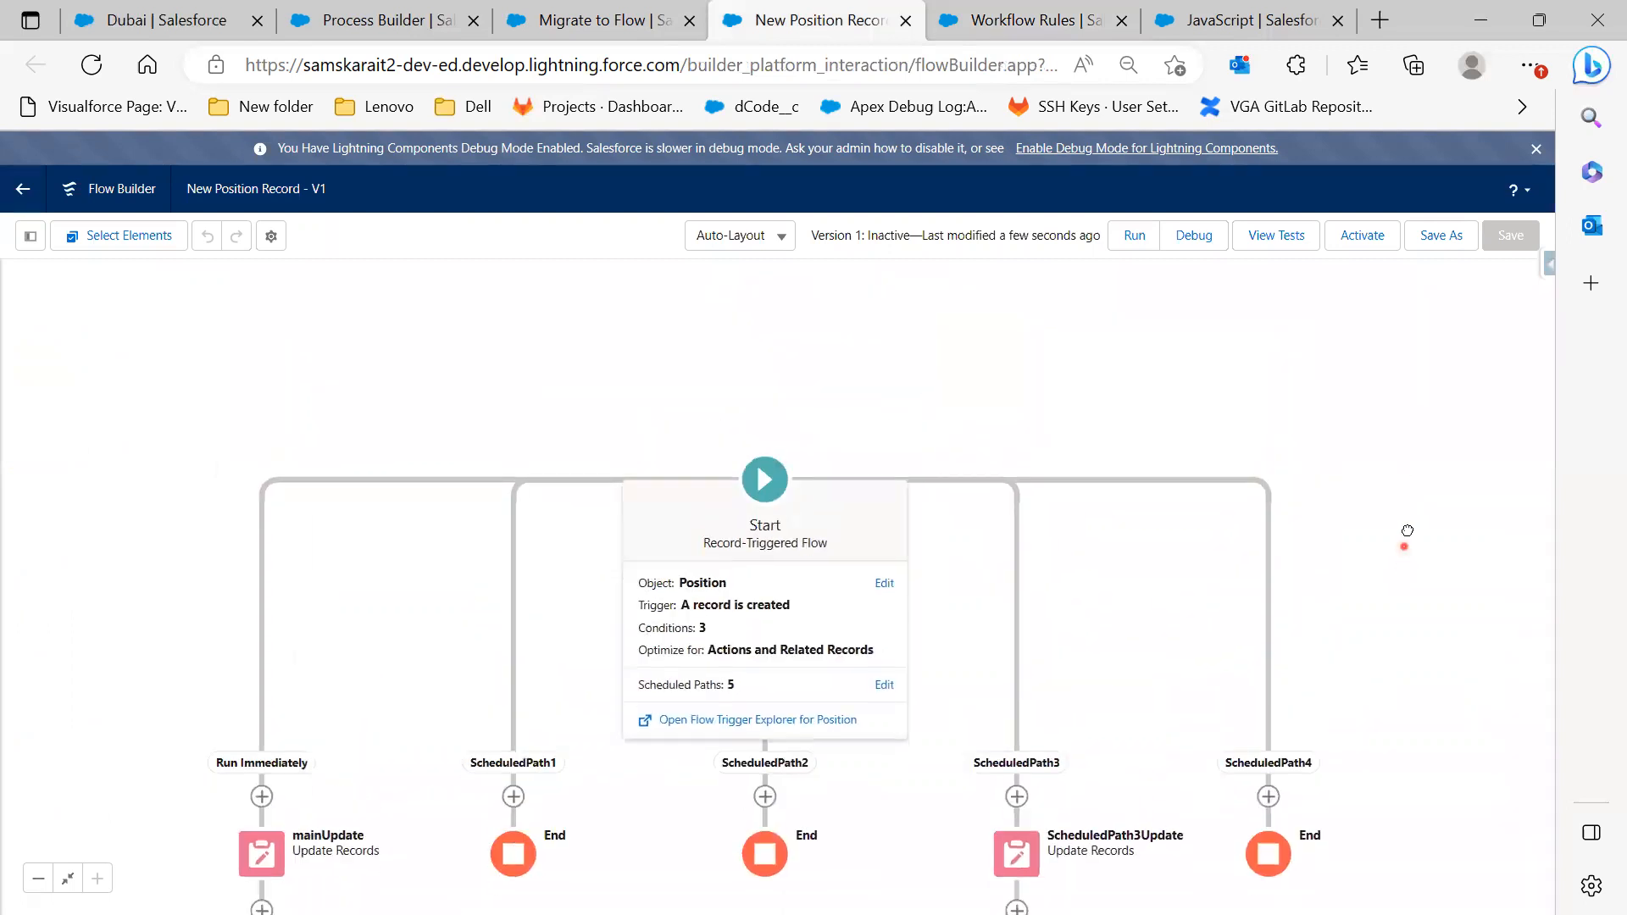
left_click(778, 481)
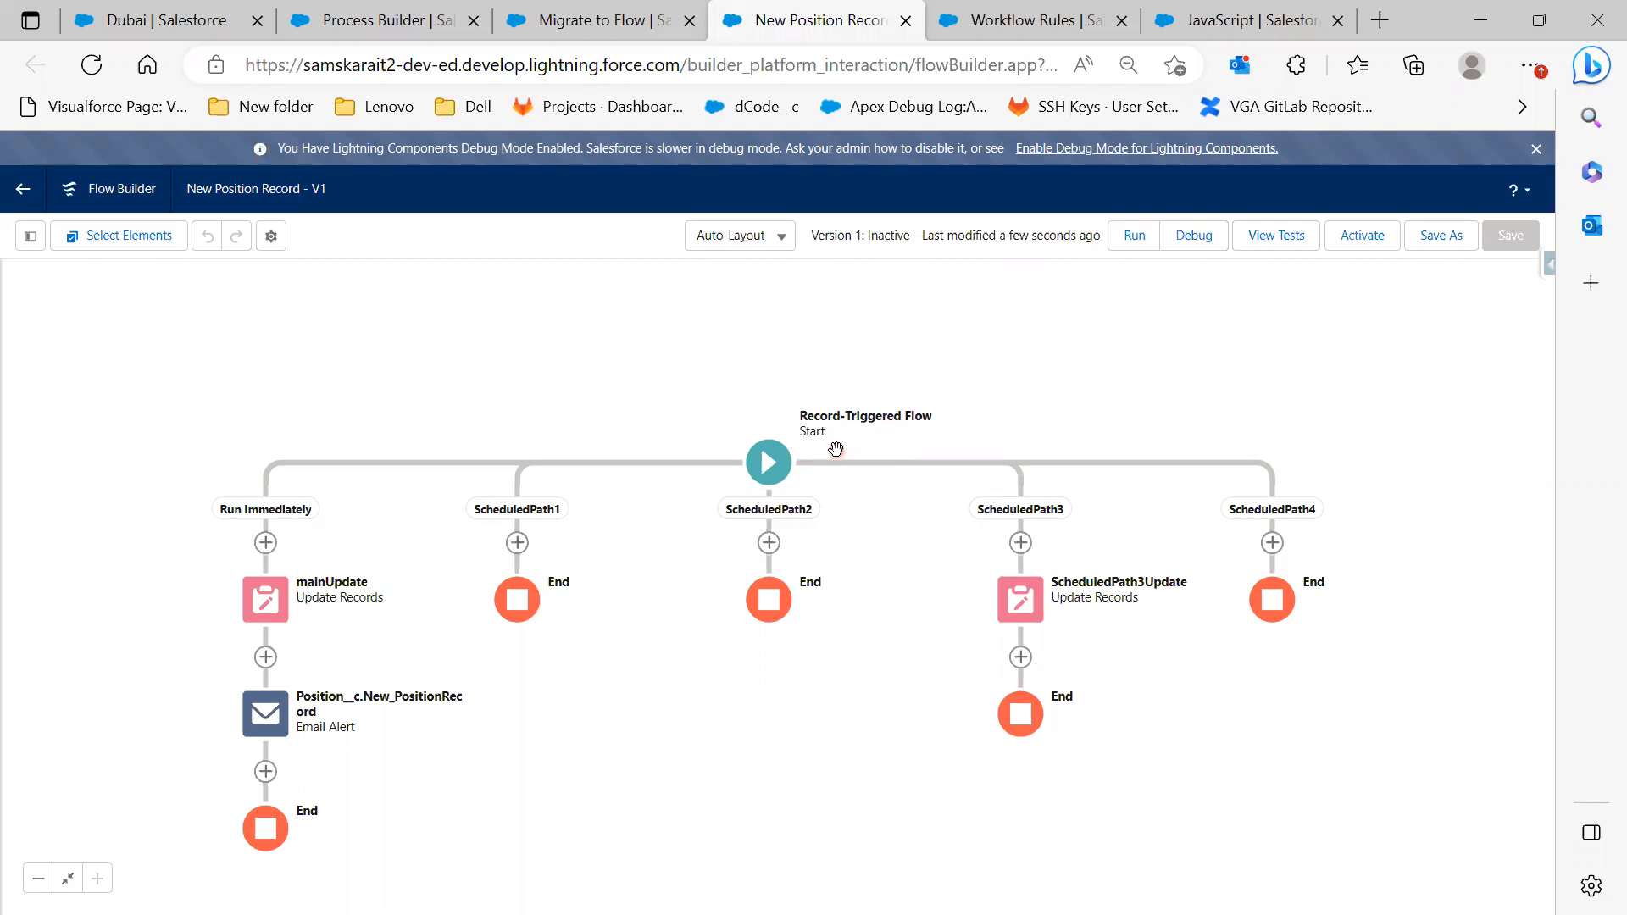
left_click(778, 465)
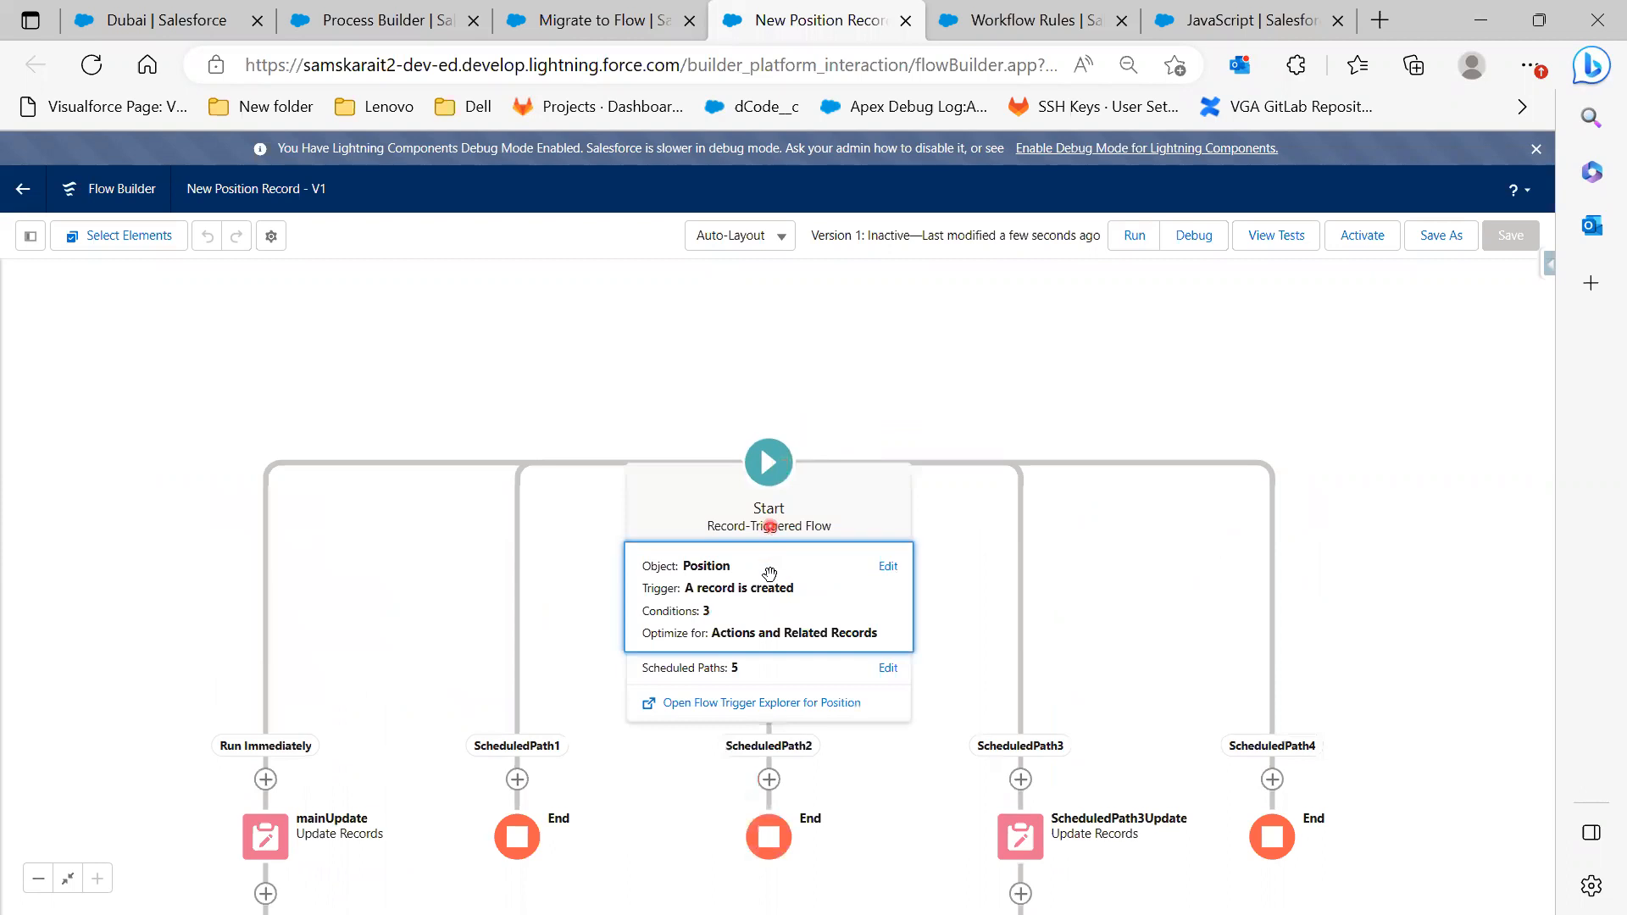
left_click(771, 615)
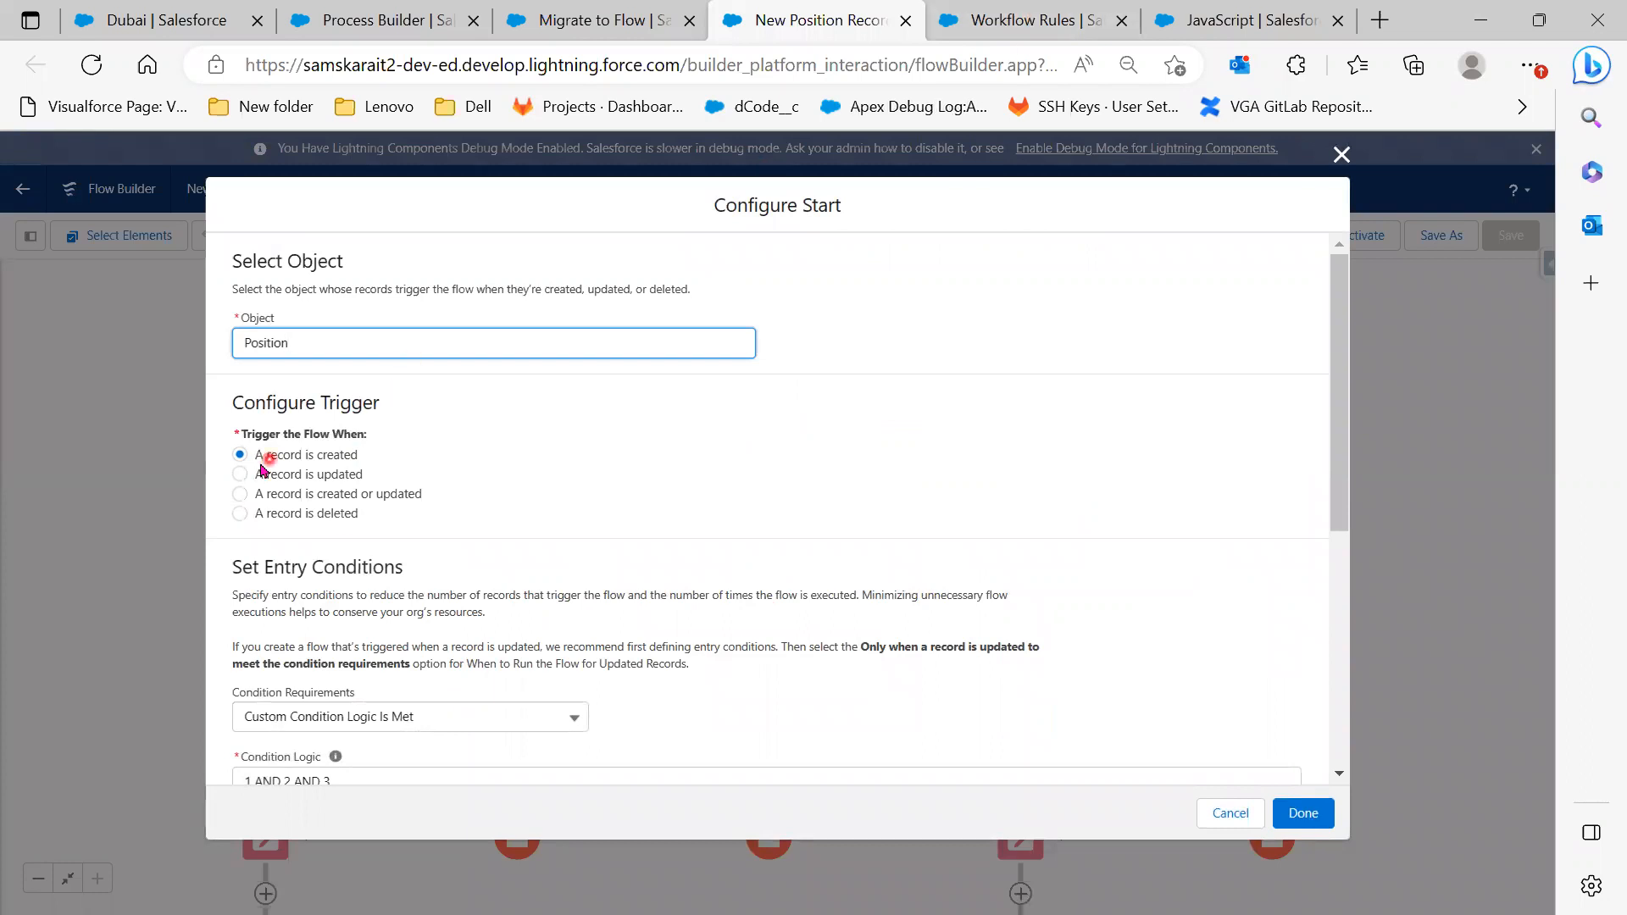
Check the workflow rule's record-created evaluation criteria, then return to the flow
left_click(1025, 20)
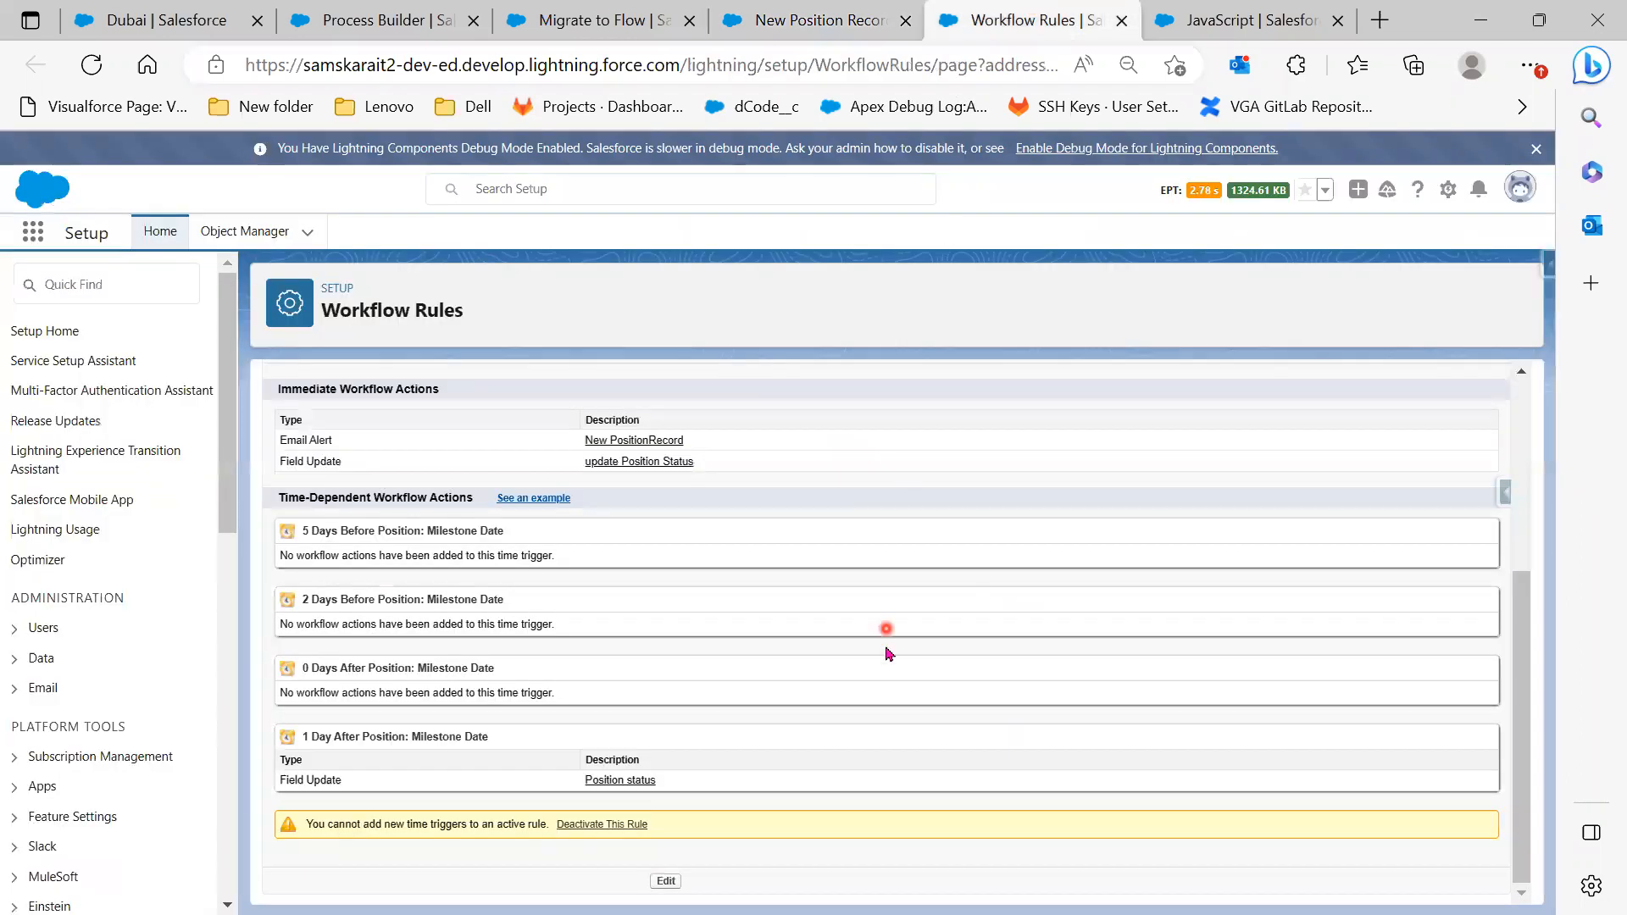
scroll(888, 653, "up", 4)
left_click_drag(1338, 561, 1209, 555)
left_click(826, 12)
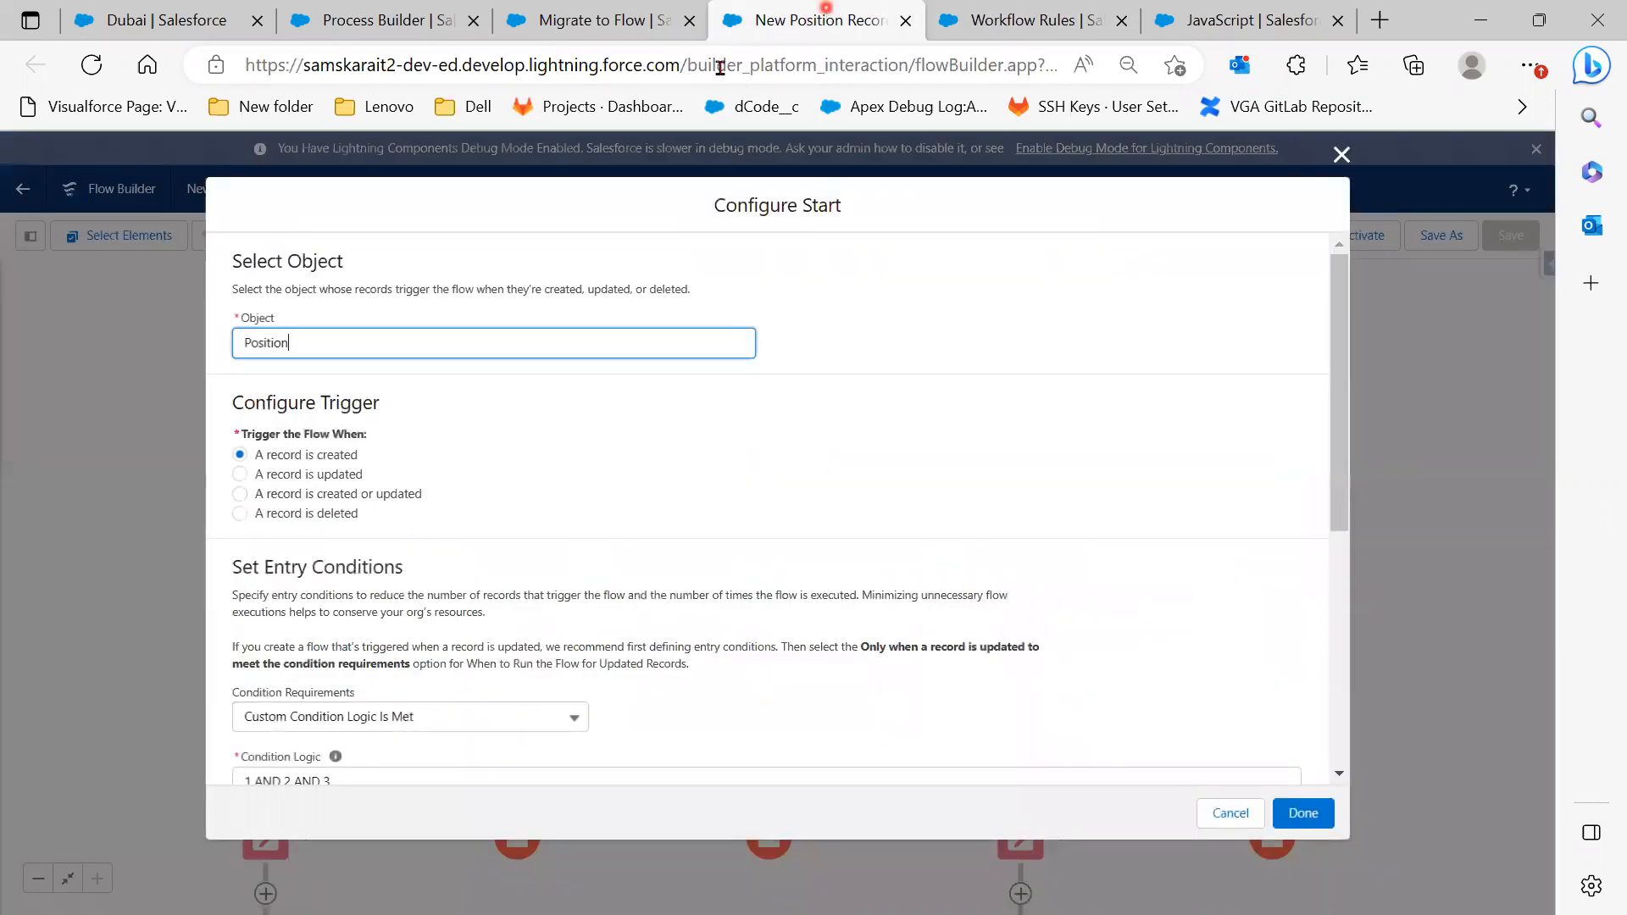
left_click(635, 19)
left_click(809, 19)
Review the record-created trigger and three entry conditions, then cancel Configure Start unchanged
left_click(348, 459)
left_click_drag(320, 469, 237, 445)
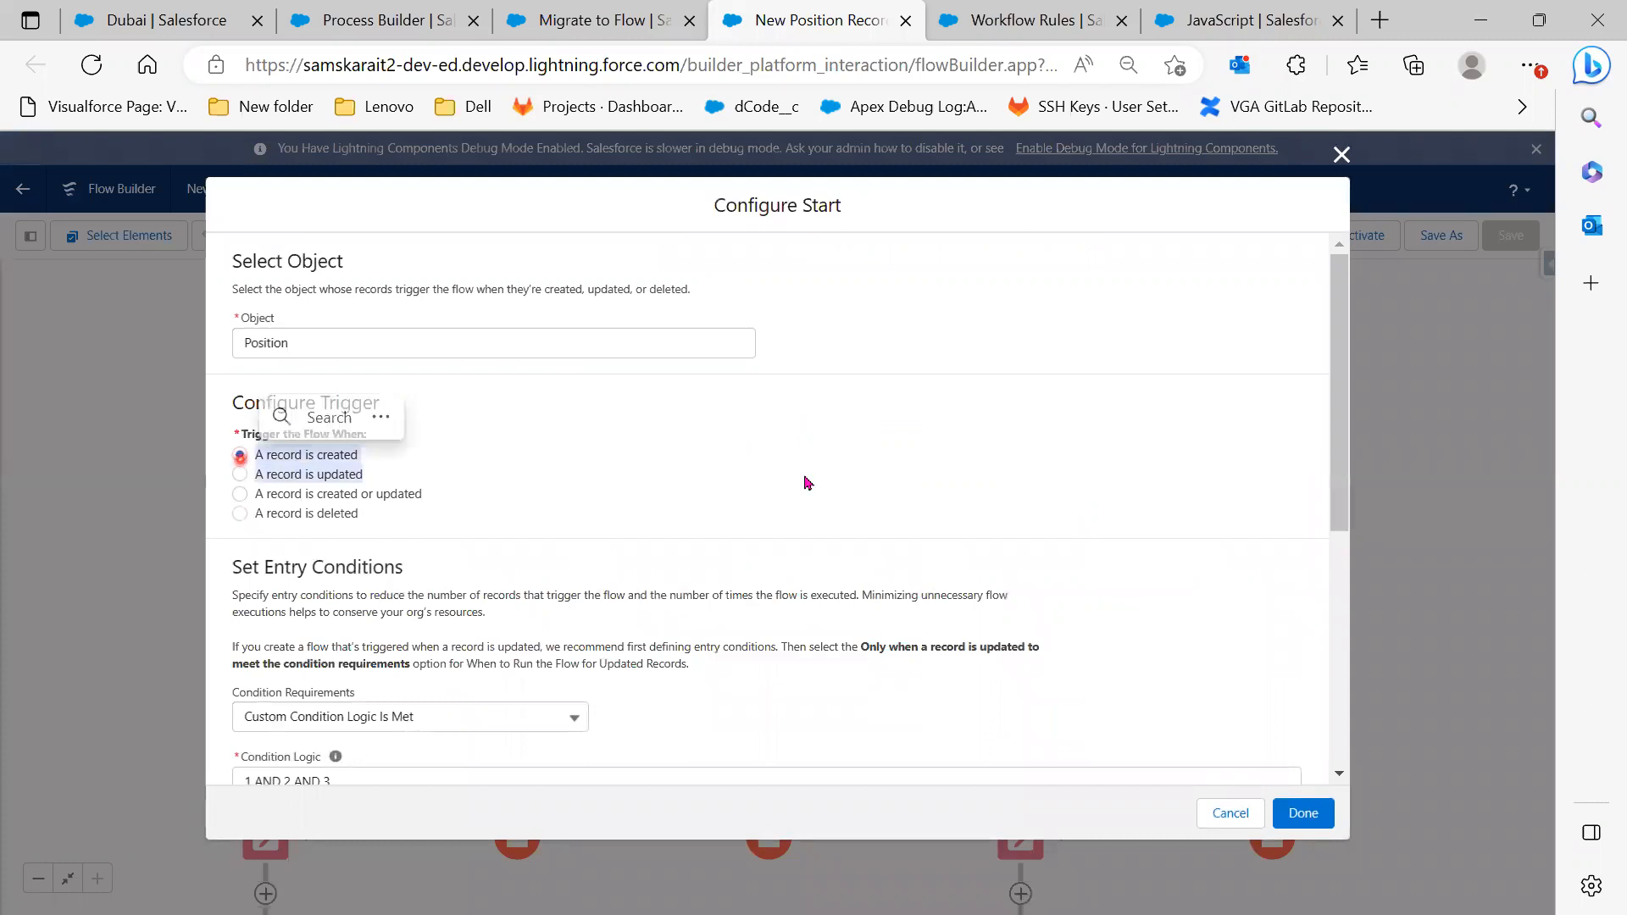
scroll(1082, 673, "down", 3)
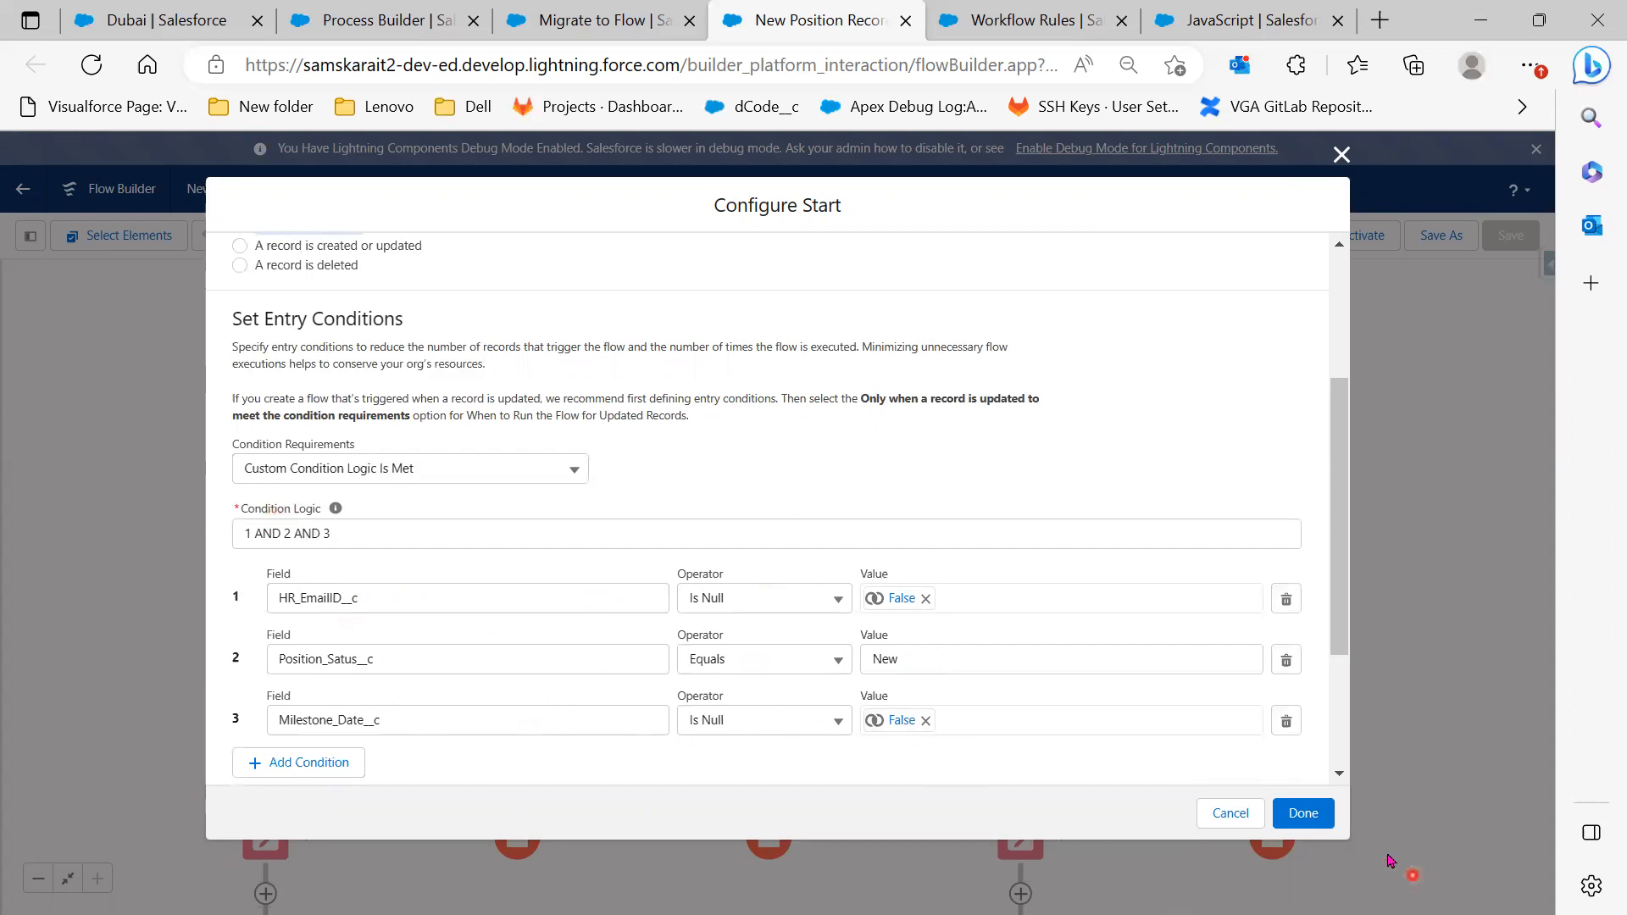
left_click(1217, 817)
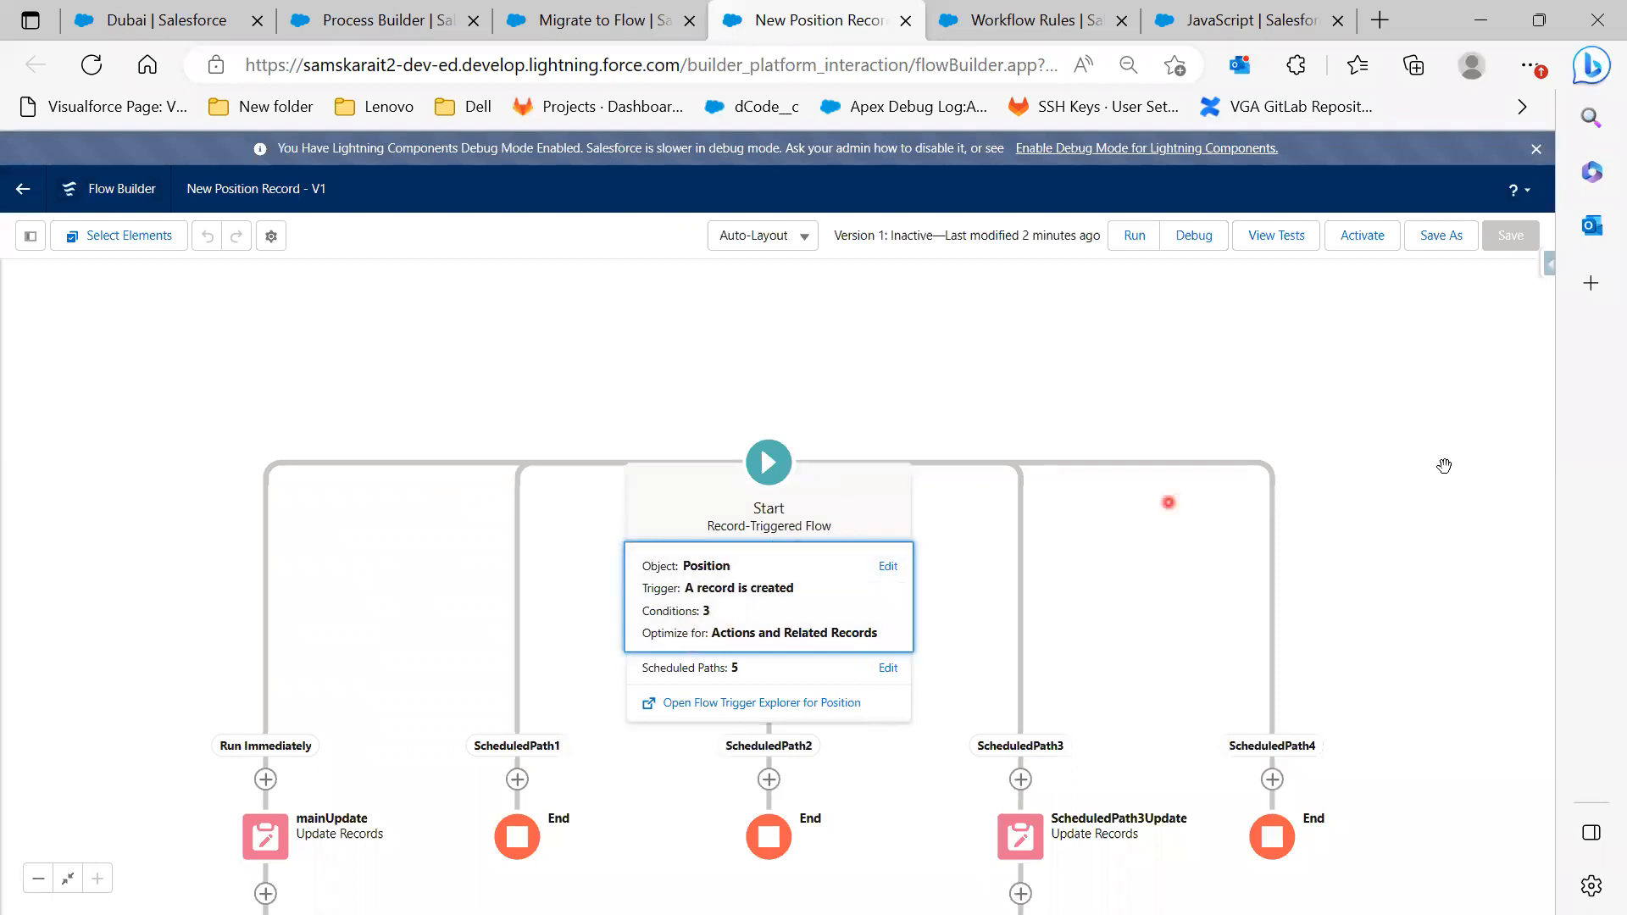
left_click(1411, 680)
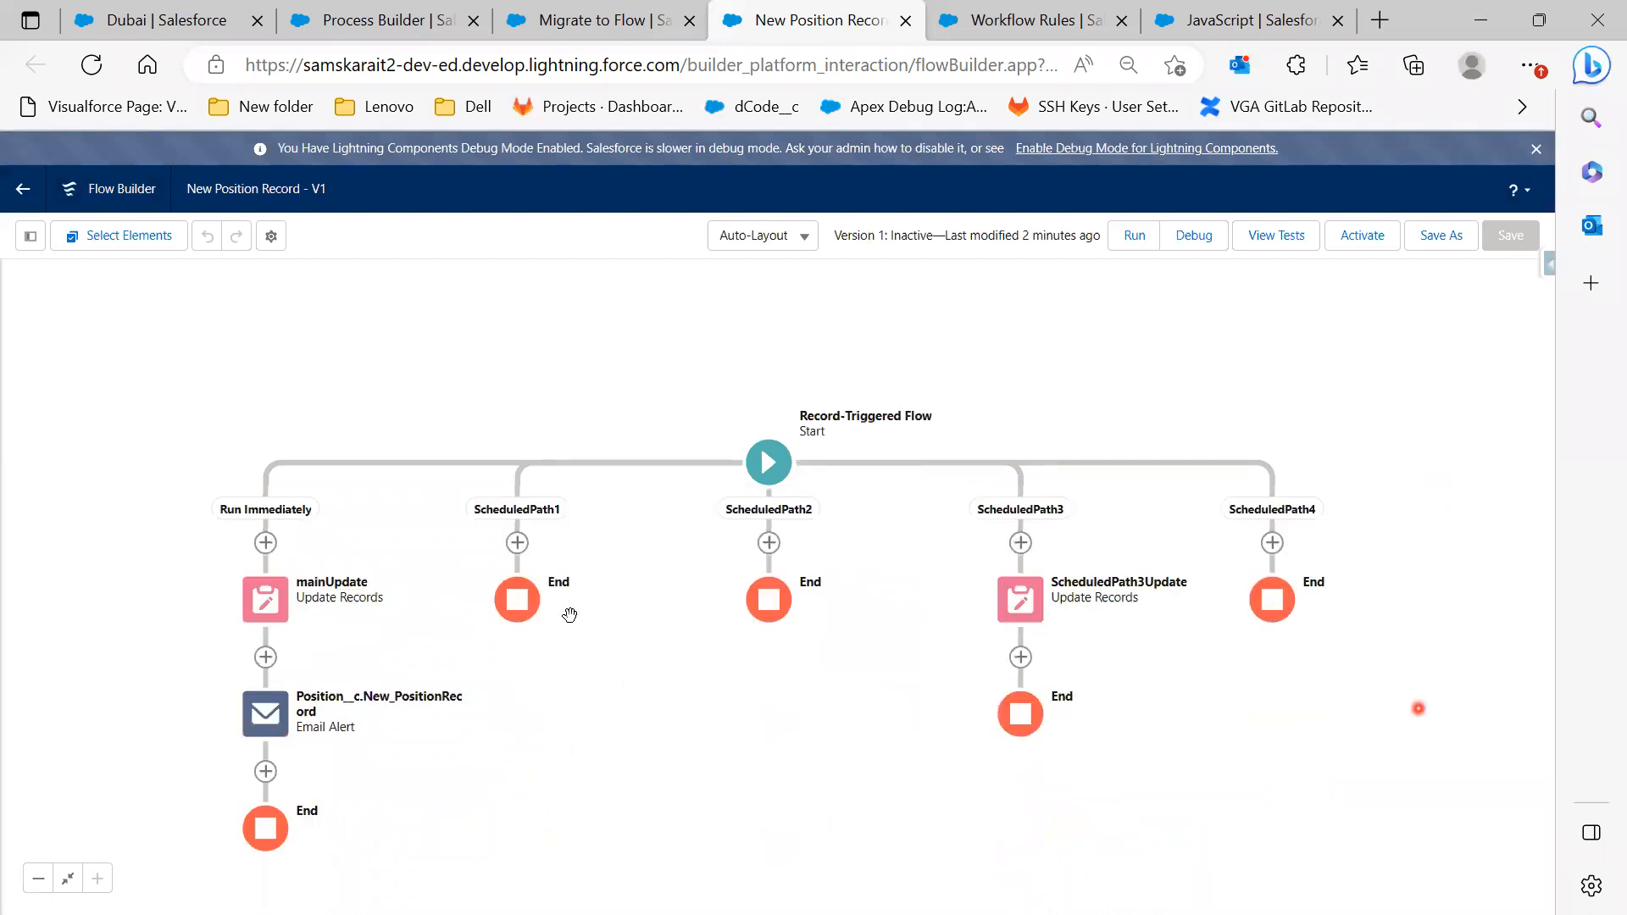
left_click(257, 606)
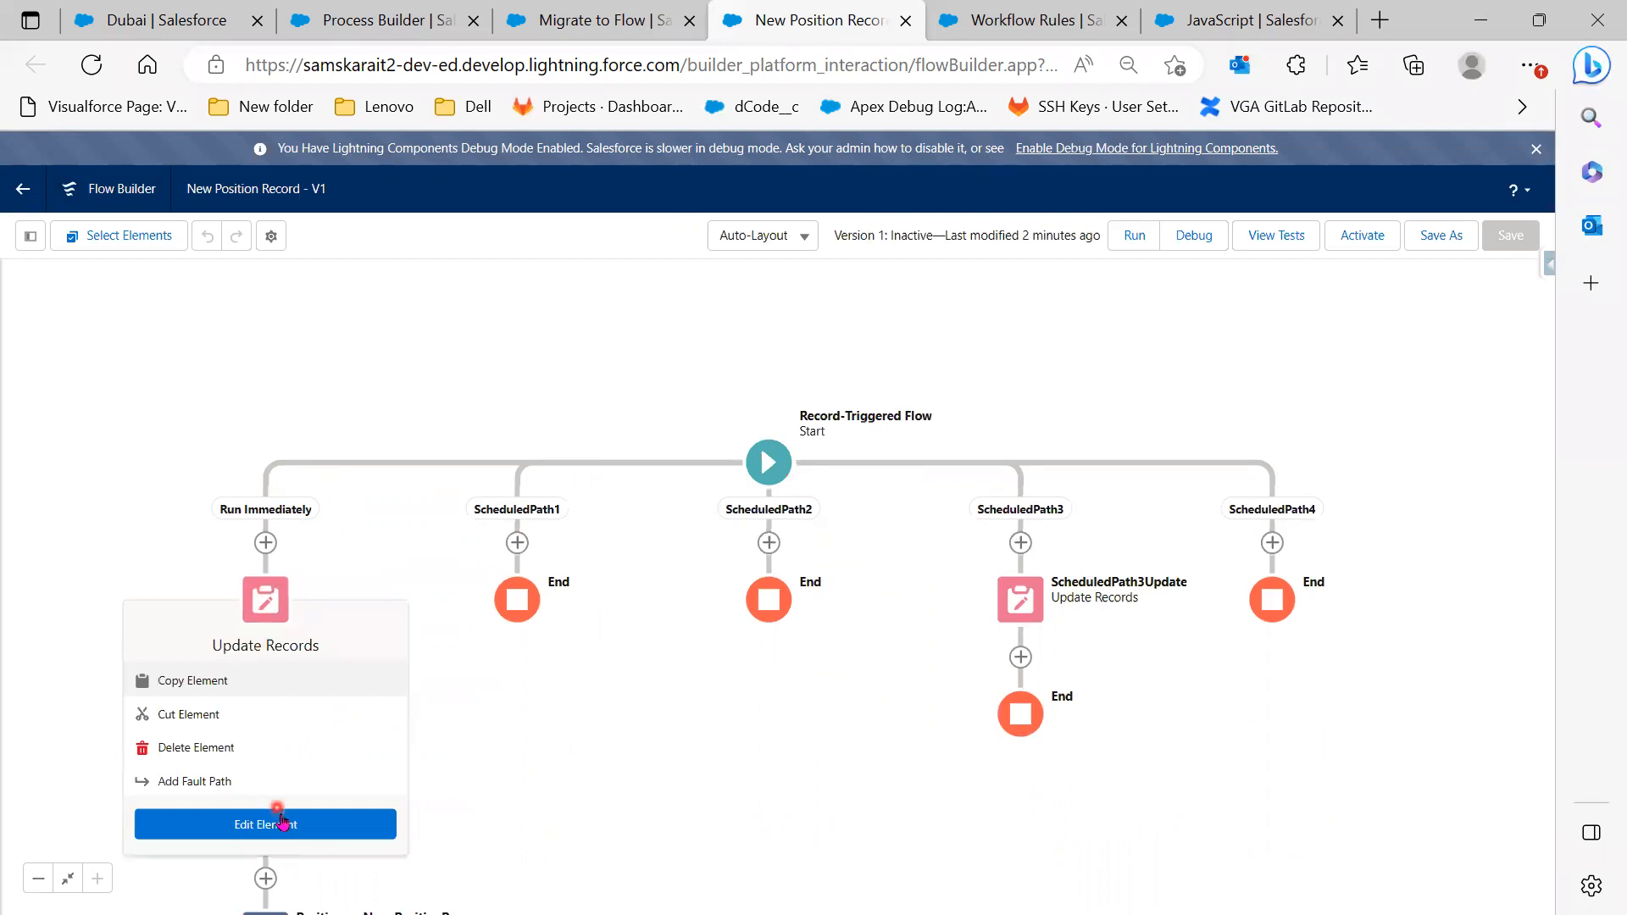
left_click(288, 815)
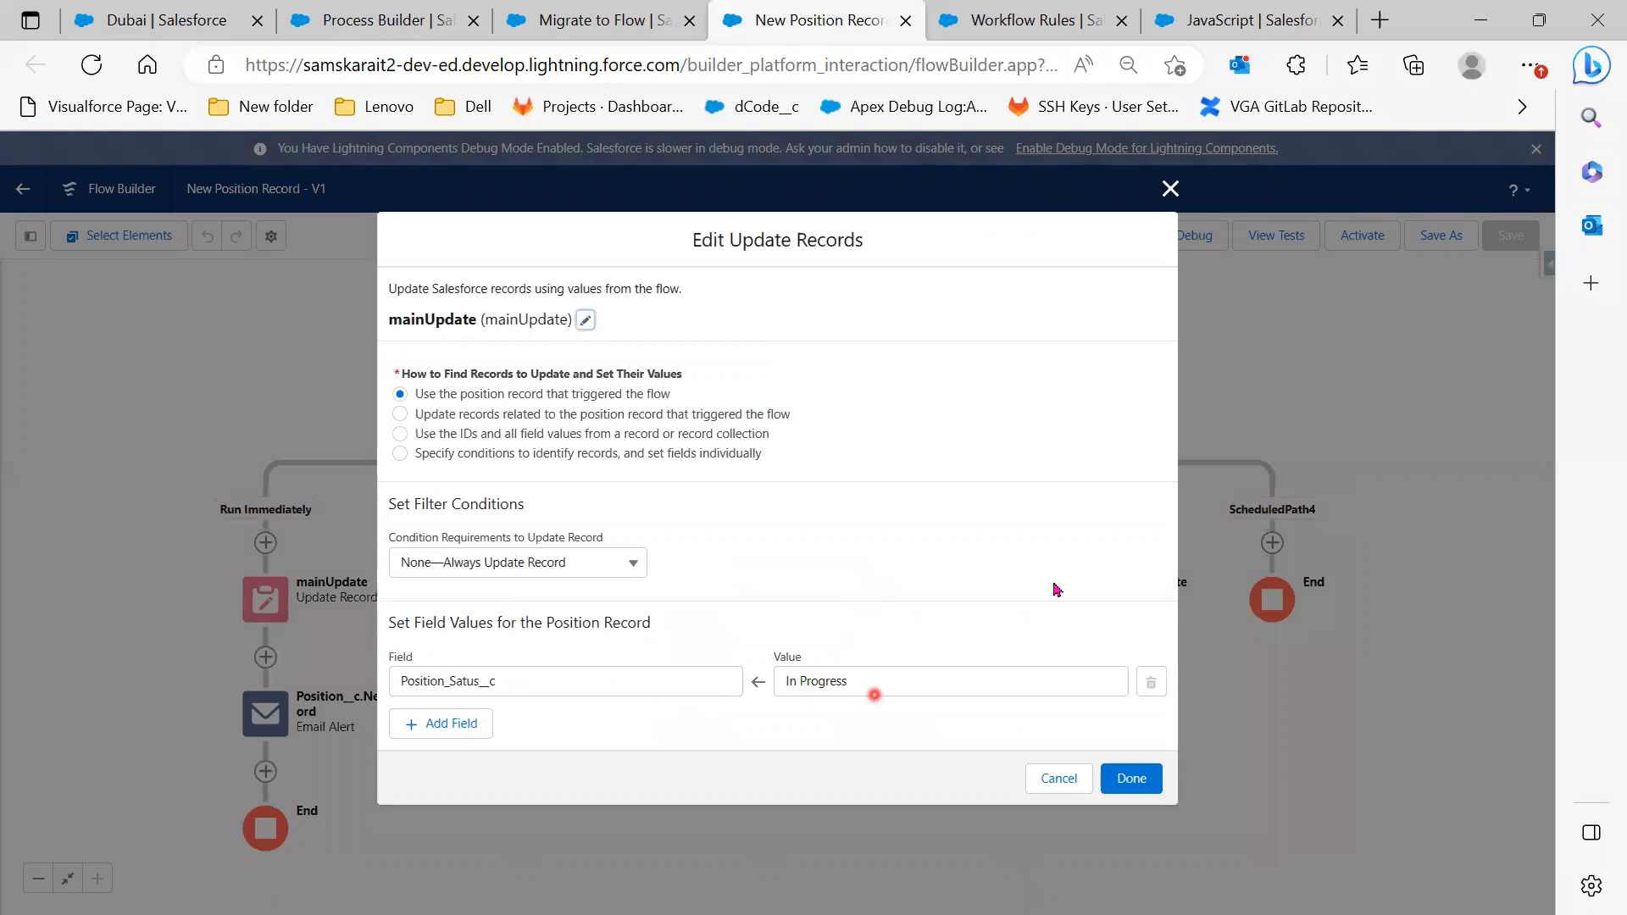
left_click(1178, 191)
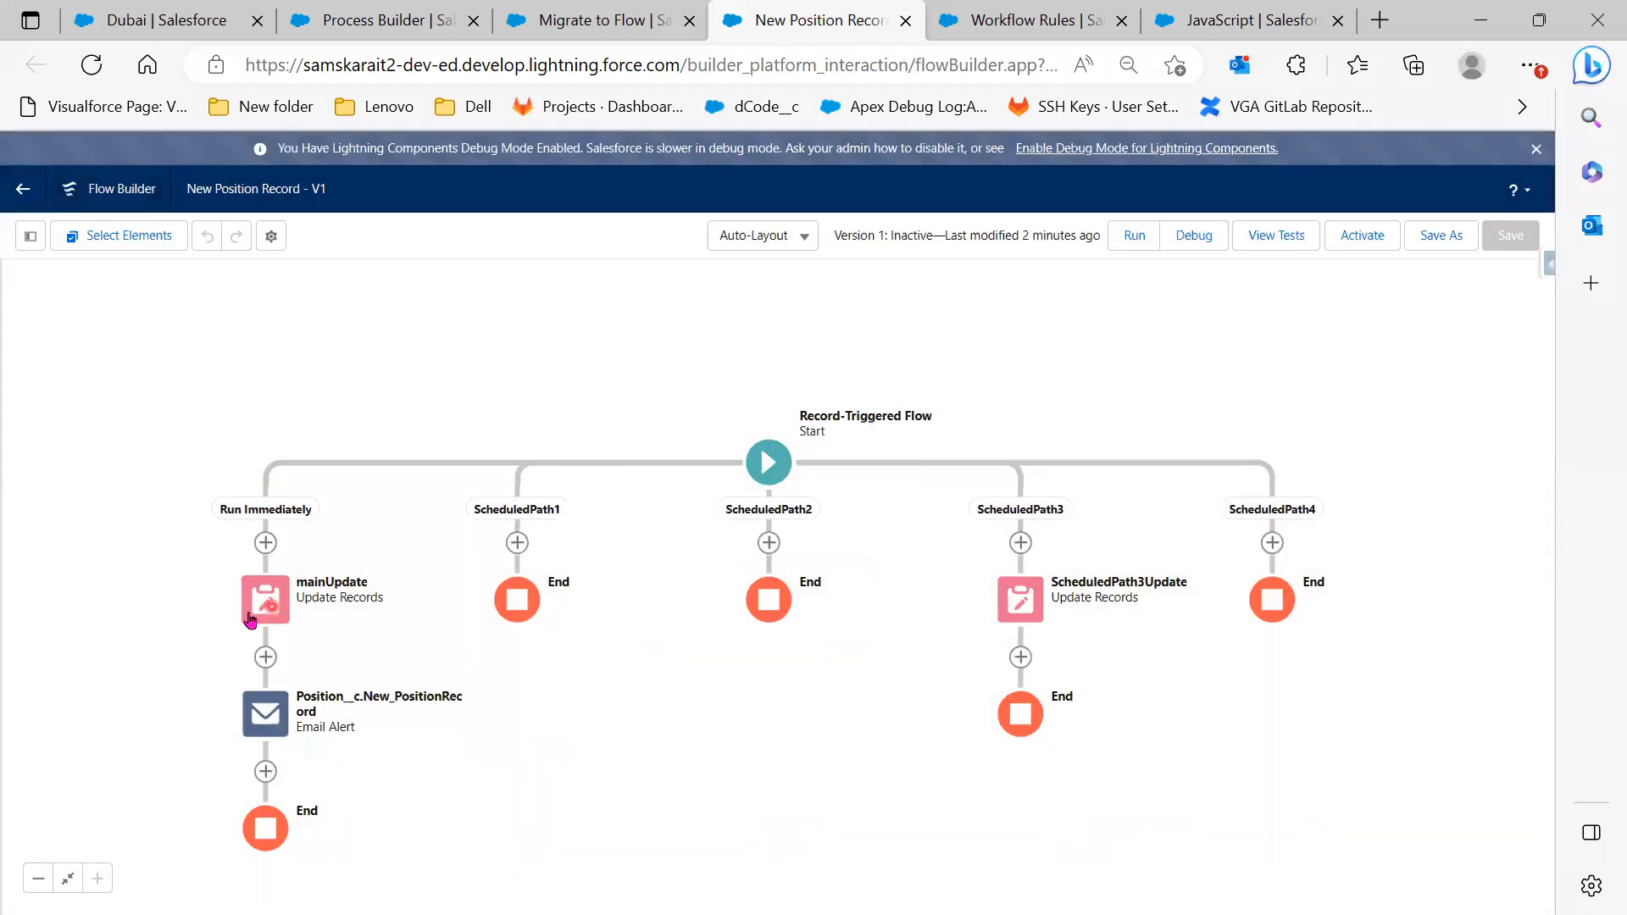
left_click(267, 727)
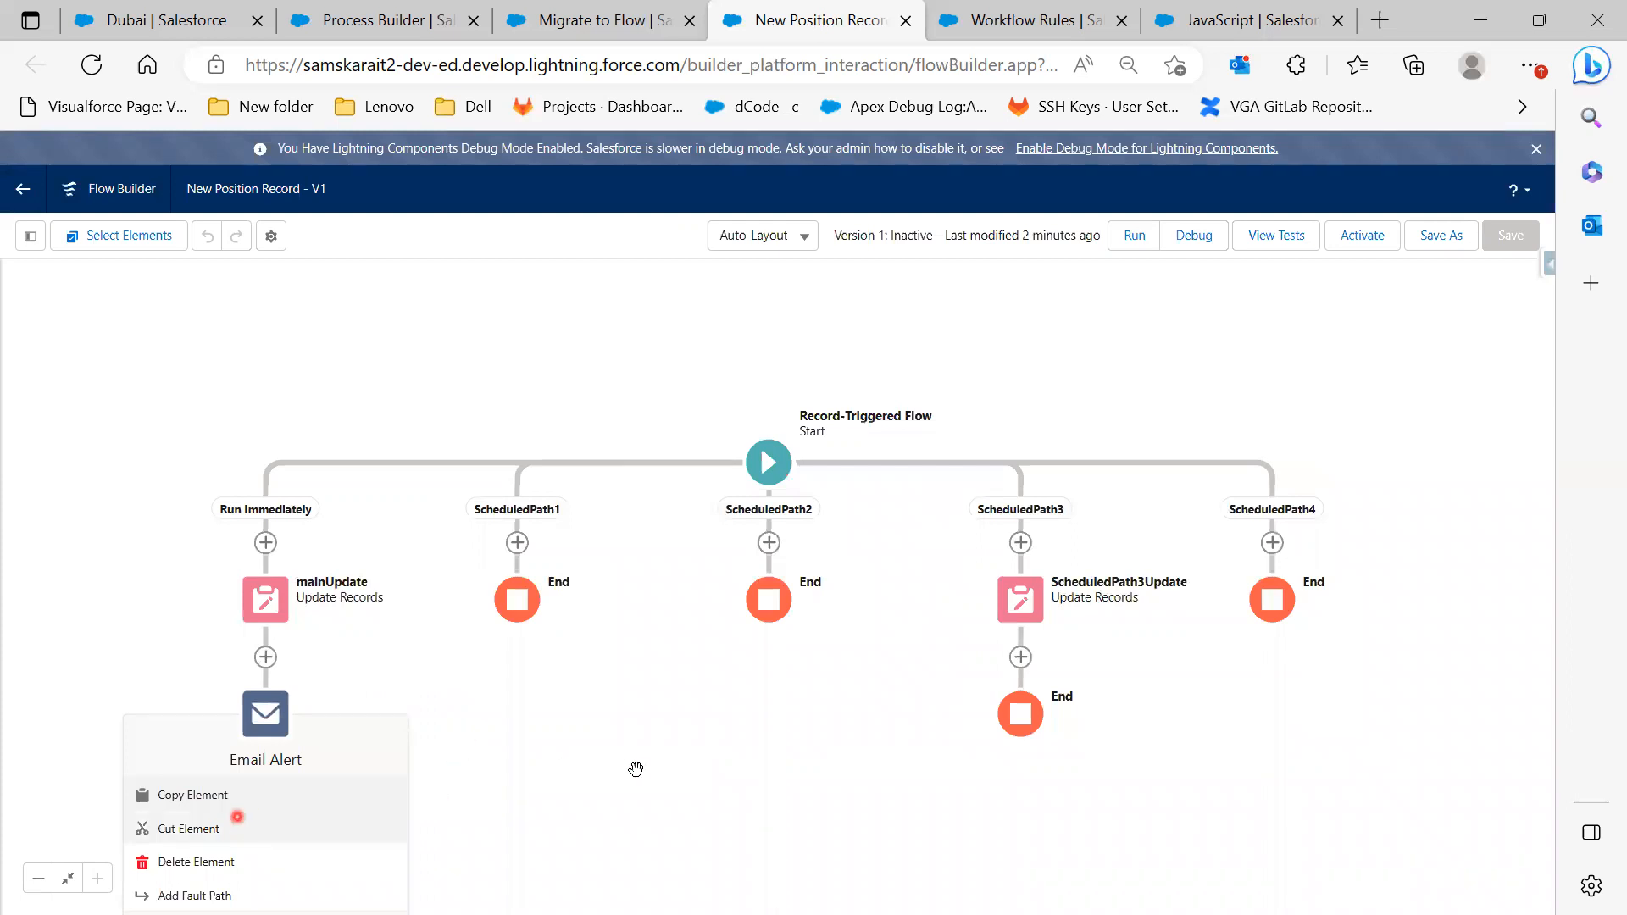
left_click_drag(519, 816, 567, 576)
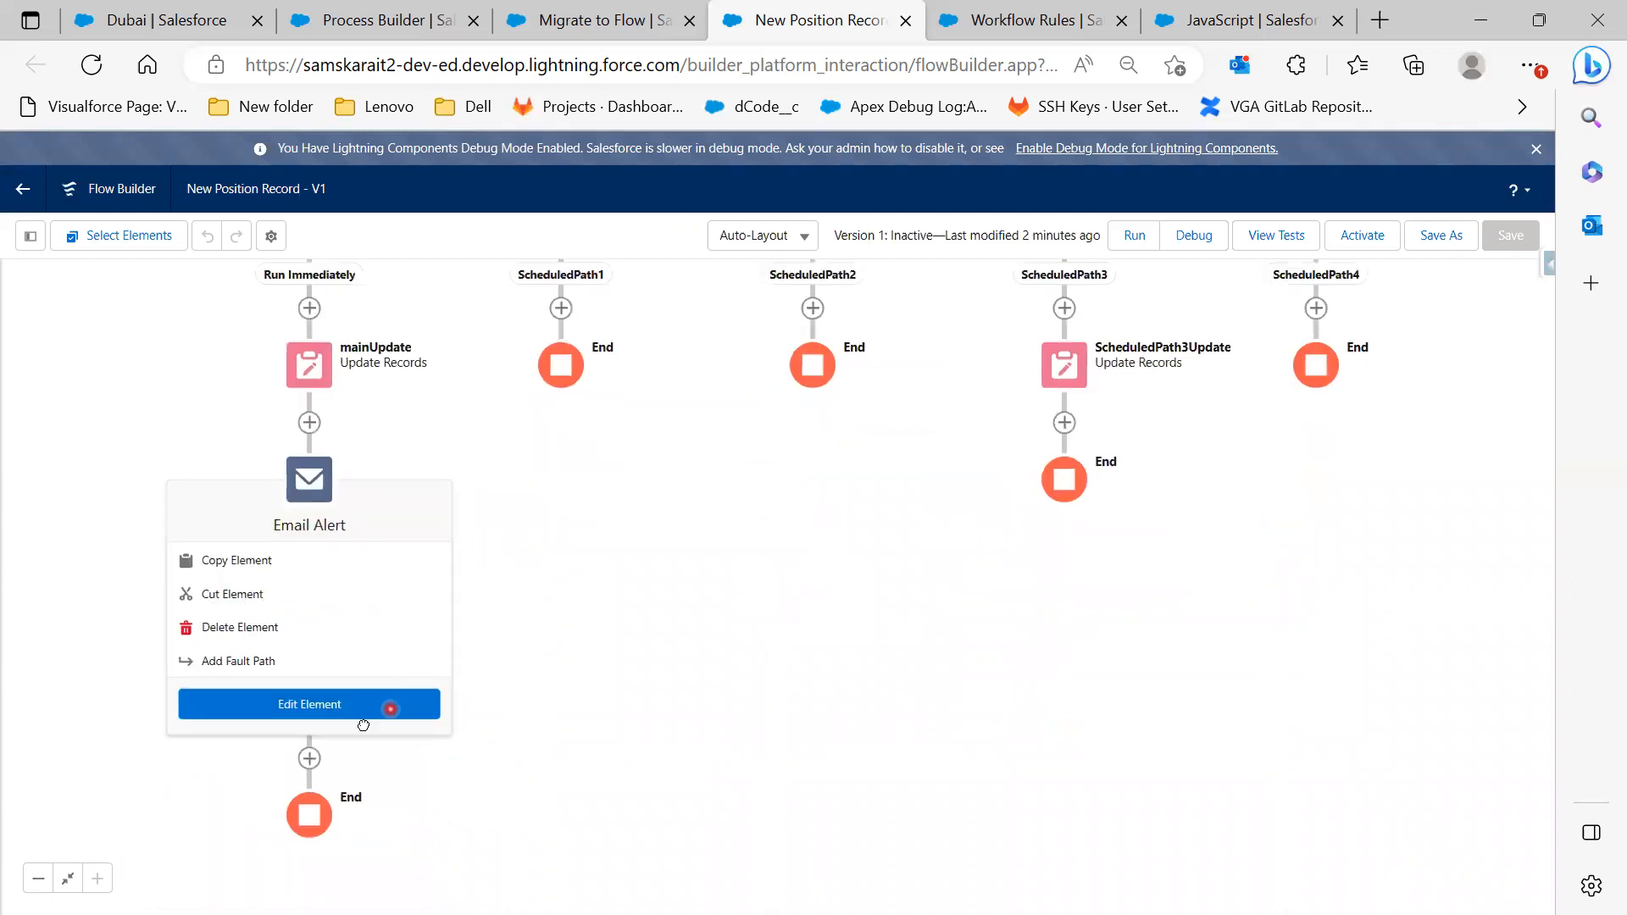
left_click(364, 714)
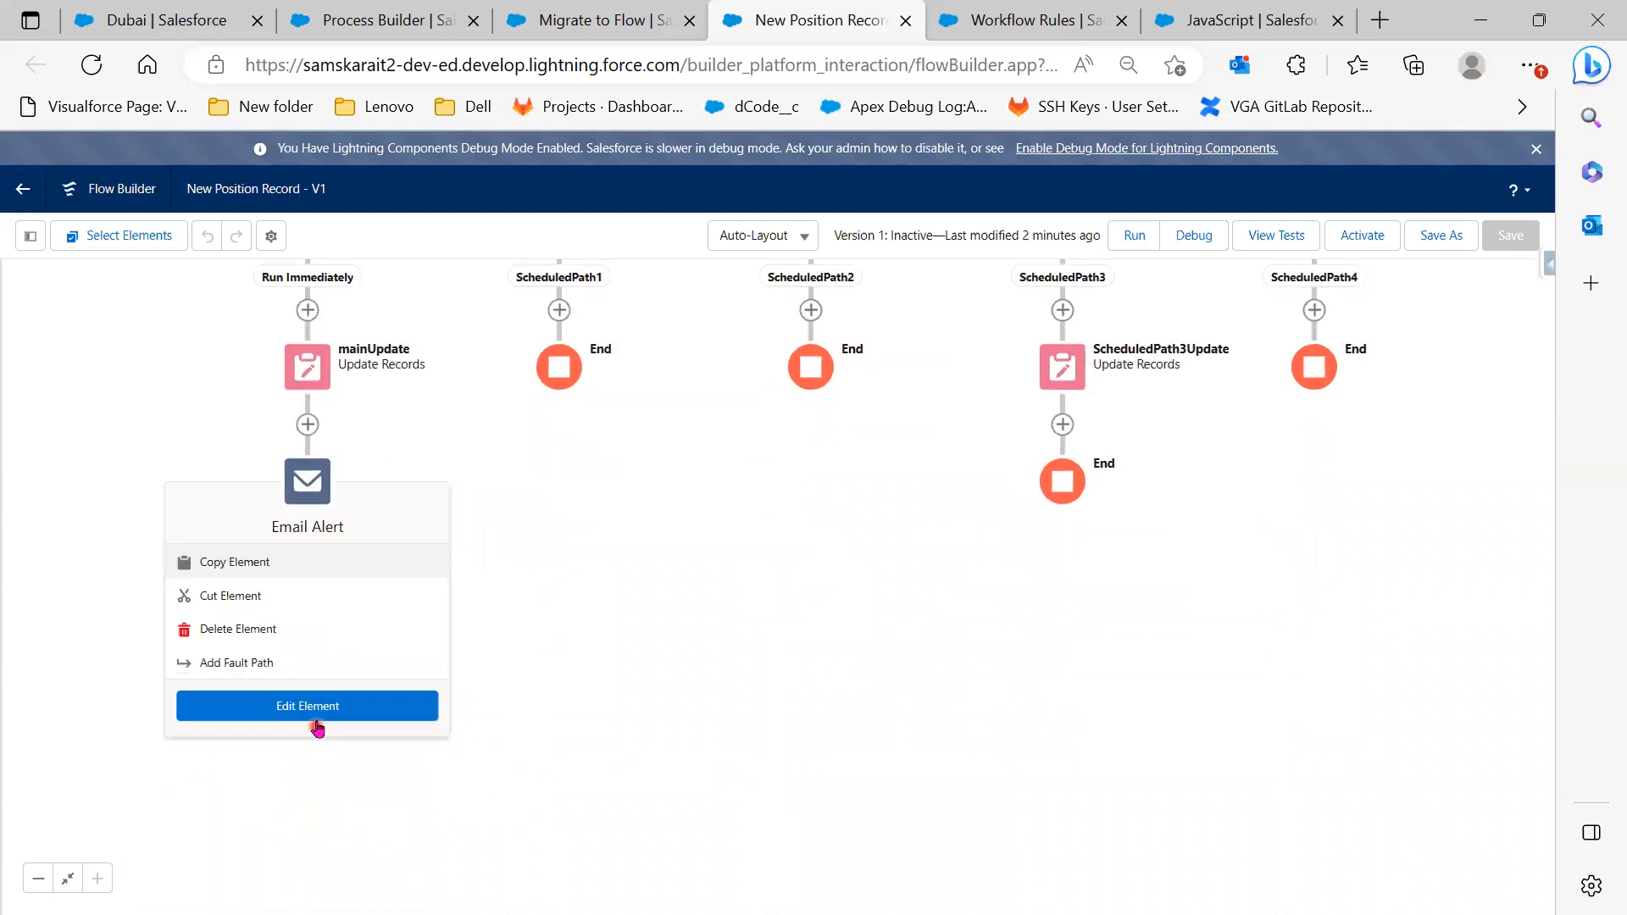
left_click(316, 721)
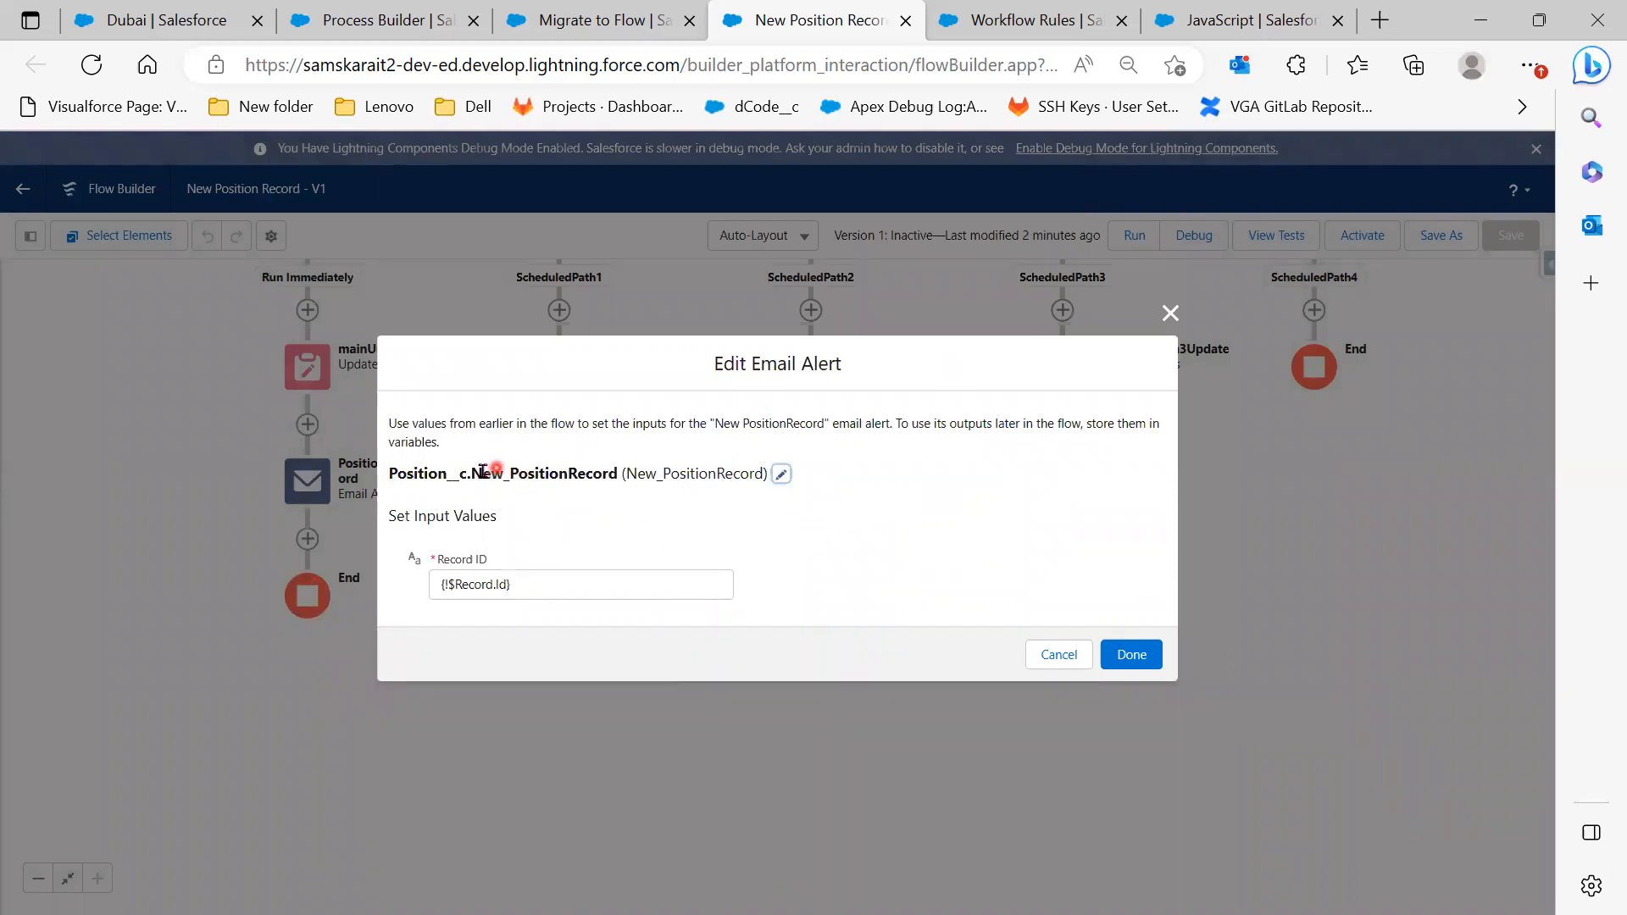
left_click_drag(475, 471, 617, 473)
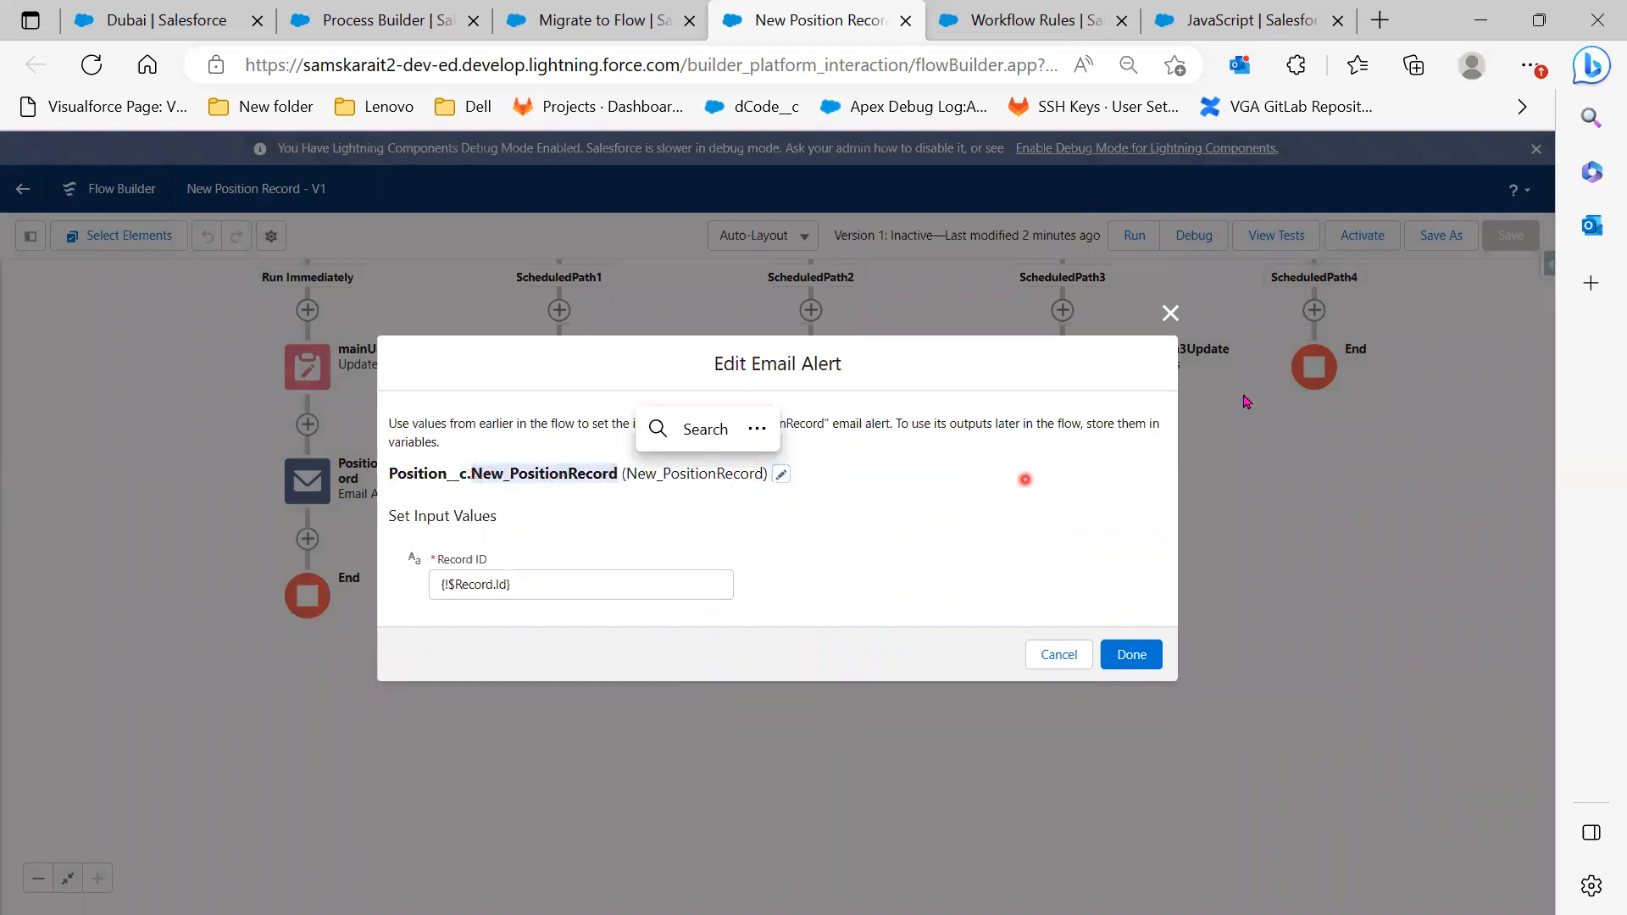
left_click(1051, 655)
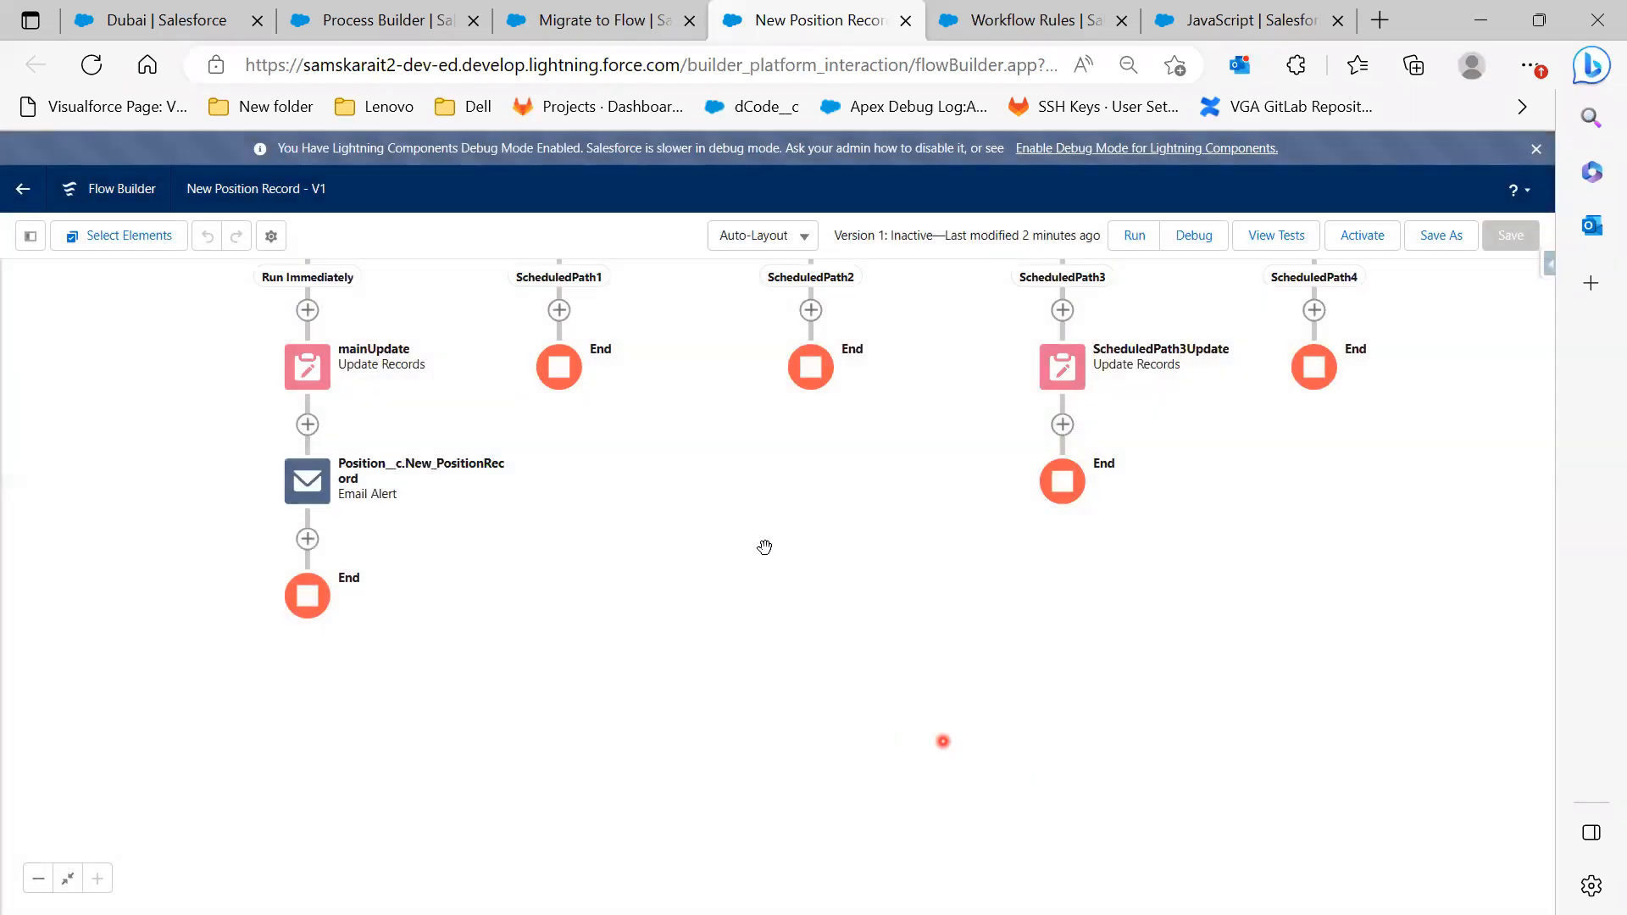
left_click_drag(748, 591, 723, 722)
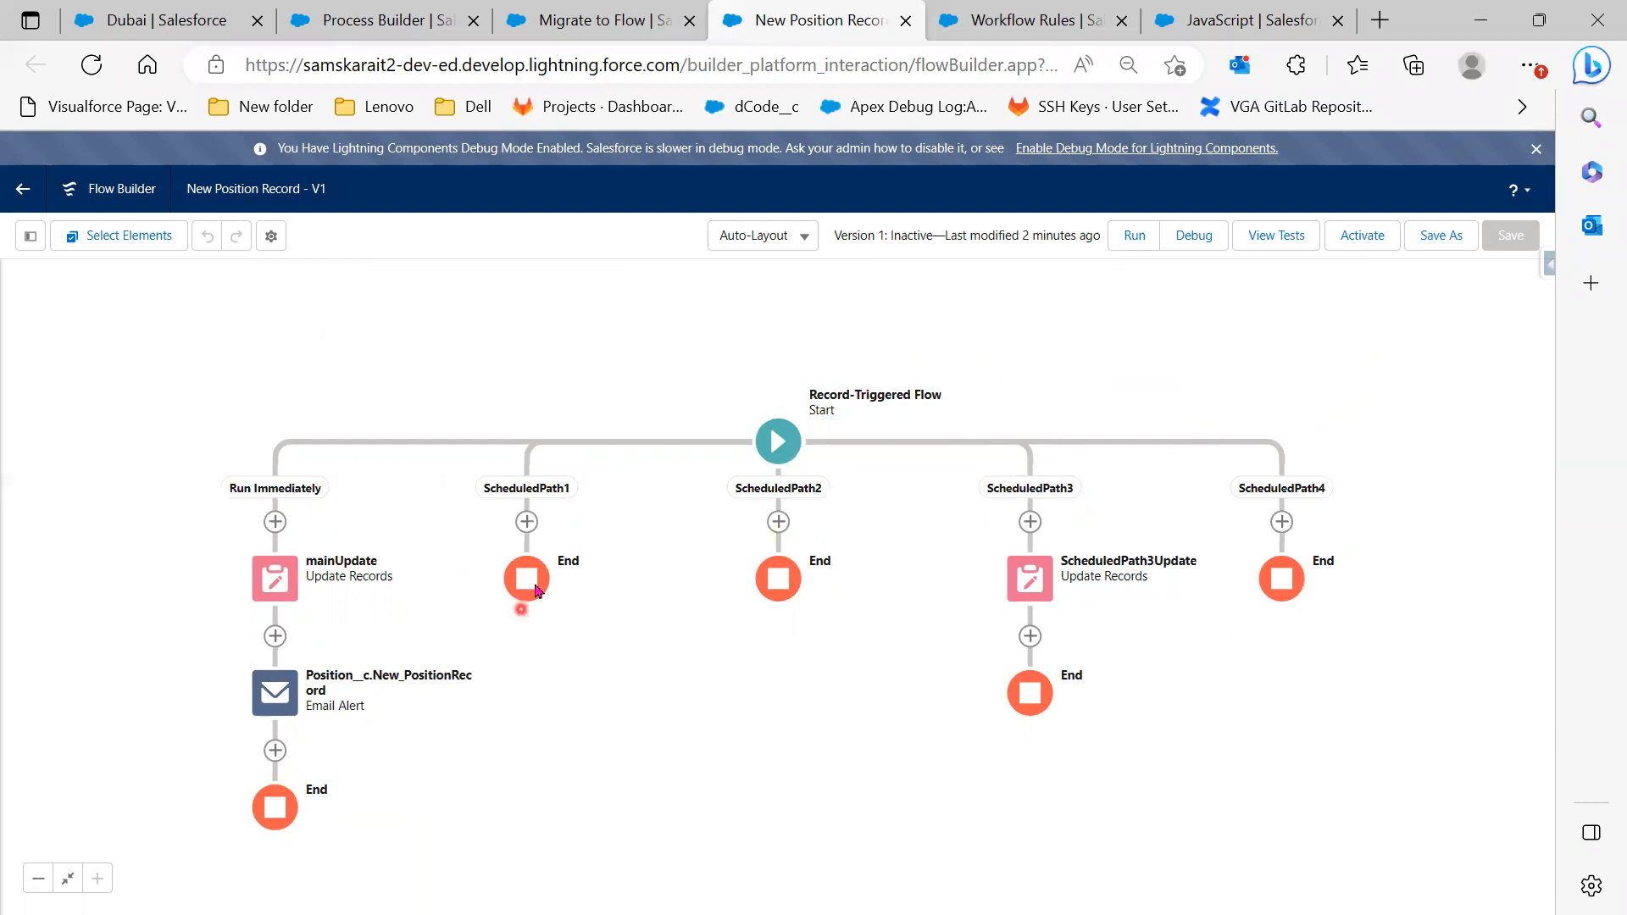
left_click(527, 522)
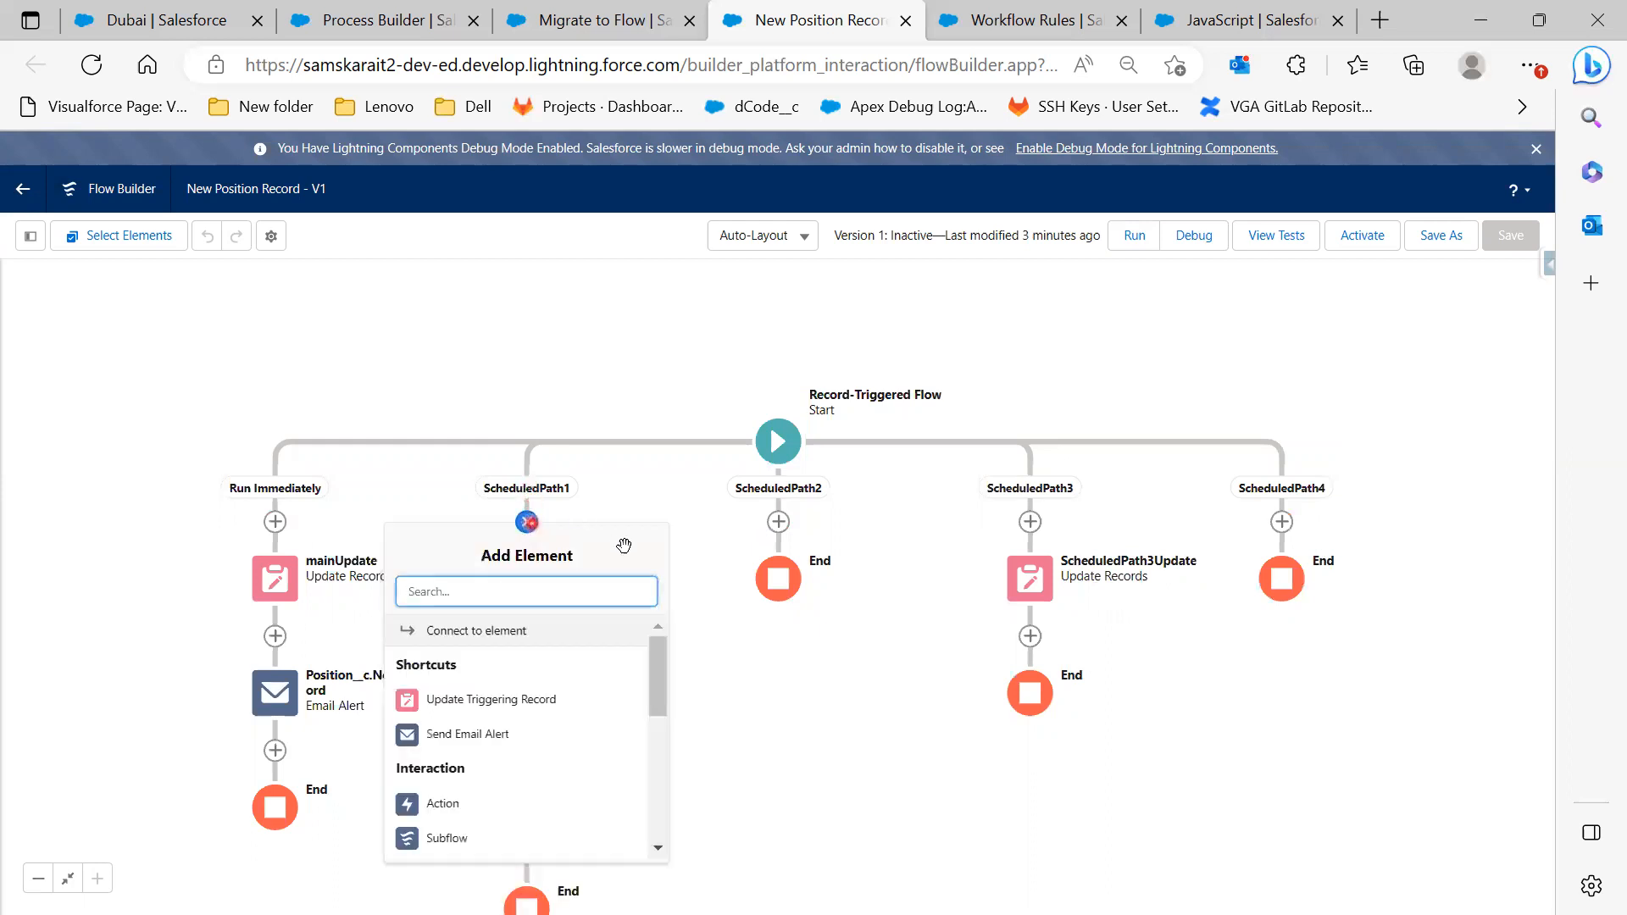
left_click(710, 671)
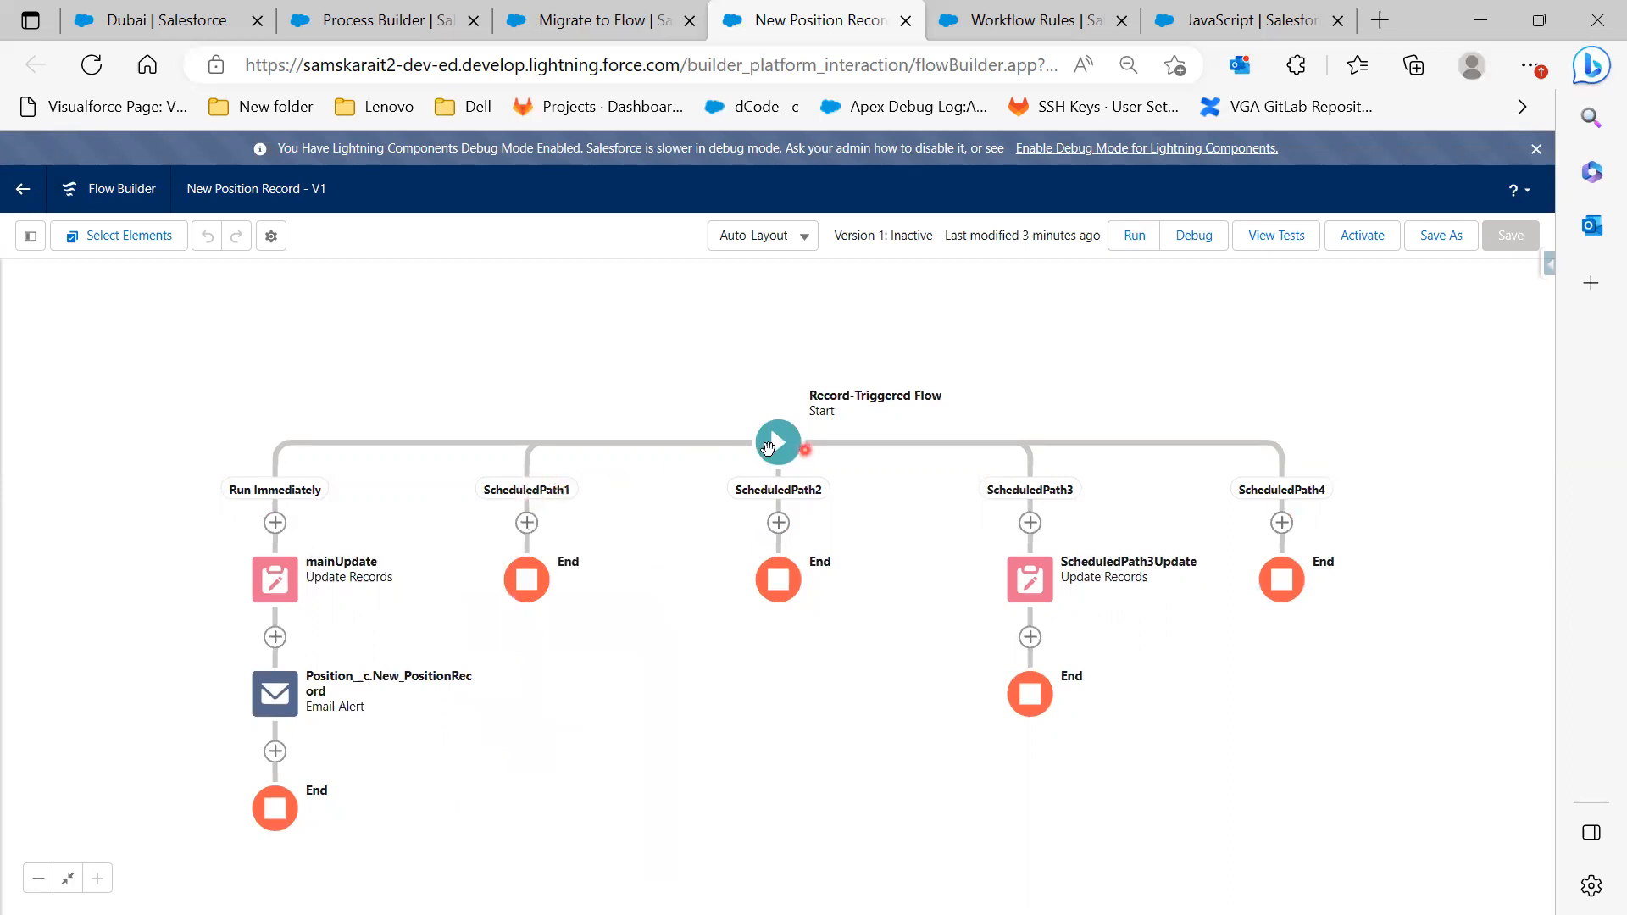
left_click(776, 444)
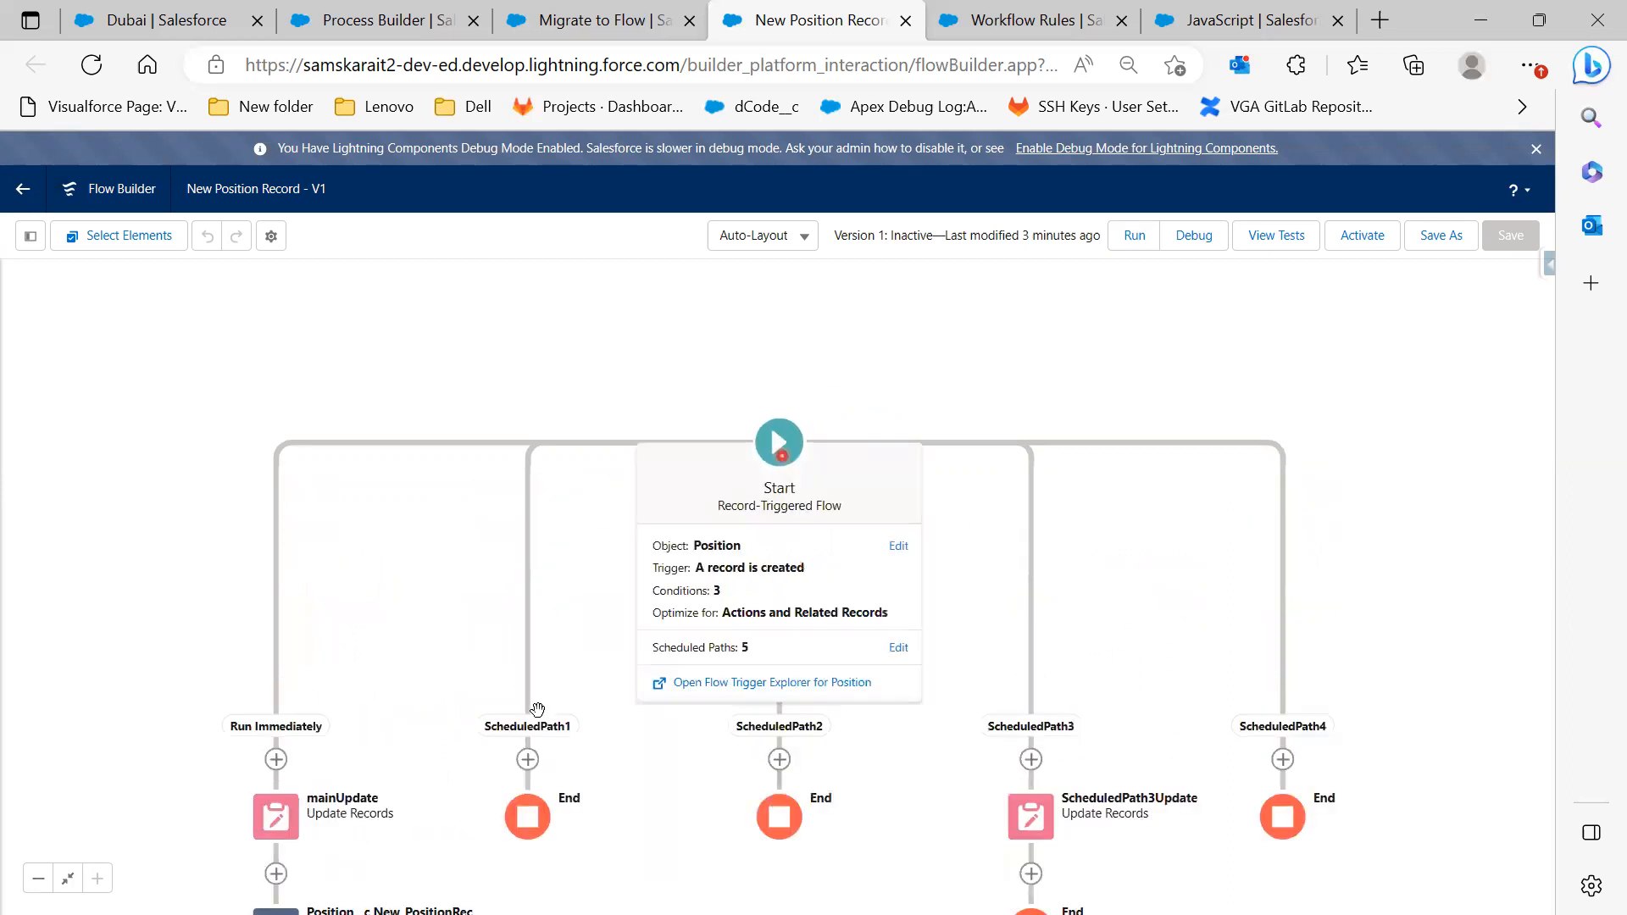
left_click(527, 740)
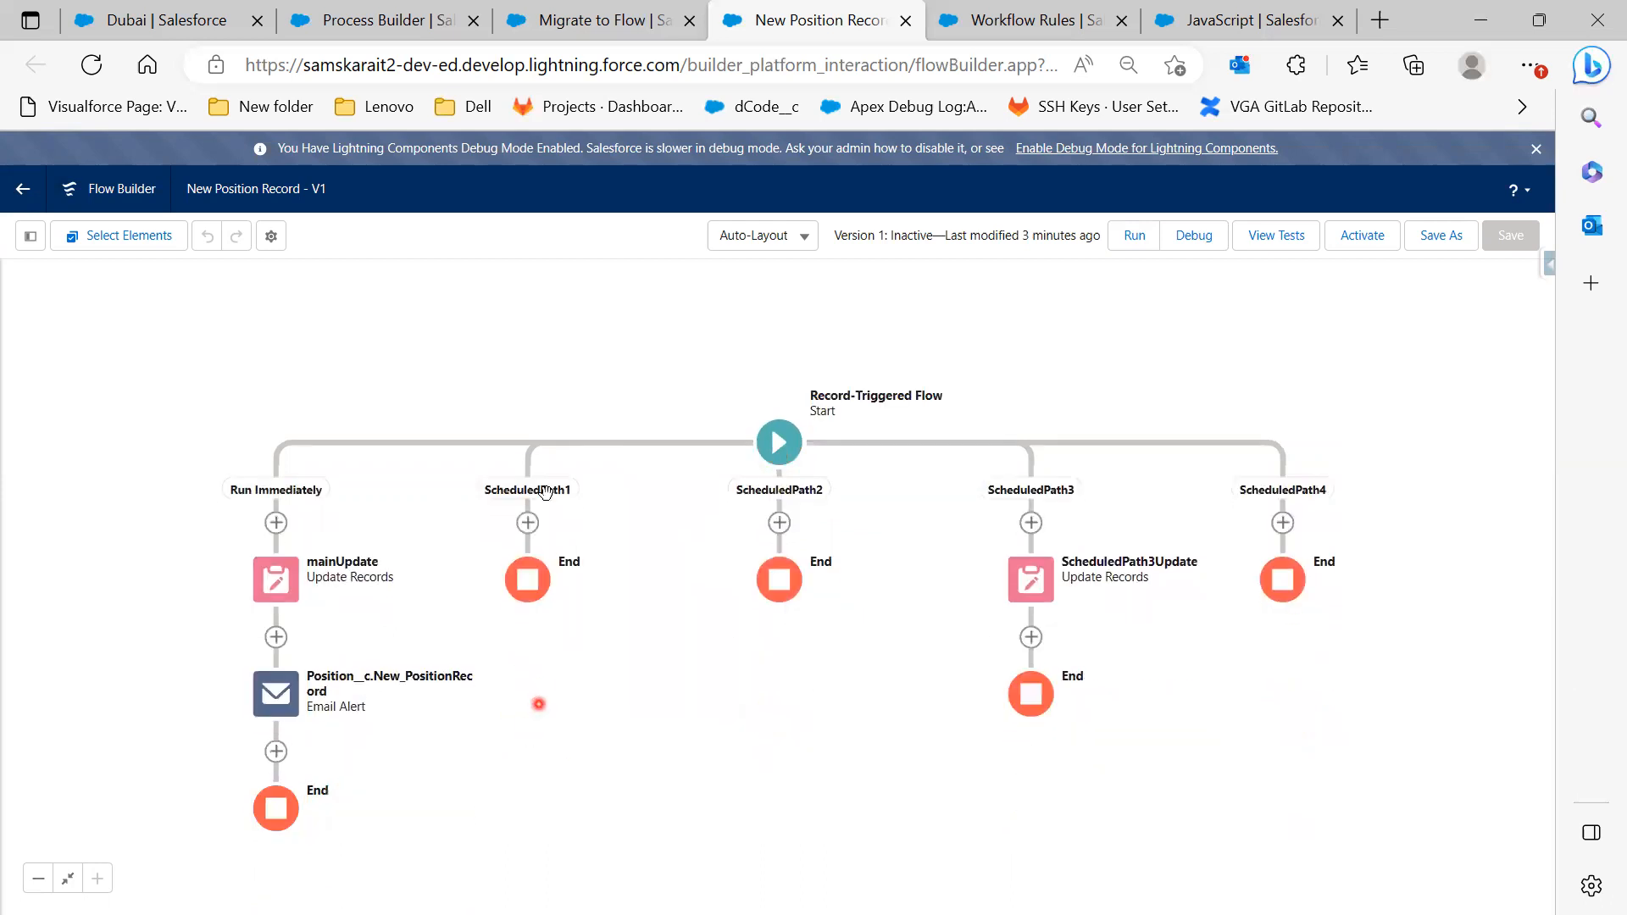
left_click(528, 523)
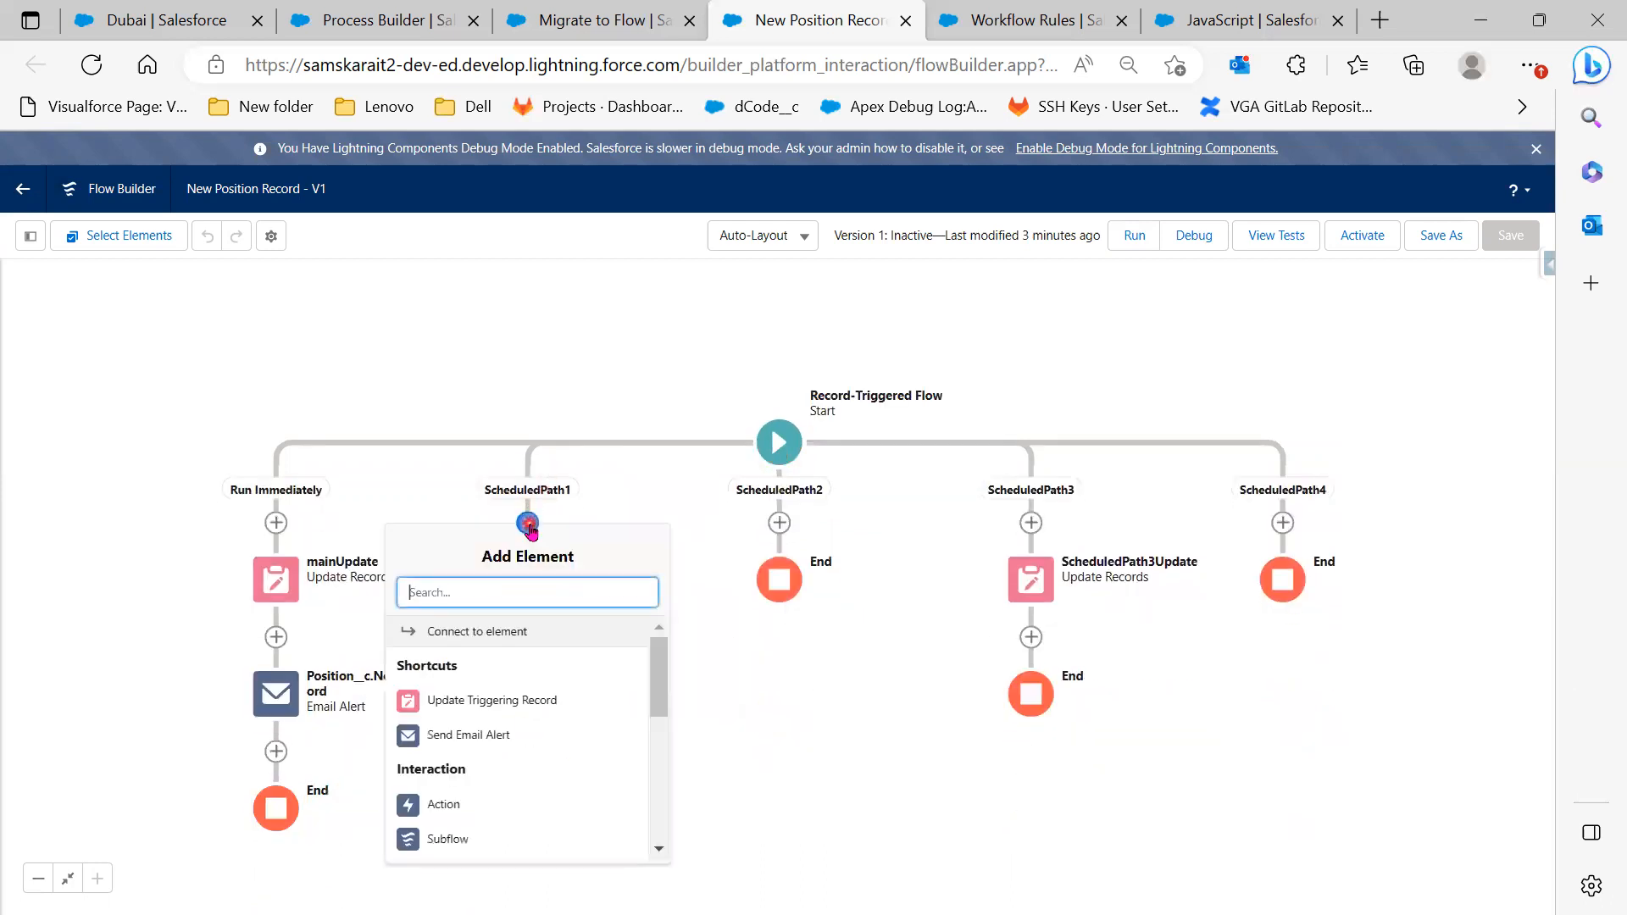
scroll(617, 746, "down", 3)
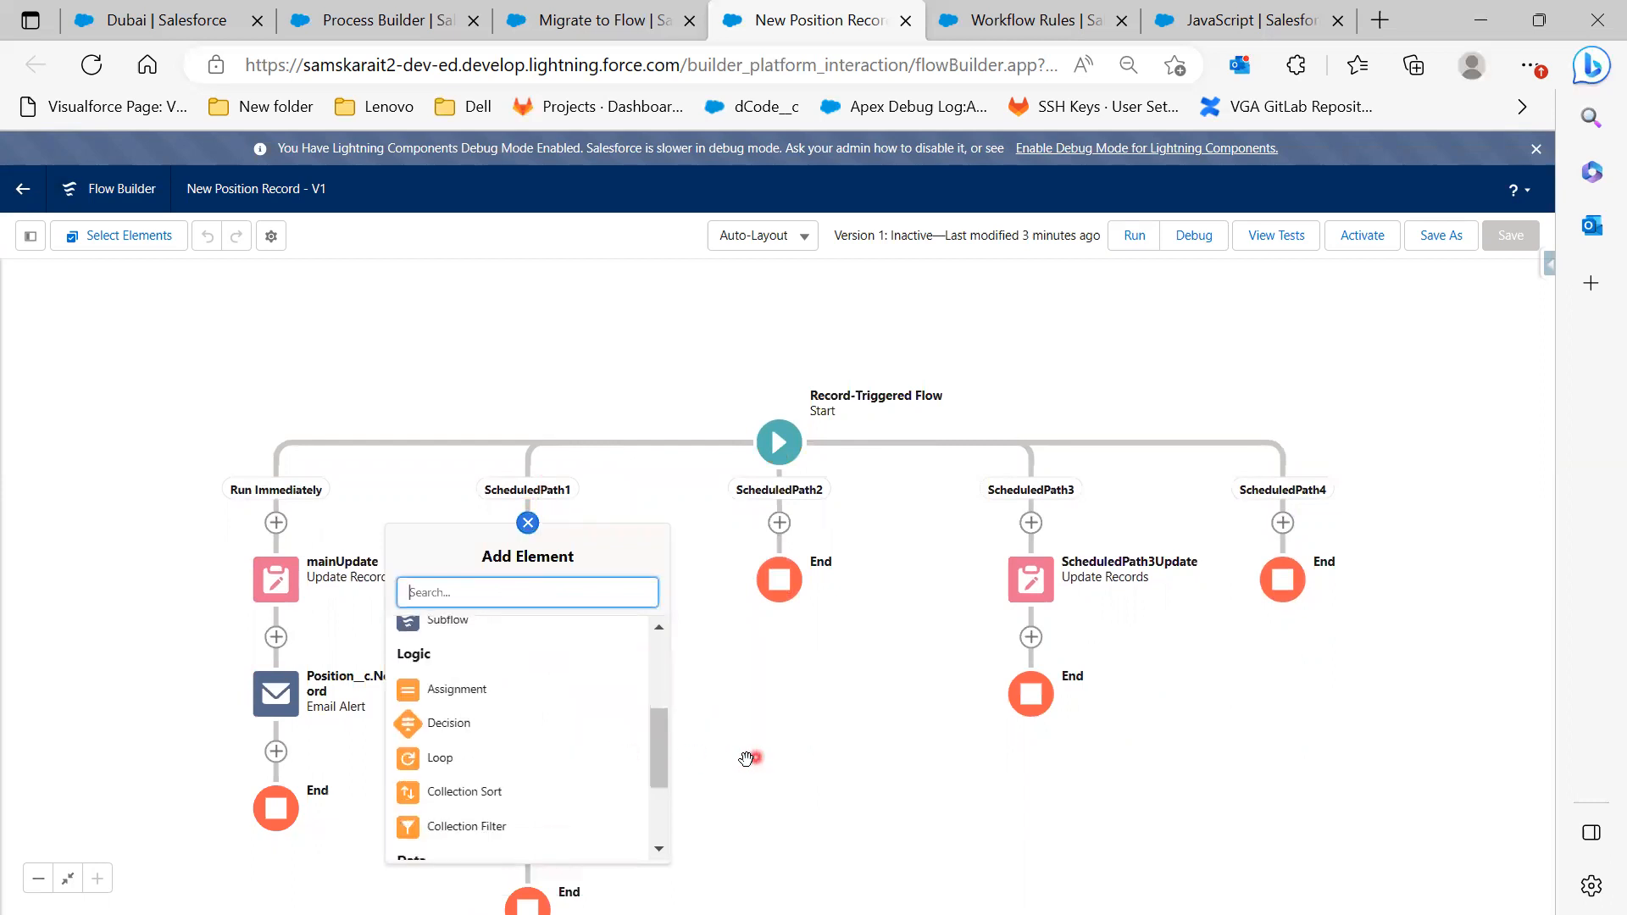
scroll(635, 766, "down", 2)
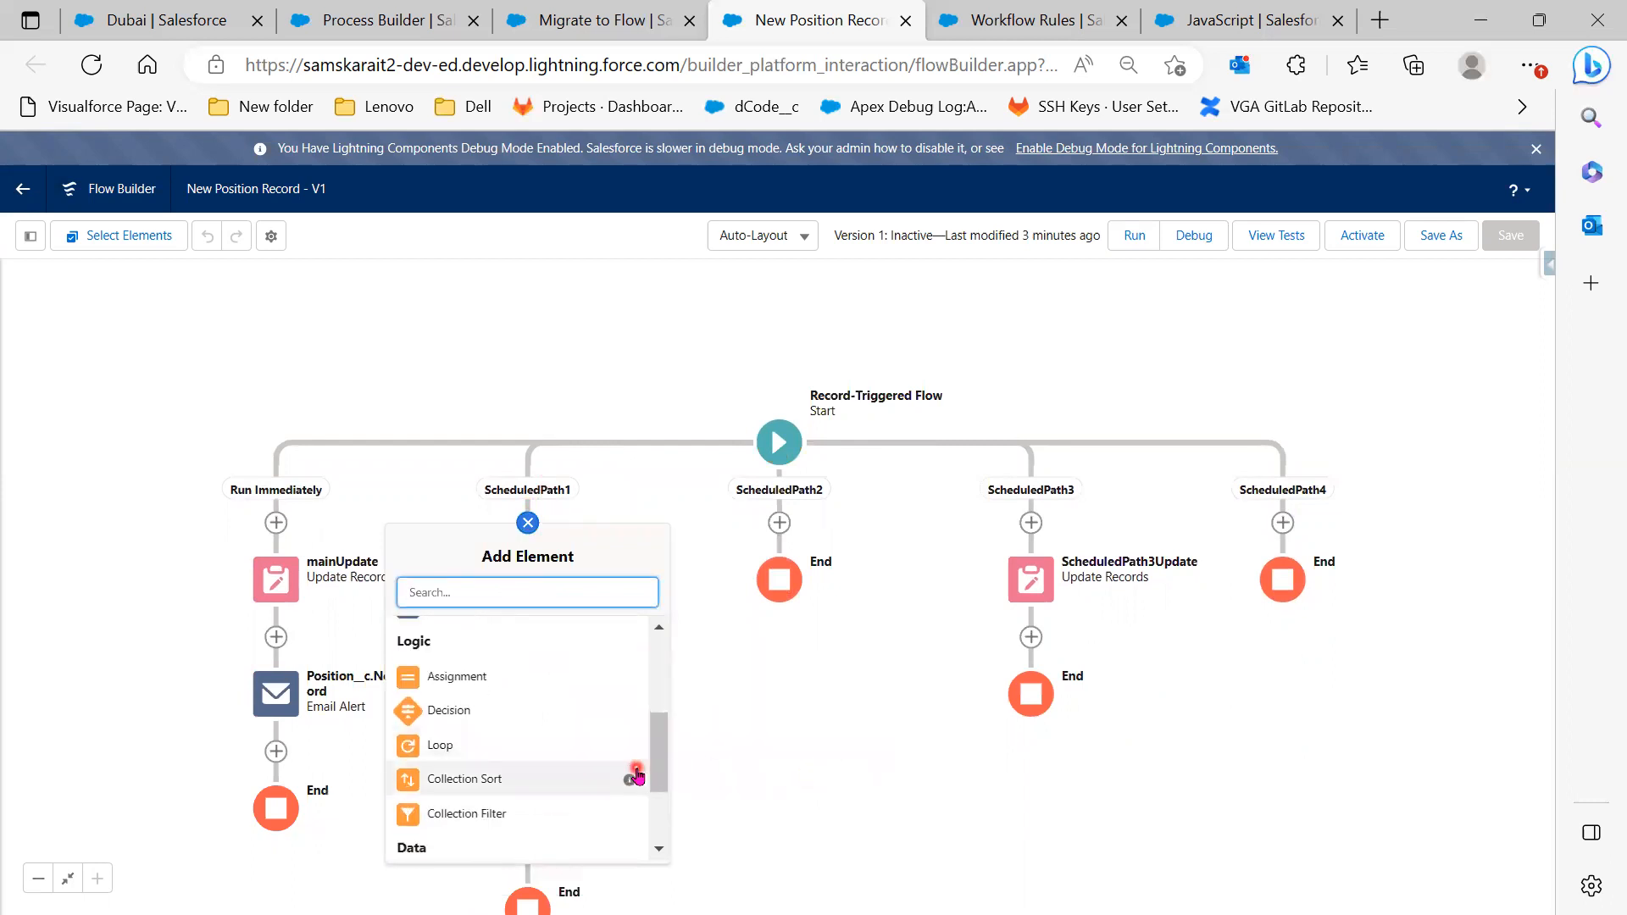
left_click(816, 747)
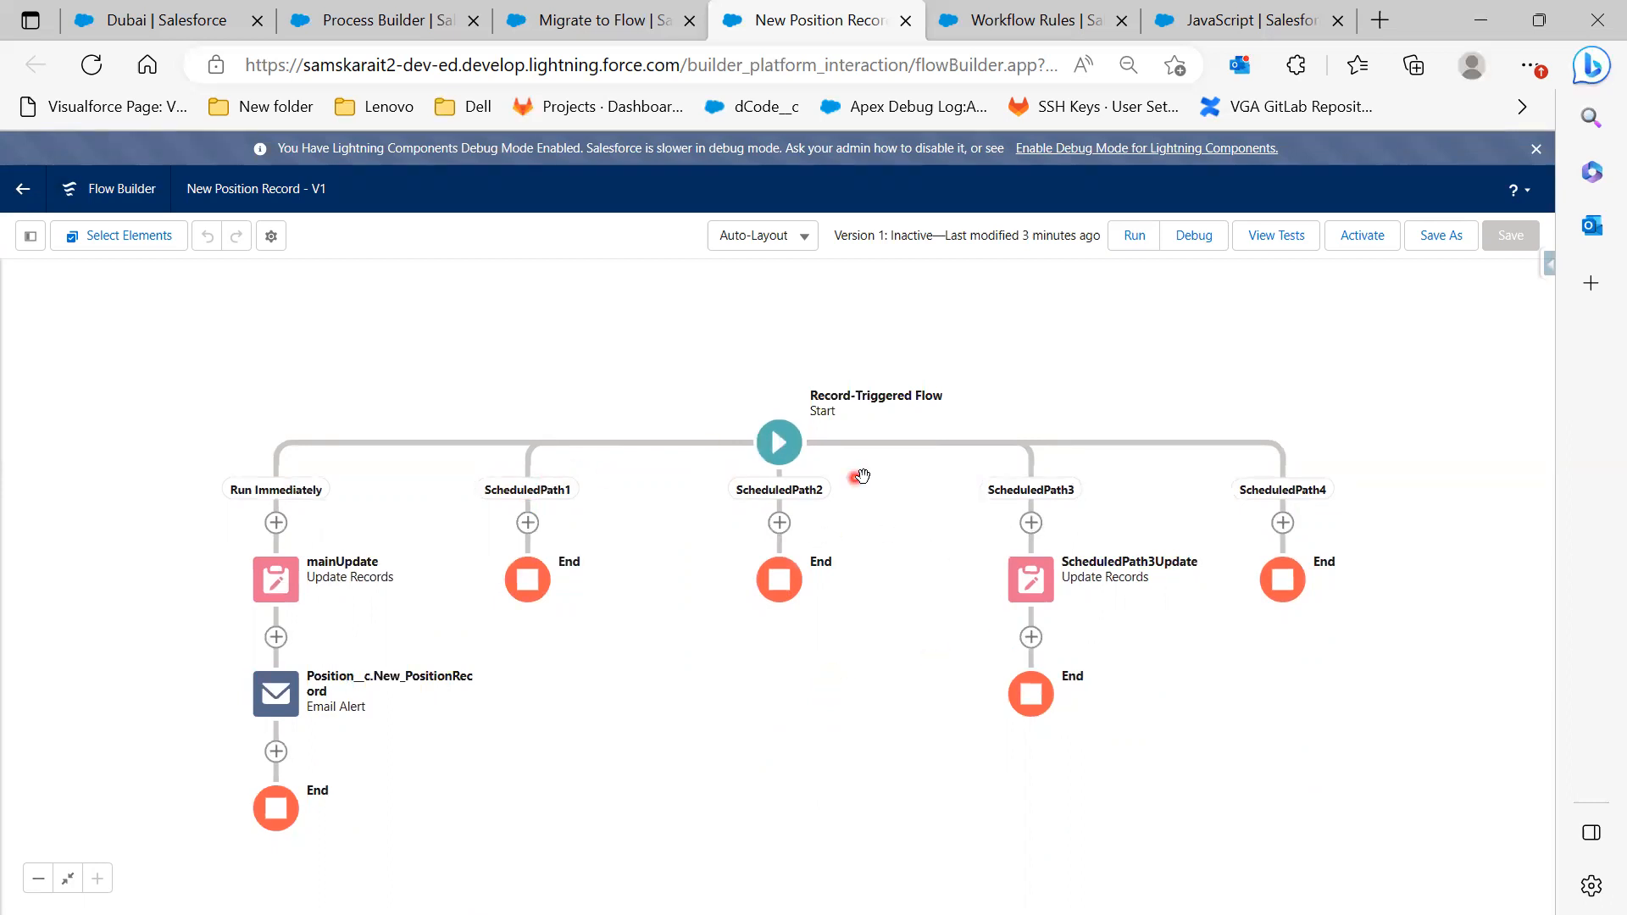
Expand the Start node and step through ScheduledPath1–4 timing in the Scheduled Paths dialog
left_click(781, 451)
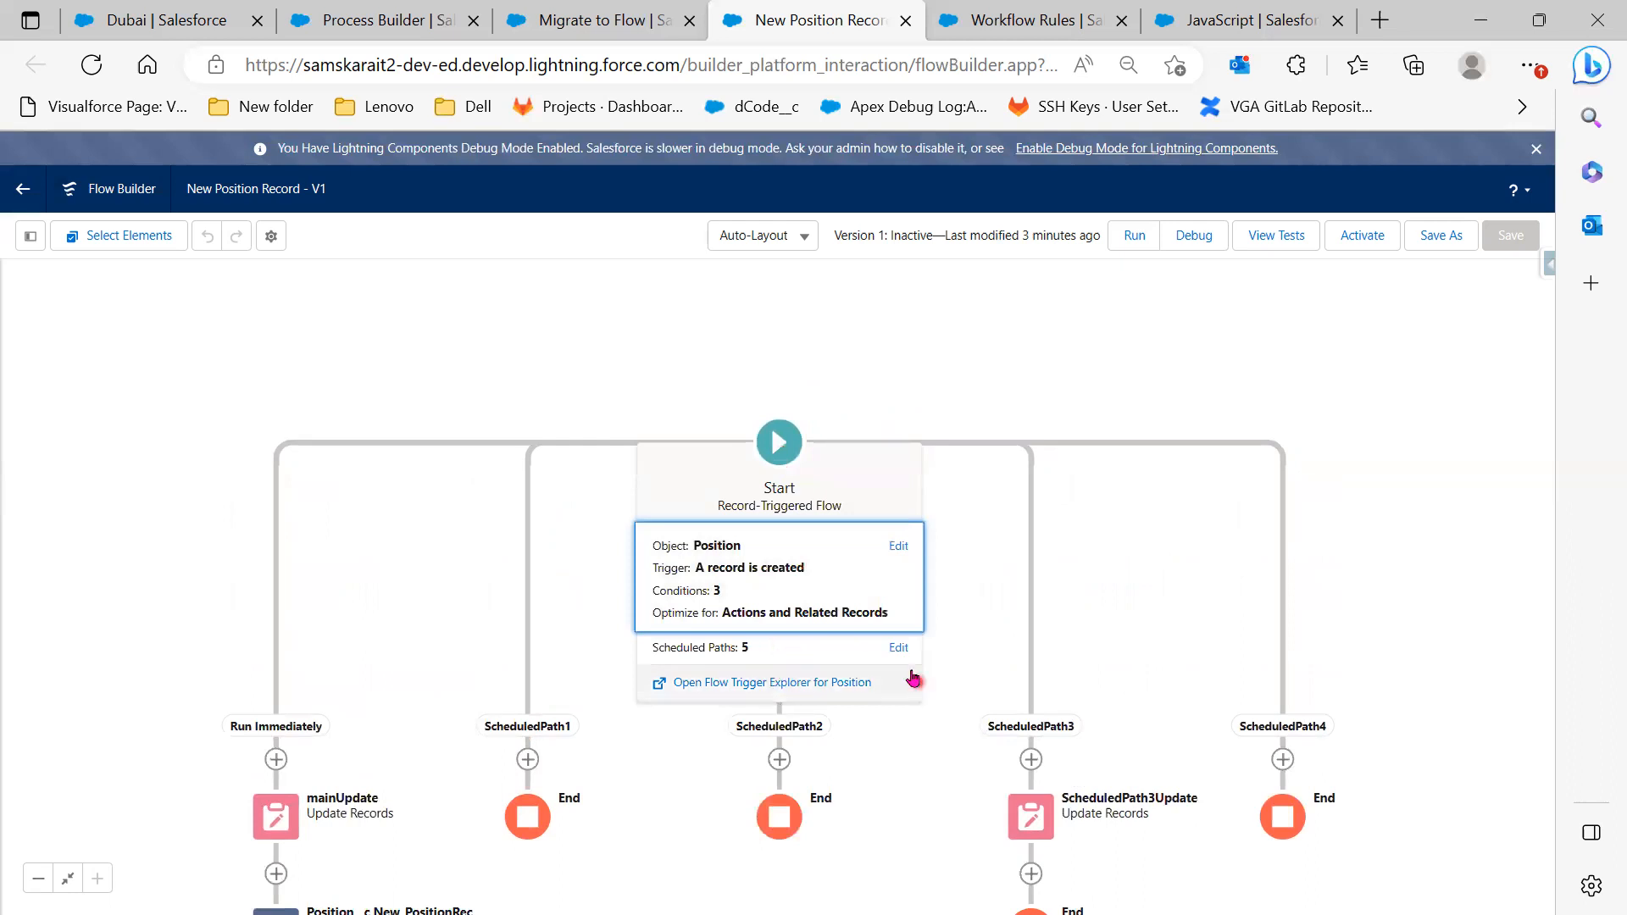
left_click(805, 646)
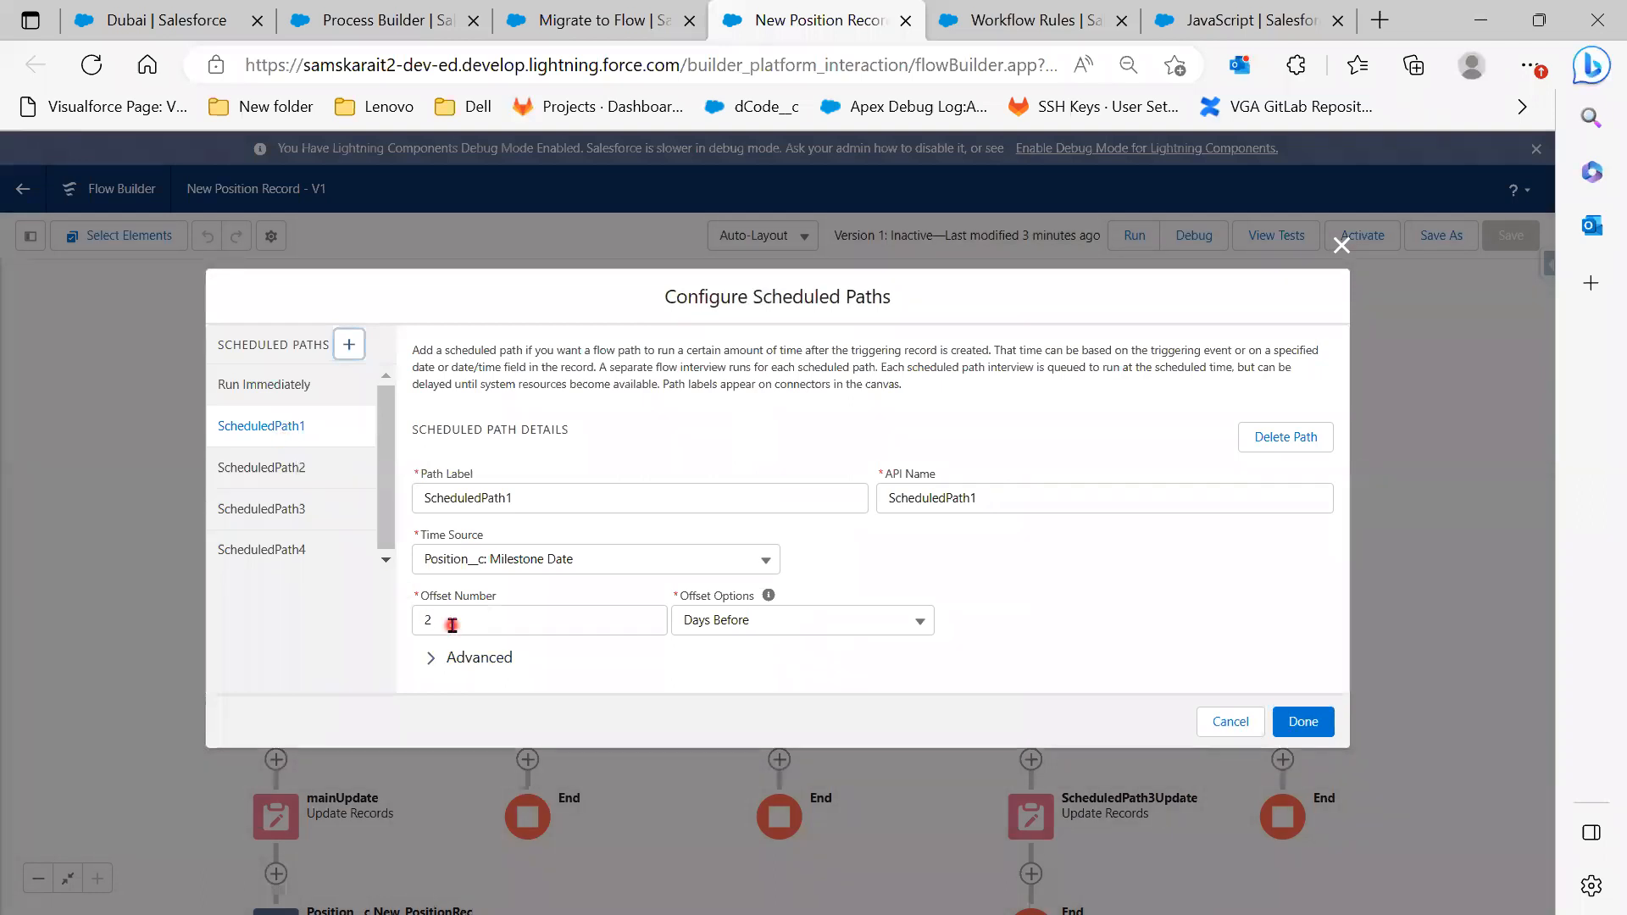
left_click(259, 468)
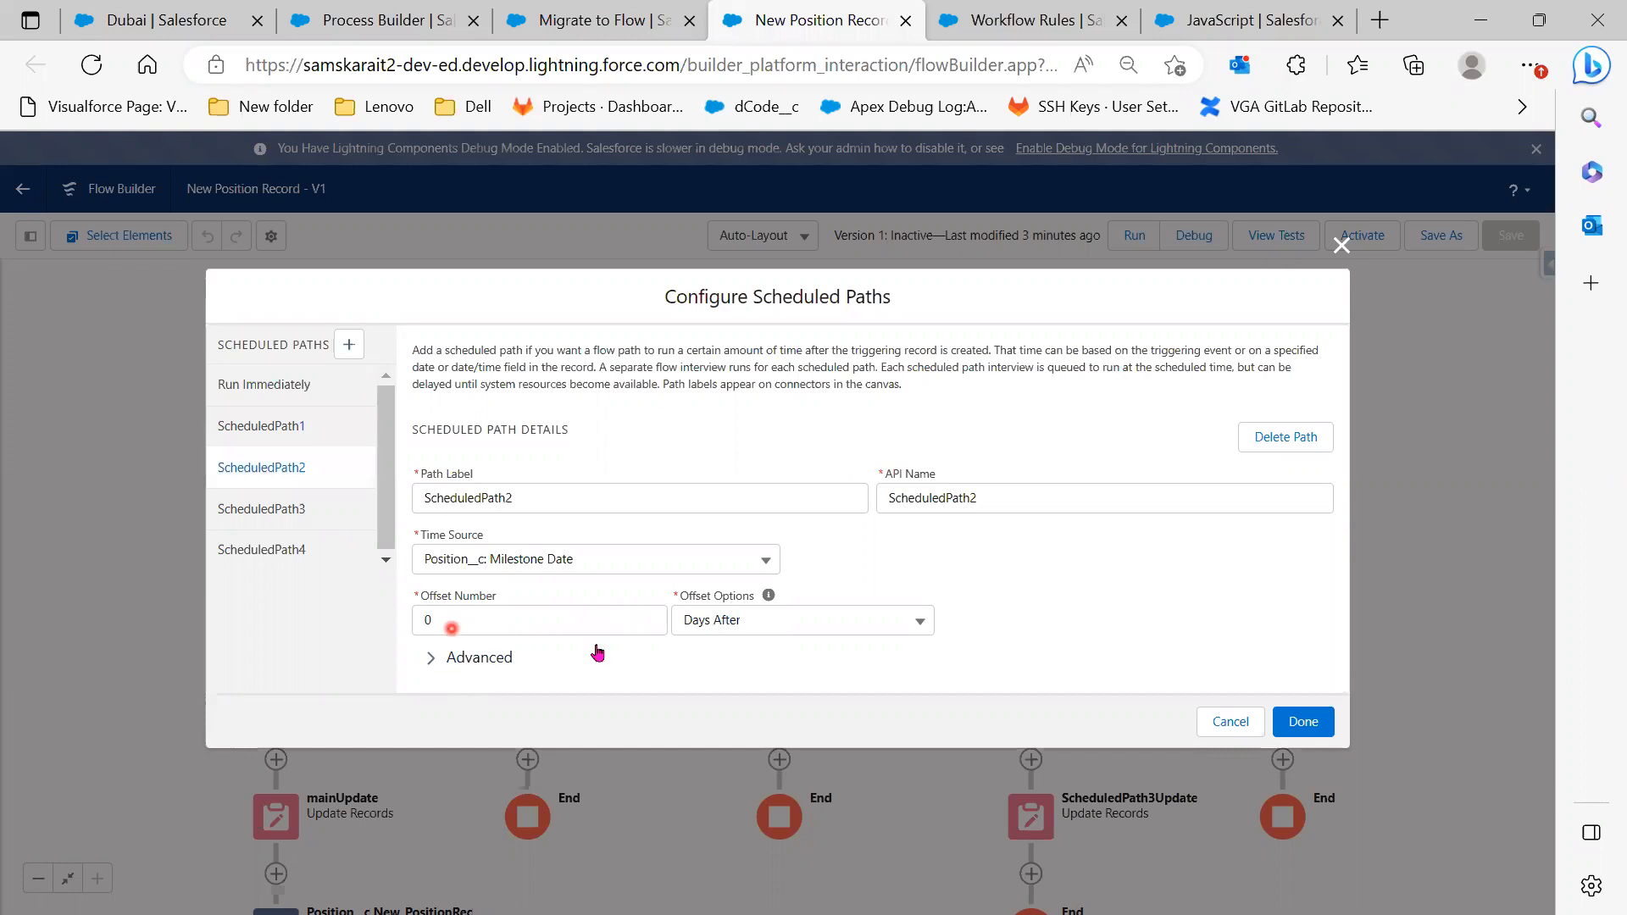
left_click(265, 508)
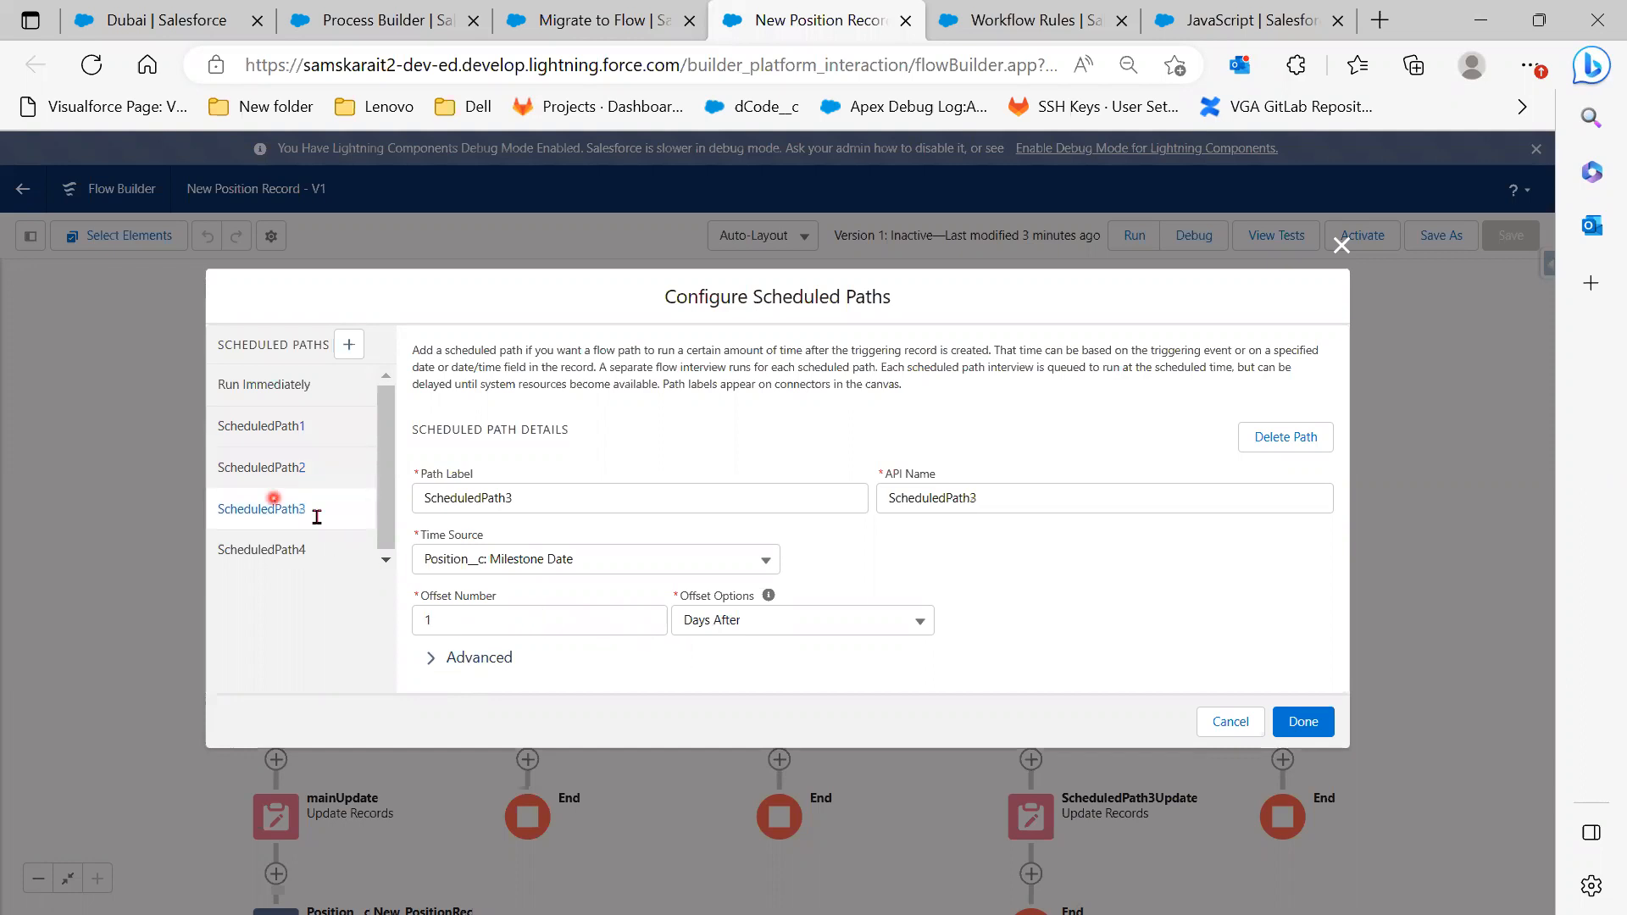
left_click(288, 550)
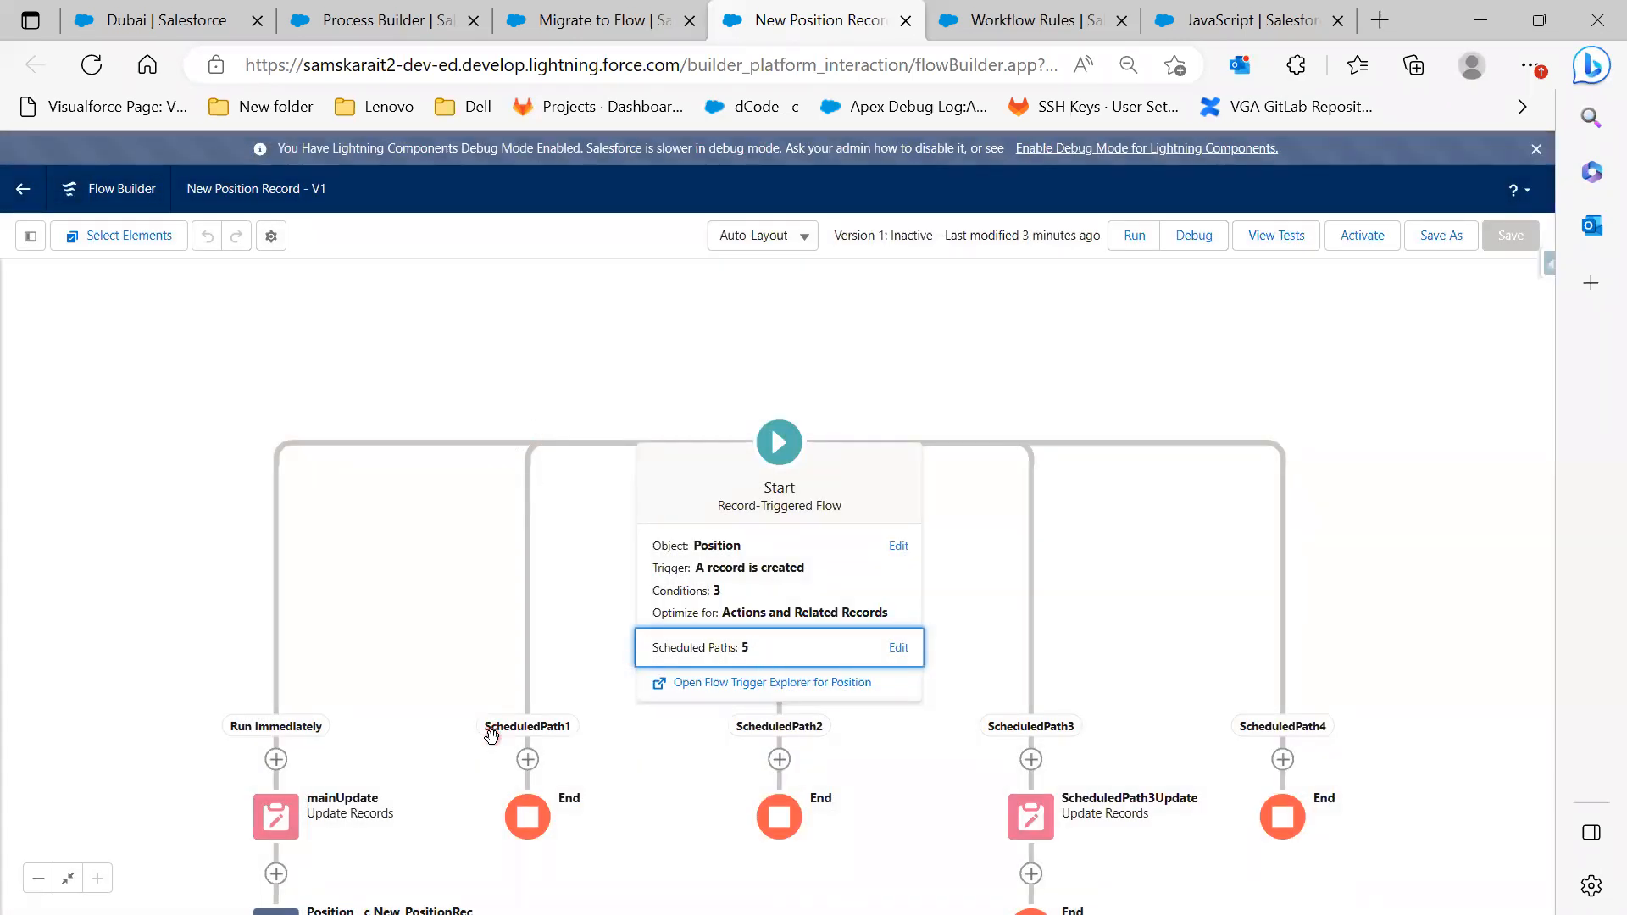
left_click(572, 9)
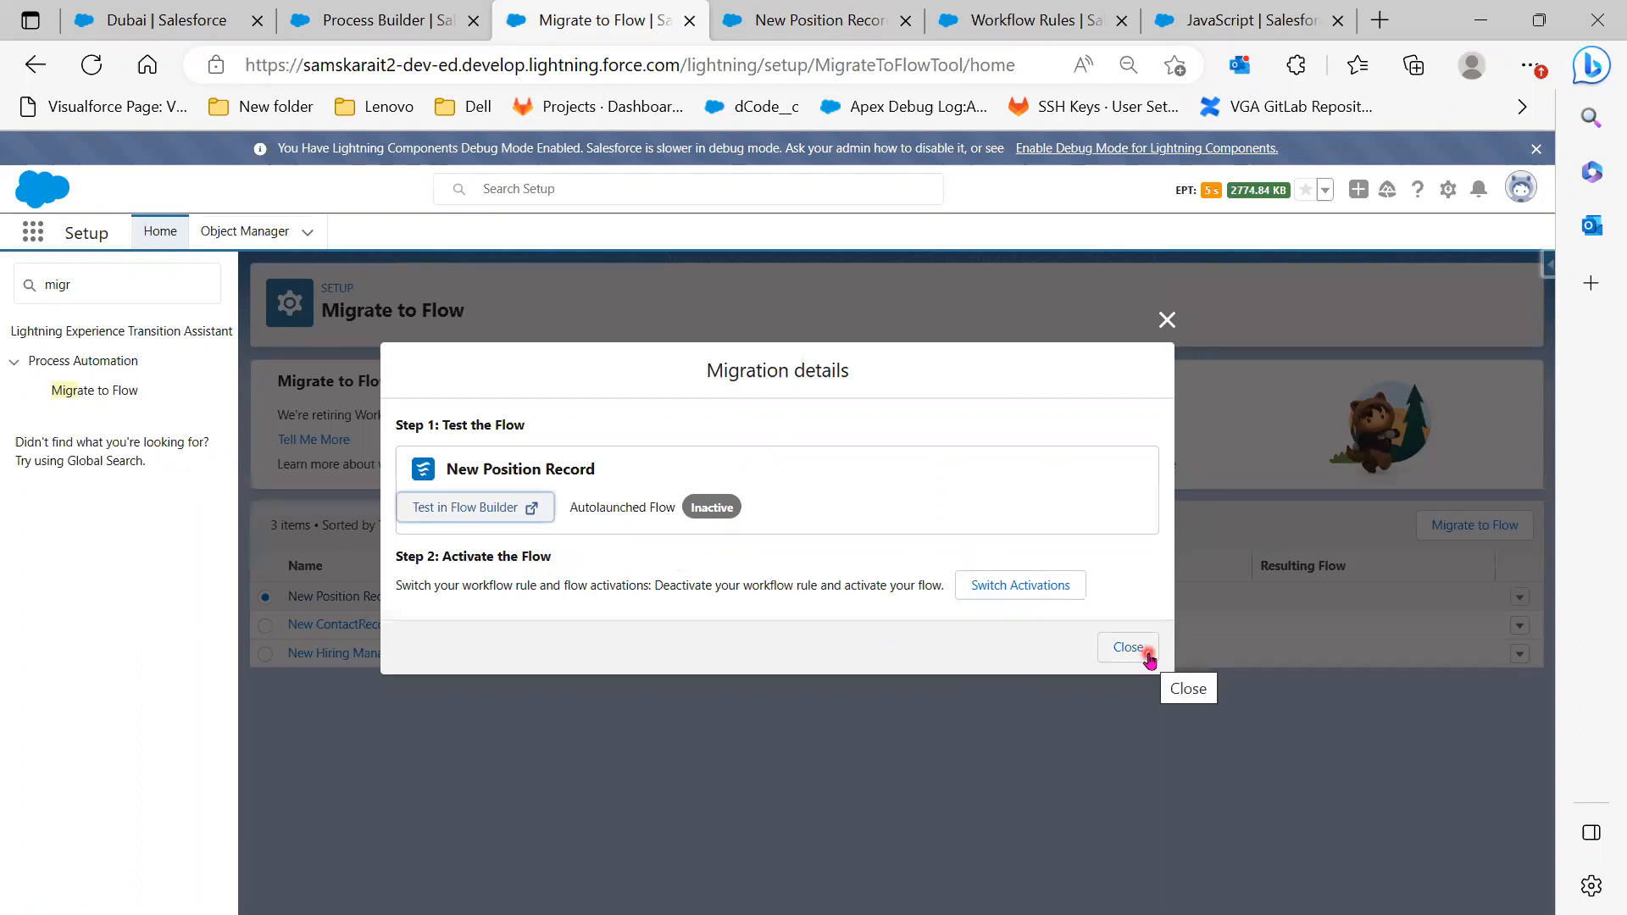
Migrate New Position Record again as New Position Record_2 and switch activations to the flow
left_click(626, 595)
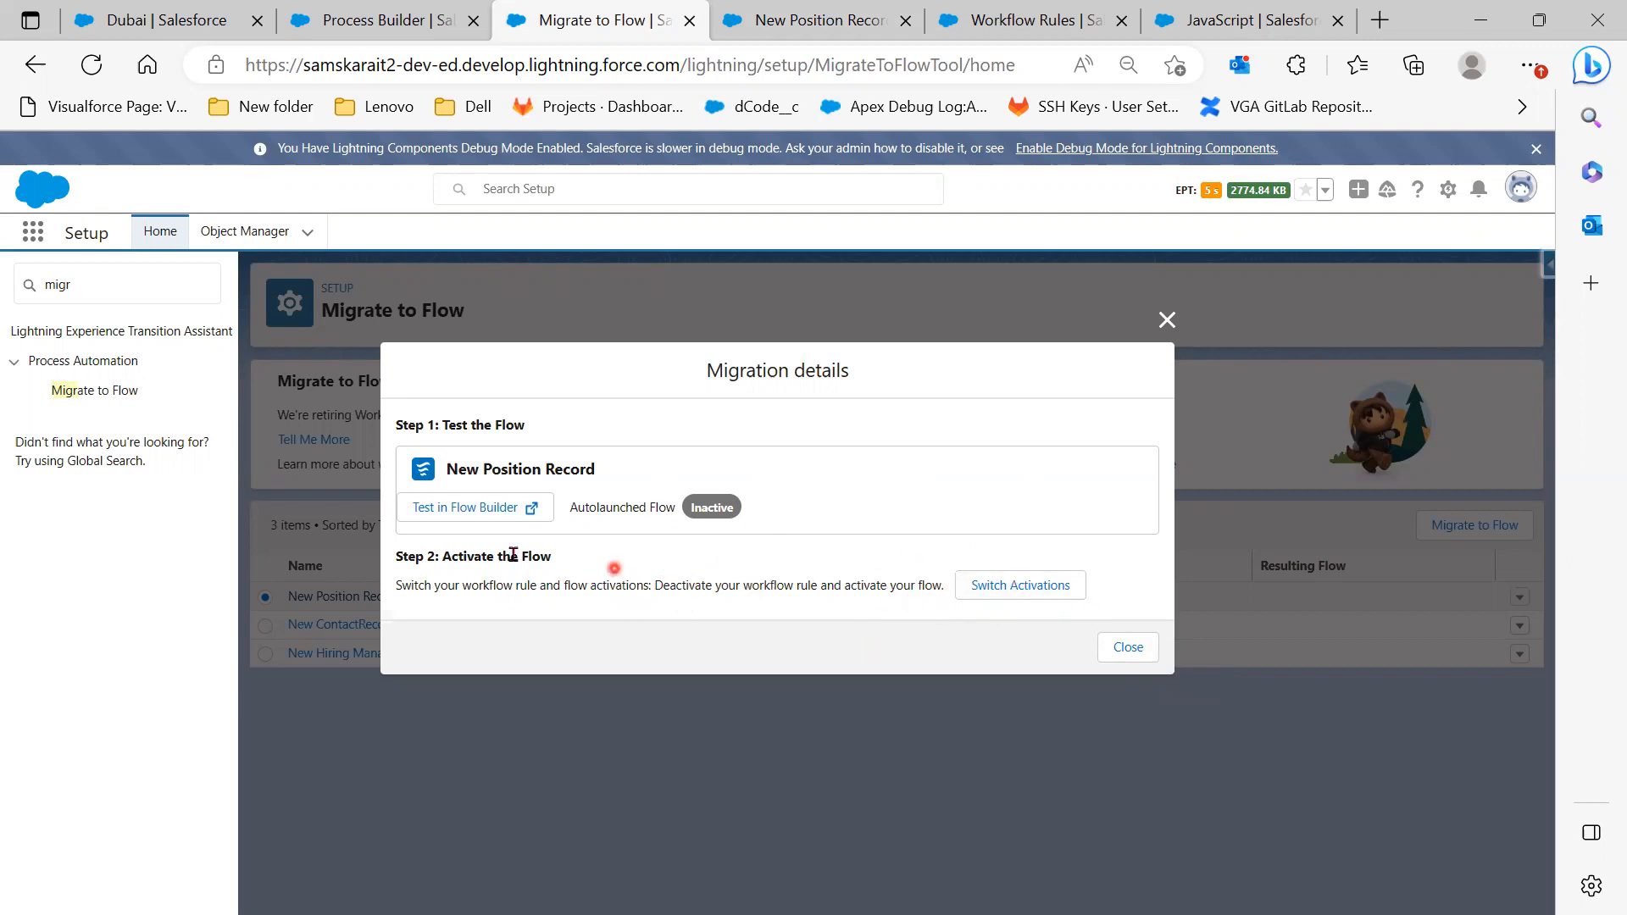
left_click(1130, 647)
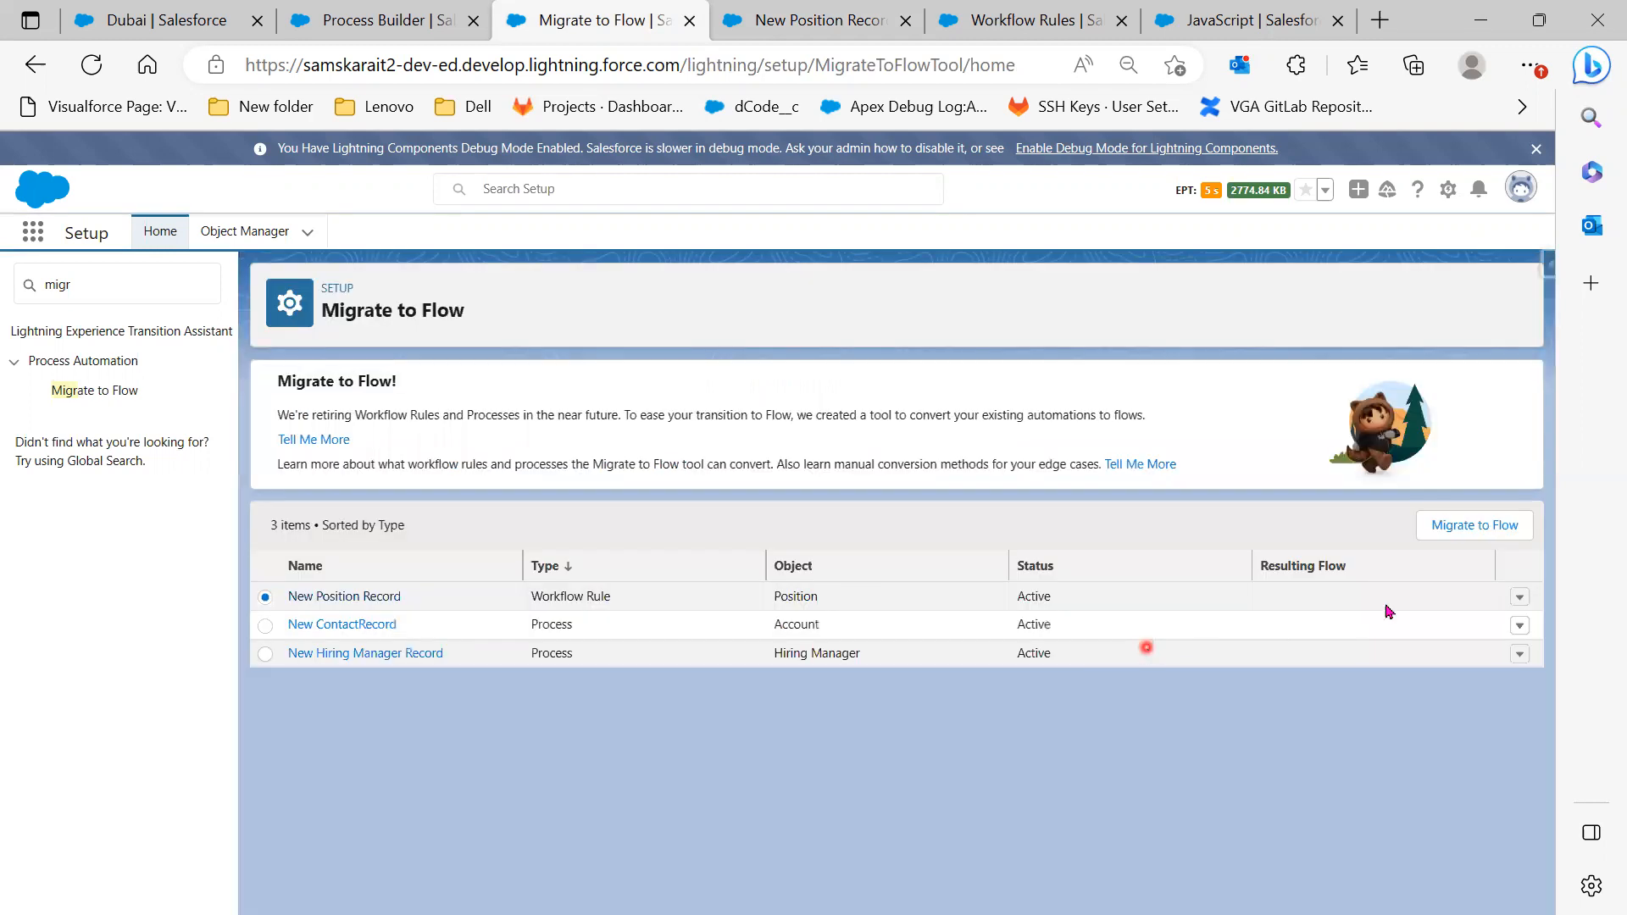
left_click(1476, 527)
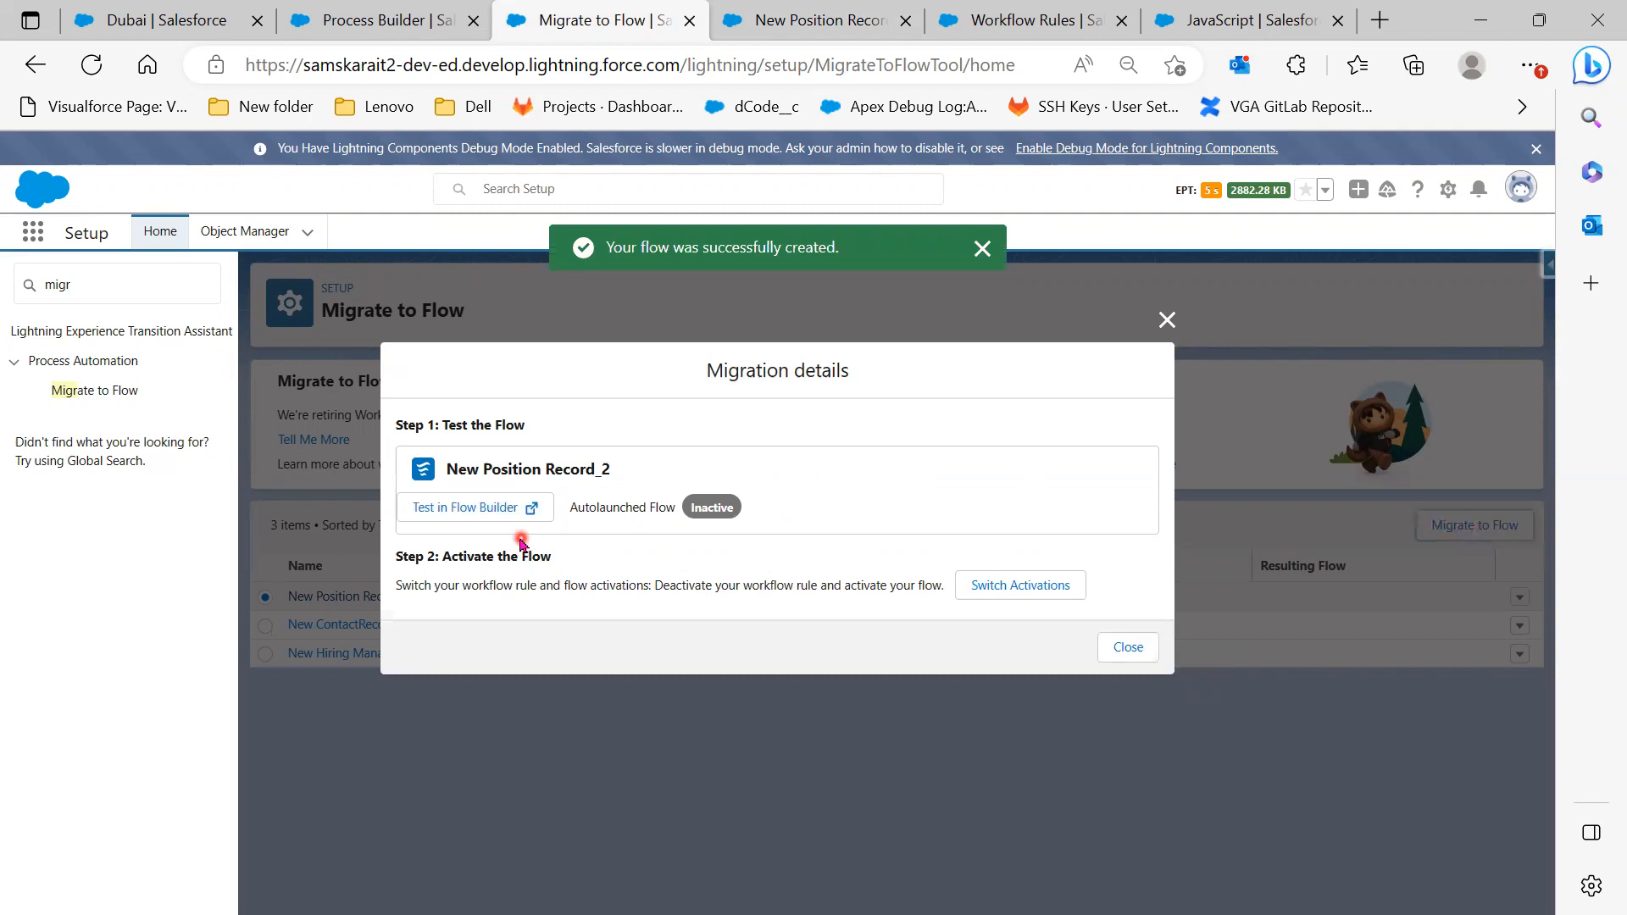
left_click(1041, 593)
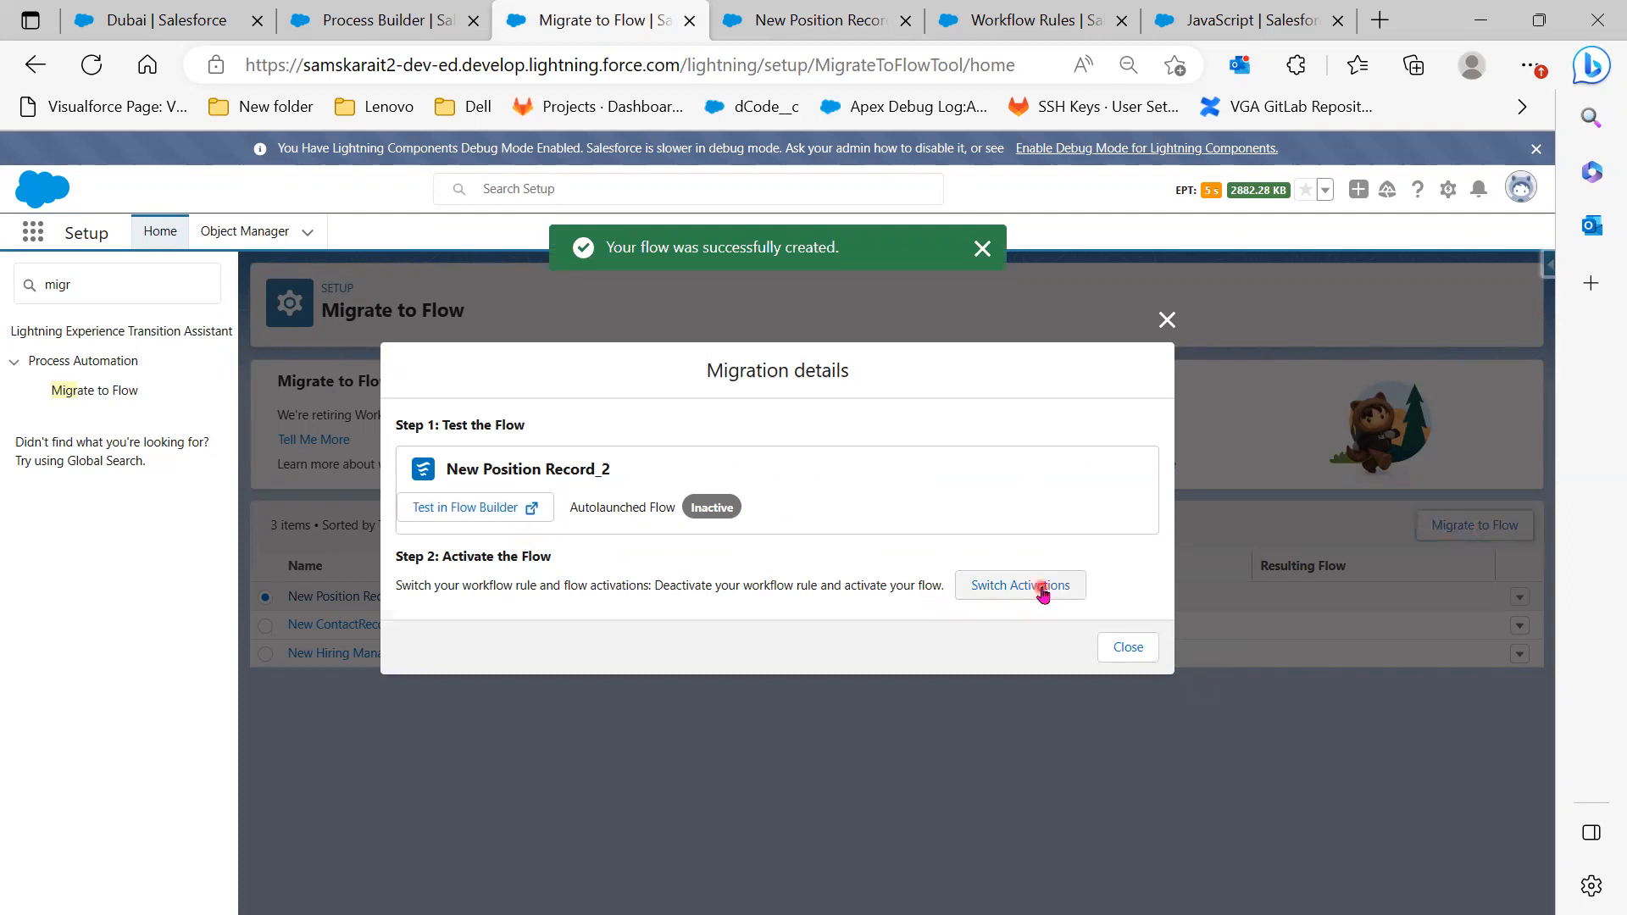
left_click(1043, 593)
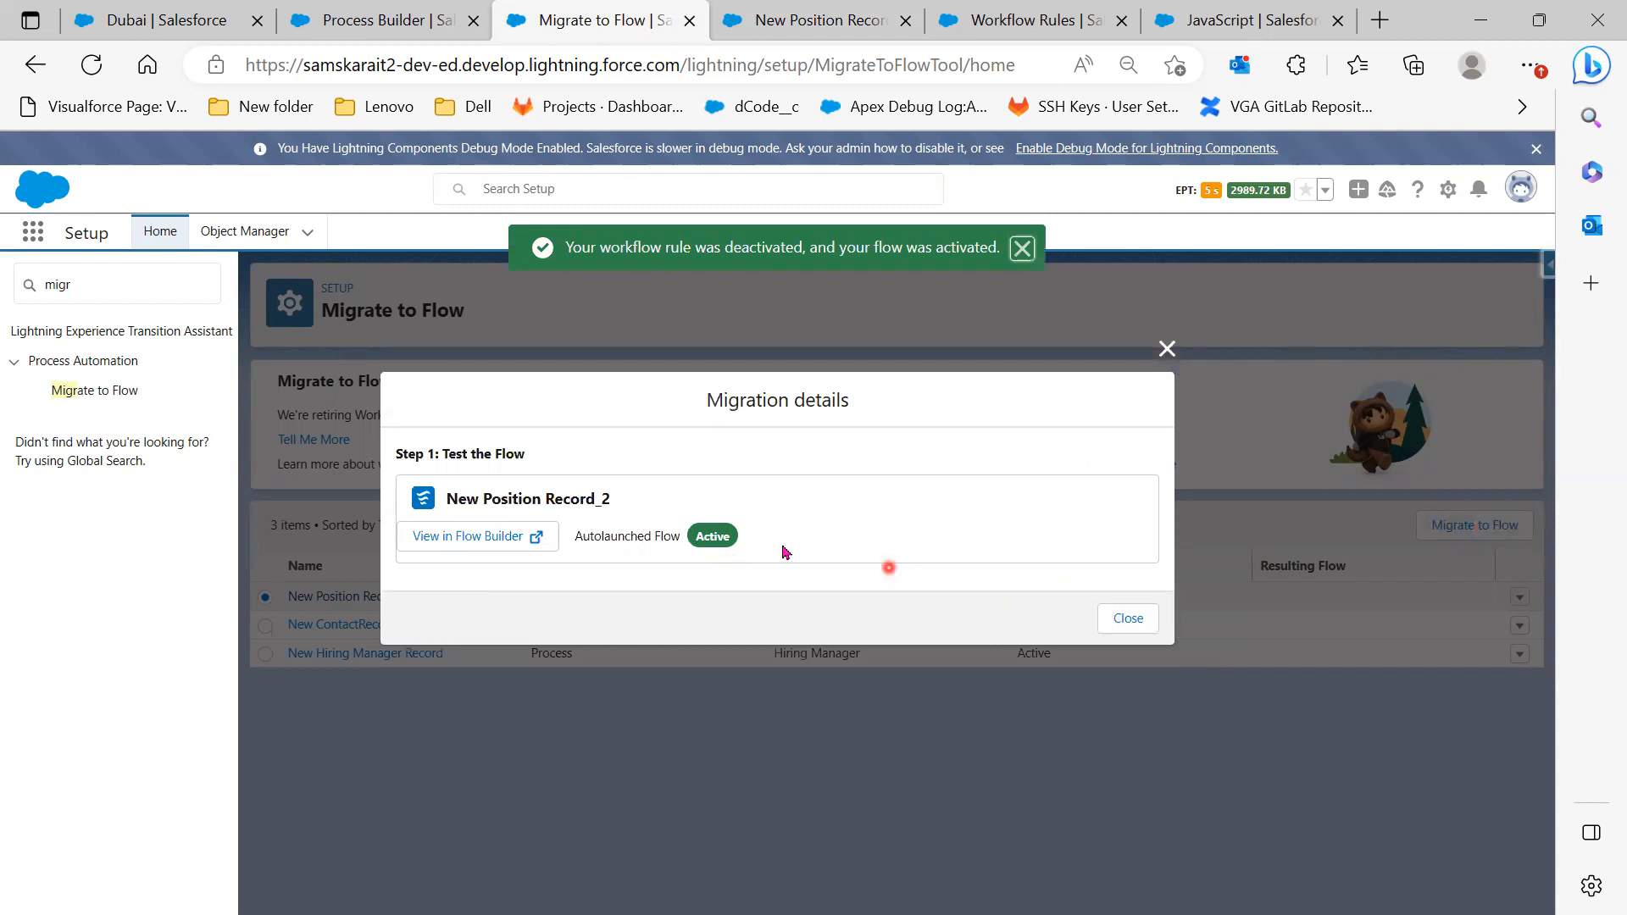
left_click(1106, 620)
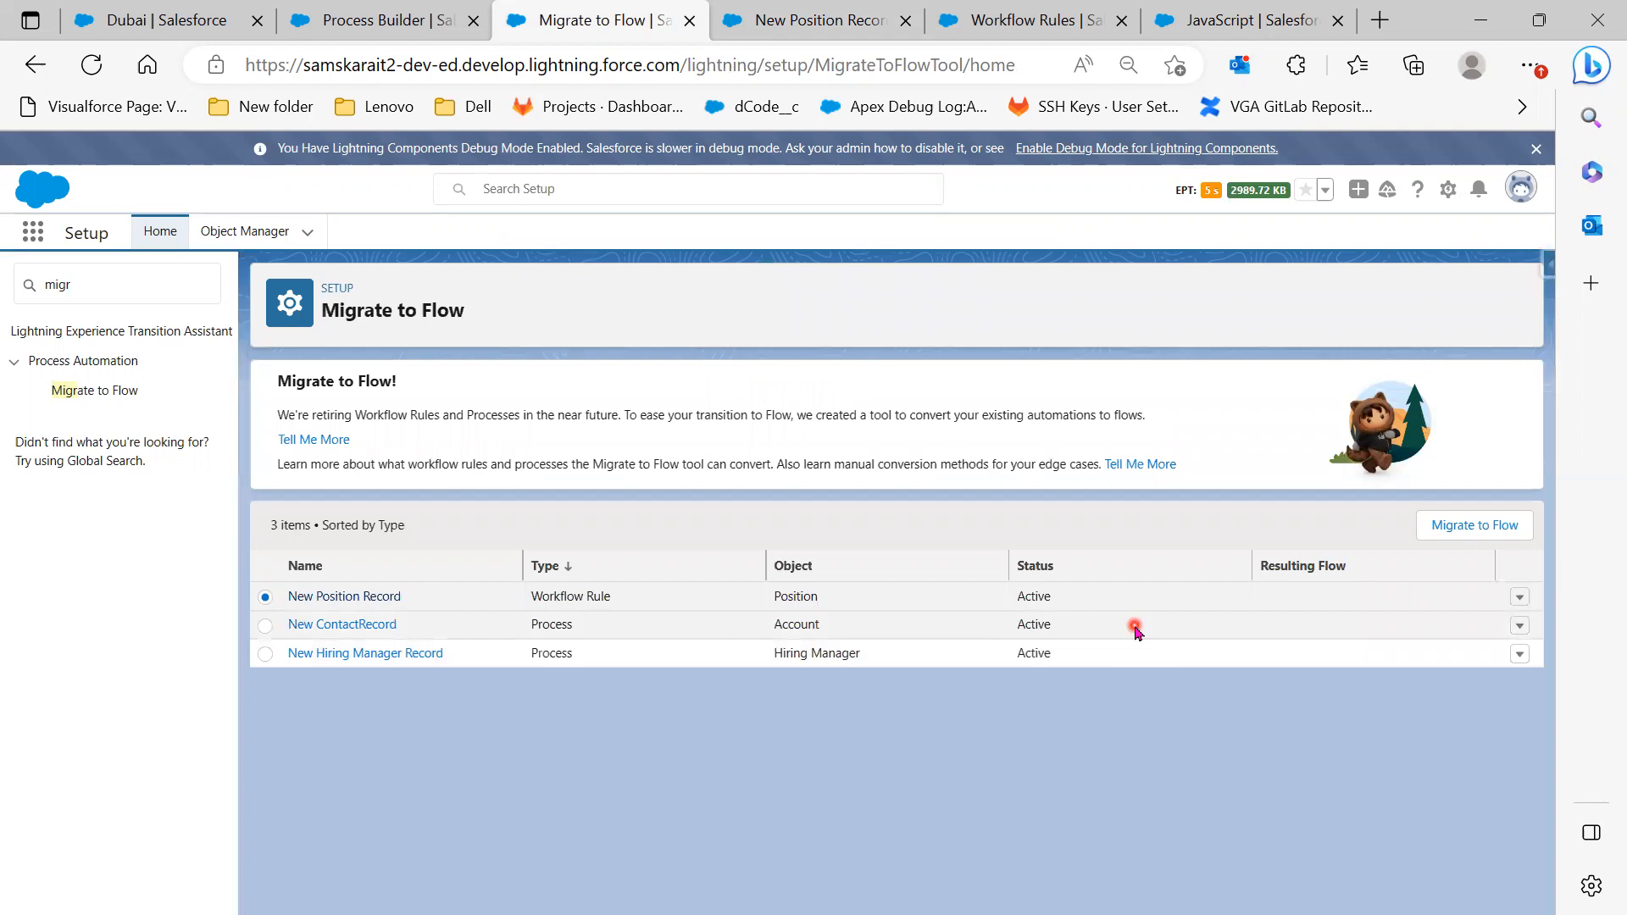
Reload the Migrate to Flow list and close the old Flow Builder tab
left_click(91, 64)
left_click(919, 21)
left_click(905, 21)
left_click(650, 20)
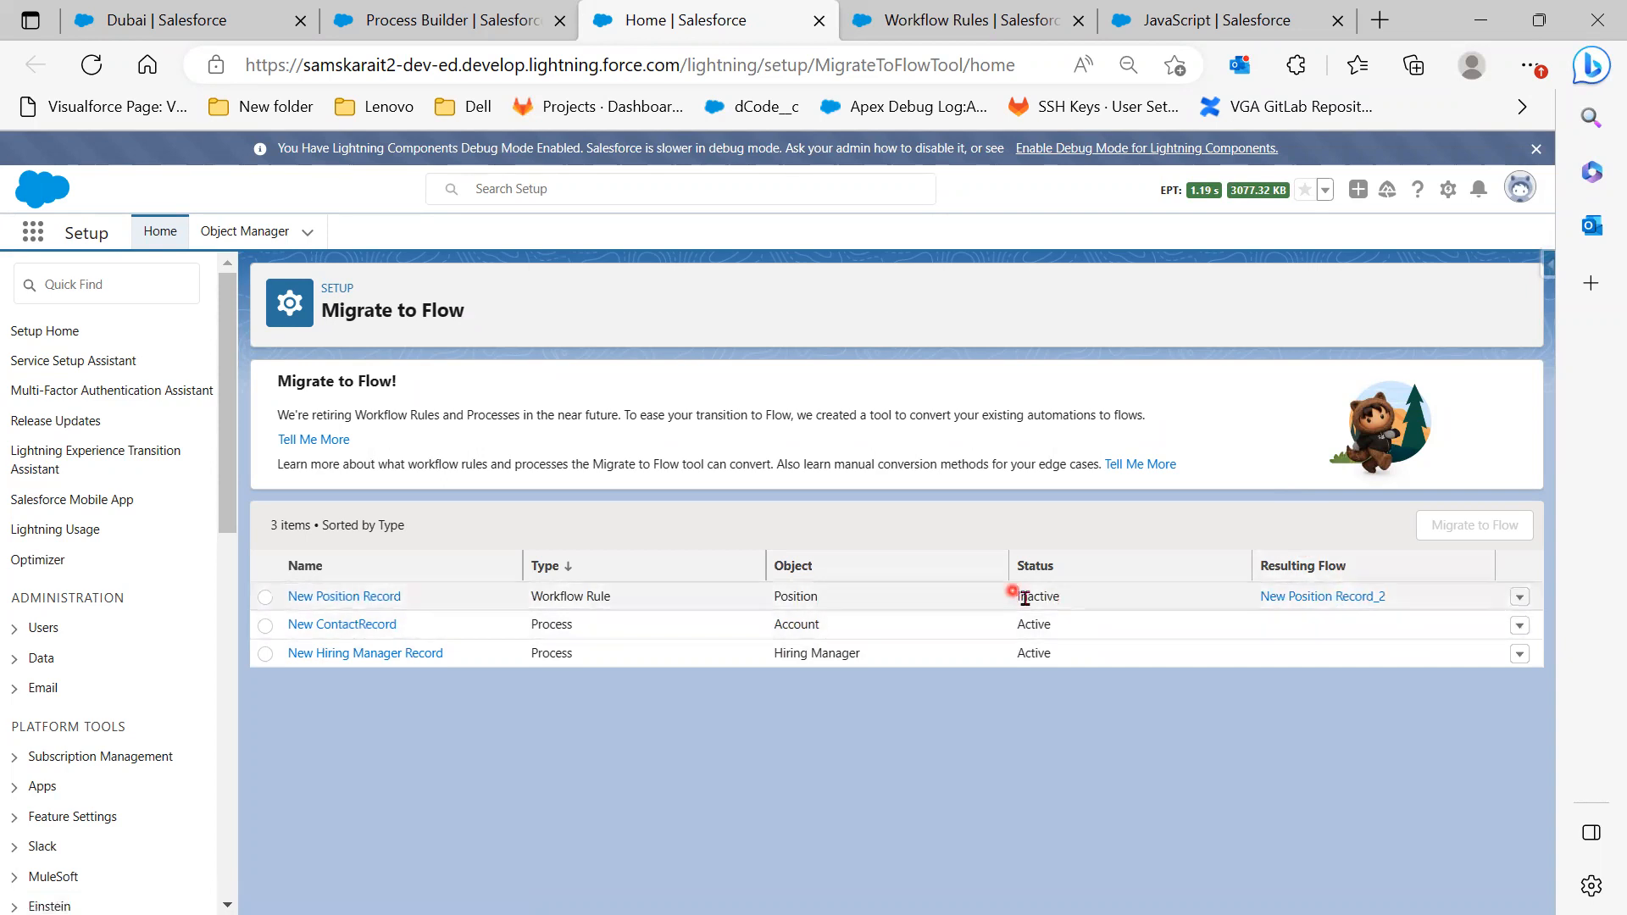
Highlight the rule's Inactive status and its resulting flow New Position Record_2
left_click_drag(1072, 598, 989, 595)
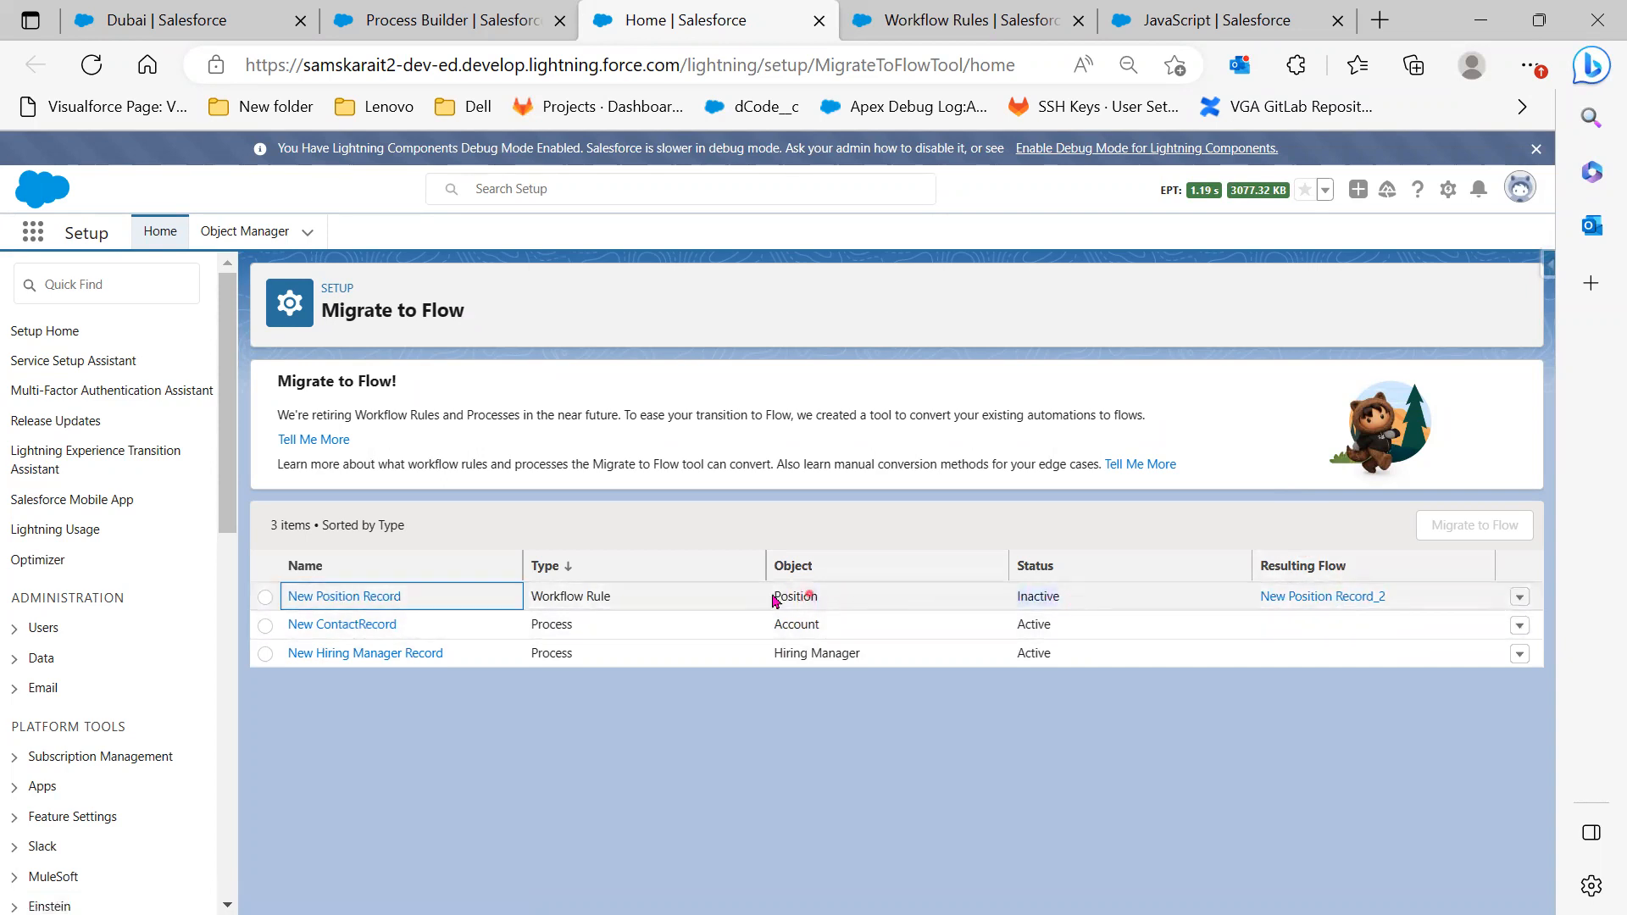
left_click_drag(772, 595, 757, 593)
left_click_drag(1395, 594, 1246, 593)
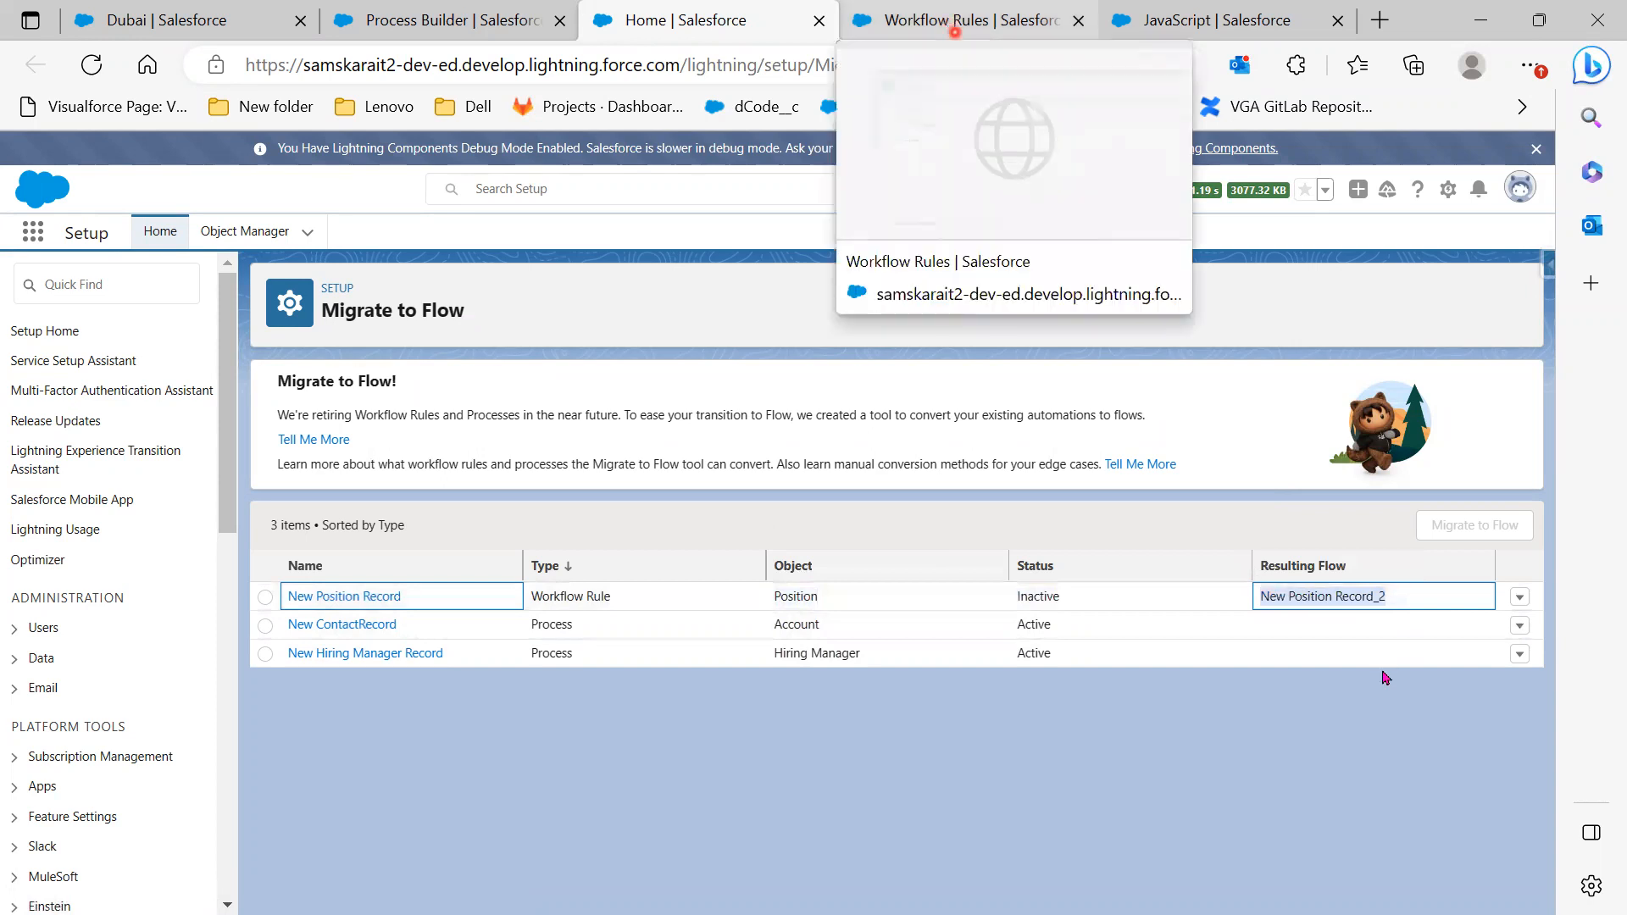
Open New Position Record_2 in a new tab, deactivate it, and go back to all flows
right_click(1322, 596)
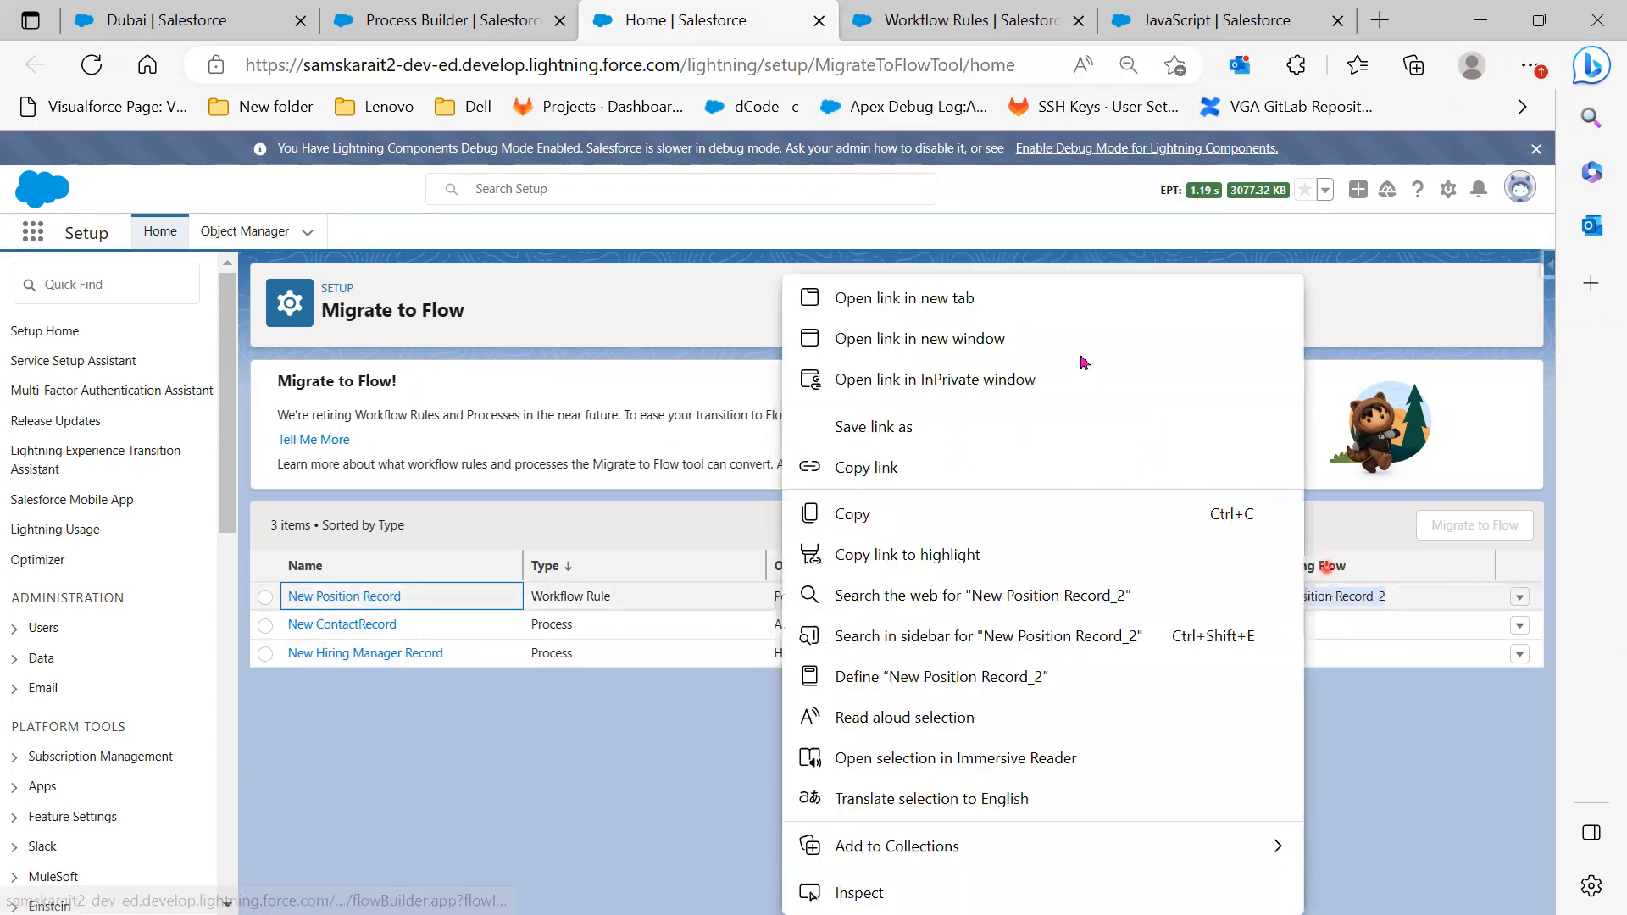
left_click(1021, 310)
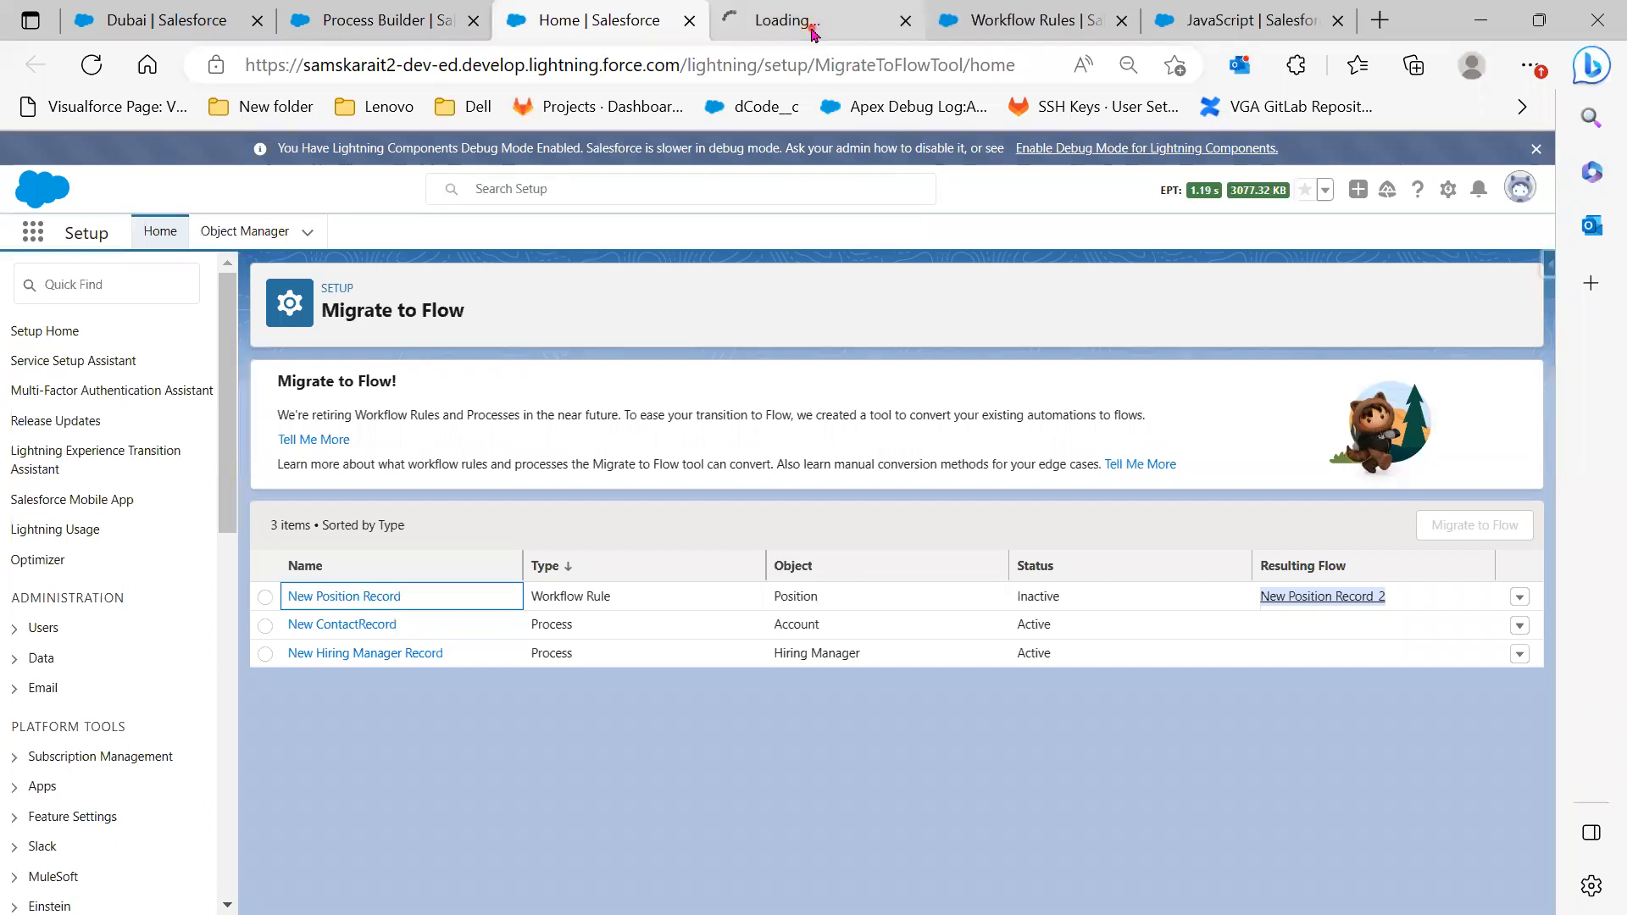
left_click(811, 32)
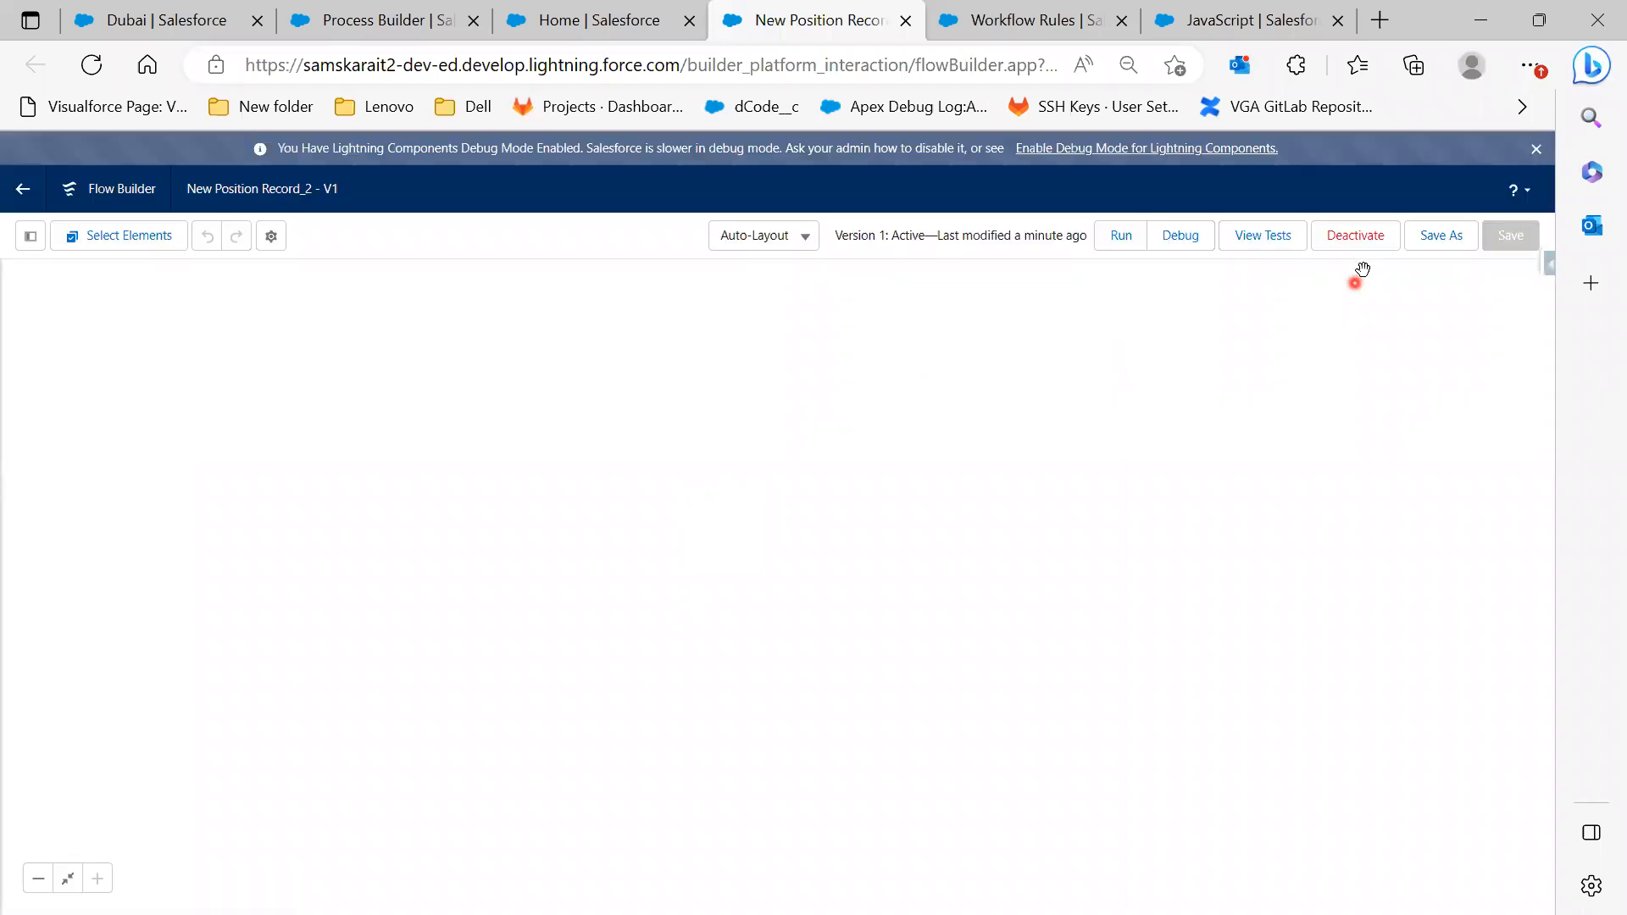
left_click(1359, 246)
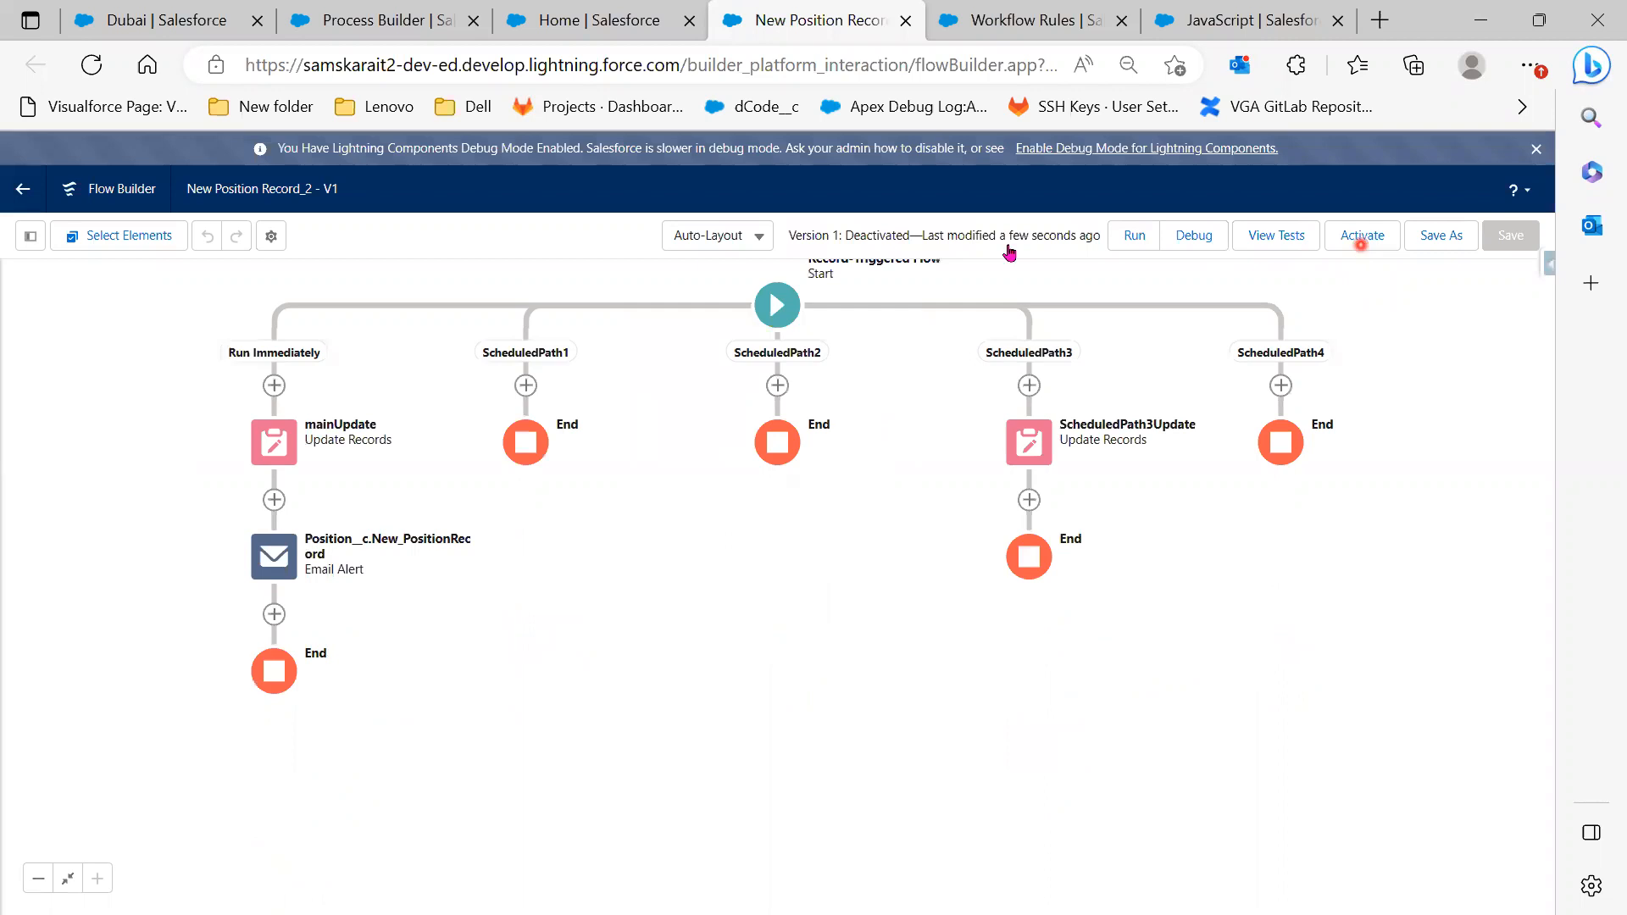
left_click(28, 189)
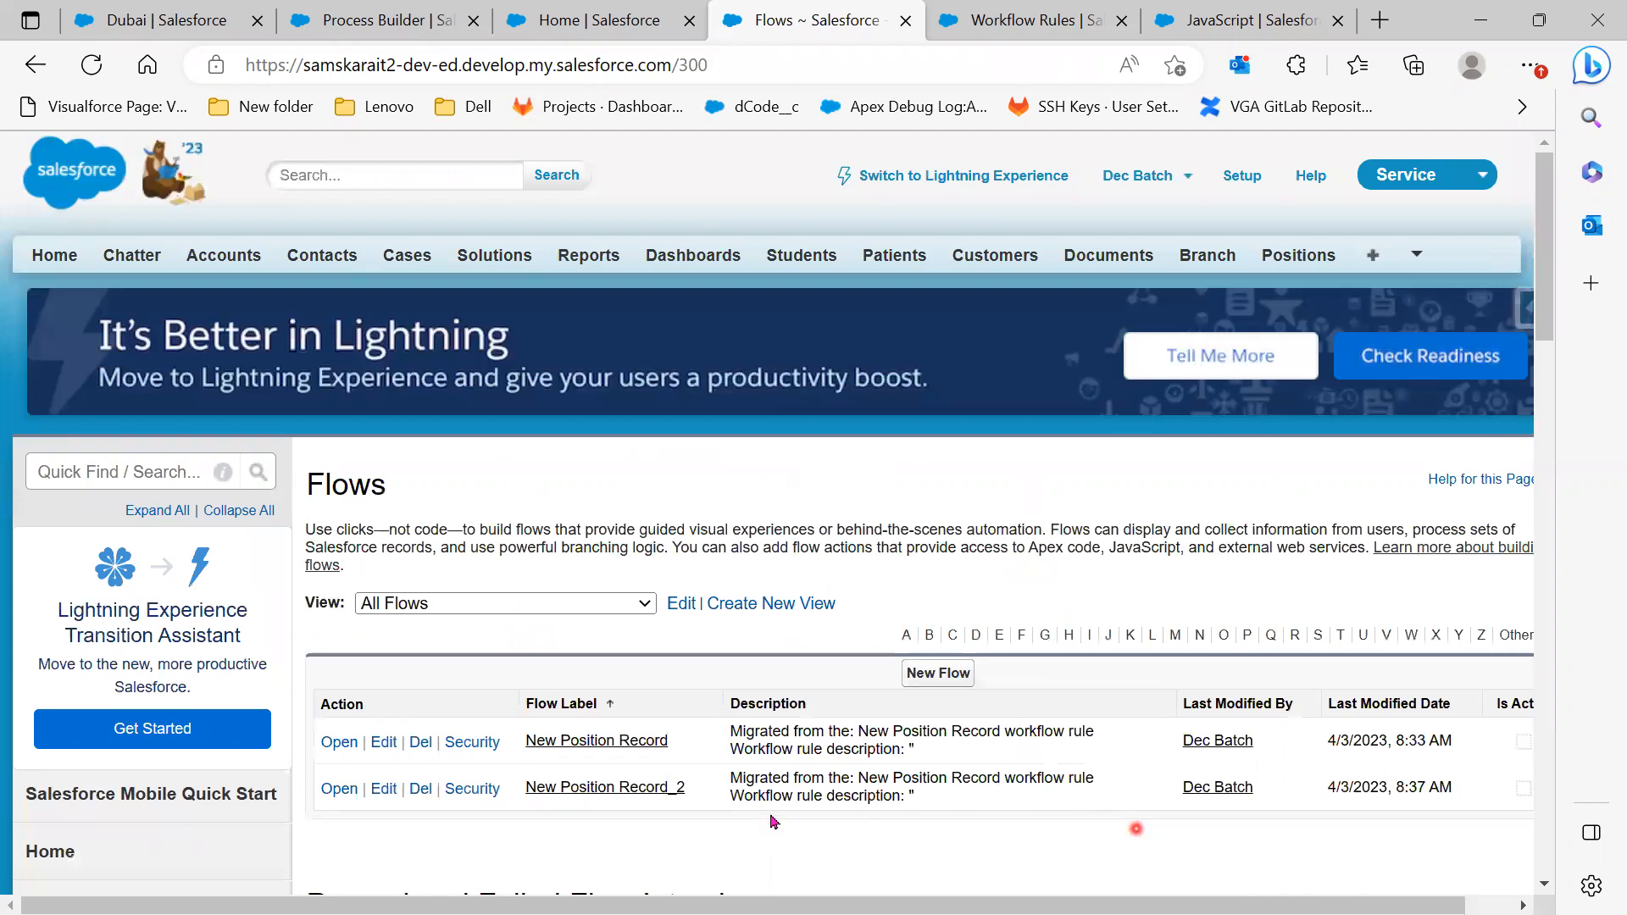
Delete the older New Position Record flow, then return to the Migrate to Flow page
scroll(424, 796, "down", 1)
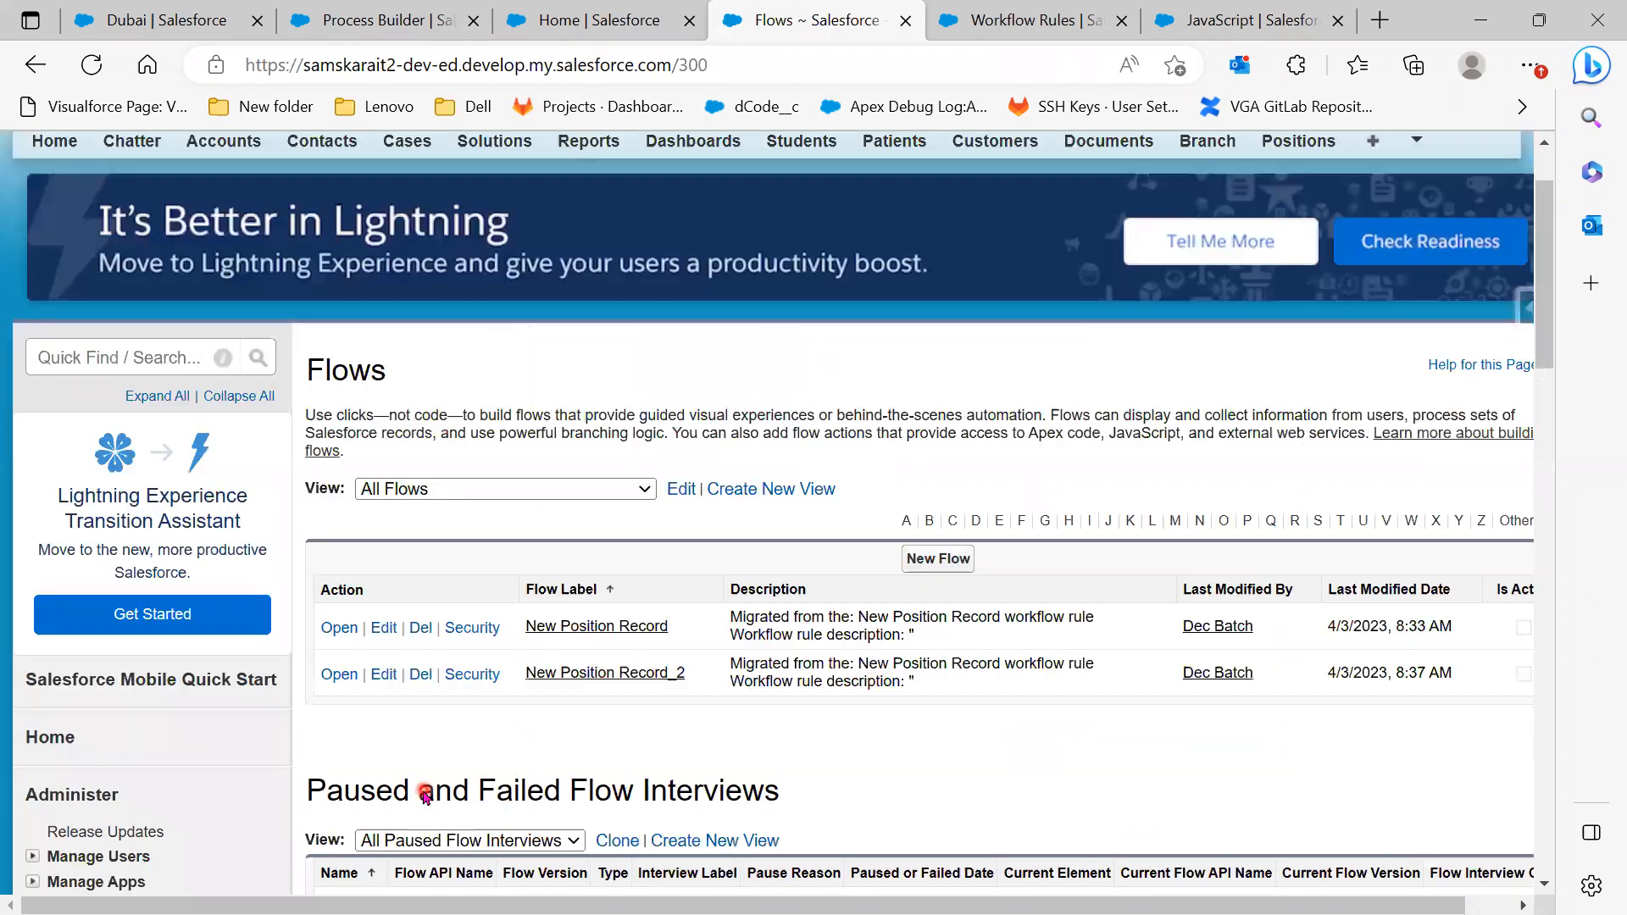
left_click(414, 631)
left_click(904, 297)
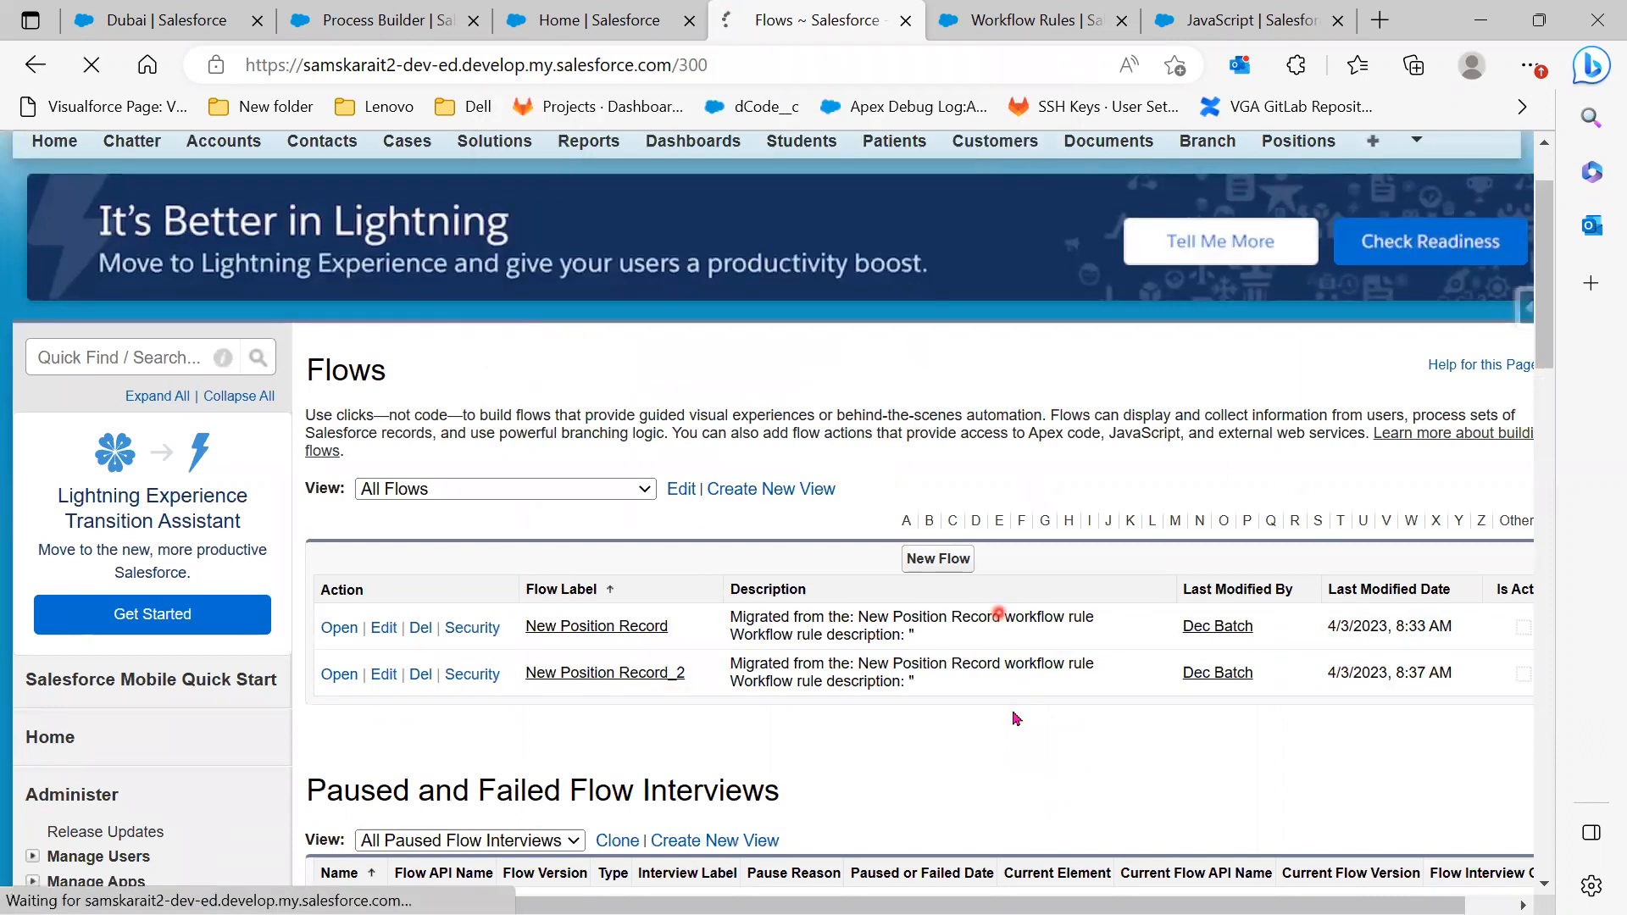
left_click(600, 20)
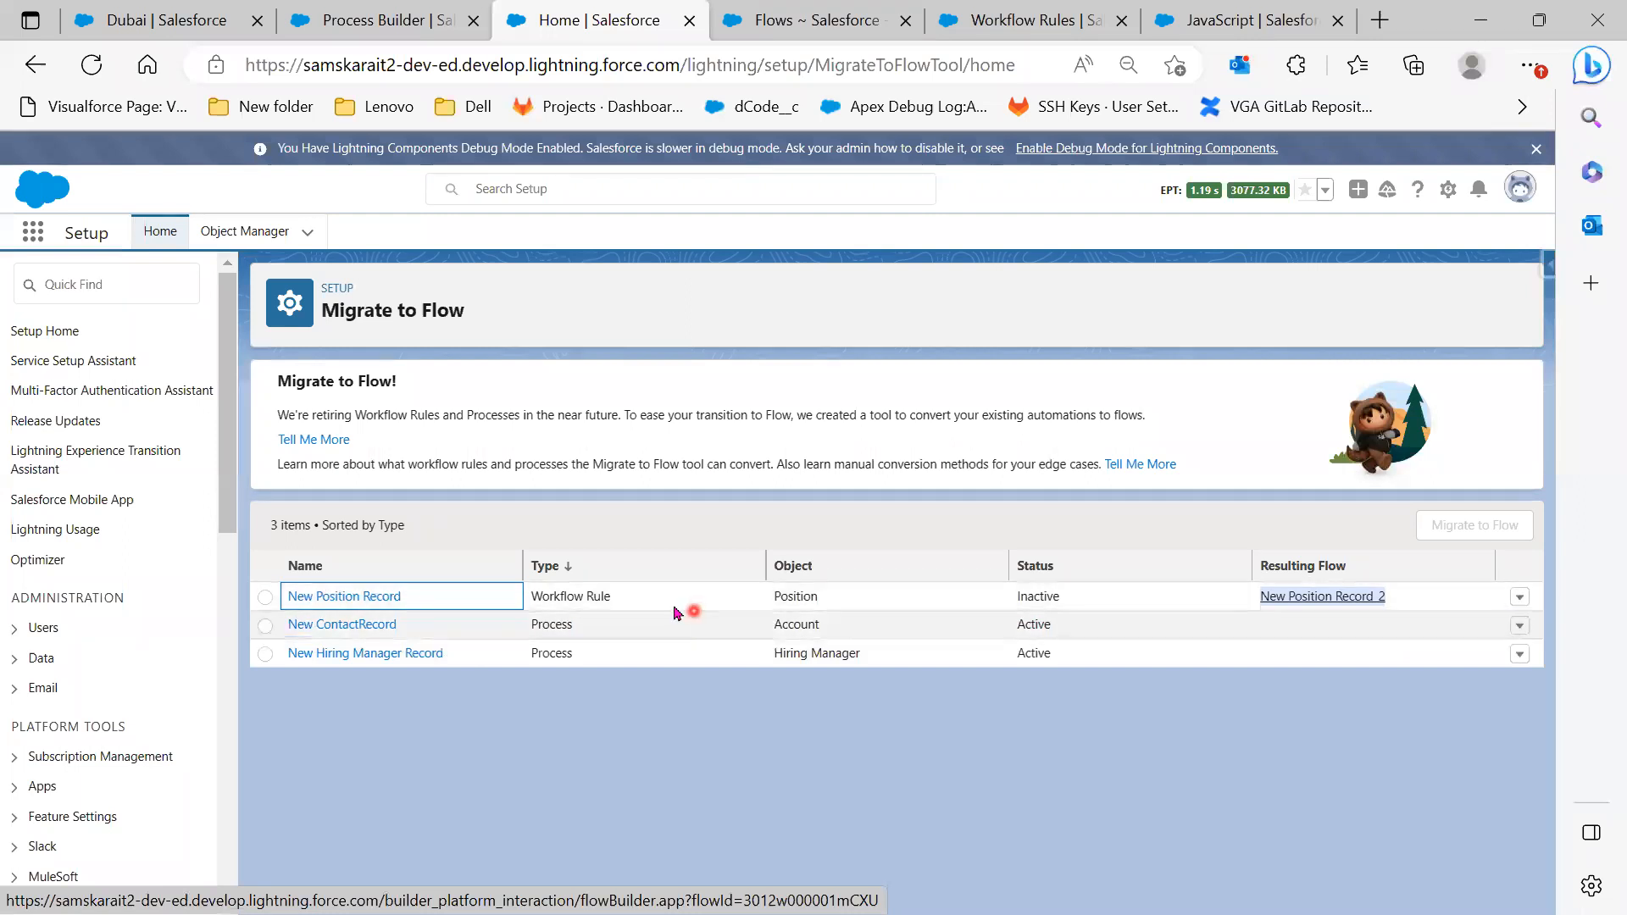
left_click(688, 702)
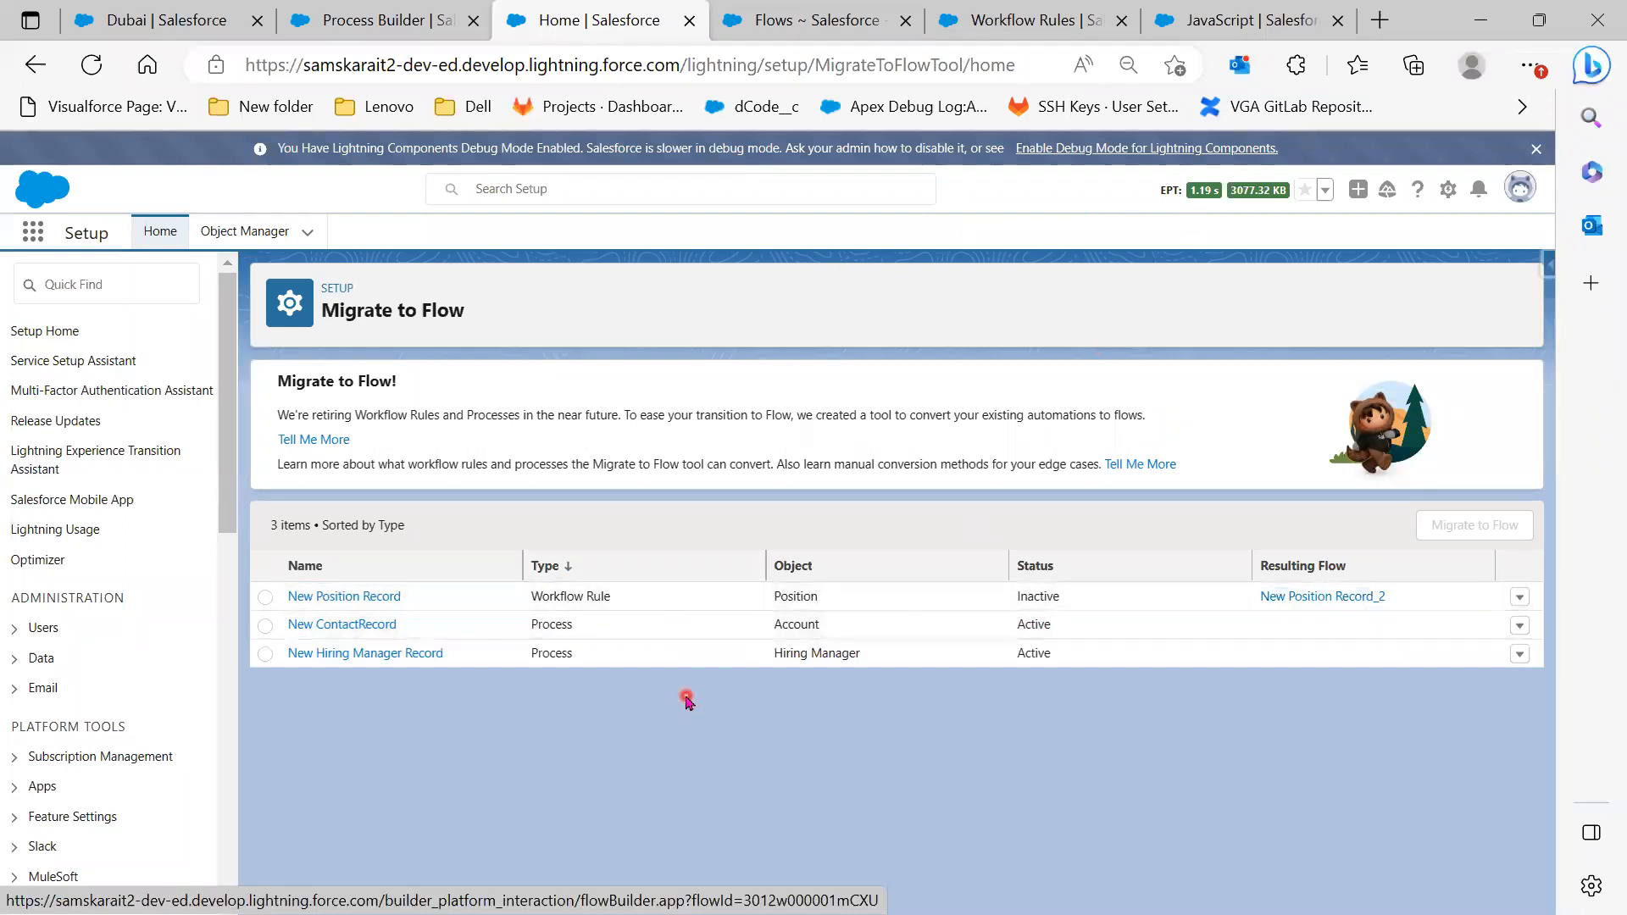